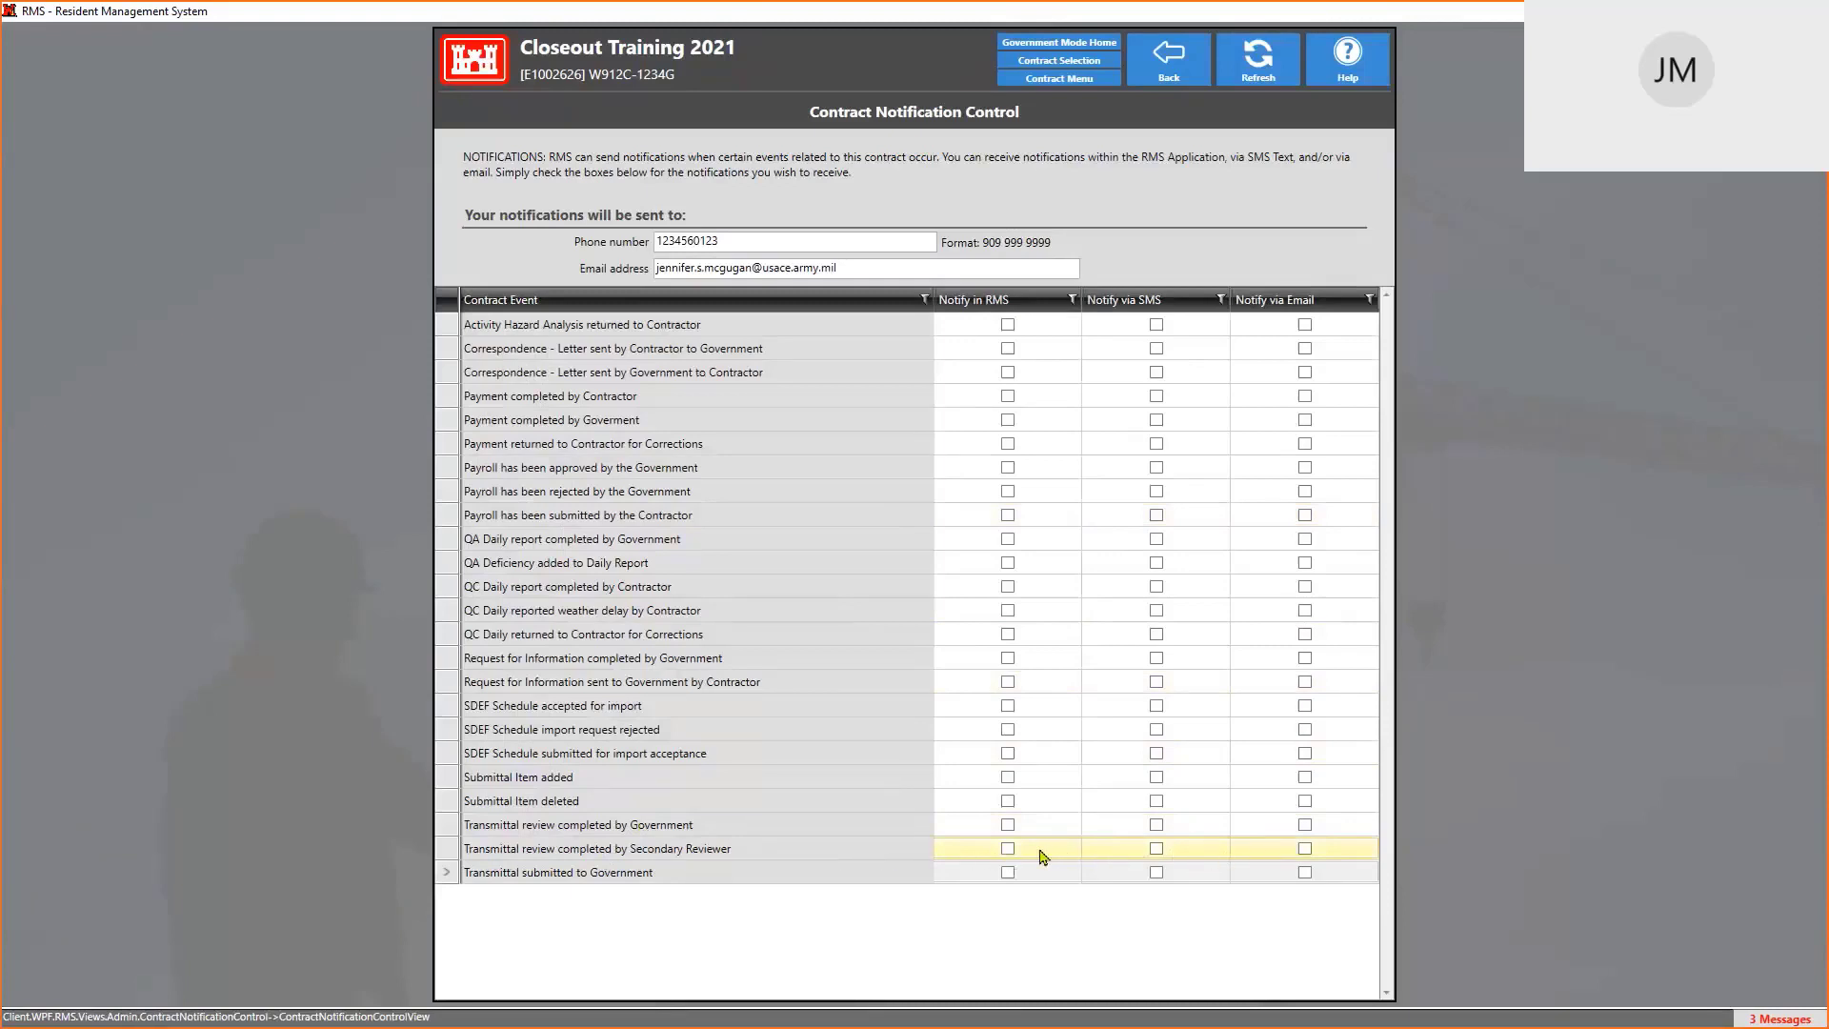
Check the notification phone and email values, then return to the Closeout Training 2021 Contract Menu
double_click(758, 238)
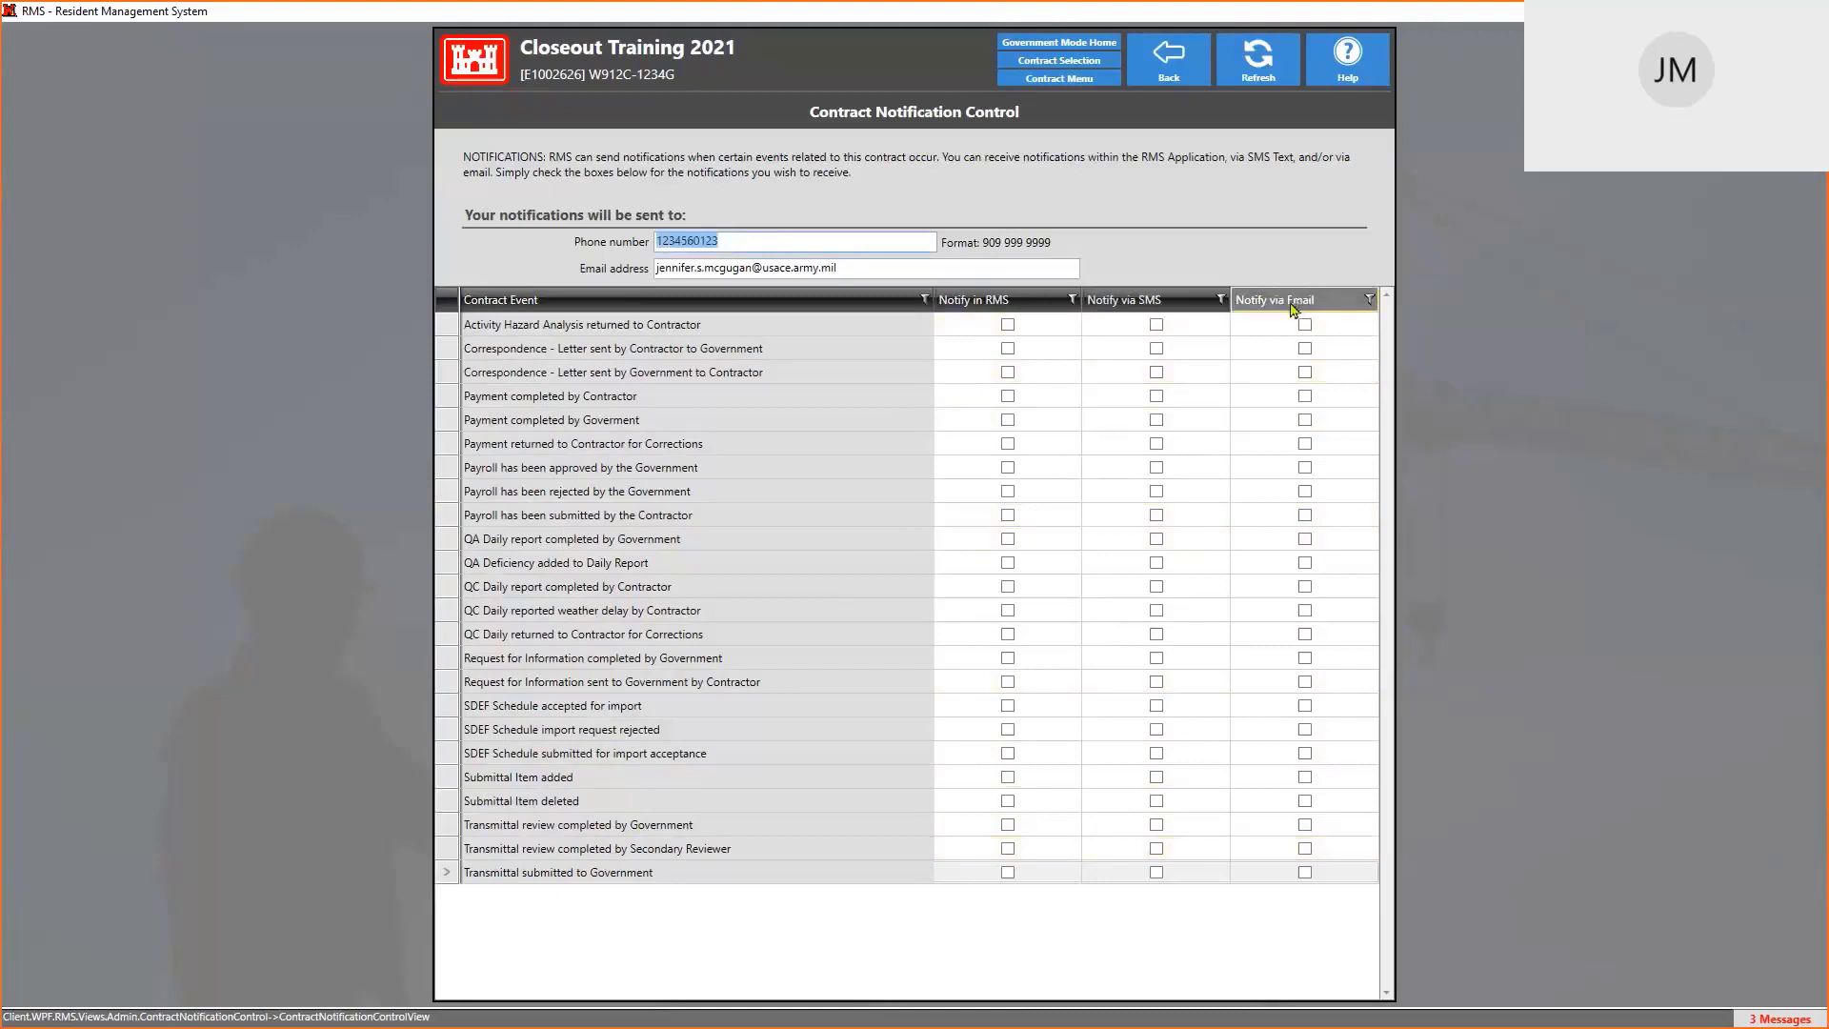
left_click(849, 267)
left_click(773, 244)
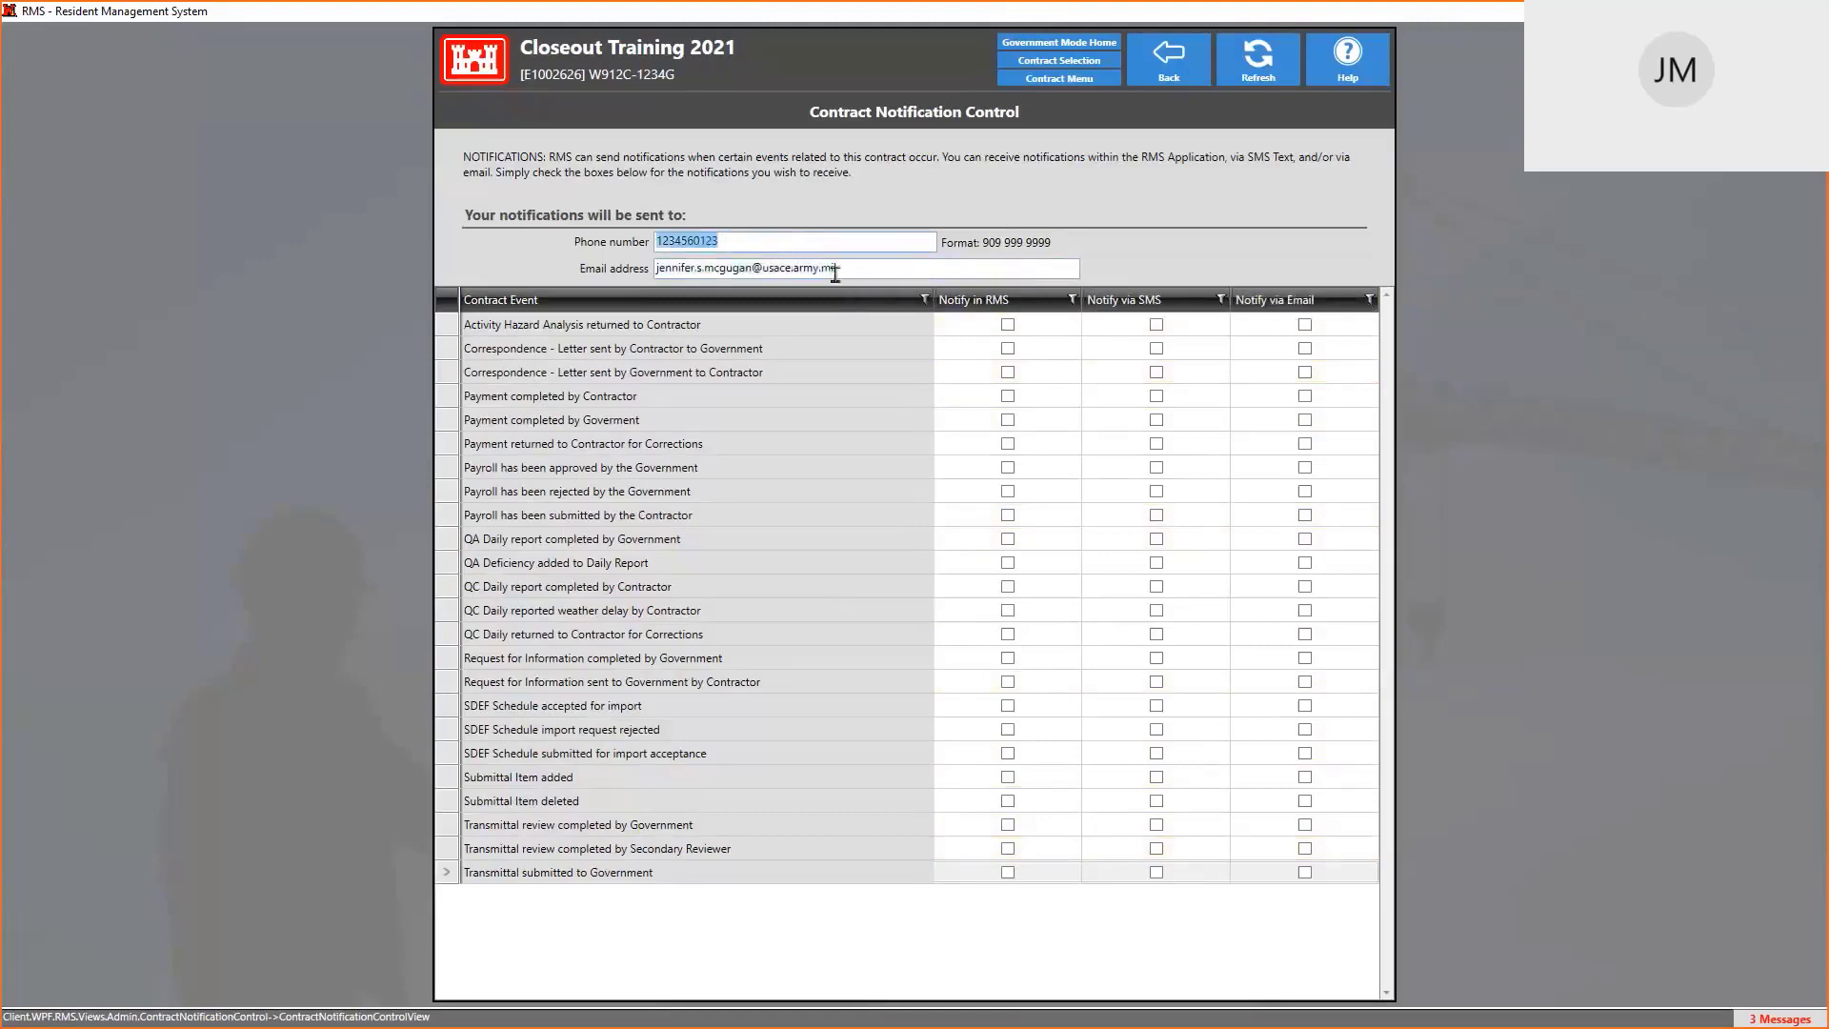
left_click(841, 268)
left_click(820, 245)
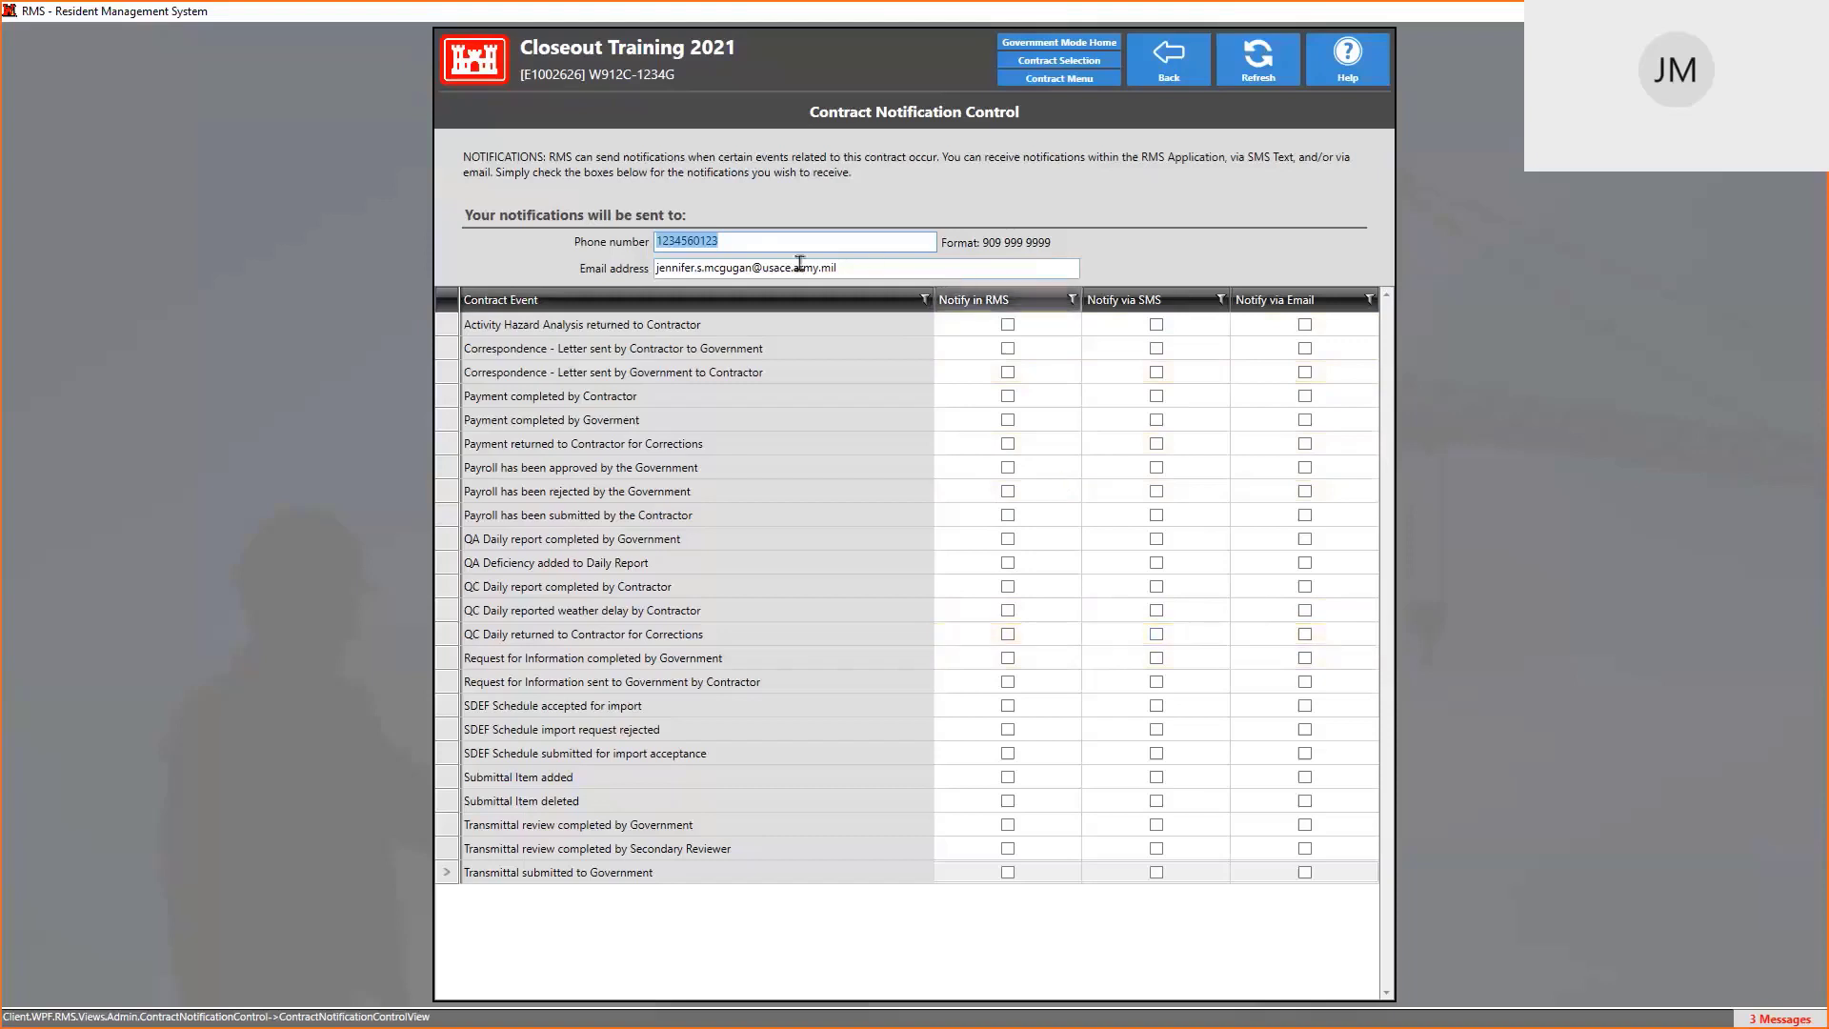
left_click(734, 241)
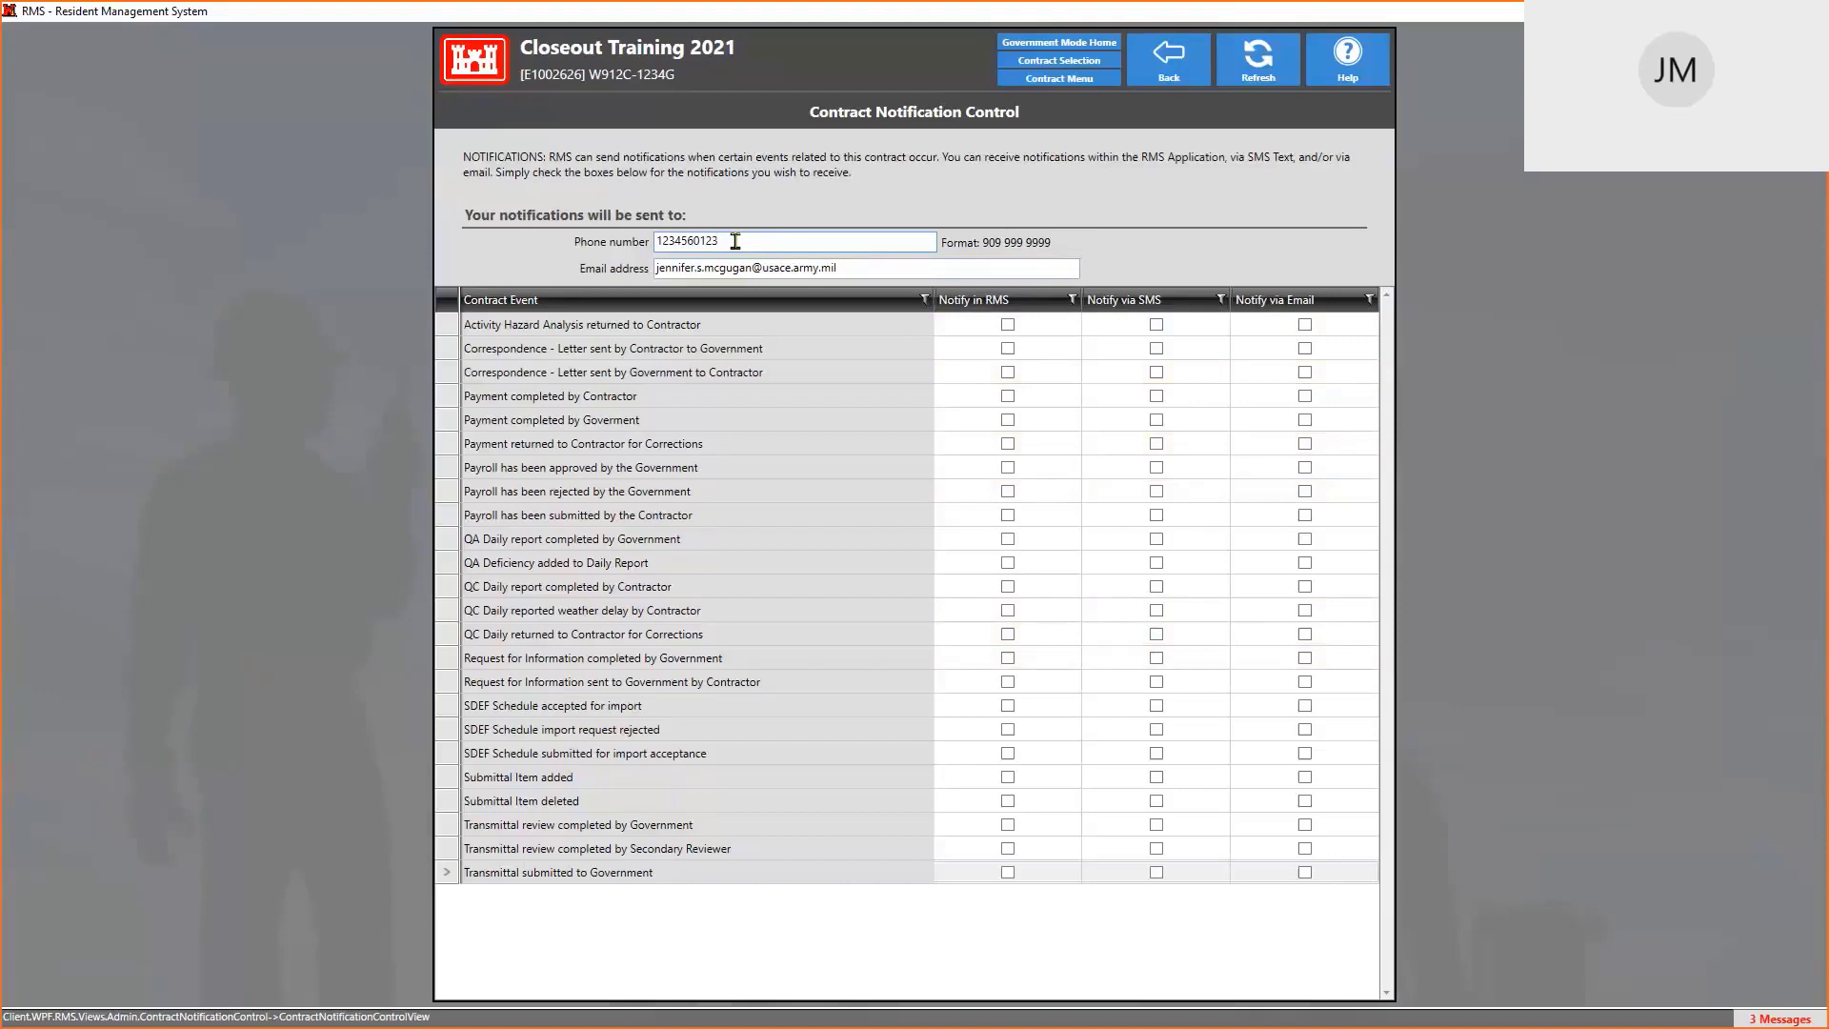
triple_click(842, 265)
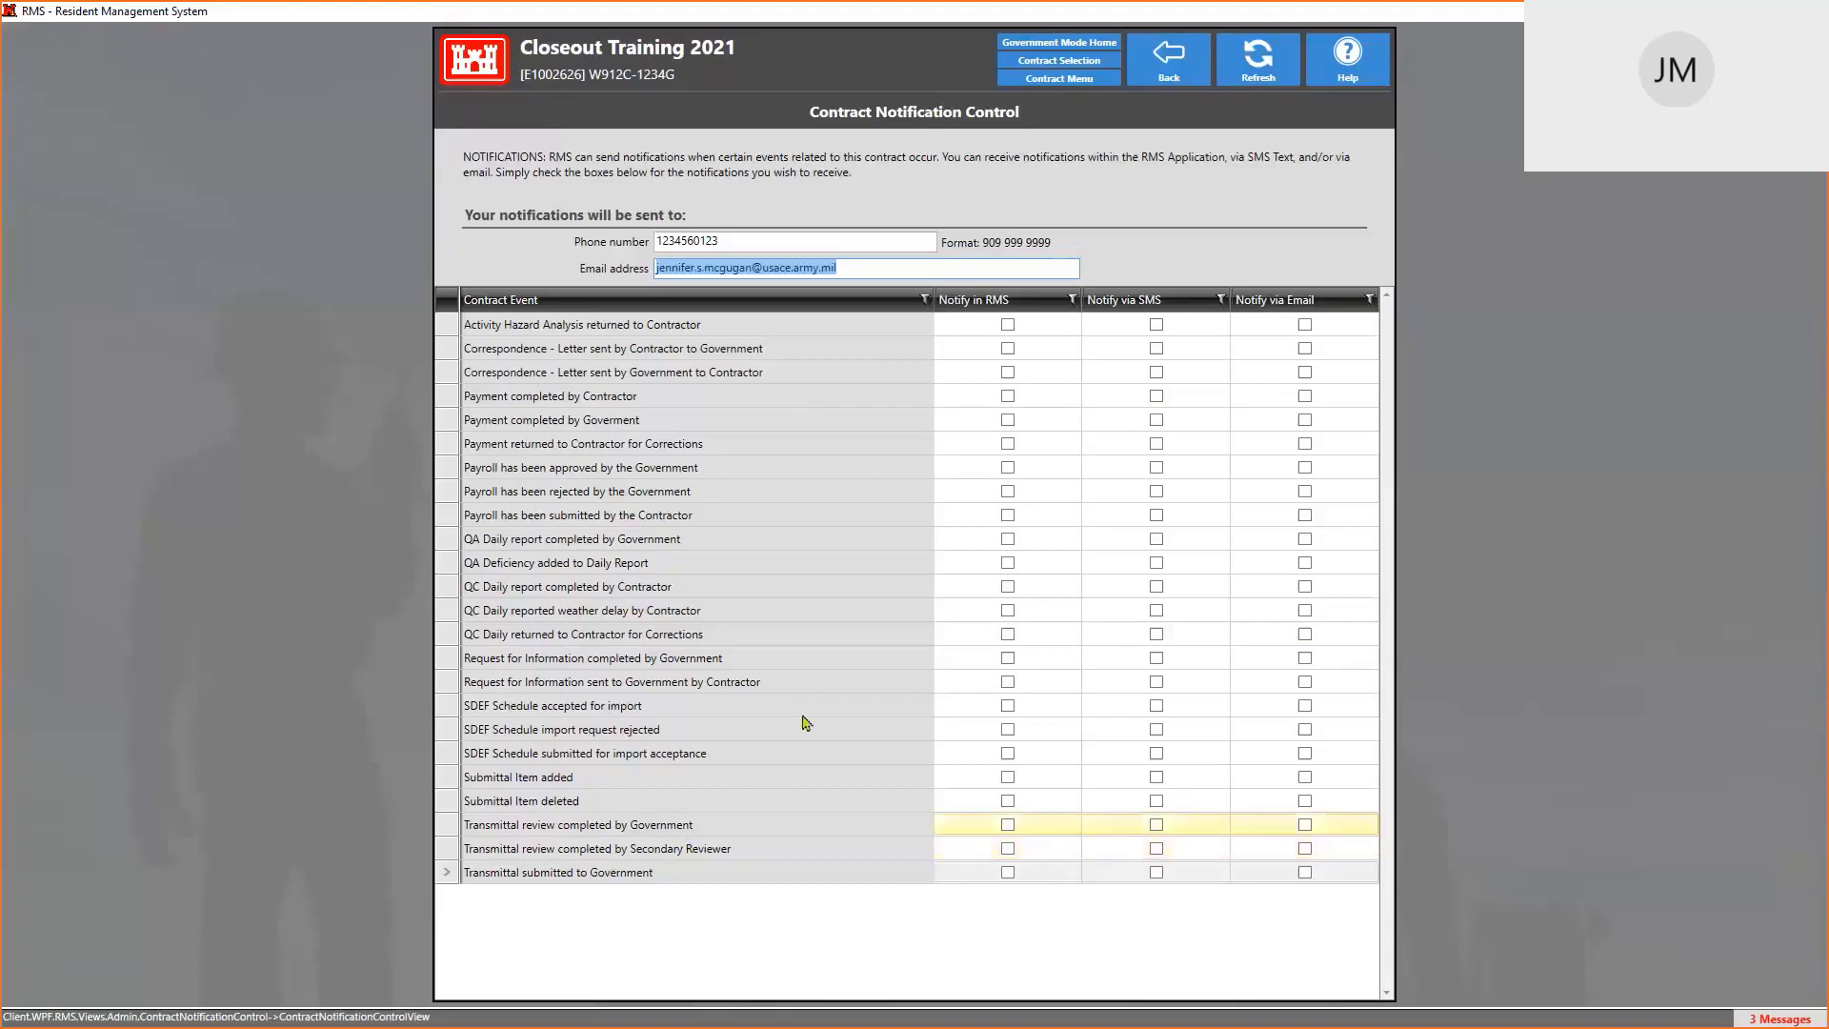
left_click(1095, 80)
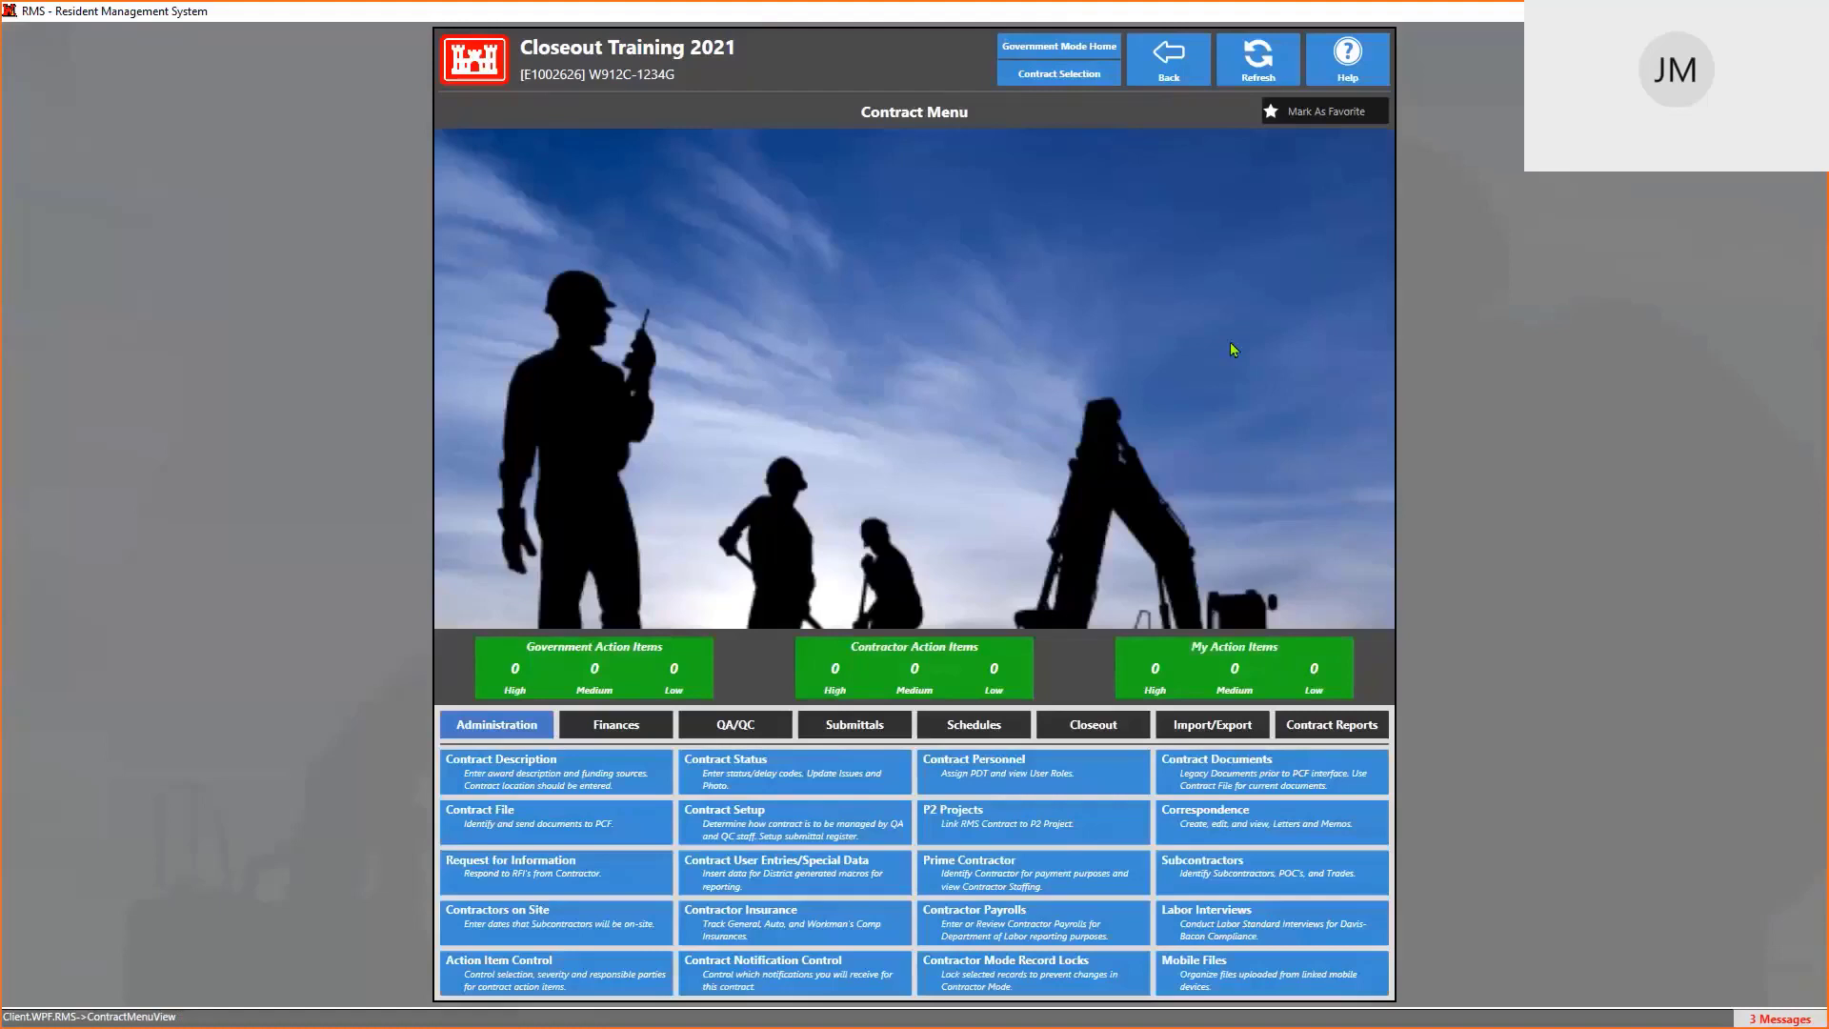
Request a support ticket from RMS Help, which opens Jira's unsupported-browser page
left_click(1369, 78)
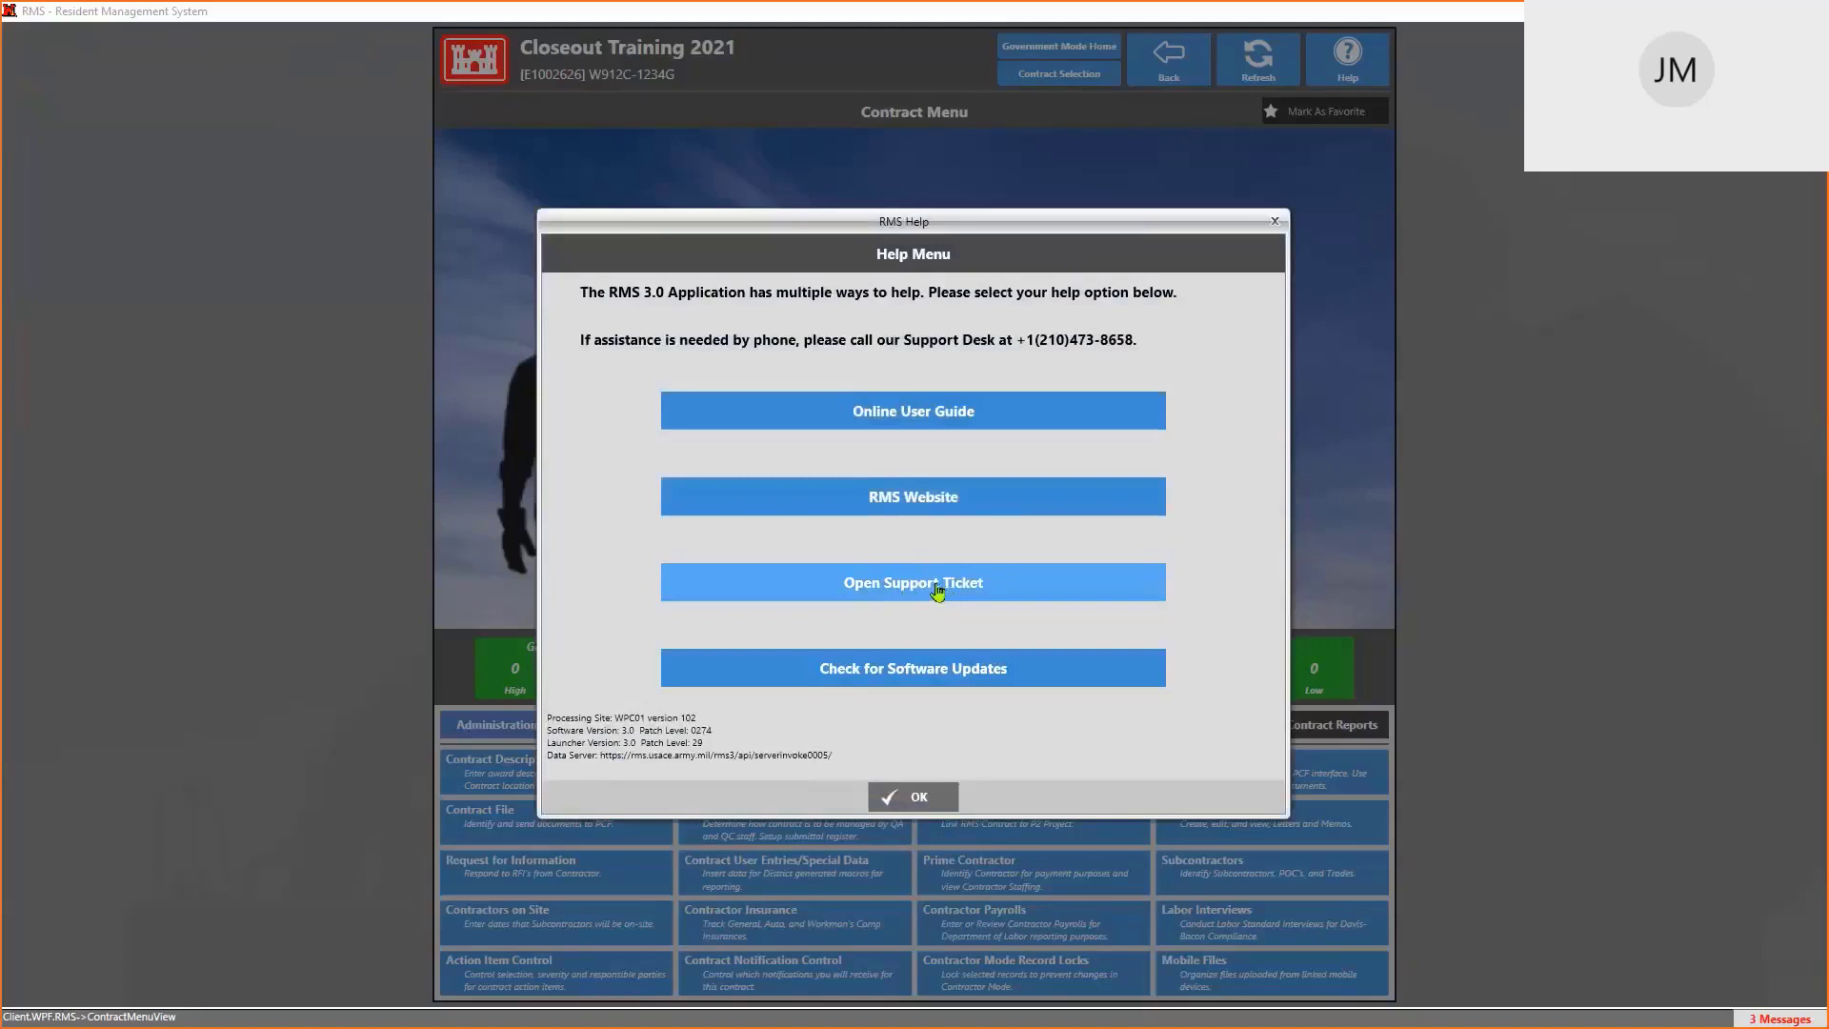
left_click(938, 588)
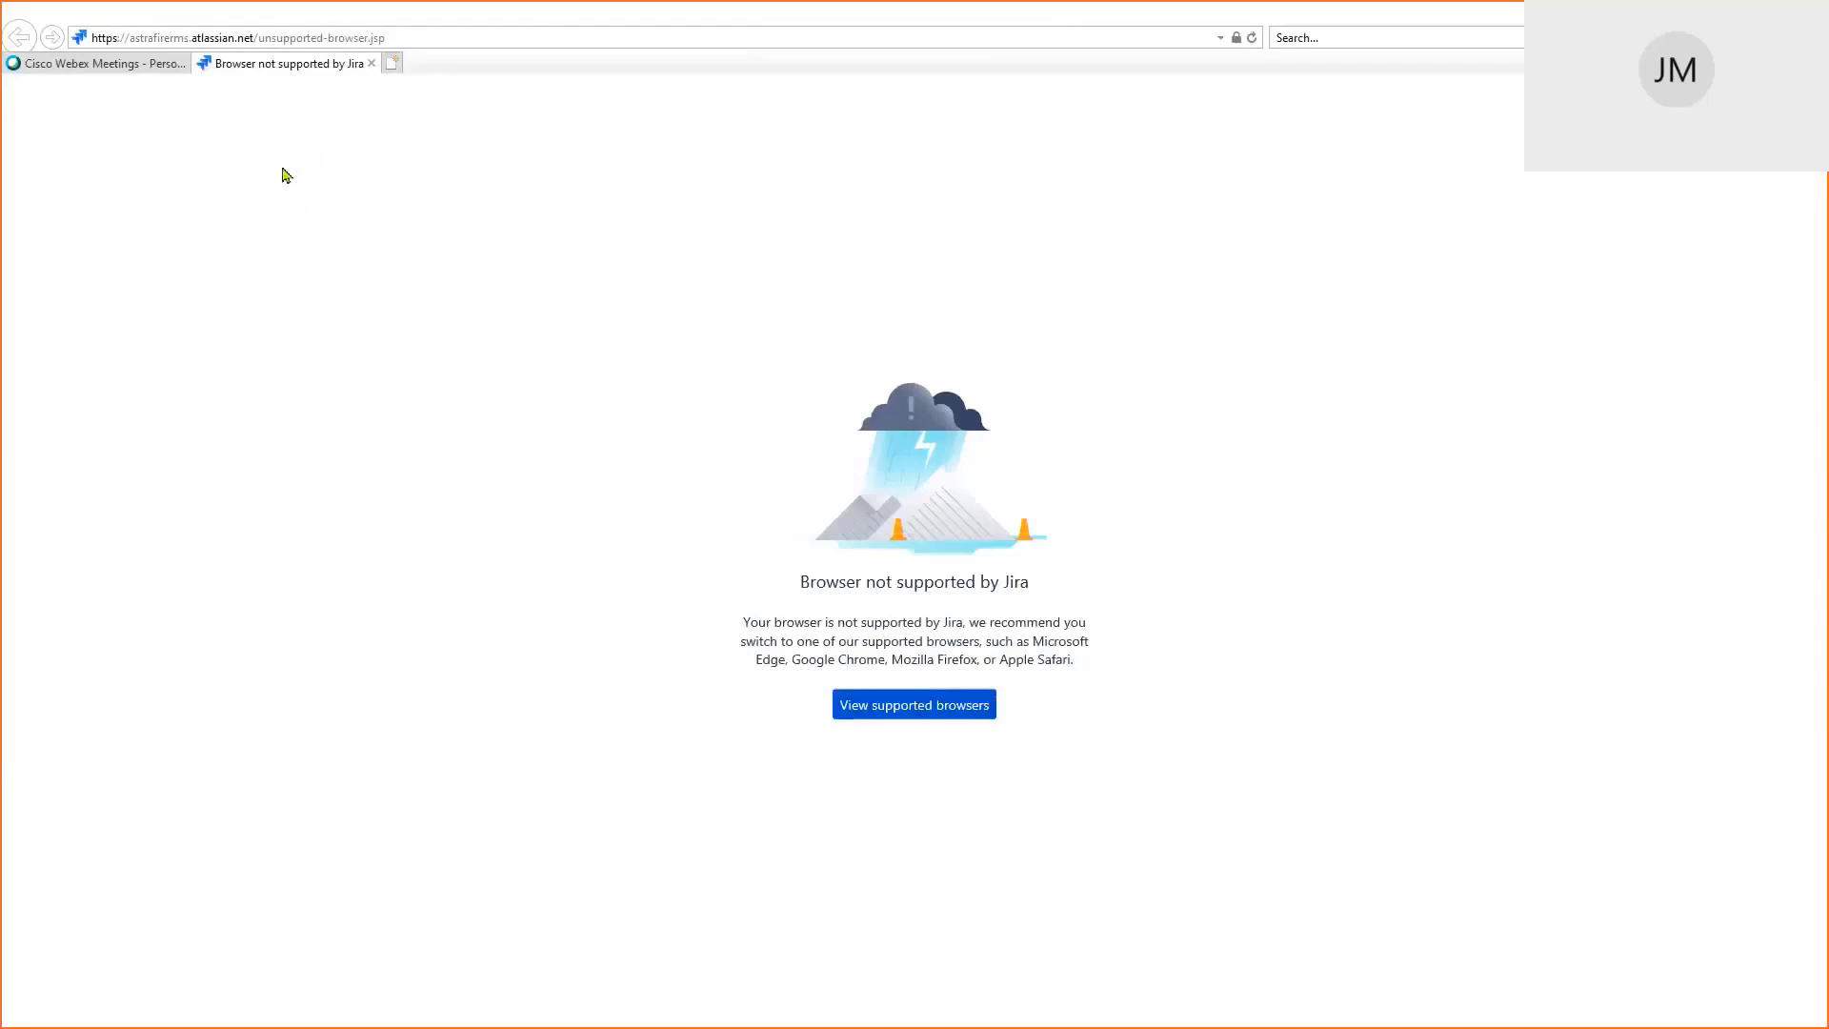
Copy the Jira unsupported-browser page address and switch to the other browser window
left_click(168, 39)
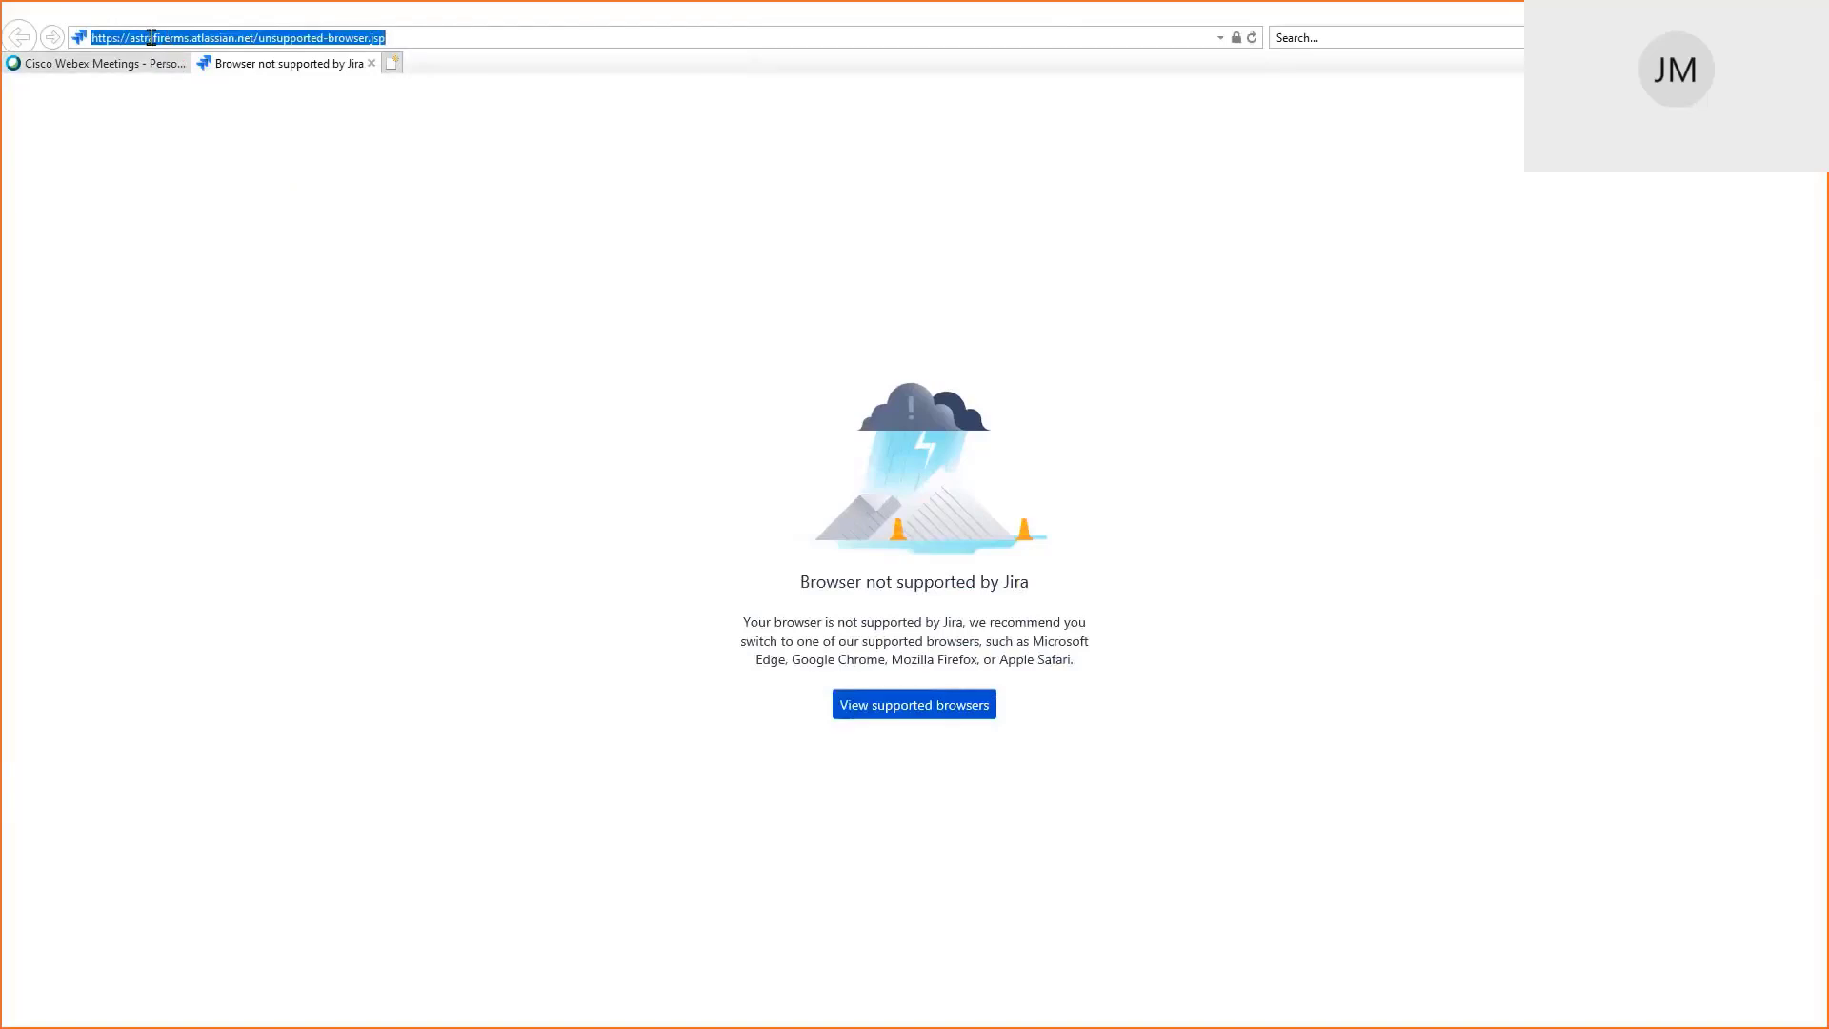
right_click(168, 41)
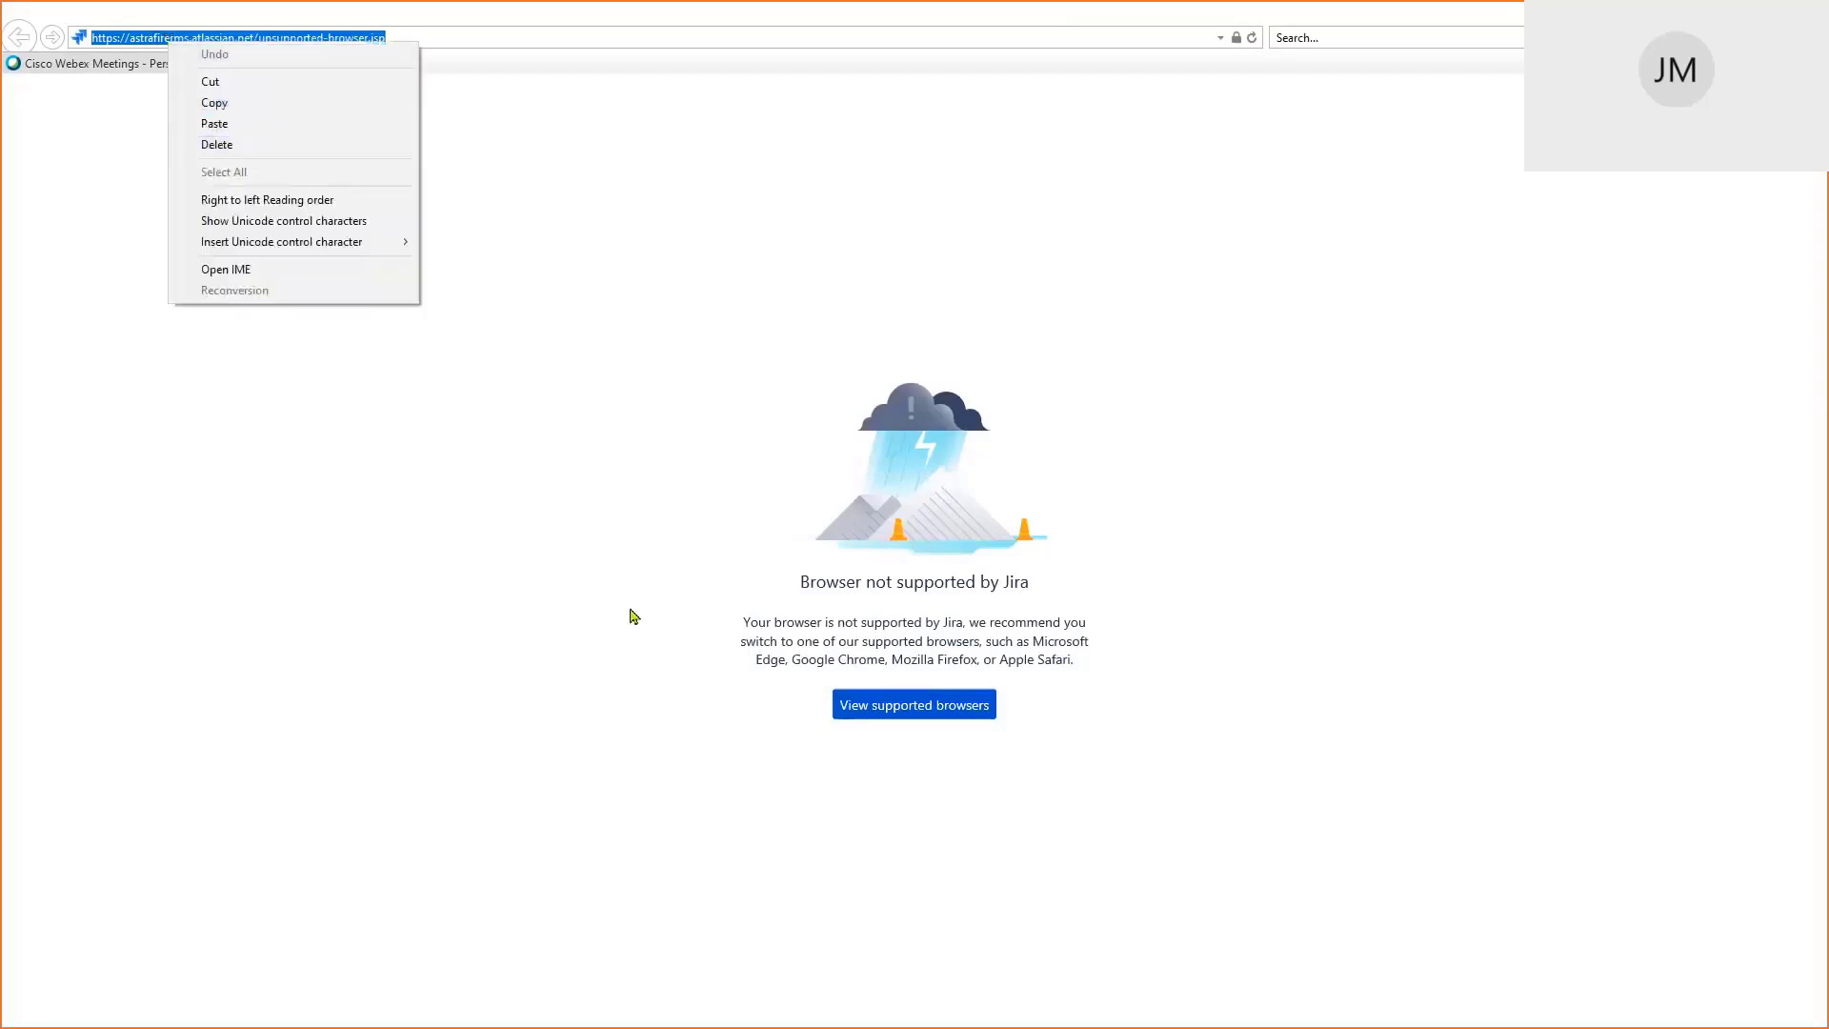
key("alt+Tab")
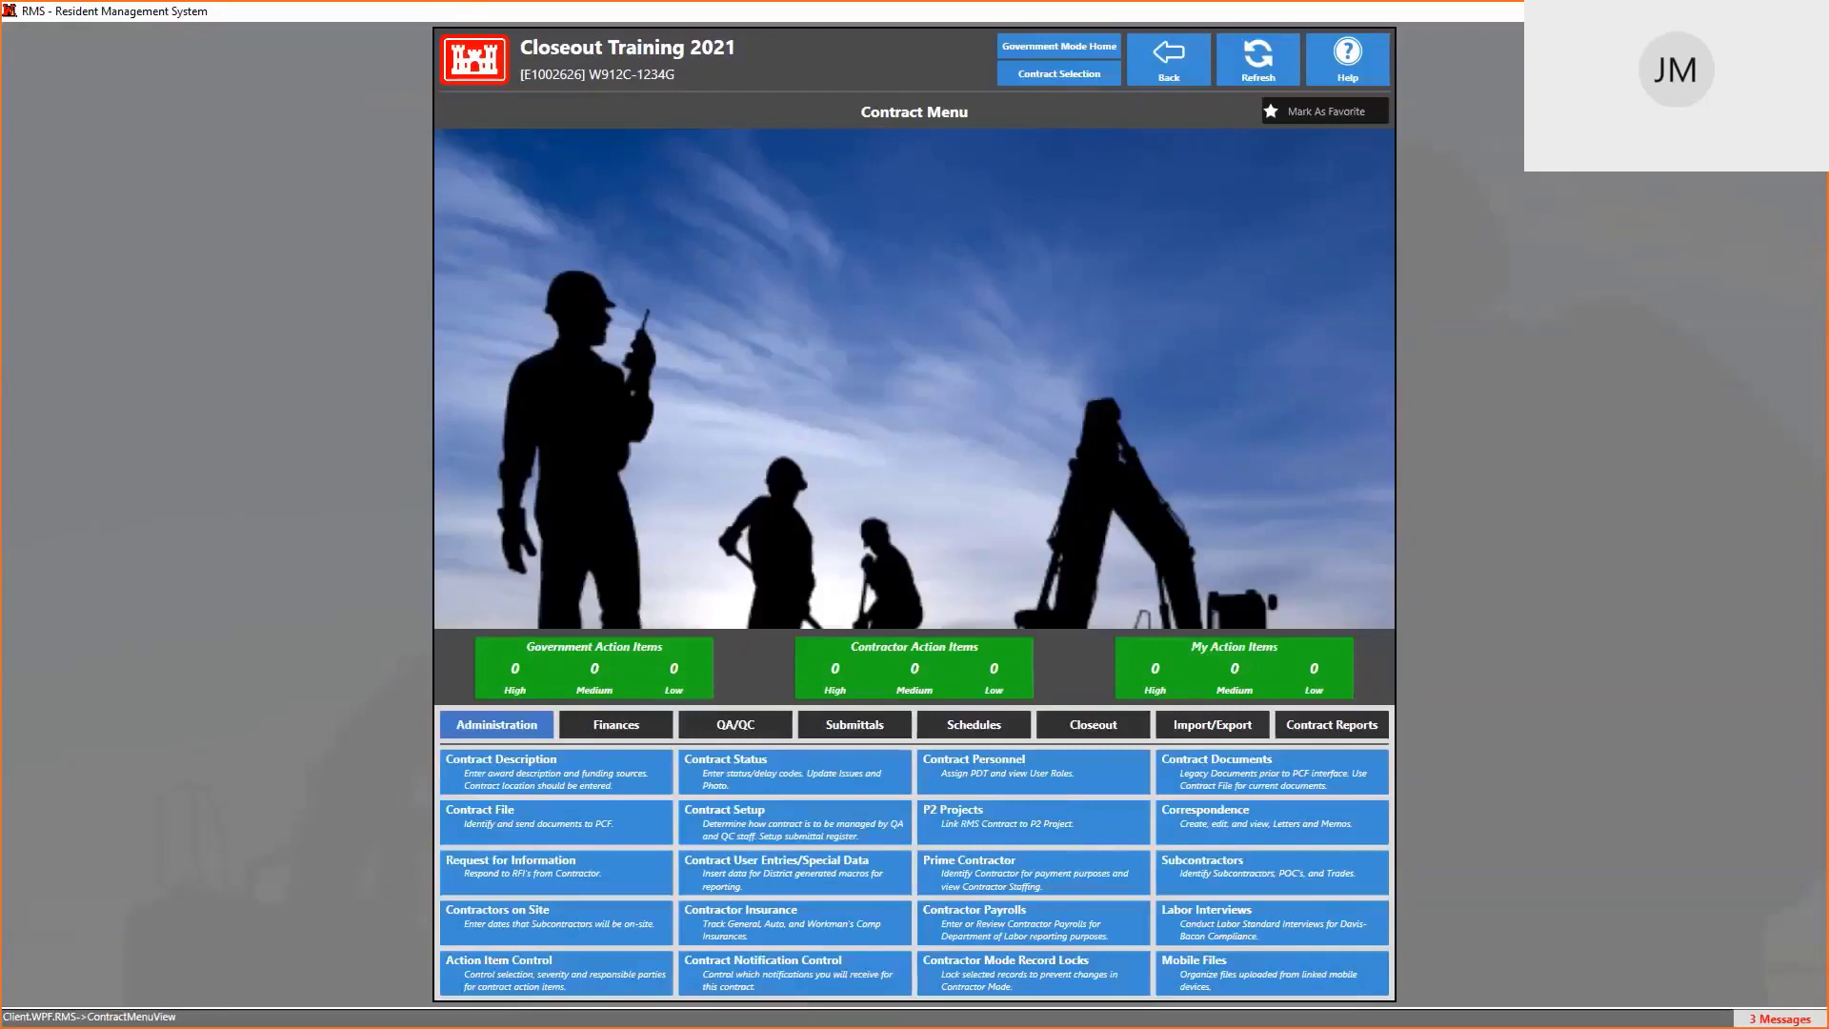
key("alt+Tab")
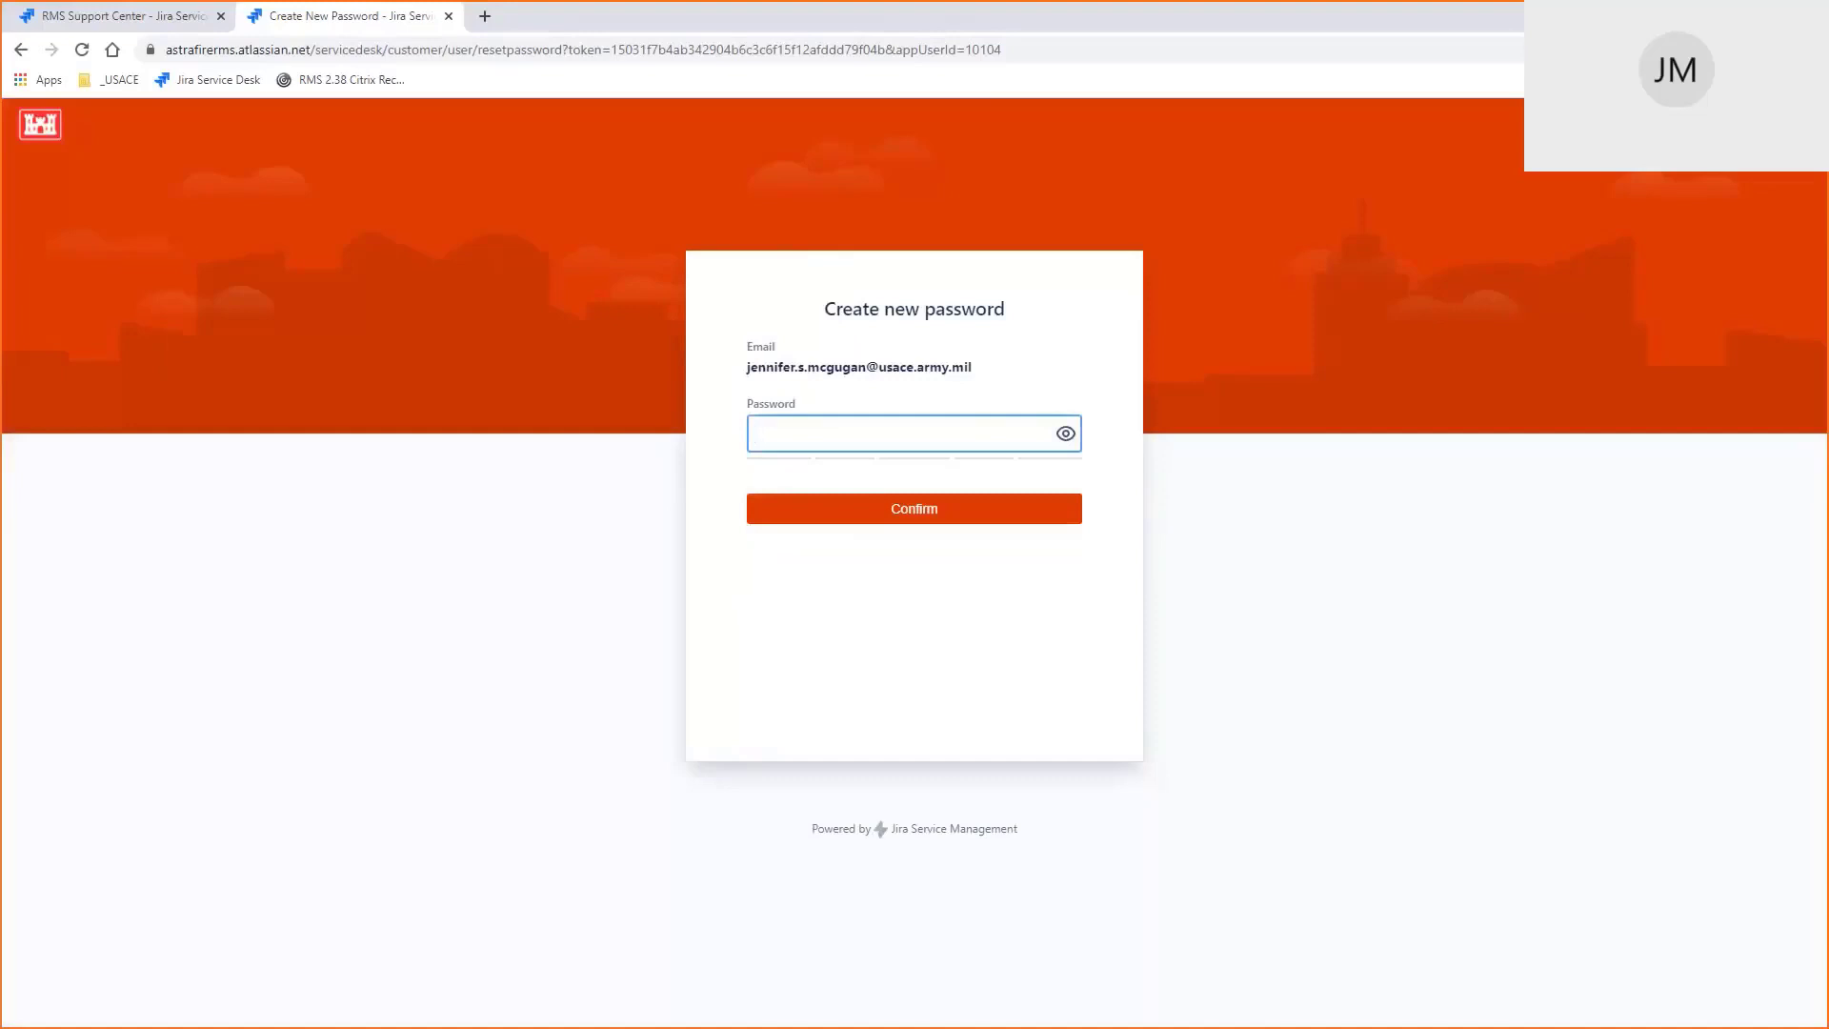
Load the RMS Support Center in a new tab by replacing unsupported-browser.jsp with servicedesk
left_click(485, 16)
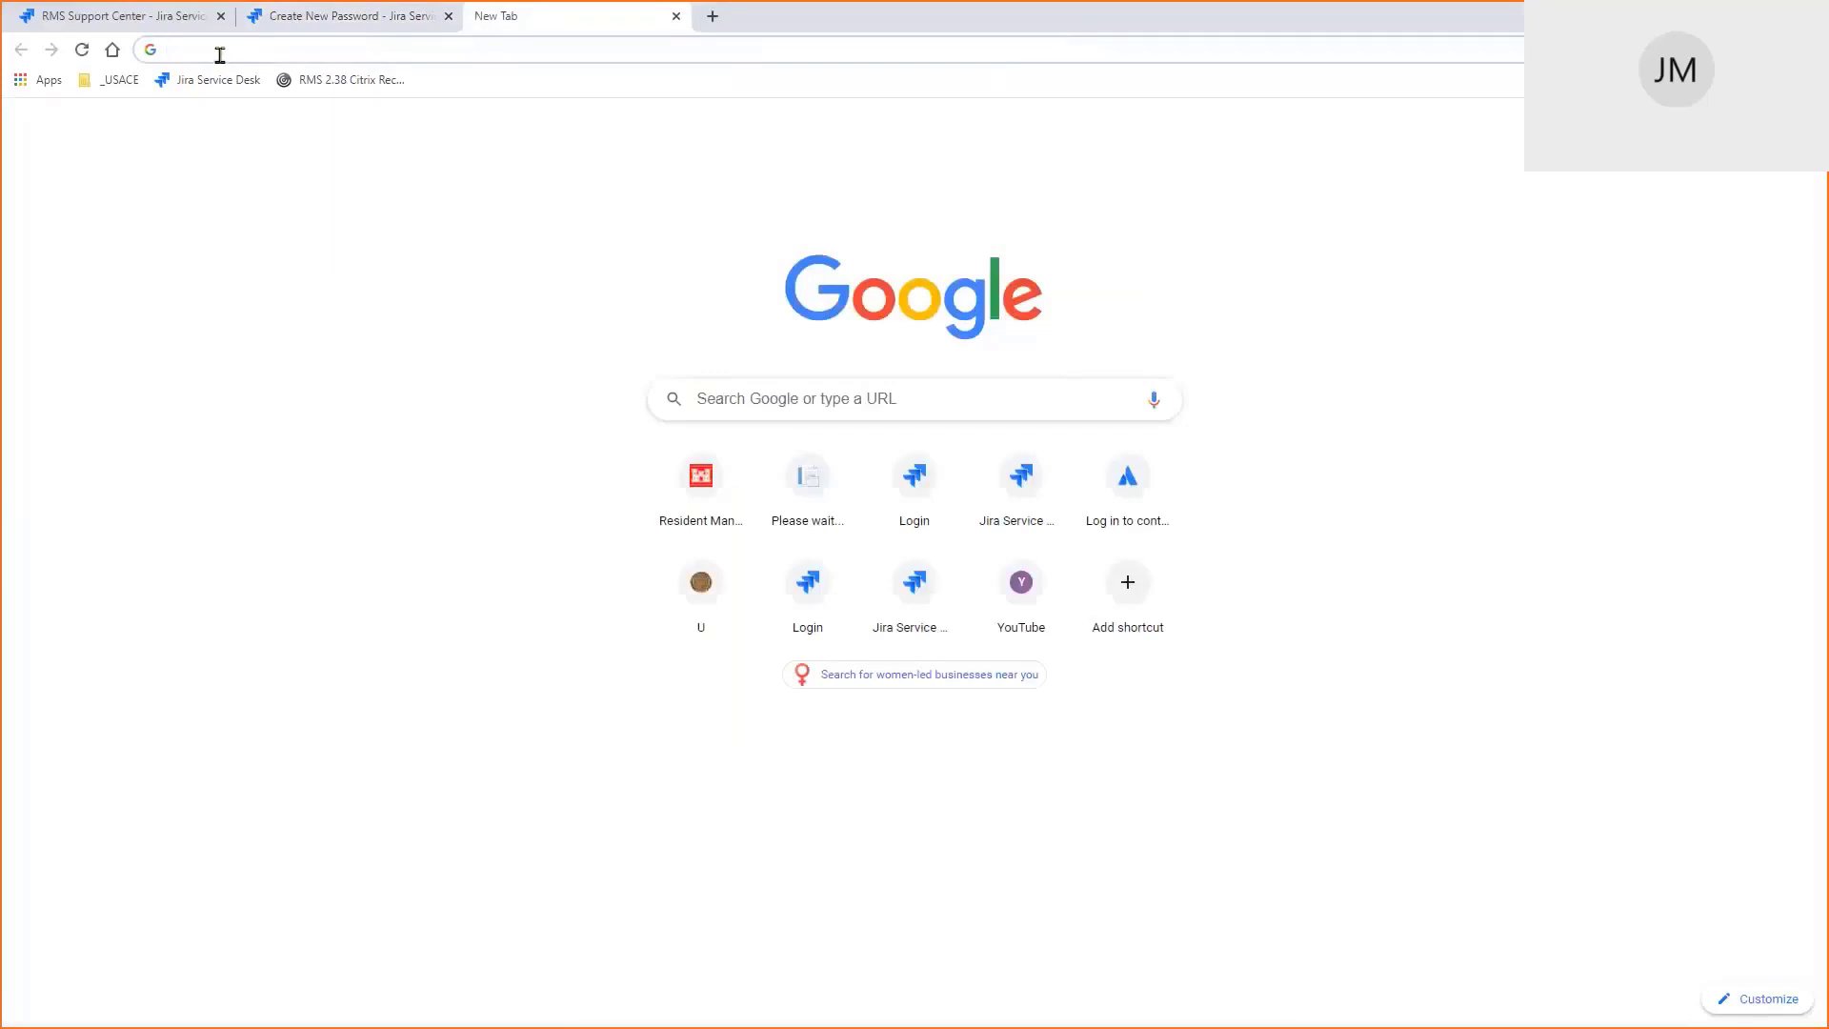
key("ctrl+v")
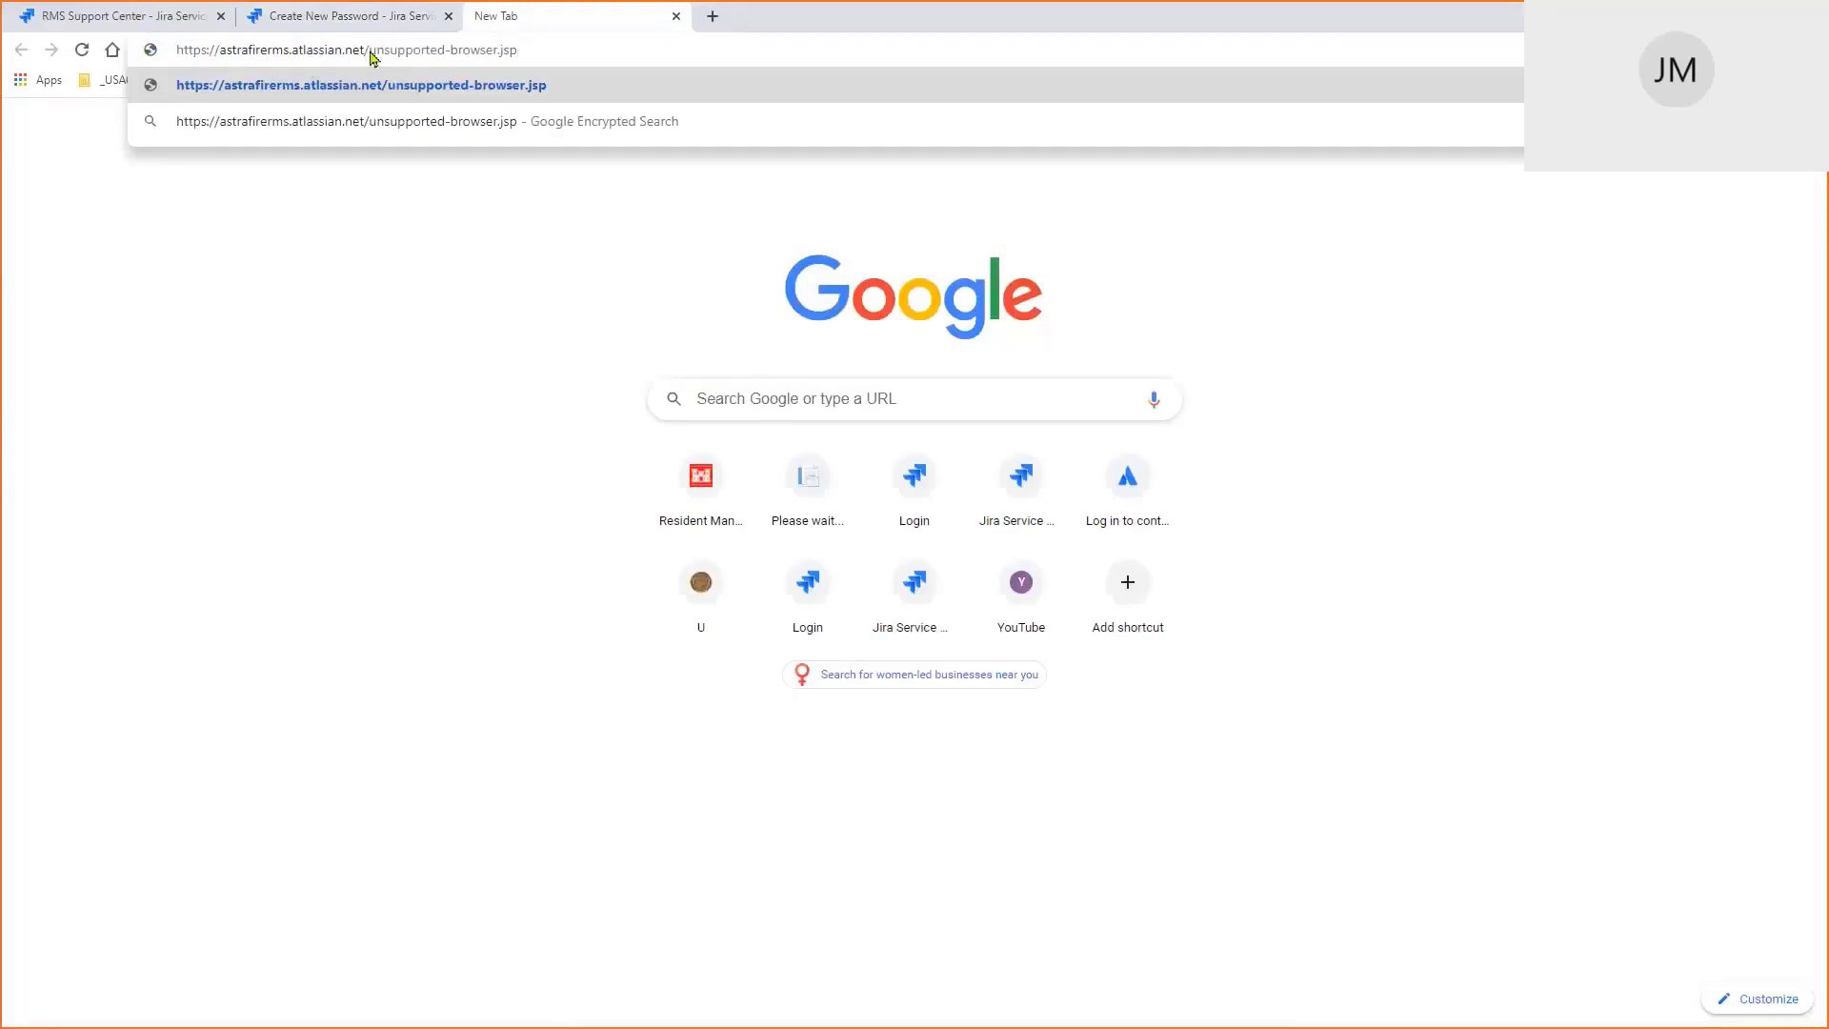
left_click_drag(374, 52, 529, 63)
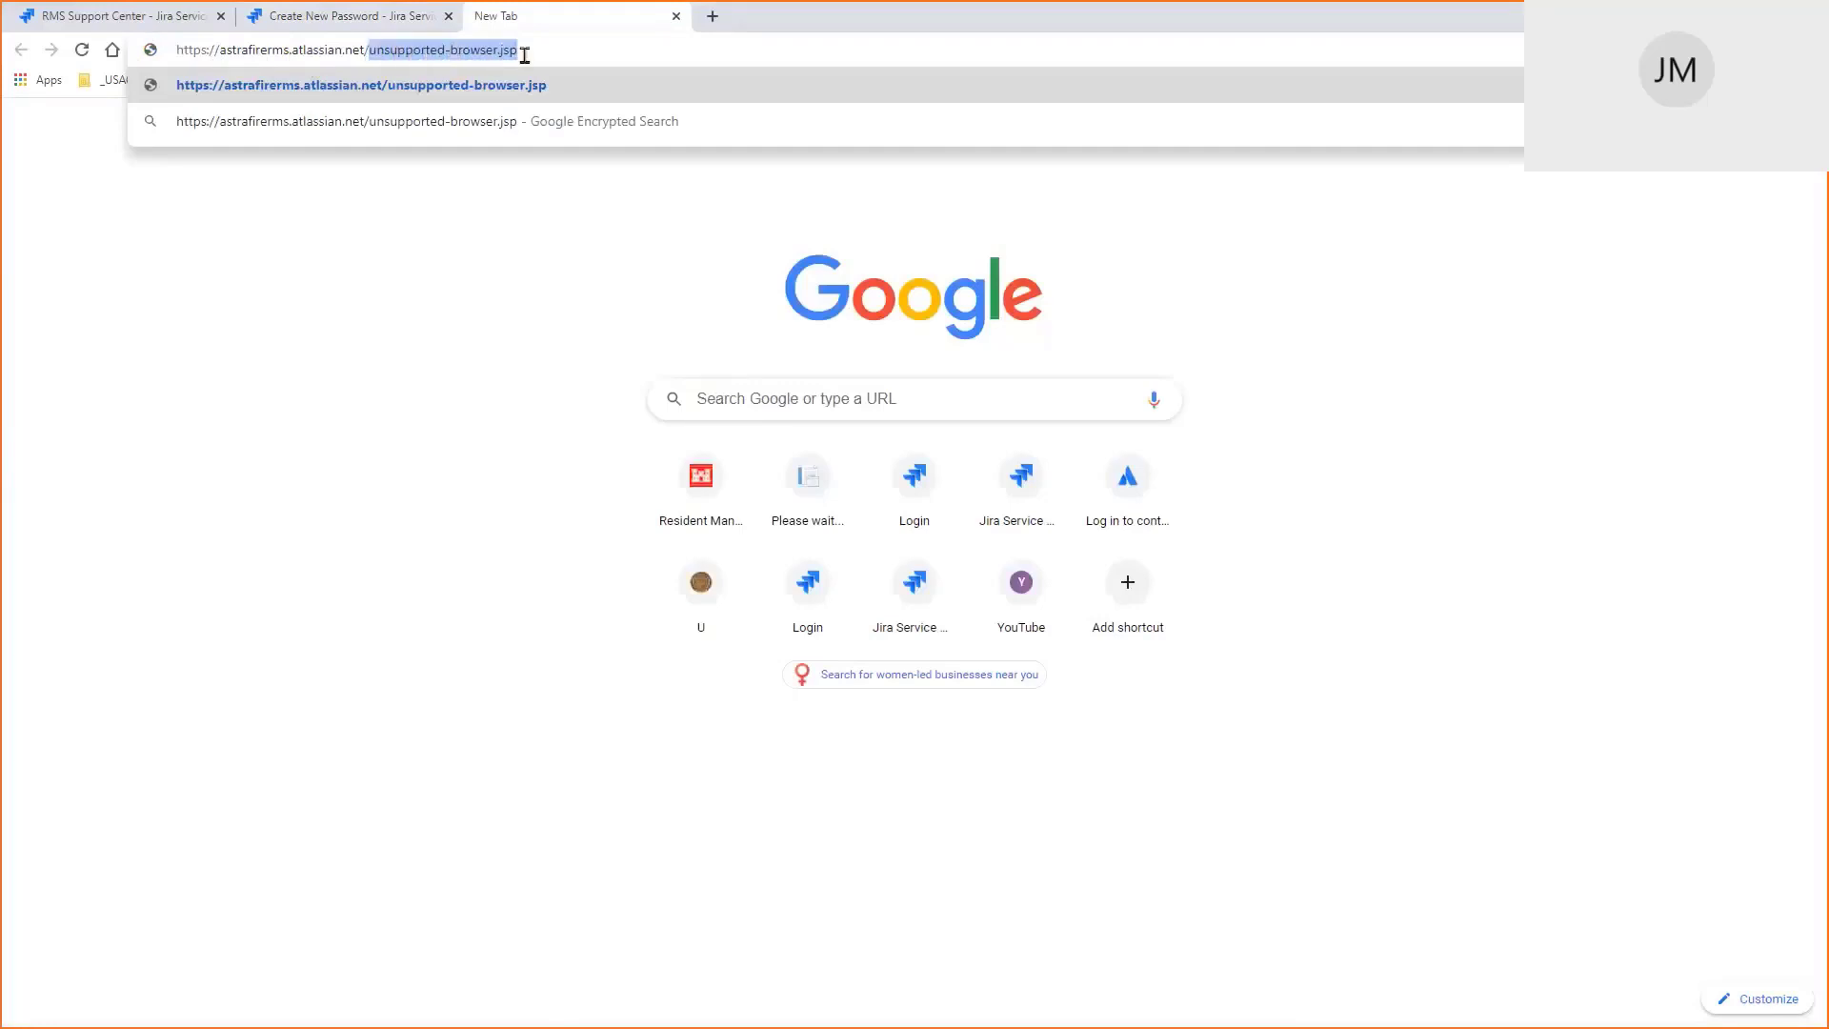
key("BackSpace")
type("ser")
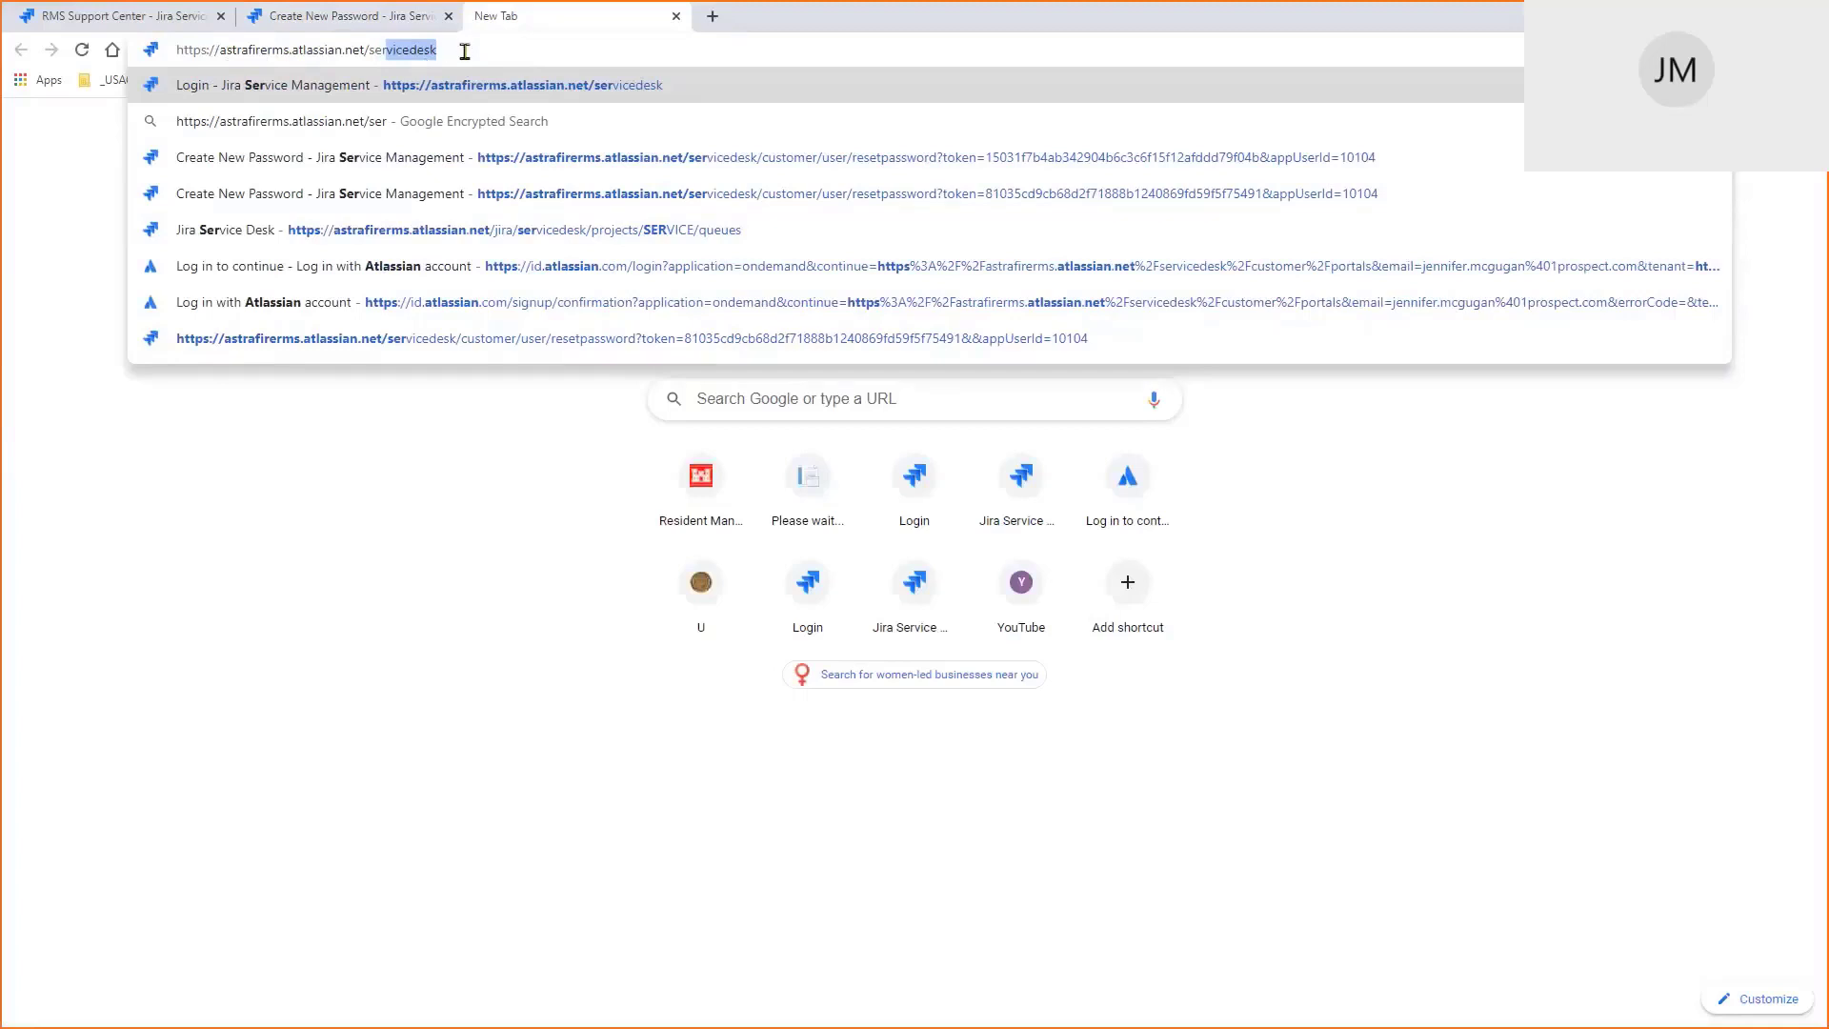
key("Return")
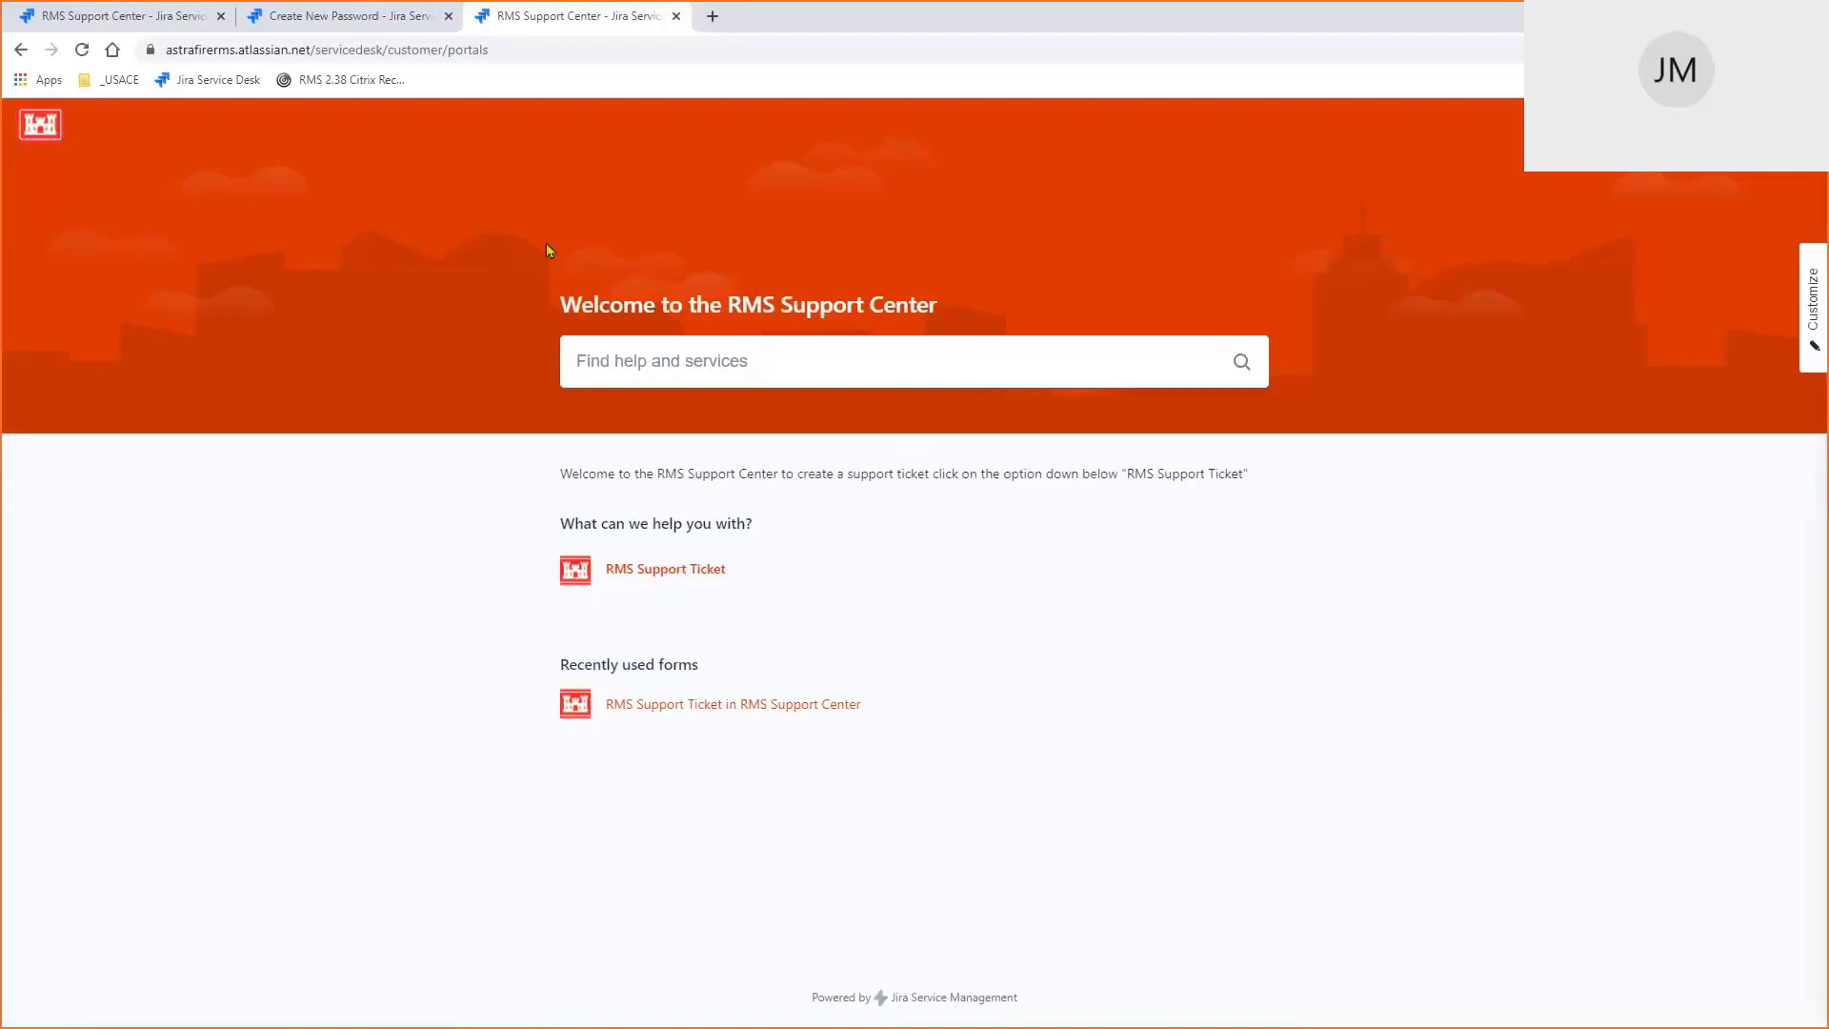
left_click(332, 19)
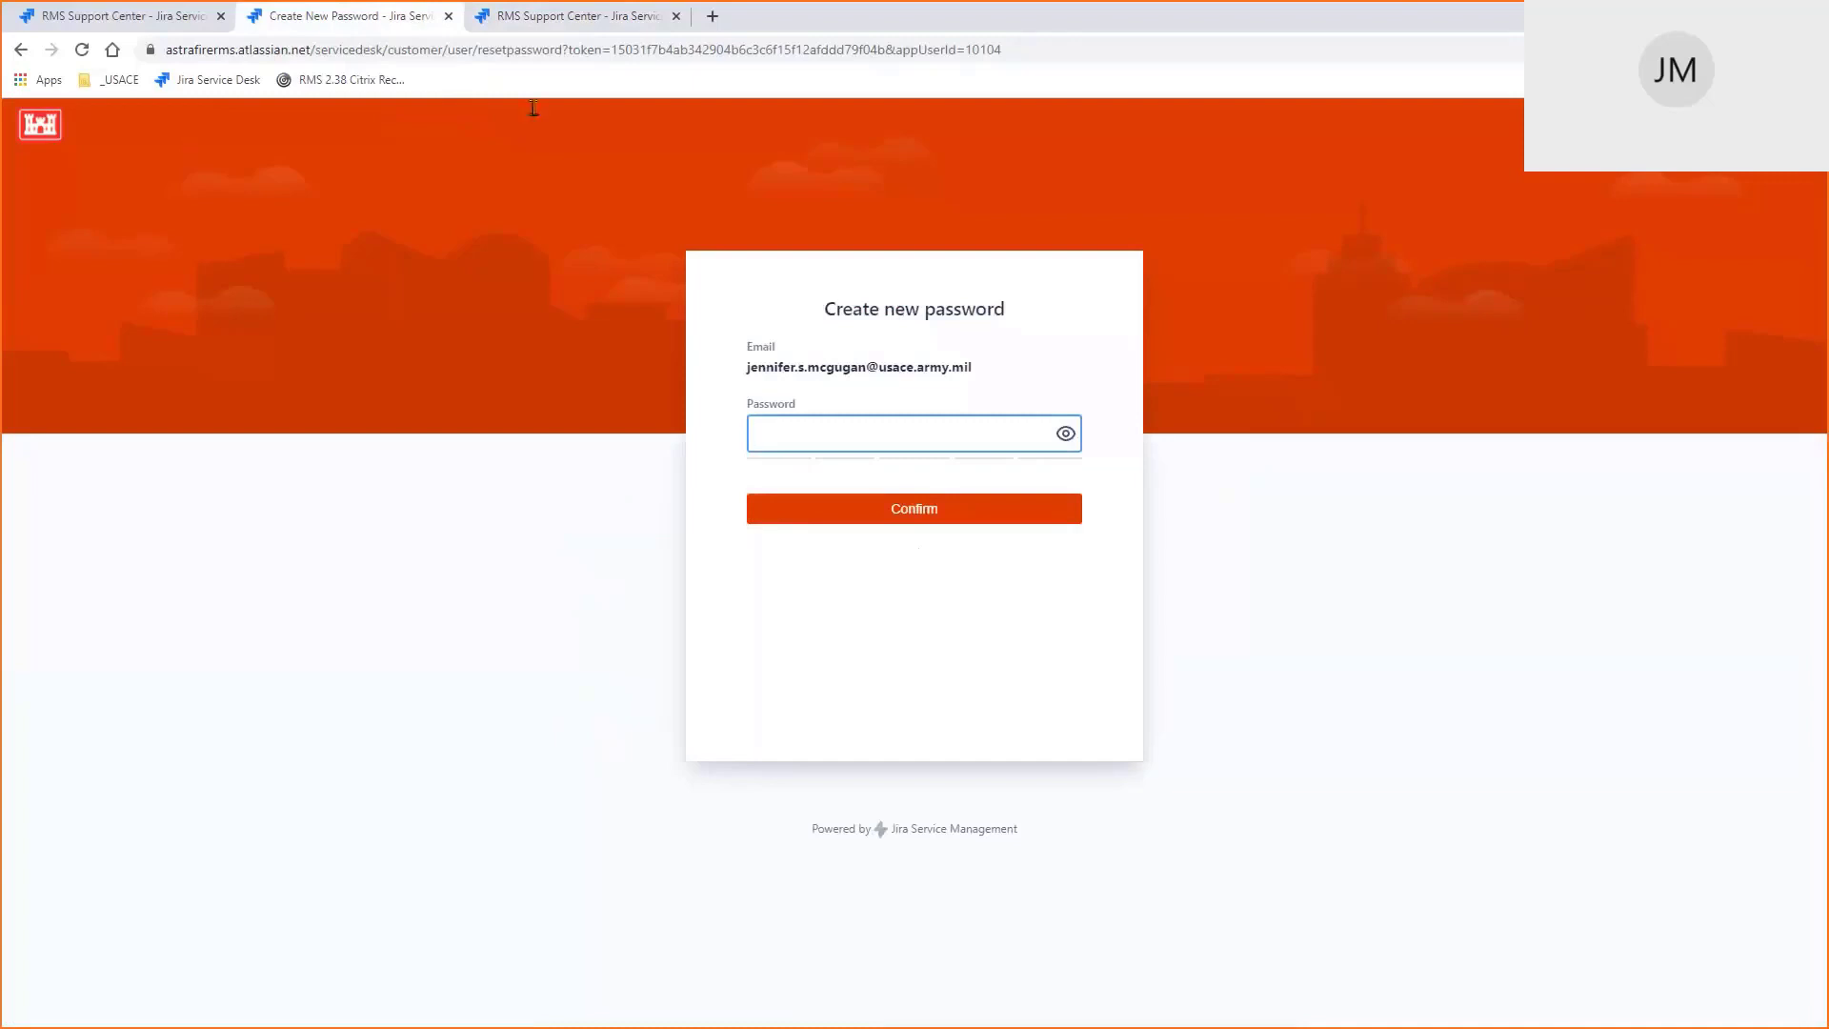
left_click(569, 15)
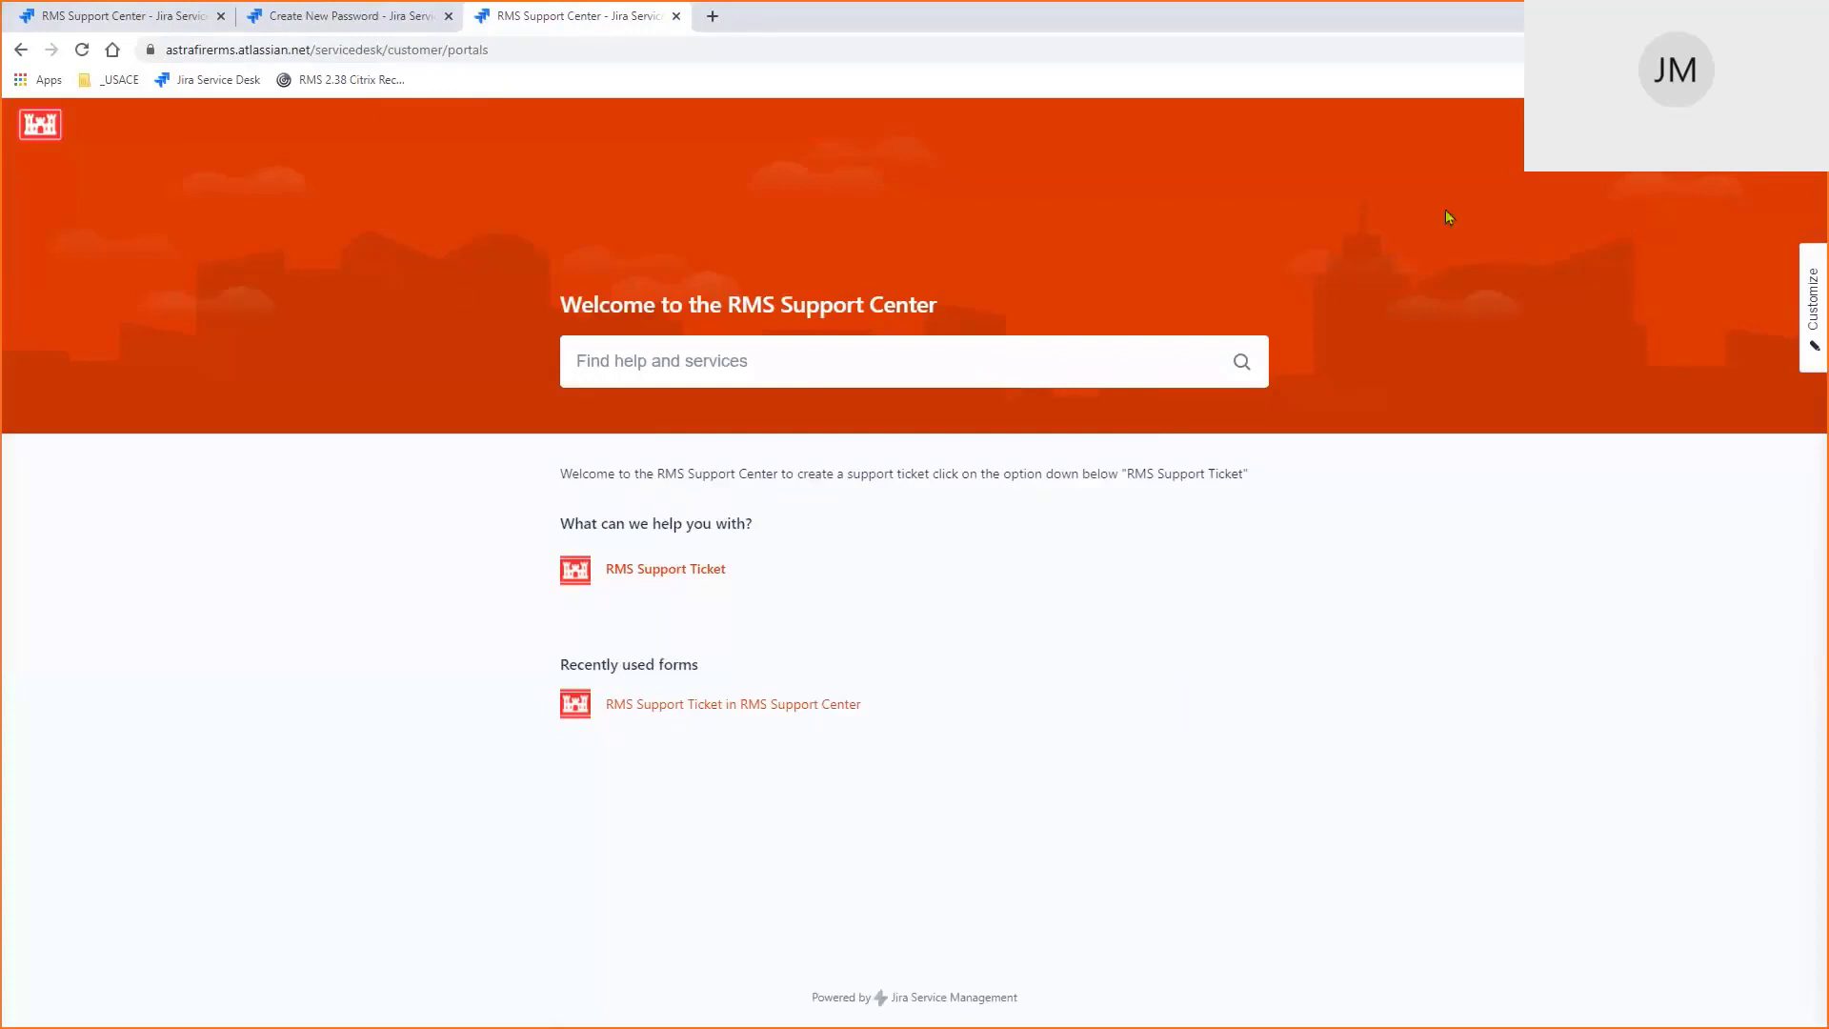
Look over the RMS Support Ticket form, then list requests Created by me, finding none open
left_click(659, 581)
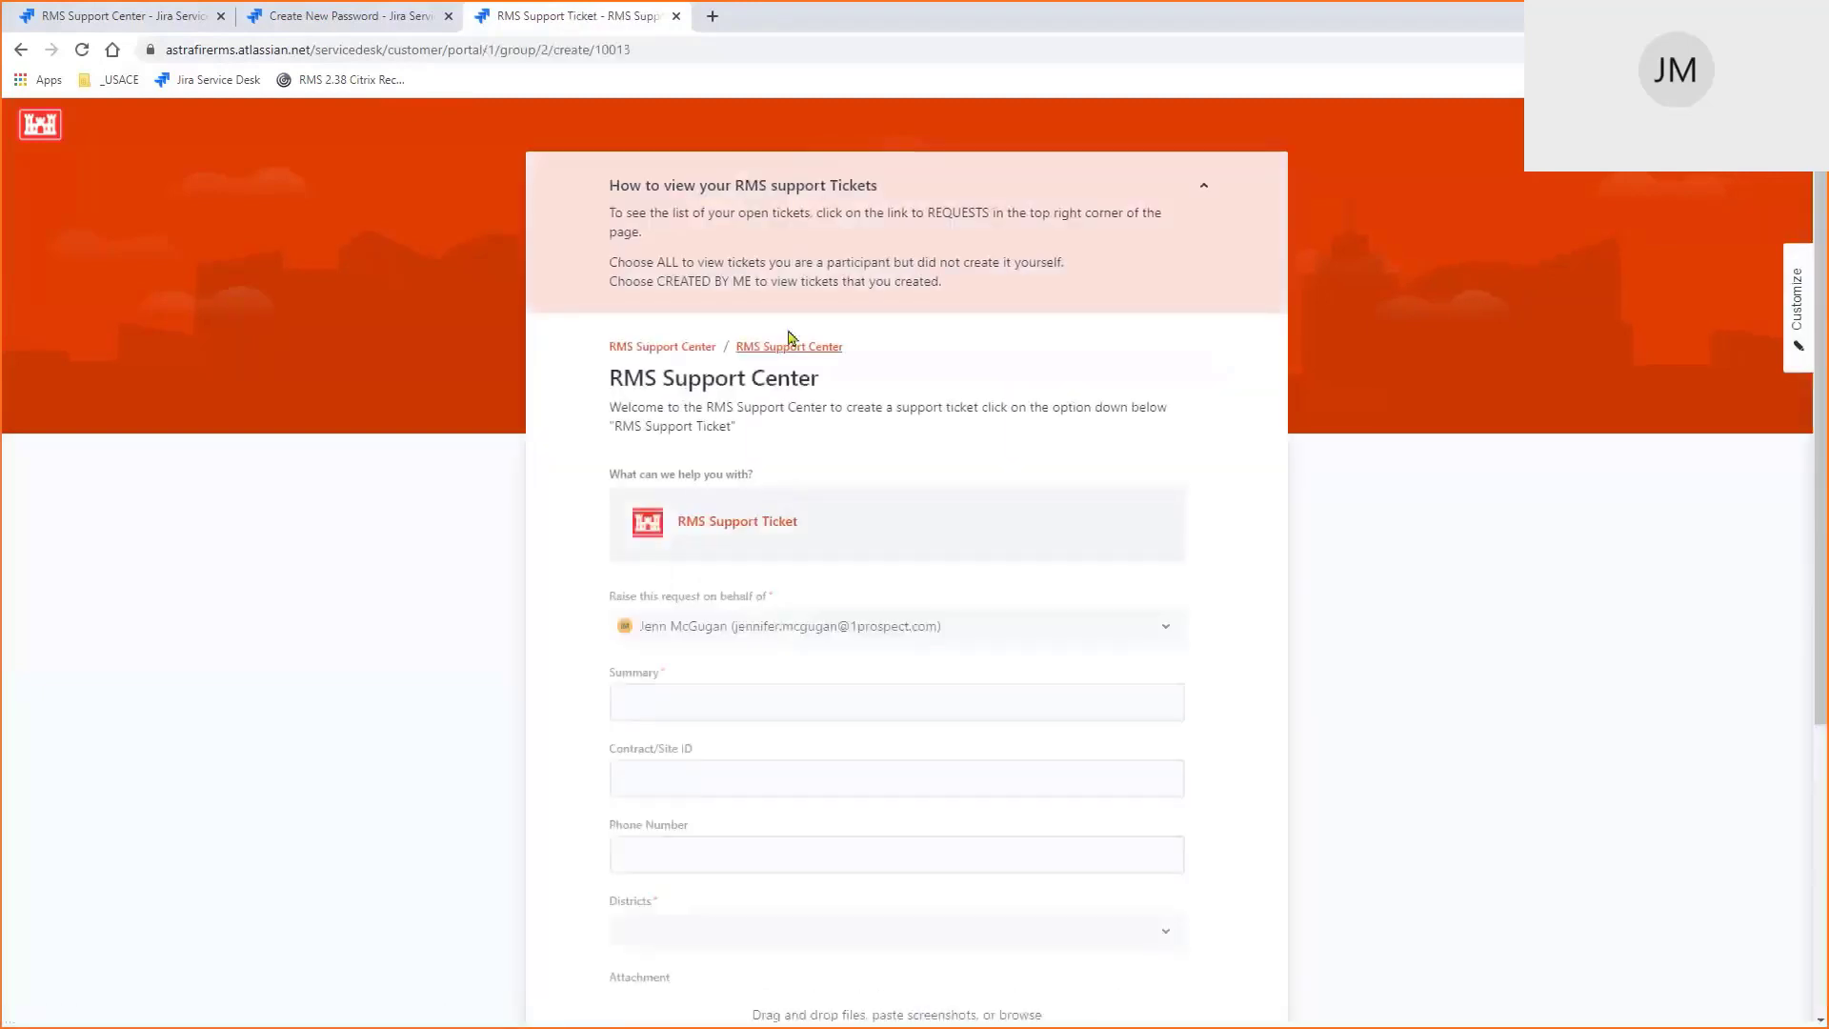
scroll(788, 829, "down", 4)
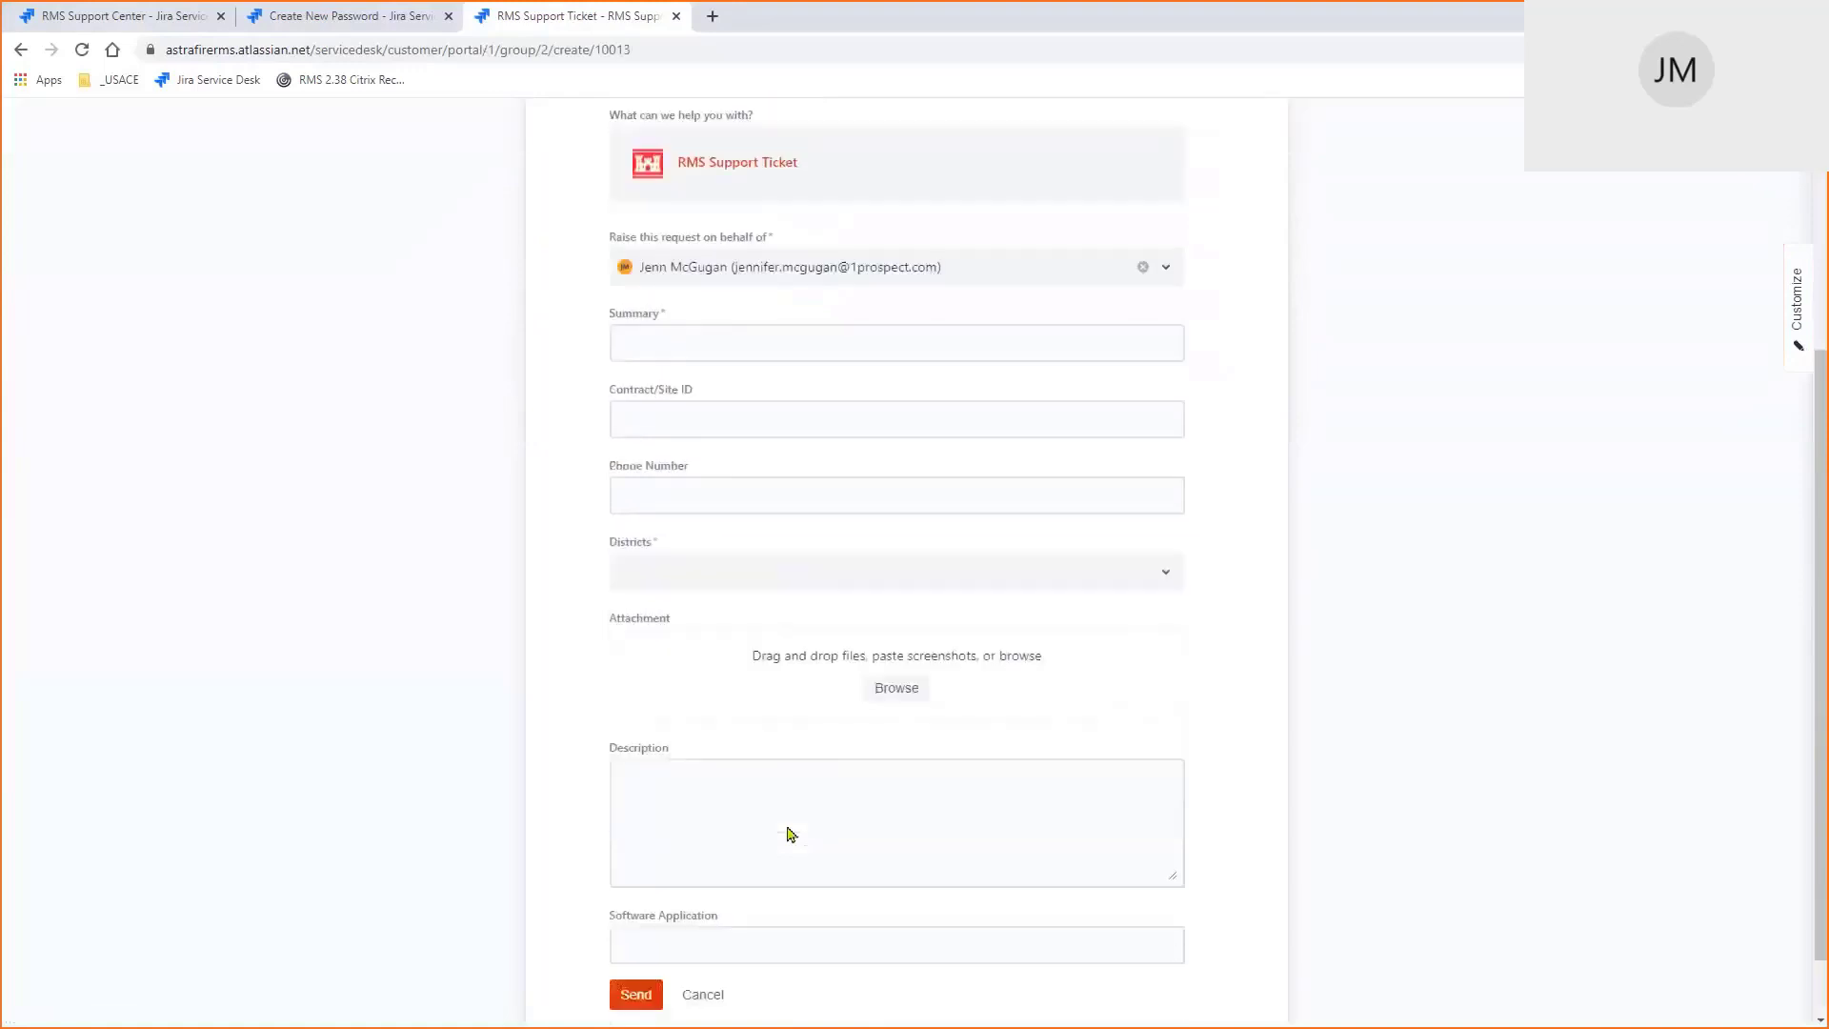
scroll(788, 835, "down", 1)
scroll(787, 835, "up", 5)
scroll(788, 834, "down", 5)
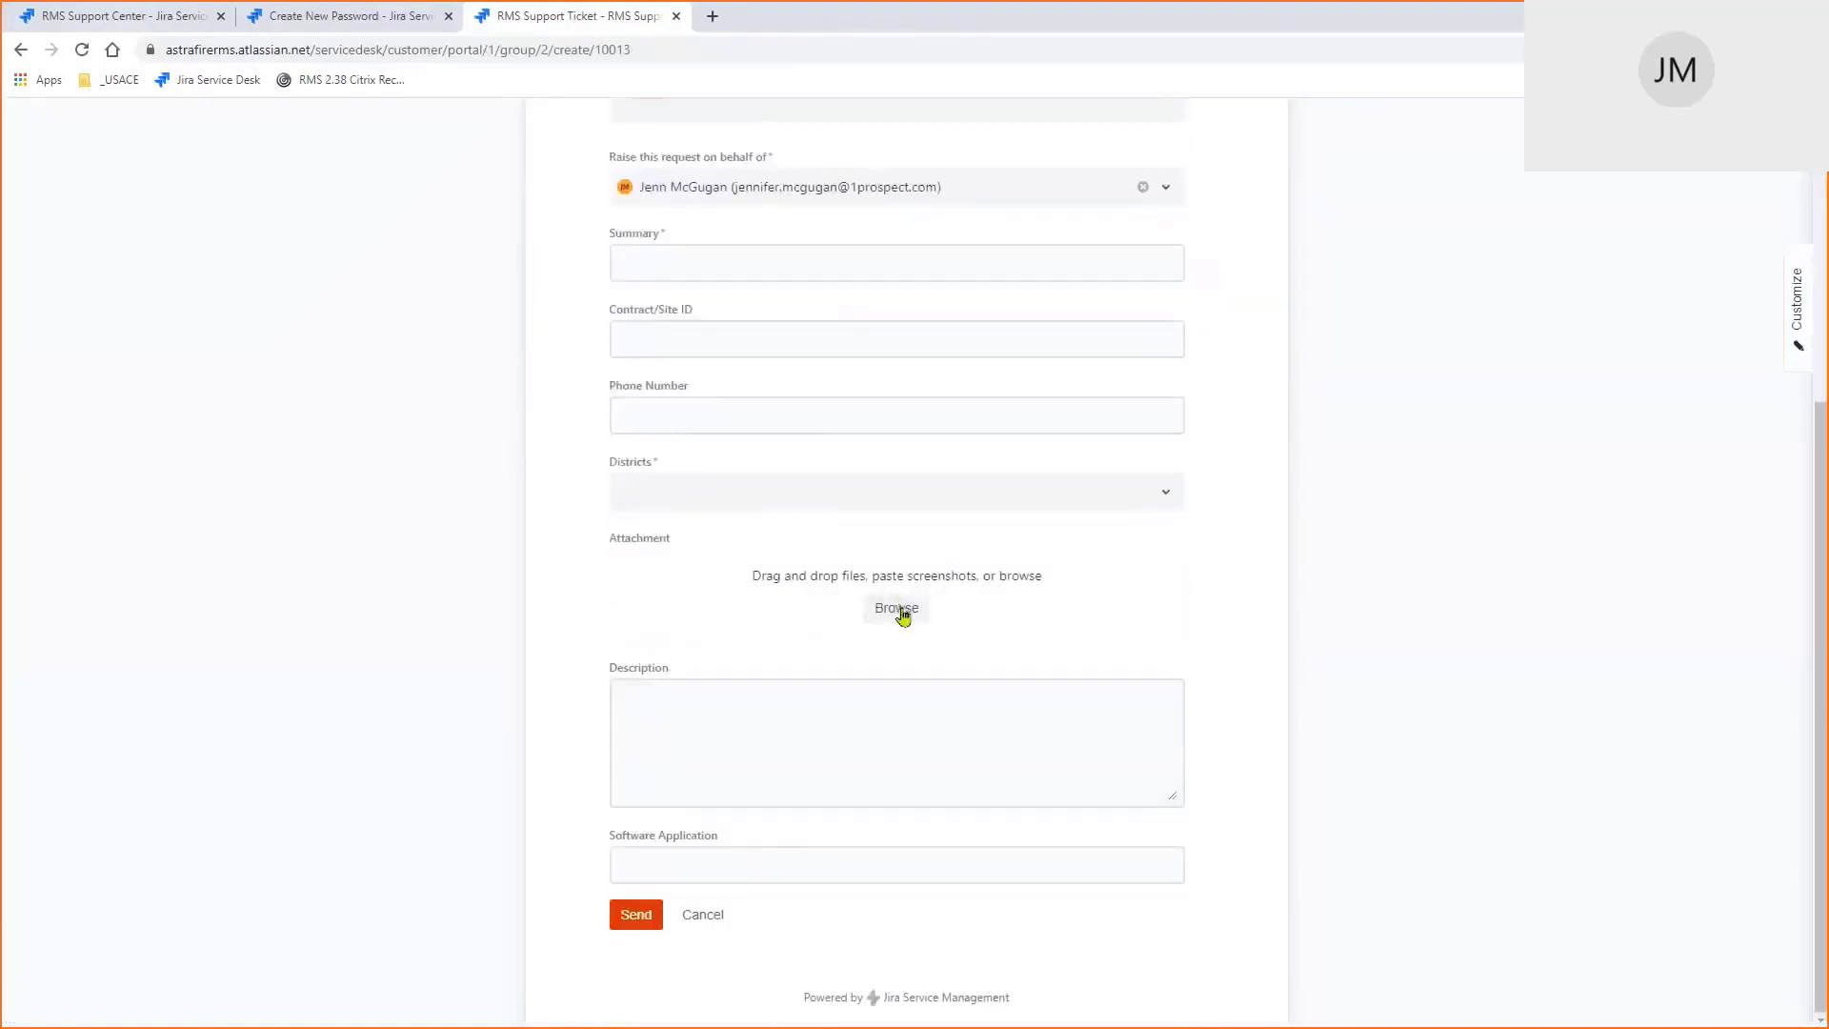
scroll(903, 615, "up", 5)
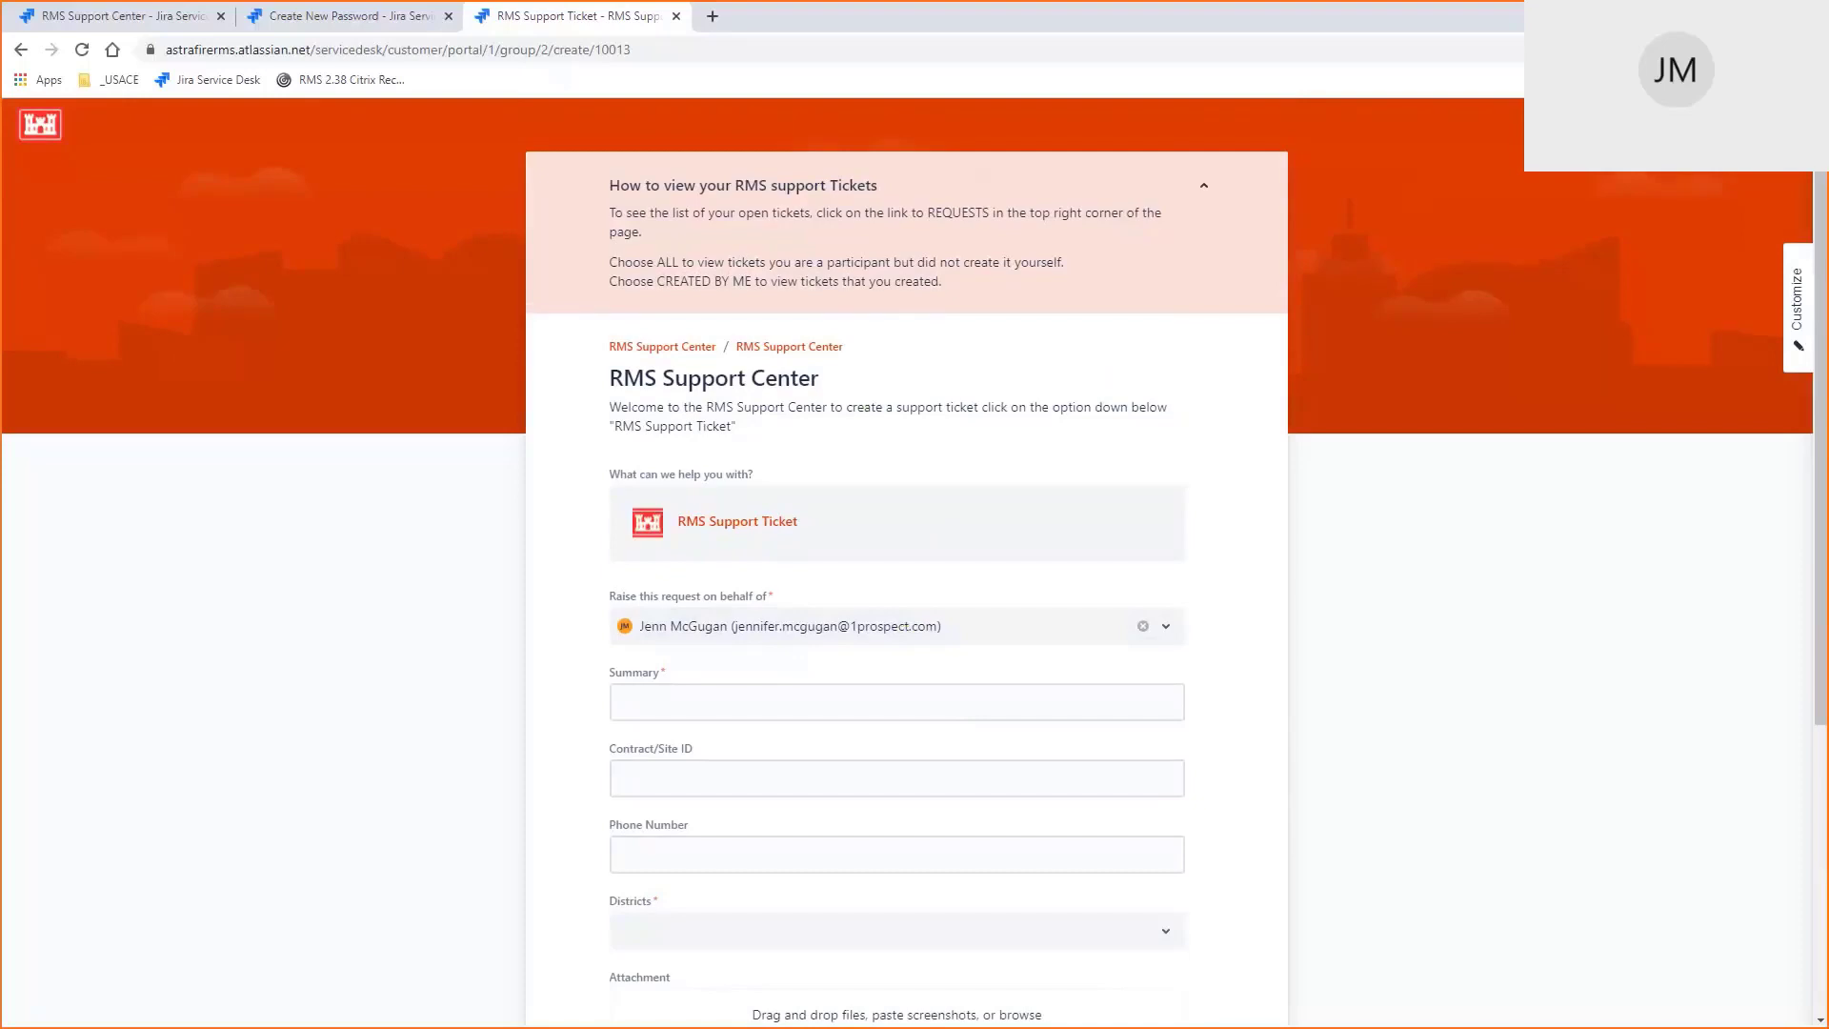
left_click(1707, 125)
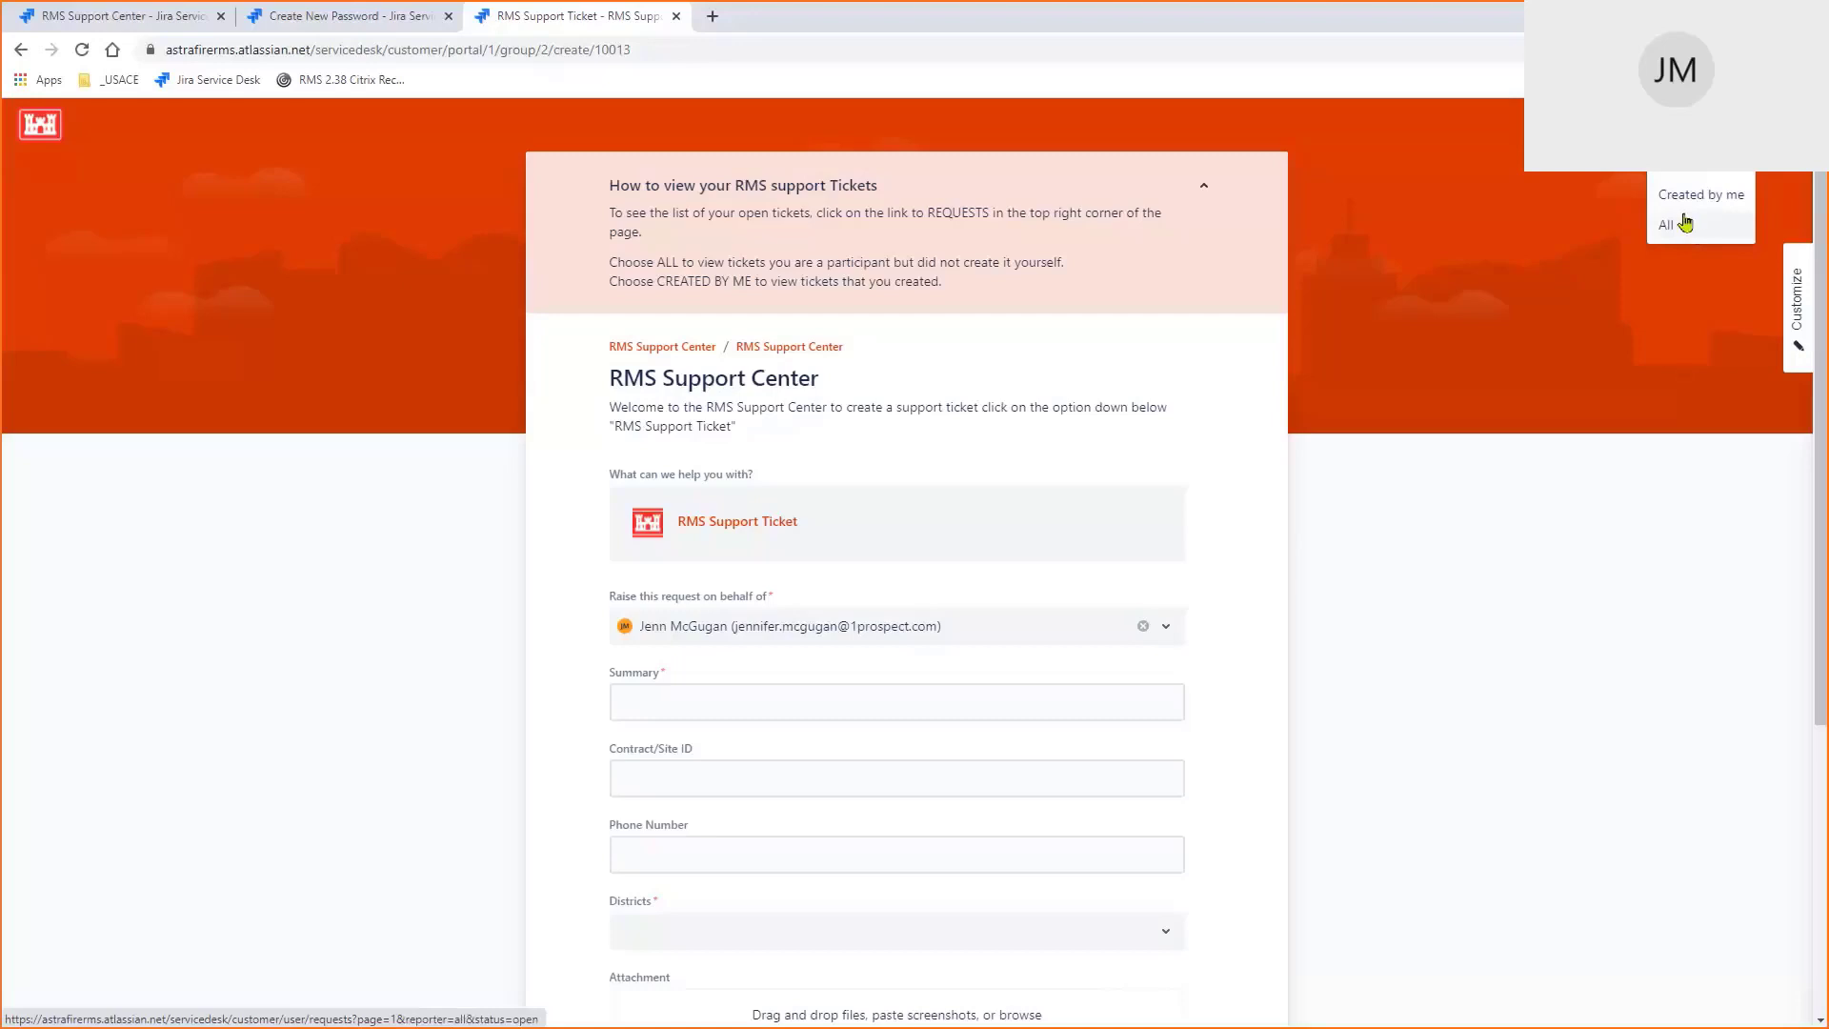
left_click(1700, 194)
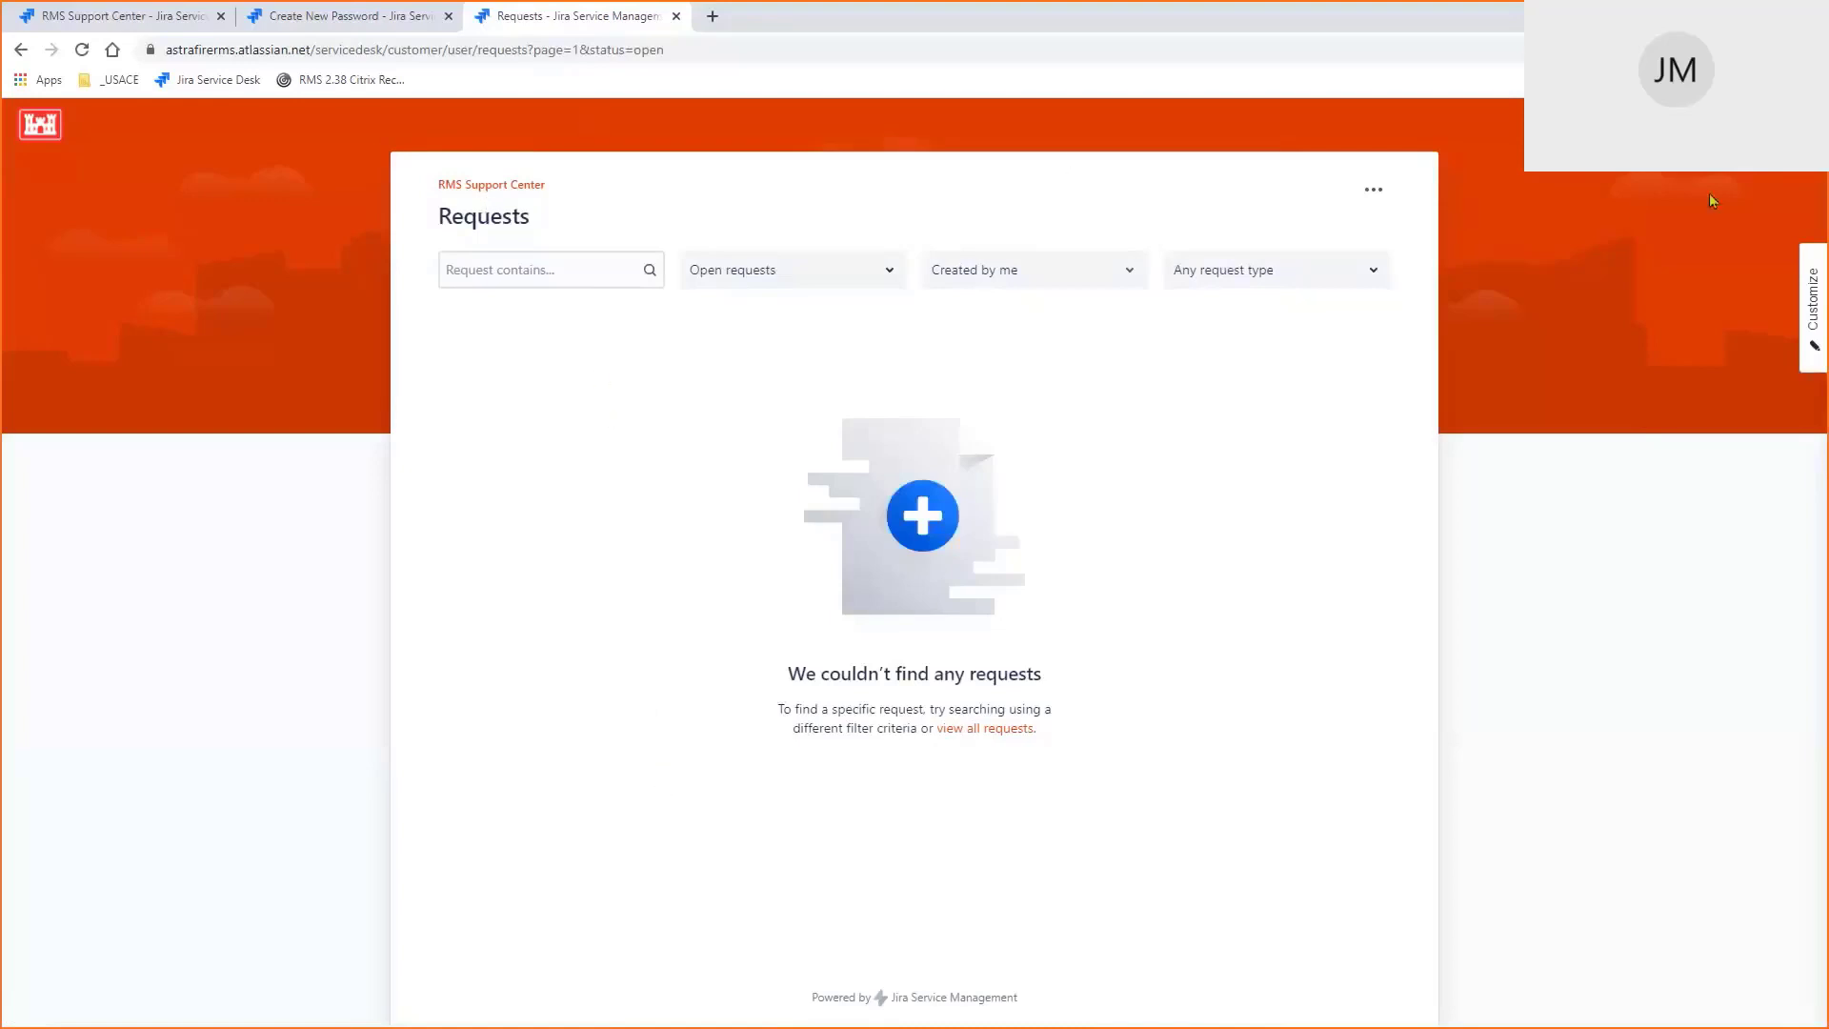
Log out of the Jira account and reload the servicedesk portal address
left_click(1788, 133)
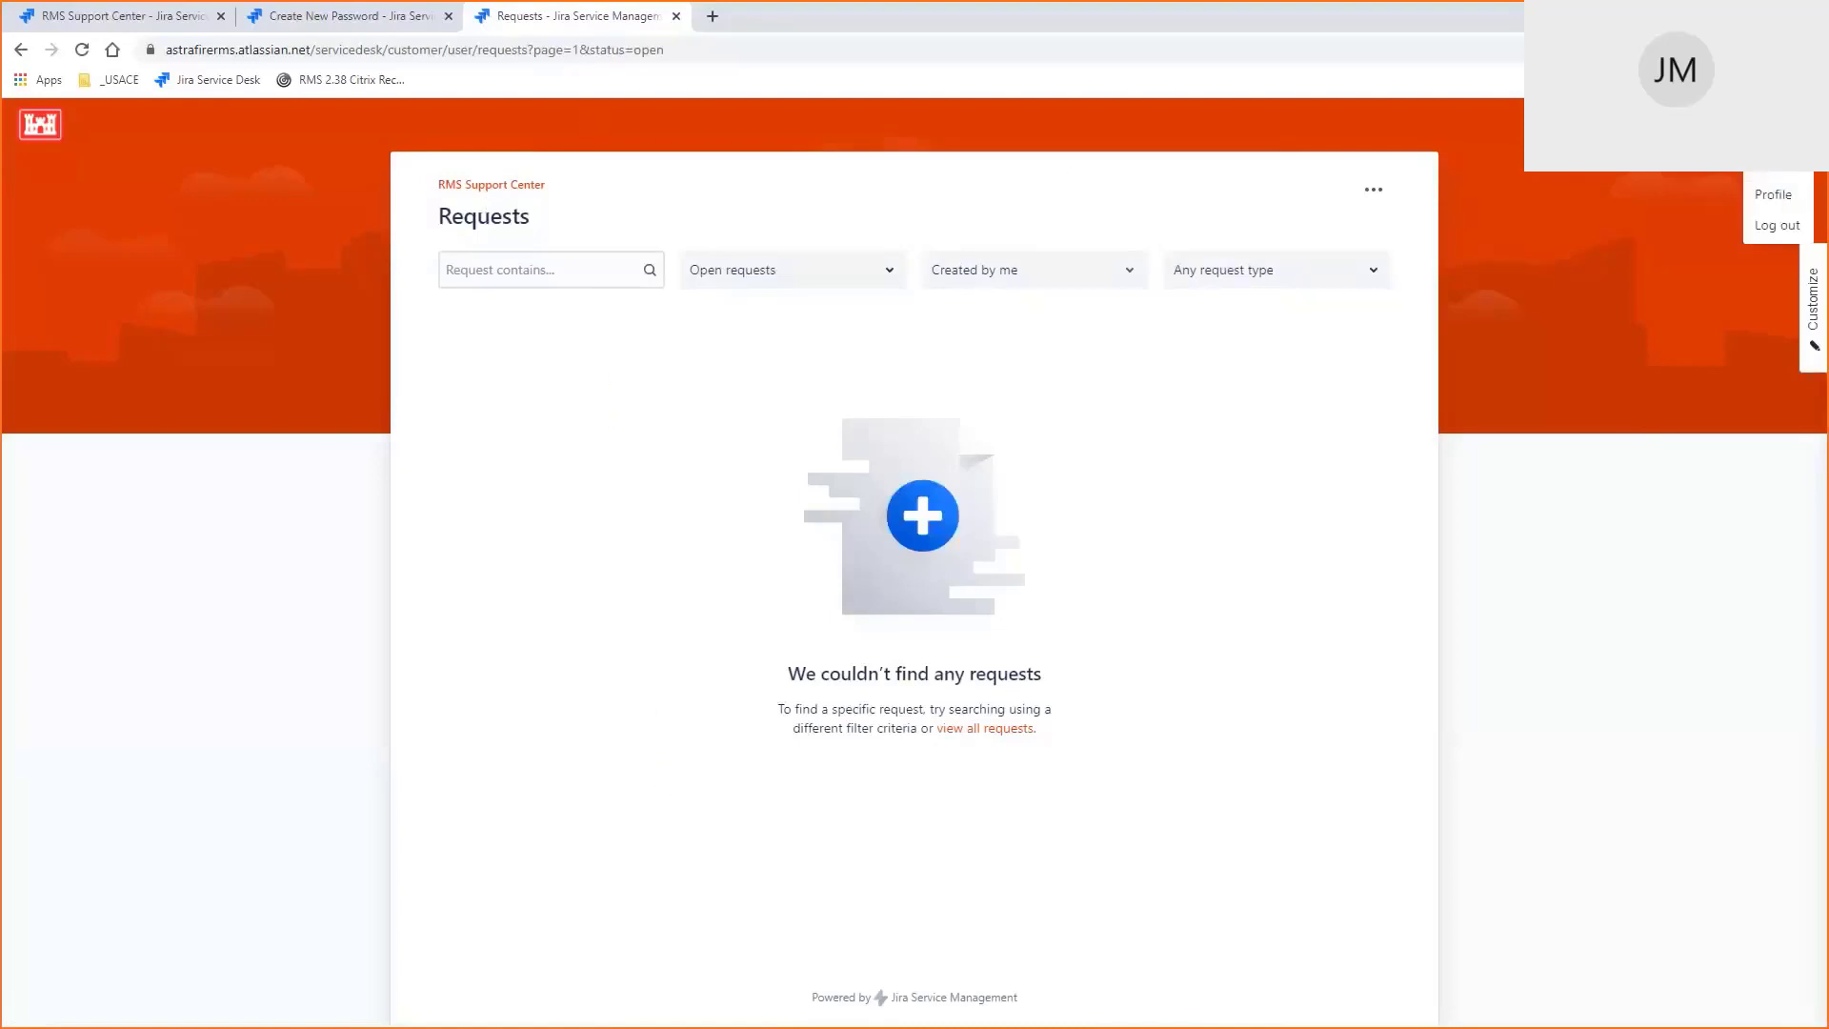
left_click(1779, 225)
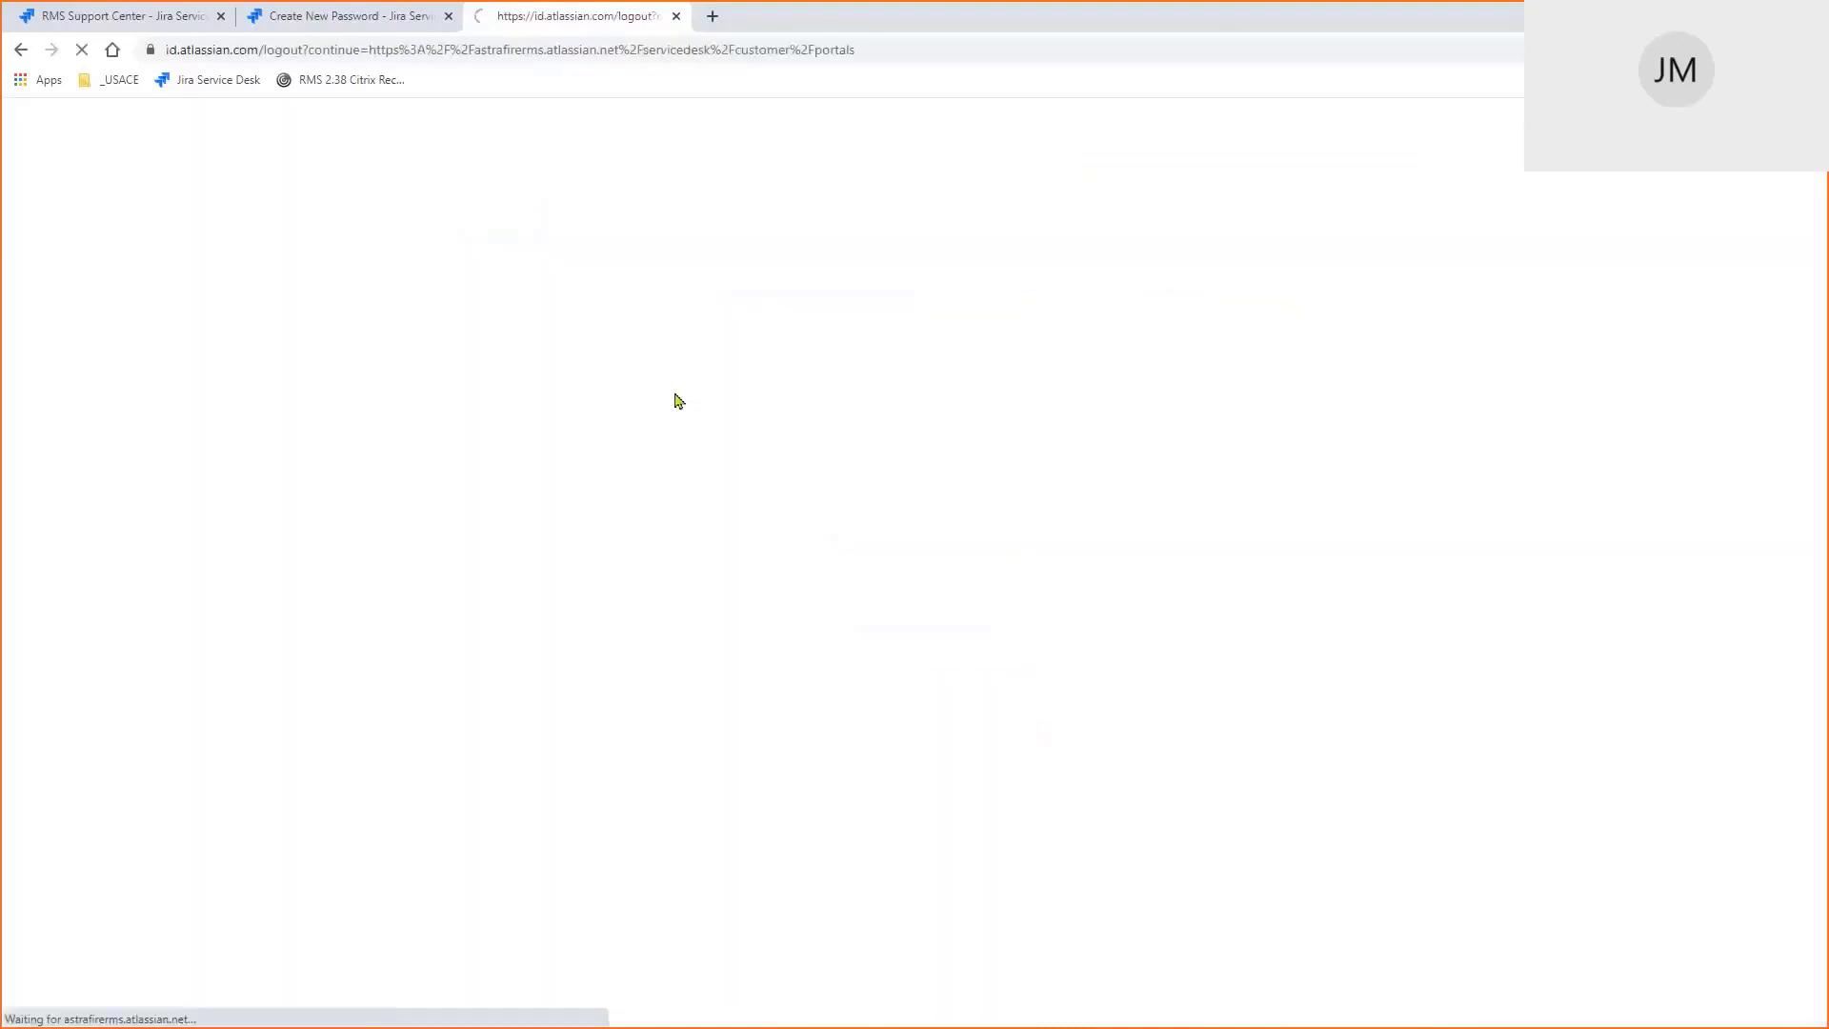
left_click(411, 53)
key("ctrl+v")
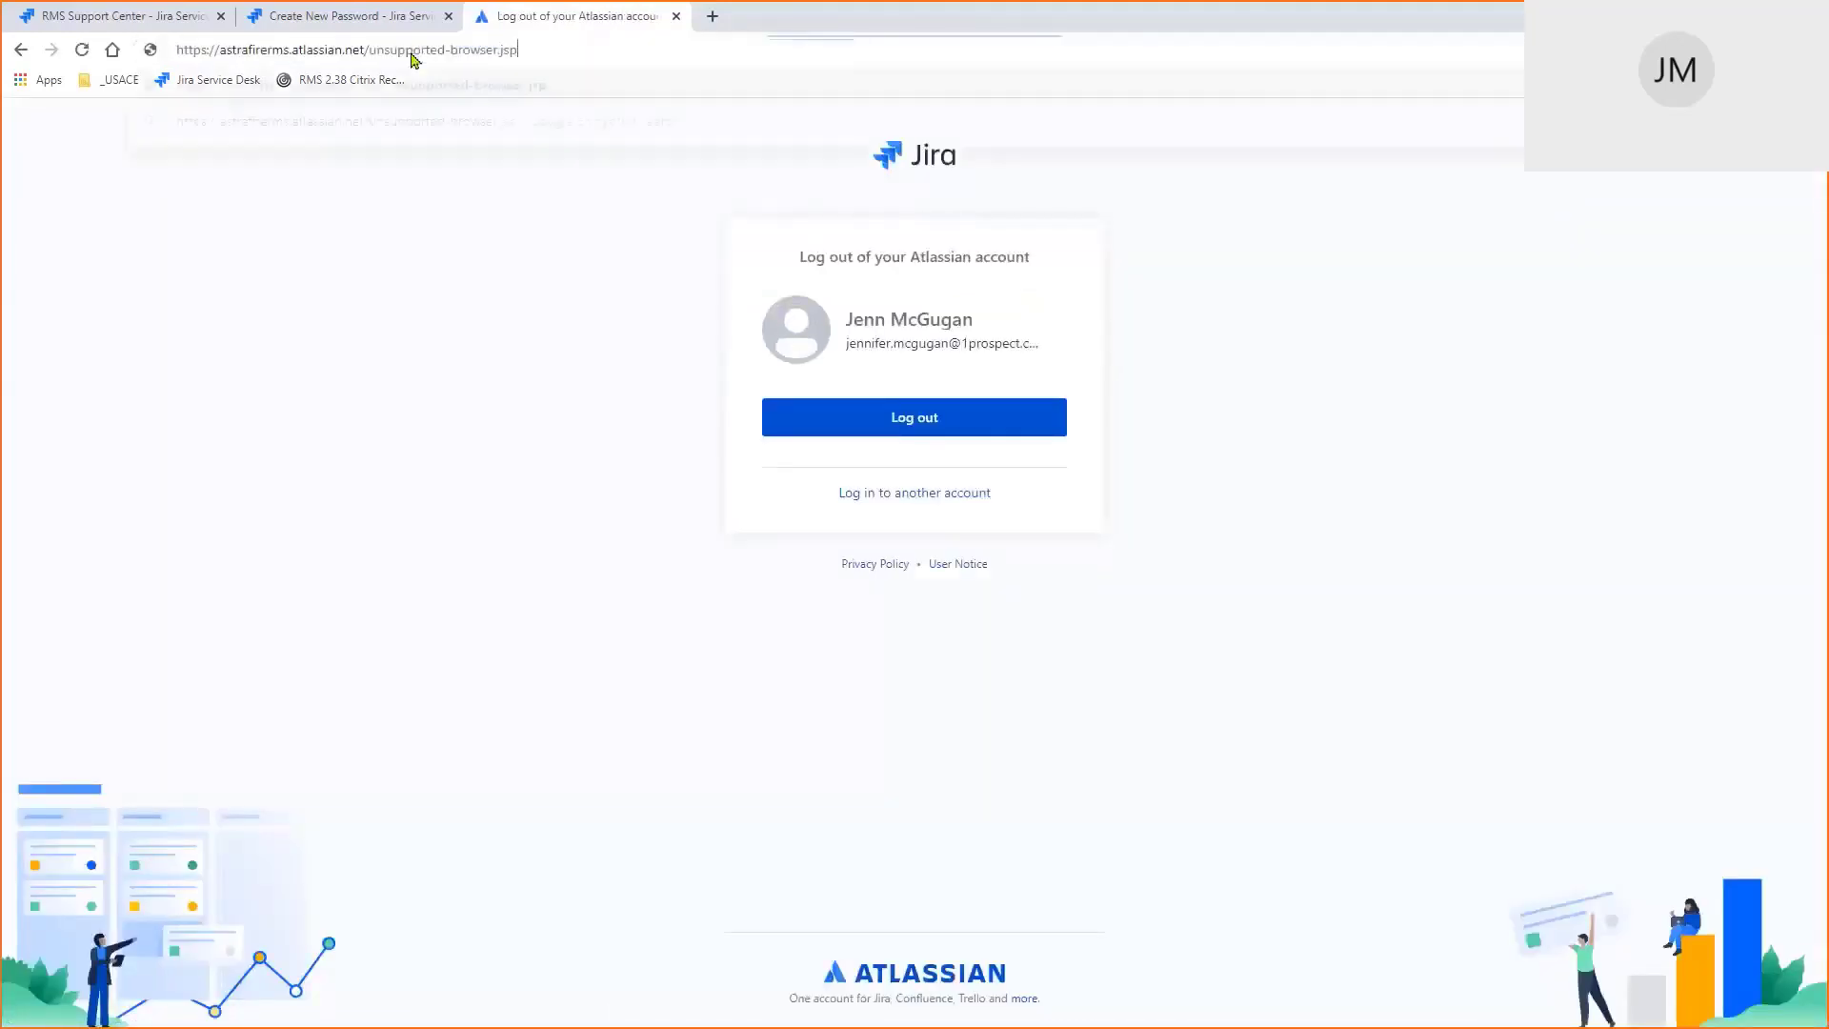
left_click_drag(379, 49, 522, 44)
key("BackSpace")
key("BackSpace")
type("ser")
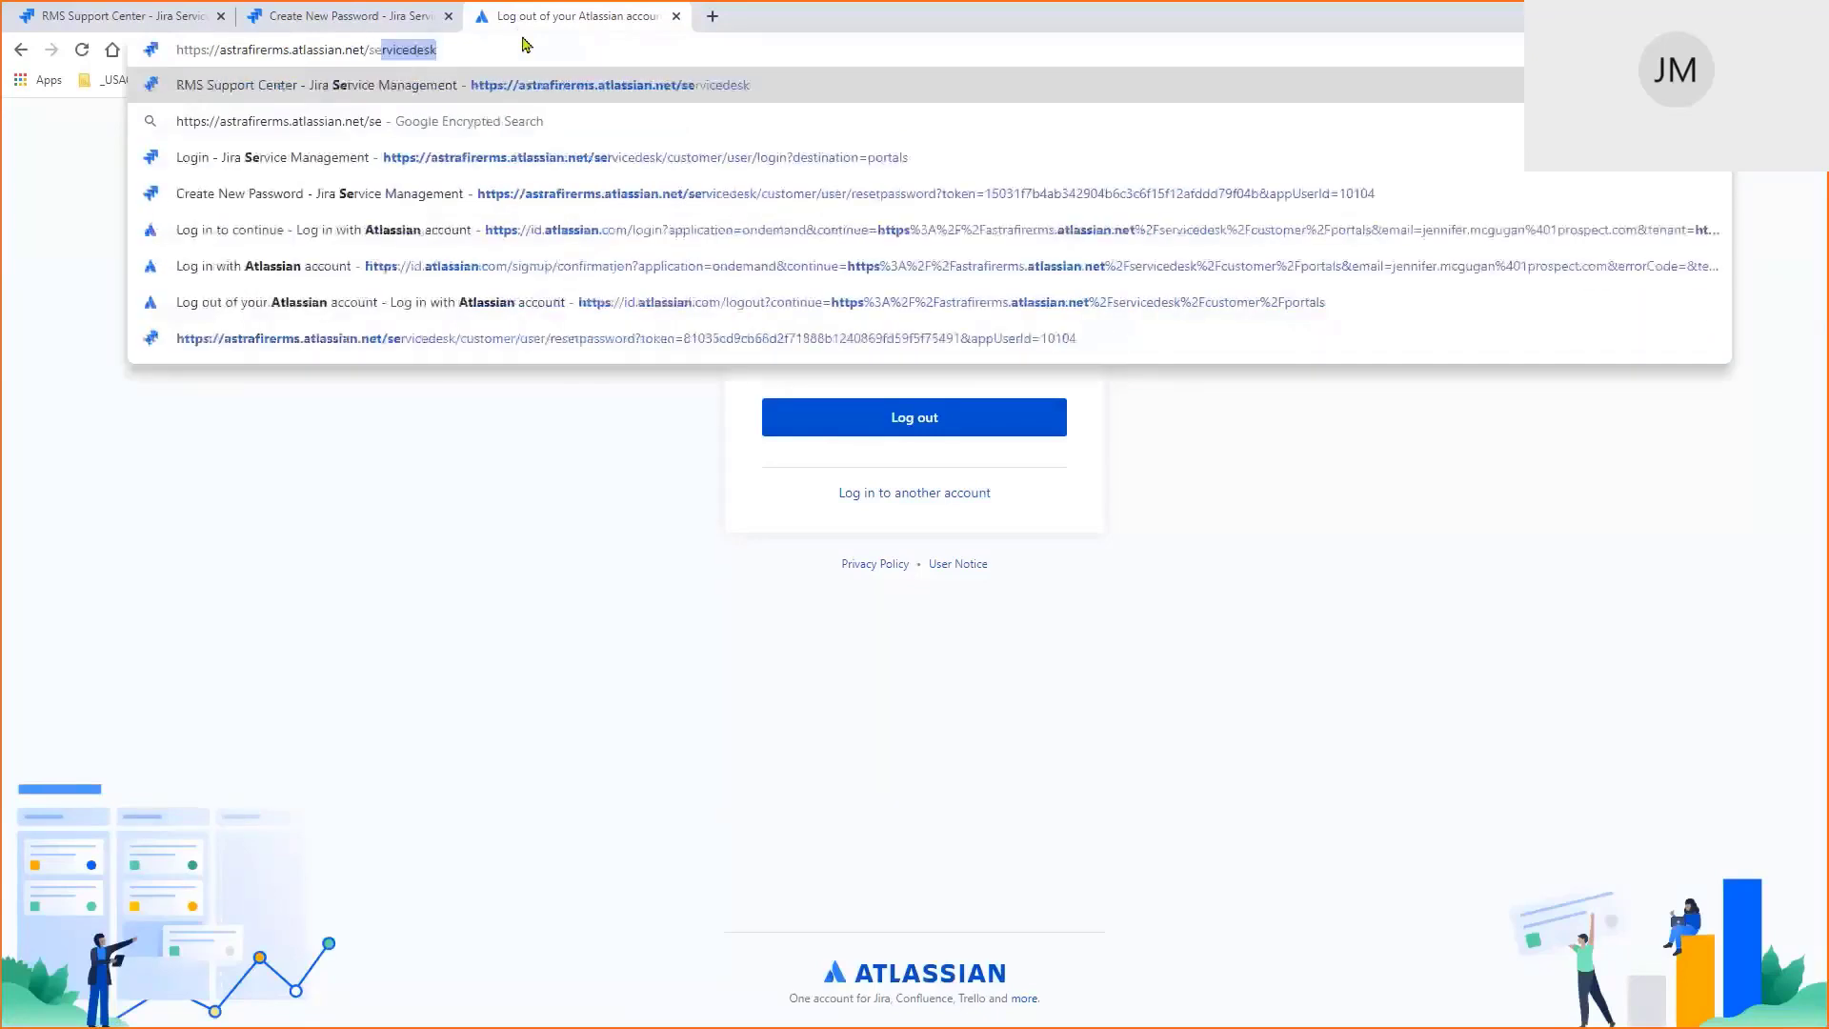
key("Return")
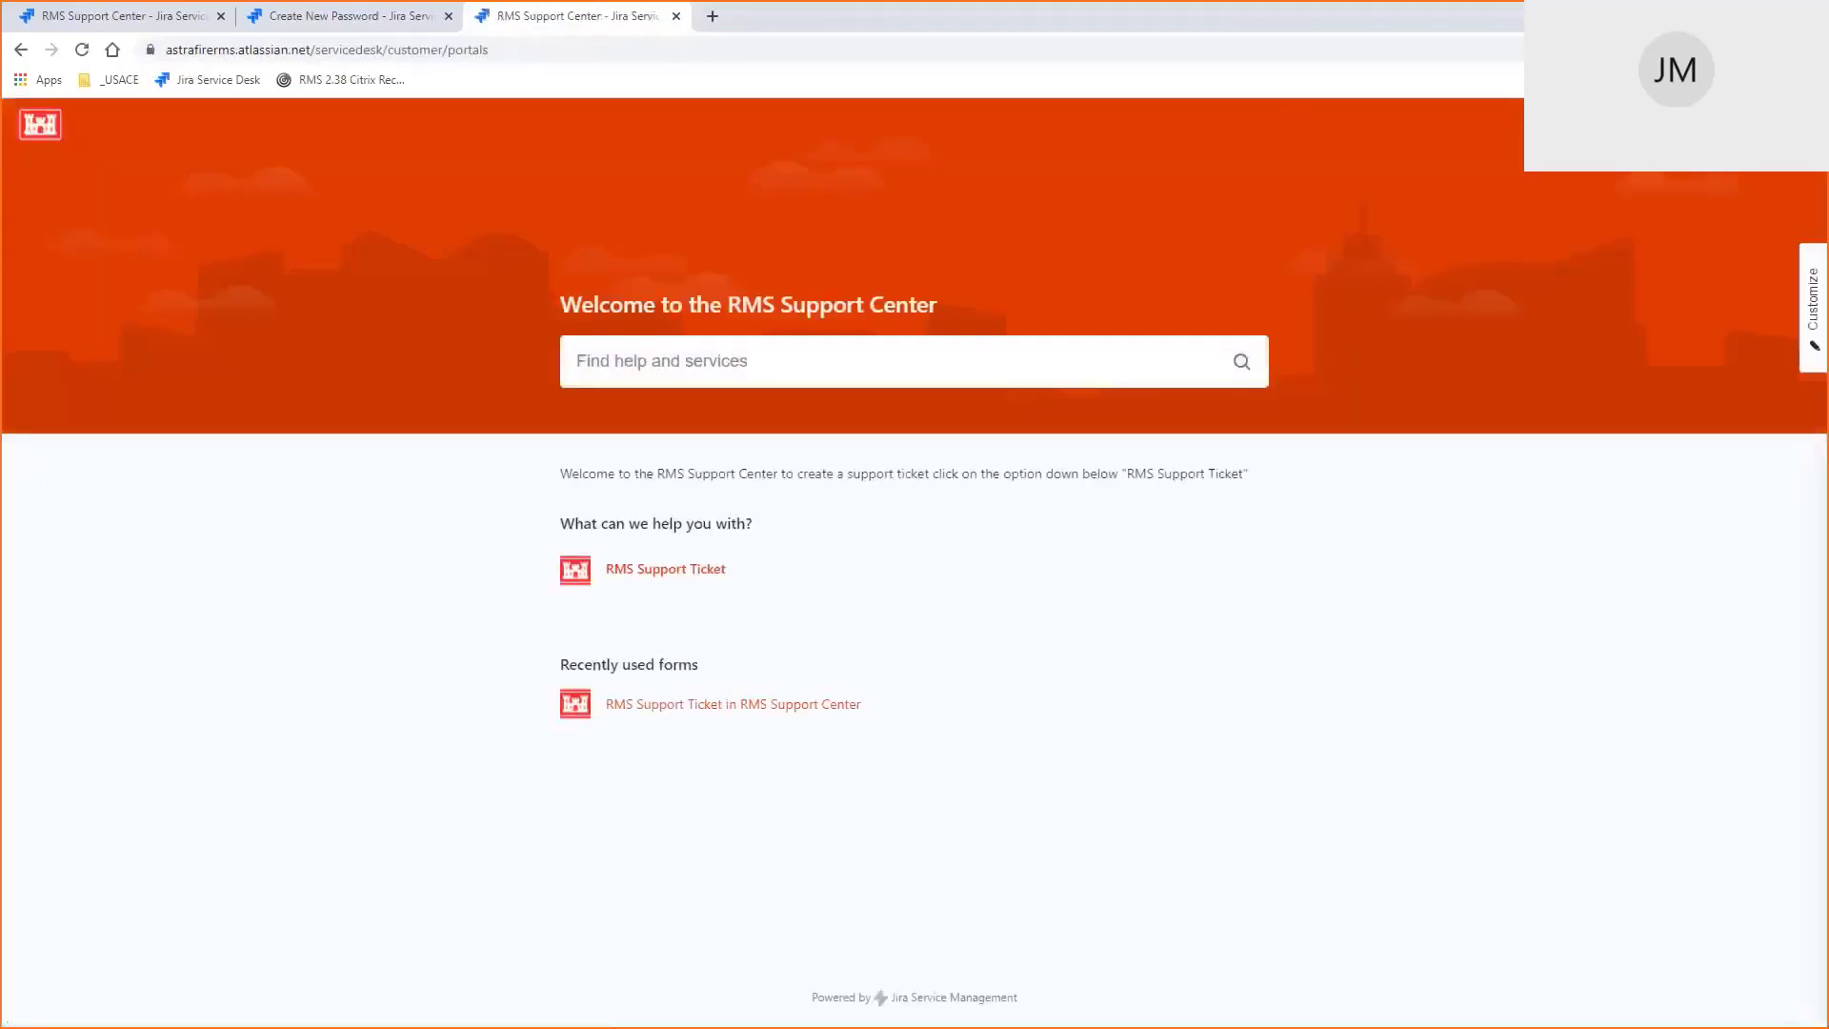
Log out of the support portal, confirm the Atlassian logout, and reach the servicedesk login page
left_click(1796, 134)
left_click(1777, 229)
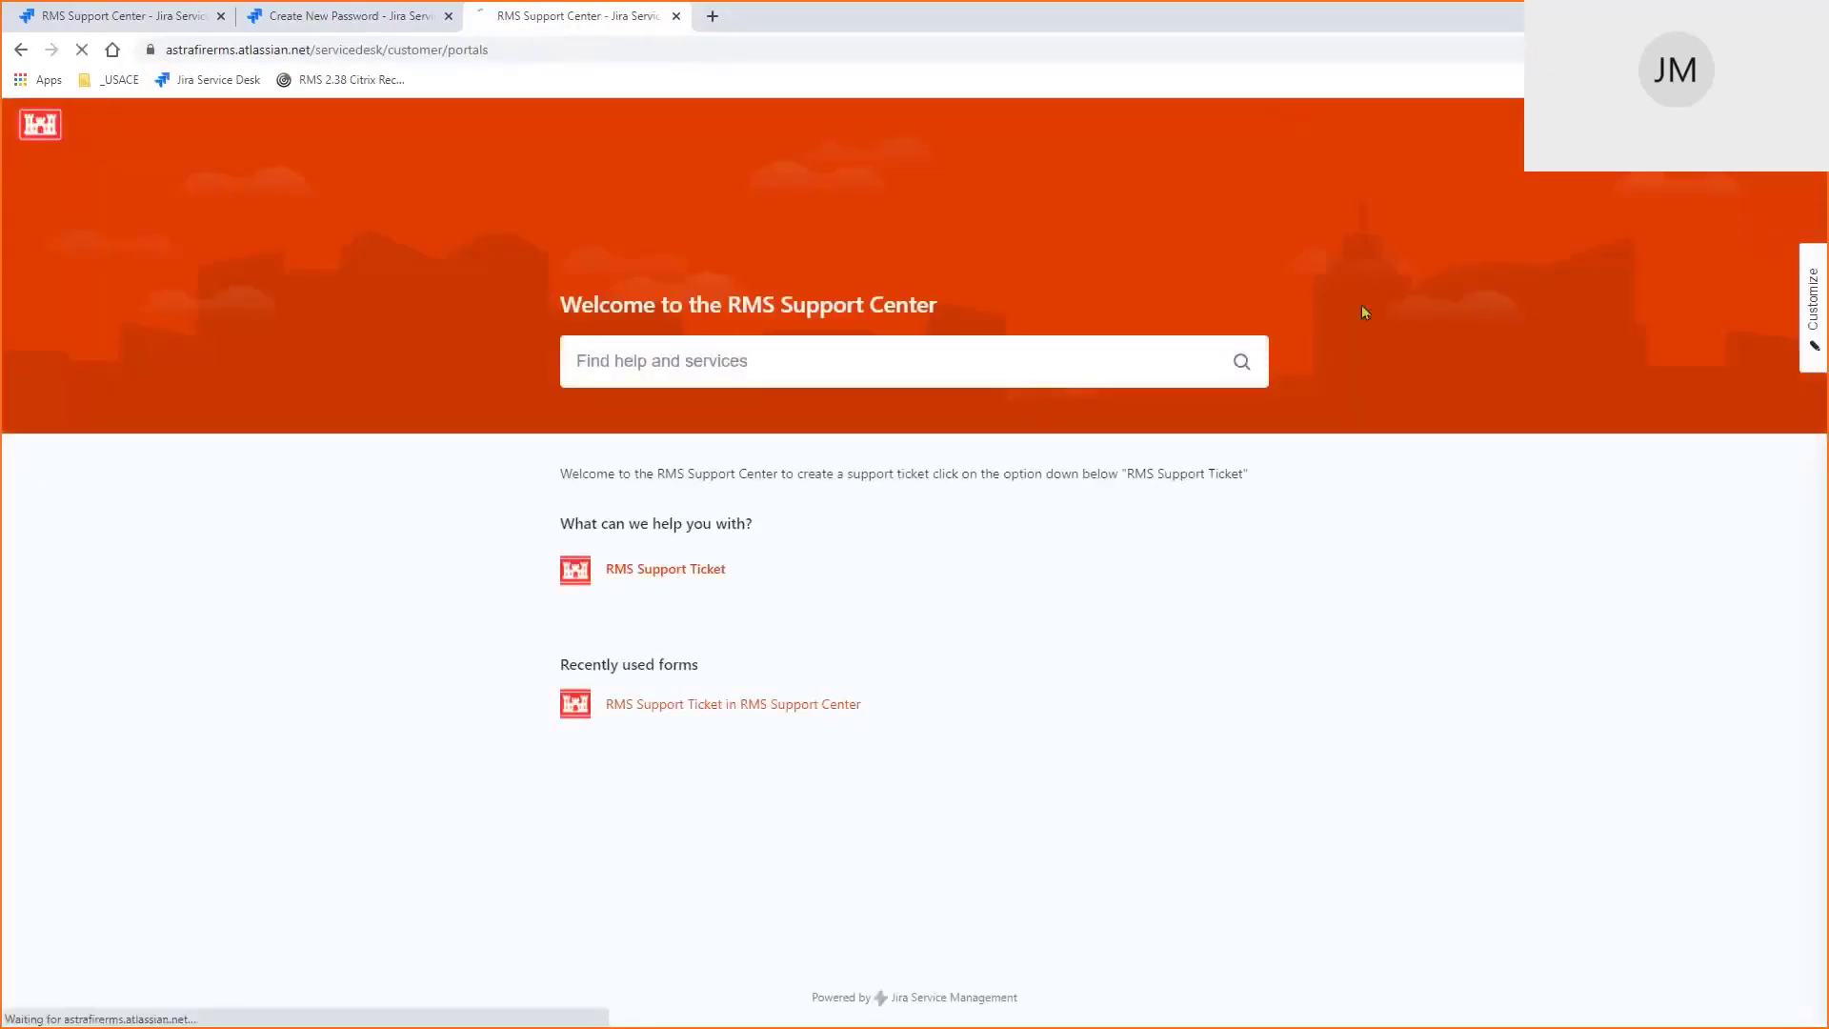
left_click(914, 419)
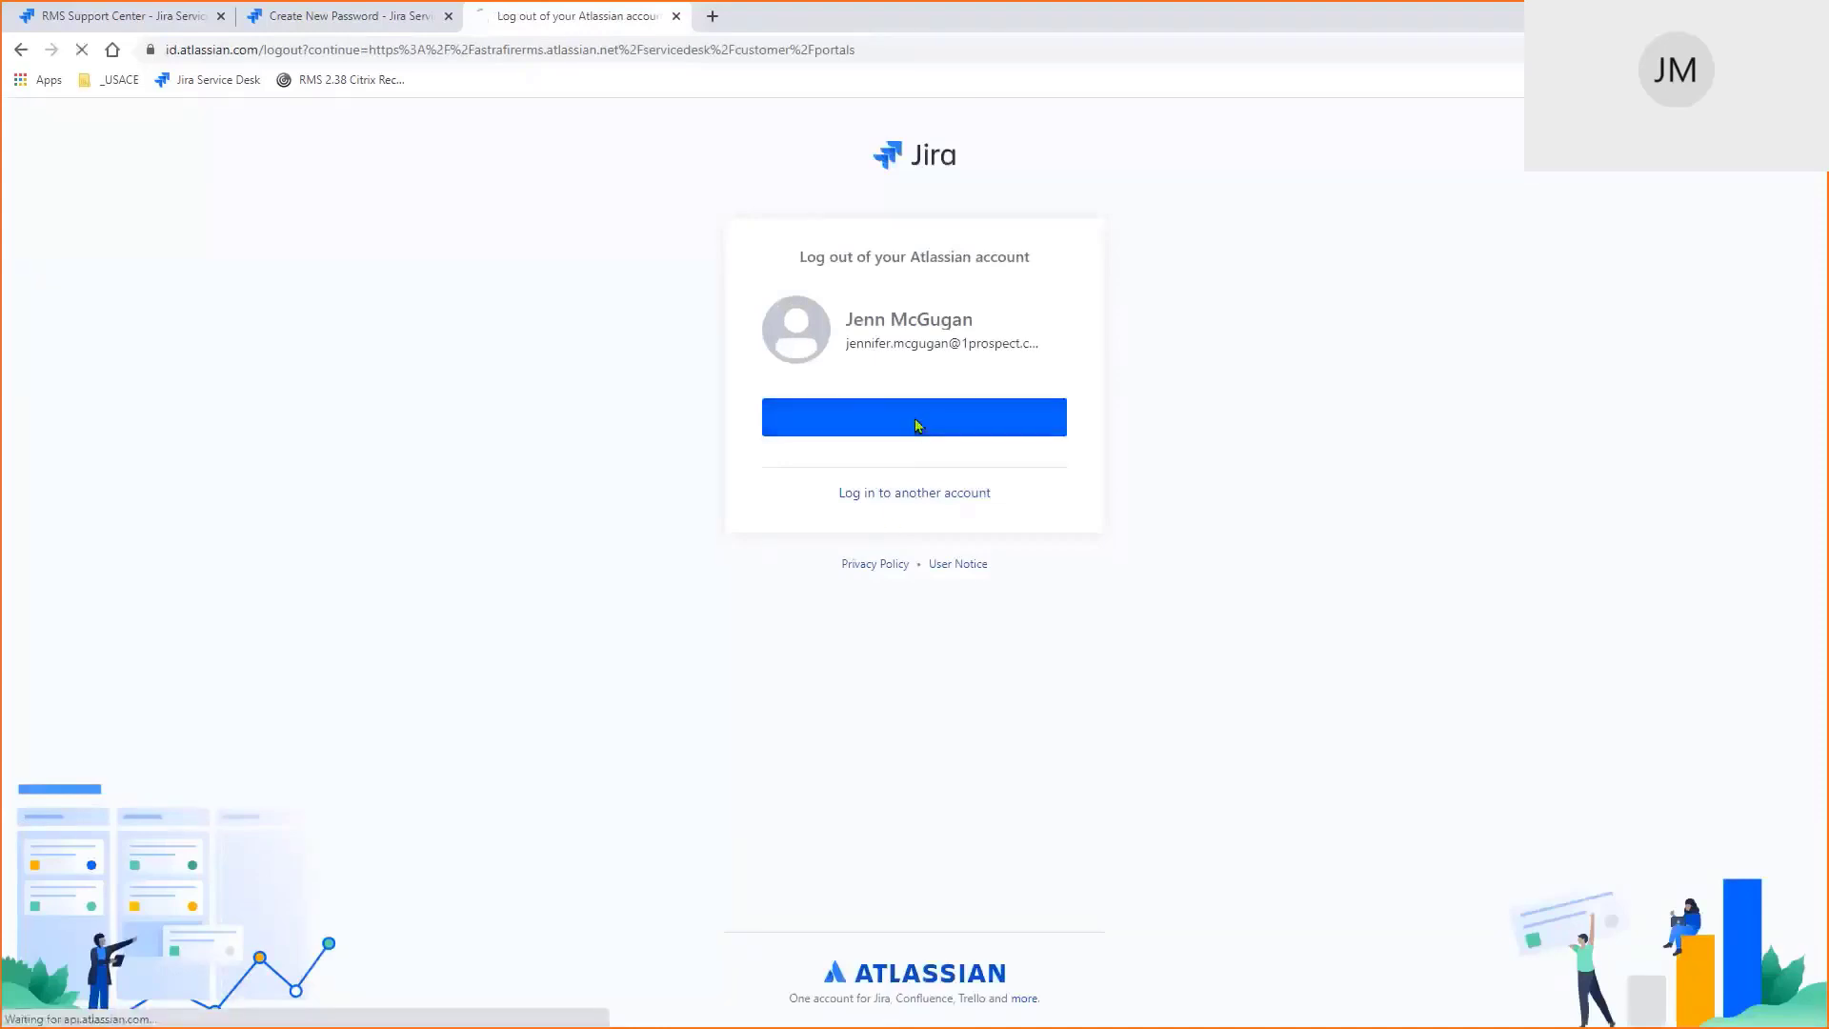
left_click(466, 50)
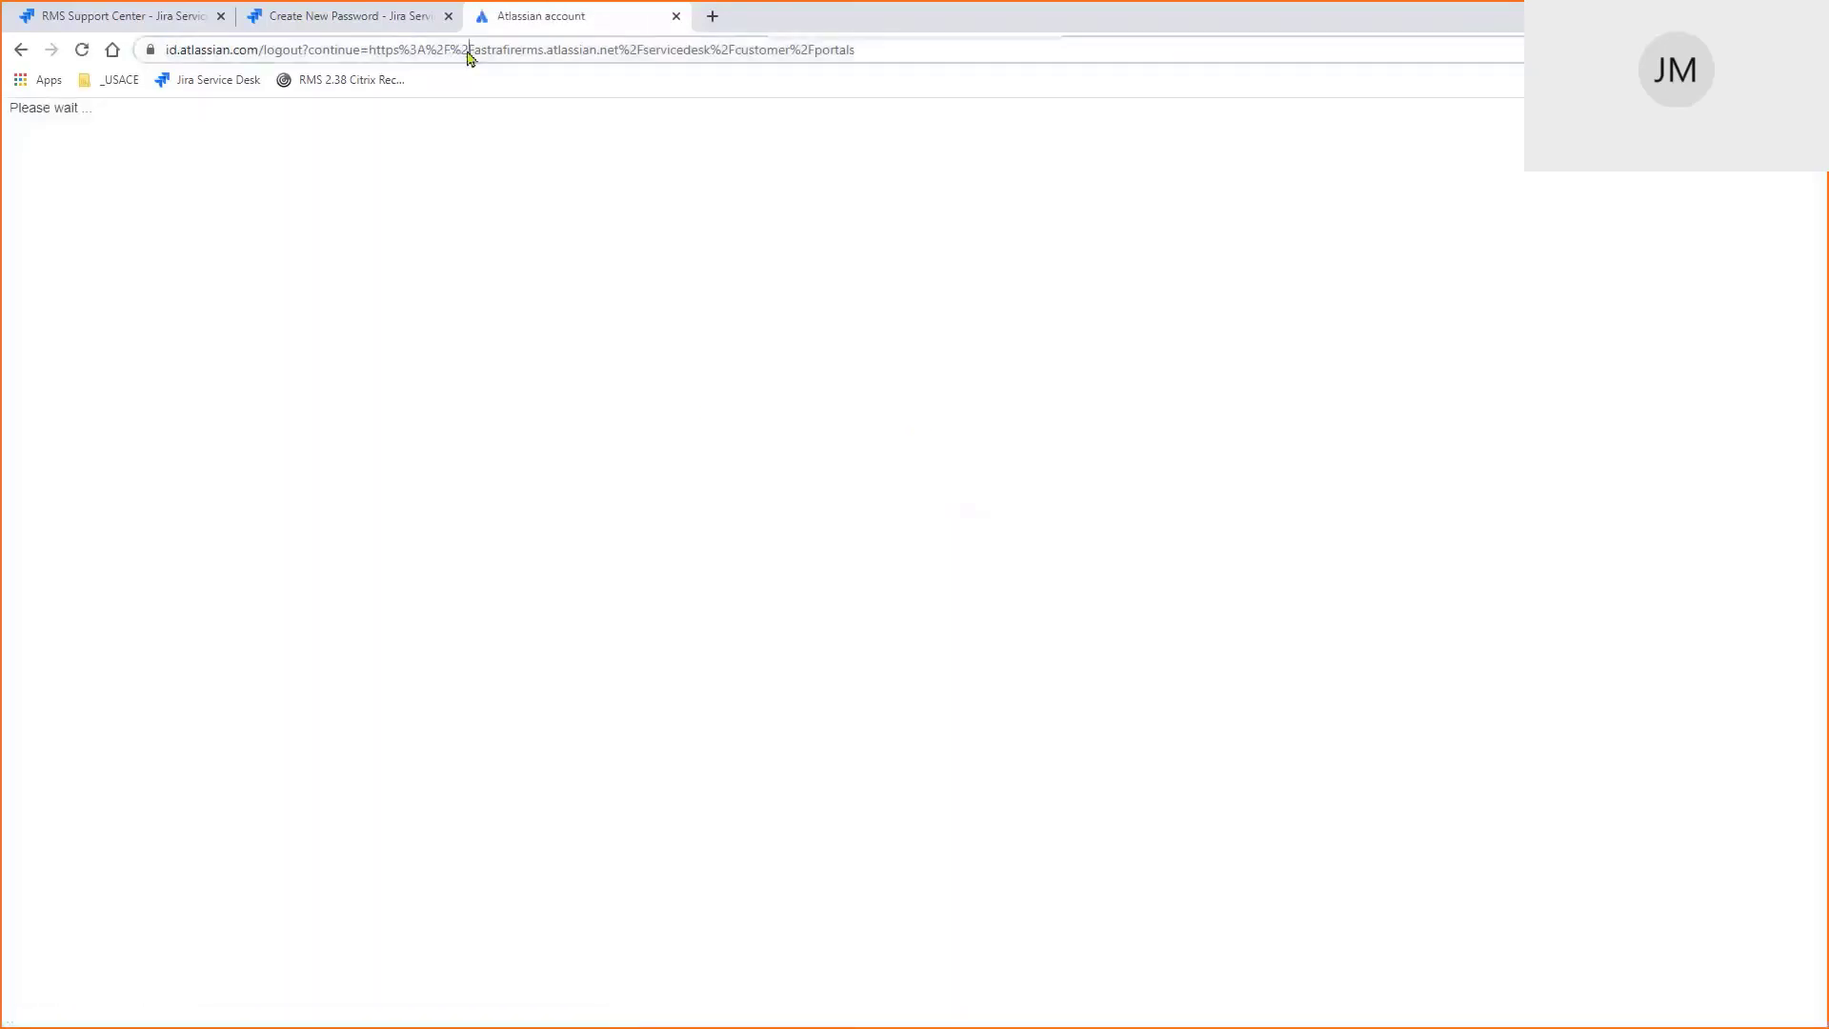
type("https://astrafirerms.atlassian.net/unsupported-browser.jsp")
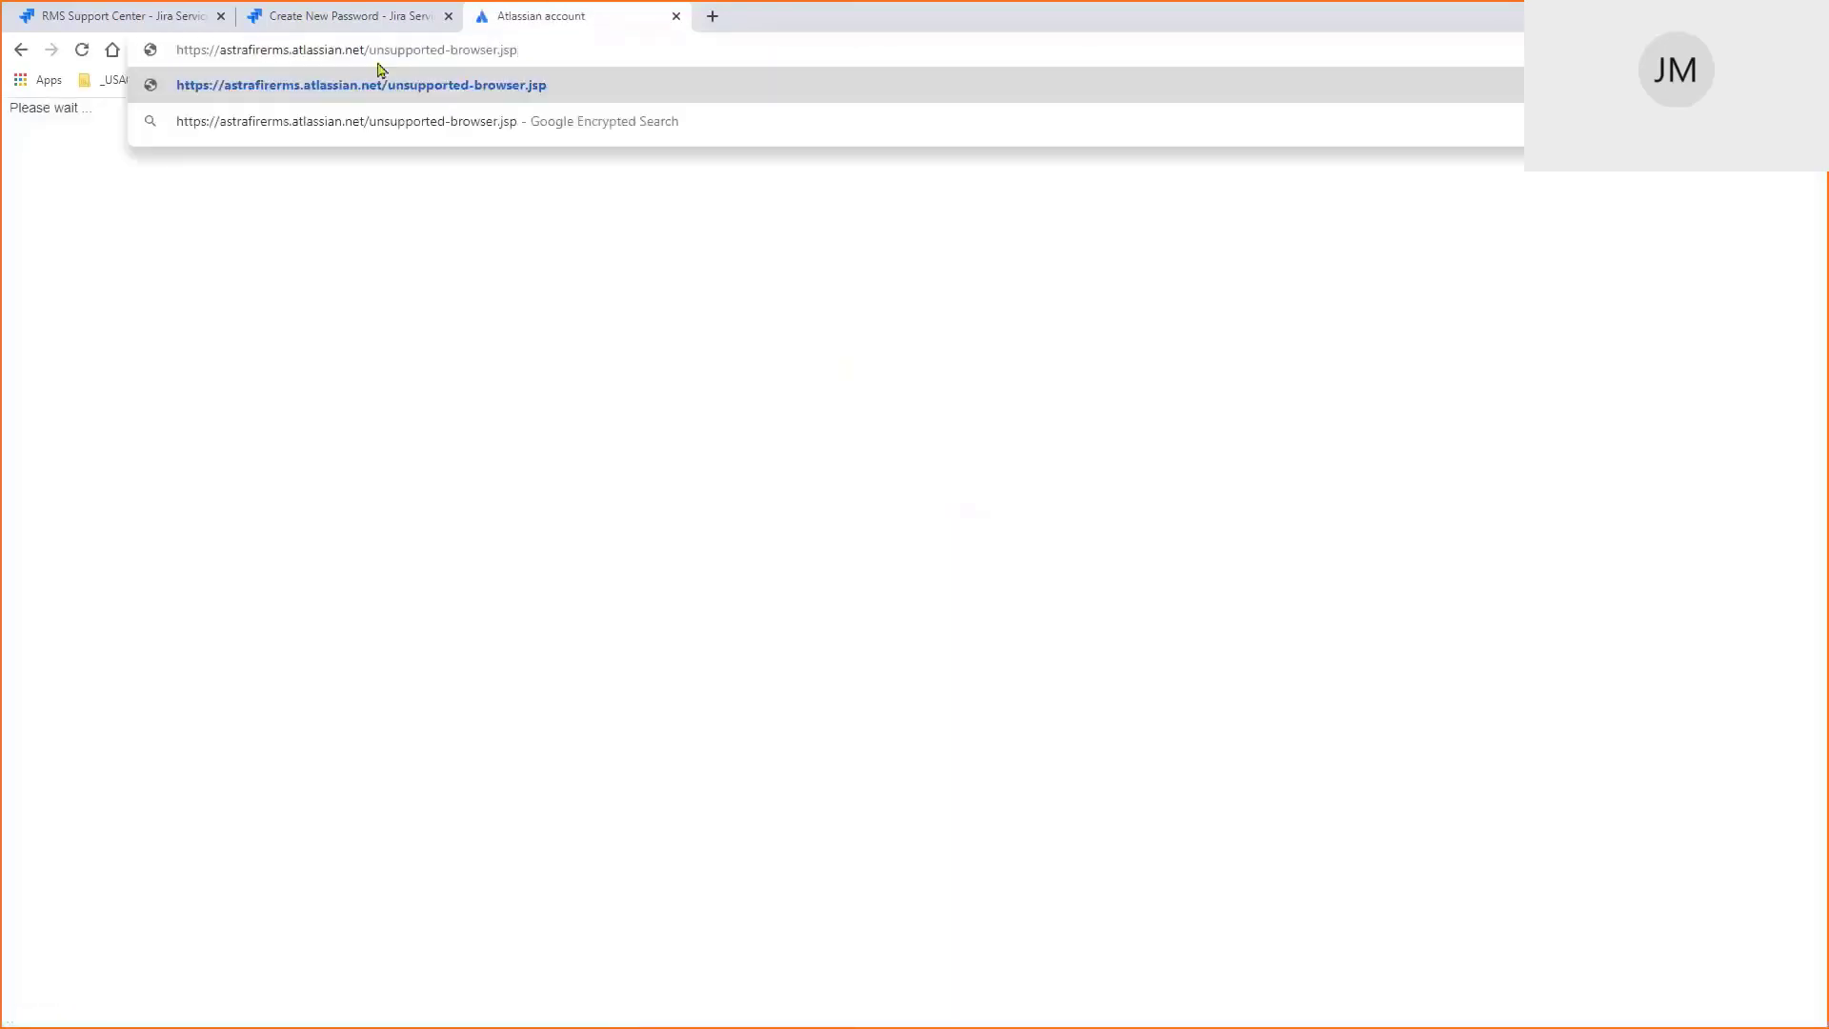
left_click_drag(371, 50, 564, 61)
key("BackSpace")
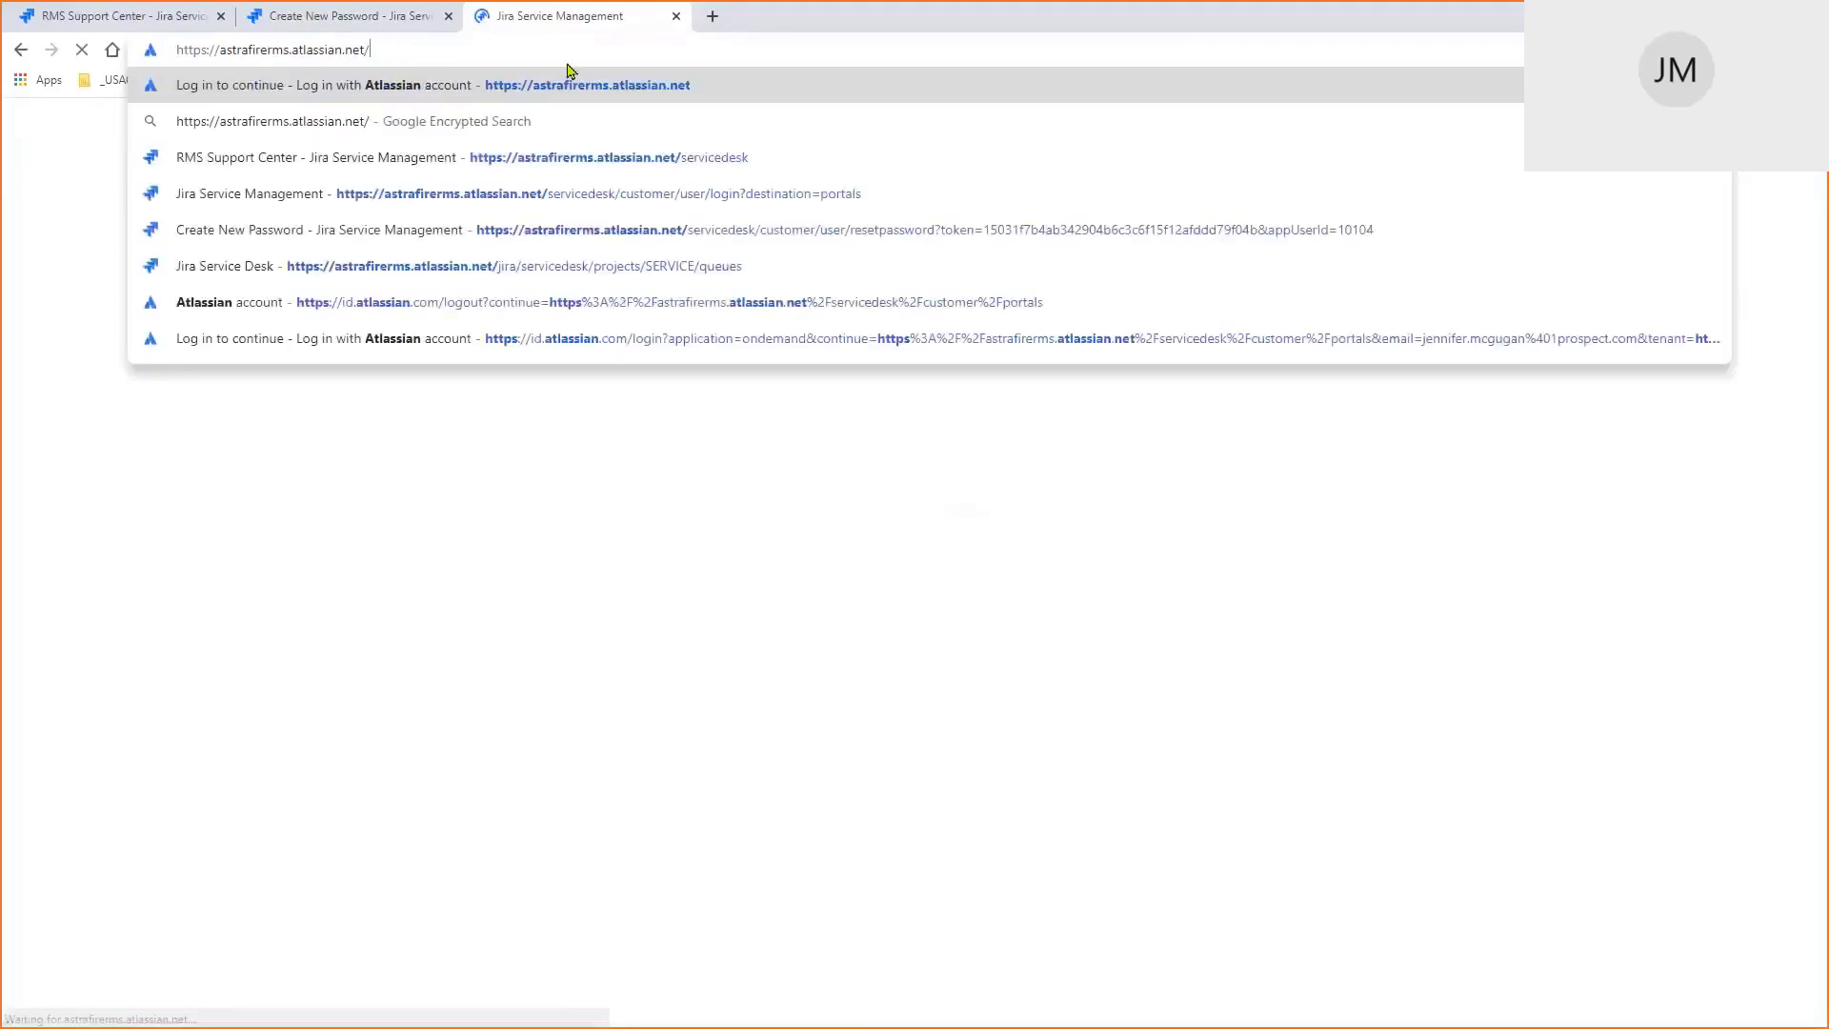
type("servicedesk")
key("Return")
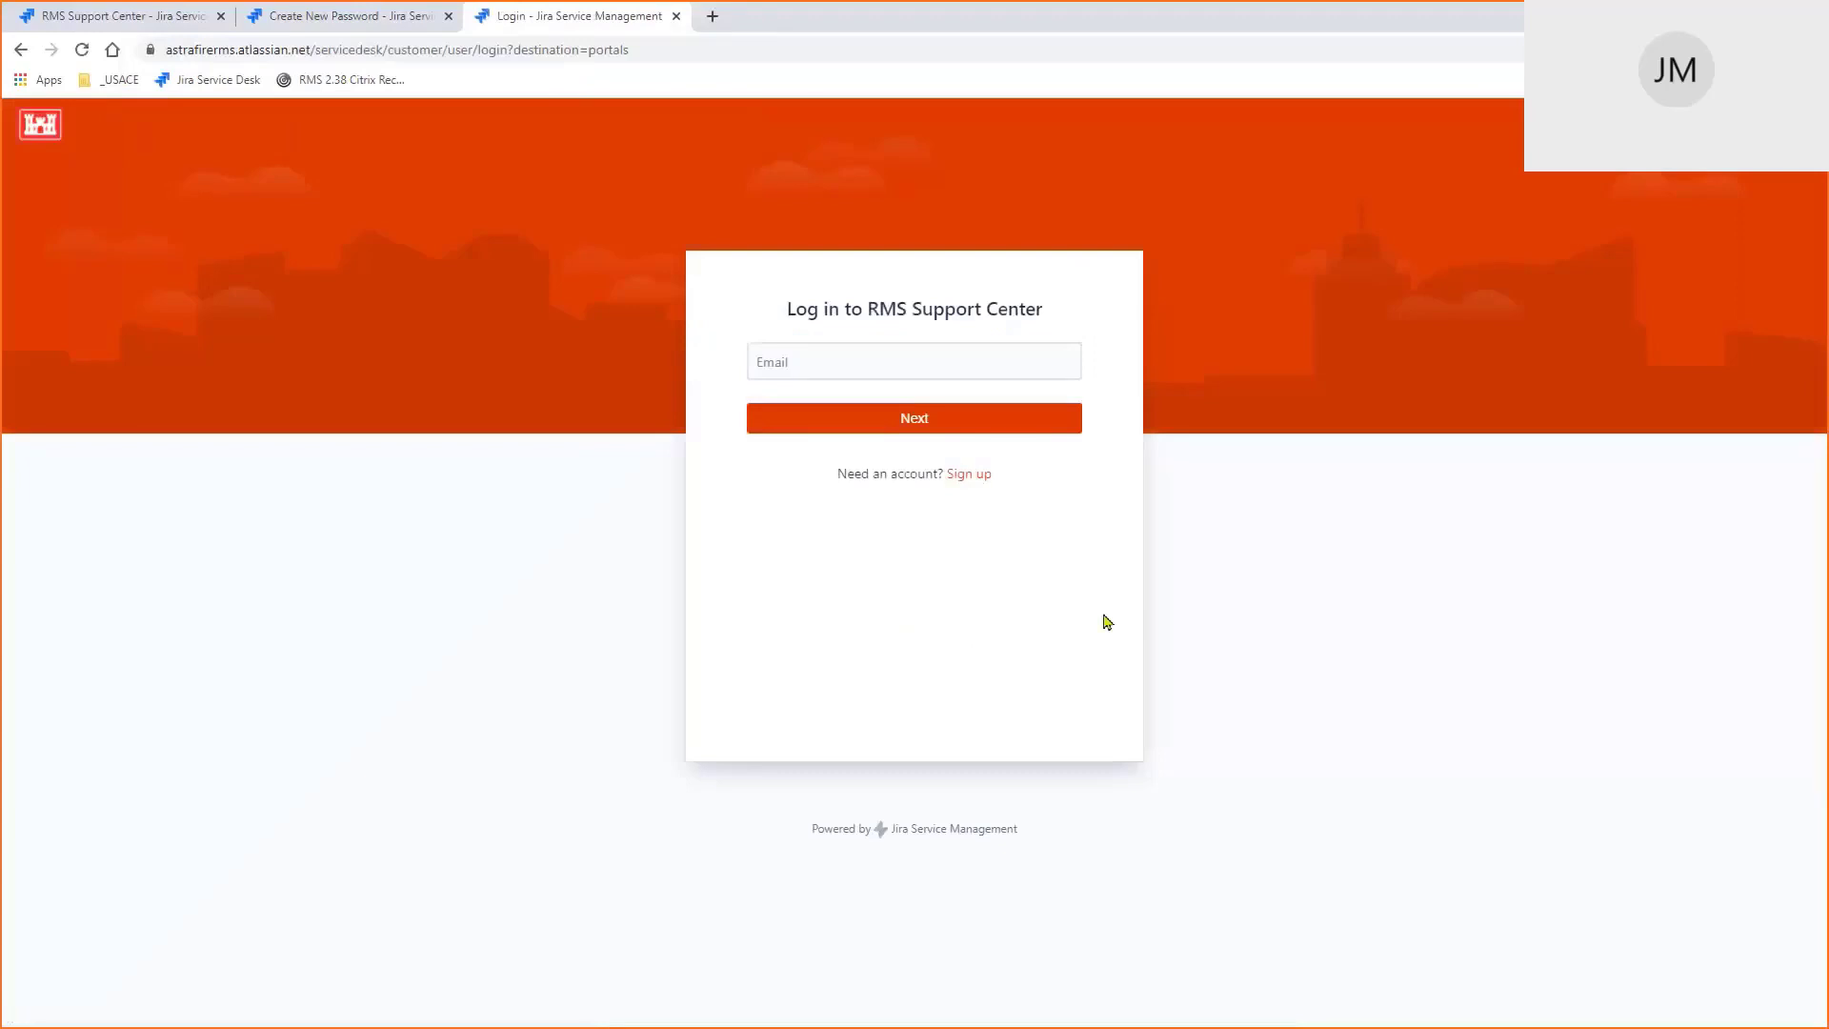
Enter the account e-mail address, continue to the password step, and bring up the reset e-mail
left_click(803, 363)
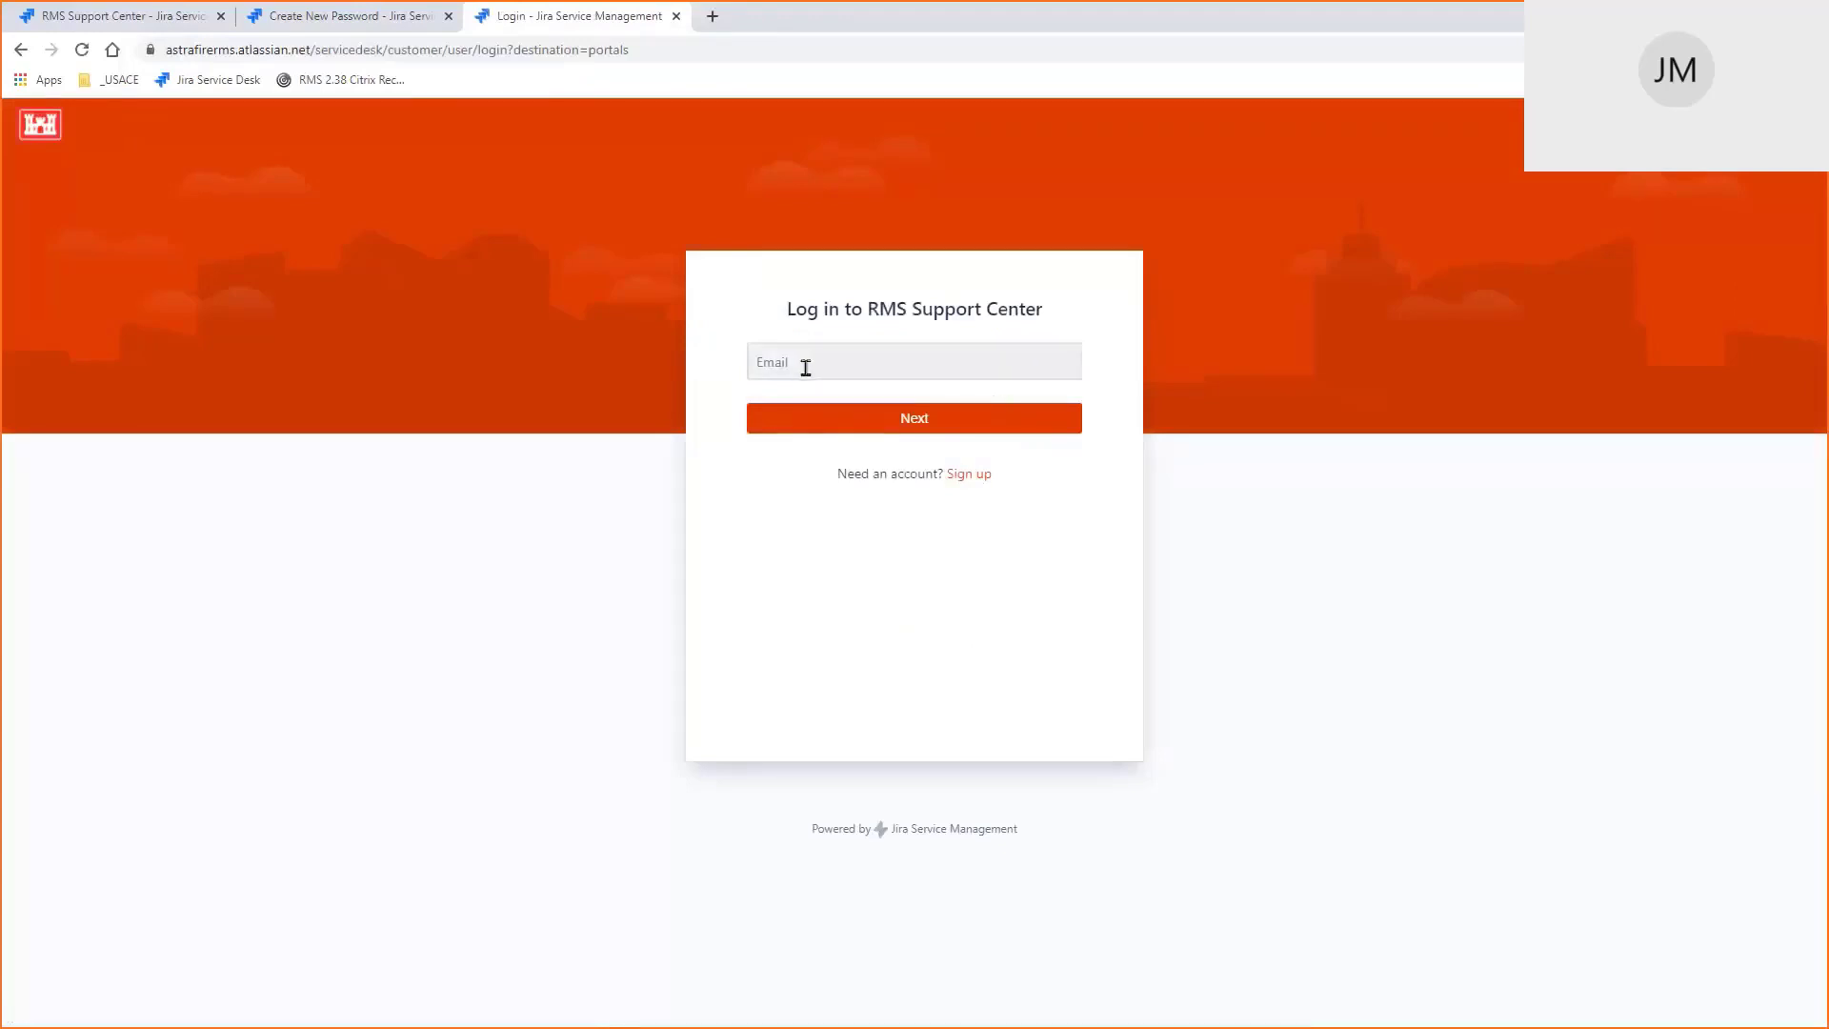
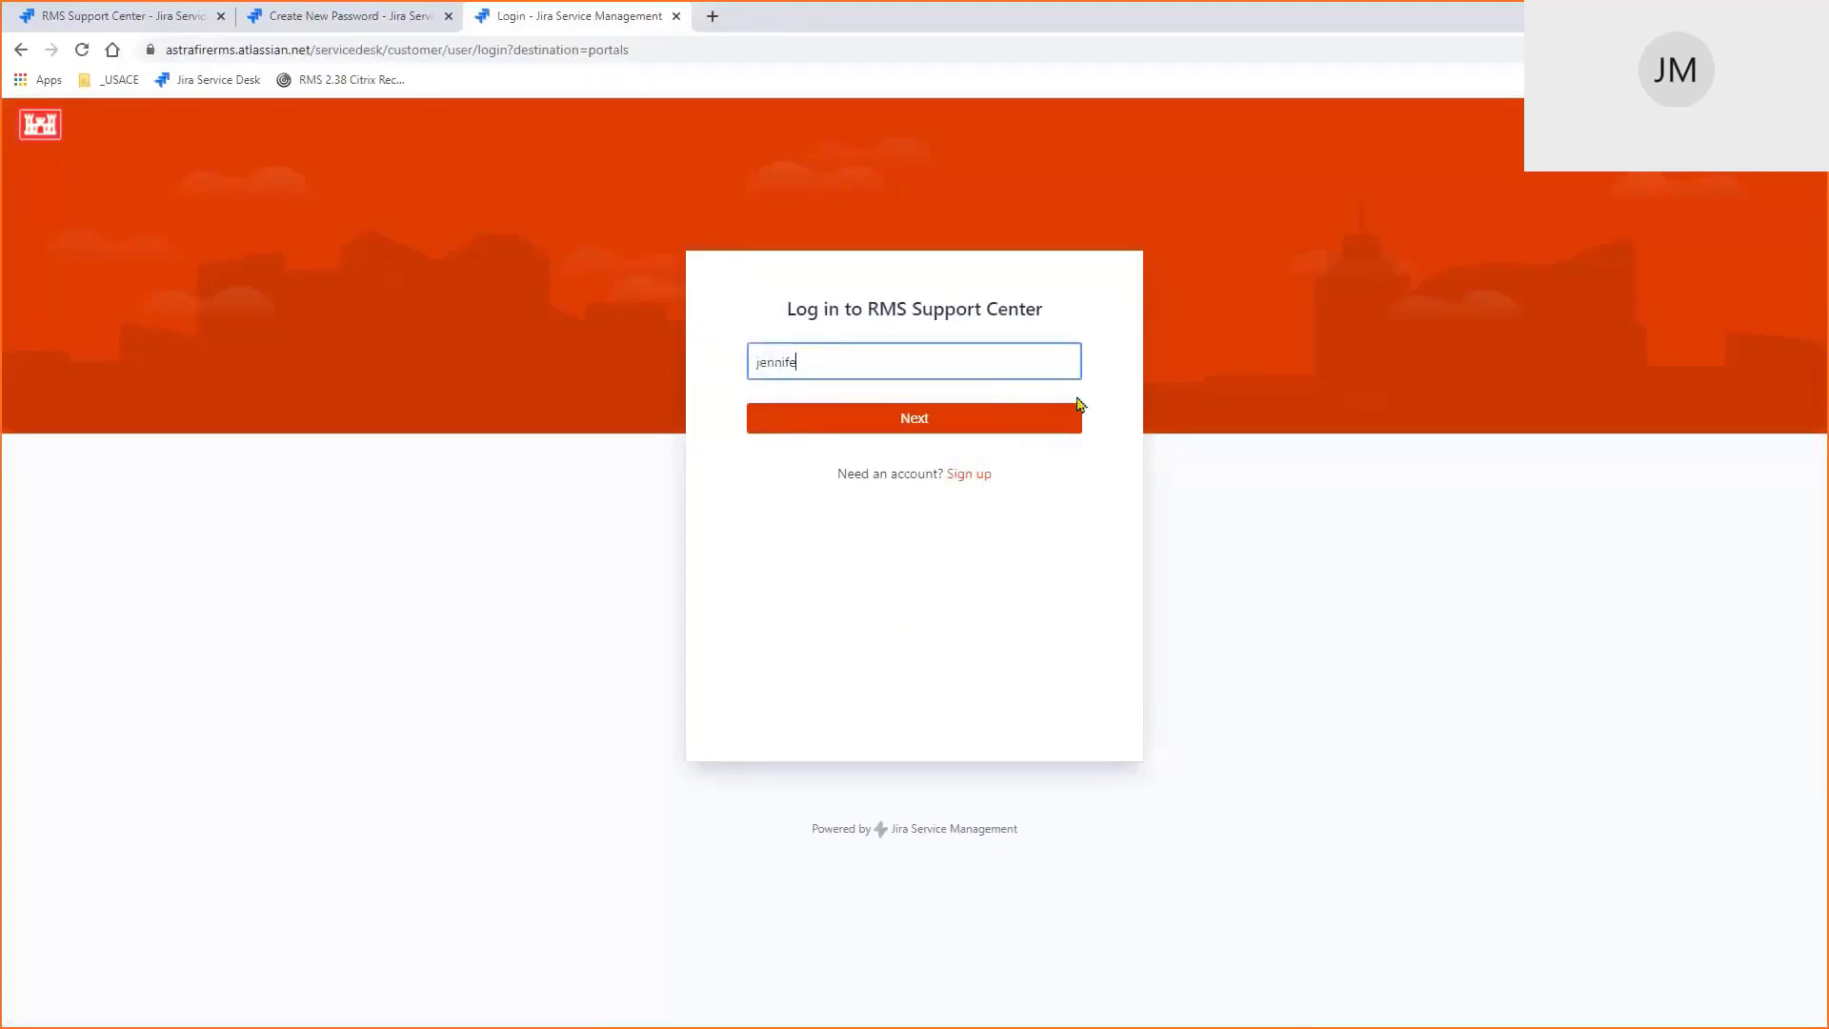
left_click(940, 425)
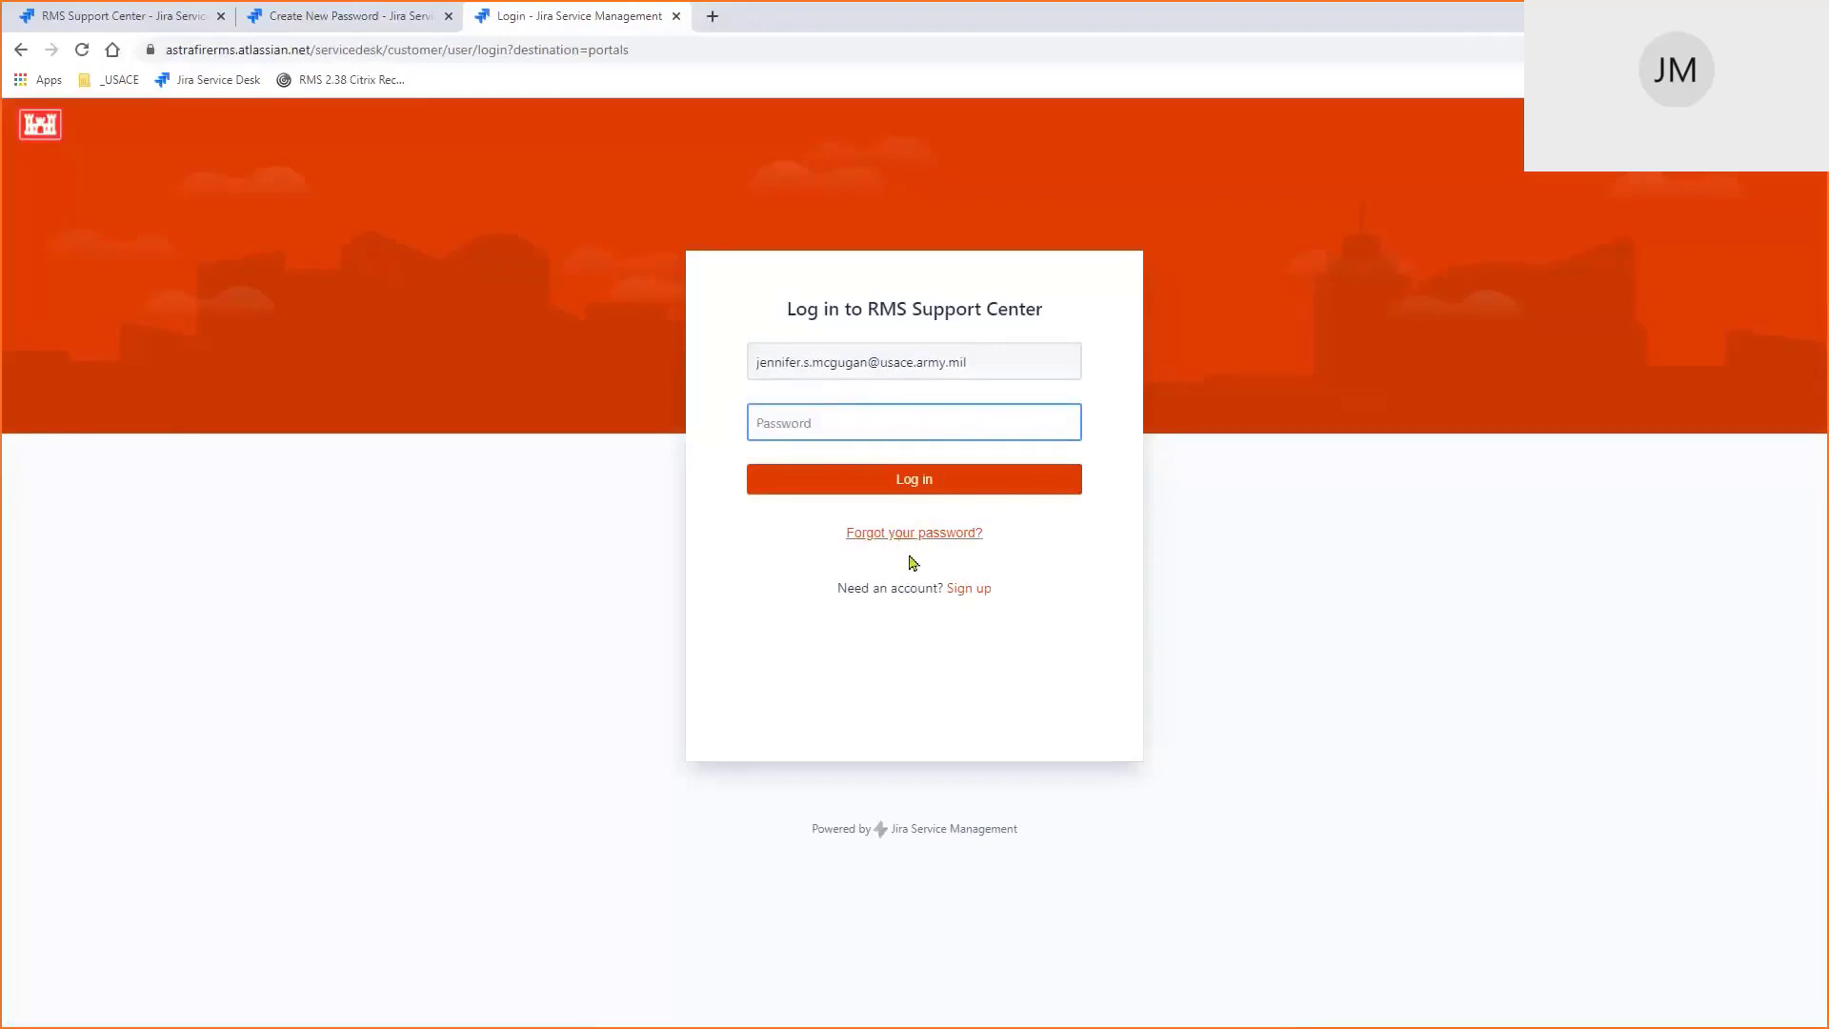
key("alt+Tab")
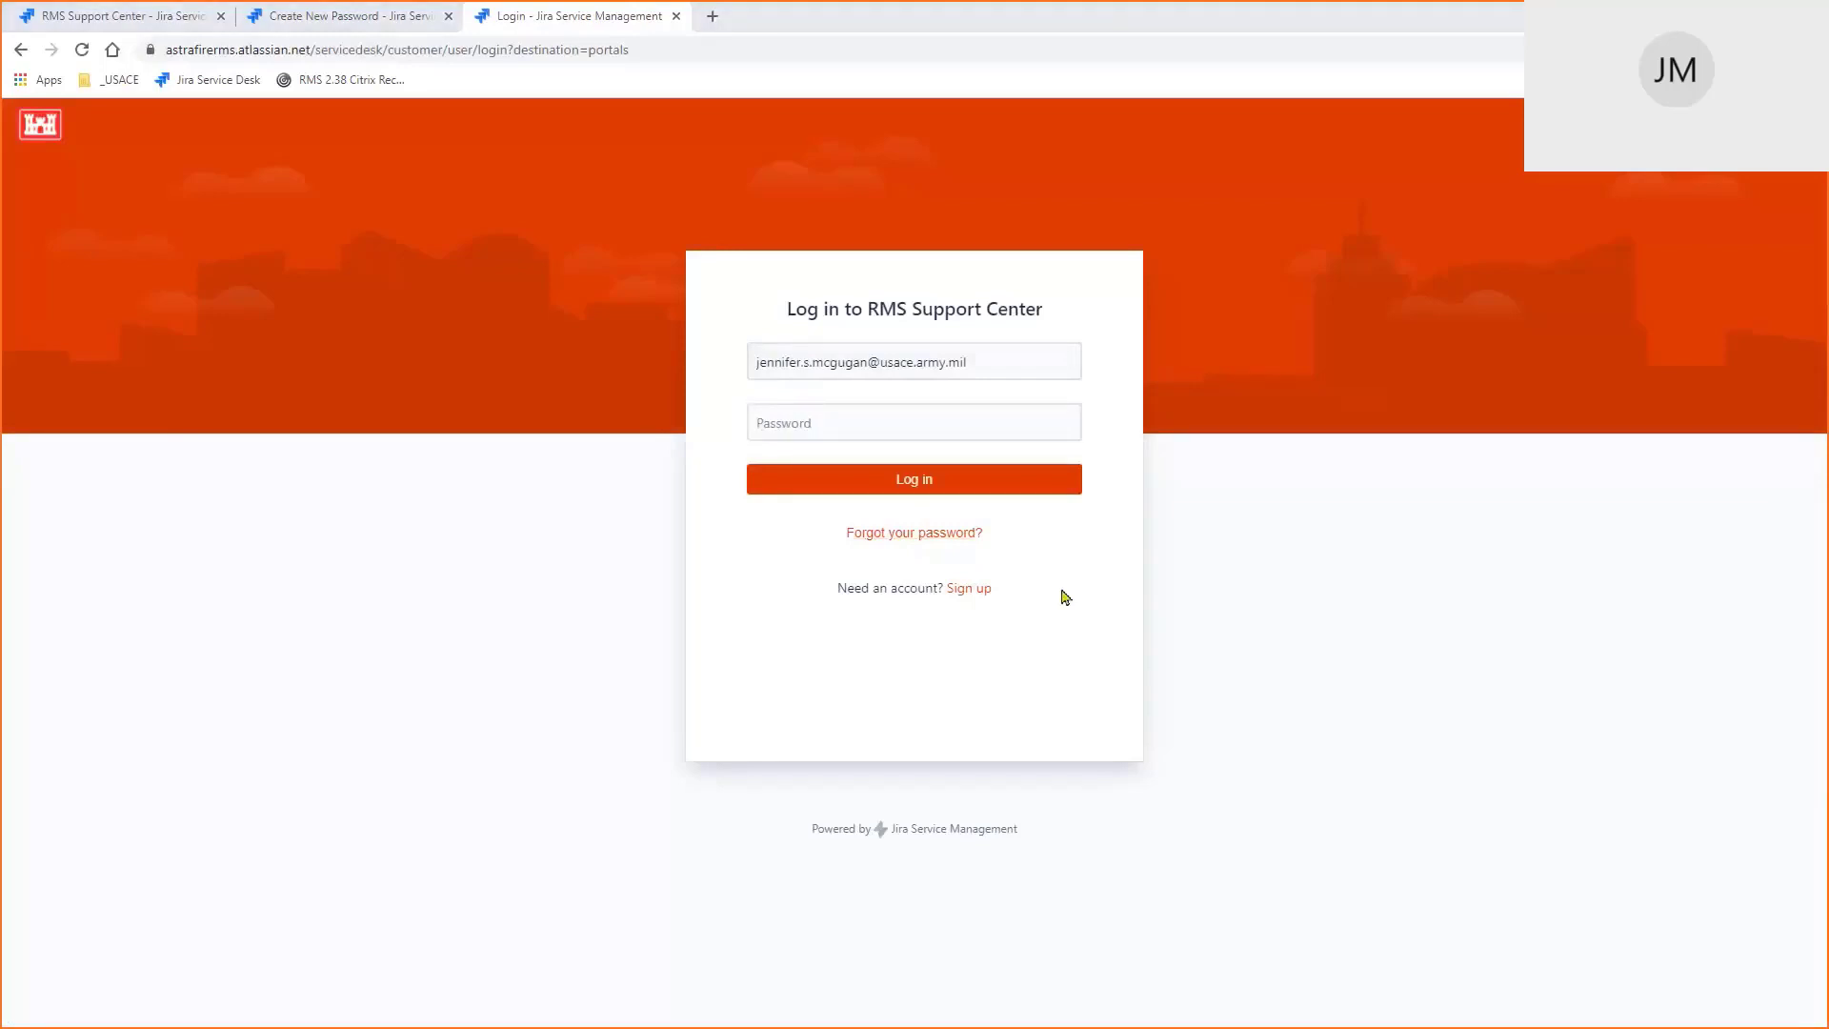
key("alt+Tab")
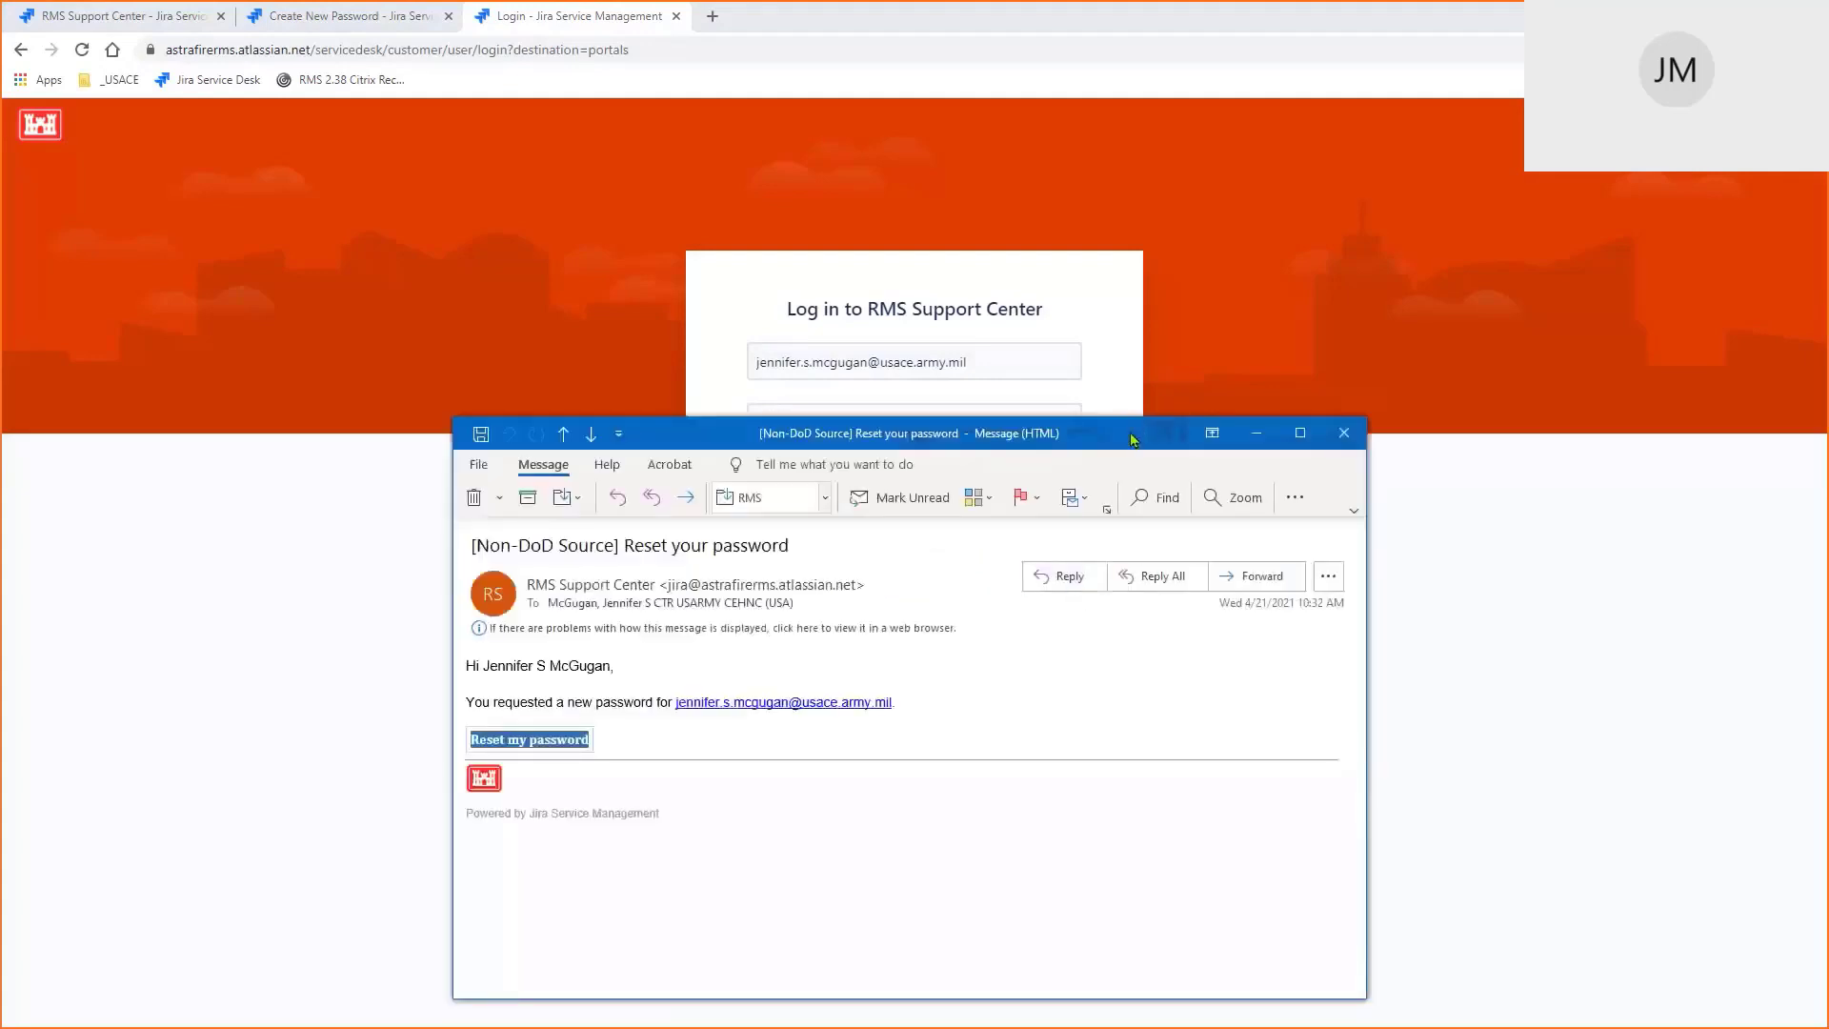
Try following the Reset my password link, dismissing the security warning that appears
left_click_drag(825, 449, 801, 219)
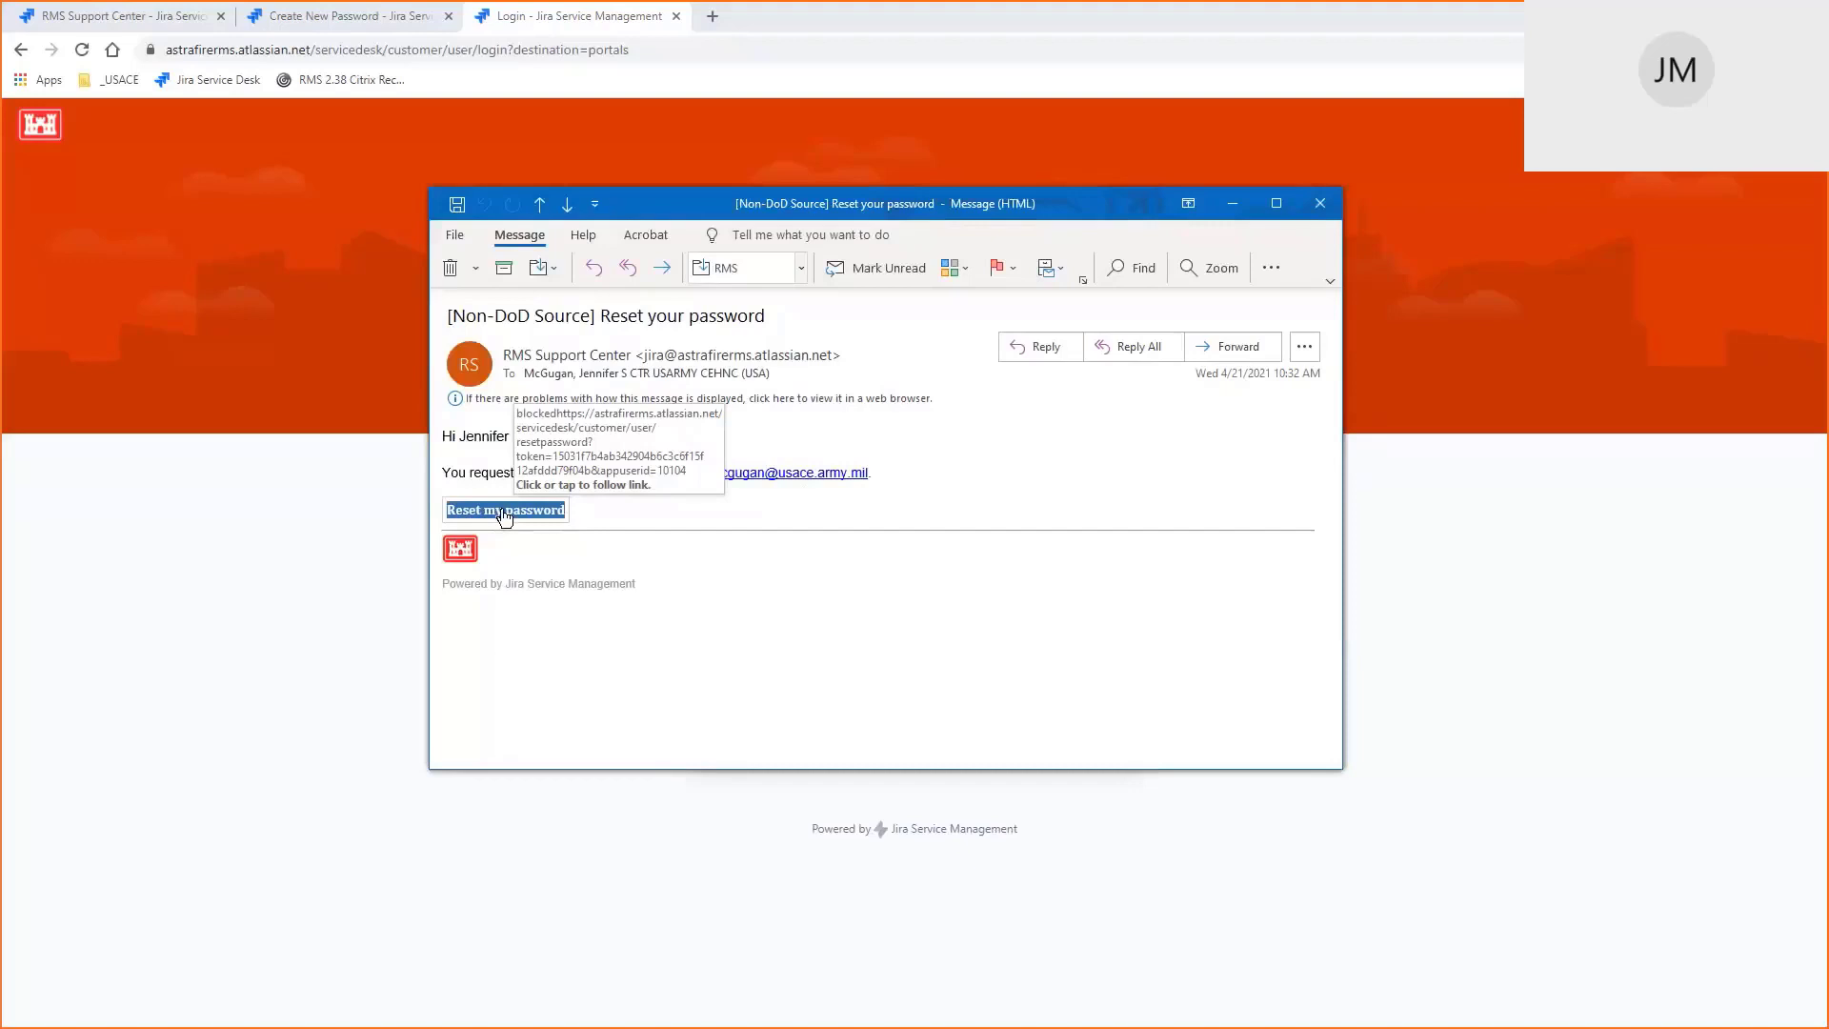
left_click(504, 515)
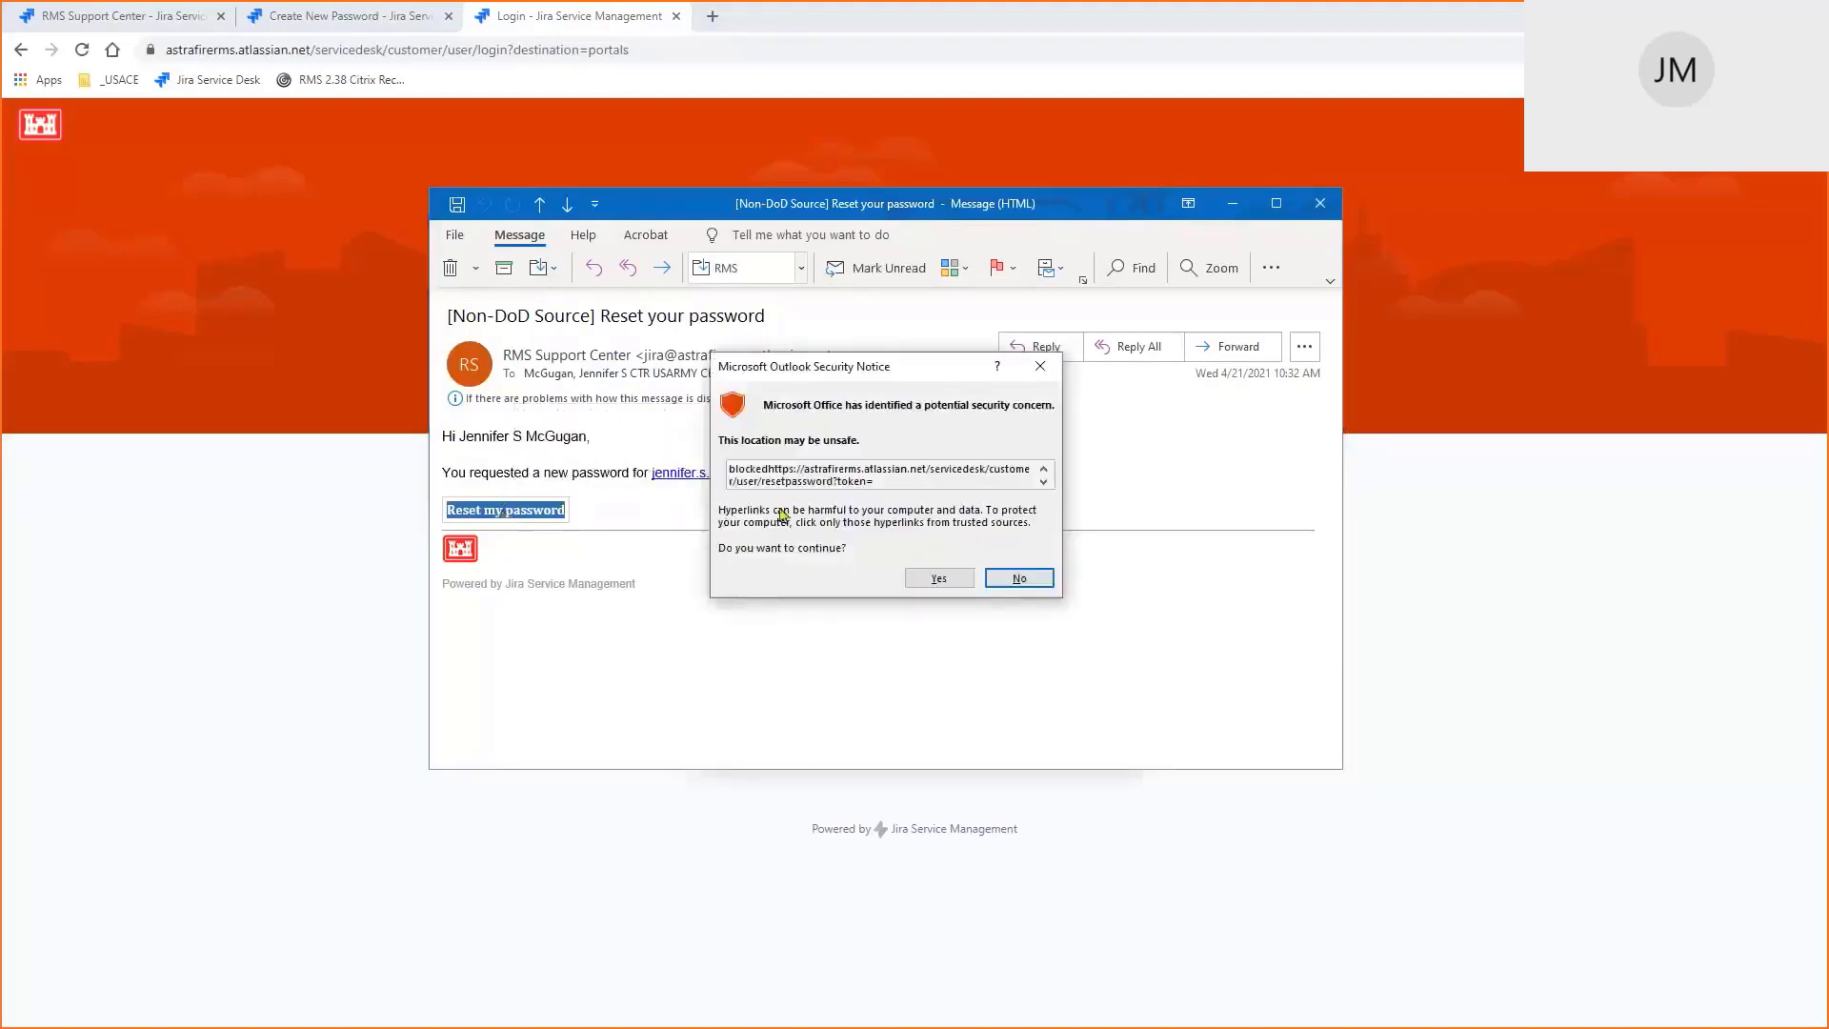
left_click_drag(774, 481, 829, 513)
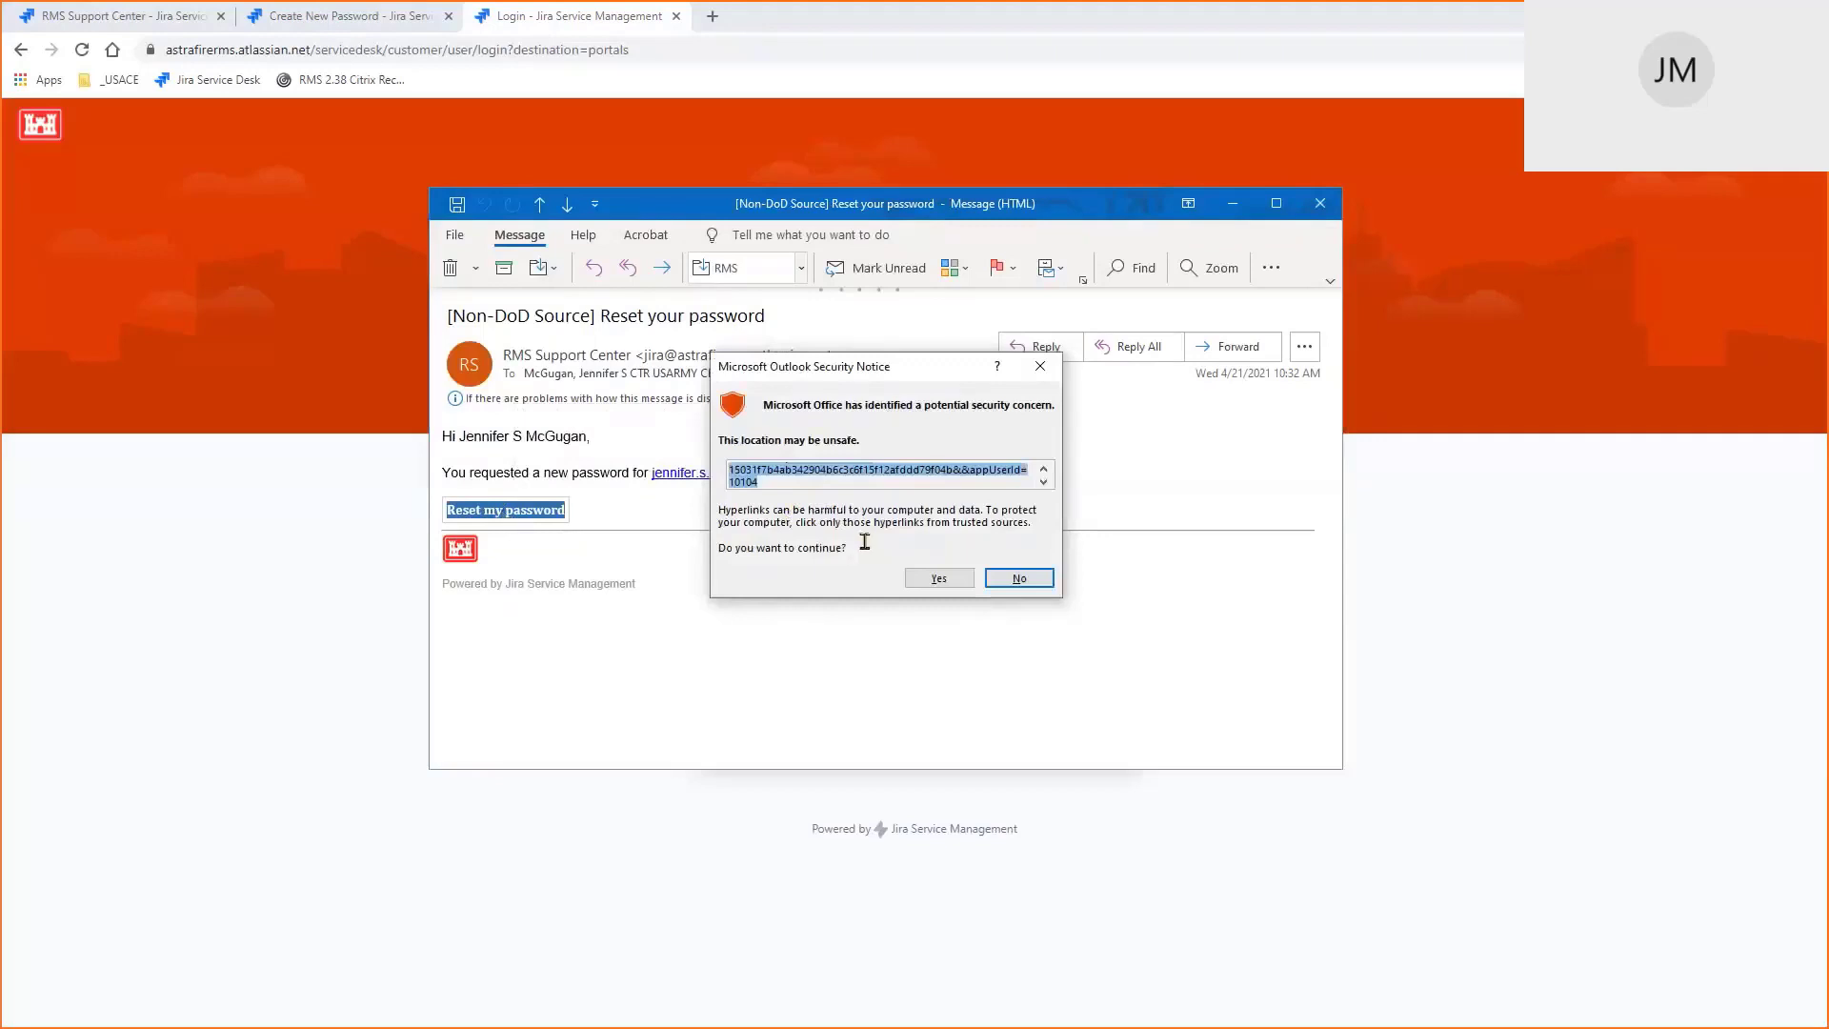
left_click(1014, 580)
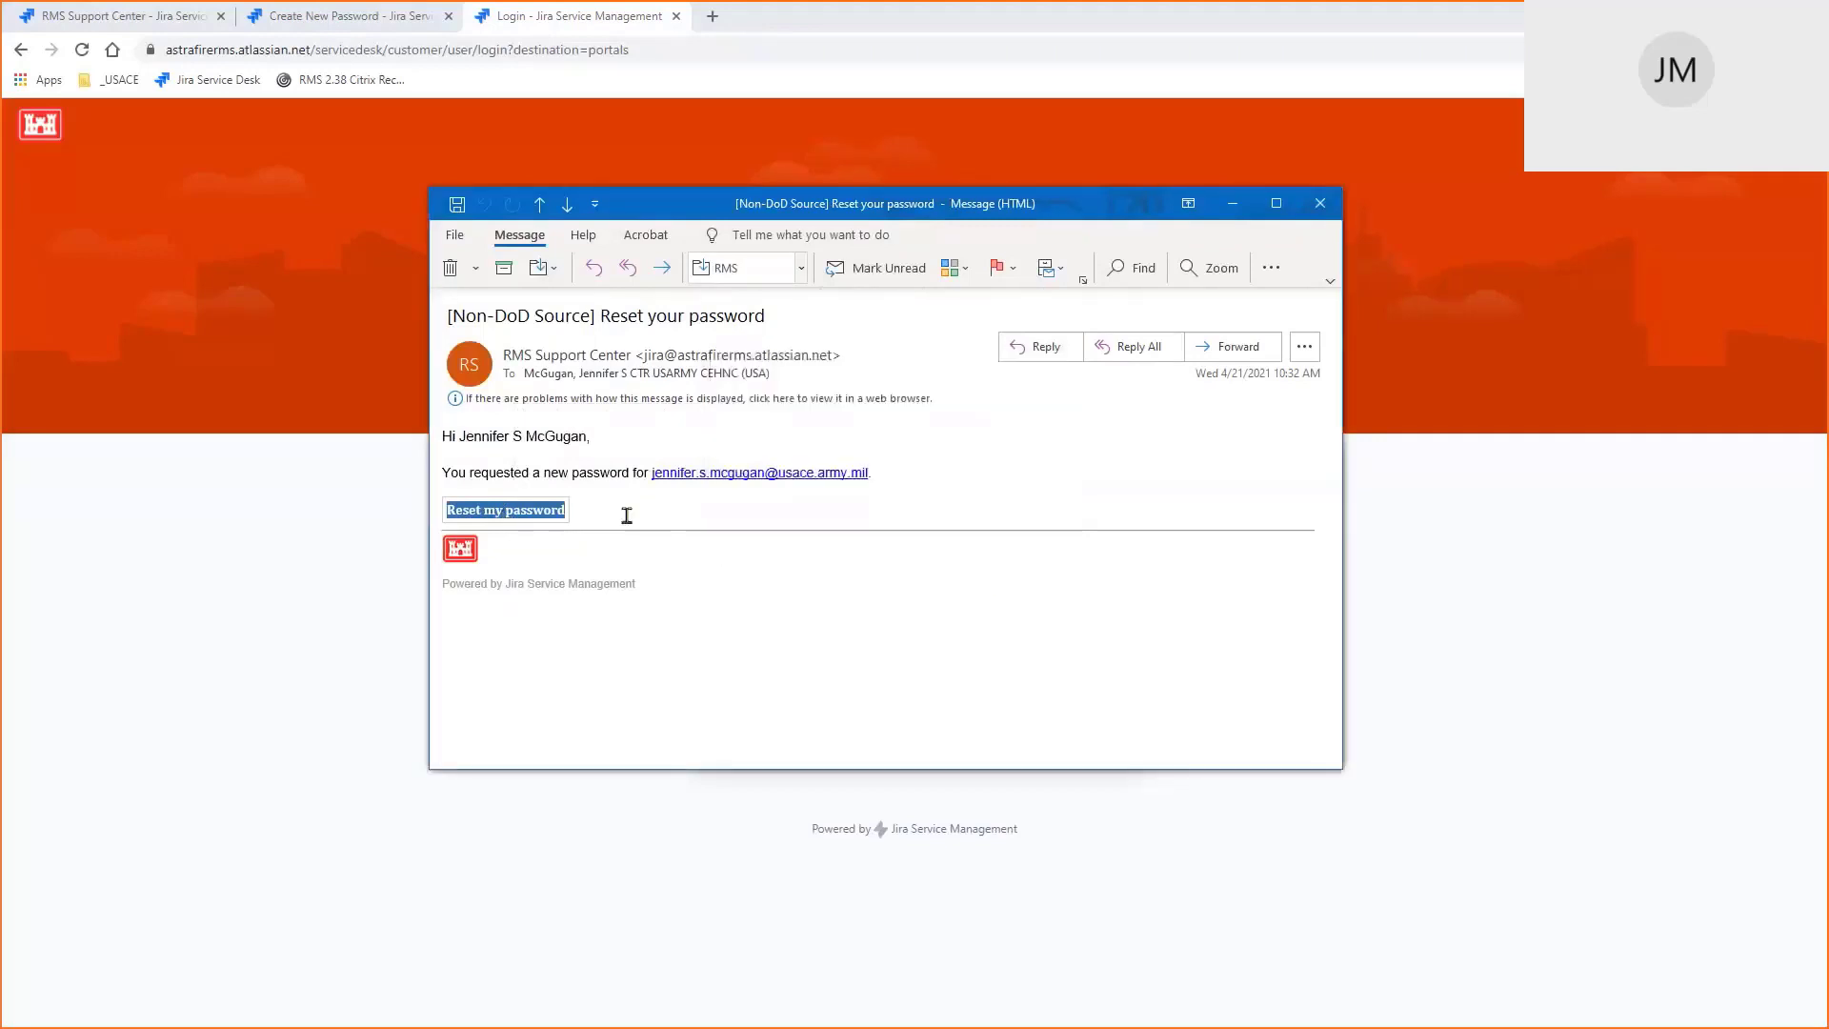
Paste the copied reset link into the browser, remove 'blocked', and open the Create new password page
right_click(535, 515)
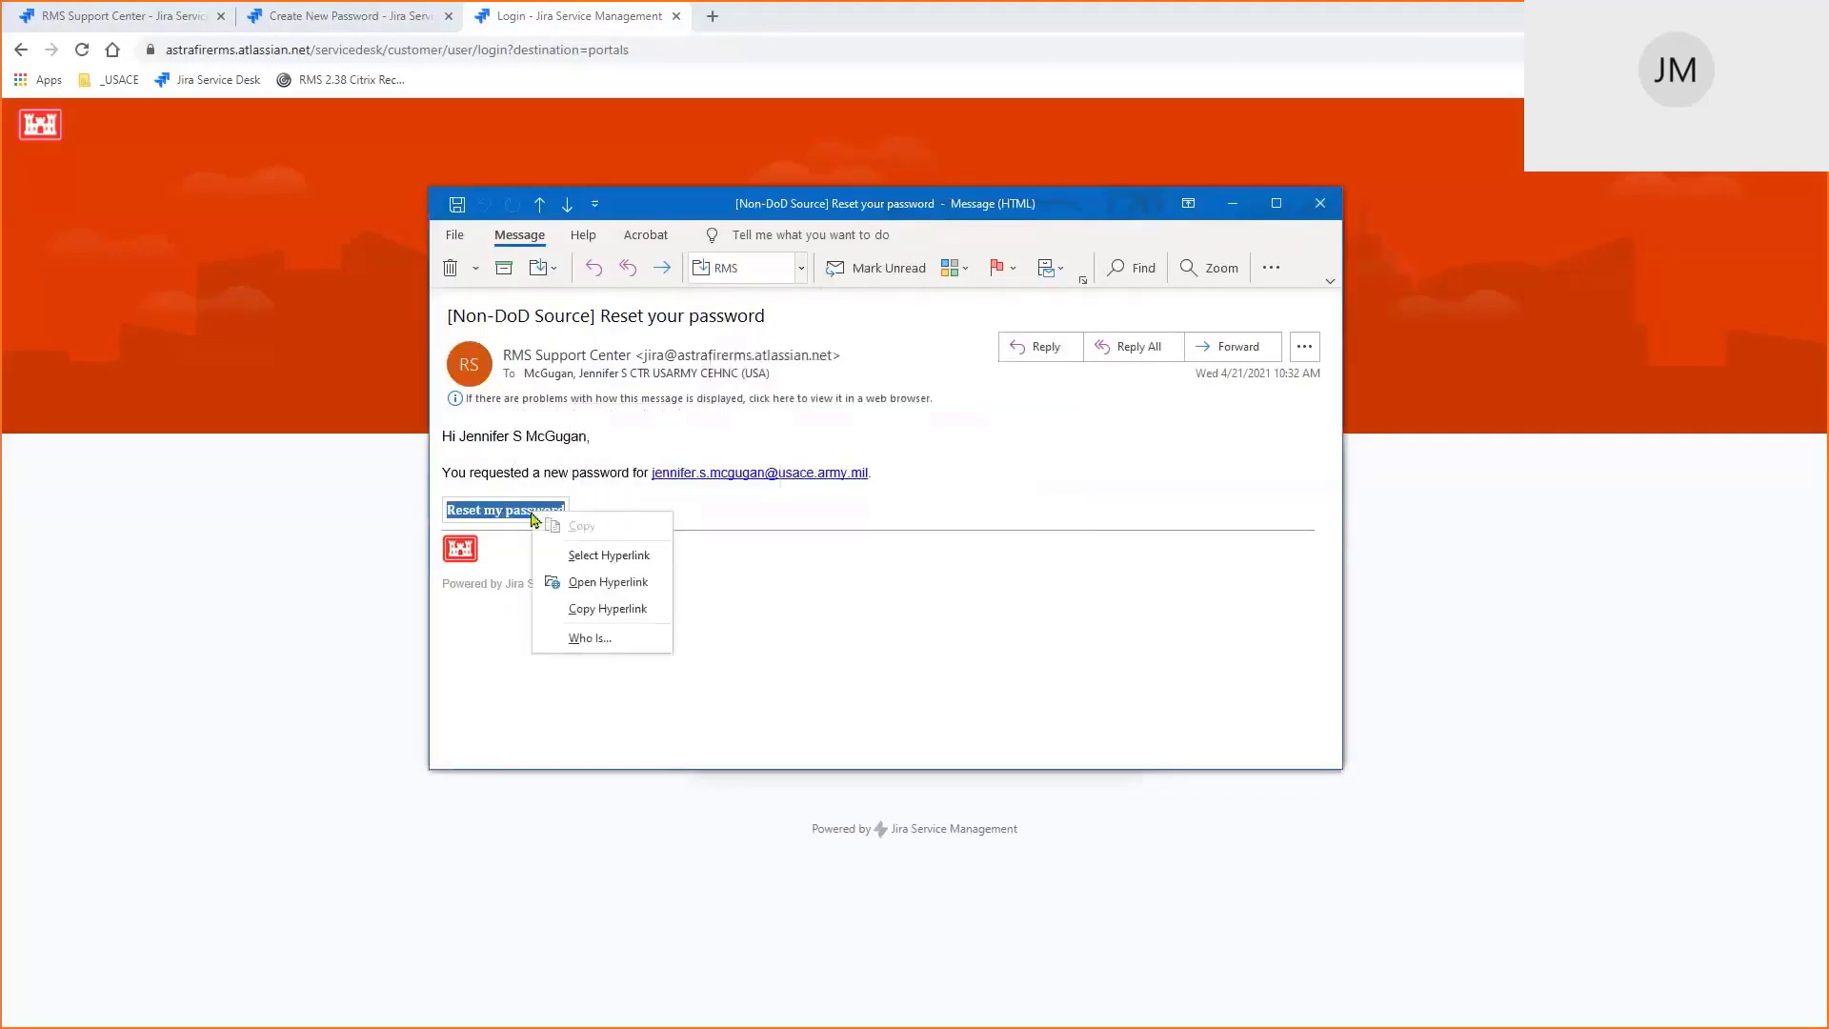
left_click(598, 612)
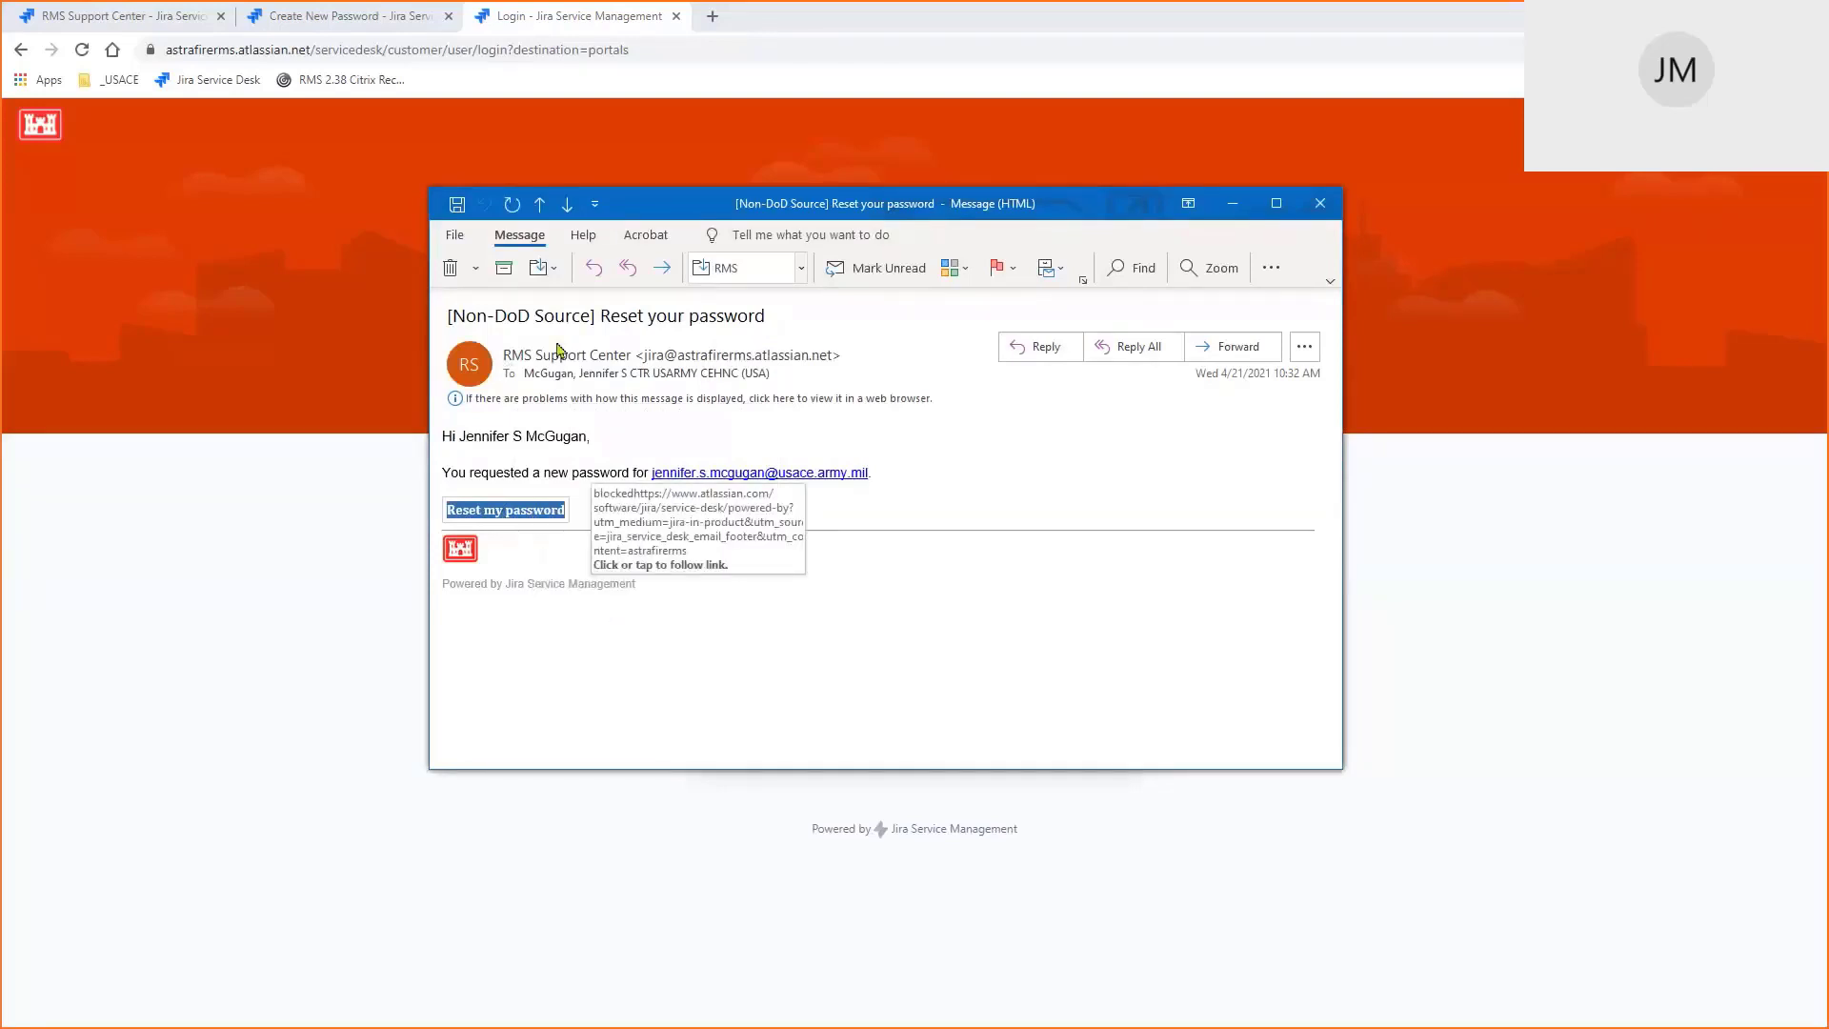
left_click(538, 24)
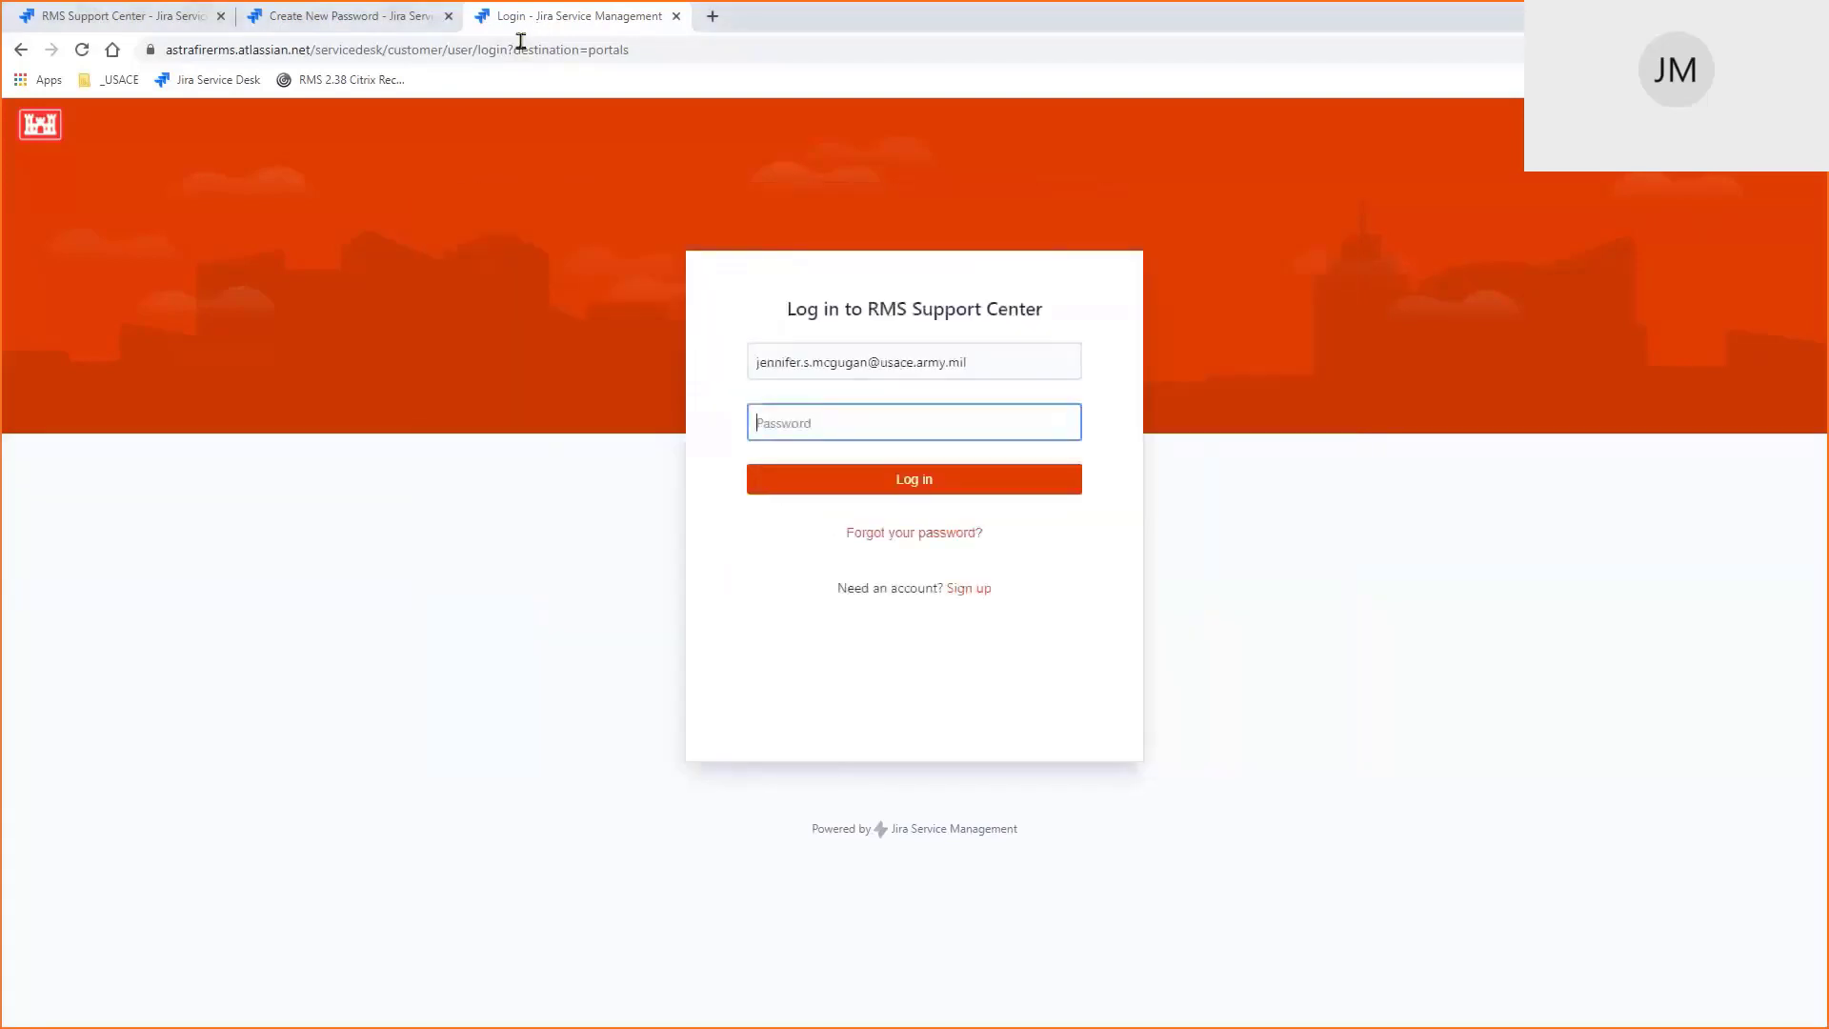
left_click(517, 51)
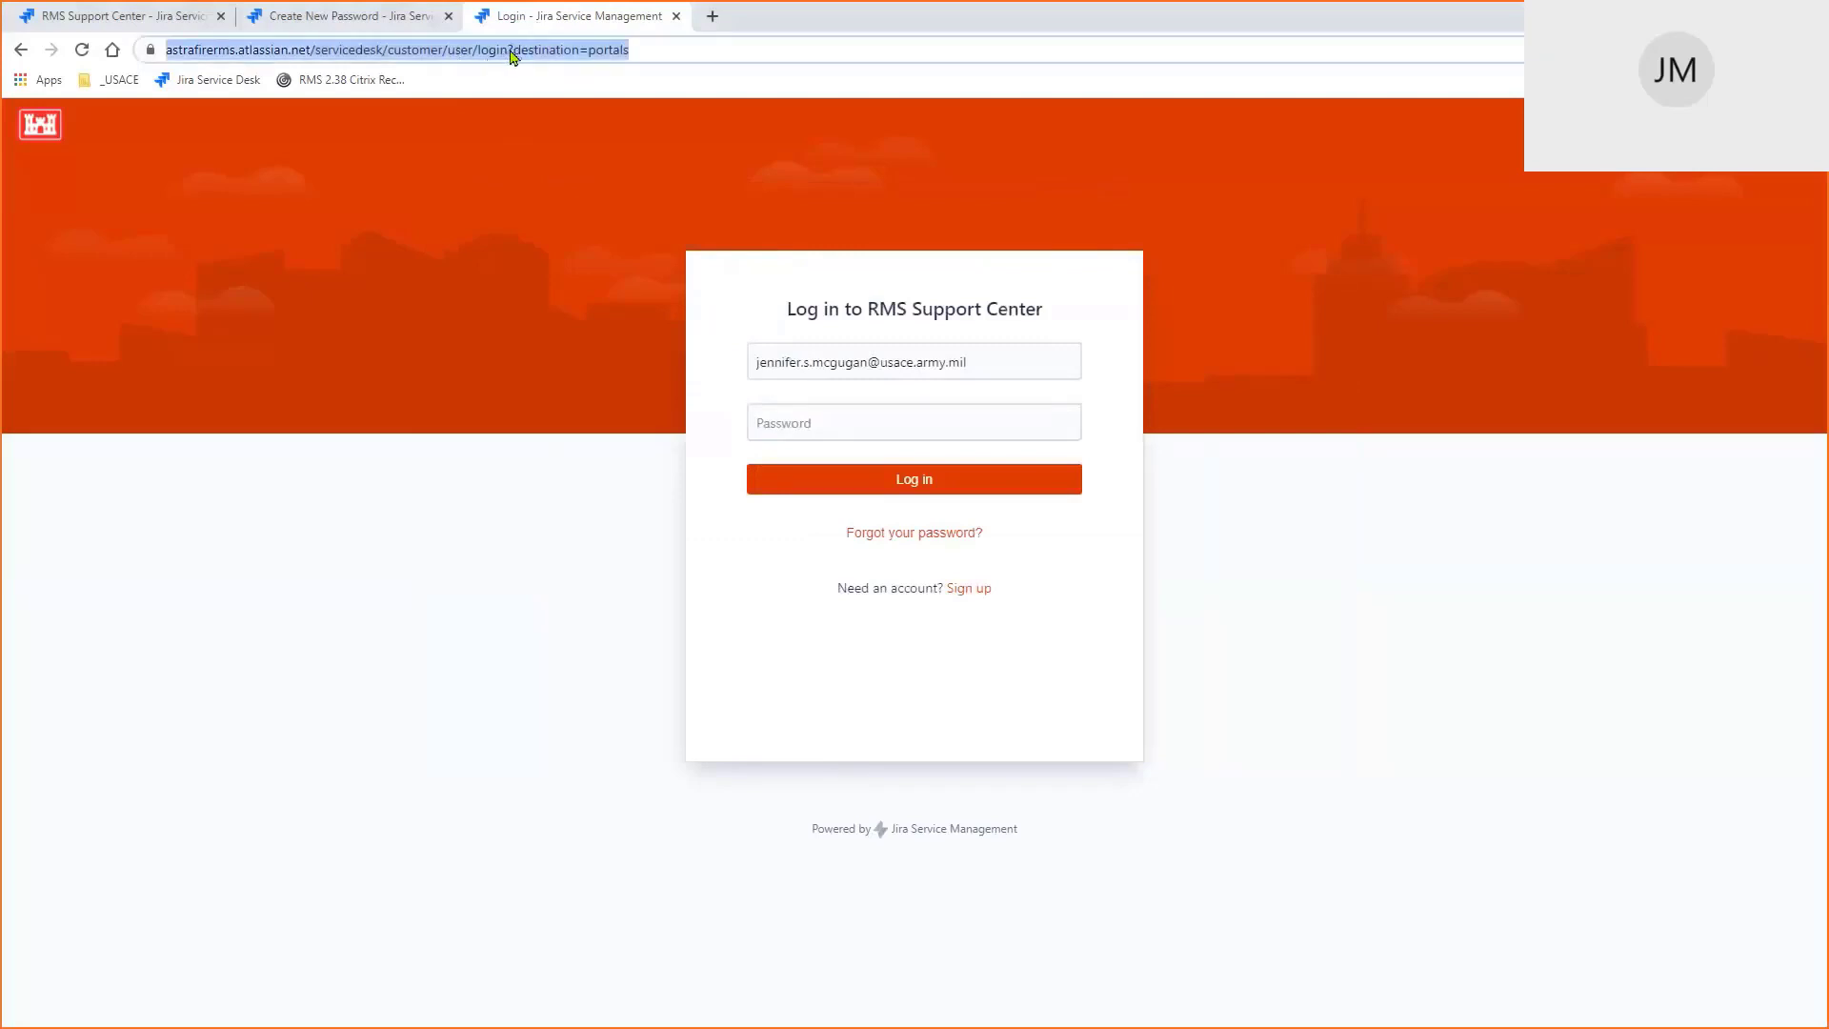
key("ctrl+v")
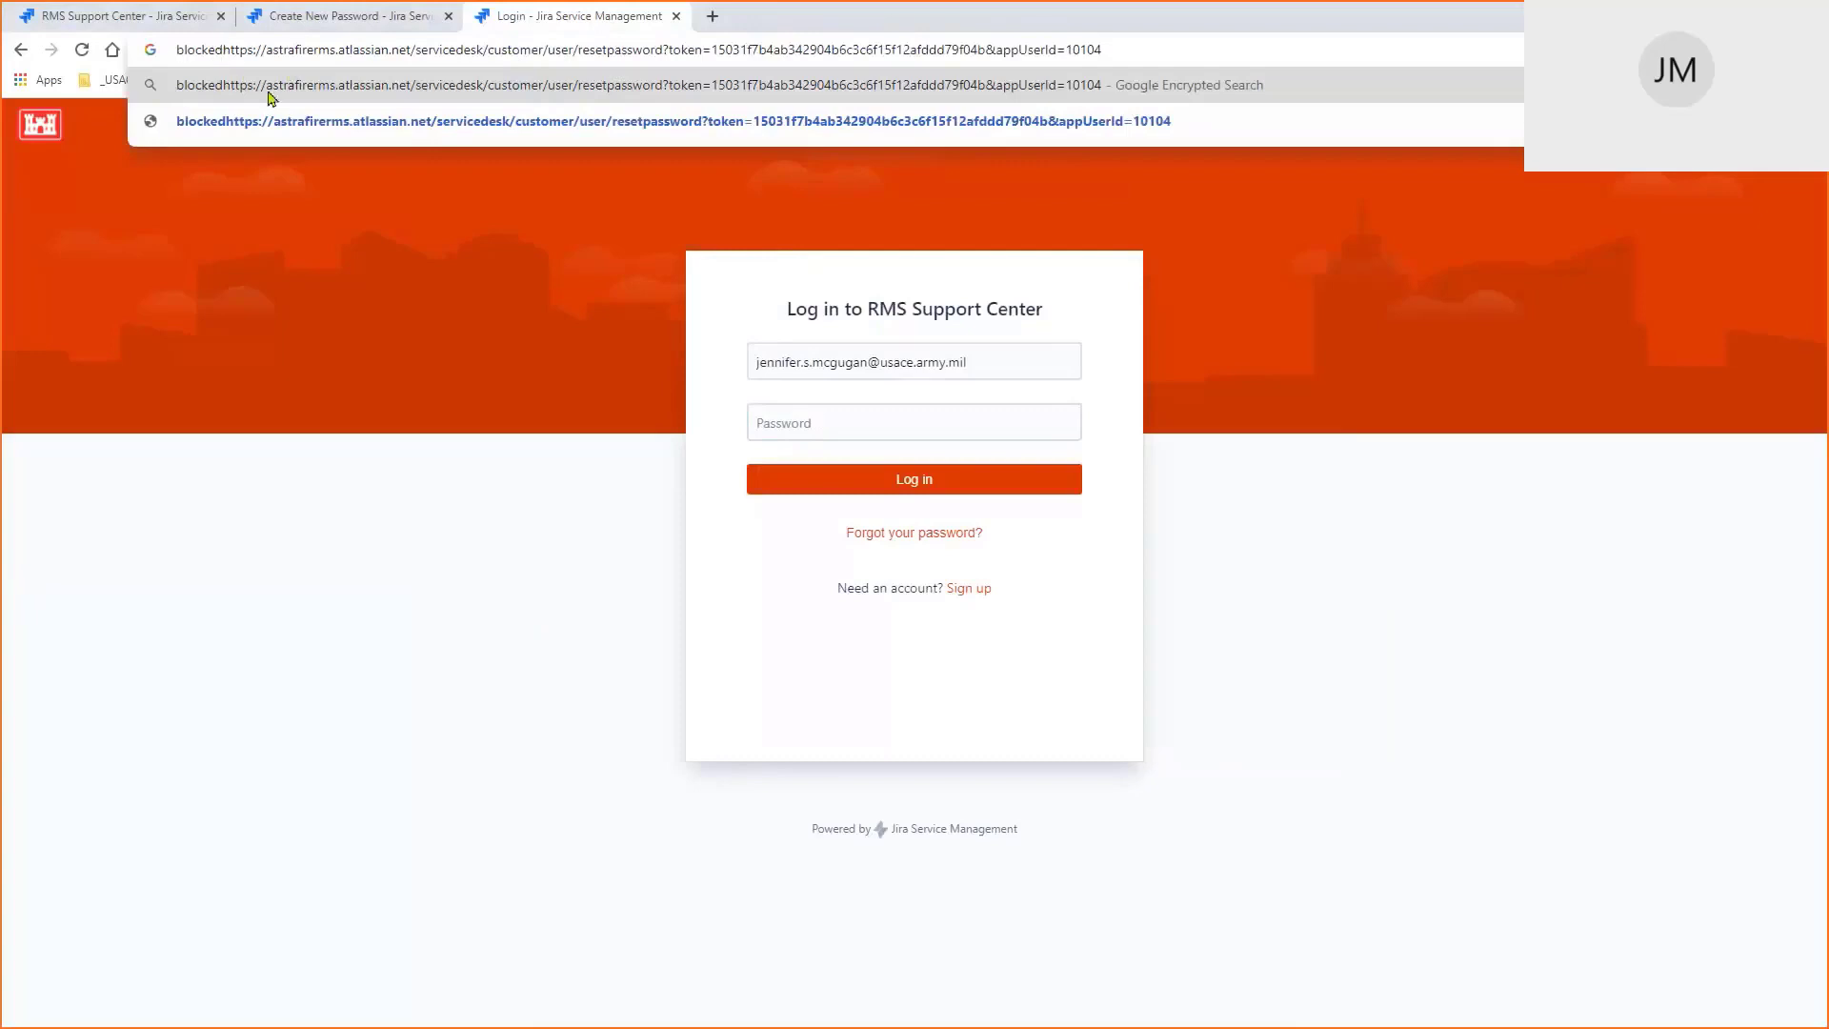
key("BackSpace")
key("BackSpace")
key("BackSpace")
key("BackSpace")
key("BackSpace")
key("BackSpace")
key("BackSpace")
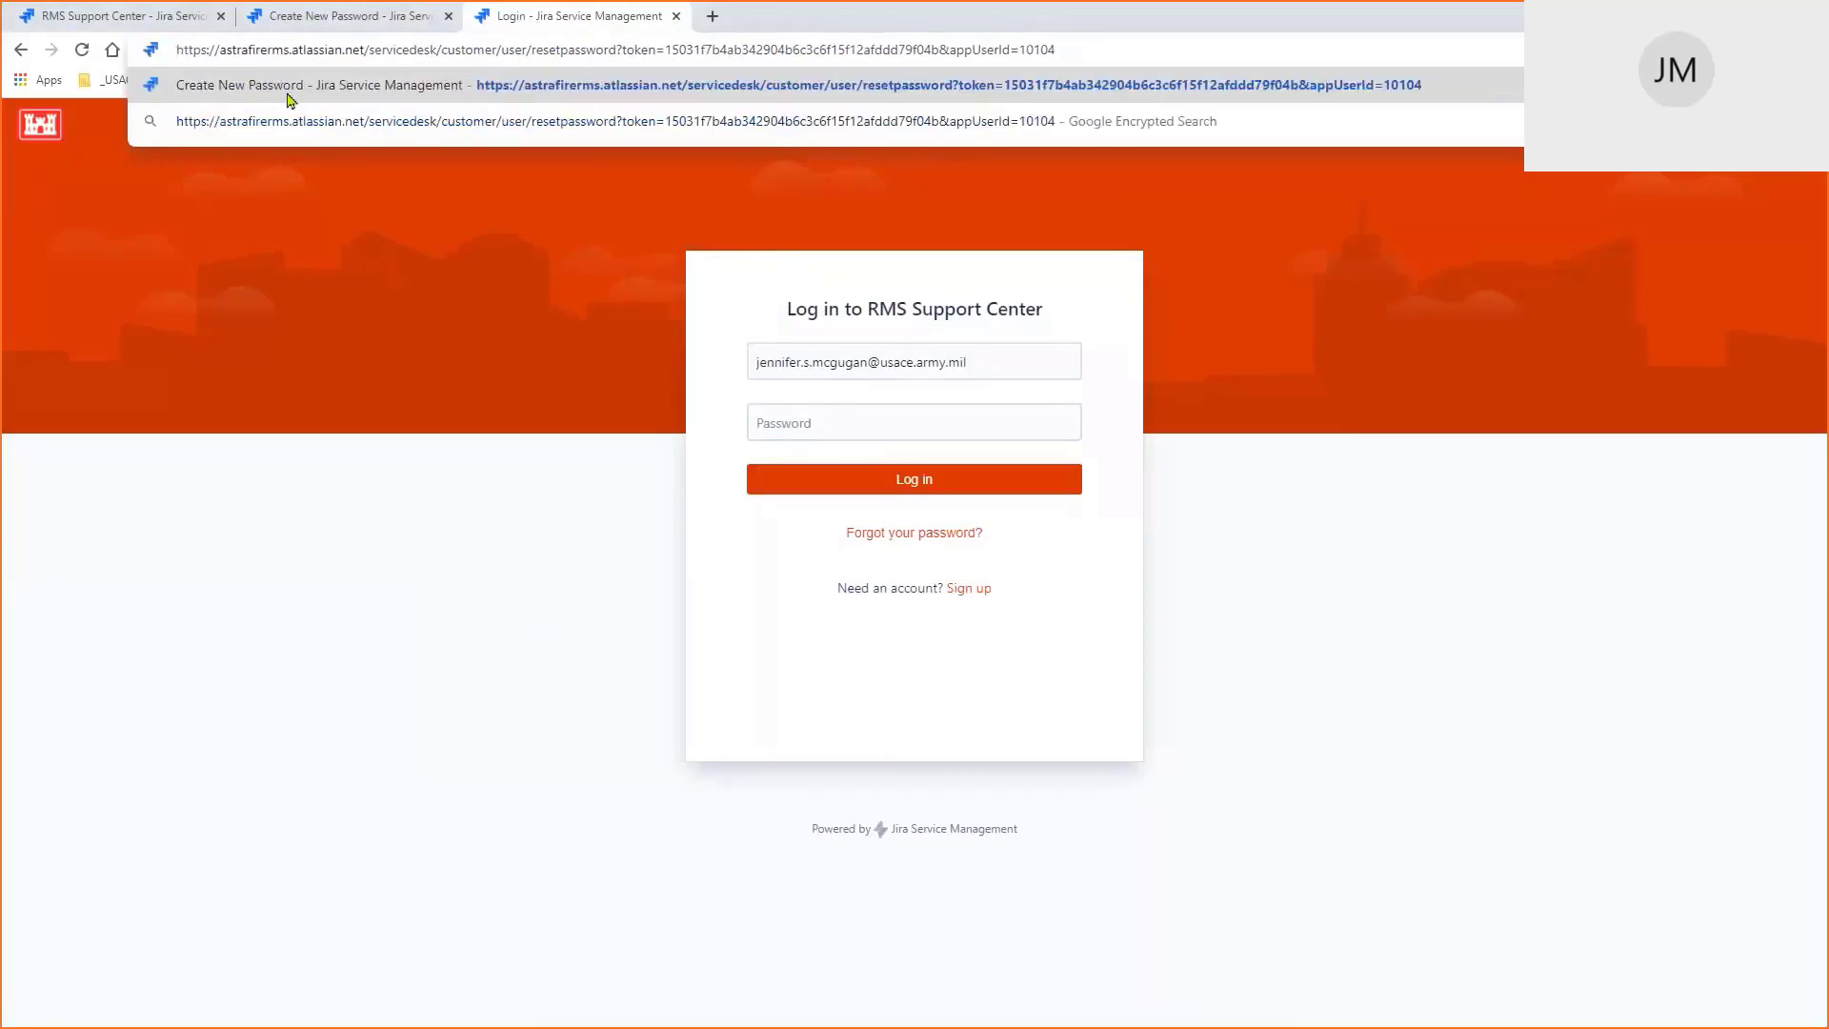
left_click(322, 26)
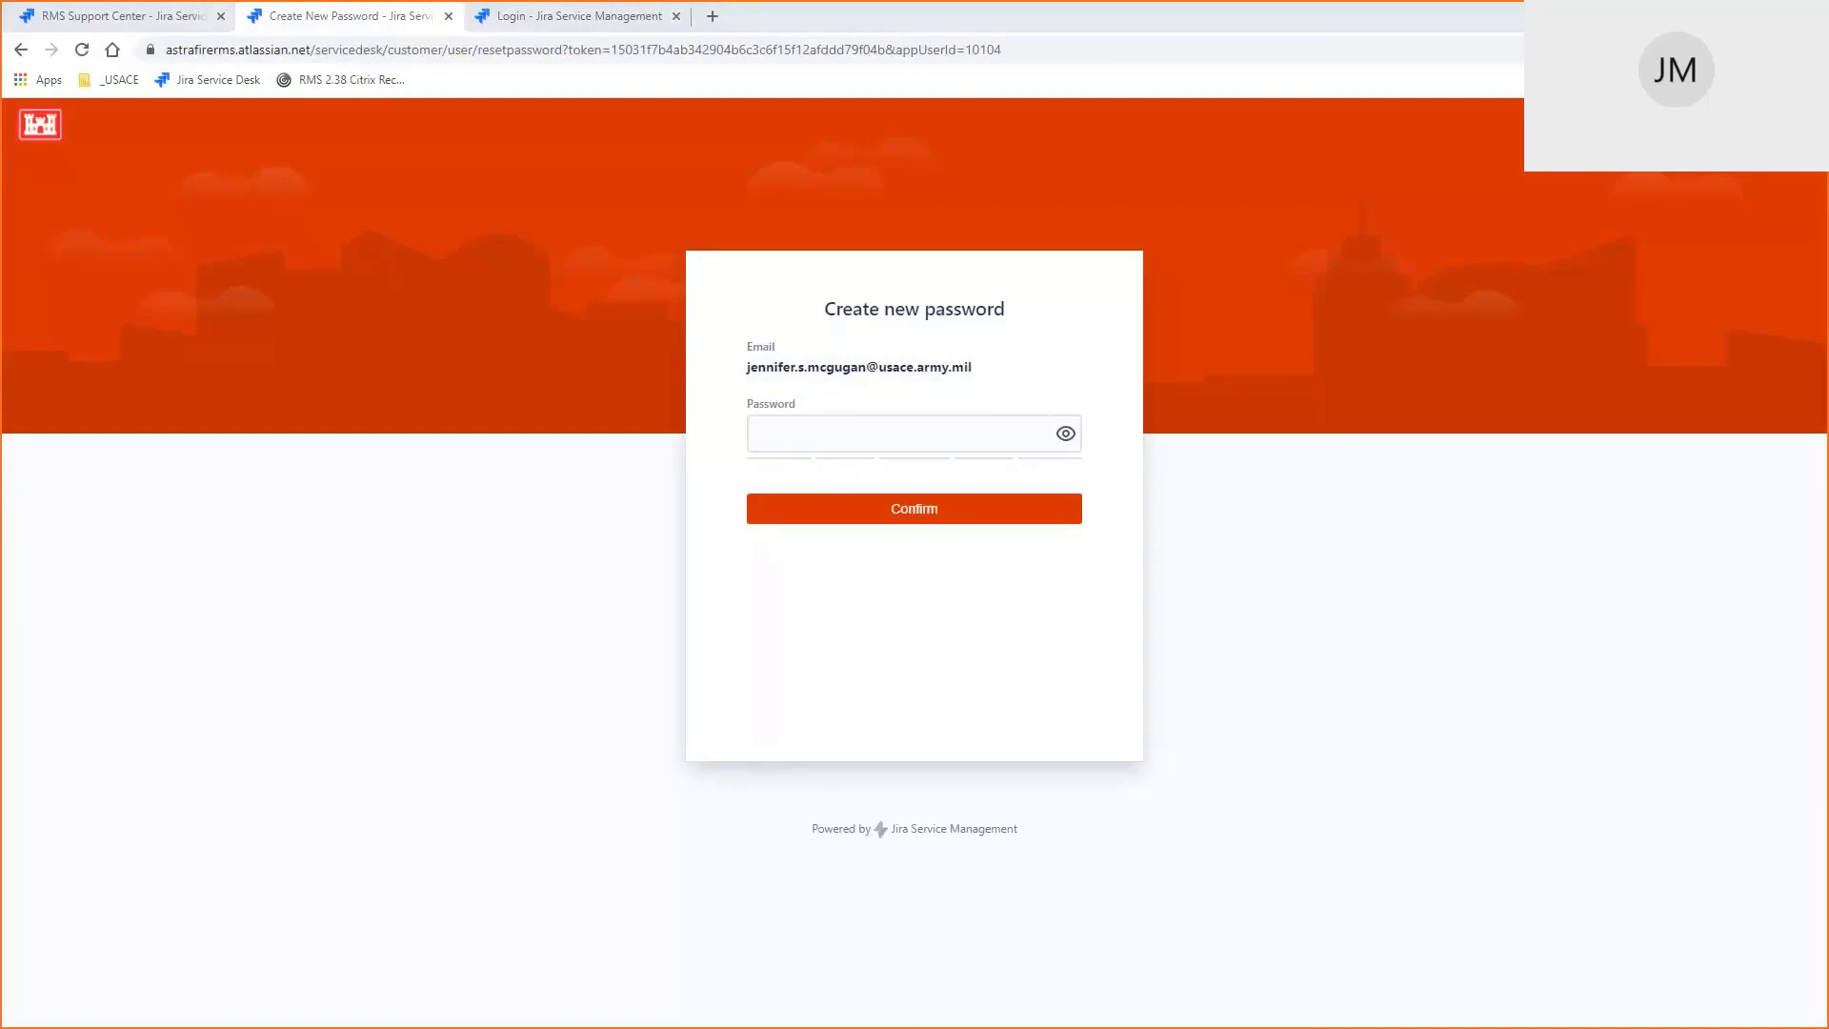
Paste a Very strong new password into the Password field and confirm it
left_click(886, 445)
key("ctrl+v")
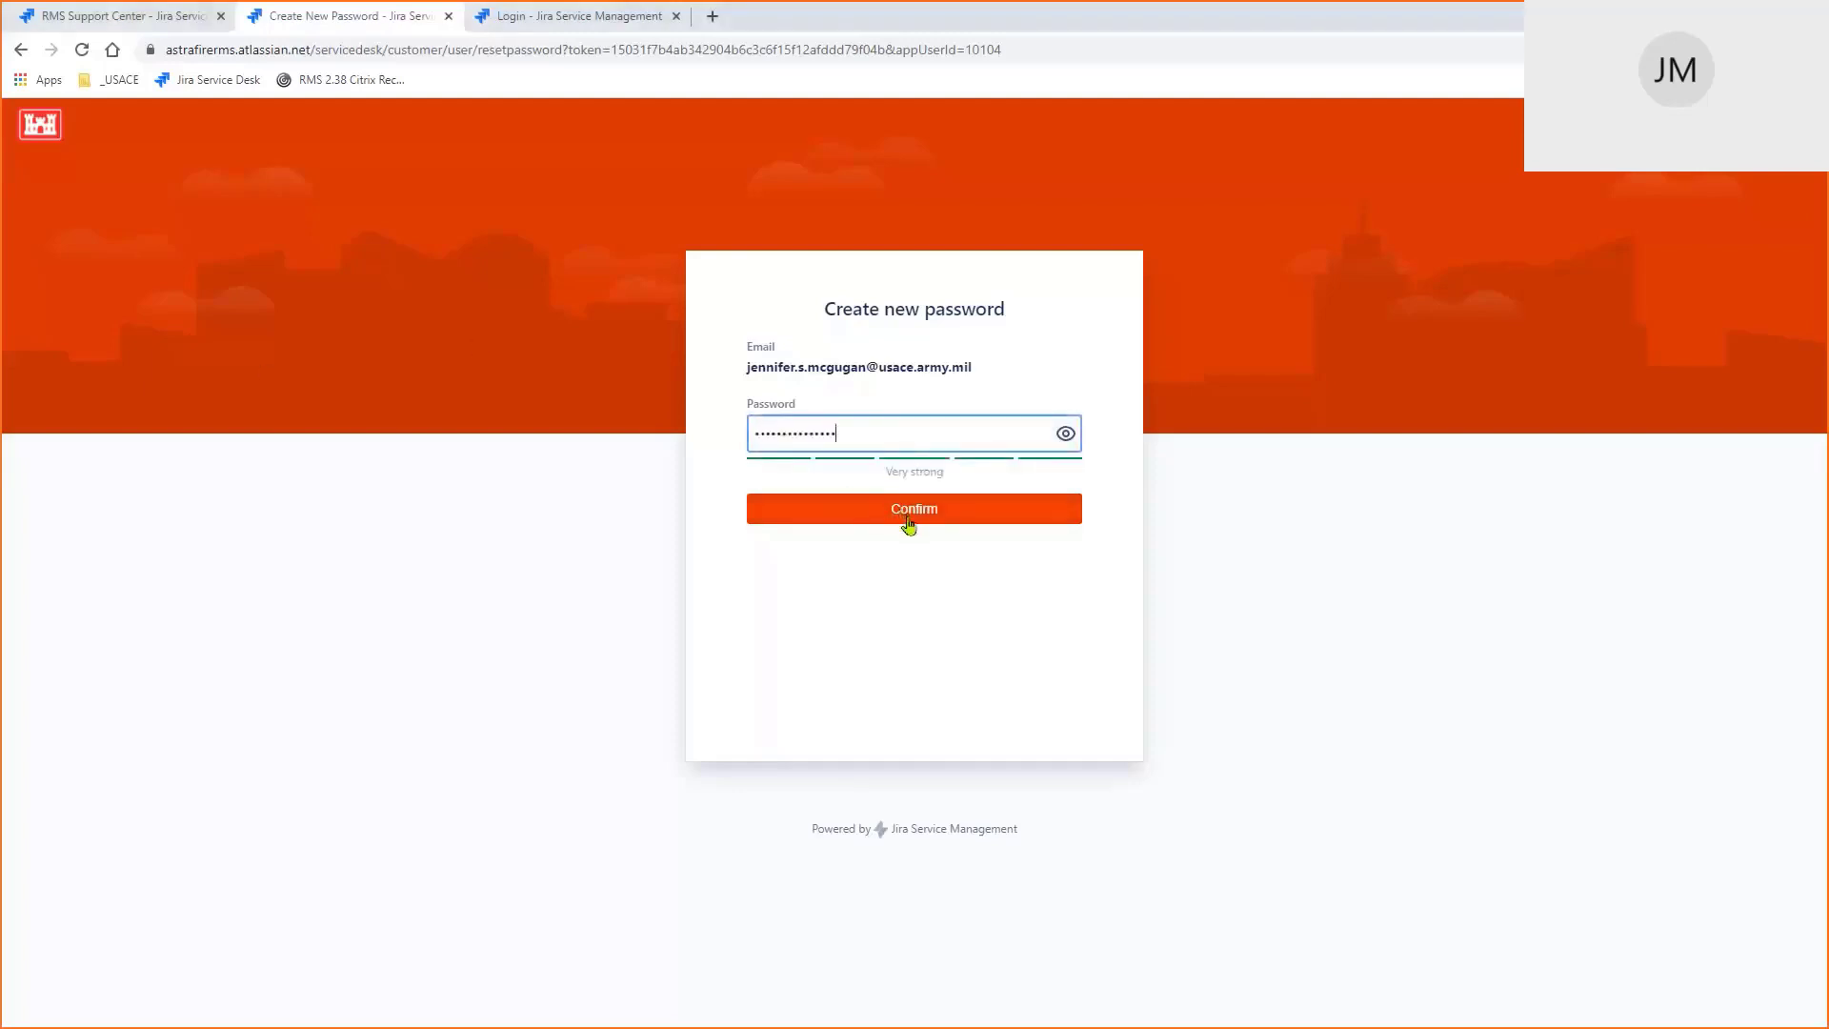
left_click(910, 520)
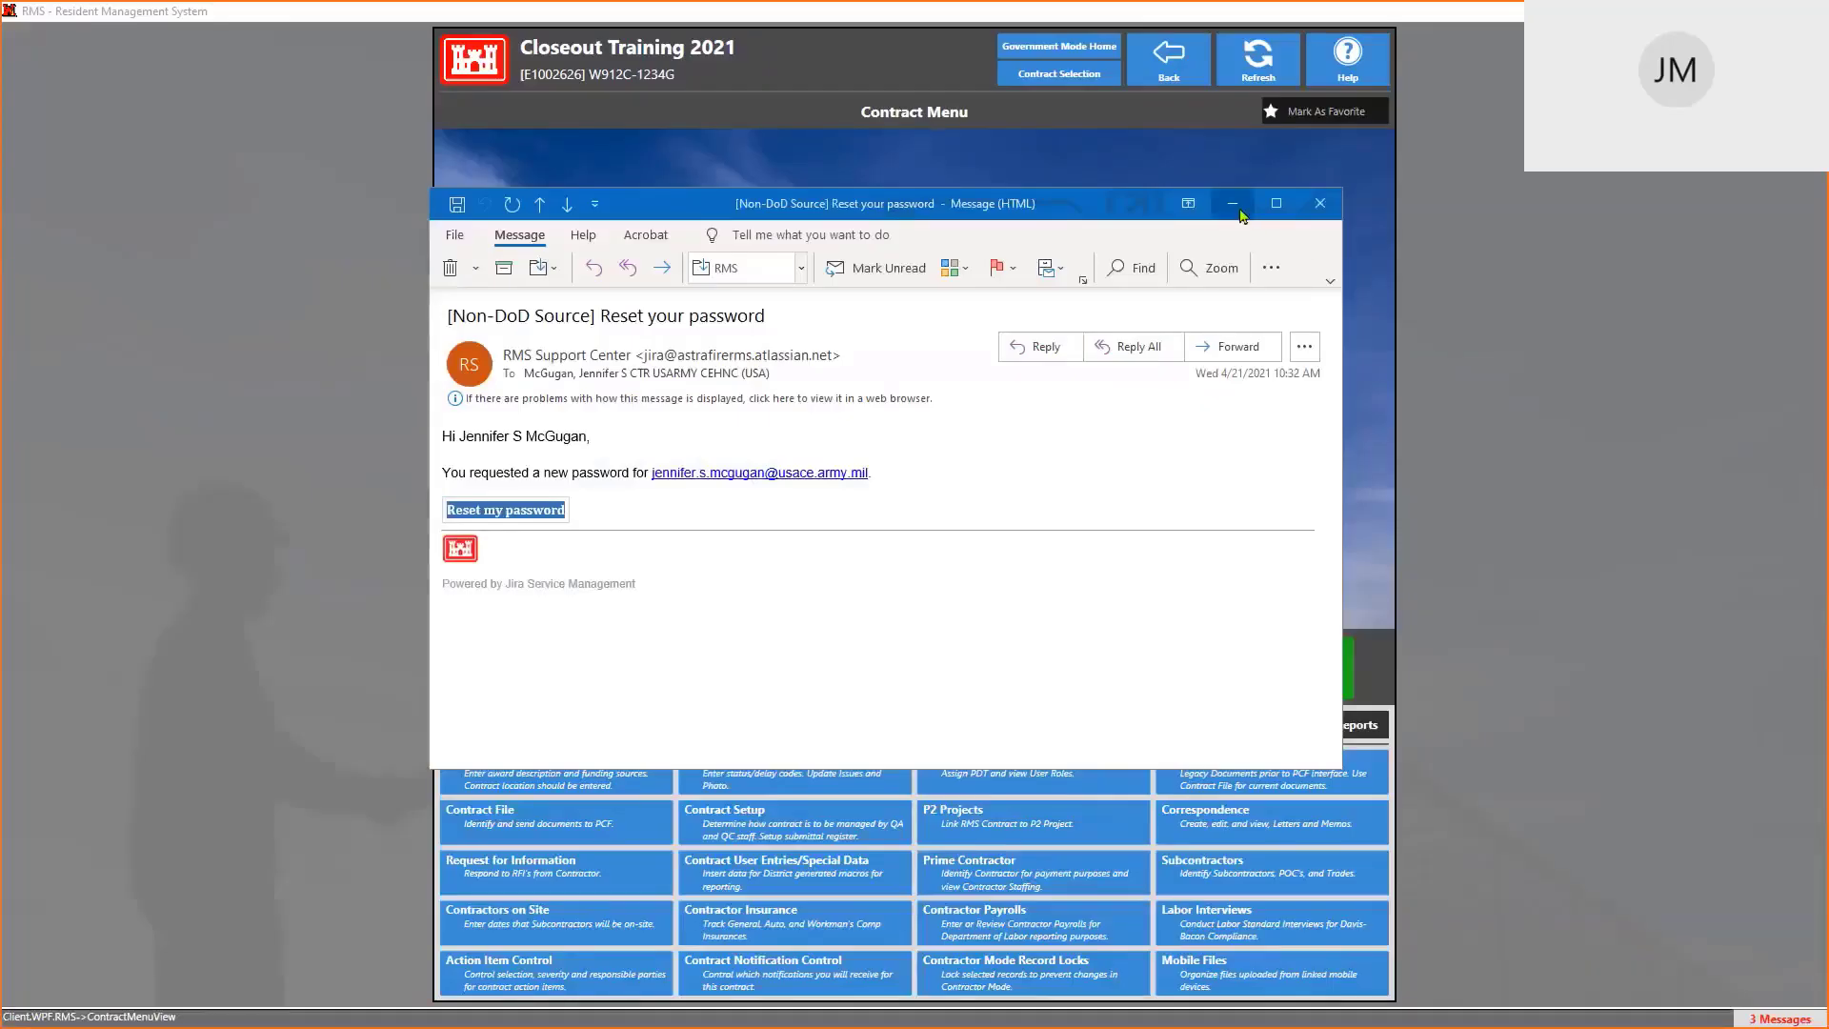
Close the reset e-mail and open Real Property under Closeout, showing RP-00001 through RP-00005
left_click(1321, 205)
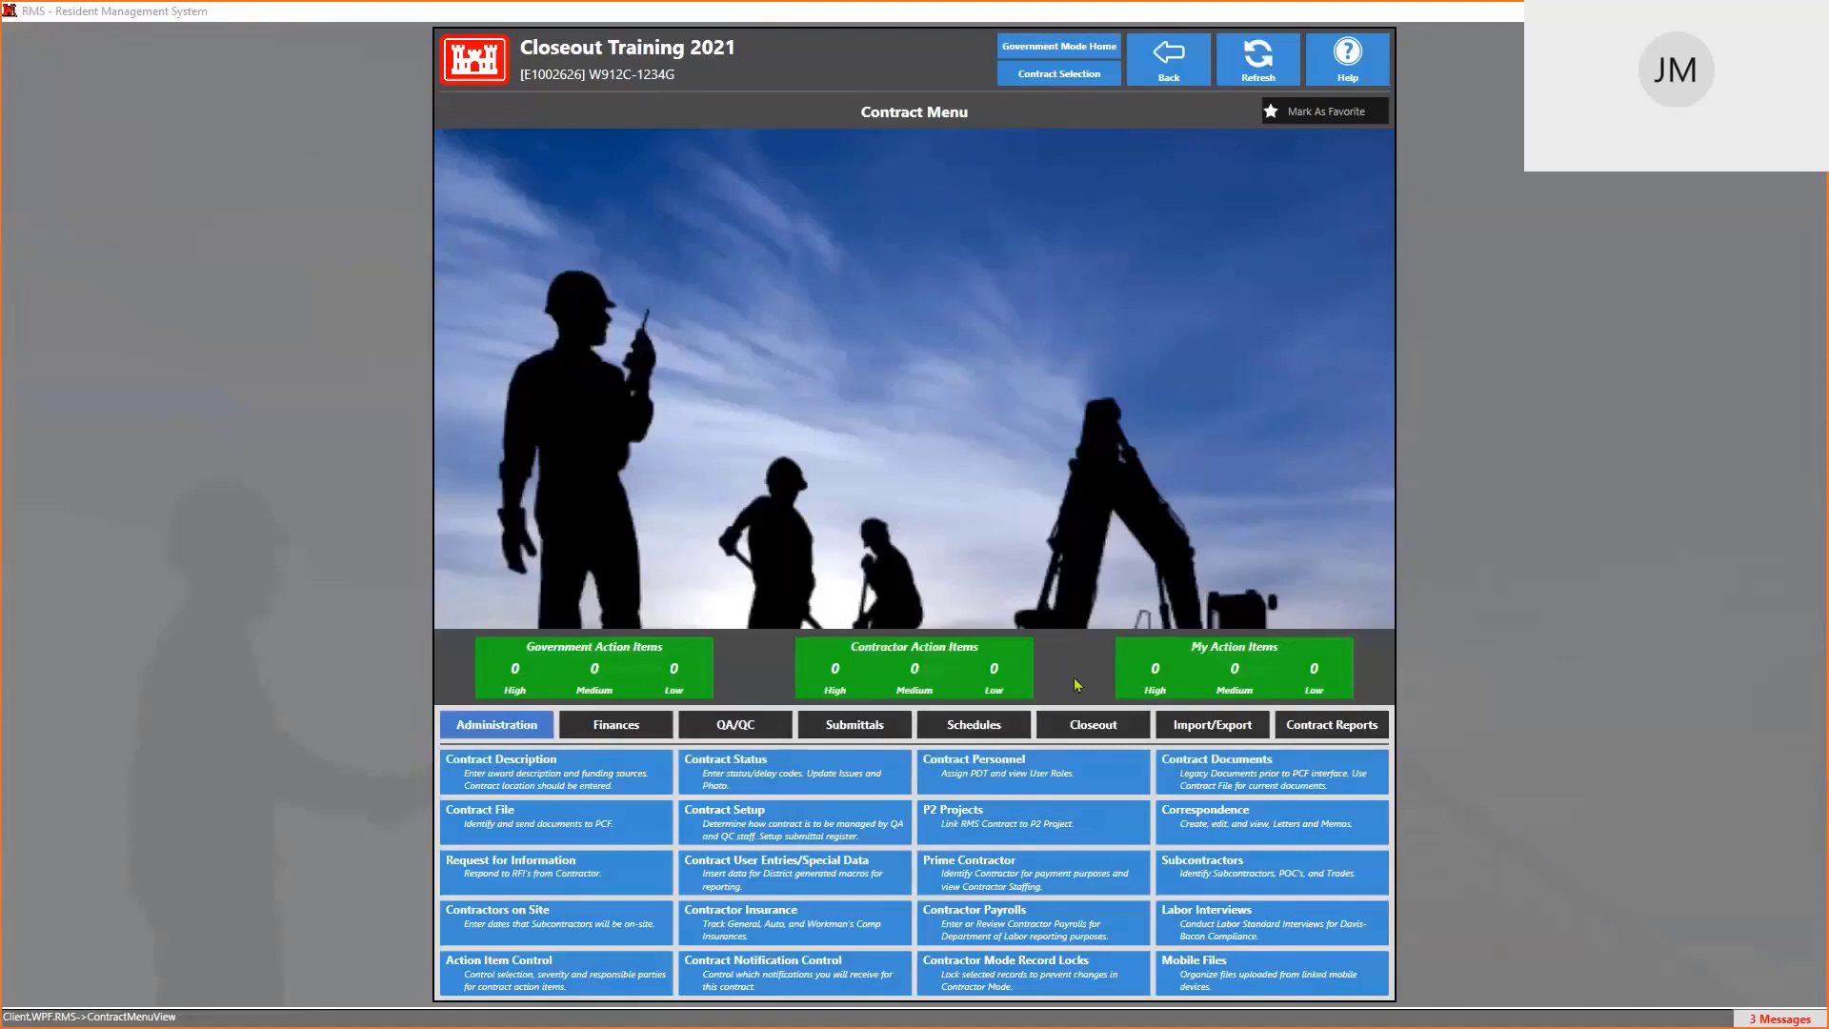
left_click(1103, 728)
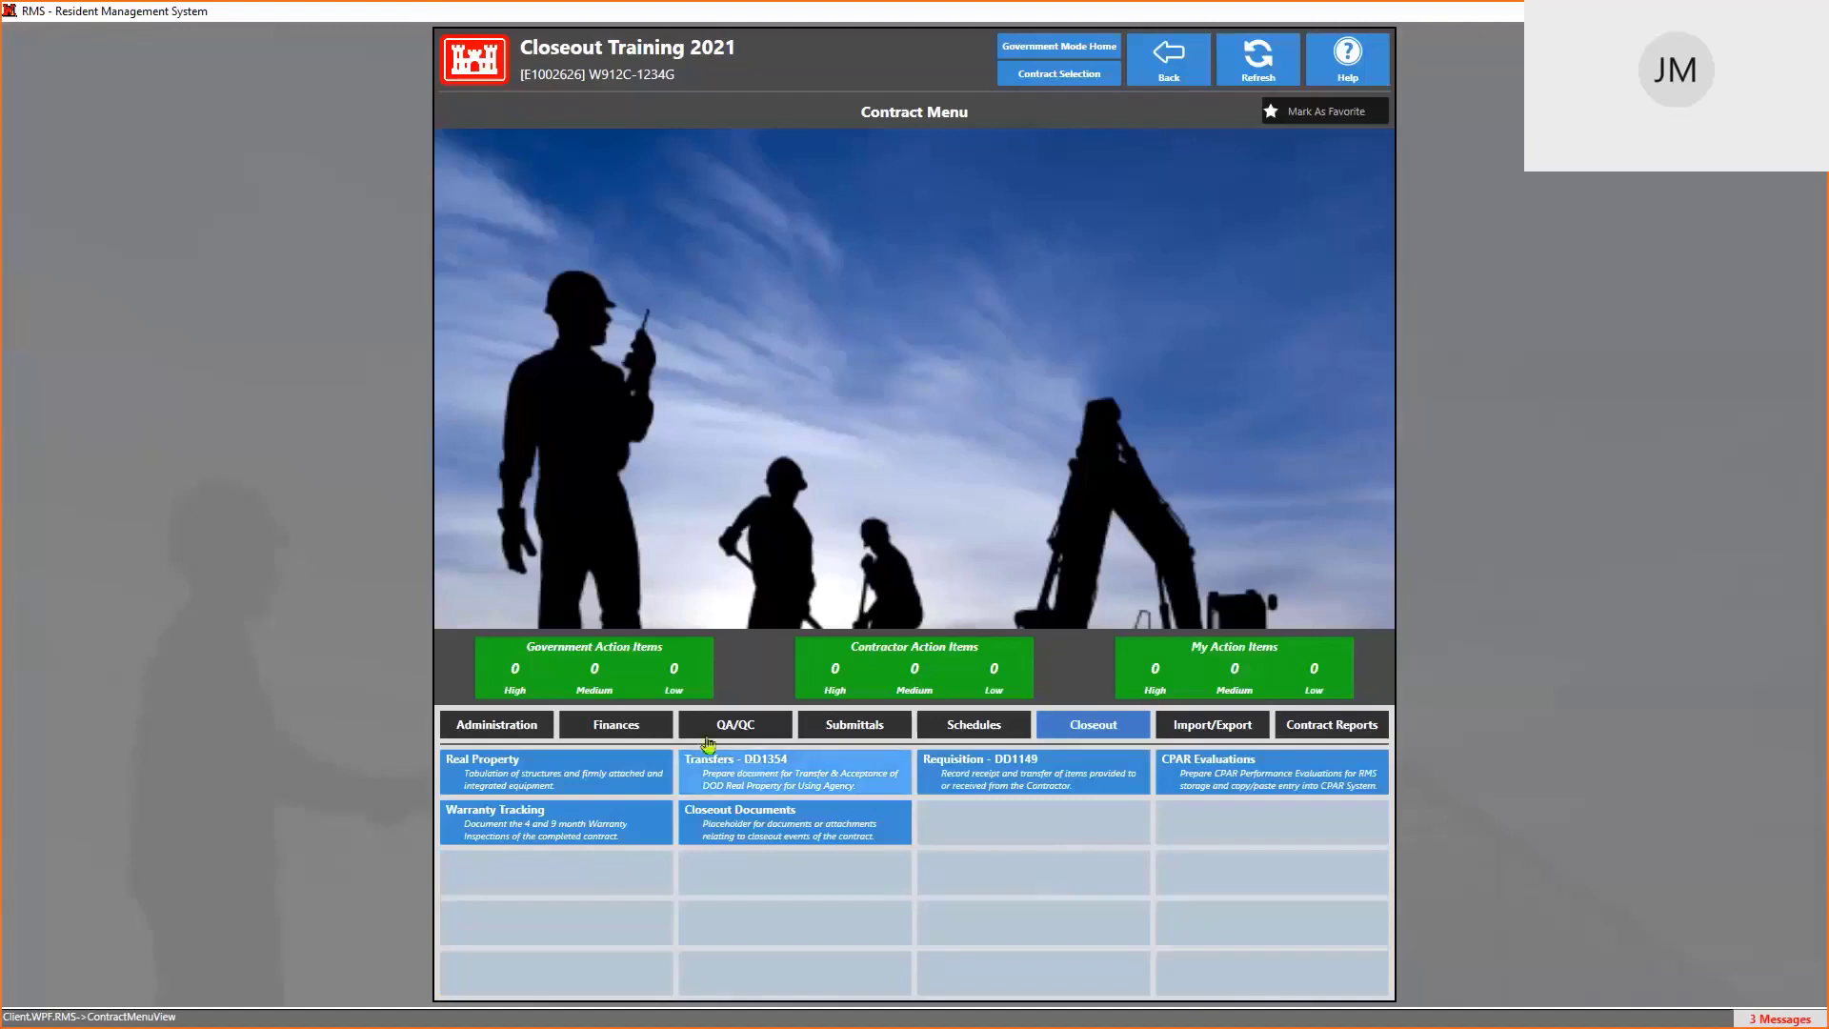
left_click(559, 776)
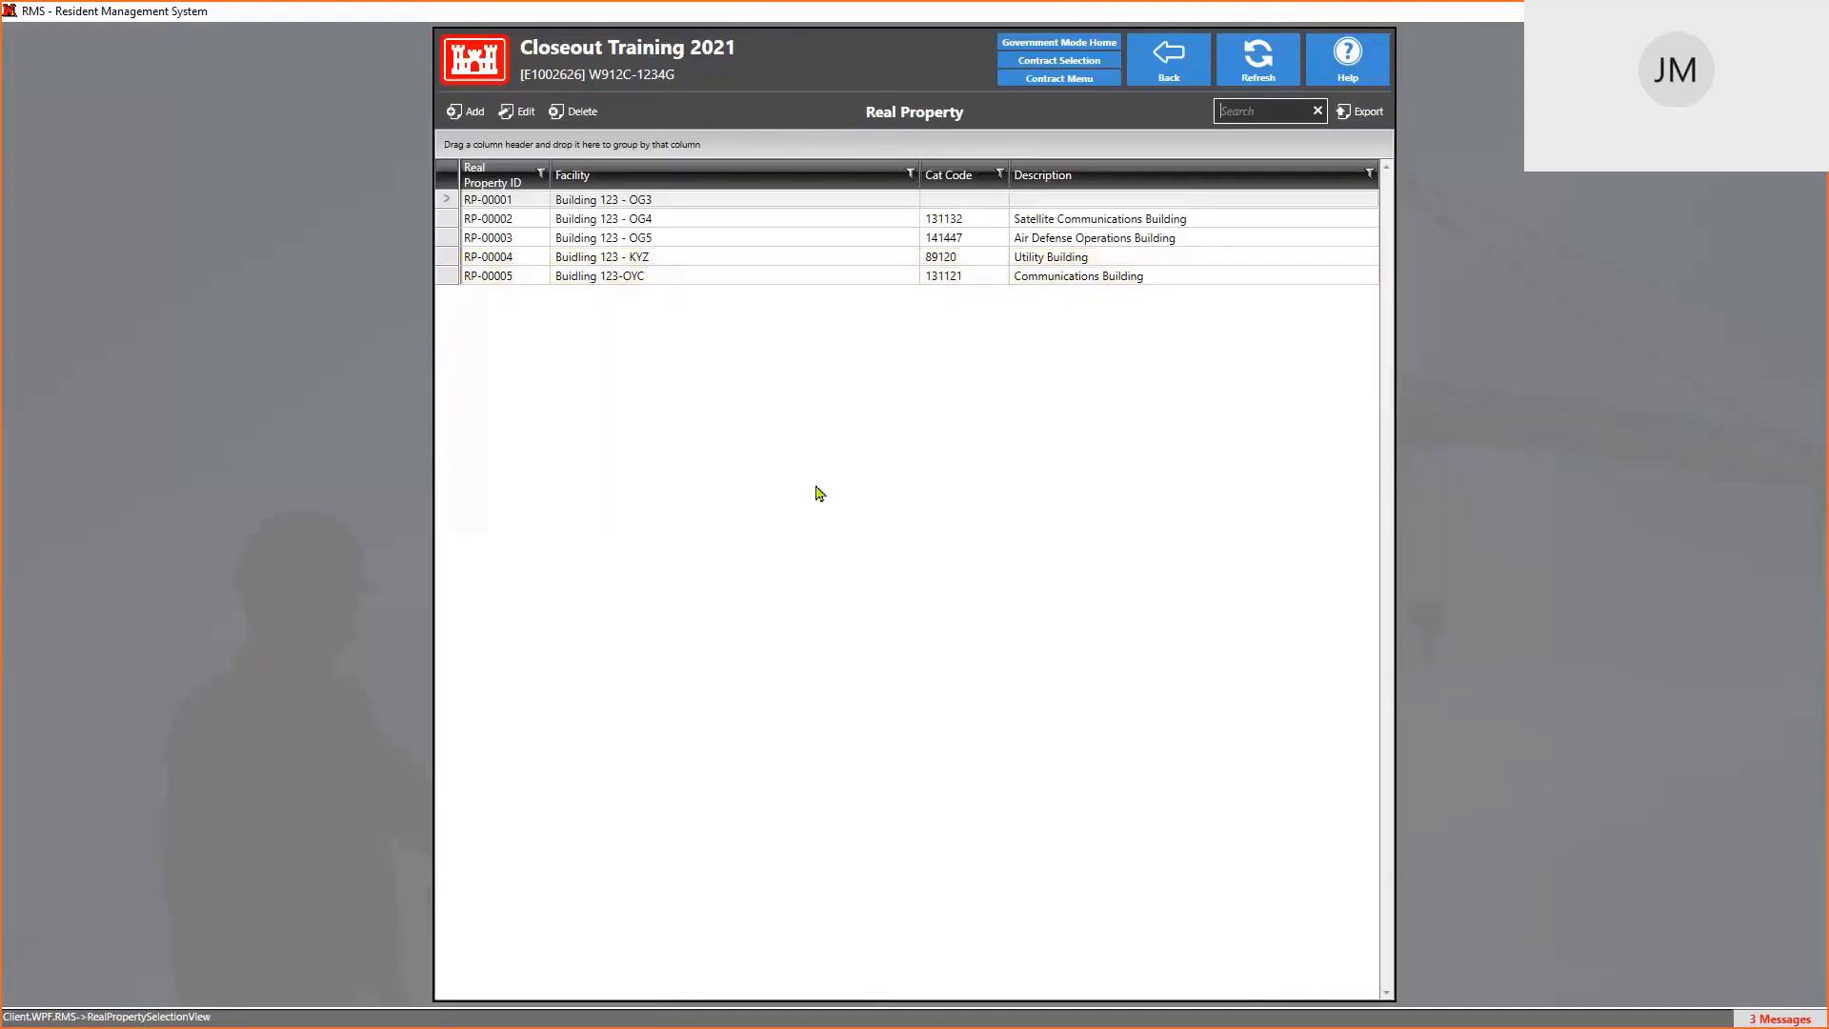
Add new real property item RP-00006, cancel the project lookup, and focus its Facility field
left_click(470, 112)
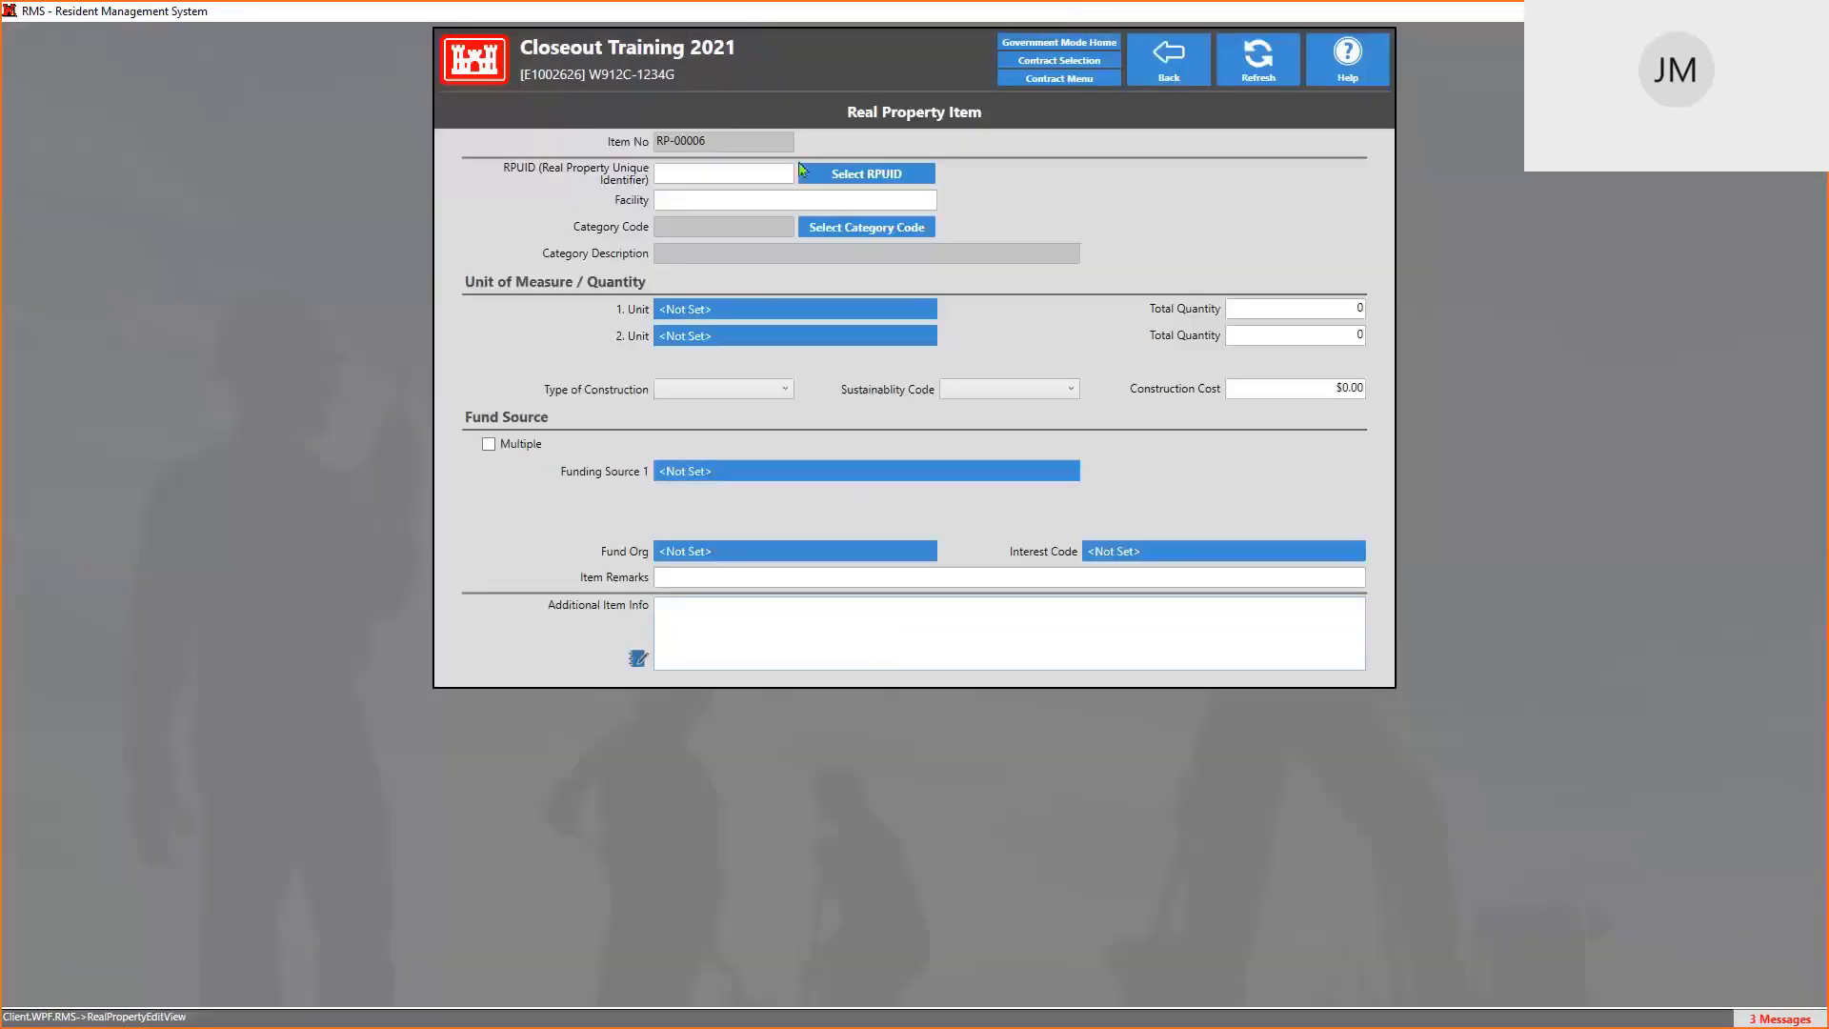
left_click(900, 179)
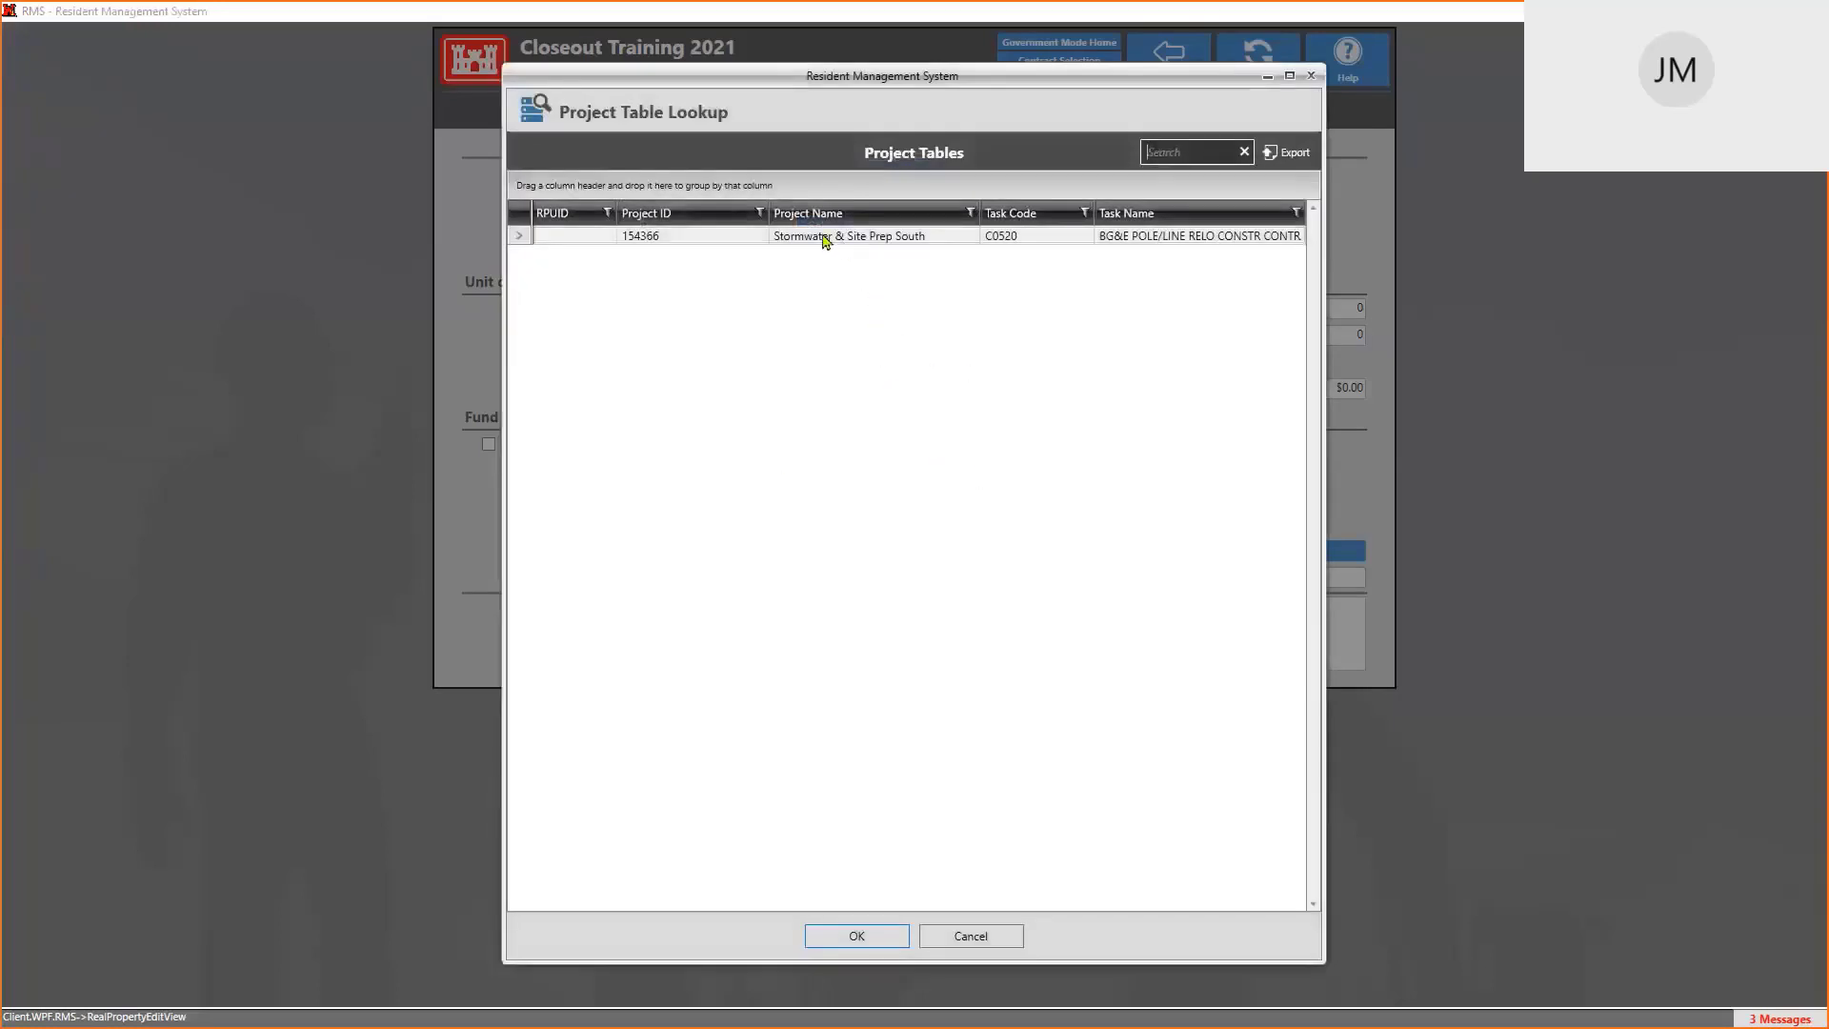
left_click(971, 936)
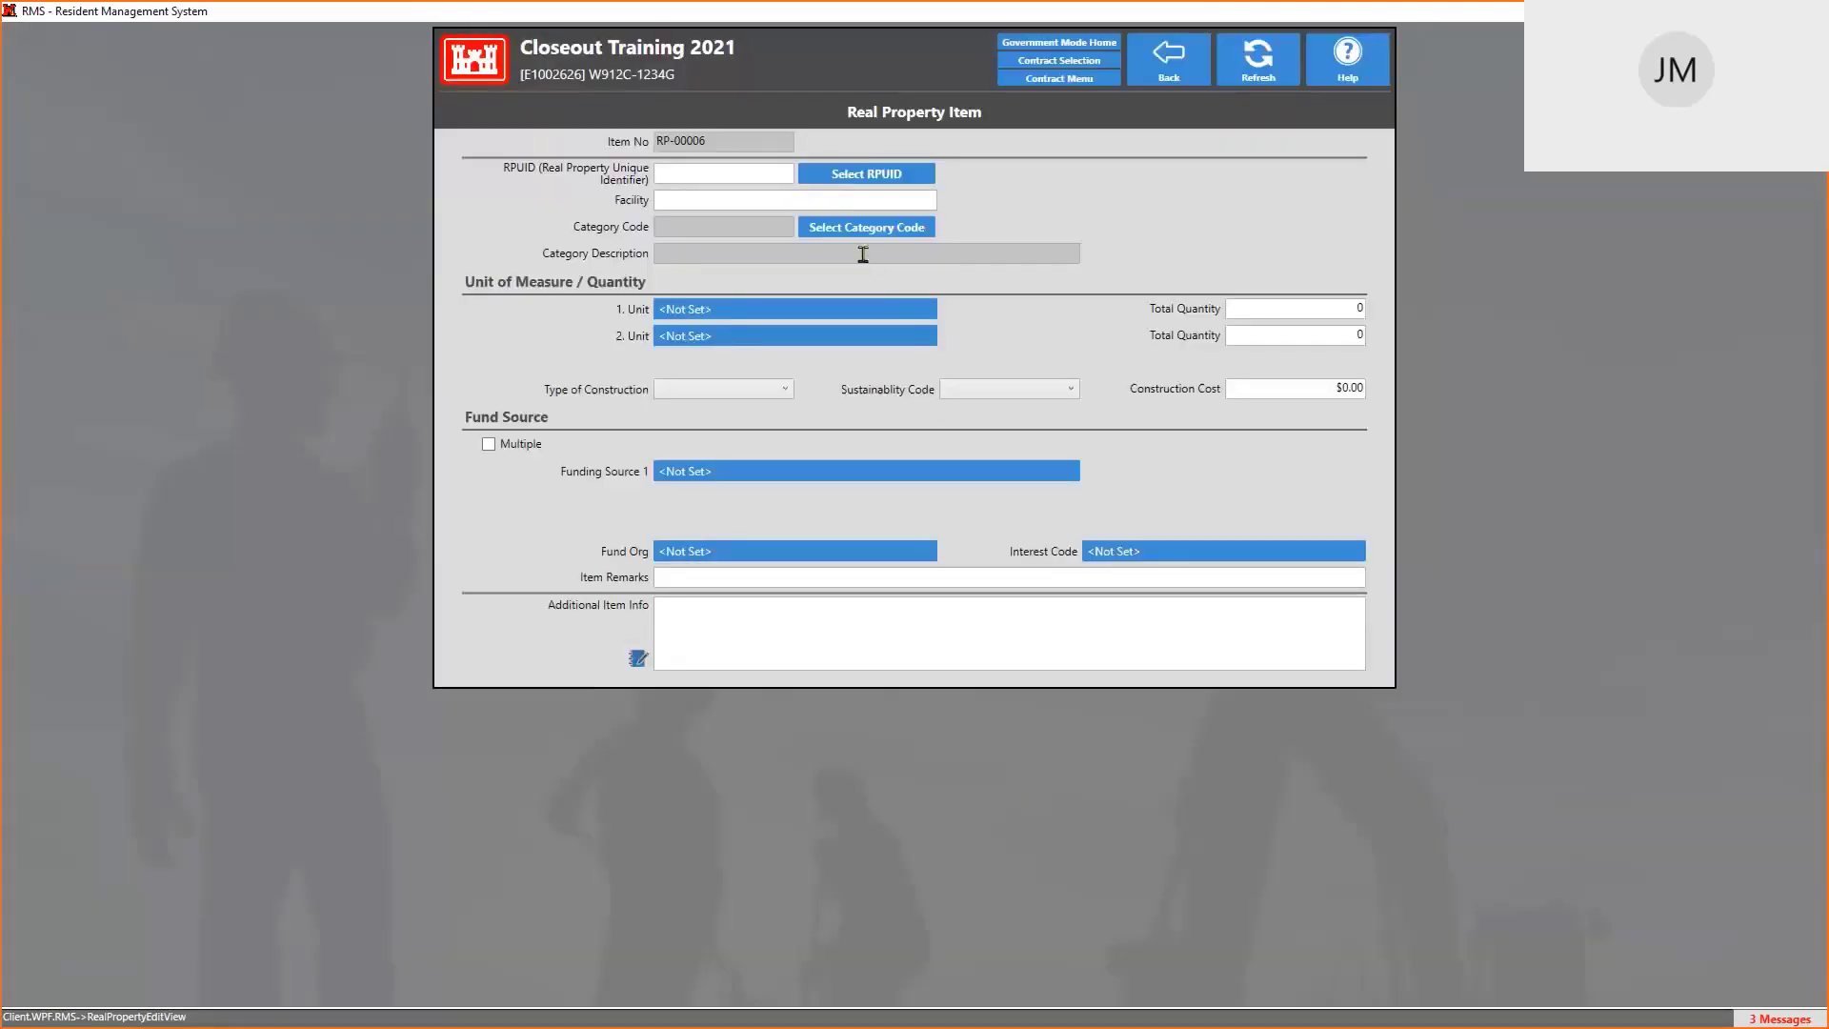
left_click(721, 203)
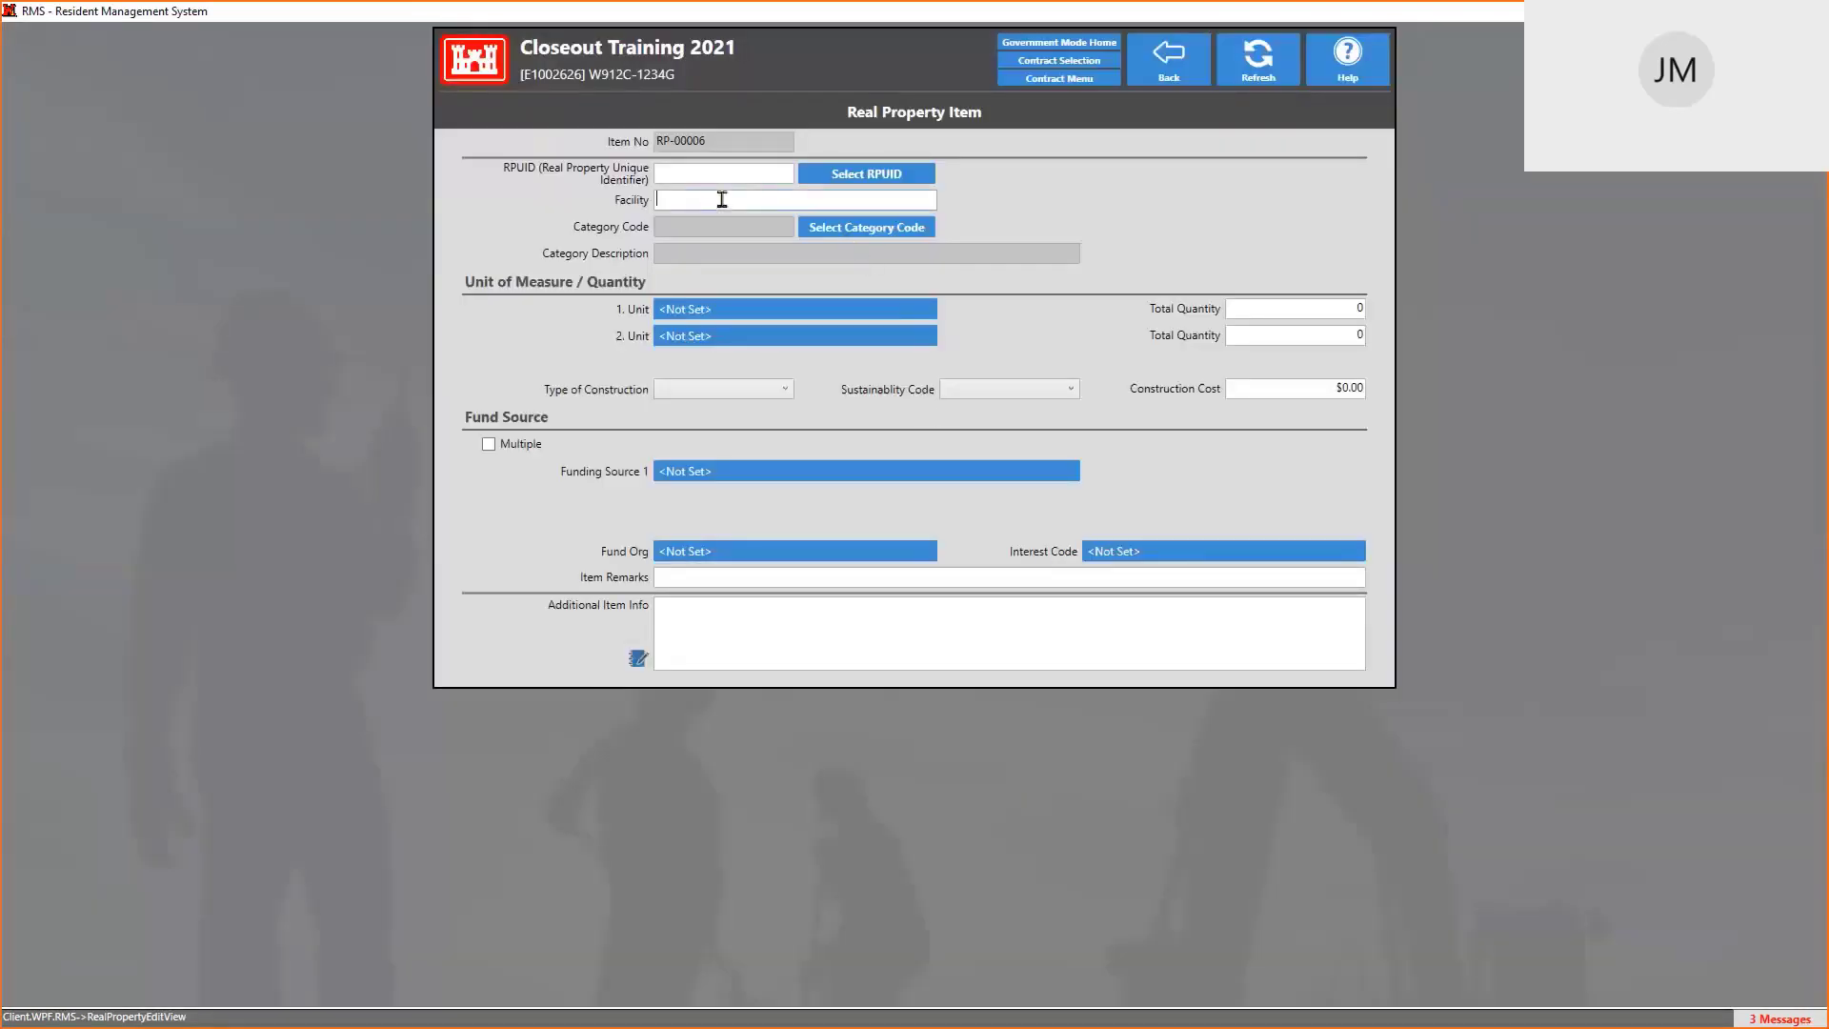
Search the ARMY category codes for 'buidling' and assign code 14185, Company Headquarters Buidling
left_click(867, 228)
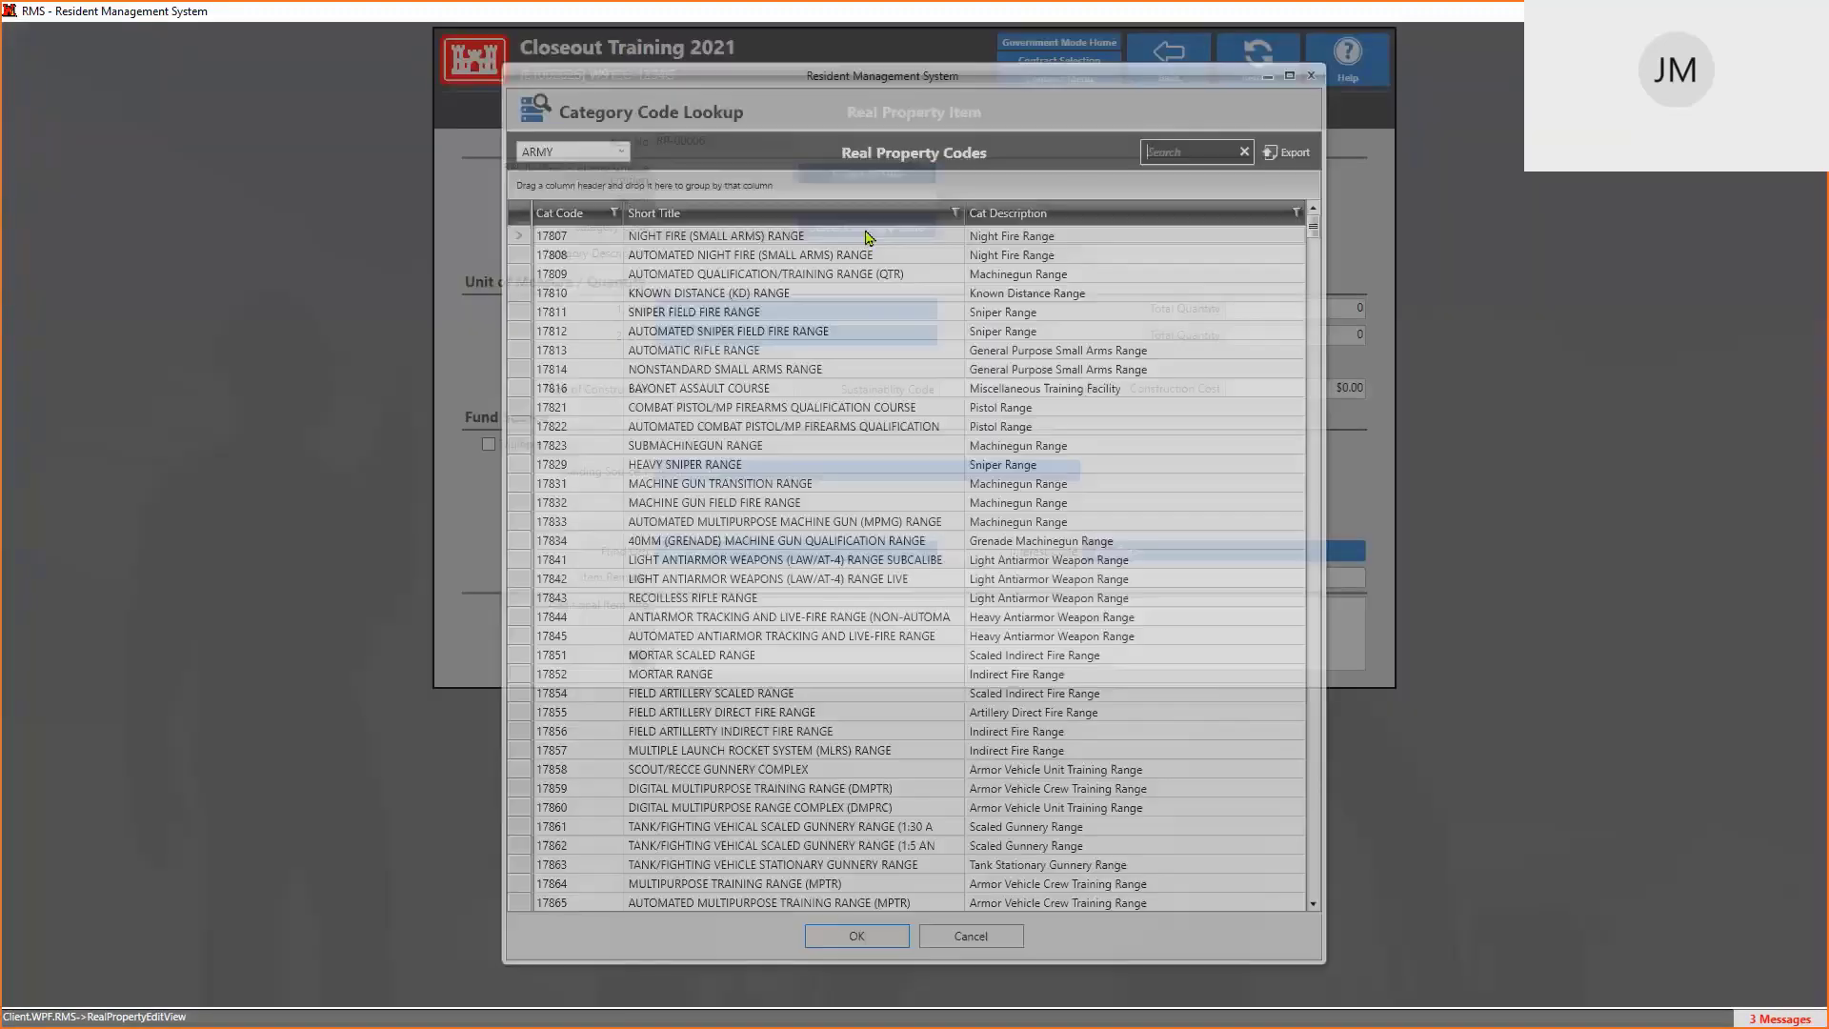
scroll(799, 325, "down", 20)
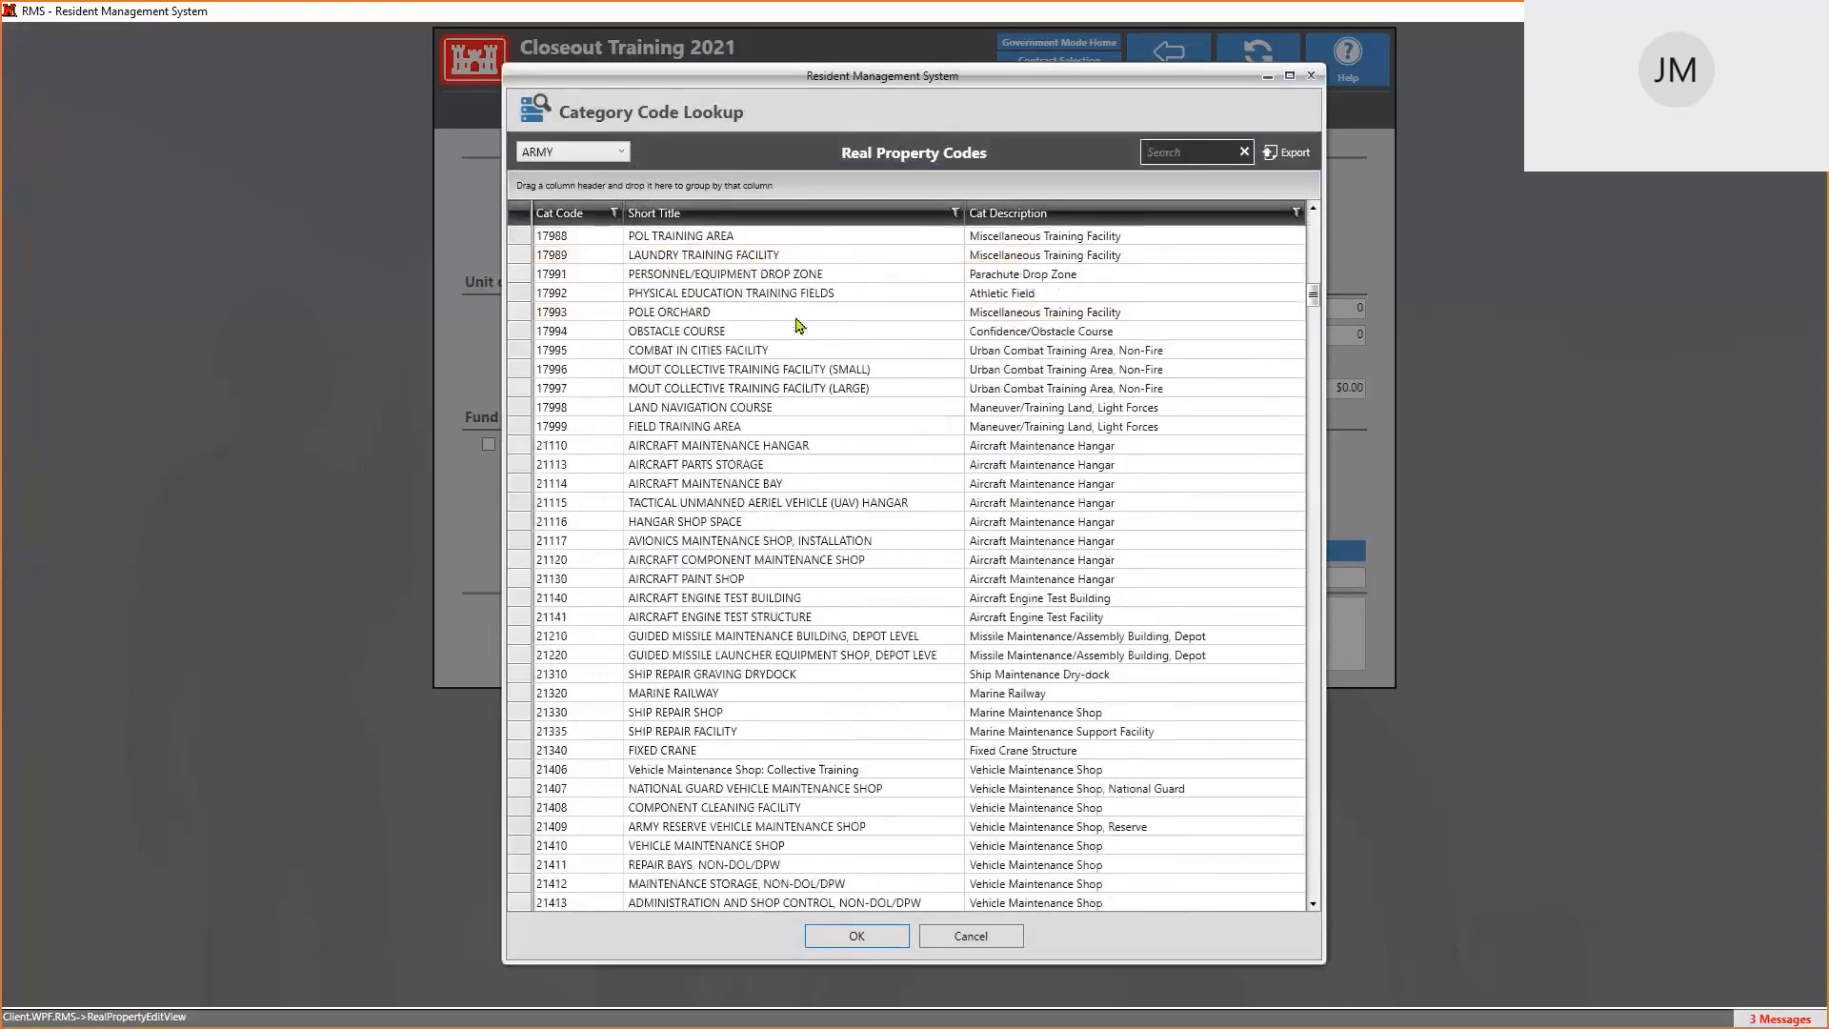
scroll(798, 326, "down", 15)
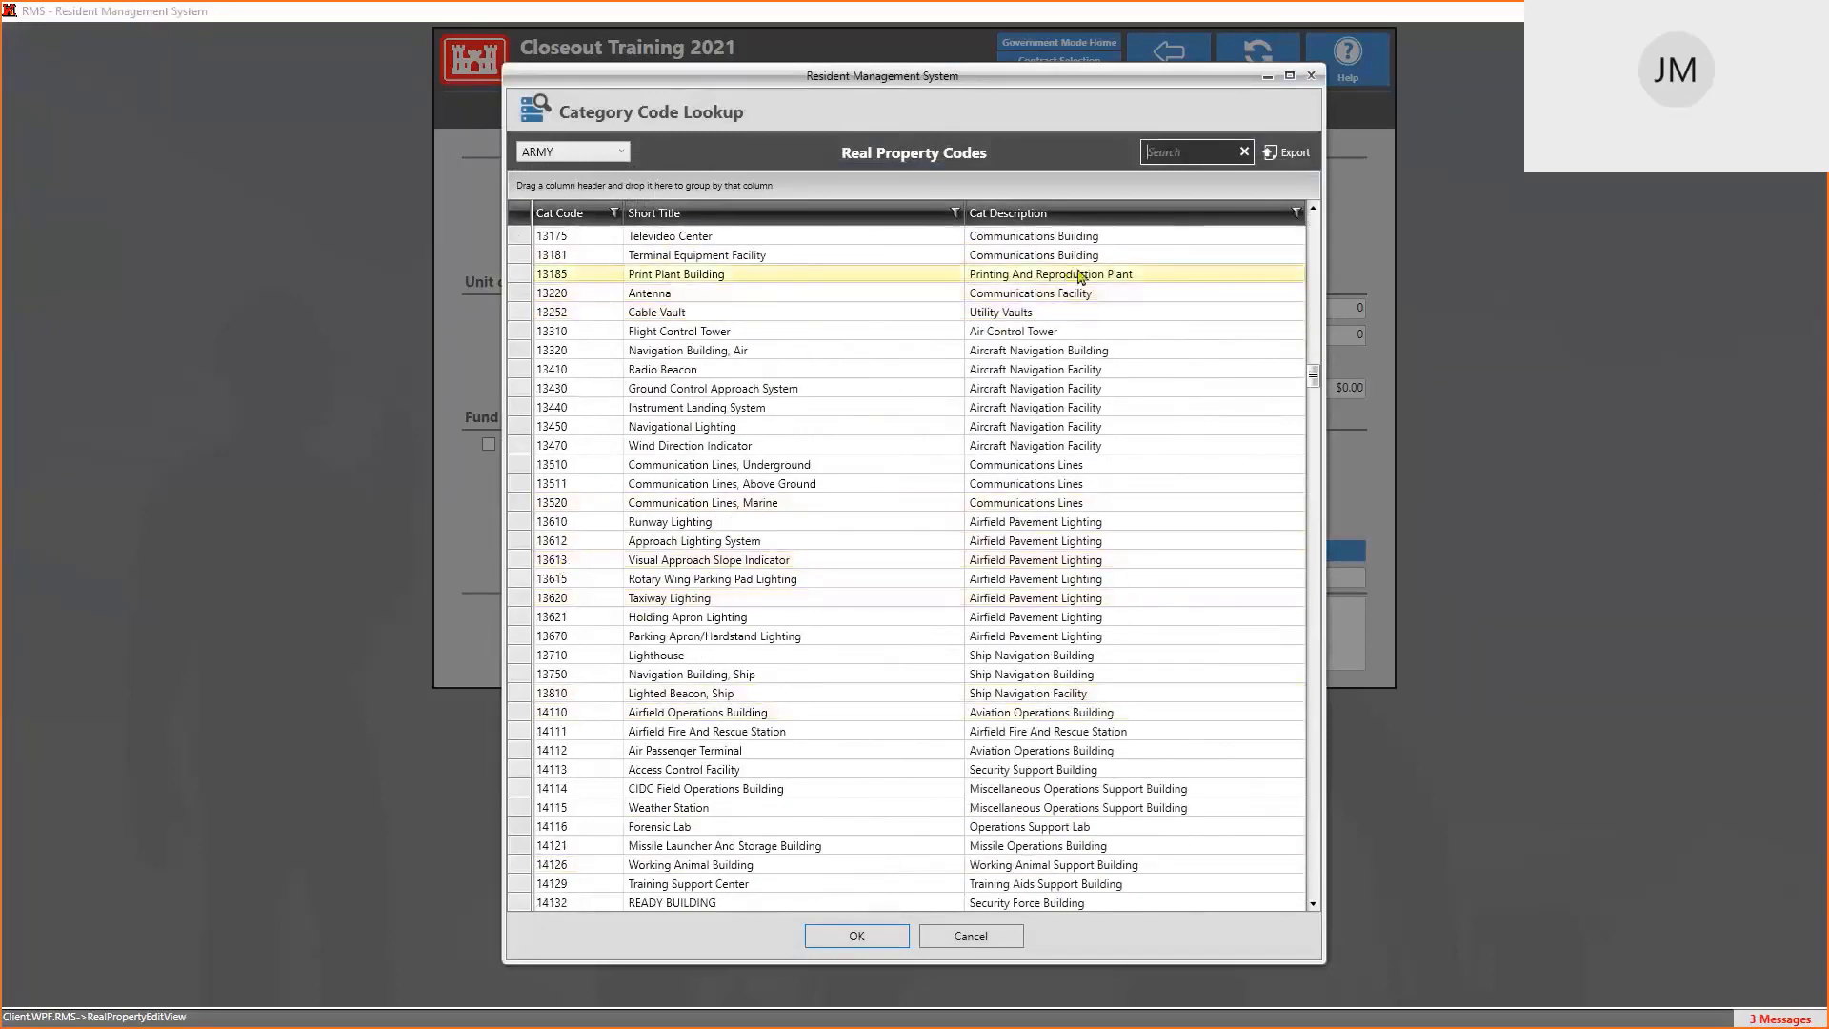
left_click(1155, 157)
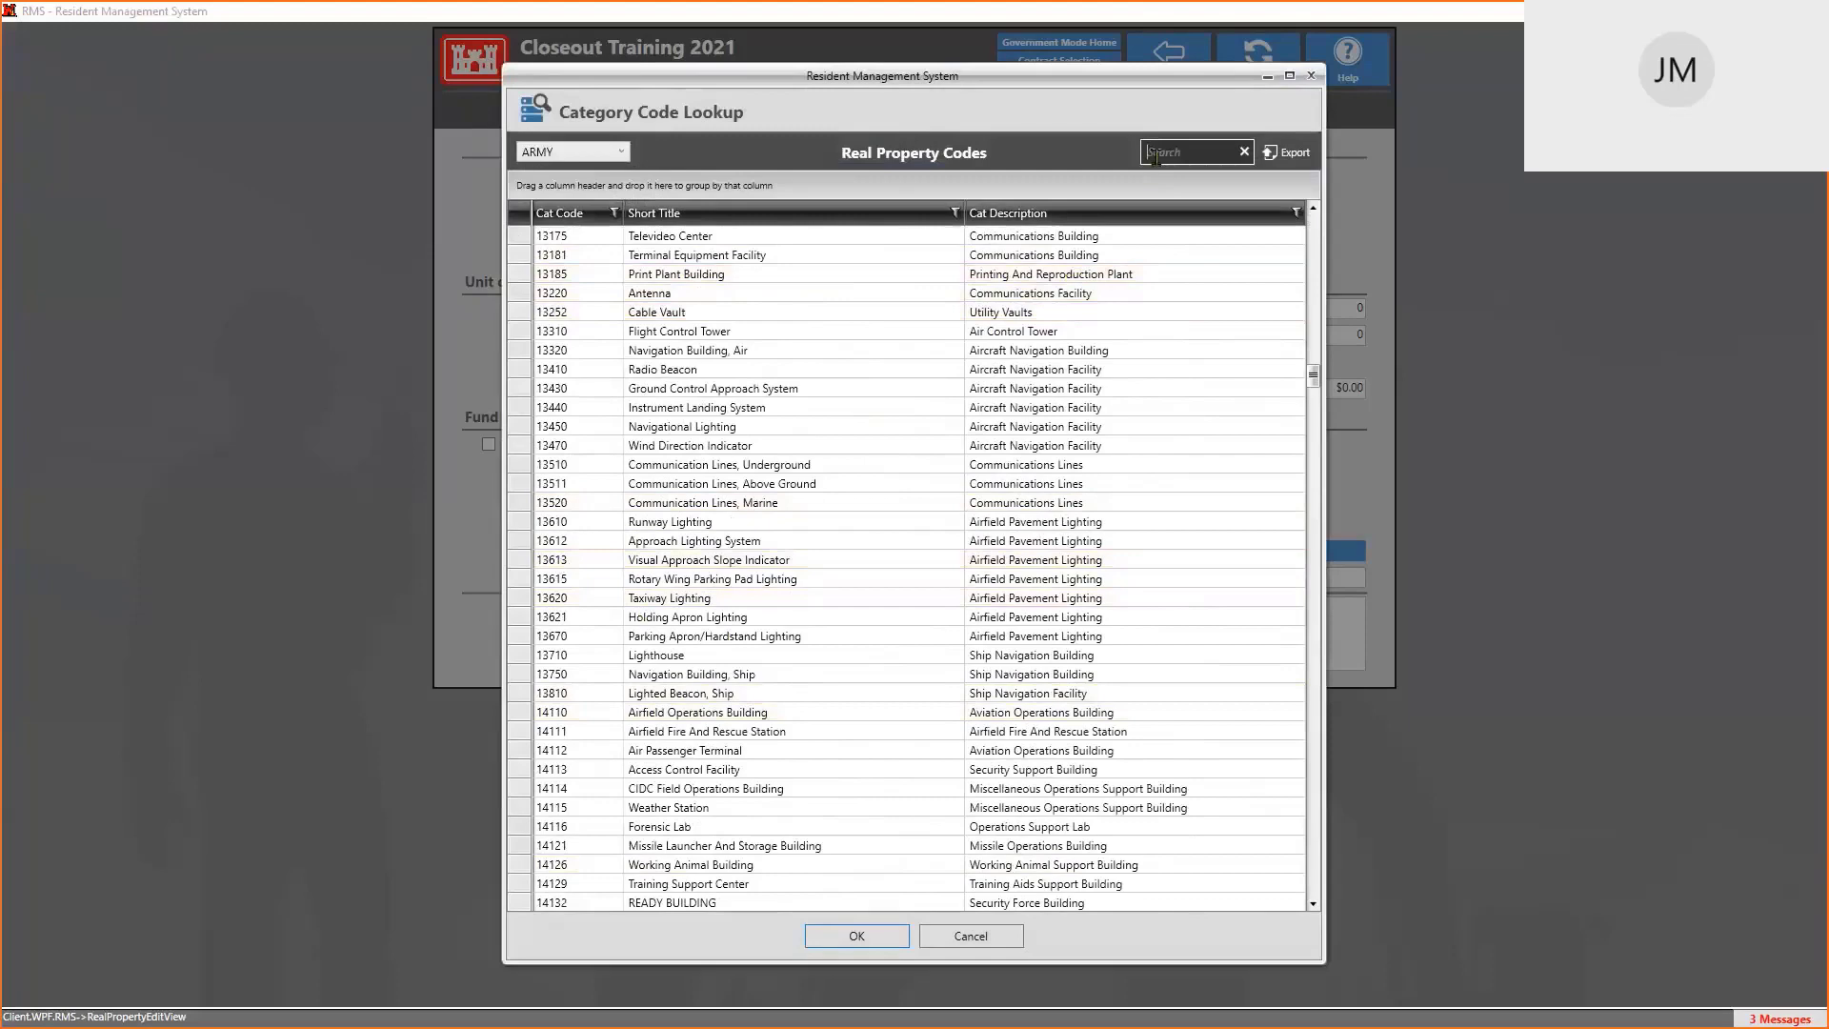
type("13")
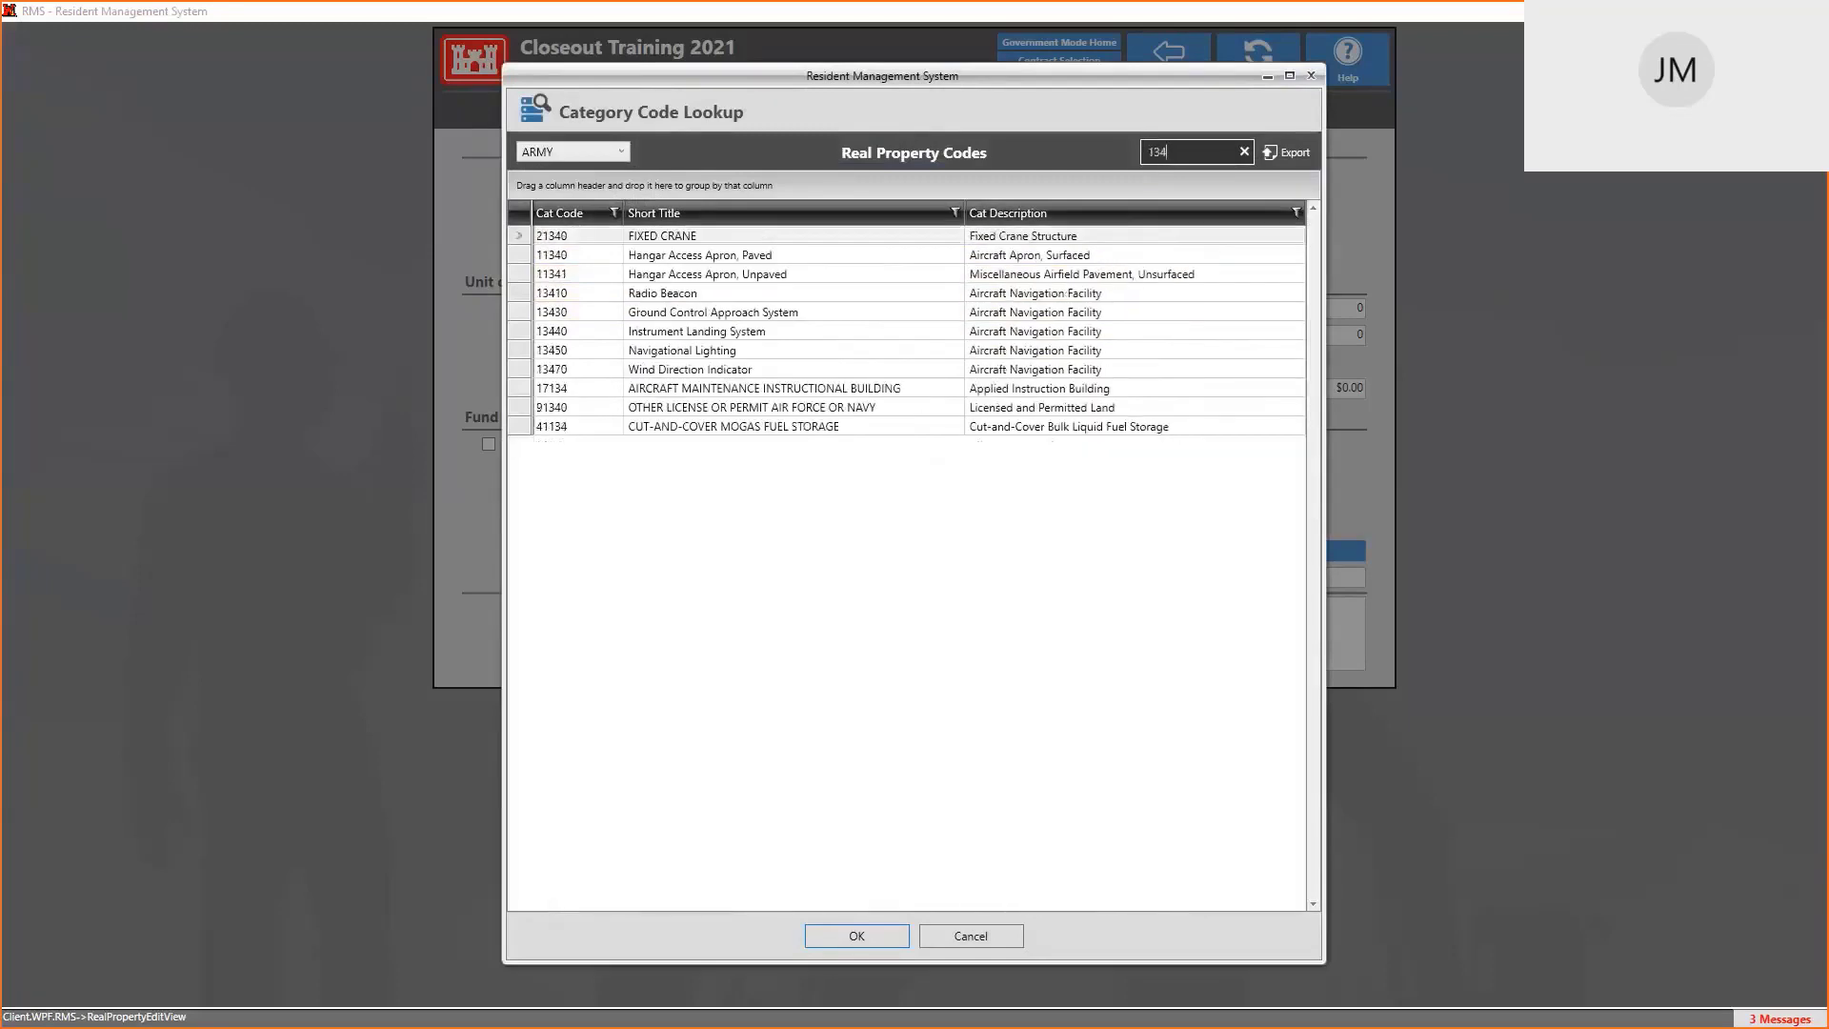
type("185")
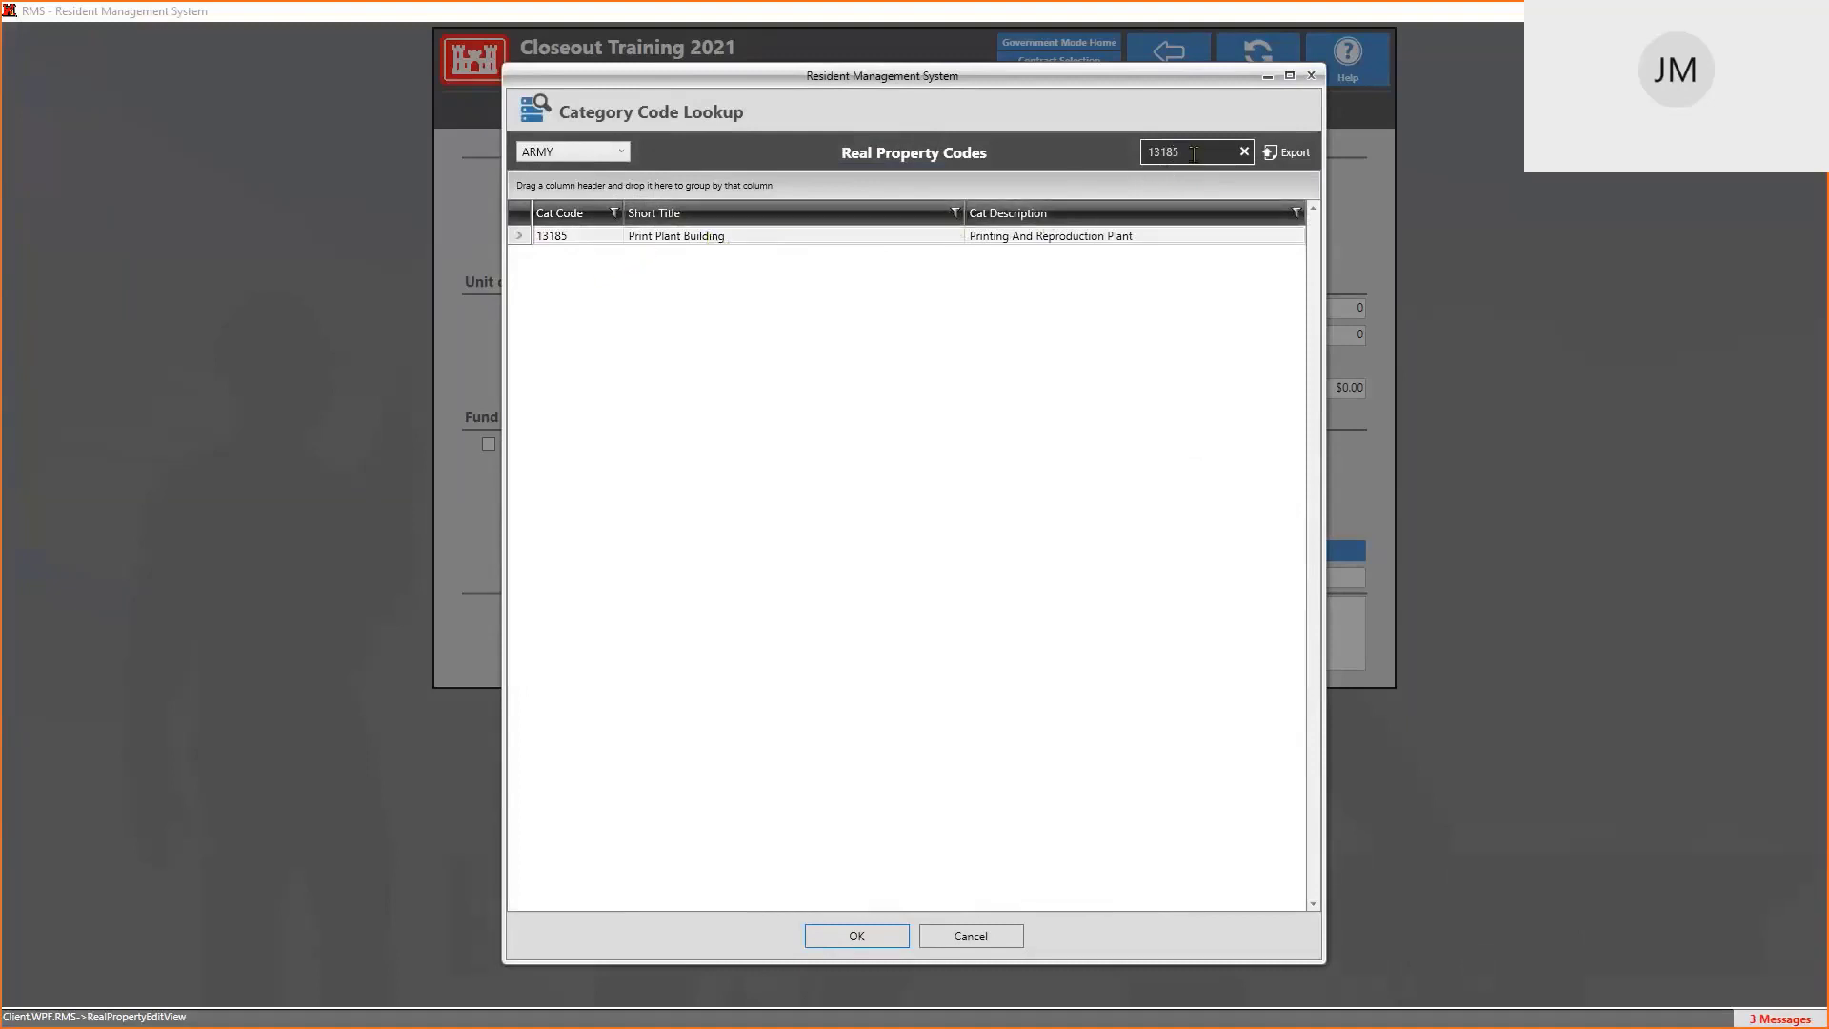
type("buidling")
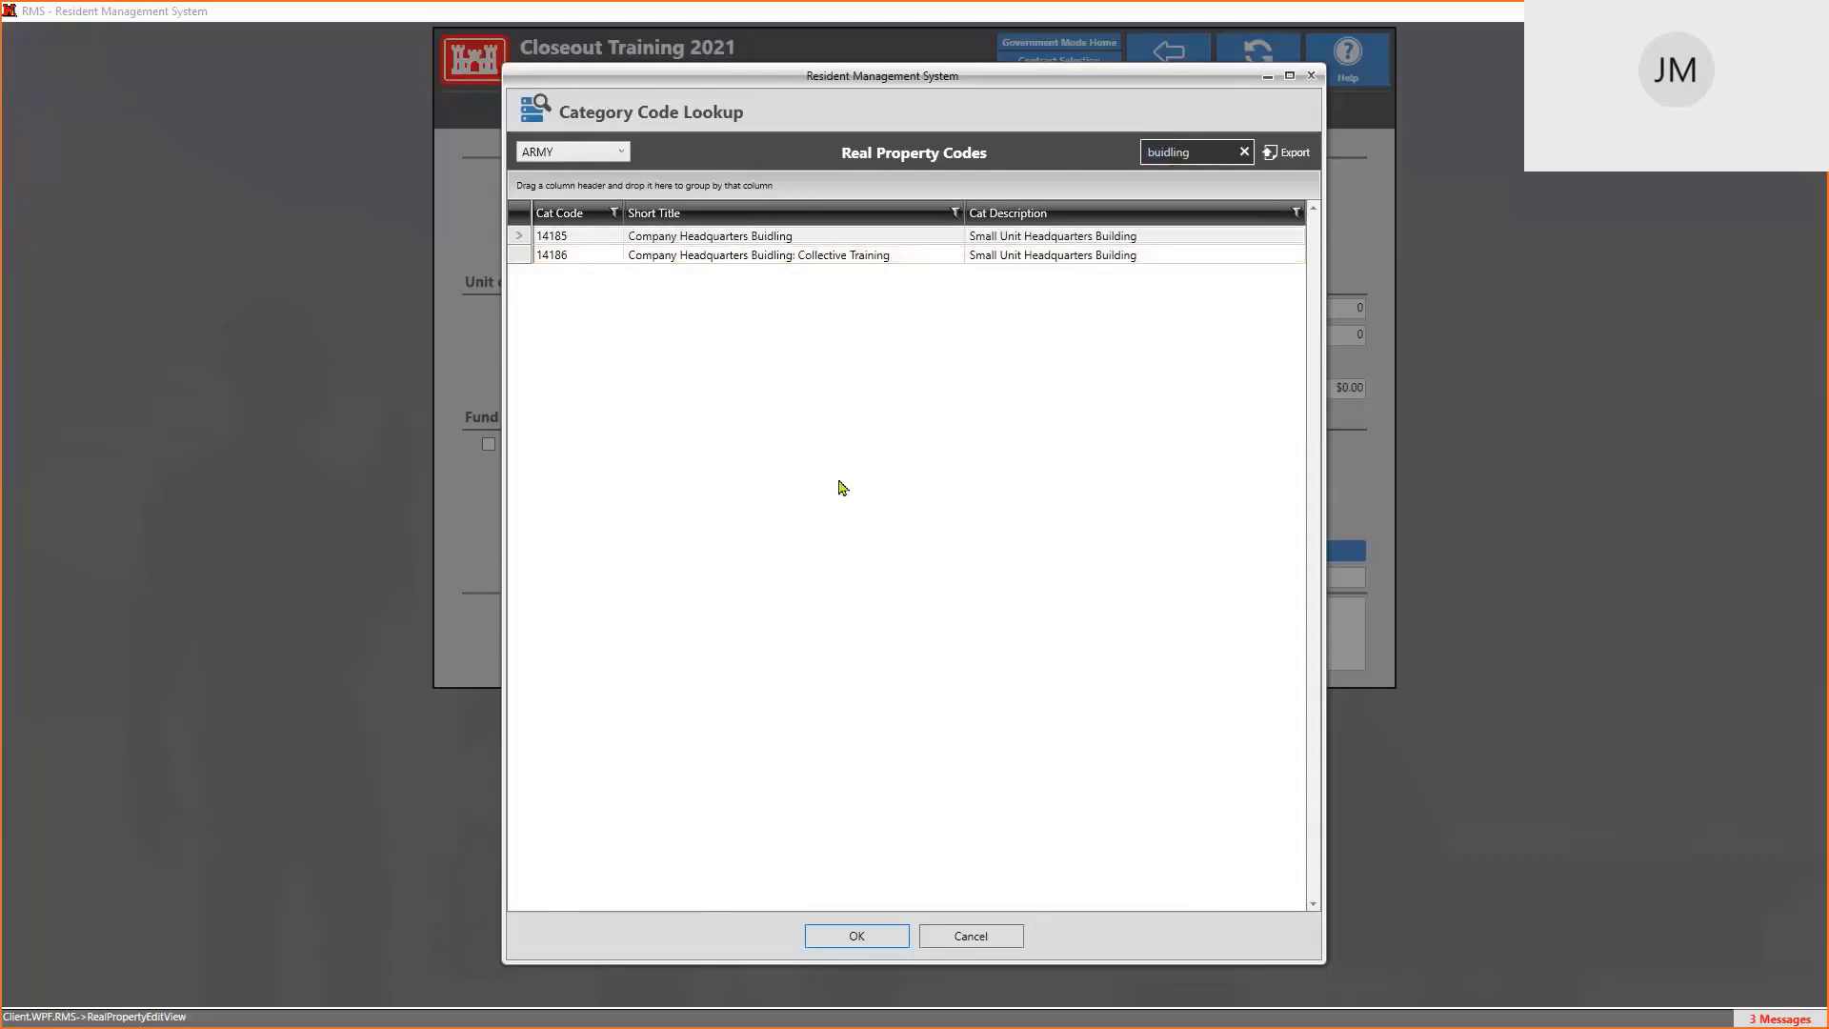
left_click(623, 153)
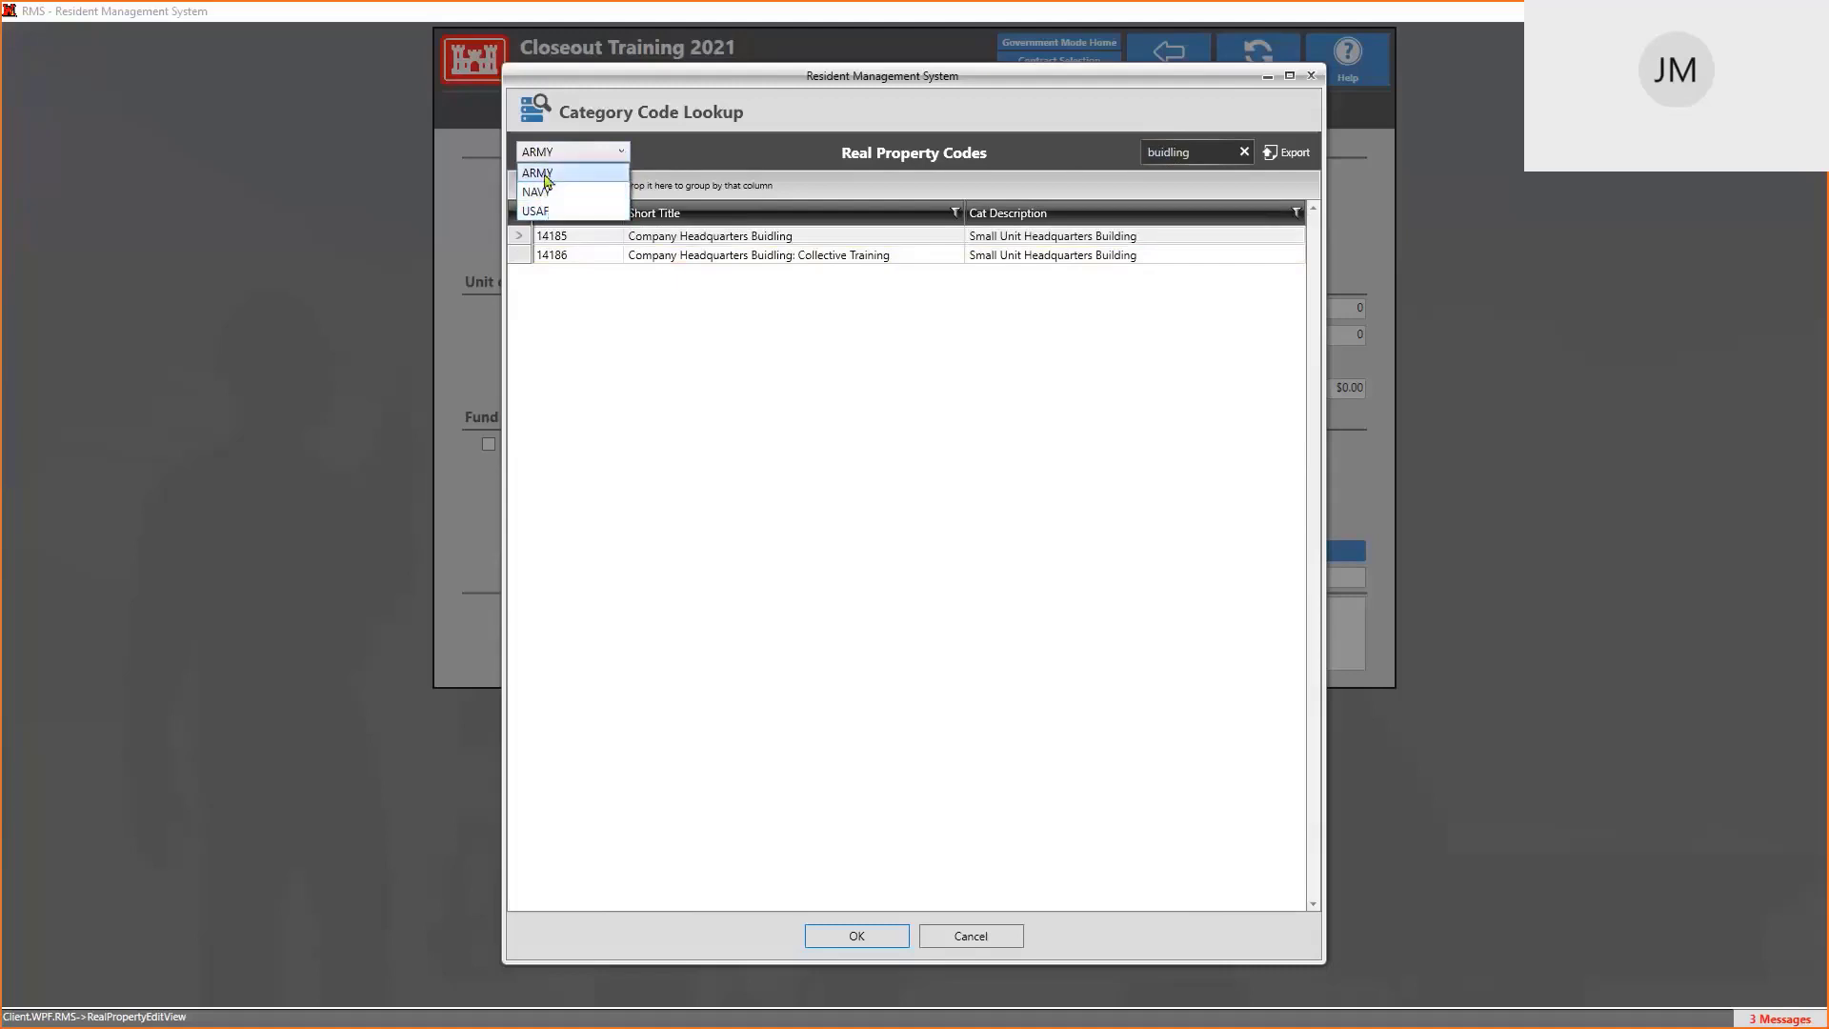
left_click(546, 178)
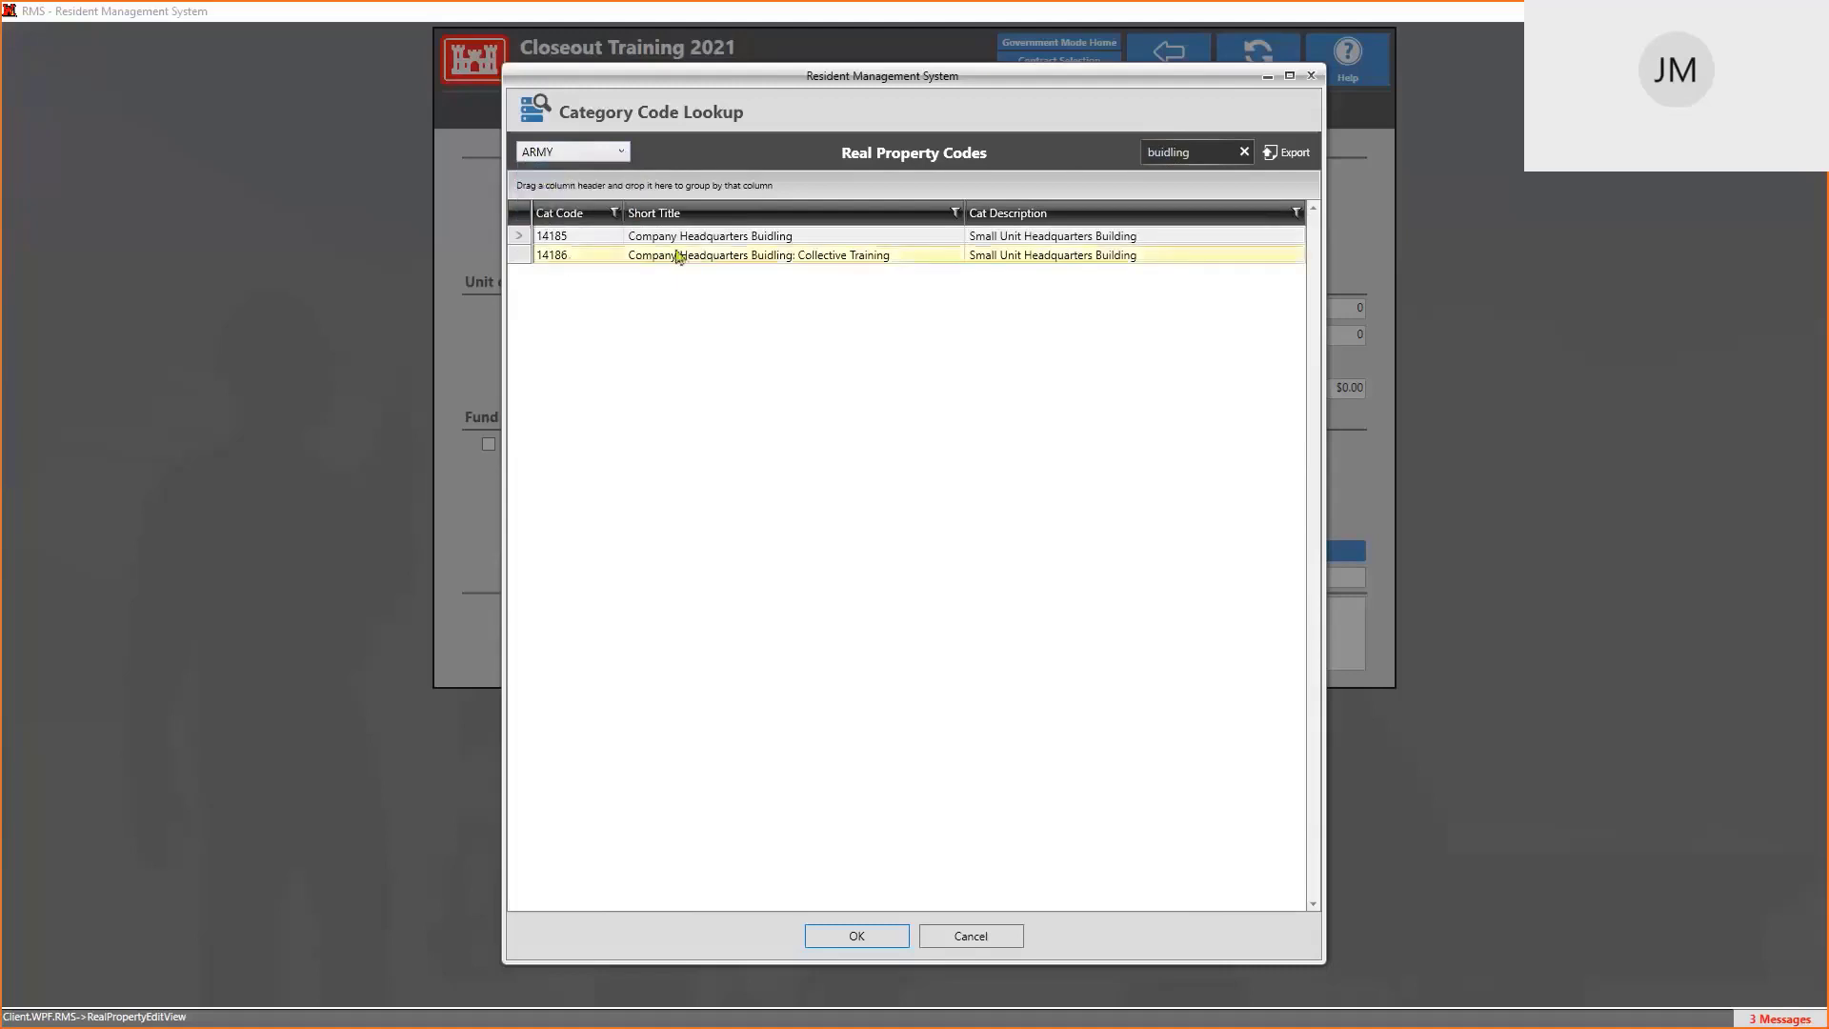
left_click(708, 240)
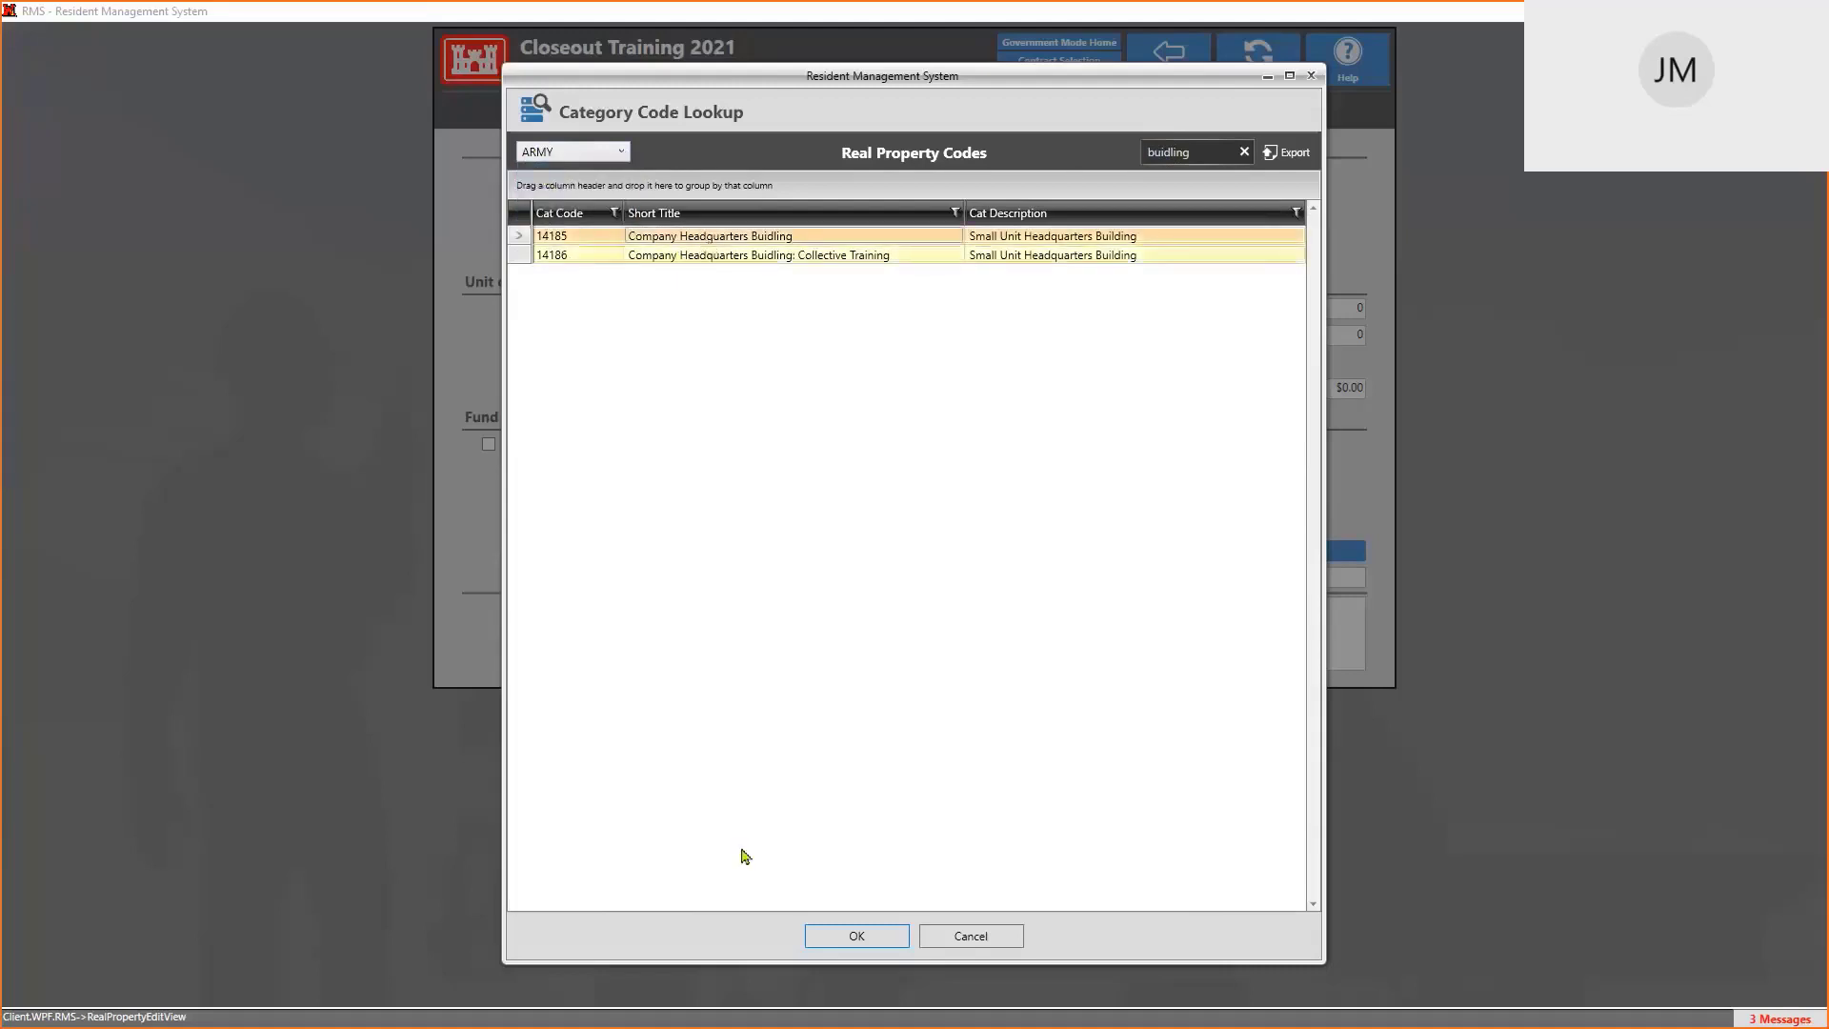
left_click(853, 940)
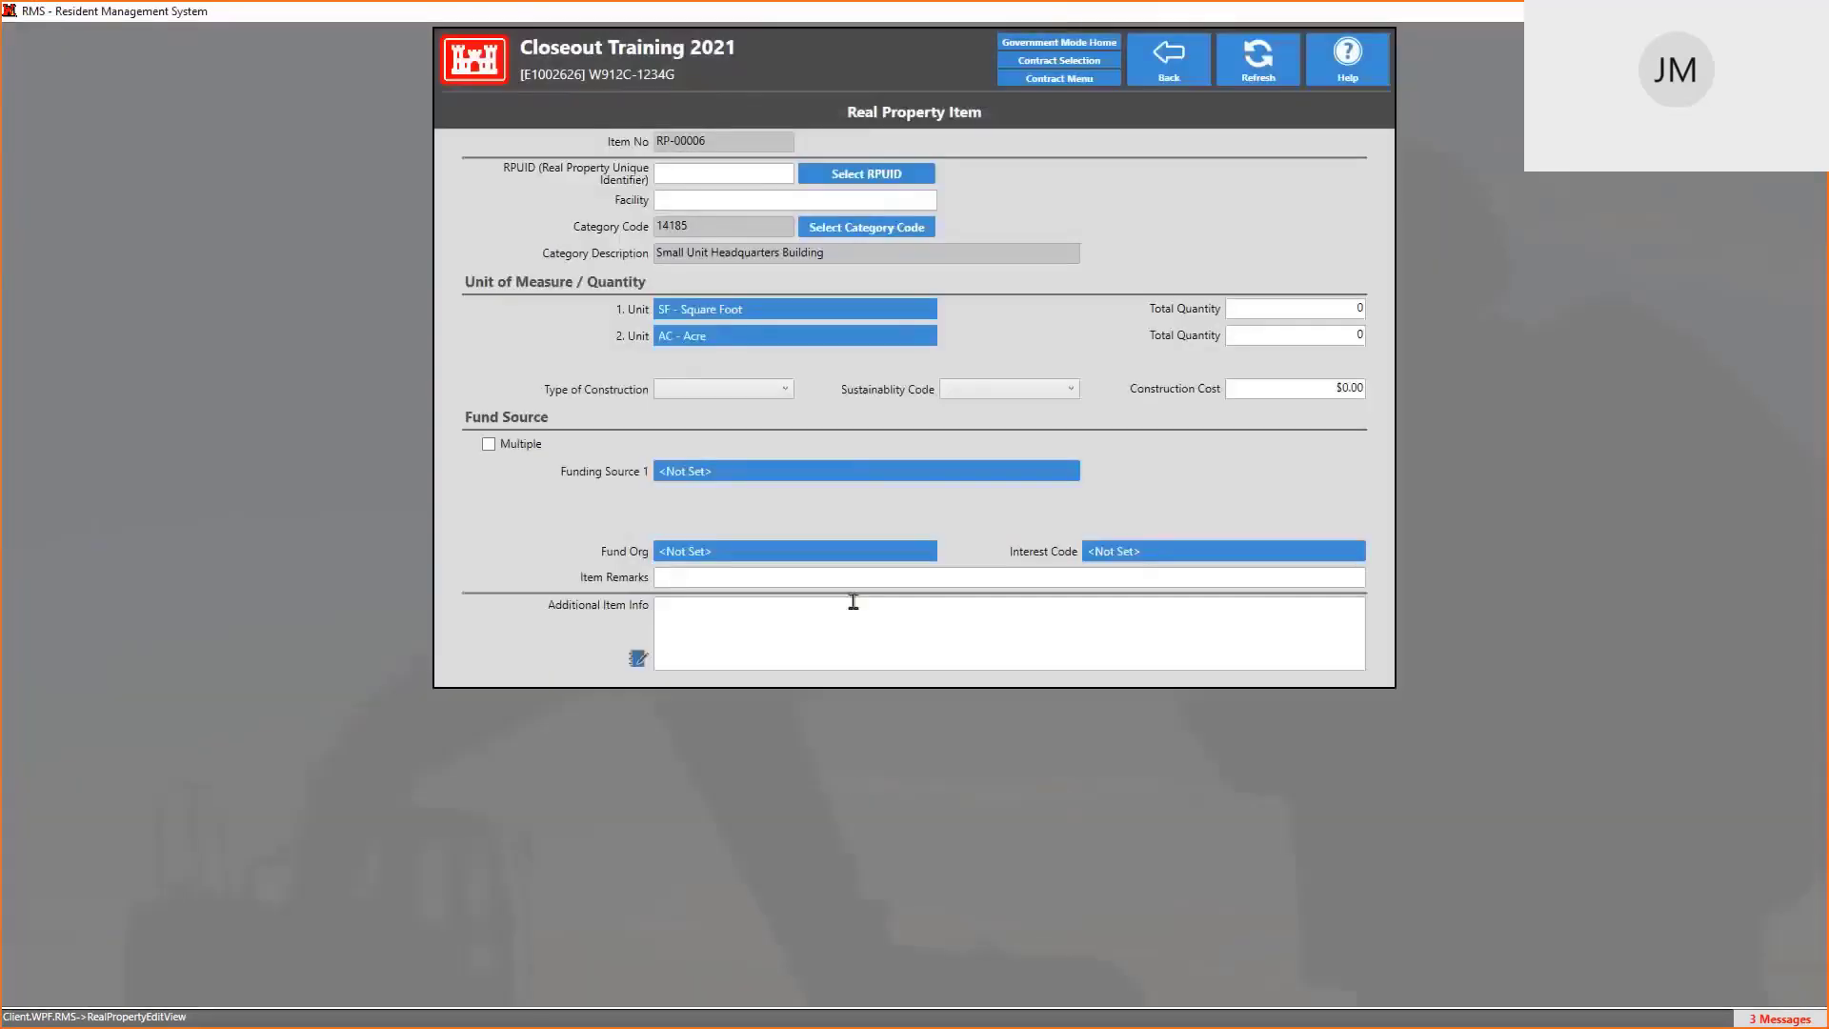
left_click(698, 314)
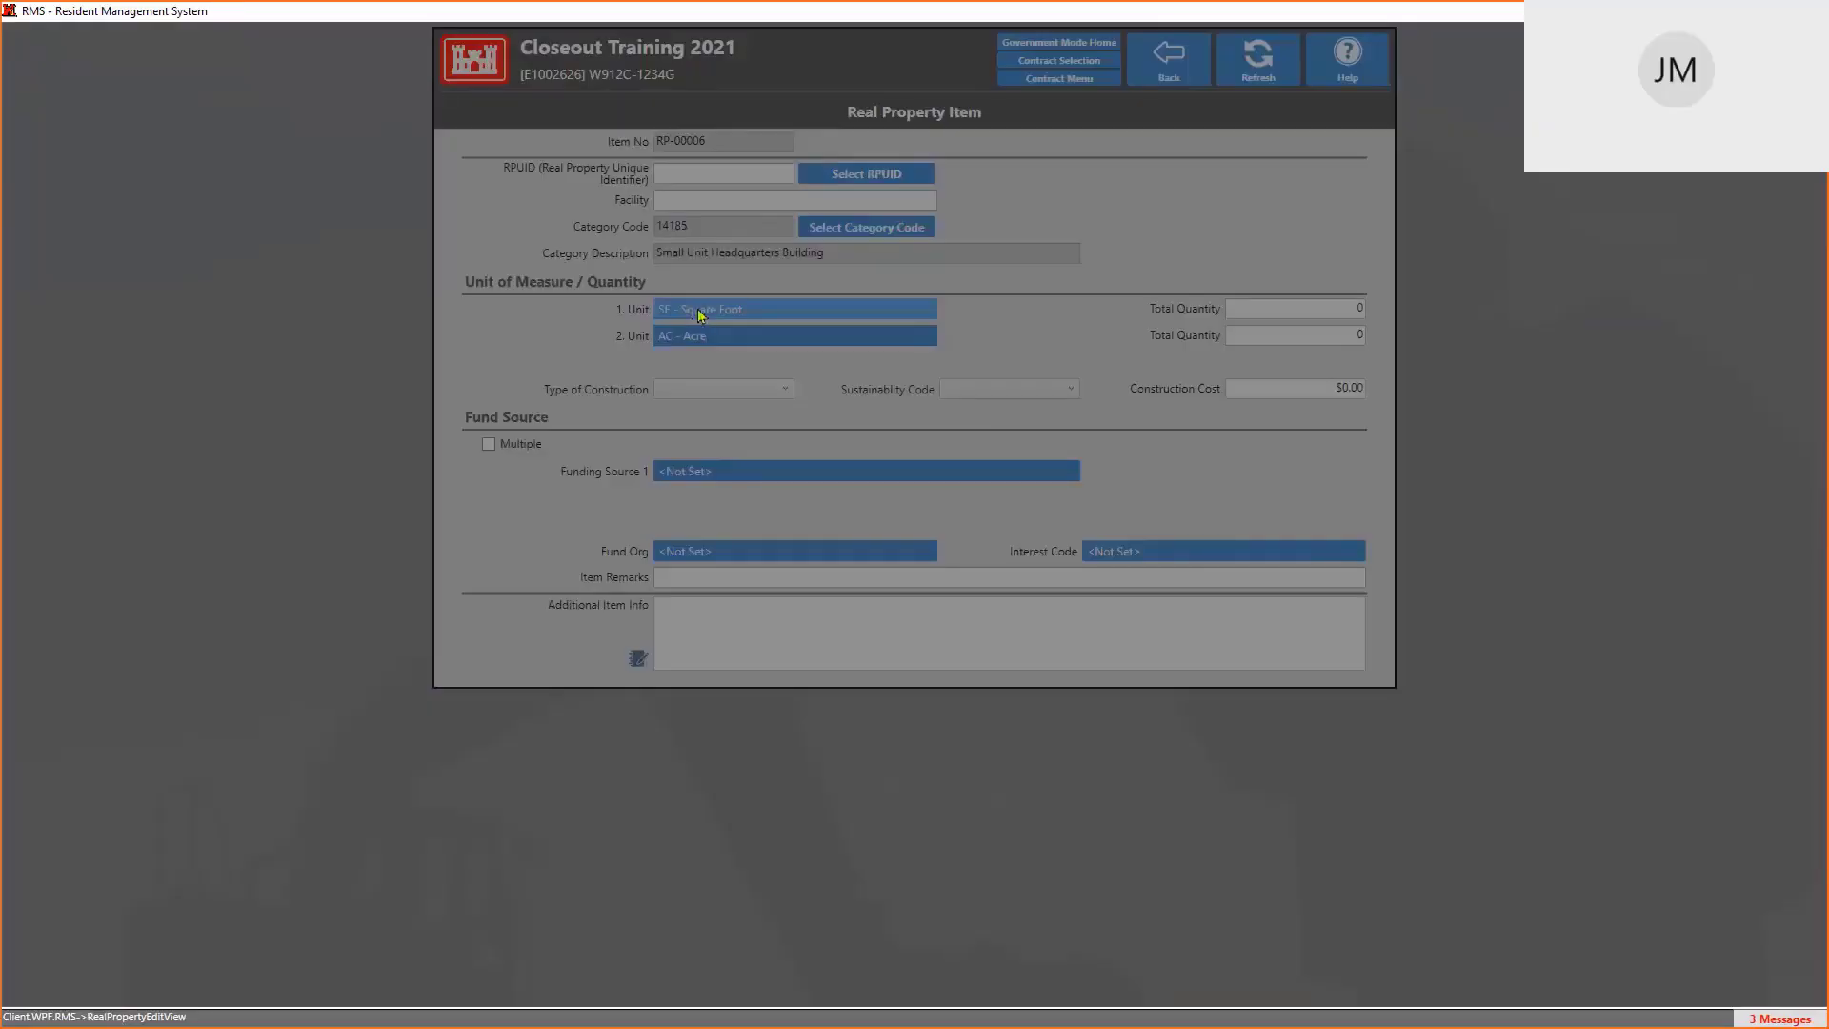
scroll(819, 311, "down", 6)
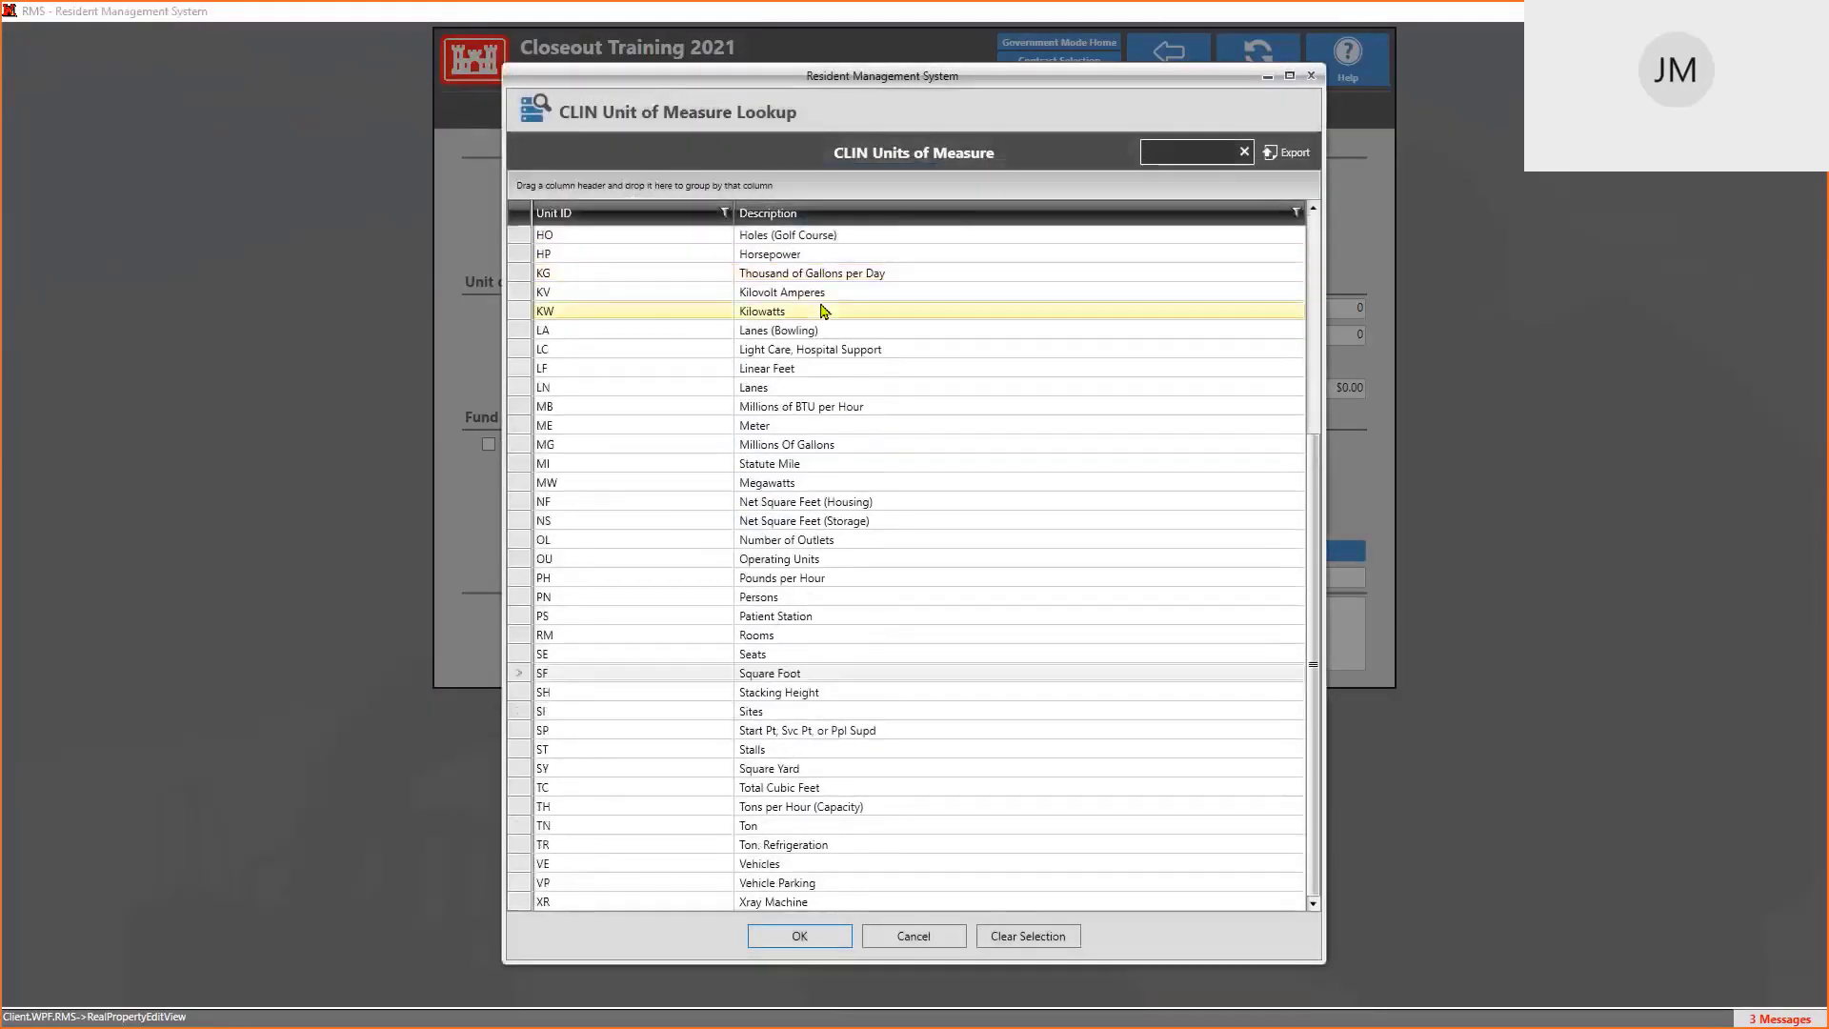
scroll(824, 311, "up", 6)
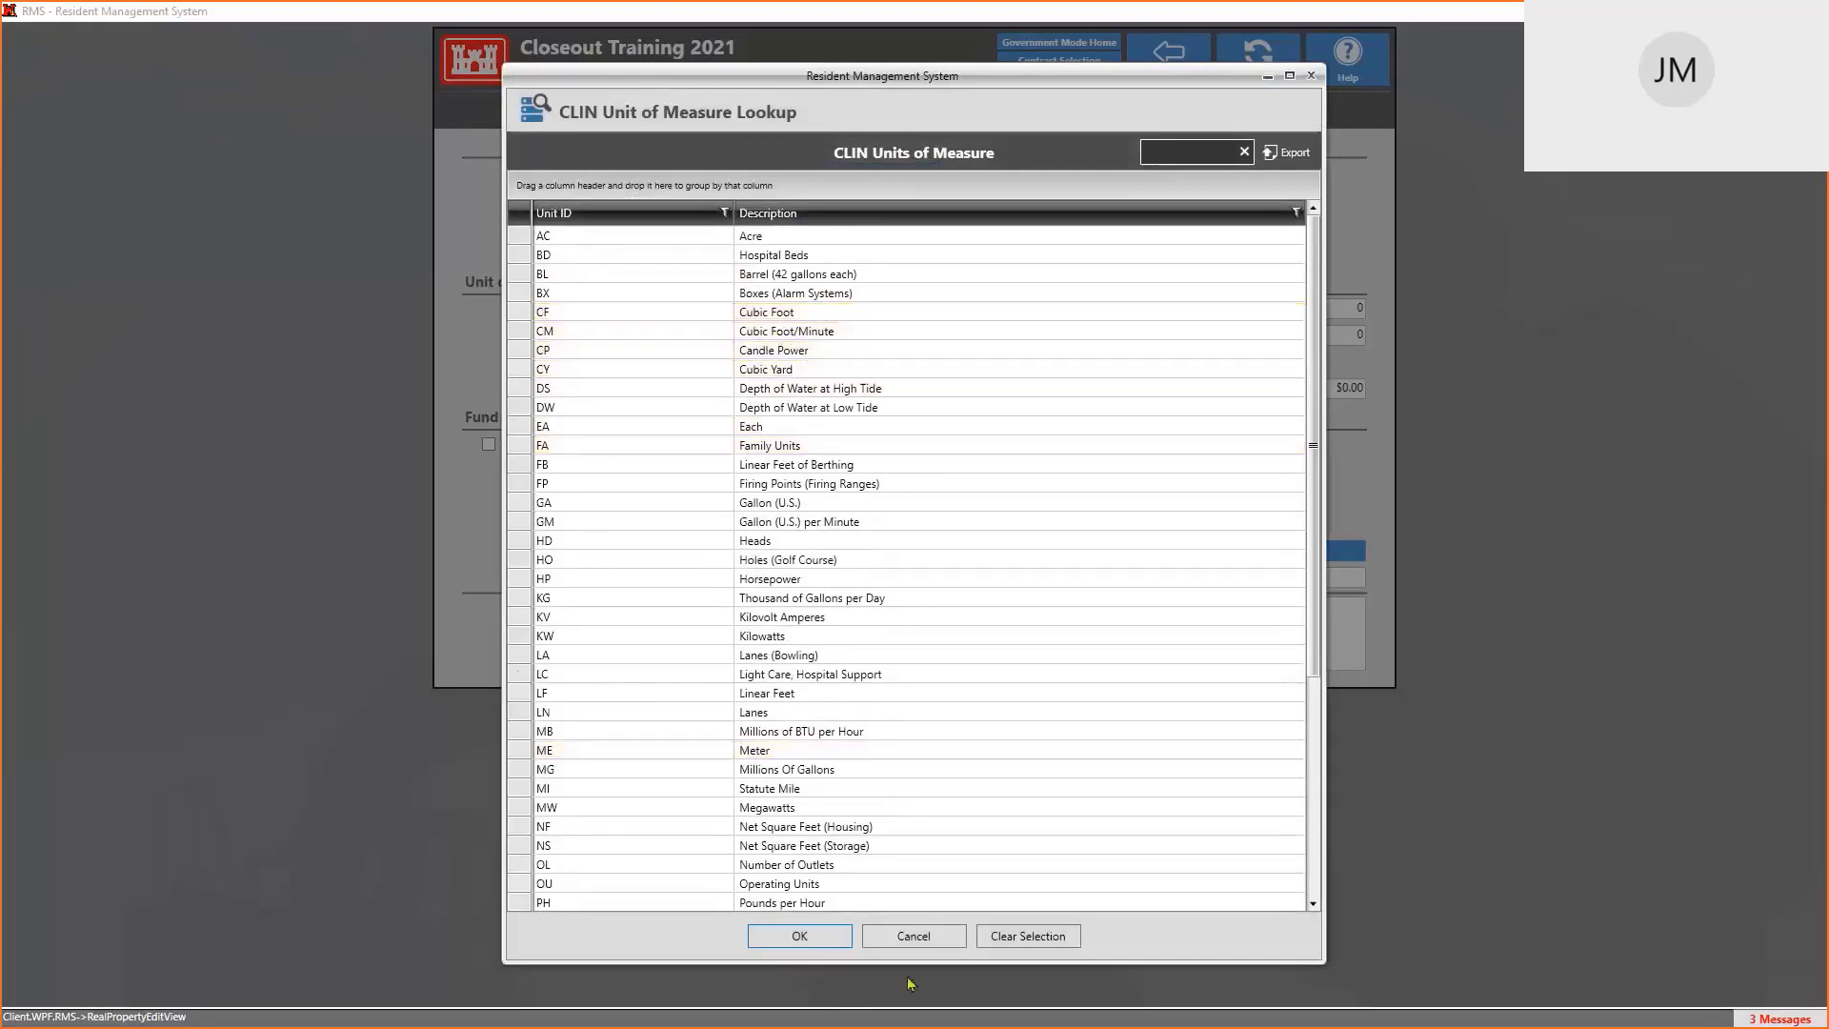
left_click(916, 943)
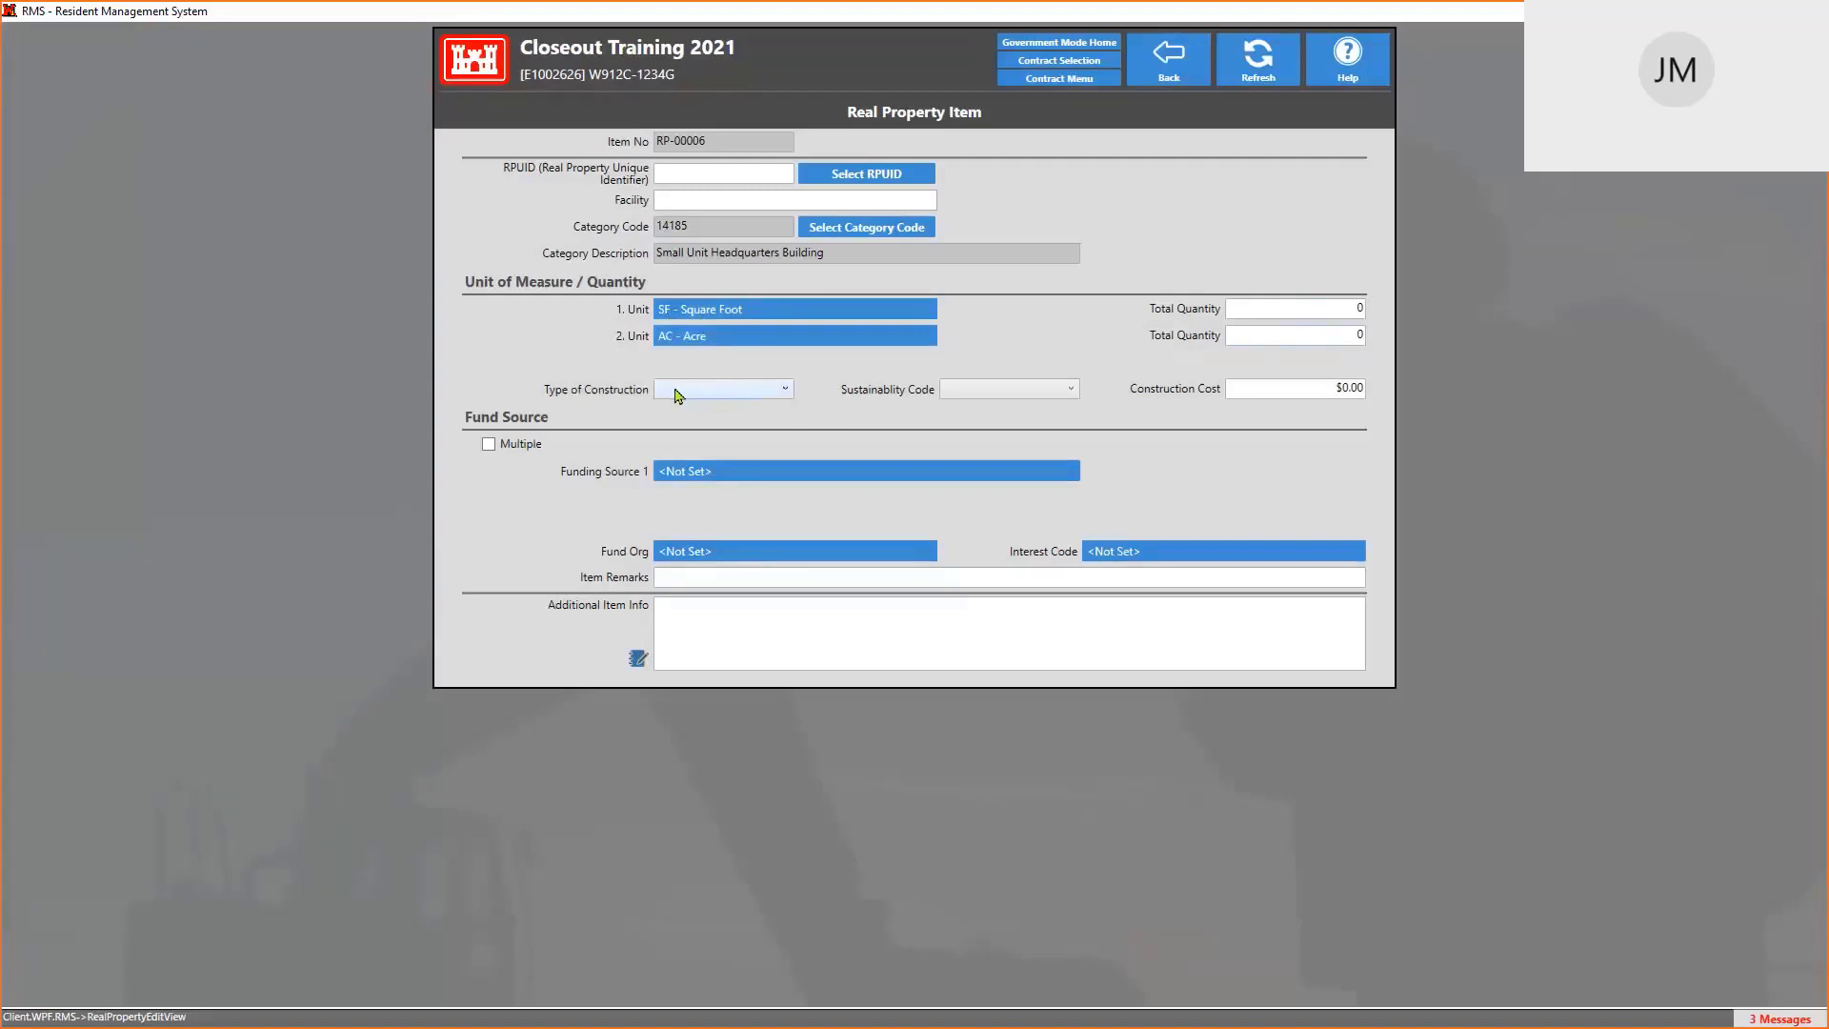
Leave Sustainability Code unset, tick Multiple fund sources, and select the Fund Source 2 % value
left_click(1020, 395)
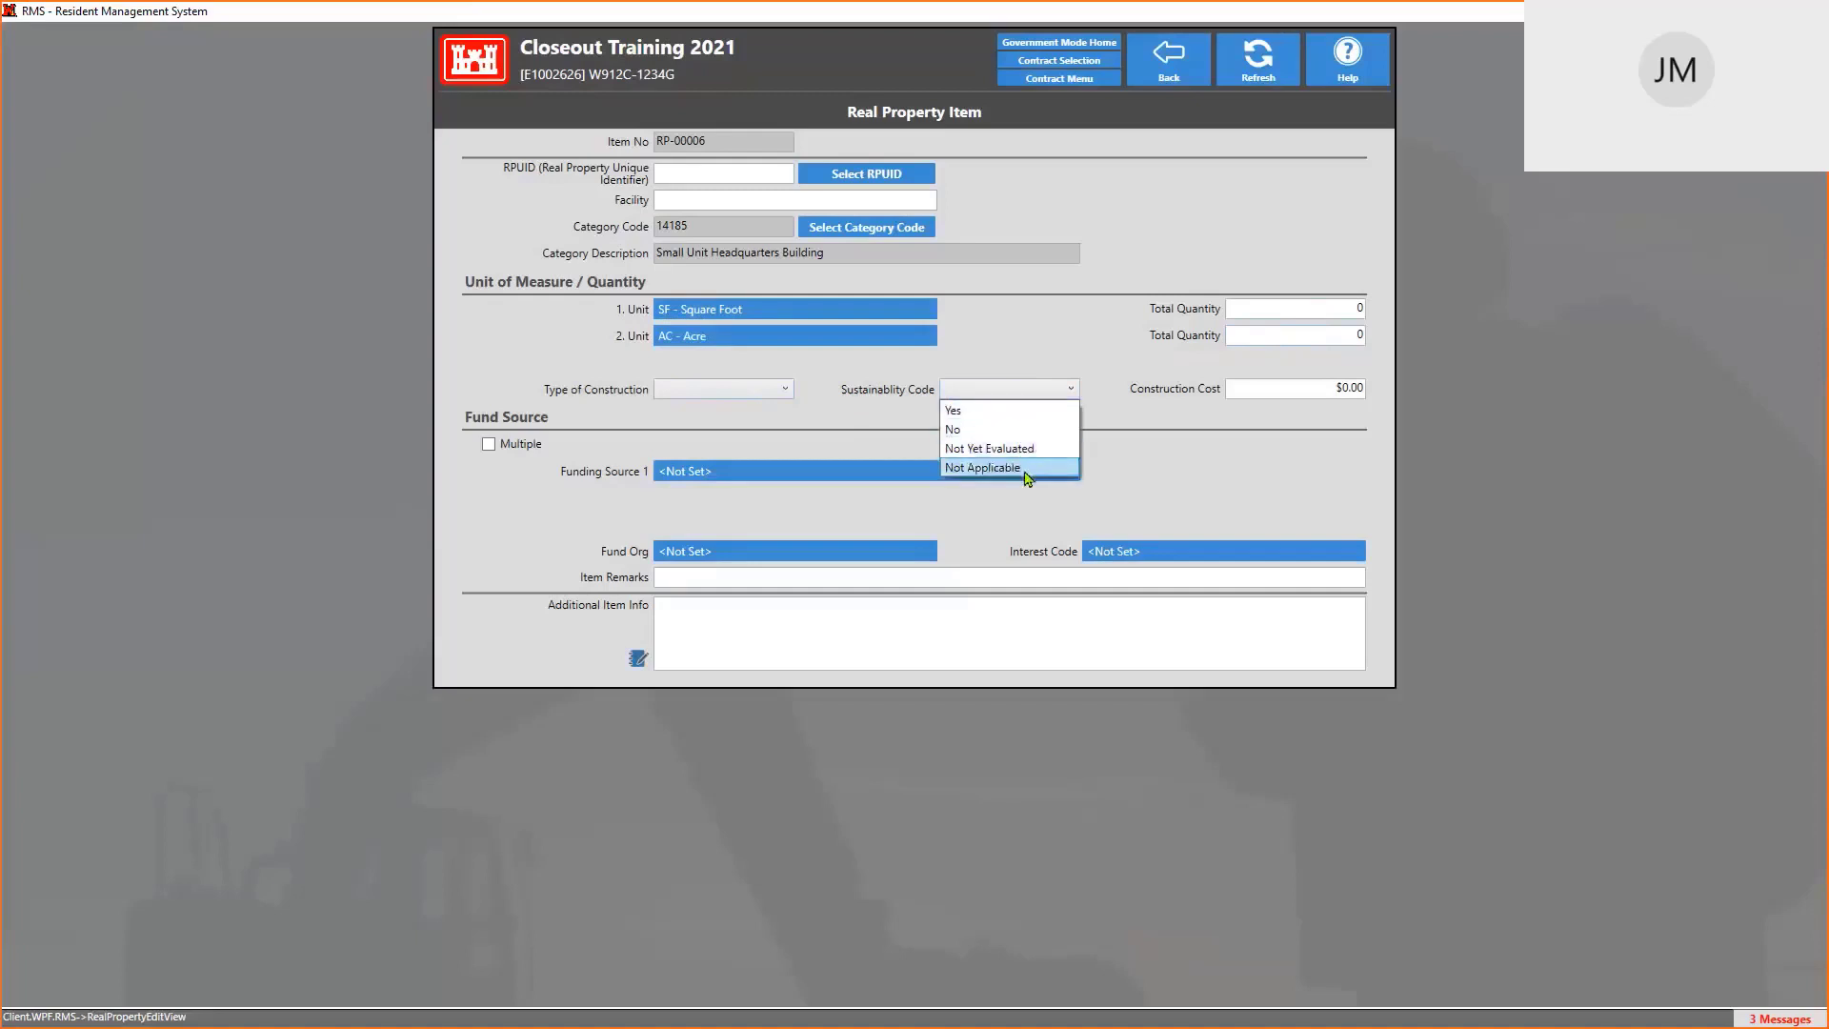
left_click(1338, 387)
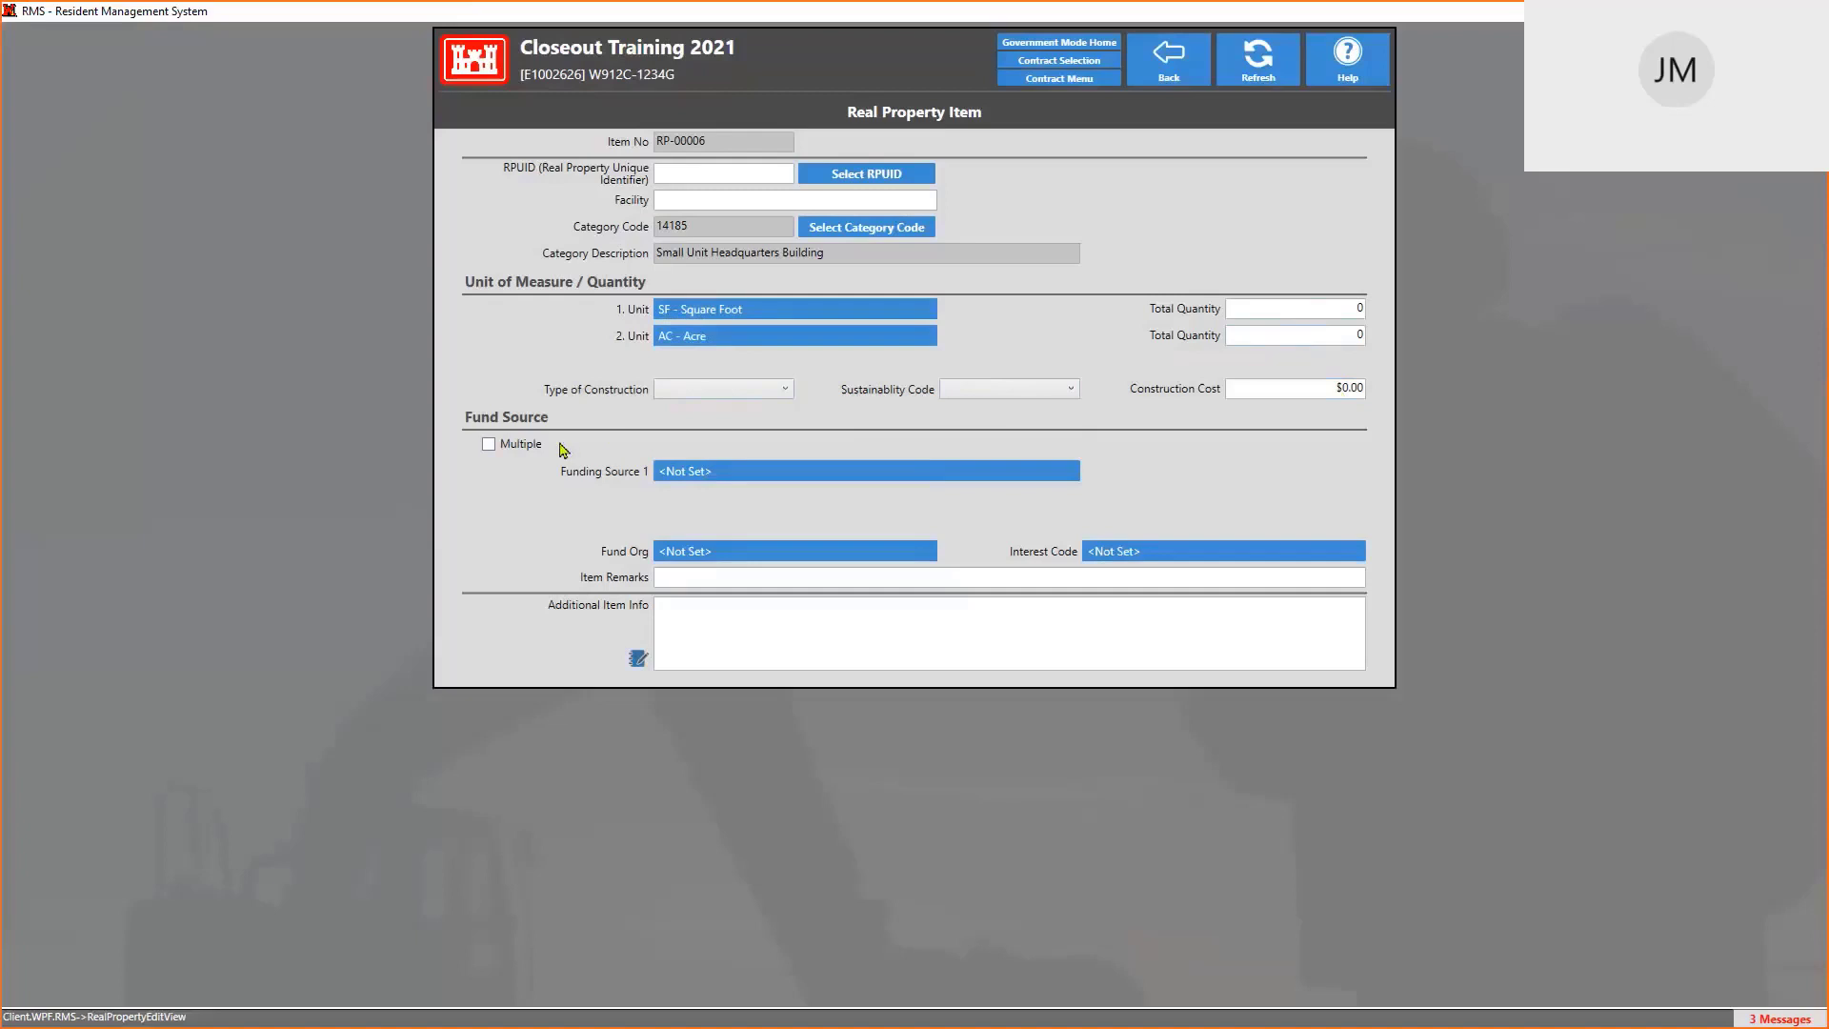
left_click(491, 447)
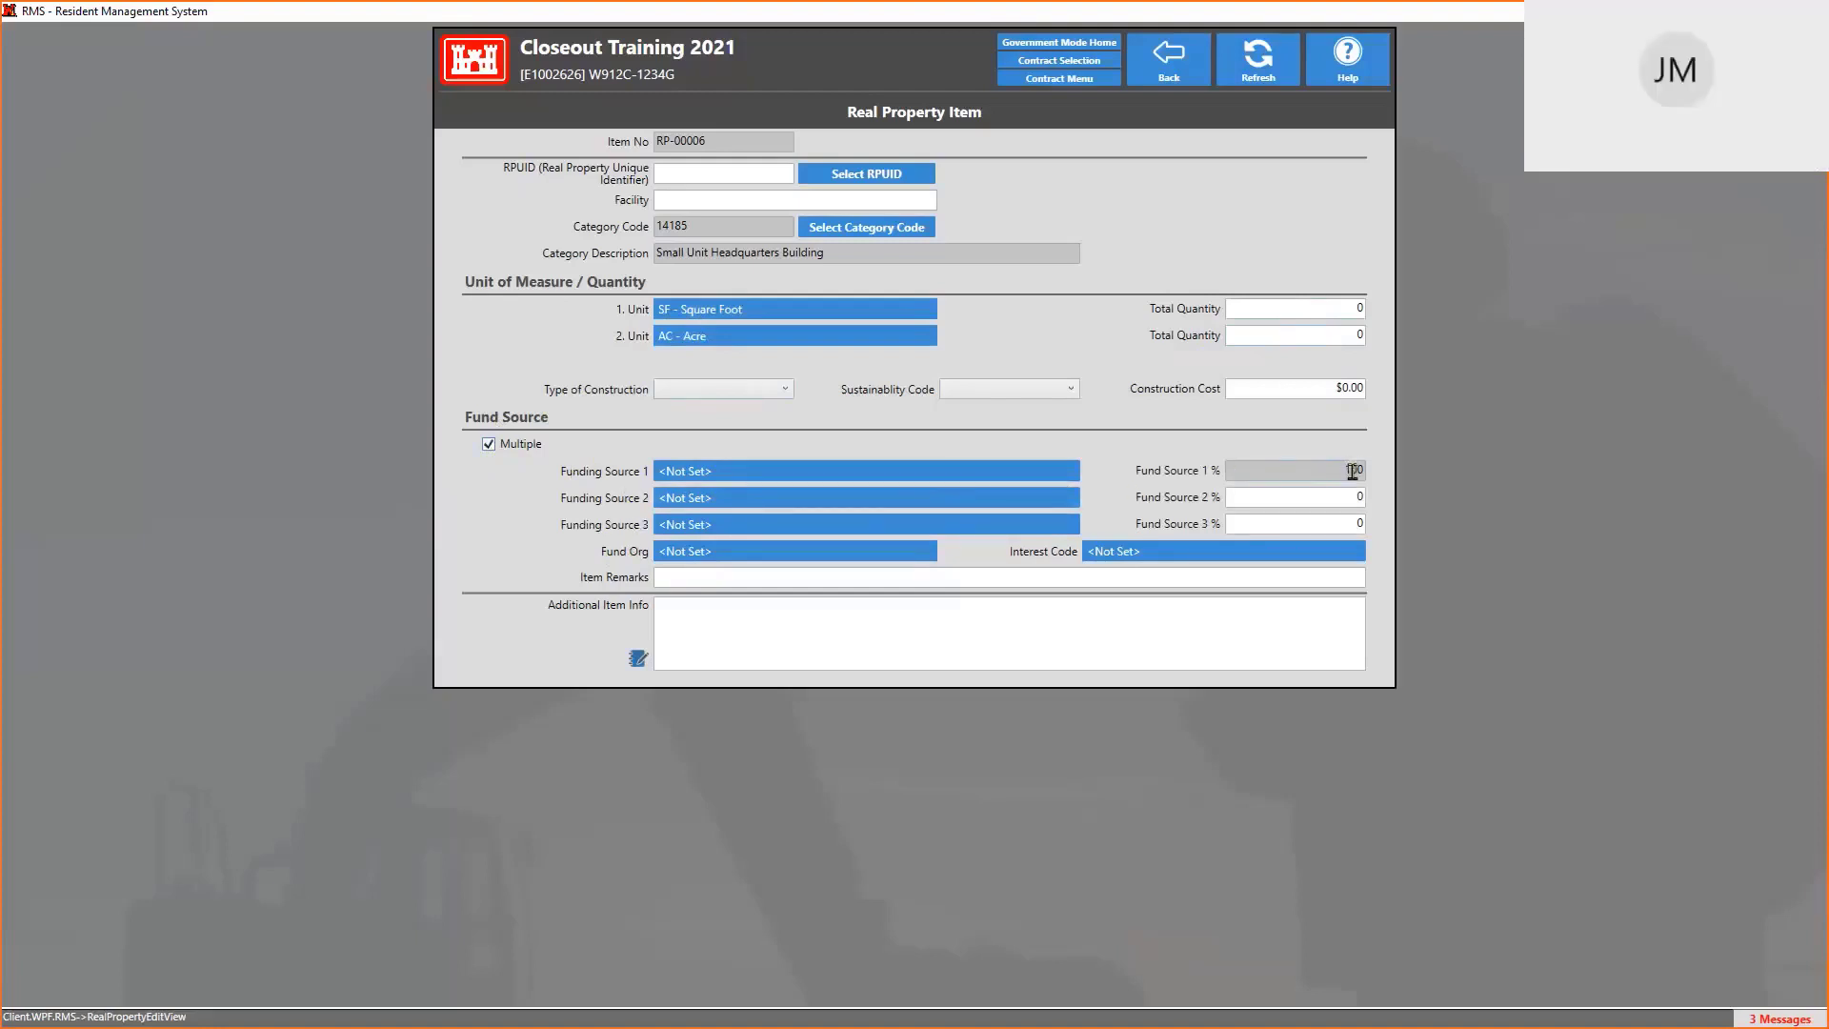
mouse_move(1352, 468)
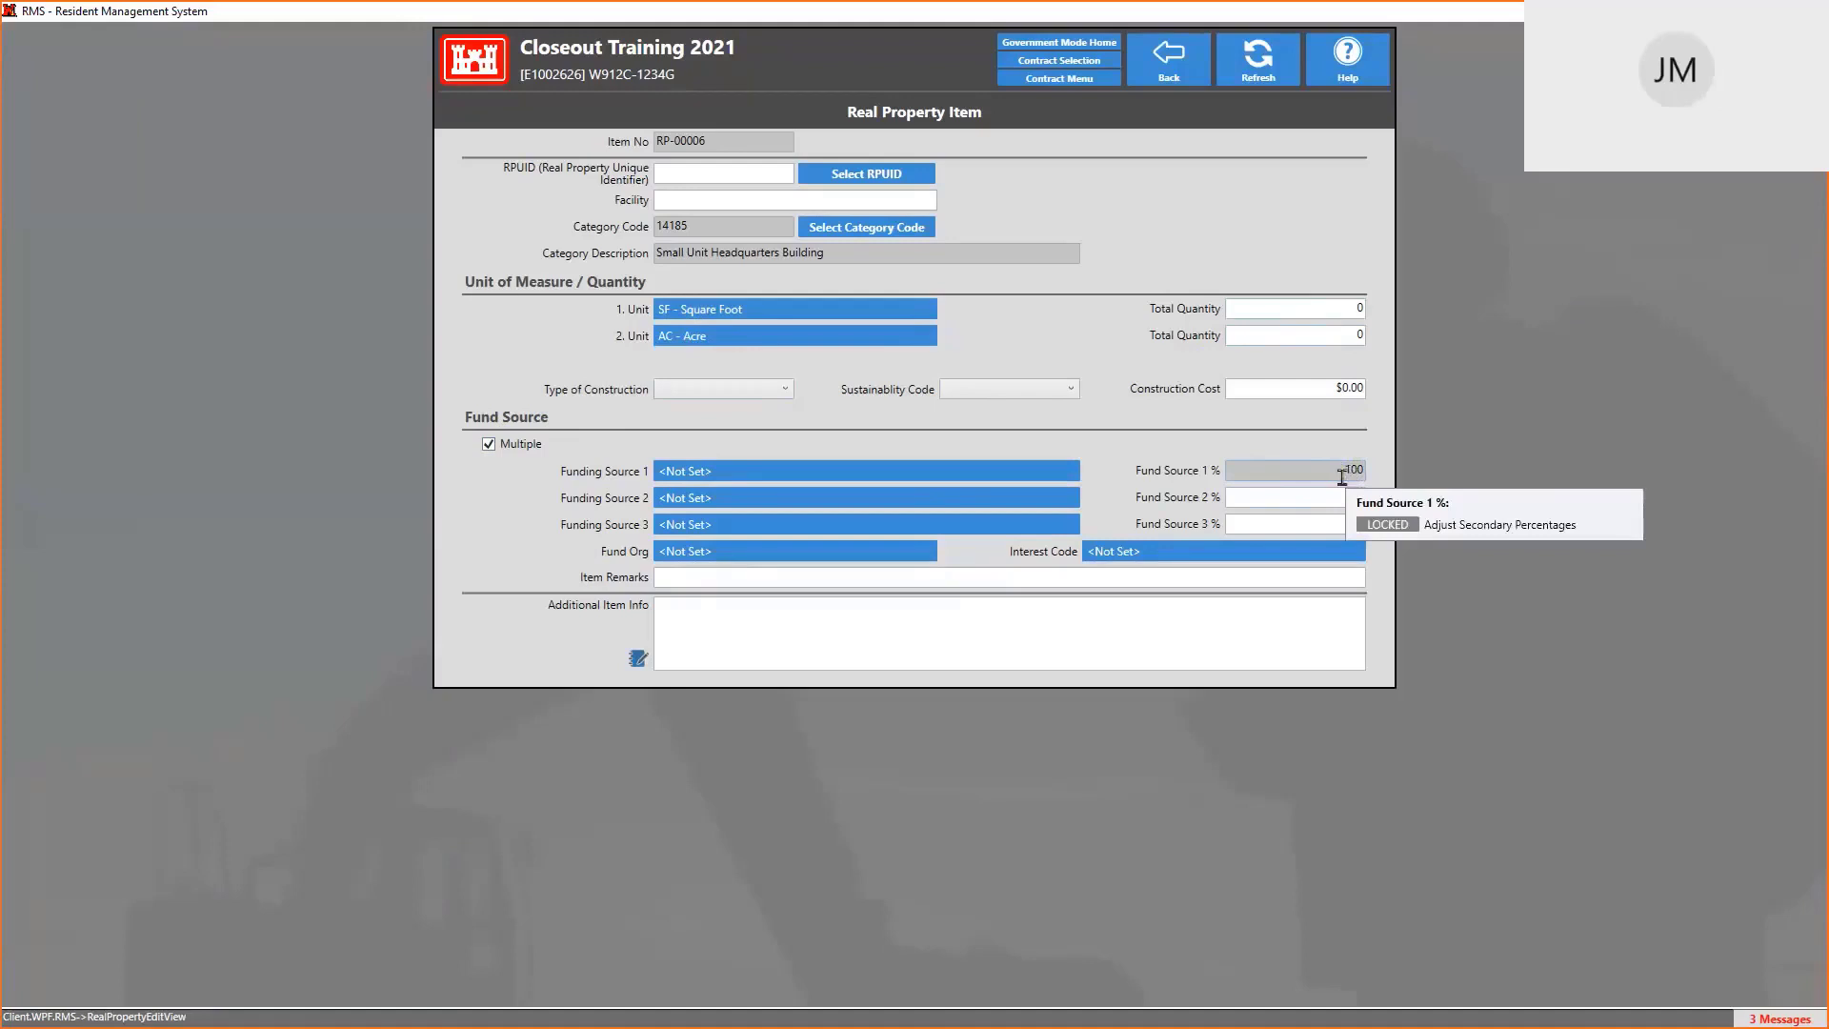
left_click(1347, 502)
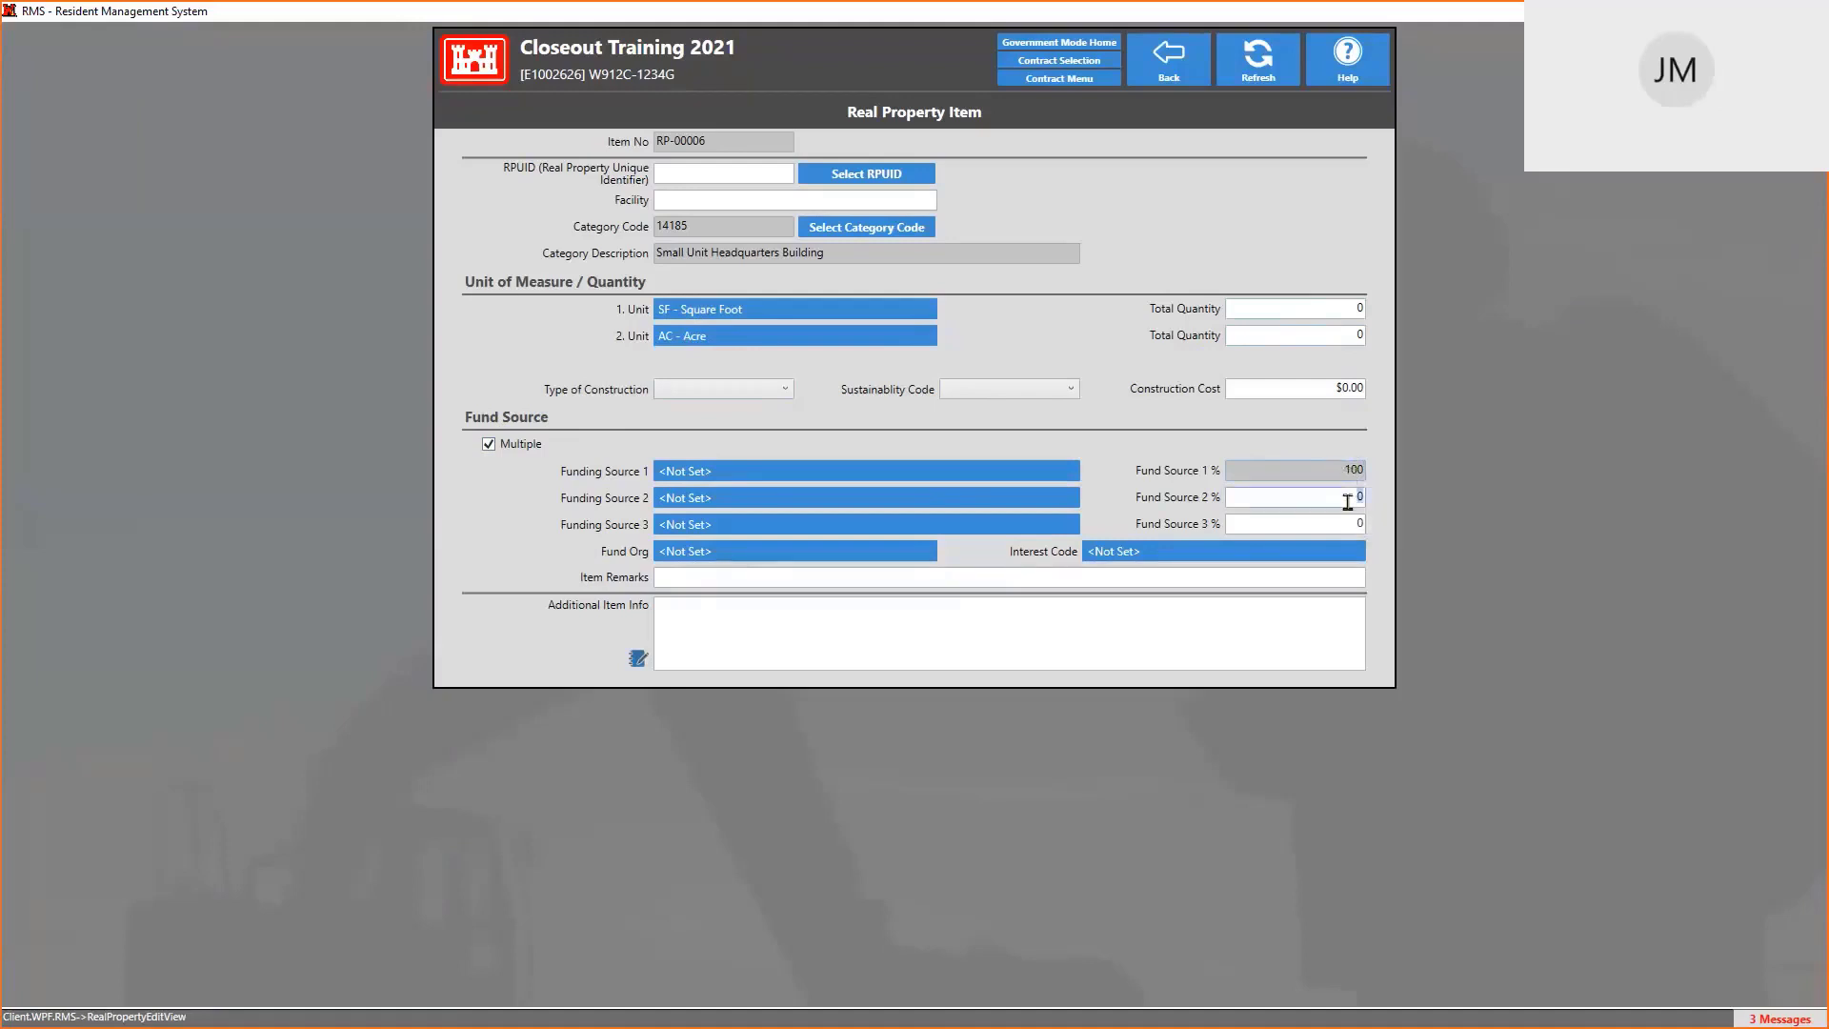
left_click(742, 481)
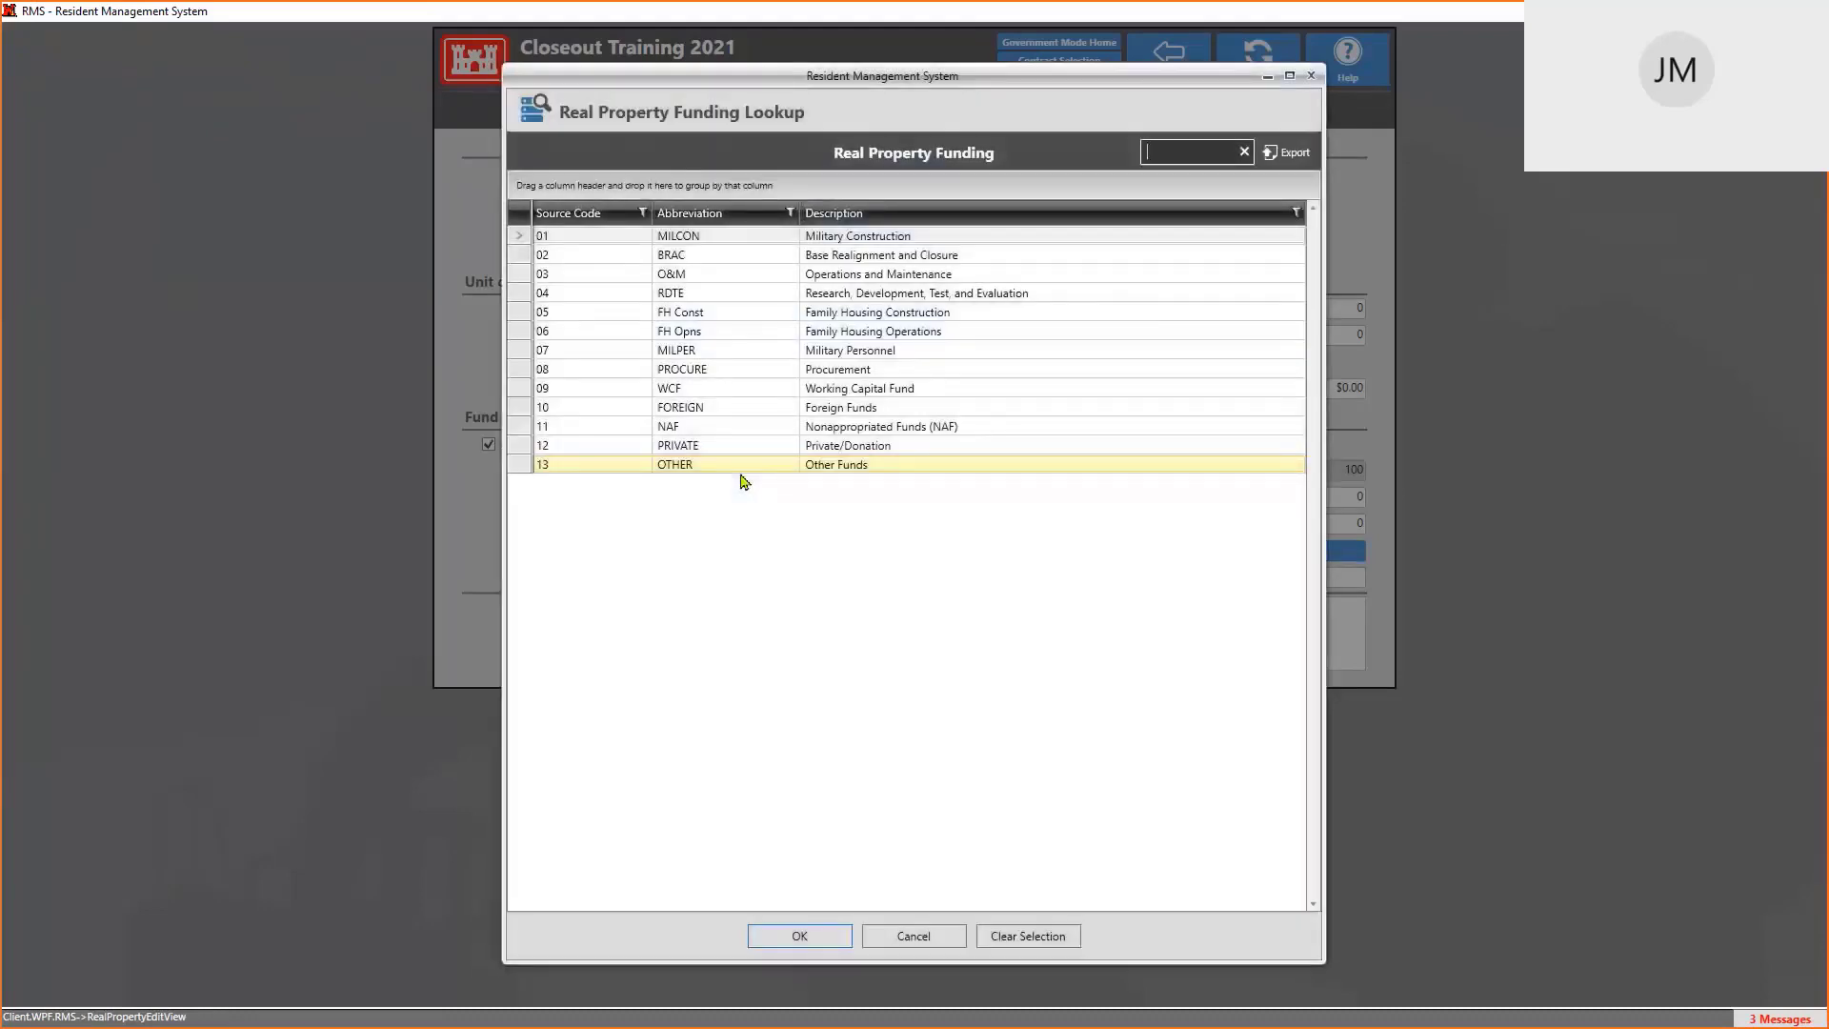
left_click(761, 264)
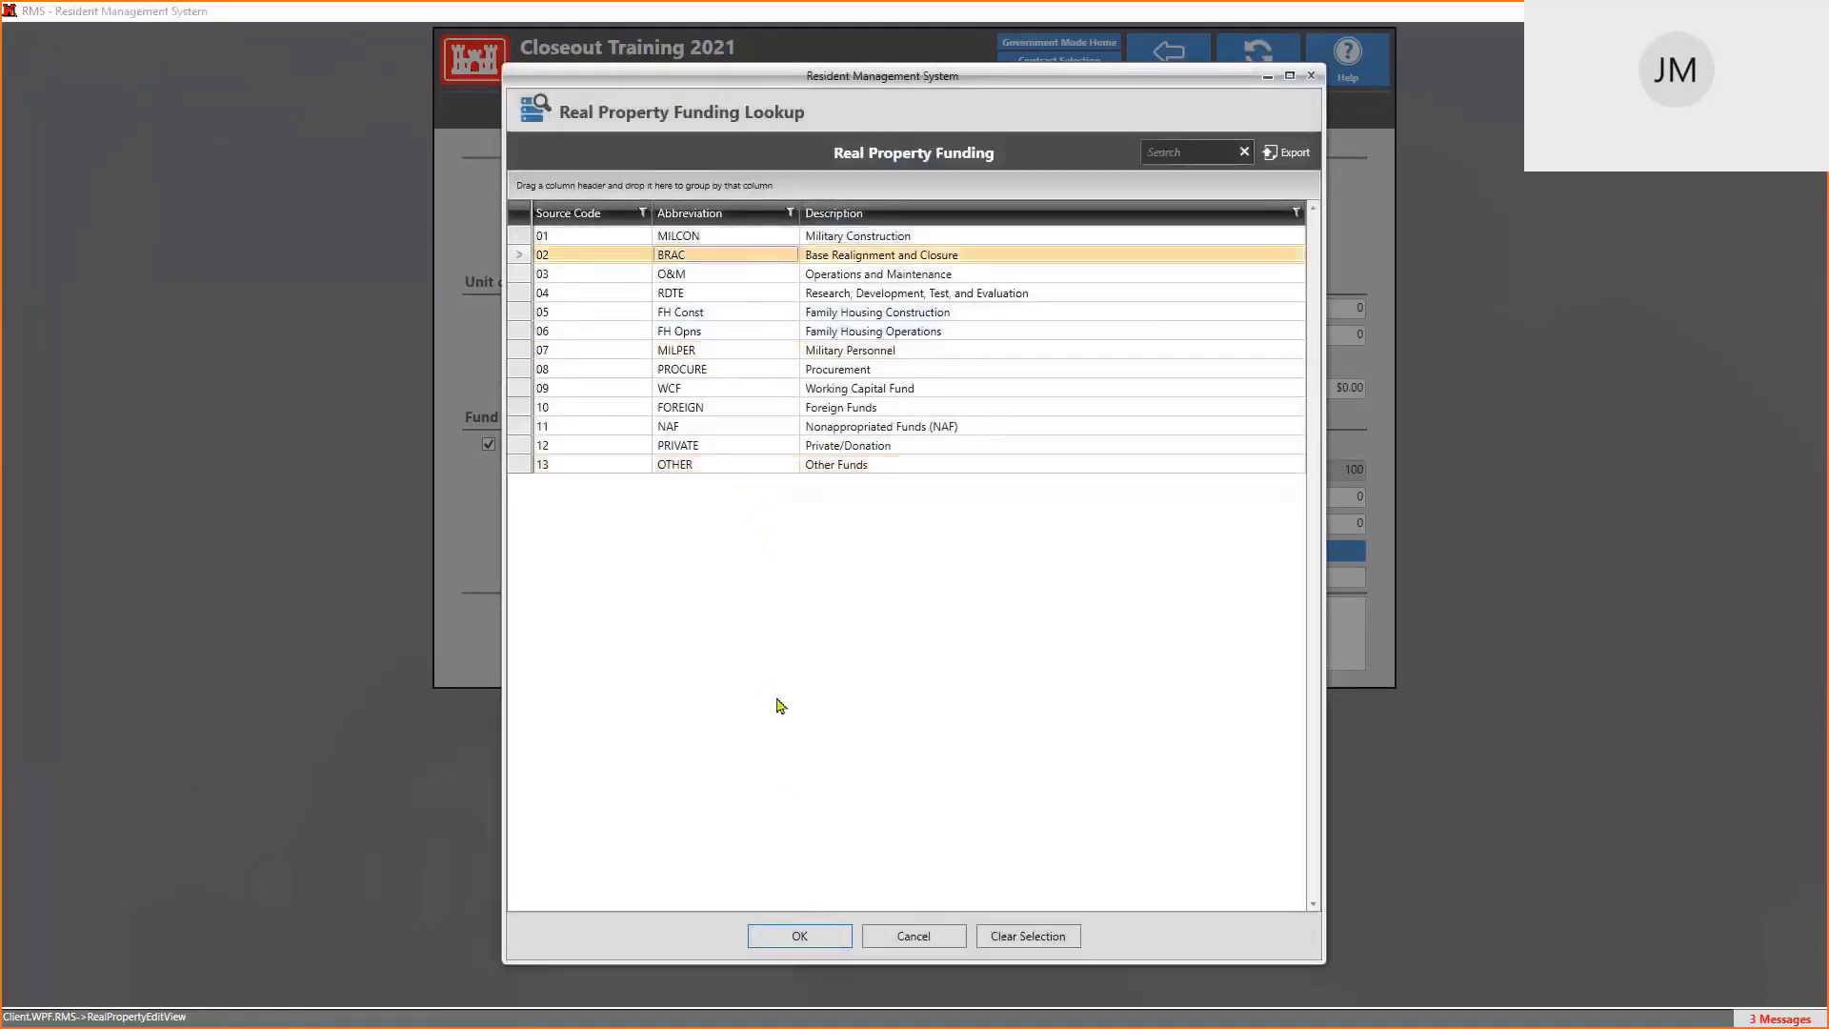
left_click(801, 936)
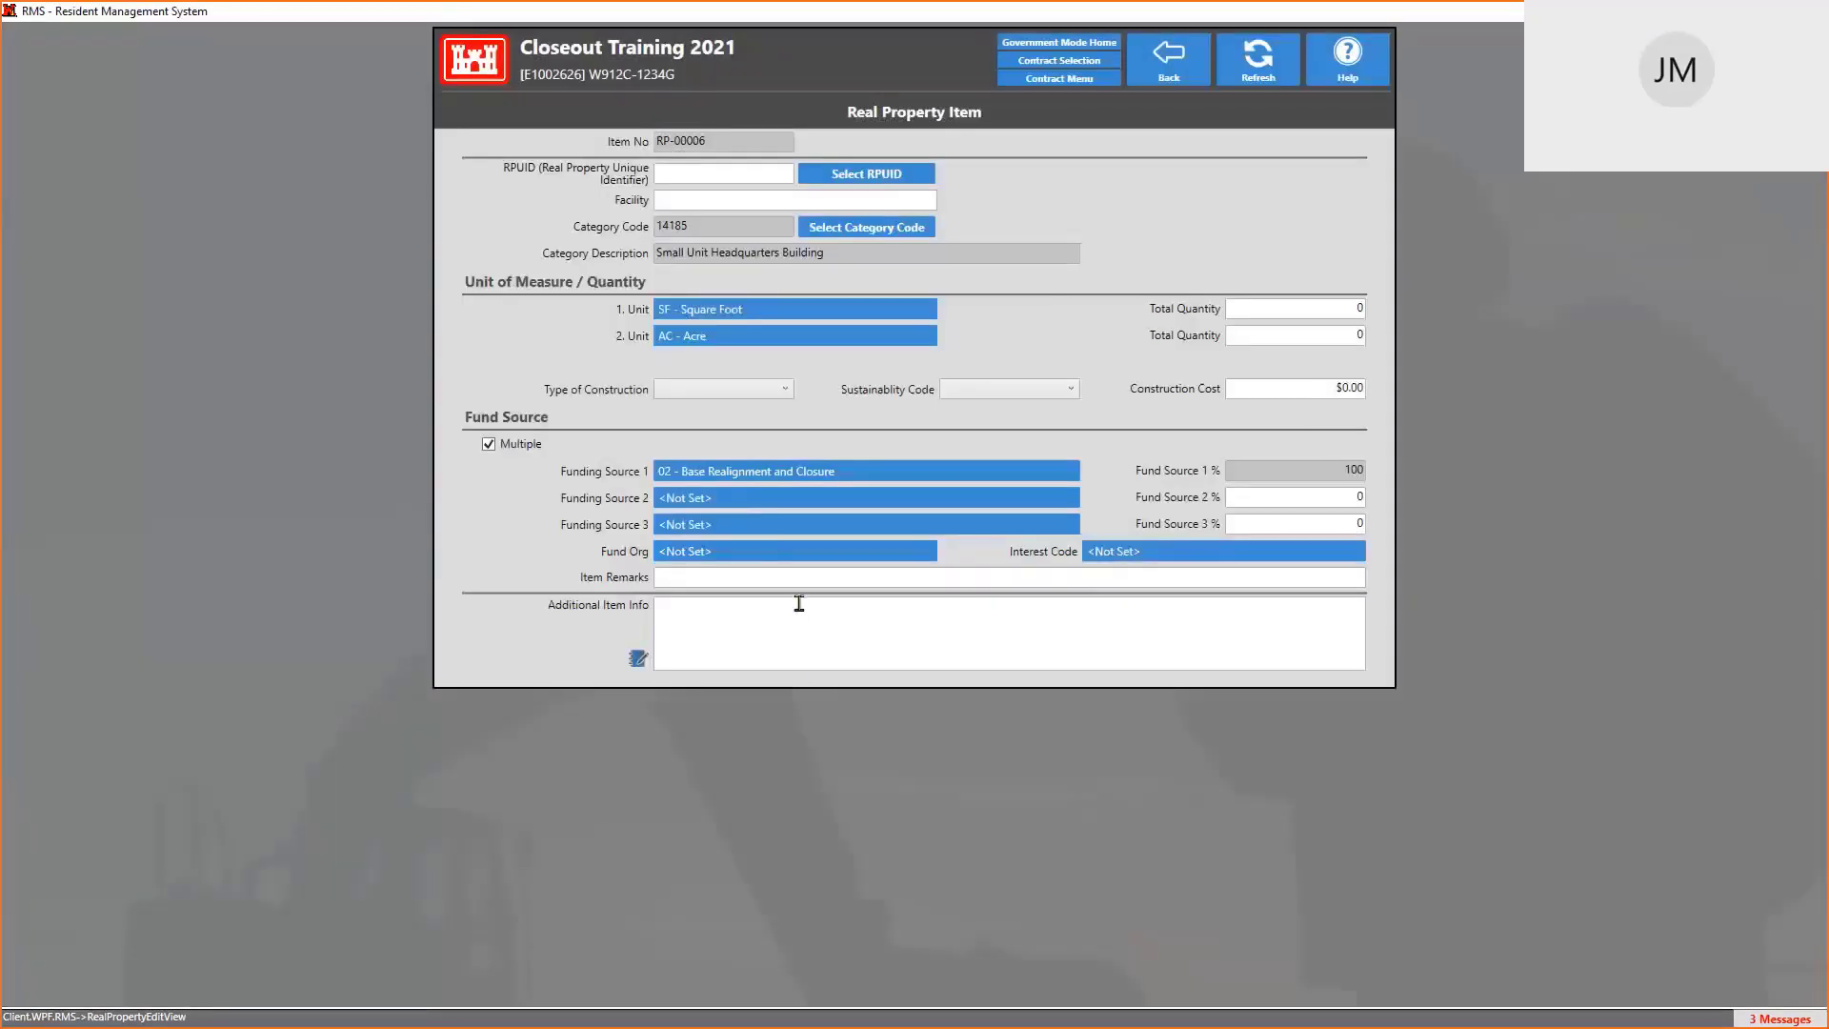
left_click(727, 507)
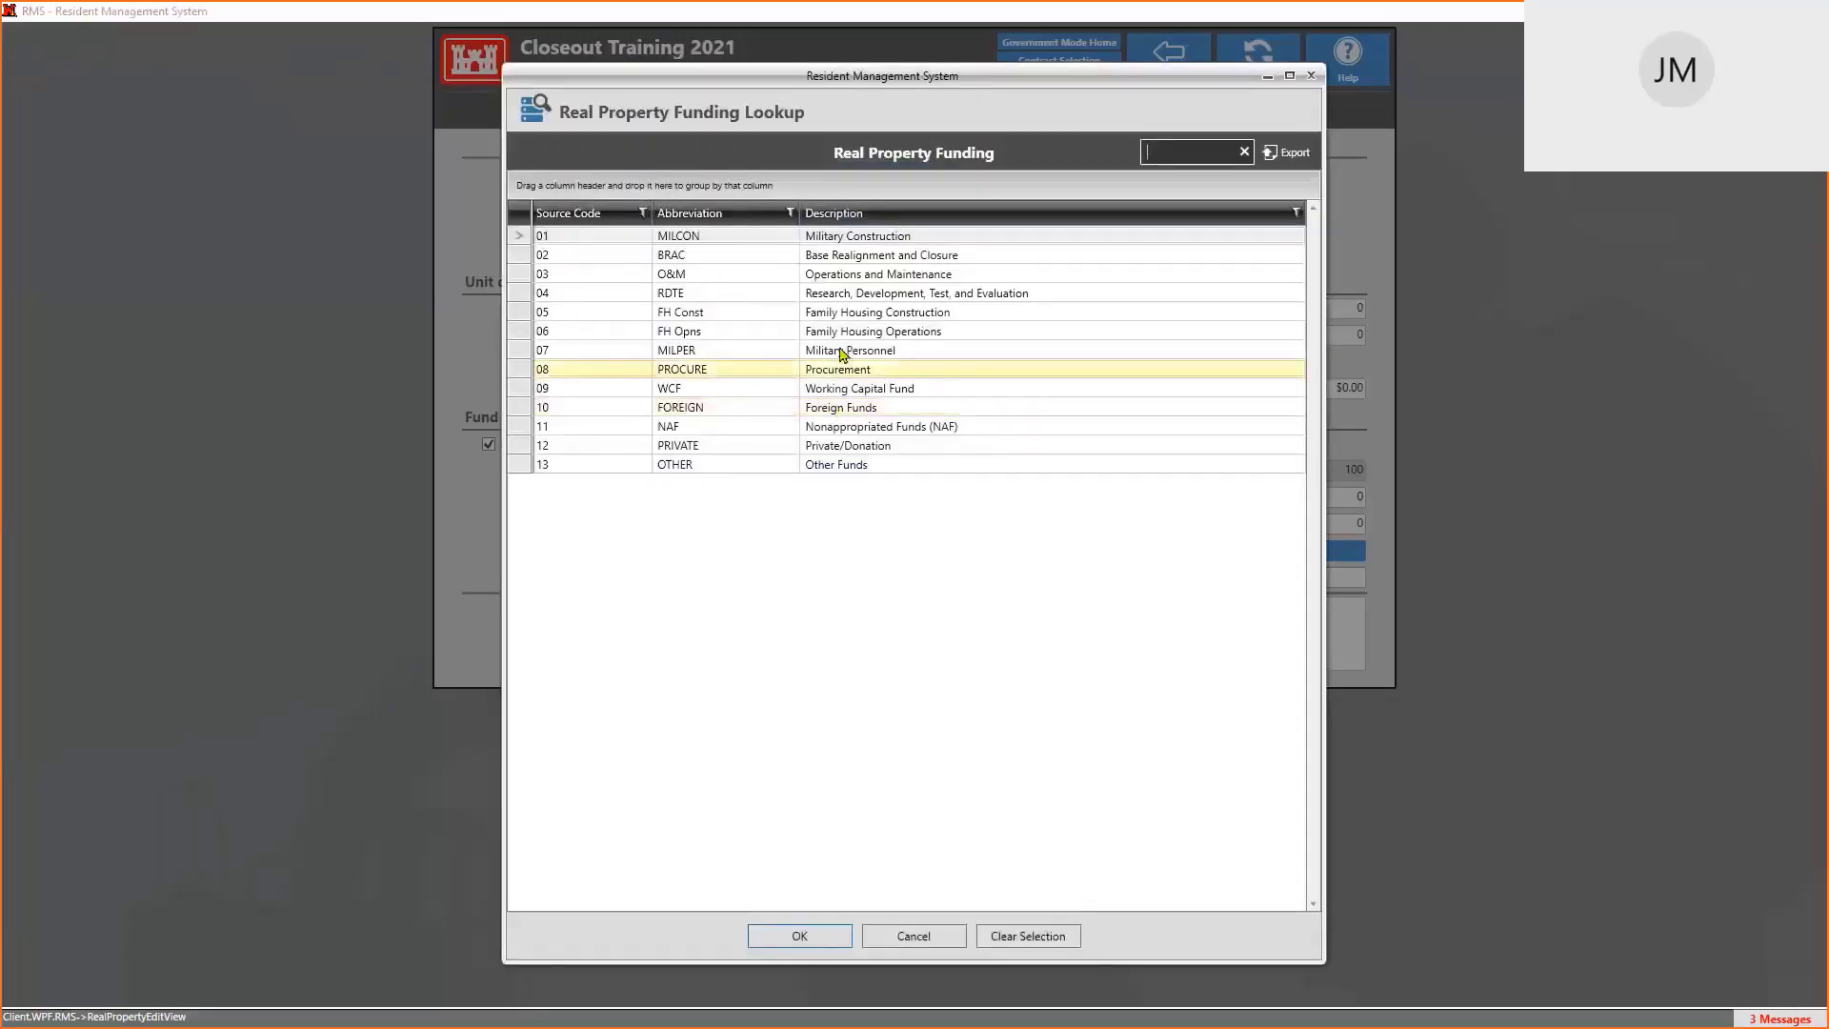
left_click(884, 353)
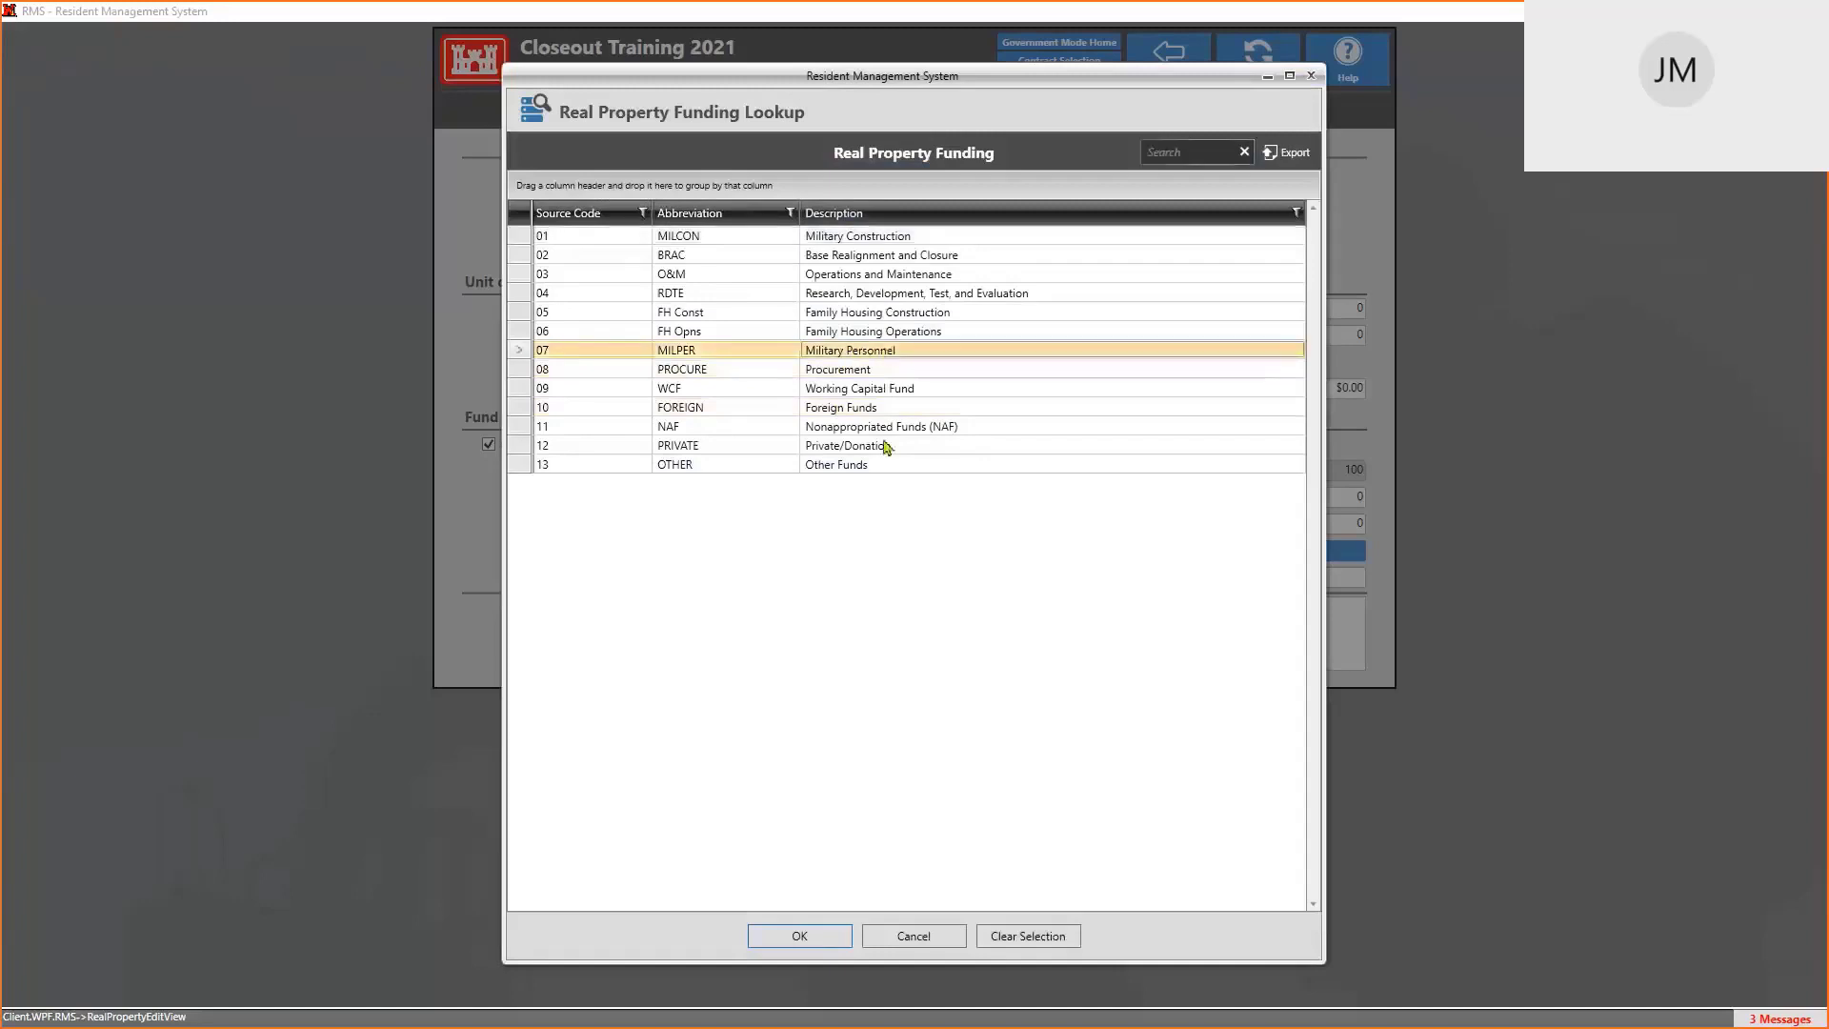
left_click(801, 936)
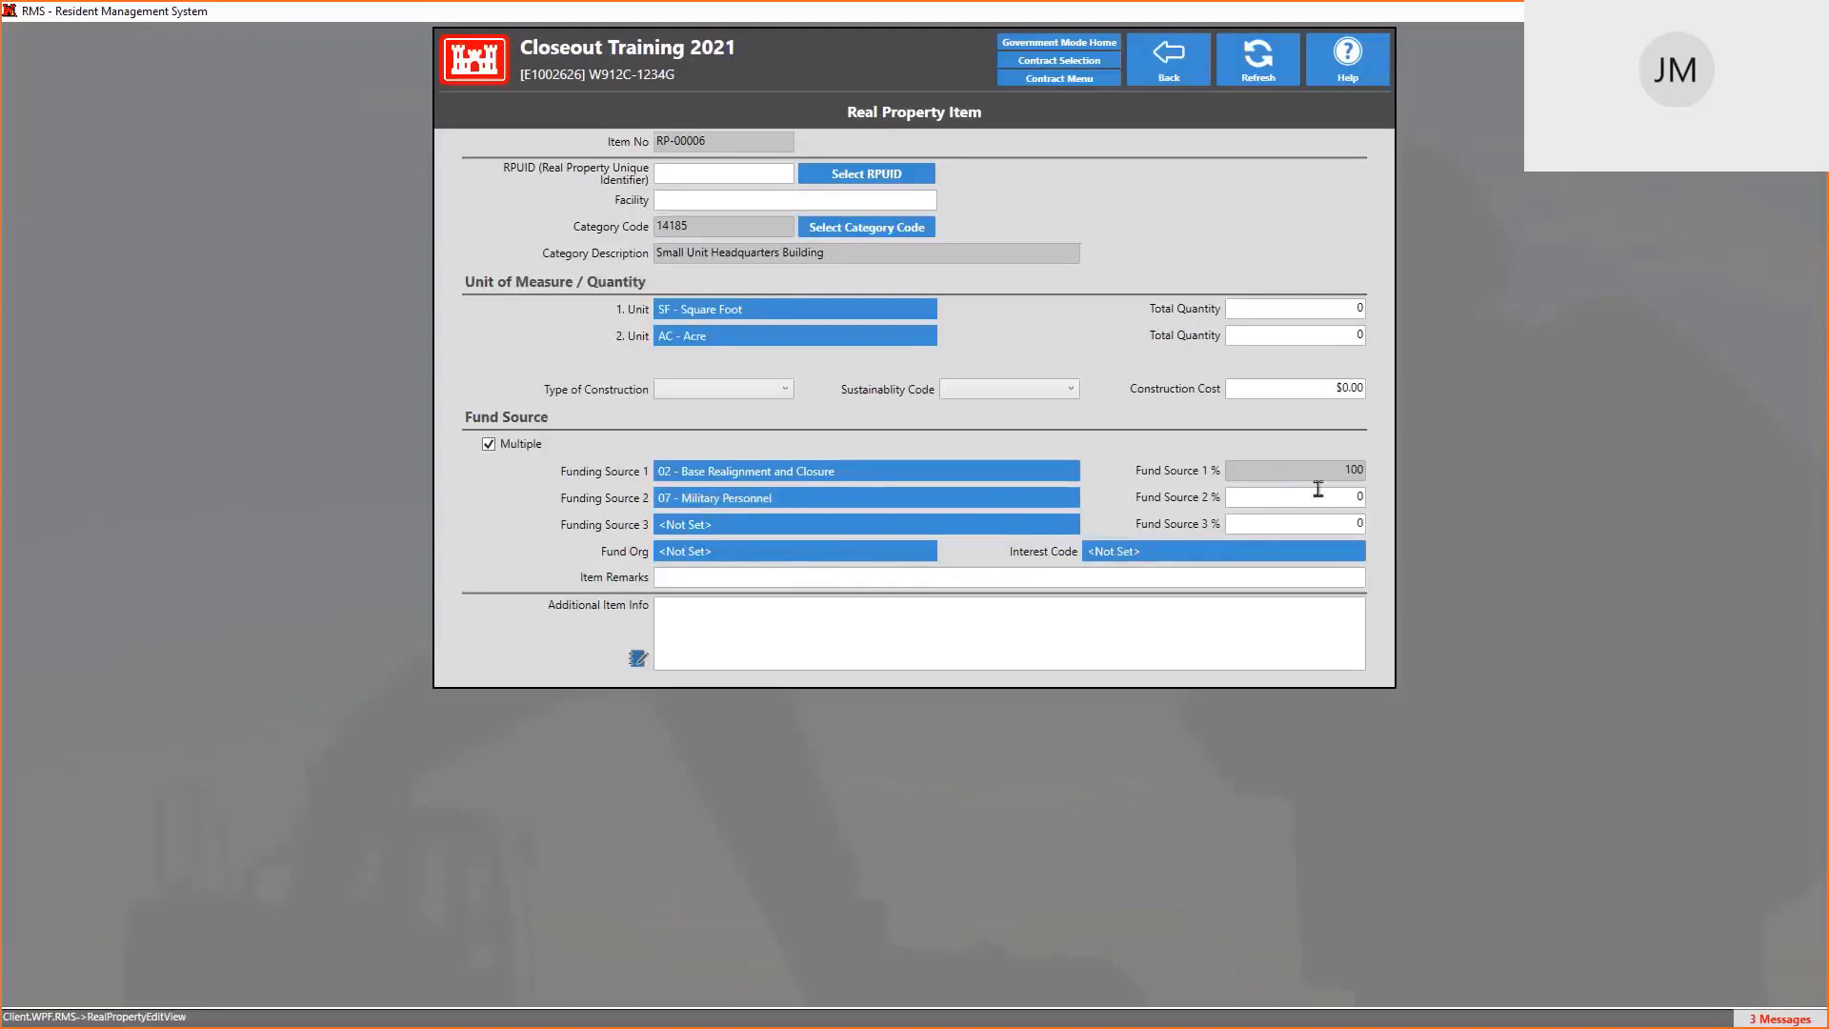
left_click(1336, 494)
type("25")
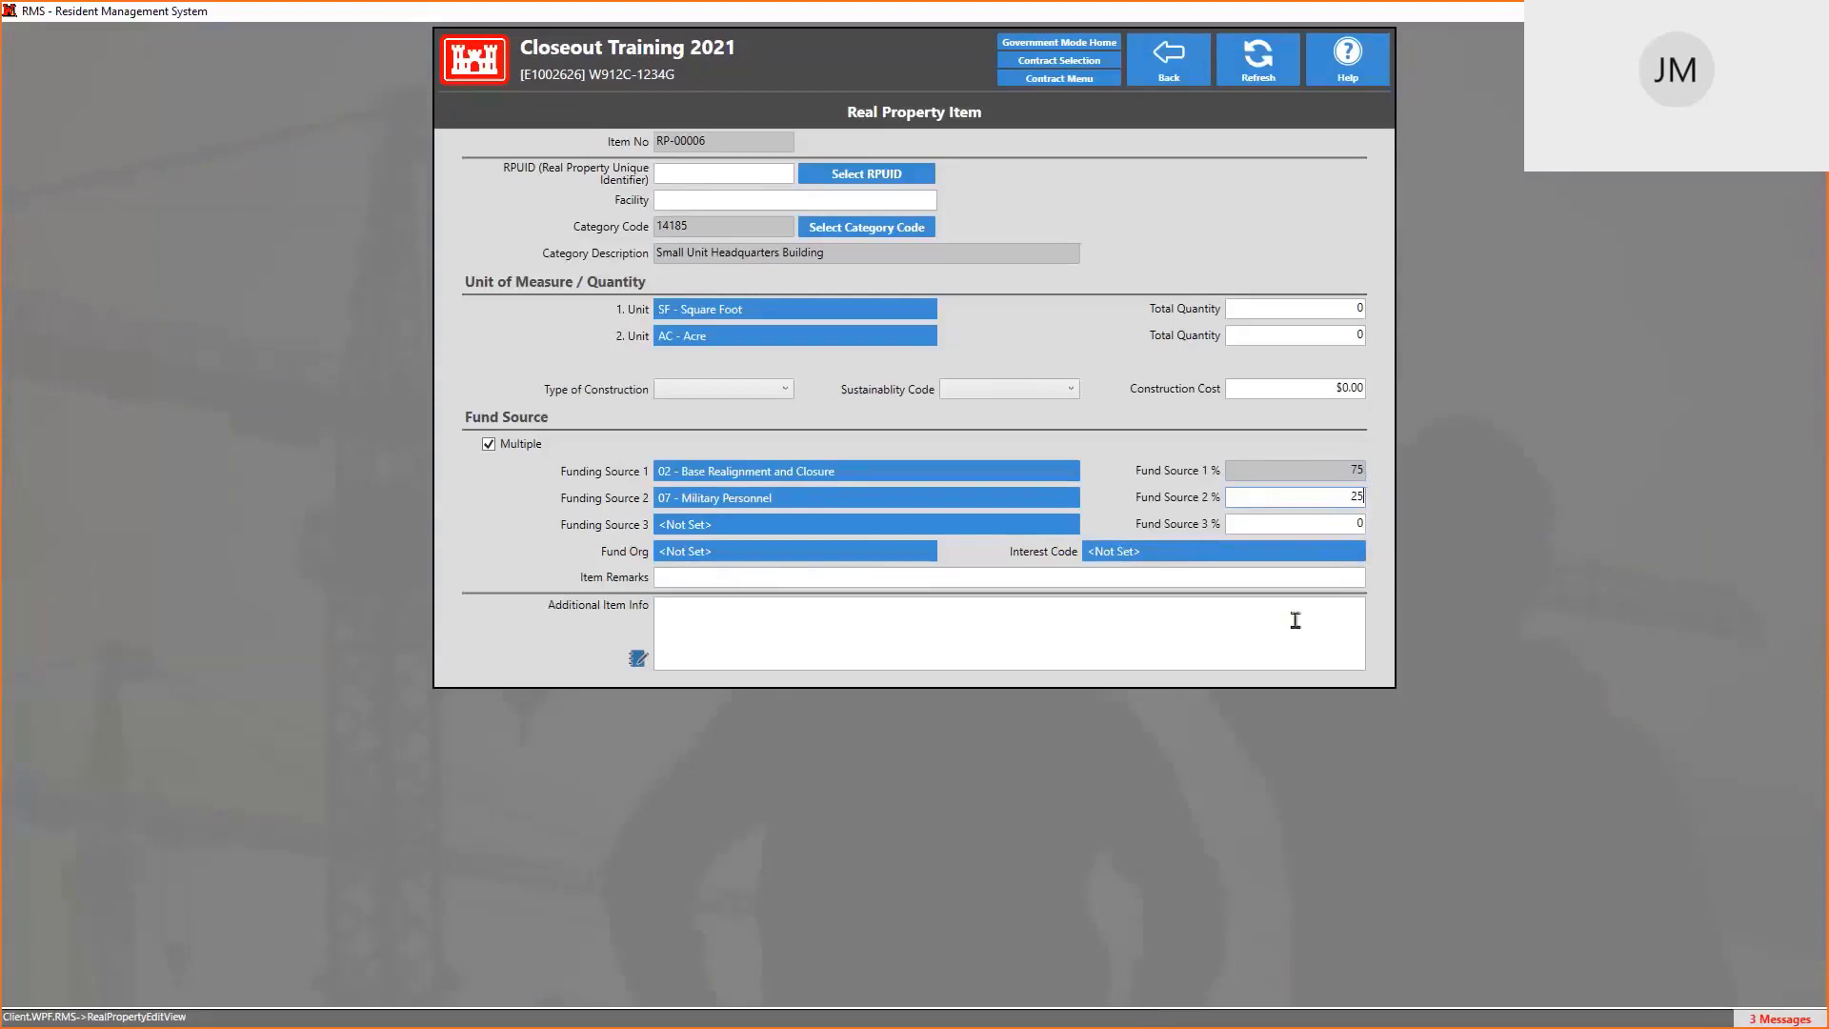
left_click(713, 559)
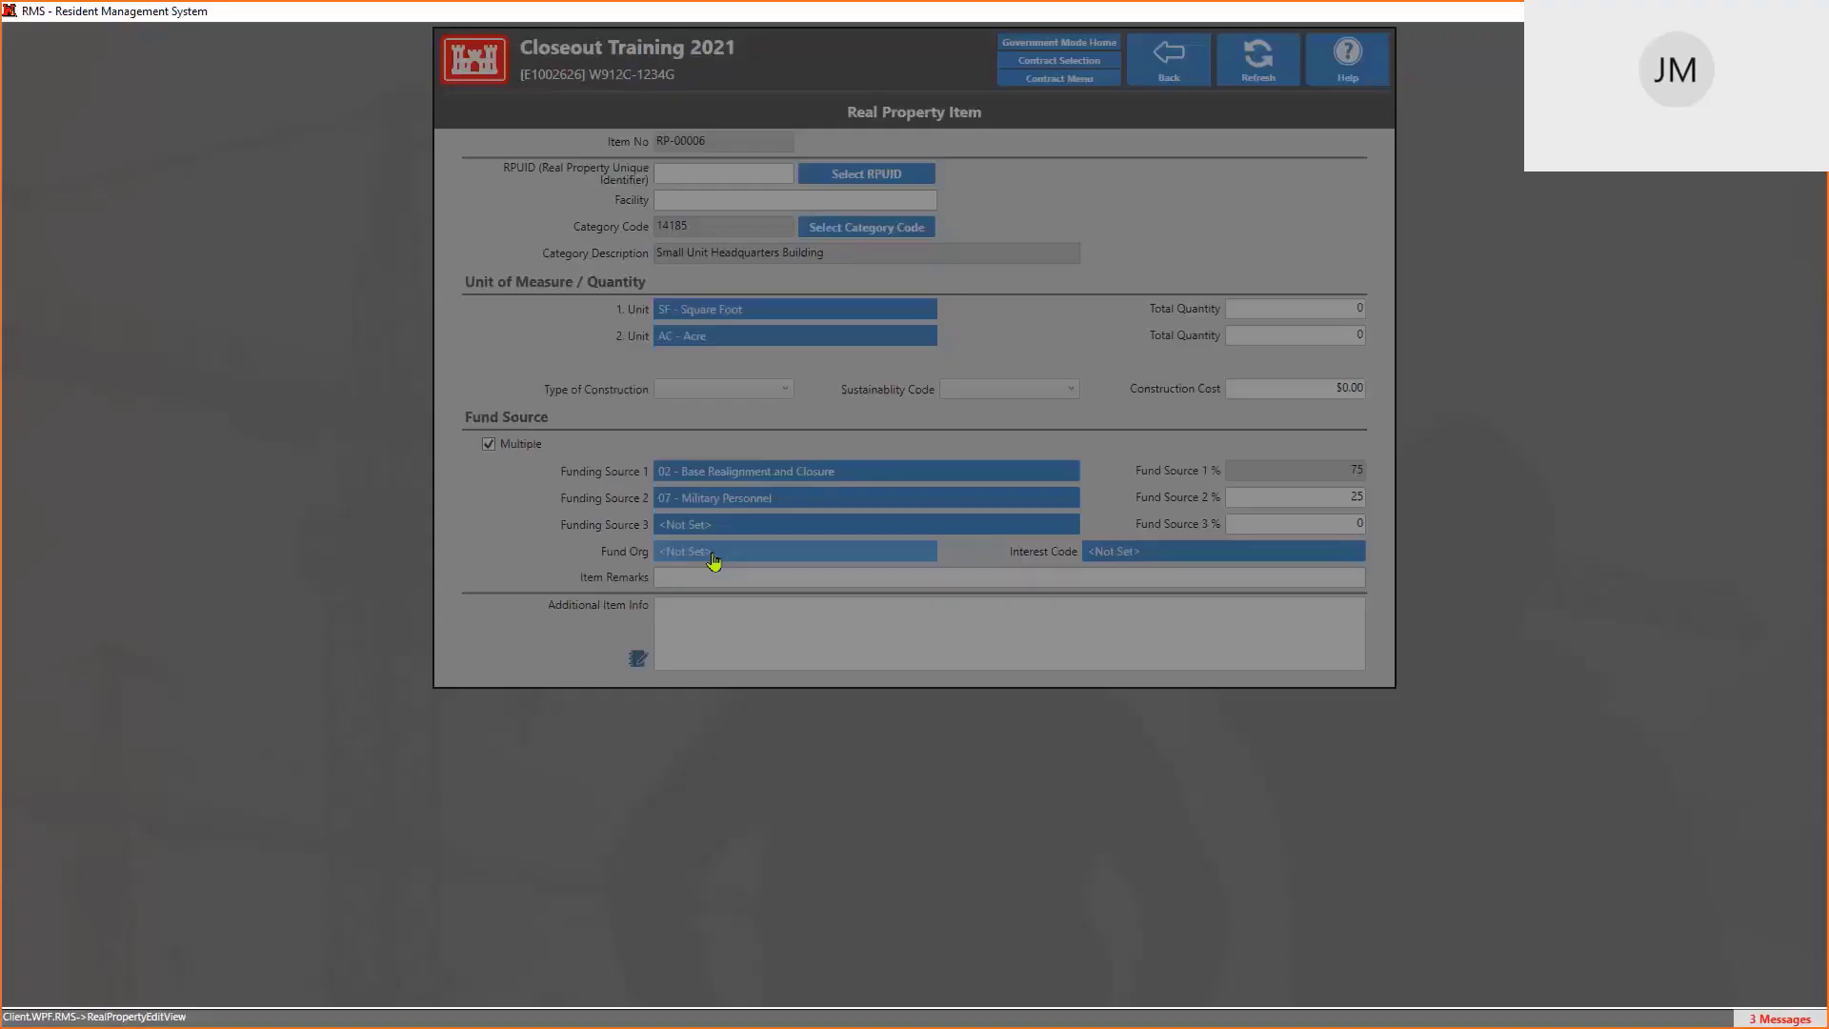
scroll(843, 433, "down", 5)
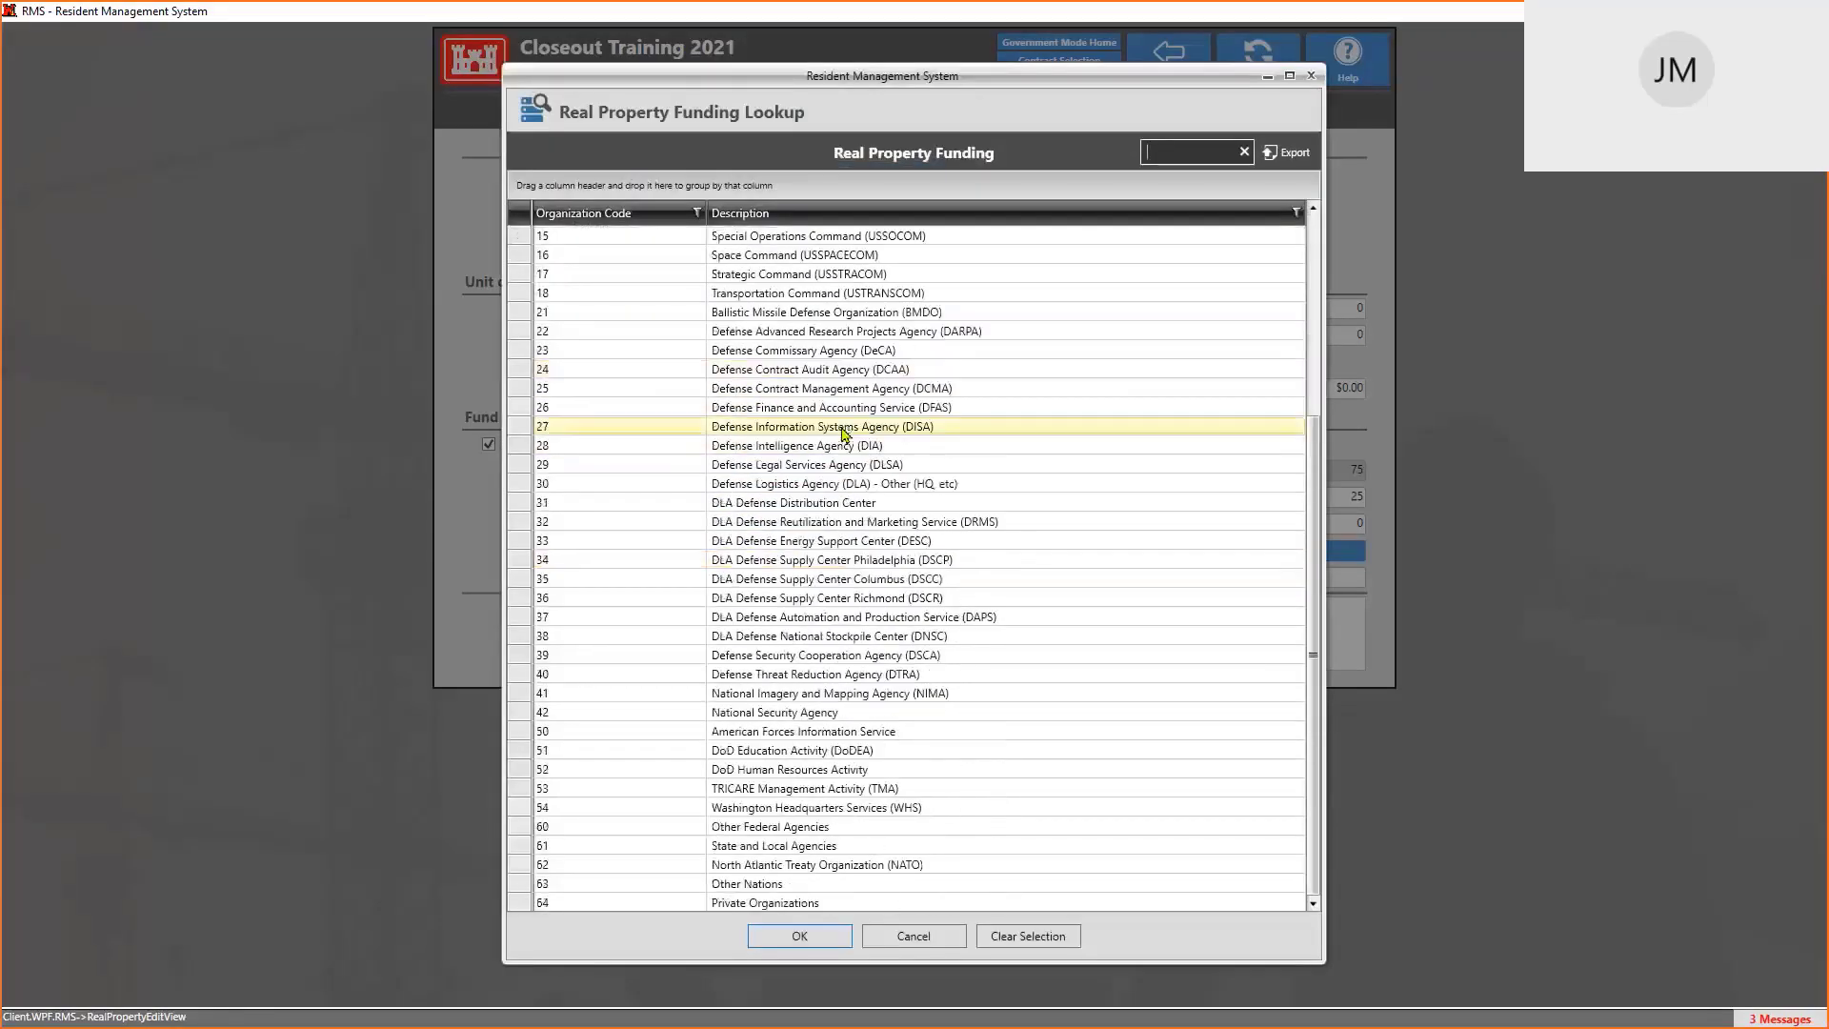
scroll(843, 434, "up", 5)
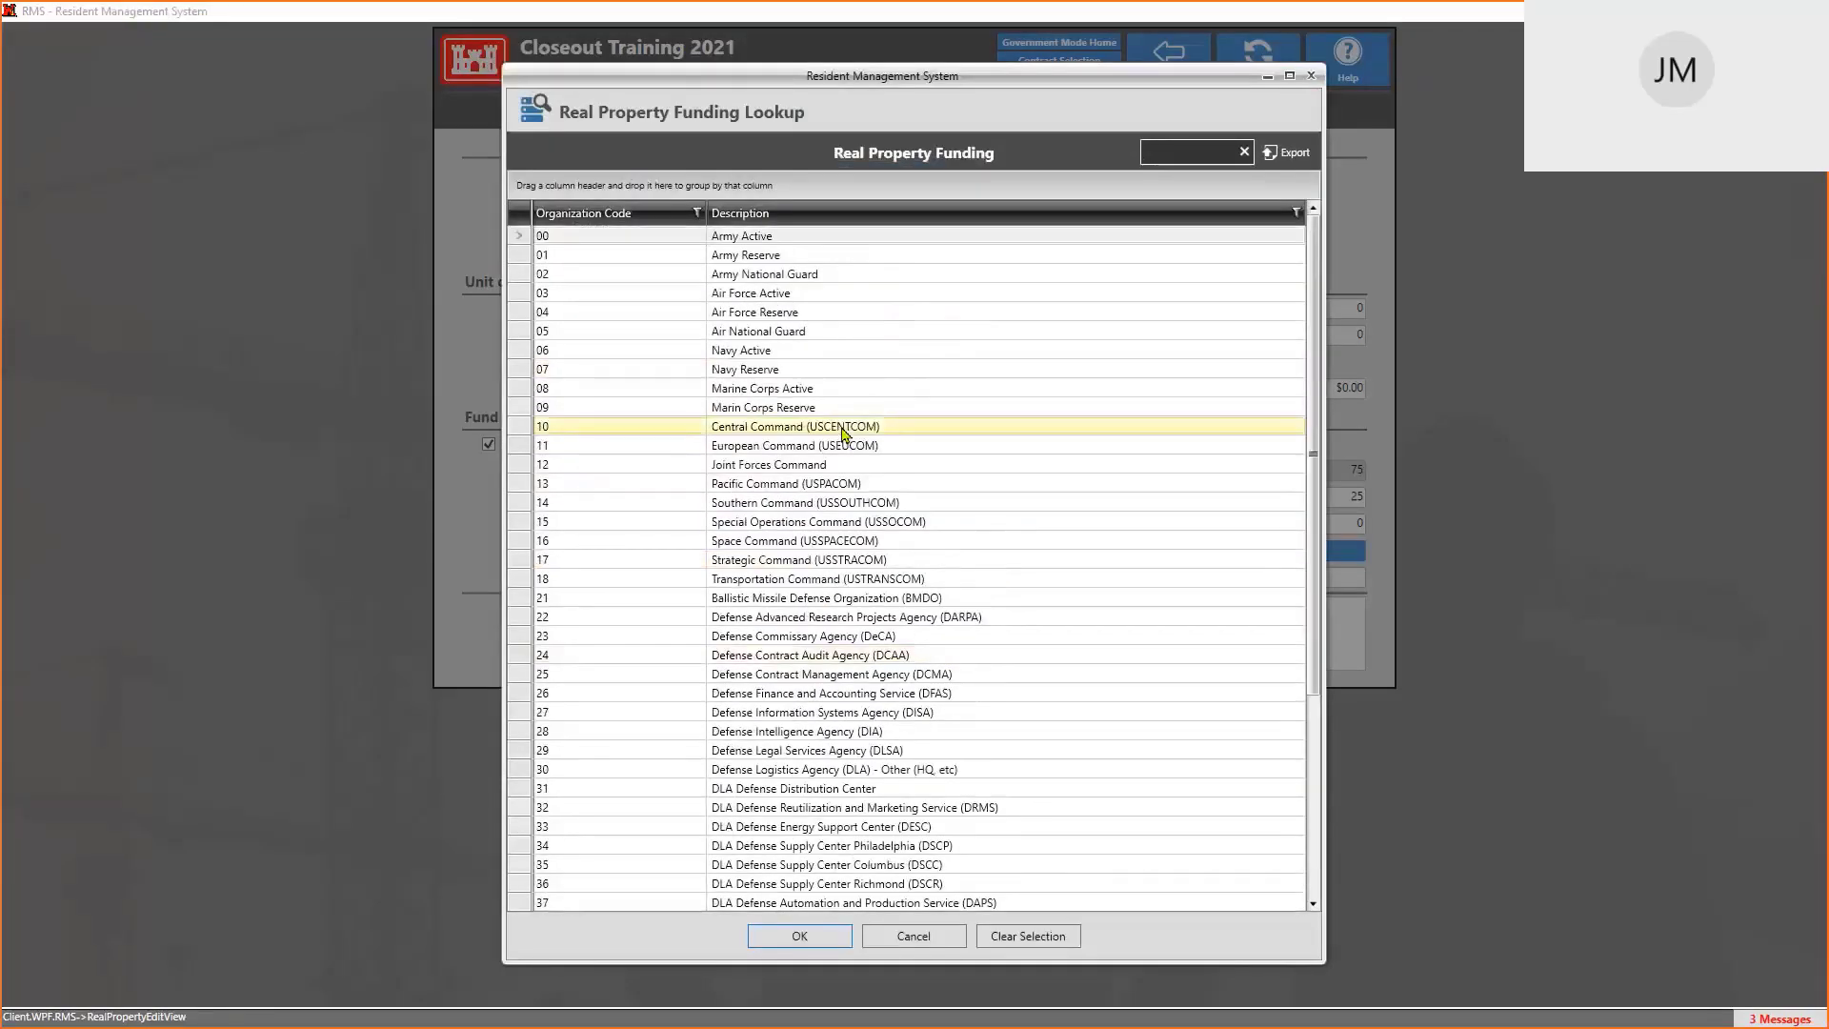
left_click(929, 938)
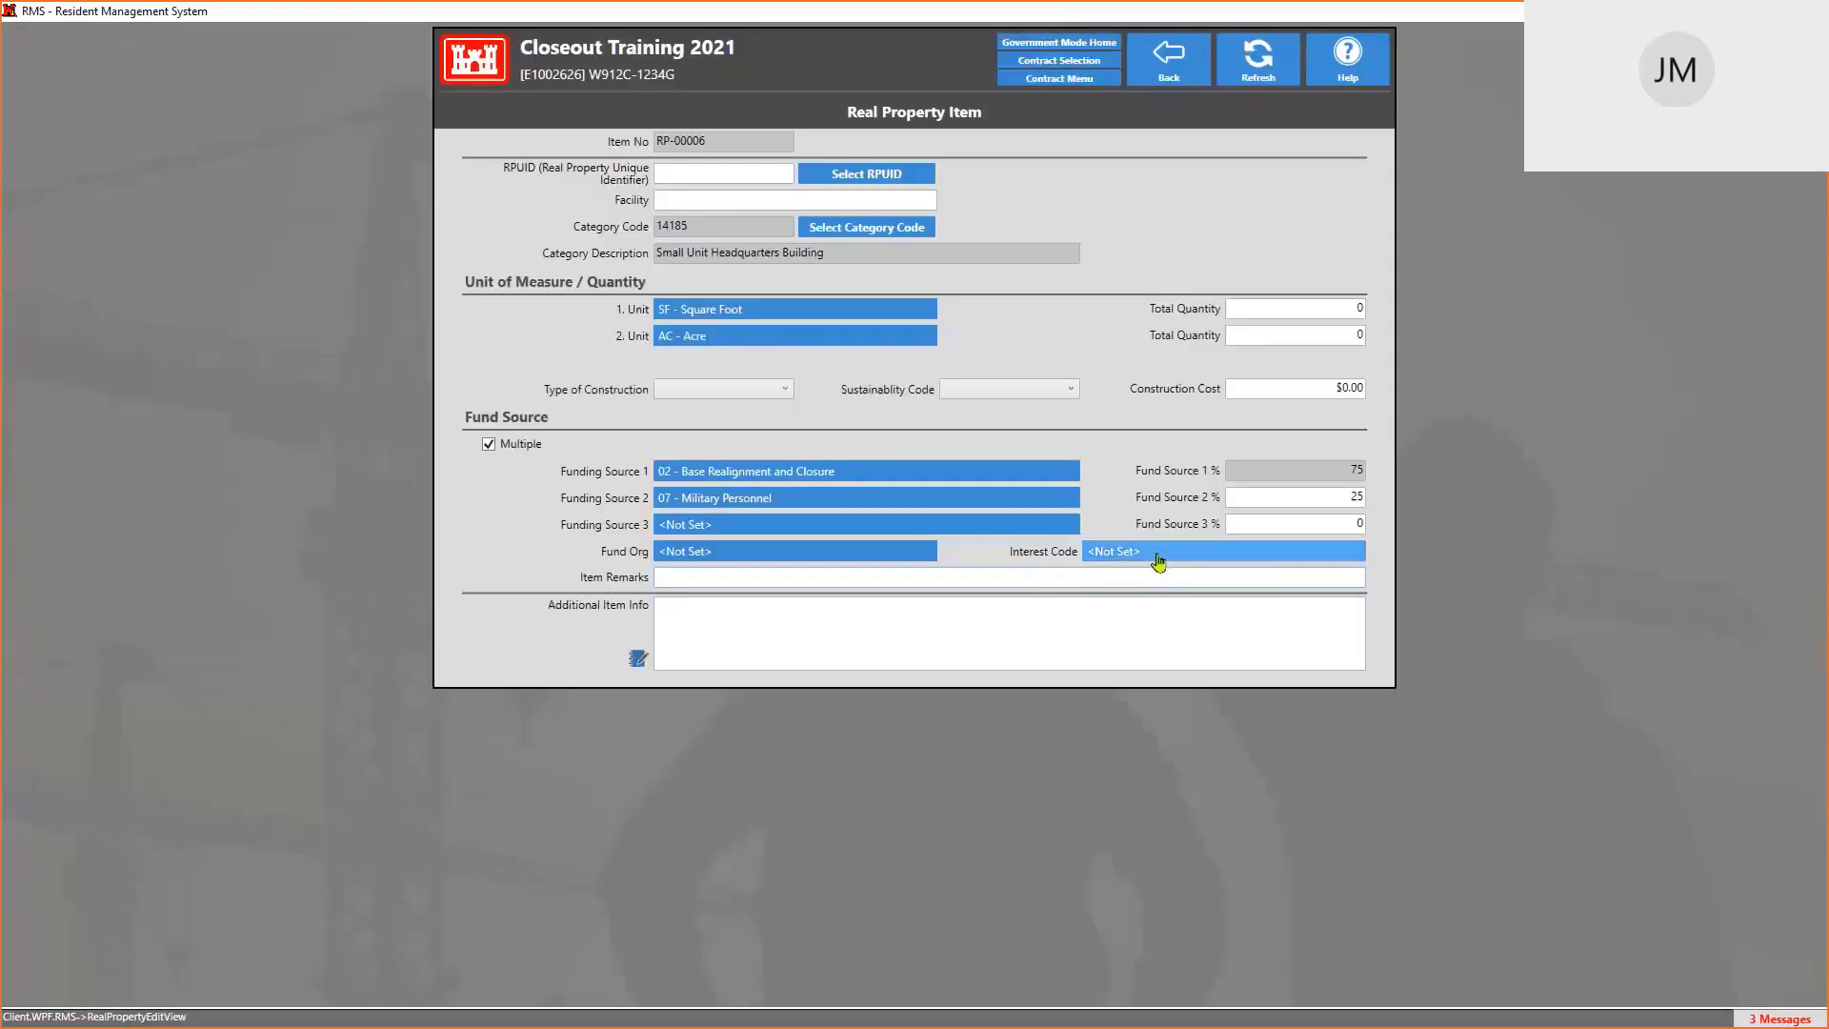
left_click(1158, 562)
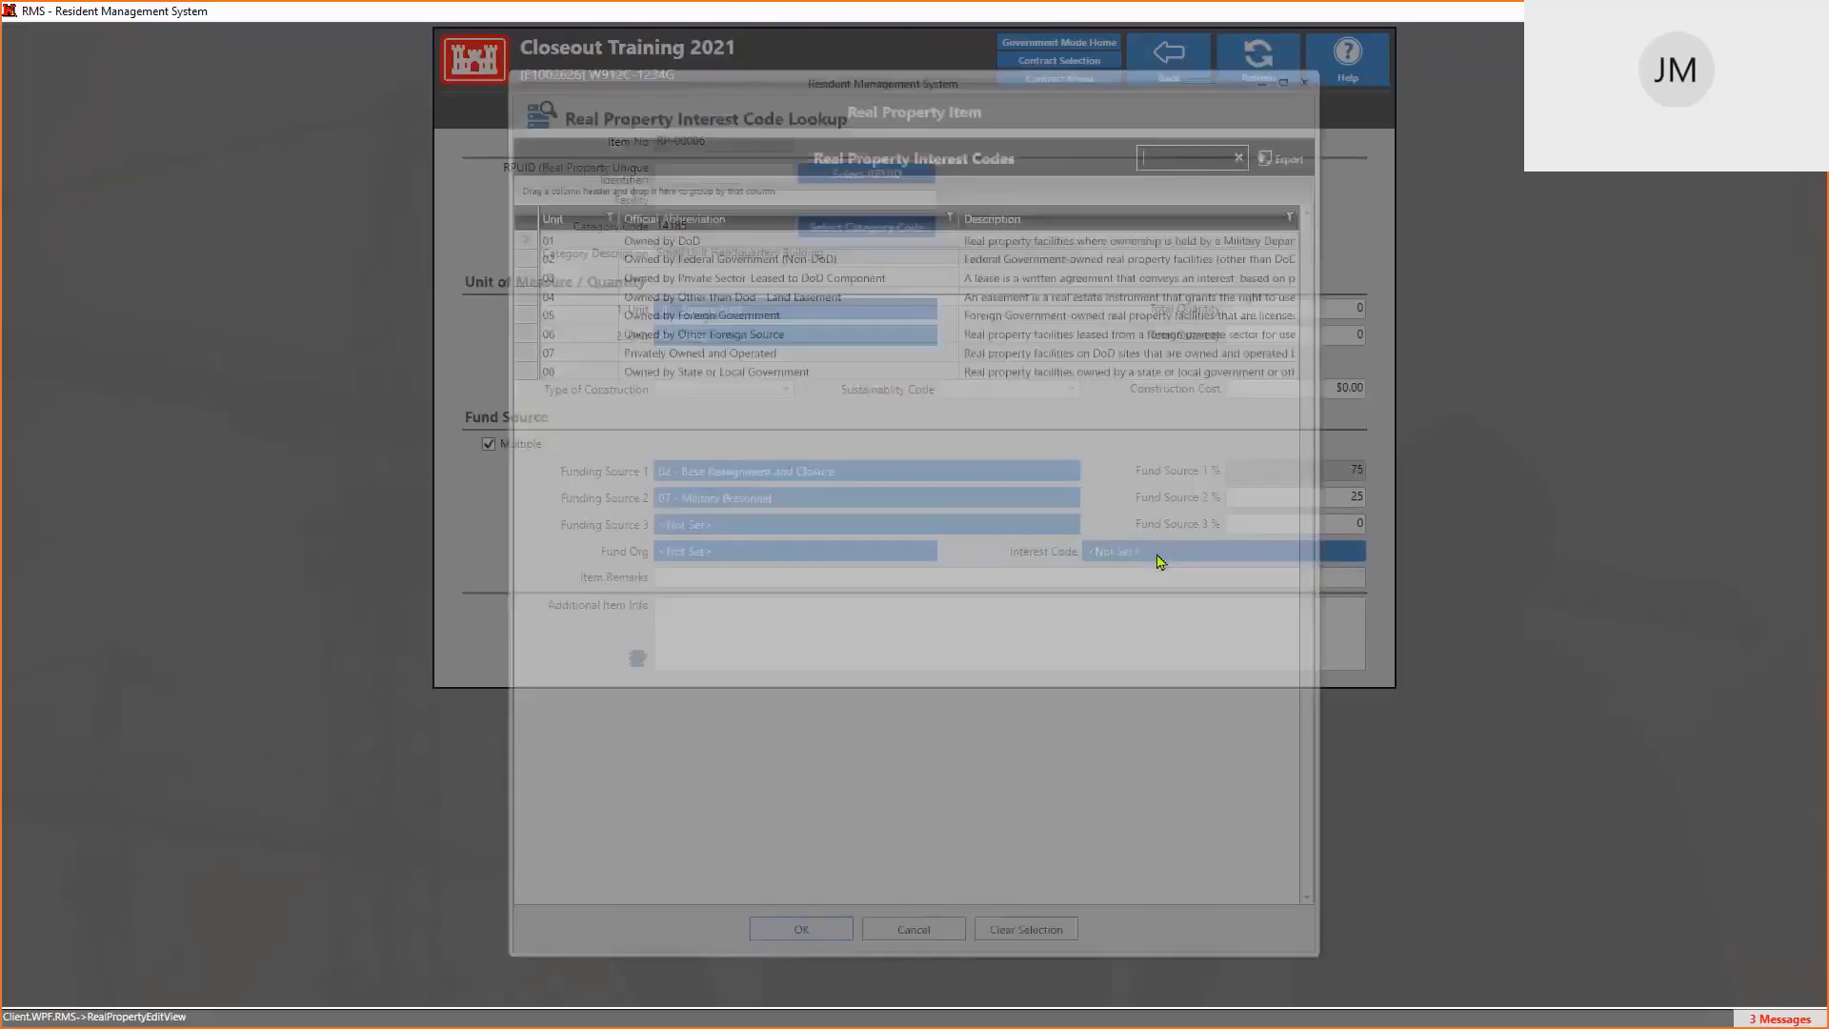
left_click(924, 943)
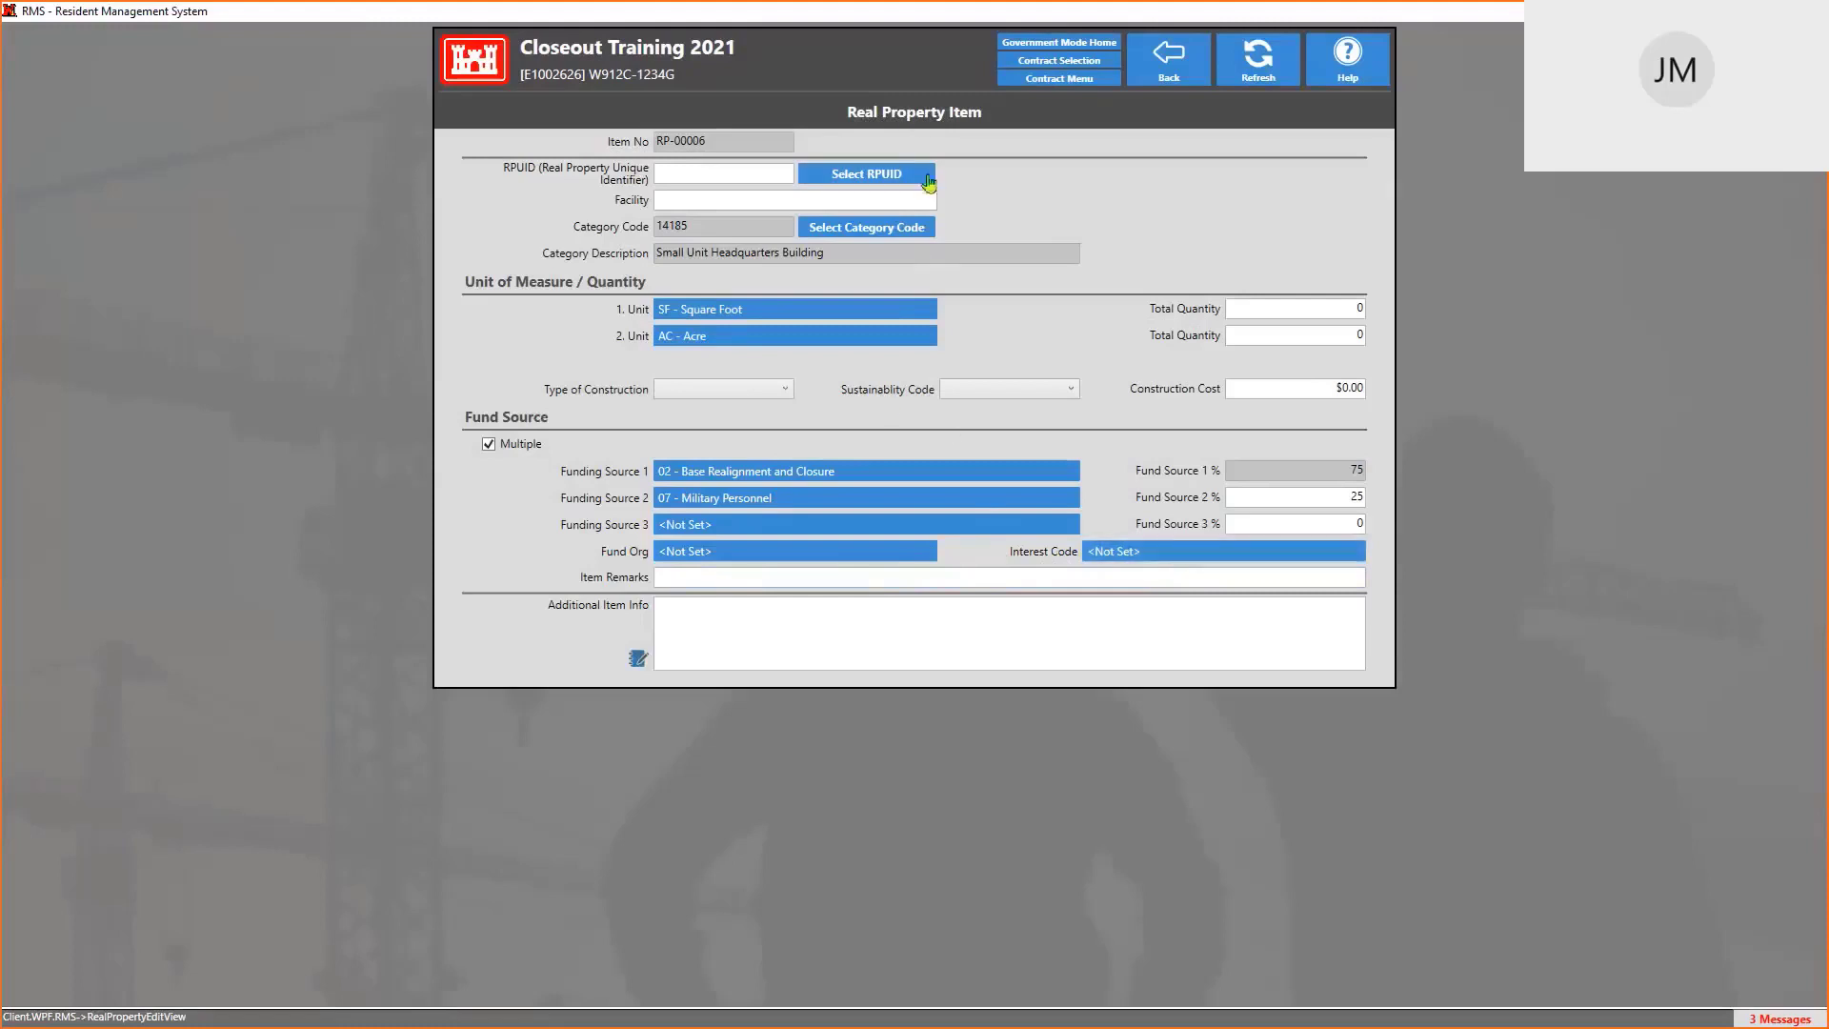
Go through Item Remarks and Additional Item Info, then go back to the Real Property grid
left_click(692, 577)
left_click(714, 615)
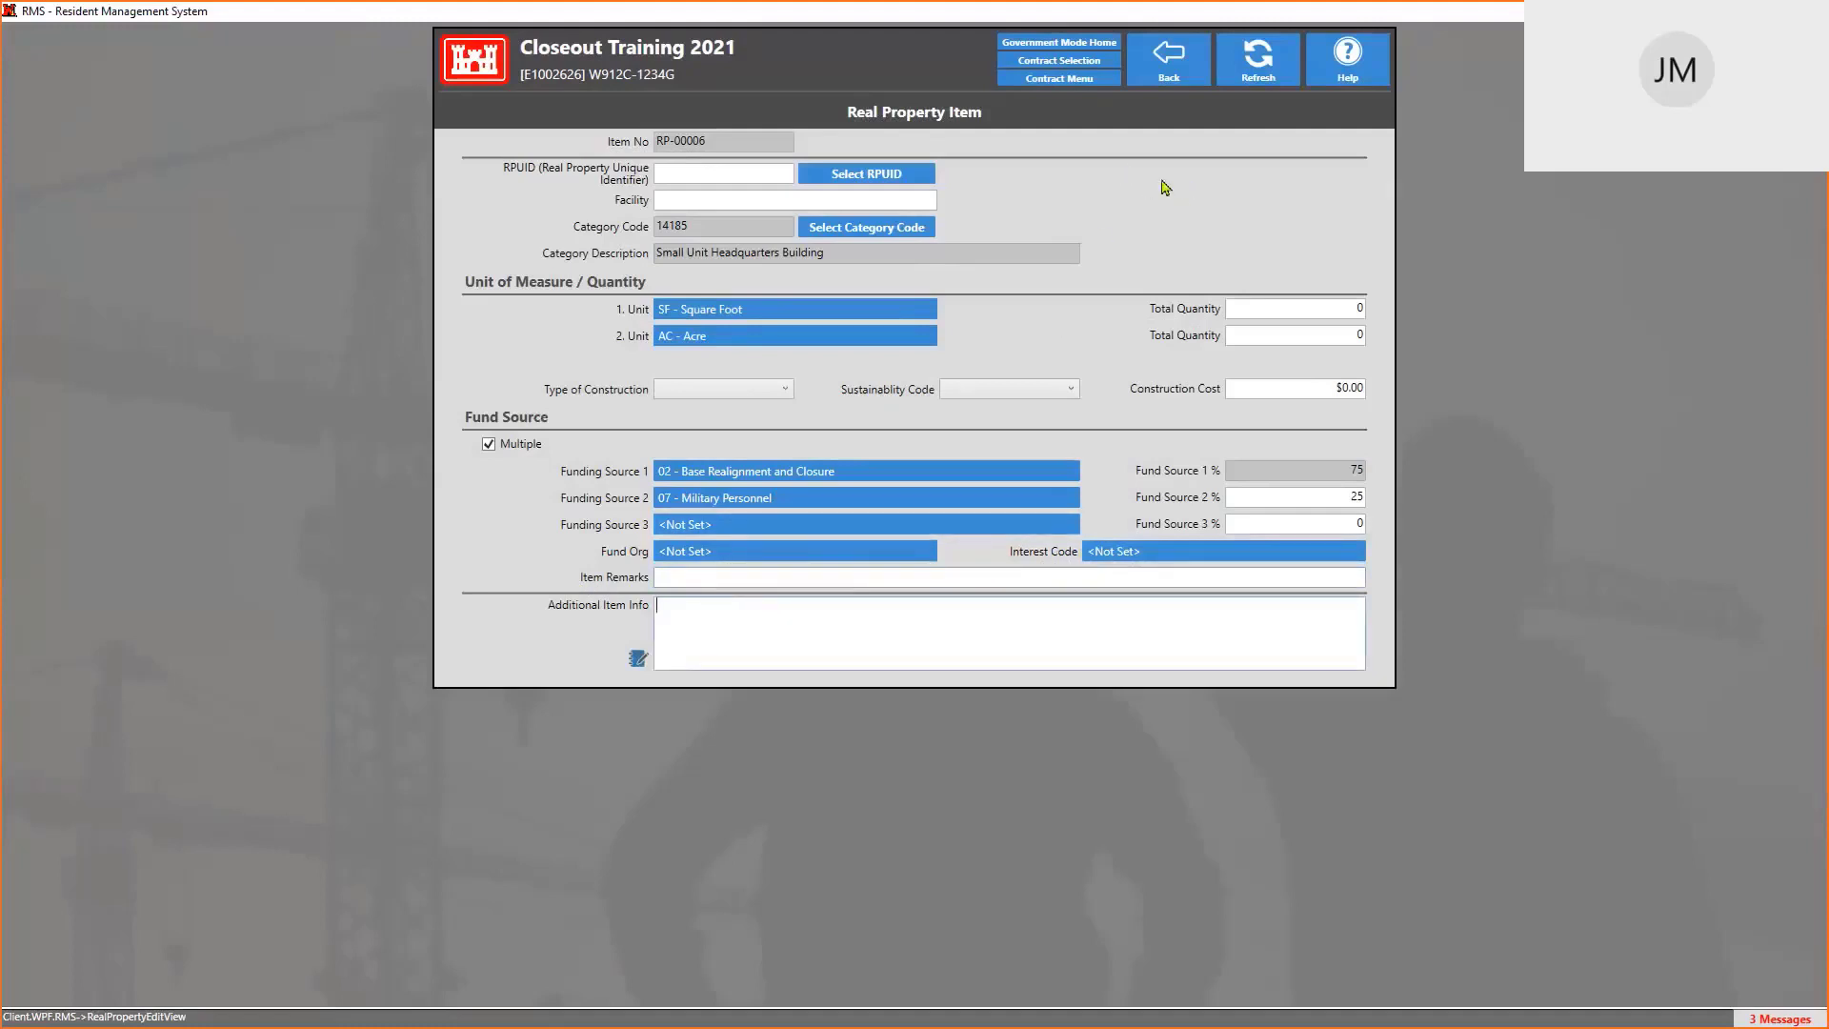
left_click(1181, 71)
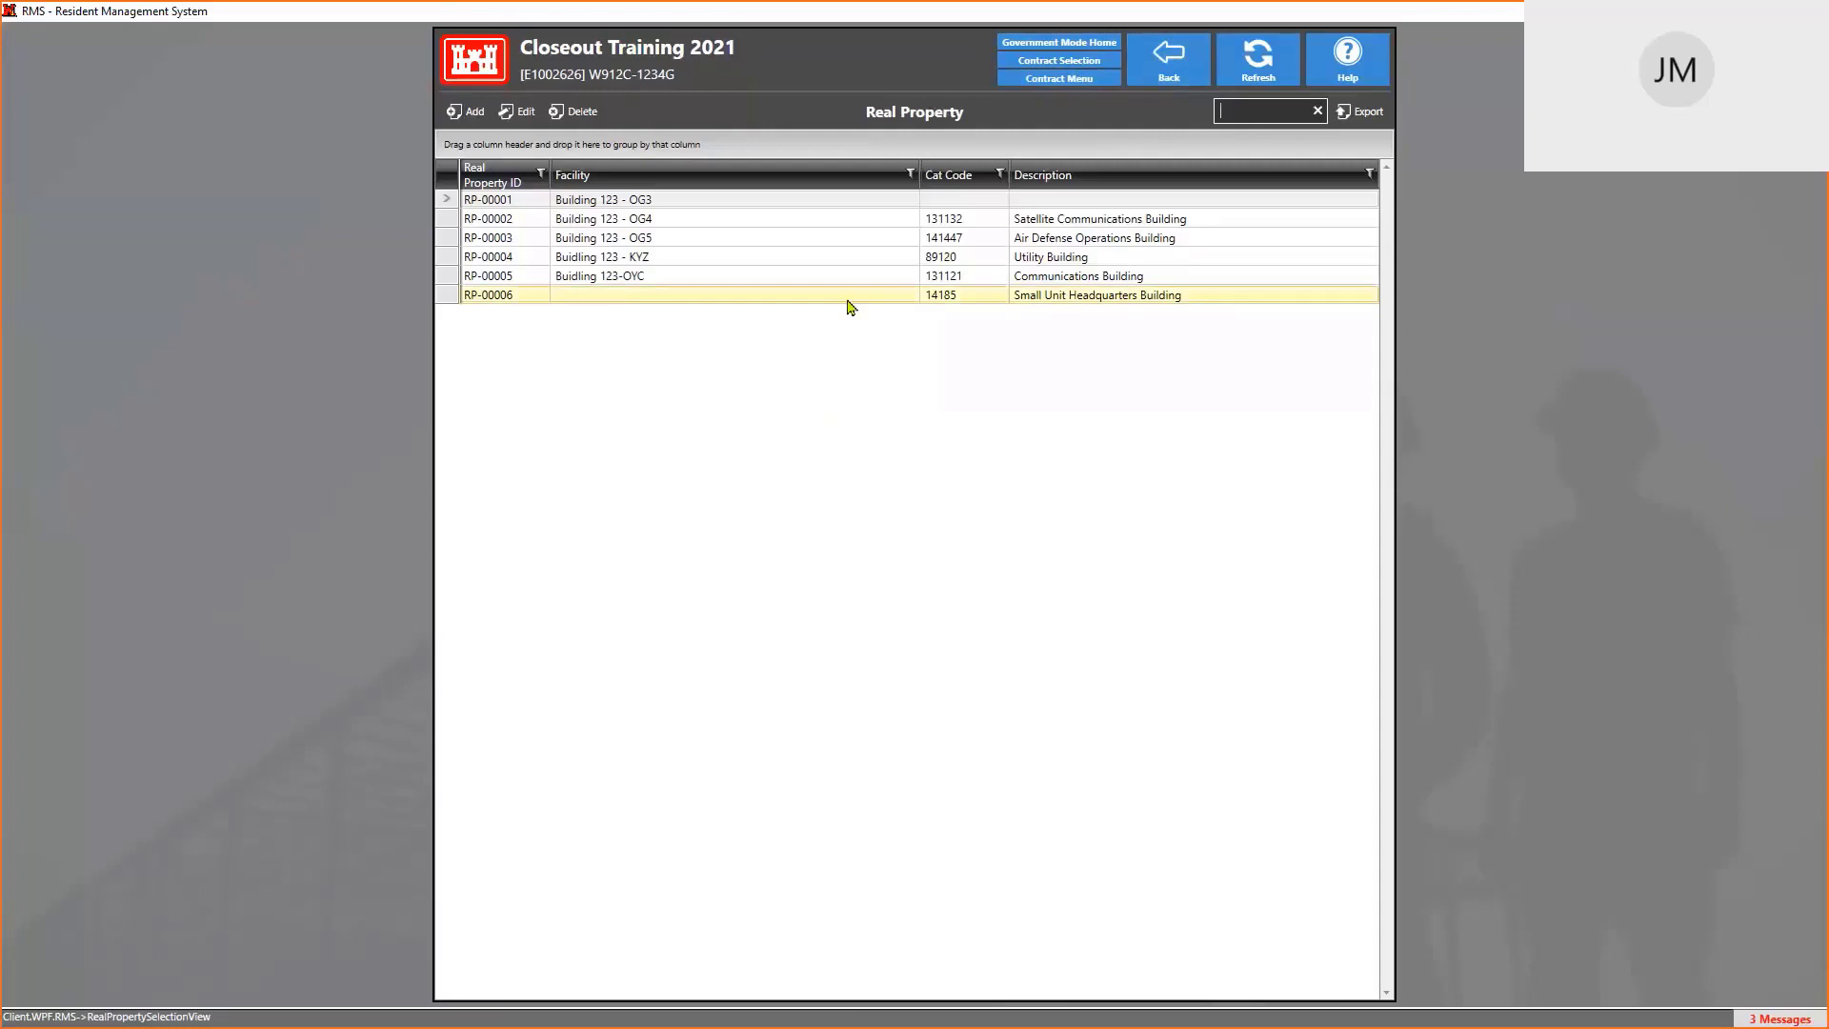
Open Import Real Property from the Contract Menu's Import/Export functions
left_click(1059, 79)
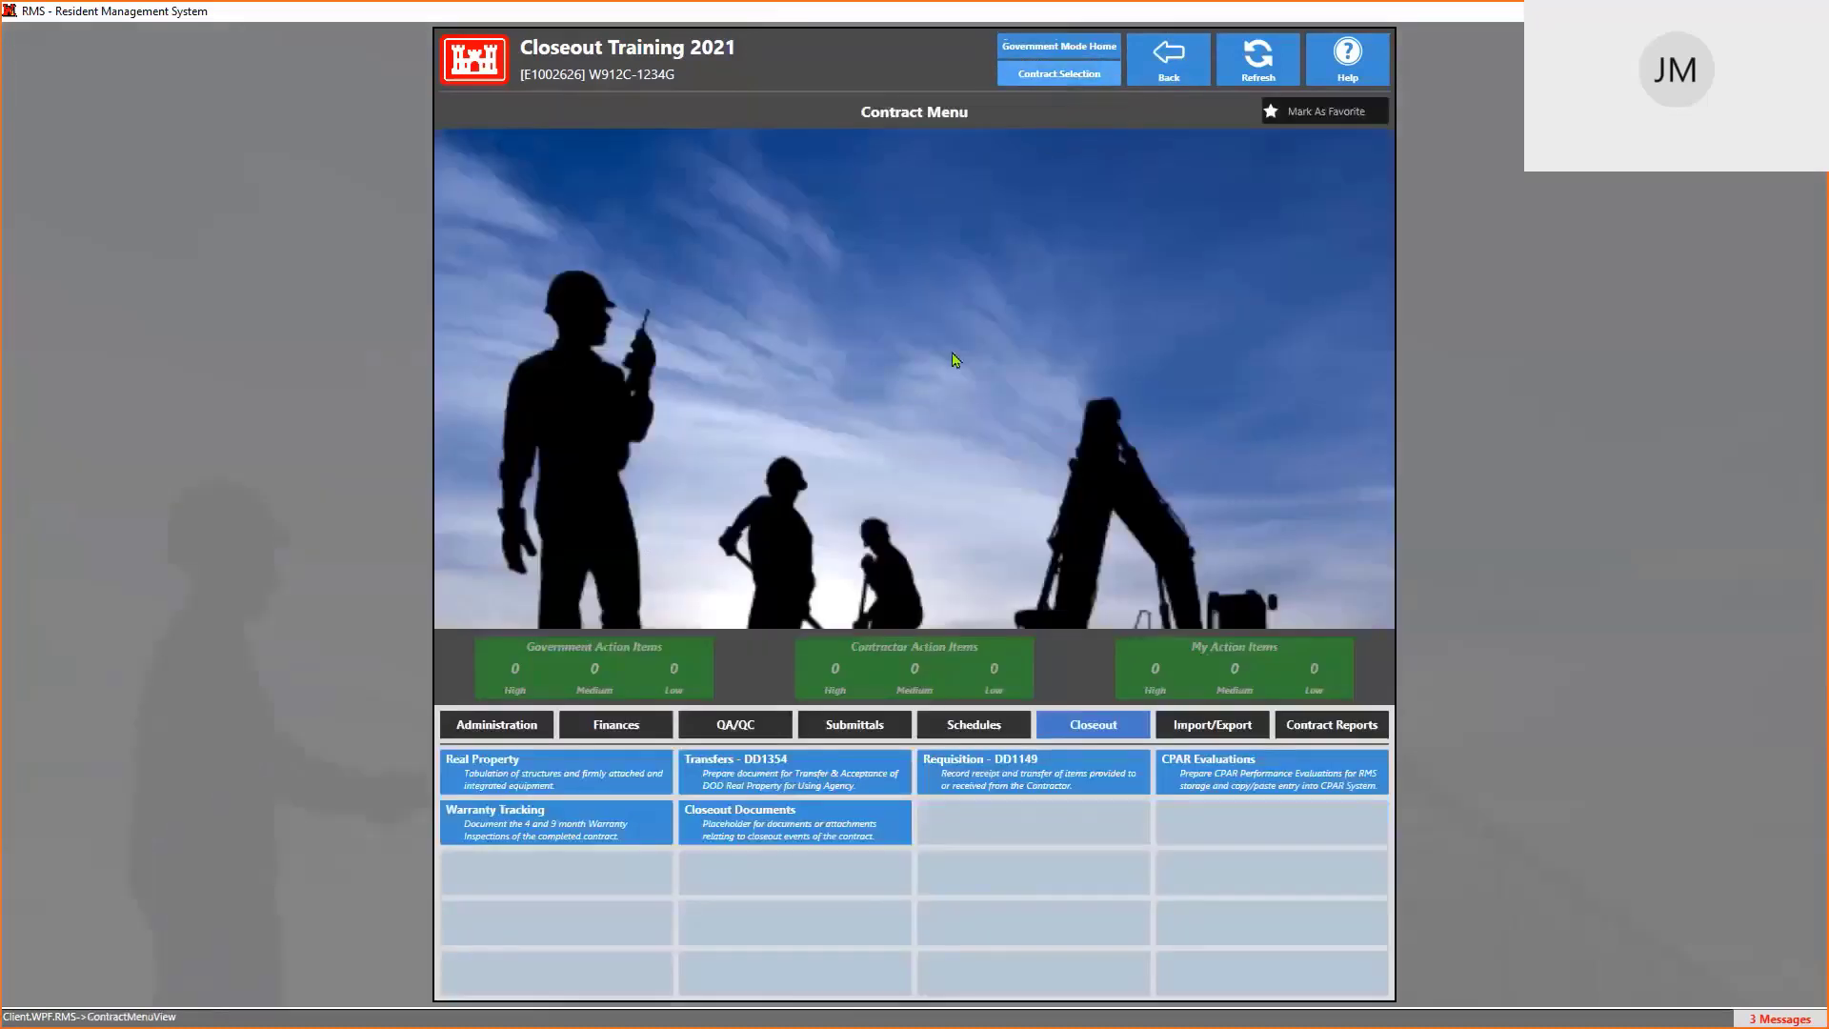
left_click(1228, 736)
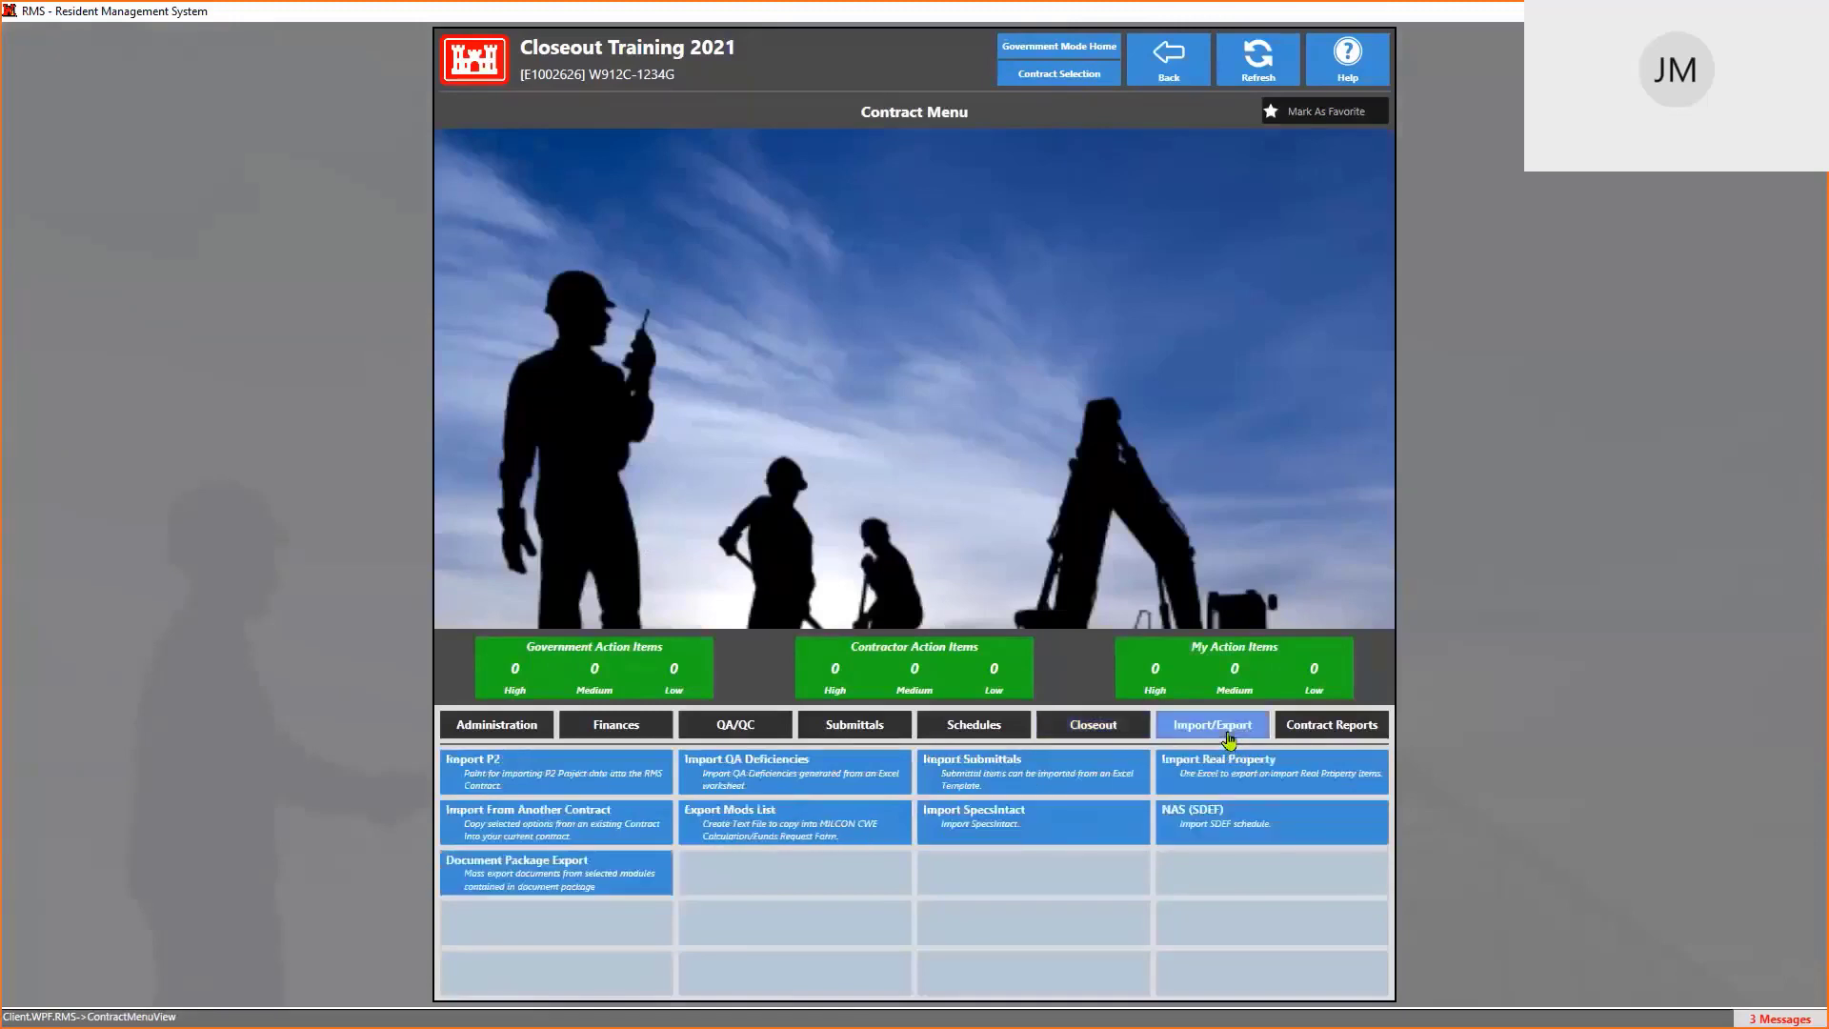
left_click(1239, 784)
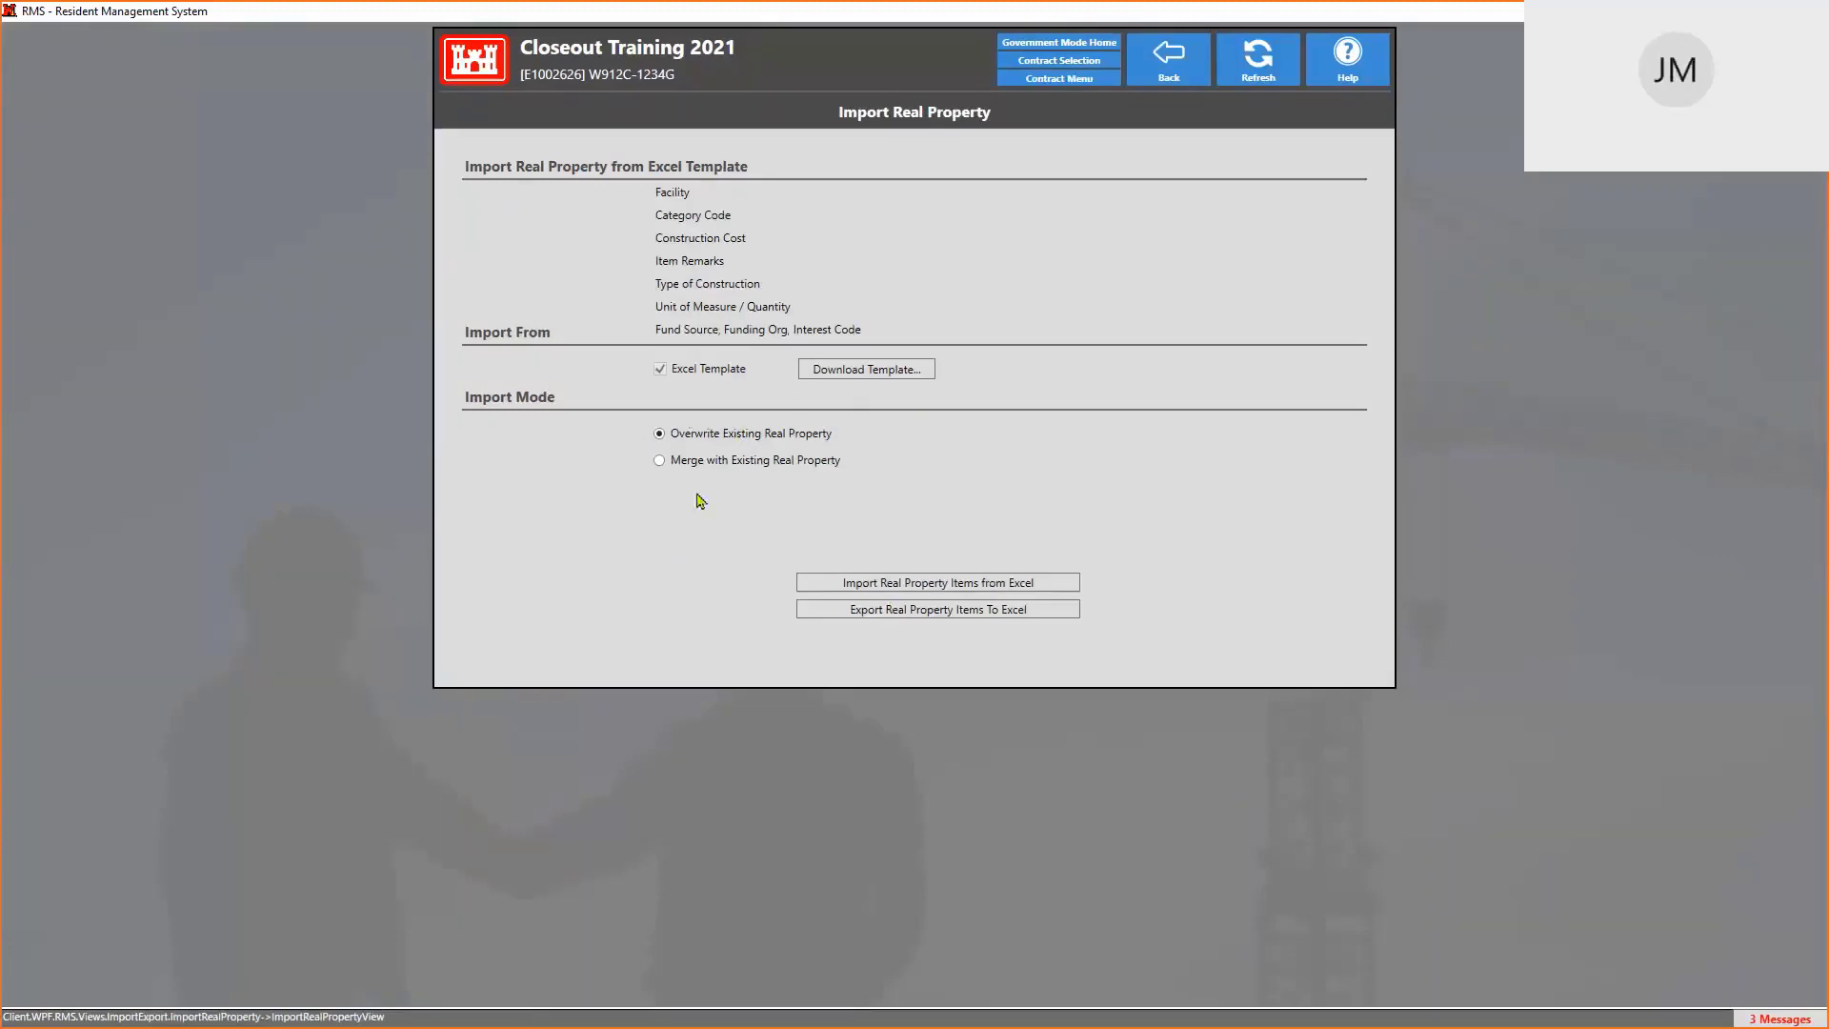
Download the Real Property Excel template, REALPROPERTY_TEMPLATE.zip
left_click(871, 372)
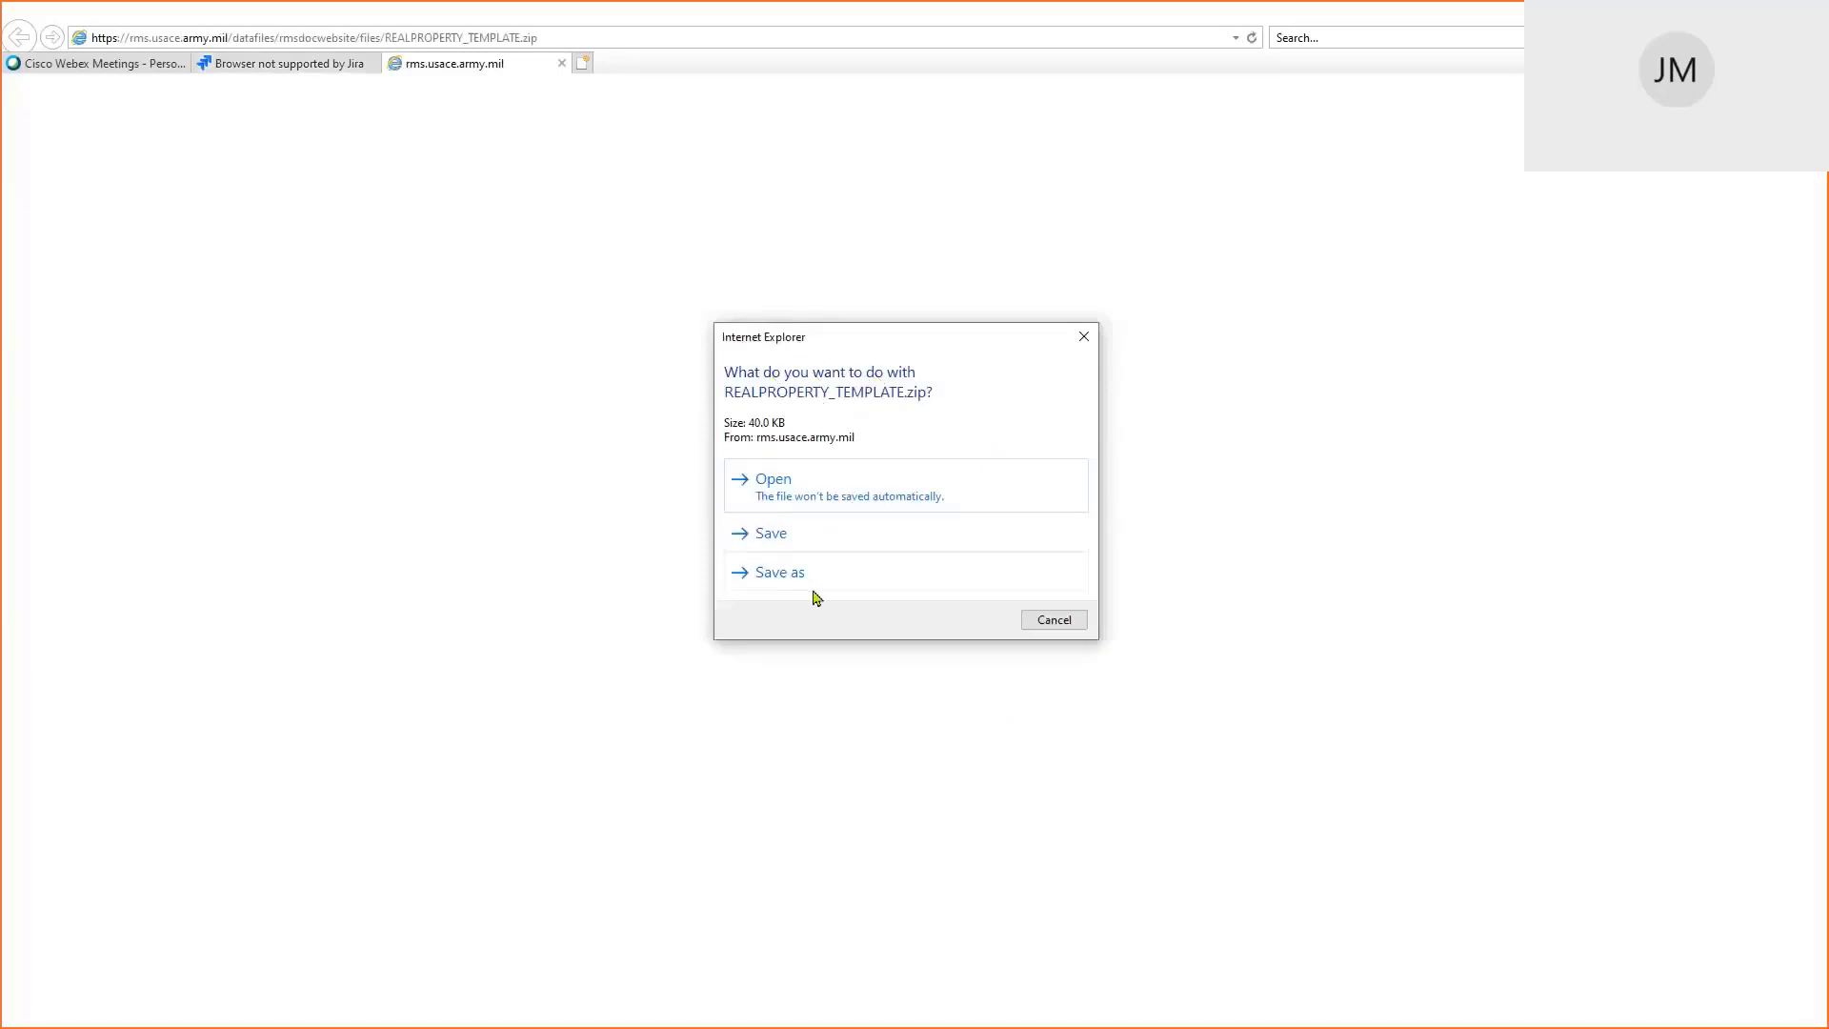
Save REALPROPERTY_TEMPLATE.zip and open its Downloads folder from the download list
left_click(775, 536)
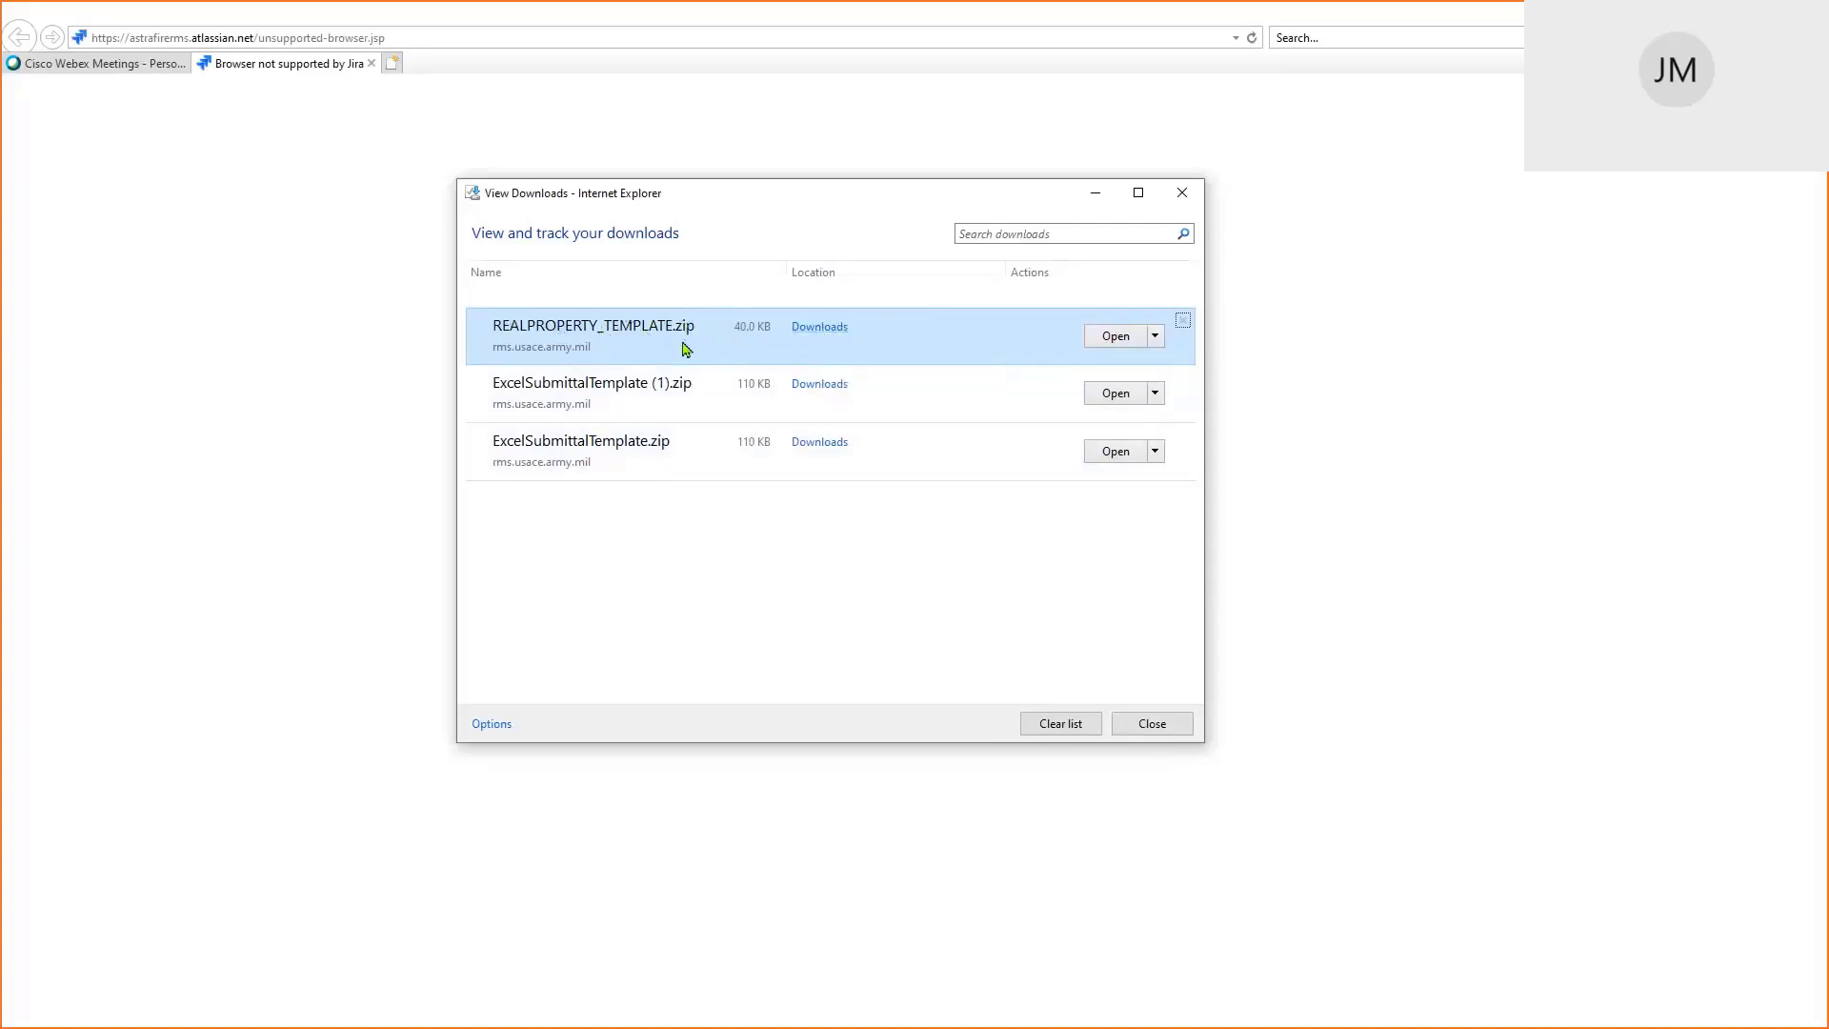
left_click(824, 335)
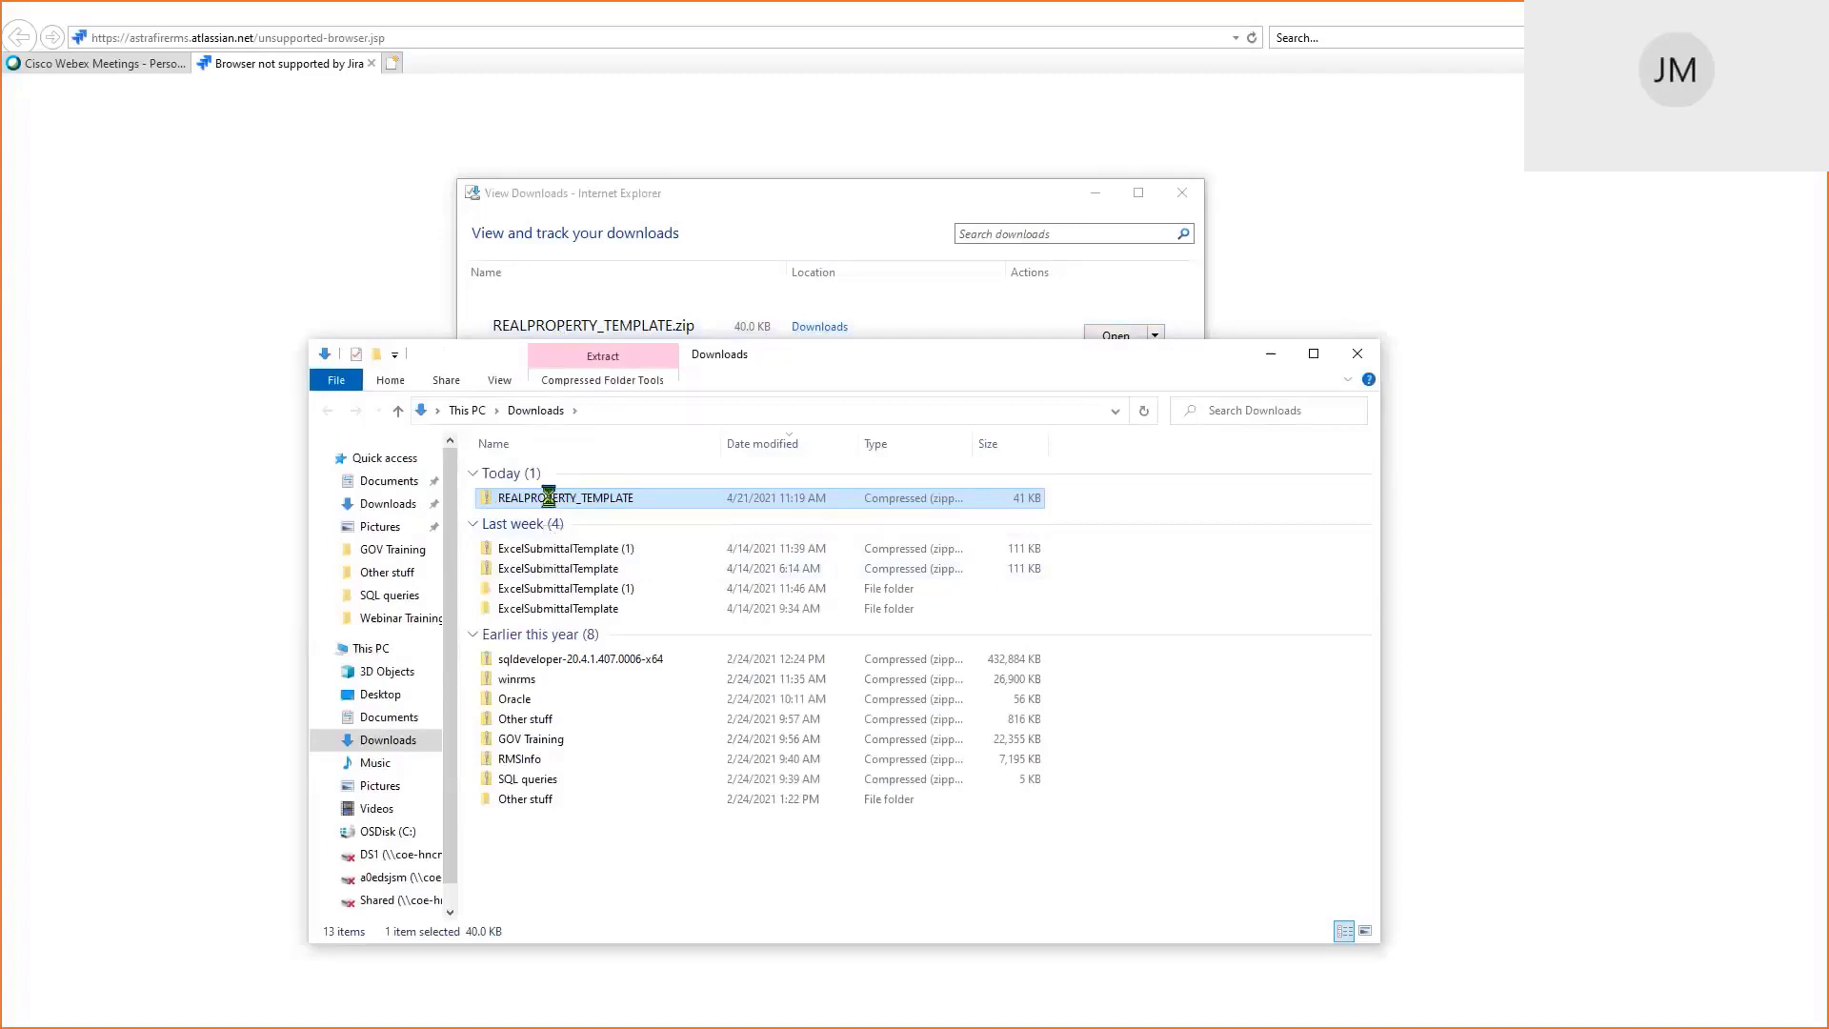
Extract the REALPROPERTY_TEMPLATE zip into Desktop\1Prospect\Webinar Trainings
right_click(551, 502)
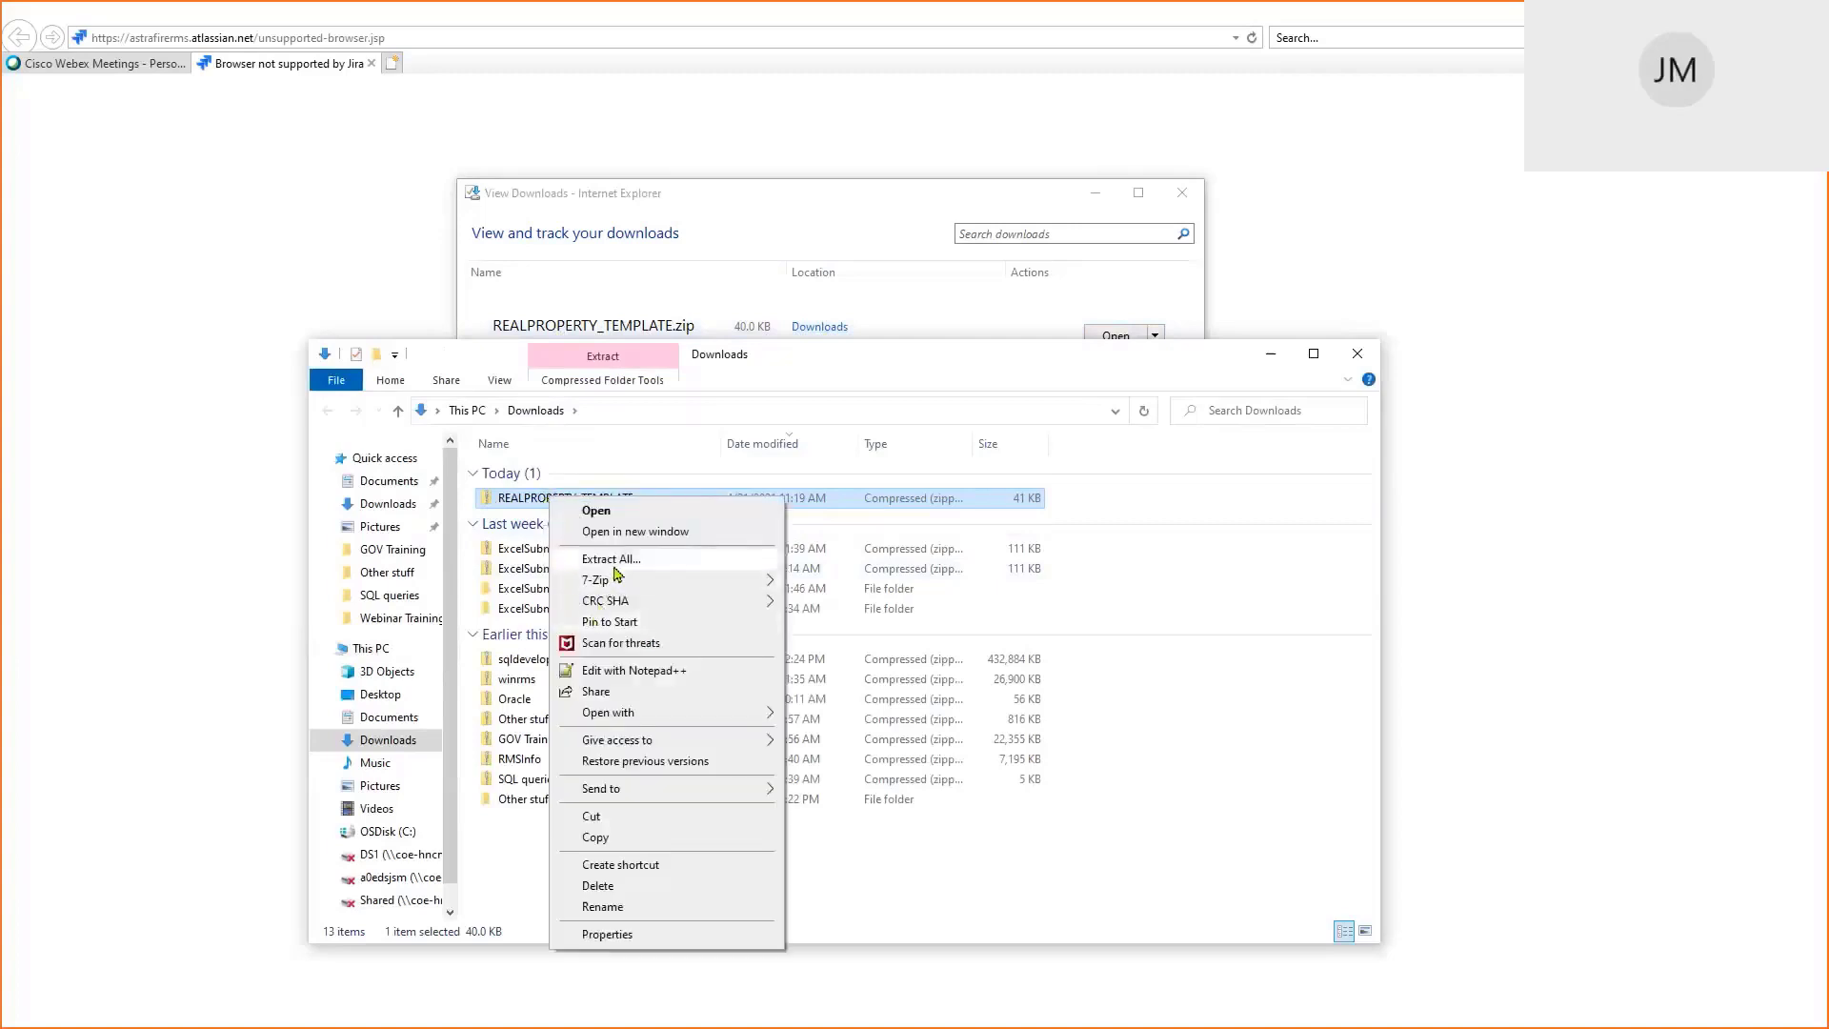
left_click(629, 562)
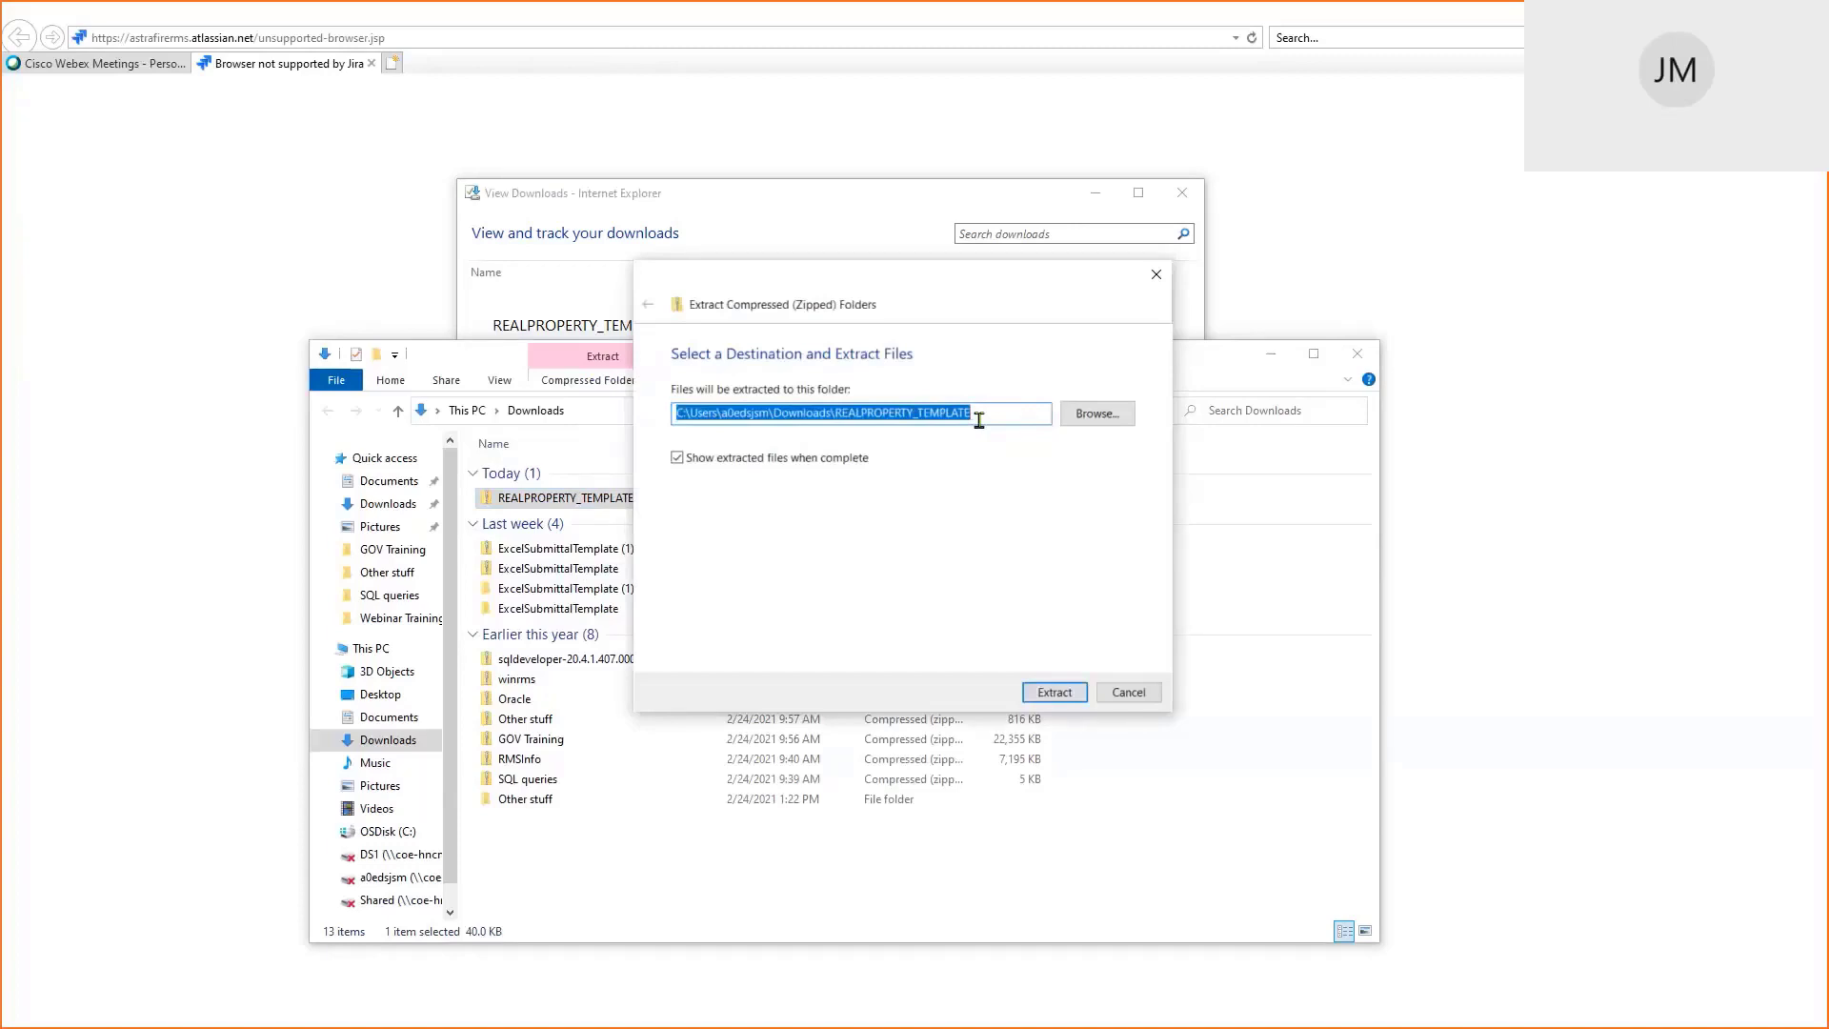
left_click(1110, 416)
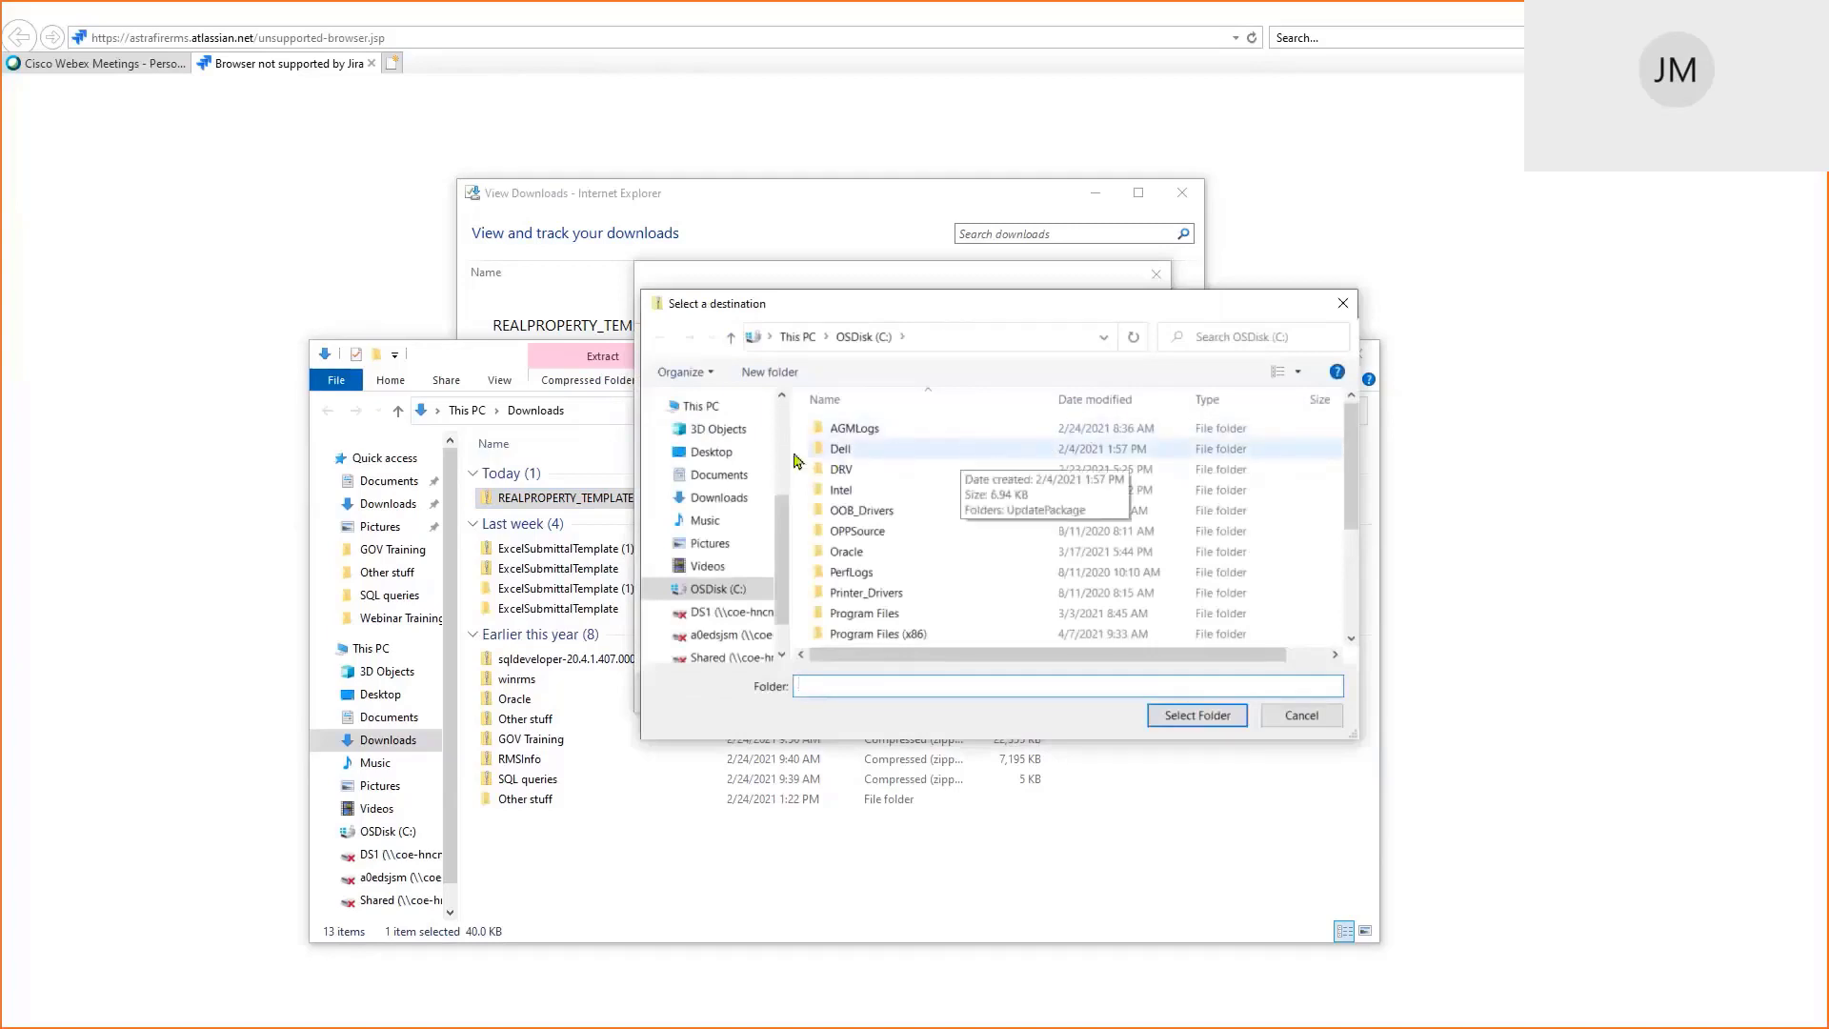
left_click(715, 454)
left_click(853, 430)
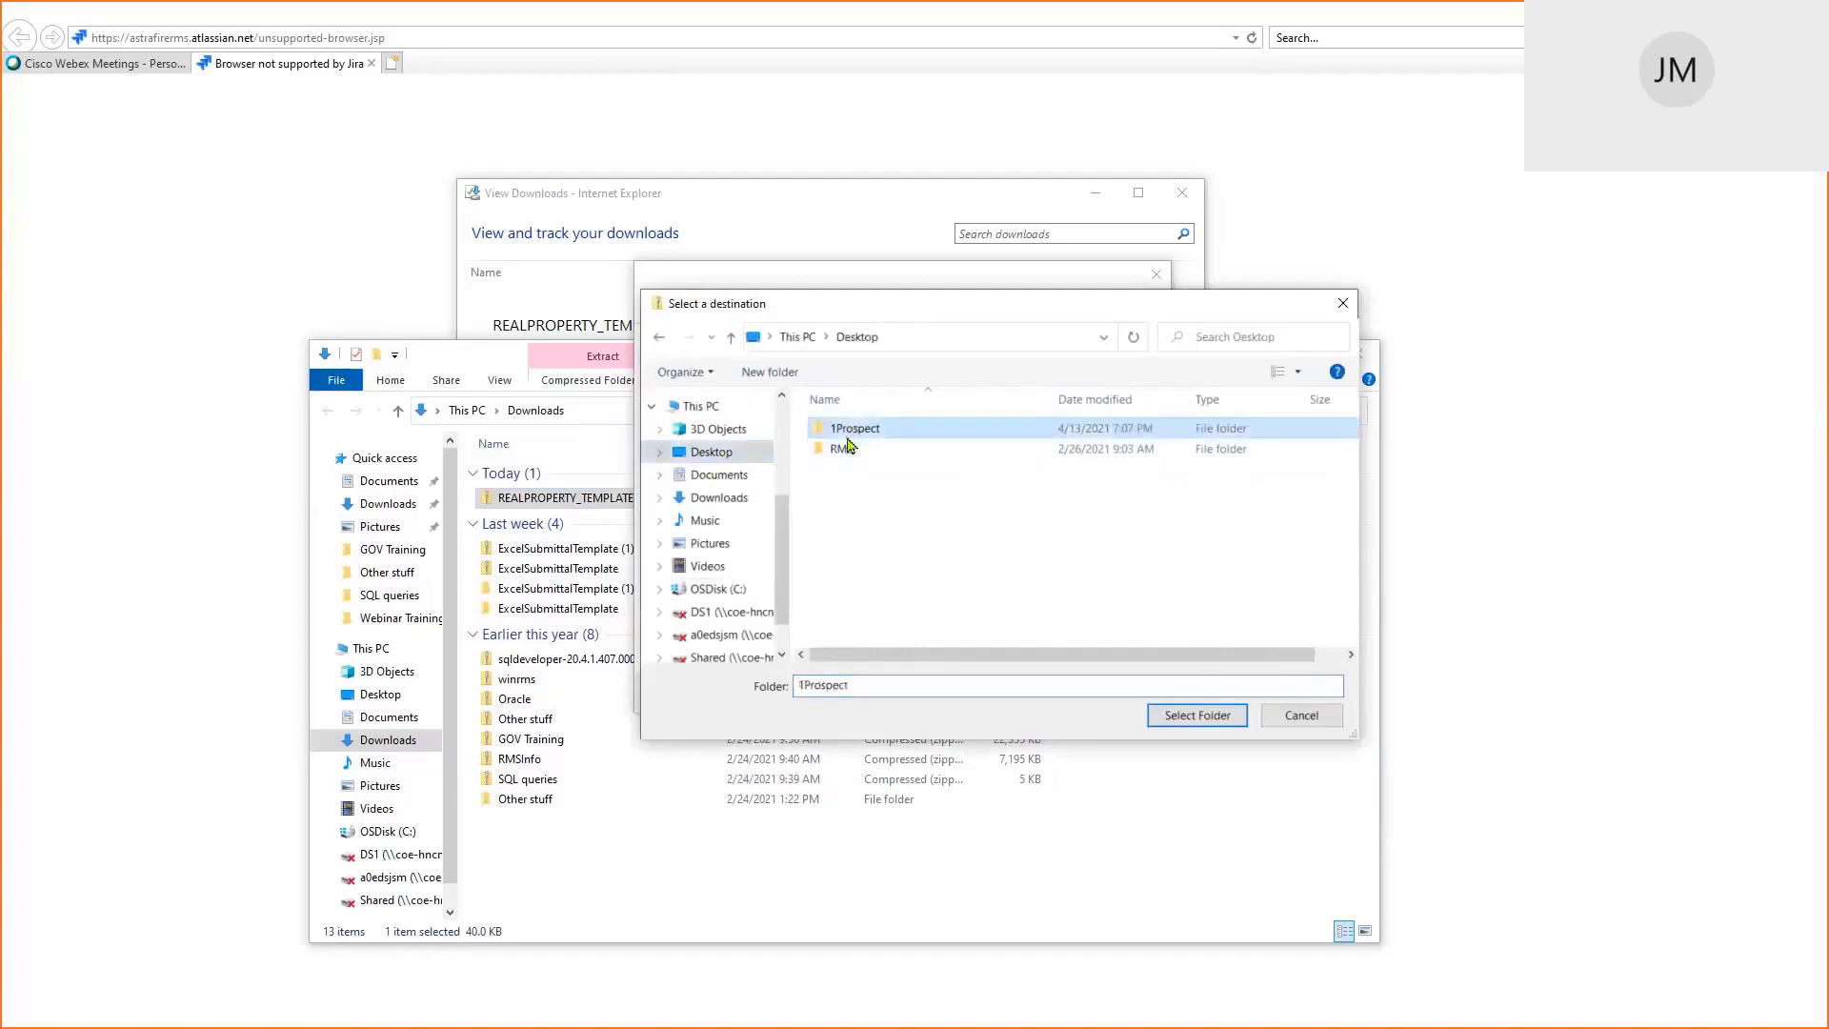
double_click(852, 429)
double_click(851, 511)
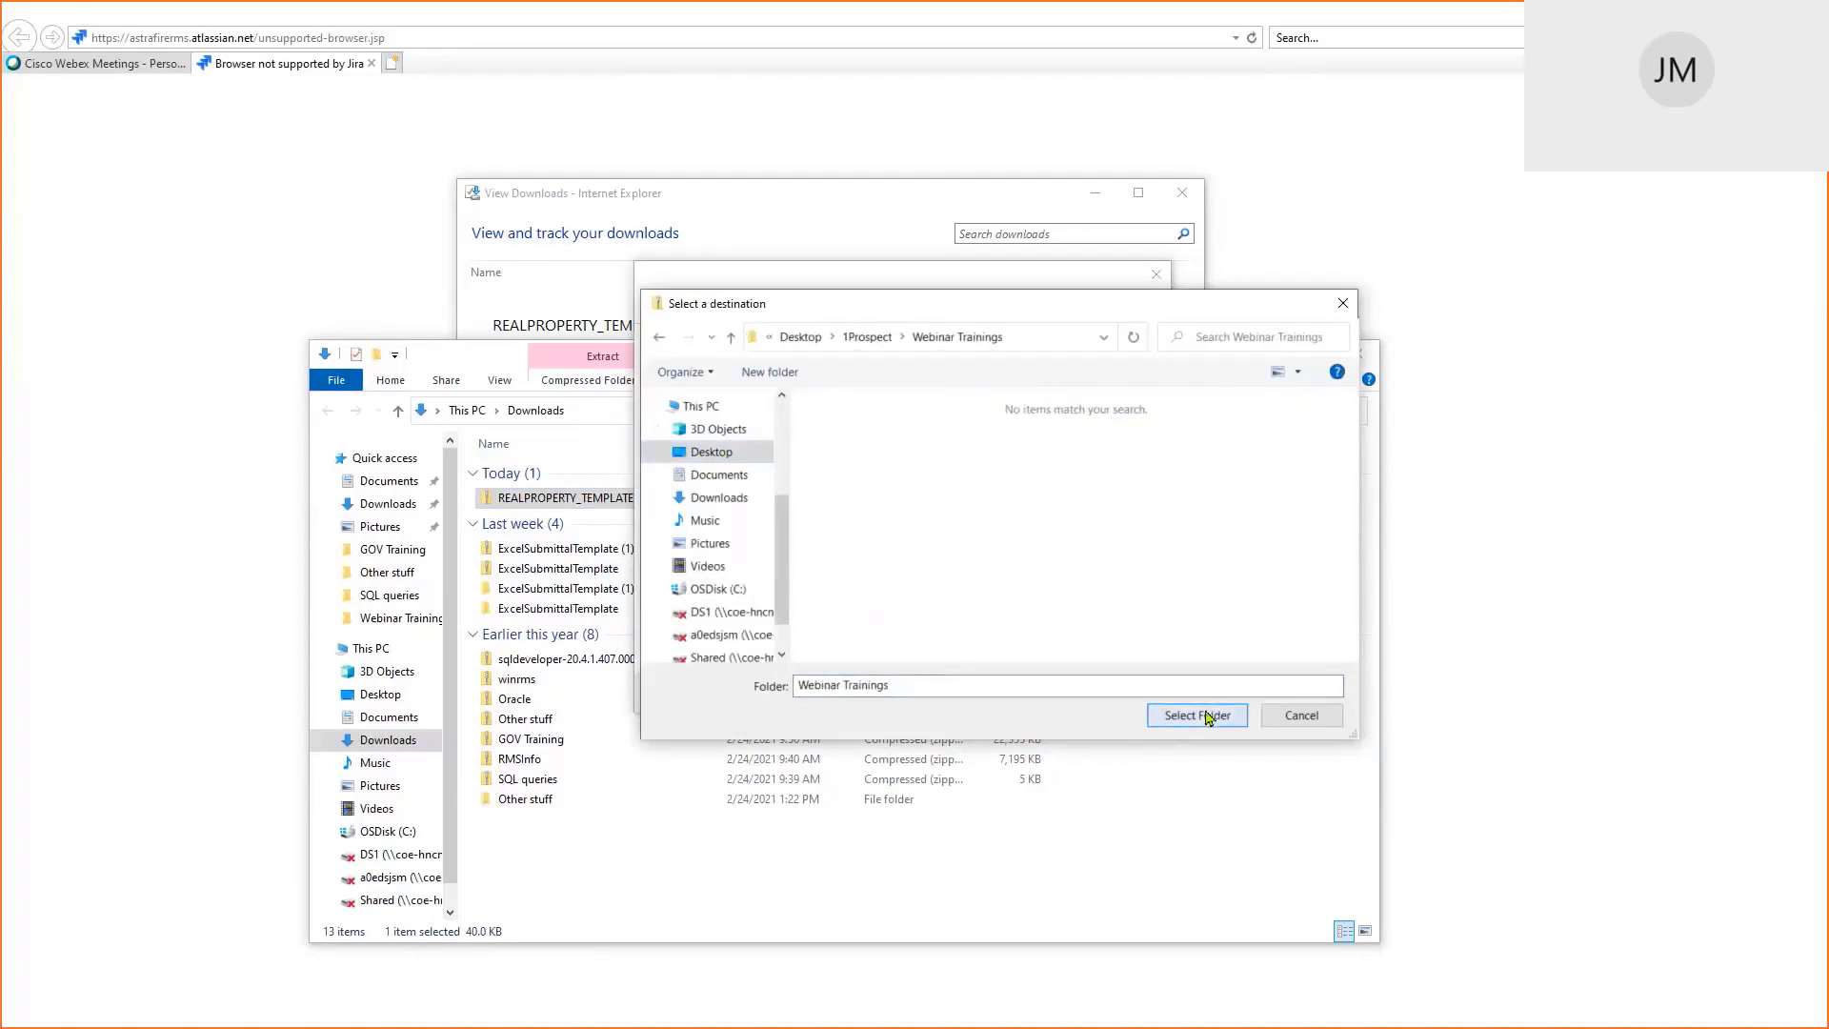
left_click(1197, 715)
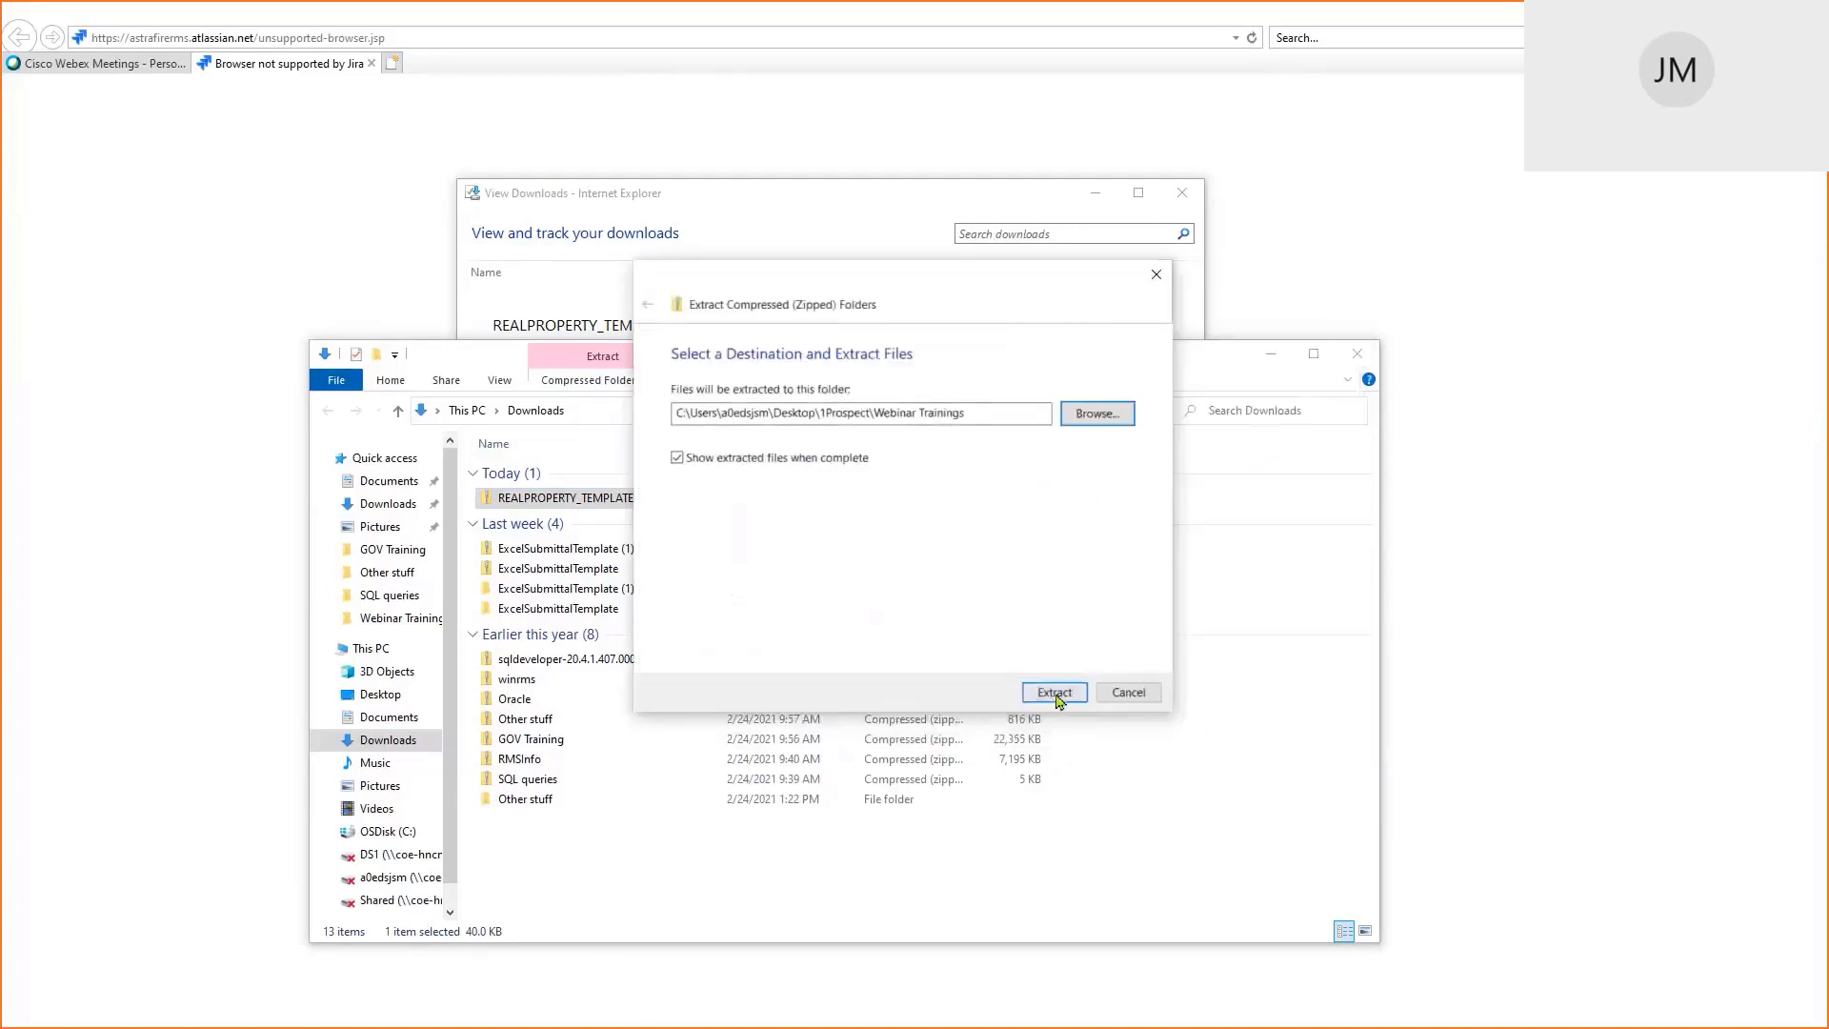
left_click(1053, 692)
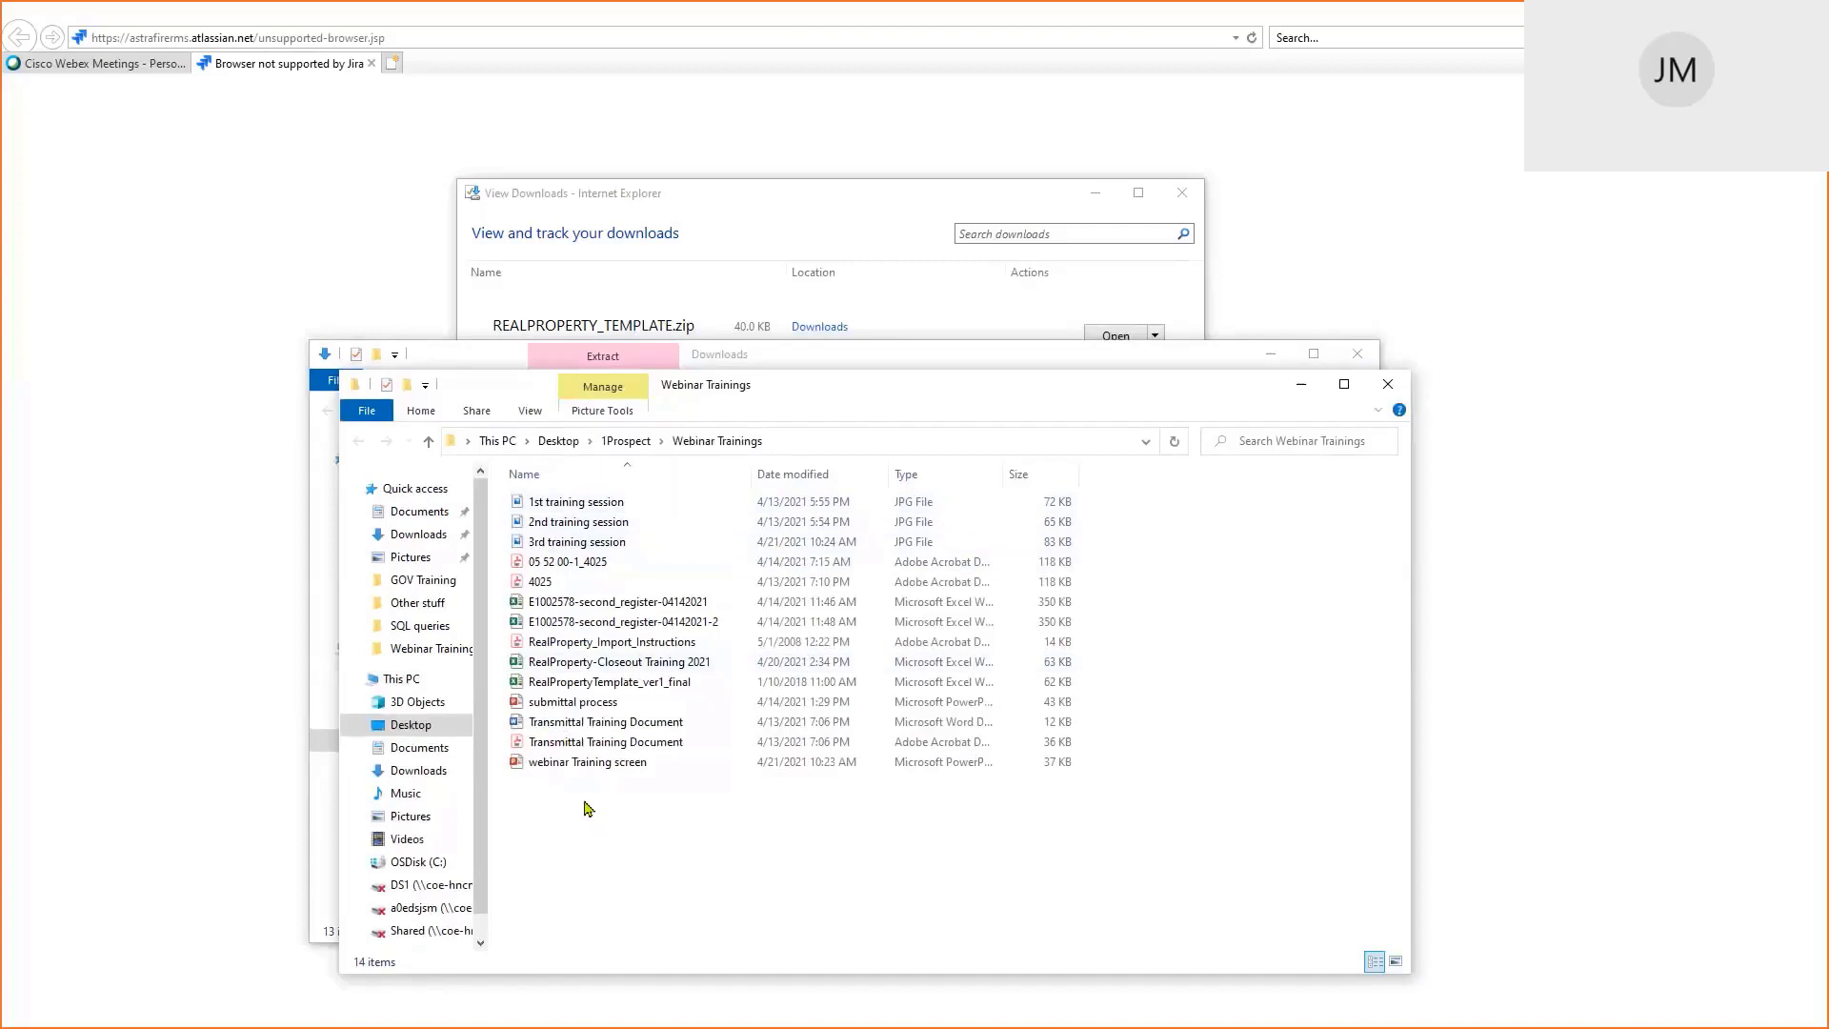
Select the RealProperty_Import_Instructions PDF in the Webinar Trainings folder
left_click(604, 647)
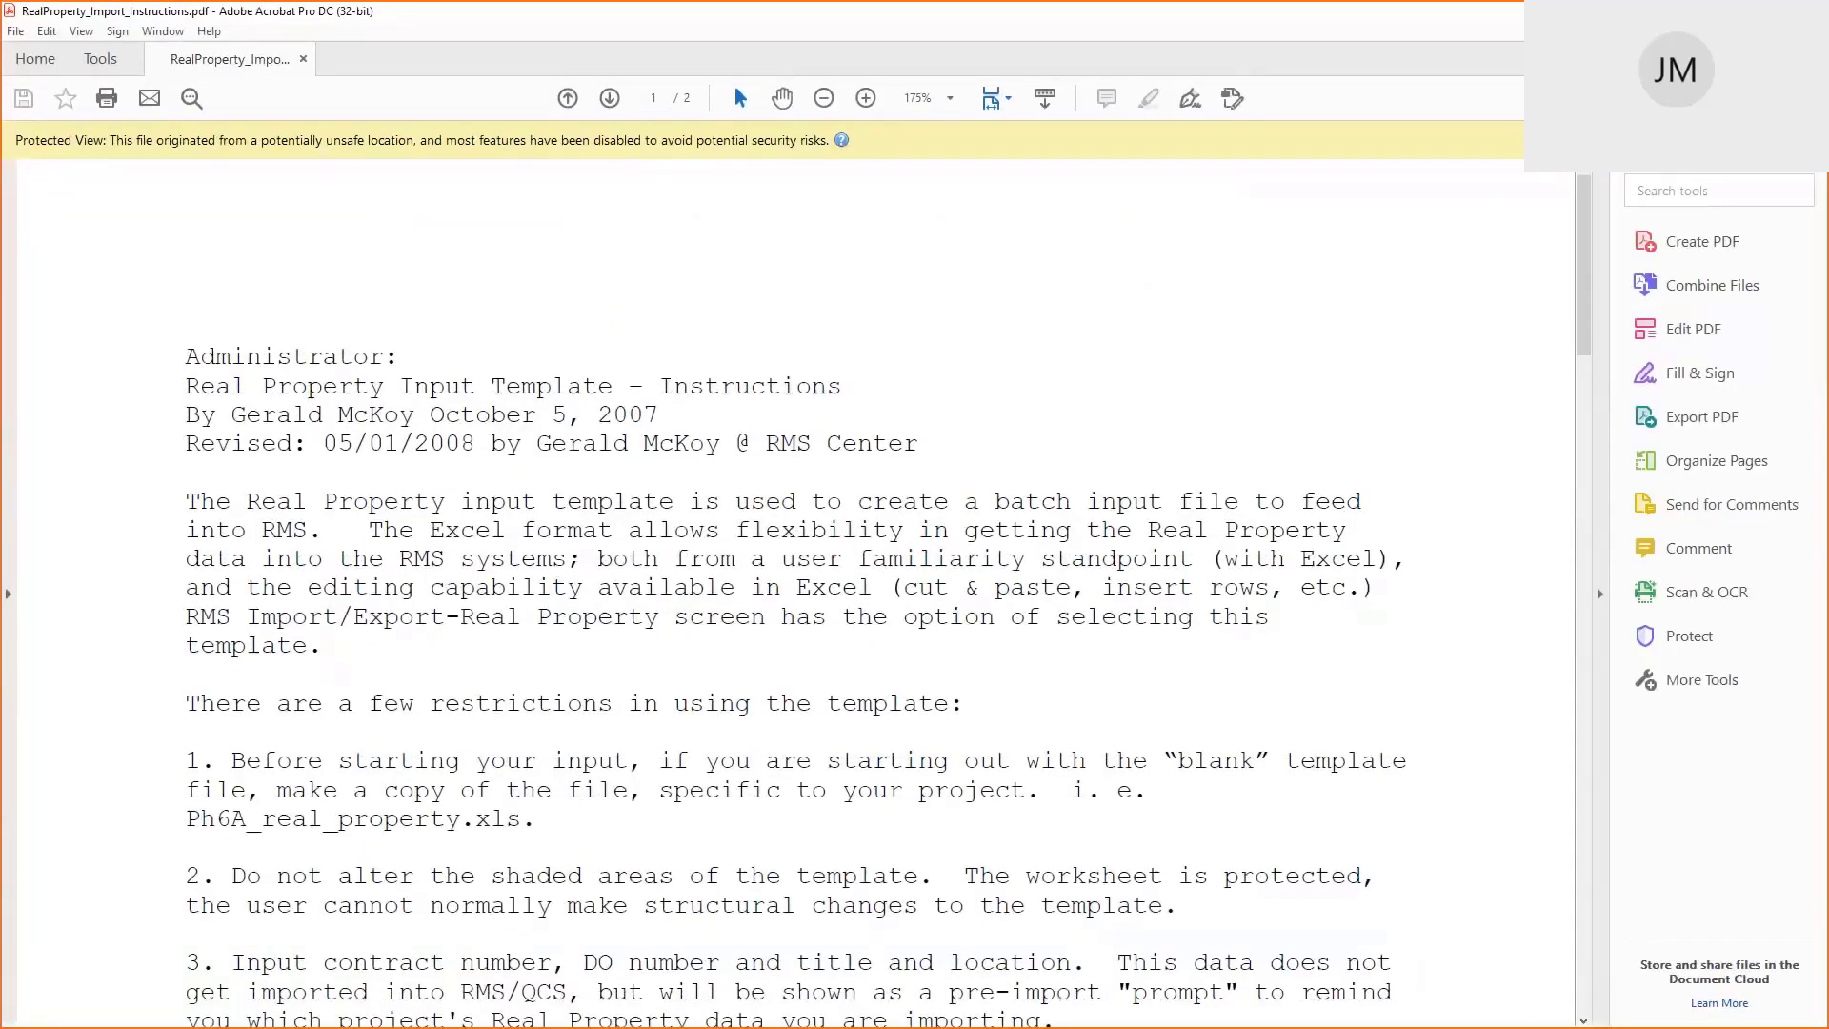
Read the instructions down to the step 10 saved-file sentence, then close the PDF
scroll(915, 506, "down", 4)
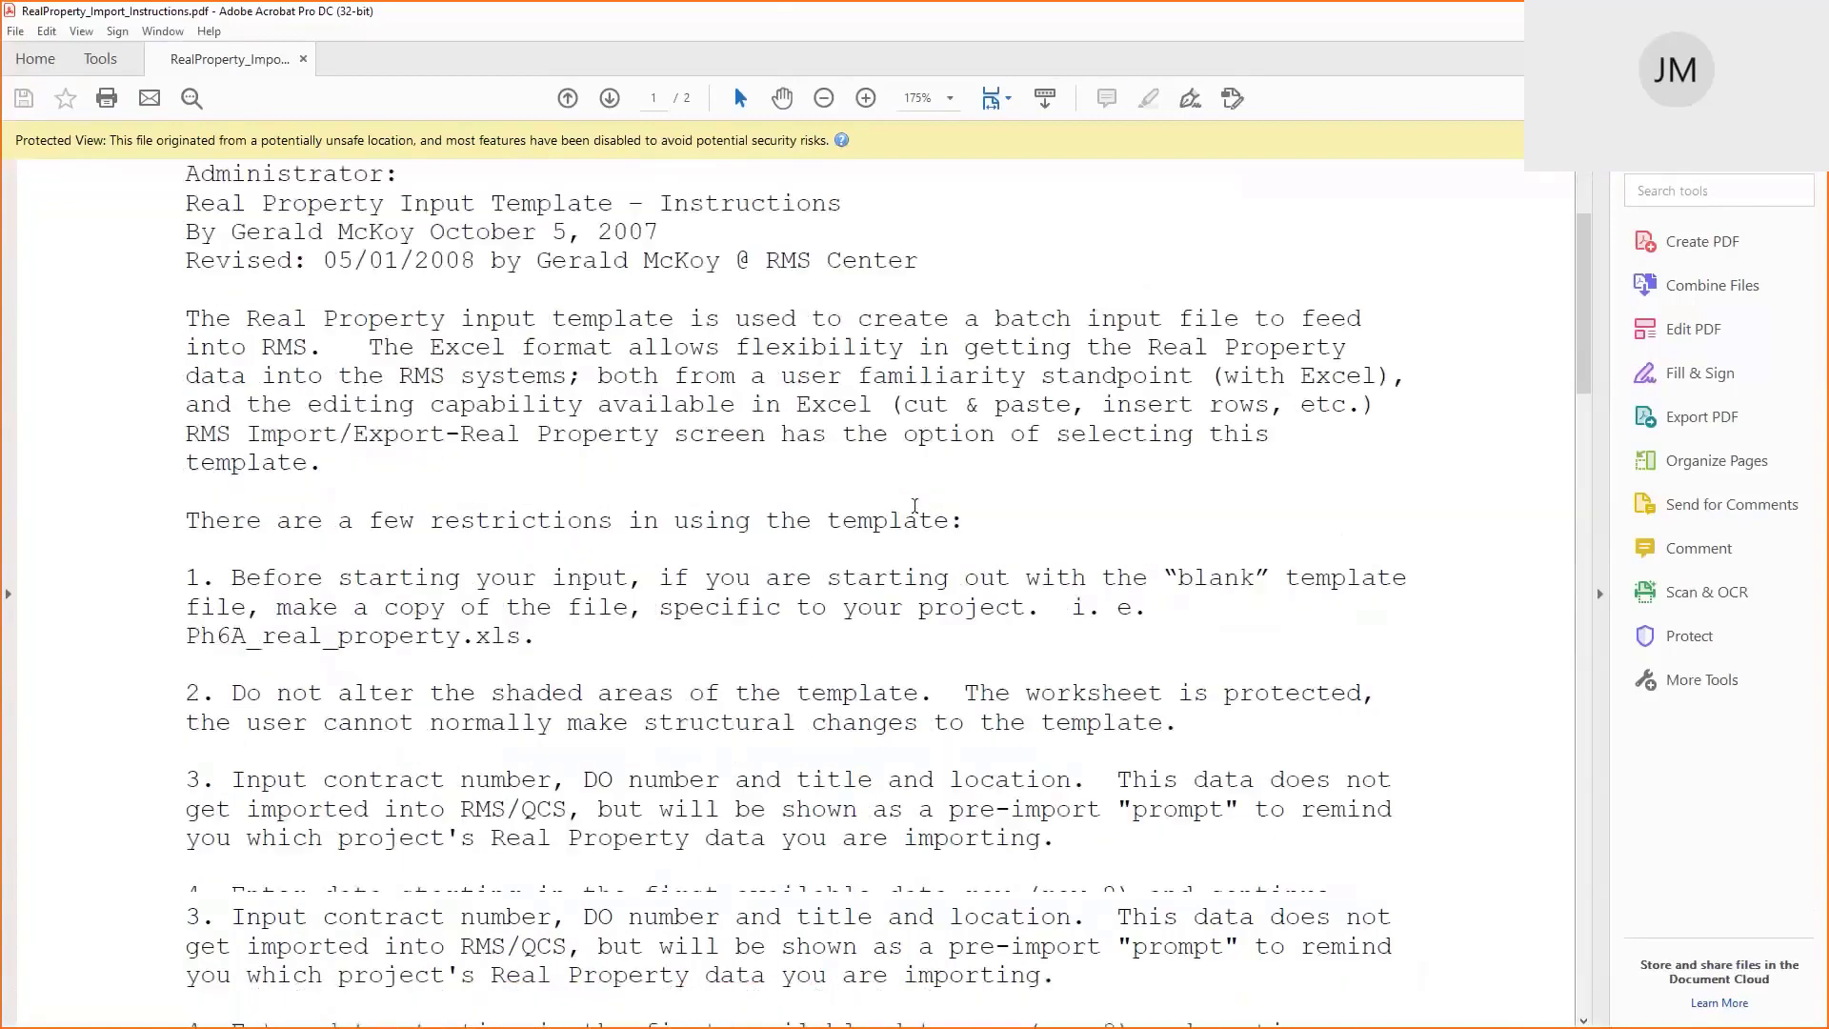
scroll(914, 506, "down", 20)
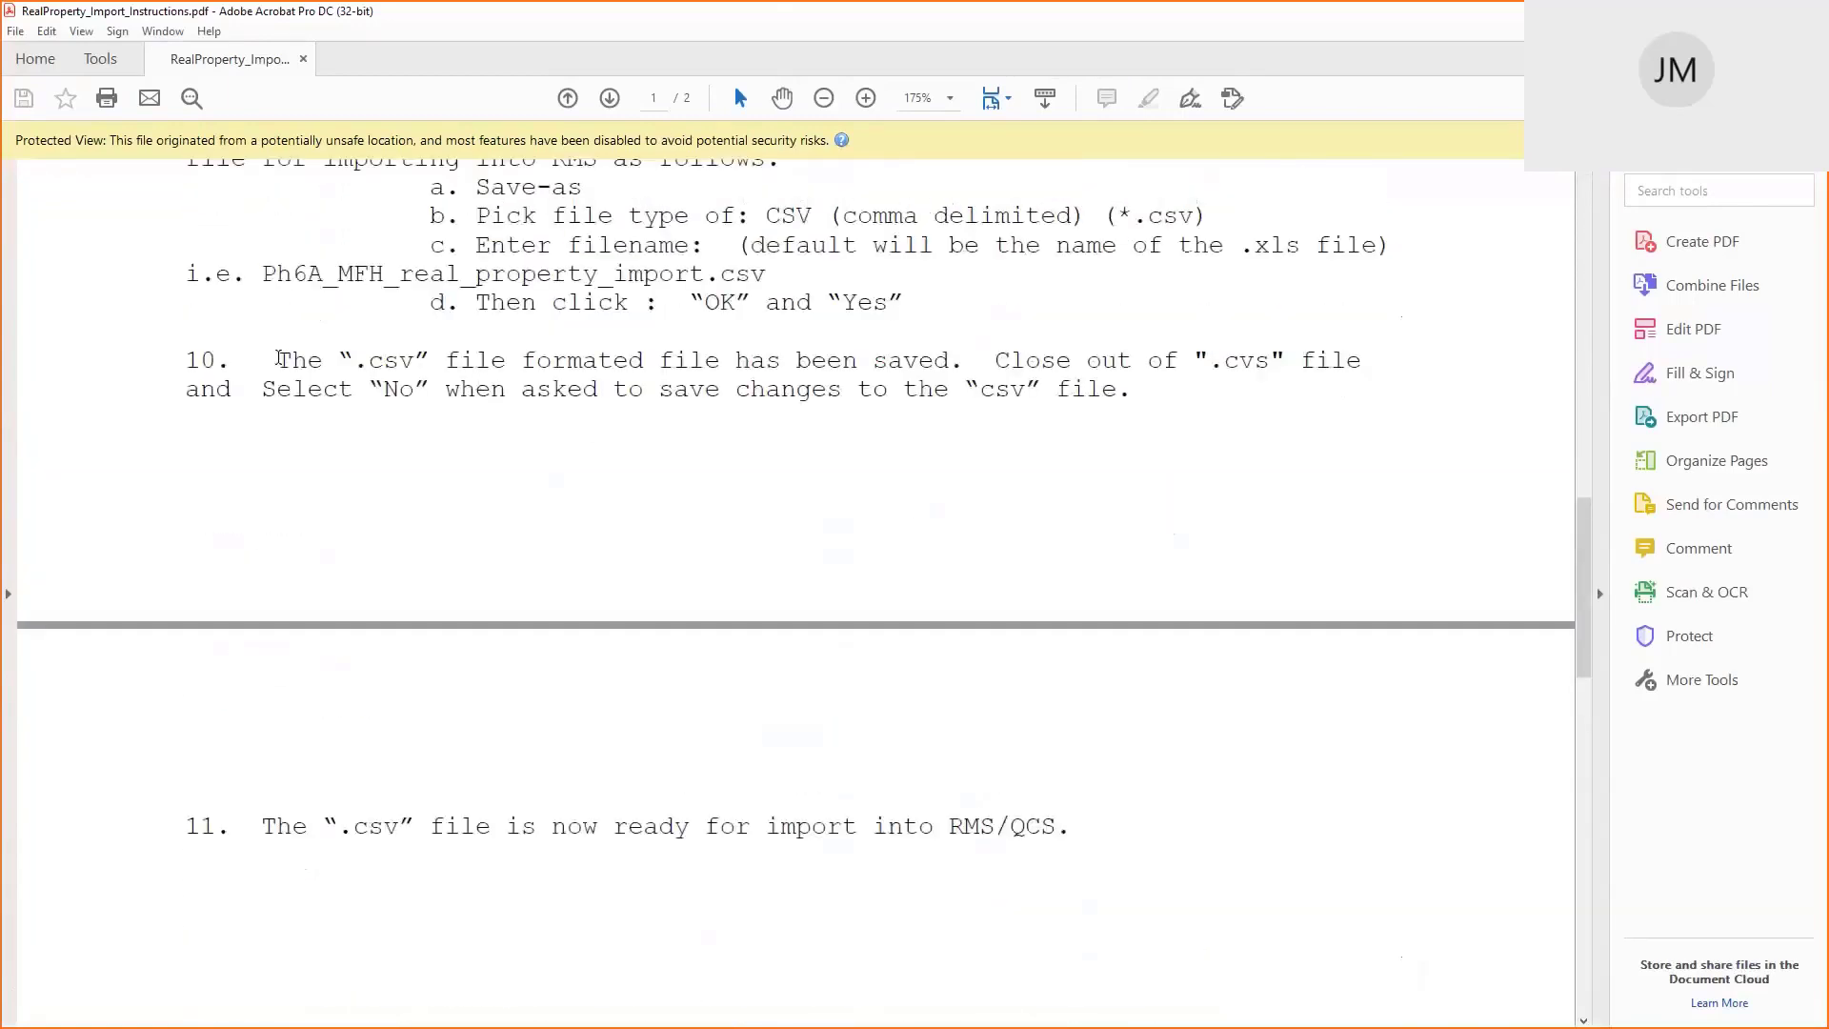
double_click(279, 359)
left_click_drag(279, 359, 869, 368)
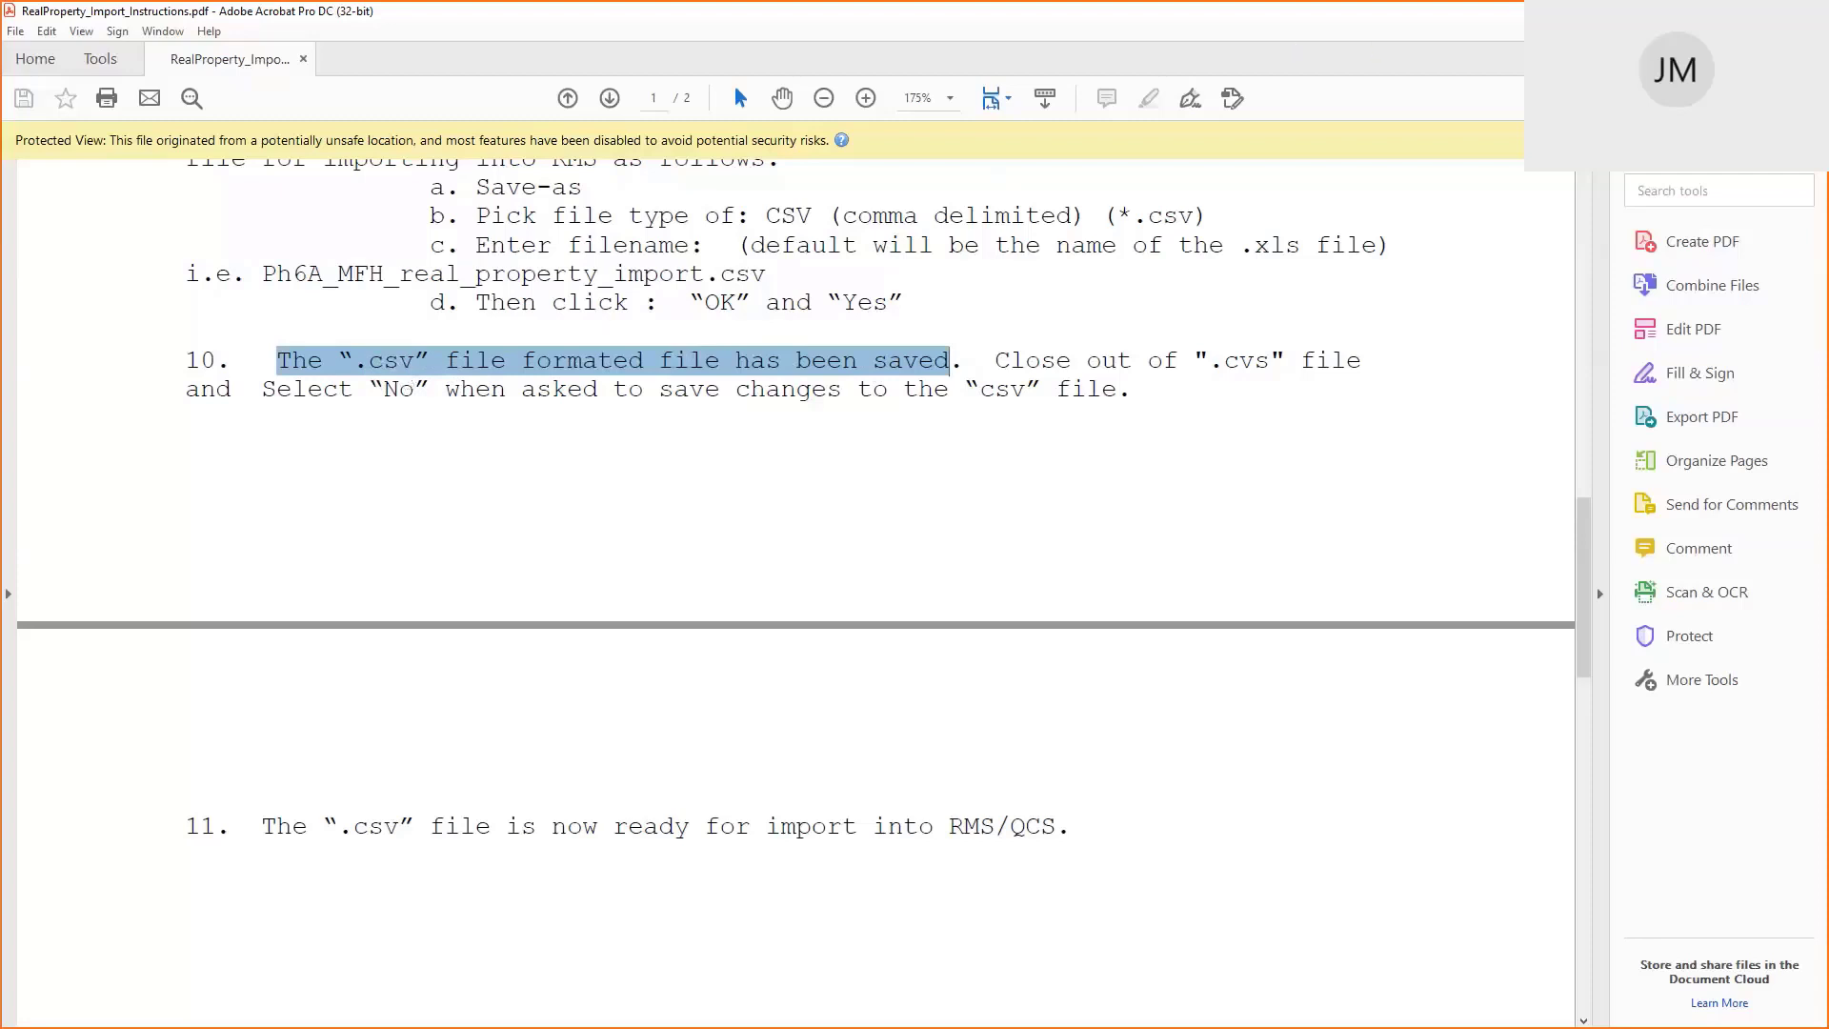
left_click(1806, 11)
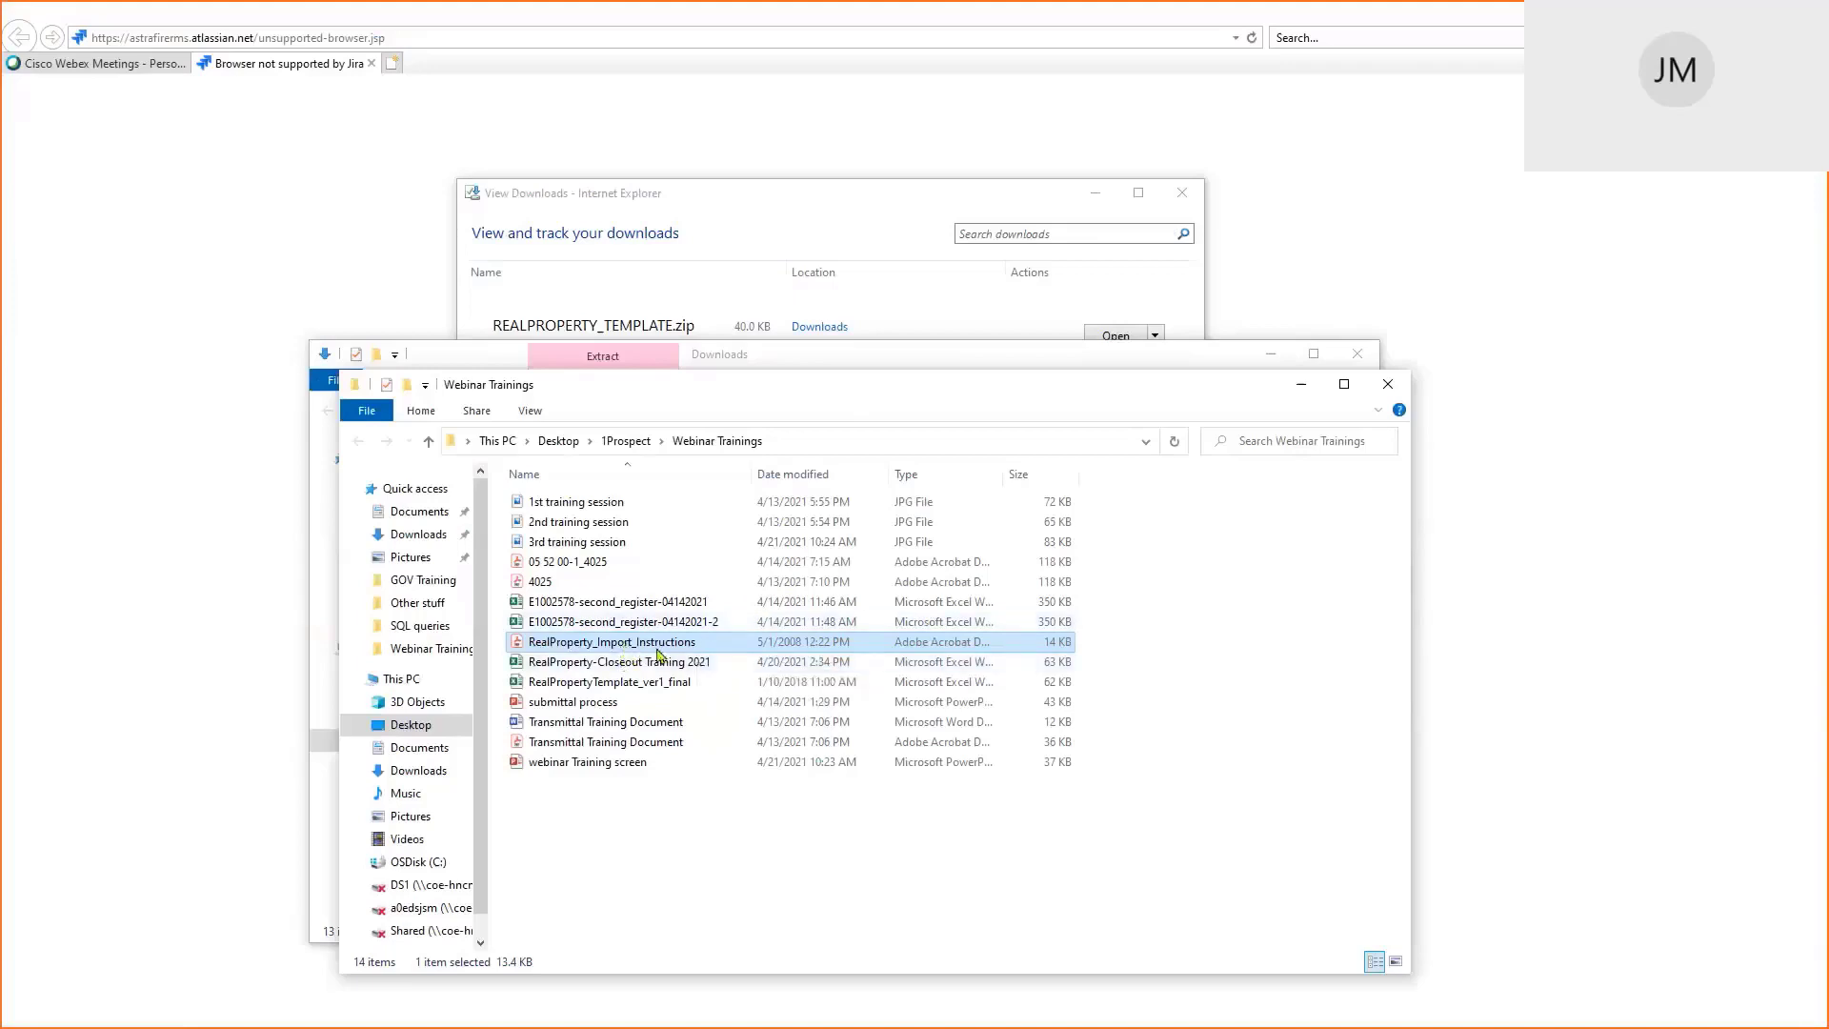
Open RealPropertyTemplate_ver1_final, maximize the Excel window and select title cell A1
left_click(639, 684)
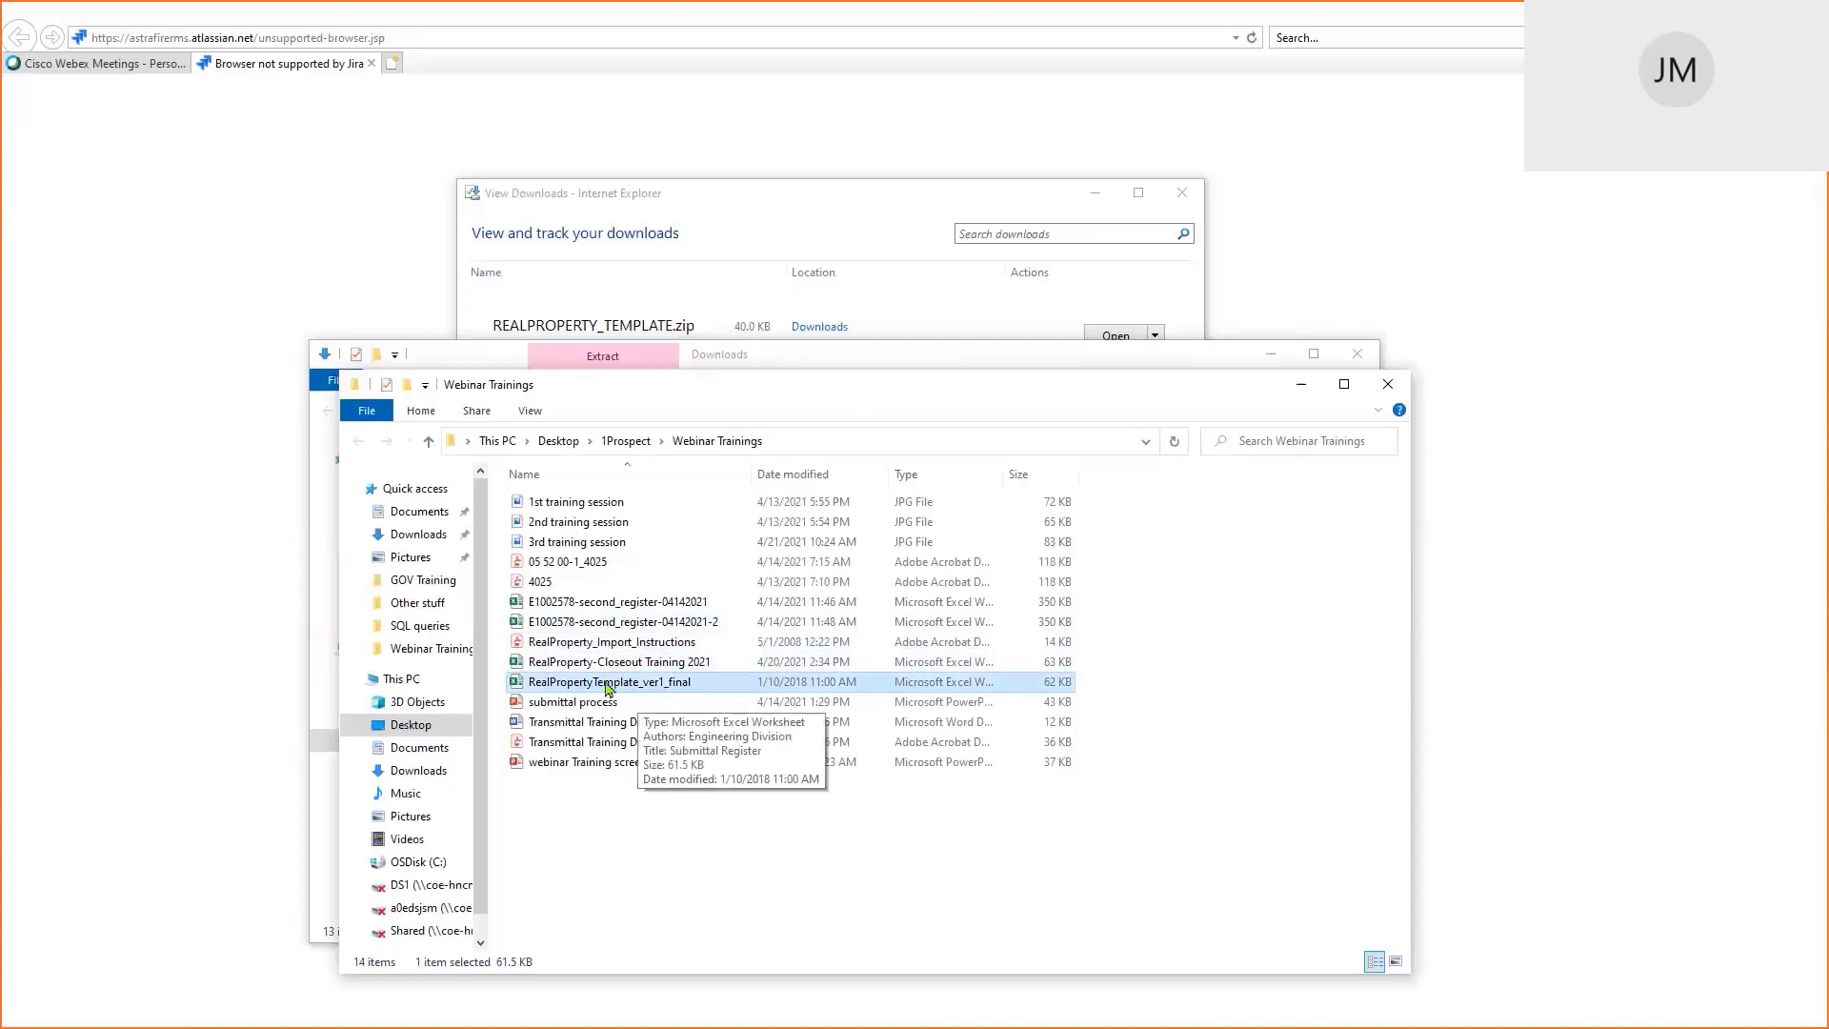
double_click(607, 684)
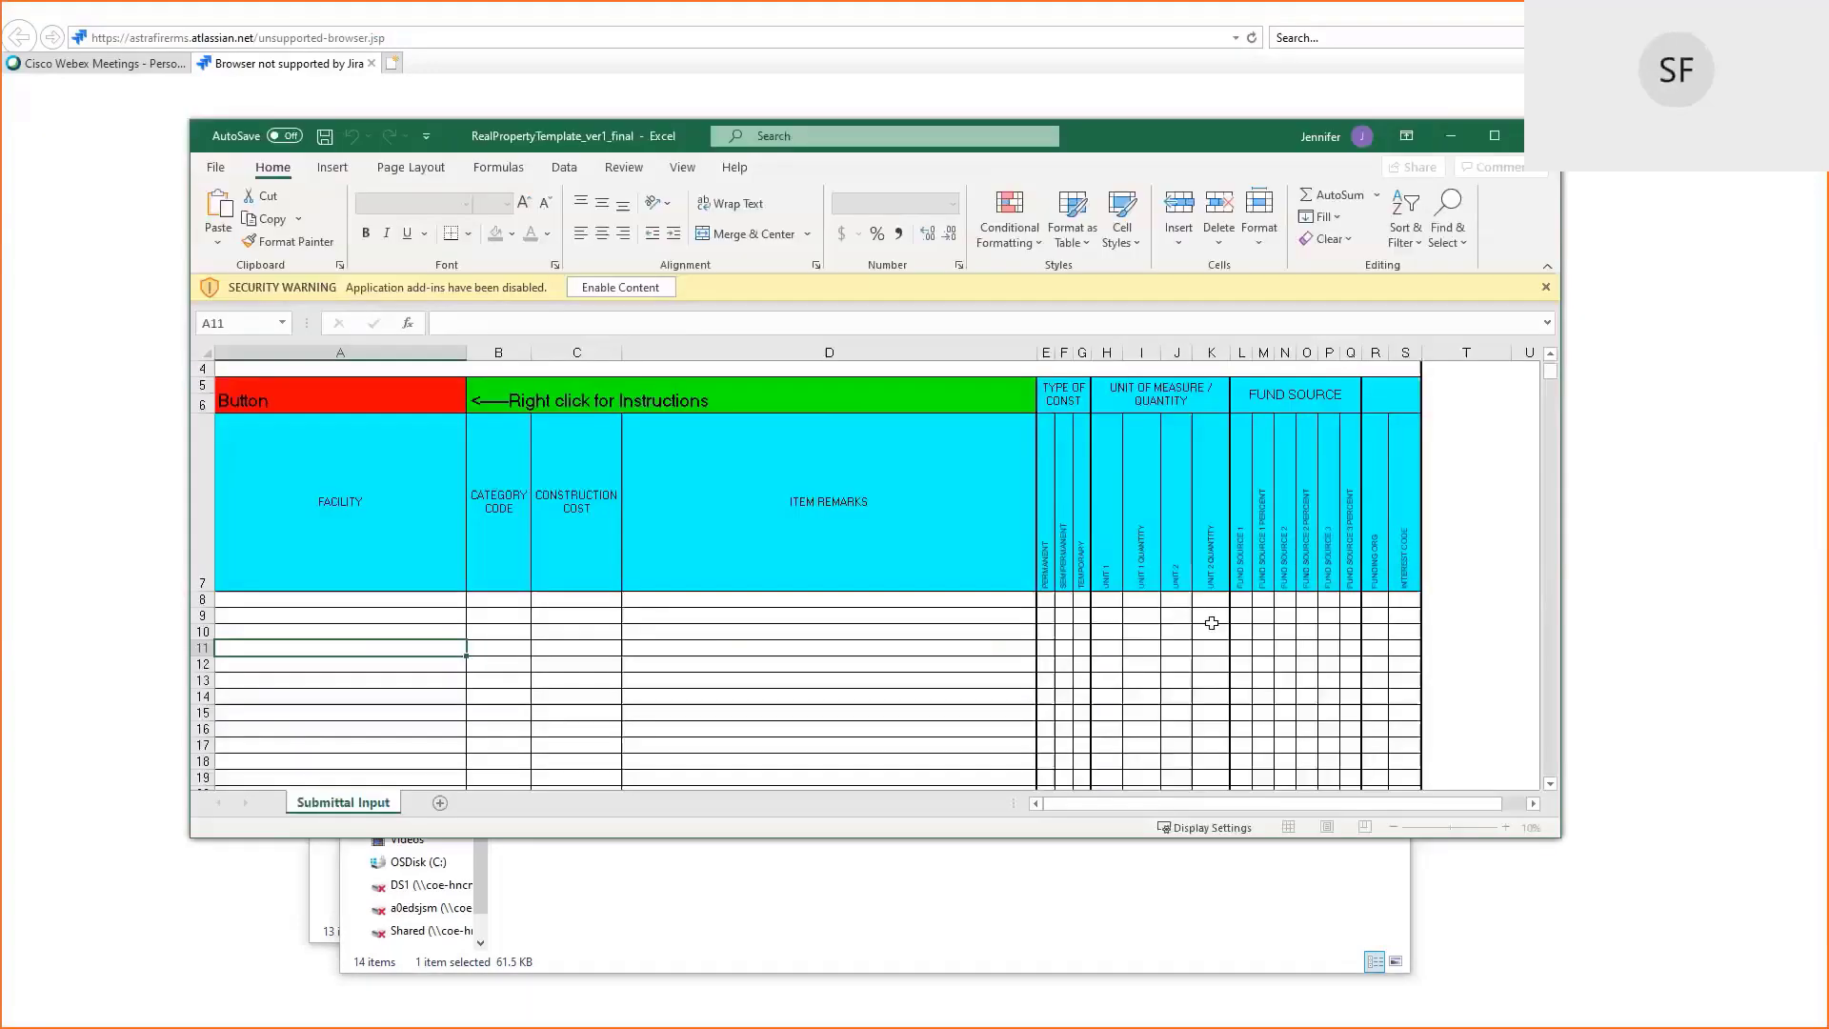
left_click(1176, 588)
scroll(1178, 596, "up", 1)
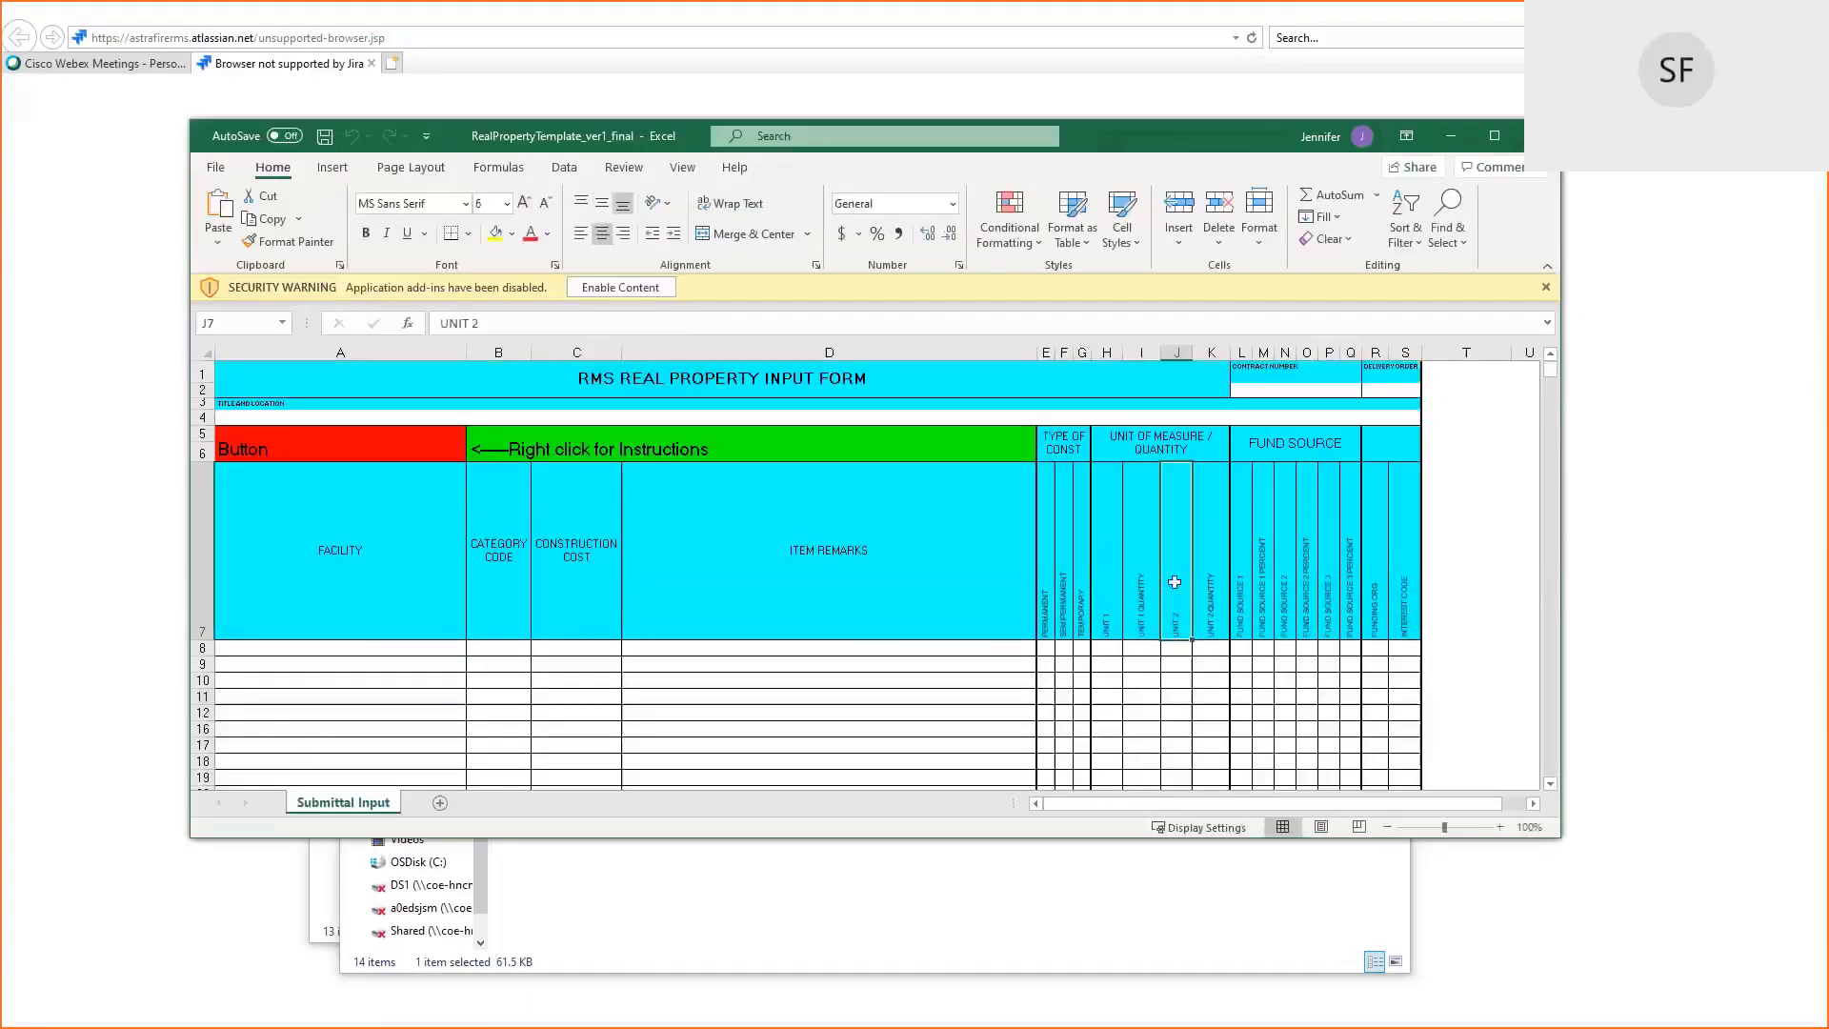
left_click(1495, 137)
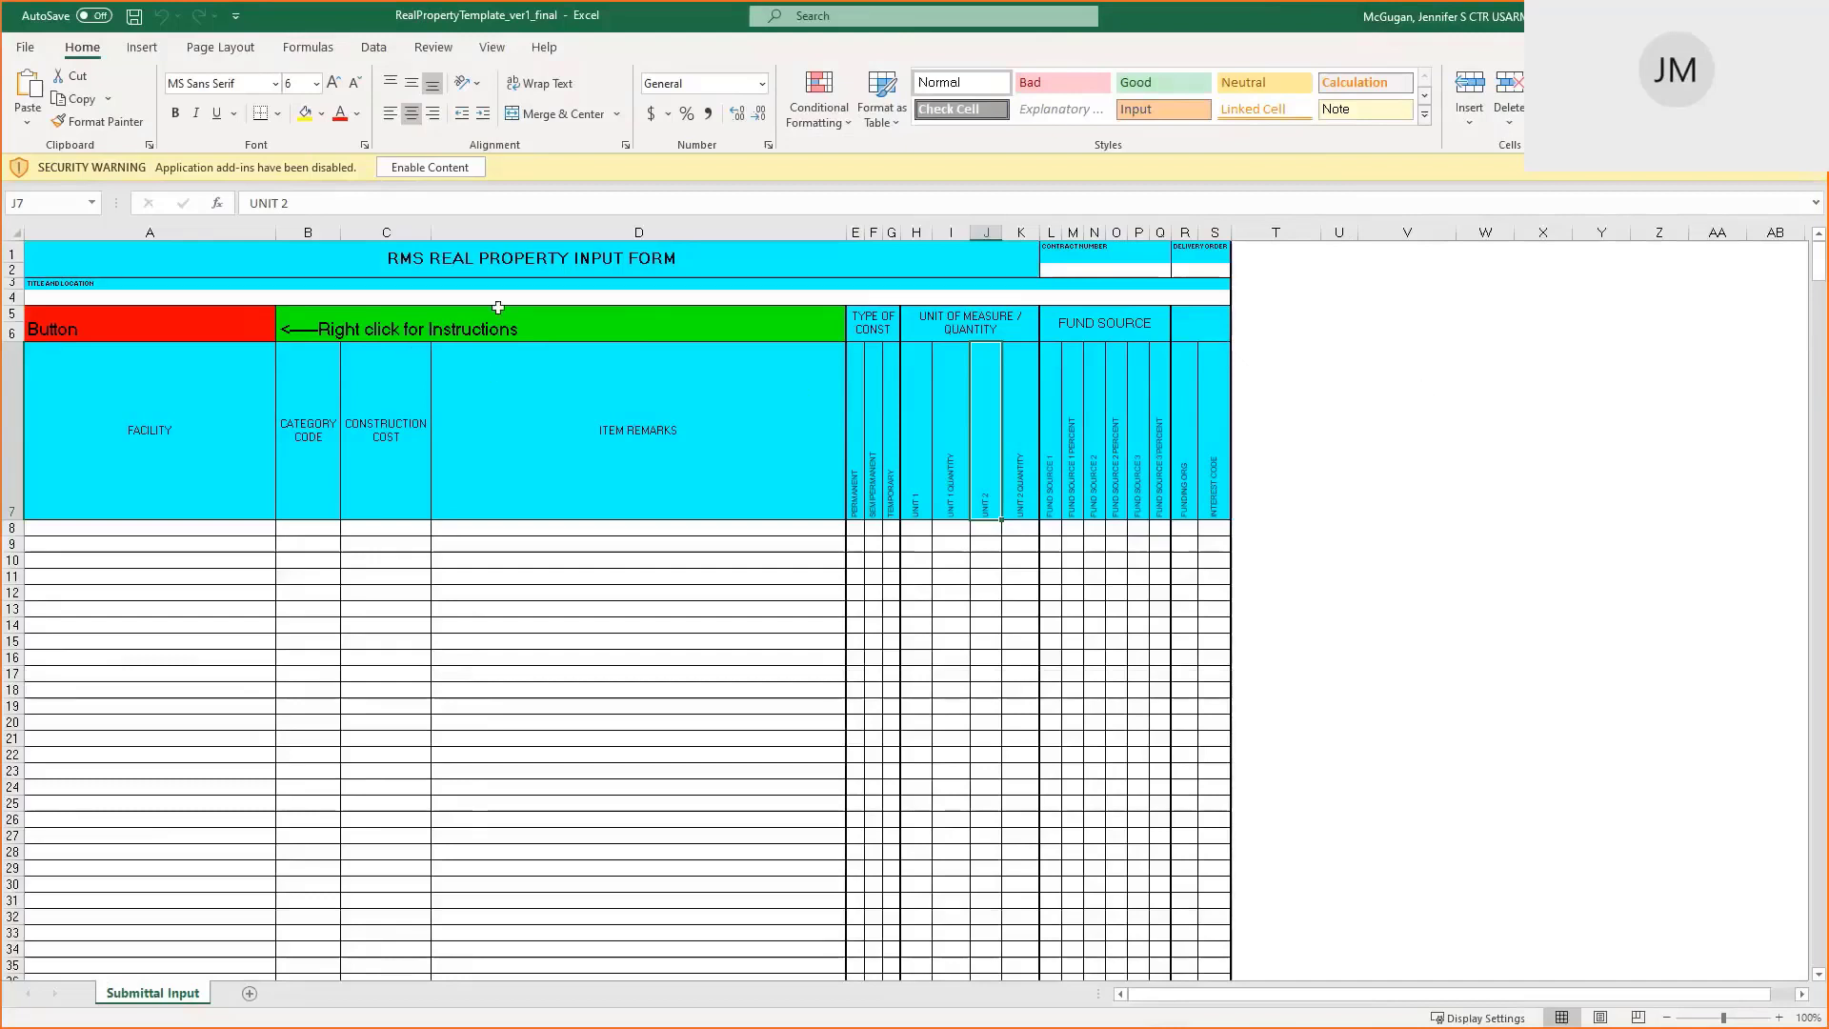
left_click(509, 262)
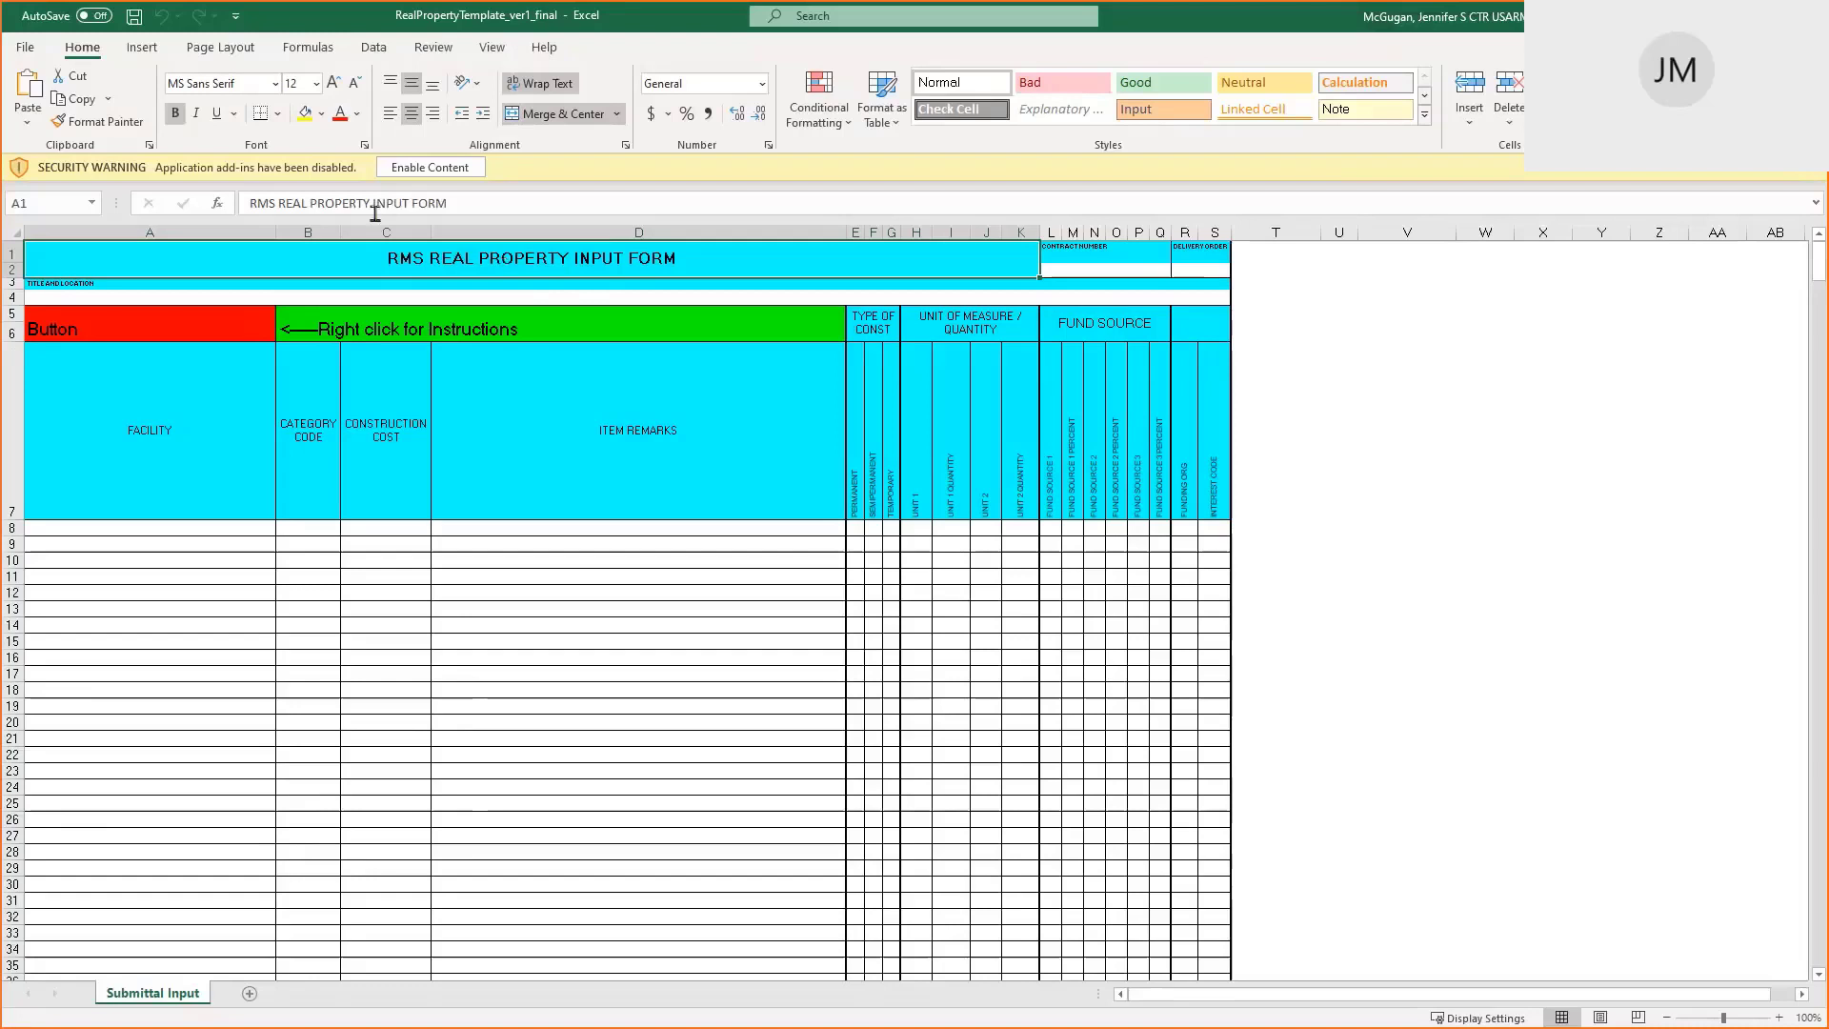
In RMS, go through Contract Menu > Closeout > Real Property and open item RP-00006
left_click(416, 902)
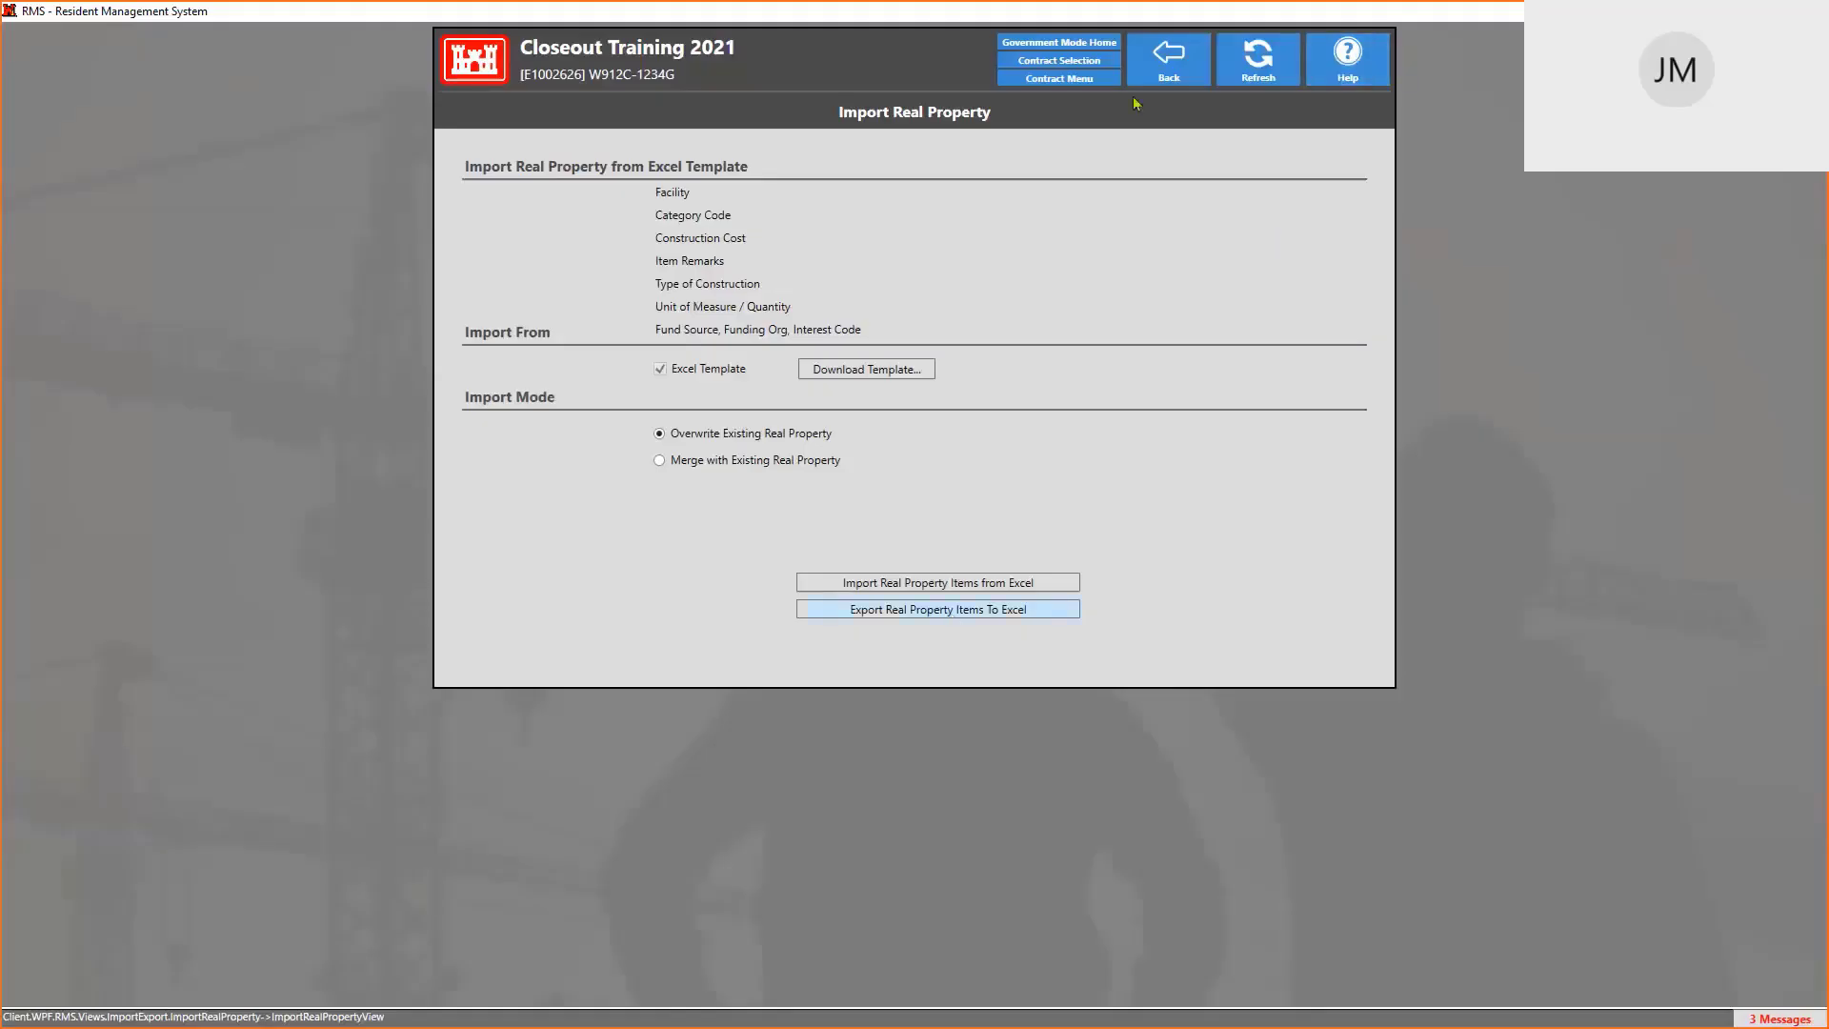
left_click(1067, 82)
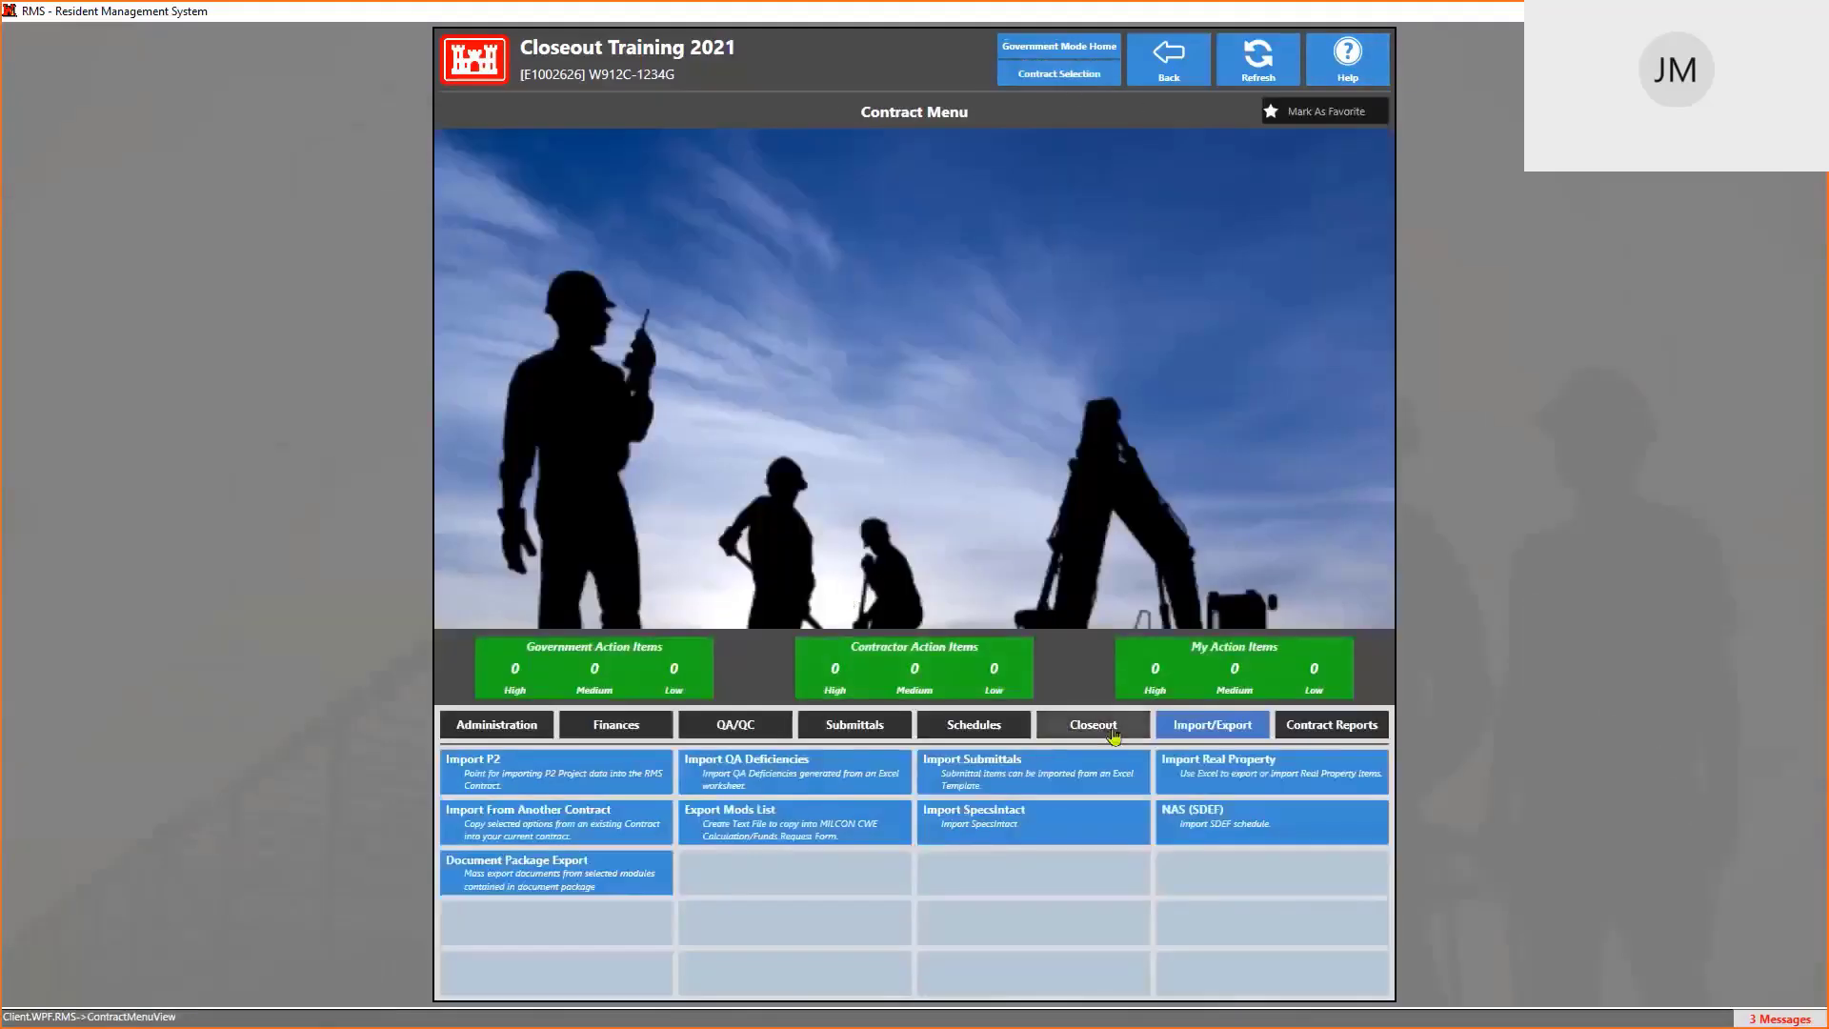
left_click(1111, 736)
left_click(503, 768)
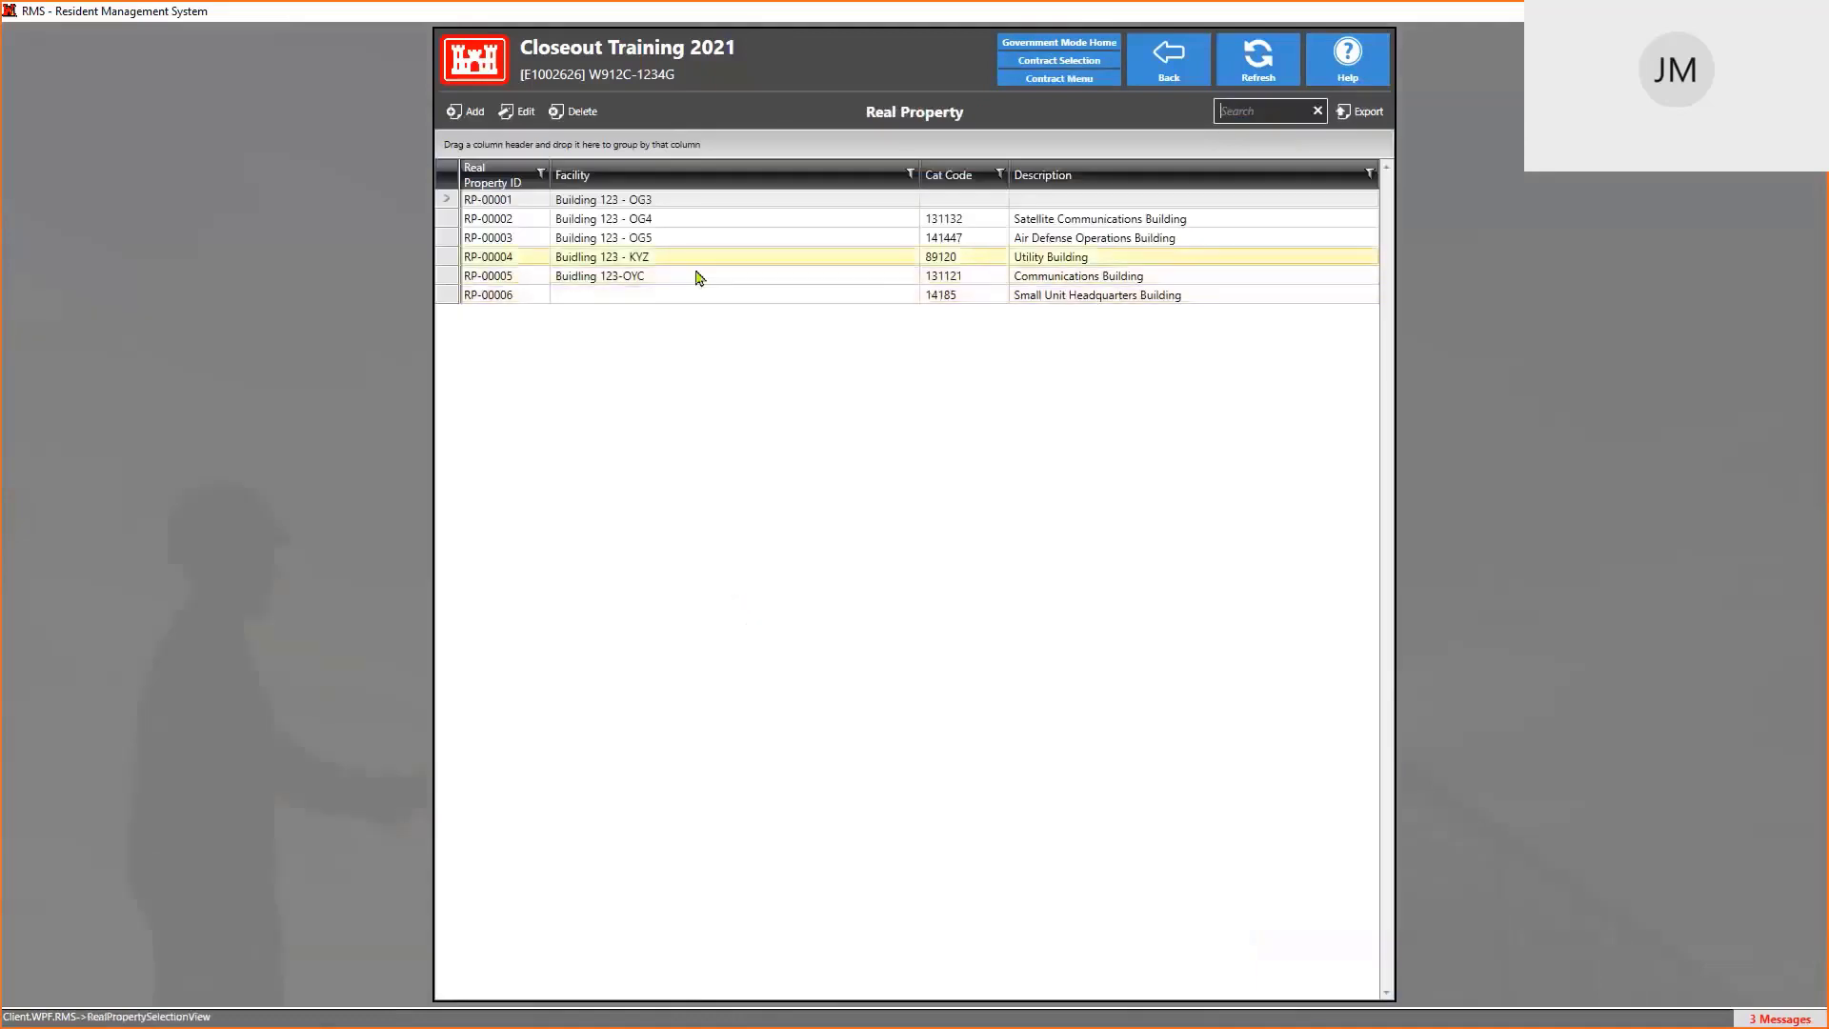
left_click(673, 297)
double_click(673, 297)
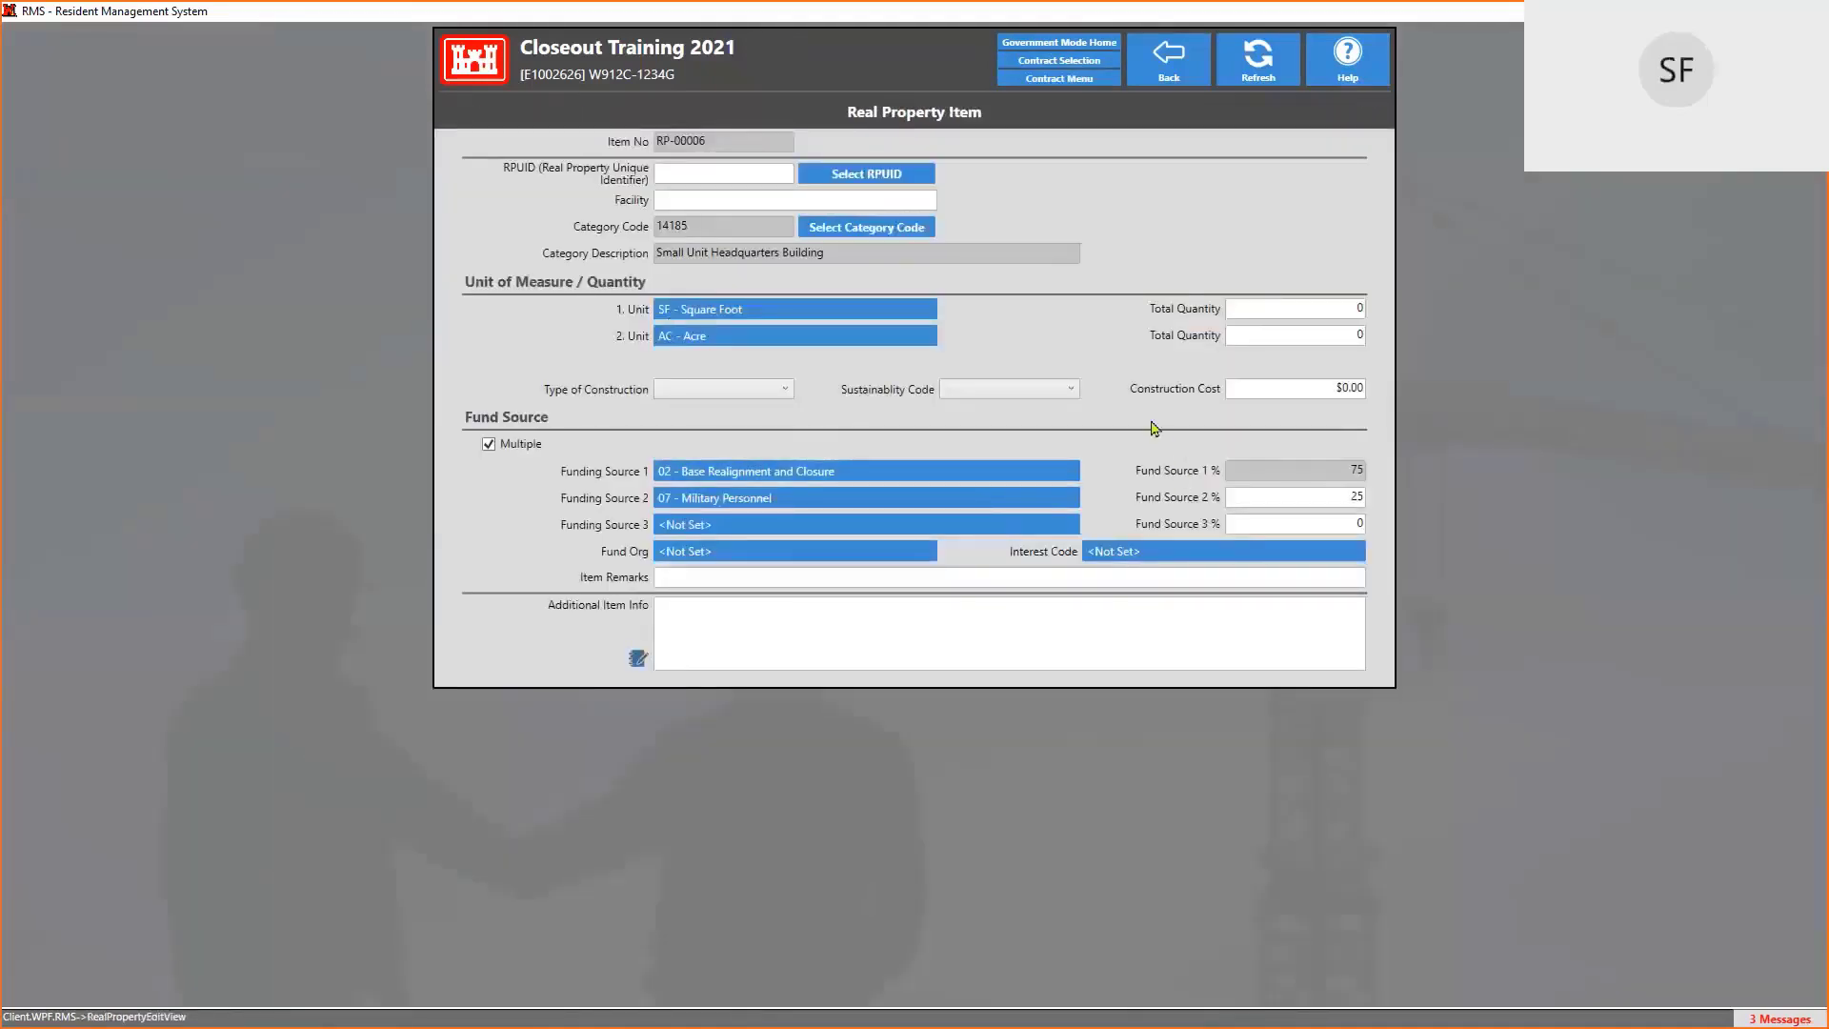
left_click(697, 320)
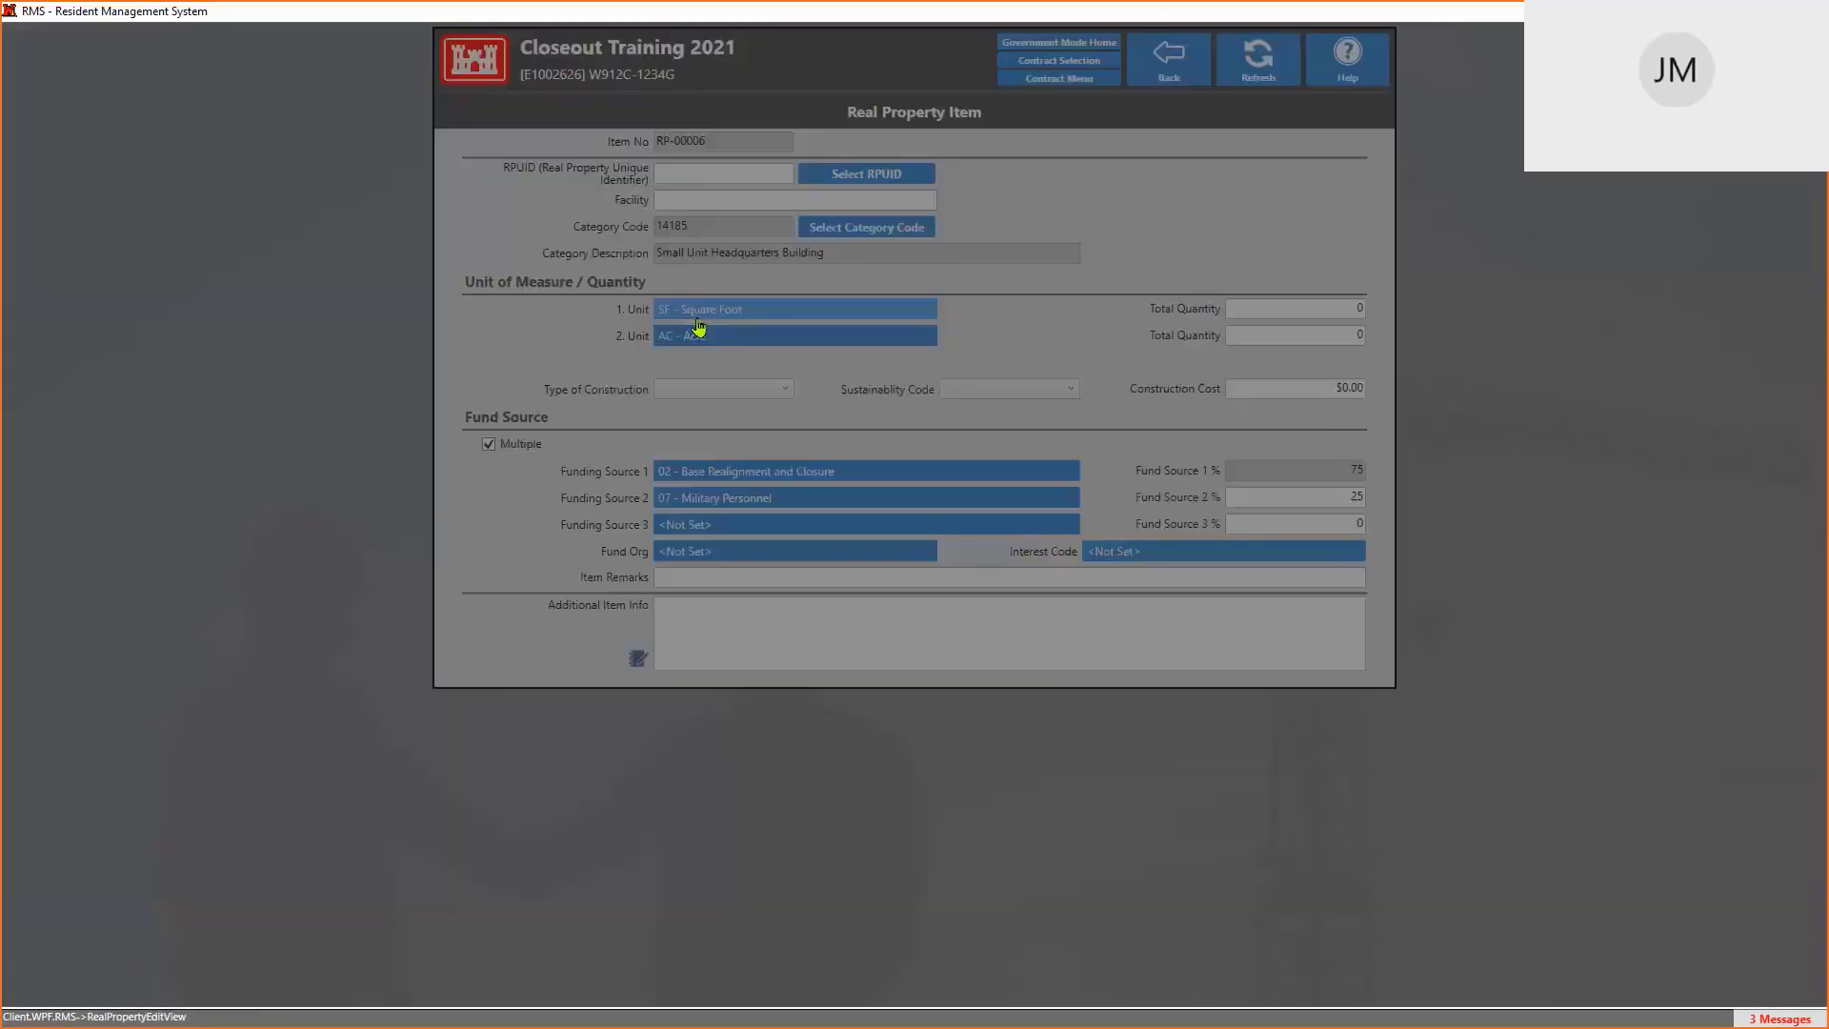
scroll(857, 438, "down", 4)
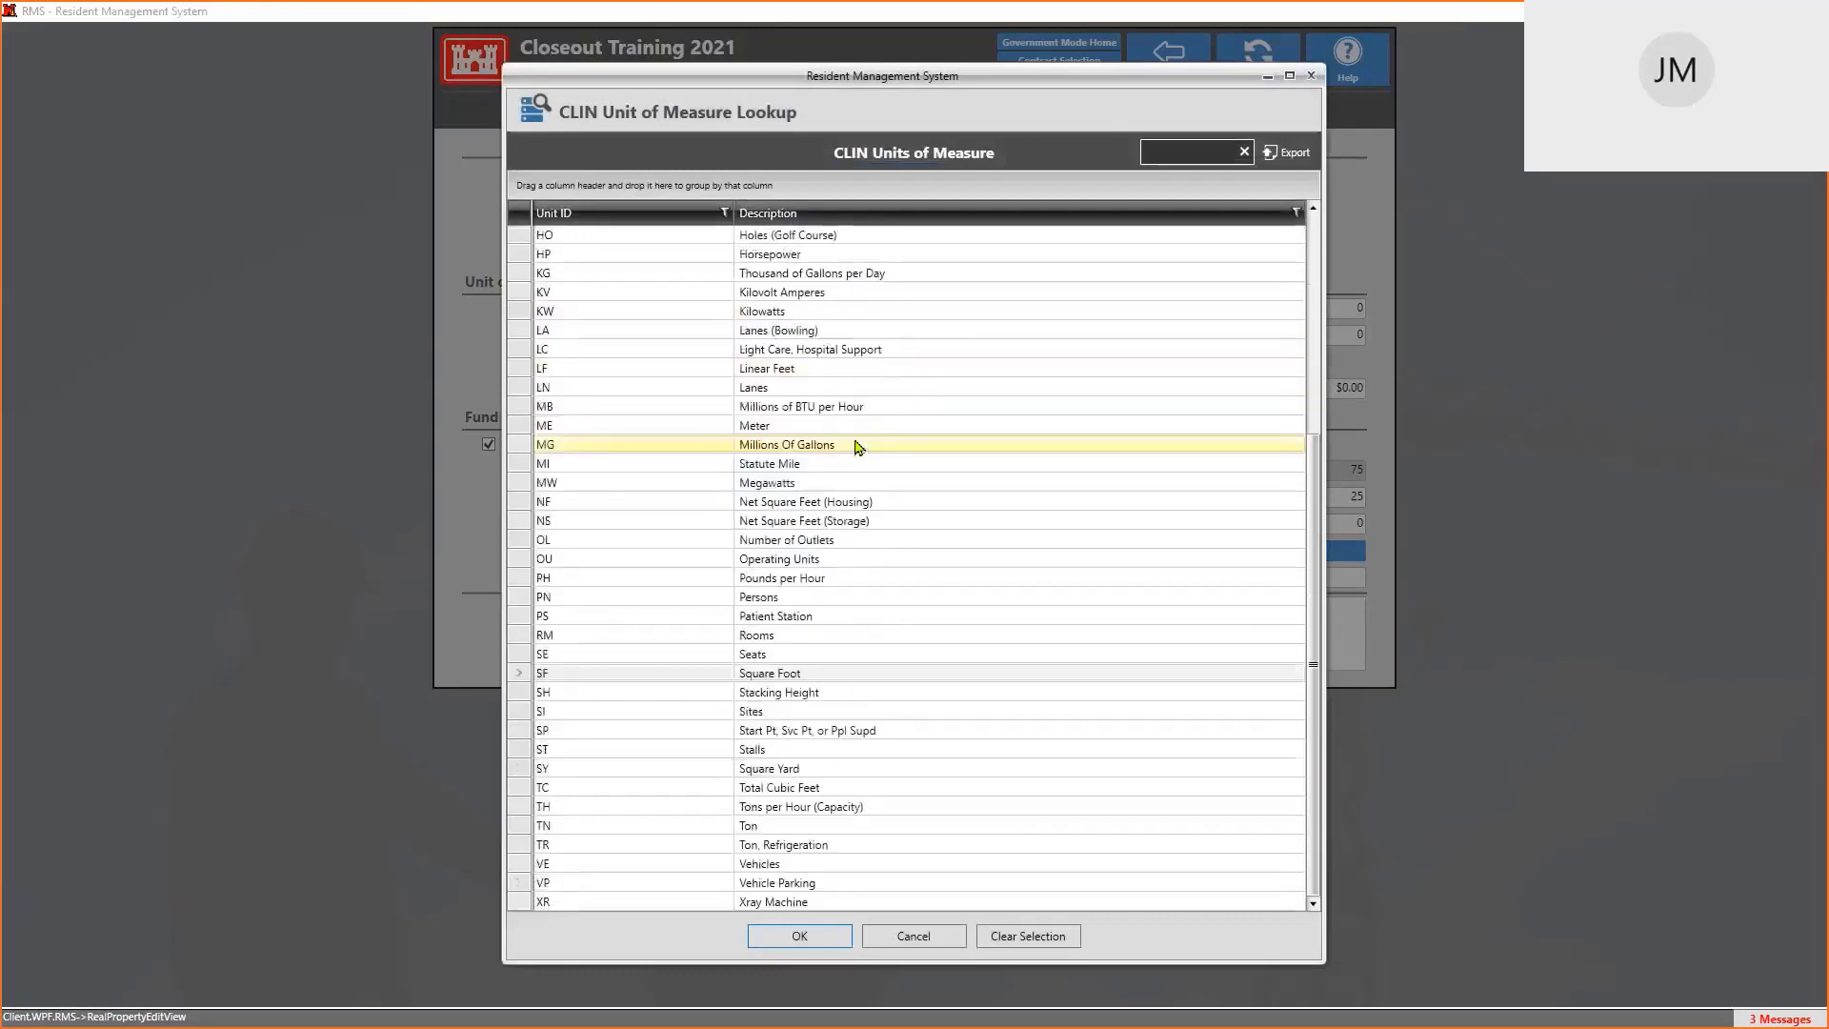
scroll(858, 447, "up", 6)
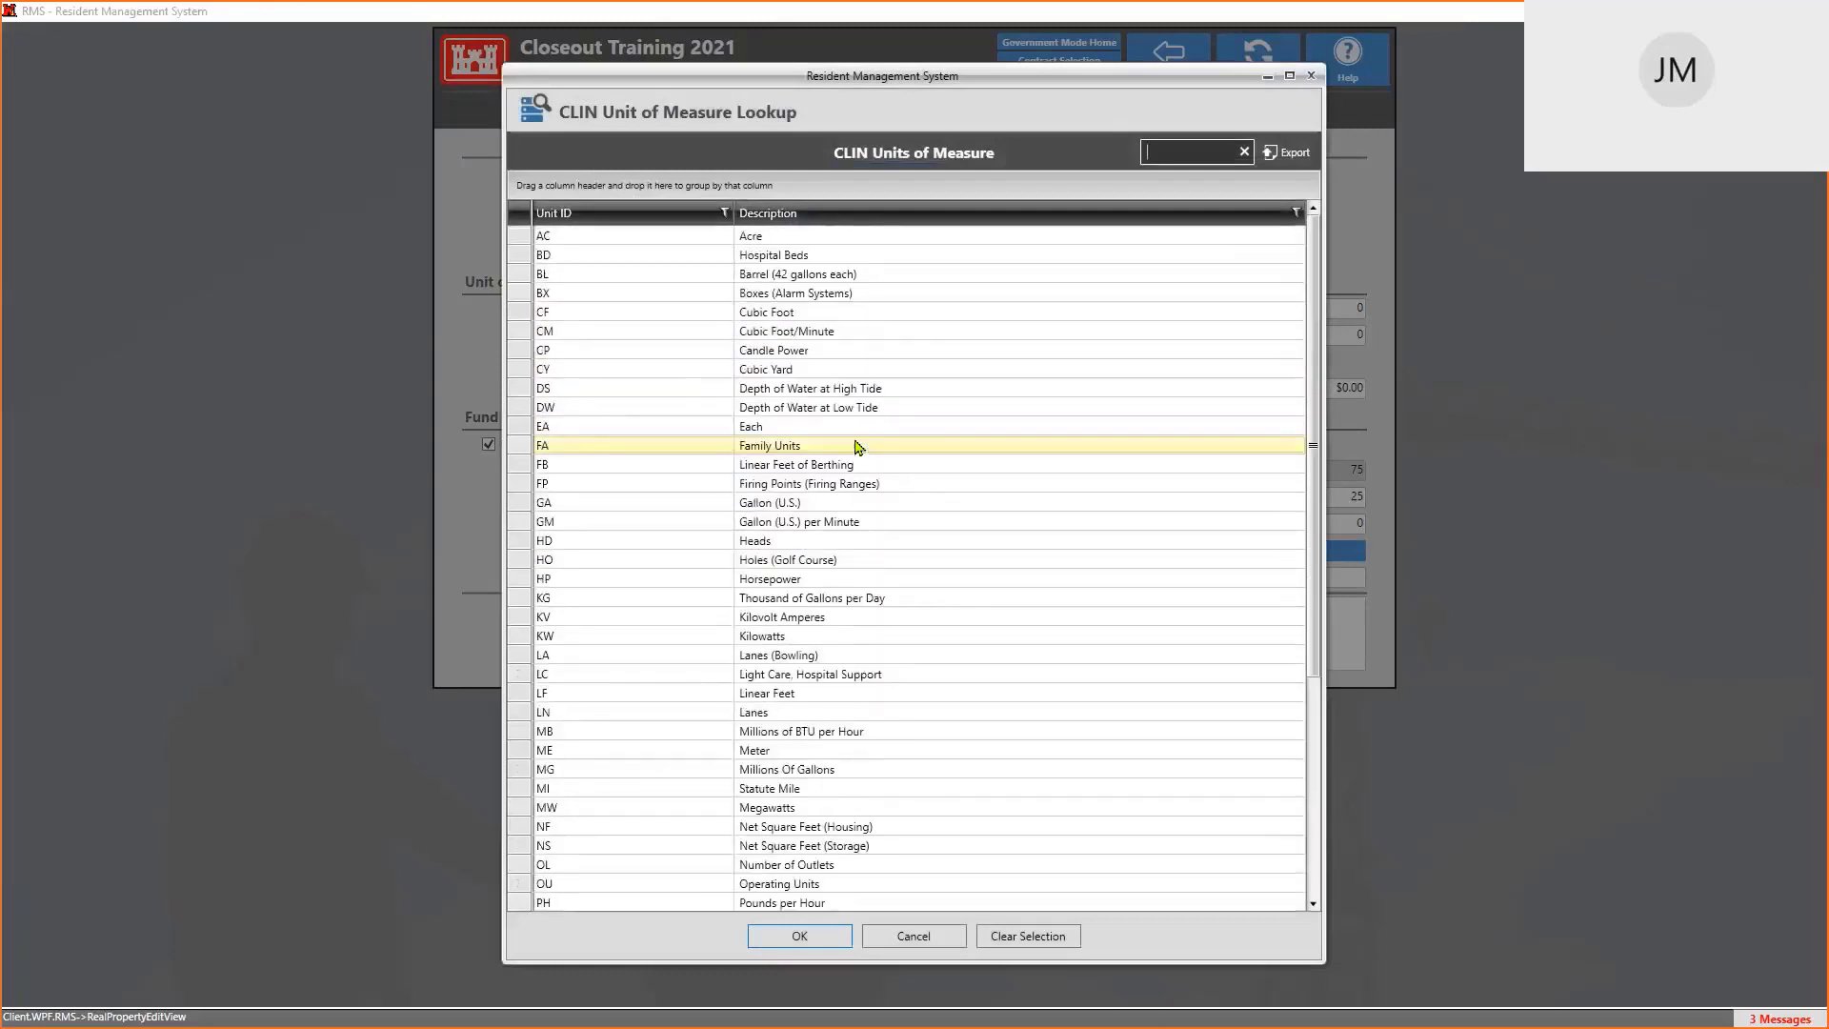
scroll(862, 300, "down", 6)
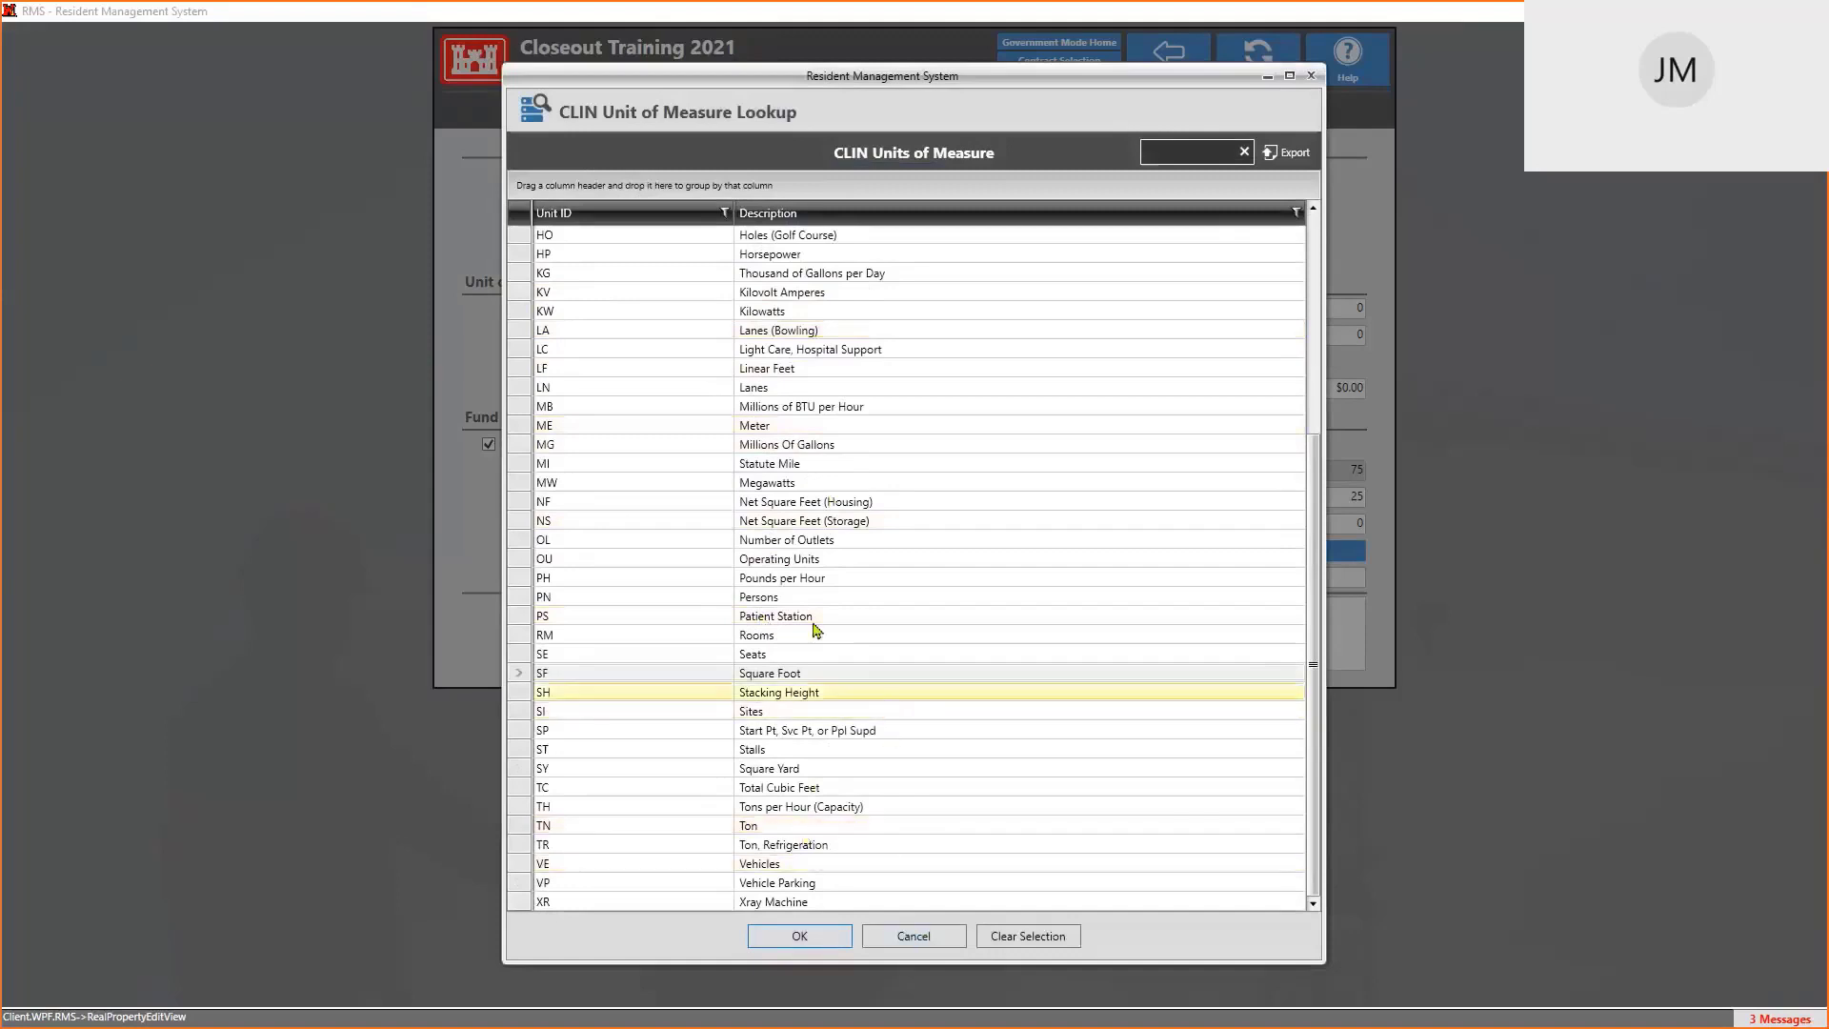
scroll(819, 486, "up", 6)
scroll(819, 491, "down", 6)
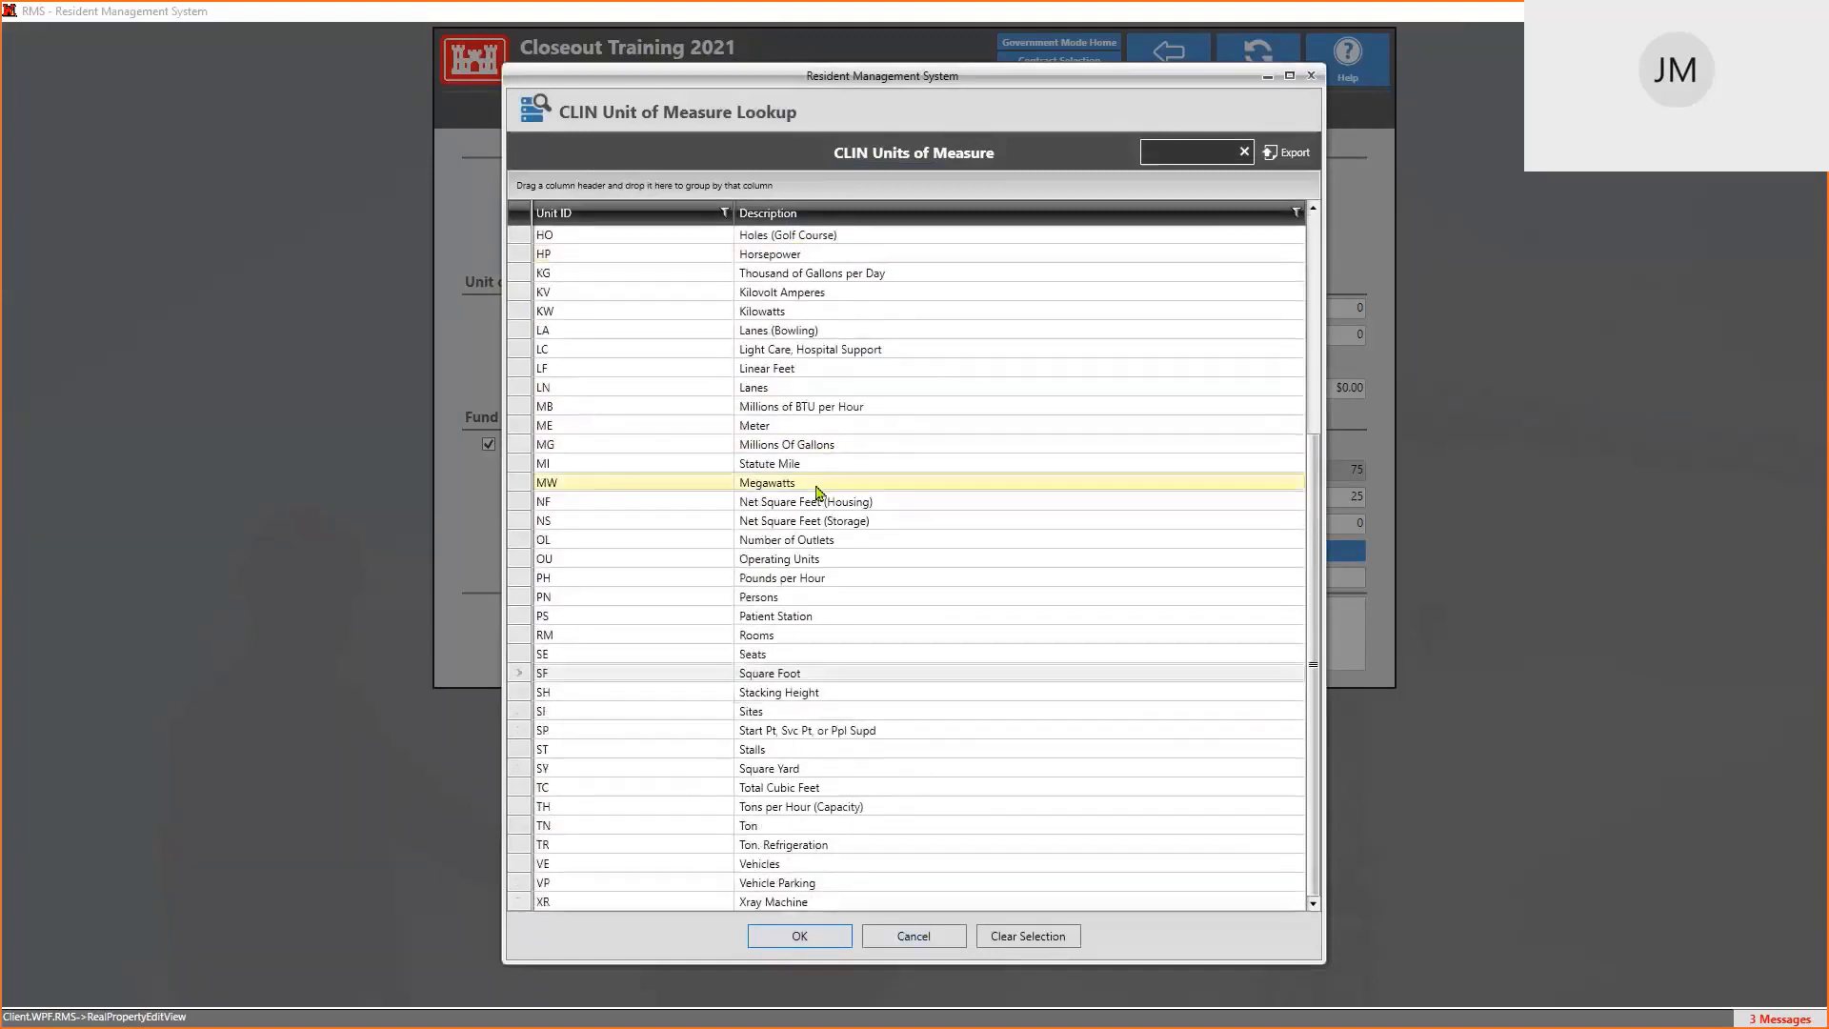
left_click(948, 945)
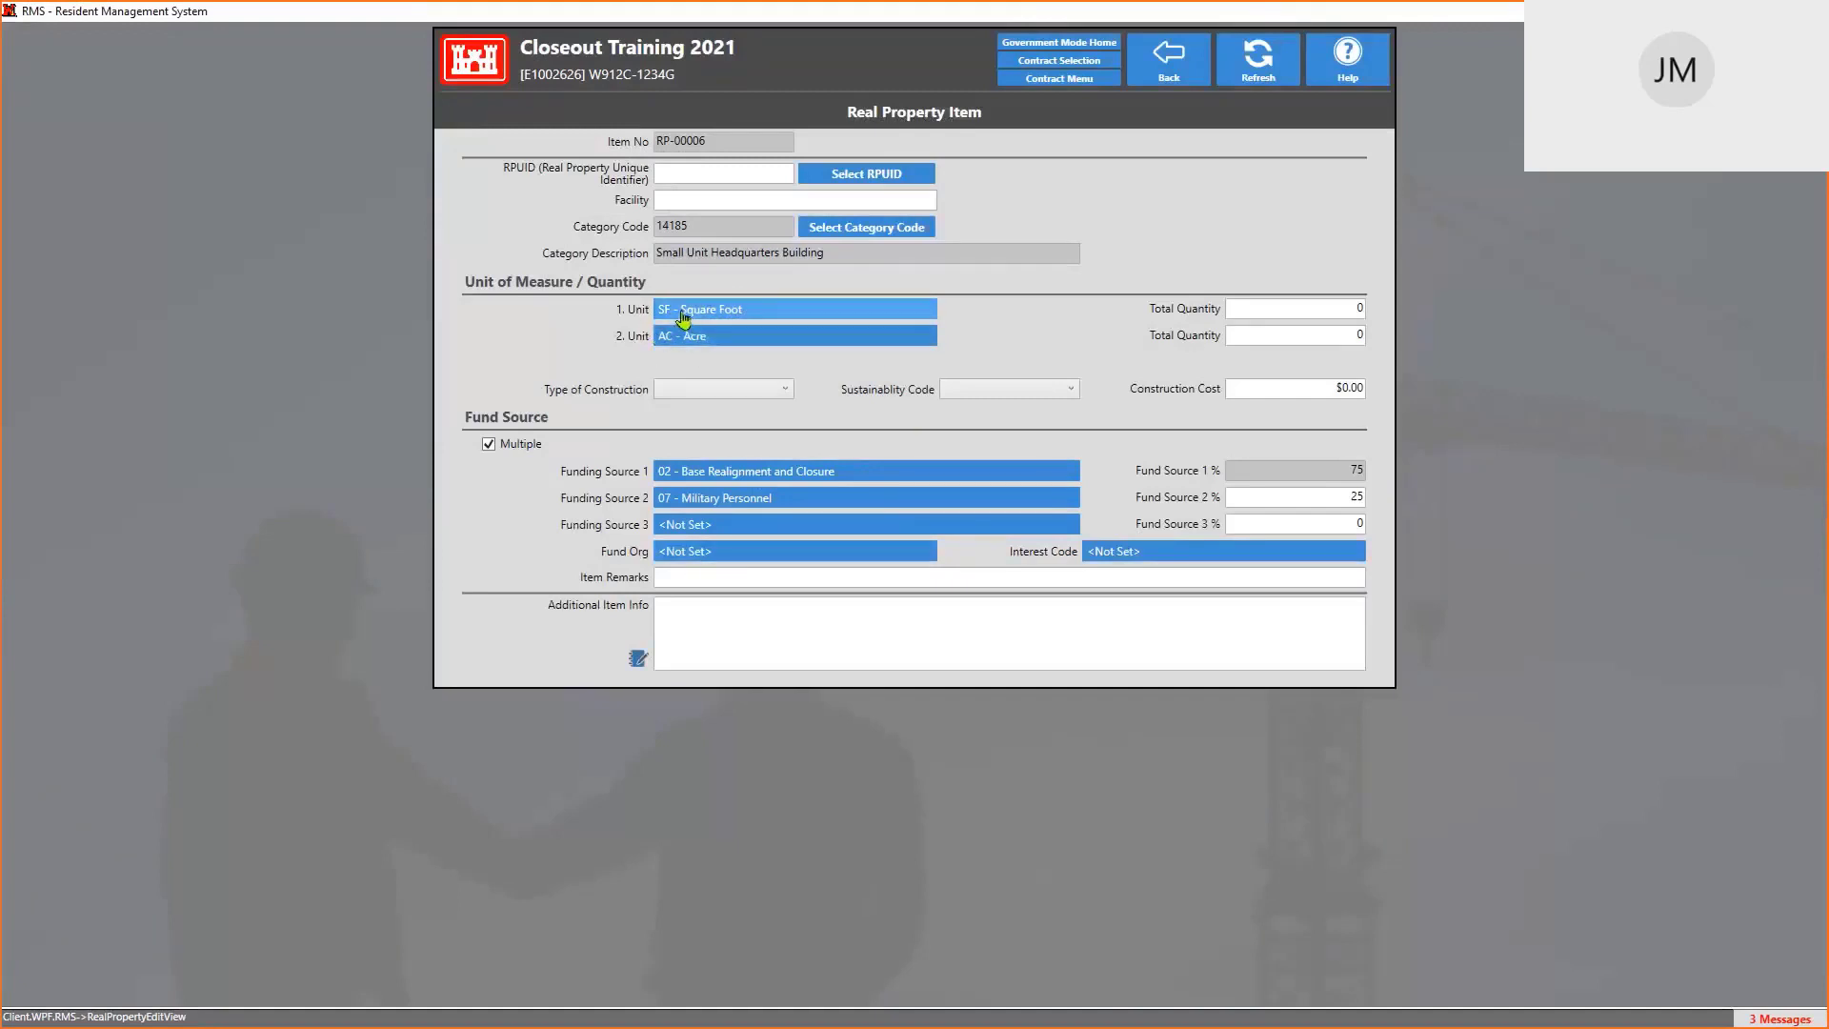
left_click(672, 614)
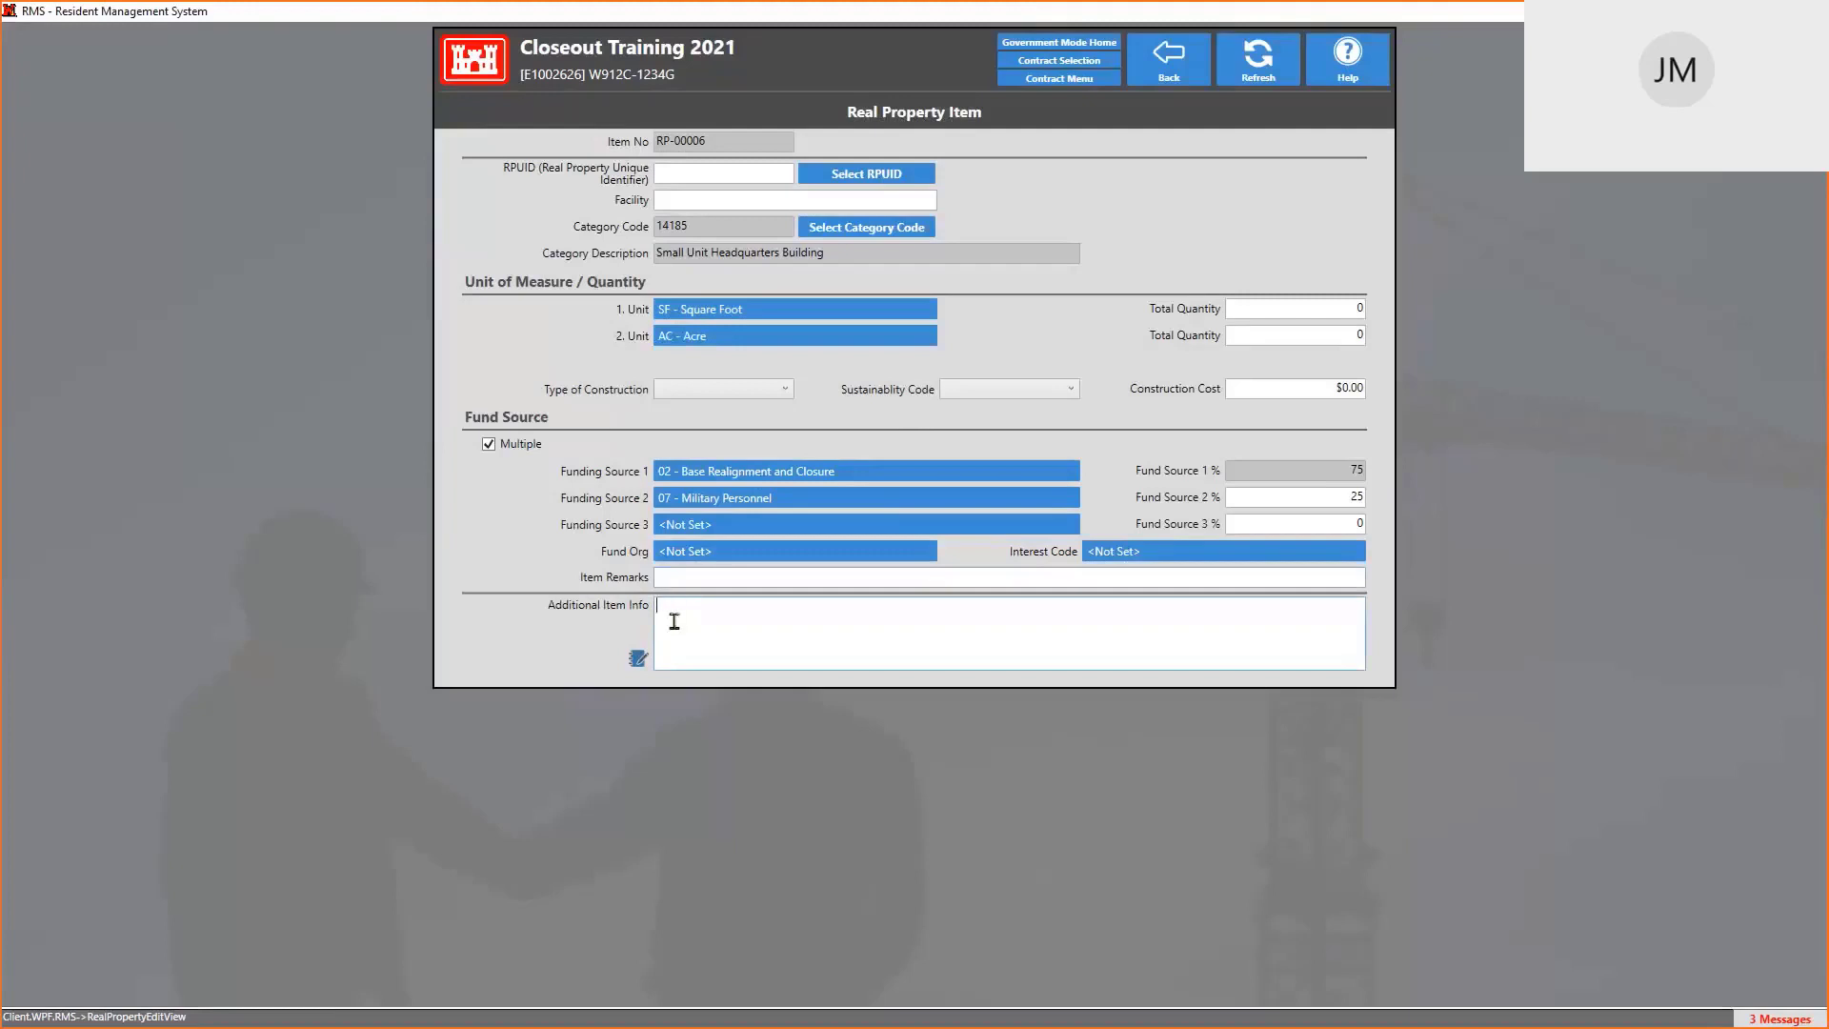
Enter 'SQUARE FOOT NOT USED, USING XYZ INSTEAD' in the Additional Item Info box
type("SQUARE FOOT NOT USED, USING XYZ INSTEAD")
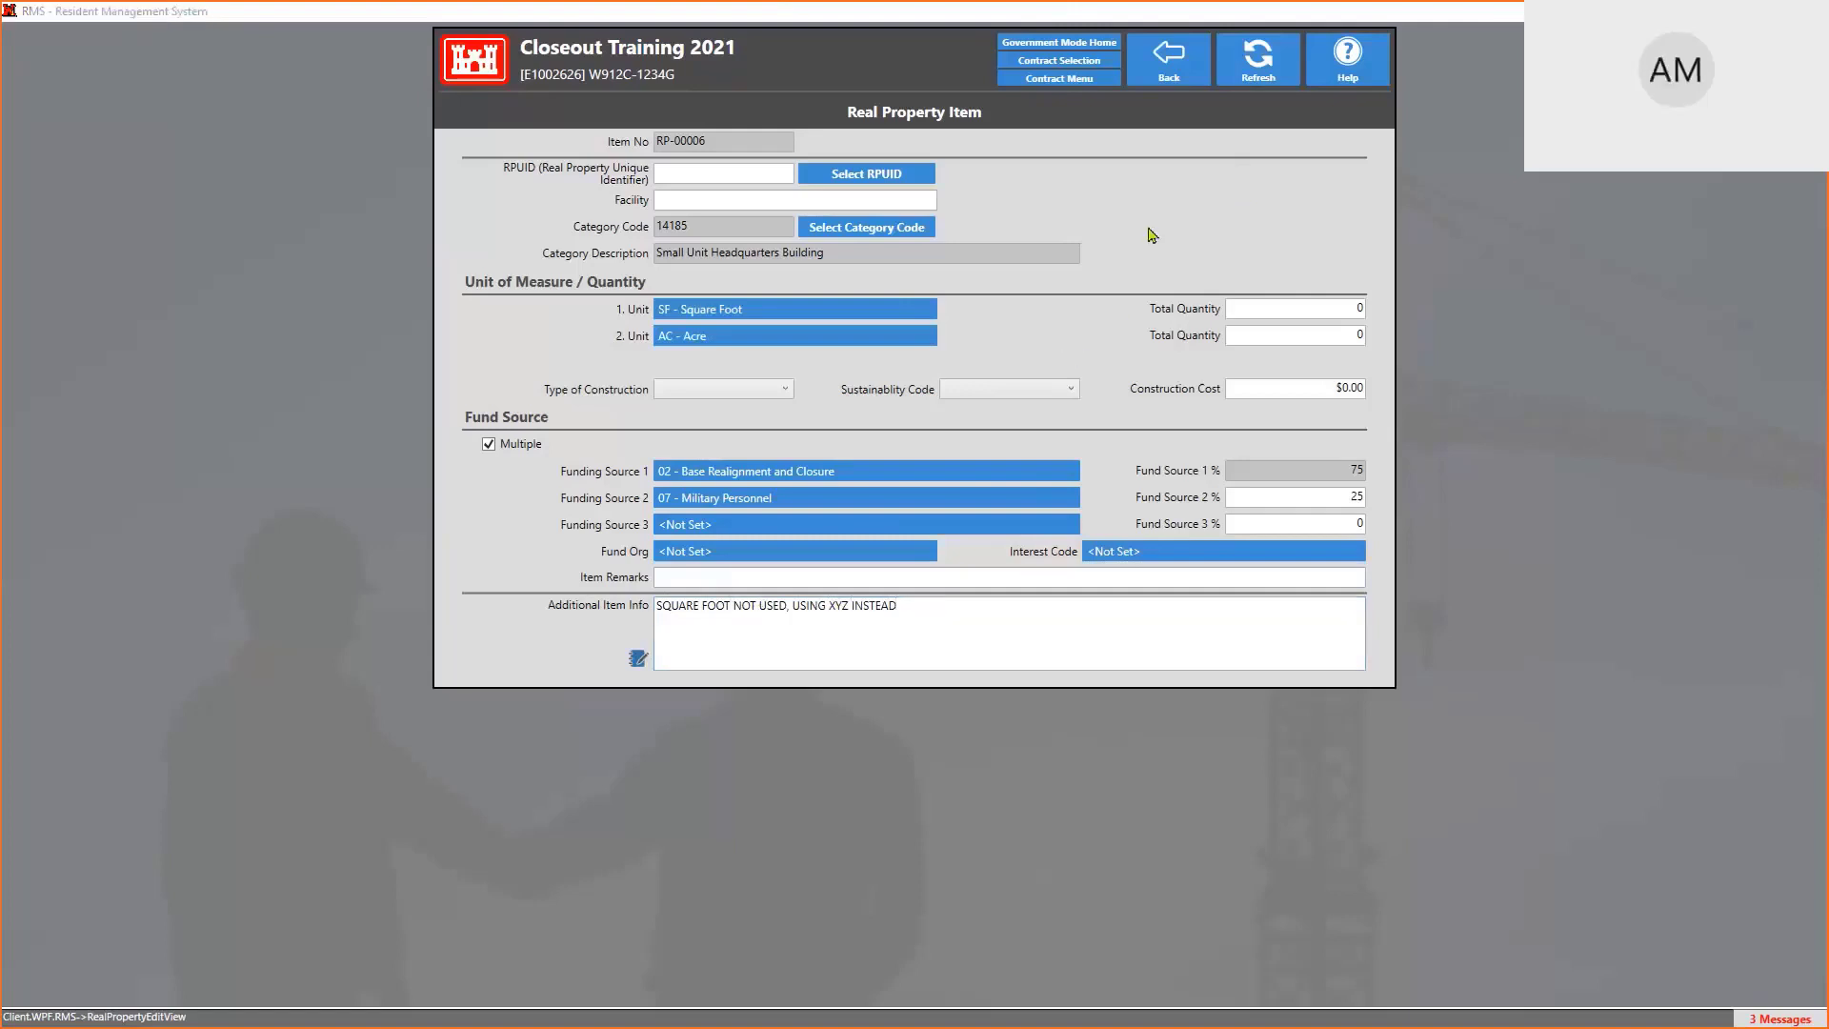
Replace the 1. Unit value Square Foot with EA - Each from the unit lookup
left_click(812, 309)
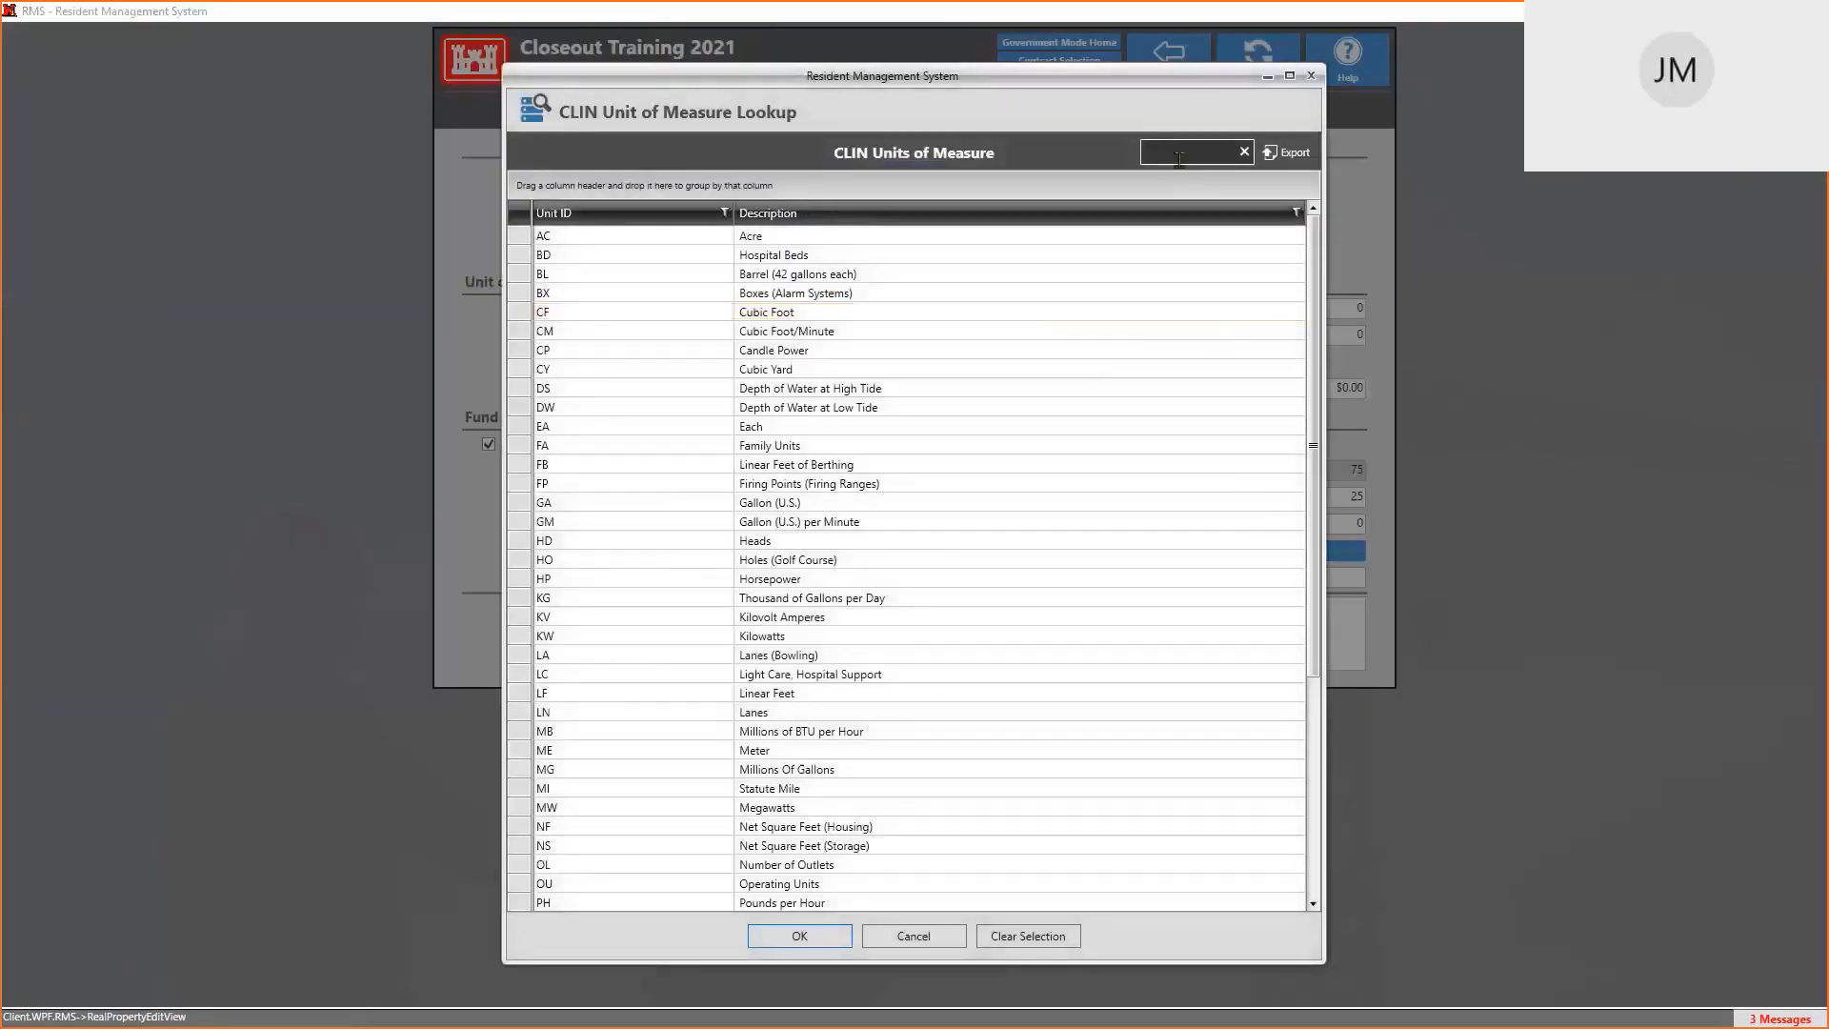
type("eaxch")
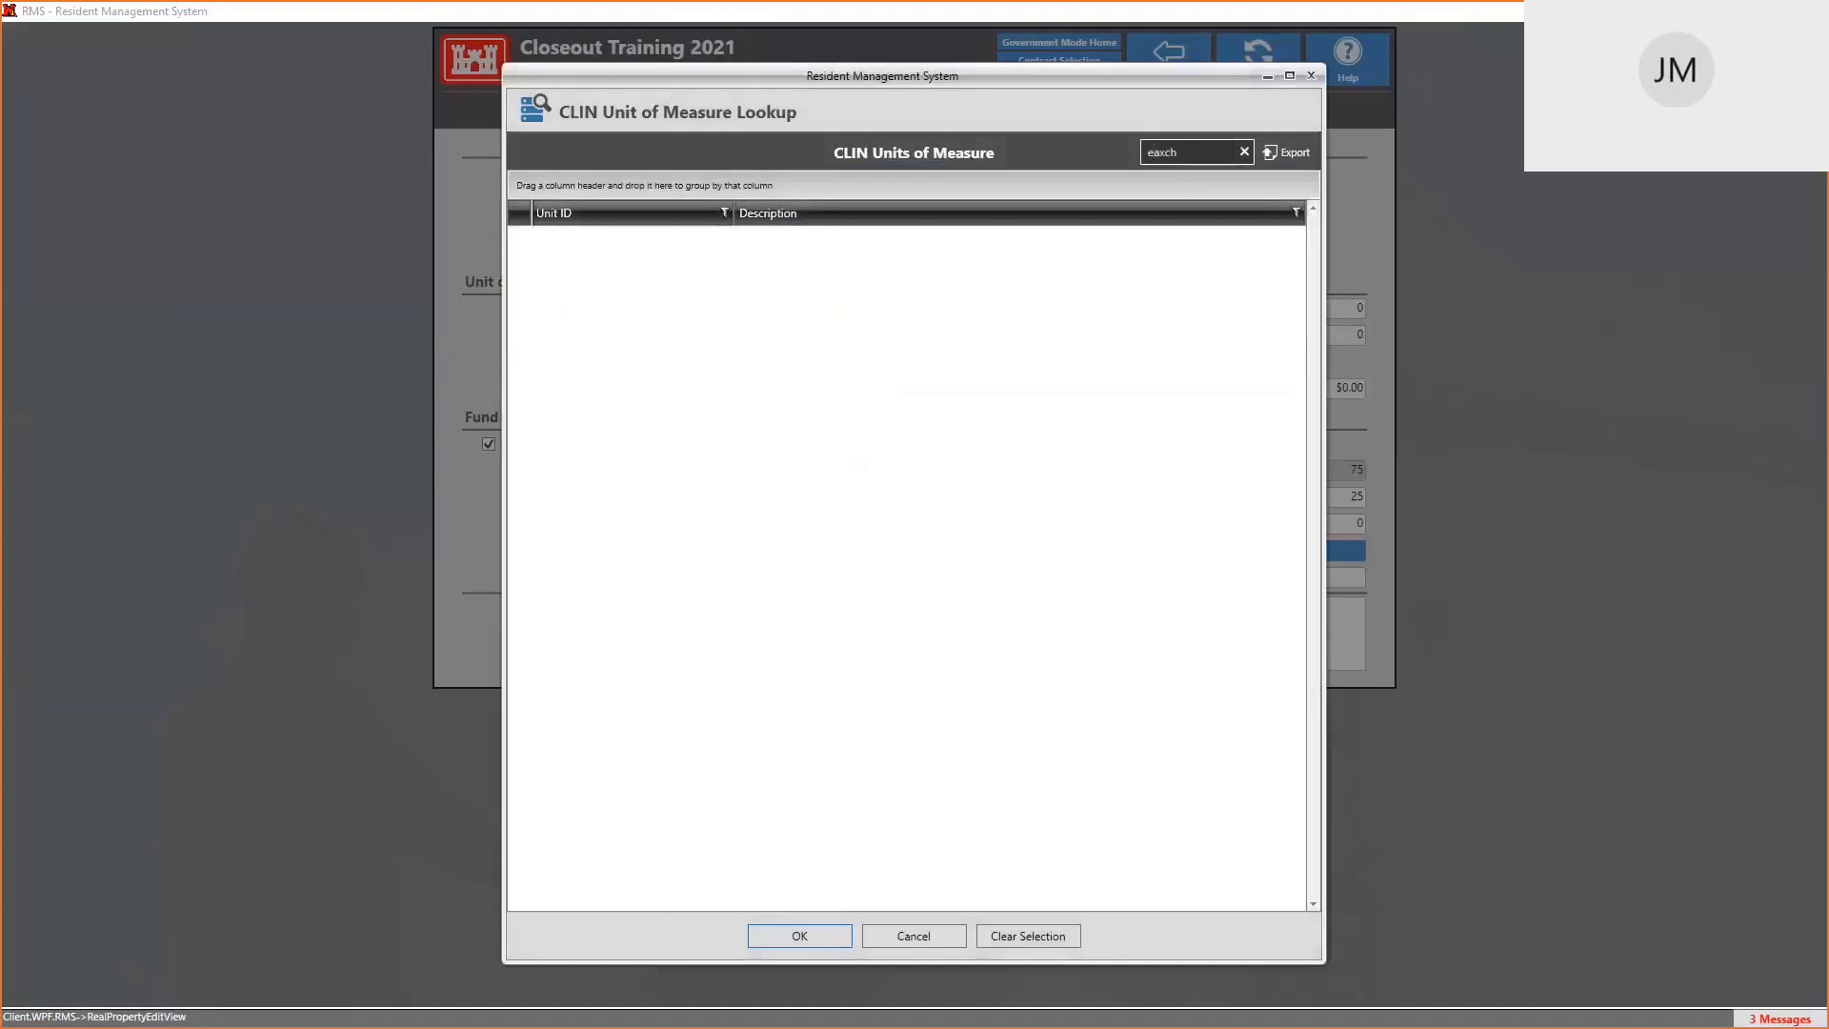
key("BackSpace")
key("BackSpace")
key("BackSpace")
type("ch")
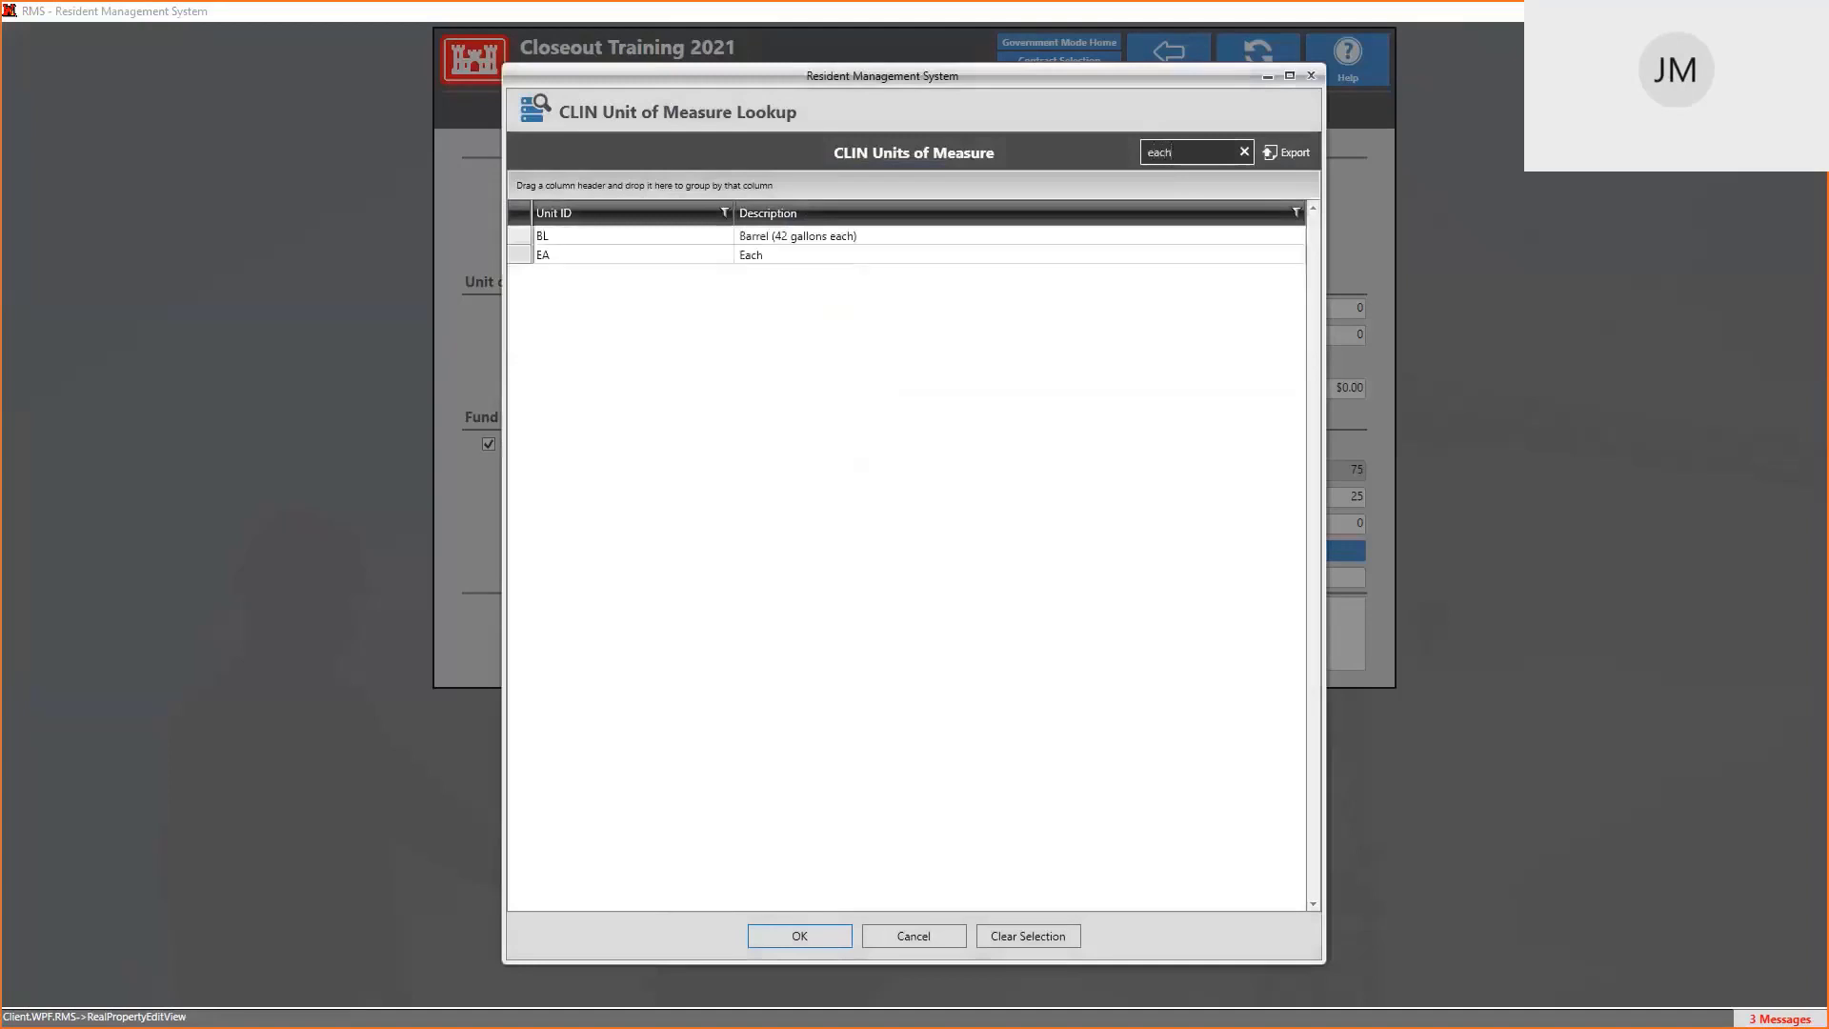
left_click(759, 258)
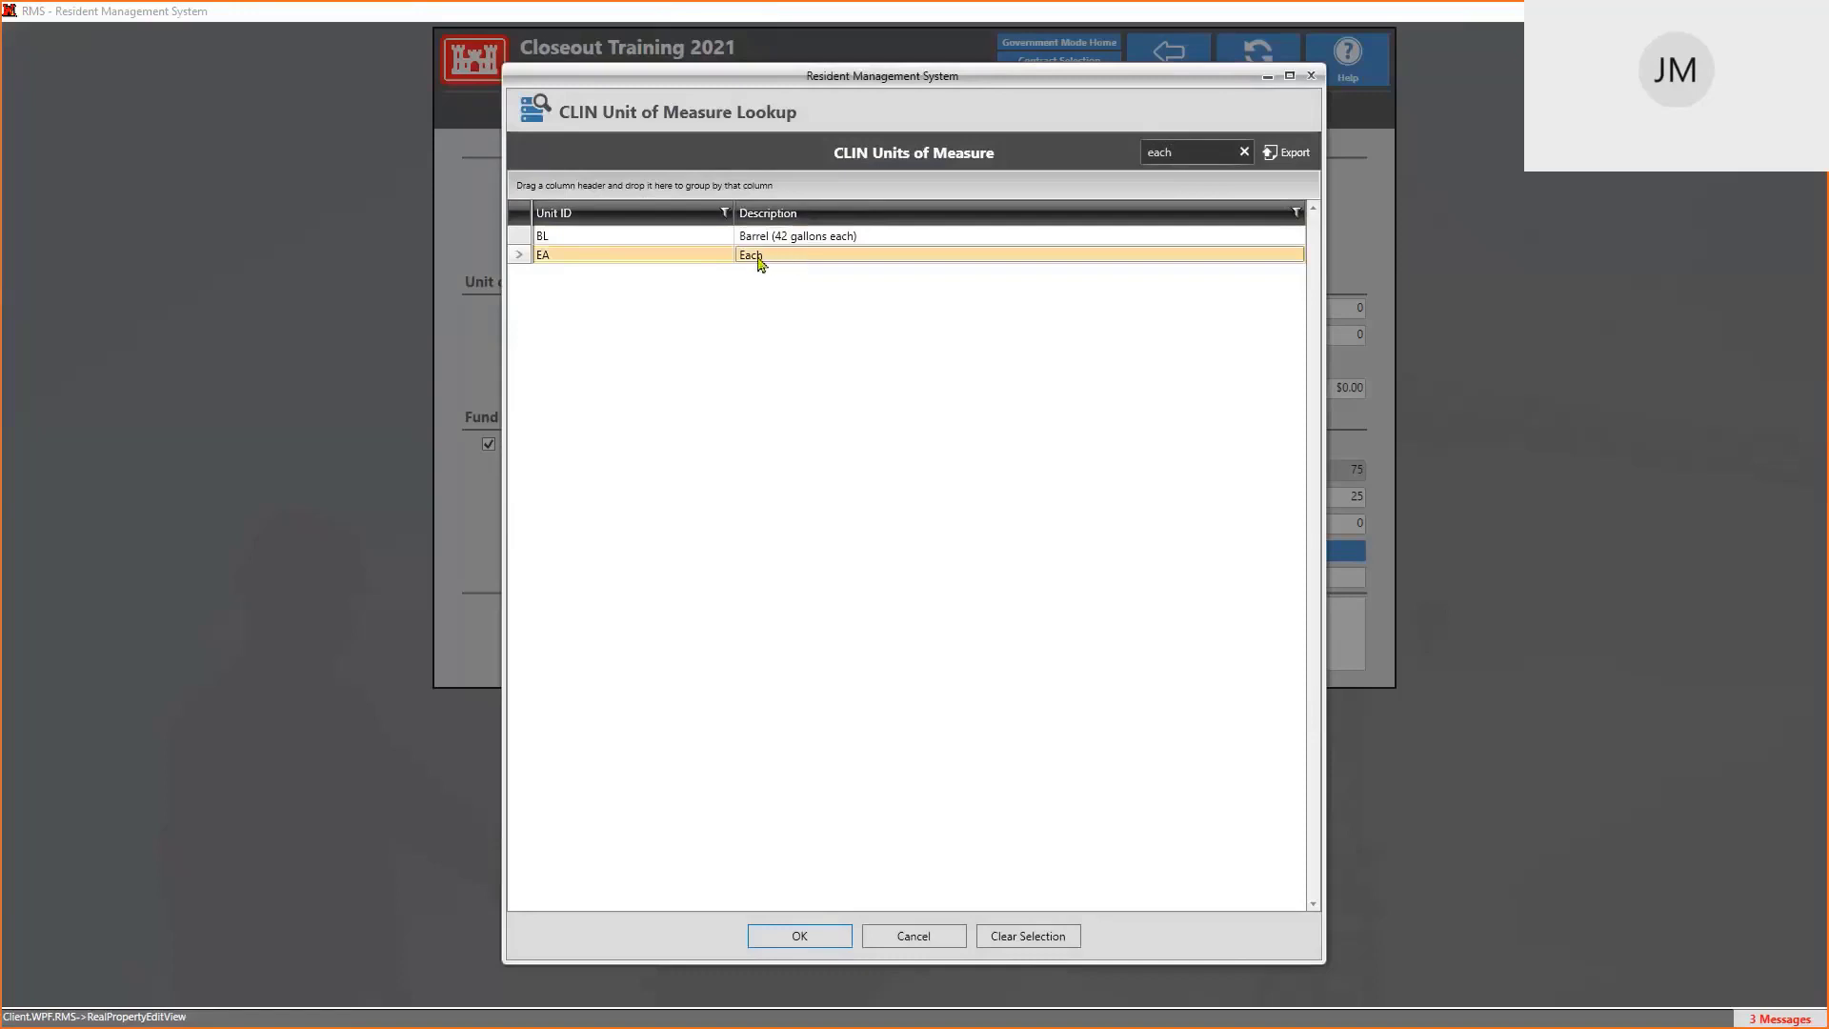
left_click(823, 941)
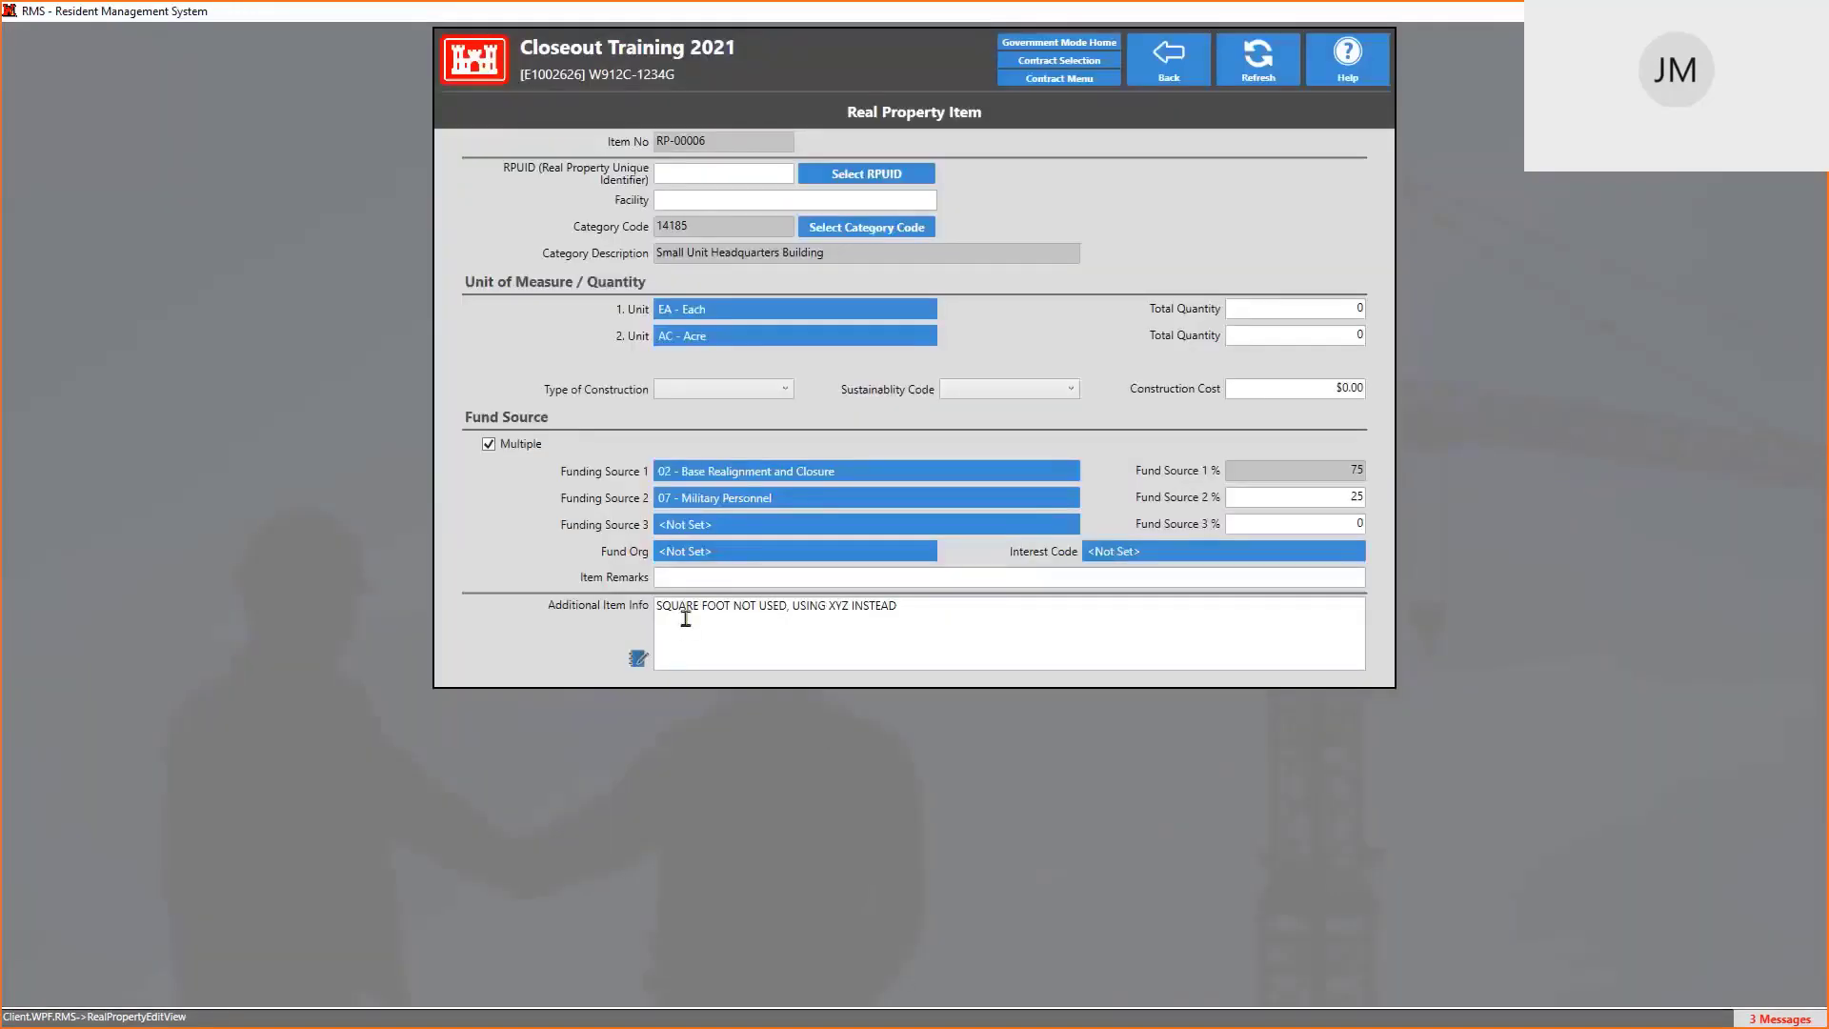
Reword Additional Item Info to 'each unit is xyz', then return to the Excel template
left_click_drag(786, 606, 626, 615)
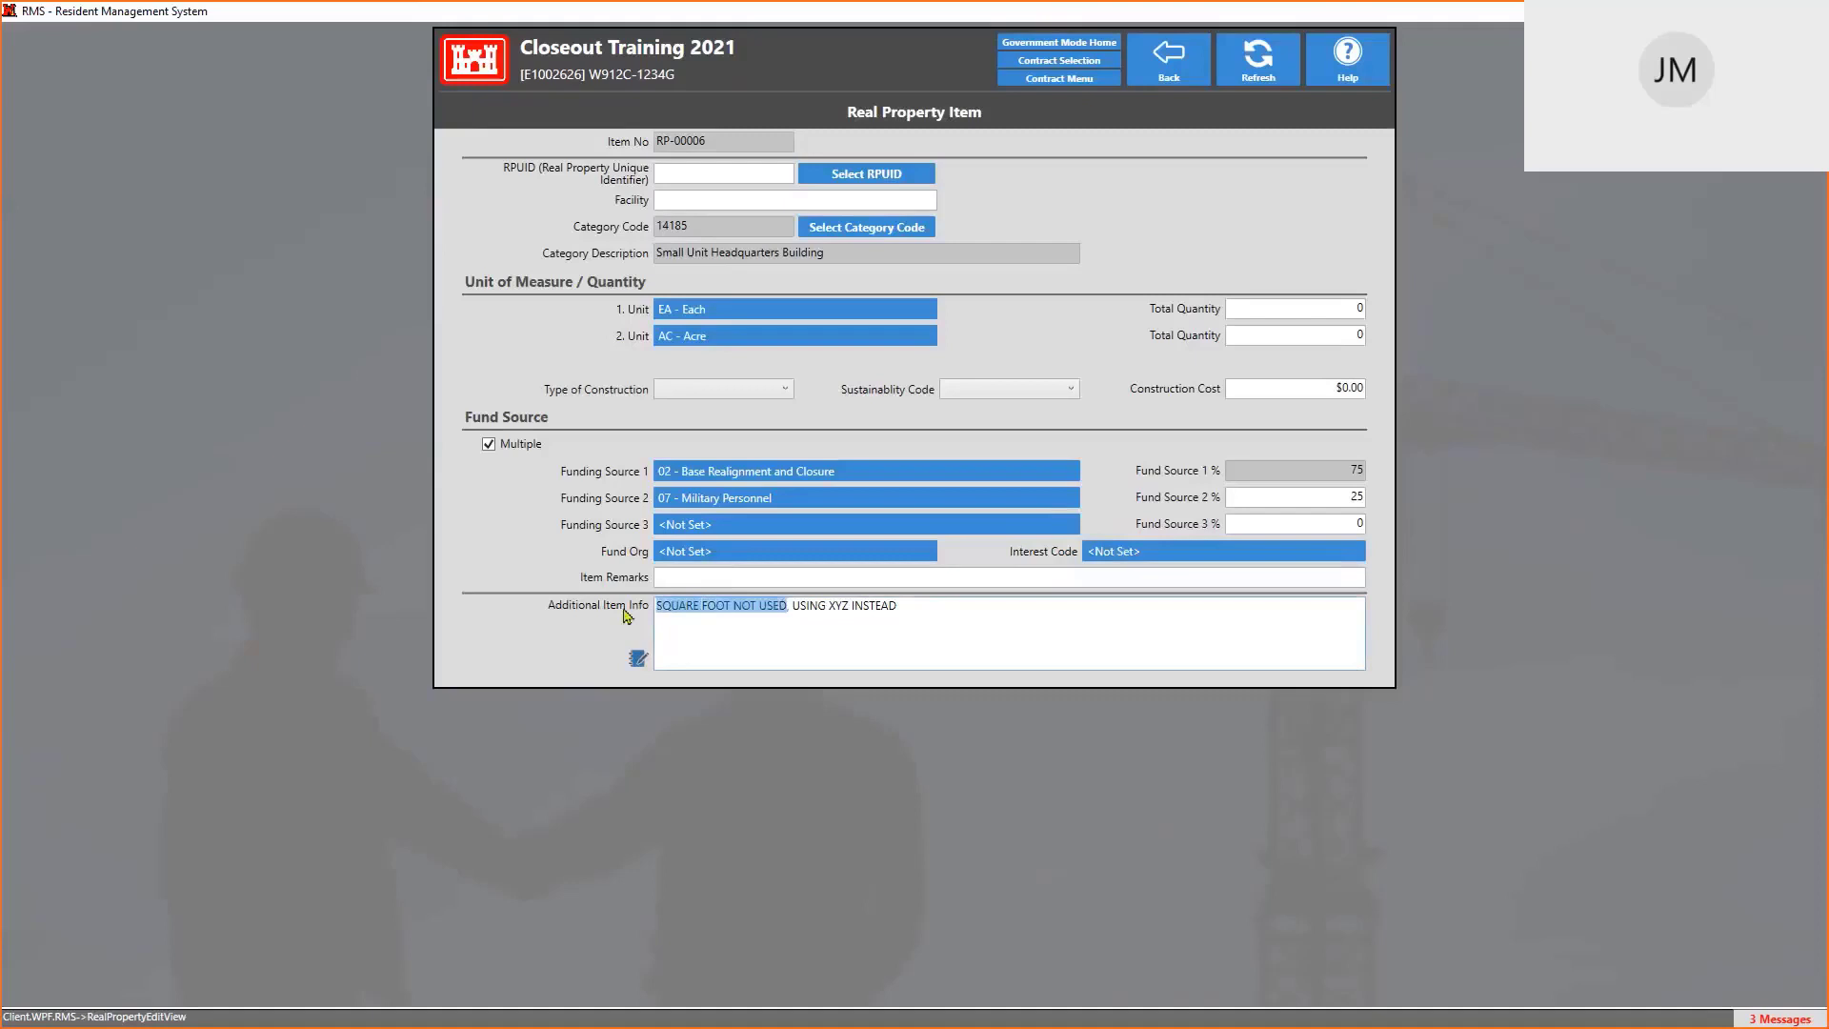
type("each u")
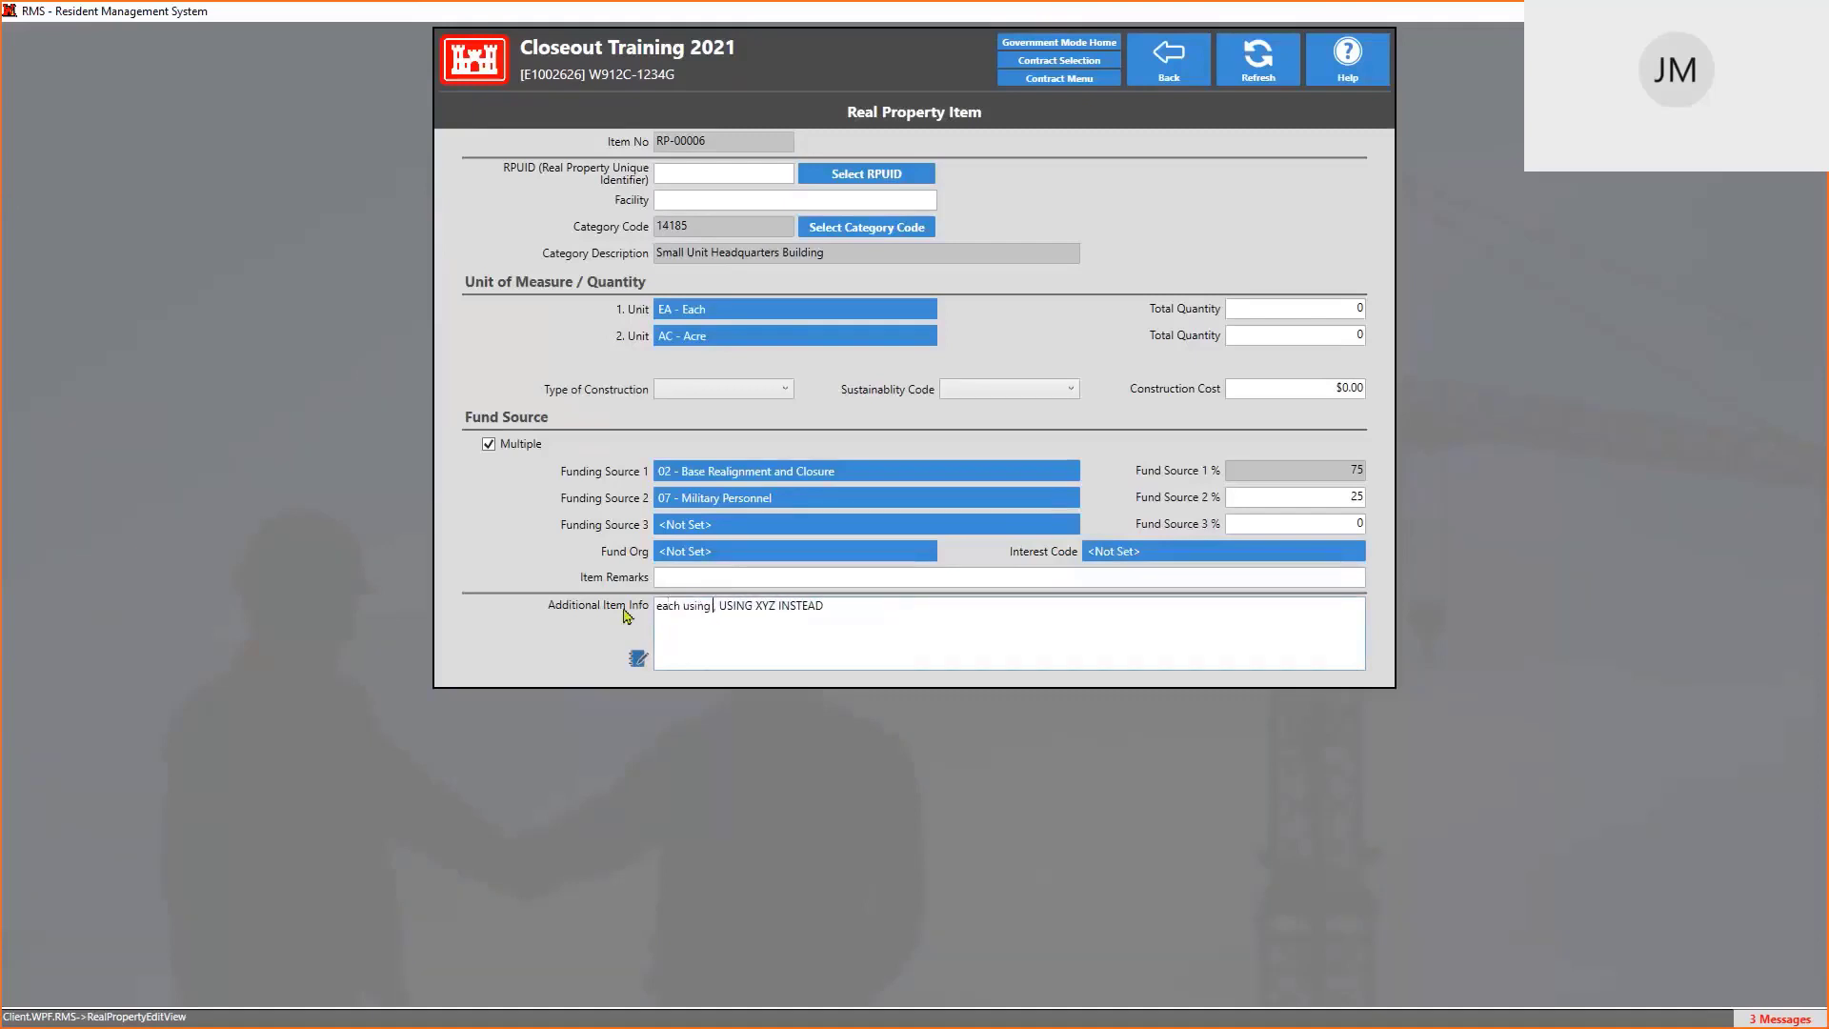
type("nit is,")
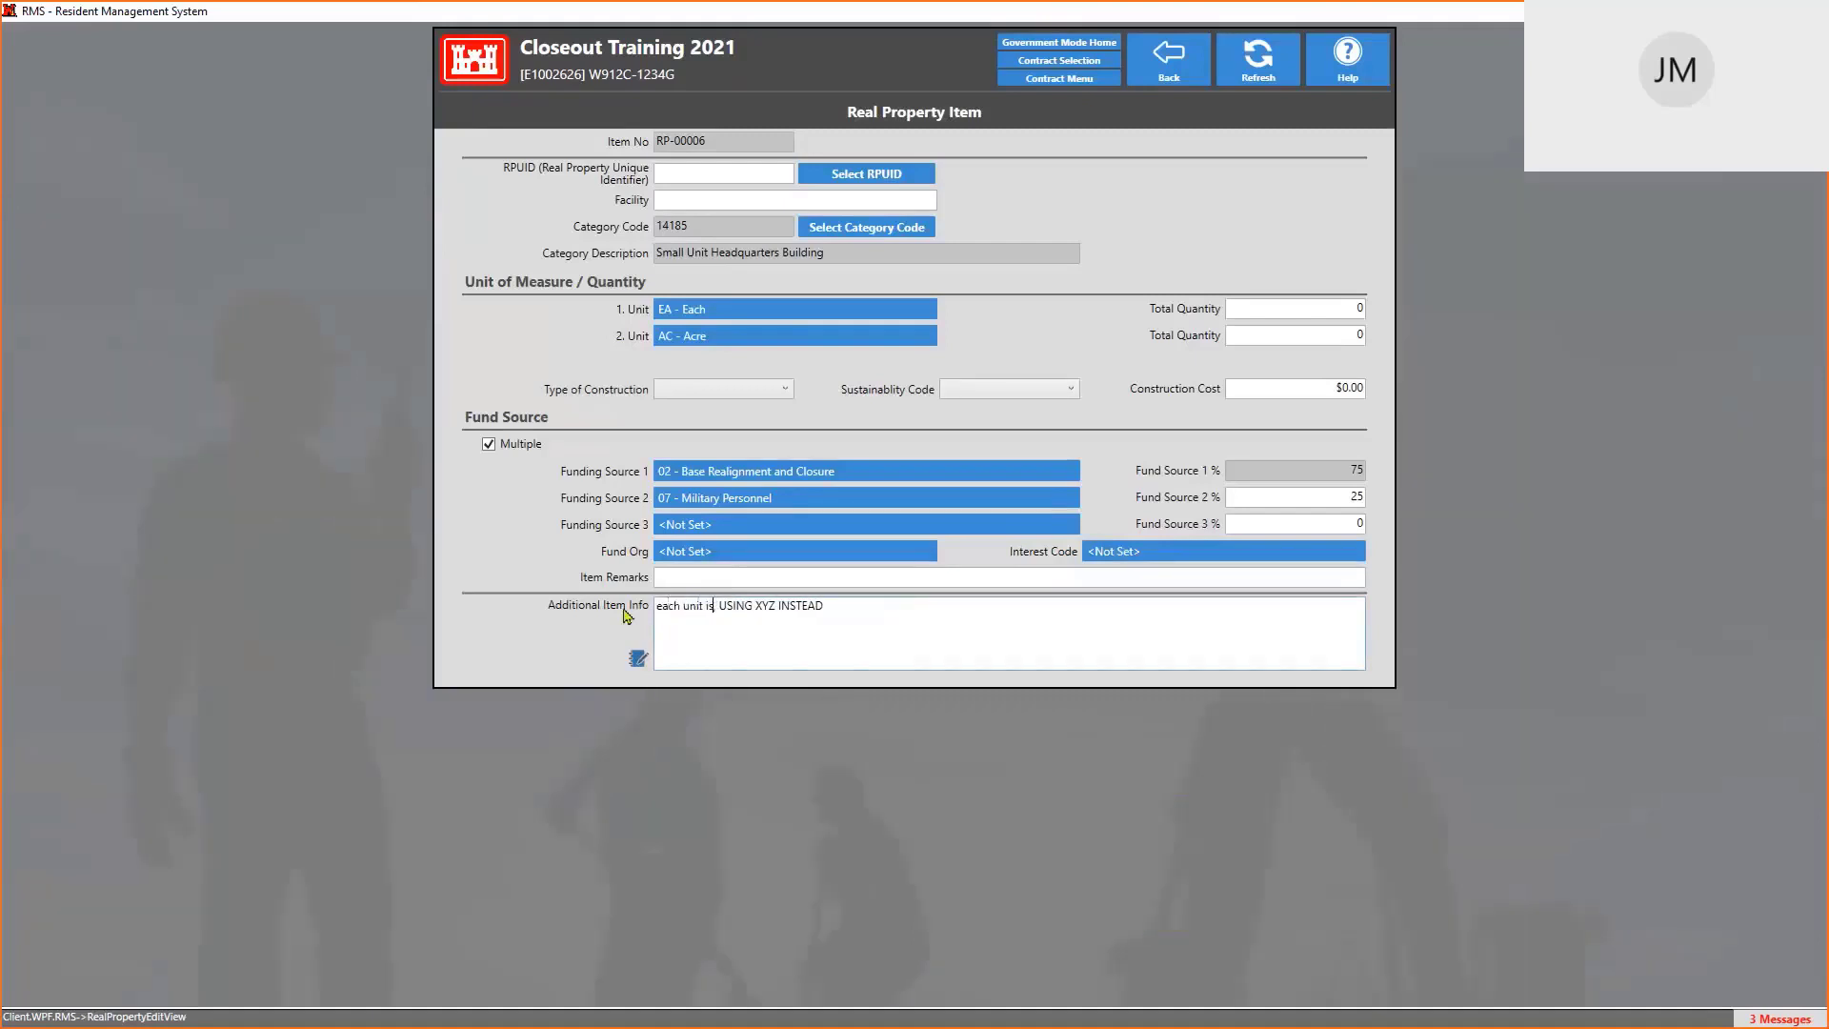
key("Left")
type("xyz")
key("shift+End")
key("Delete")
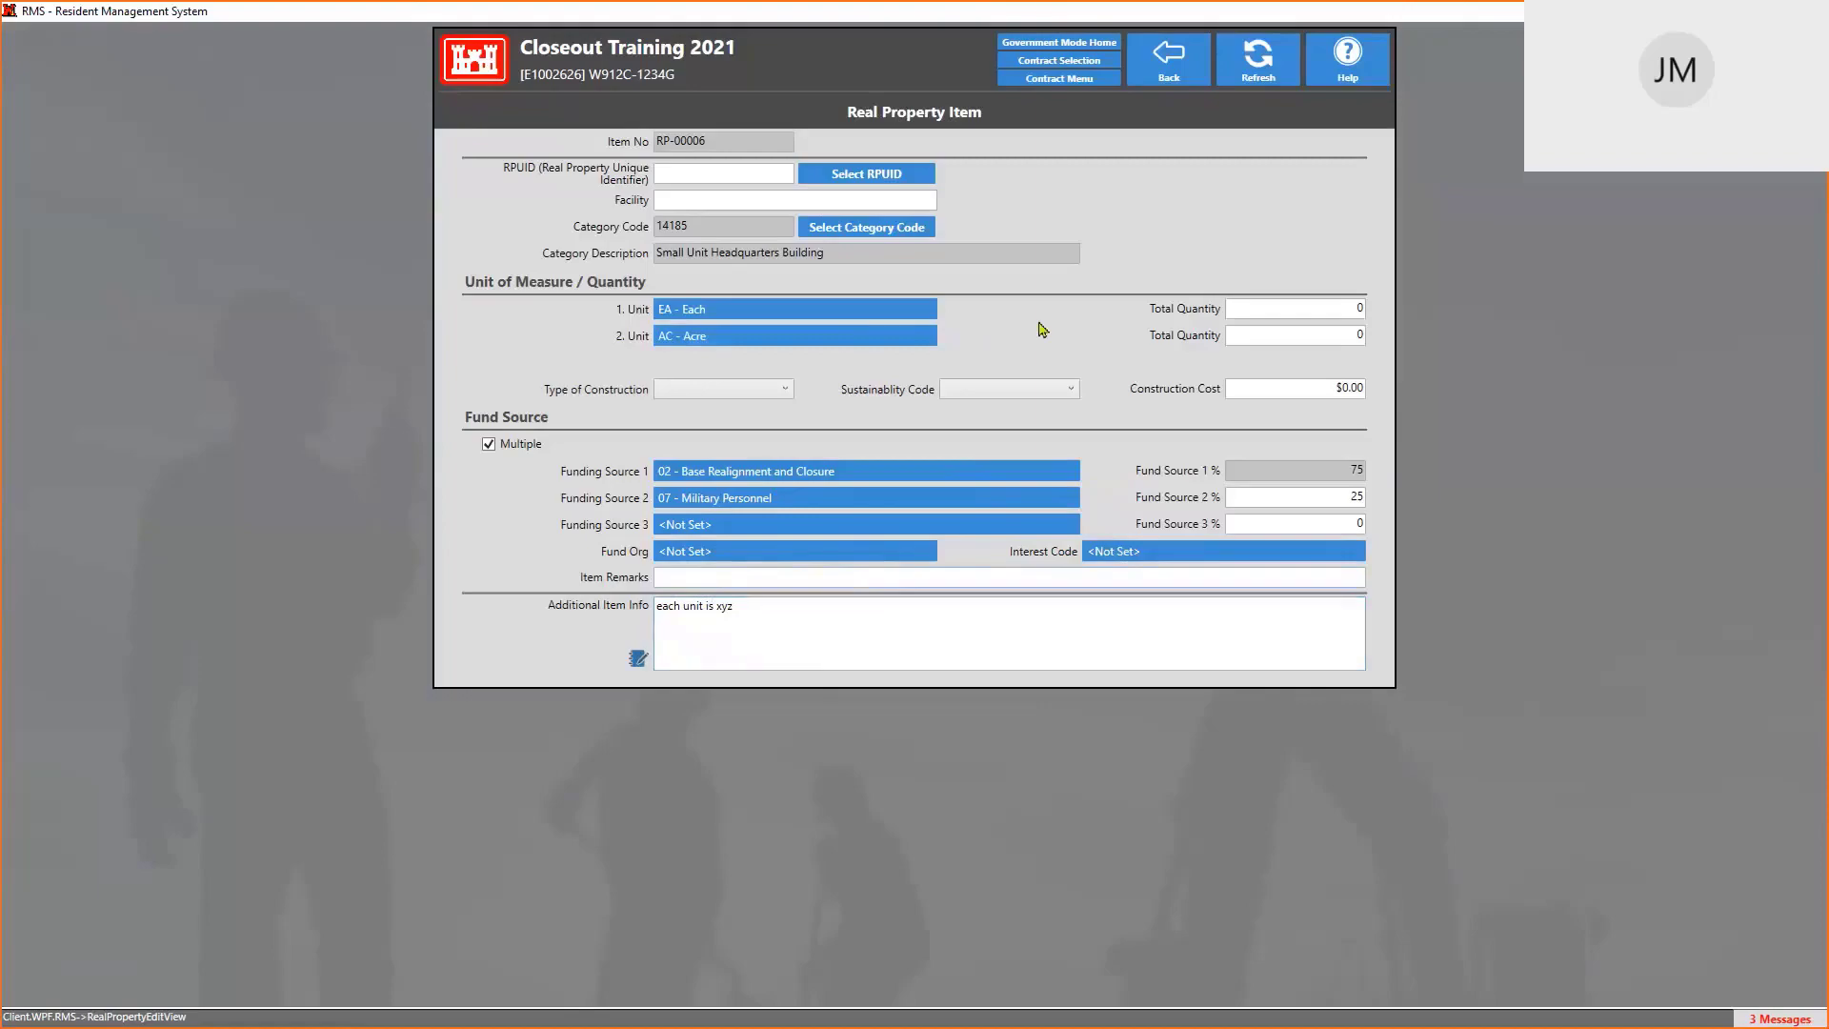
key("alt+Tab")
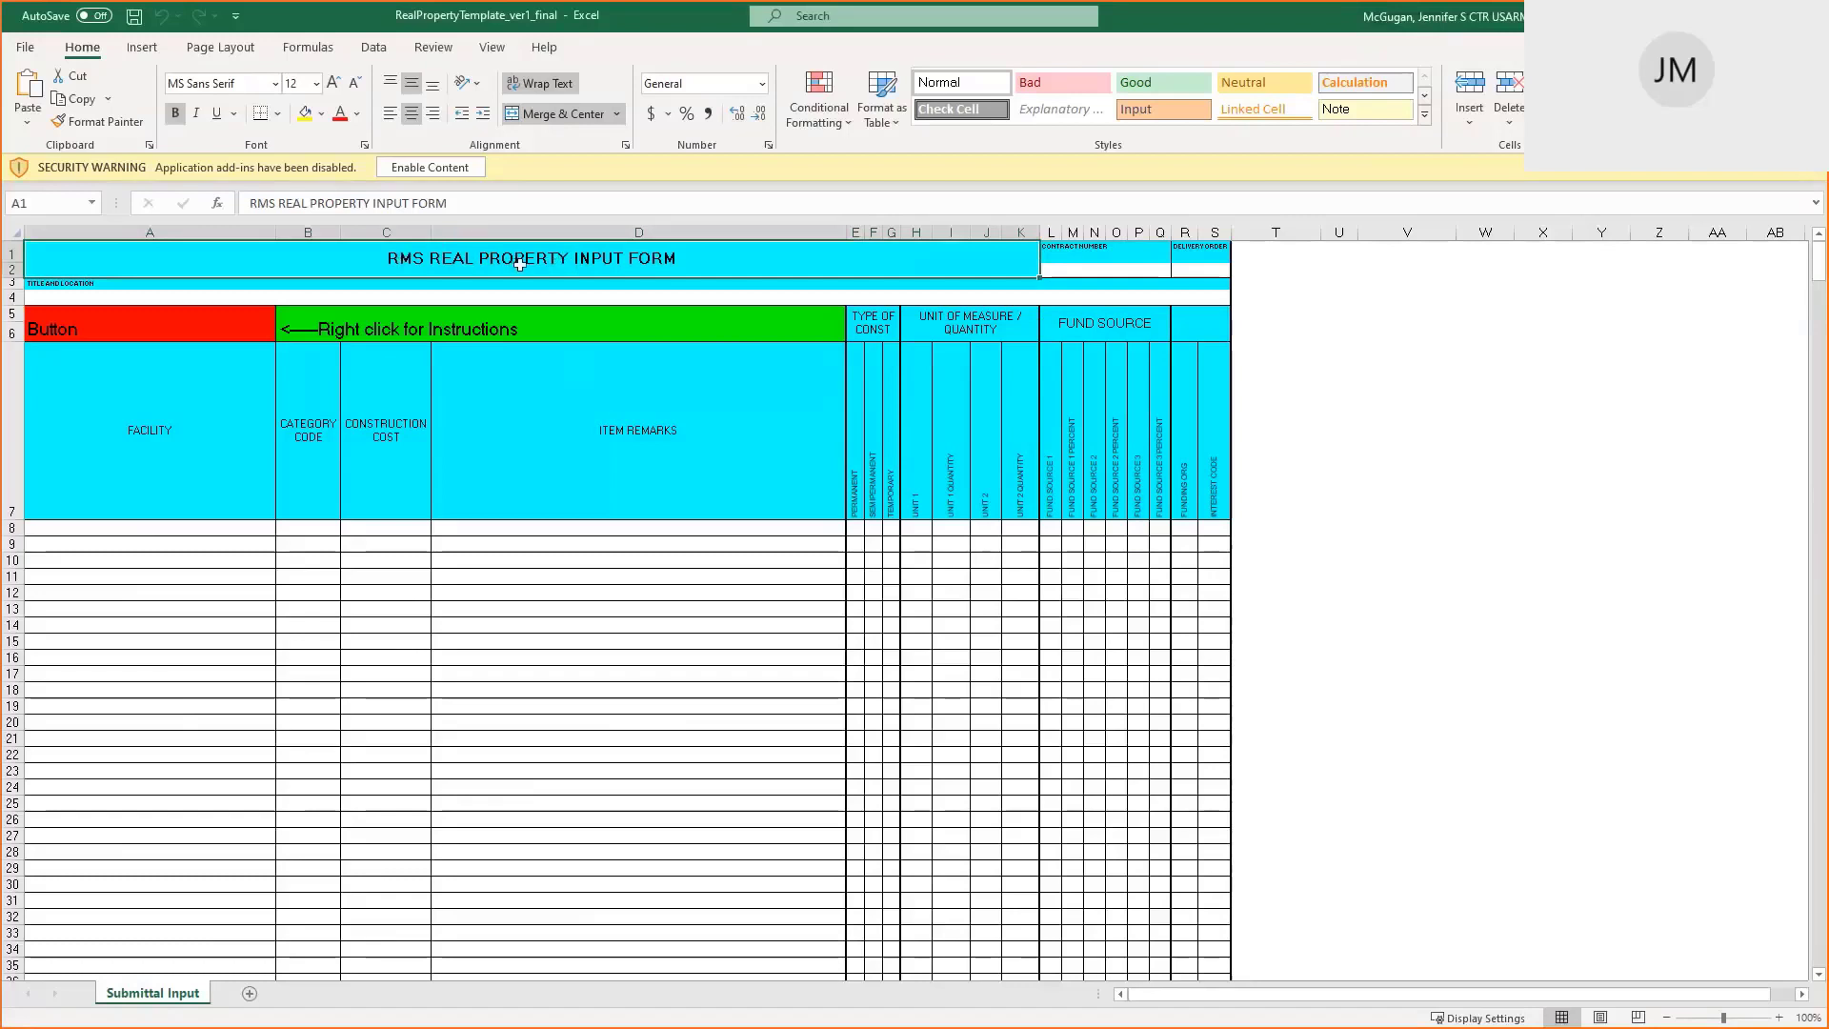
Enable the workbook's content and start Save As with name 'REAL PROPERTY - CLOSEOUT TRAINING 2021'
left_click(426, 170)
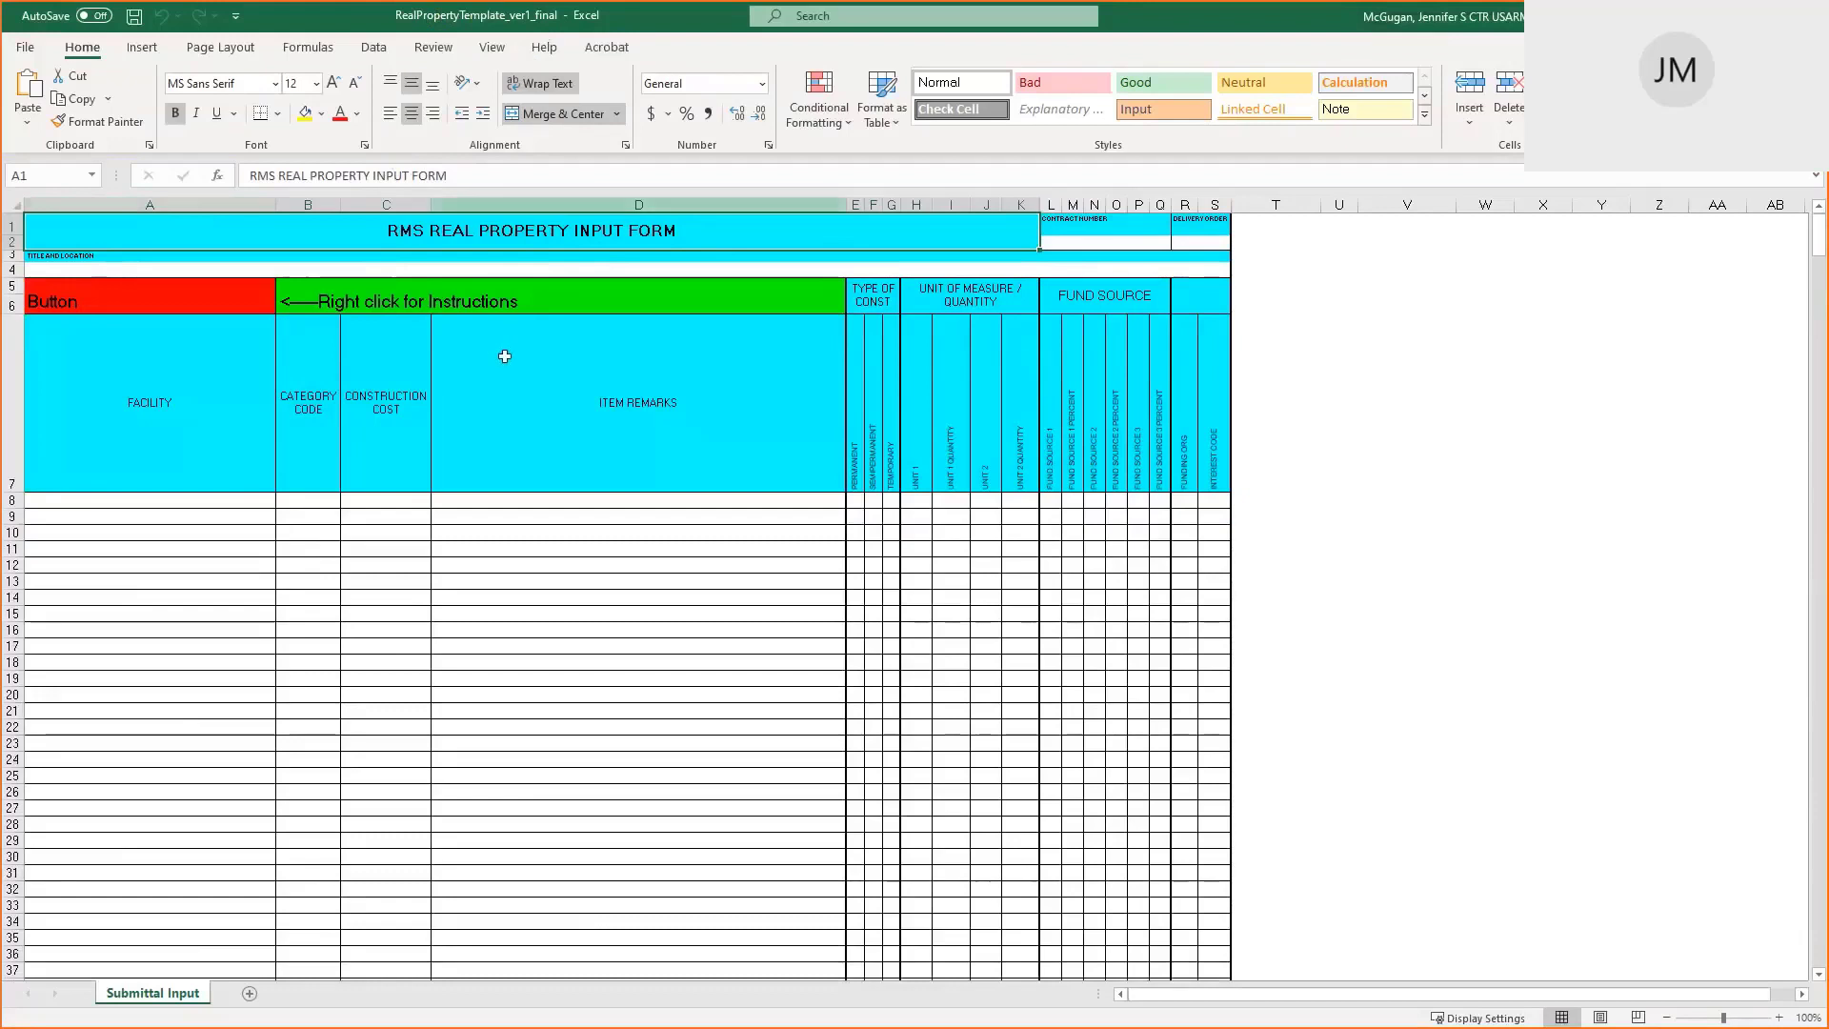
left_click(25, 50)
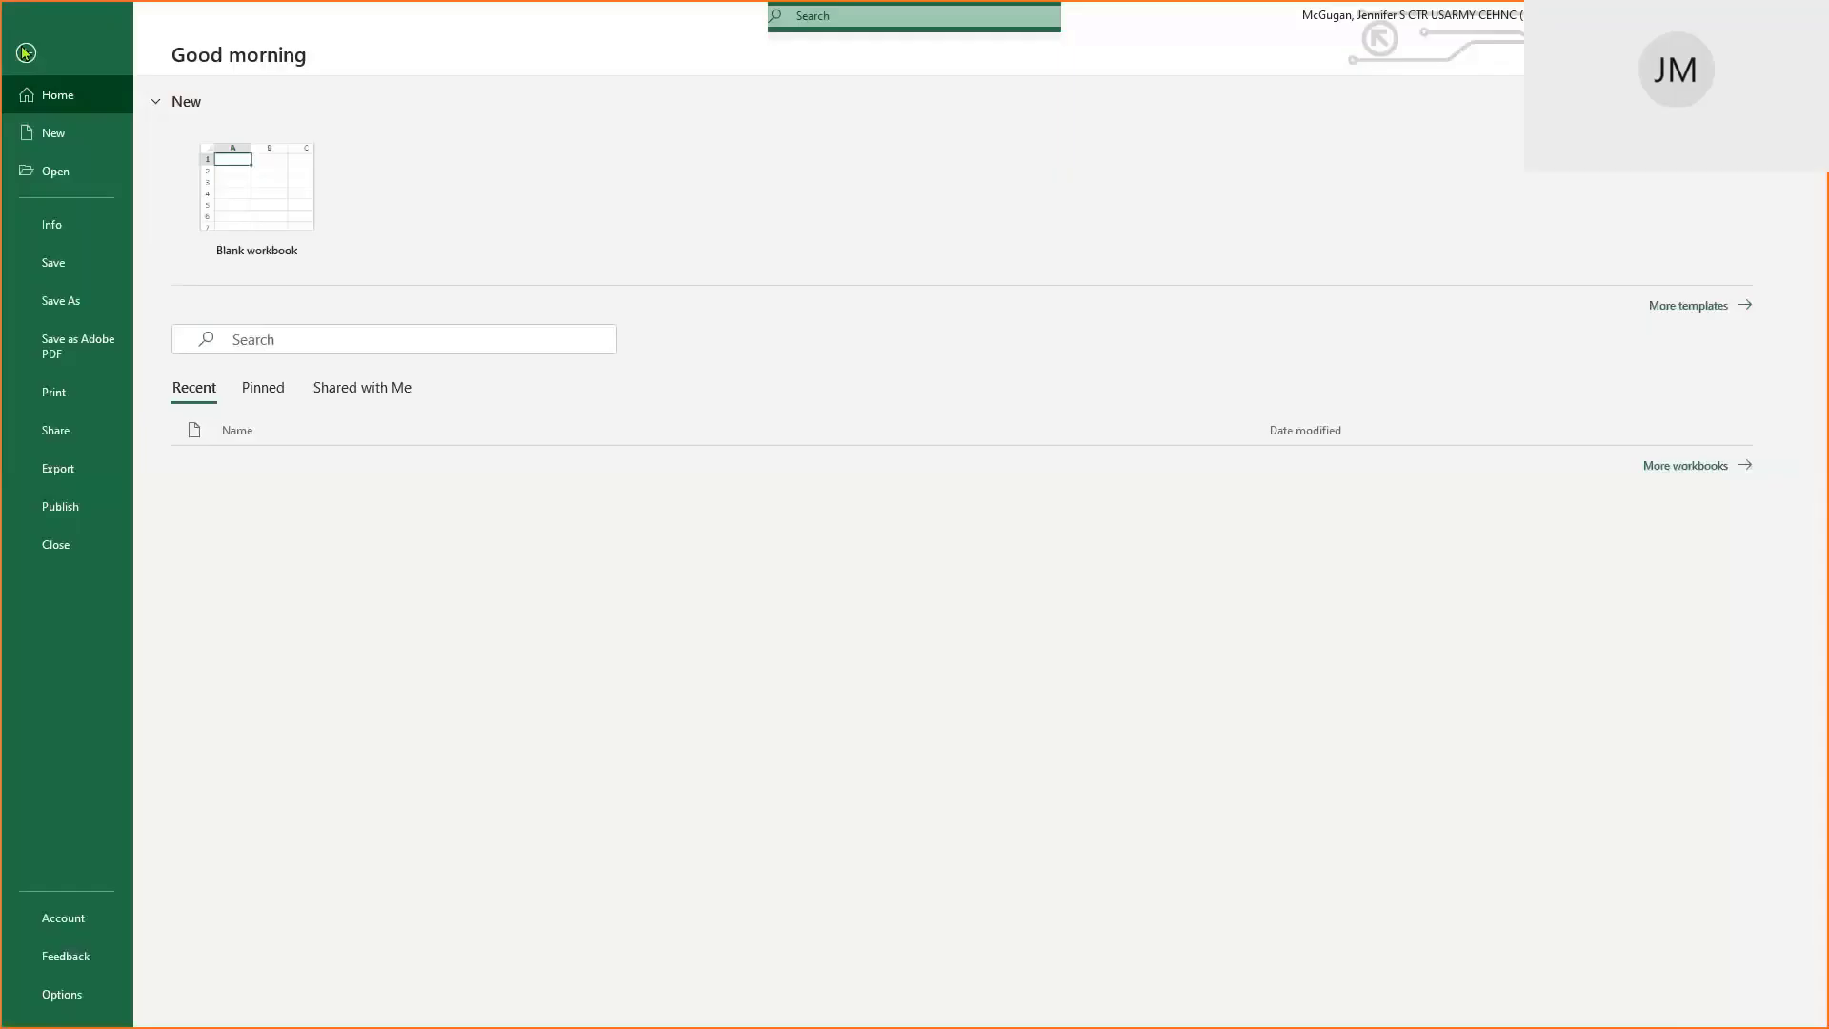
left_click(77, 303)
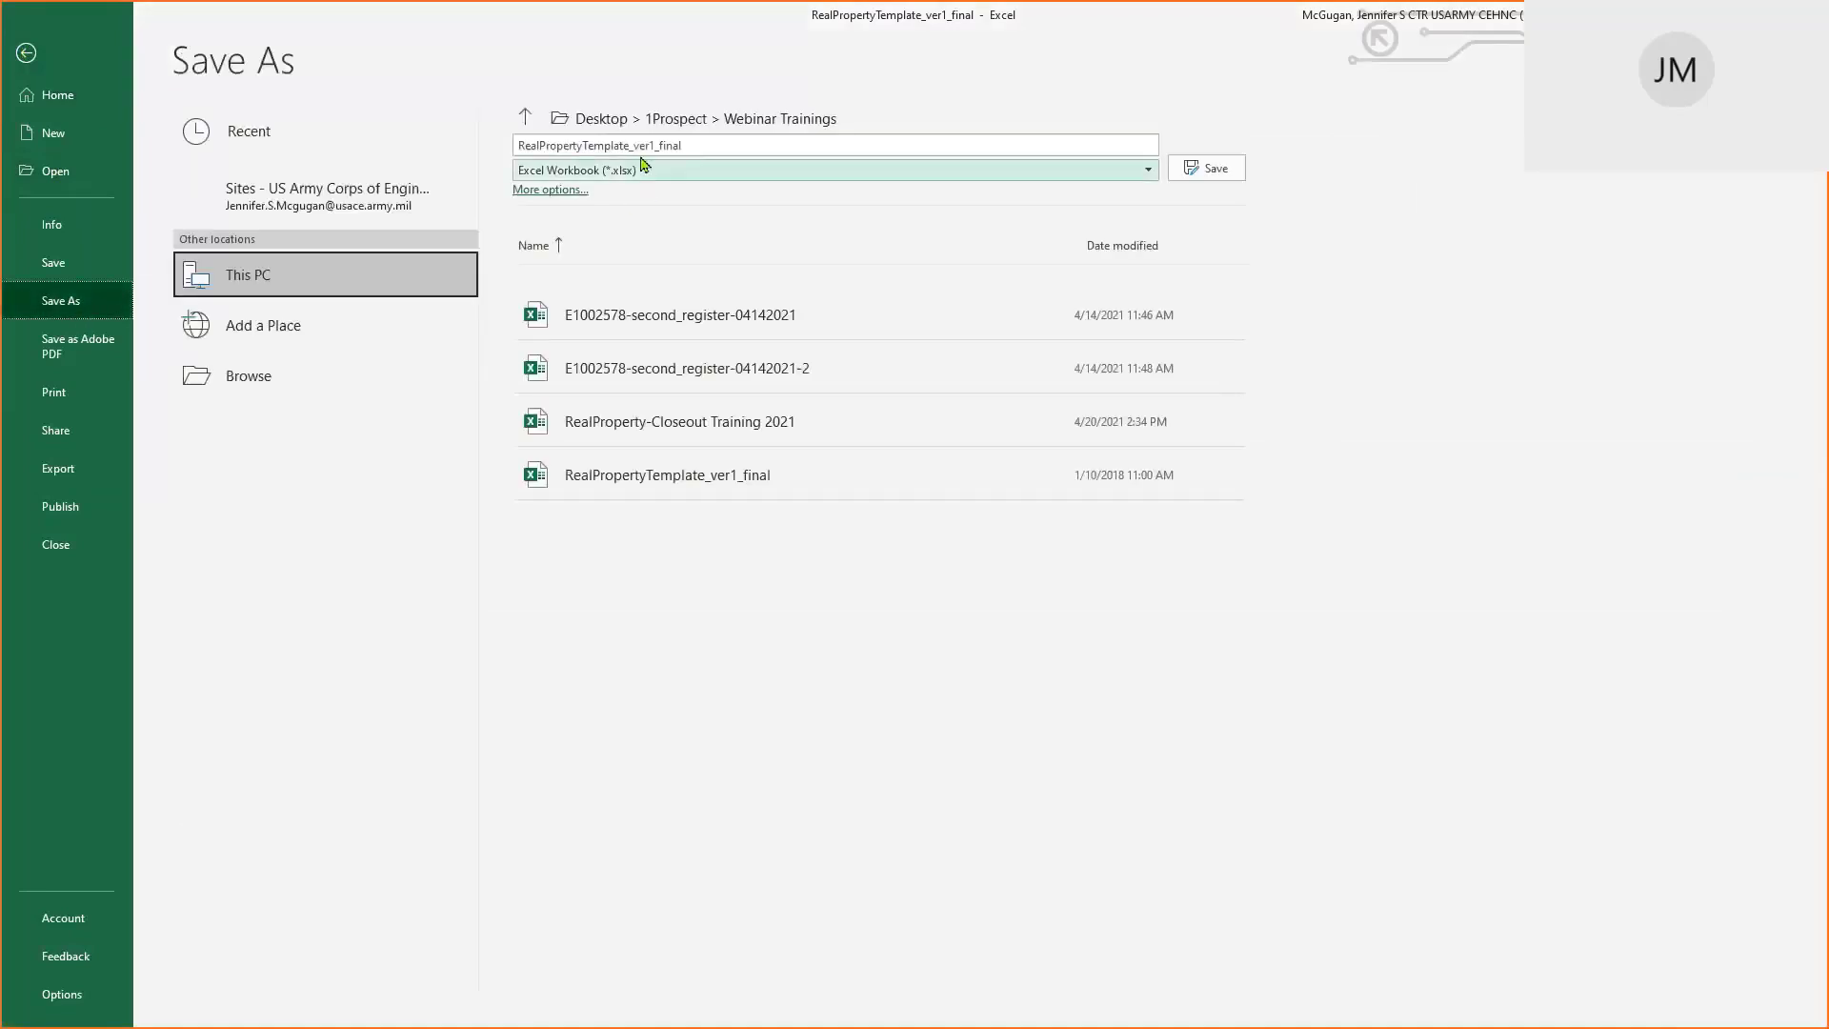
left_click(687, 147)
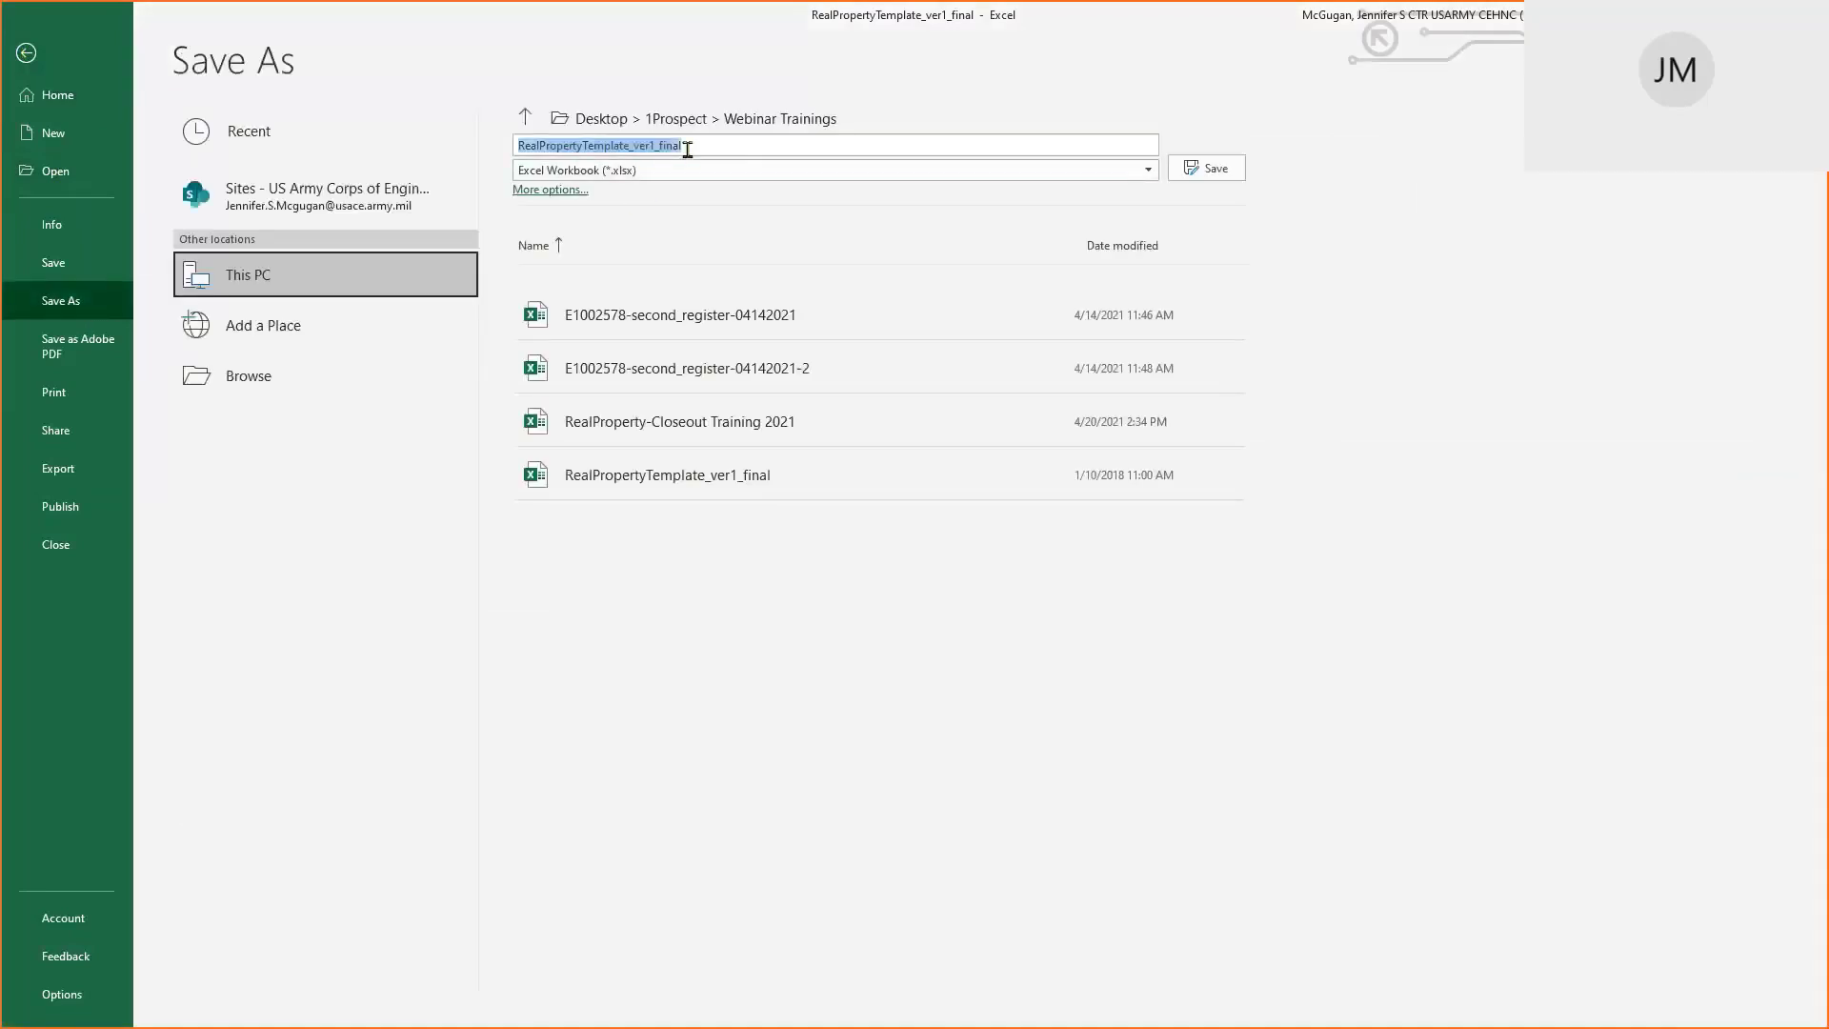
type("REAL")
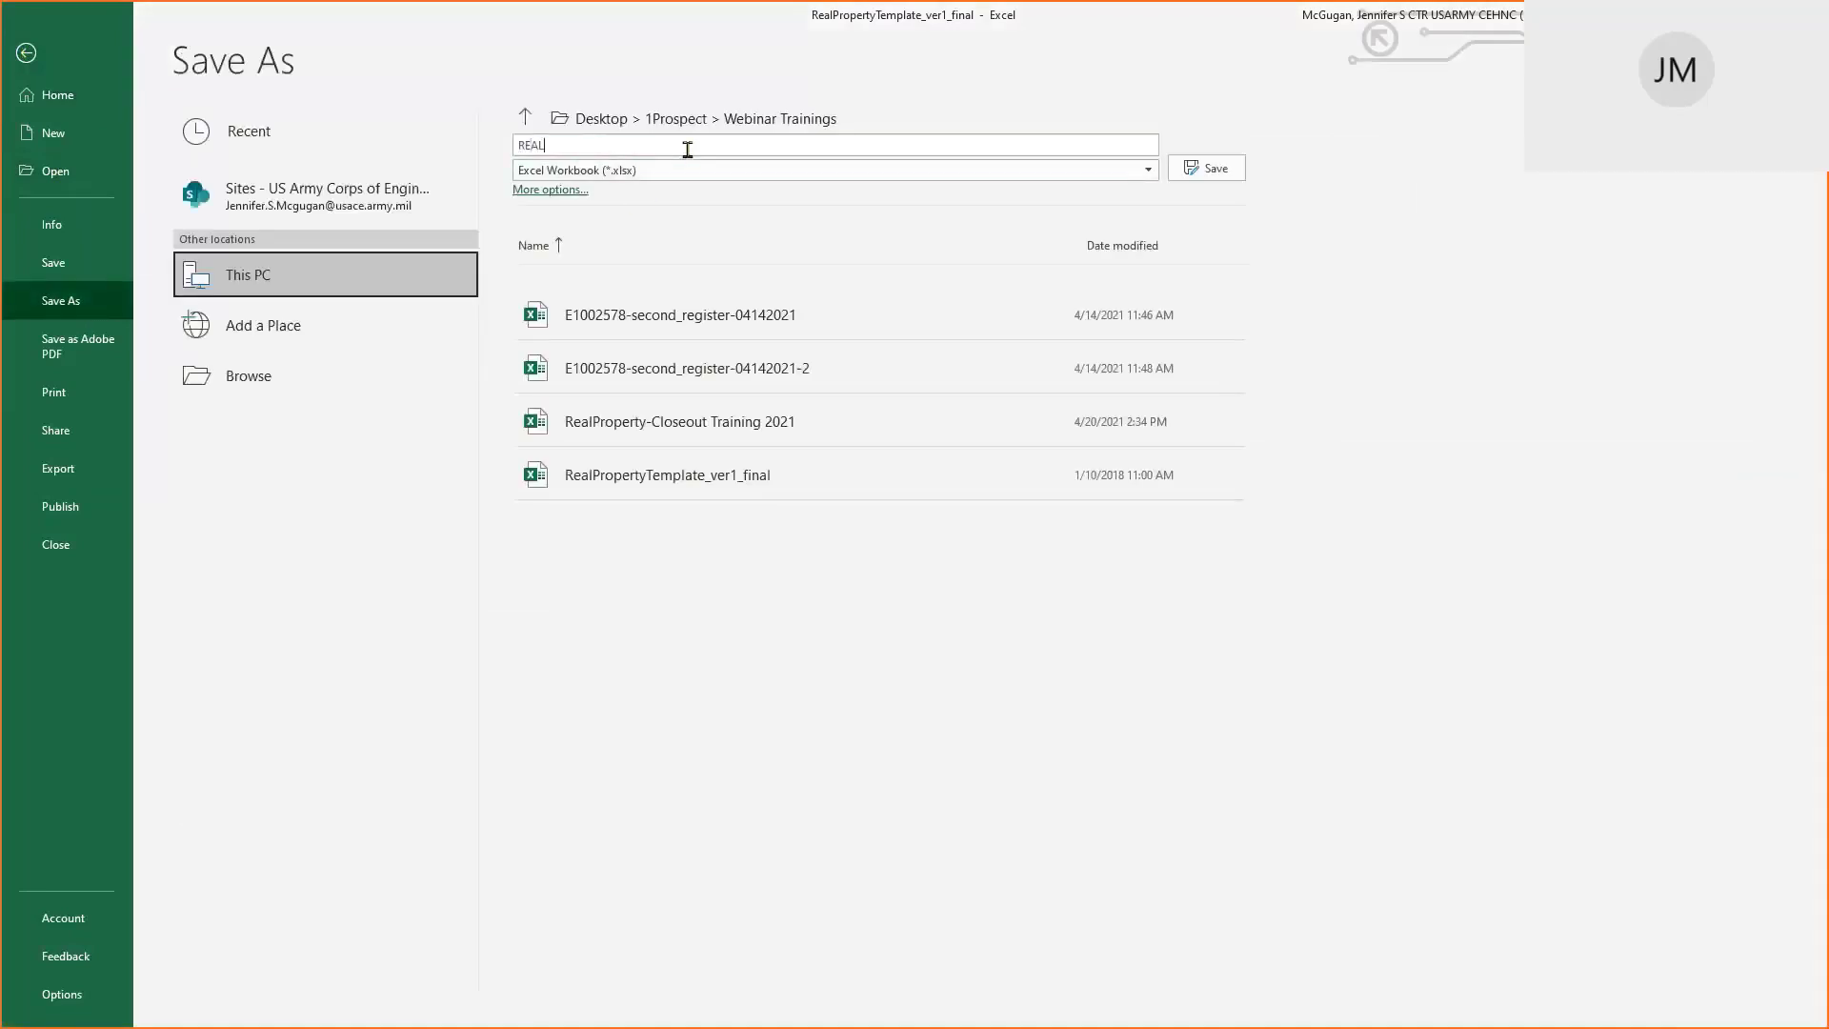
type(" PROPERTY - CLOSEOUT TRAINING 2021")
Save it in Desktop > 1Prospect > Webinar Trainings as 'REAL PROPERTY - CLOSEOUT TRAINING 2021-2'
left_click(528, 117)
left_click(529, 117)
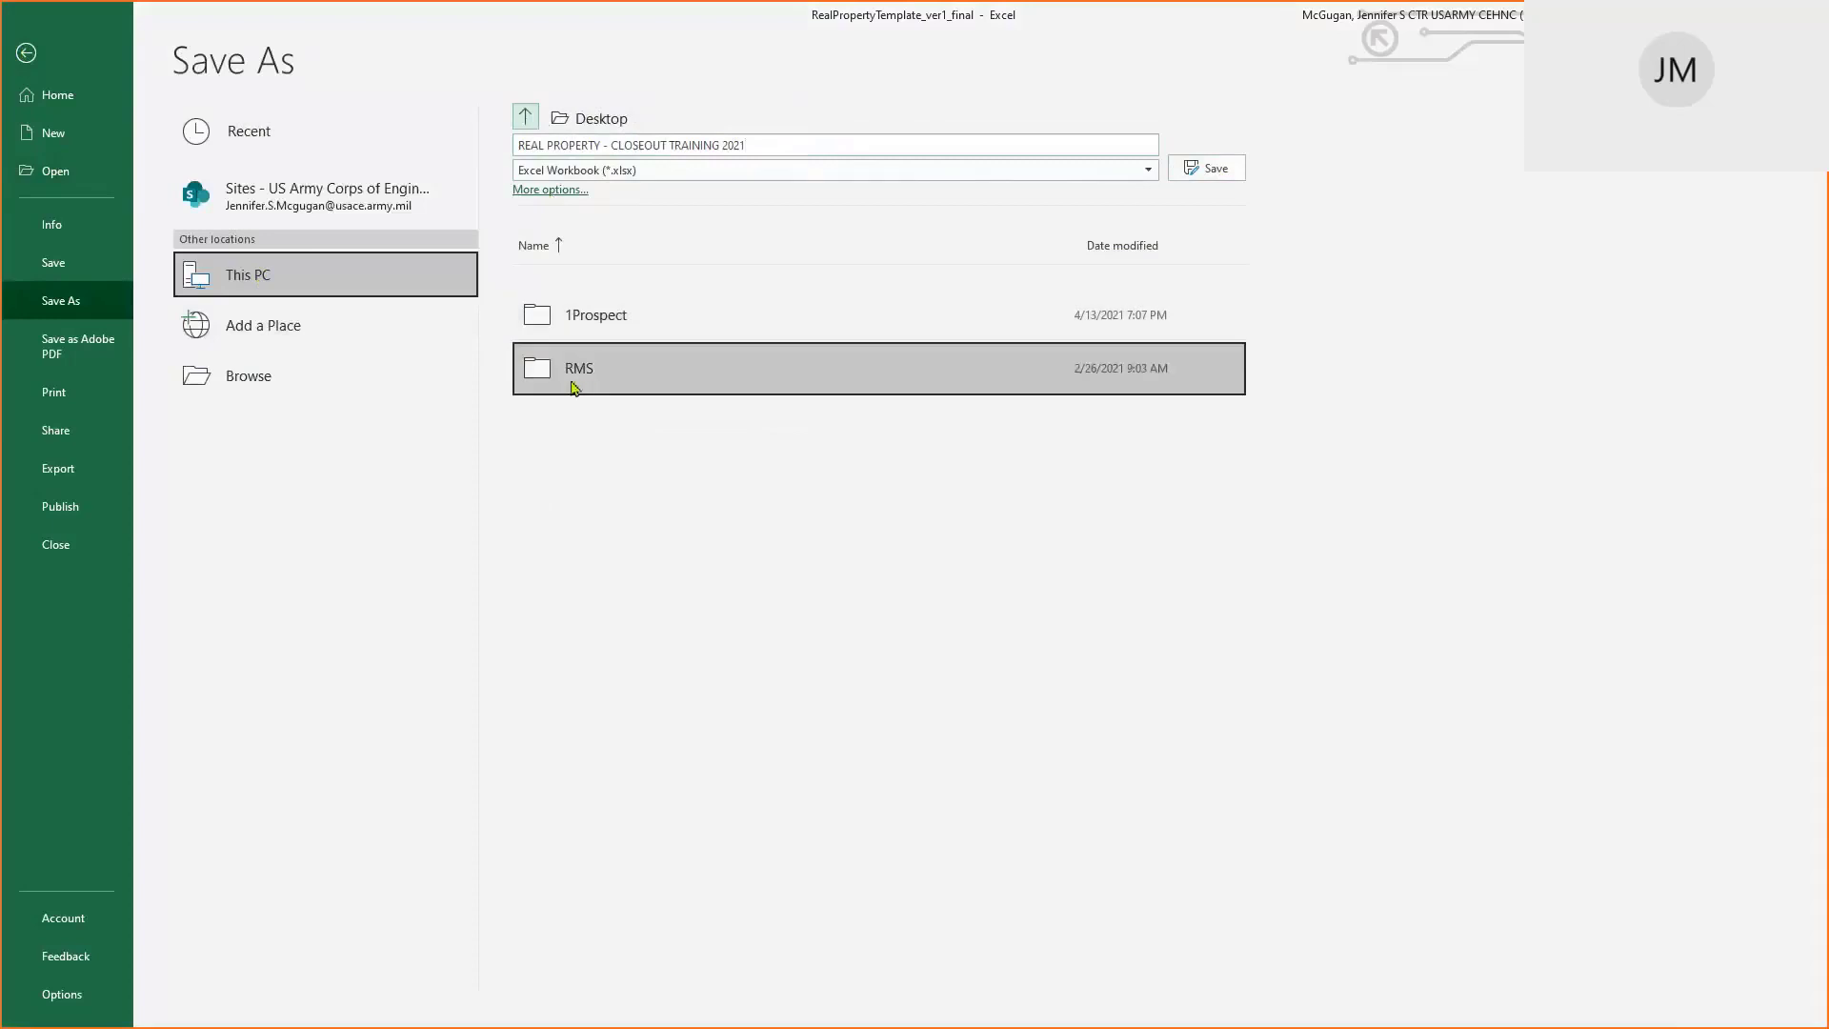
double_click(587, 320)
double_click(602, 529)
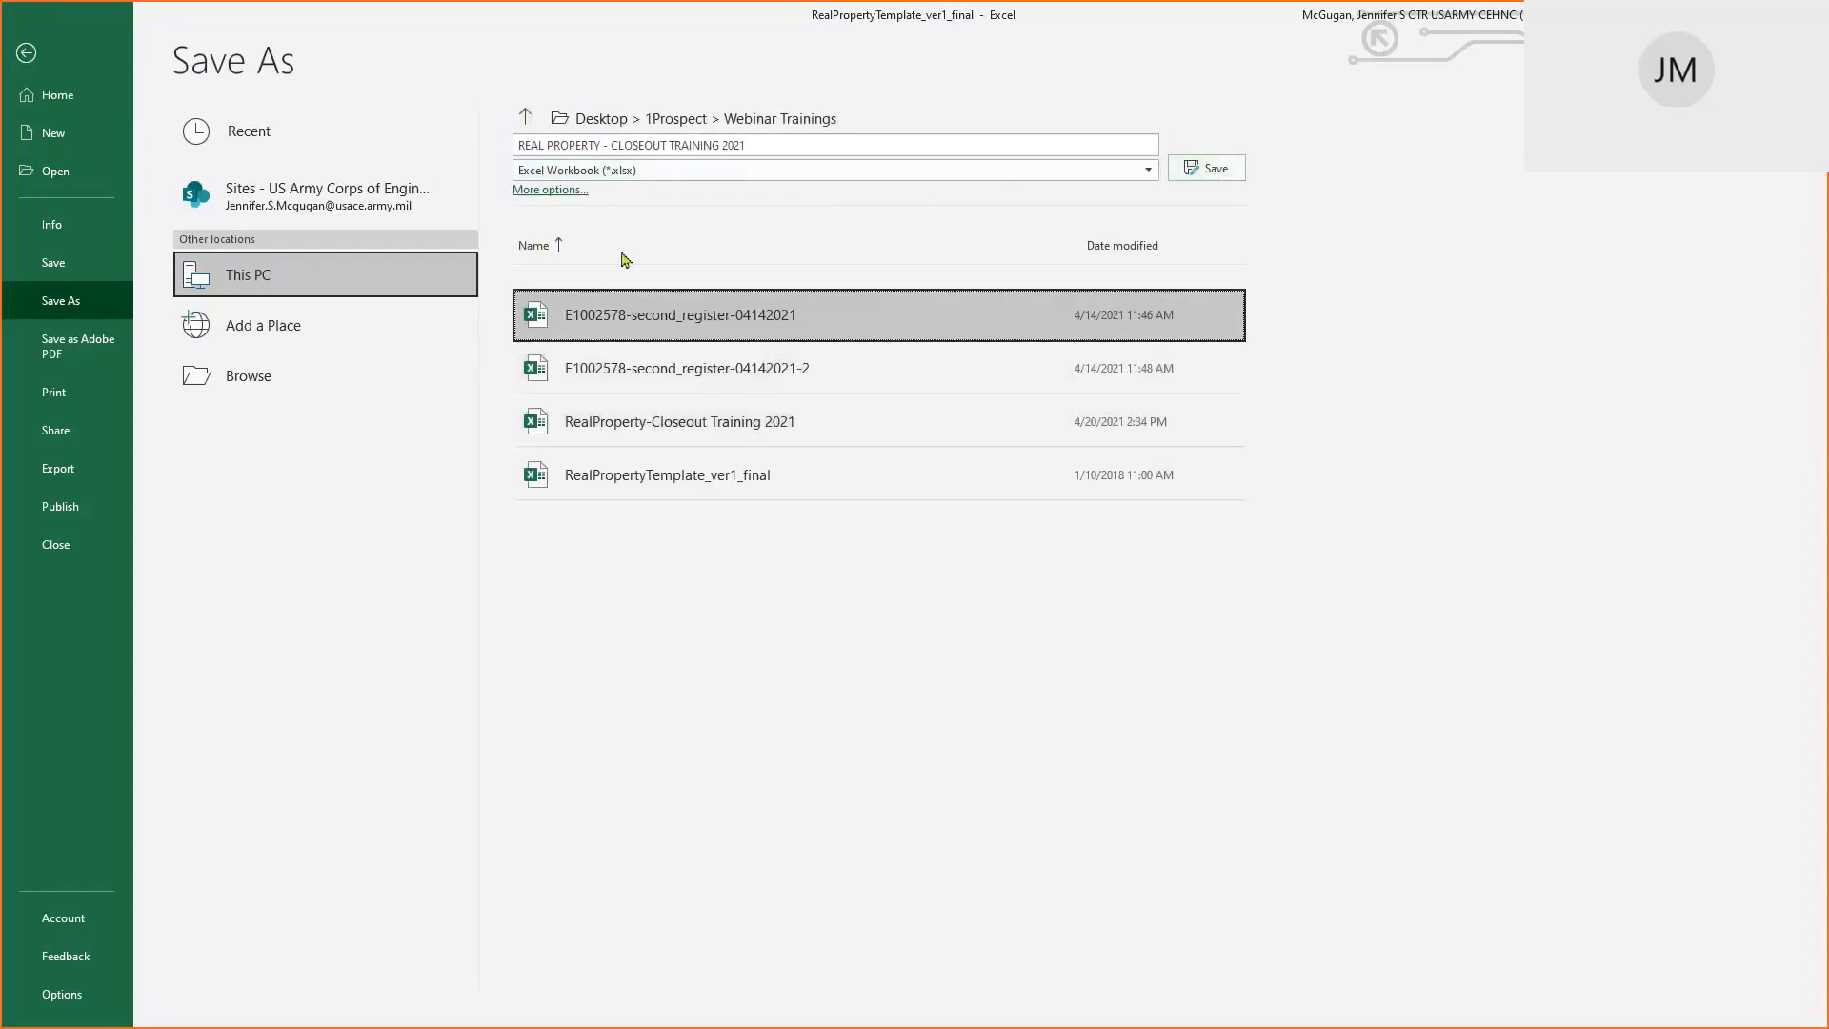
left_click(757, 140)
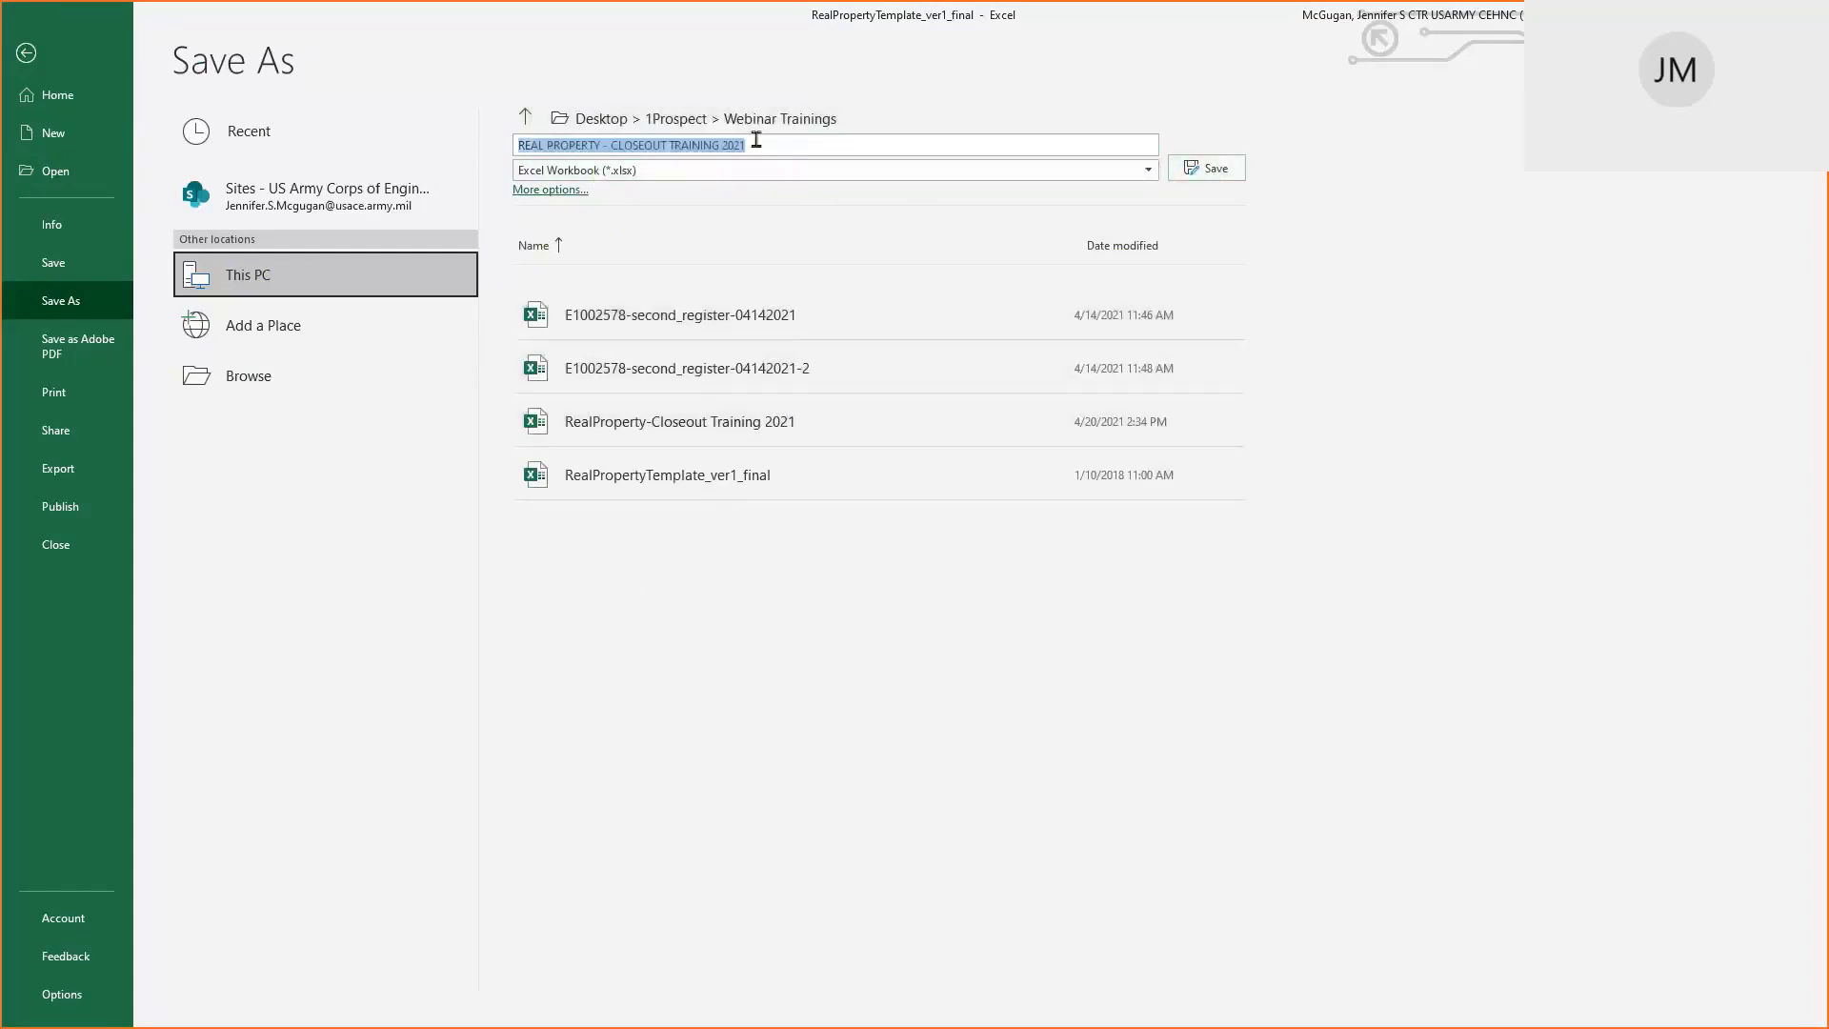
left_click(756, 140)
type("-")
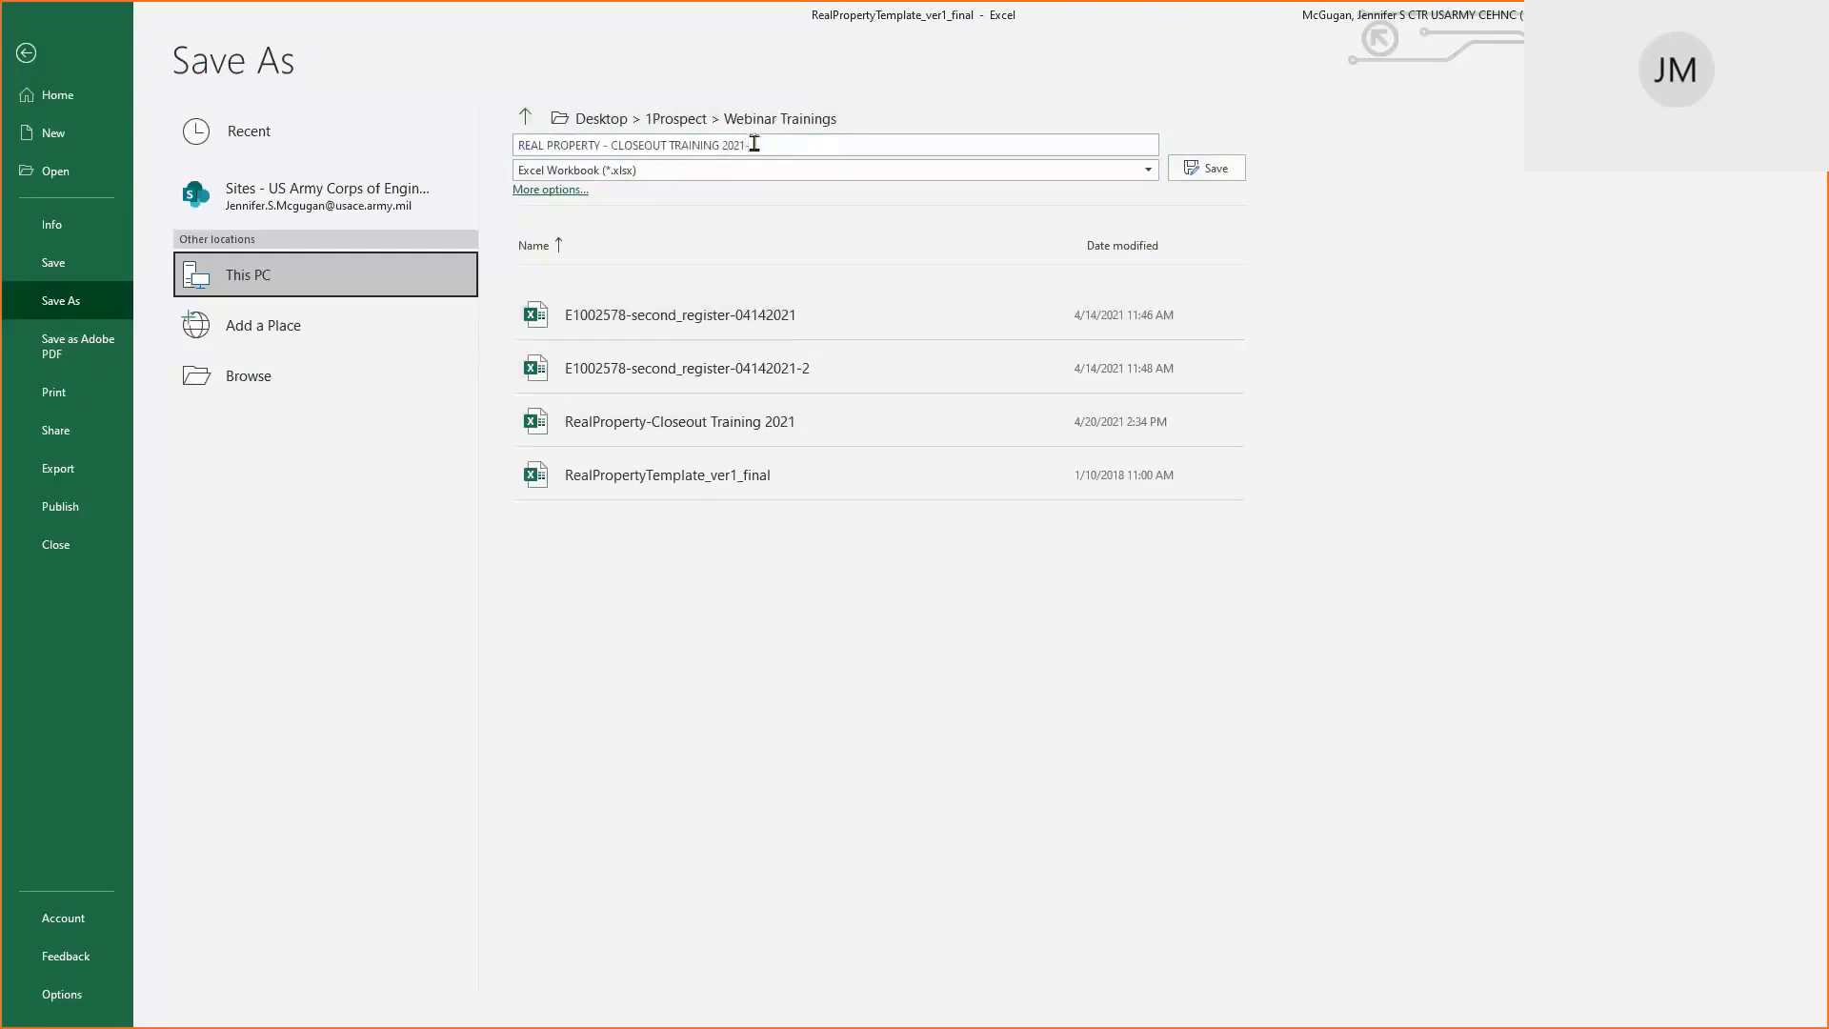
type("2")
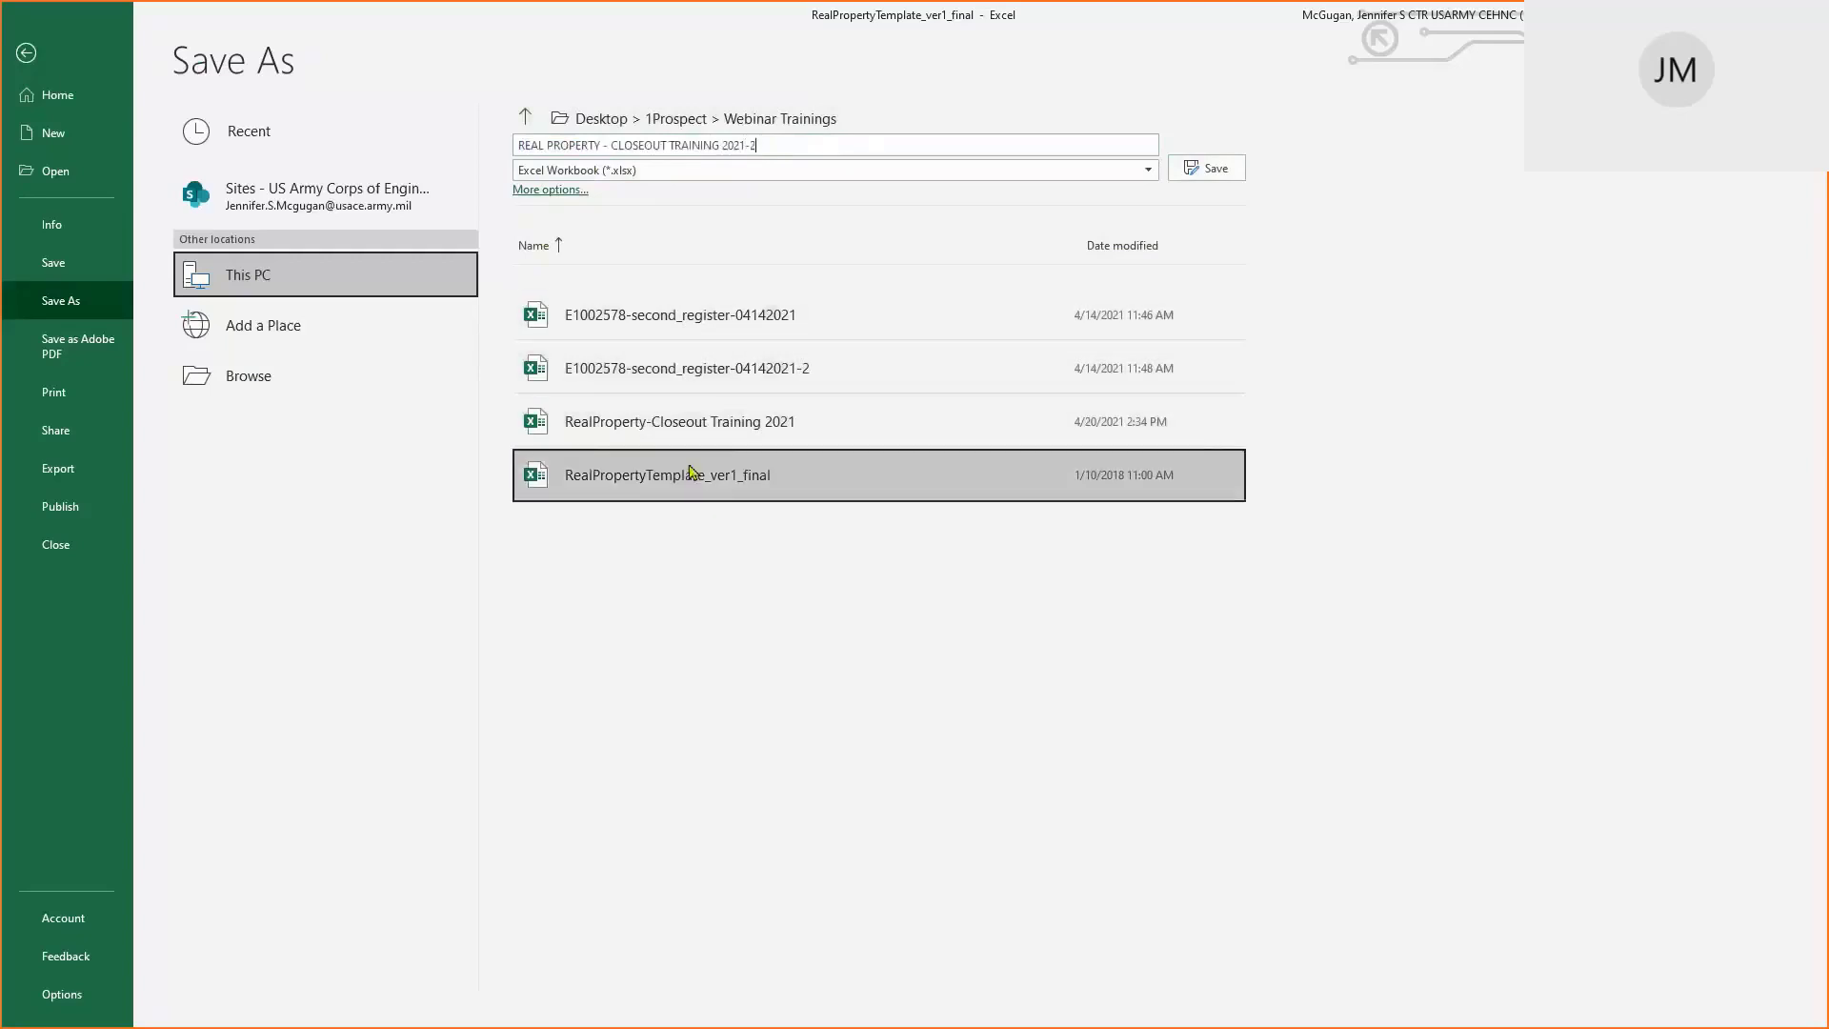
left_click(1210, 168)
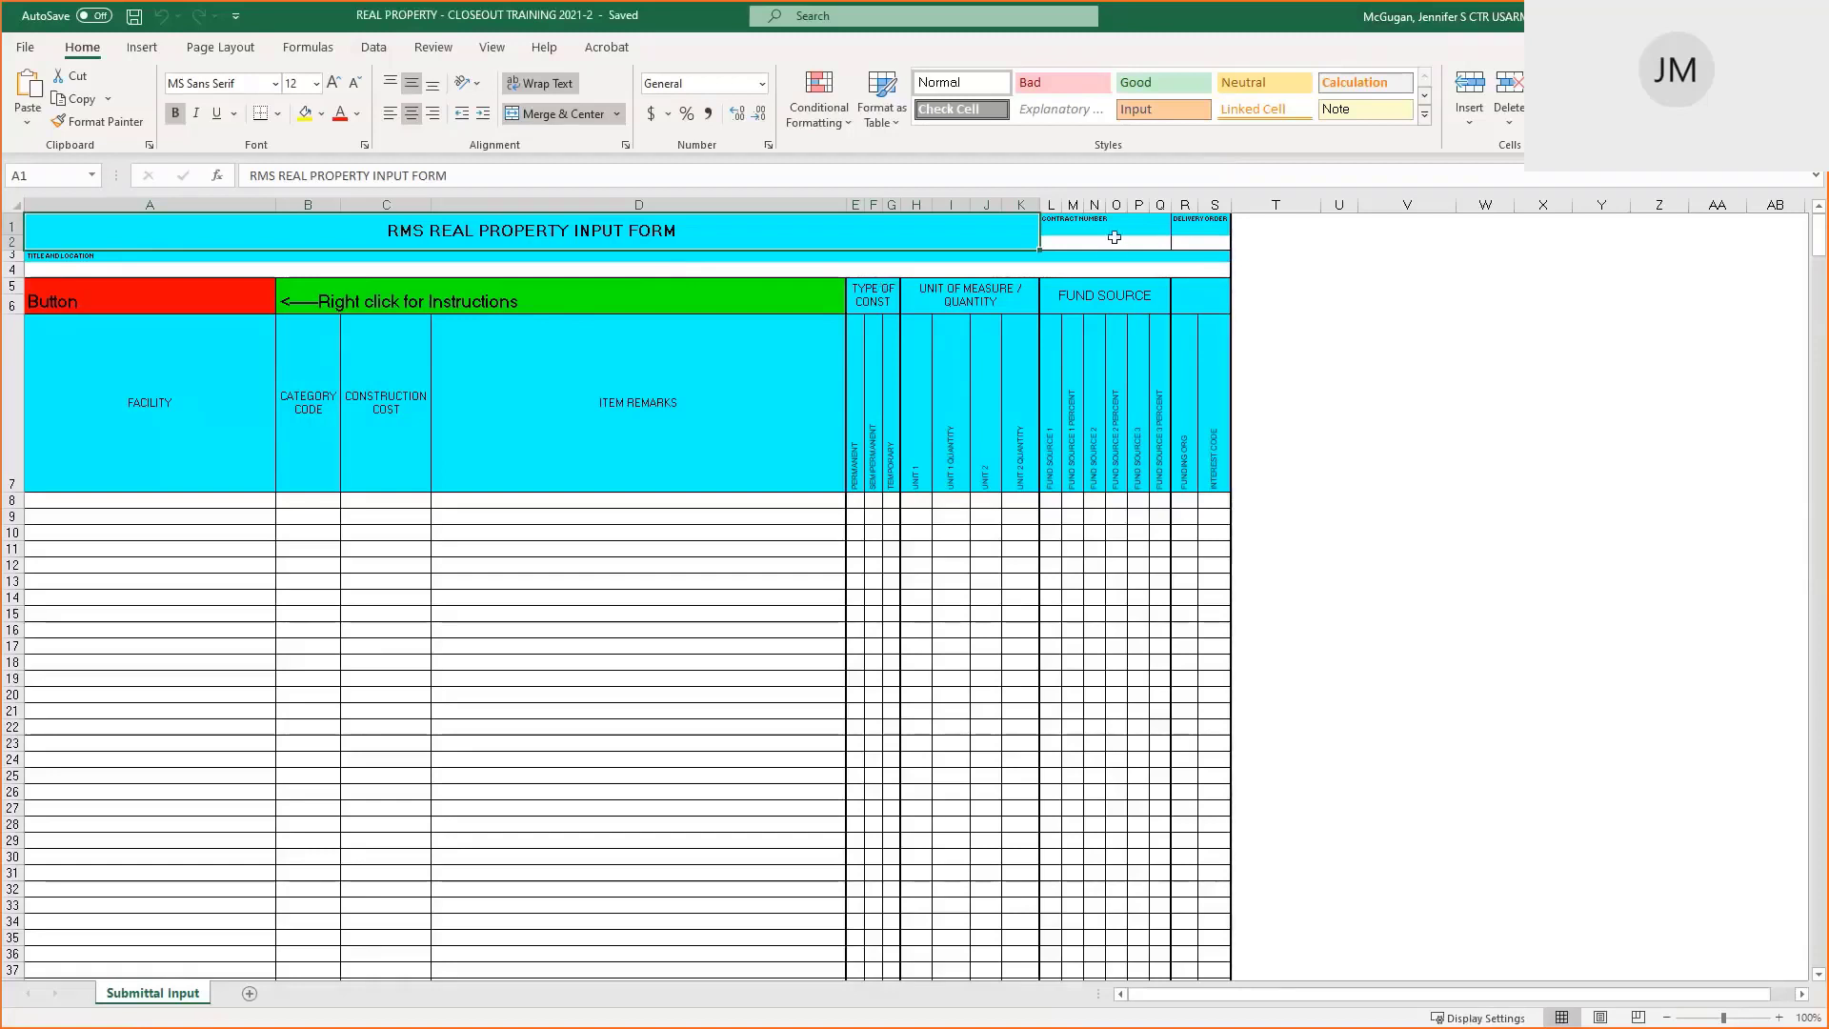
Check contract number cell L2 and delivery order cell R2, then switch to RMS
left_click(1113, 237)
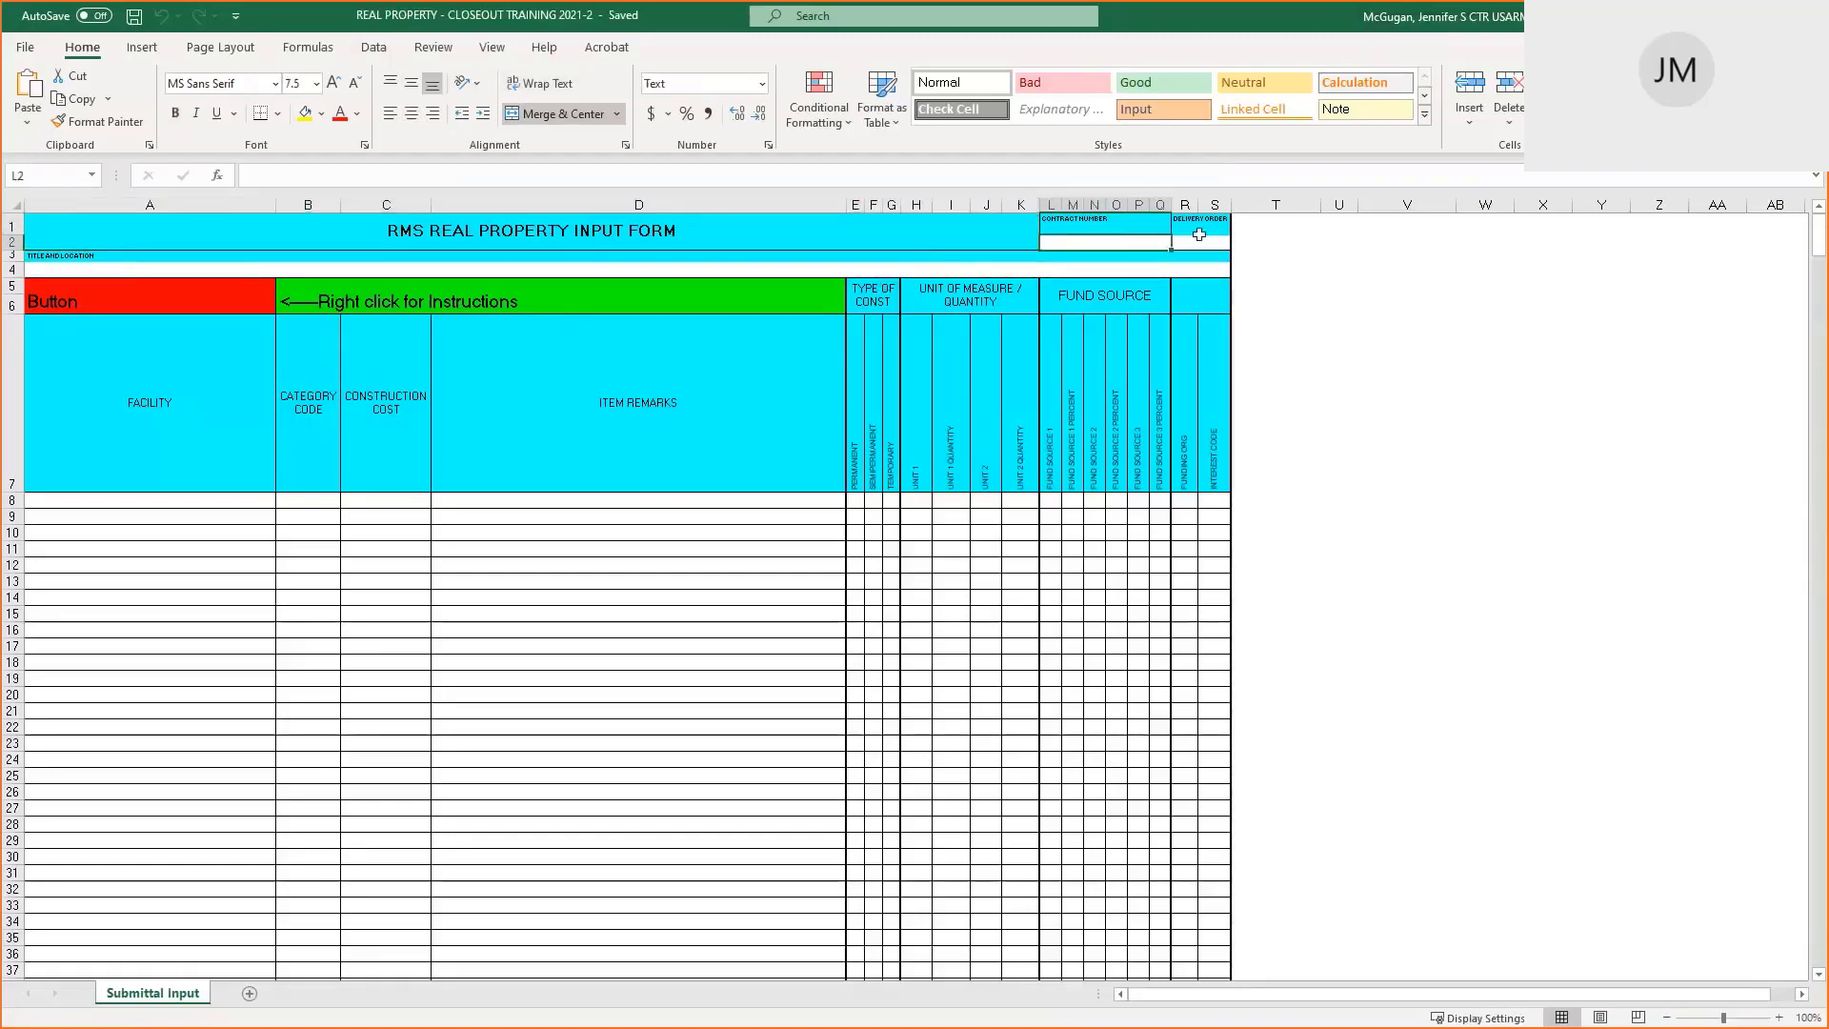
left_click(1202, 240)
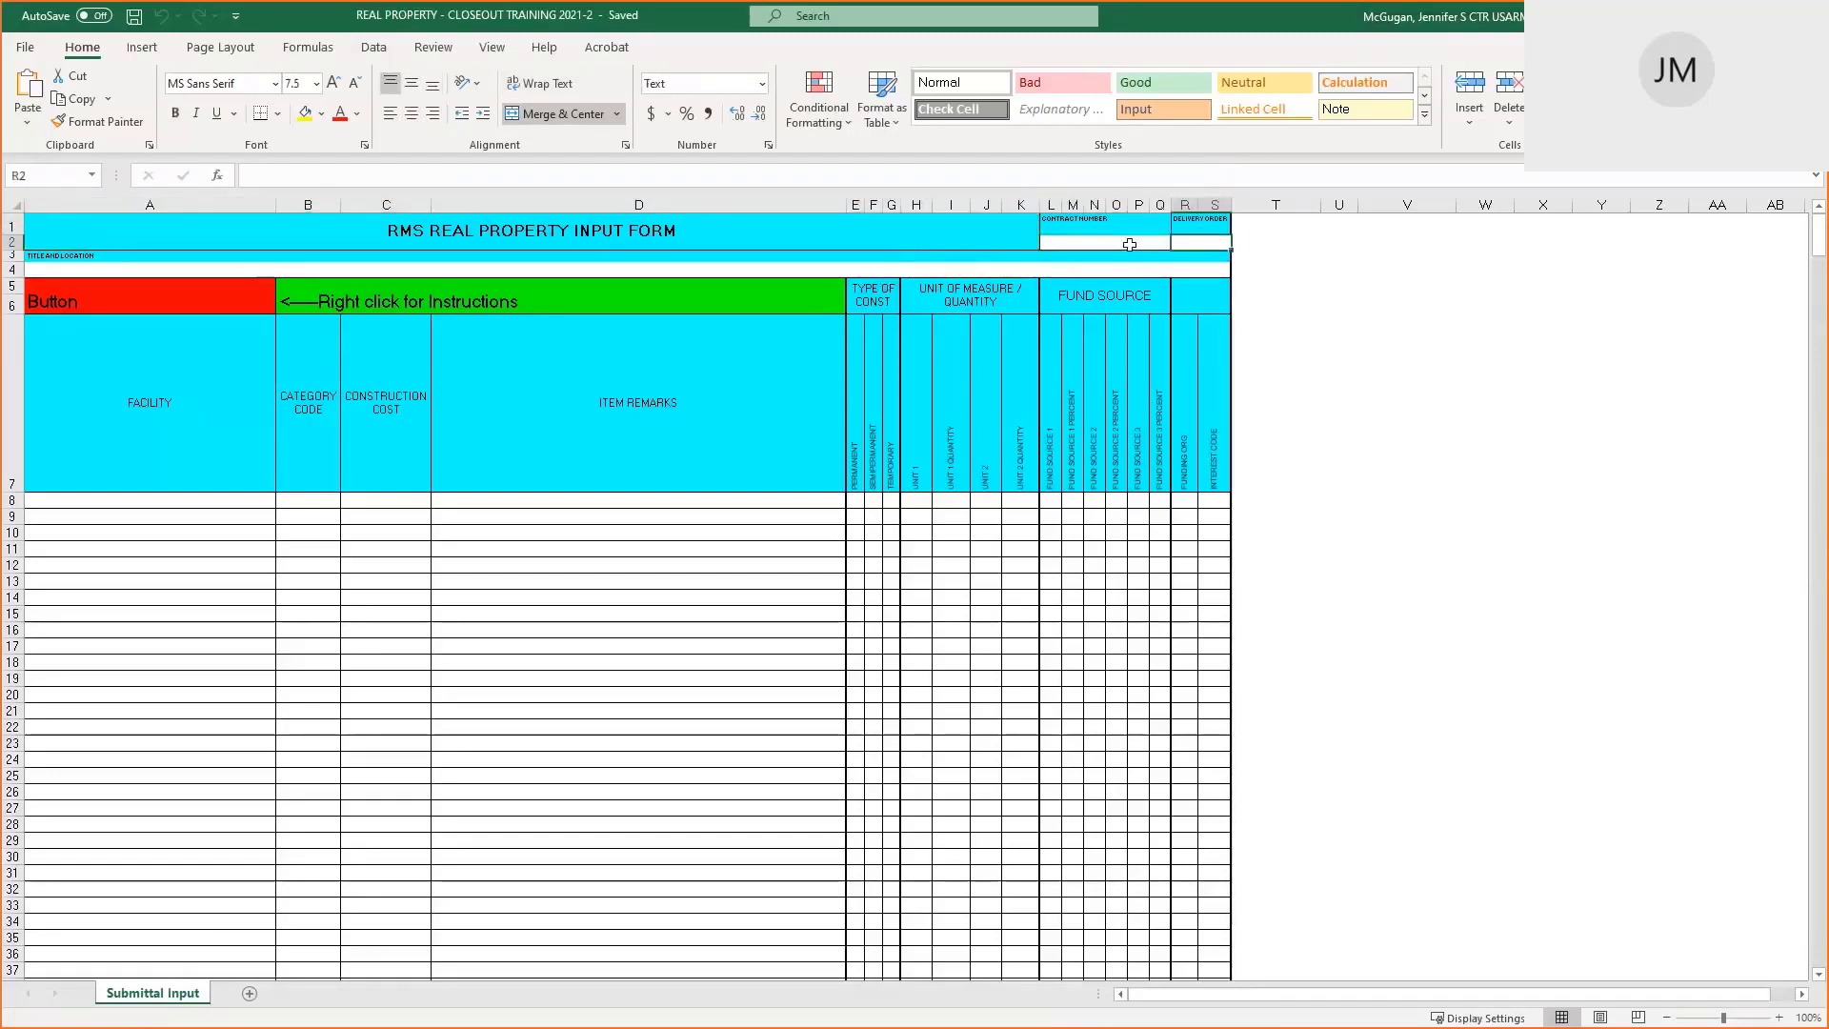
left_click(1129, 245)
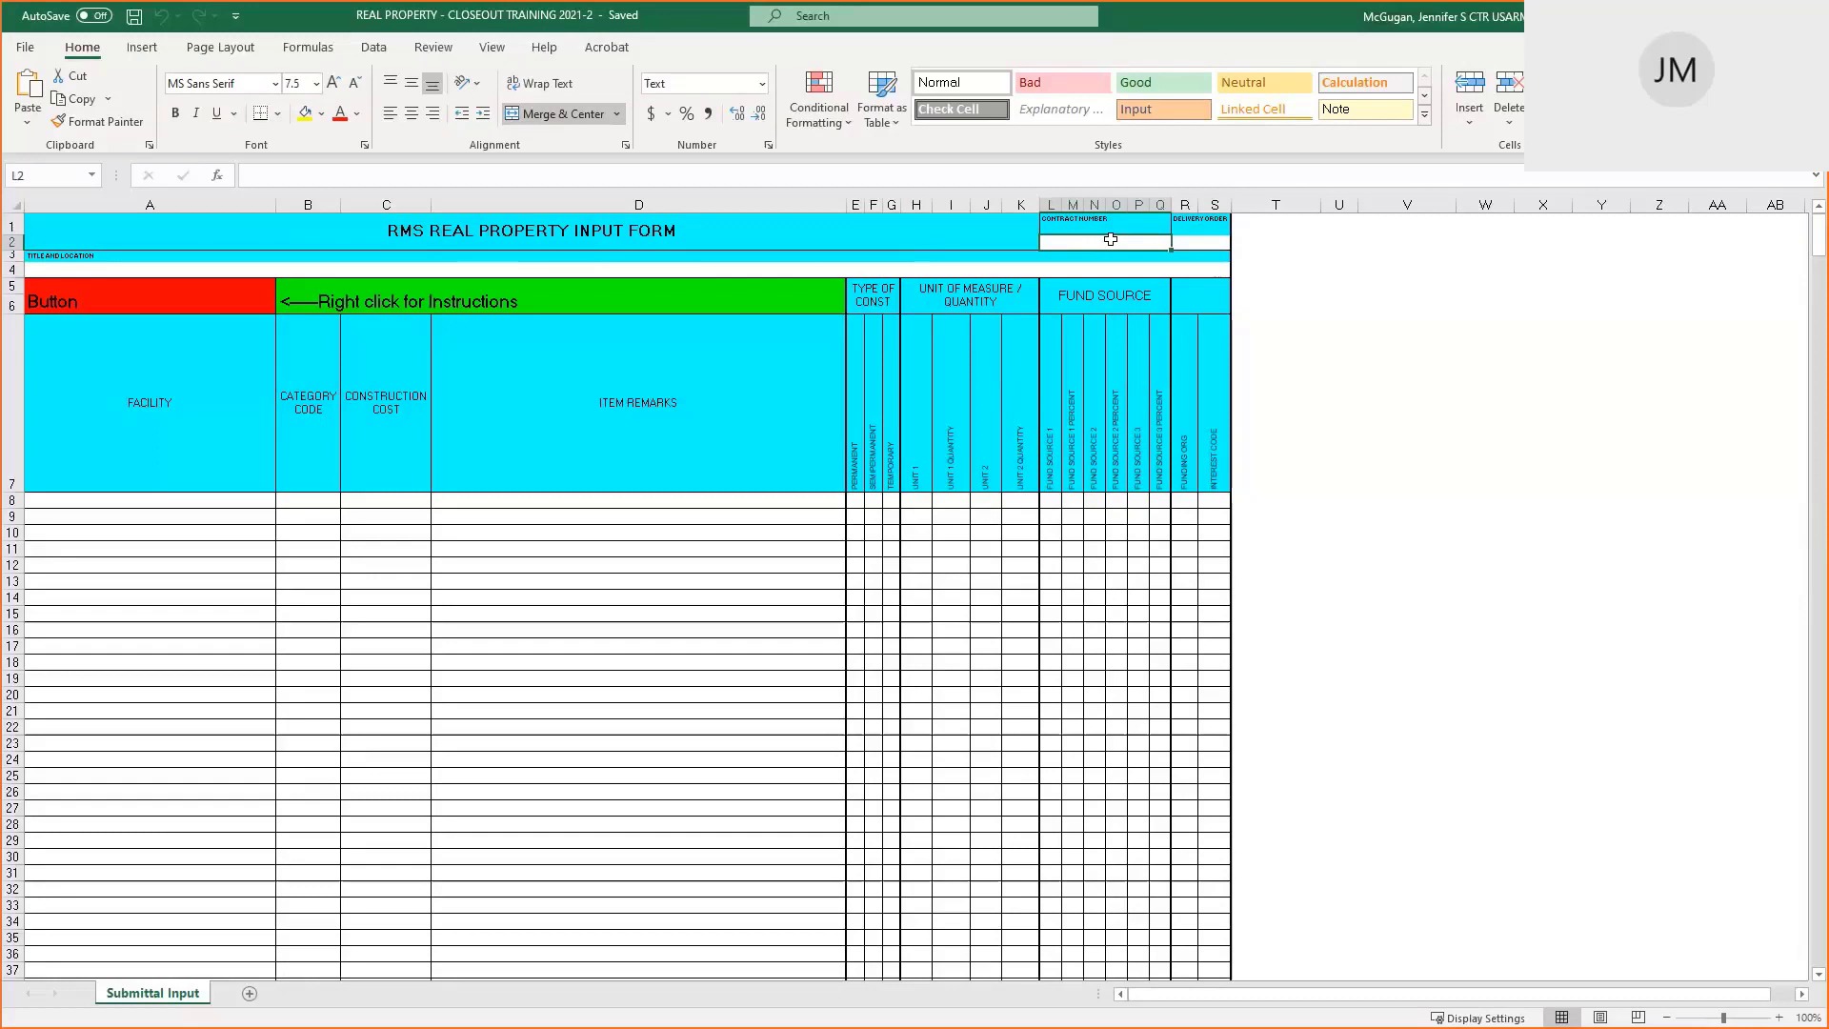
key("alt")
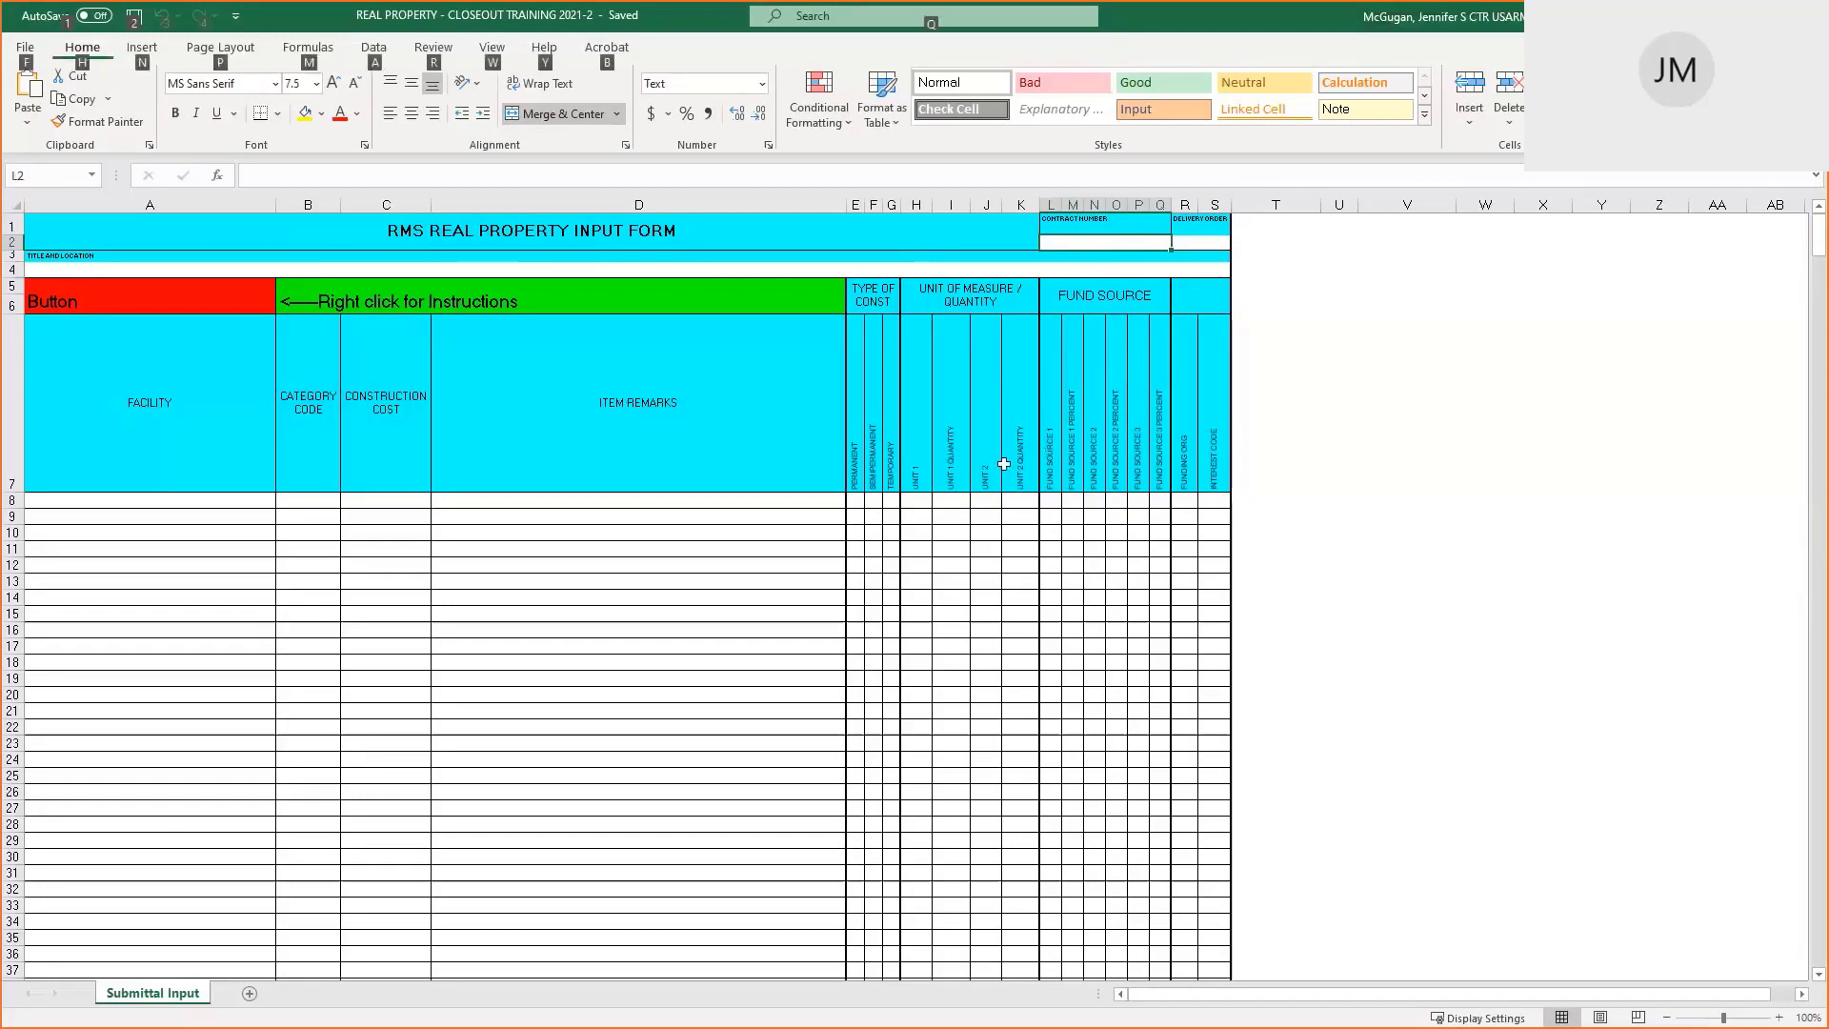
key("alt+Tab")
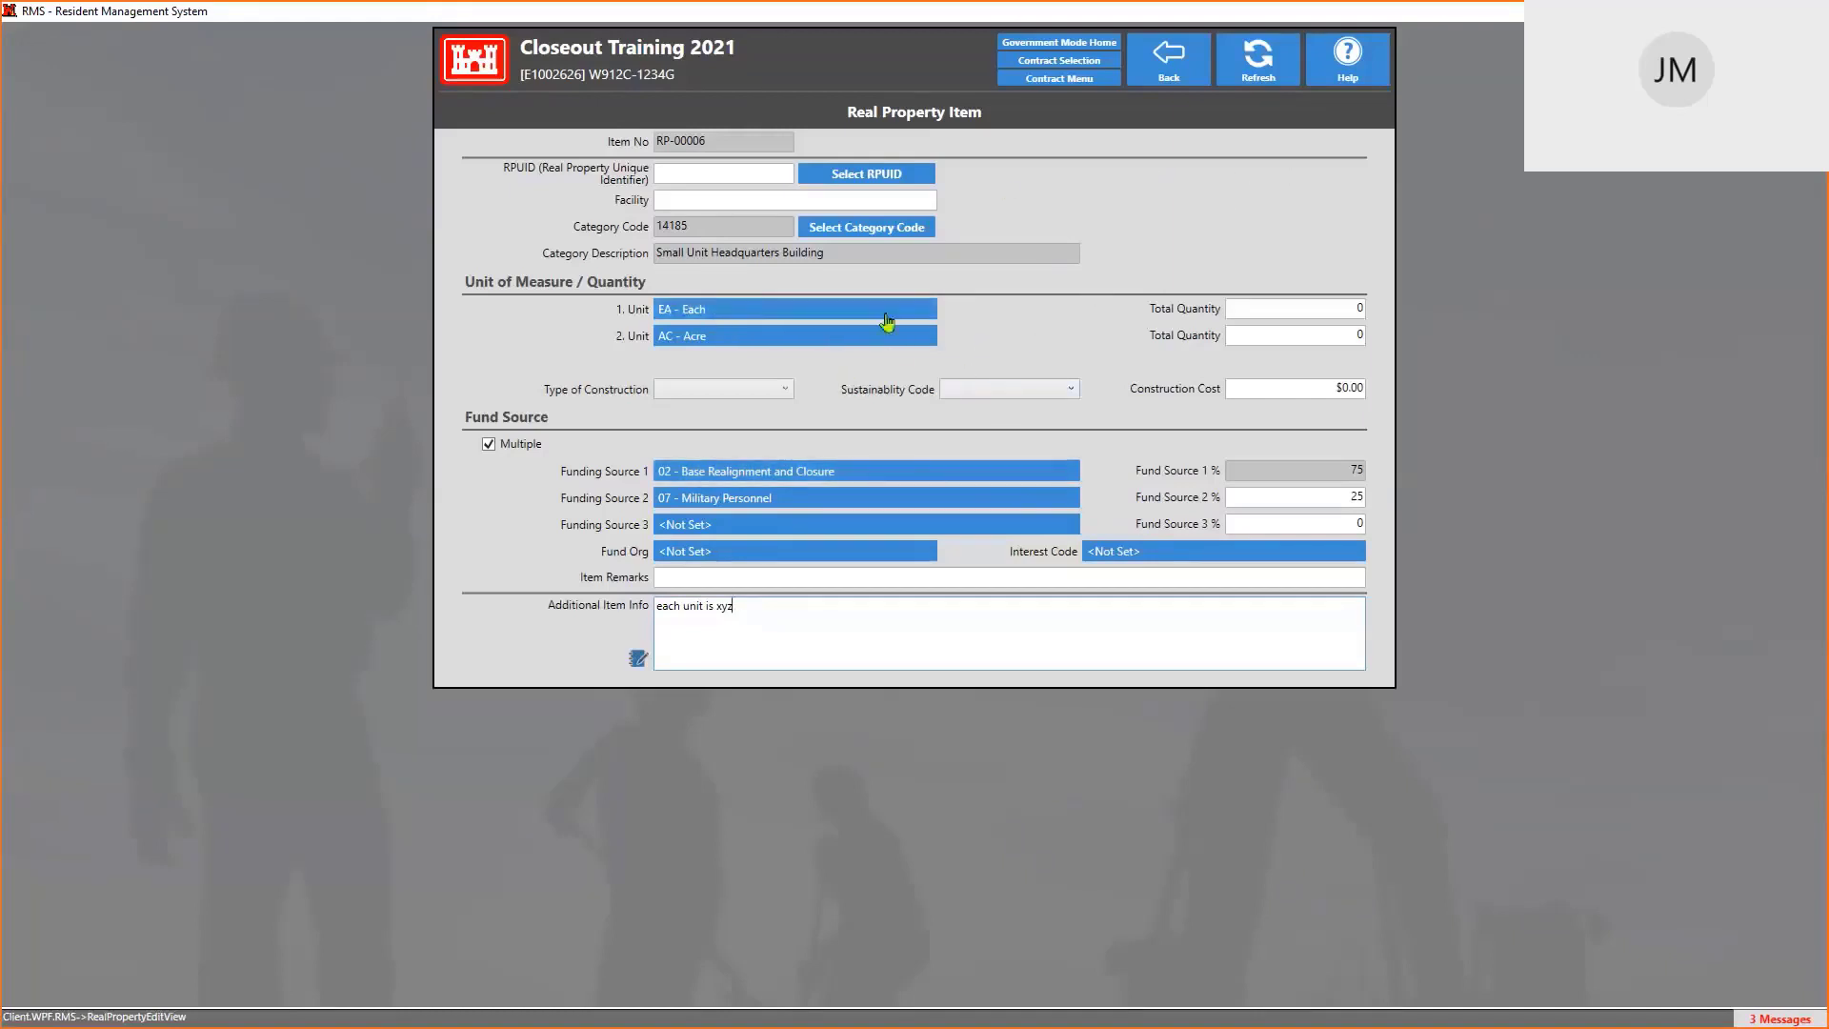
Copy the Contract No. from RMS's Administration > Contract Description page and return to Excel
left_click(1169, 72)
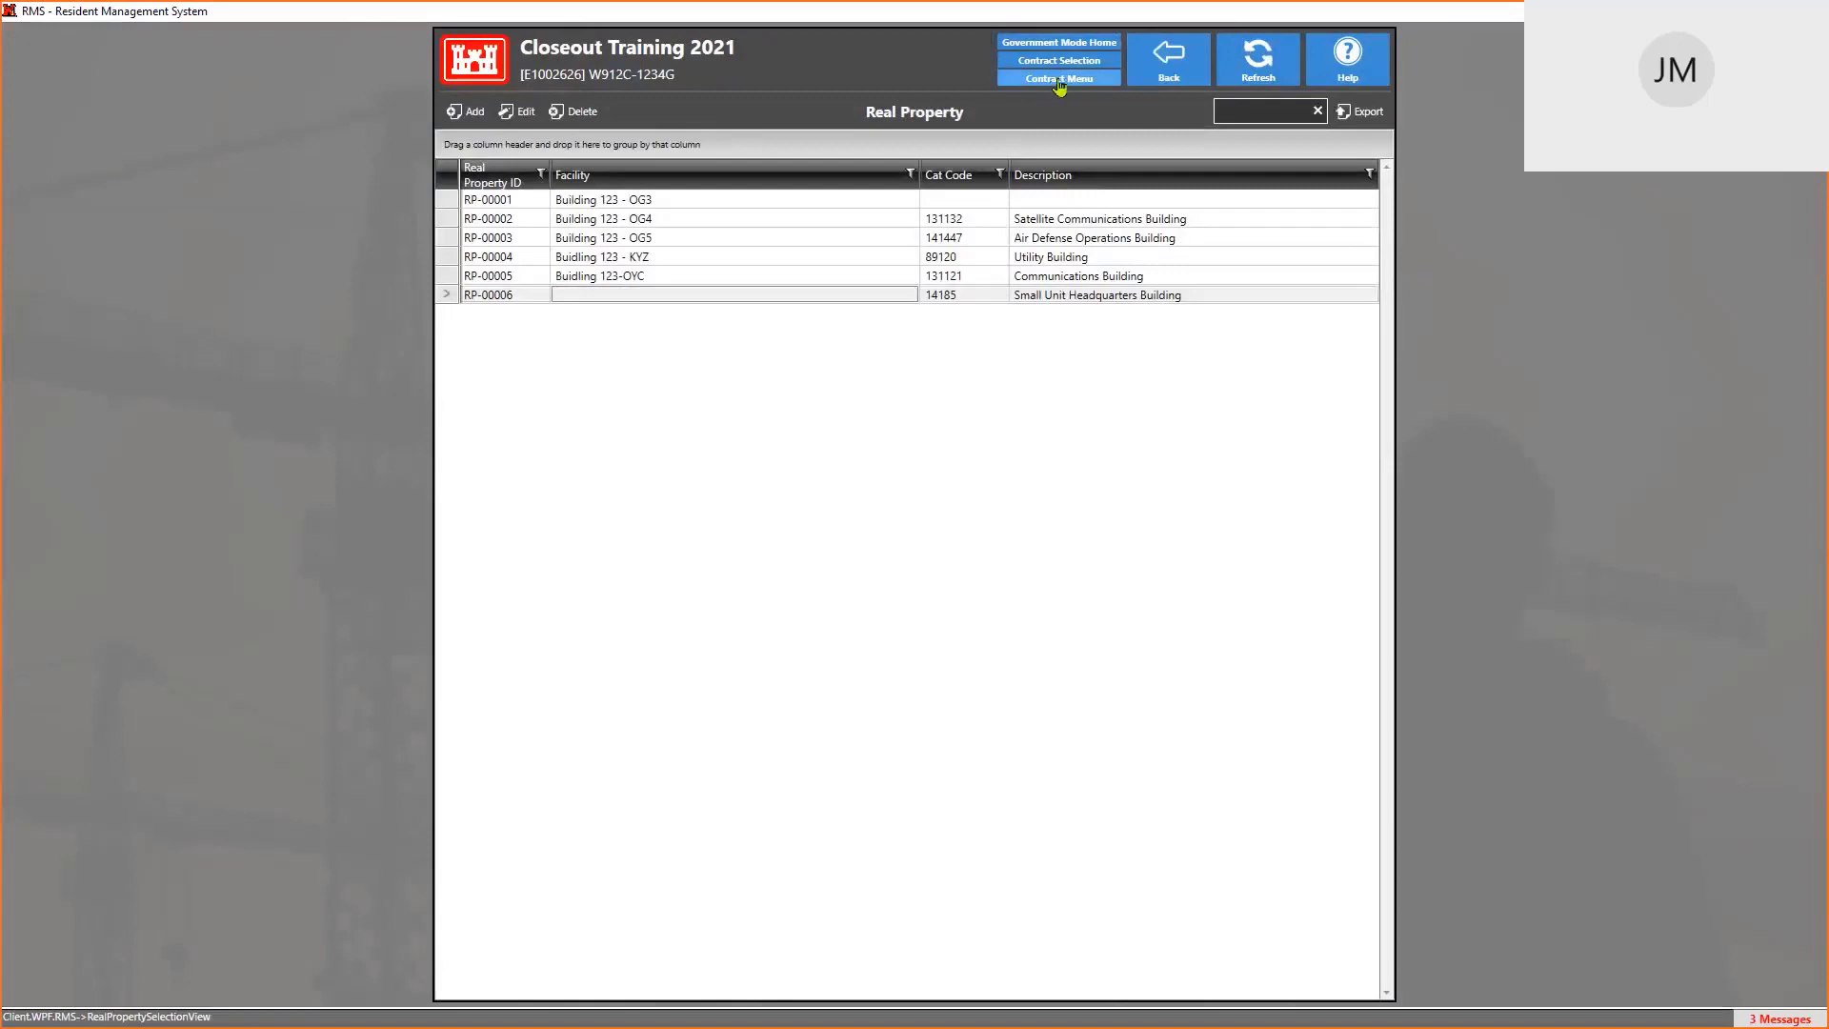
left_click(1059, 80)
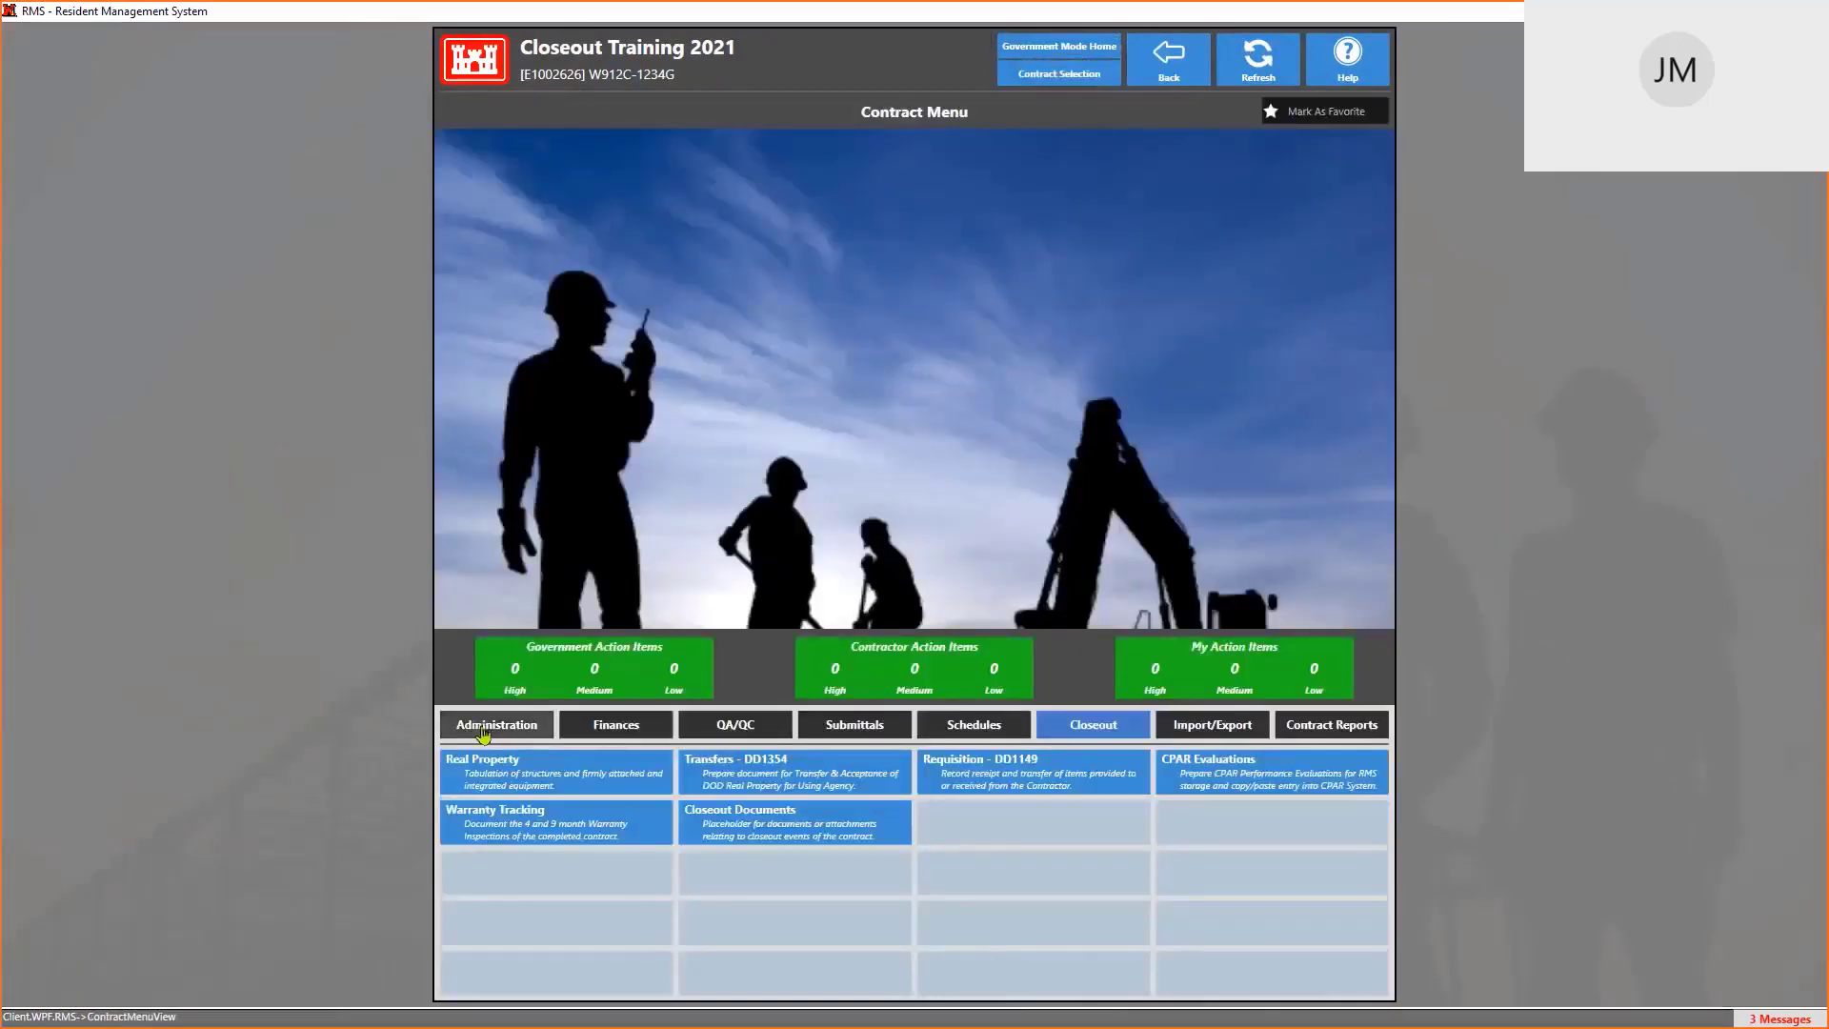
left_click(483, 732)
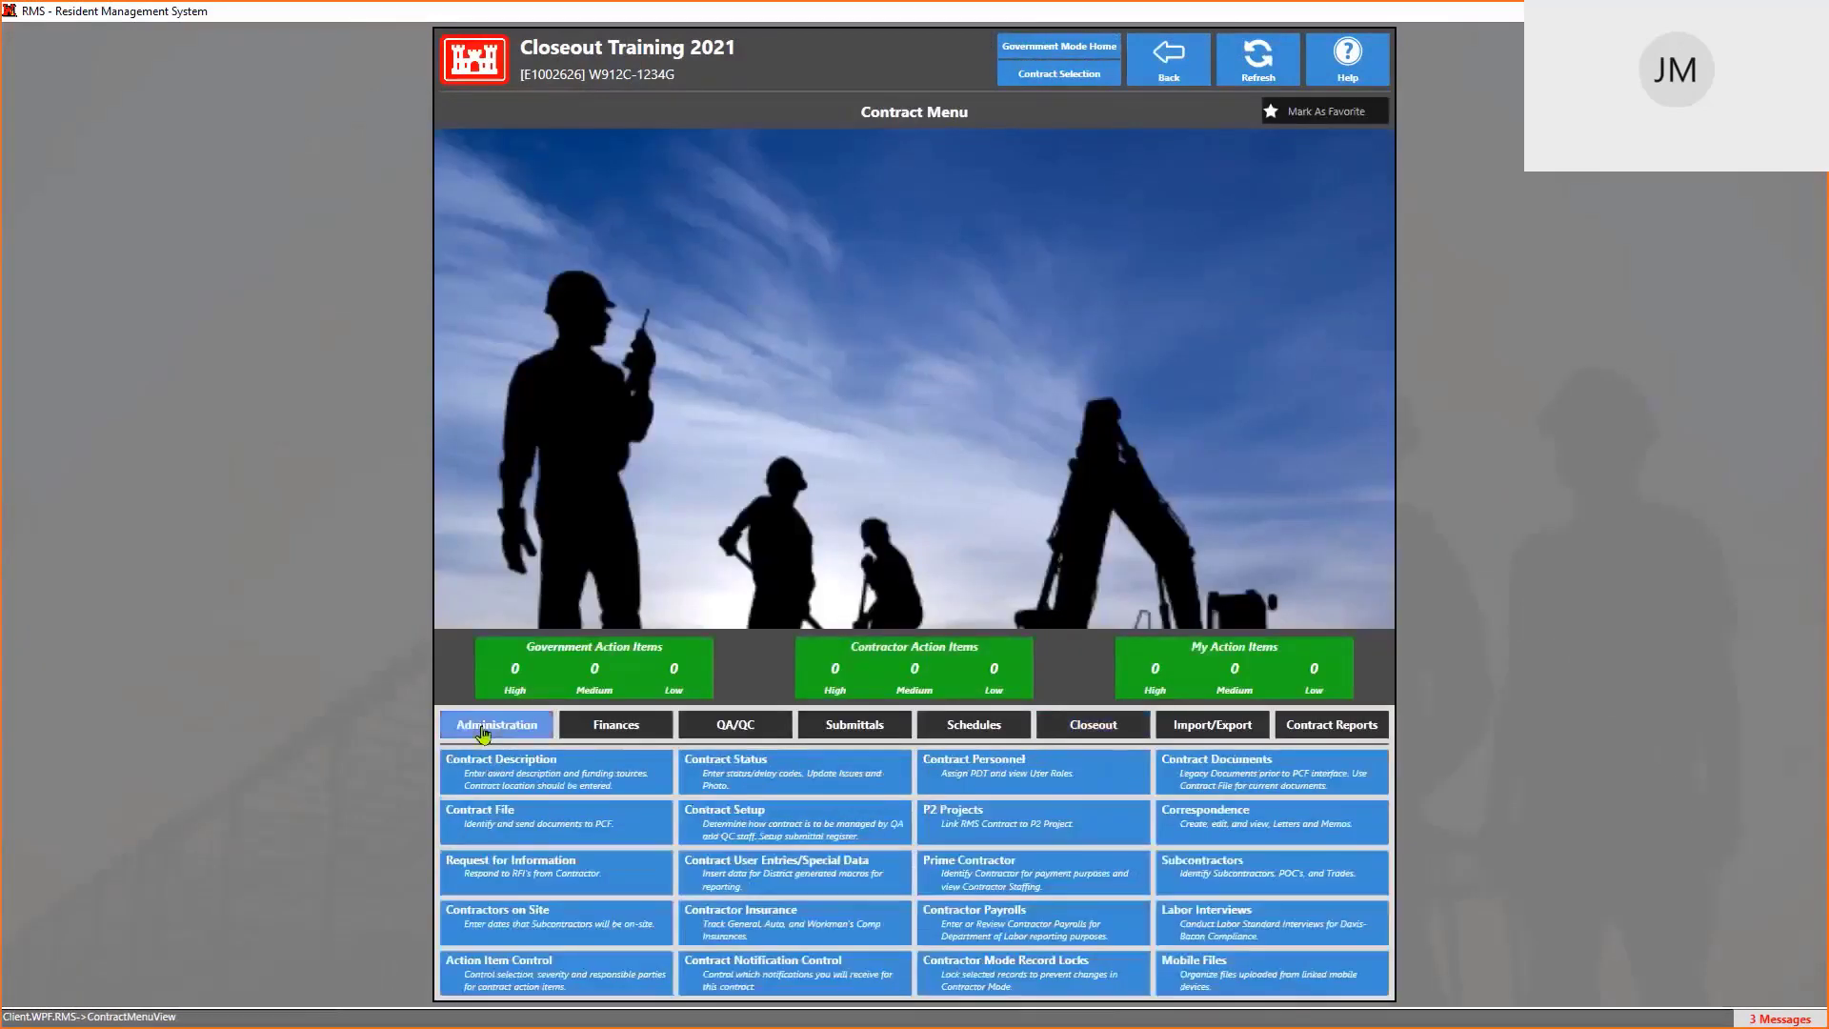
left_click(506, 776)
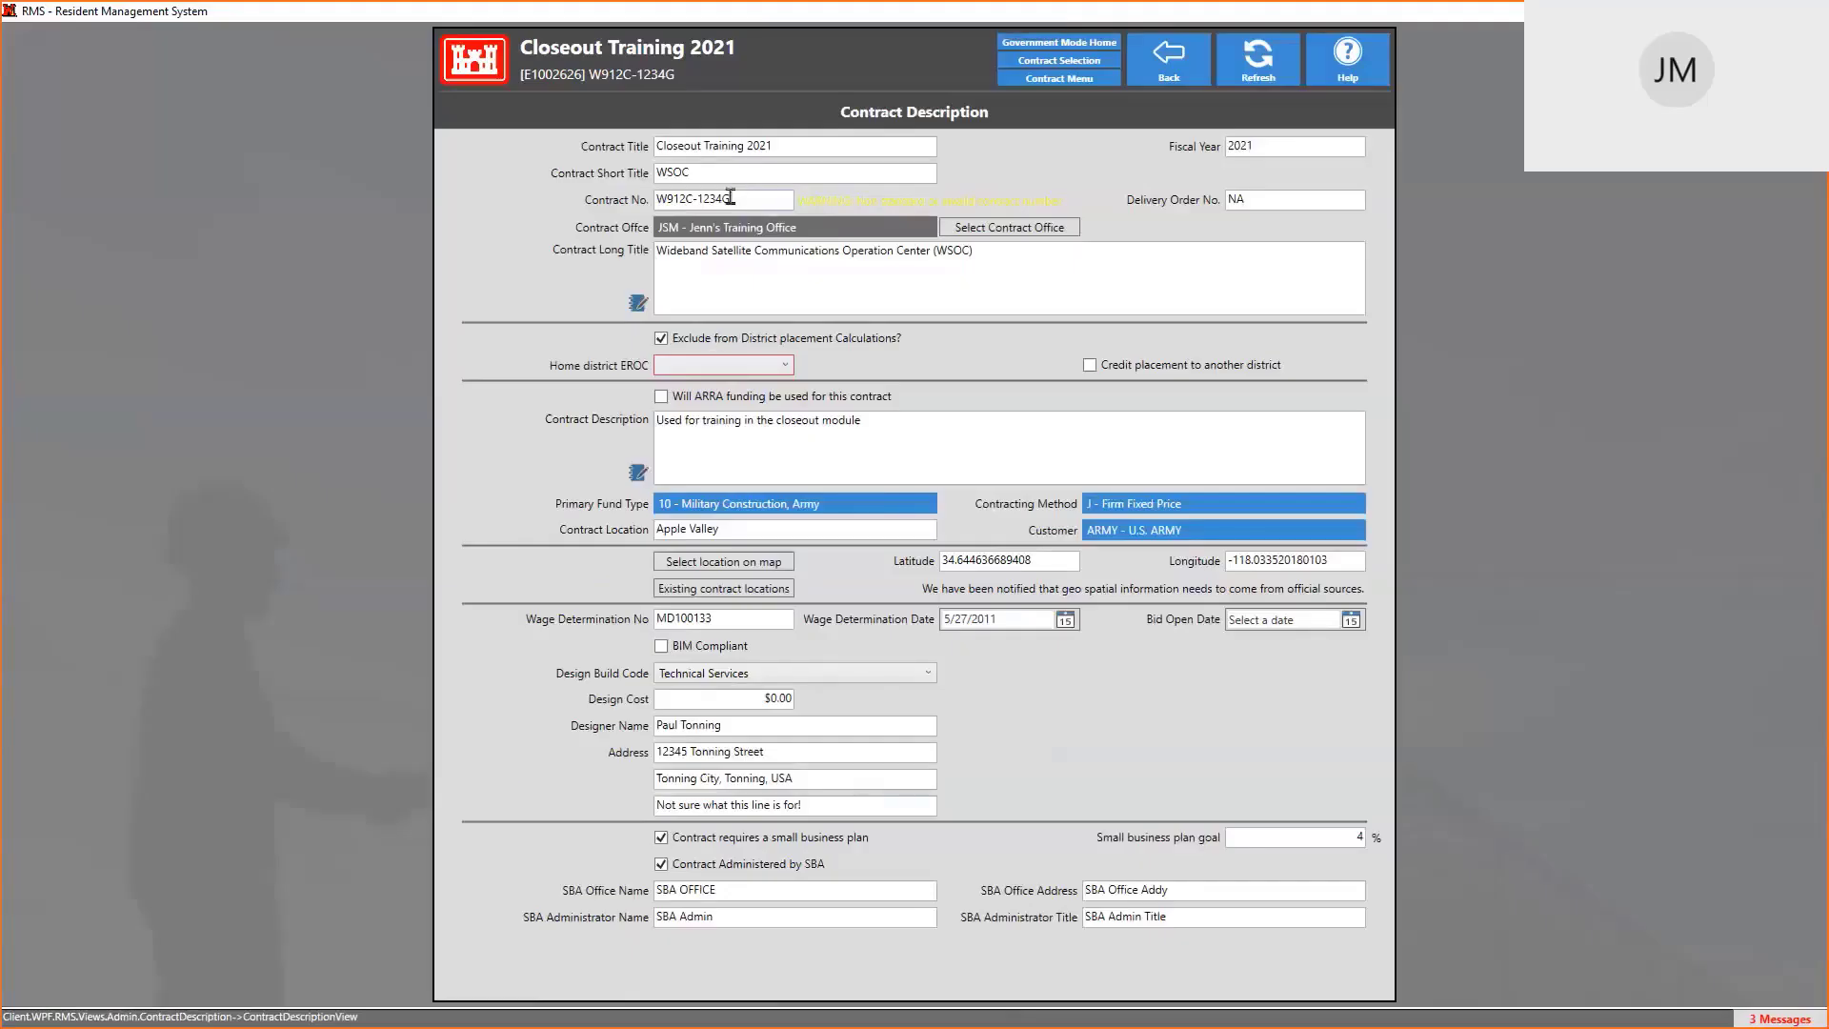
double_click(727, 198)
key("ctrl+c")
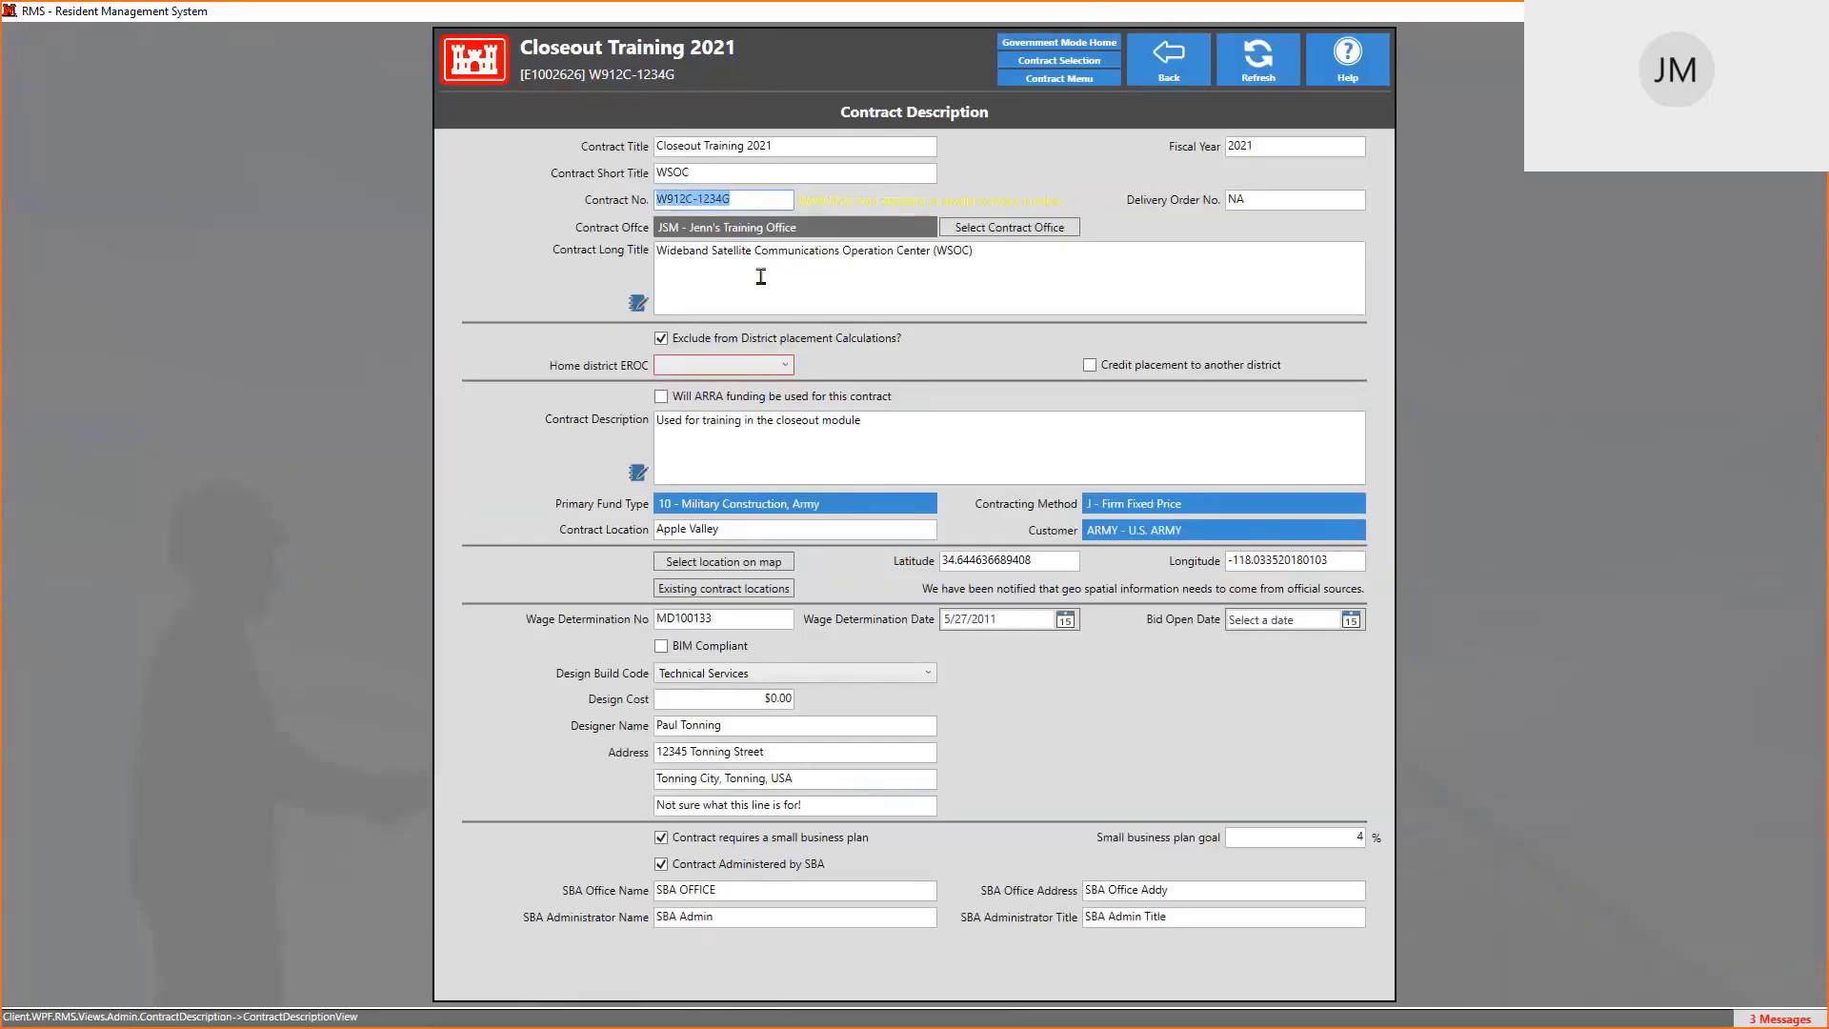
right_click(718, 200)
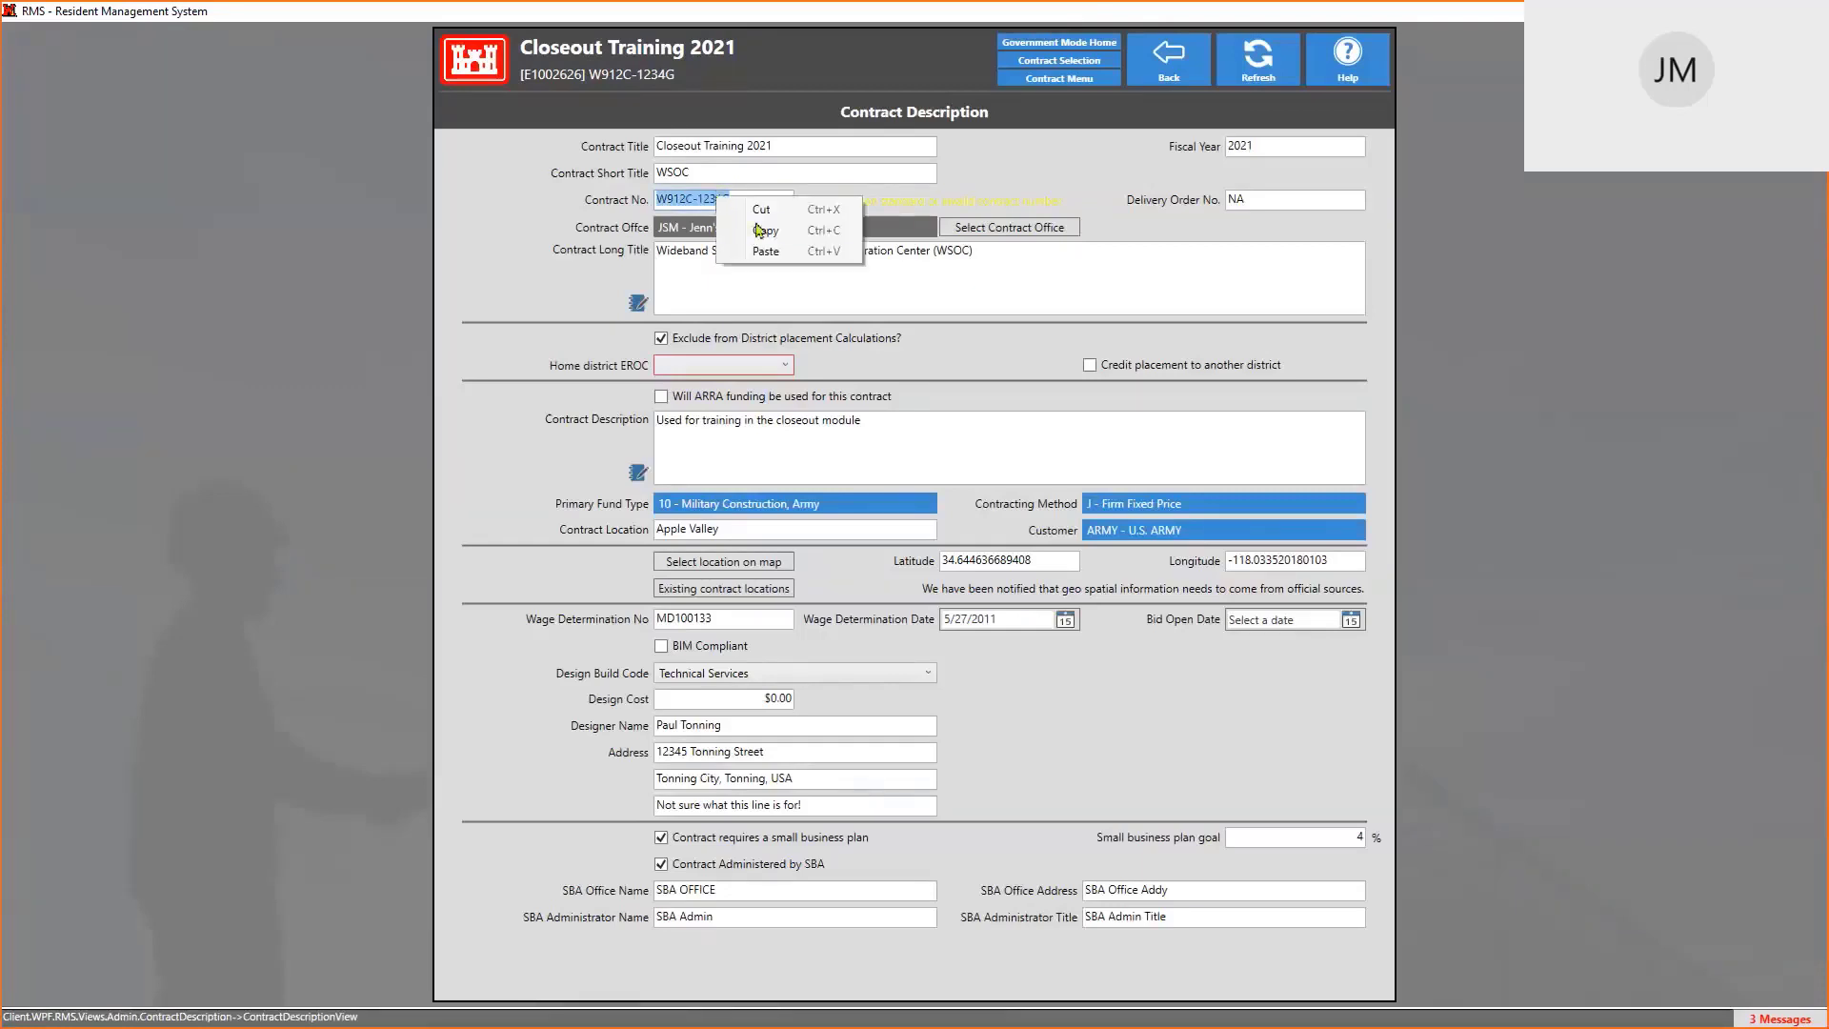
left_click(600, 231)
key("alt+Tab")
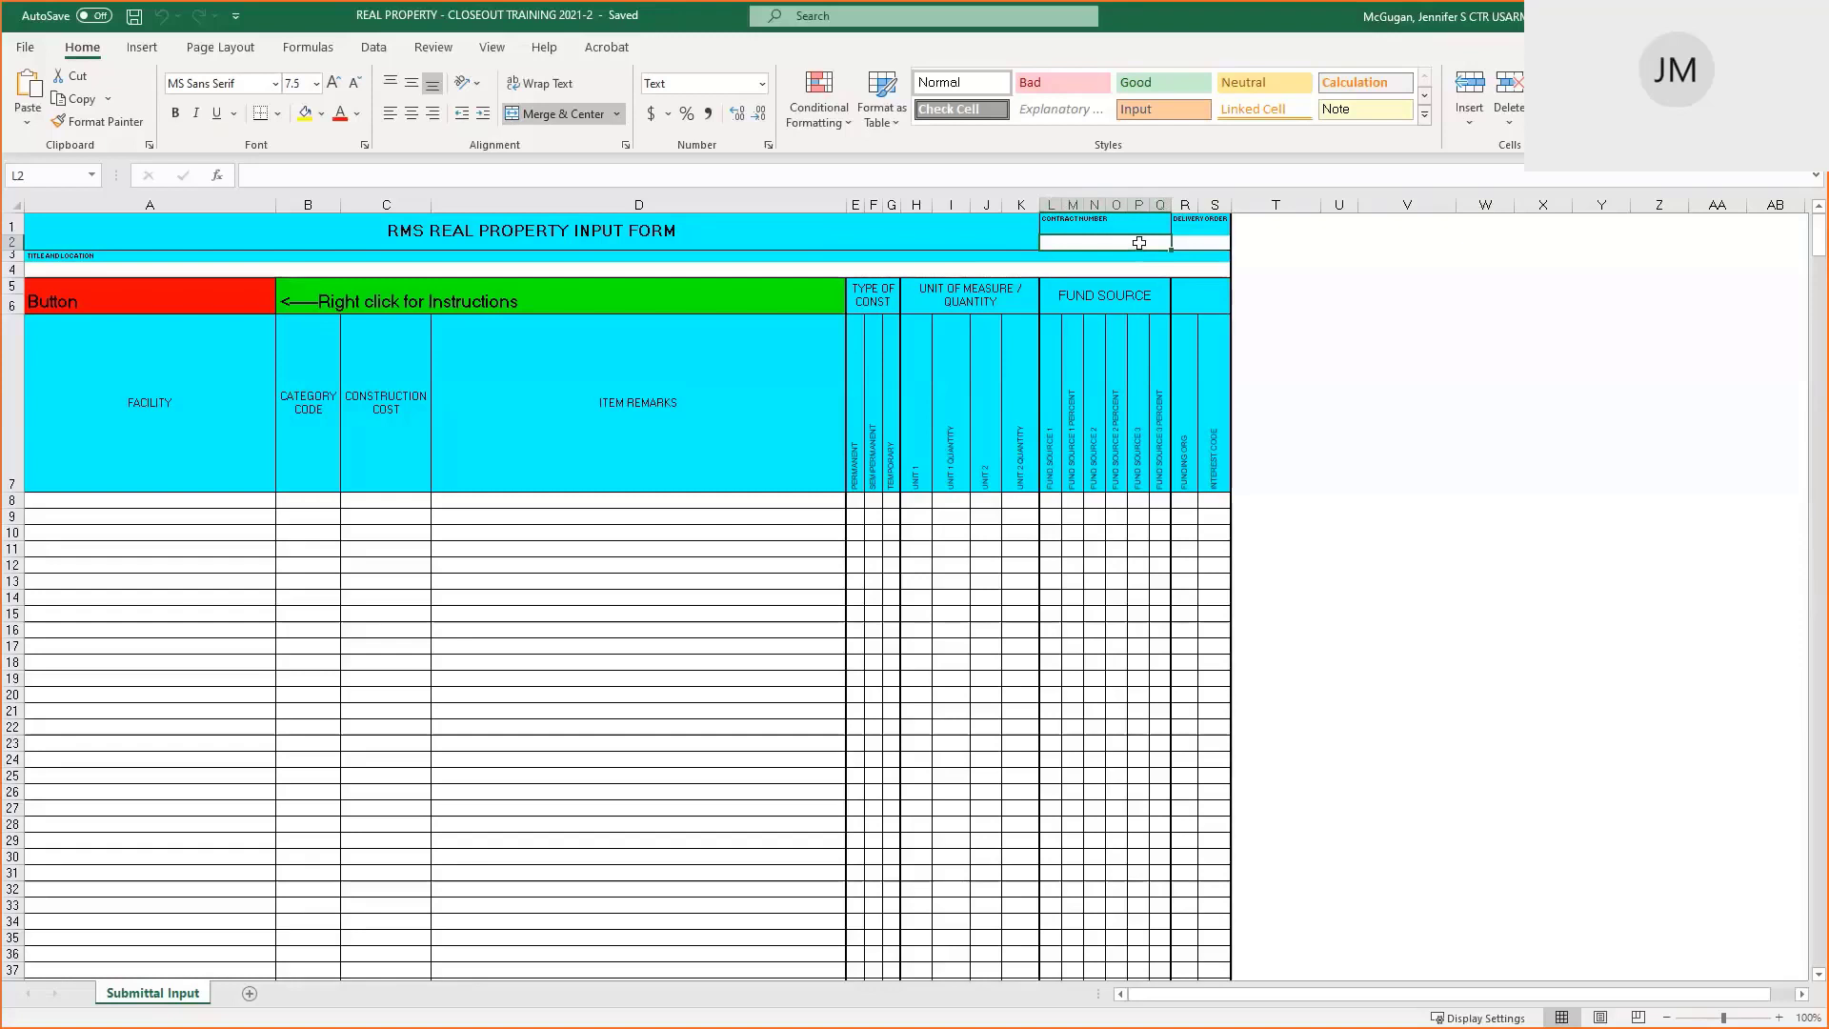
Paste the copied RMS contract number into cell L2
left_click(829, 175)
right_click(829, 174)
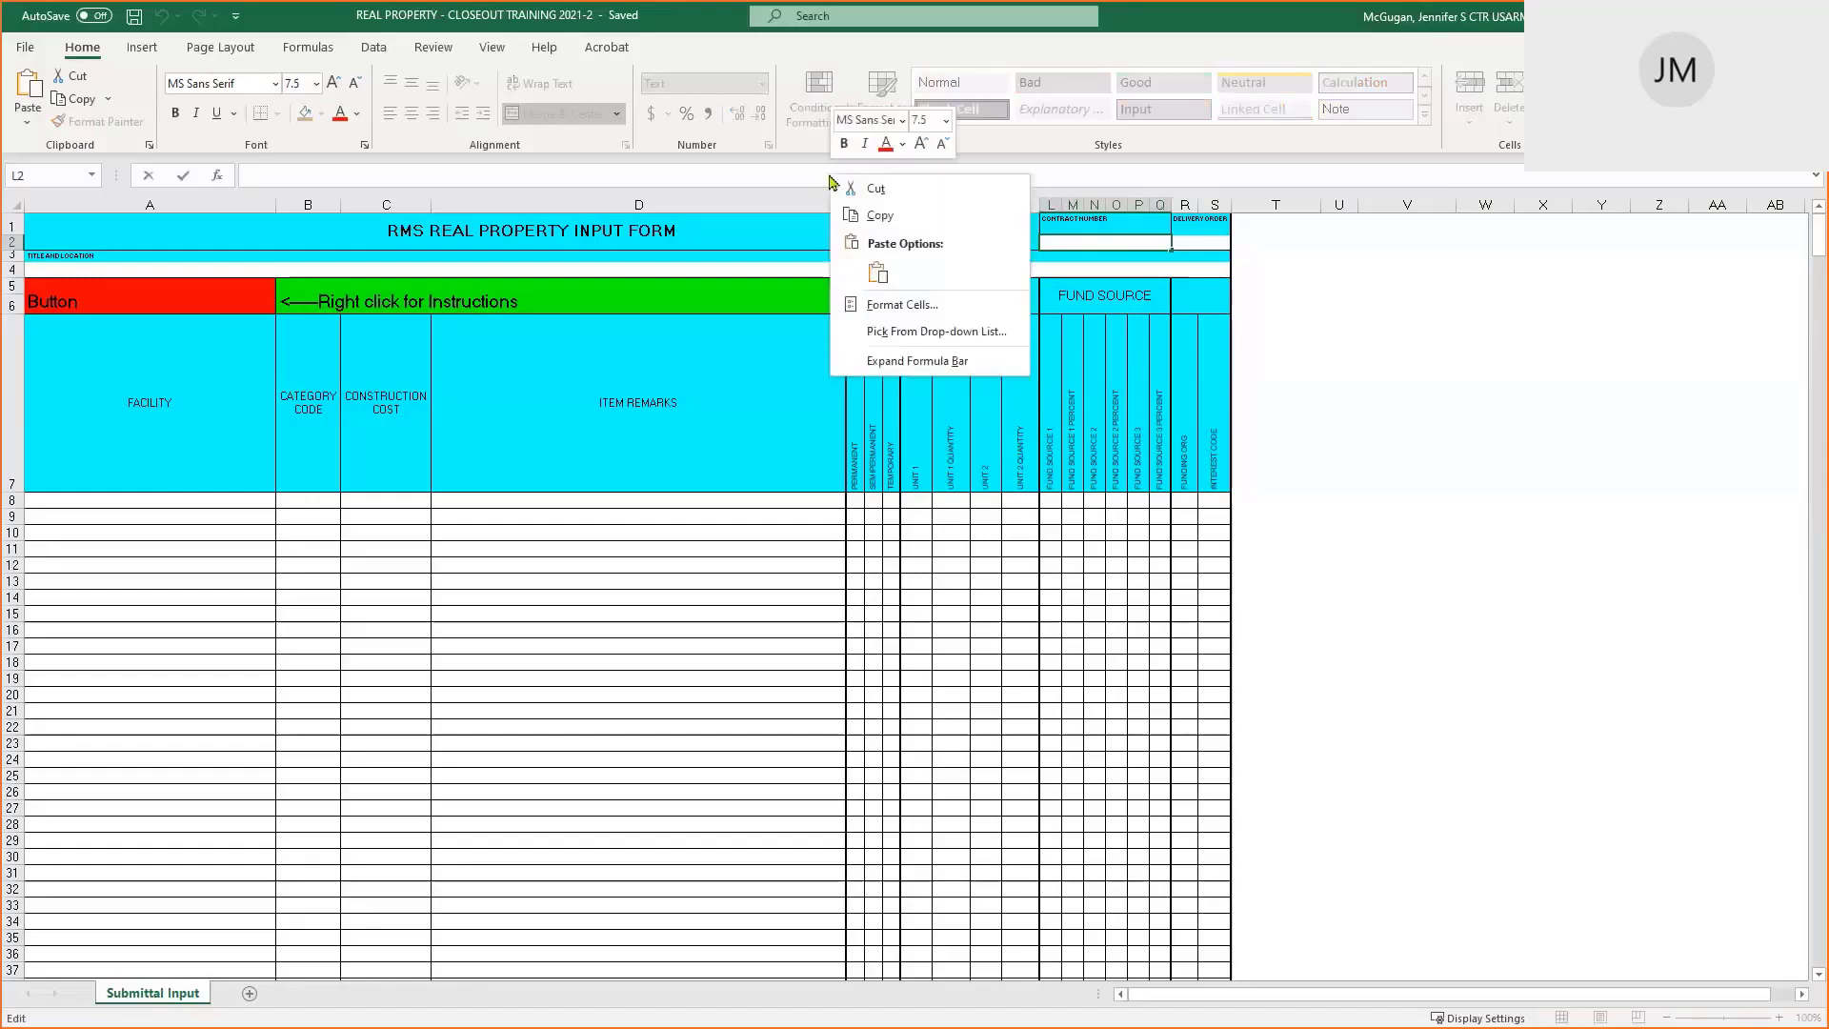
left_click(878, 274)
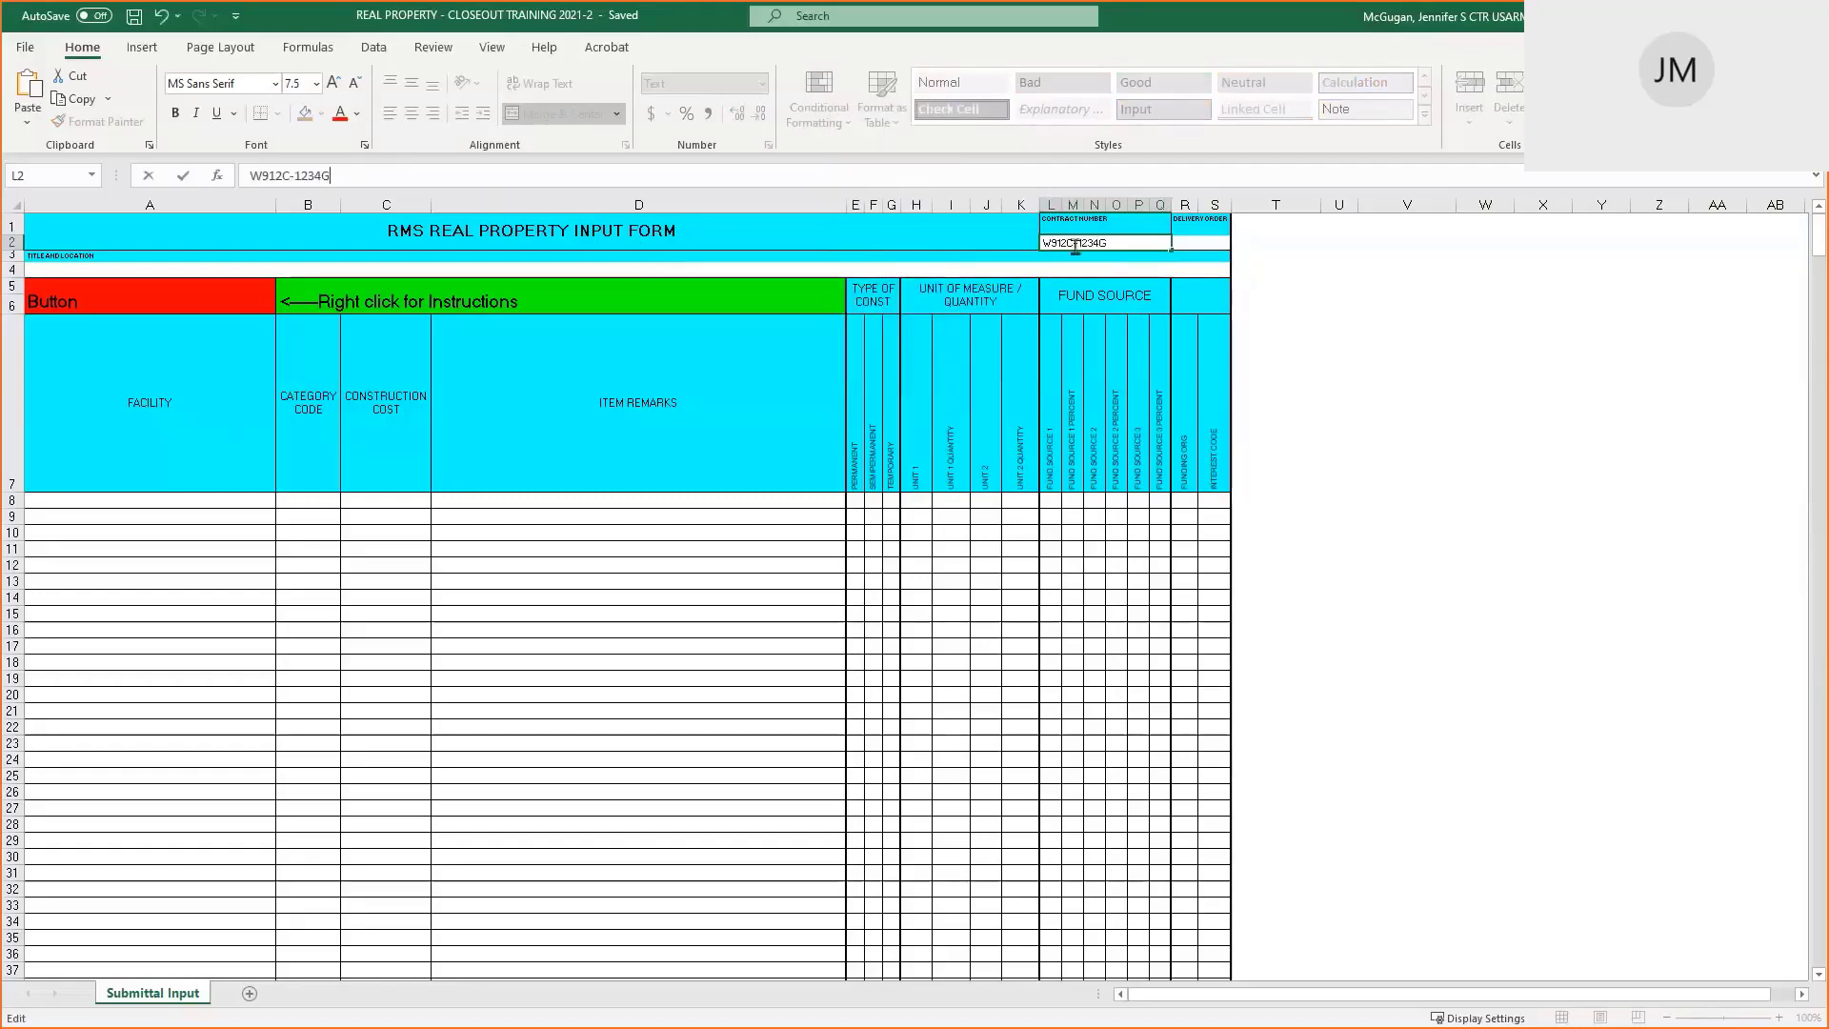
left_click(1202, 244)
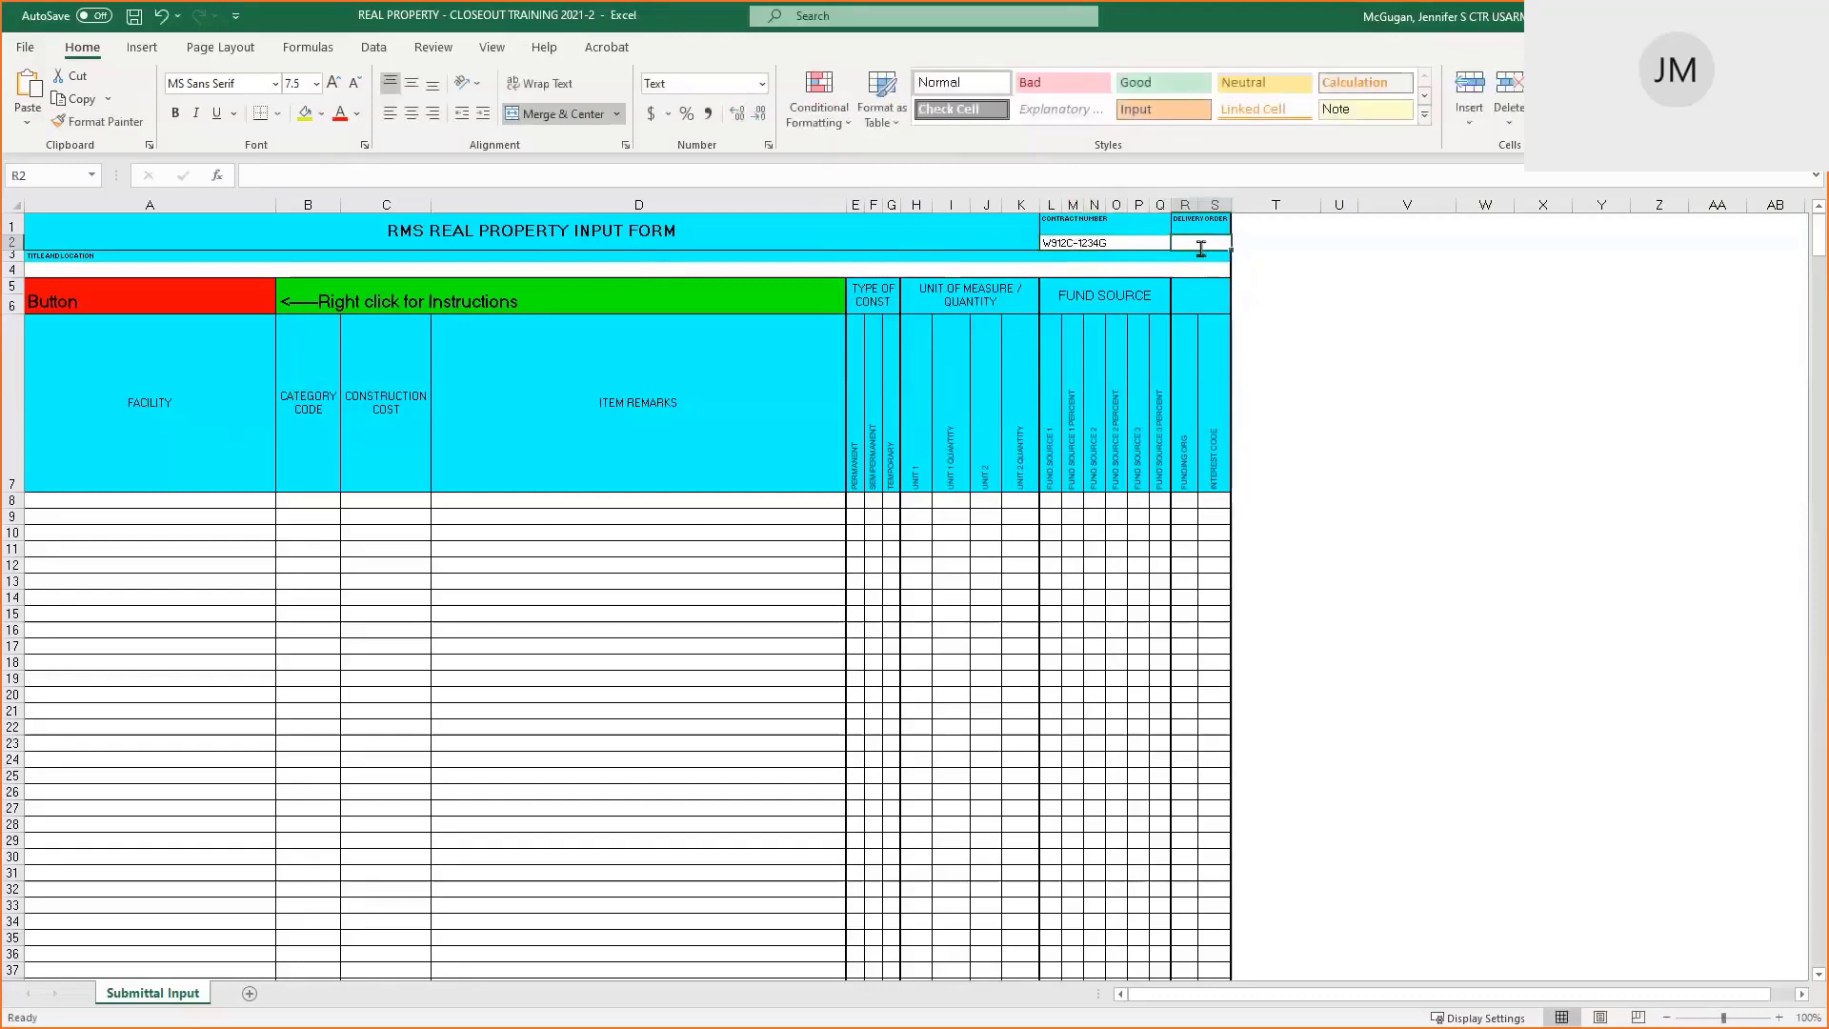
After checking RMS's delivery order, enter NA in delivery order cell R2
key("alt+Tab")
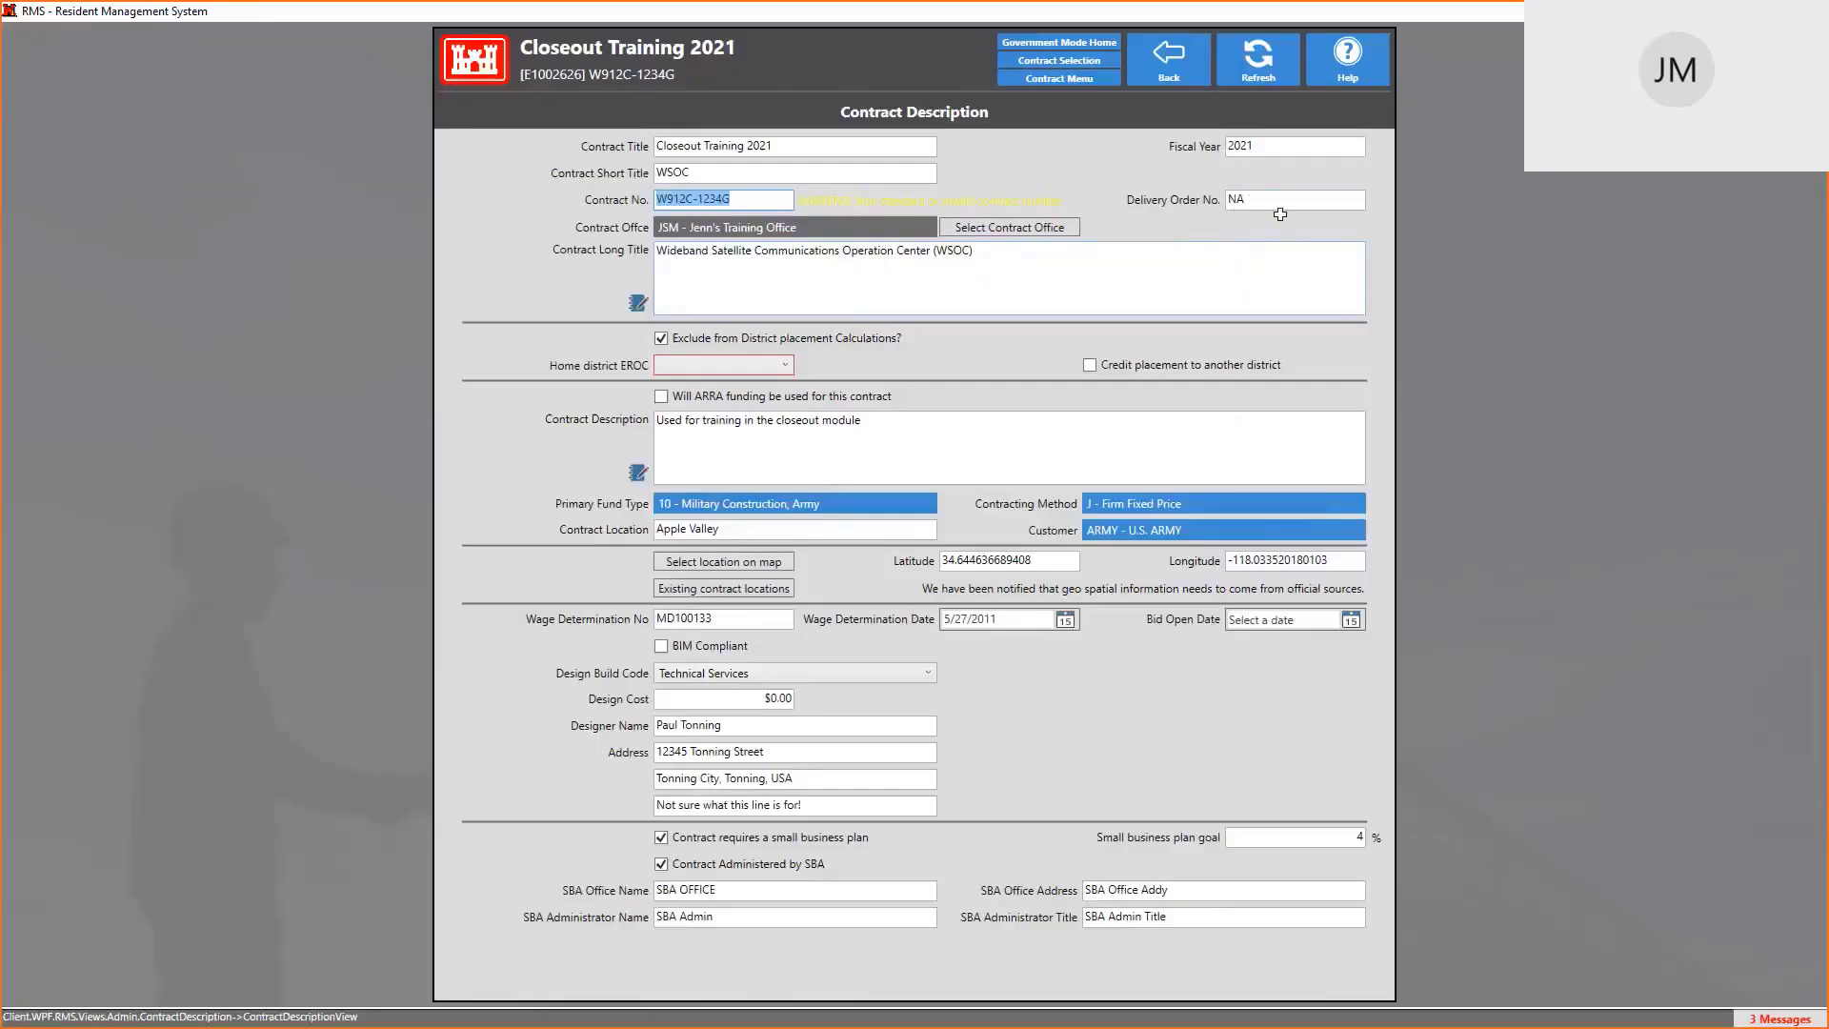
key("alt+Tab")
type("NA")
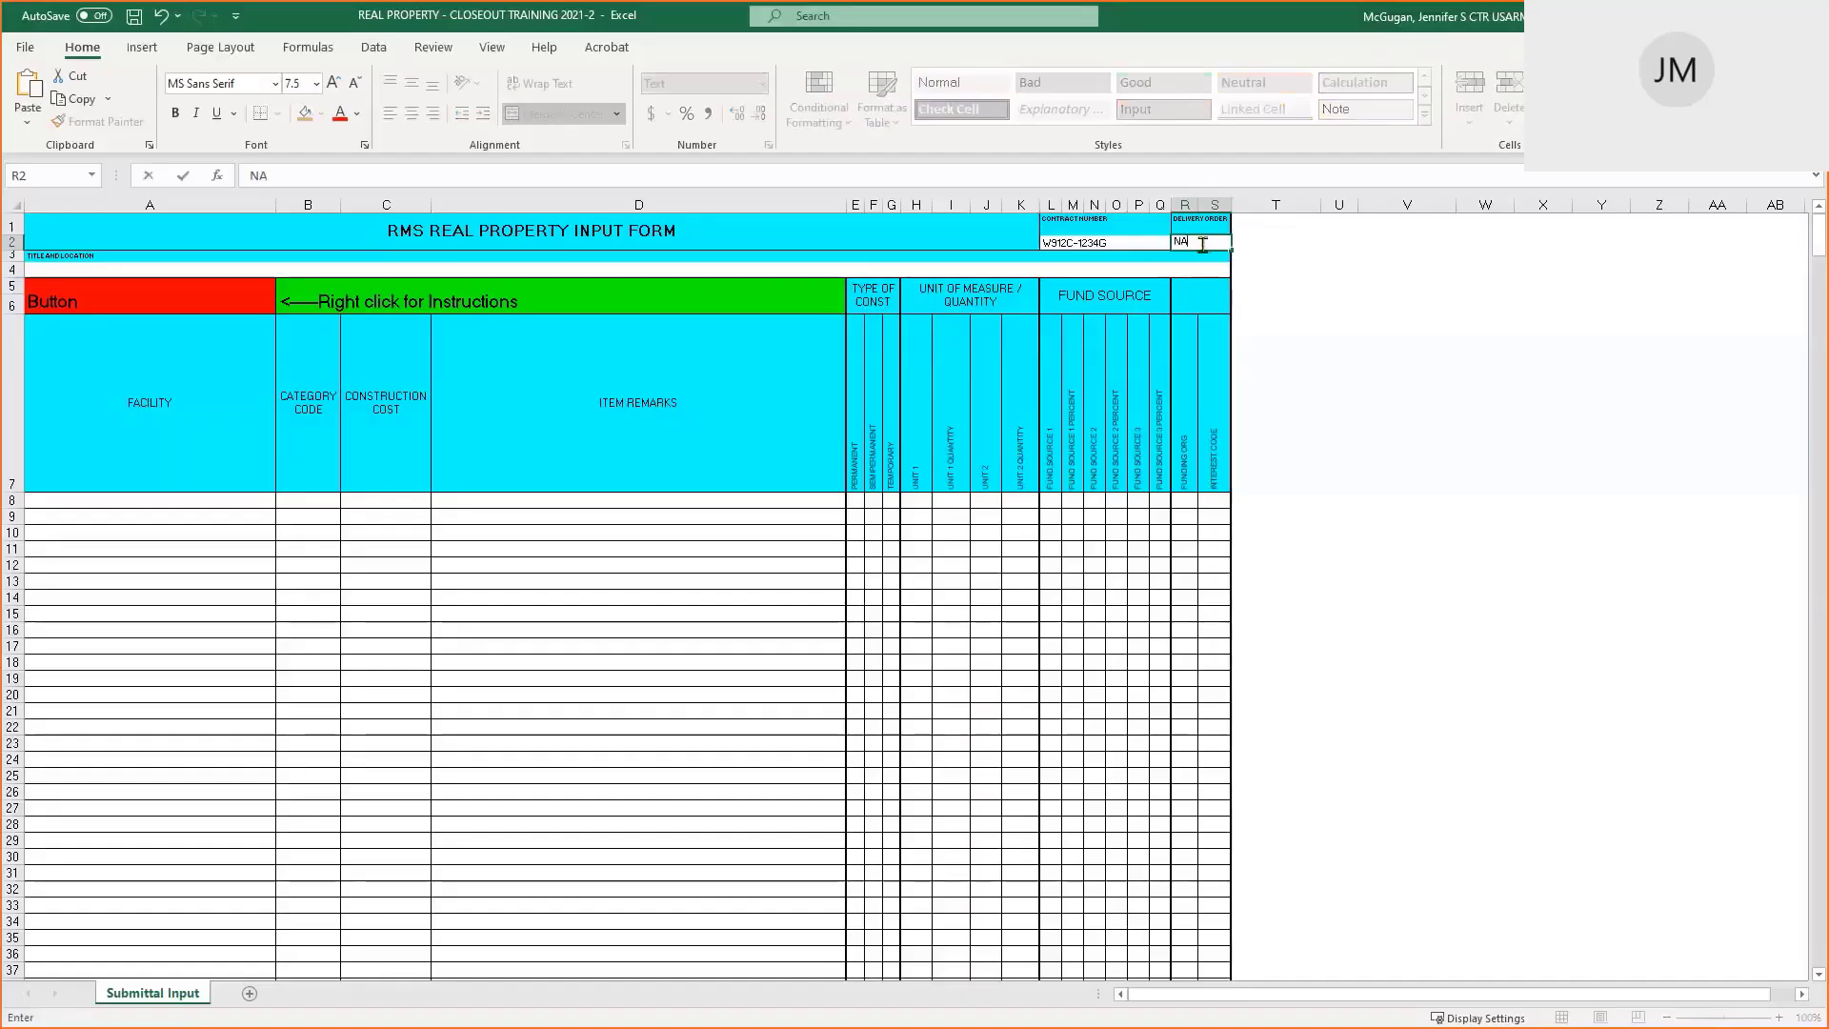
left_click(82, 271)
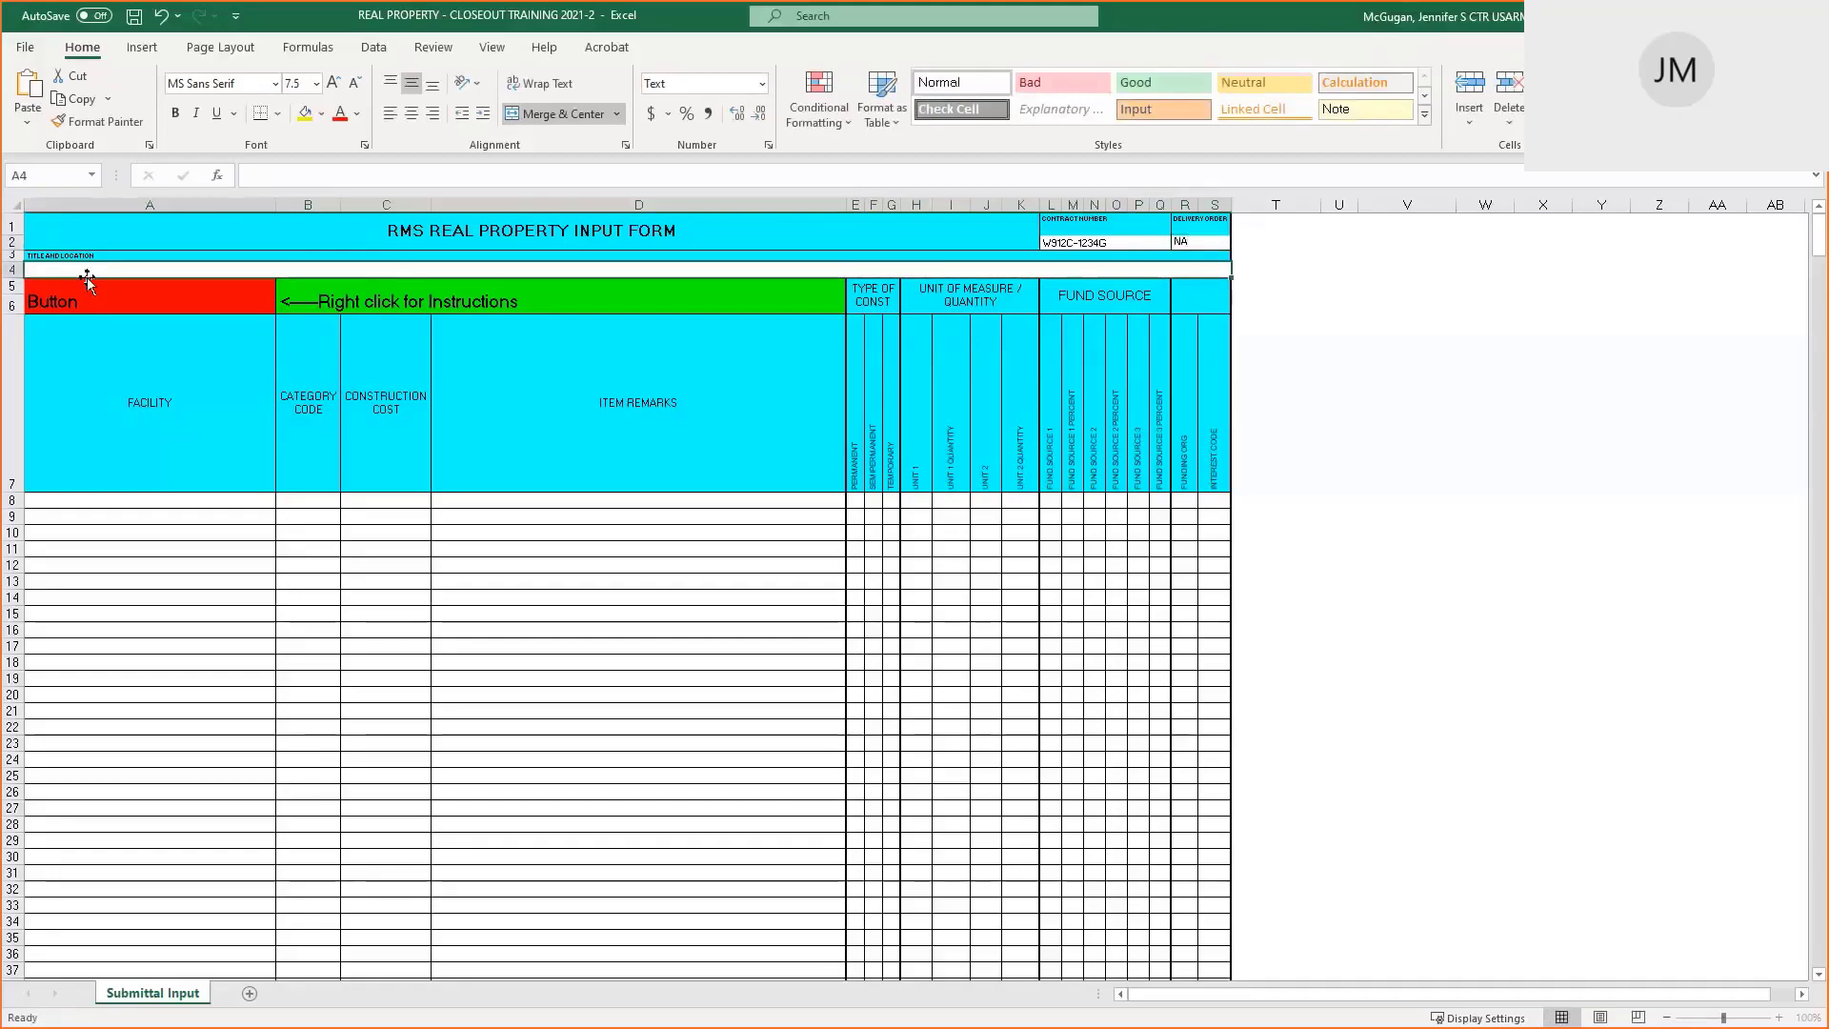
Check the contract title in RMS, then select the first Facility cell A8
key("alt+Tab")
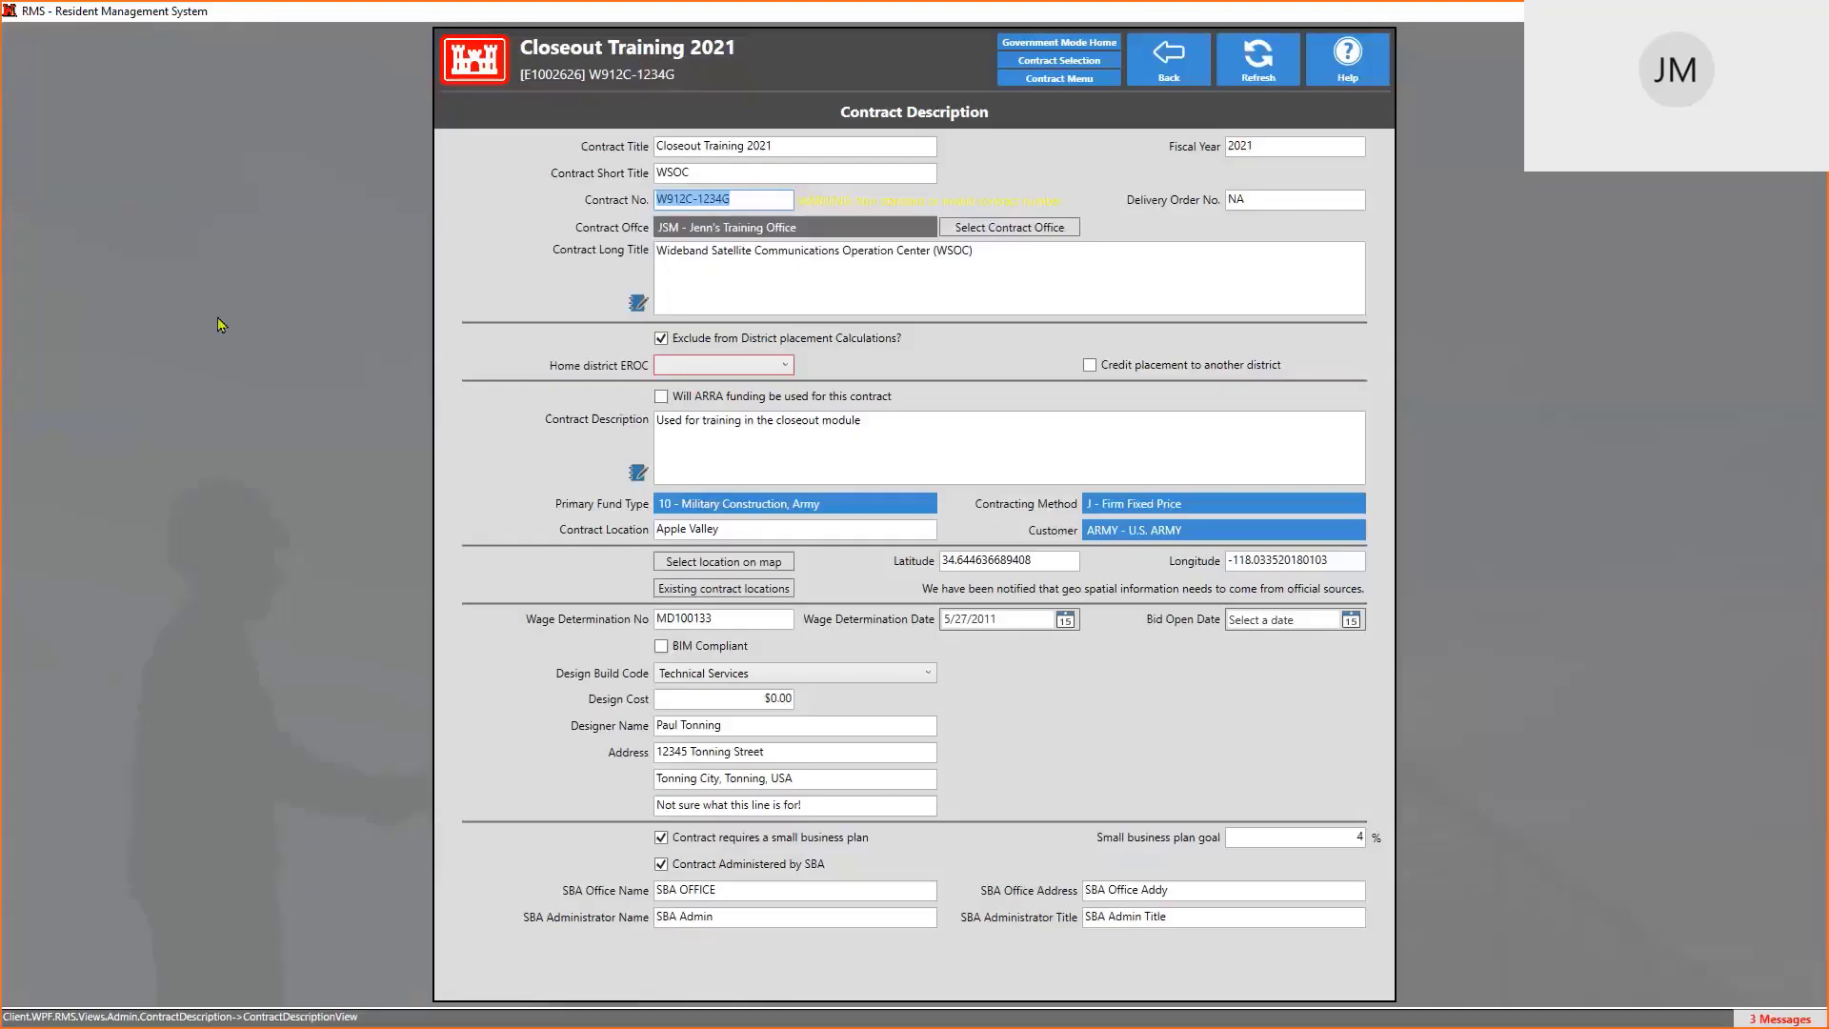
left_click(766, 146)
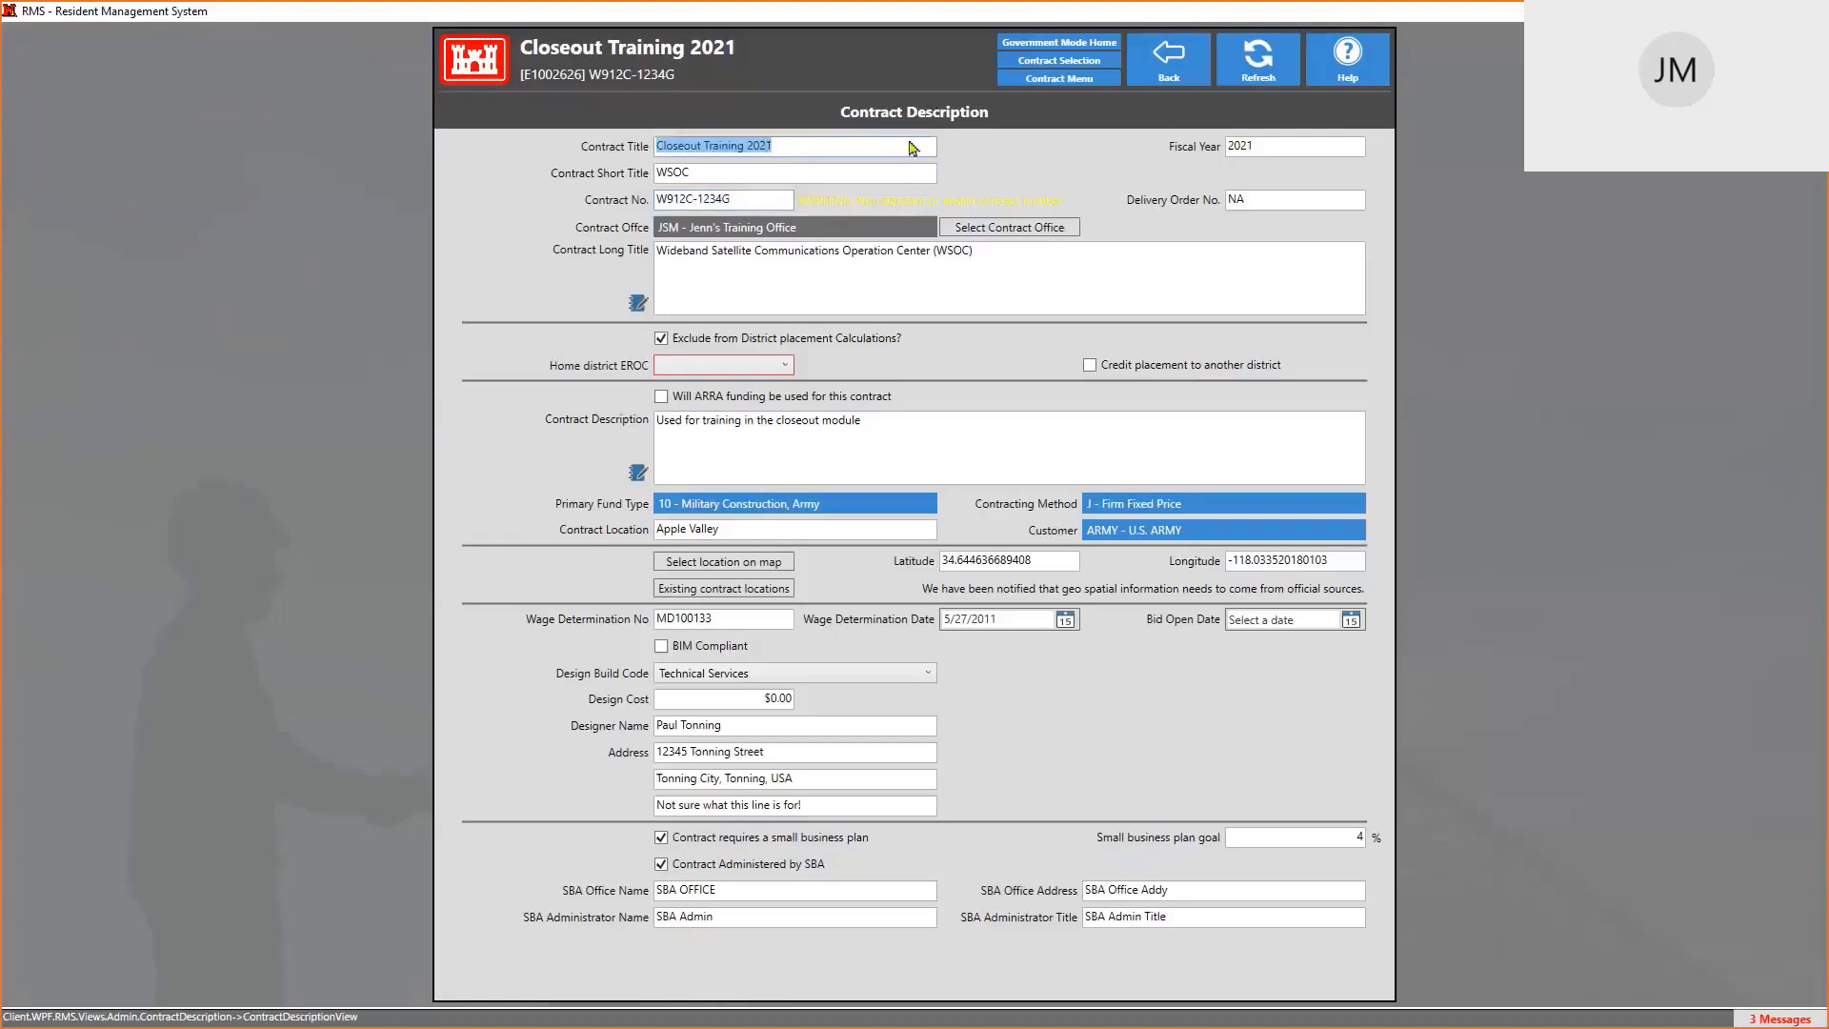
key("alt+Tab")
left_click(124, 502)
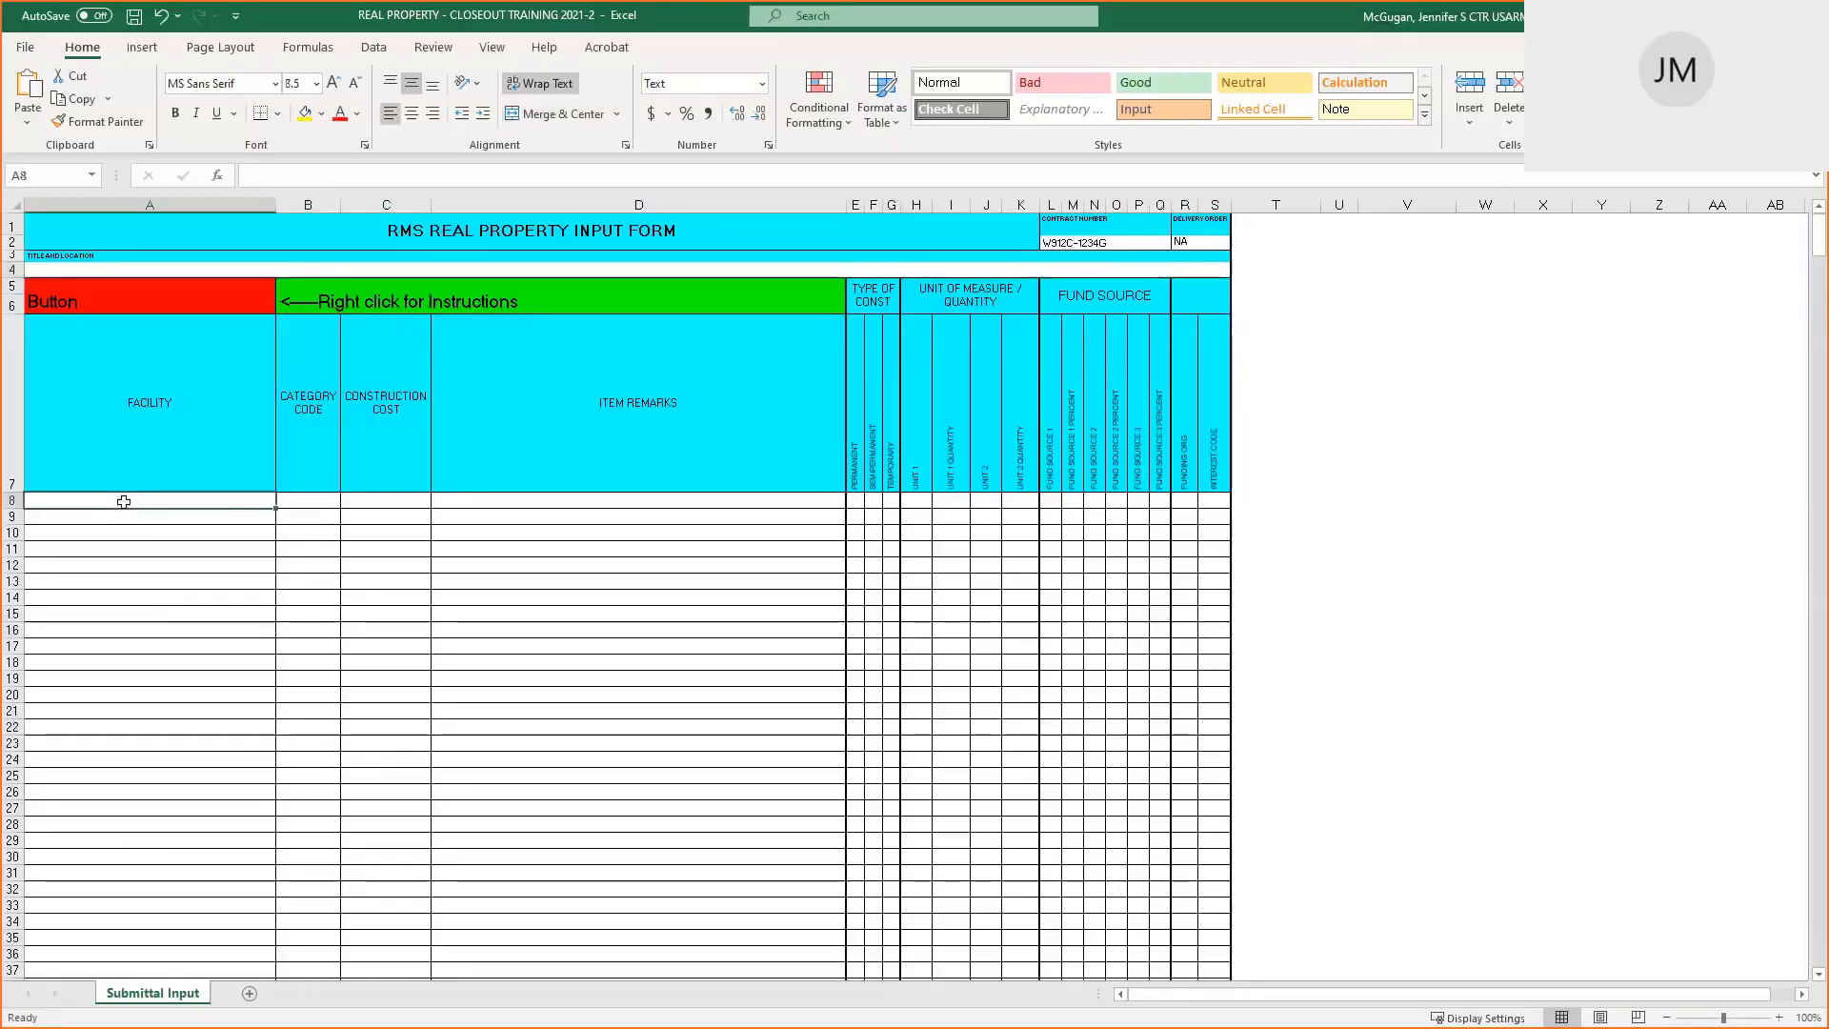
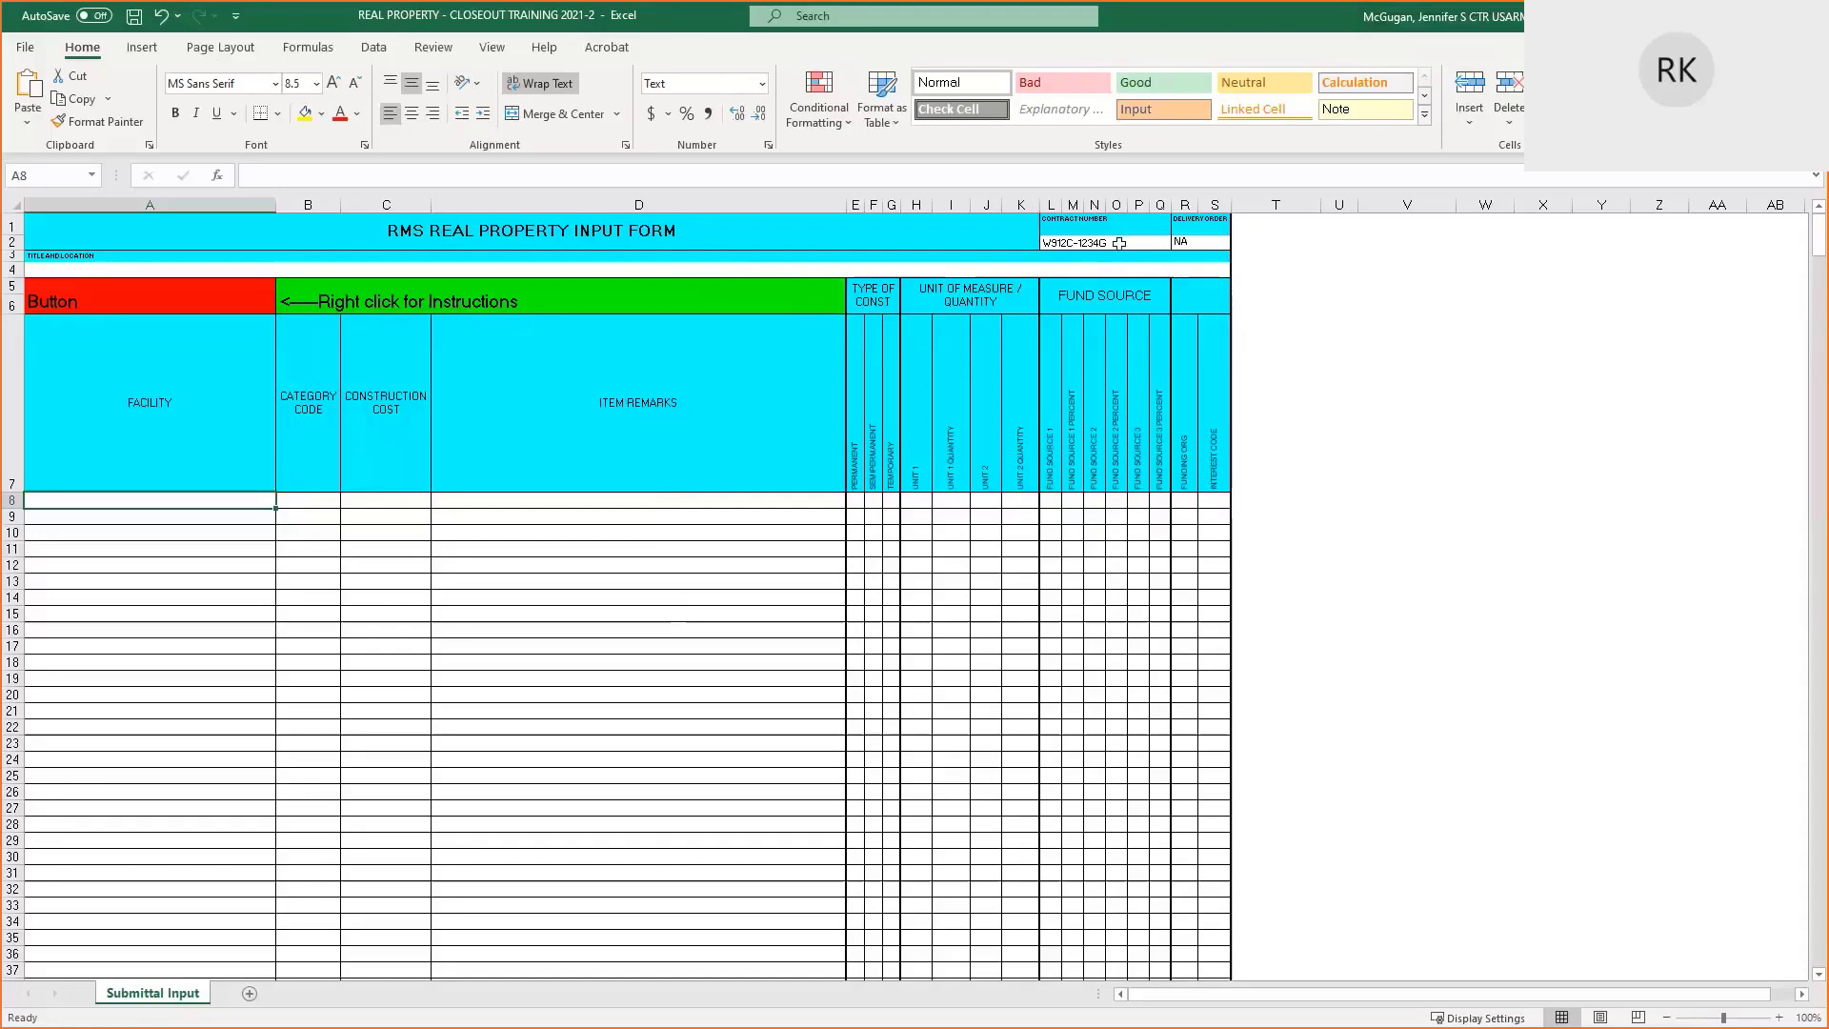
Confirm contract number W912C-1234G in cell L2, then switch back to the RMS Contract Description
left_click(1119, 242)
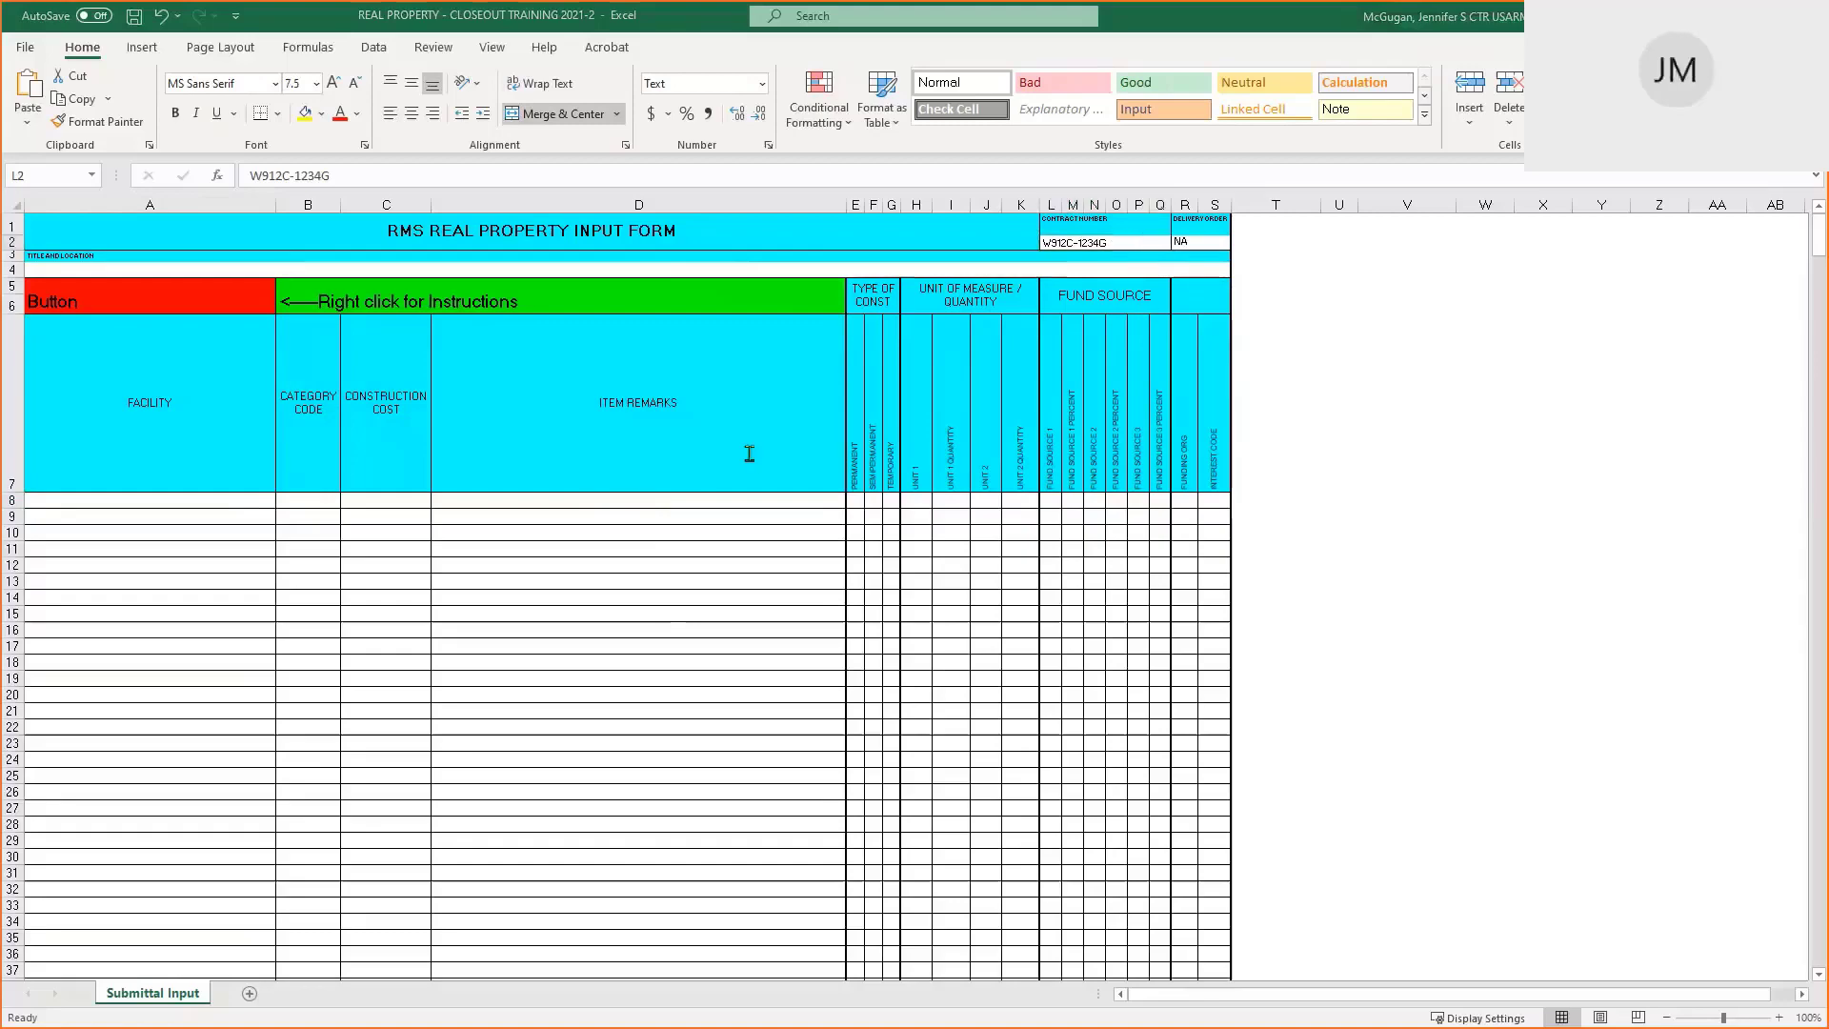
key("alt+Tab")
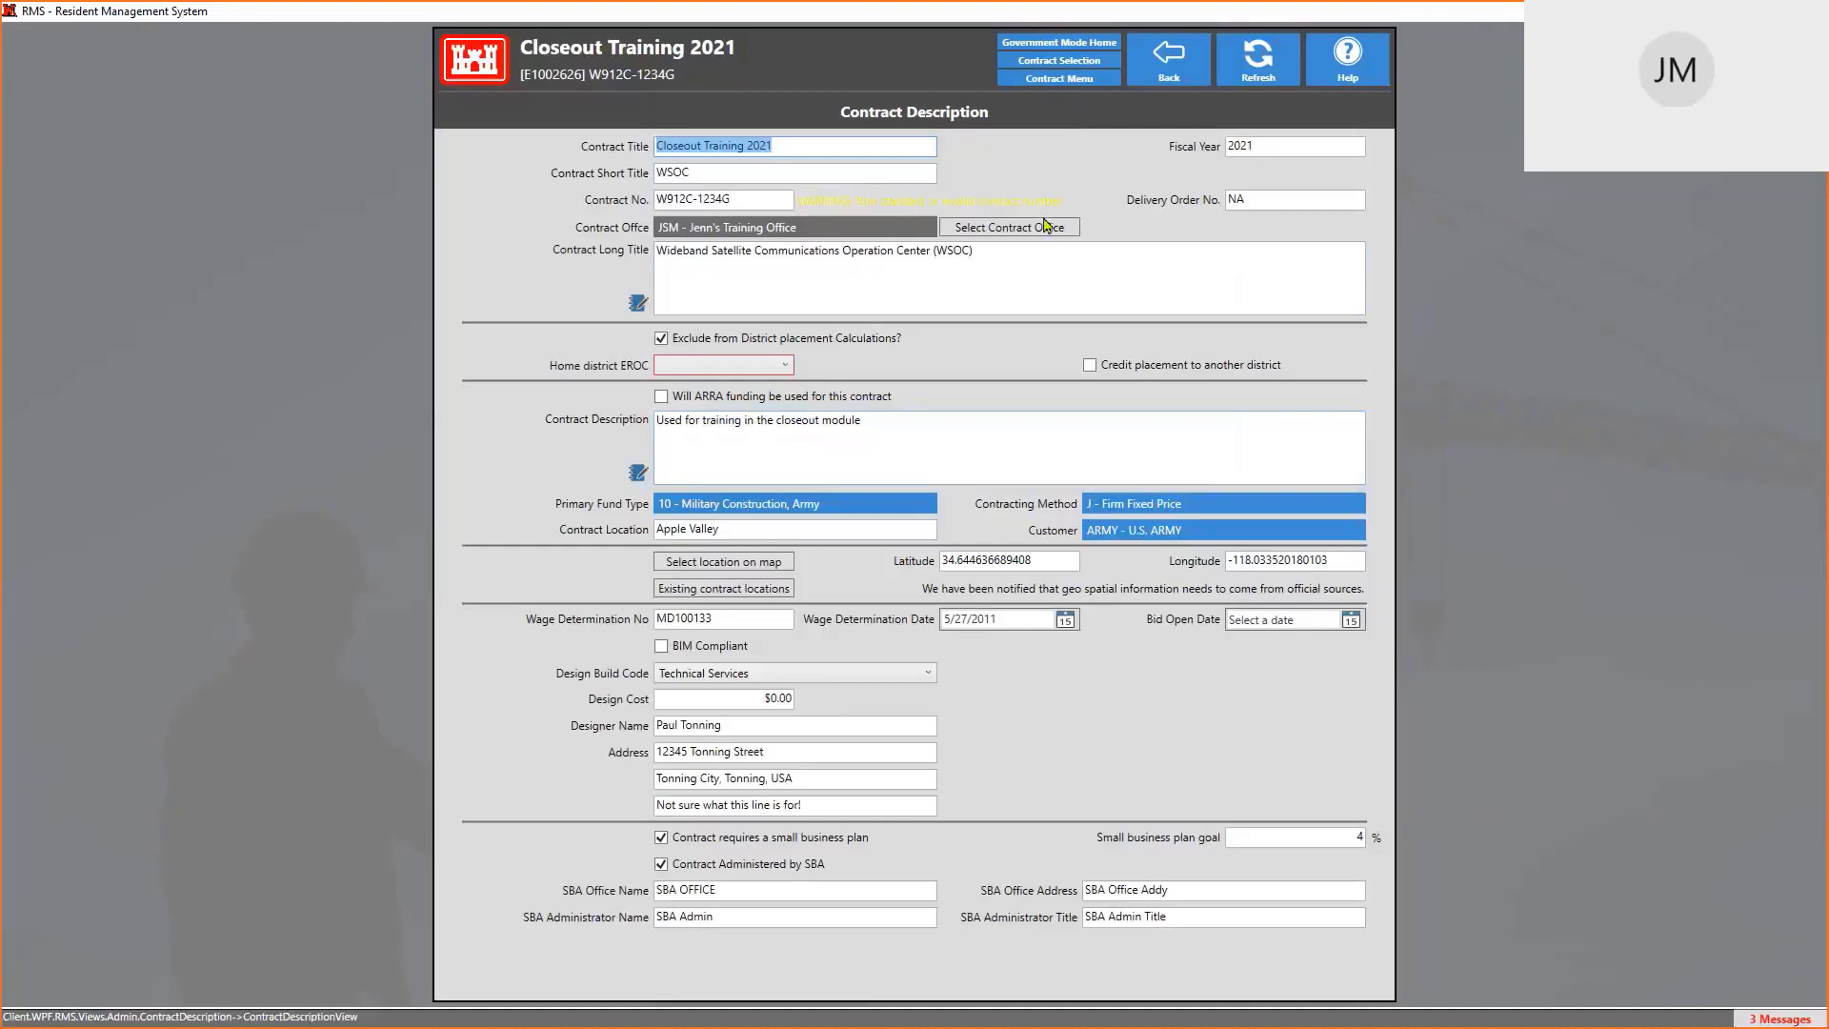
Exit the Contract Description via Cancel Changes and Exit and show the Contract Menu's Import/Export options
left_click(1082, 84)
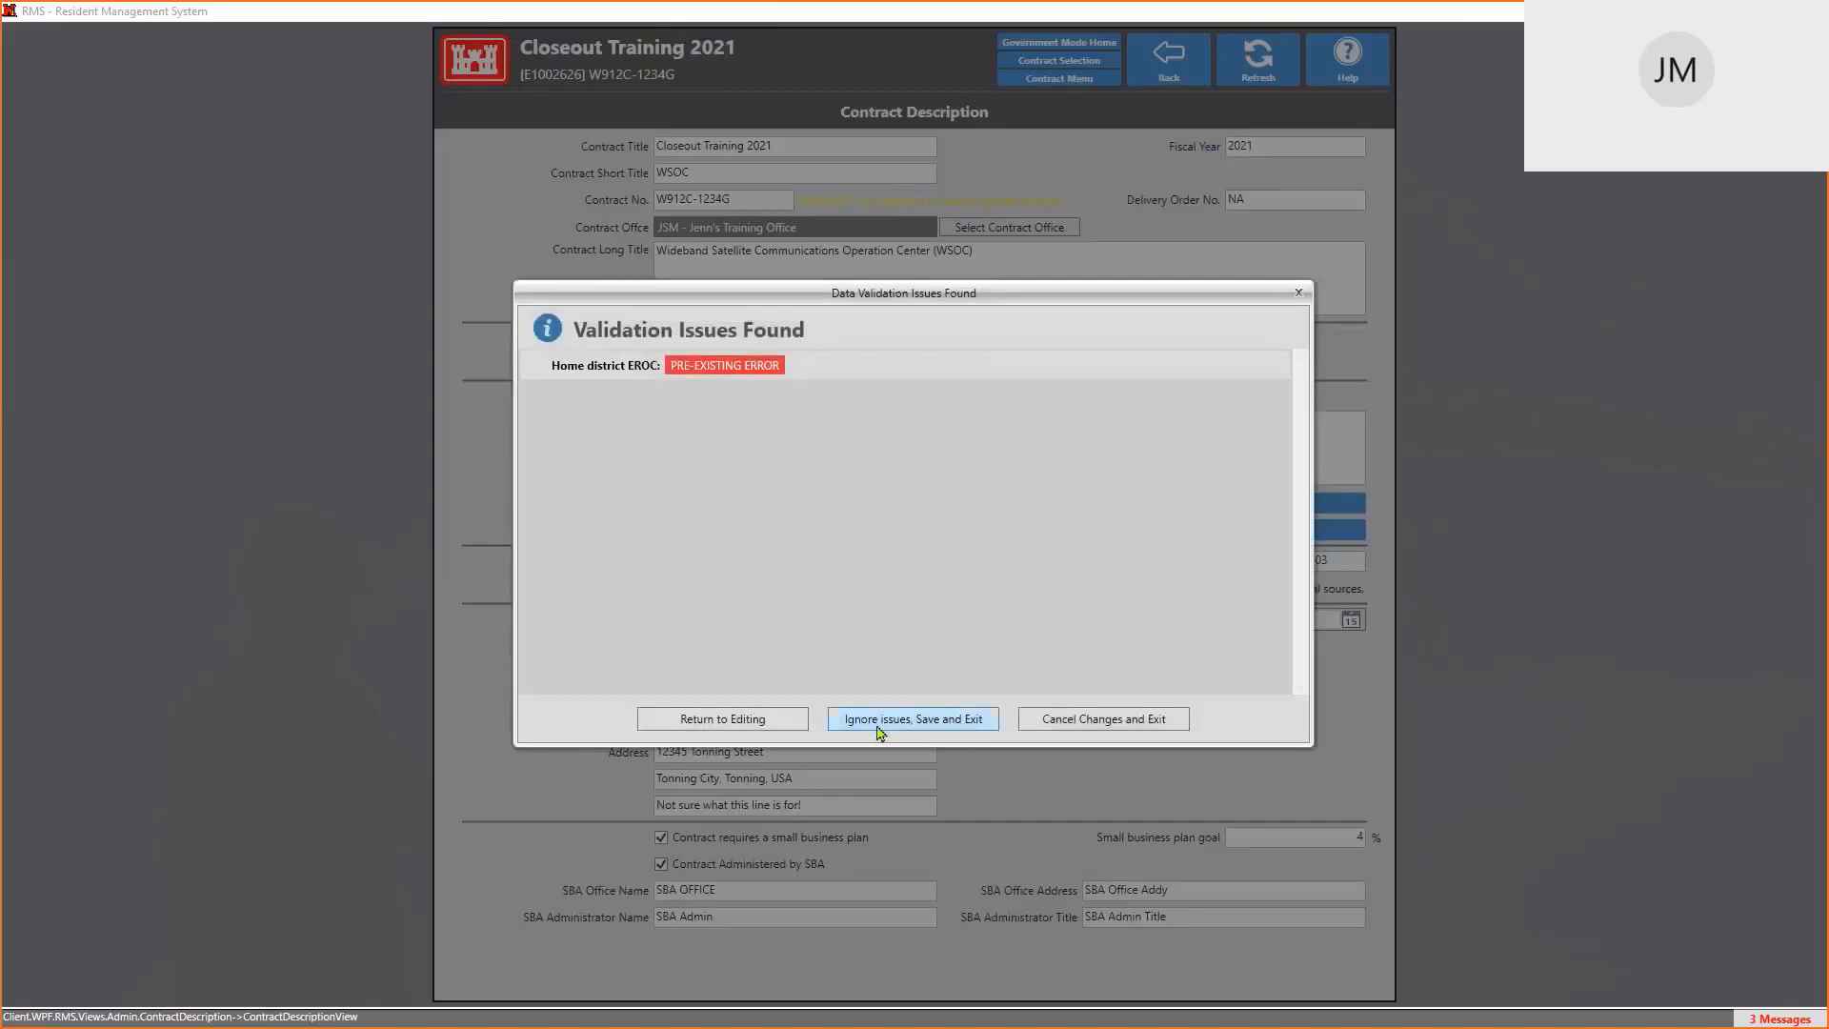
left_click(1093, 722)
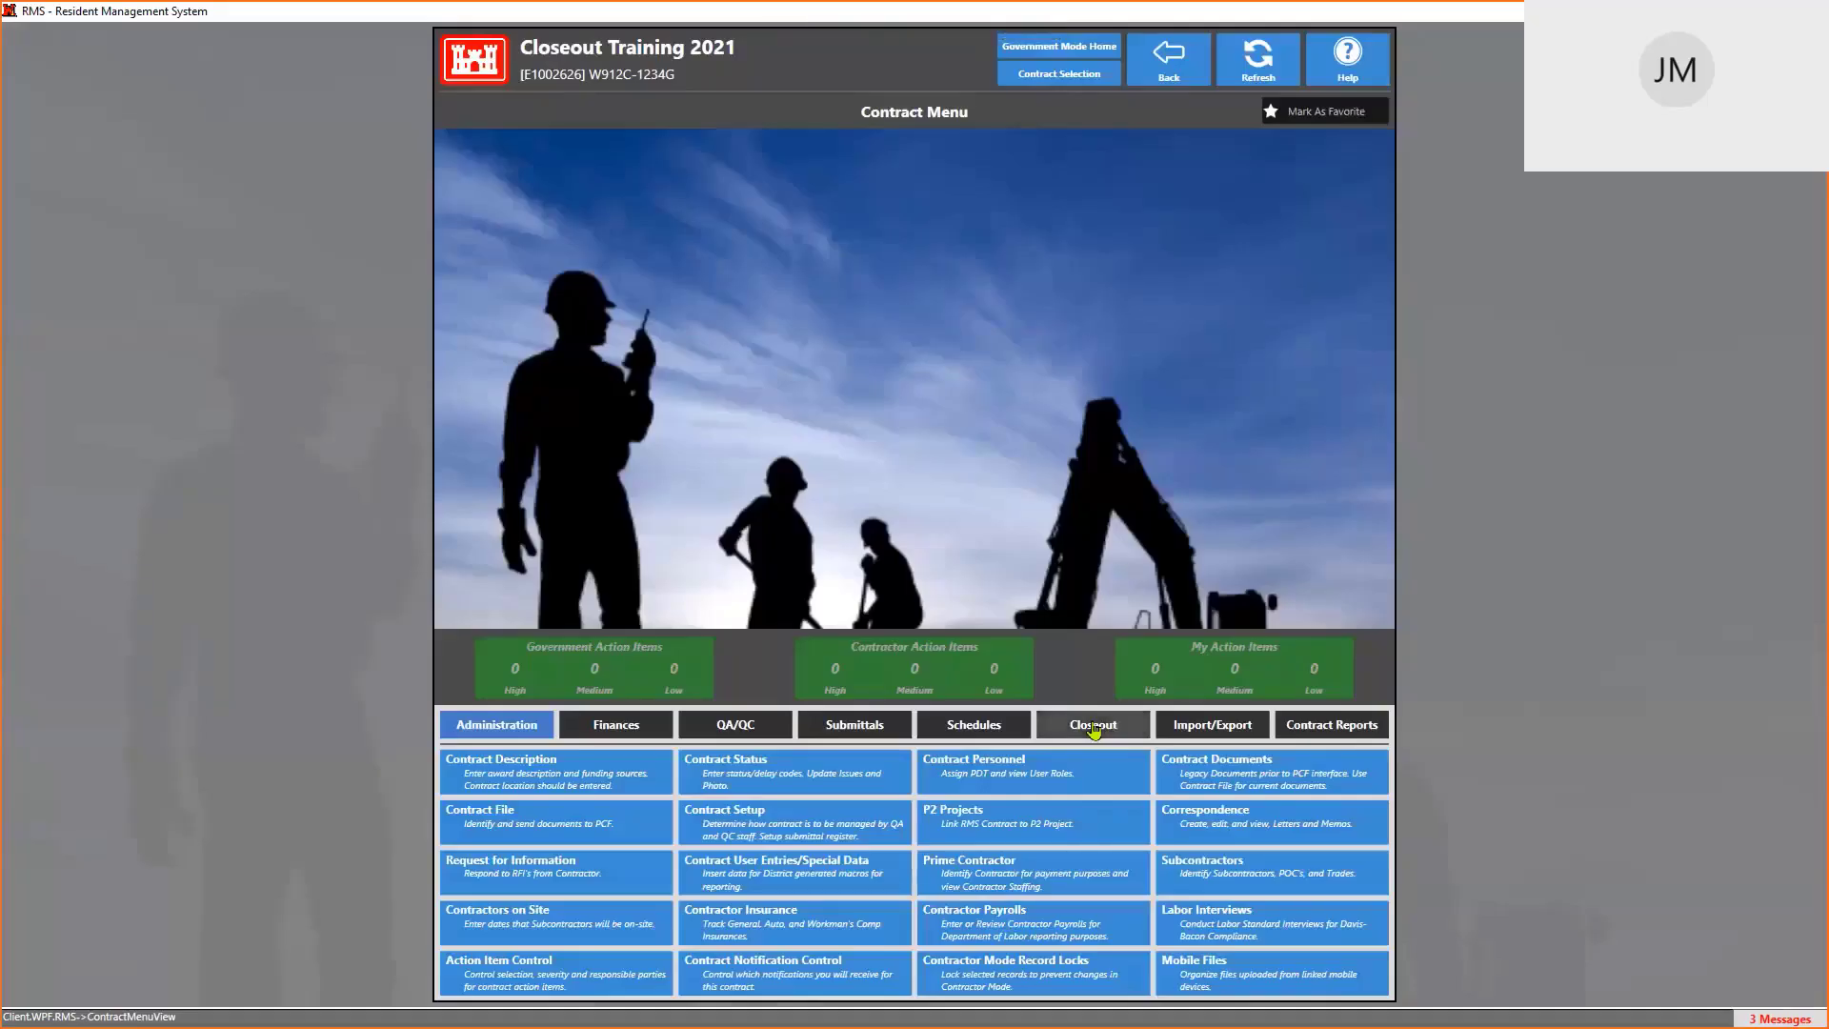
left_click(1233, 734)
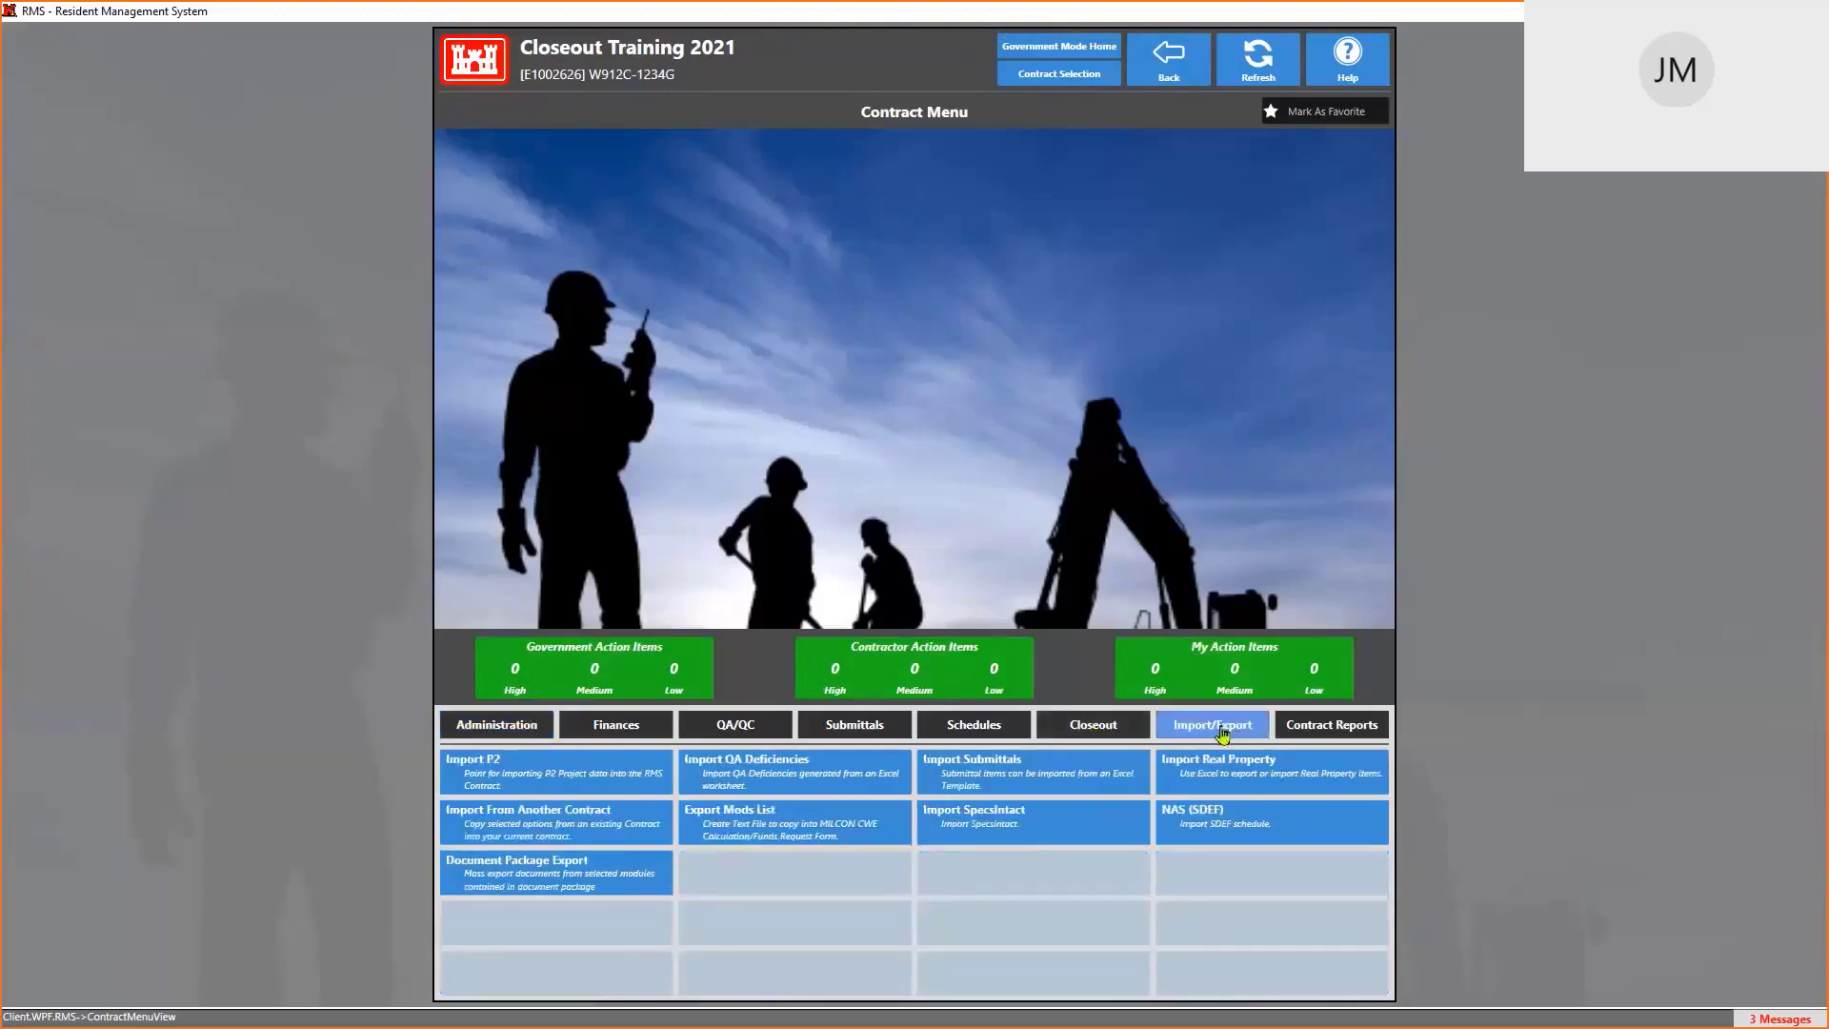
Open the Import Real Property tile for the Closeout Training 2021 contract
left_click(1231, 777)
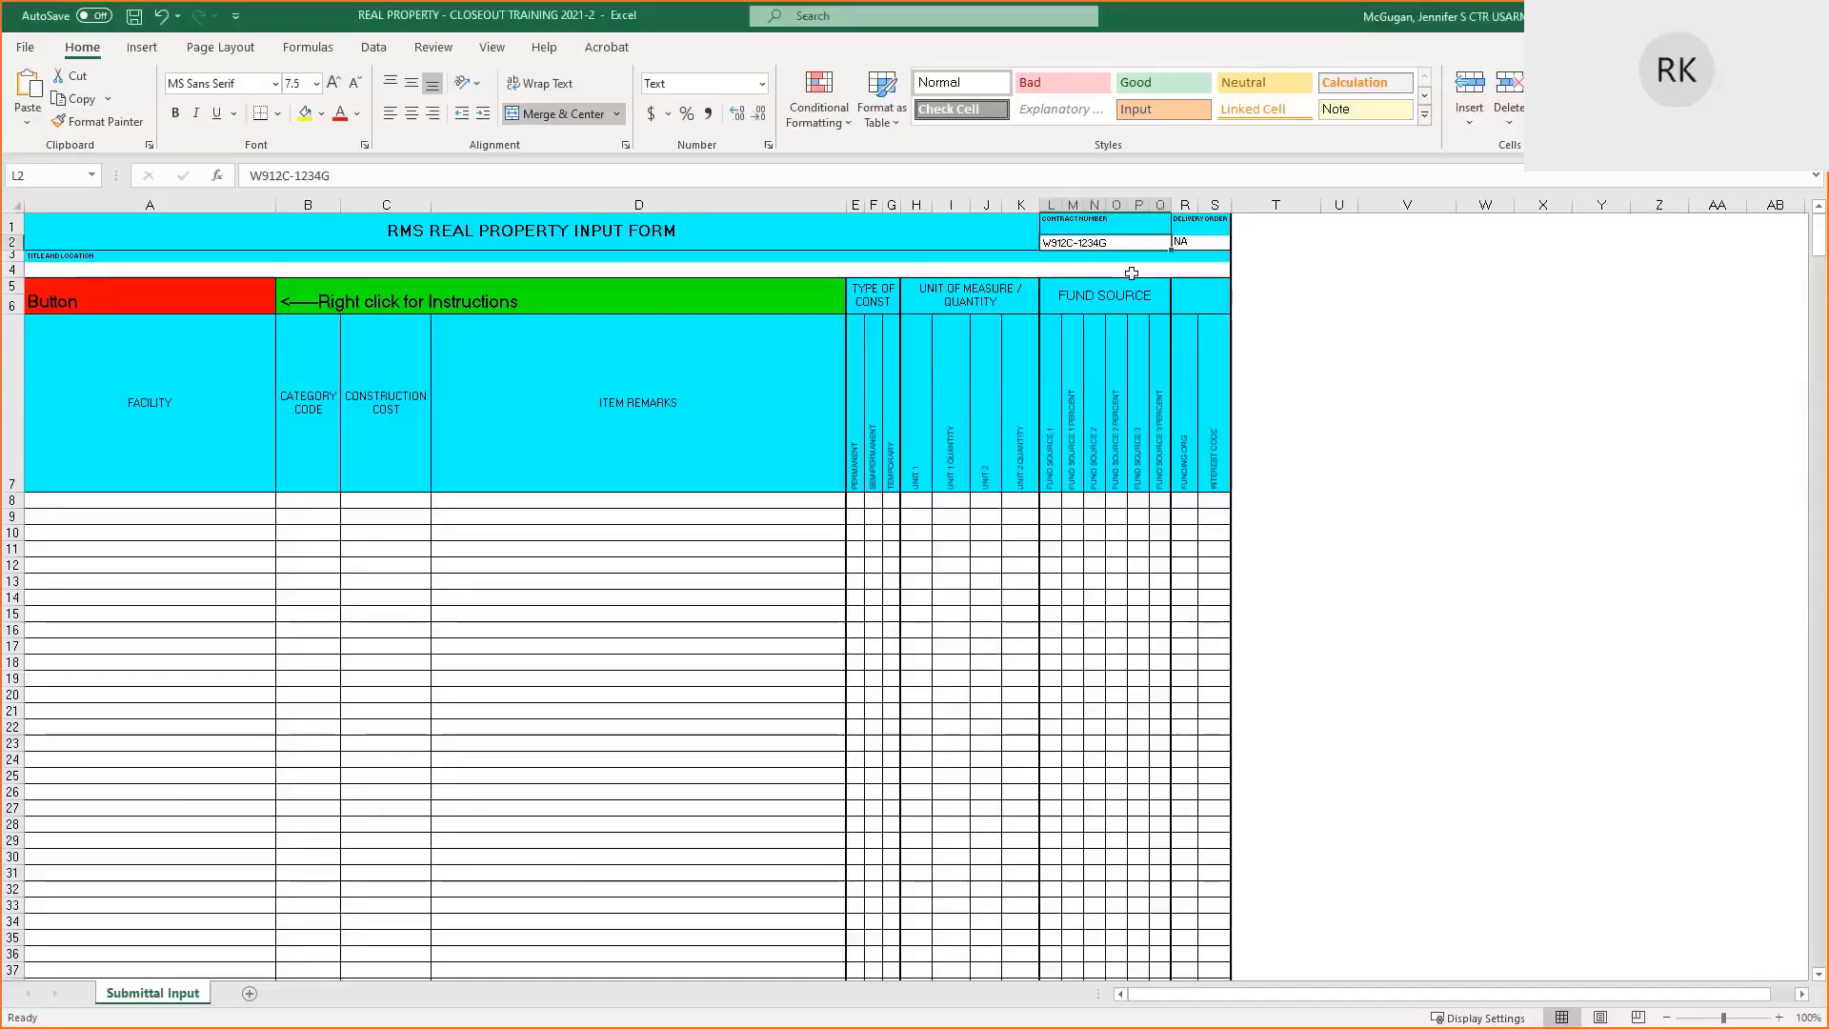
Open the RealProperty-Closeout Training 2021 workbook from the Recent workbooks list
left_click(815, 270)
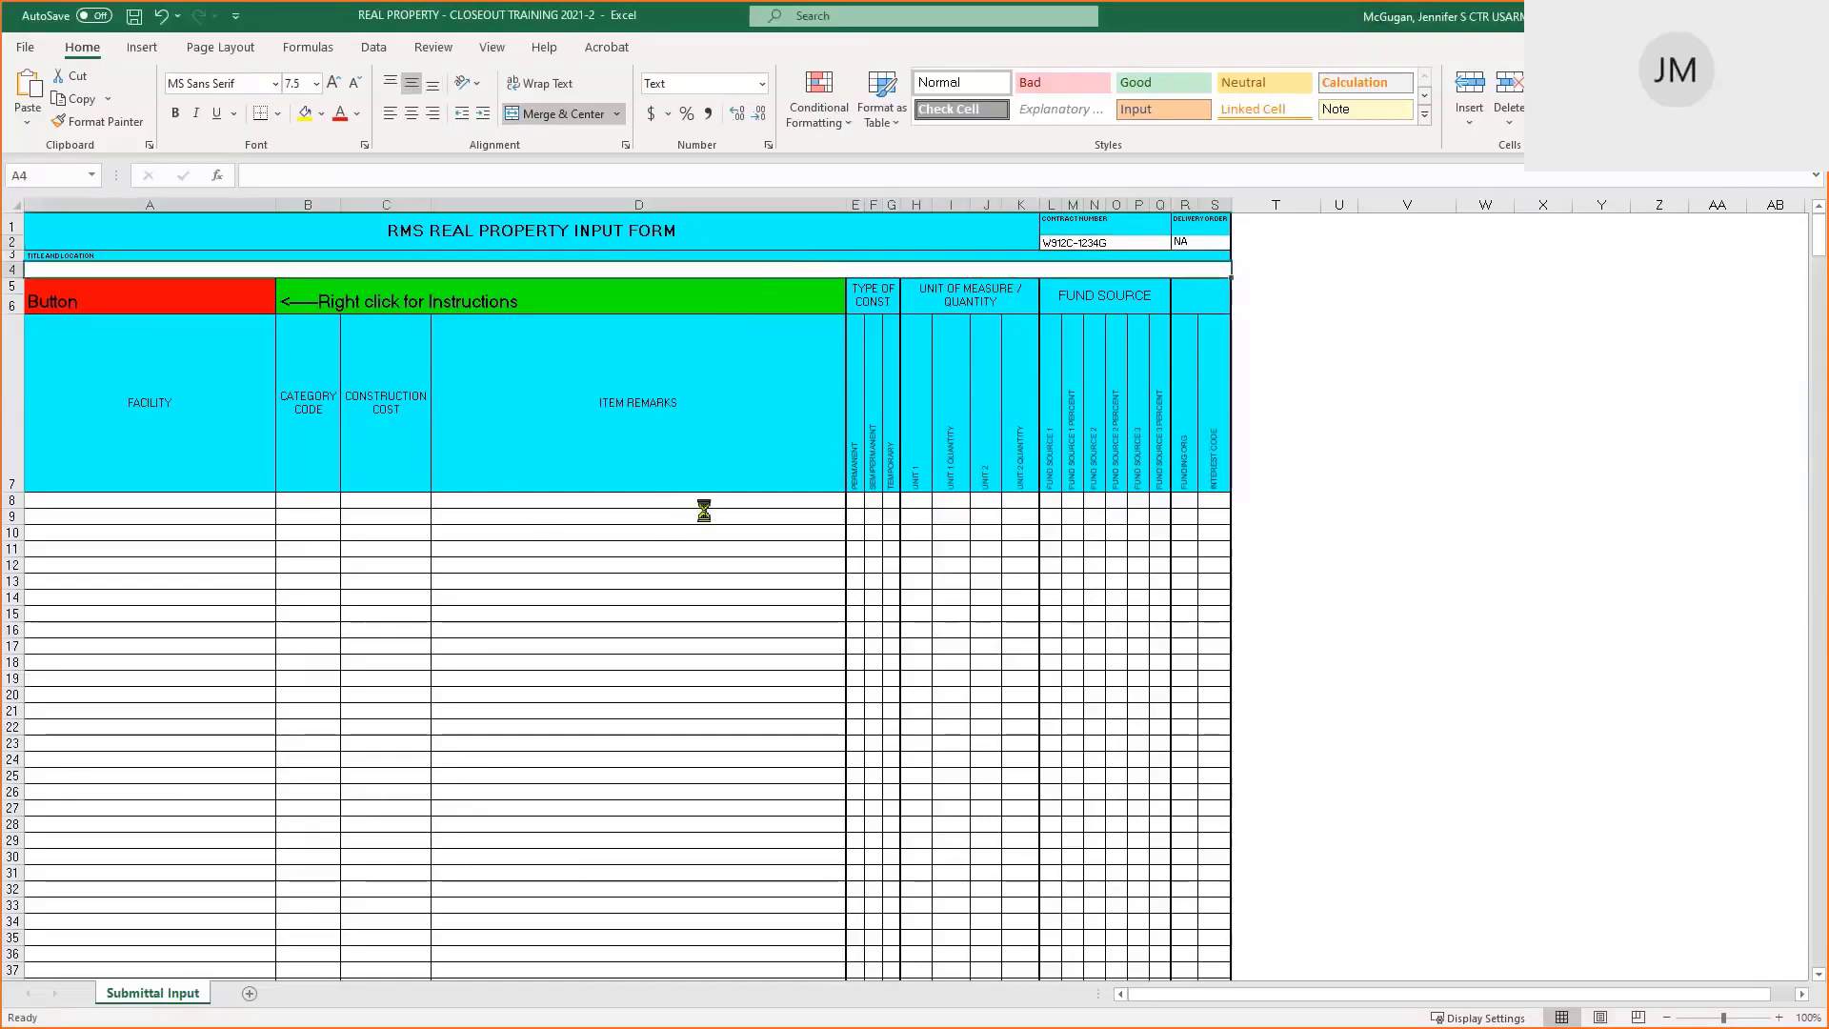
key("ctrl+o")
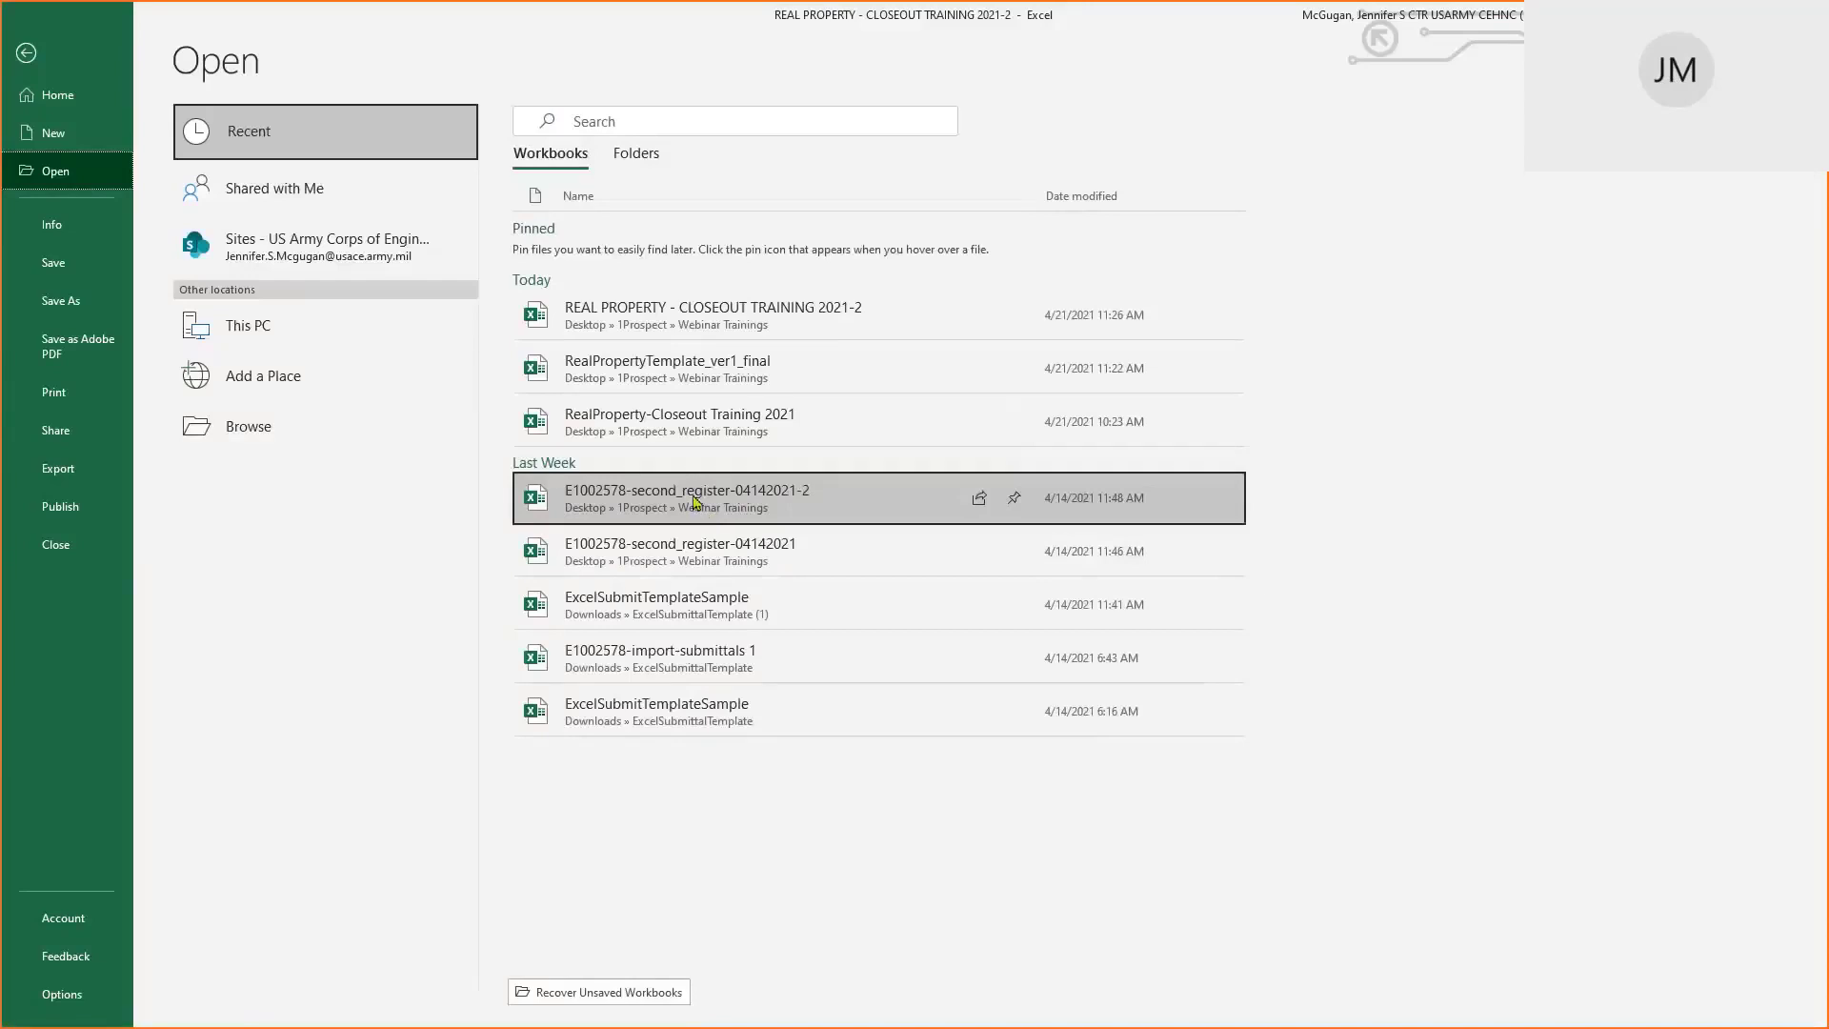
left_click(688, 424)
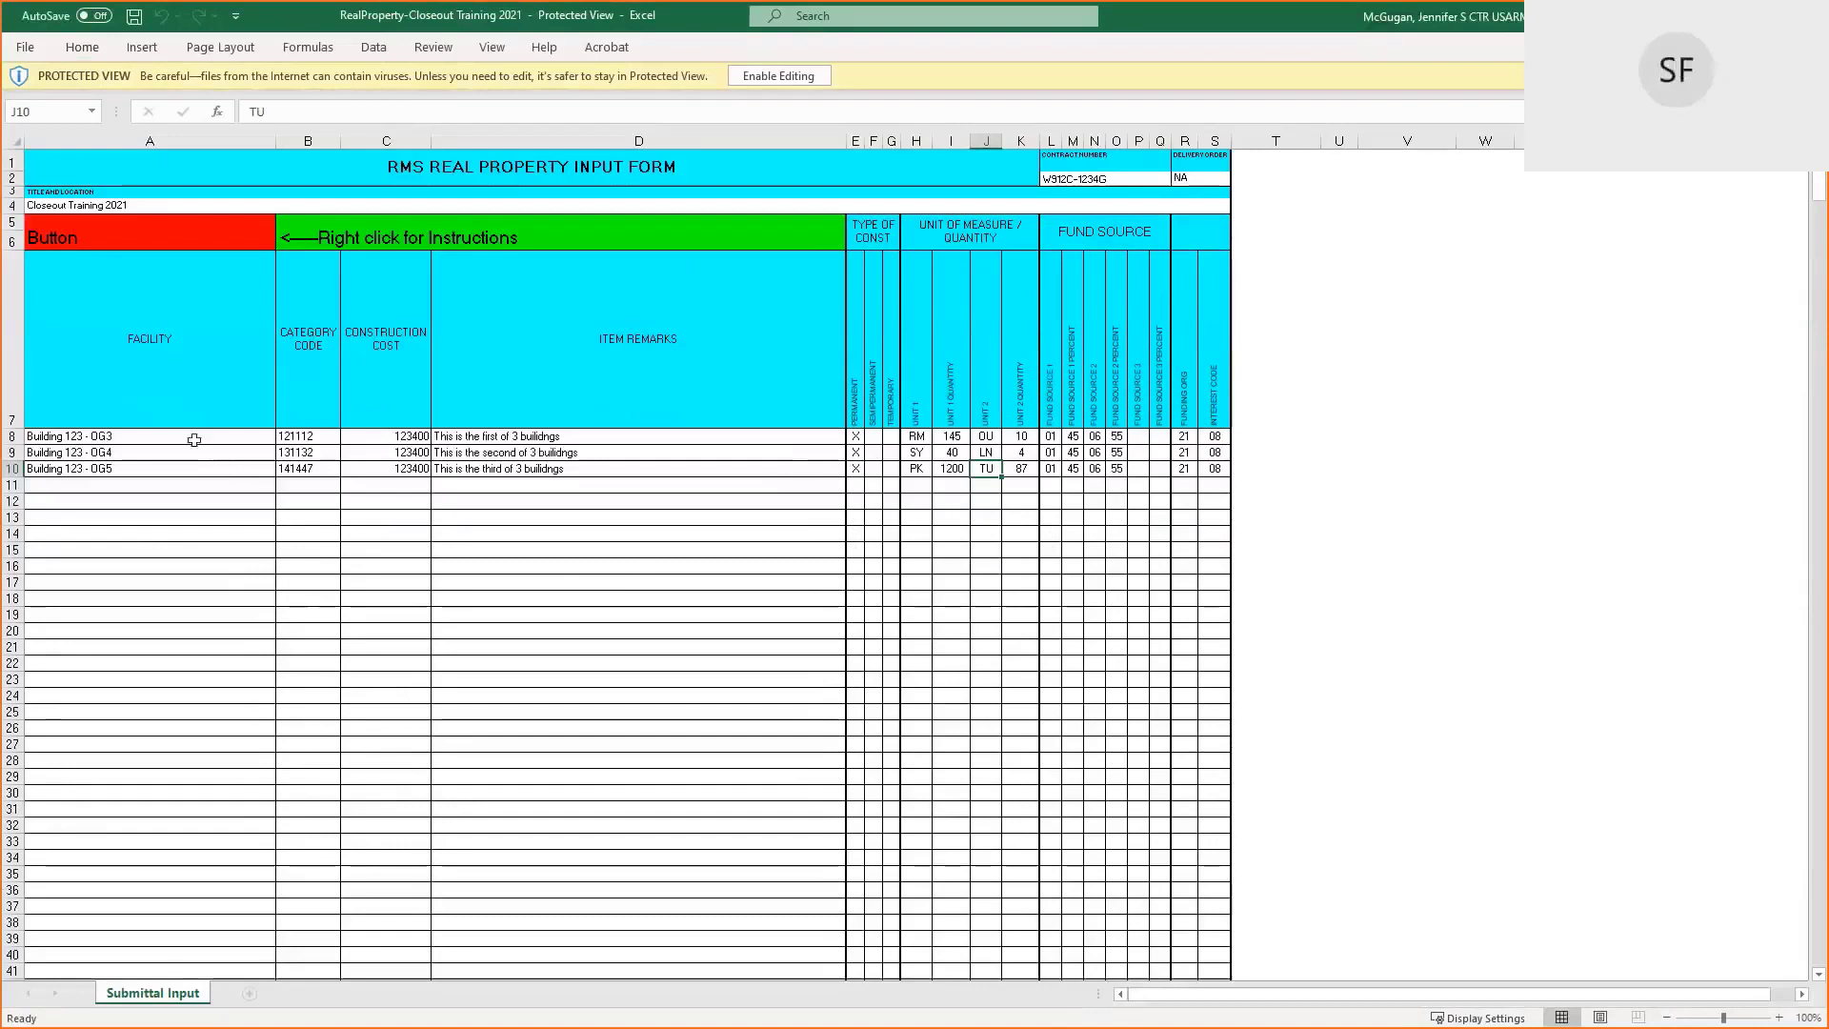
mouse_move(187, 433)
left_mouse_down()
mouse_move(695, 408)
mouse_move(1213, 468)
left_mouse_up()
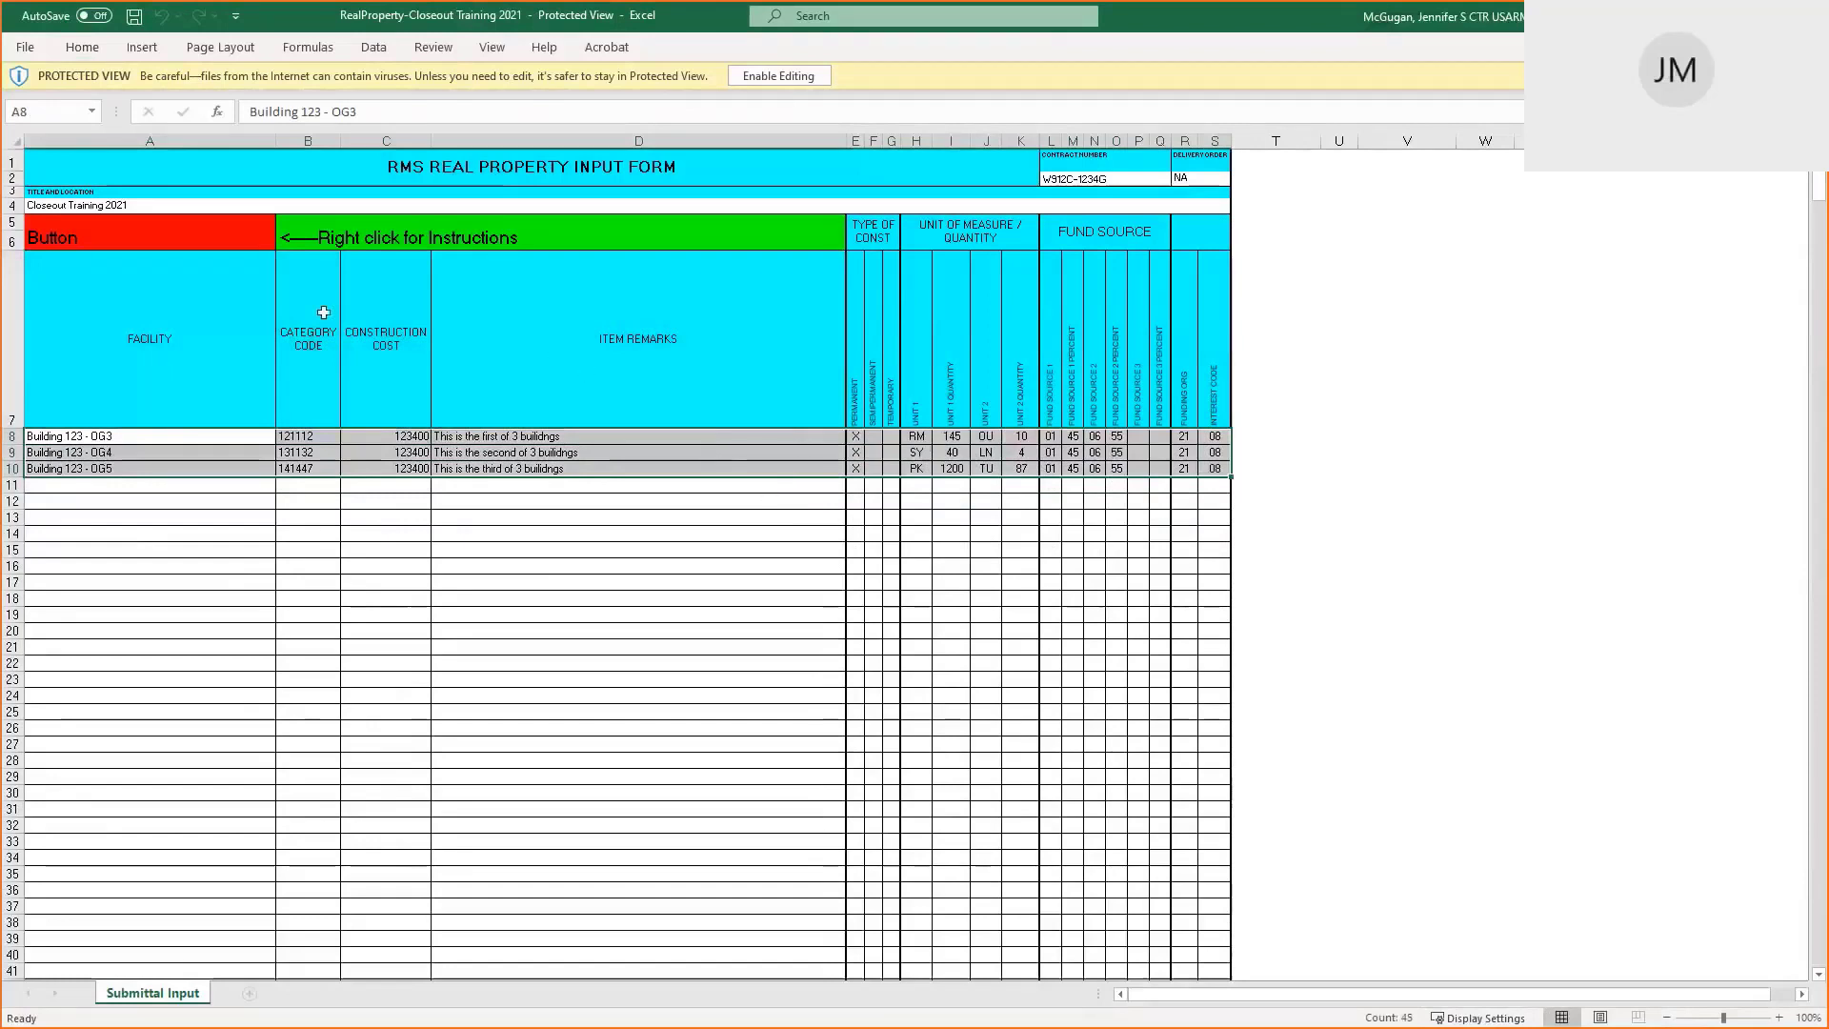
mouse_move(151, 234)
left_mouse_down()
mouse_move(591, 319)
mouse_move(1211, 349)
left_mouse_up()
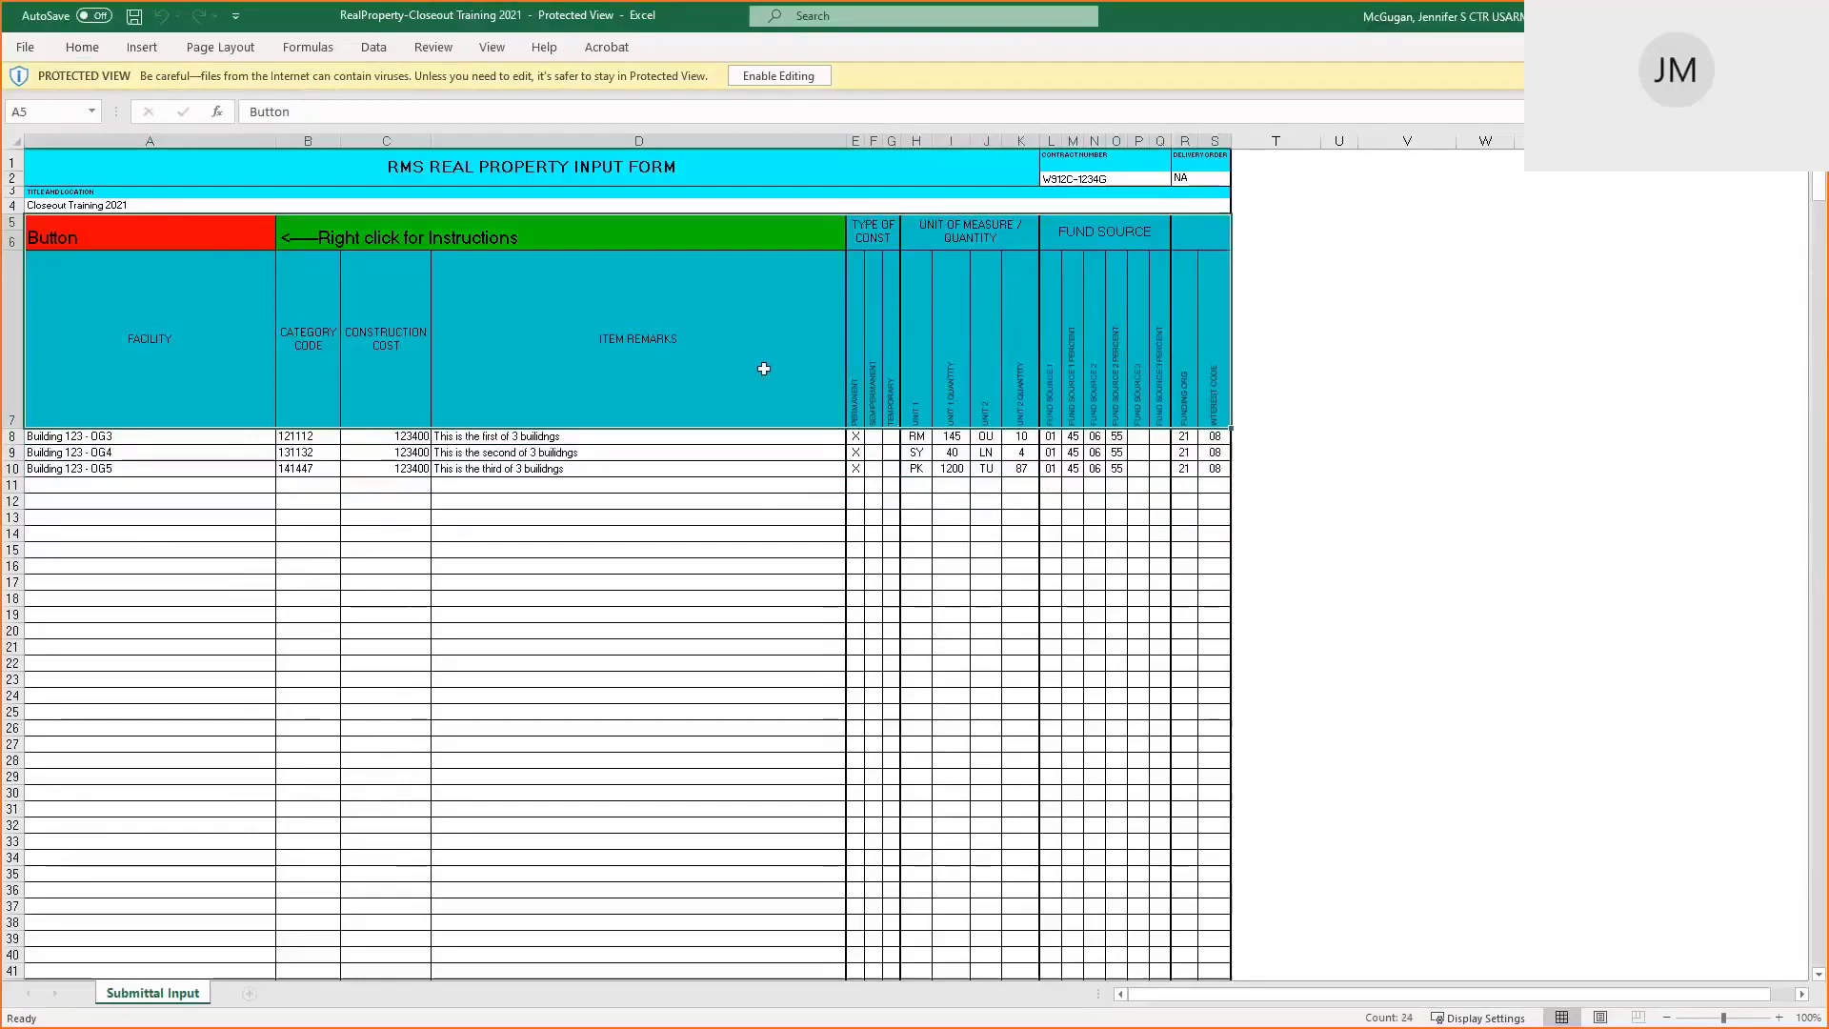
left_click(153, 436)
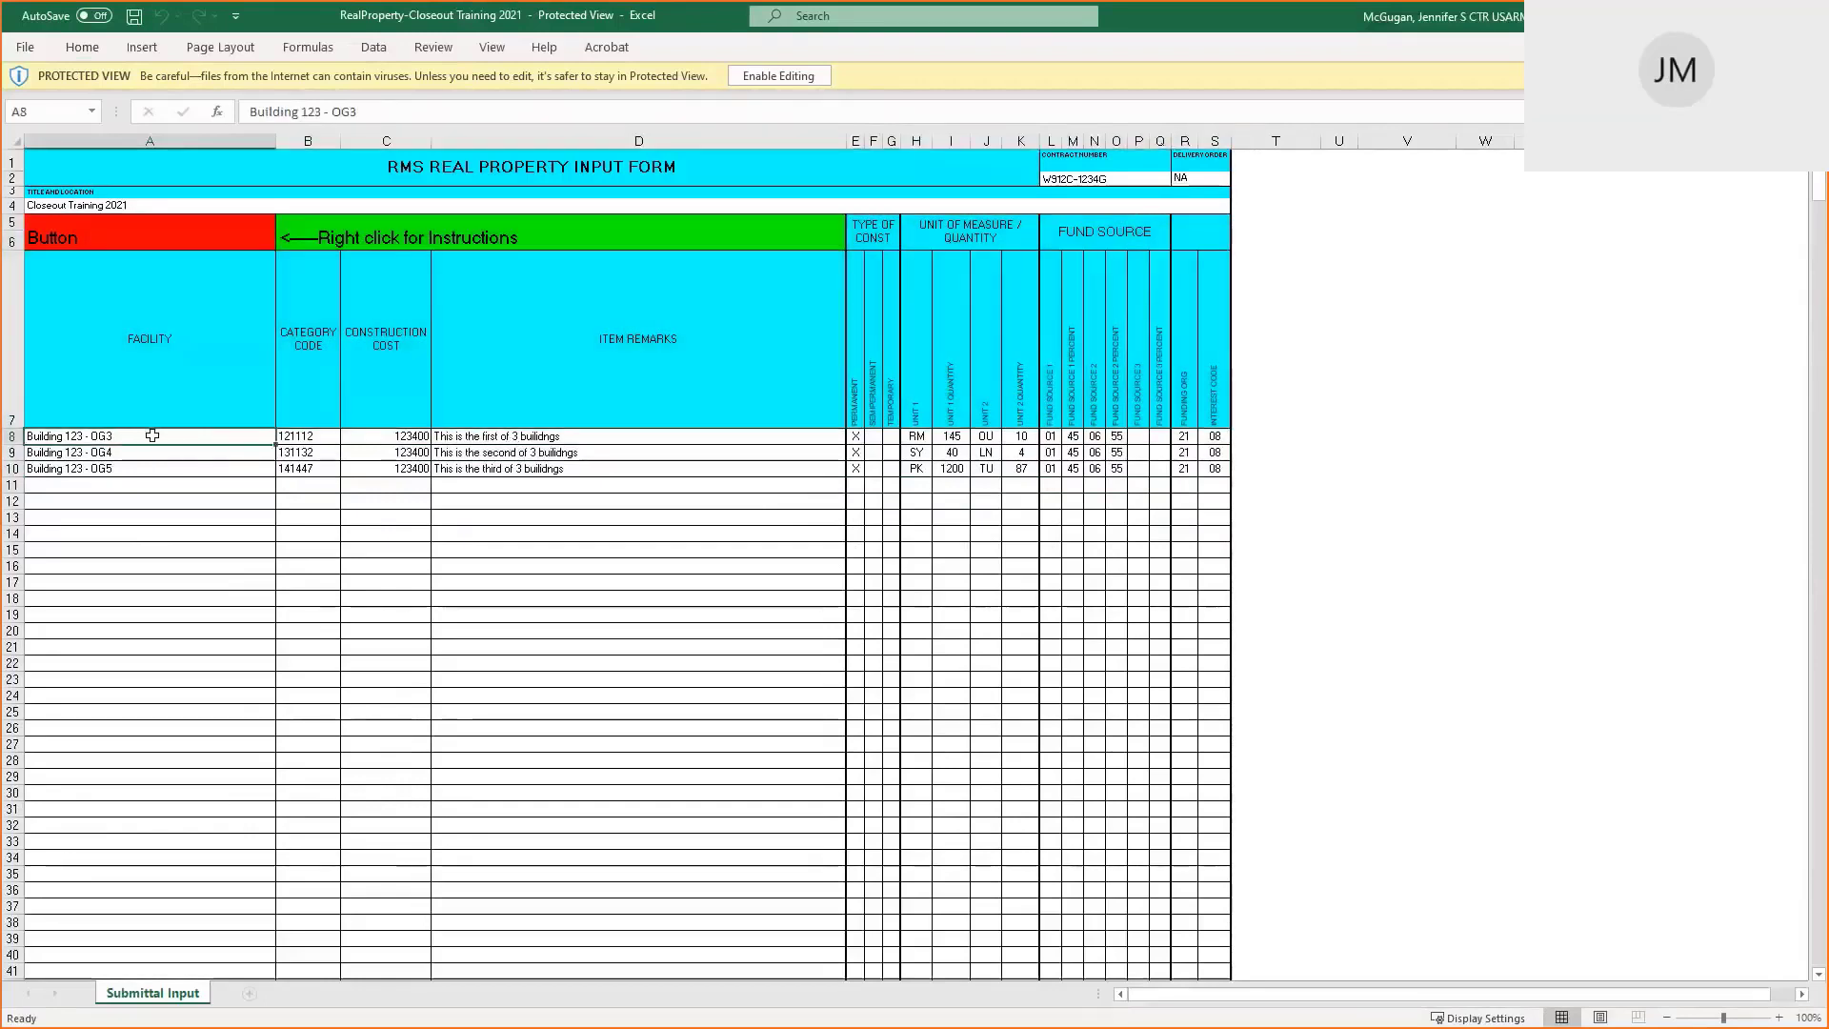
left_click(178, 340)
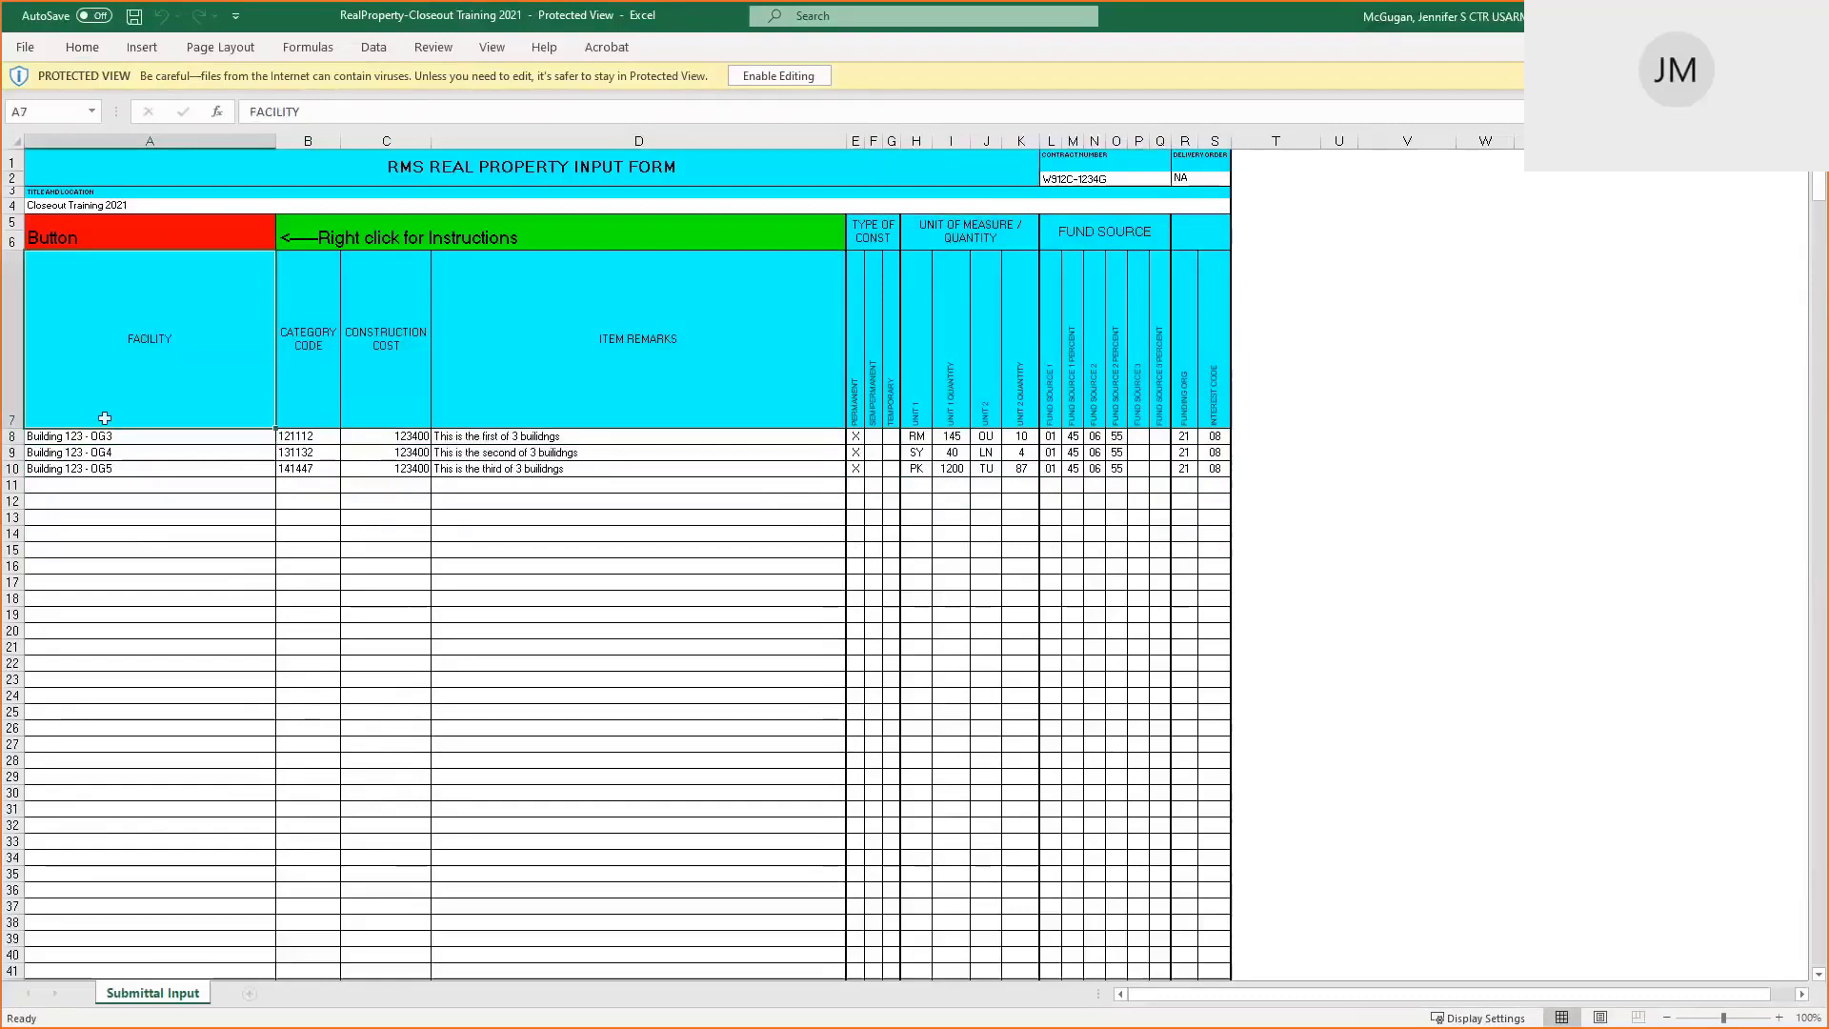
left_click(139, 436)
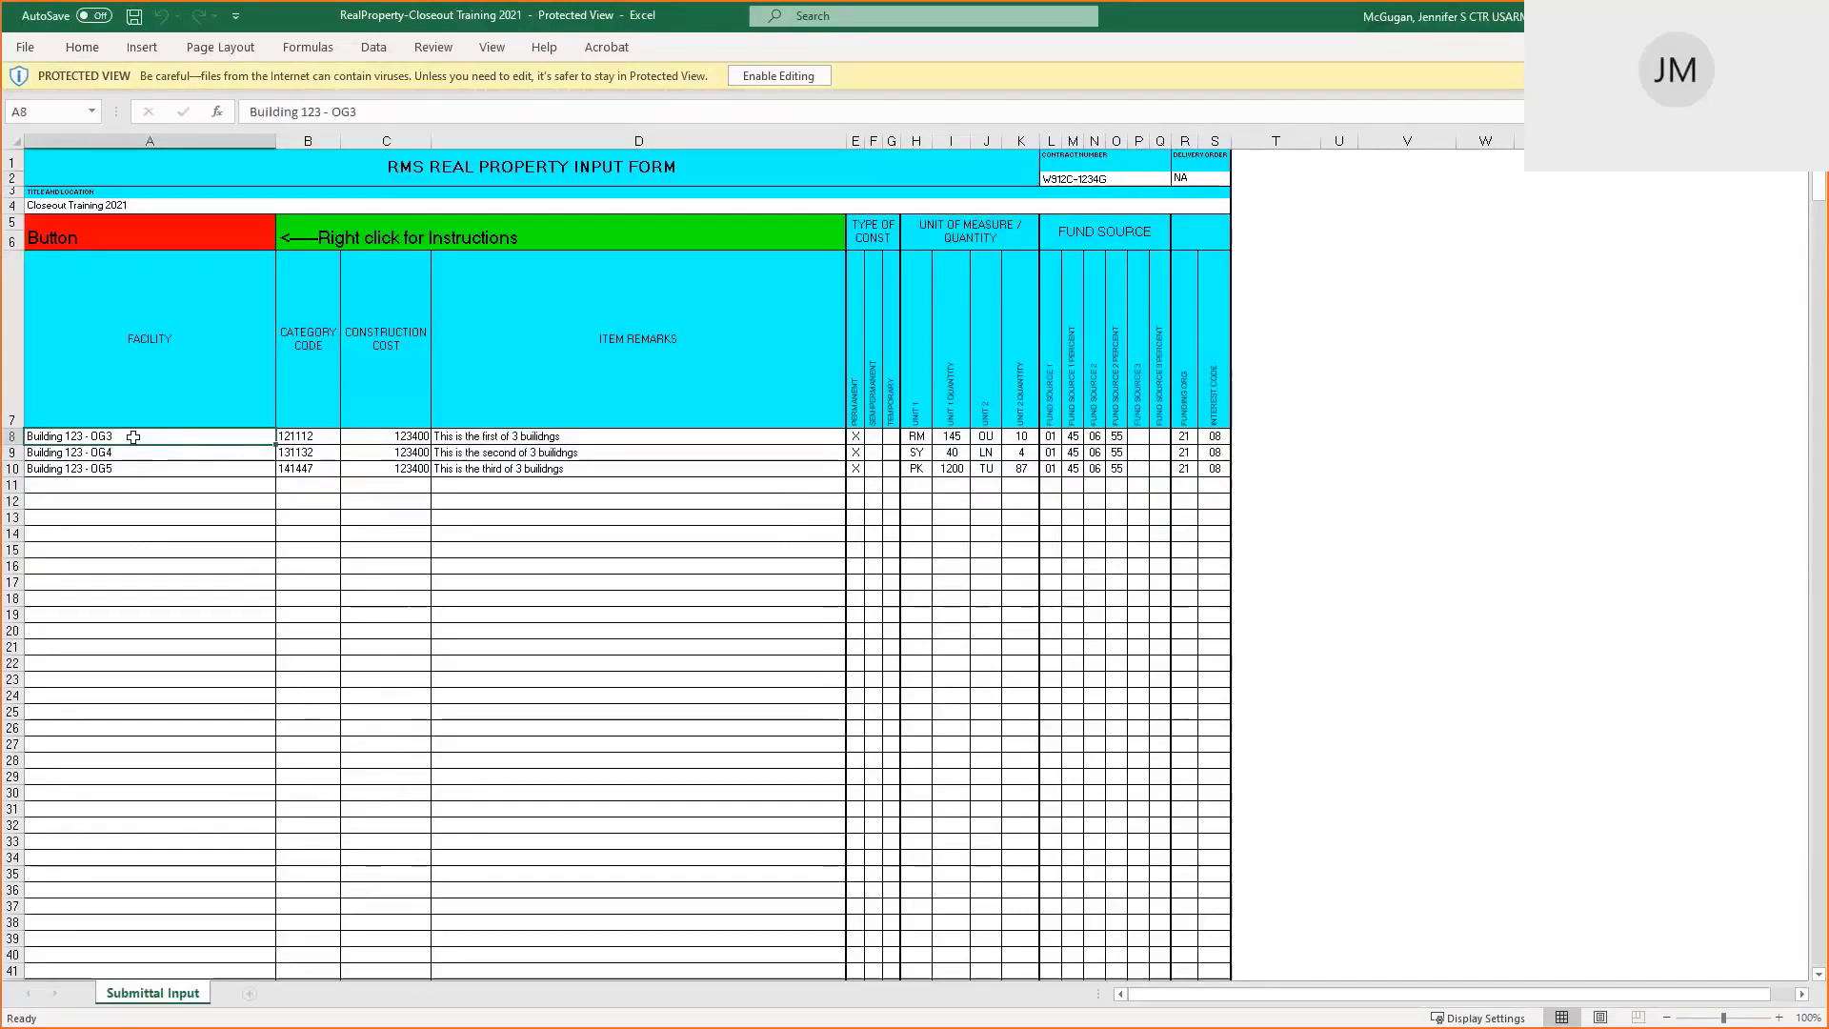
left_click_drag(130, 436, 140, 868)
left_click_drag(297, 440, 322, 762)
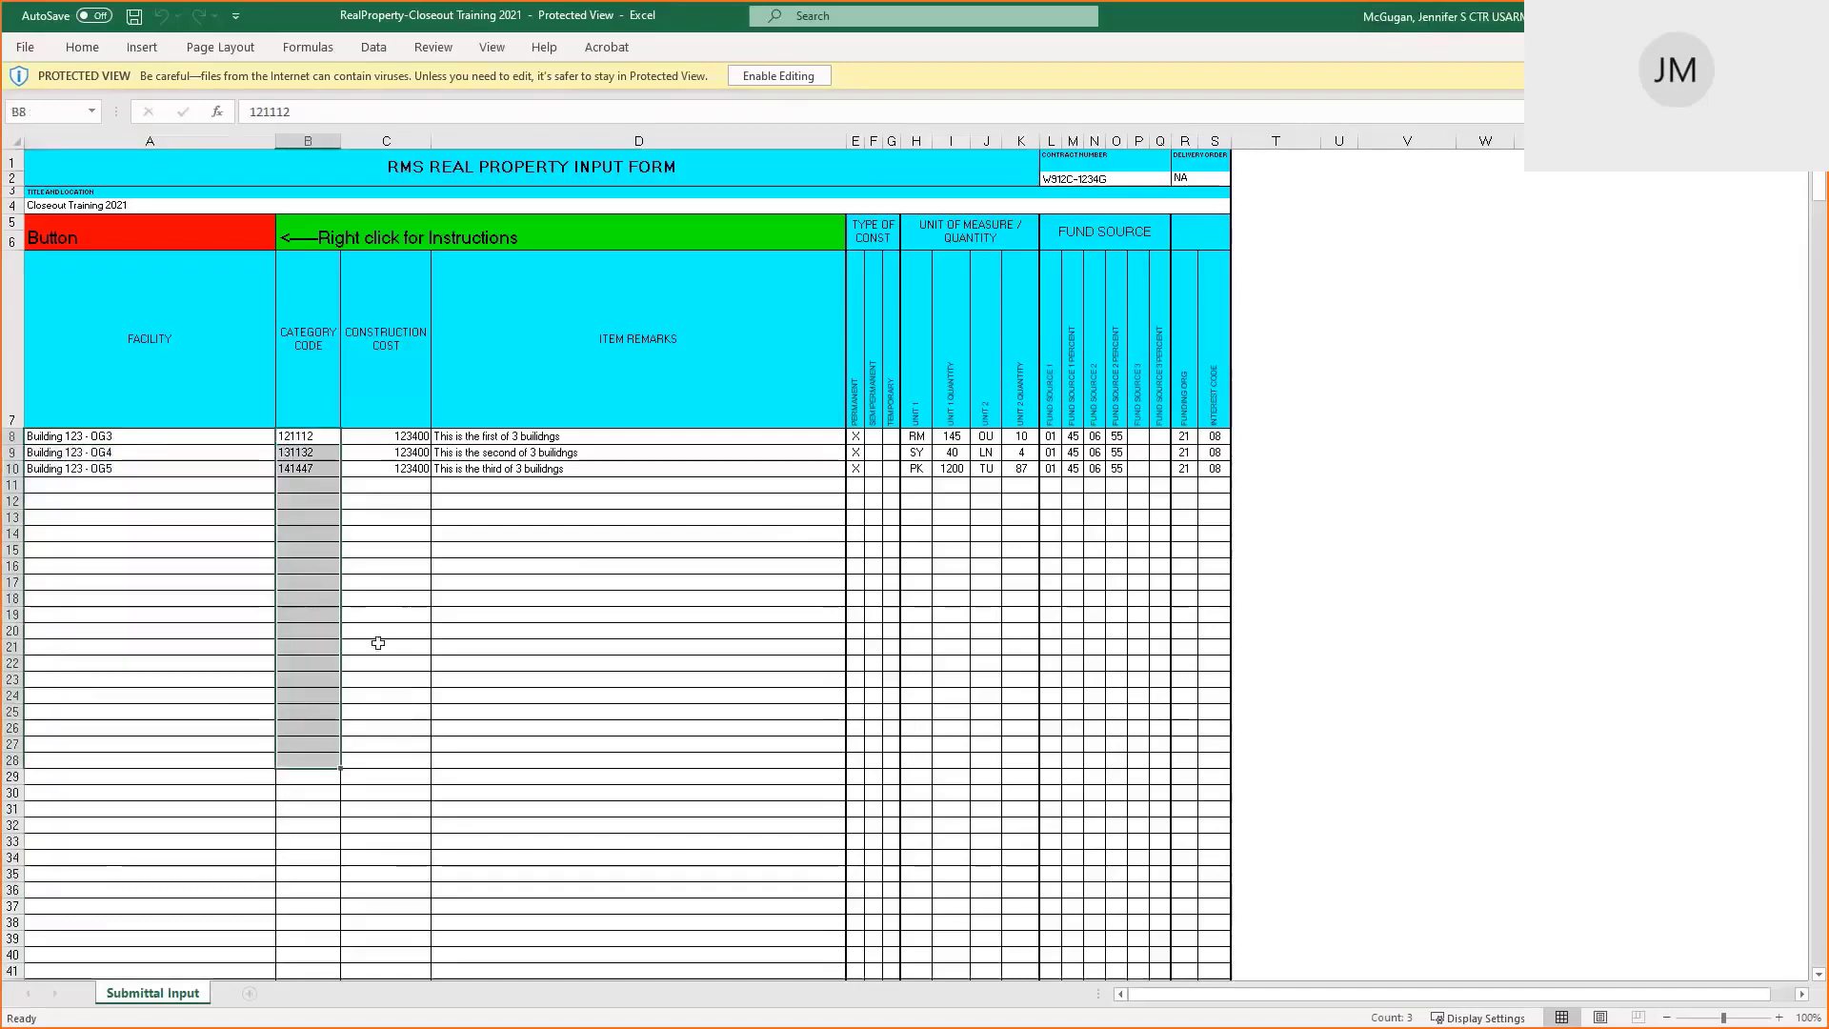
left_click(378, 643)
left_click(523, 612)
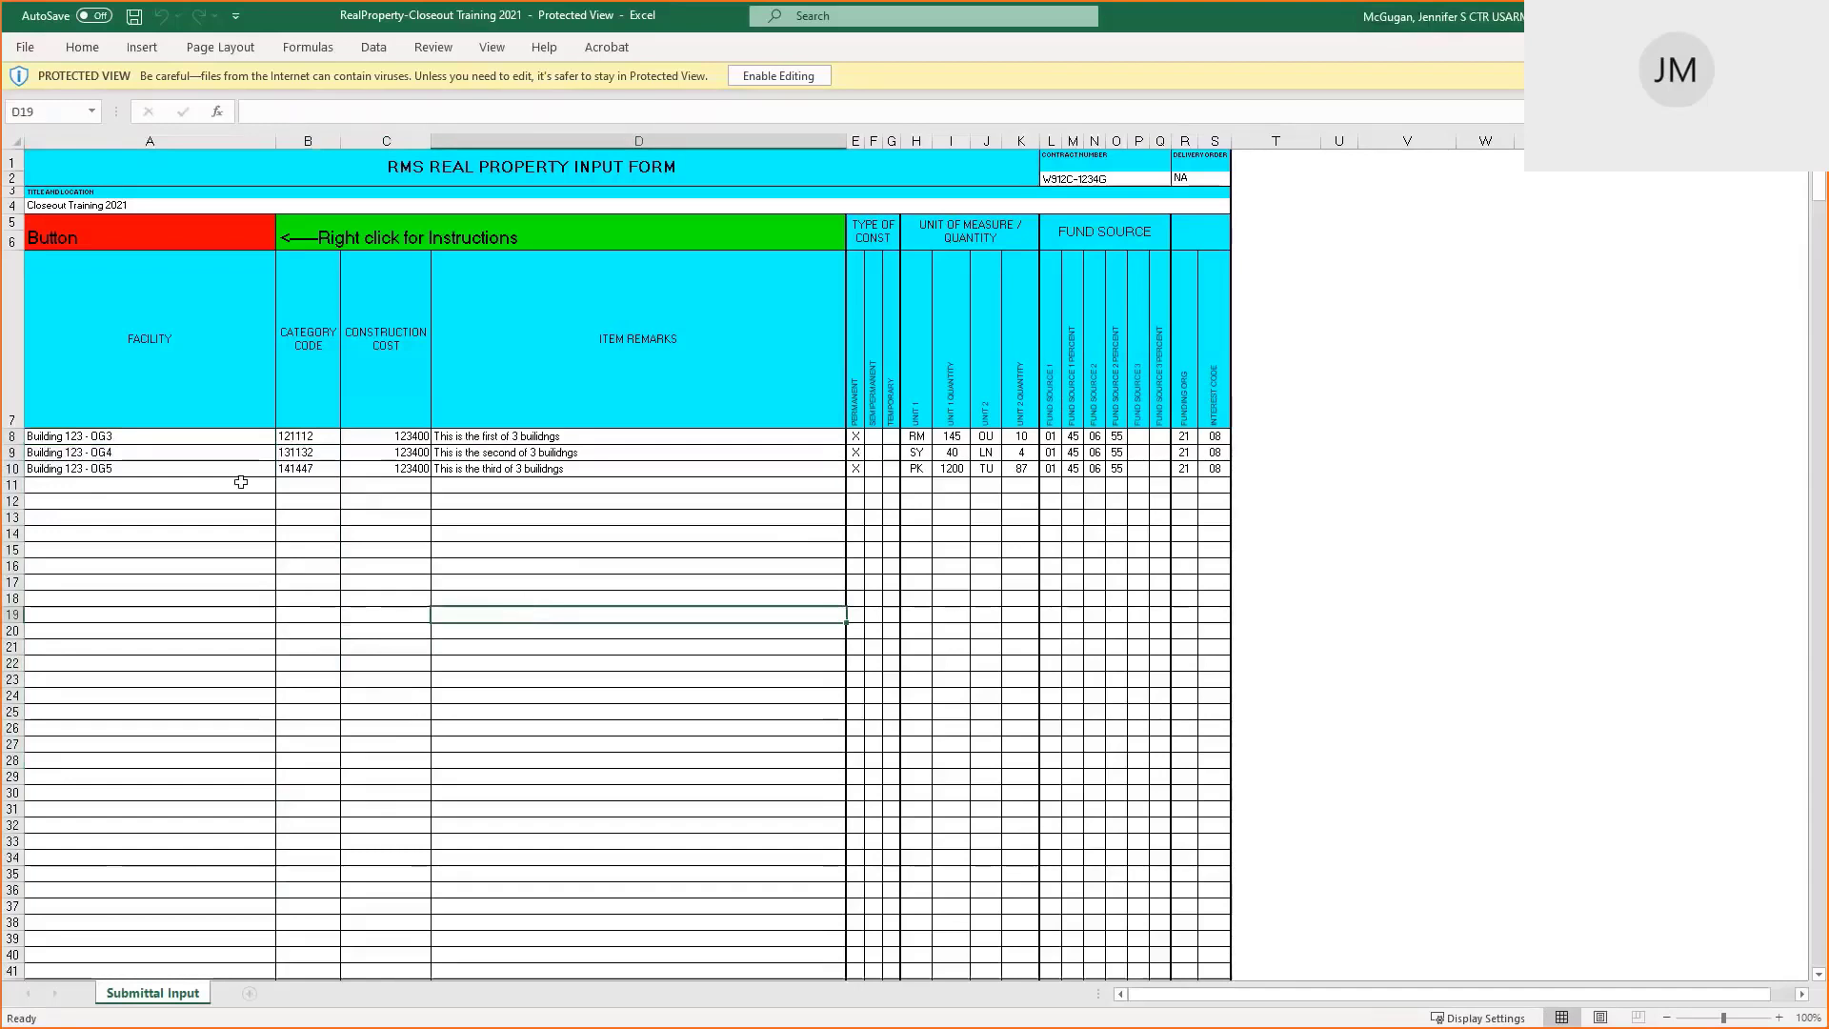
left_click(195, 435)
left_click_drag(265, 450, 724, 825)
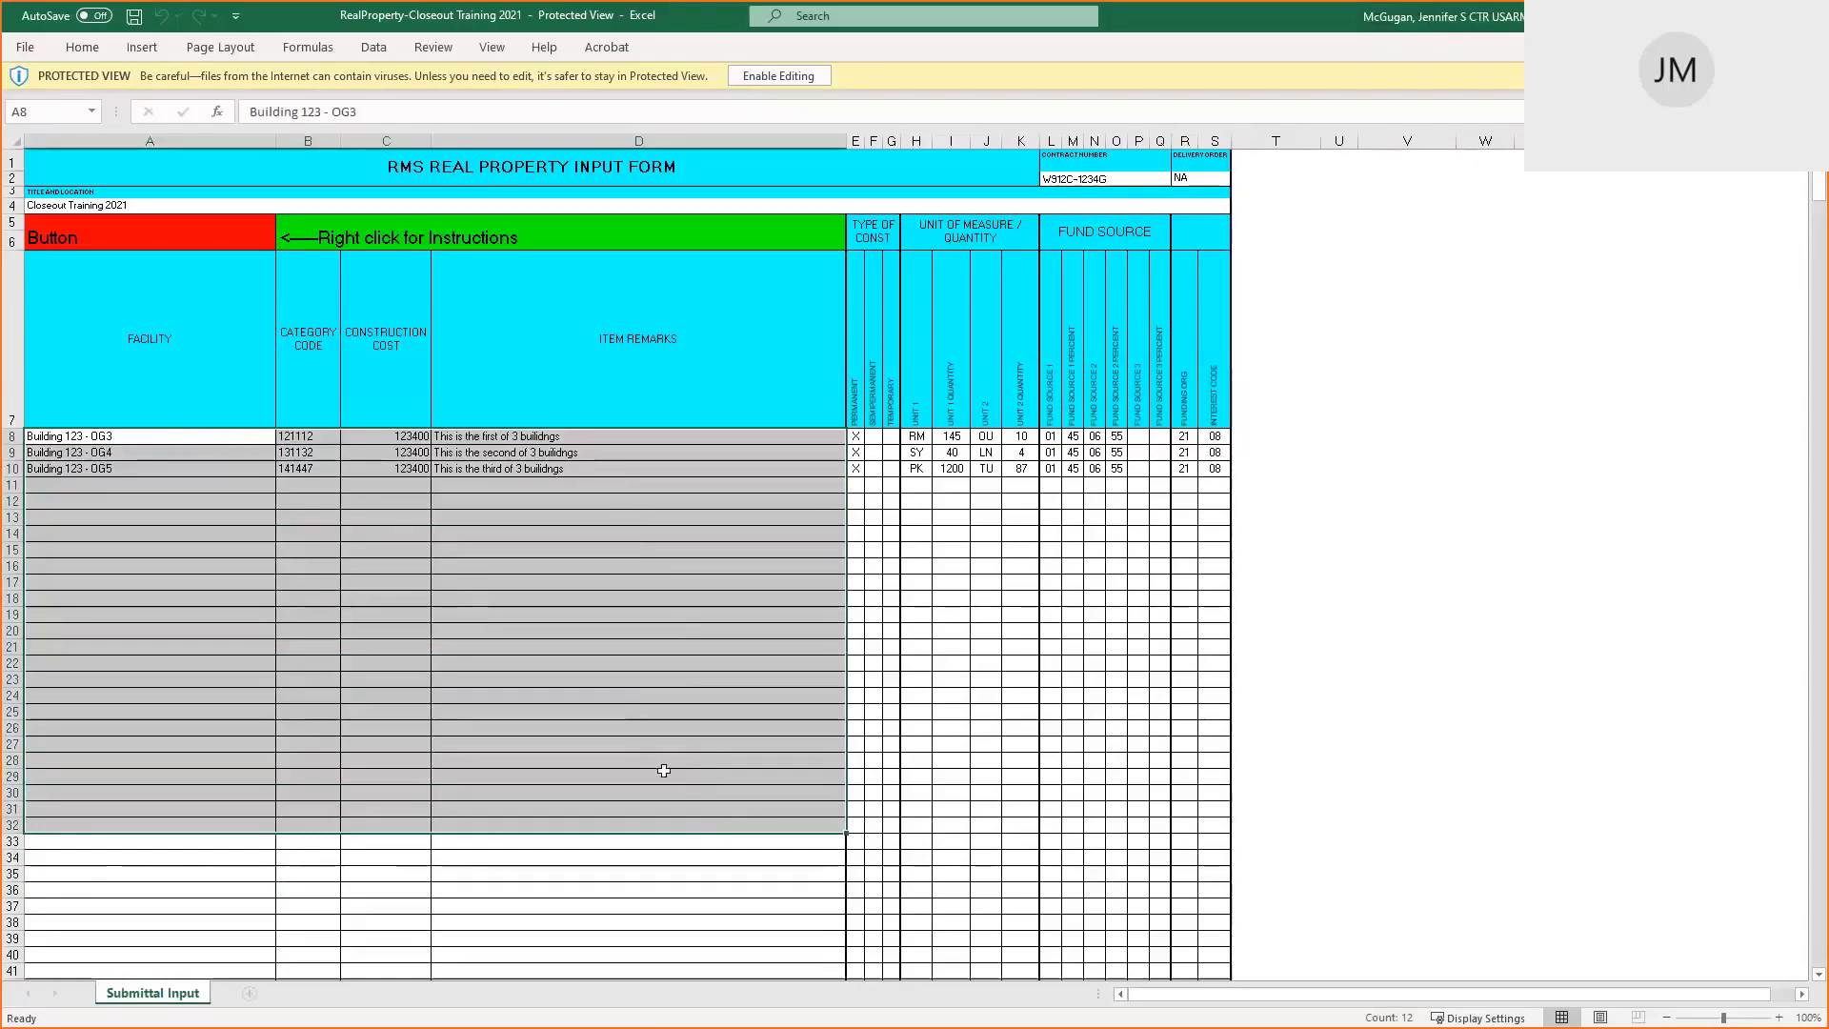
Review the Building 123 OG3 and OG5 entries and category code 121112, then return to RMS Import Real Property
scroll(664, 770, "down", 7)
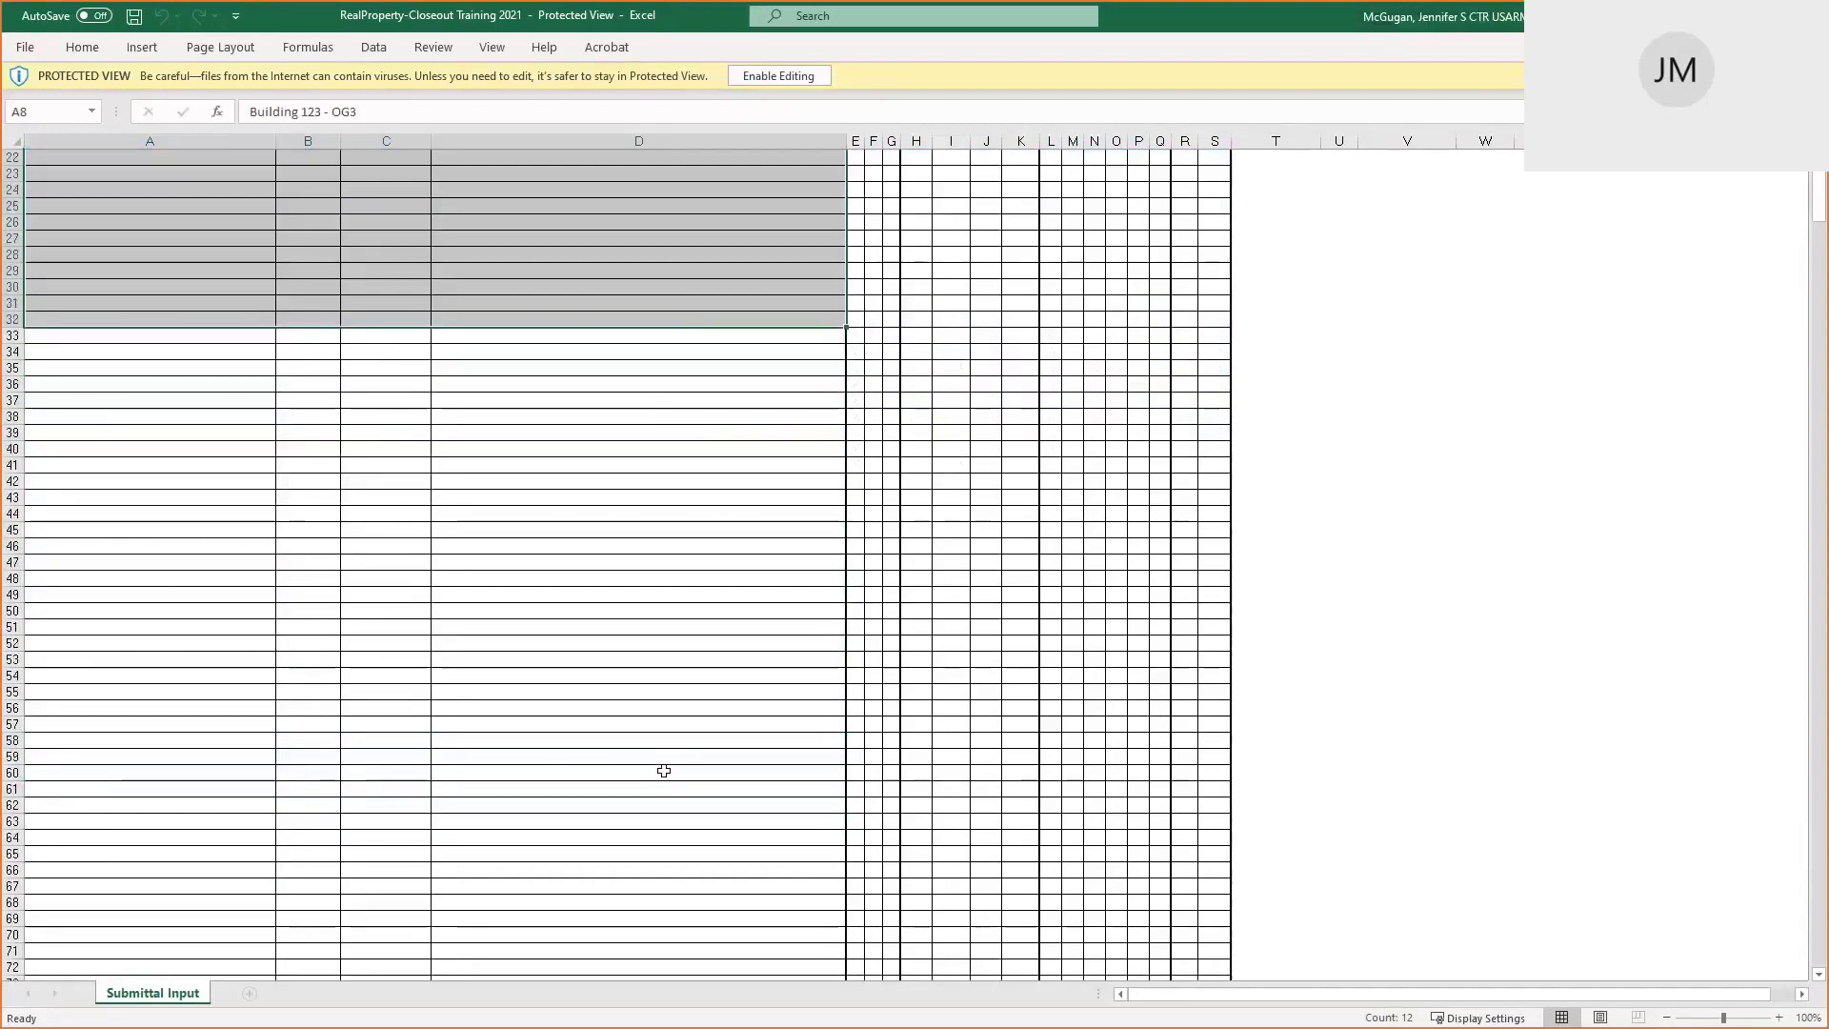
scroll(664, 770, "up", 7)
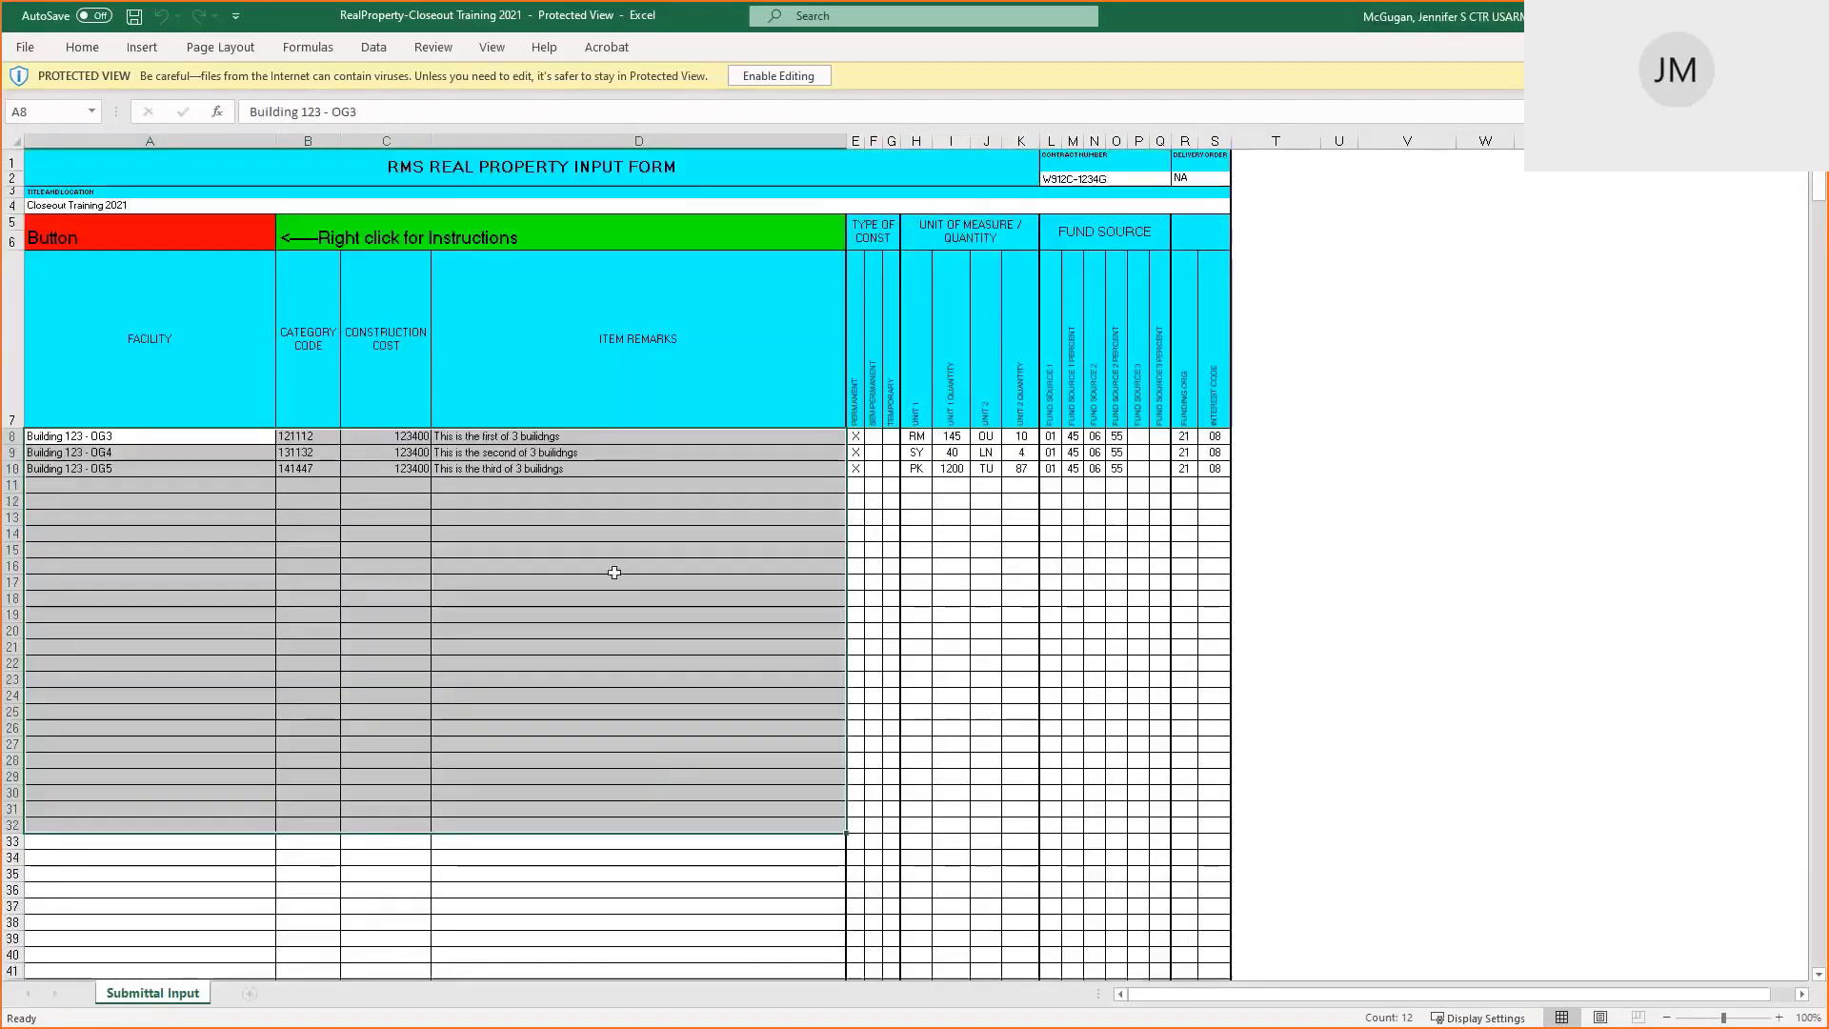
left_click(176, 438)
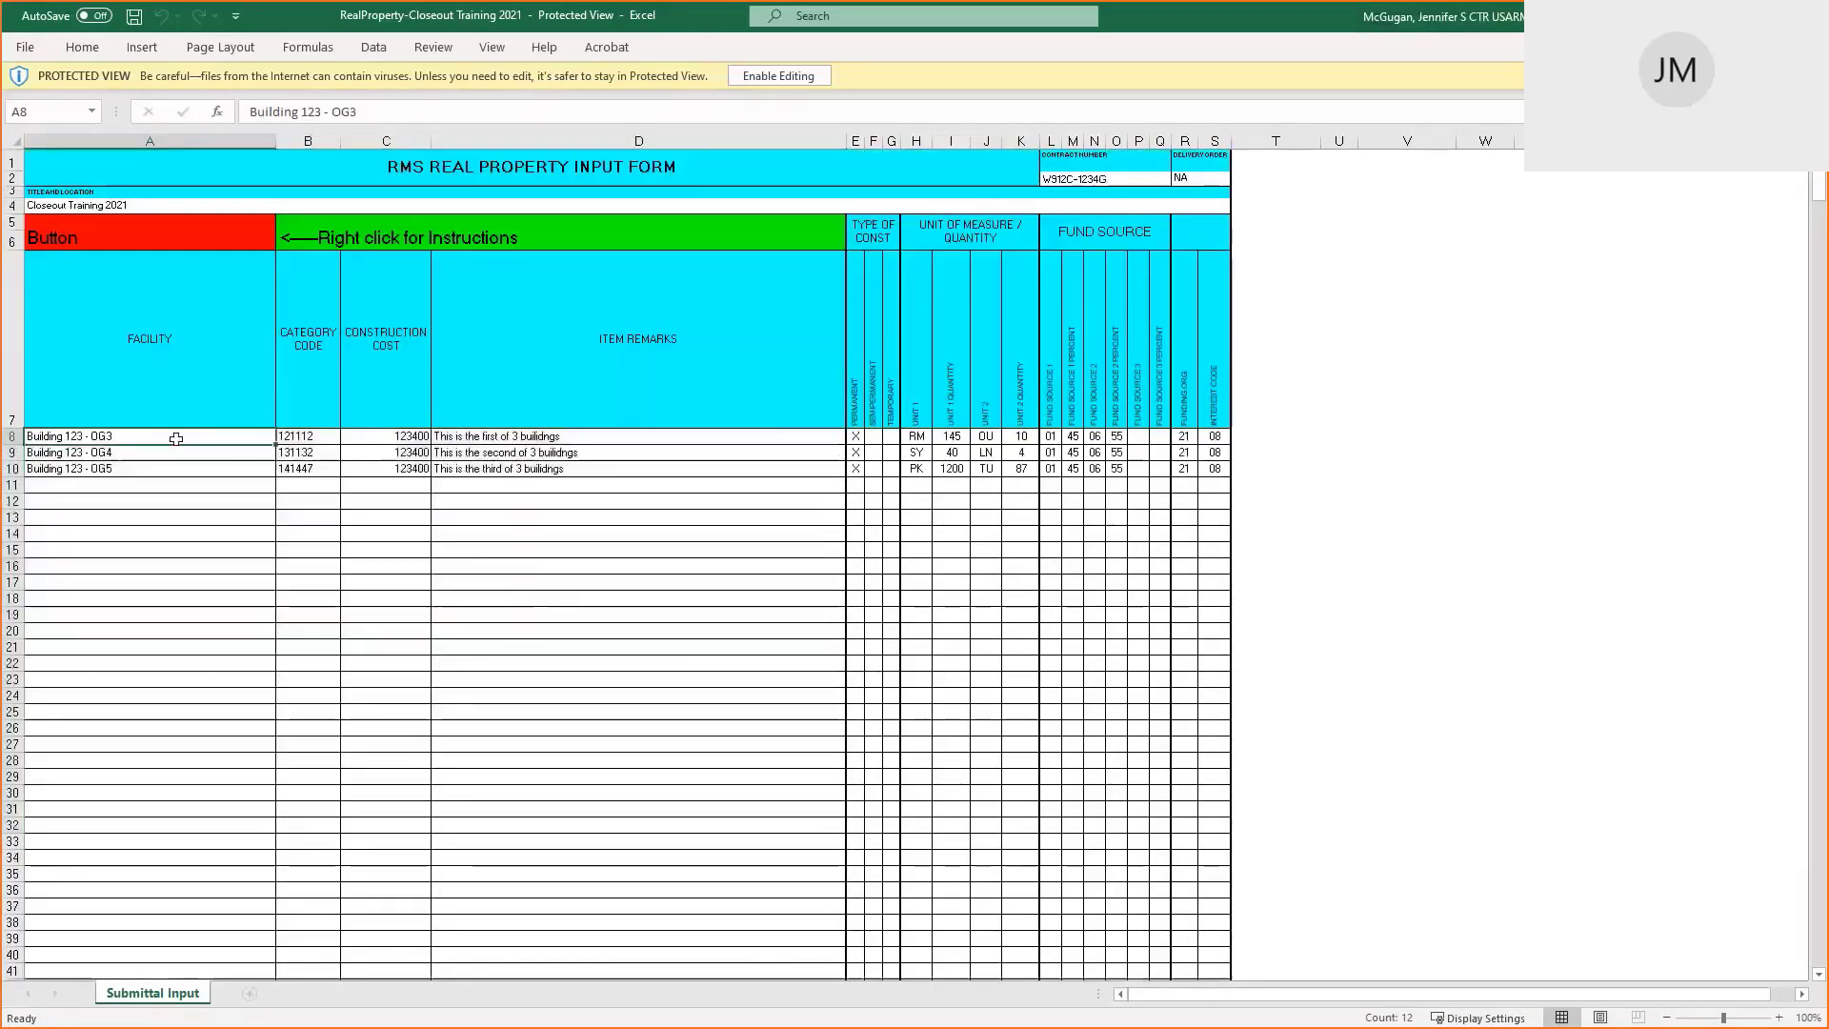
left_click(175, 473)
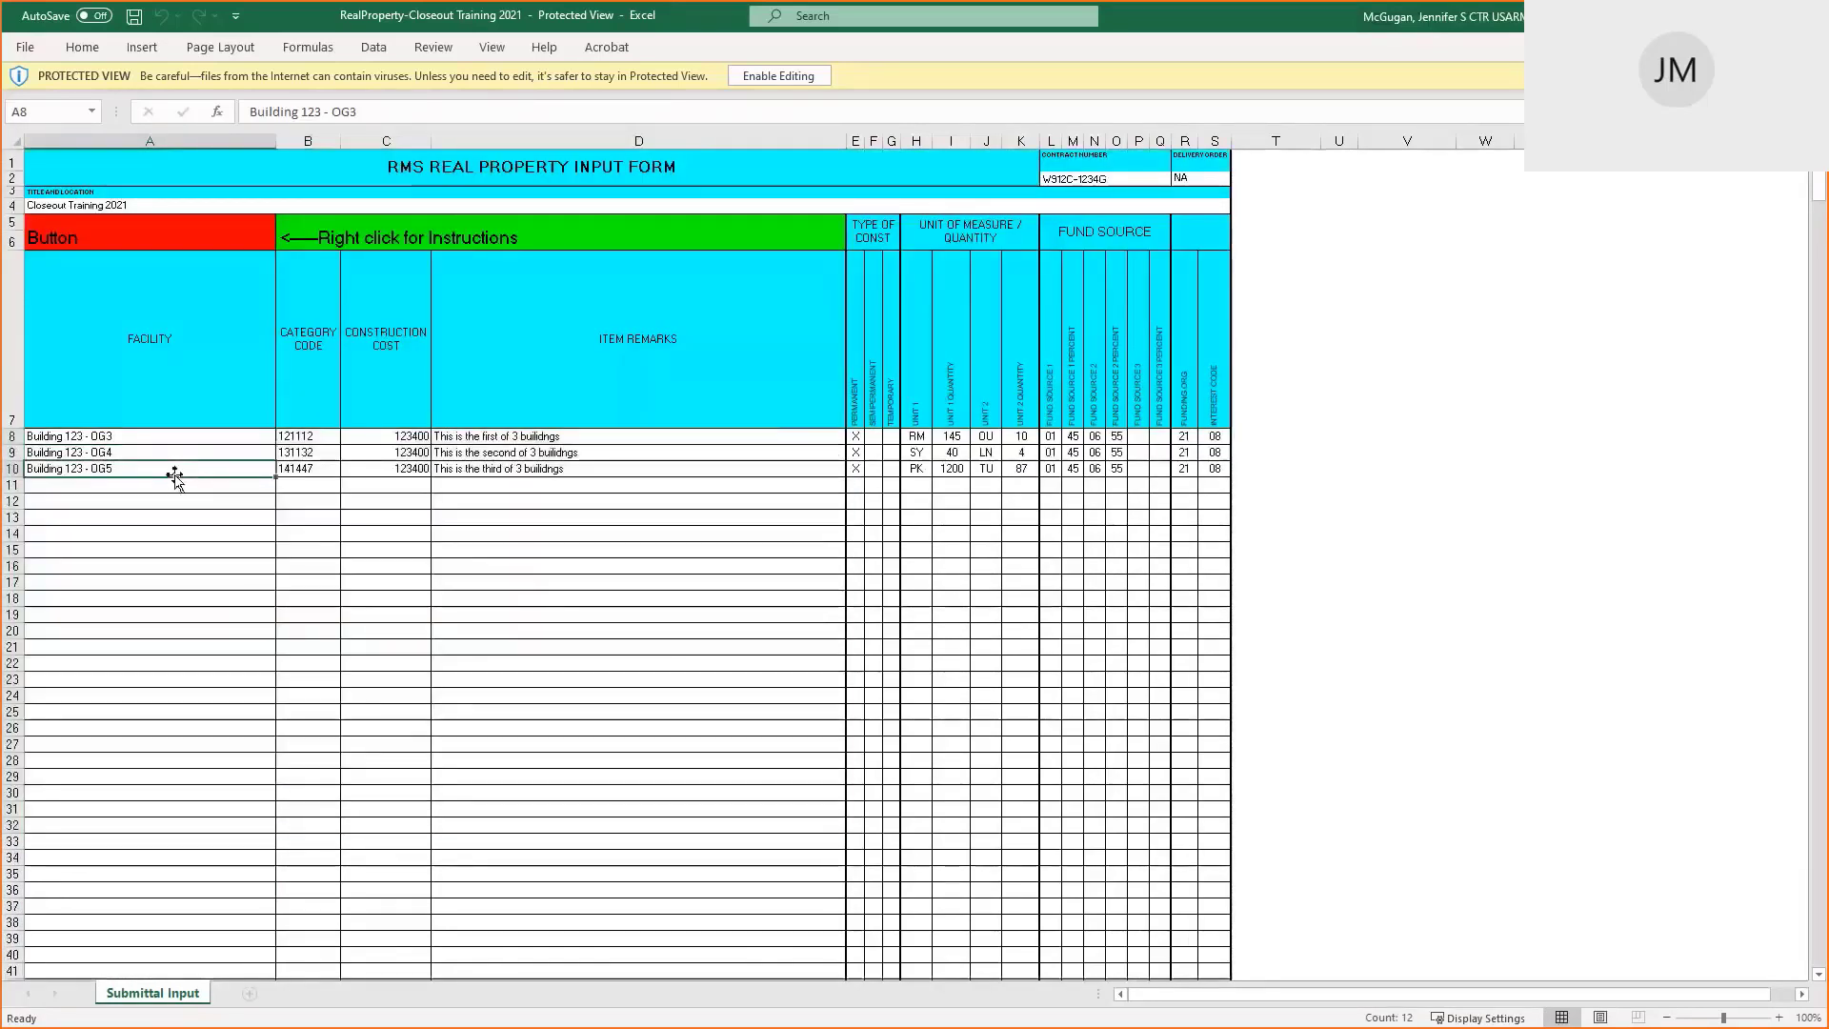
left_click(209, 436)
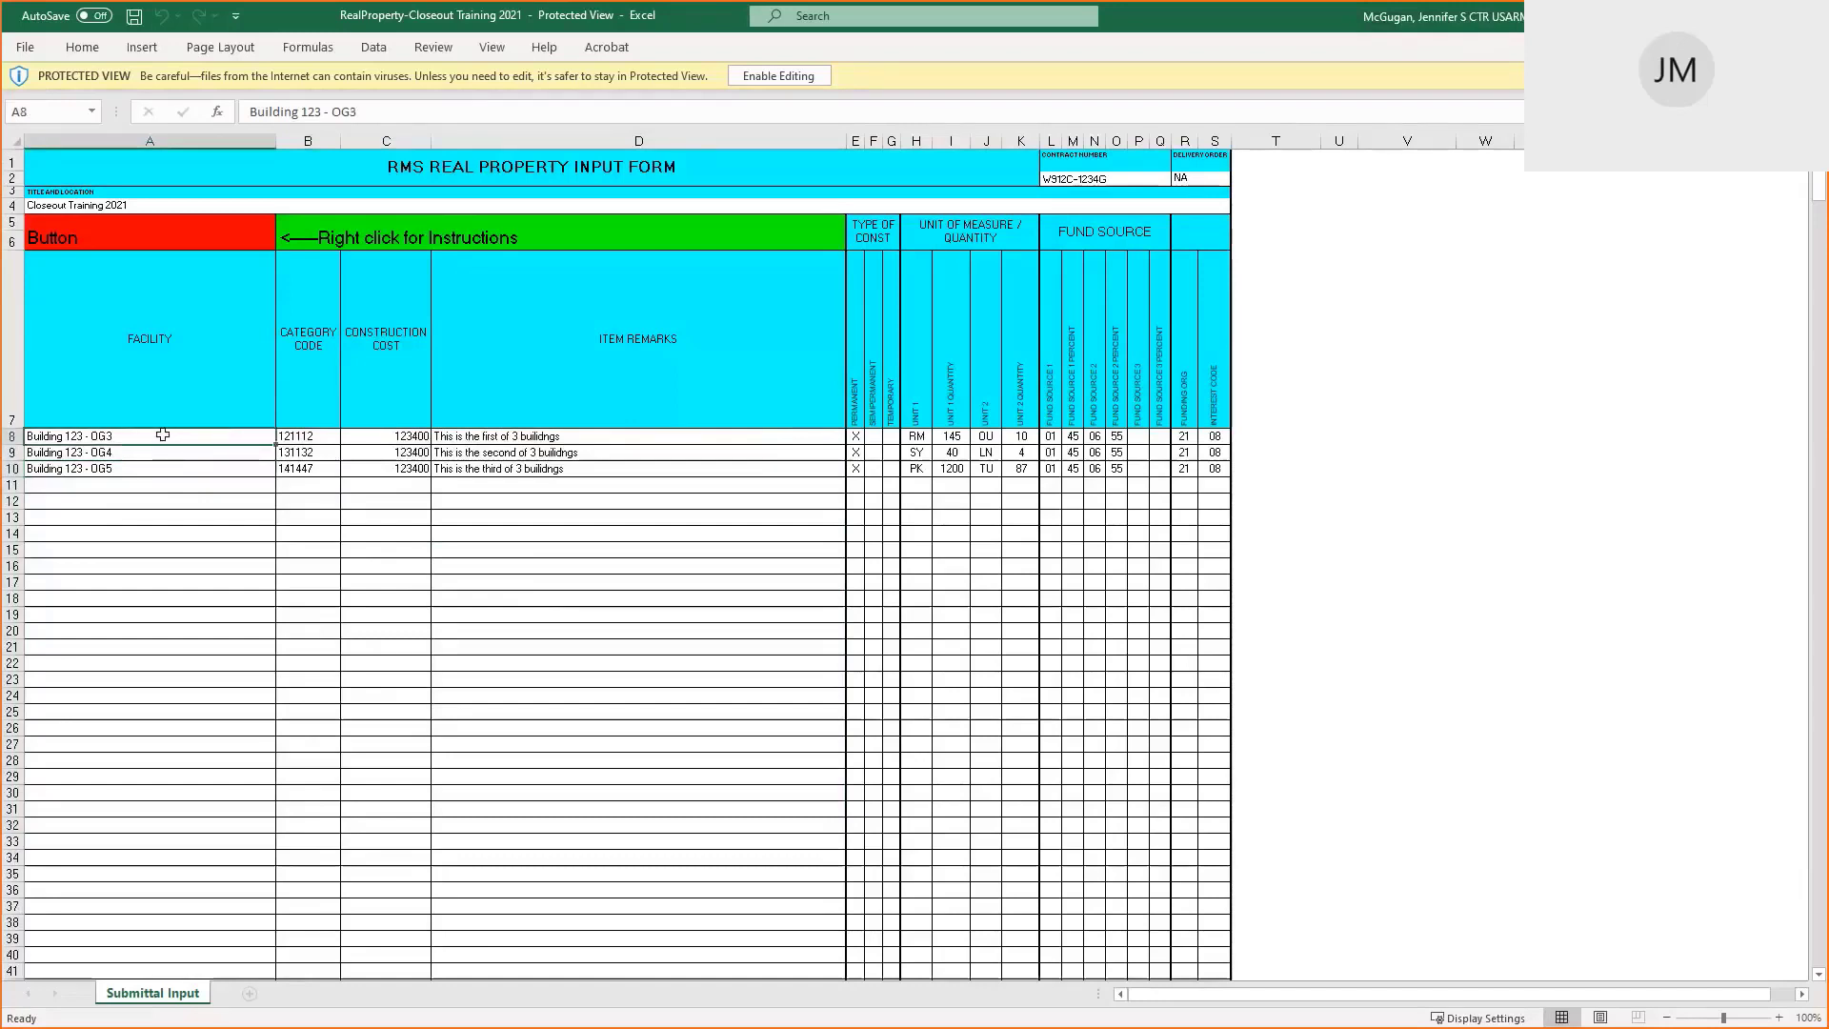
left_click(303, 438)
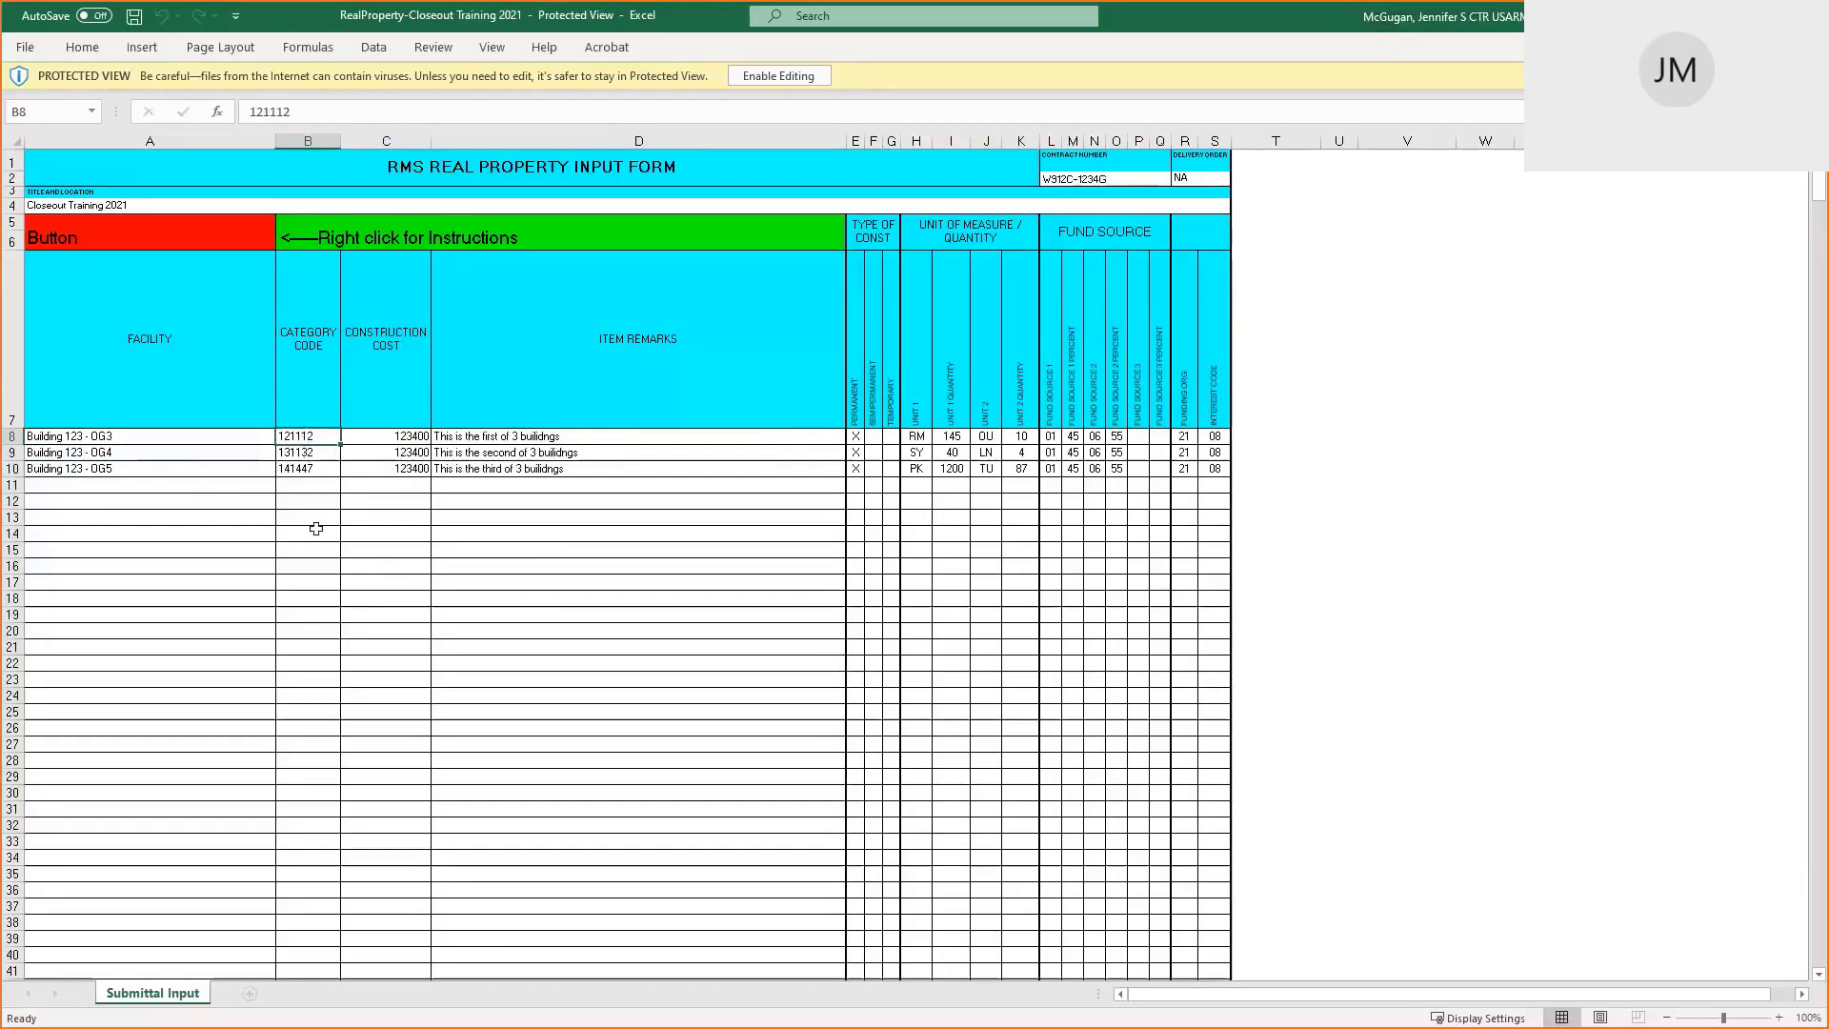
key("alt+Tab")
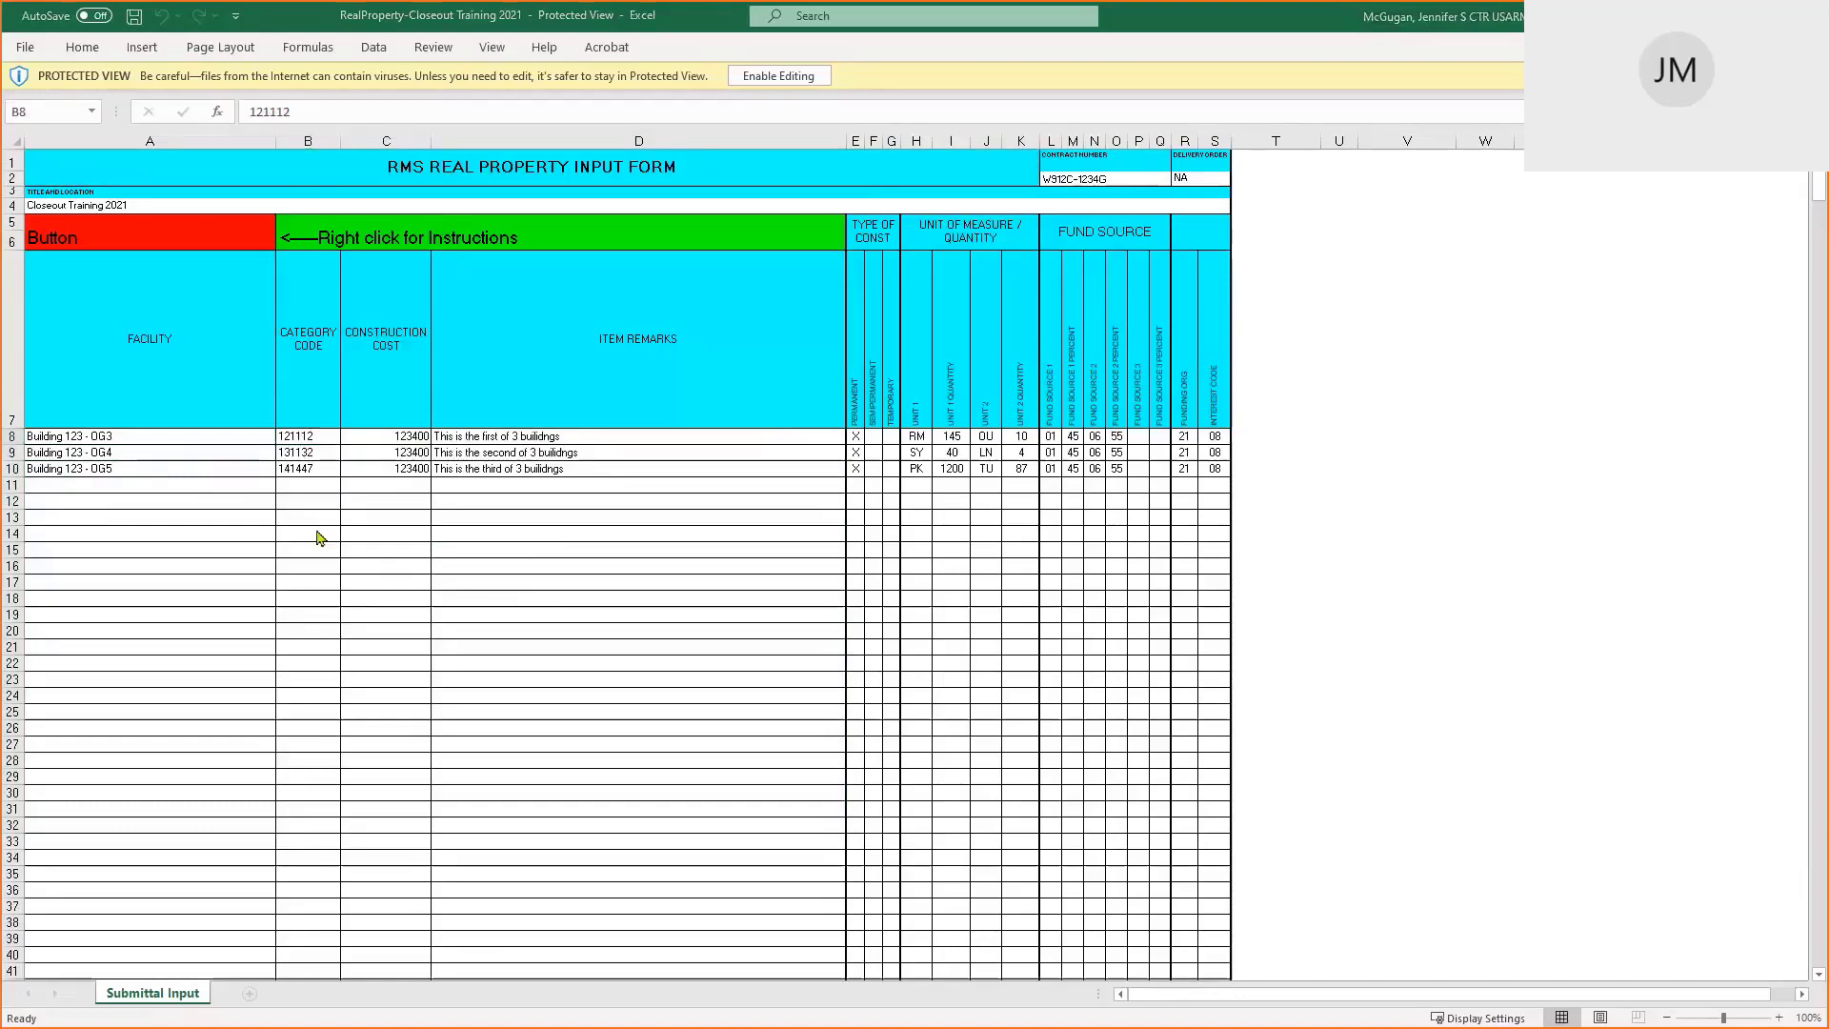
key("alt+Tab")
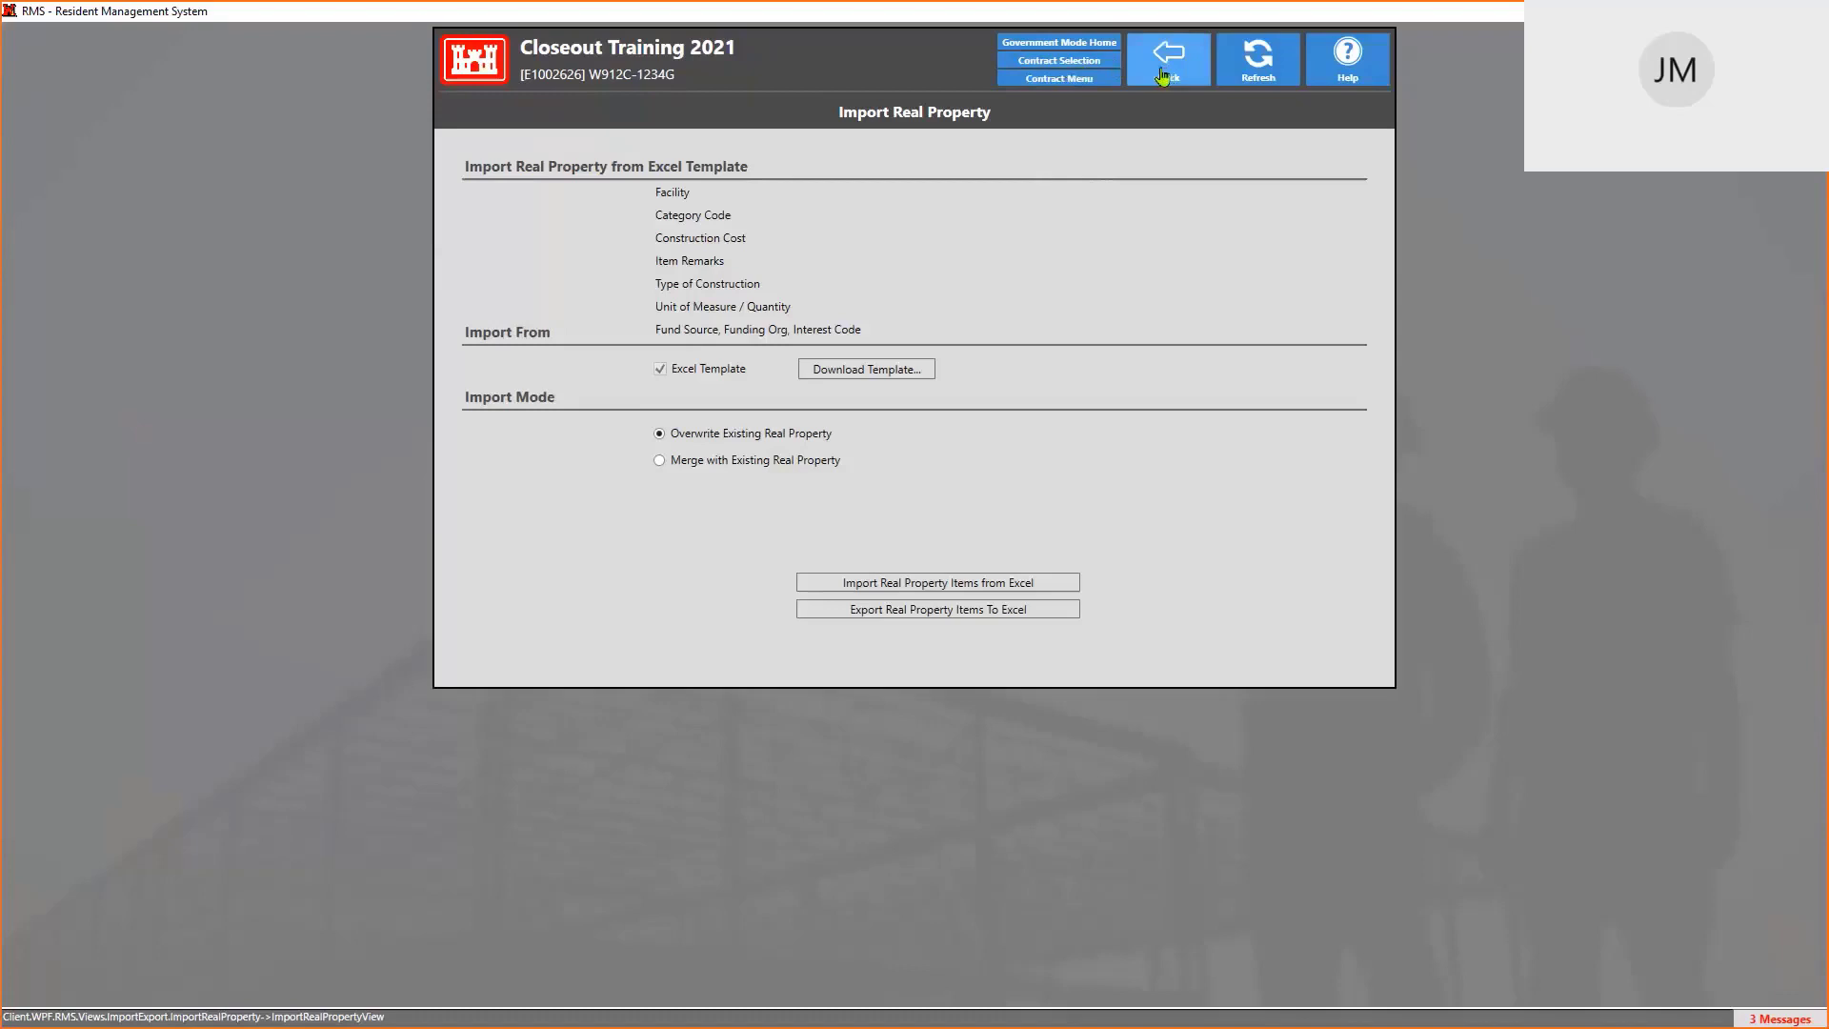
Leave Import Real Property for the T2 Baltimore Test District contract list
left_click(1087, 67)
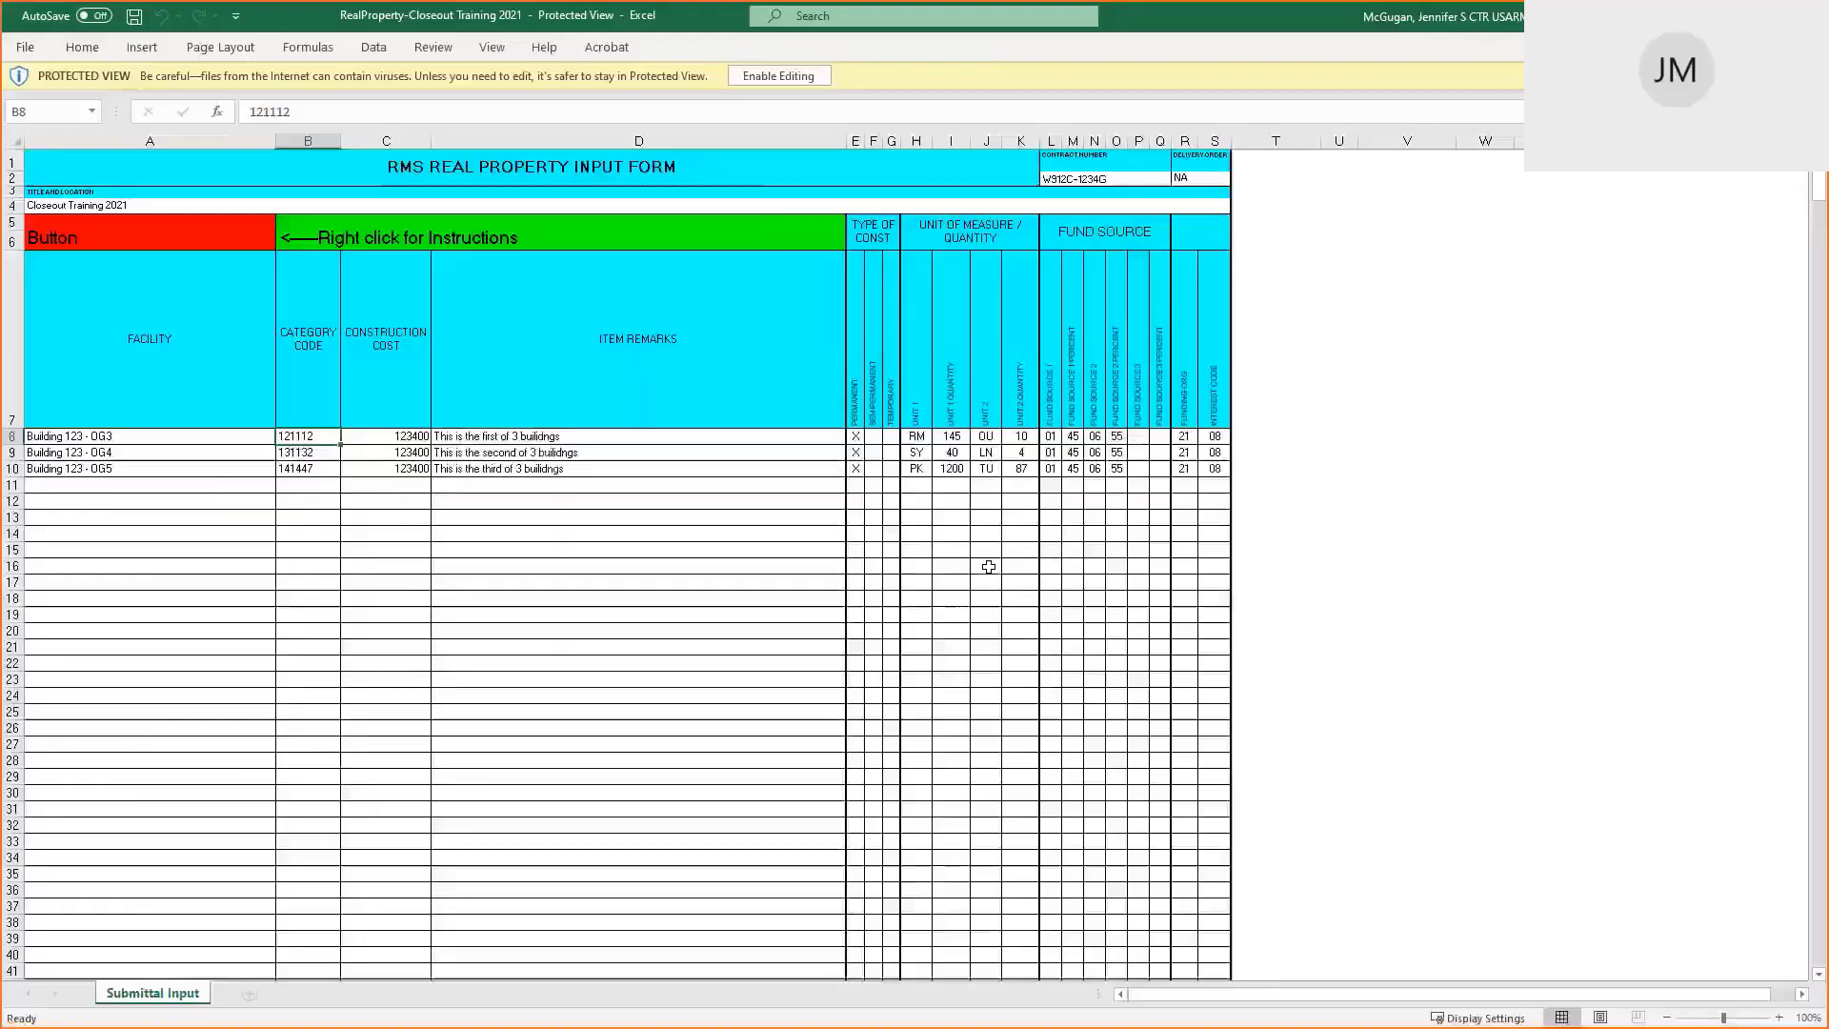
Show the input template instructions note on red Button cell A5, then switch to RMS
left_click(67, 233)
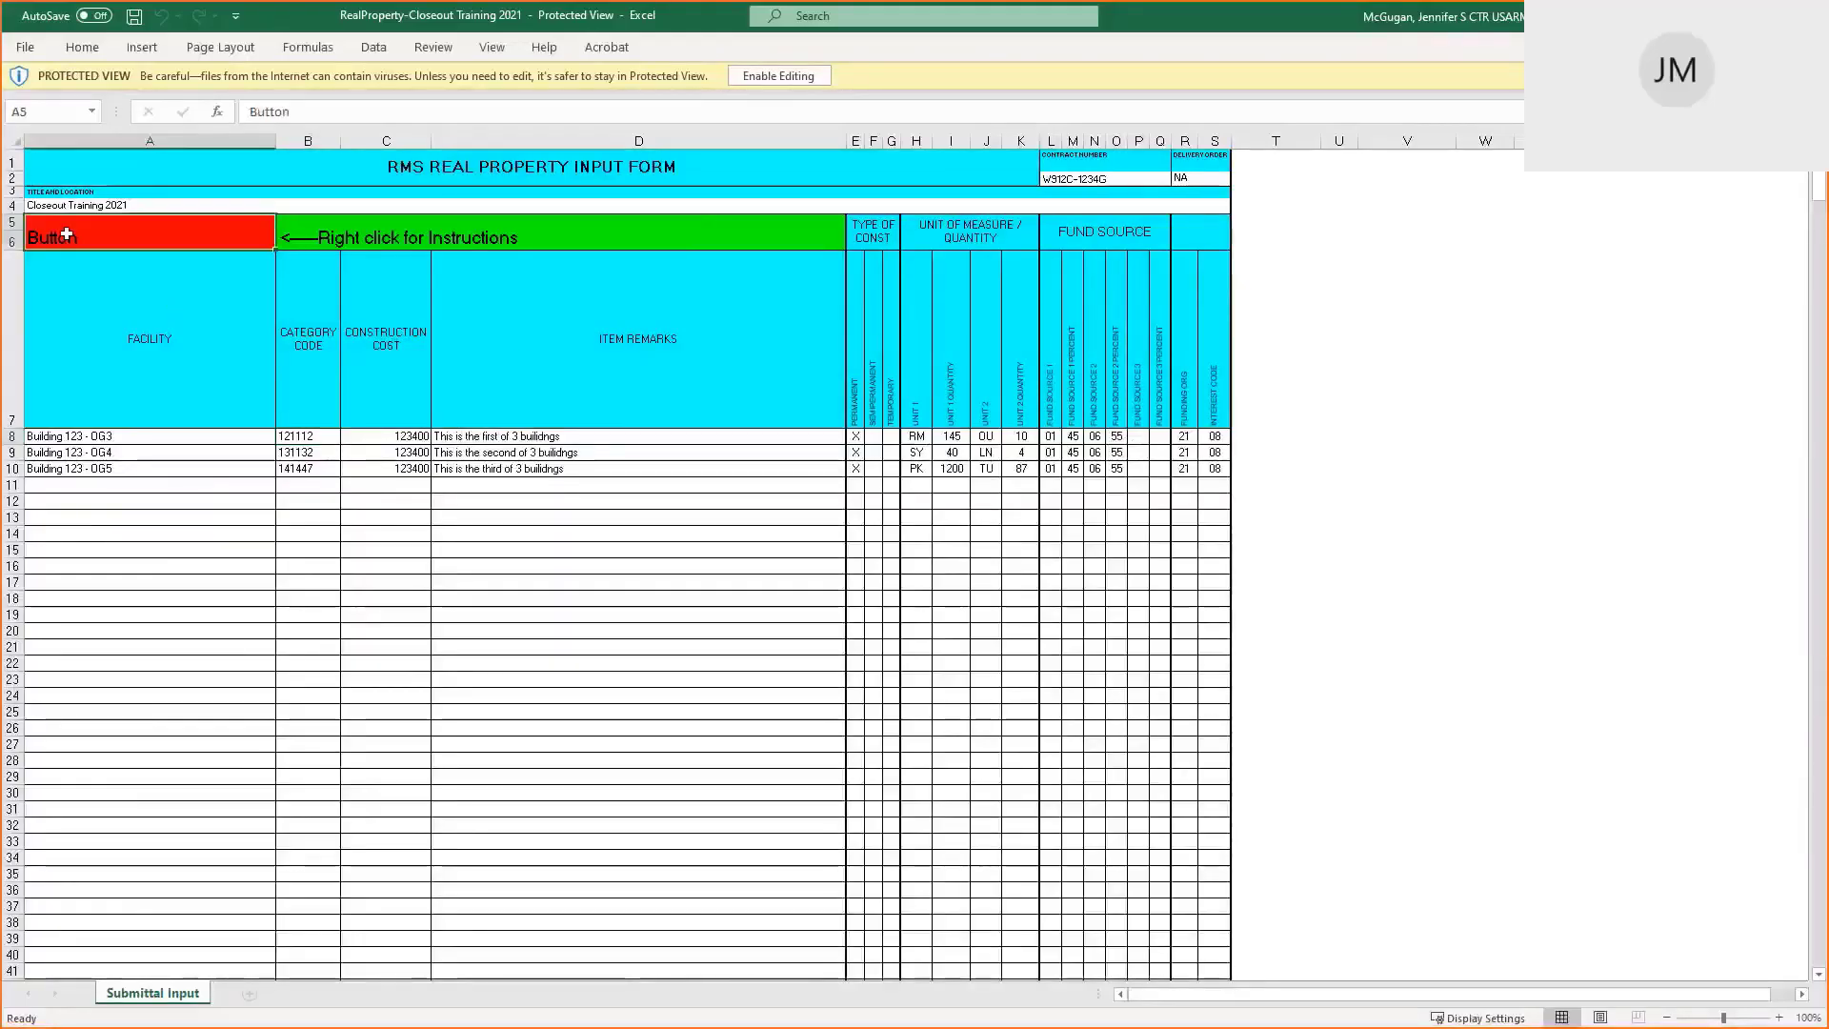
right_click(68, 238)
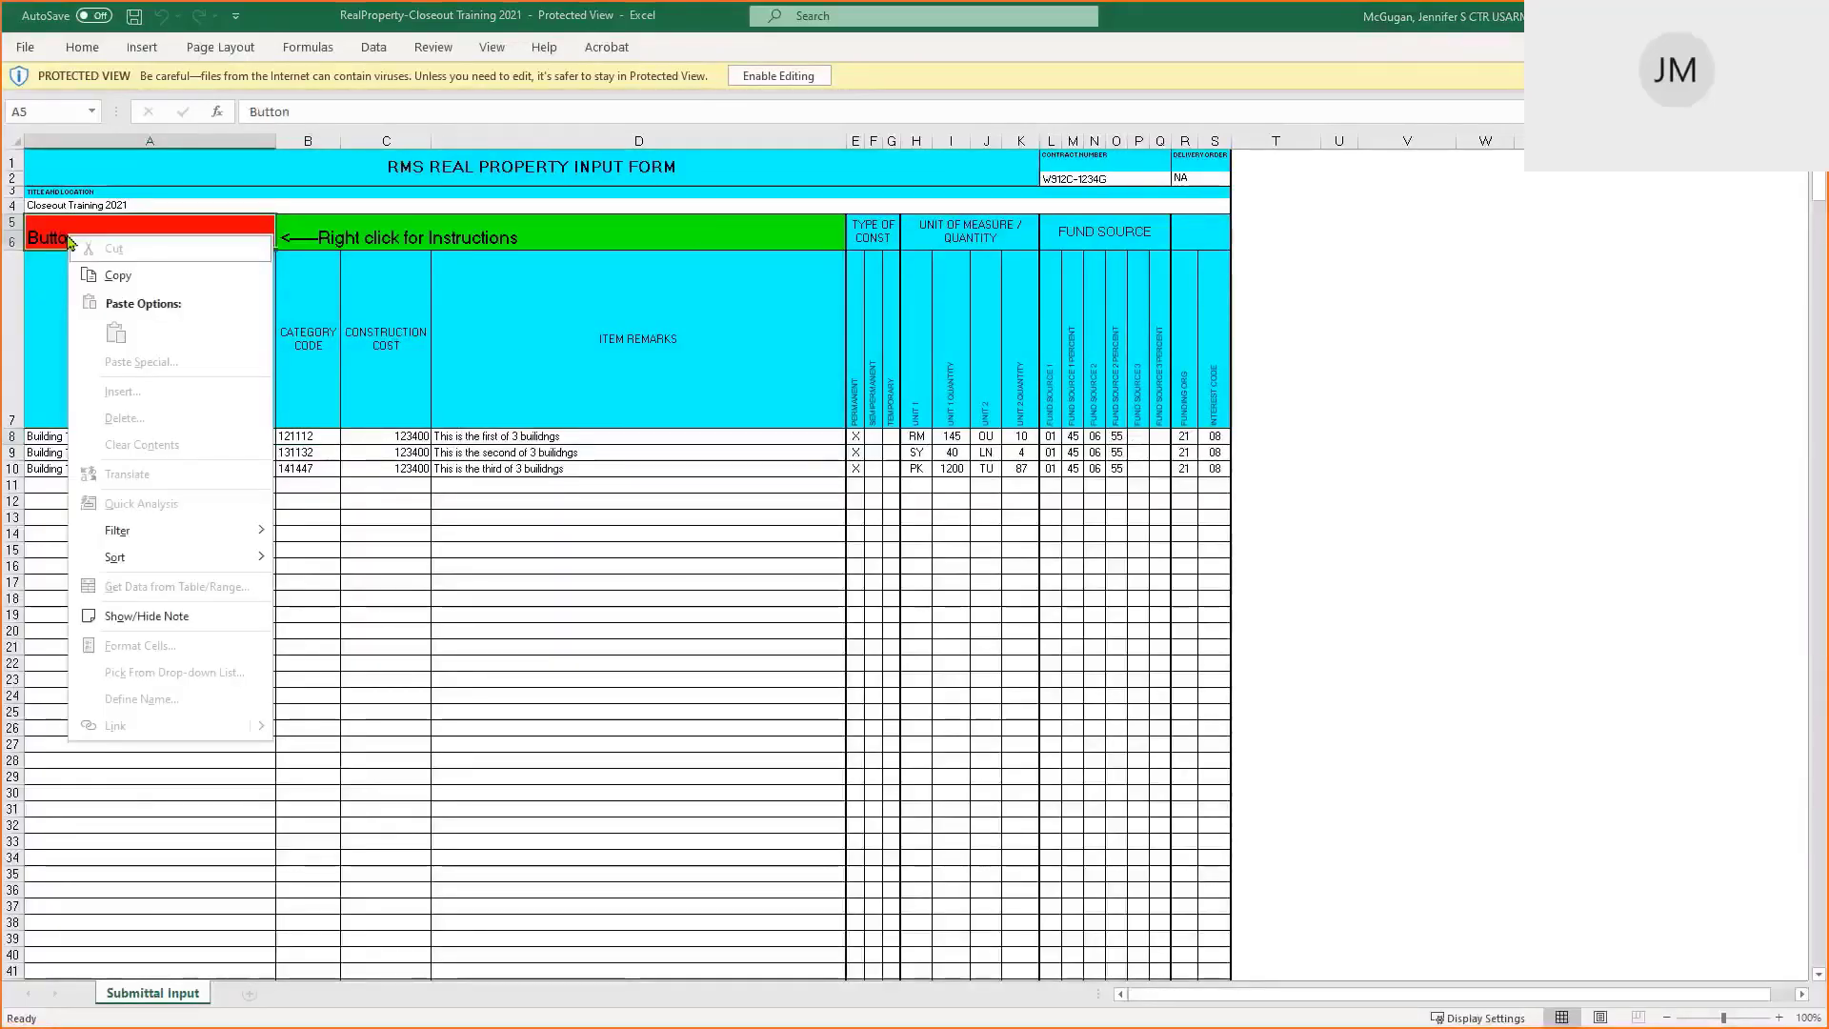
left_click(152, 616)
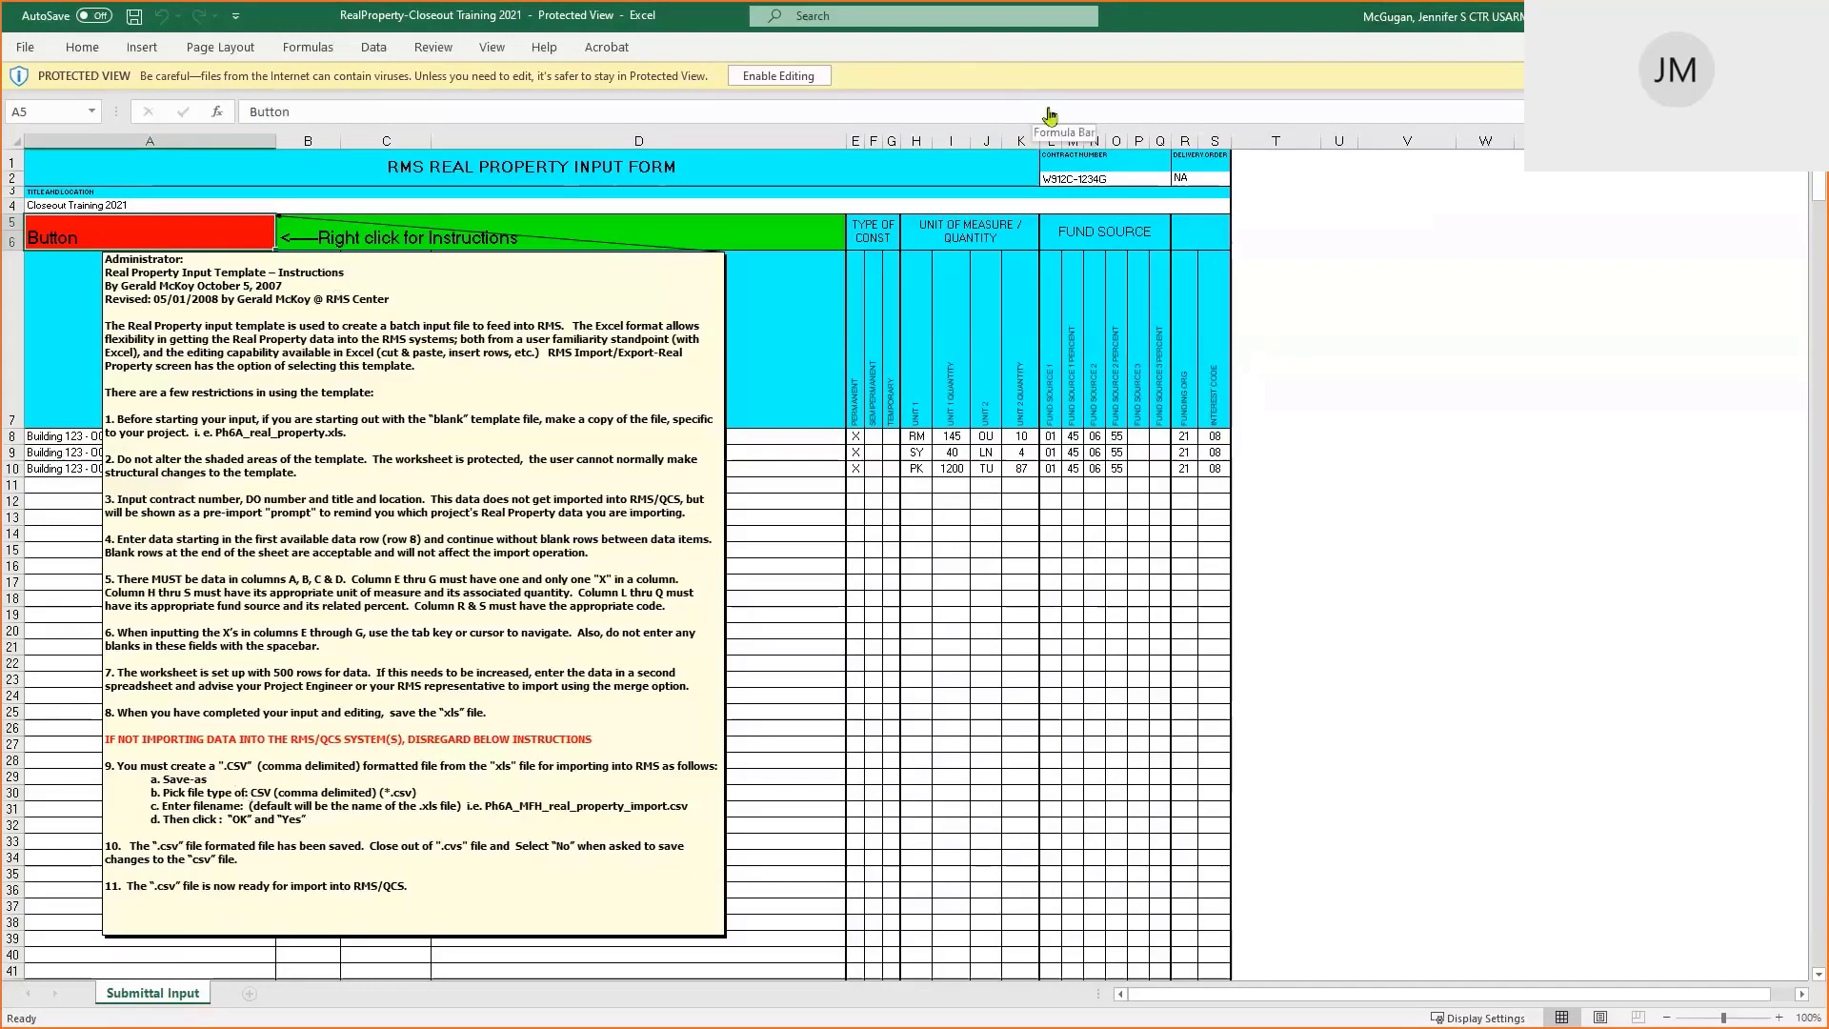
key("alt+Tab")
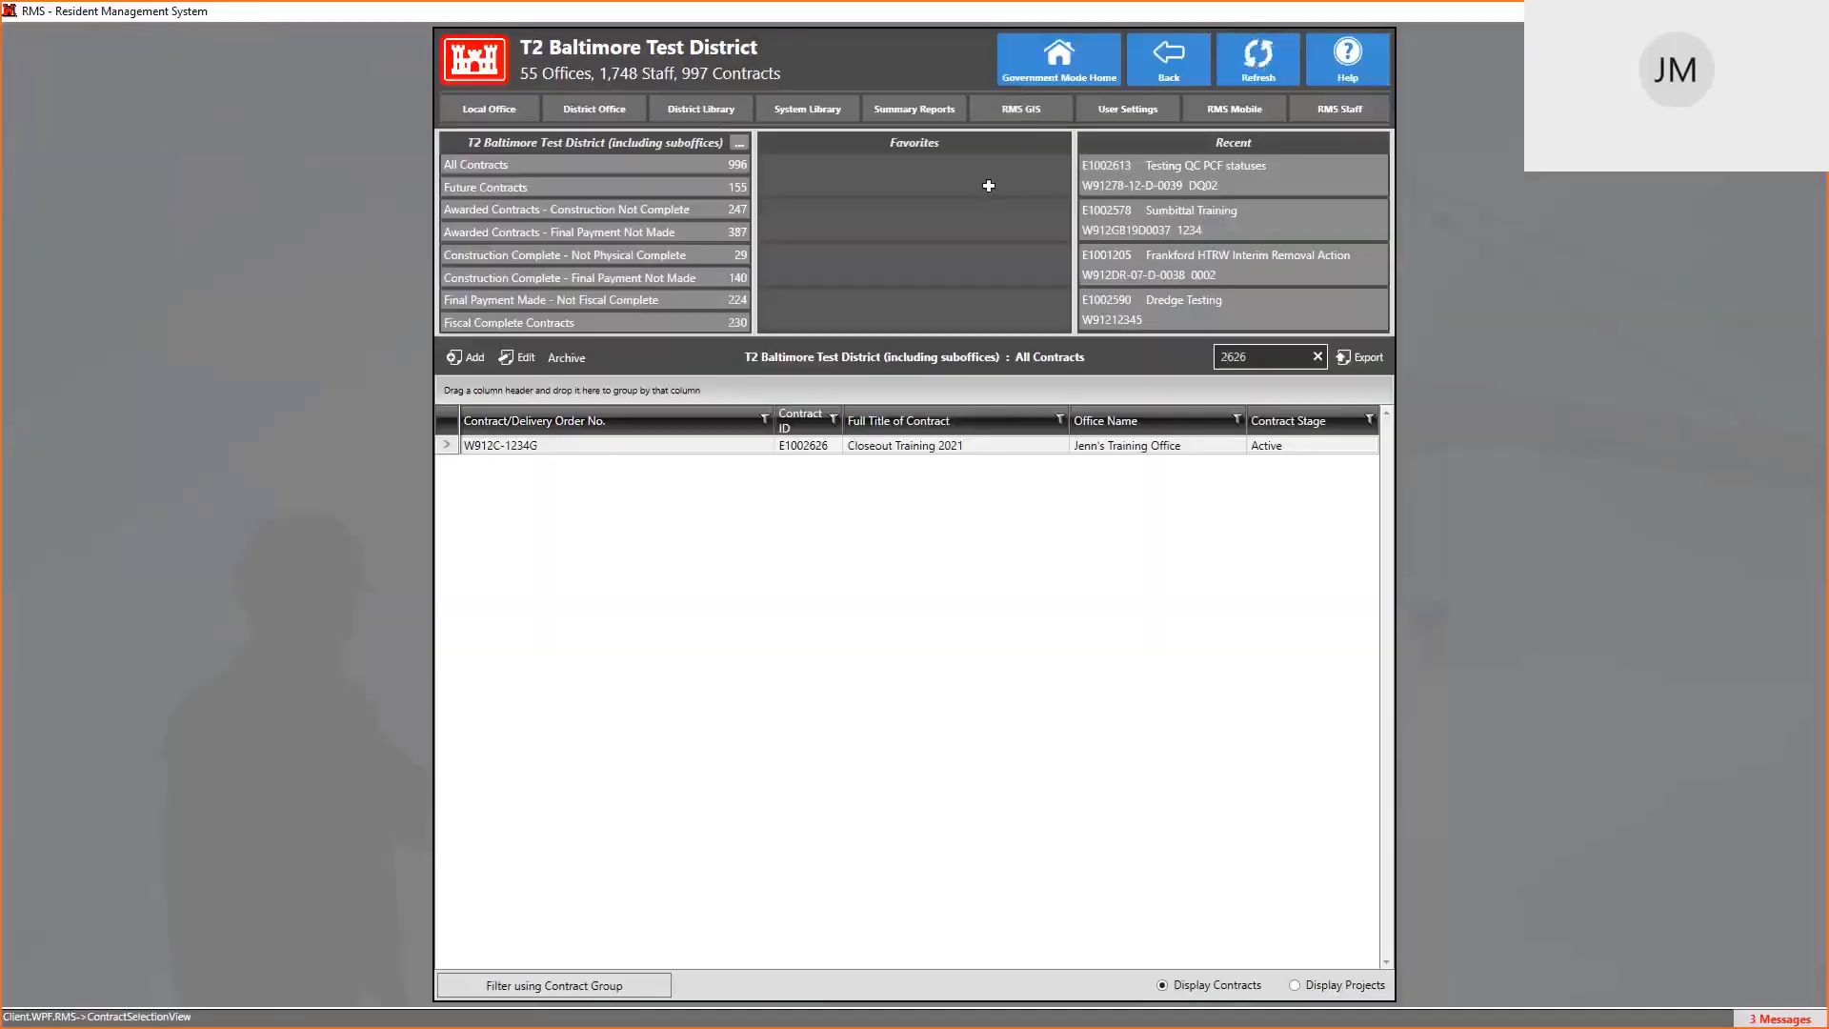
In System Library's 1354 Category Codes and Units, search ARMY codes for MISSILE LAUNCH, finding 116668 PAD, LAUNCHING
key("alt+Tab")
key("alt+Tab")
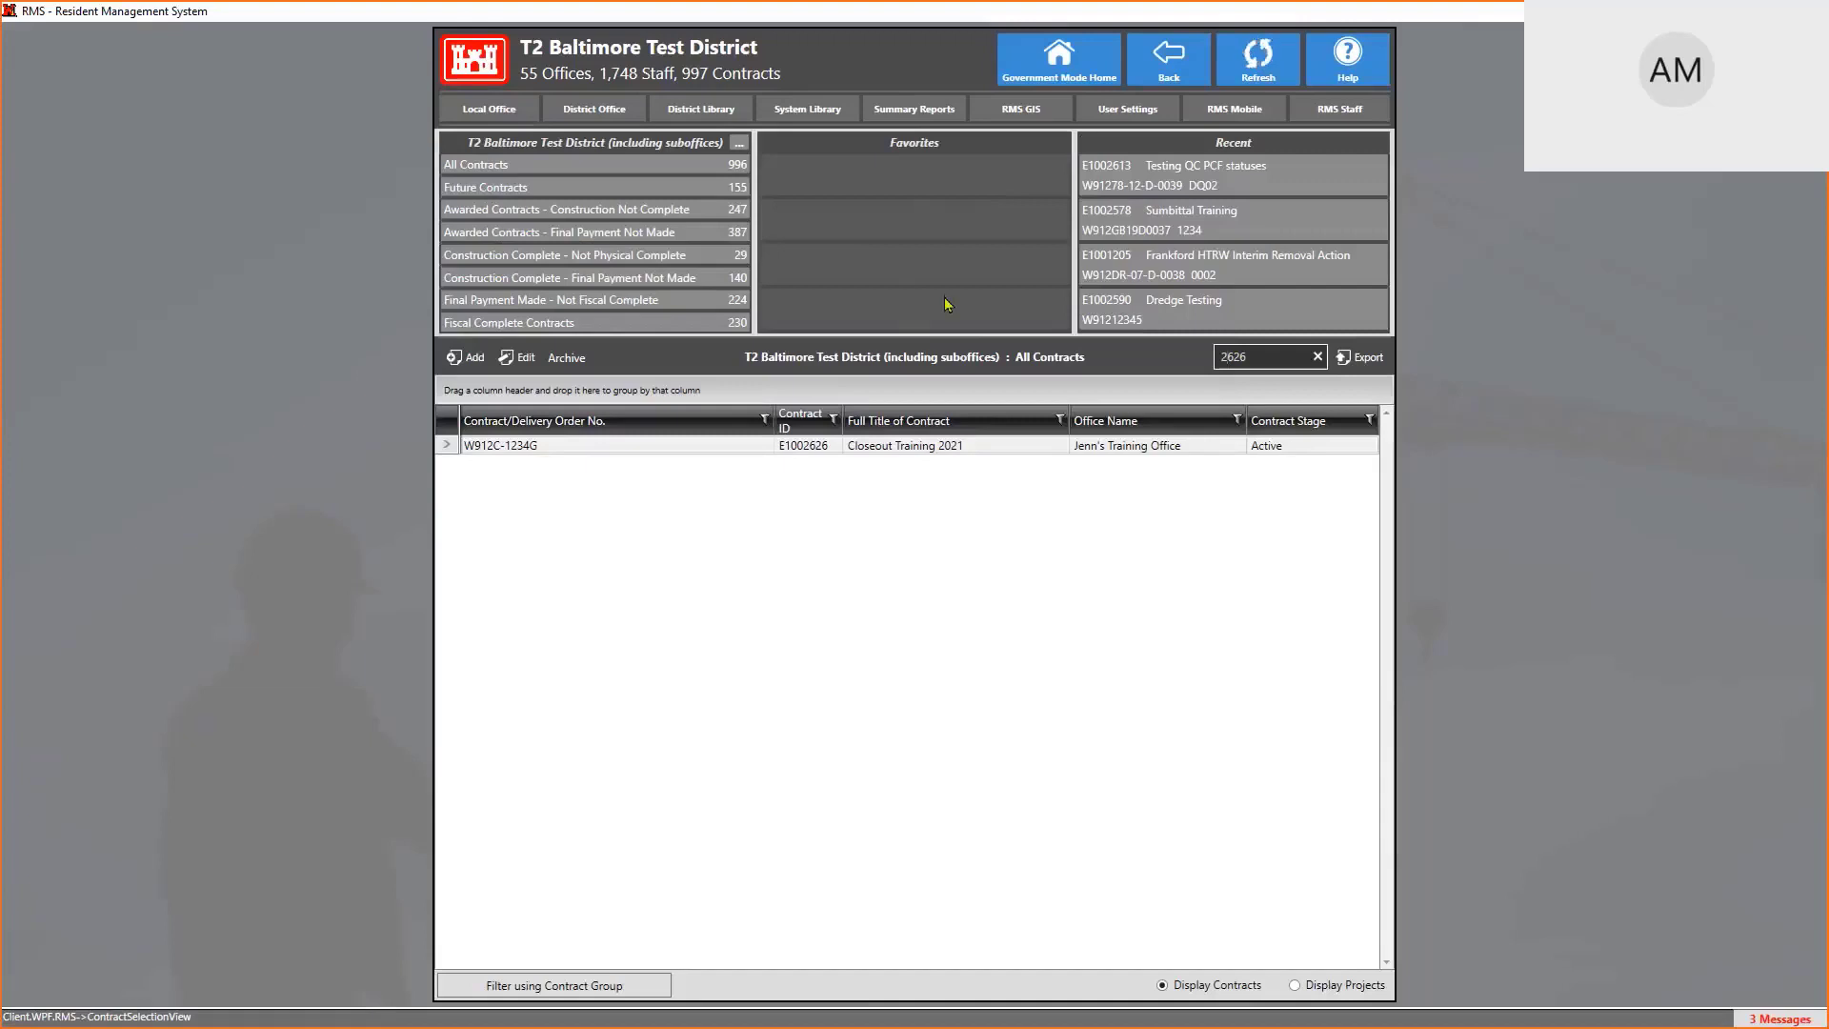
left_click(812, 113)
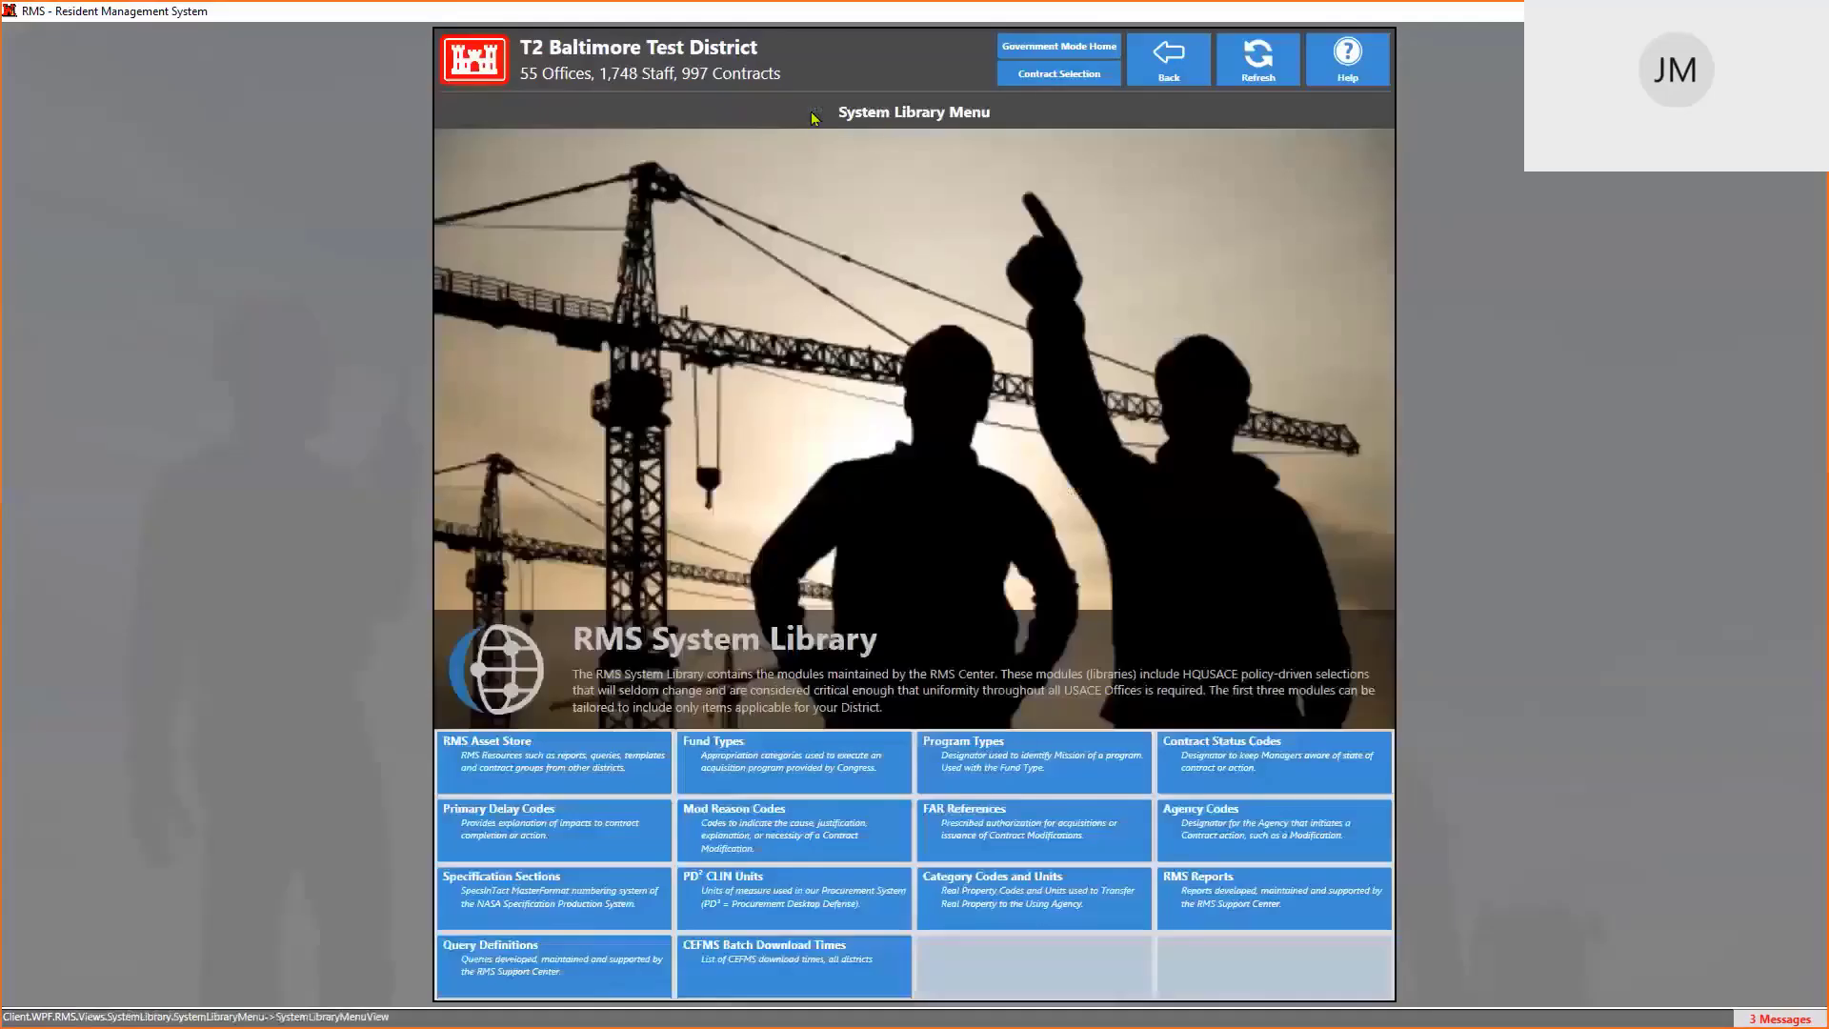
left_click(1015, 901)
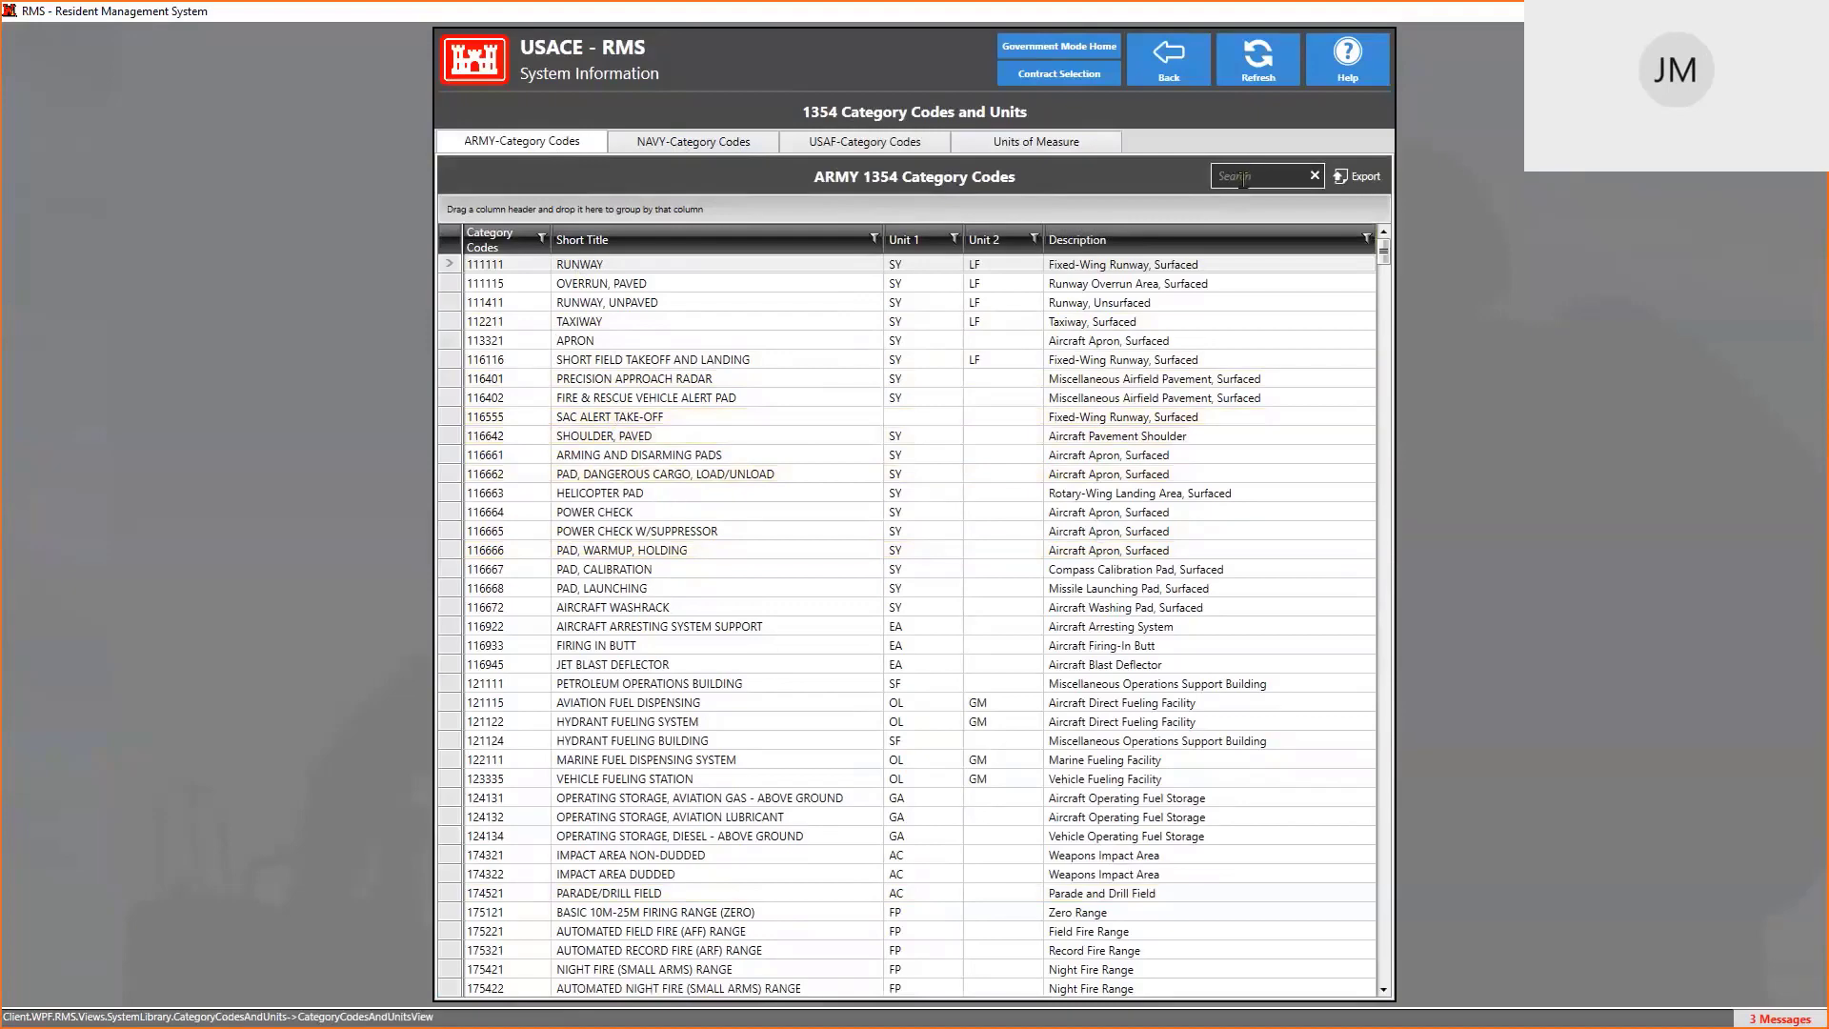
type("MISSILE")
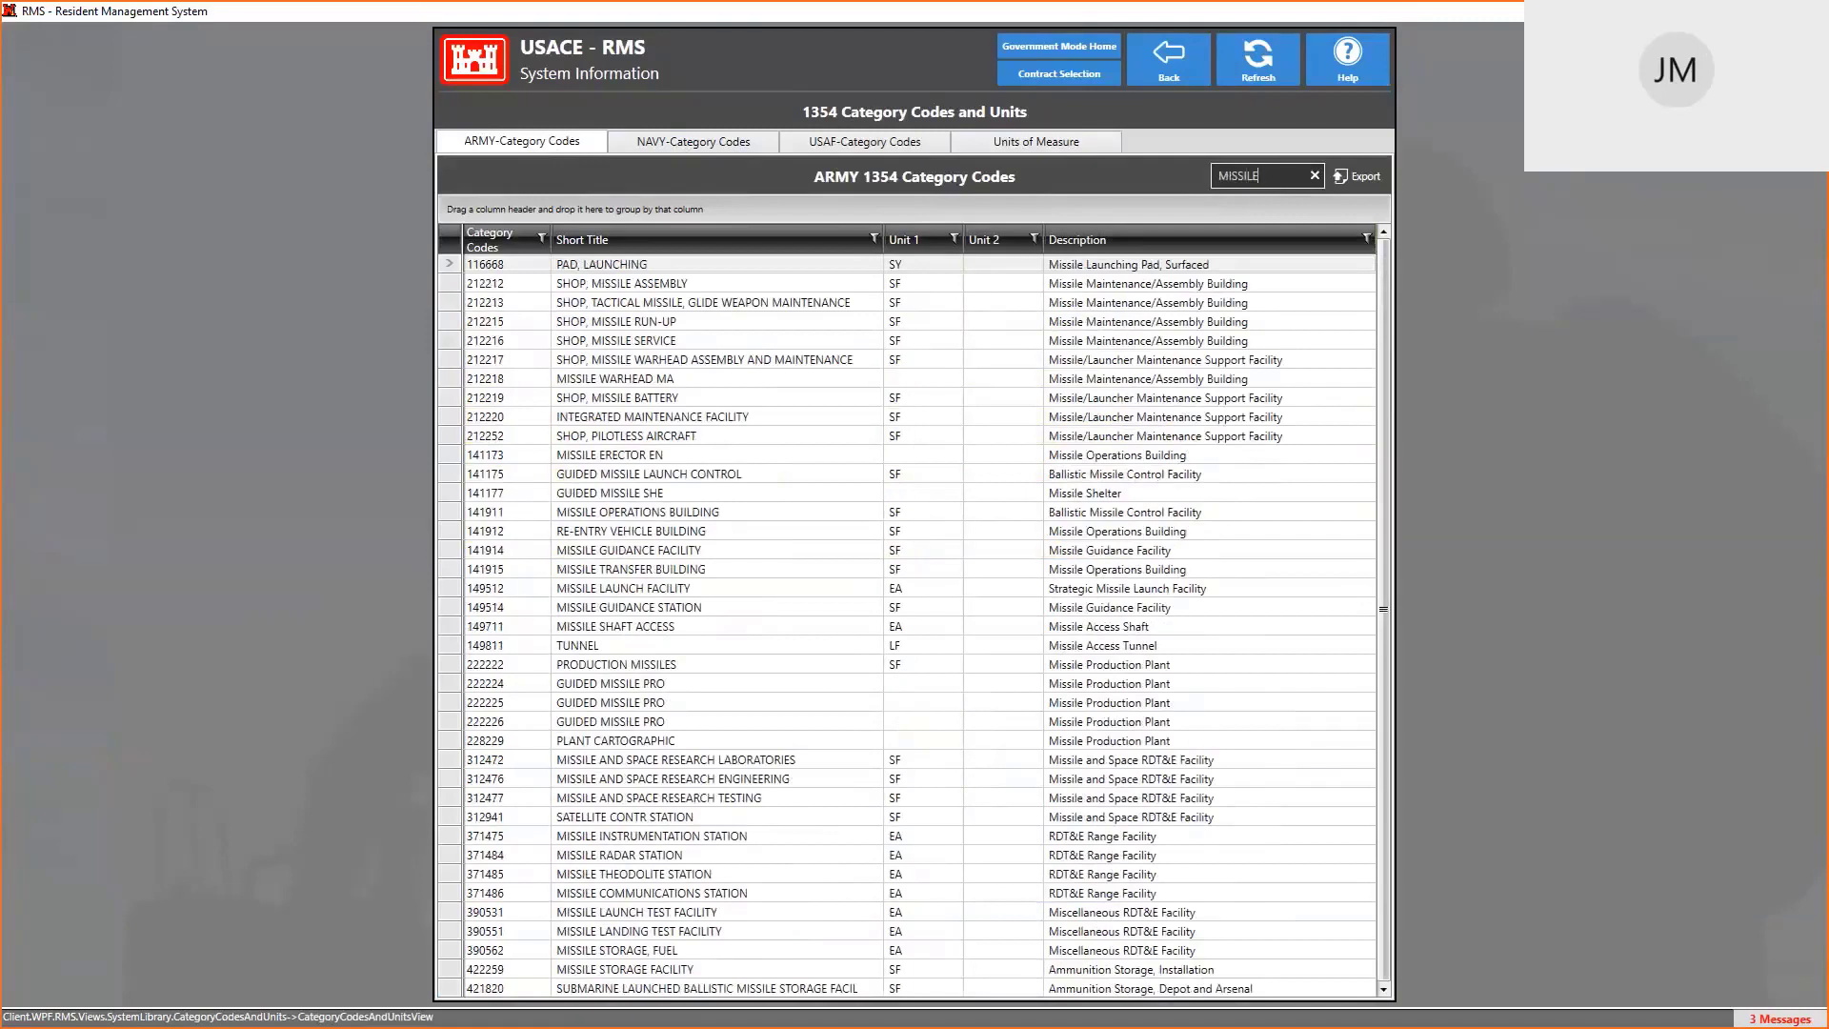
type(" LAUNCH")
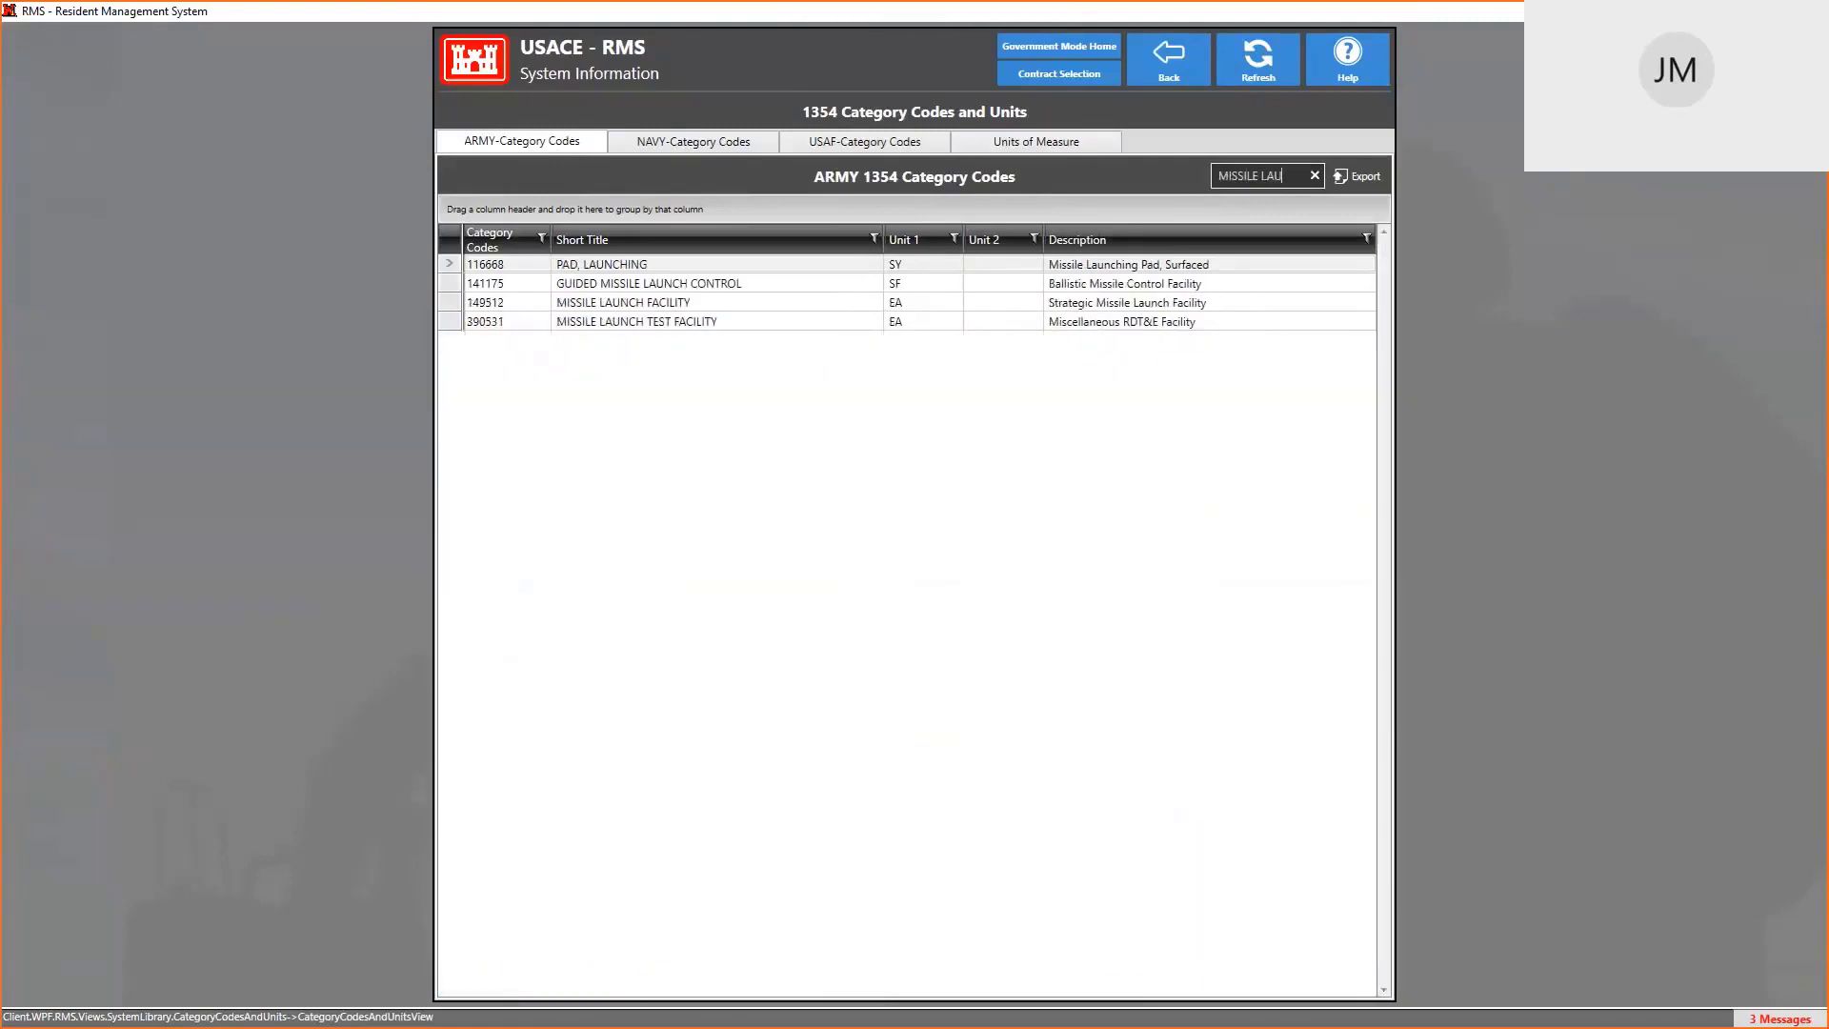
left_click(1127, 268)
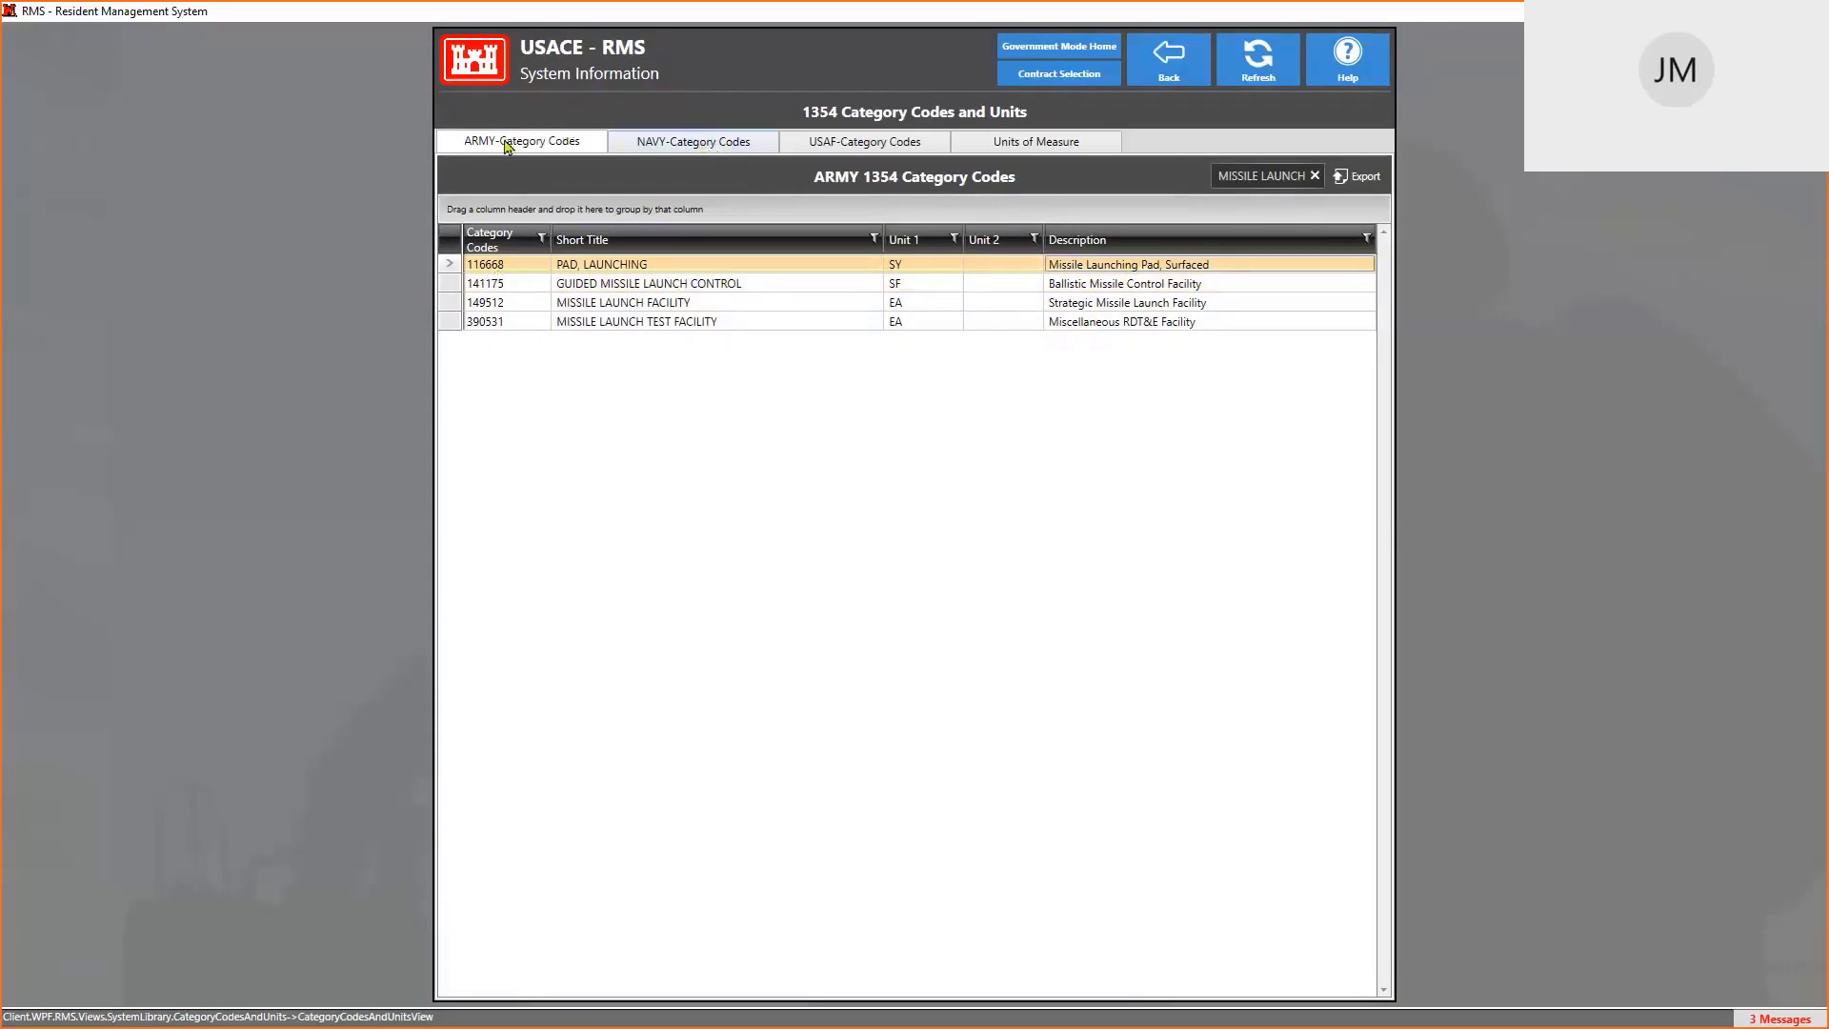
Check the NAVY and USAF codes, then filter Units of Measure by METER to find ME – Meter
left_click(714, 145)
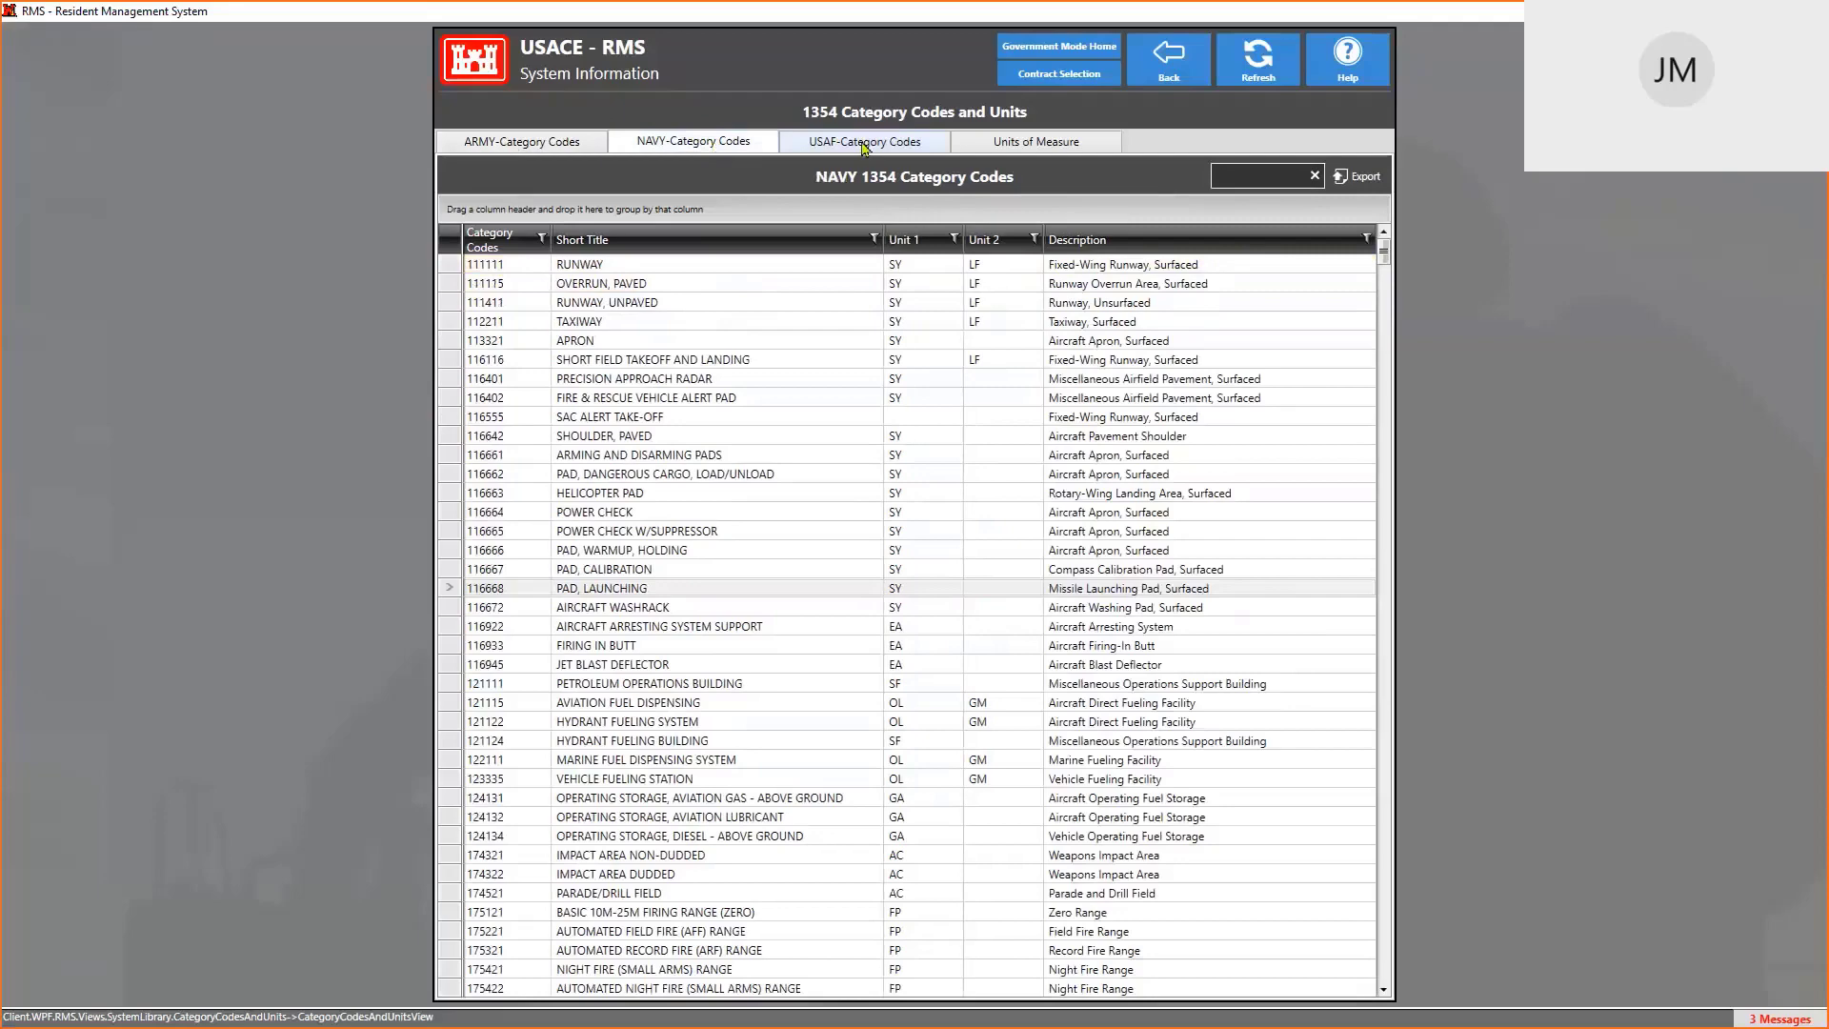
left_click(865, 145)
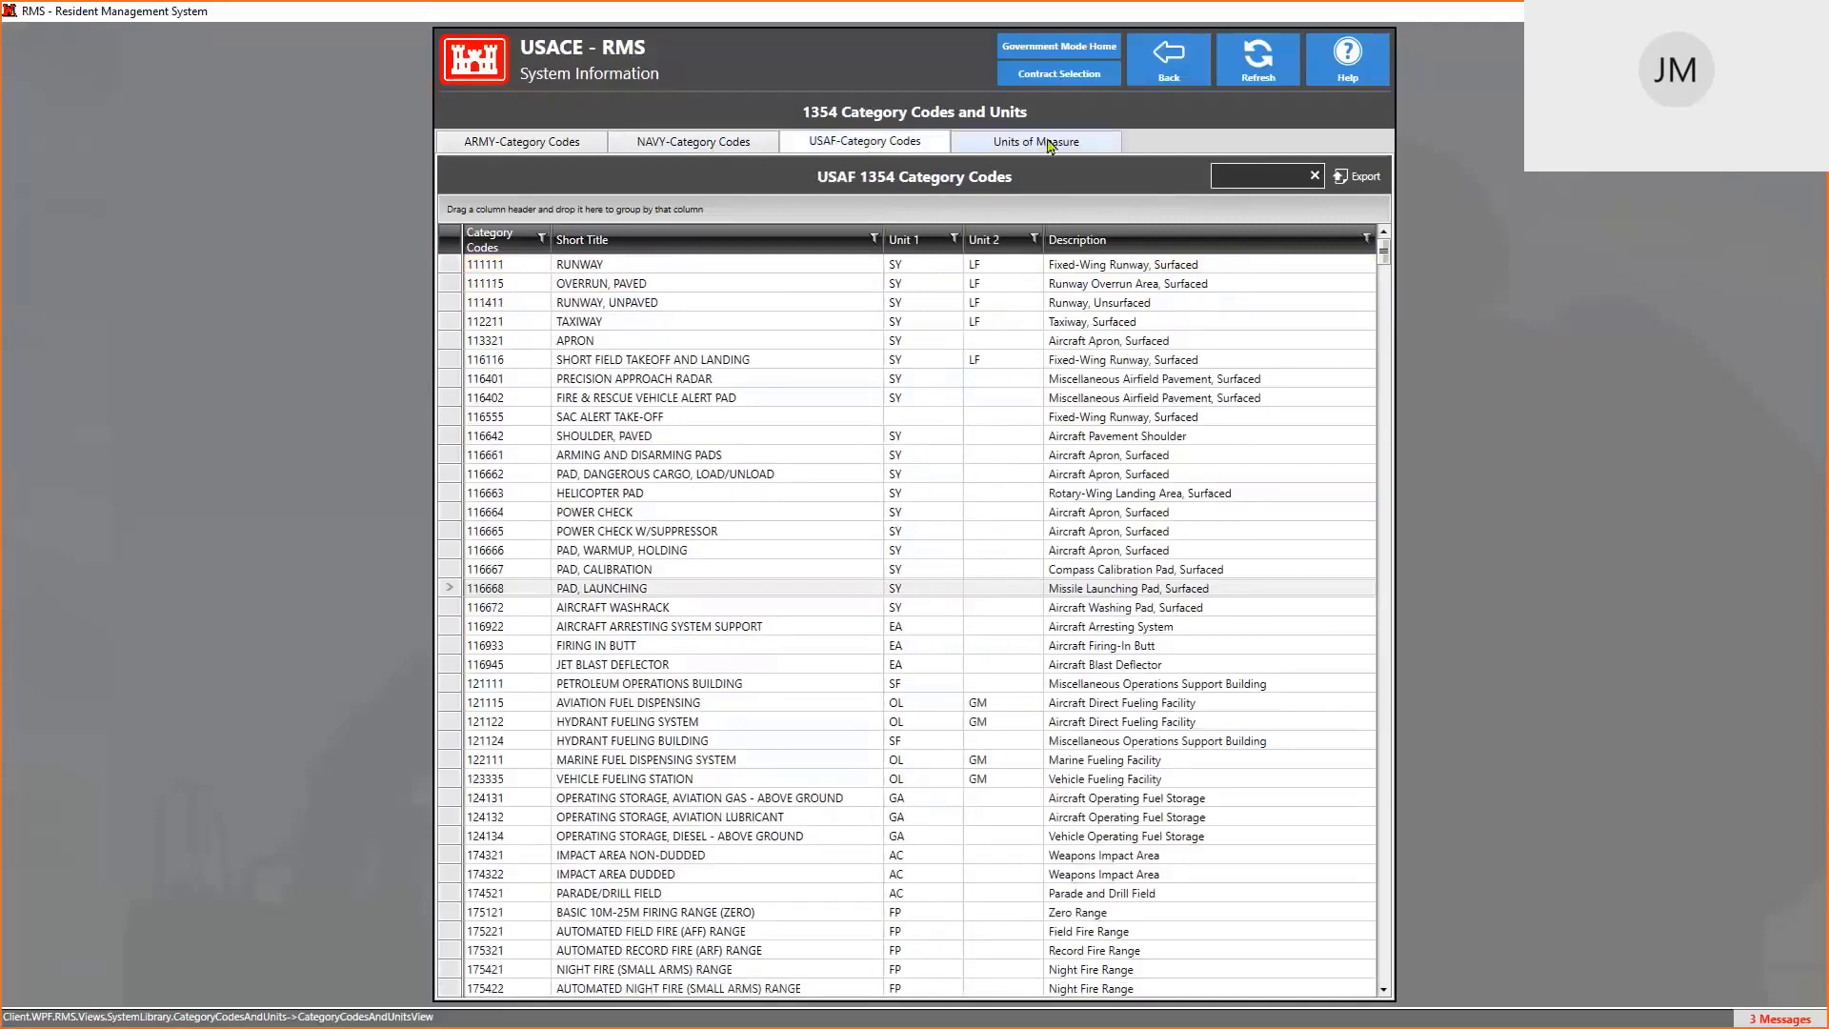
left_click(1048, 145)
scroll(975, 412, "down", 6)
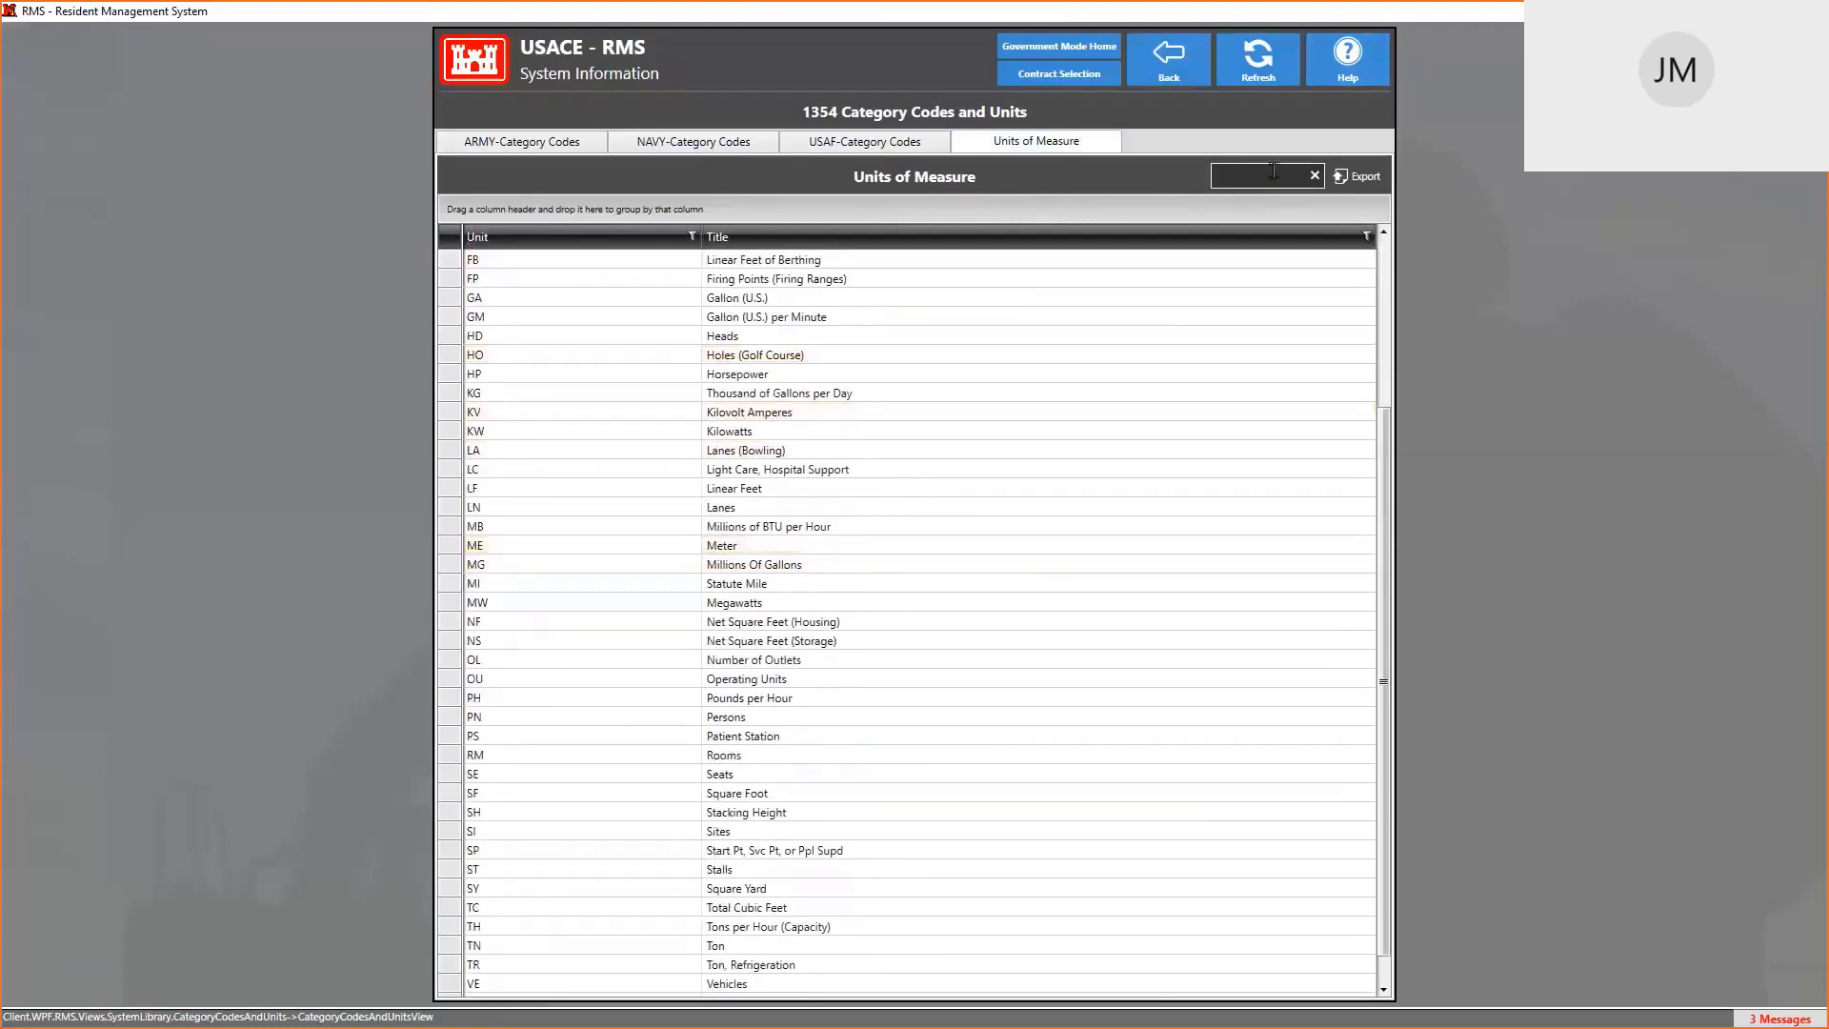
type("METER")
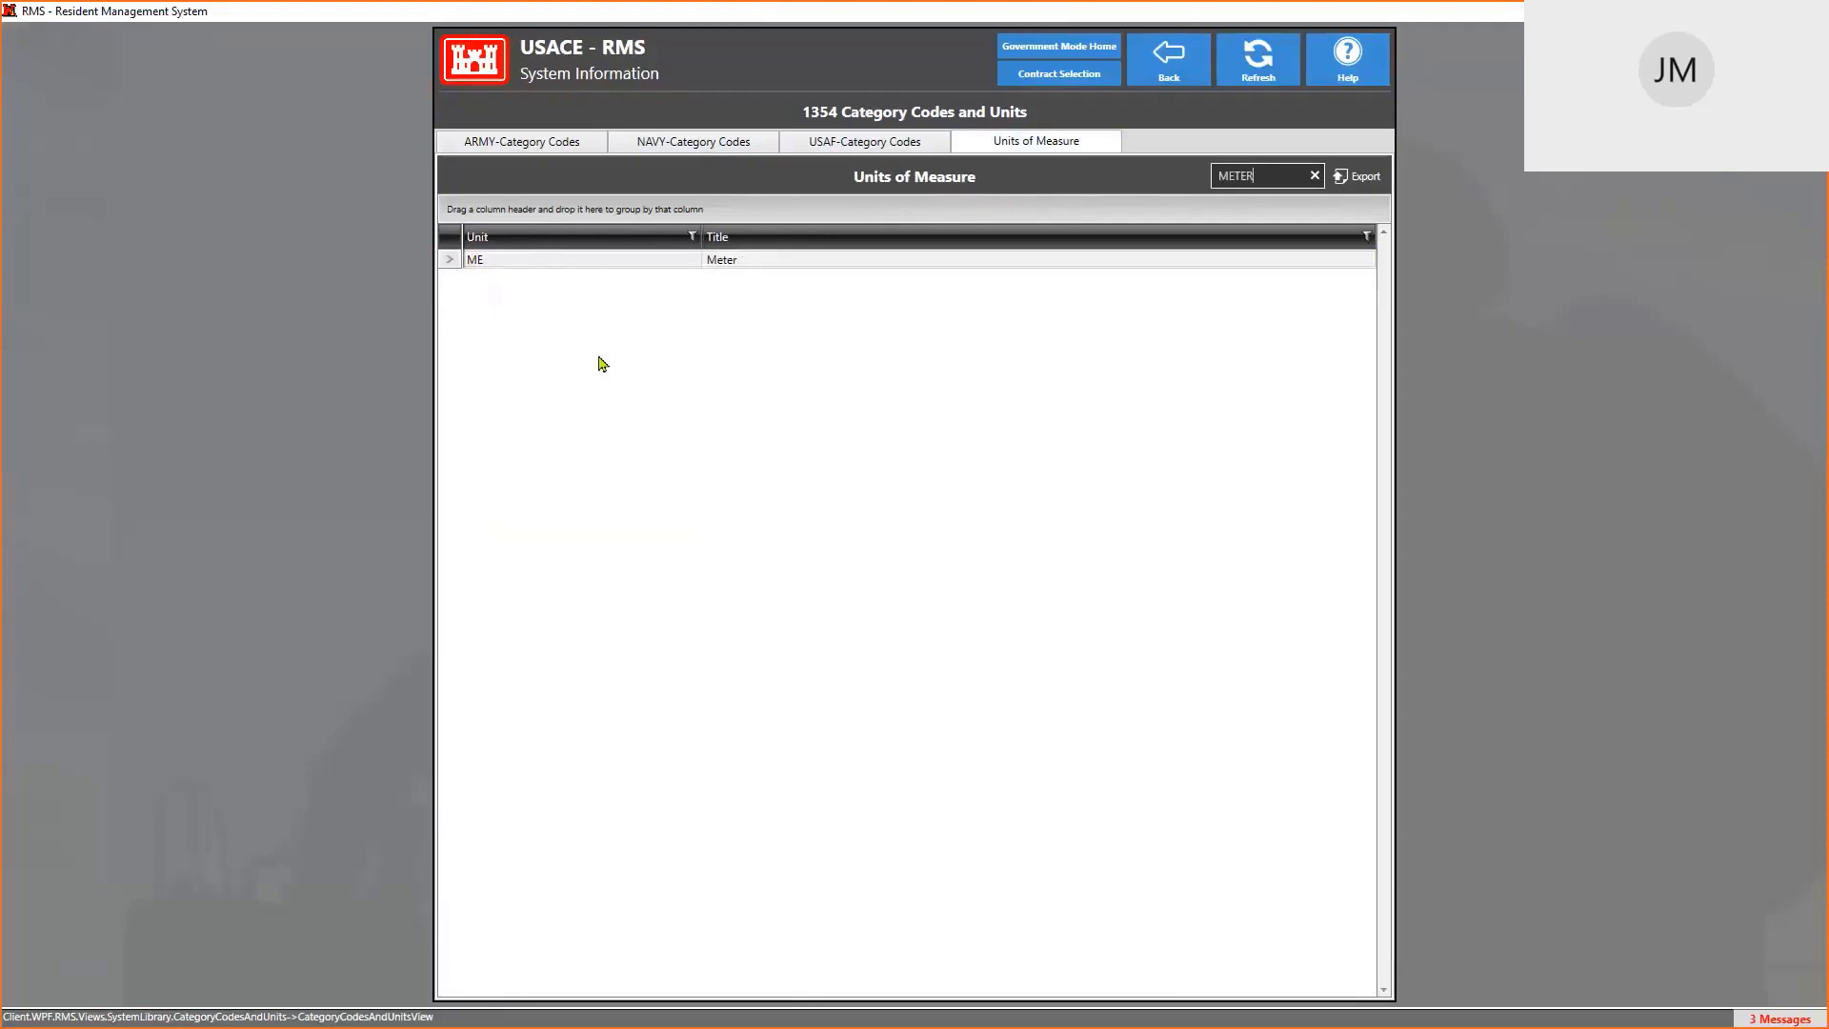
key("alt+Tab")
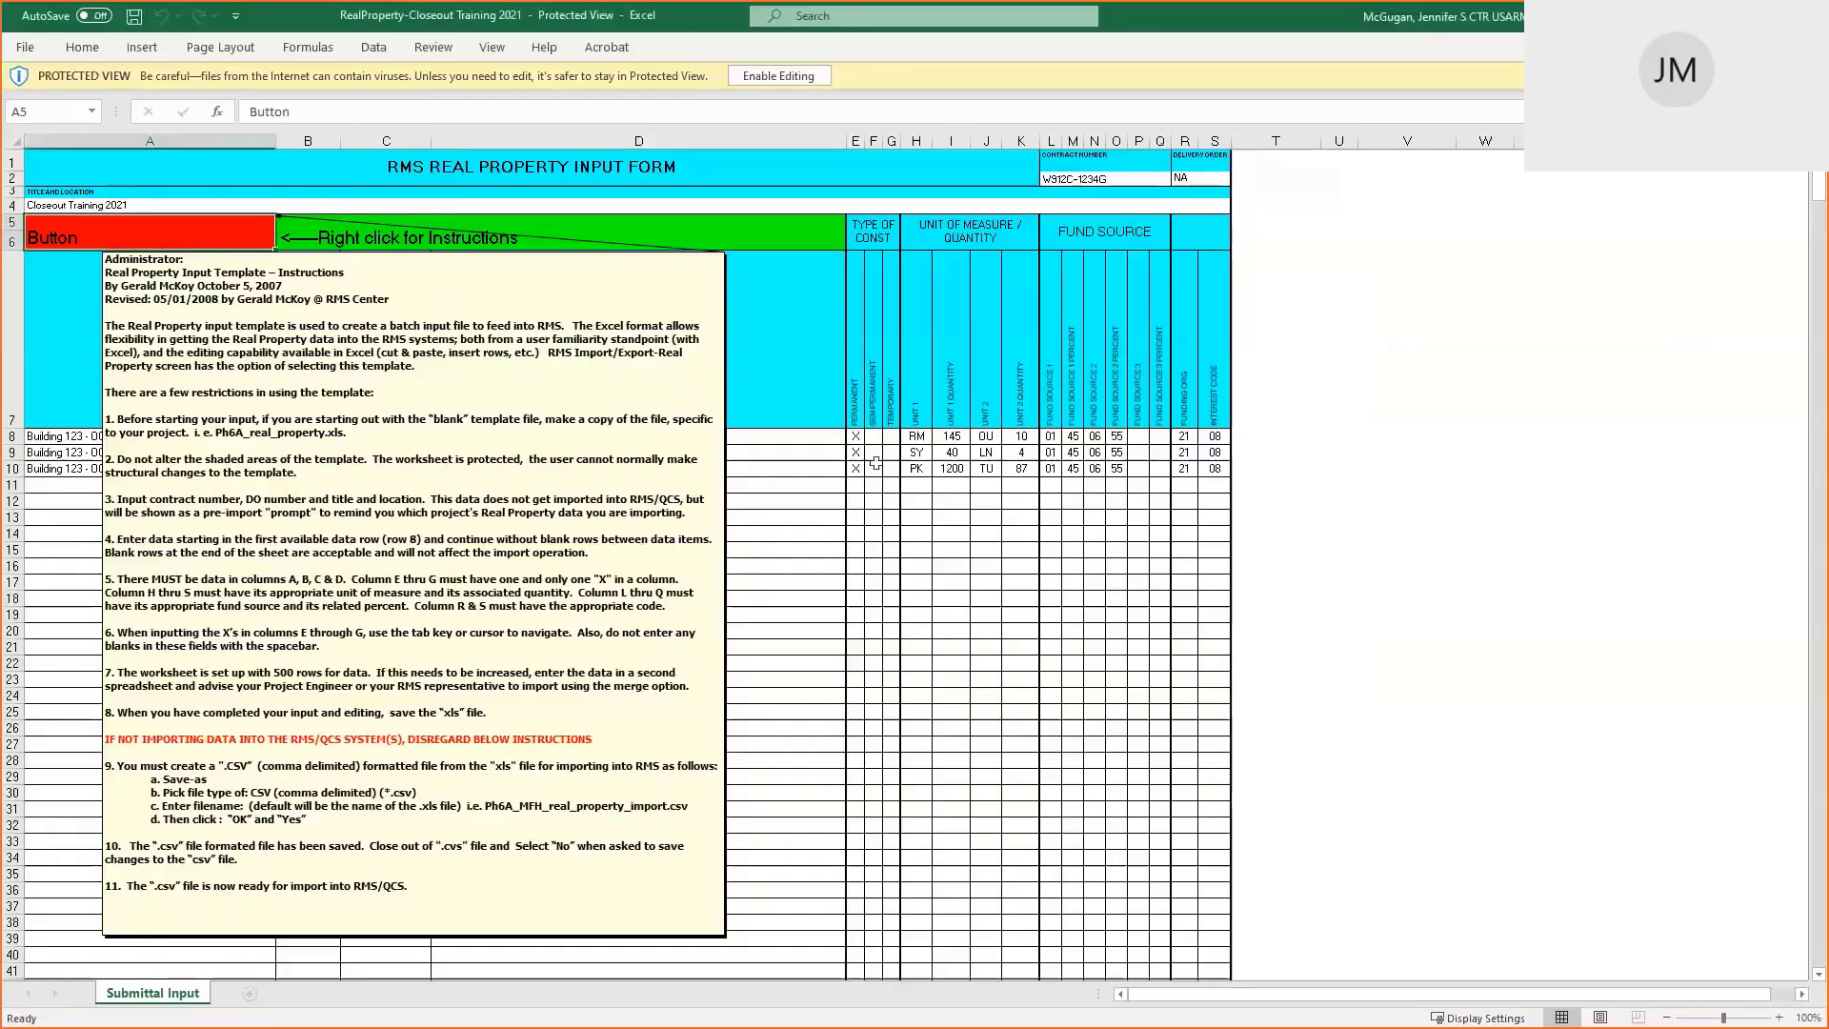
Hide the Button cell's instructions note and check the category code in B8
left_click(891, 437)
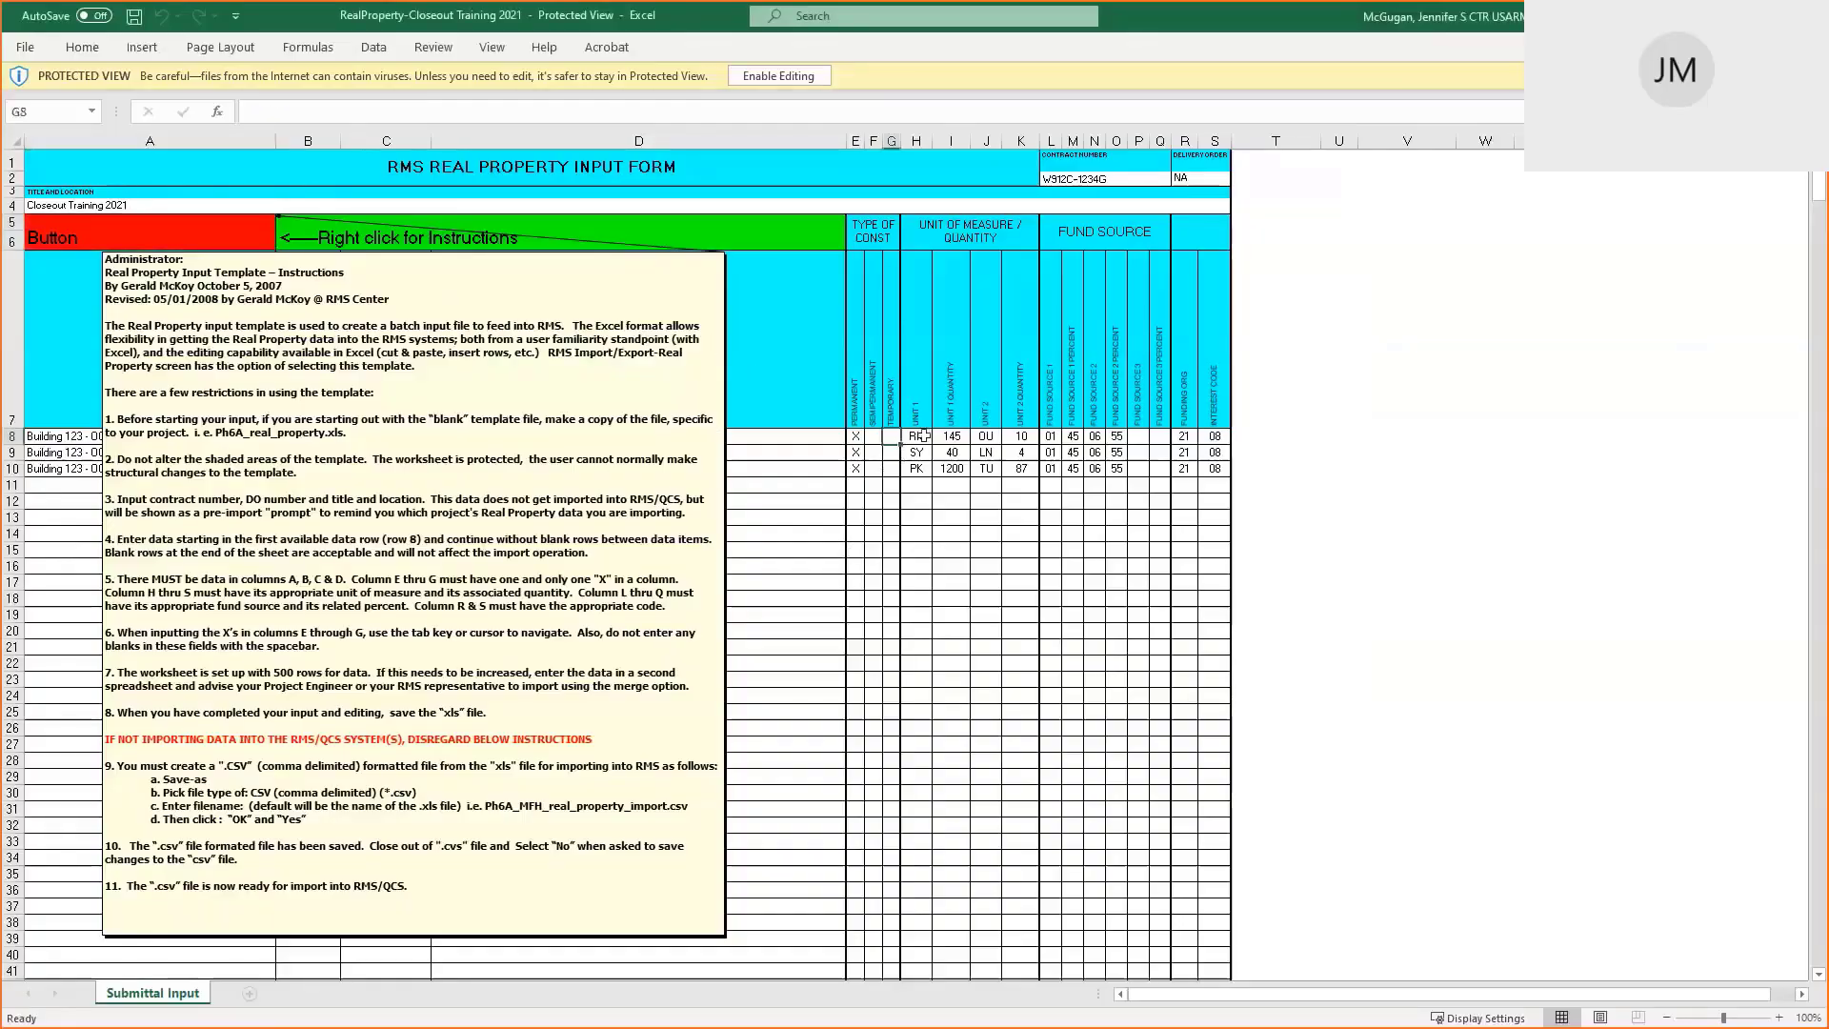
right_click(157, 236)
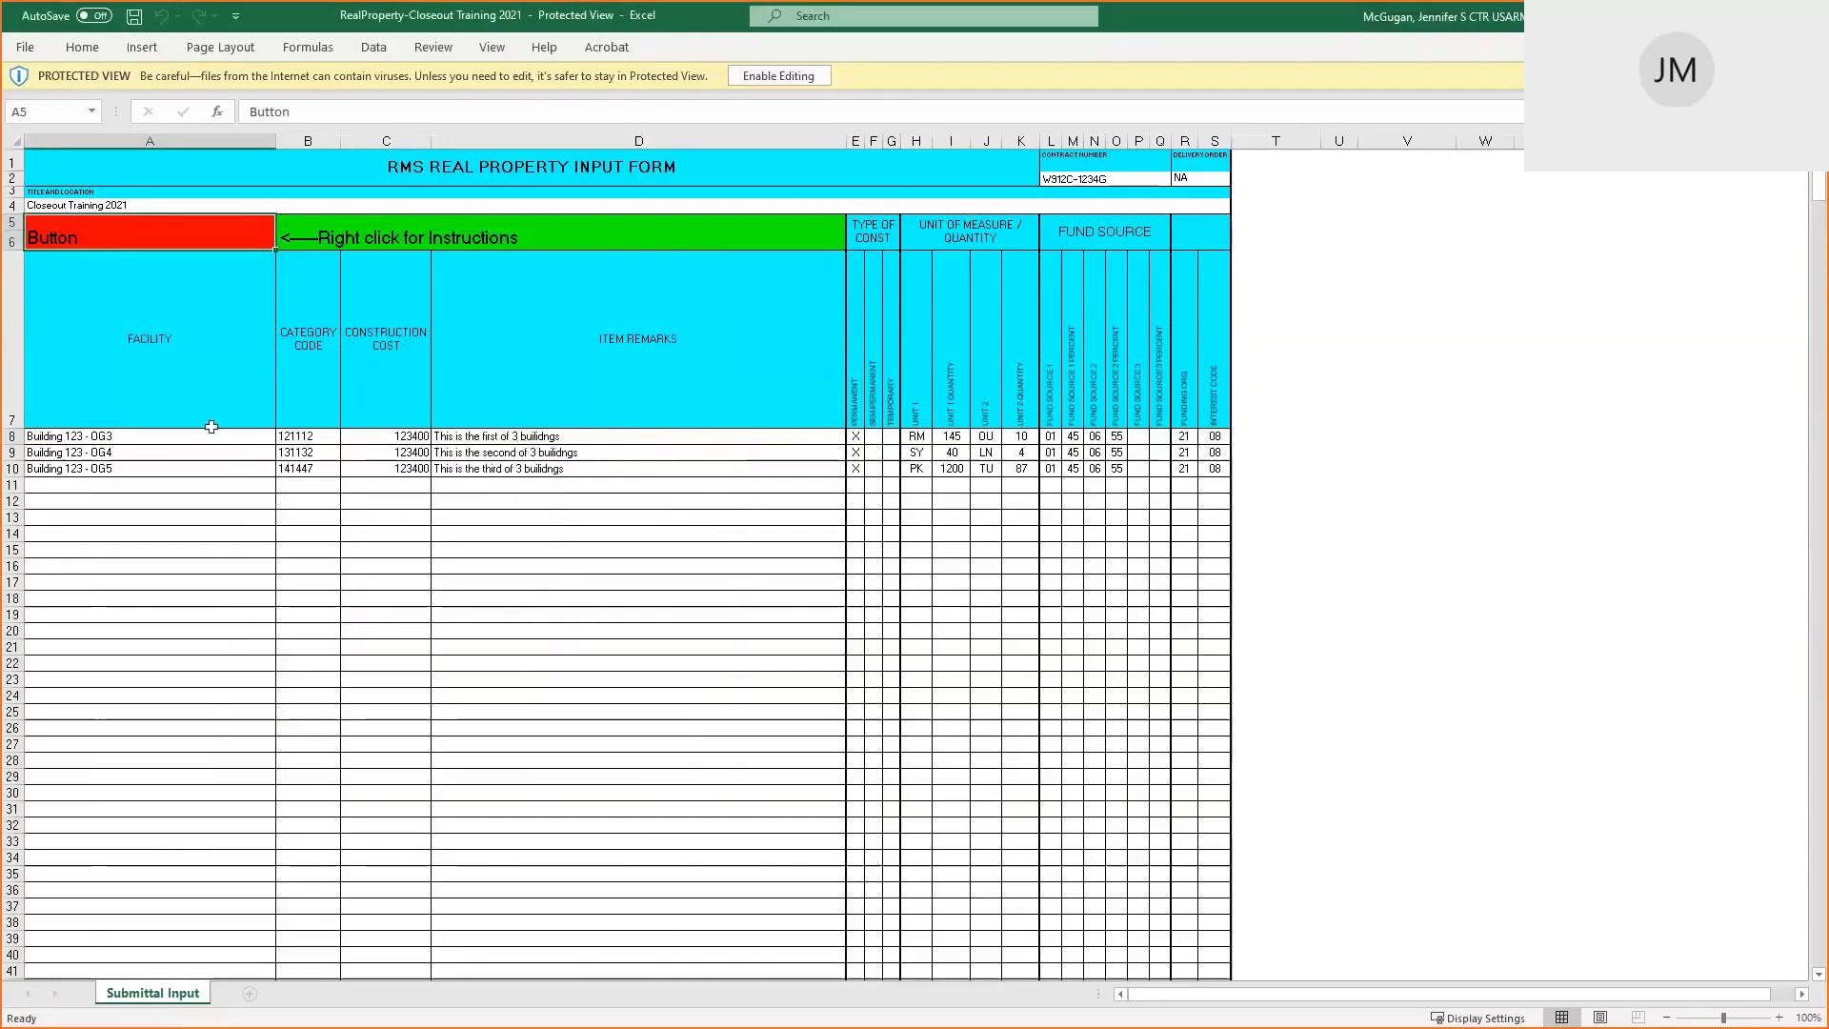
left_click(297, 437)
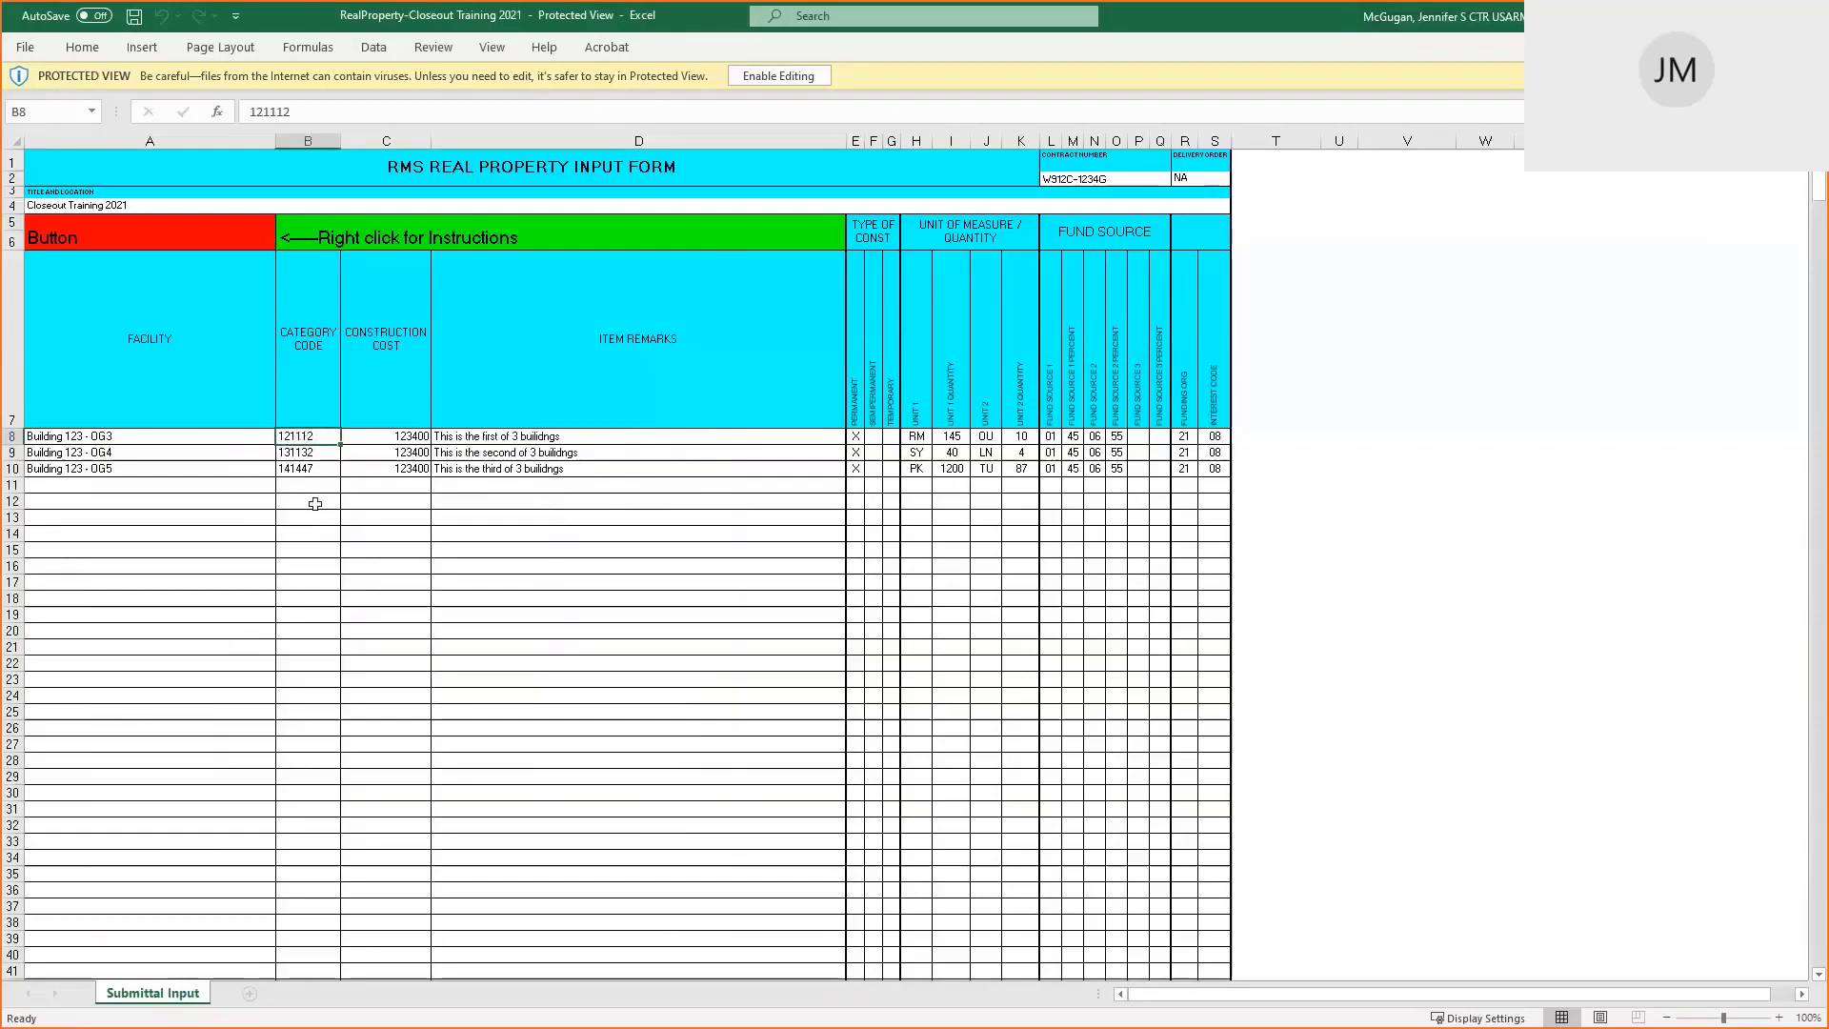
Review the construction cost, item remarks, construction type and unit/quantity block H8:K10
left_click(394, 438)
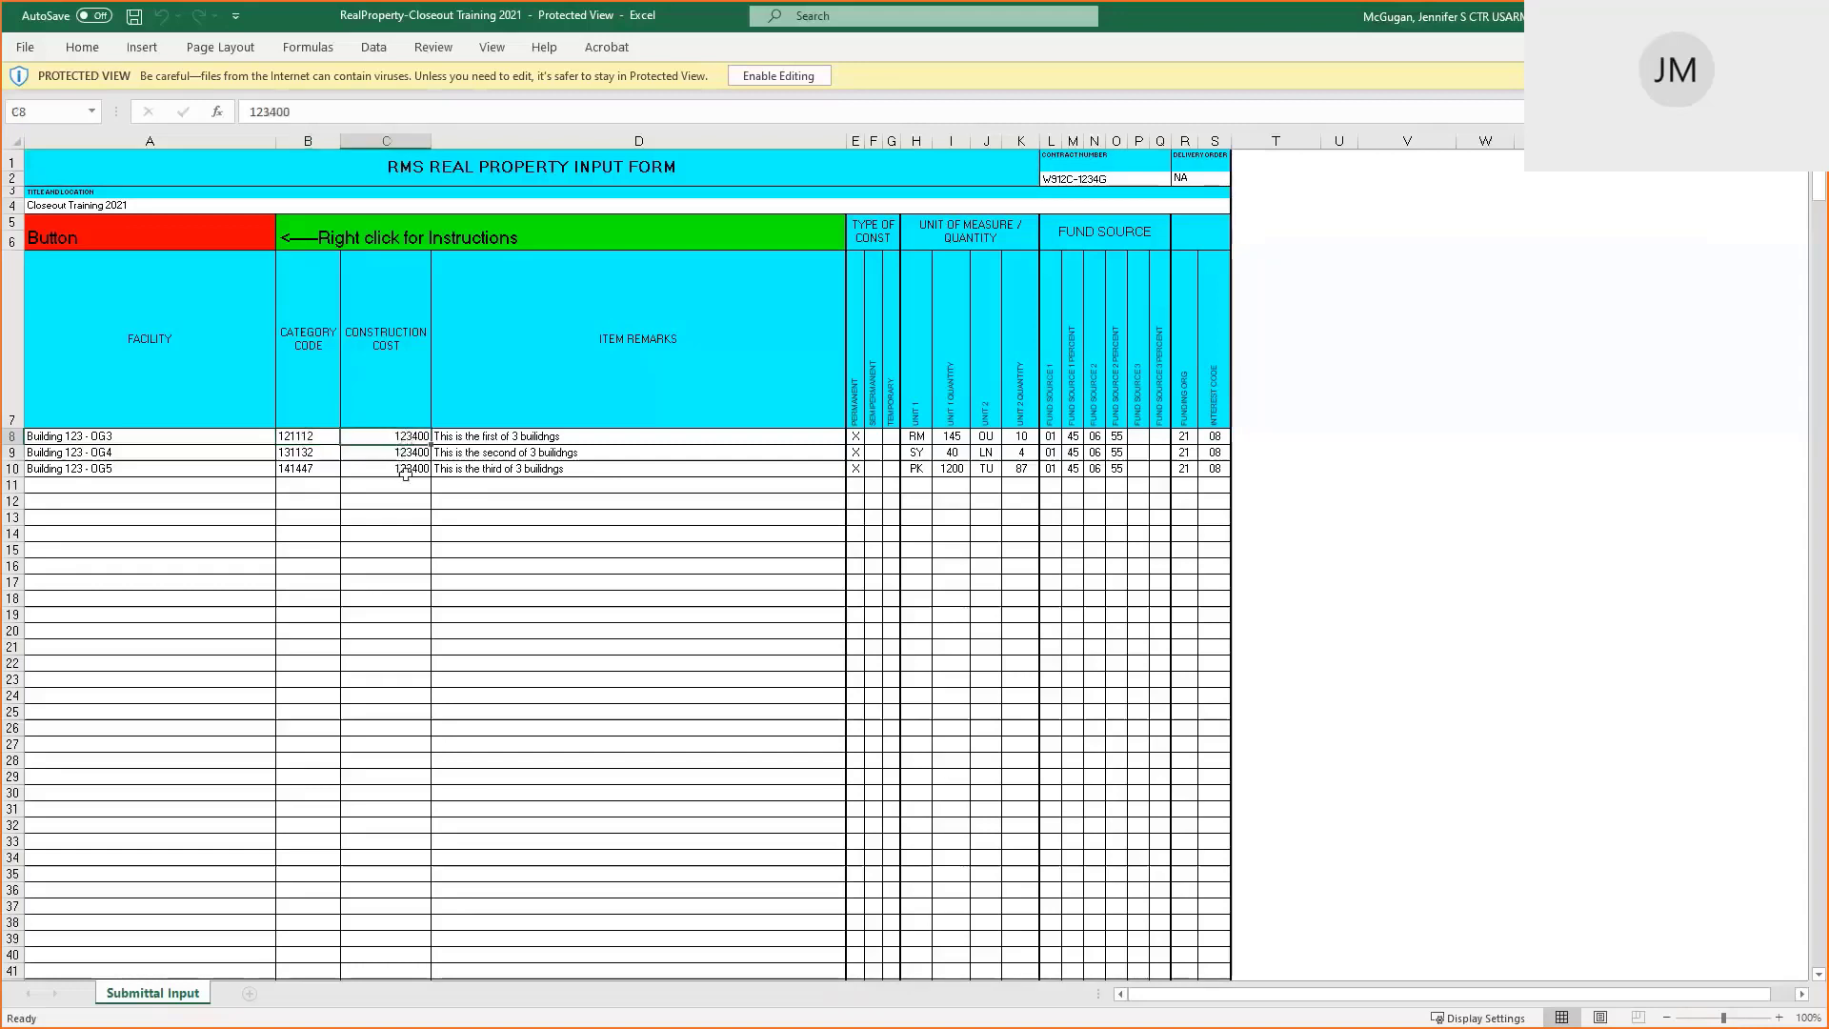
left_click_drag(548, 435, 637, 452)
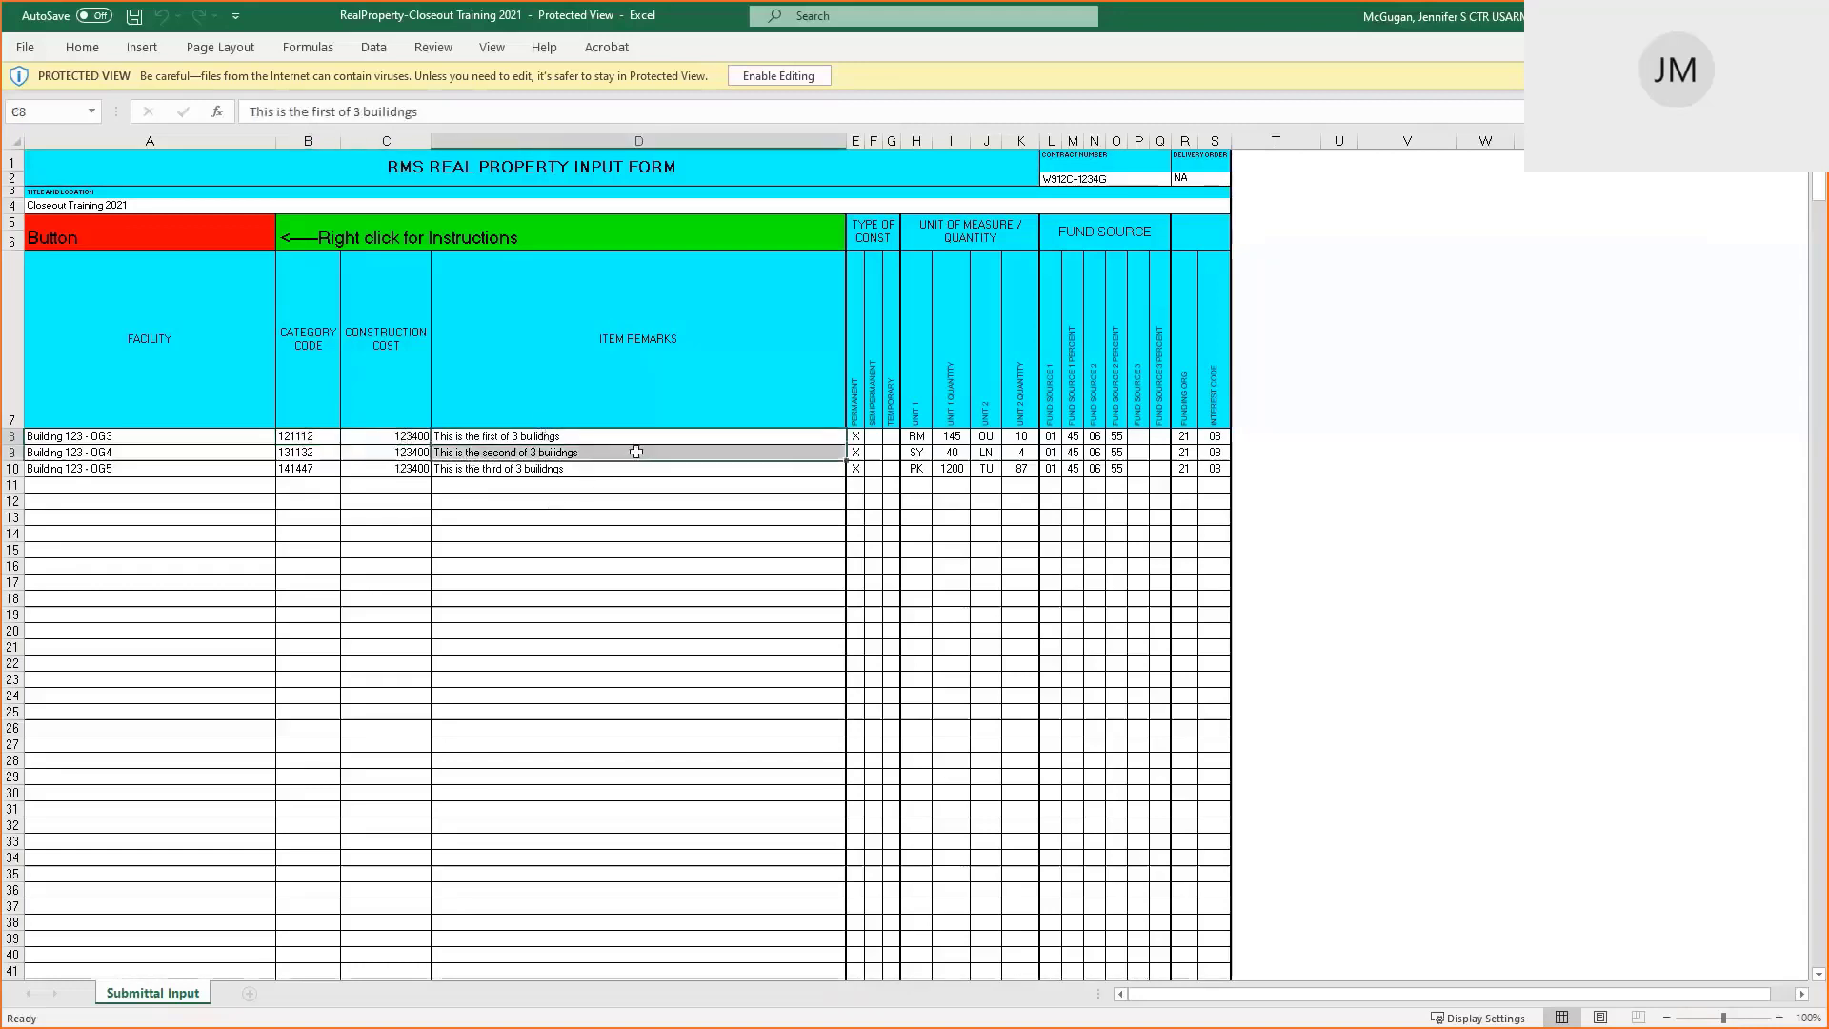
left_click_drag(857, 394, 873, 440)
left_click(872, 435)
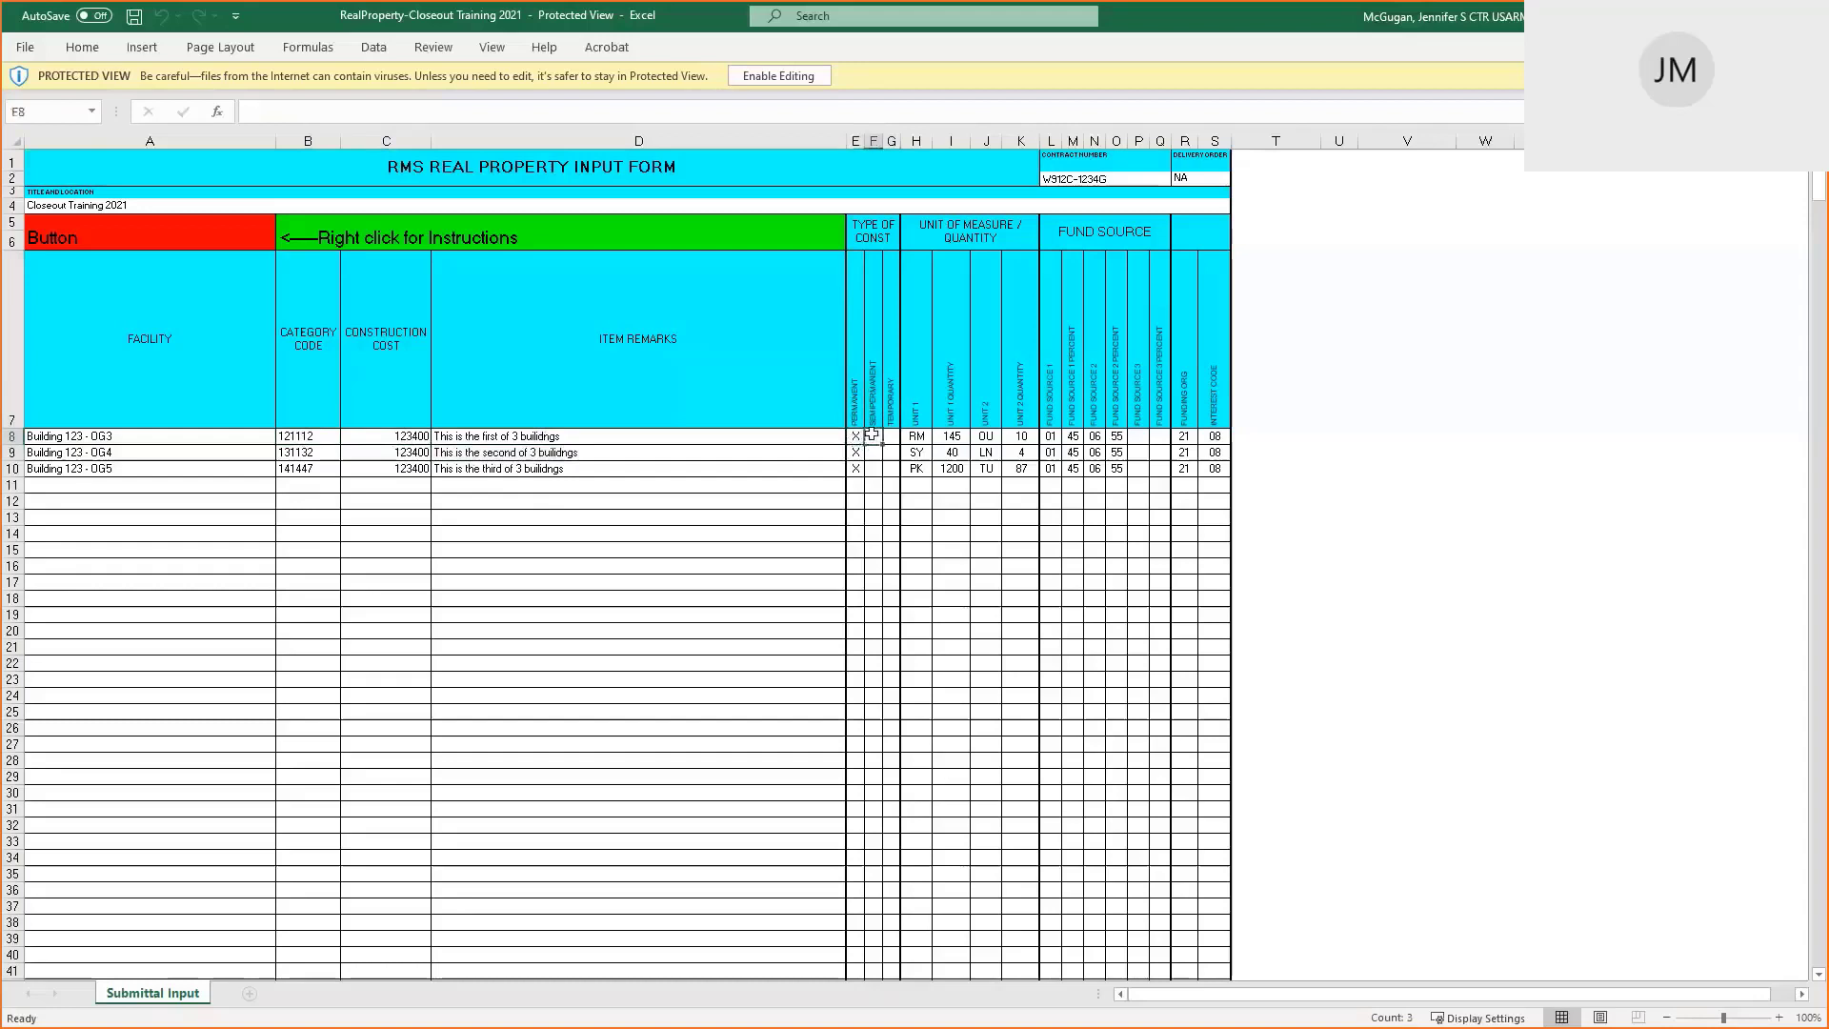
left_click(891, 436)
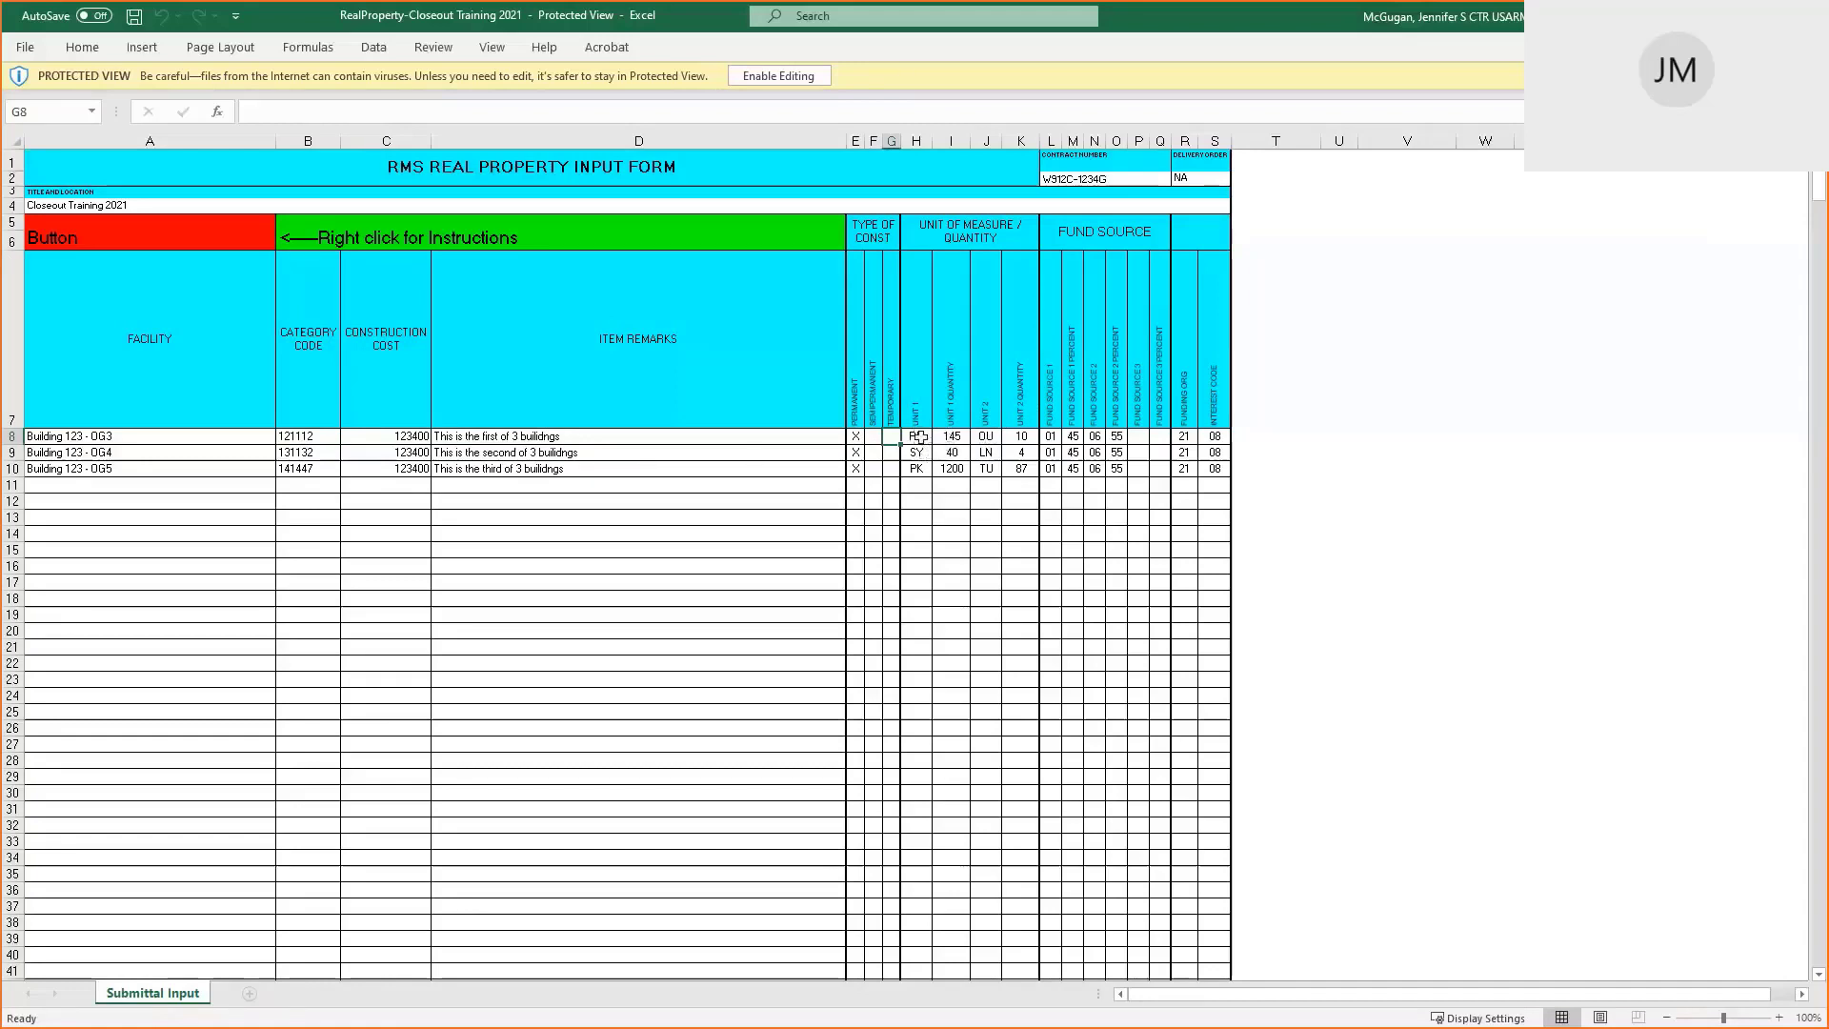
left_click_drag(921, 437, 1024, 470)
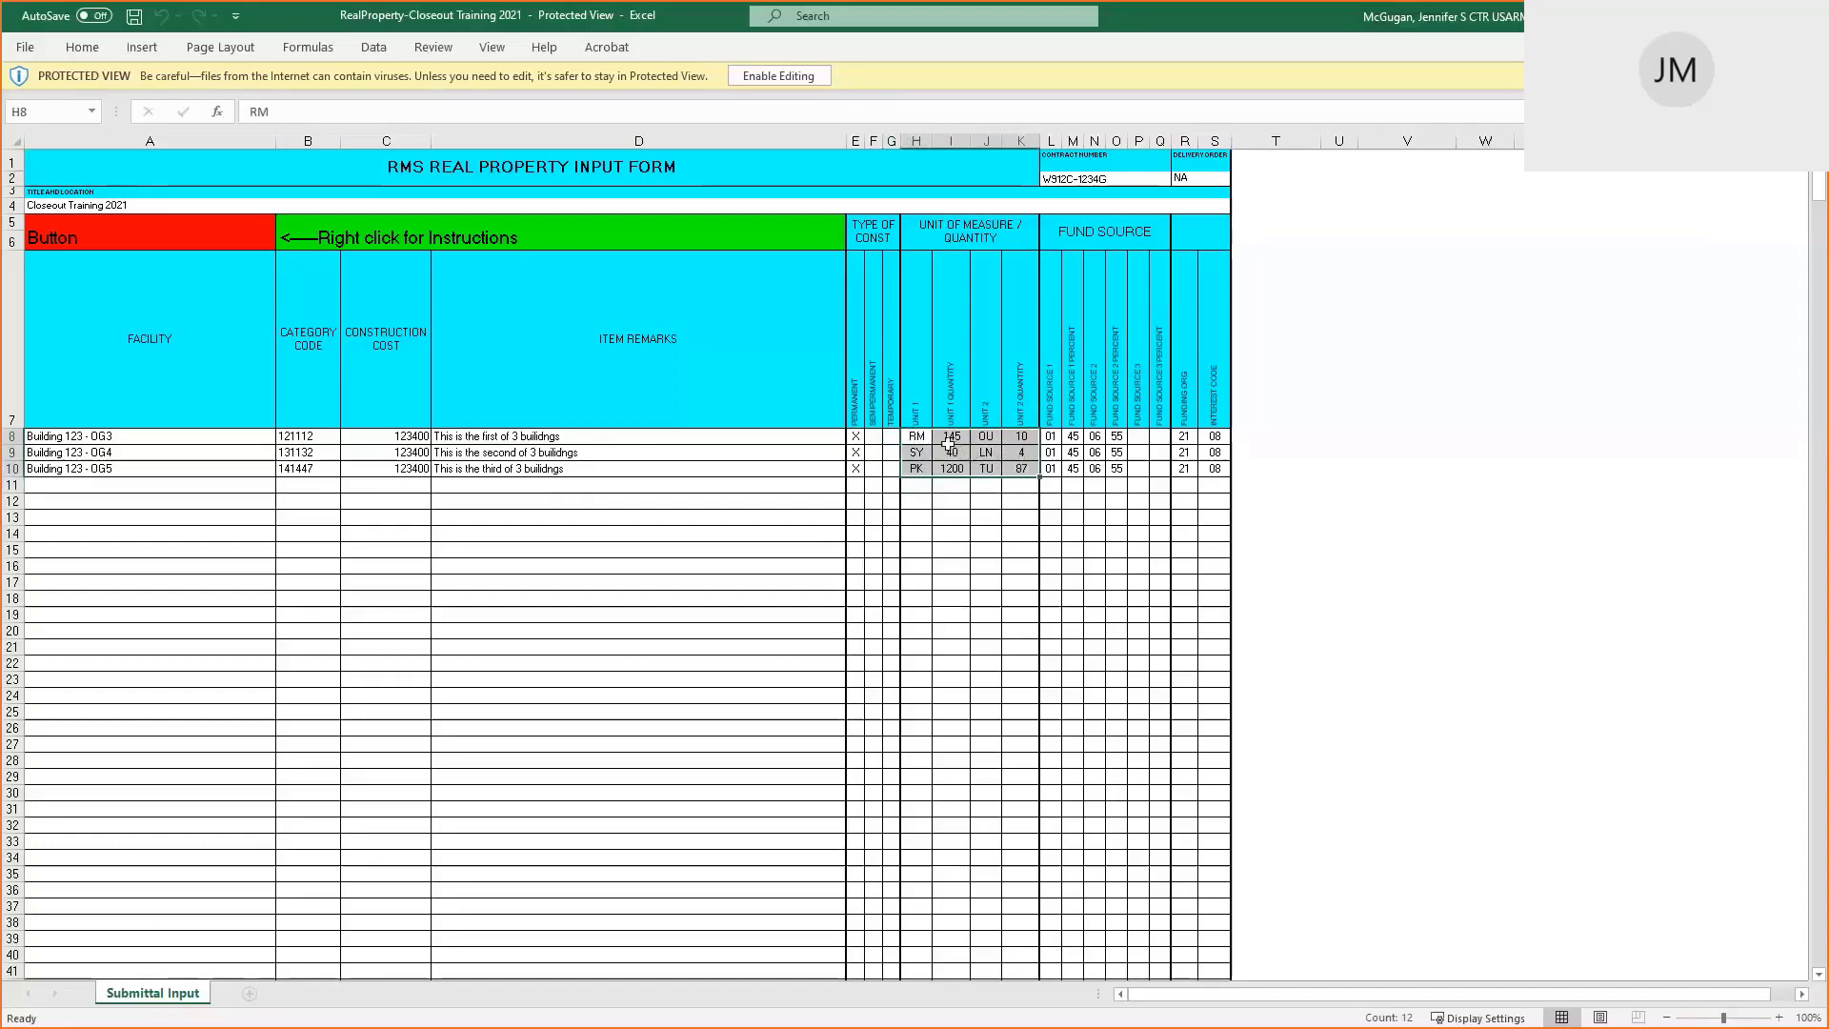
Review the units RM, SY, PK and OU and their quantities in columns H–J
left_click(916, 436)
left_click(986, 436)
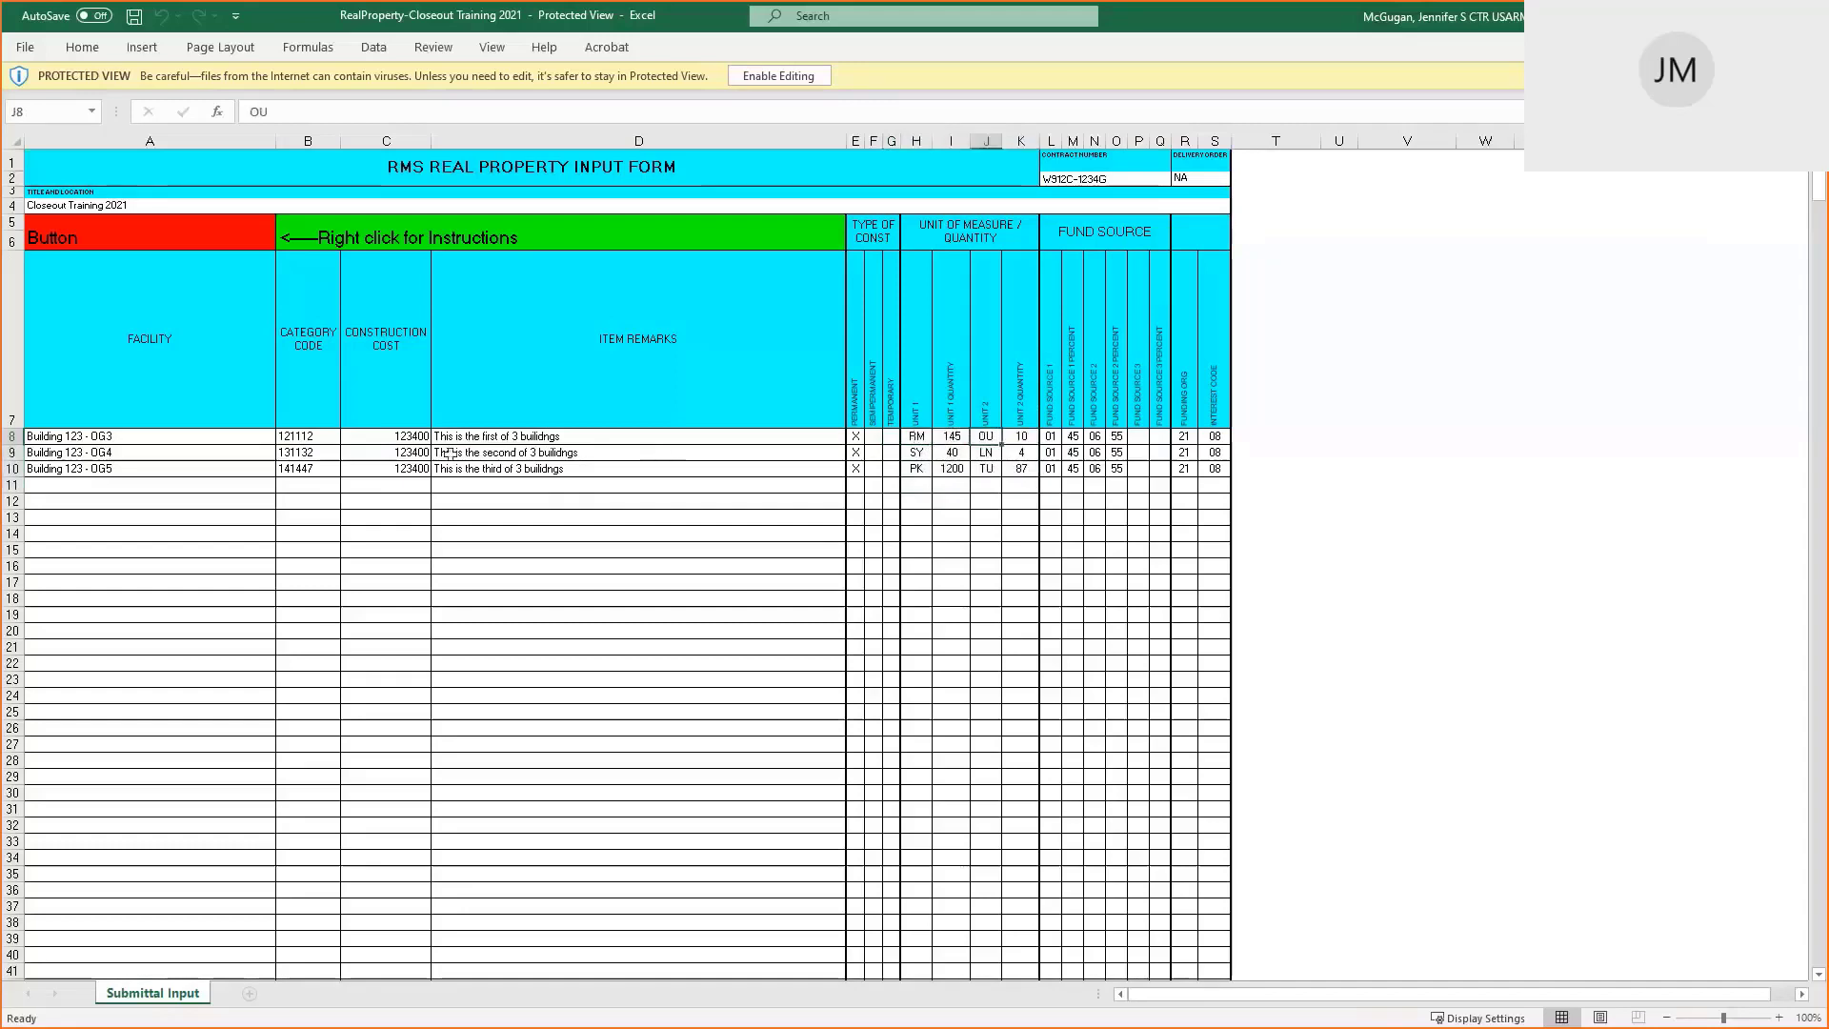
left_click(294, 434)
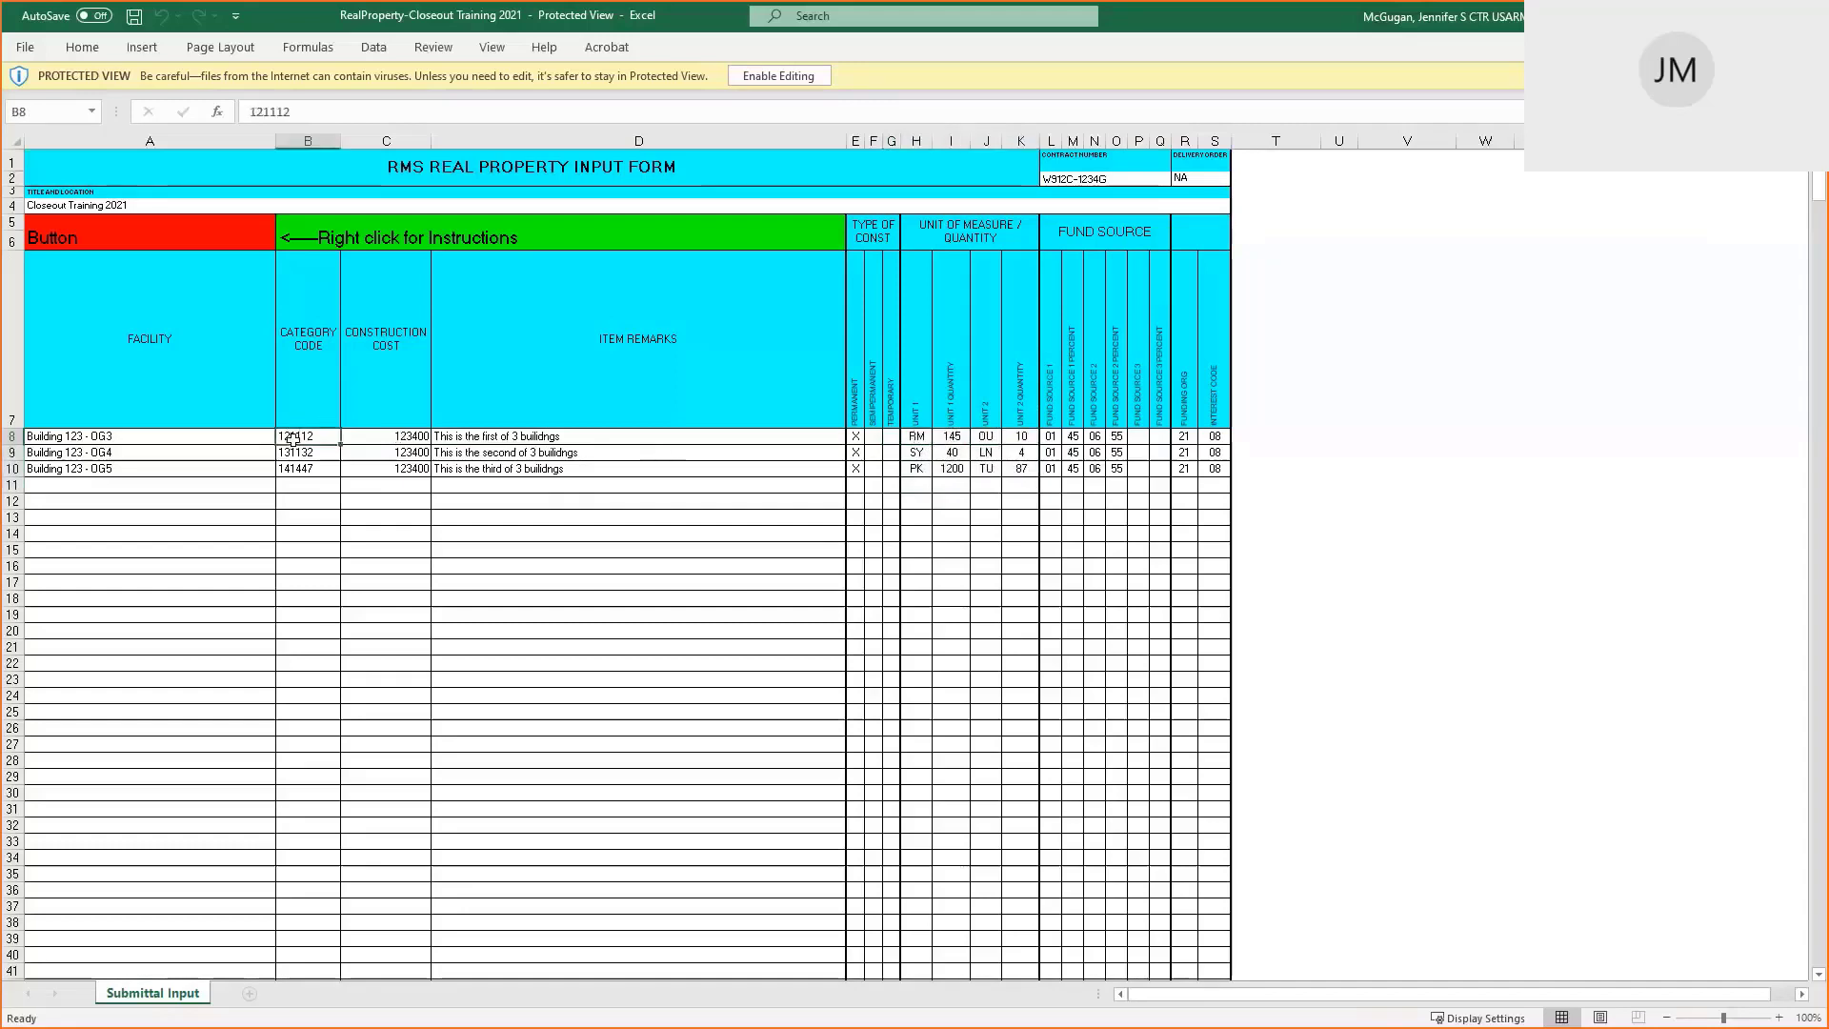
left_click(916, 436)
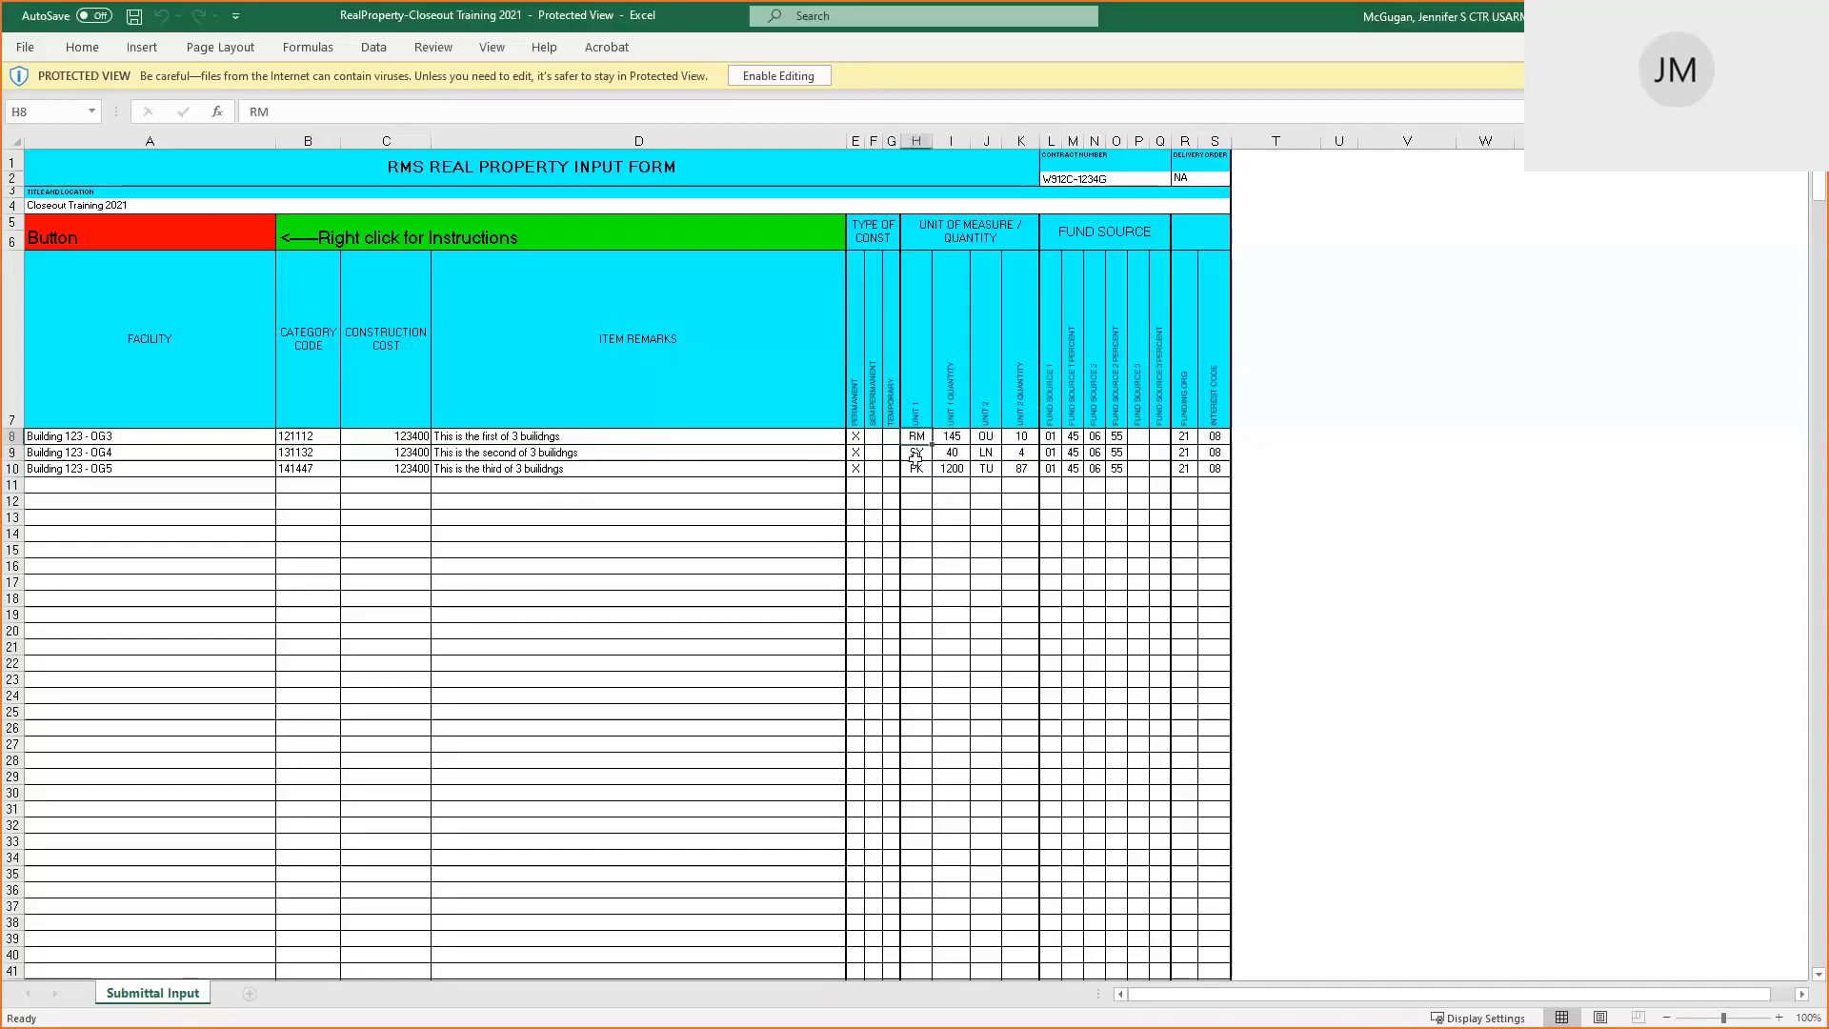
left_click(917, 471)
left_click(956, 437)
left_click(958, 454)
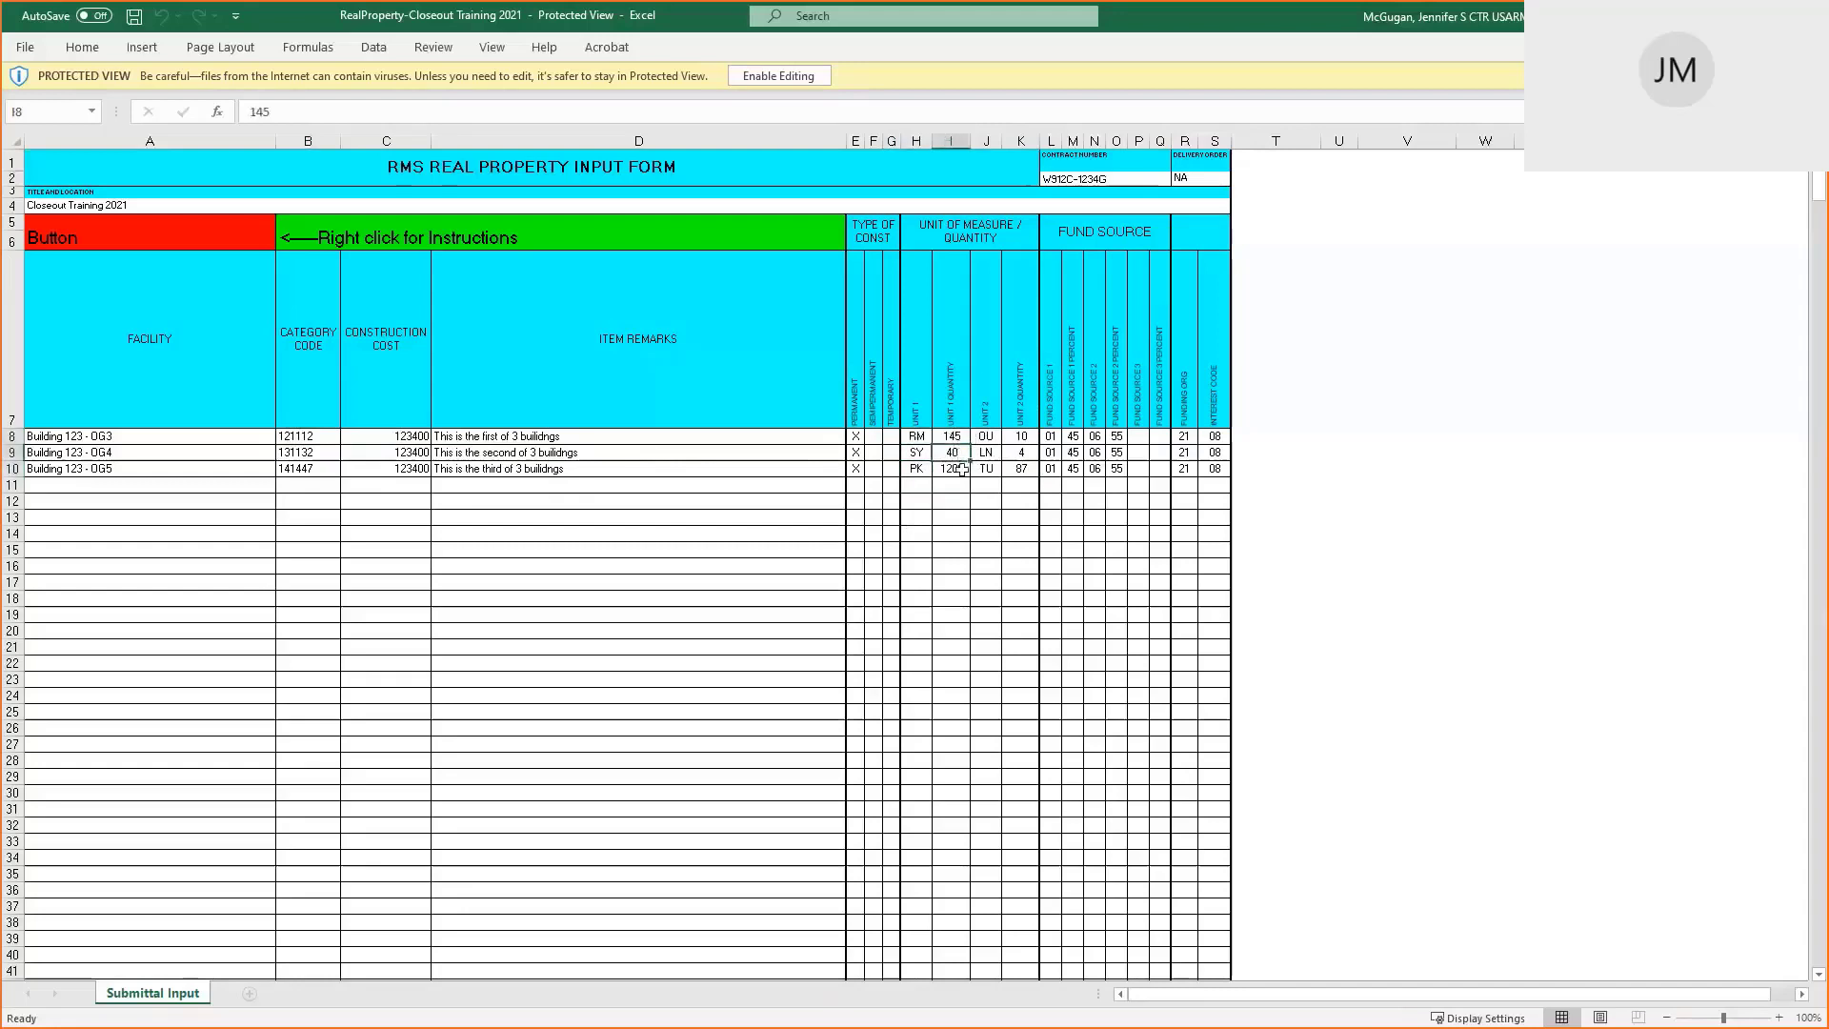
left_click(960, 479)
left_click(992, 437)
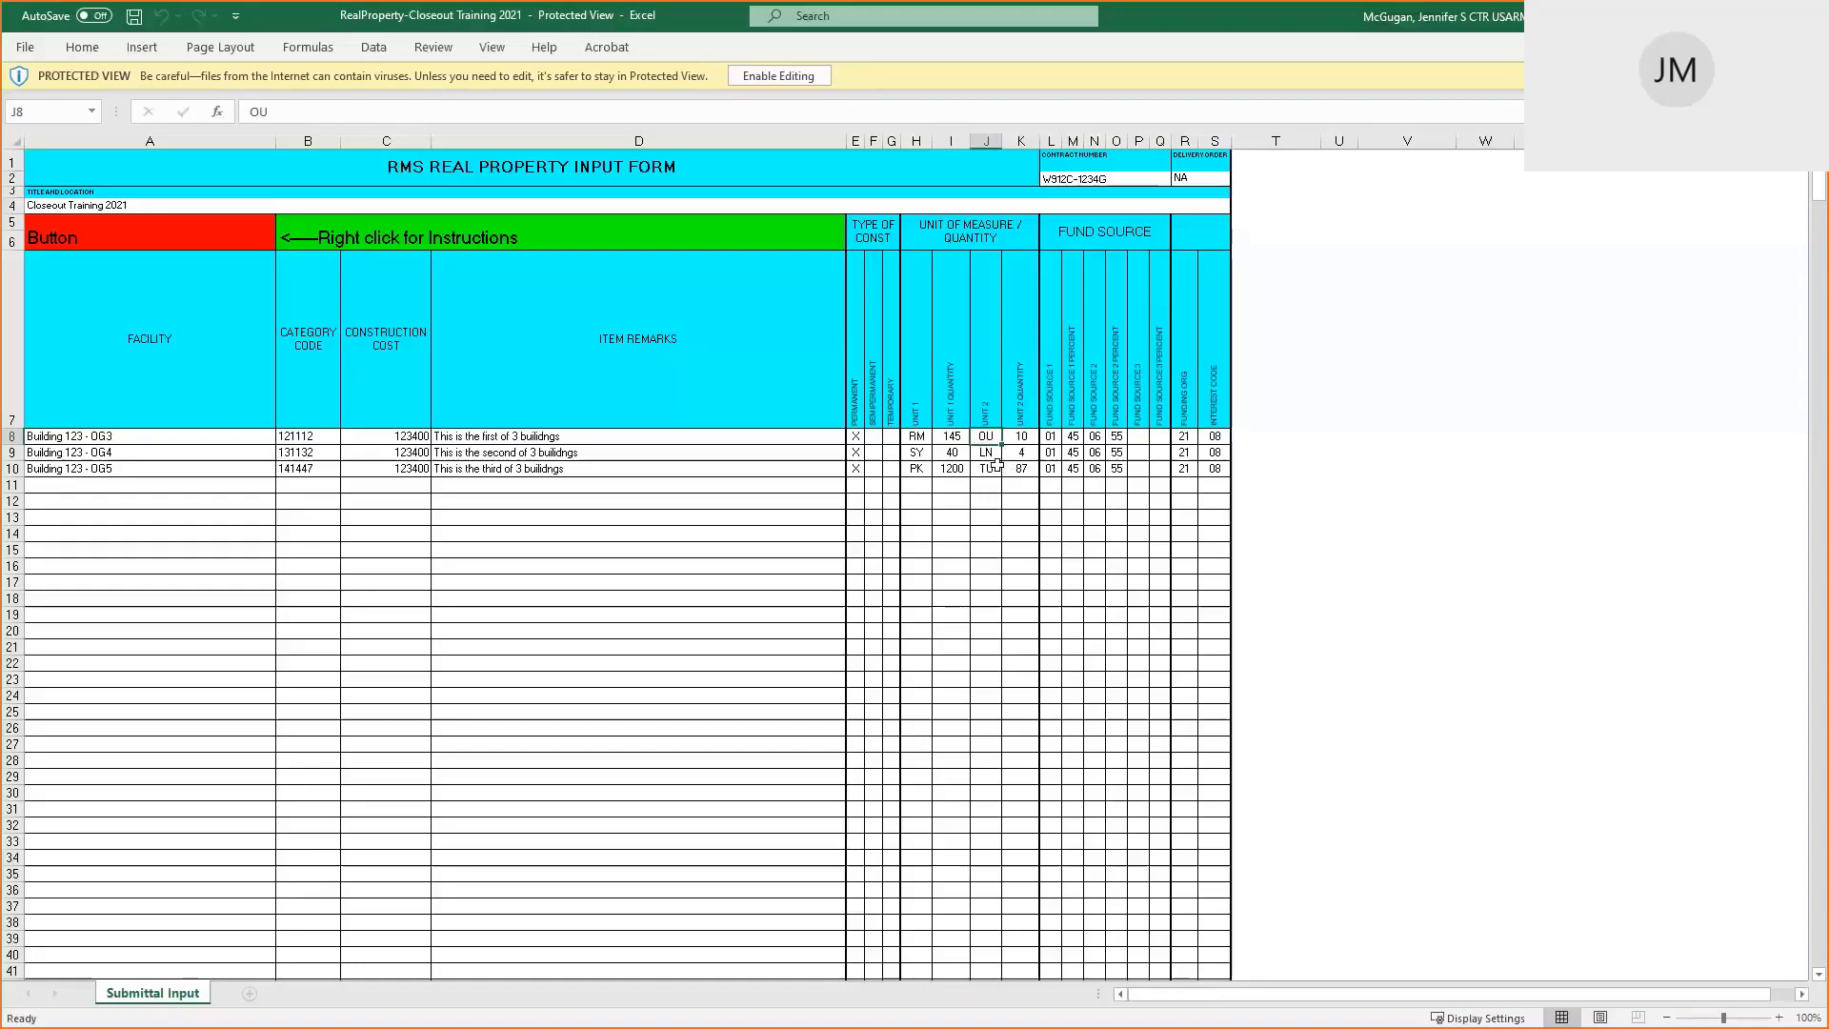
Check the fund source columns, enable editing, and select row 10's fund source and percent N10:O10
left_click_drag(1047, 411, 1150, 411)
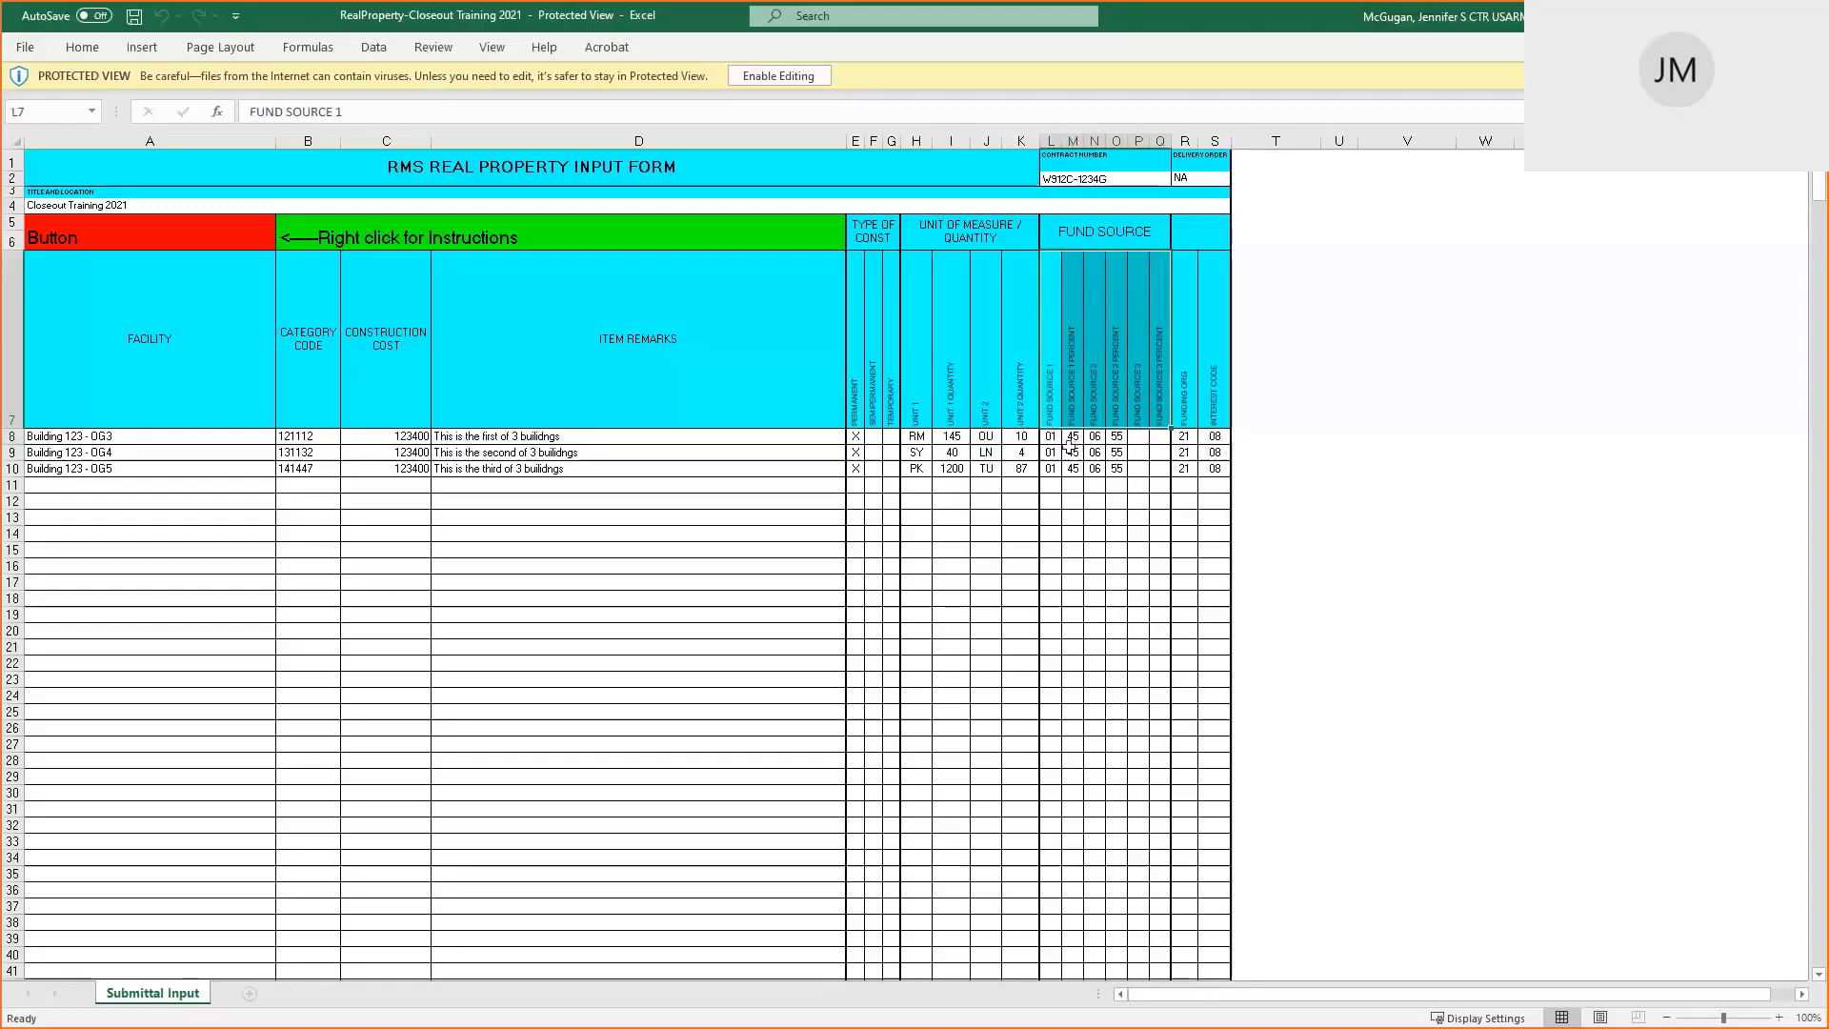
left_click(1051, 439)
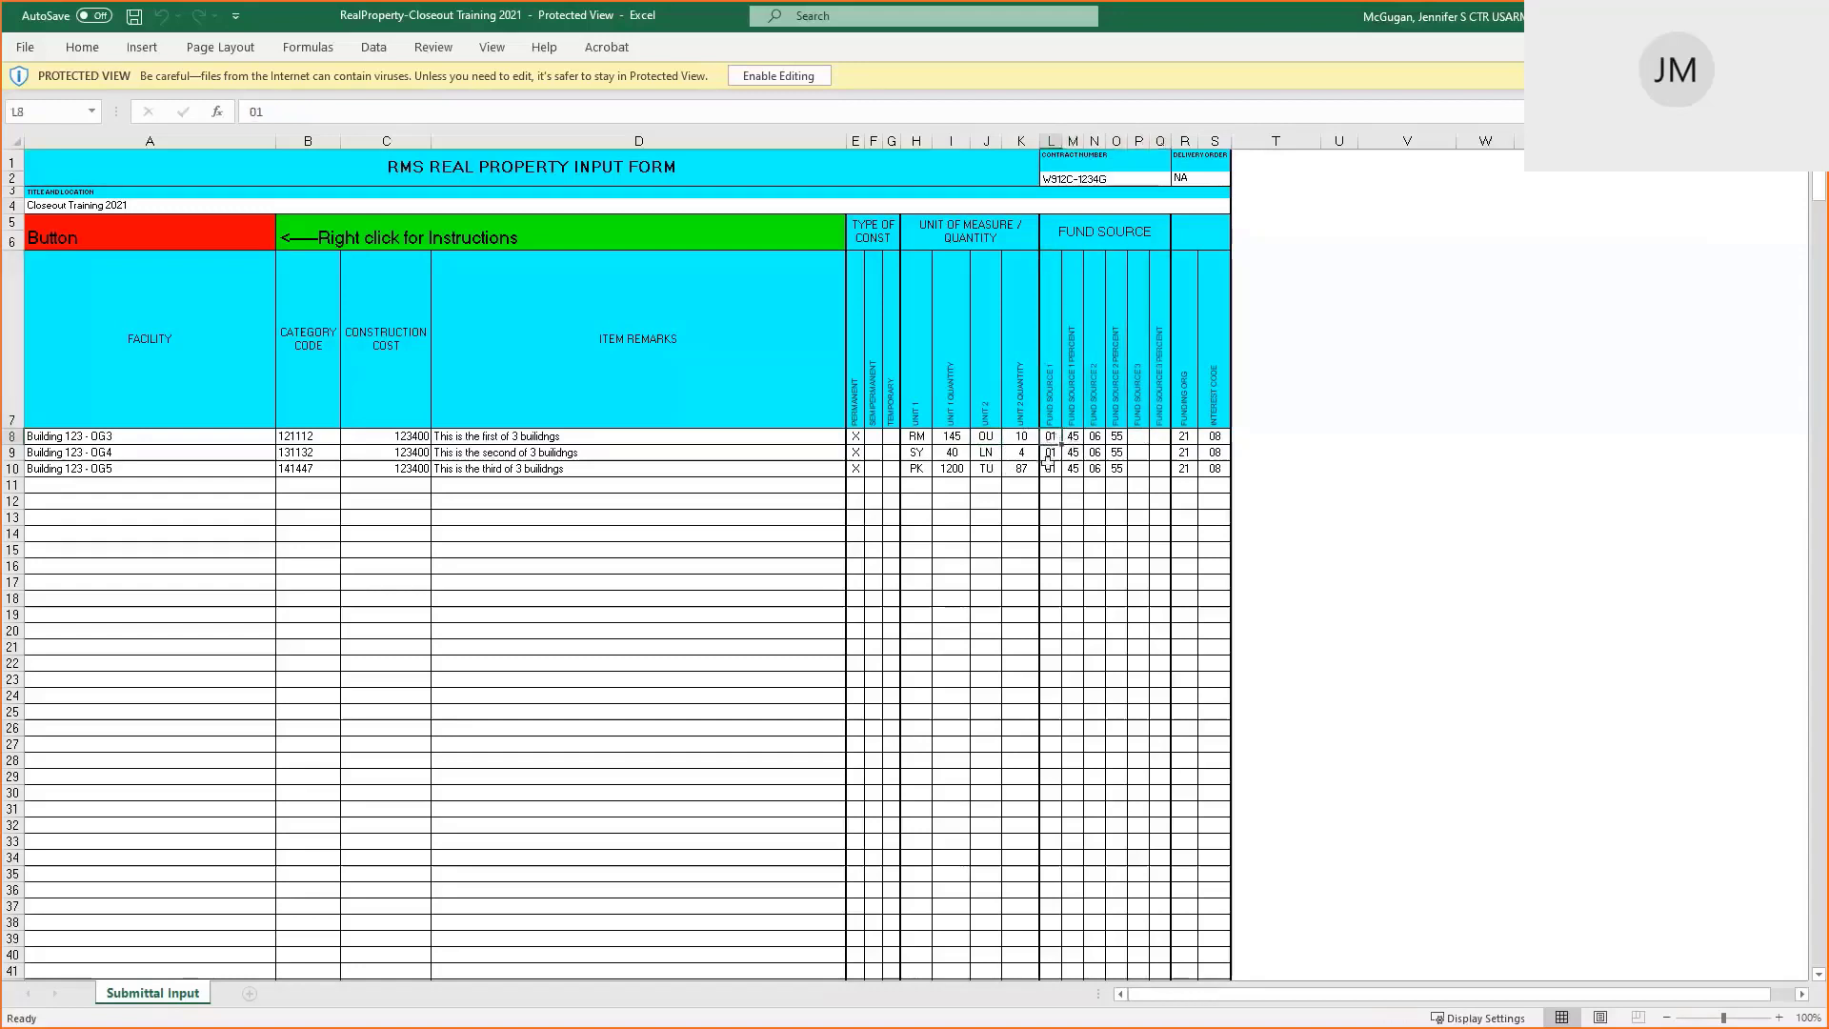
left_click_drag(1095, 468, 1116, 470)
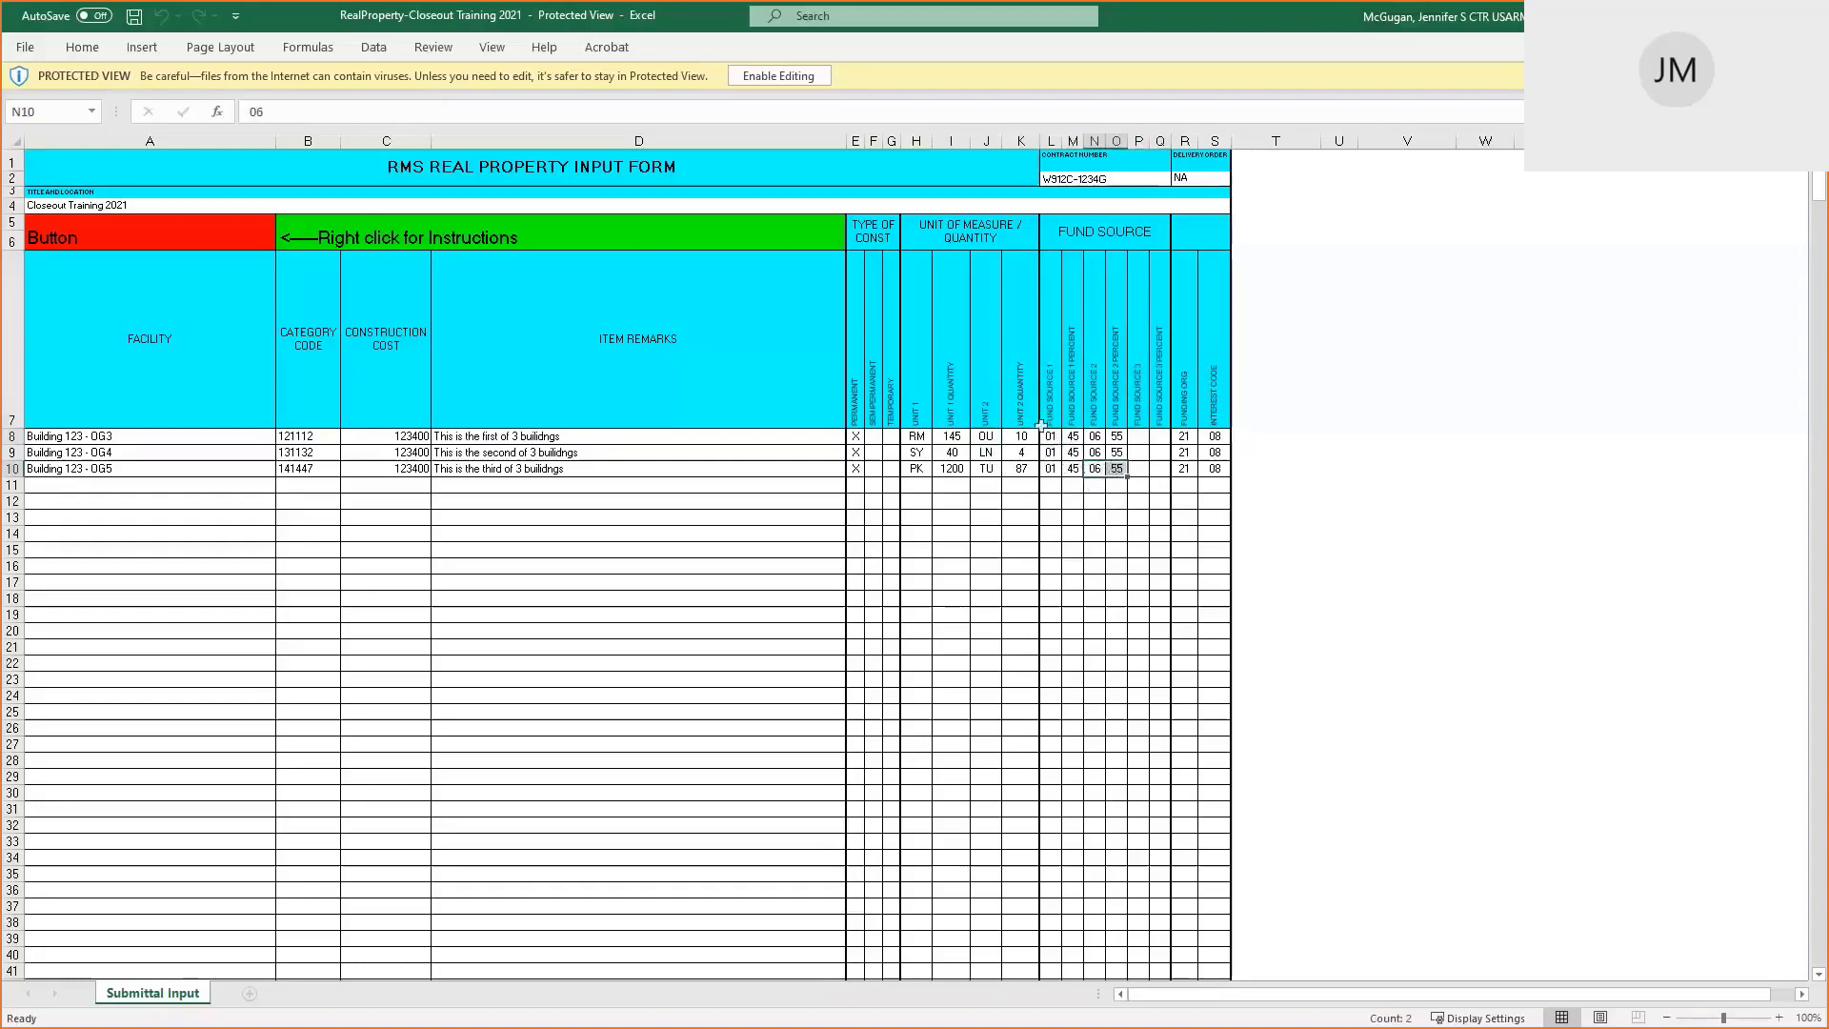
left_click(778, 78)
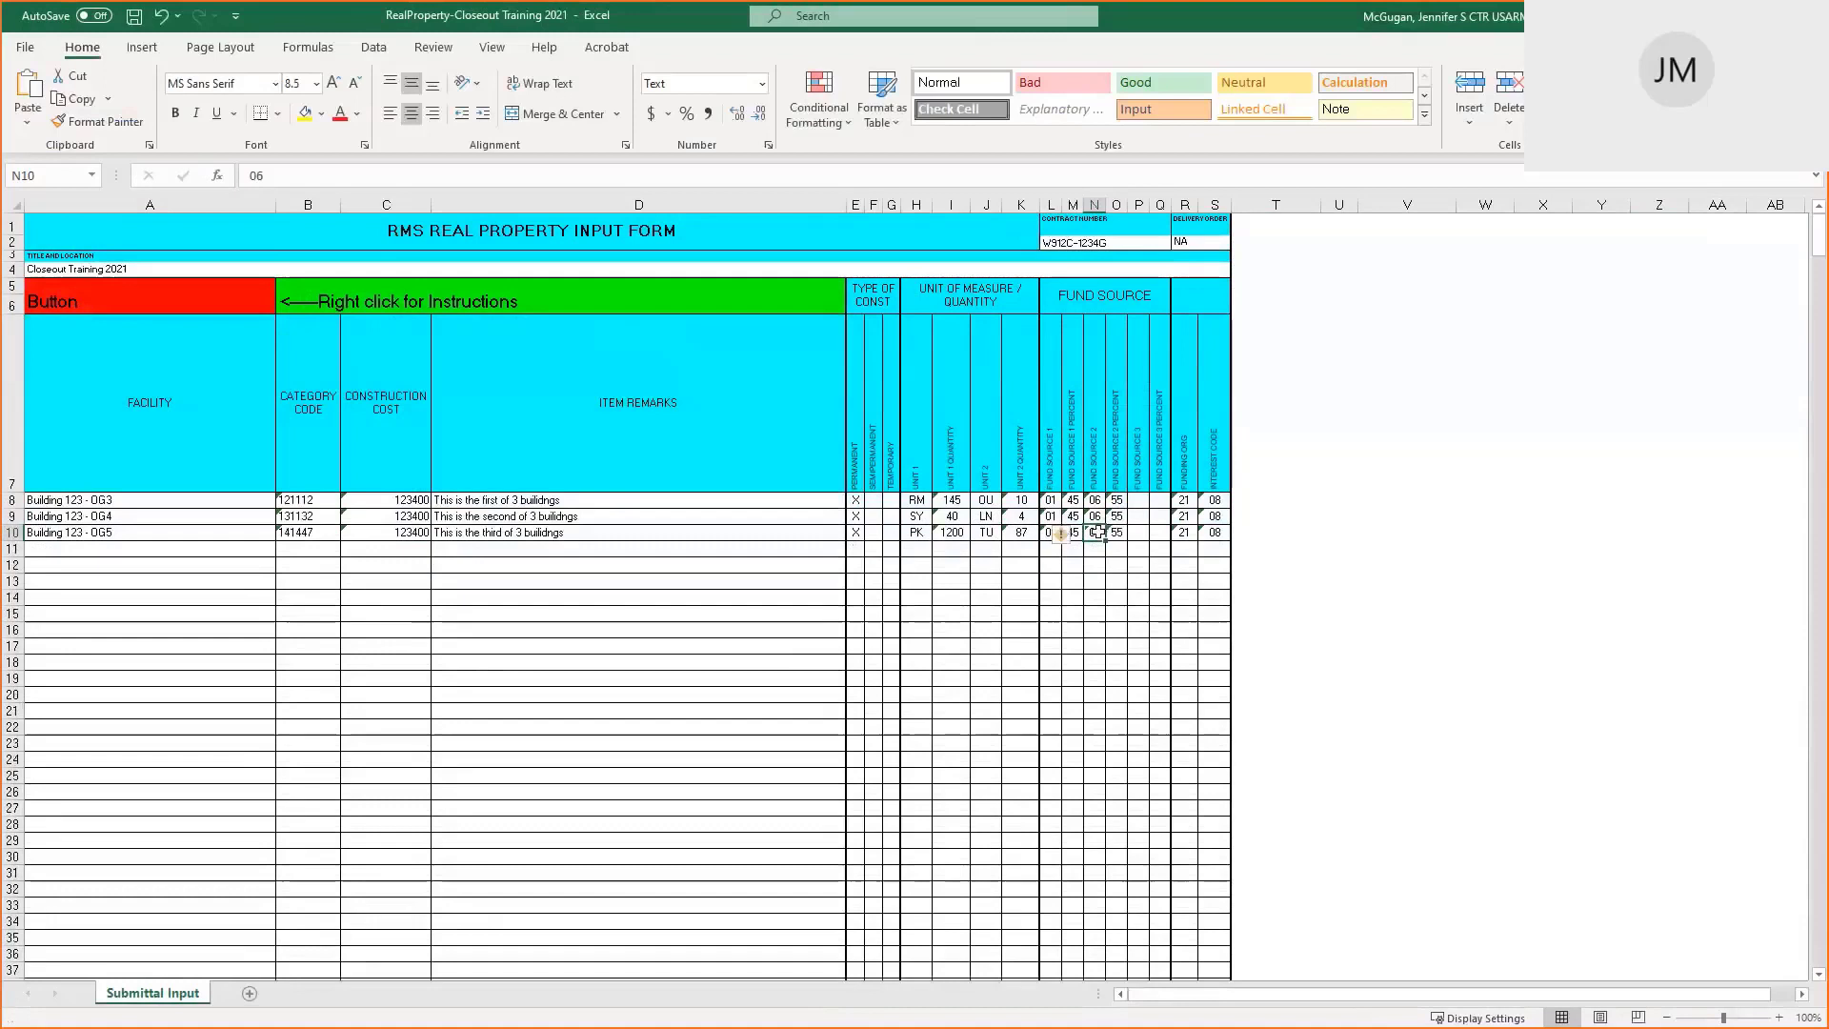
left_click_drag(1096, 533, 1115, 534)
Clear OG5's second fund source in N10:O10 and set its first source to 100 percent in M10
key("Delete")
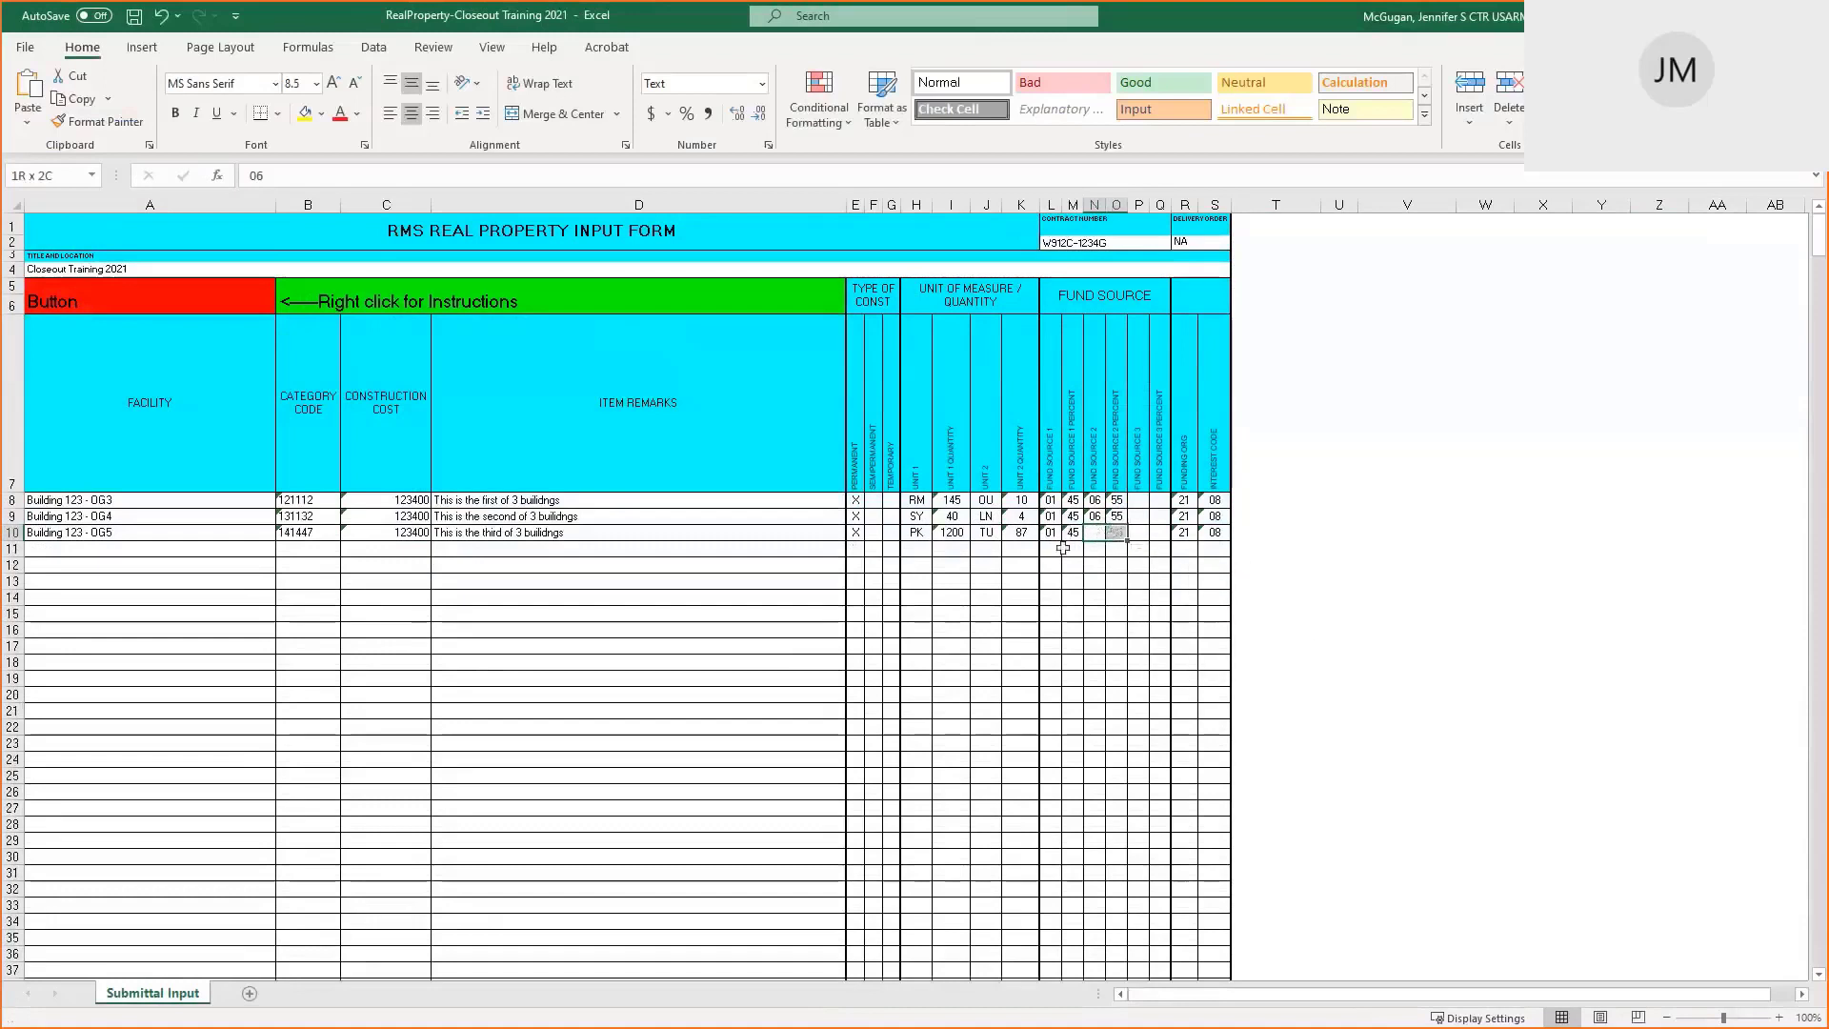
left_click(1047, 499)
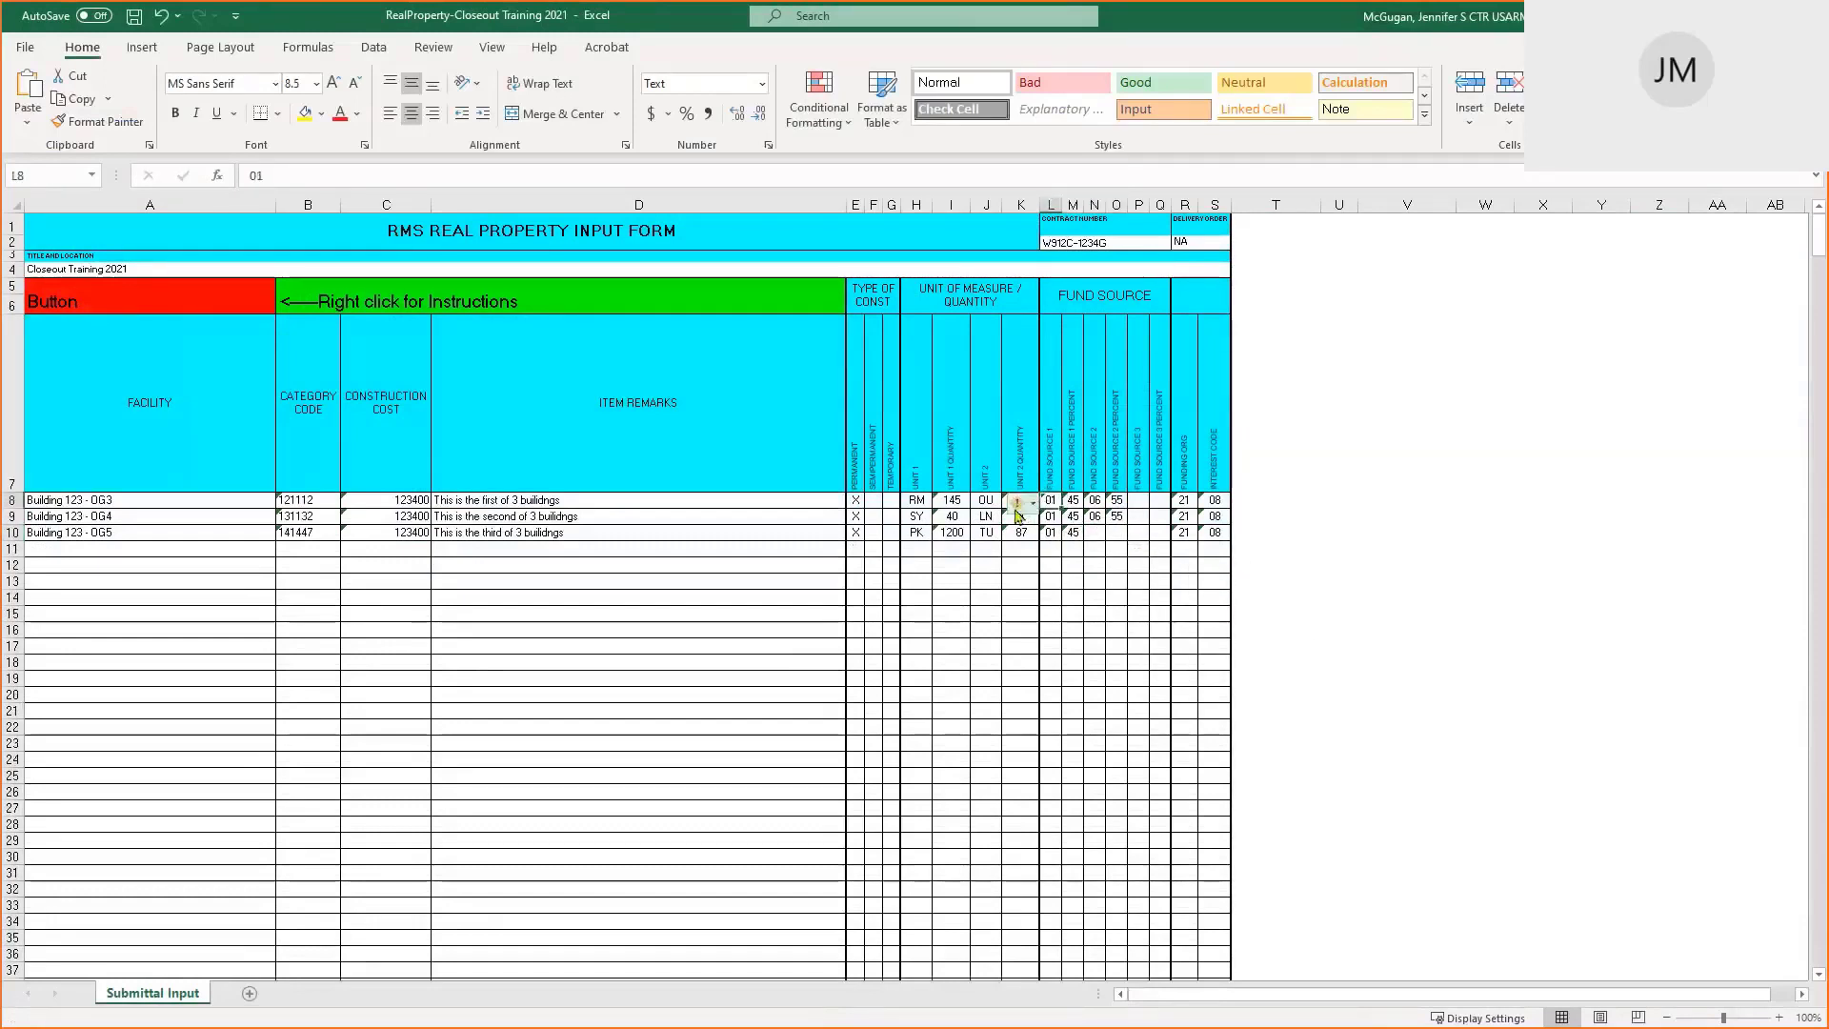
mouse_move(1021, 515)
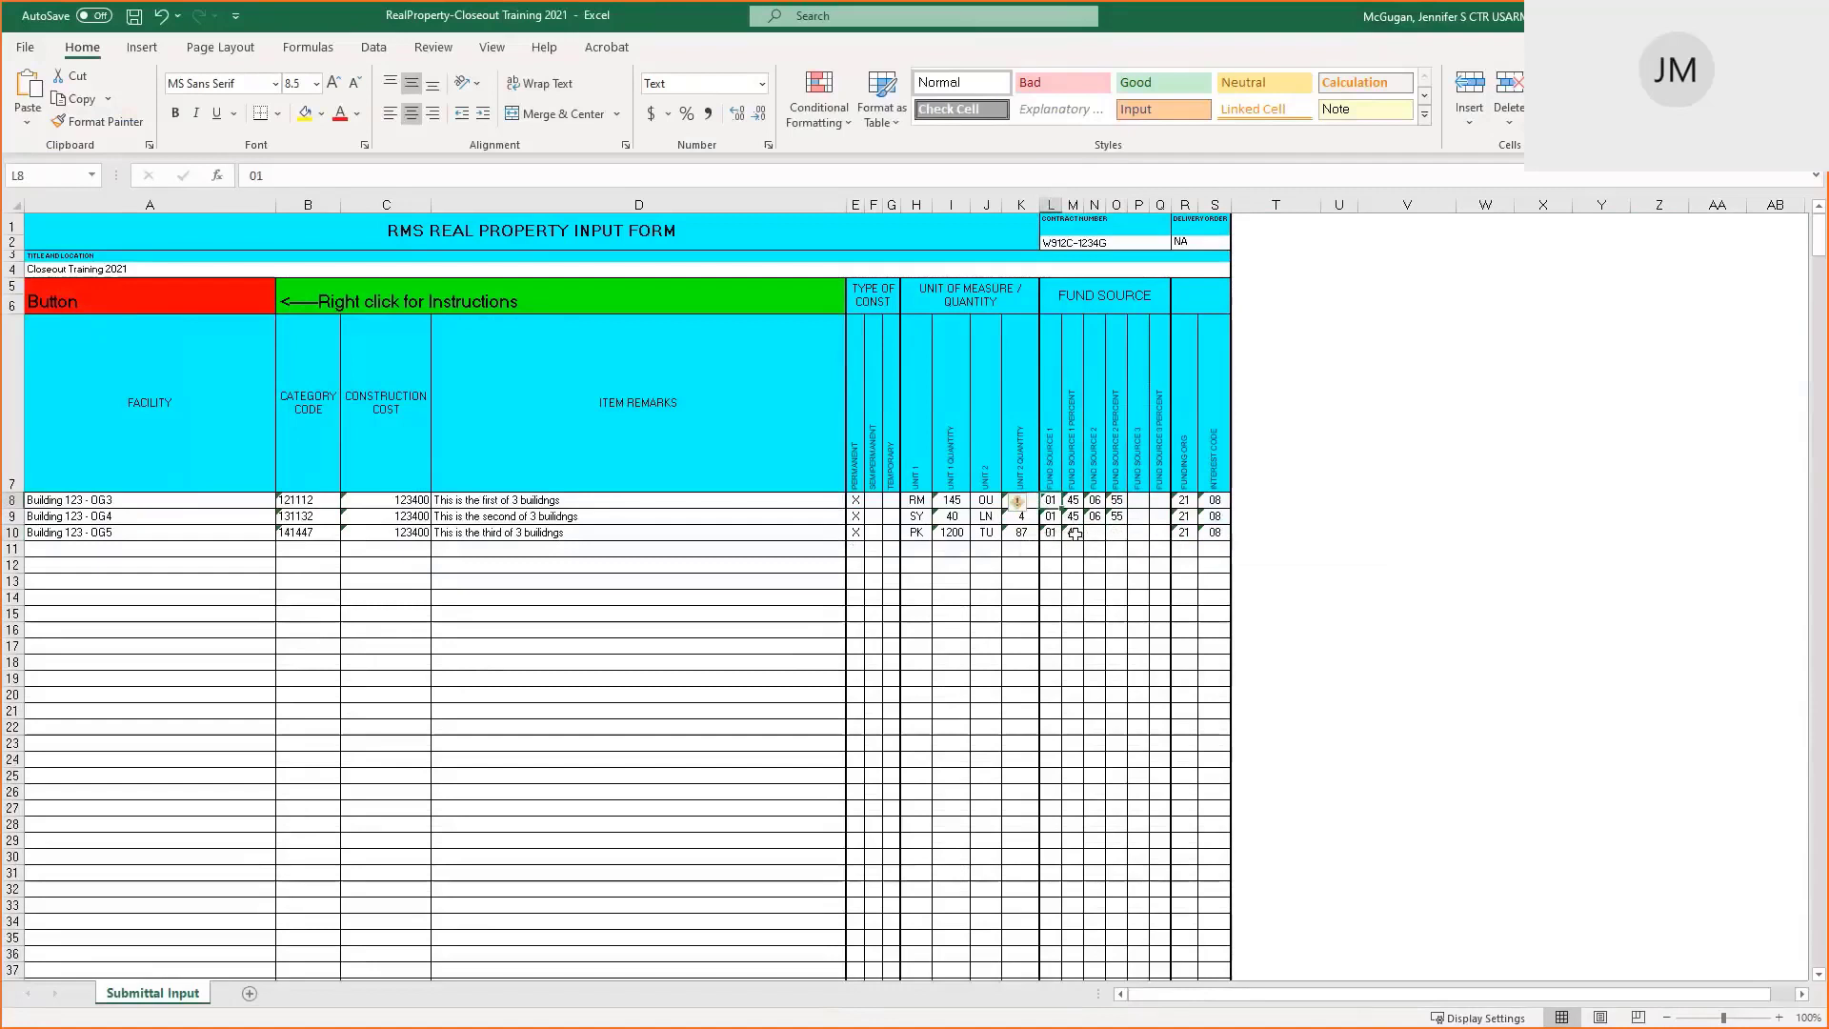
left_click(1075, 534)
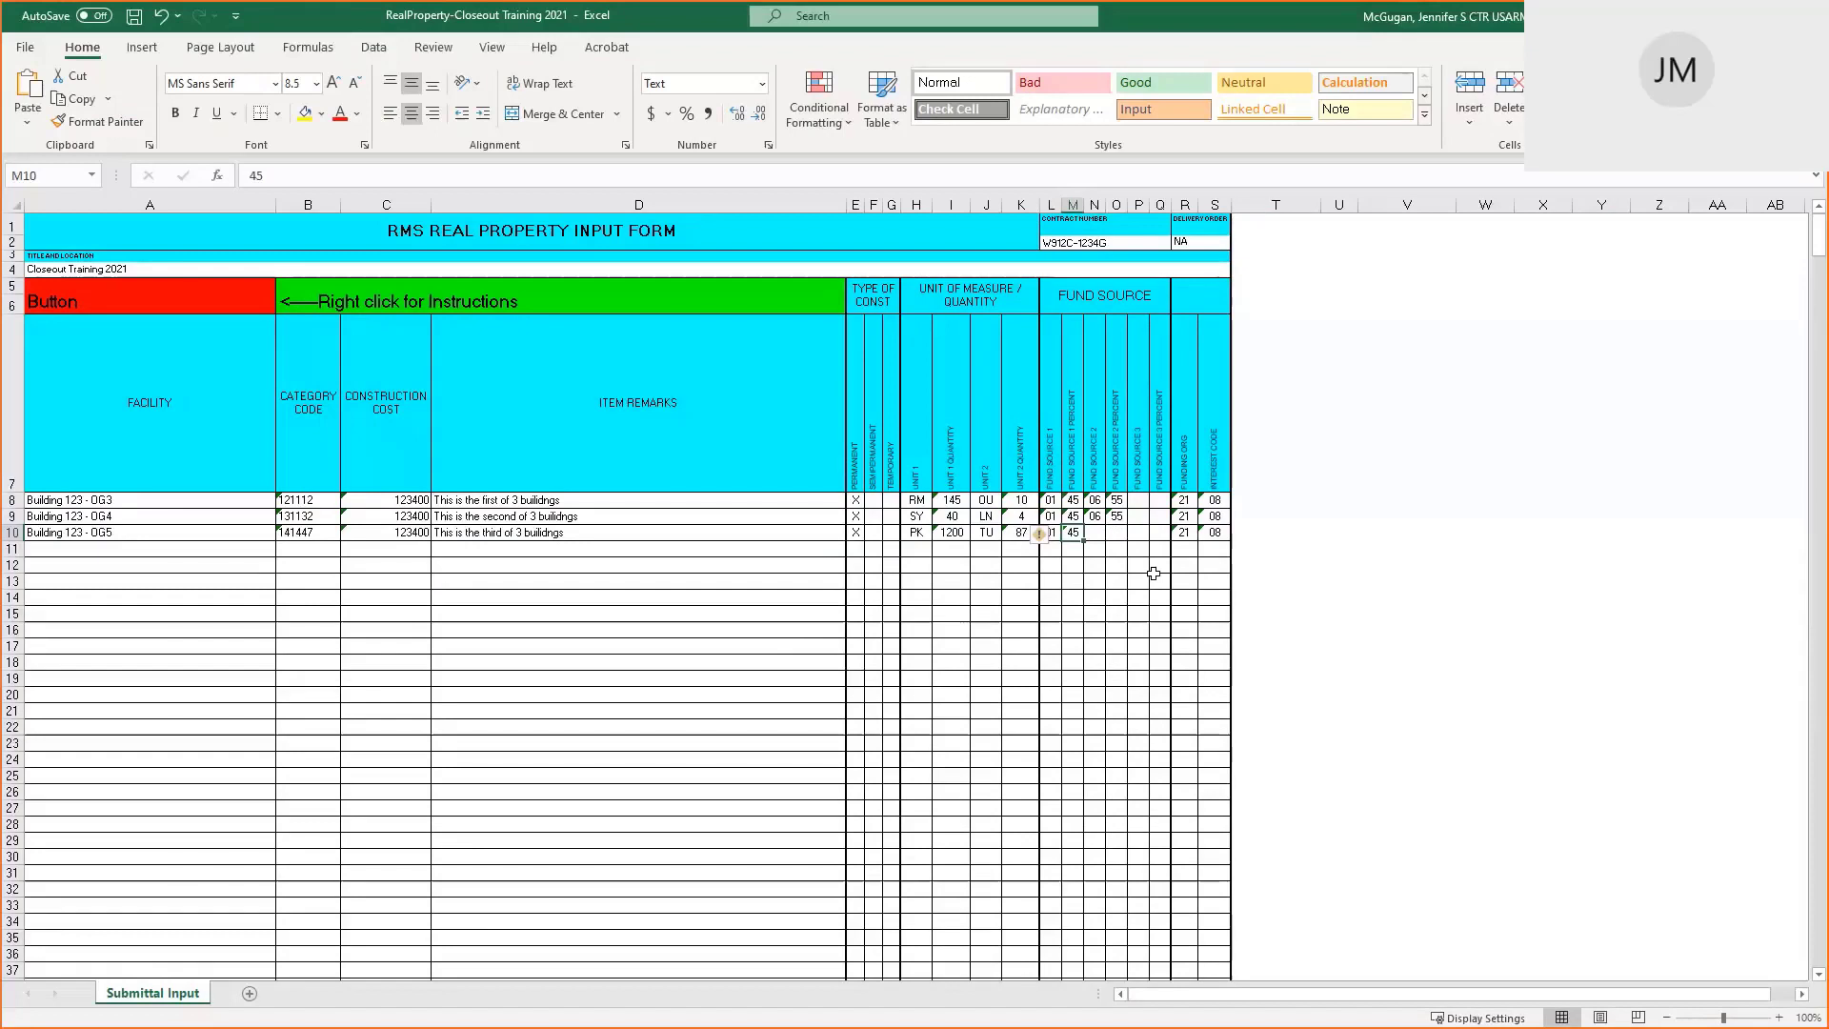
left_click(1051, 549)
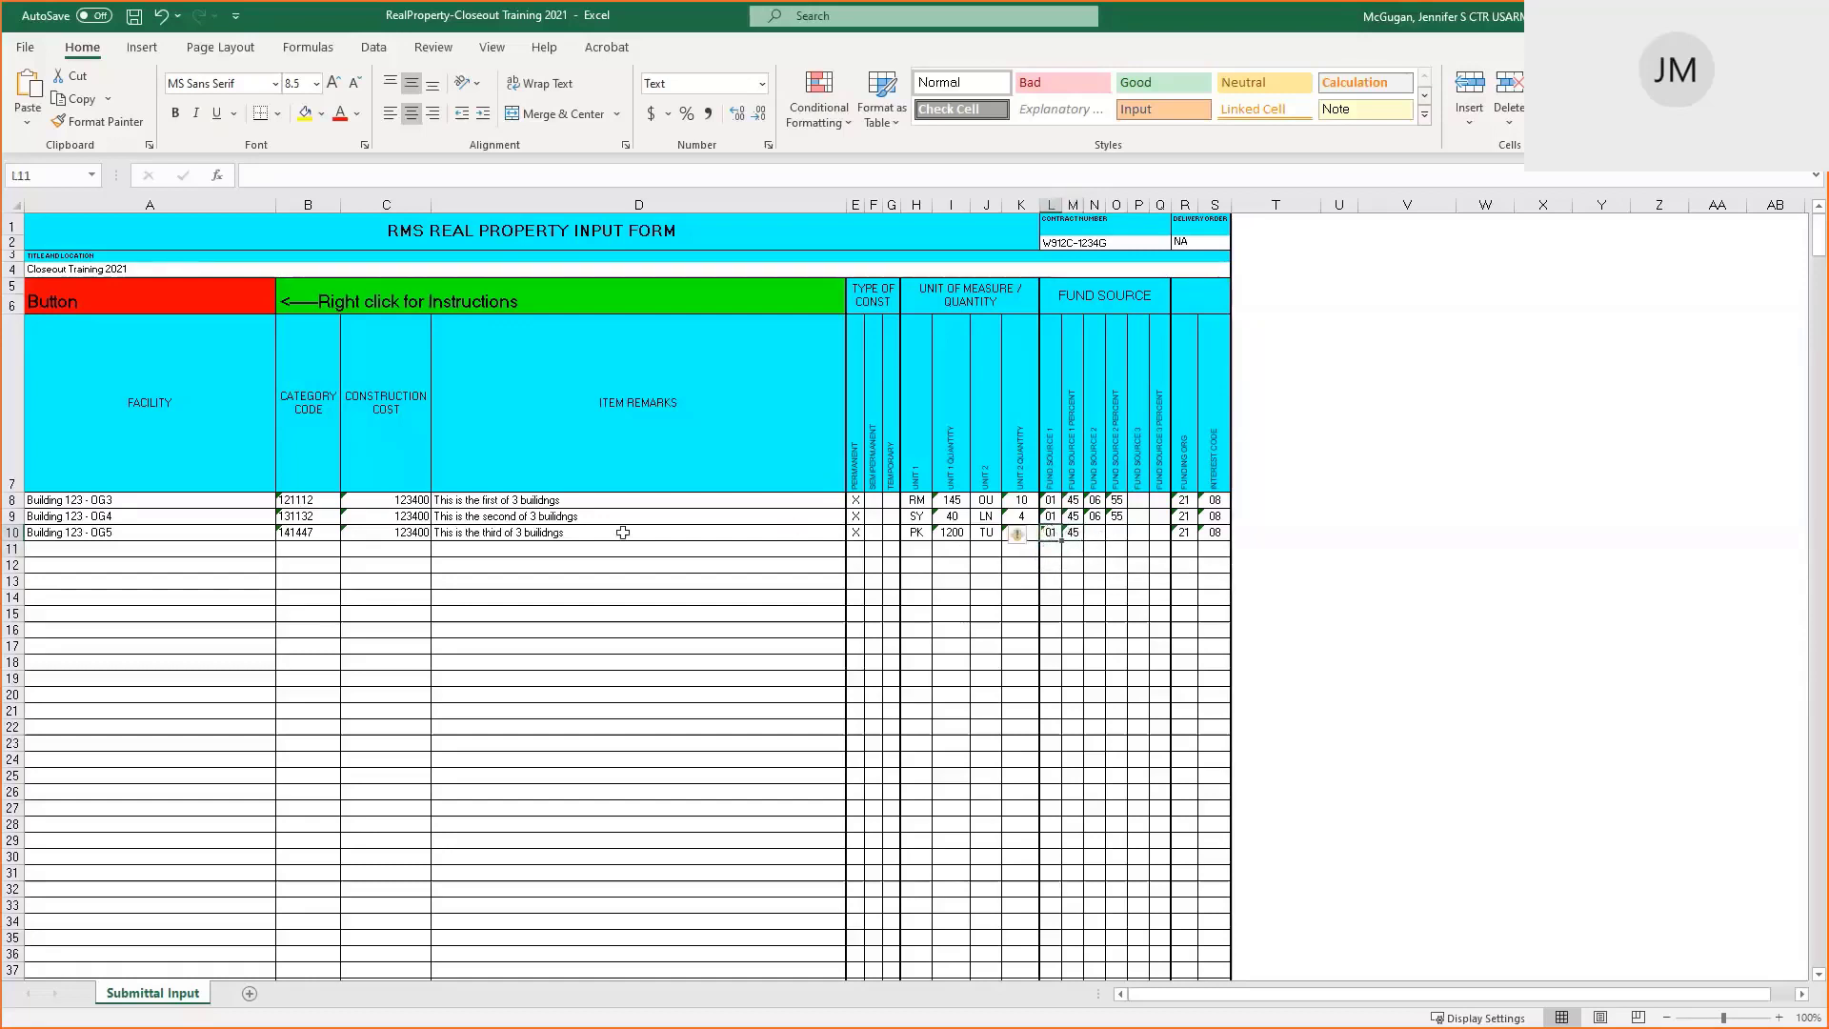
key("Up")
left_click(1074, 532)
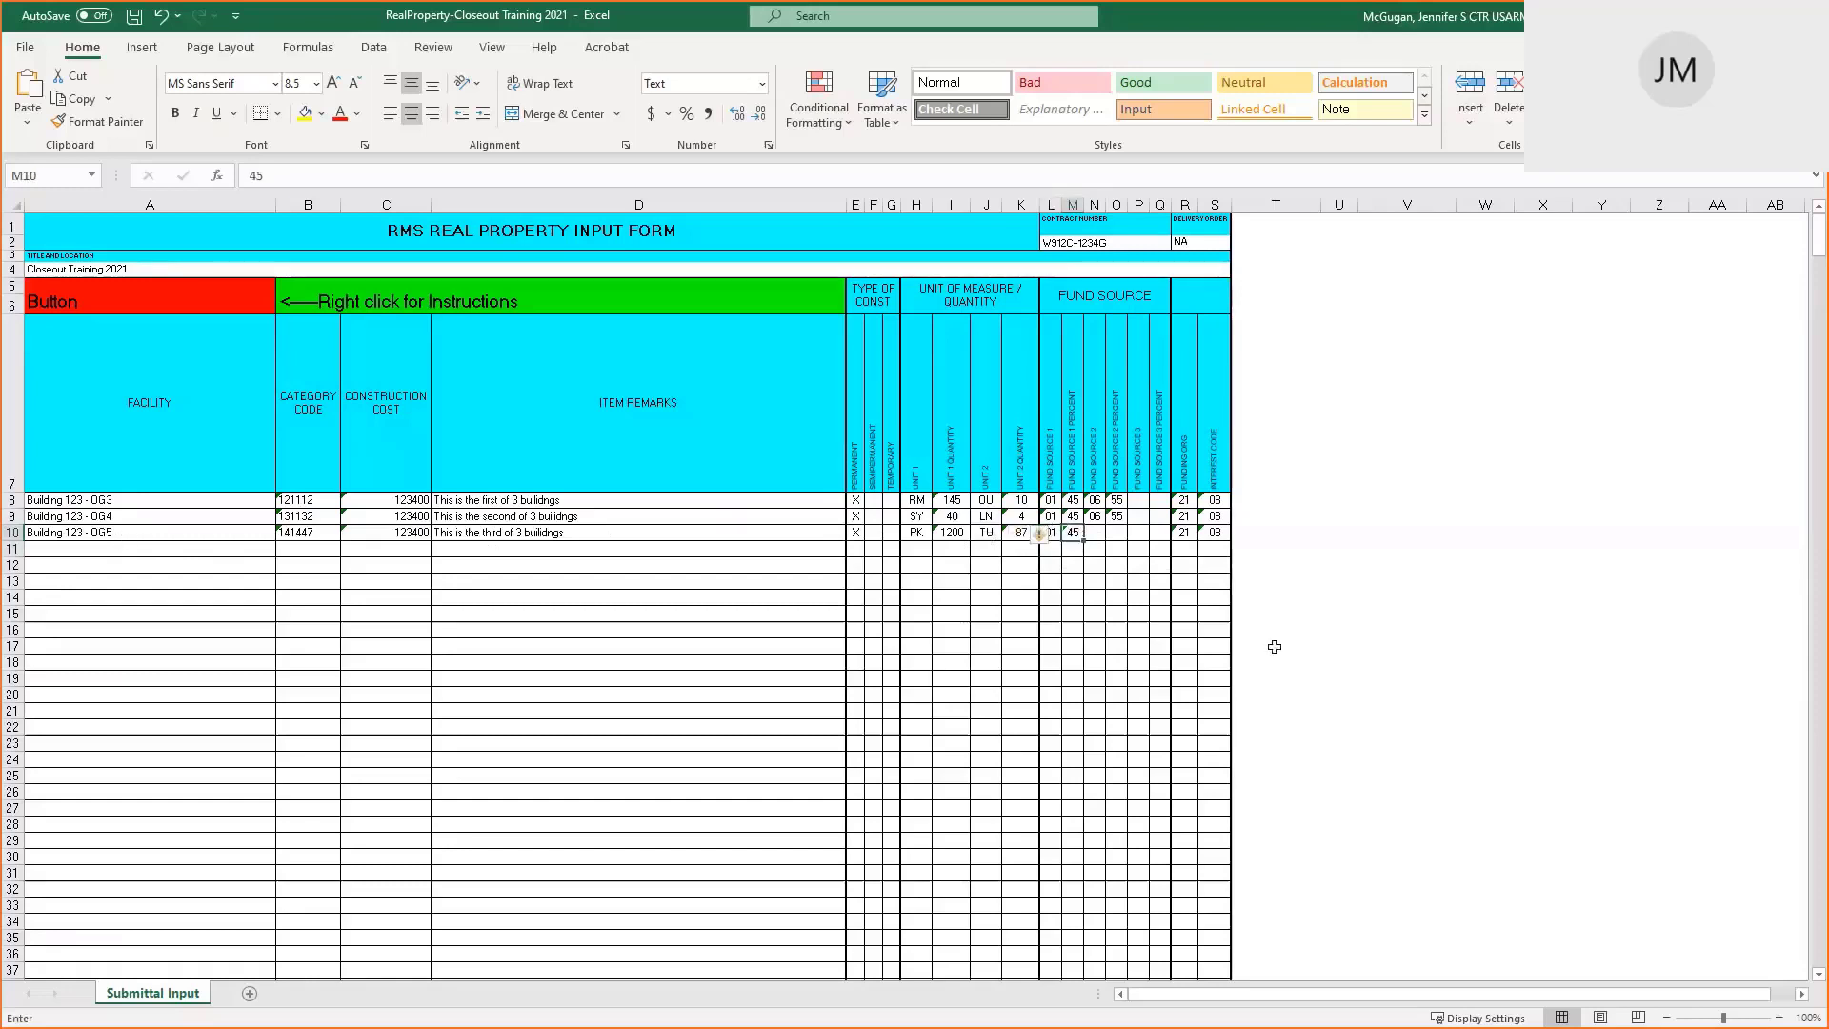
type("100")
key("Tab")
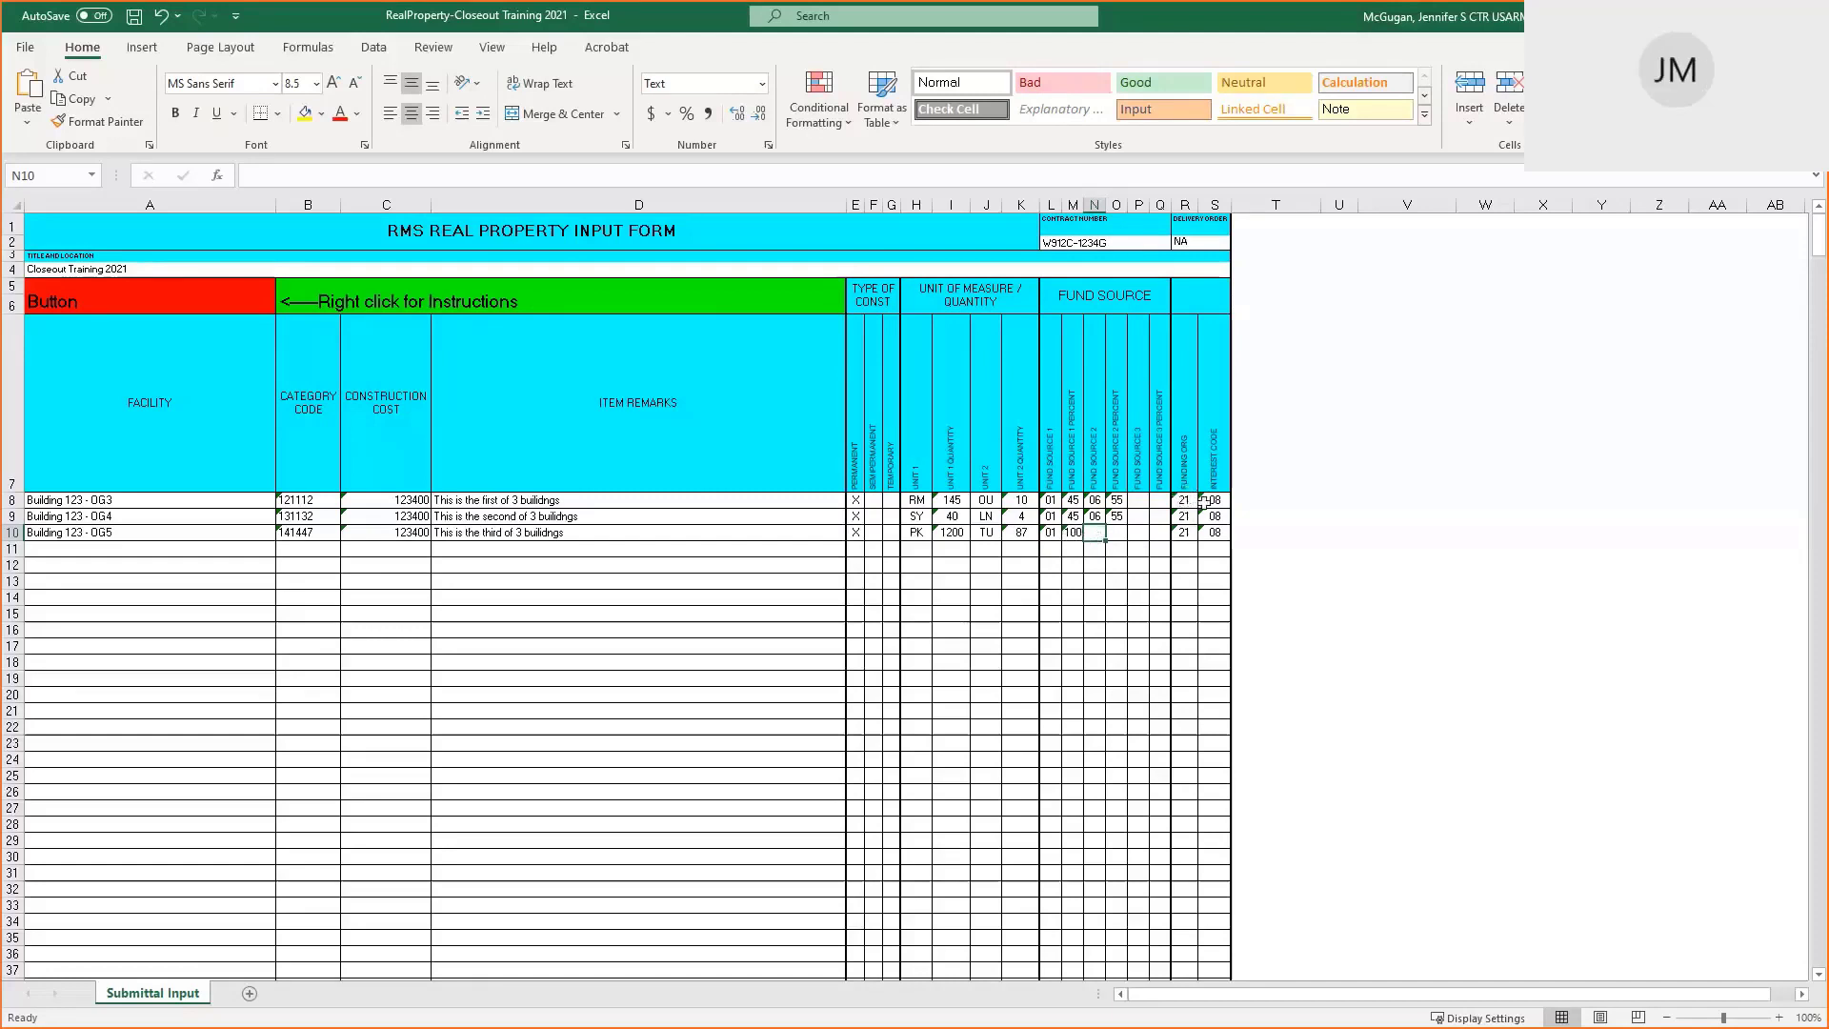
left_click_drag(1189, 530, 1215, 531)
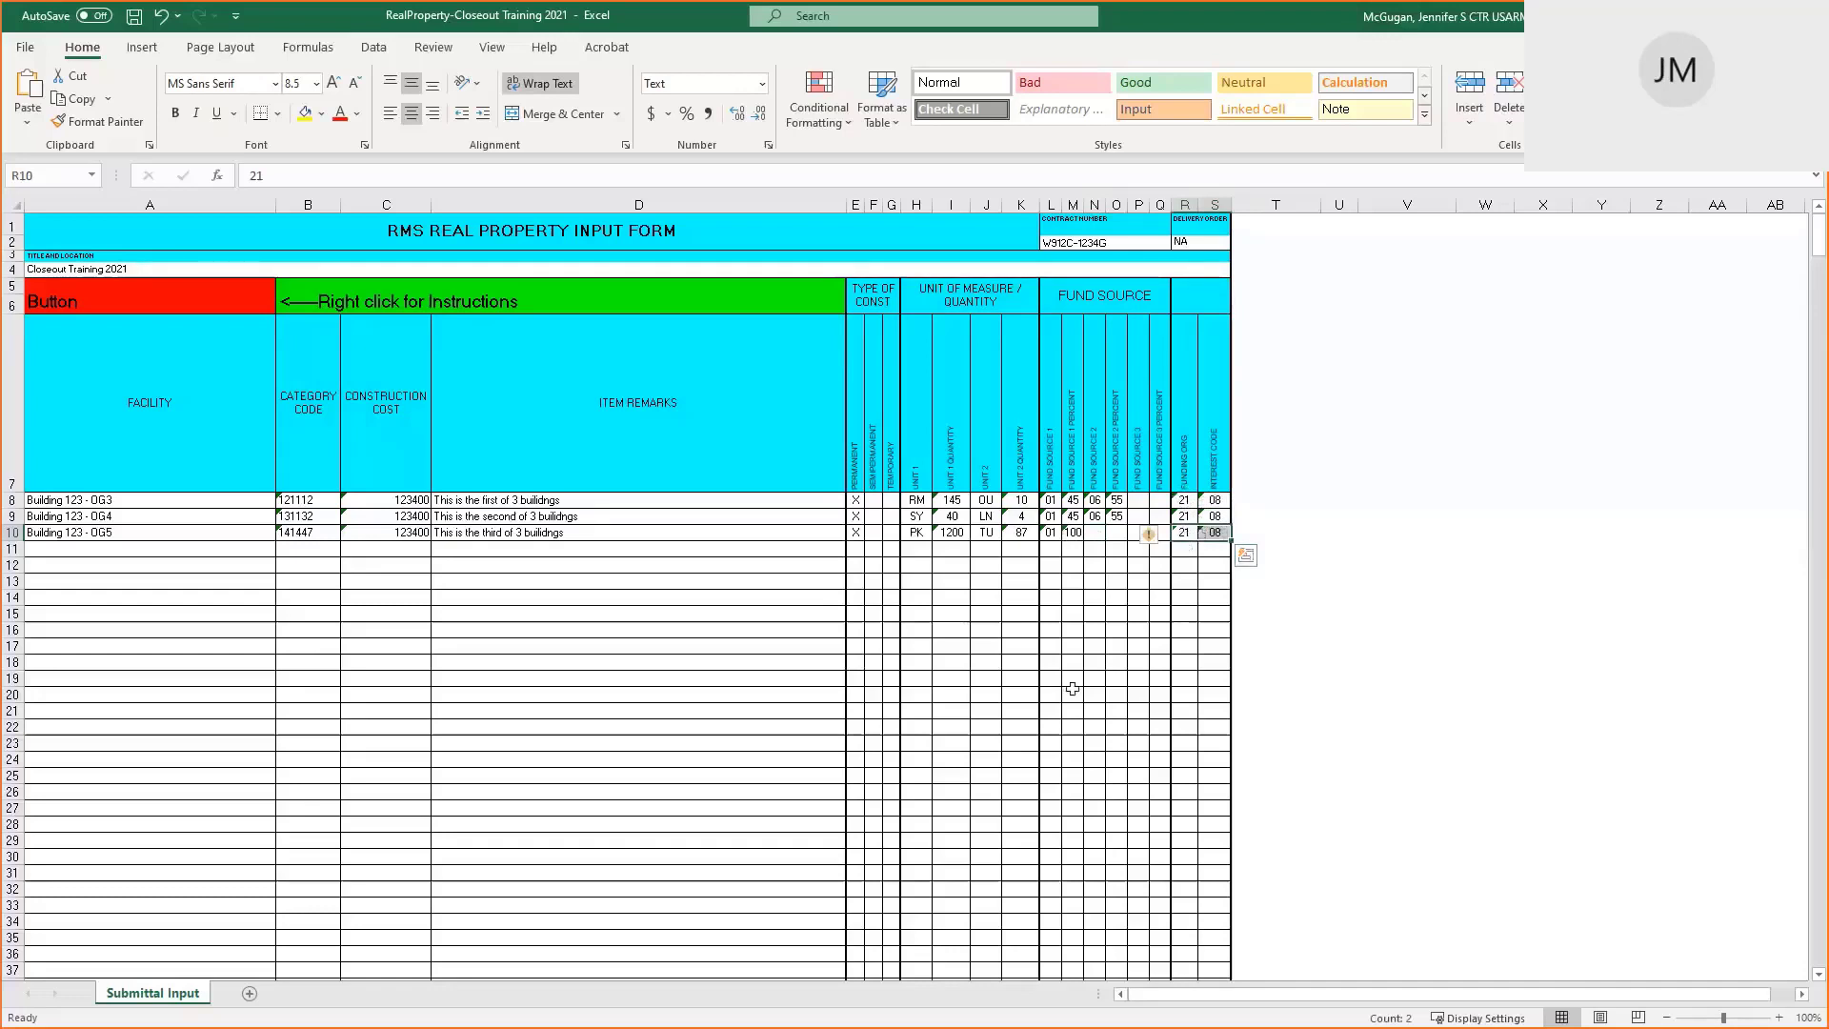
key("alt+Tab")
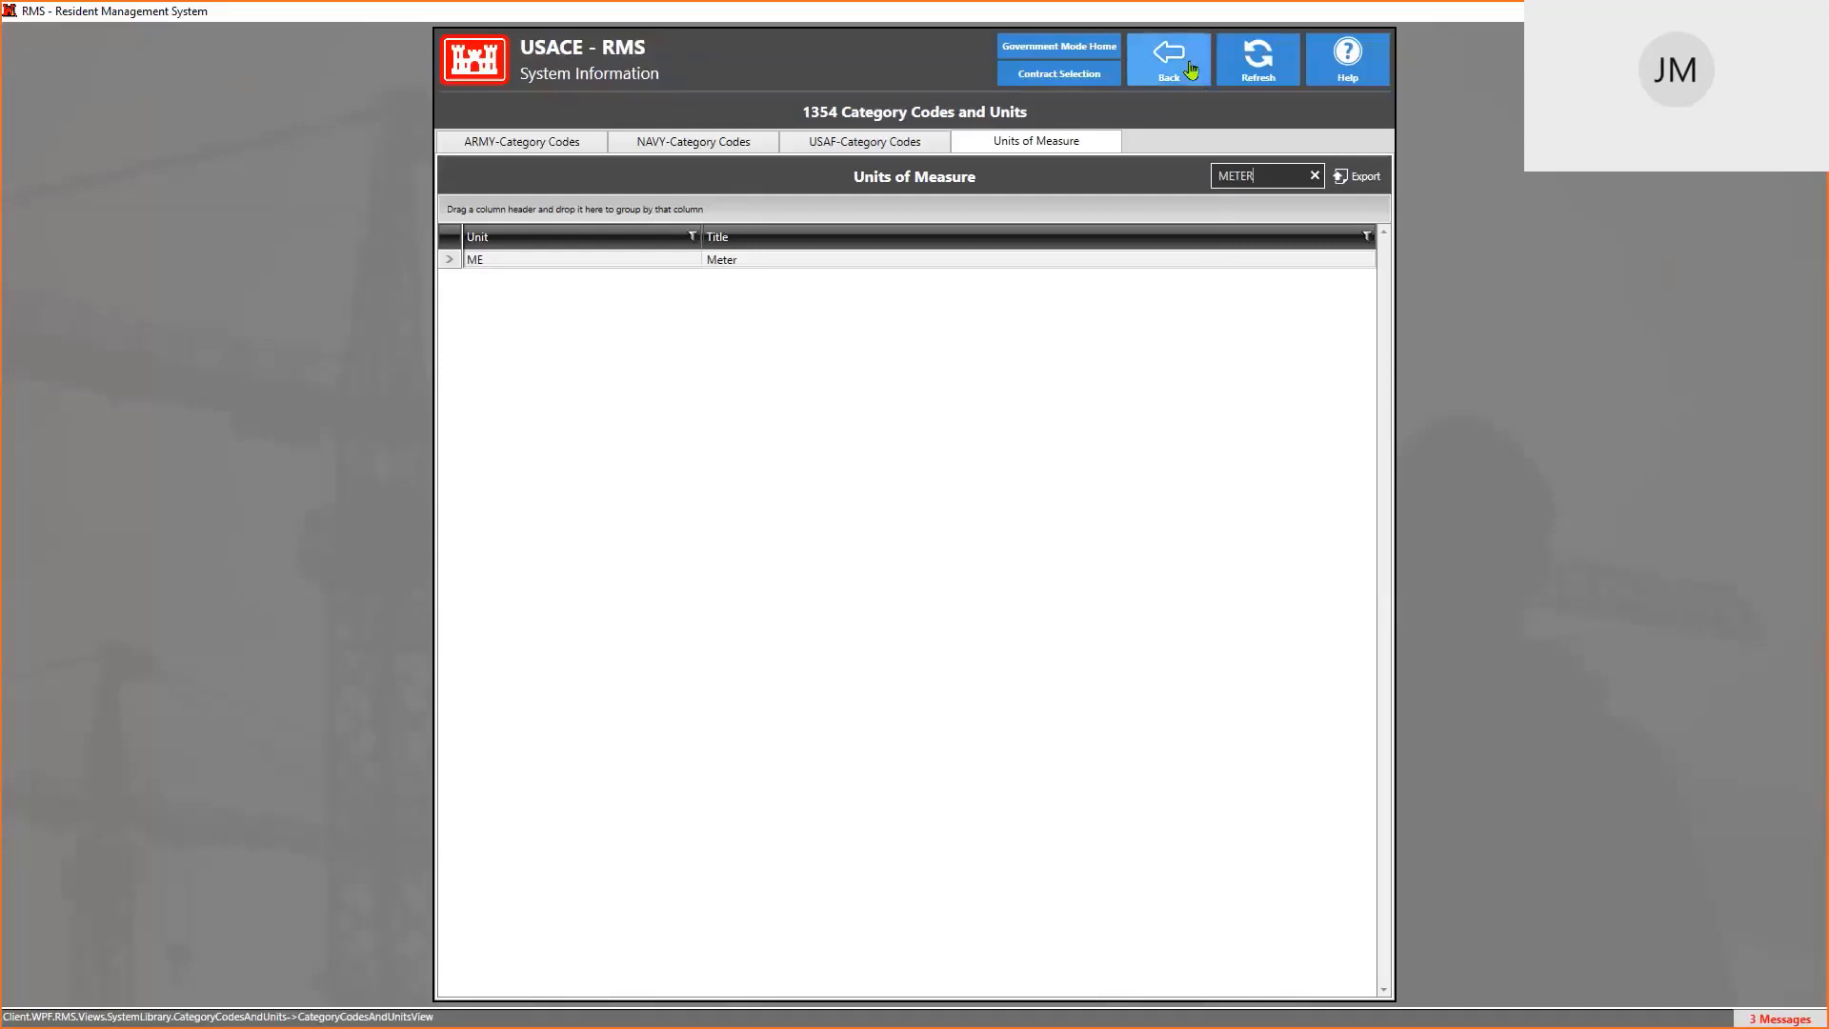
Open contract W912C-1234G's Closeout Real Property list and open item RP-00006
left_click(1062, 81)
double_click(876, 445)
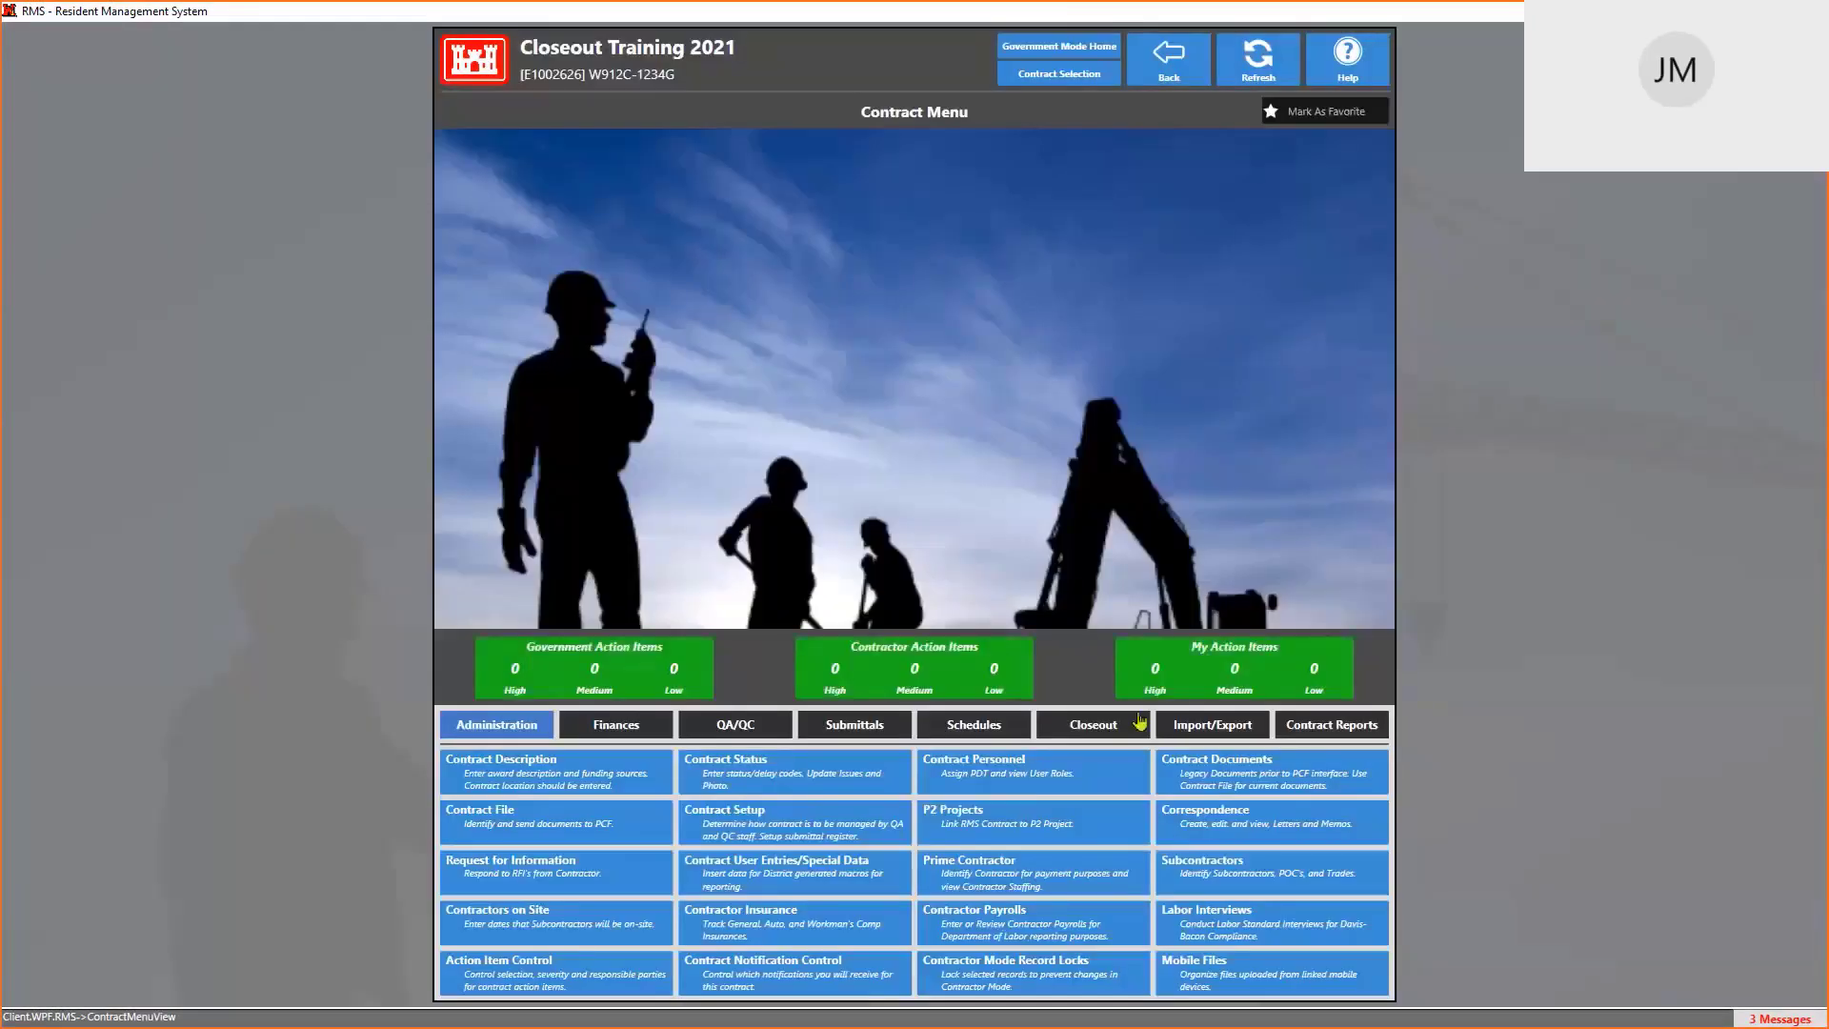
left_click(1225, 730)
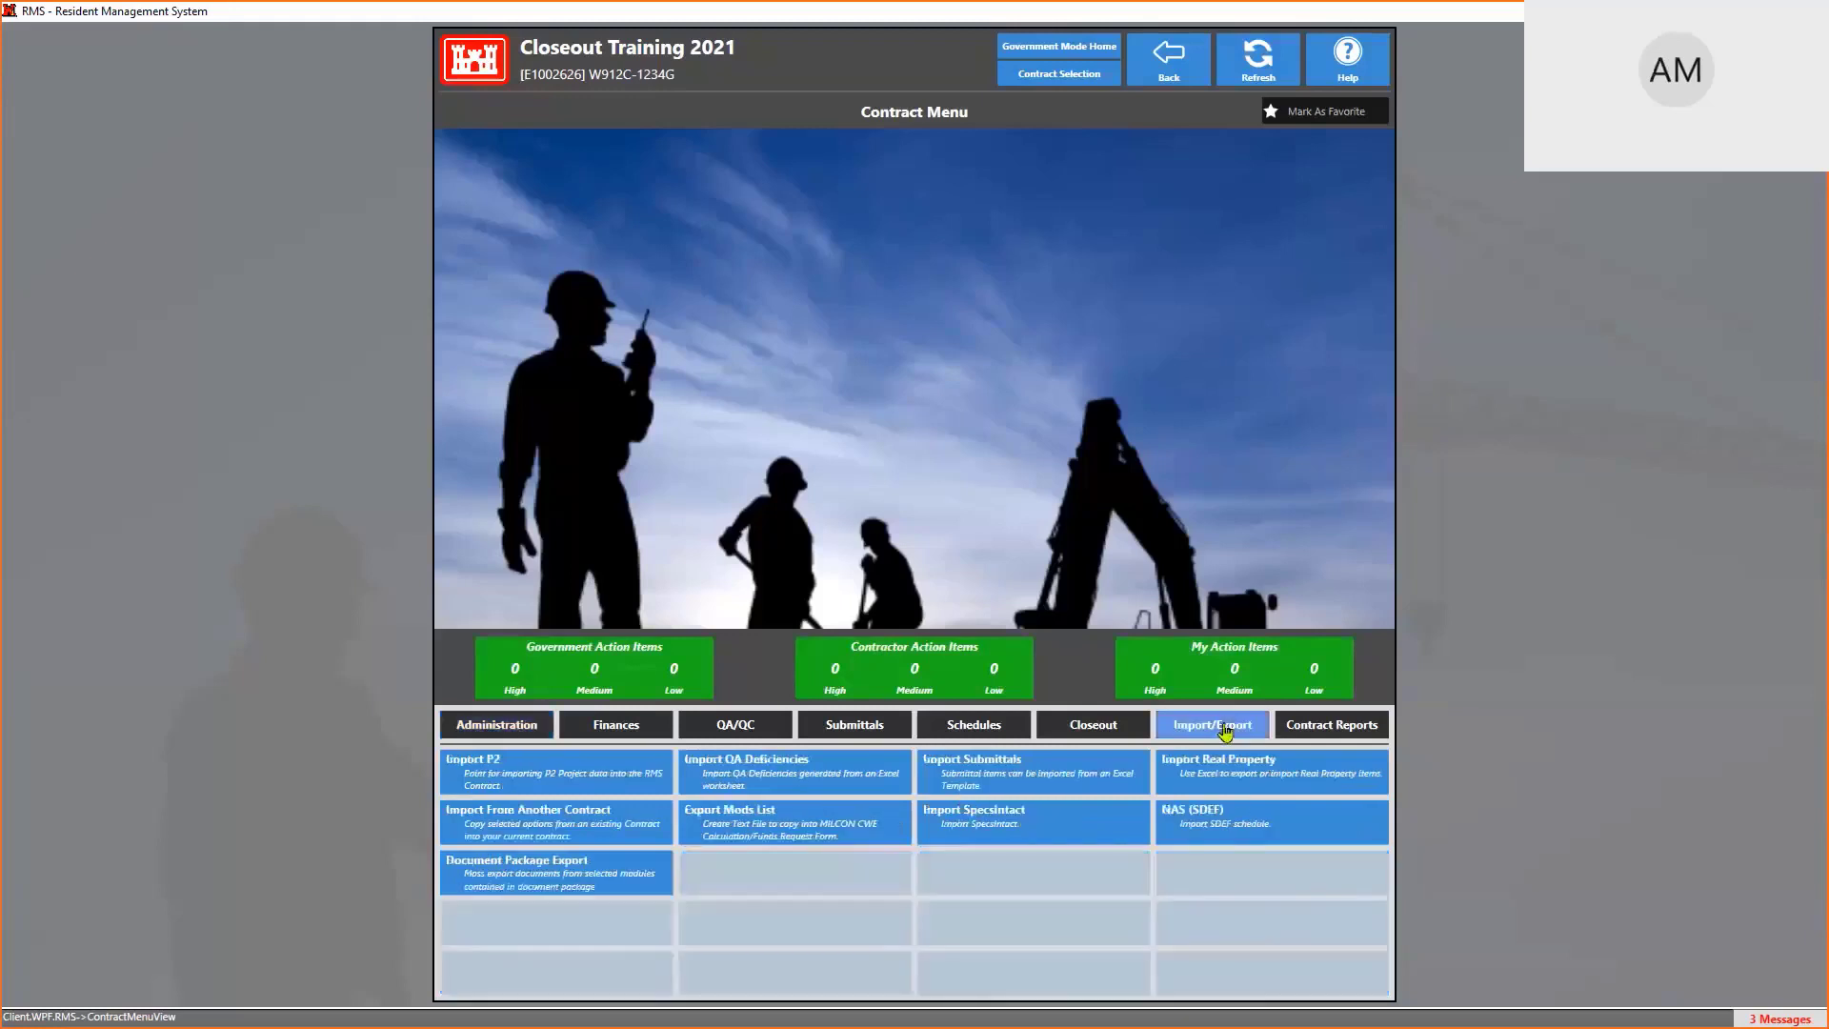
left_click(1094, 730)
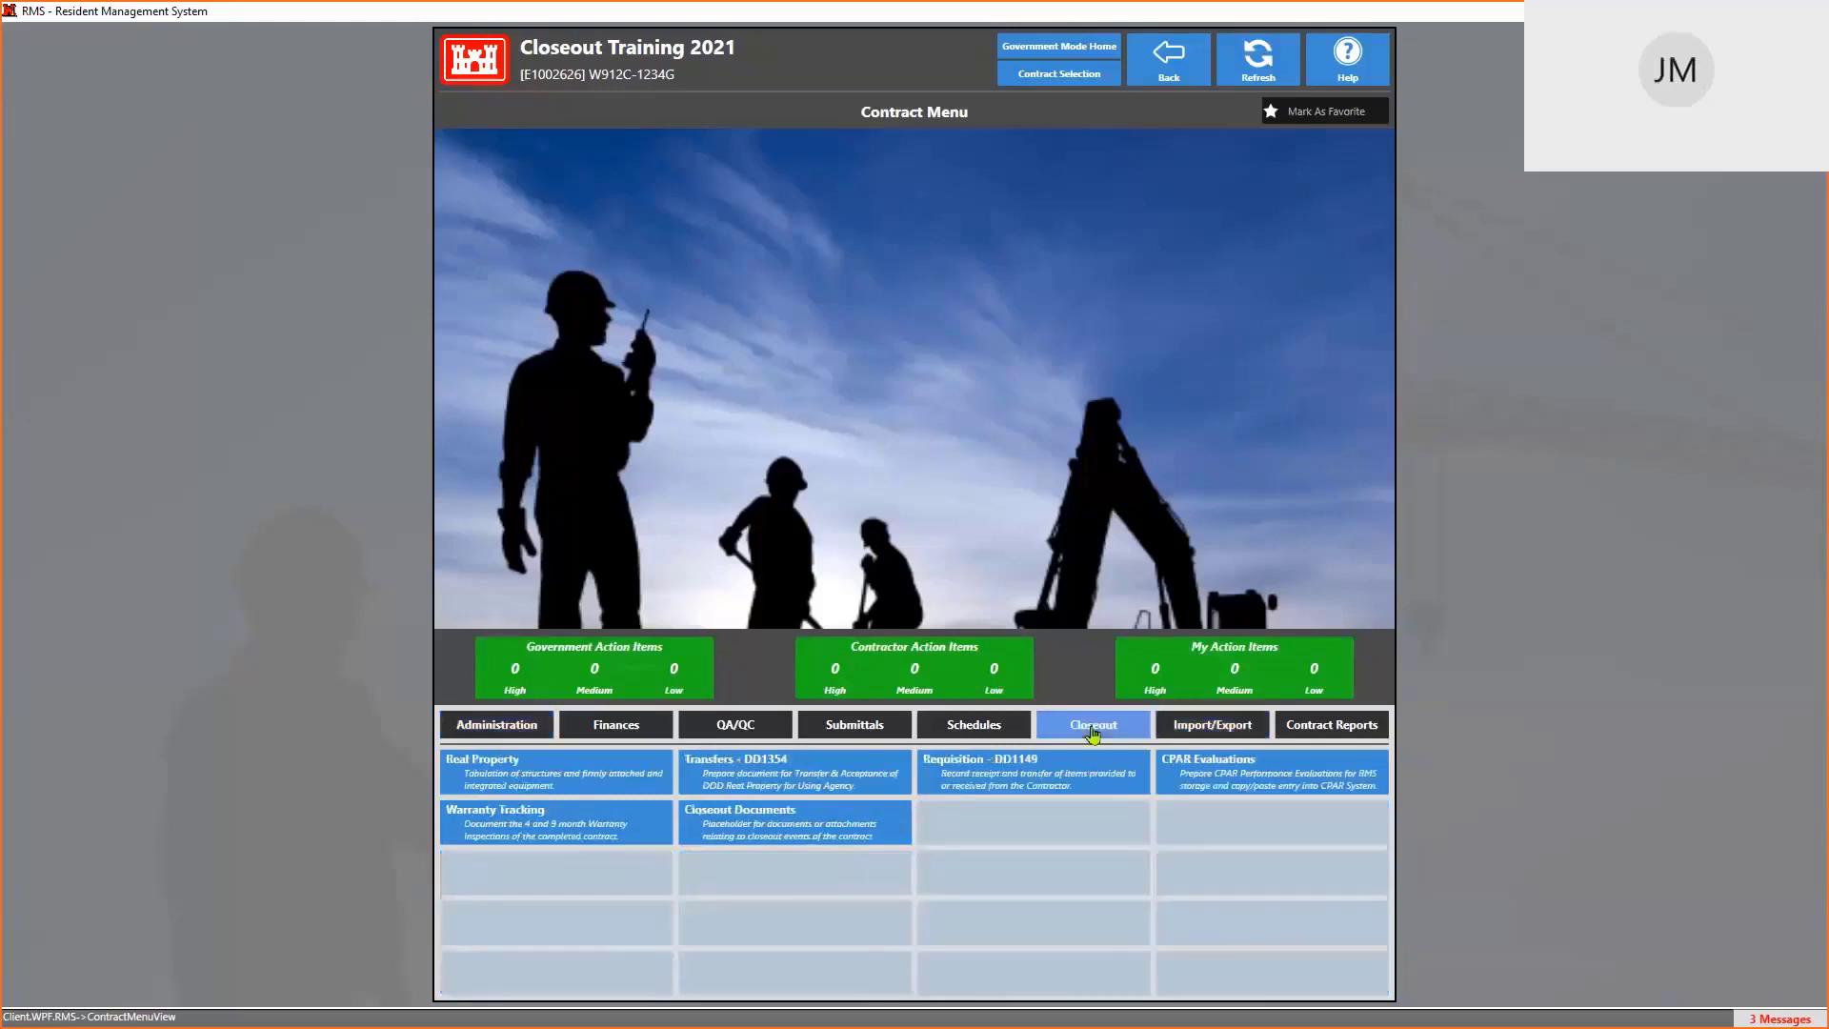
left_click(540, 779)
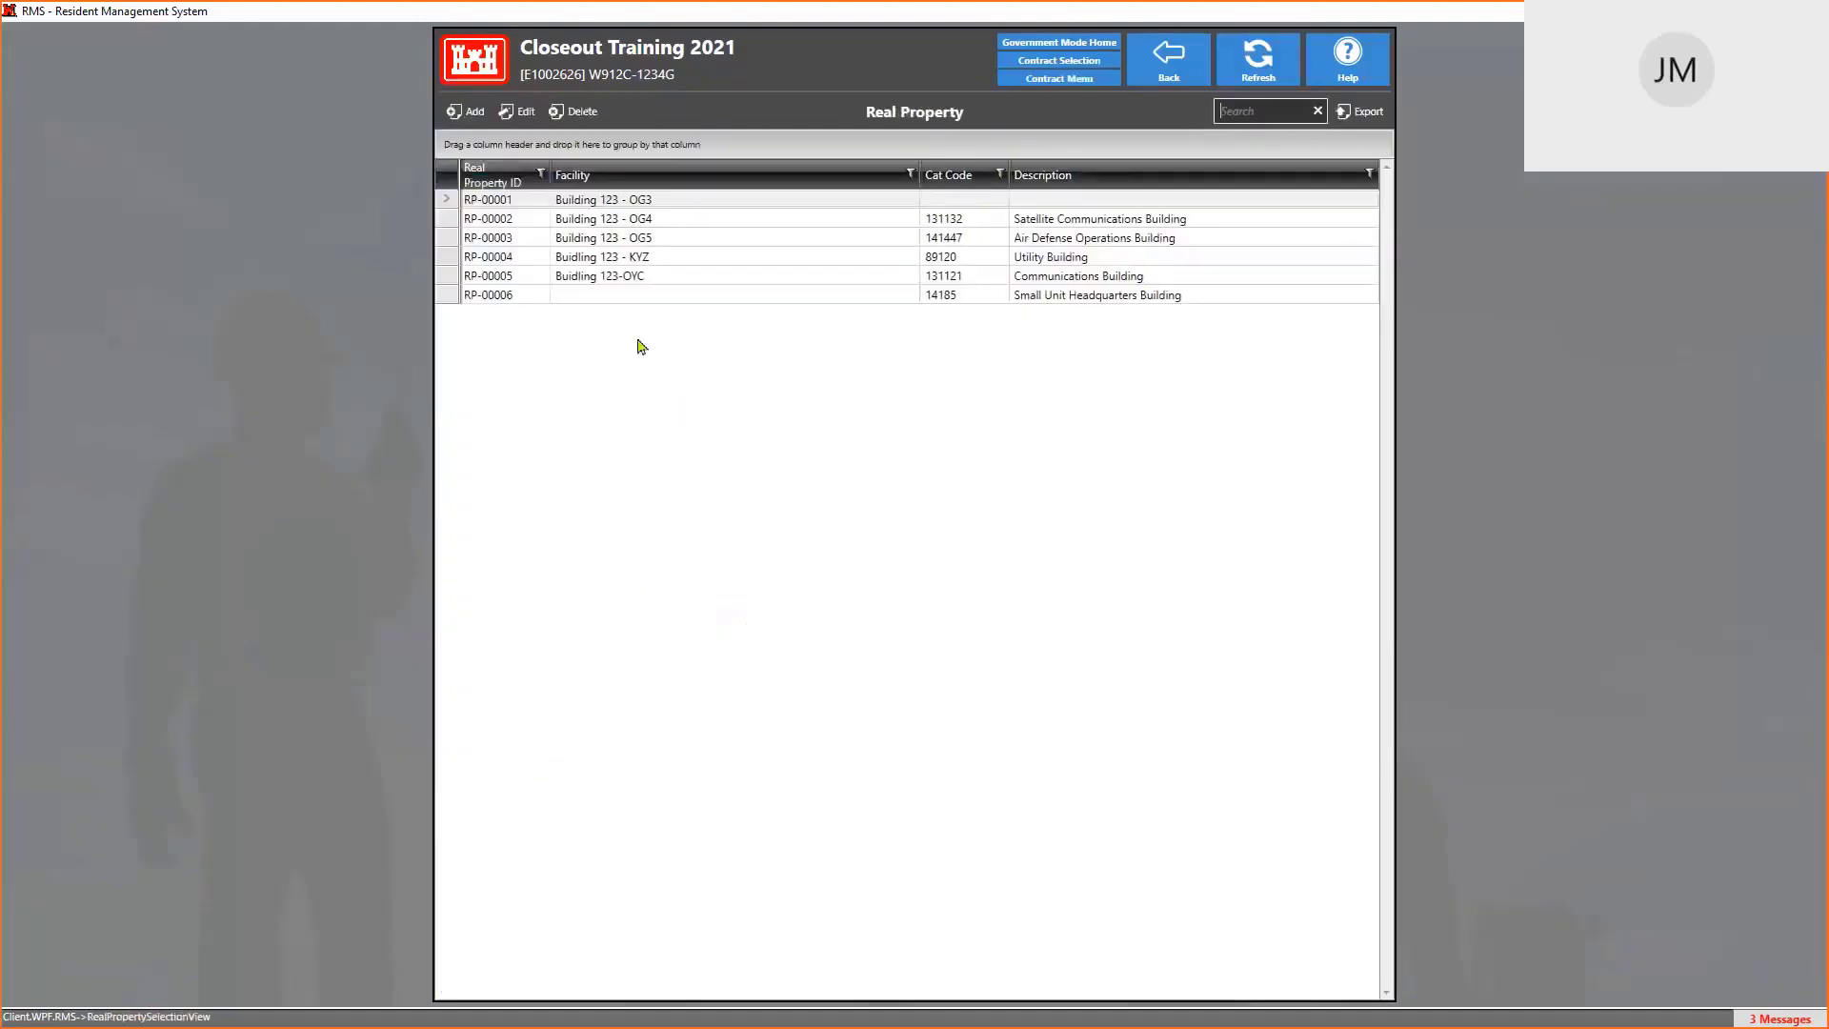
double_click(625, 297)
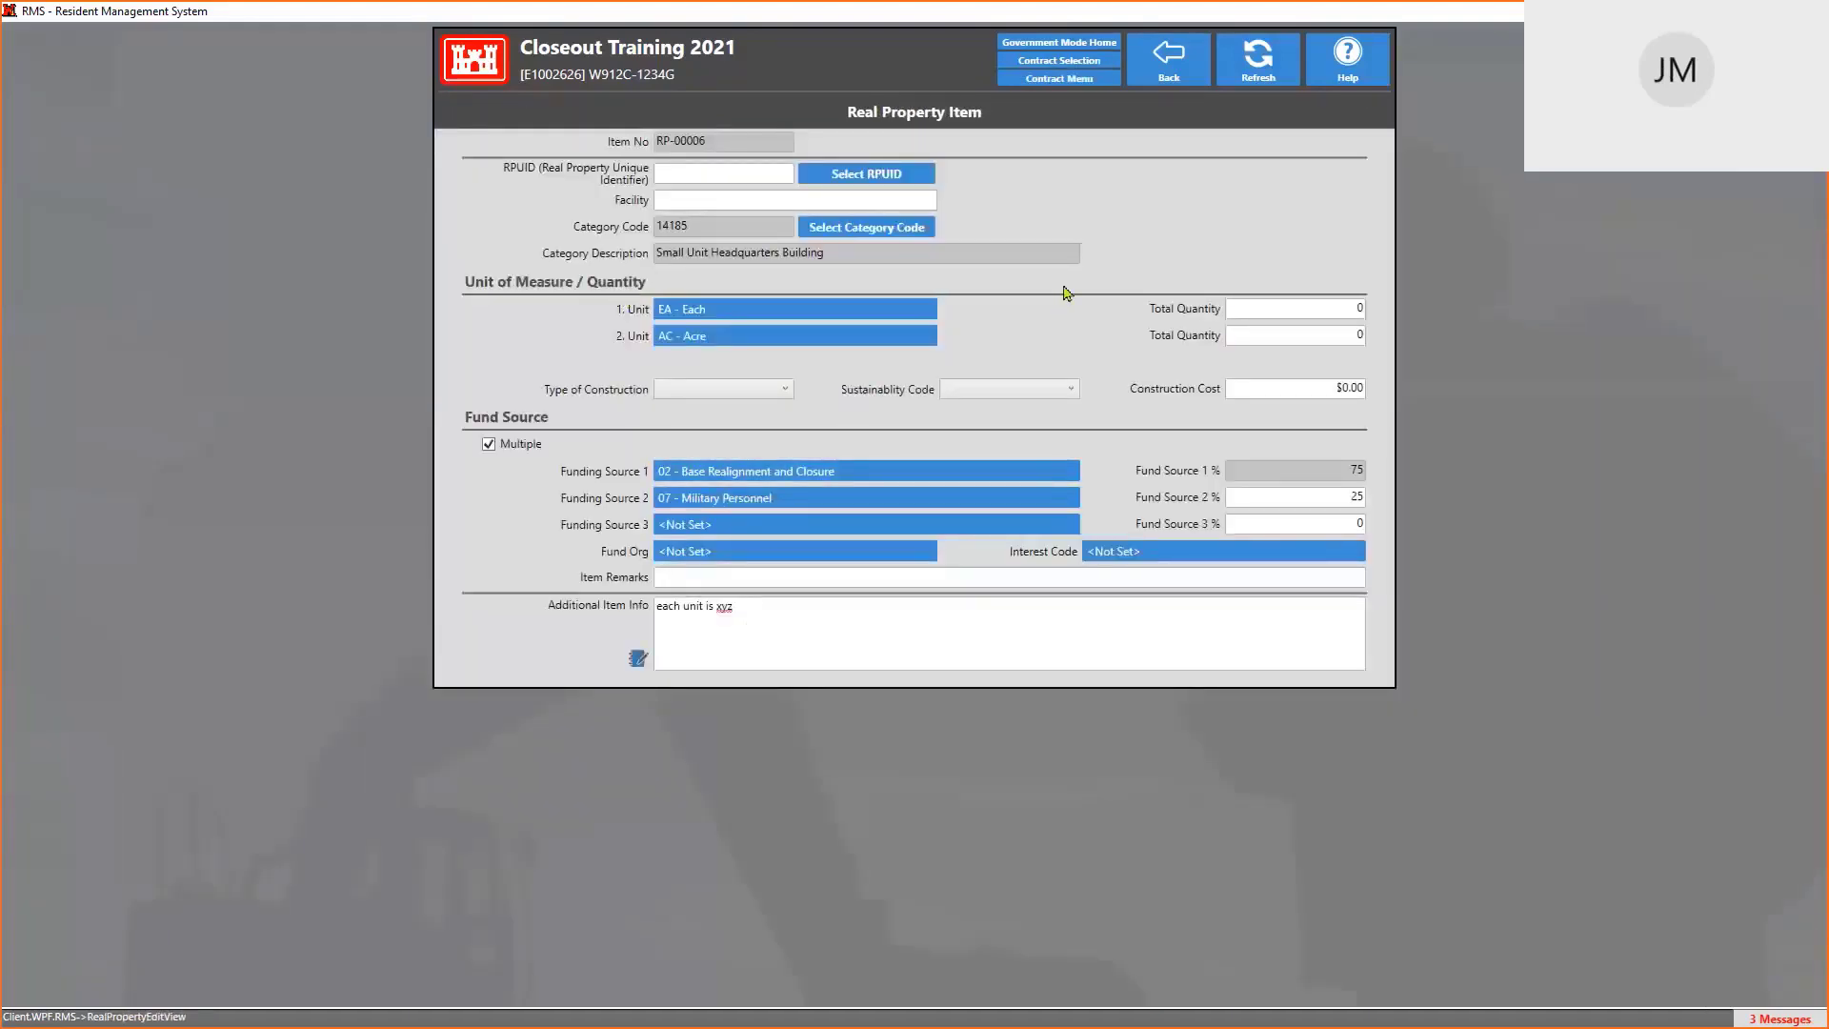
Browse RP-00006's Fund Org and Interest Code lookups and cancel both, leaving the values unchanged
left_click(866, 558)
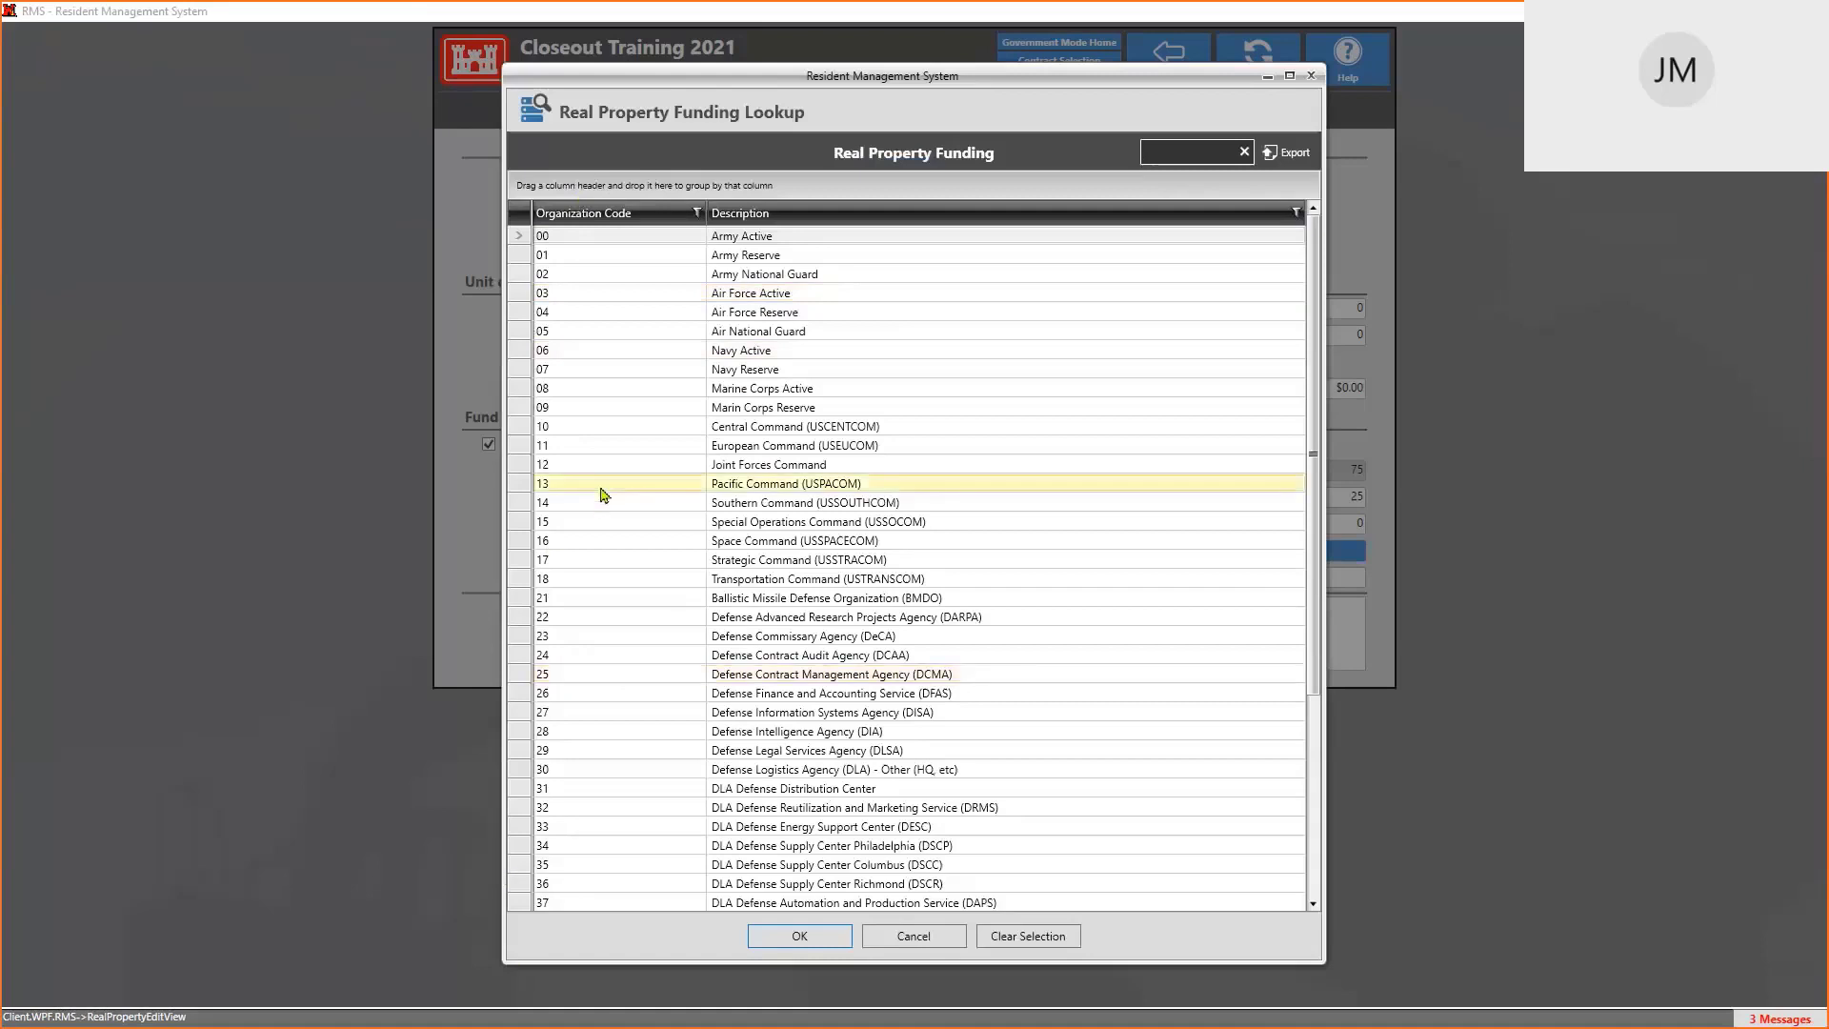
scroll(603, 495, "down", 5)
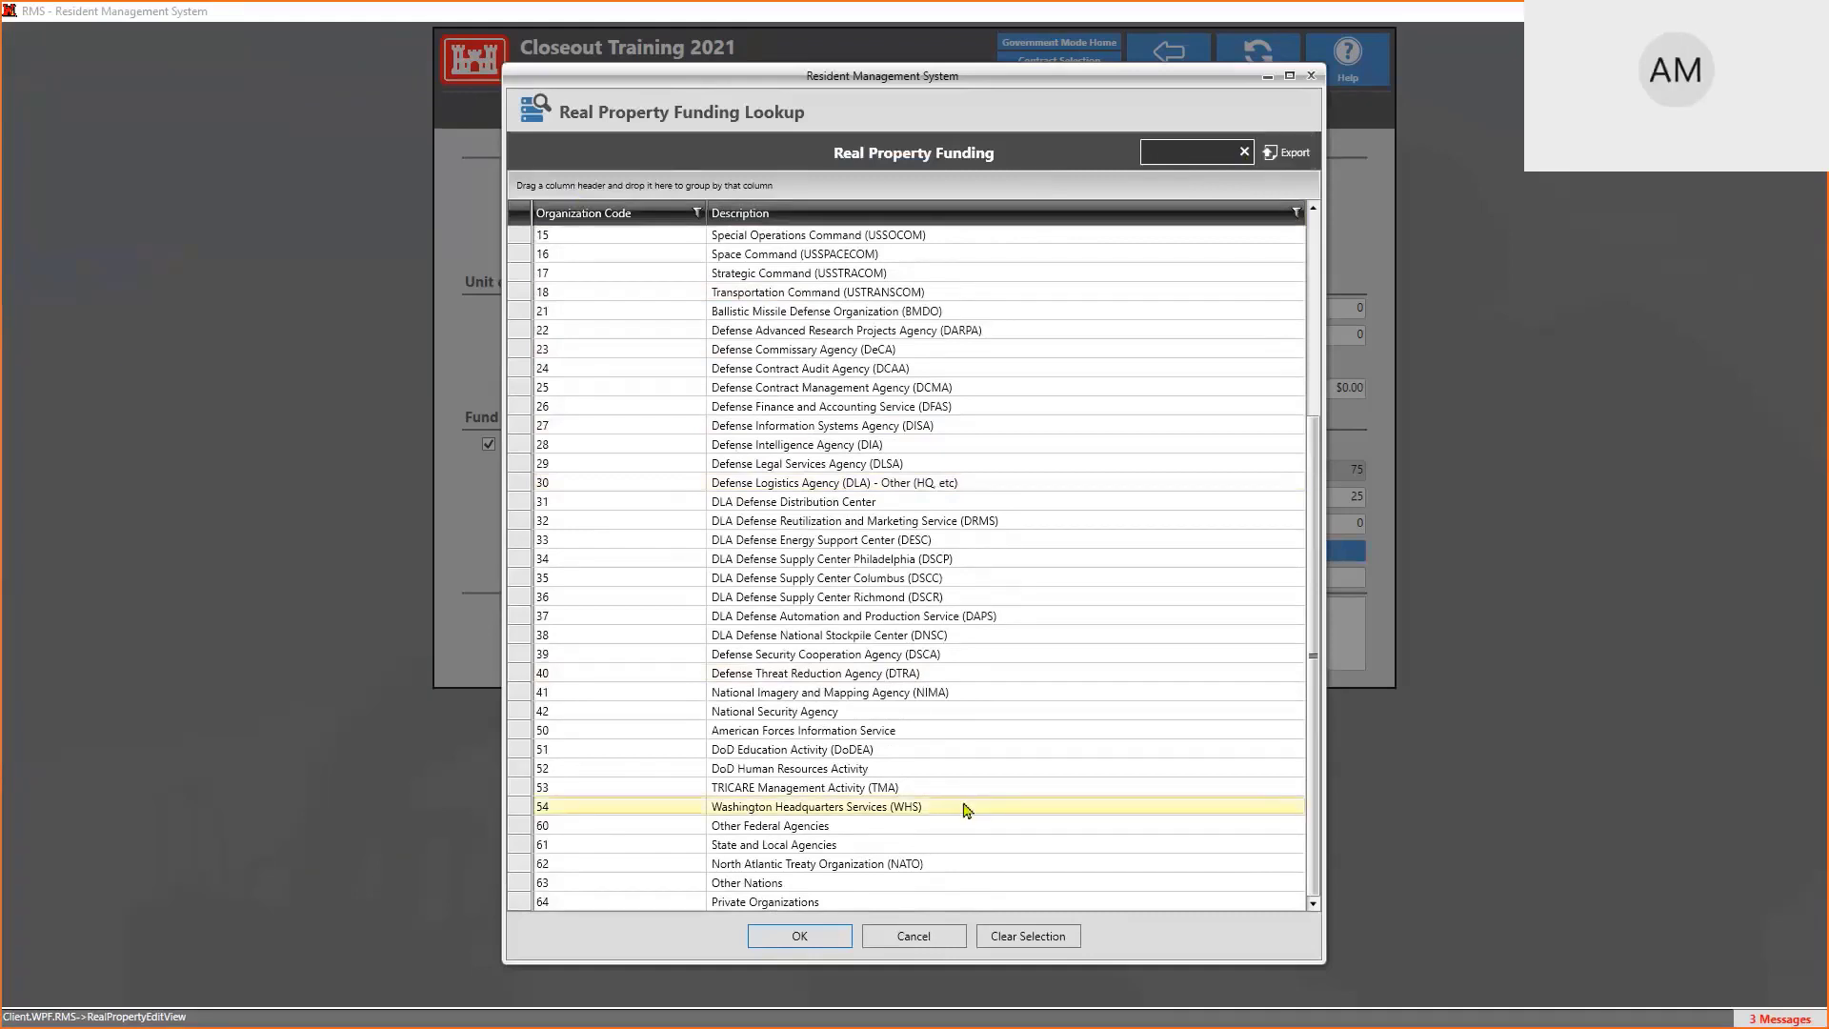
left_click(884, 787)
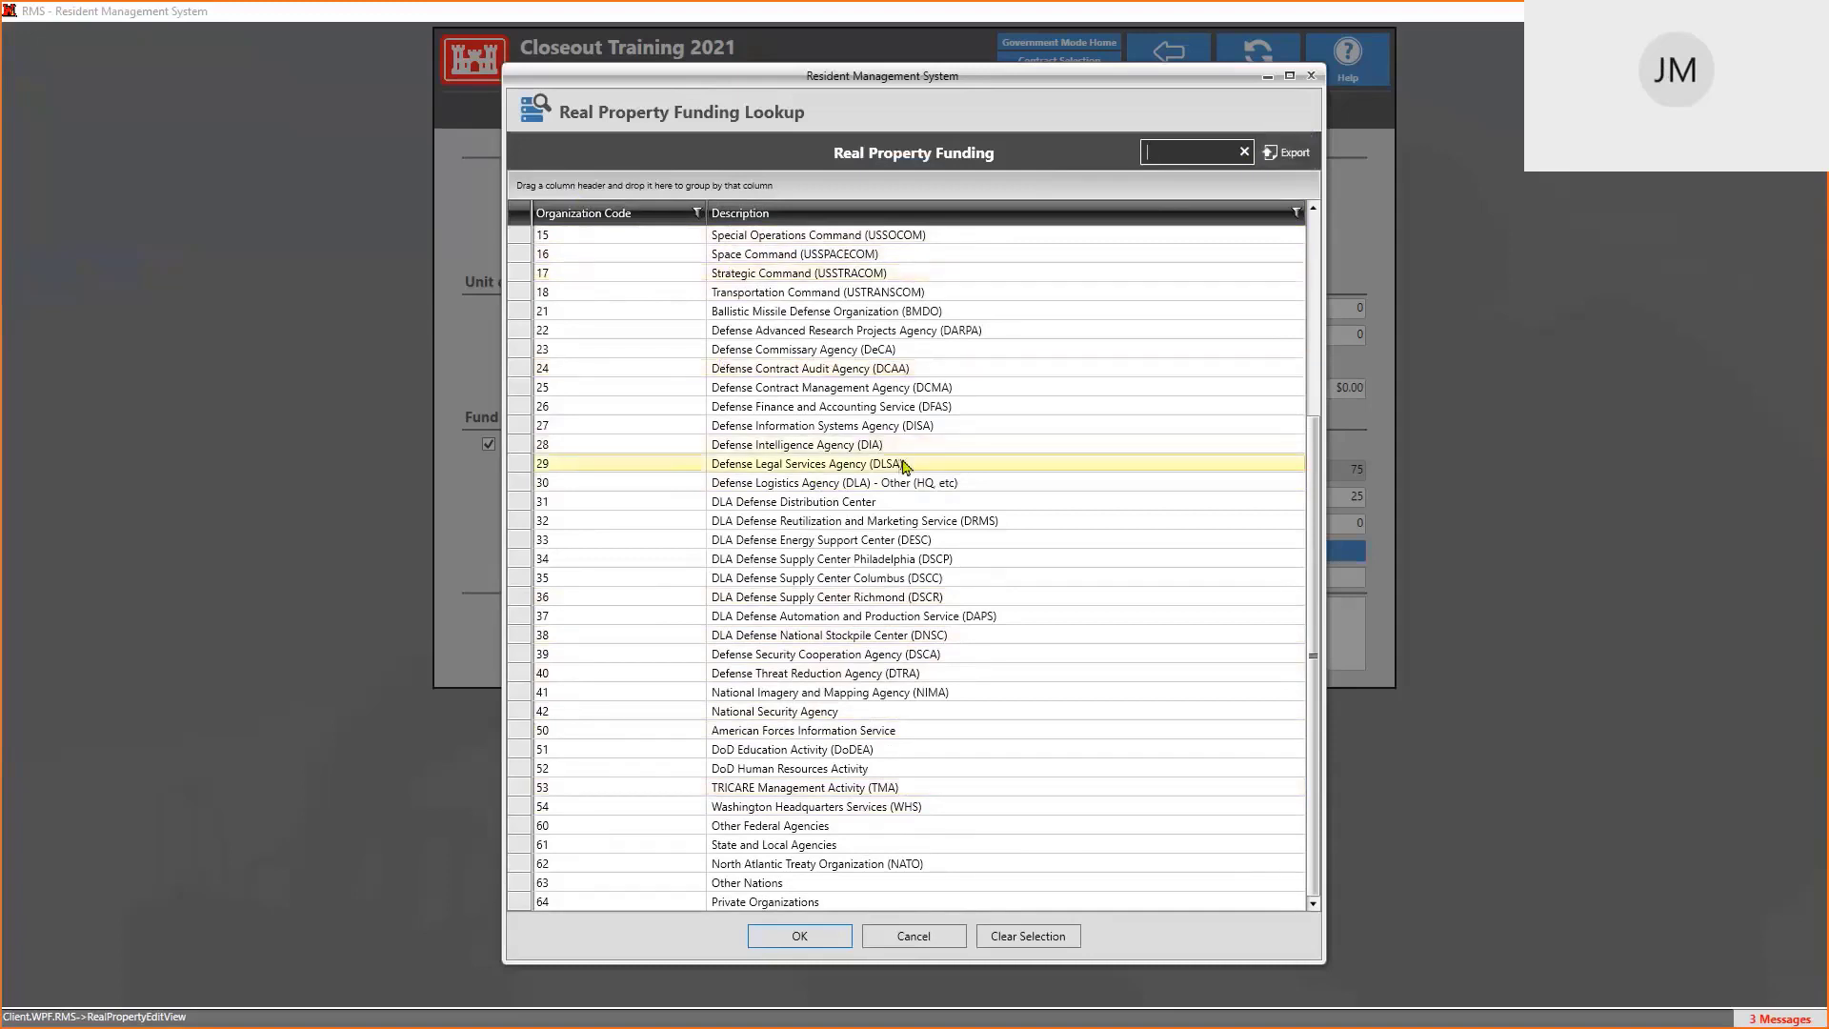
left_click(918, 938)
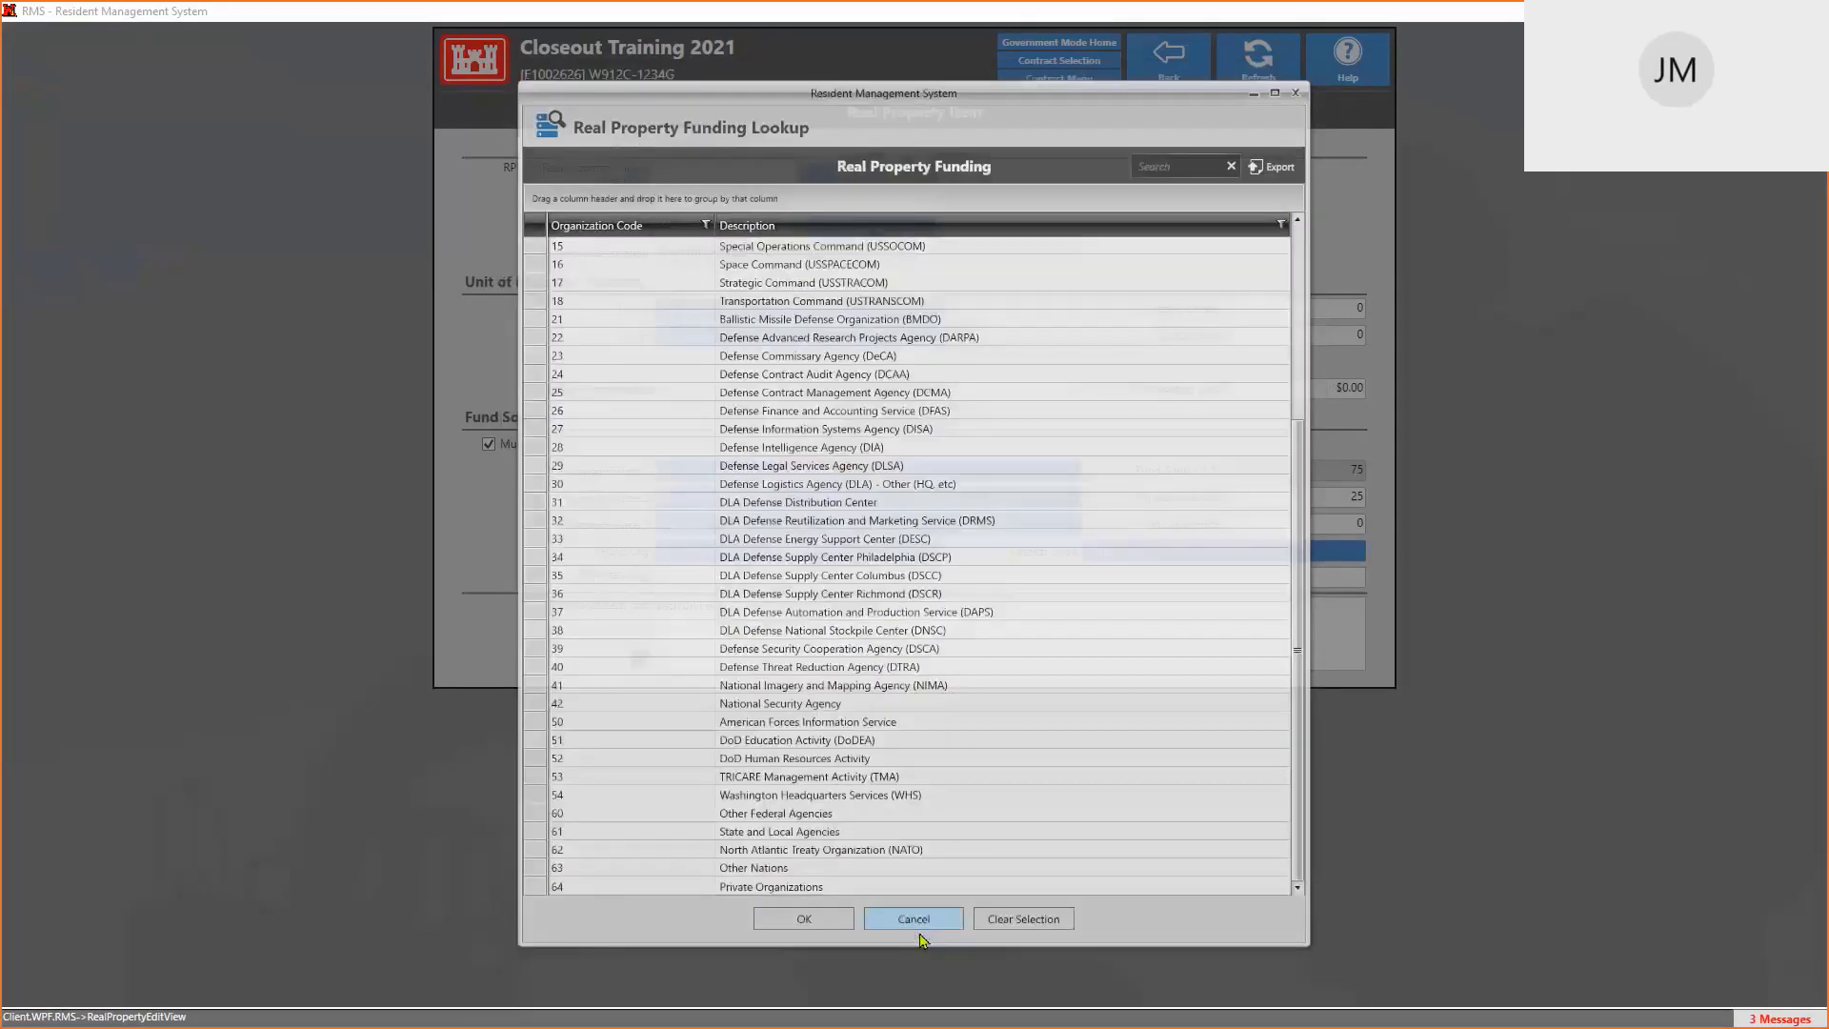
left_click(1152, 559)
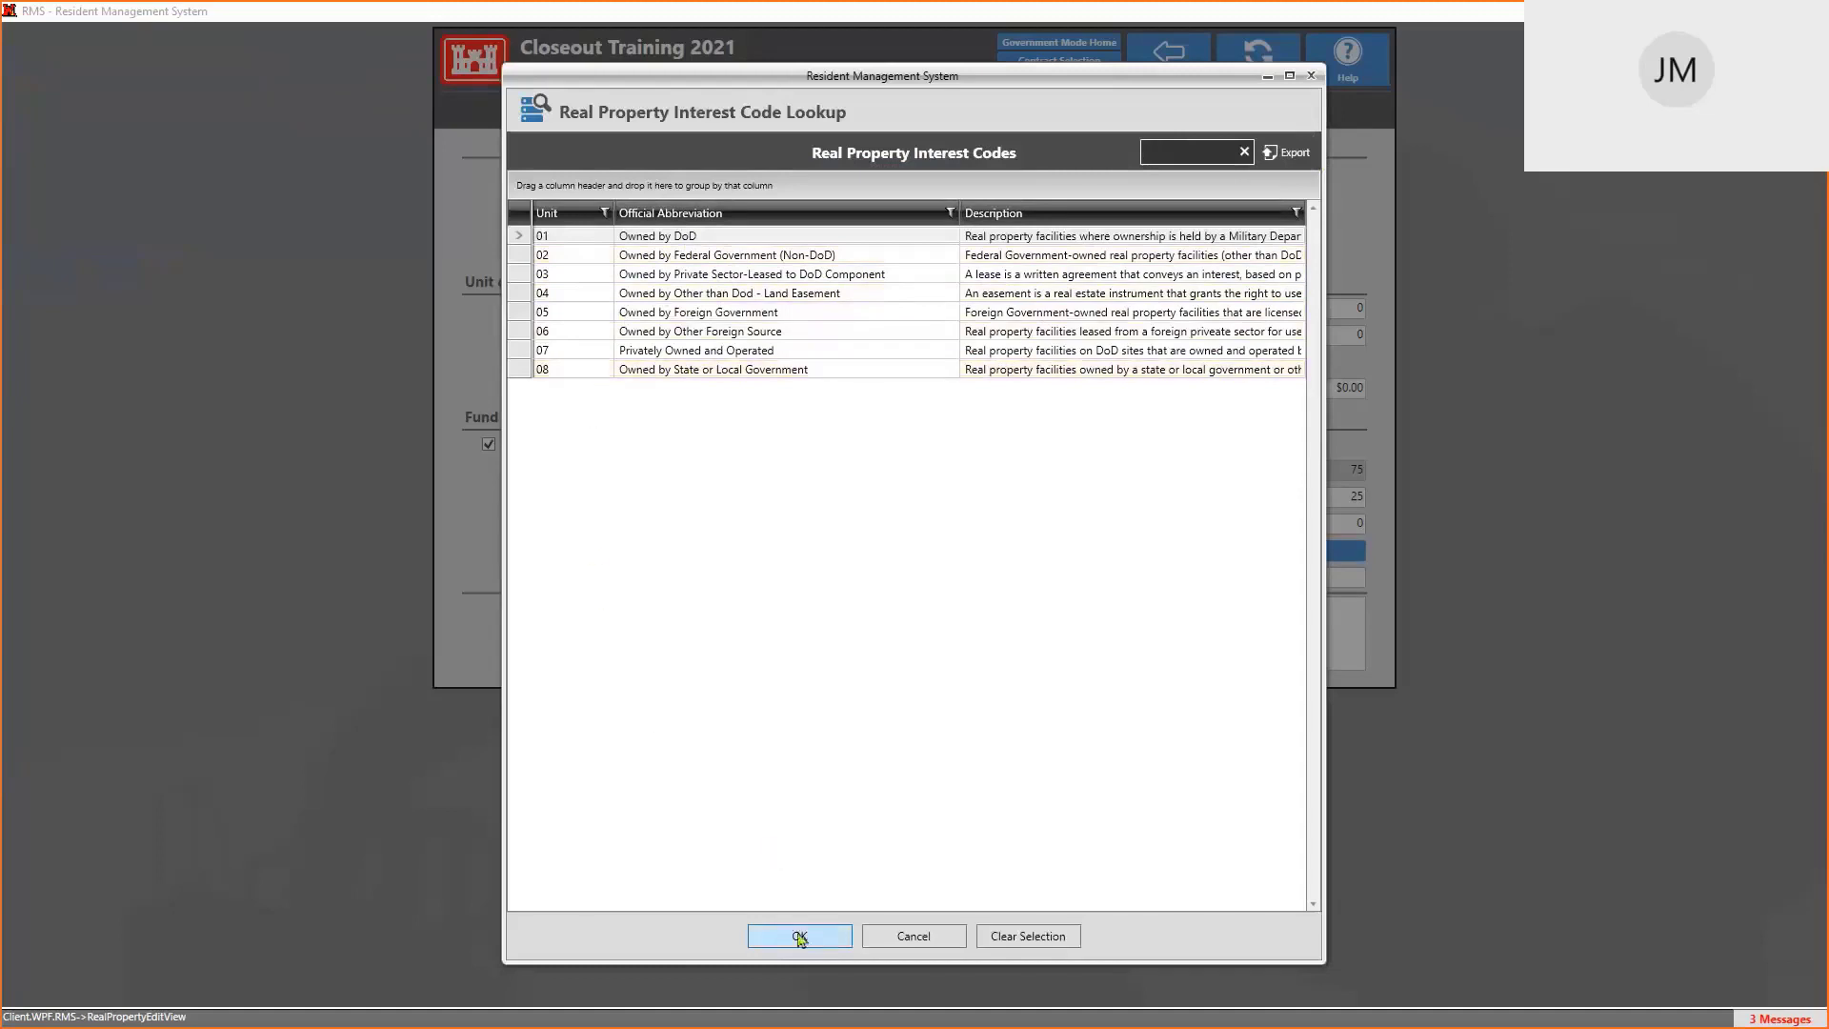
left_click(931, 943)
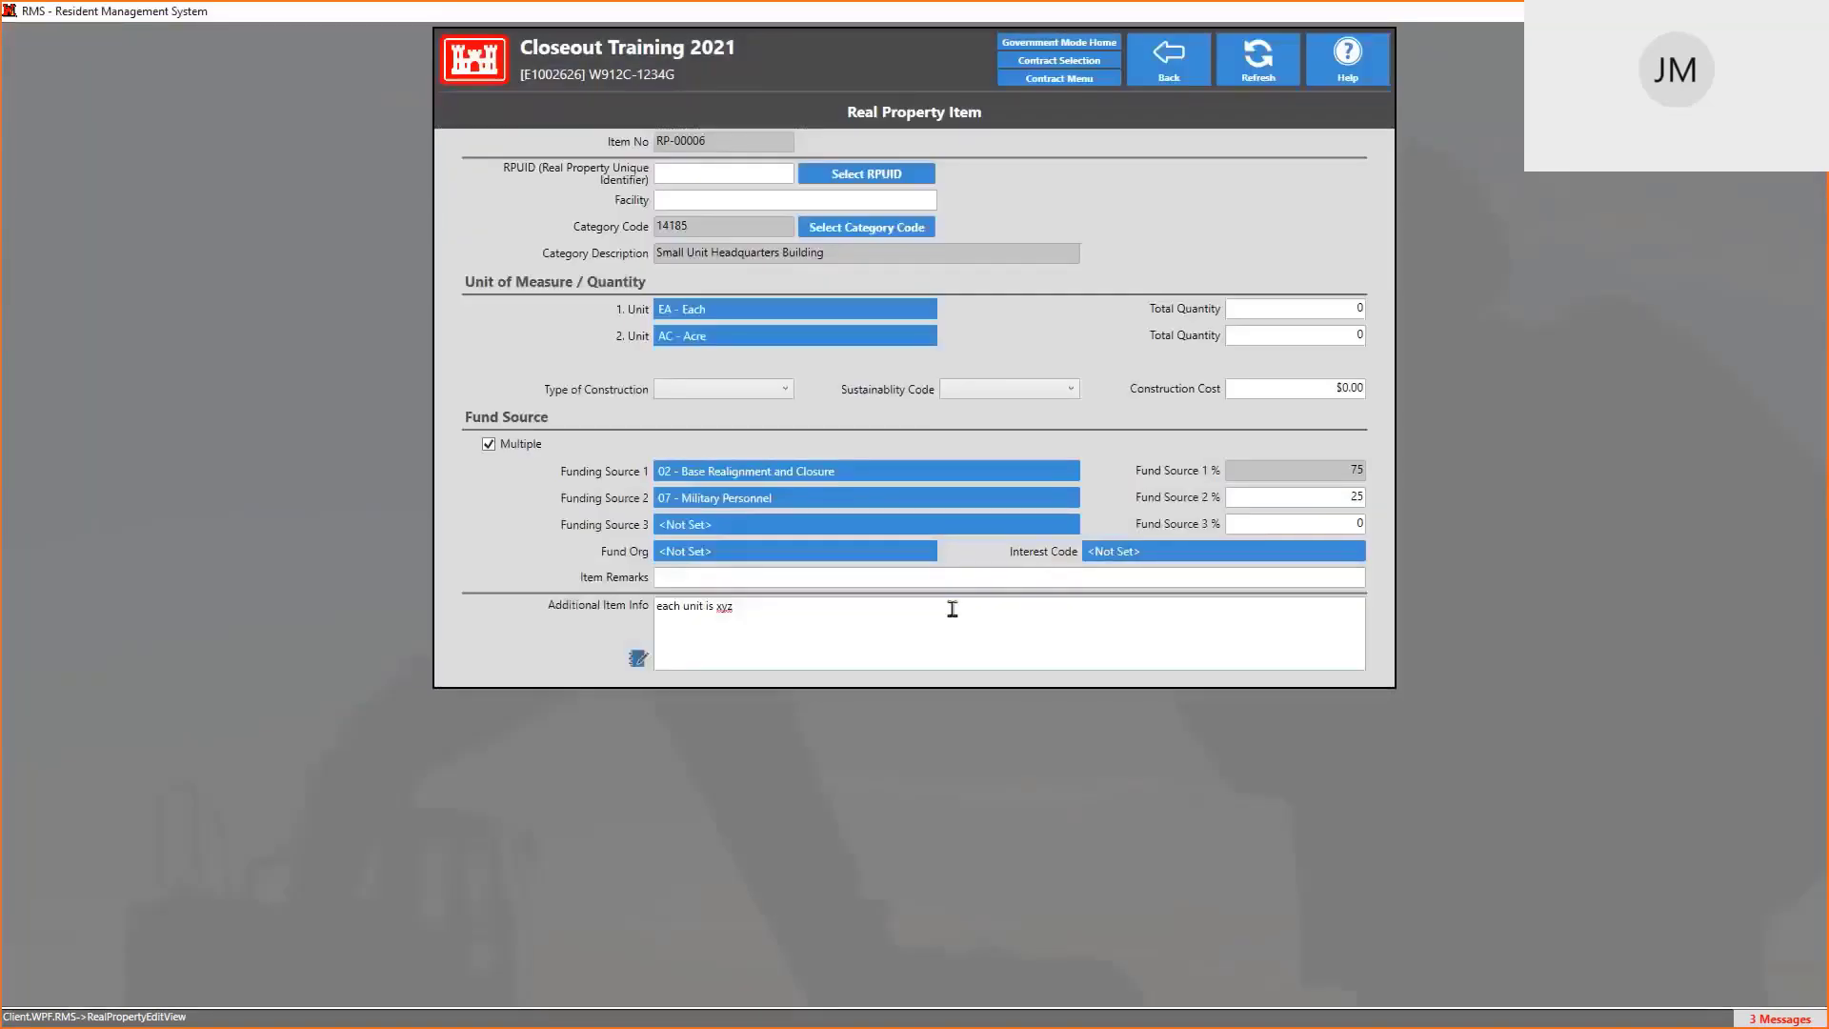
key("alt+Tab")
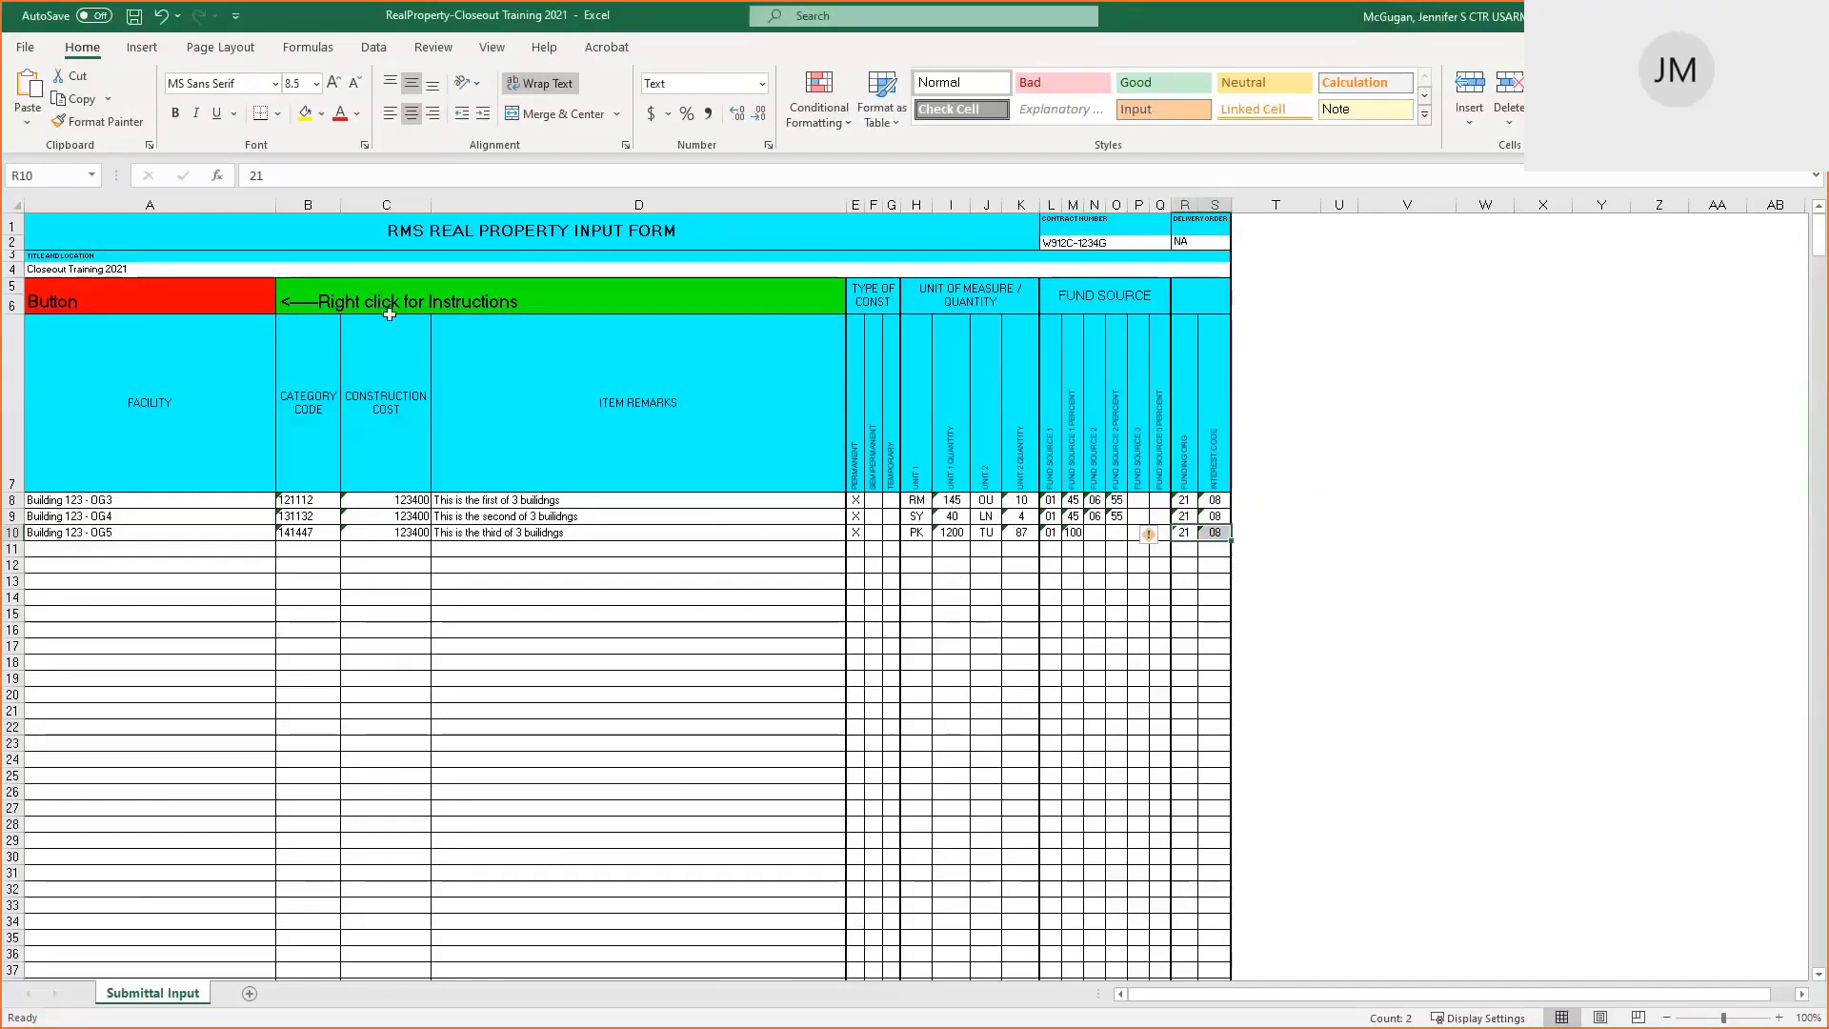
Save the RealProperty-Closeout Training 2021 workbook and discard the 2021-2 copy without saving
key("ctrl+s")
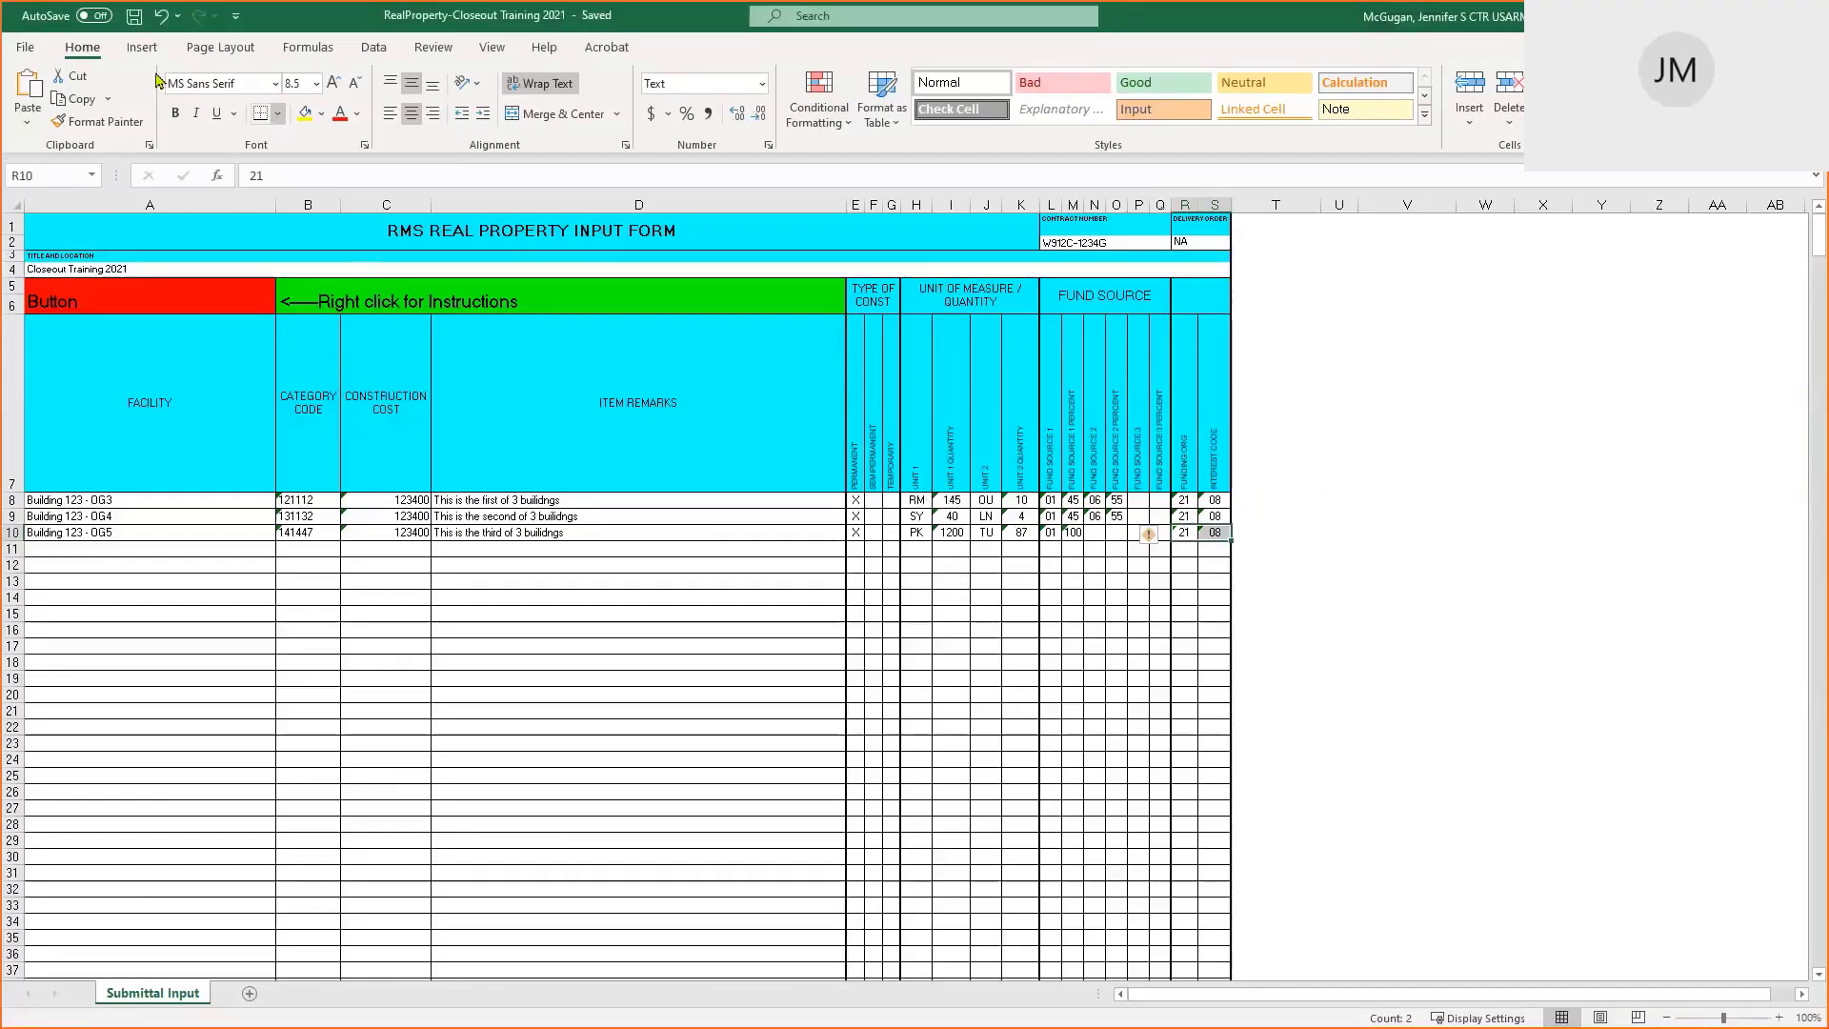
left_click(25, 48)
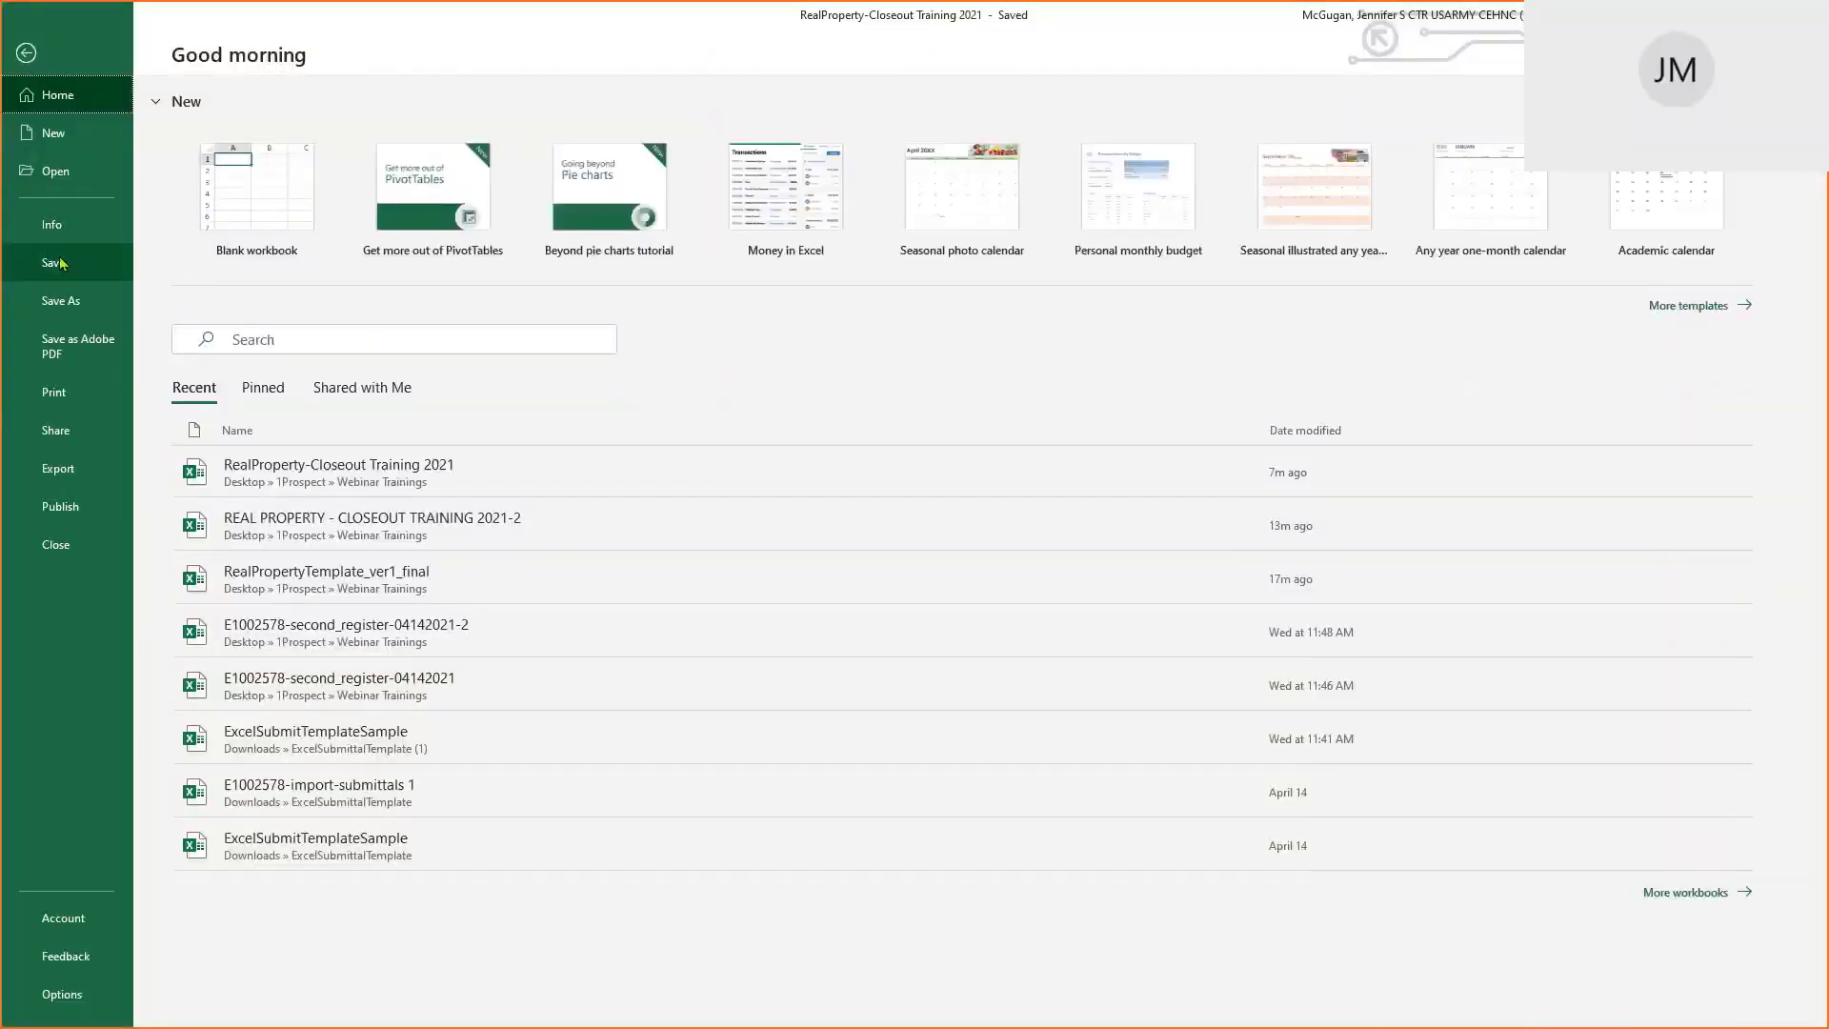
left_click(60, 262)
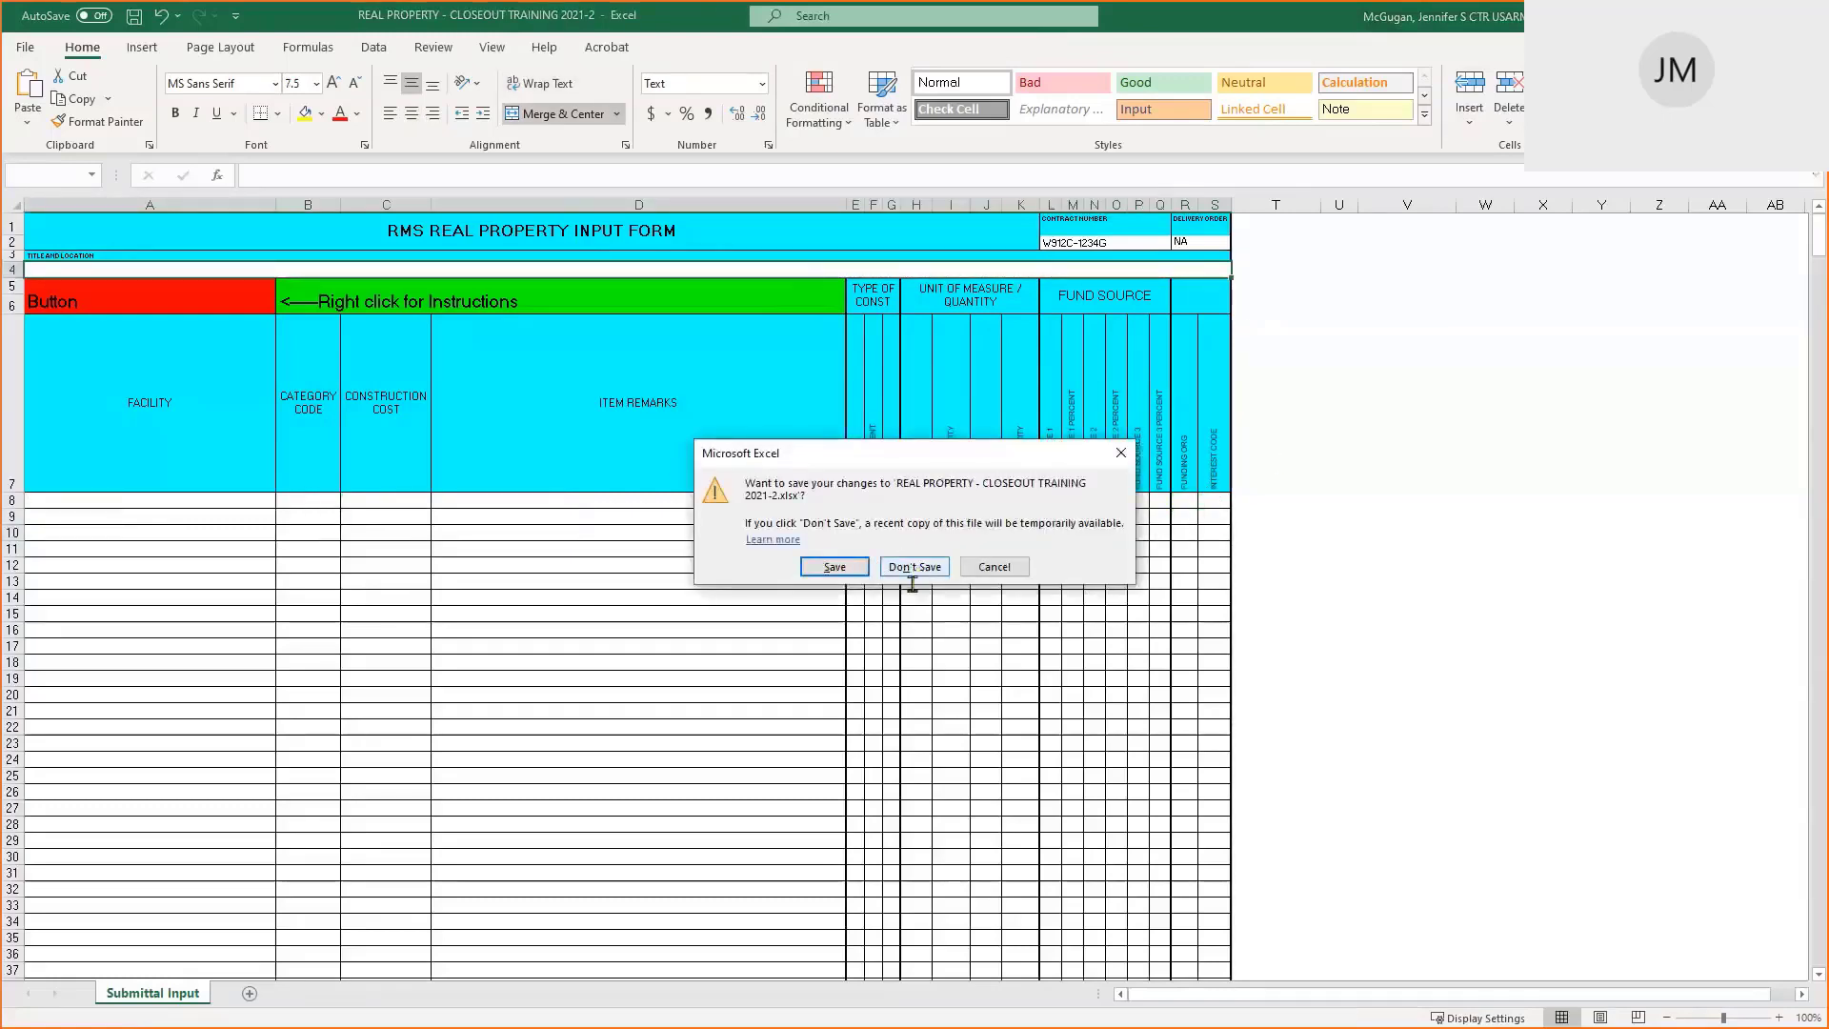
left_click(915, 566)
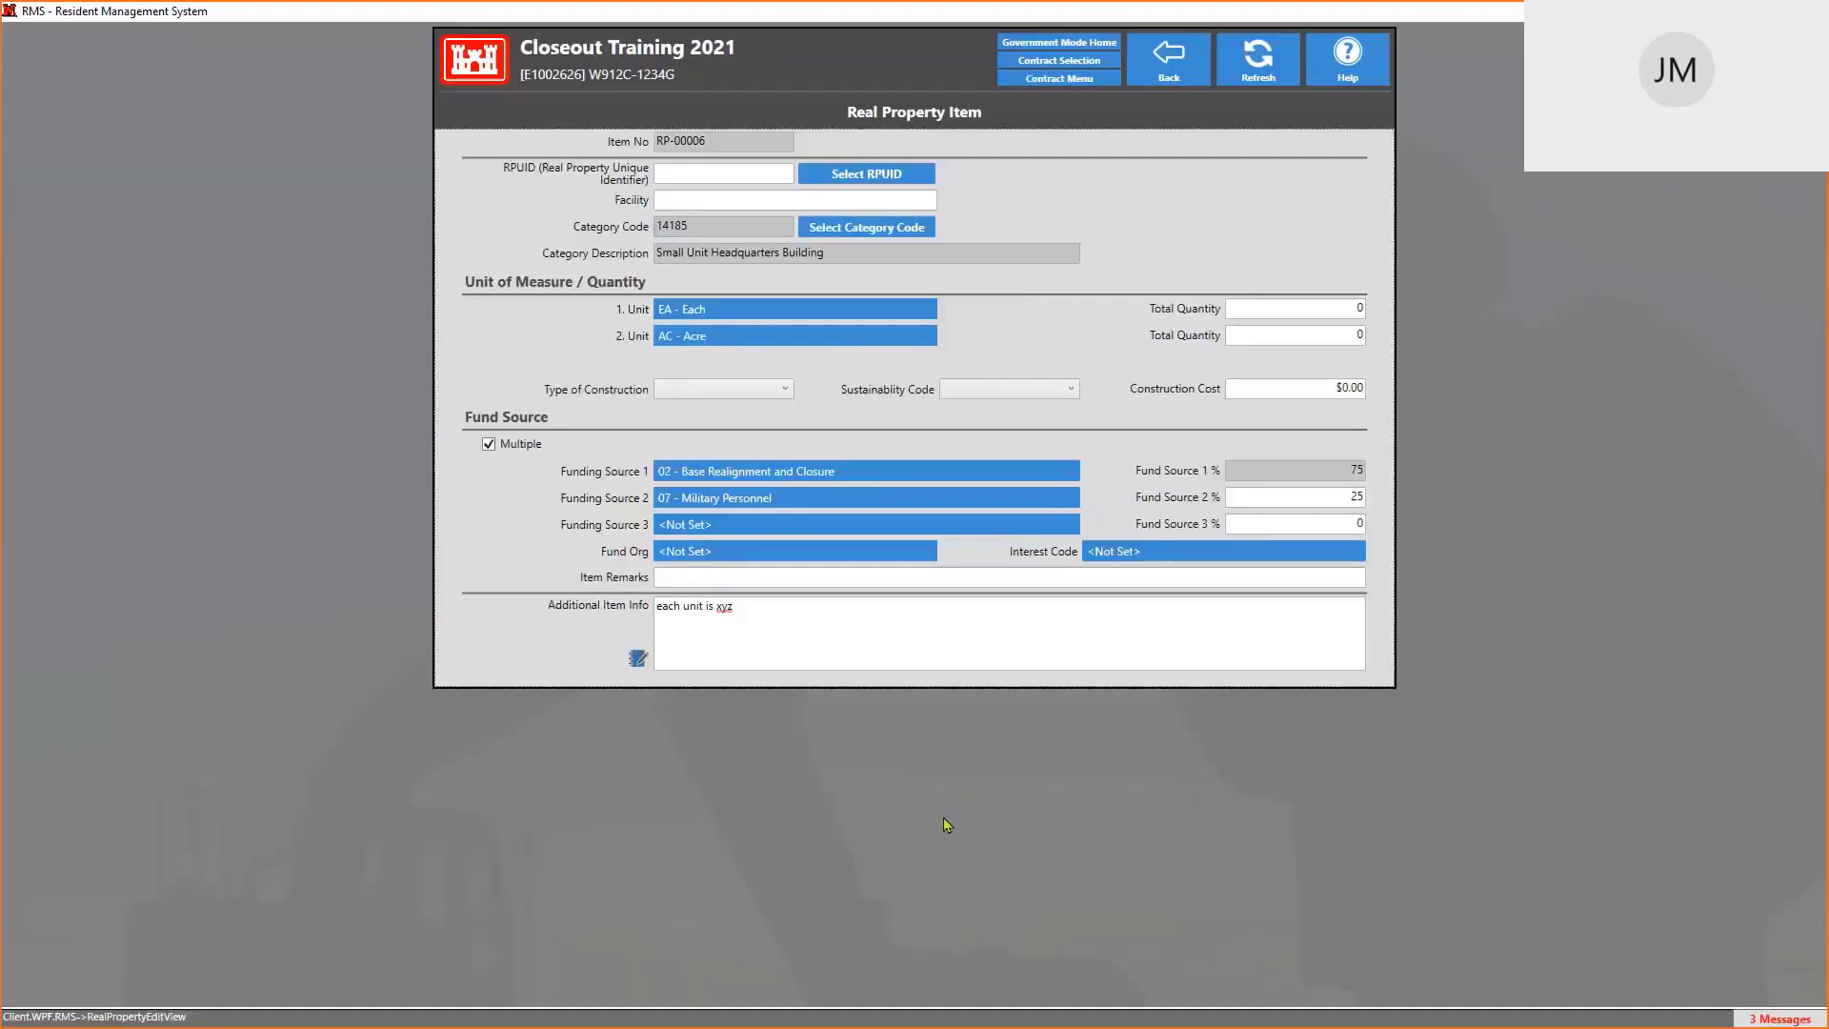
From the Contract Menu's Import/Export functions, open the Import Real Property page for Closeout Training 2021
left_click(1079, 83)
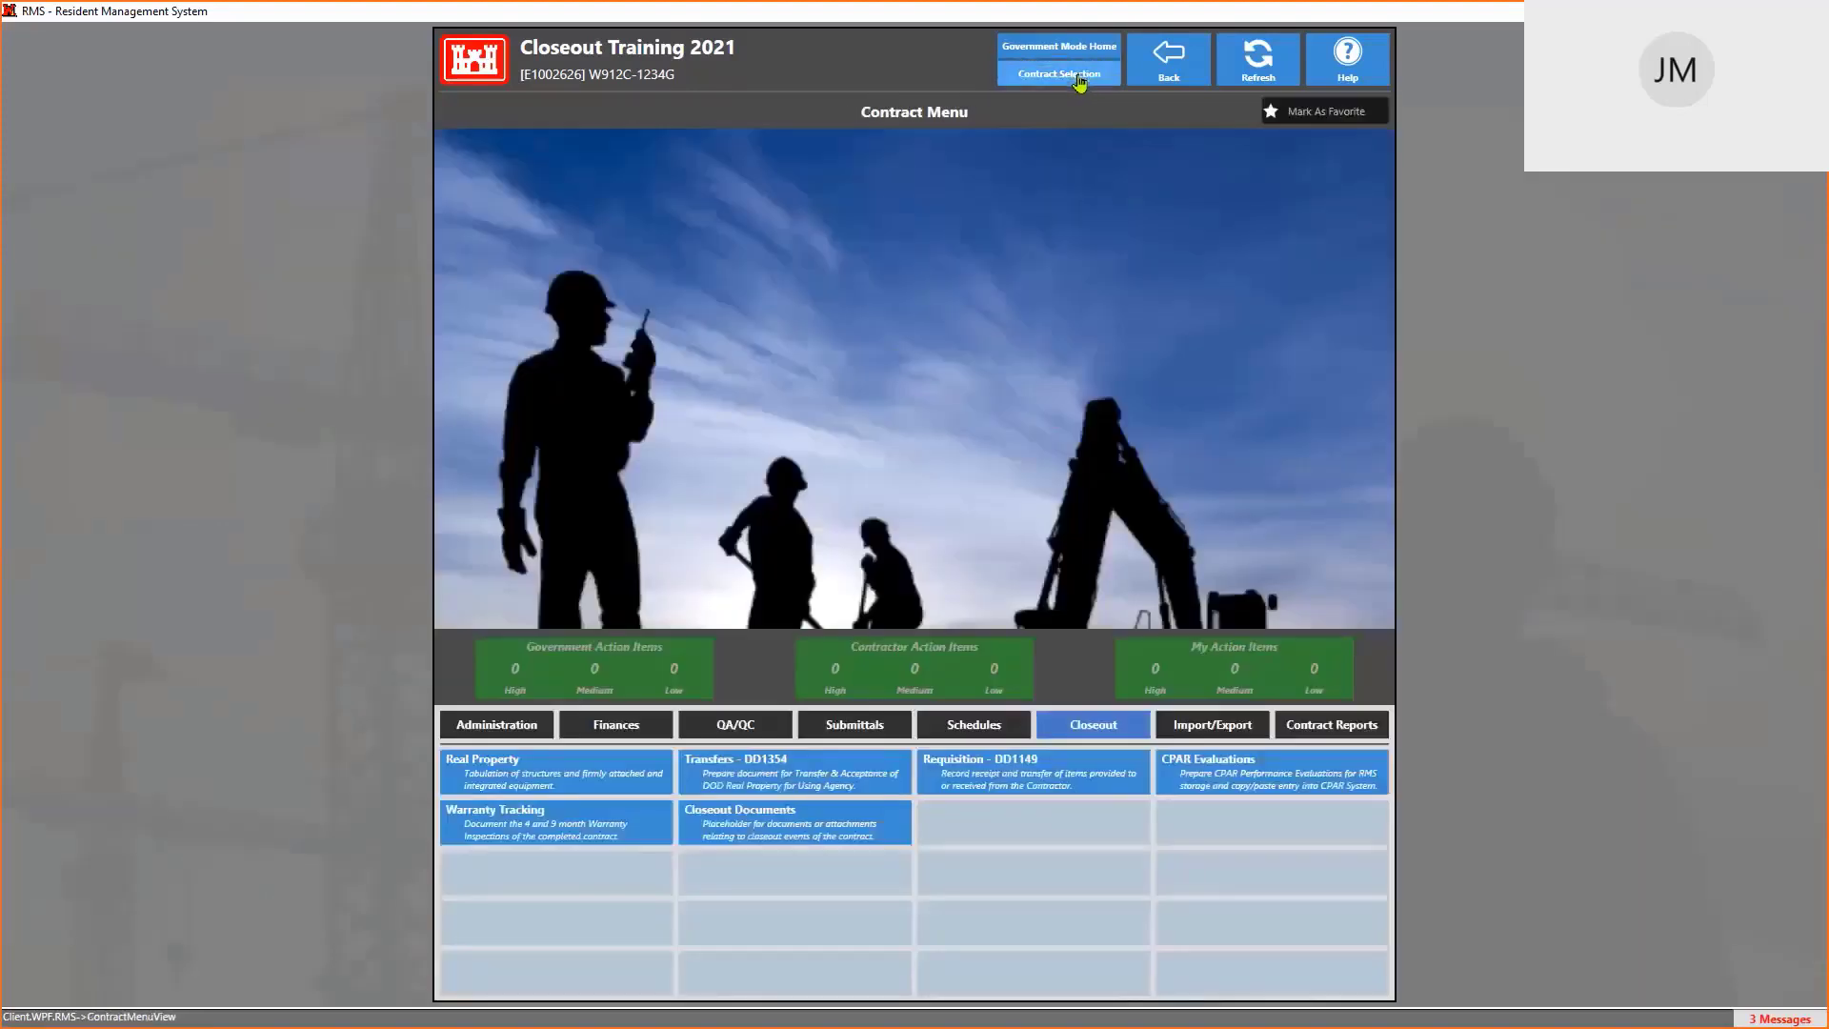
left_click(1213, 726)
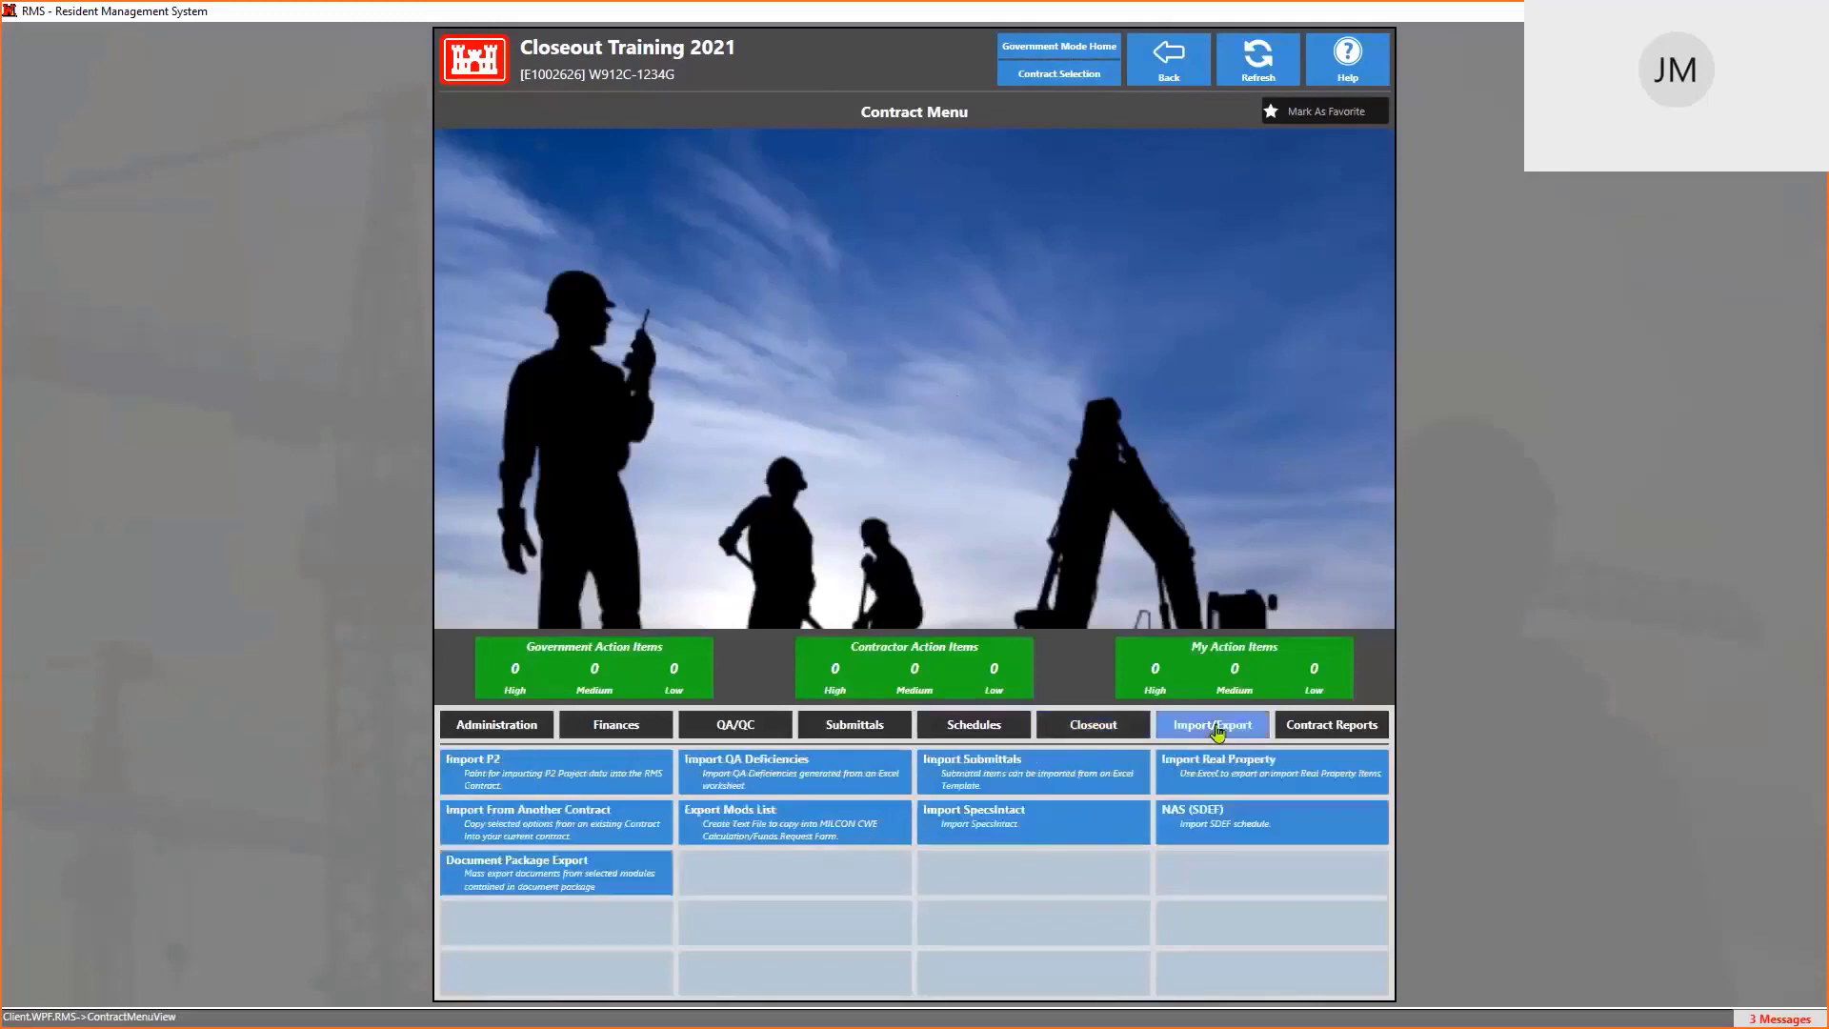
left_click(1257, 783)
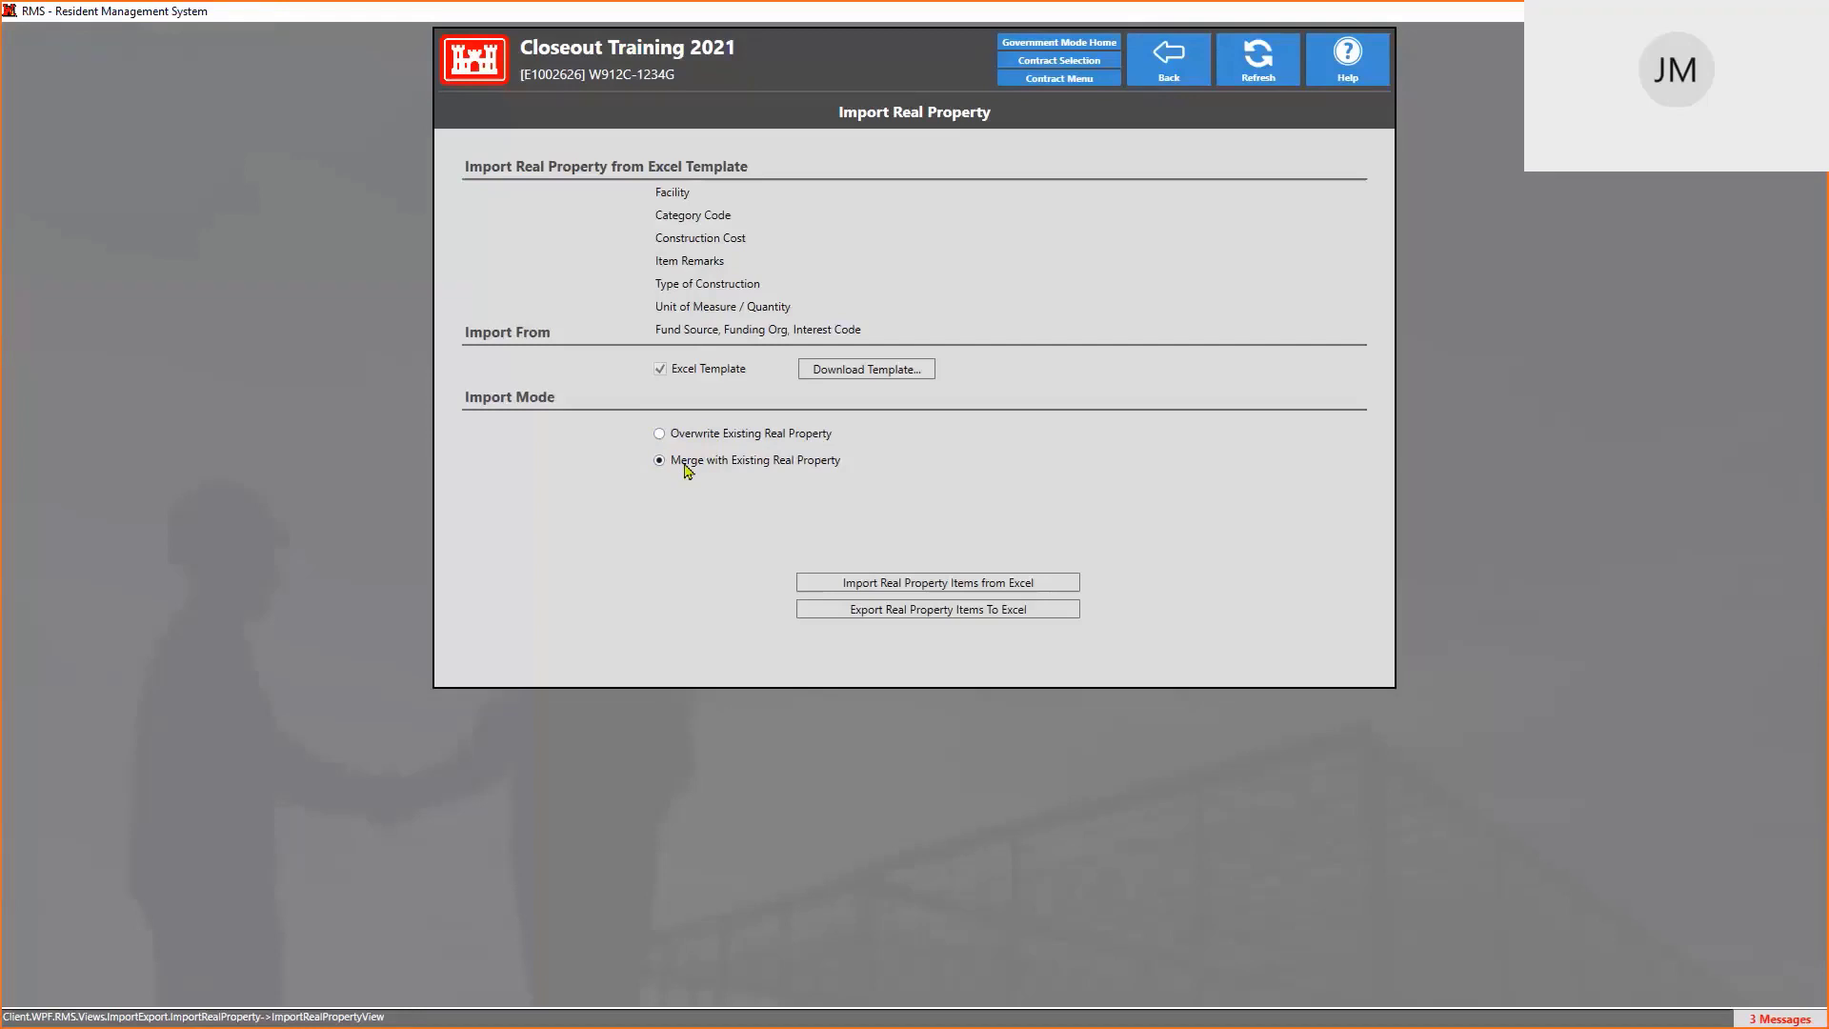
Choose Overwrite Existing Real Property, approve deleting the 6 existing items, and authenticate with the smart card PIN
left_click(684, 441)
left_click(926, 584)
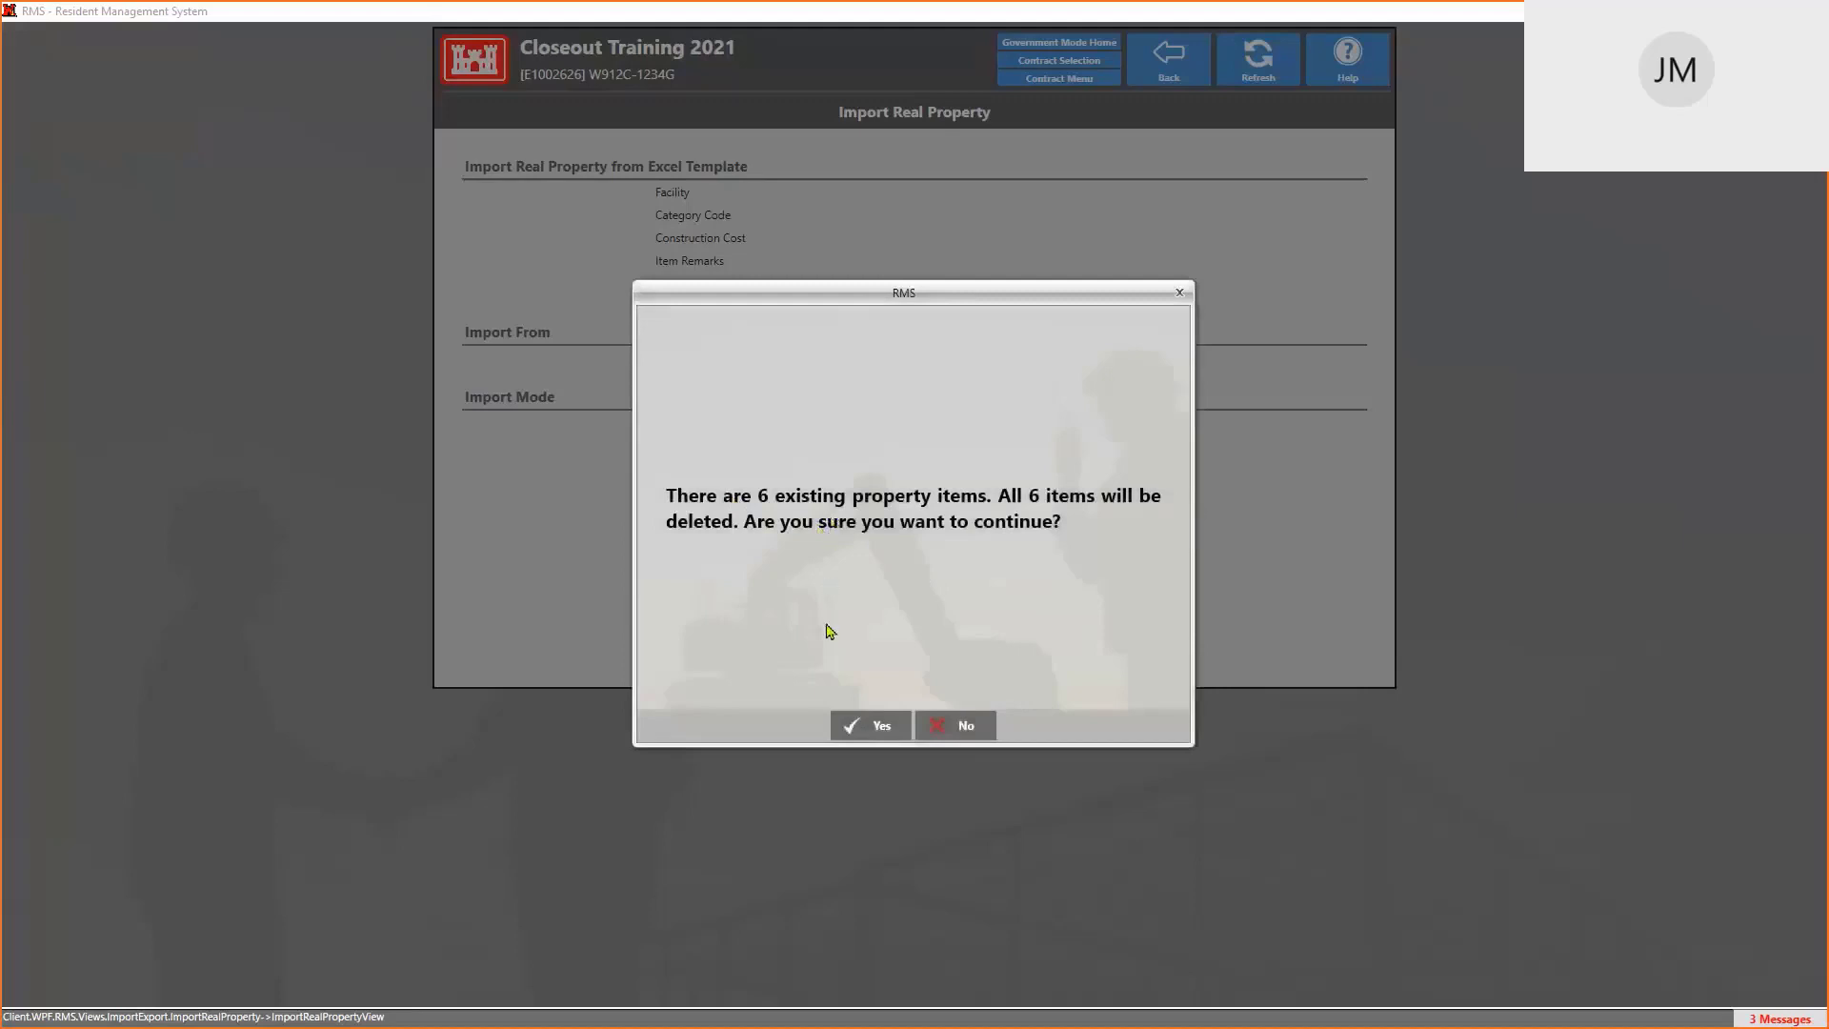
left_click(877, 727)
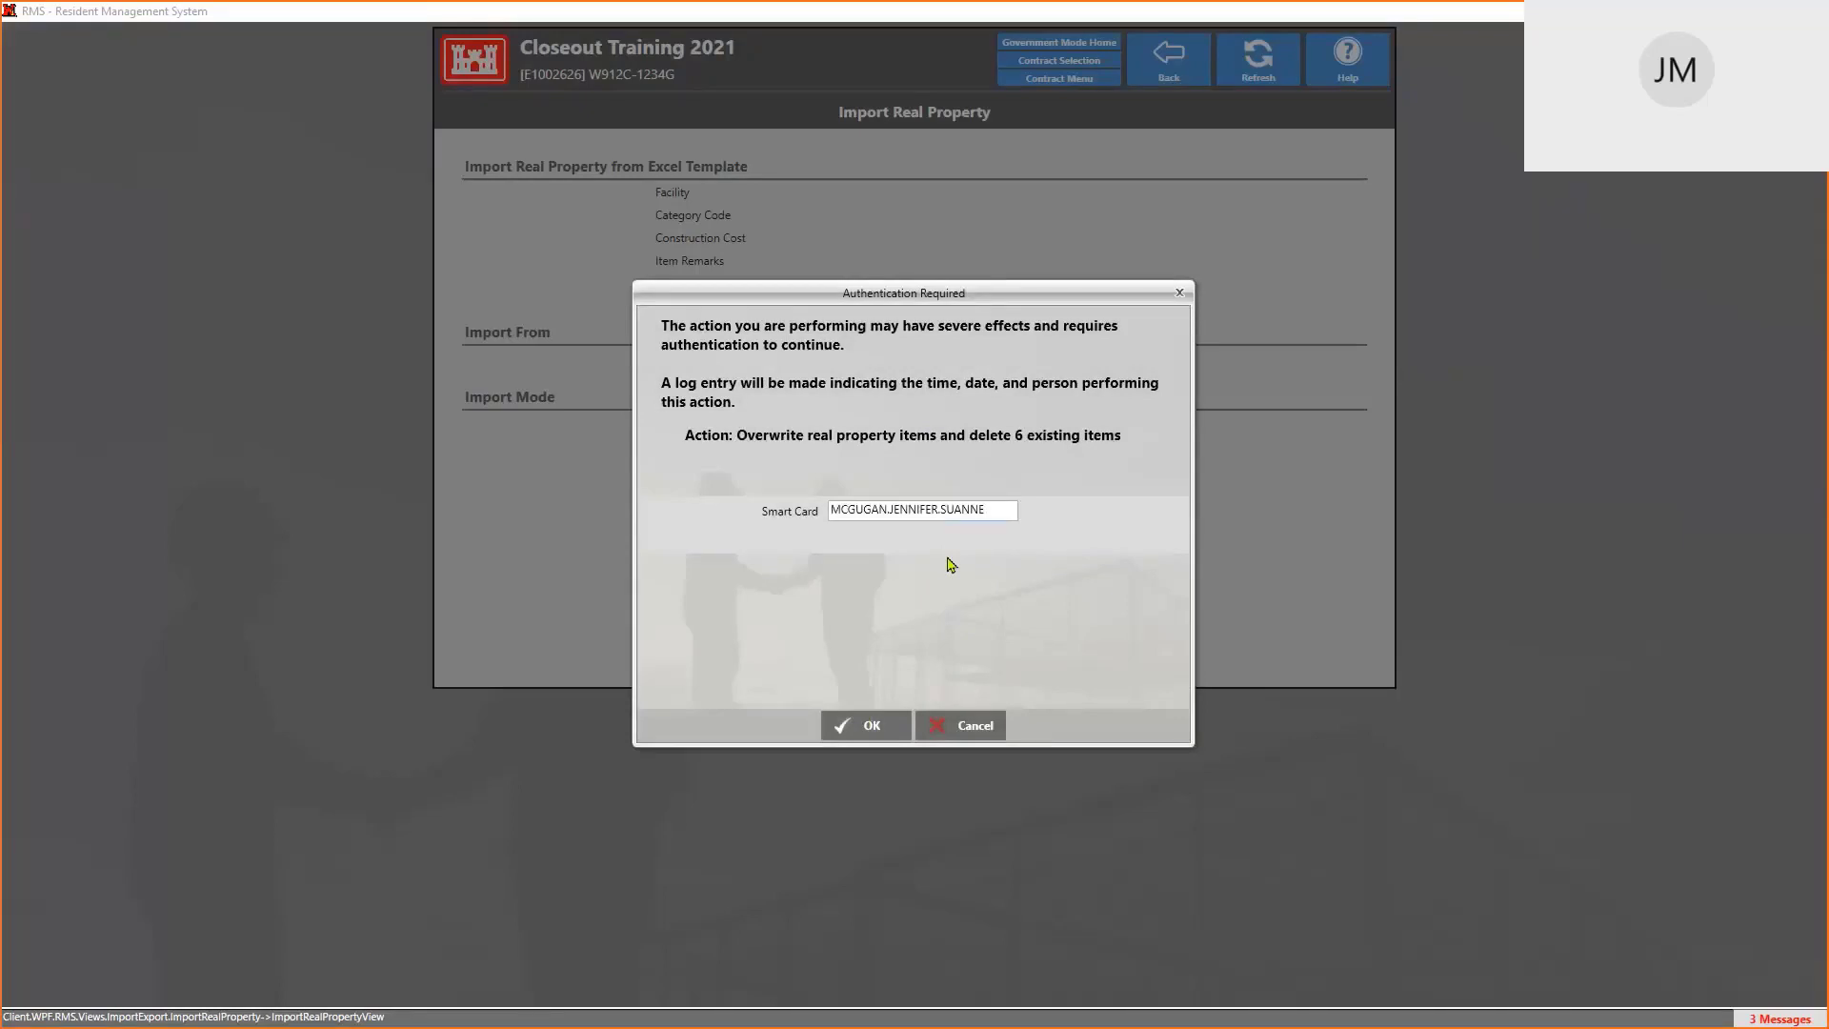
left_click(857, 729)
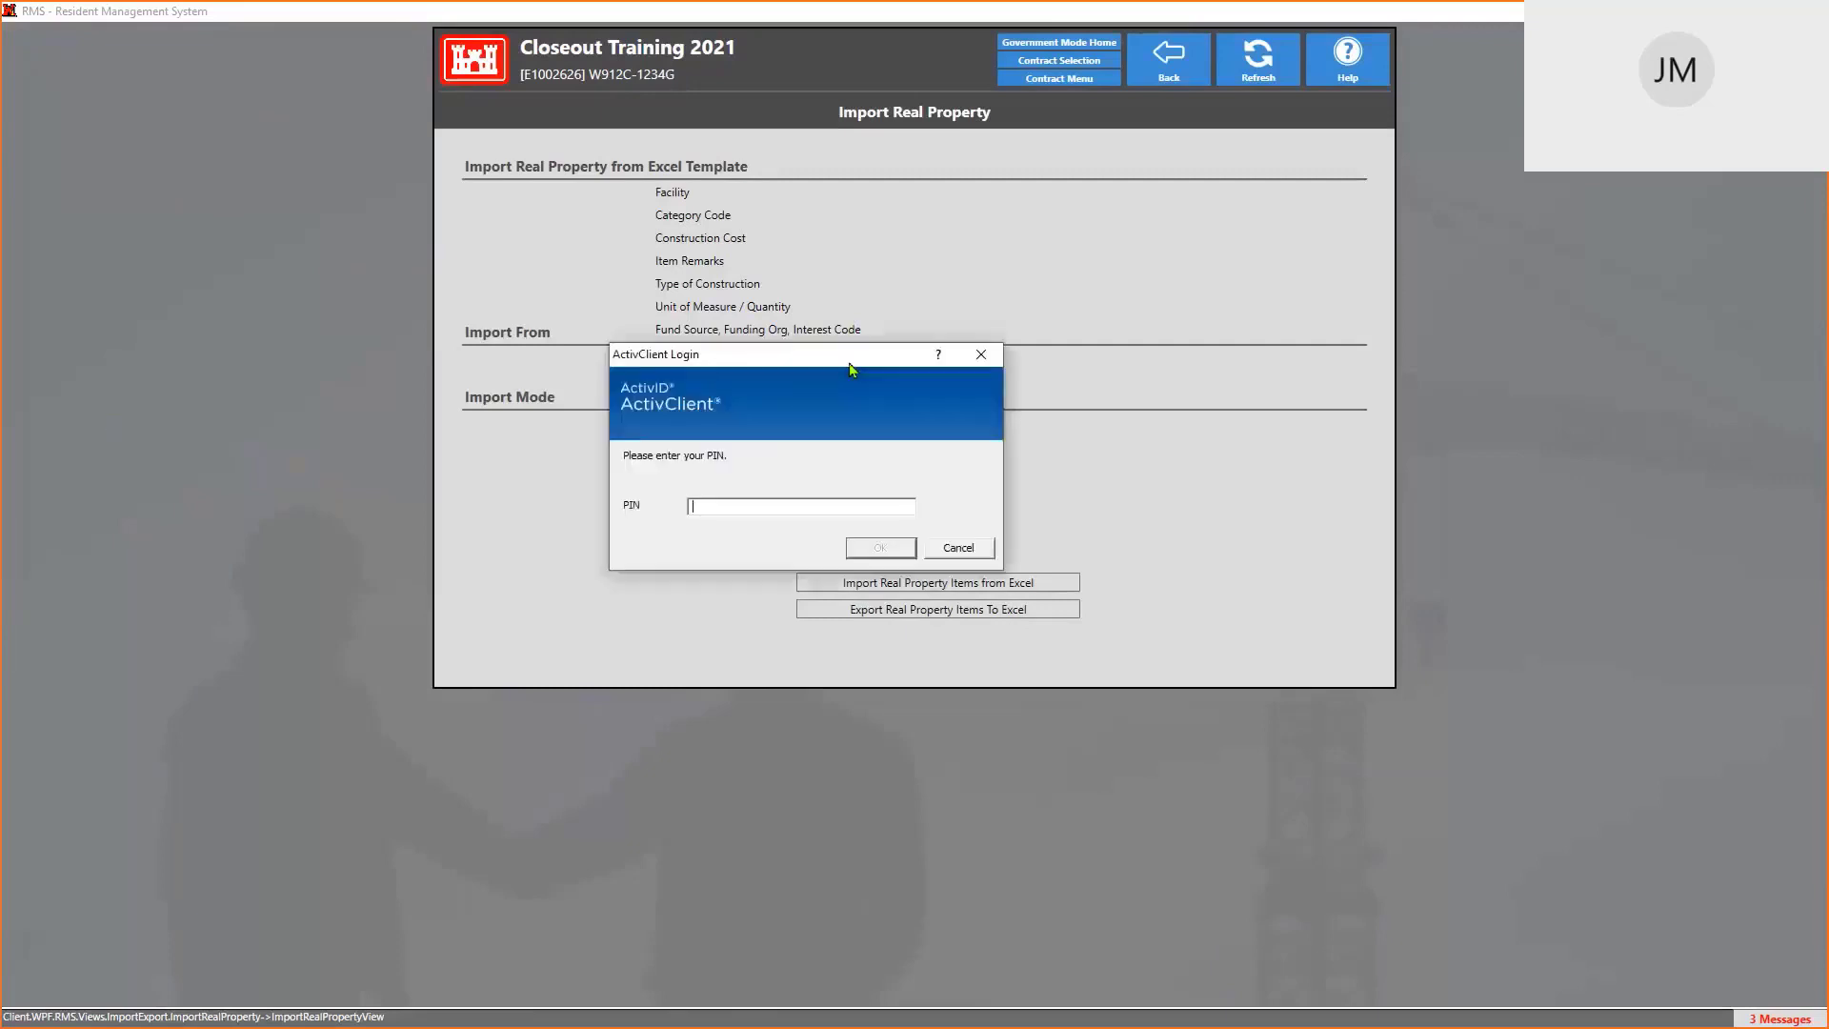
type("******")
key("Return")
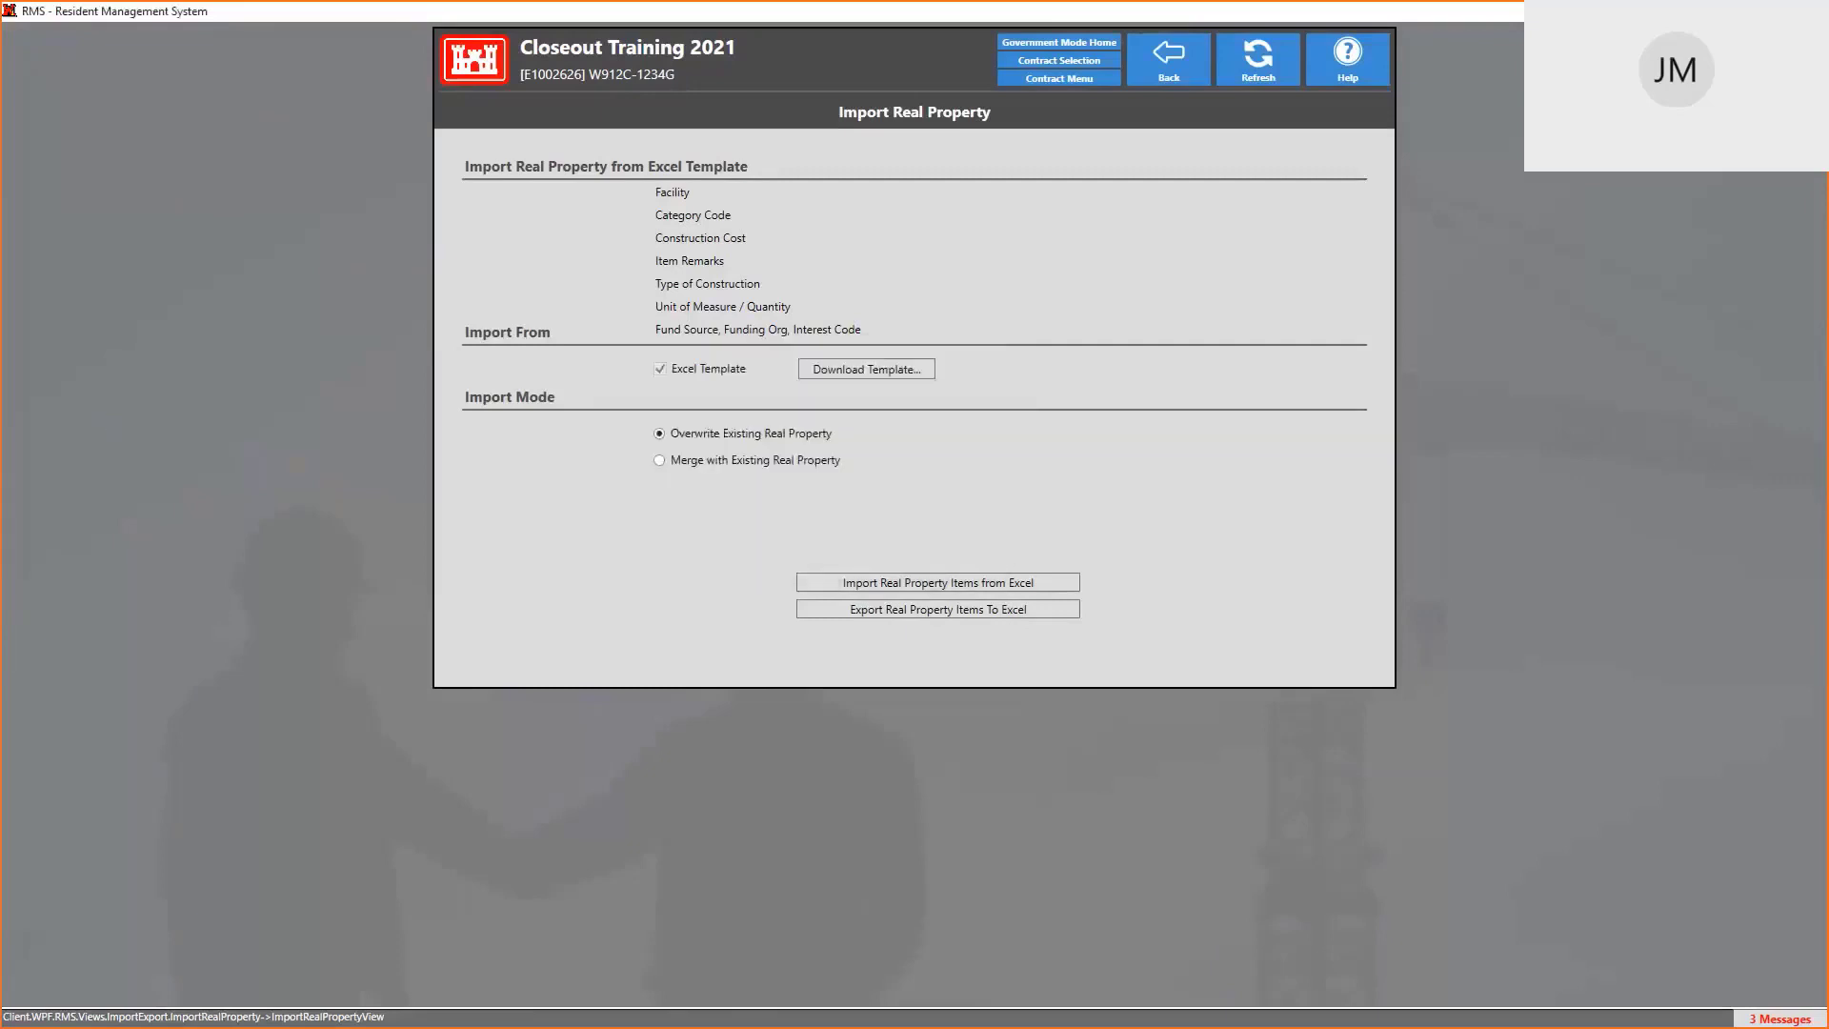
Import the RealProperty-Closeout Training 2021 workbook, adding 3 real property items to W912C-1234G
left_click(853, 370)
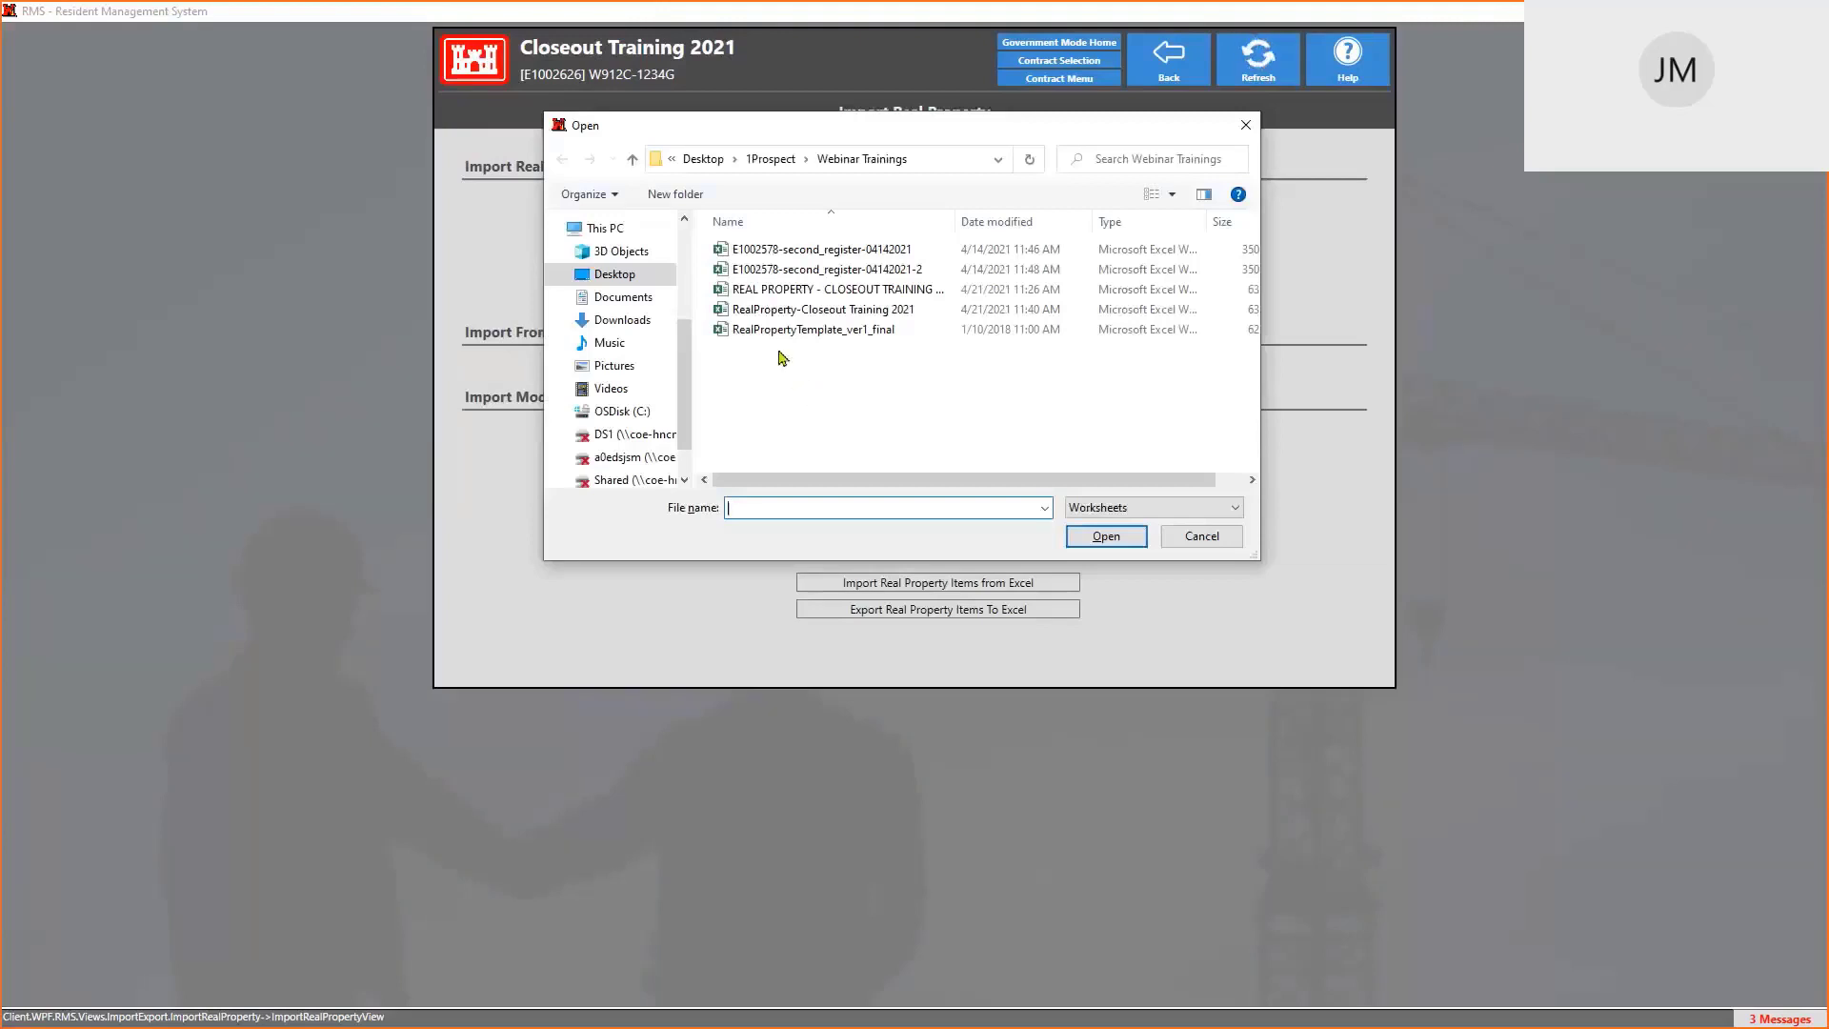
left_click(800, 315)
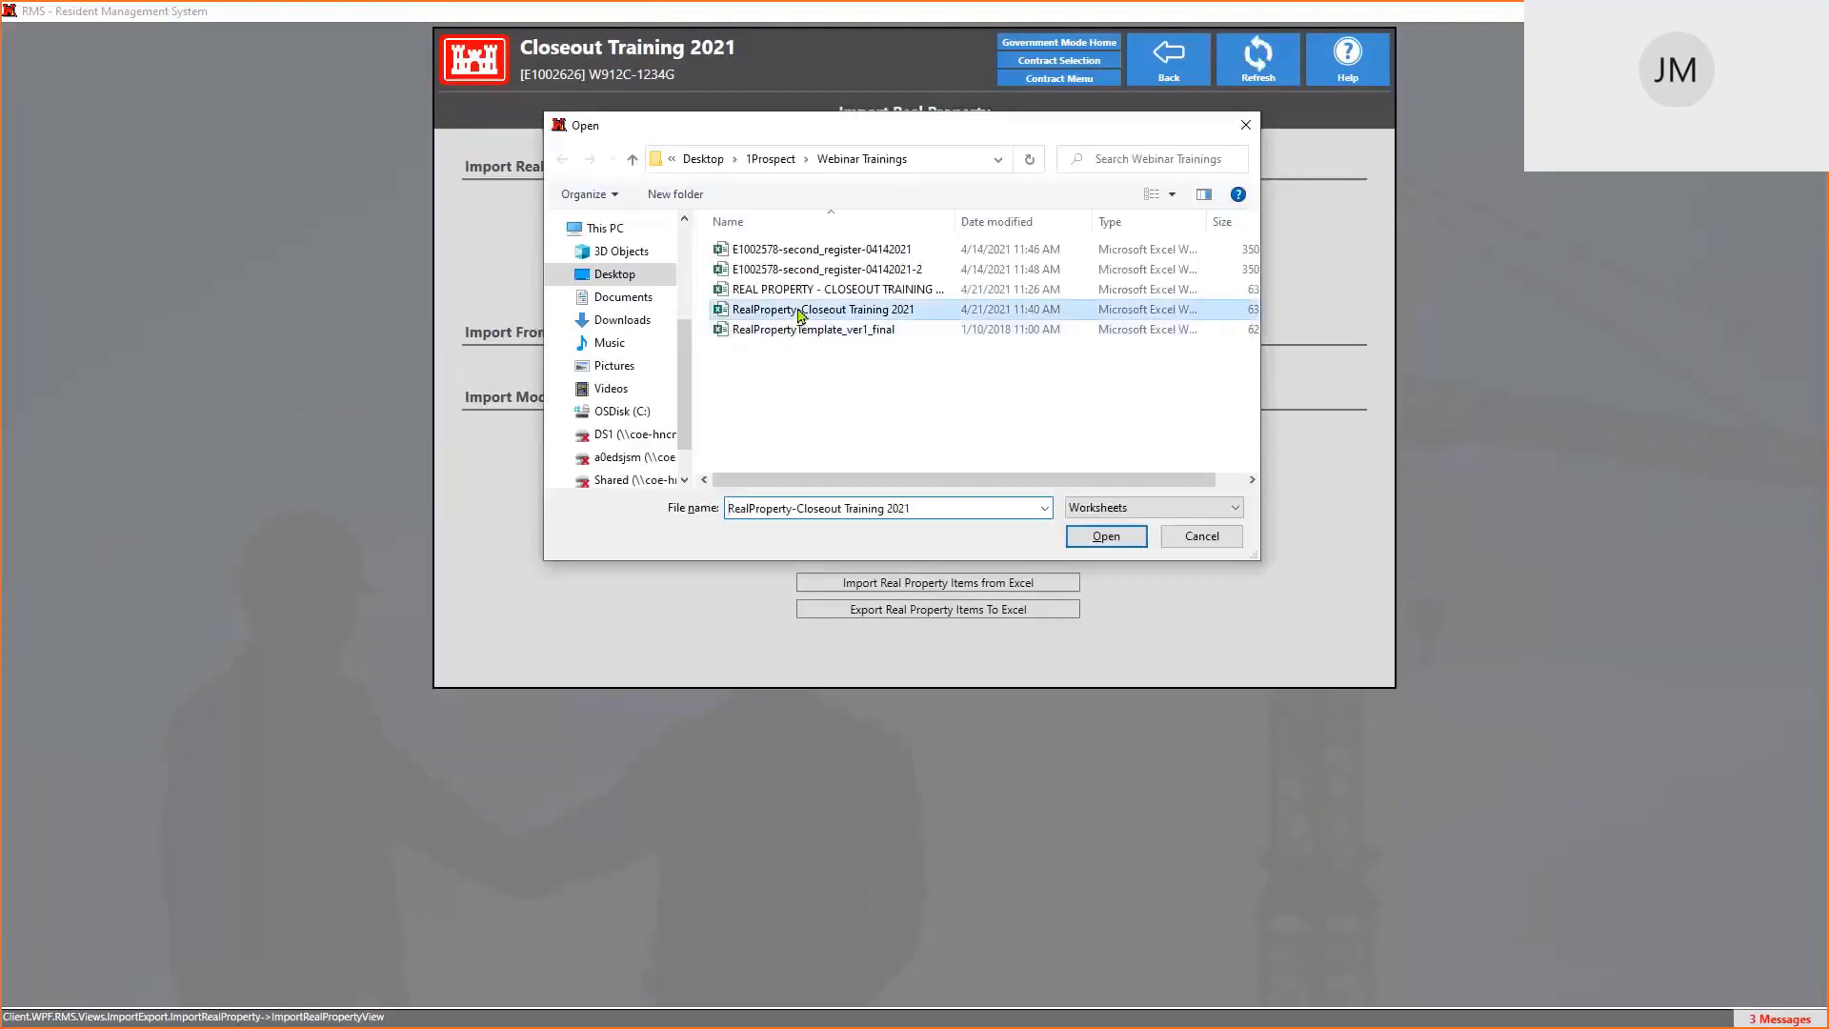
left_click(1110, 539)
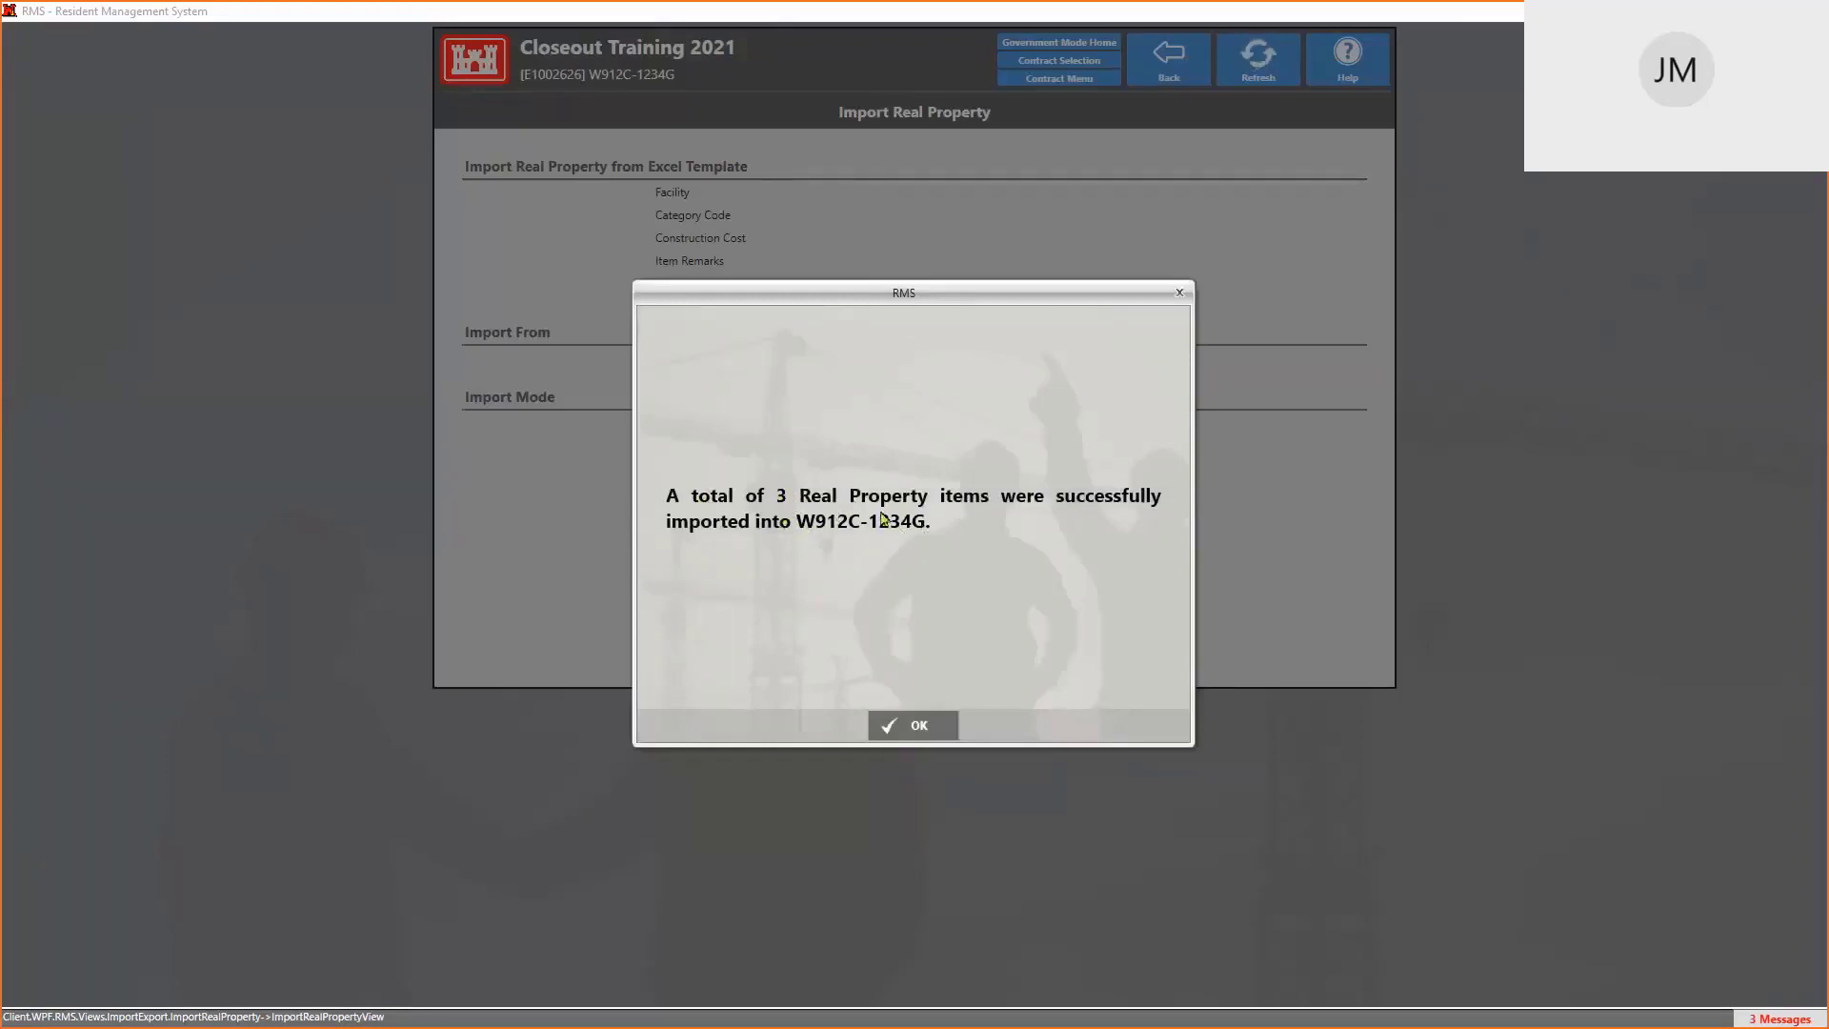
left_click(920, 725)
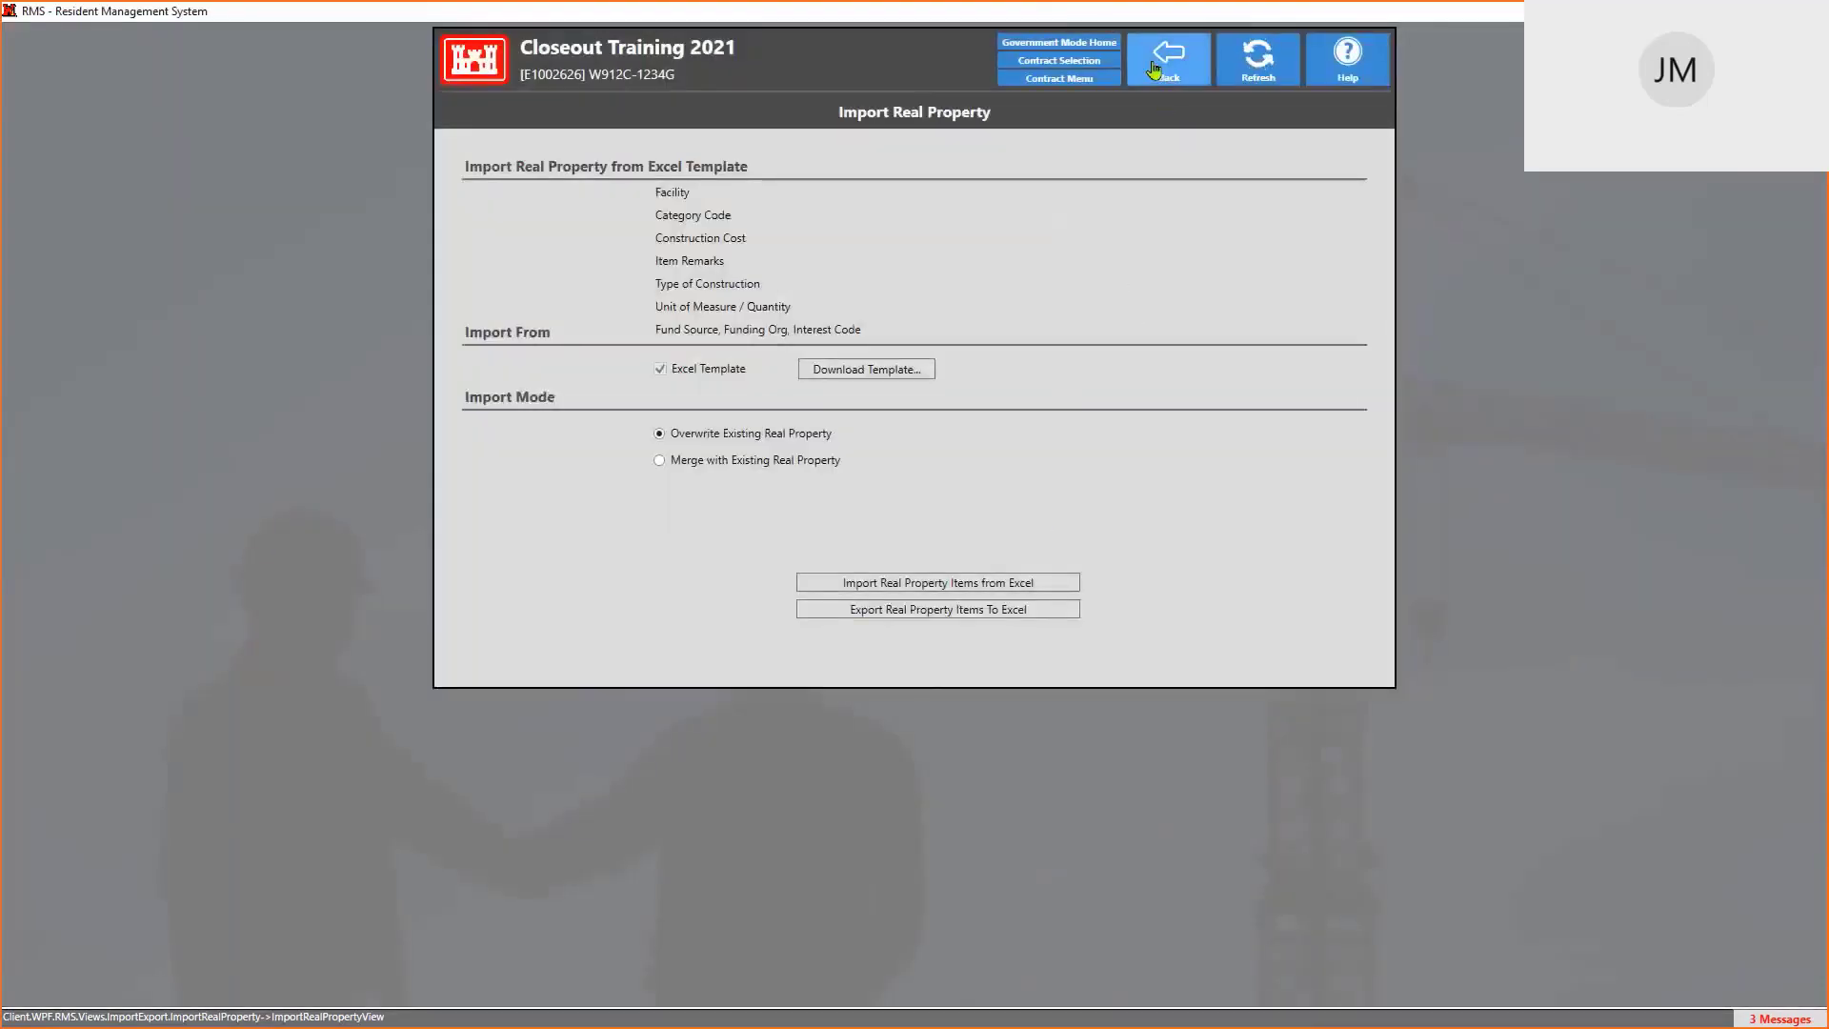
Open the Closeout Real Property list showing RP-00001 to RP-00003 for Building 123 - OG3, OG4 and OG5
left_click(1065, 84)
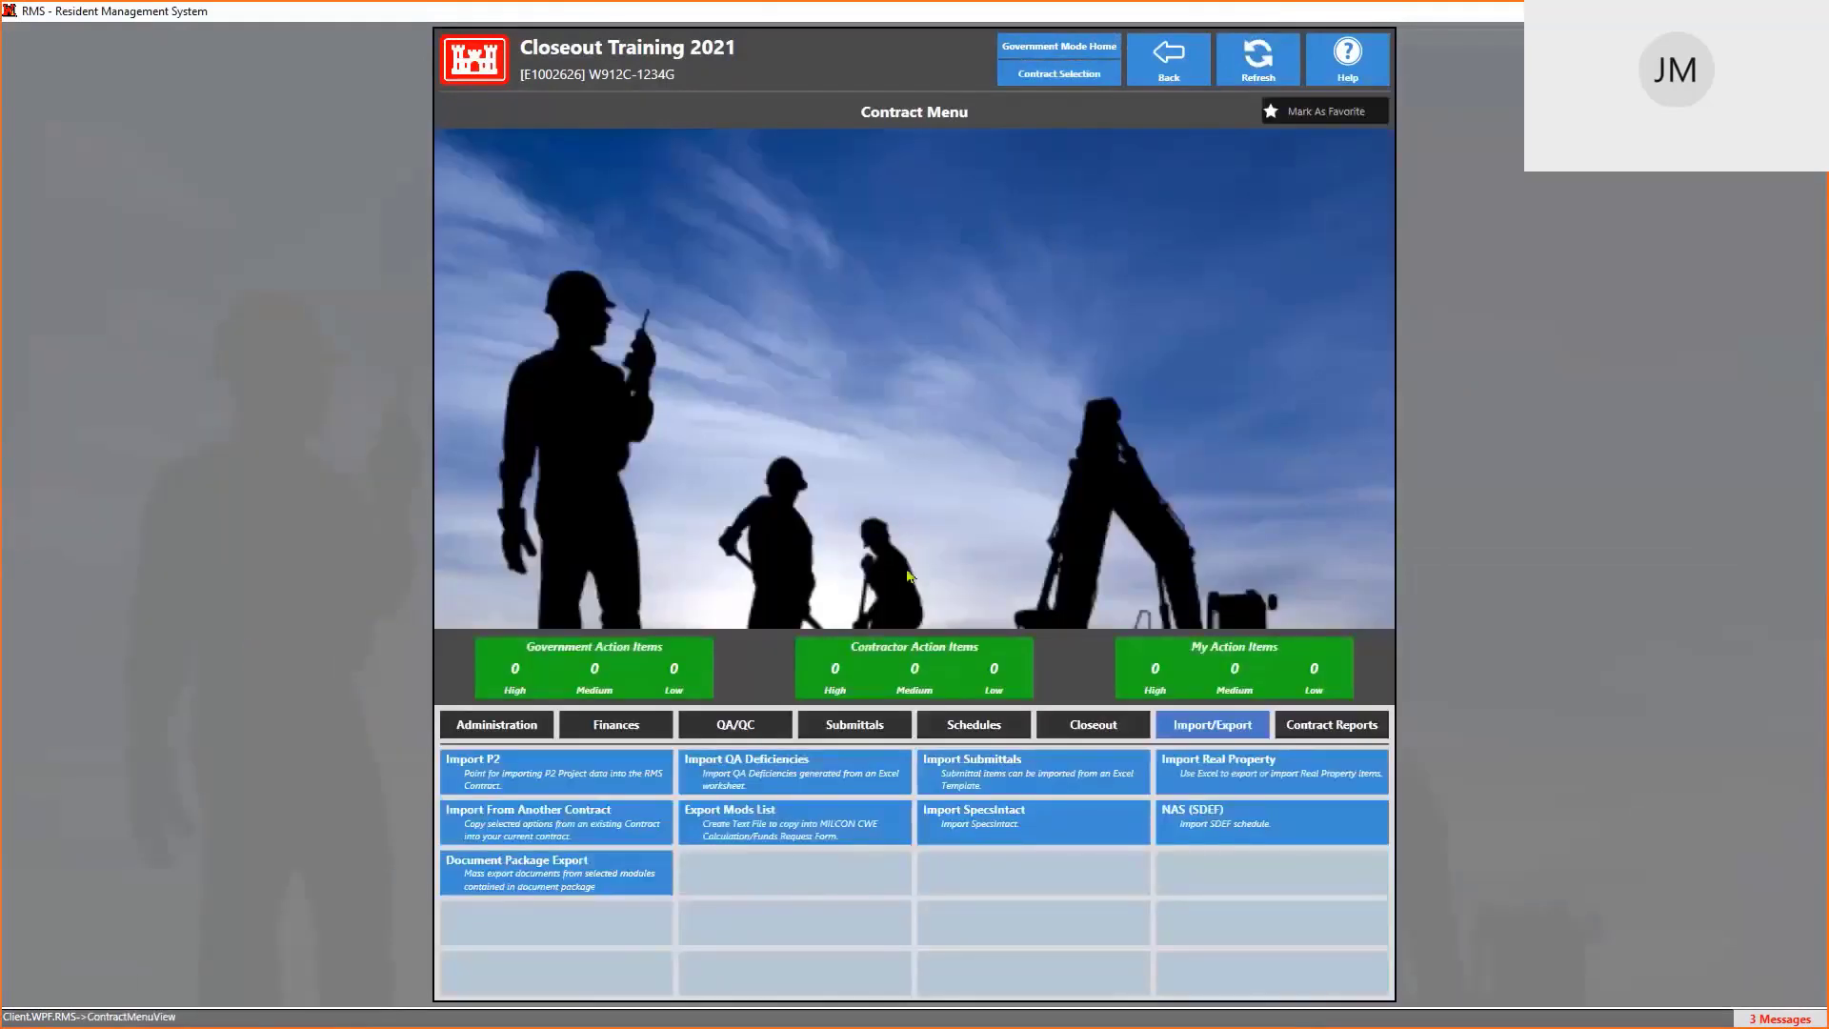
left_click(1107, 730)
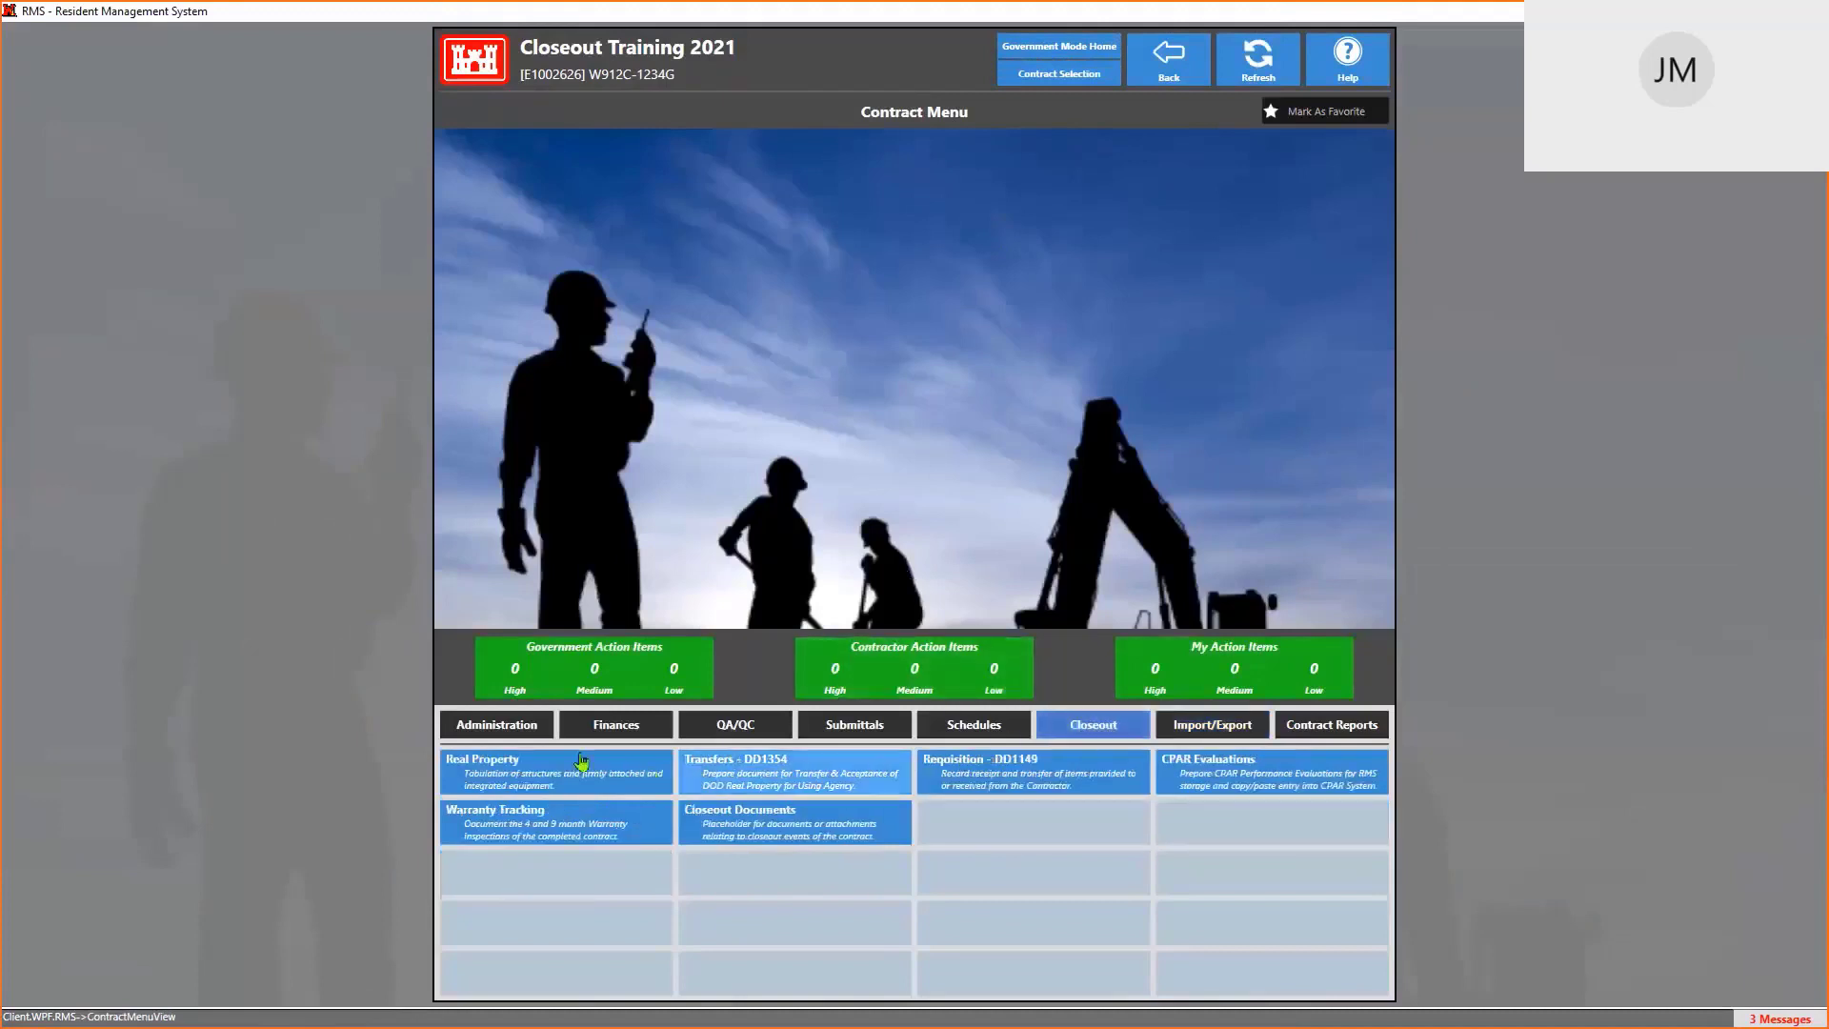
left_click(536, 767)
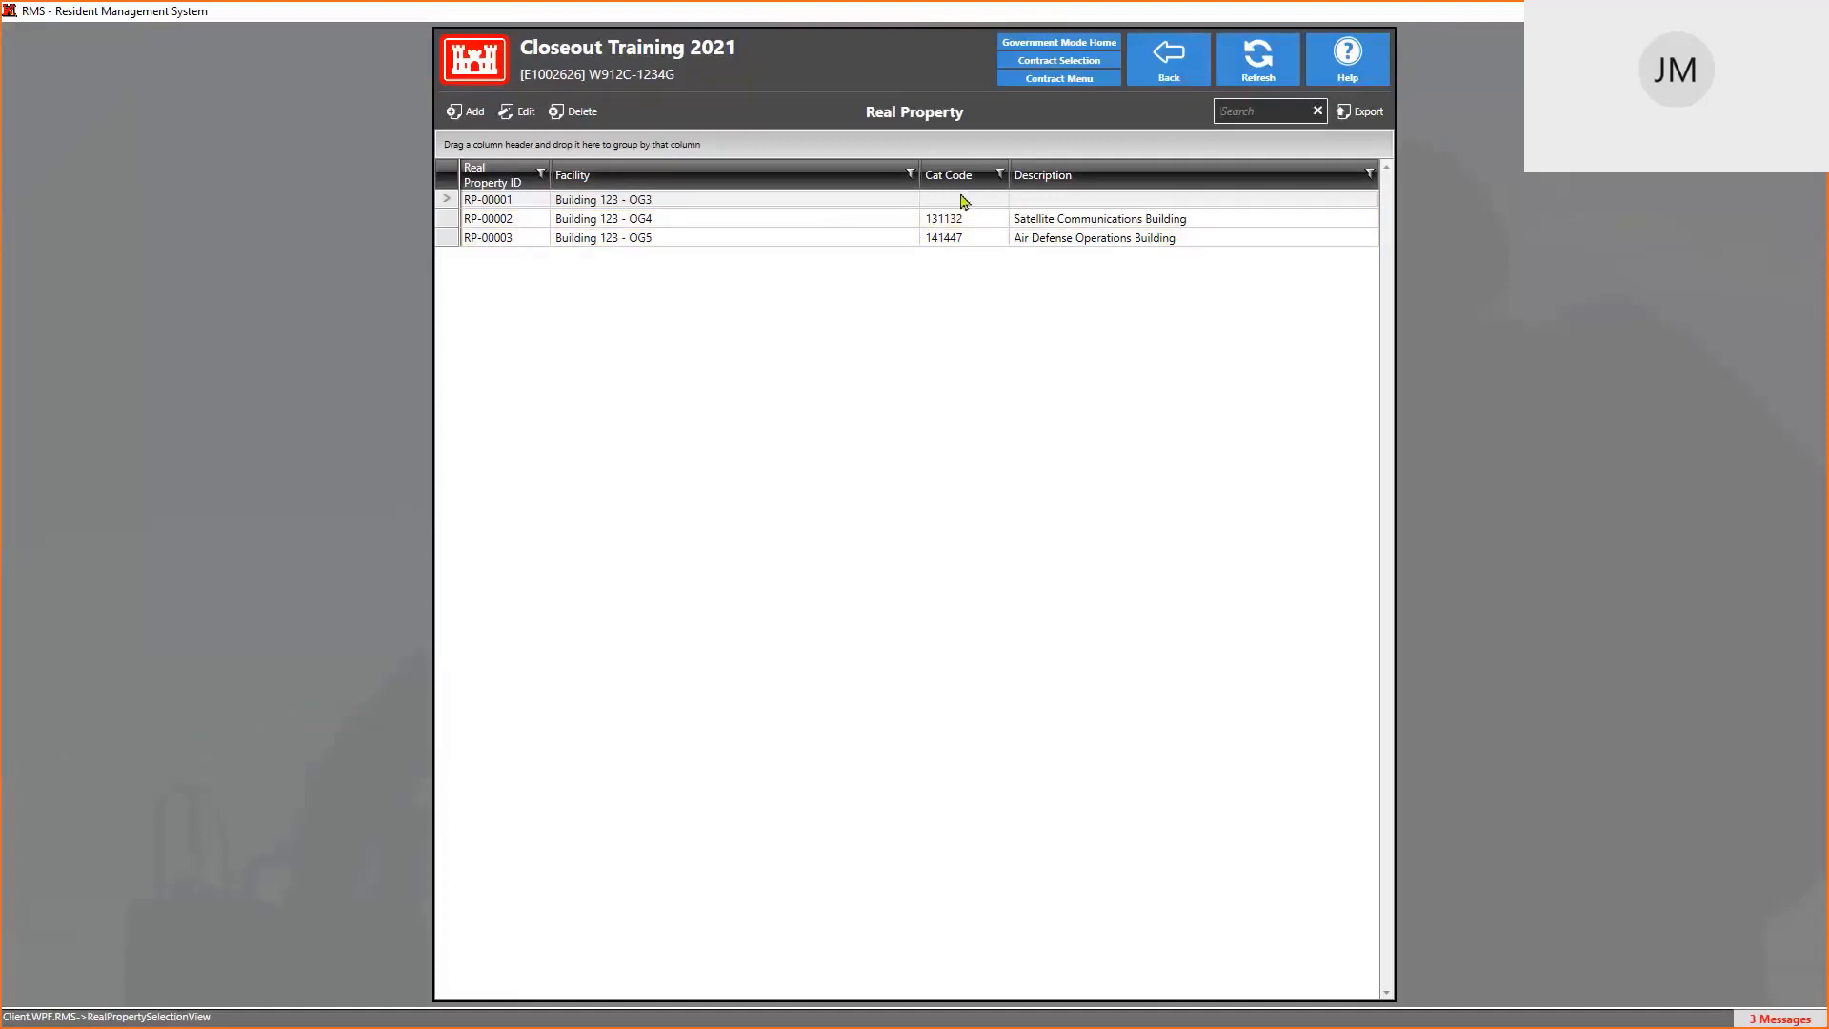
Assign RP-00001 category code 44223 from a BUILDING search and return to the Real Property list
double_click(757, 201)
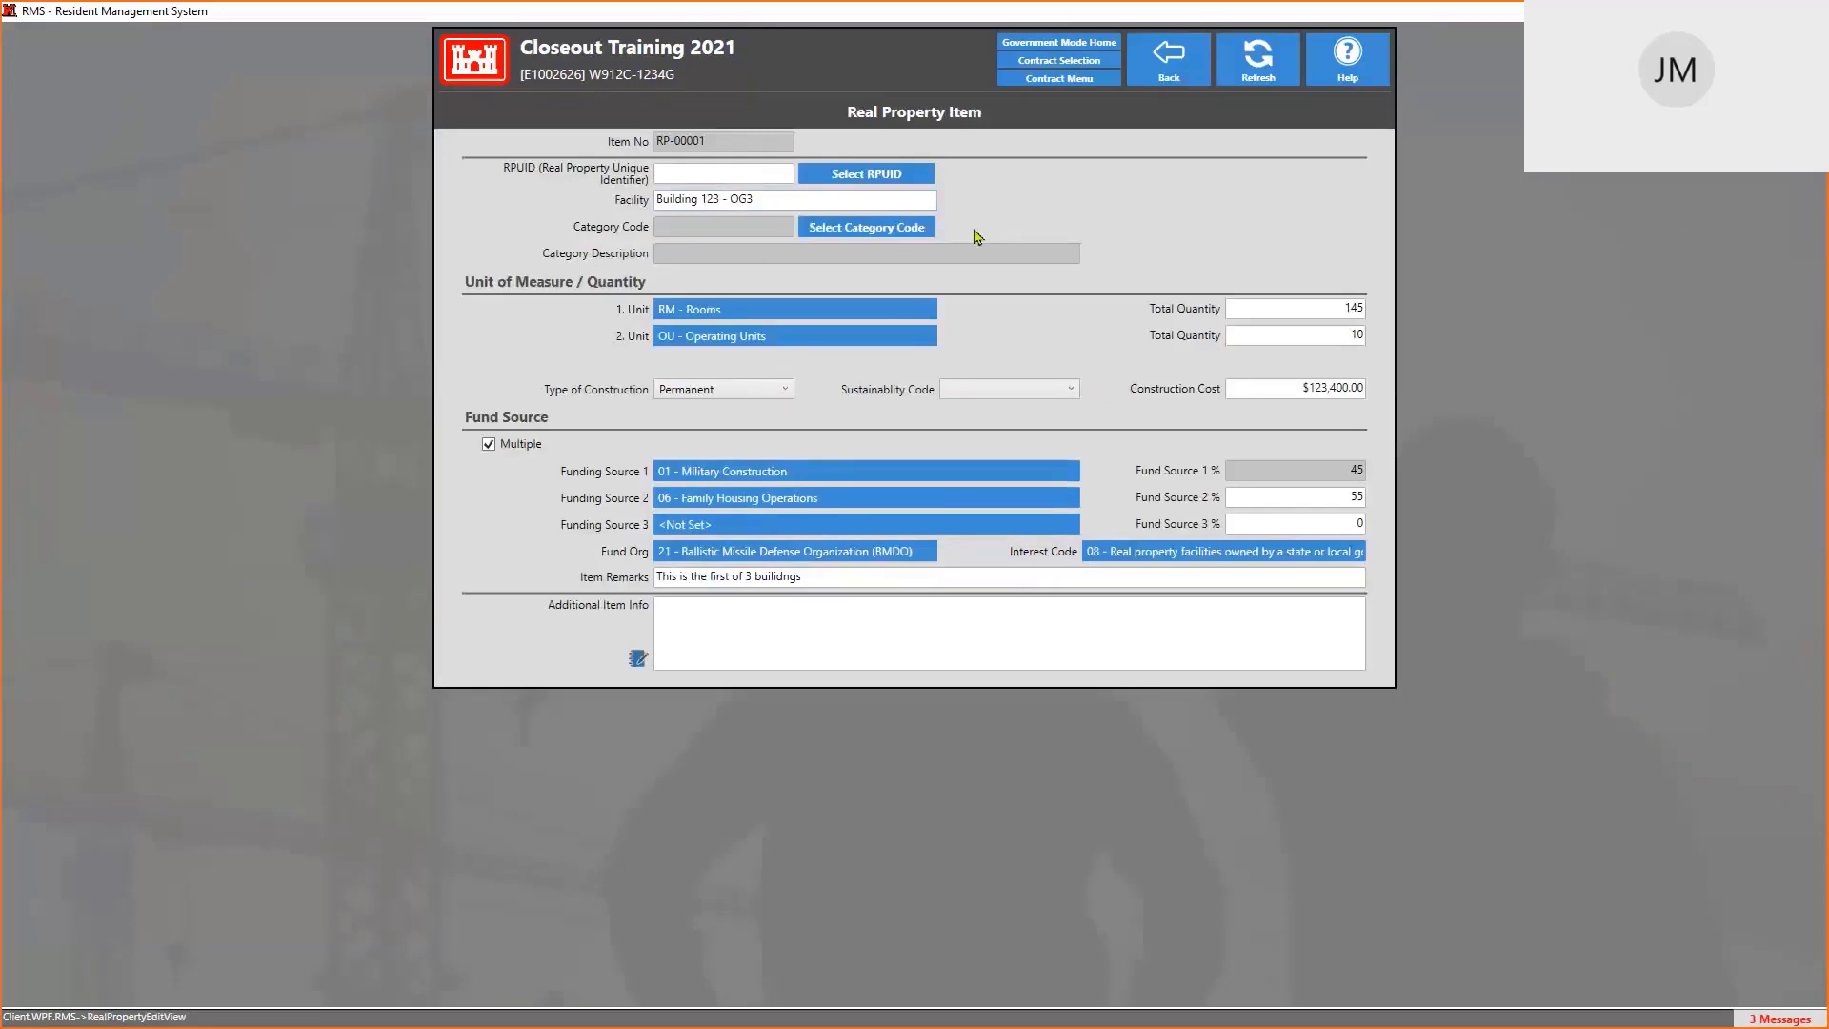
left_click(860, 233)
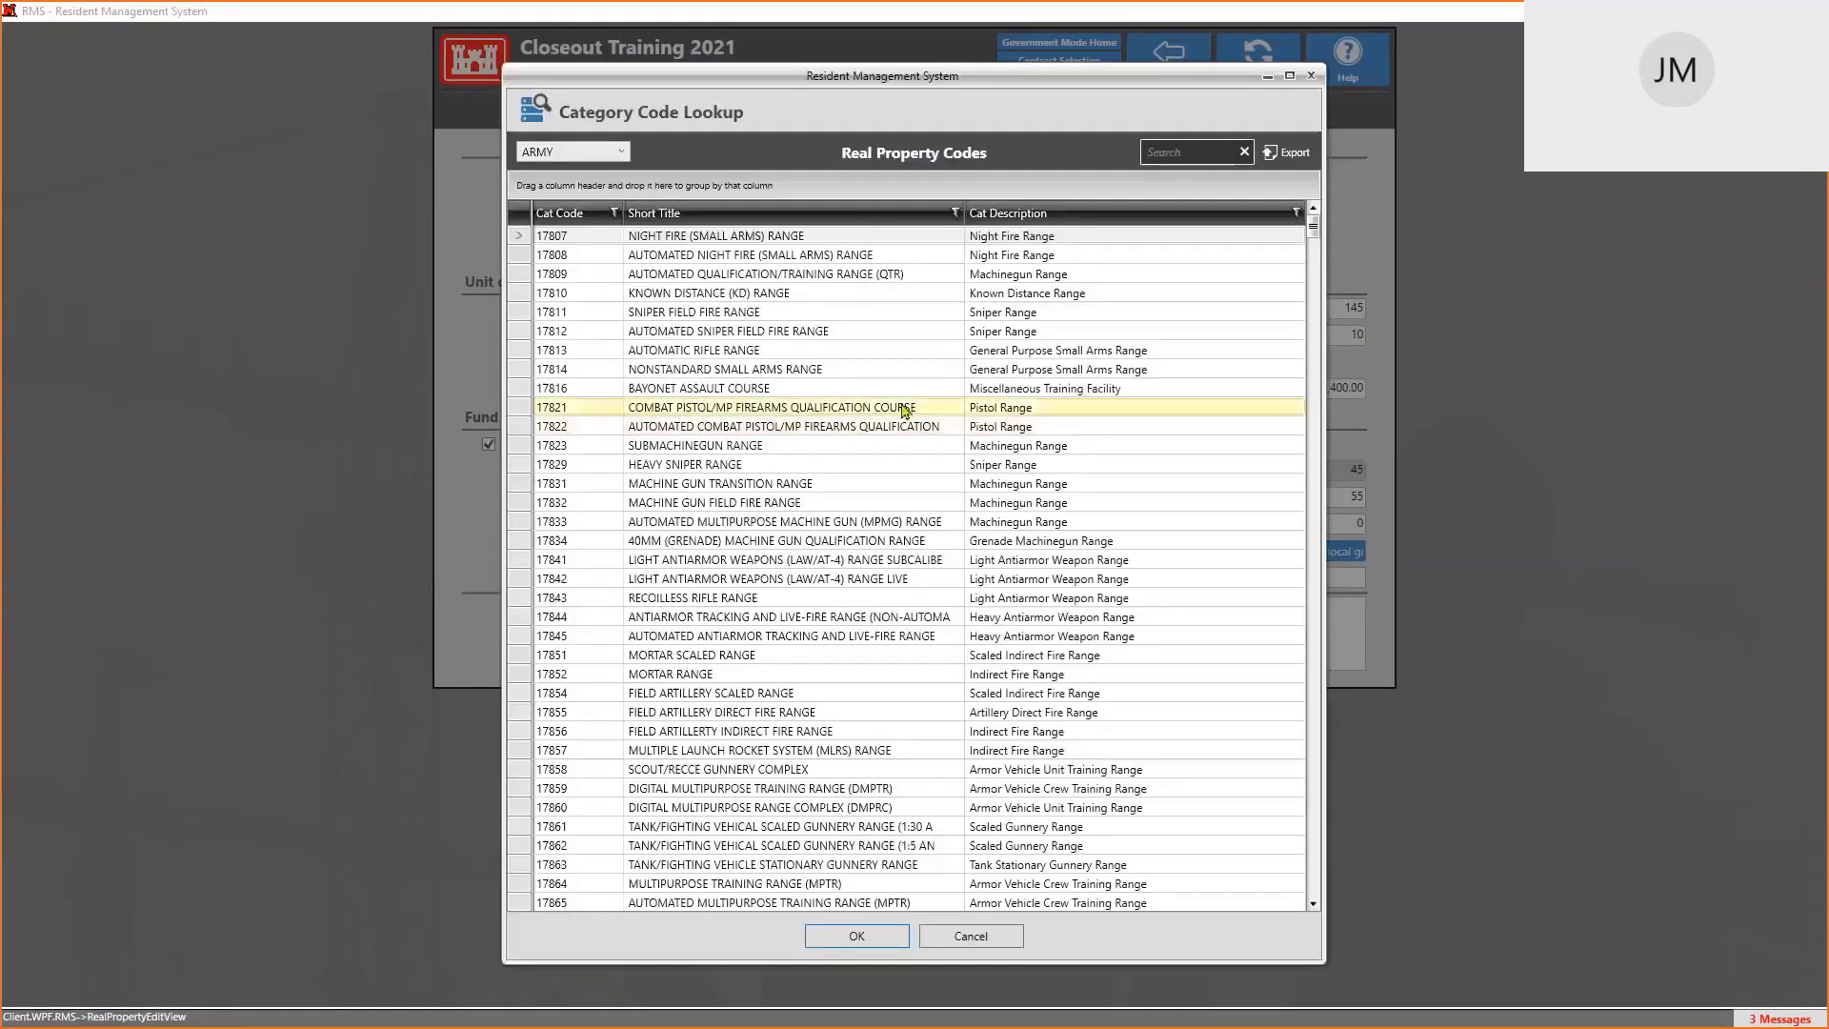
type("BUILDING")
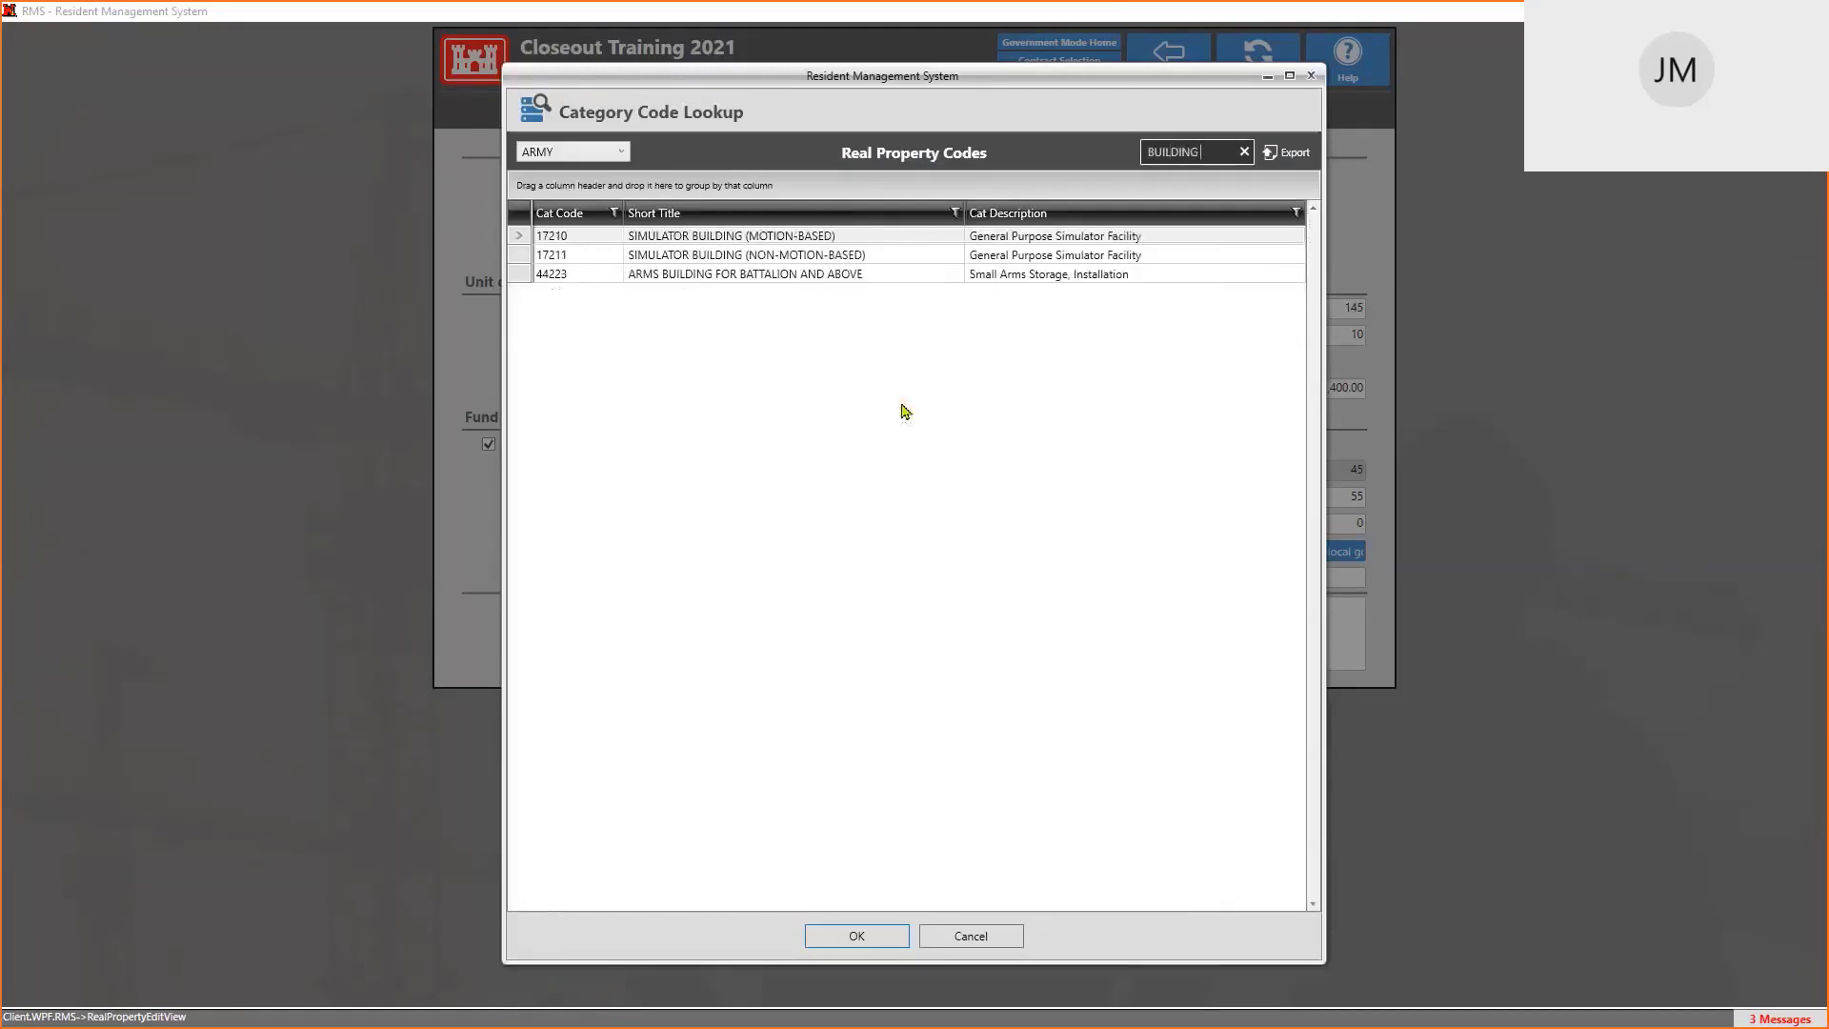
left_click(996, 279)
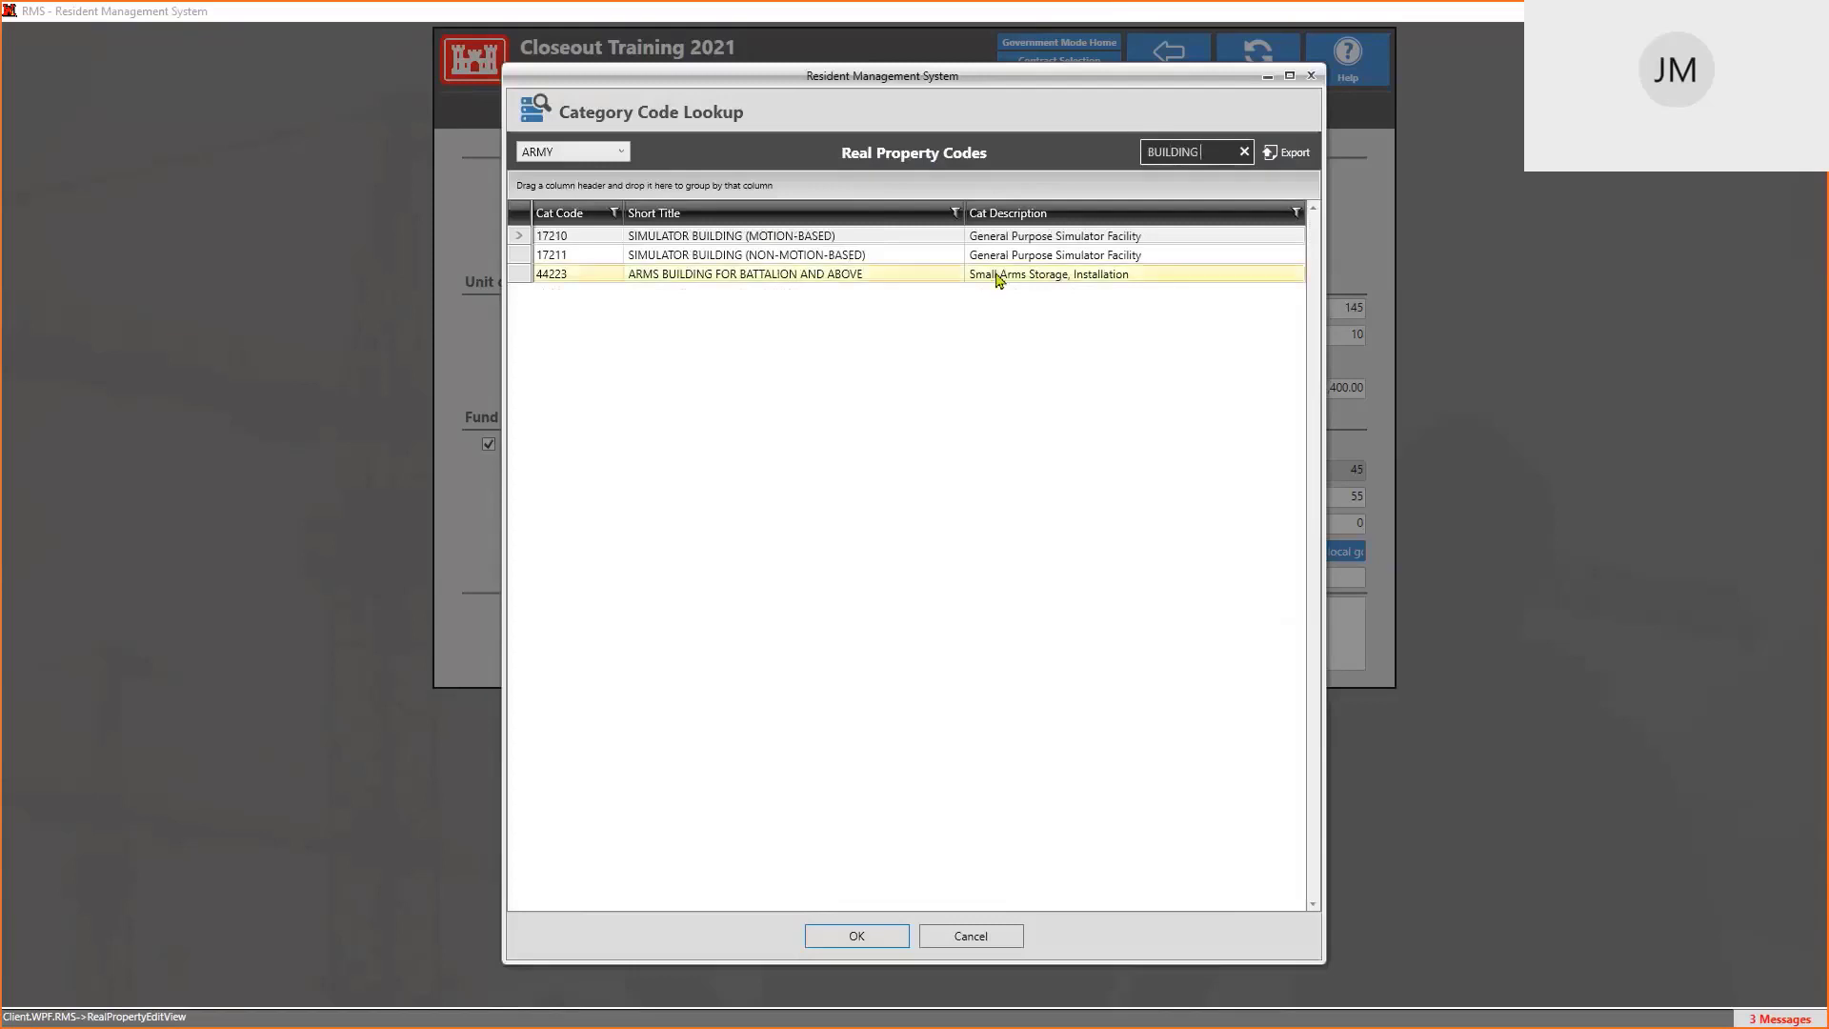
left_click(871, 940)
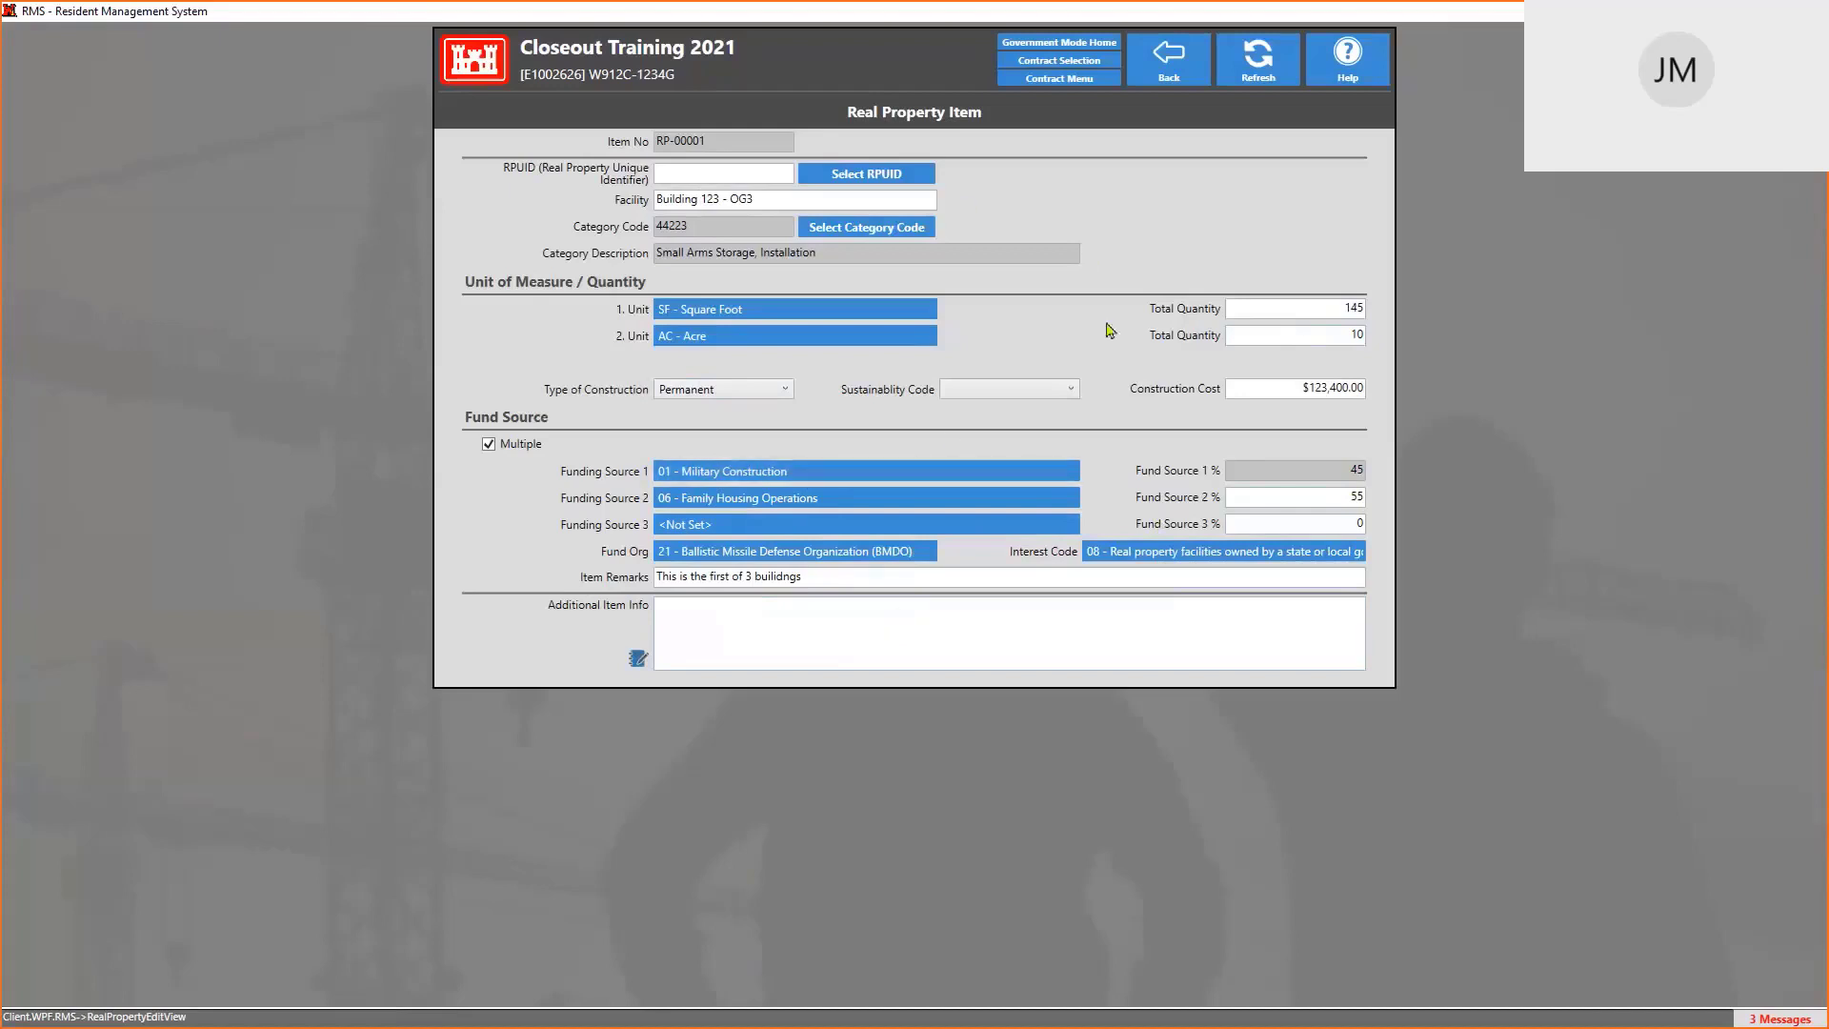
left_click(1173, 65)
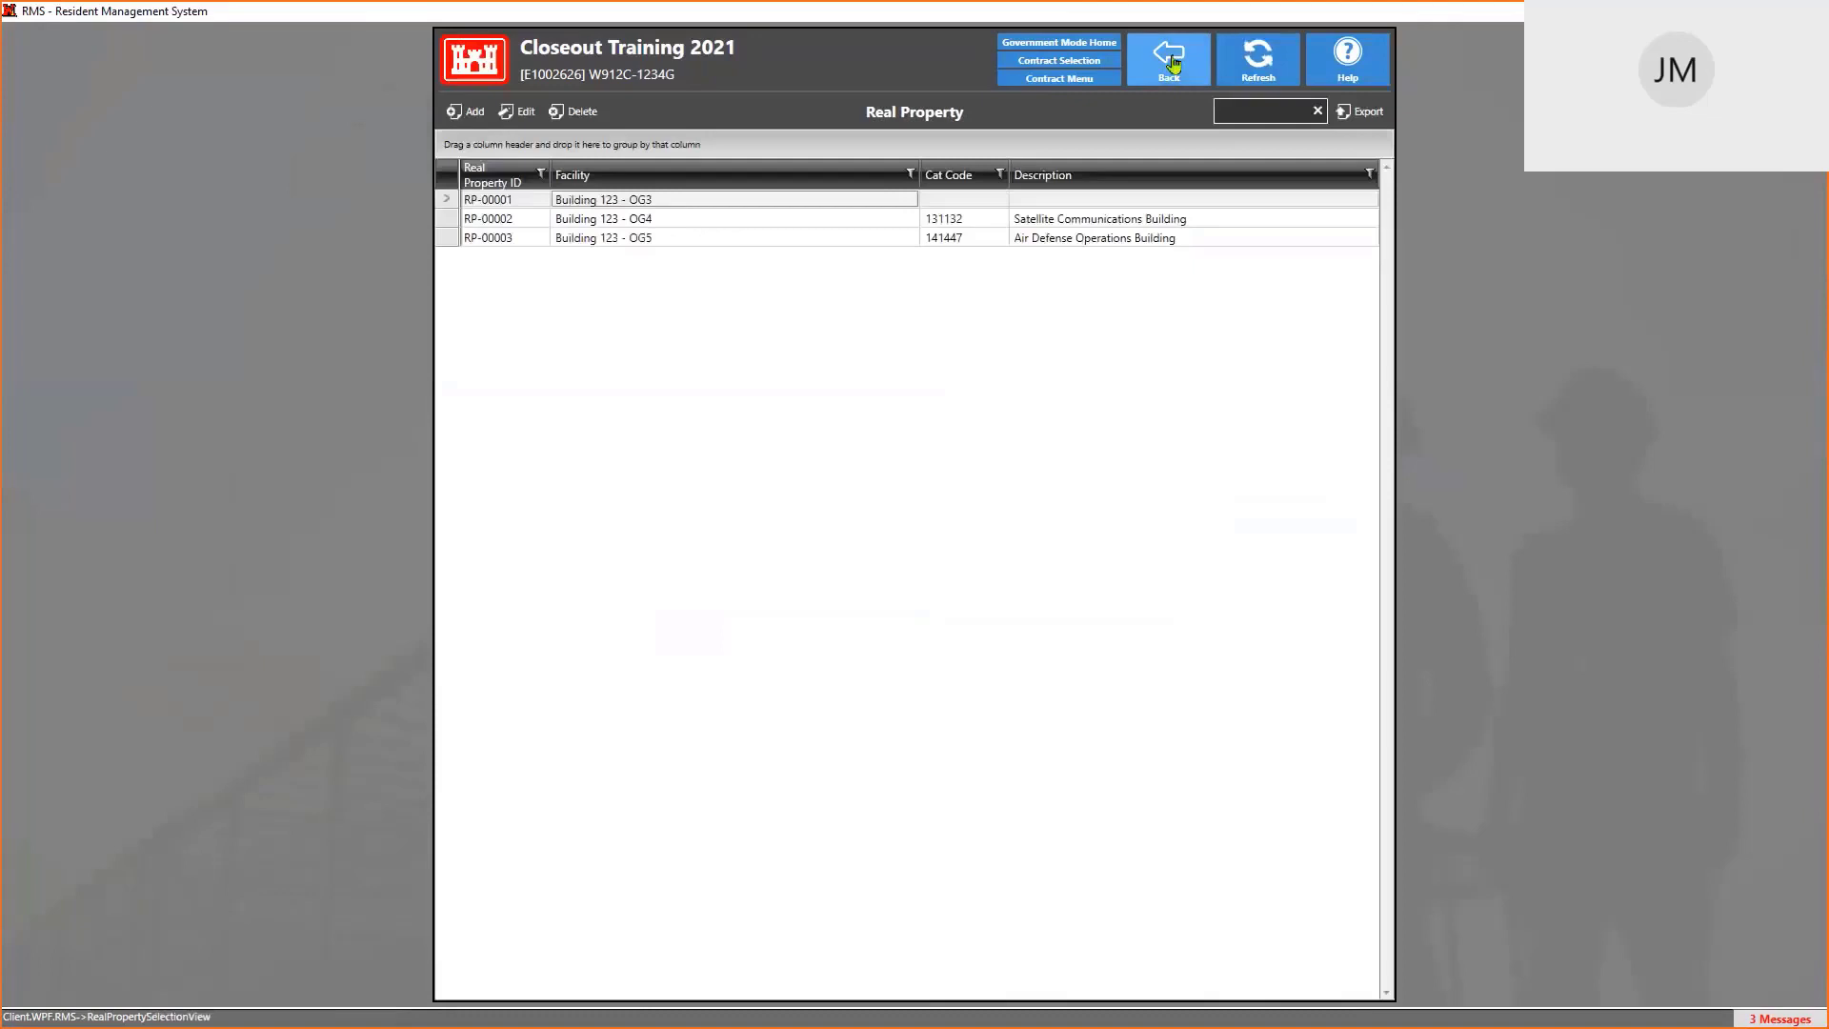
Go back to the Contract Menu and open the Transfers - DD1354 list under Closeout
left_click(1169, 72)
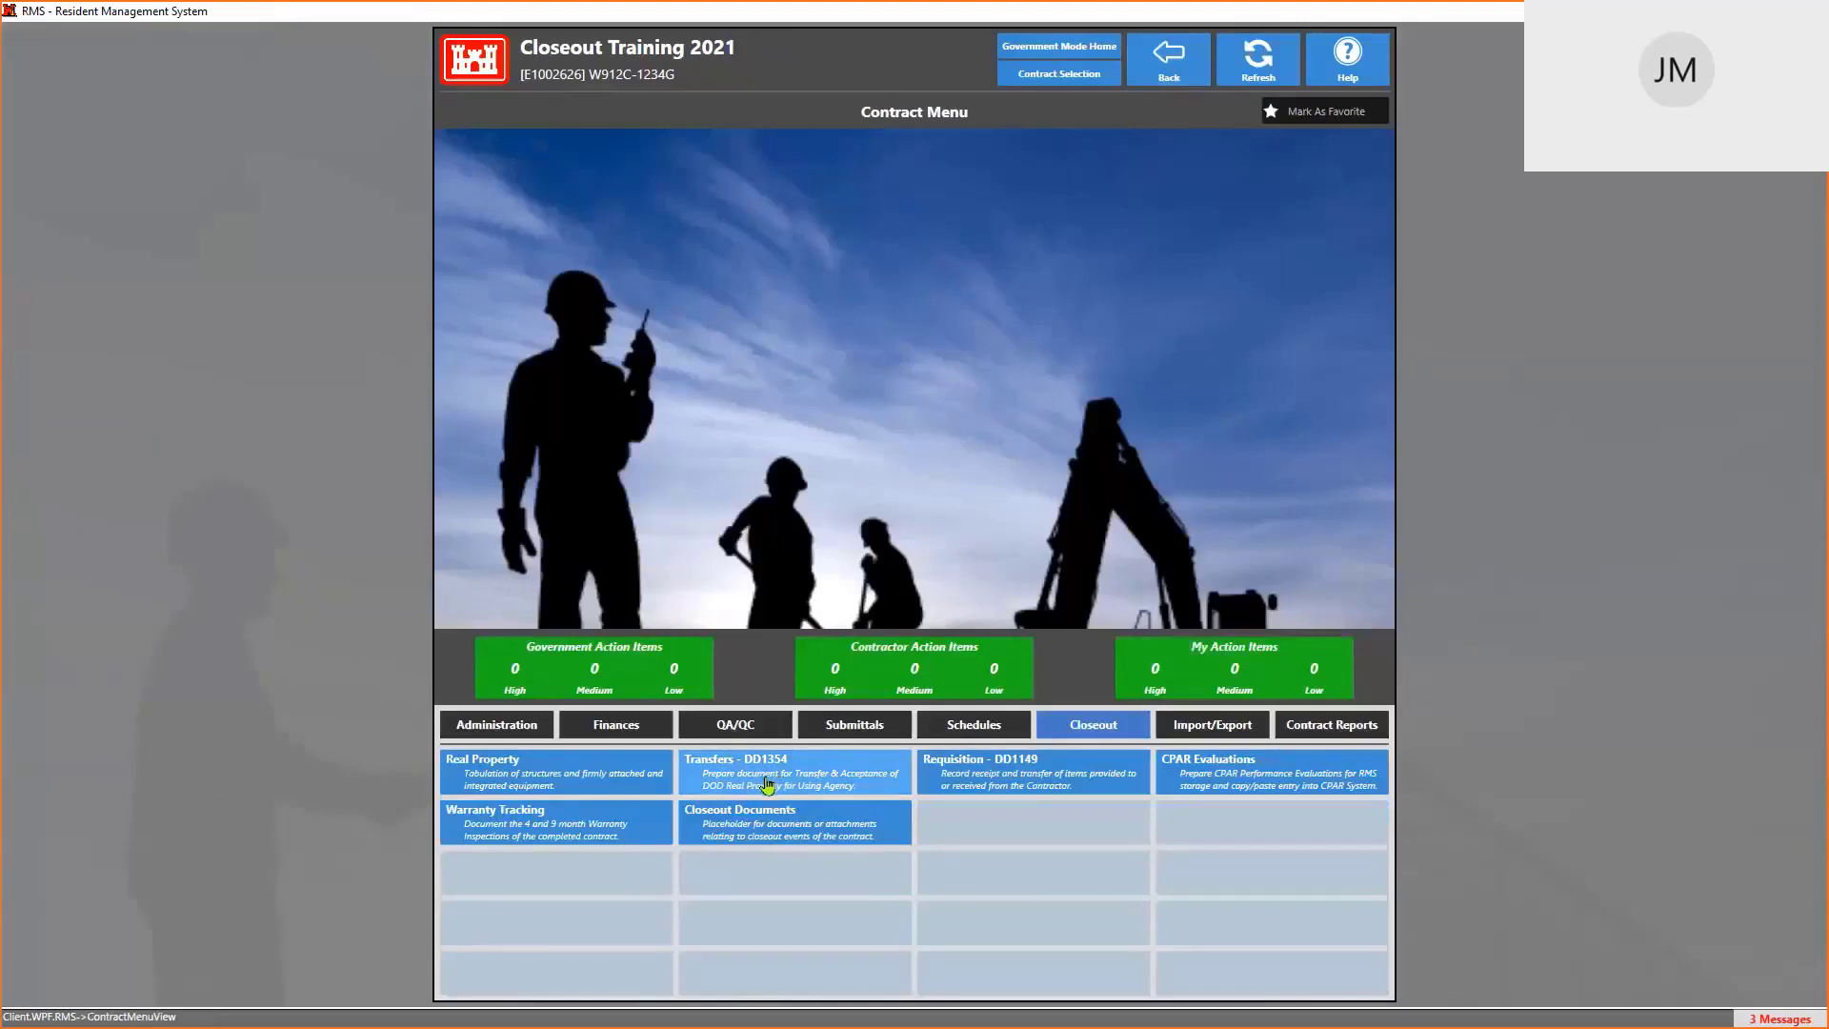
left_click(768, 784)
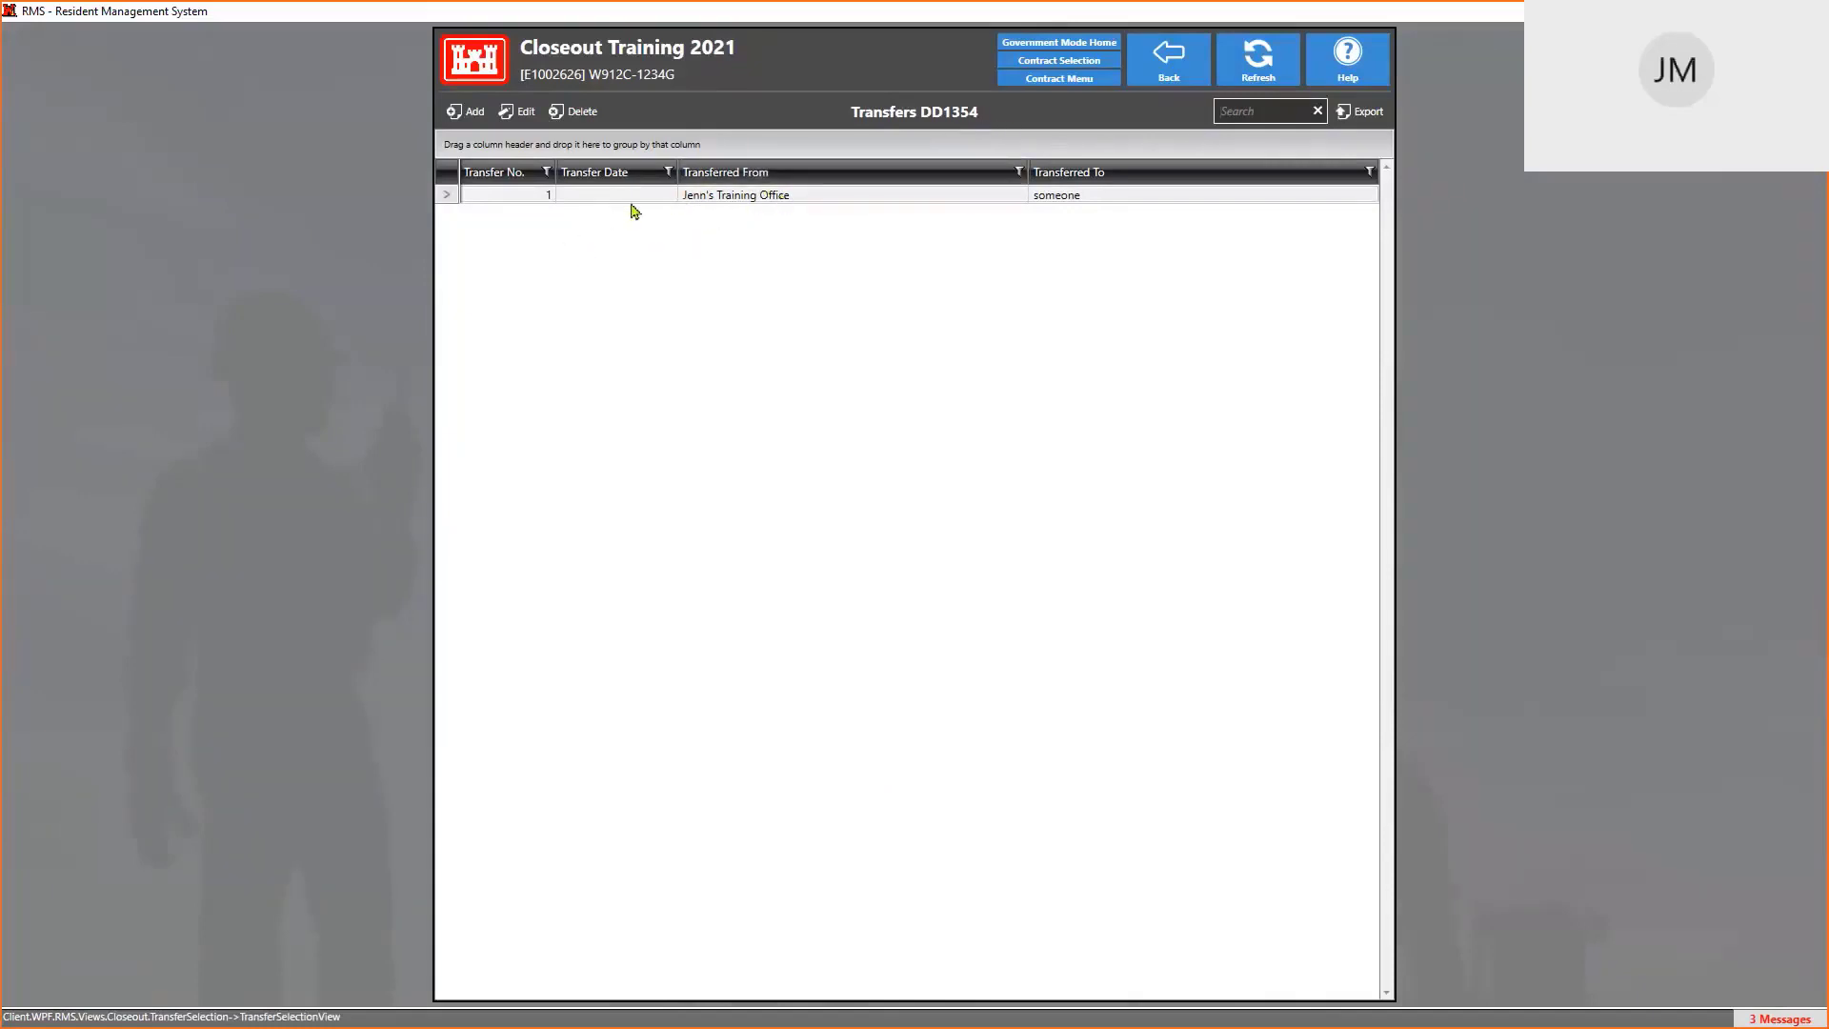
Add Transfer No. 2, then look through its Deficiencies, Remarks and Header tabs
left_click(474, 114)
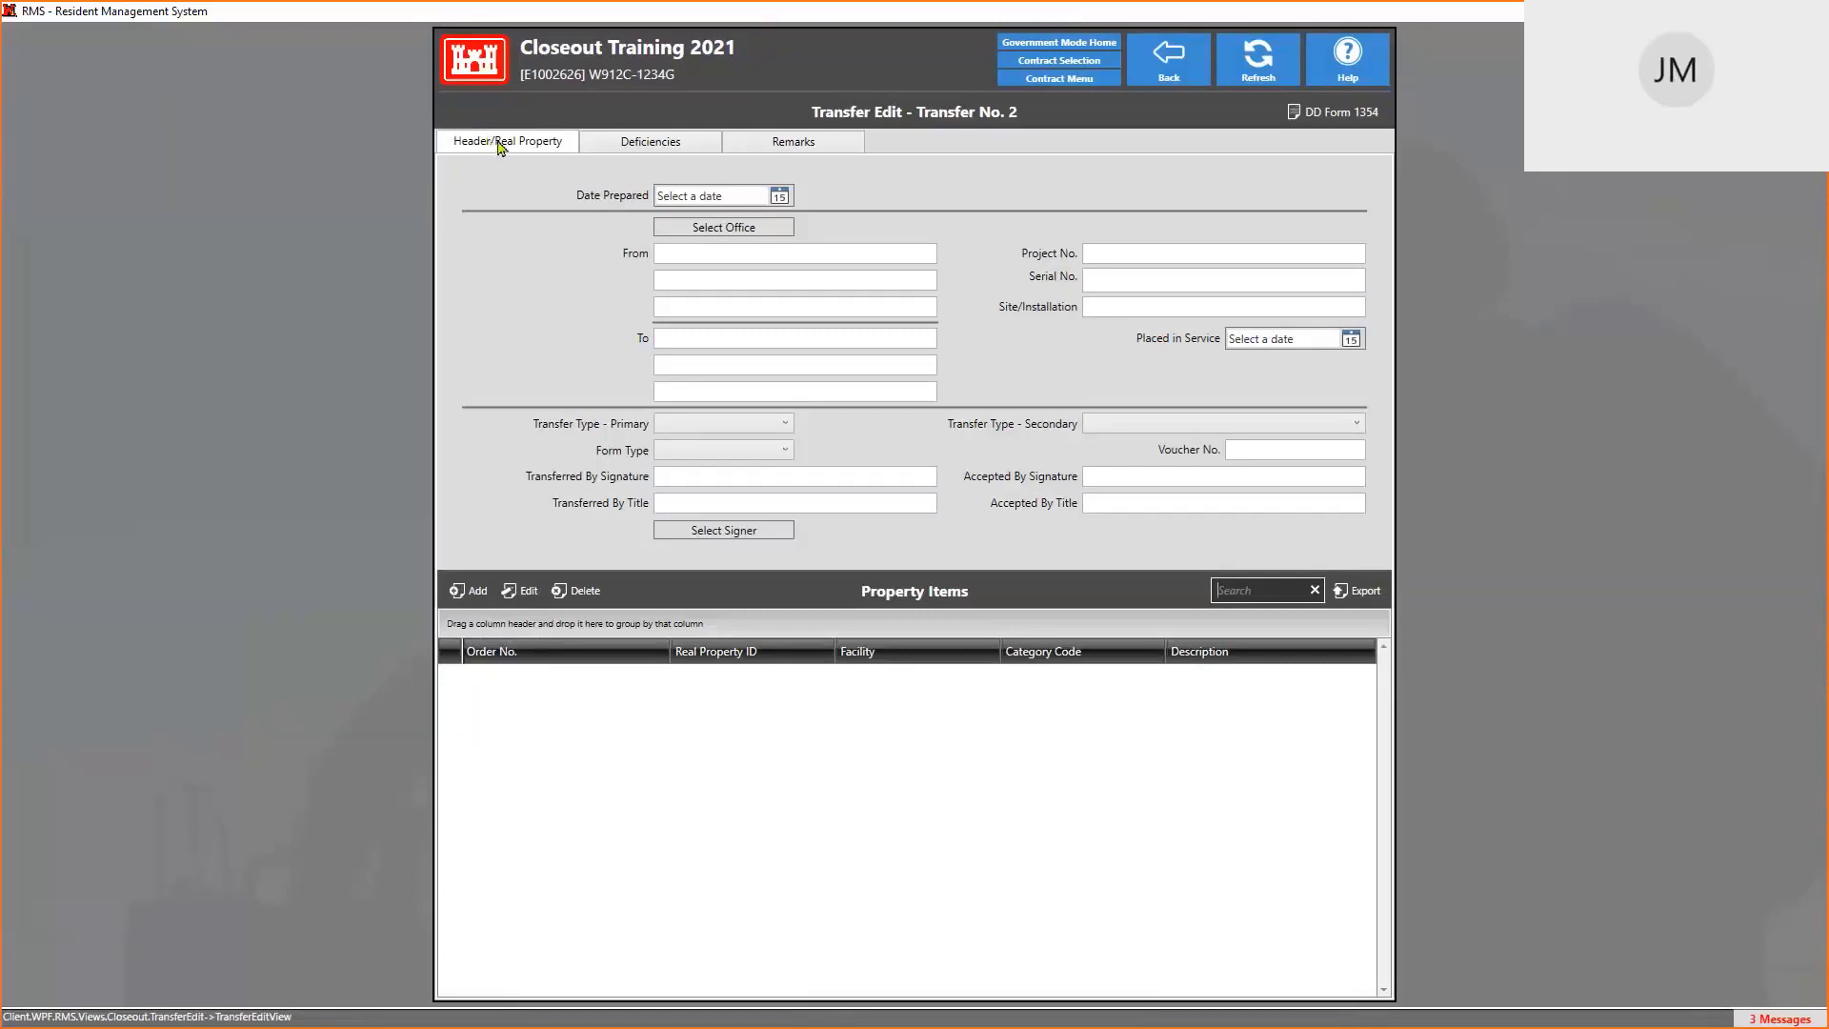
left_click(671, 149)
left_click(827, 147)
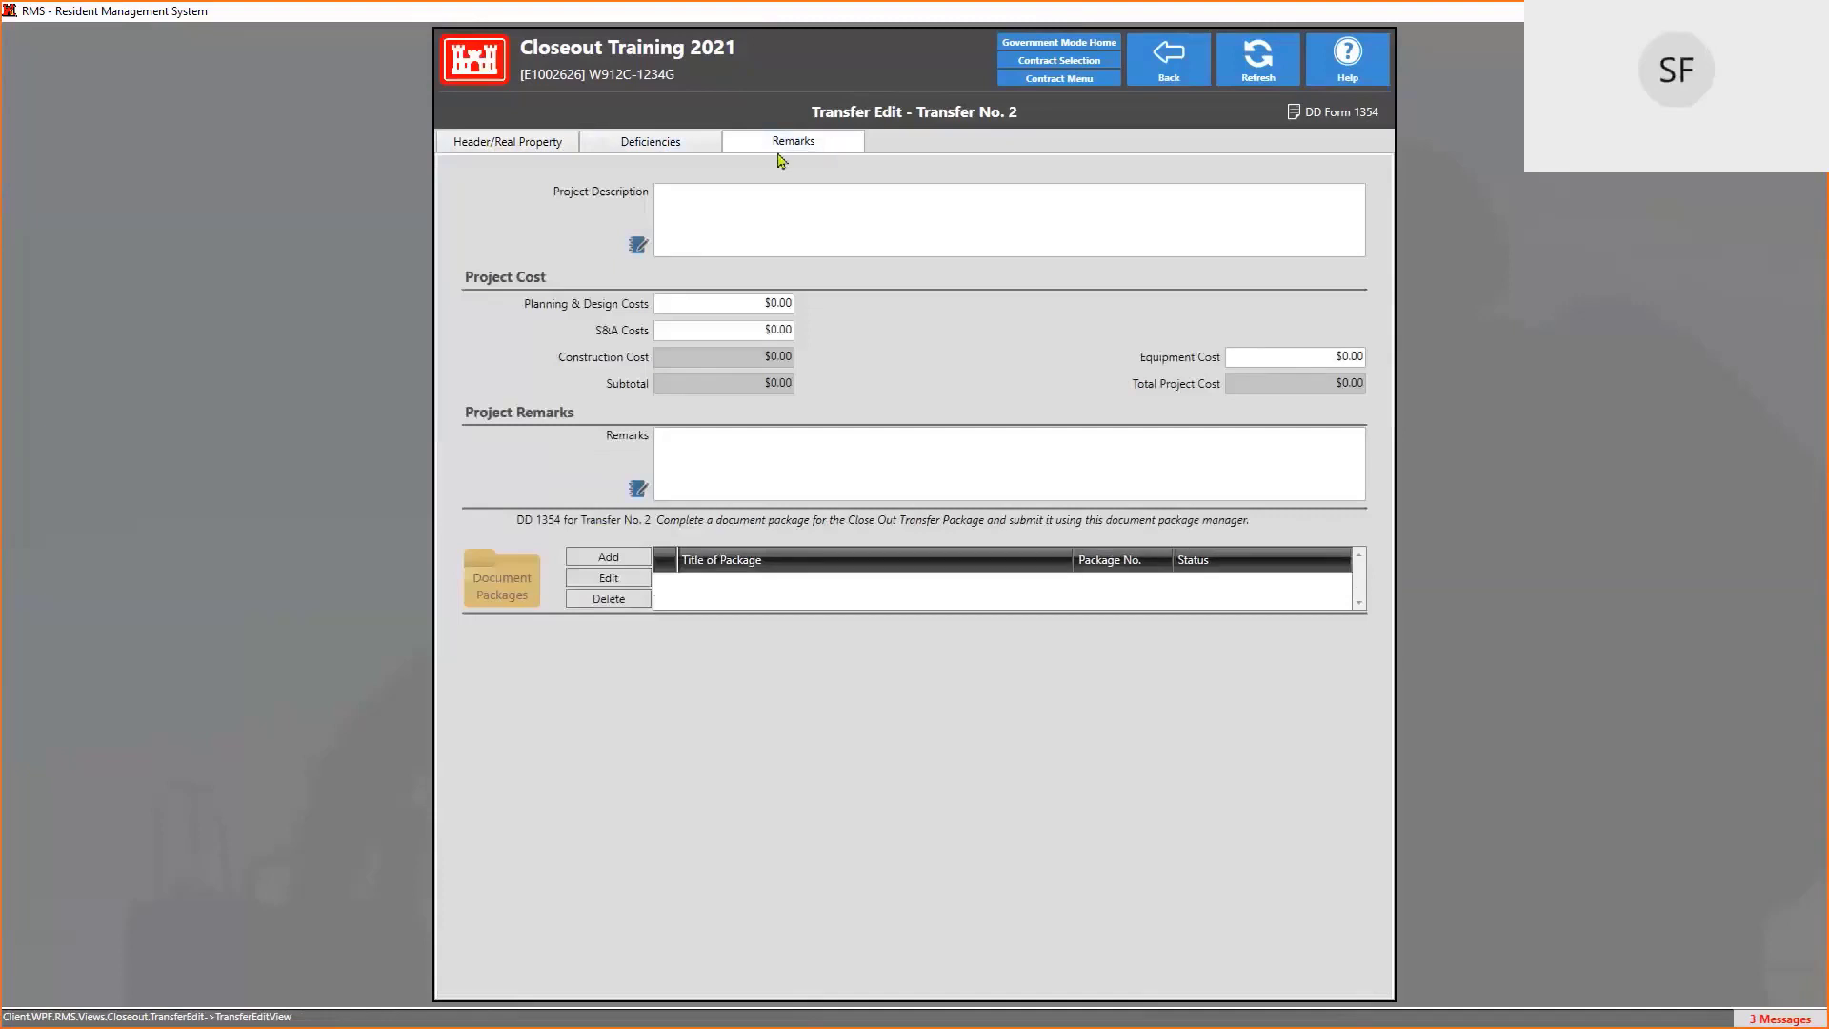
left_click(539, 147)
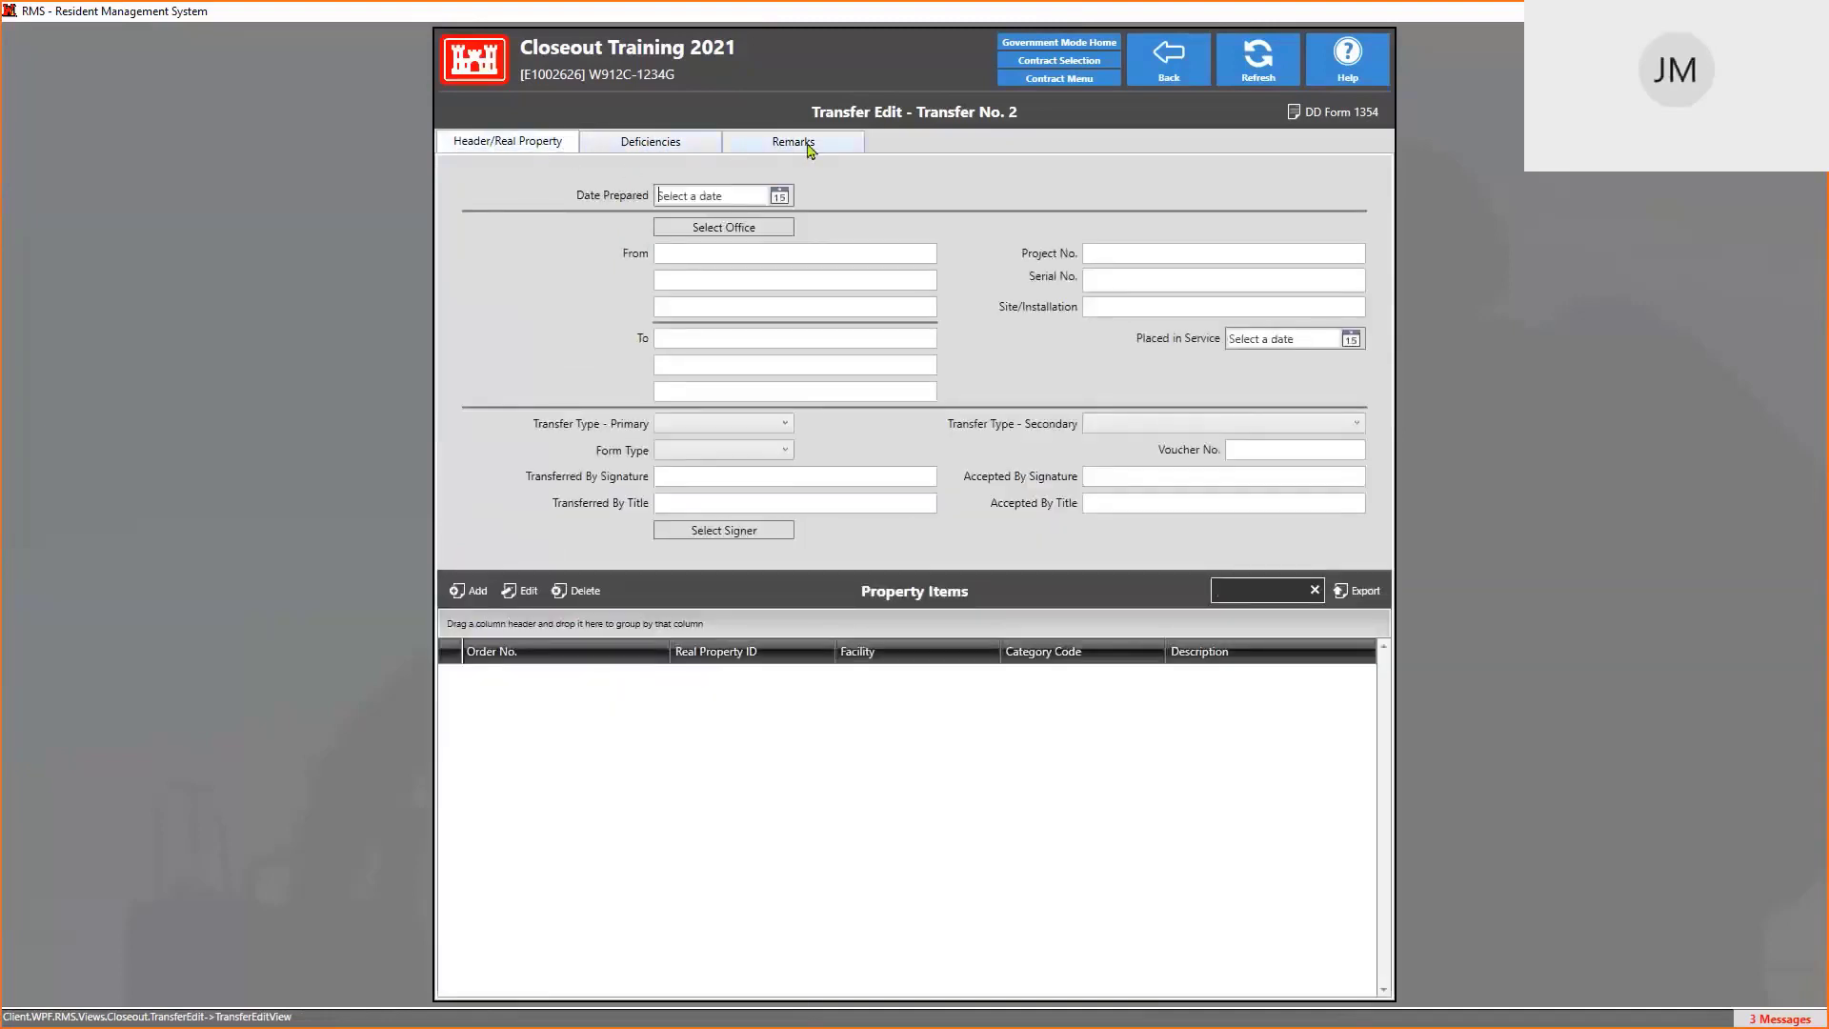
left_click(1342, 117)
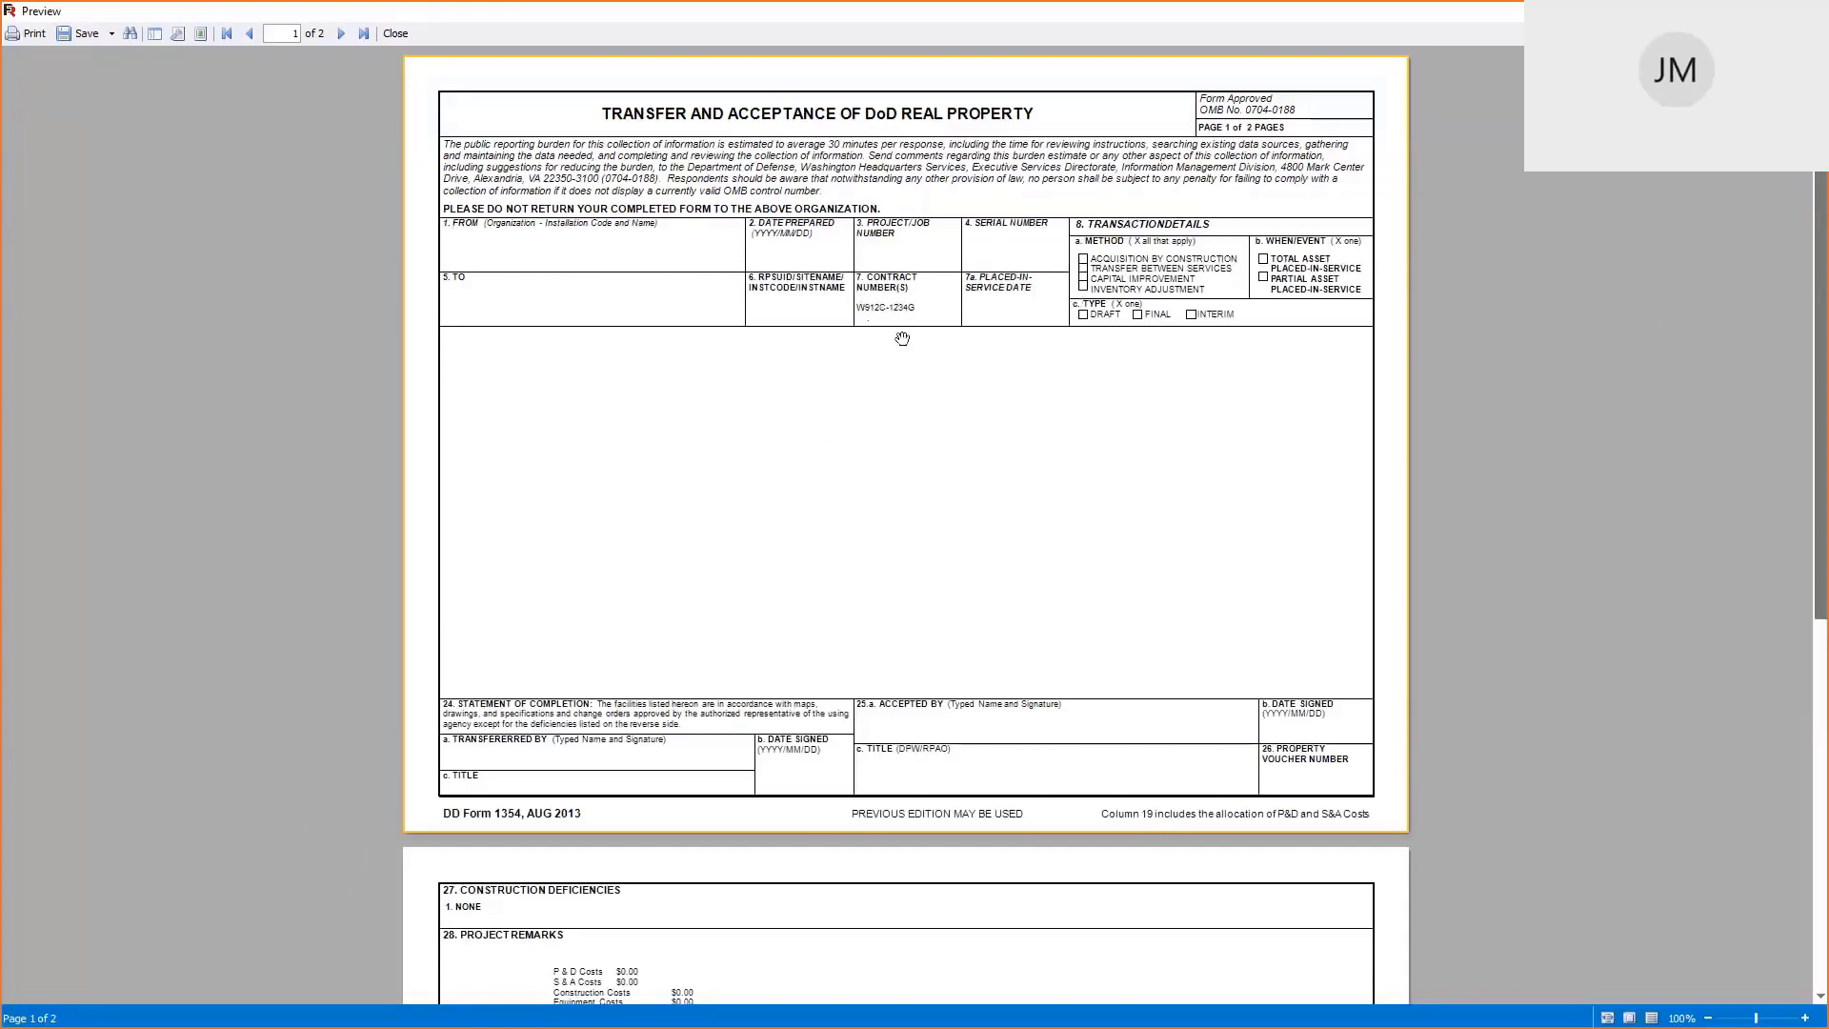
scroll(975, 392, "down", 10)
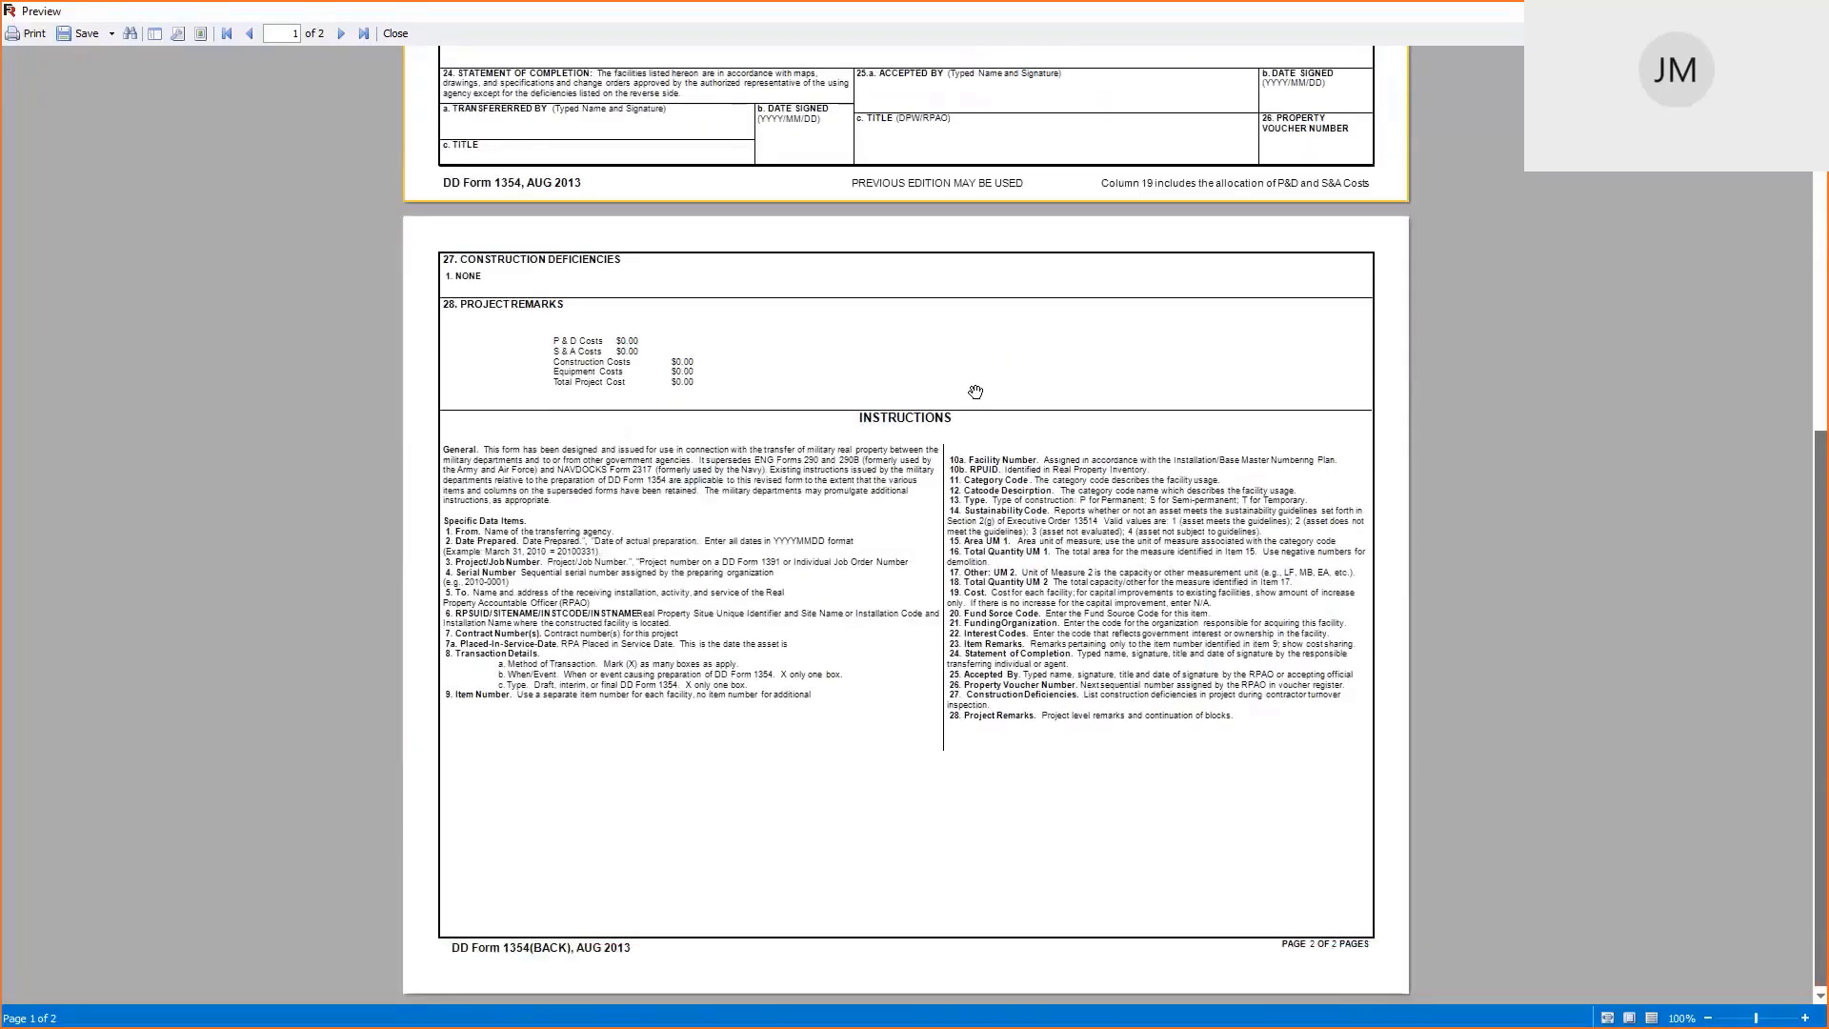
scroll(975, 392, "up", 10)
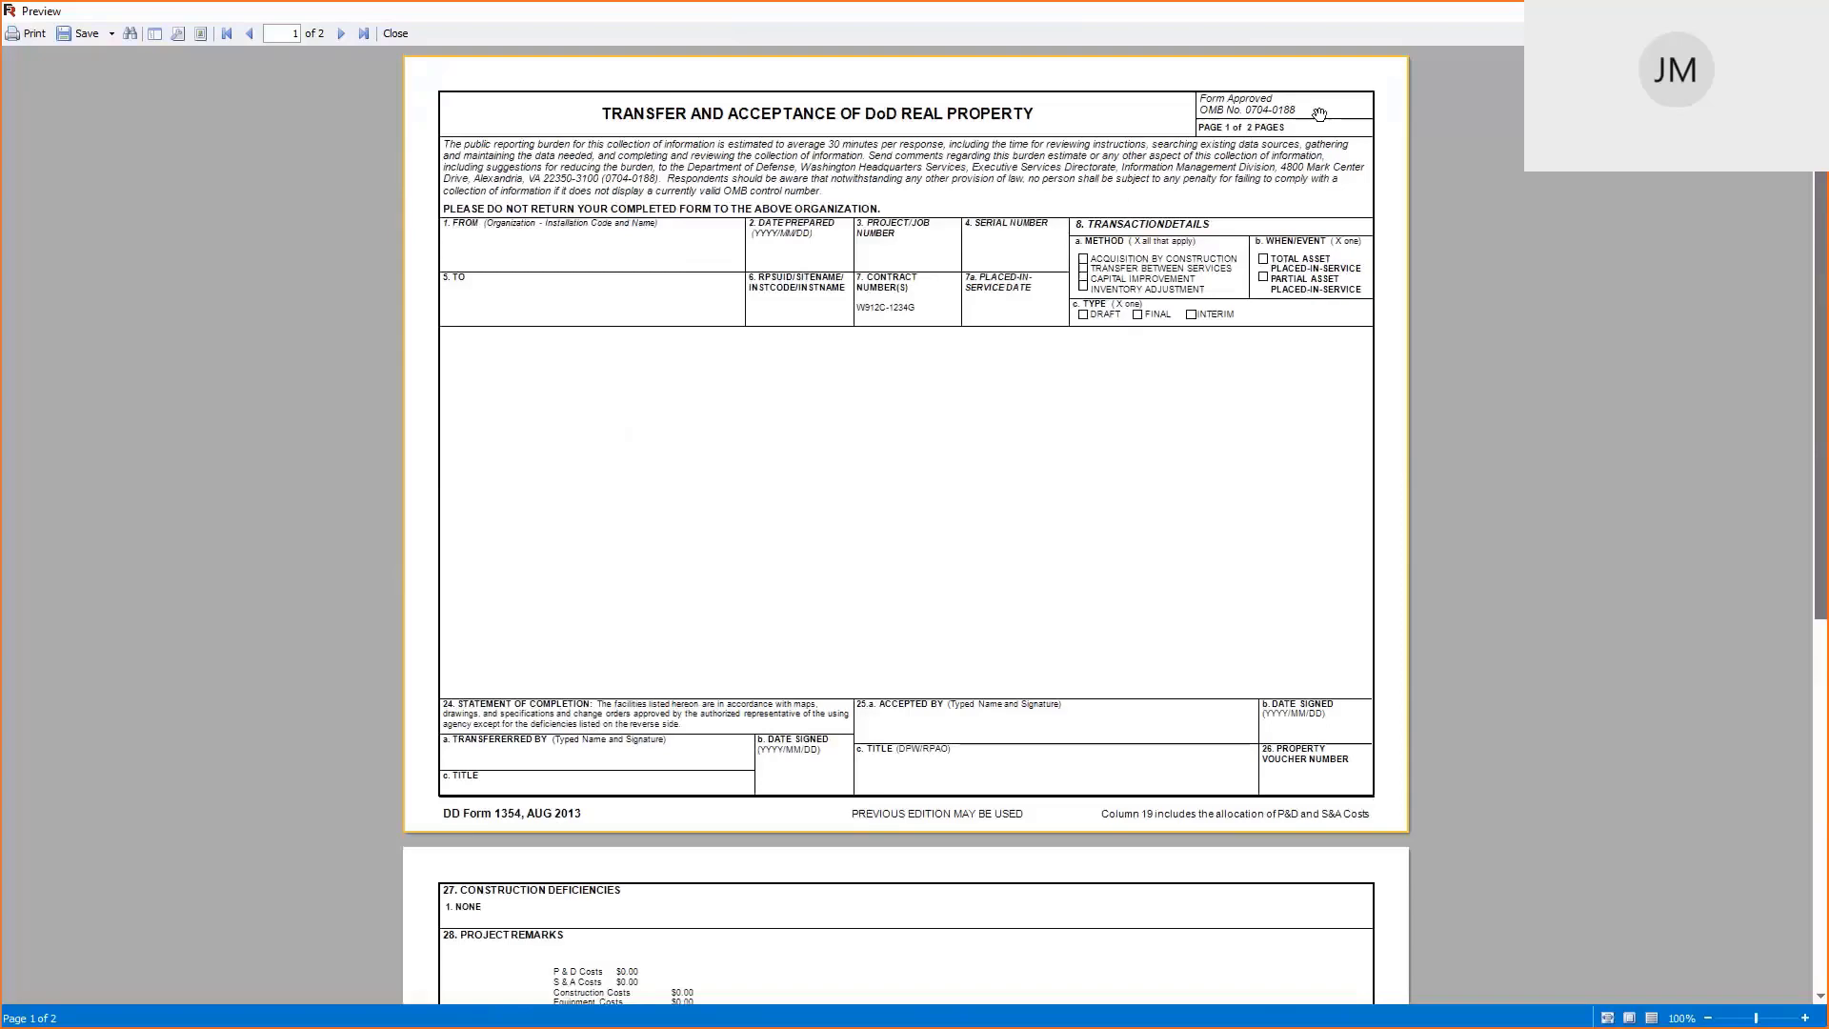
left_click(1805, 11)
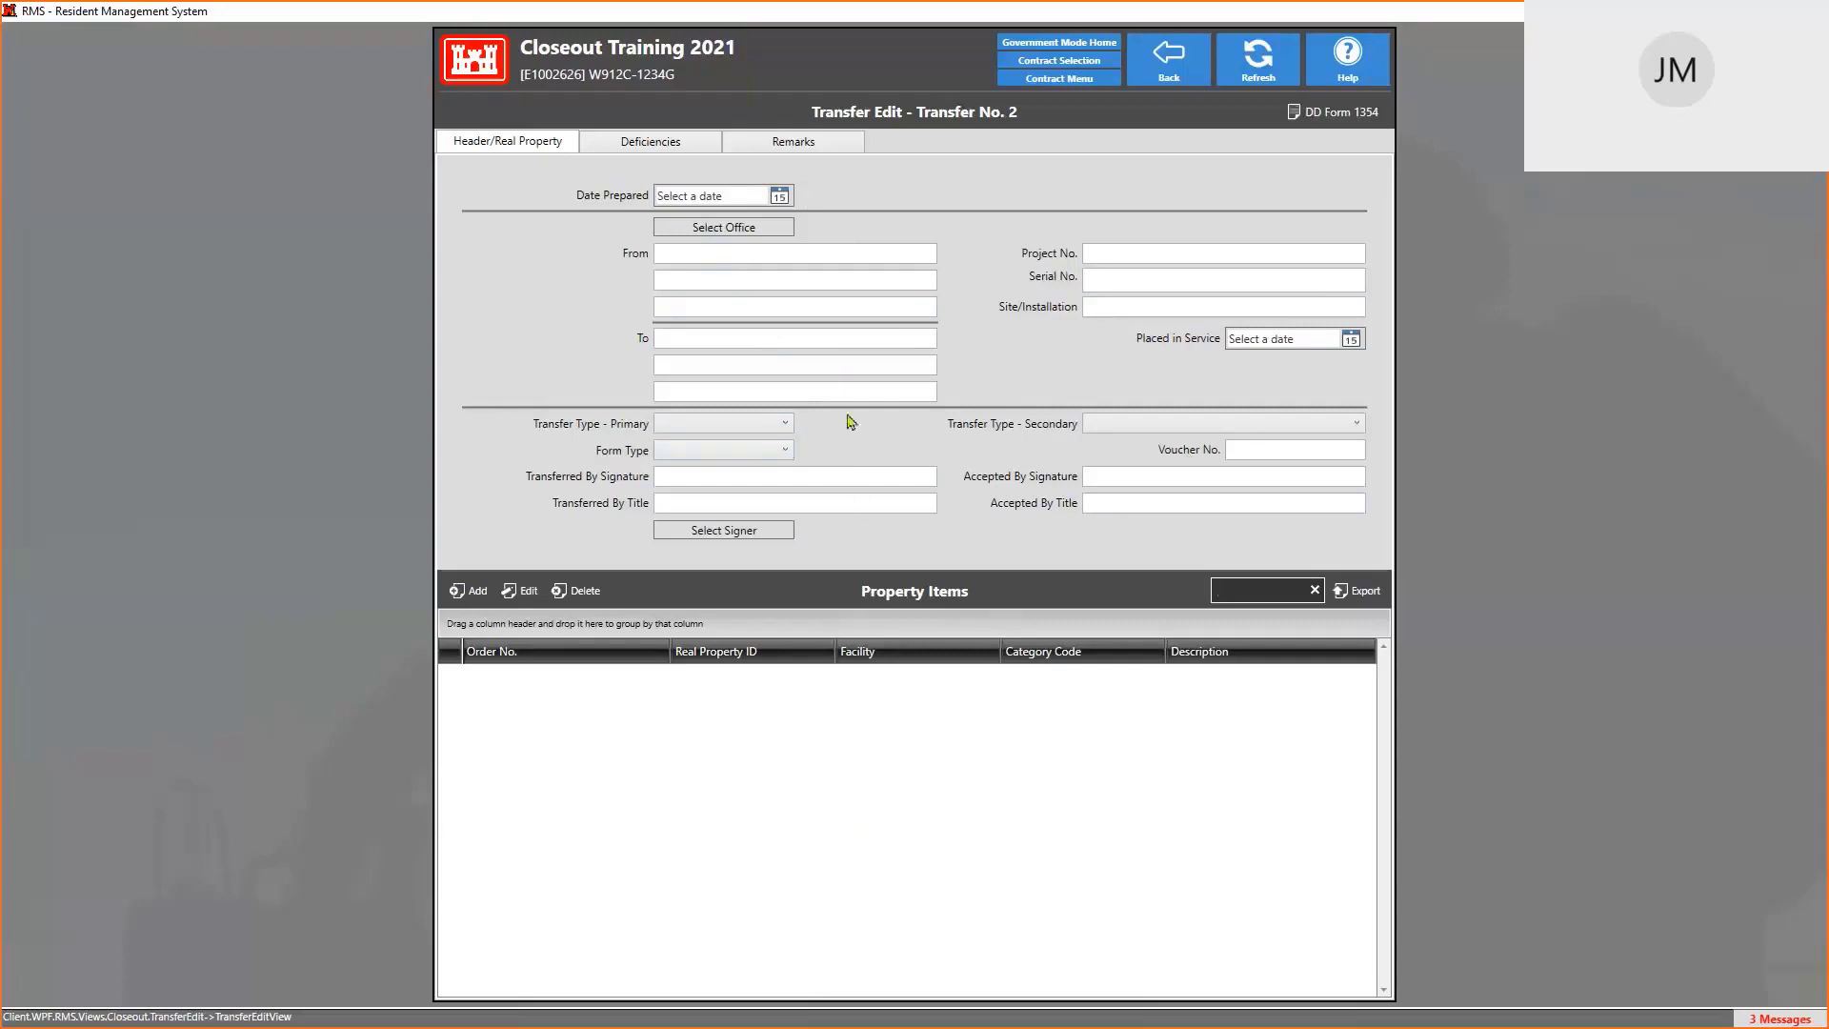
Set Date Prepared to 4/14/2021 and enter From TEST, Project No. 123 and Serial No. UGT897
left_click(779, 195)
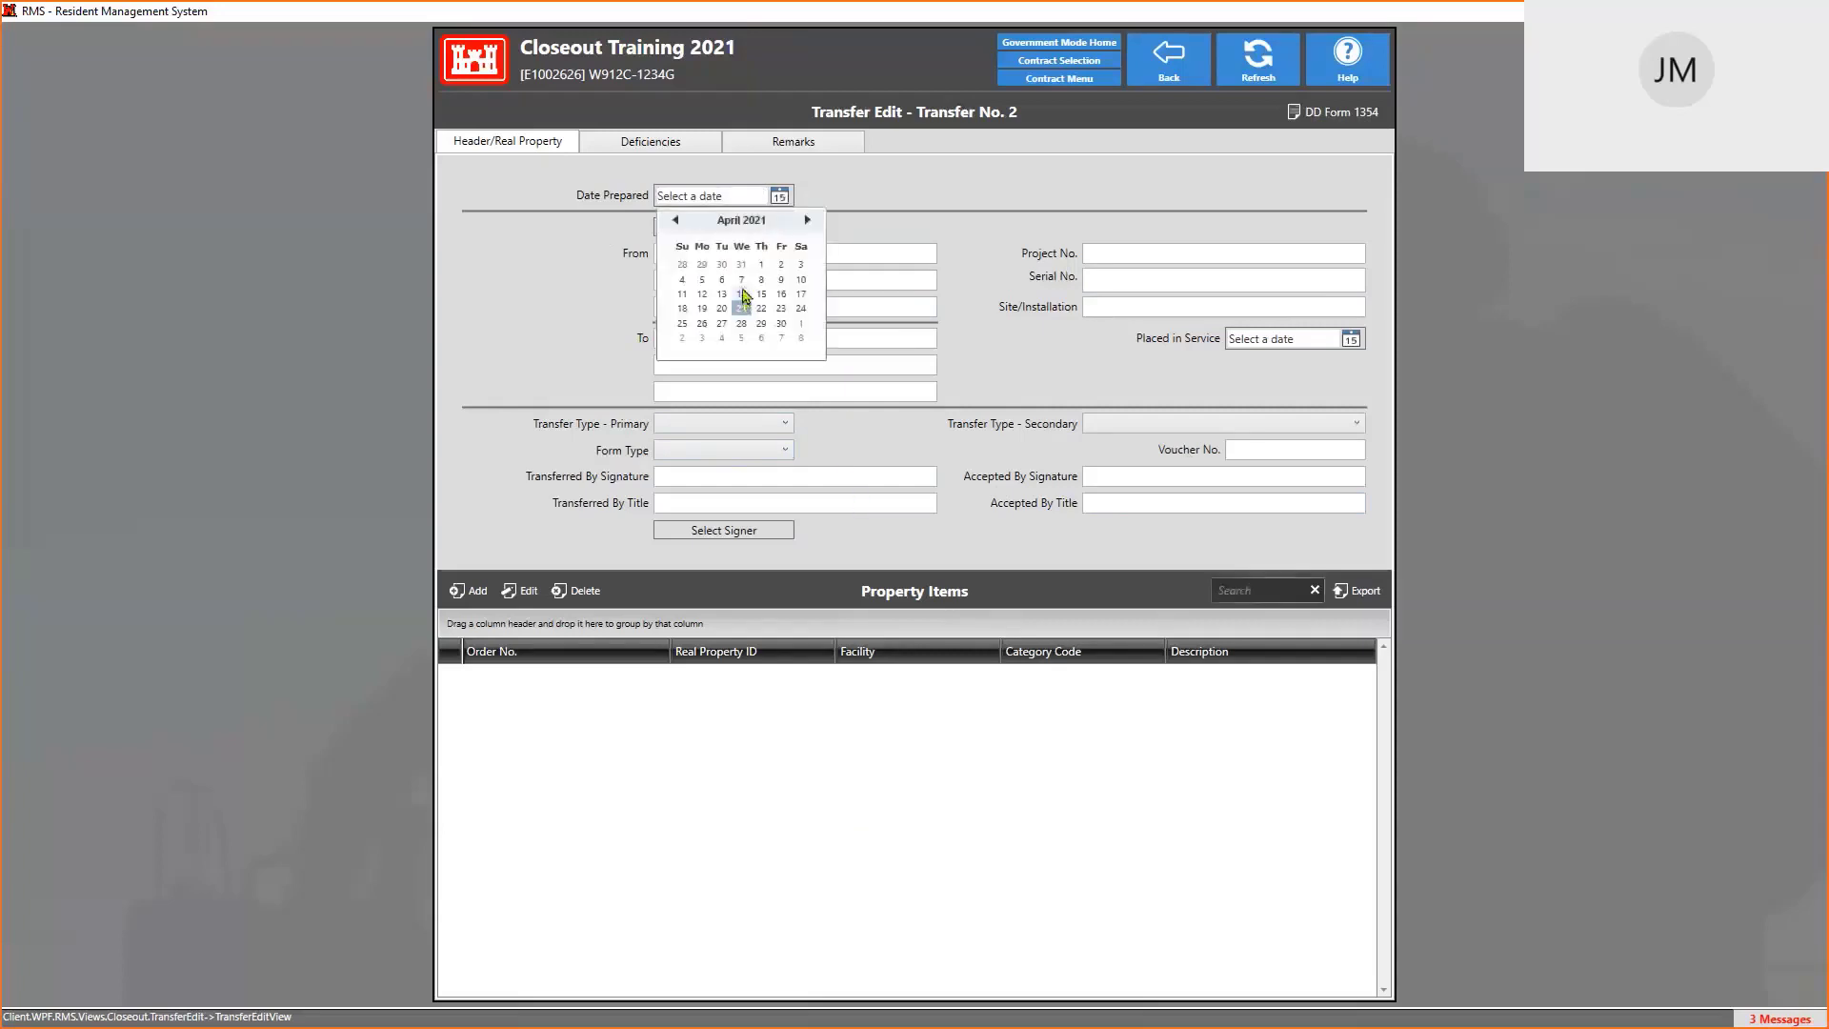
left_click(742, 293)
left_click(698, 254)
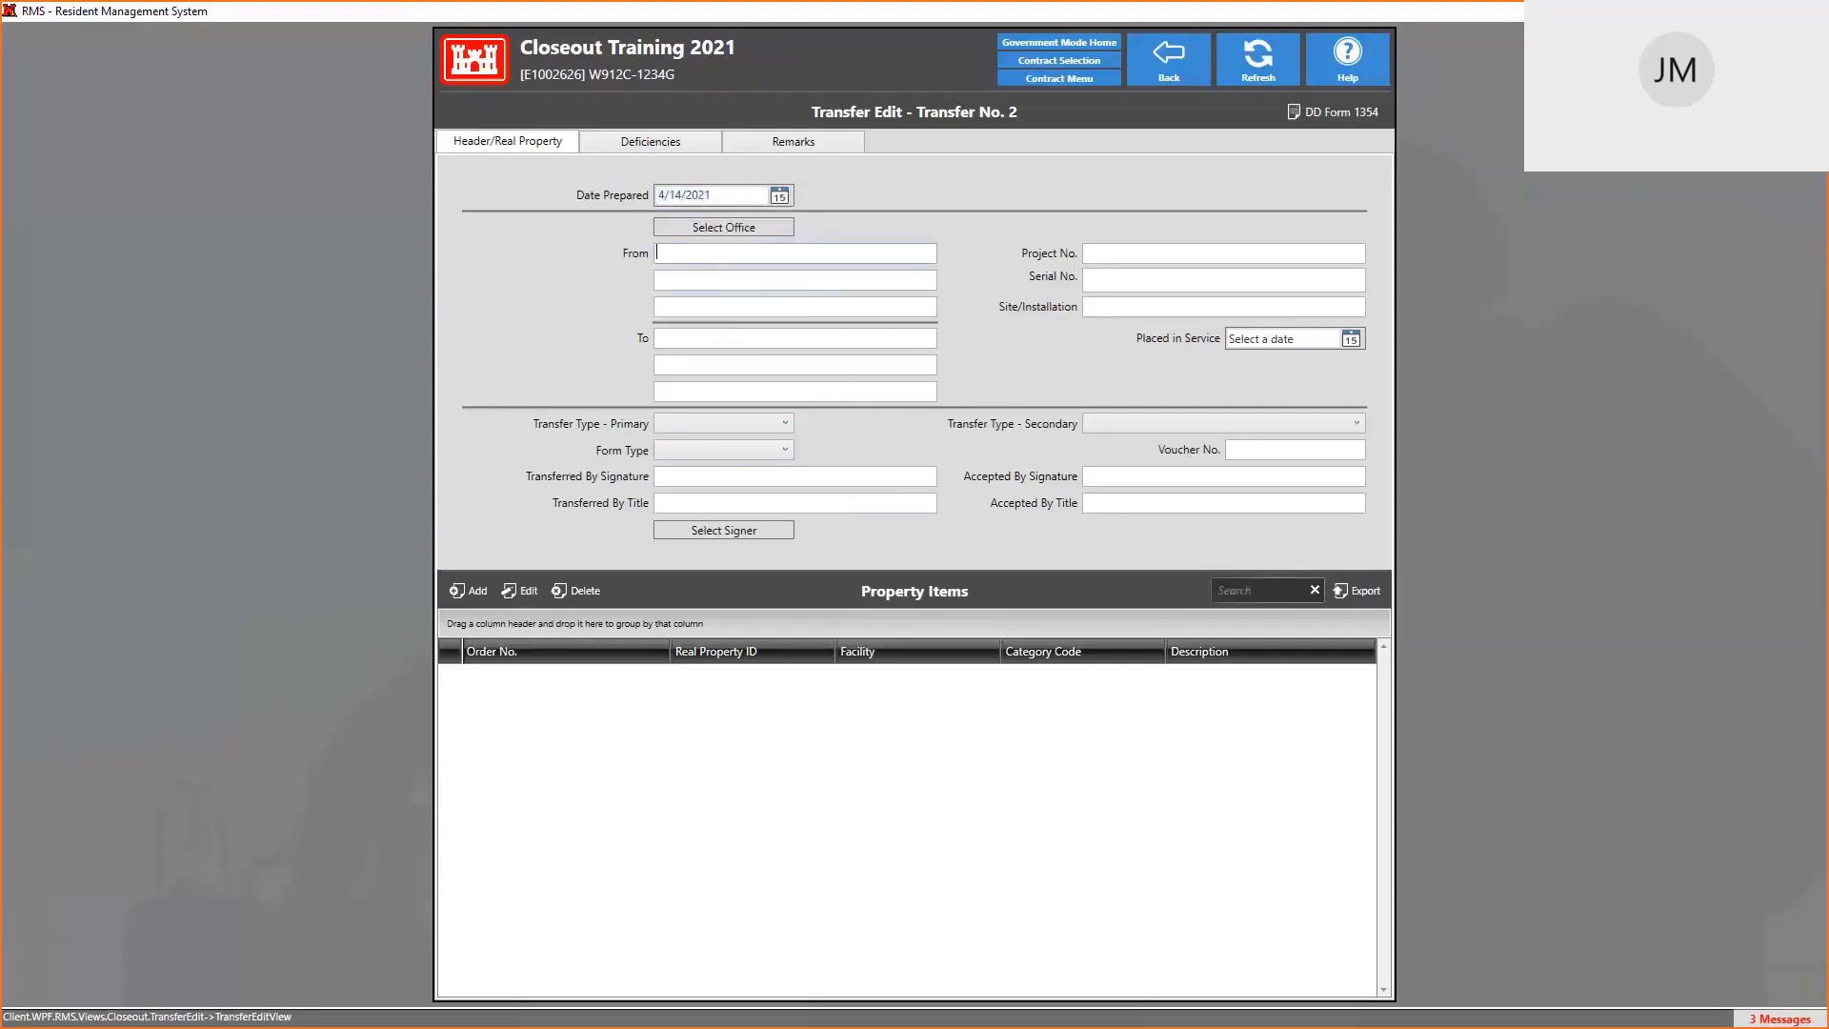
type("TES")
type("123")
type("234 SOME STRE")
type("UGT897")
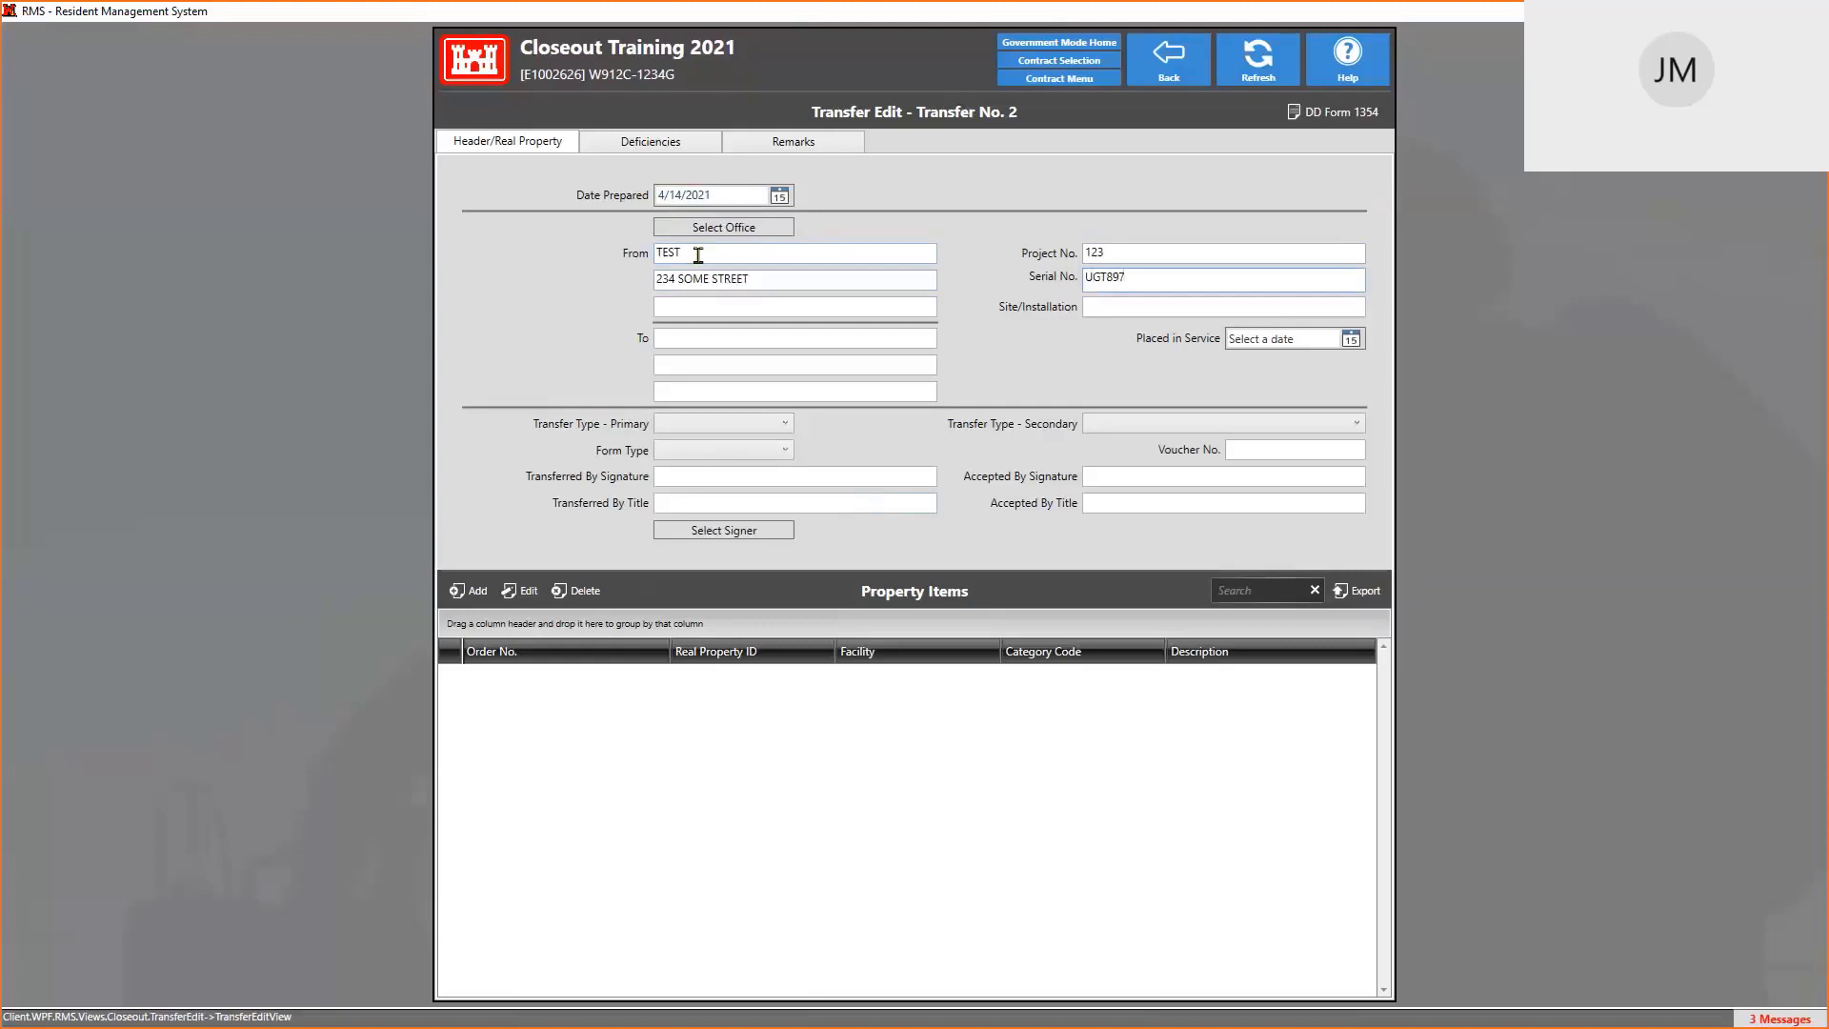
Choose Capital Improvement, Partial Asset Placed in Service and the Draft form type
left_click(721, 429)
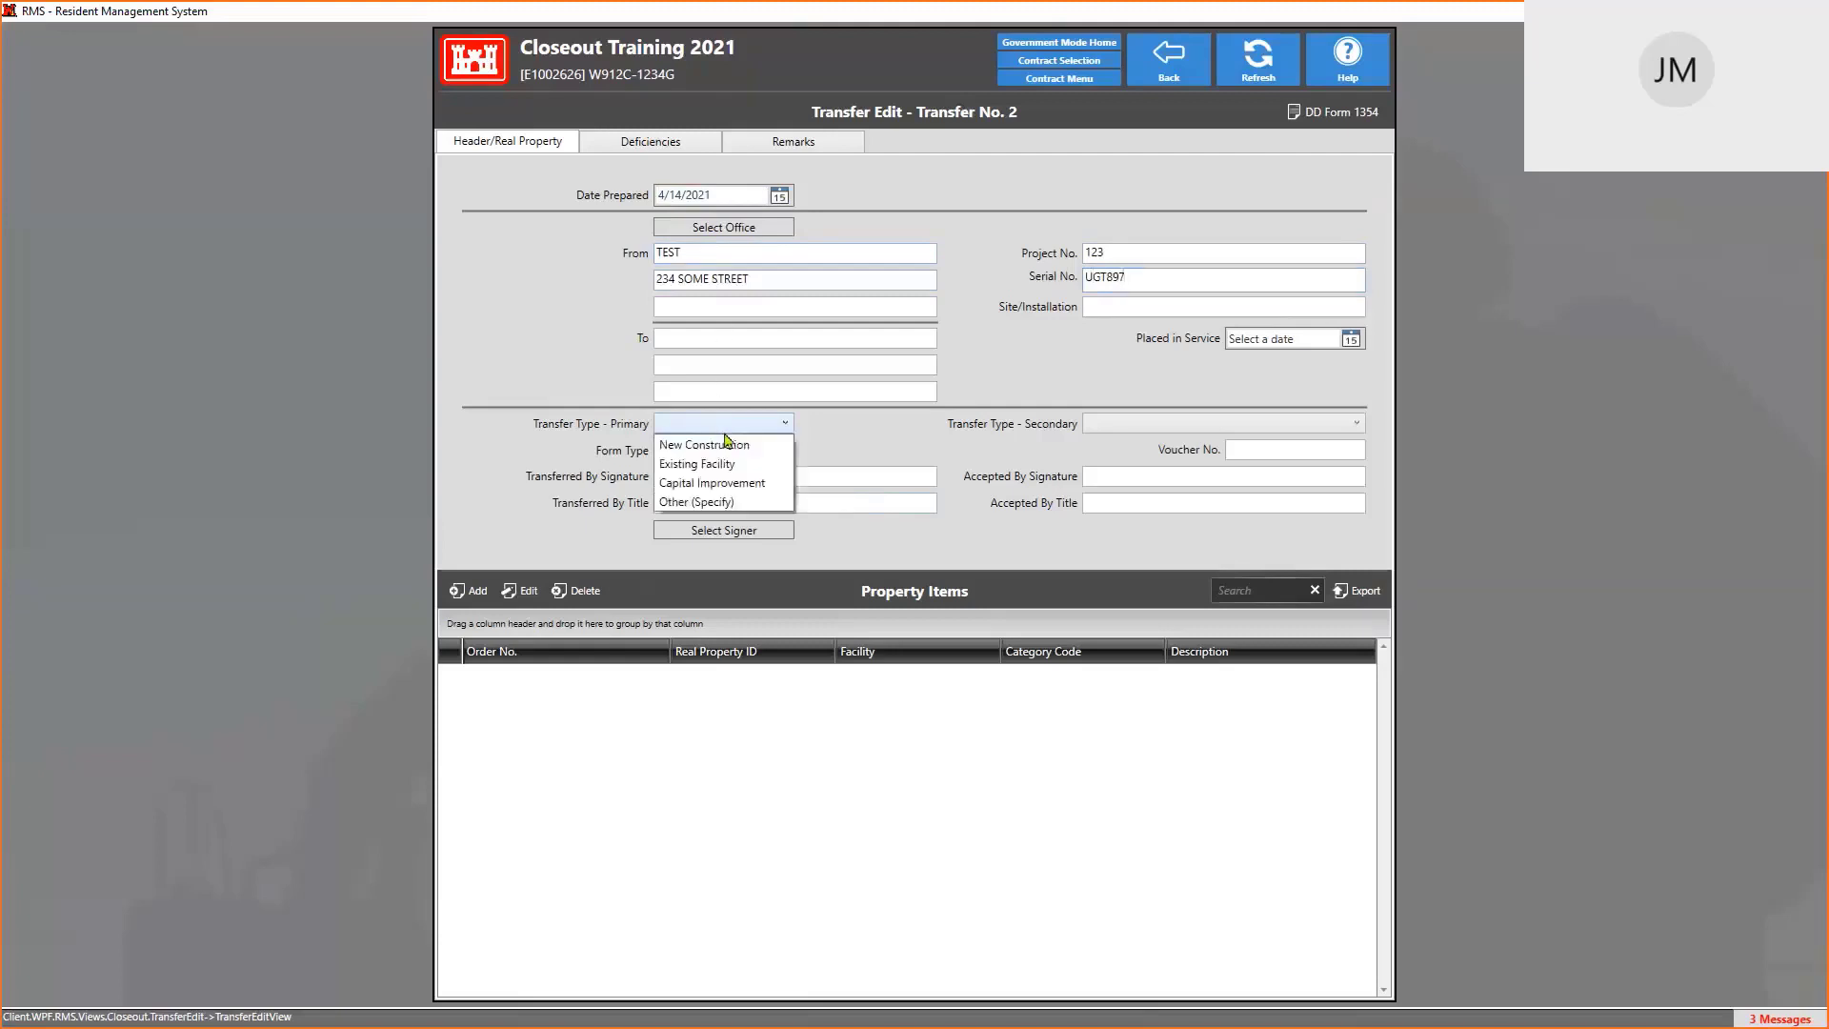
left_click(705, 486)
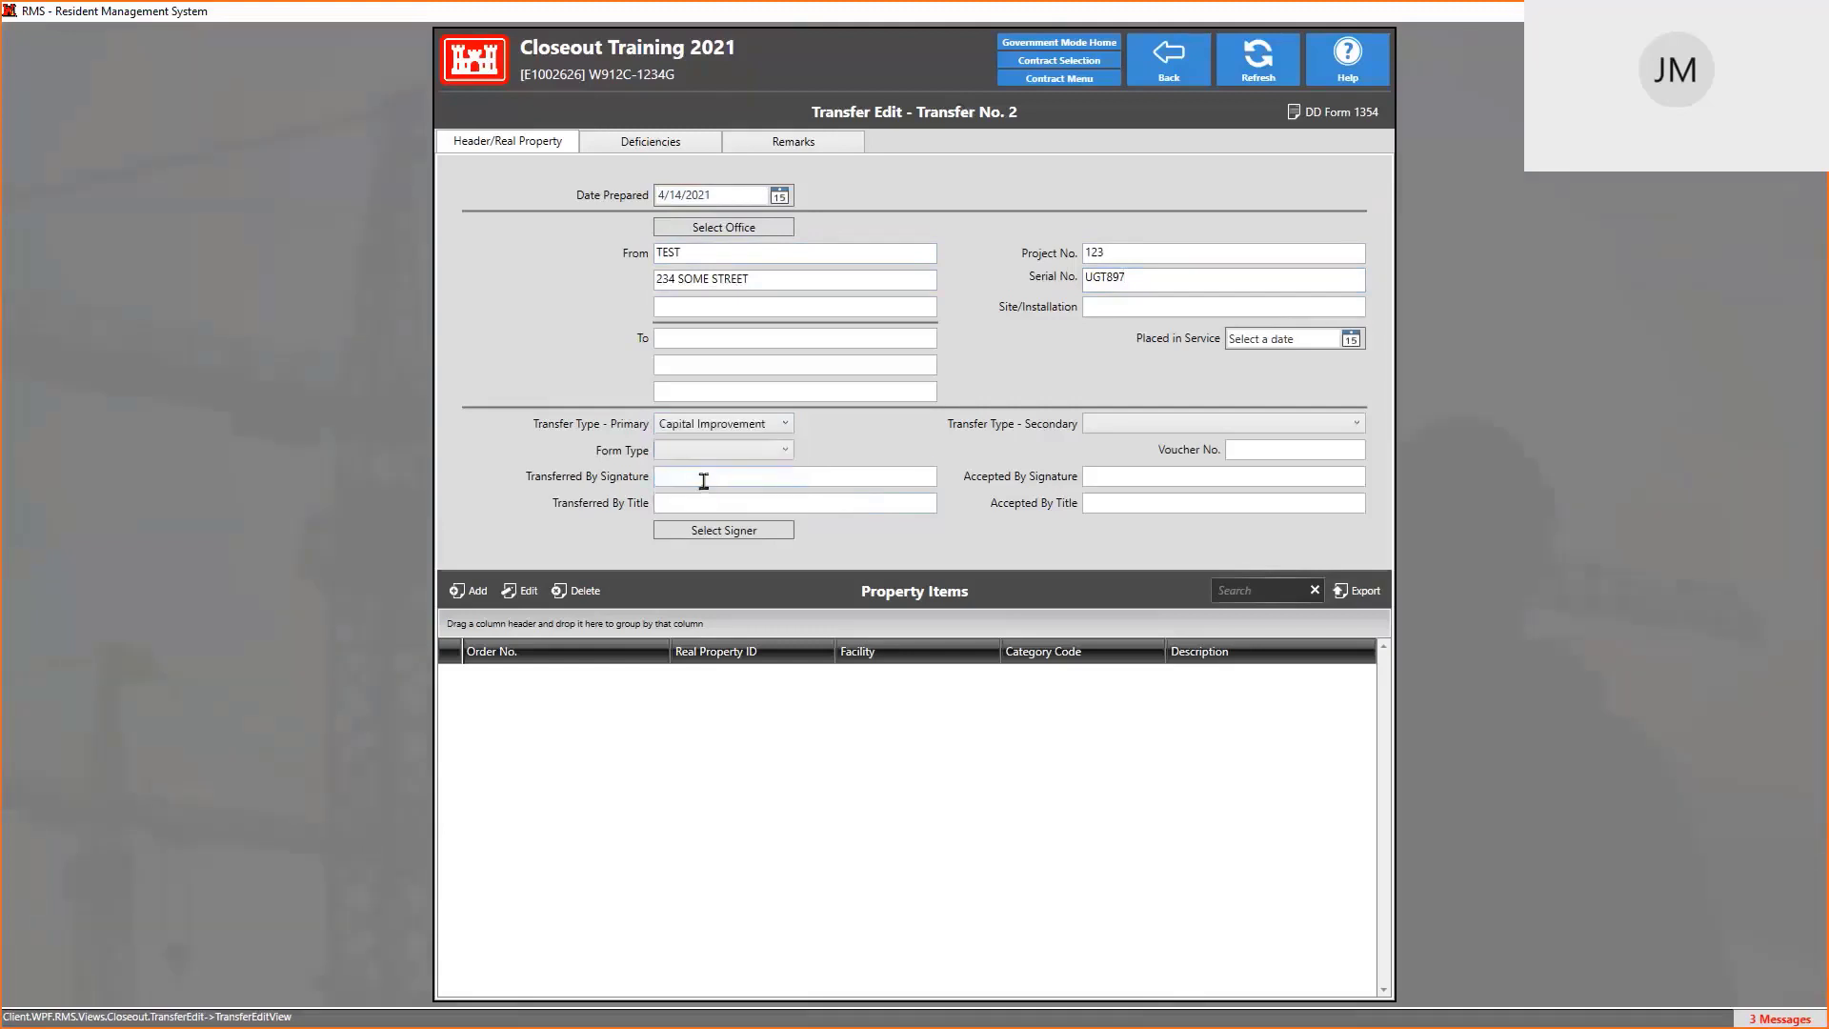
left_click(1131, 428)
left_click(1142, 464)
left_click(772, 455)
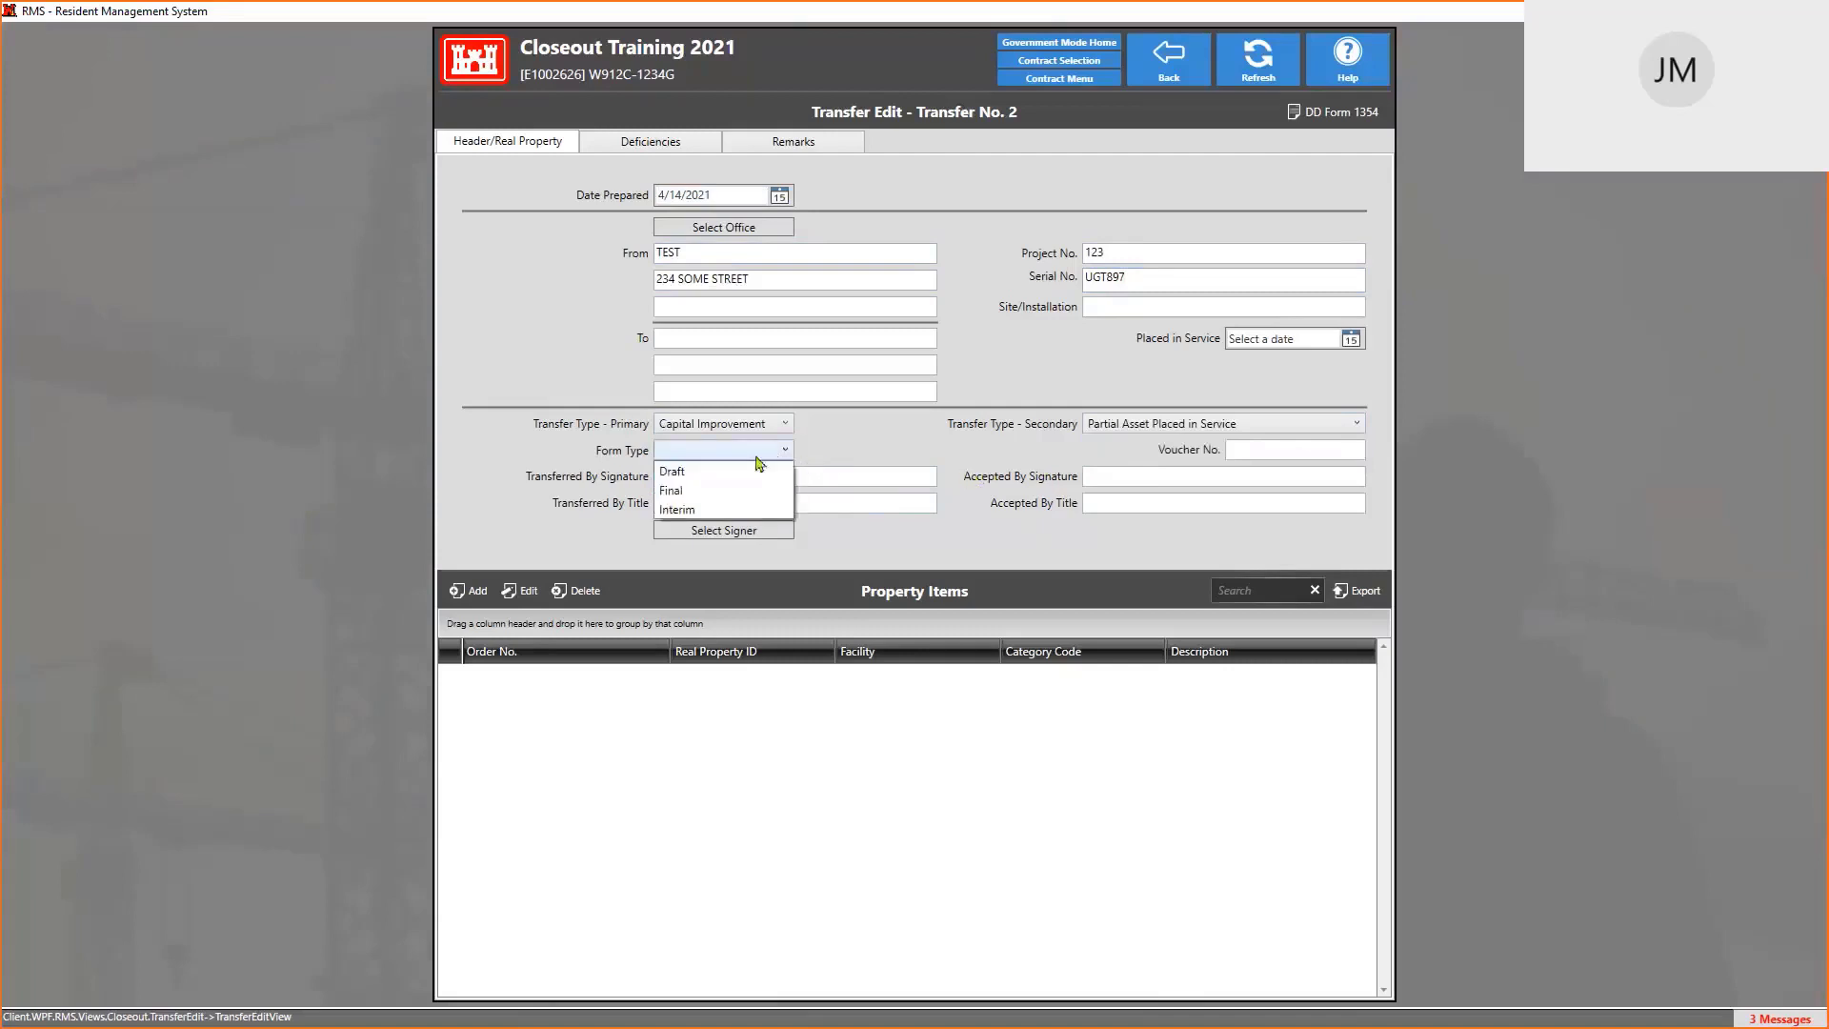
left_click(676, 470)
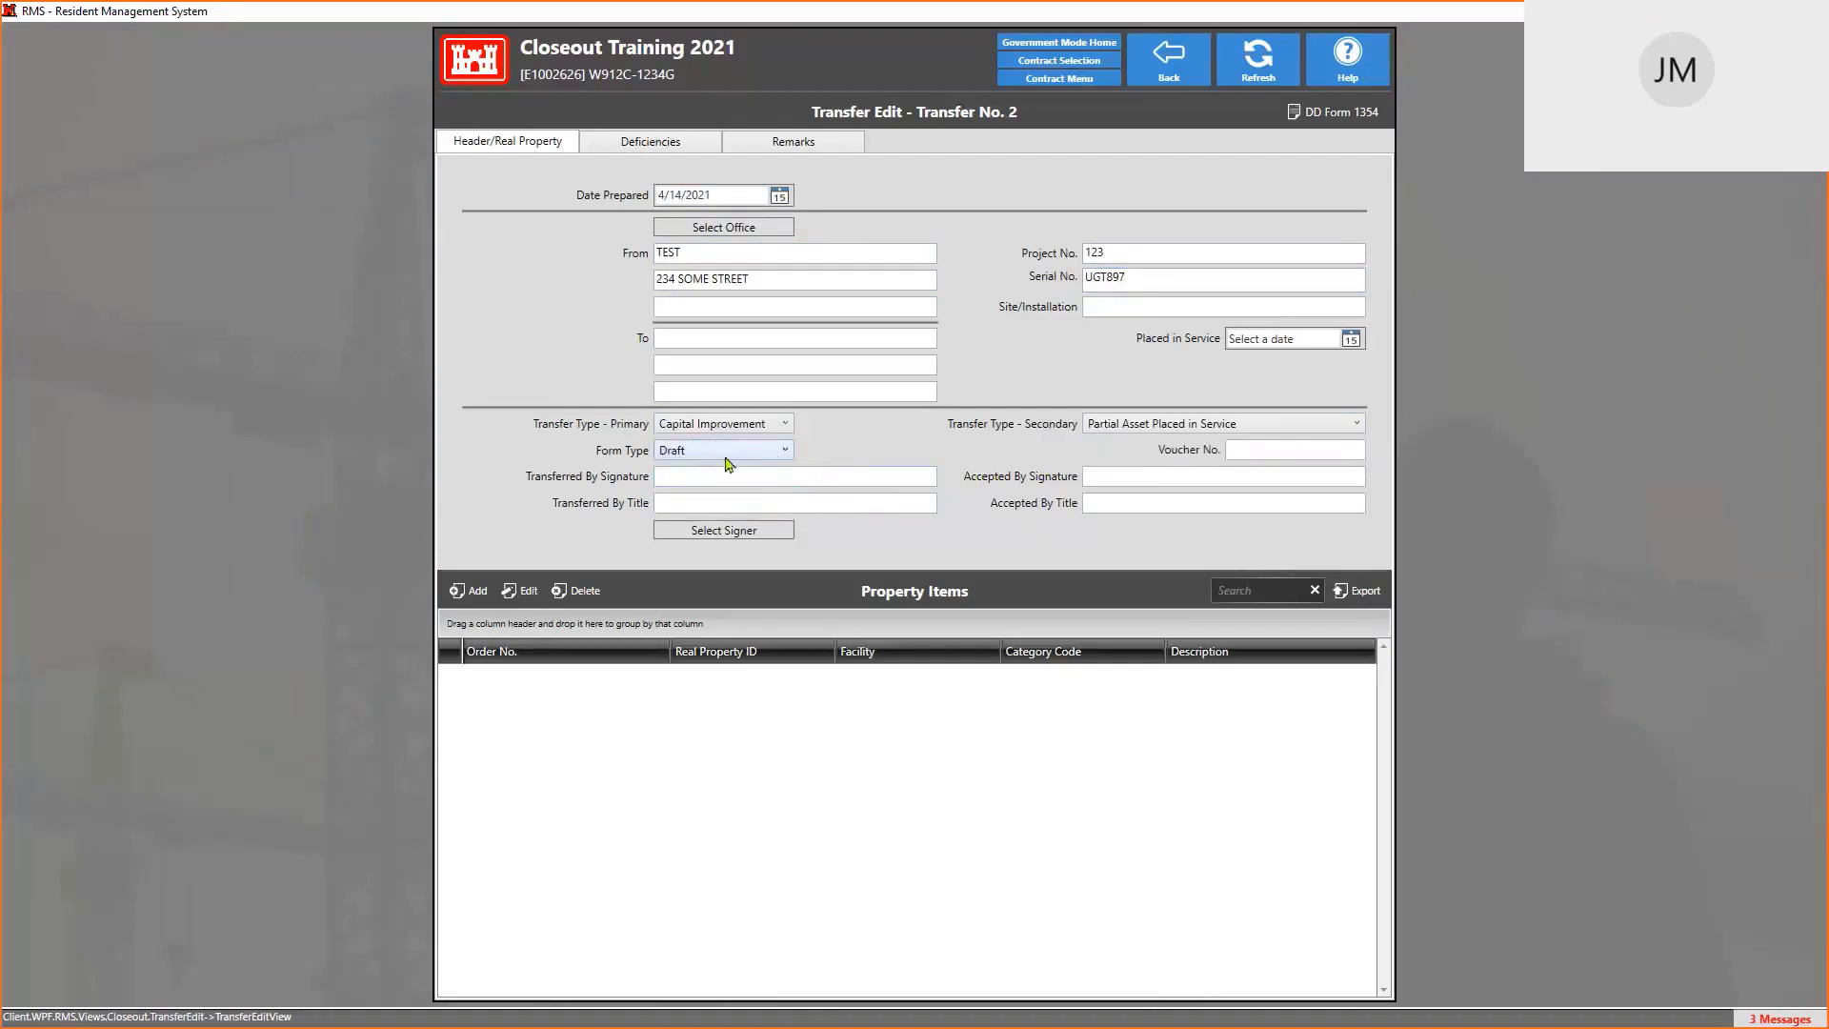
left_click(675, 478)
Search the Staff Member Lookup by the signer's name and pick them as Transferred By signature
left_click(723, 532)
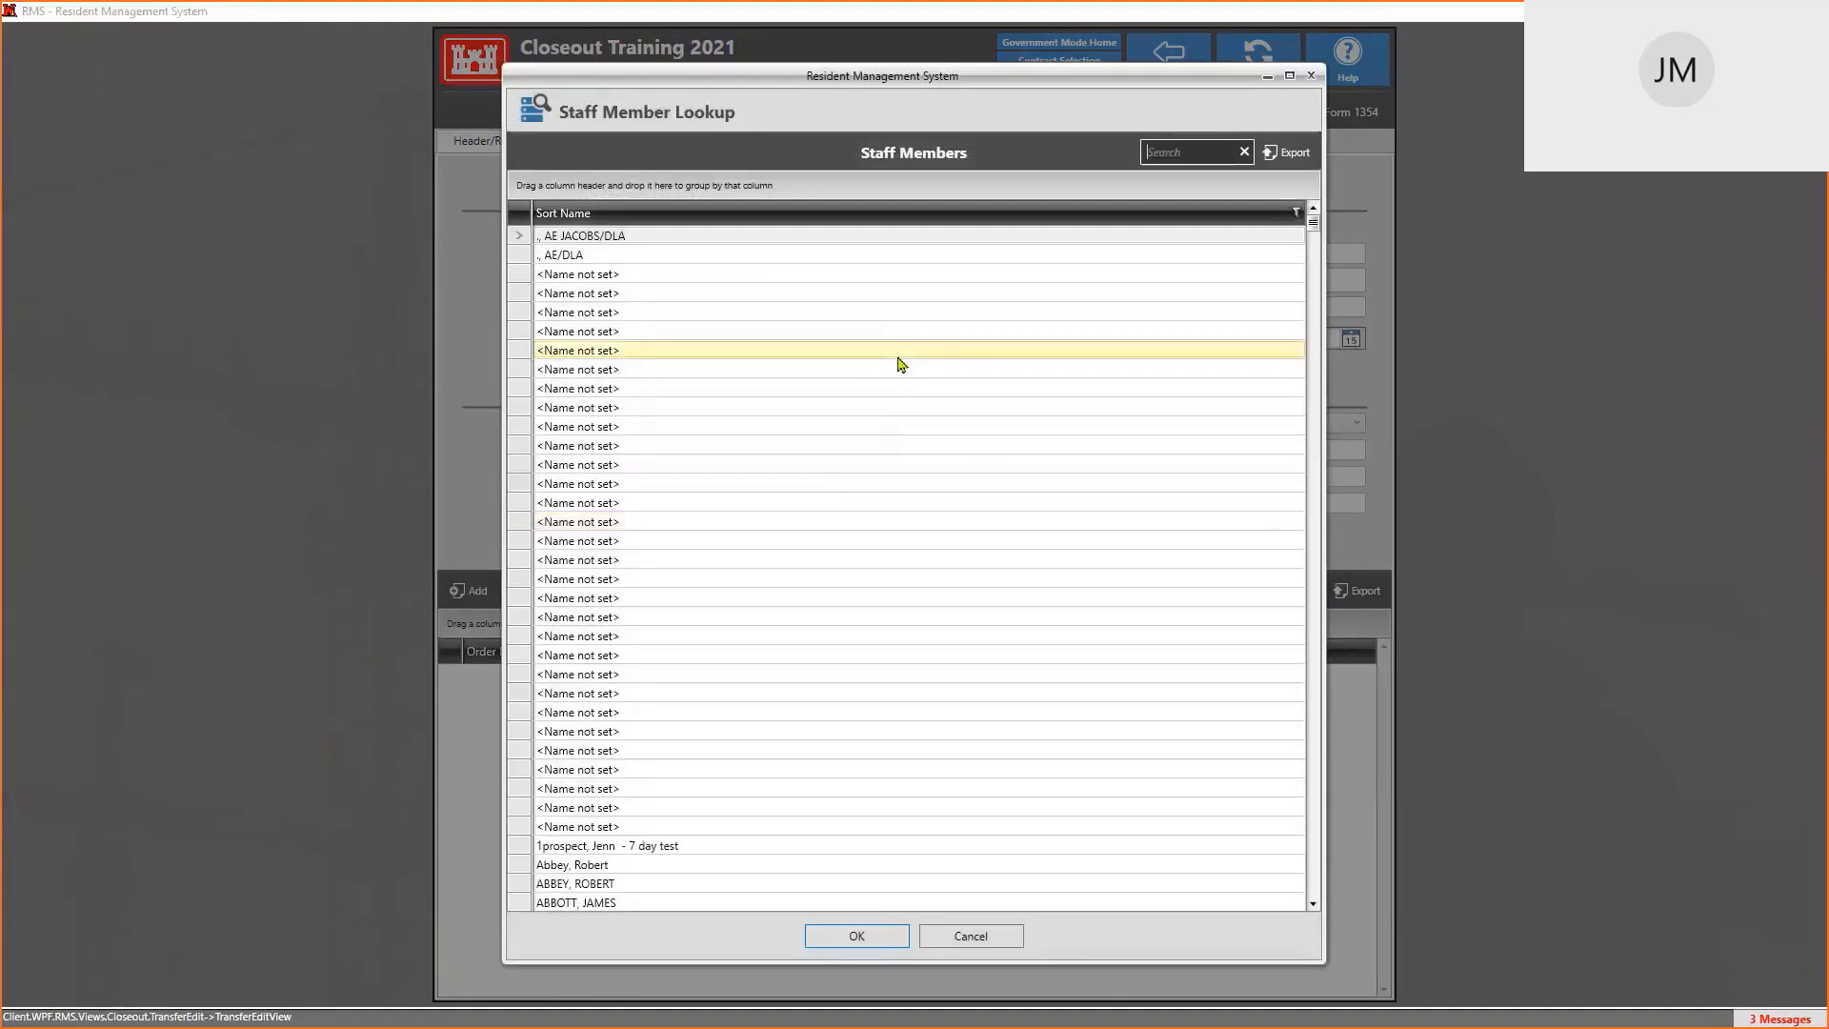
scroll(869, 343, "down", 11)
scroll(872, 344, "up", 7)
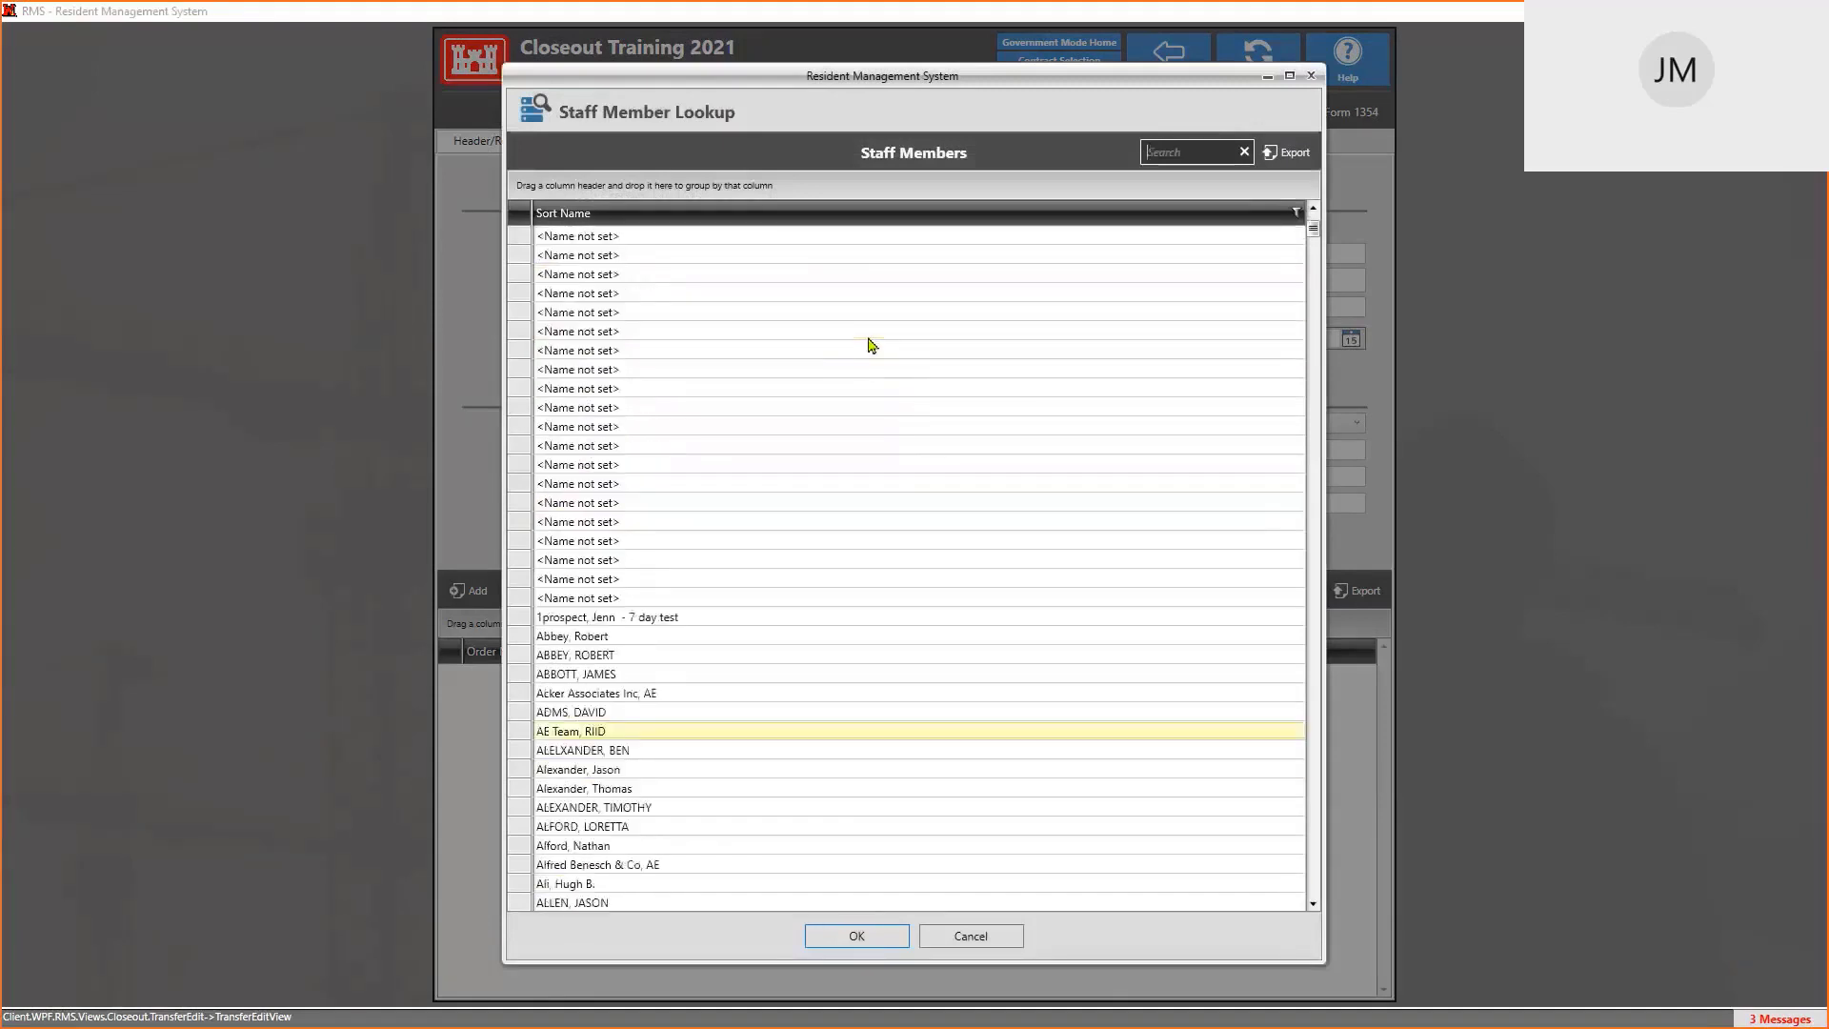
scroll(870, 345, "down", 10)
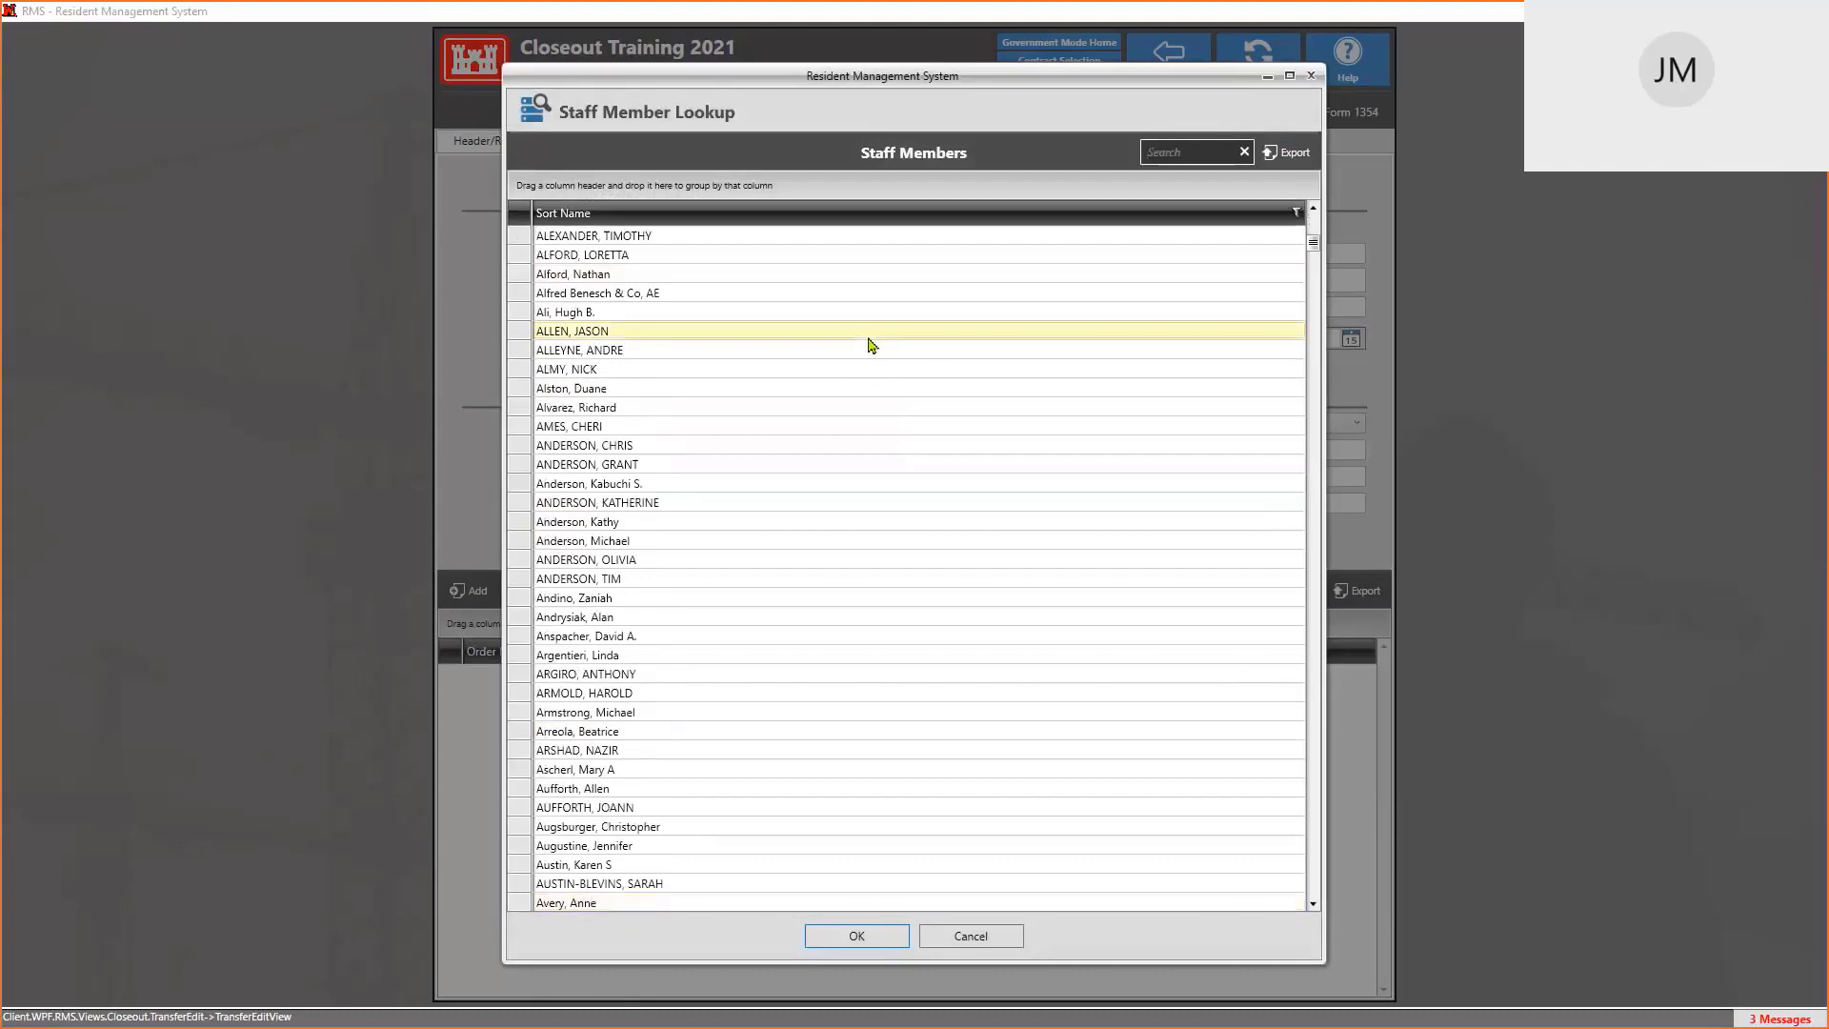
scroll(872, 381, "up", 10)
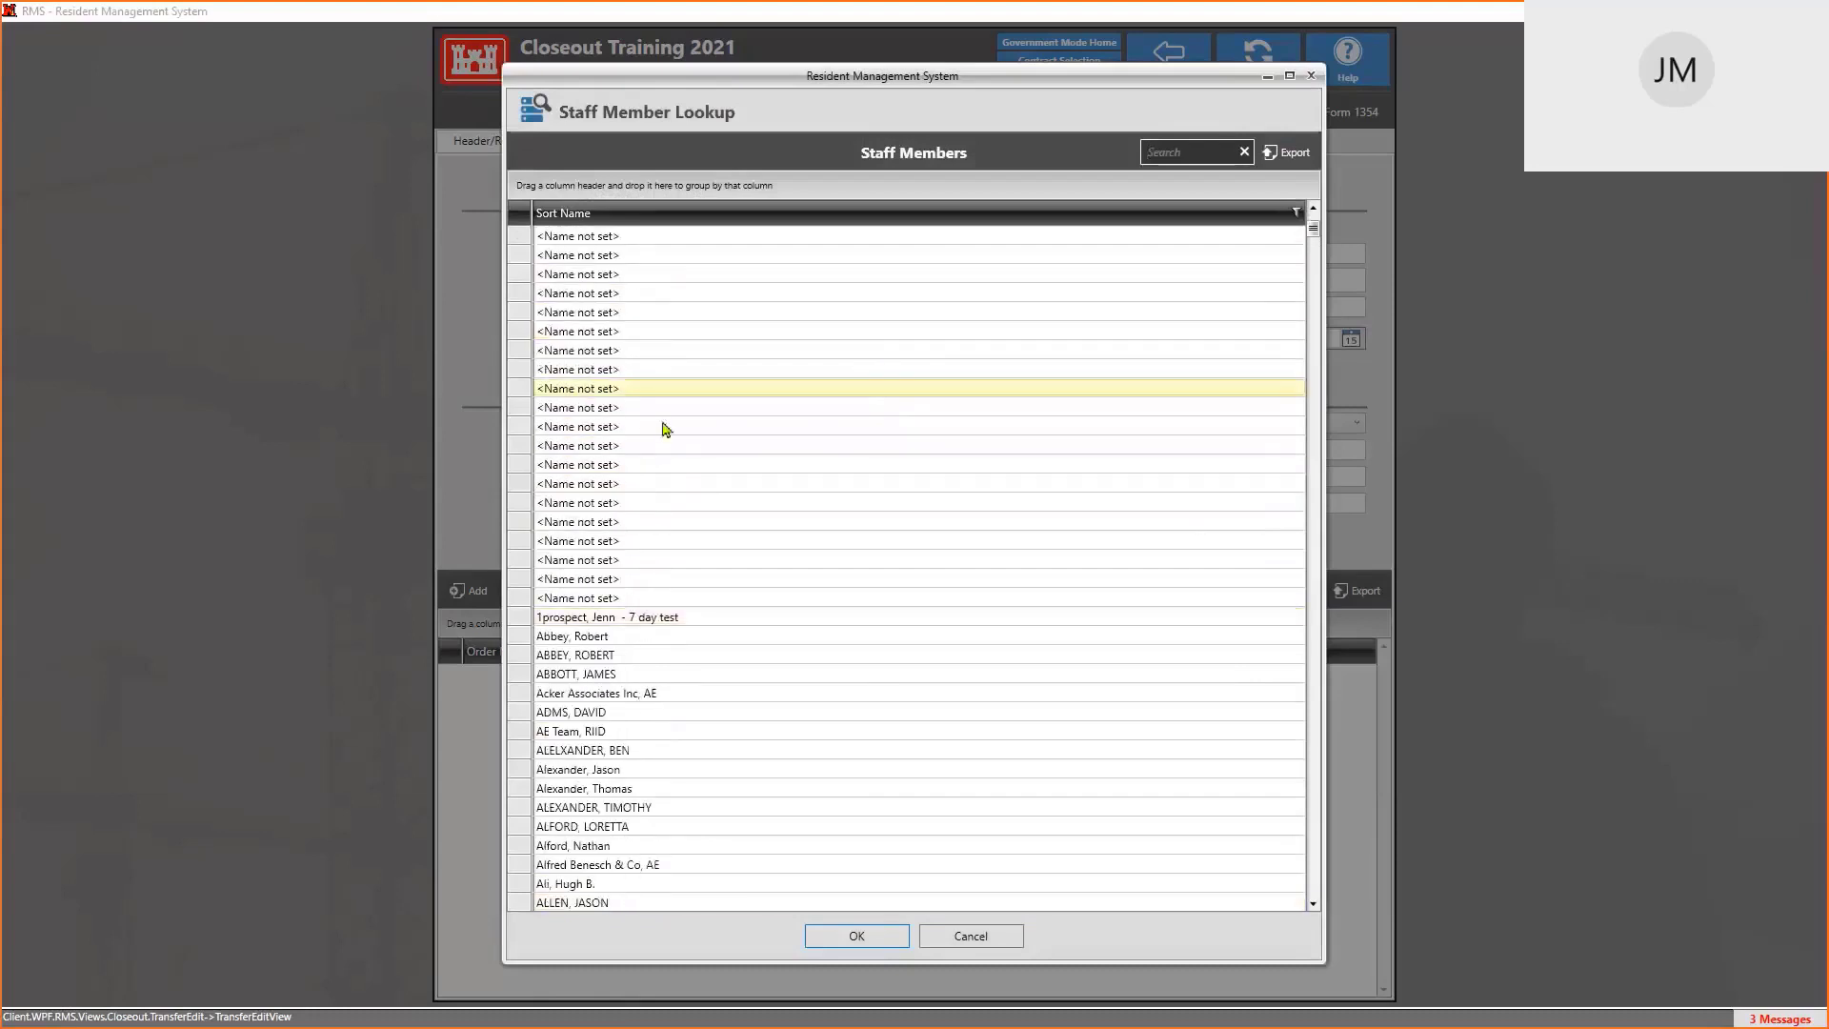
scroll(770, 351, "down", 13)
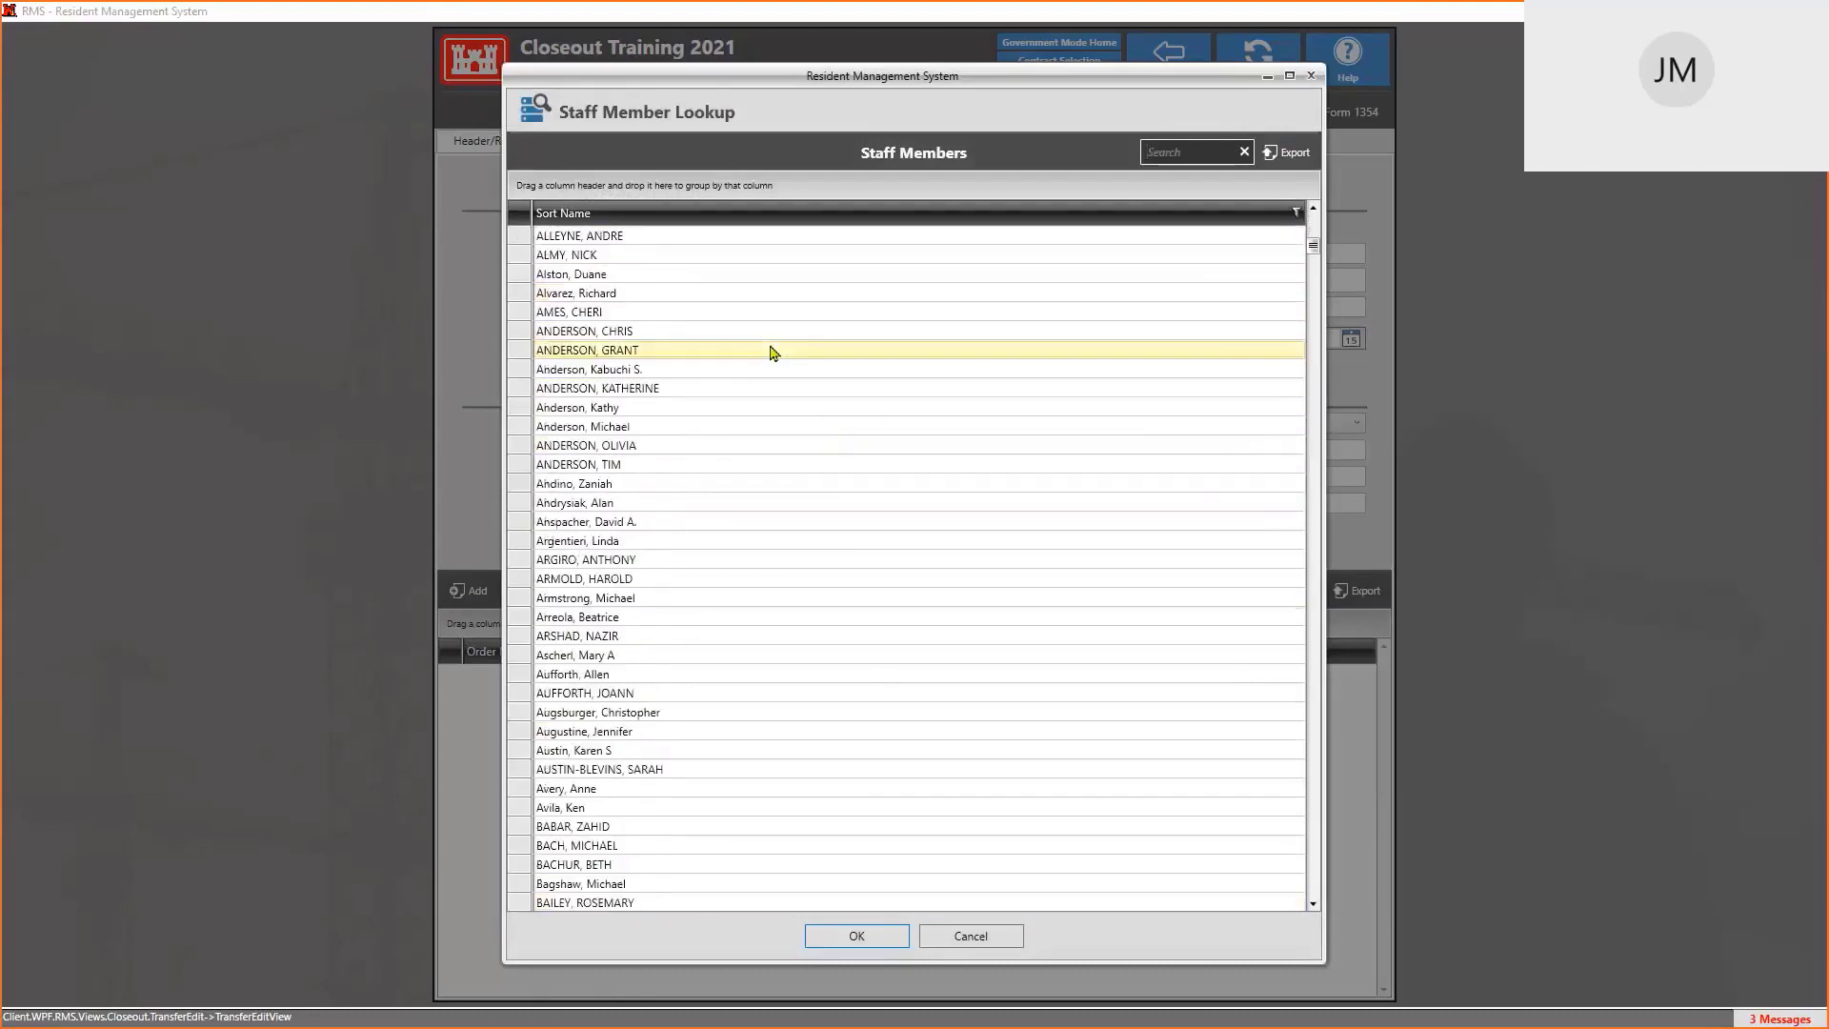
scroll(773, 353, "down", 4)
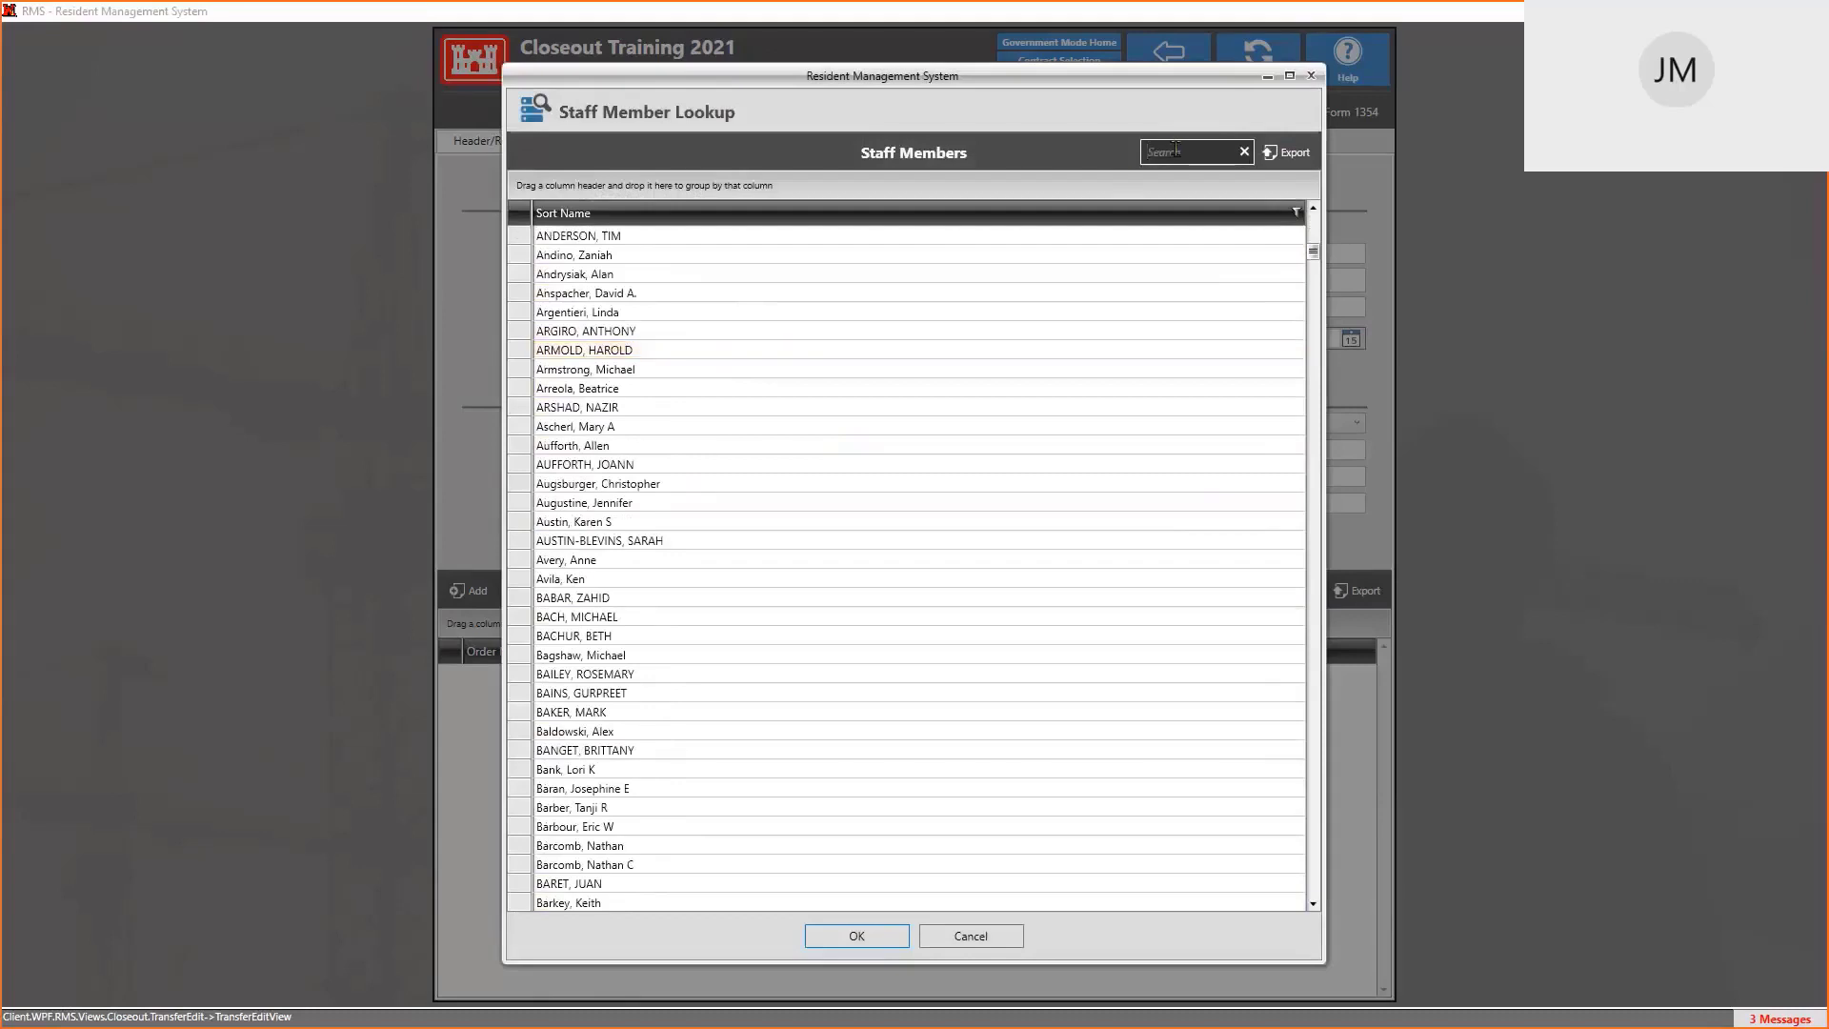
type("MCGU")
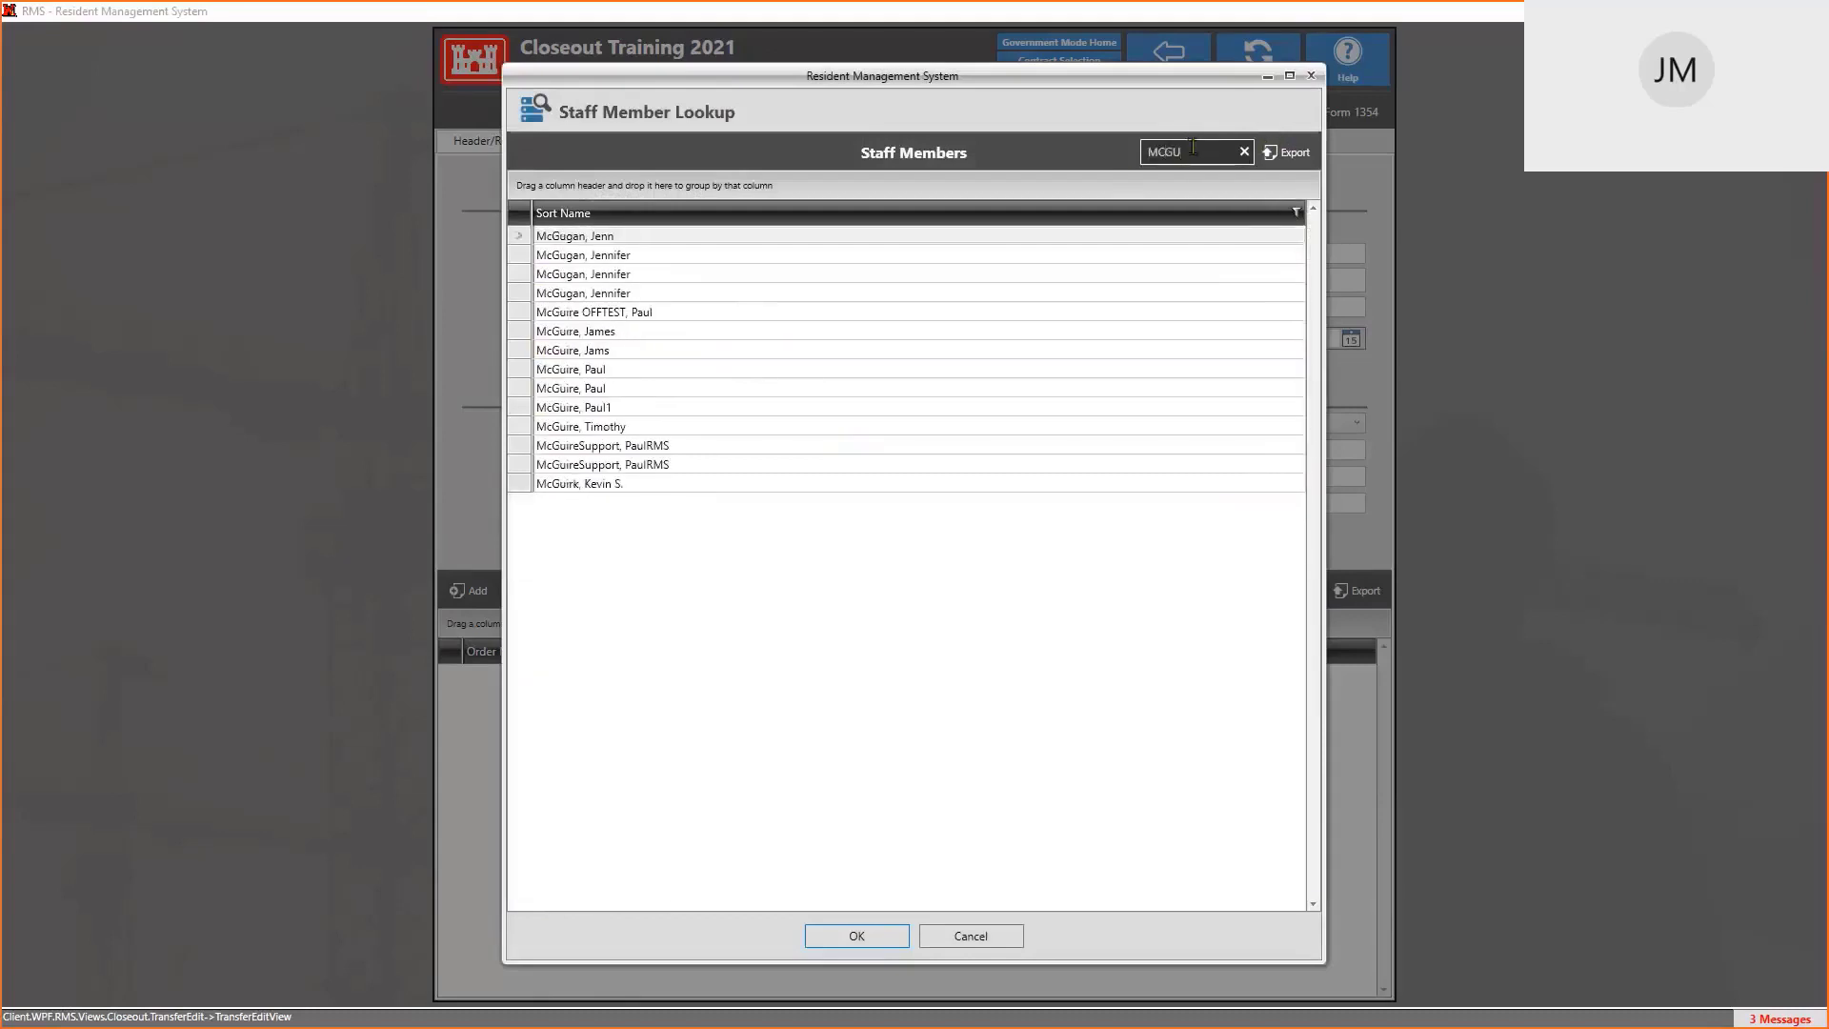
double_click(621, 257)
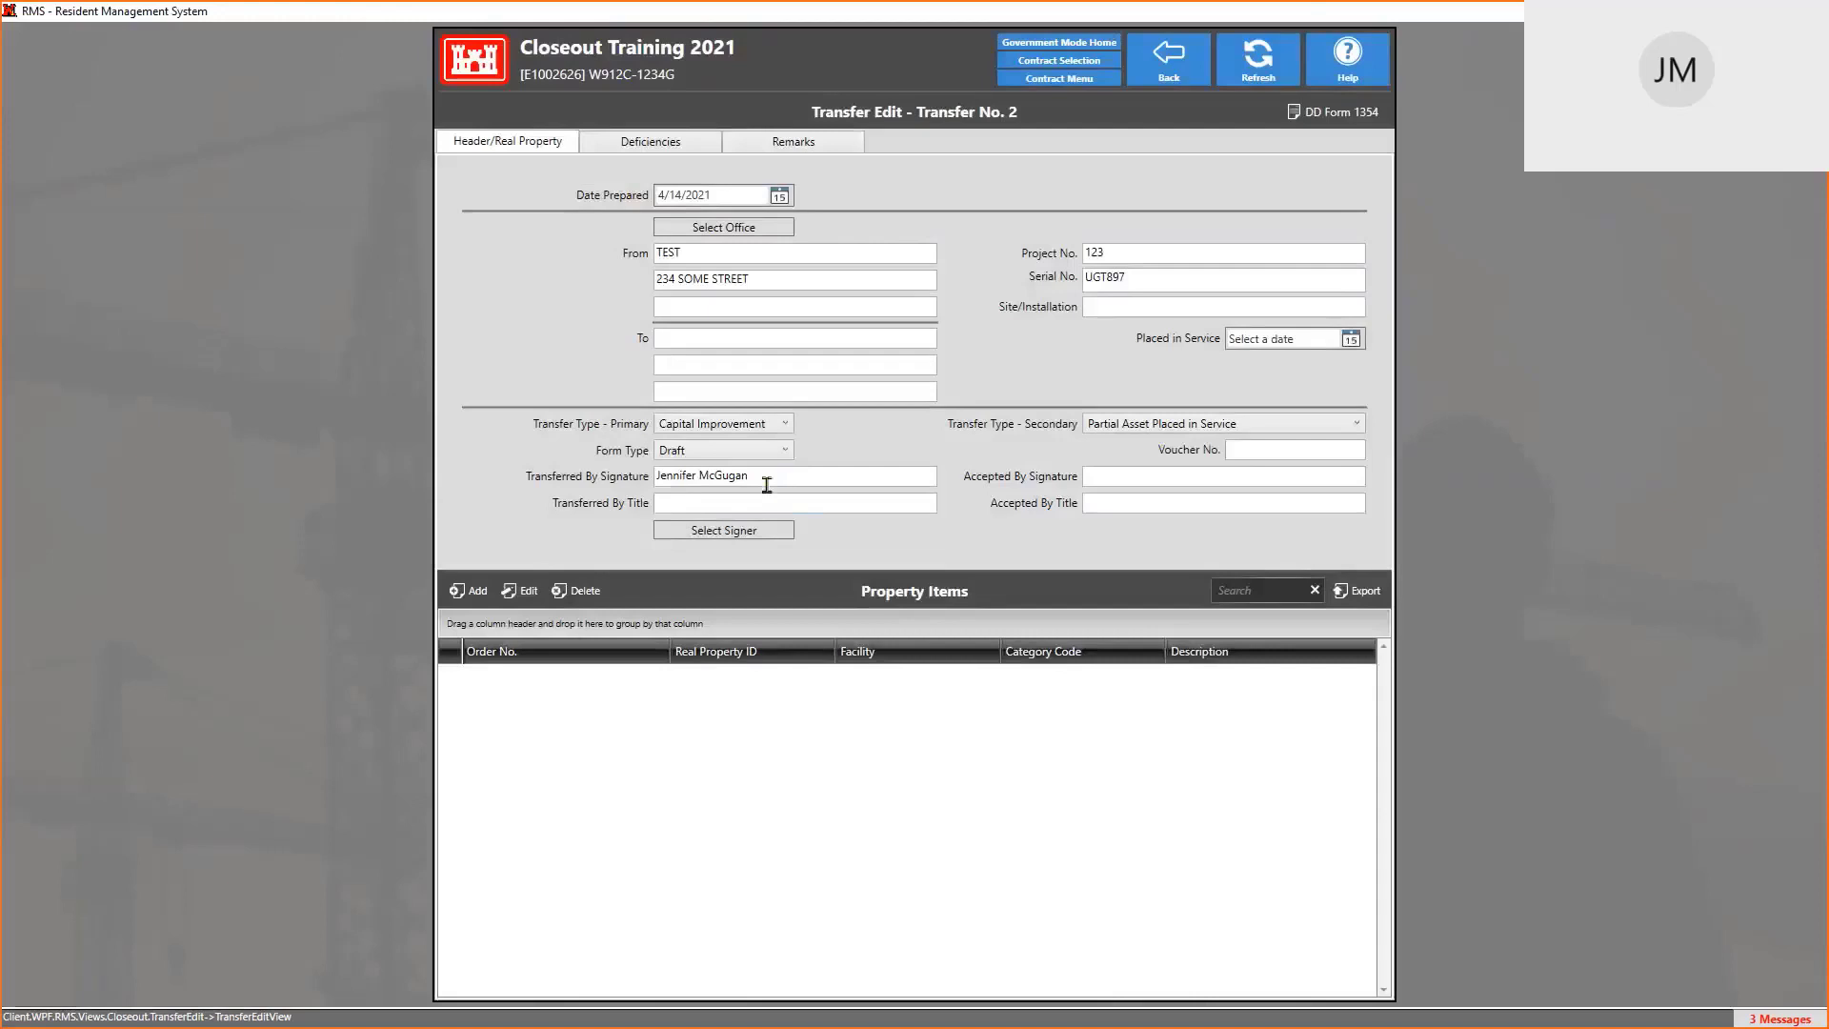
Add RP-00002, RP-00003 and RP-00001 (Building 123 - OG4, OG5, OG3) as property items
left_click(1116, 477)
left_click(1252, 448)
left_click(458, 592)
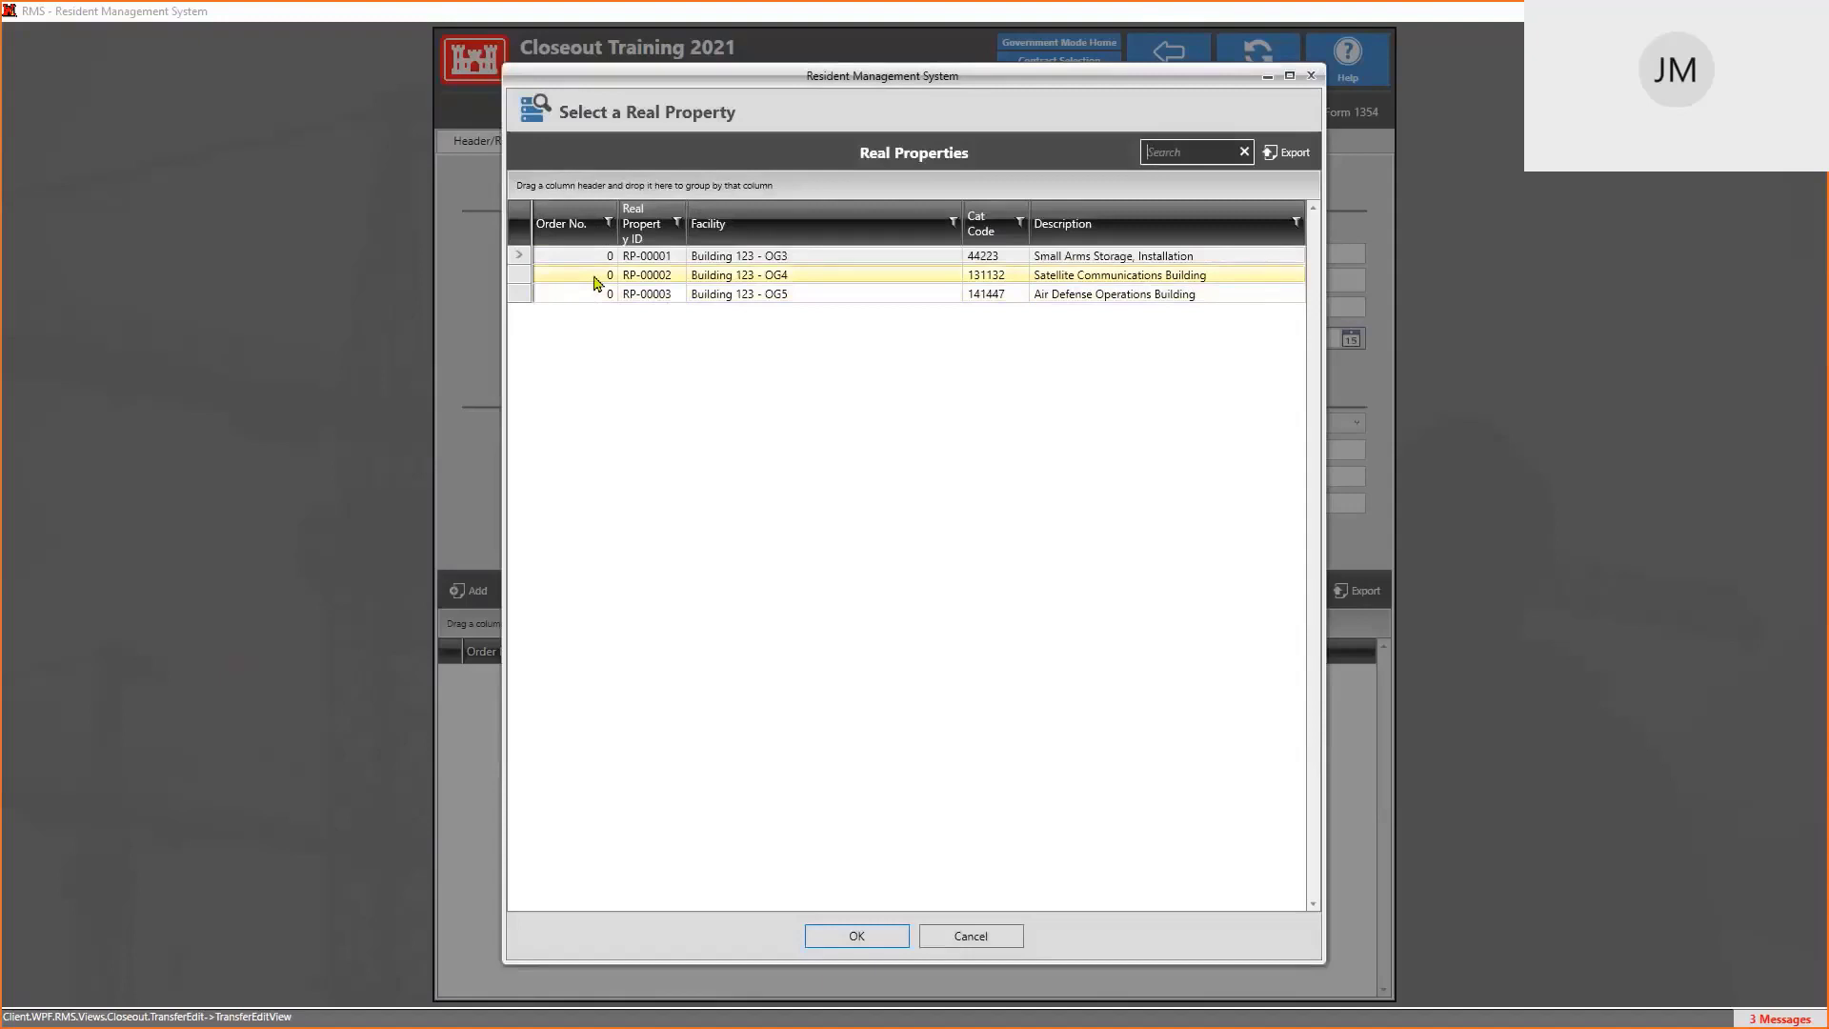
left_click(595, 278)
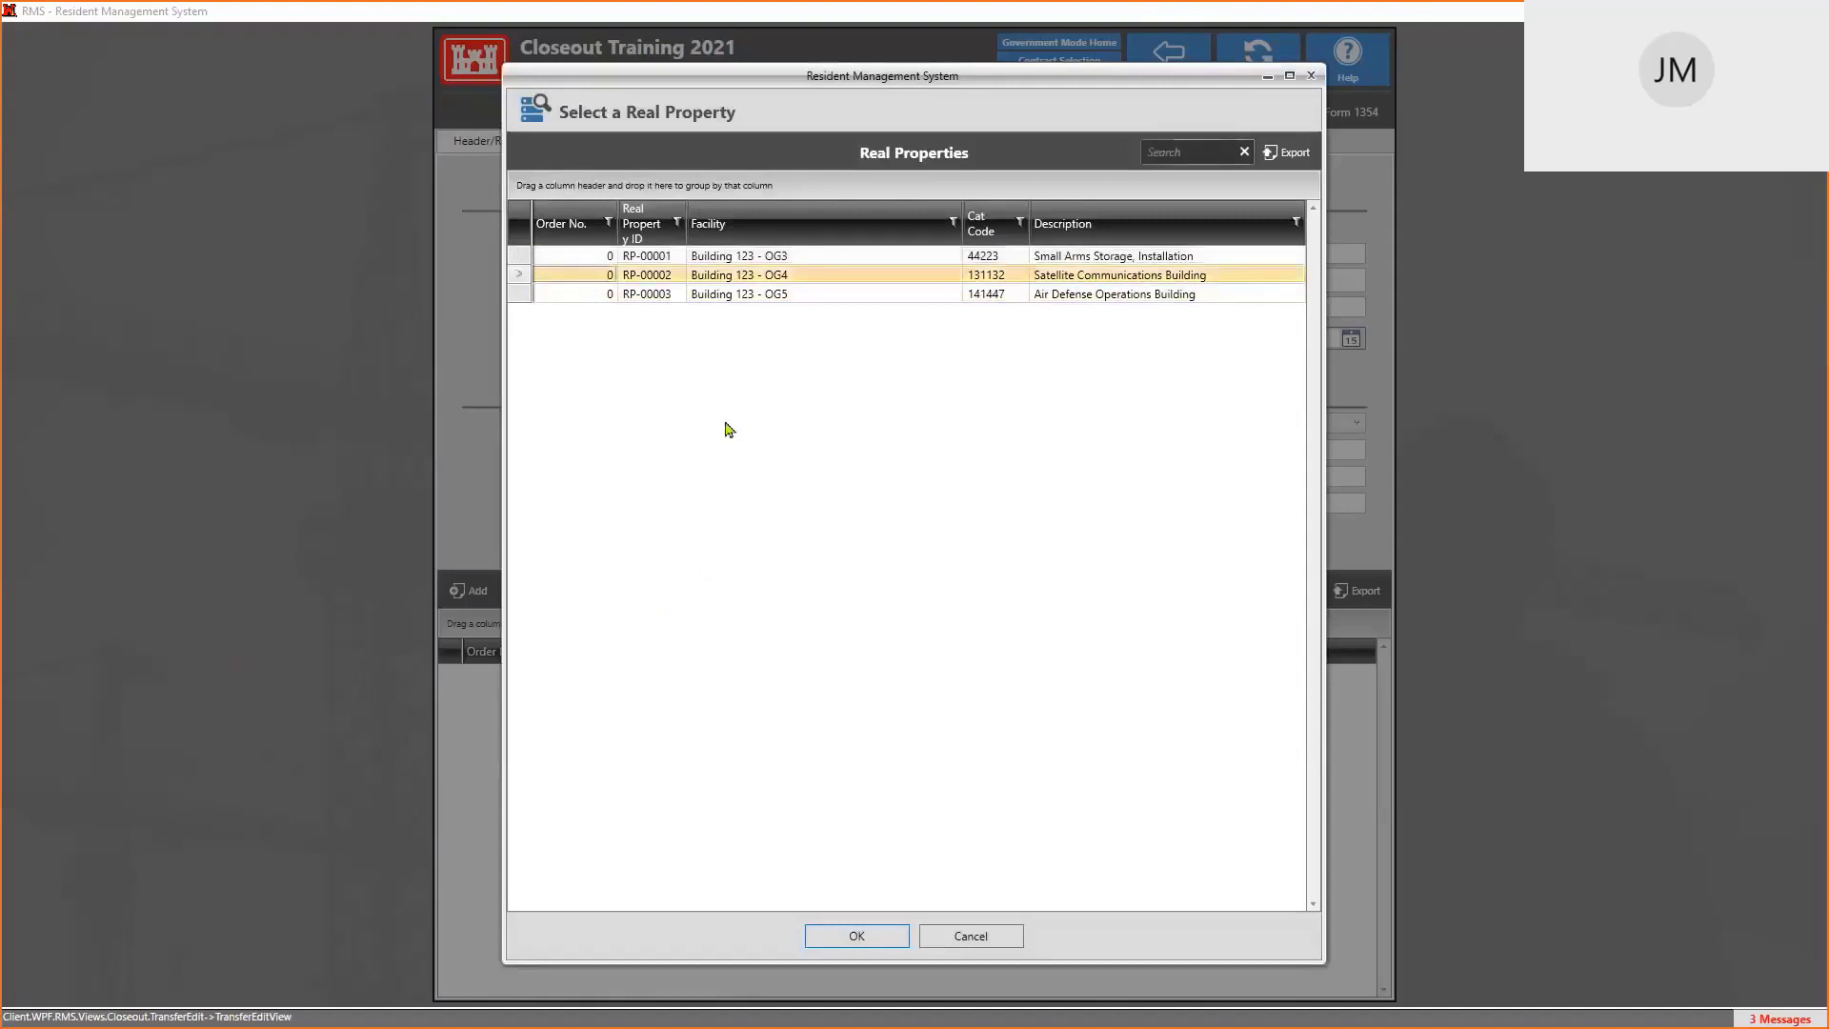
left_click(875, 936)
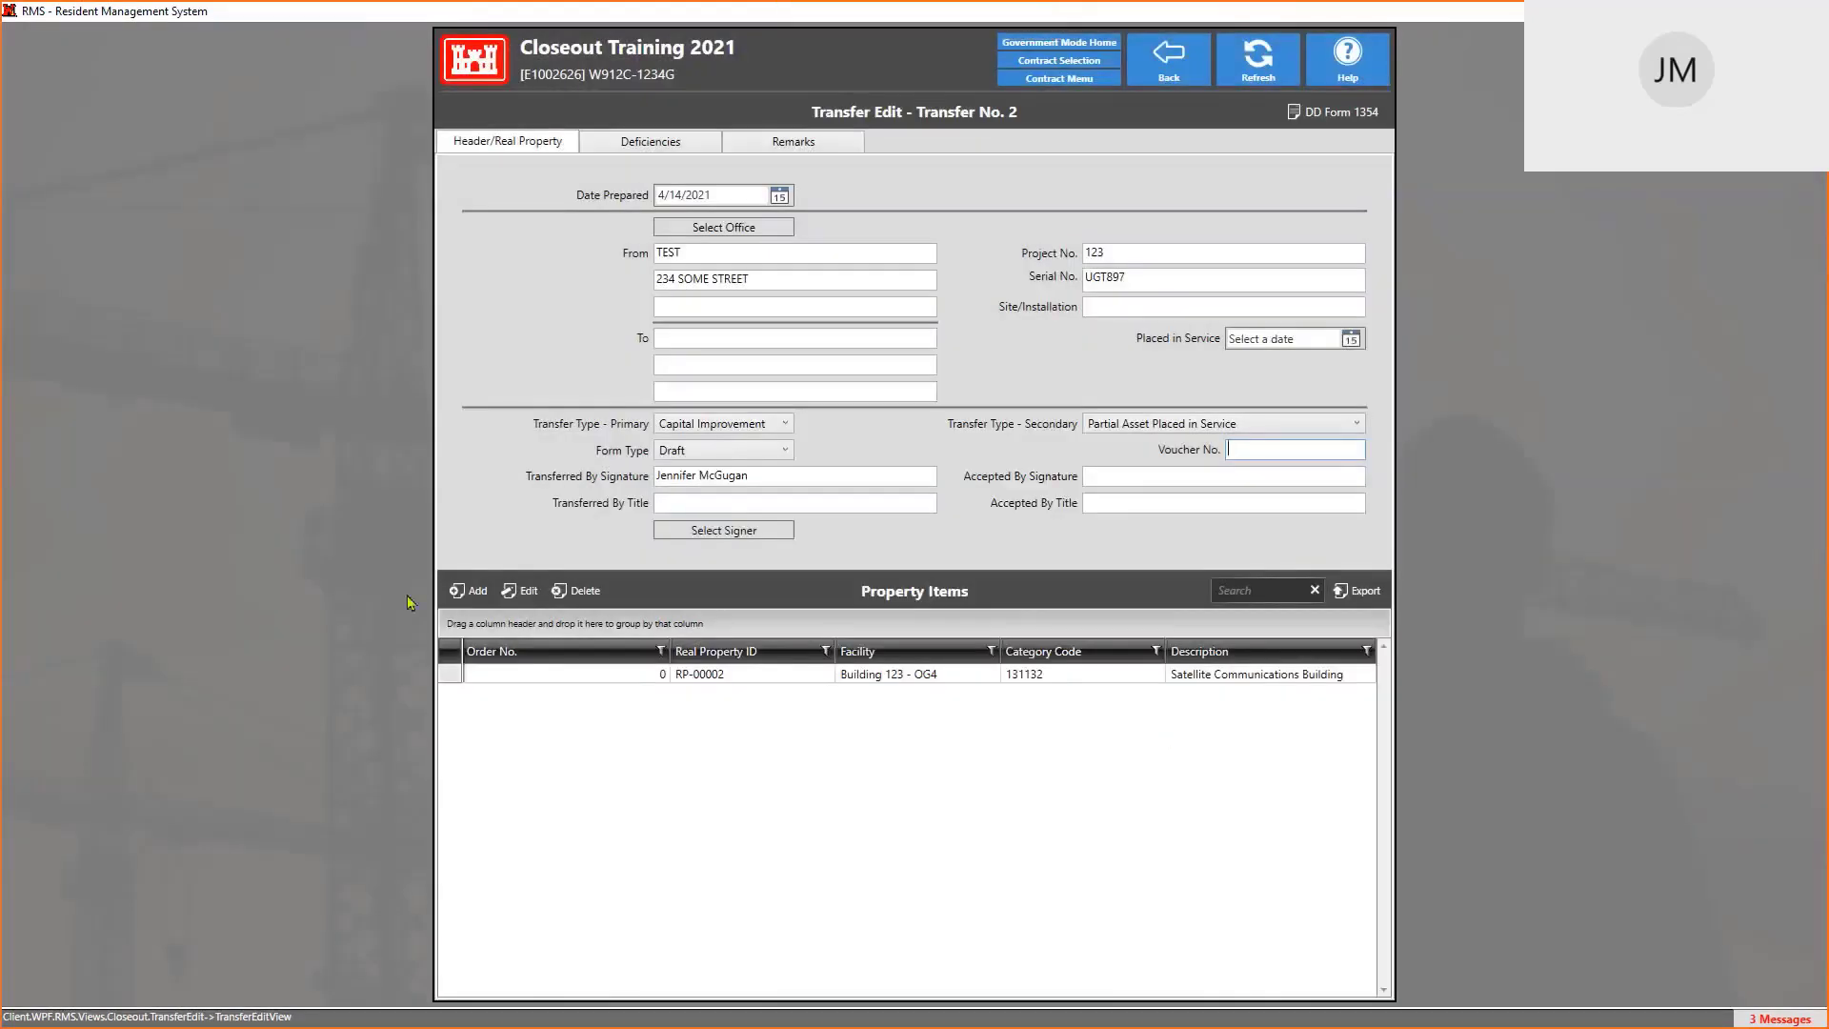
left_click(459, 590)
left_click(585, 277)
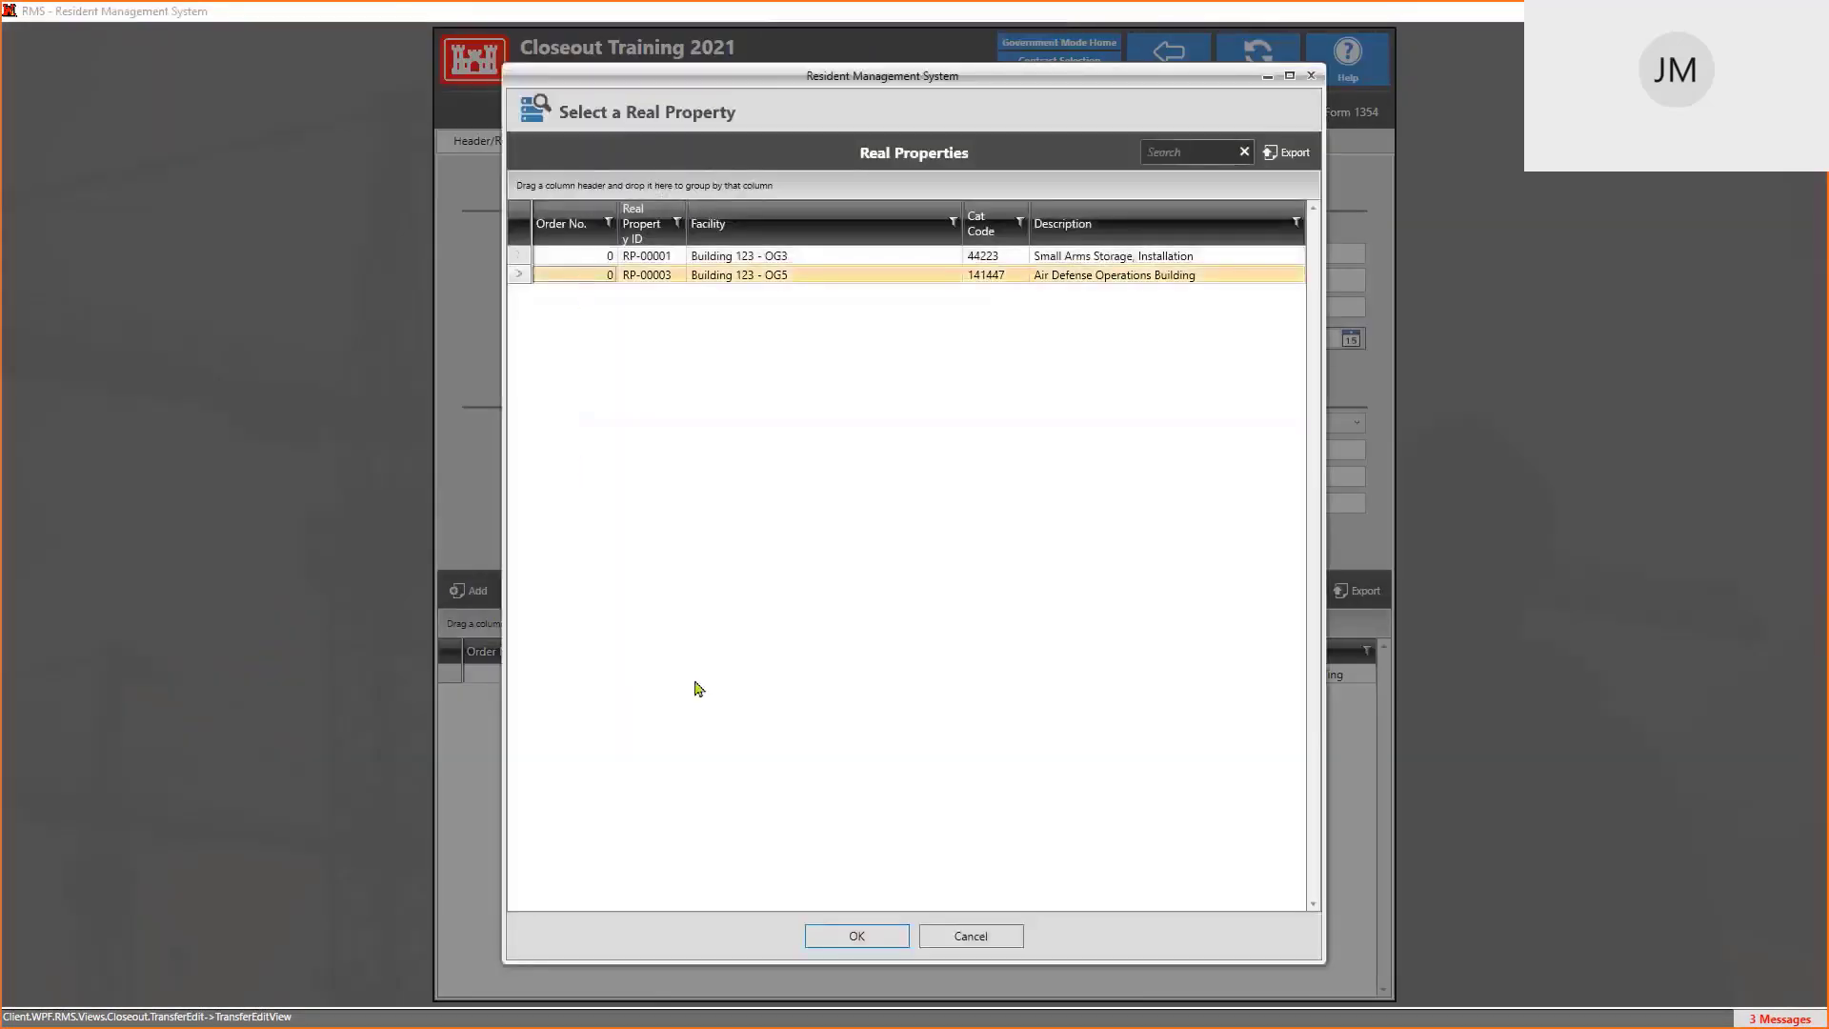
left_click(864, 941)
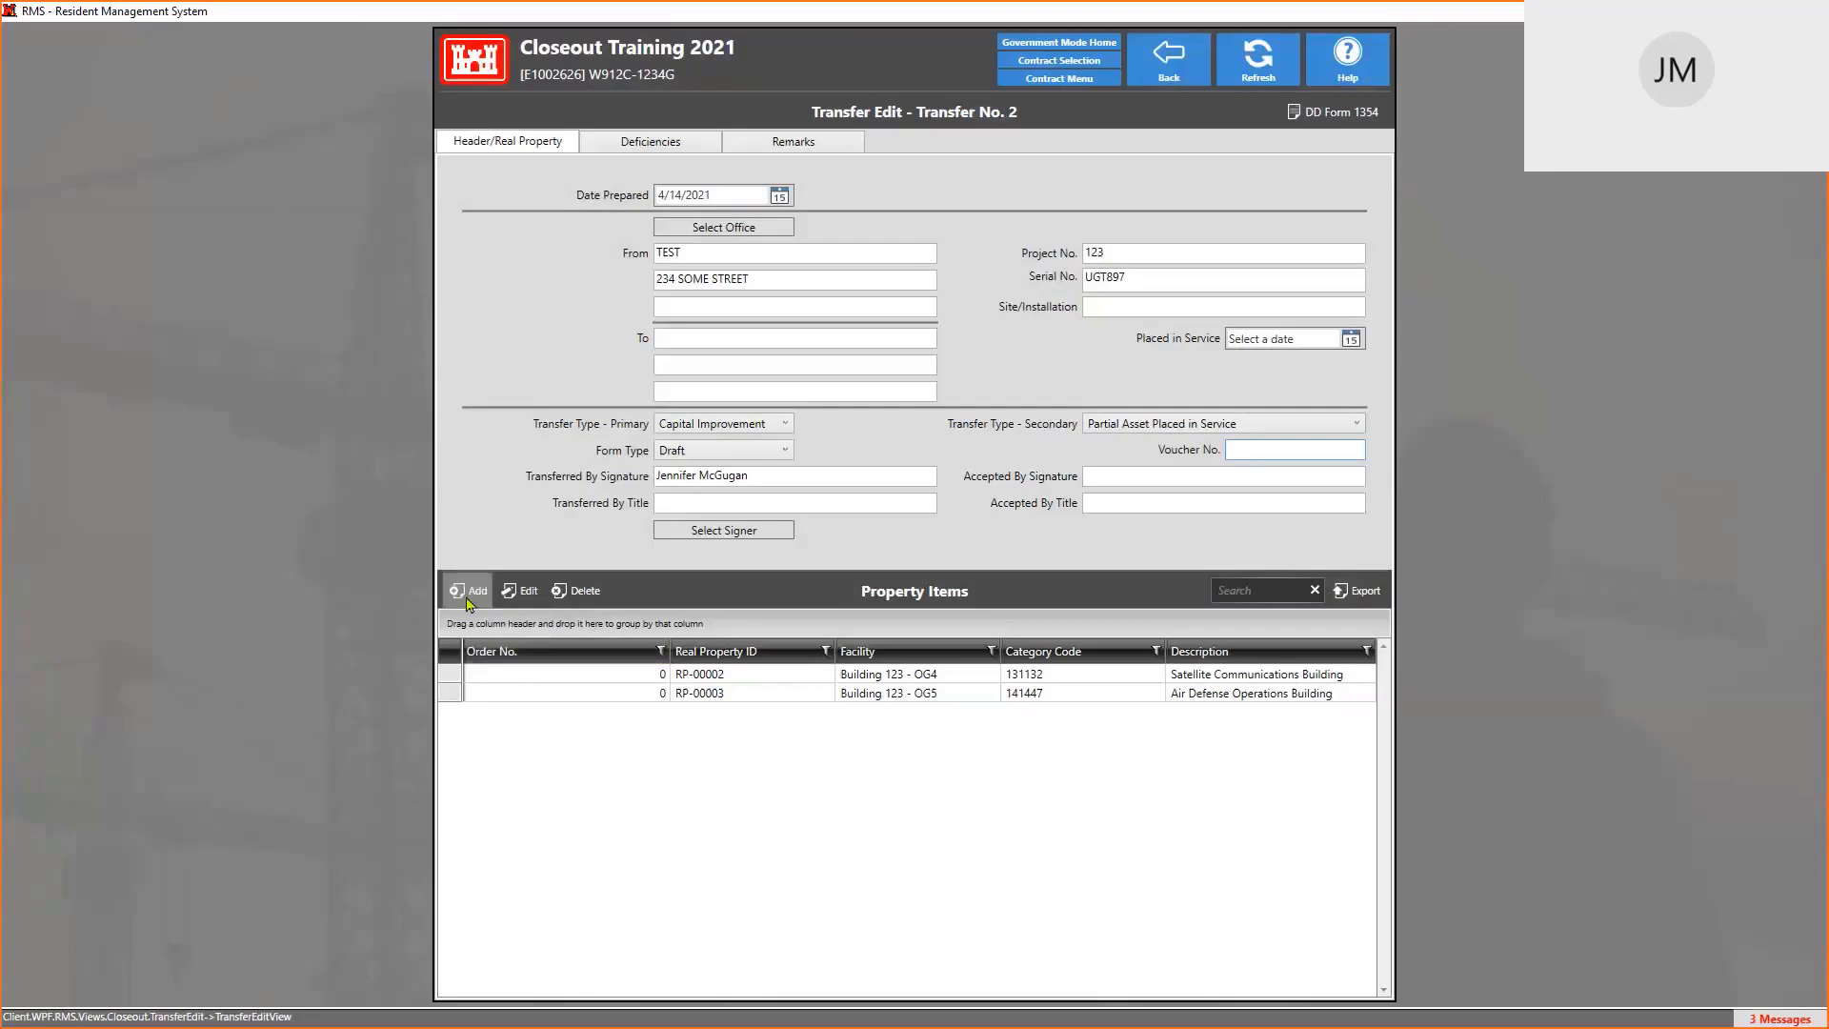
left_click(468, 596)
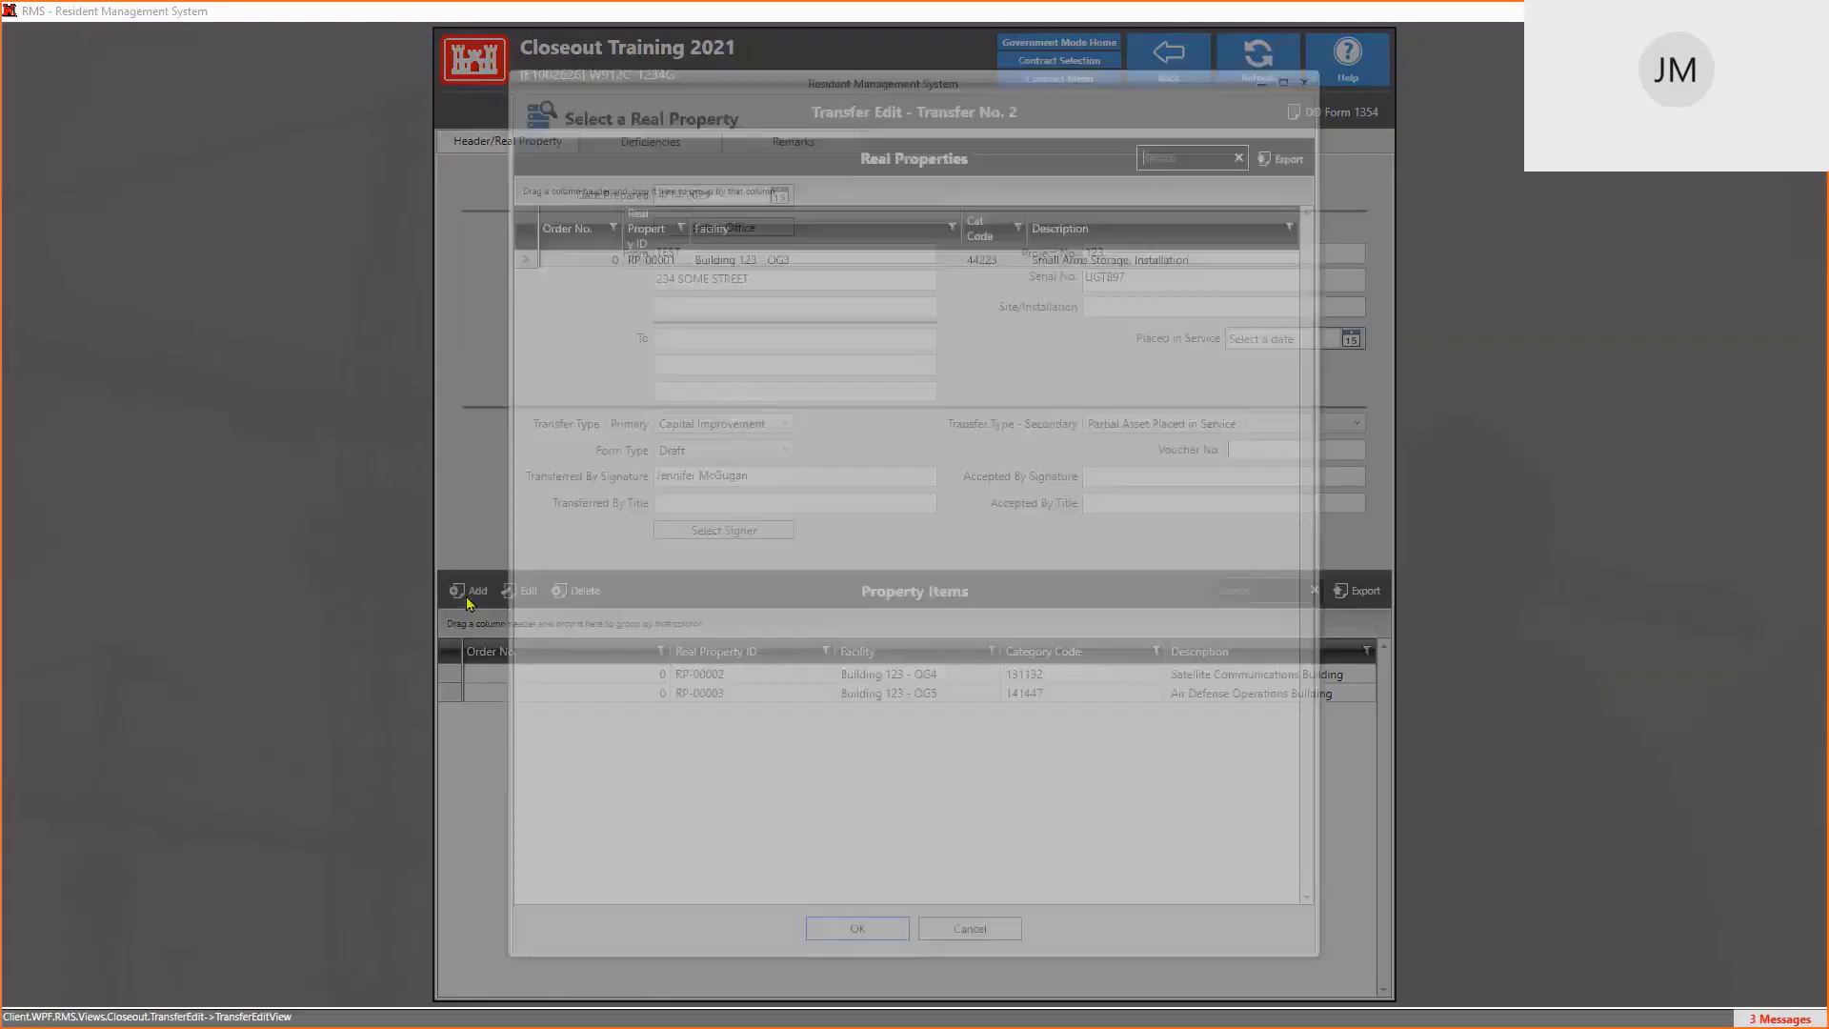
double_click(633, 255)
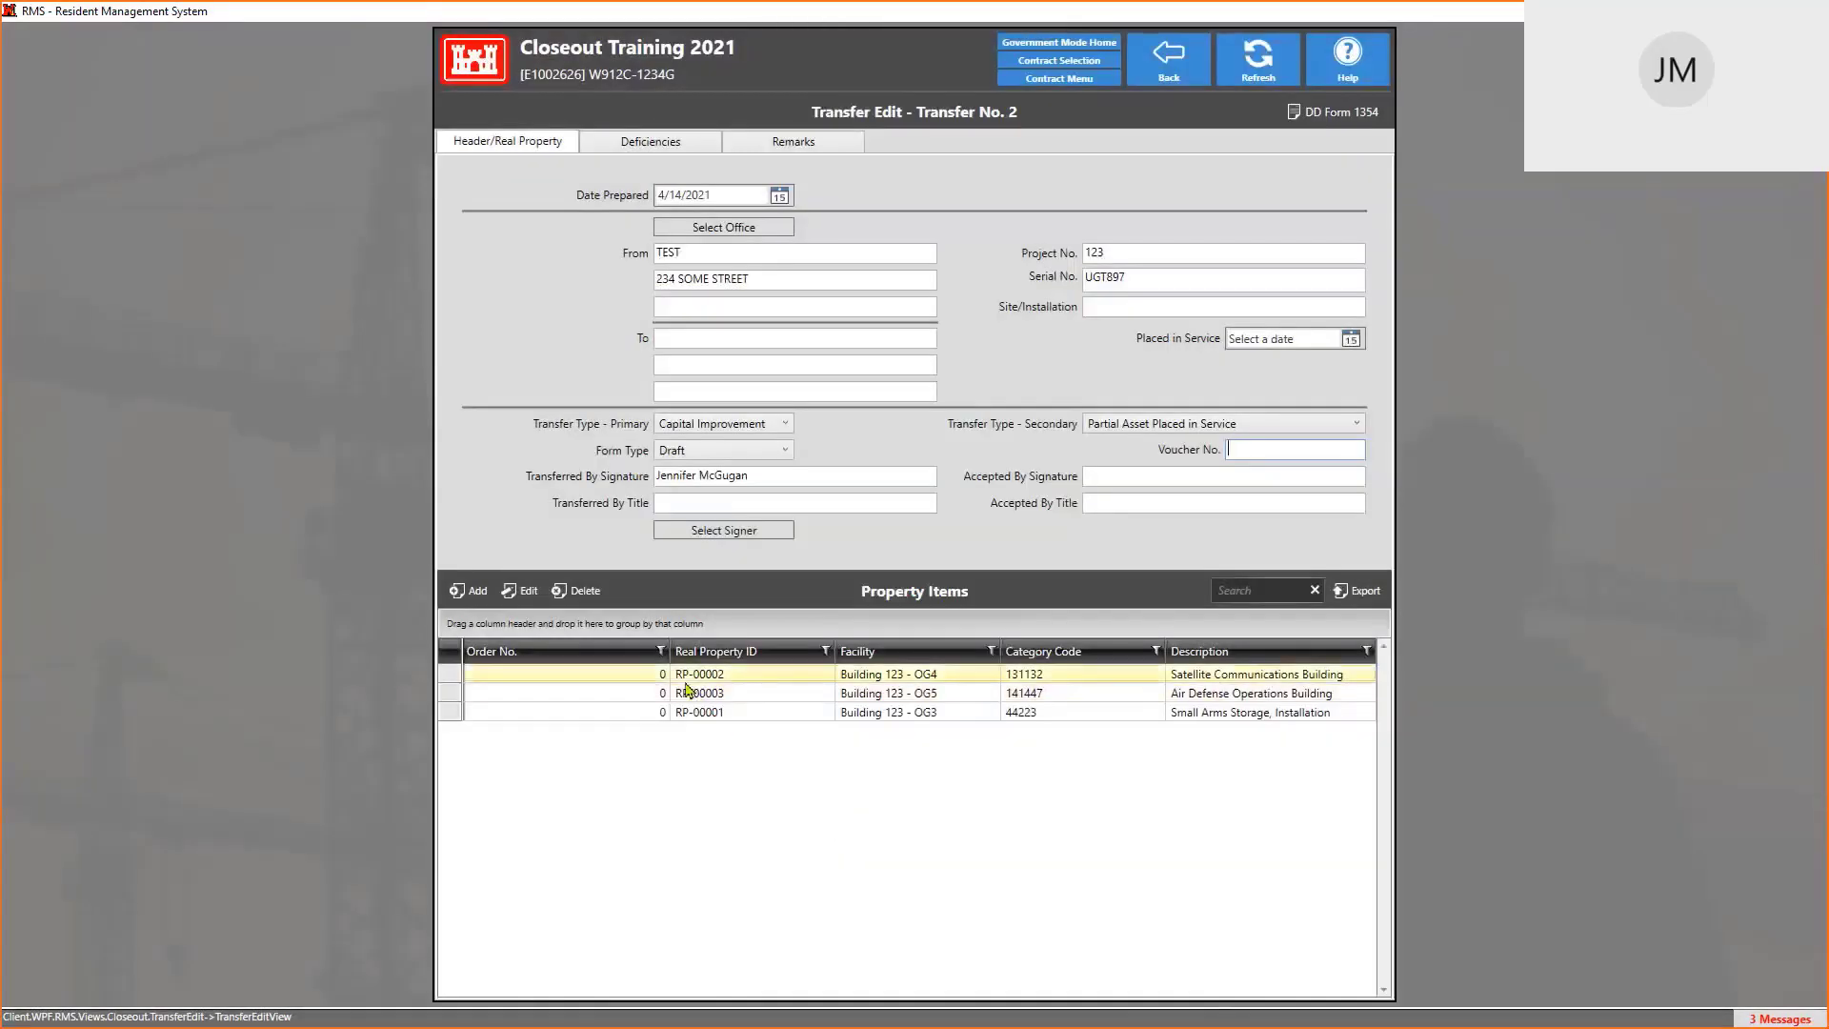
left_click(716, 694)
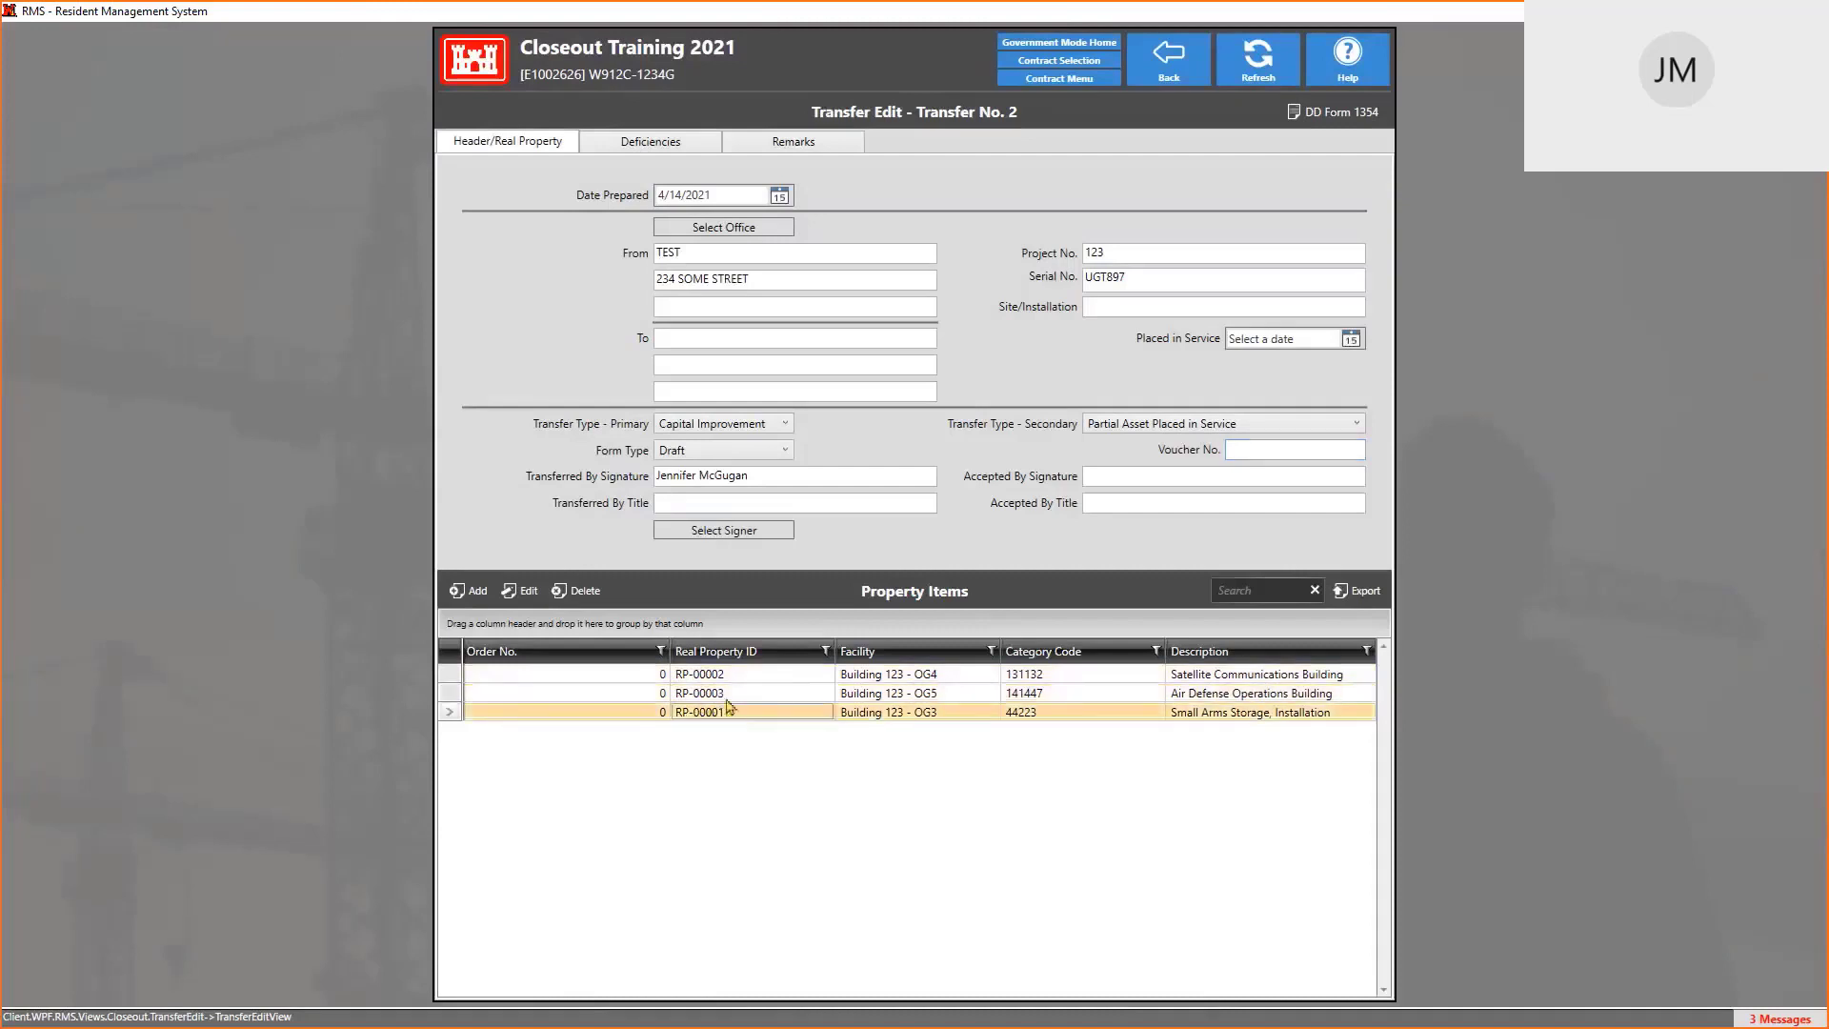
left_click(729, 674)
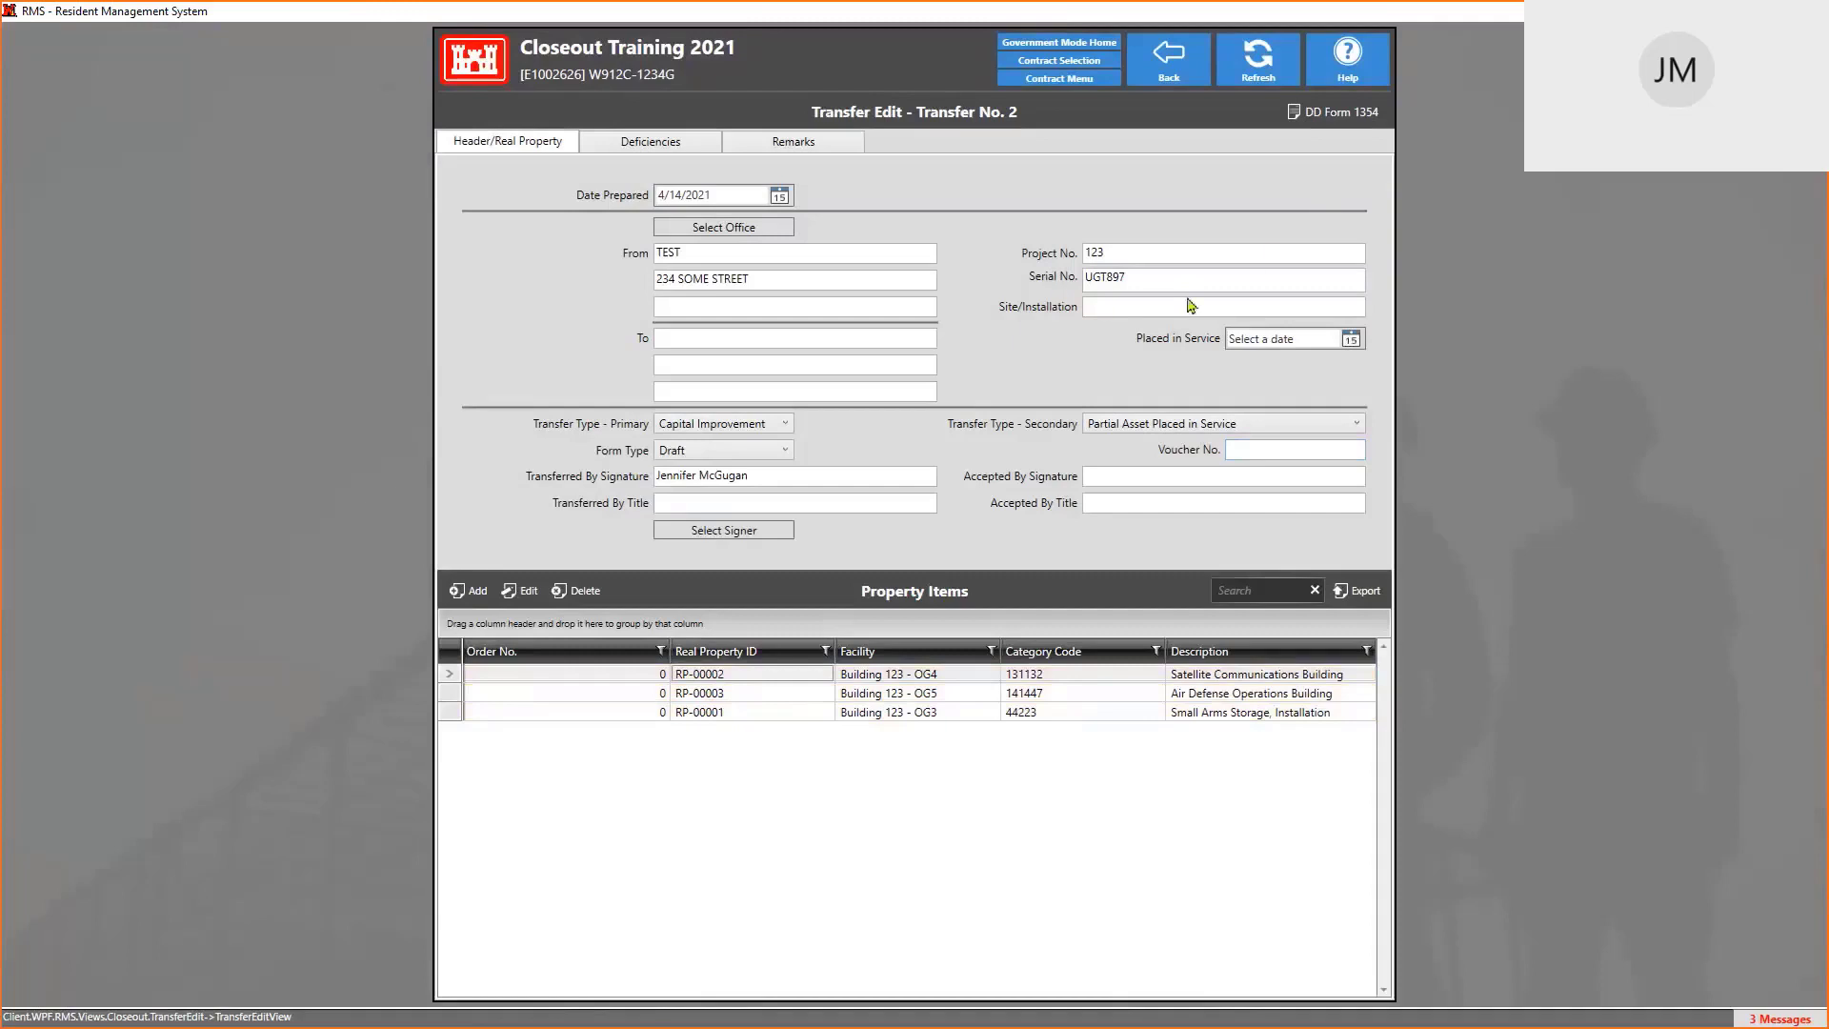
left_click(1342, 117)
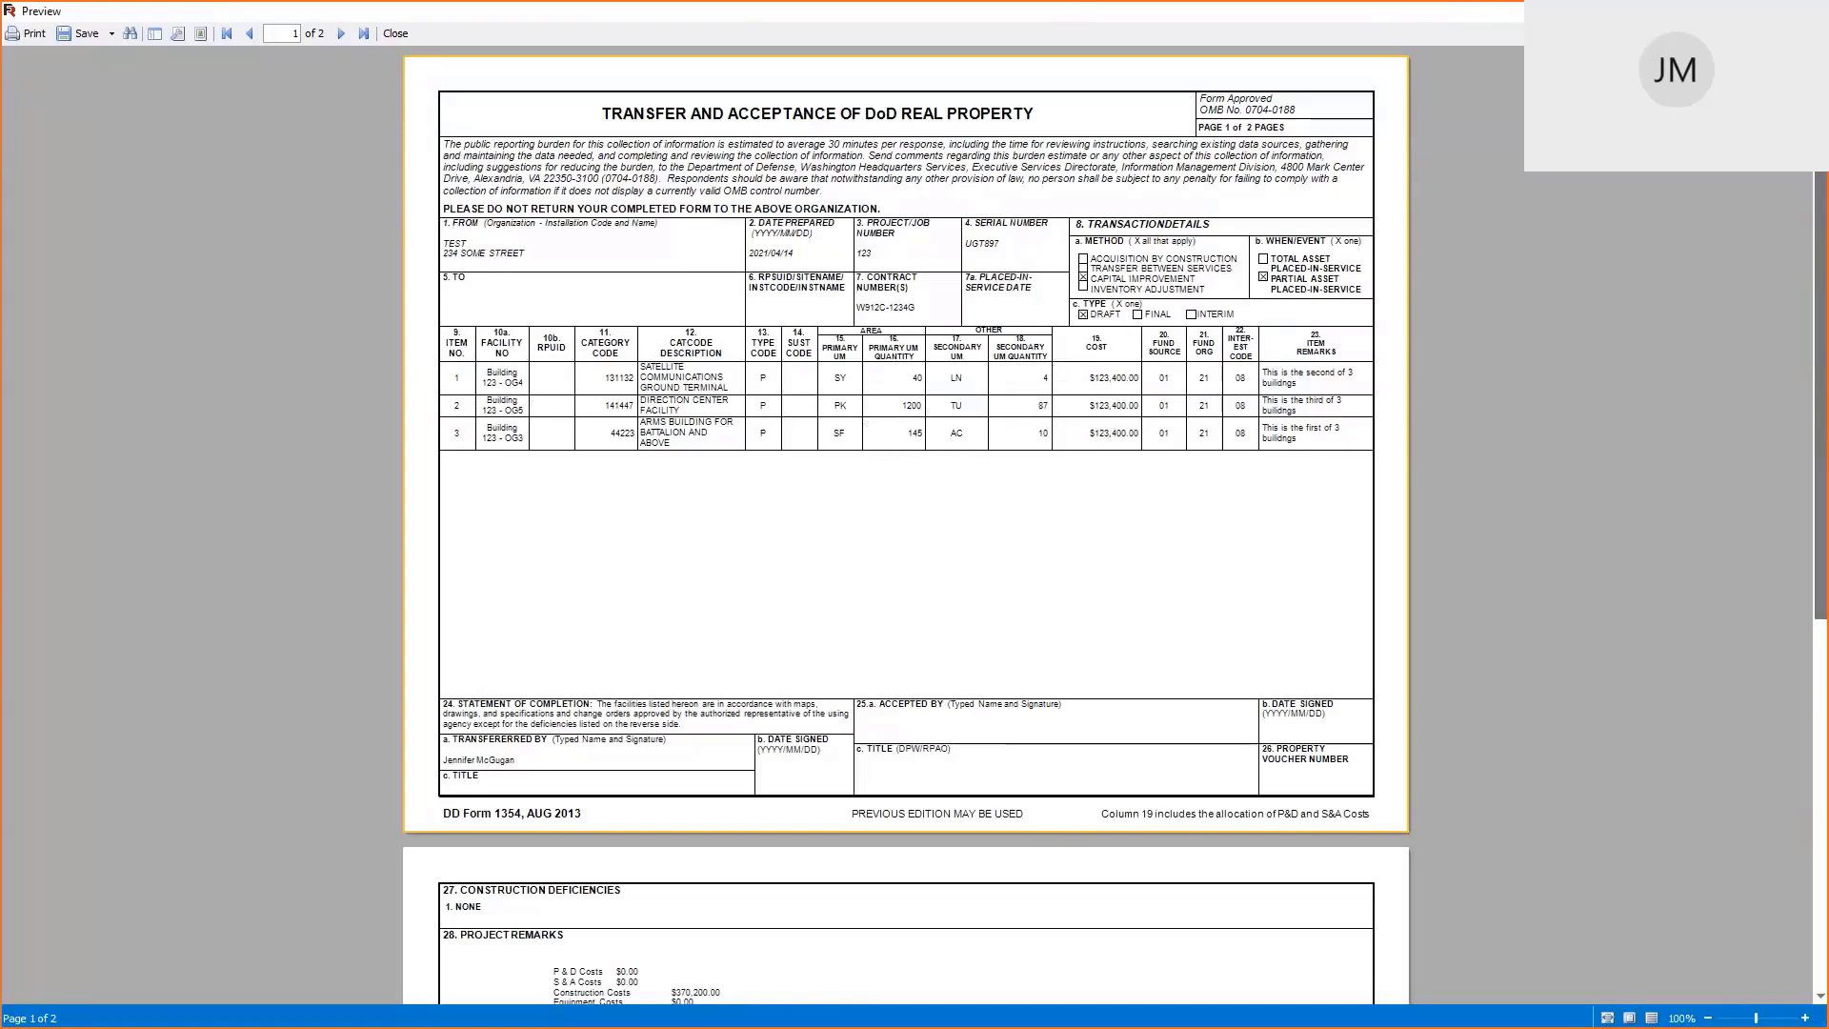
left_click(395, 33)
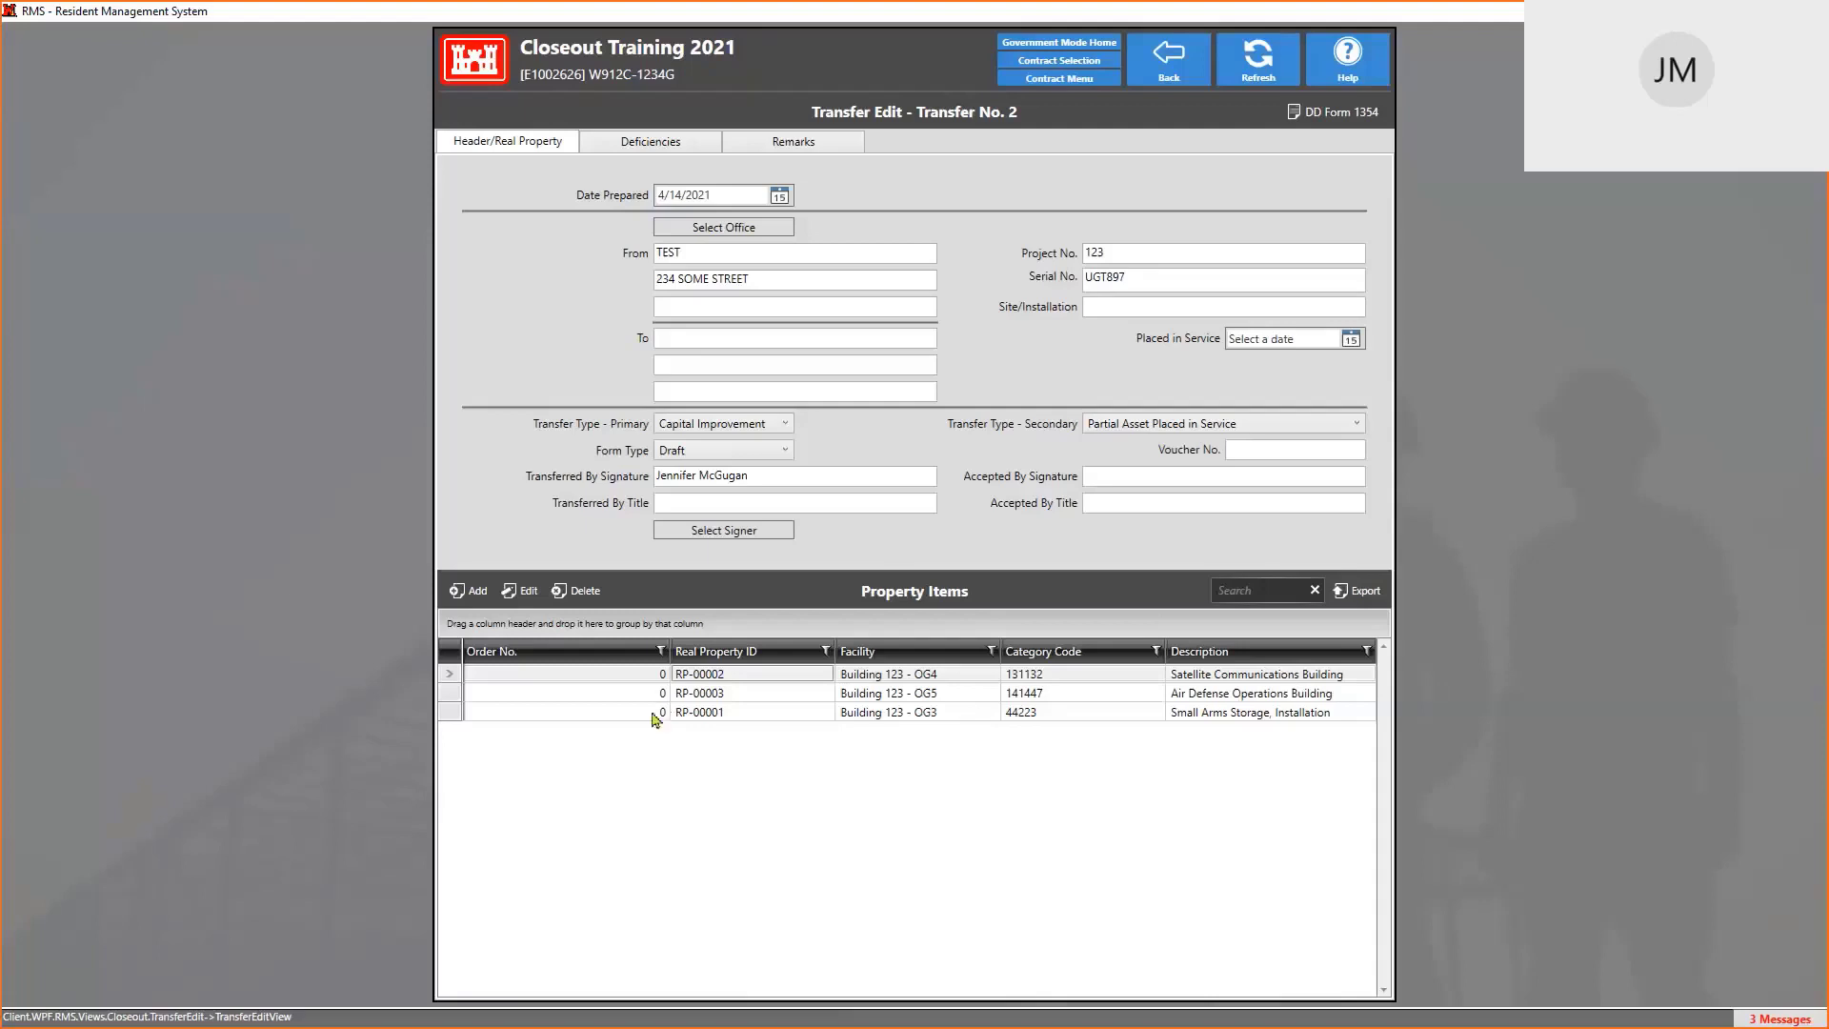
Give RP-00001 Order No. 1, RP-00002 Order No. 2 and RP-00003 Order No. 3
double_click(705, 715)
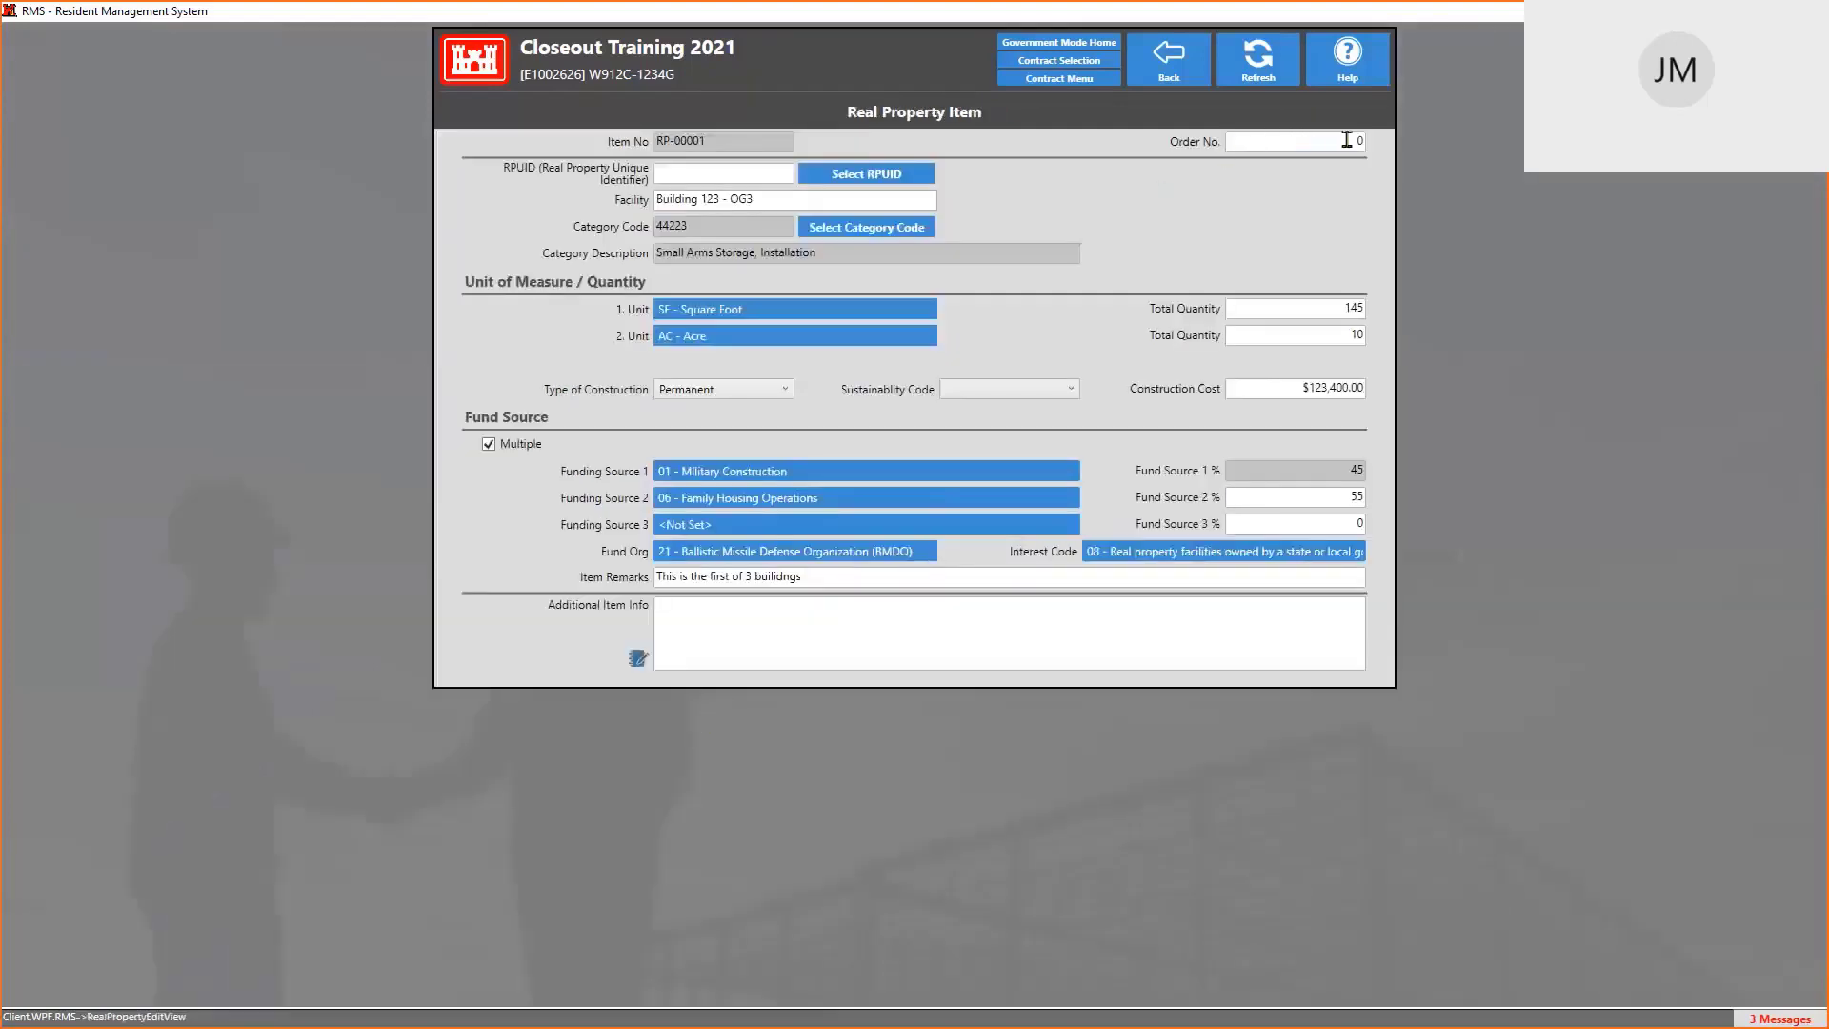
left_click(1346, 140)
left_click(1165, 70)
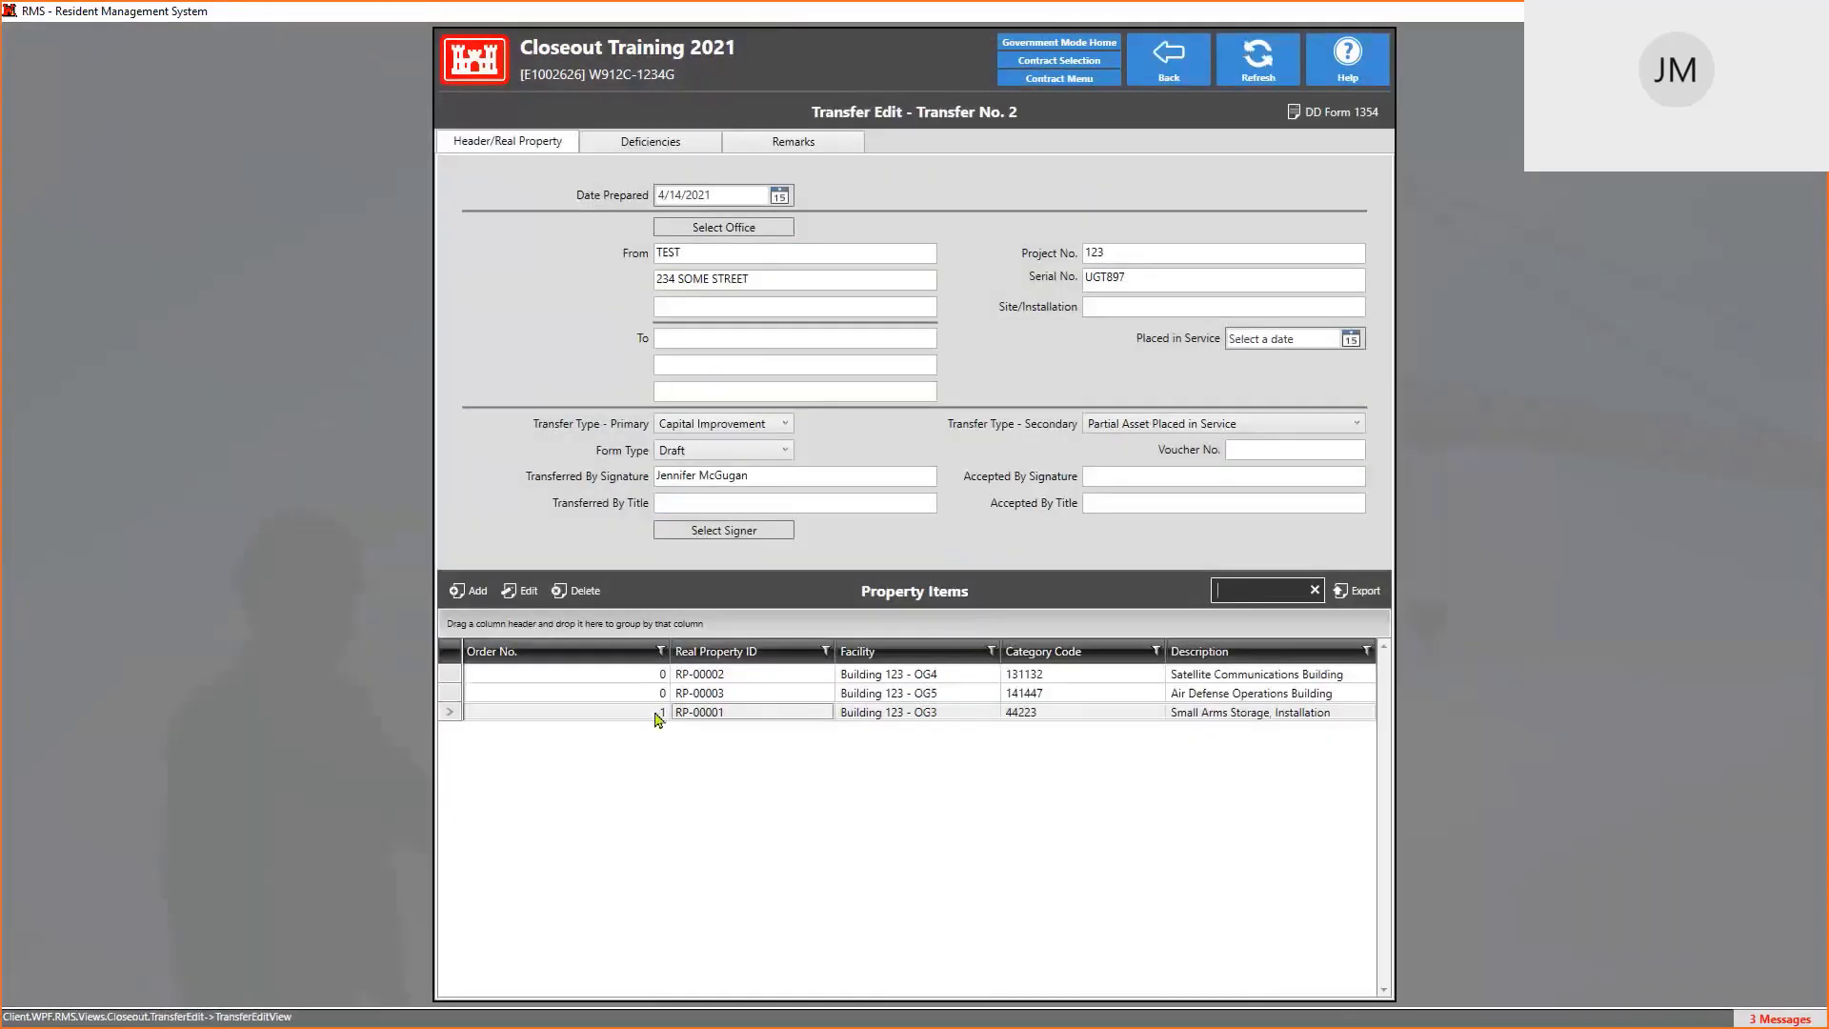
left_click(721, 678)
double_click(721, 678)
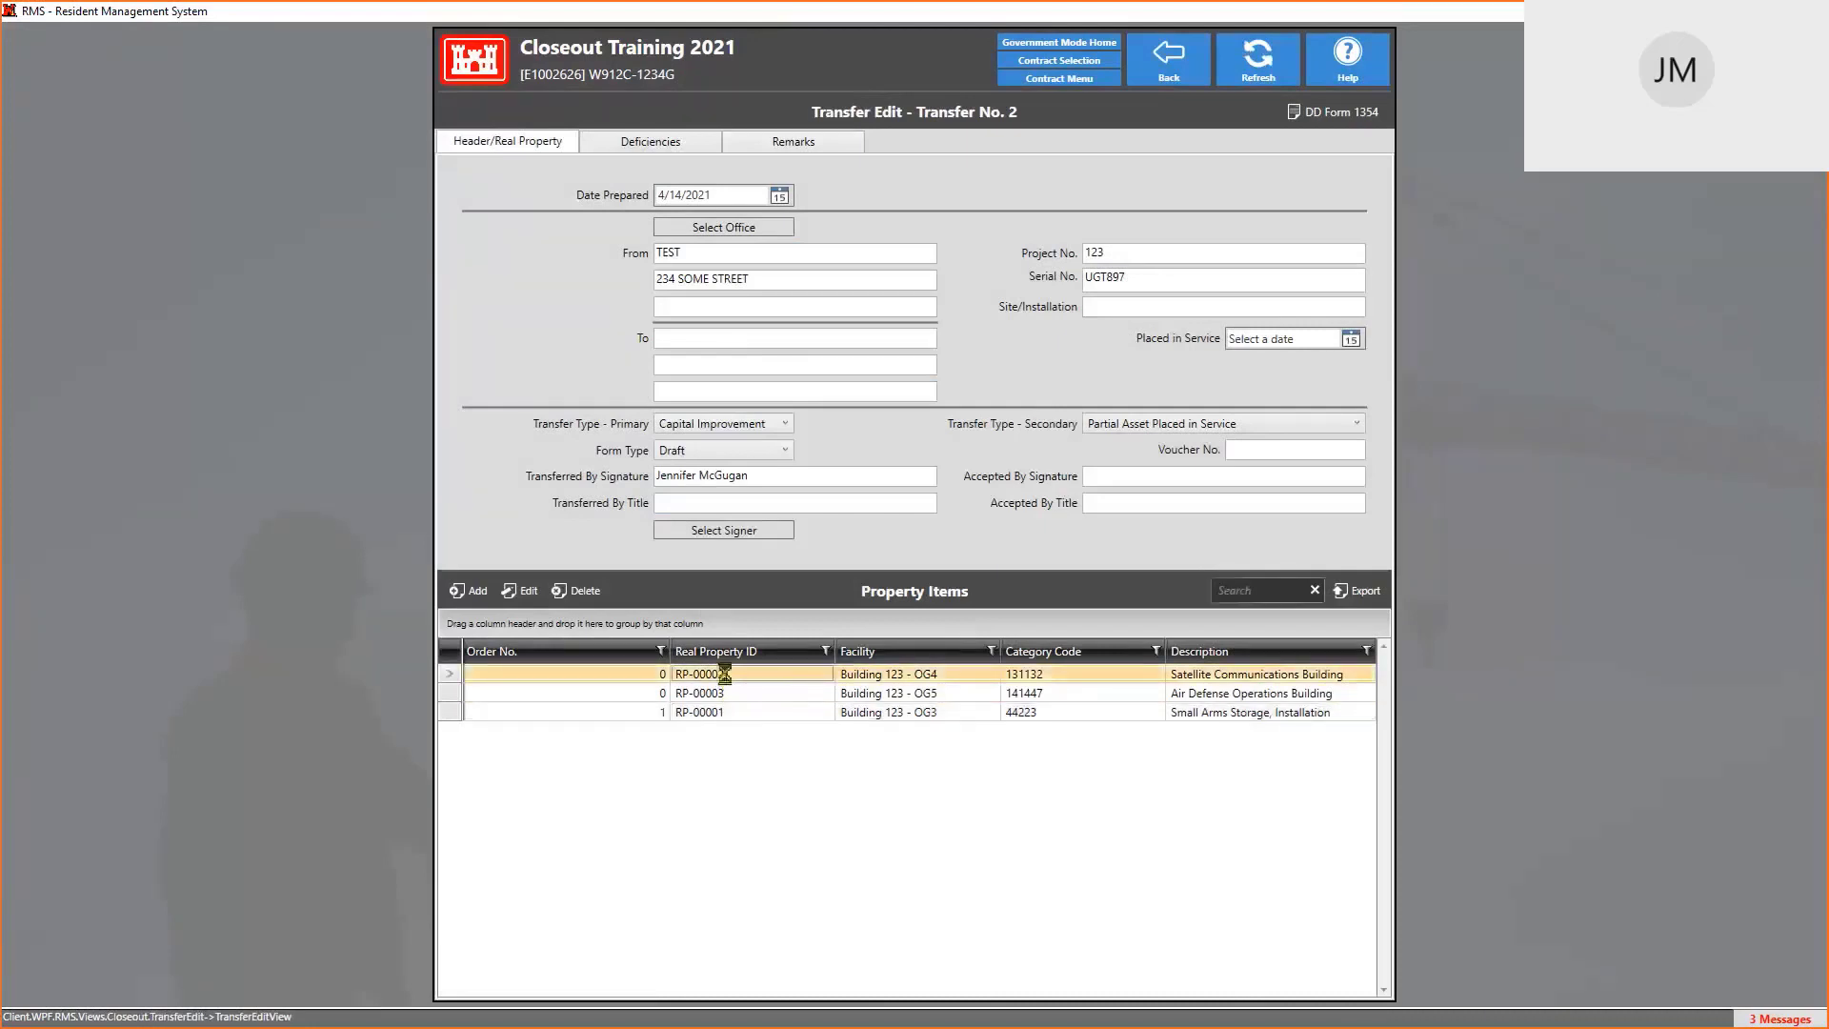
left_click(1358, 141)
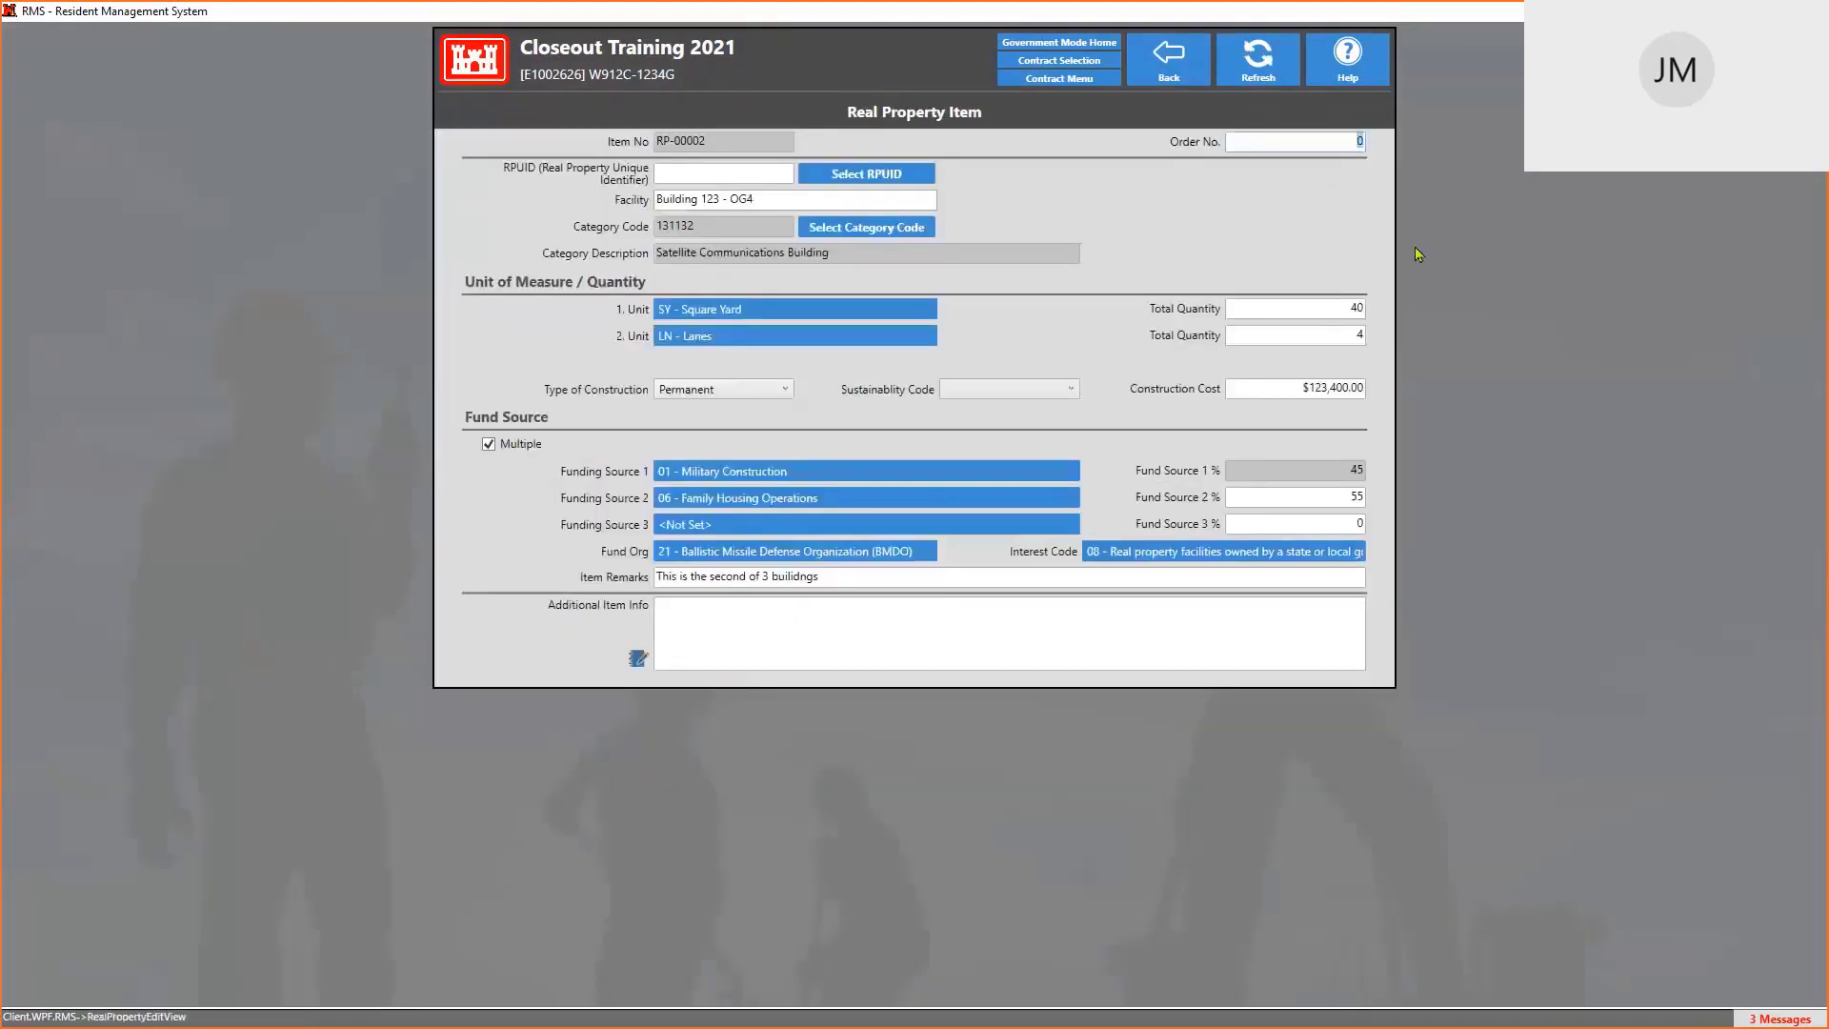
type("2")
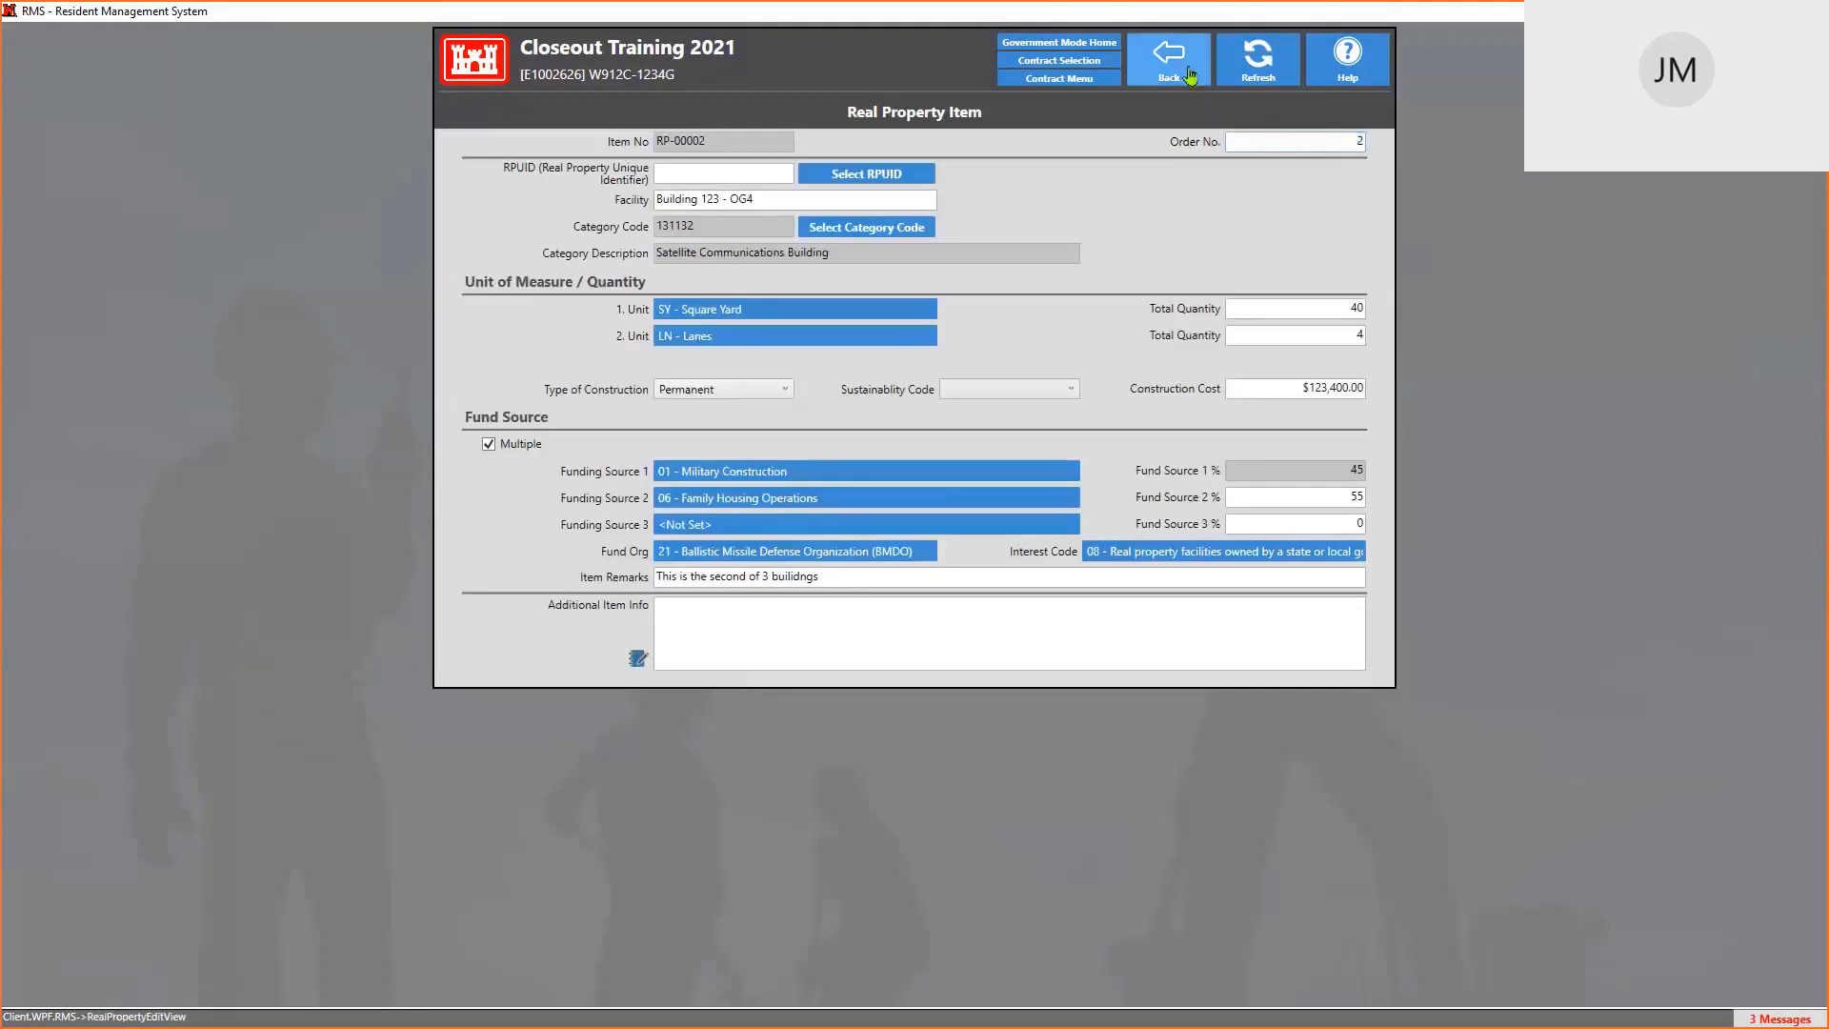
left_click(1189, 75)
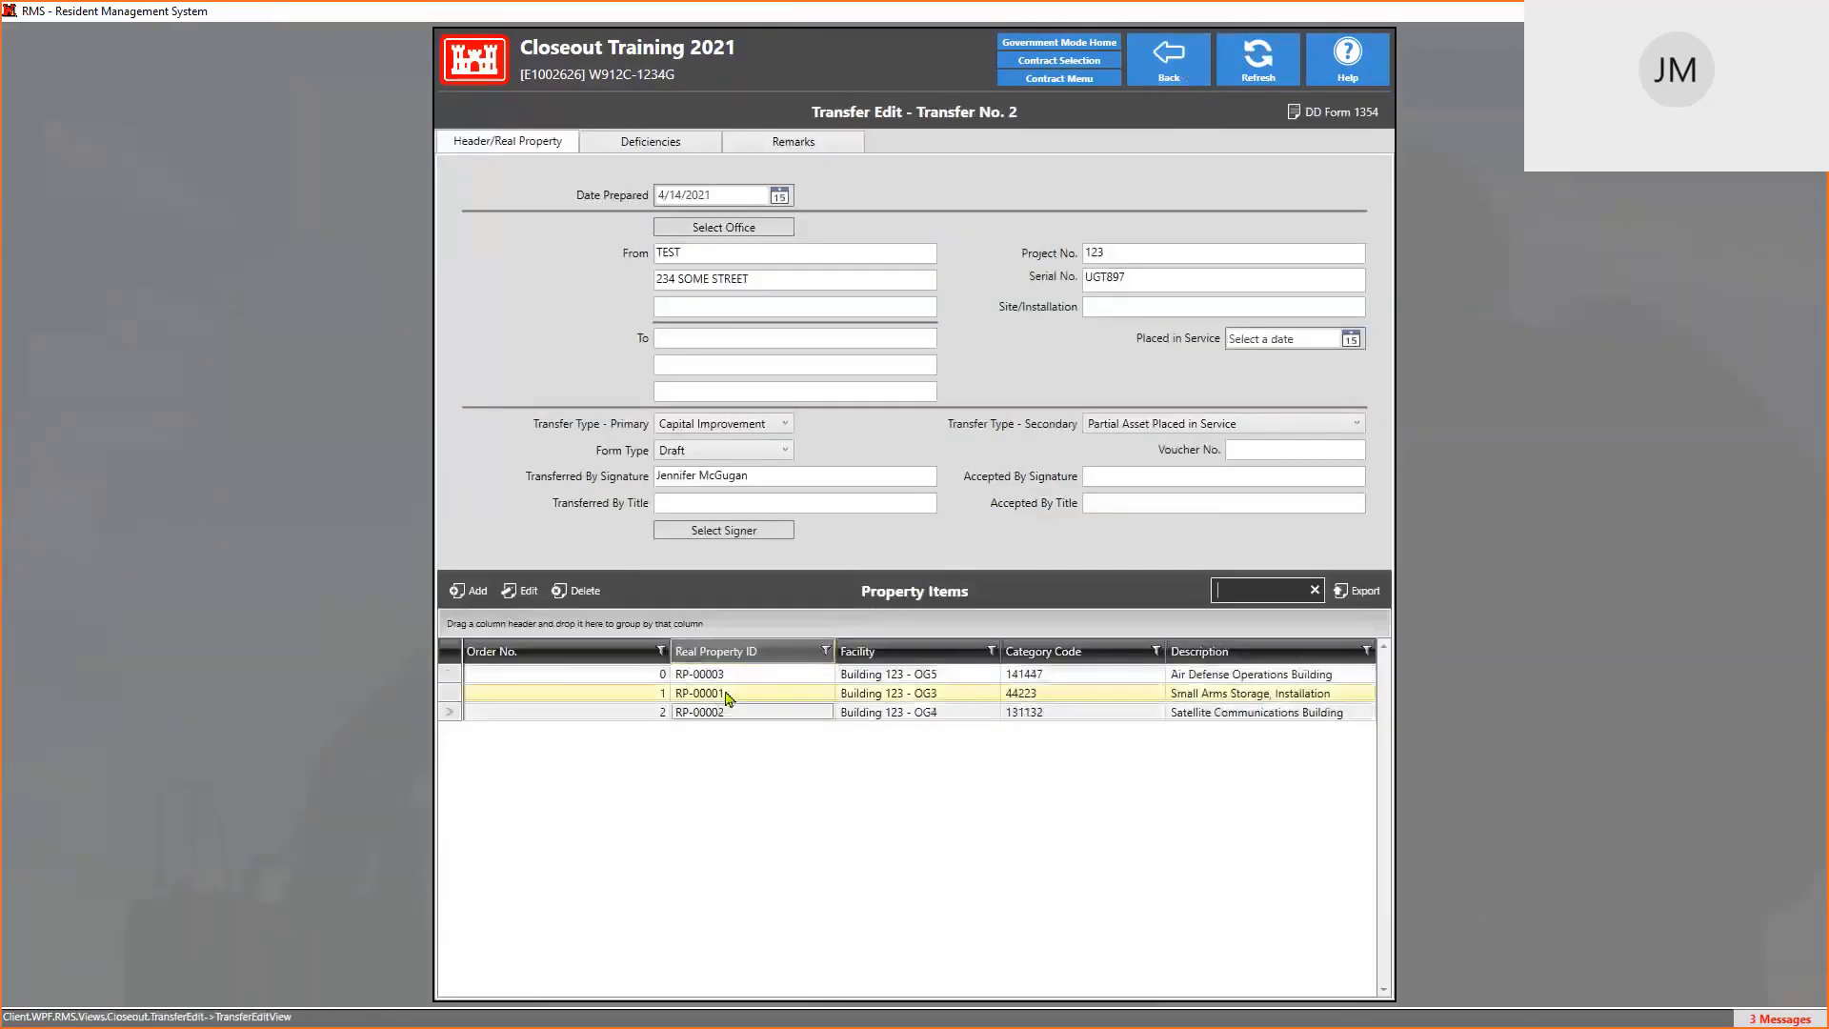
double_click(728, 676)
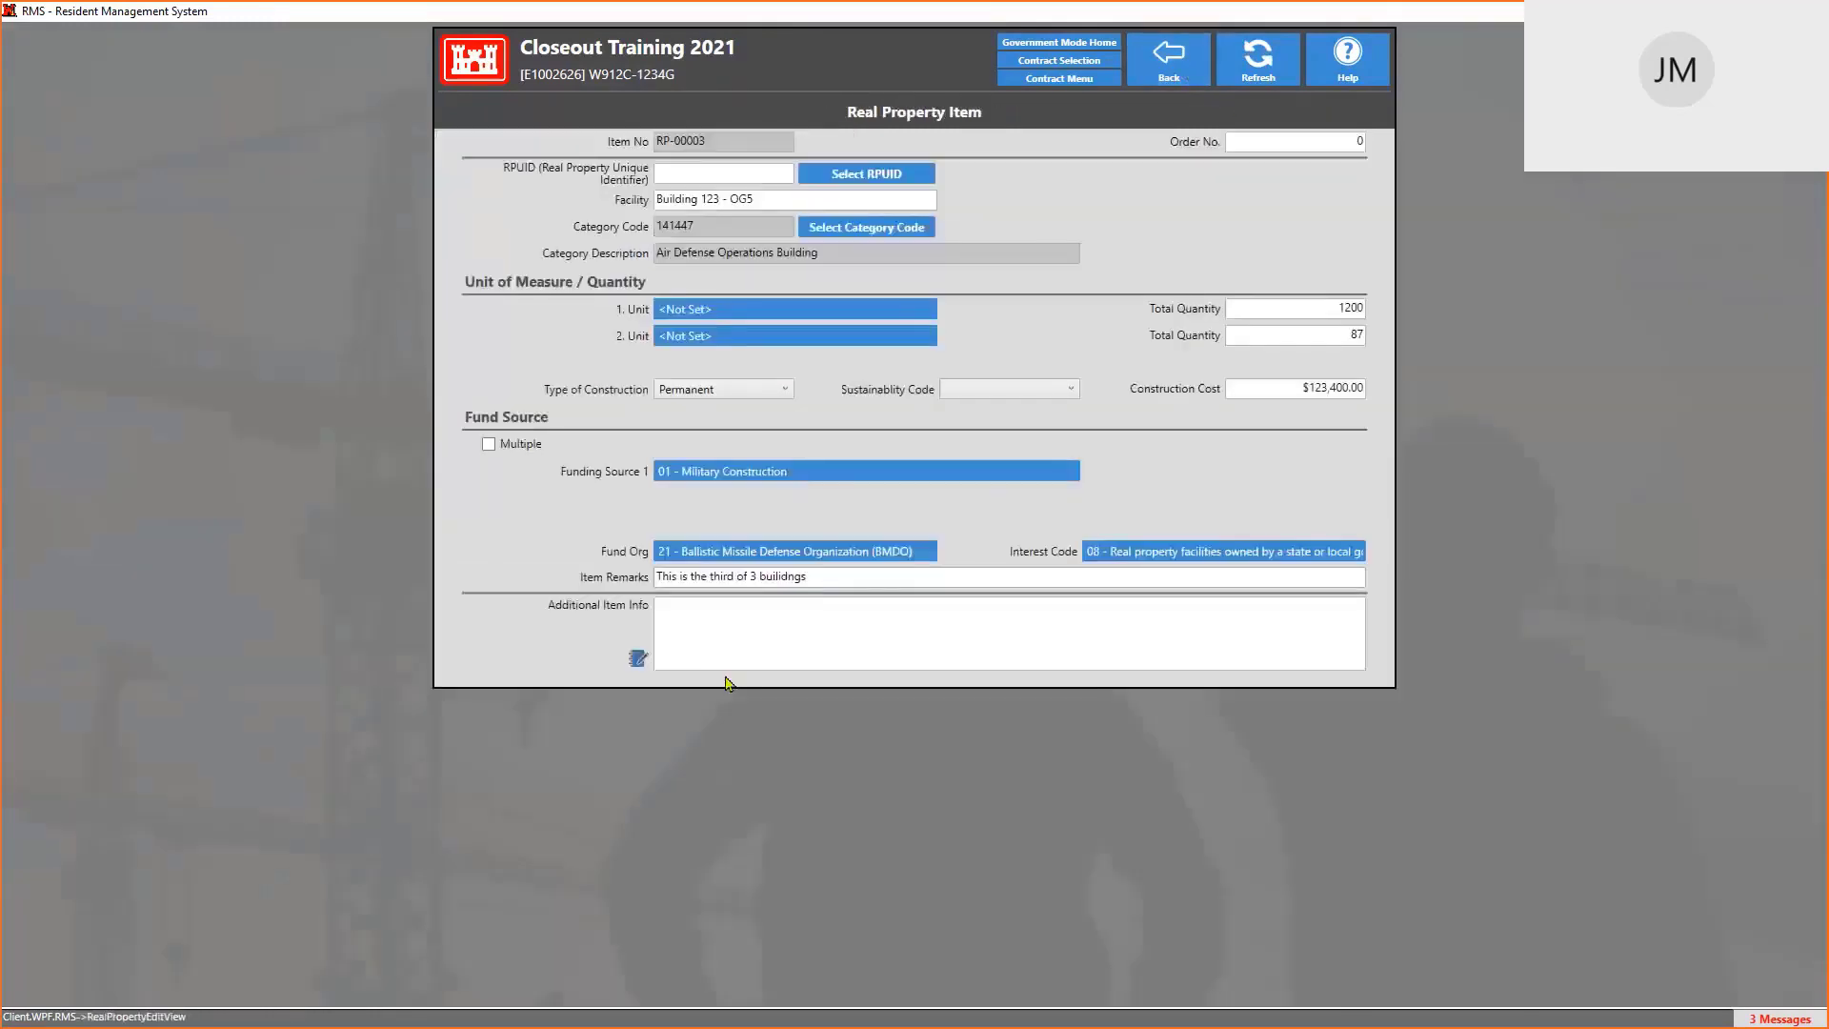
left_click(1347, 138)
left_click(1178, 72)
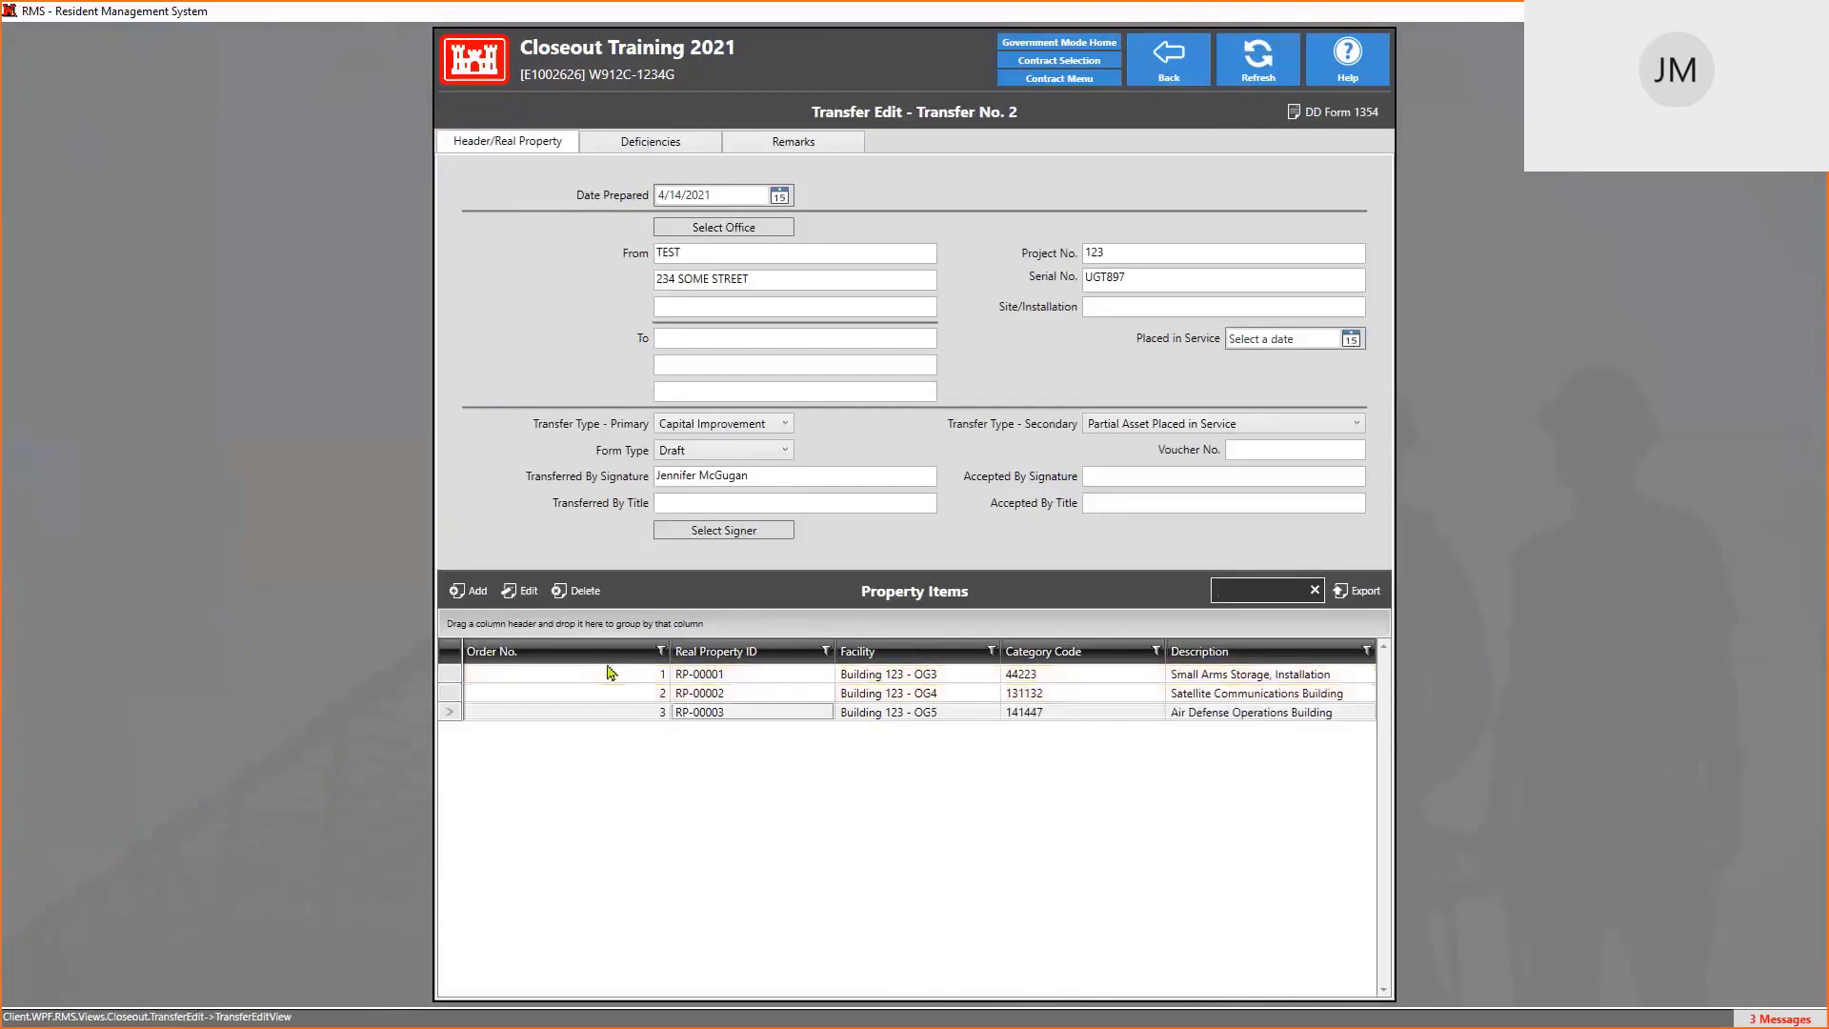
left_click(623, 716)
left_click(1341, 114)
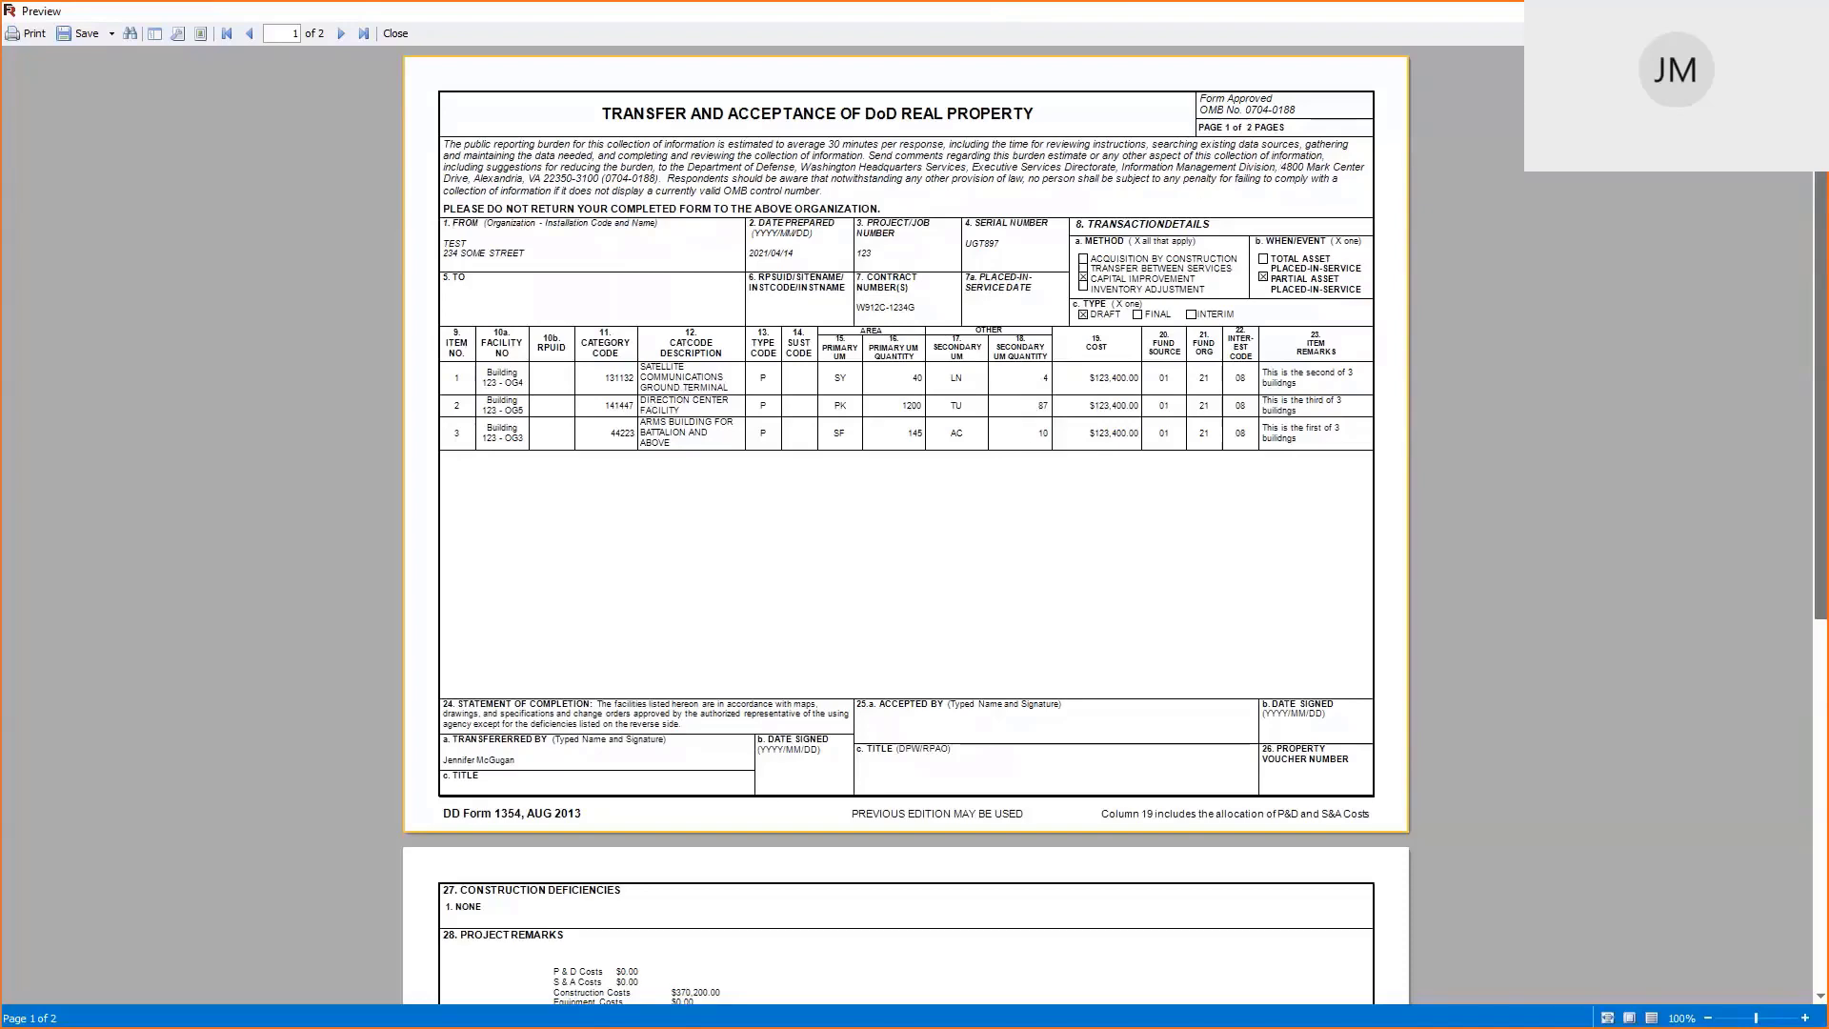
left_click(1806, 12)
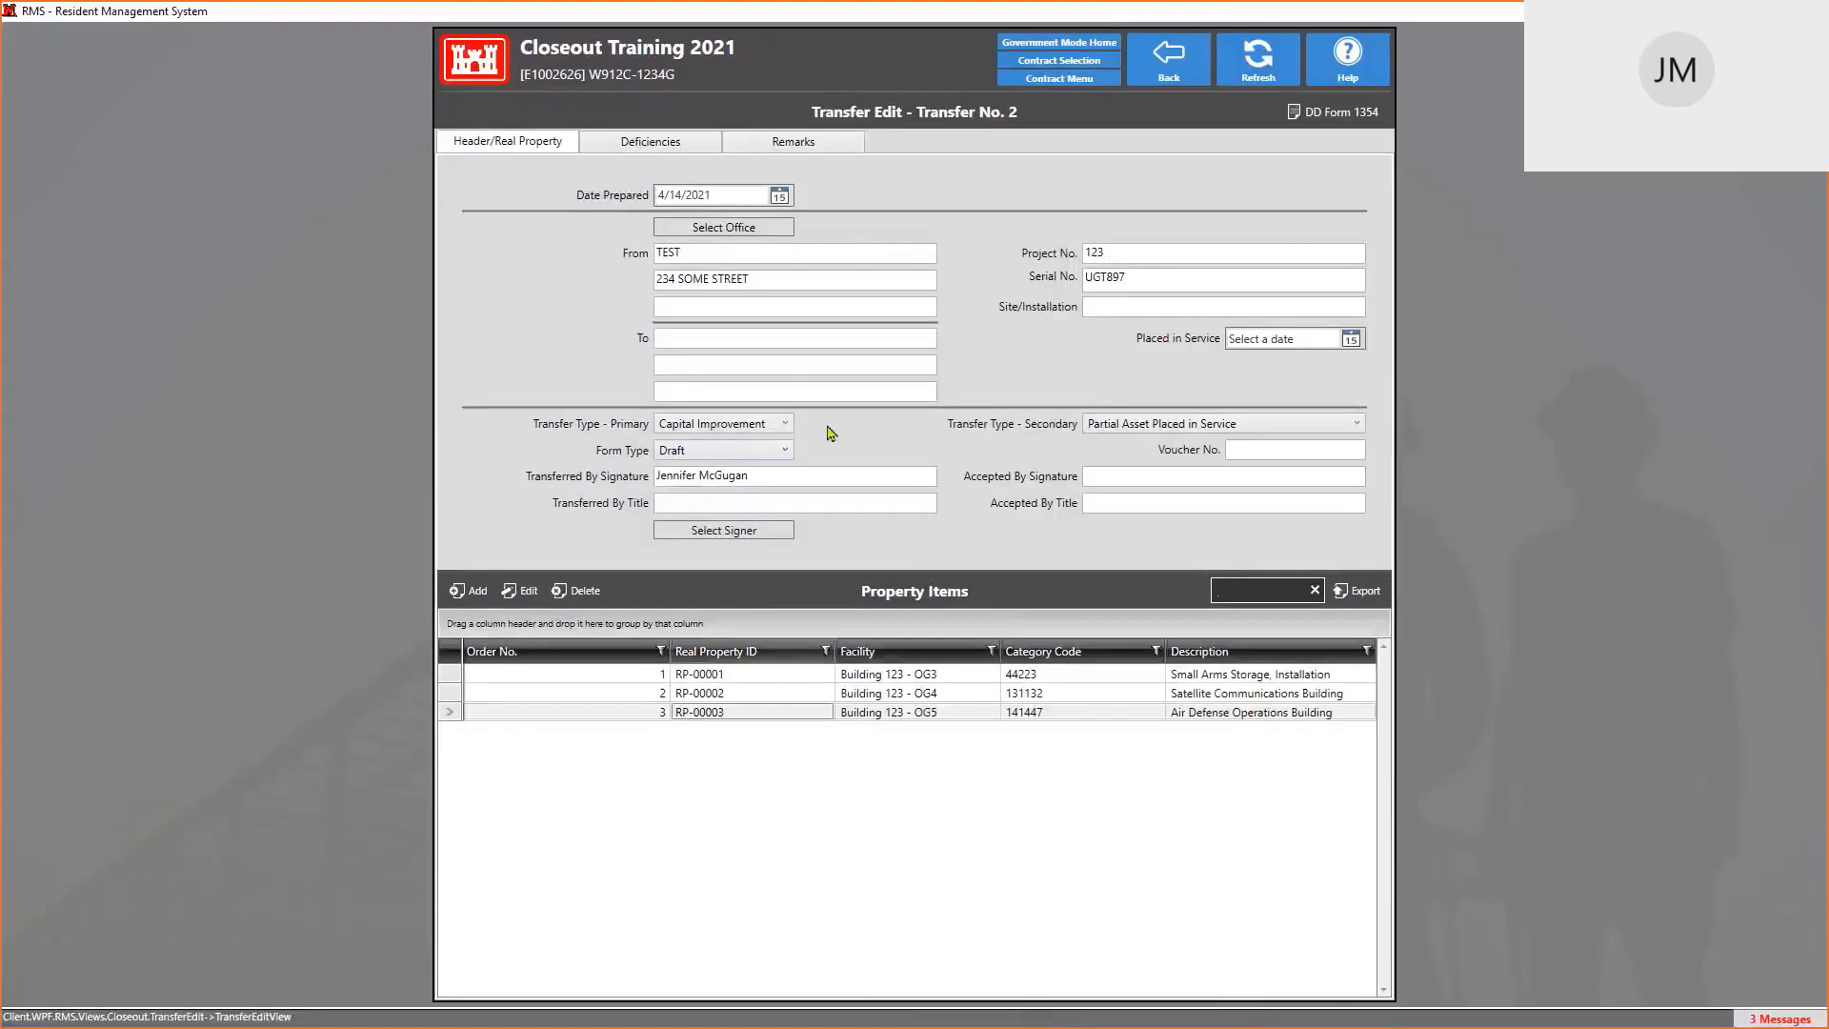
Add deficiency QA-00002 at Mech Rm 1 and check its description
left_click(659, 148)
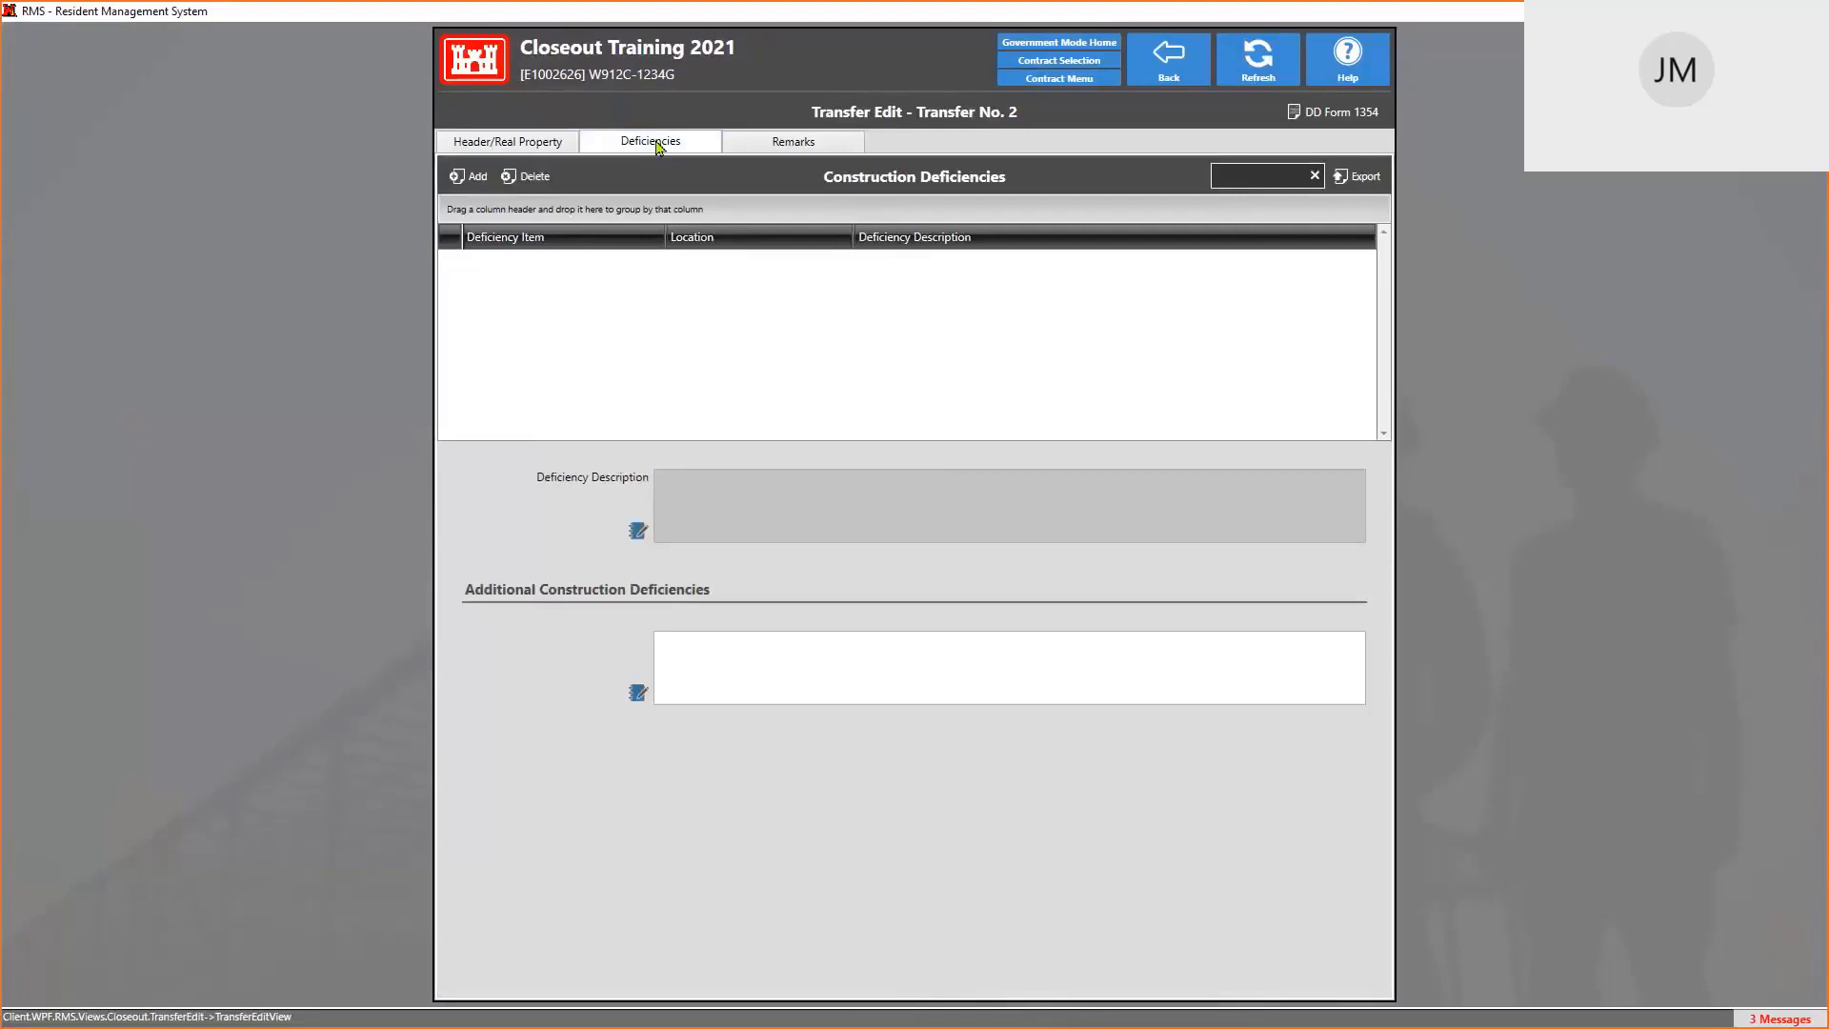
left_click(474, 181)
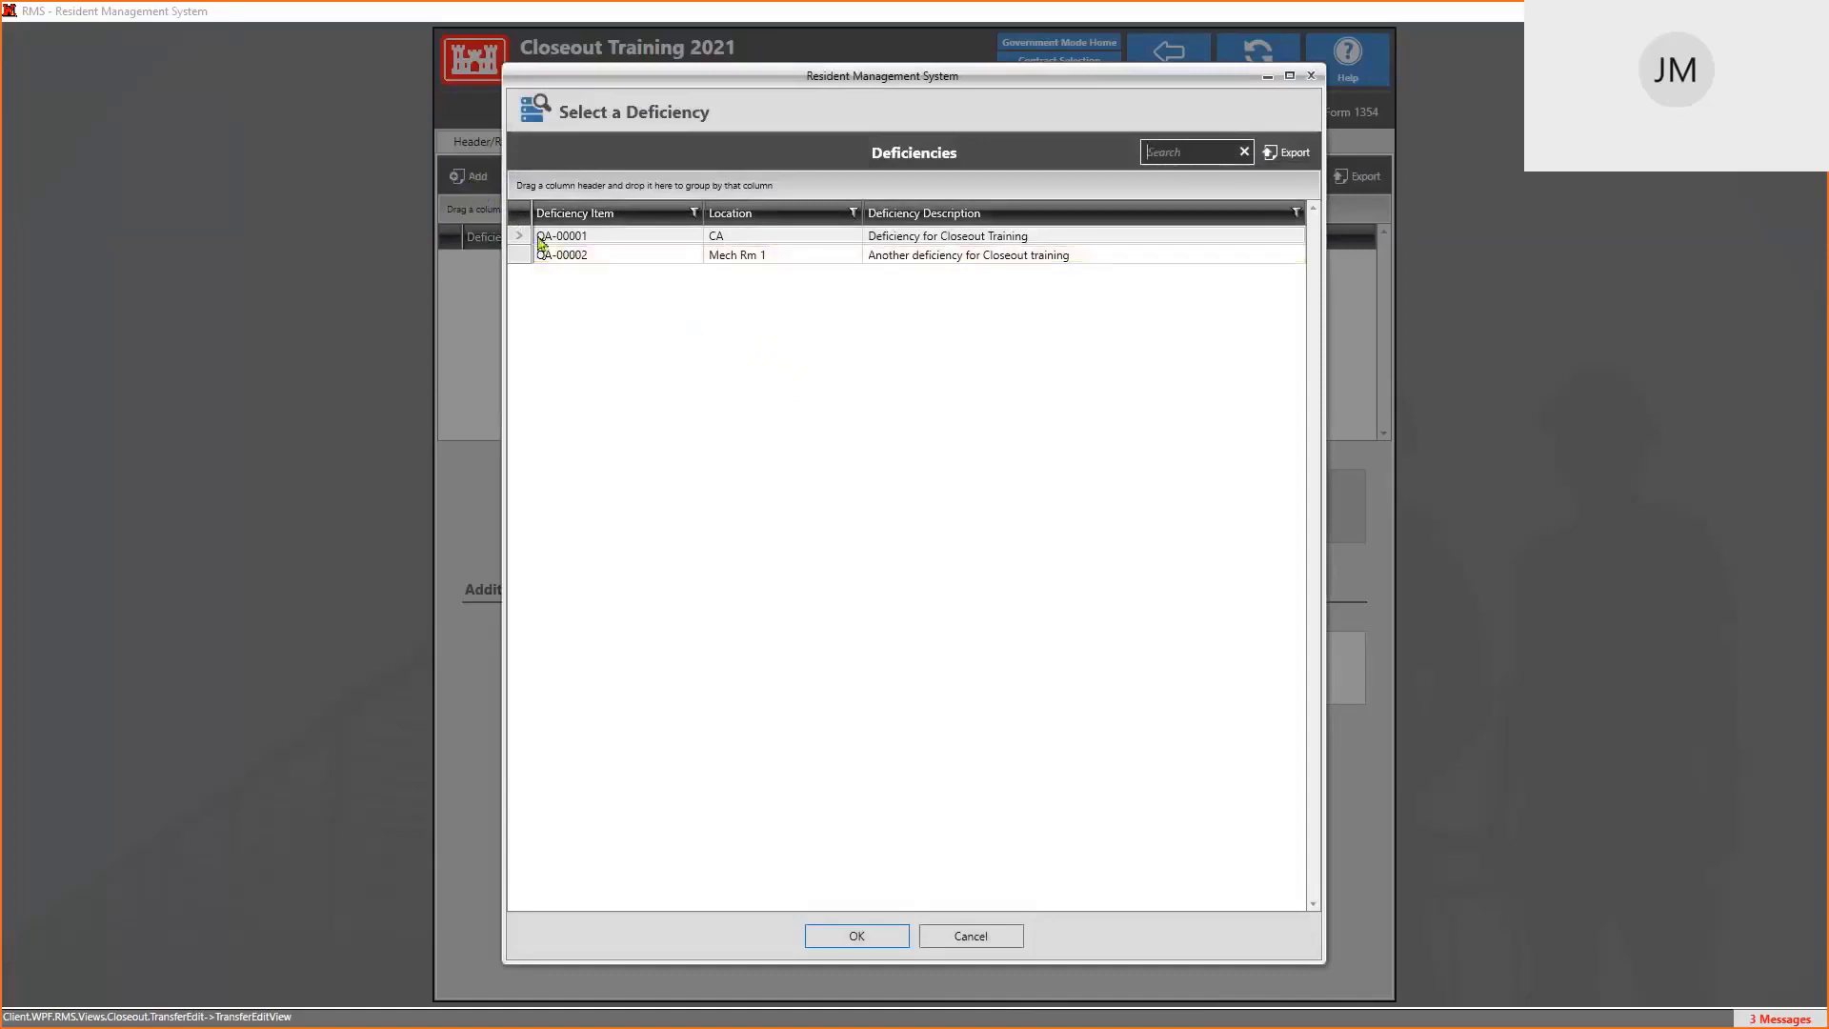
left_click(795, 255)
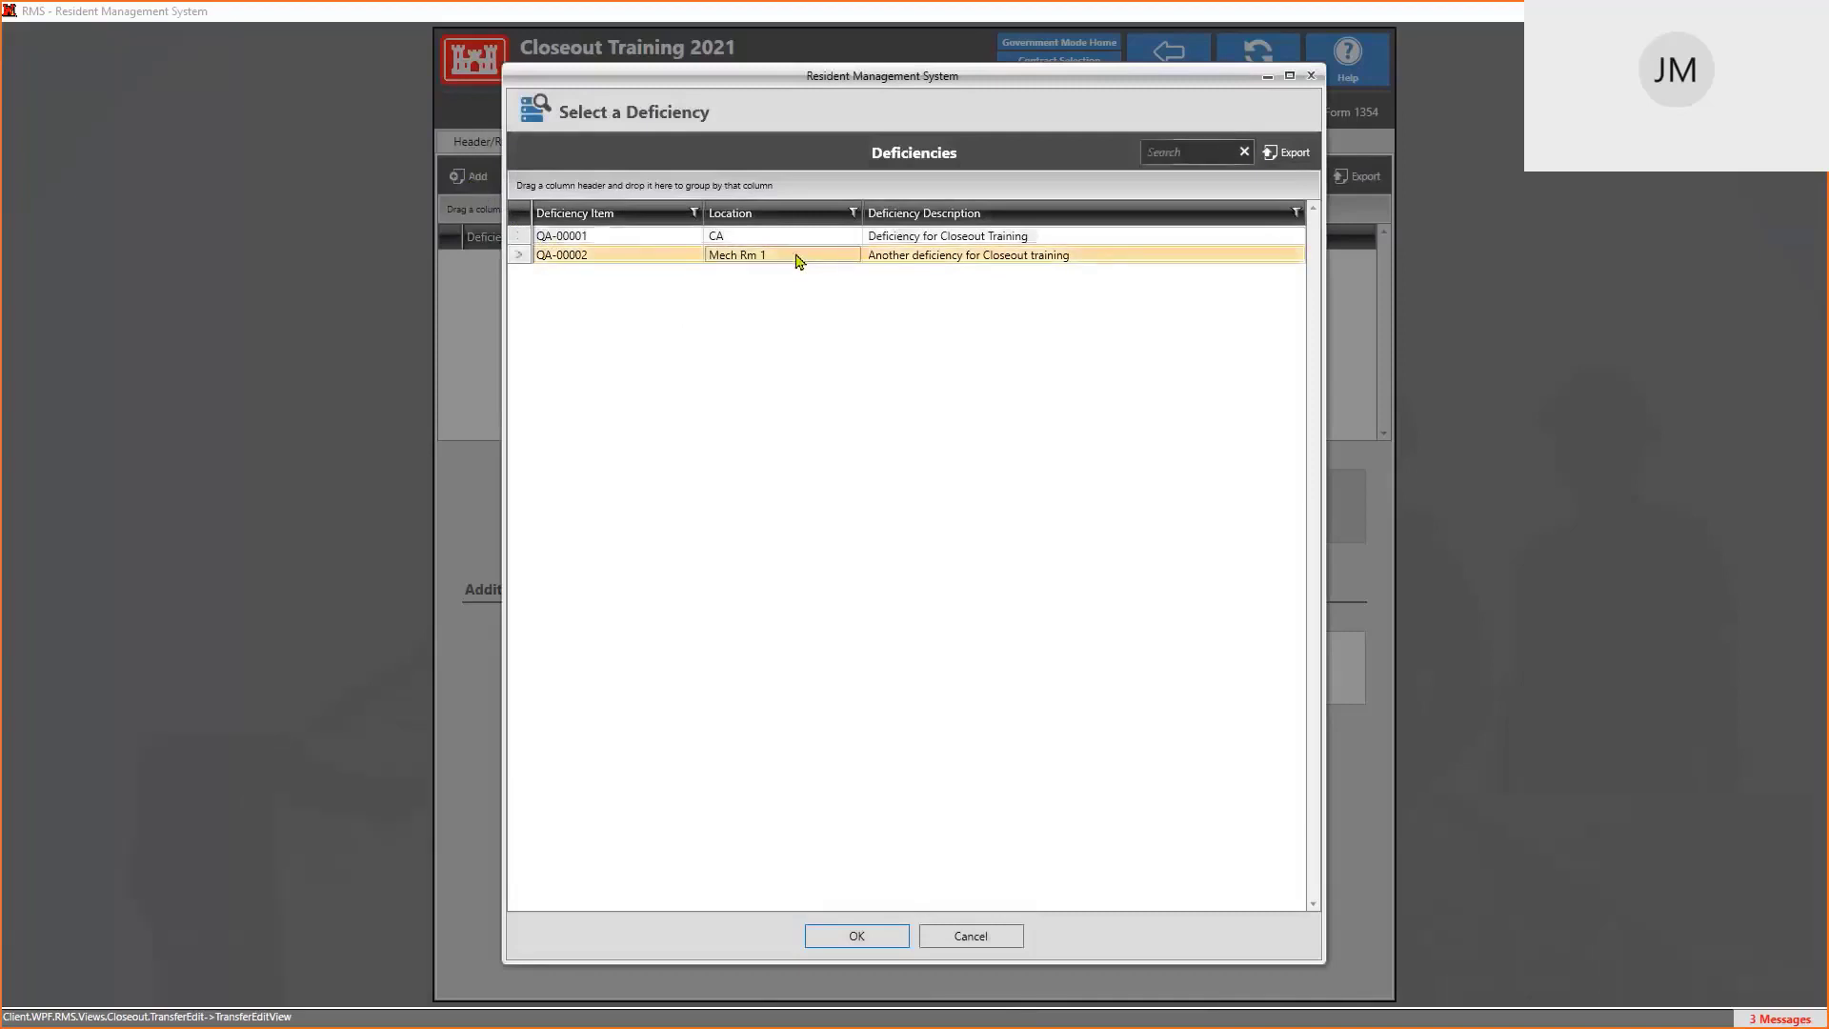
left_click(877, 938)
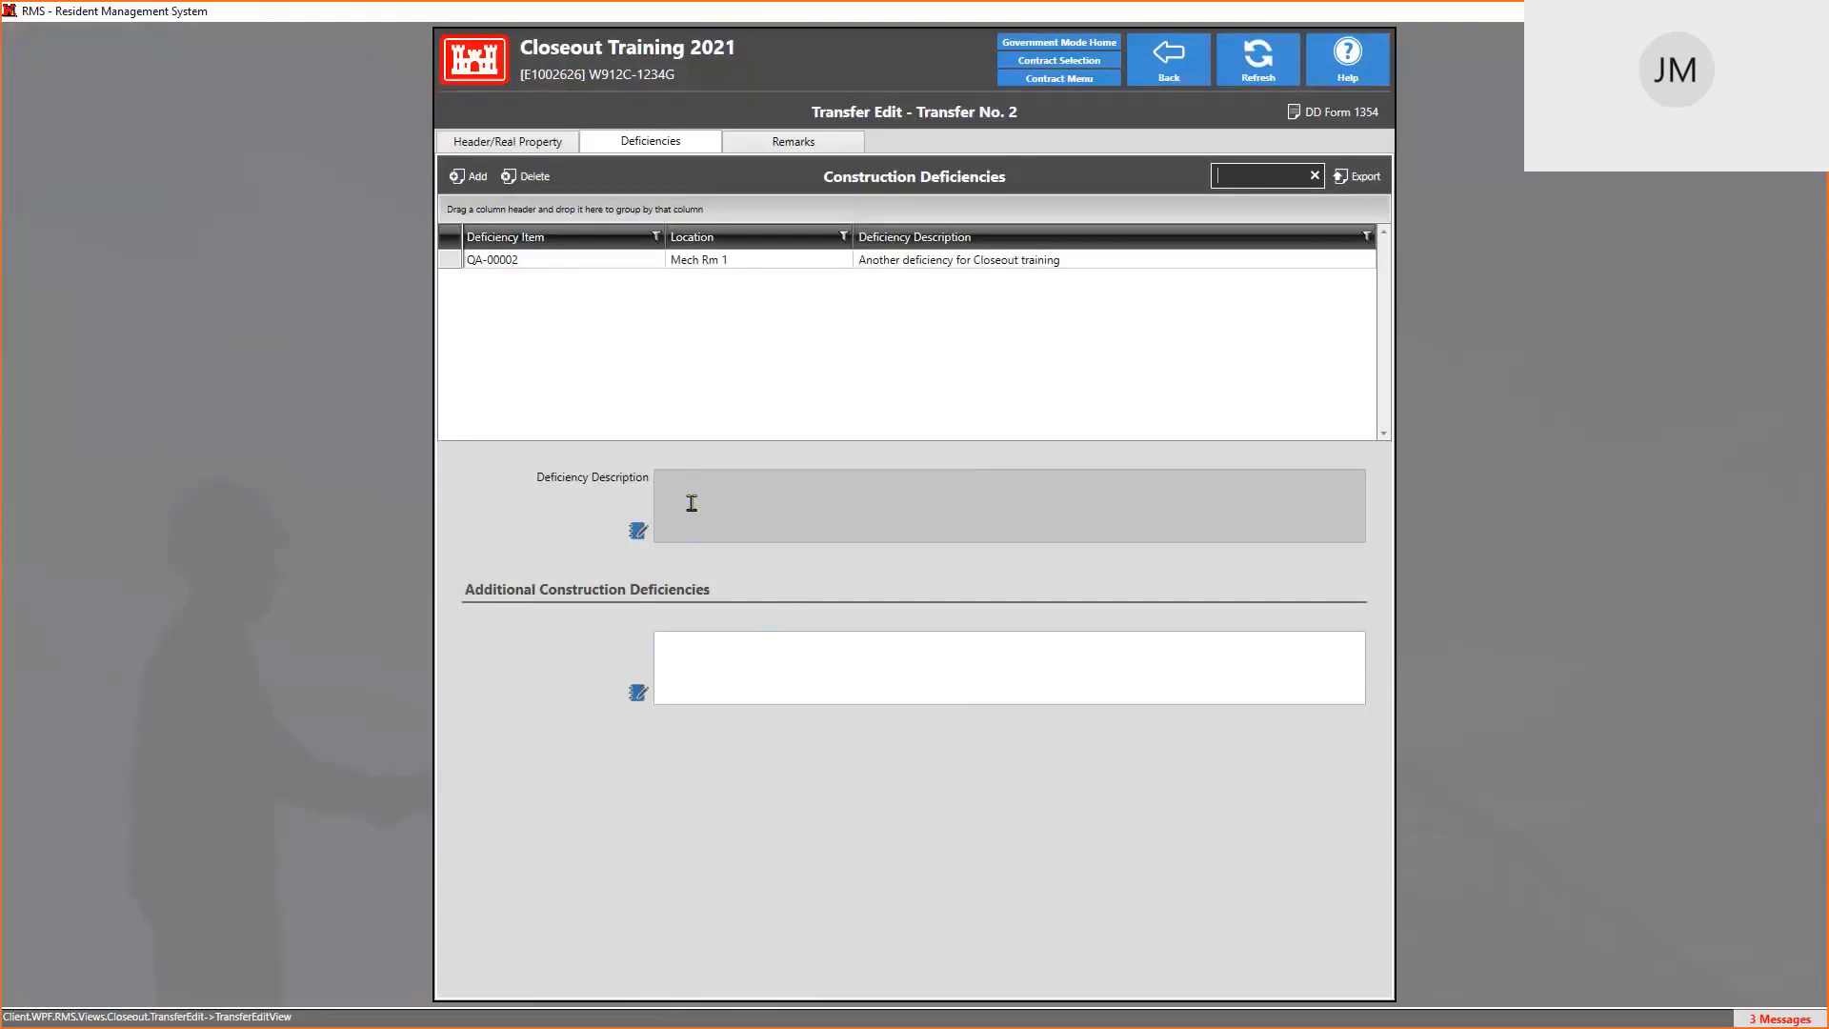
left_click(581, 259)
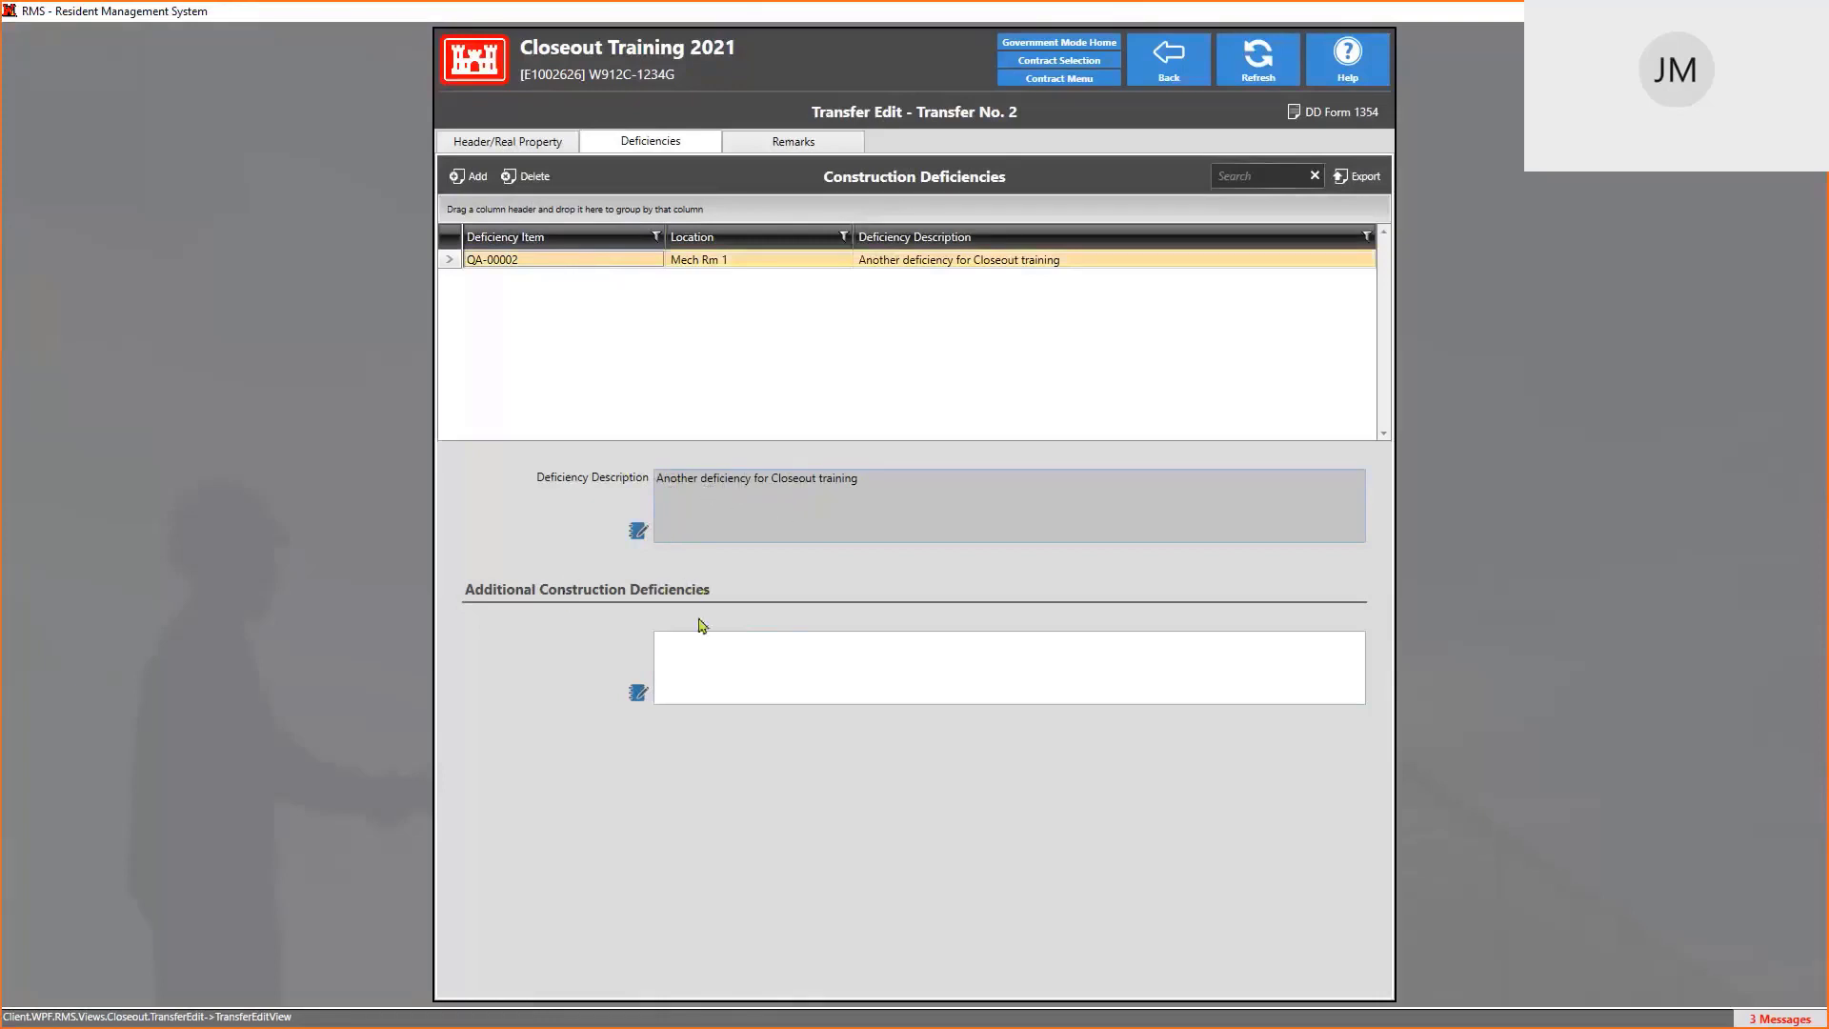
left_click(706, 653)
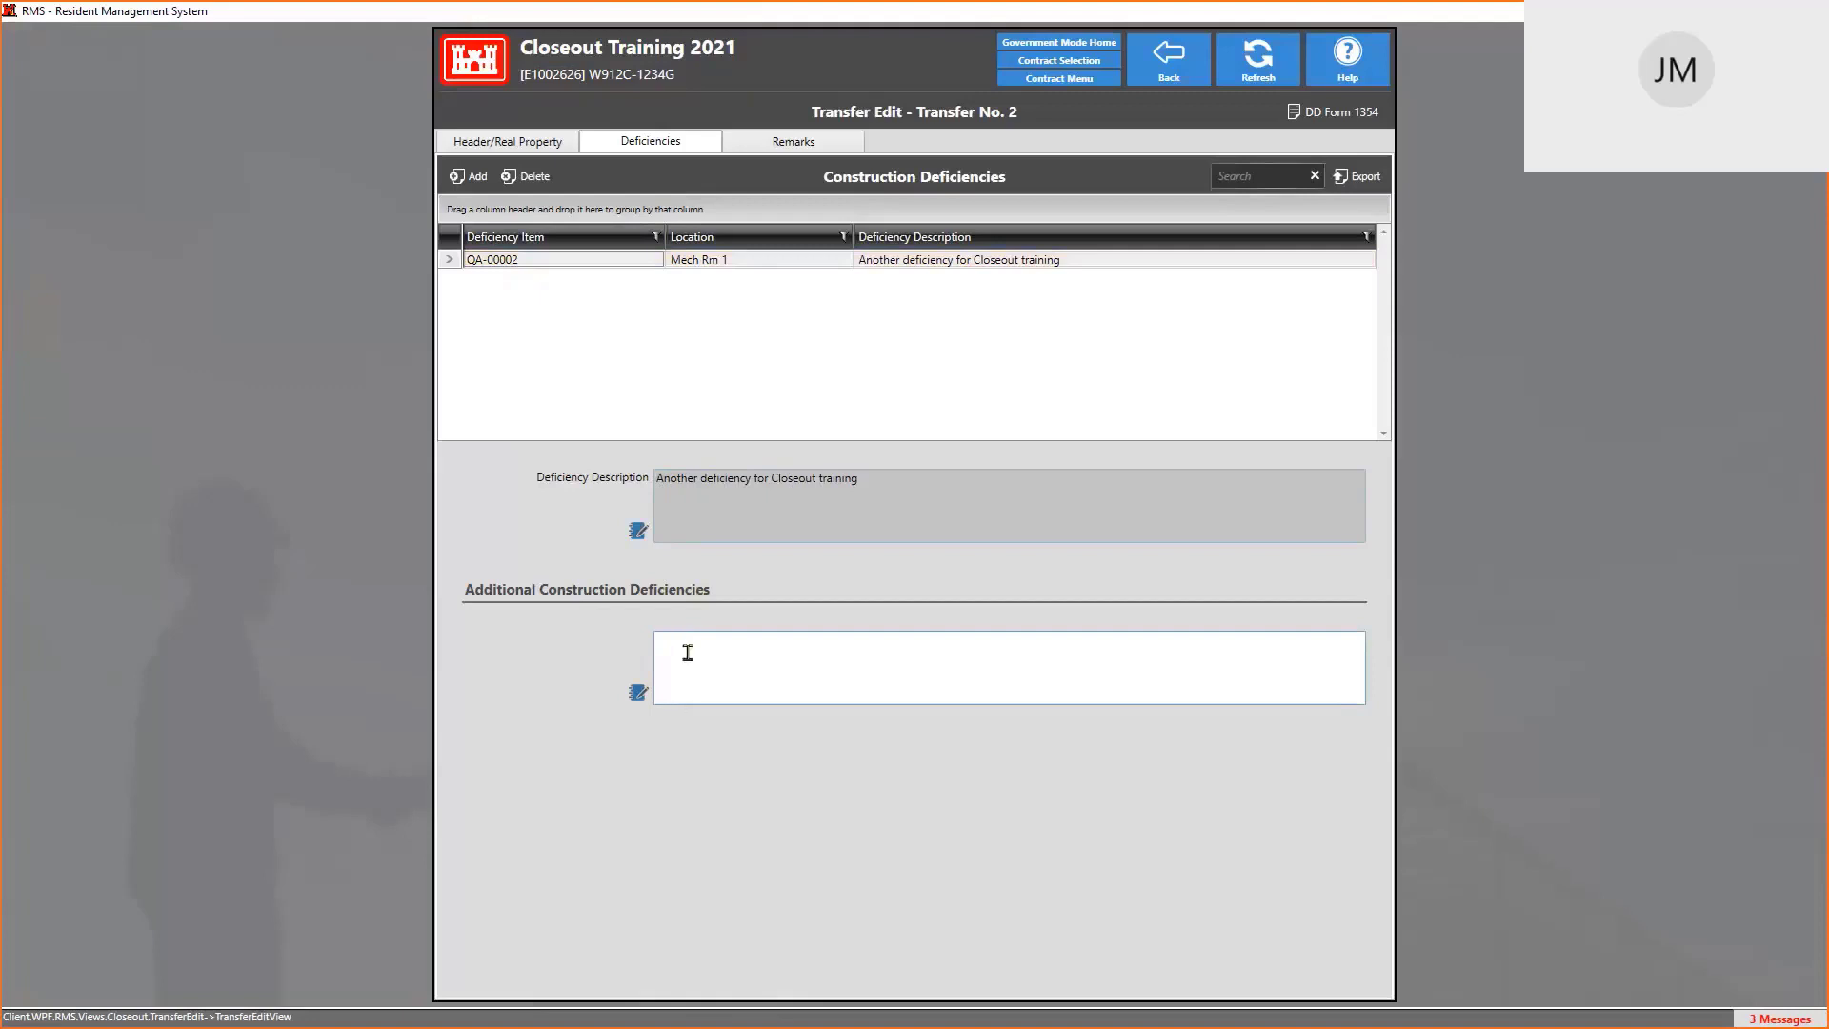
Enter 'MORE TEXT AS NEEDED' in the Additional Construction Deficiencies memo editor
left_click(637, 696)
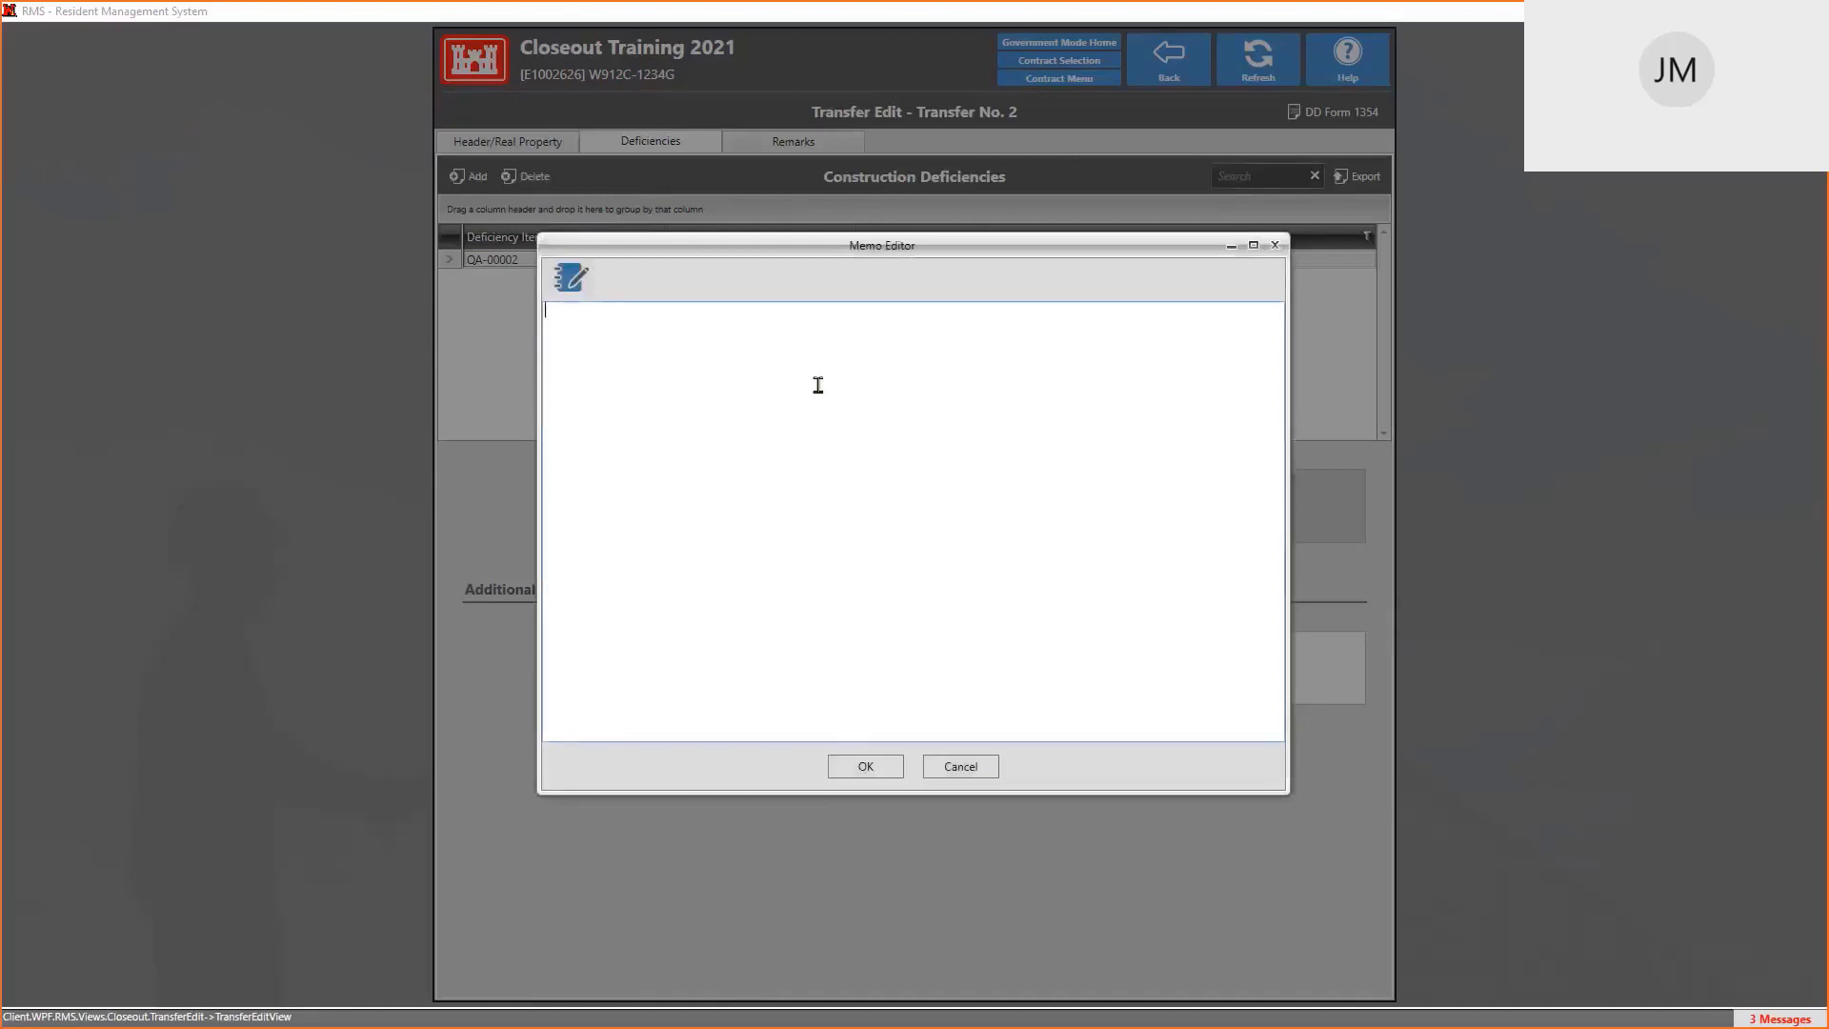
type("MOERE")
key("BackSpace")
key("BackSpace")
key("BackSpace")
type("TE")
key("BackSpace")
key("BackSpace")
type("RE TES")
type("T")
key("BackSpace")
key("BackSpace")
type("XT AS NEEDED")
left_click(865, 767)
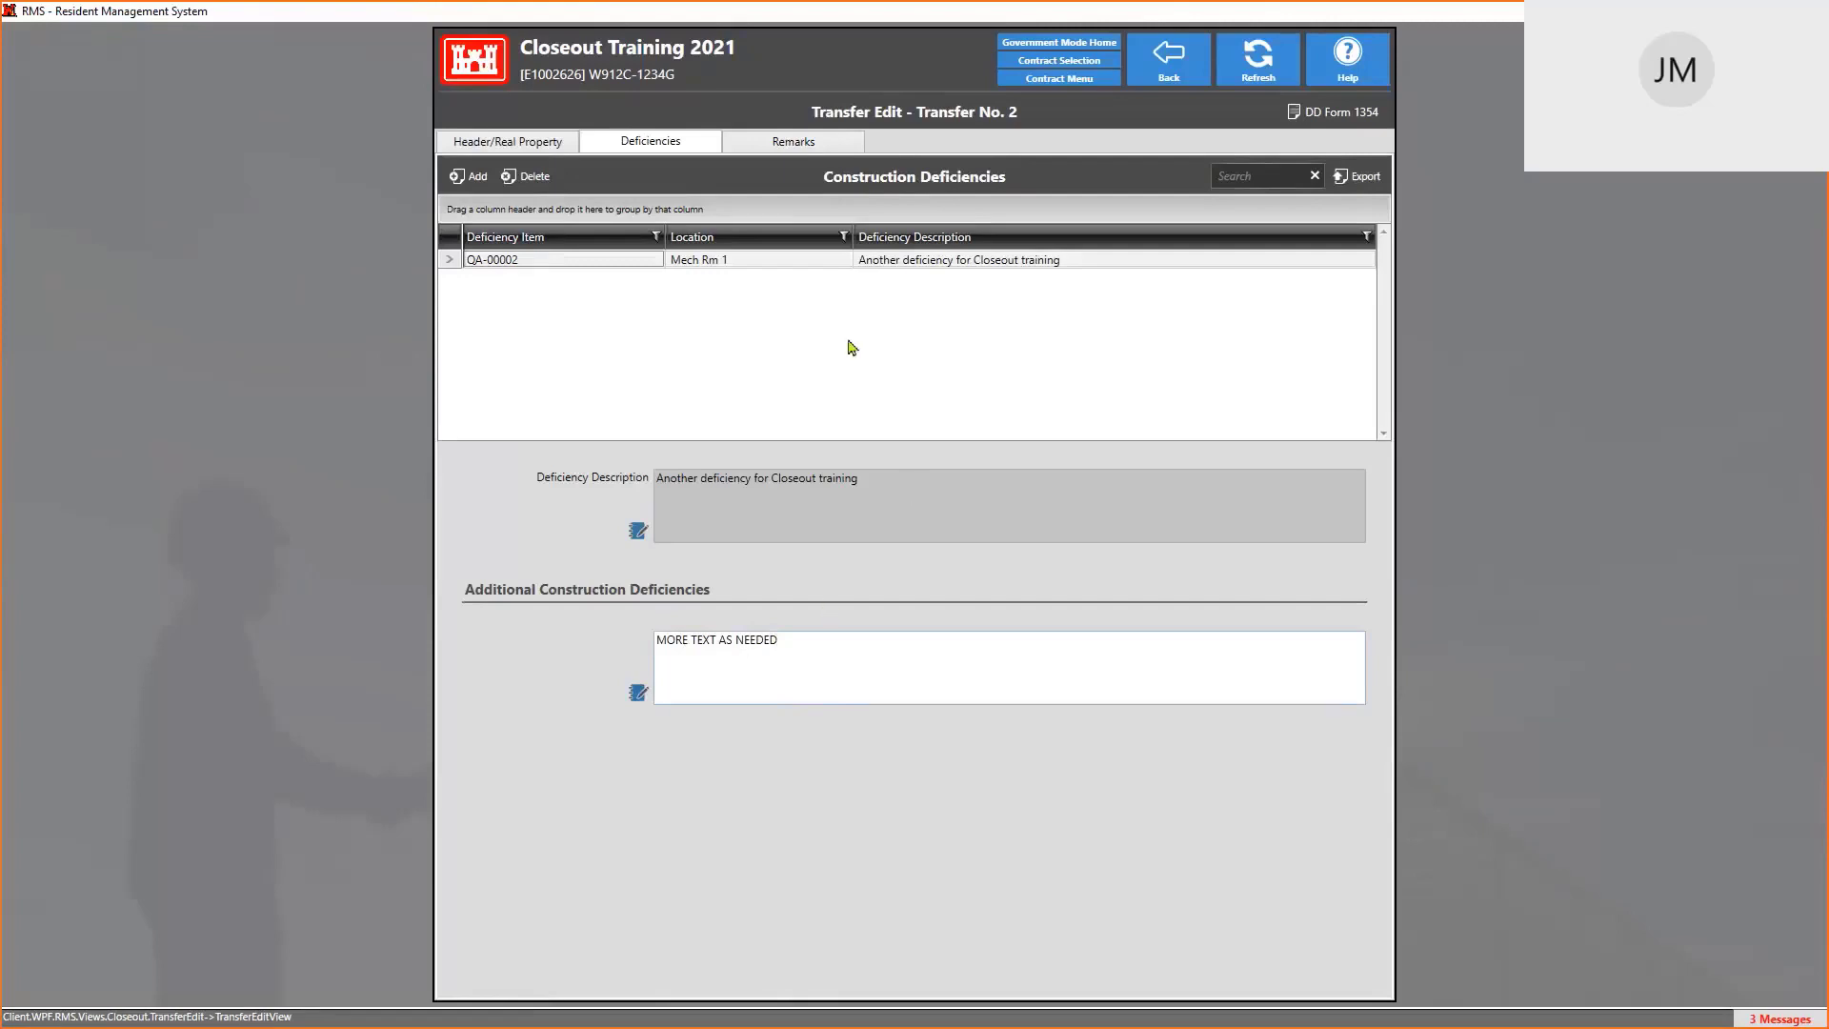
Enter planning & design cost 1234567, S&A cost 15,987 and equipment cost 12547
left_click(815, 145)
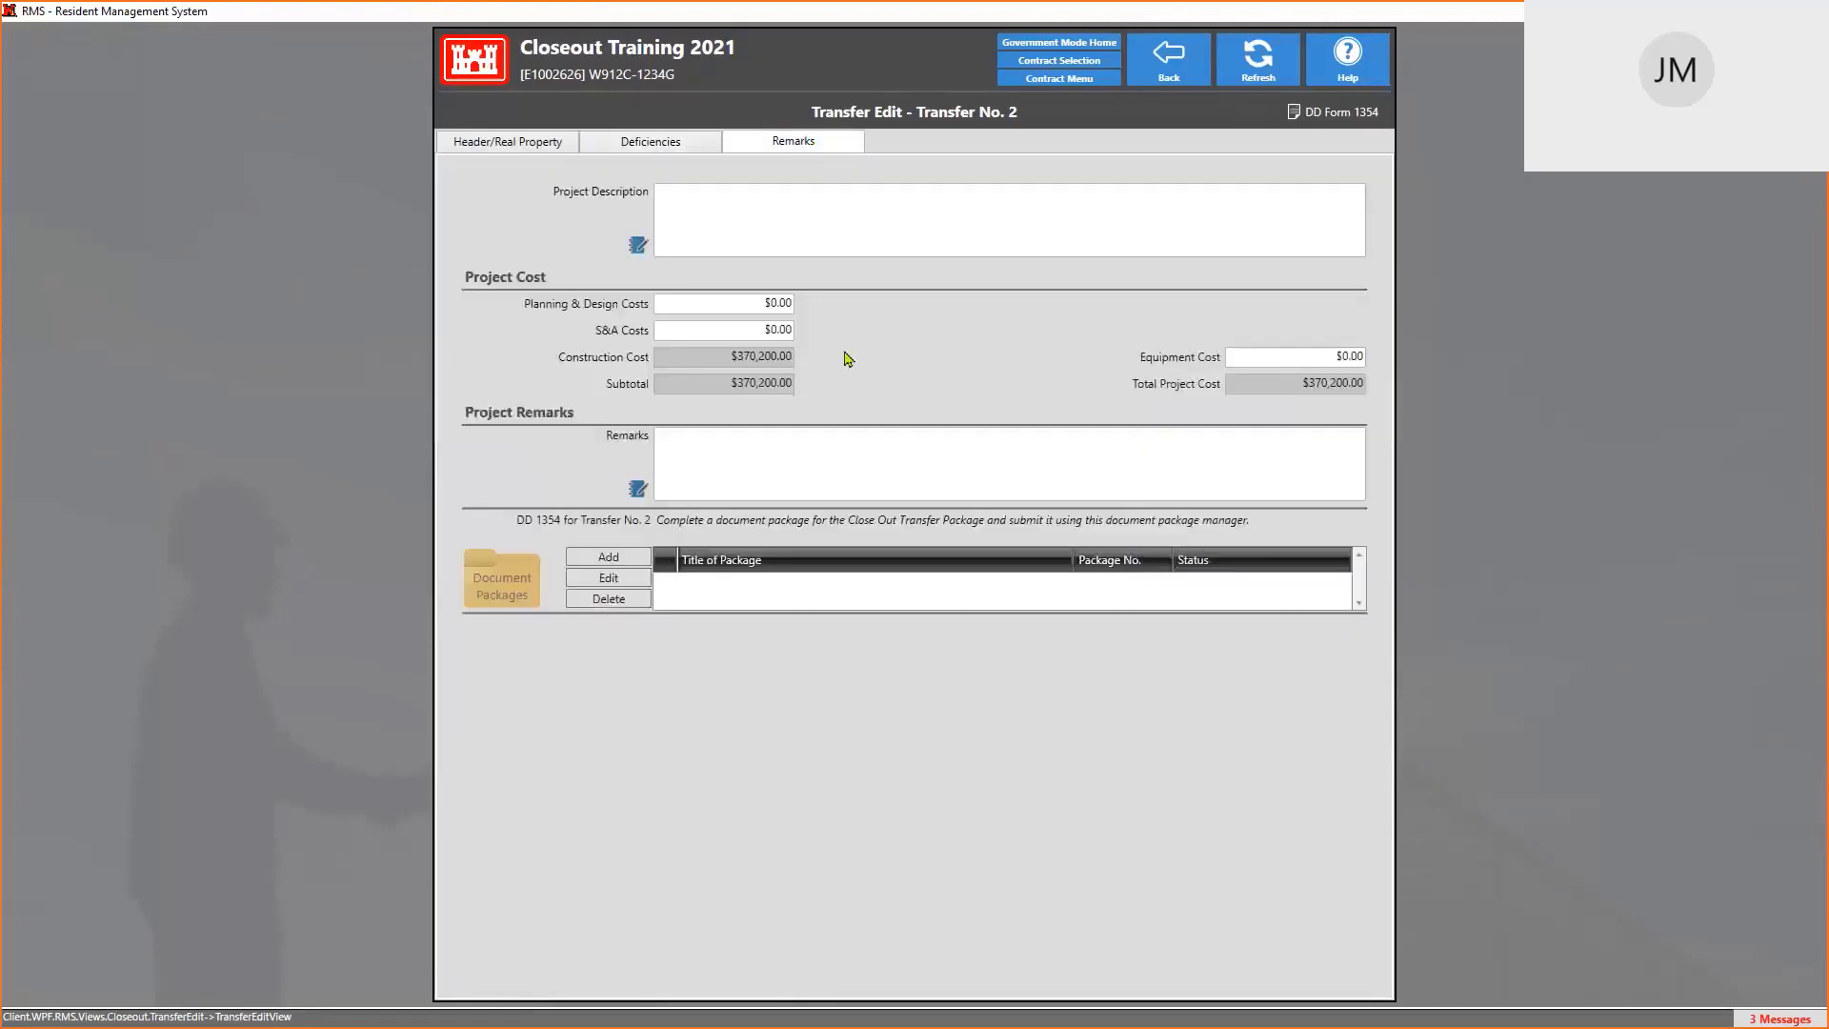
left_click(713, 205)
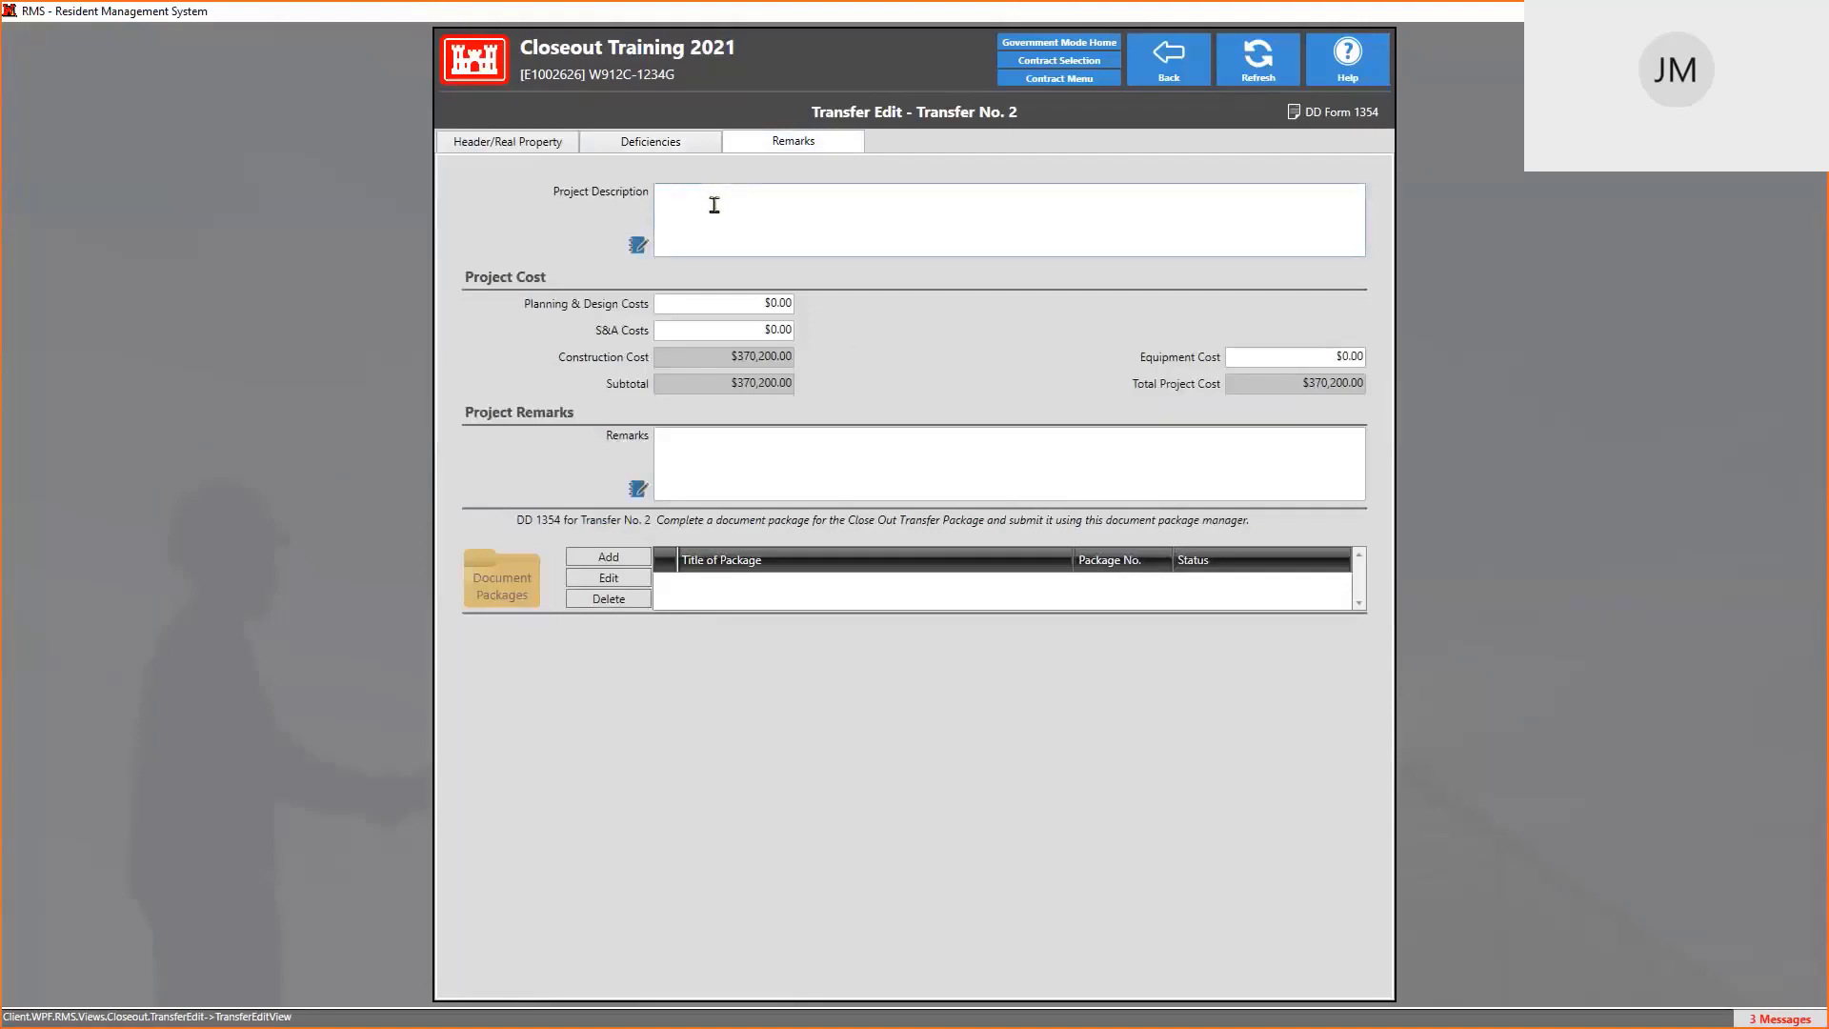
left_click(735, 299)
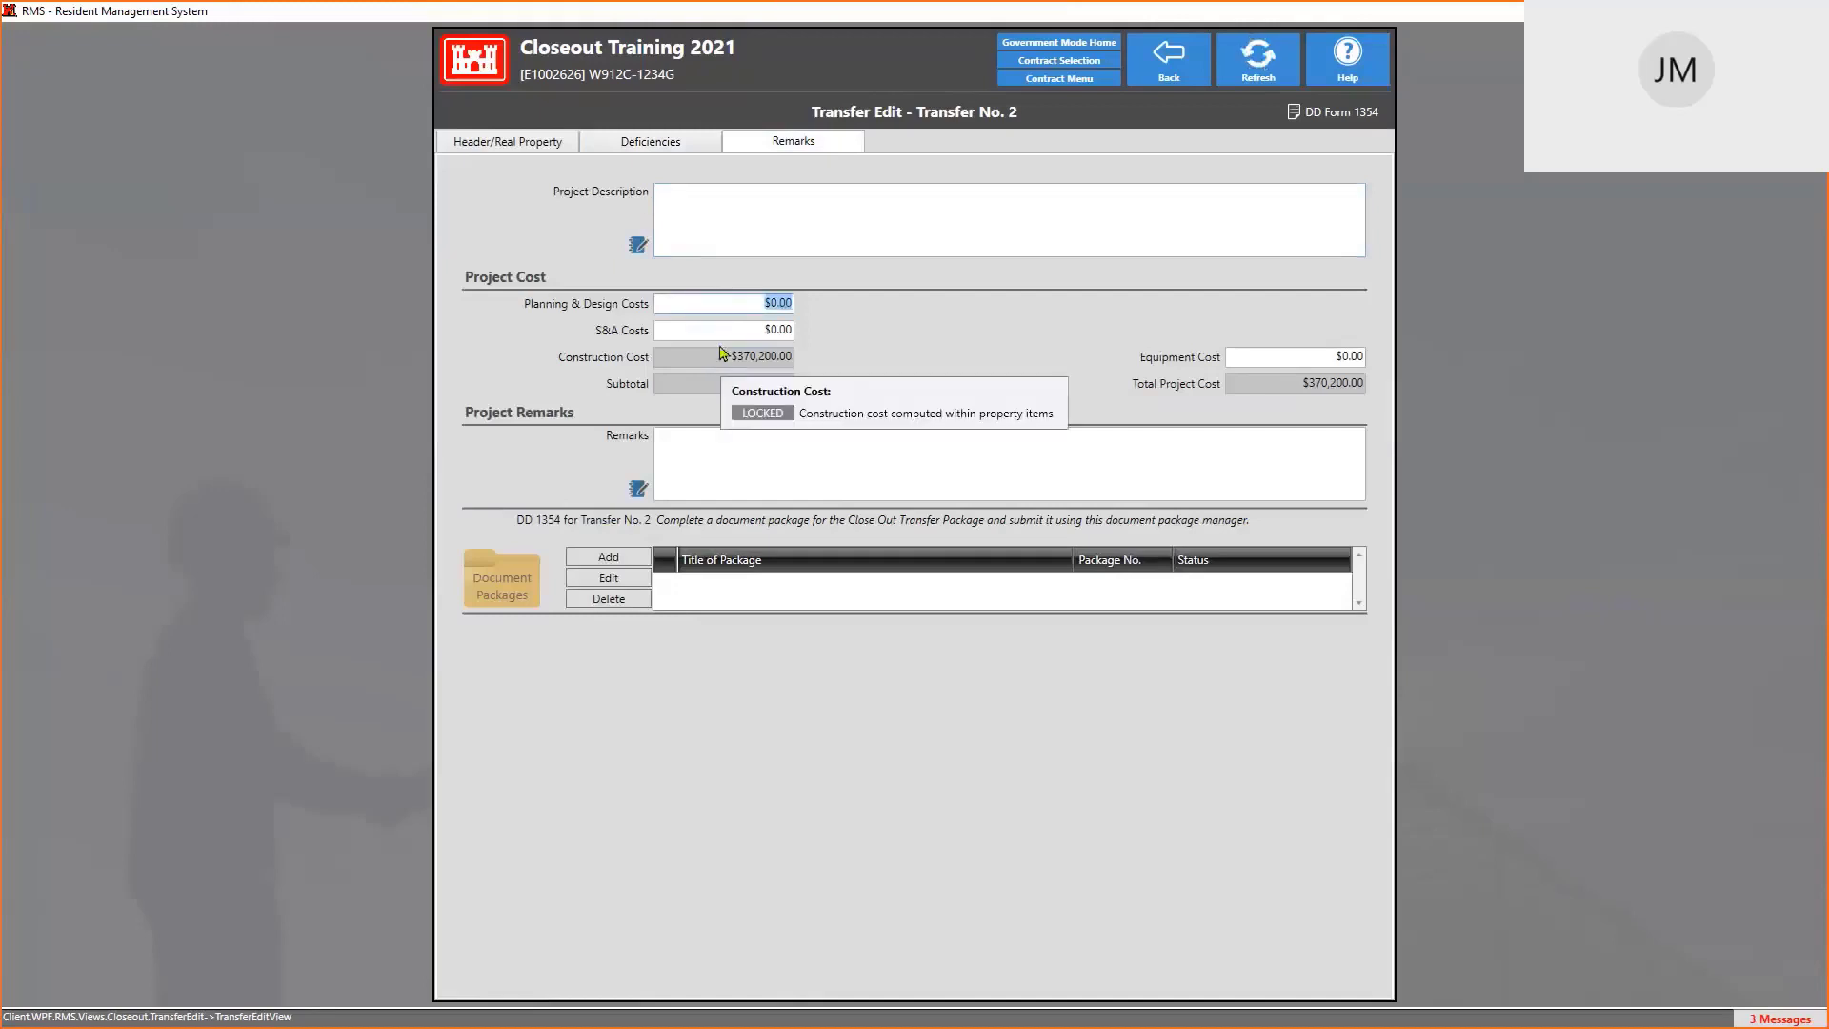
type("1234567")
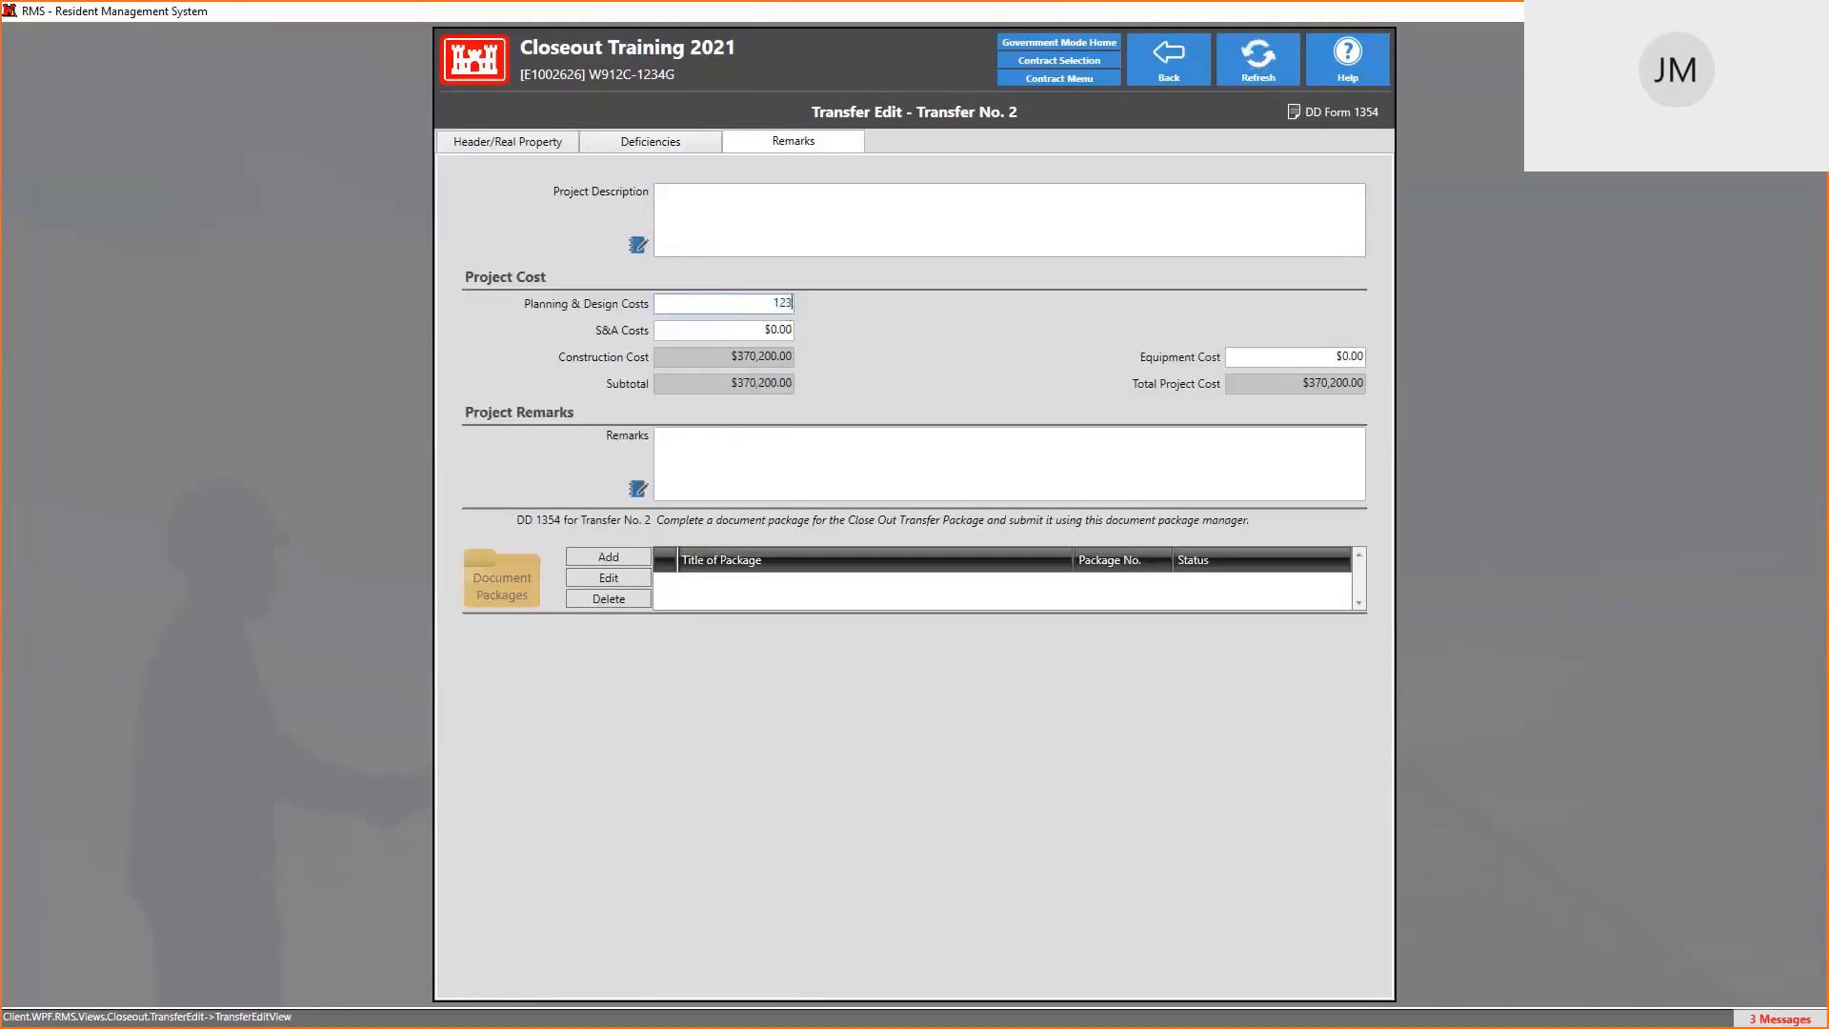
left_click(784, 325)
type("15,")
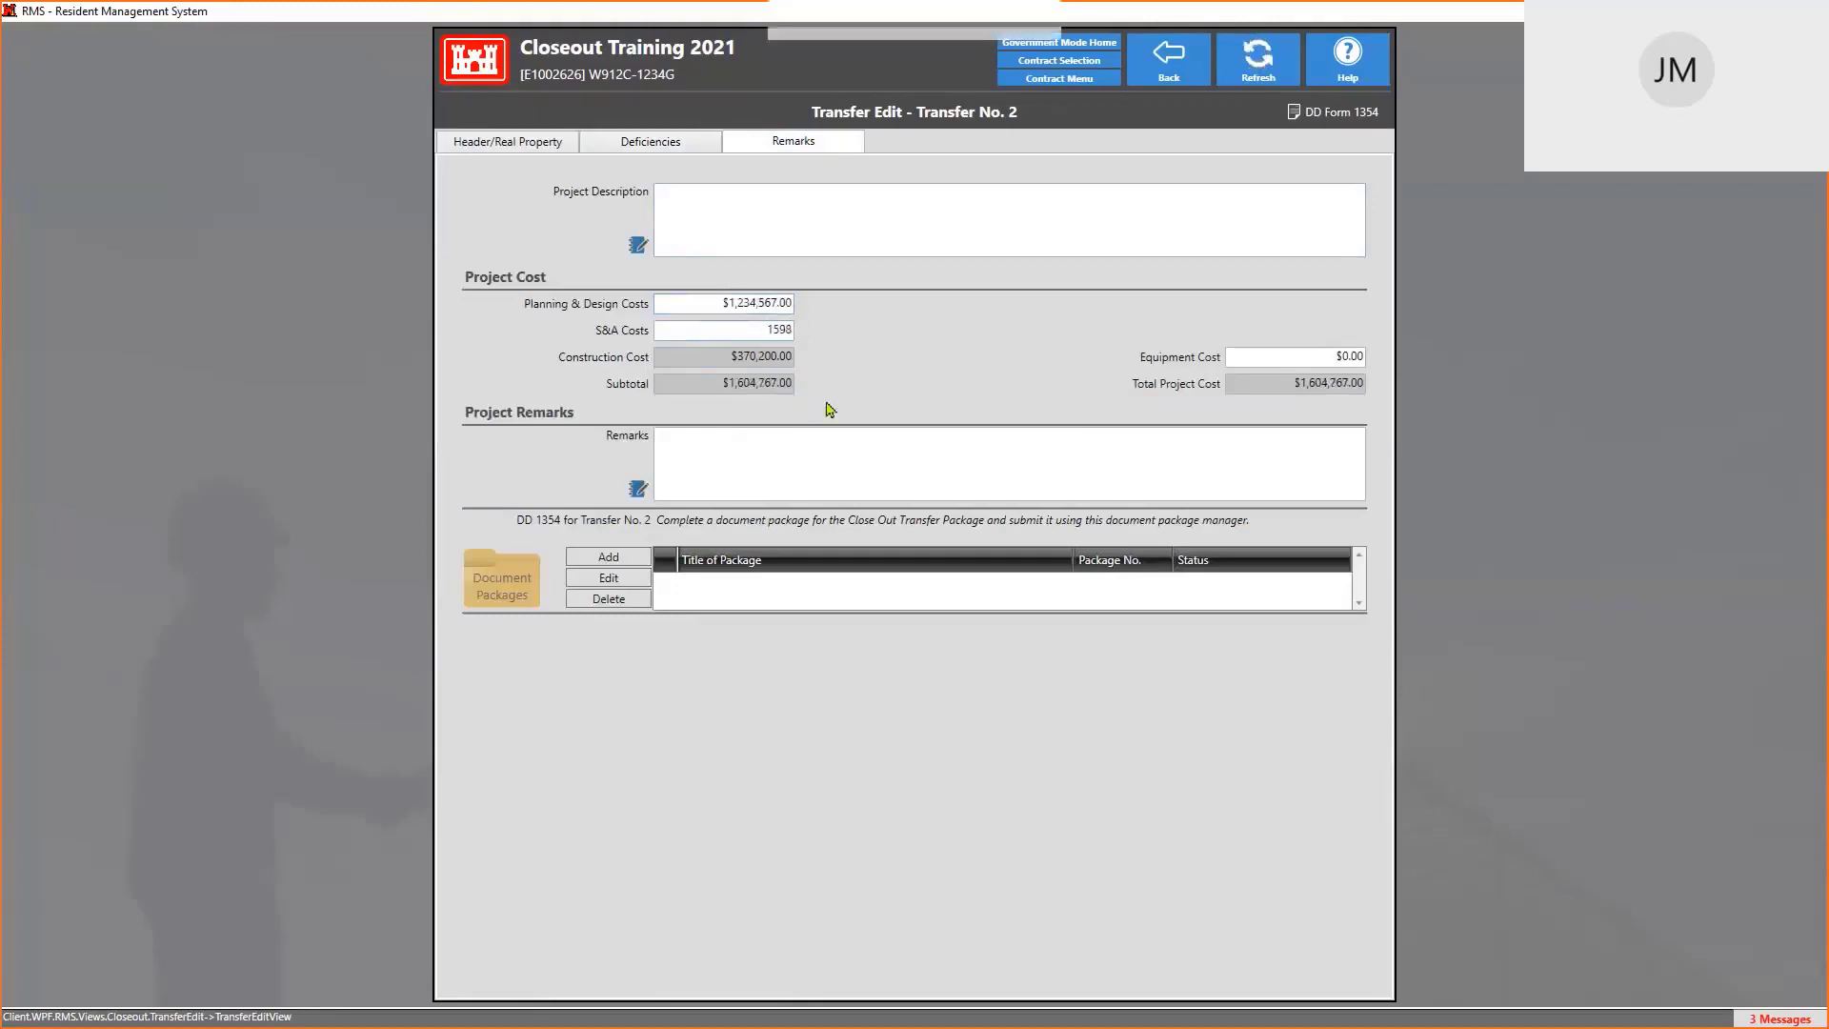
type("987")
key("Tab")
left_click(1310, 366)
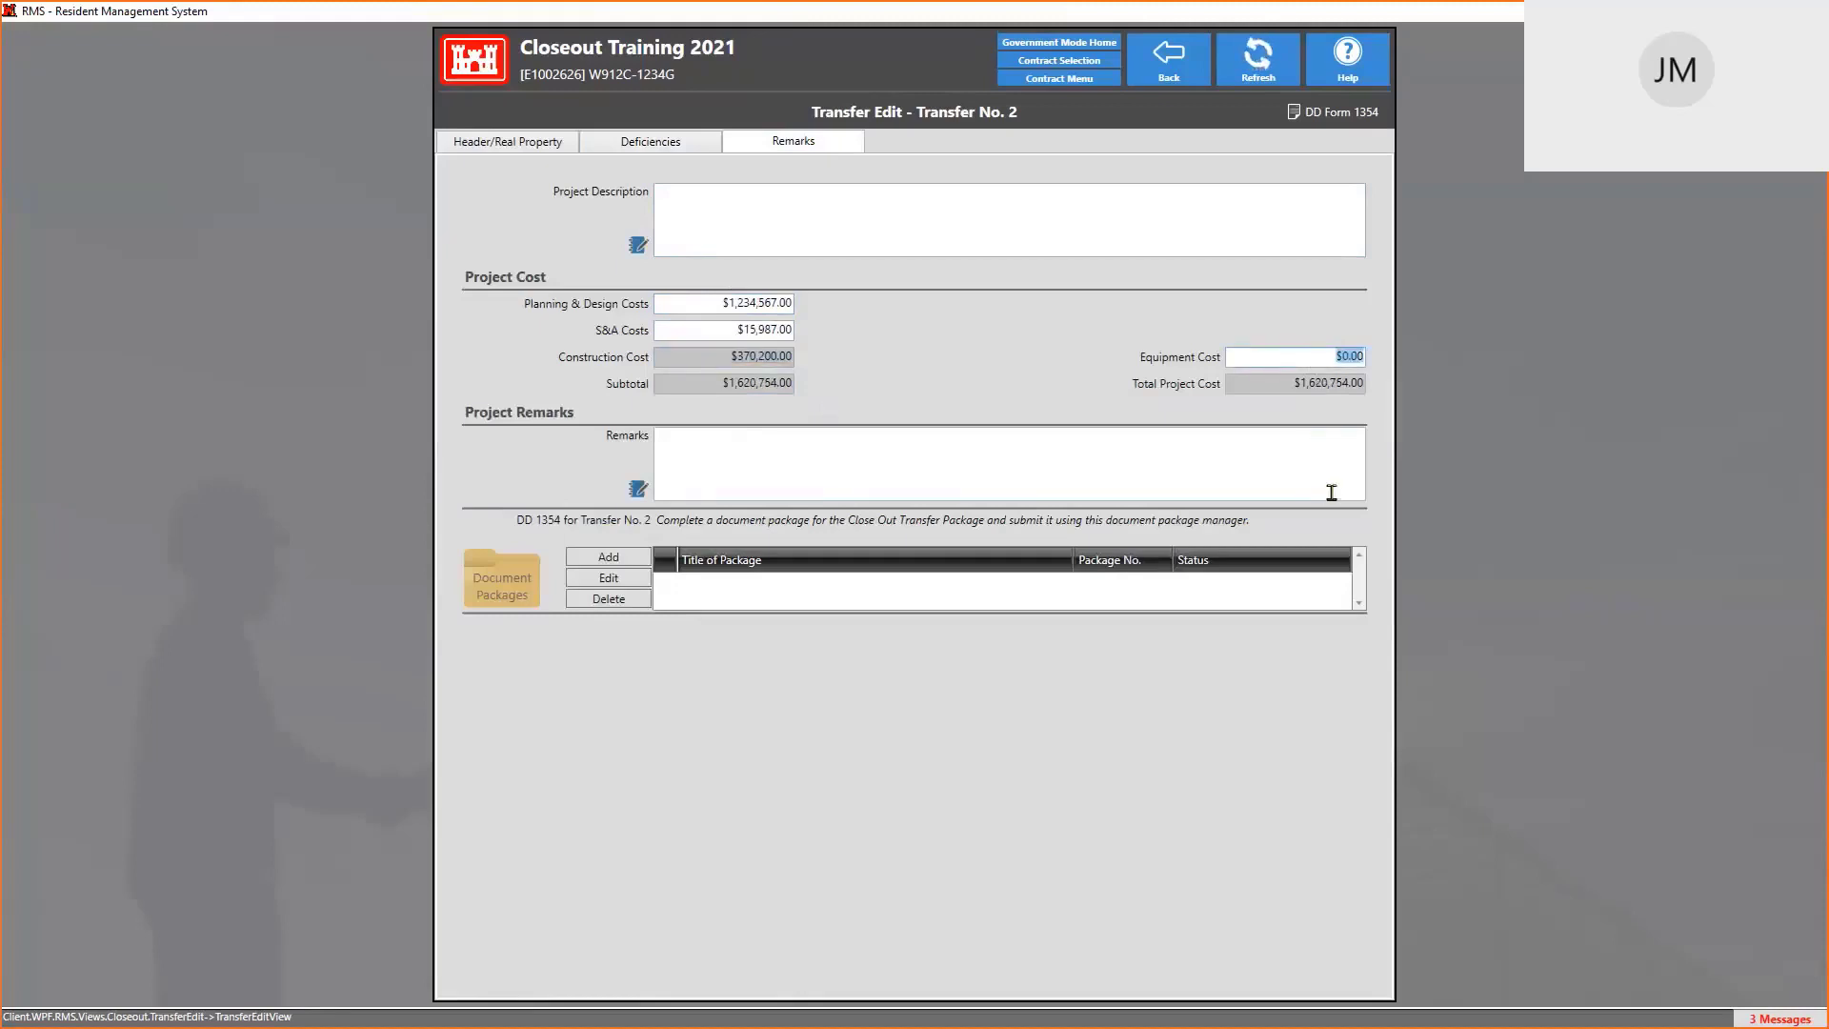
type("12547")
key("Tab")
Write 'ALL INFO ADDED HERE' as the project description, then review the other tabs
left_click(689, 198)
type("ALL")
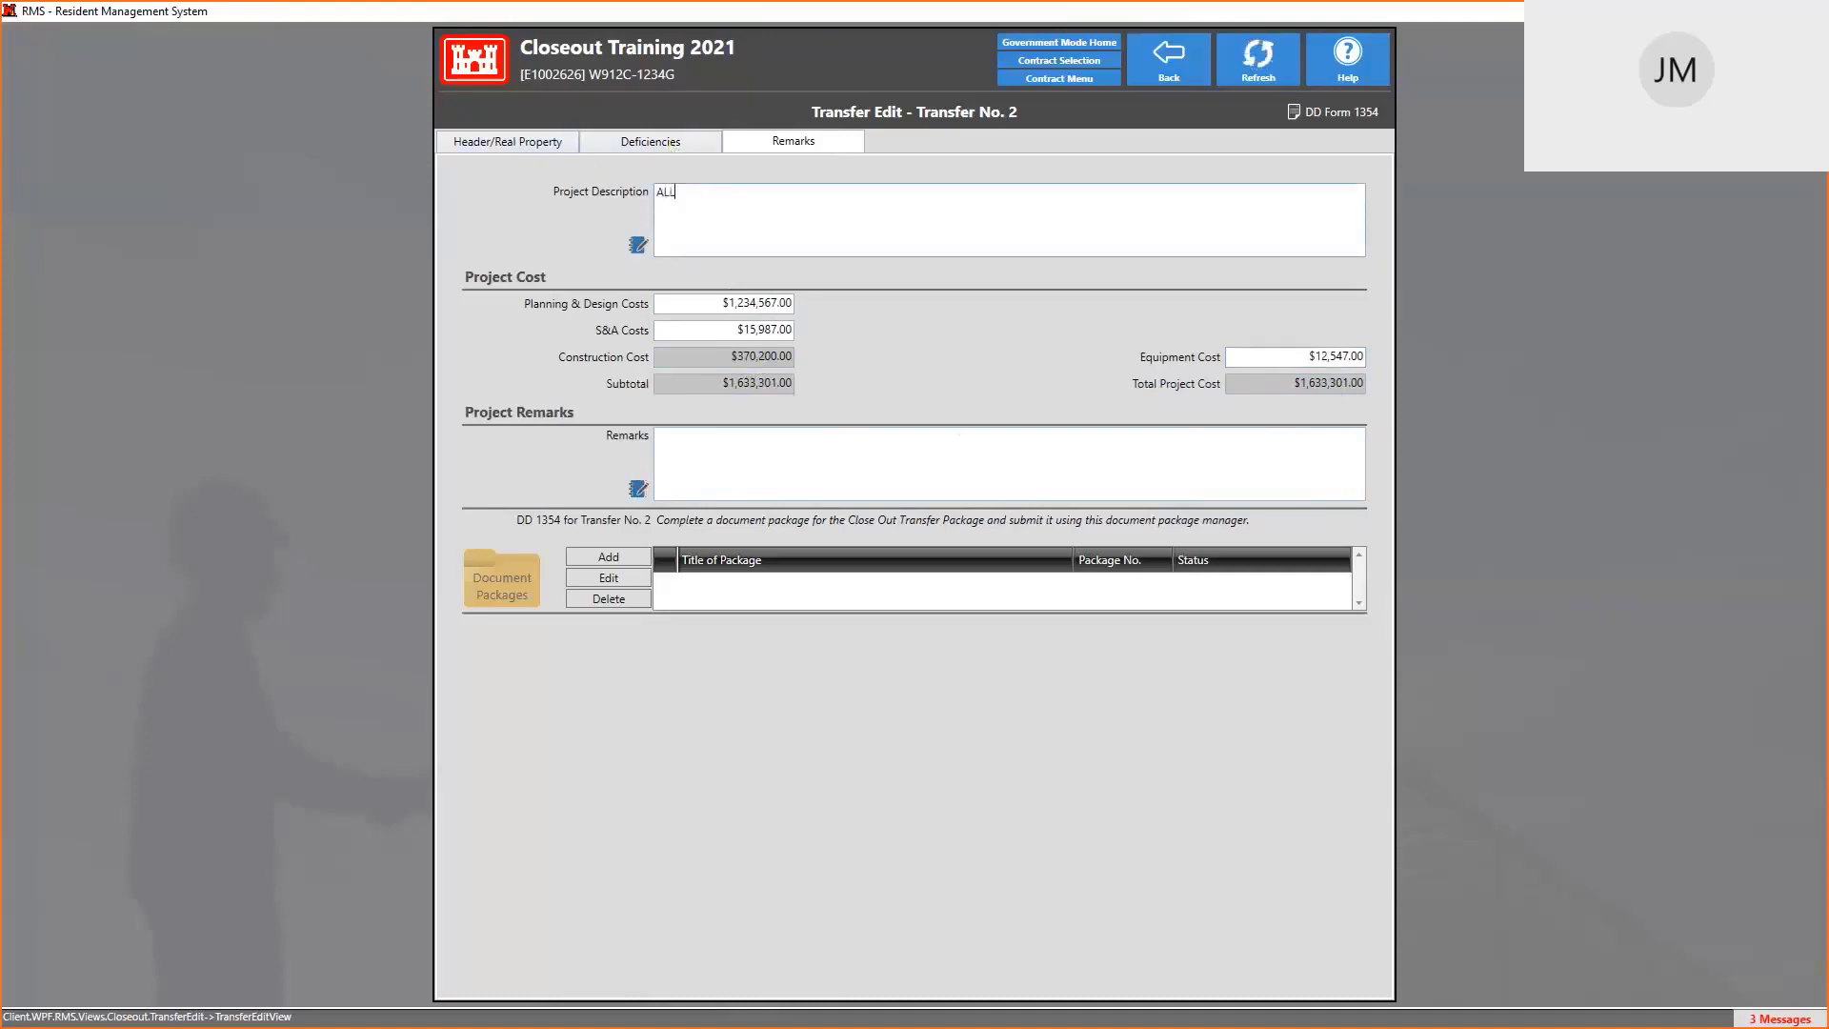
type(" INFO ADDED HERE")
left_click(539, 147)
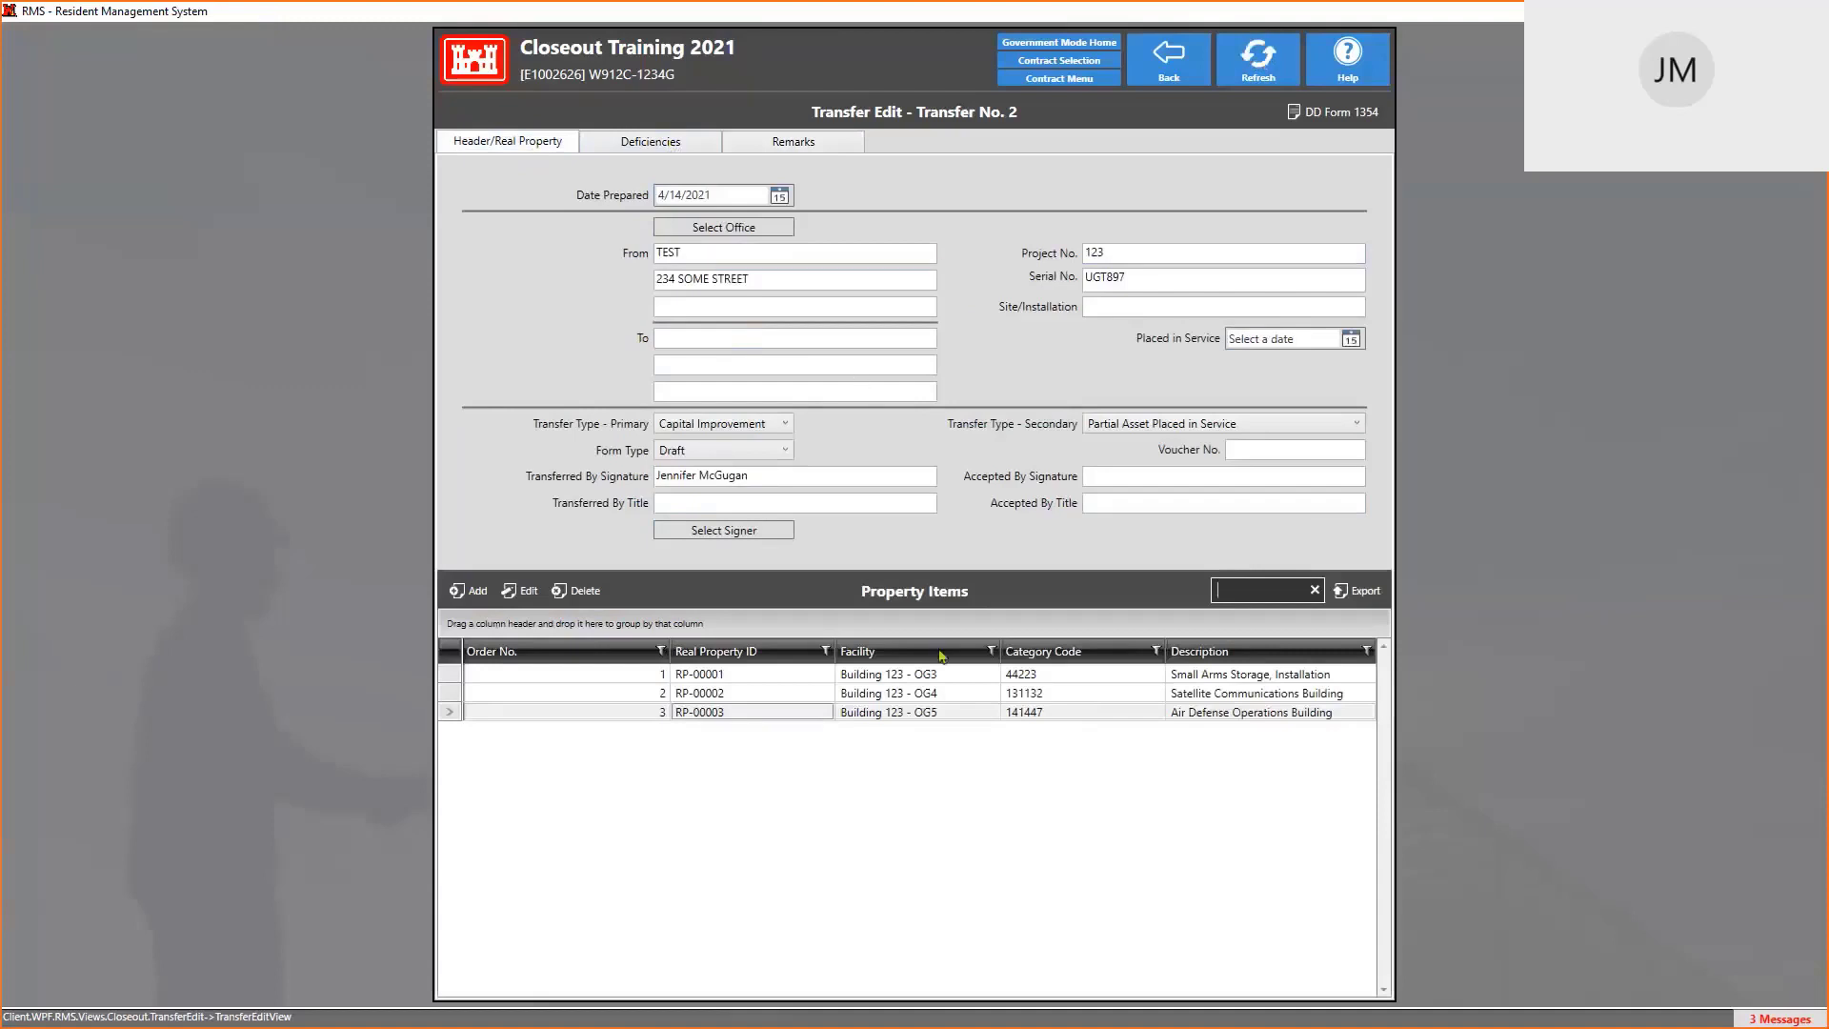
left_click(660, 143)
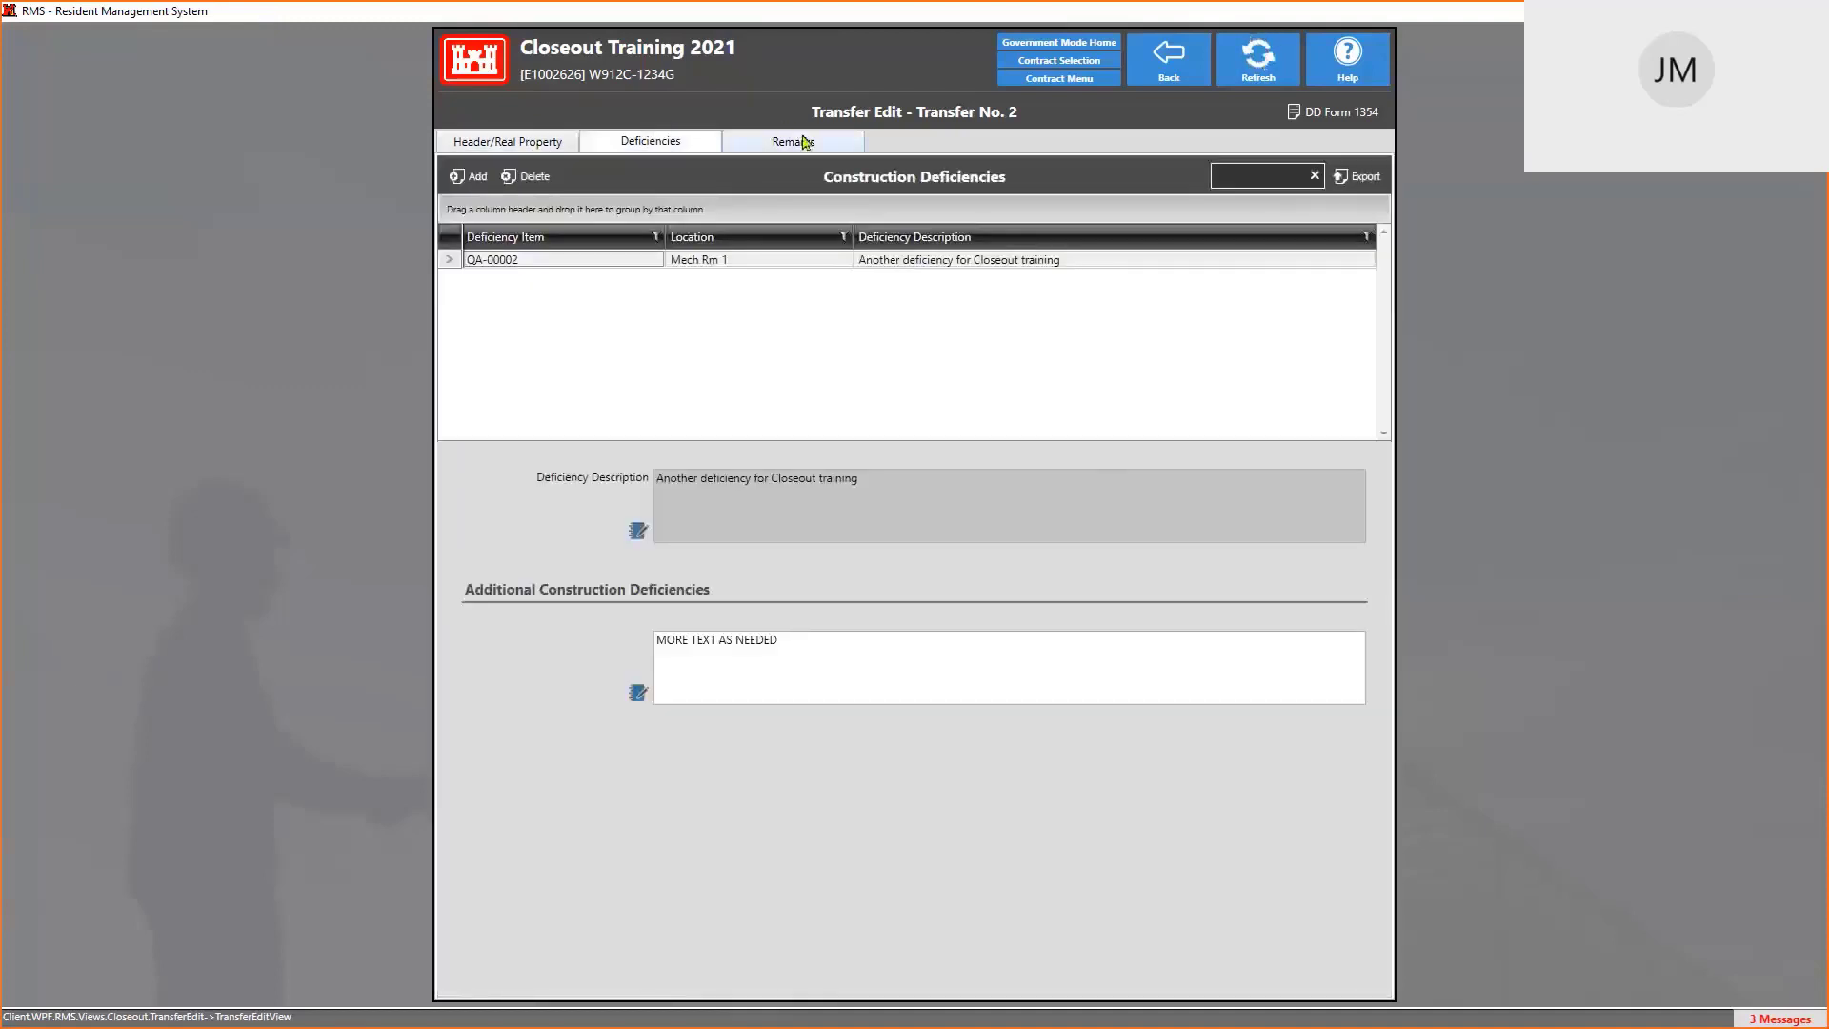
left_click(805, 143)
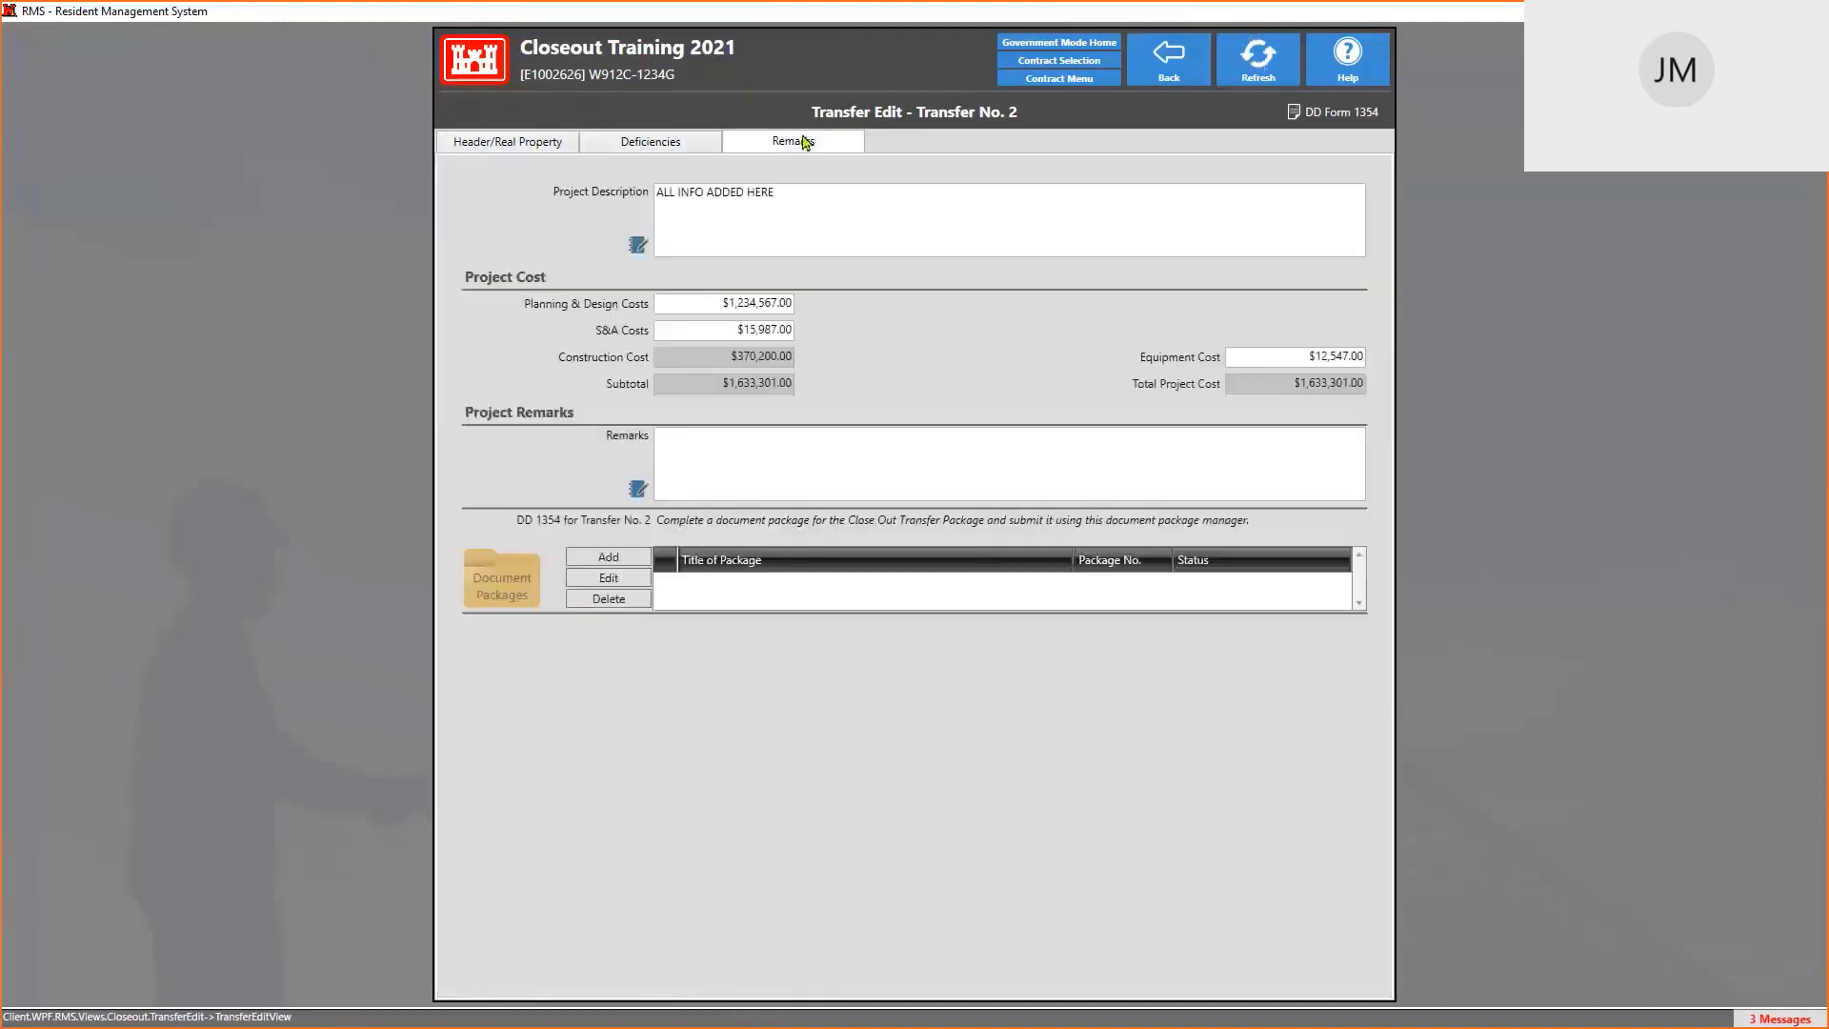
left_click(1362, 121)
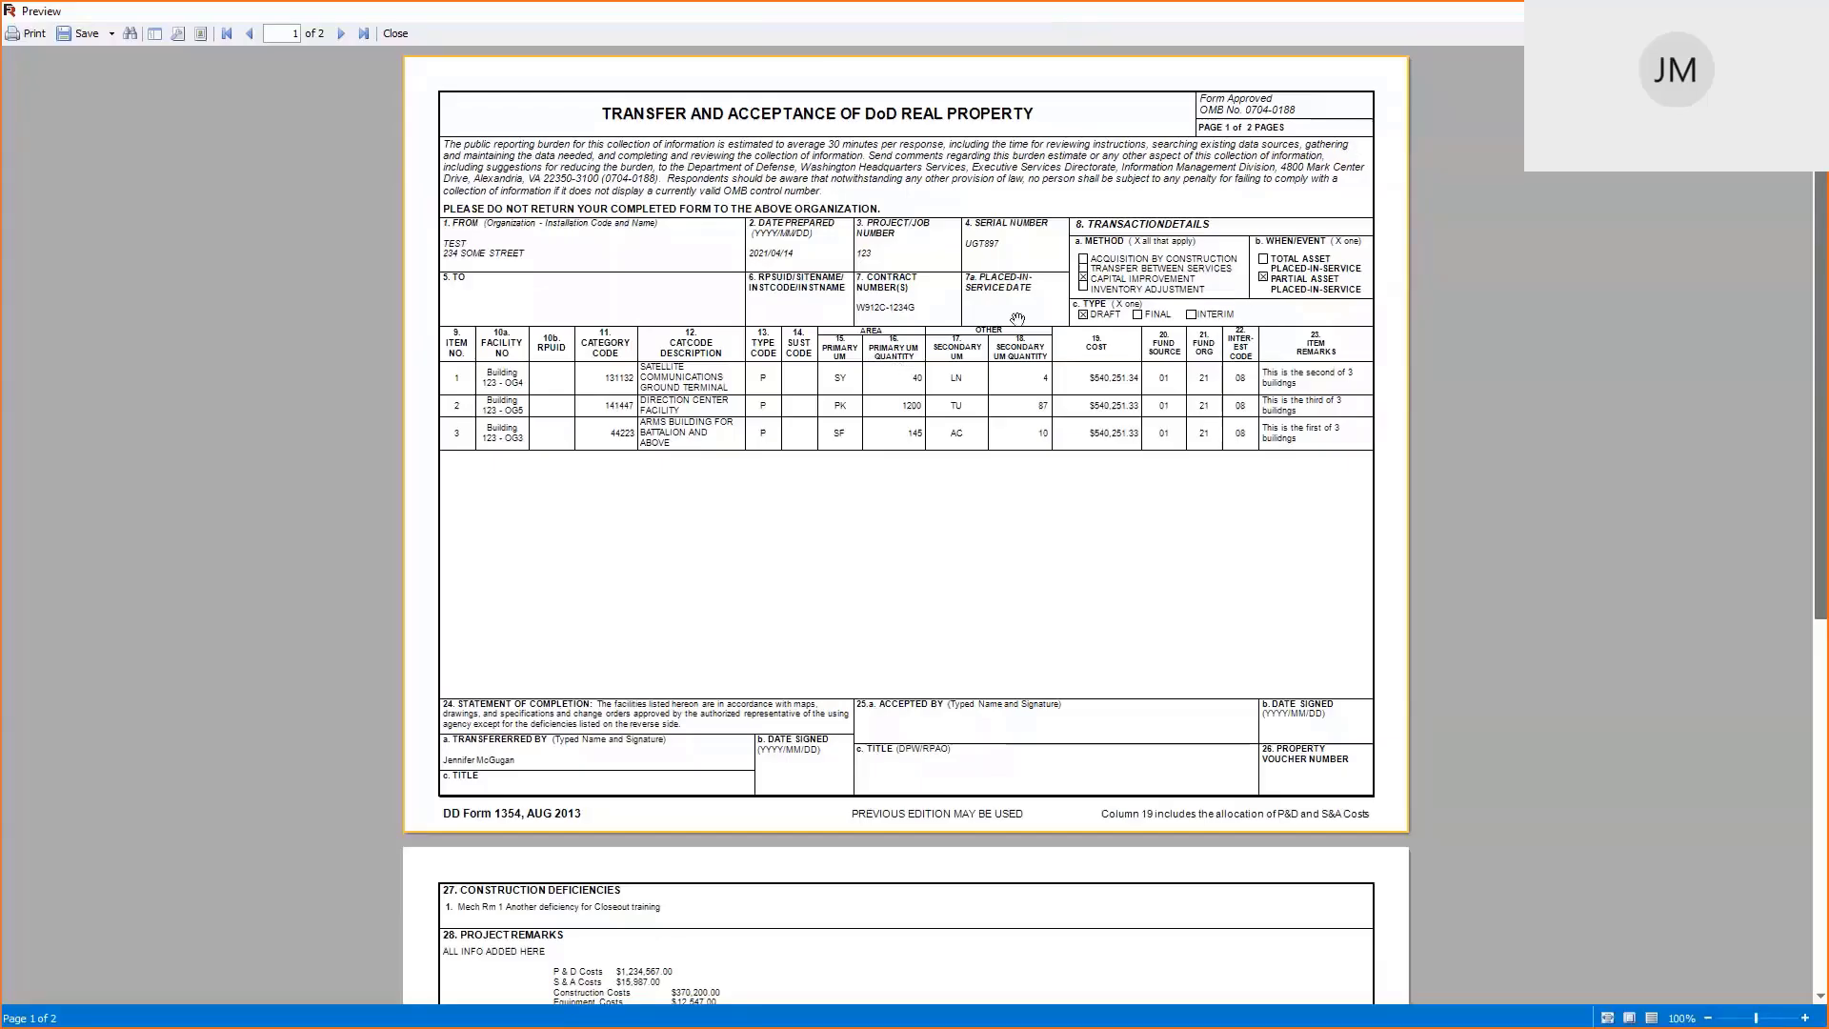
scroll(972, 490, "down", 6)
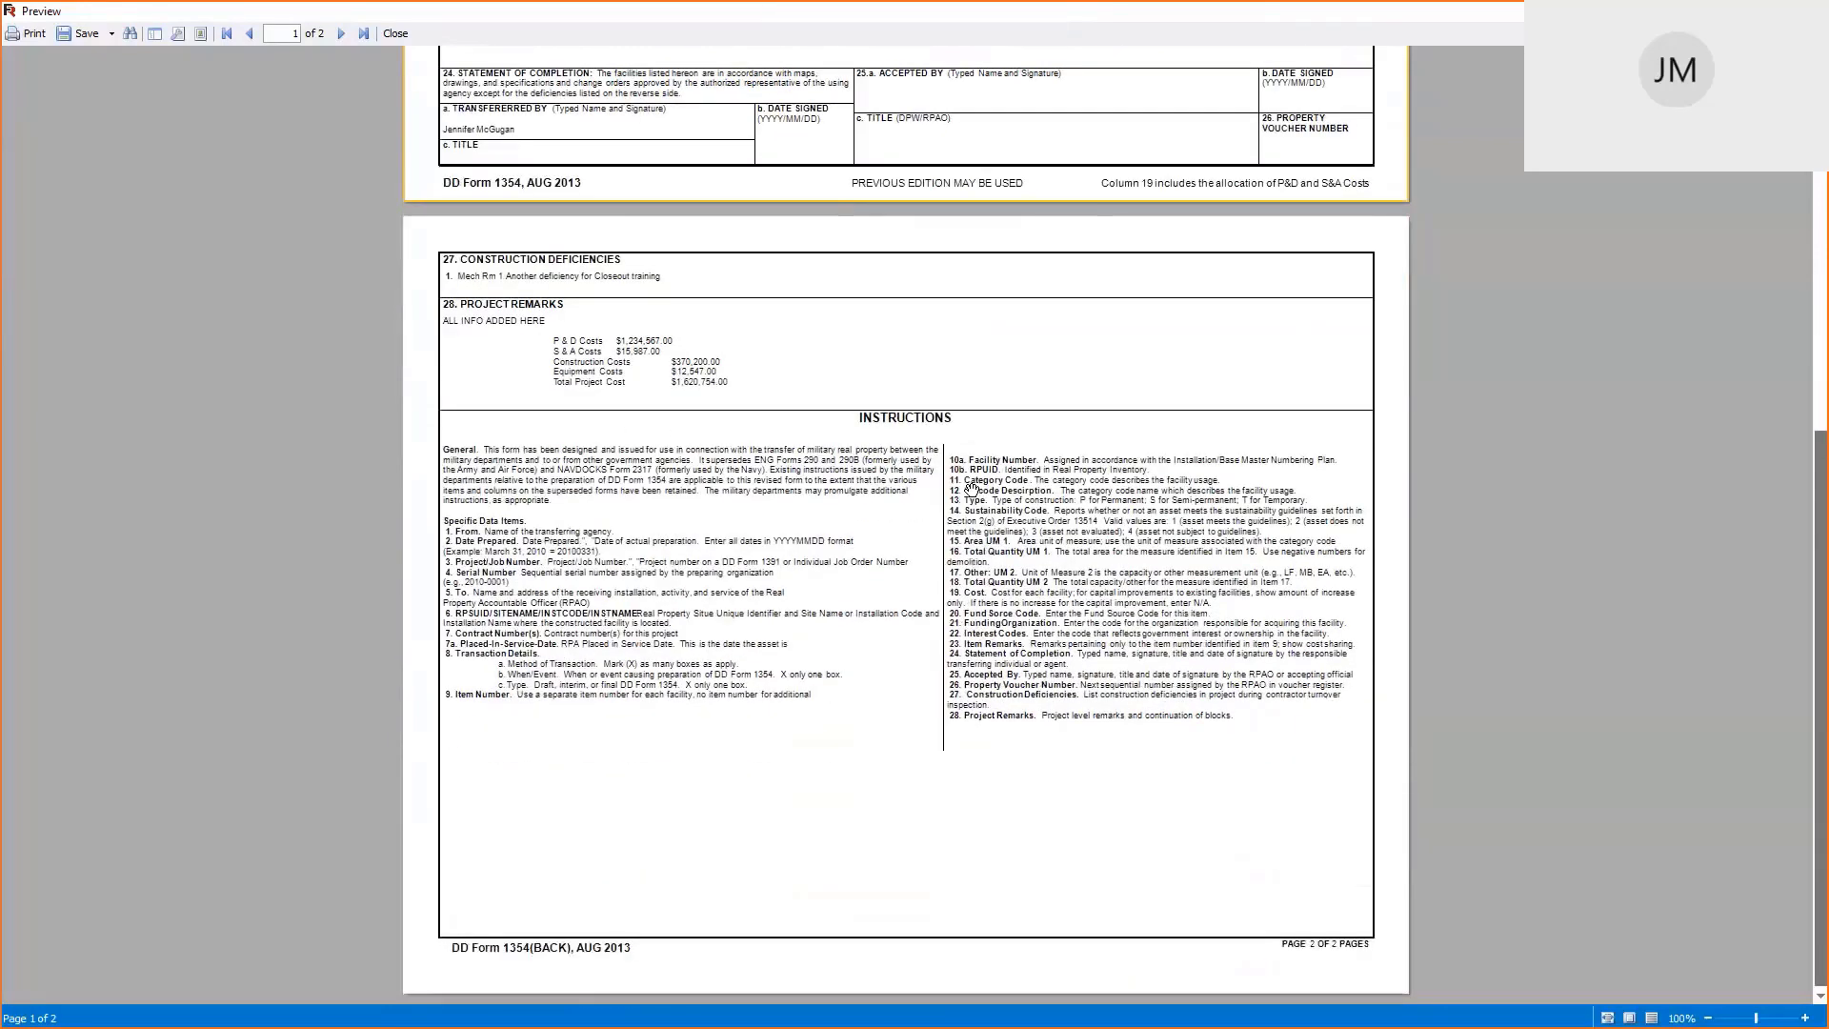
scroll(971, 490, "up", 1)
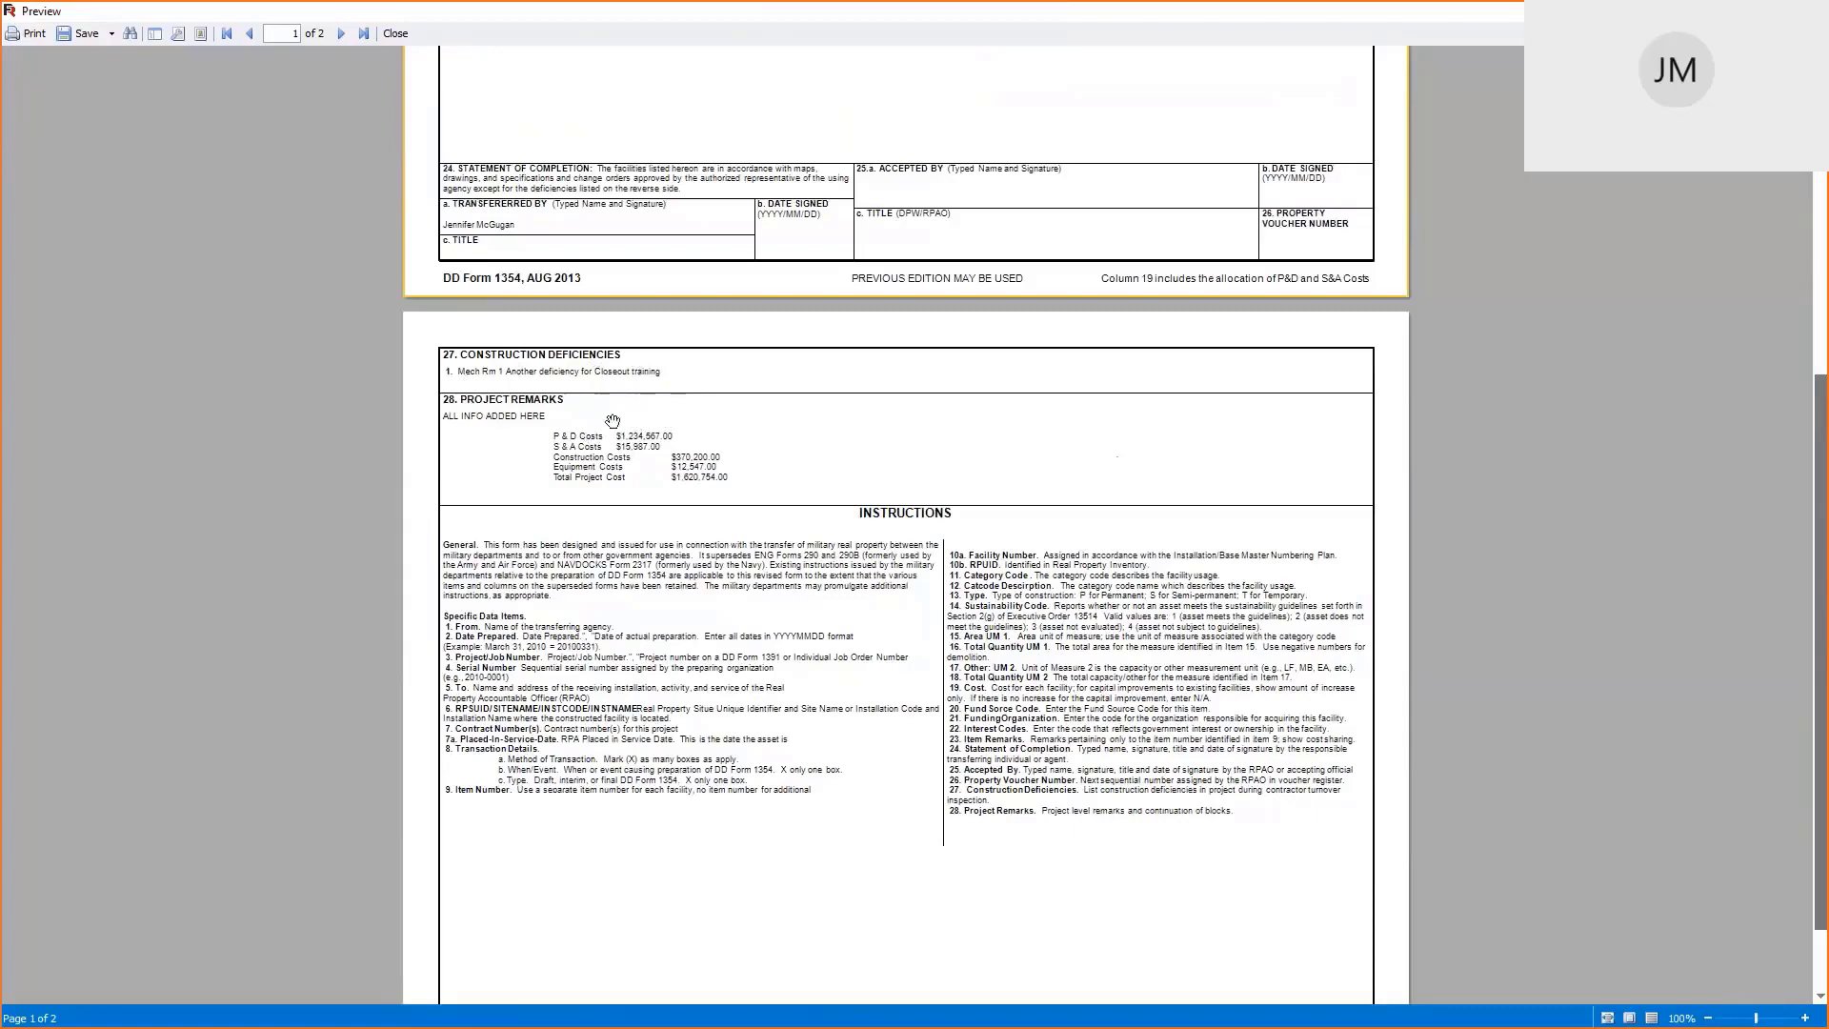
scroll(878, 453, "up", 5)
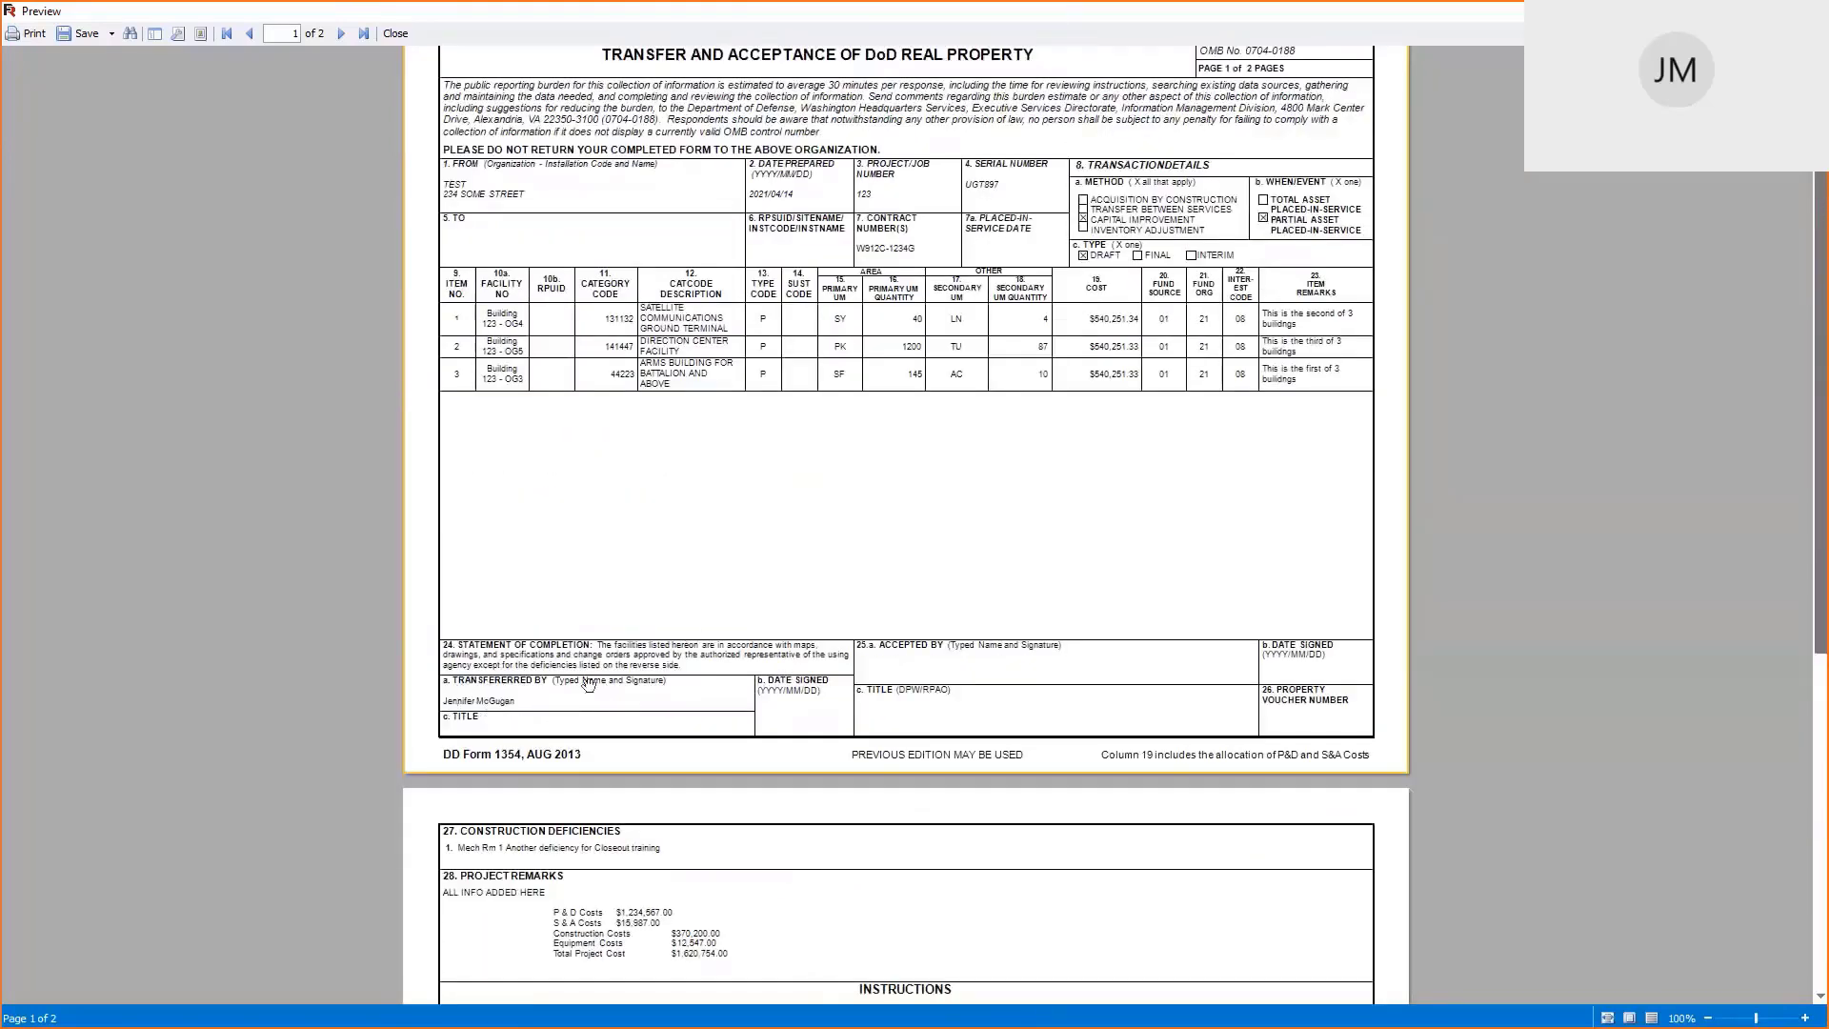
scroll(877, 610, "up", 1)
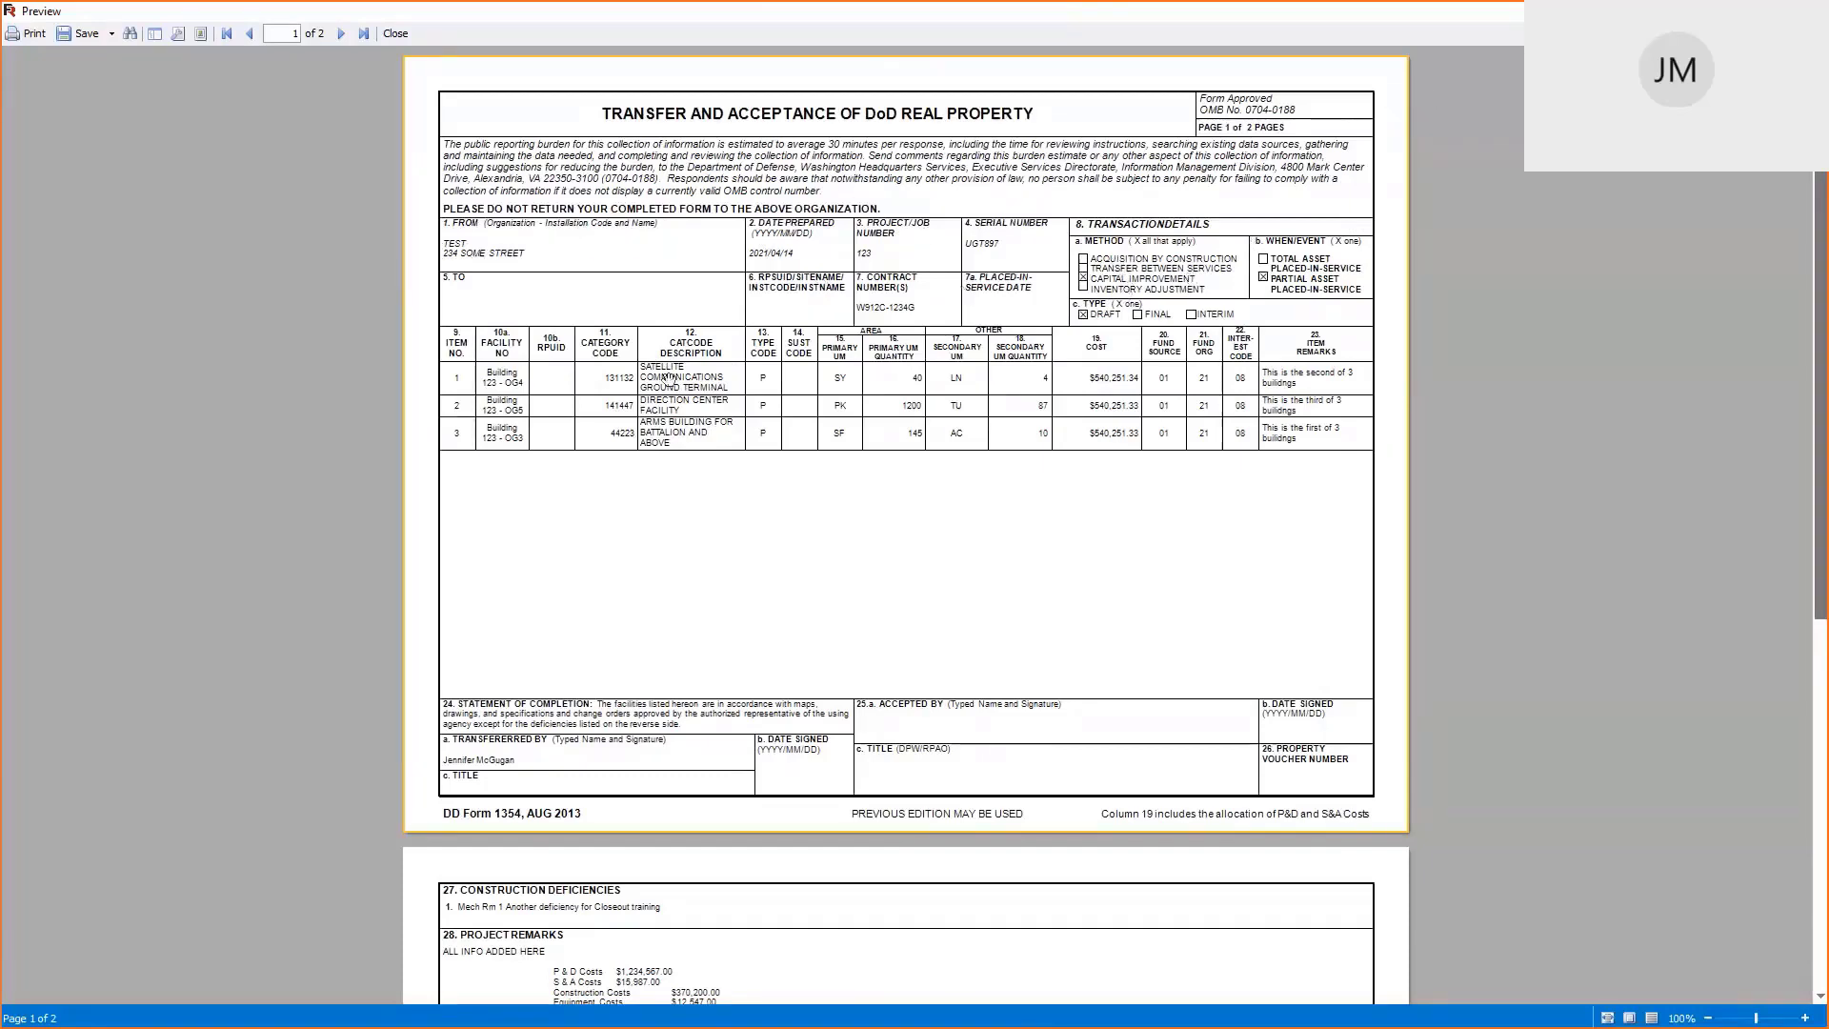
Export the preview via Adobe Acrobat as '20210421 REAL PROPERTY CLOSEOUT TRAINING 2021-1'
left_click(84, 36)
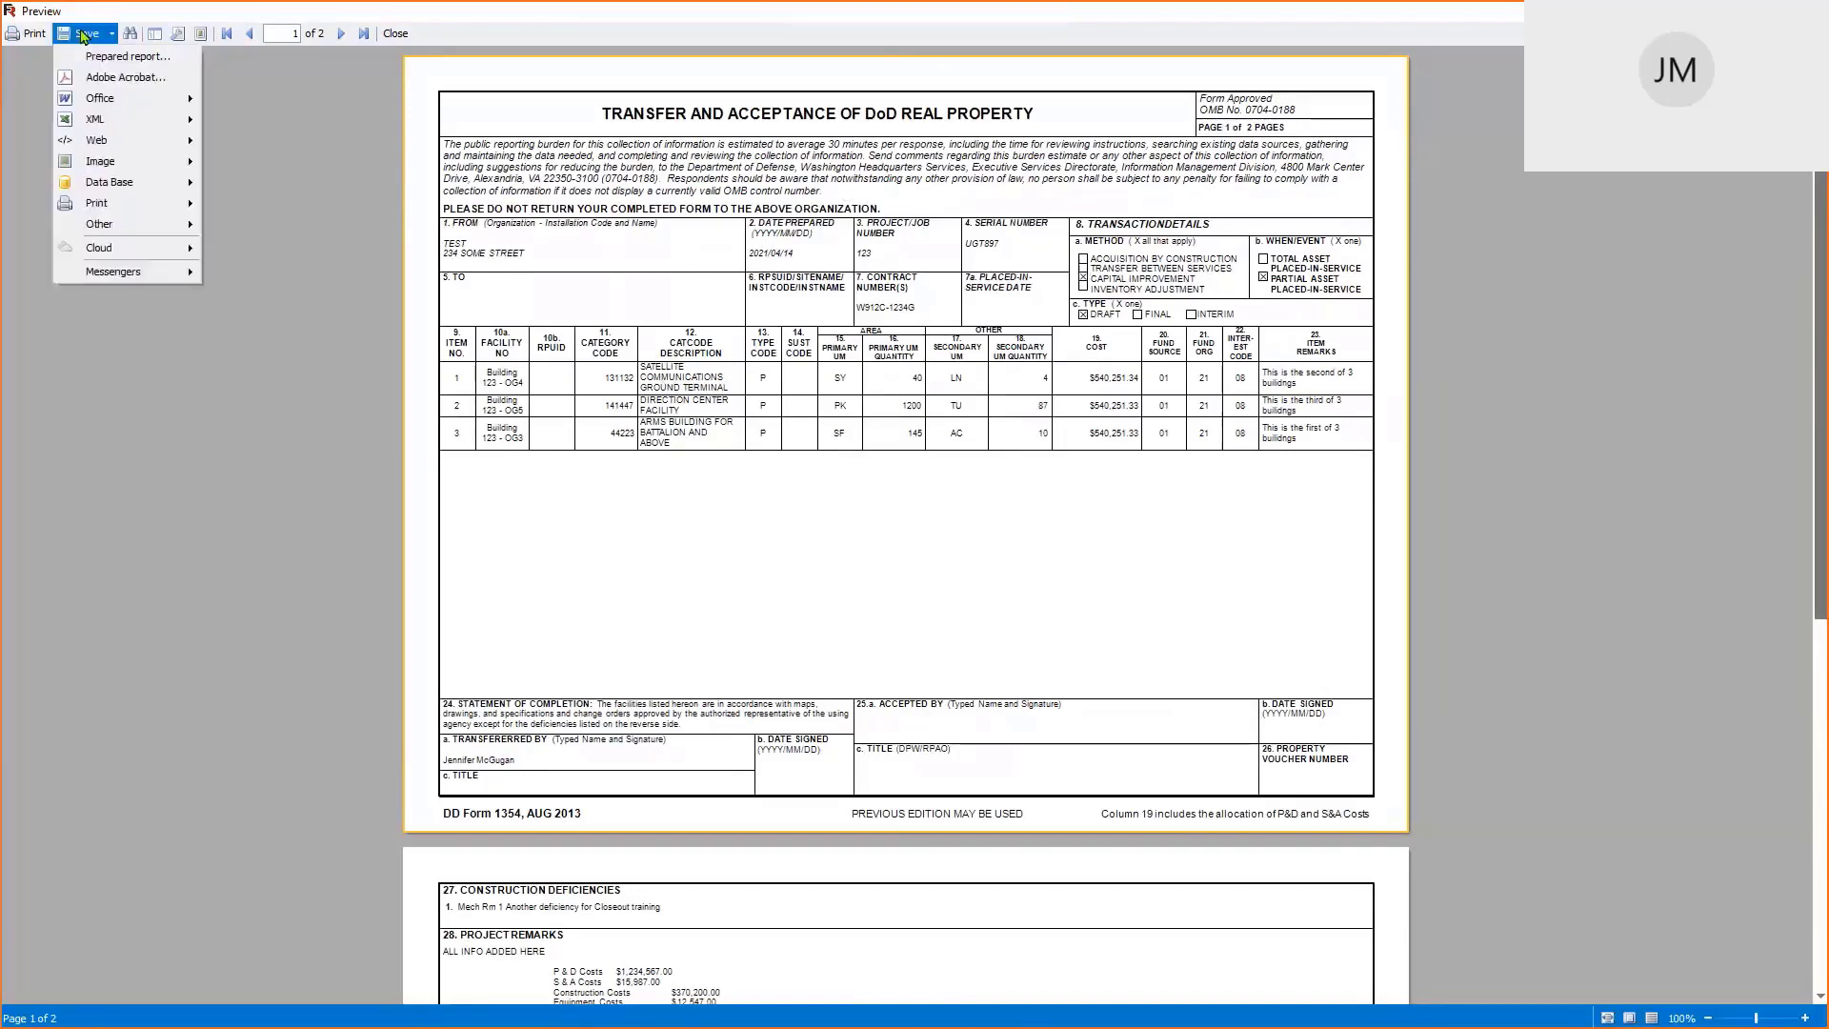
left_click(124, 80)
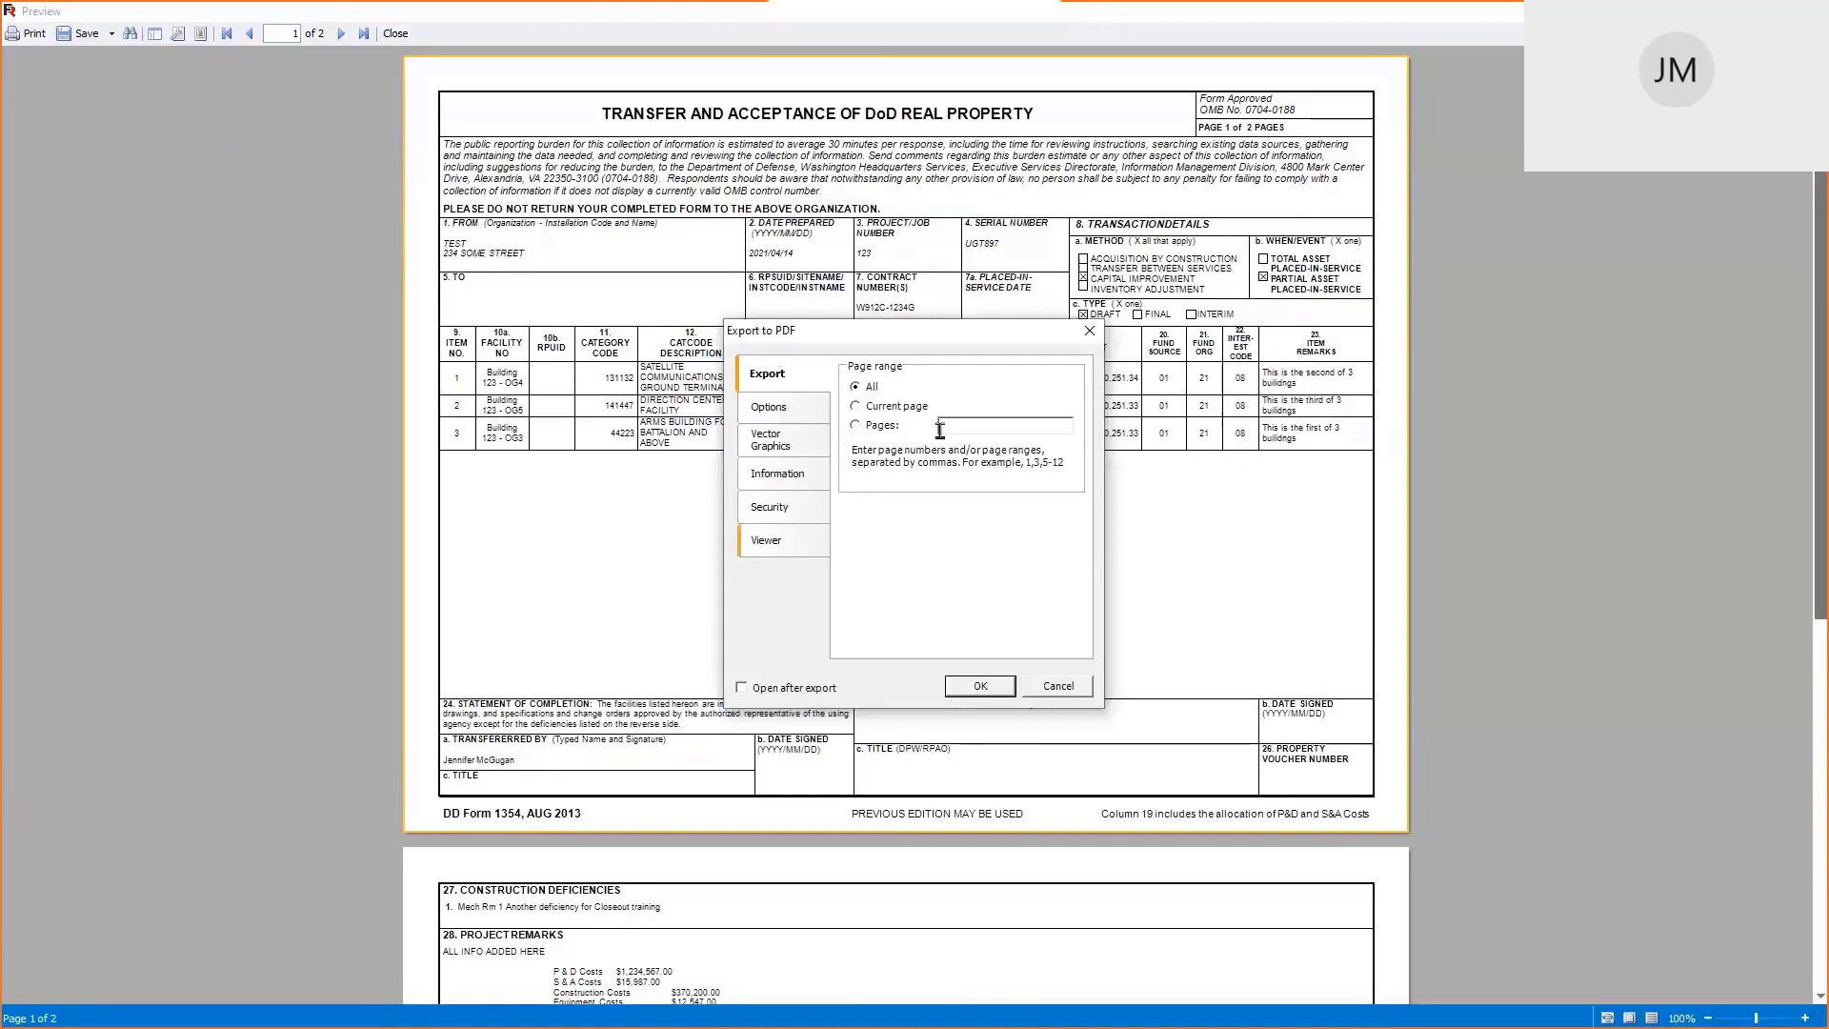
left_click(991, 689)
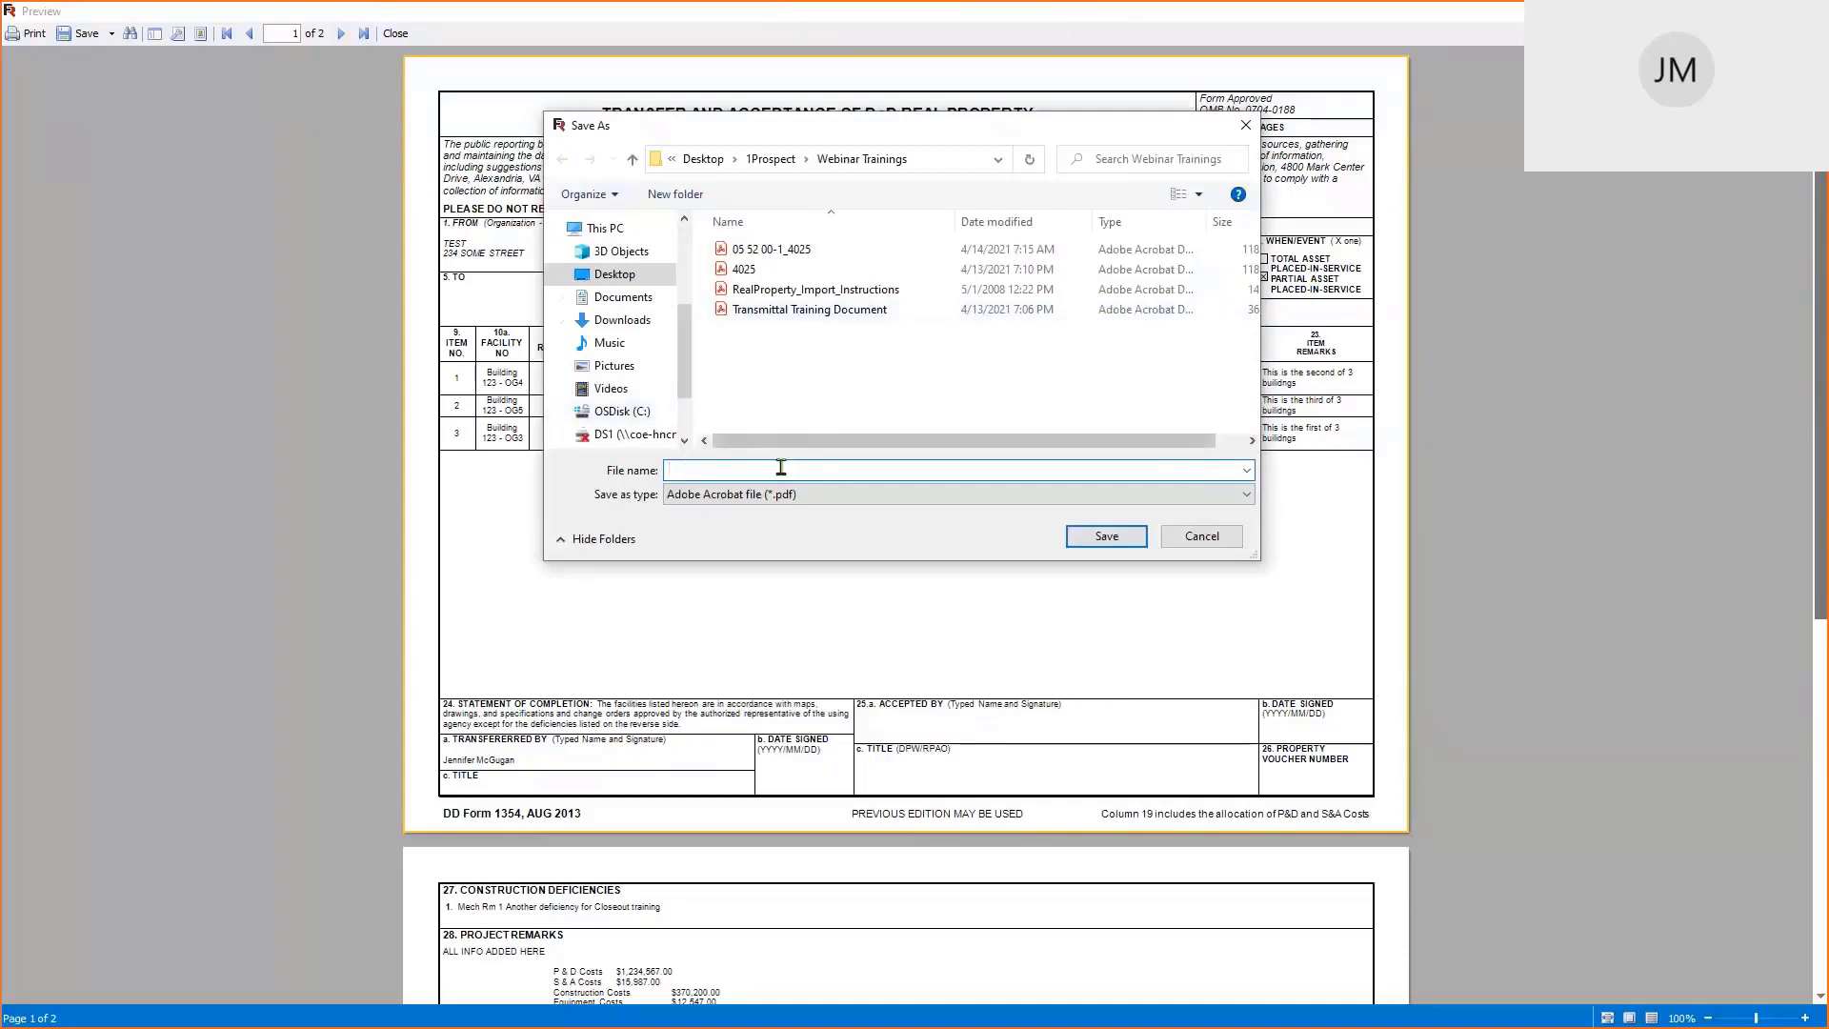
type("RE")
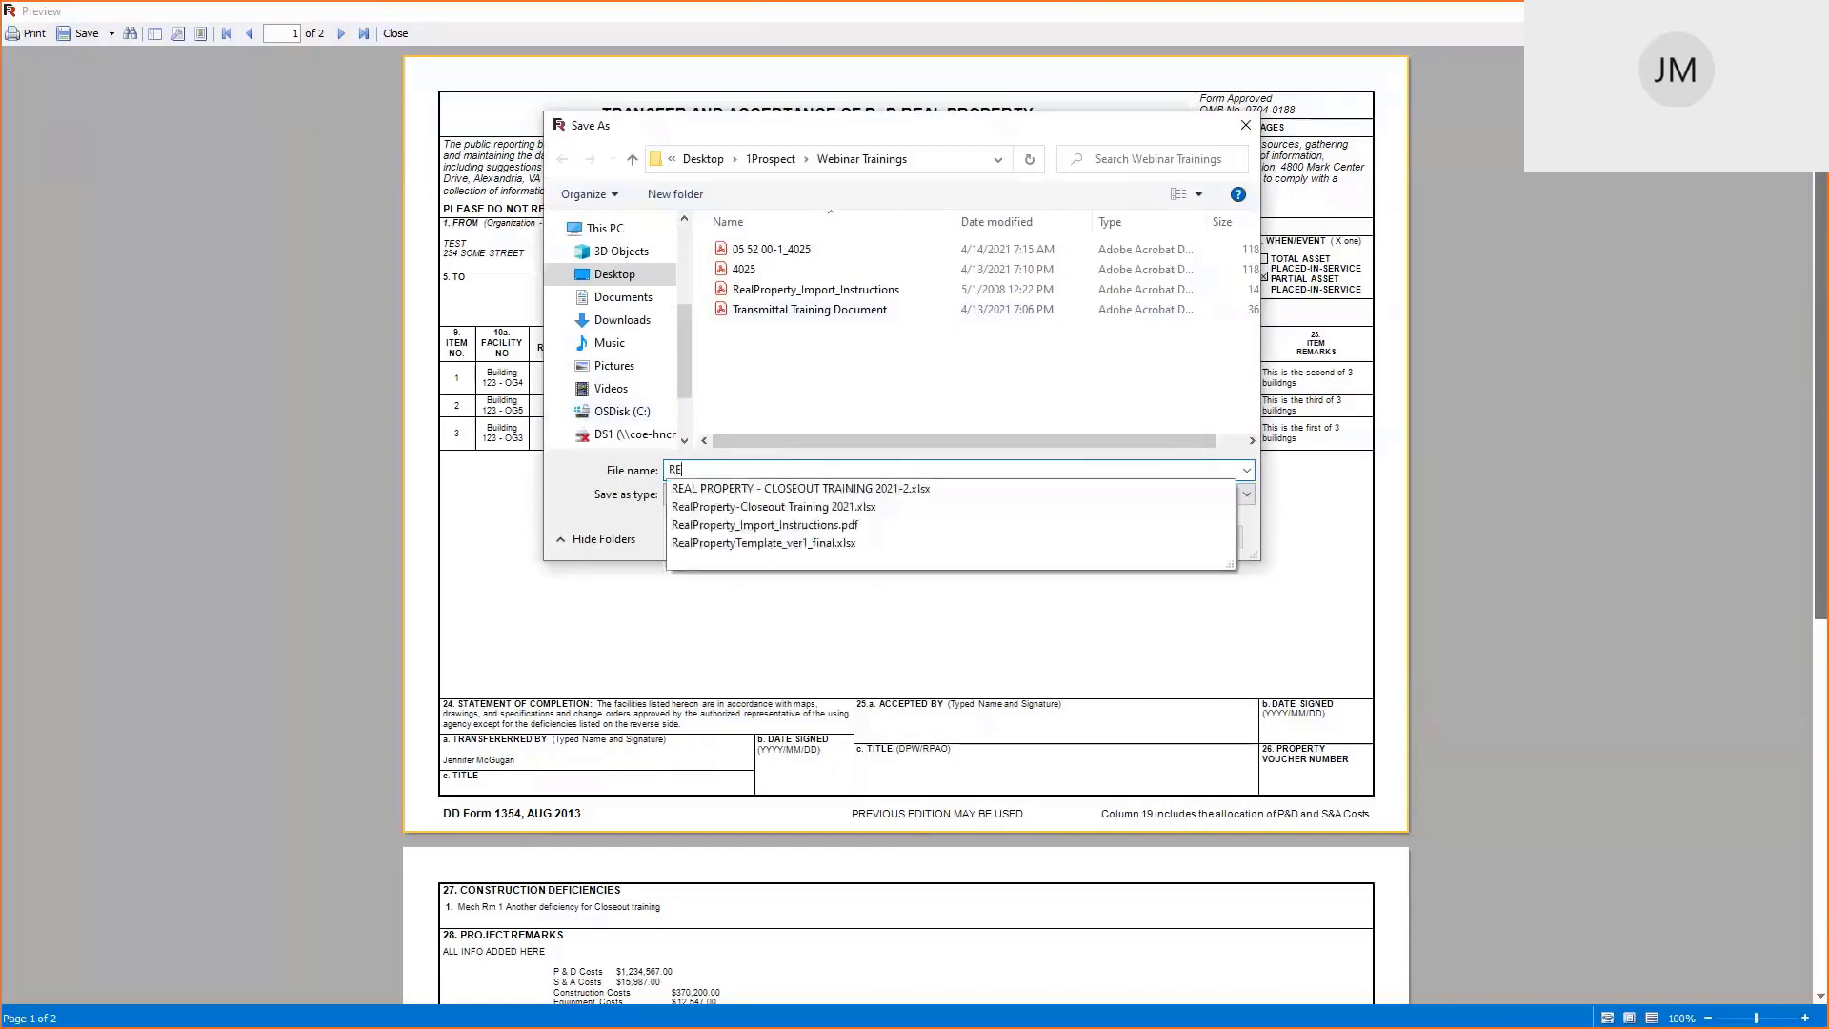
type("AL PROPER")
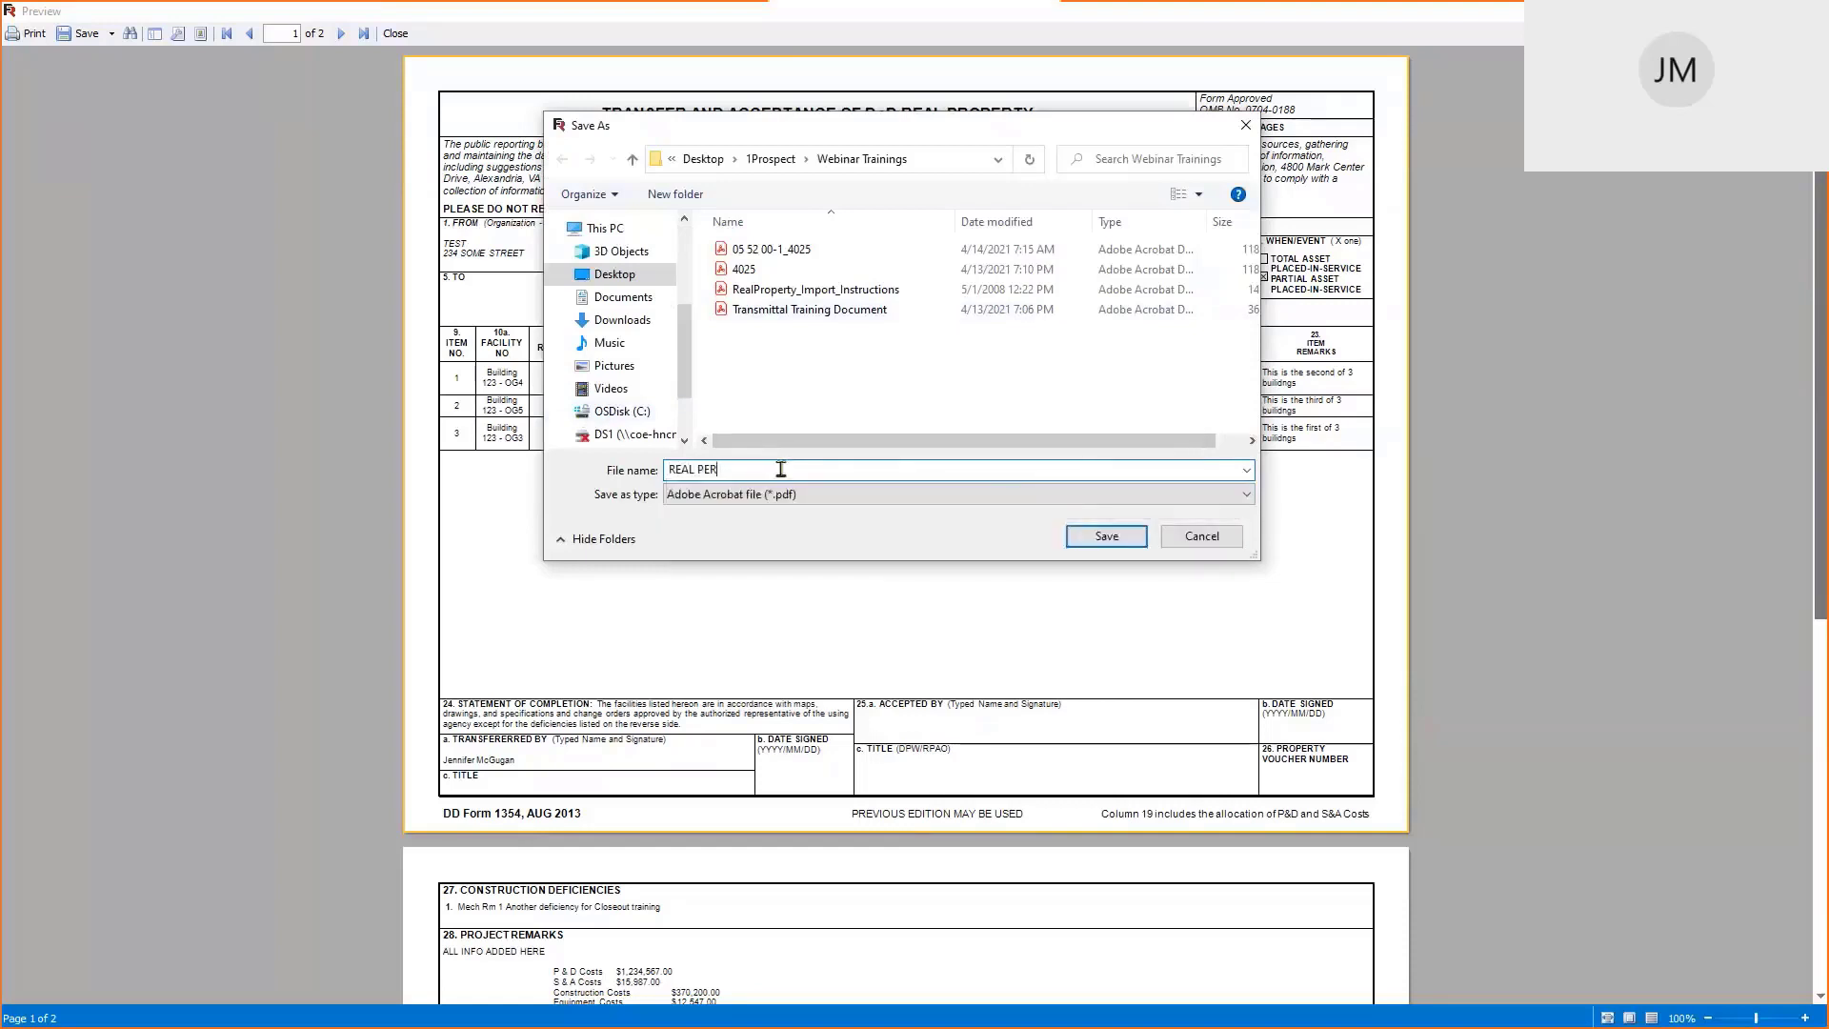
type("TY")
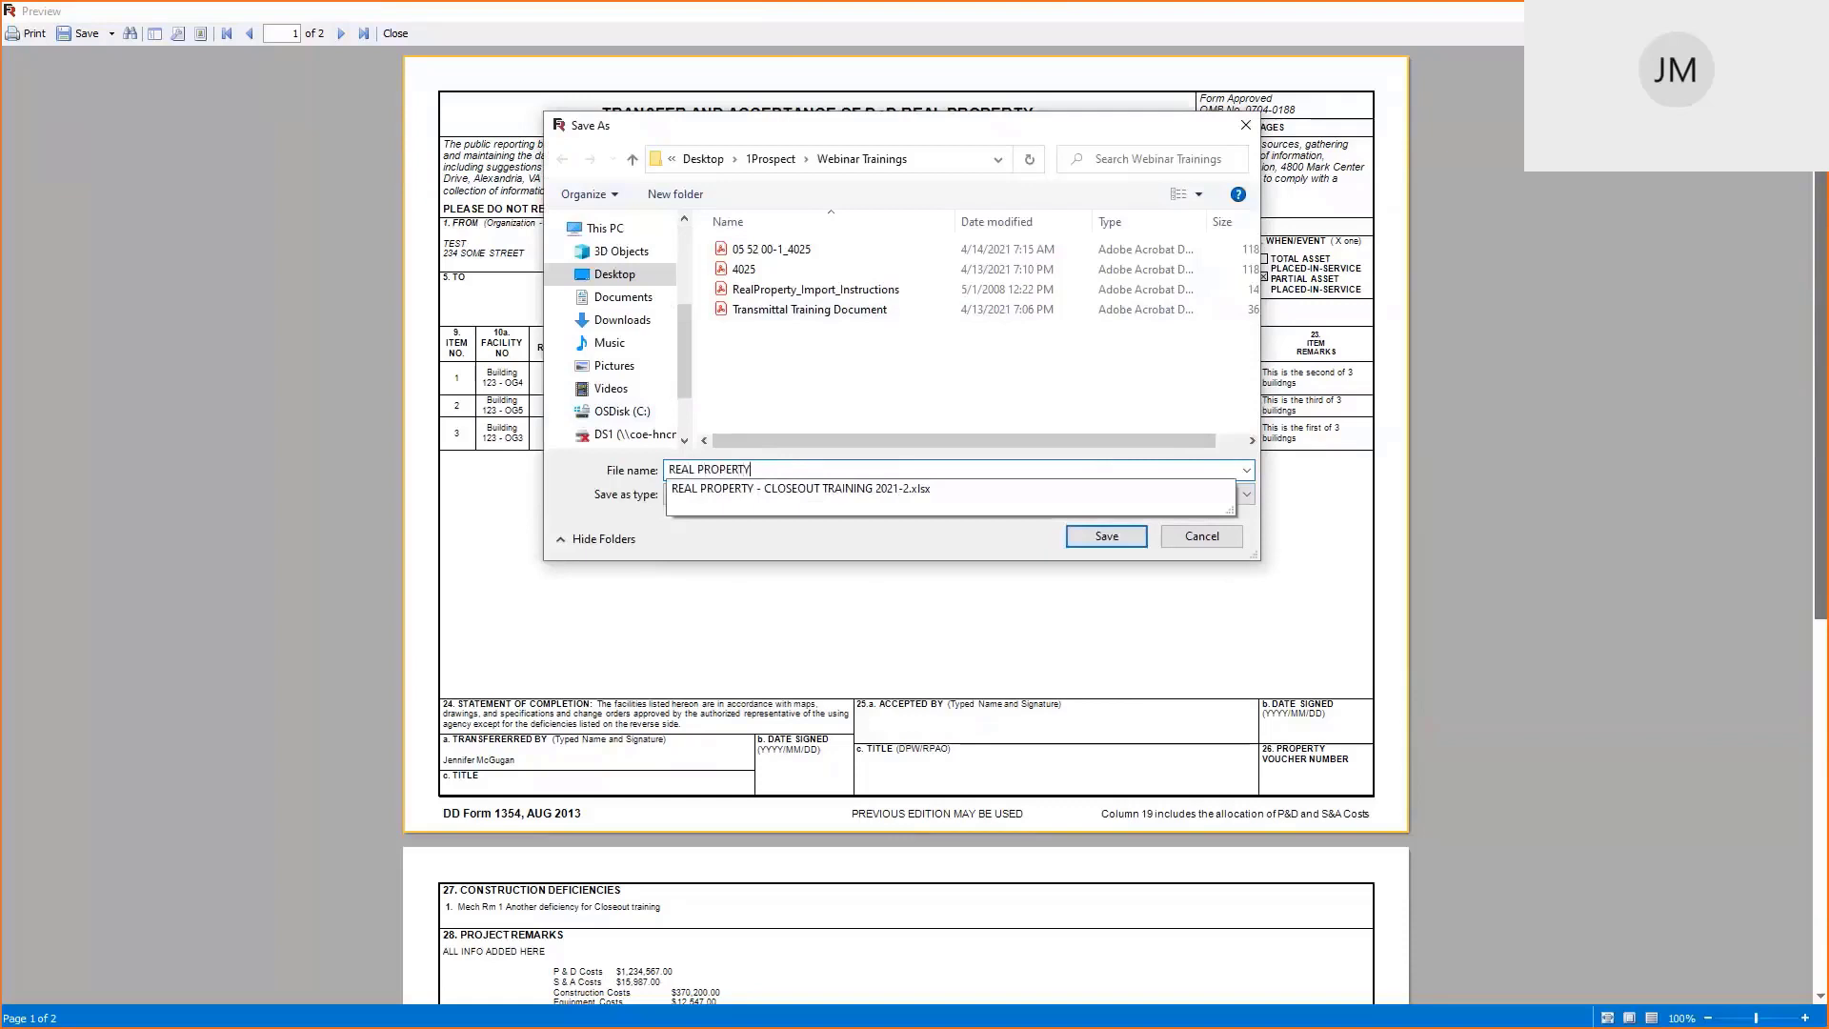
type(" CLOSE")
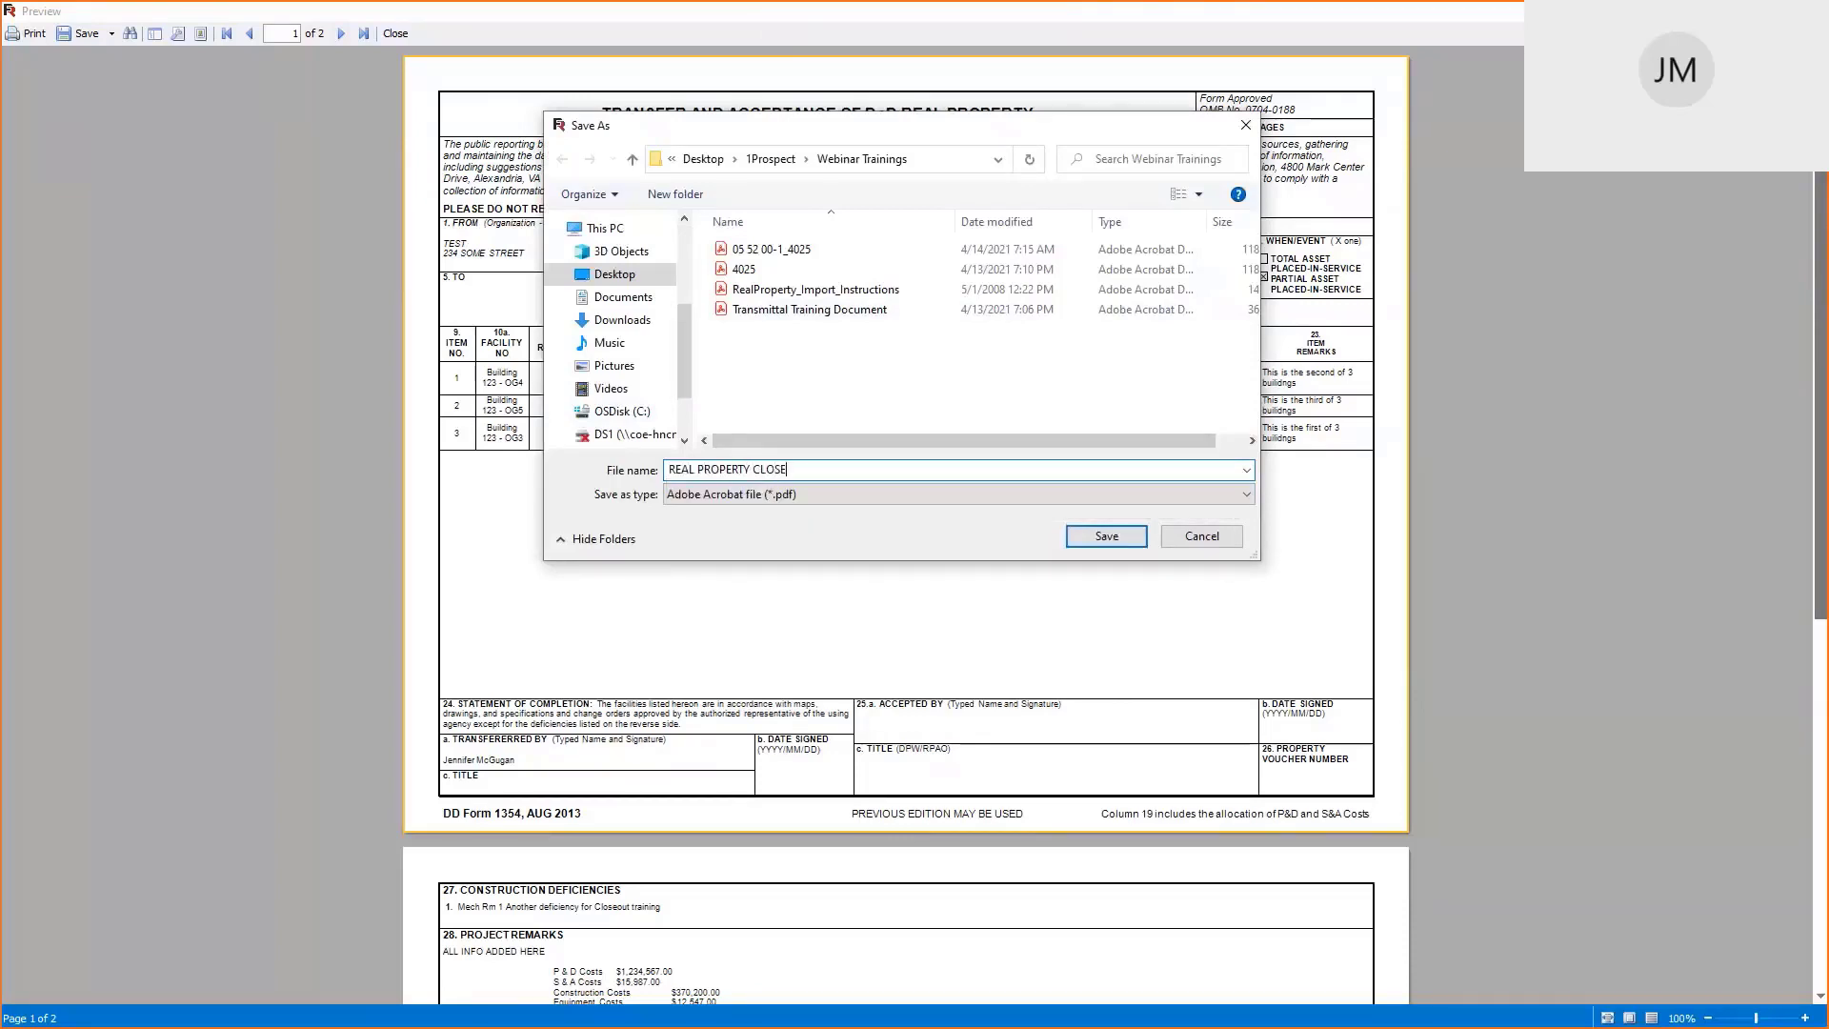
type("OUT TRAINING 2021-1")
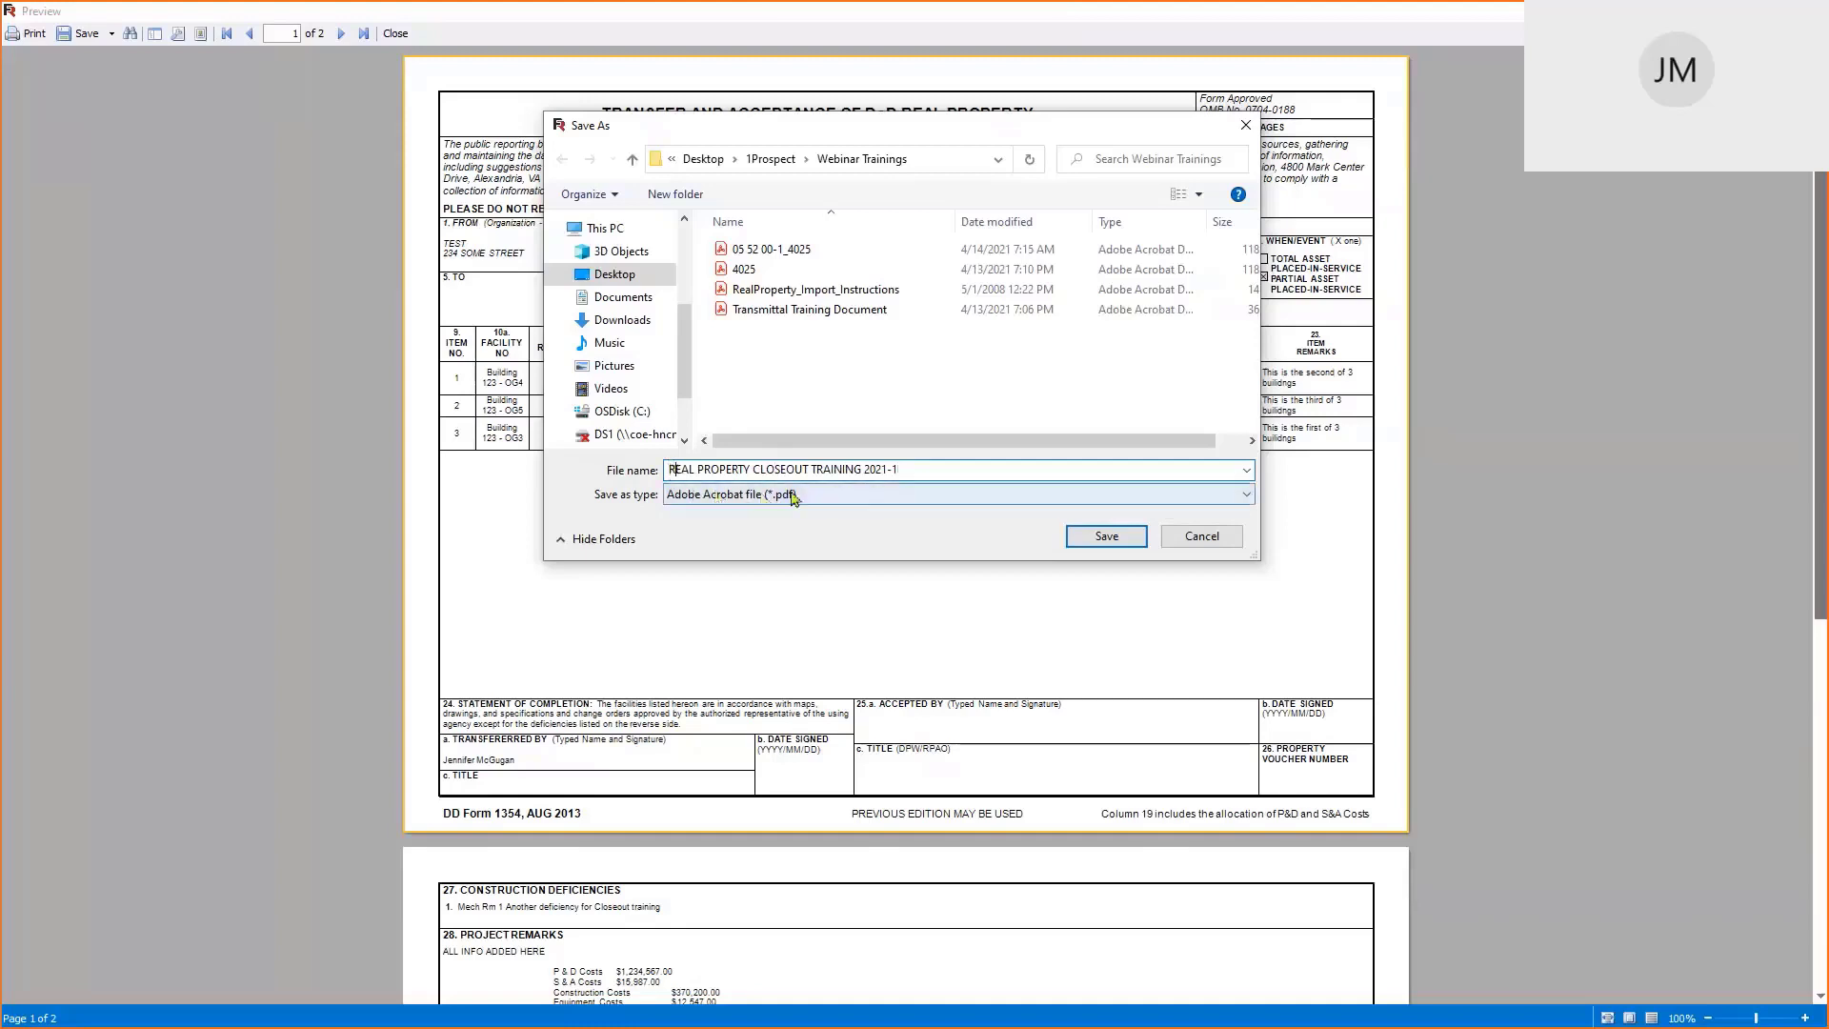
key("Home")
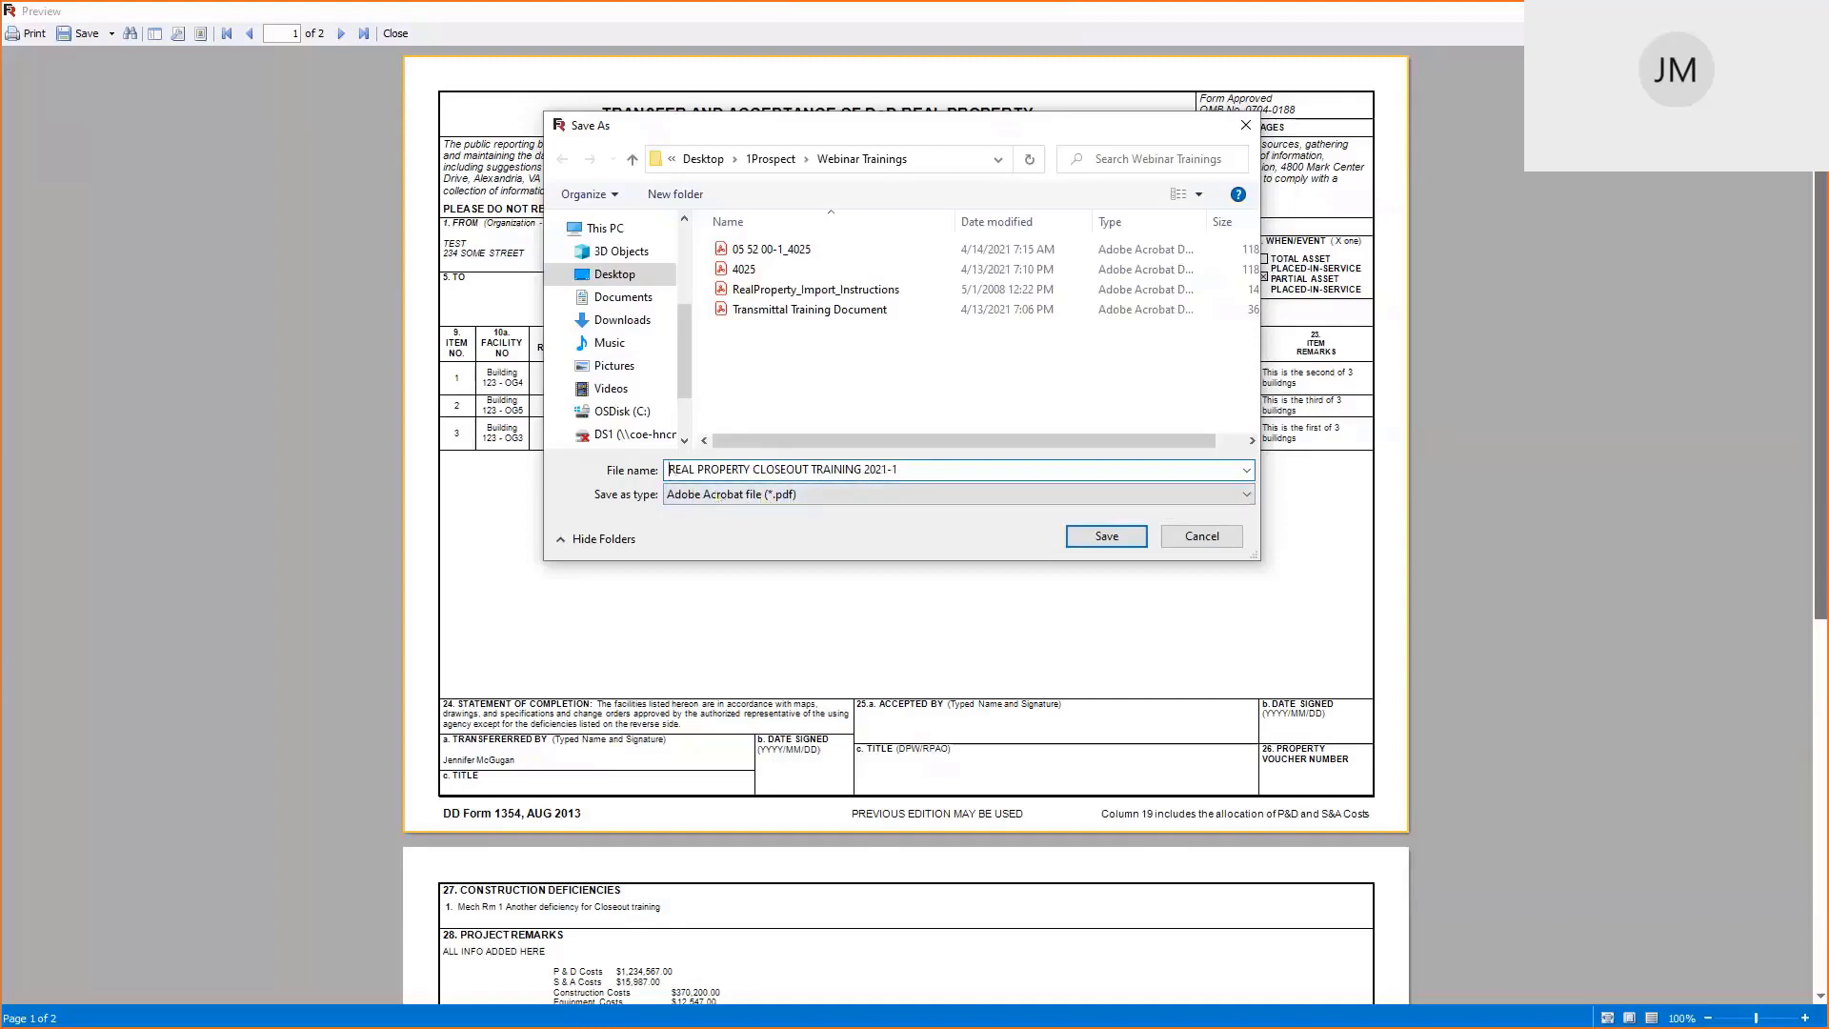
type("2021")
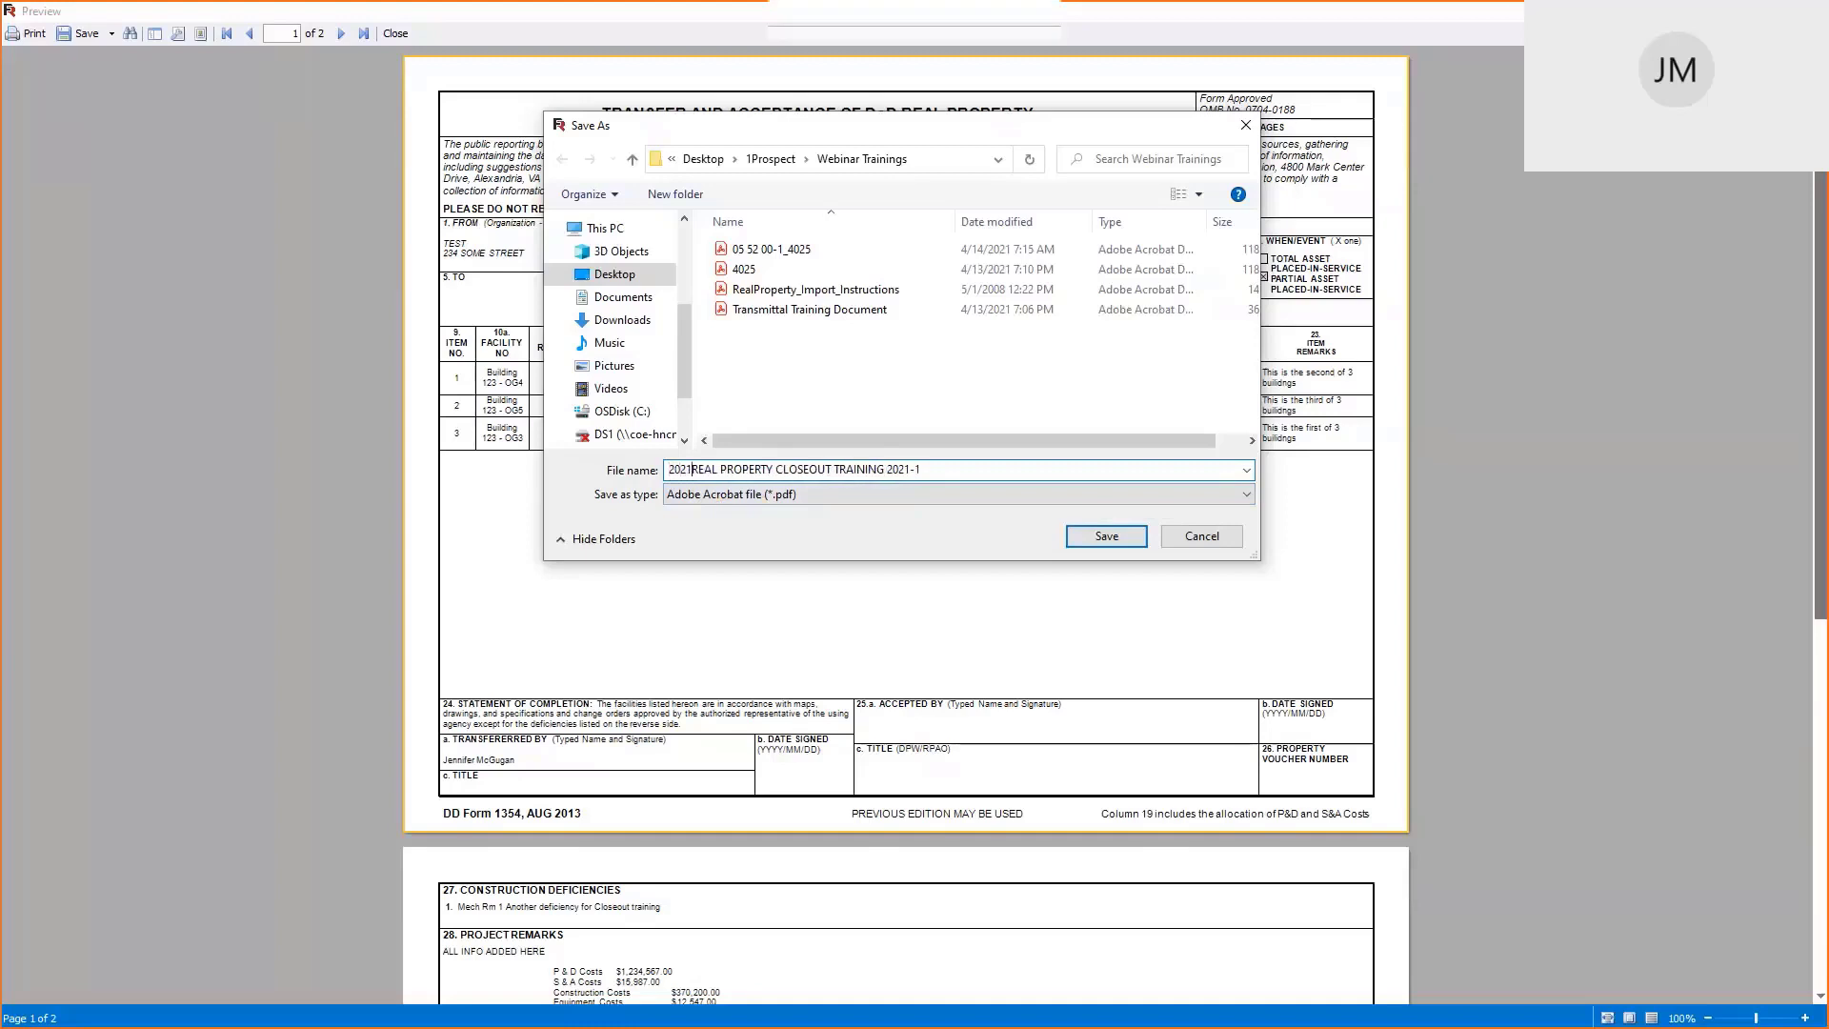
type("0421")
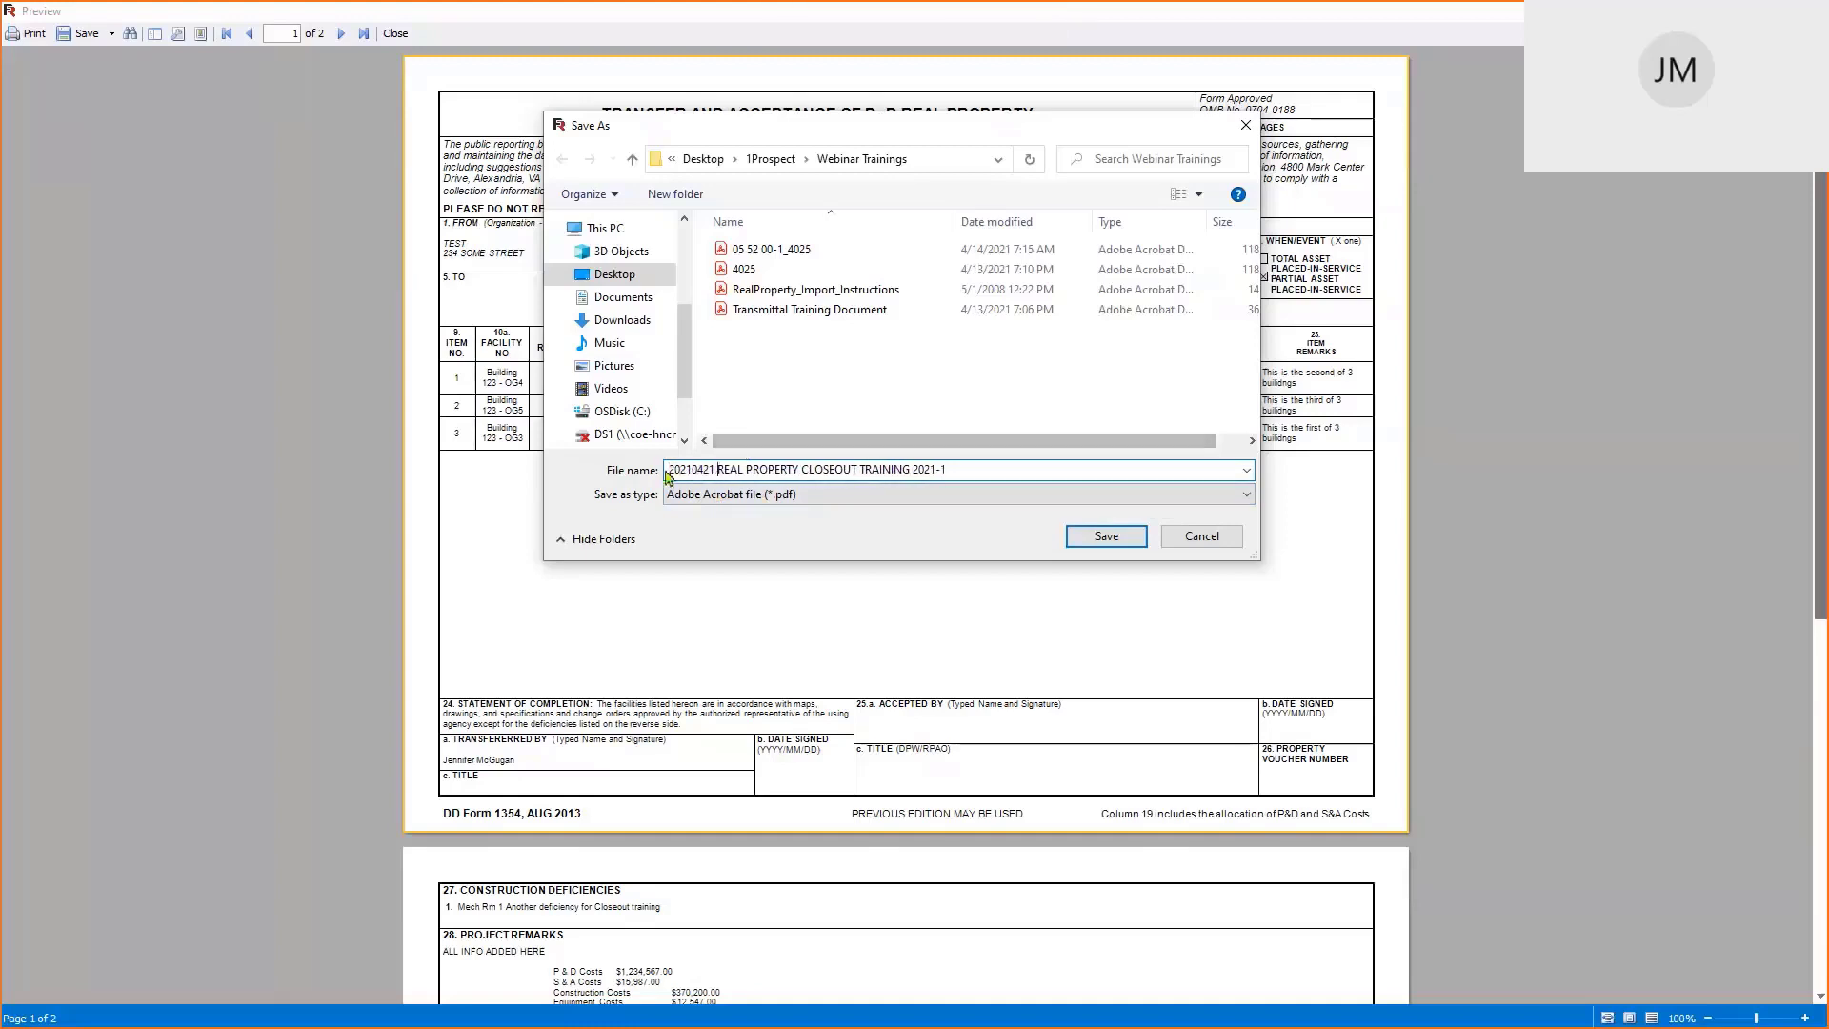
left_click_drag(700, 468, 953, 470)
left_click(950, 470)
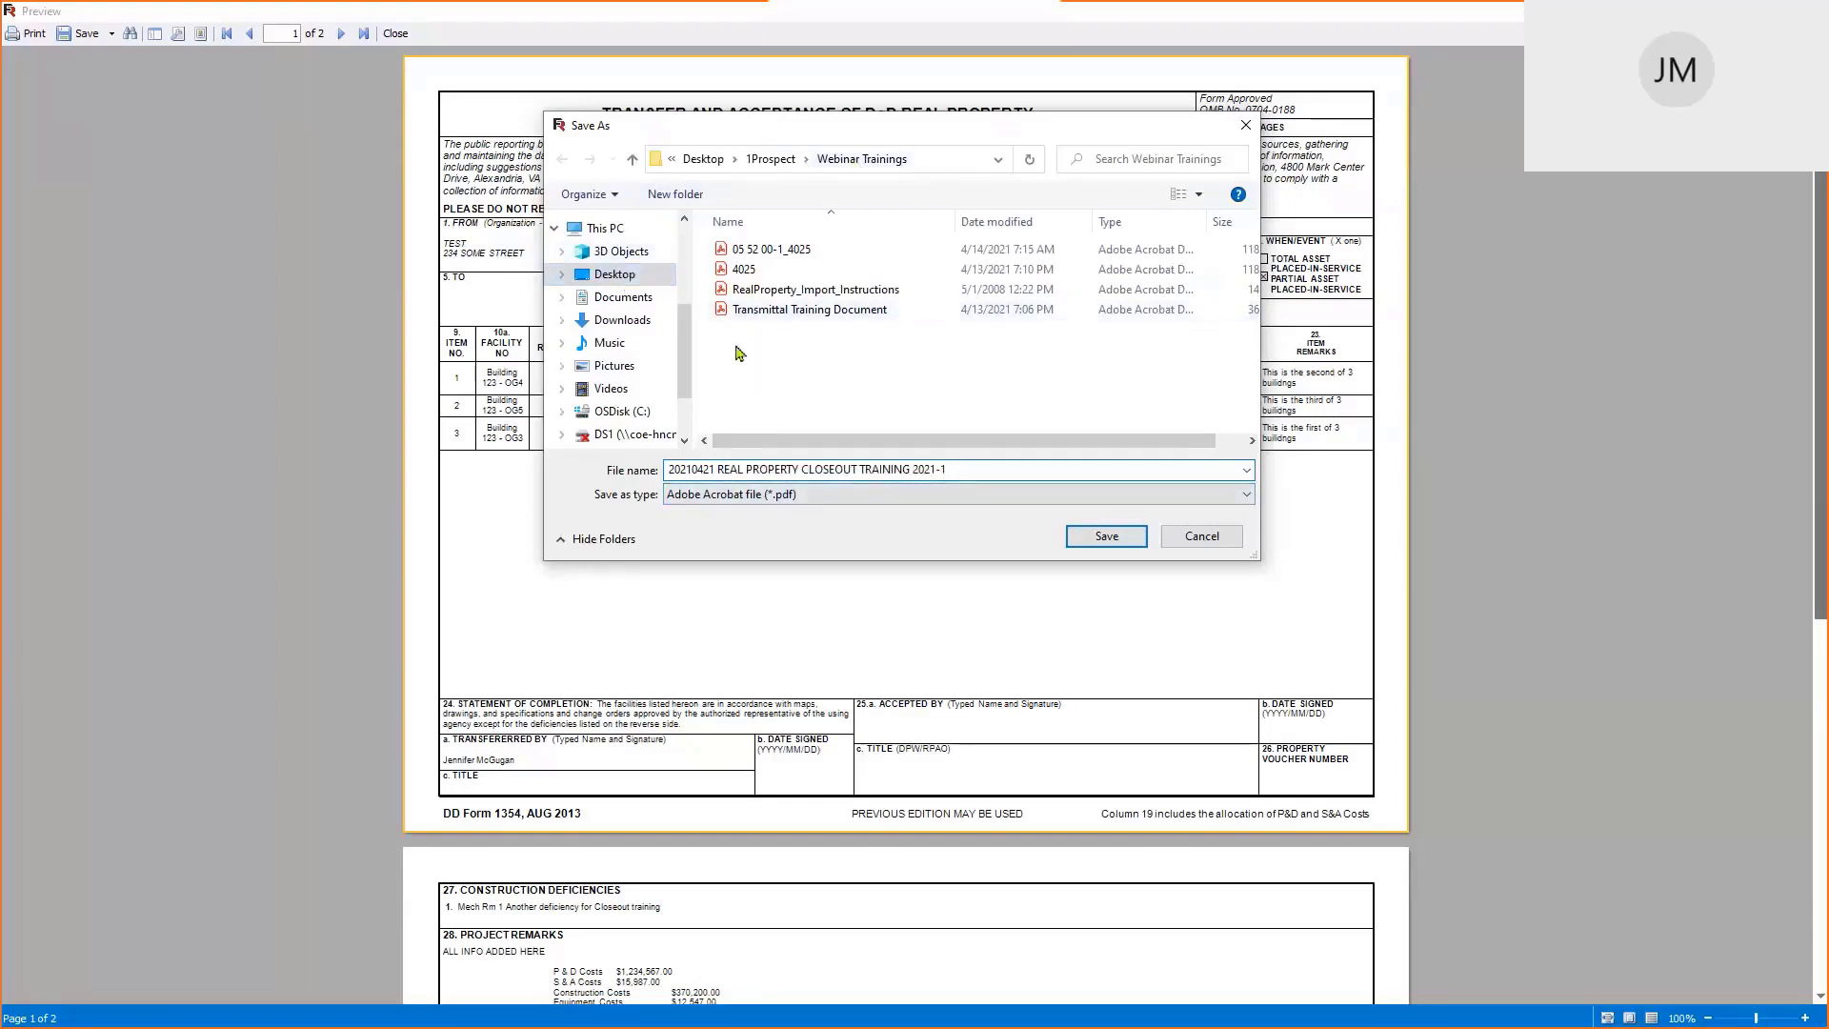
left_click(1109, 537)
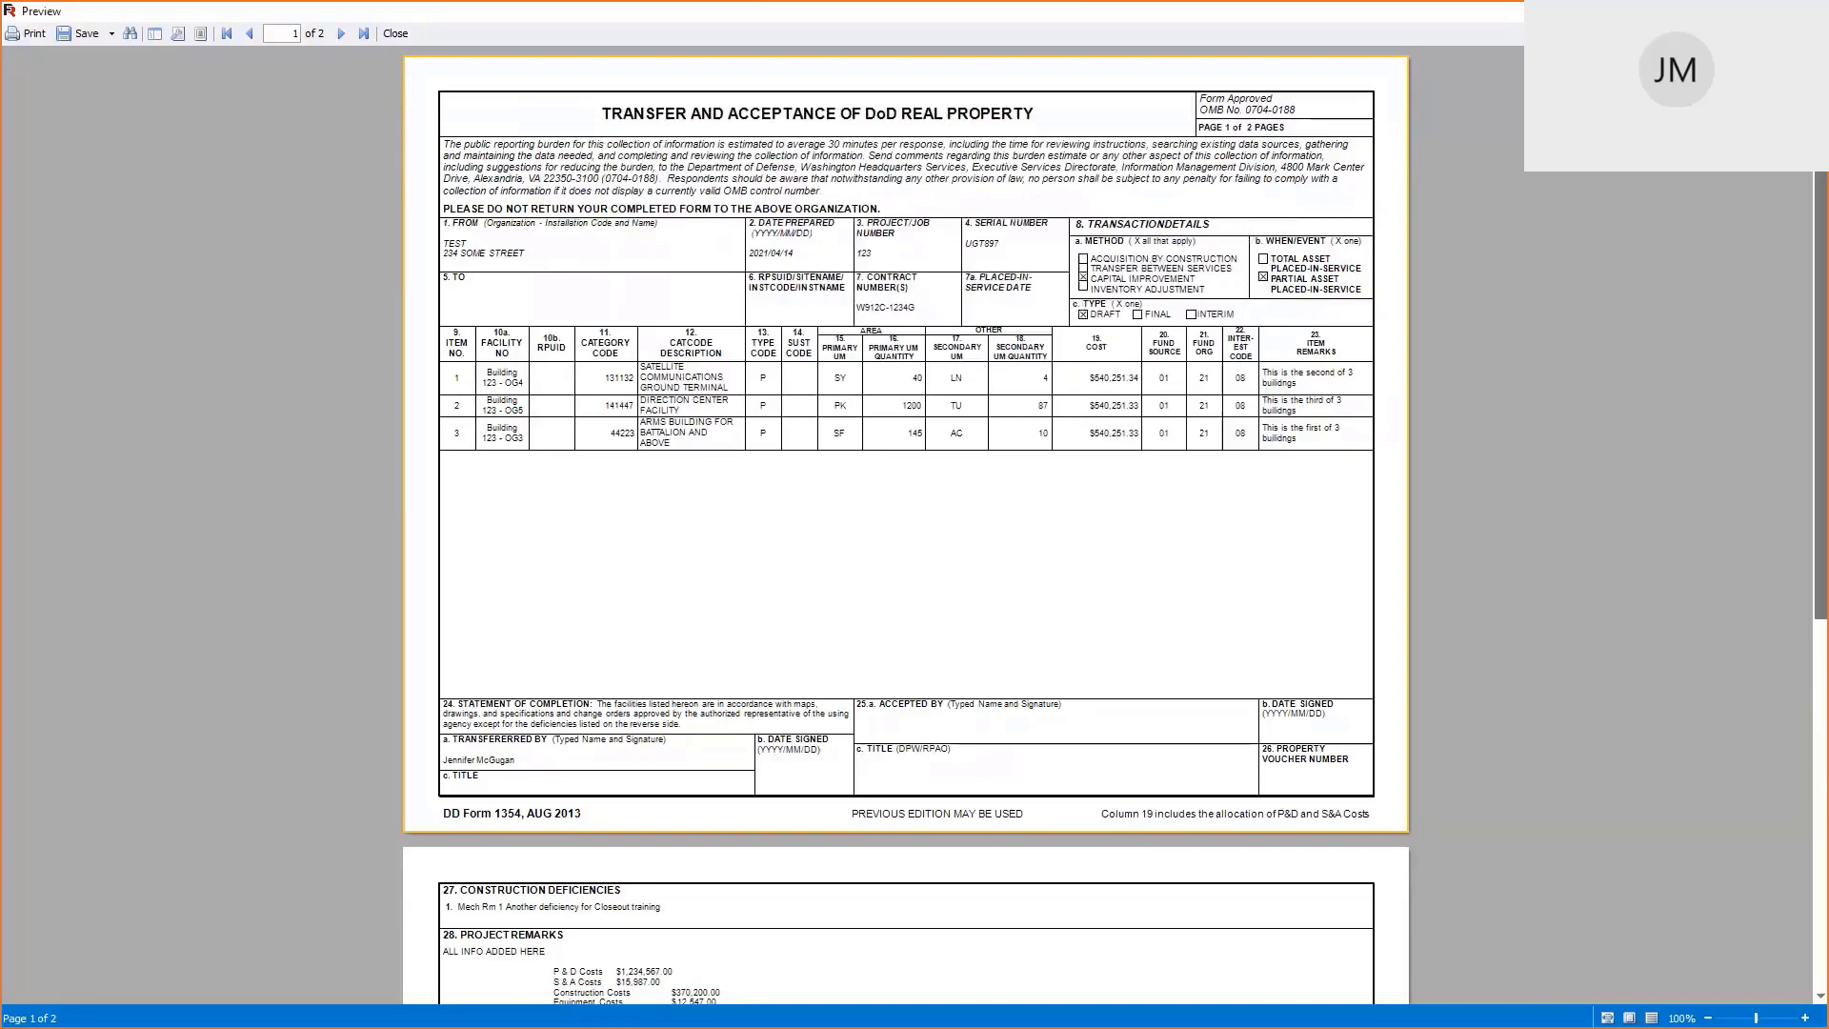
Add a document package and attach the 20210421 REAL PROPERTY CLOSEOUT TRAINING PDF from disk
left_click(1807, 12)
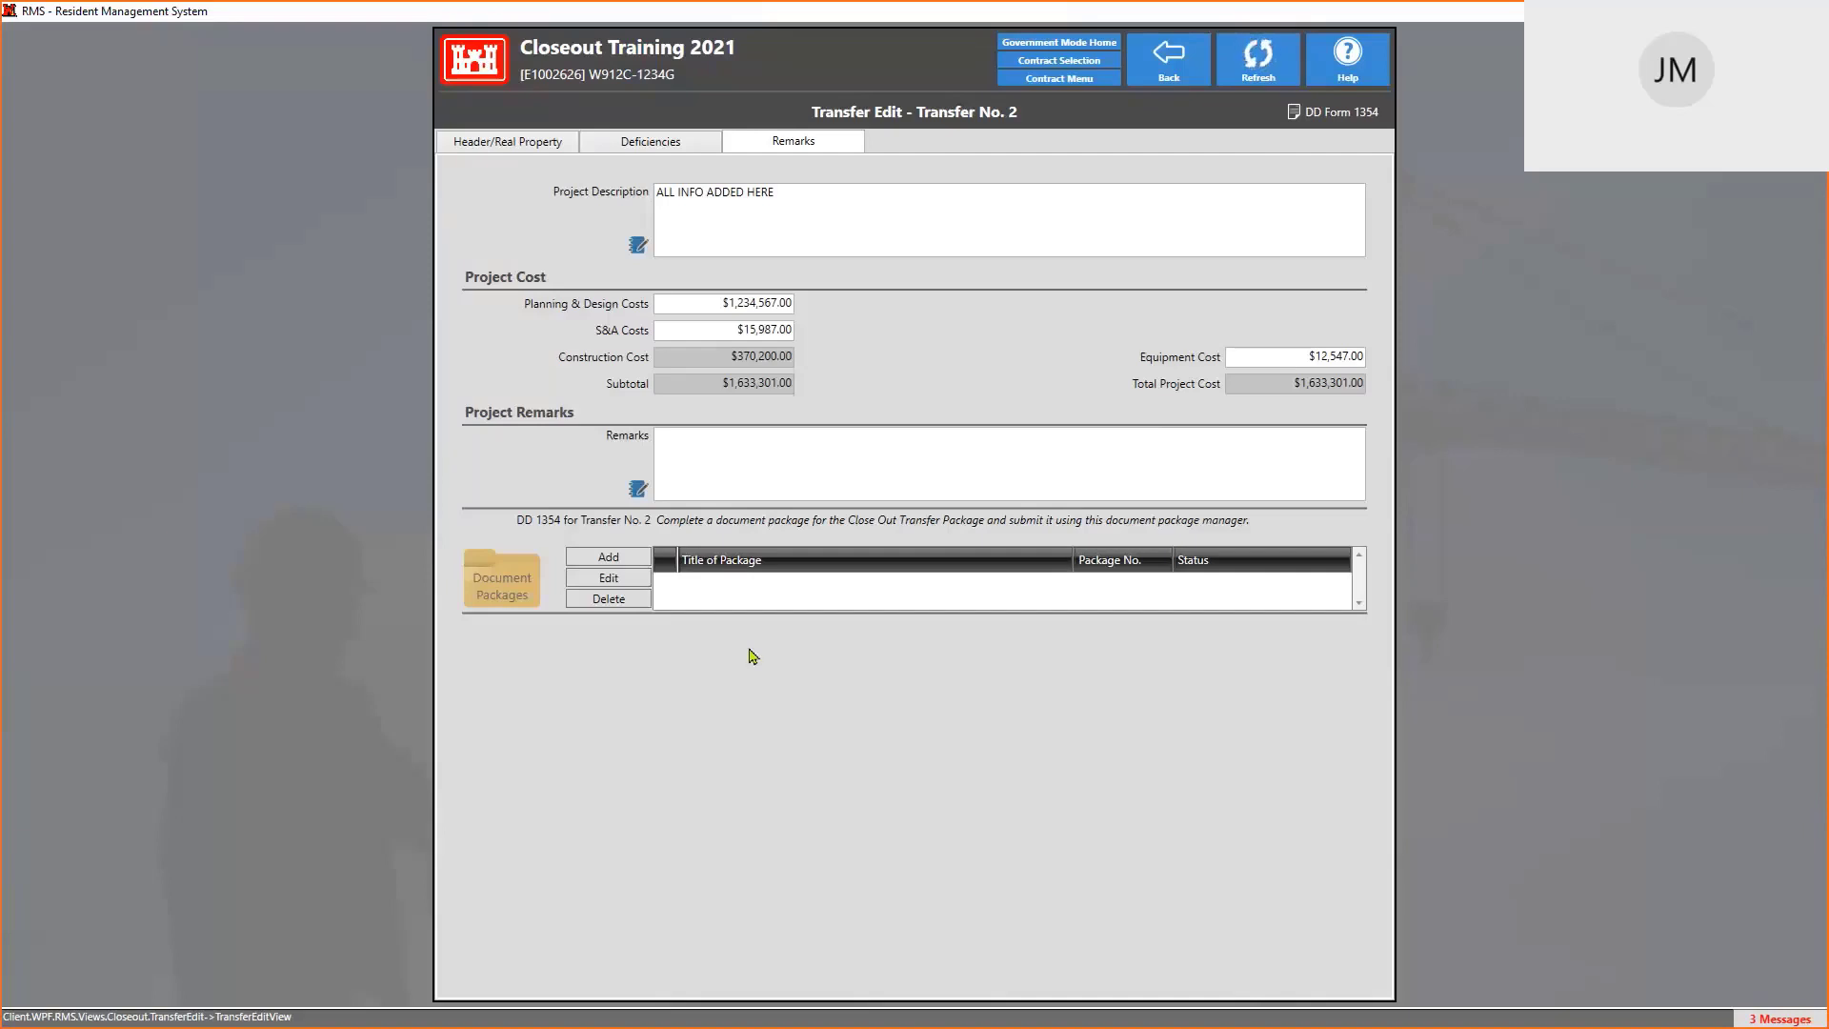
left_click(610, 562)
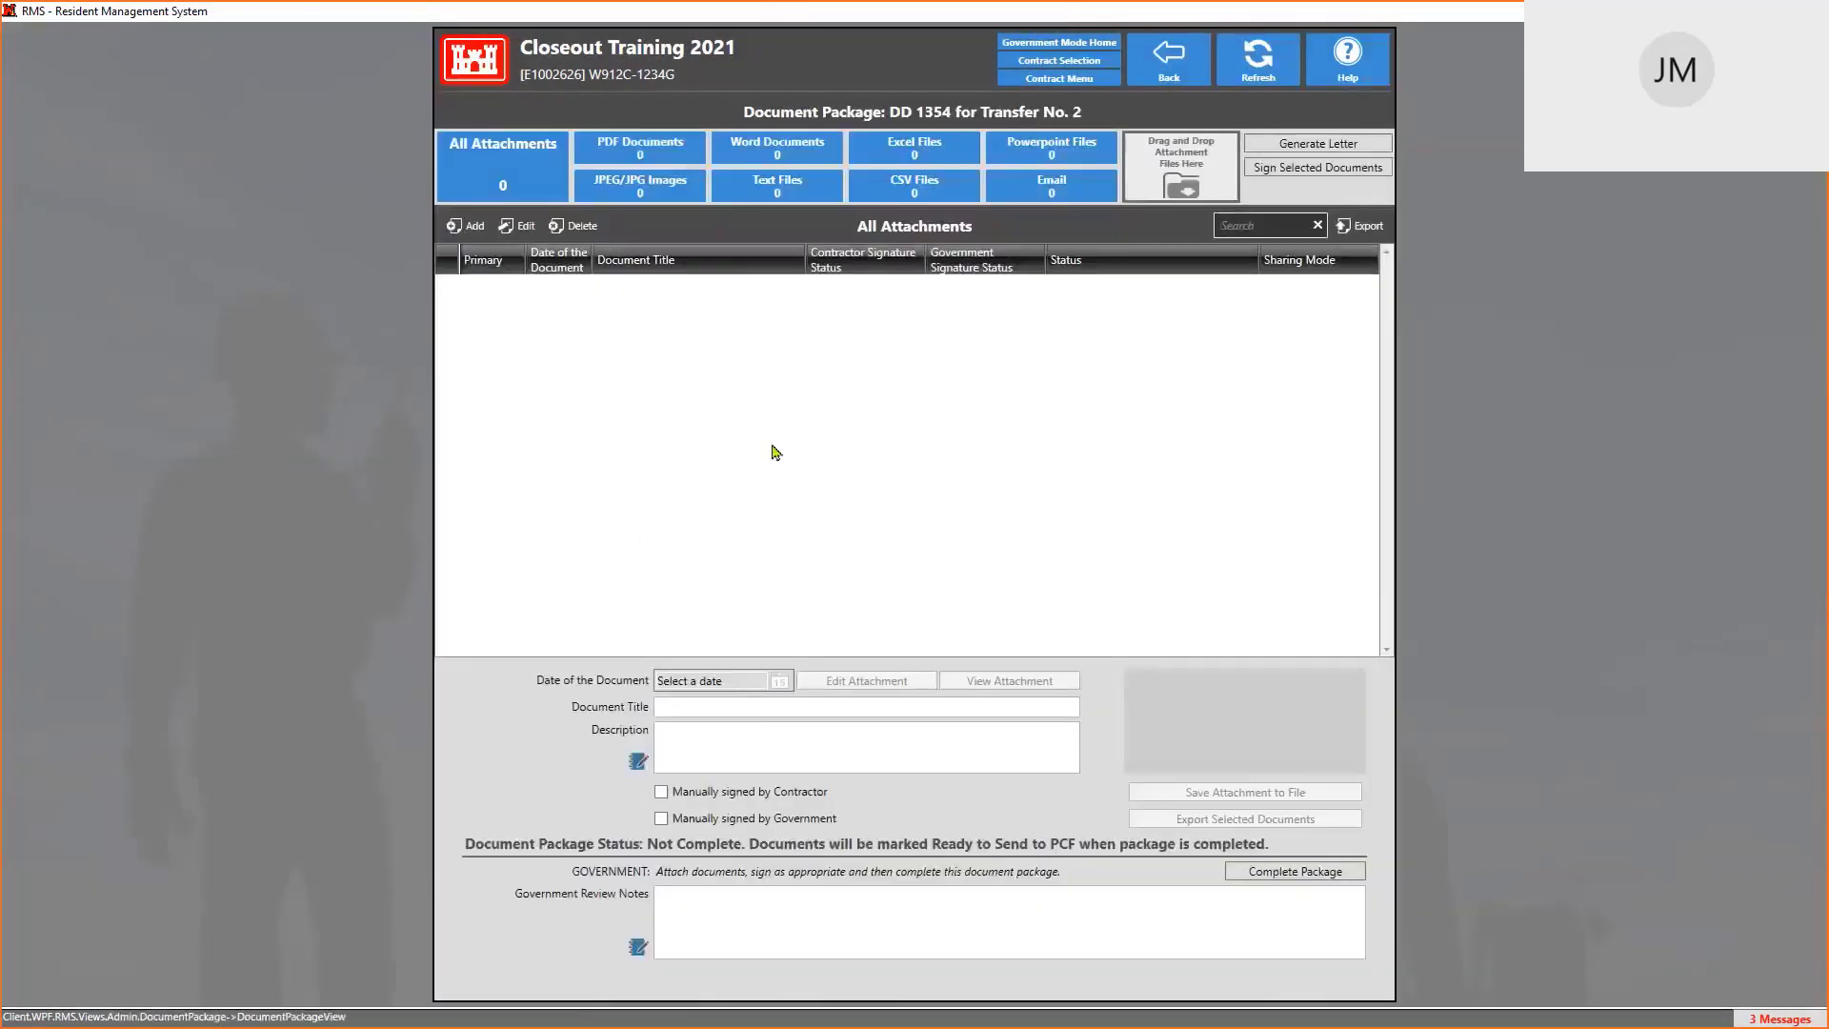
left_click(469, 229)
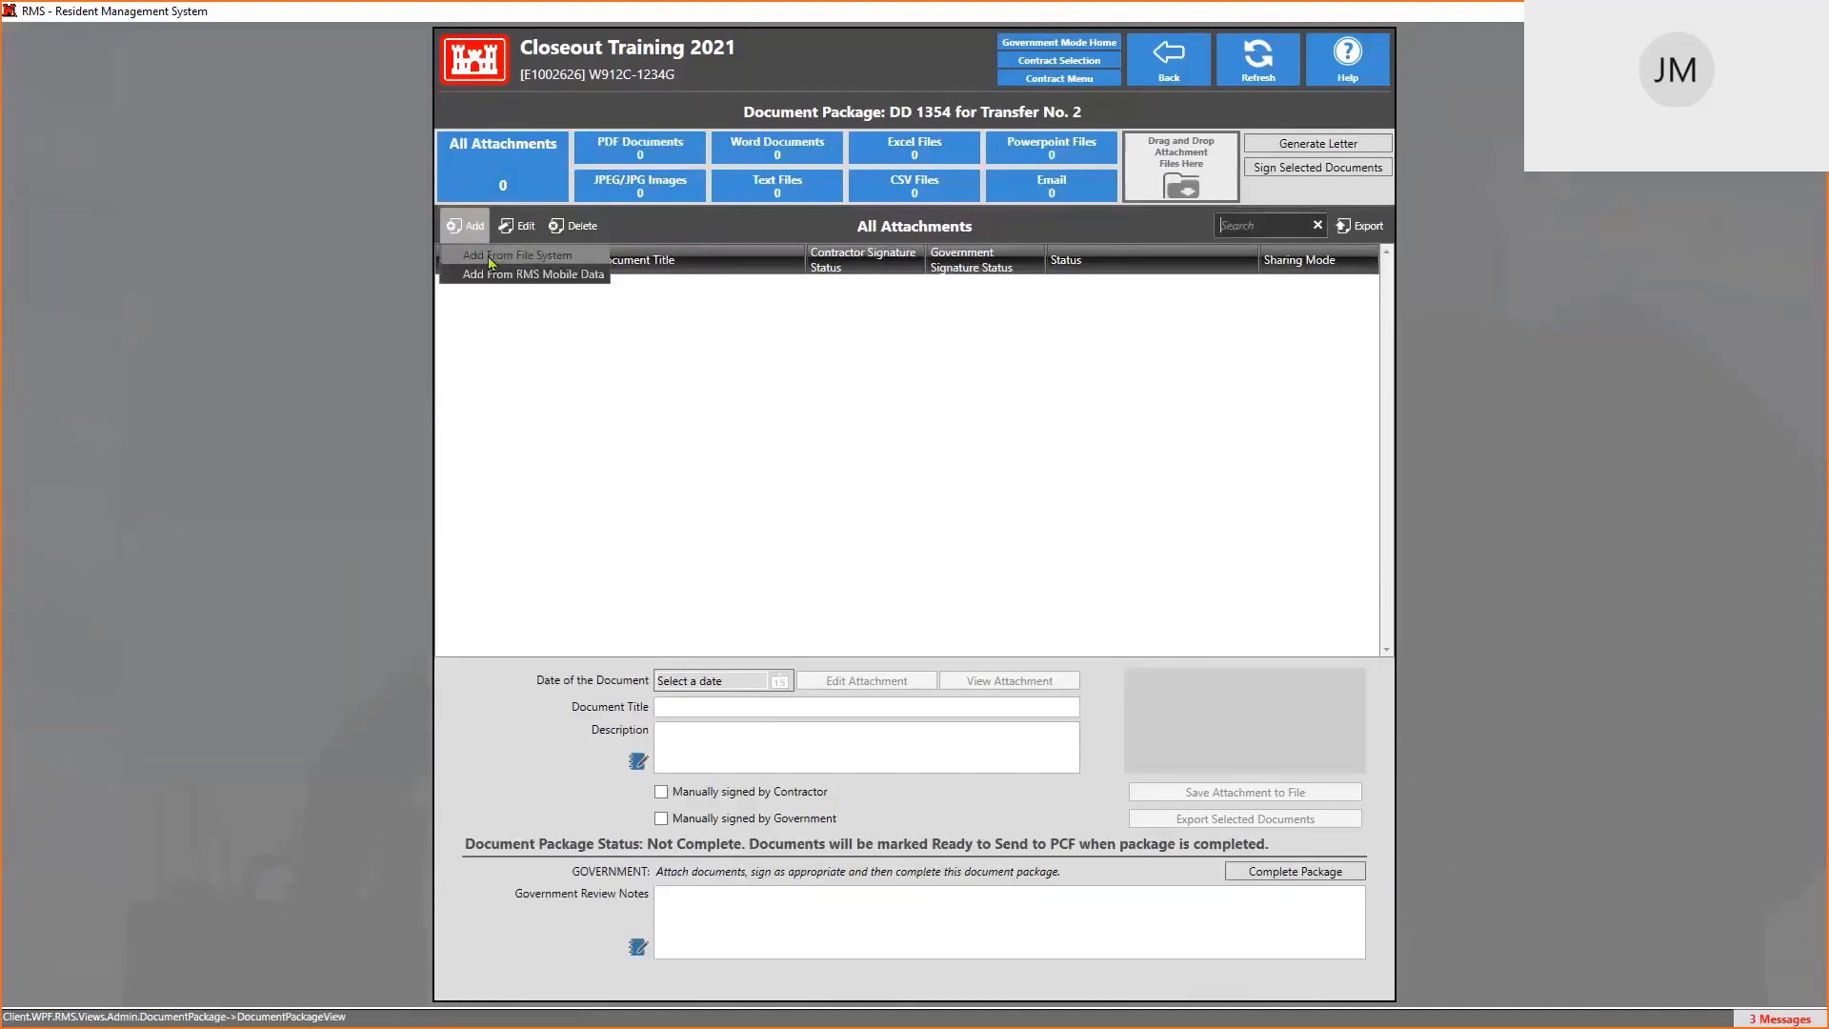
left_click(491, 256)
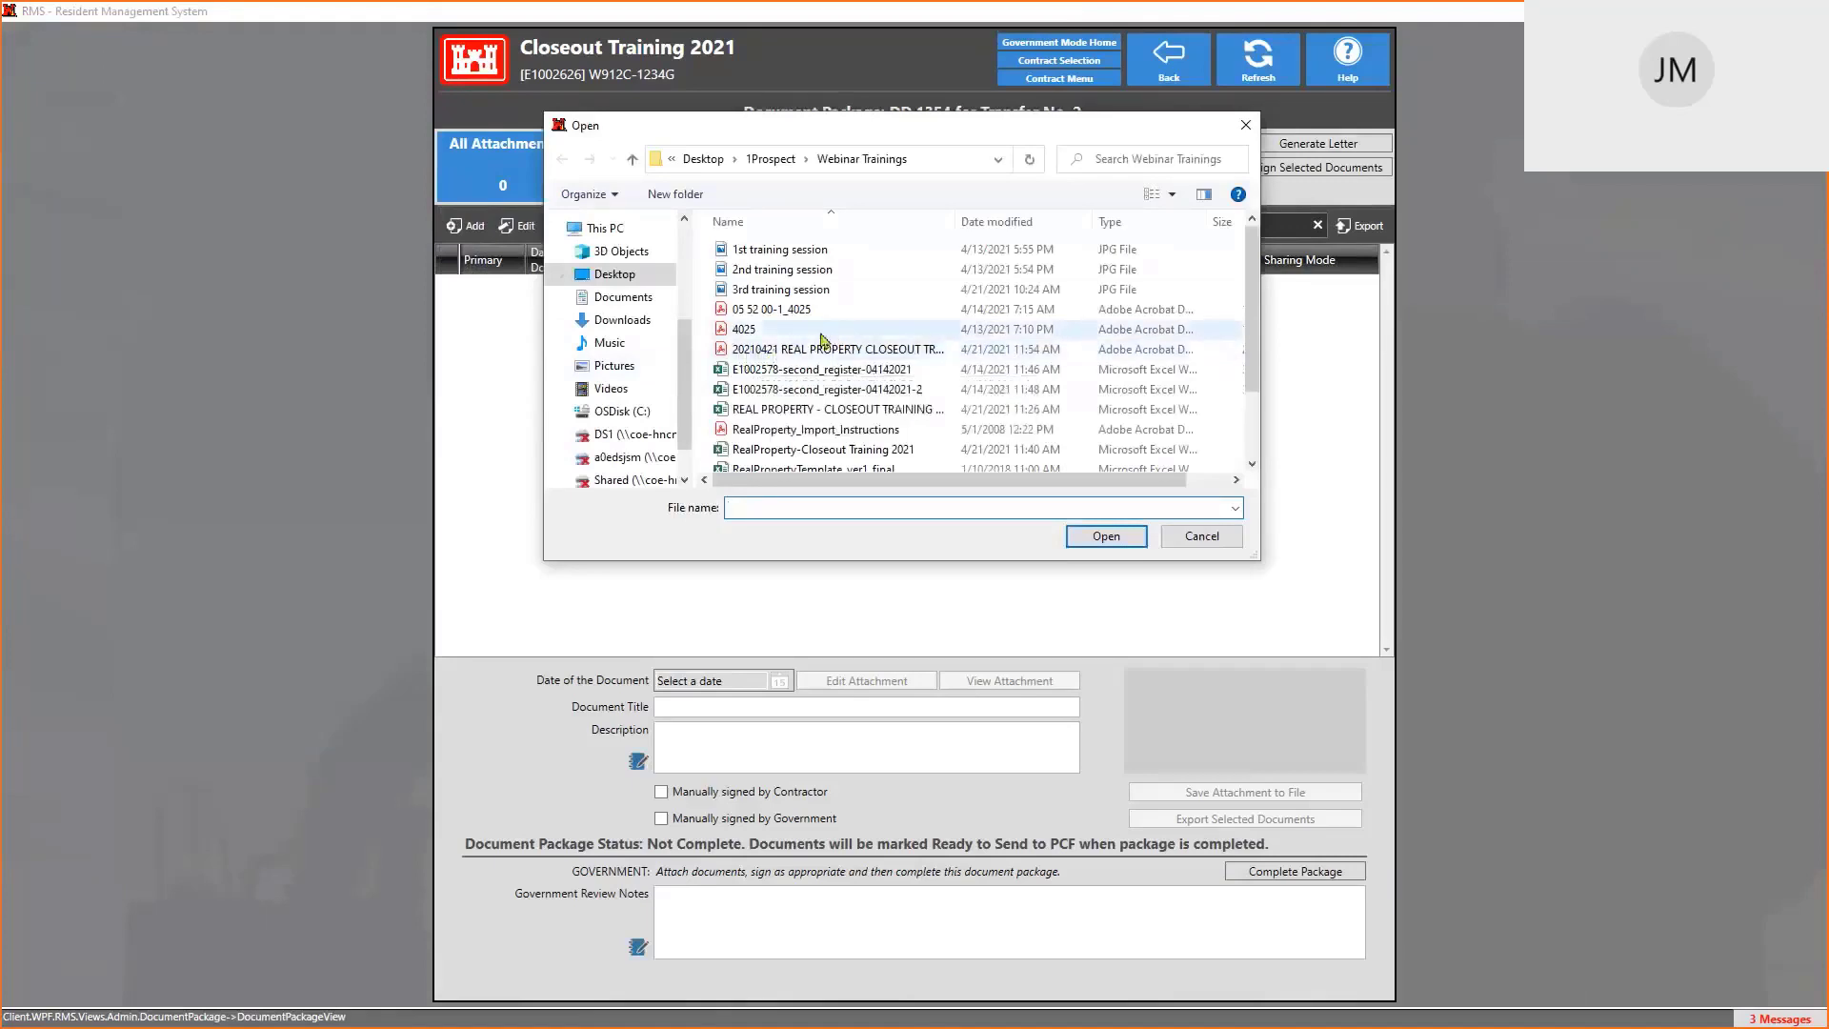
left_click(796, 352)
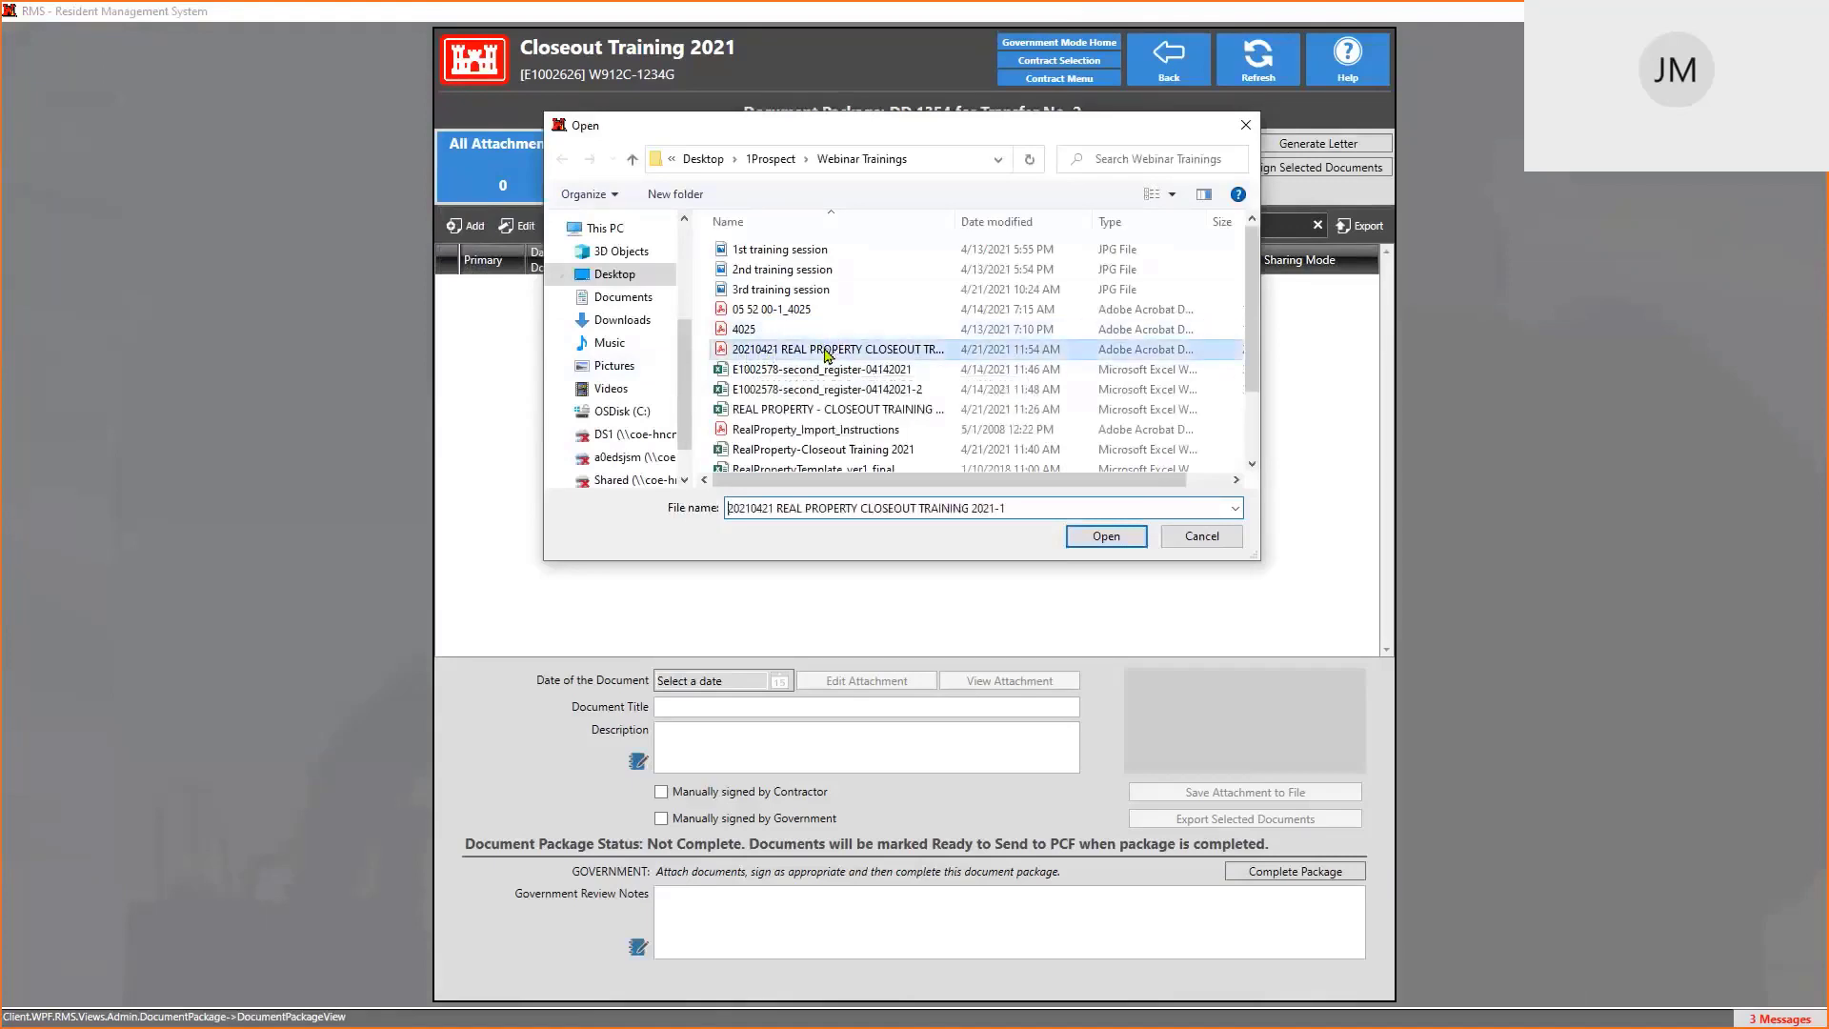
left_click(1112, 537)
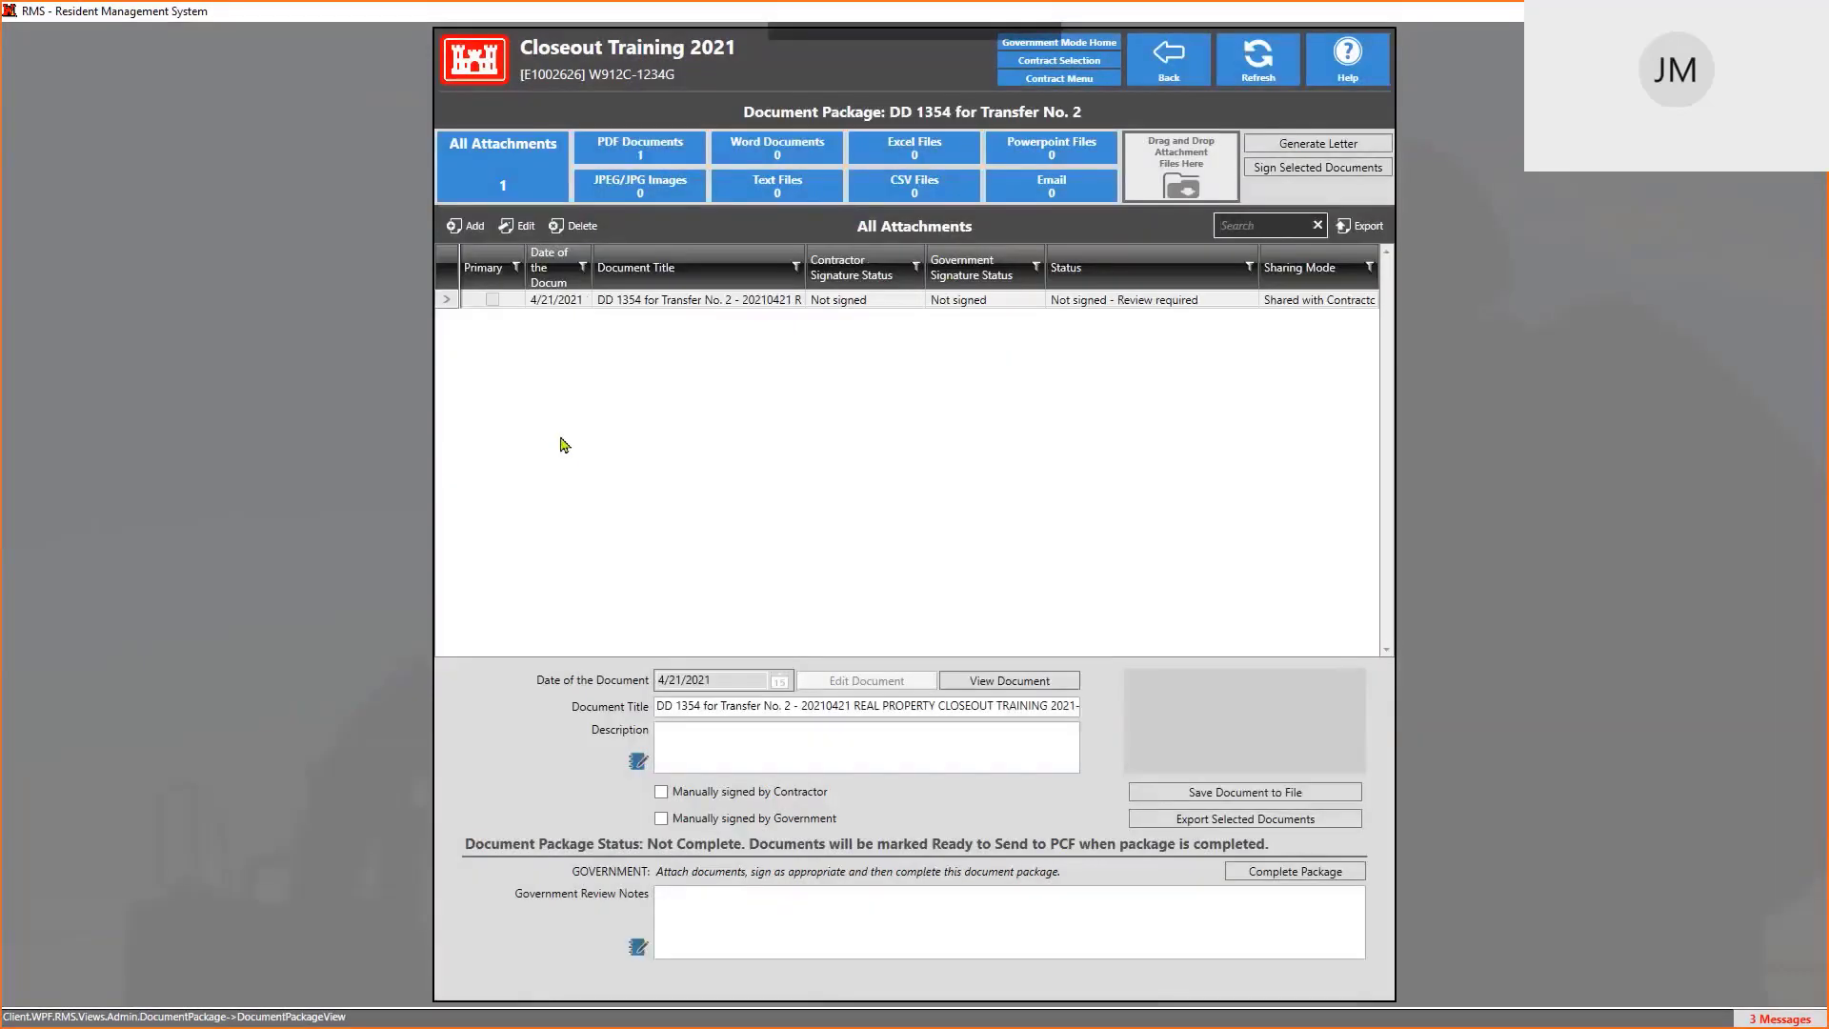
Sign the attached DD 1354 PDF and complete the Transfer No. 2 document package
left_click(707, 301)
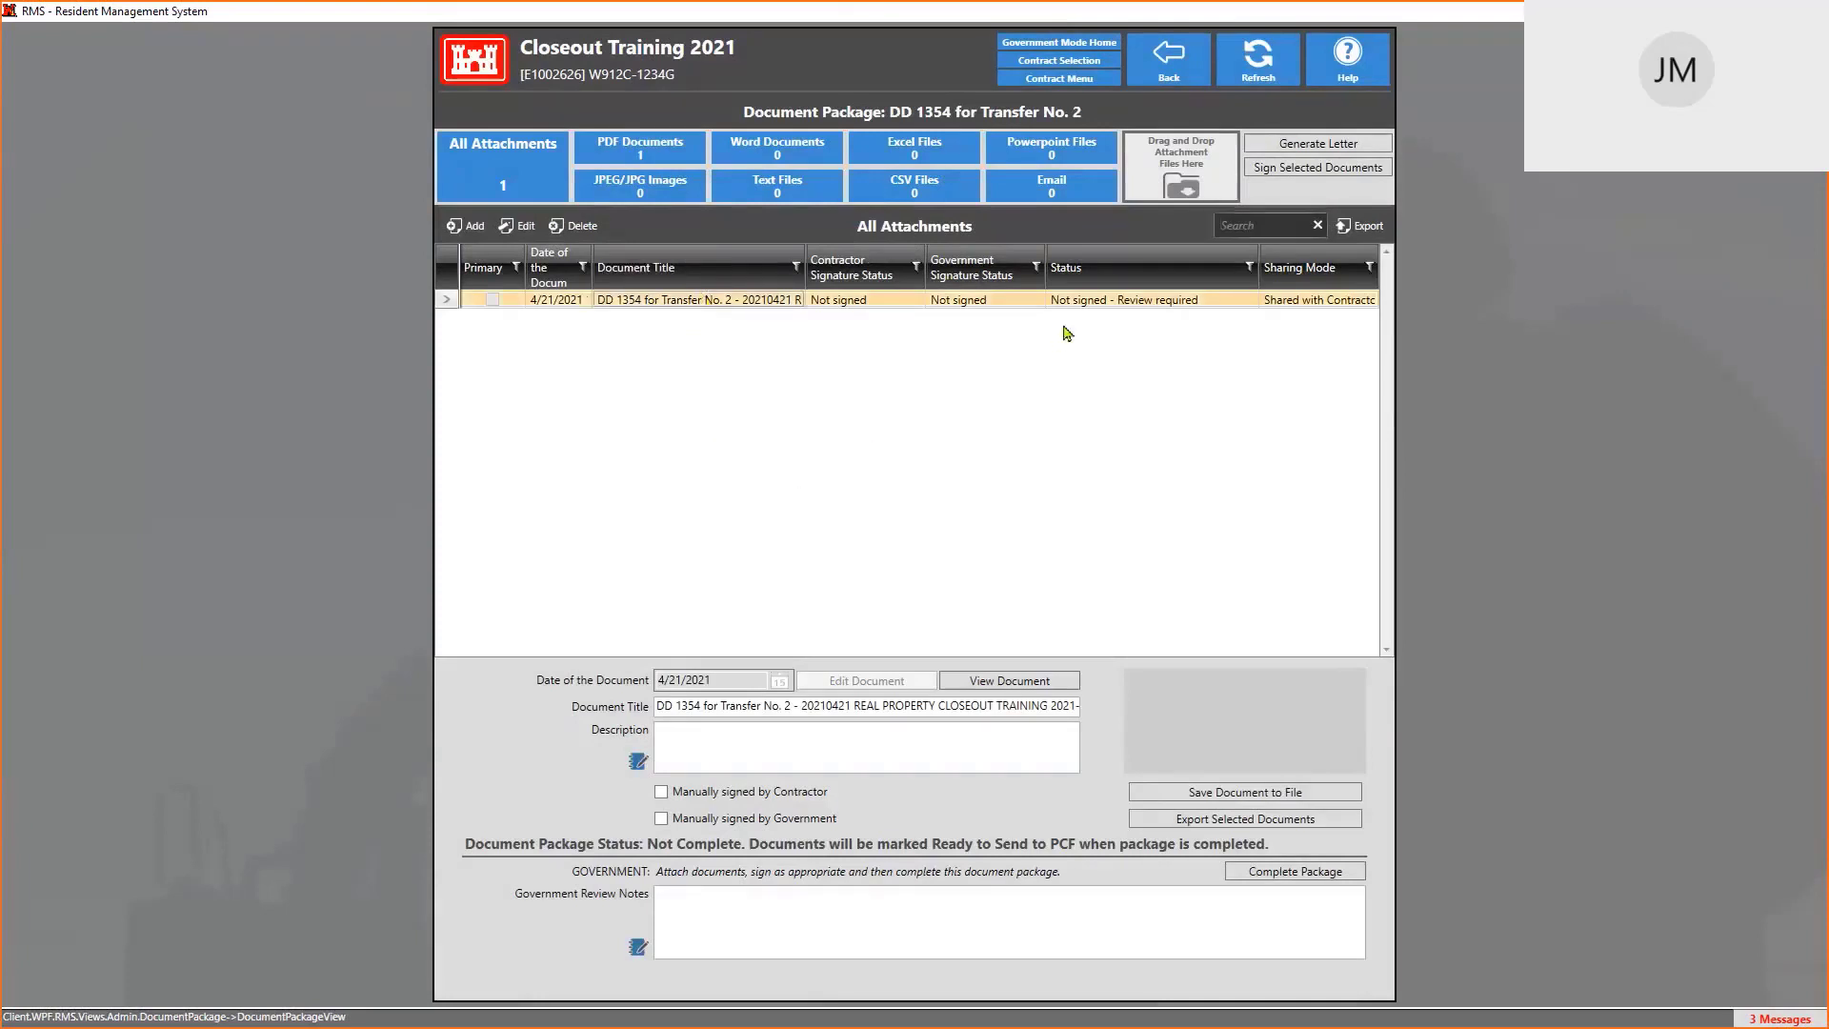
left_click(1321, 169)
left_click(1260, 875)
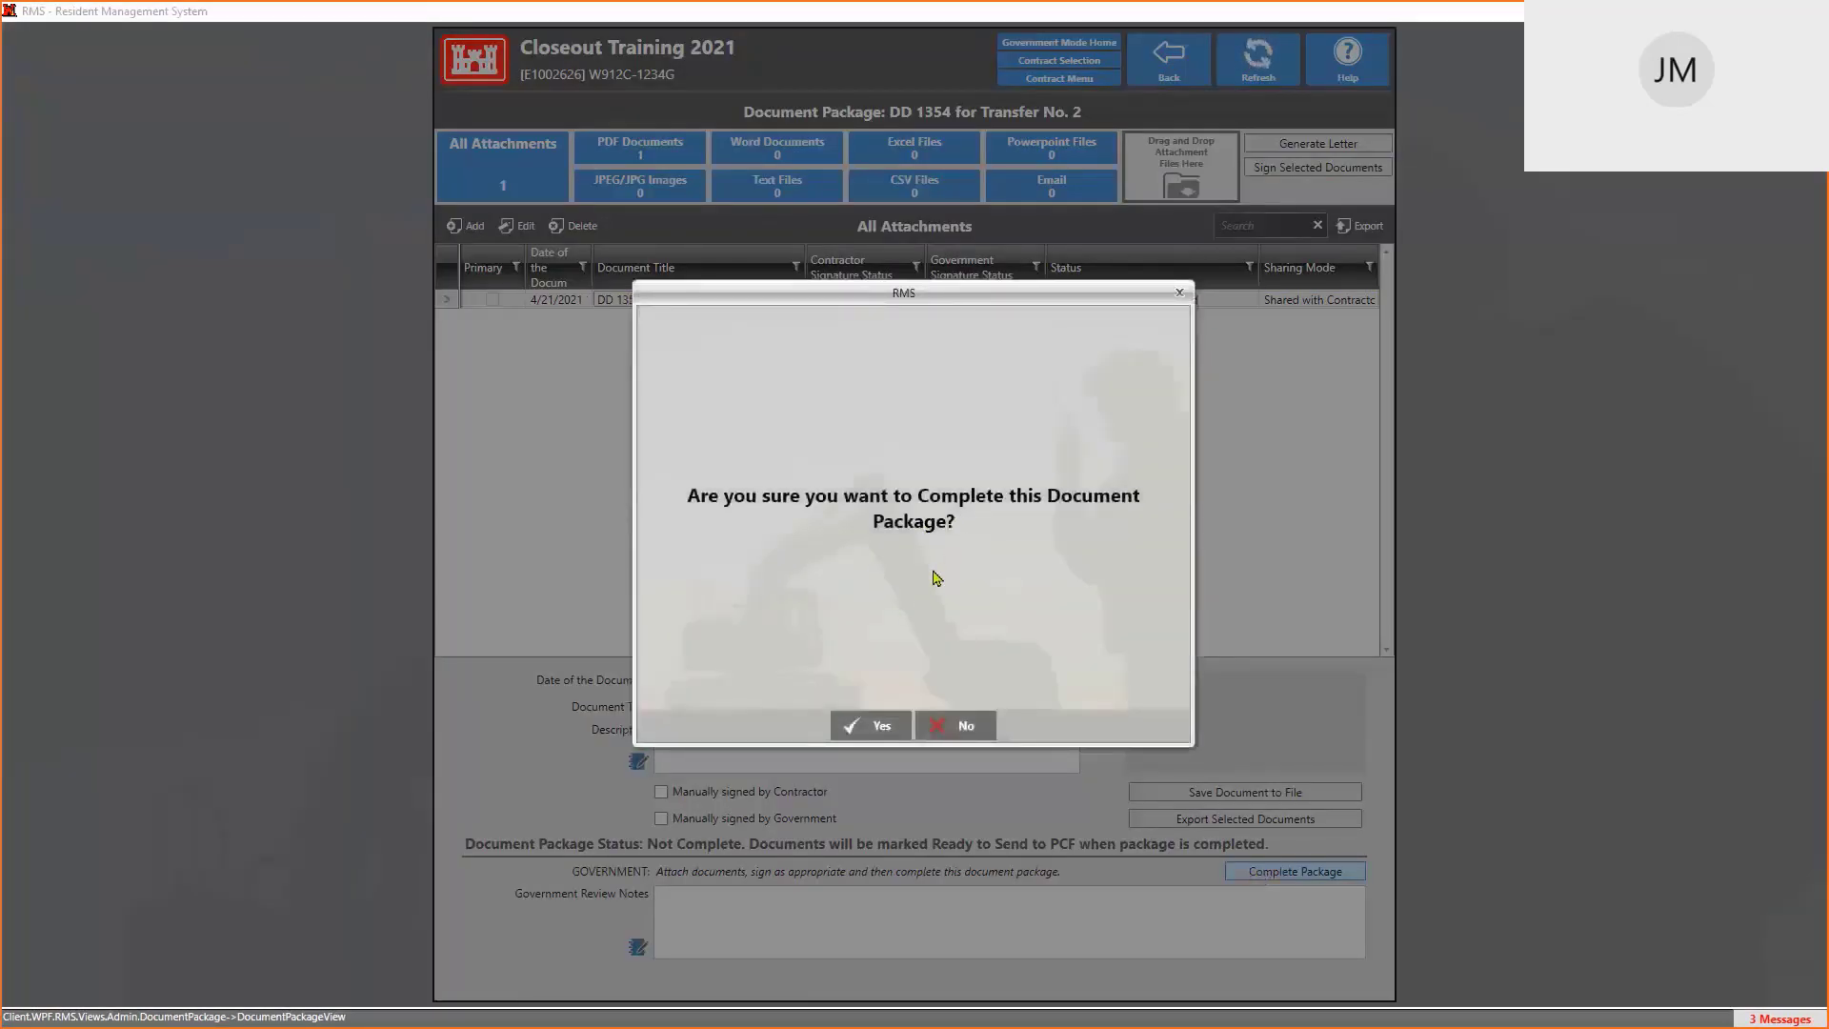
left_click(878, 729)
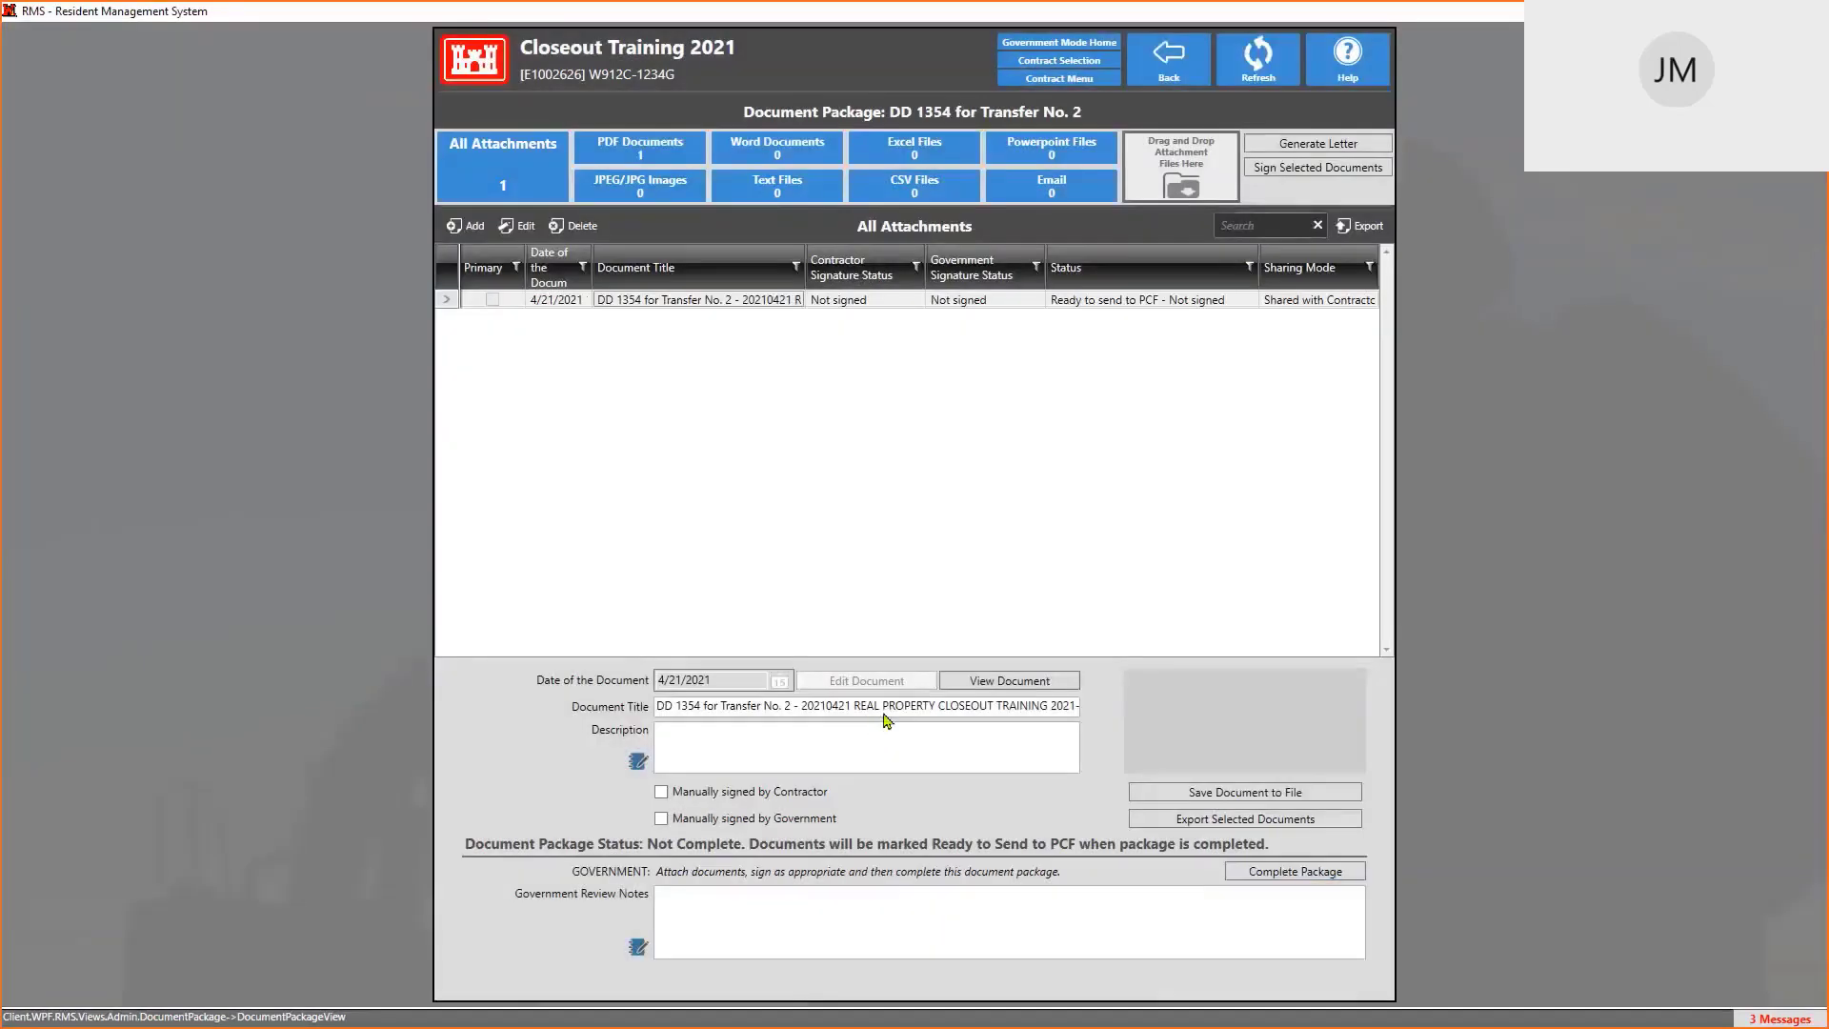
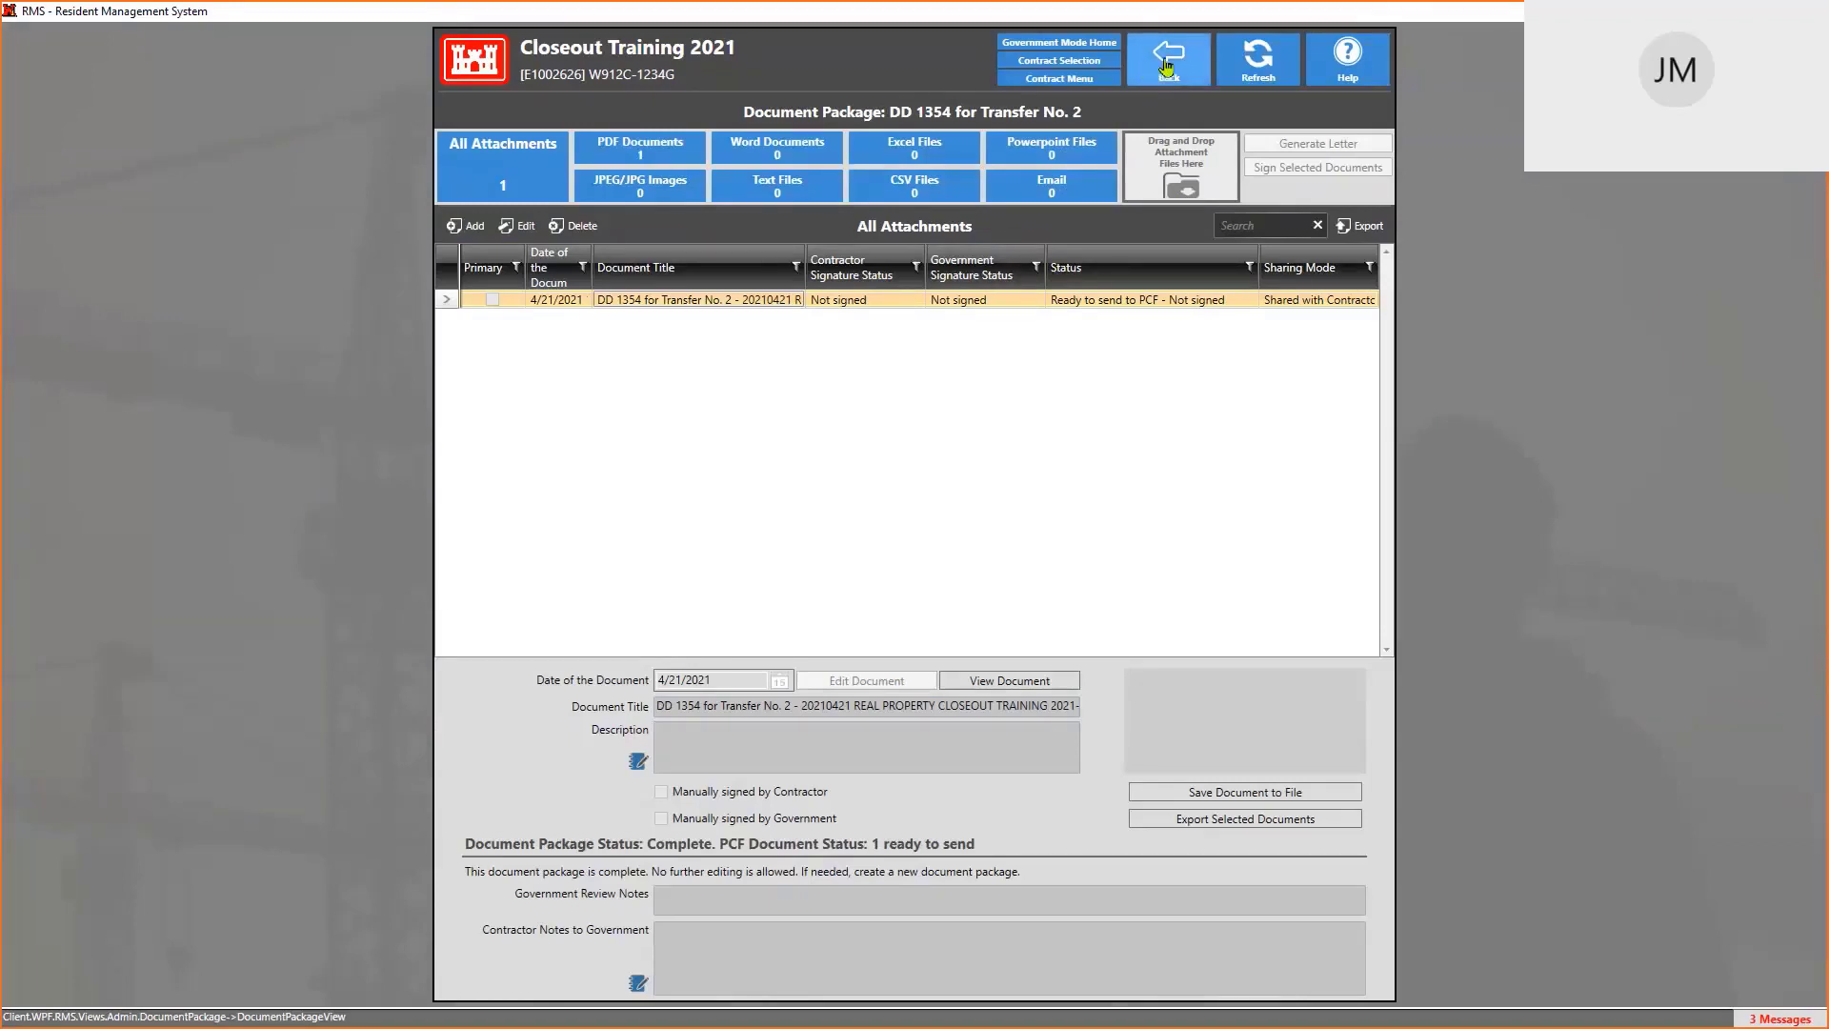
Go back through Transfer Edit and the DD1354 transfers list to the Closeout Training 2021 contract menu
left_click(1167, 67)
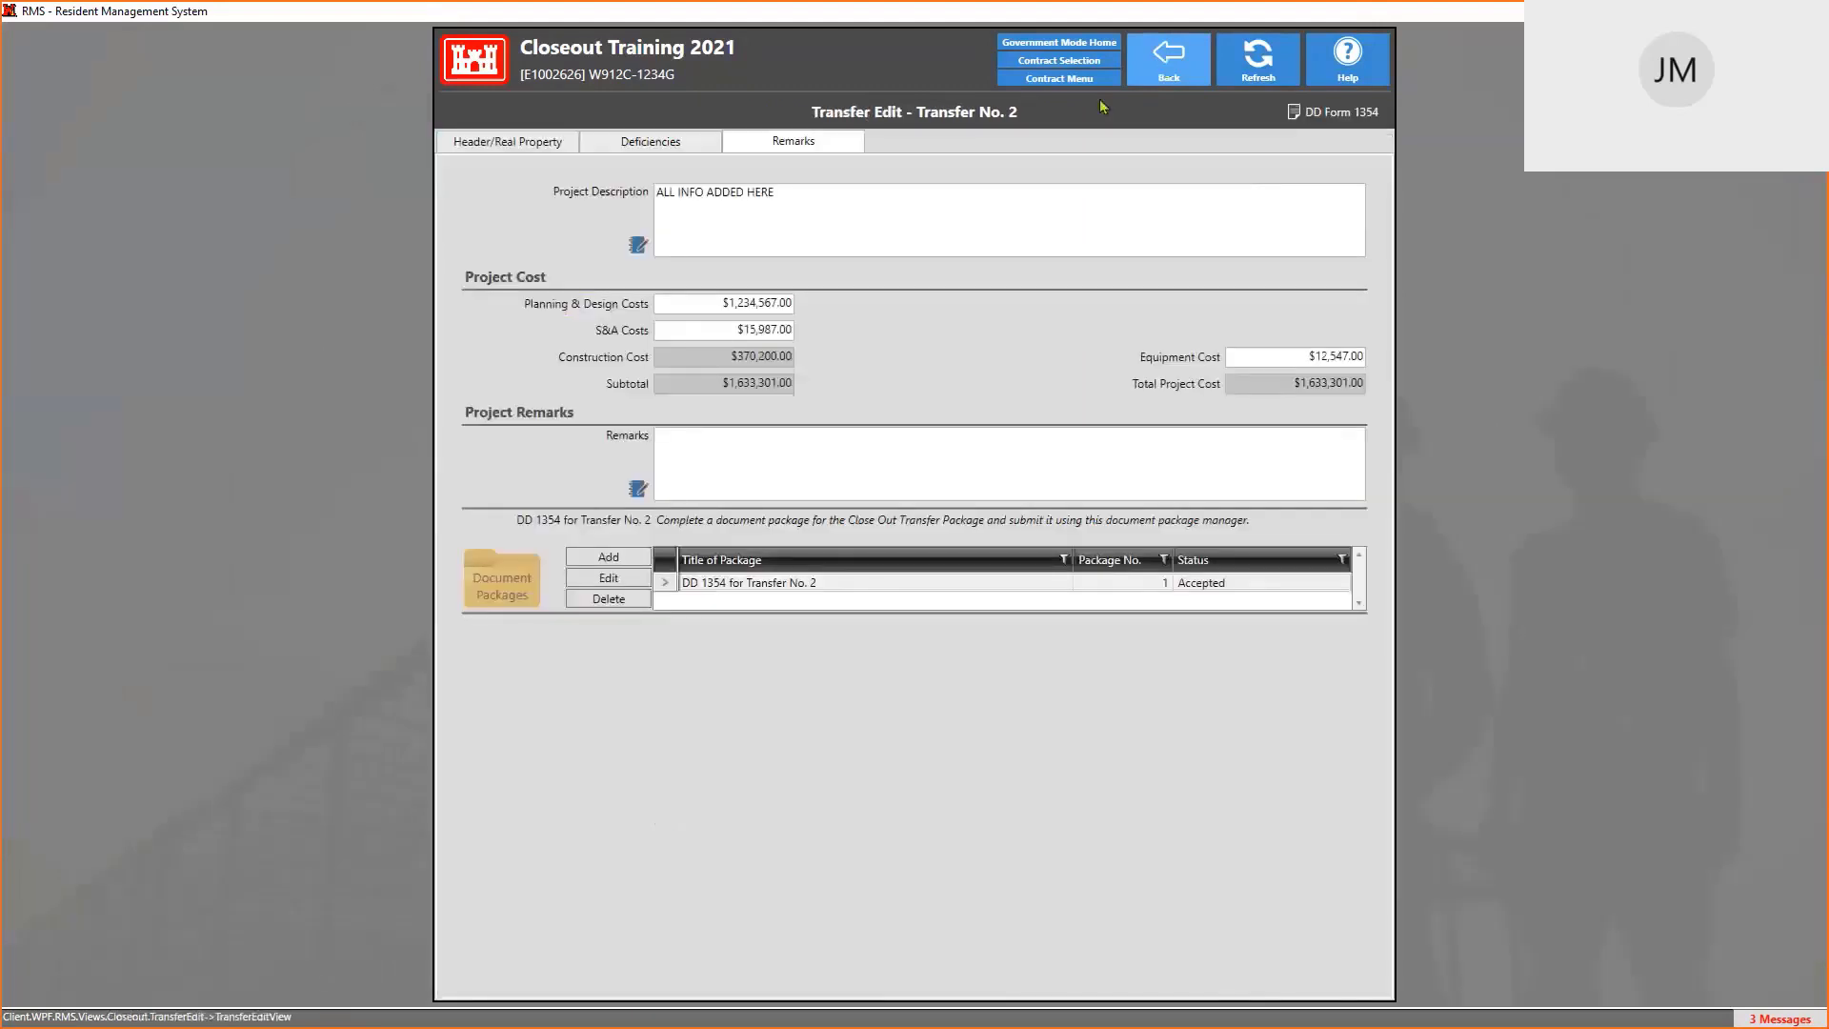
left_click(1197, 63)
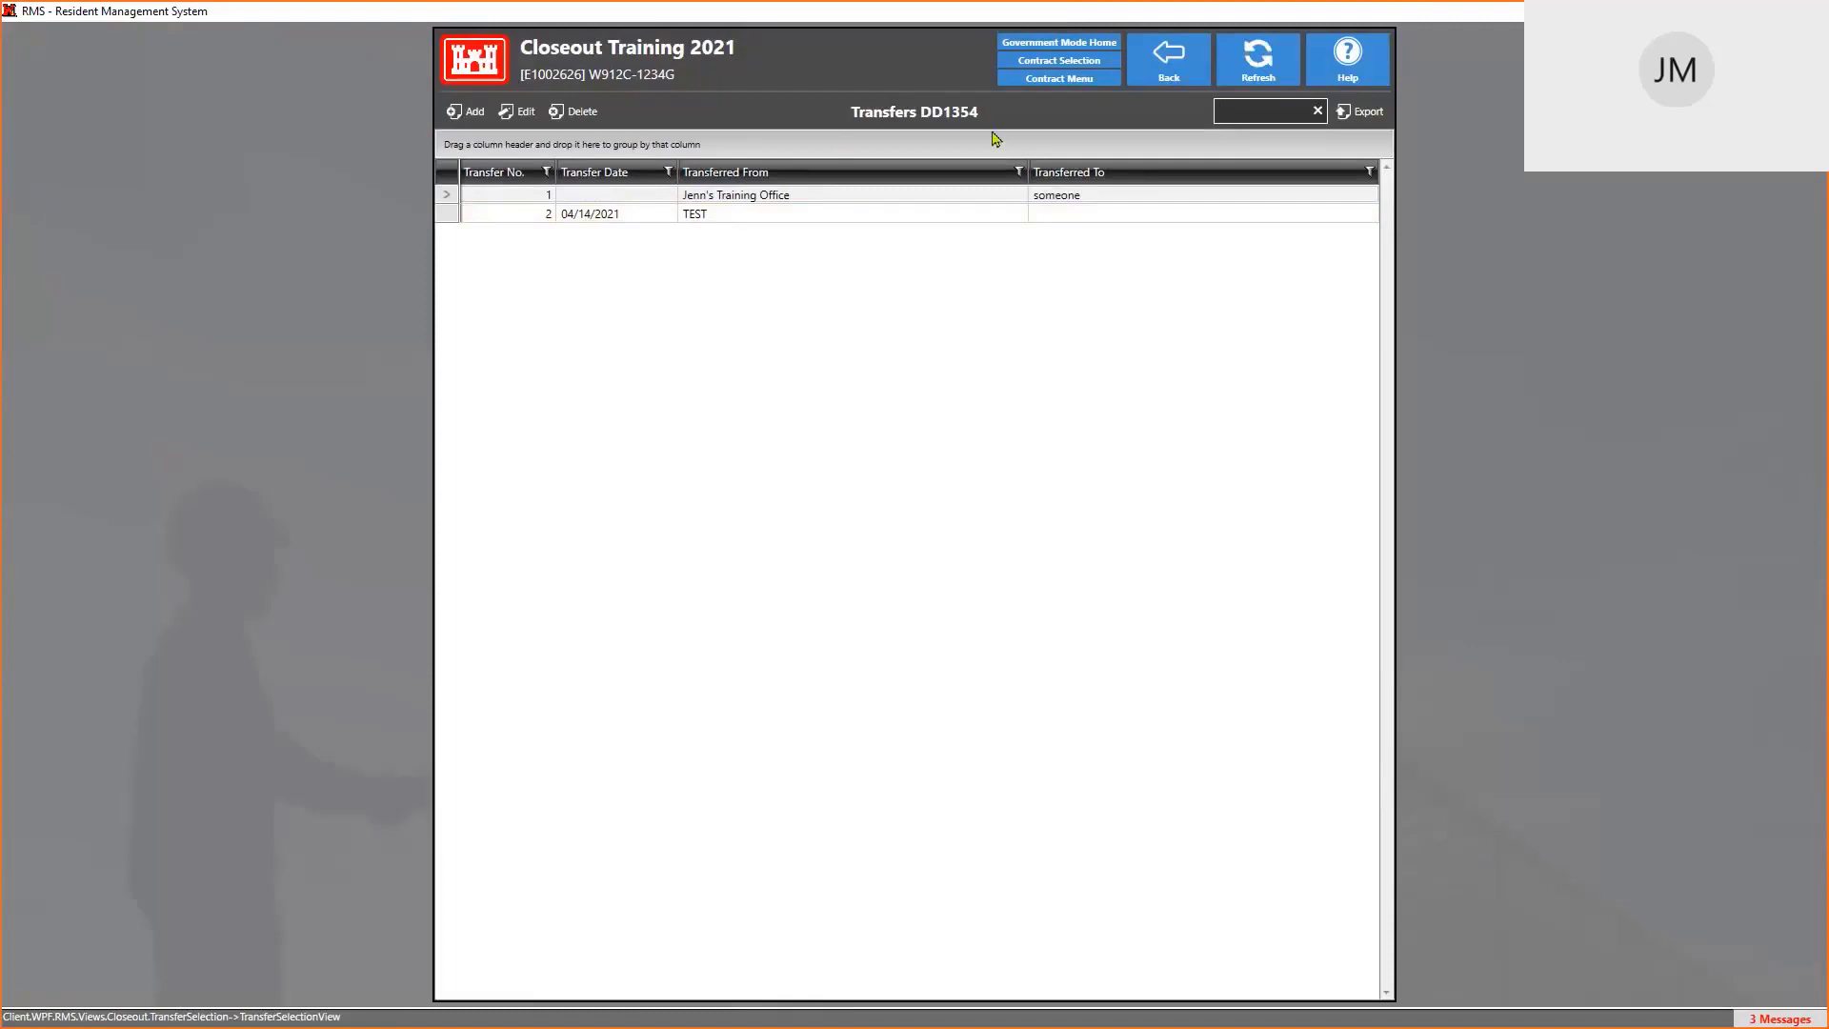
left_click(1164, 76)
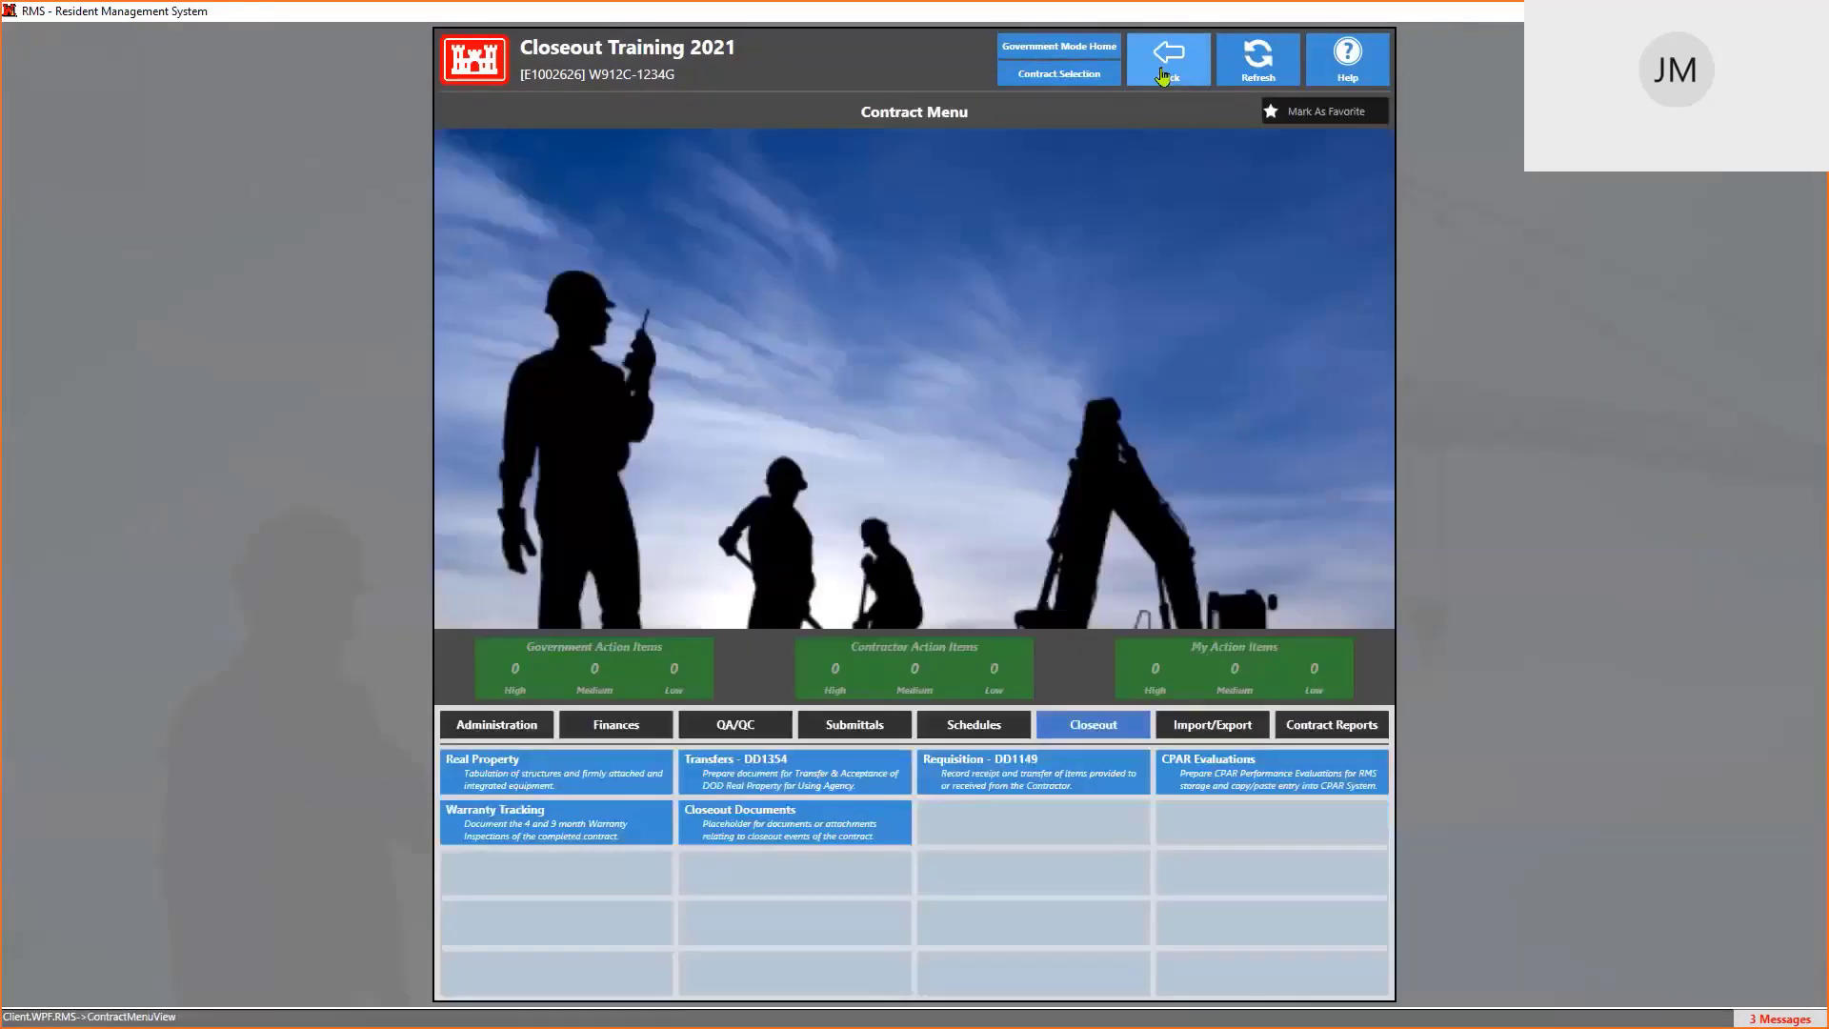
Open the Requisition - DD1149 list and add a new requisition, Transfer No. 2
left_click(1027, 777)
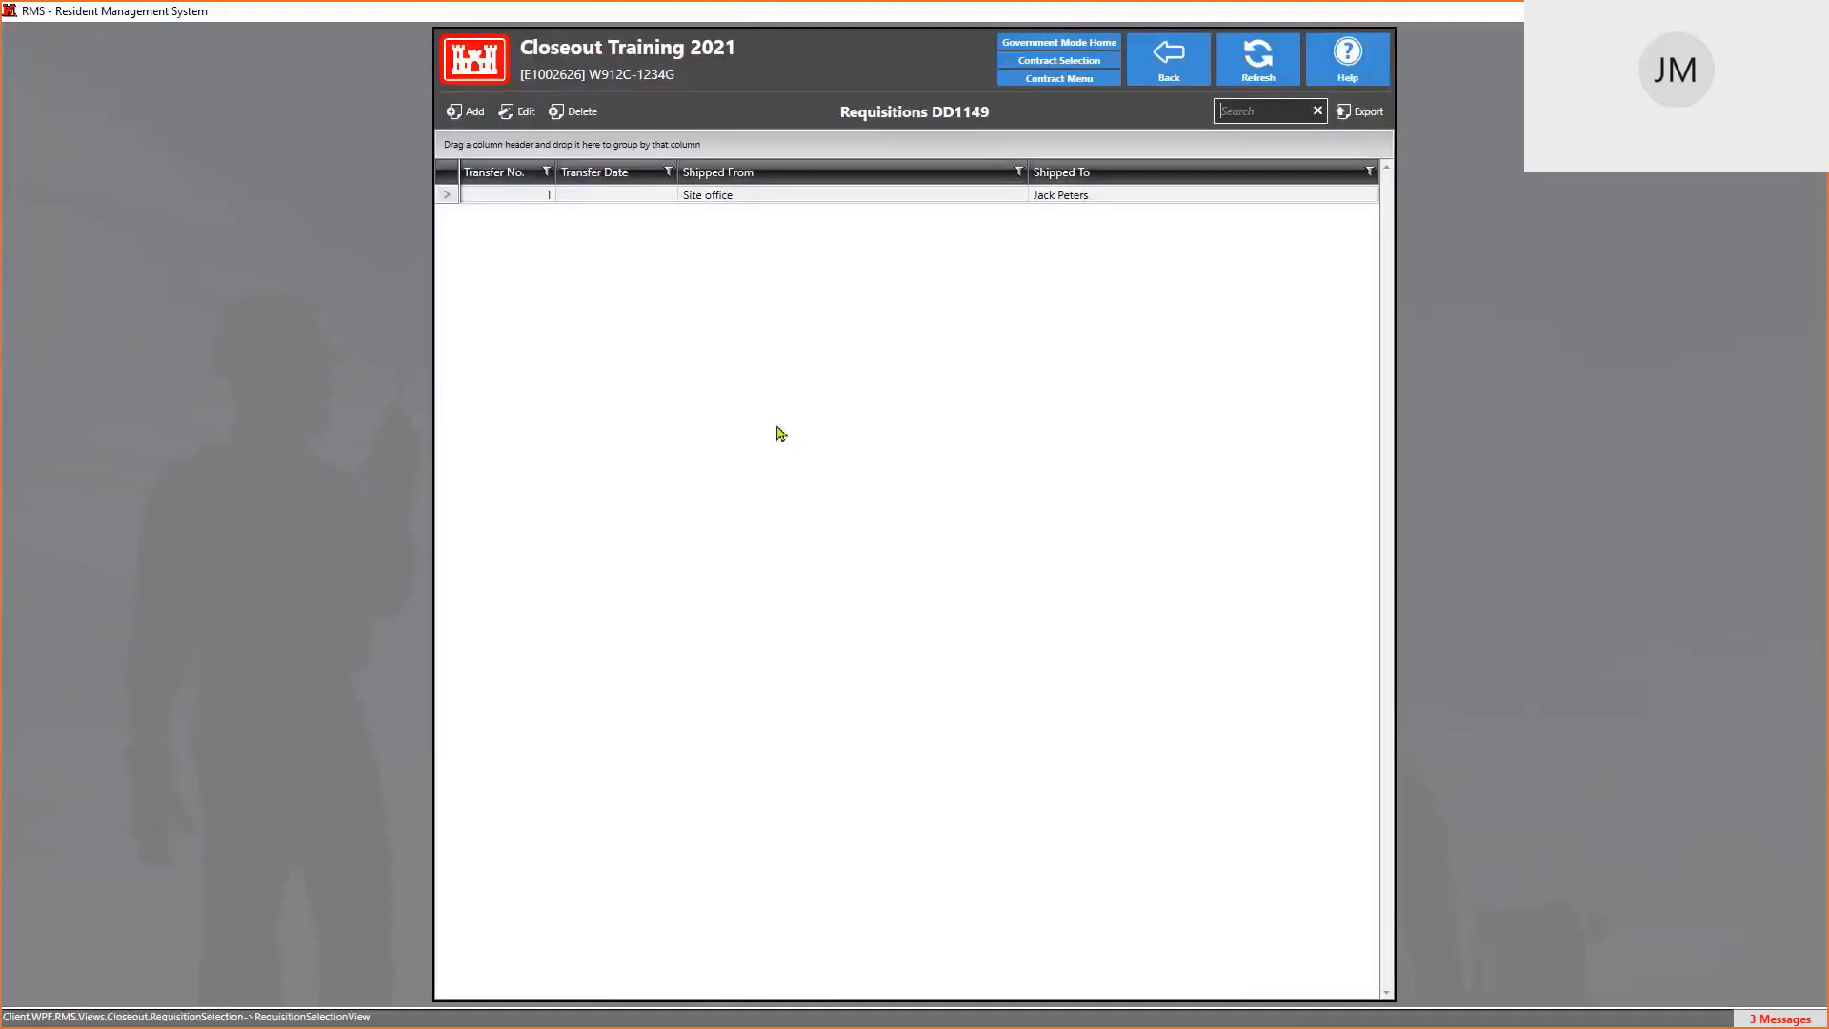
left_click(470, 113)
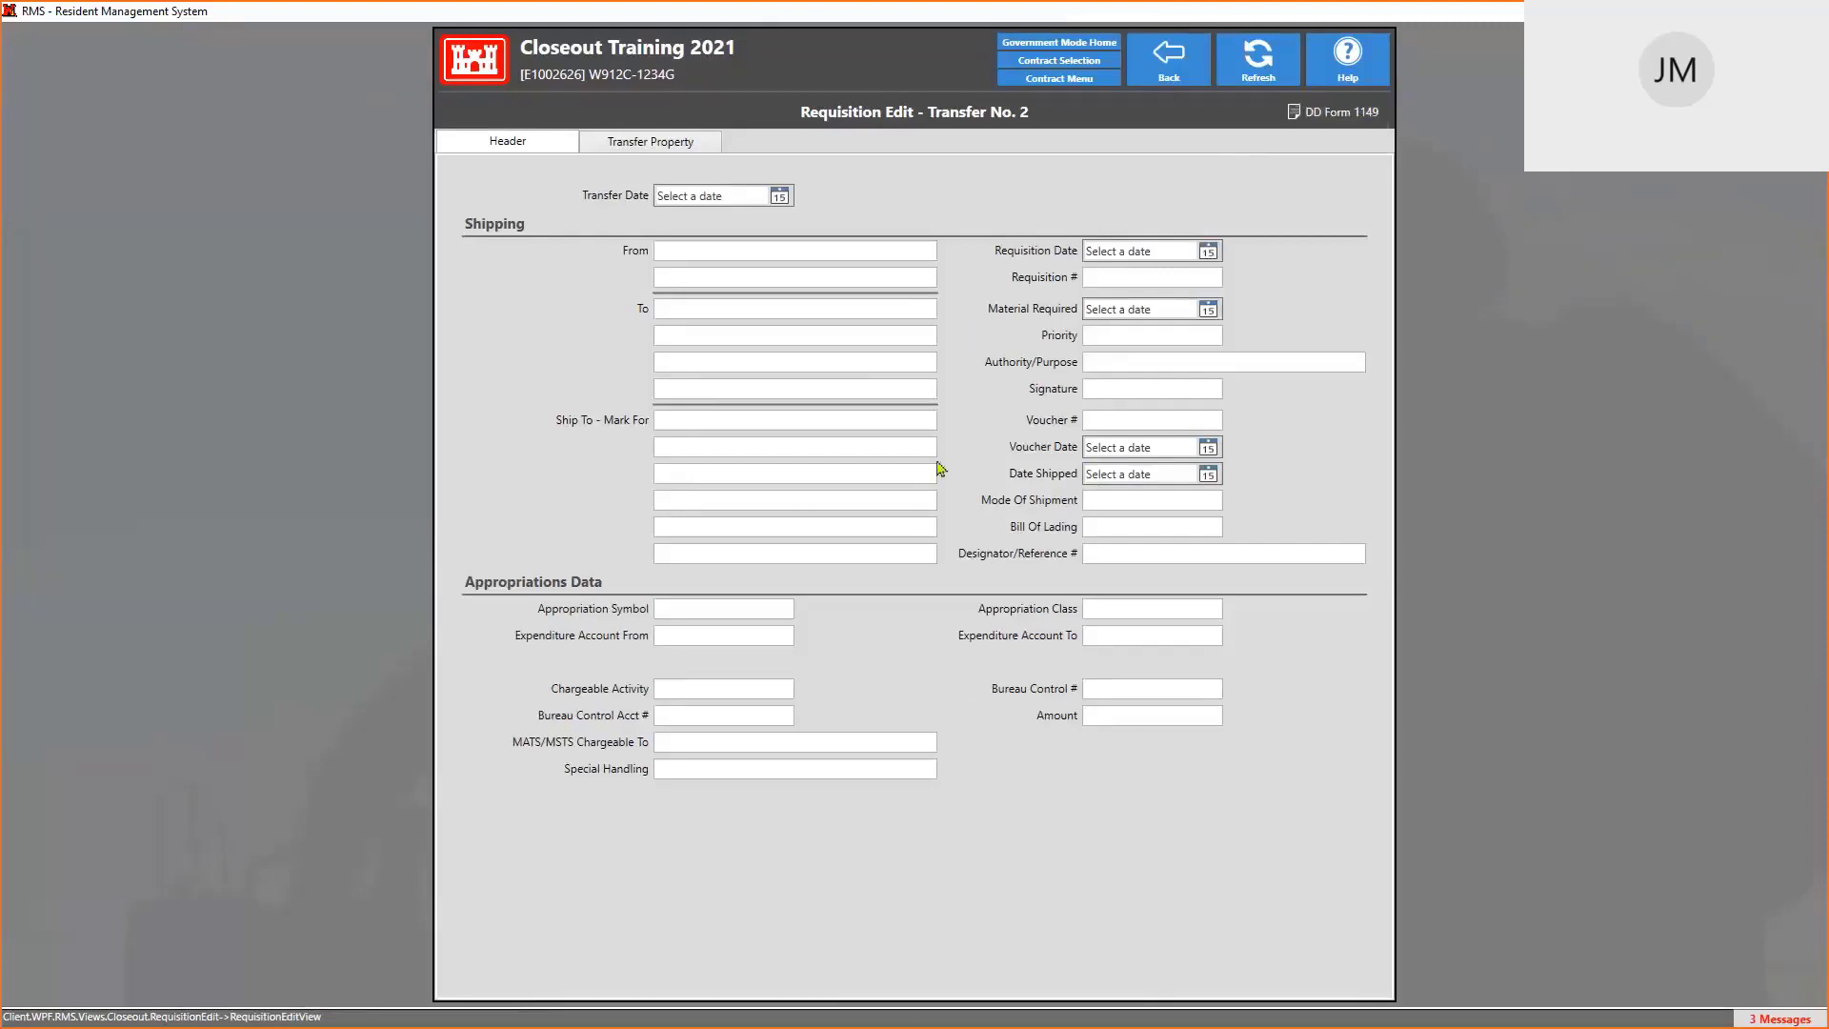
left_click(1339, 112)
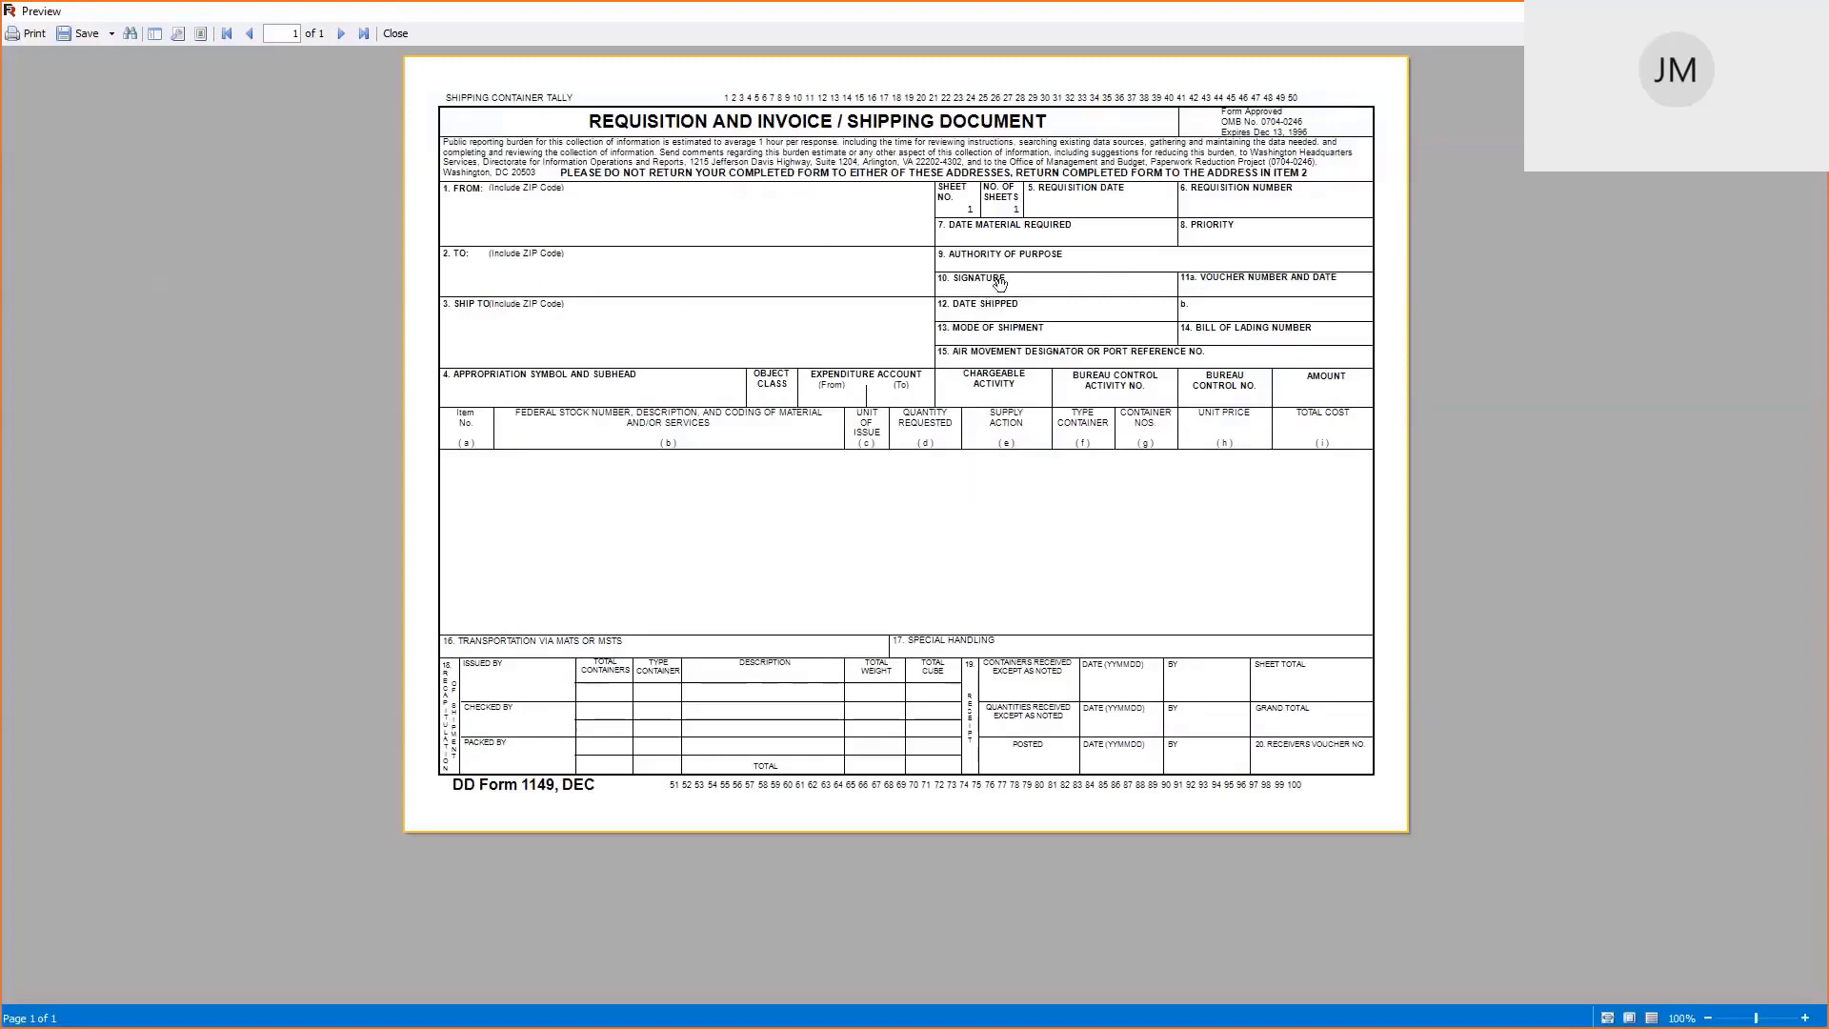
key("Escape")
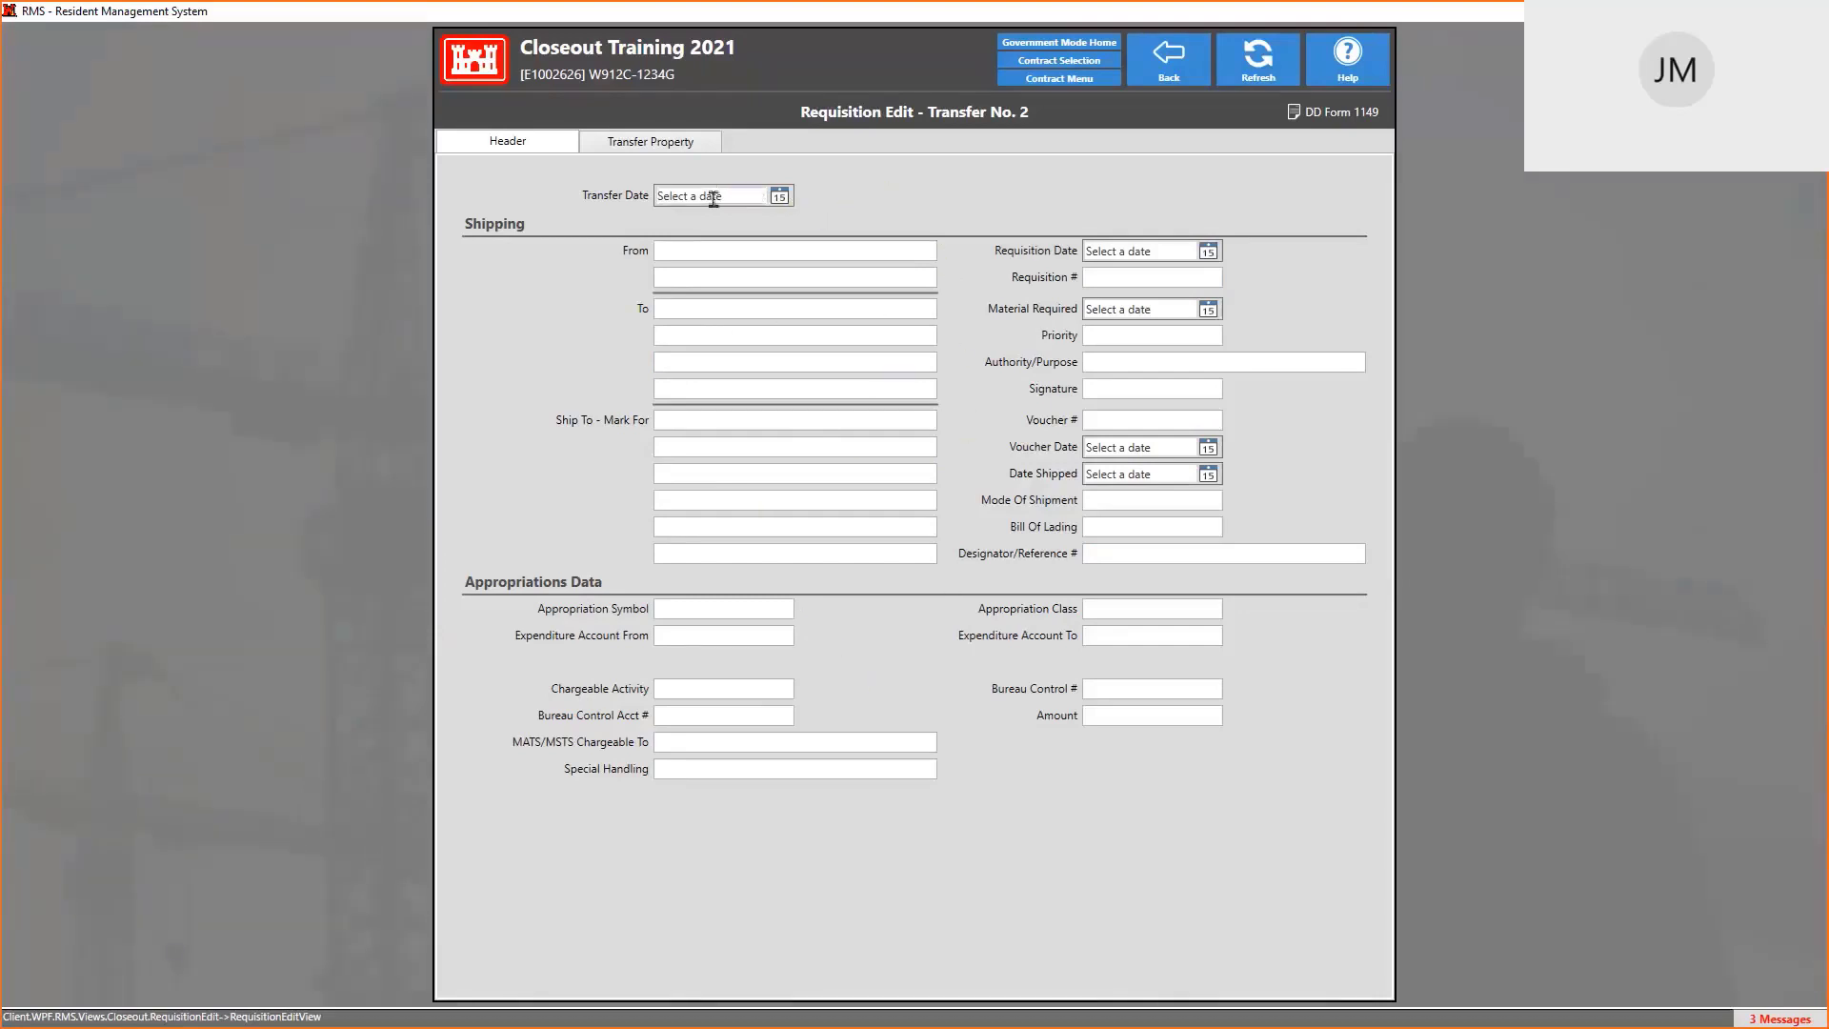
Add property TP-00001, Instrumentation and Control for HVAC, on the Transfer Property tab and select its row
left_click(659, 145)
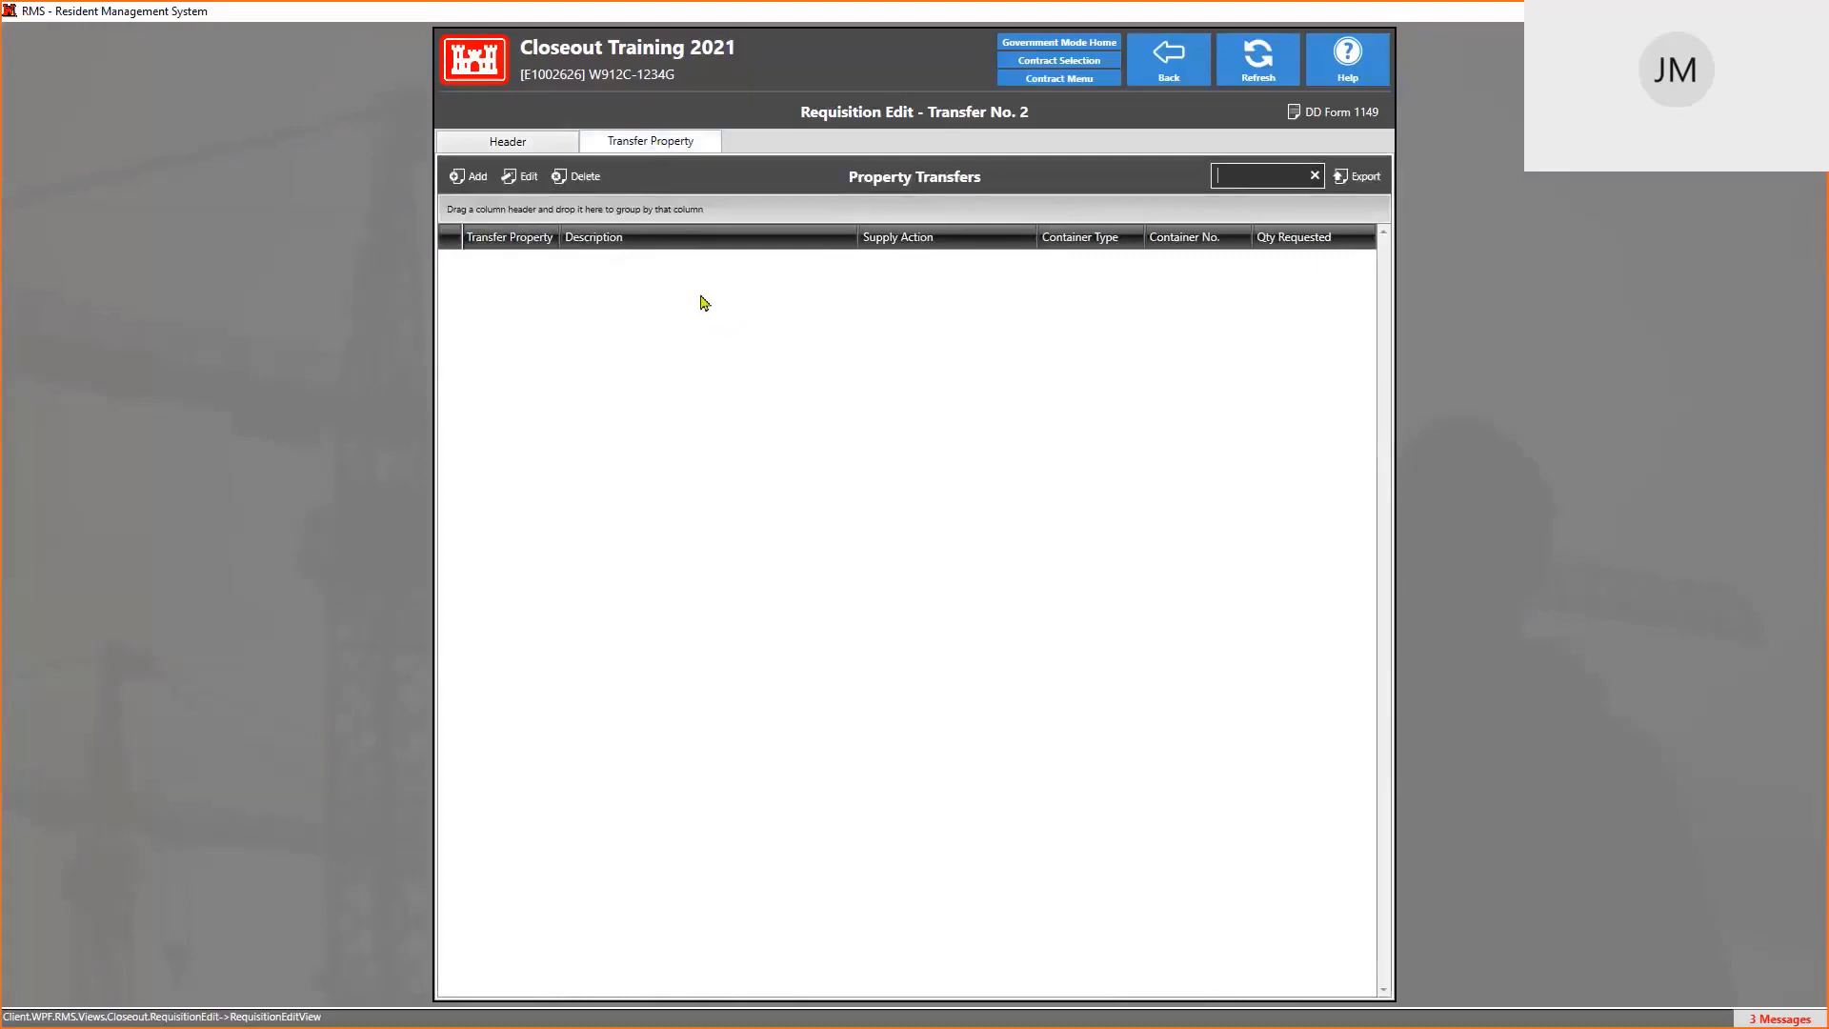
left_click(468, 177)
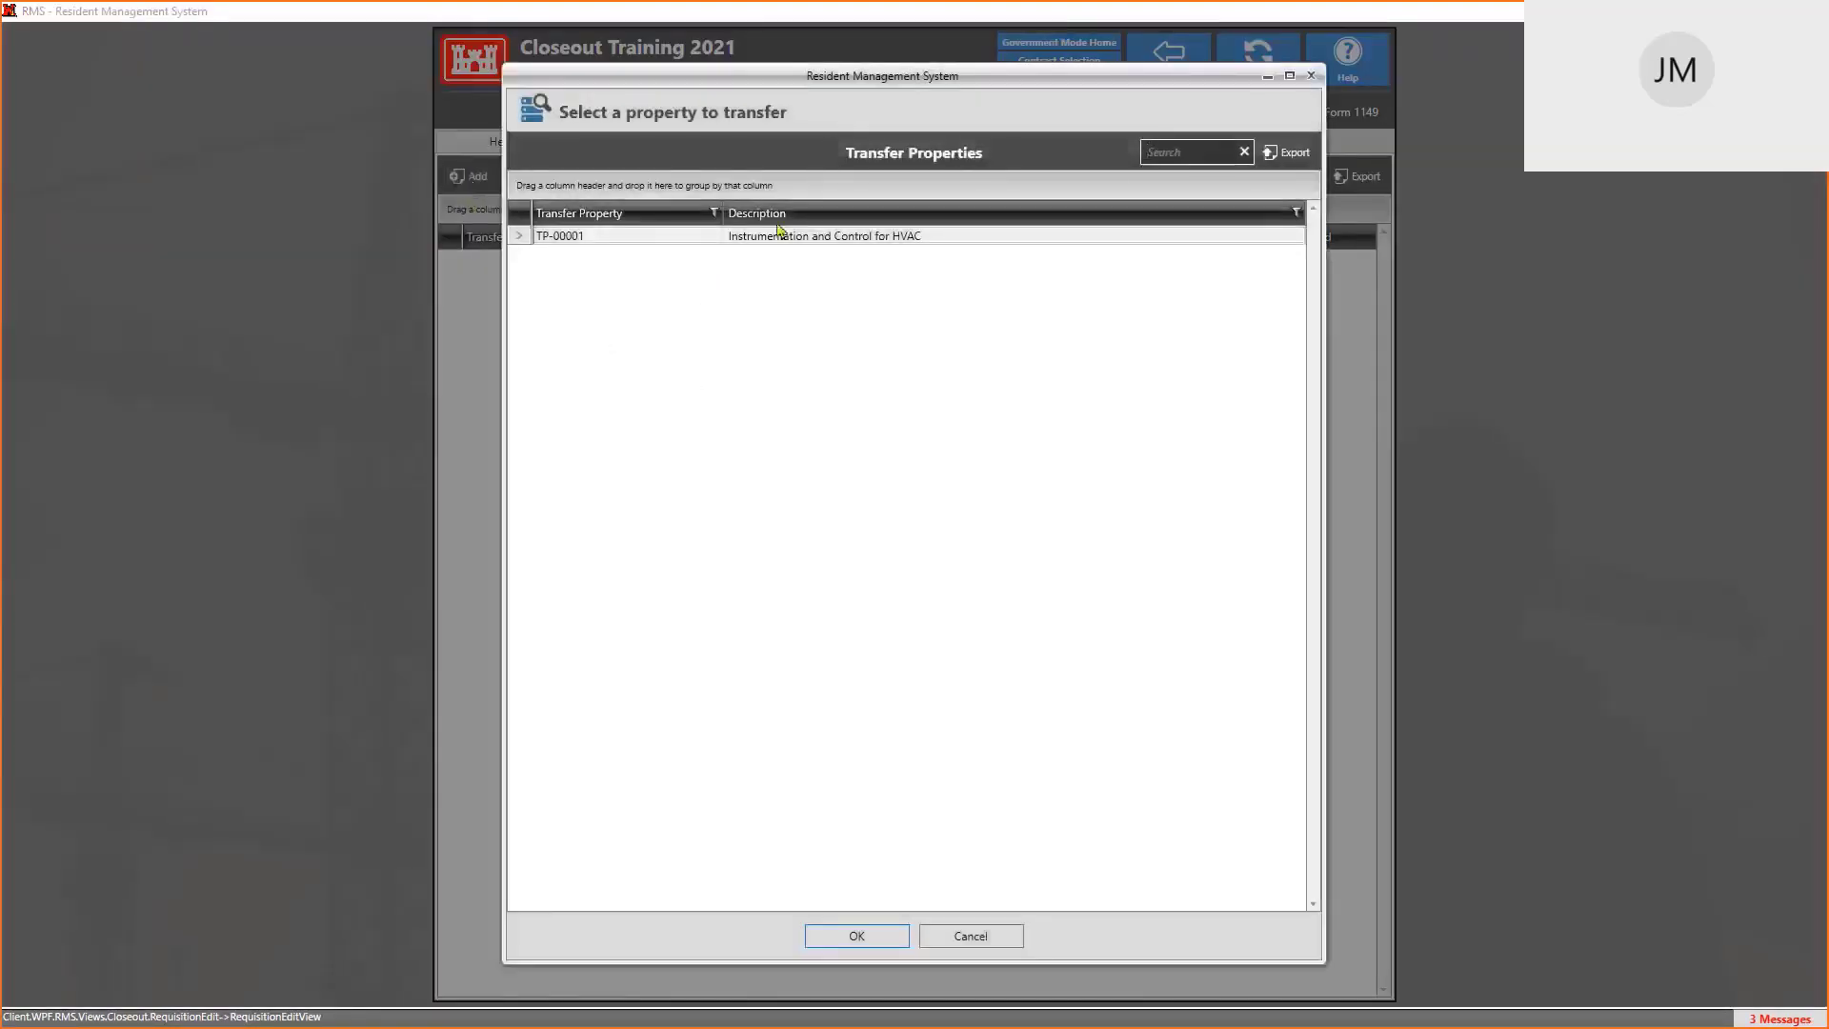
left_click(798, 238)
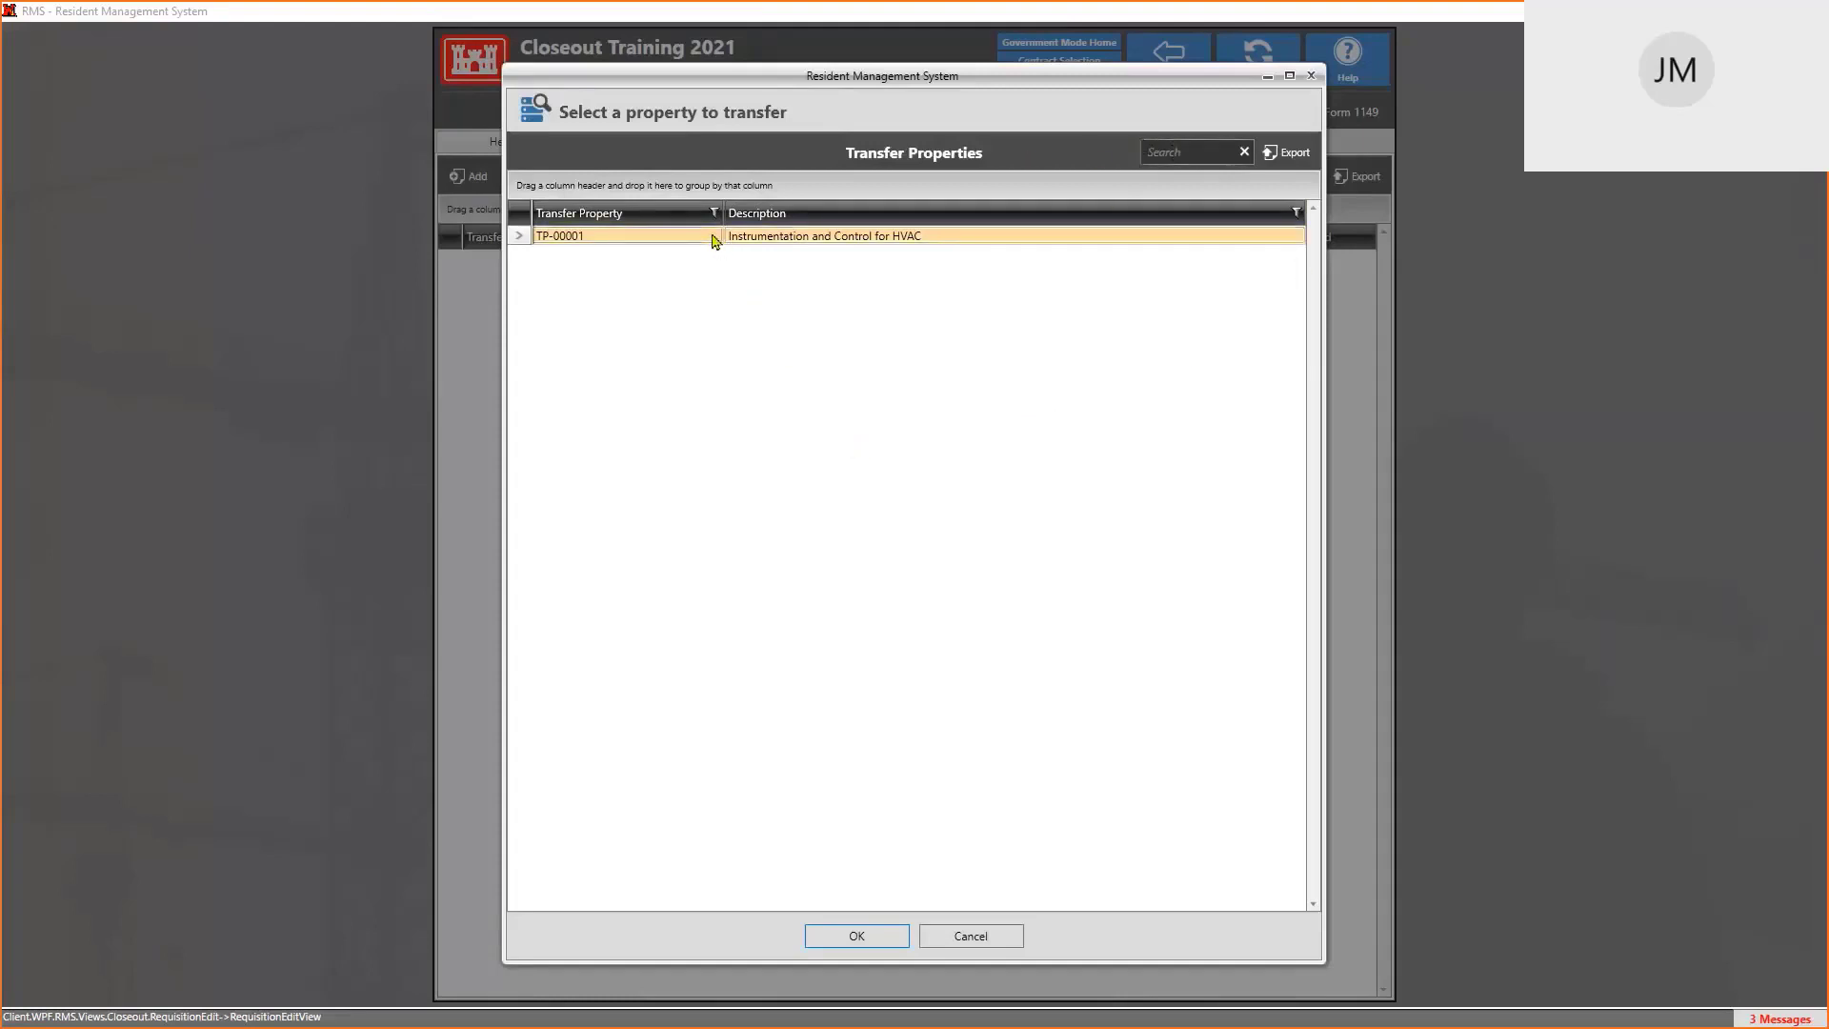
left_click(858, 936)
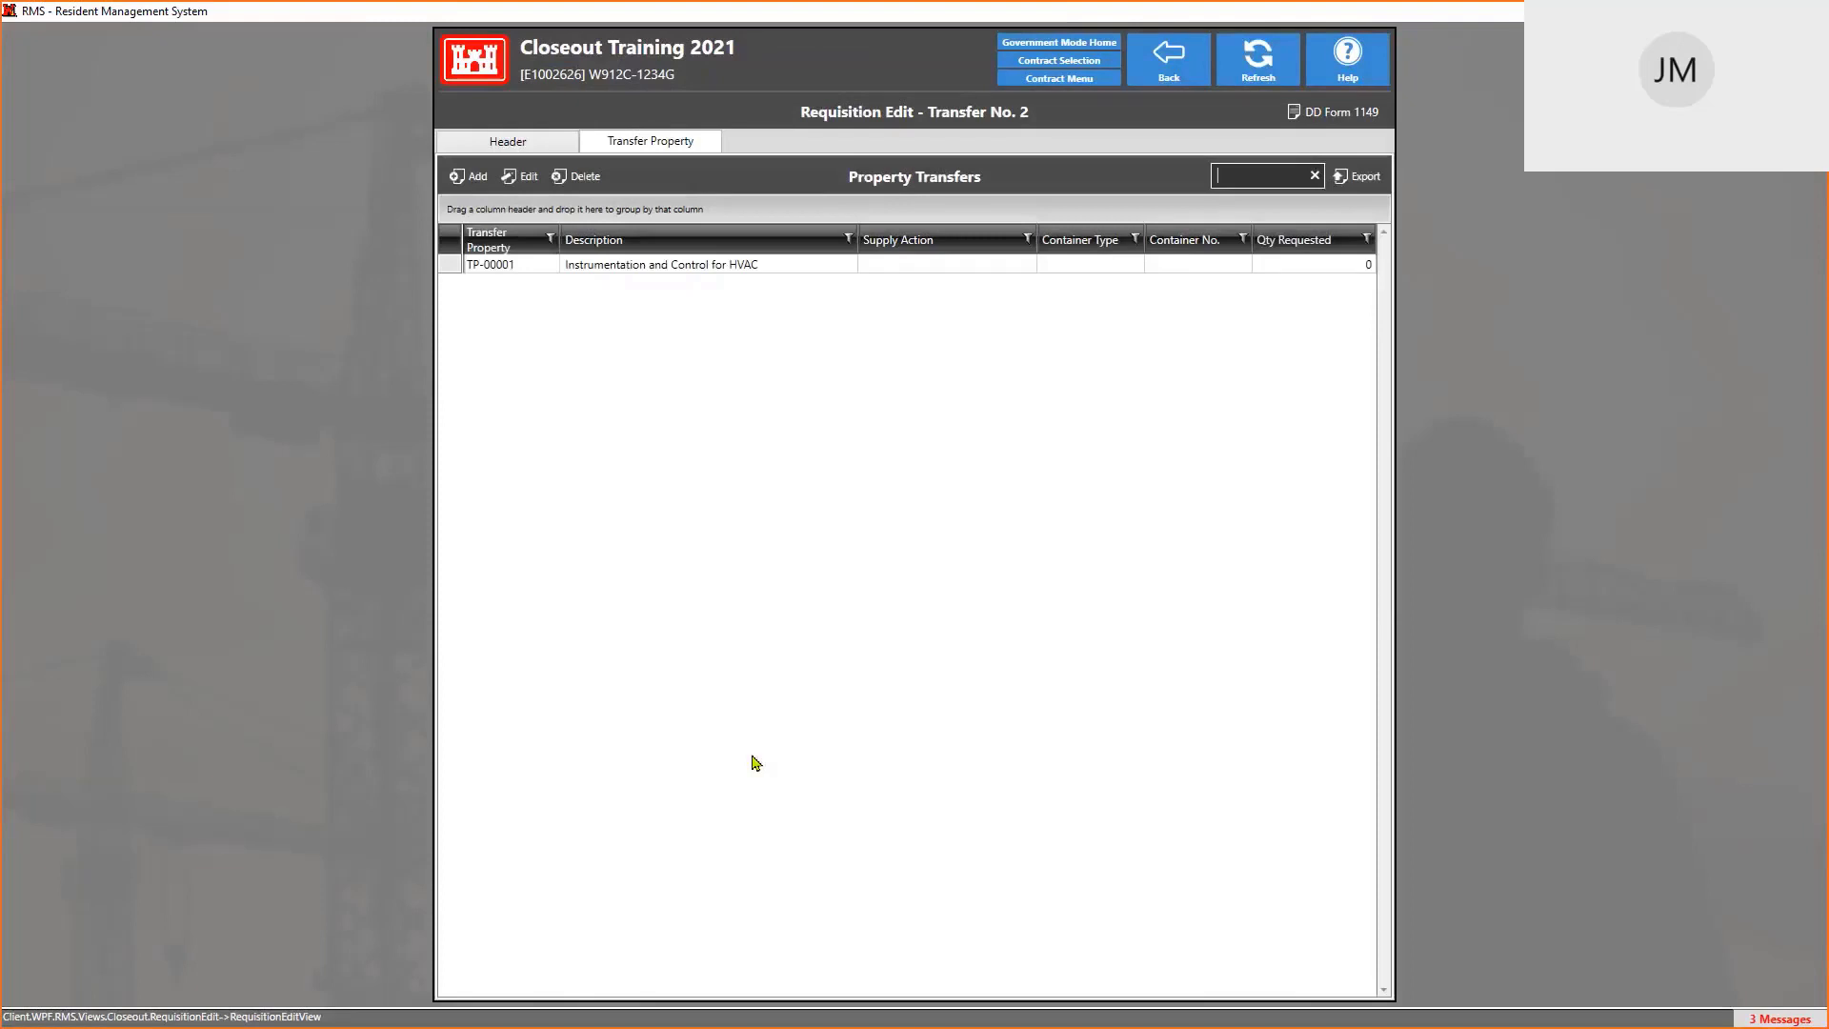
left_click(640, 267)
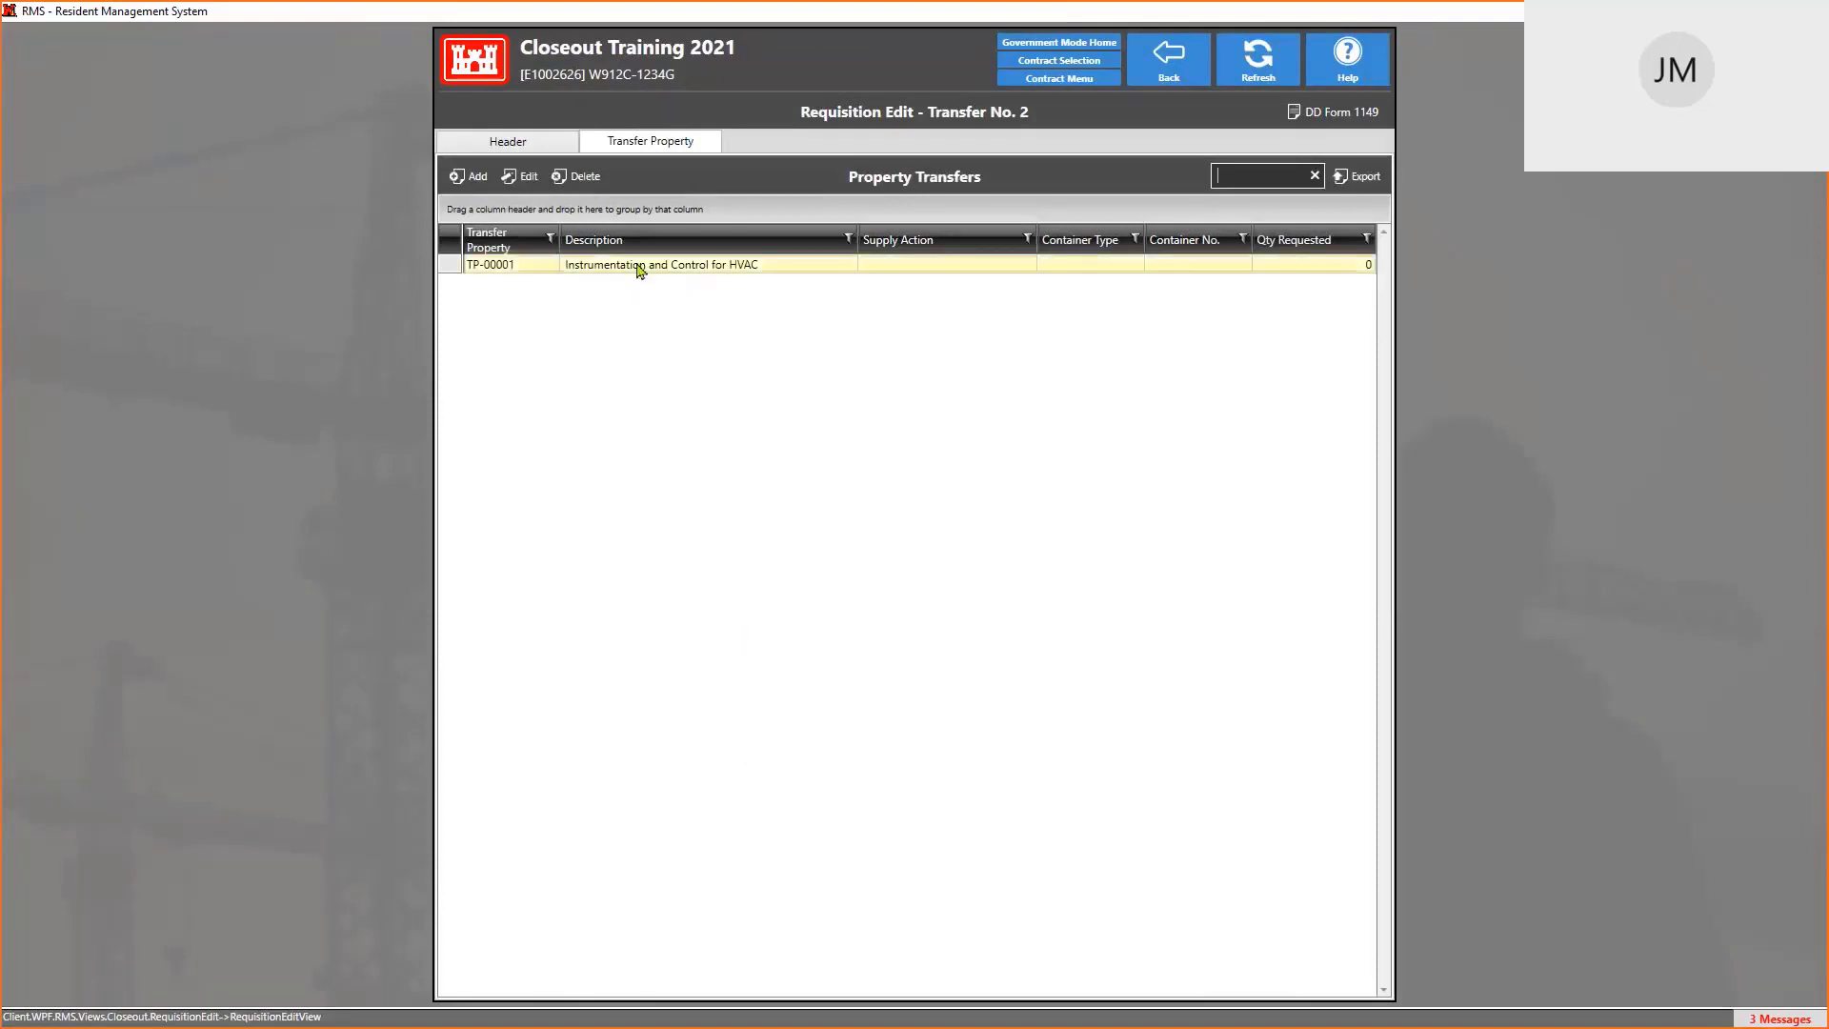
On the Header form, enter the sender's From name and the recipient's To name
left_click(514, 145)
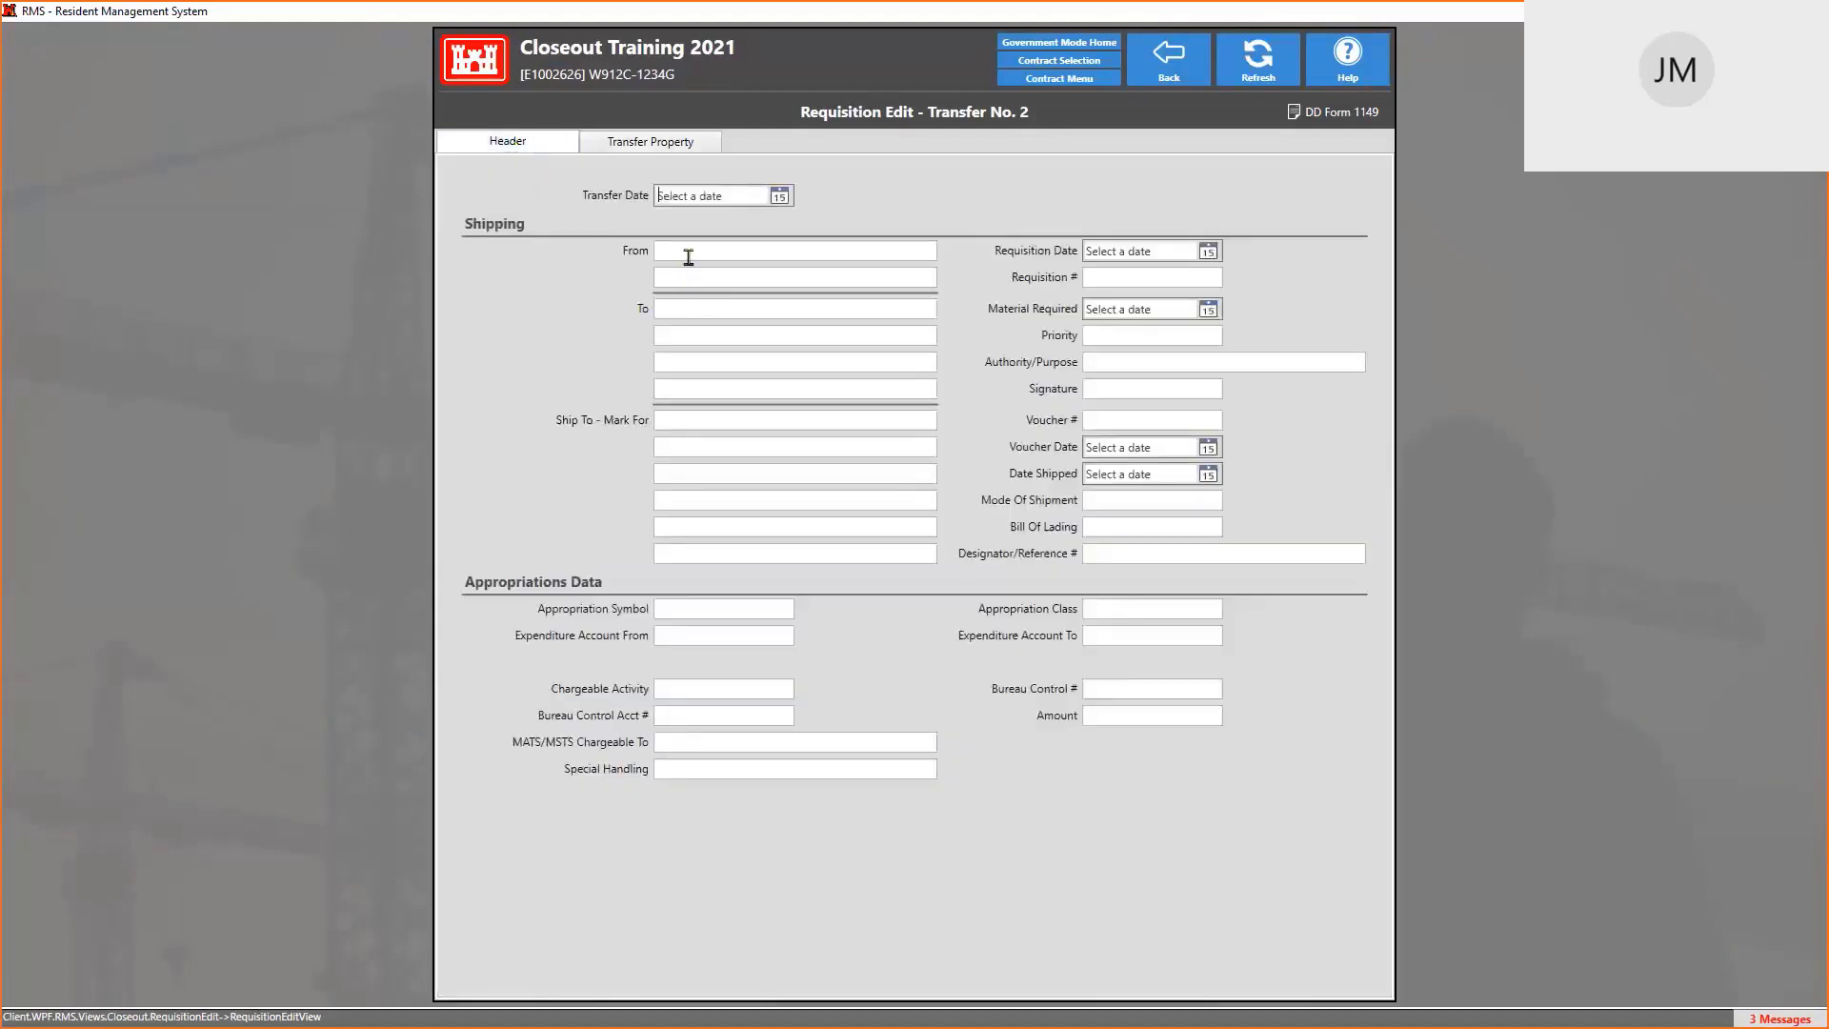
left_click(687, 254)
type("JENN")
key("Tab")
key("Tab")
type("JACK")
key("Tab")
Fill in the recipient's street, city and ZIP code lines, and set Appropriation Symbol to FORT
type("123")
left_click(669, 387)
type("92154")
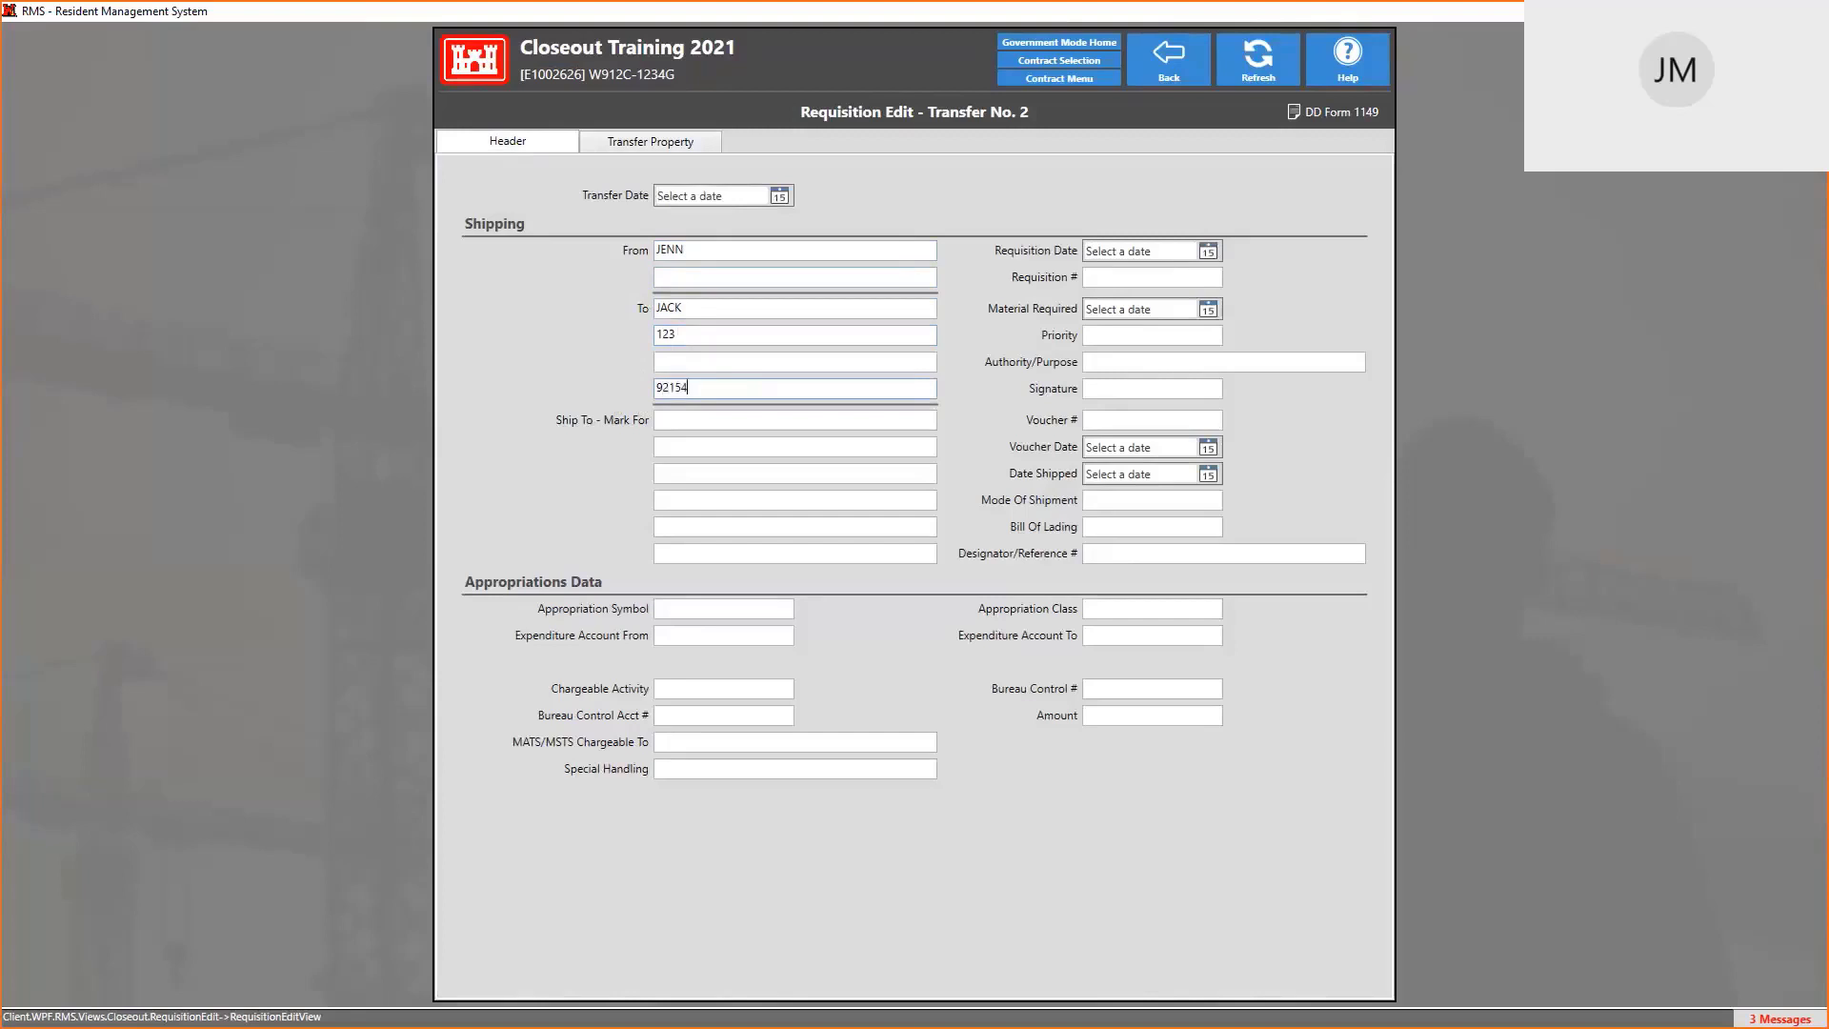
double_click(748, 333)
left_click(749, 334)
type("SOME RO")
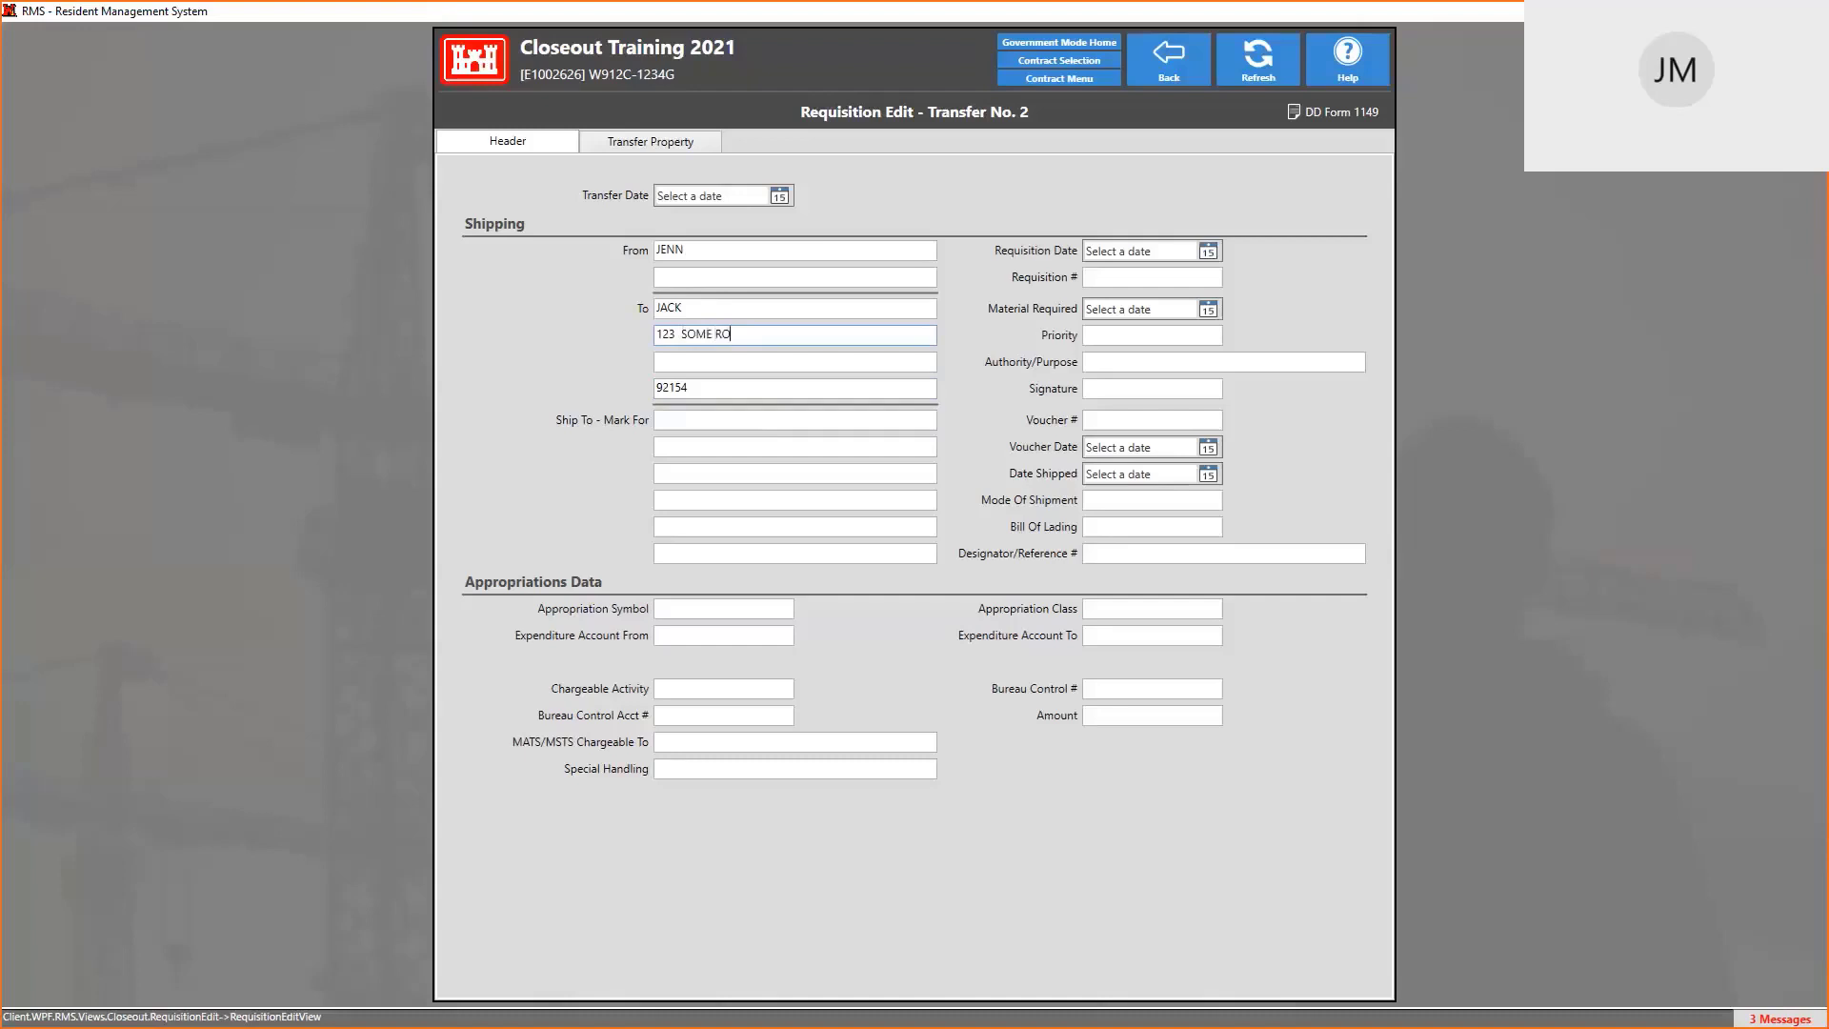
type("AD")
key("Tab")
type("SOME CITY")
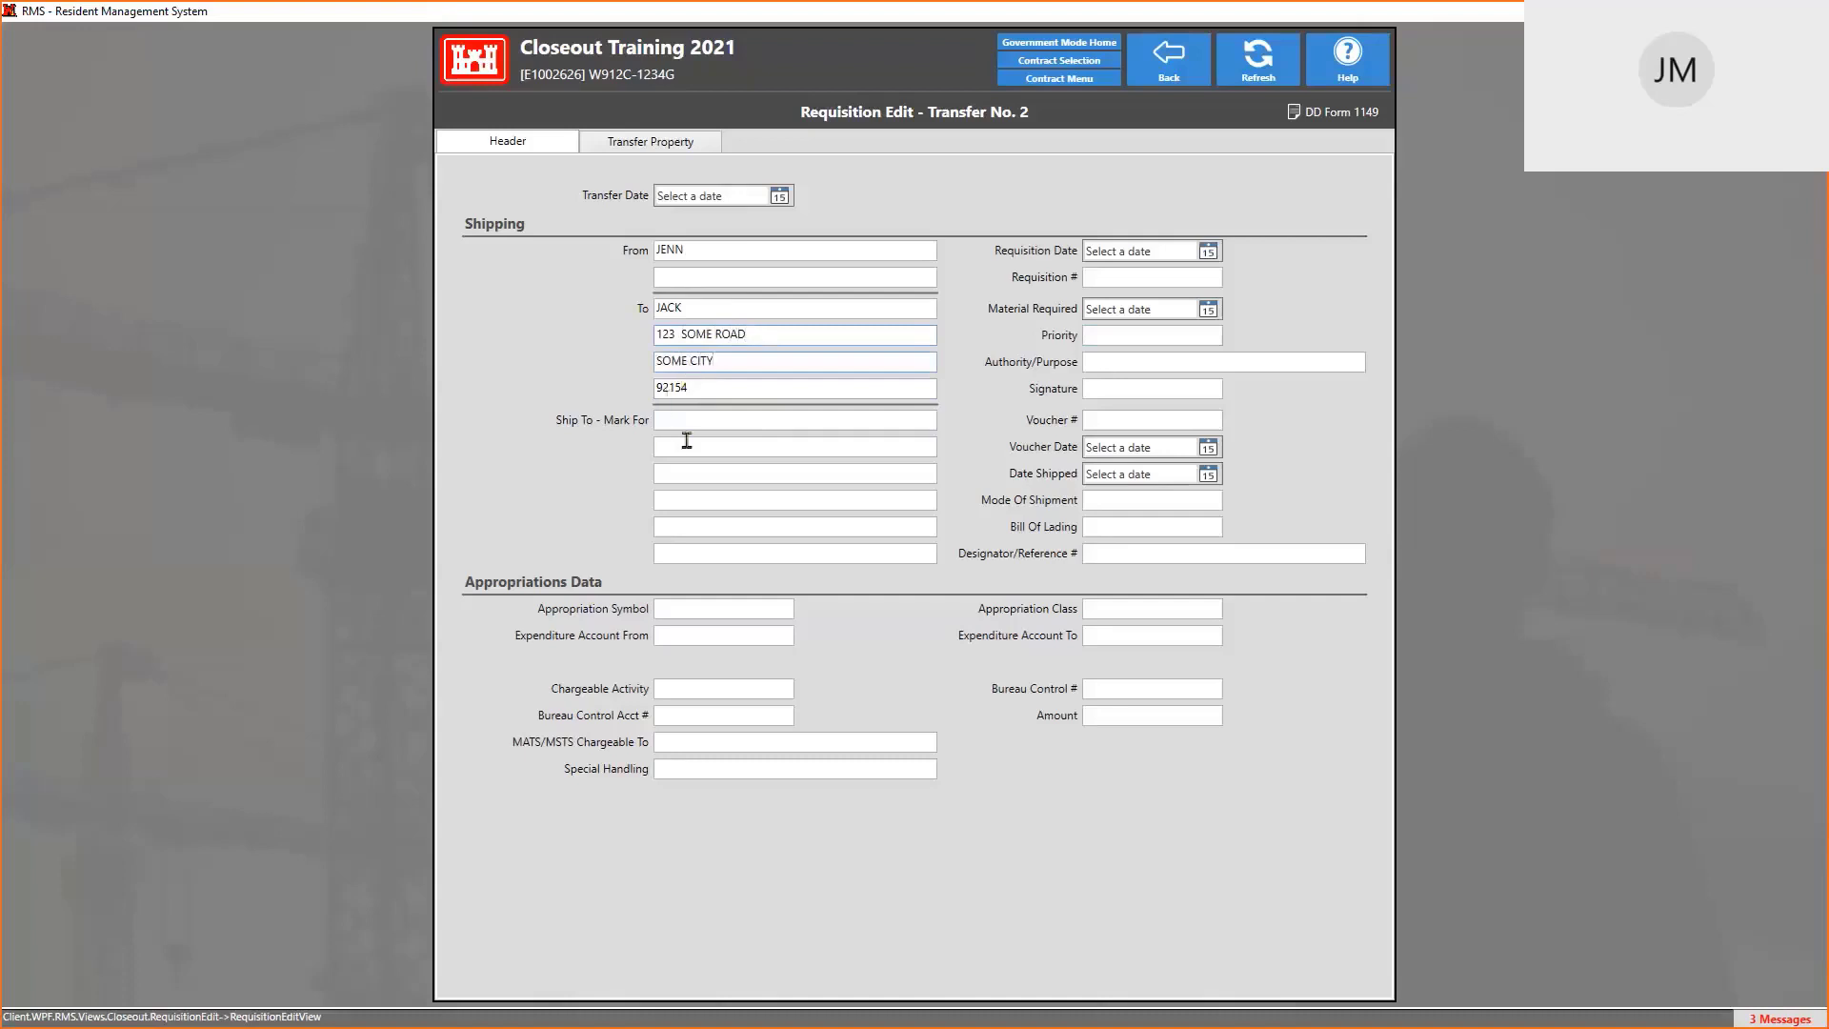
left_click(679, 608)
type("FORT")
Pick Voucher Date 4/7/2021 and Date Shipped 1/19/2022 from the calendar pickers
left_click(1208, 448)
left_click(1171, 530)
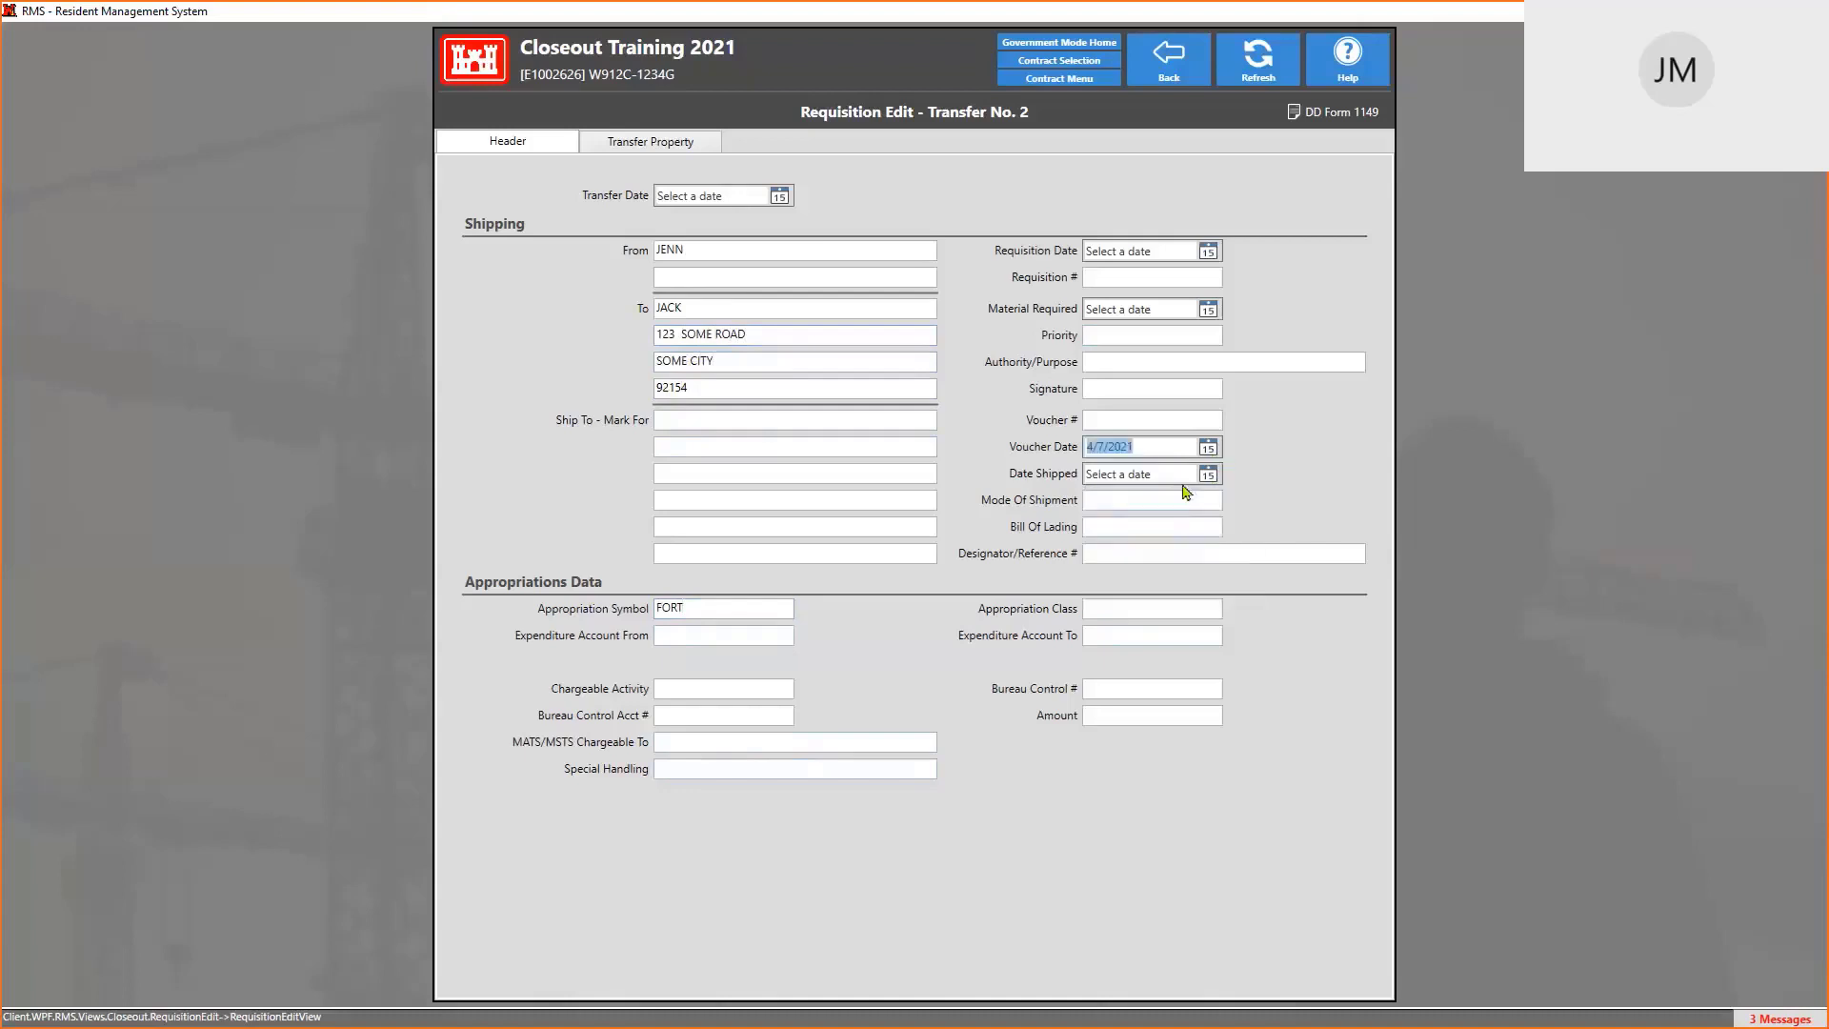
left_click(1208, 474)
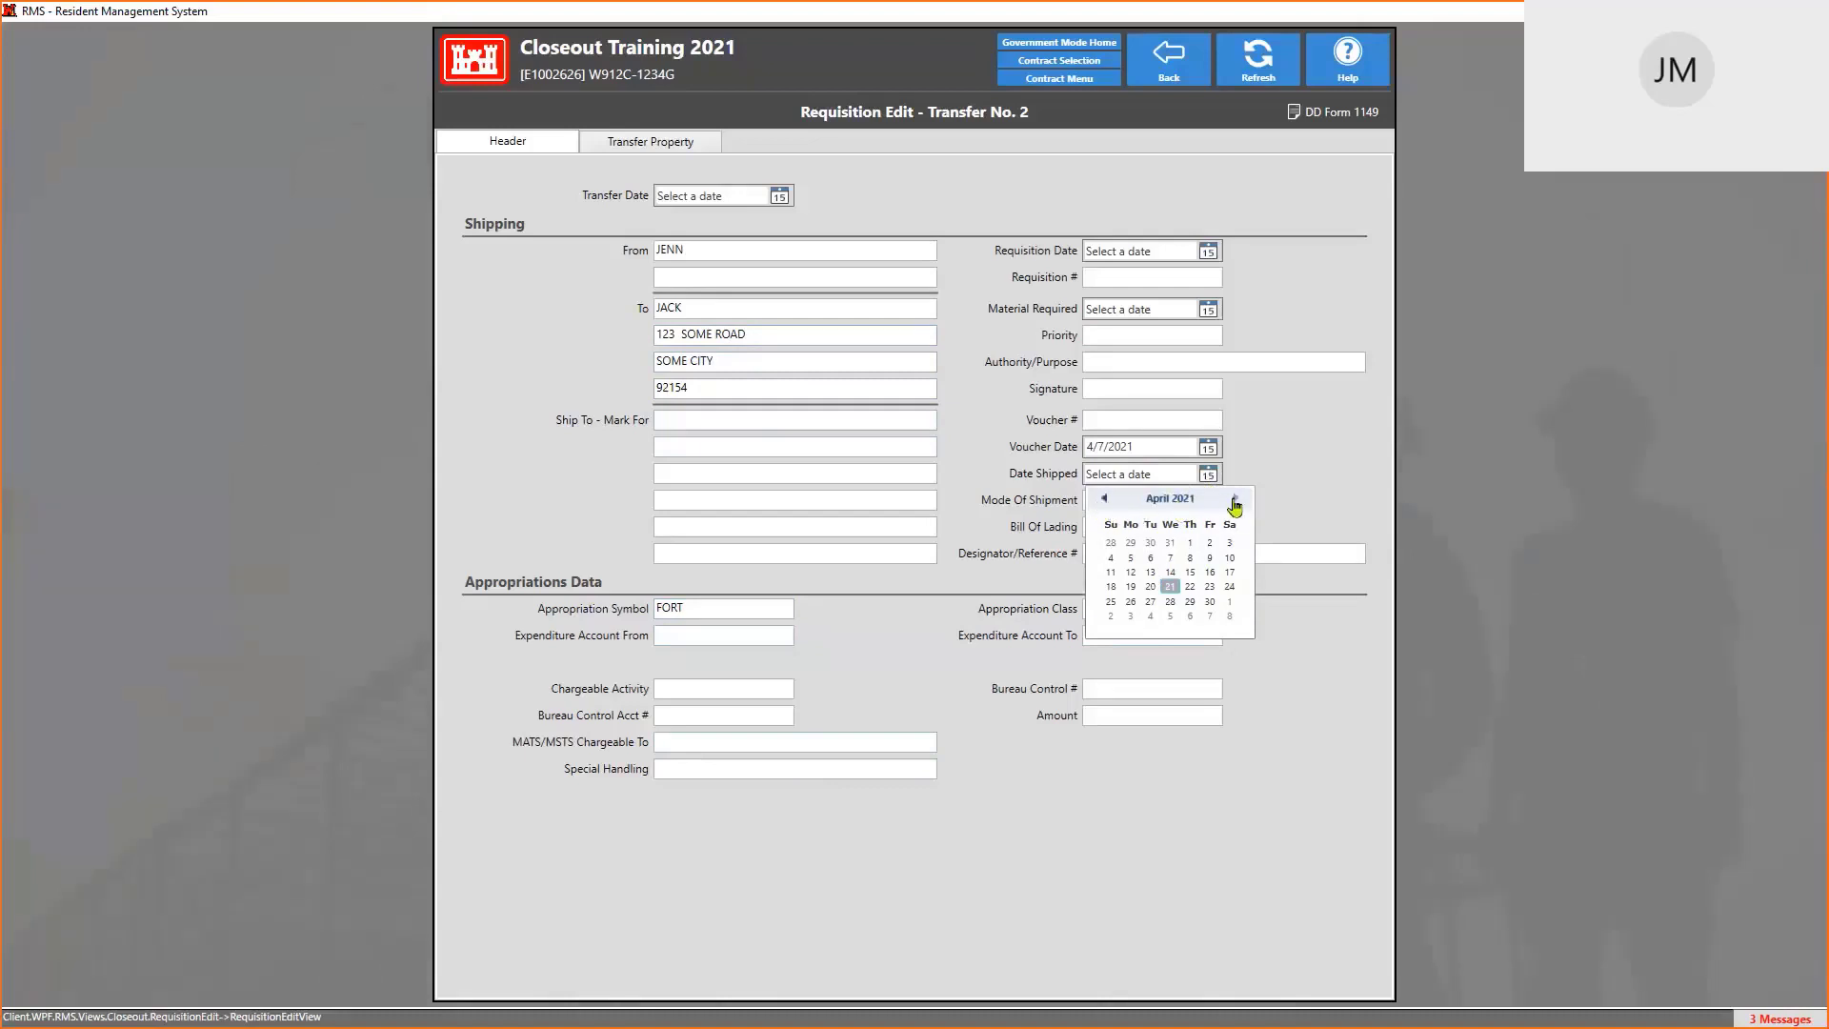
left_click(1168, 503)
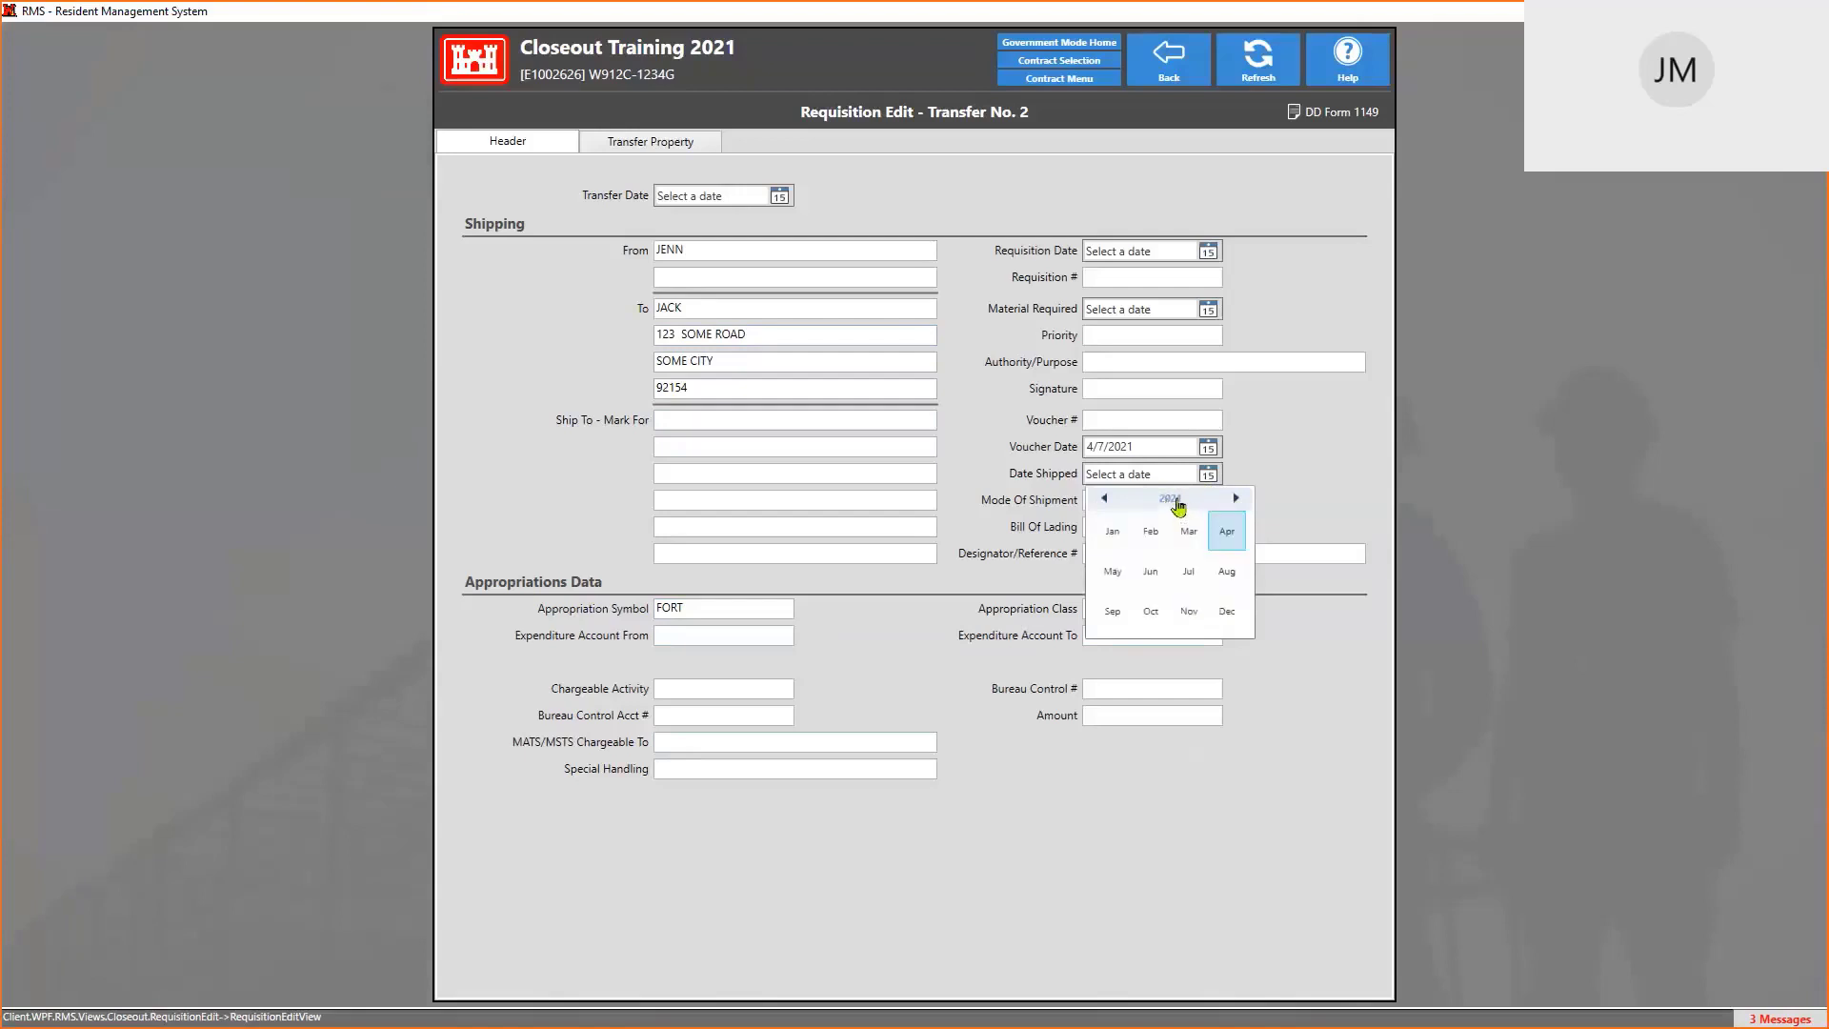
left_click(1177, 505)
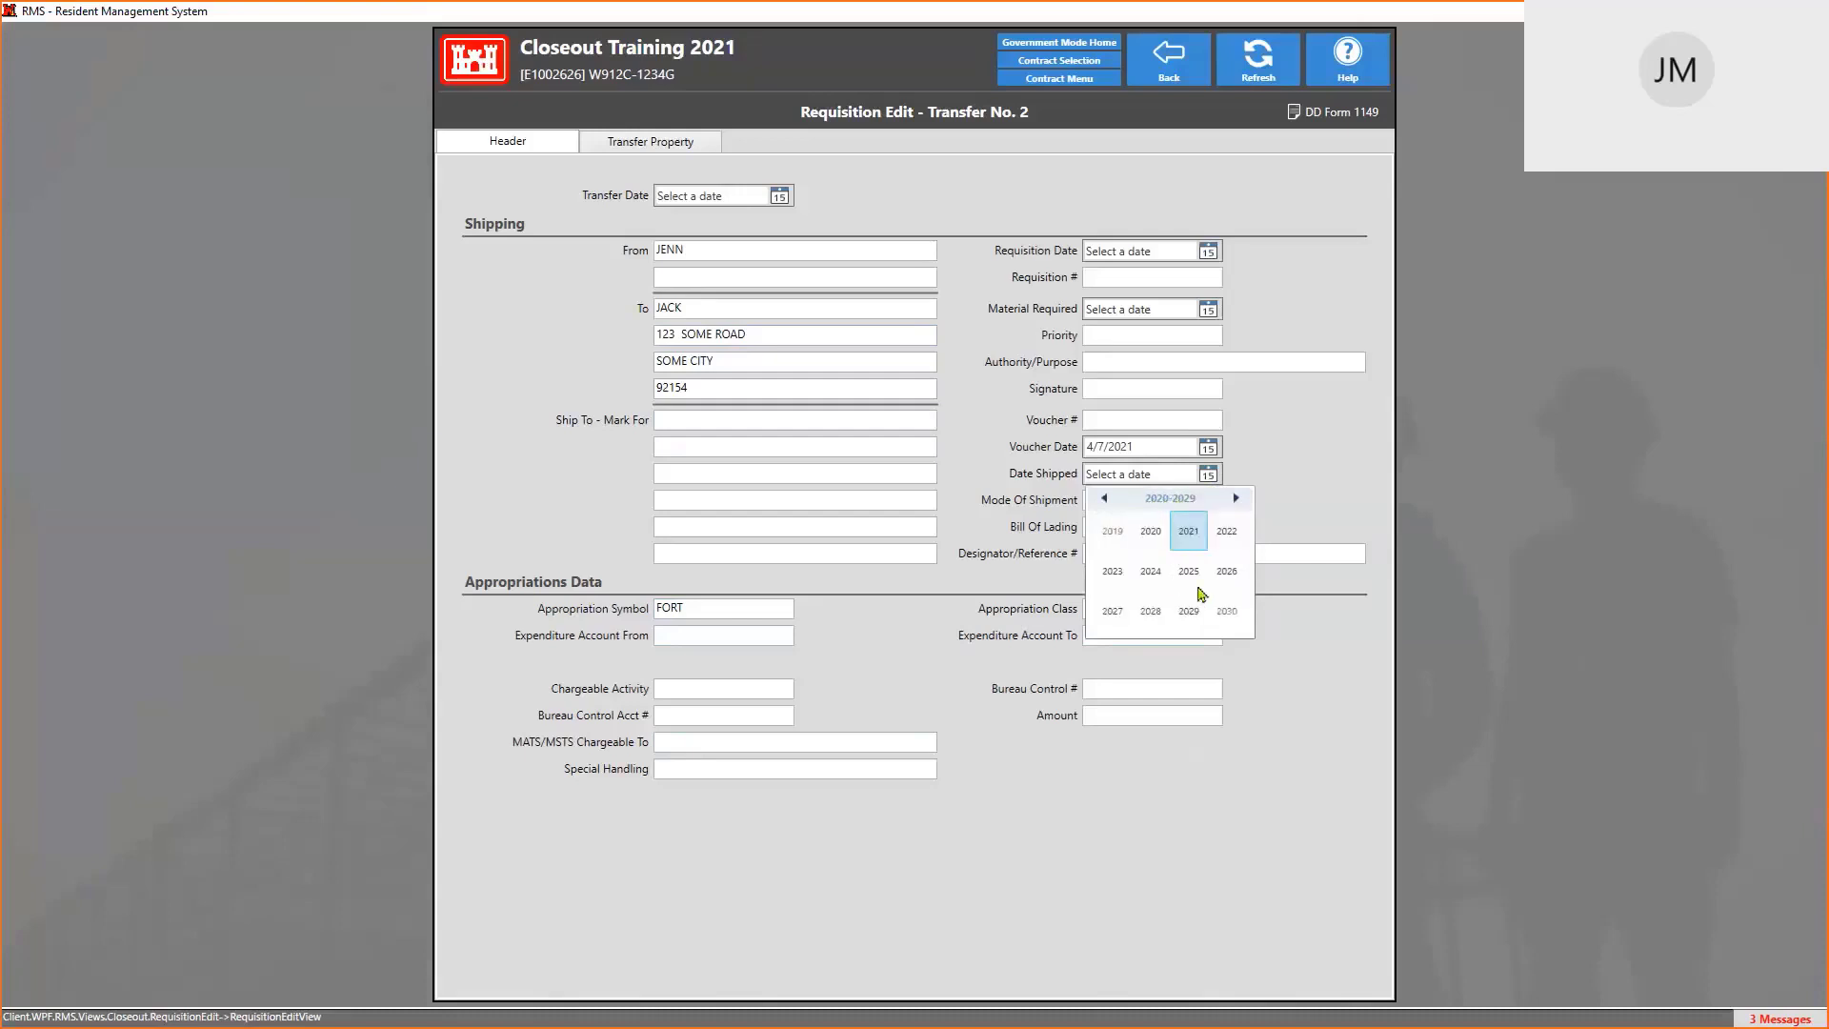
left_click(1226, 533)
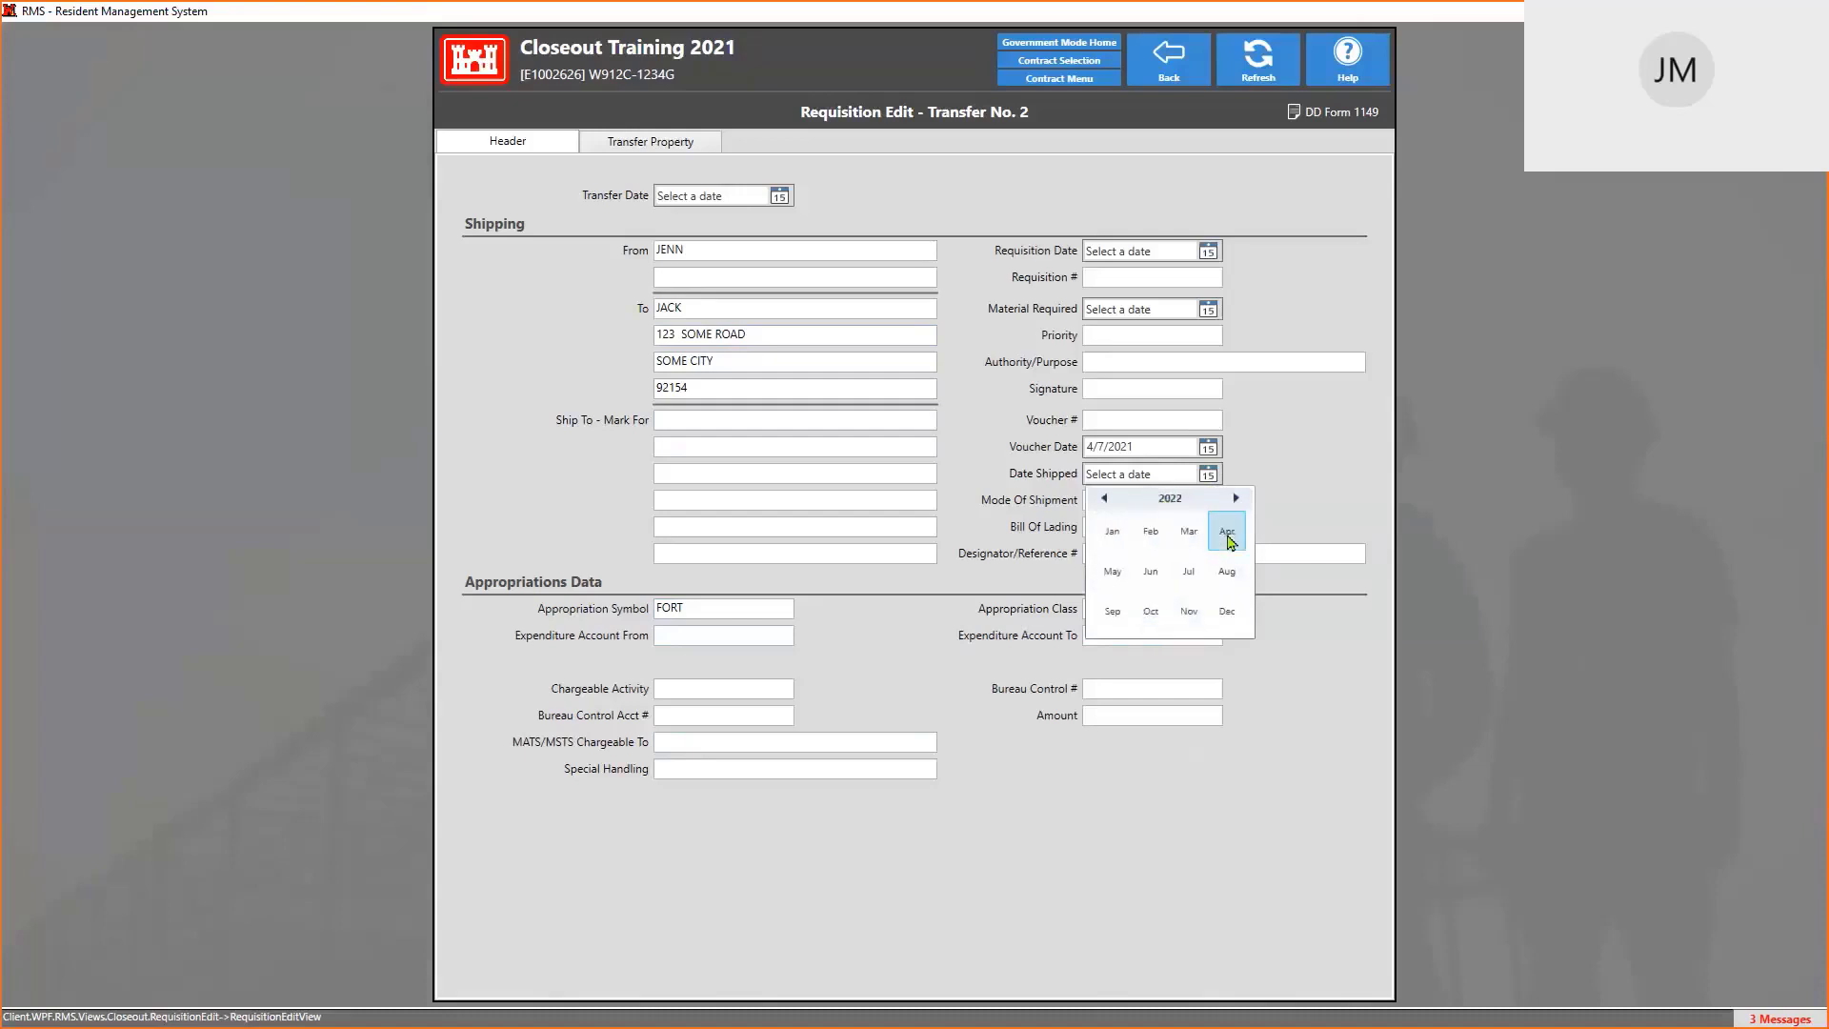
left_click(1126, 544)
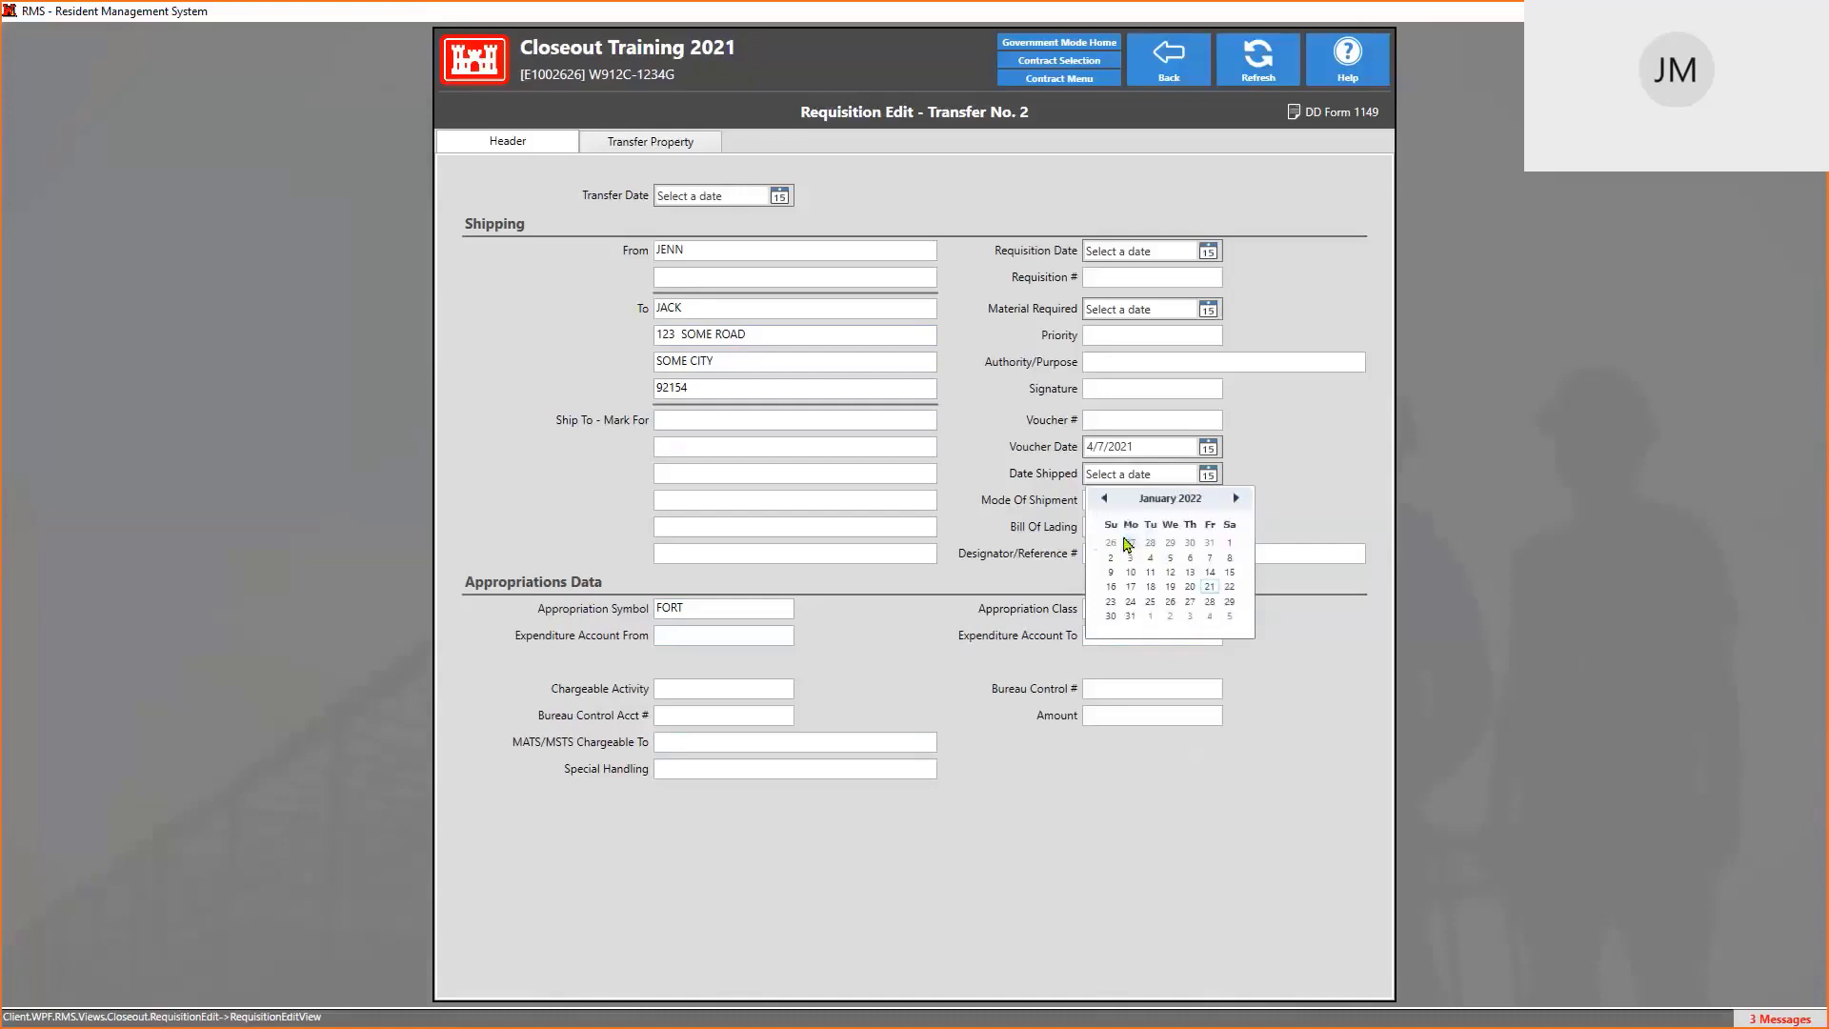
left_click(1169, 601)
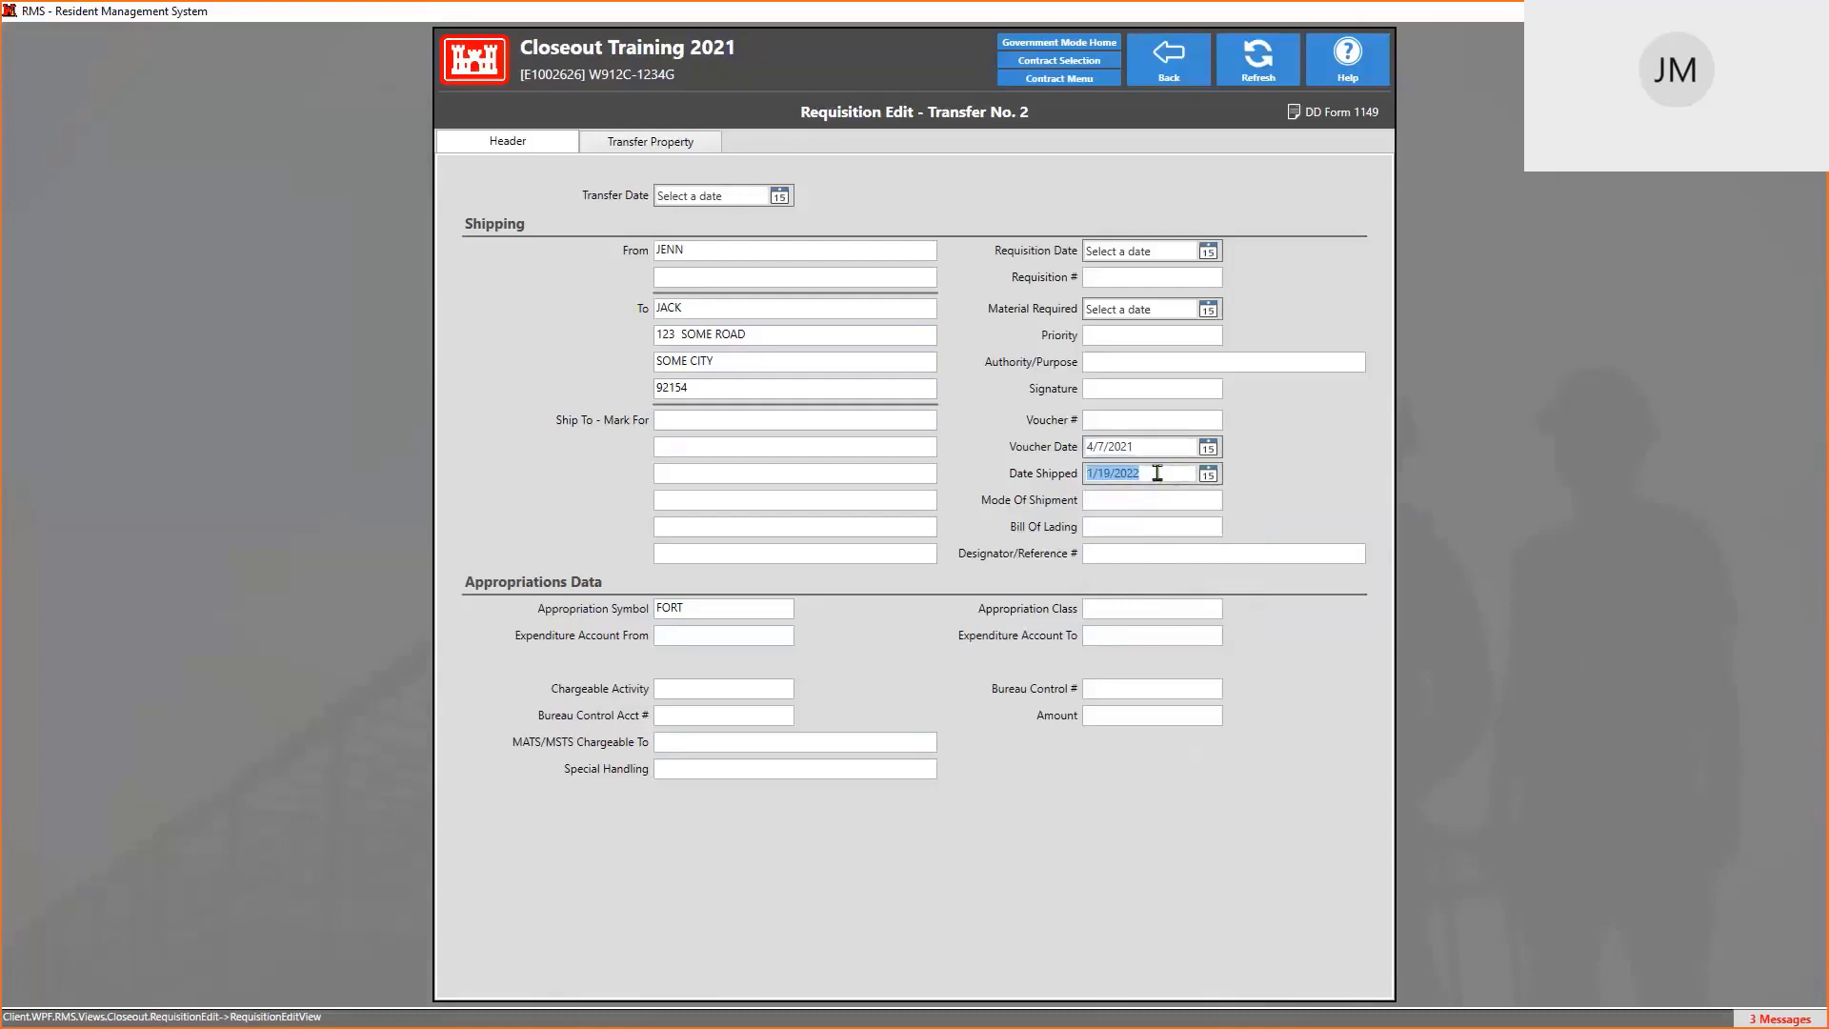
Enter 2/2/2021 as the Material Required date
left_click(1163, 310)
type("2/2/2")
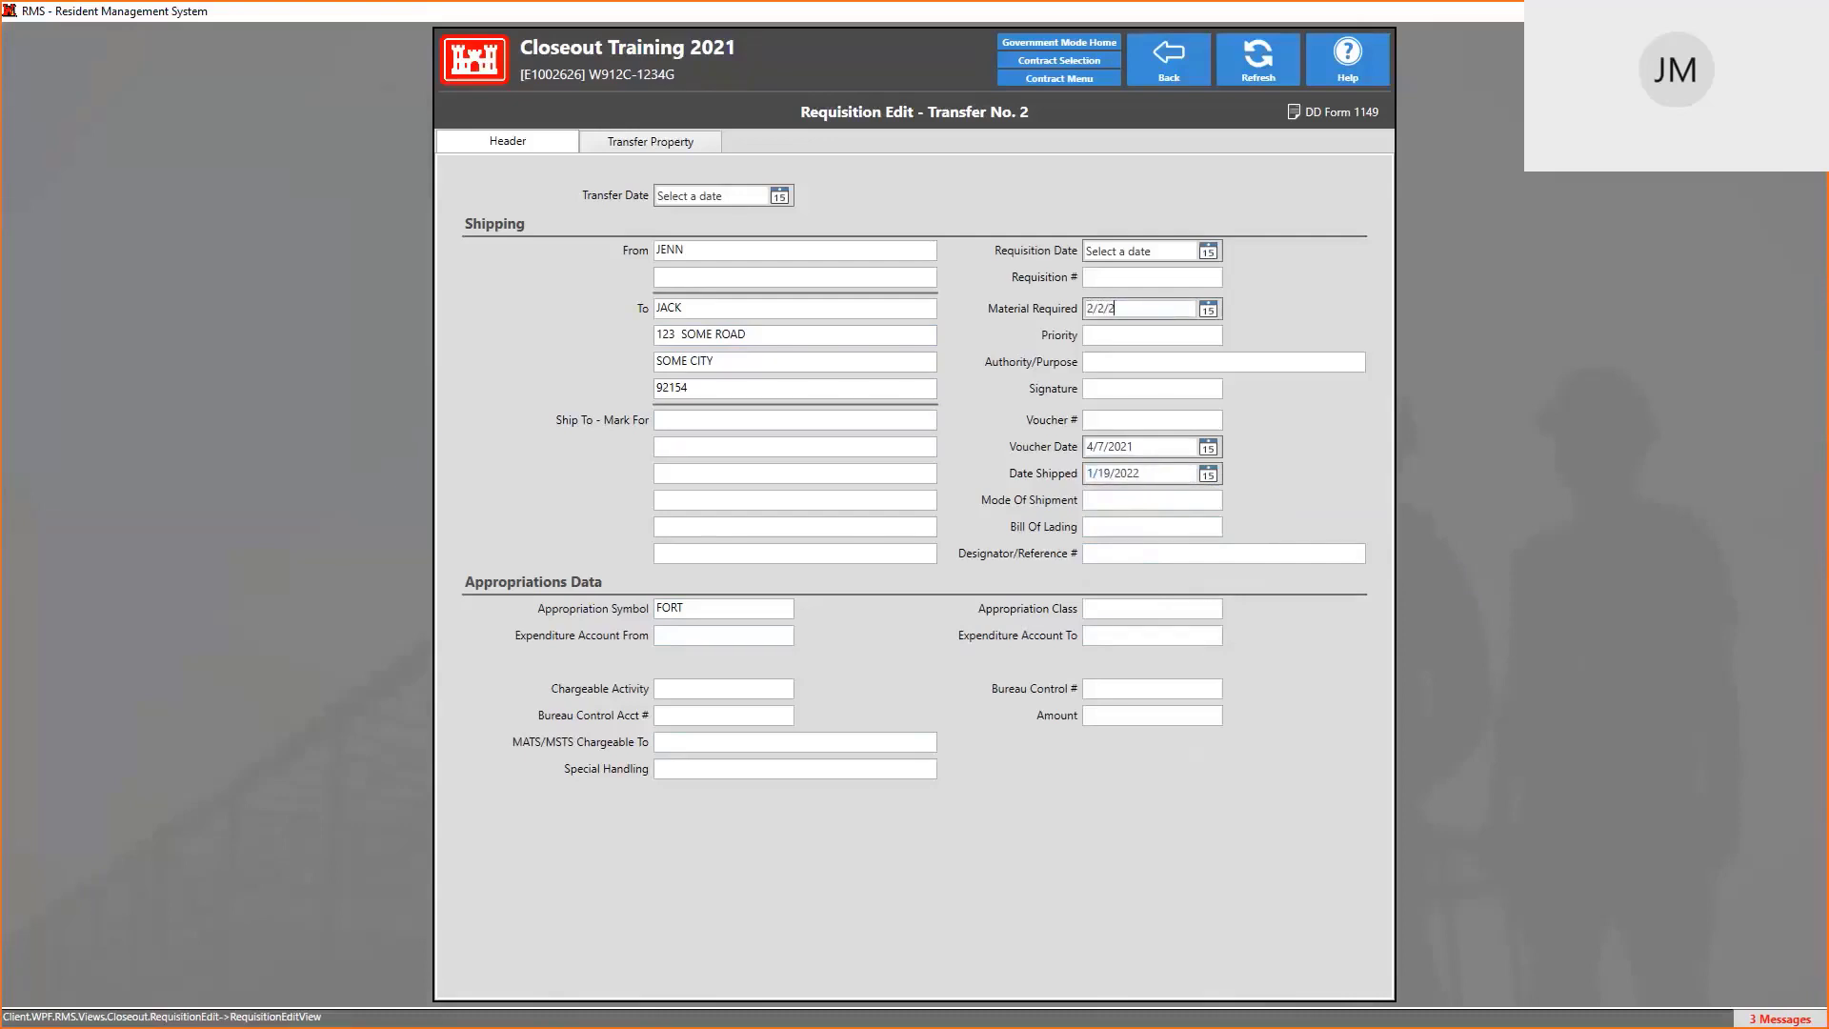
type("022")
key("BackSpace")
type("1")
Open the DD Form 1149 print preview from the Transfer Property tab
left_click(672, 149)
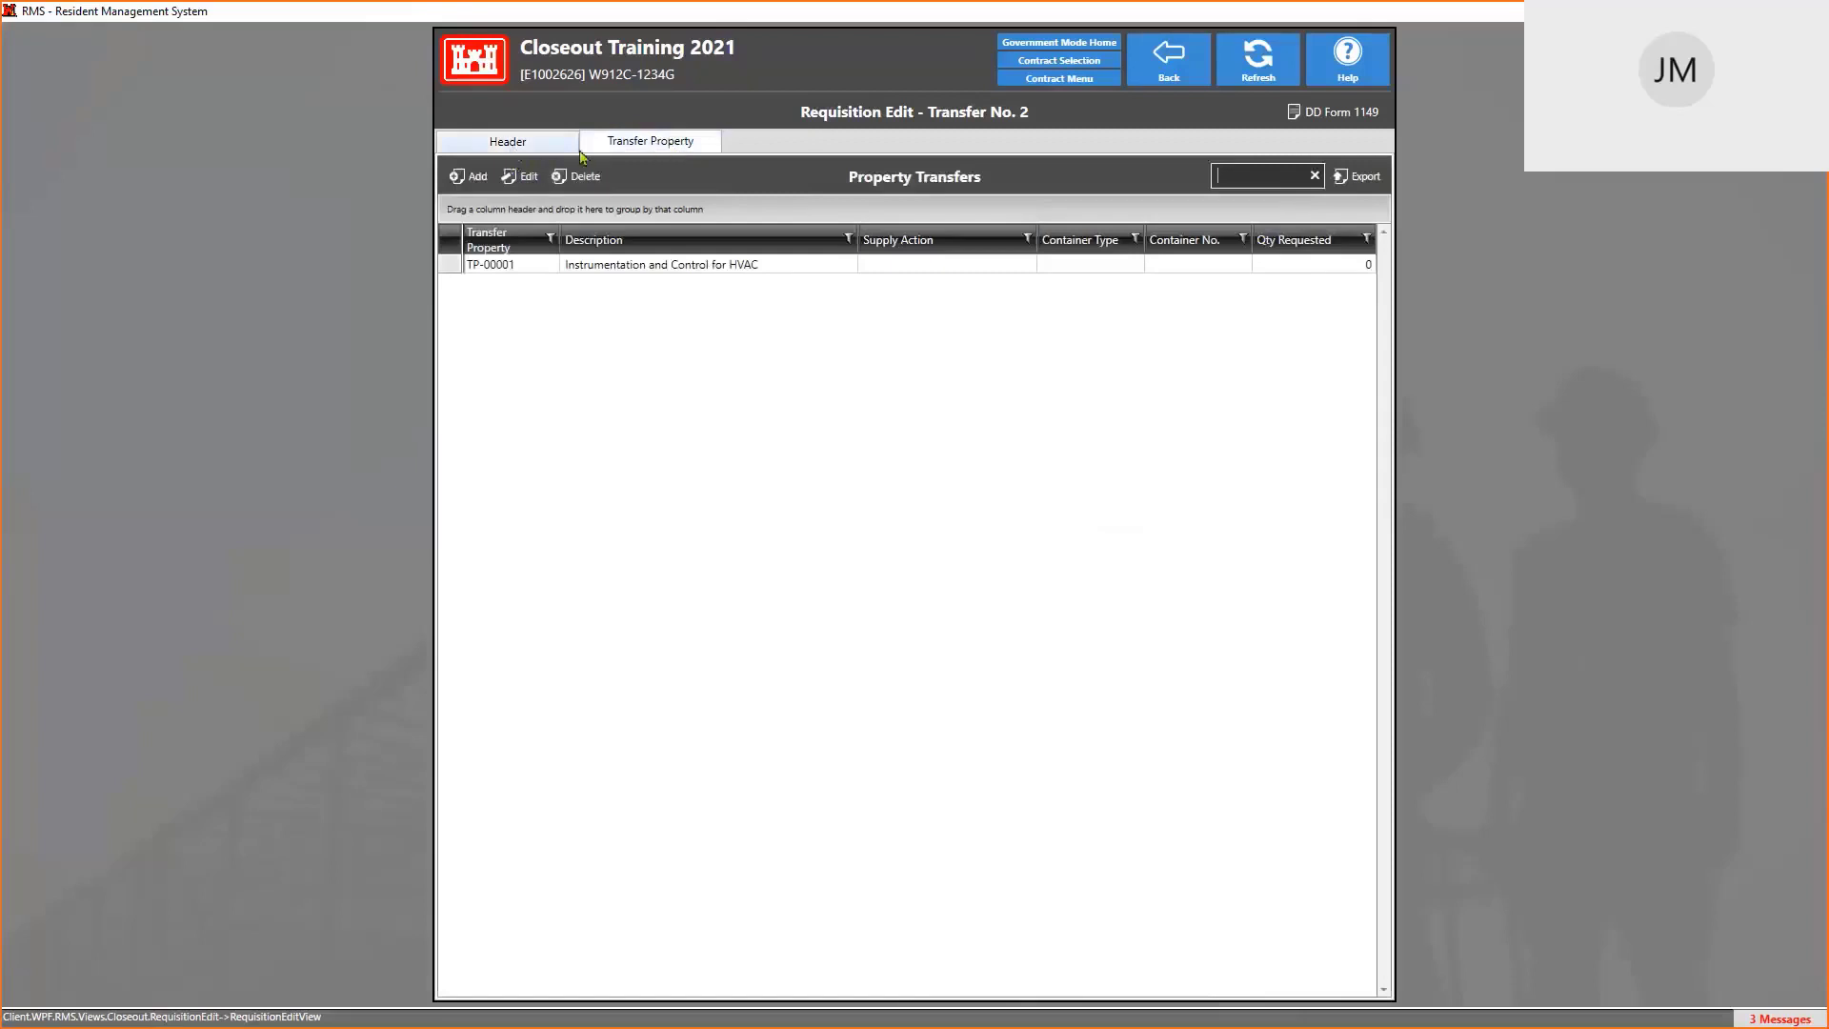
left_click(1342, 115)
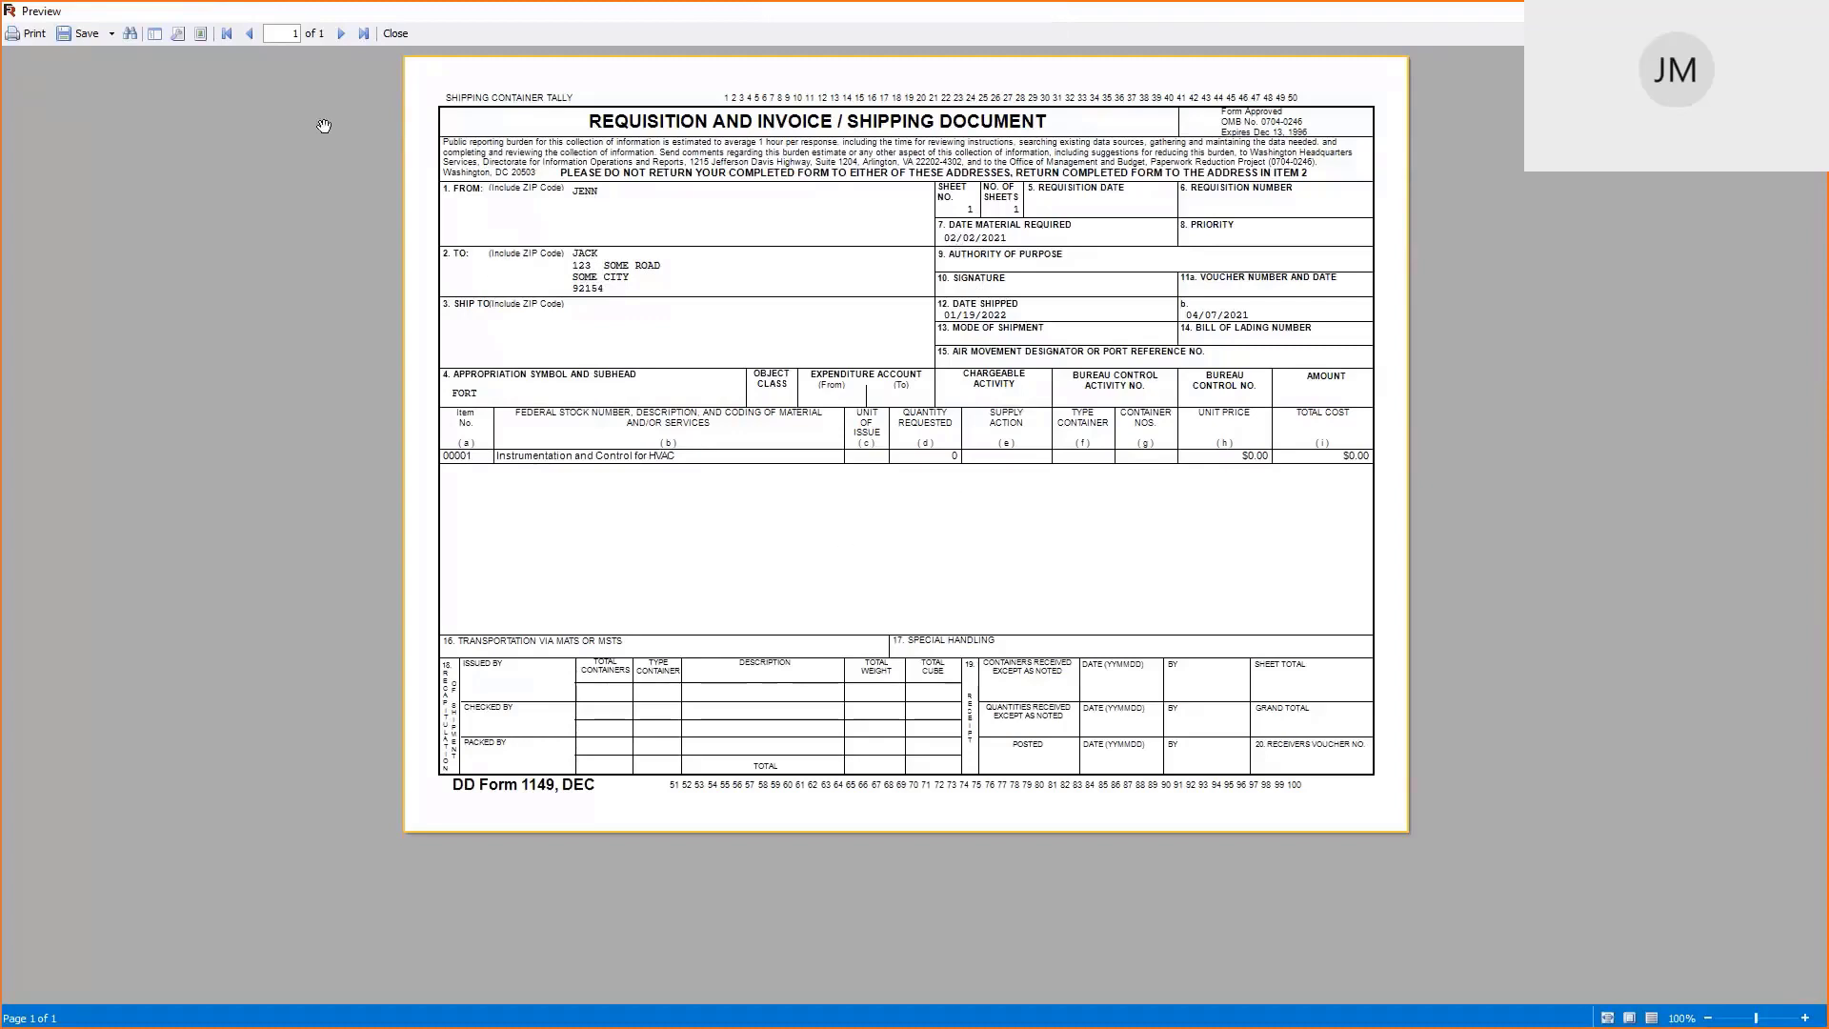
Export the form as PDF '20210421 DD1149 CLOSEOUT TRAINING 2021 -1' and close the preview
left_click(84, 38)
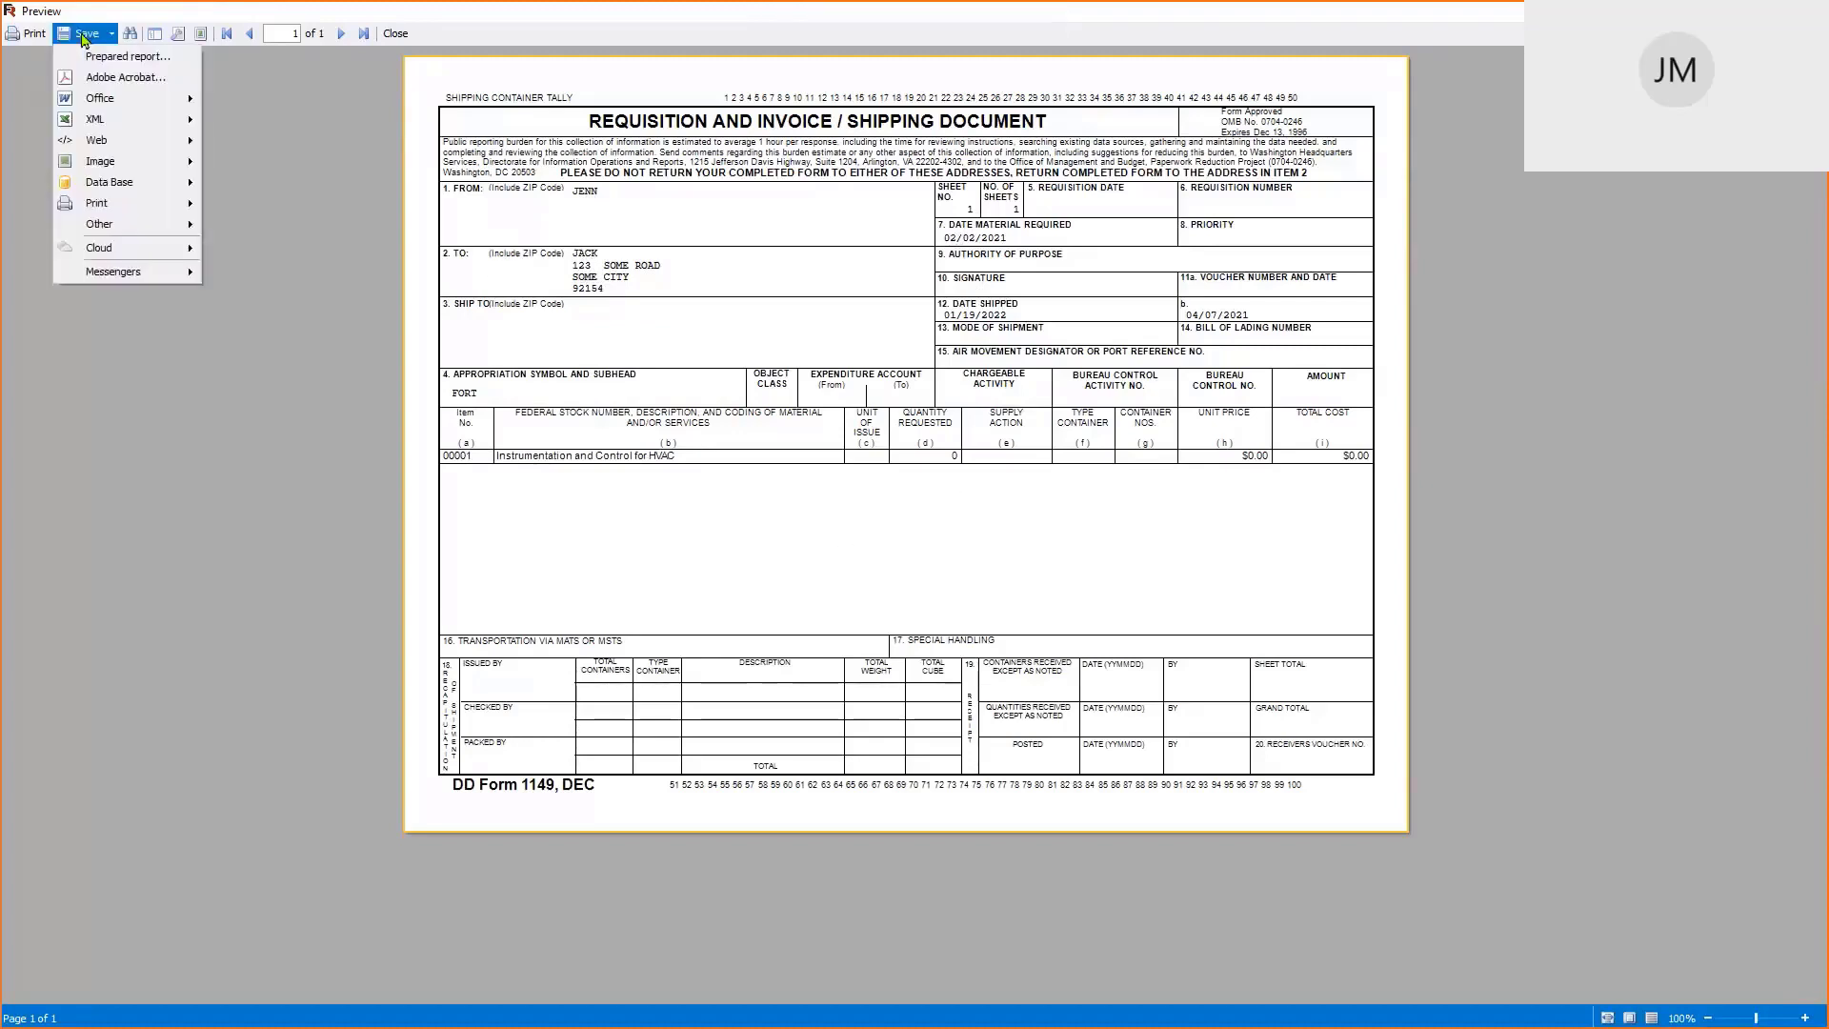
left_click(108, 86)
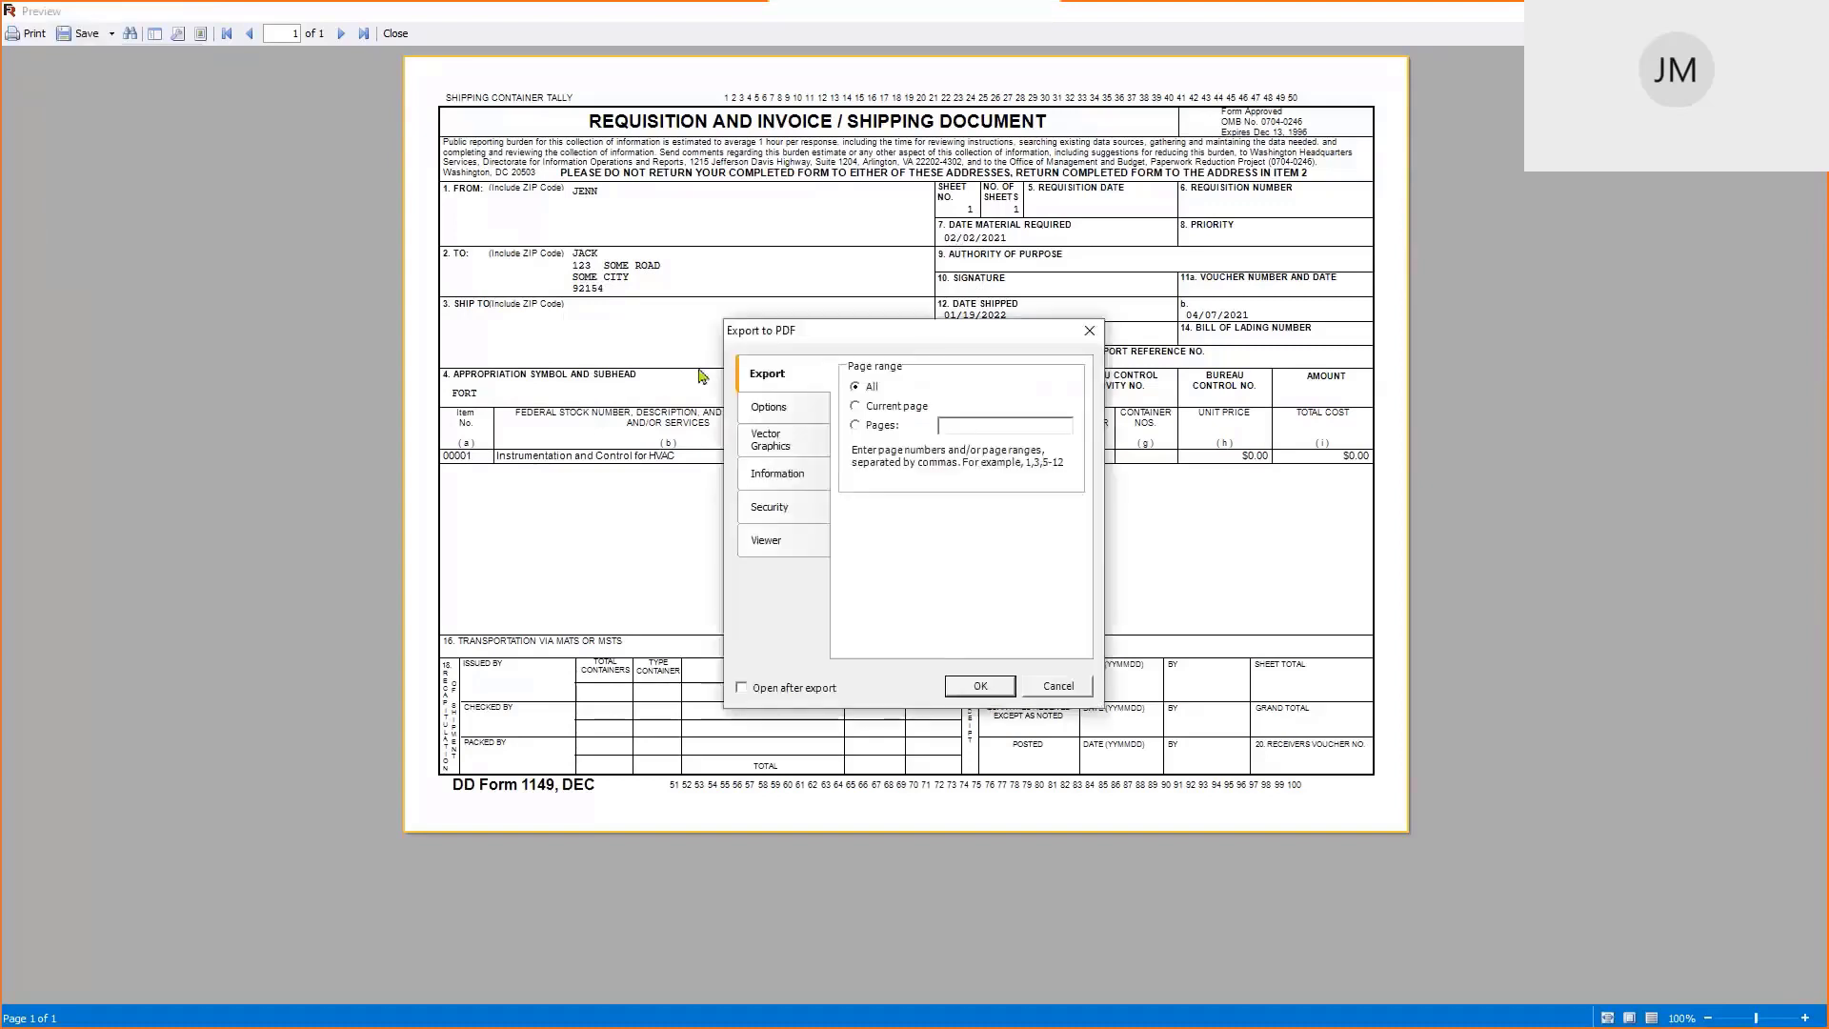
left_click(980, 687)
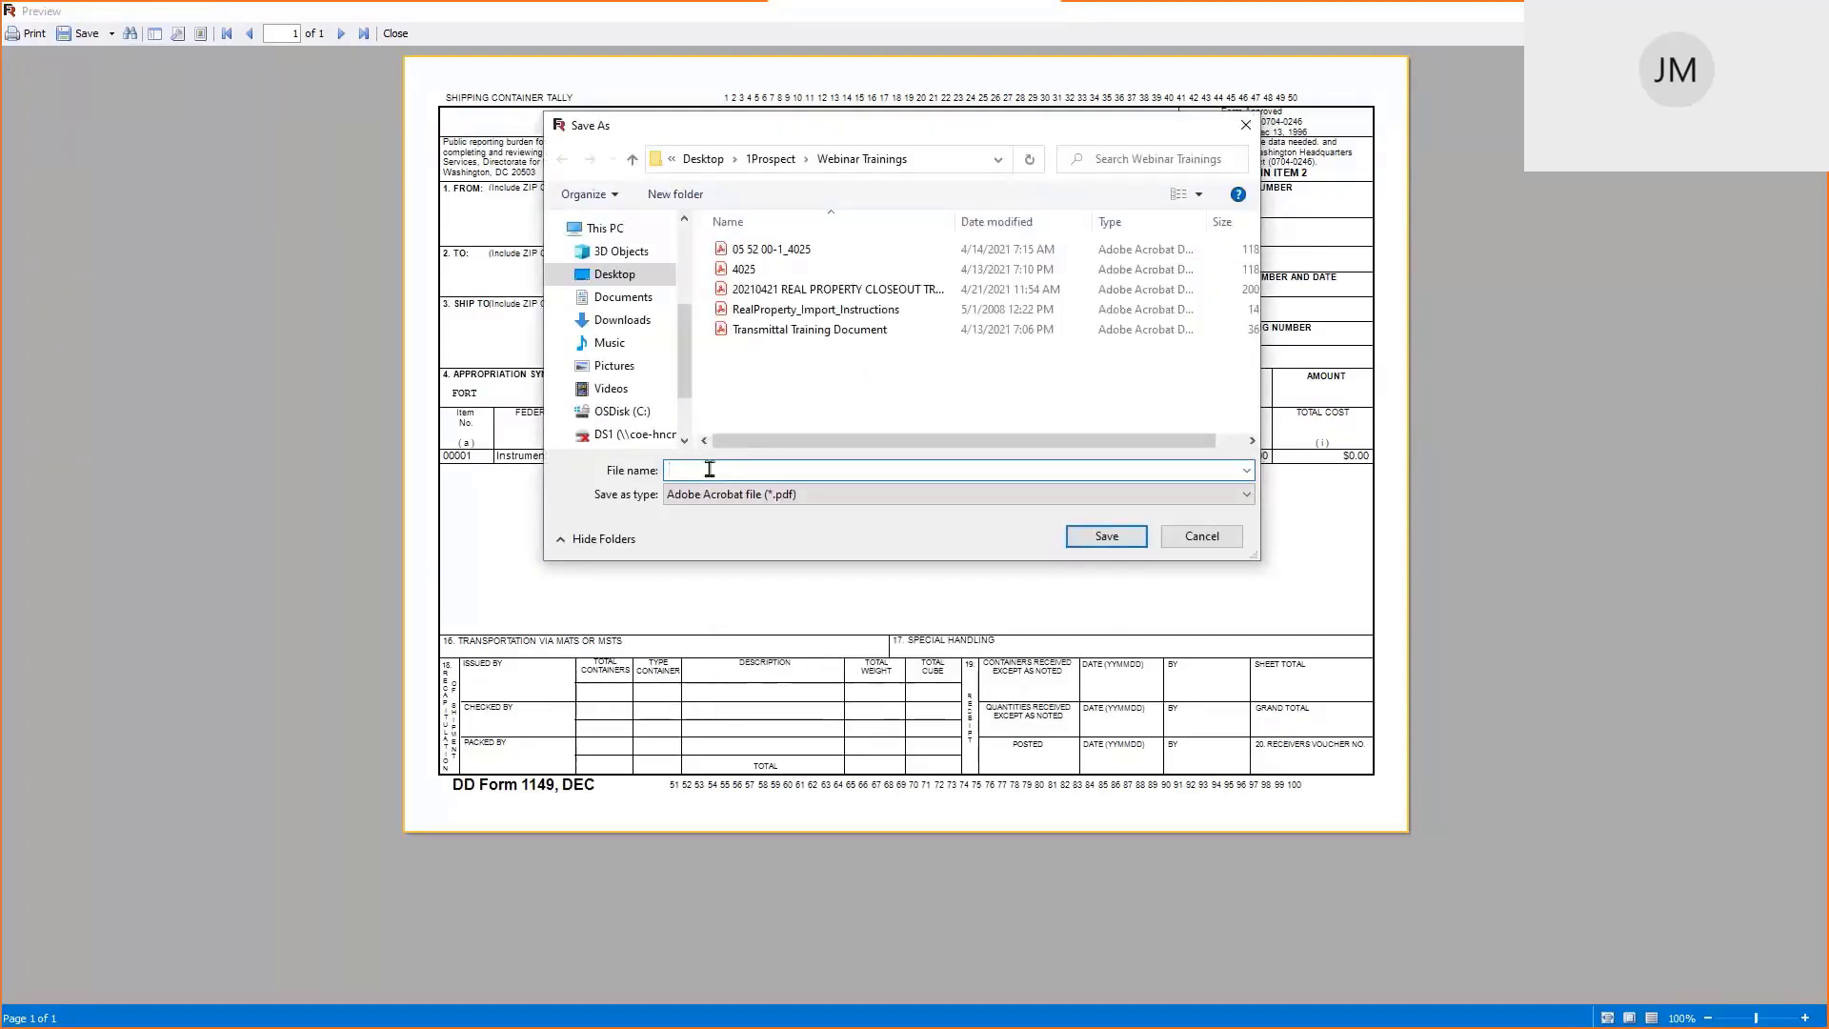
type("202104")
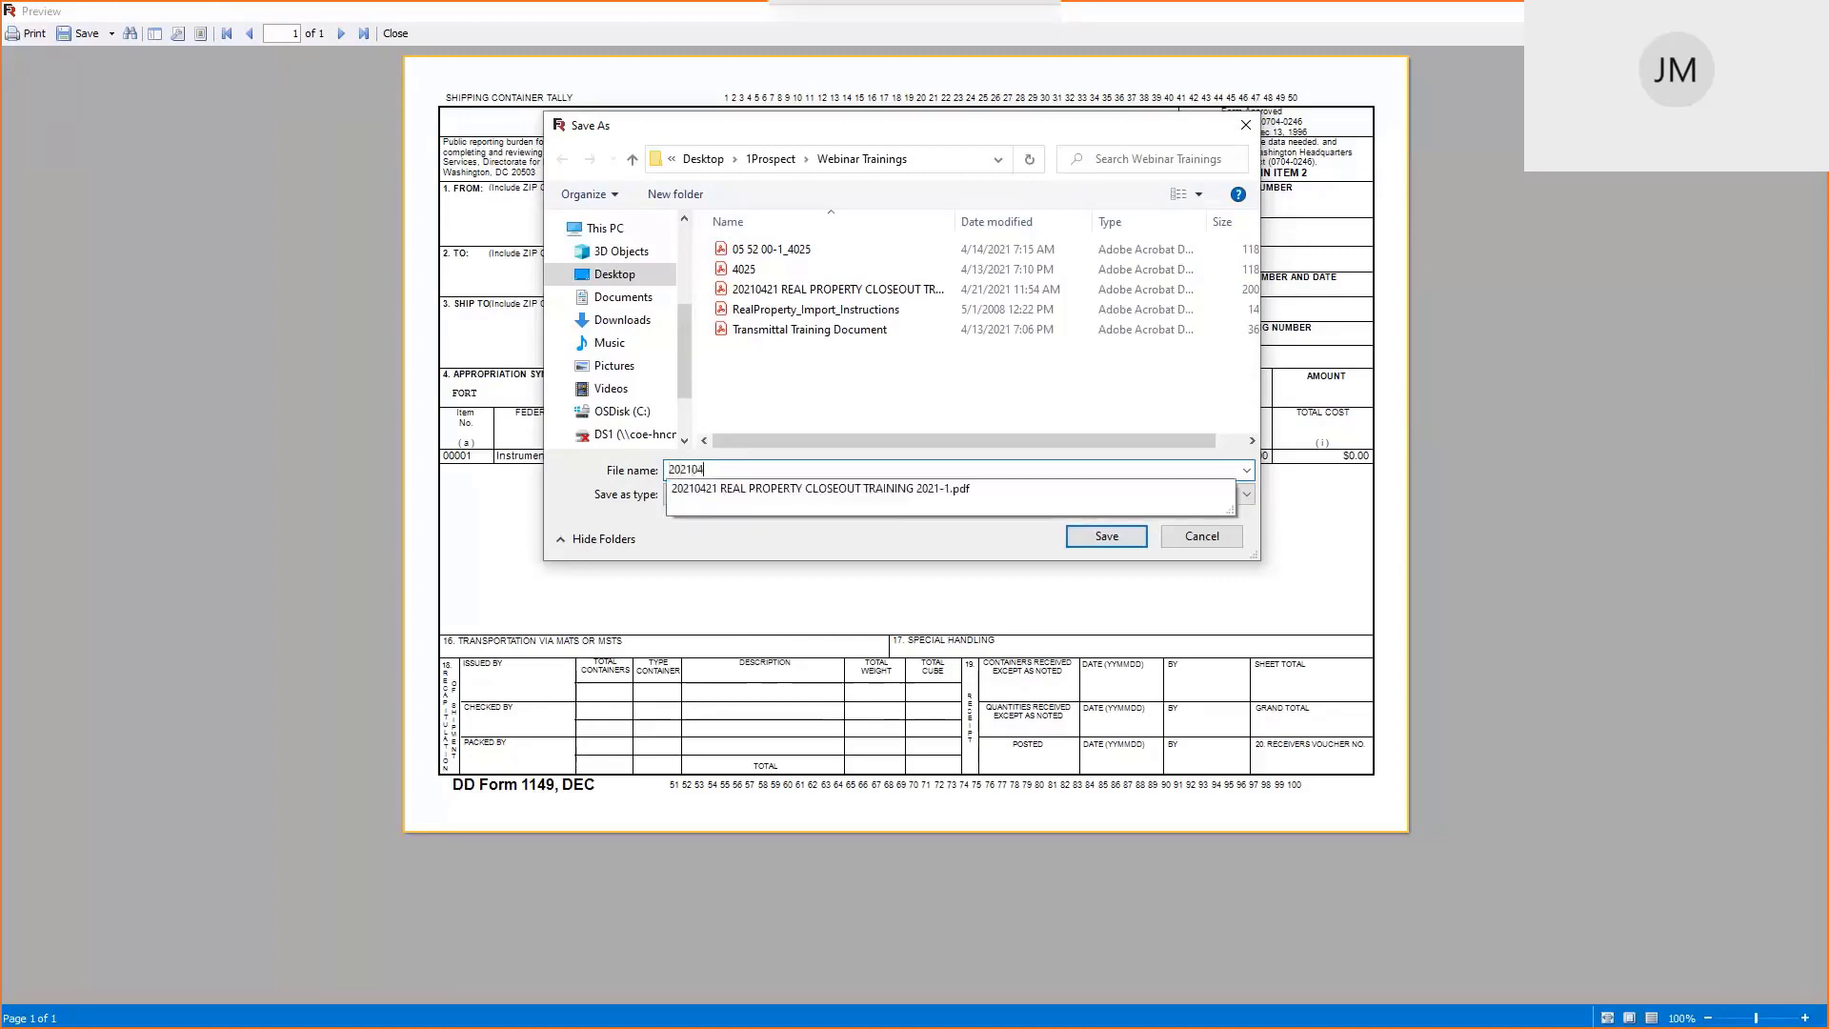
type("21 ")
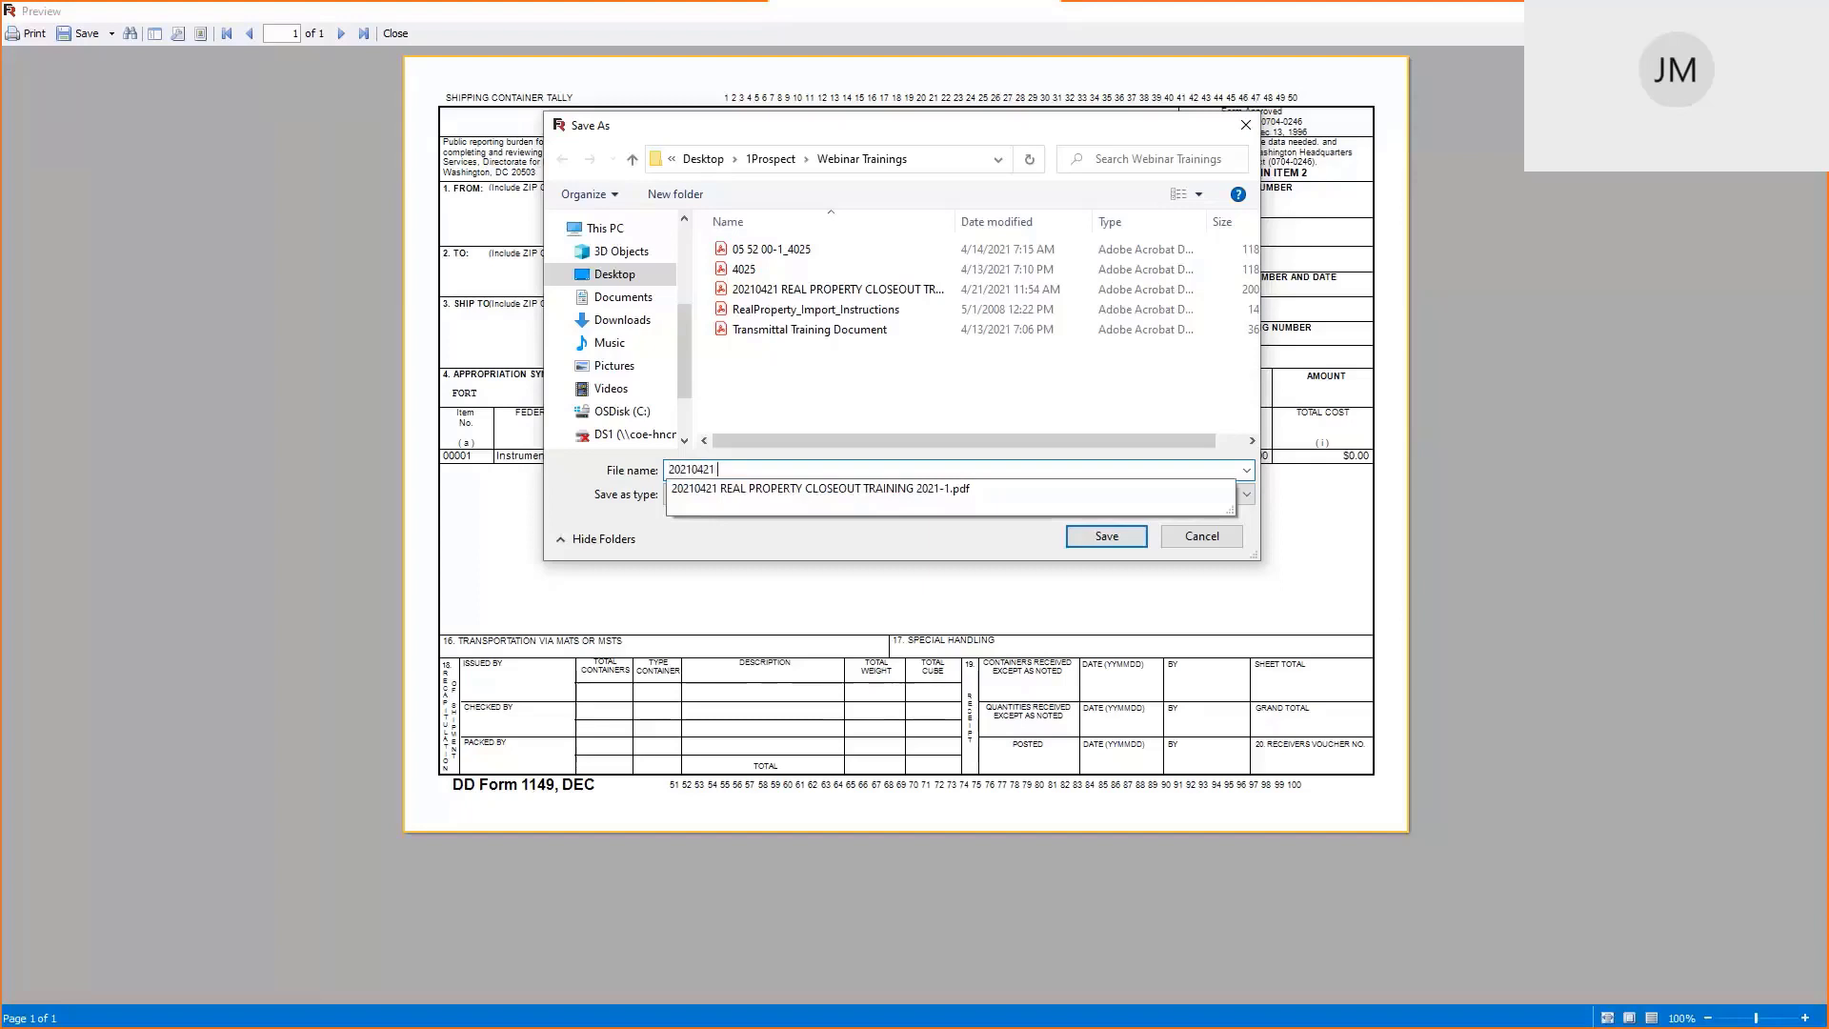
type("dd1149")
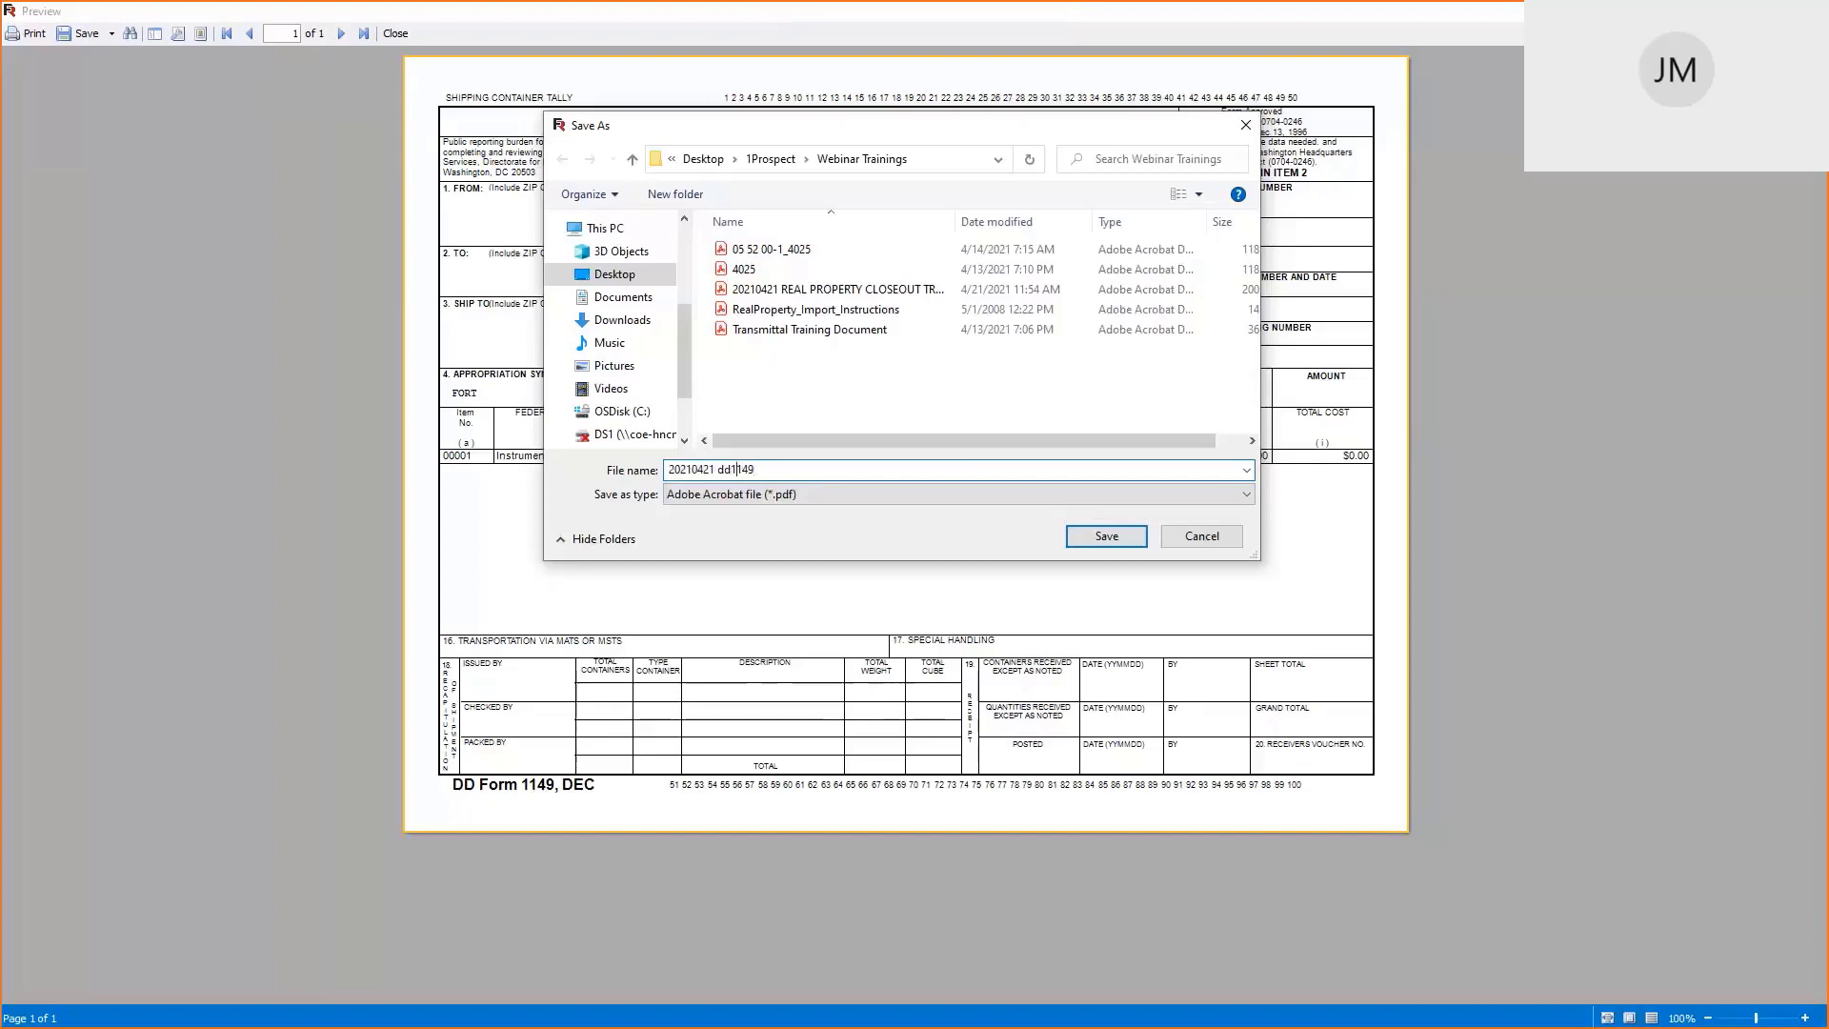
key("BackSpace")
key("BackSpace")
key("BackSpace")
type("DD1149 CLOSEOUT TRAINING 20")
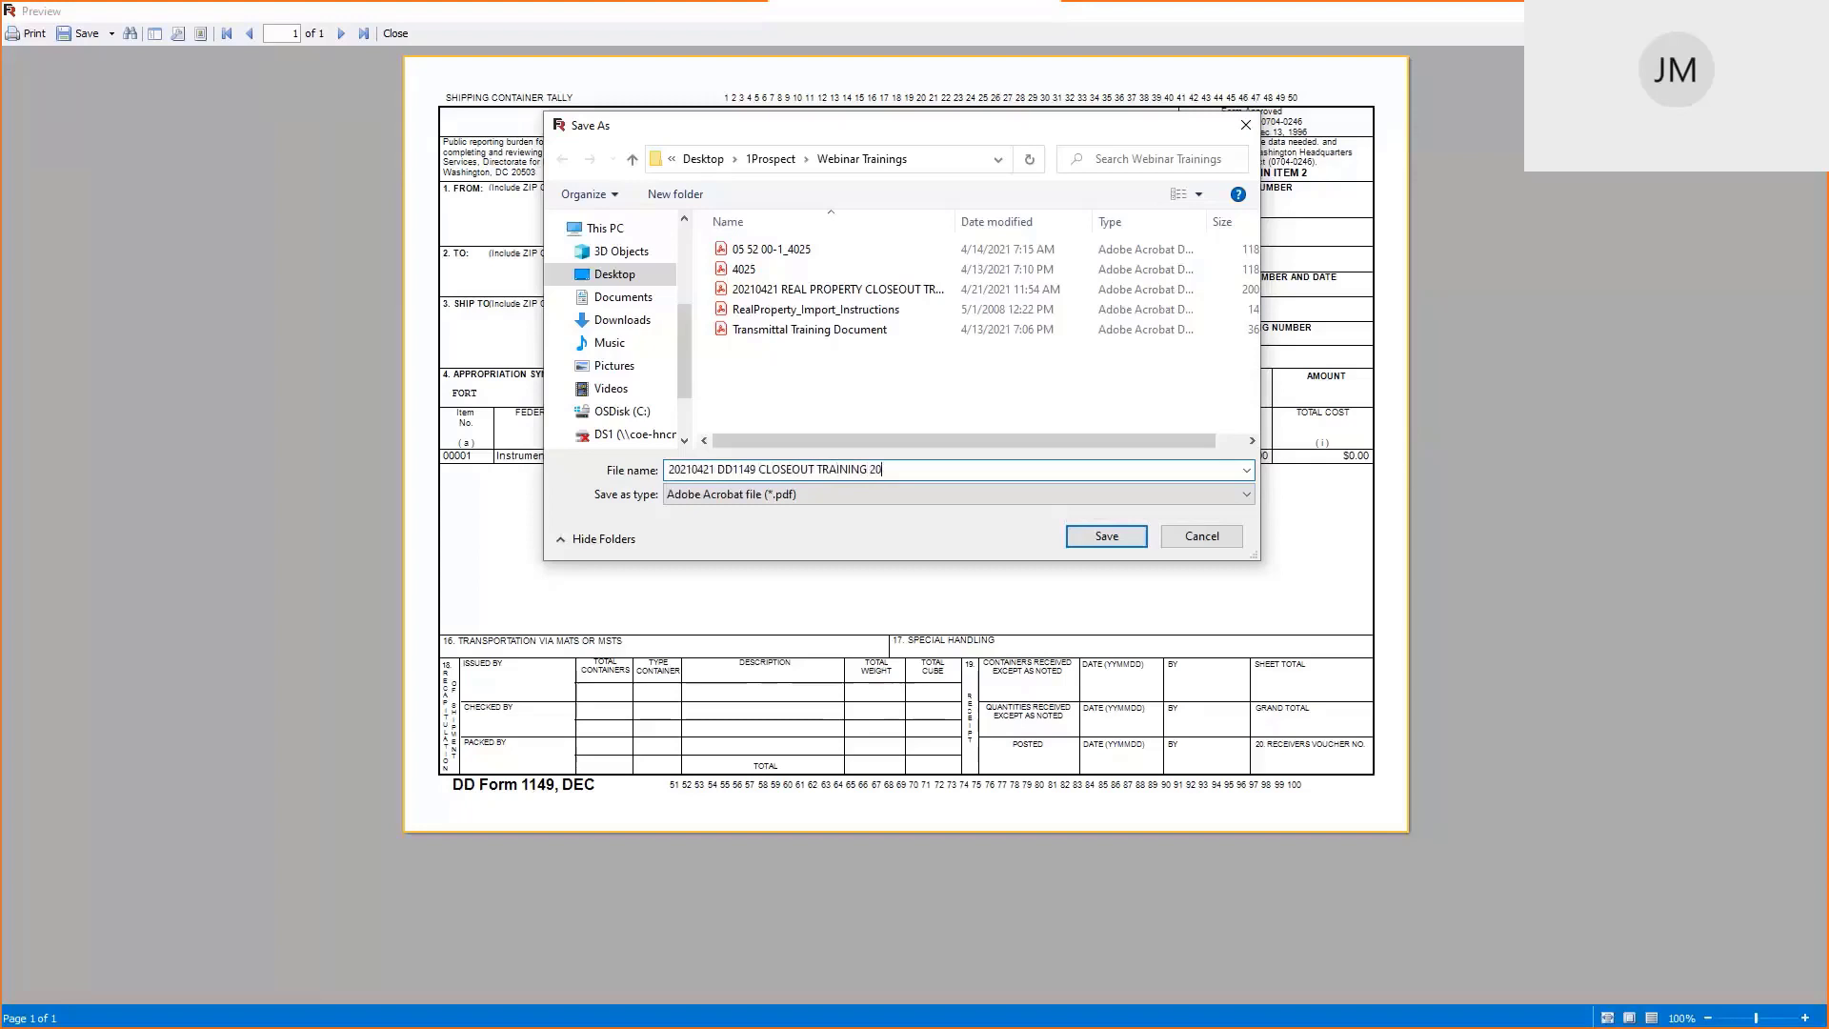
type("21 -1")
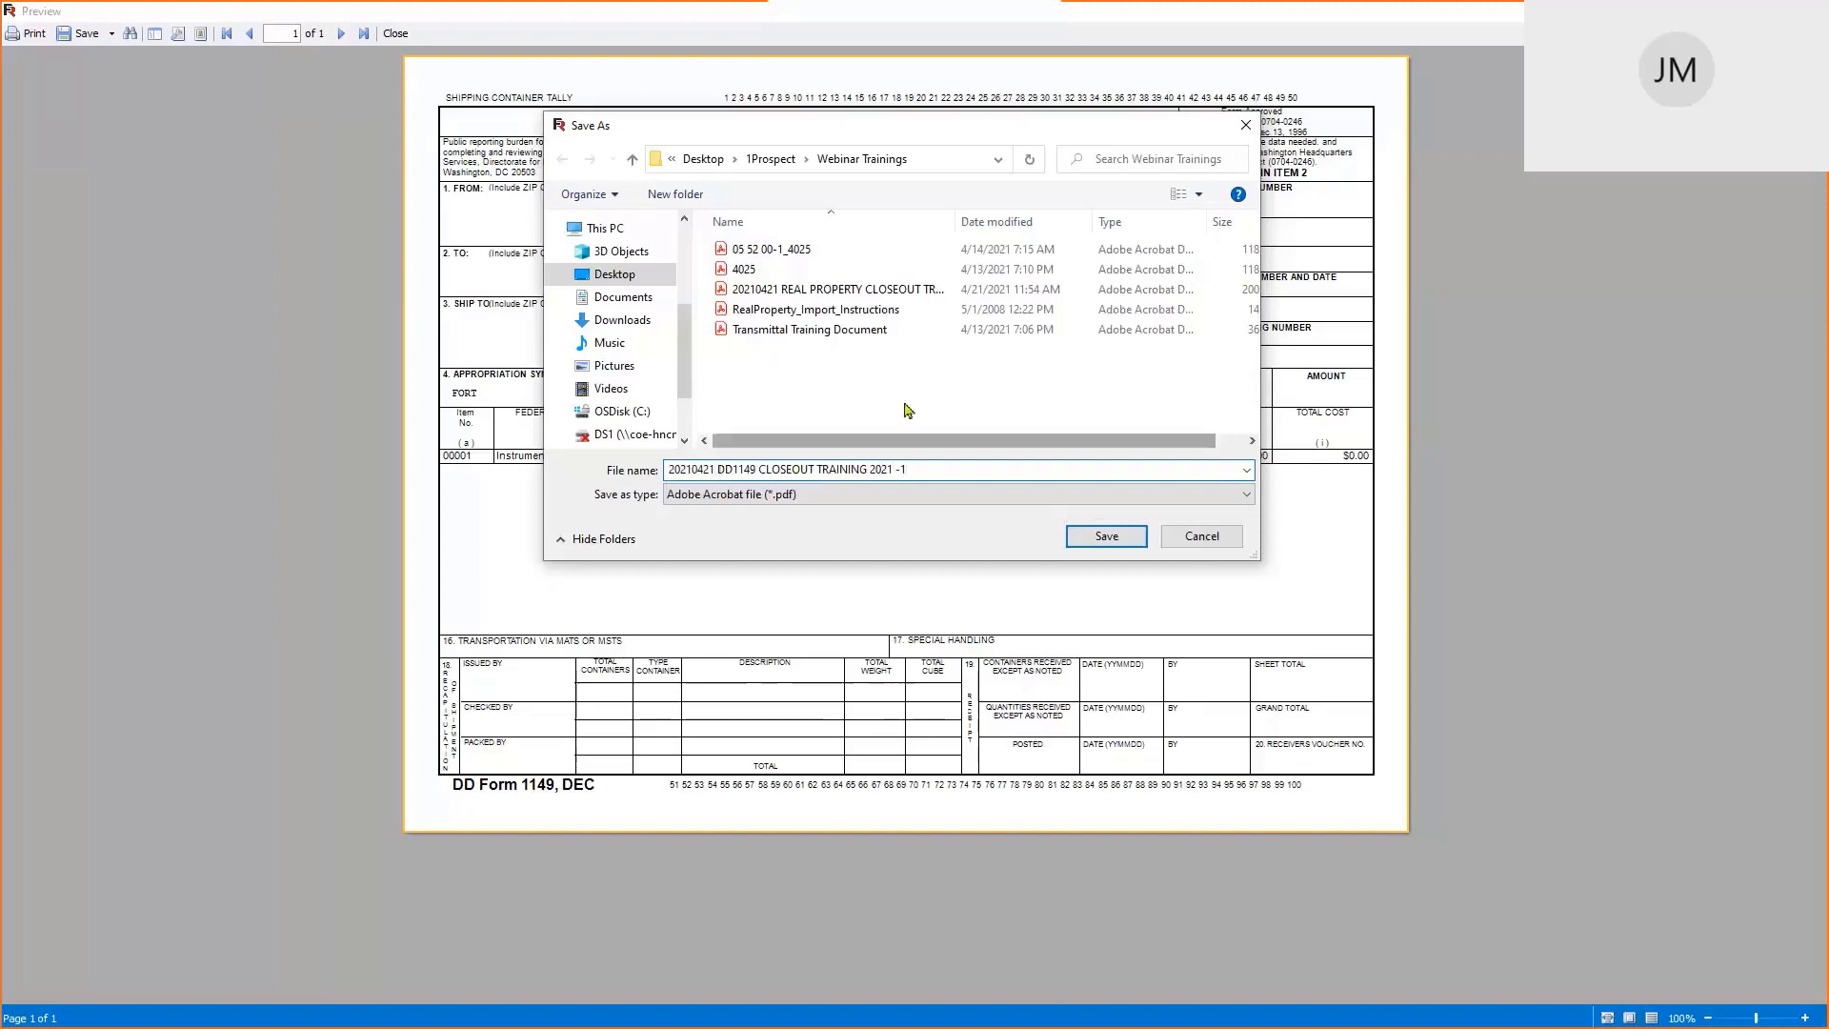
left_click(1107, 536)
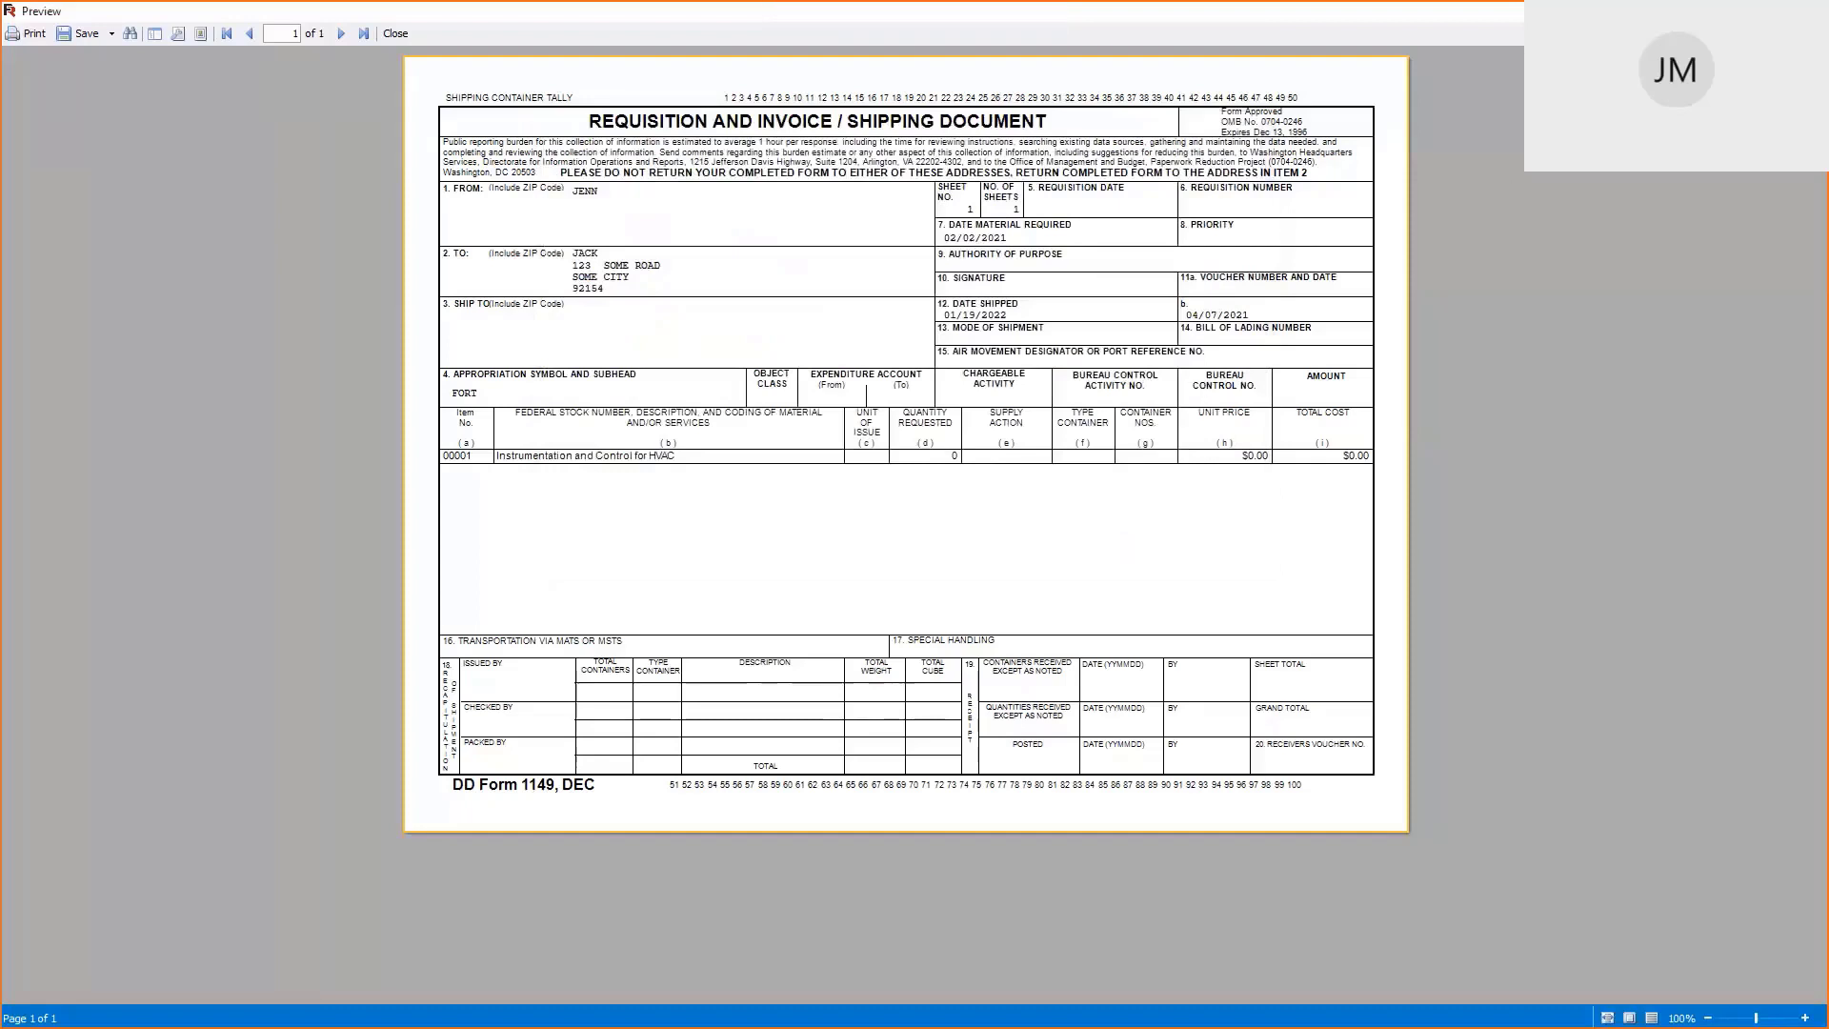
left_click(1806, 12)
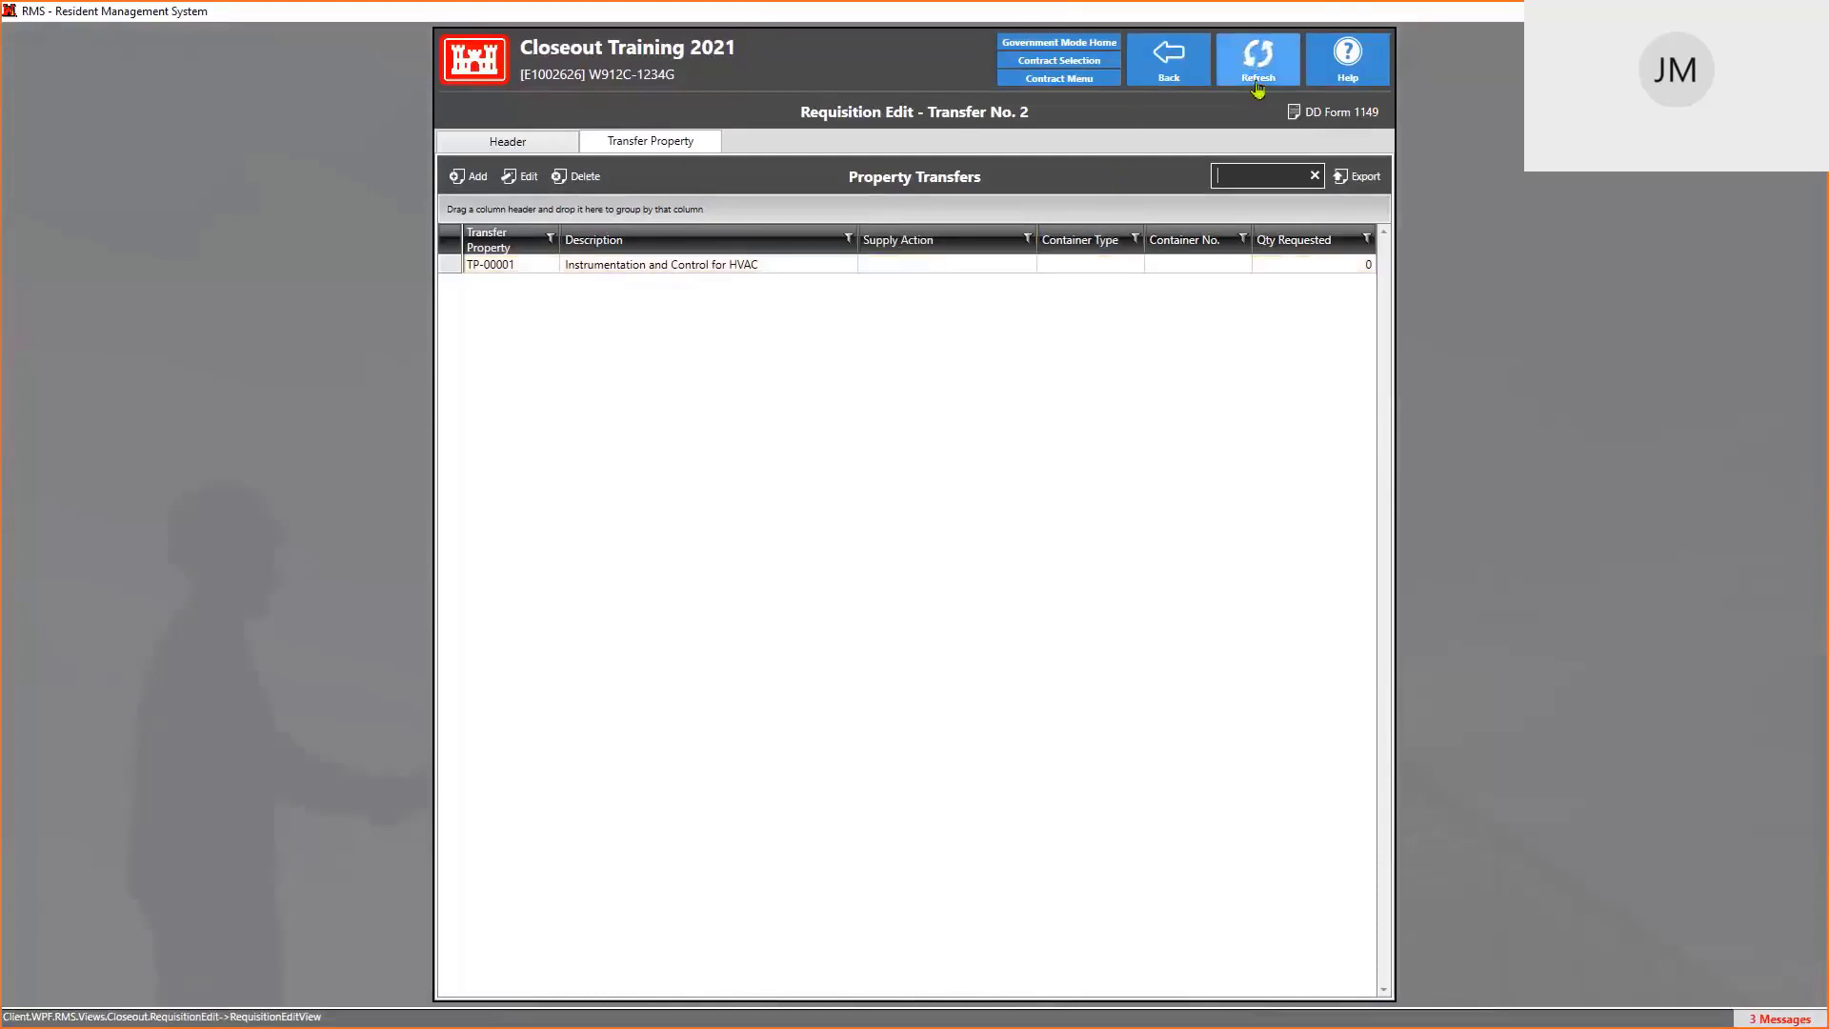
Return to the contract menu and open the Contract File tile under Administration
left_click(1171, 64)
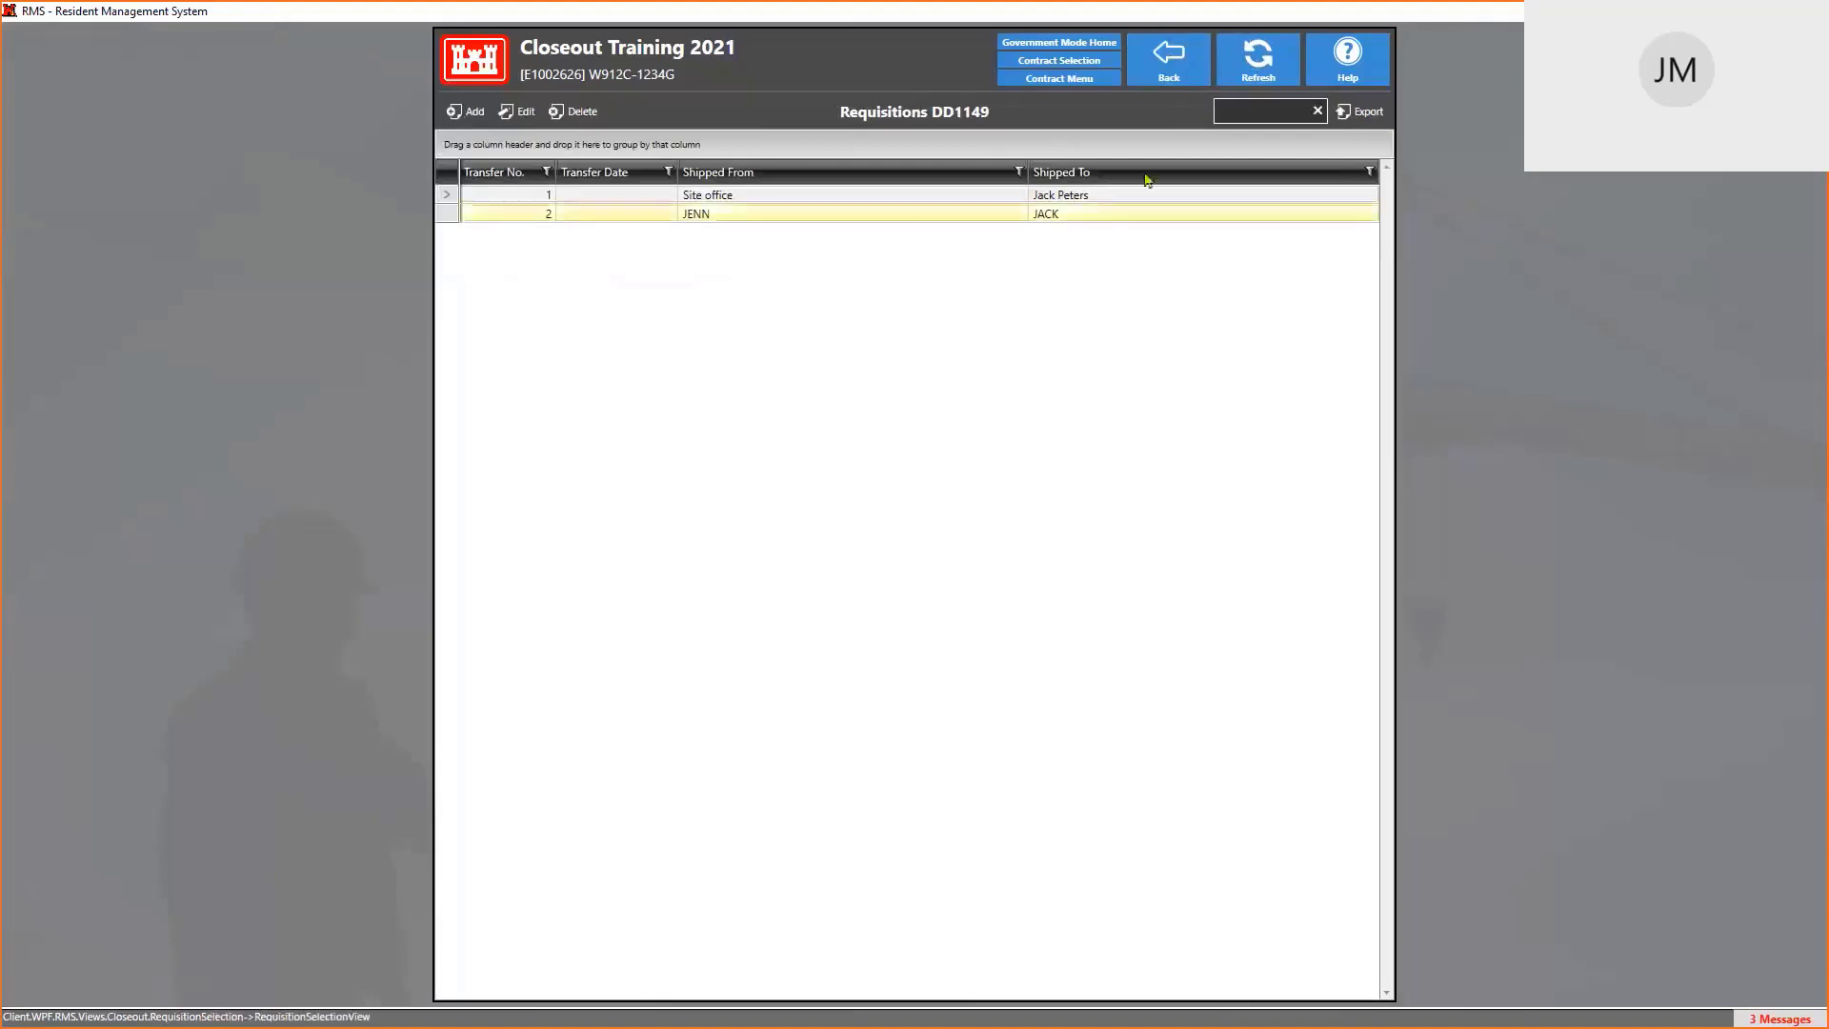
left_click(1048, 84)
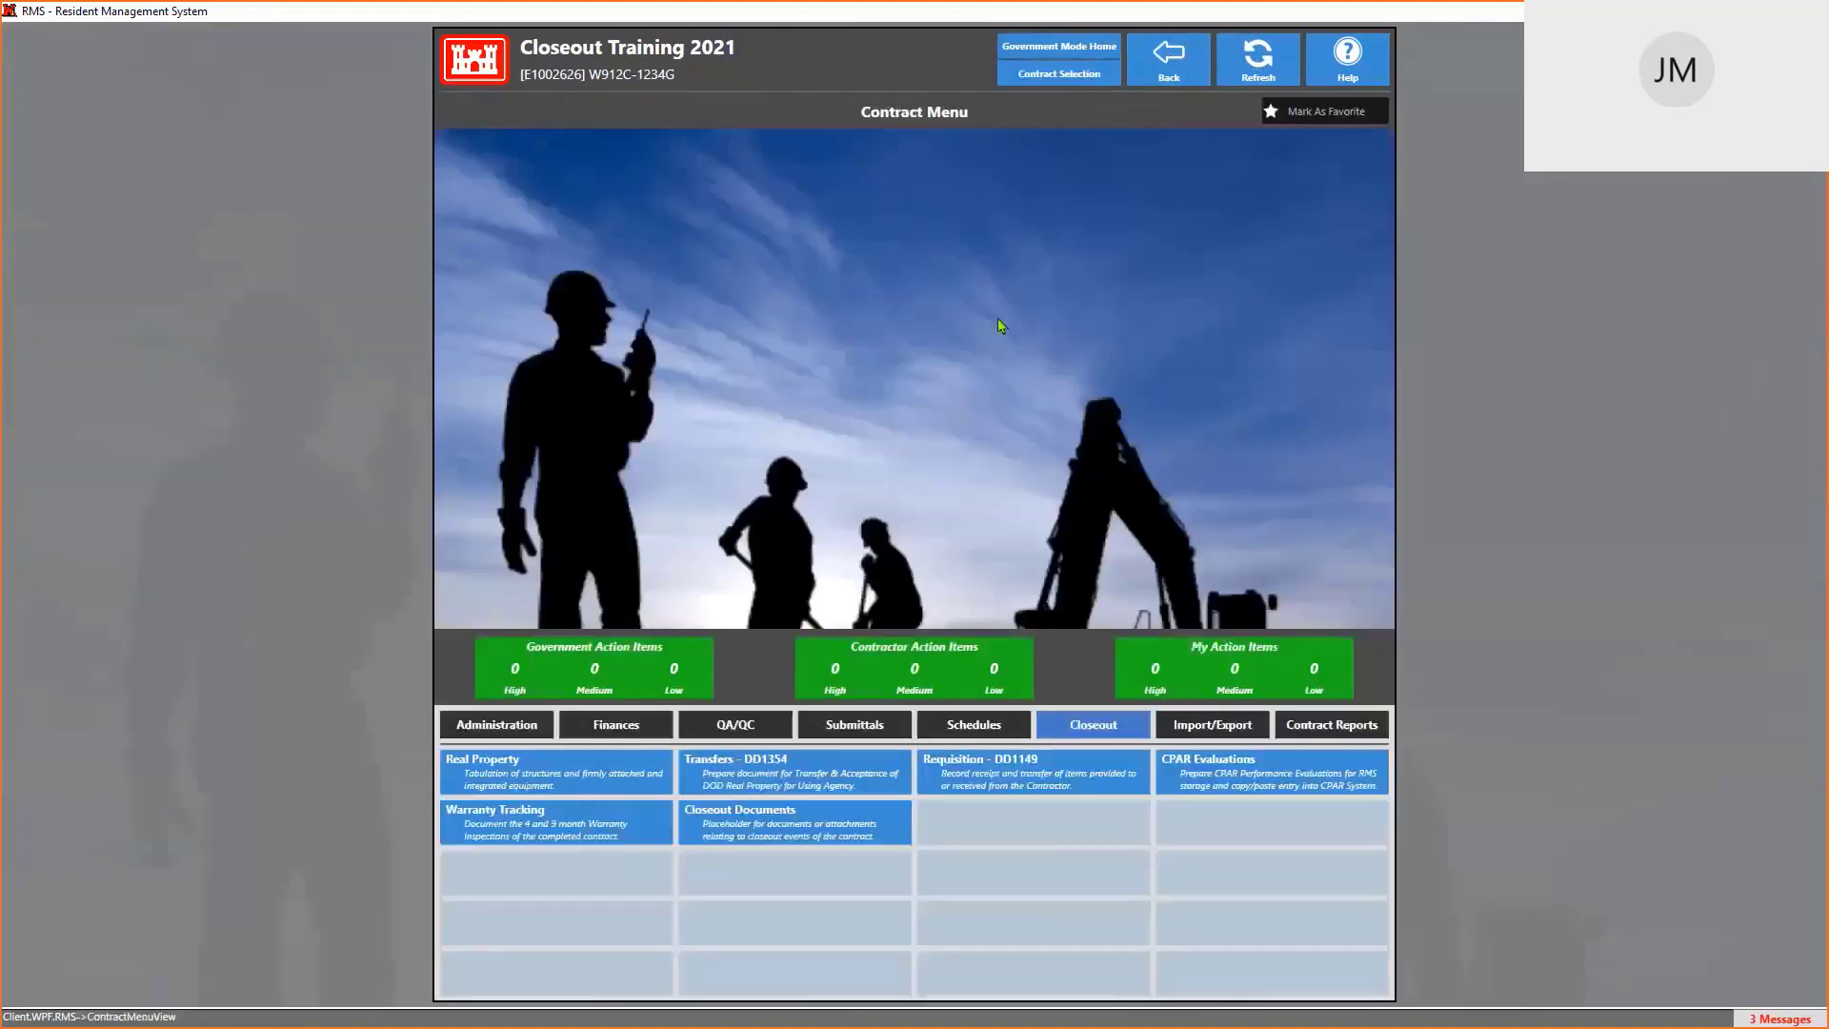
left_click(497, 727)
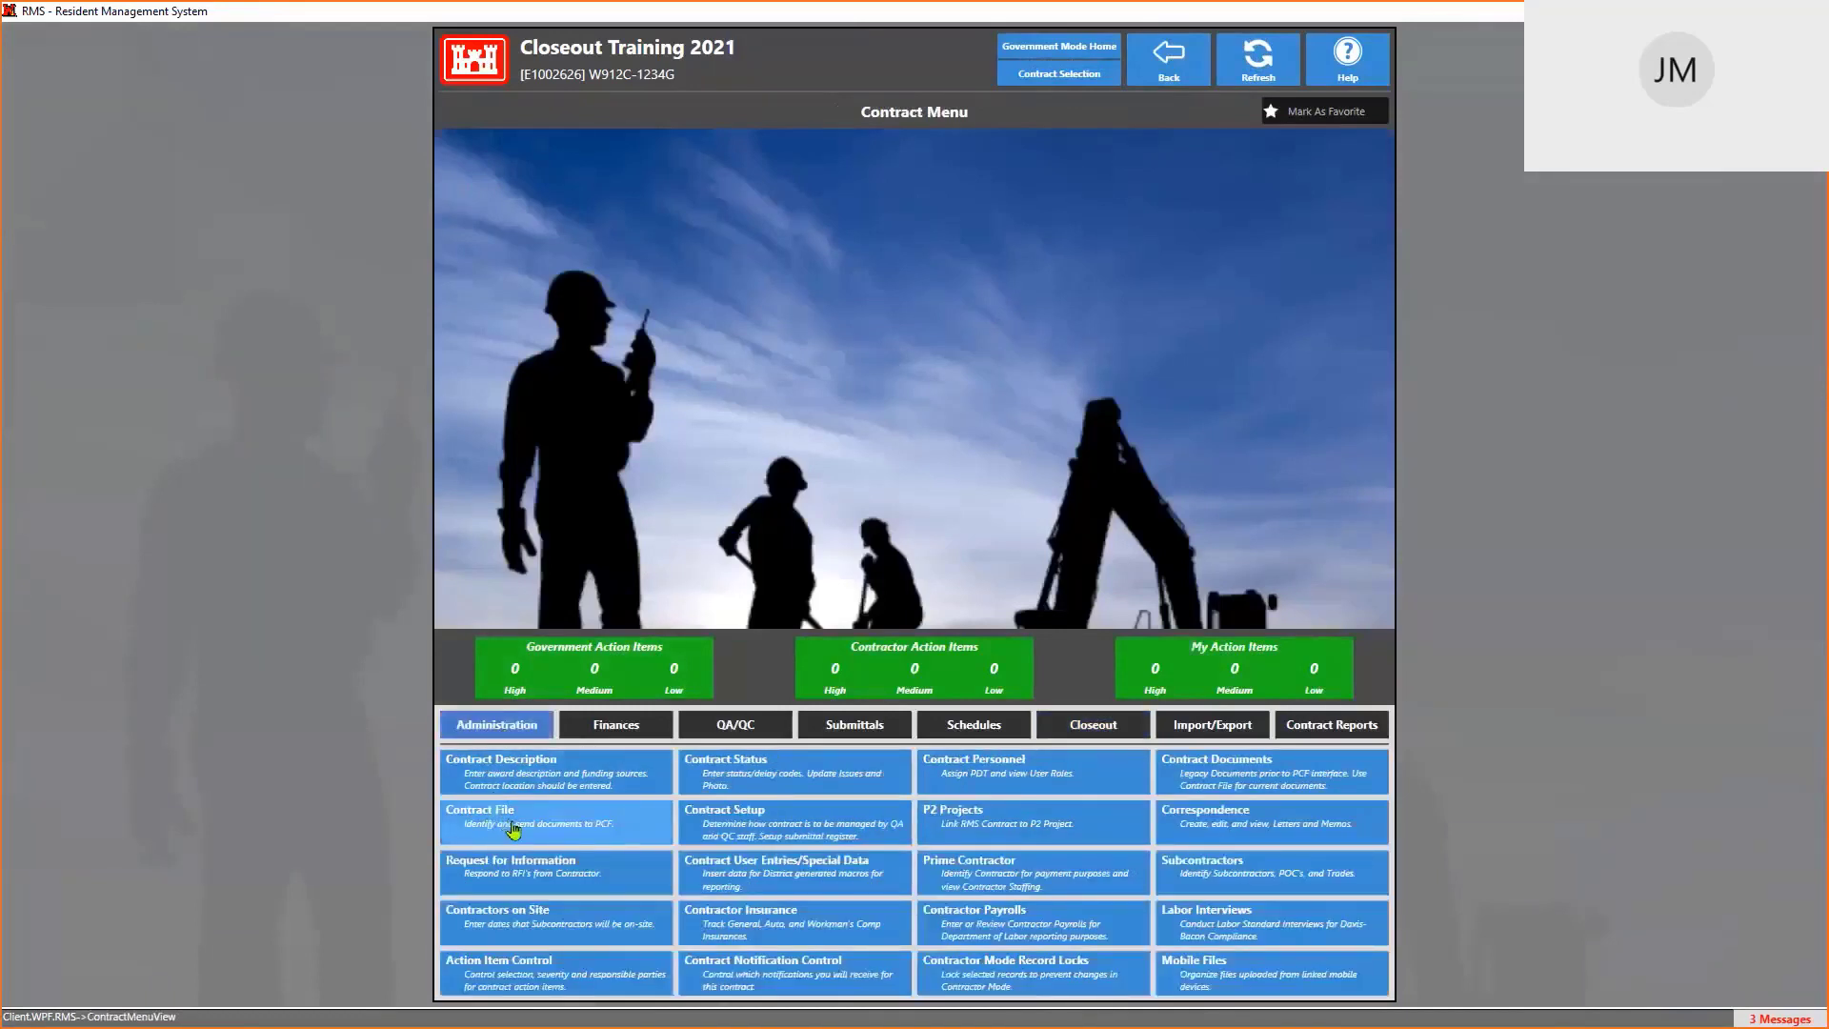
left_click(513, 827)
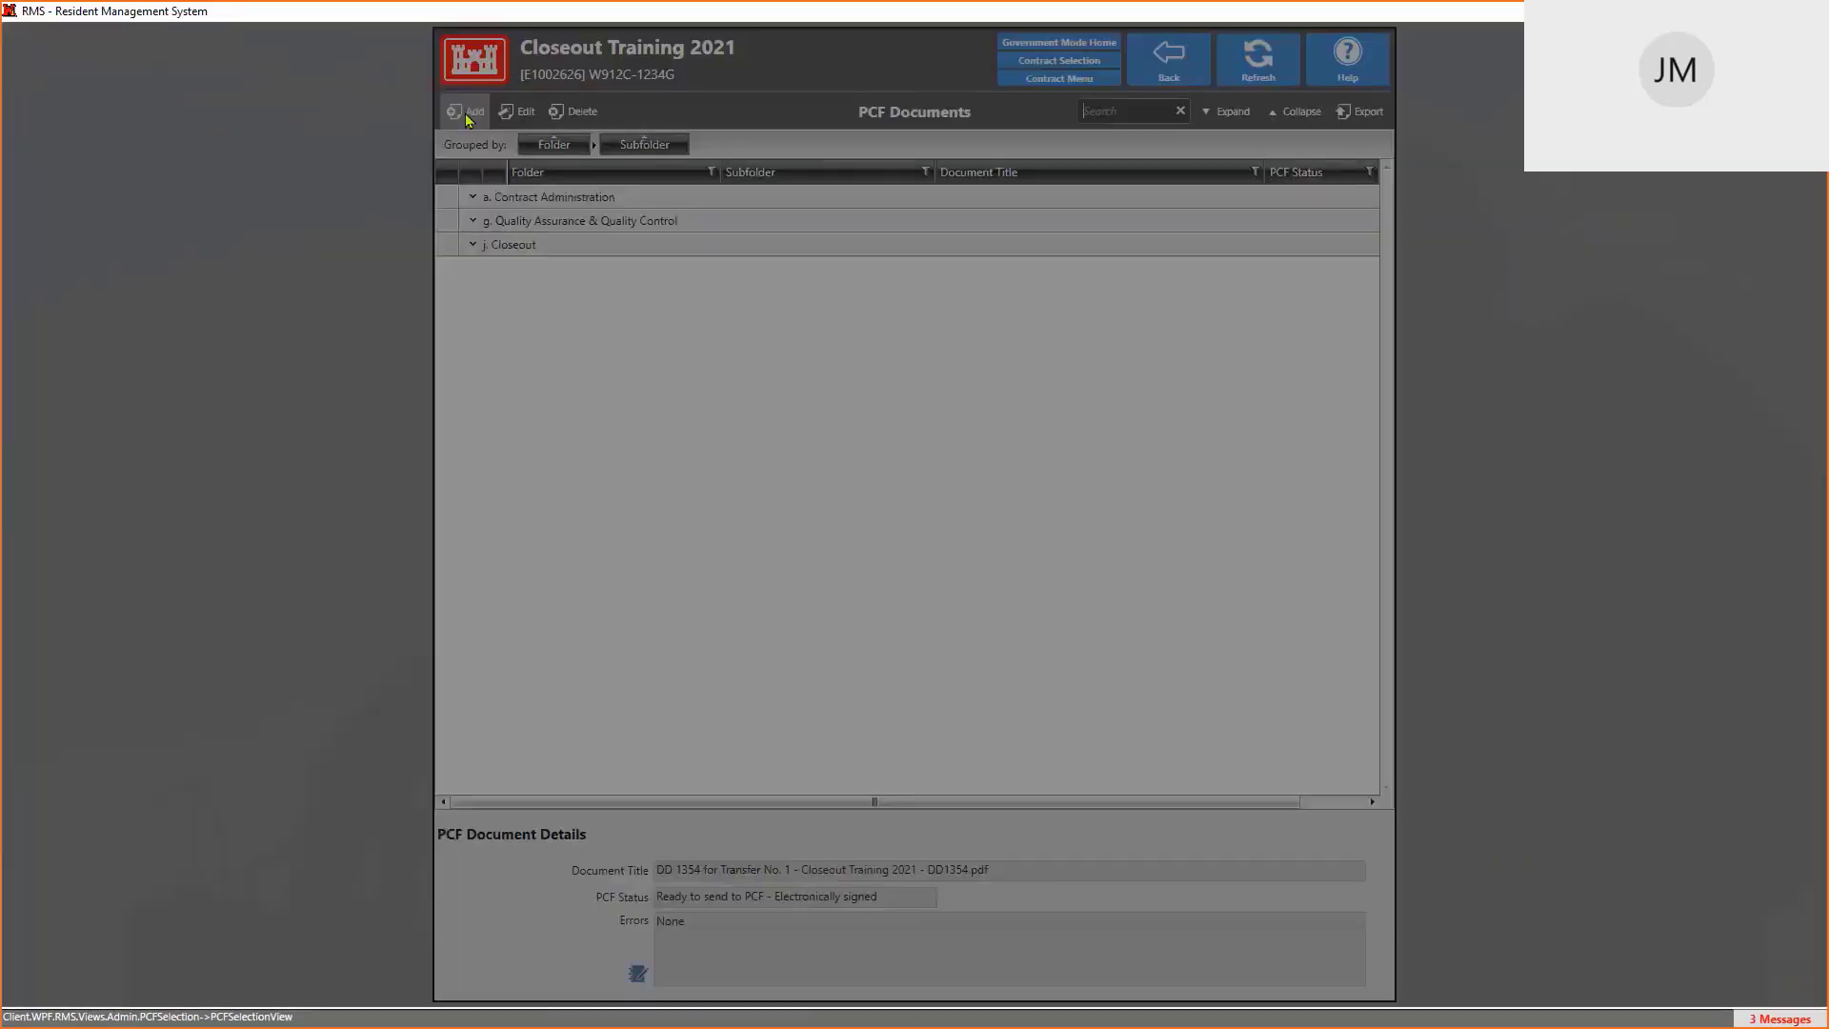
Add a new contract-file document and filter the Section Lookup by 'CLOSE'
left_click(468, 114)
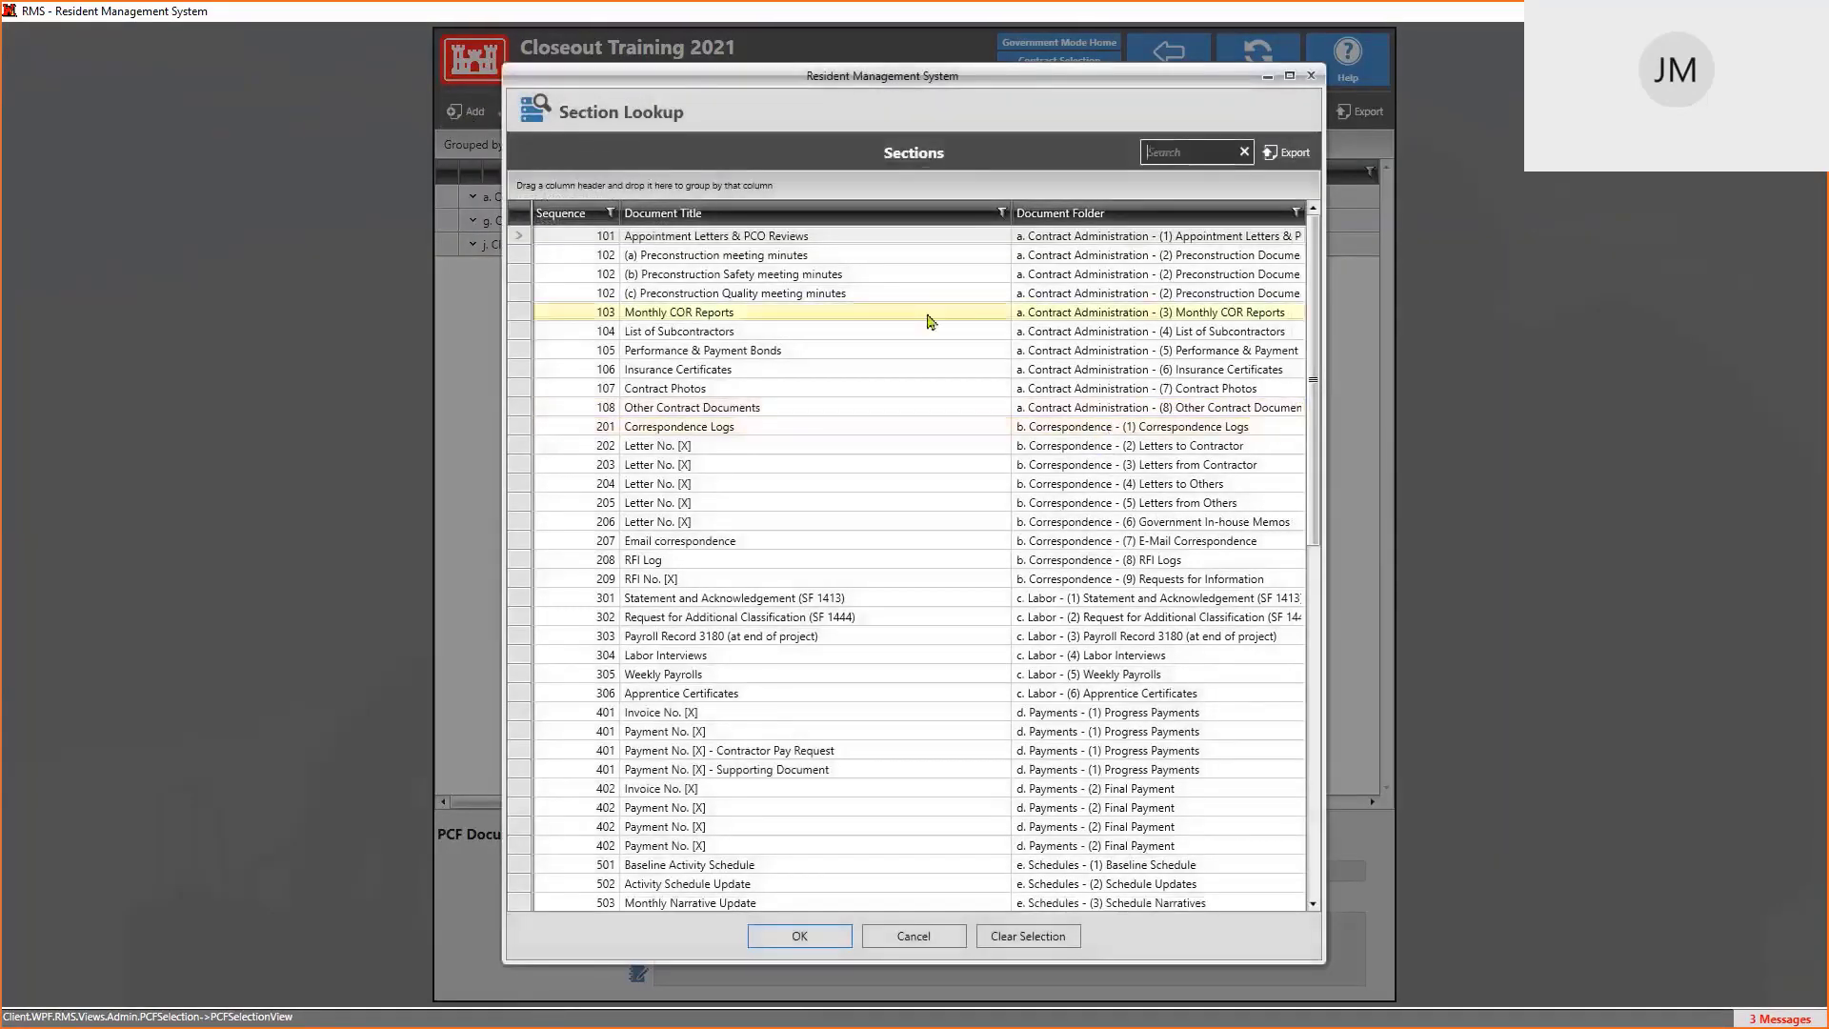
scroll(946, 387, "down", 3)
scroll(946, 388, "down", 5)
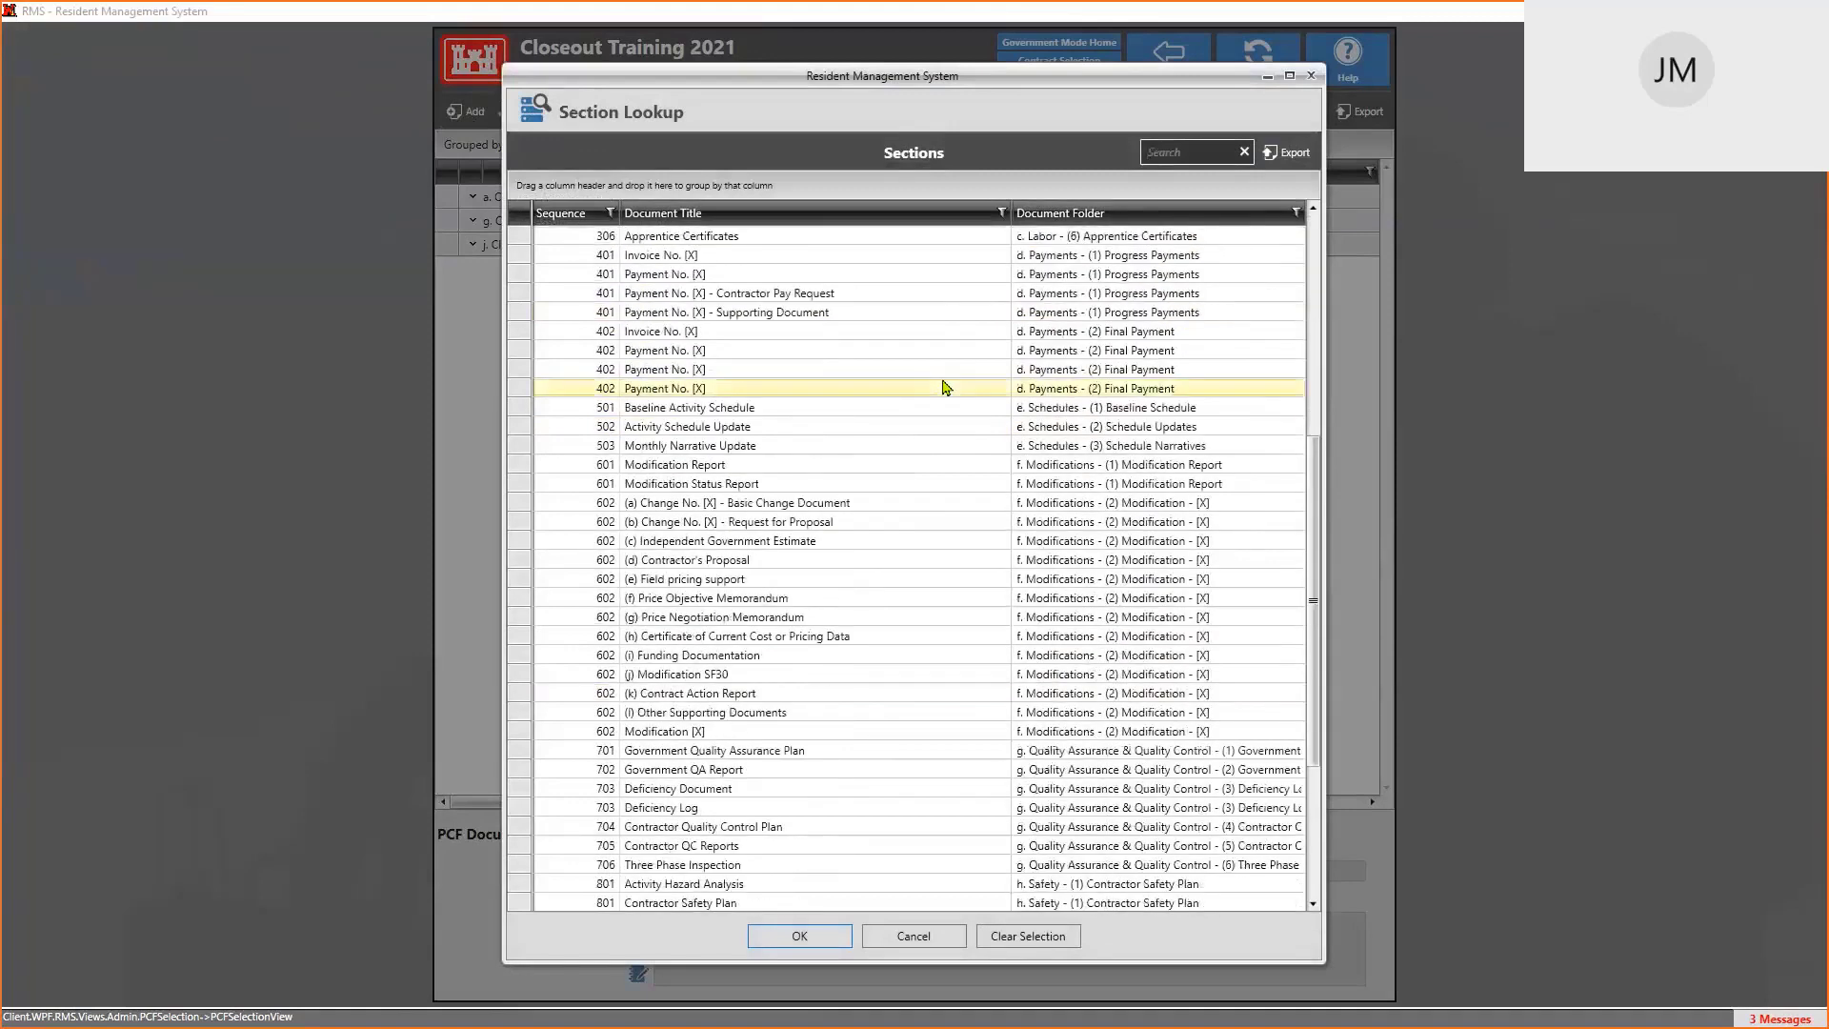
scroll(939, 388, "up", 8)
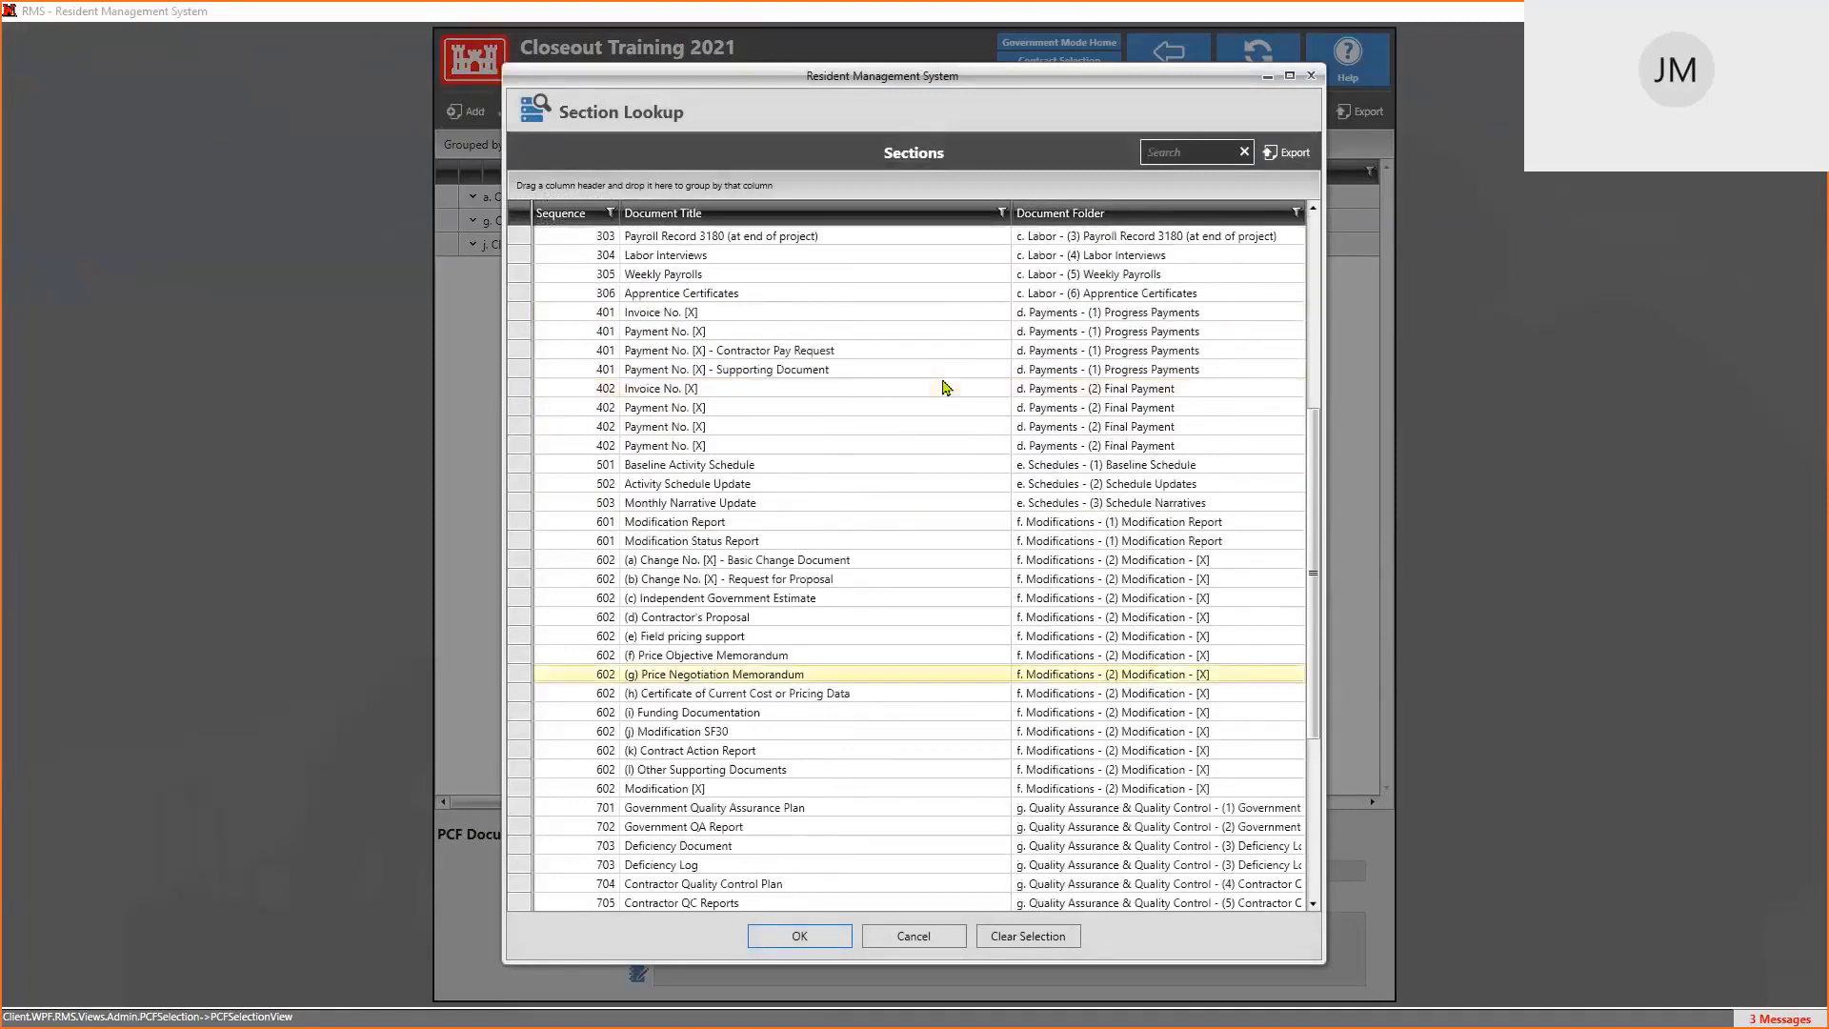
left_click(1185, 150)
type("CLSO")
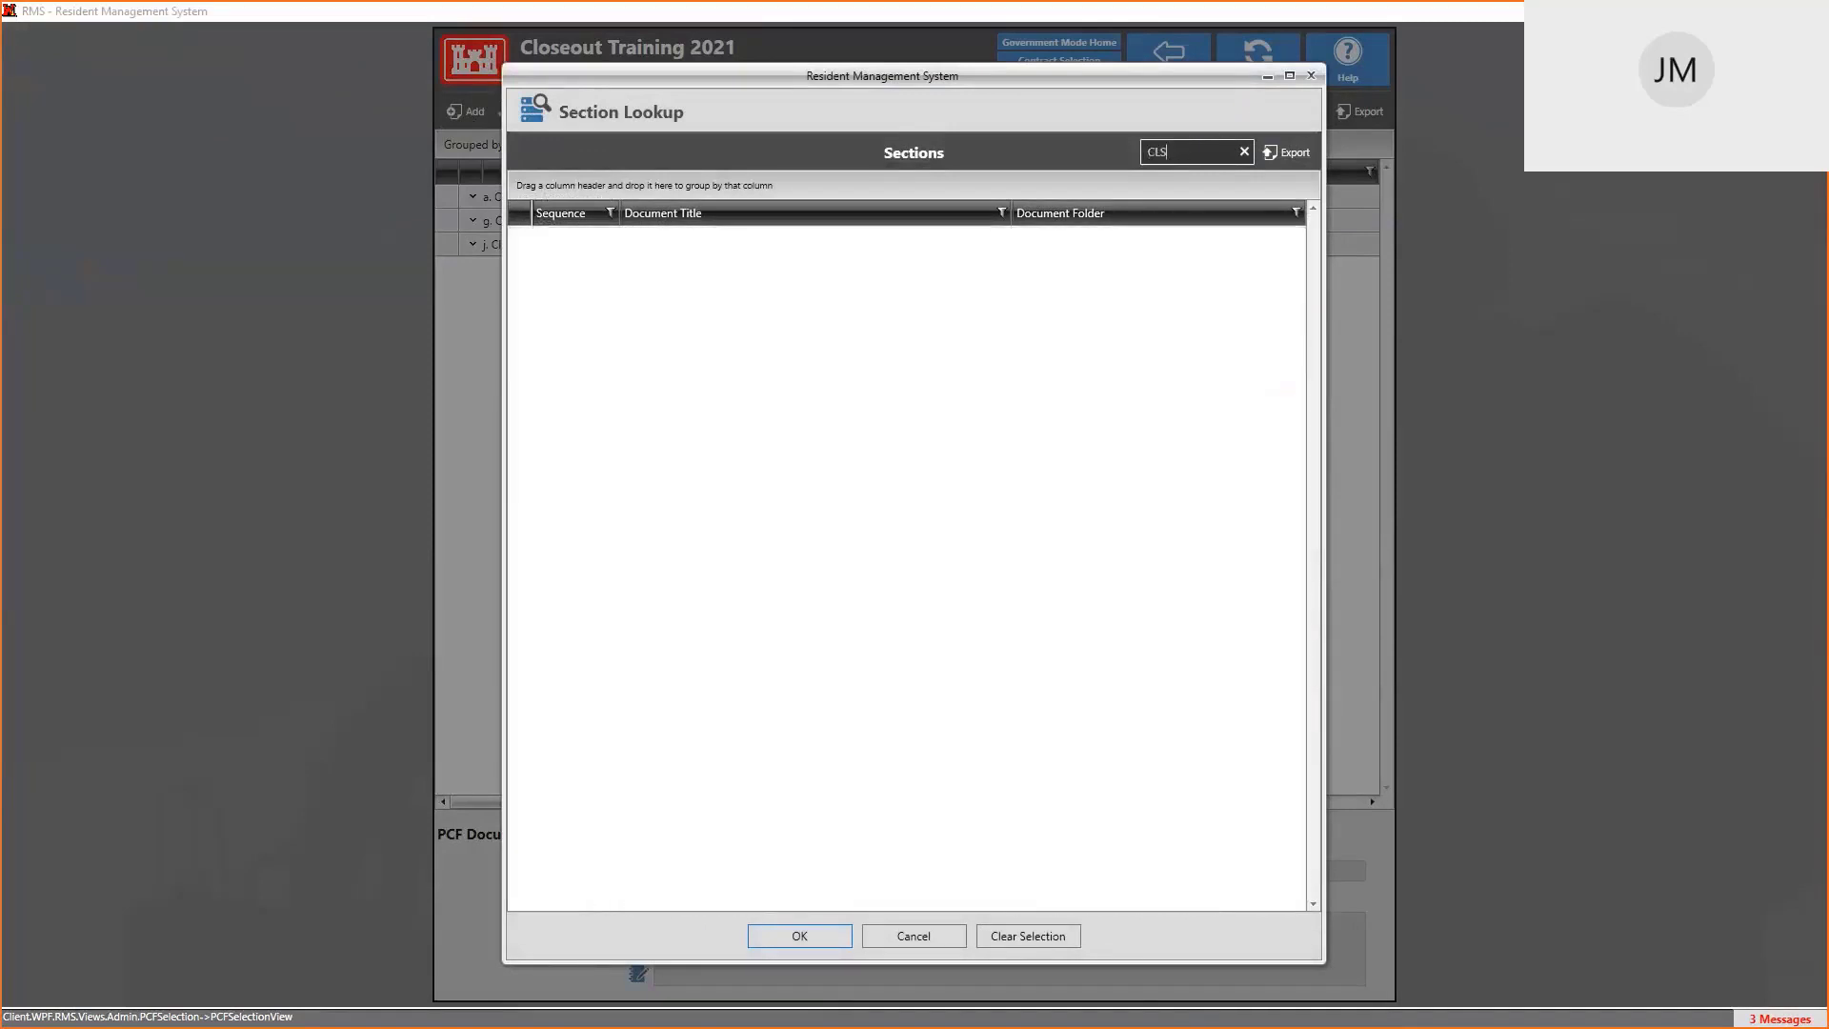
key("BackSpace")
key("BackSpace")
type("OSE")
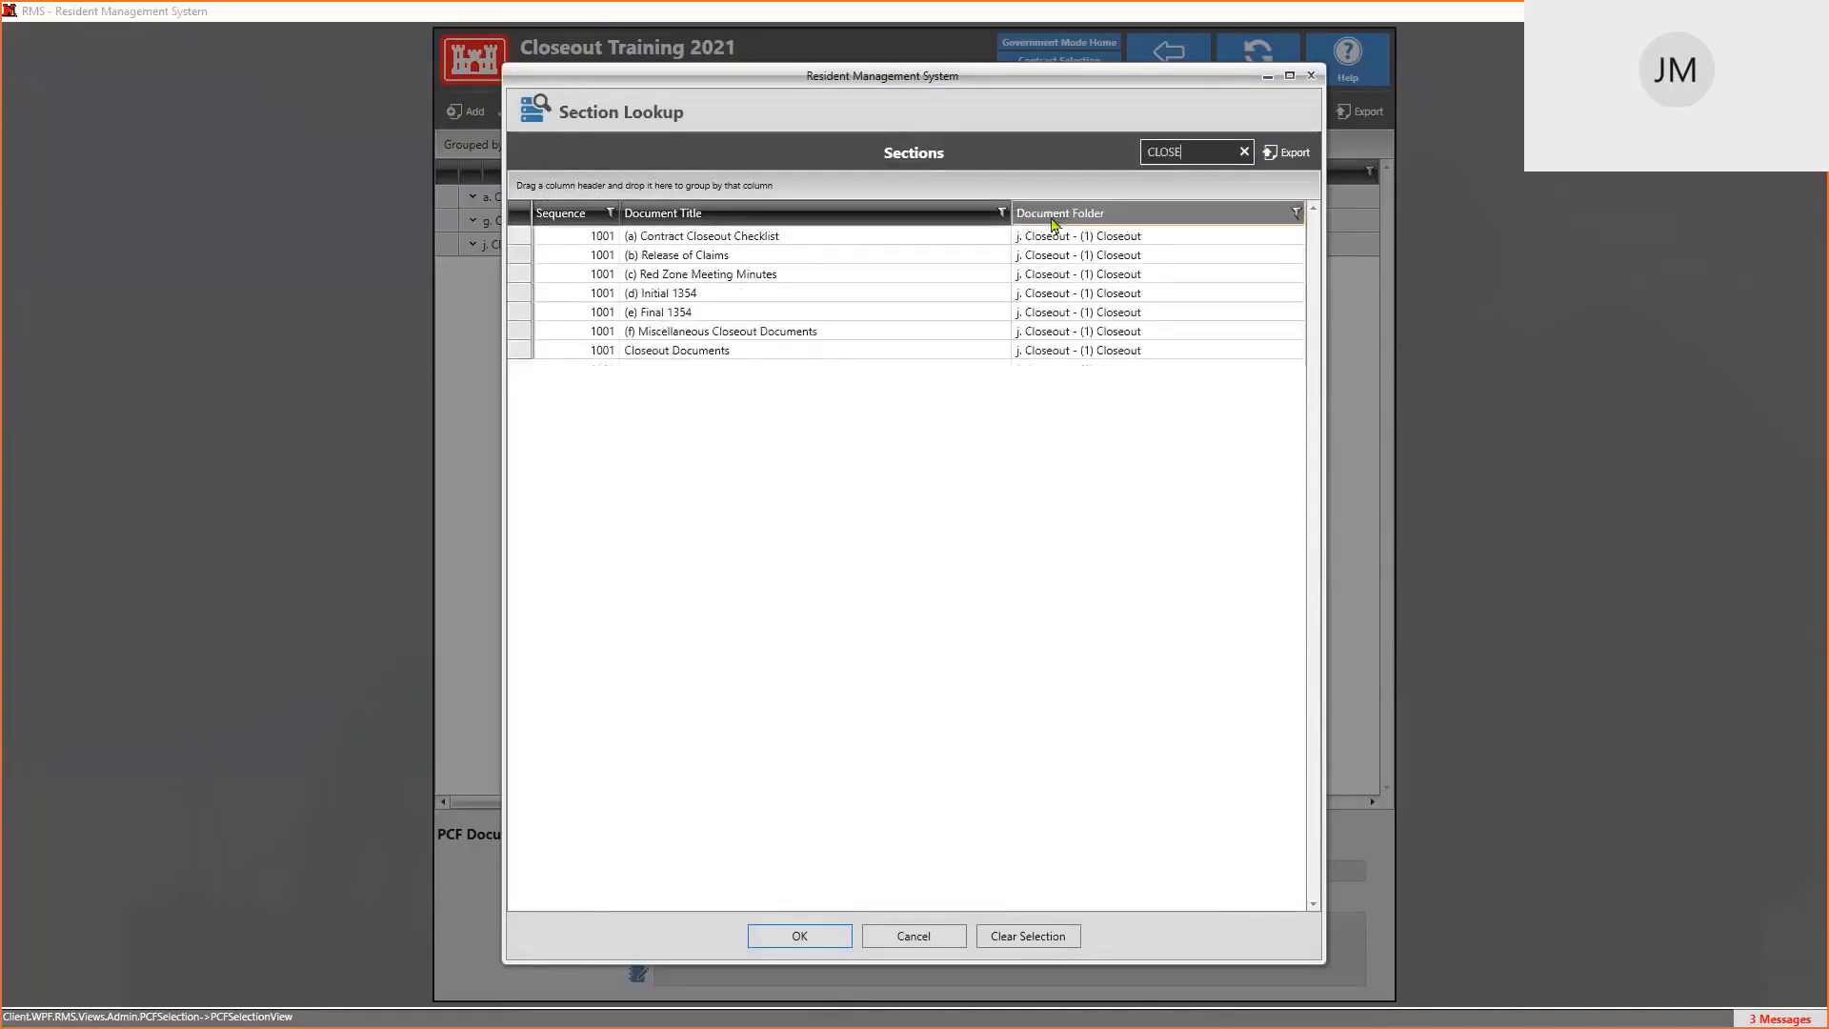
Choose section (f) Miscellaneous Closeout Documents rather than Closeout Documents and confirm it
left_click(781, 240)
left_click(773, 255)
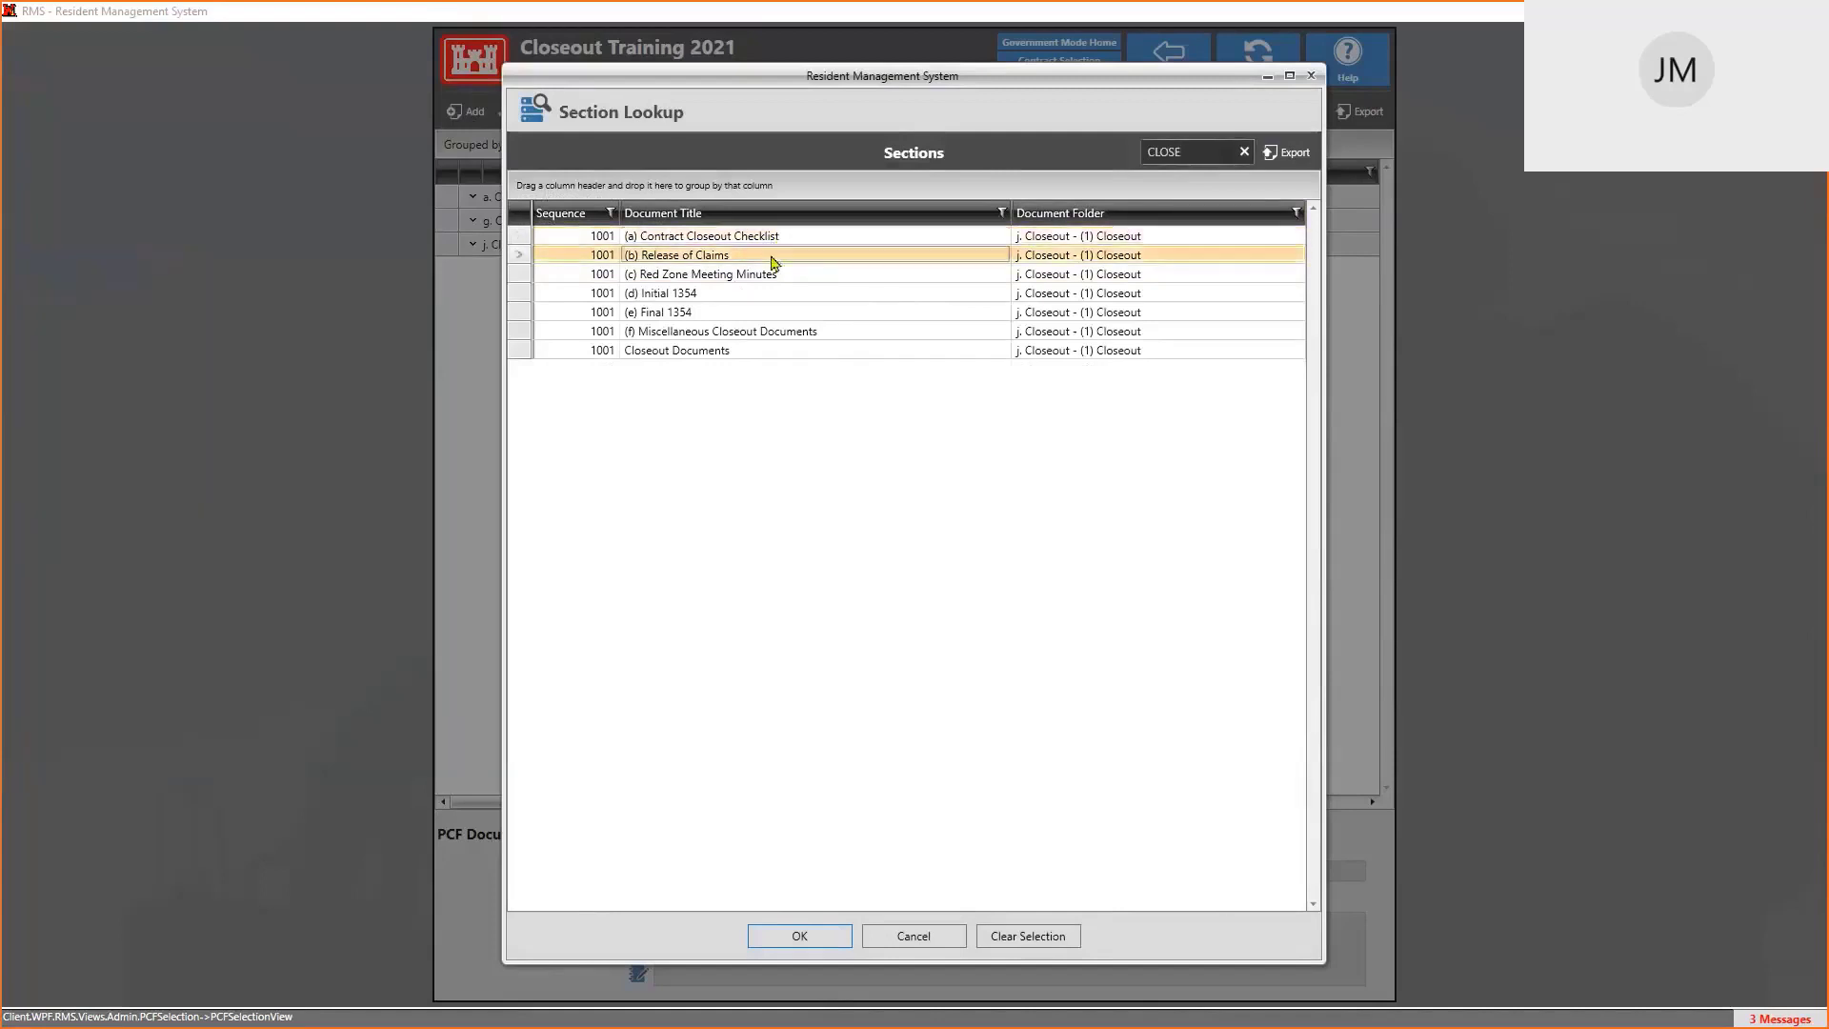
left_click(800, 276)
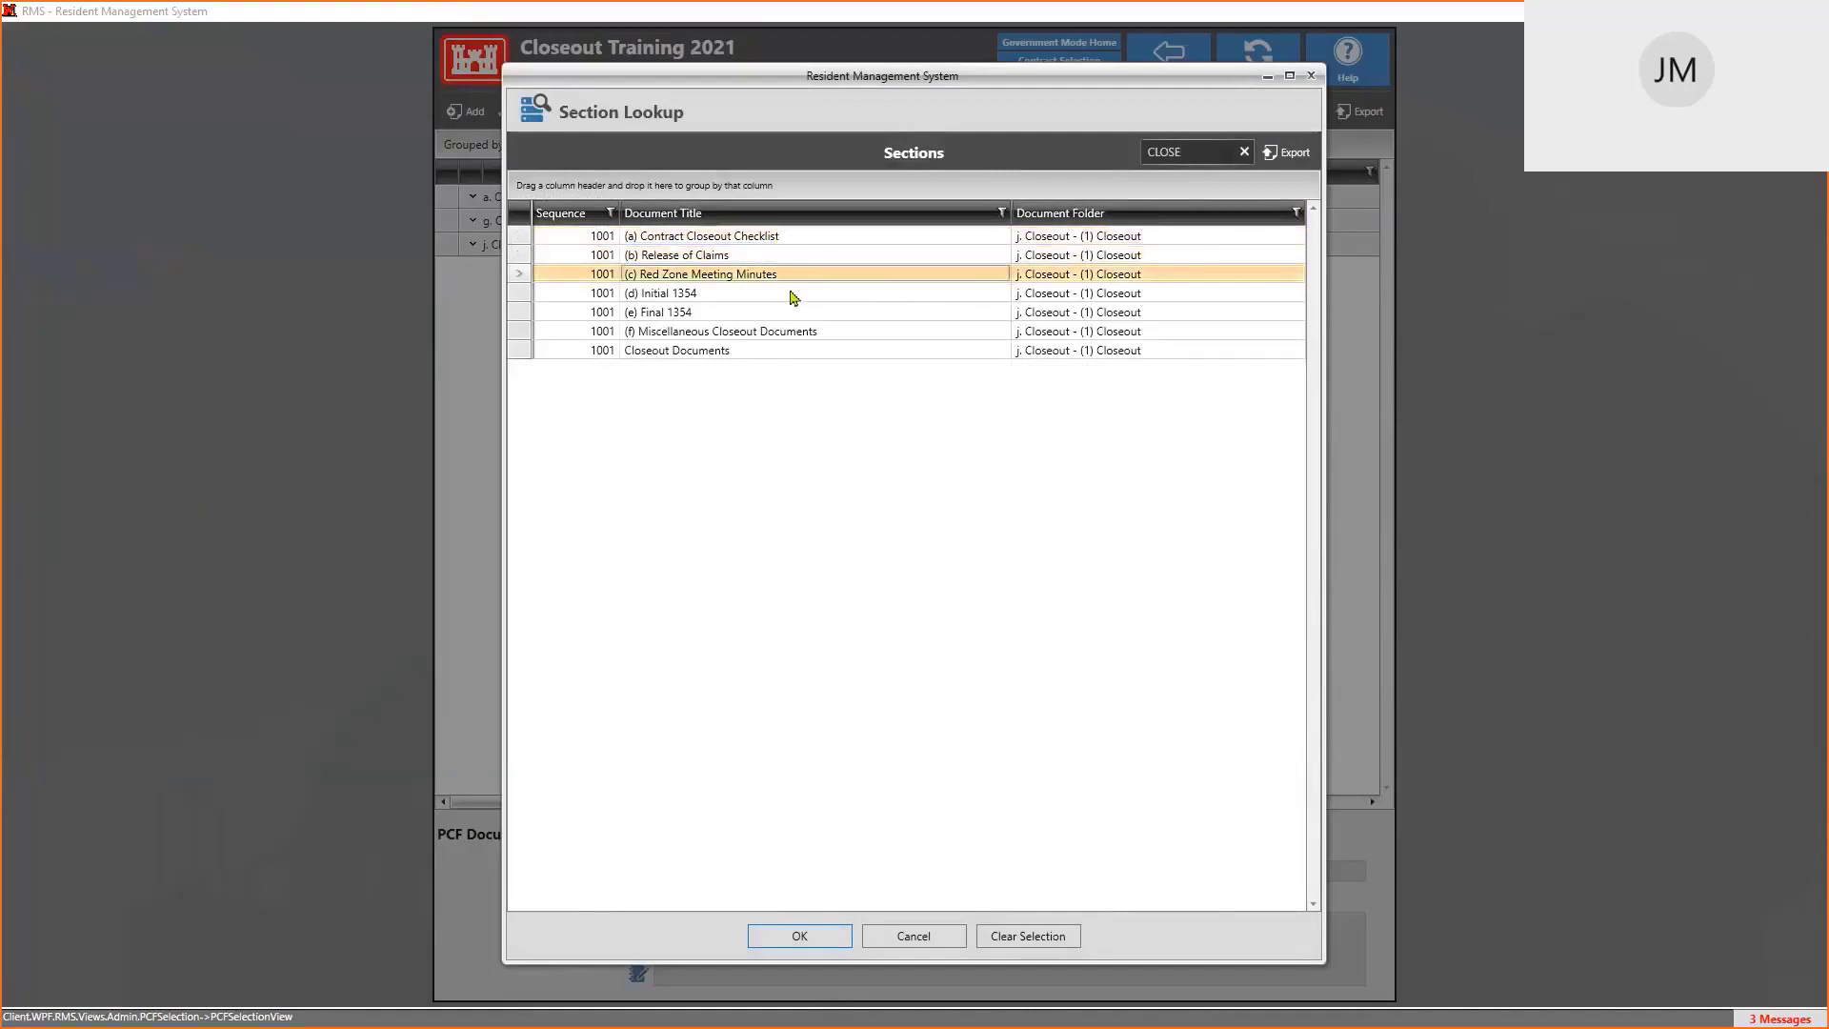
left_click(790, 297)
left_click(791, 314)
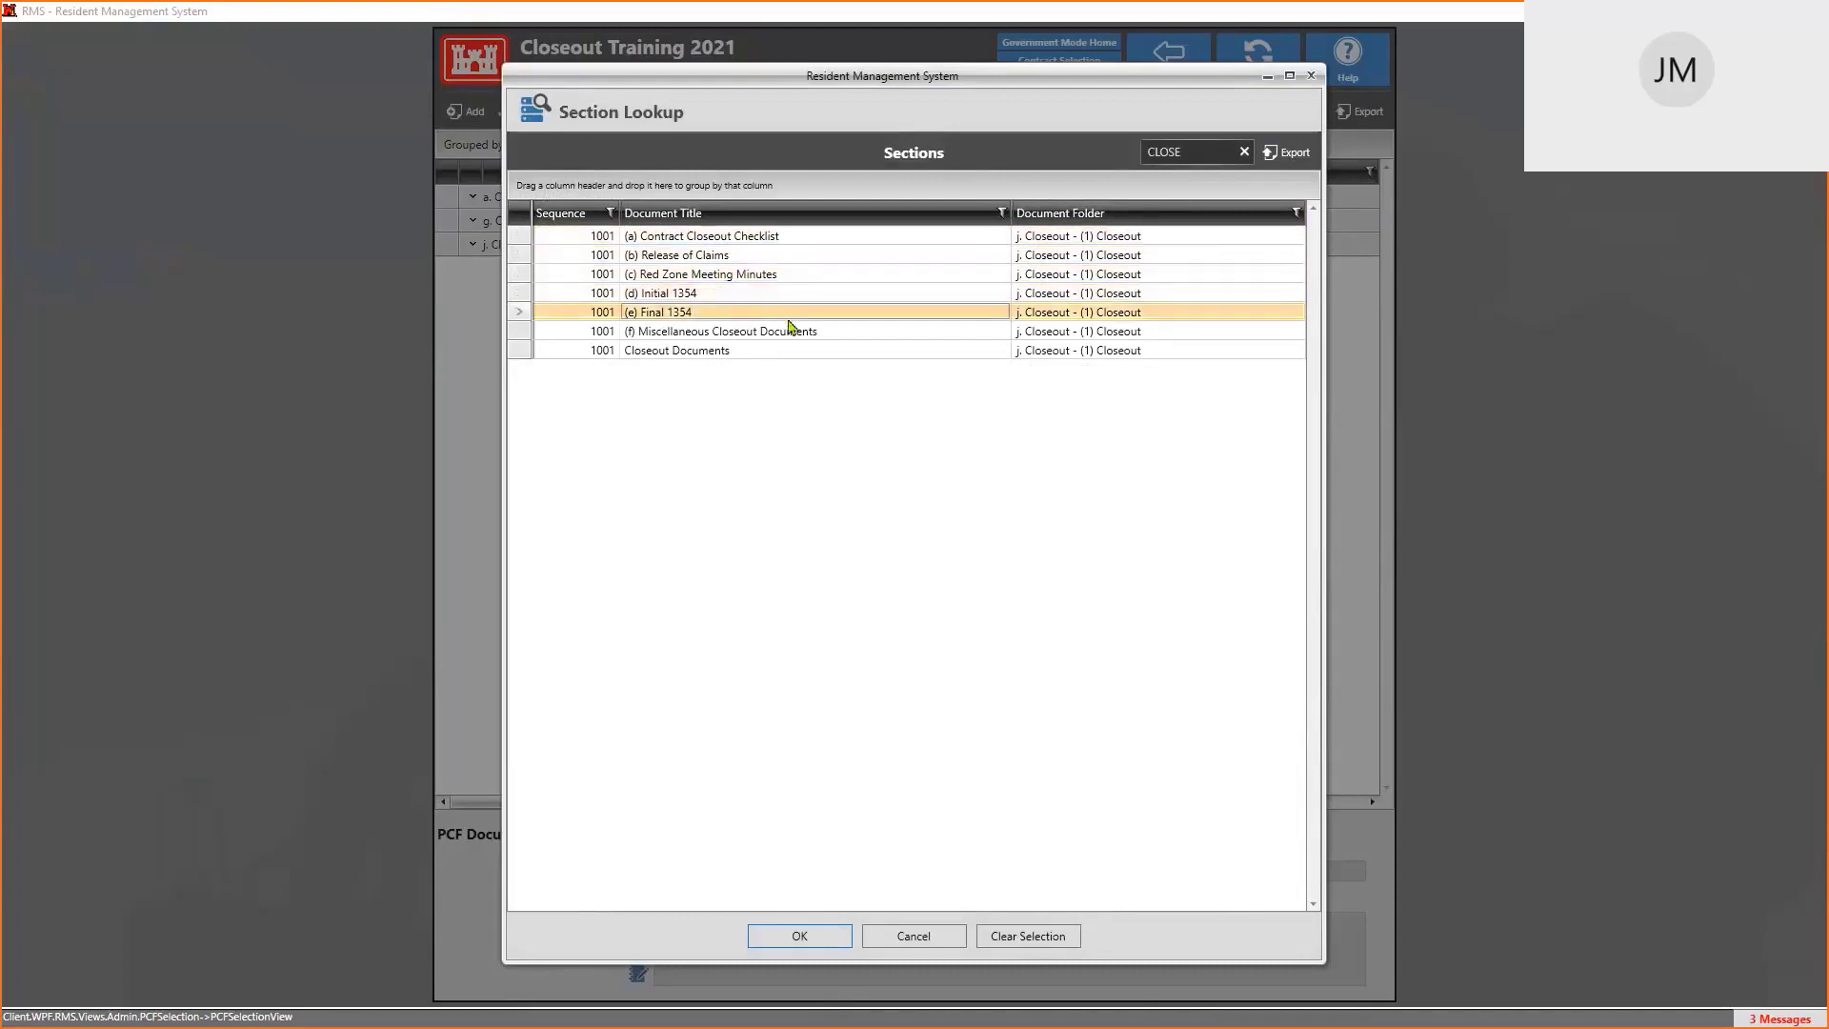
left_click(825, 340)
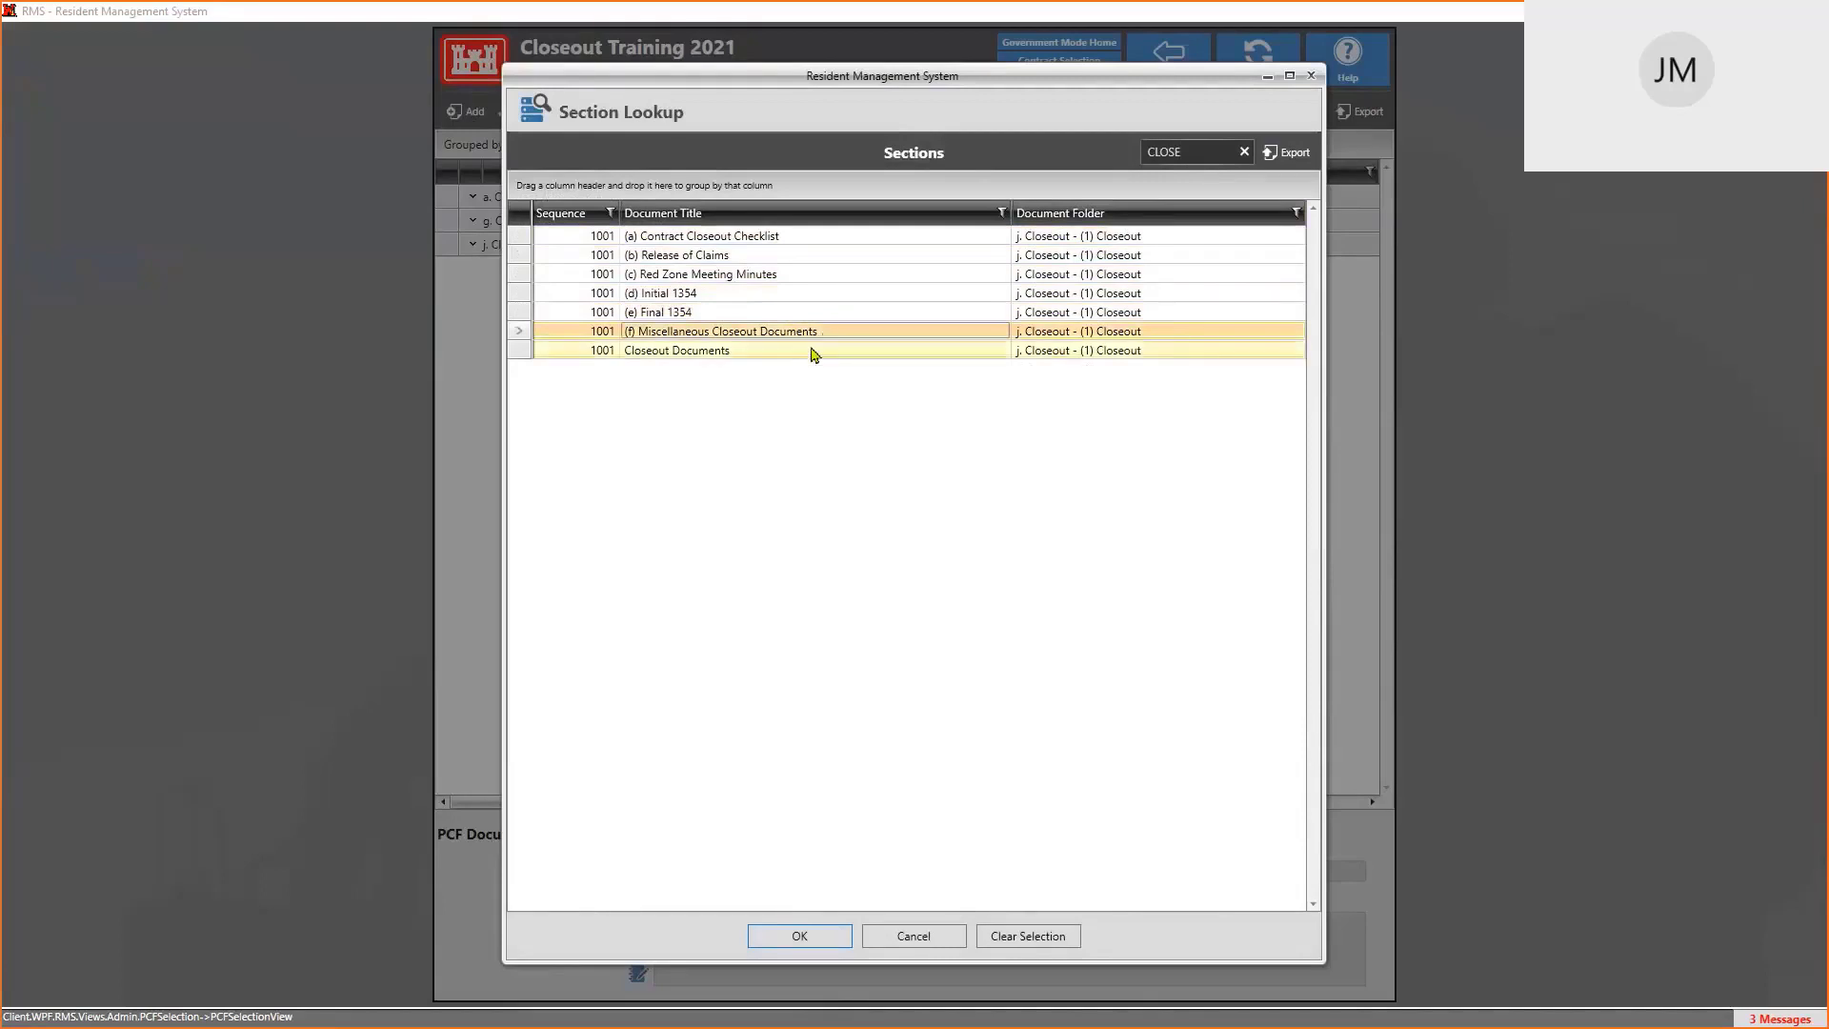
left_click(809, 352)
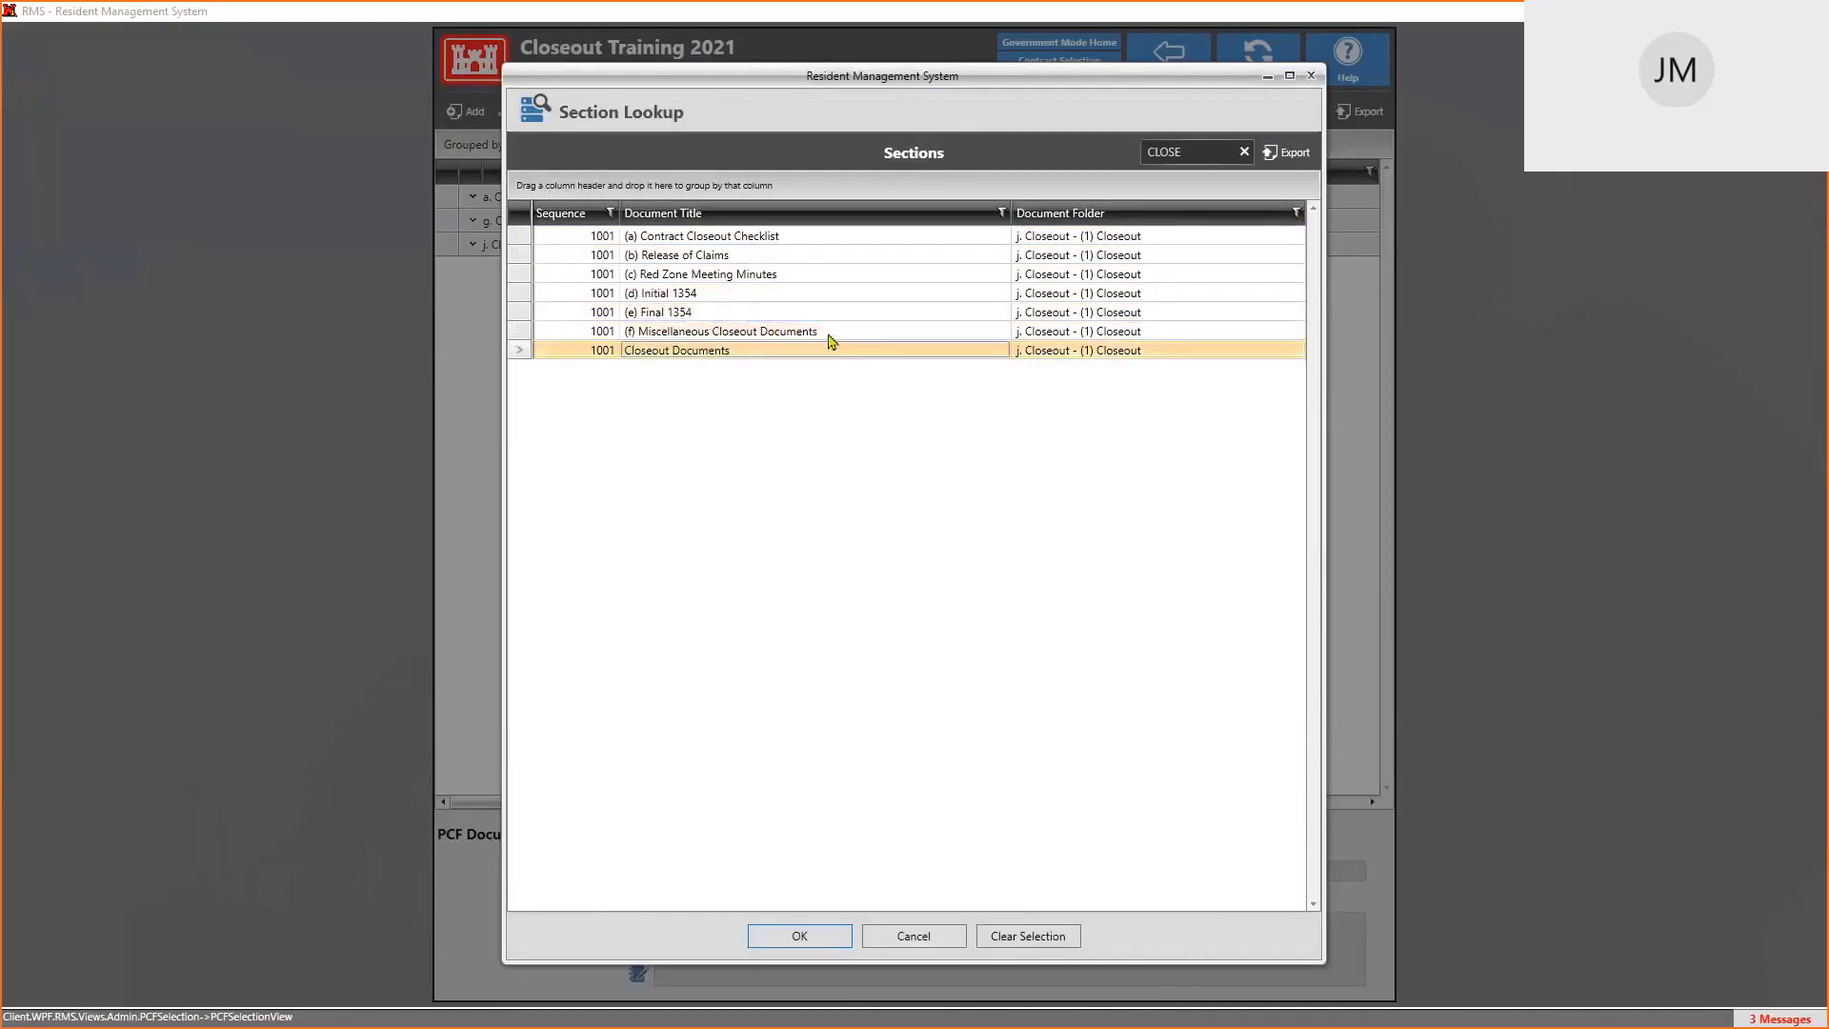
left_click(828, 335)
left_click(826, 348)
left_click(828, 336)
left_click(820, 350)
left_click(790, 336)
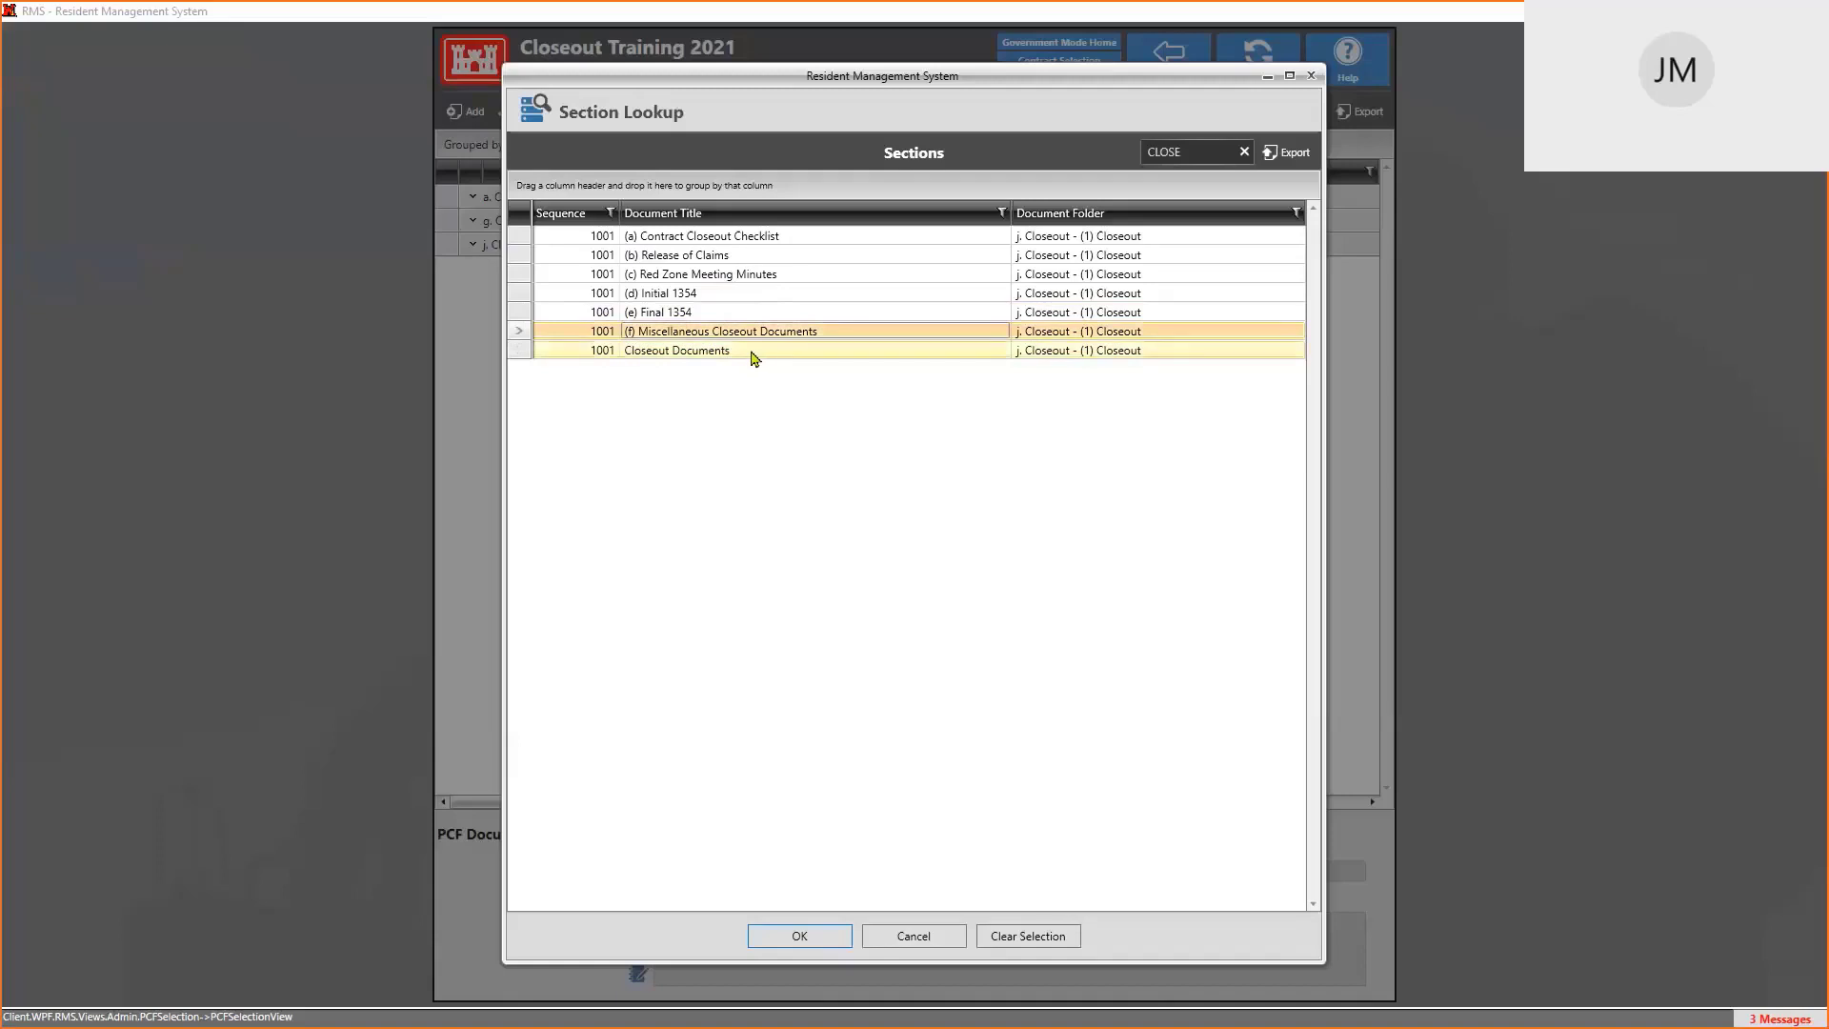
left_click(755, 355)
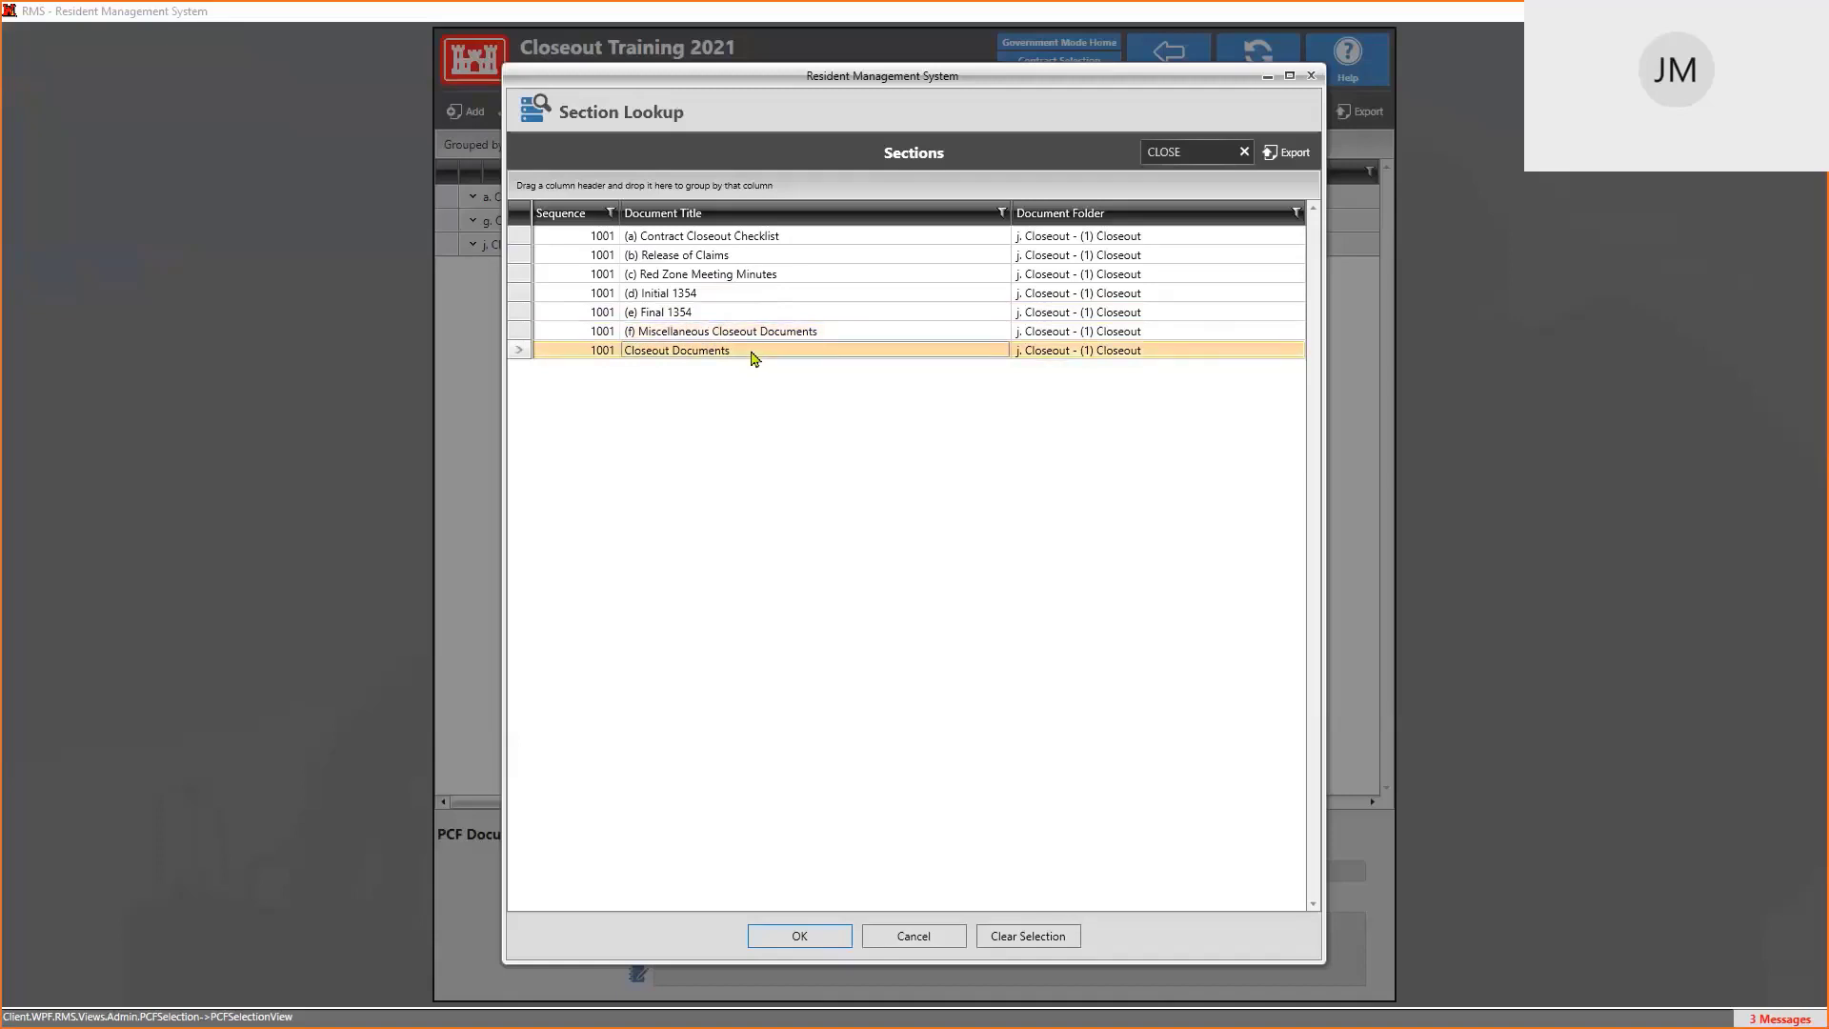
left_click(748, 334)
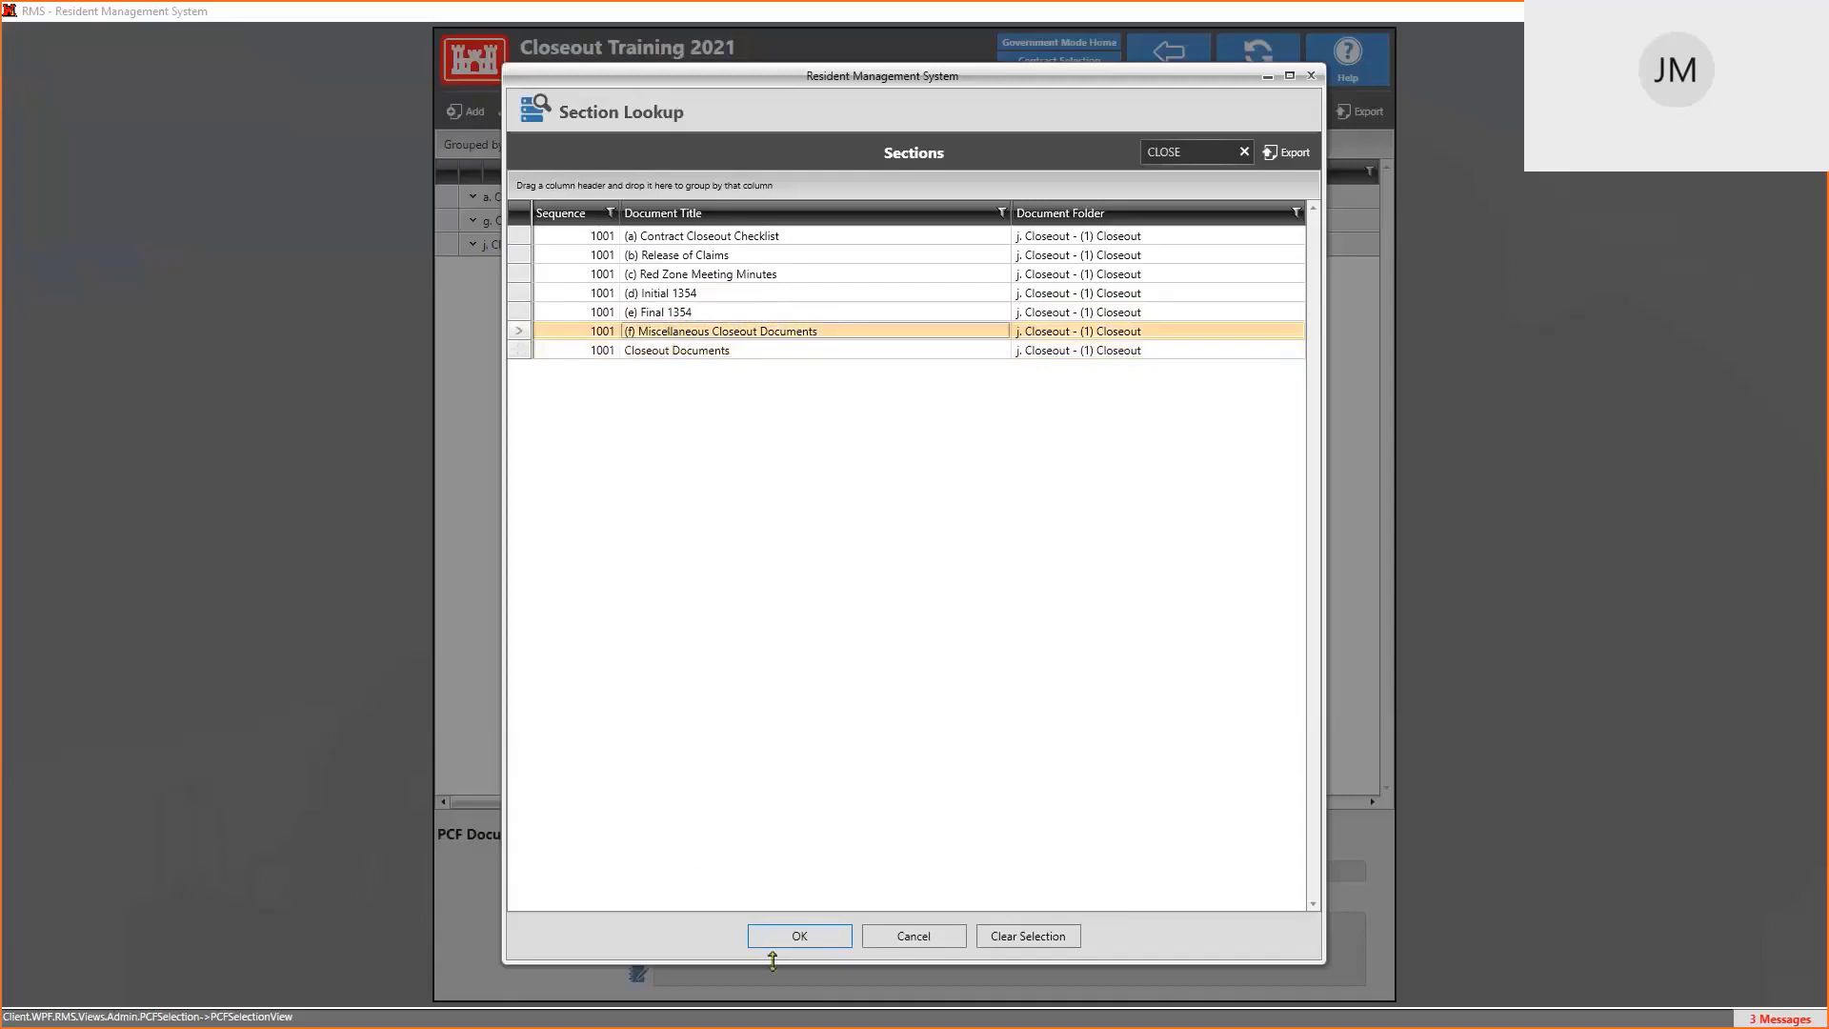
left_click(799, 936)
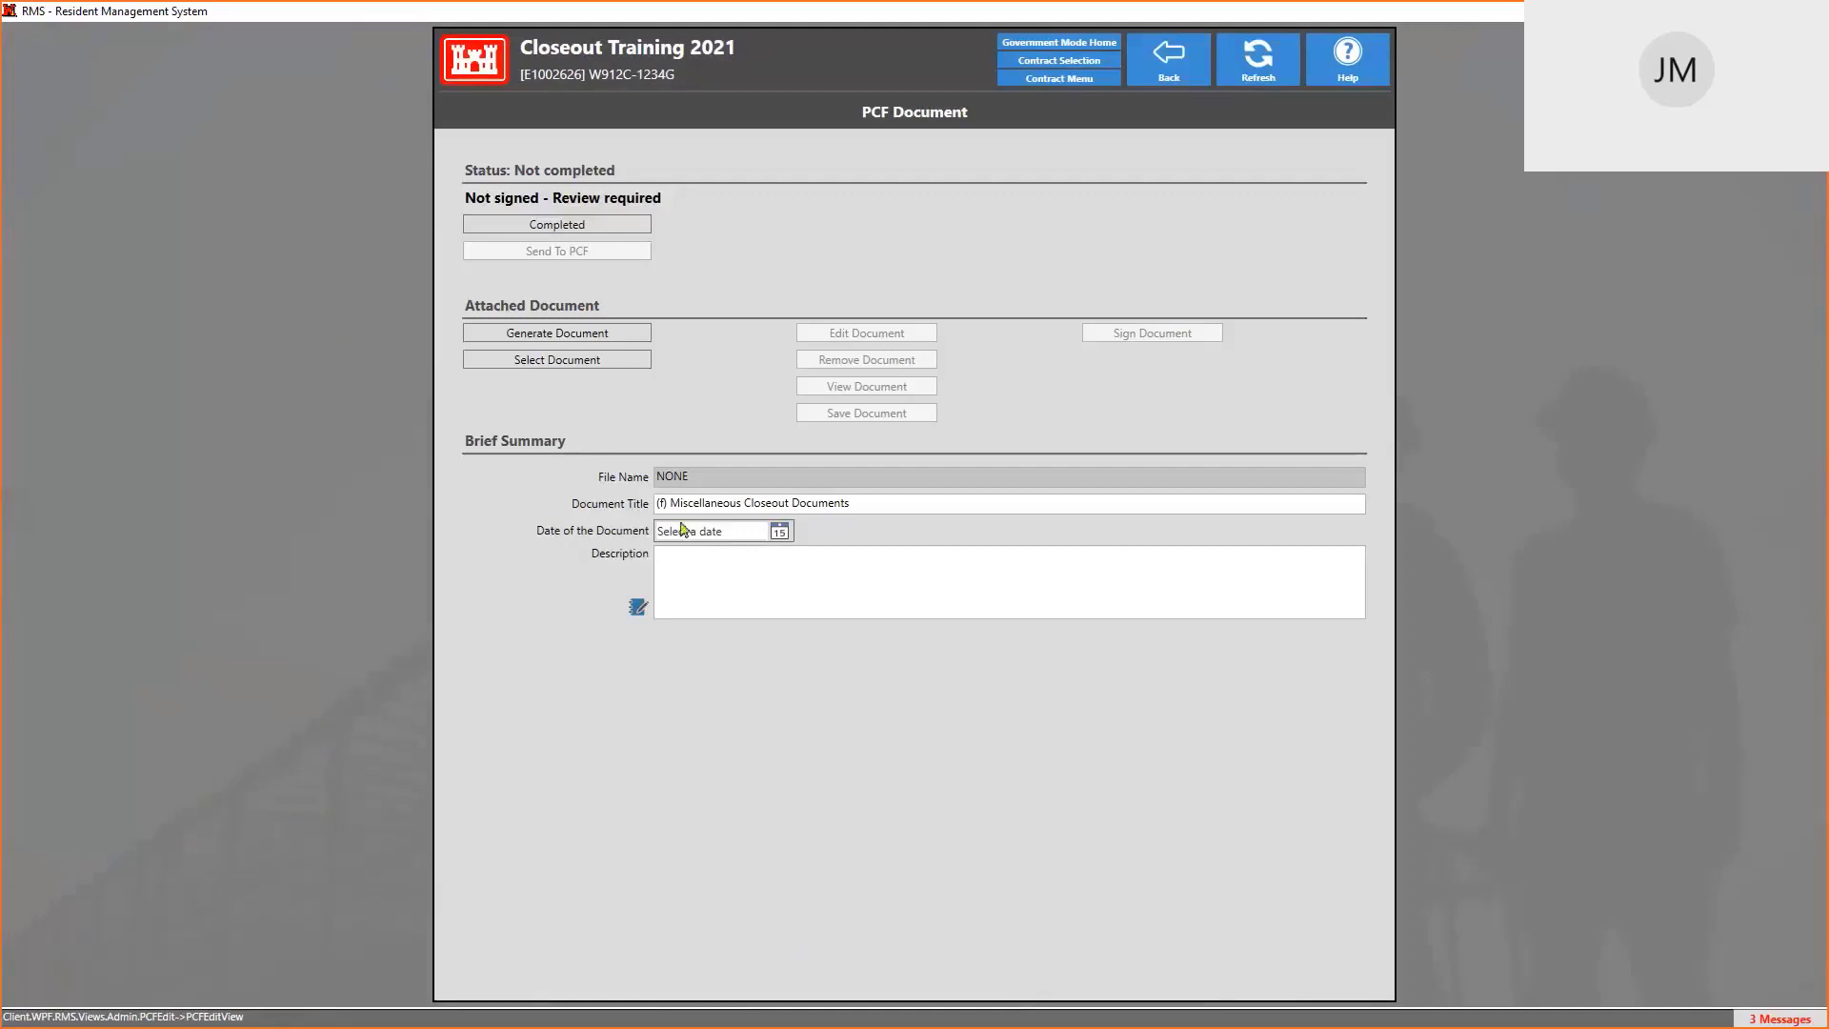
Attach 20210421 DD1149 CLOSEOUT TRAINING 2021 -1.pdf via Select Document, then pick the document date
left_click(554, 367)
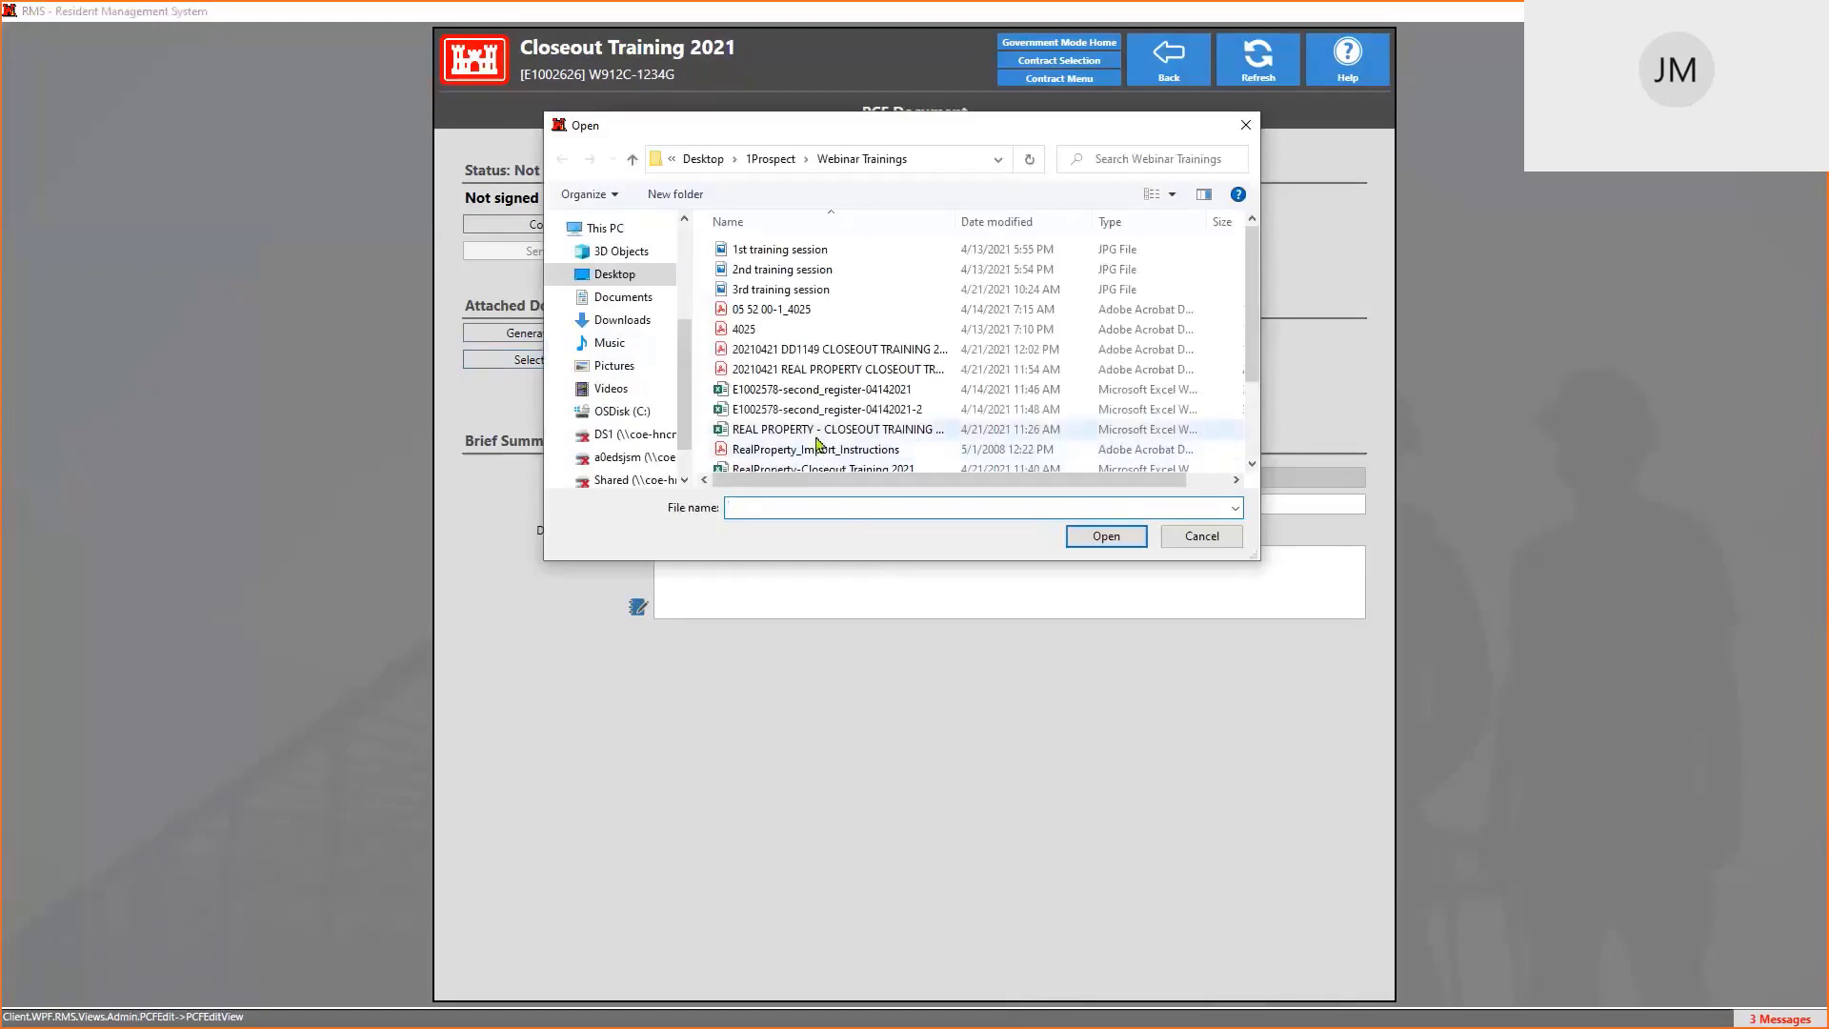
left_click(816, 356)
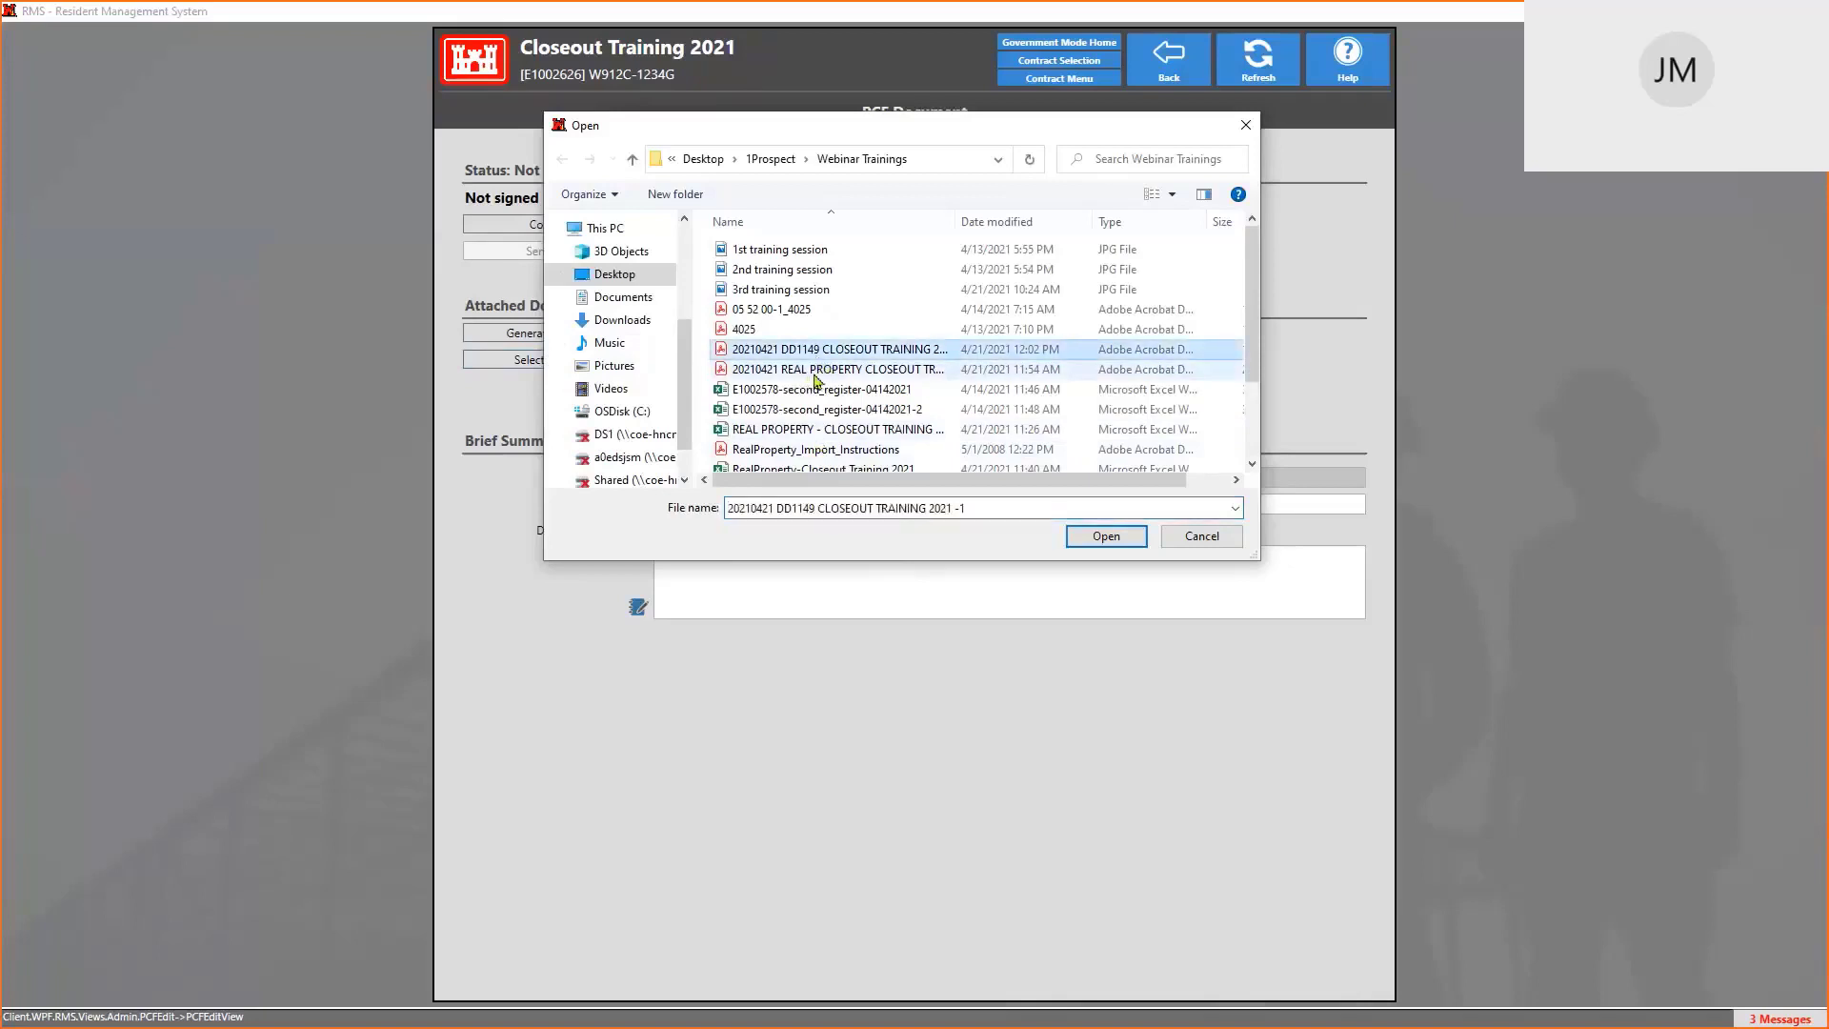
left_click(1106, 539)
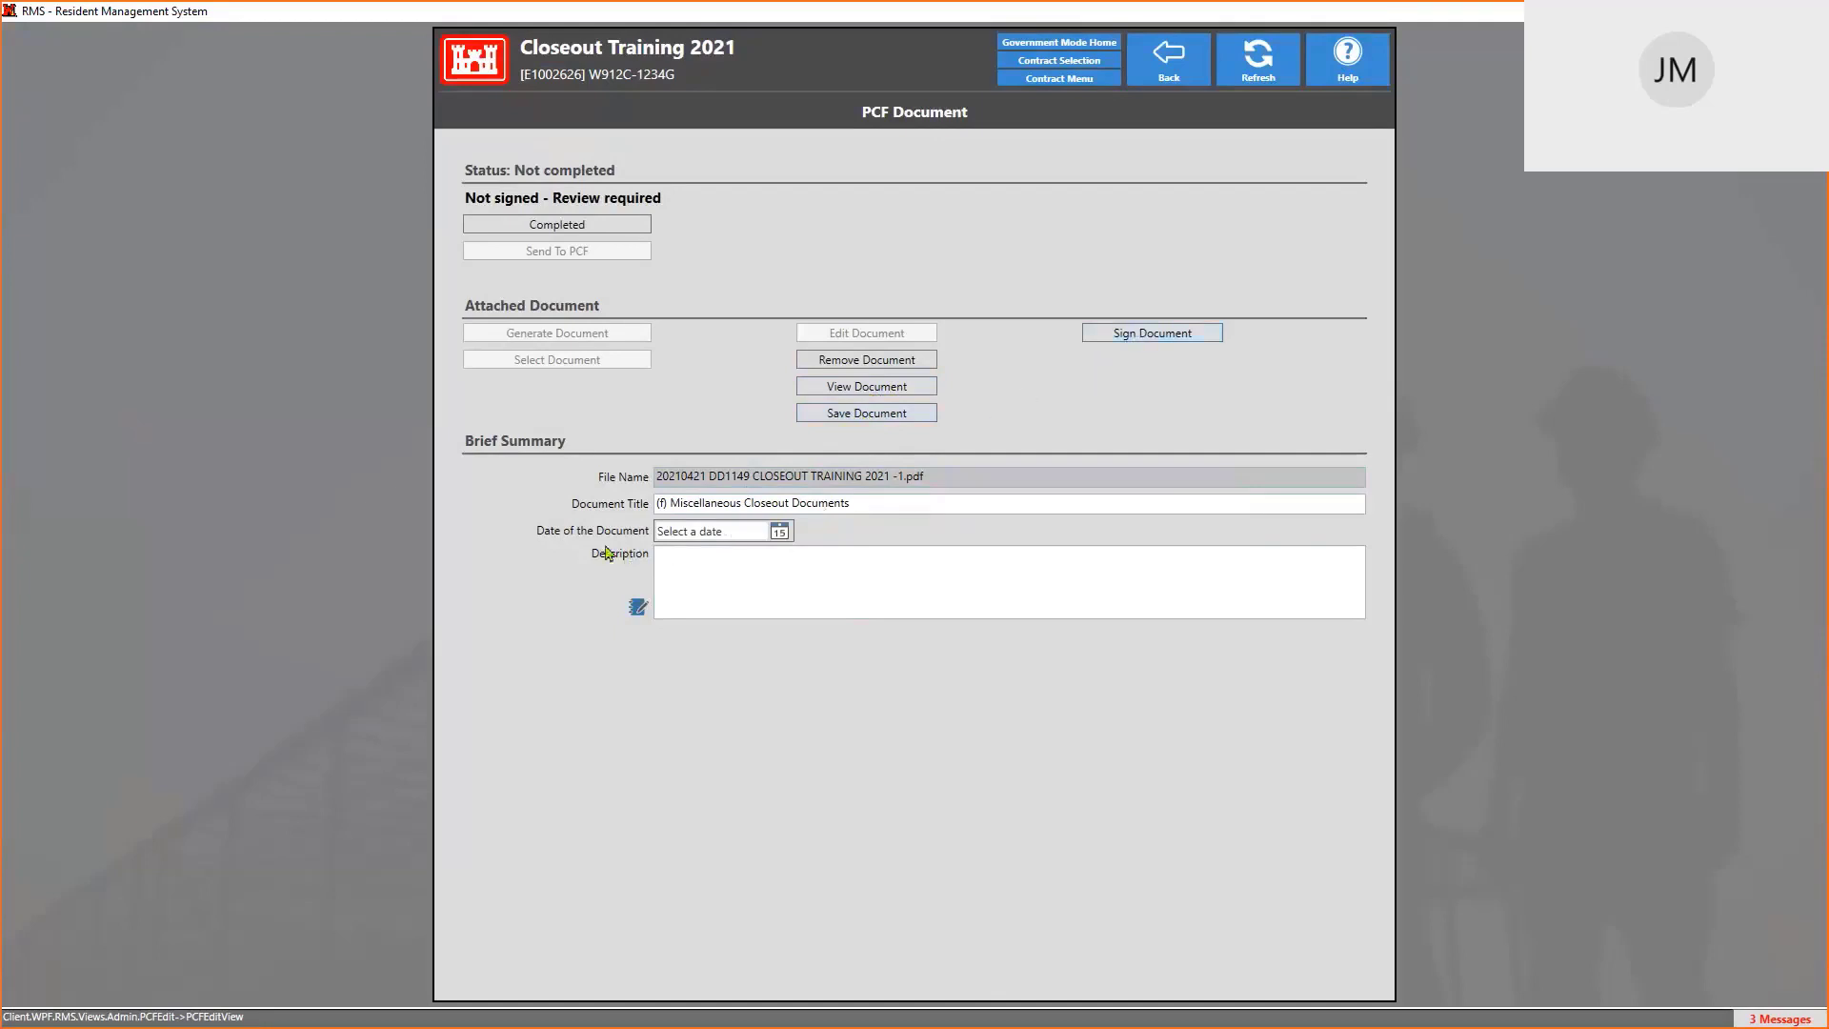
left_click(780, 534)
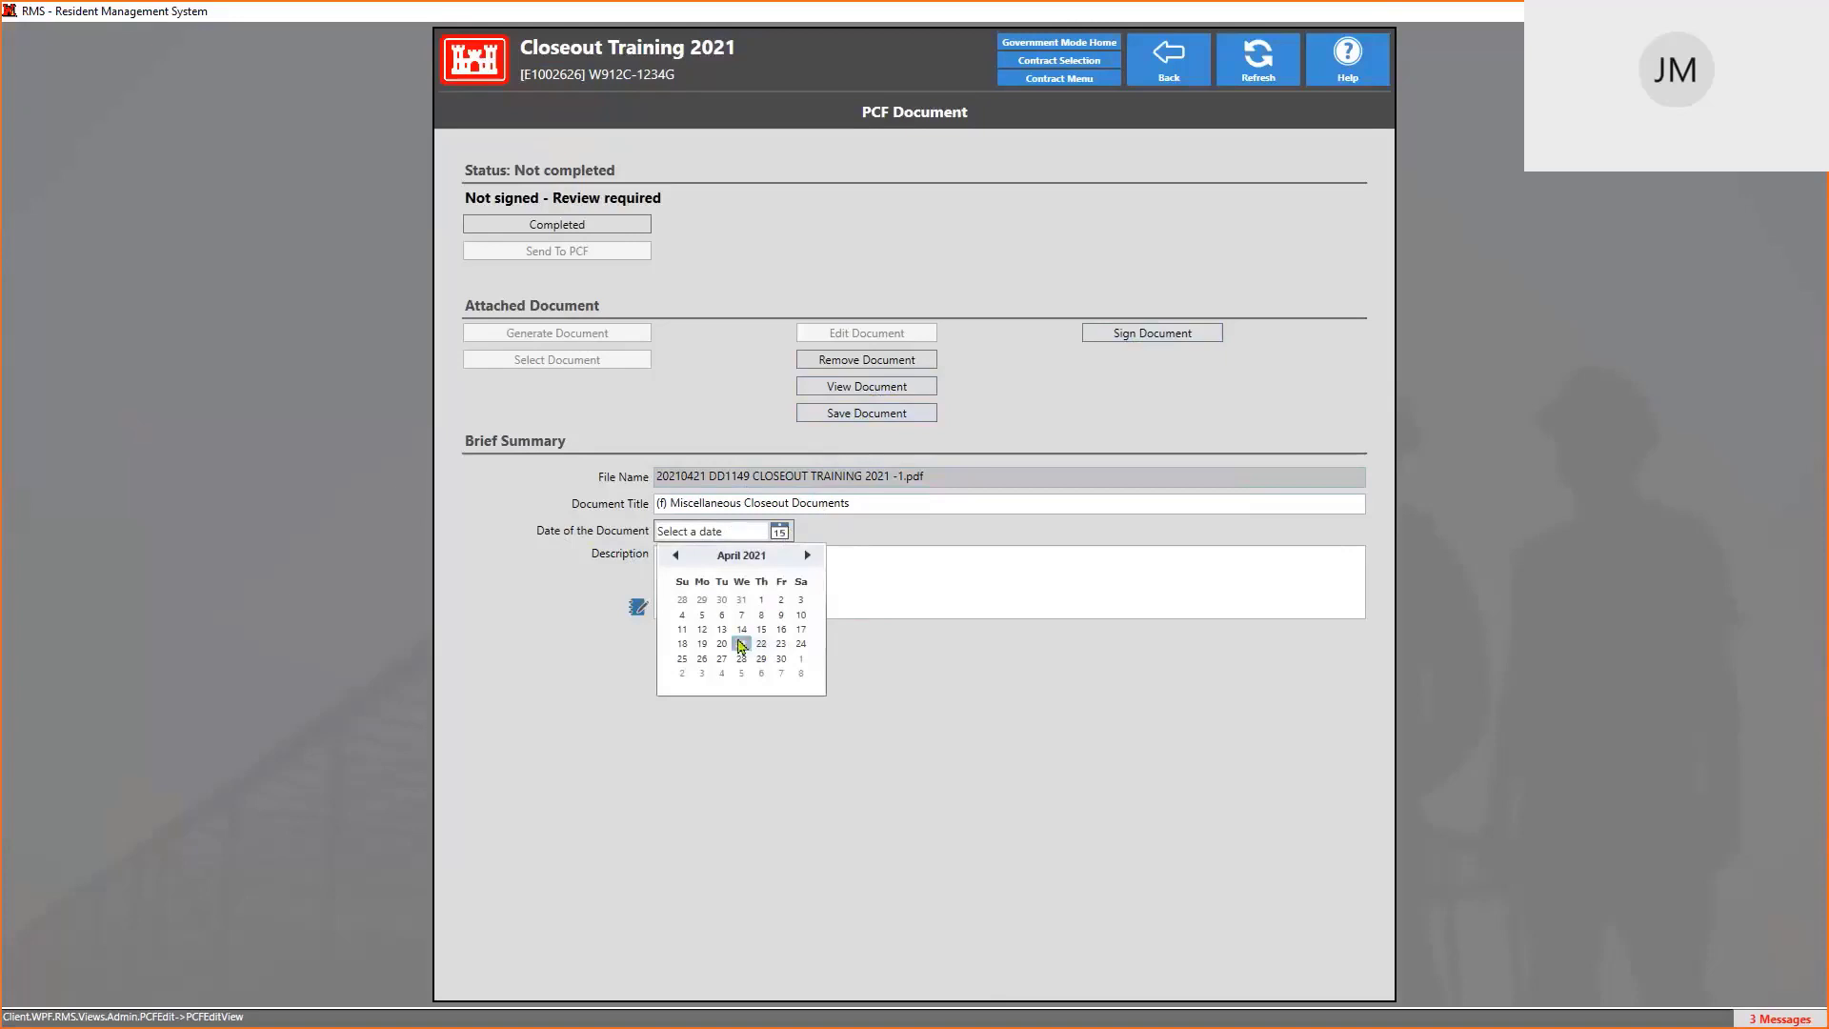
Date the closeout document 4/21/2021 and describe it as 'dd1149 FOR TRANSFERS FROM CONTRACTOR'
left_click(742, 645)
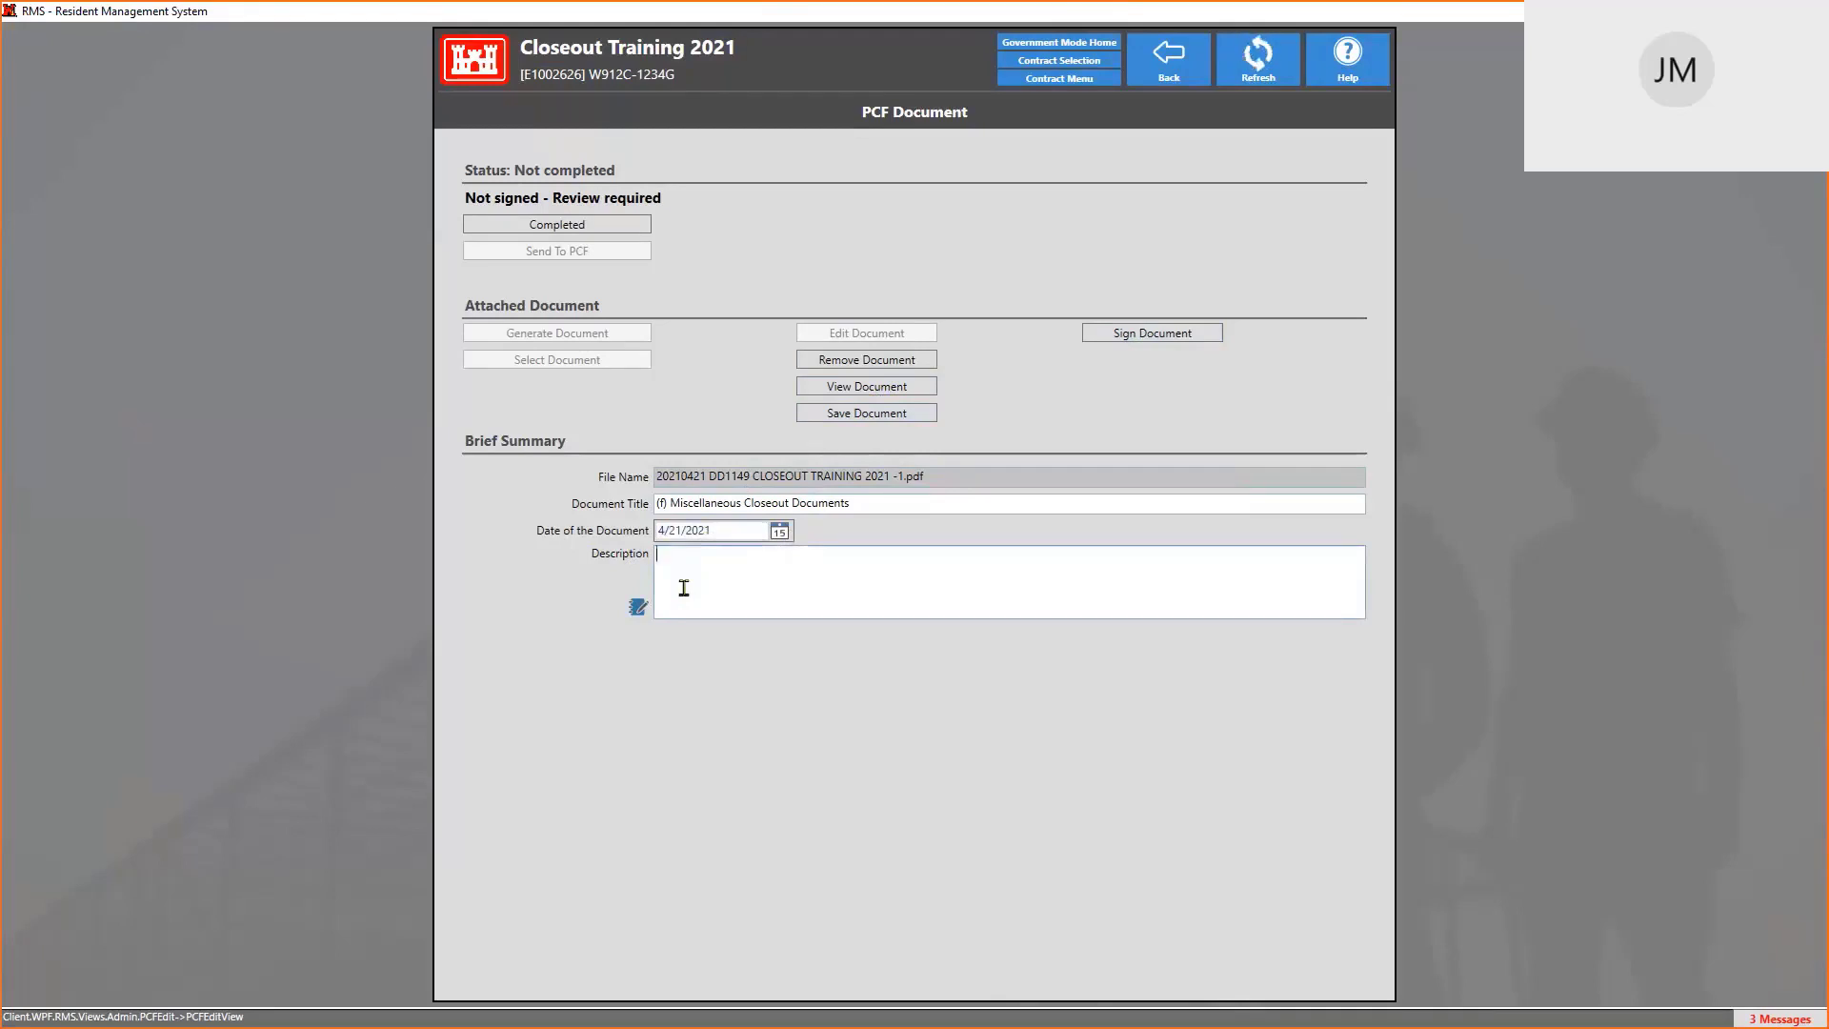
left_click(684, 588)
type("dd1149 FOR TRANSFERS FROM ")
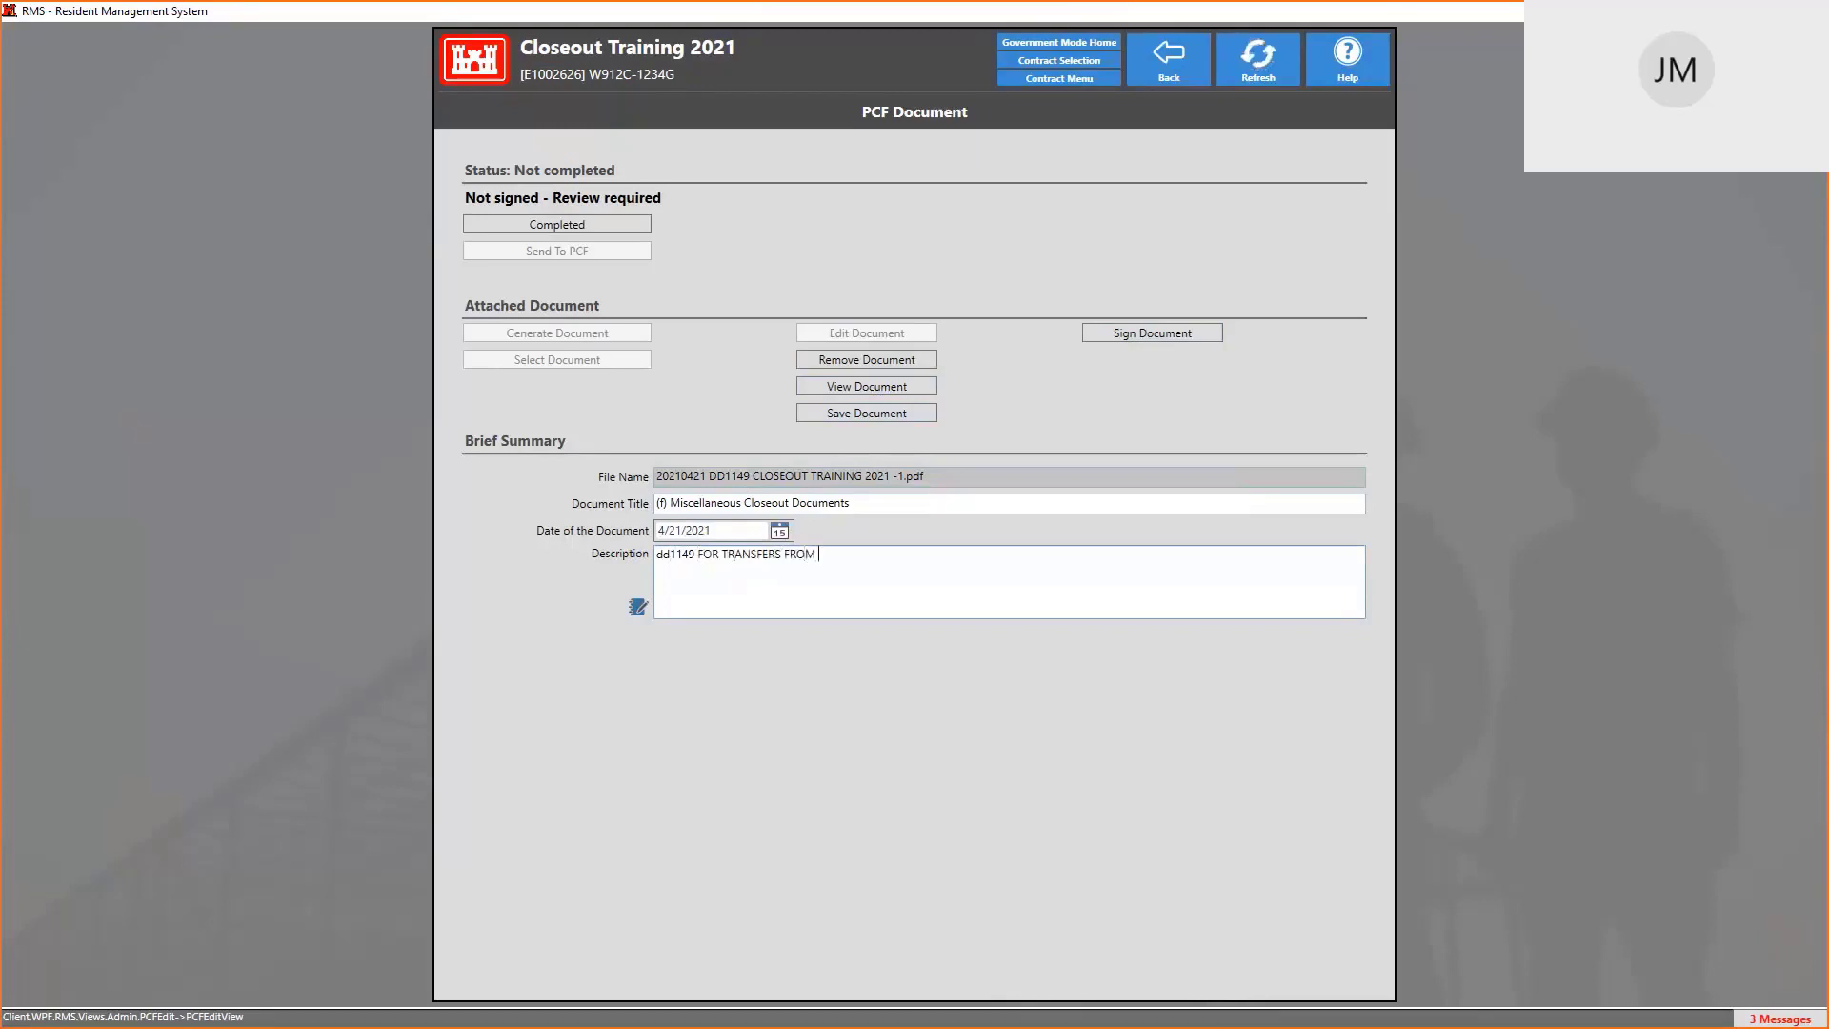
type("CONTRACTOR")
View the attached PDF, close Acrobat, and cancel the RMS viewing notice
left_click(892, 389)
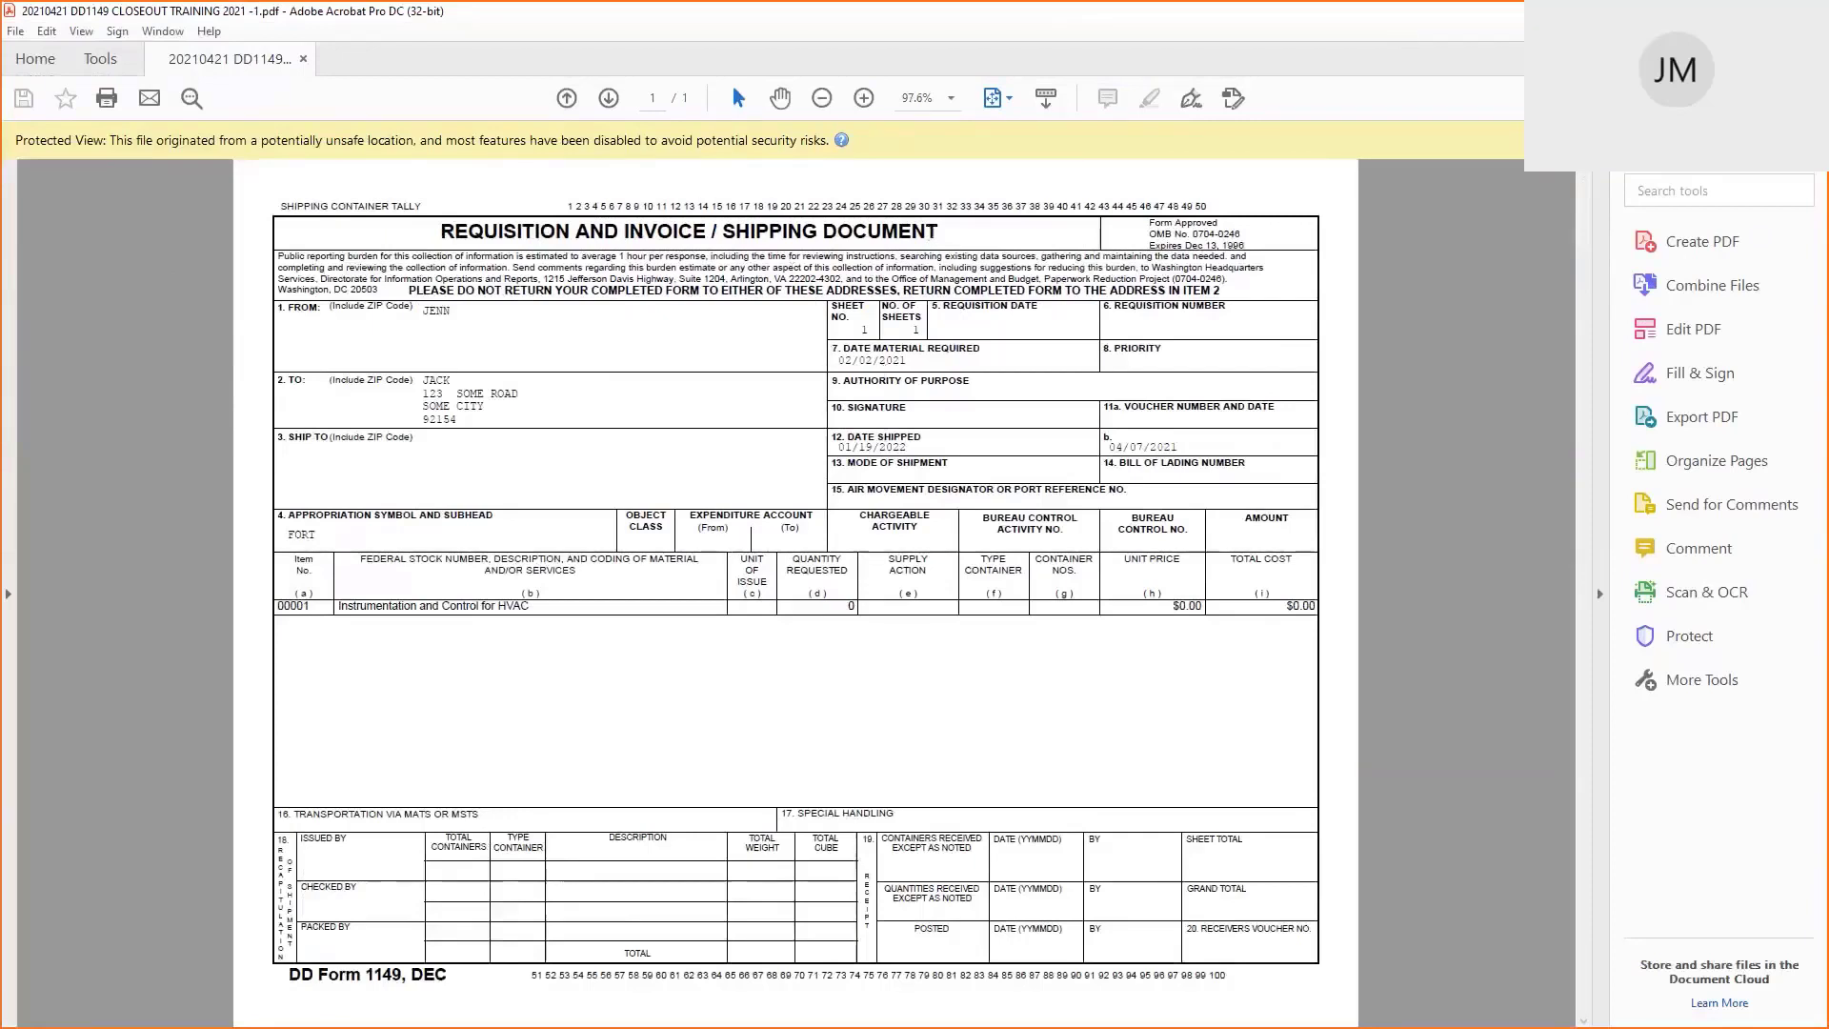
left_click(1805, 12)
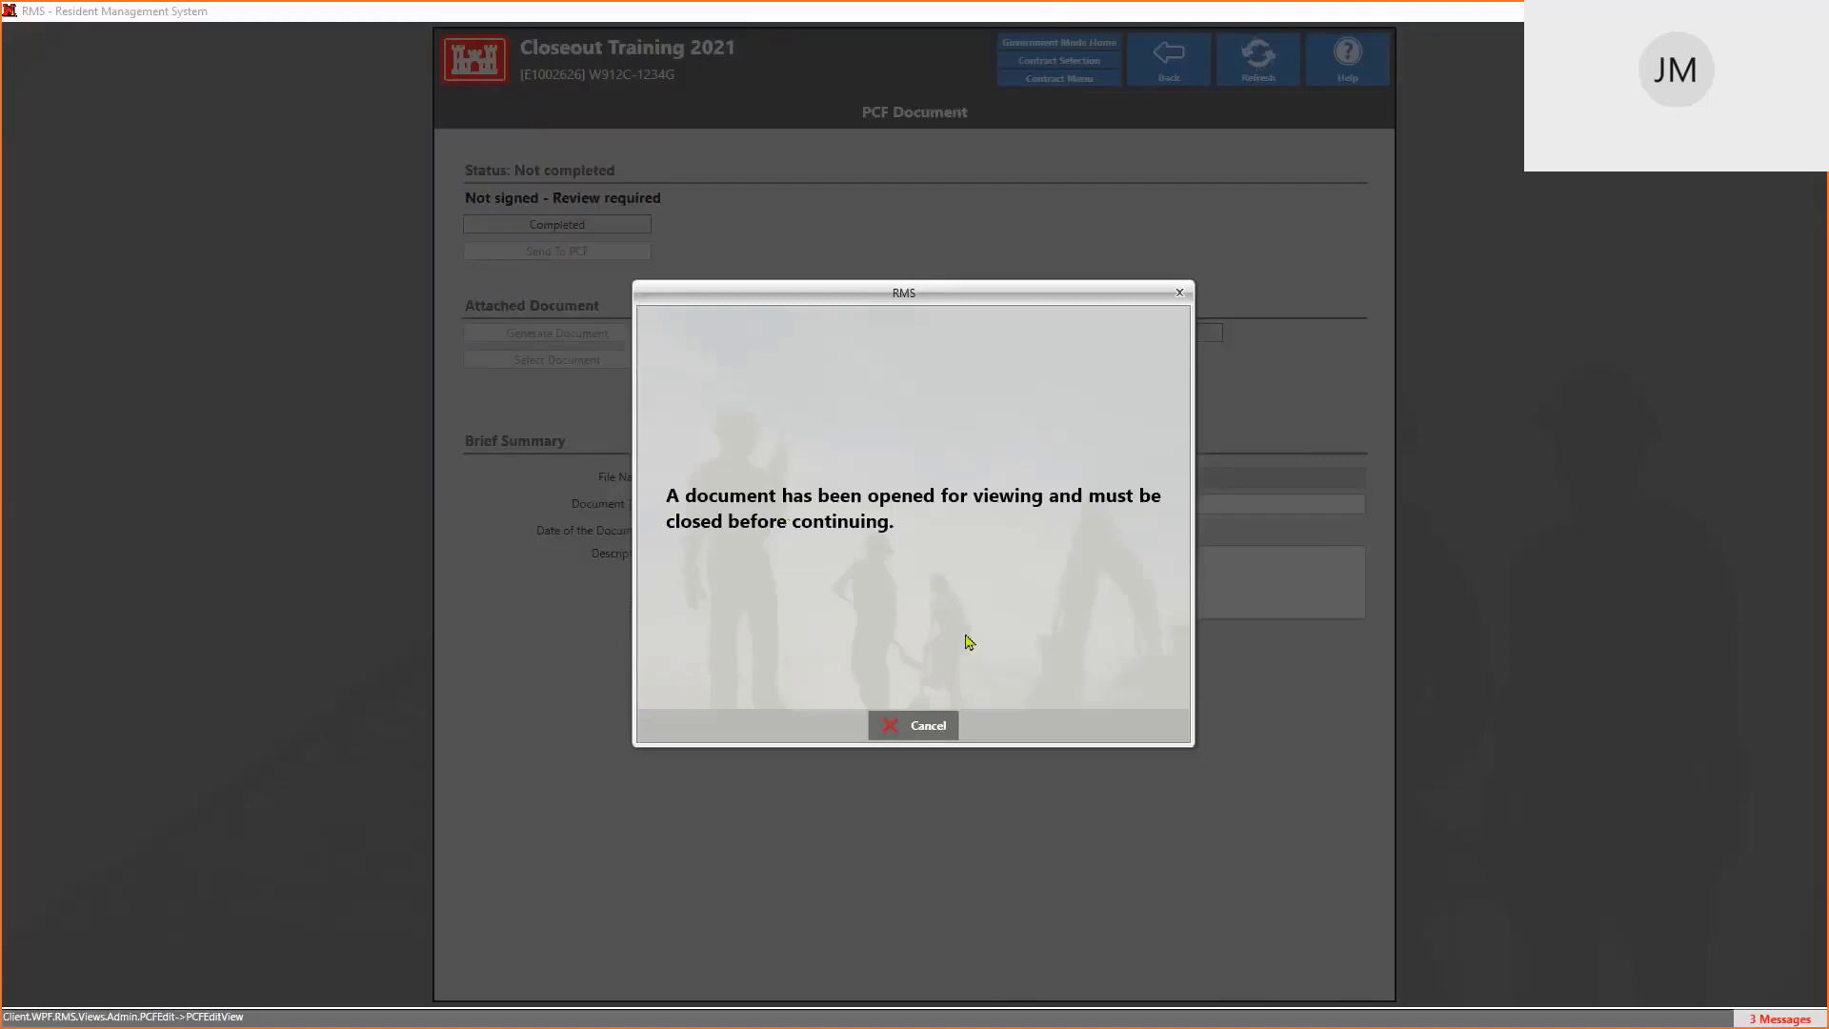
left_click(956, 730)
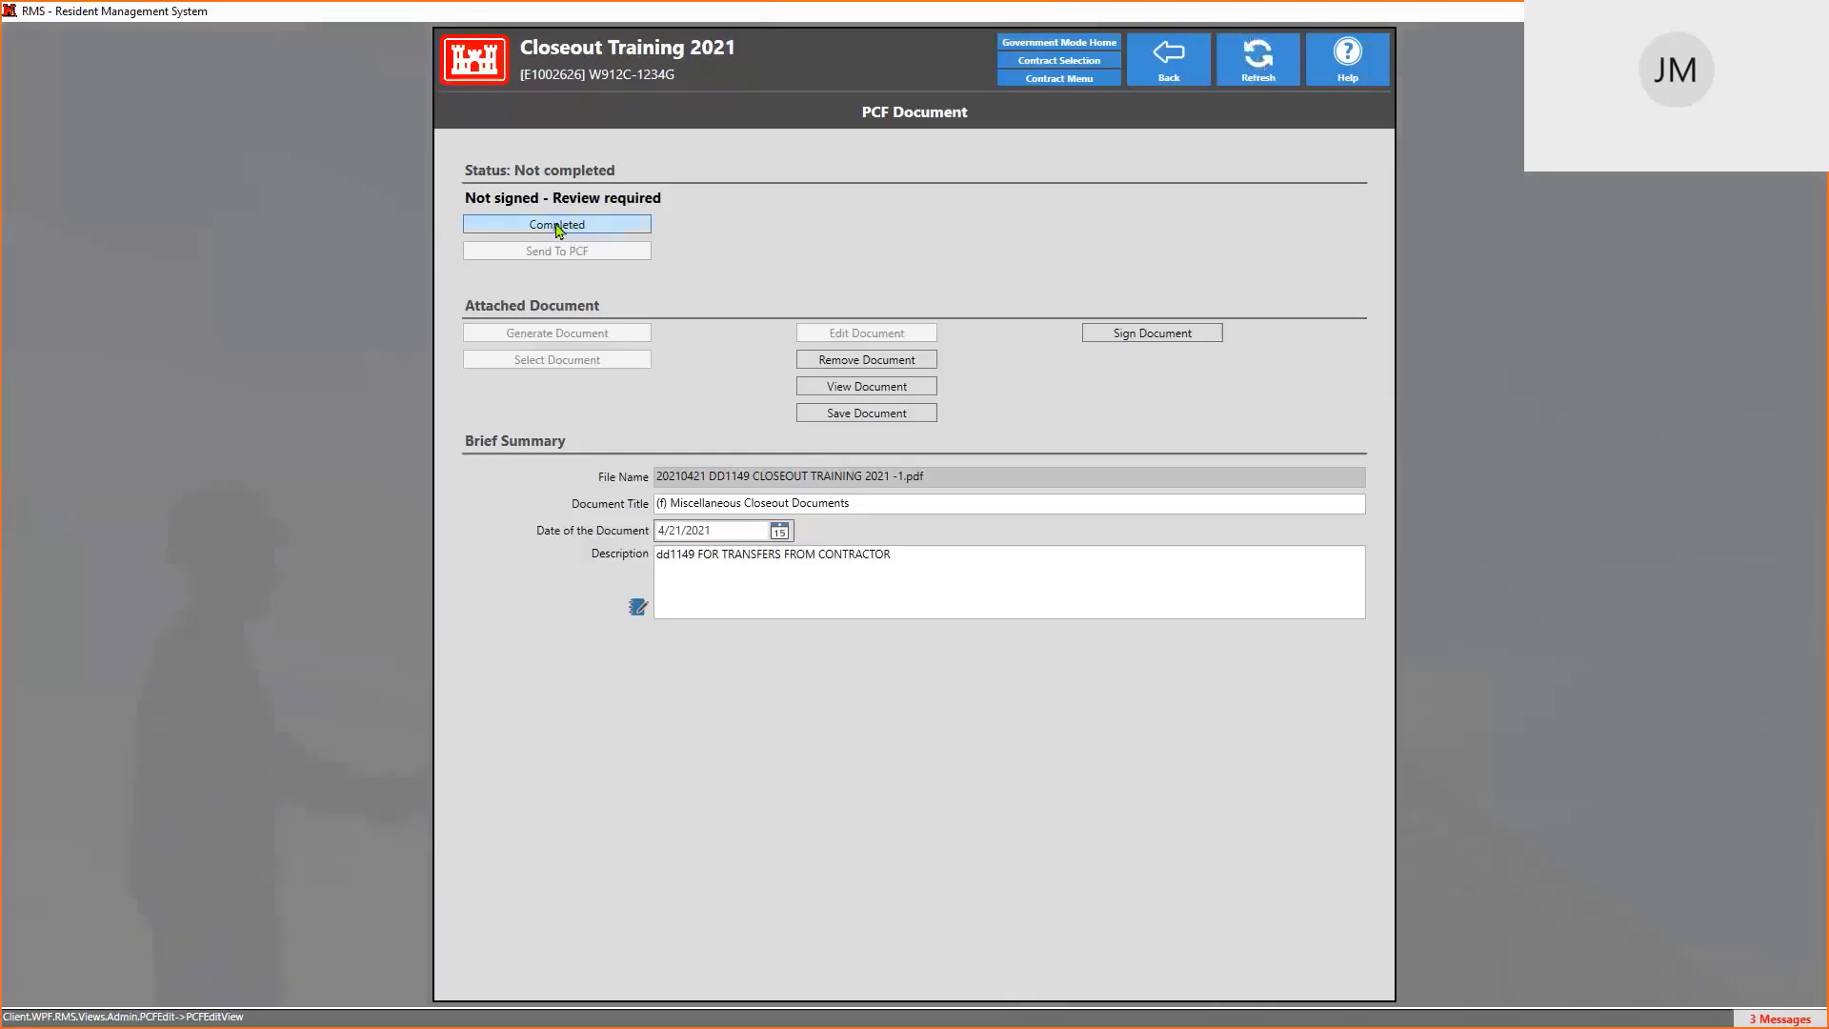
Start signing and select the (f) Miscellaneous Closeout Documents file for the signature
left_click(1155, 335)
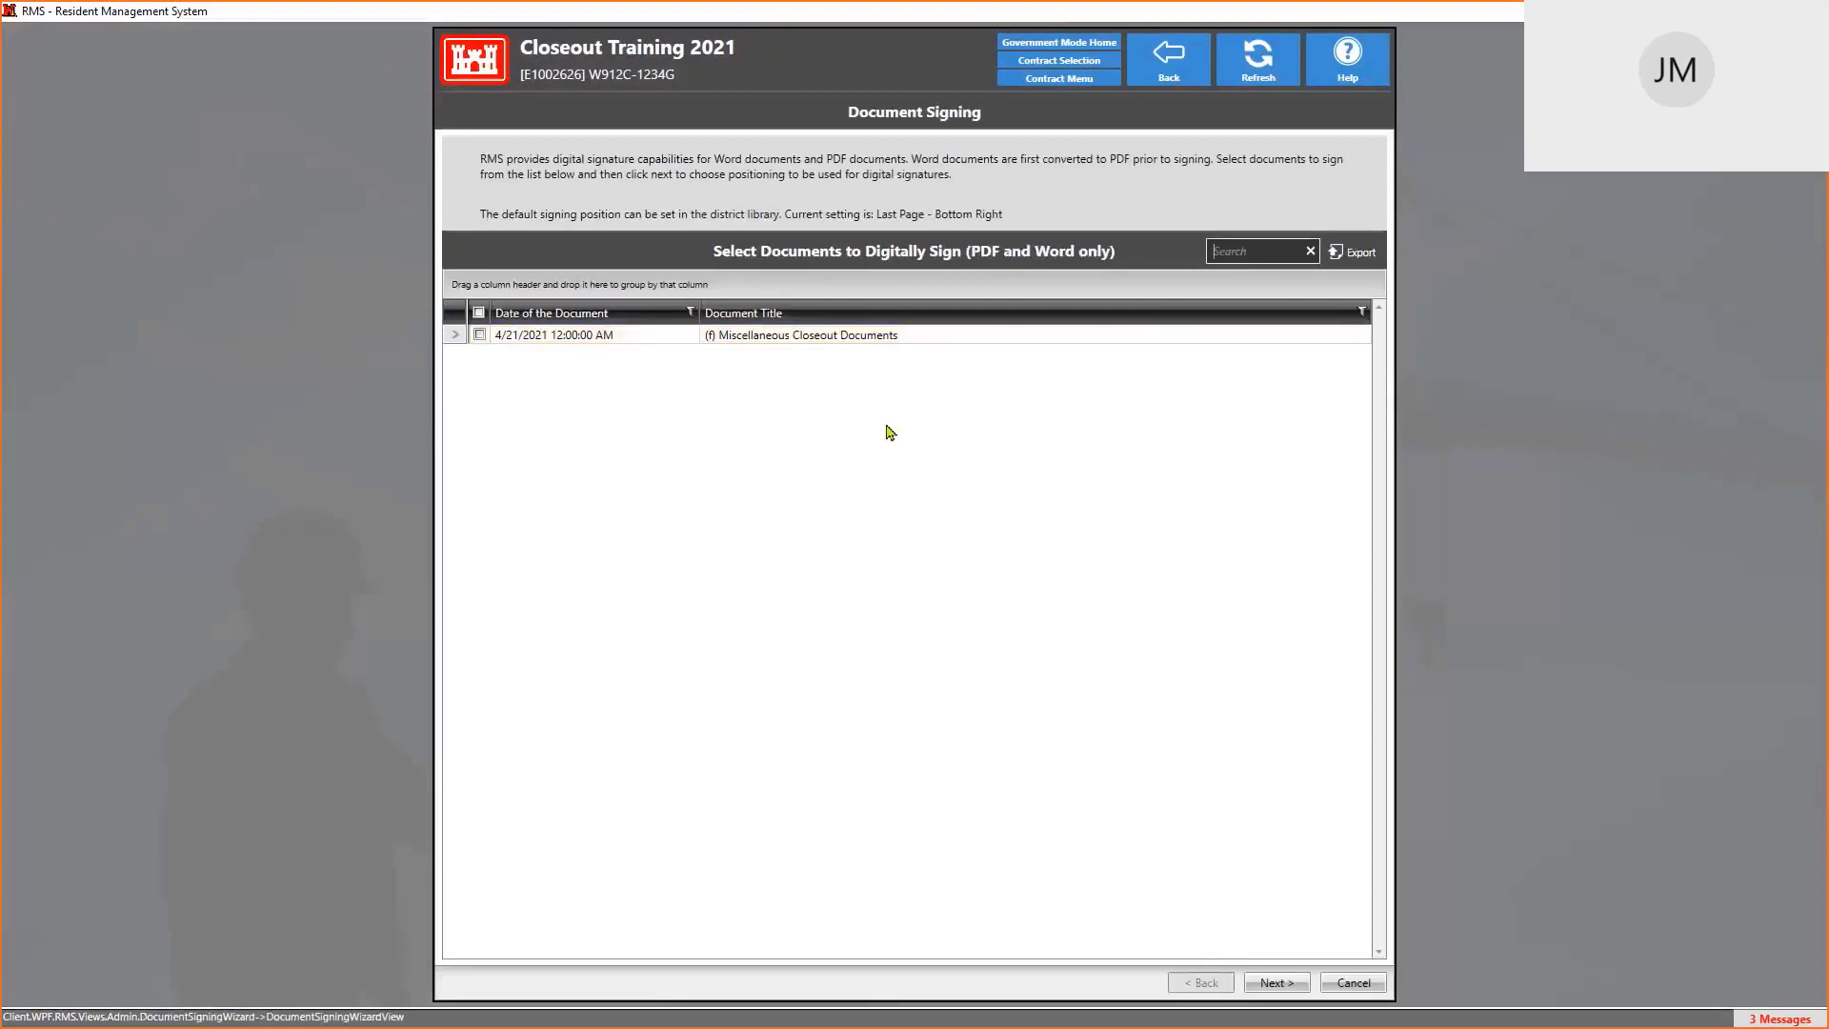
left_click(823, 338)
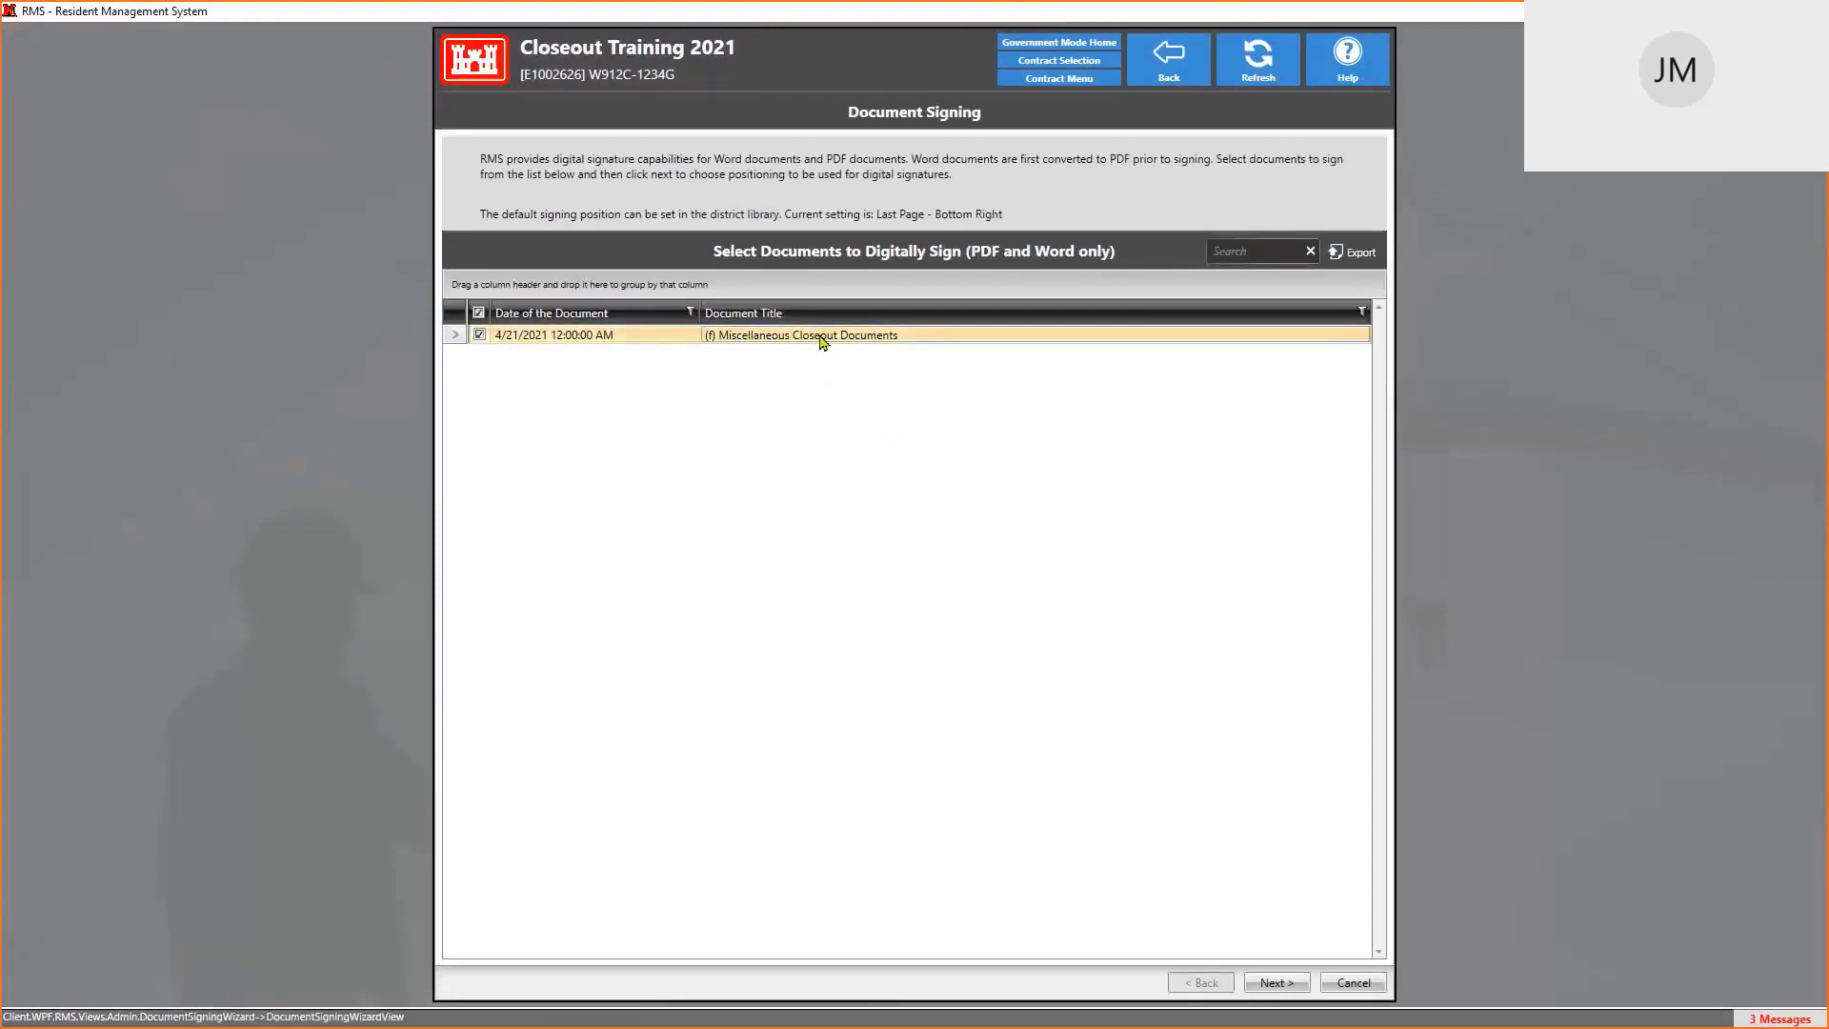
left_click(1294, 988)
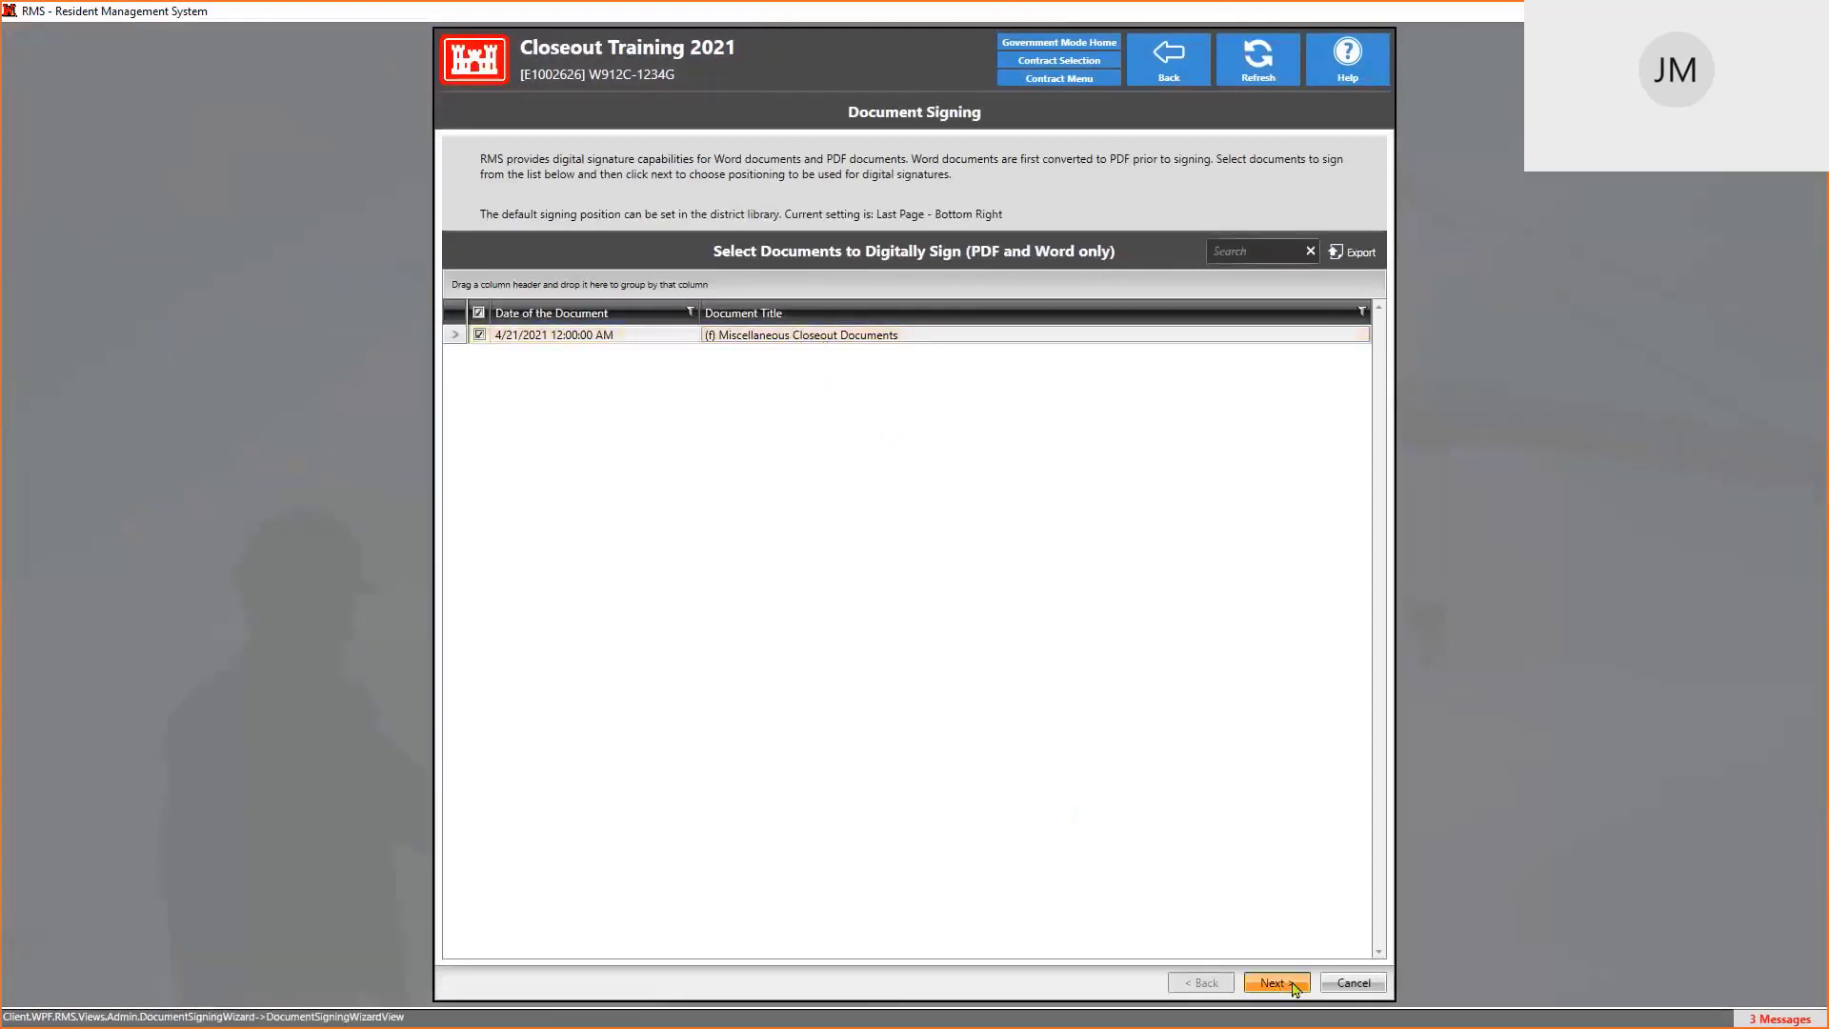
Keep the Lead Support signature title without choosing another, leaving it reused for future signatures
left_click(1083, 381)
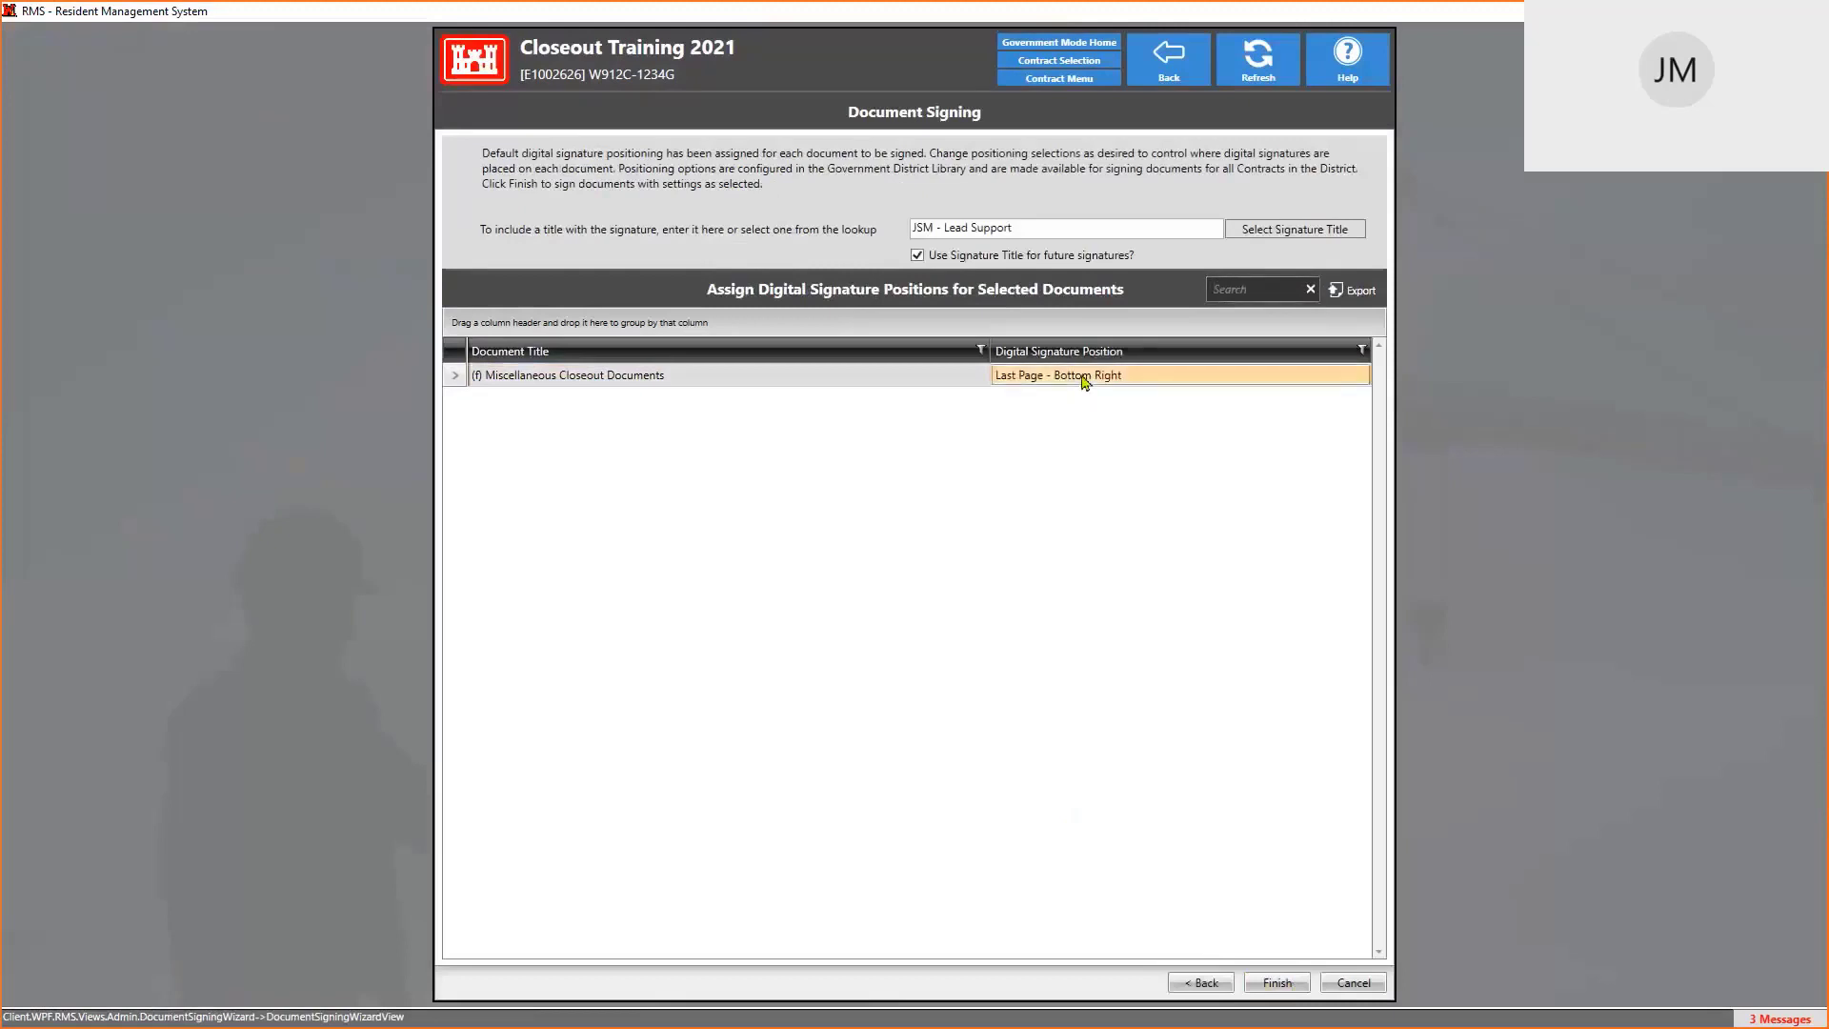
left_click(1052, 227)
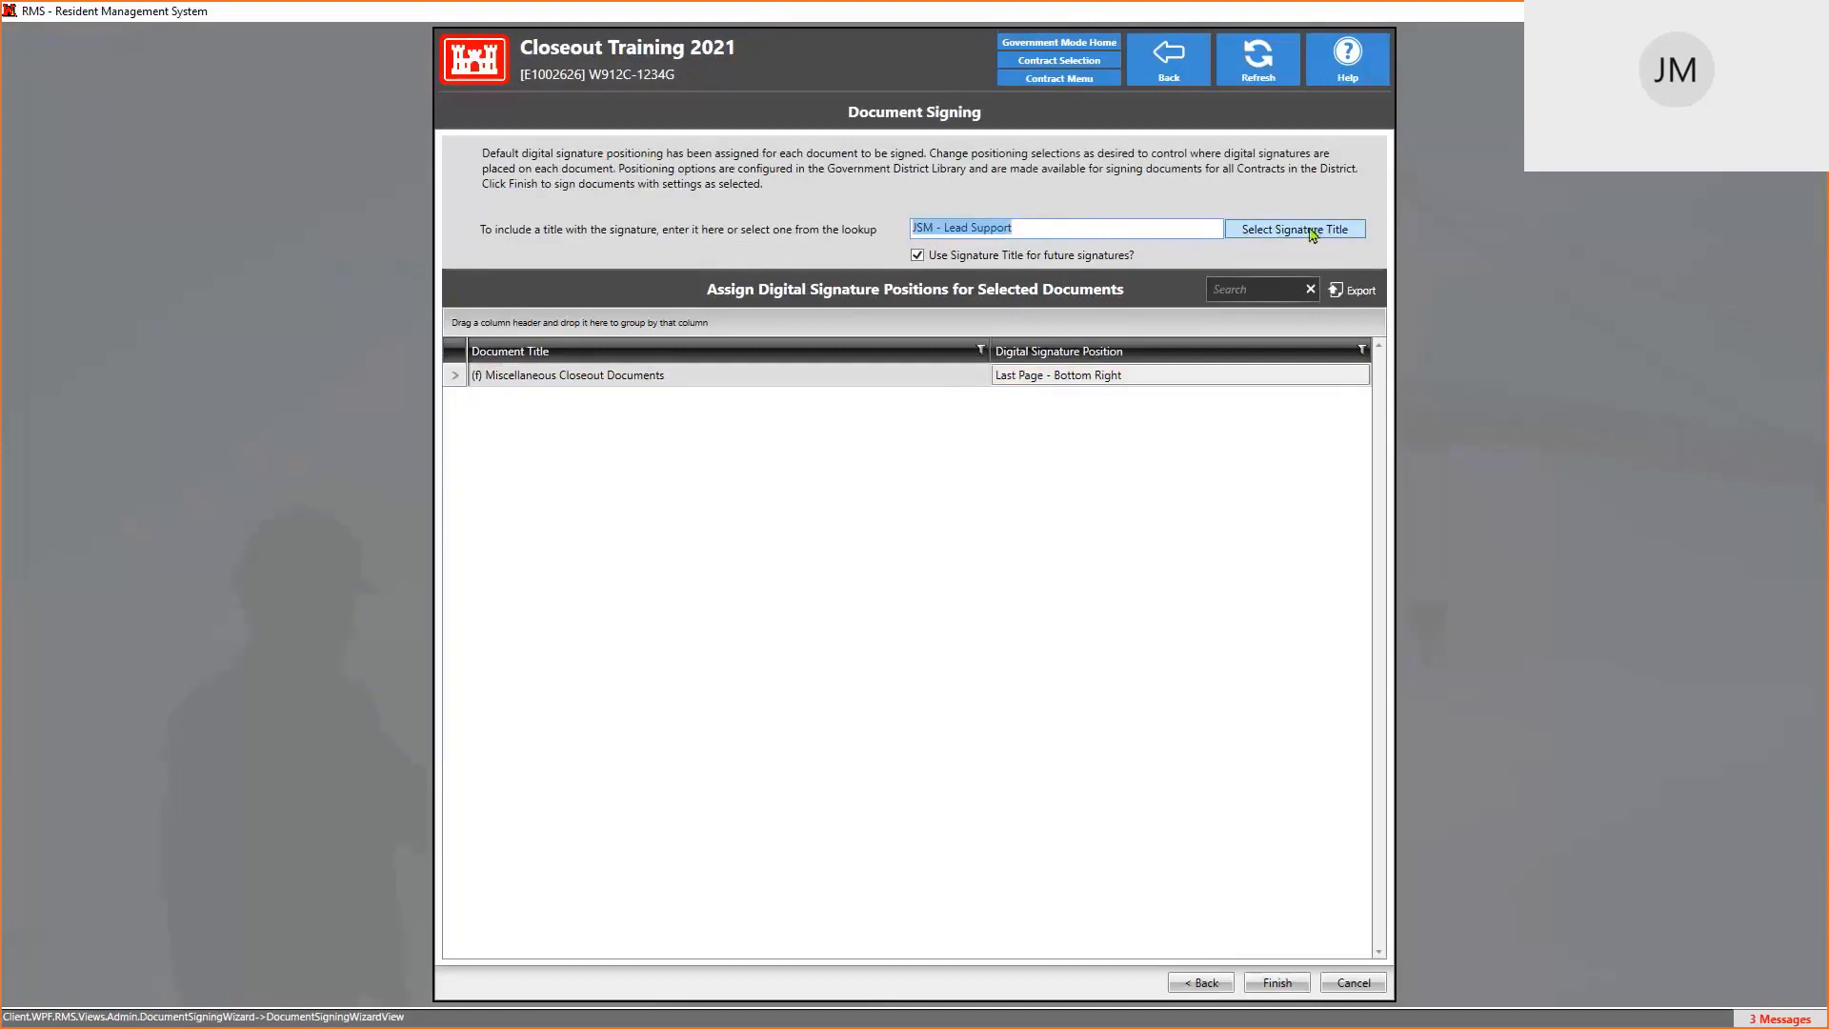
left_click(1314, 233)
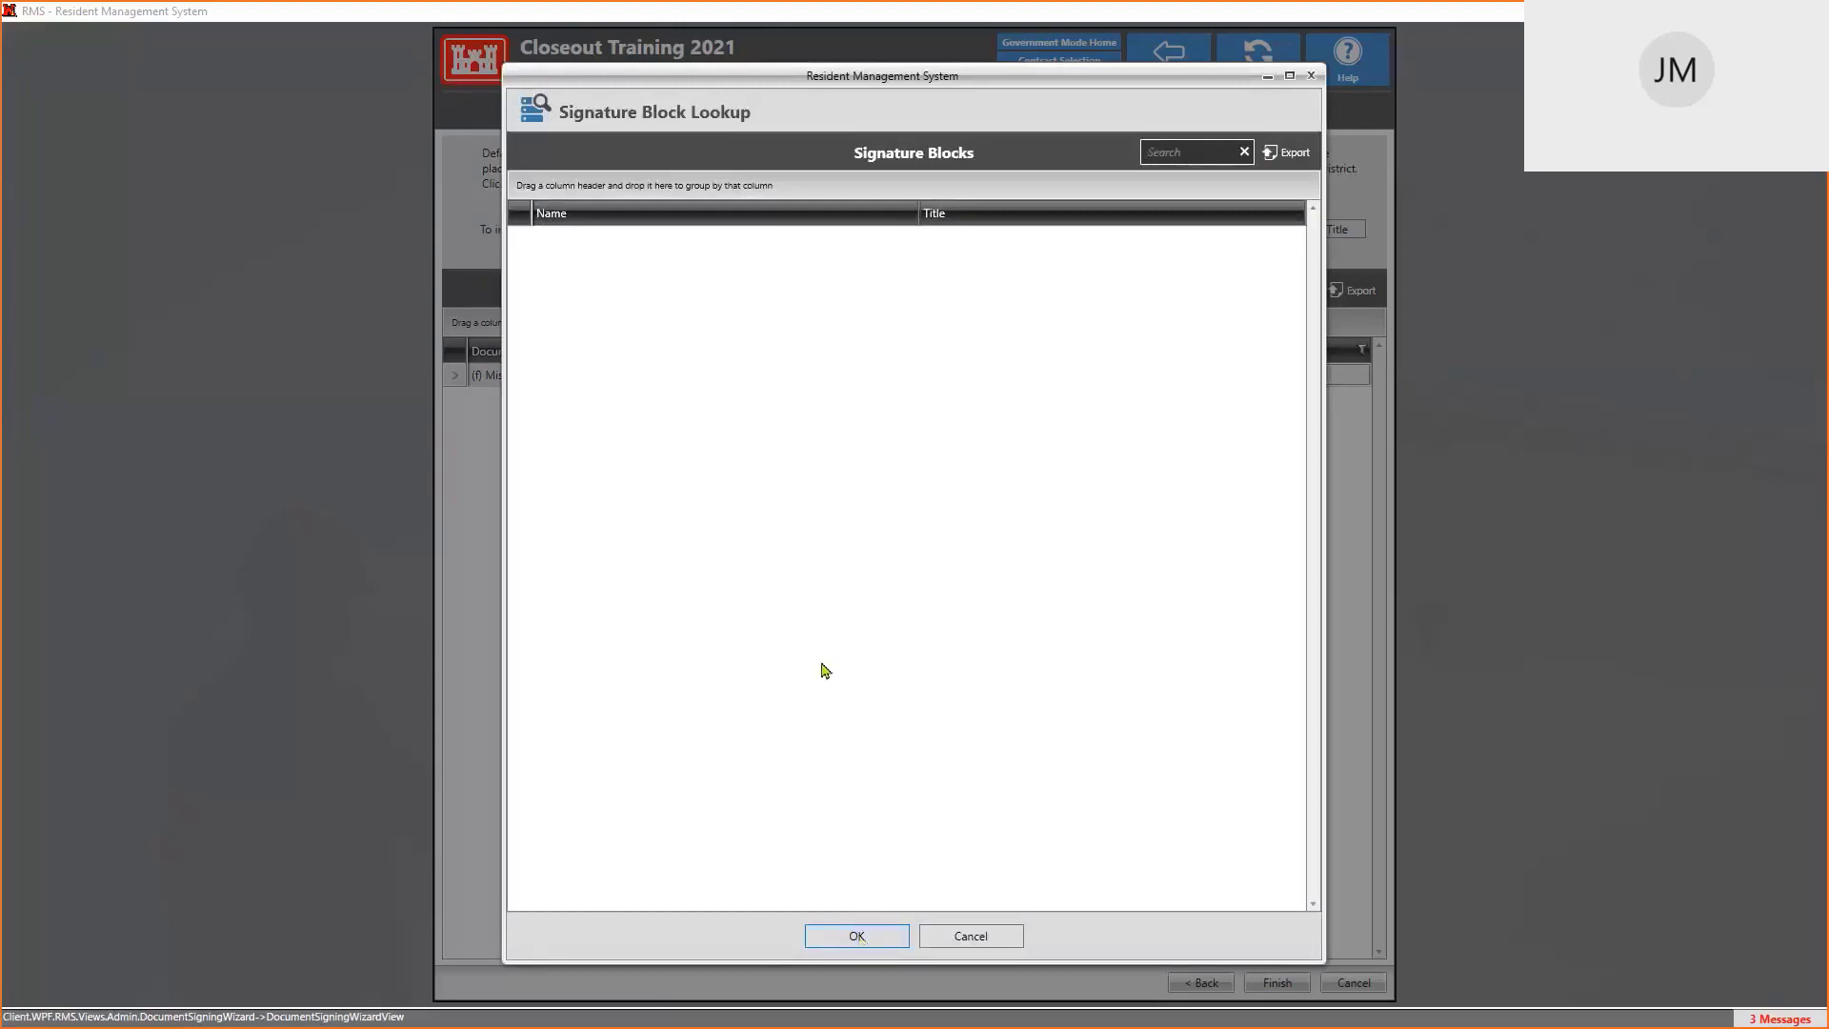
left_click(977, 937)
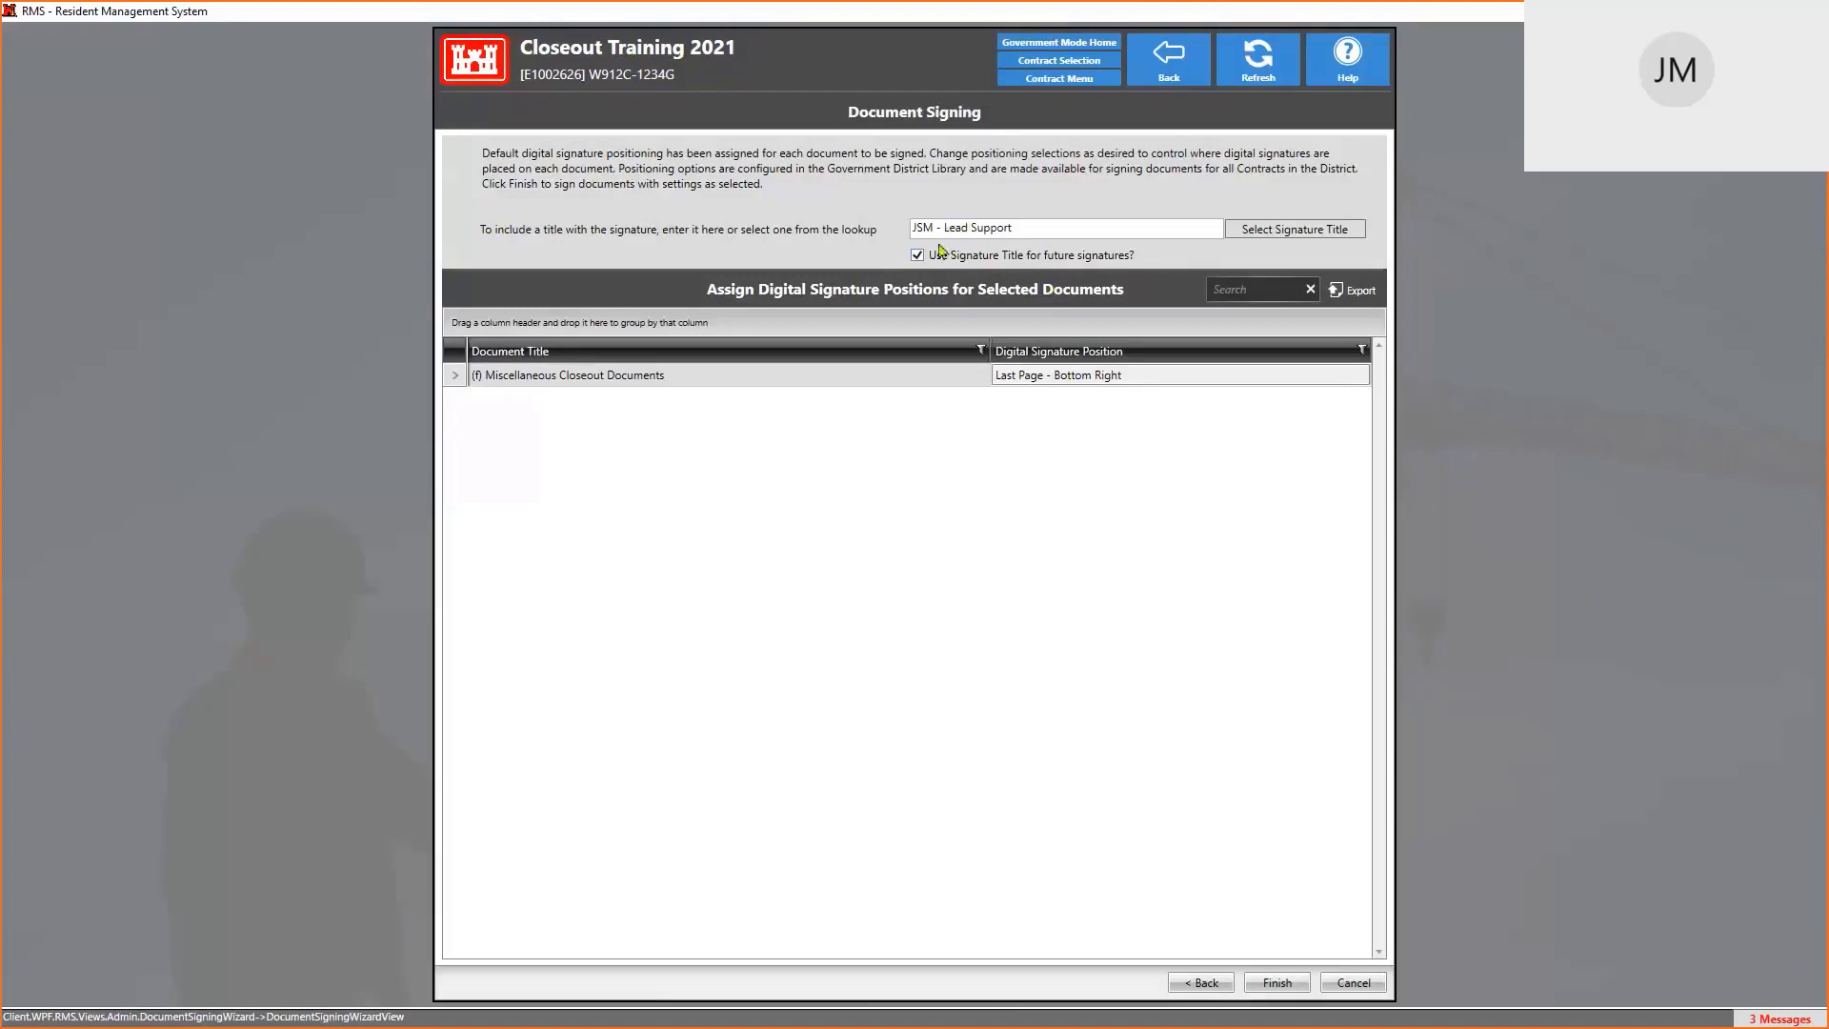
left_click(1023, 229)
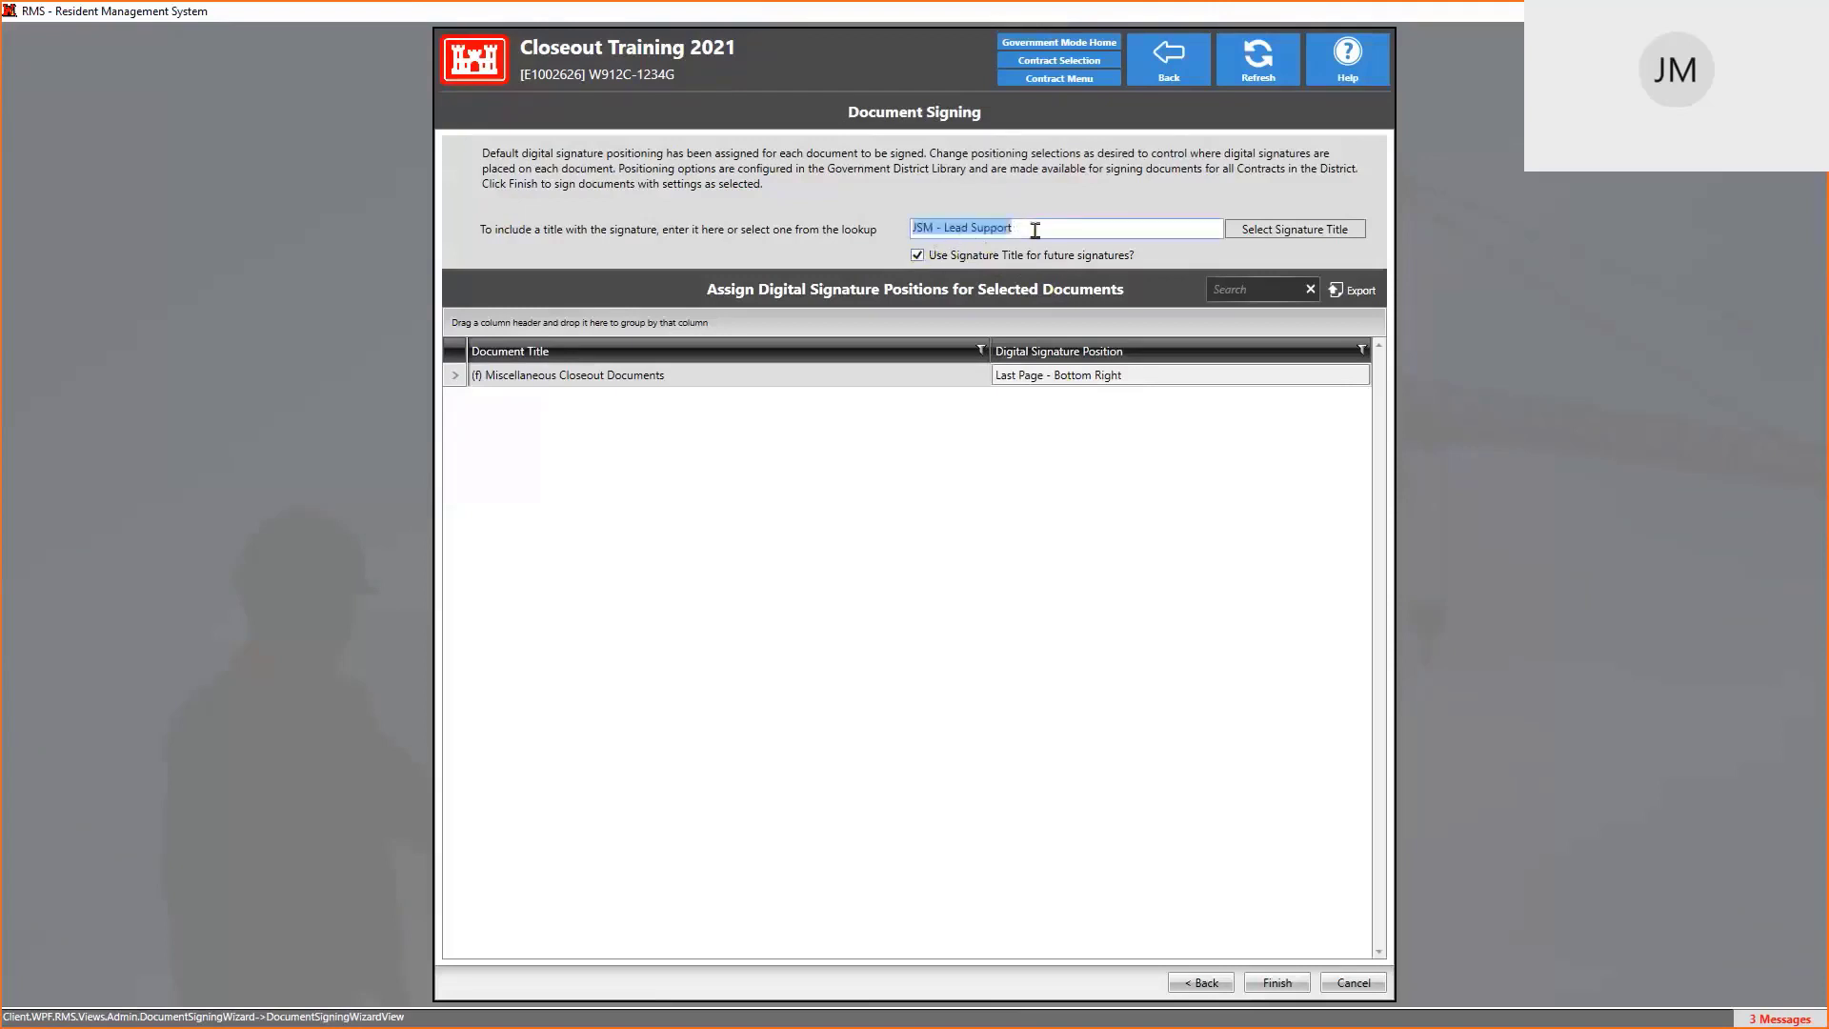
left_click(919, 257)
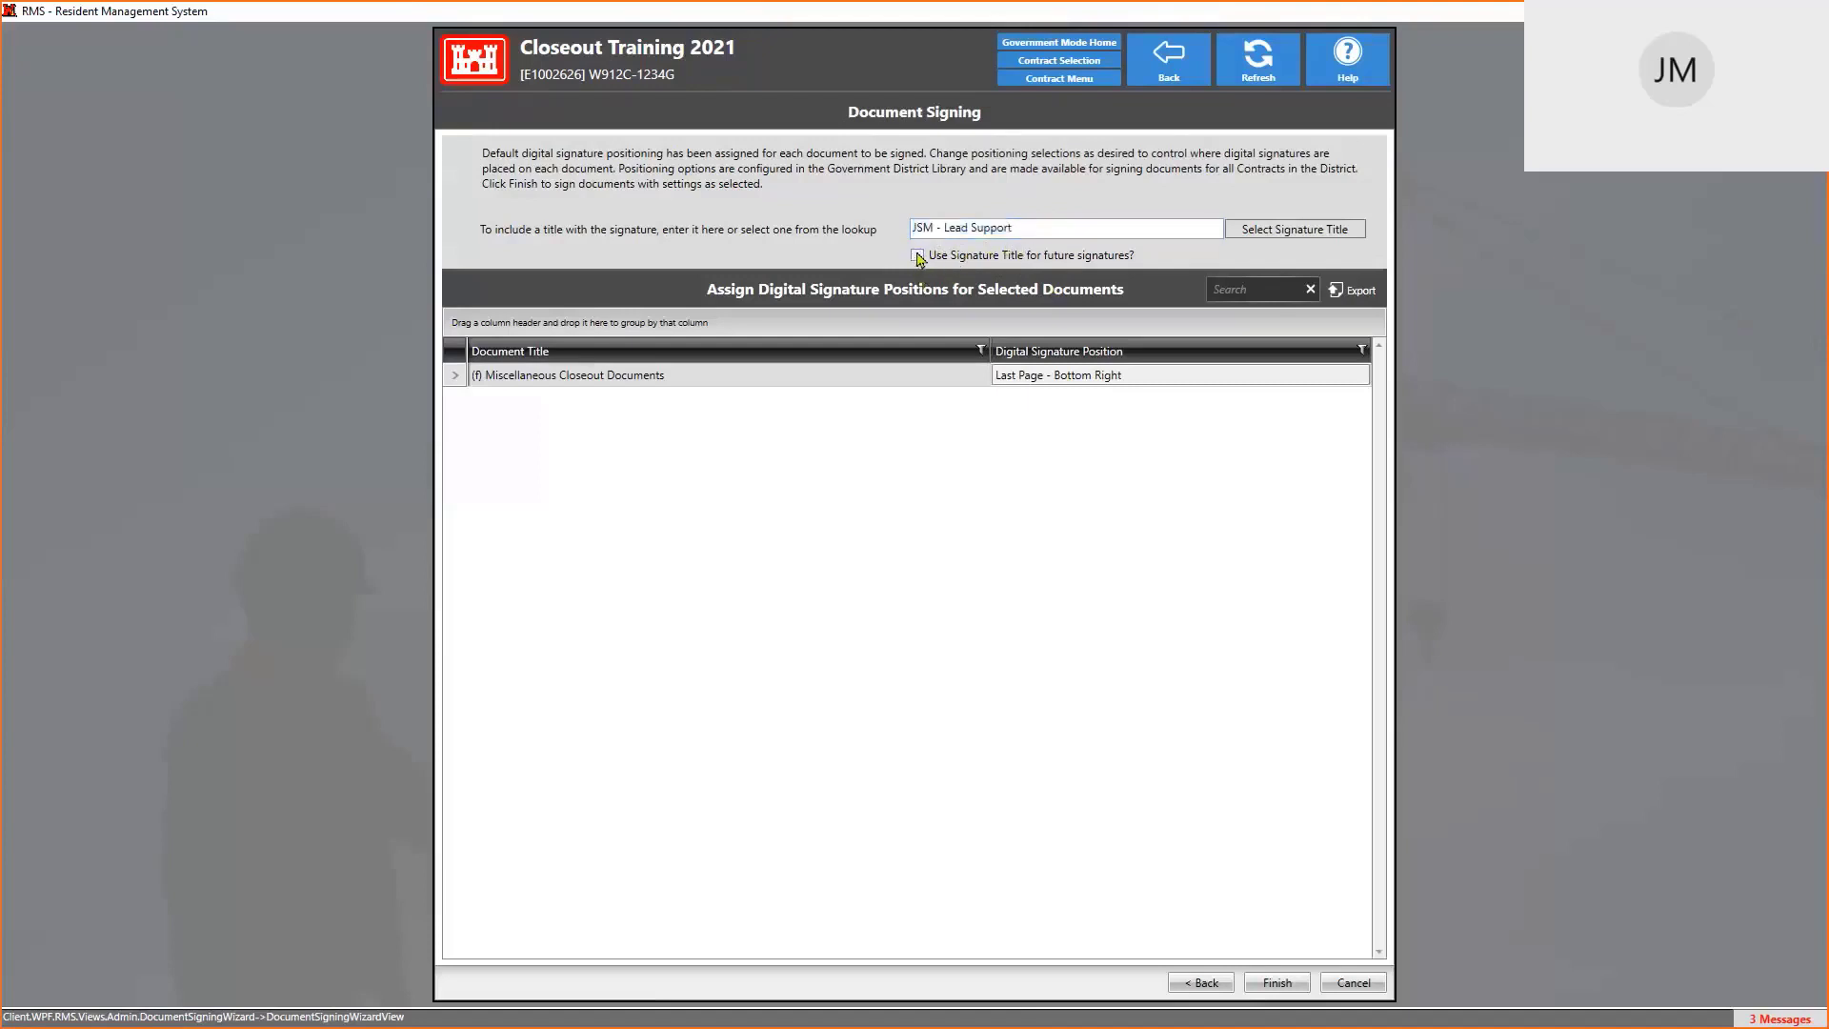
left_click(918, 257)
left_click(1179, 380)
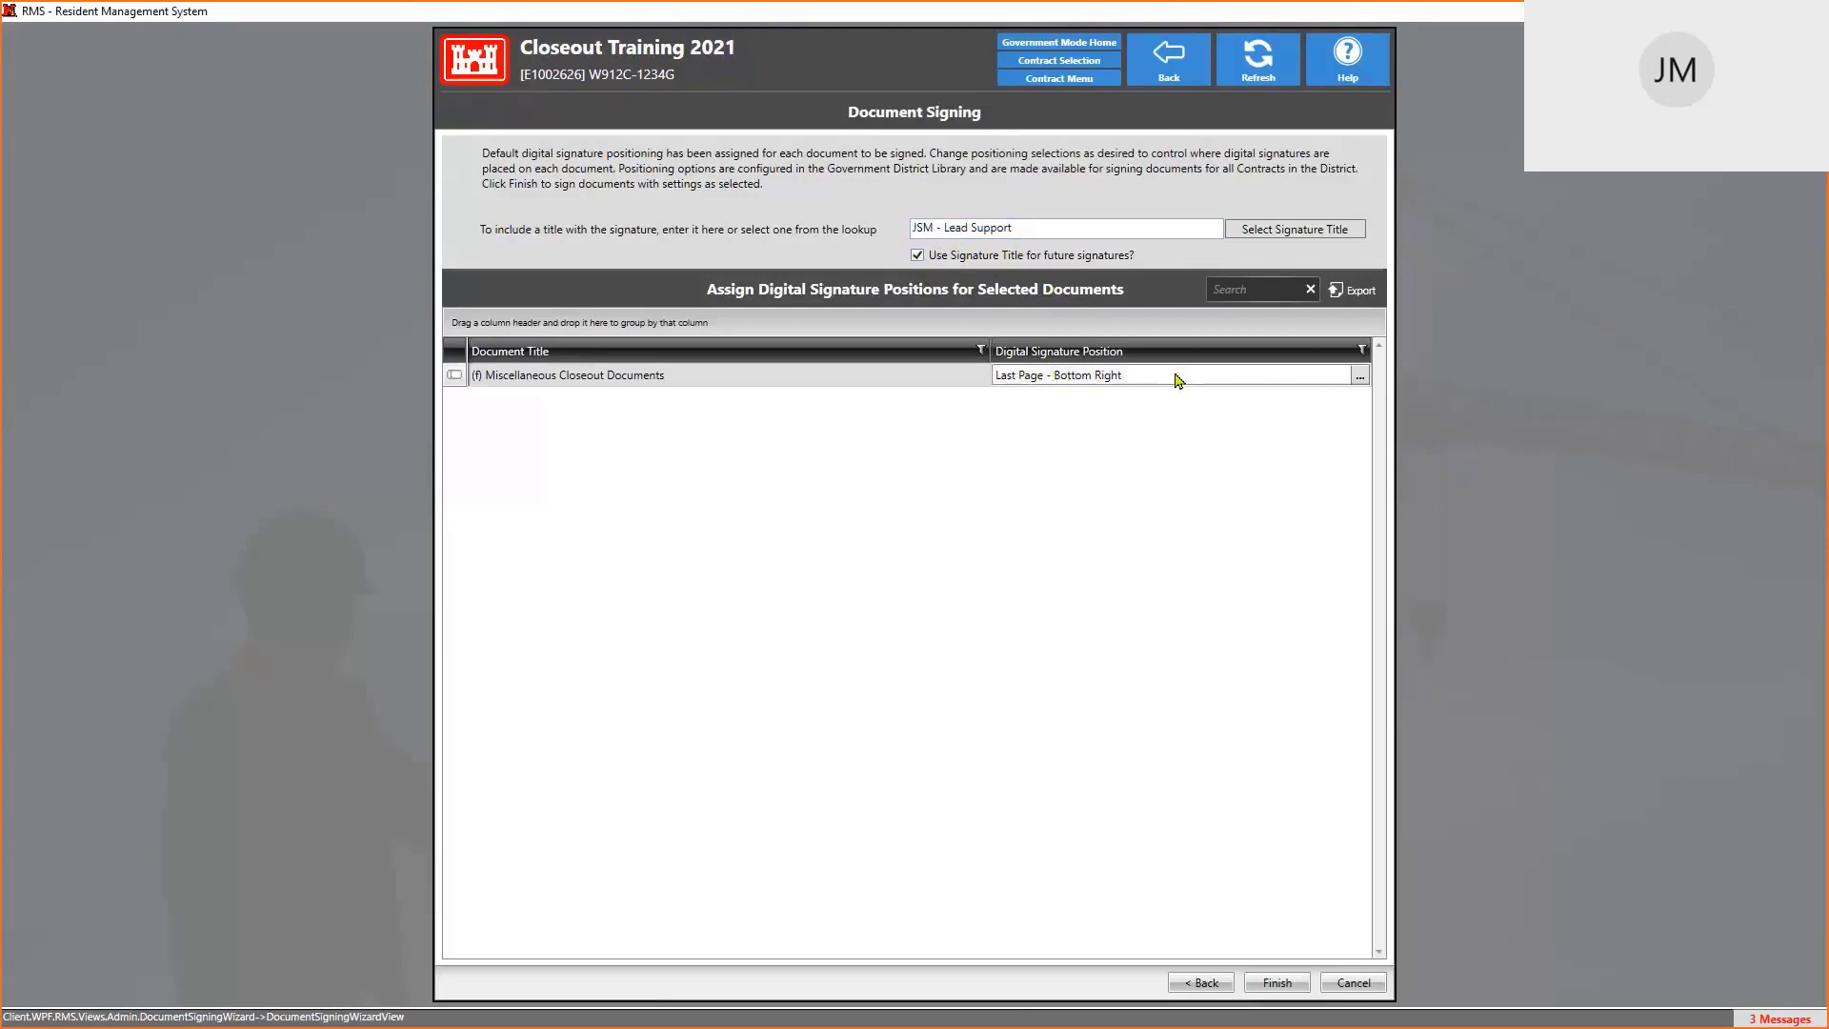
Change the signature position to First Page - Bottom Left
left_click(1360, 377)
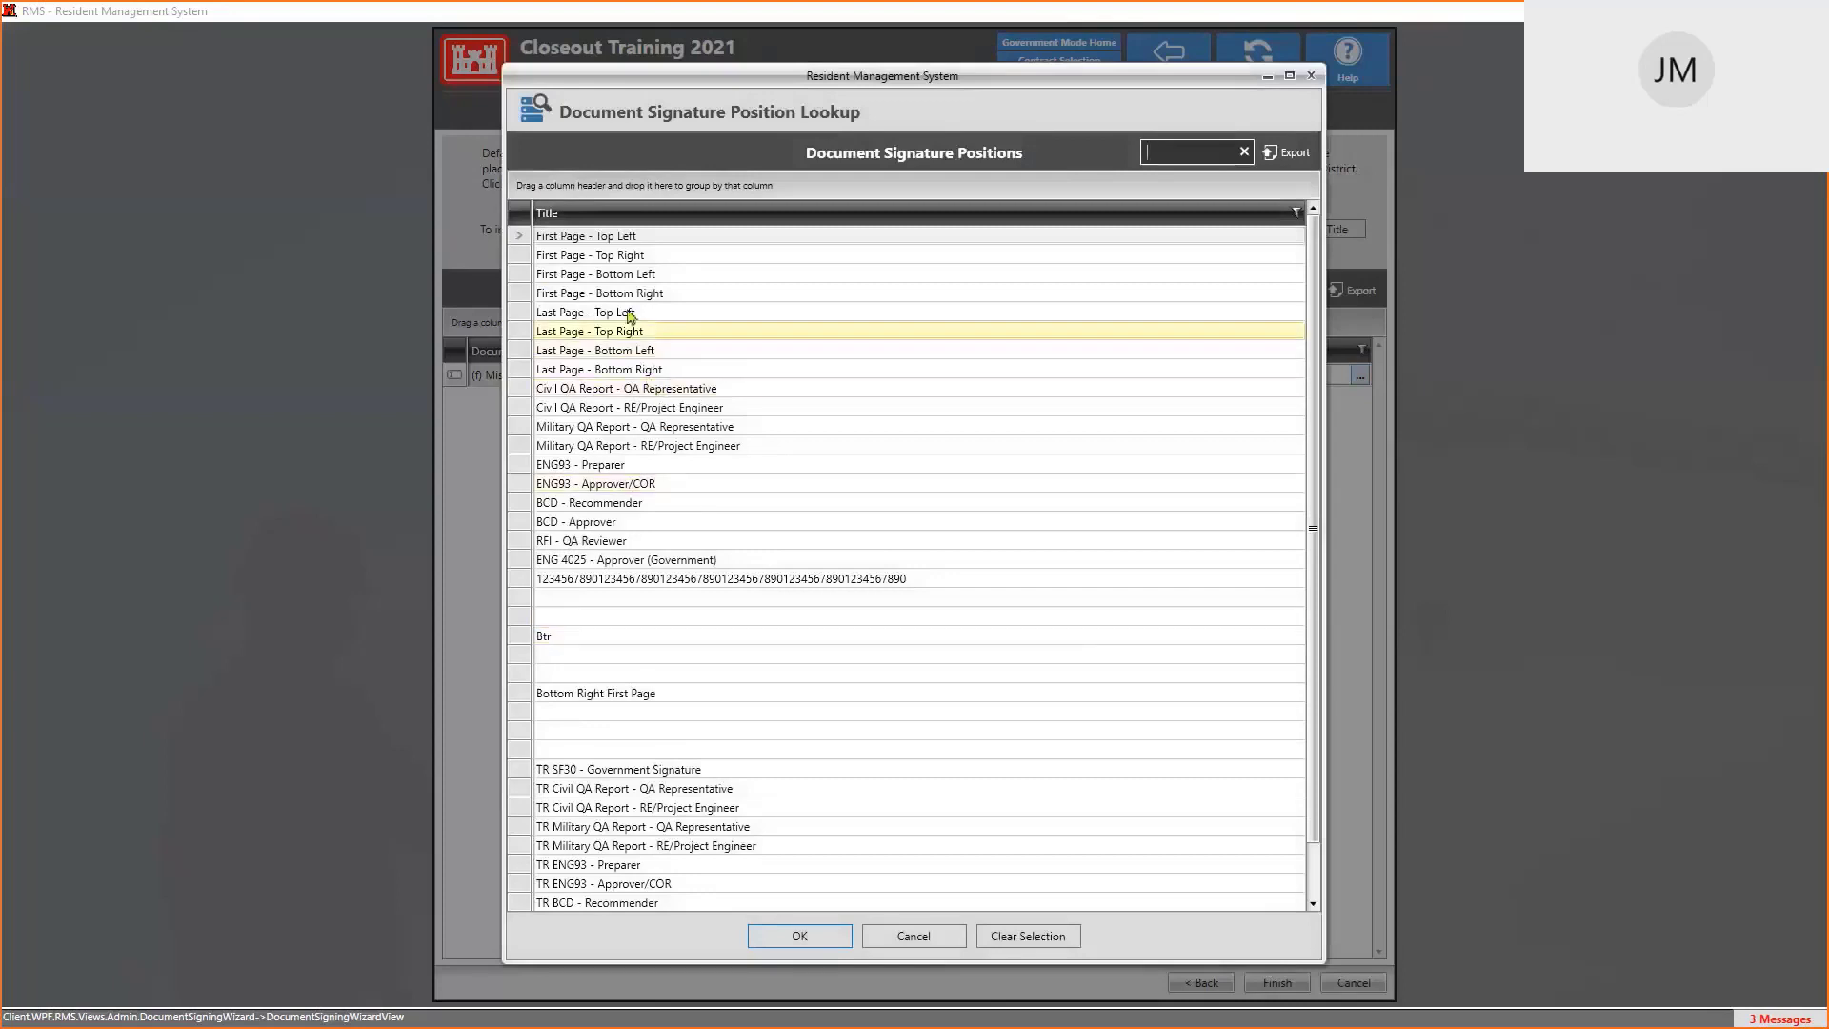
left_click(630, 276)
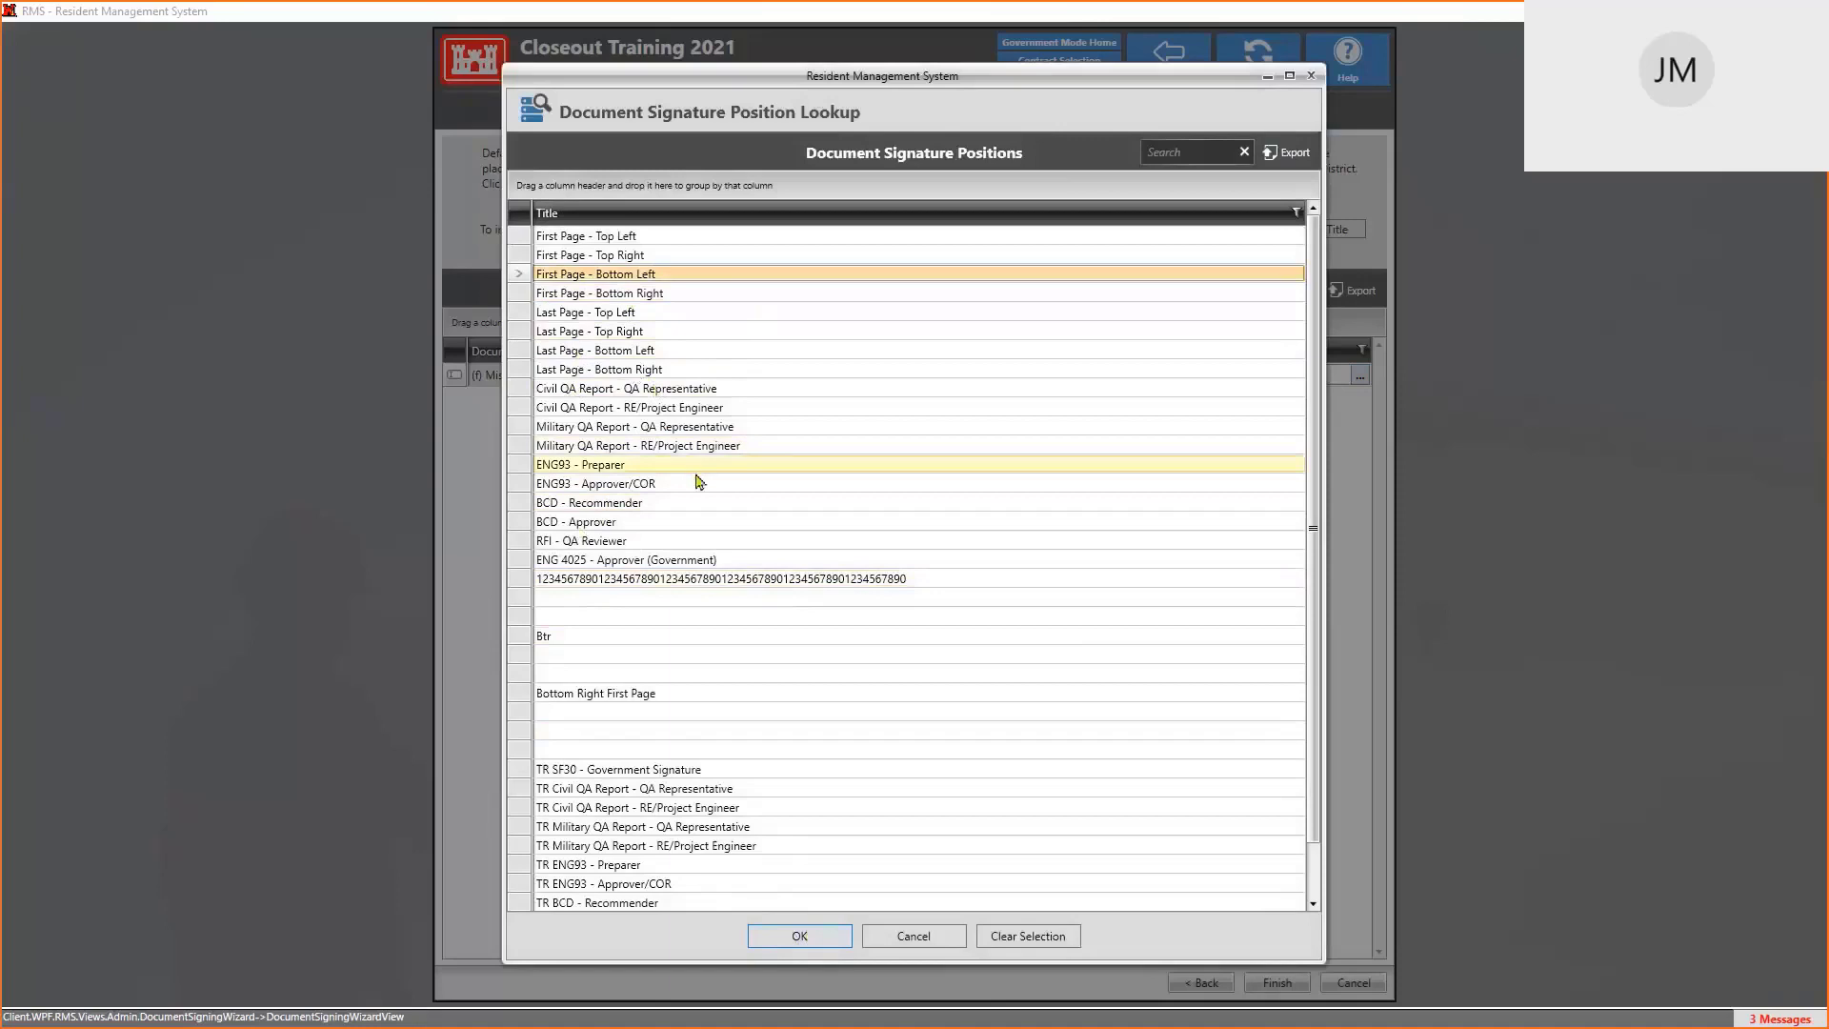
left_click(828, 943)
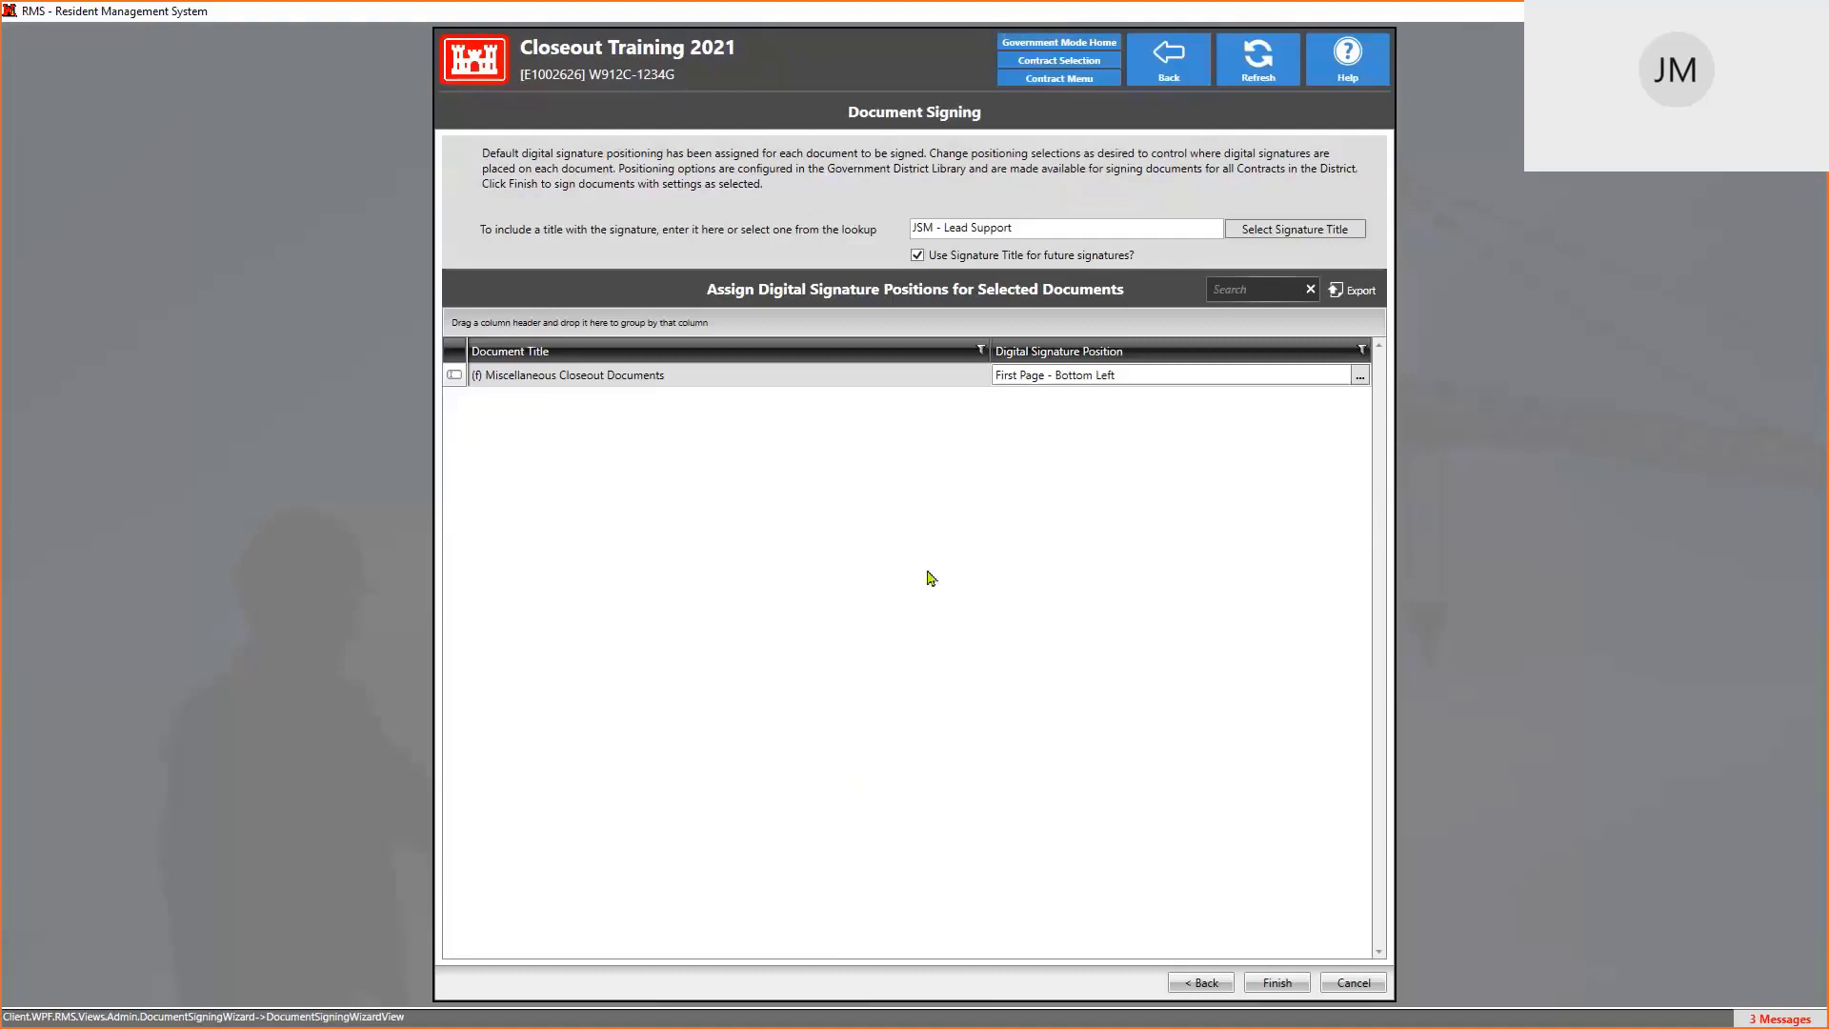
Finish the signing wizard and authenticate with the smart card PIN
left_click(1261, 982)
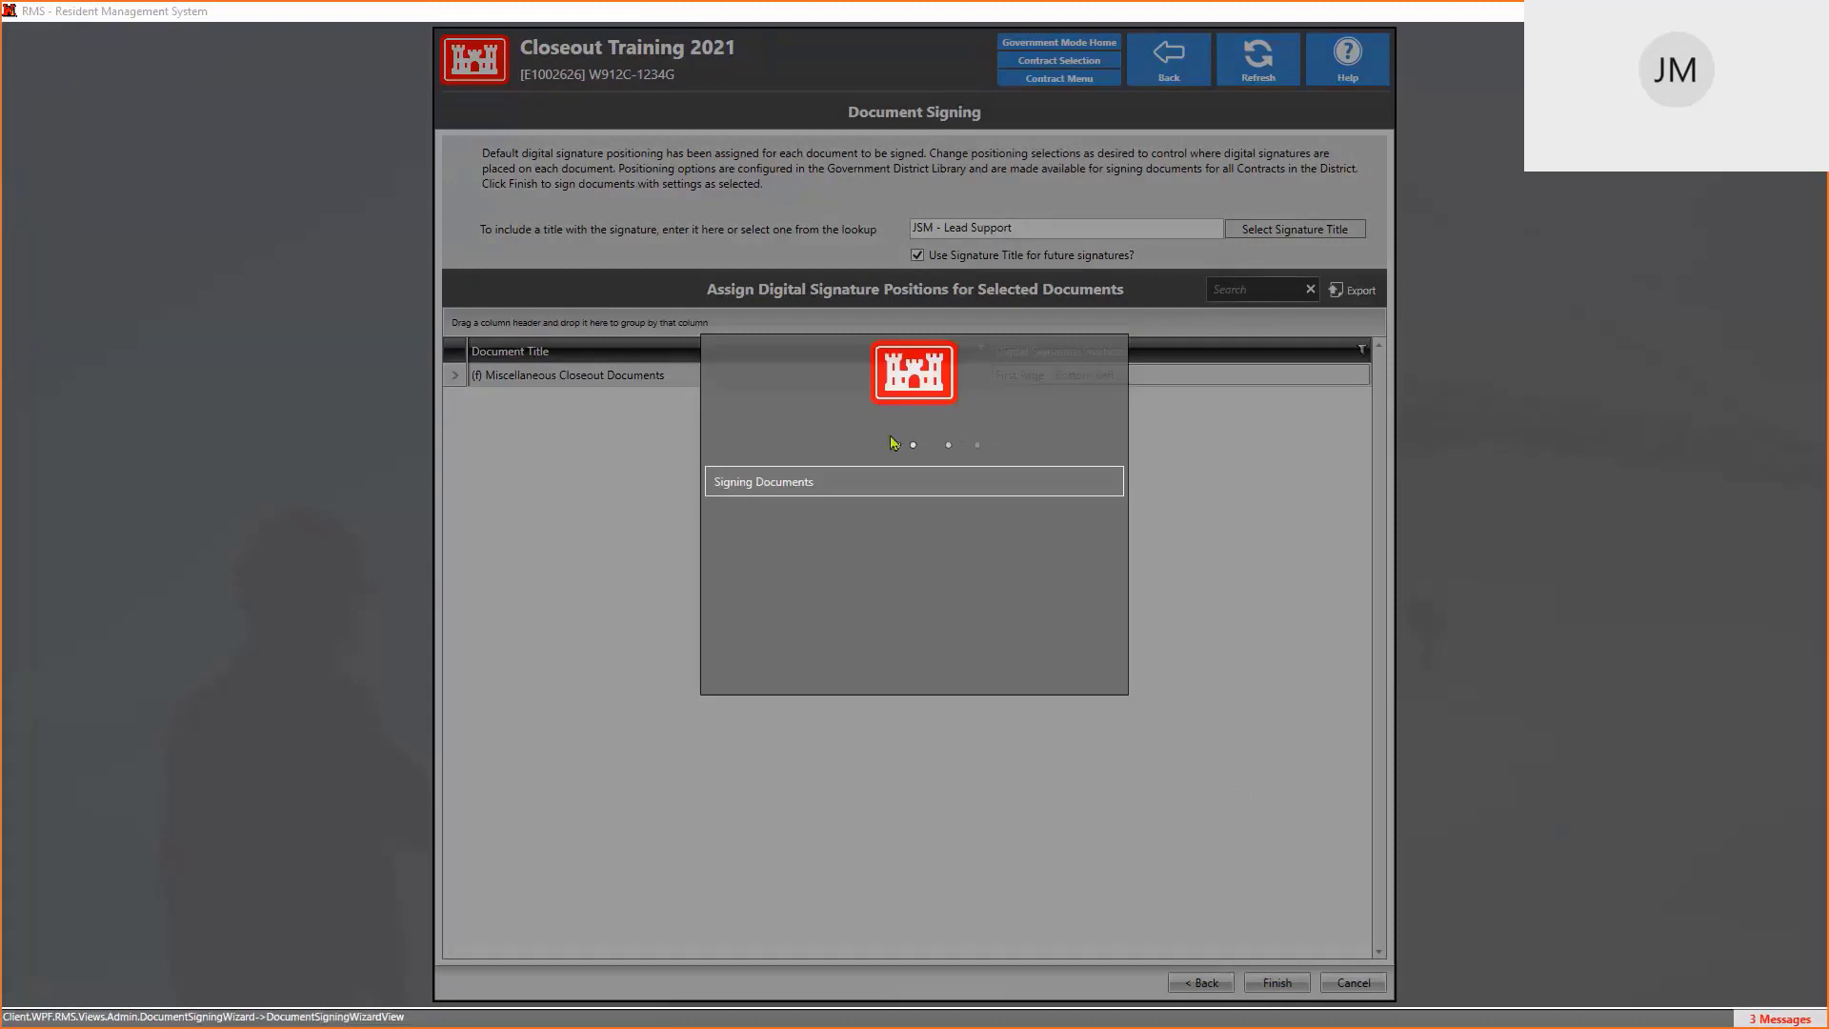
type("******")
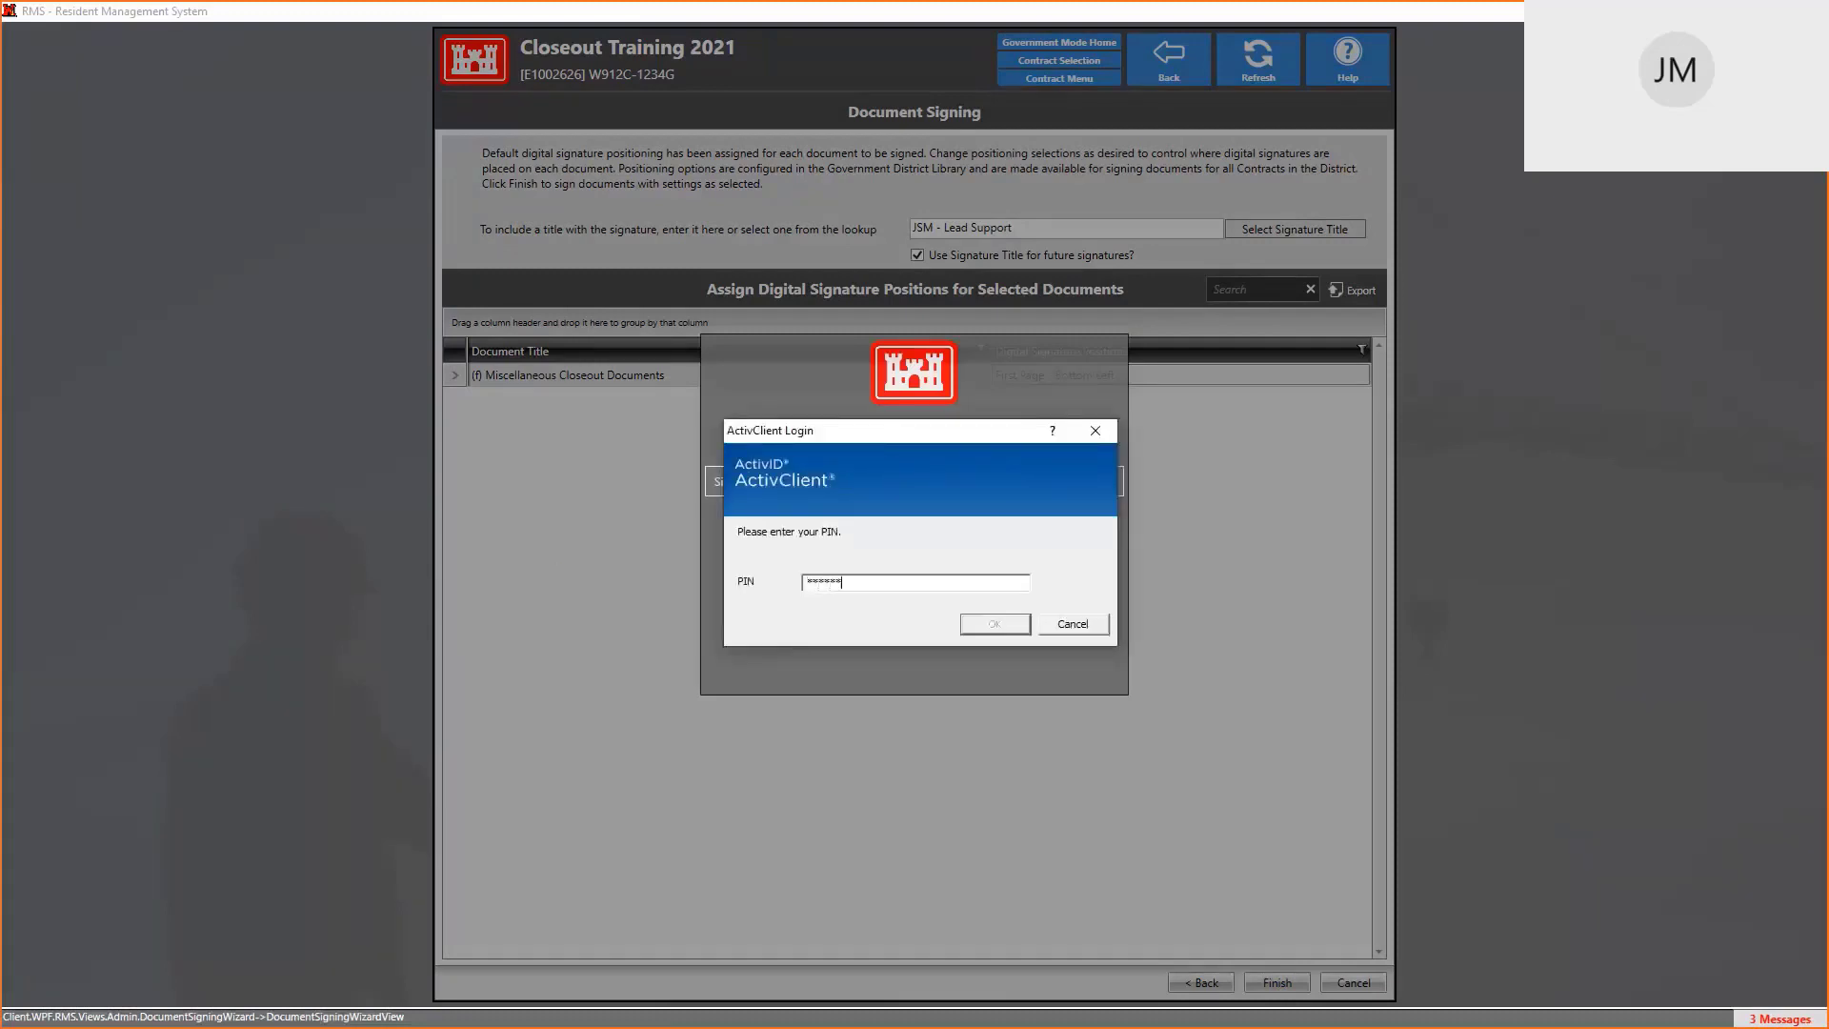
left_click(1011, 622)
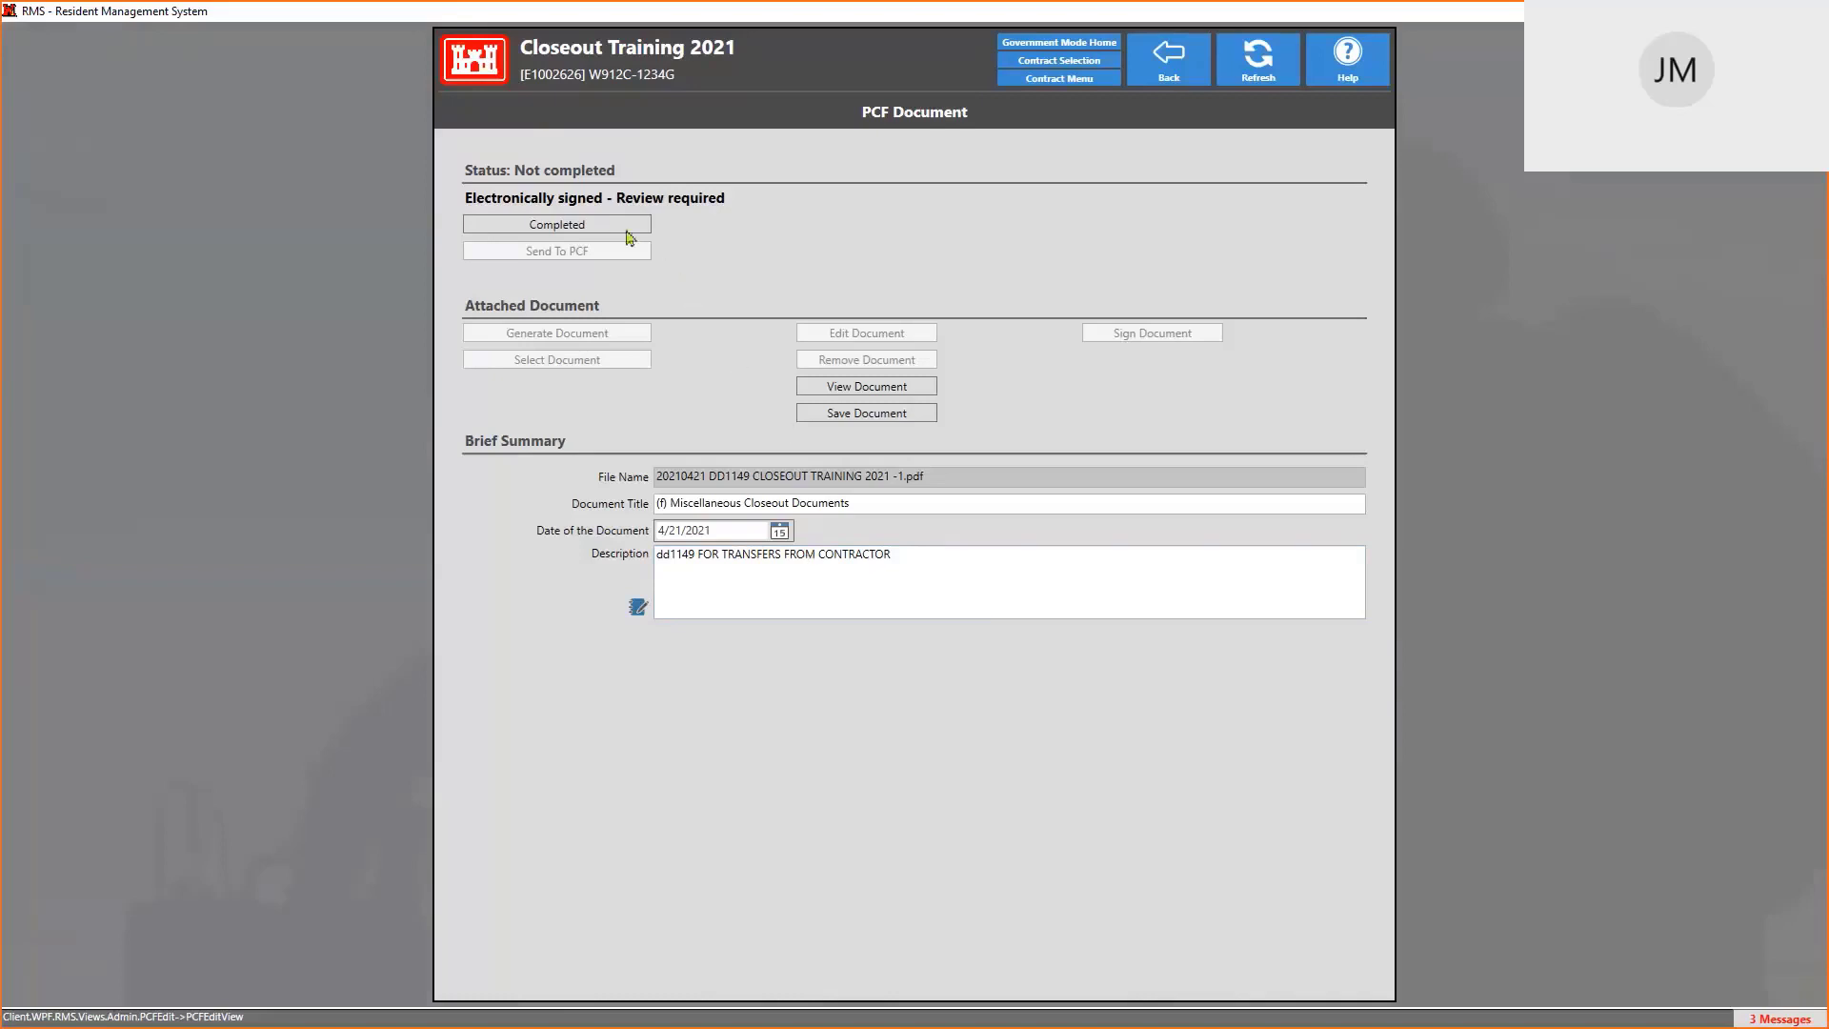
Mark the signed document Completed, choose Send To PCF, and confirm authentication
left_click(555, 225)
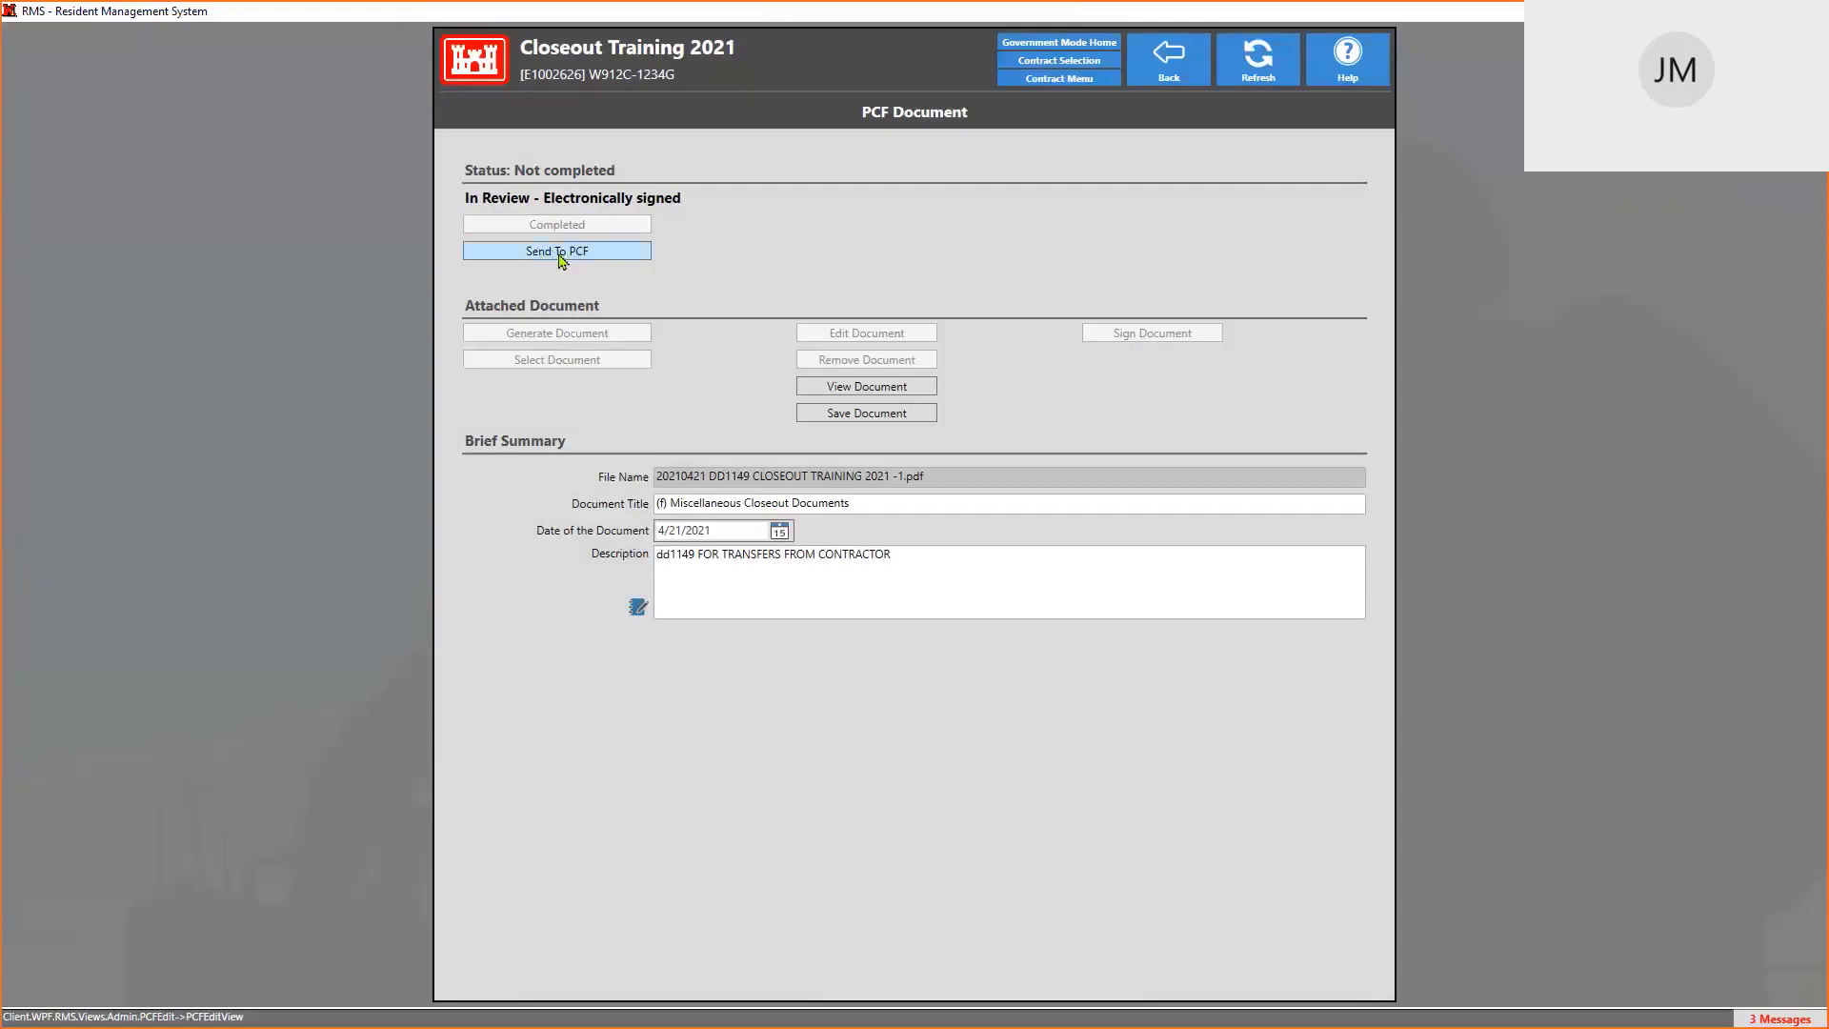
left_click(560, 253)
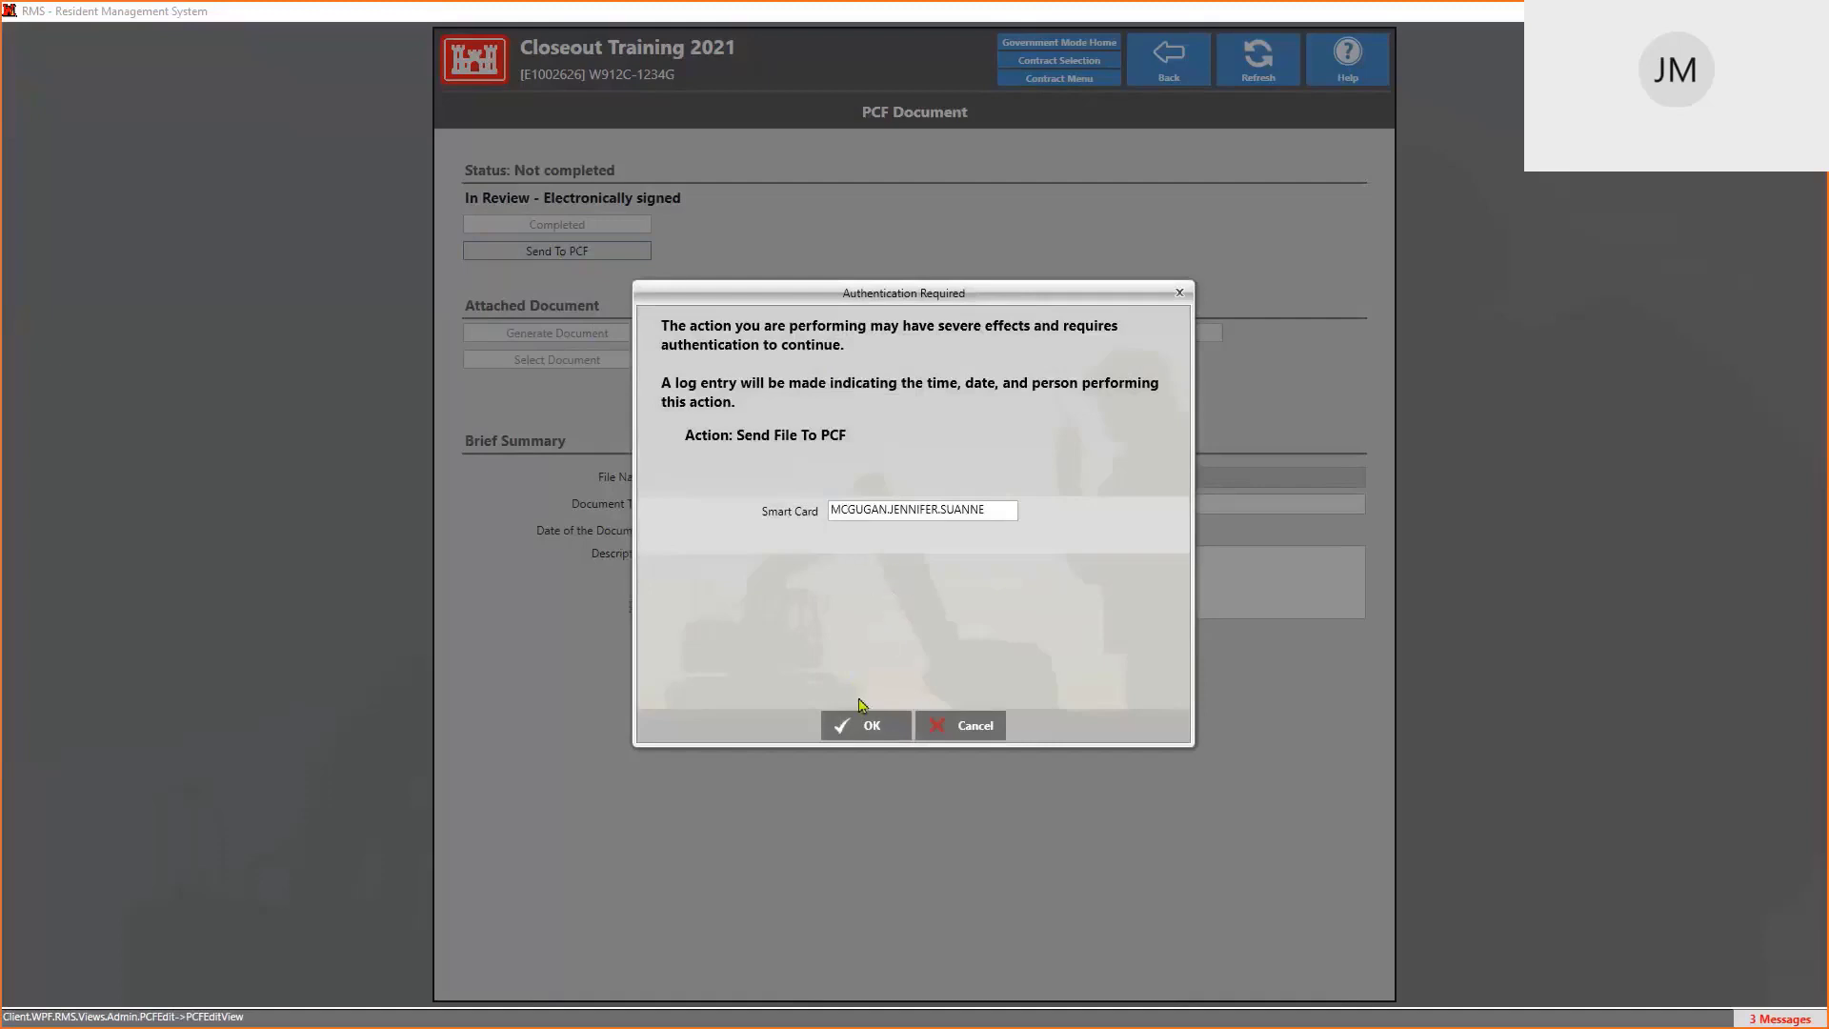
left_click(862, 729)
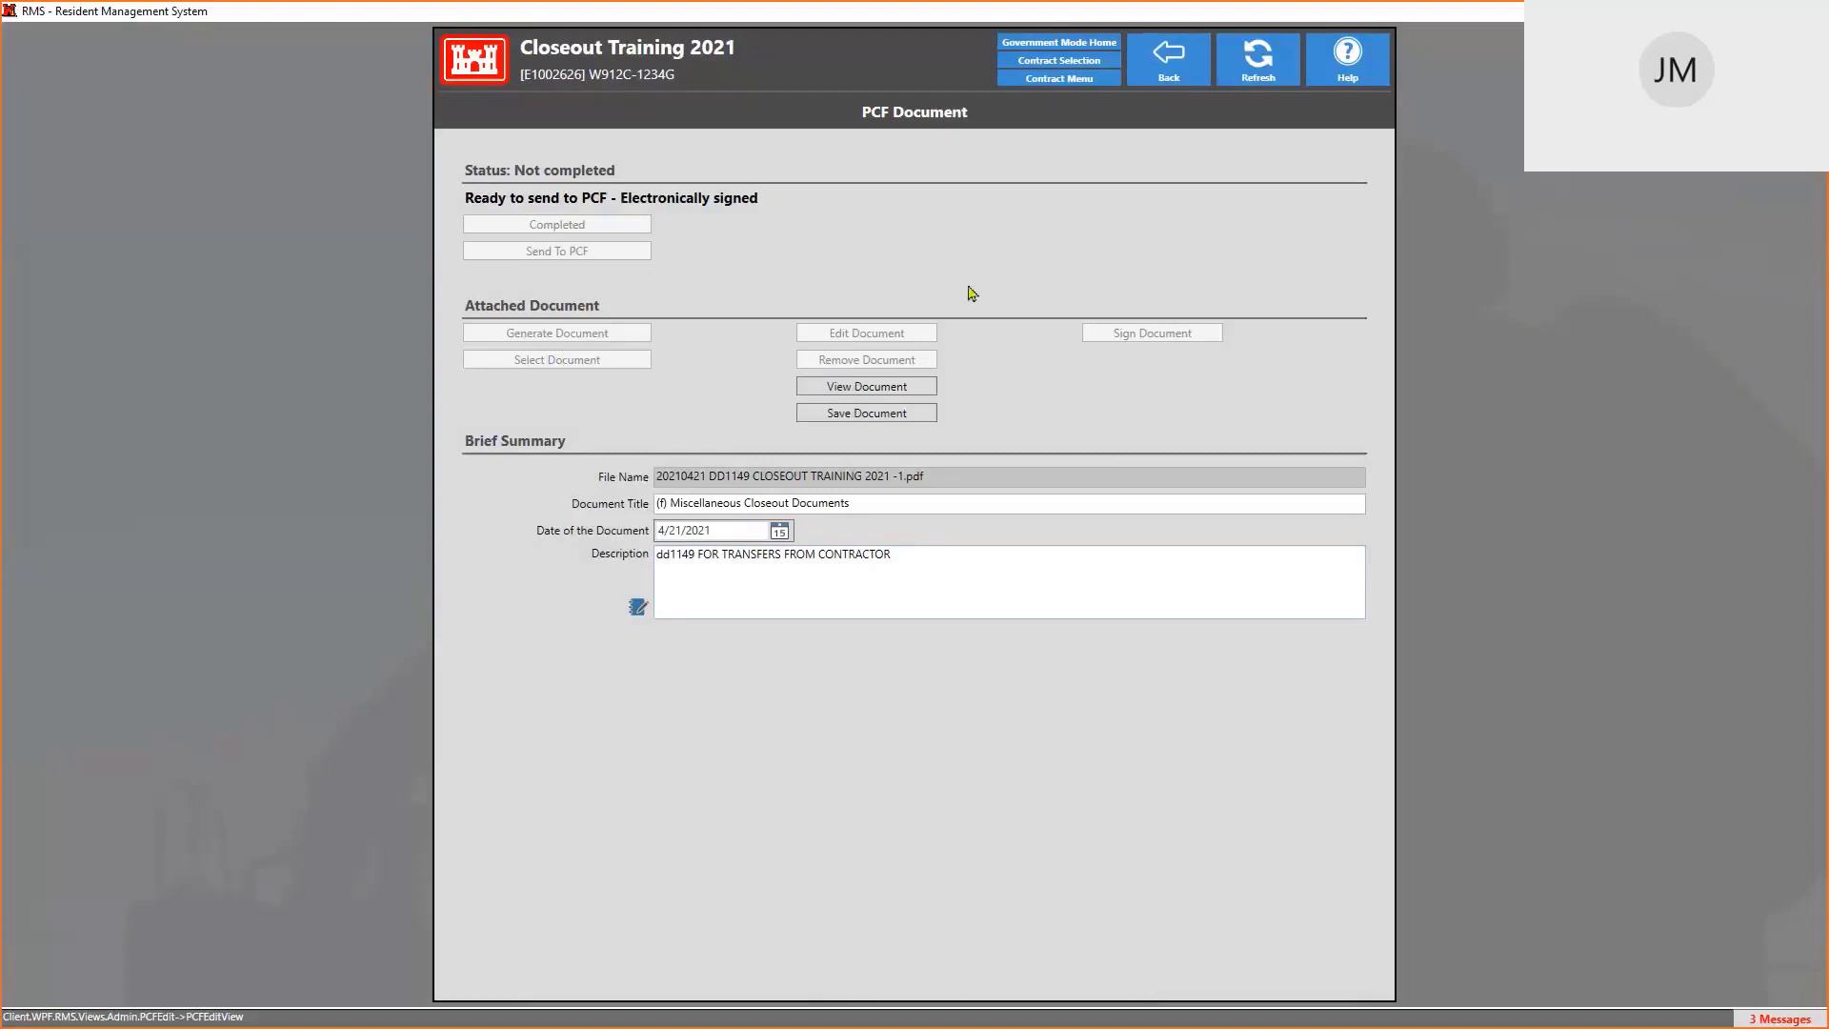
Open j. Closeout > (1) Closeout and check the Miscellaneous Closeout Documents entry's PCF status
left_click(1169, 59)
left_click(473, 245)
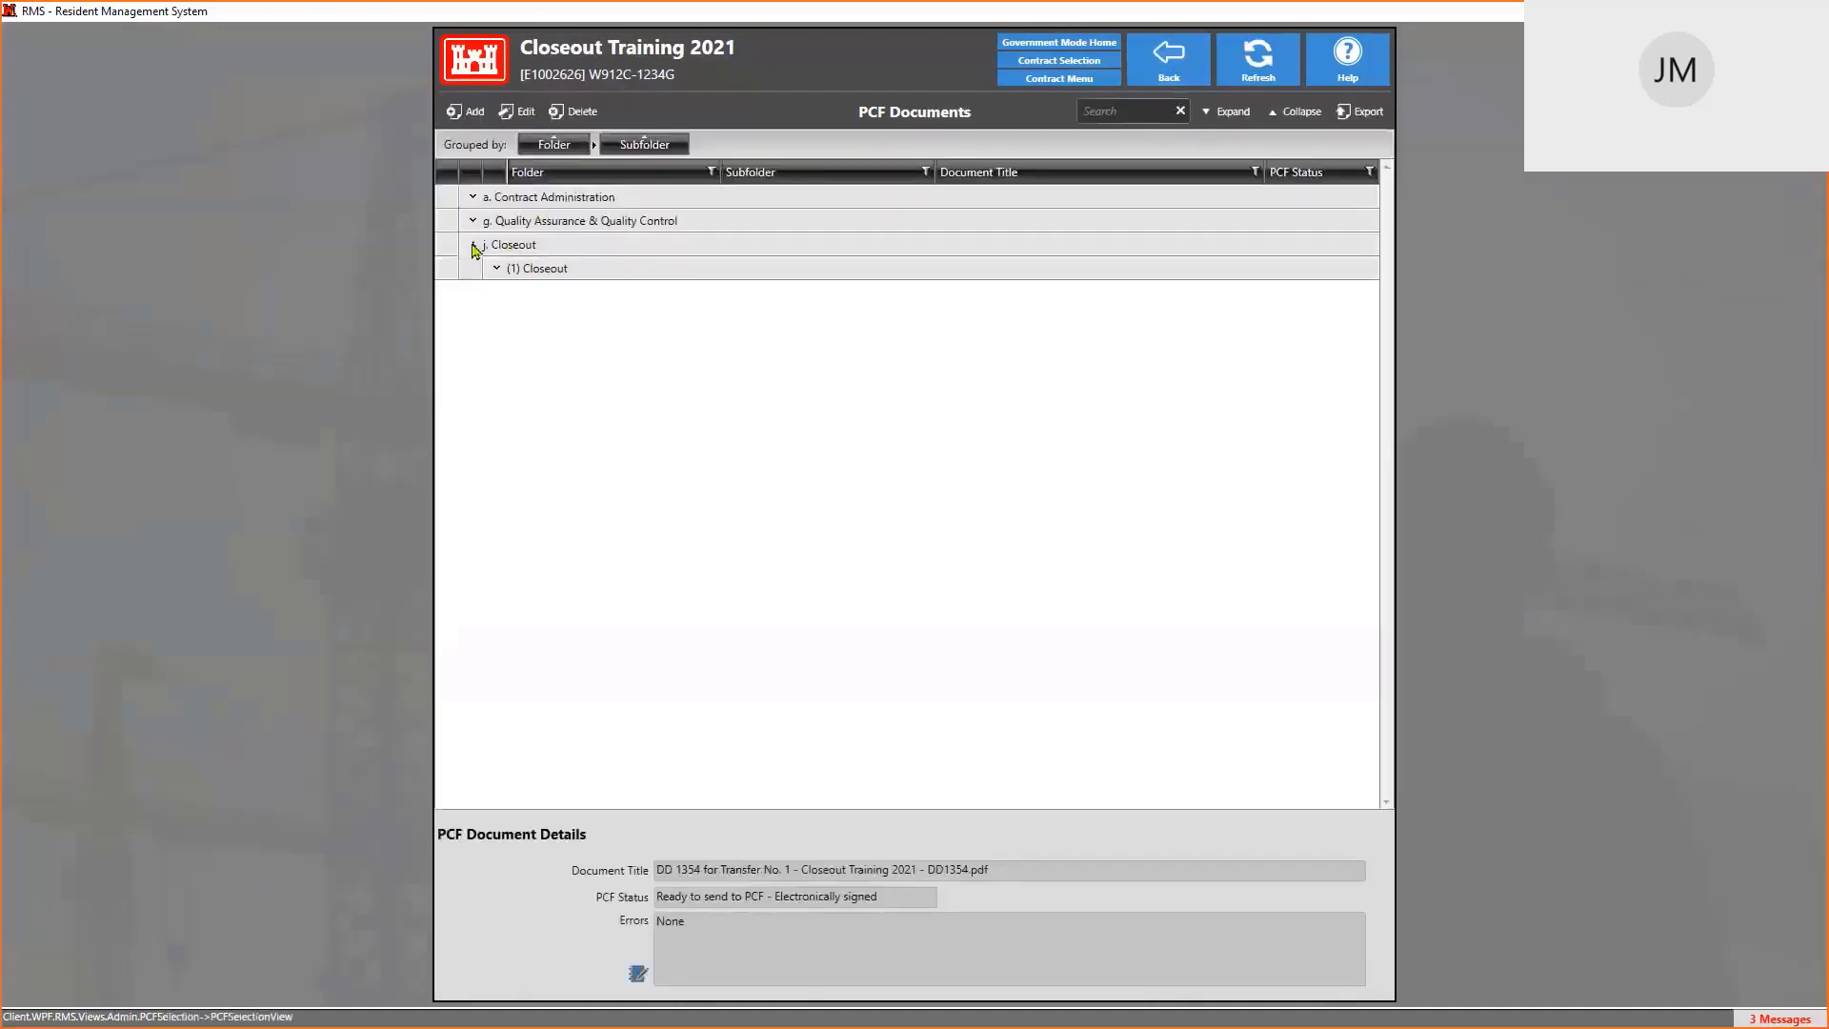
left_click(495, 271)
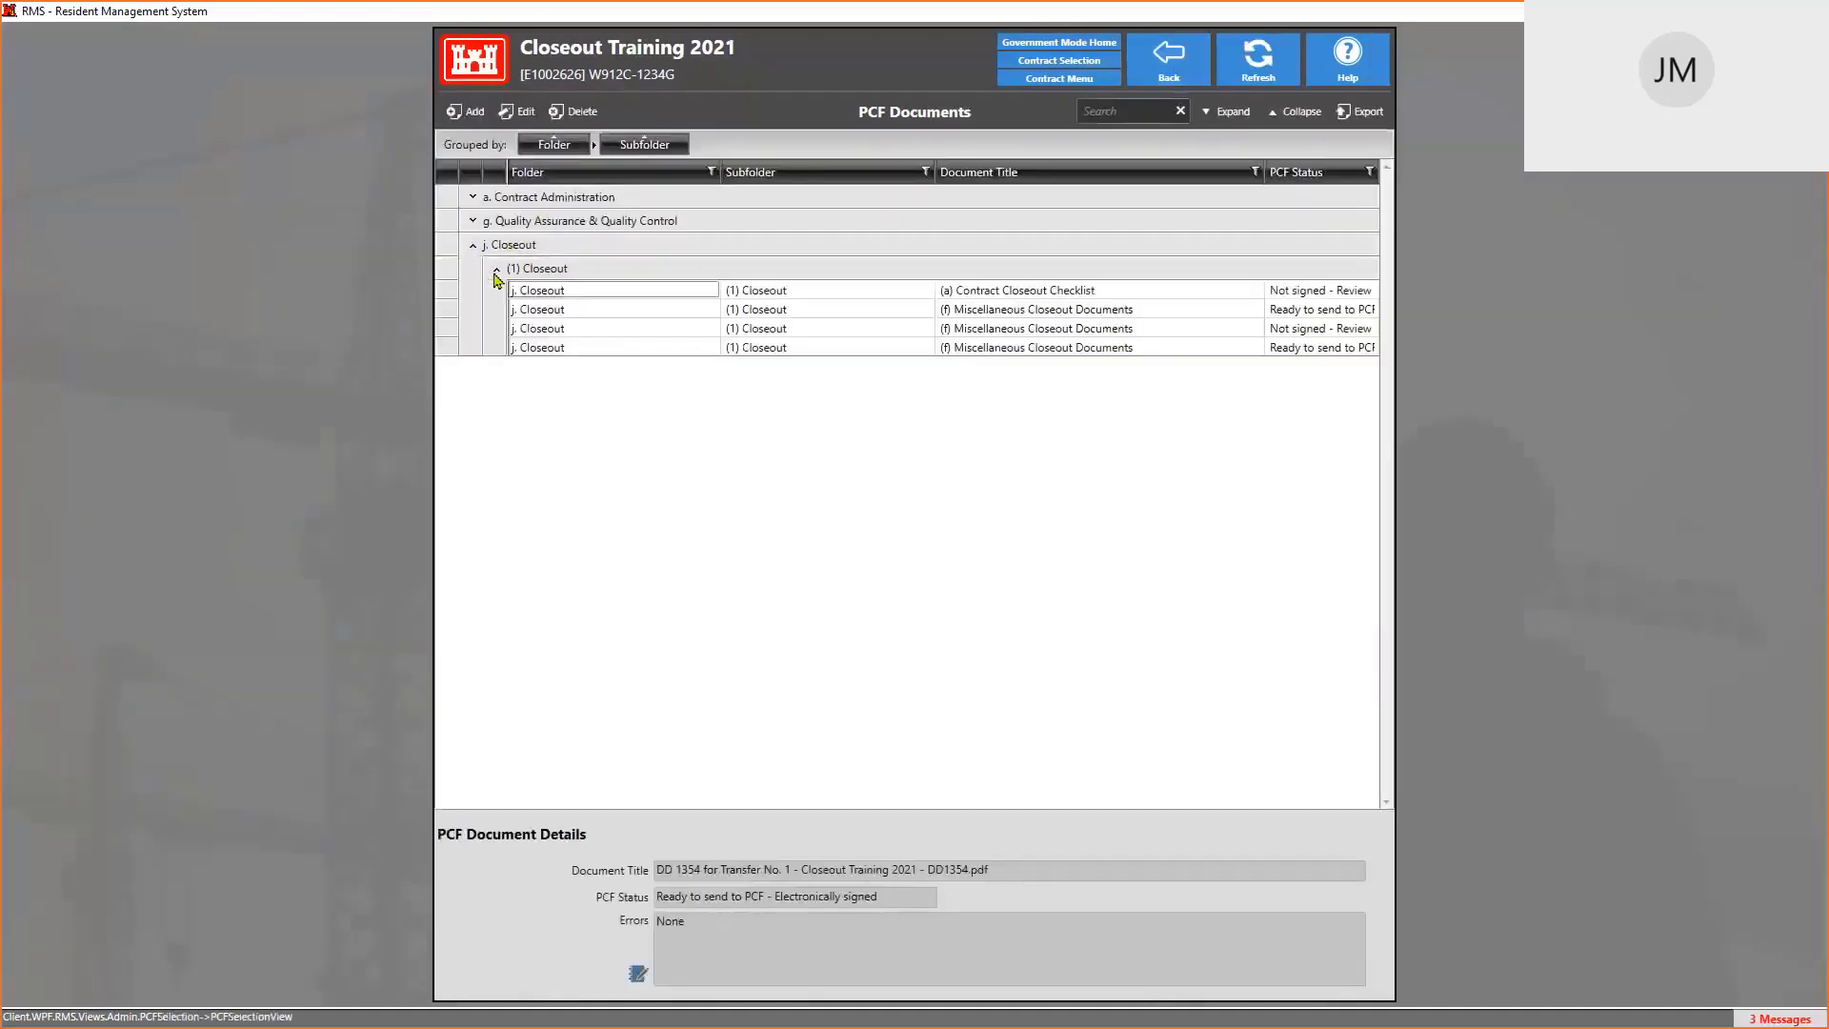
left_click(598, 351)
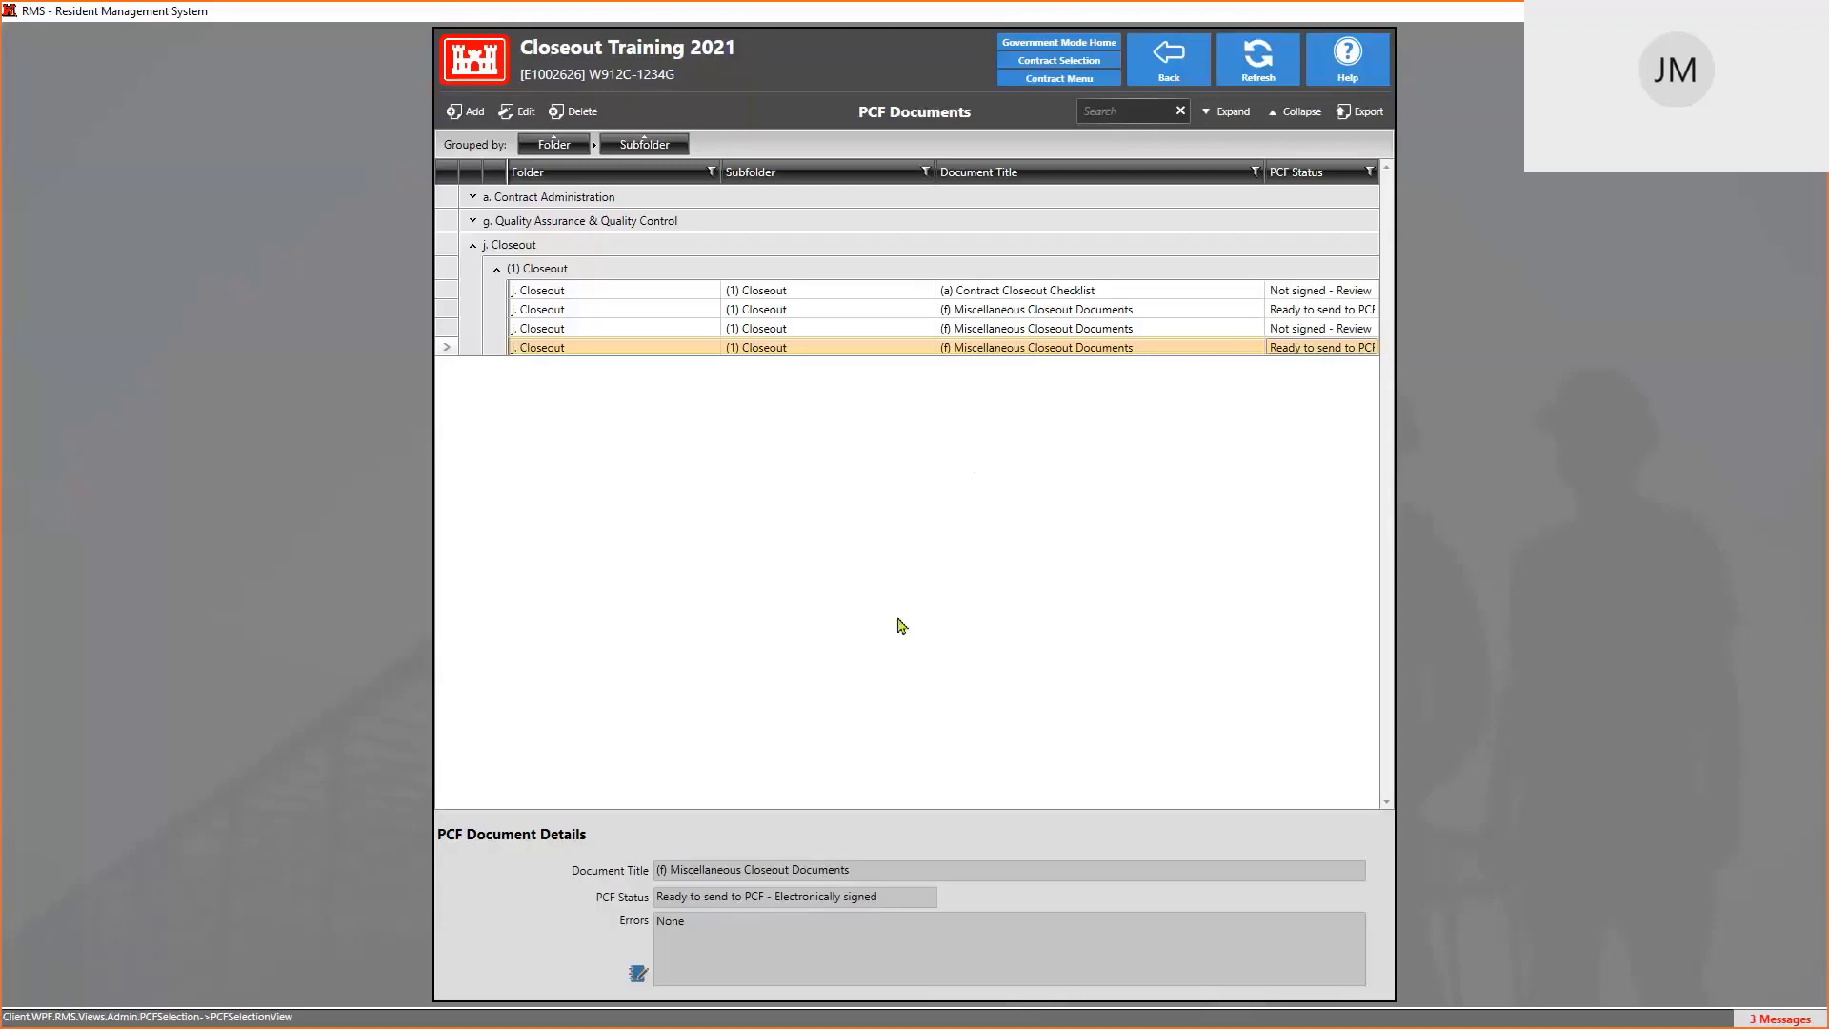
From the contract menu's Closeout functions, open the CPAR Evaluations list
left_click(1159, 76)
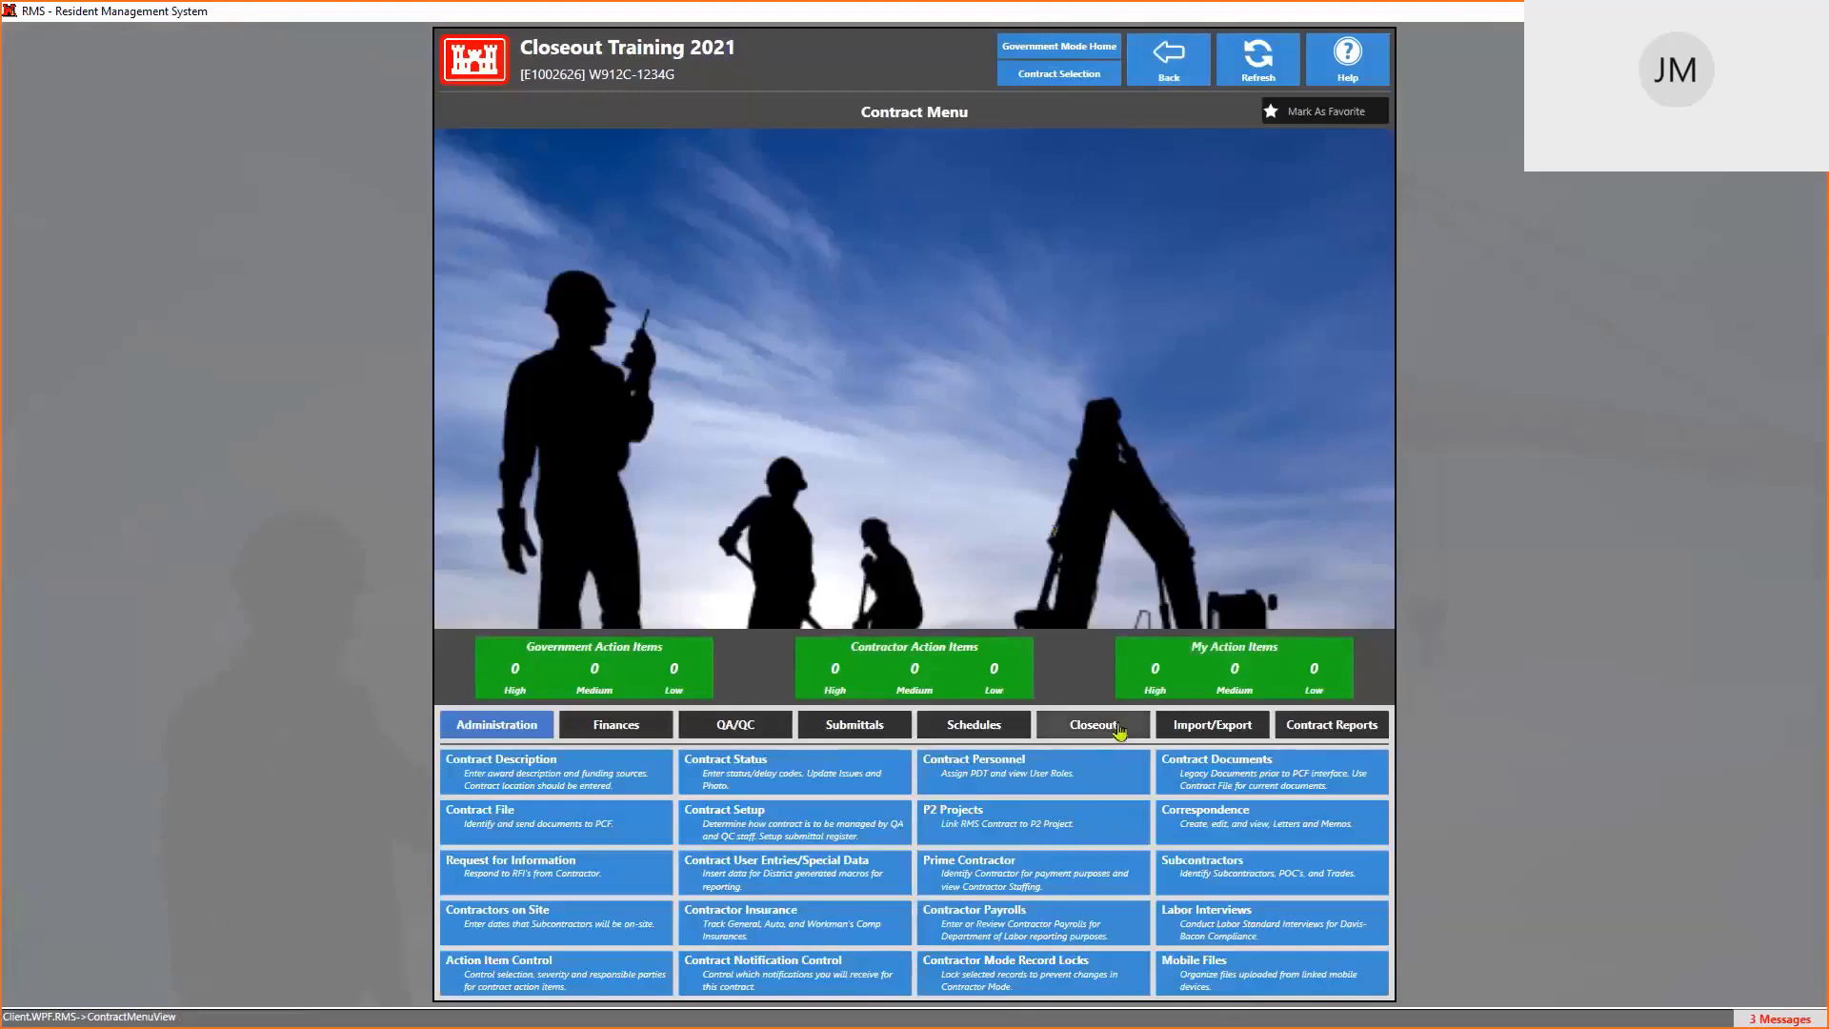
left_click(1118, 728)
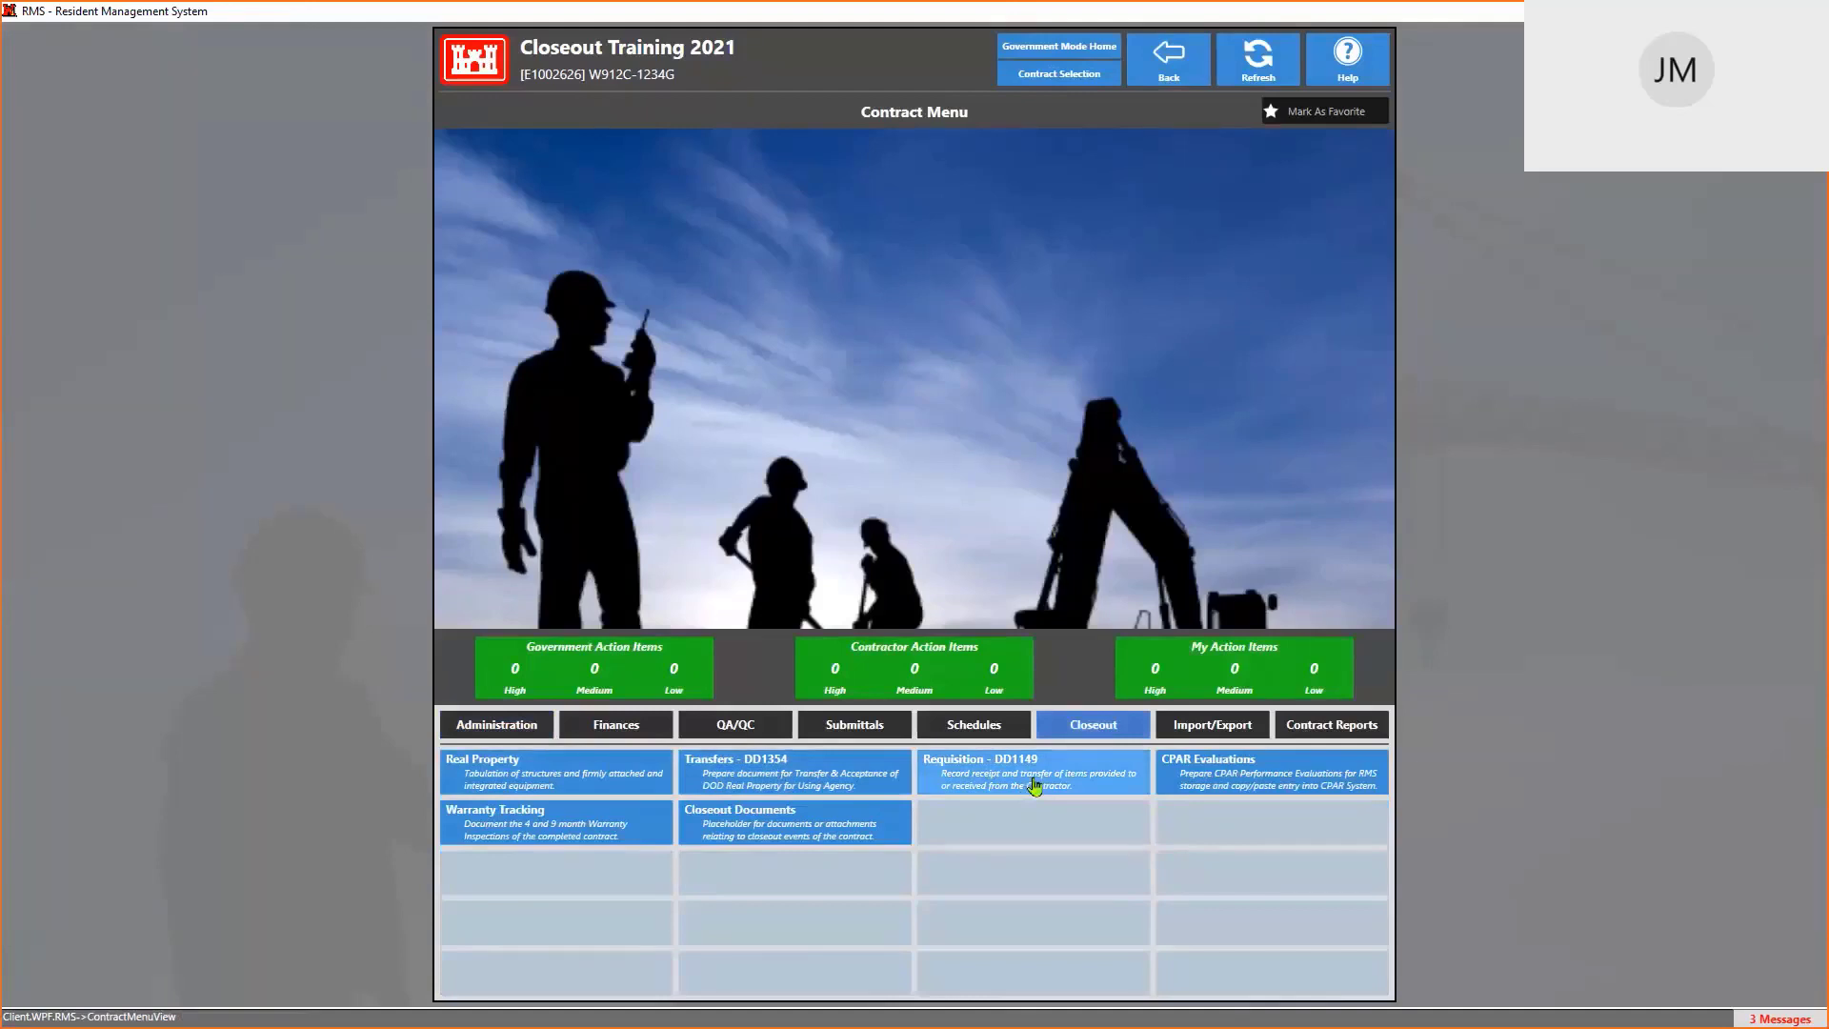
left_click(1245, 780)
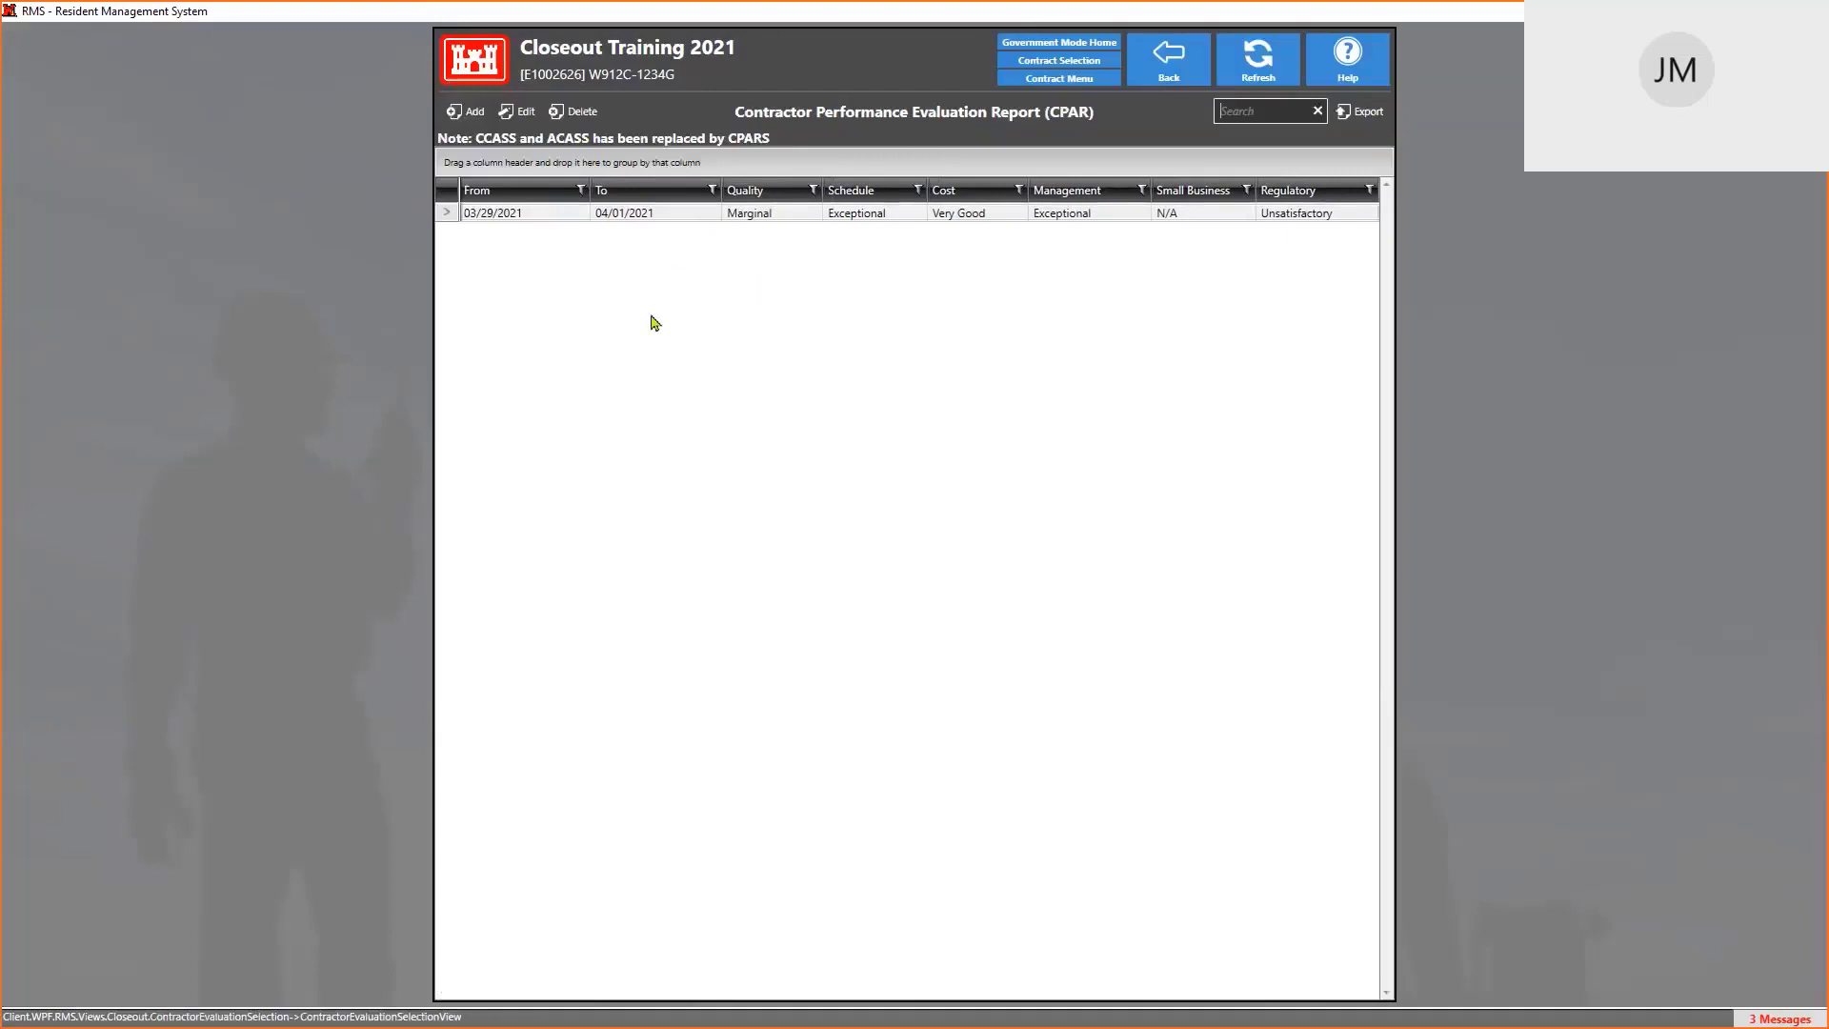
left_click(470, 116)
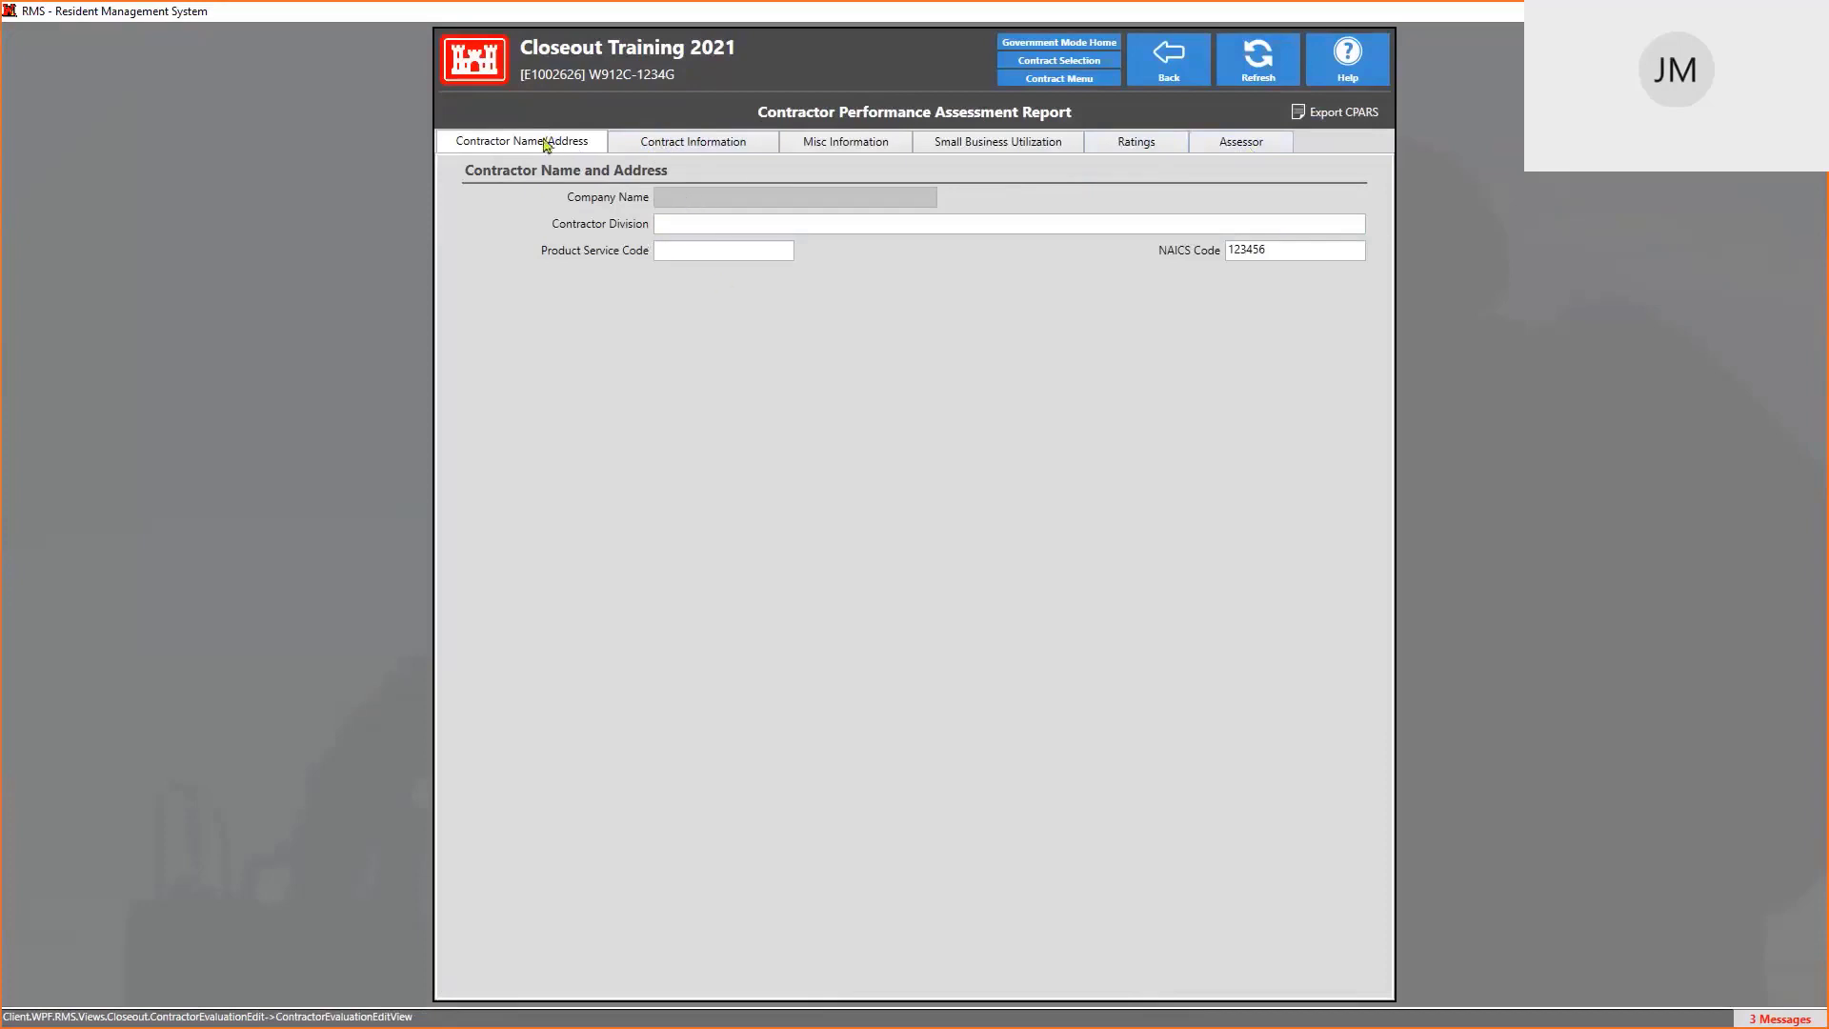
left_click(682, 148)
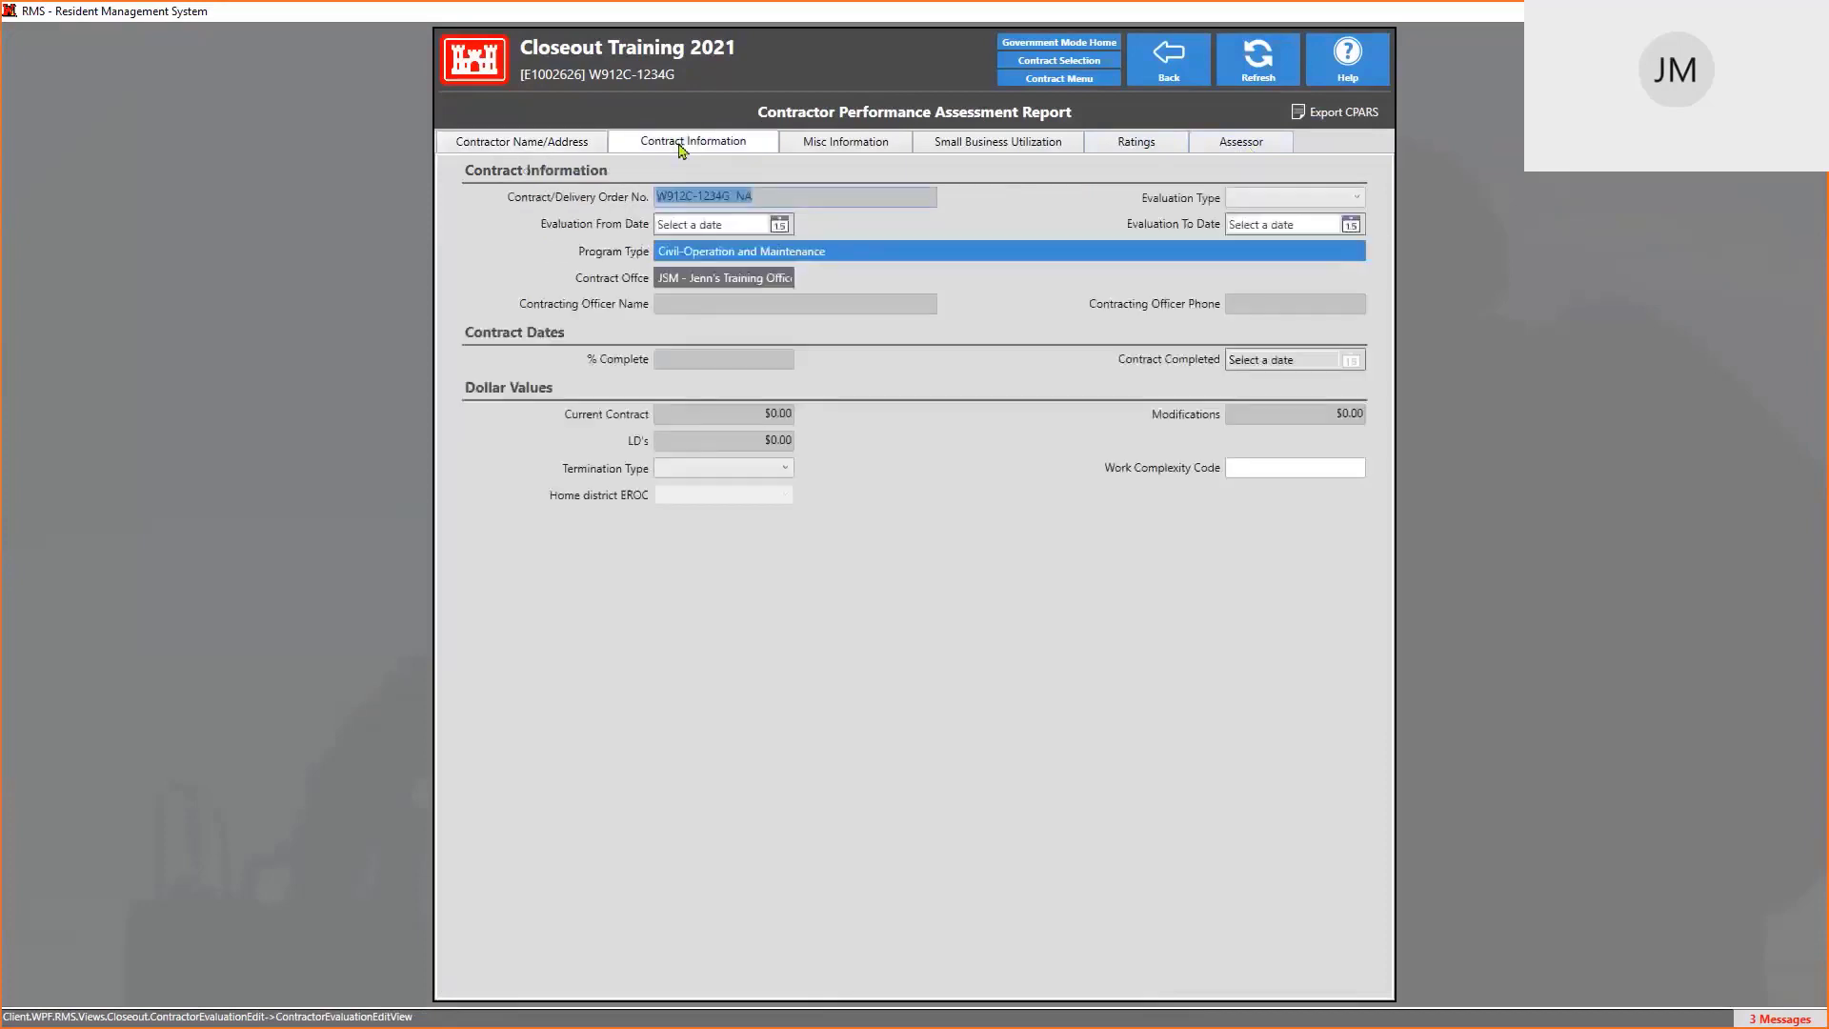
left_click(860, 149)
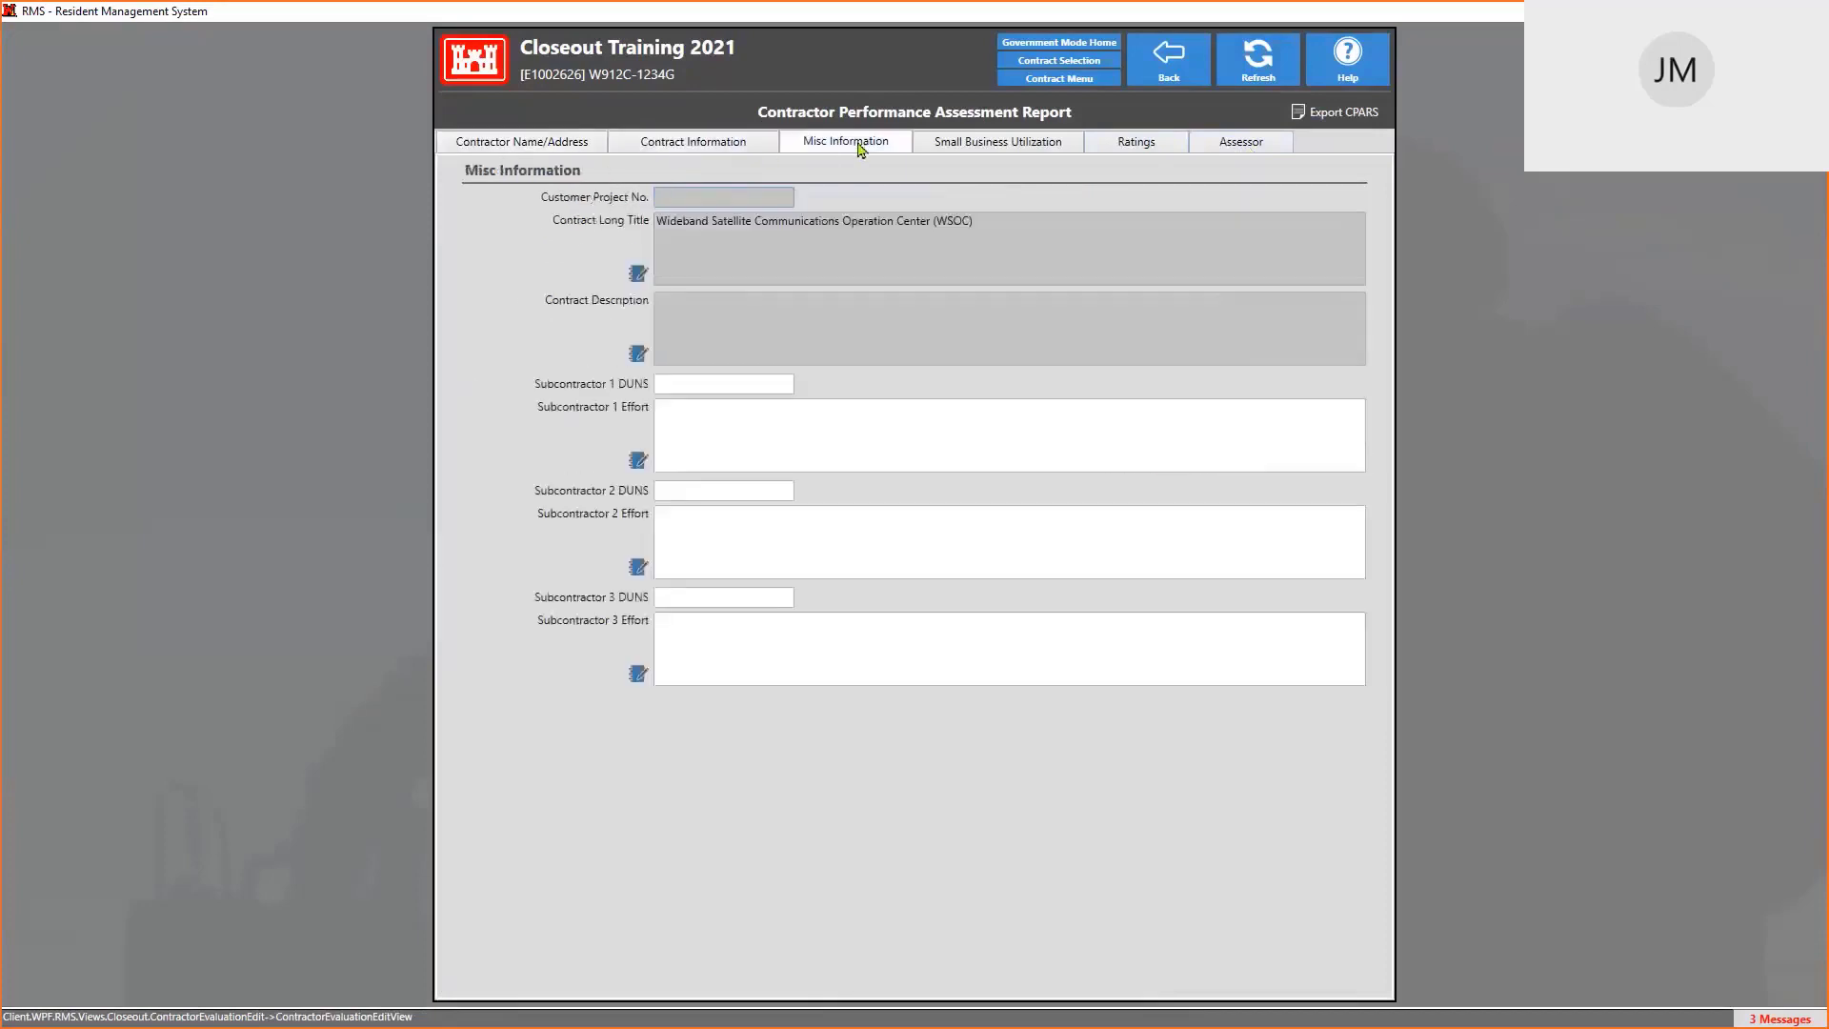
left_click(1010, 149)
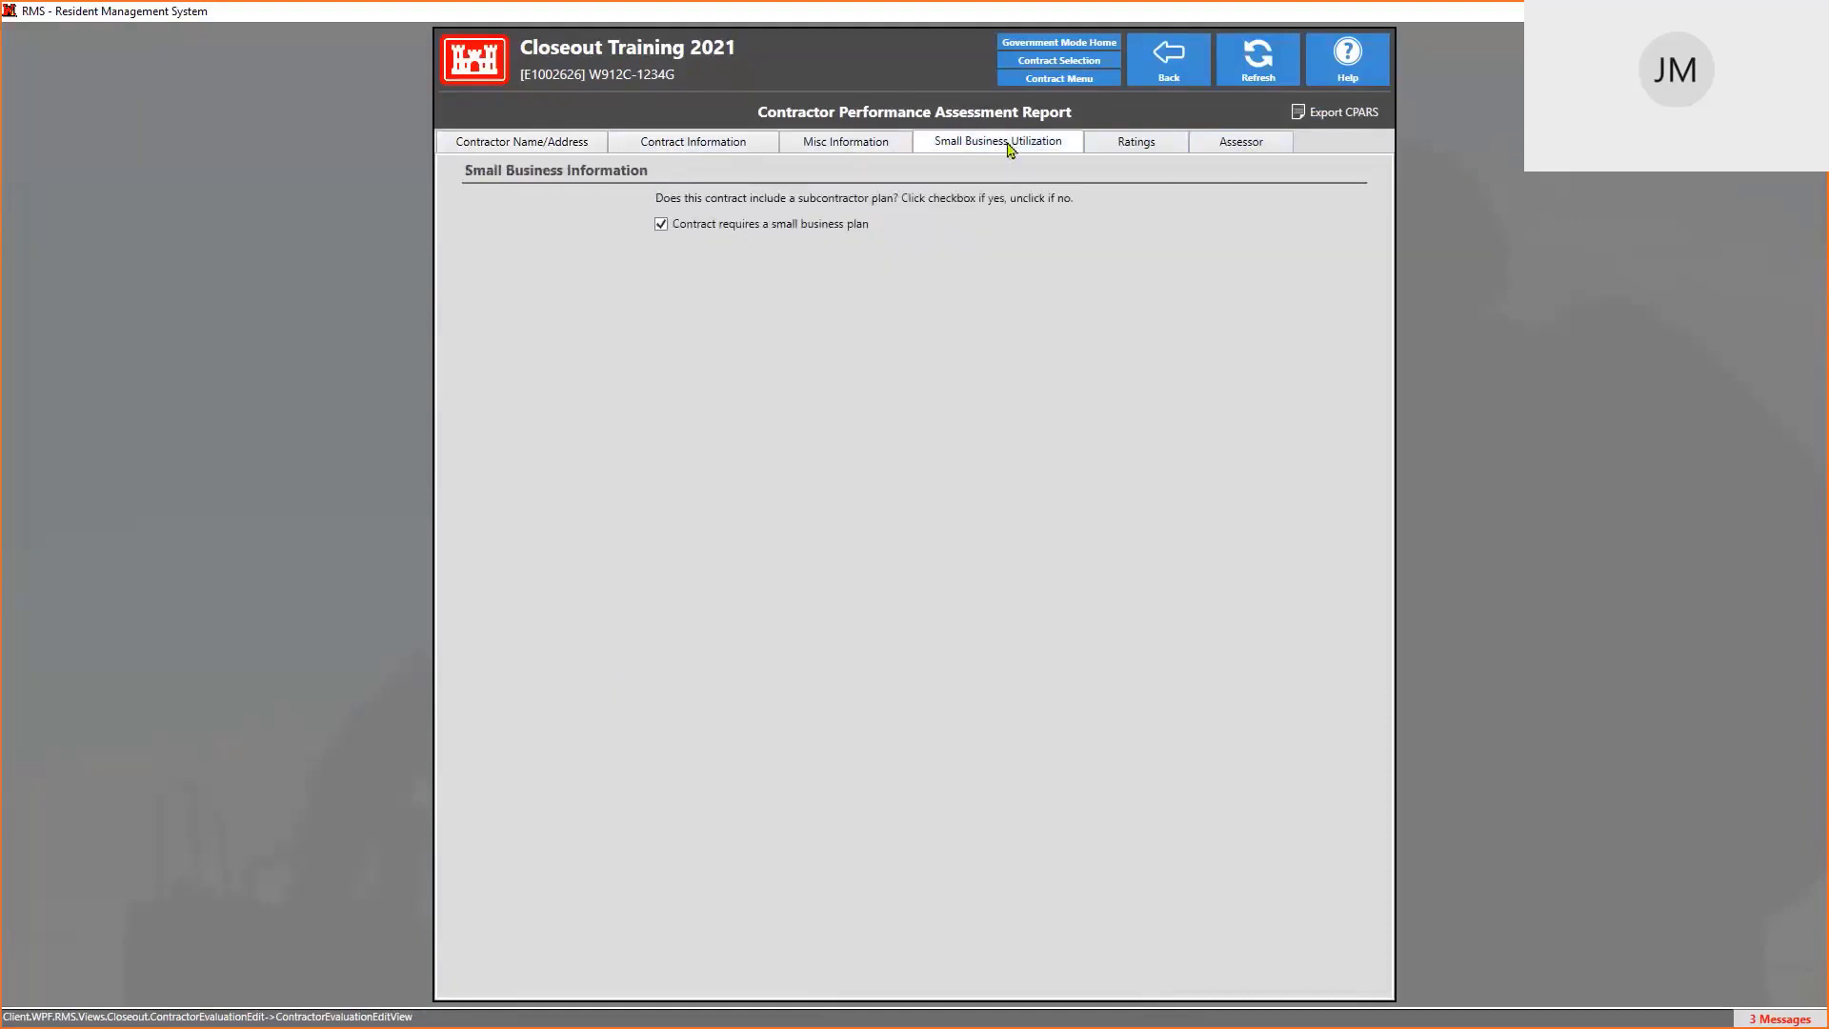
left_click(1152, 150)
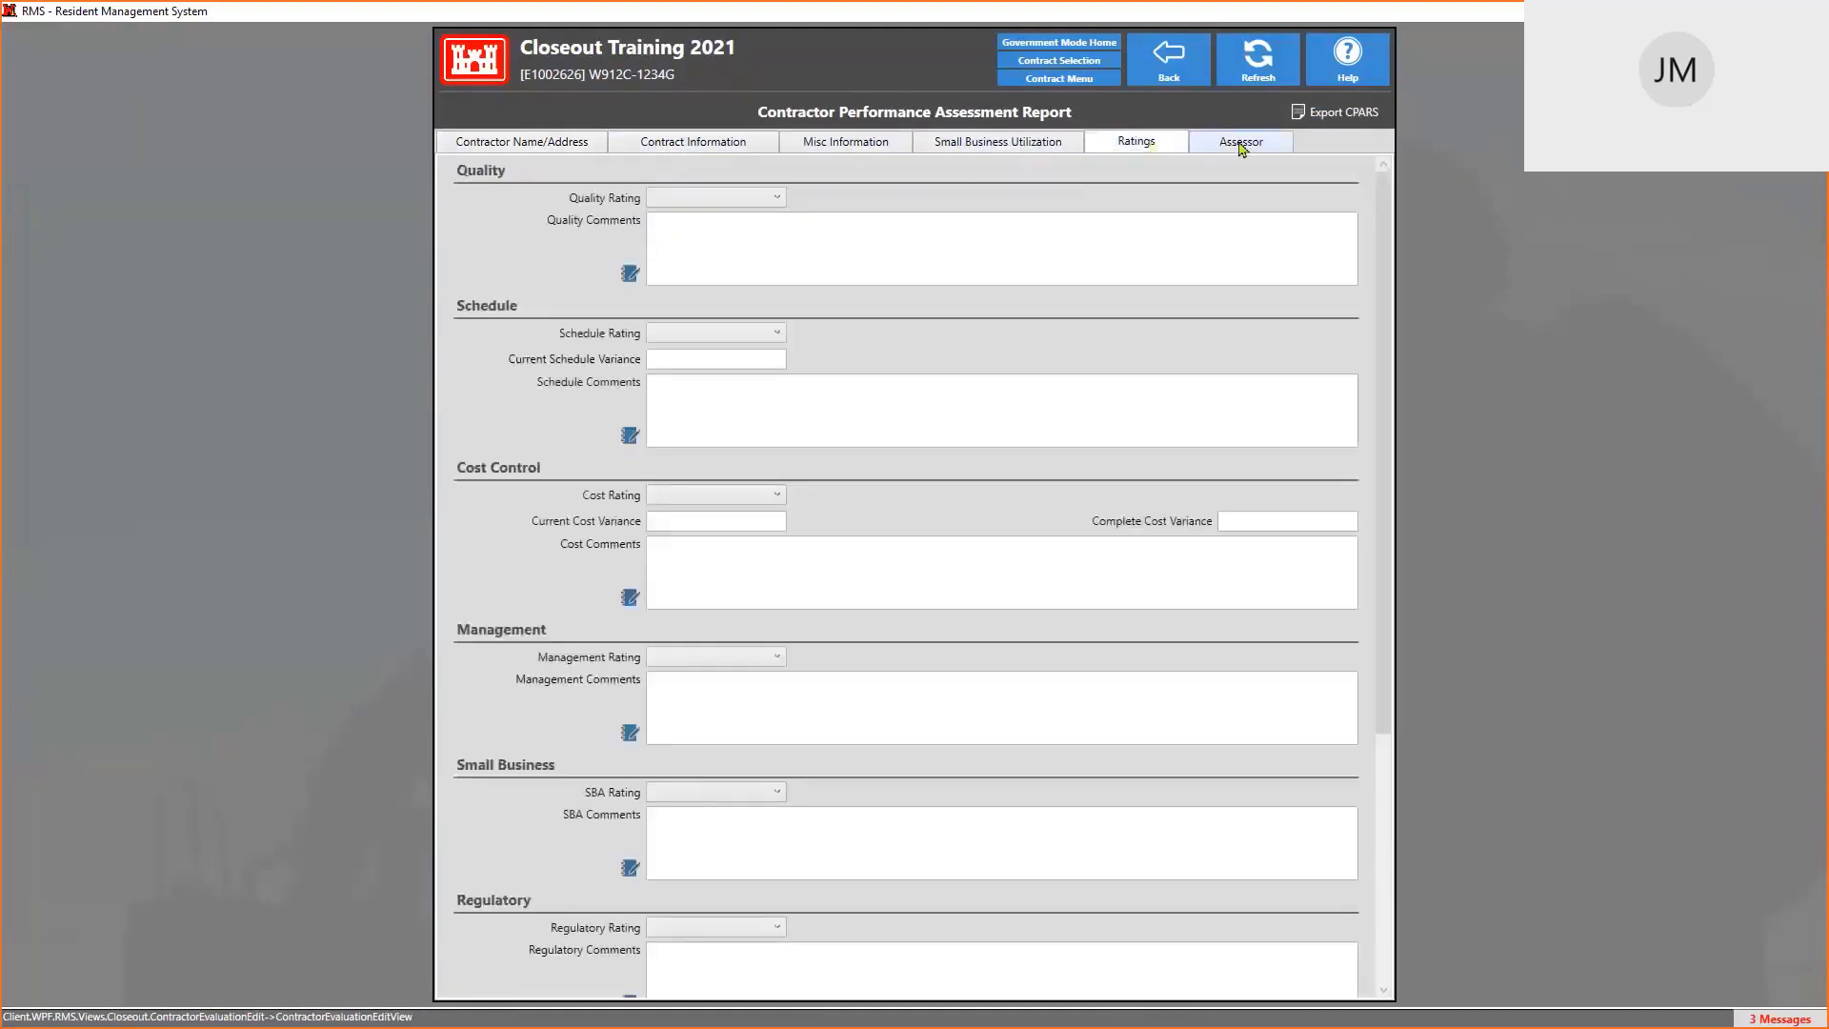
left_click(1237, 145)
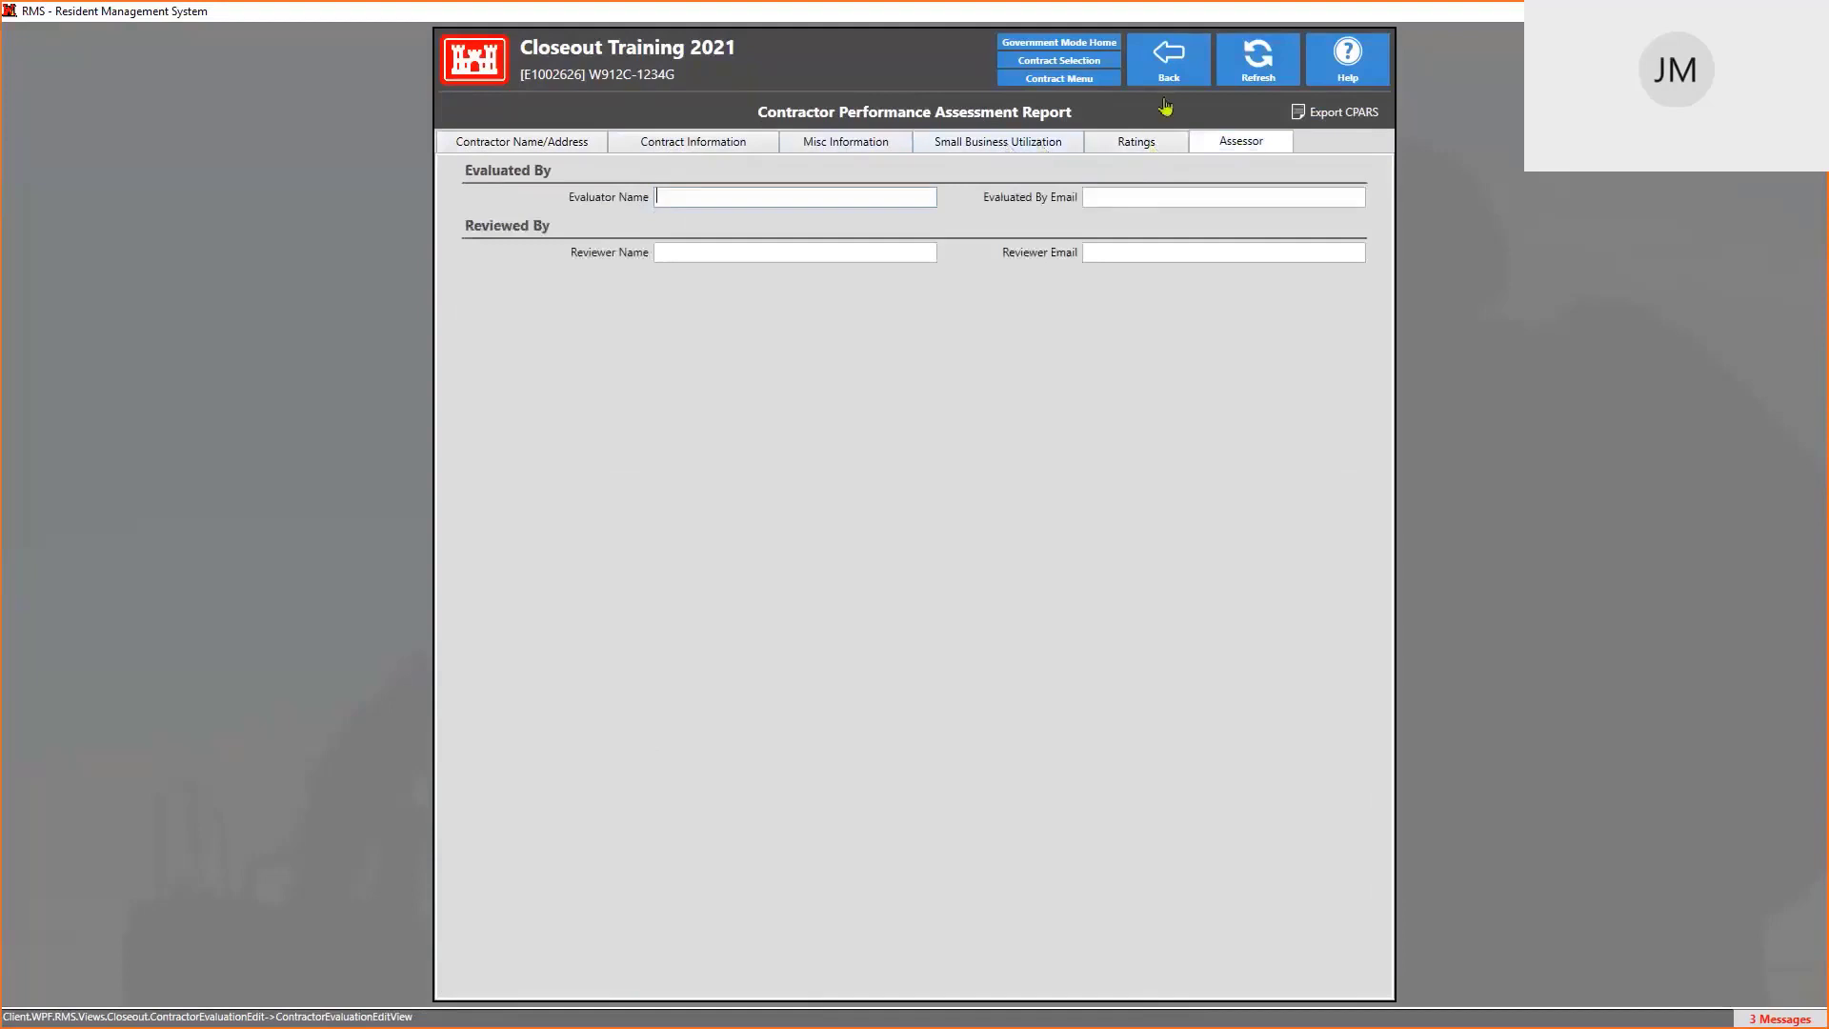
left_click(1167, 55)
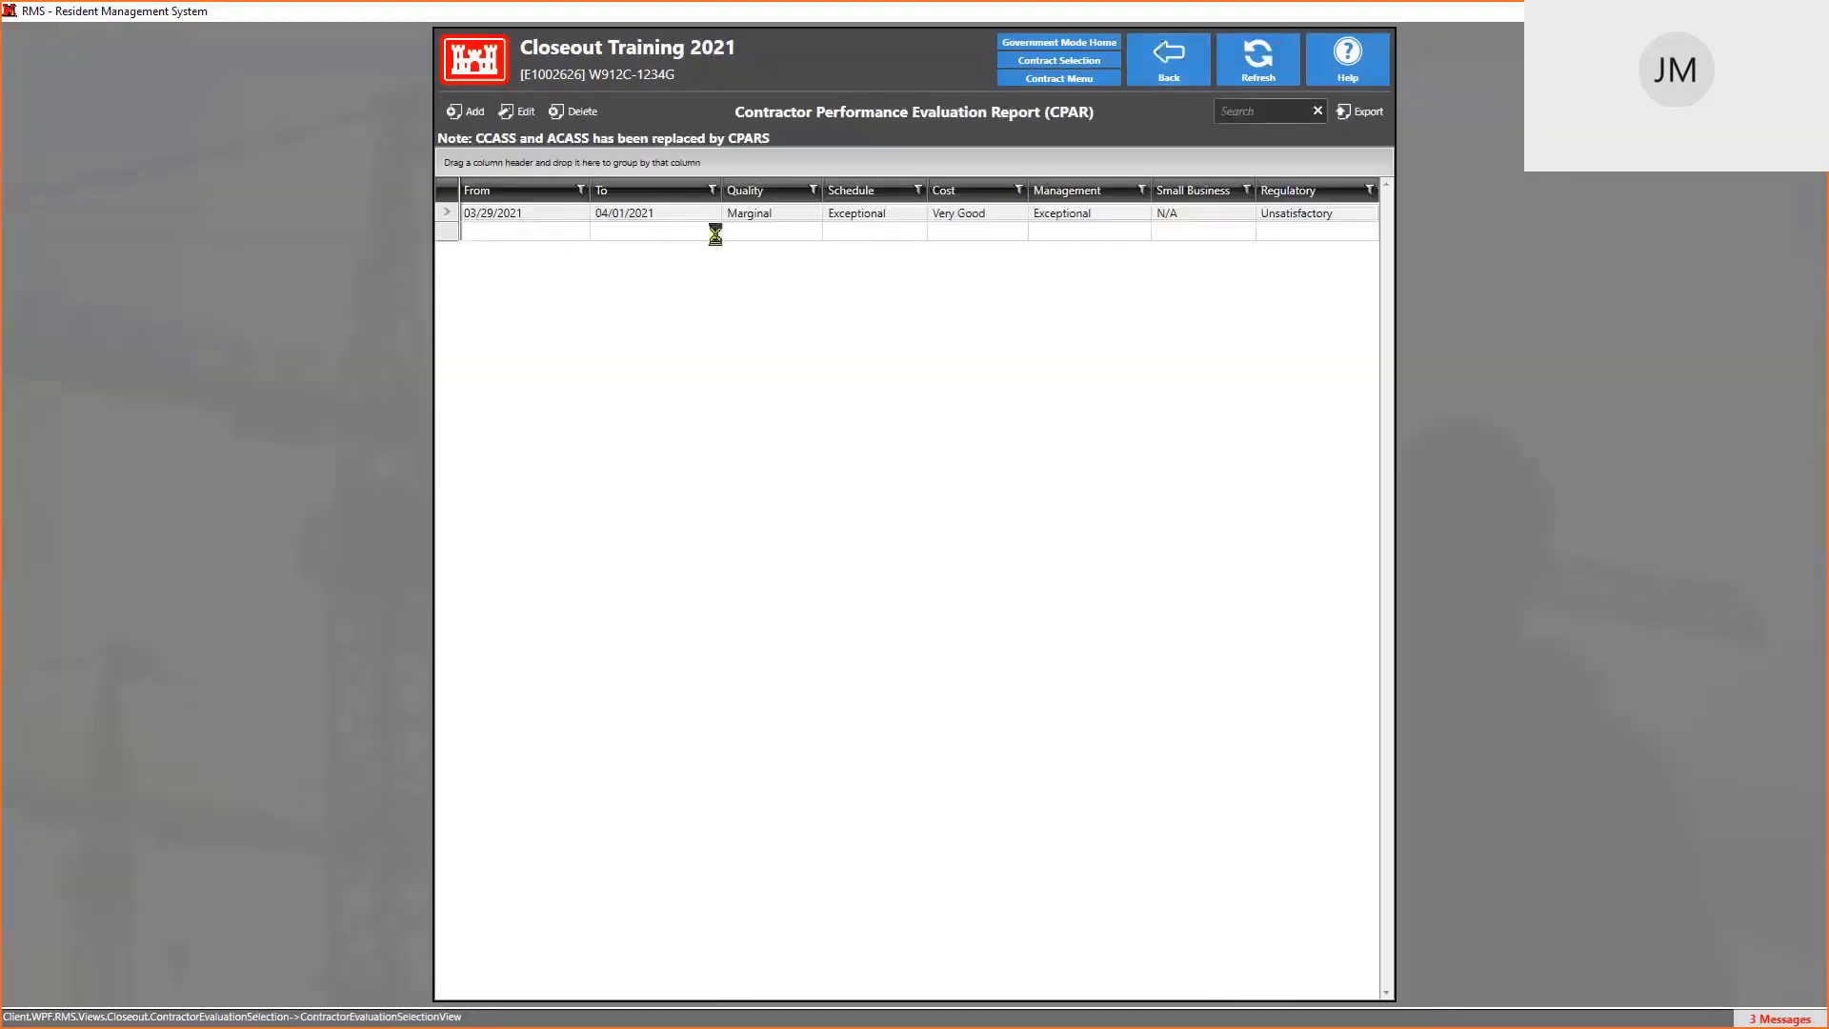
Open the 03/29/2021 evaluation's Contract Information and bring up the Program Type lookup
double_click(617, 216)
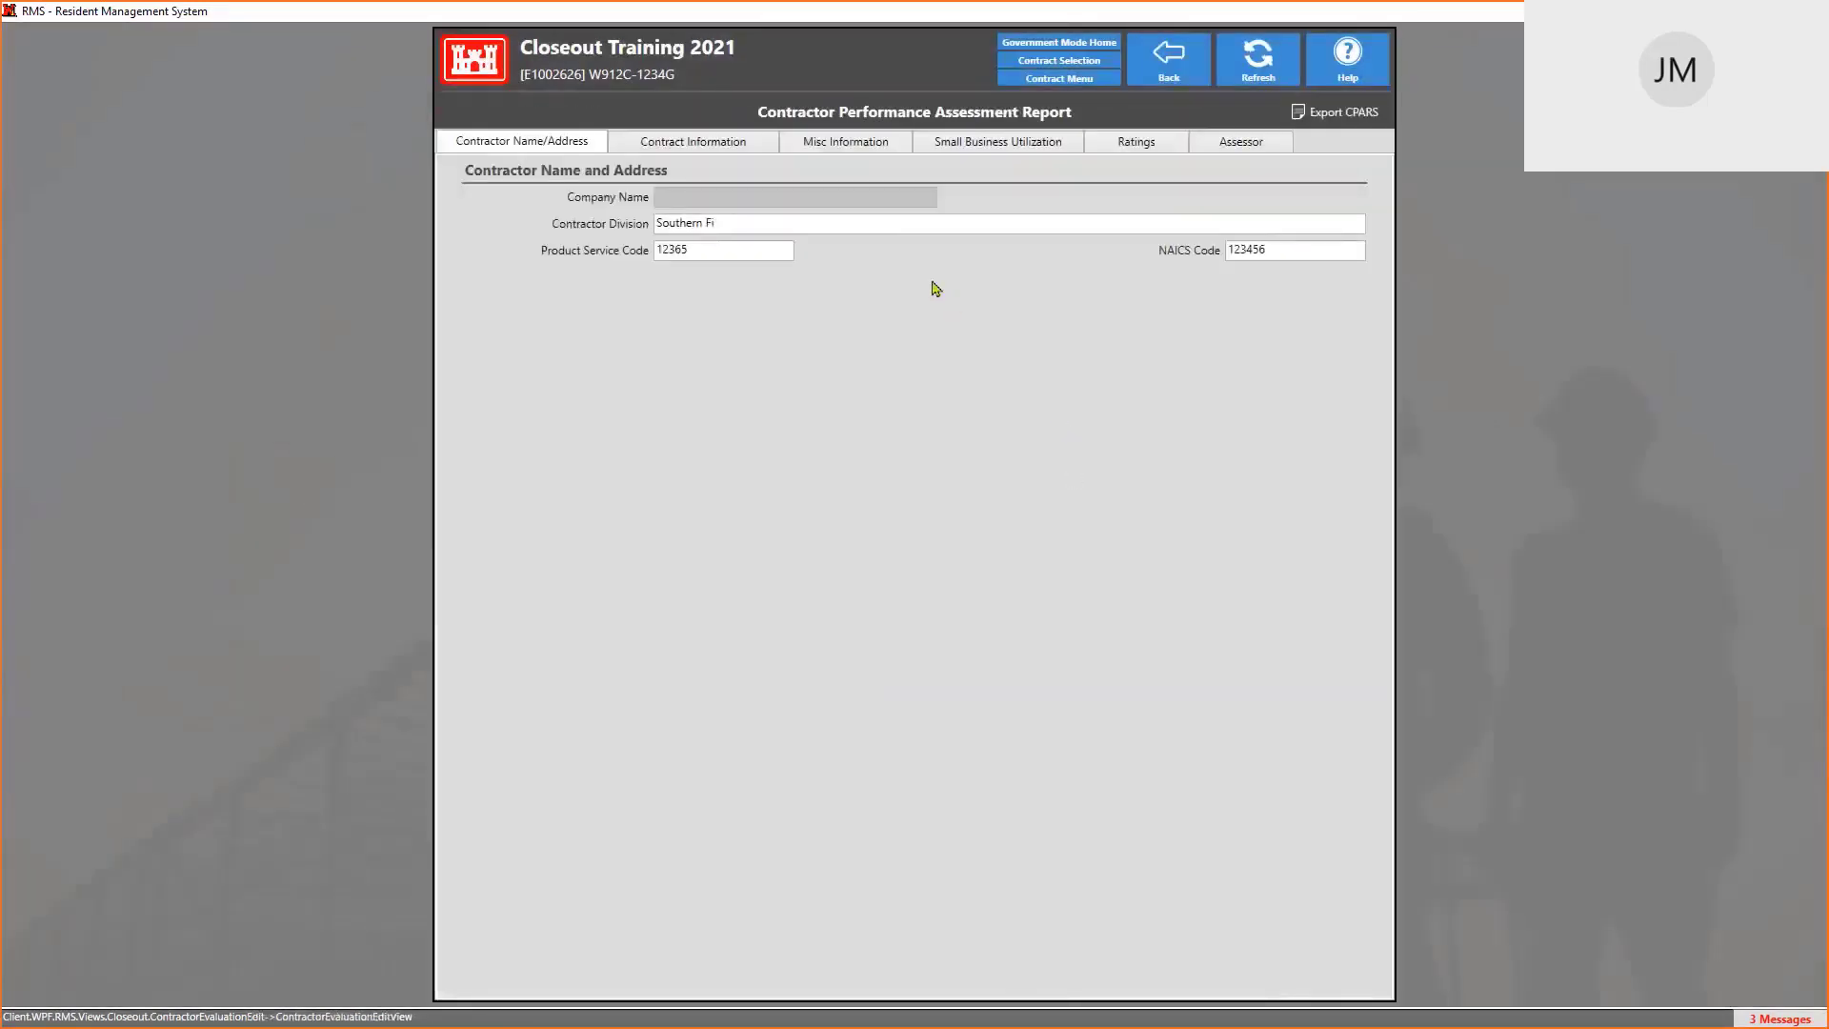
left_click(742, 143)
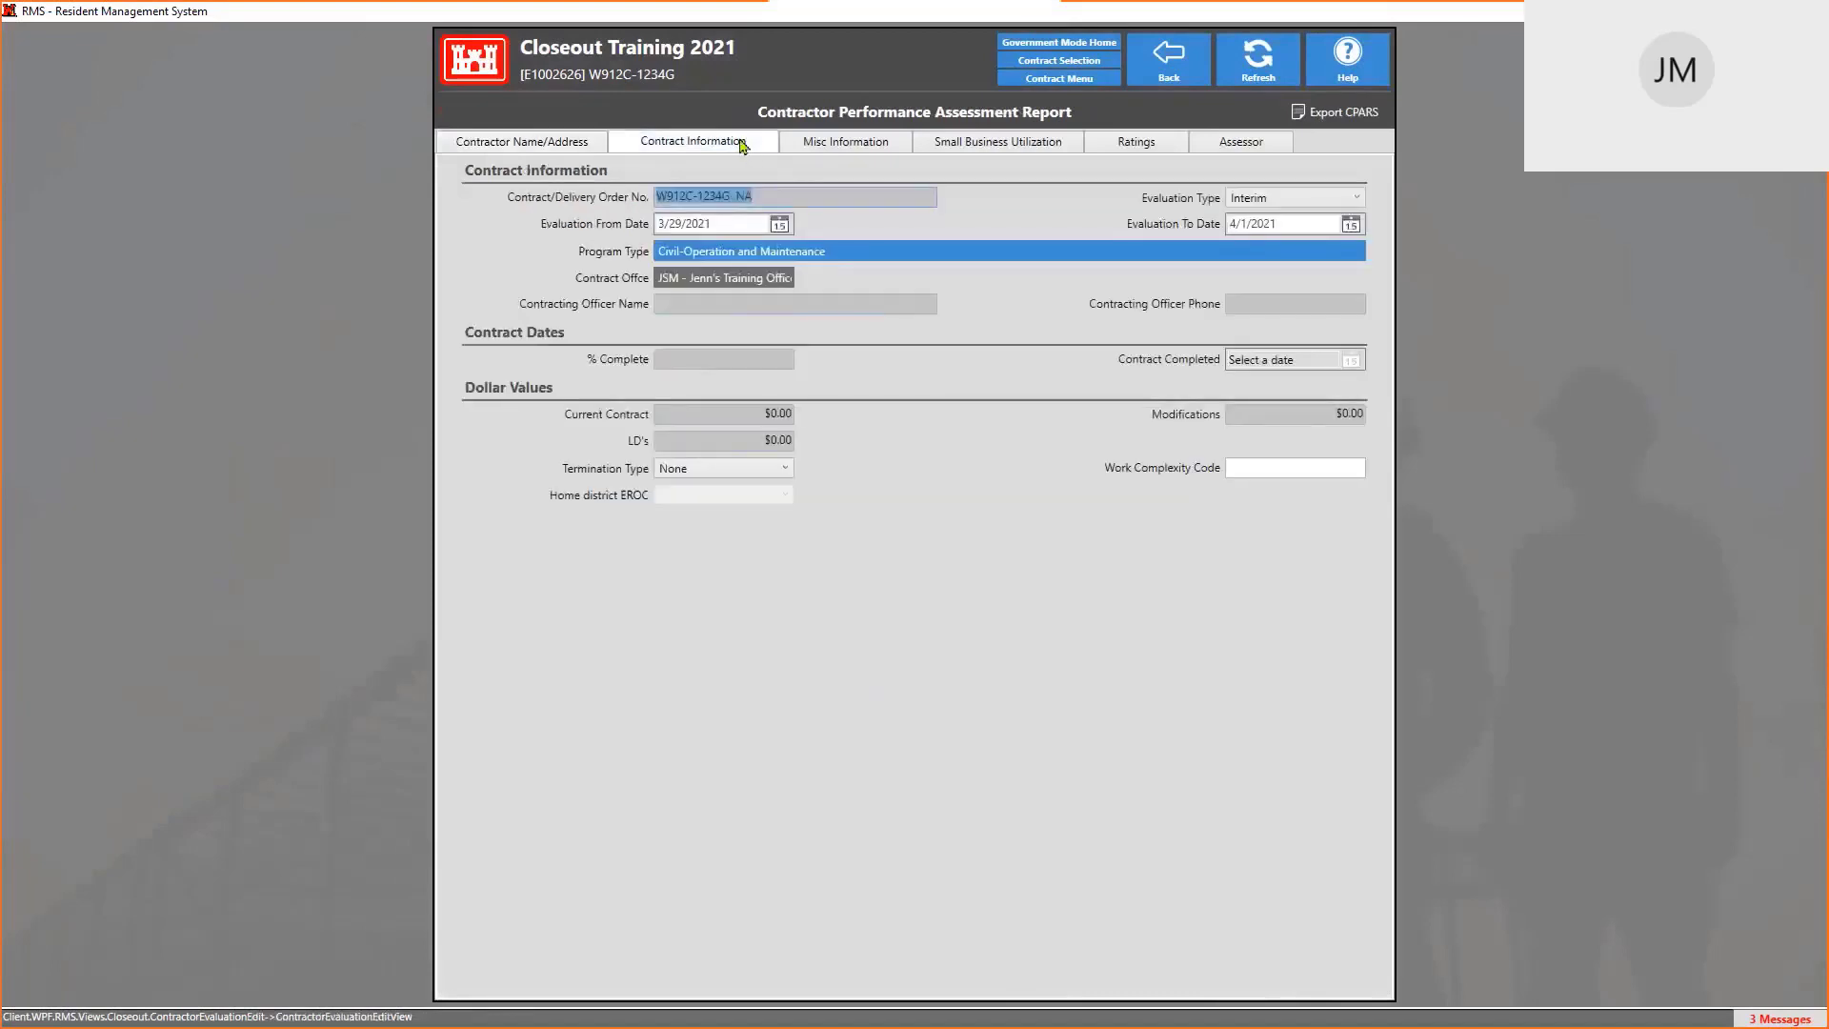
left_click(735, 259)
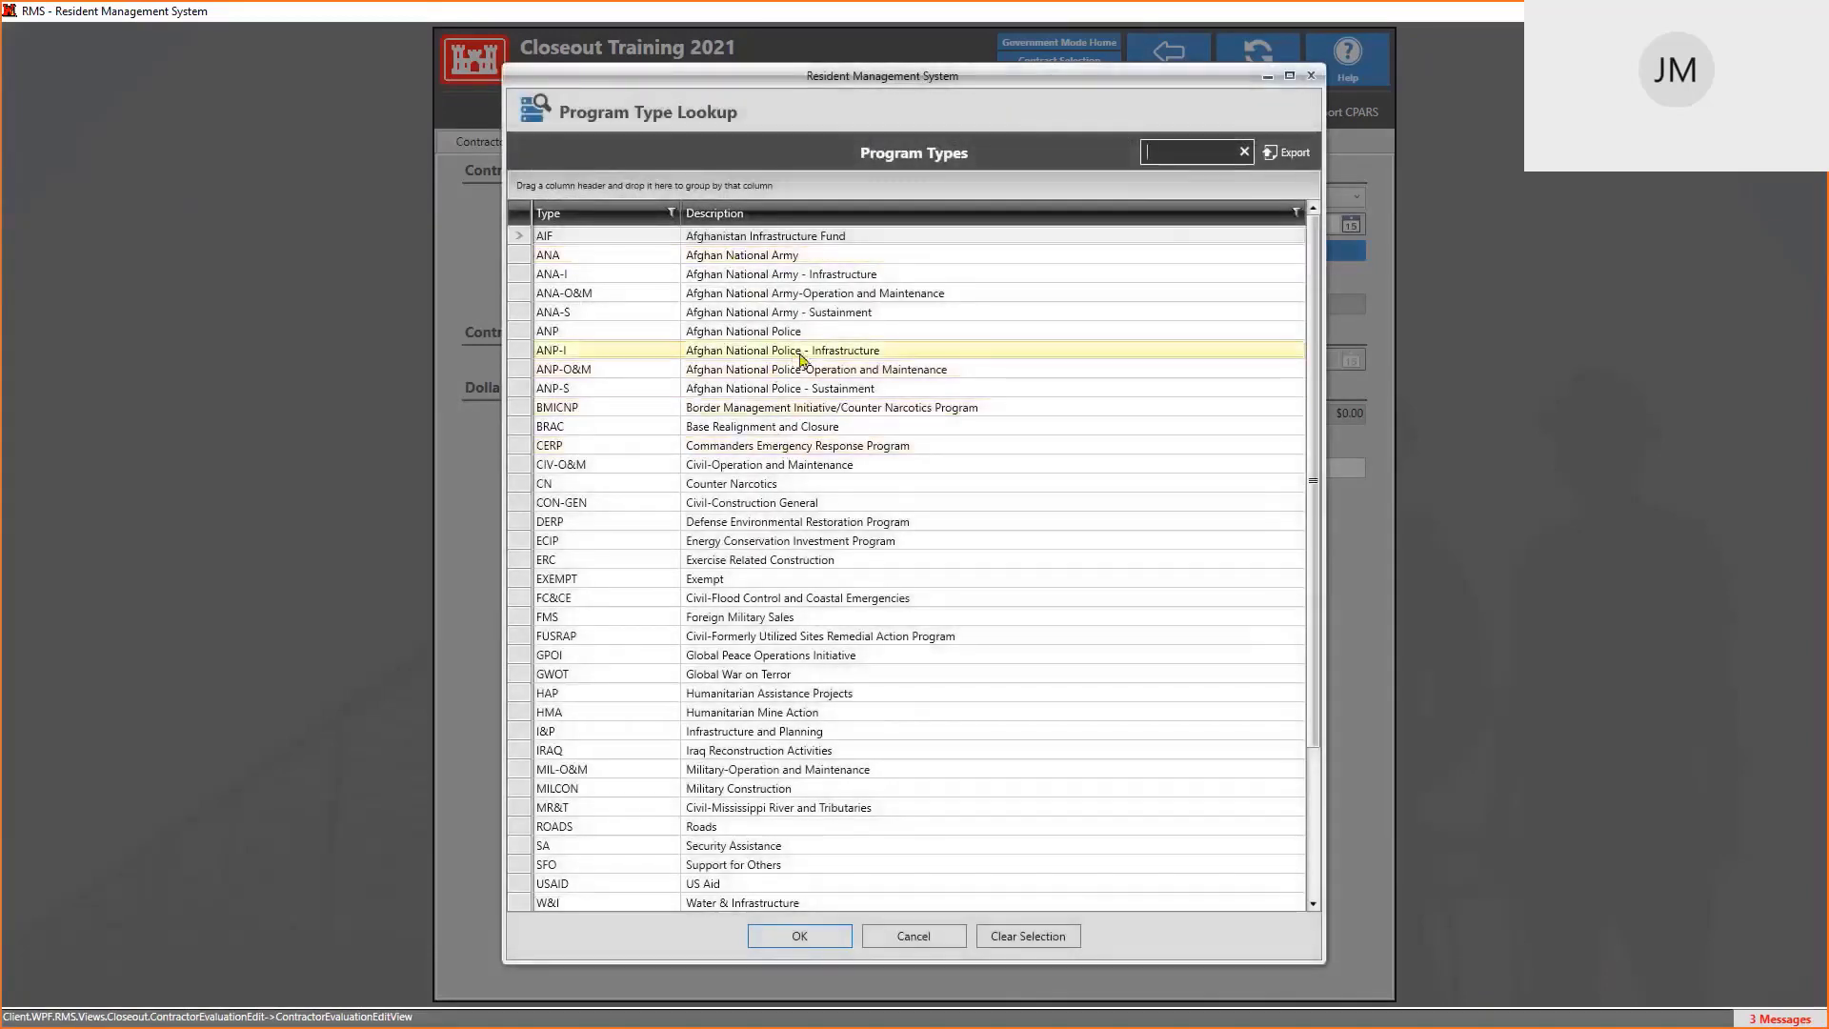
Search 'SECURITY' and set the program type to SA – Security Assistance
scroll(815, 389, "down", 3)
scroll(825, 386, "up", 3)
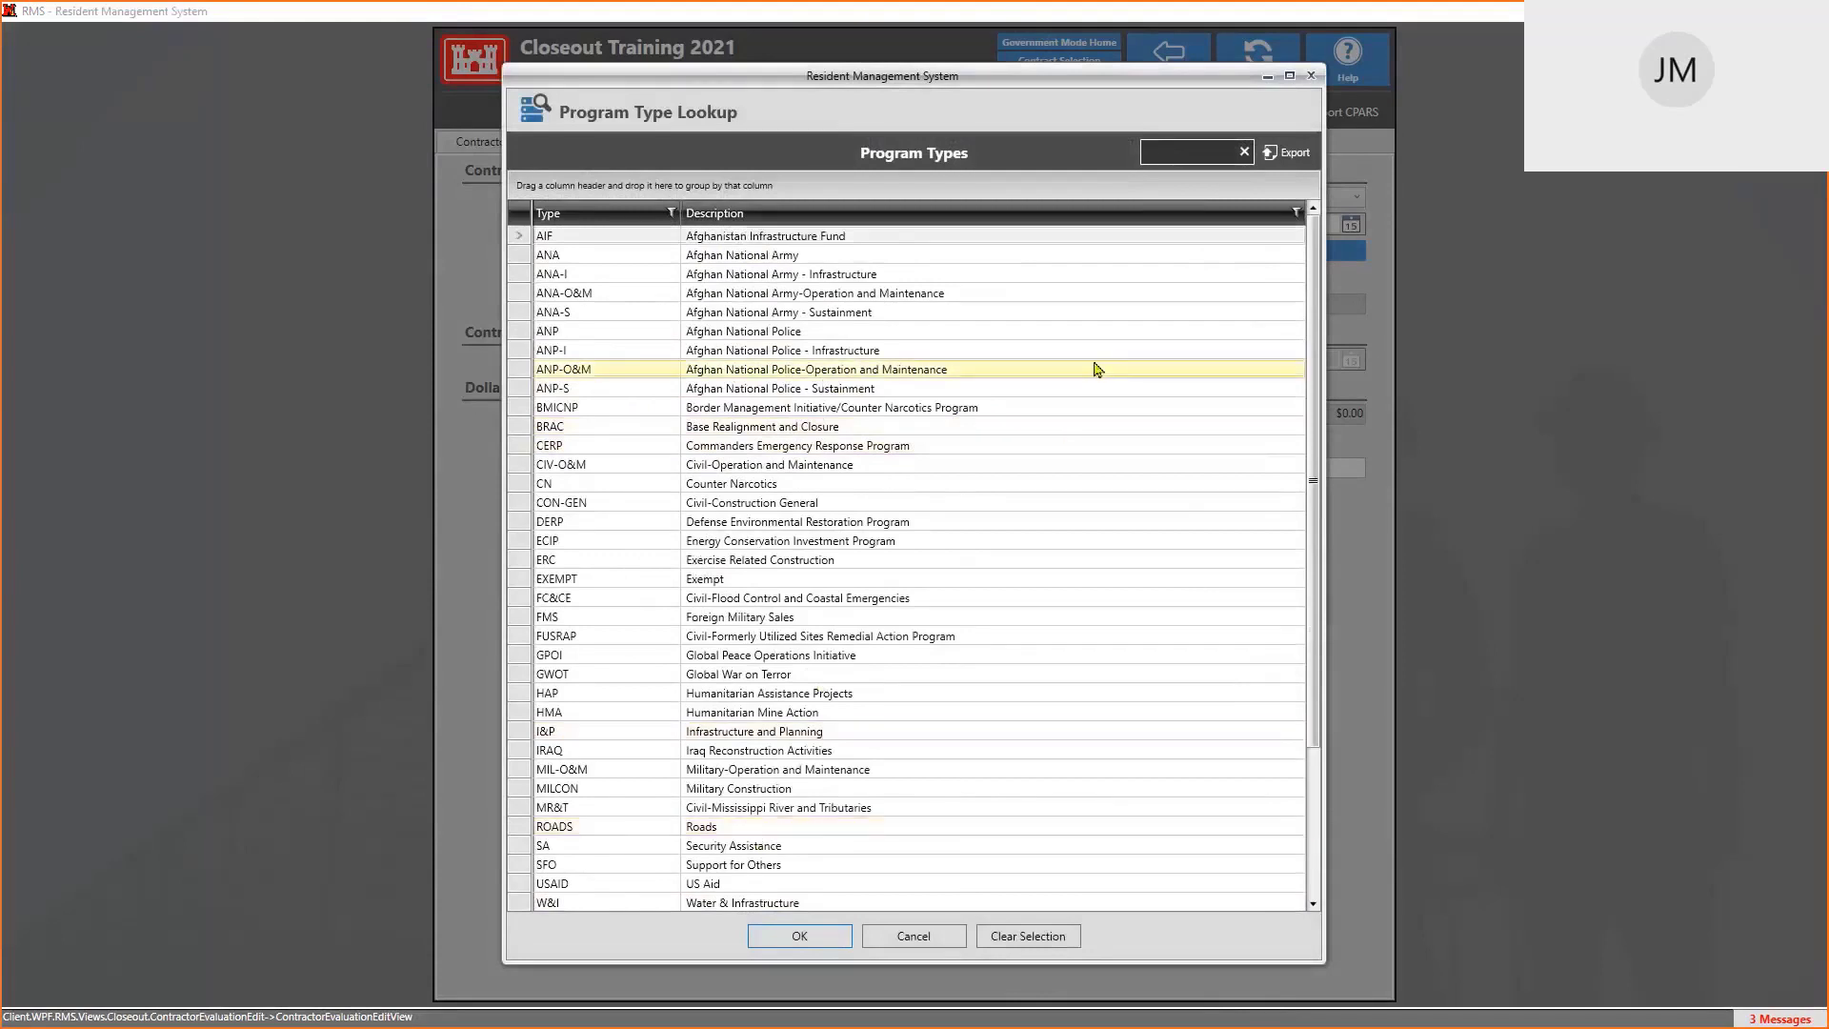
type("SECURTY")
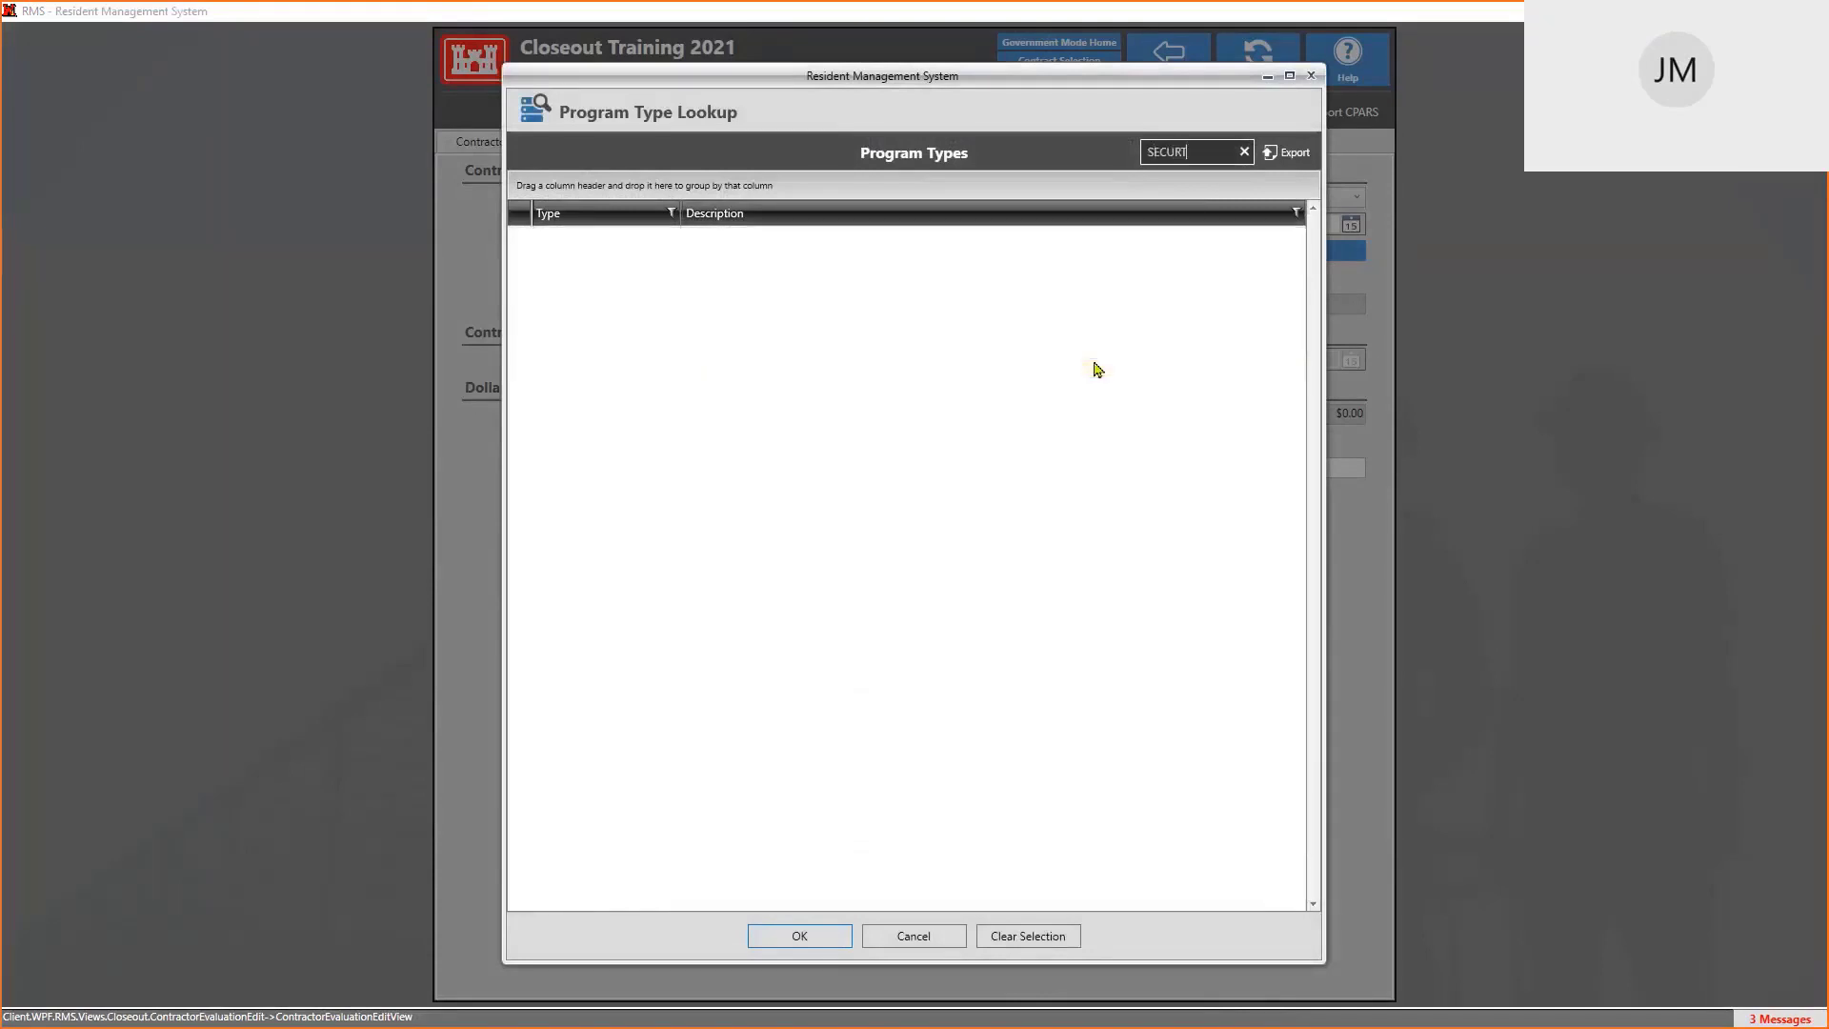
key("BackSpace")
key("BackSpace")
type("ITY")
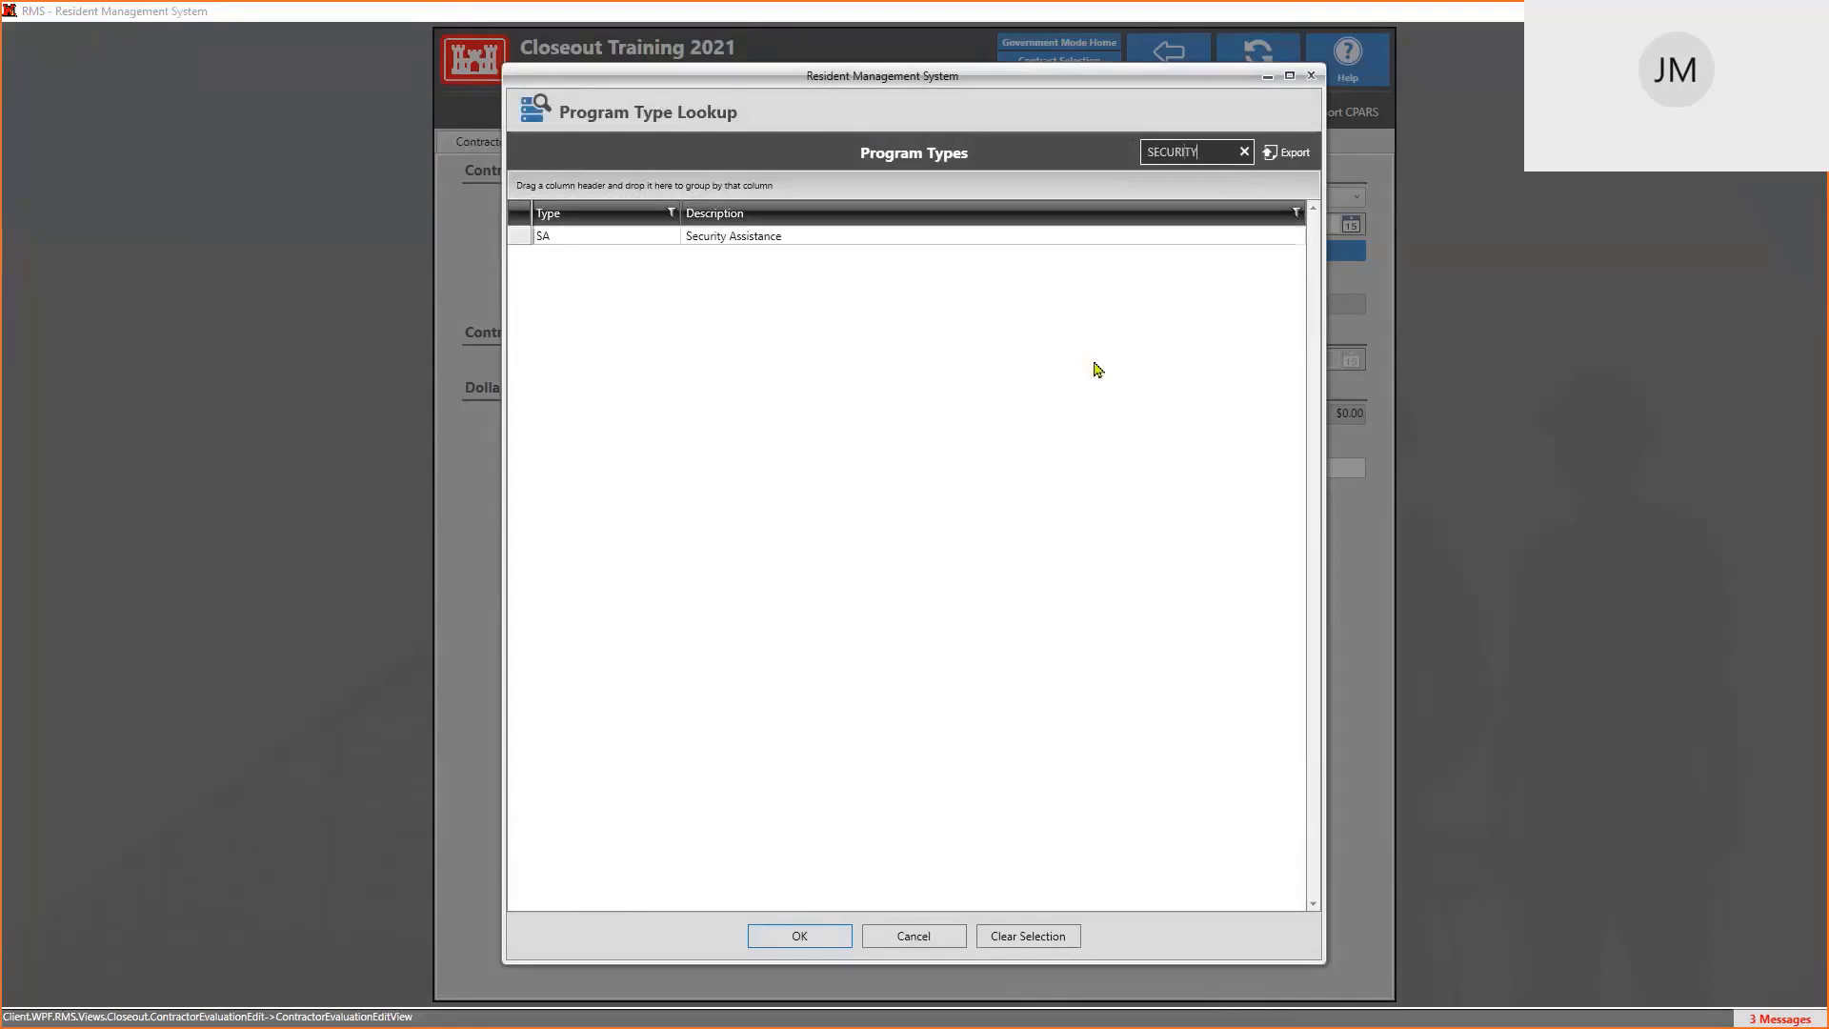
left_click(796, 238)
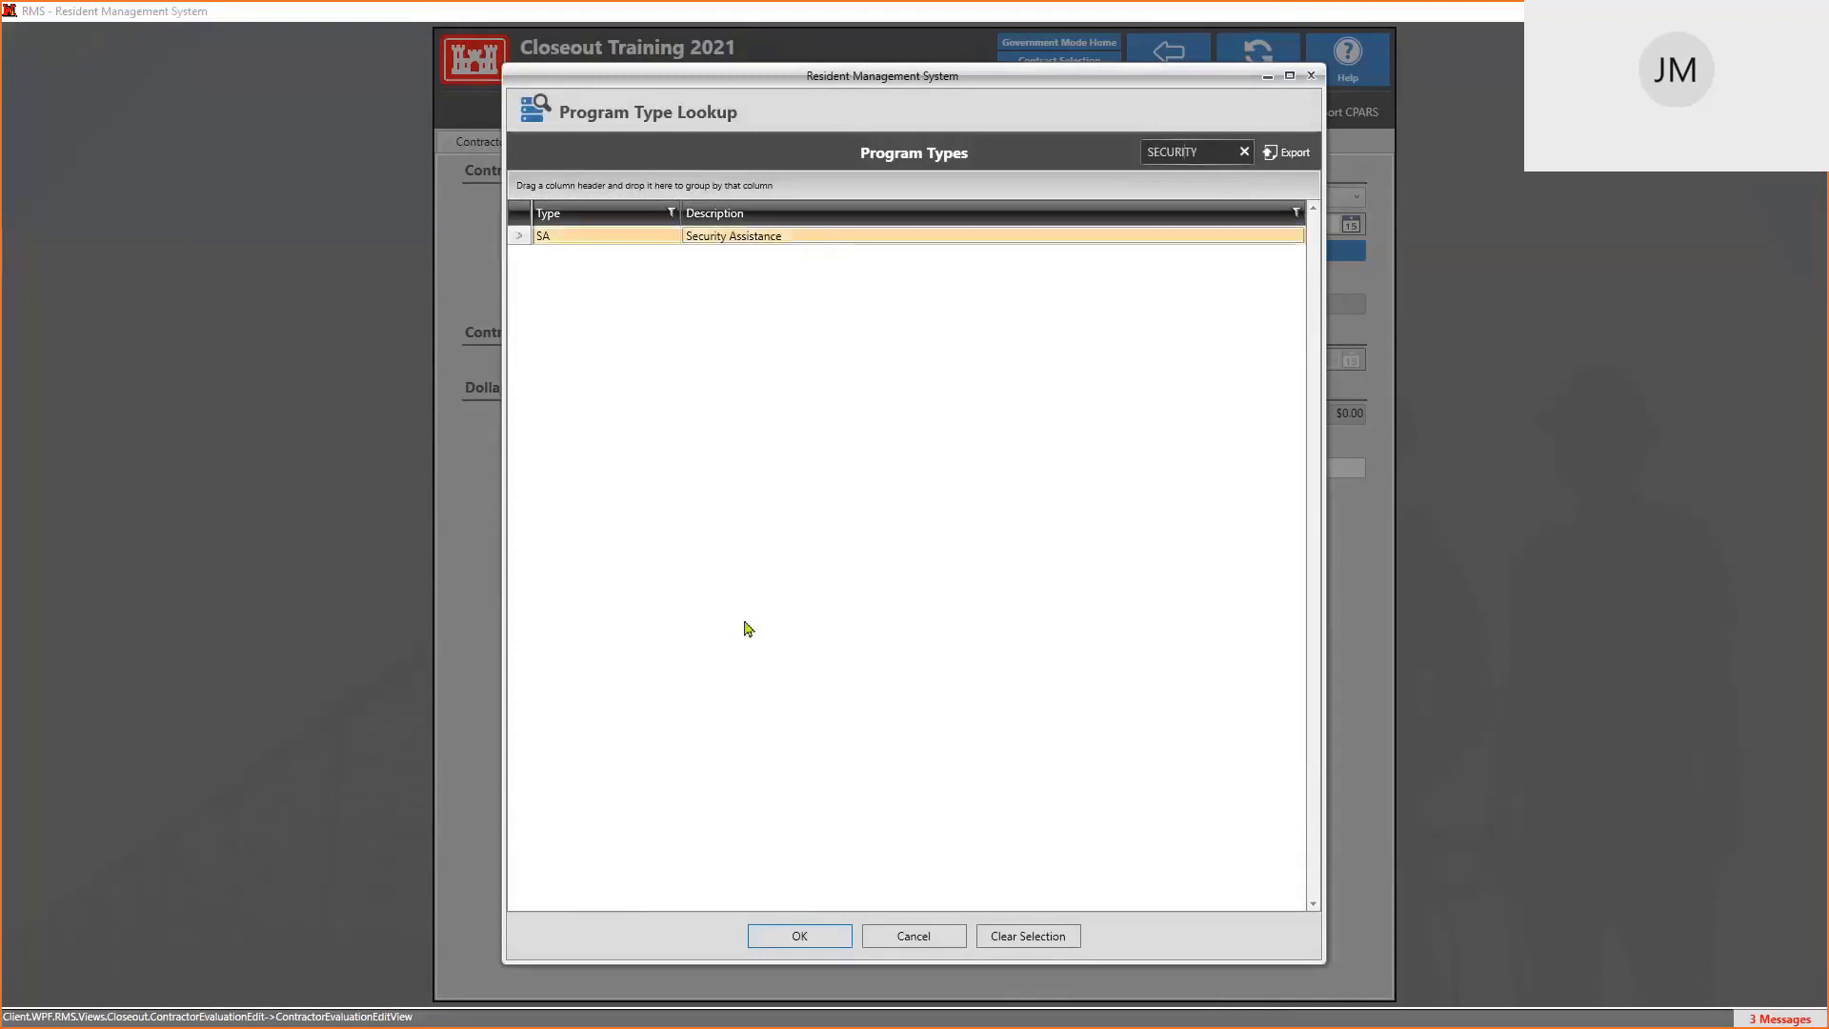
left_click(816, 938)
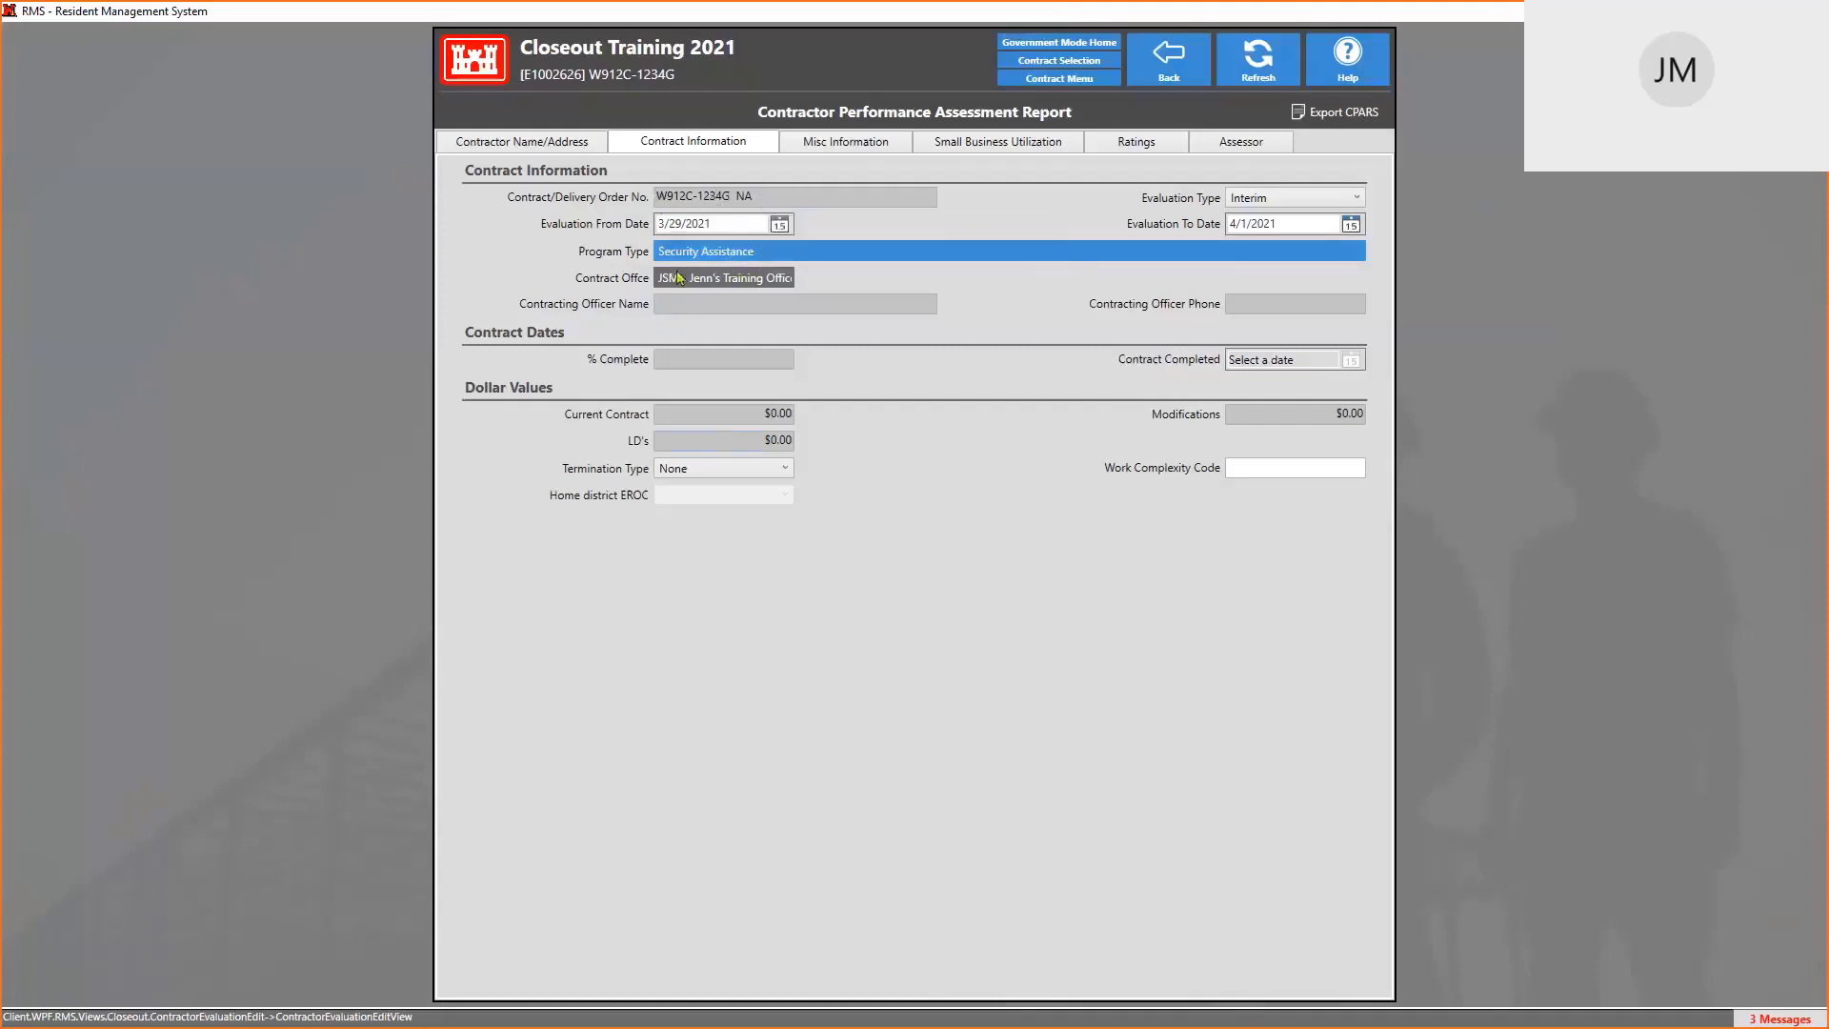
Return from the evaluation to the Closeout Training 2021 contract menu
mouse_move(708, 307)
mouse_move(706, 201)
left_click(1096, 84)
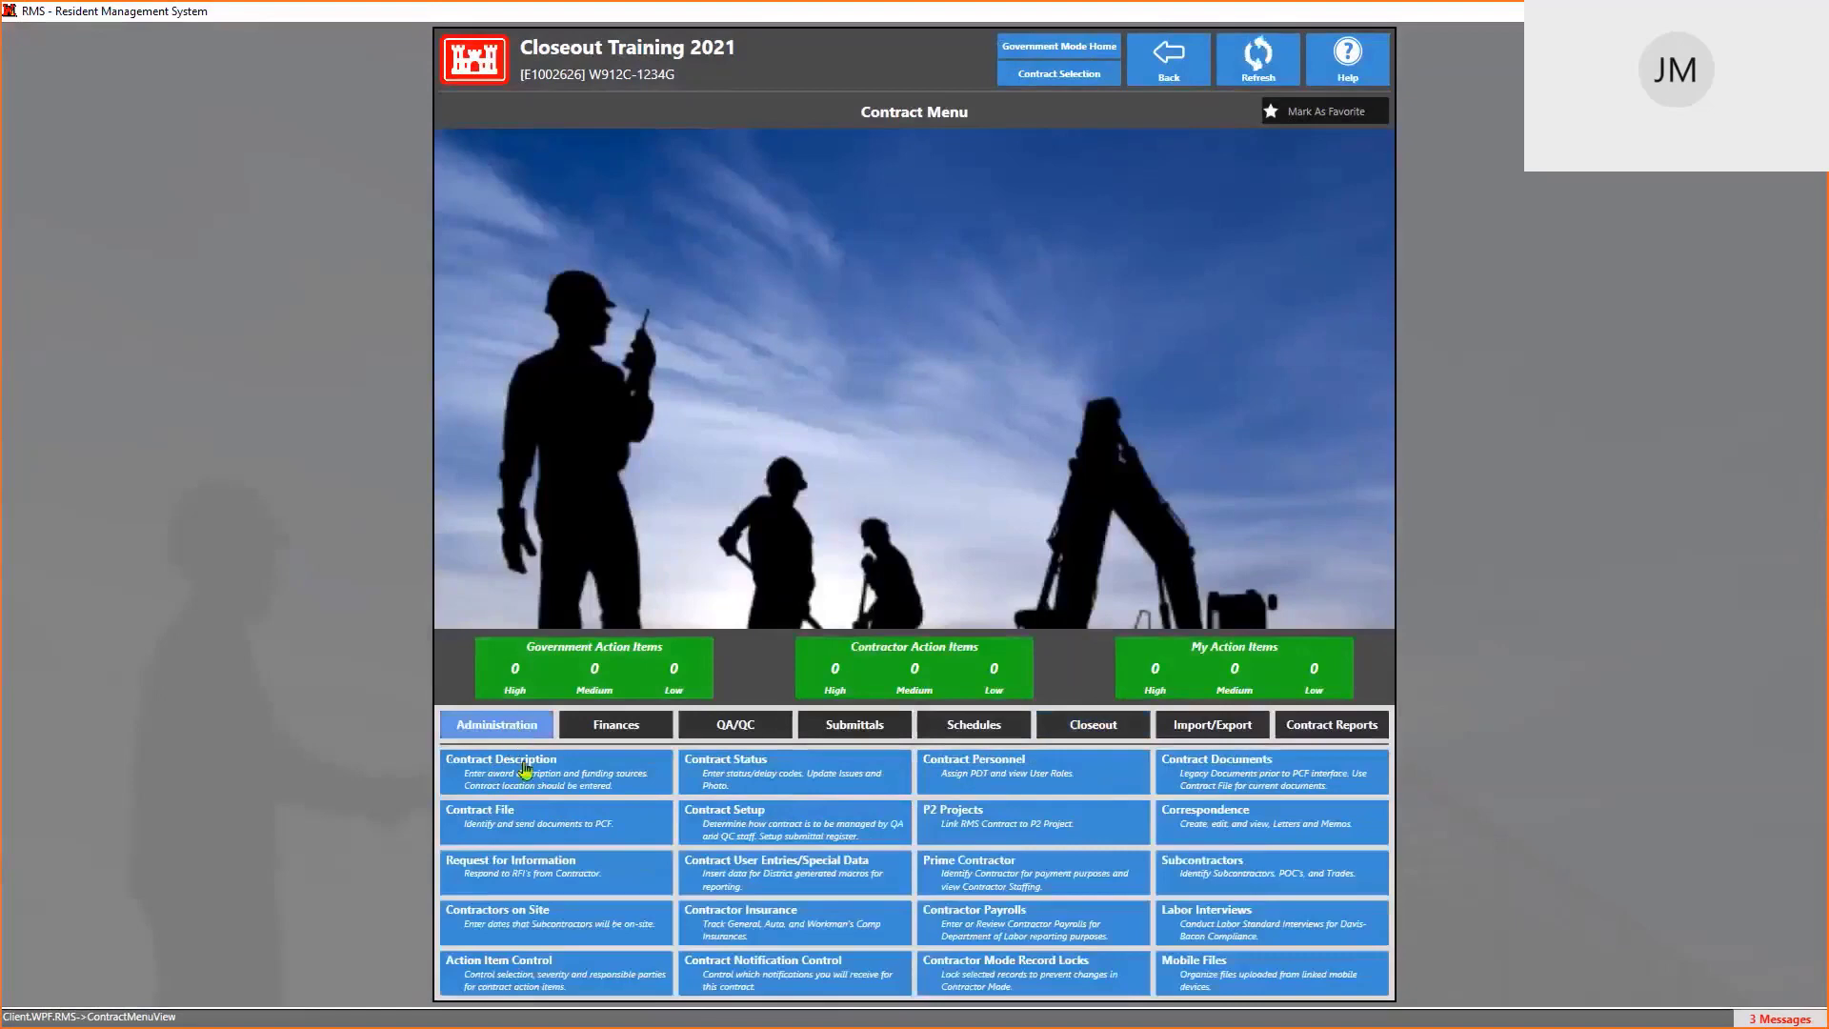
In Contract Description, choose T2 Baltimore Test District as contract office, then discard the change
left_click(510, 767)
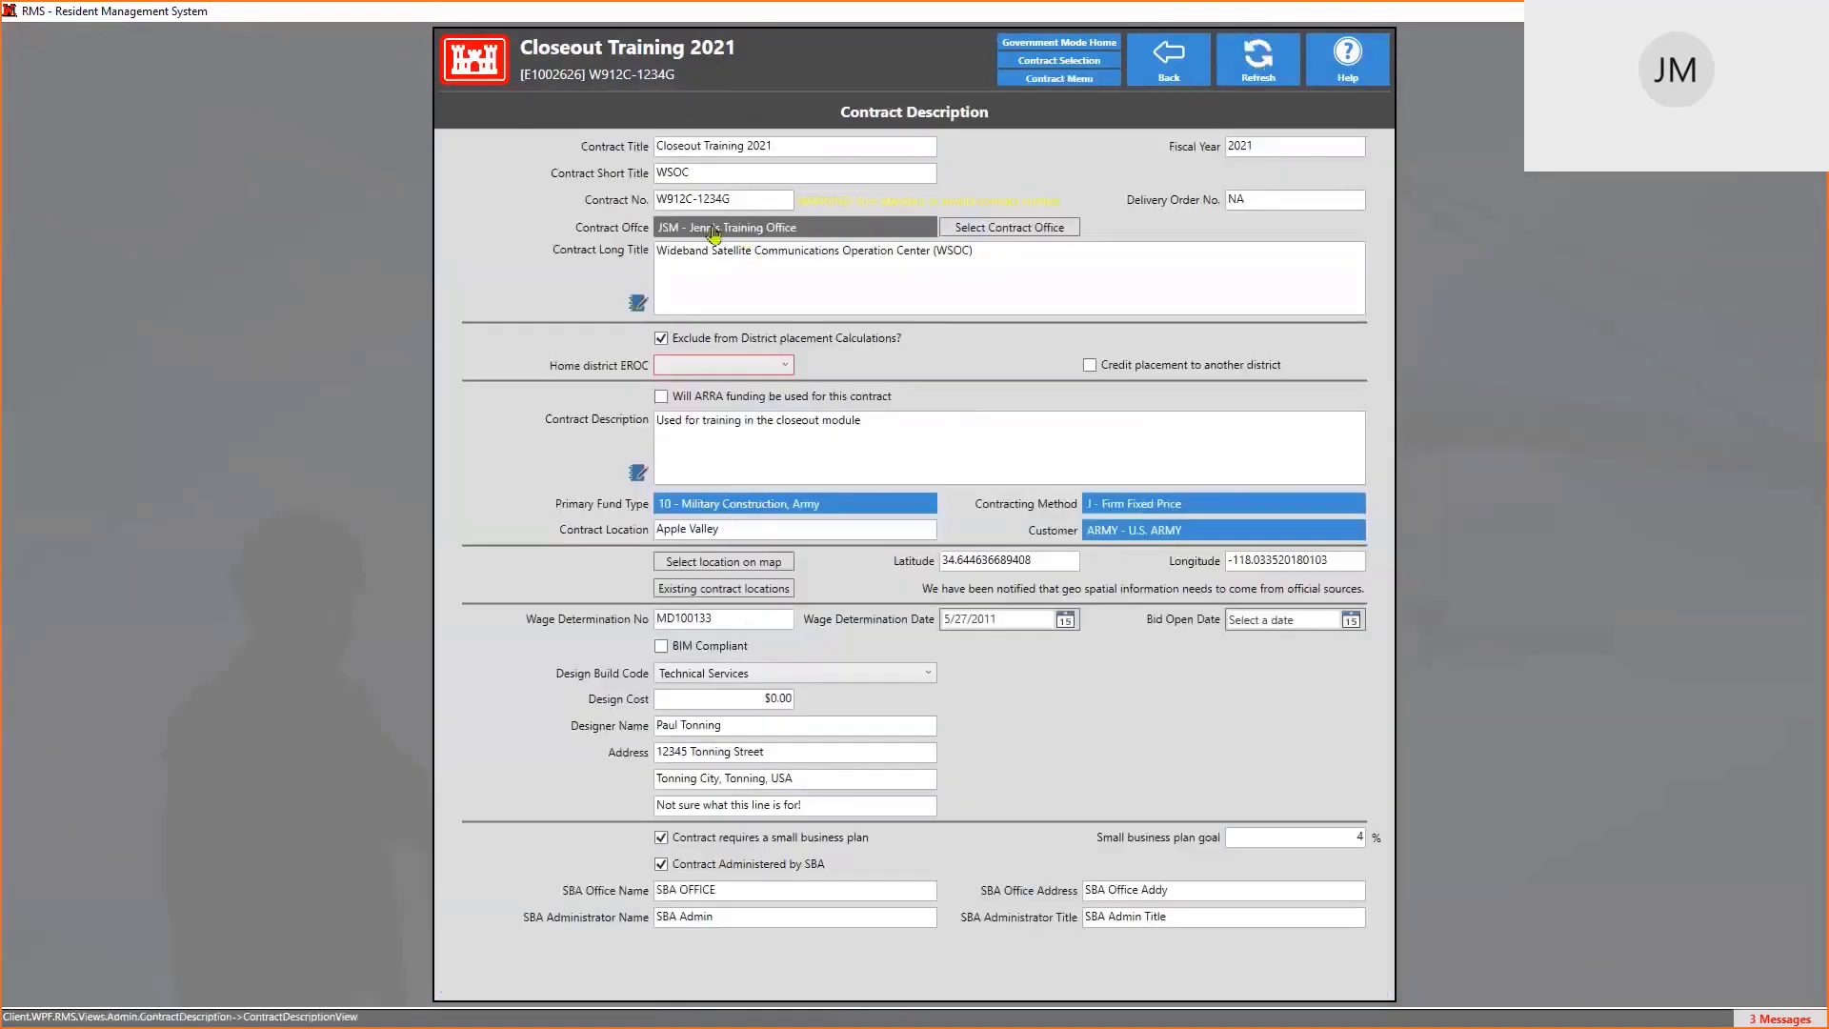
left_click(1010, 228)
scroll(805, 404, "down", 8)
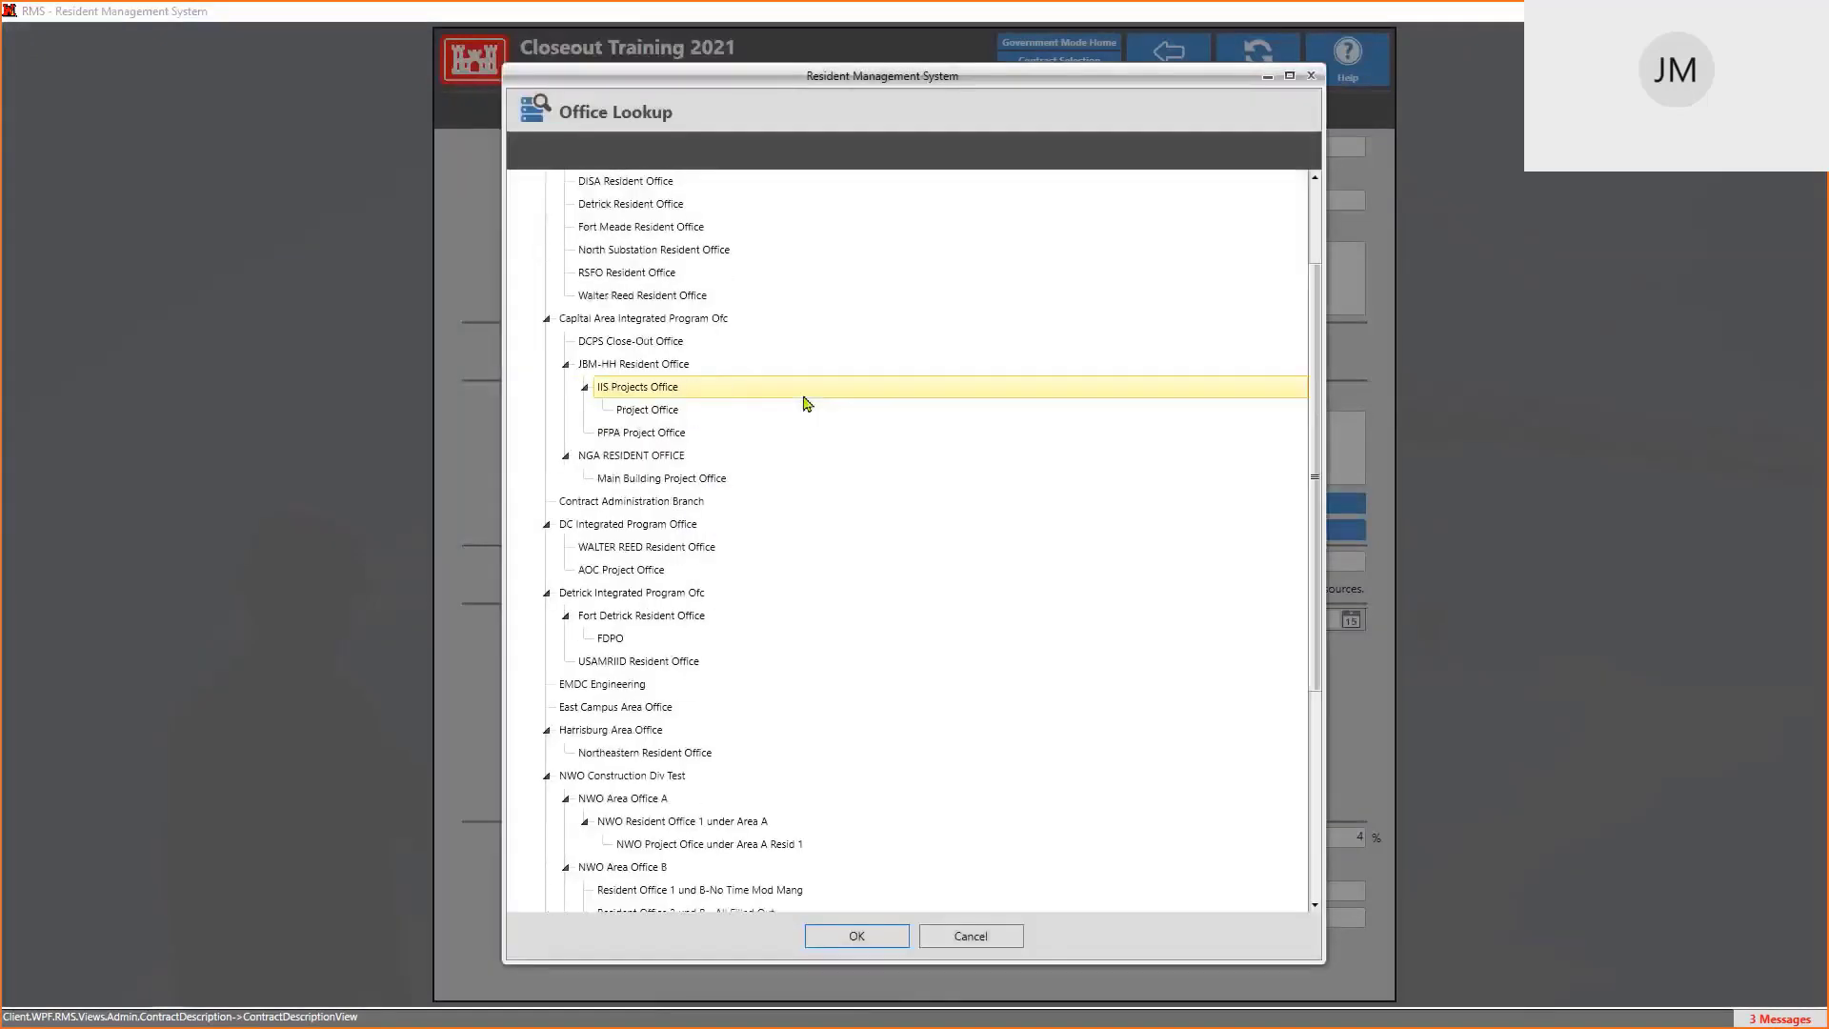
scroll(805, 404, "up", 8)
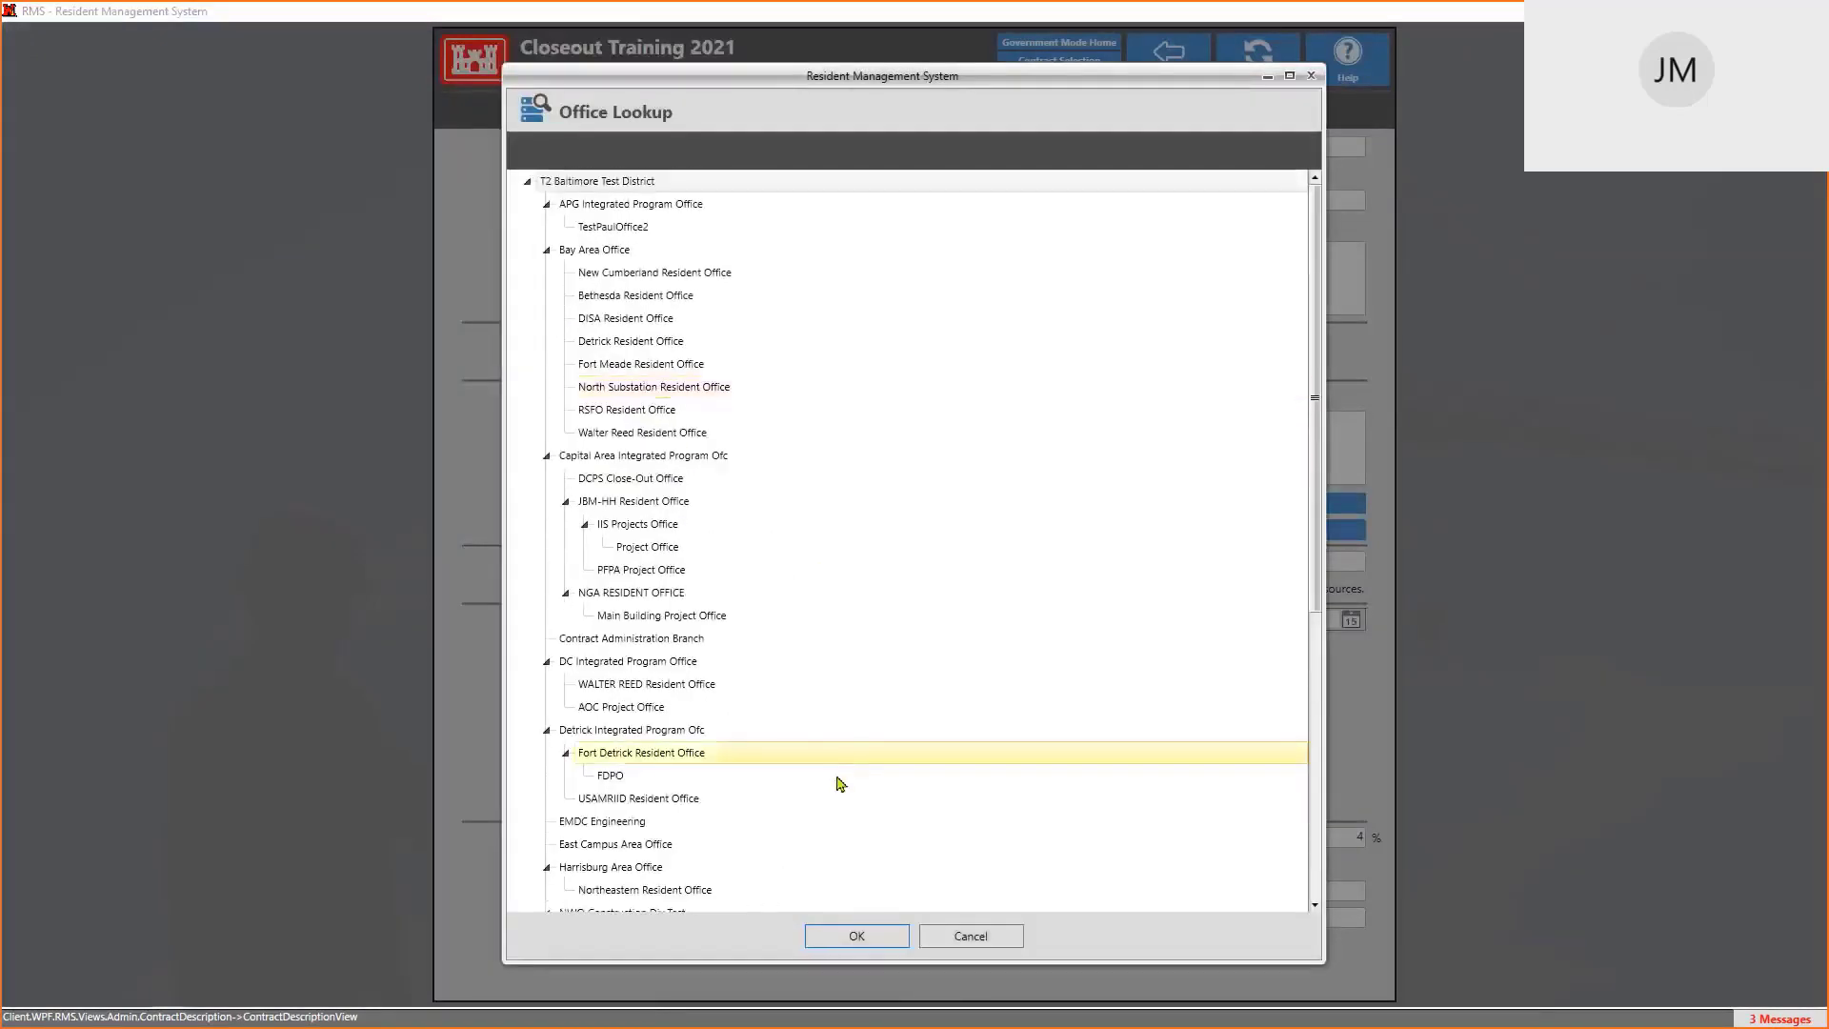
left_click(860, 936)
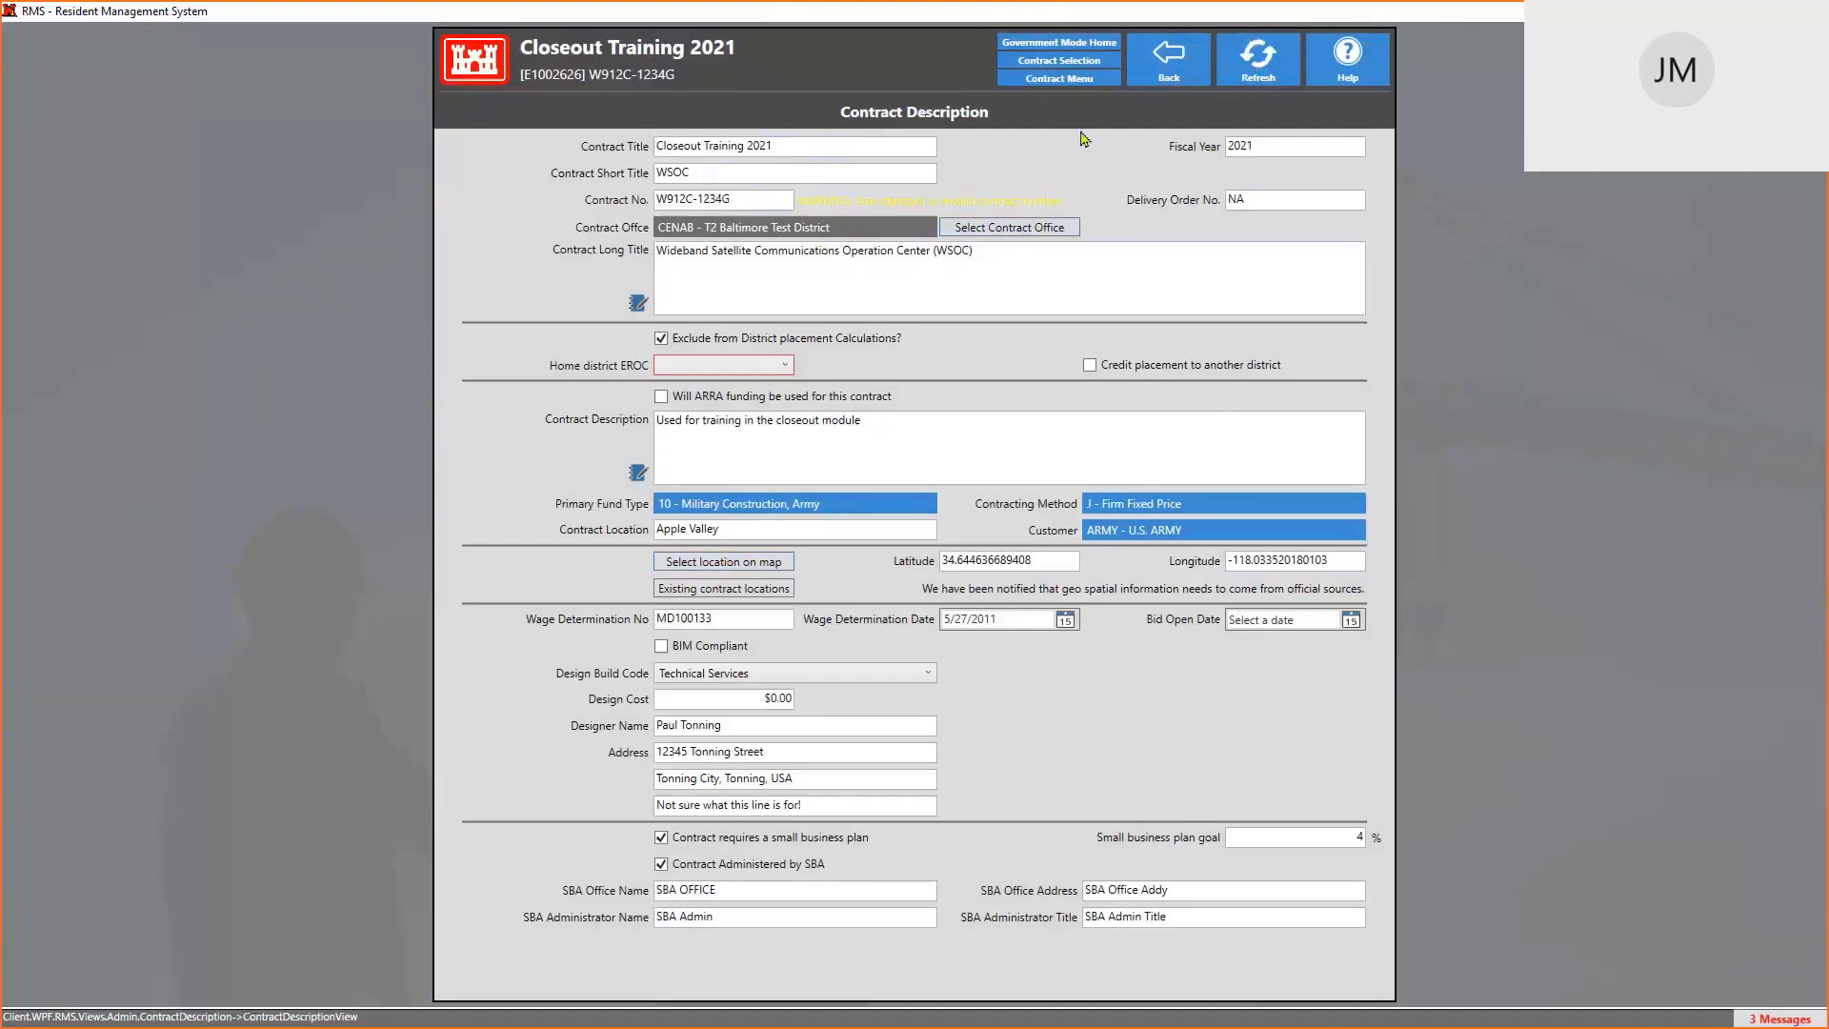
left_click(1099, 83)
left_click(1082, 720)
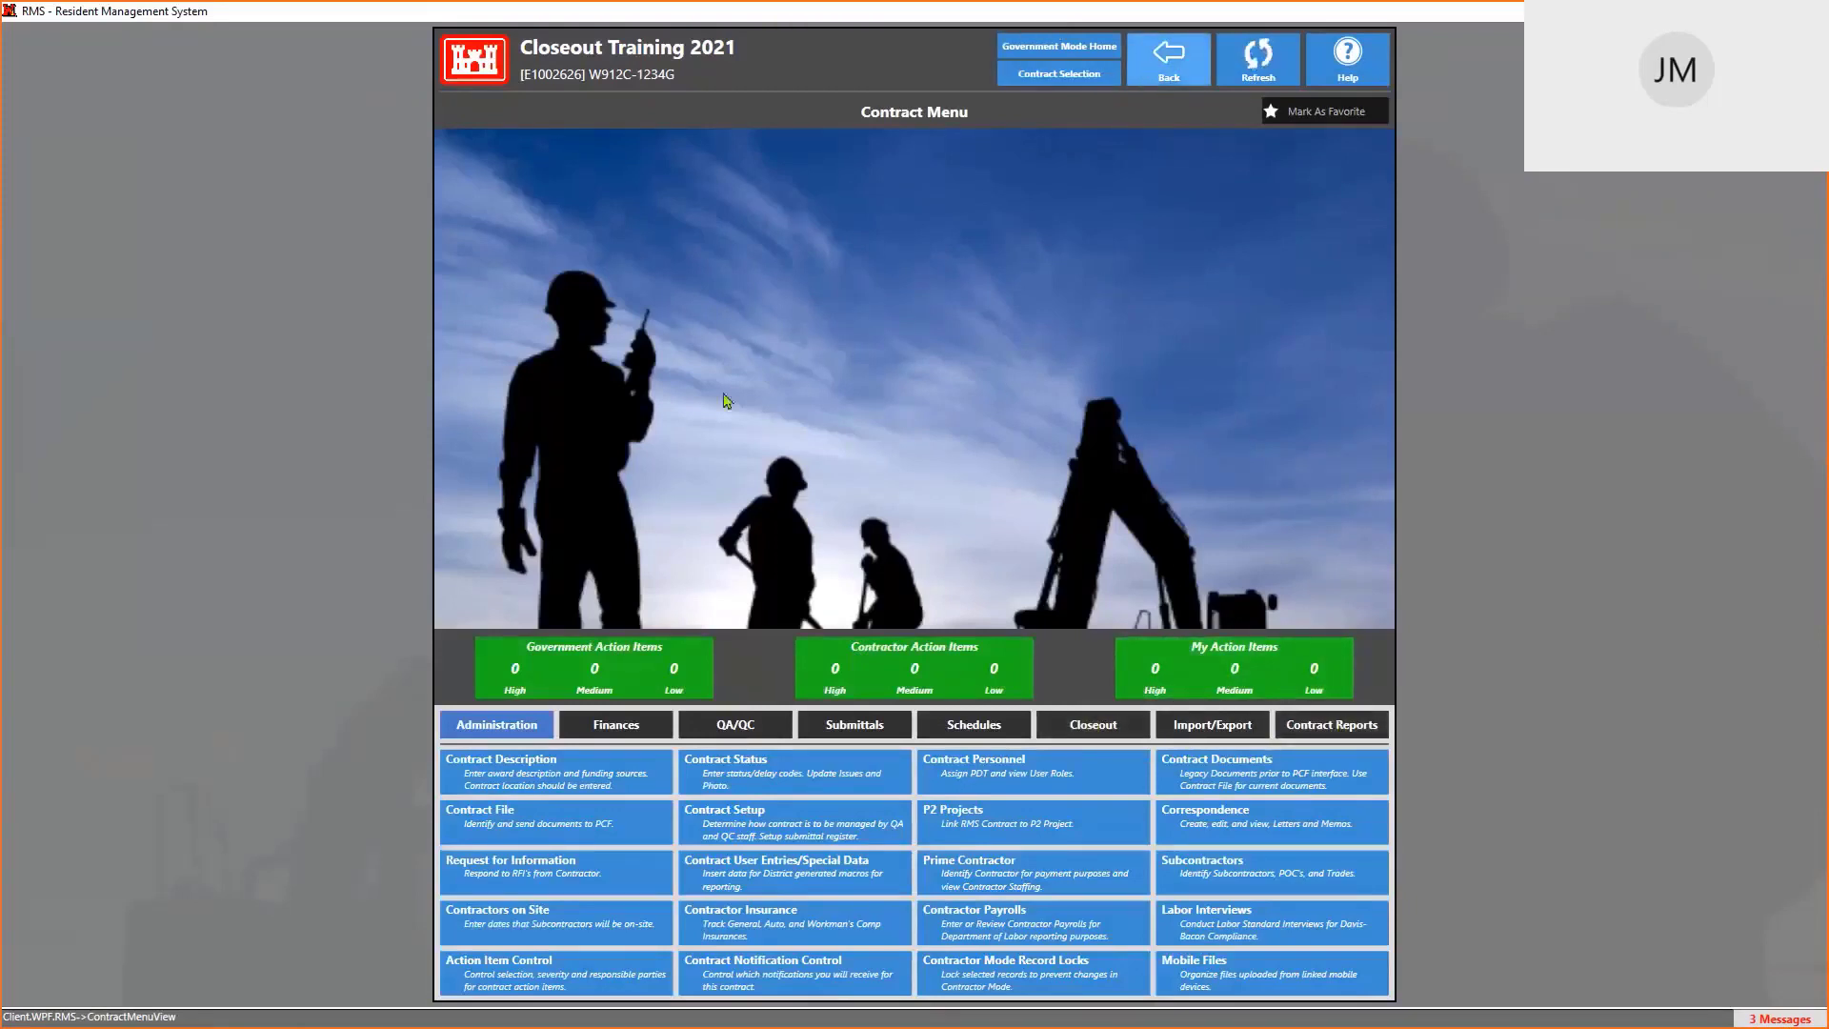
Open Closeout Training 2021's Contract Description and inspect its Contract No. and Delivery Order No. values
left_click(541, 783)
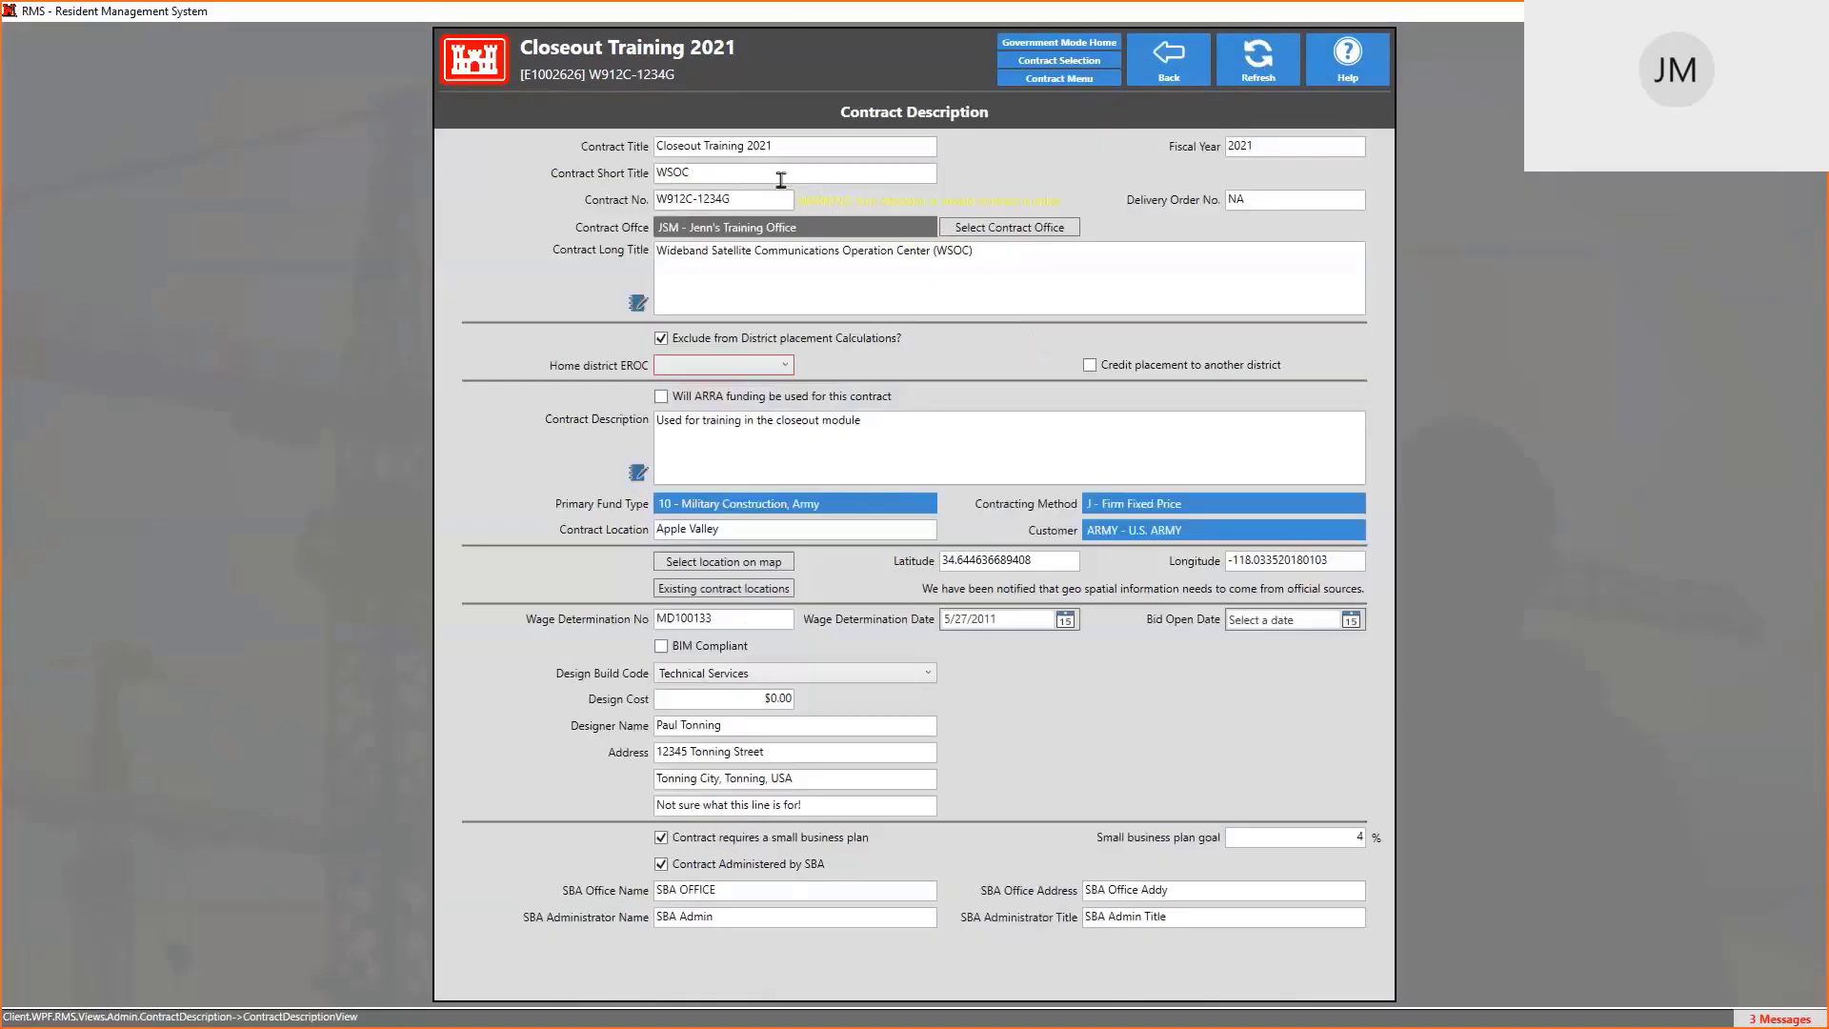
left_click(760, 197)
mouse_move(696, 372)
left_click(1261, 202)
key("shift+Tab")
left_click(1262, 191)
left_click(739, 198)
left_click(1284, 202)
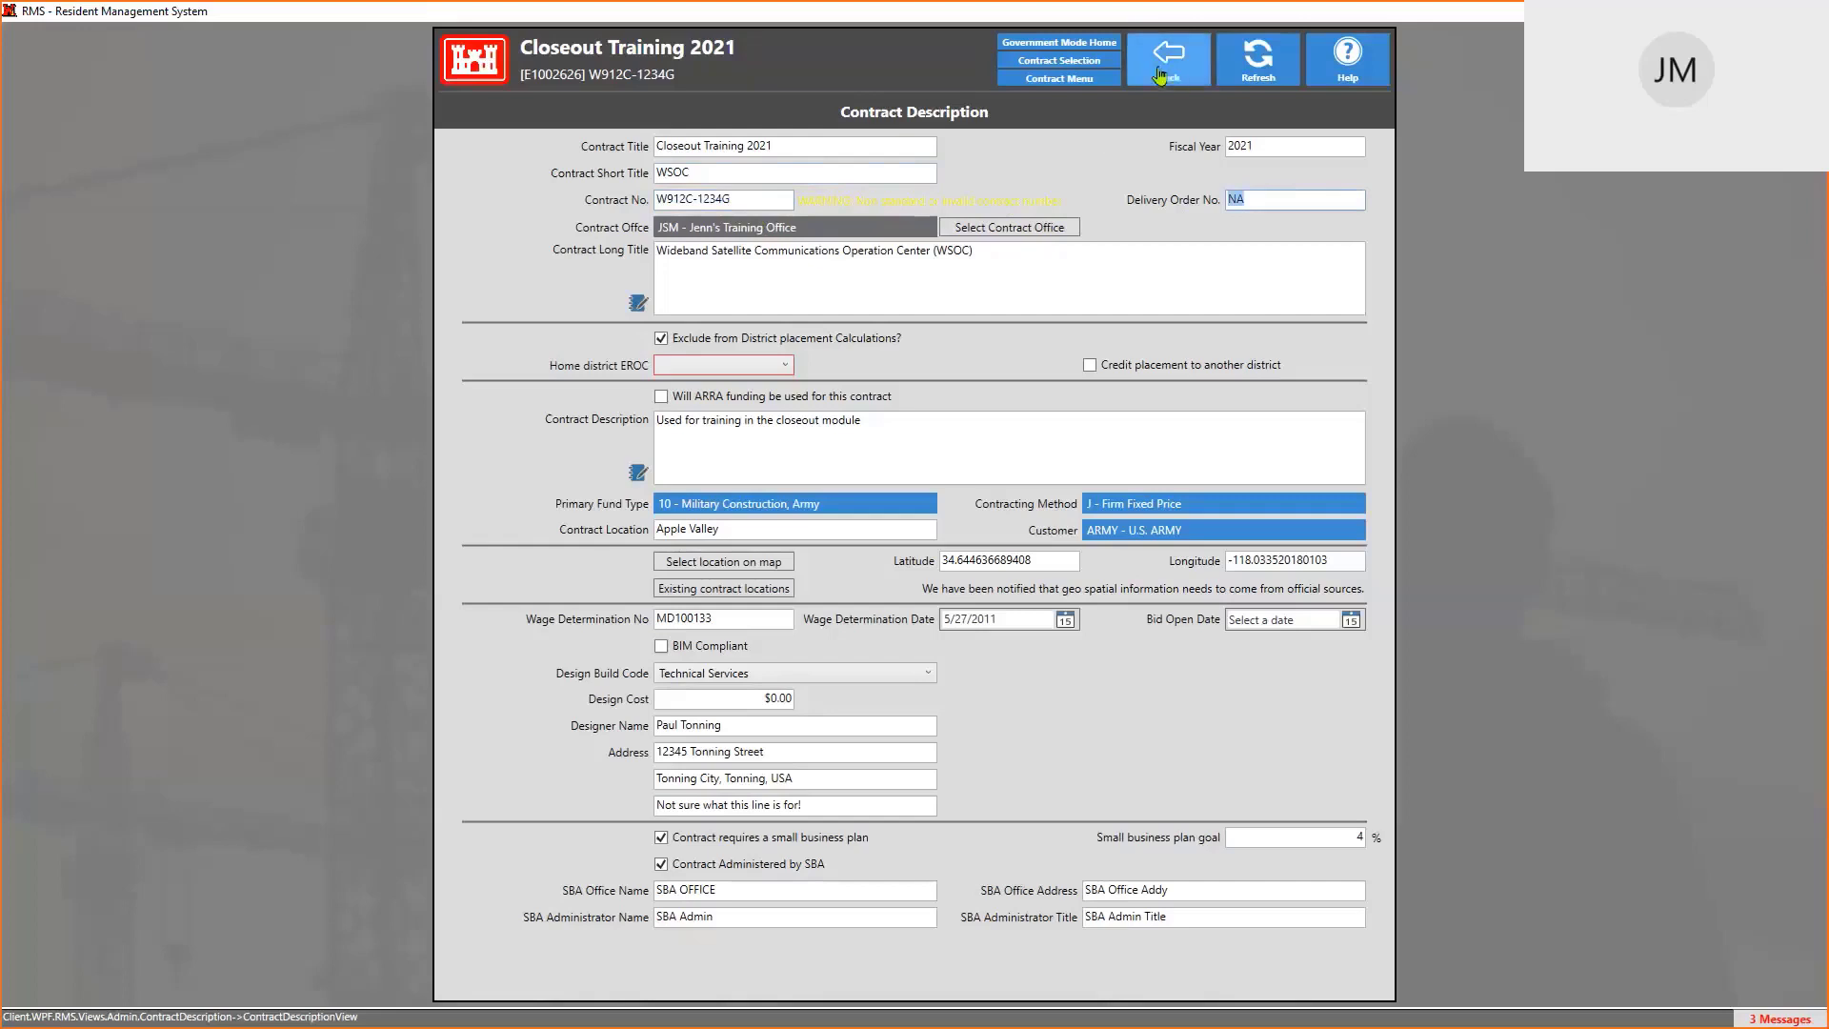
Exit the contract description without saving and open the 03/29/2021 contractor performance evaluation
left_click(1097, 80)
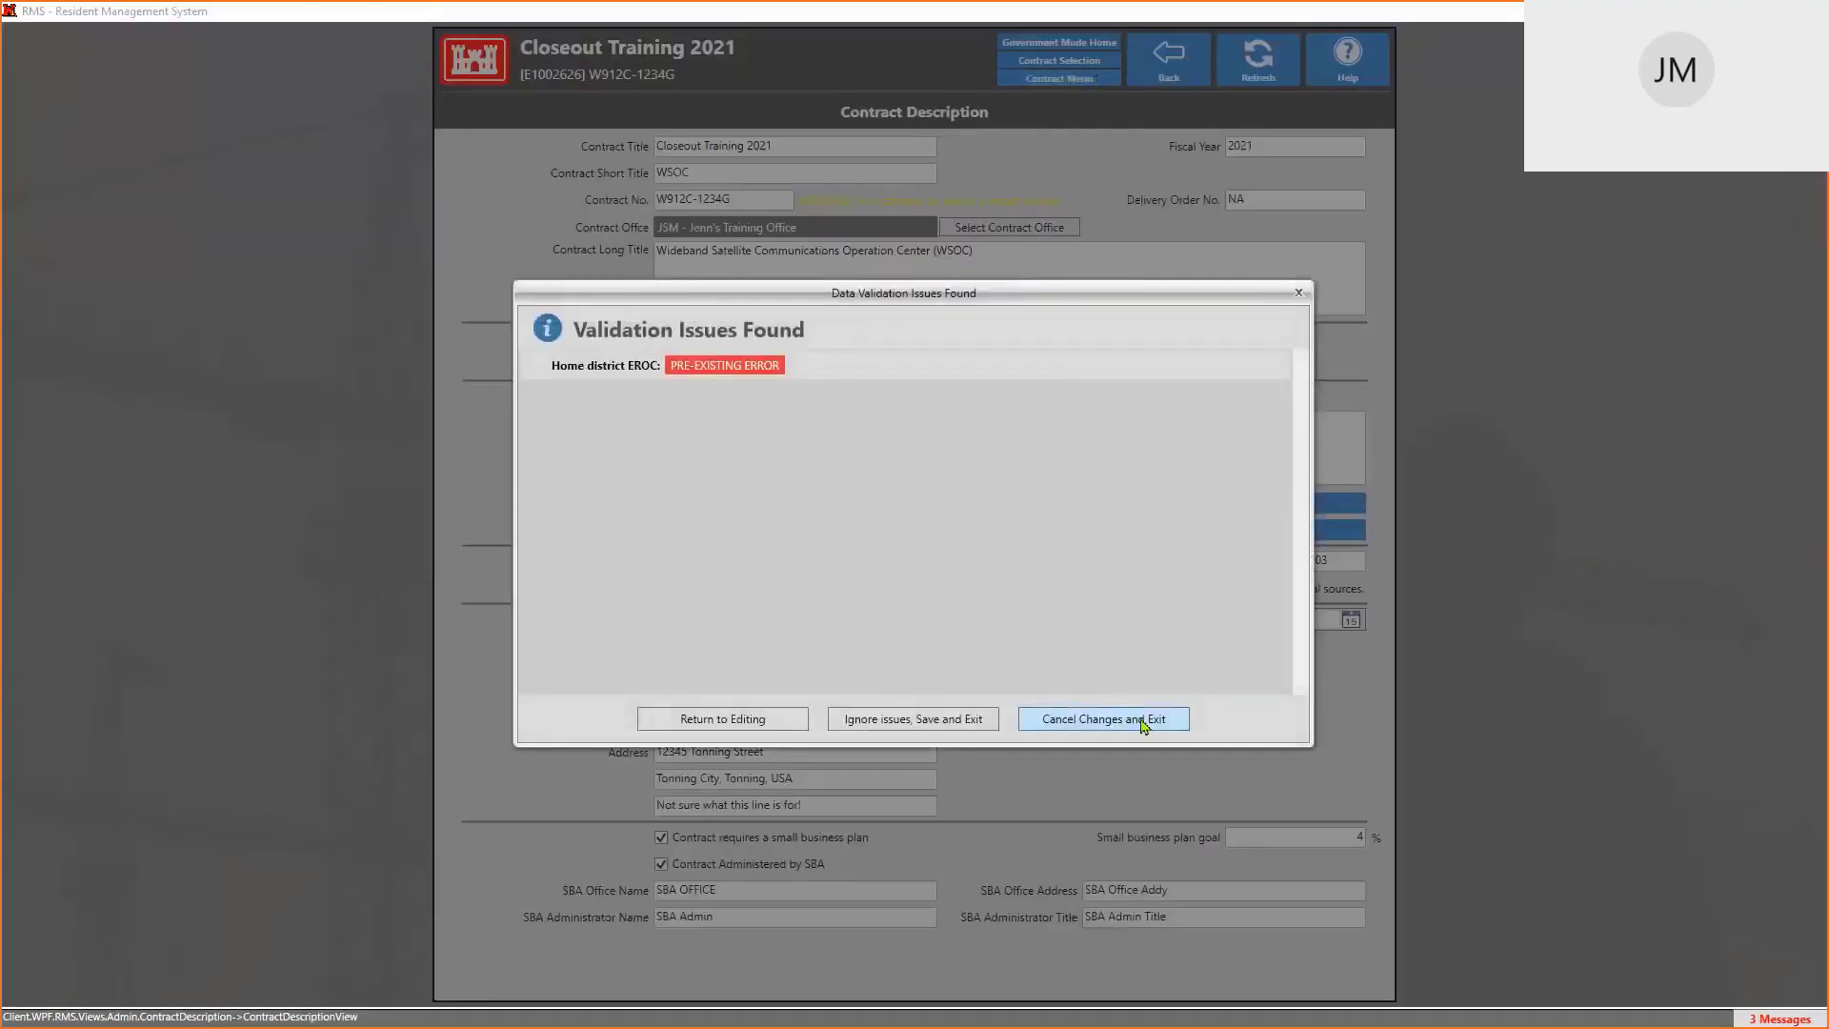
left_click(1143, 720)
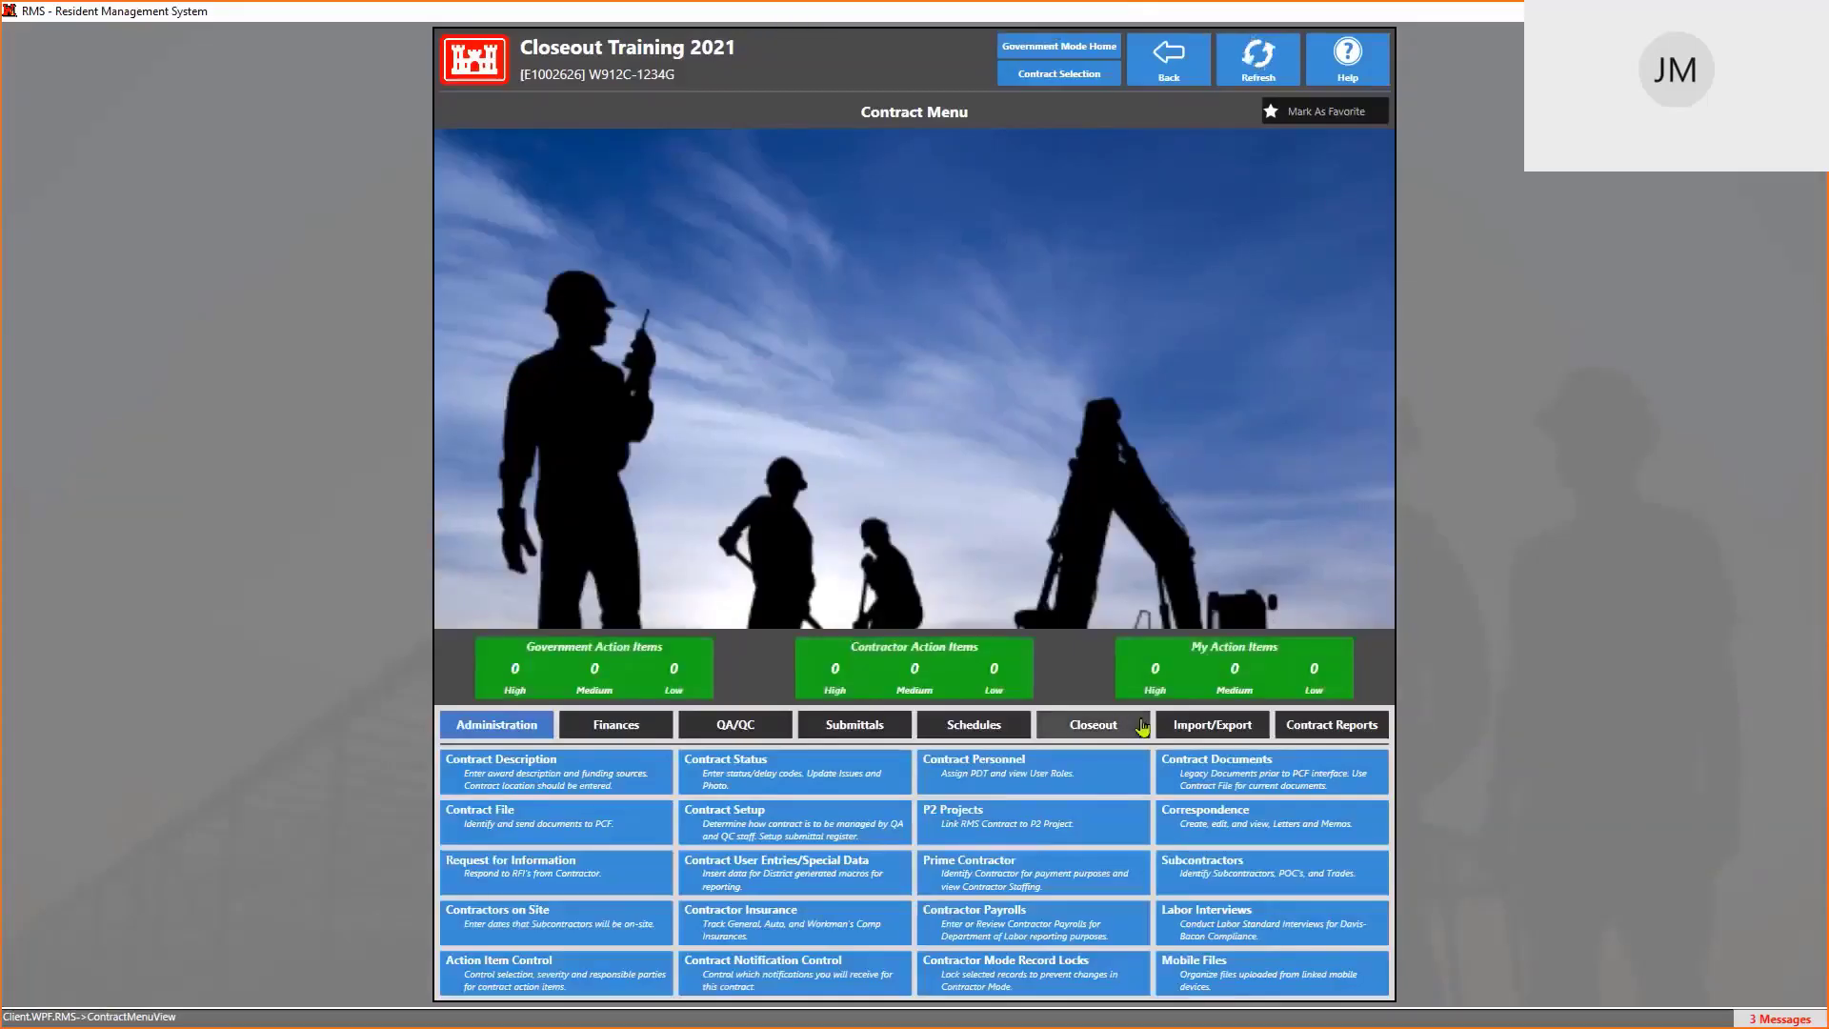
left_click(1103, 735)
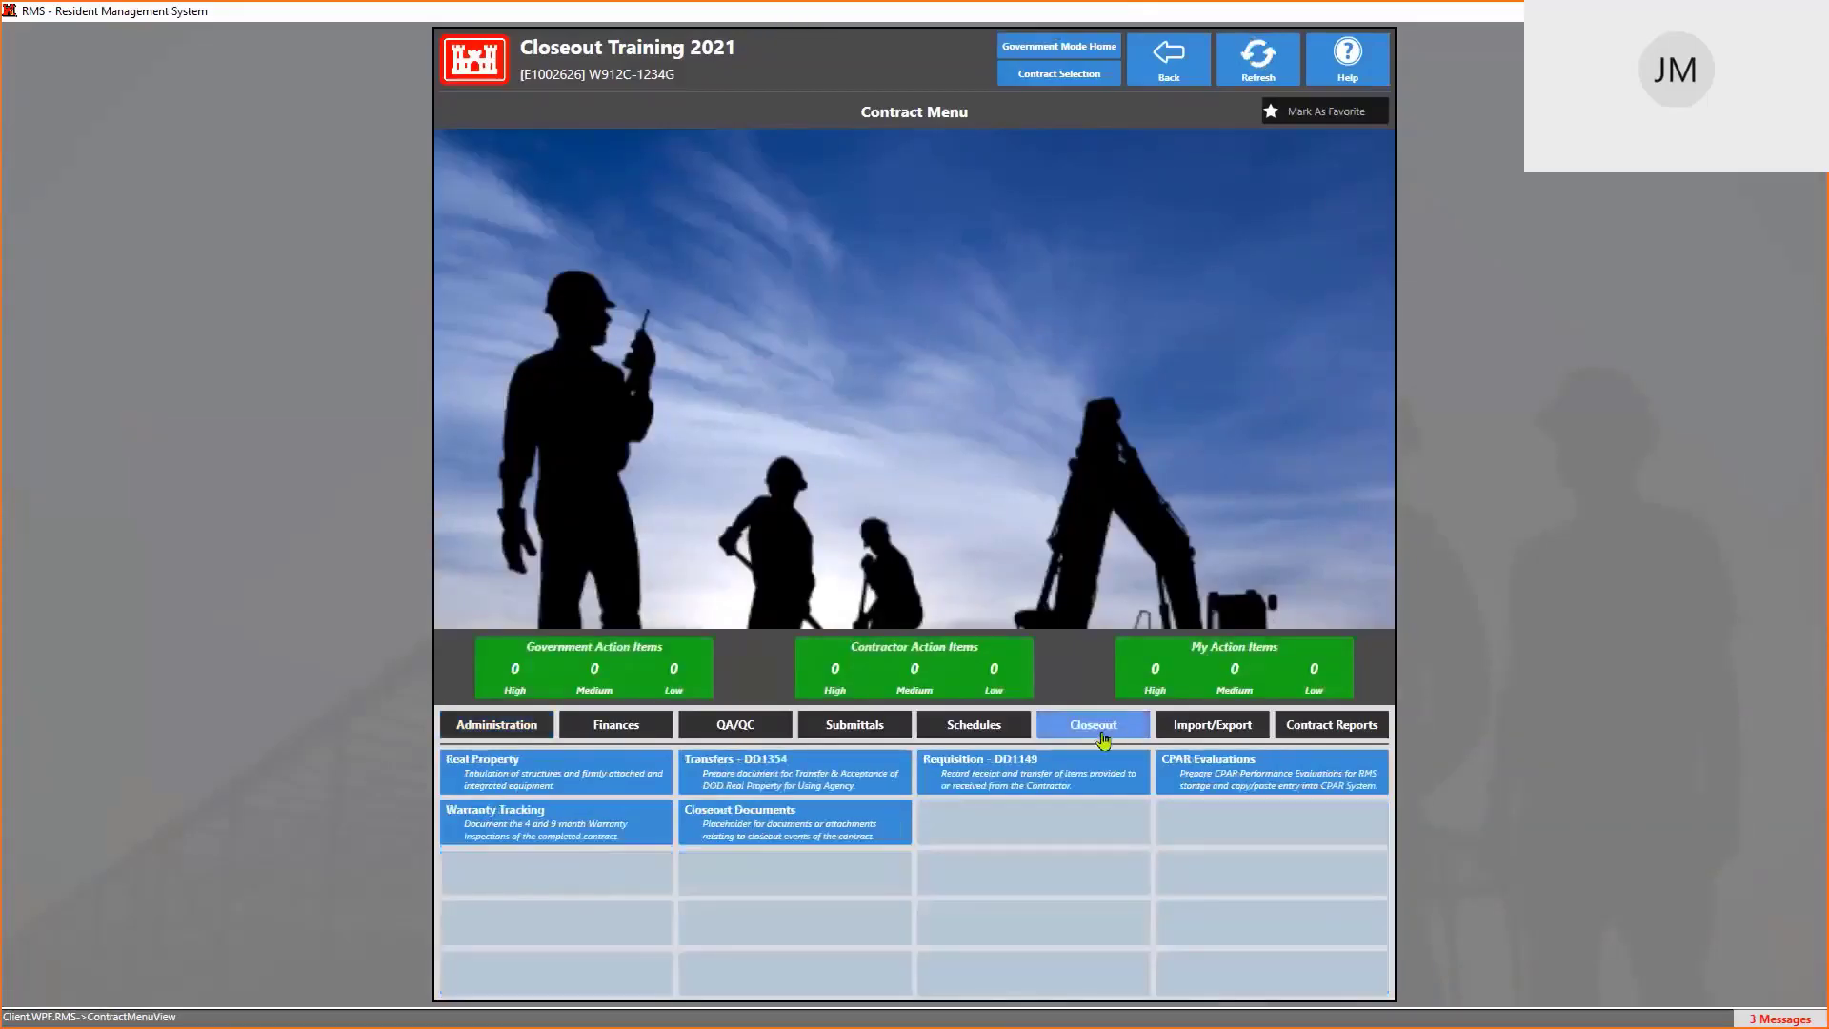
left_click(1259, 779)
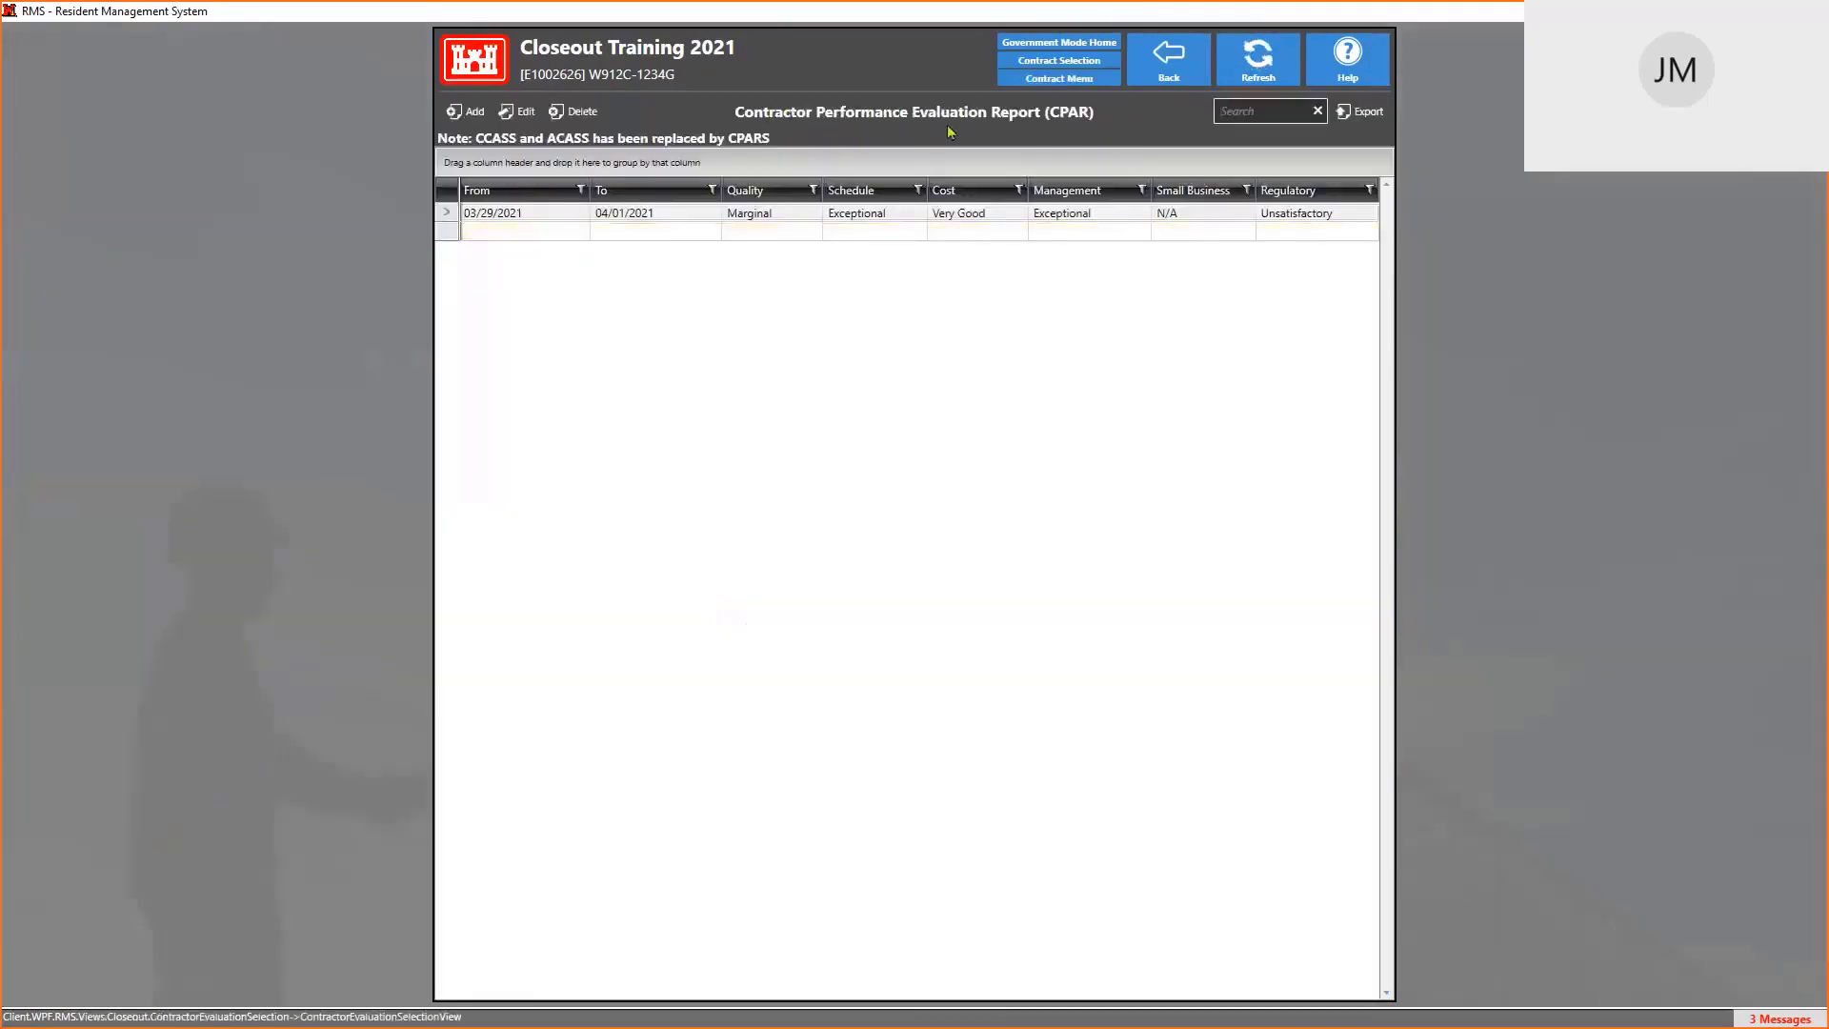
double_click(1200, 214)
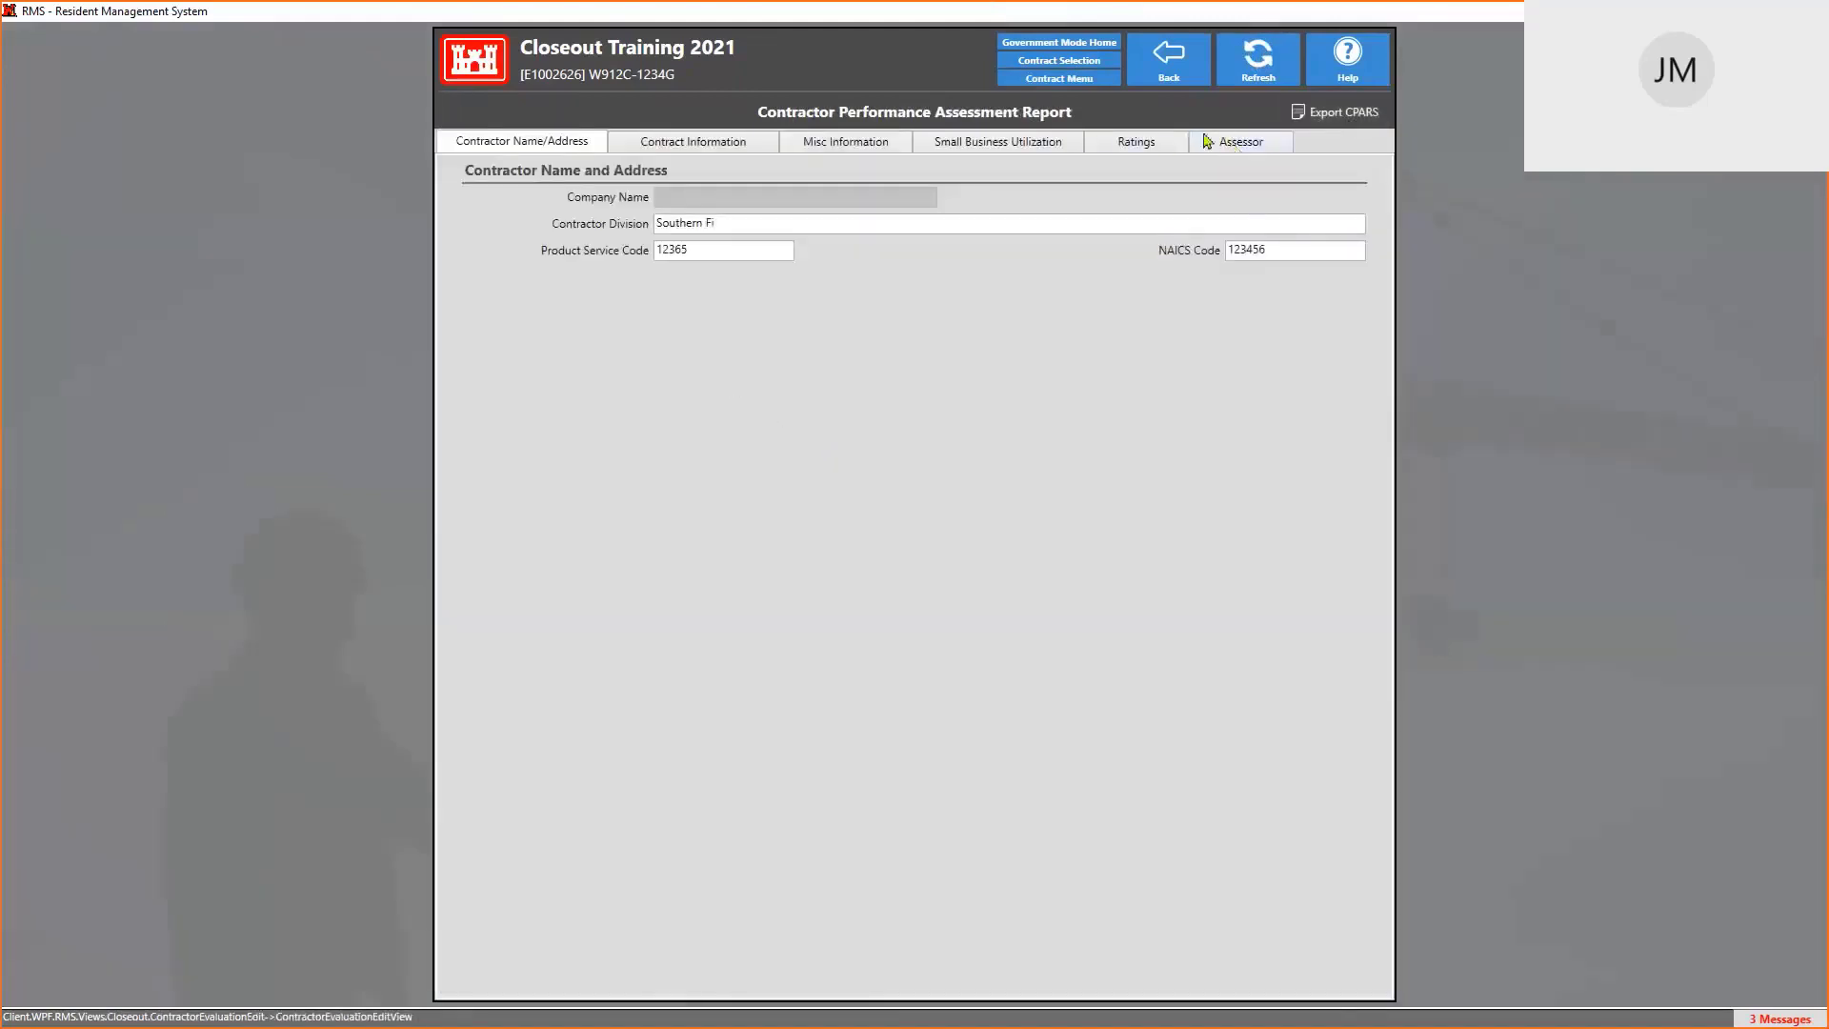
Review the Ratings, Small Business Utilization and Misc Information sections, then return to the contract menu
left_click(1143, 145)
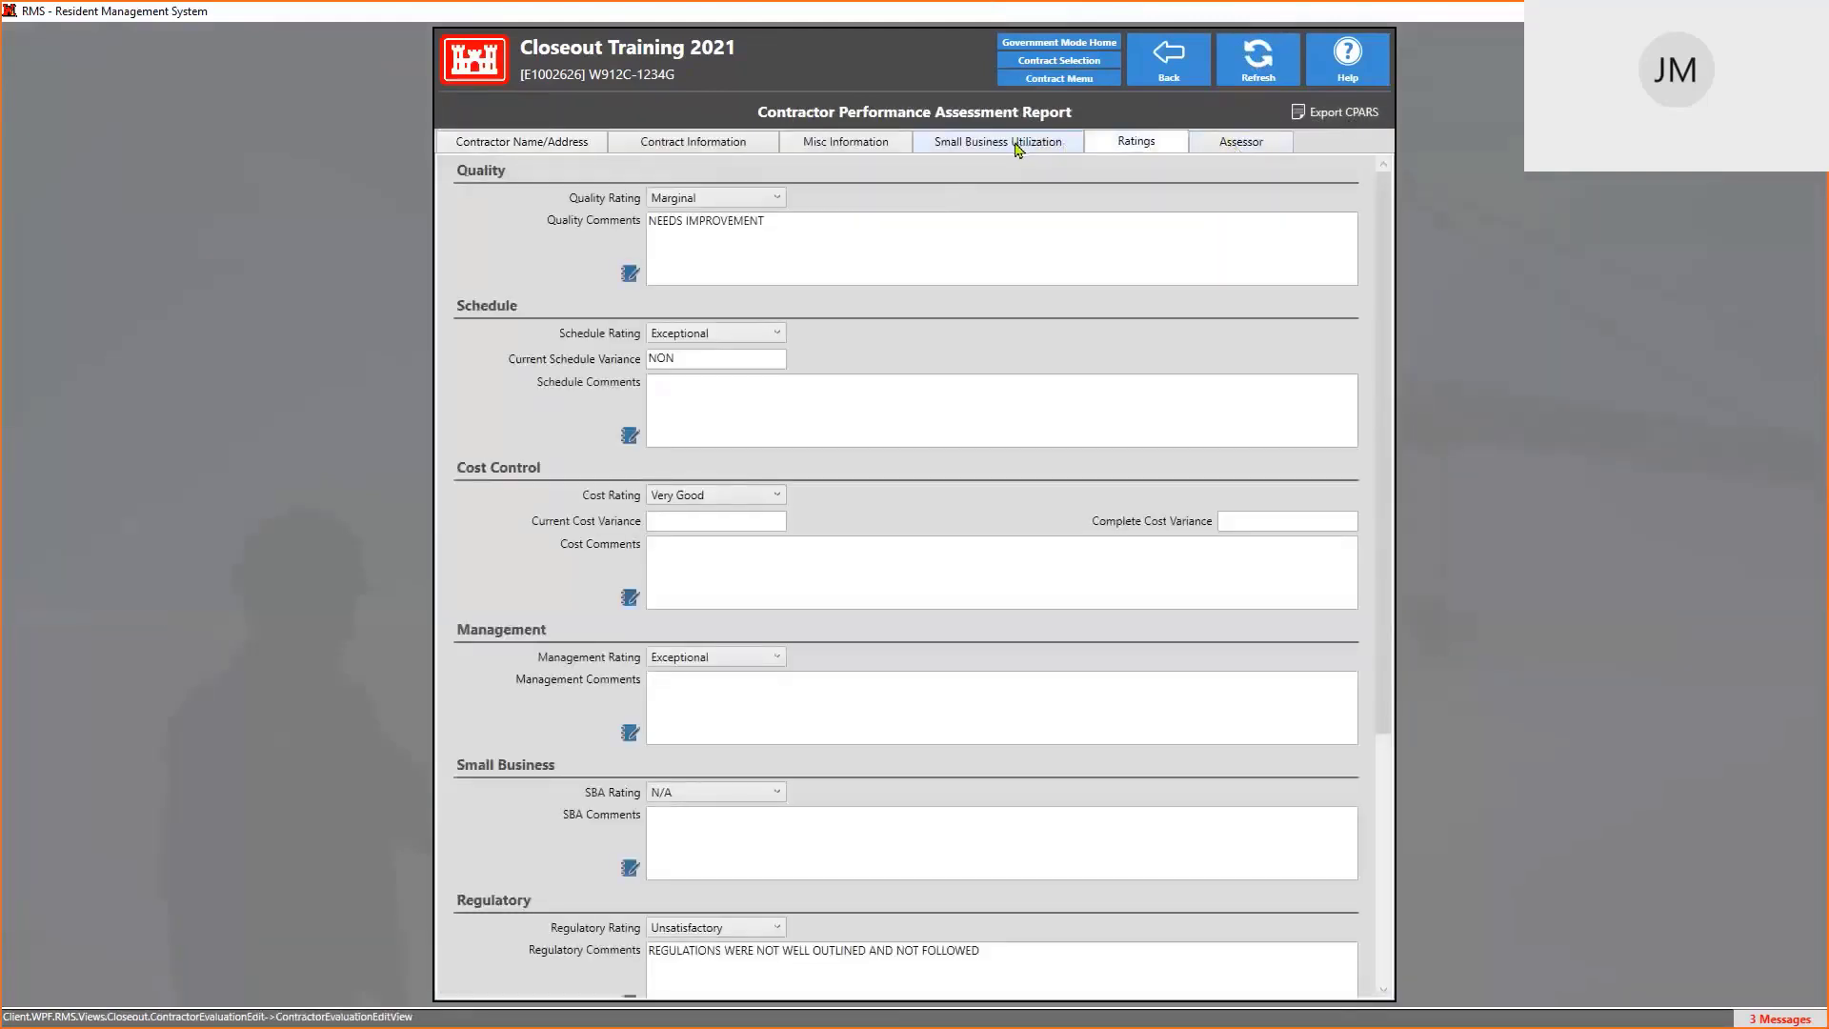
left_click(1017, 149)
left_click(860, 148)
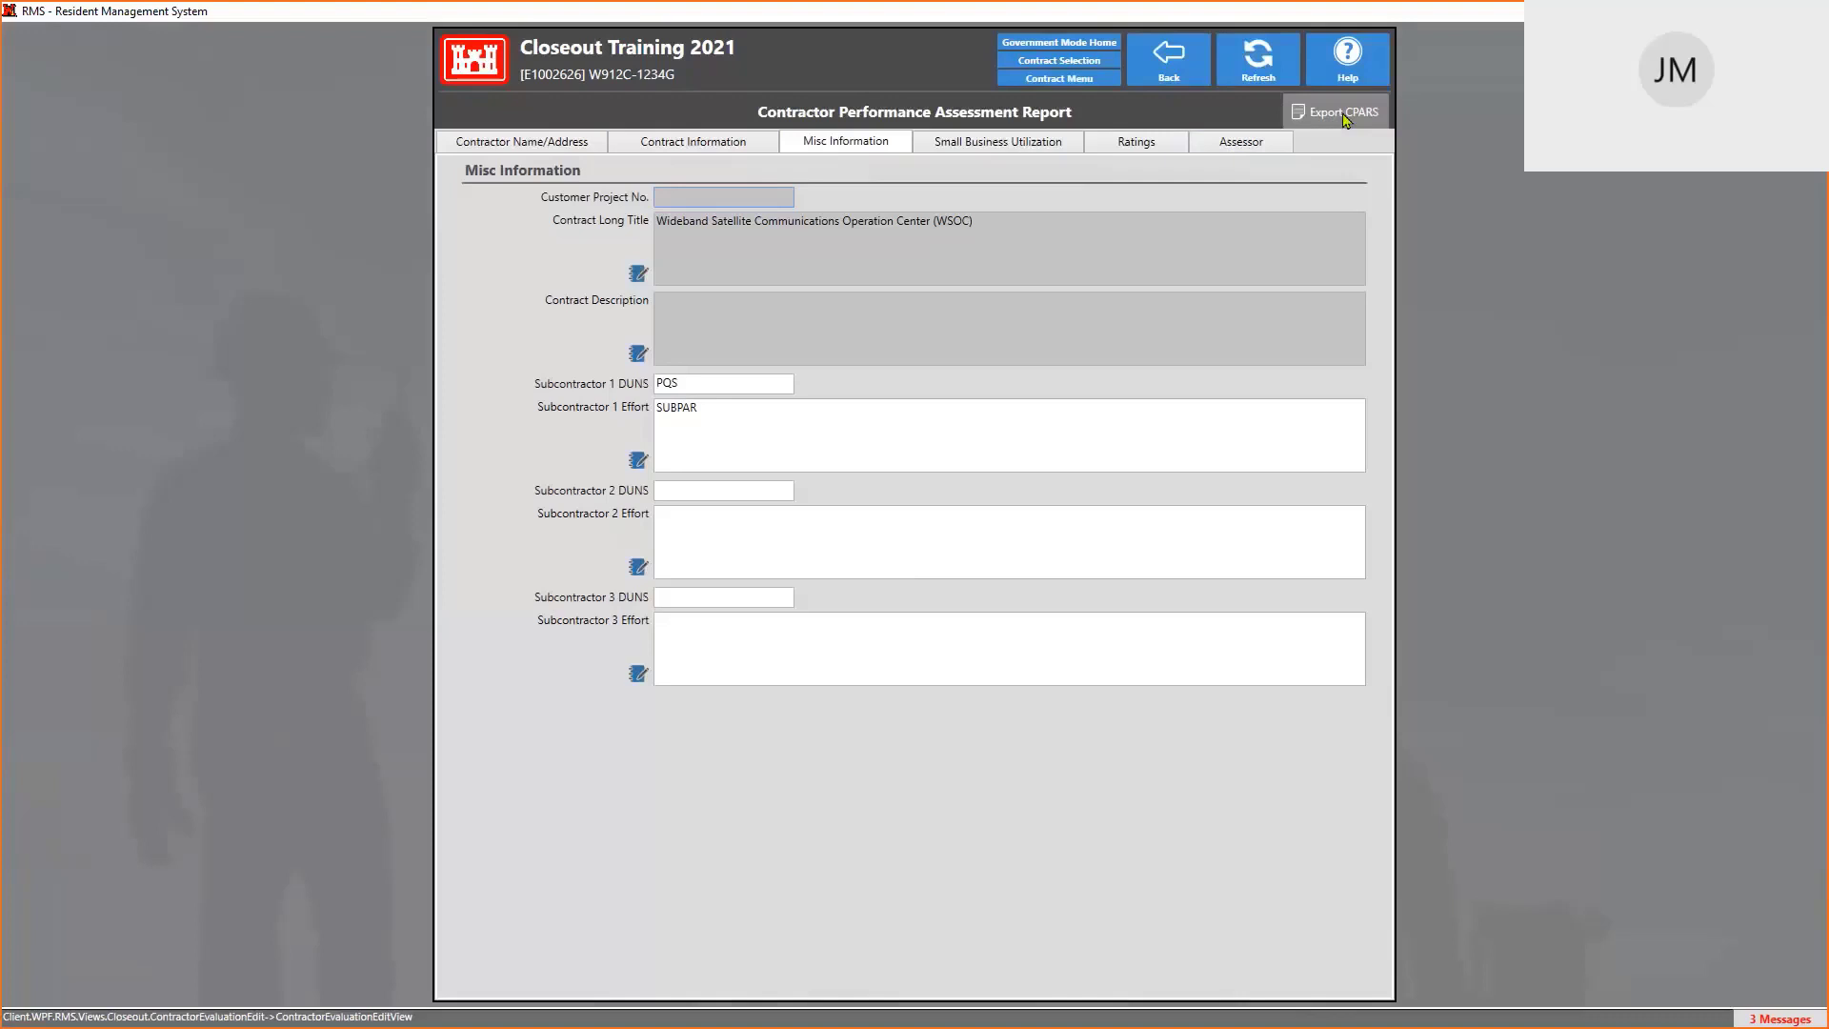
left_click(1168, 59)
left_click(1175, 59)
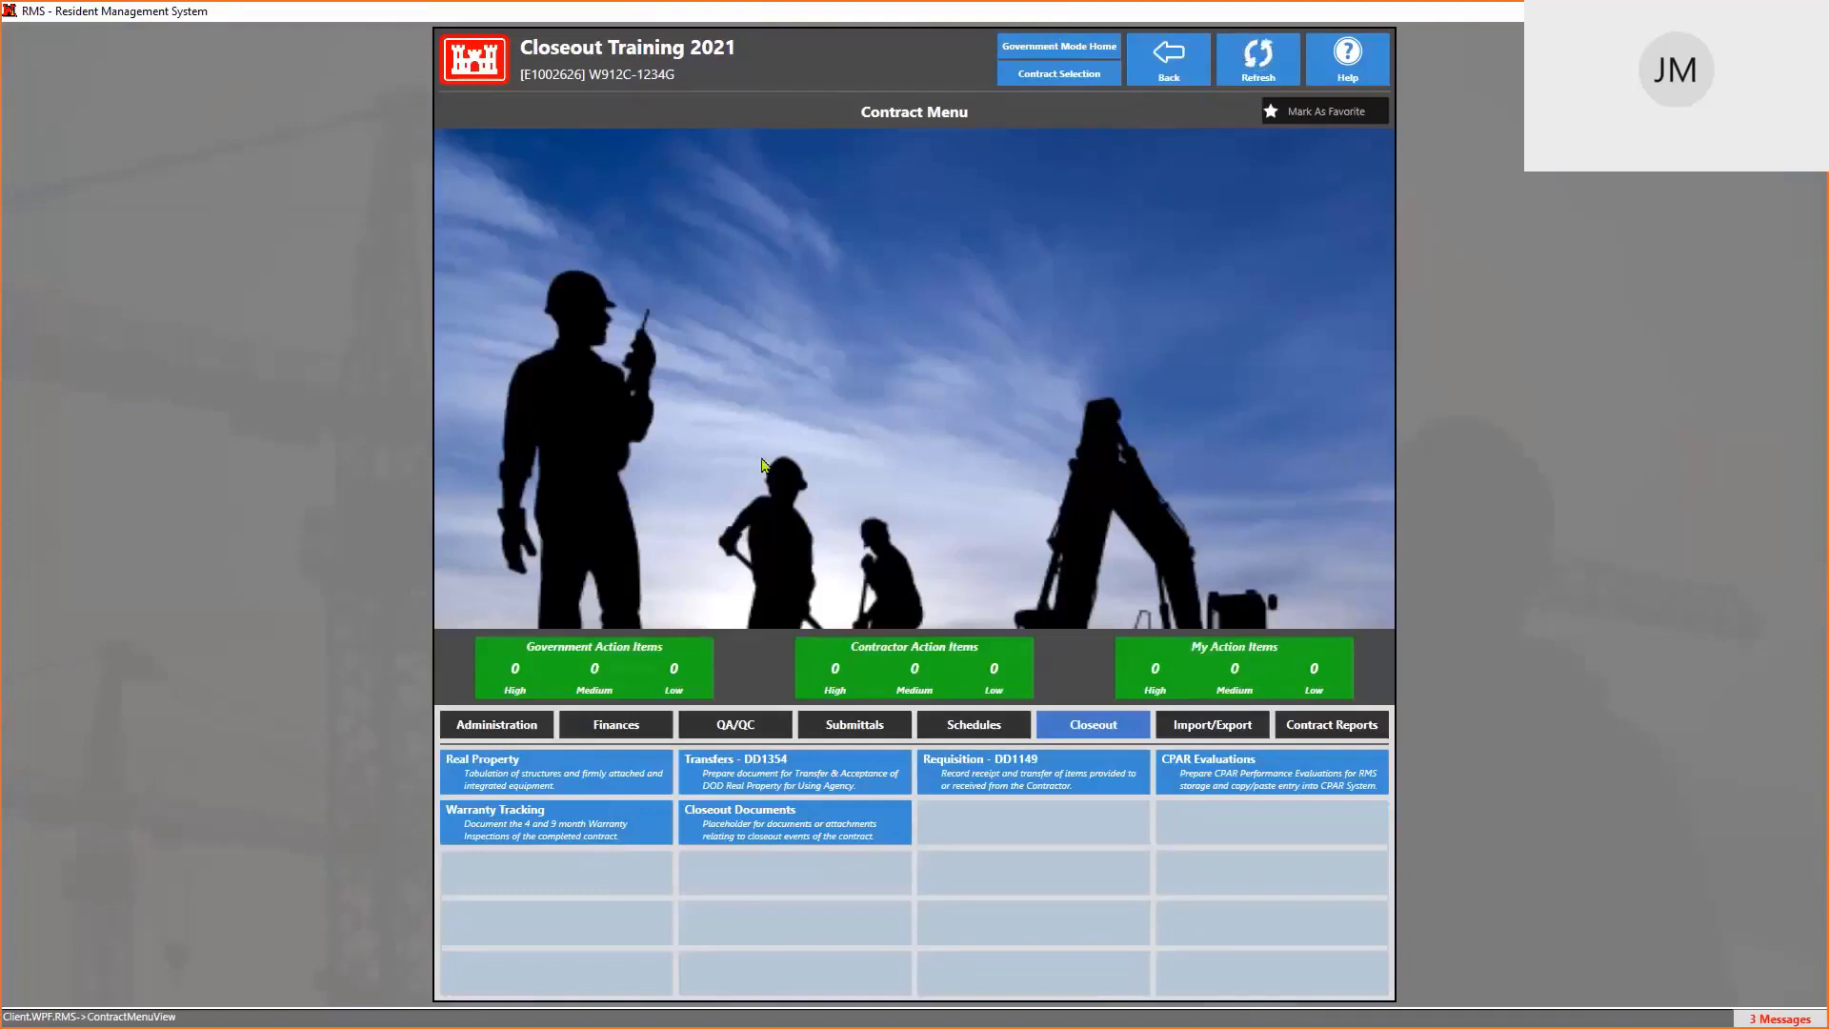
Look at the Warranty Tracking facilities list, then go back to the contract menu
left_click(534, 829)
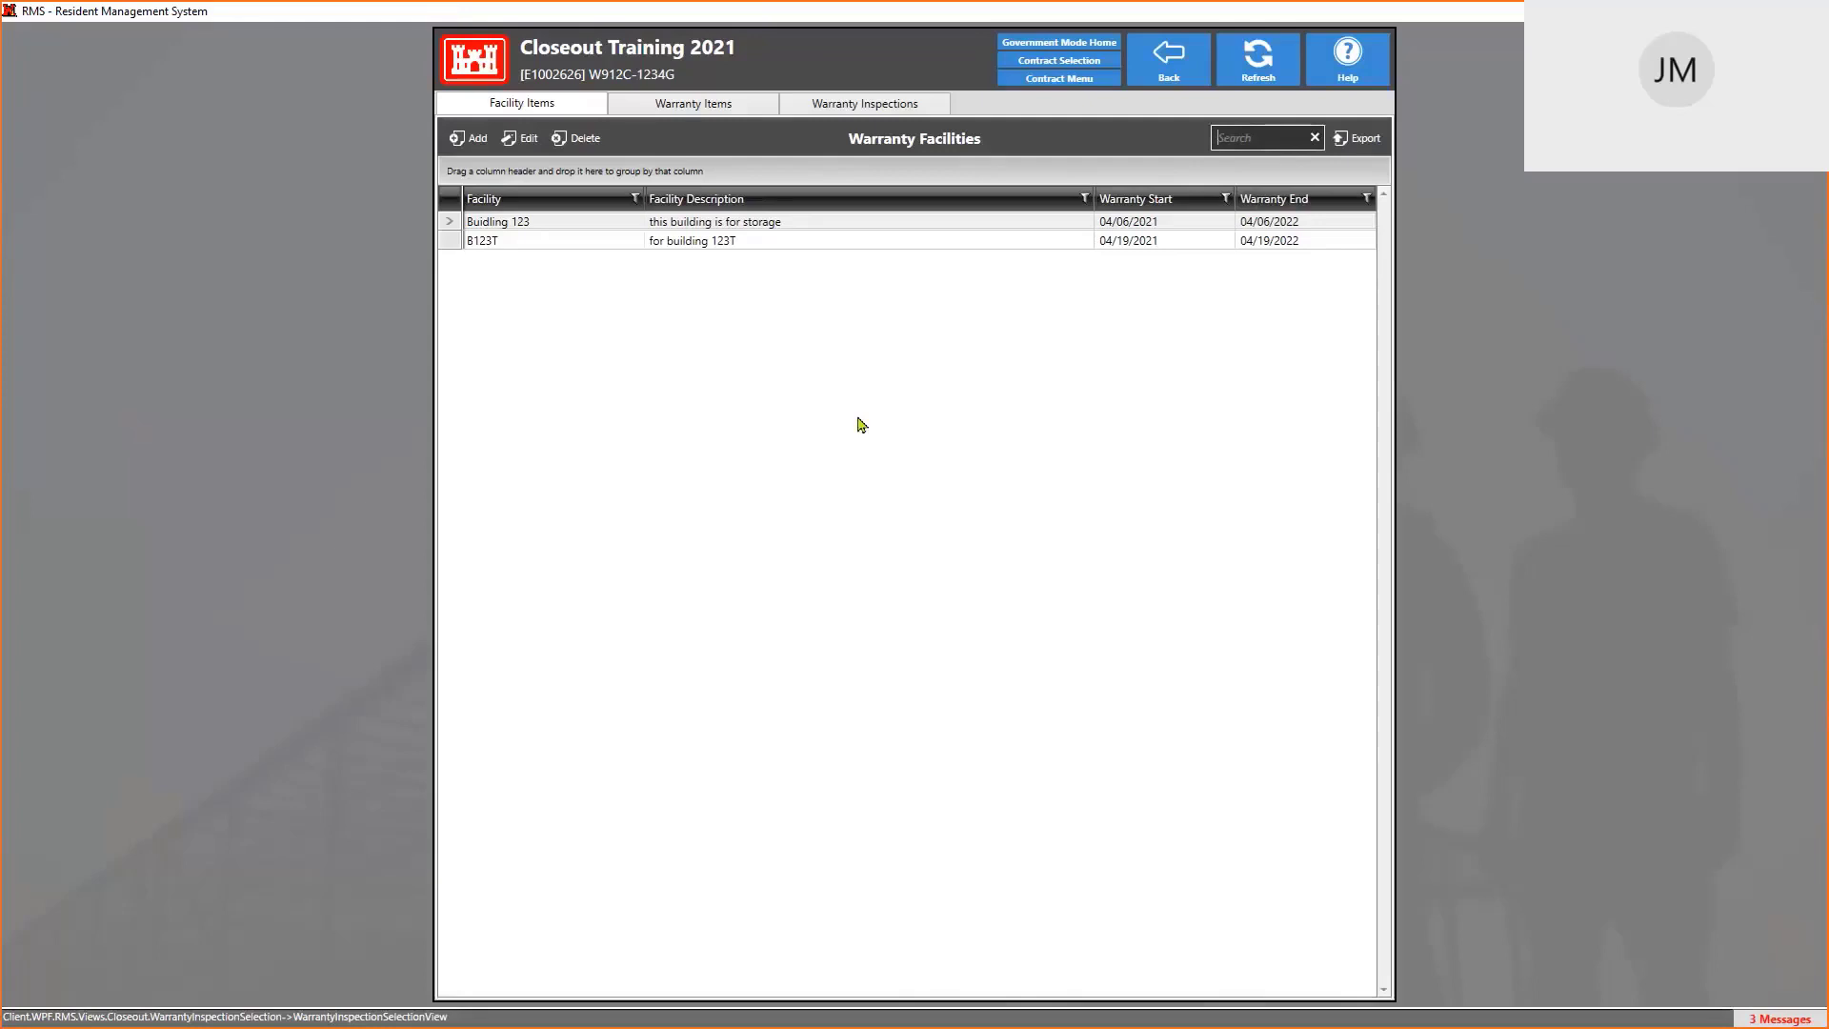
left_click(1059, 78)
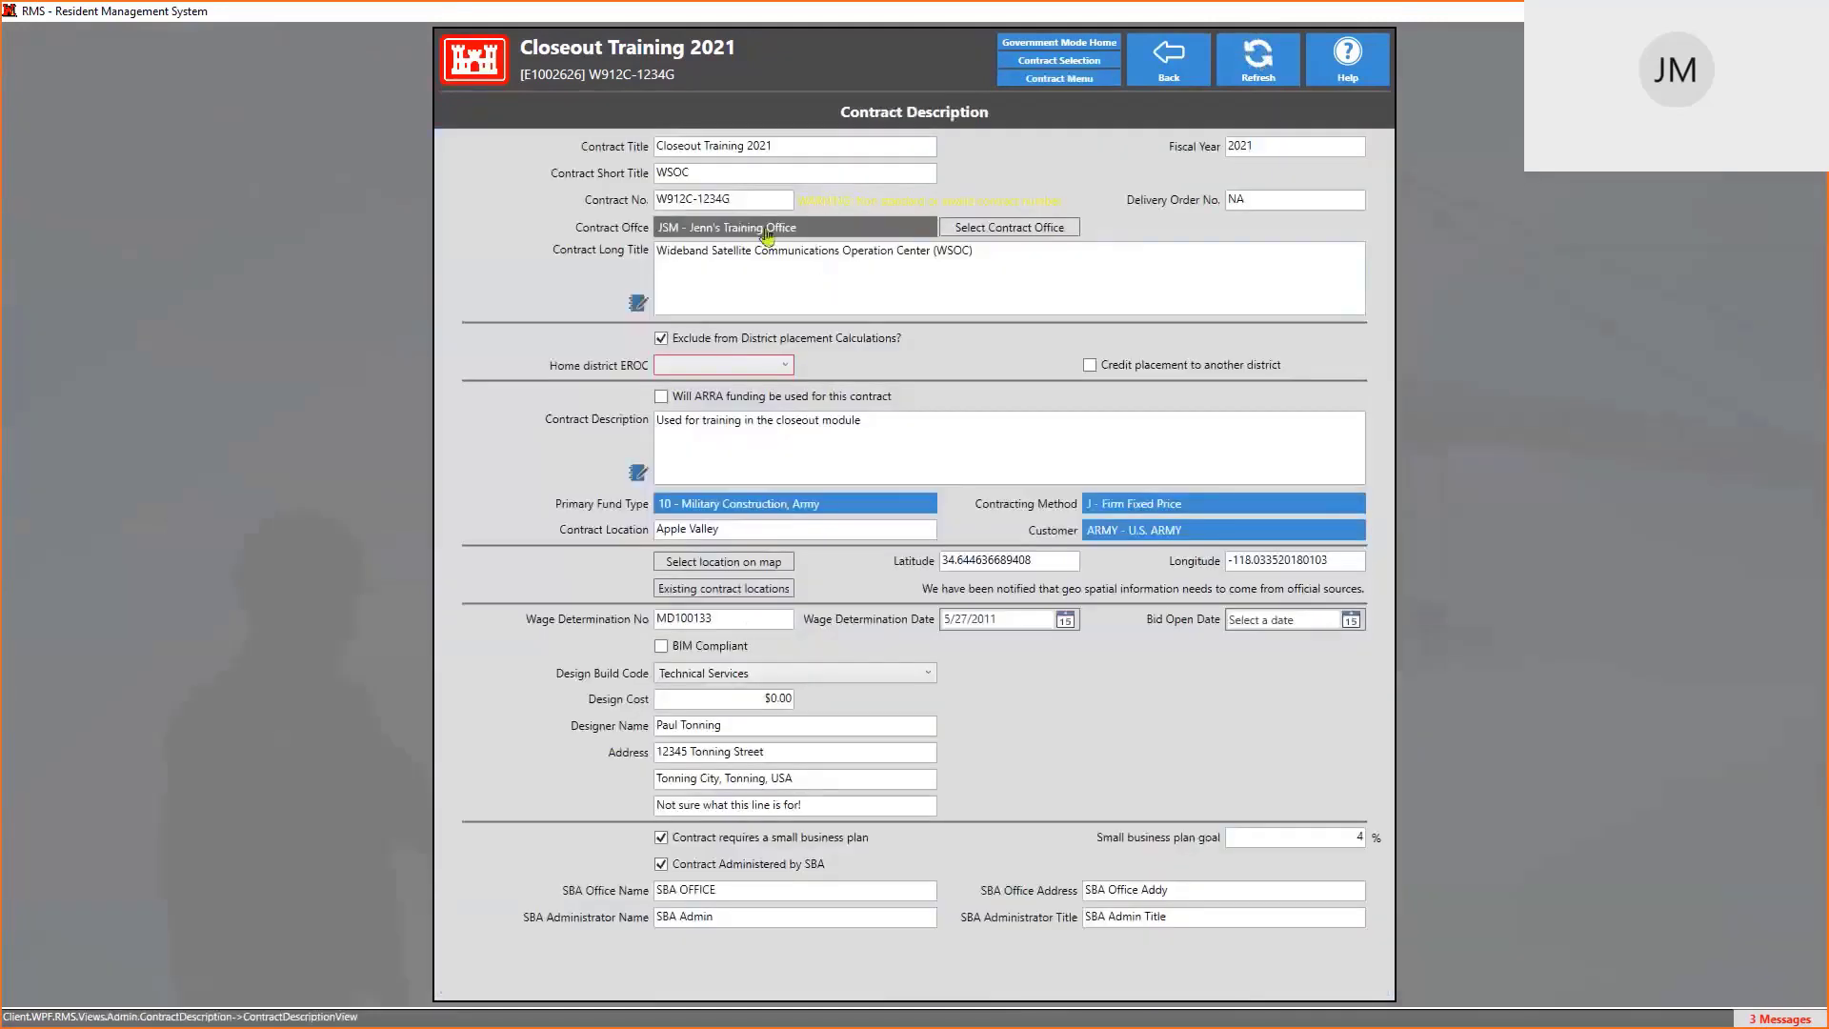
Check the Contract Title and Contract No. on Contract Description, then exit cancelling changes
left_click(757, 198)
key("End")
left_click(896, 145)
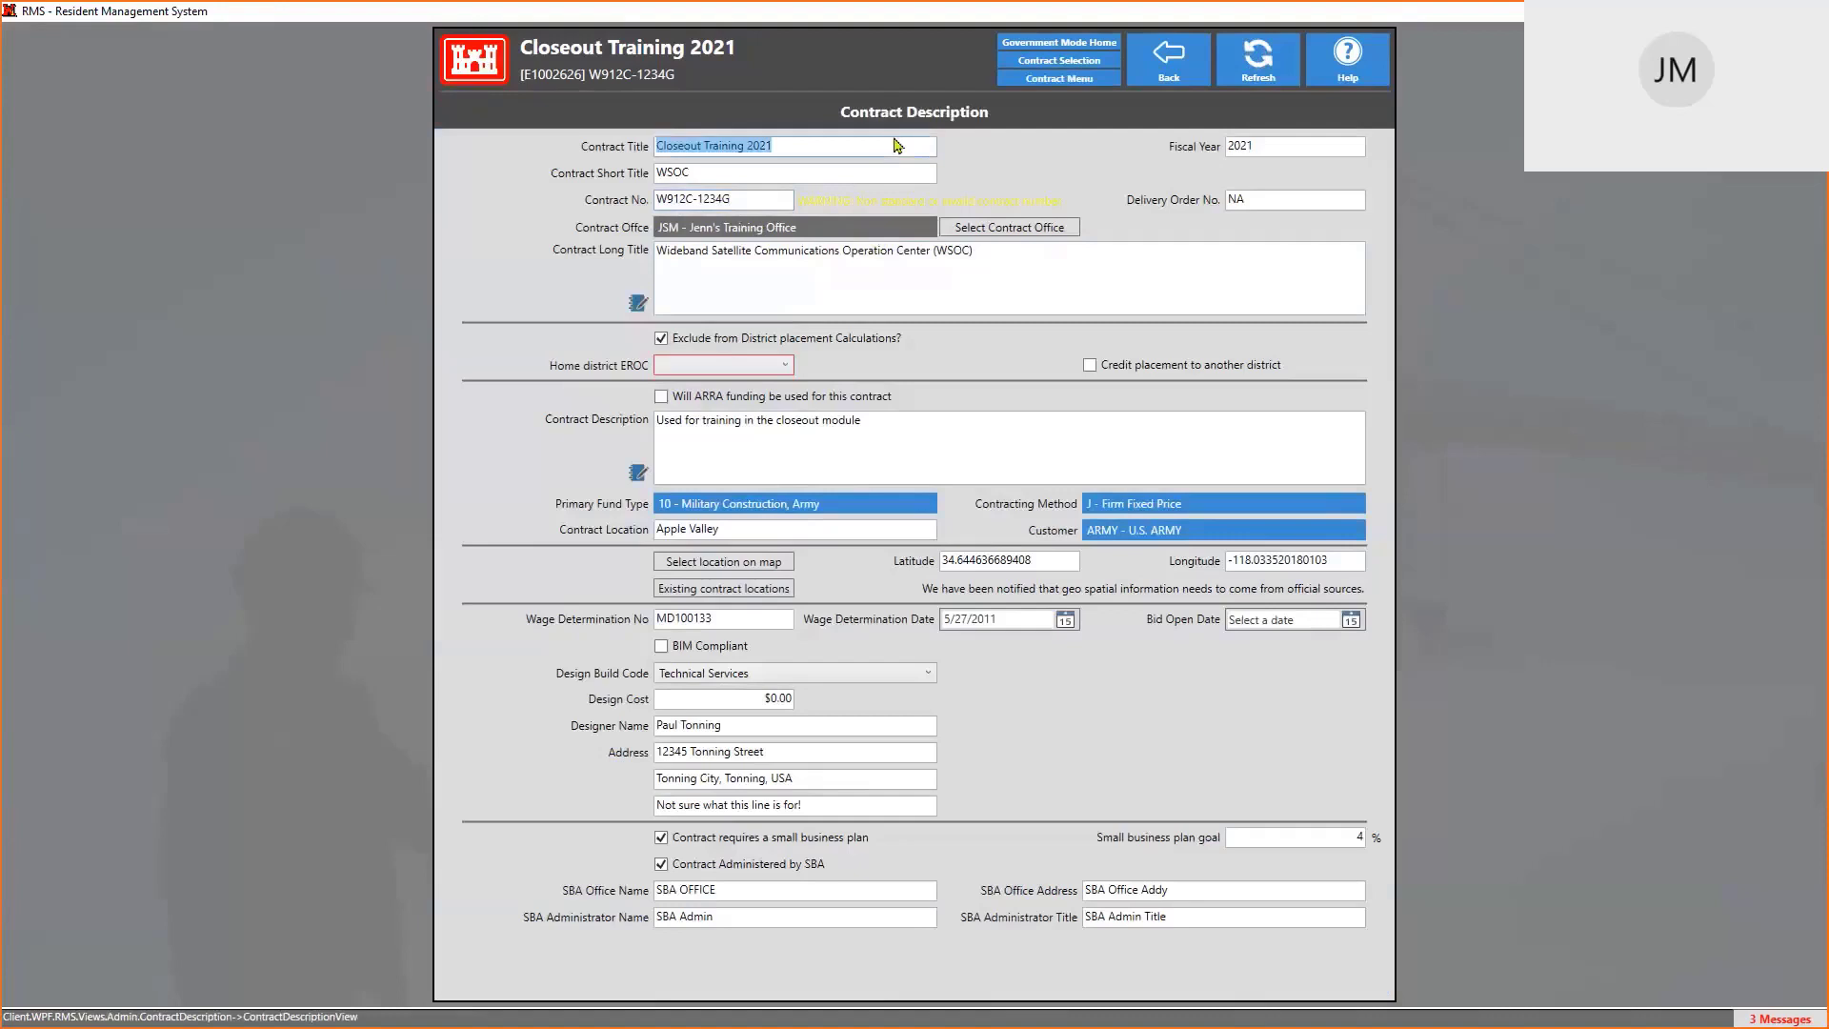
left_click(763, 199)
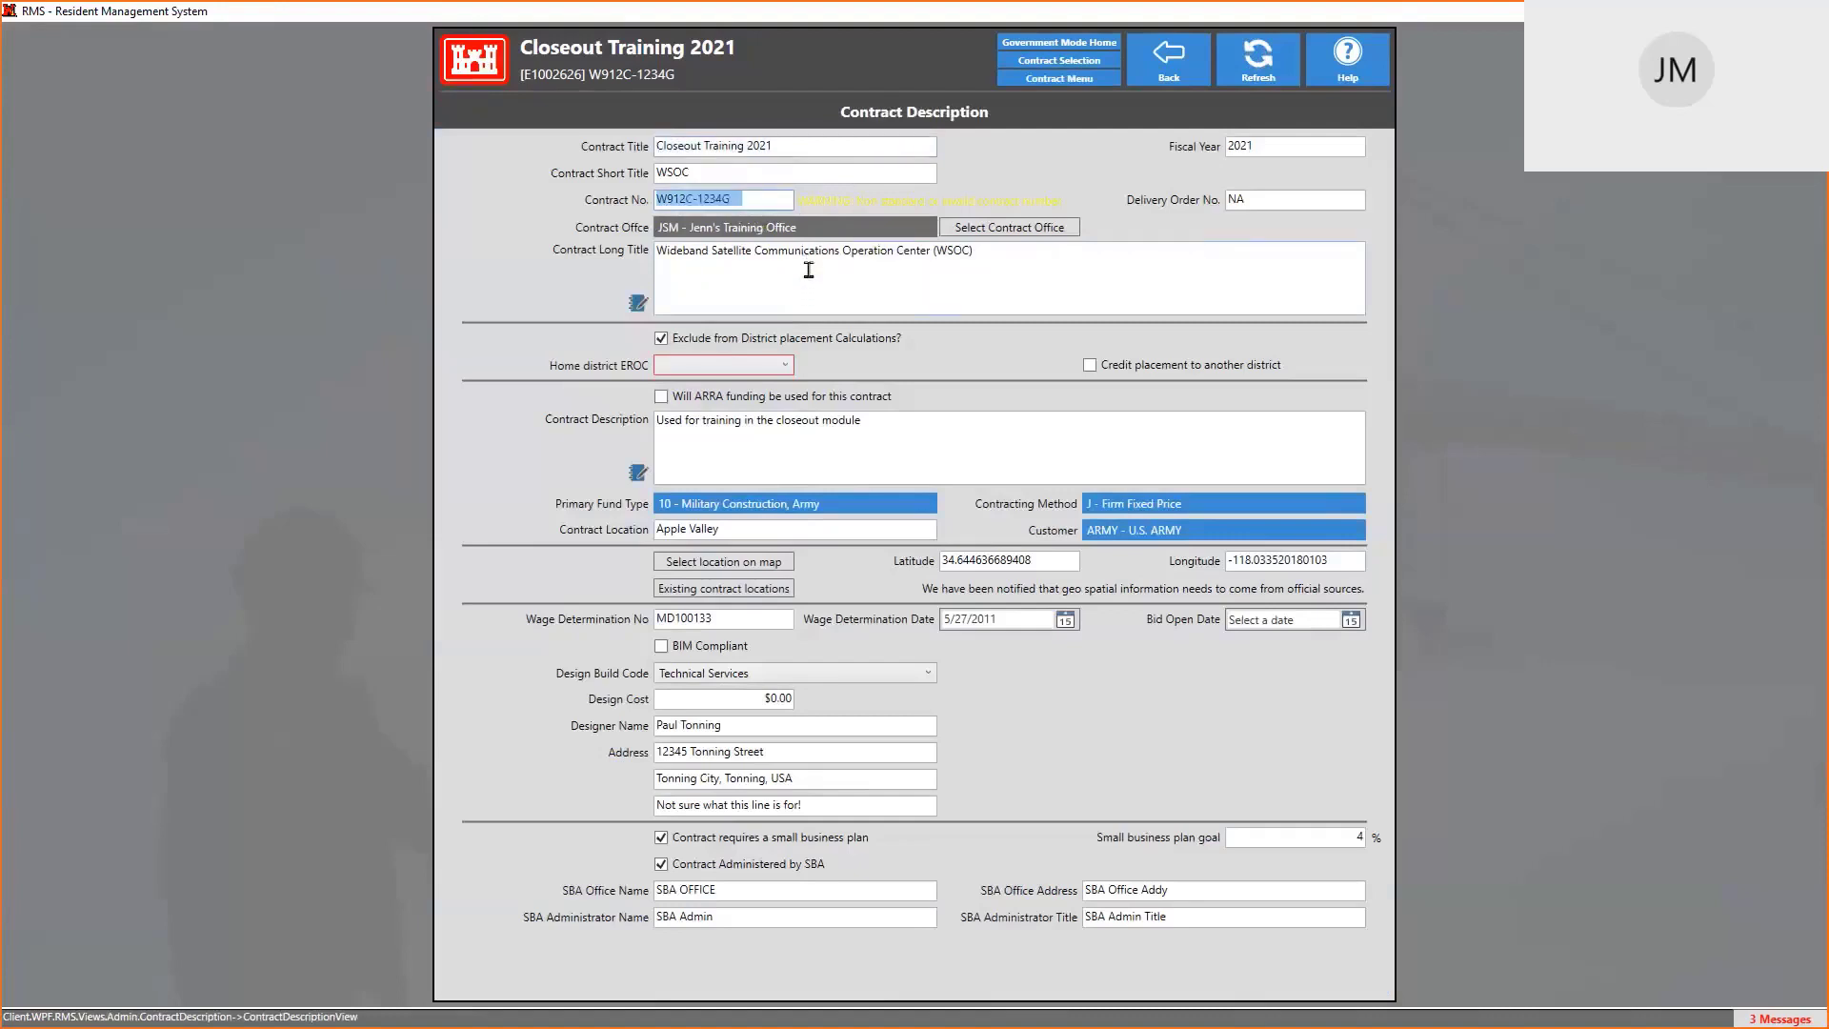
left_click(751, 195)
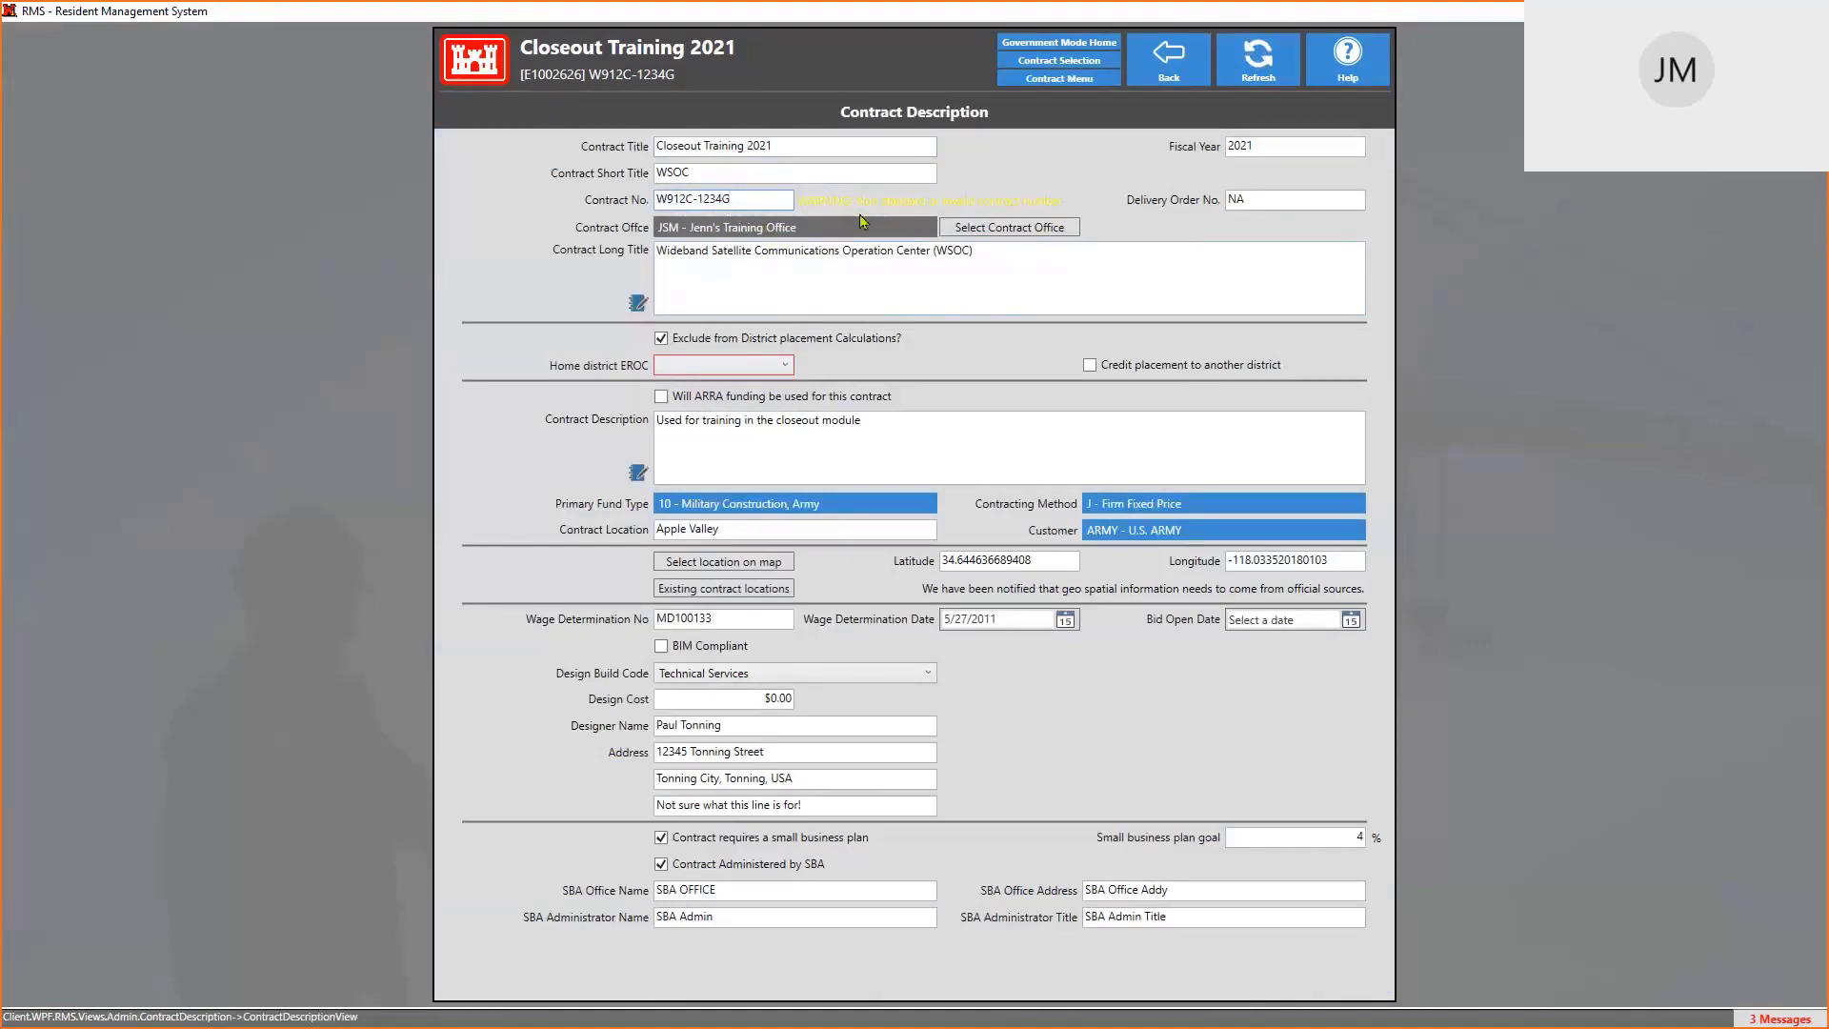
left_click(1163, 62)
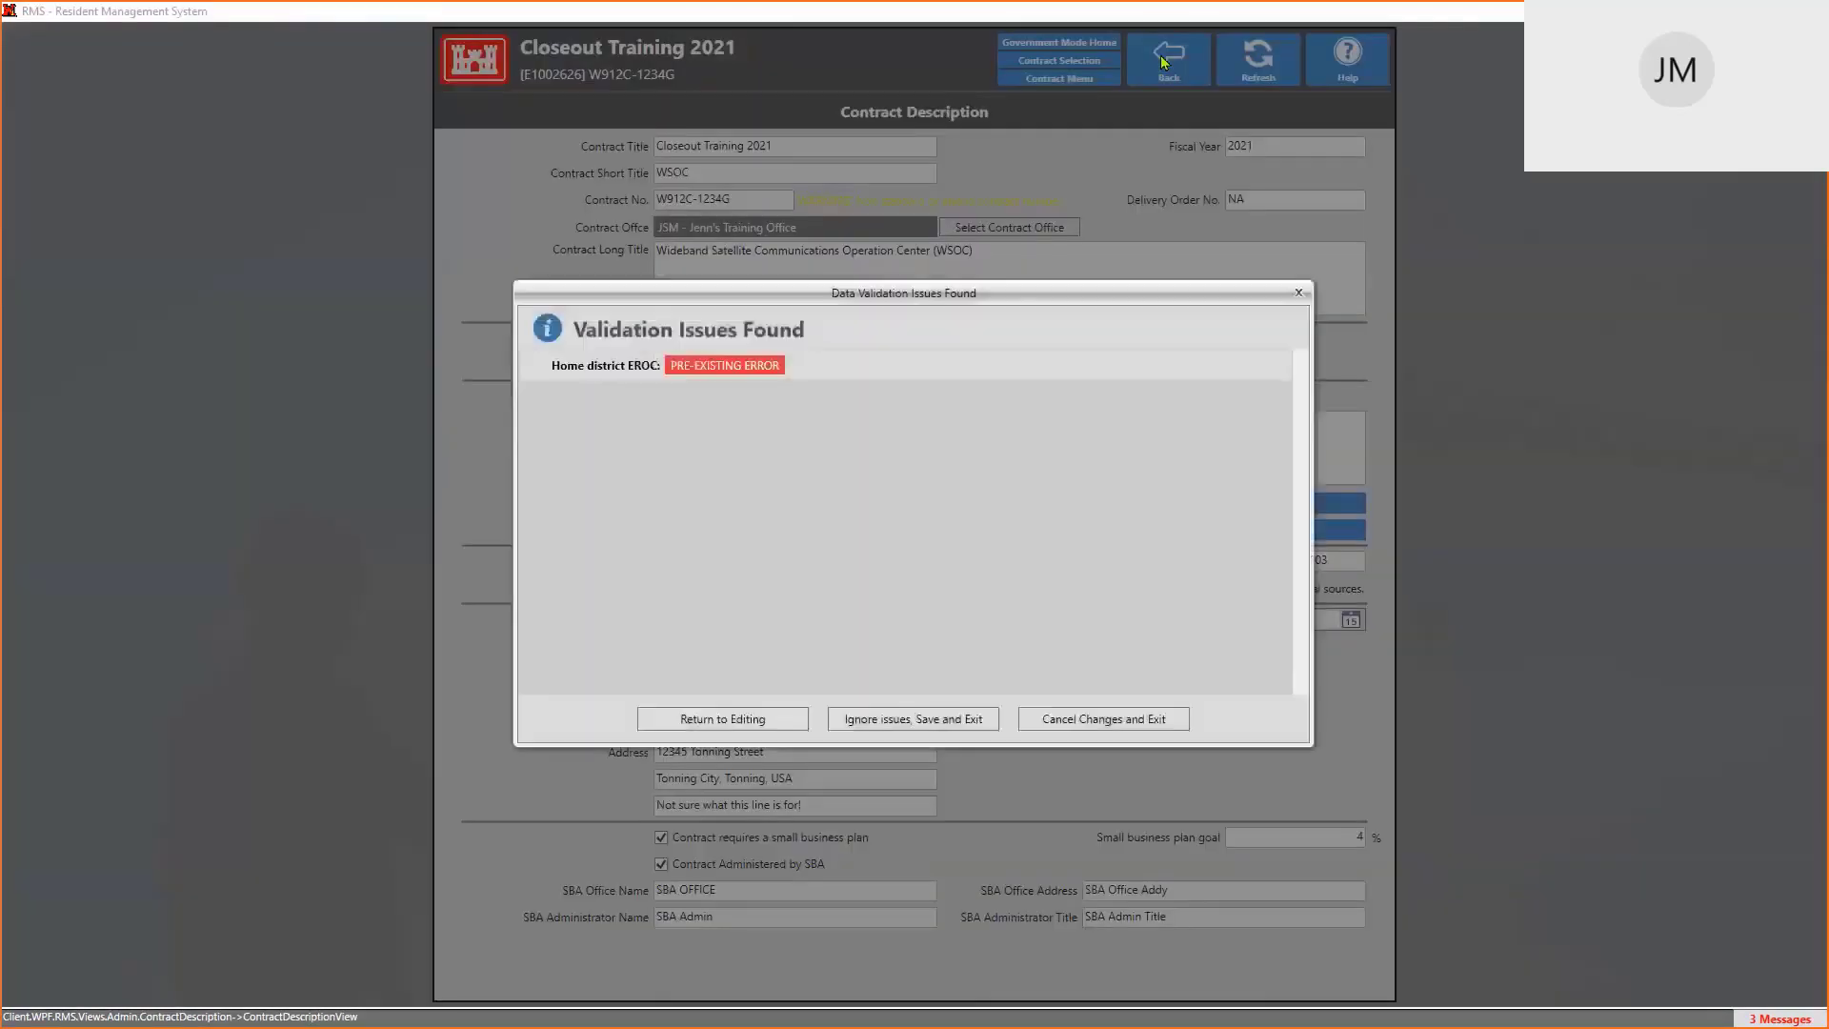
left_click(1115, 720)
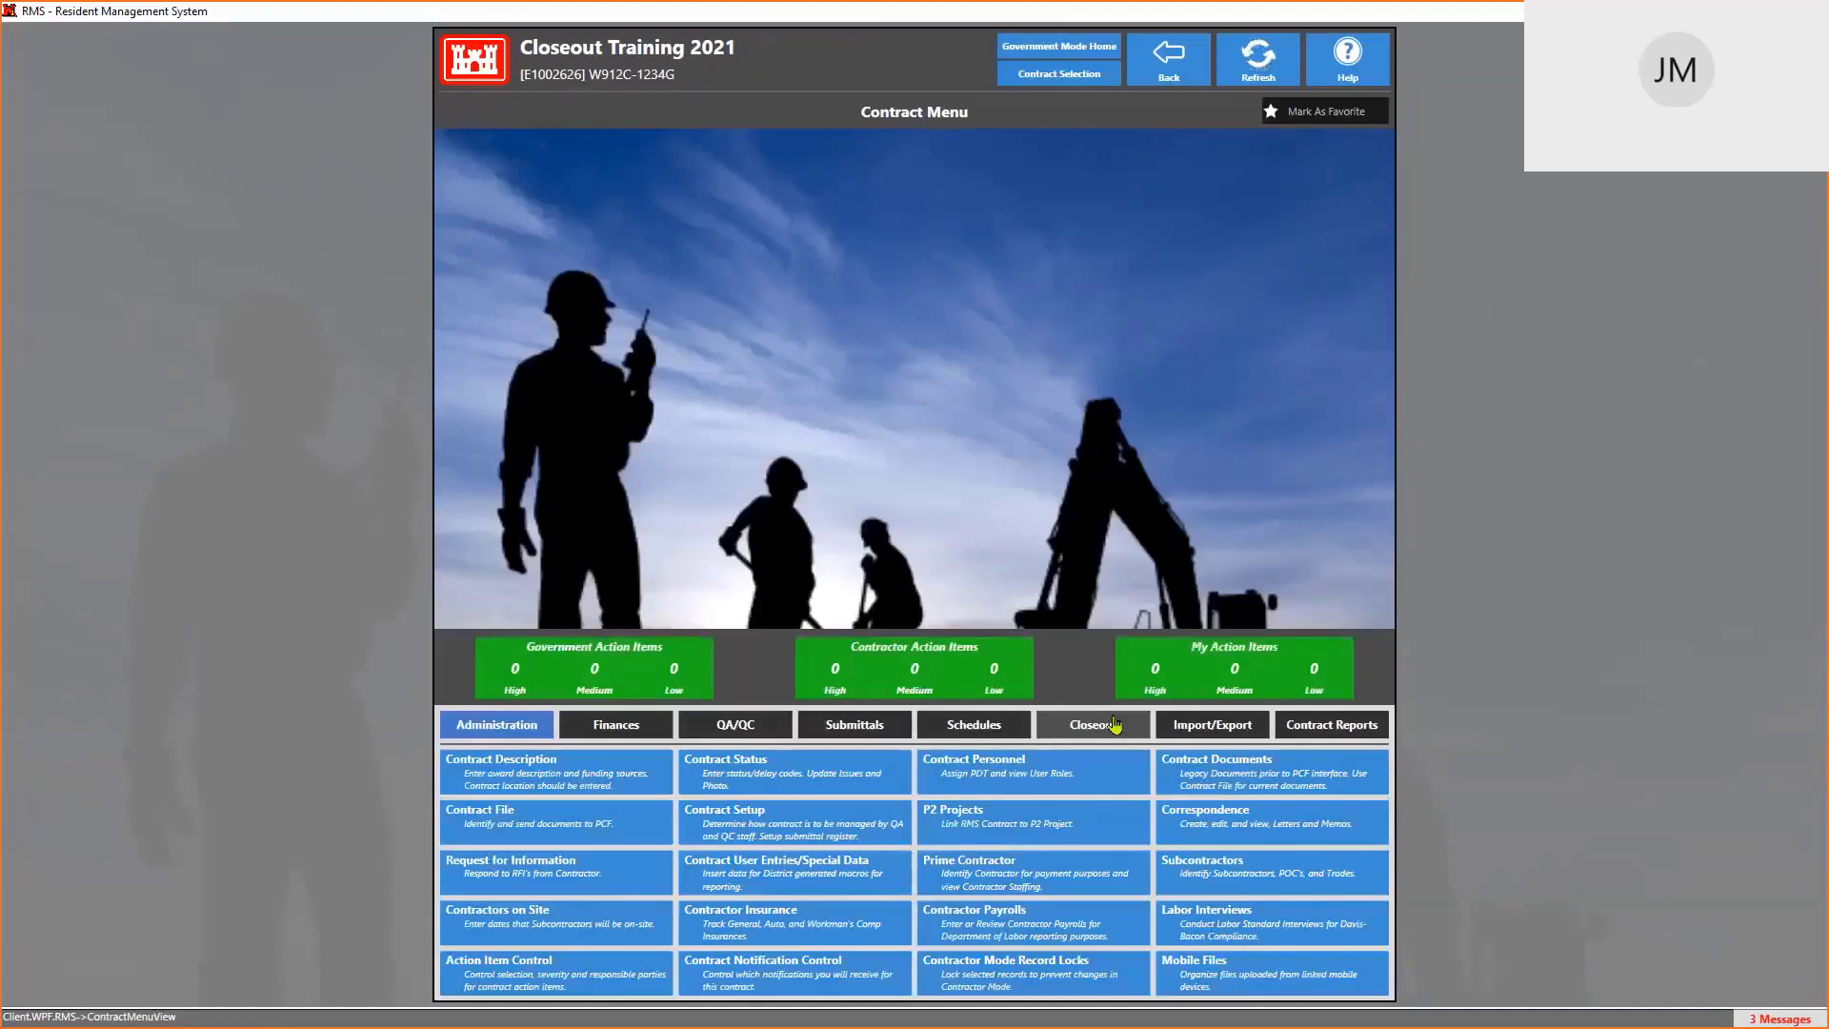
Go to the Closeout features and open the Warranty Tracking facilities list
left_click(1114, 726)
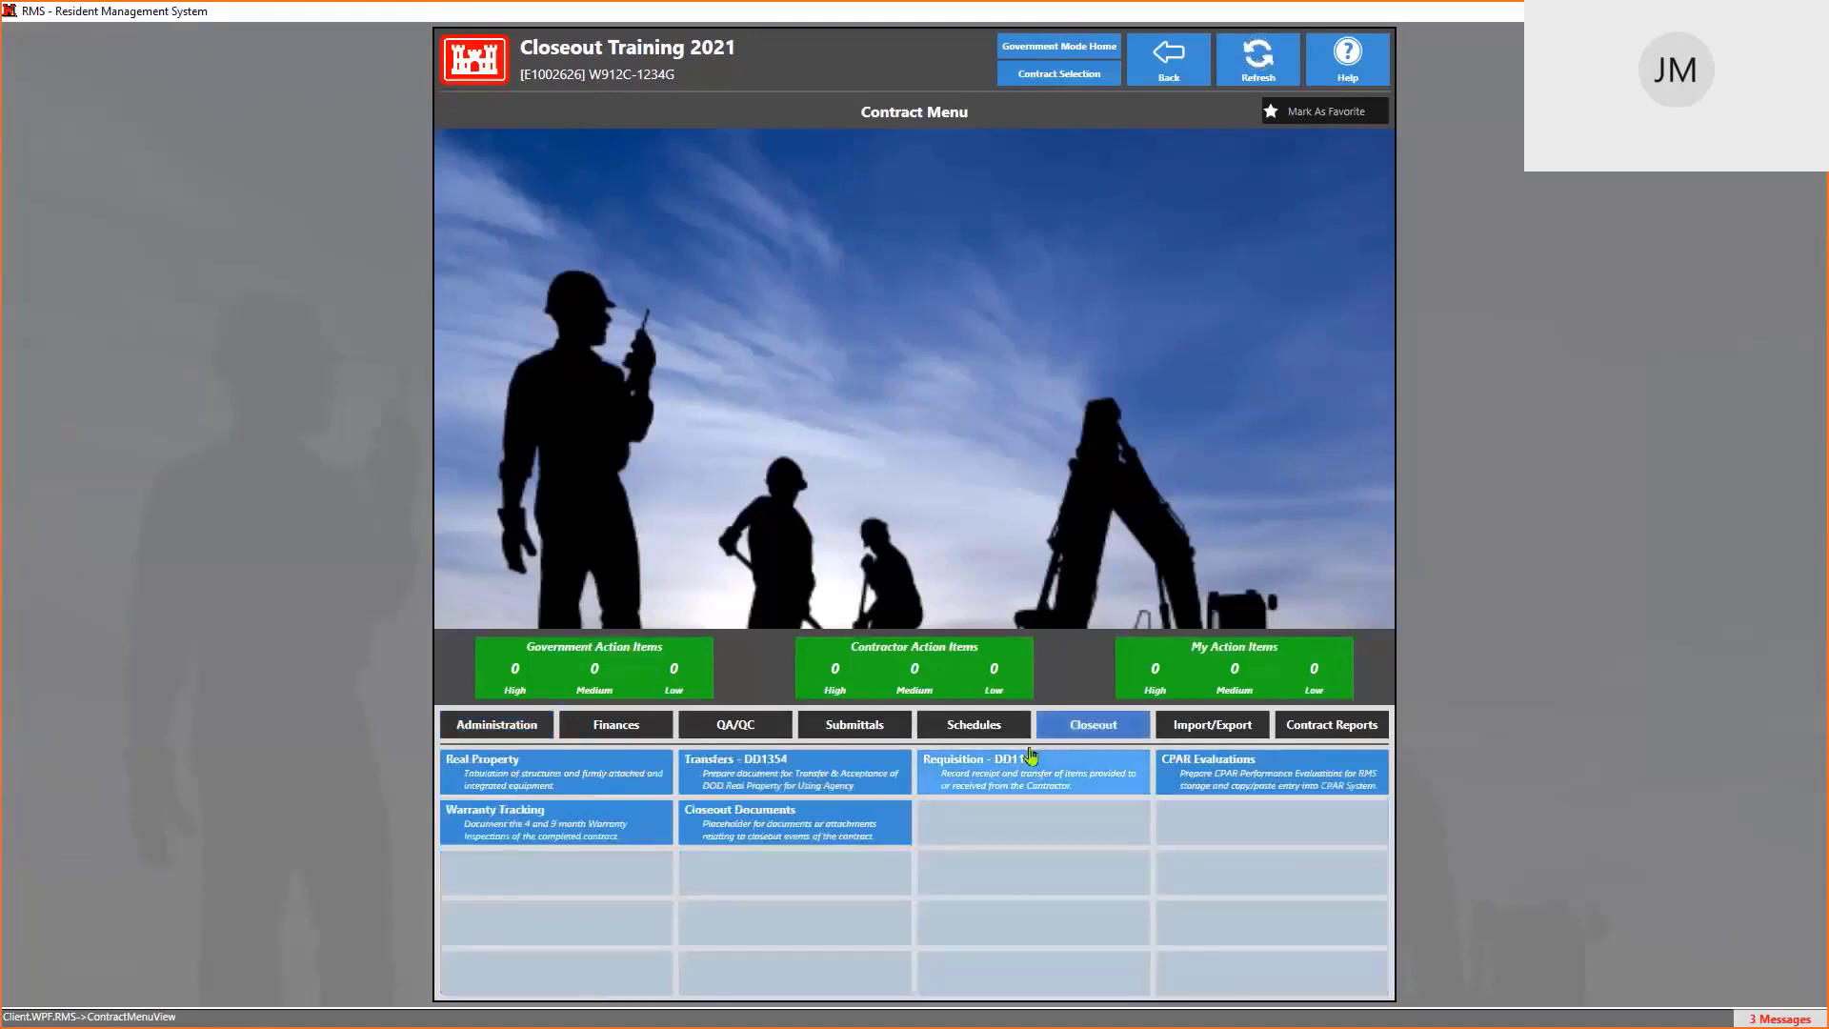
left_click(564, 837)
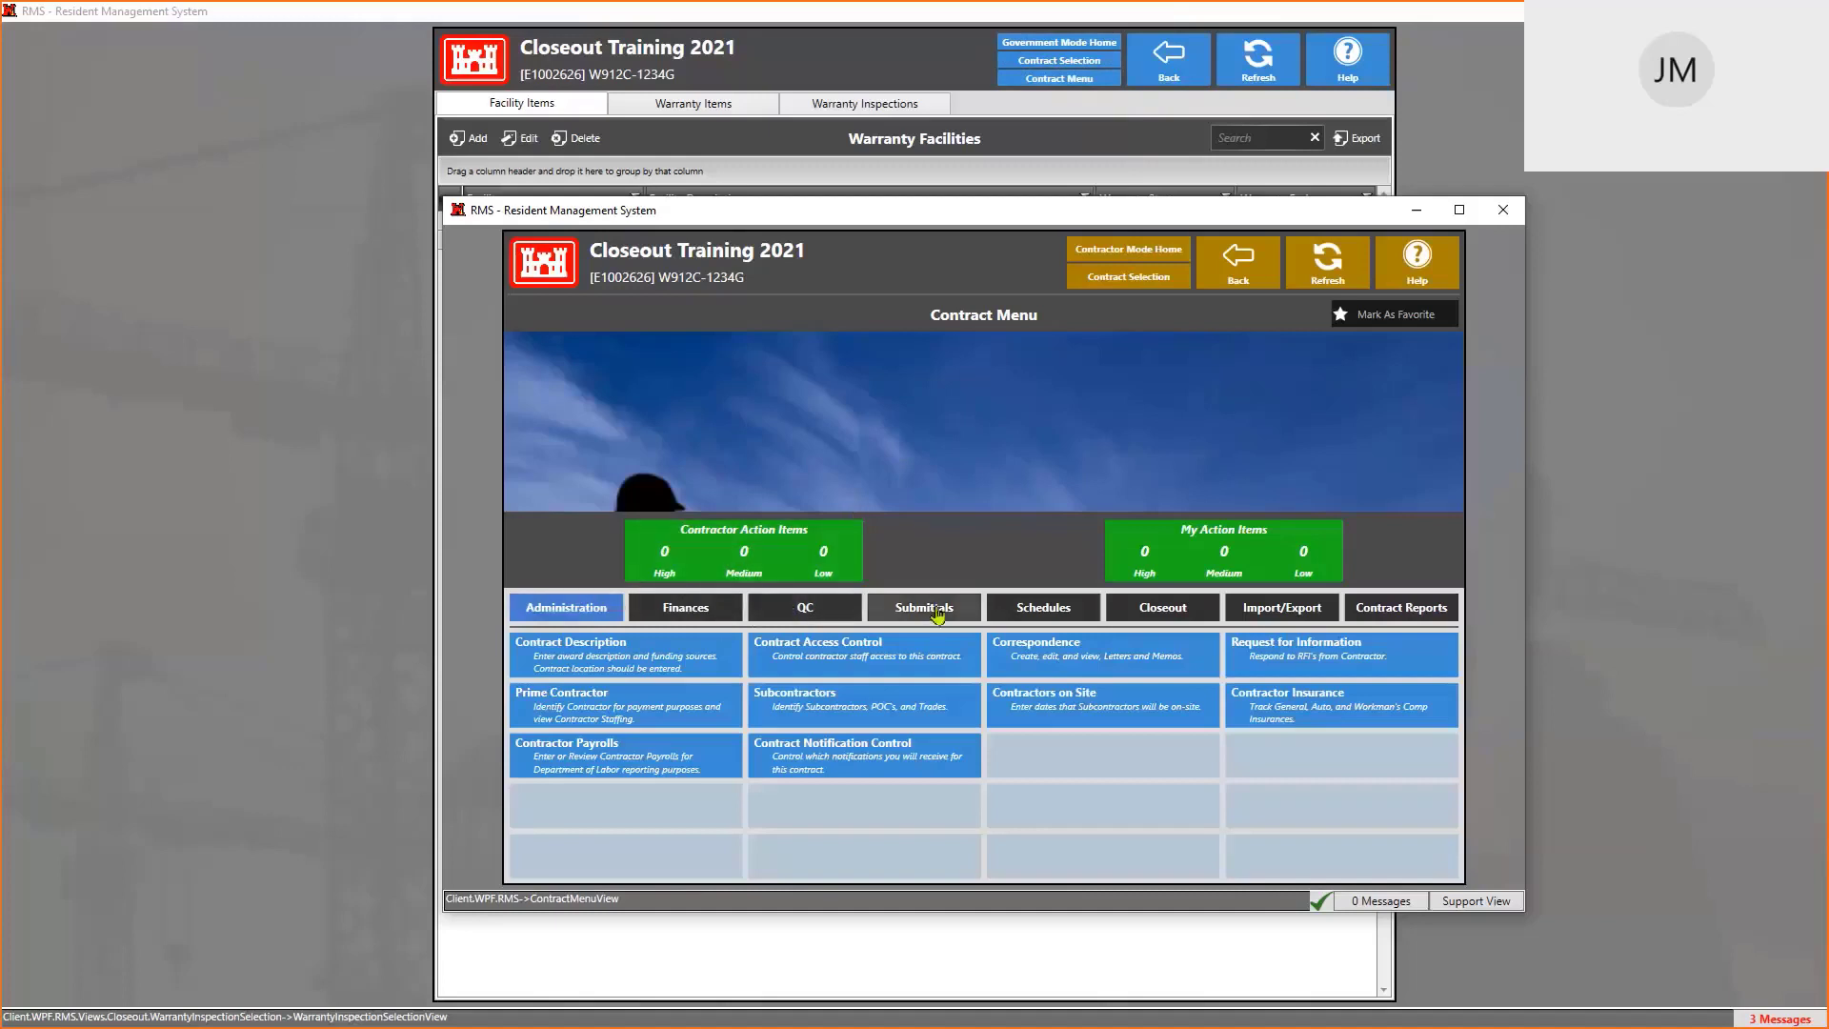
View the contractor's warranty items, then bring the government window back to the contract menu
left_click(1164, 618)
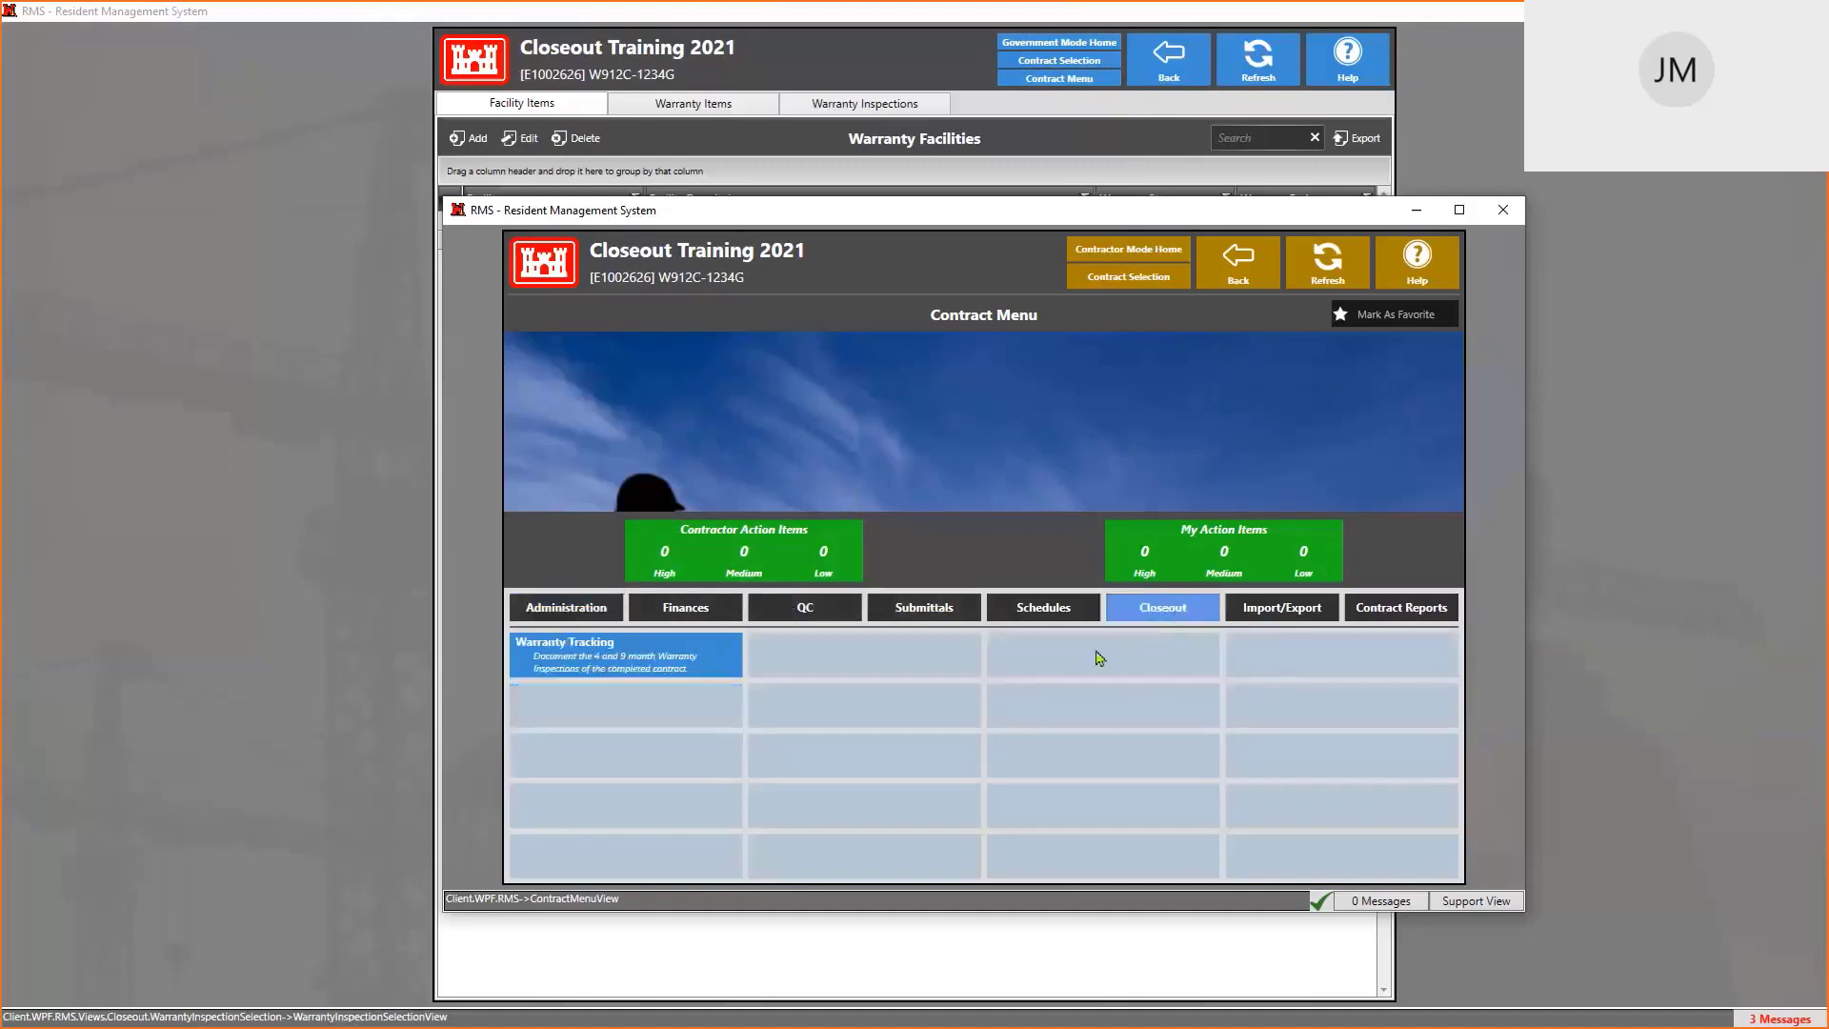
left_click(595, 664)
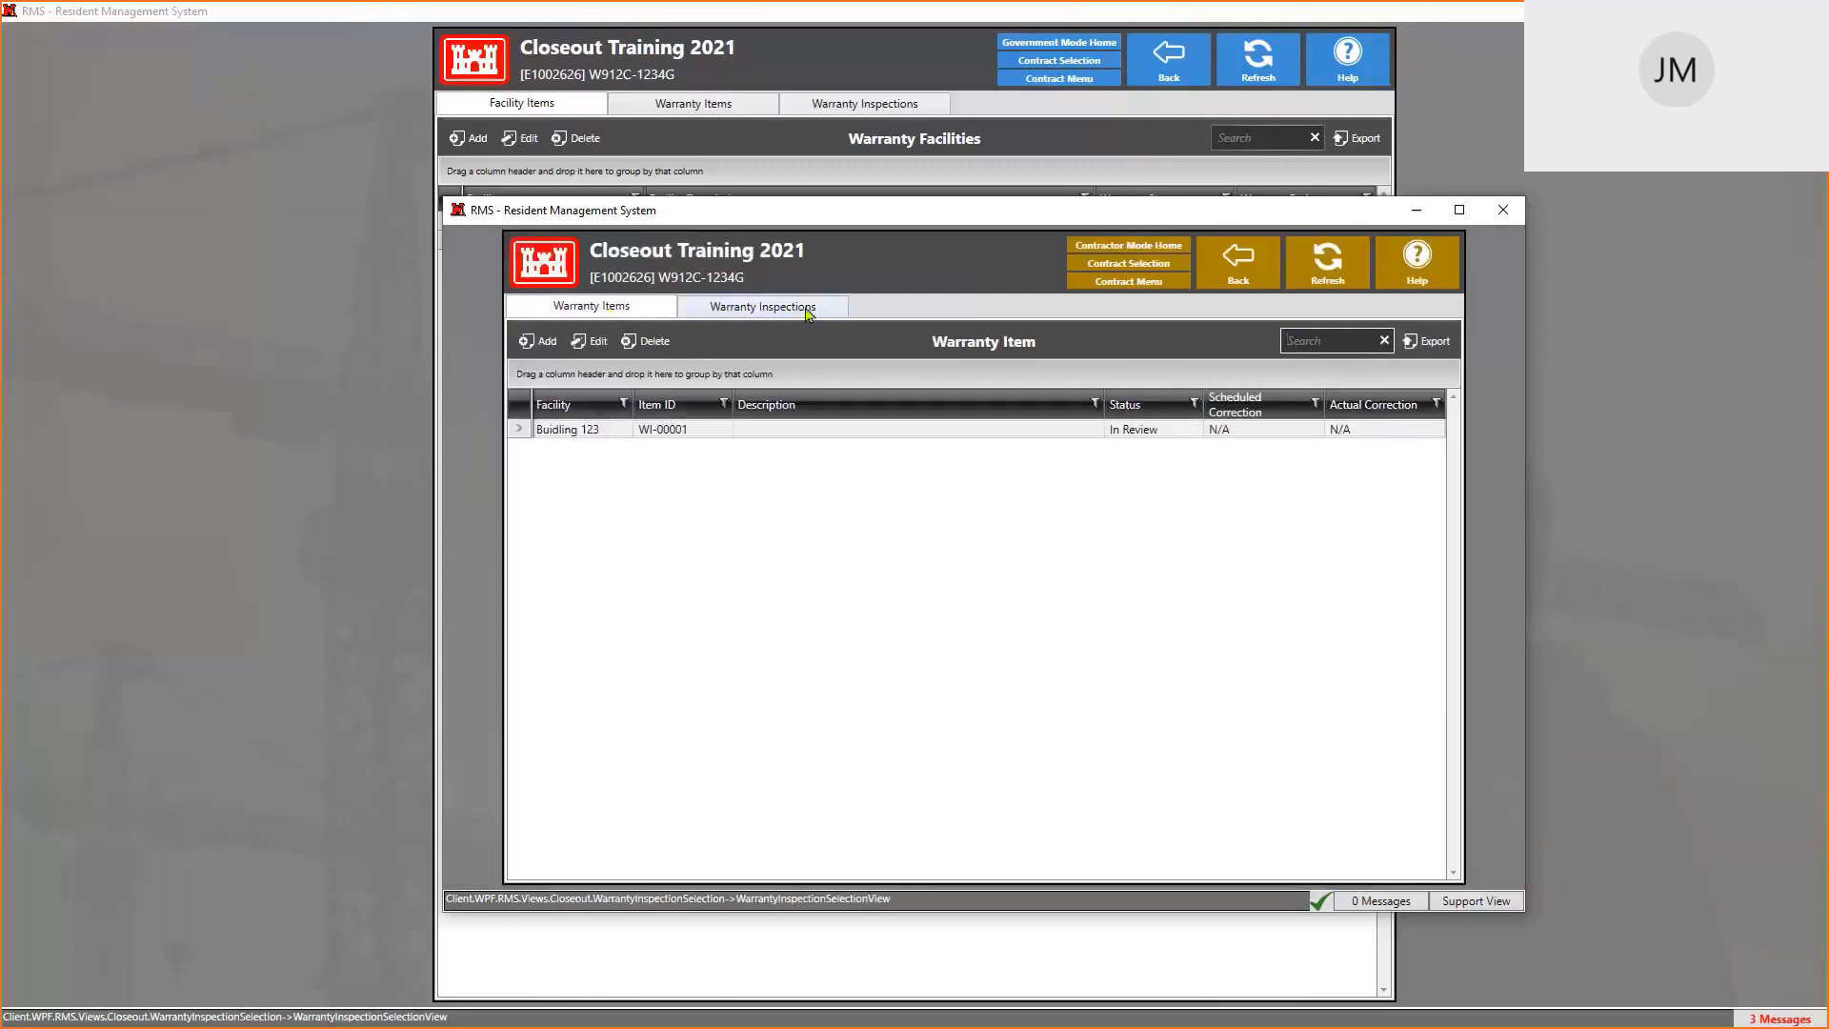
left_click(625, 309)
left_click(527, 106)
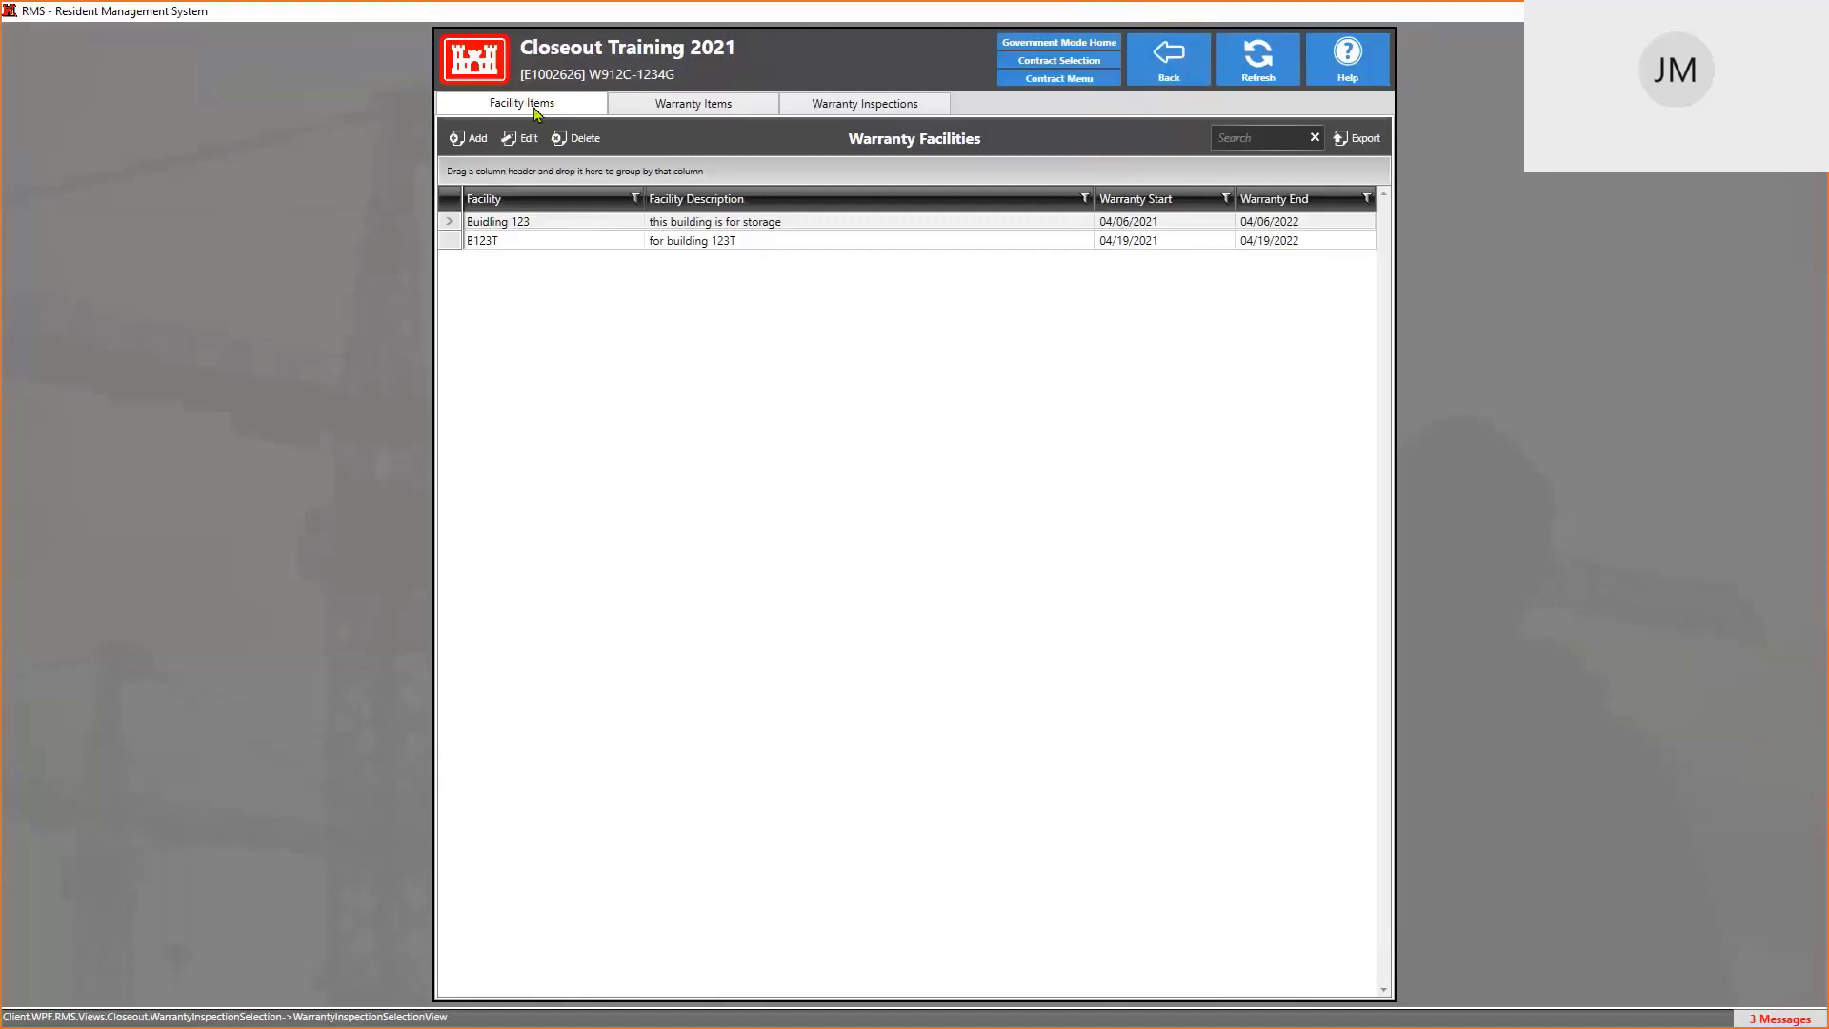
left_click(1077, 81)
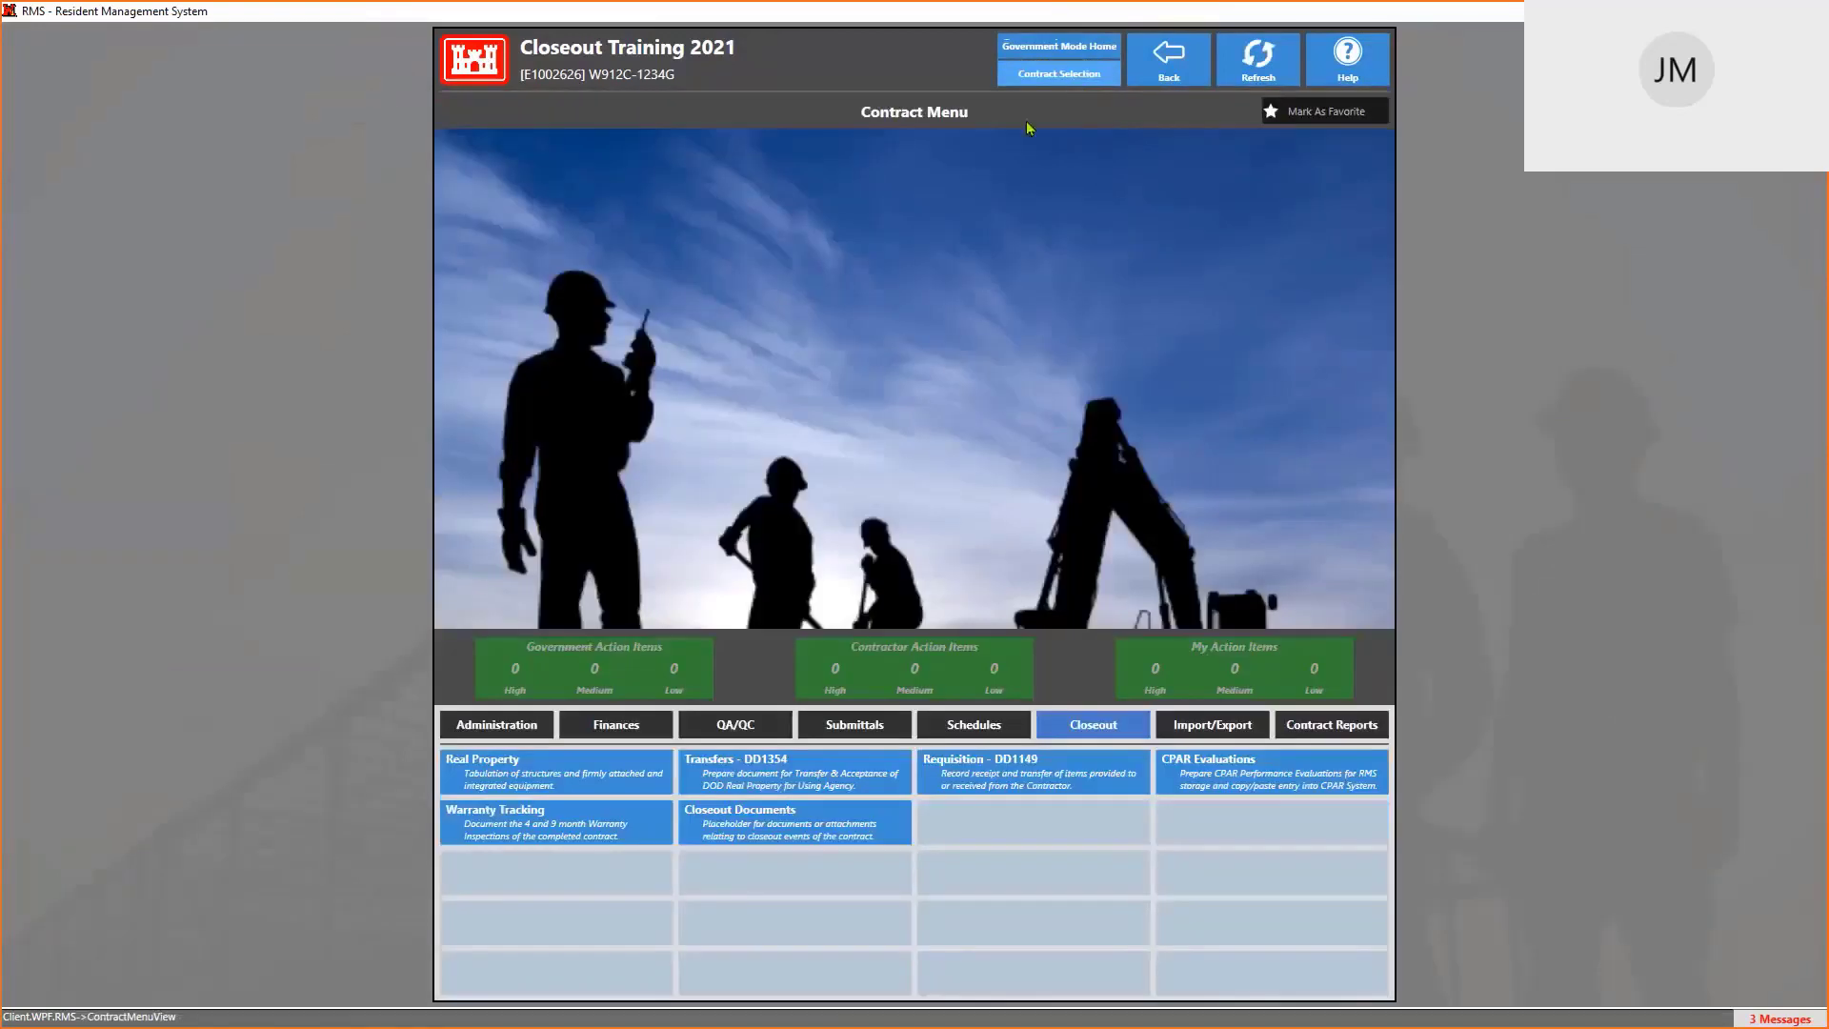
left_click(1228, 774)
left_click(1092, 215)
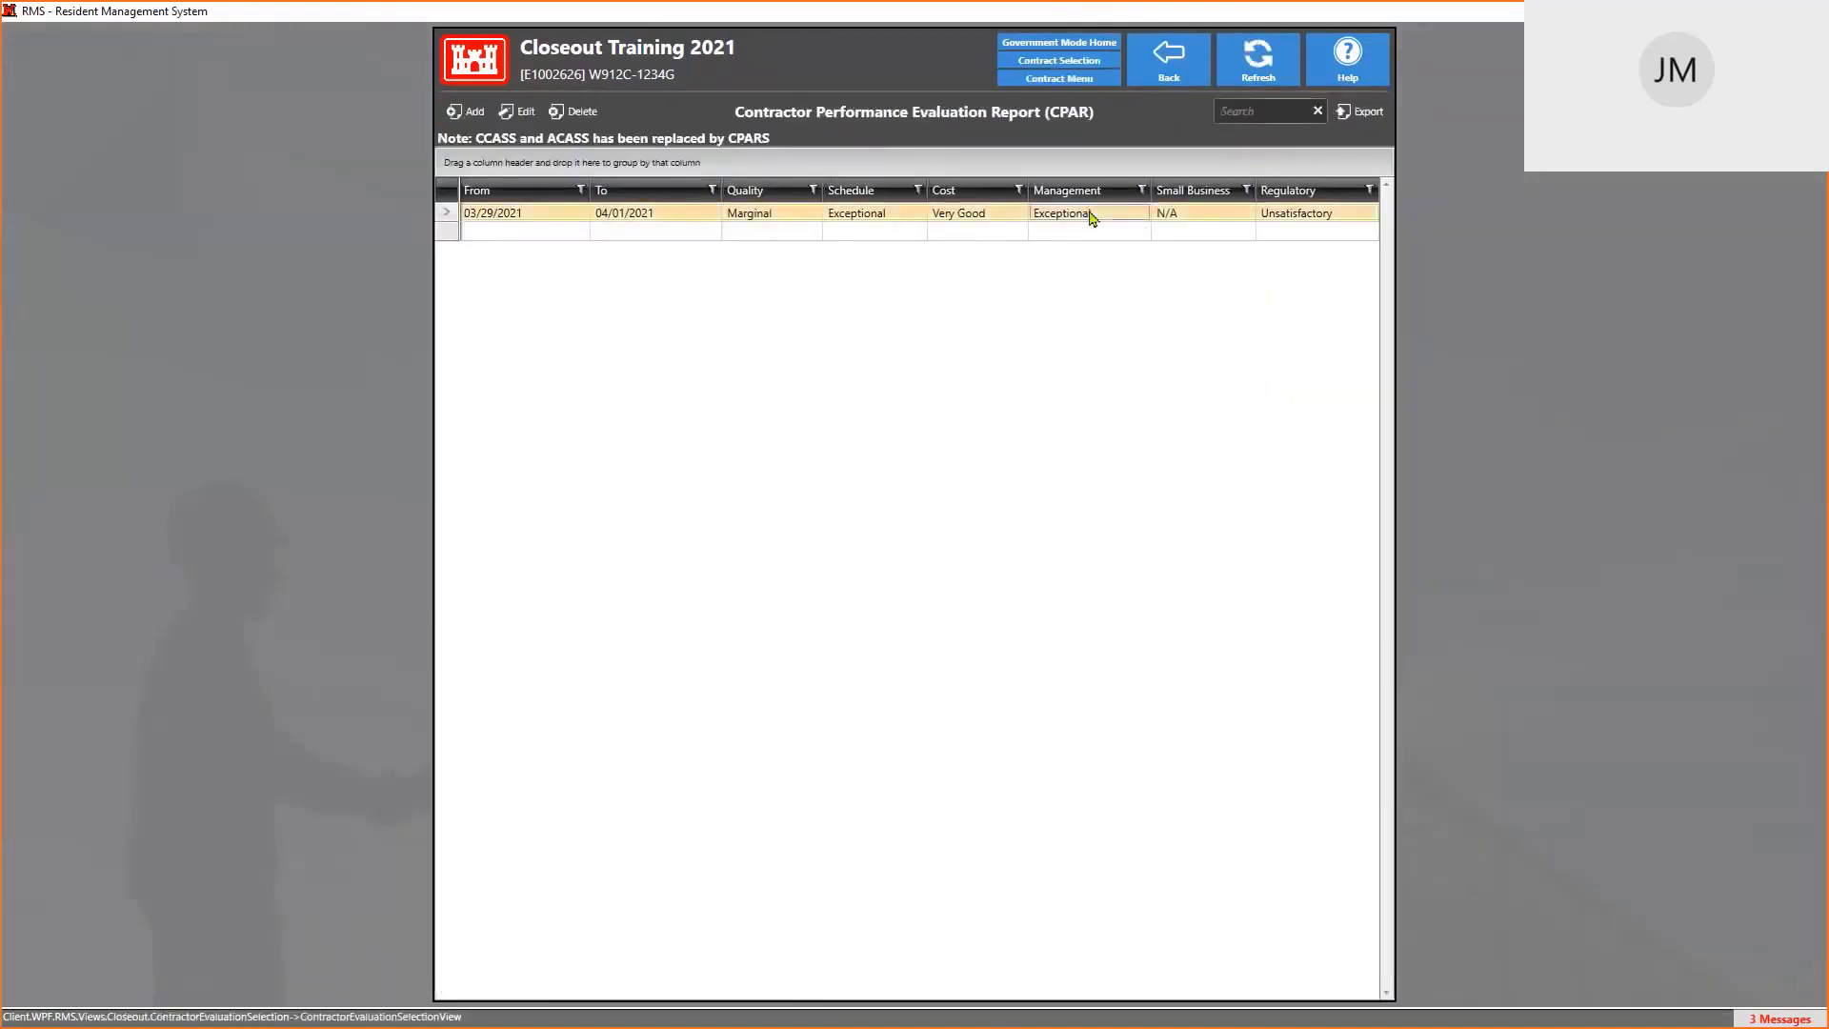
double_click(1091, 215)
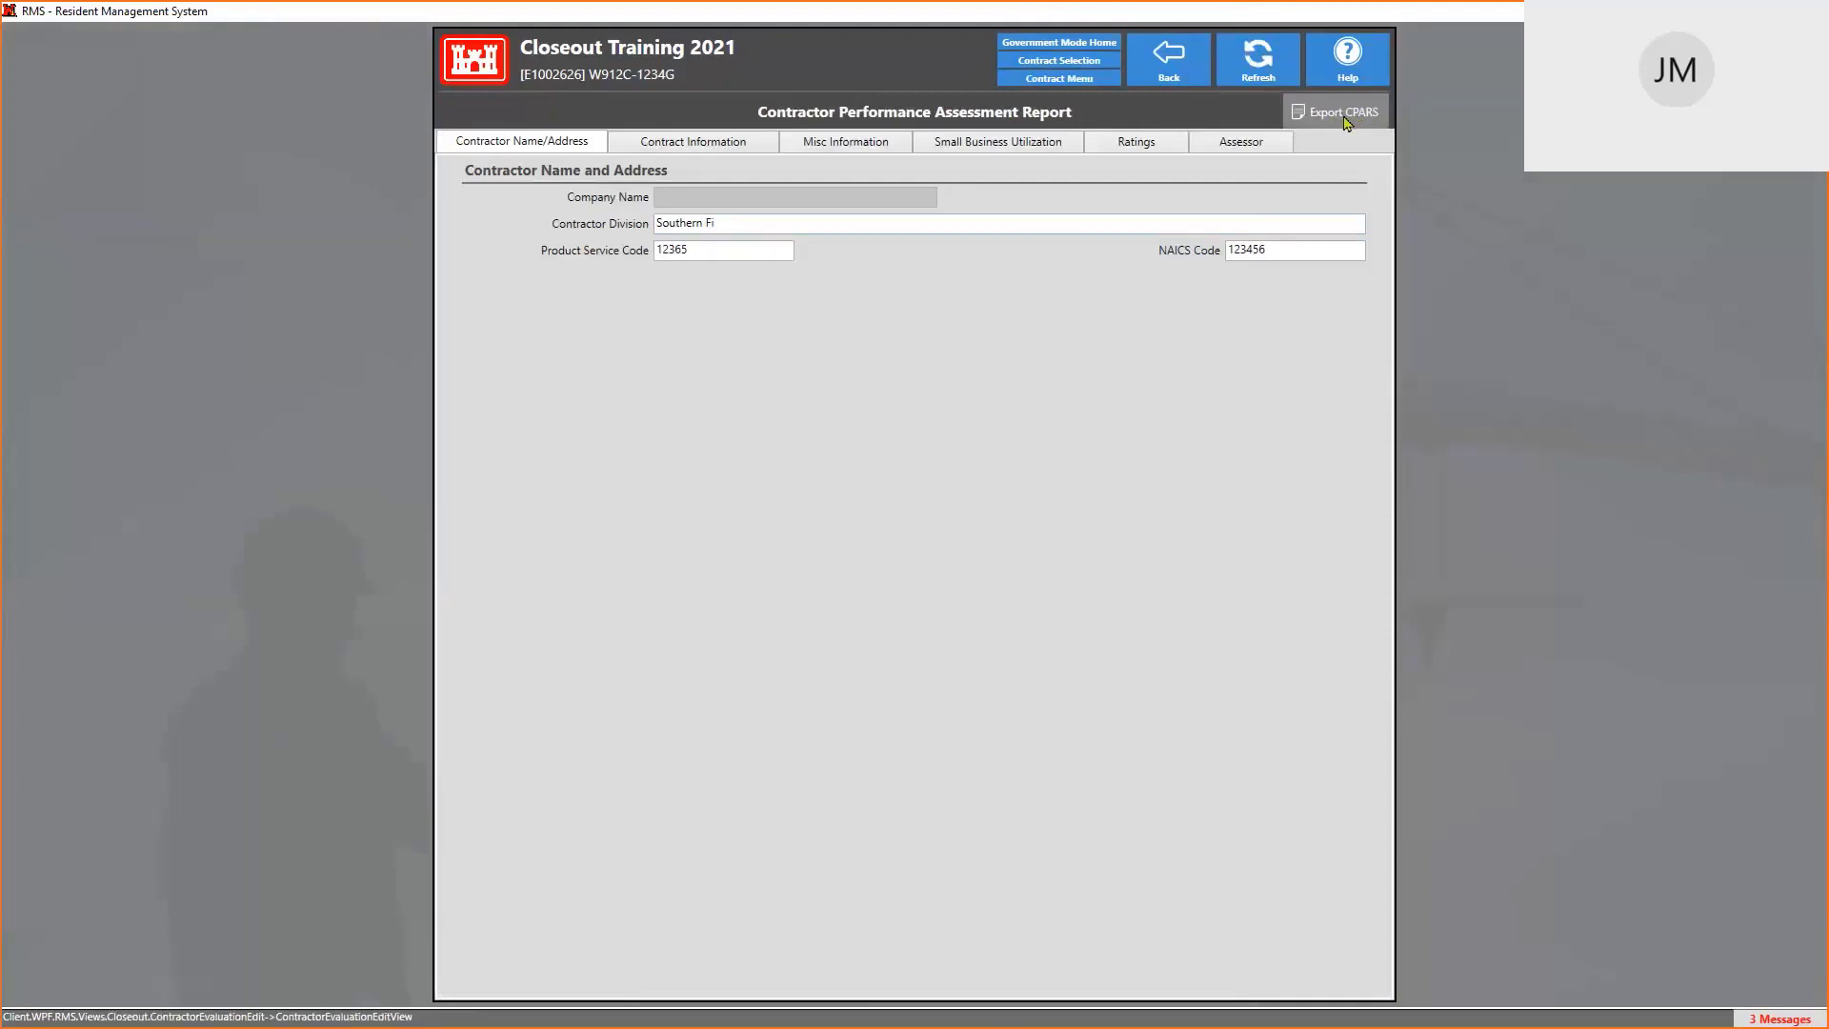
left_click(1194, 68)
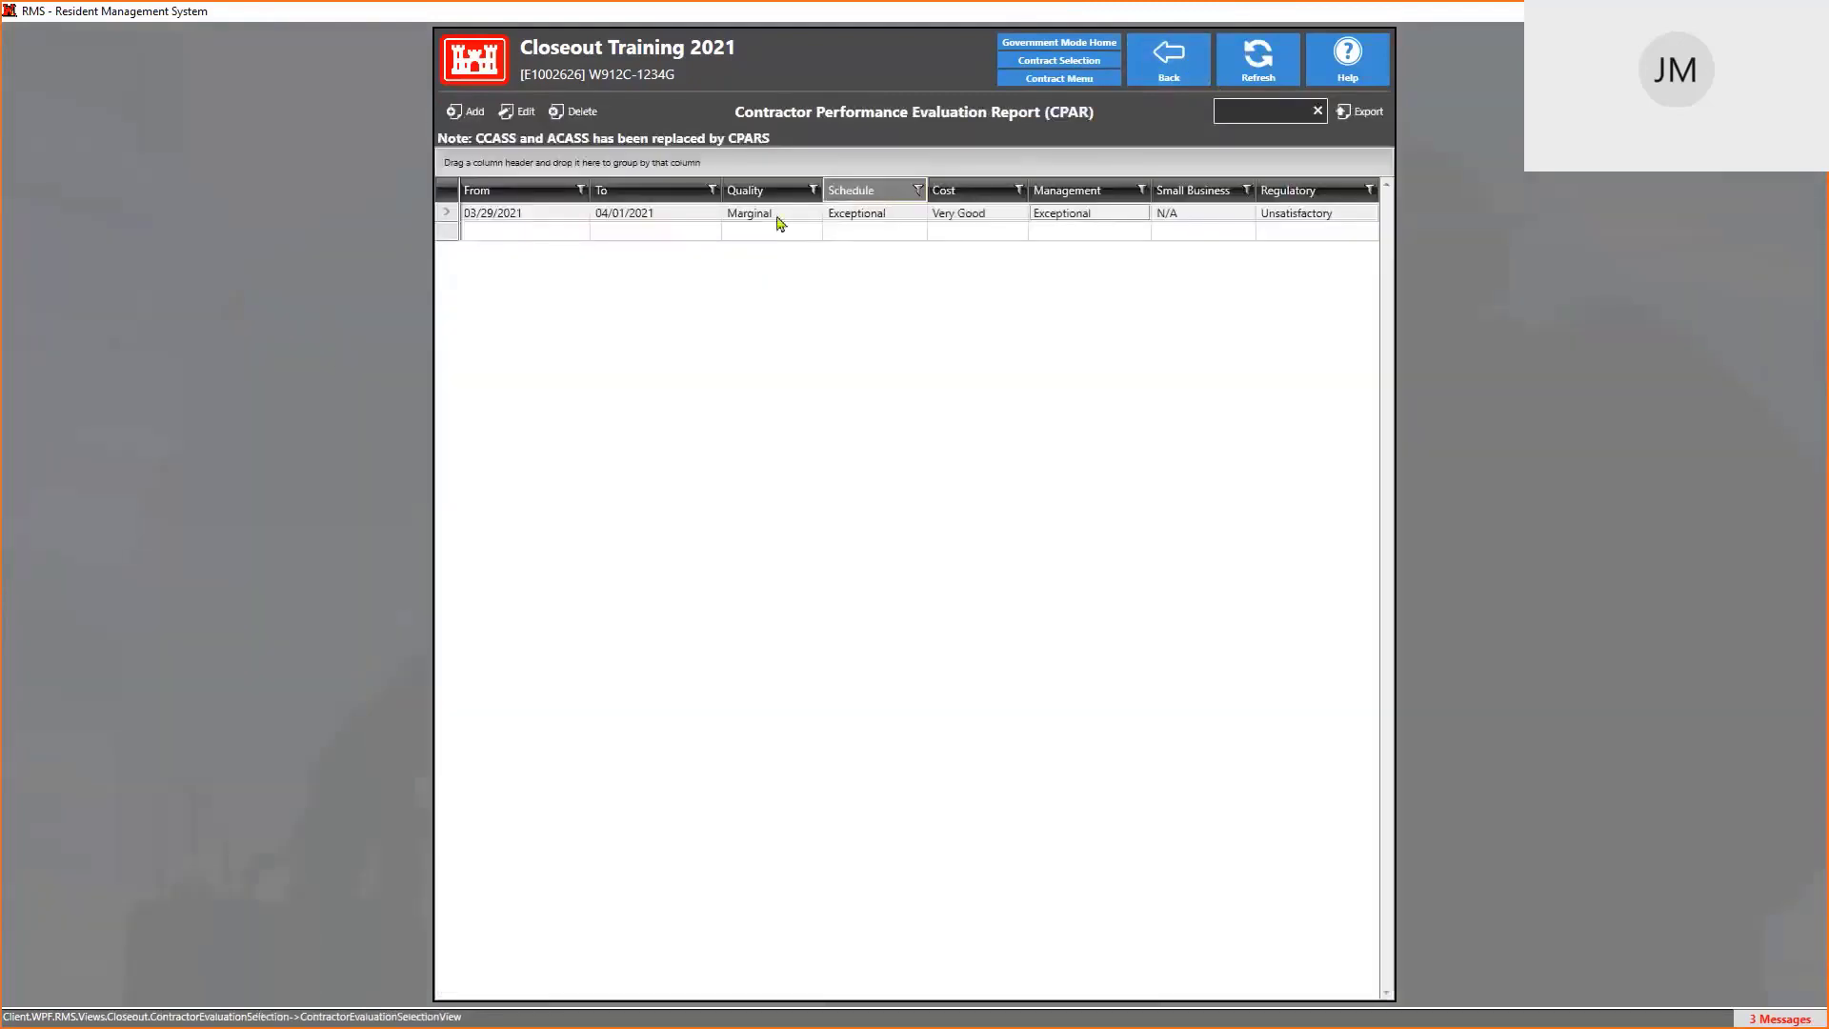
left_click(1161, 67)
left_click(560, 823)
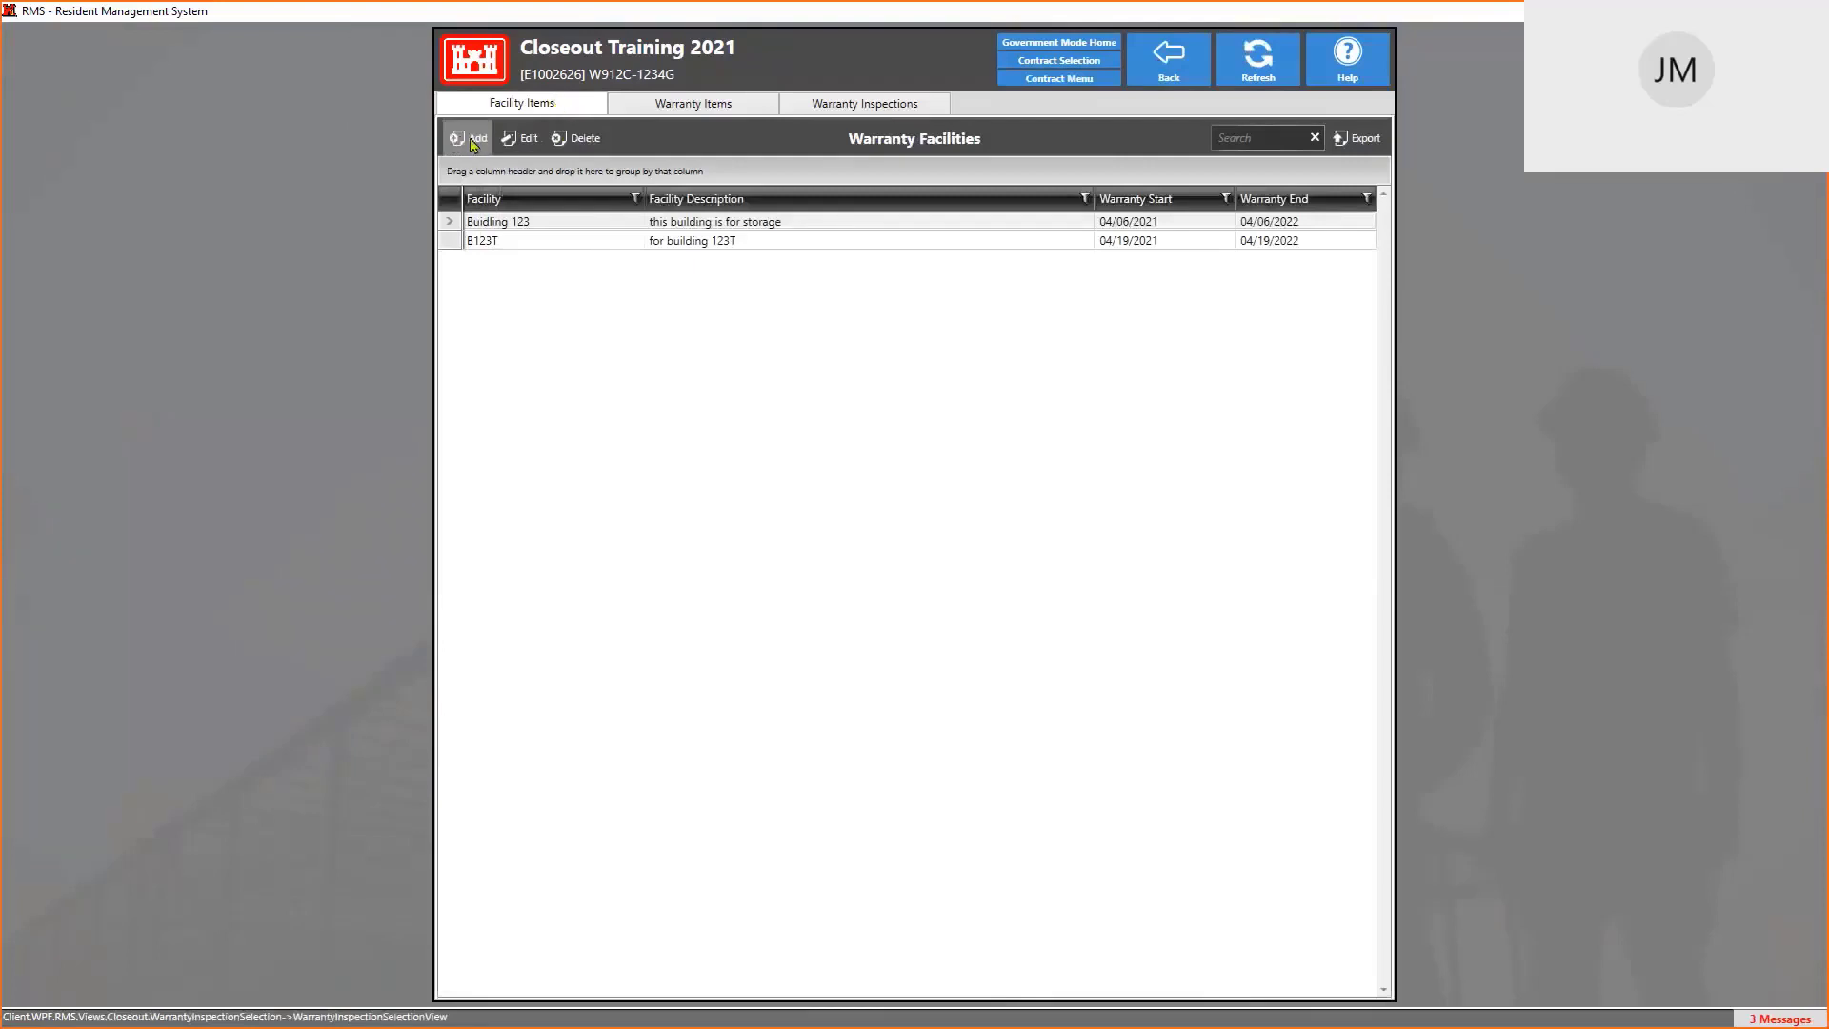
Delete warranty item WI-00001, after backing out of deleting the Building 123 facility
left_click(547, 226)
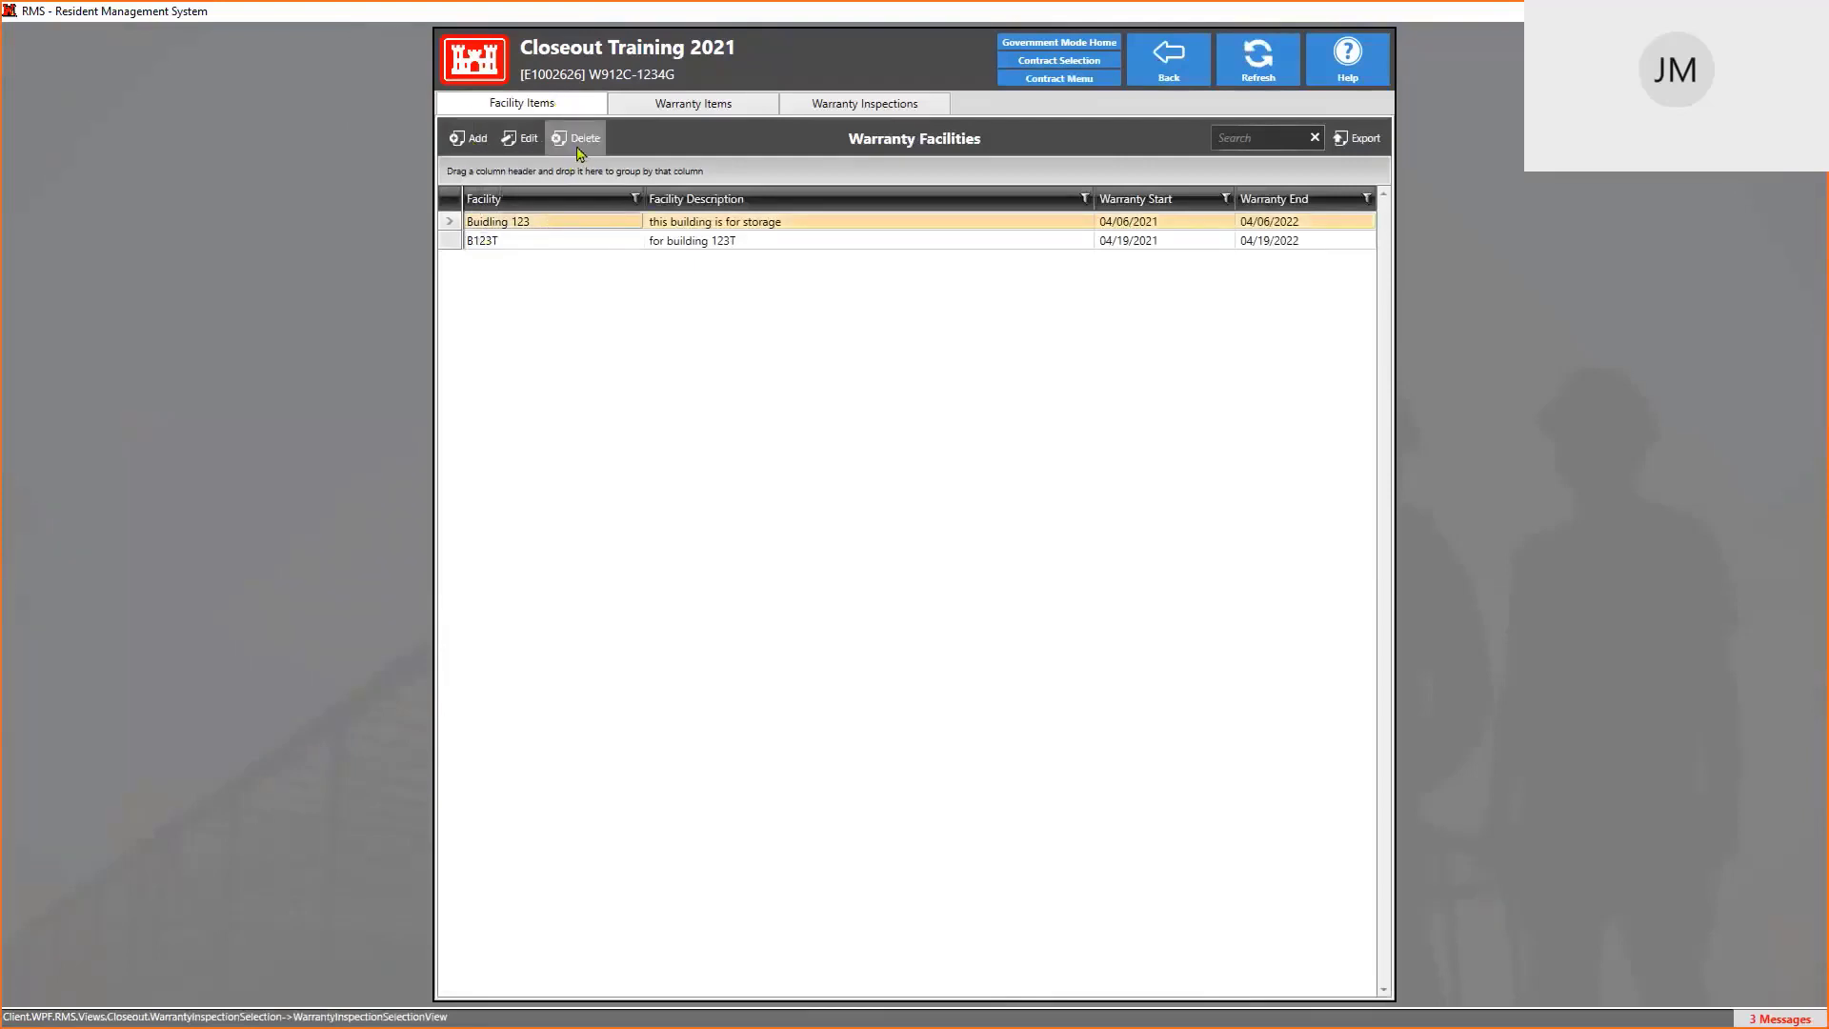
left_click(579, 139)
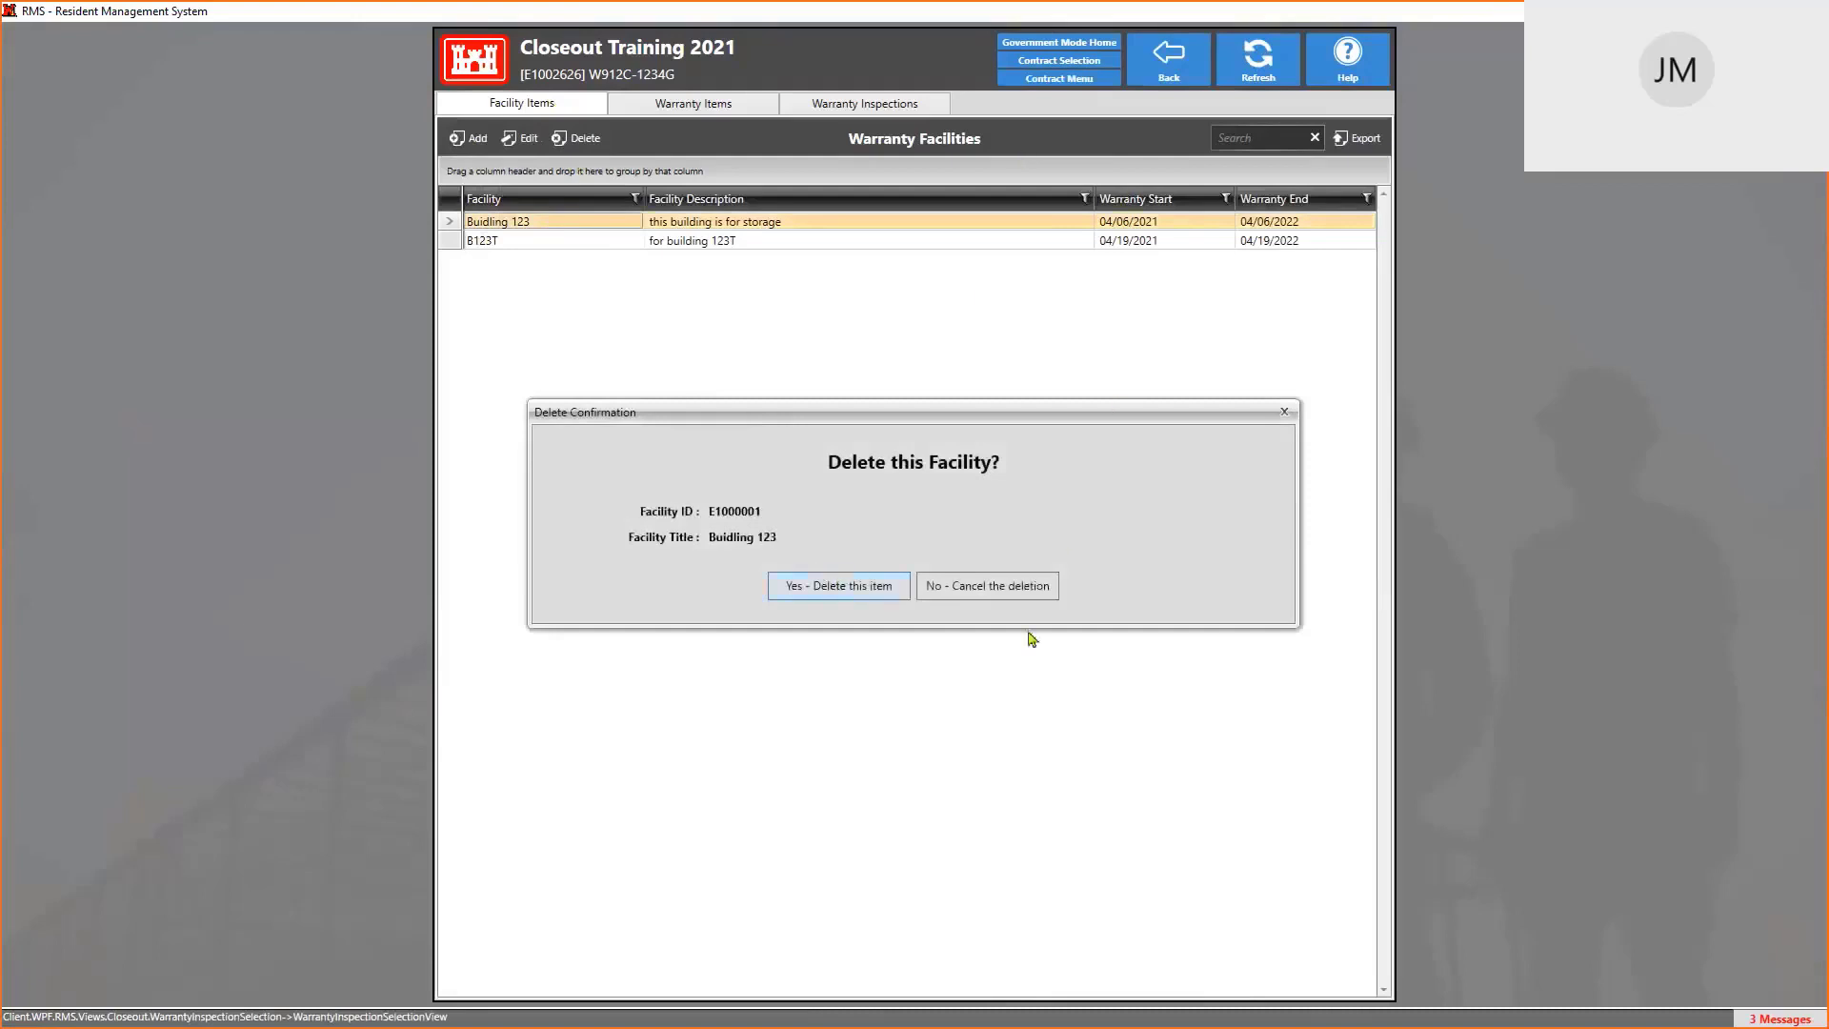
left_click(990, 585)
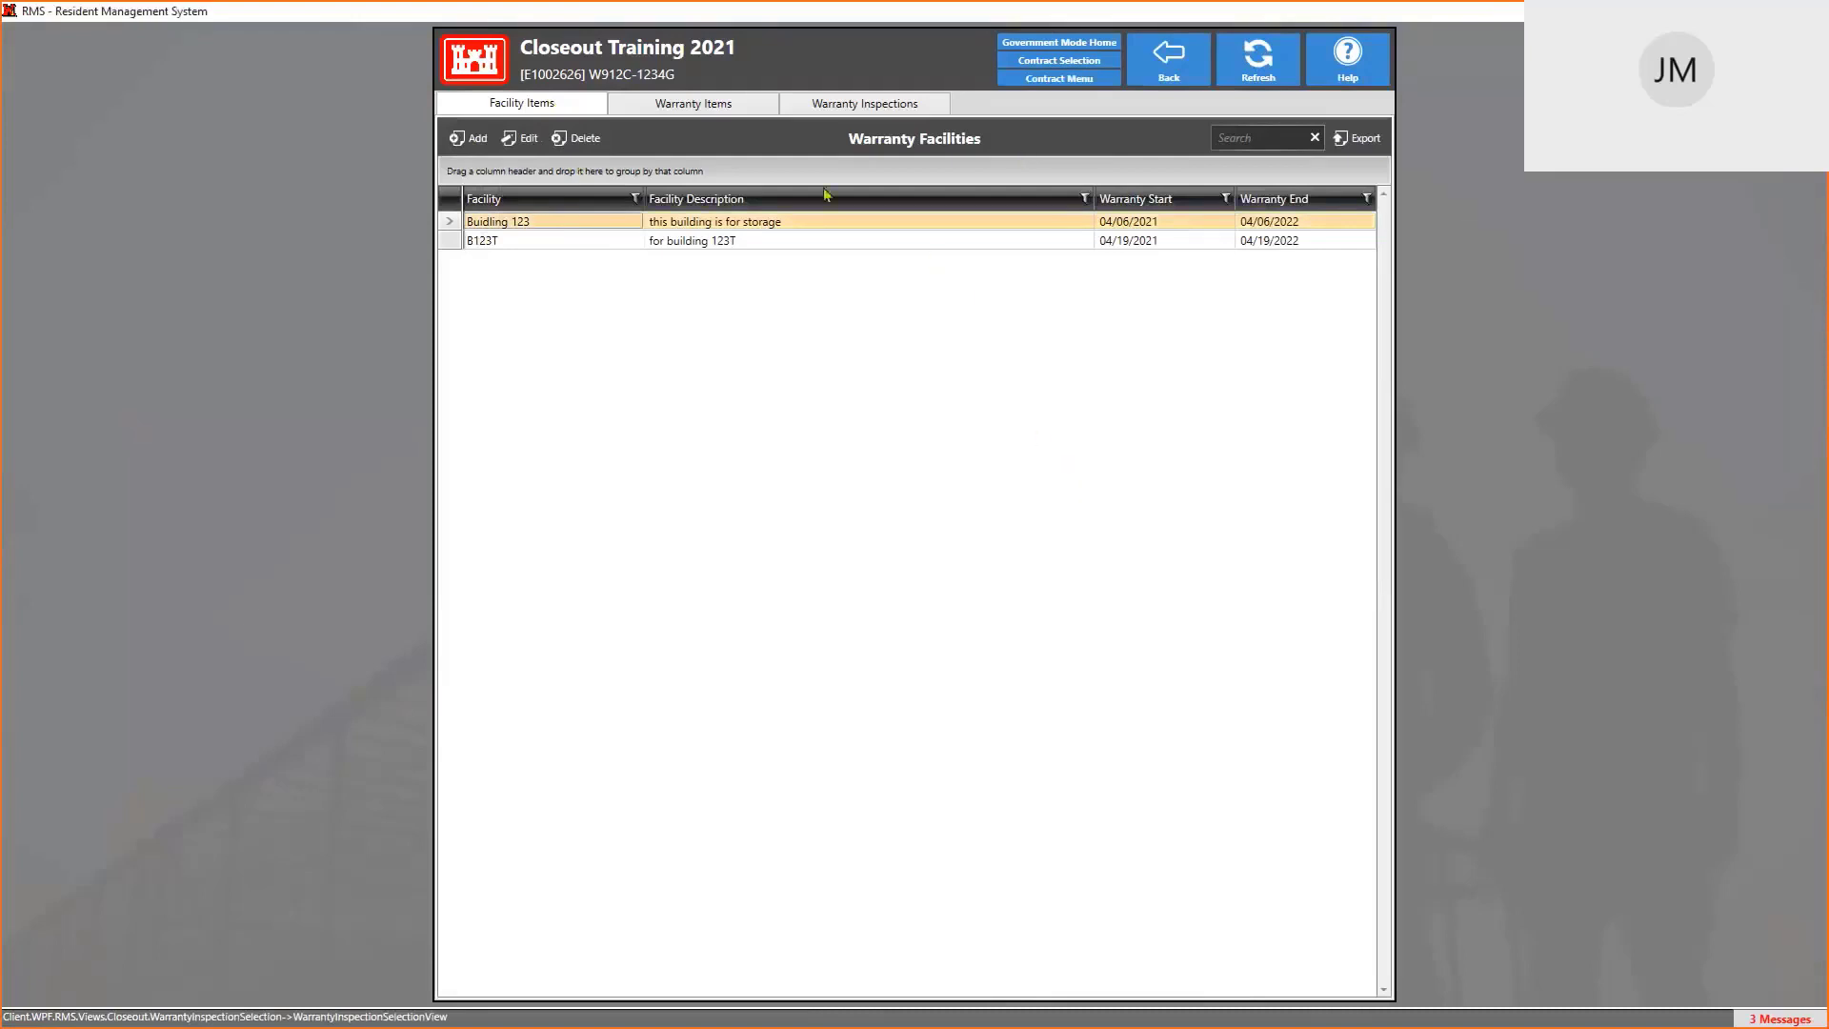
left_click(717, 110)
left_click(617, 228)
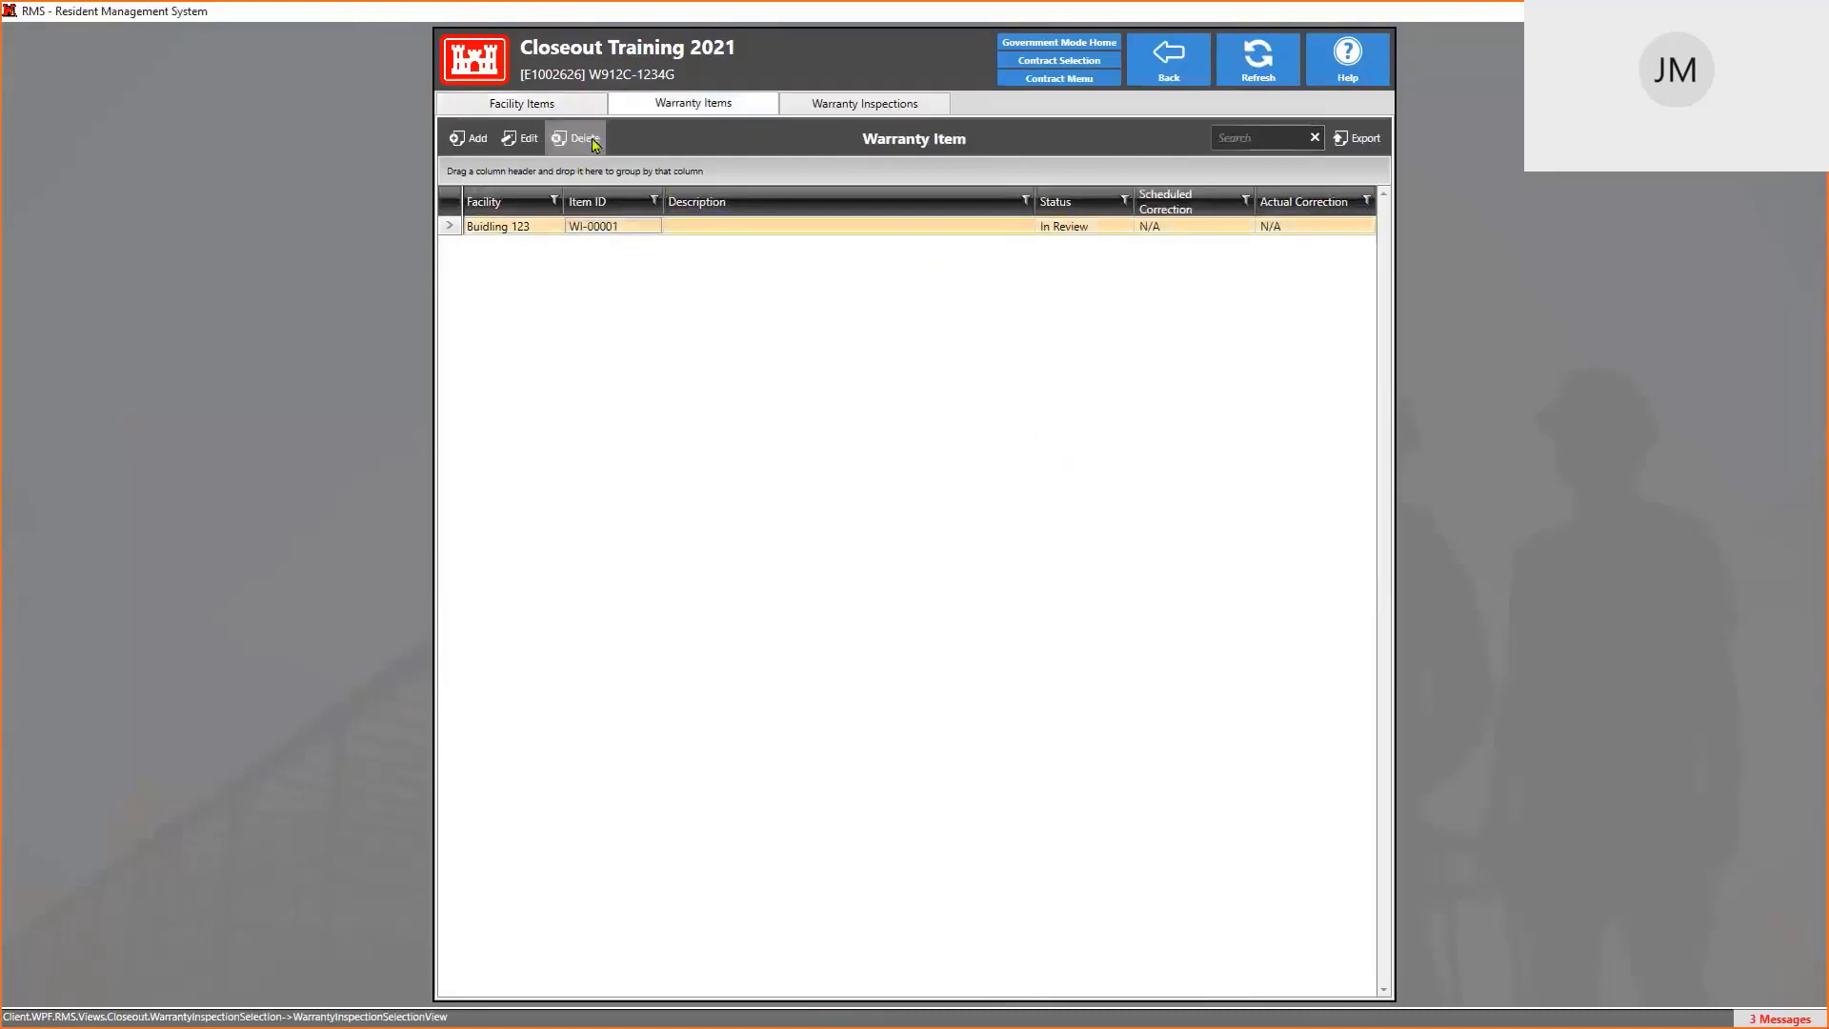
left_click(577, 139)
left_click(842, 584)
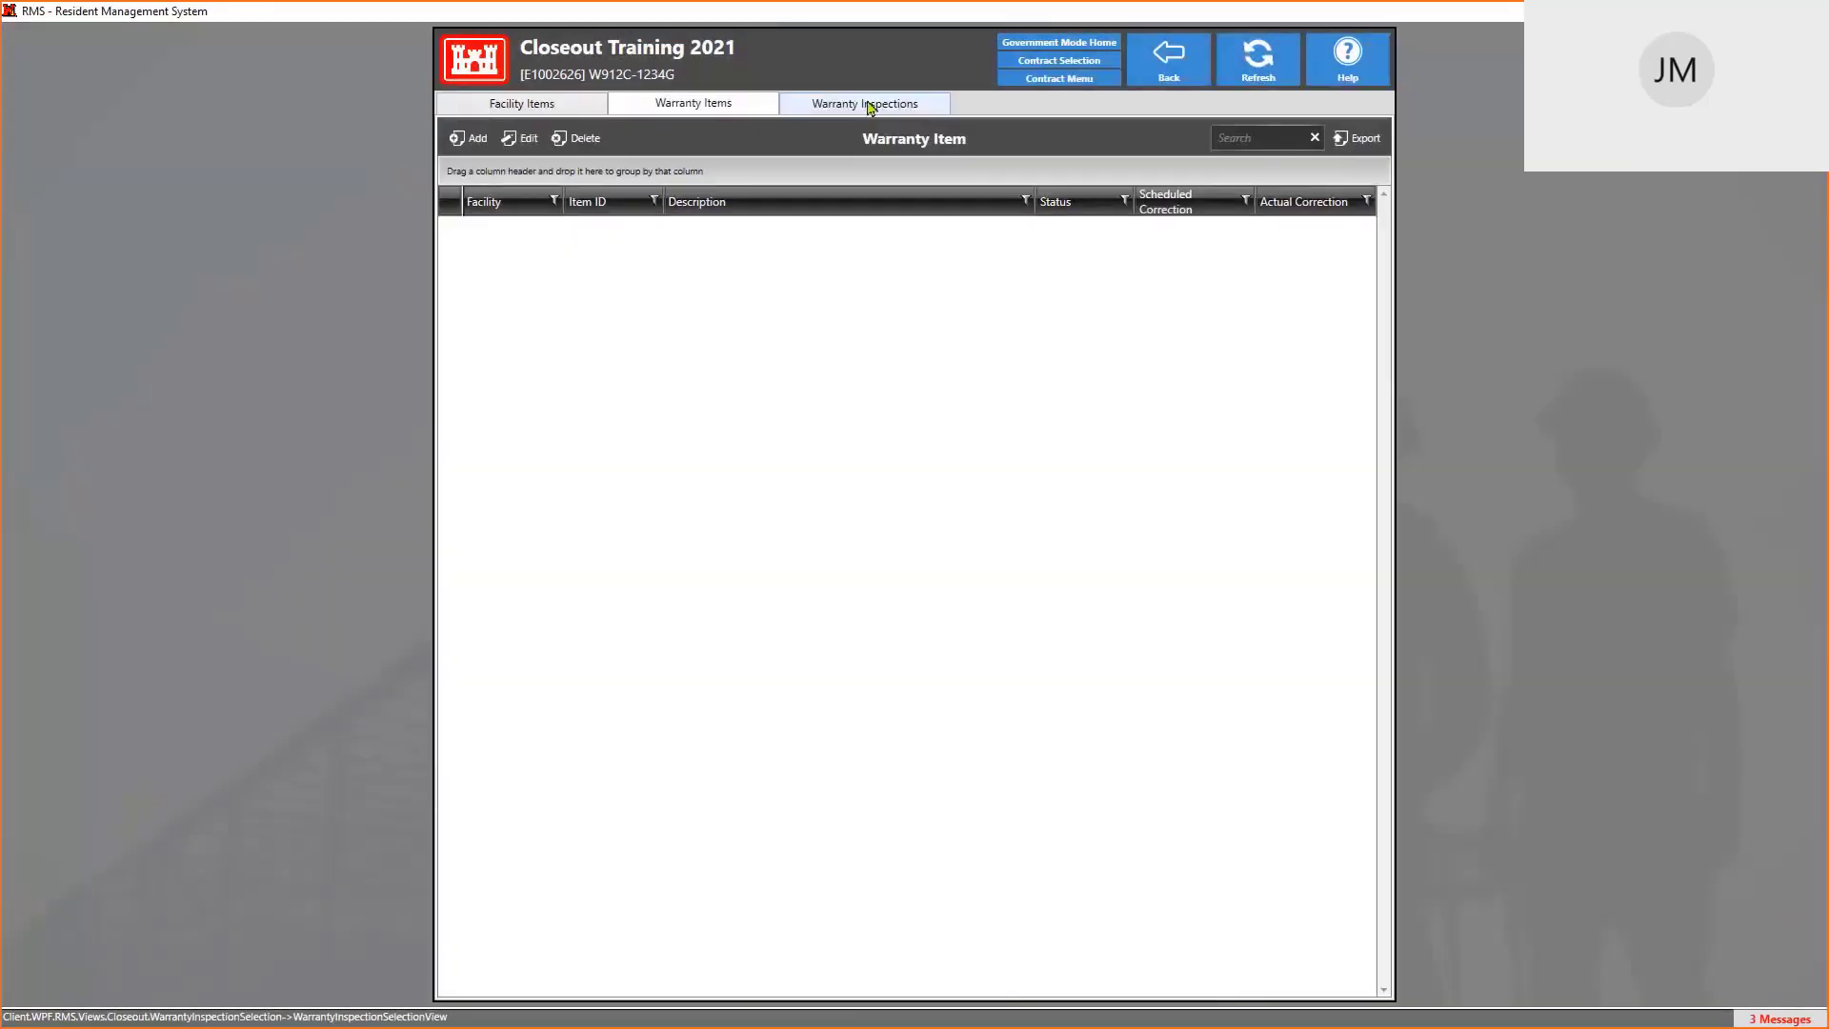
Delete both warranty inspections, New B123T Warranty and New Warranty
left_click(867, 105)
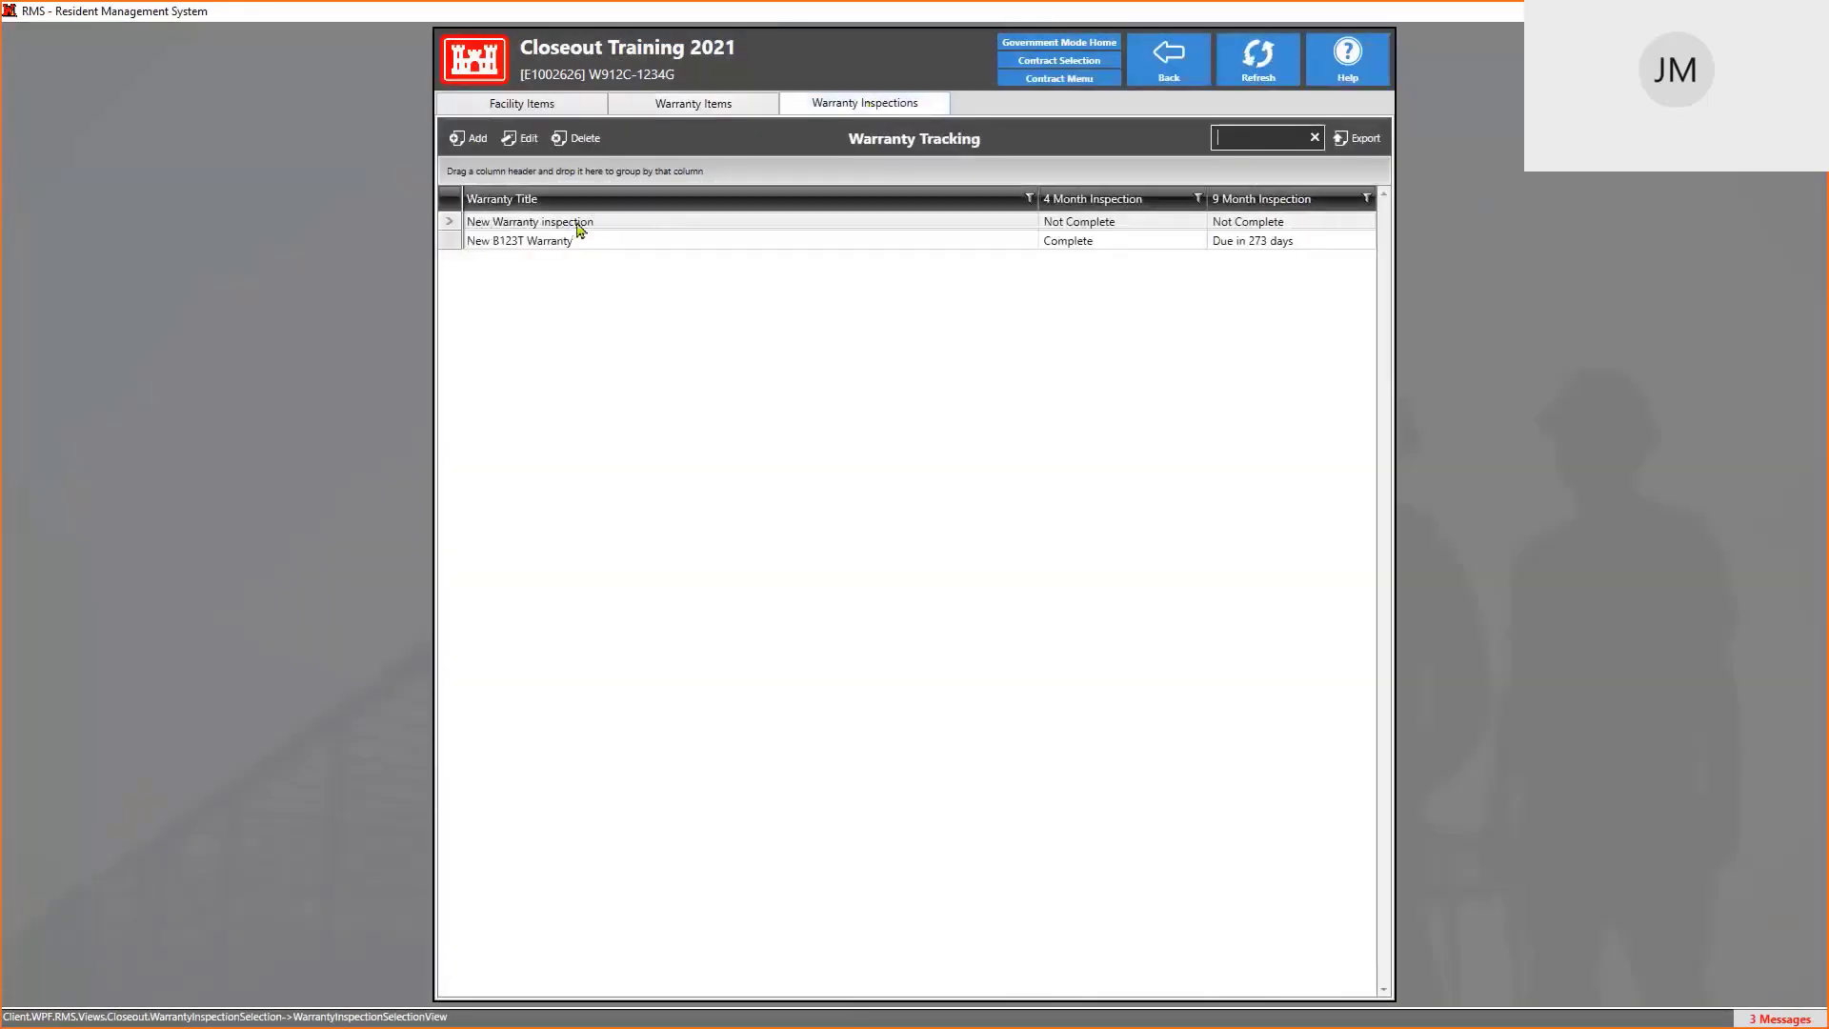
left_click(580, 227)
left_click(577, 139)
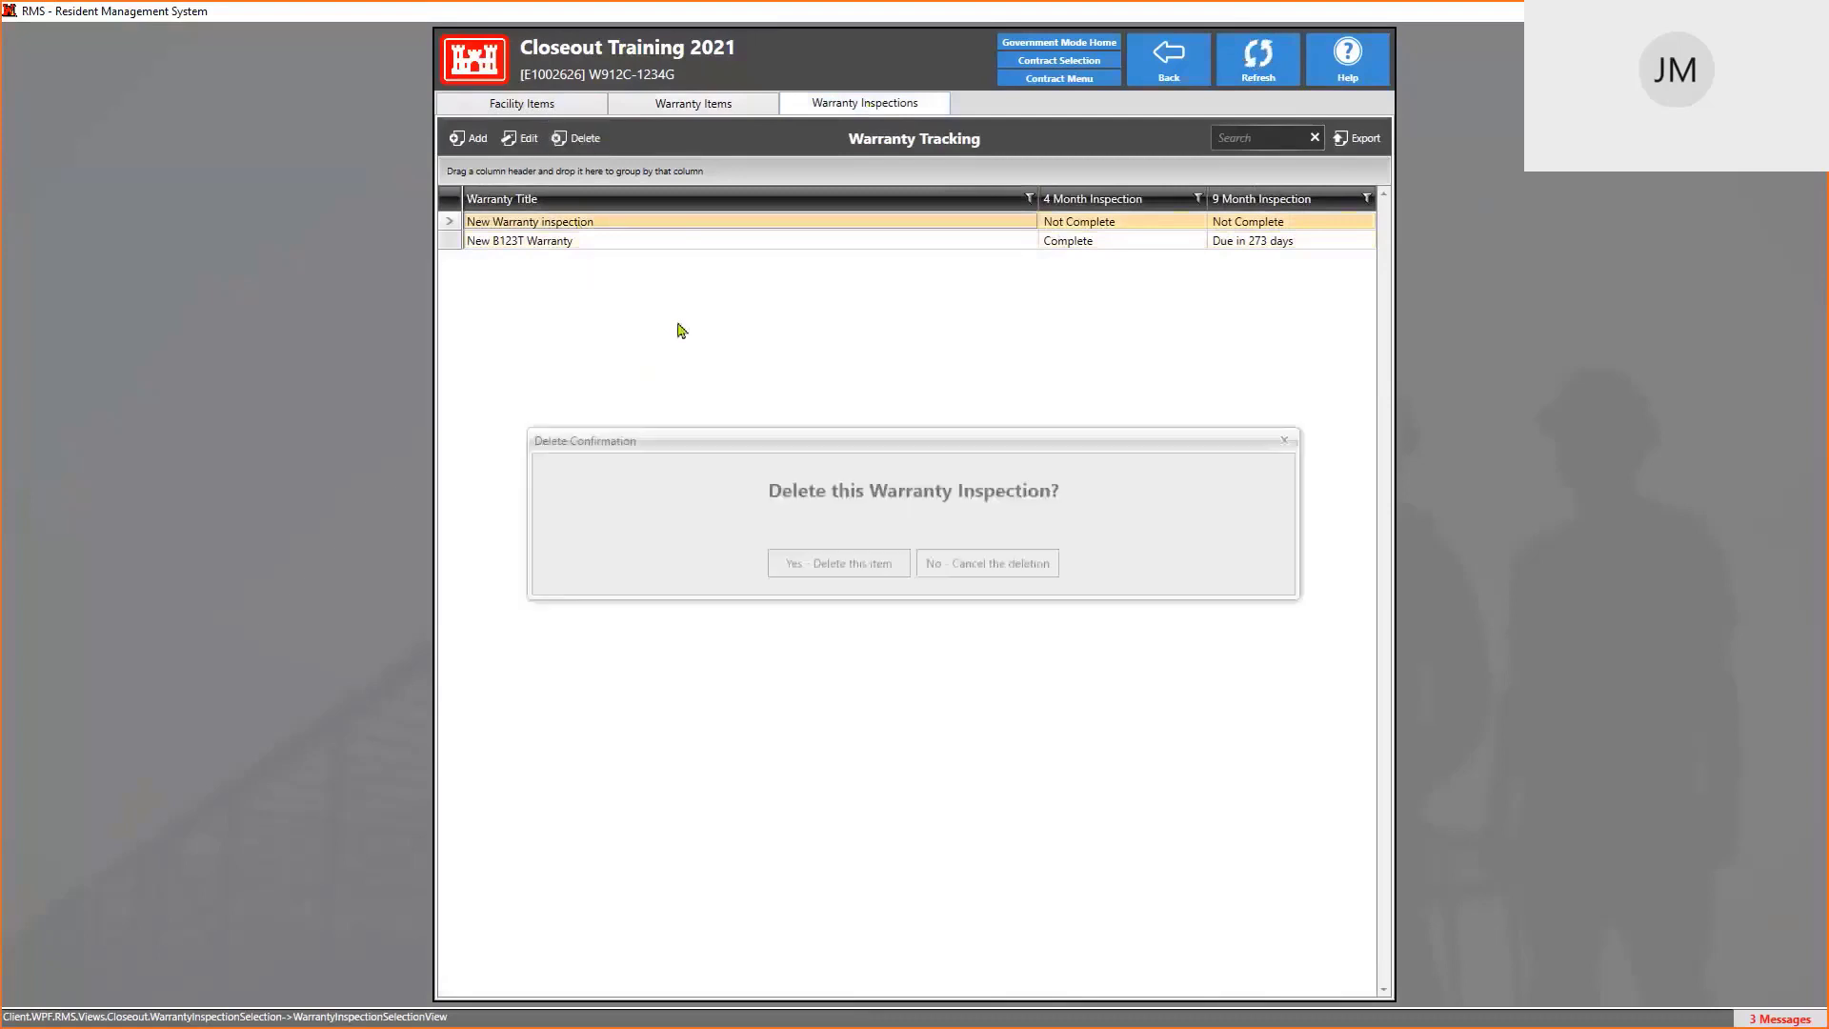
left_click(975, 570)
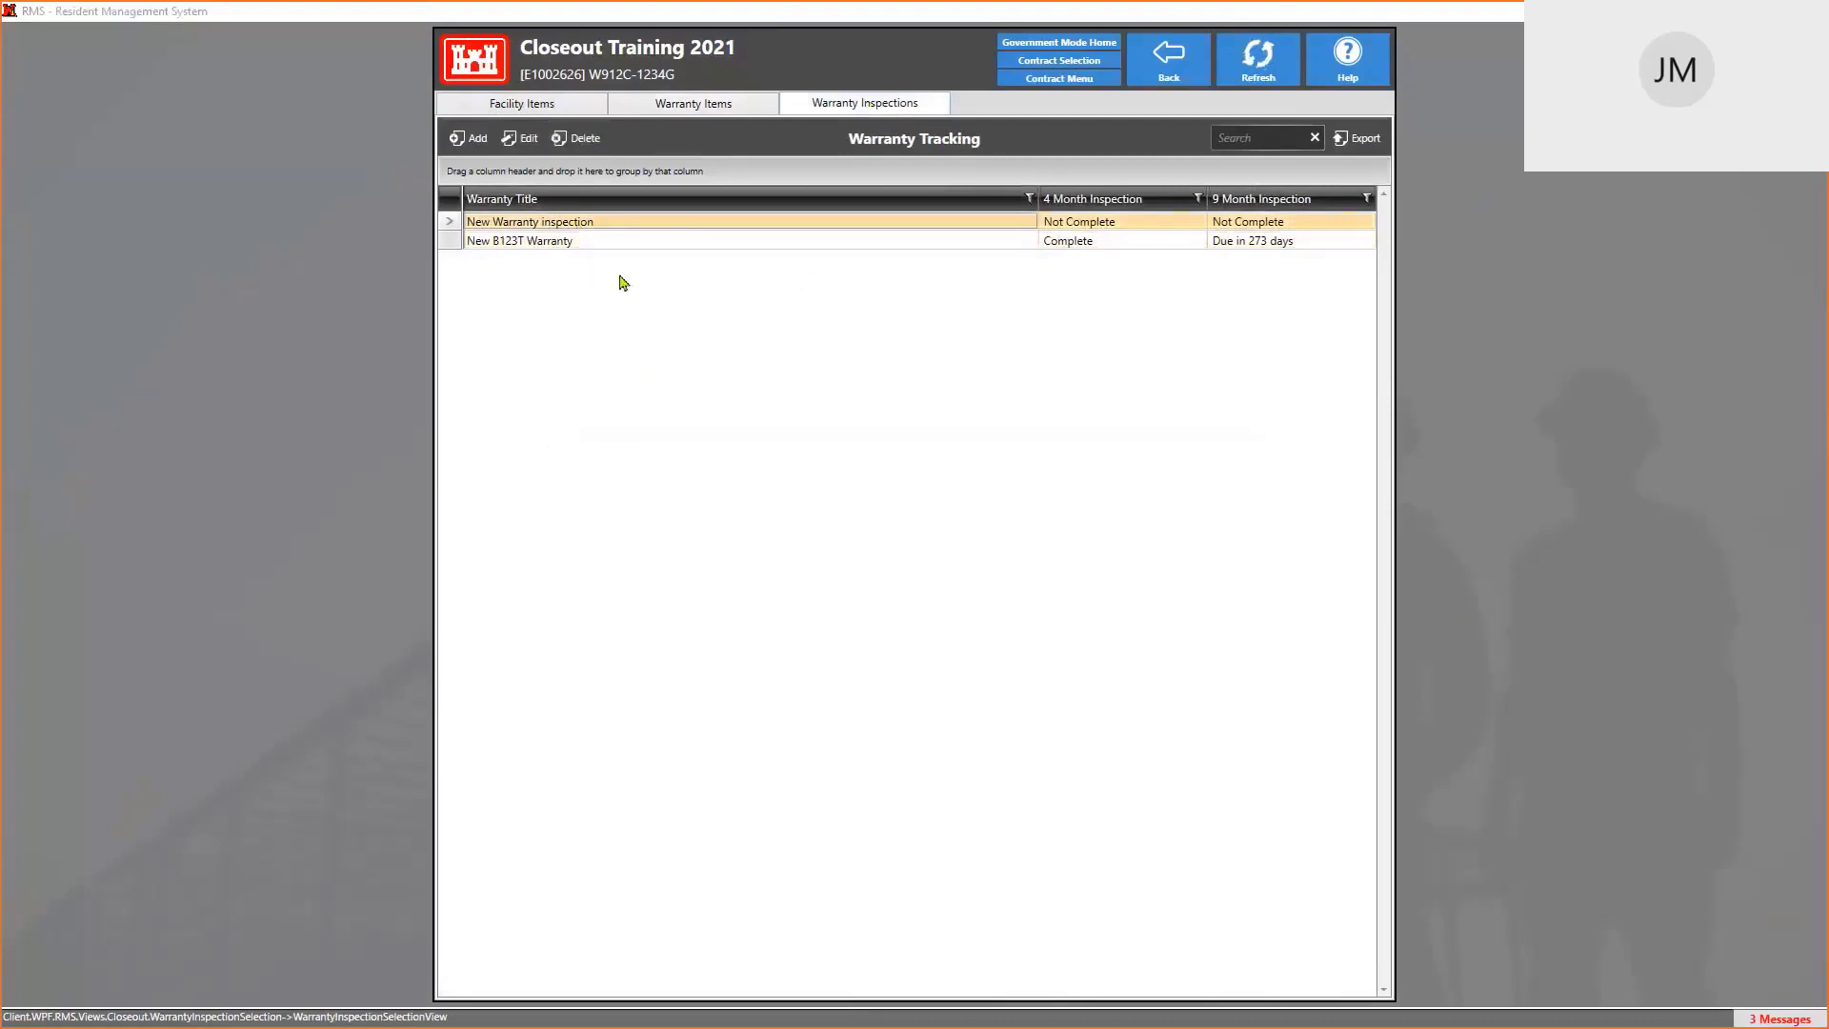
left_click(607, 243)
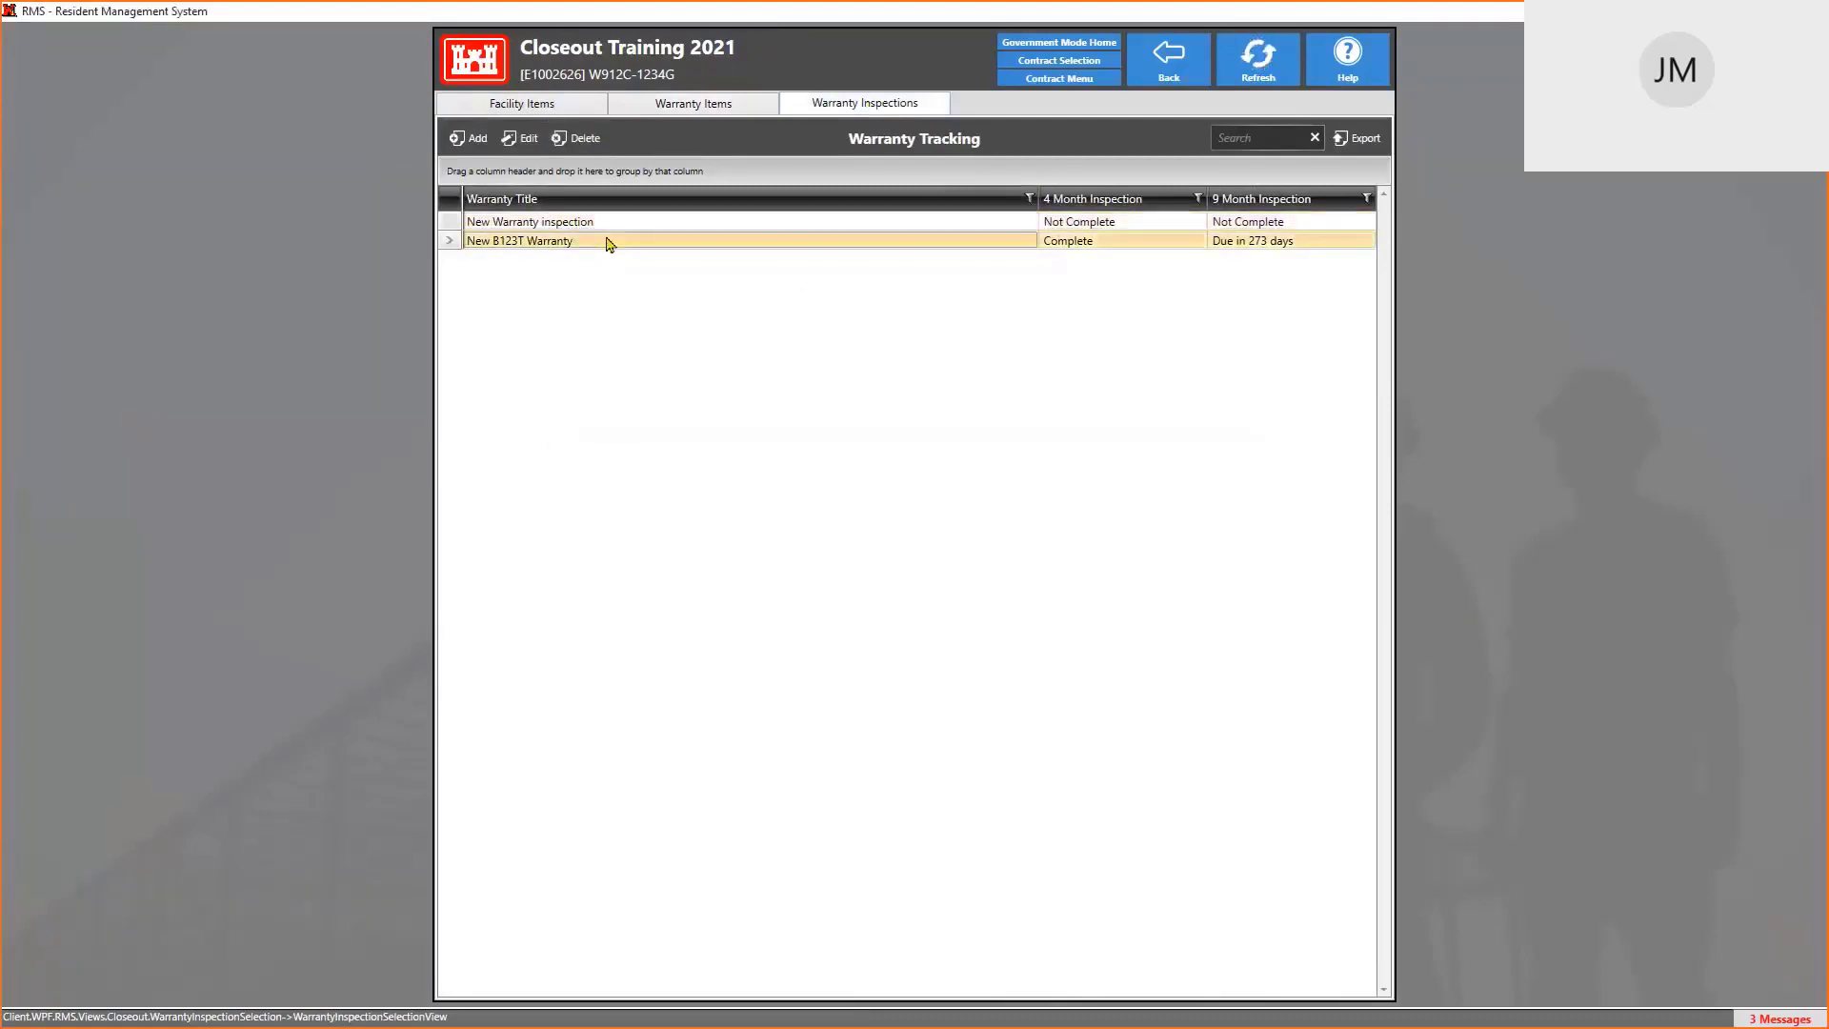
left_click(596, 139)
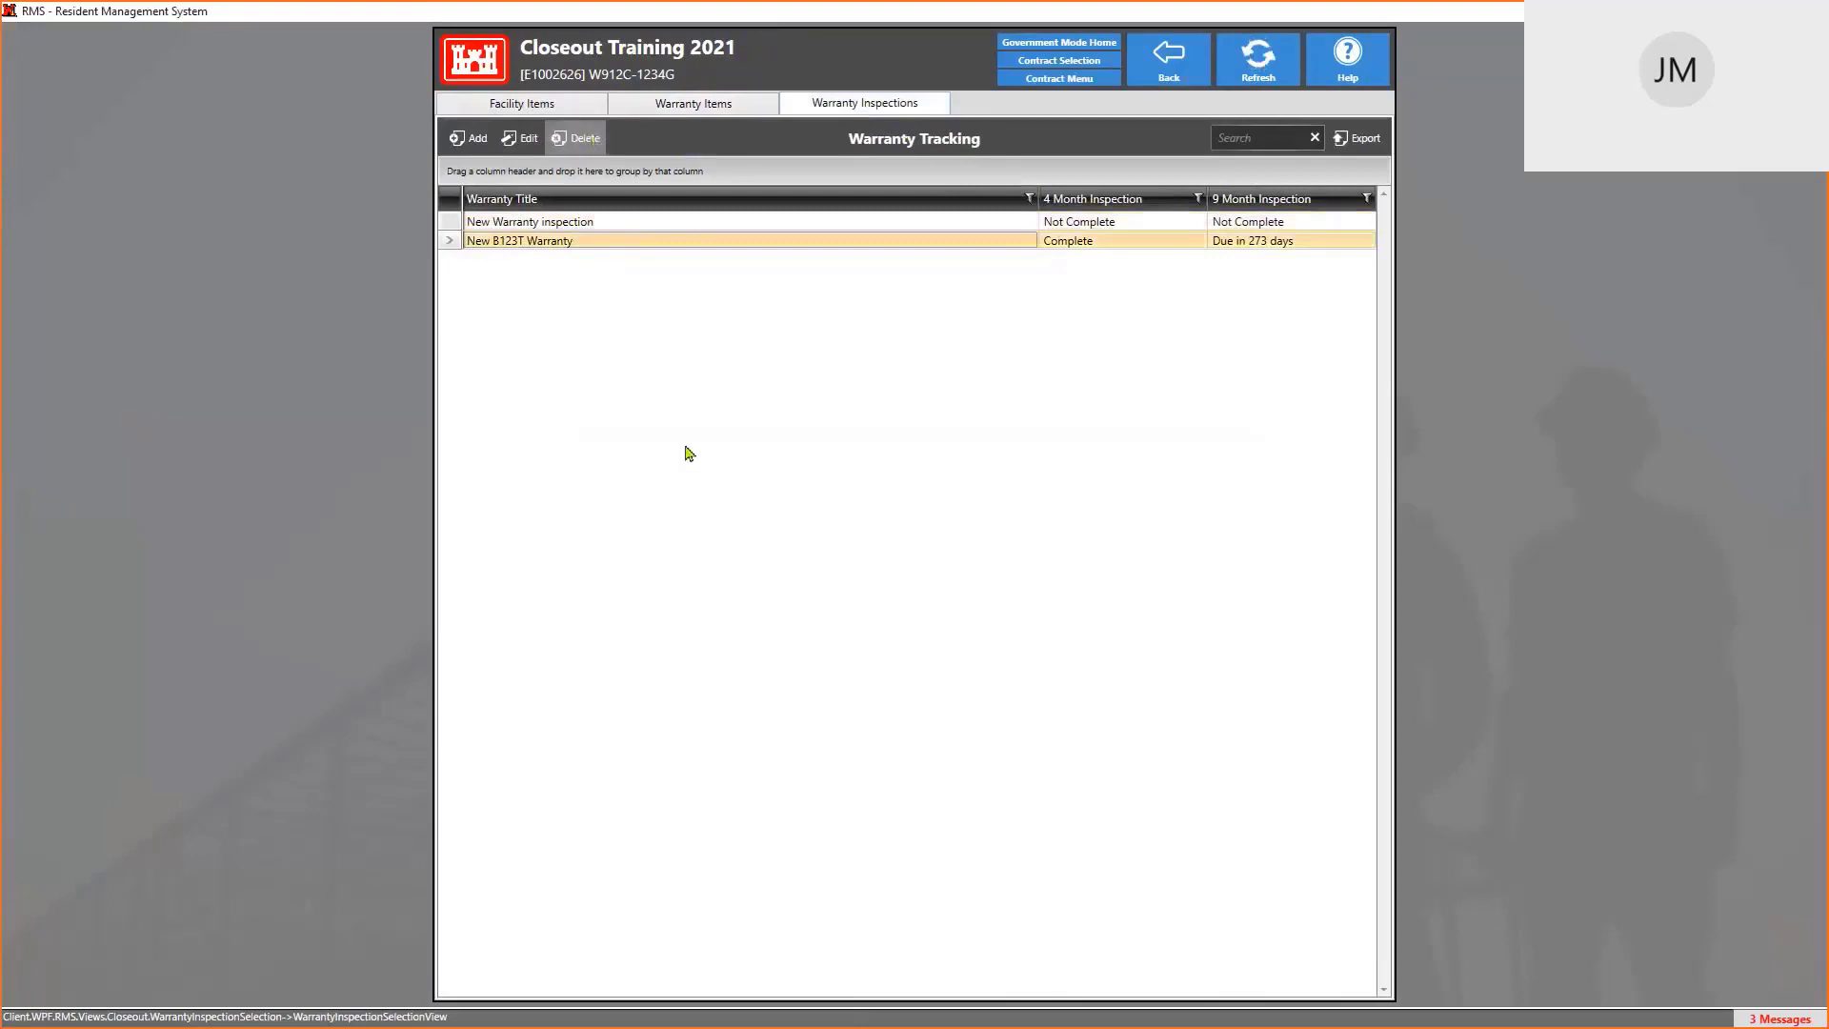
left_click(822, 563)
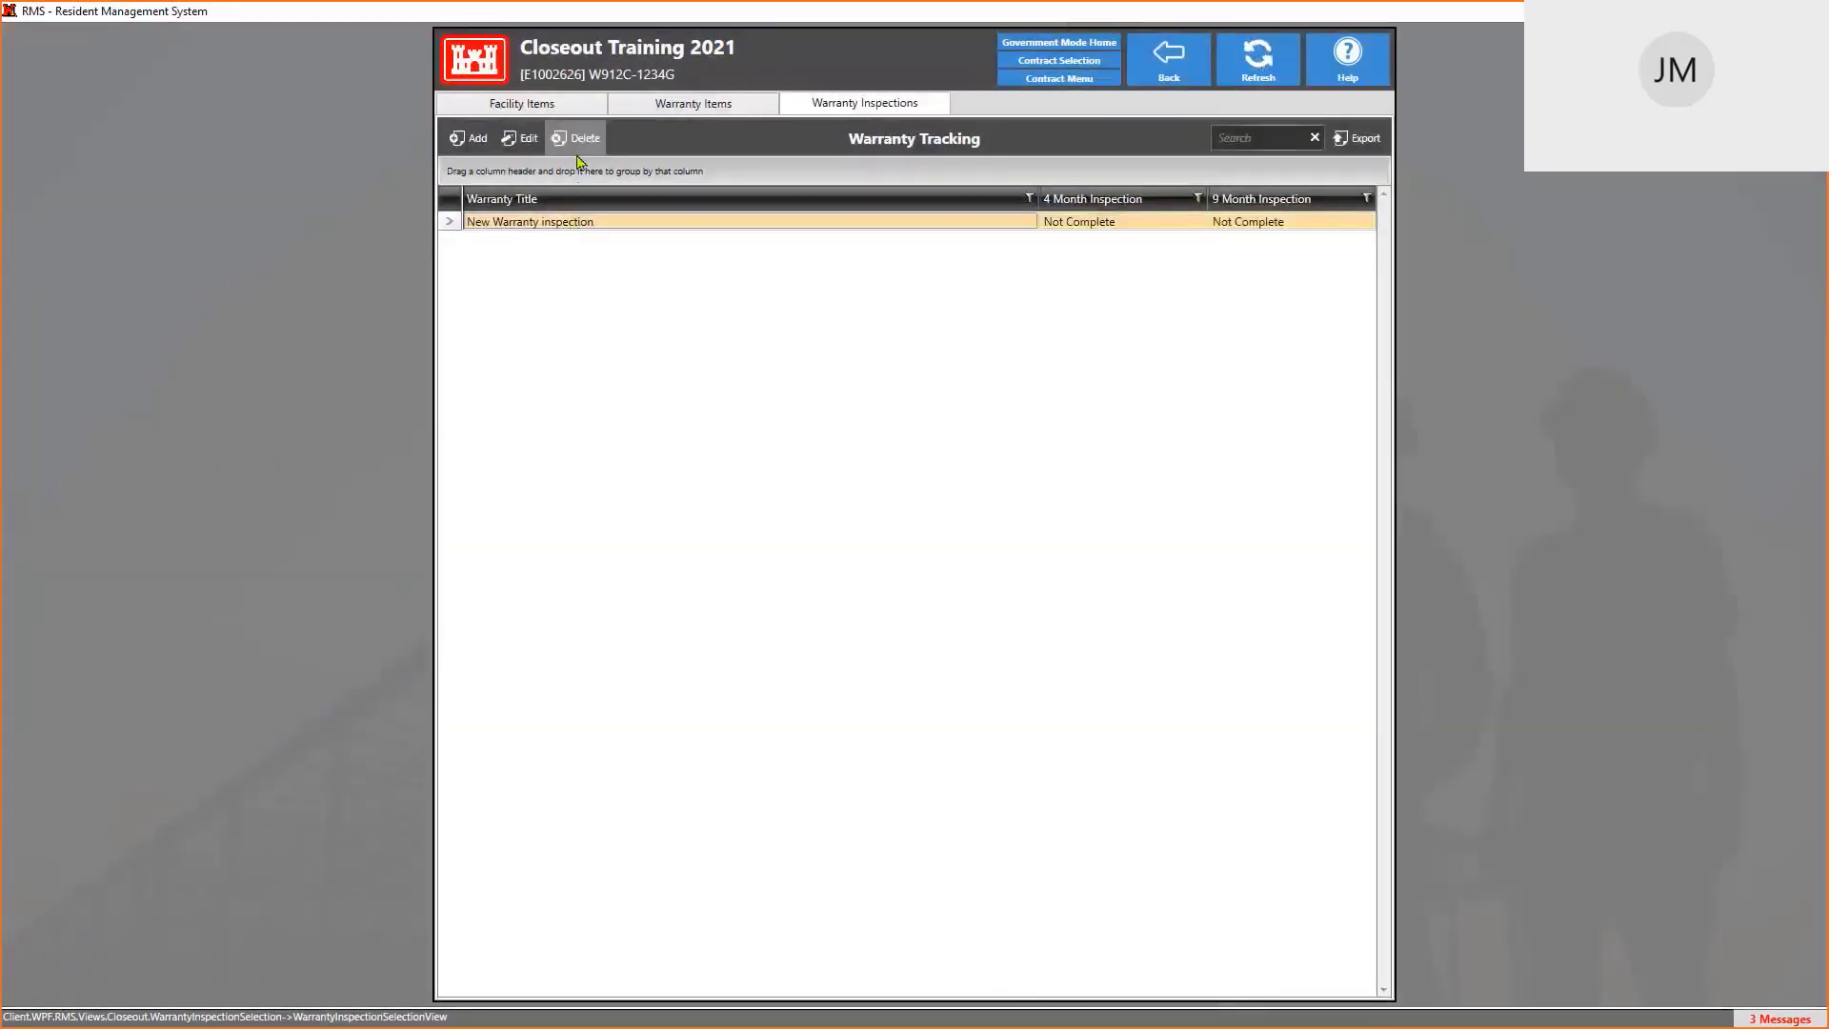
left_click(579, 139)
left_click(805, 564)
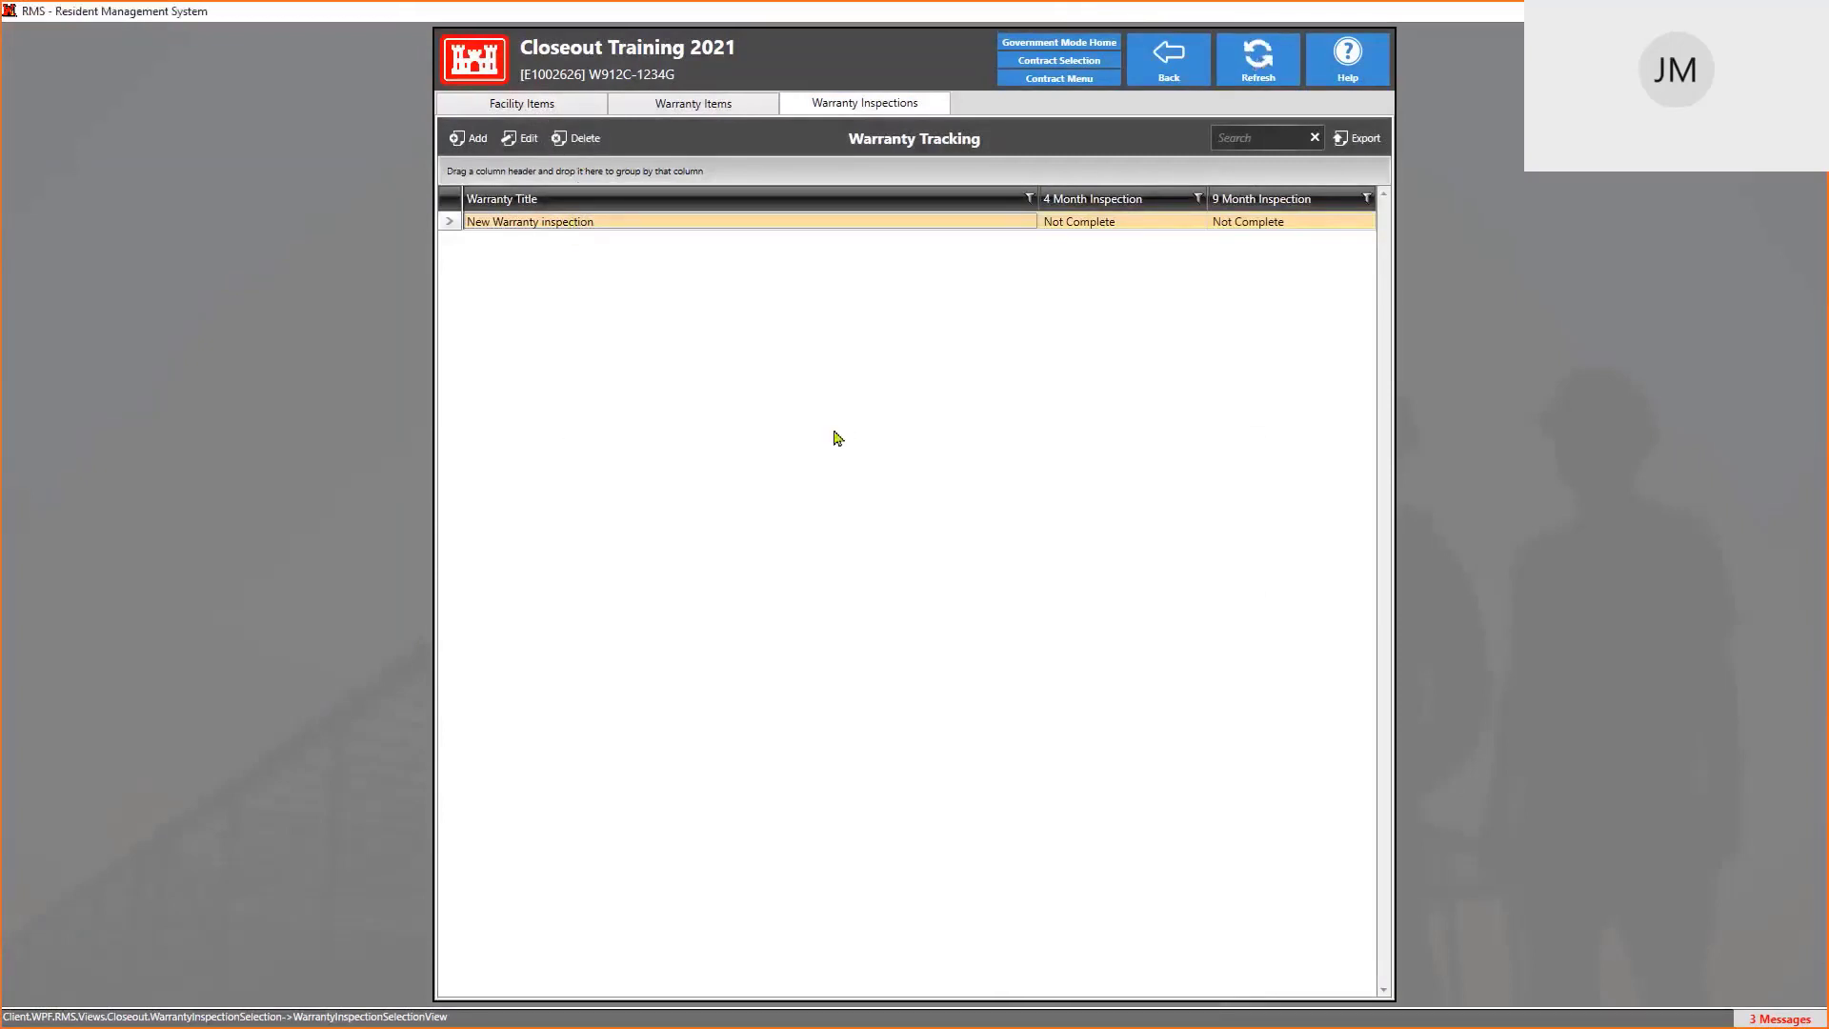
Delete the B123T and Building 123 warranty facilities, leaving the facilities list empty
left_click(658, 110)
left_click(521, 105)
left_click(511, 243)
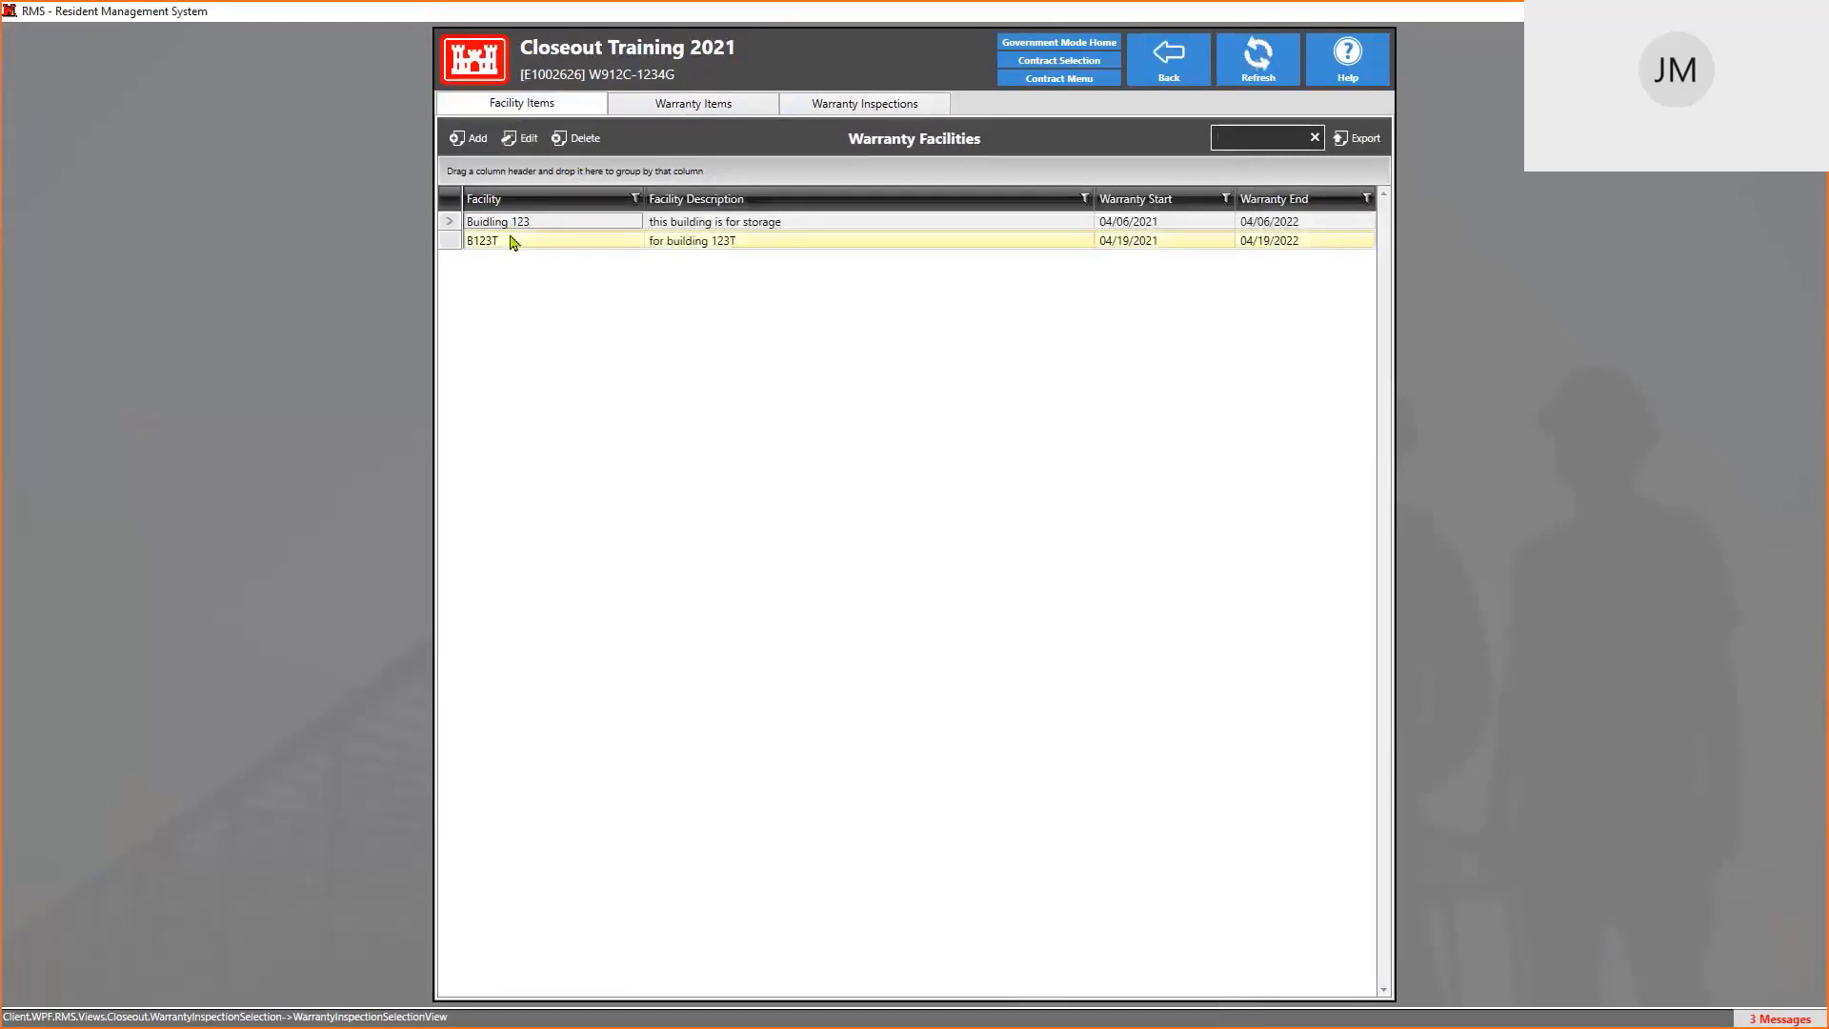
left_click(581, 140)
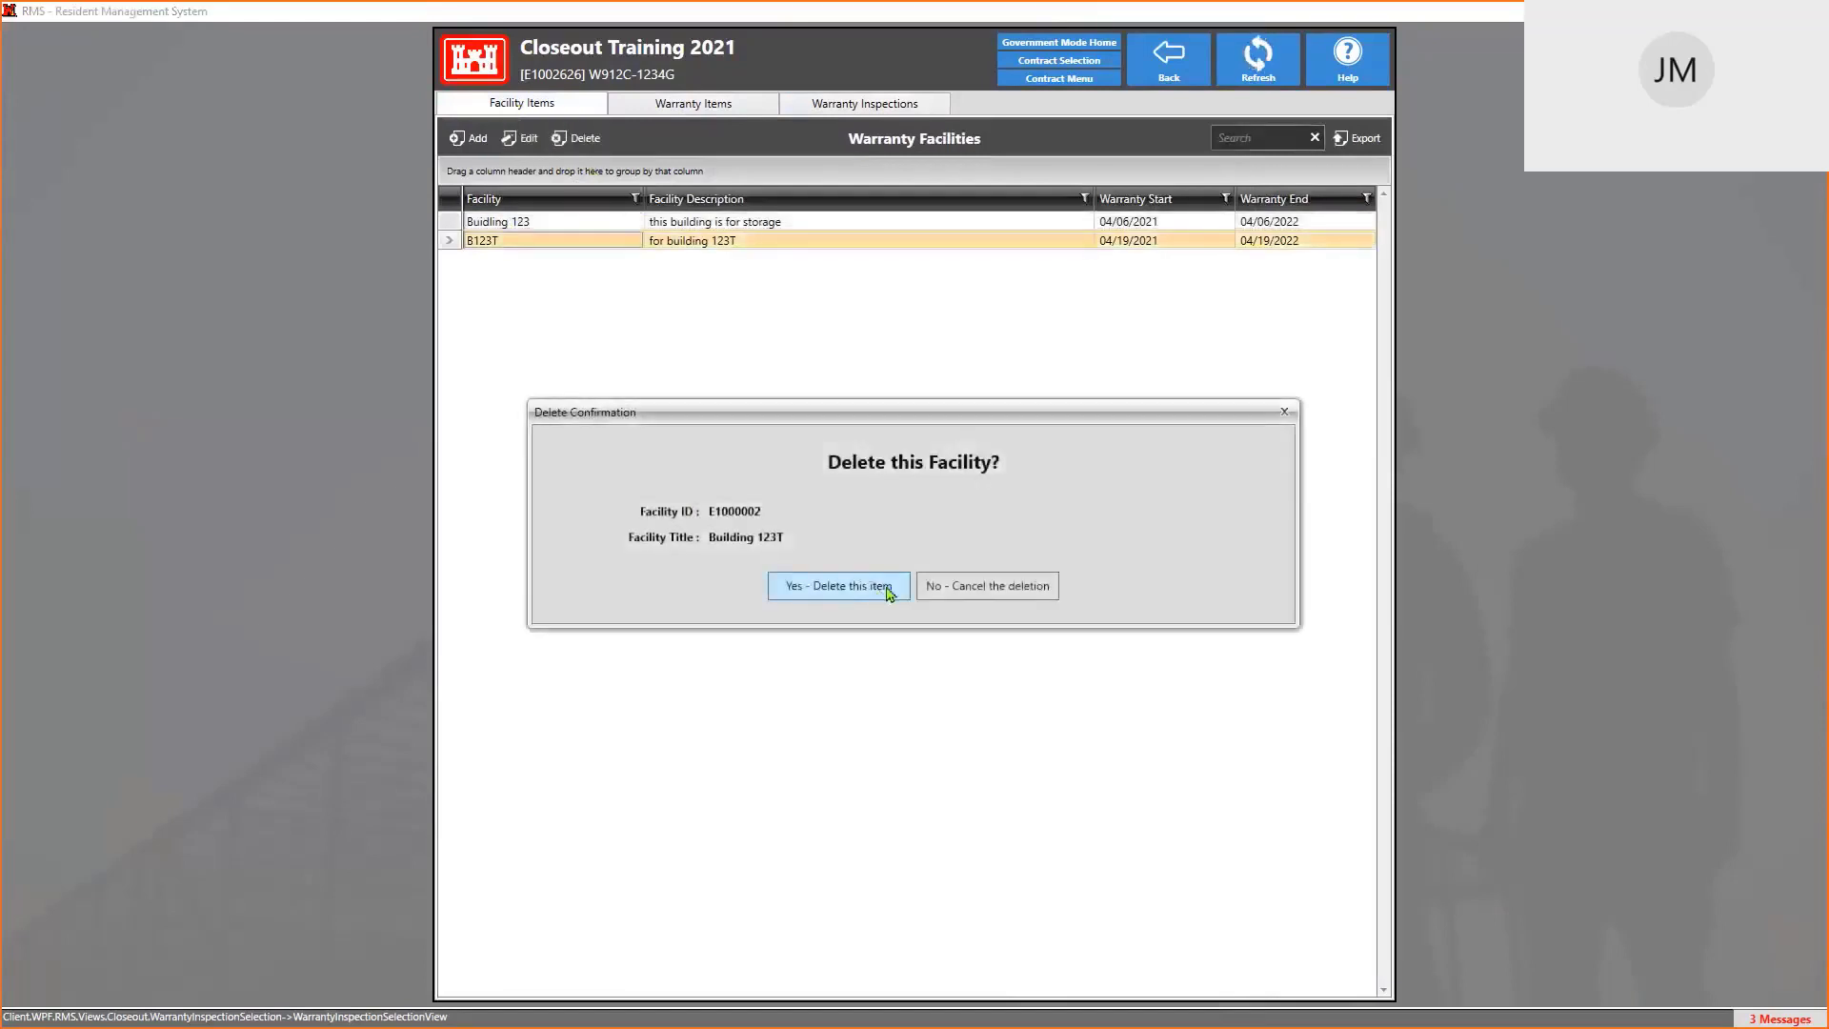
left_click(859, 593)
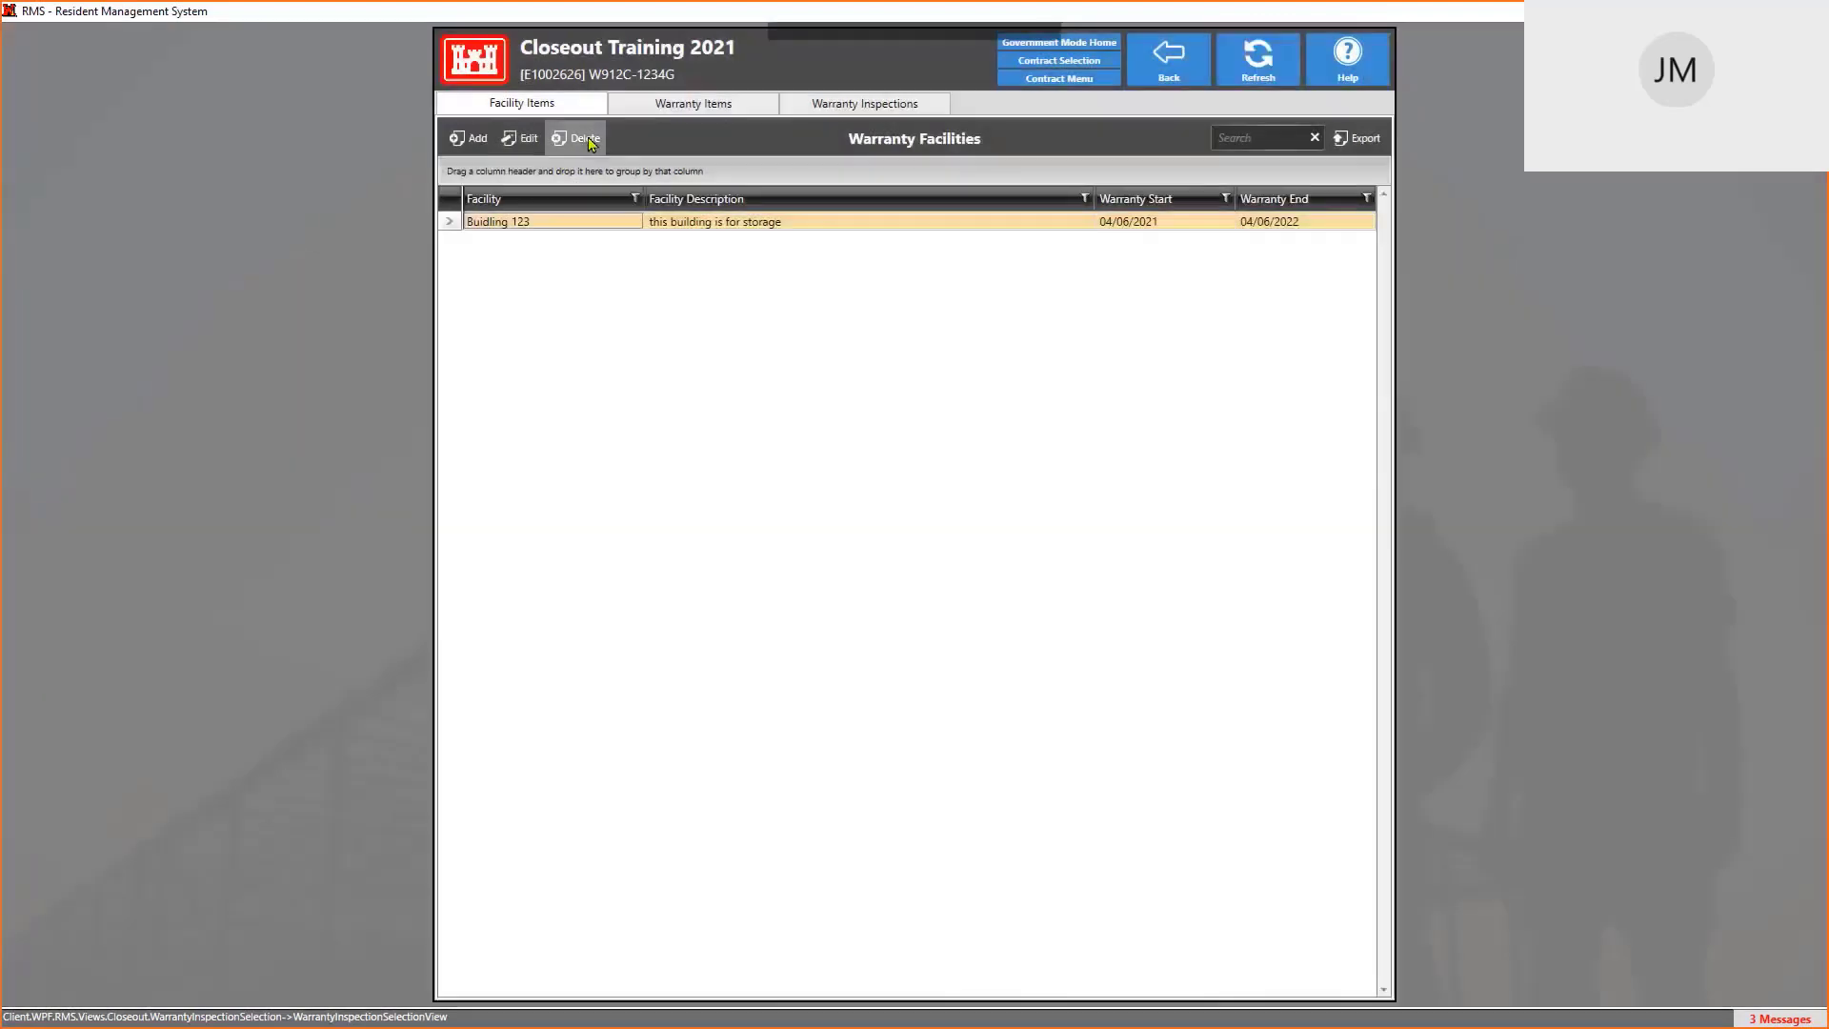
left_click(583, 141)
left_click(857, 585)
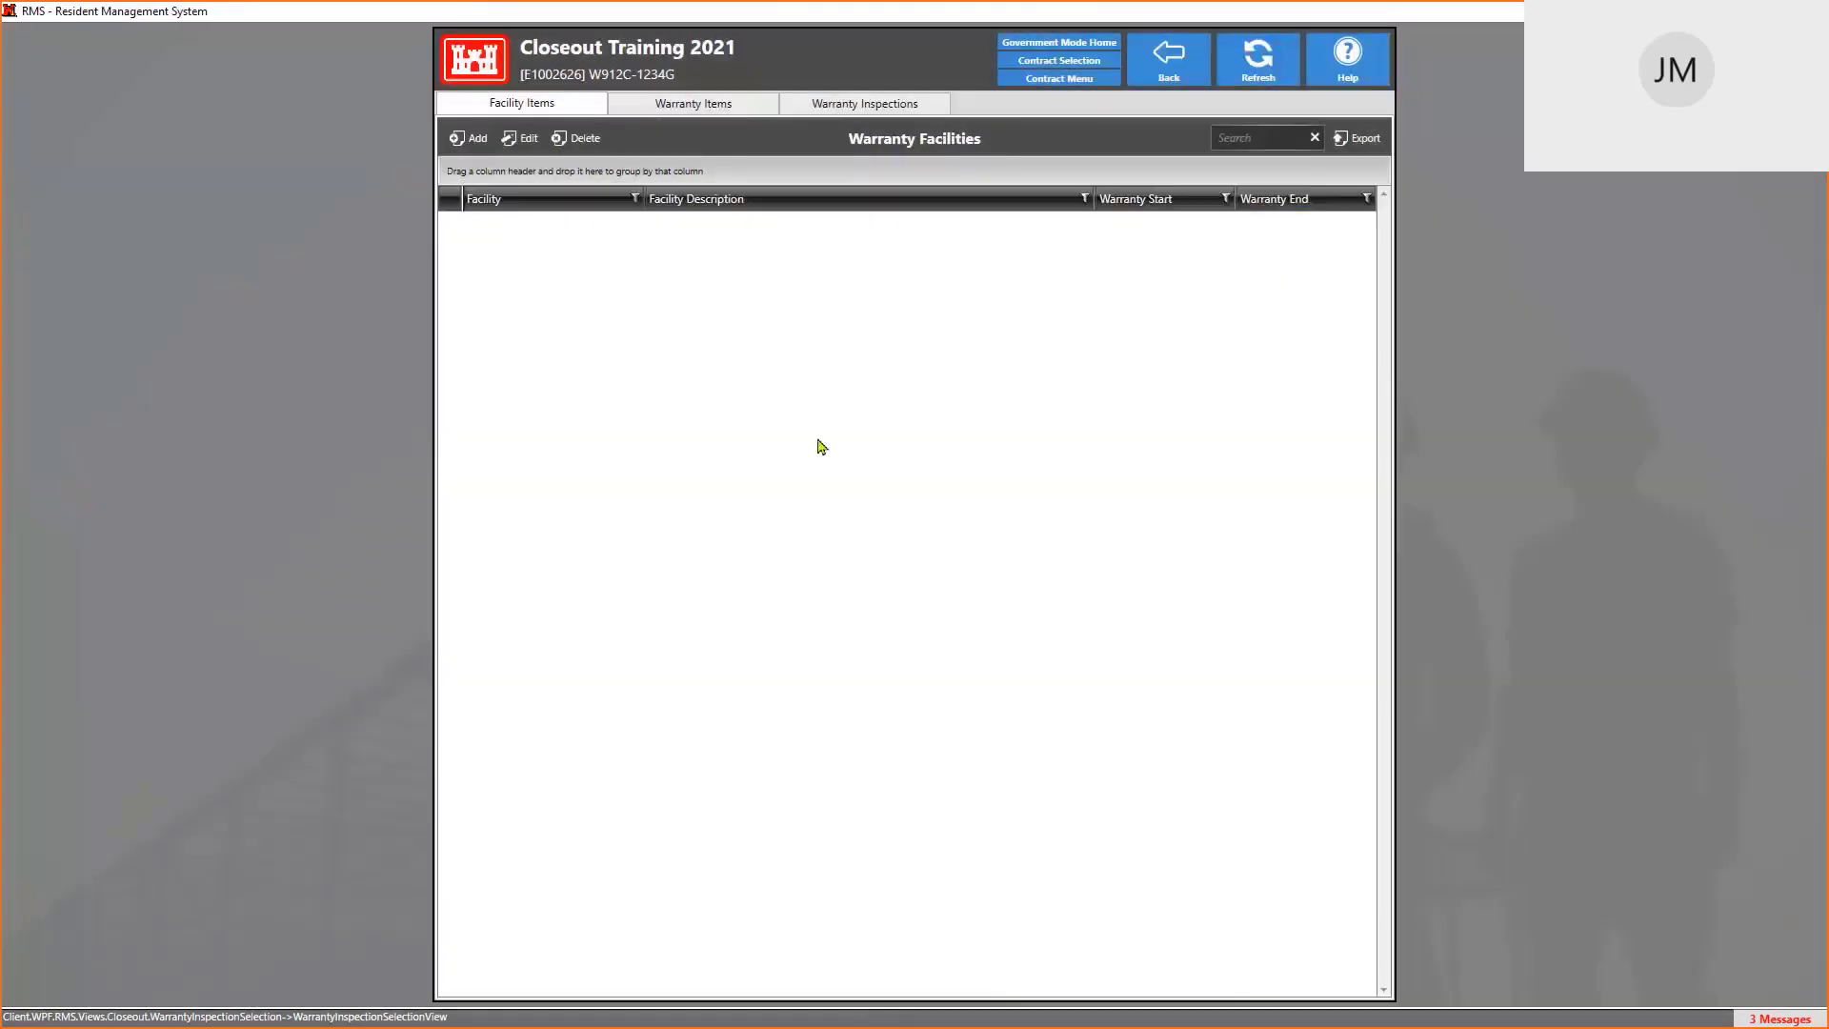
key("alt+Tab")
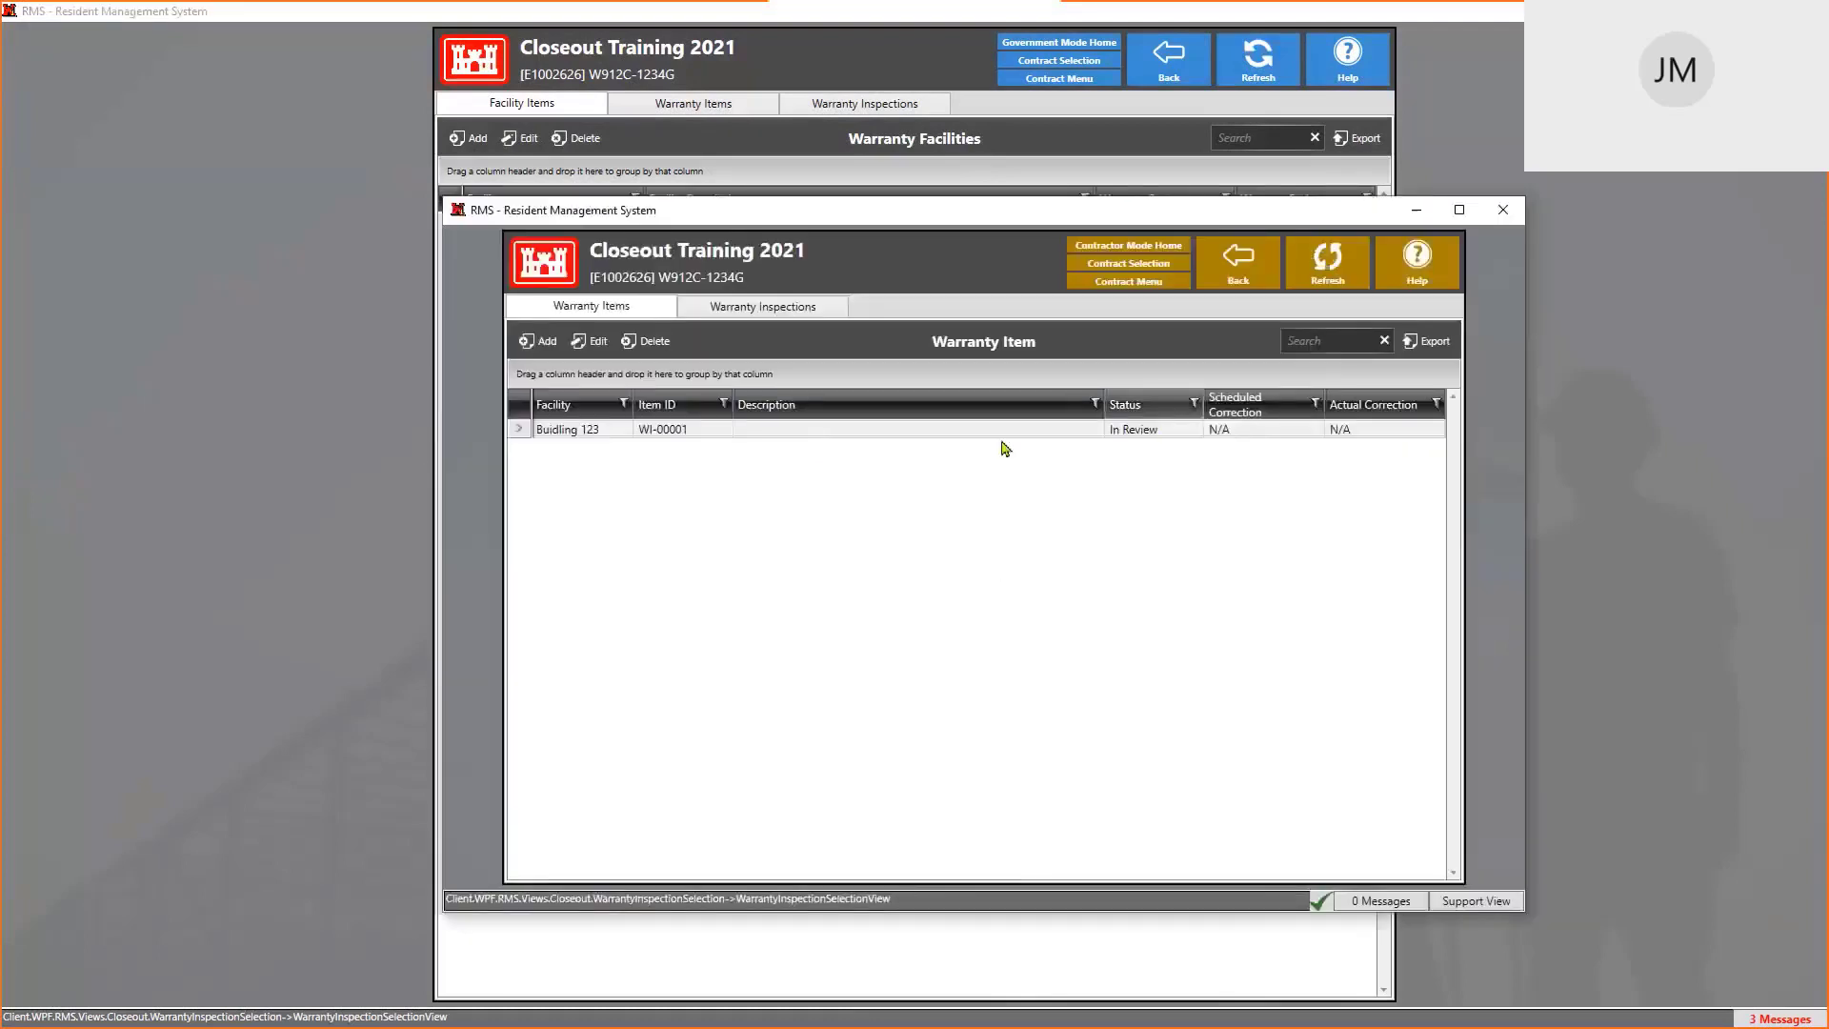
left_click(1326, 257)
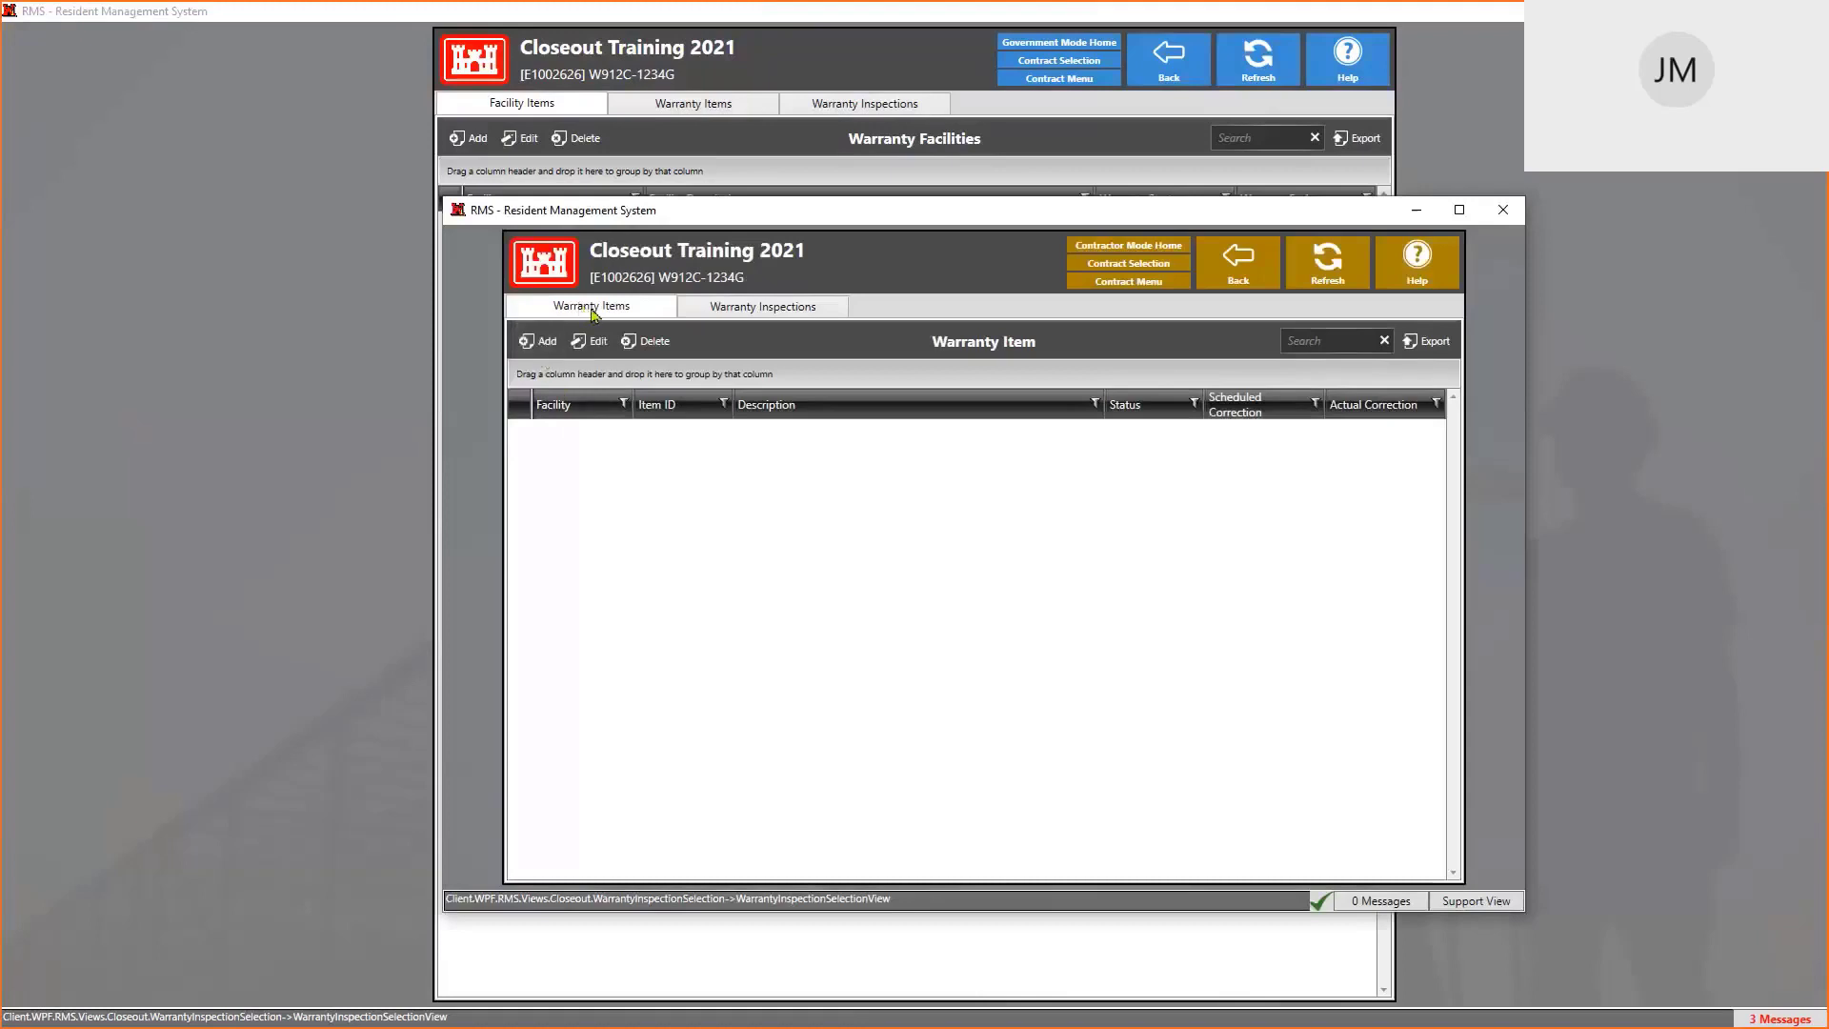
left_click(536, 341)
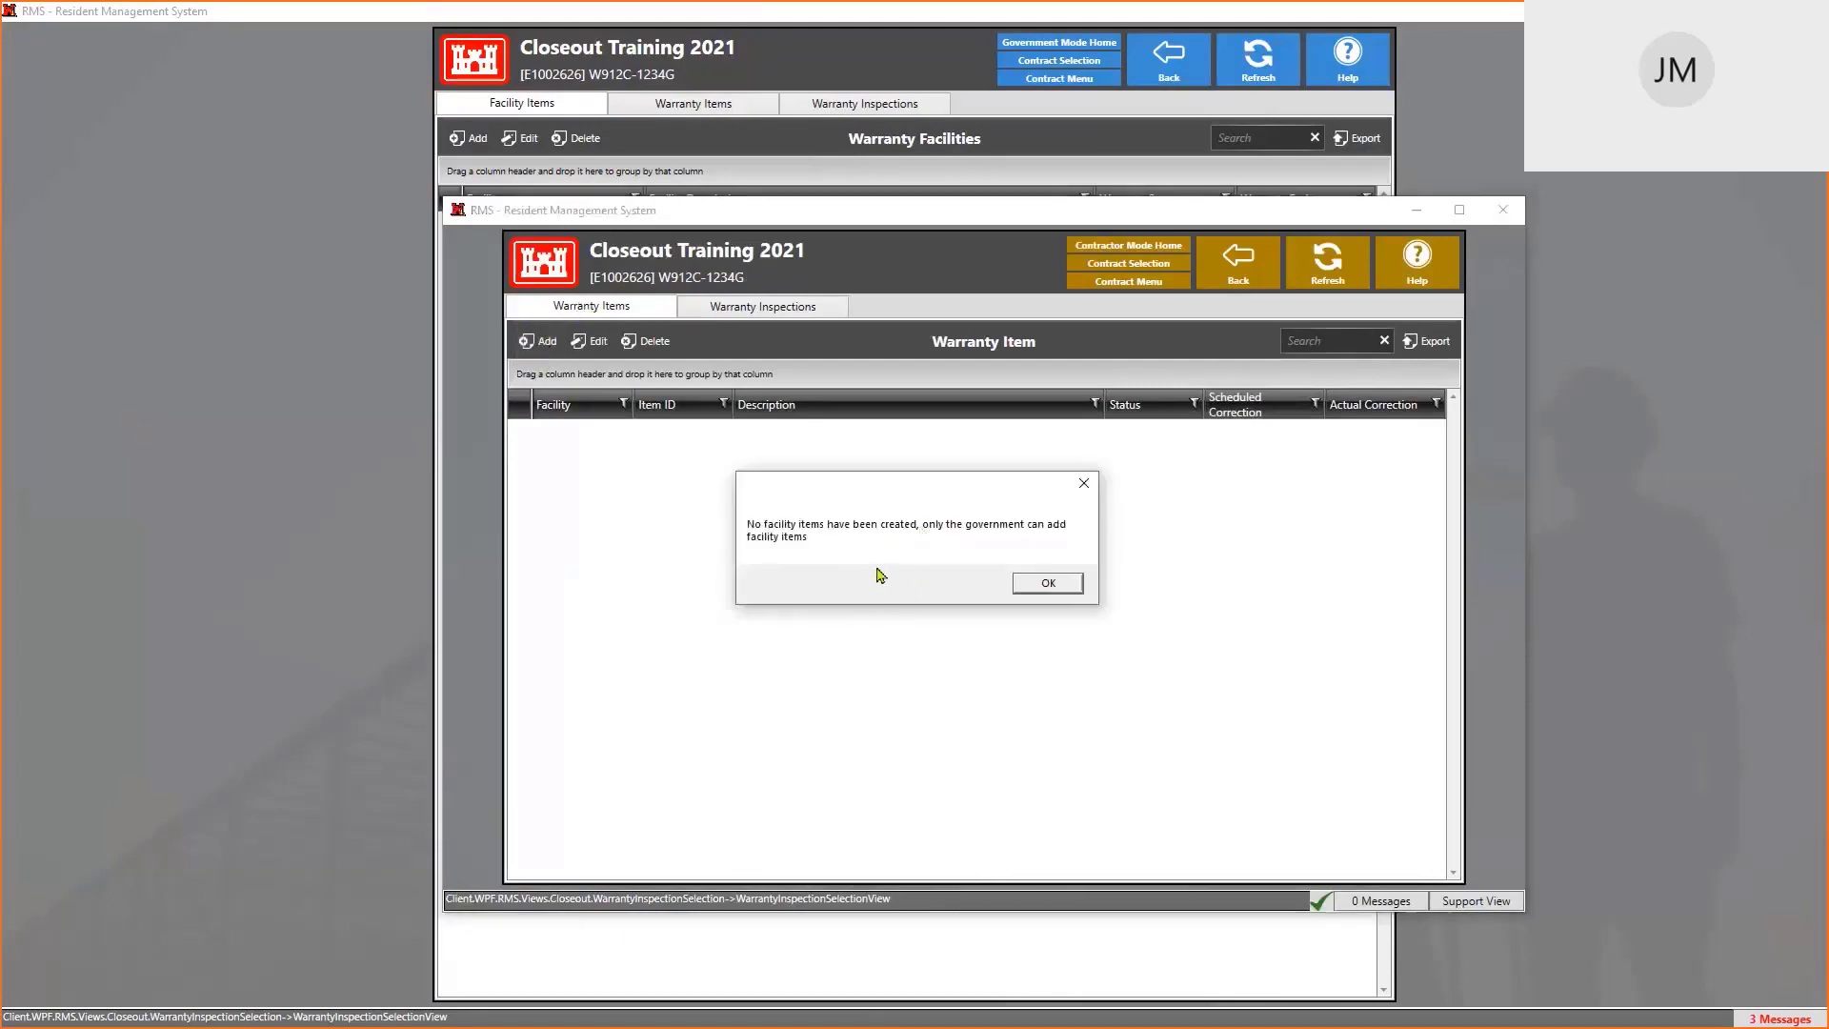
left_click(1074, 587)
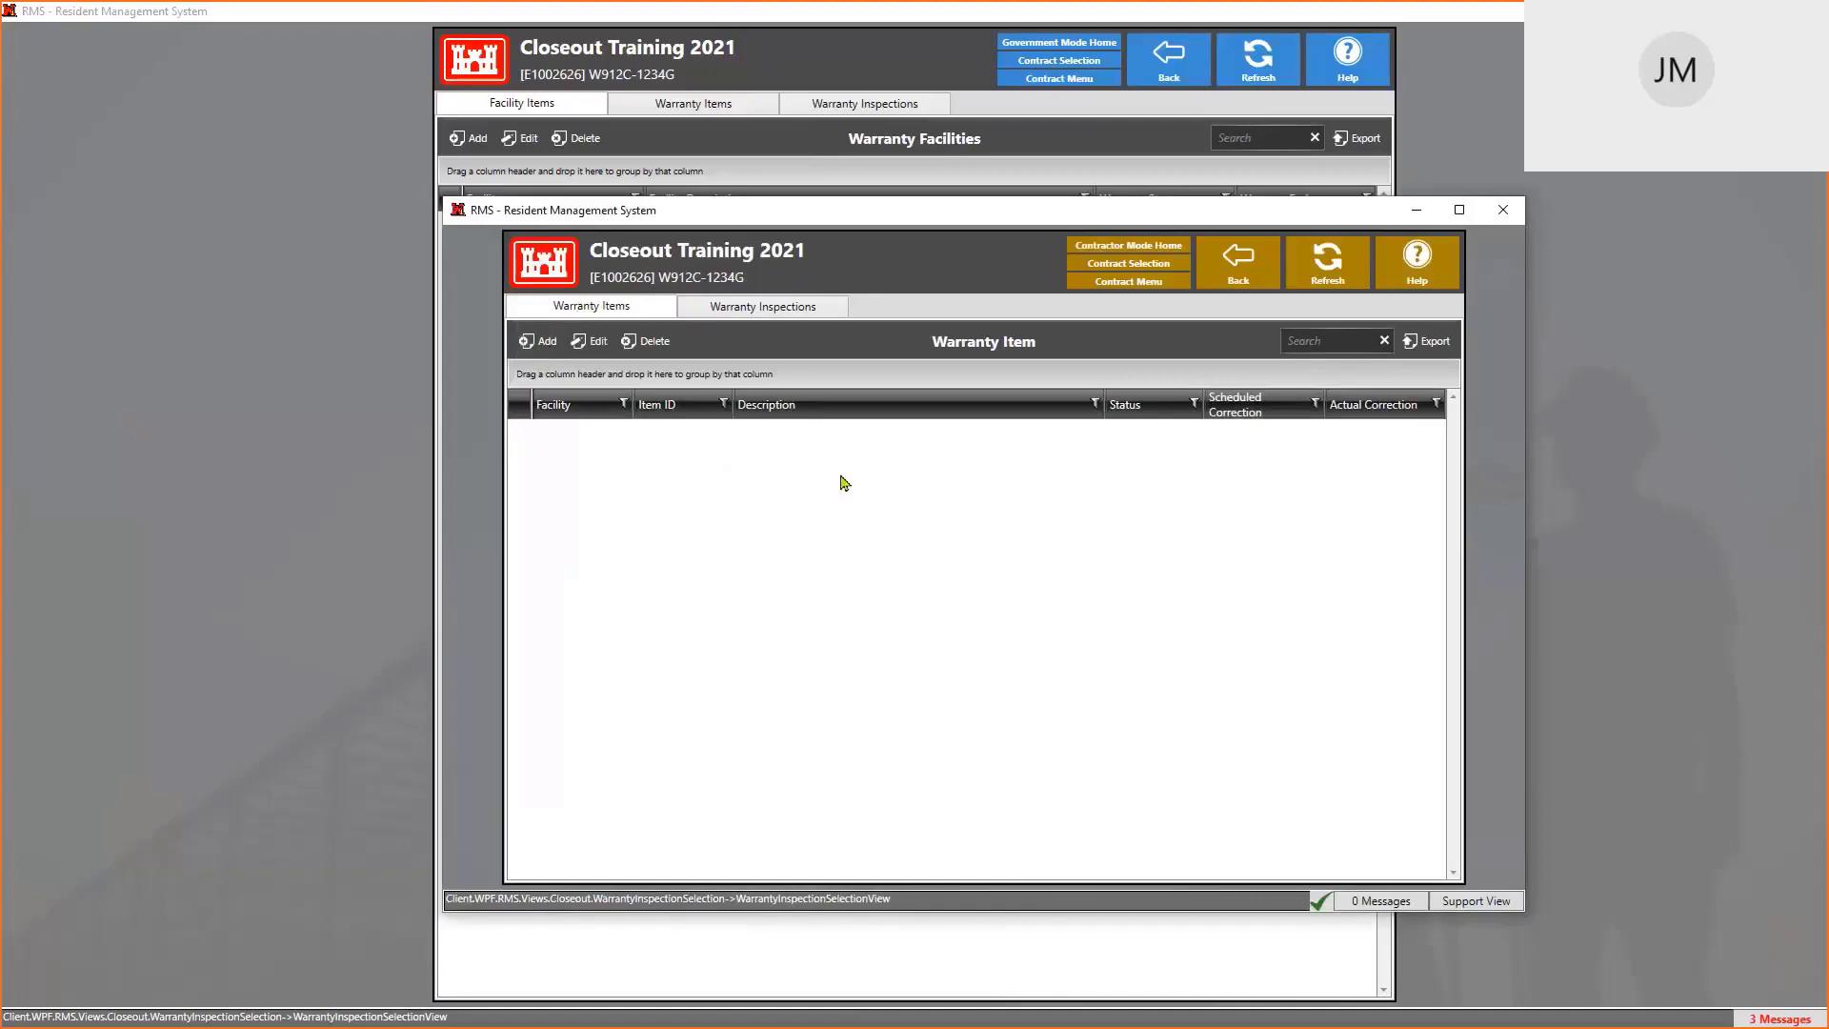
left_click(832, 60)
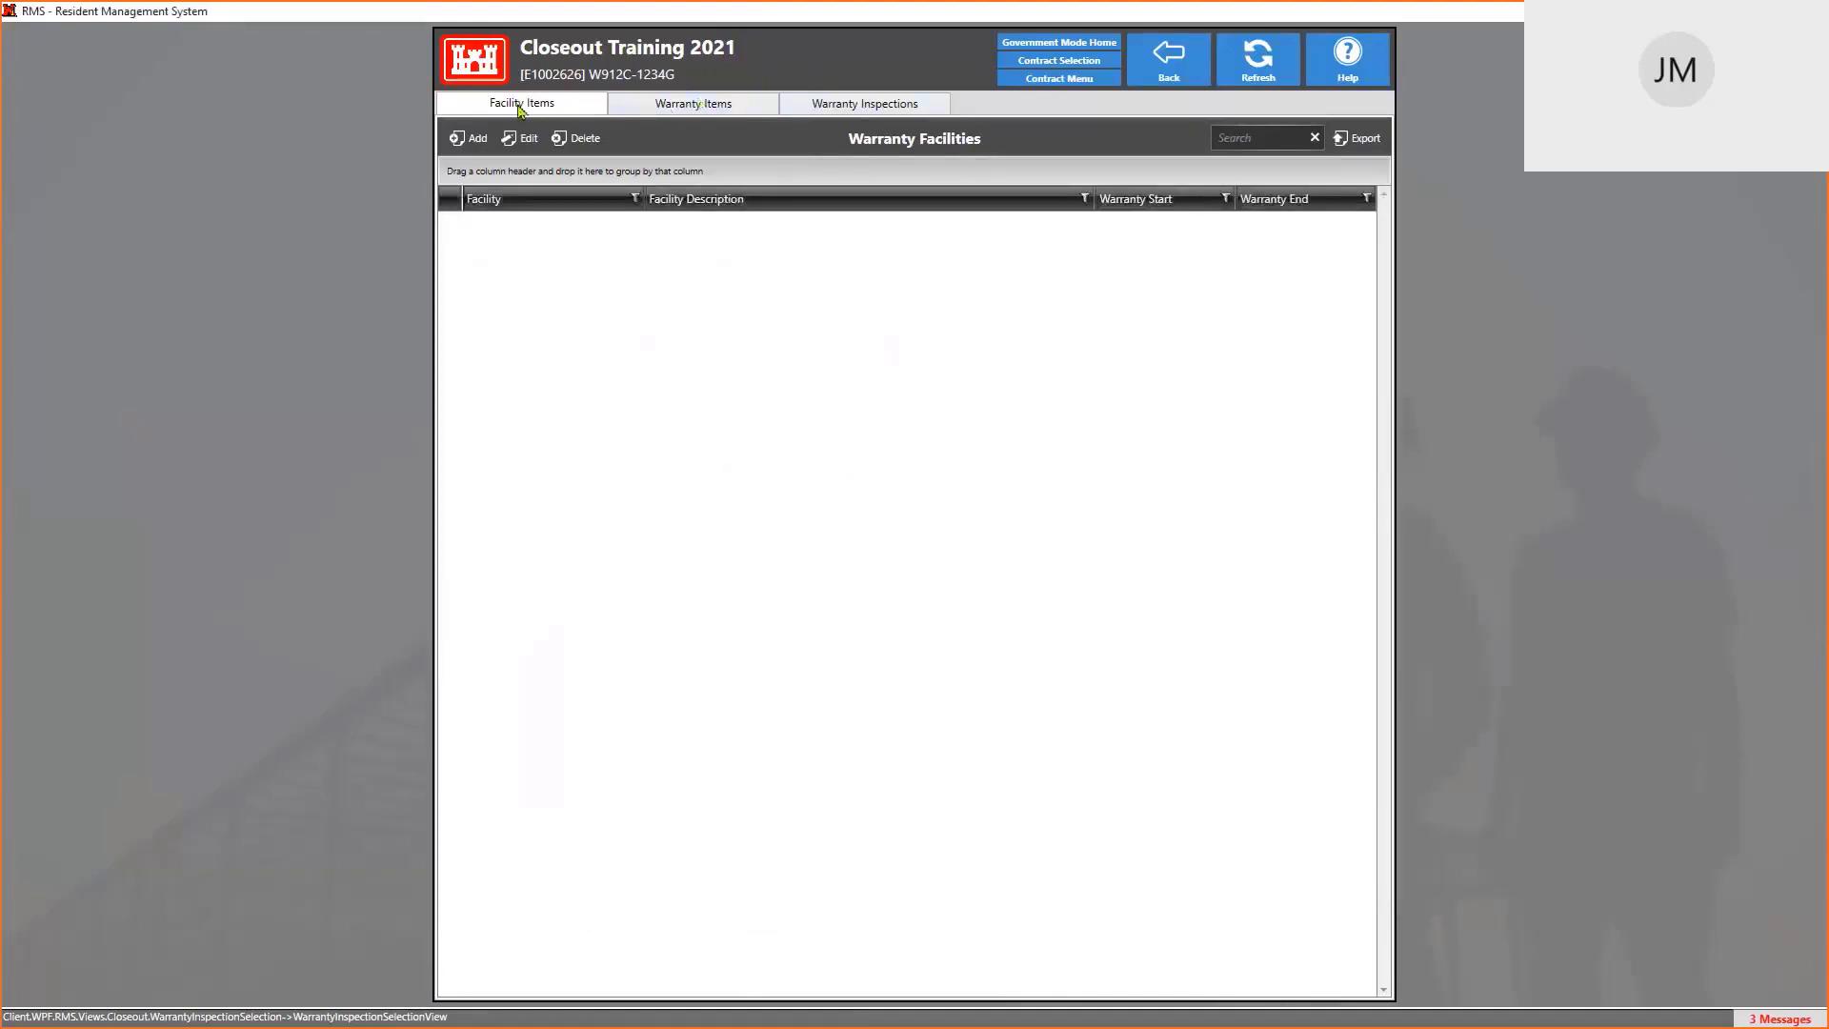
Add warranty facility 'tst' for phase 00 with warranty starting April 14, 2021
left_click(476, 141)
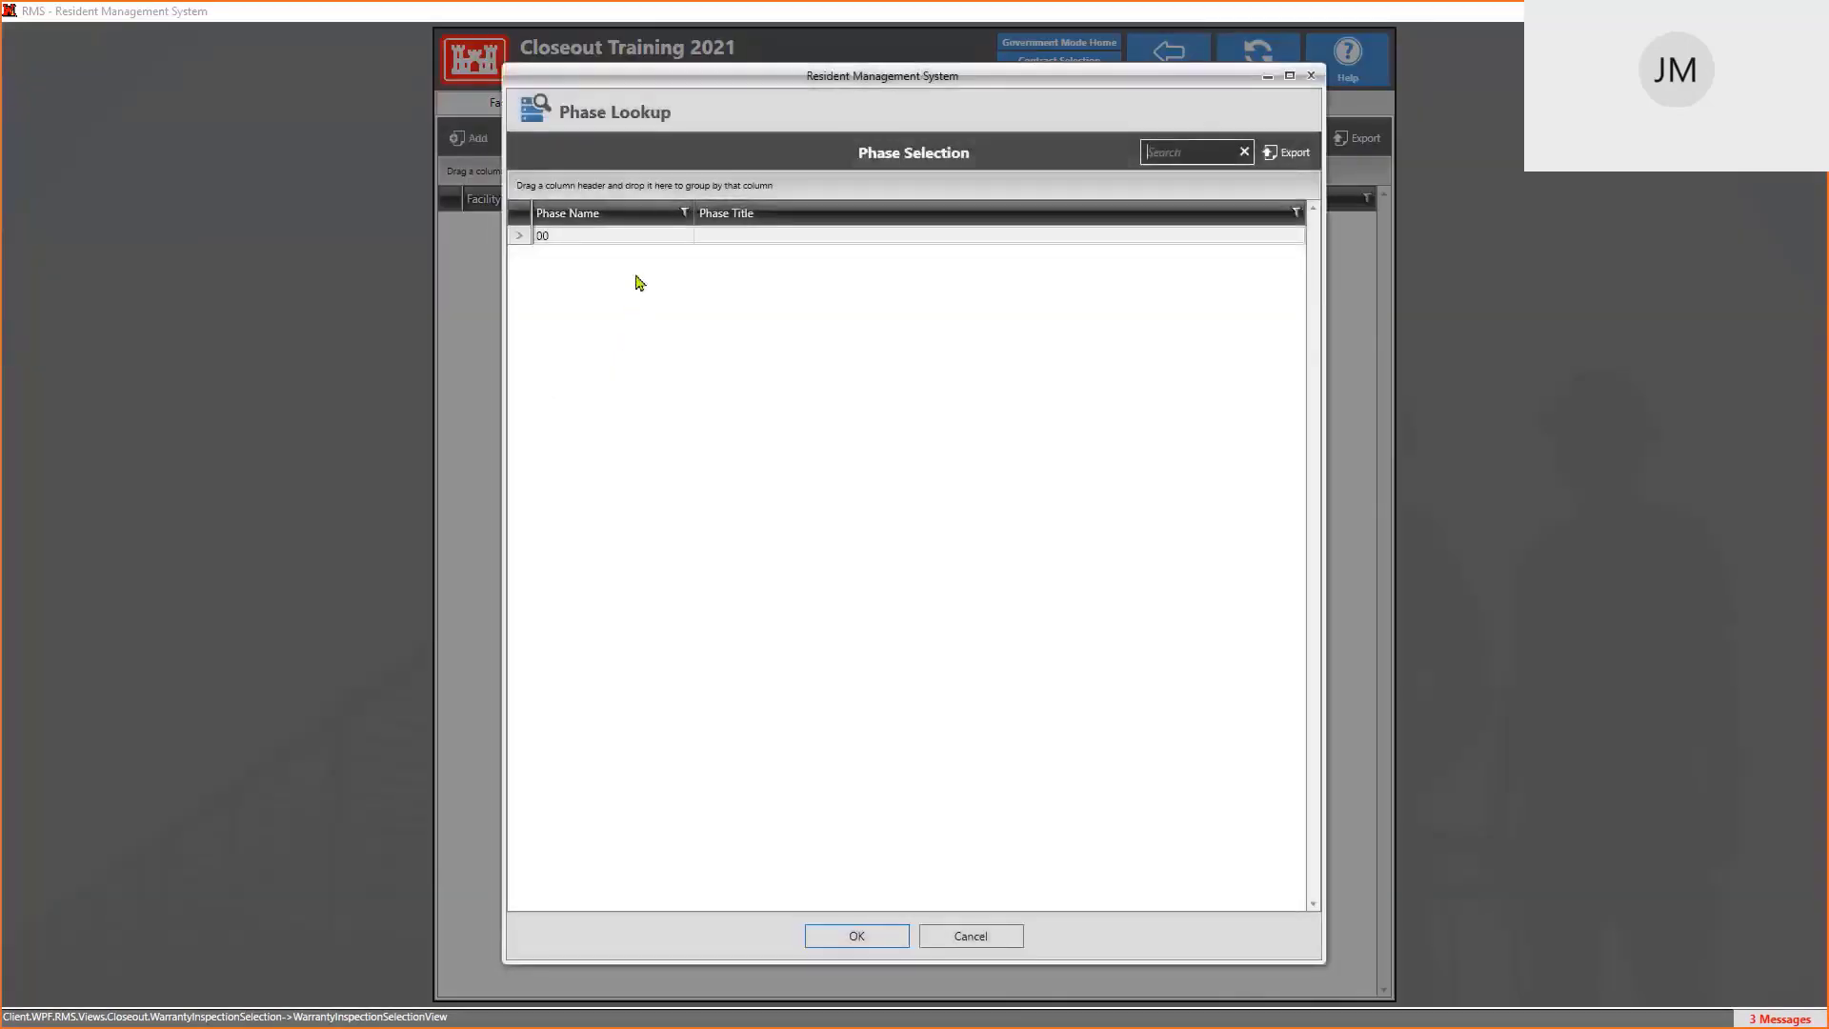
left_click(641, 244)
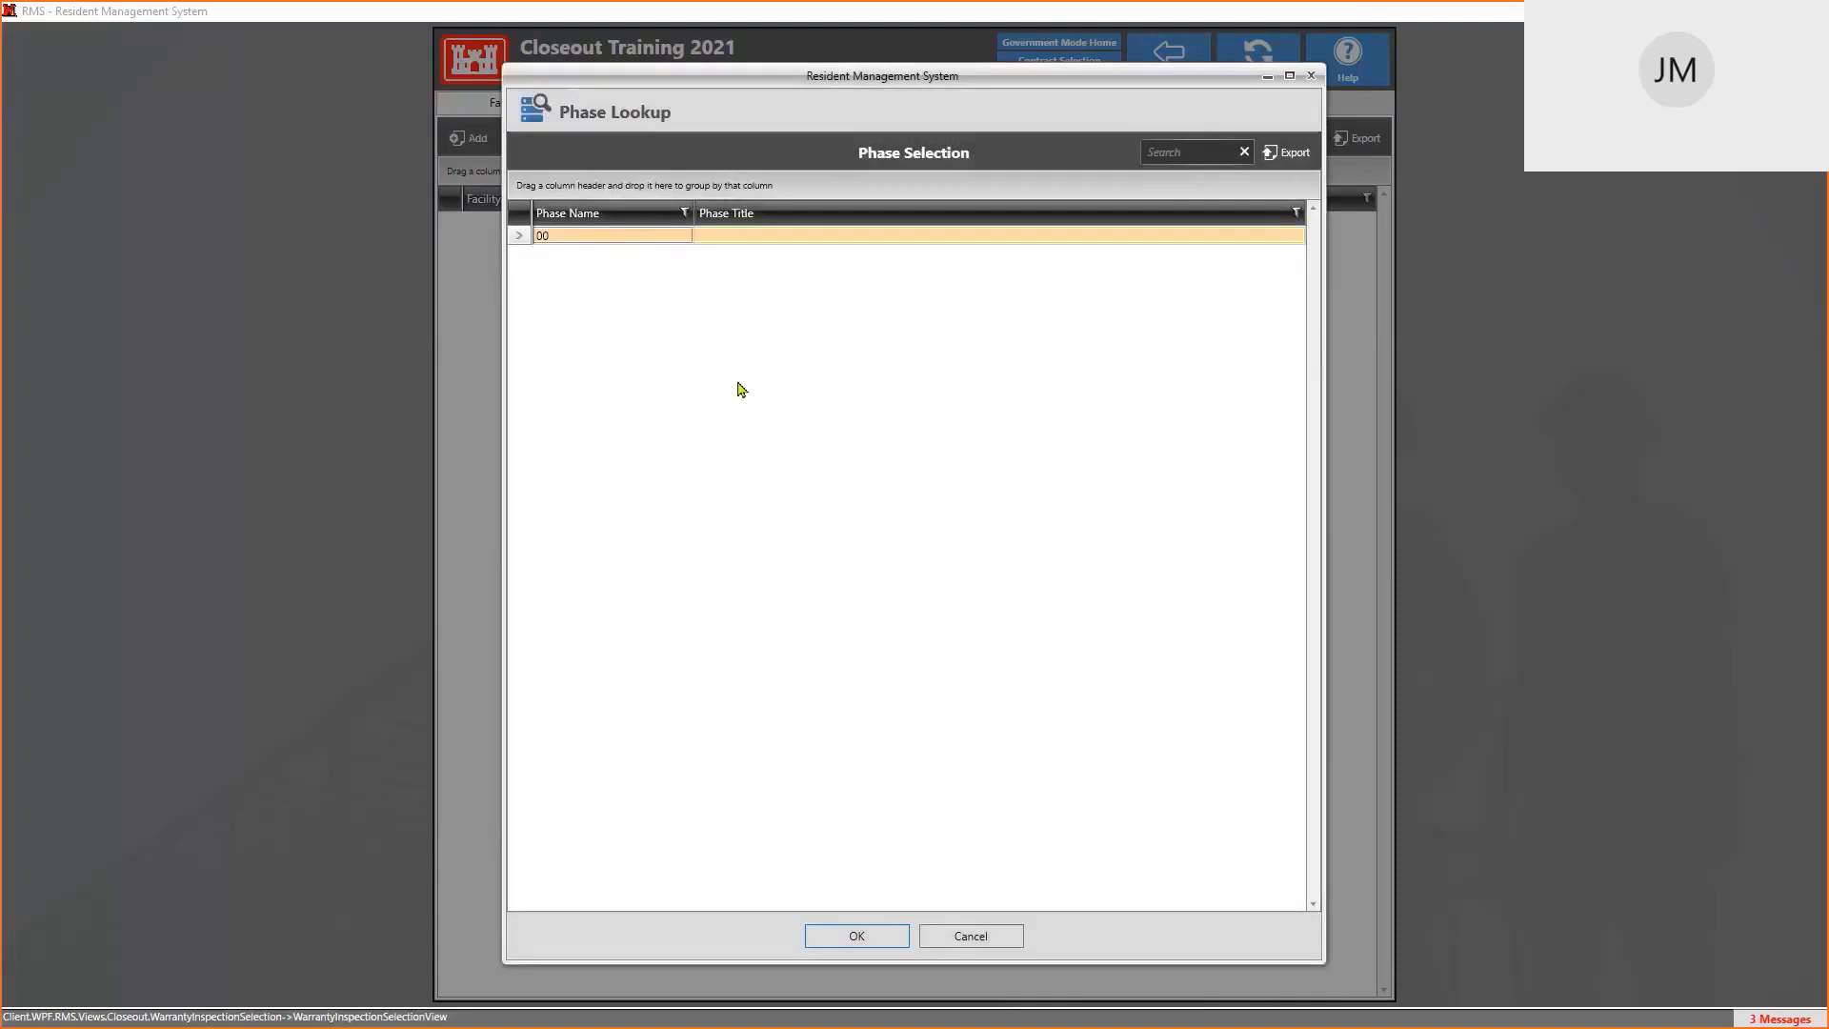
left_click(843, 938)
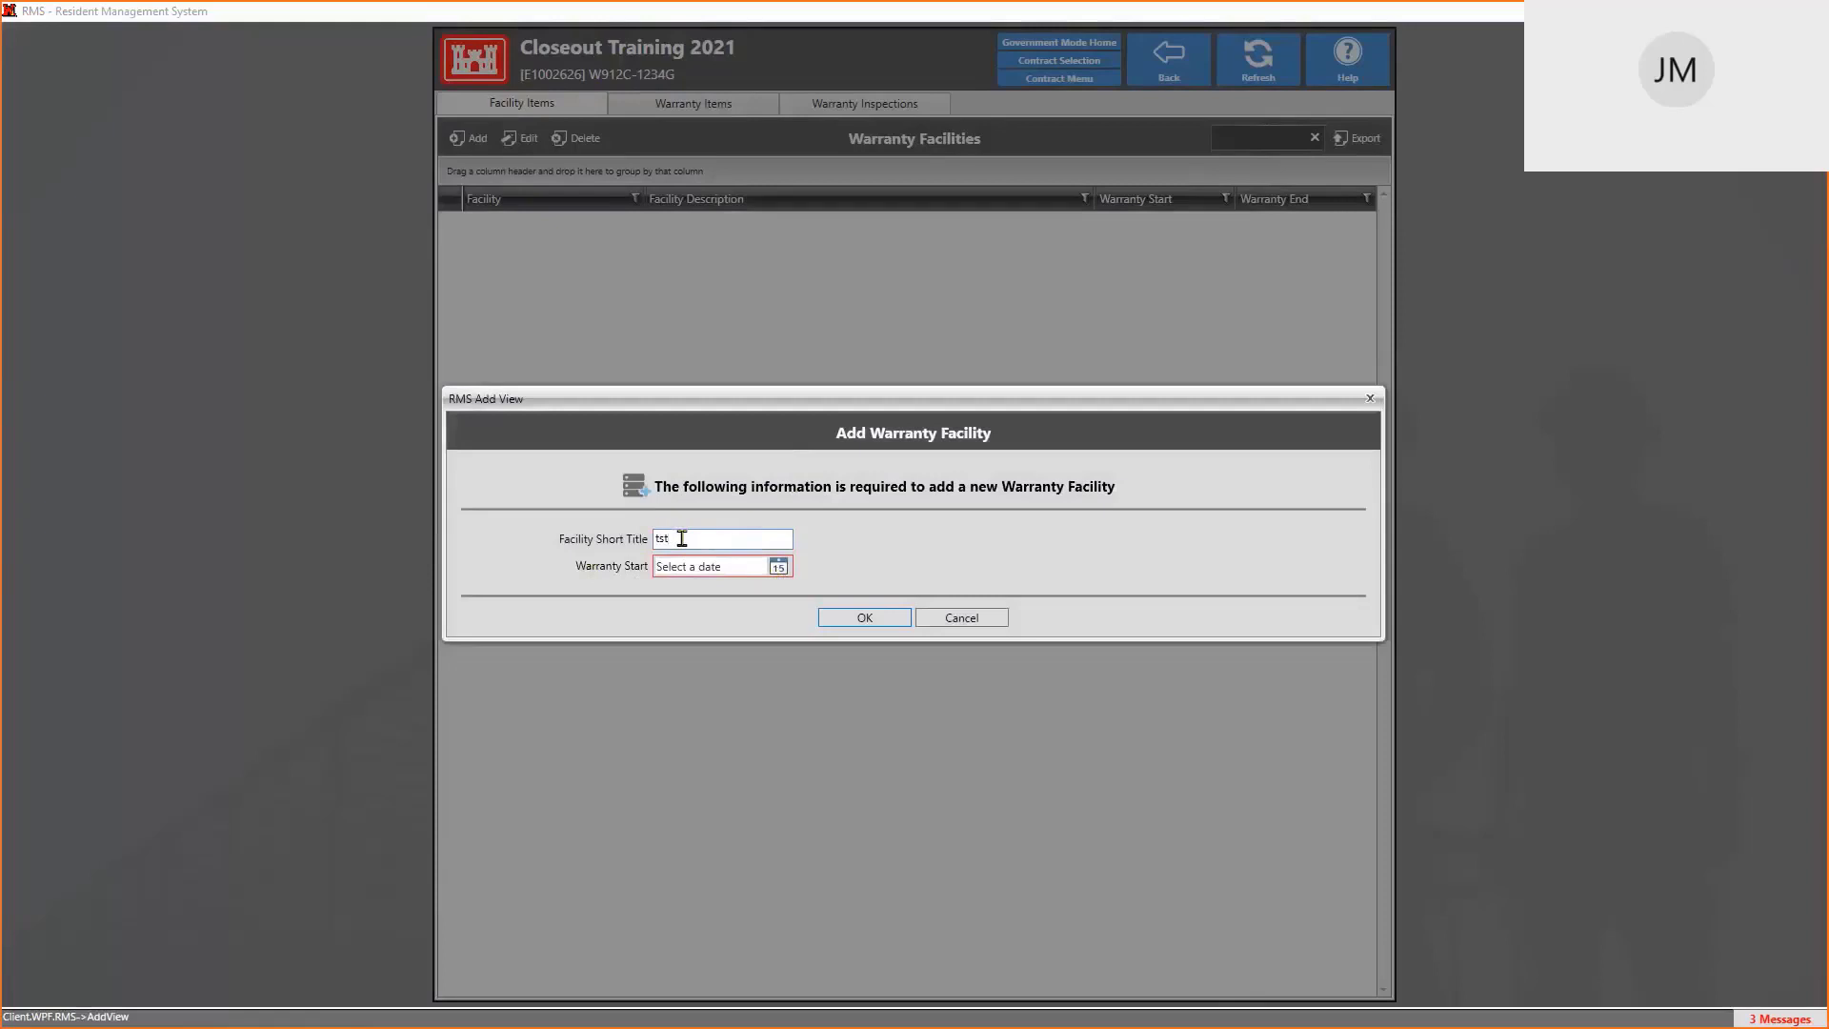
mouse_move(750, 568)
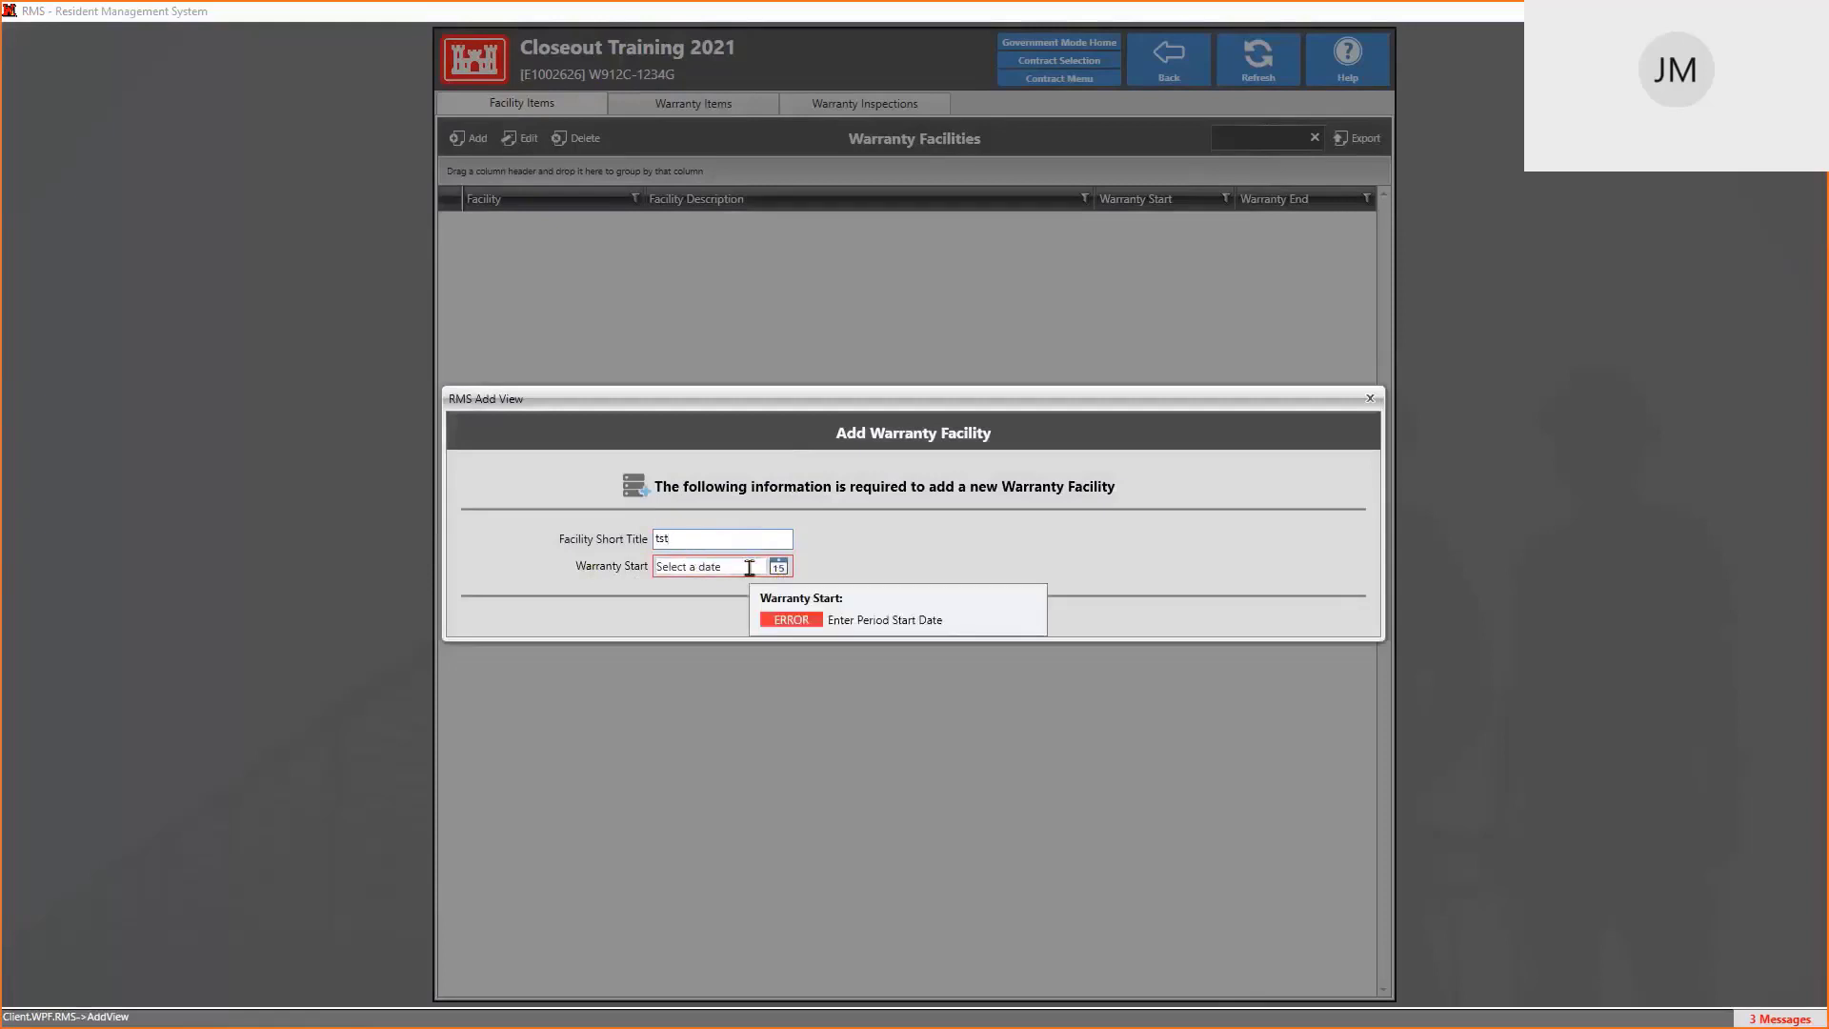
left_click(694, 568)
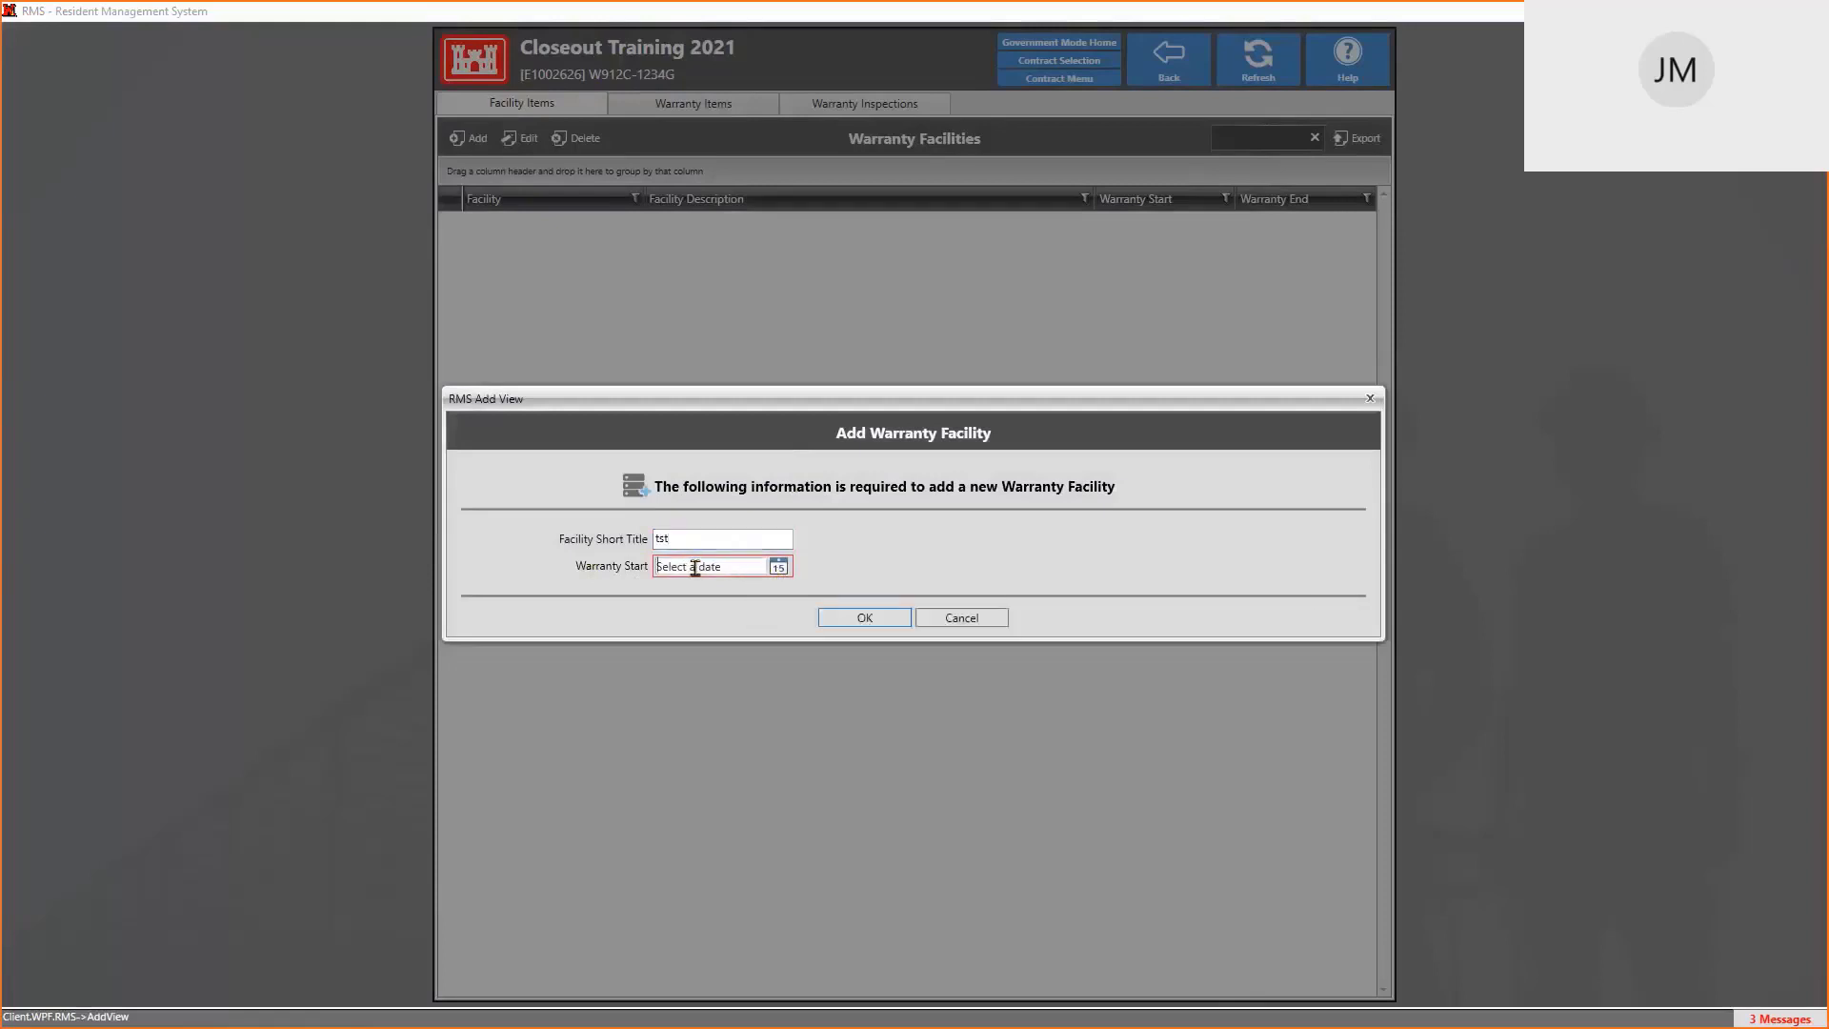
left_click(779, 569)
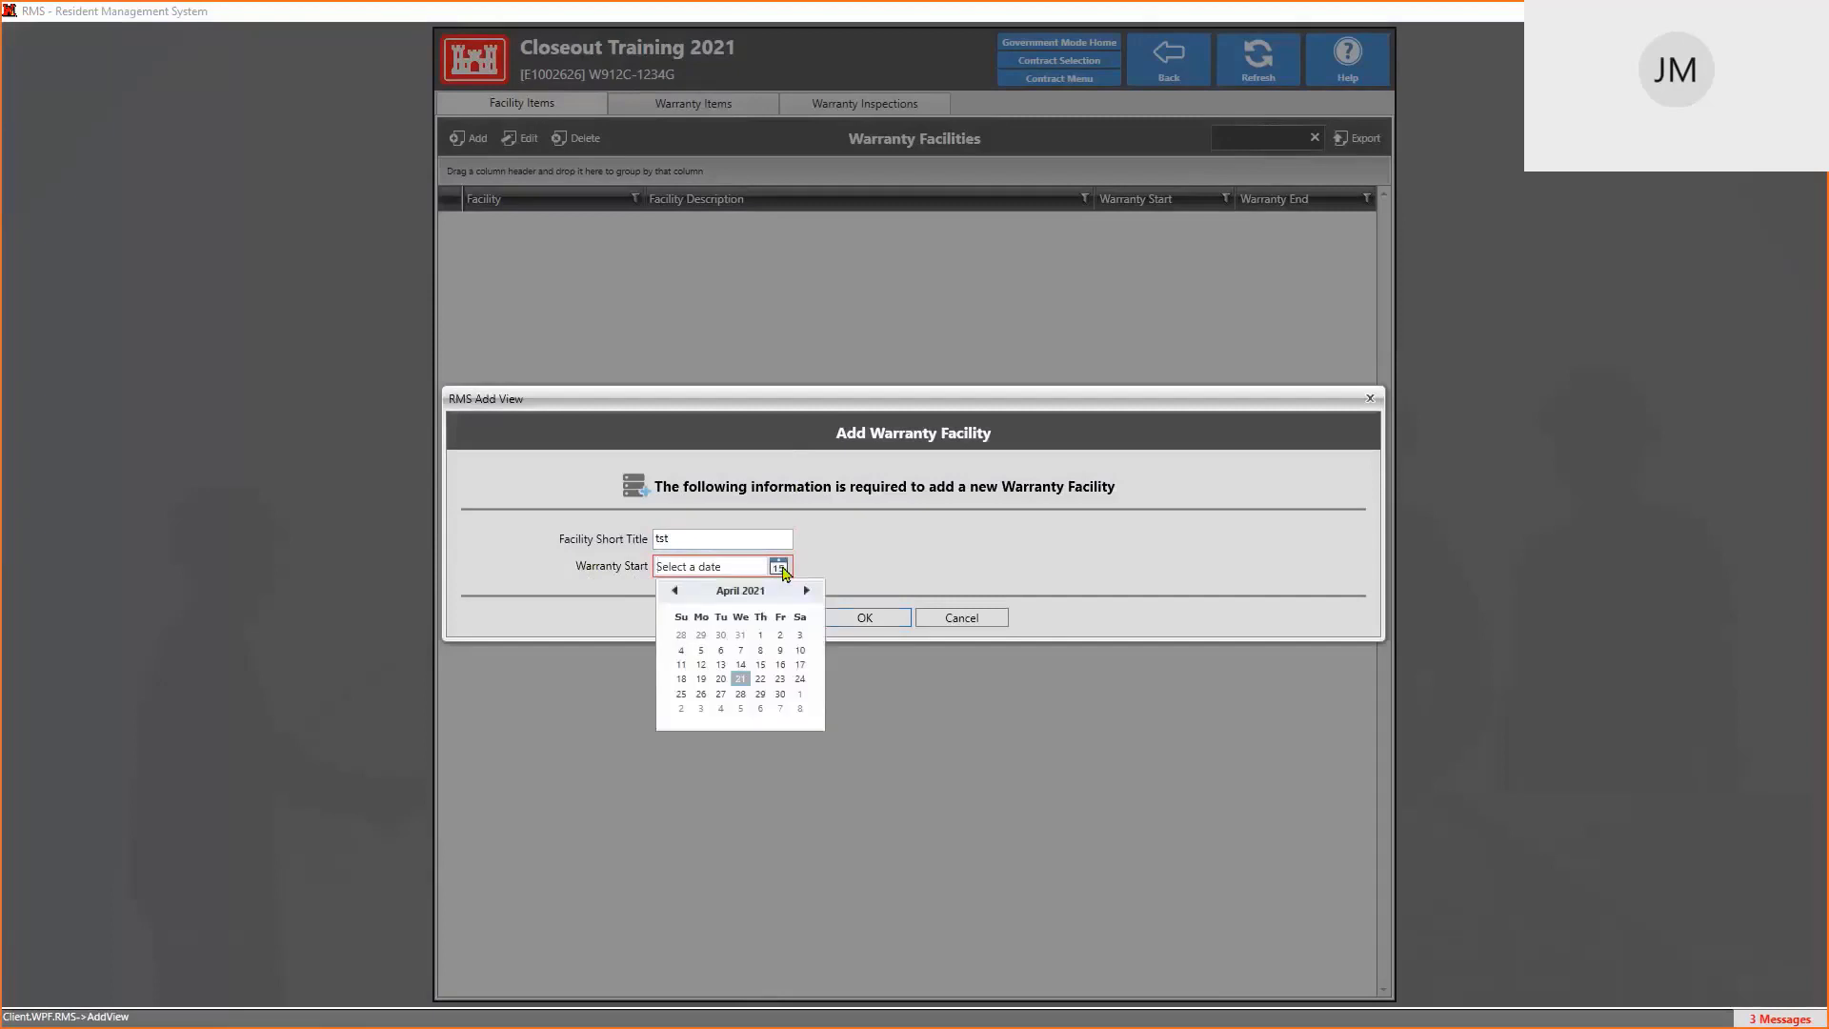
left_click(741, 663)
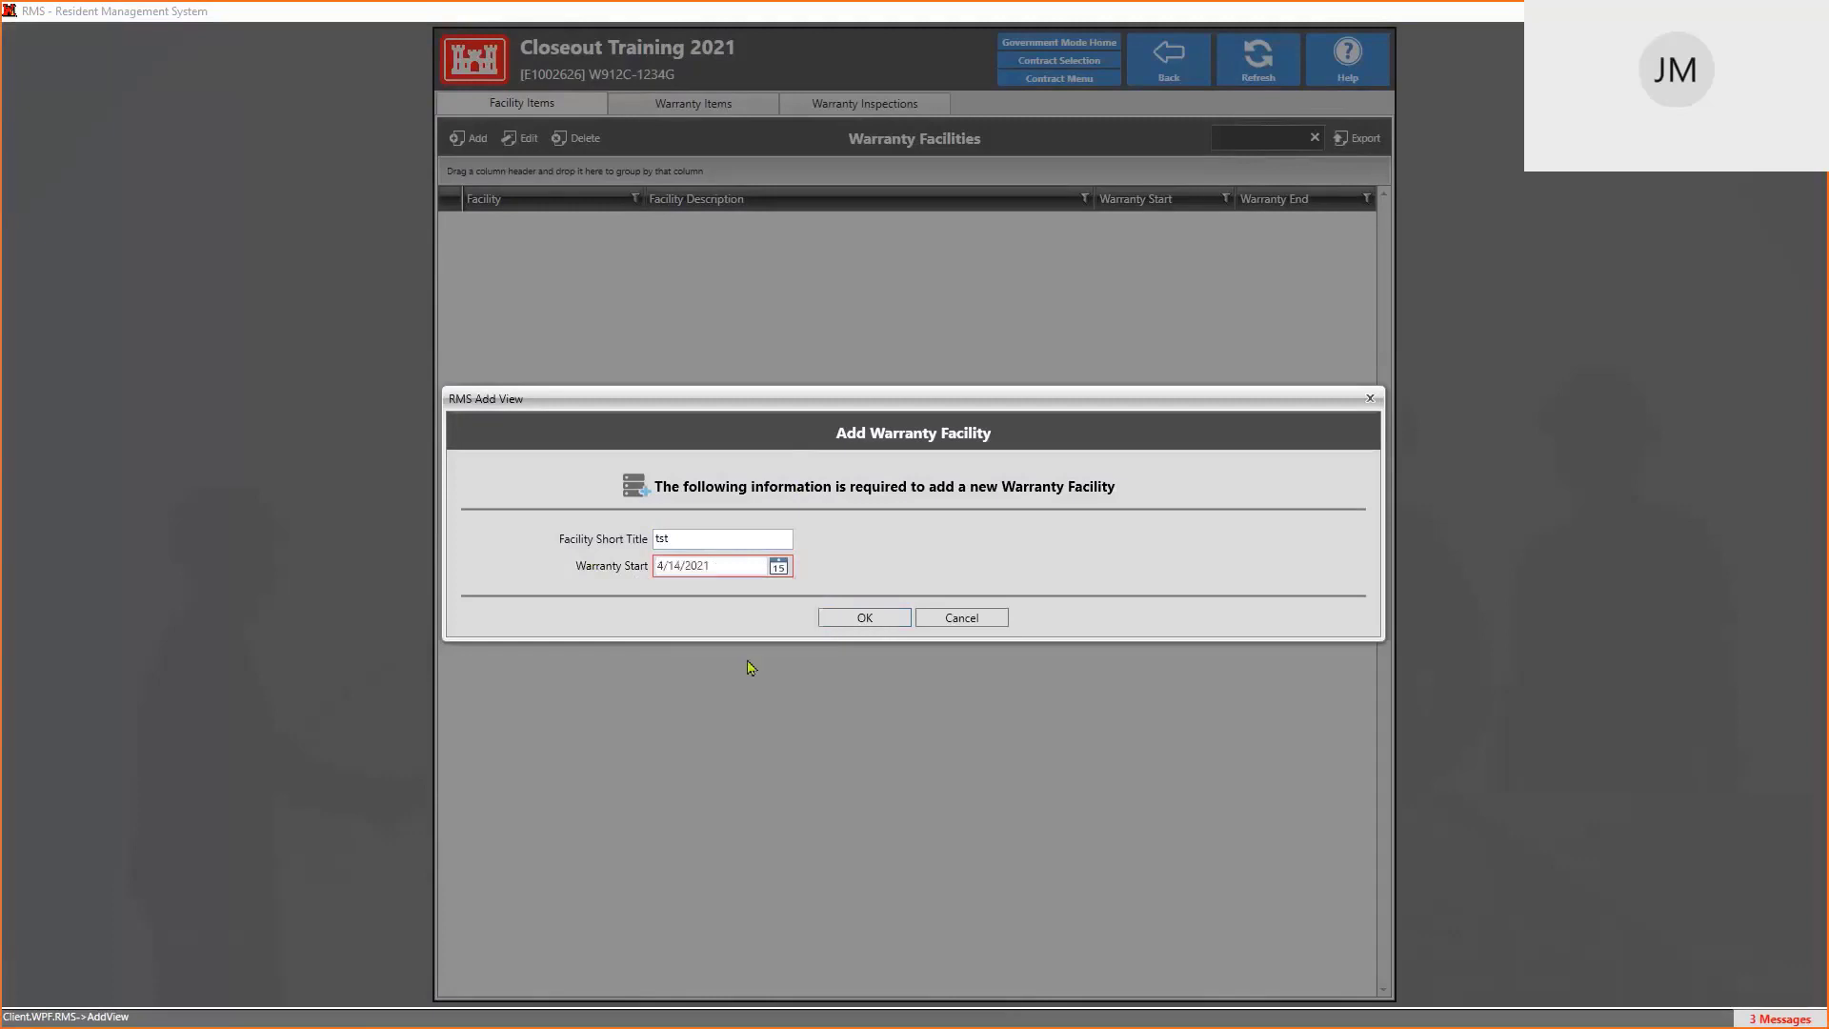
left_click(873, 616)
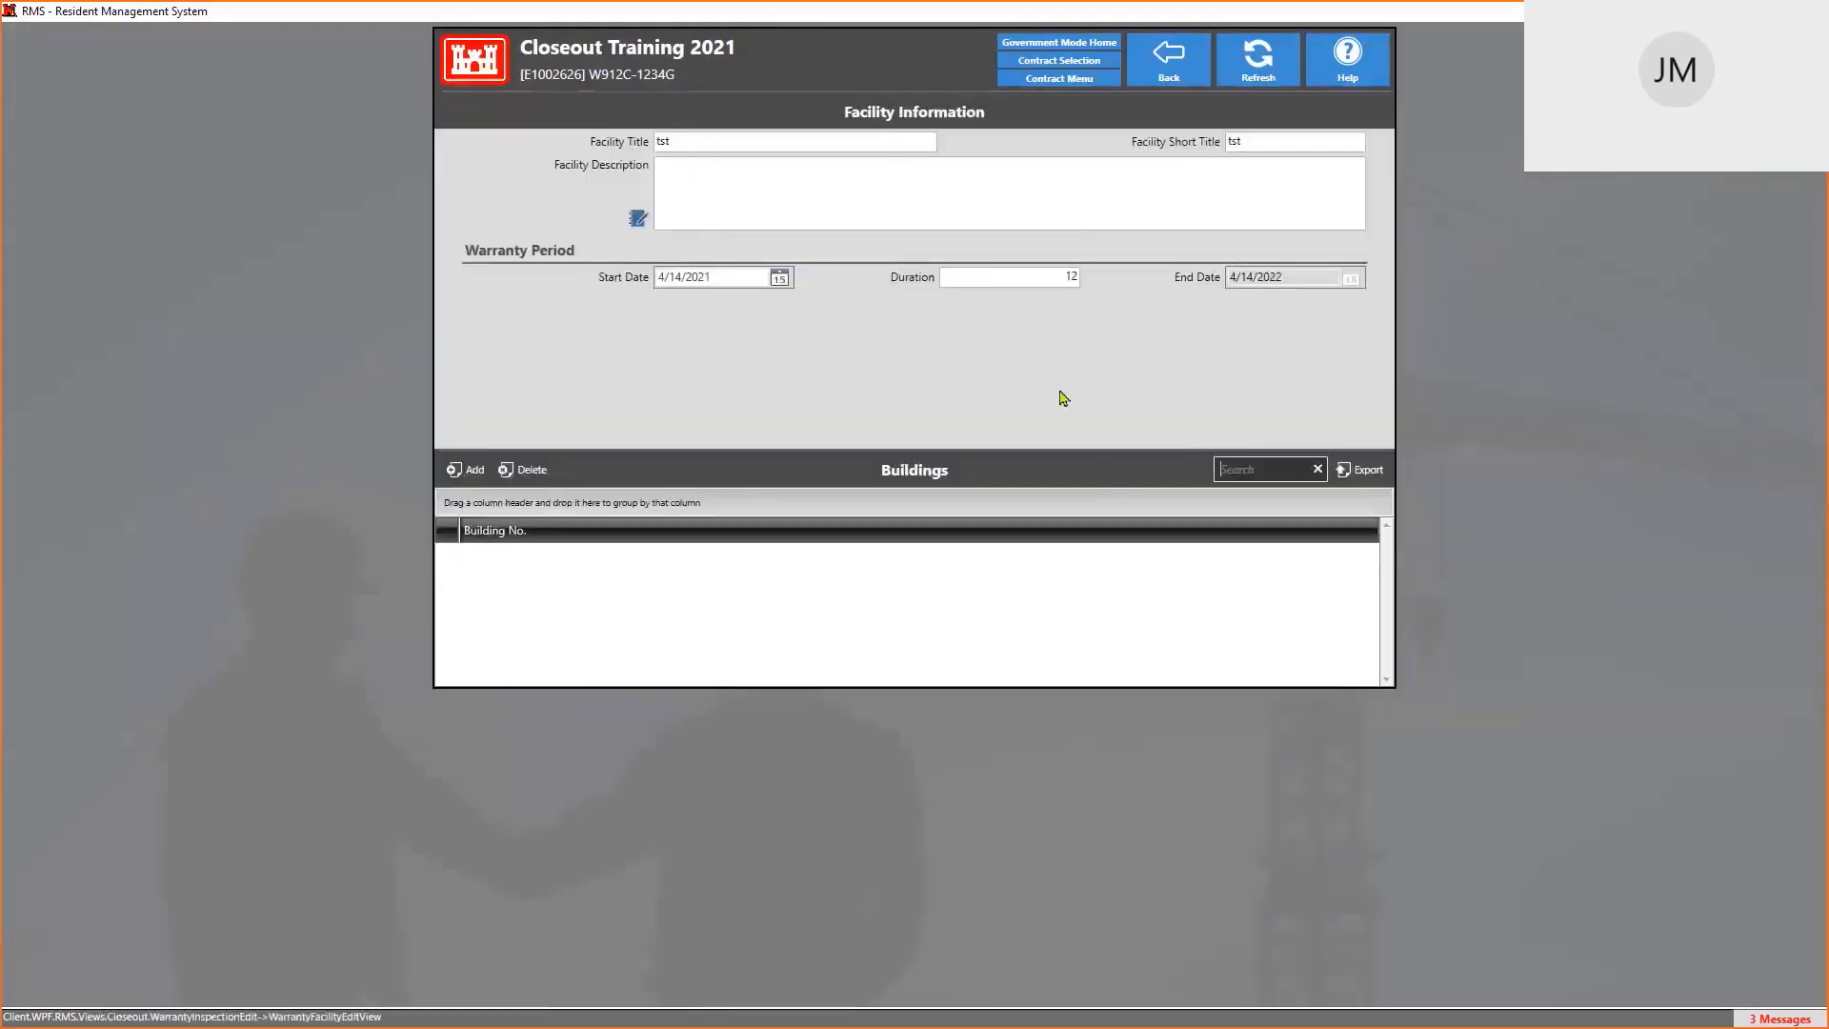
Rename the facility to 'SOME TEST BUILDING' with short title 'STB'
left_click(708, 142)
type("t")
key("BackSpace")
type("S")
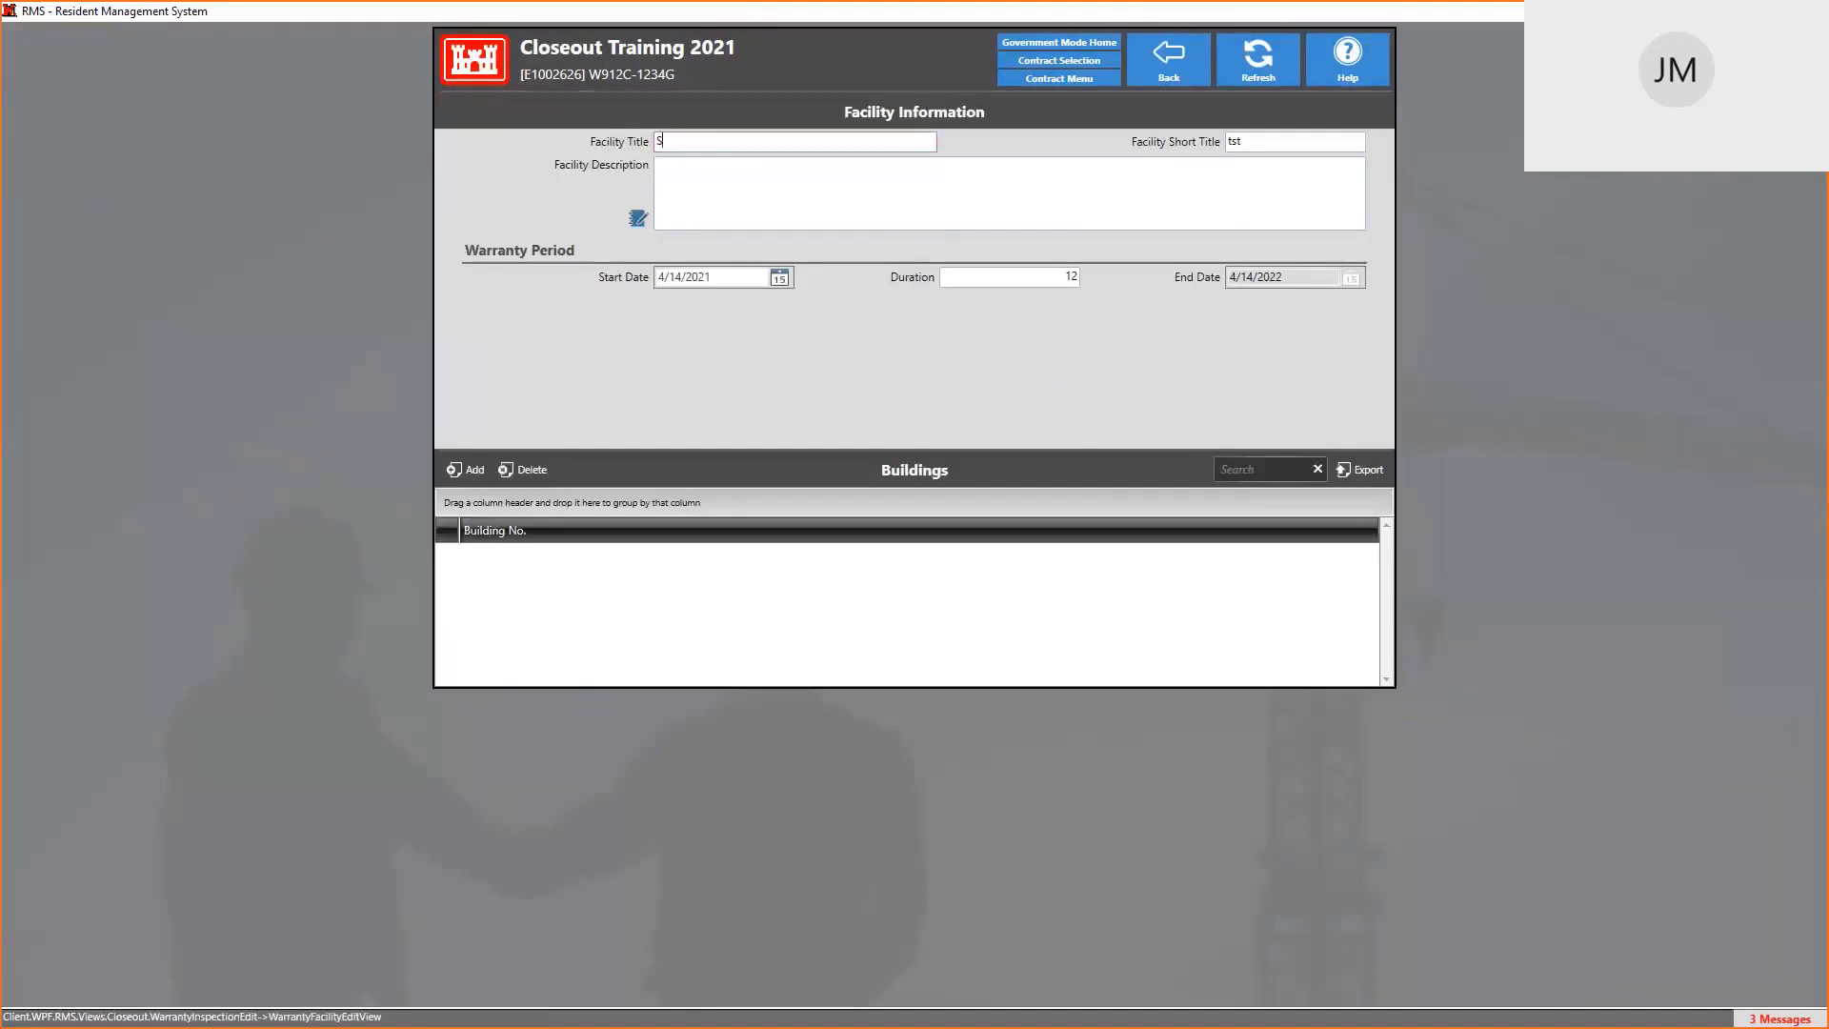
type("OME TEST BUILDING")
key("Tab")
type("ST")
Enter the description 'THIS IS A NEW BUILDING THAT REQUIRES WARRANTY'
left_click(816, 200)
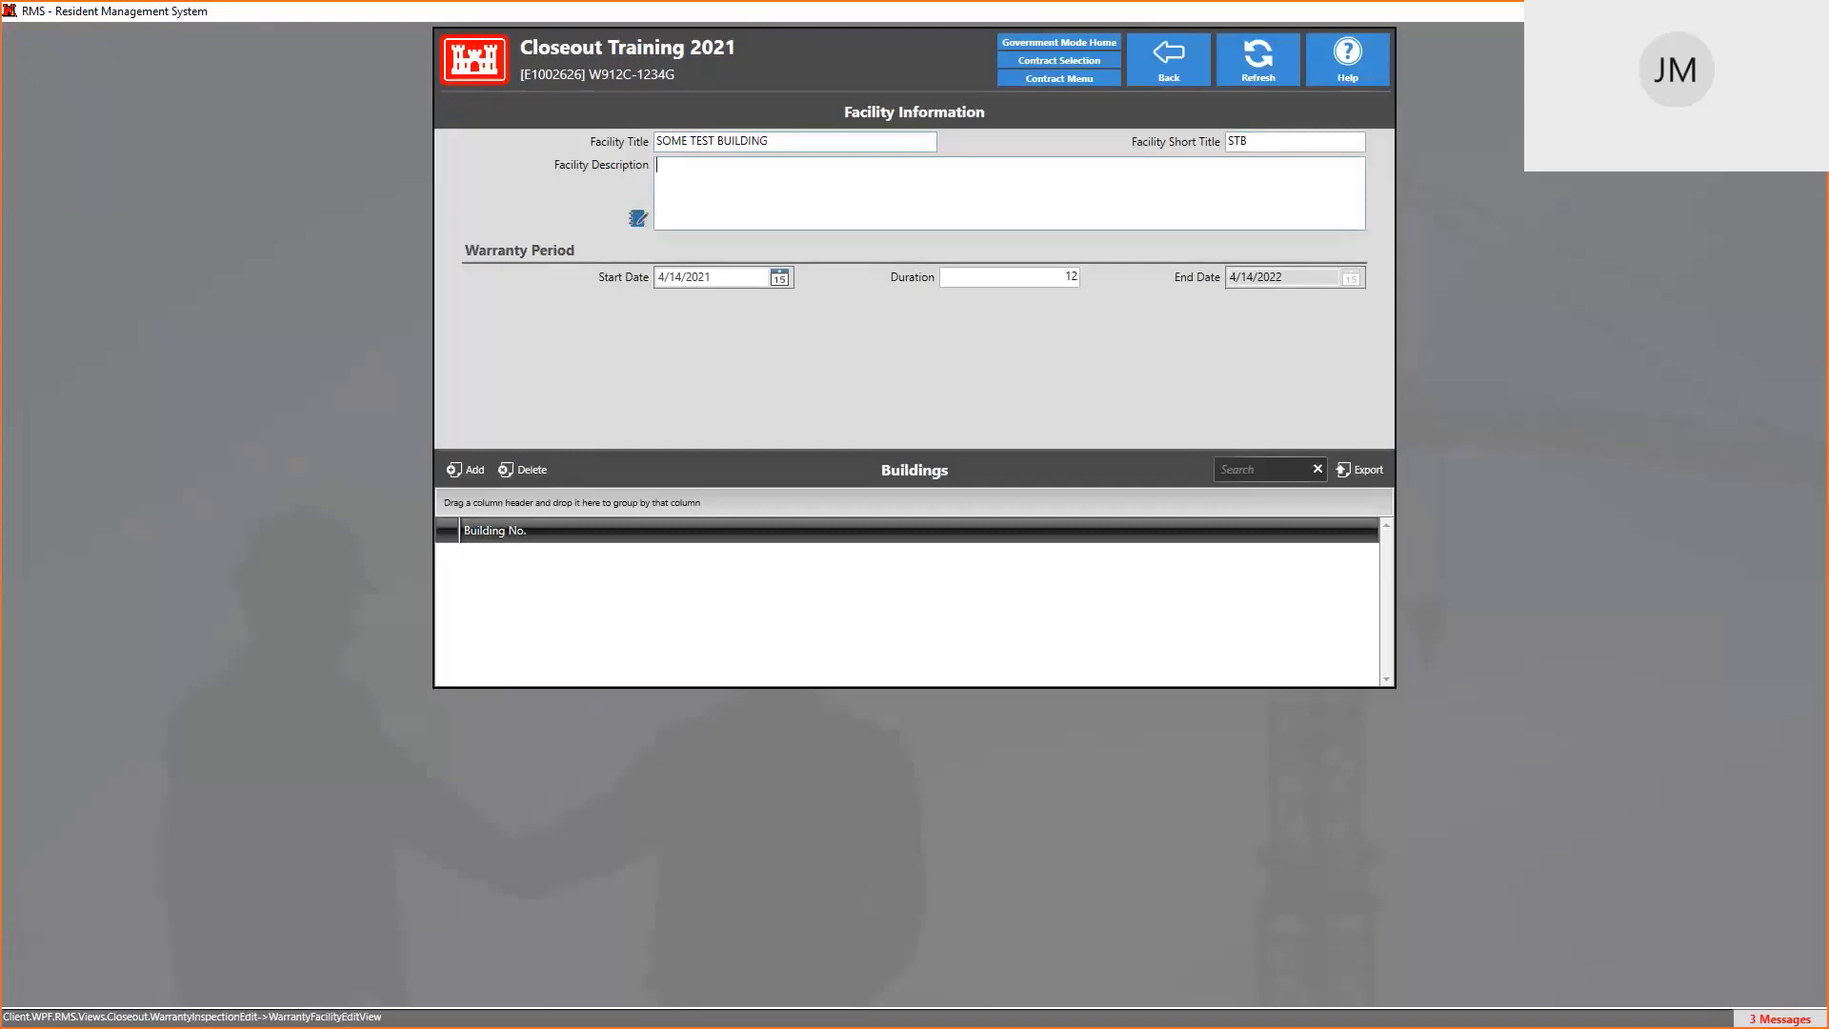
type("THIS")
type(" IS A NEW BU")
type("ILD")
key("BackSpace")
type("LDING THAT REQUIRES WARRANTY")
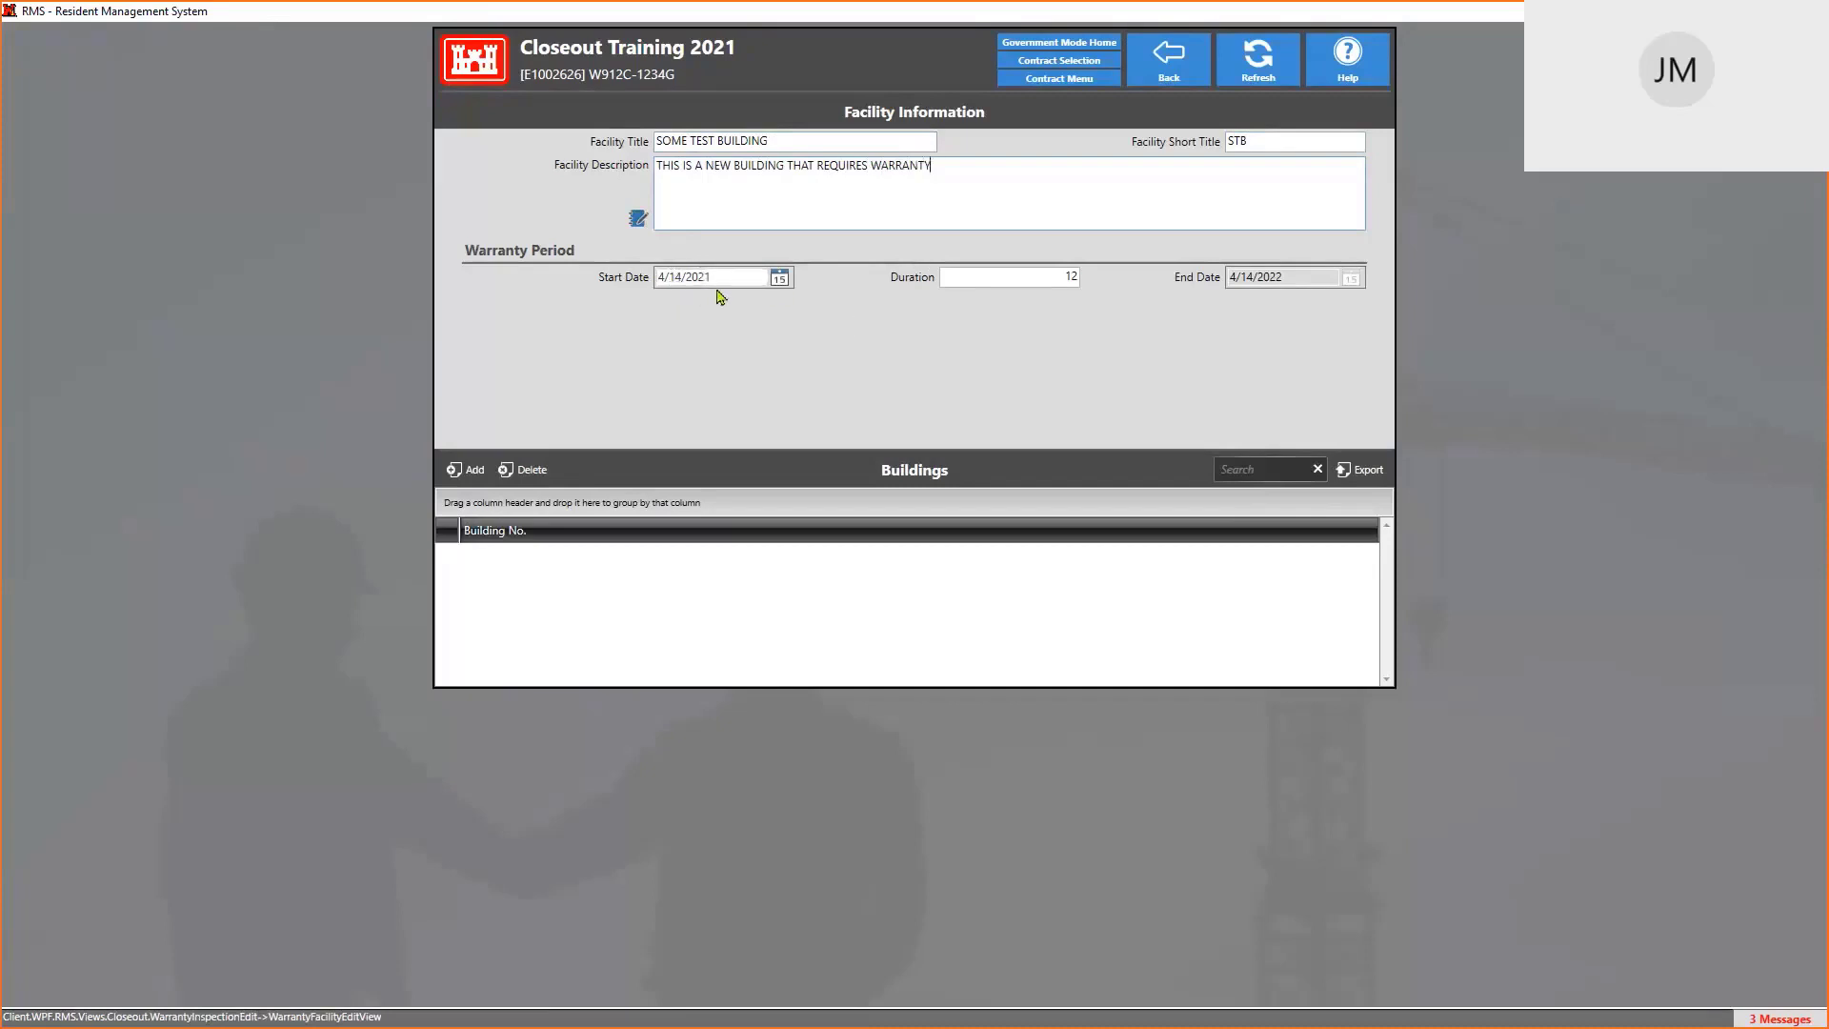
left_click(1065, 277)
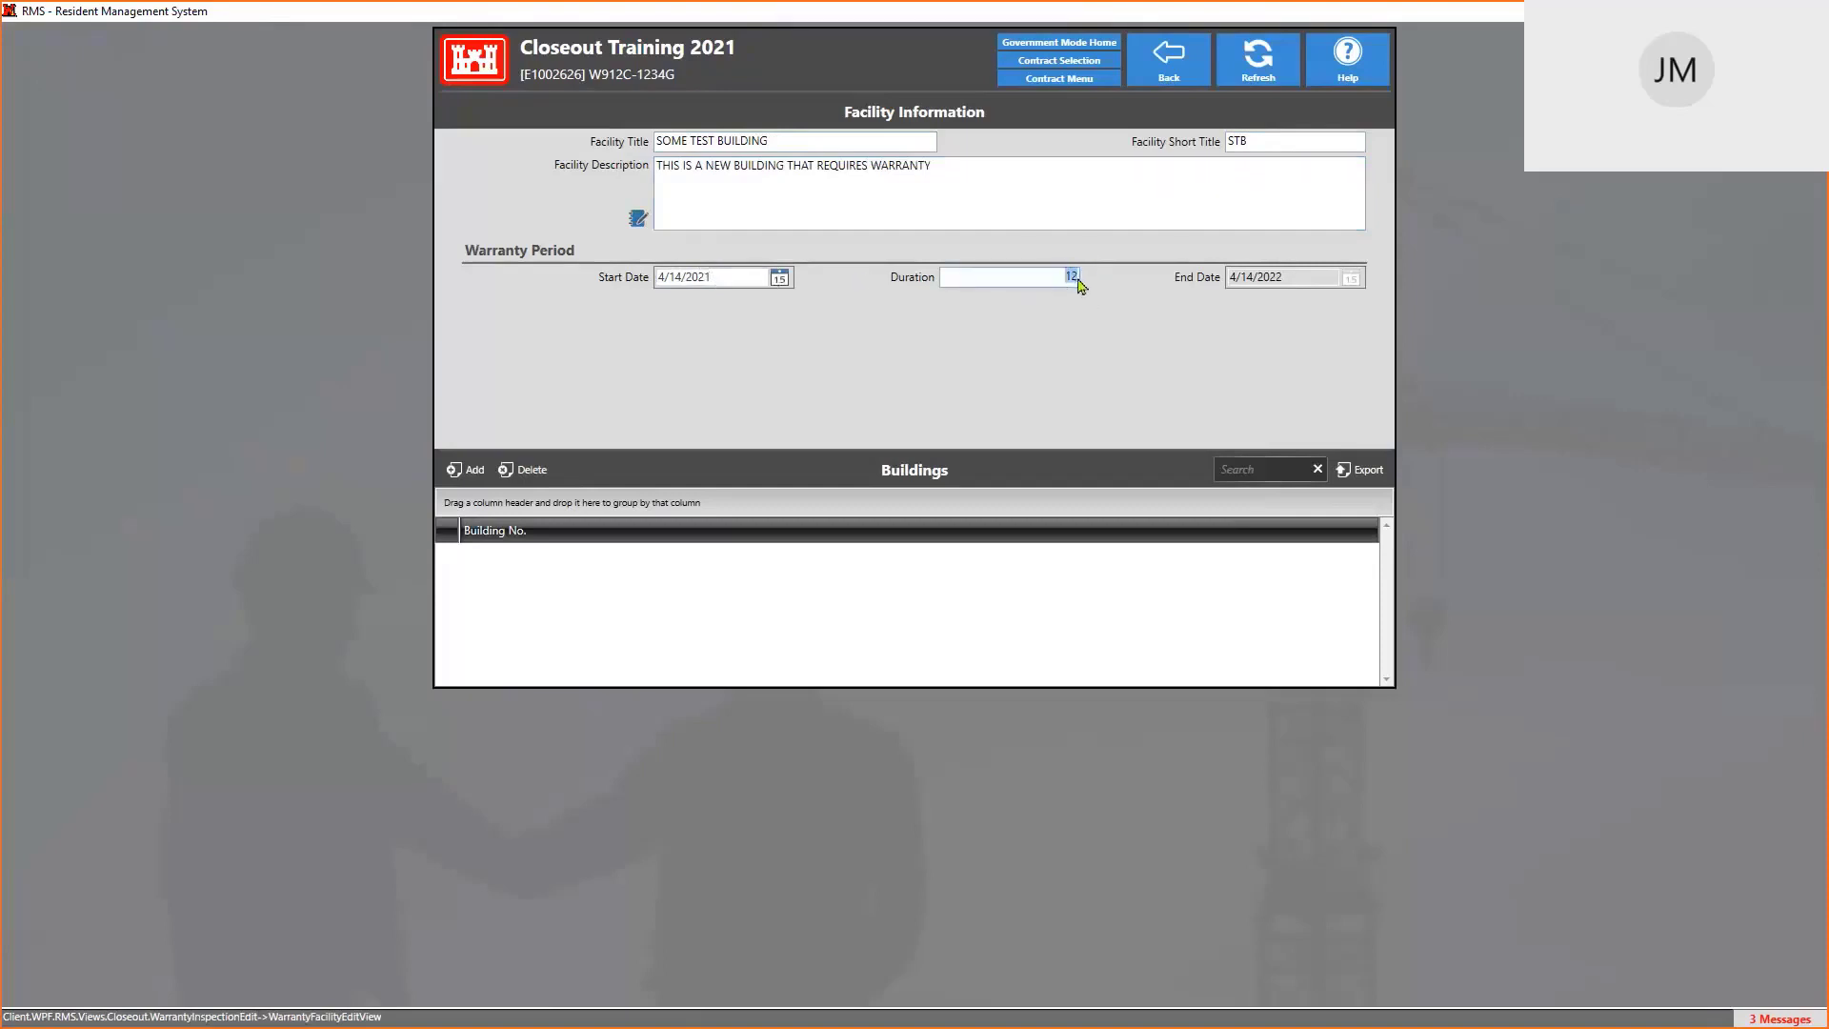
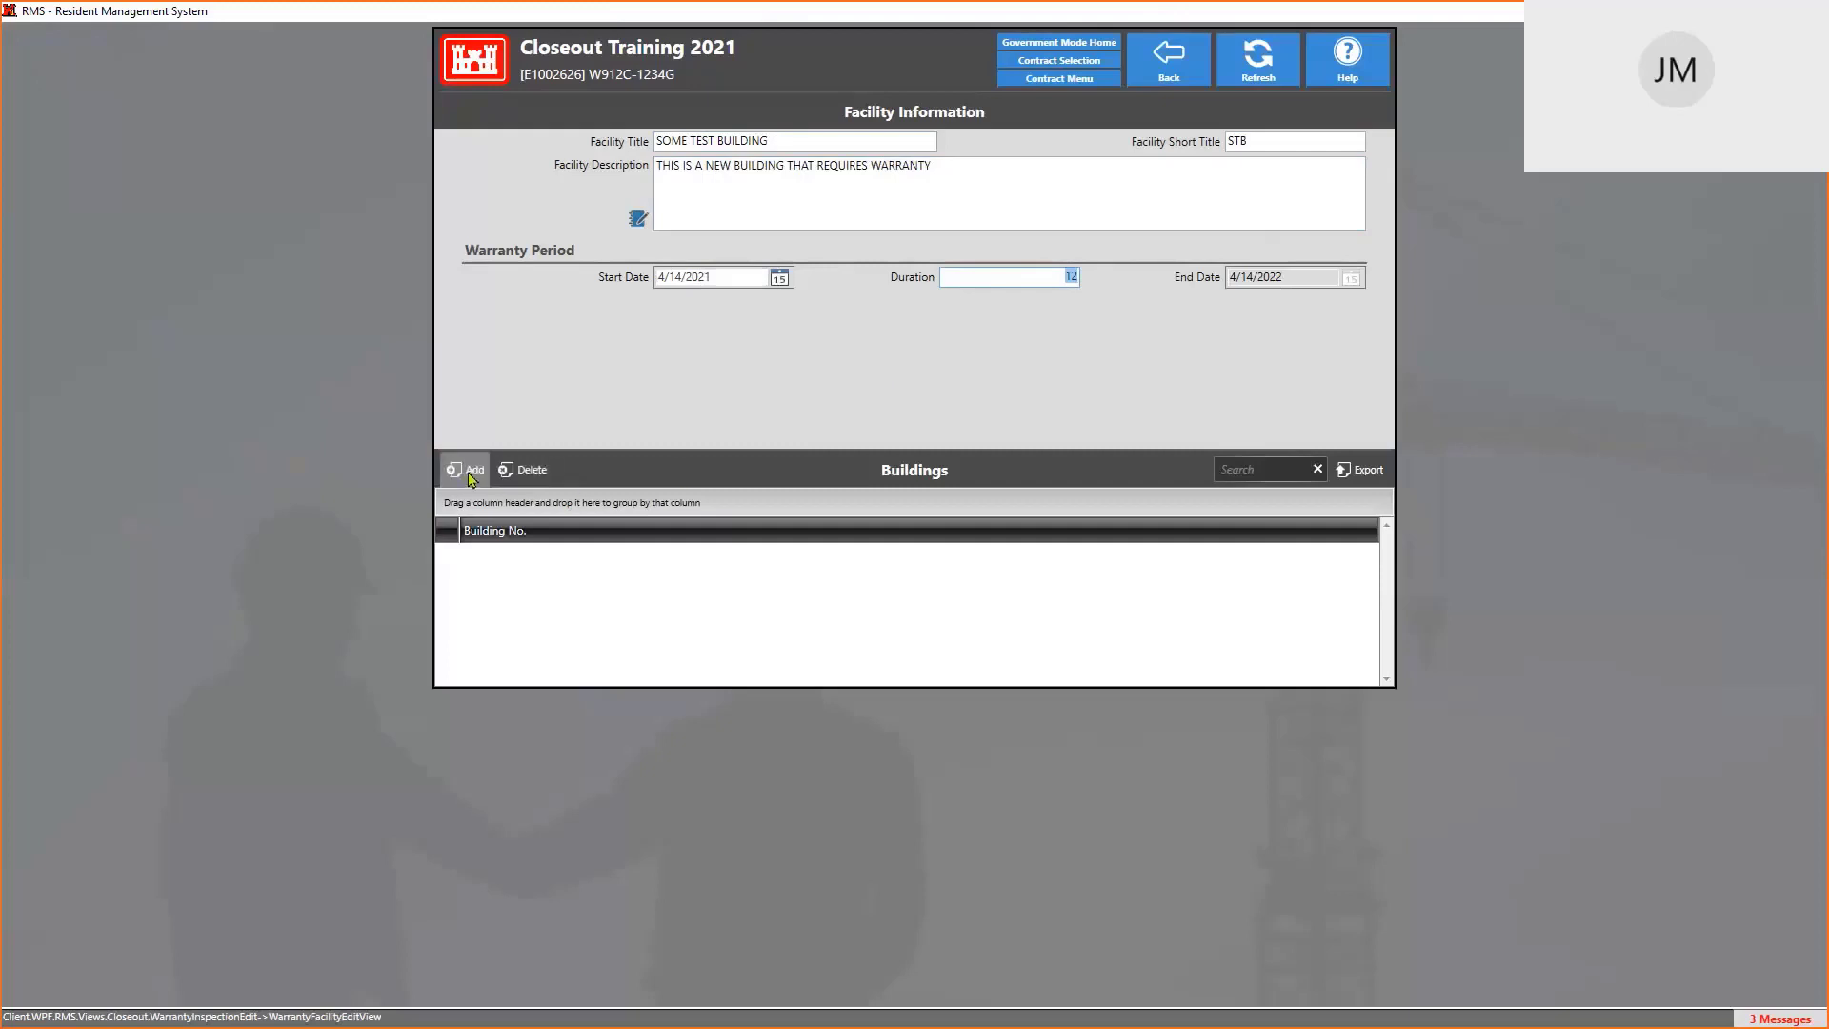
Add building GTG-65 to SOME TEST BUILDING's warranty facility, then go back to the facilities list
left_click(471, 476)
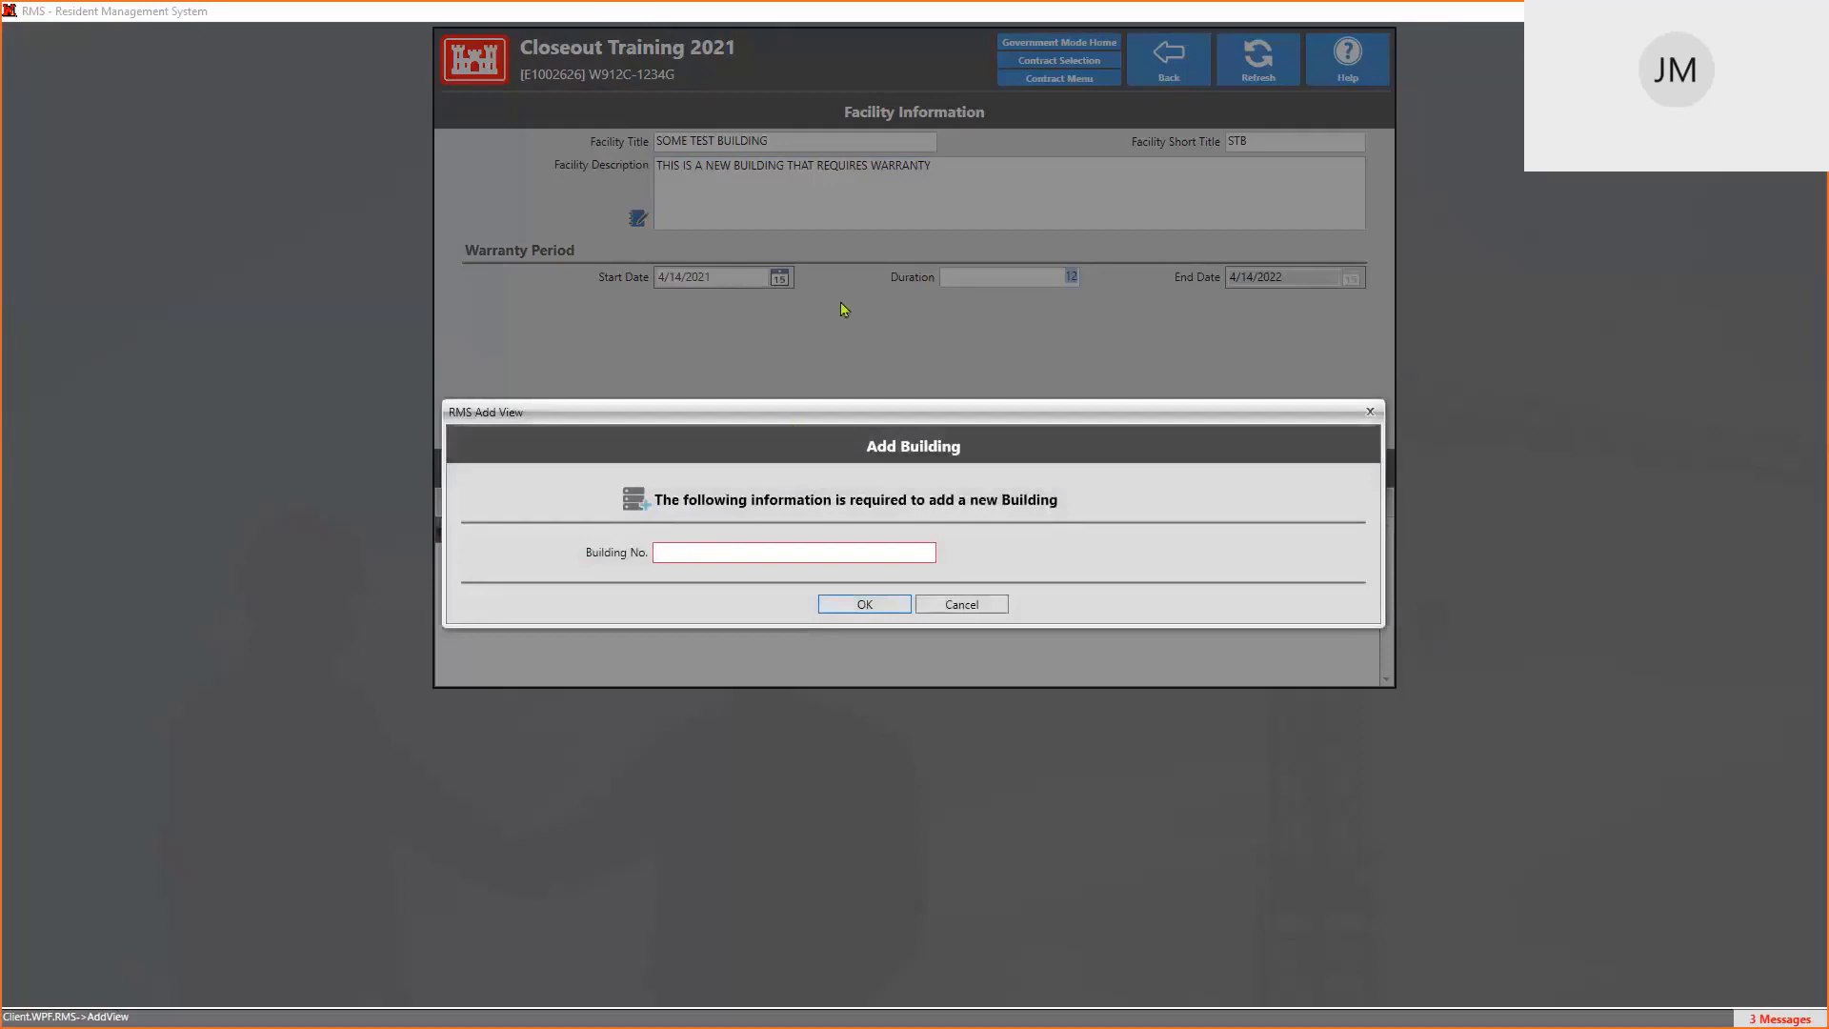
type("GTG-65")
left_click(879, 606)
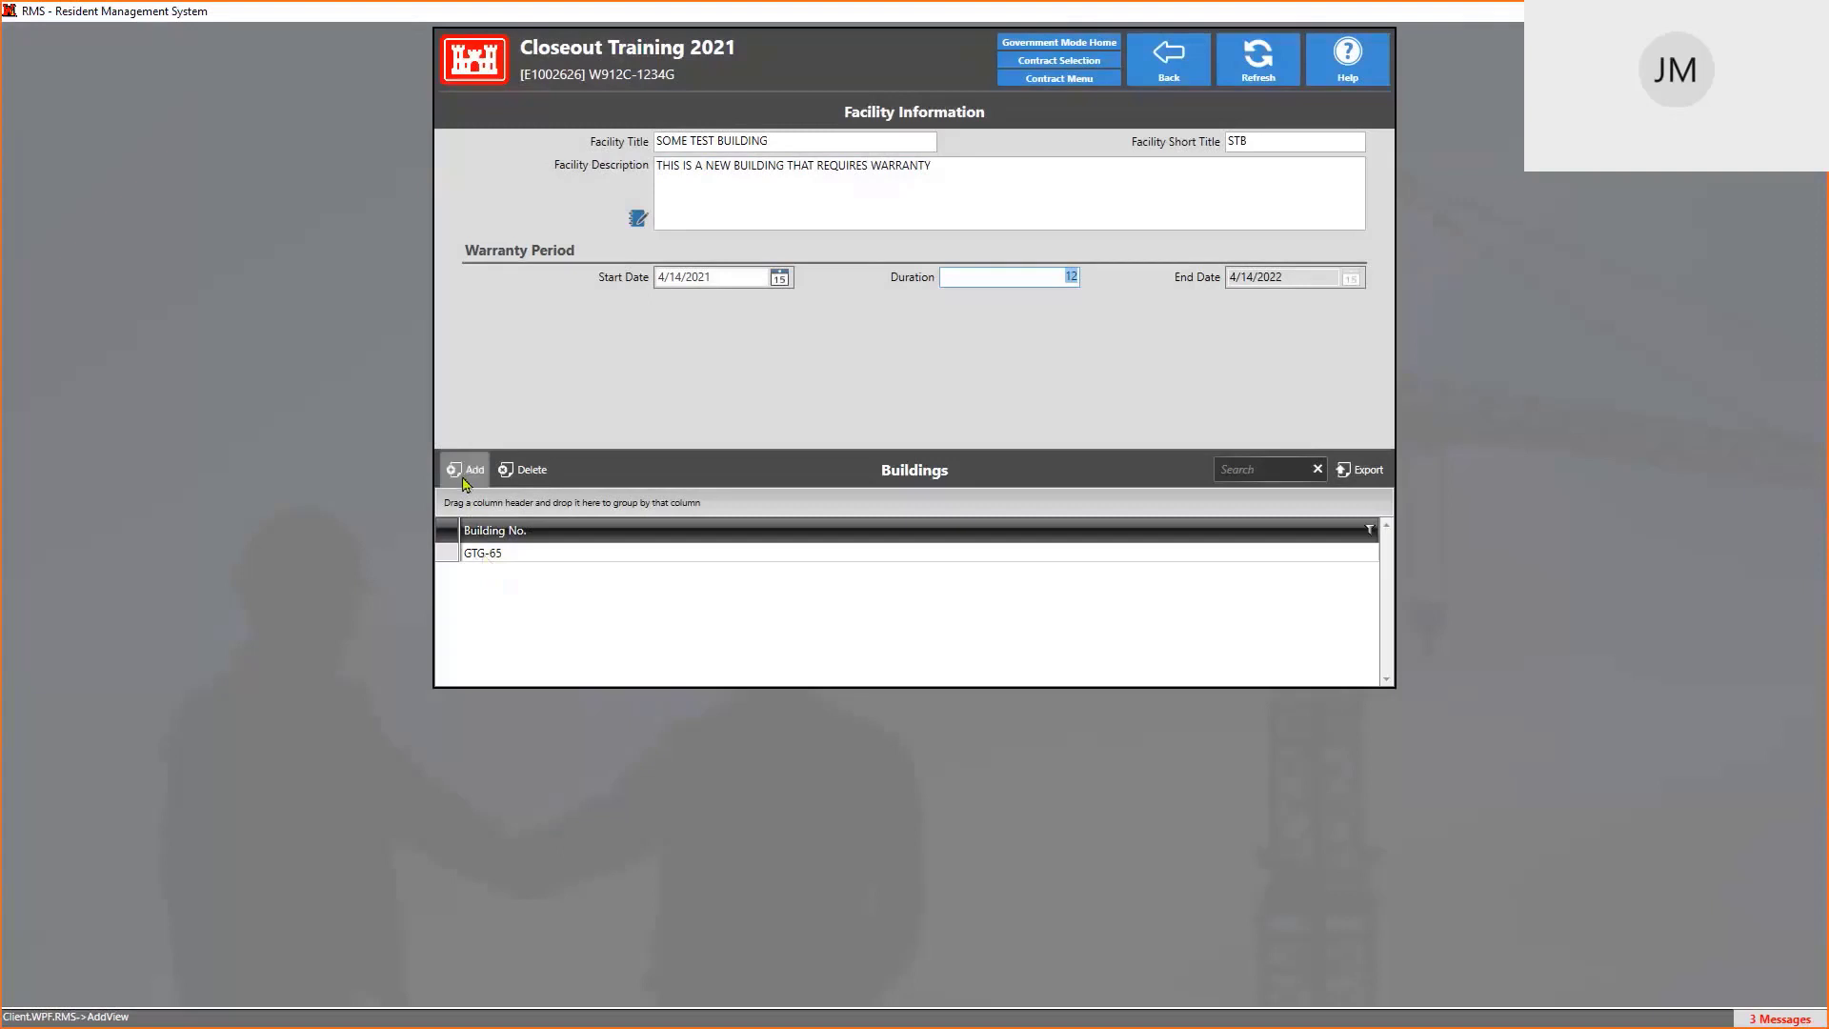
left_click(1181, 76)
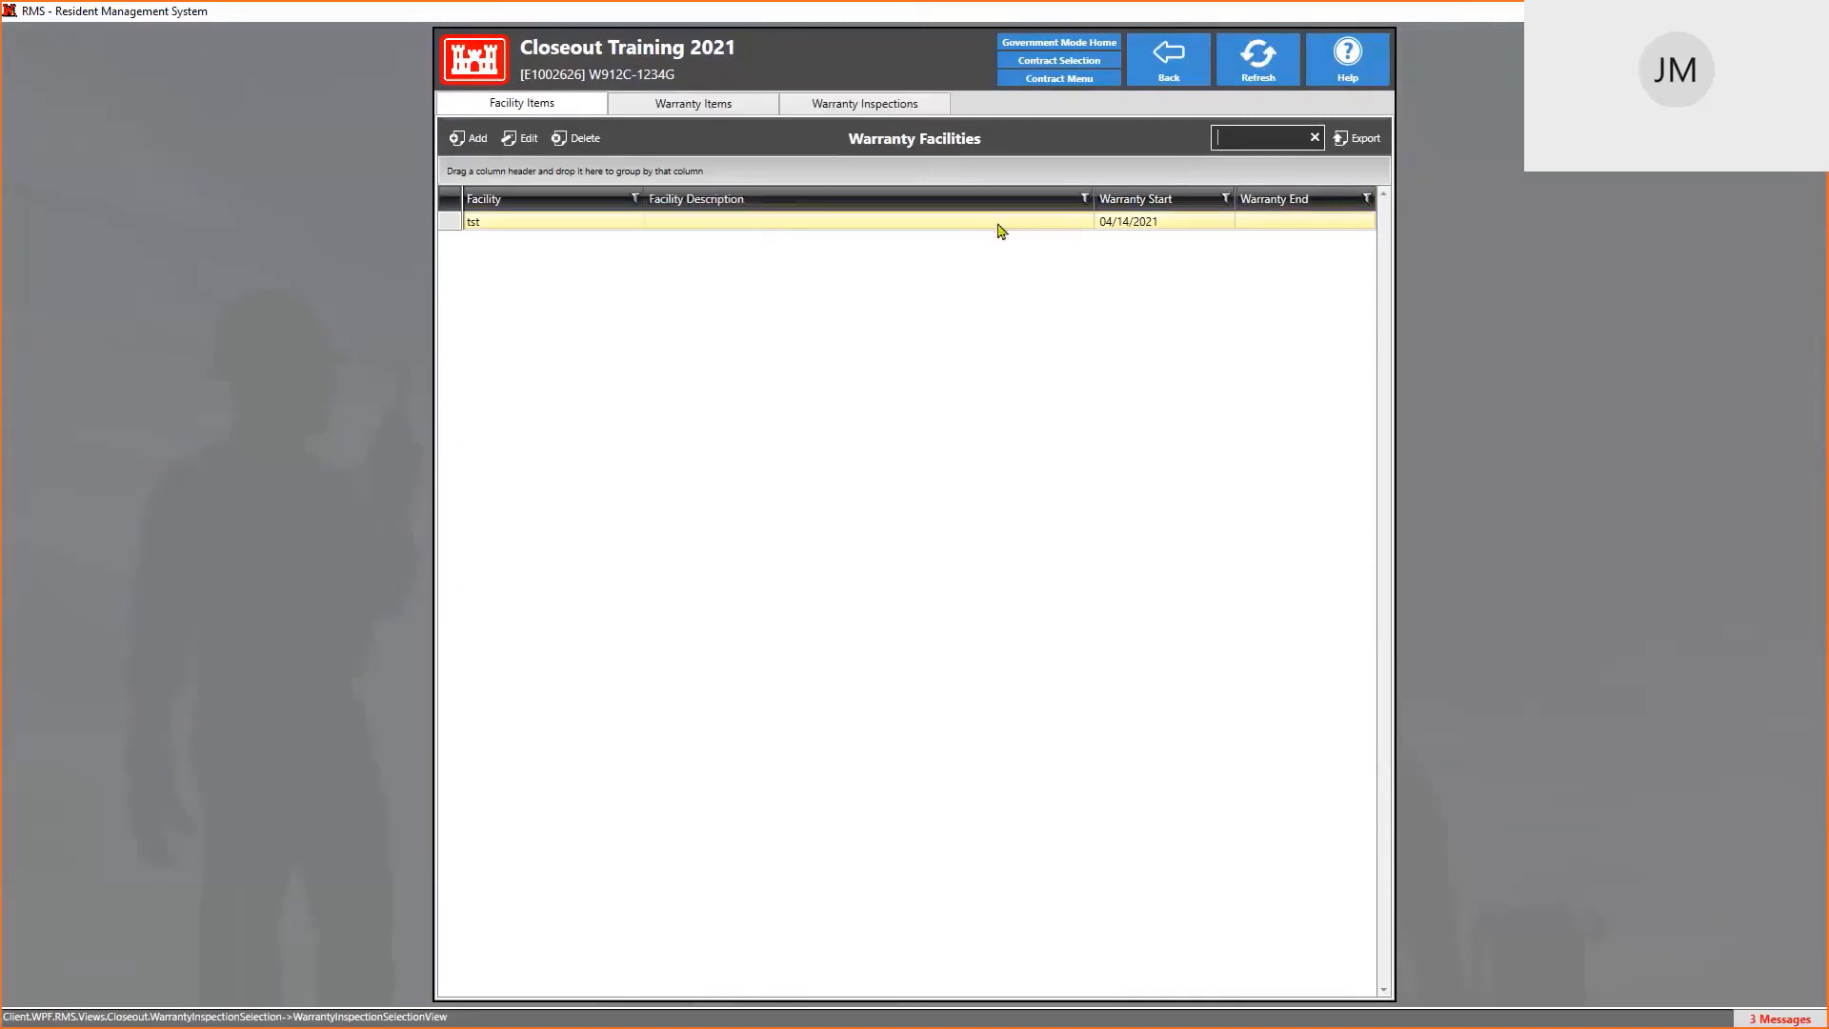
Refresh the Warranty Facilities list so STB shows its 04/14/2021–04/14/2022 warranty
left_click(1267, 62)
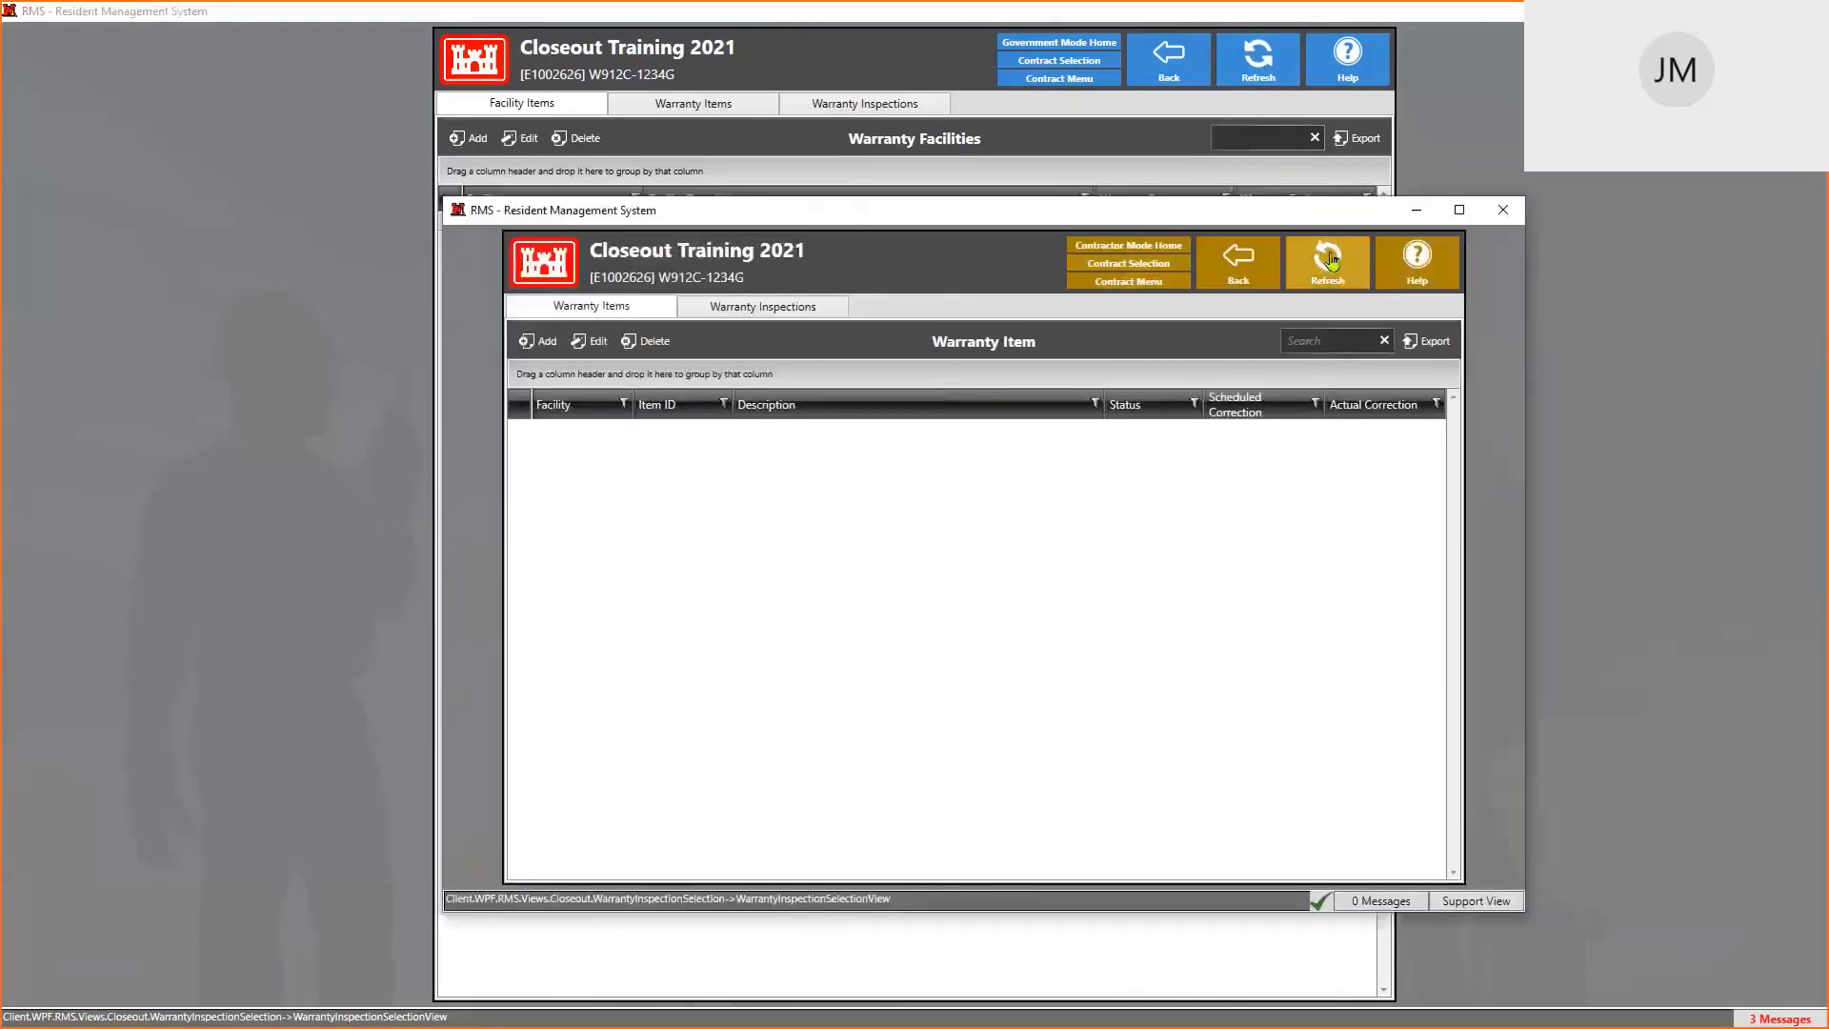
Refresh the contractor's Warranty Items list, start a new item, then return to the government window
left_click(1330, 259)
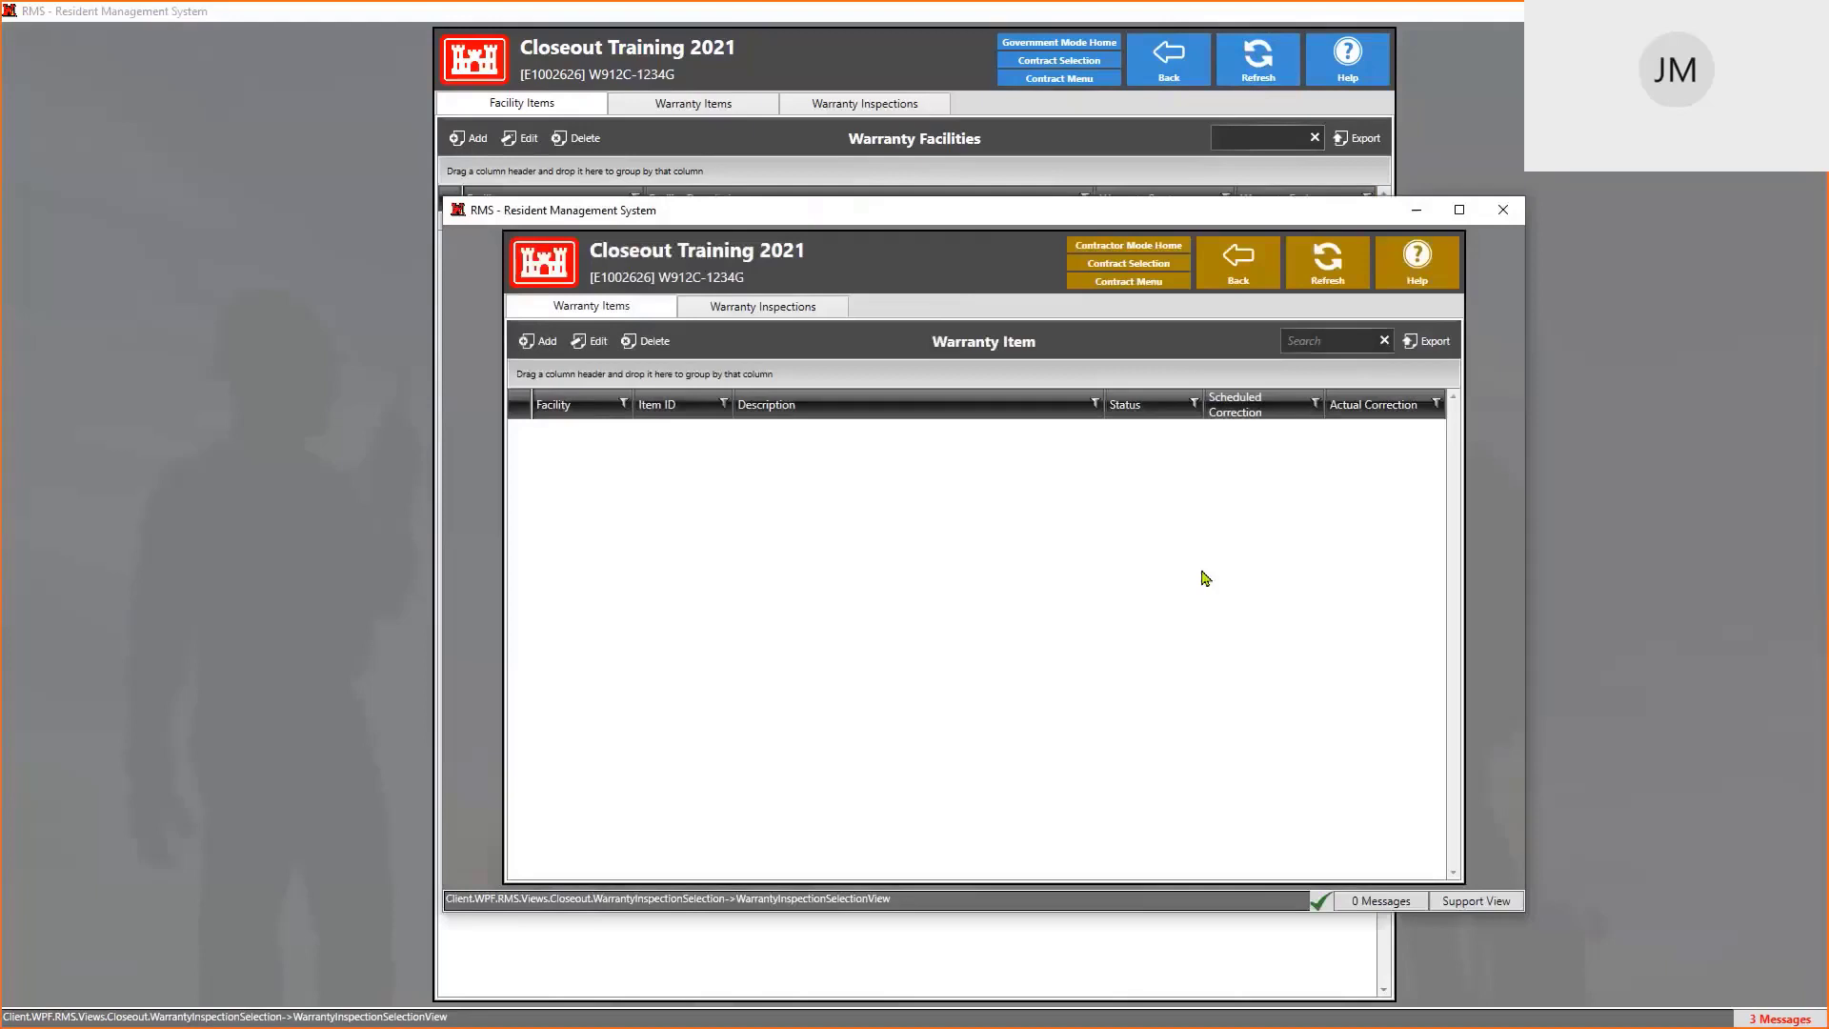
left_click(547, 345)
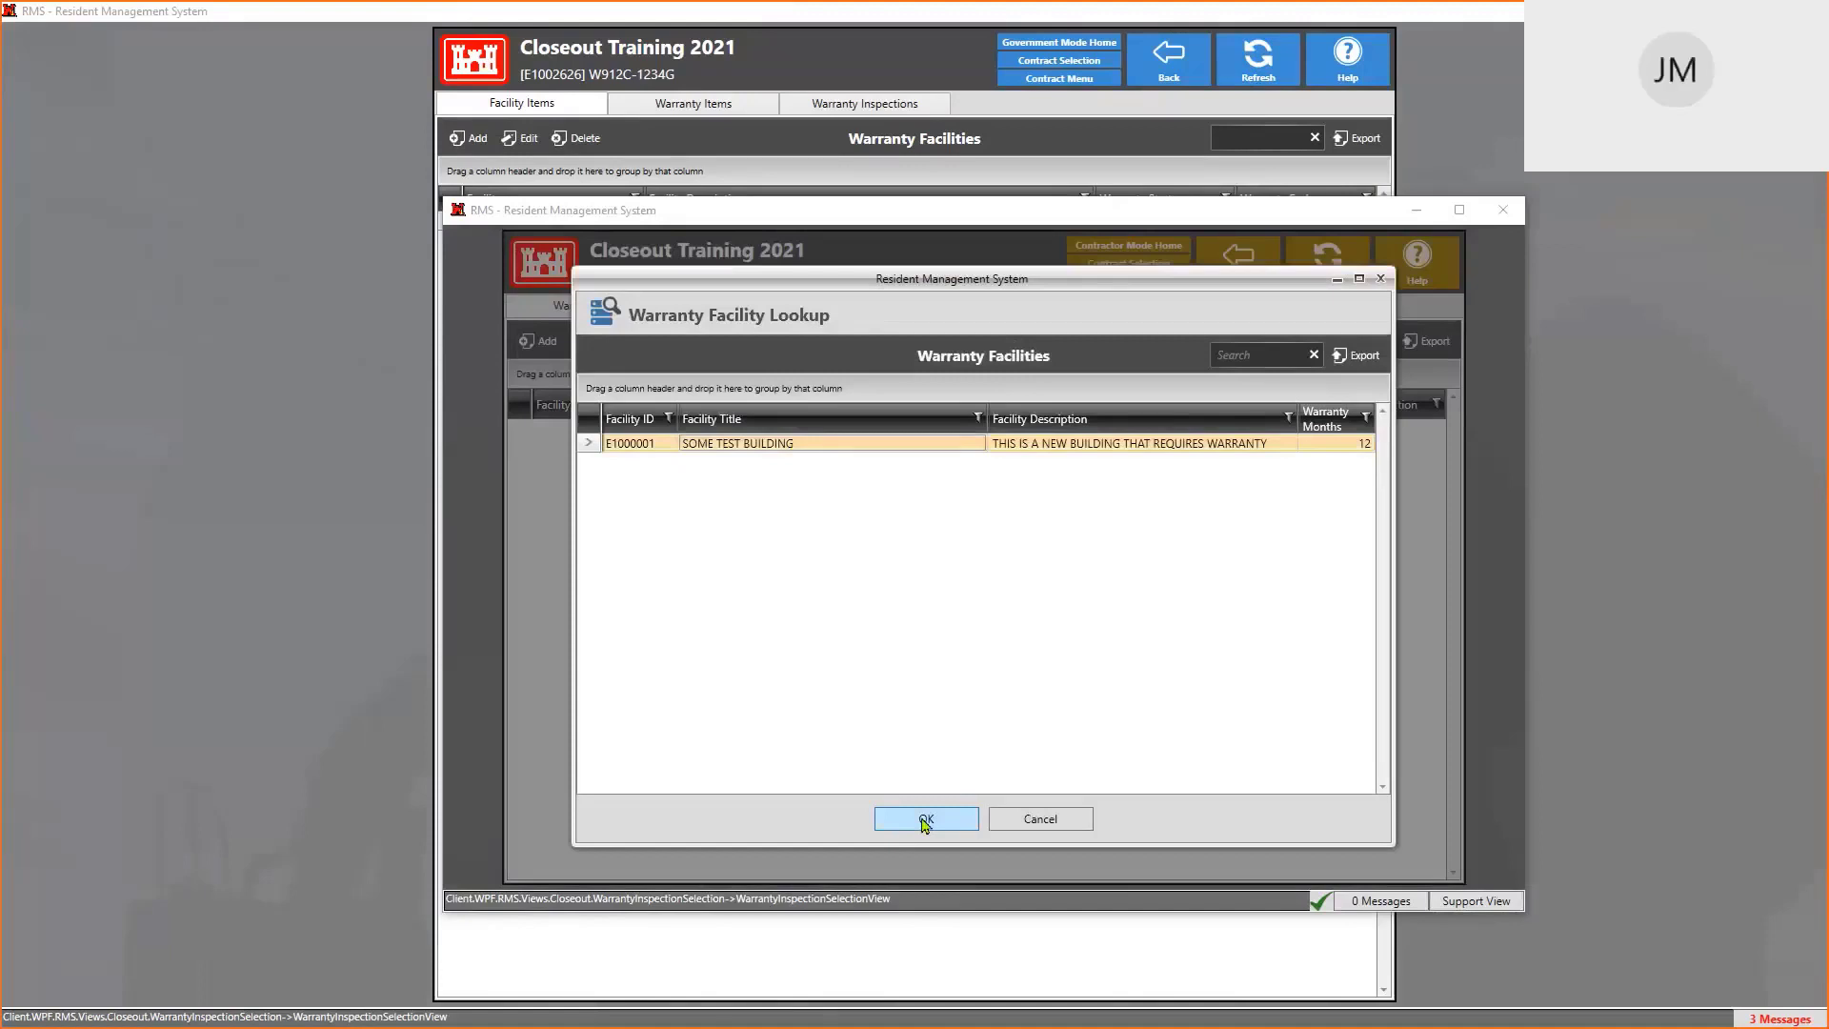
left_click(728, 81)
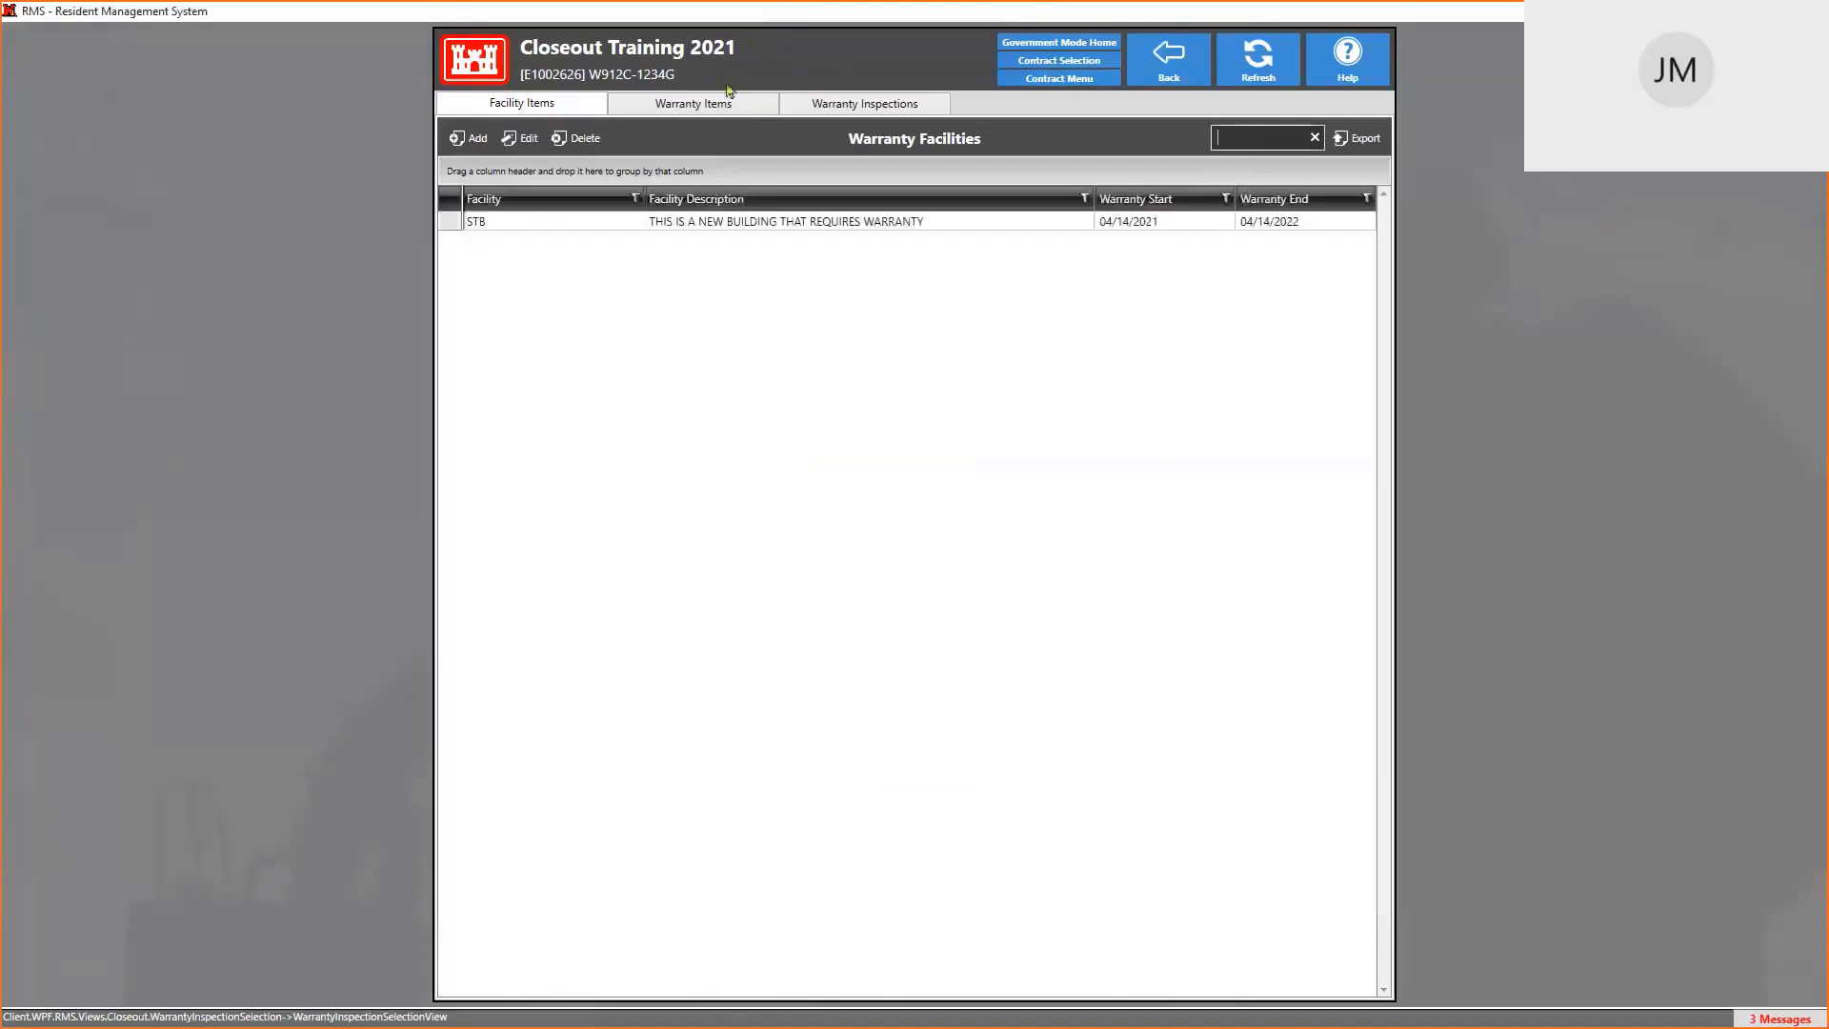
double_click(579, 228)
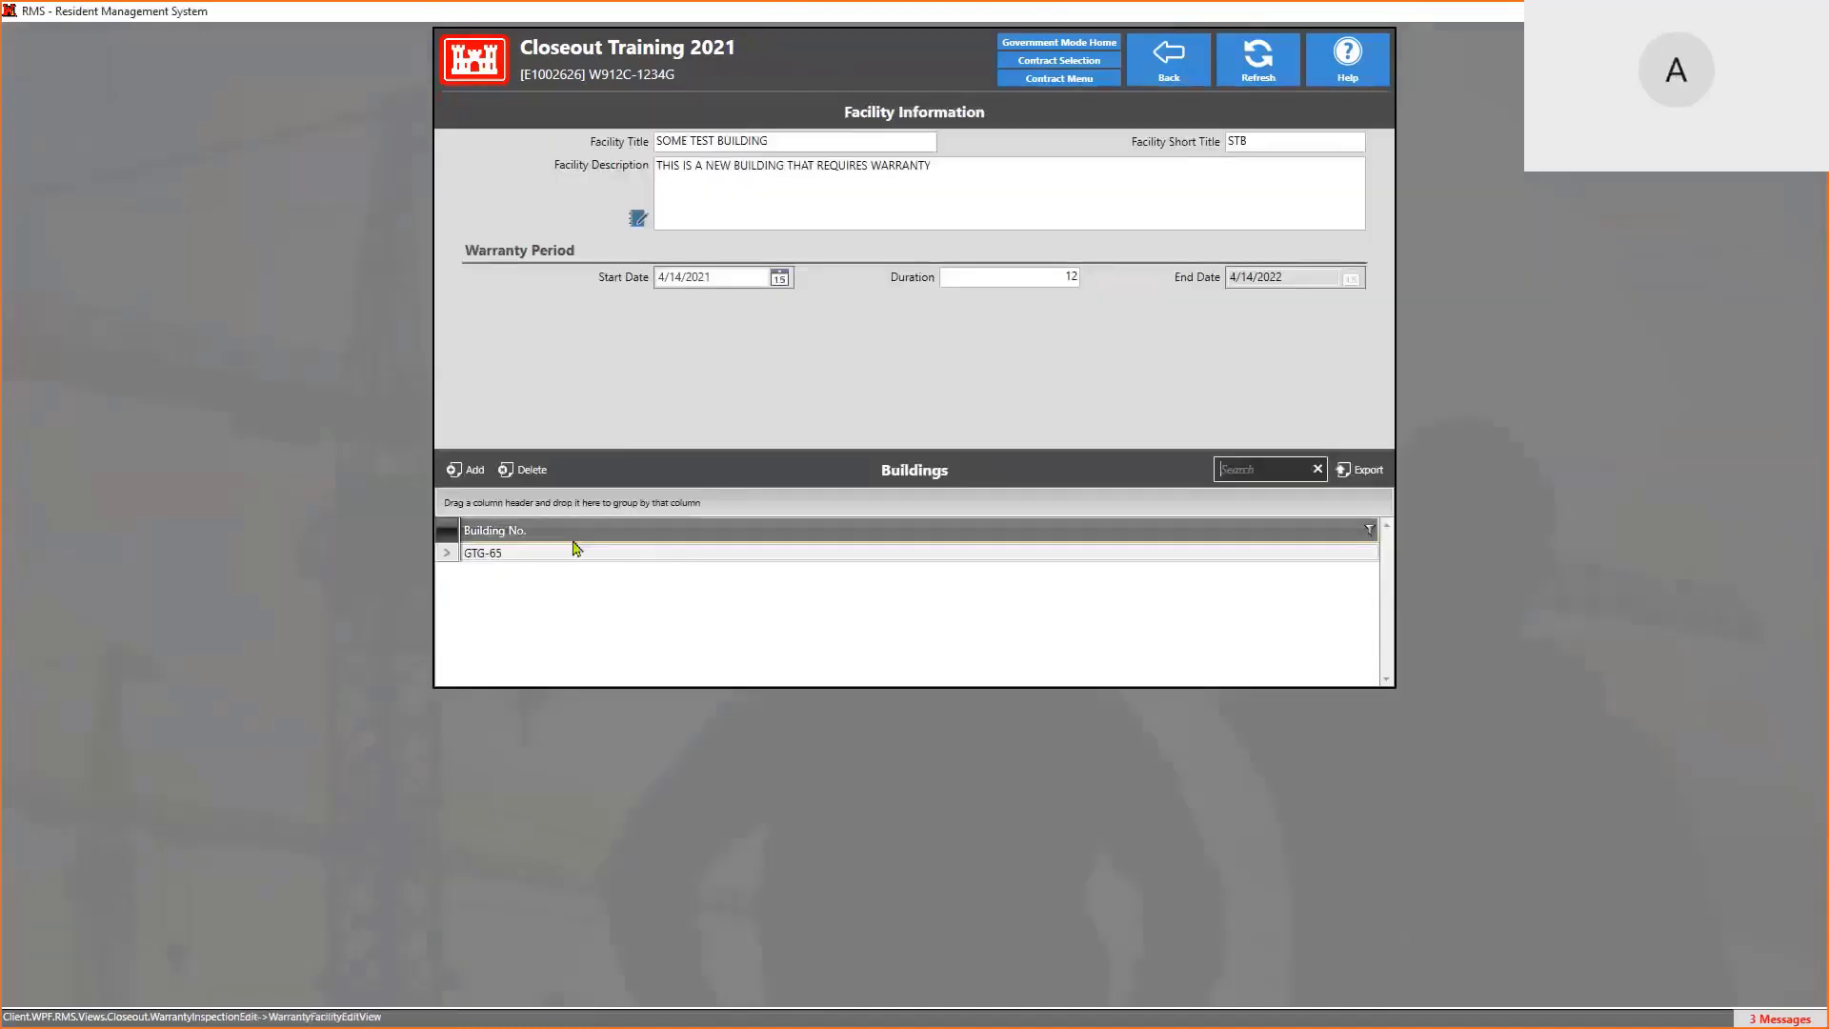
left_click(530, 562)
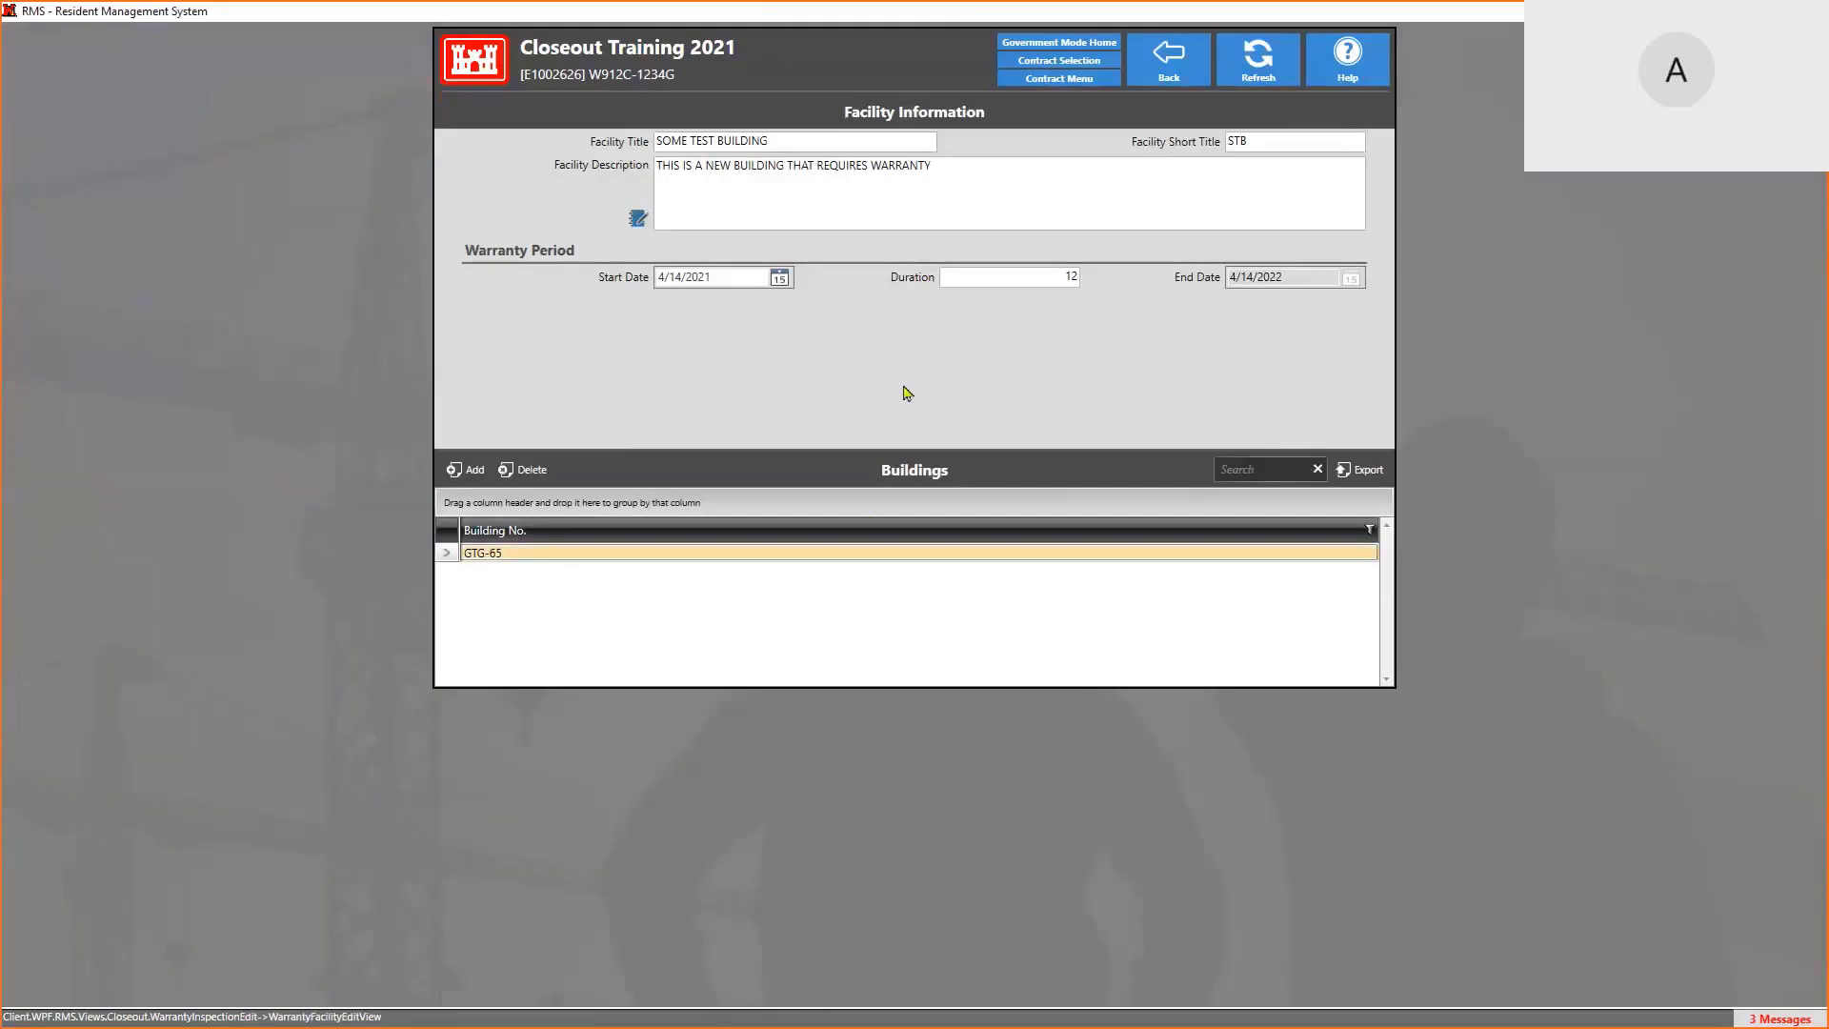
left_click(1169, 67)
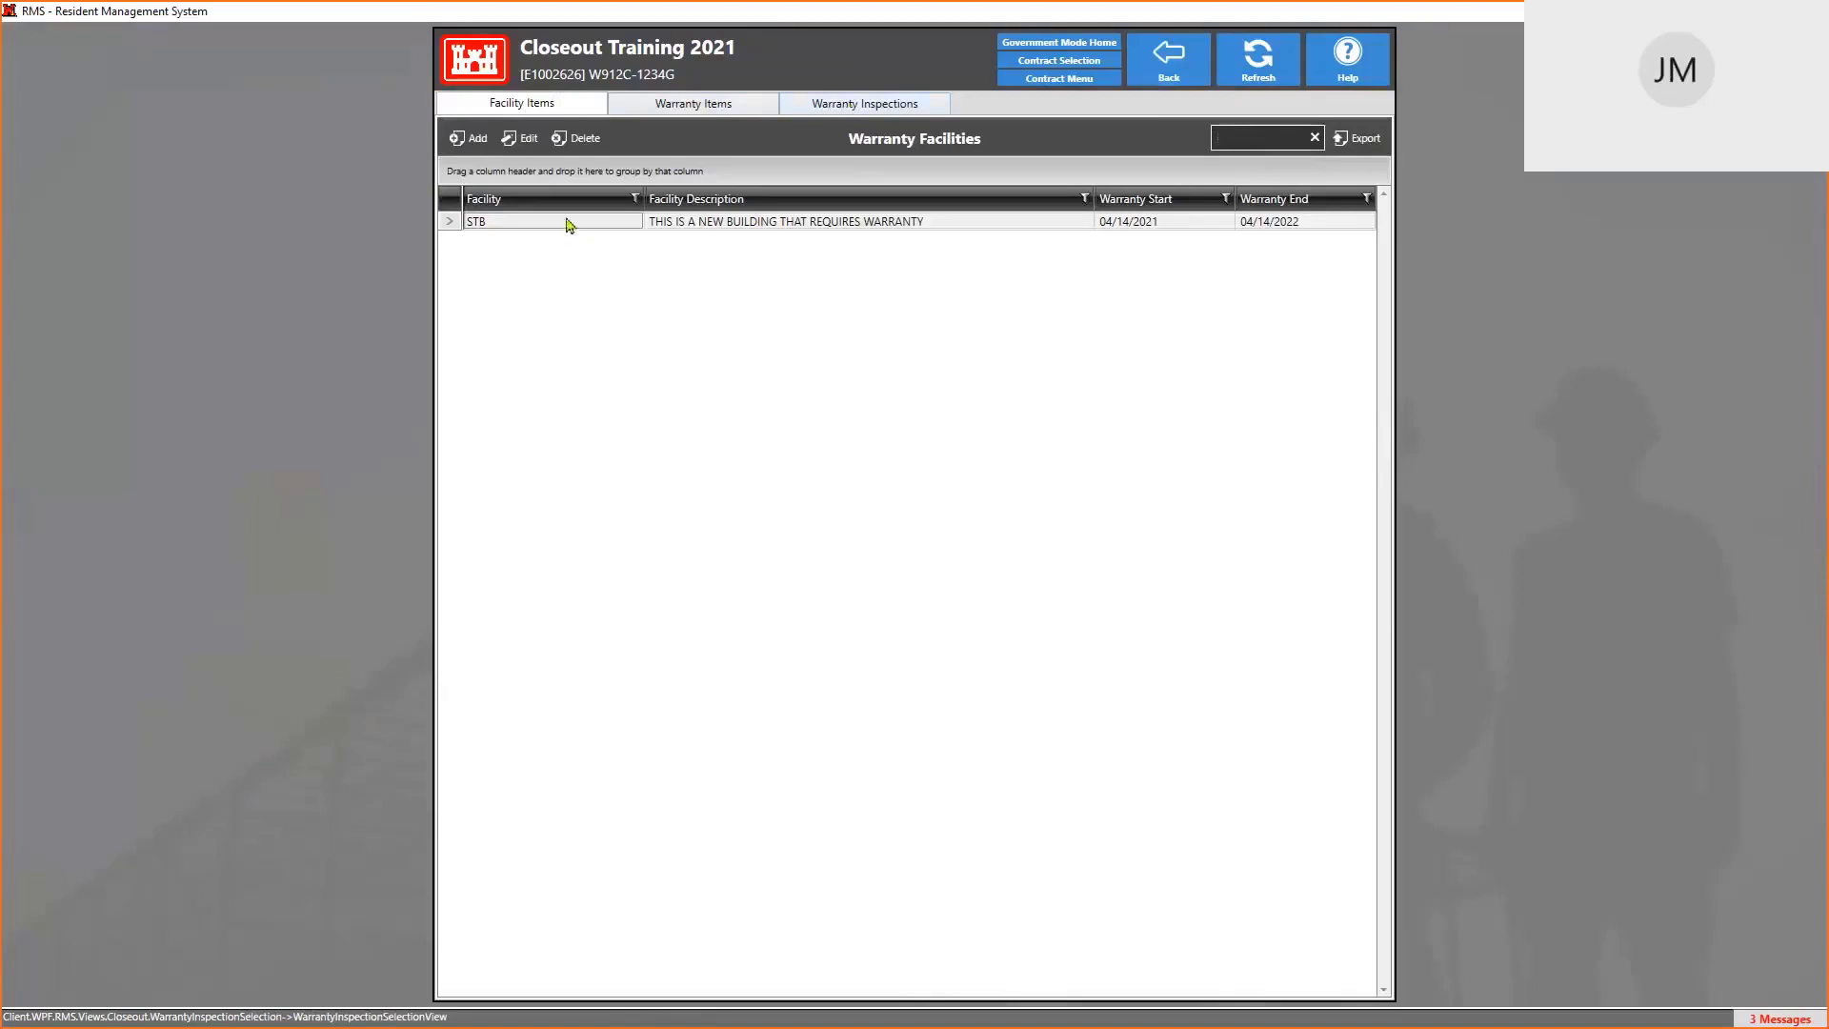
left_click(851, 106)
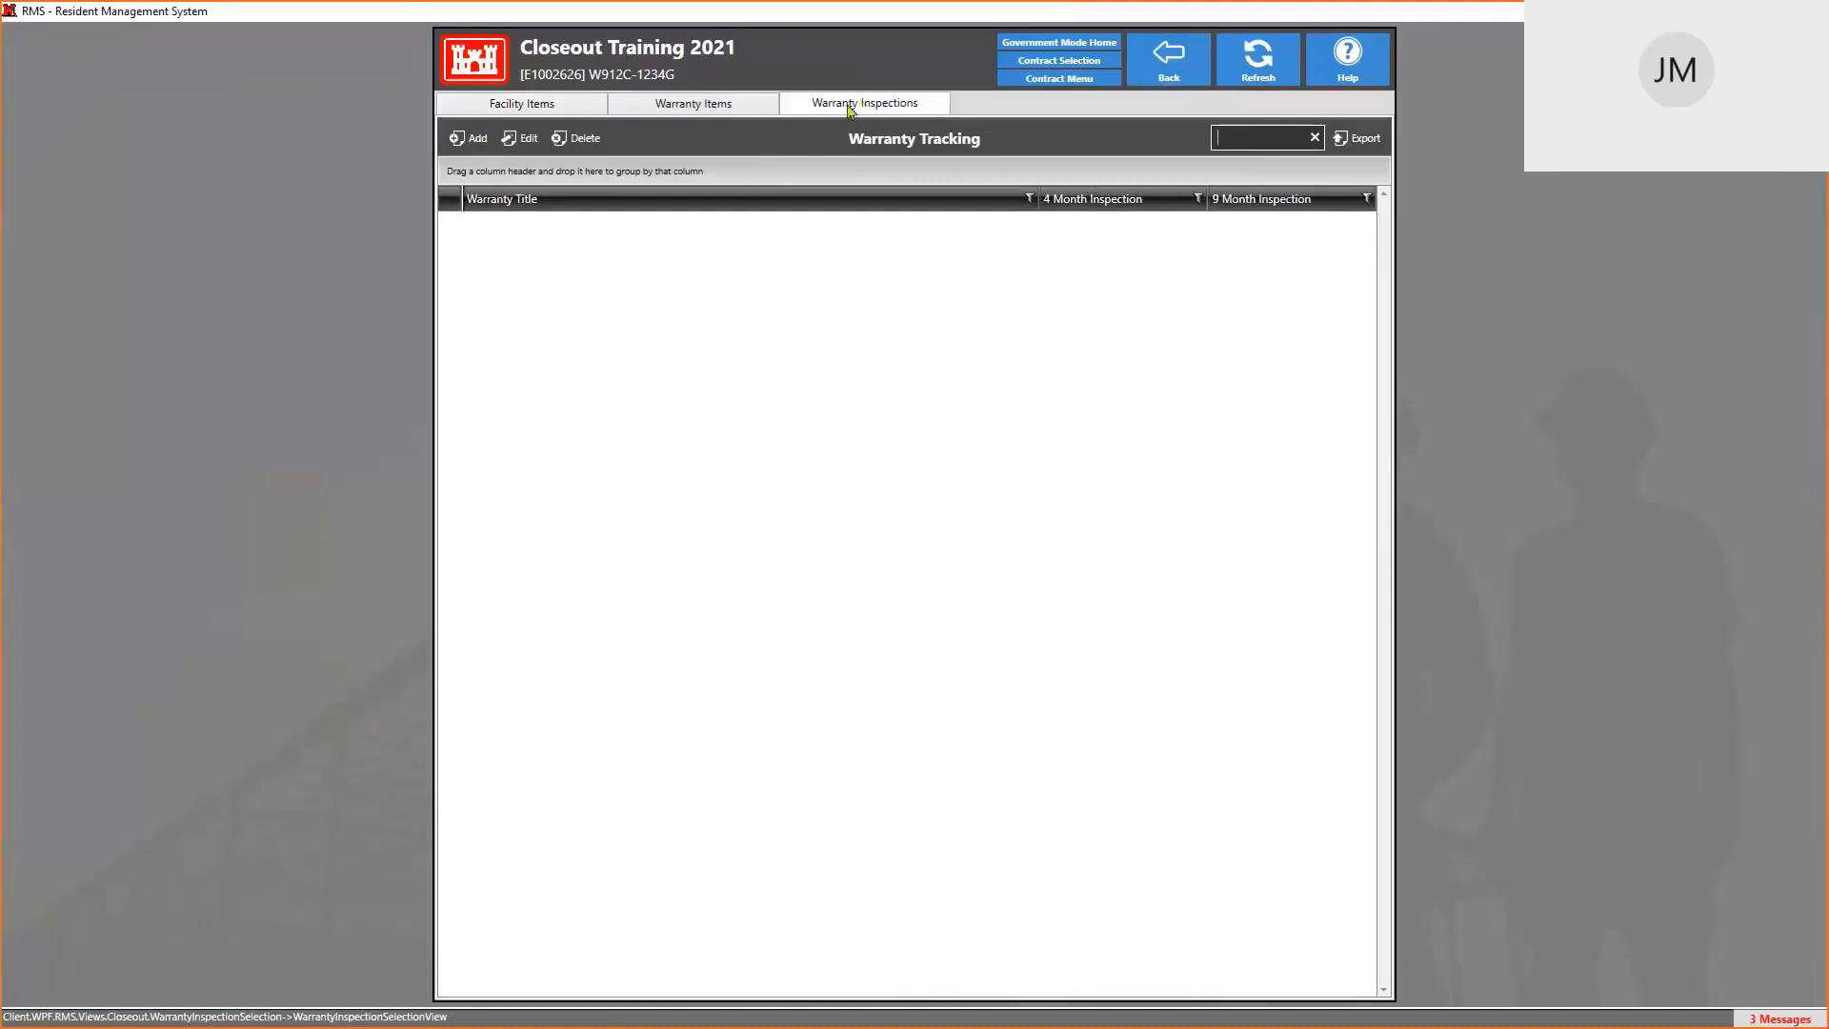
left_click(536, 113)
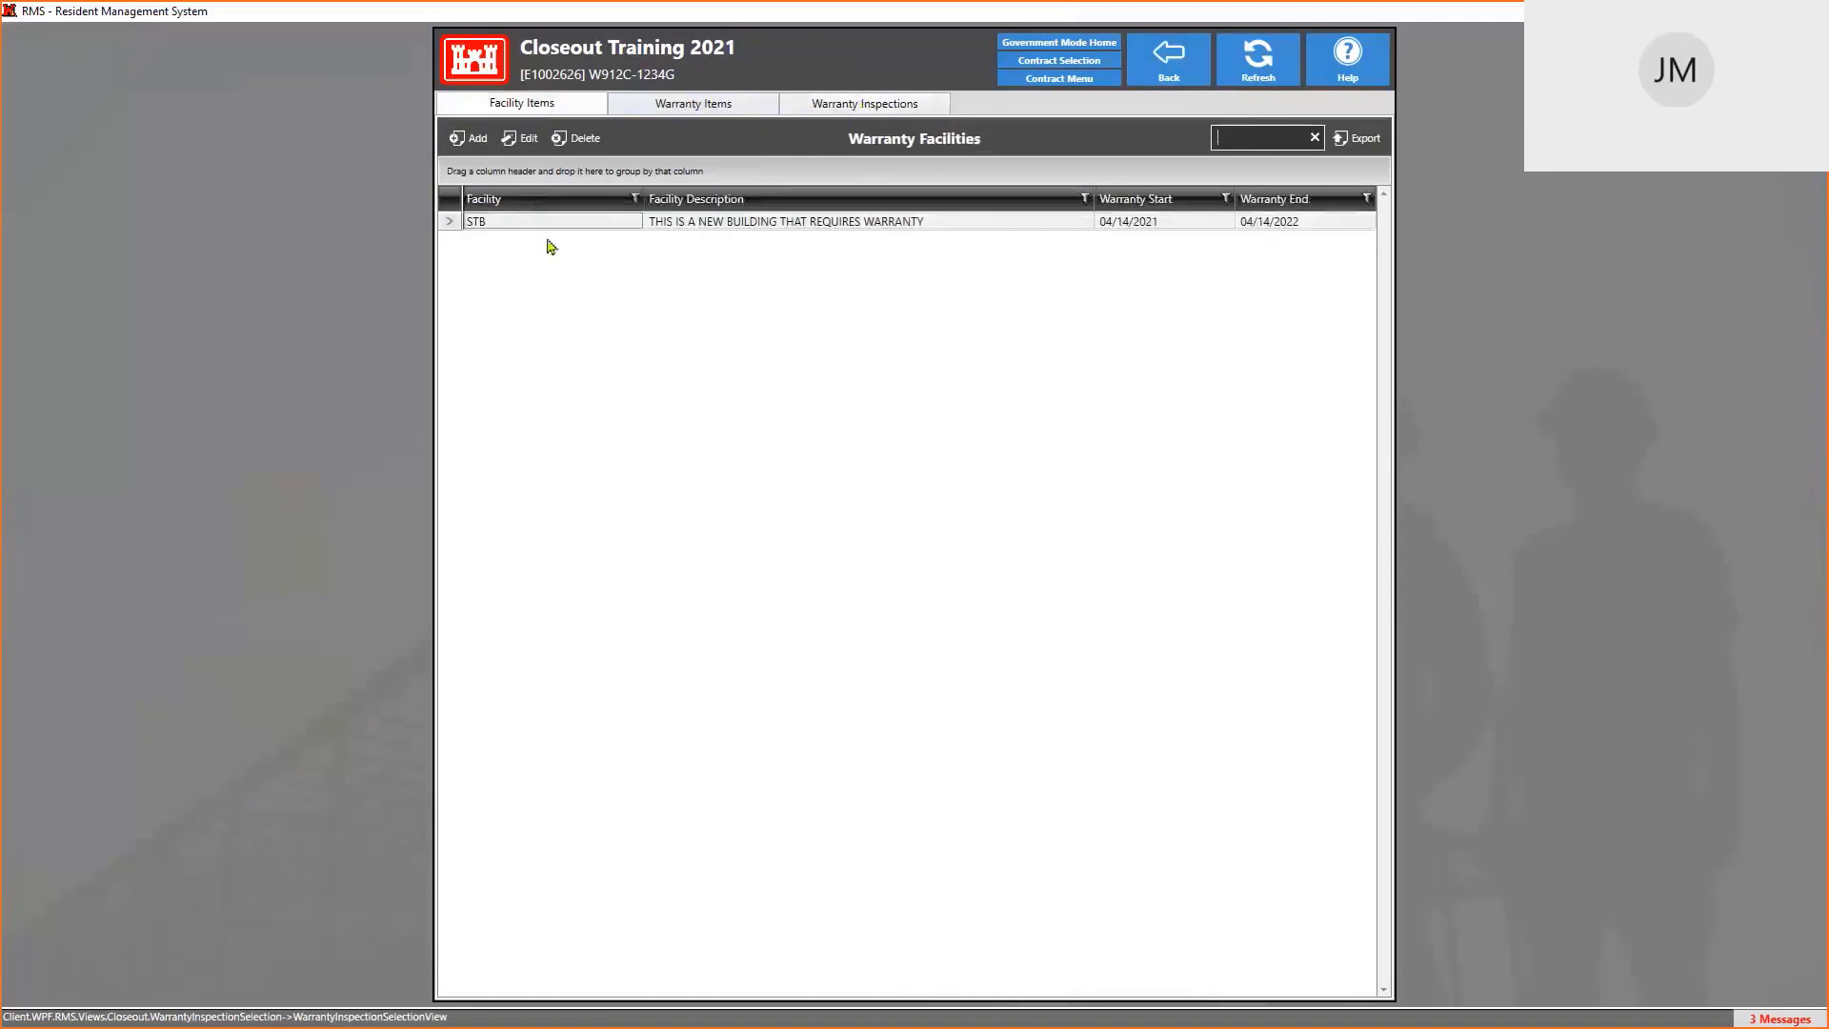
left_click(713, 105)
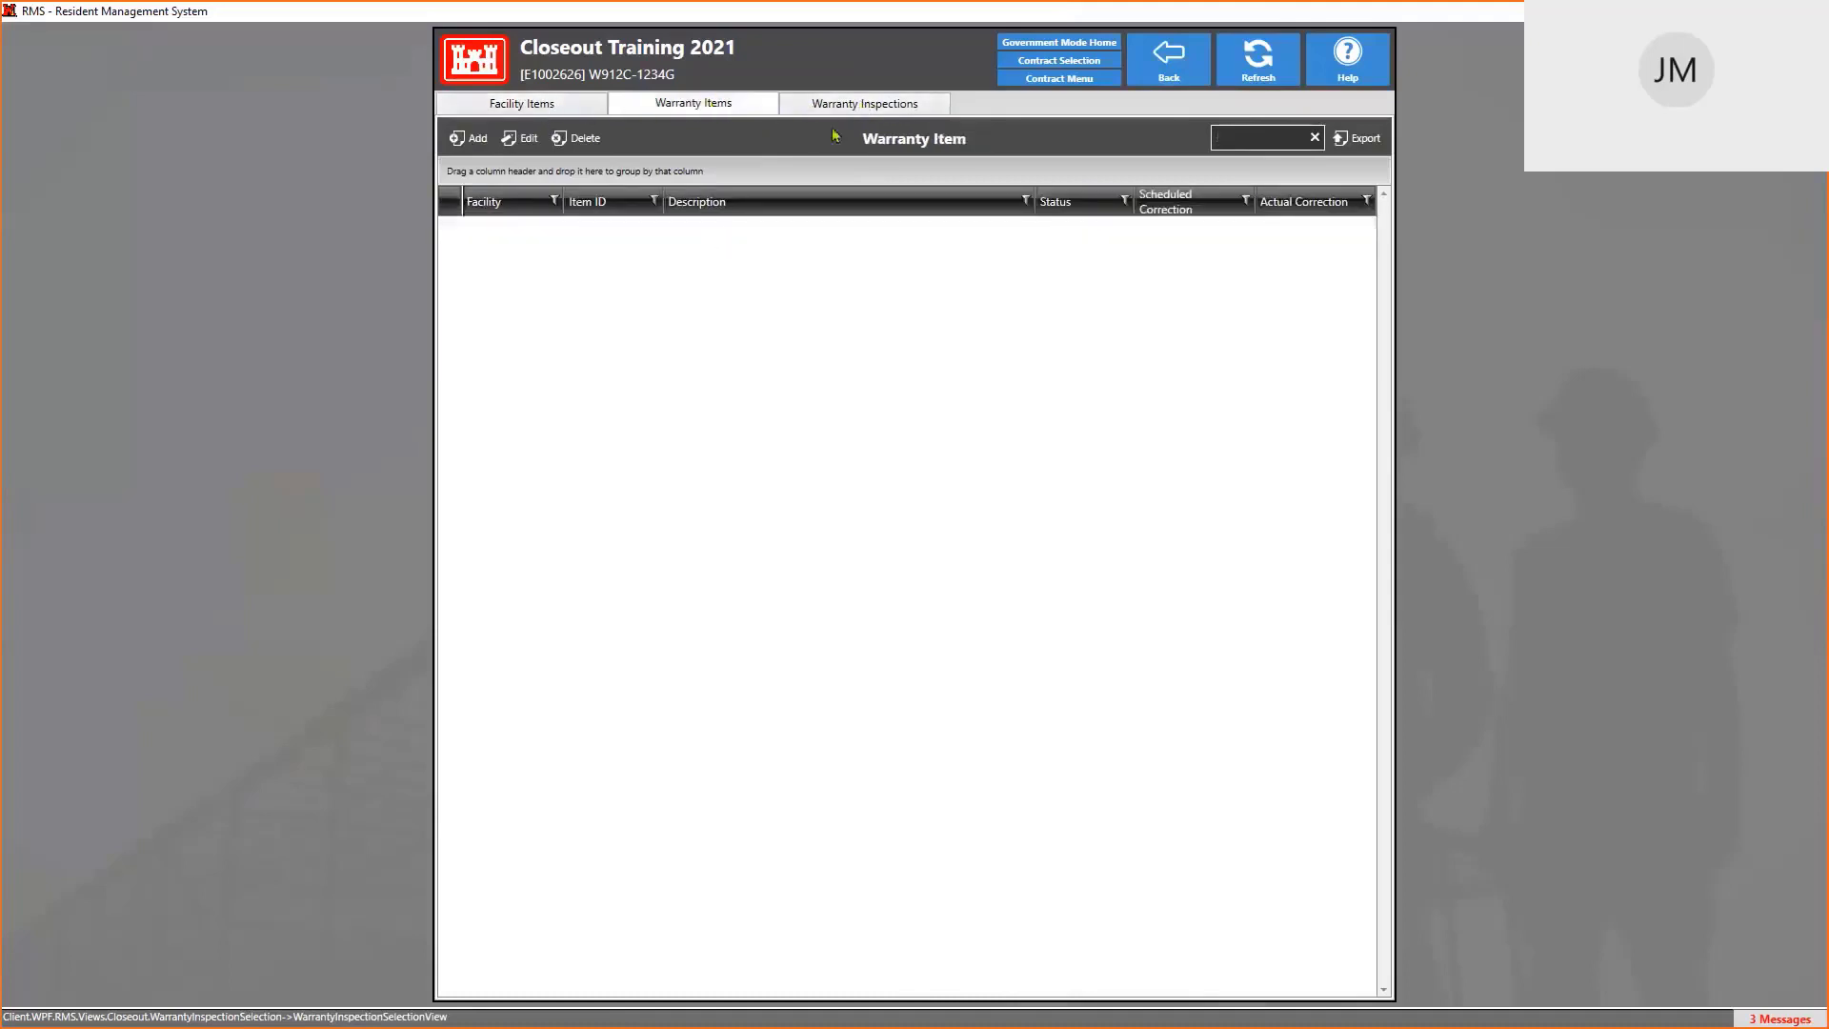
left_click(888, 103)
left_click(757, 108)
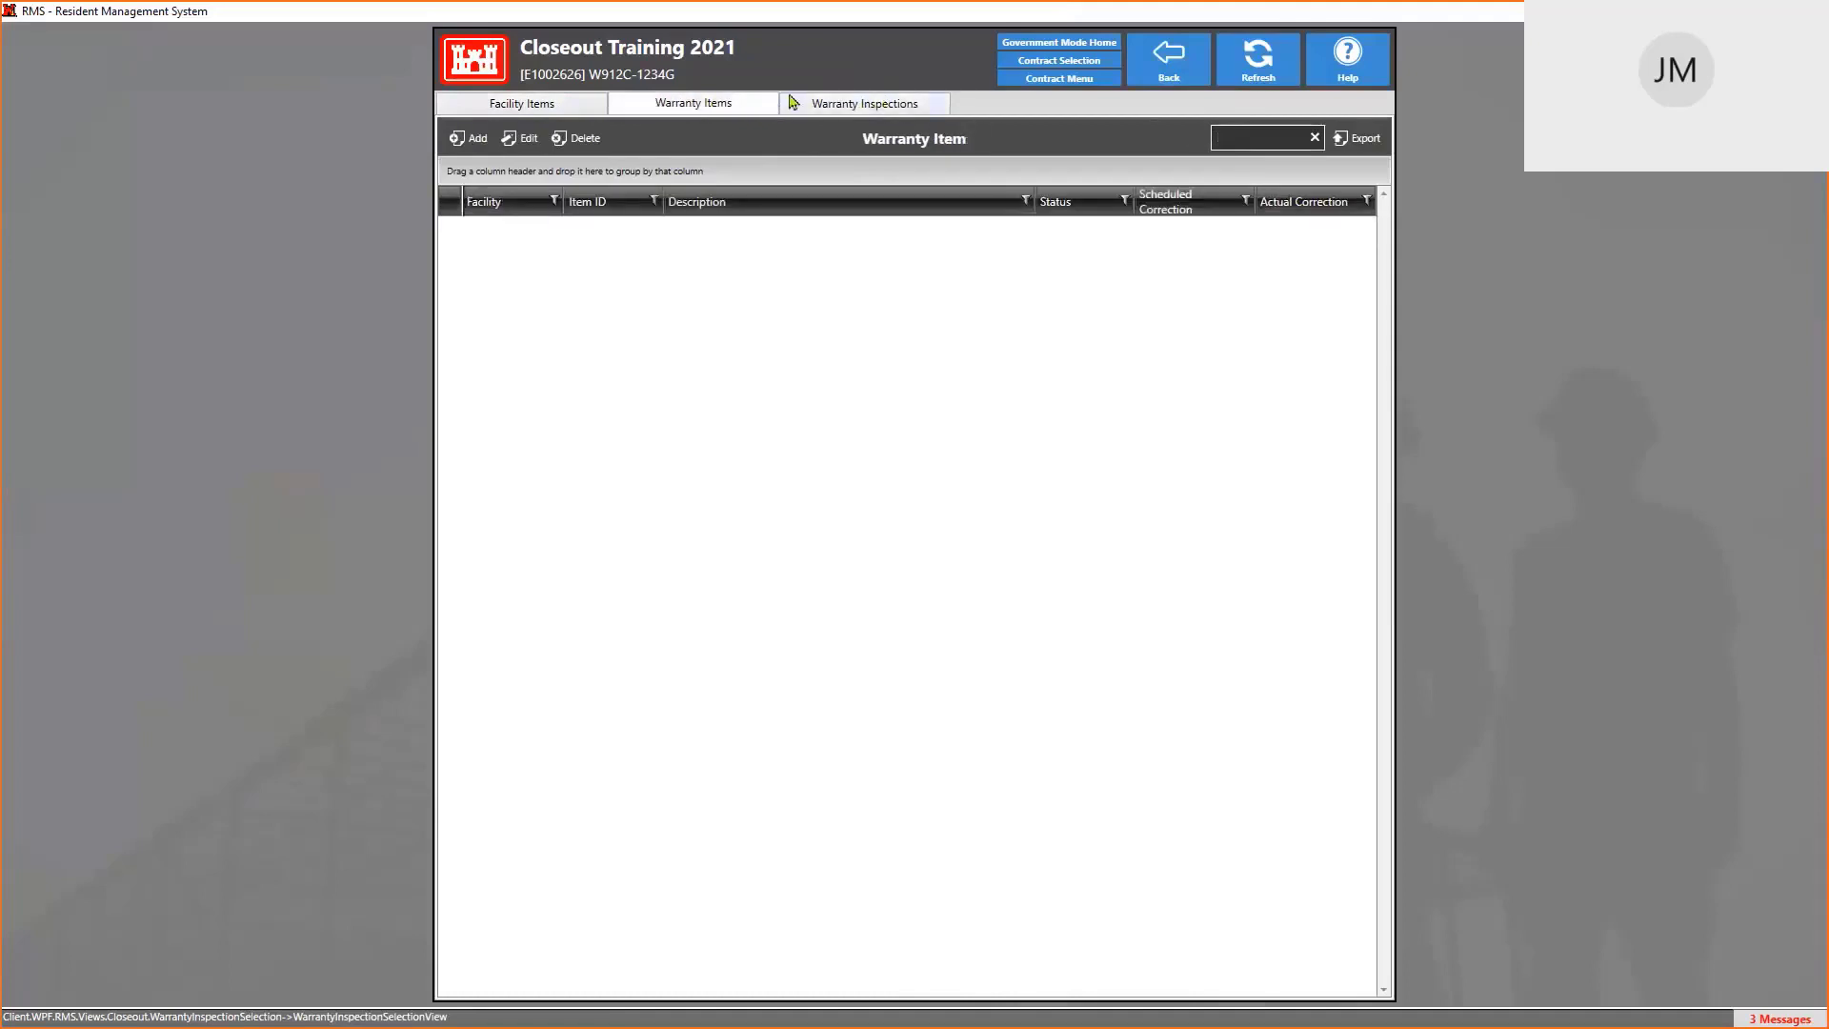
left_click(841, 111)
left_click(732, 117)
left_click(868, 114)
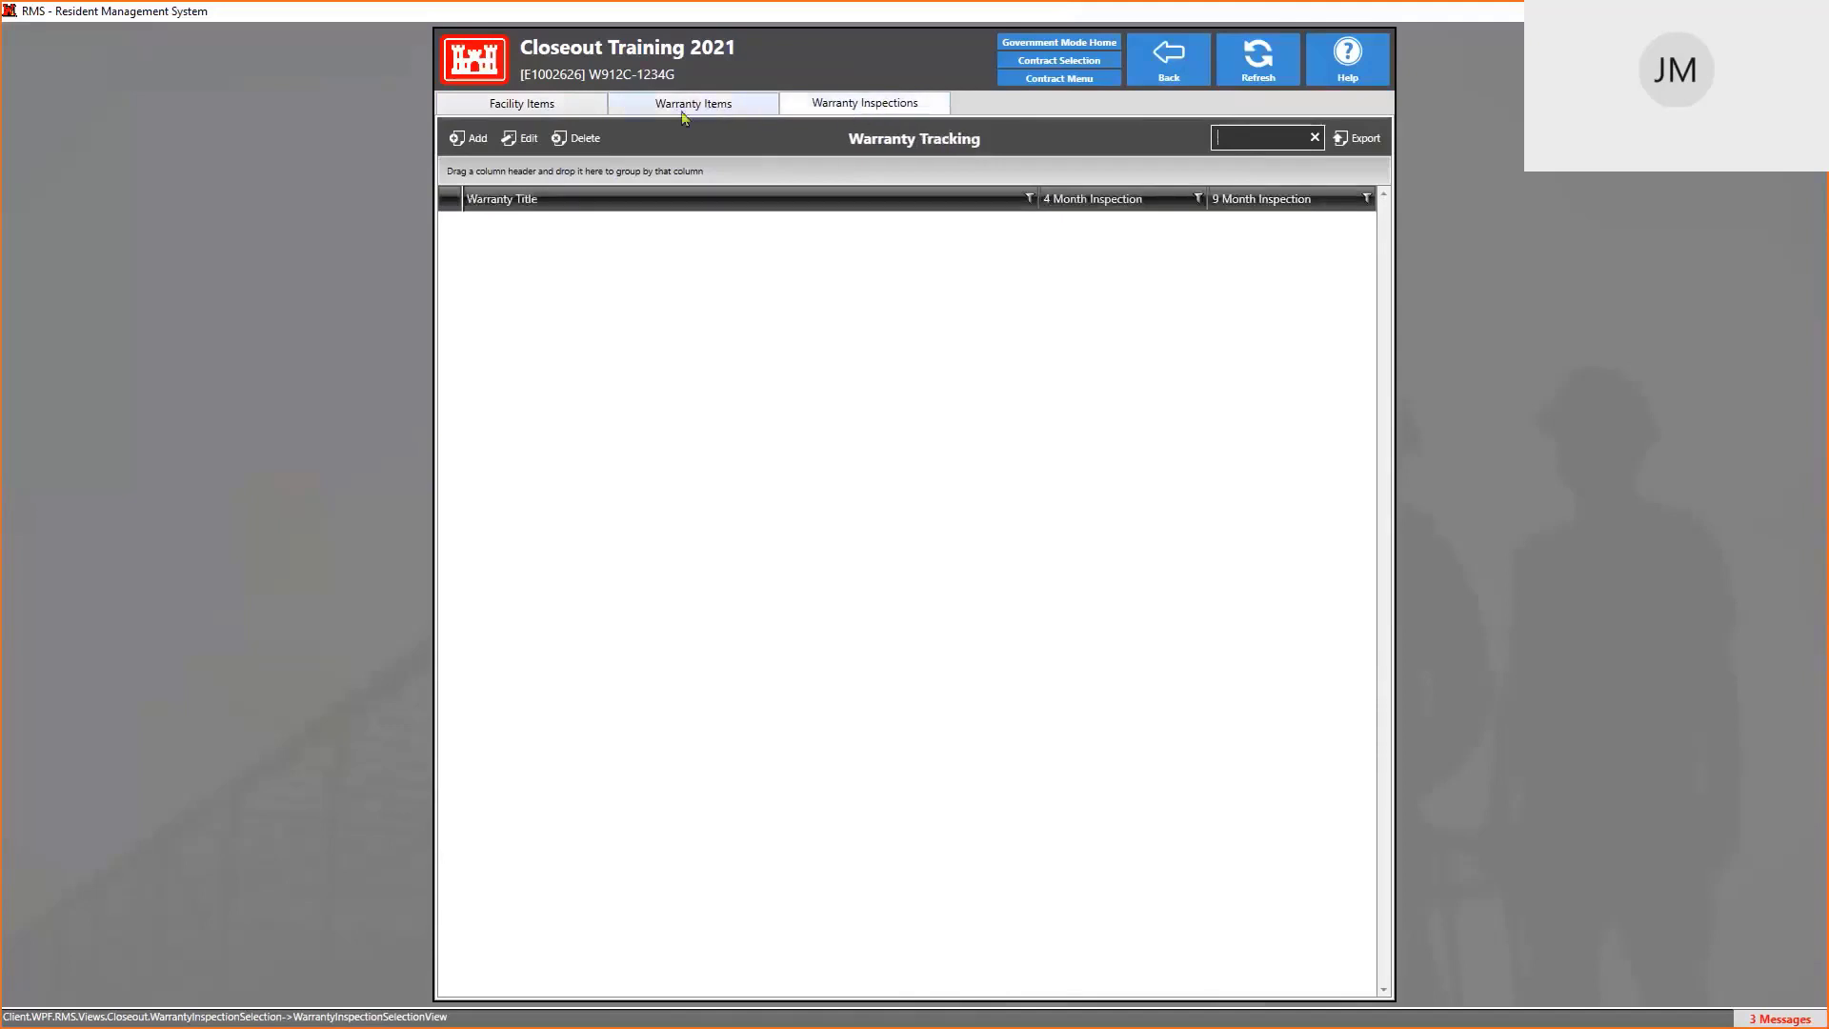
left_click(523, 116)
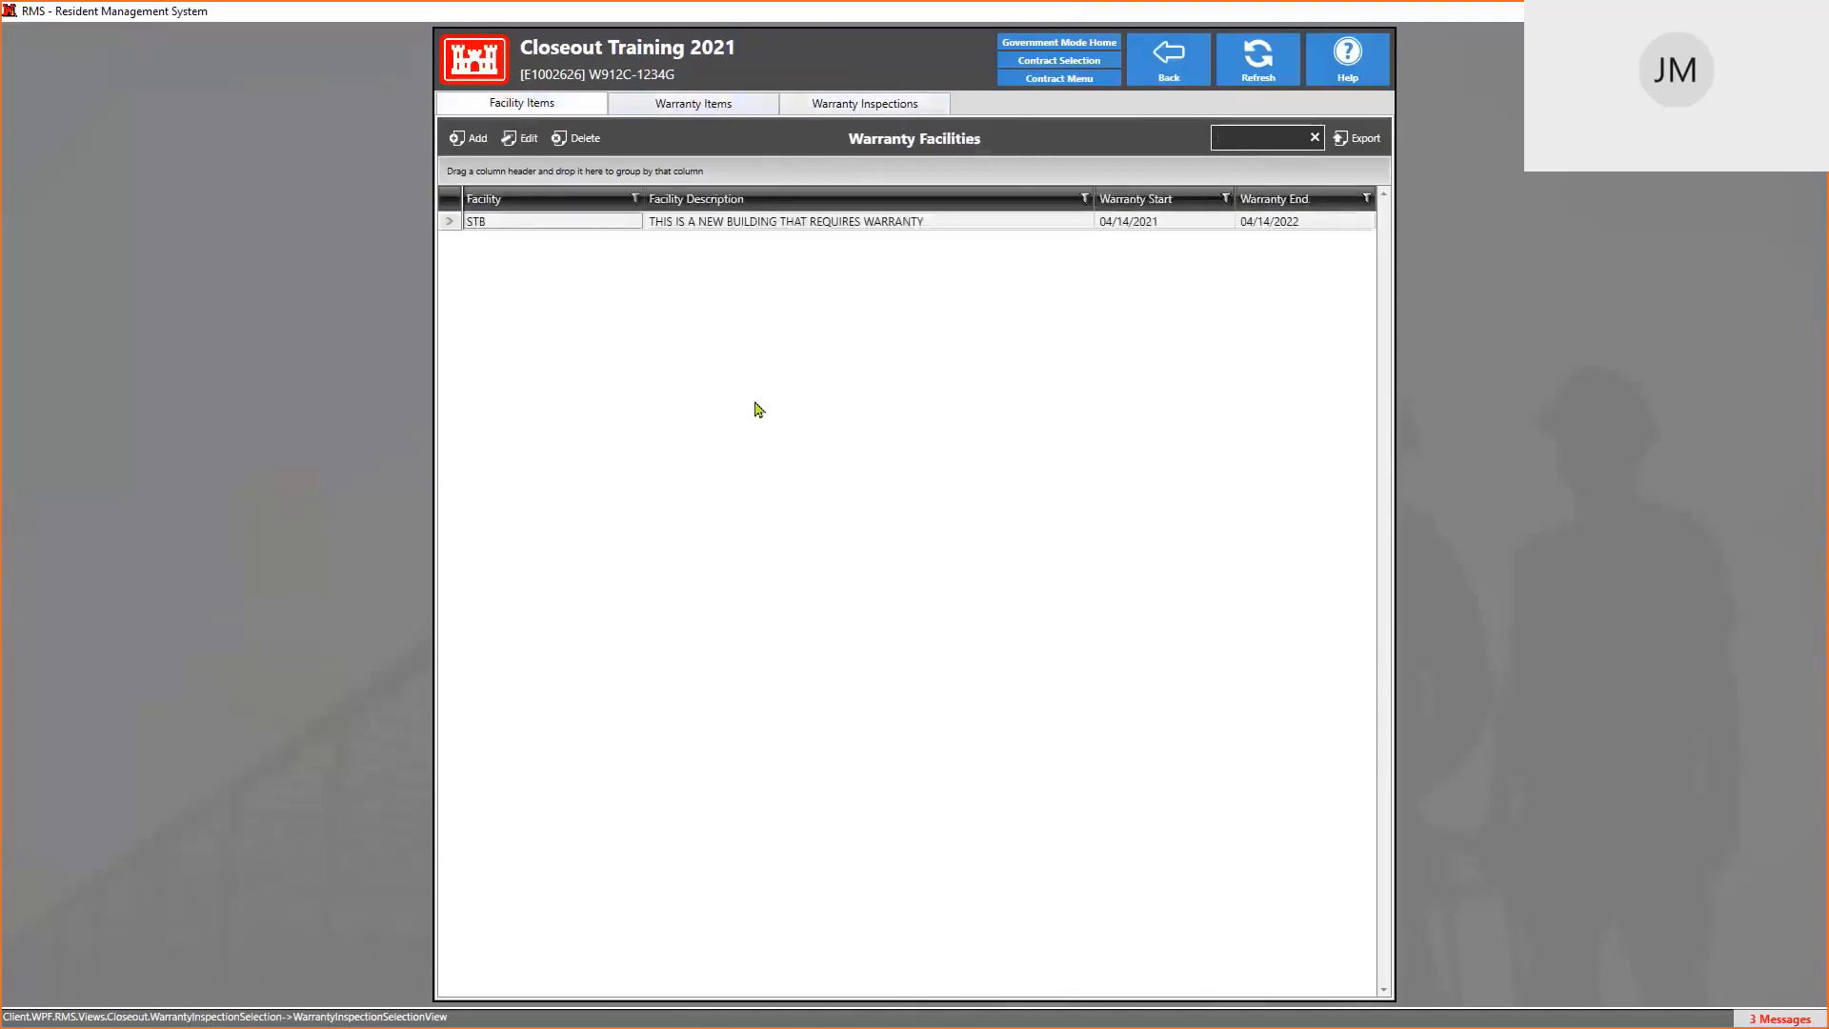
Create warranty item WI-00001 for SOME TEST BUILDING from the lookup and open it for editing
key("alt+Tab")
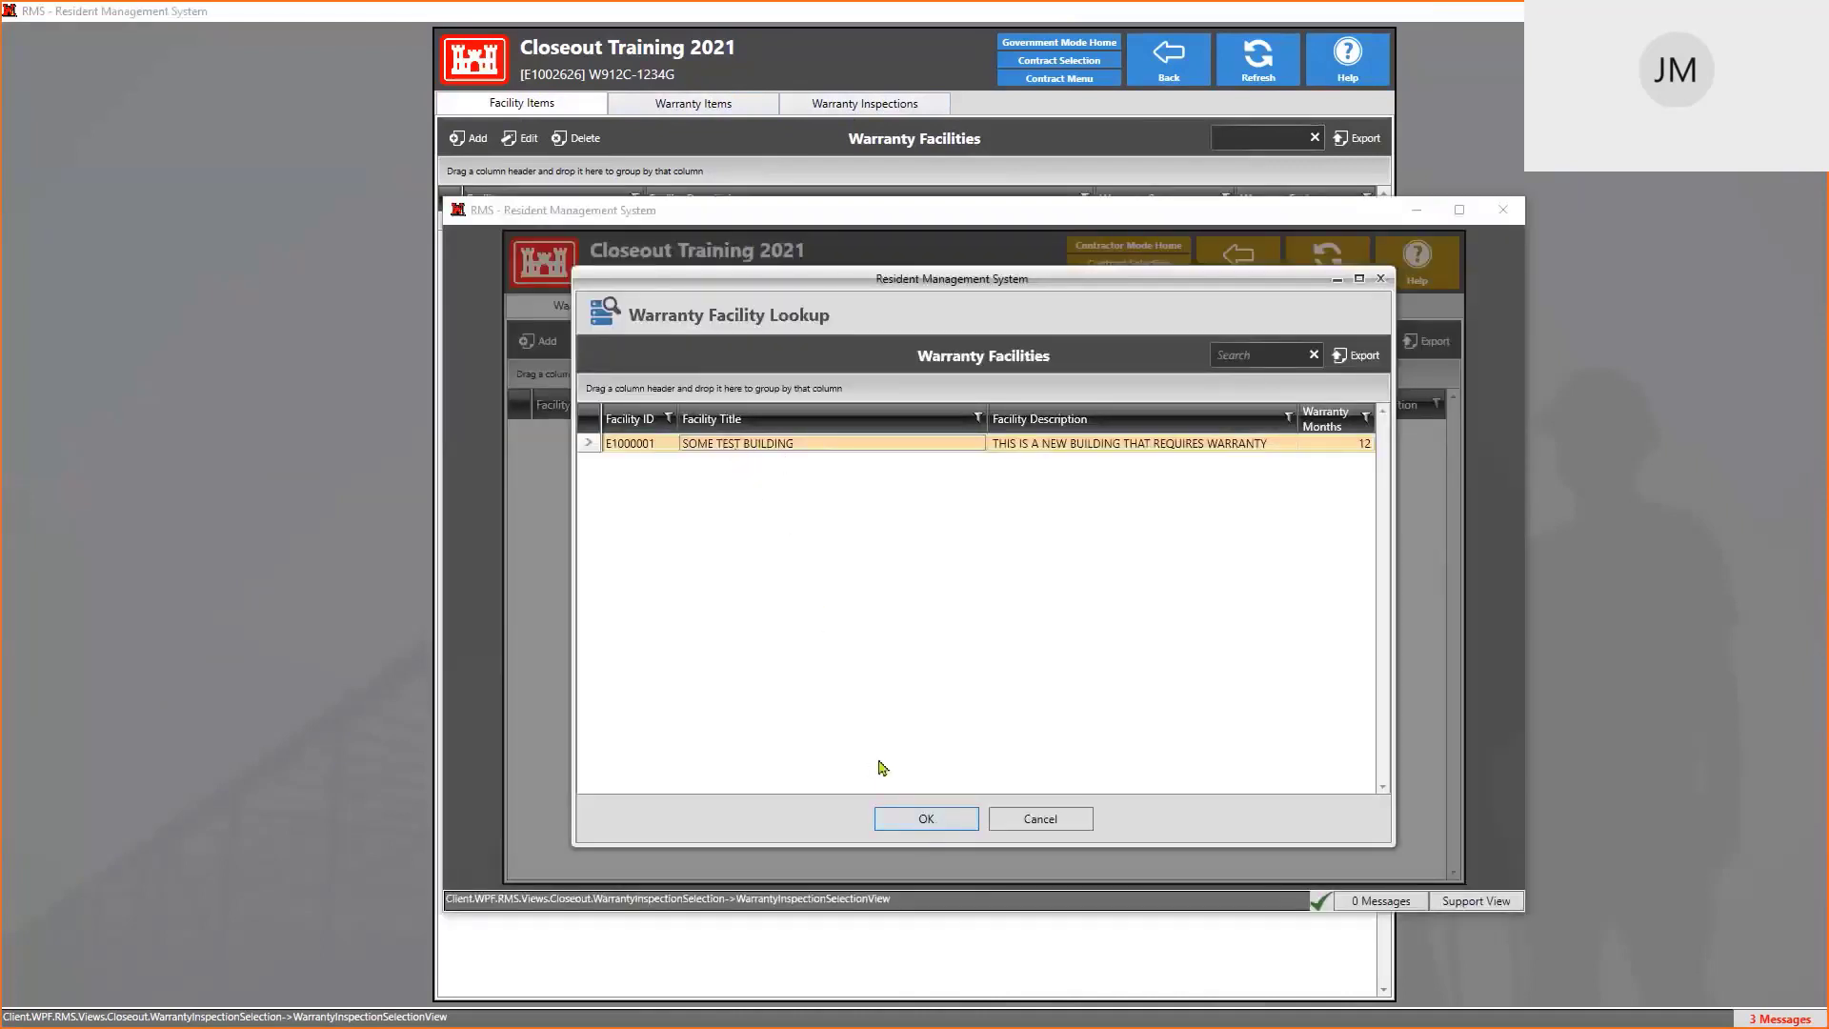
left_click(944, 834)
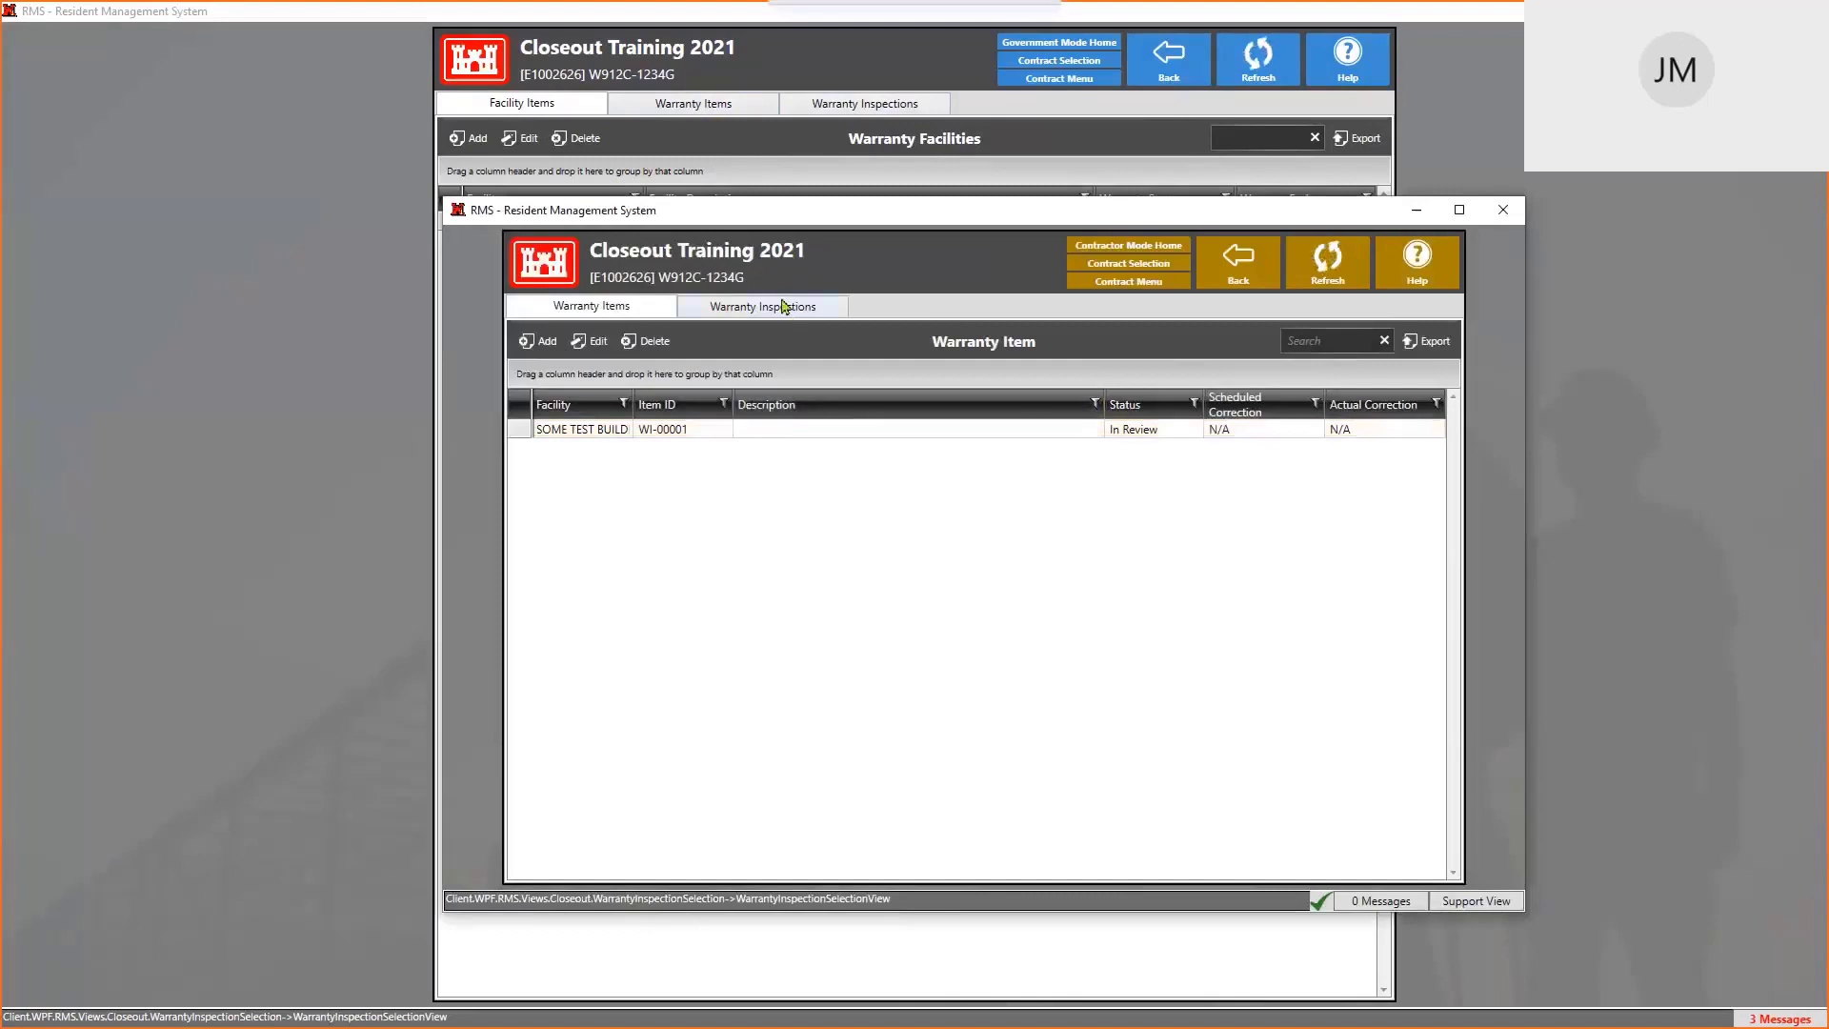
double_click(728, 433)
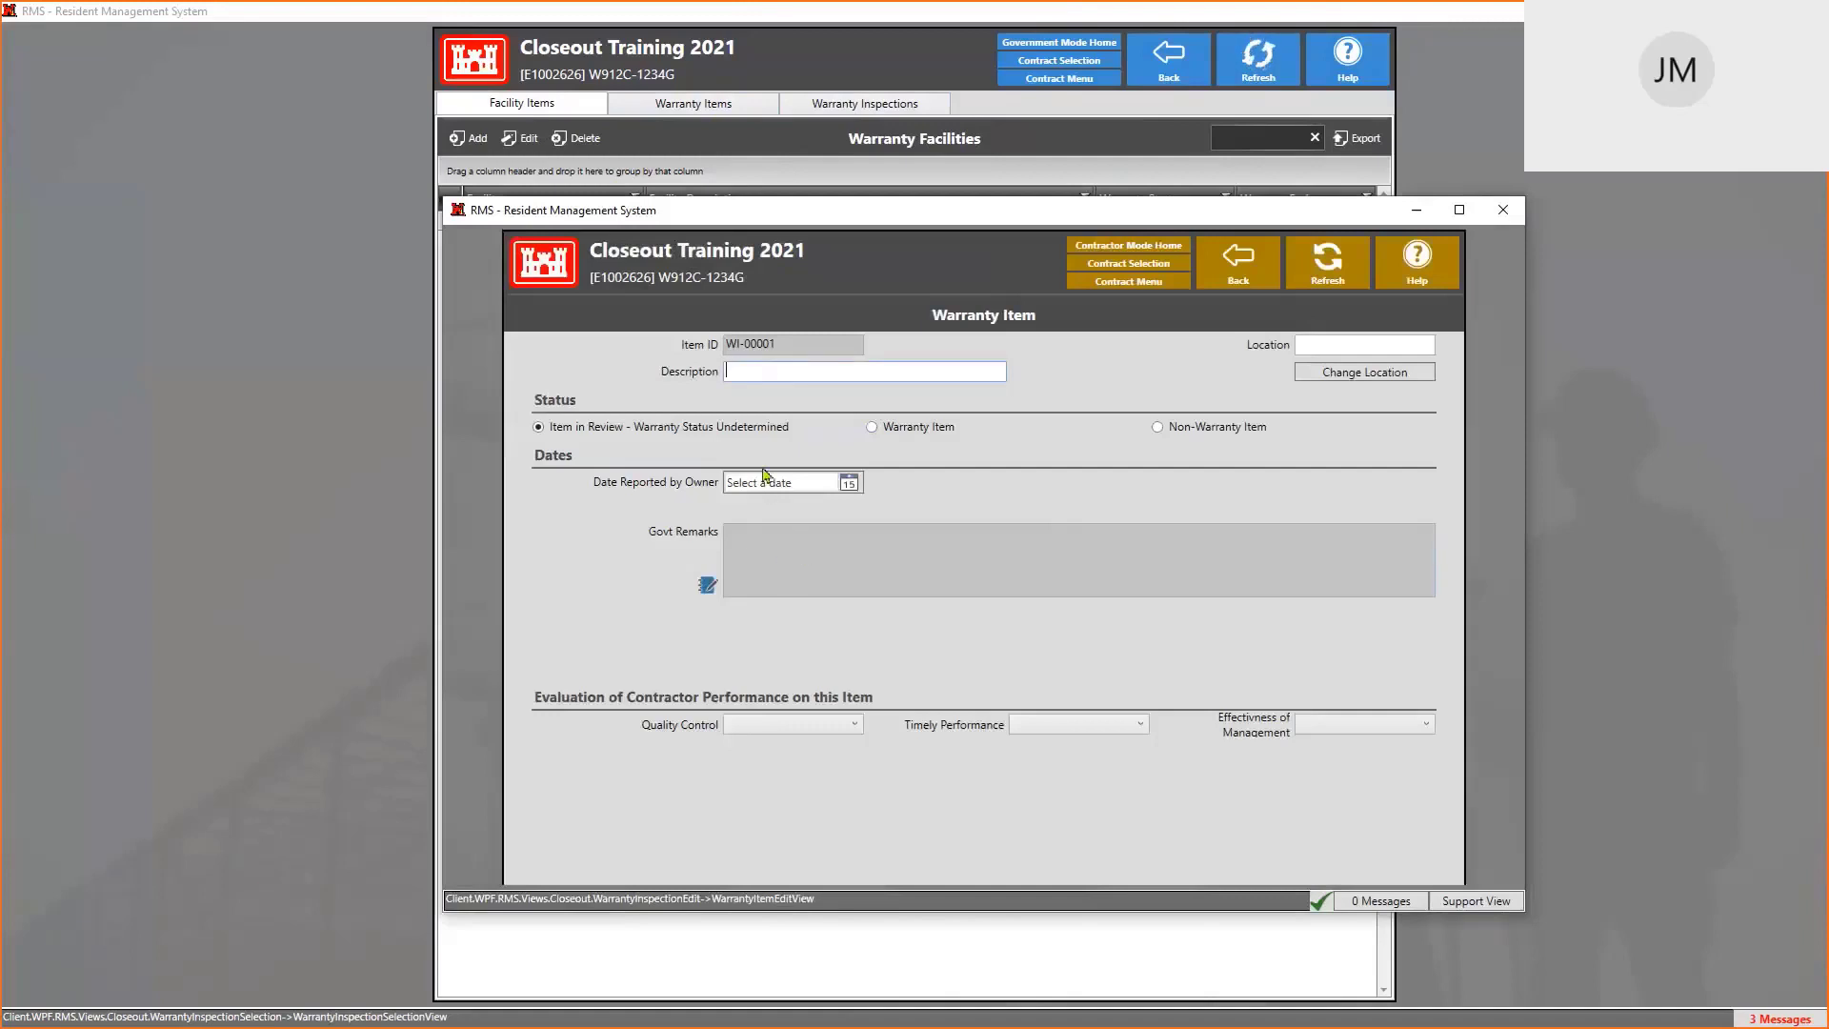
Rate the warranty item's quality control as Outstanding
mouse_move(782, 555)
left_click(802, 725)
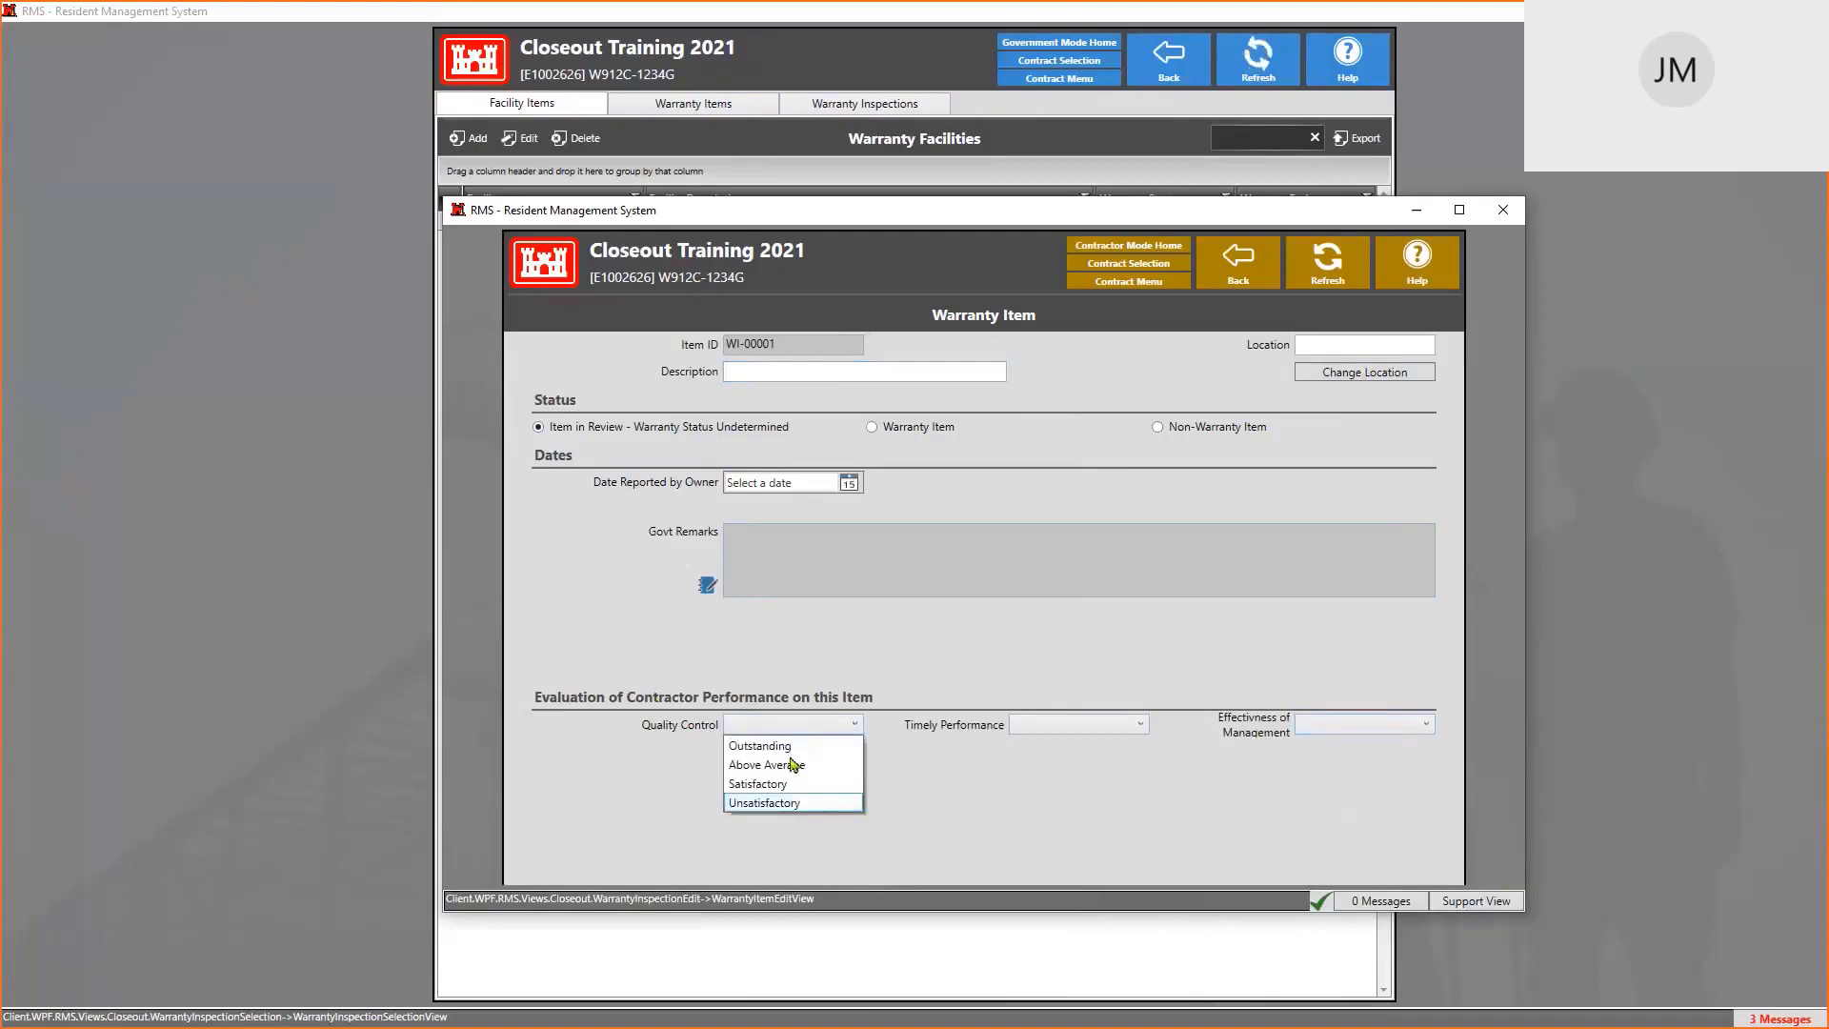
left_click(811, 764)
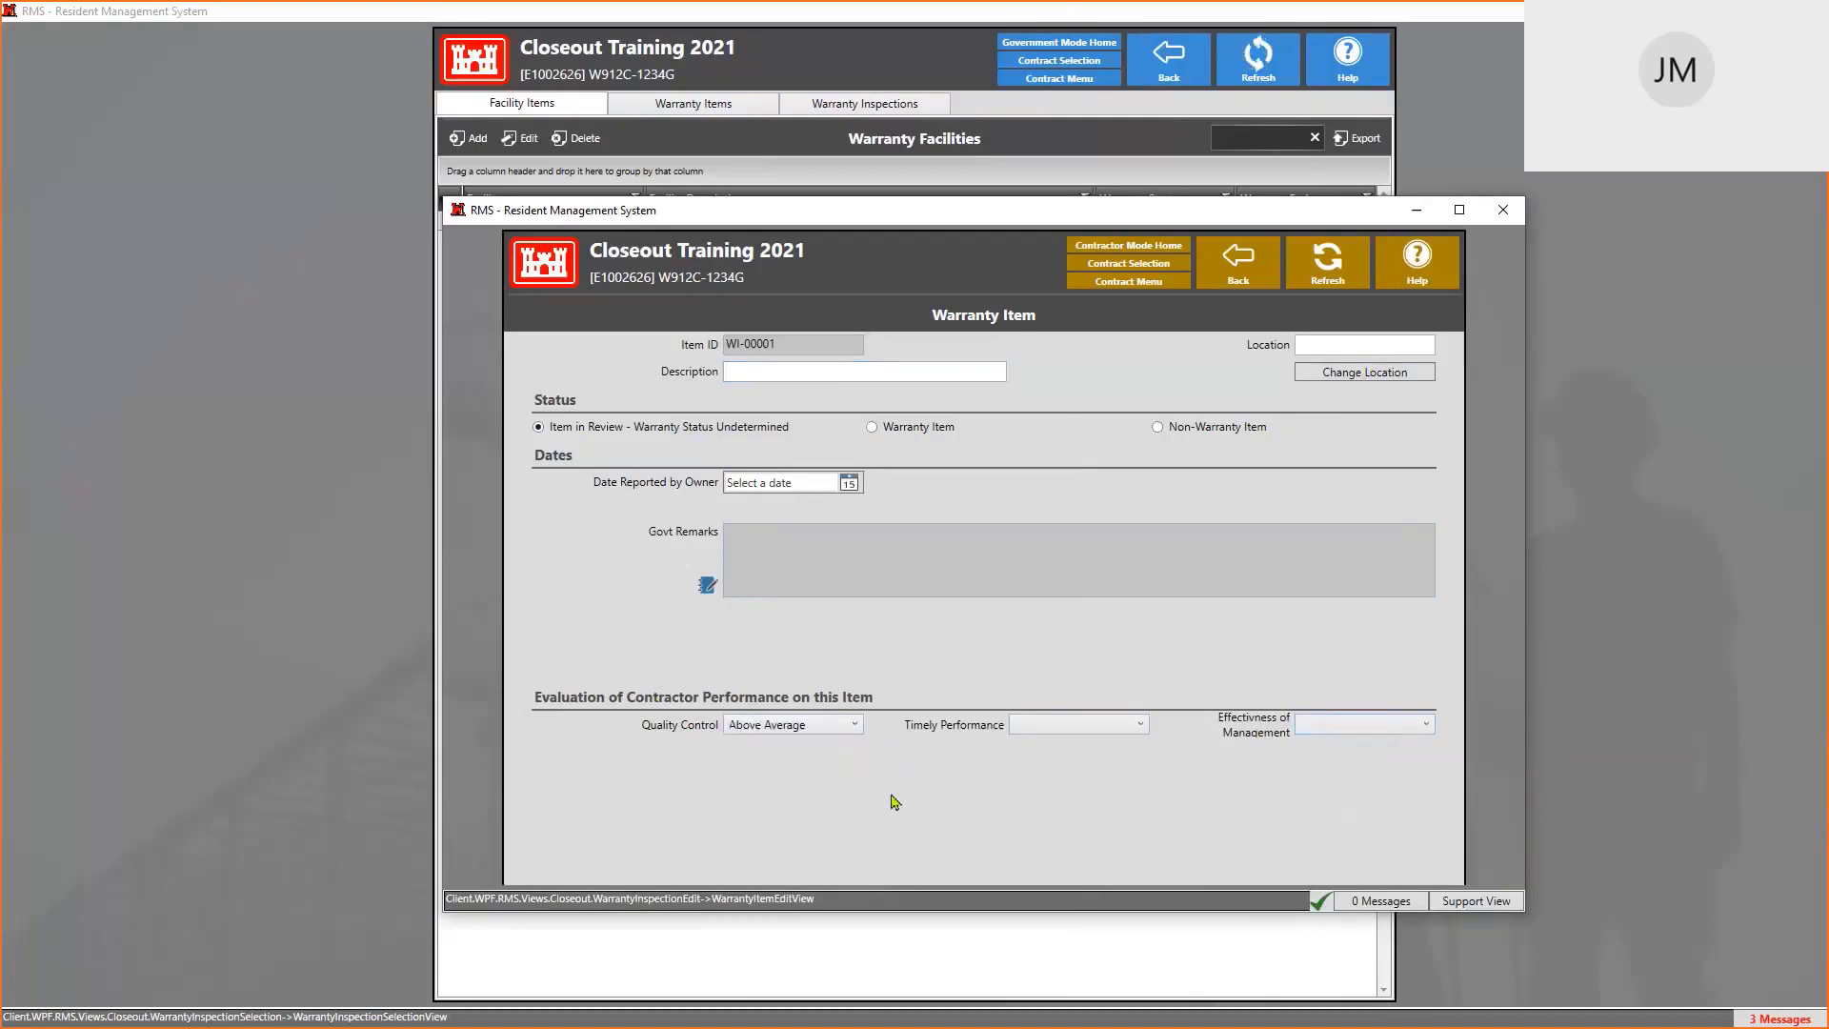
left_click(857, 726)
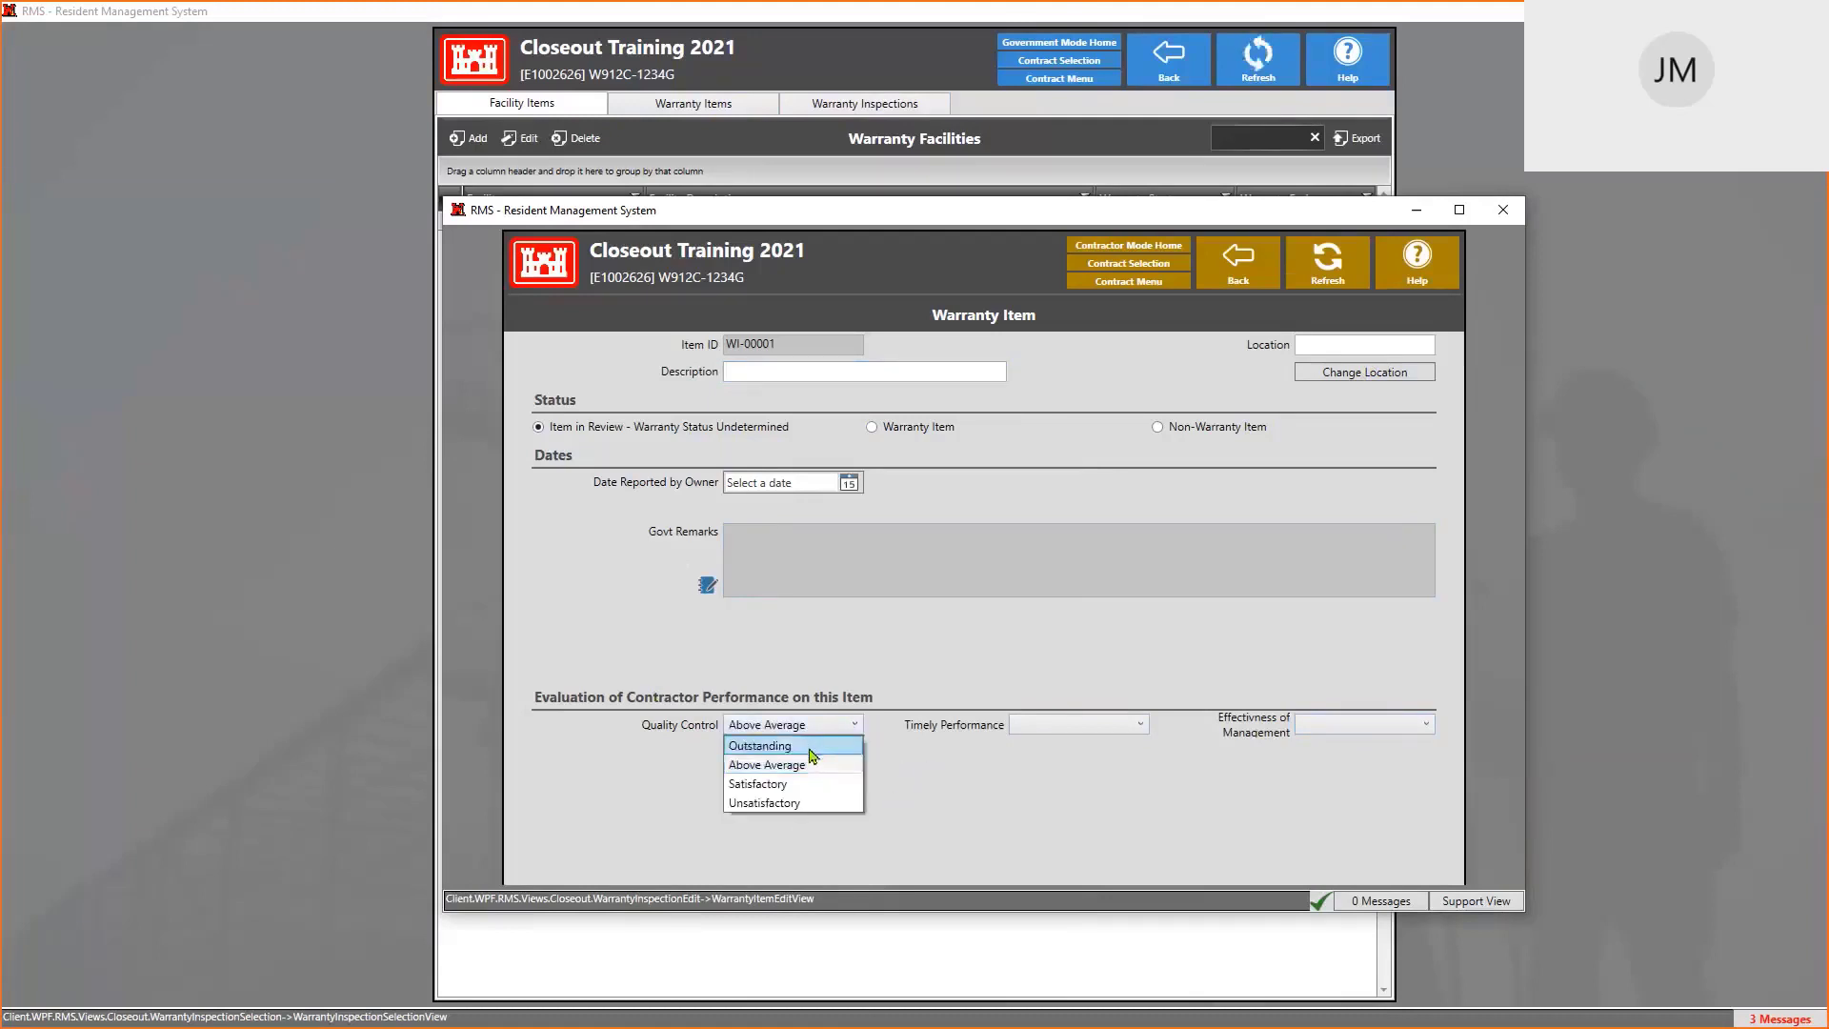
left_click(810, 747)
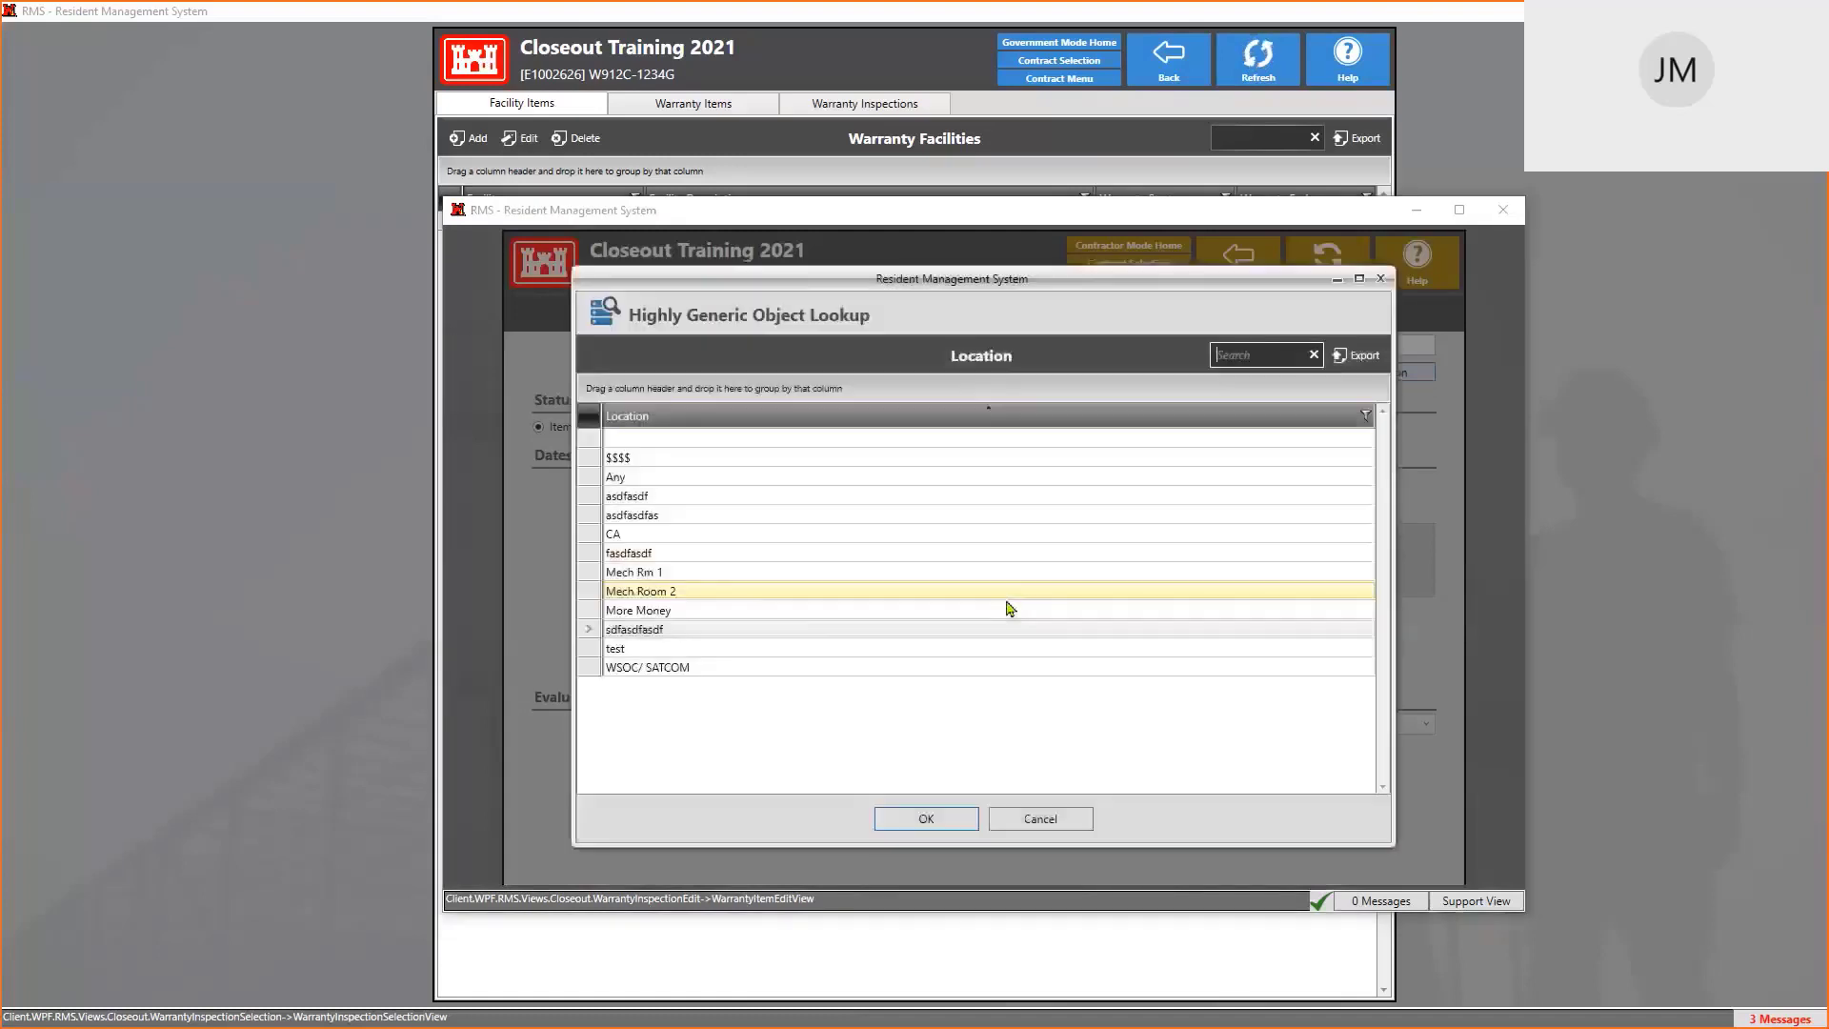
Set the warranty item's location to CA
left_click(674, 535)
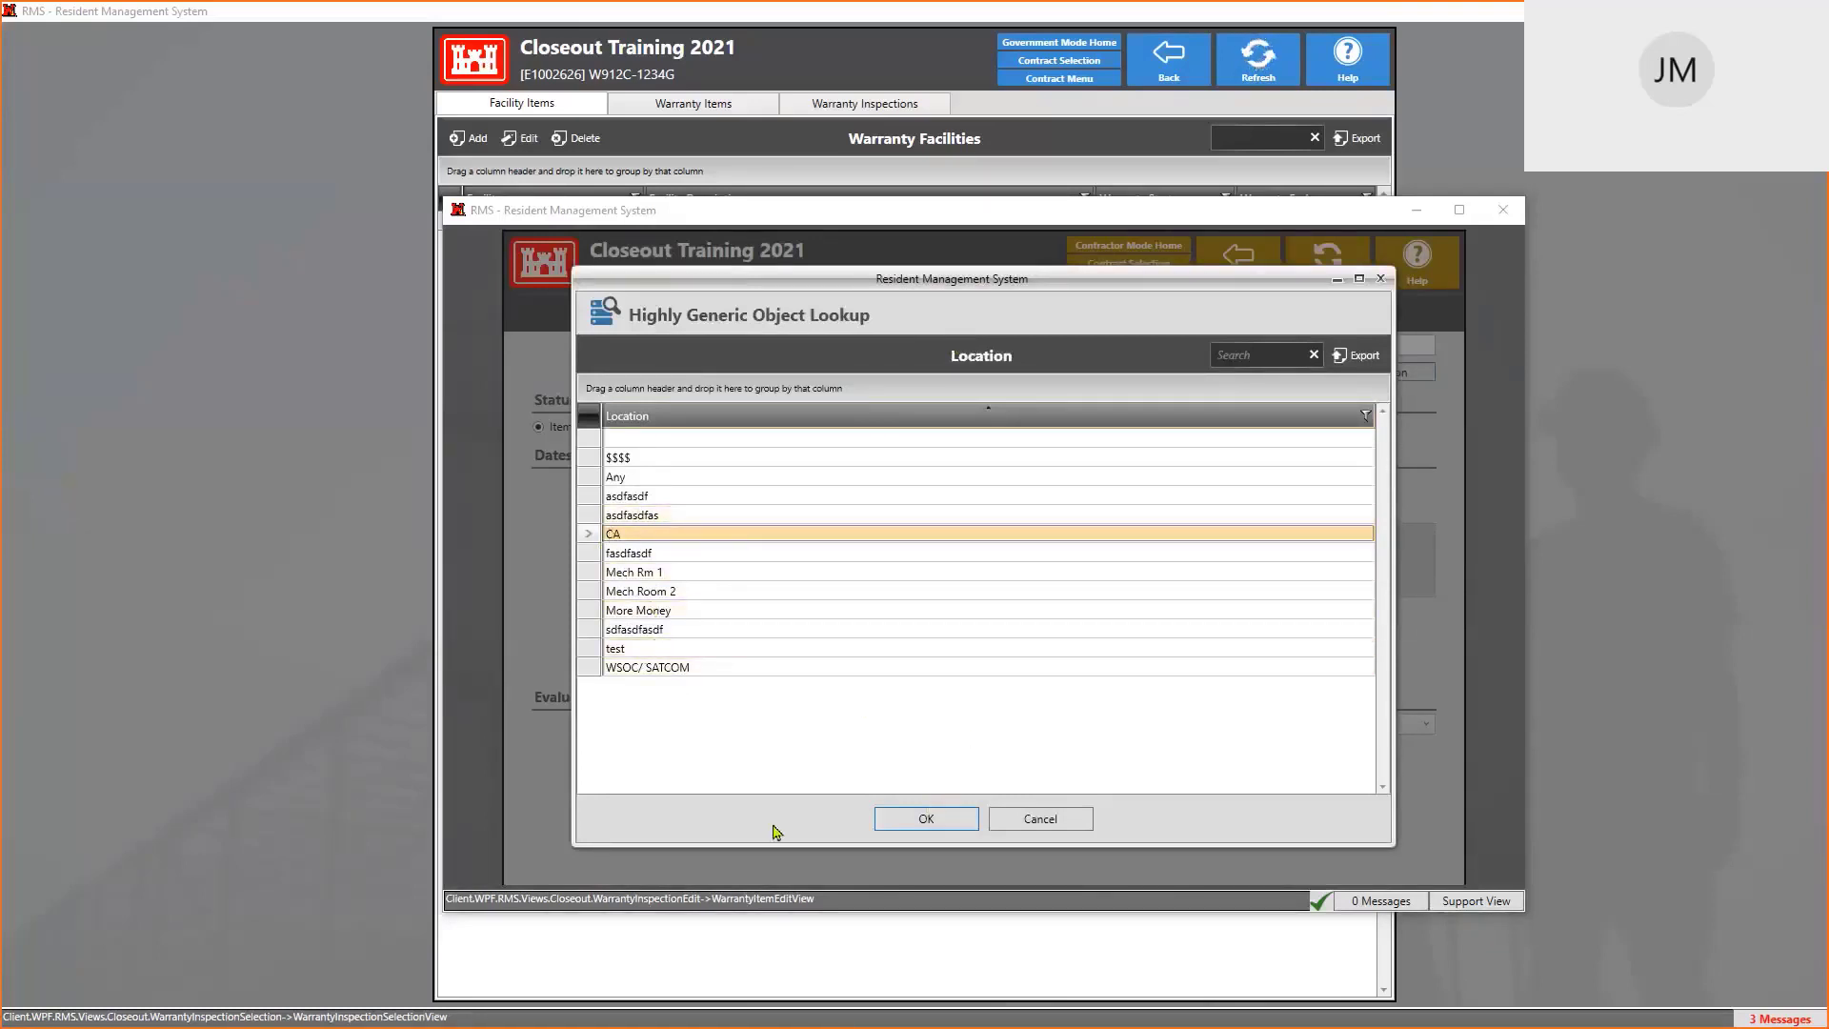
left_click(929, 818)
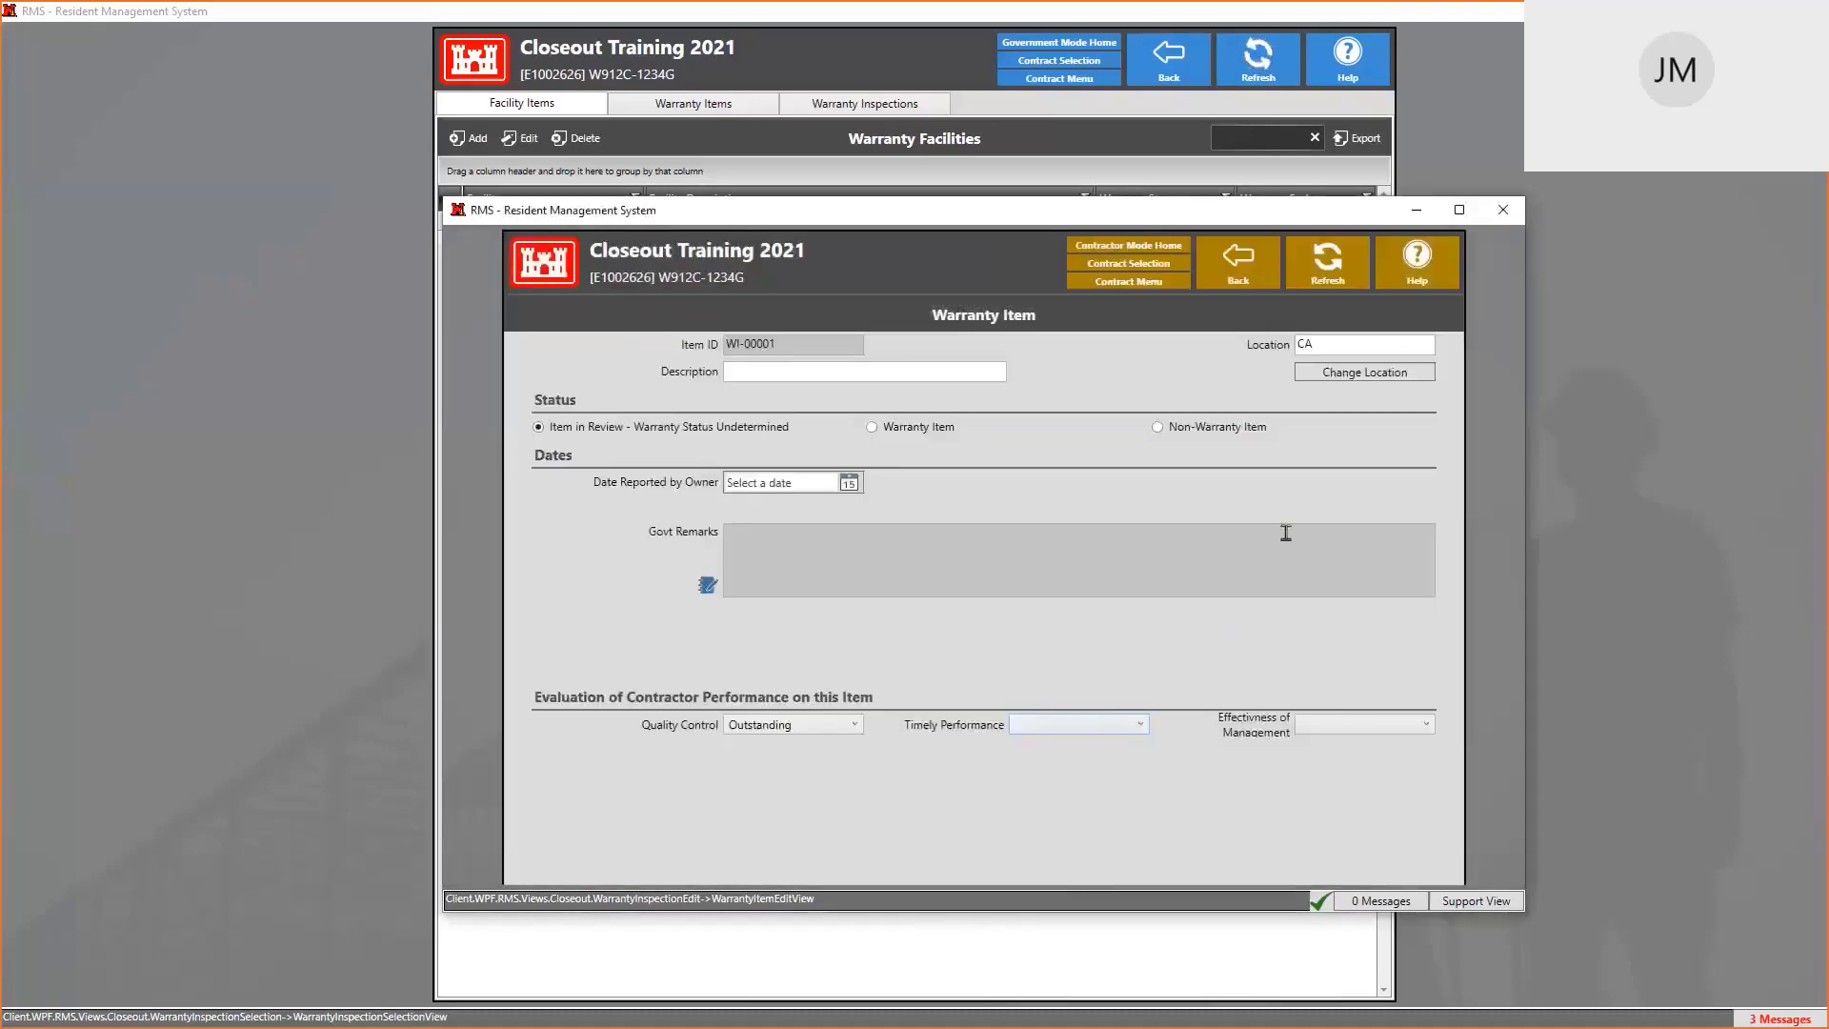
left_click(831, 370)
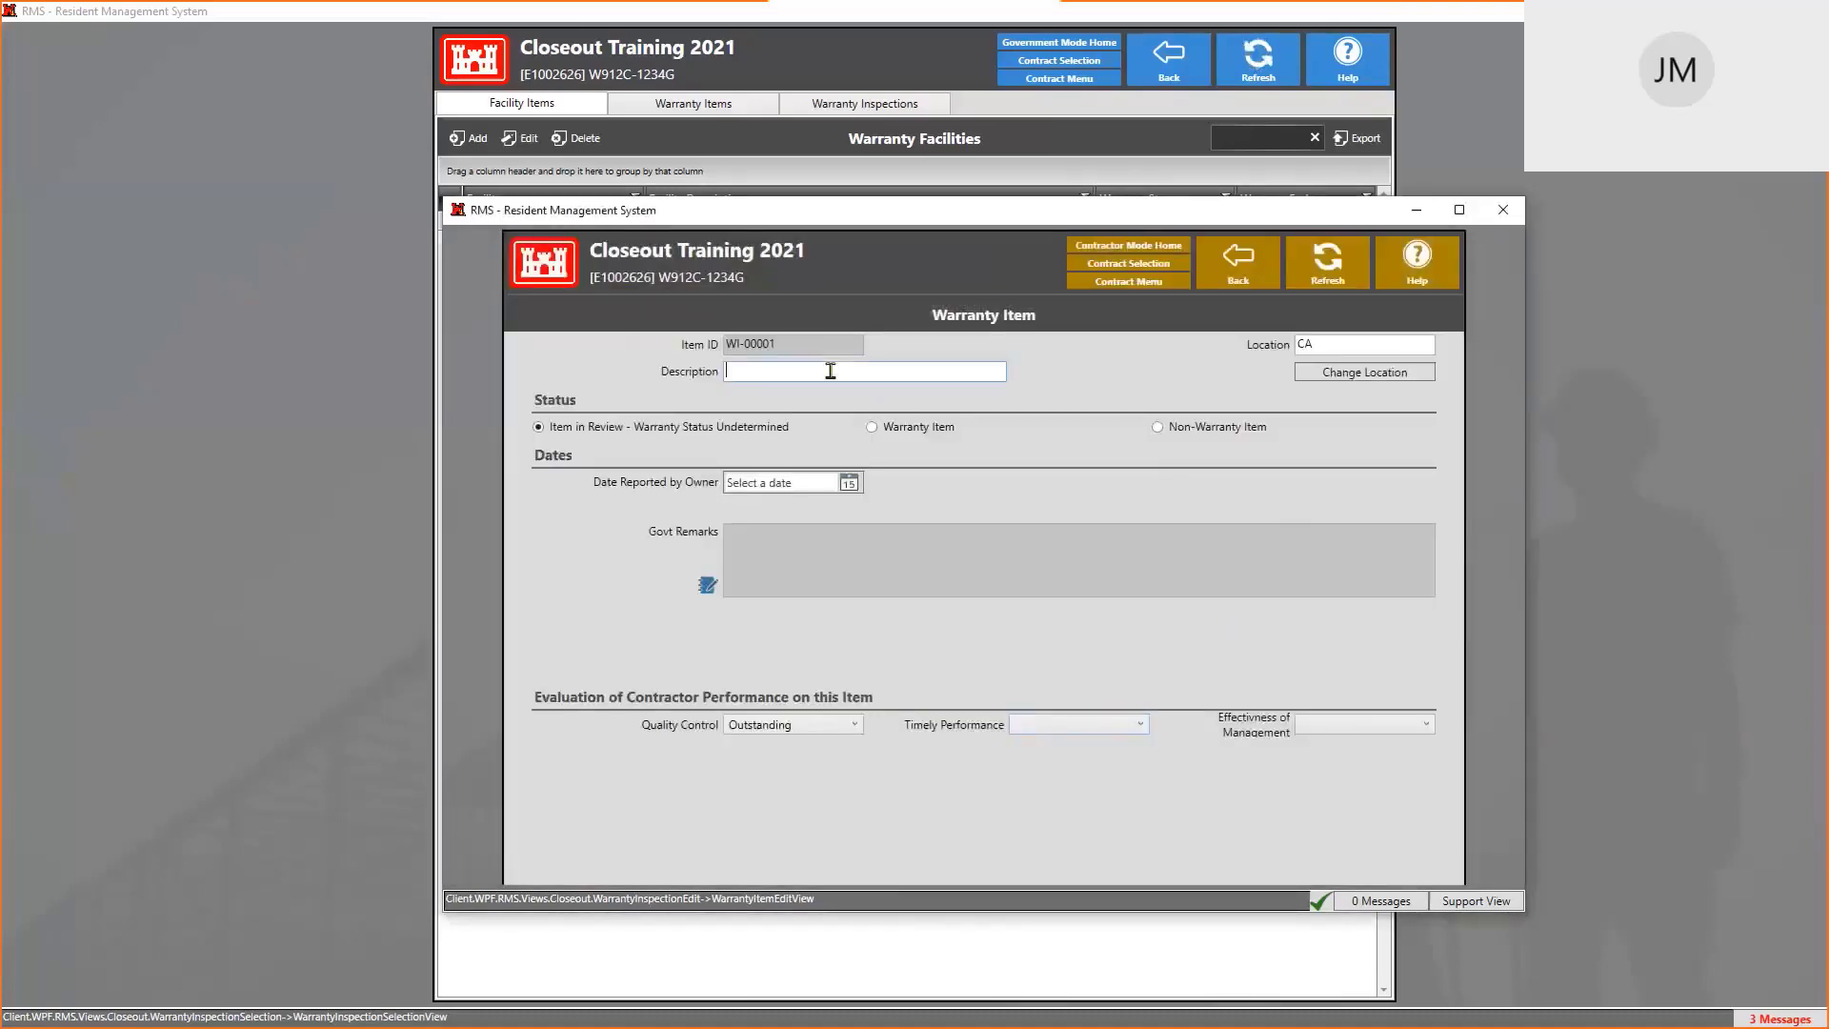
Describe WI-00001 as 'DAMAGED - BUILDING?' and save it back to the Warranty Items list
type("N")
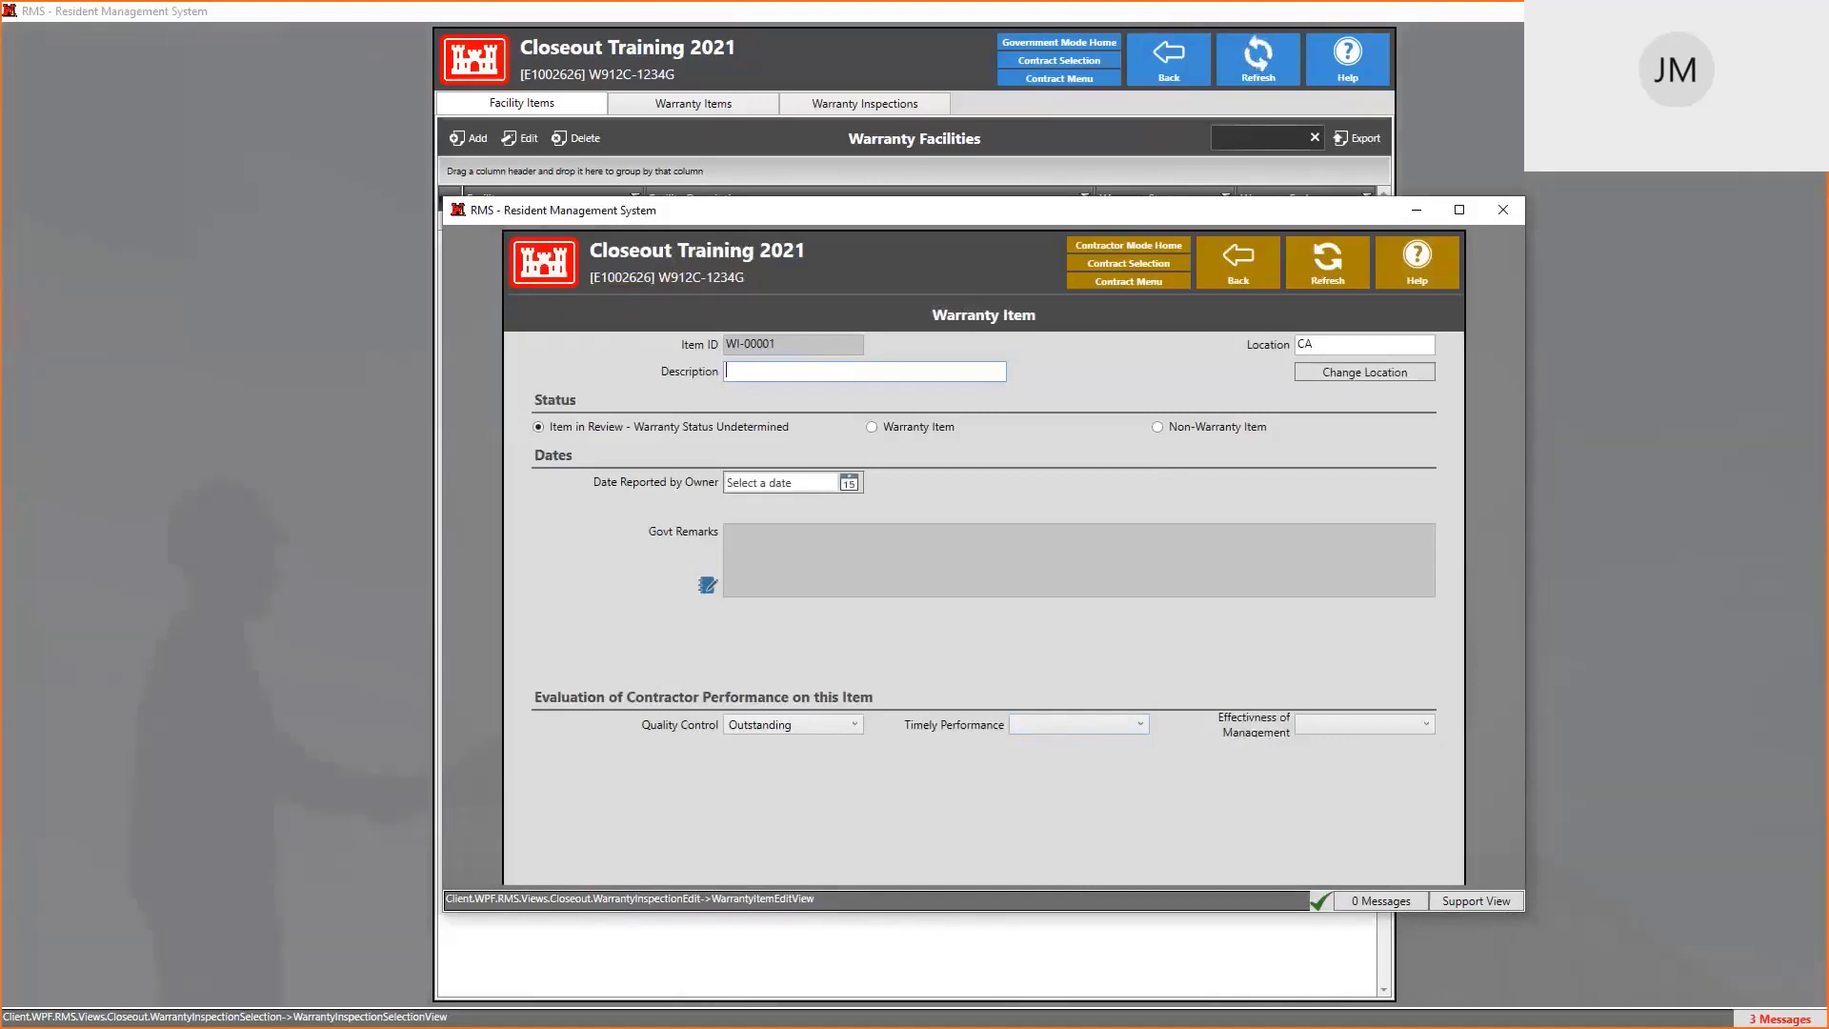
type("DAMAGE")
type("D - BUIDLING?")
left_click(1237, 259)
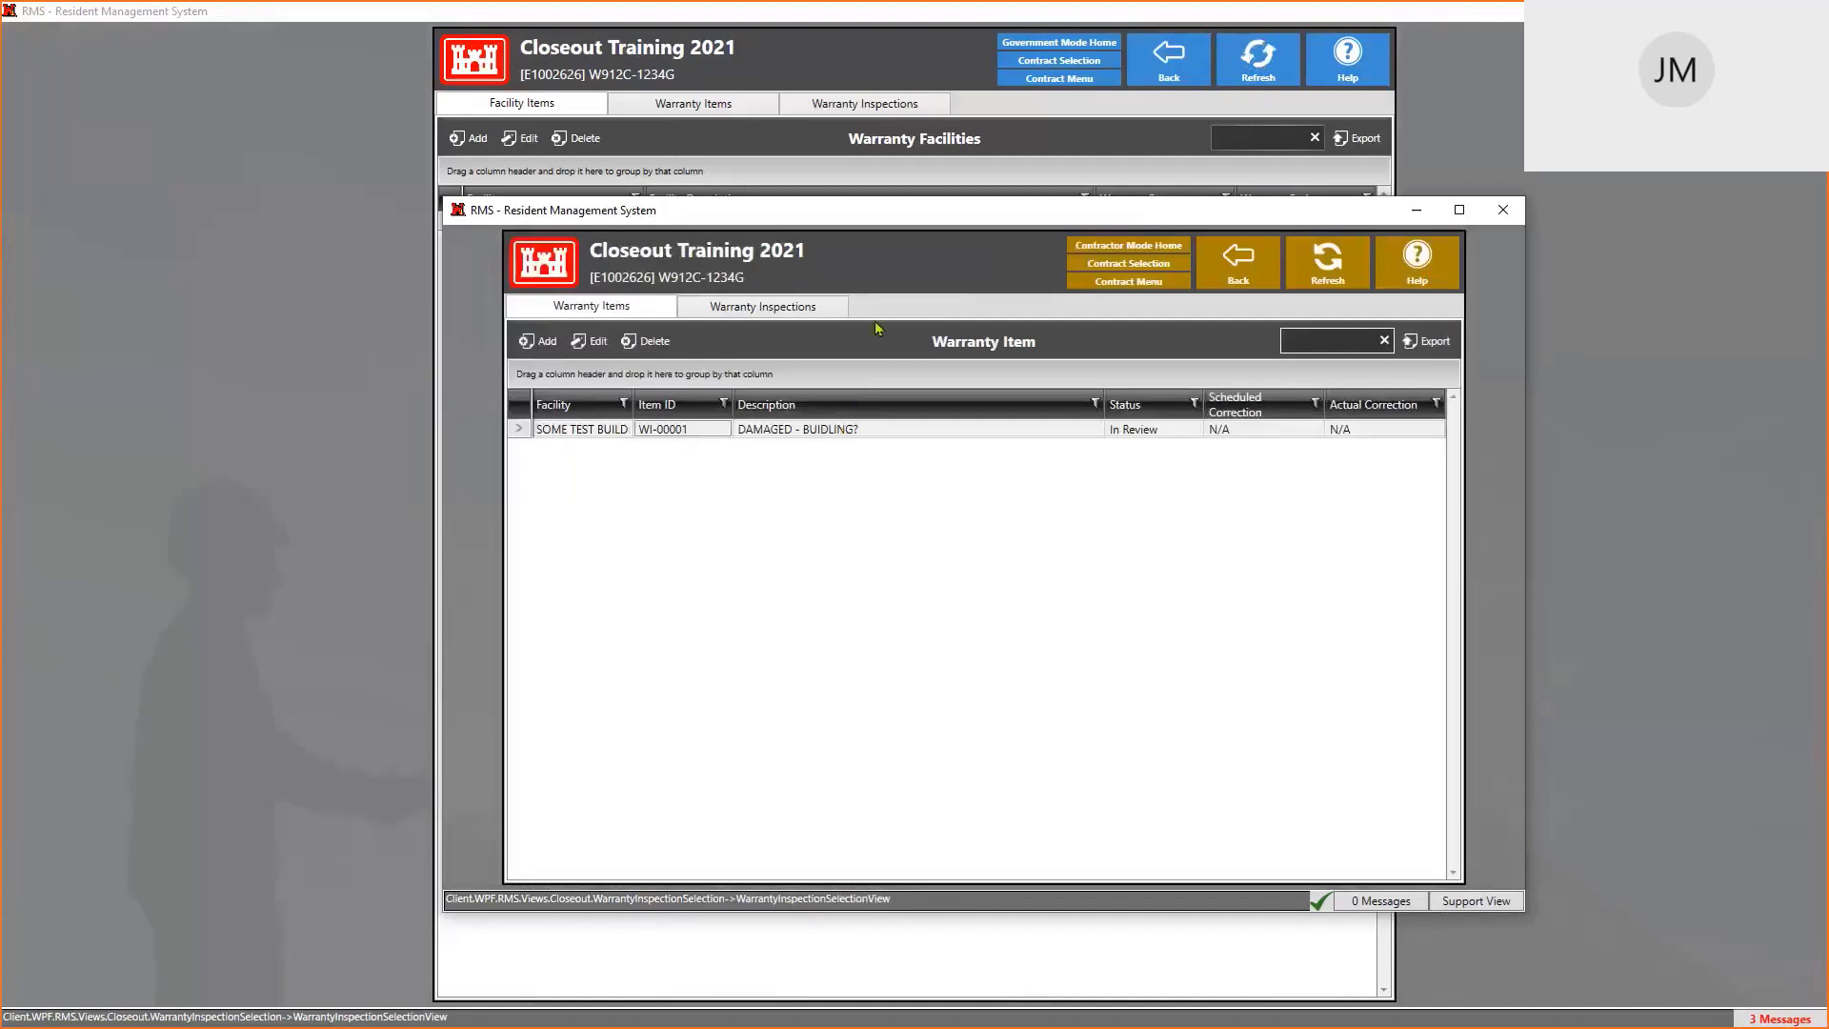
Add a warranty inspection titled 'DAMAGED - BUILDING?' on the Warranty Inspections tab
left_click(784, 312)
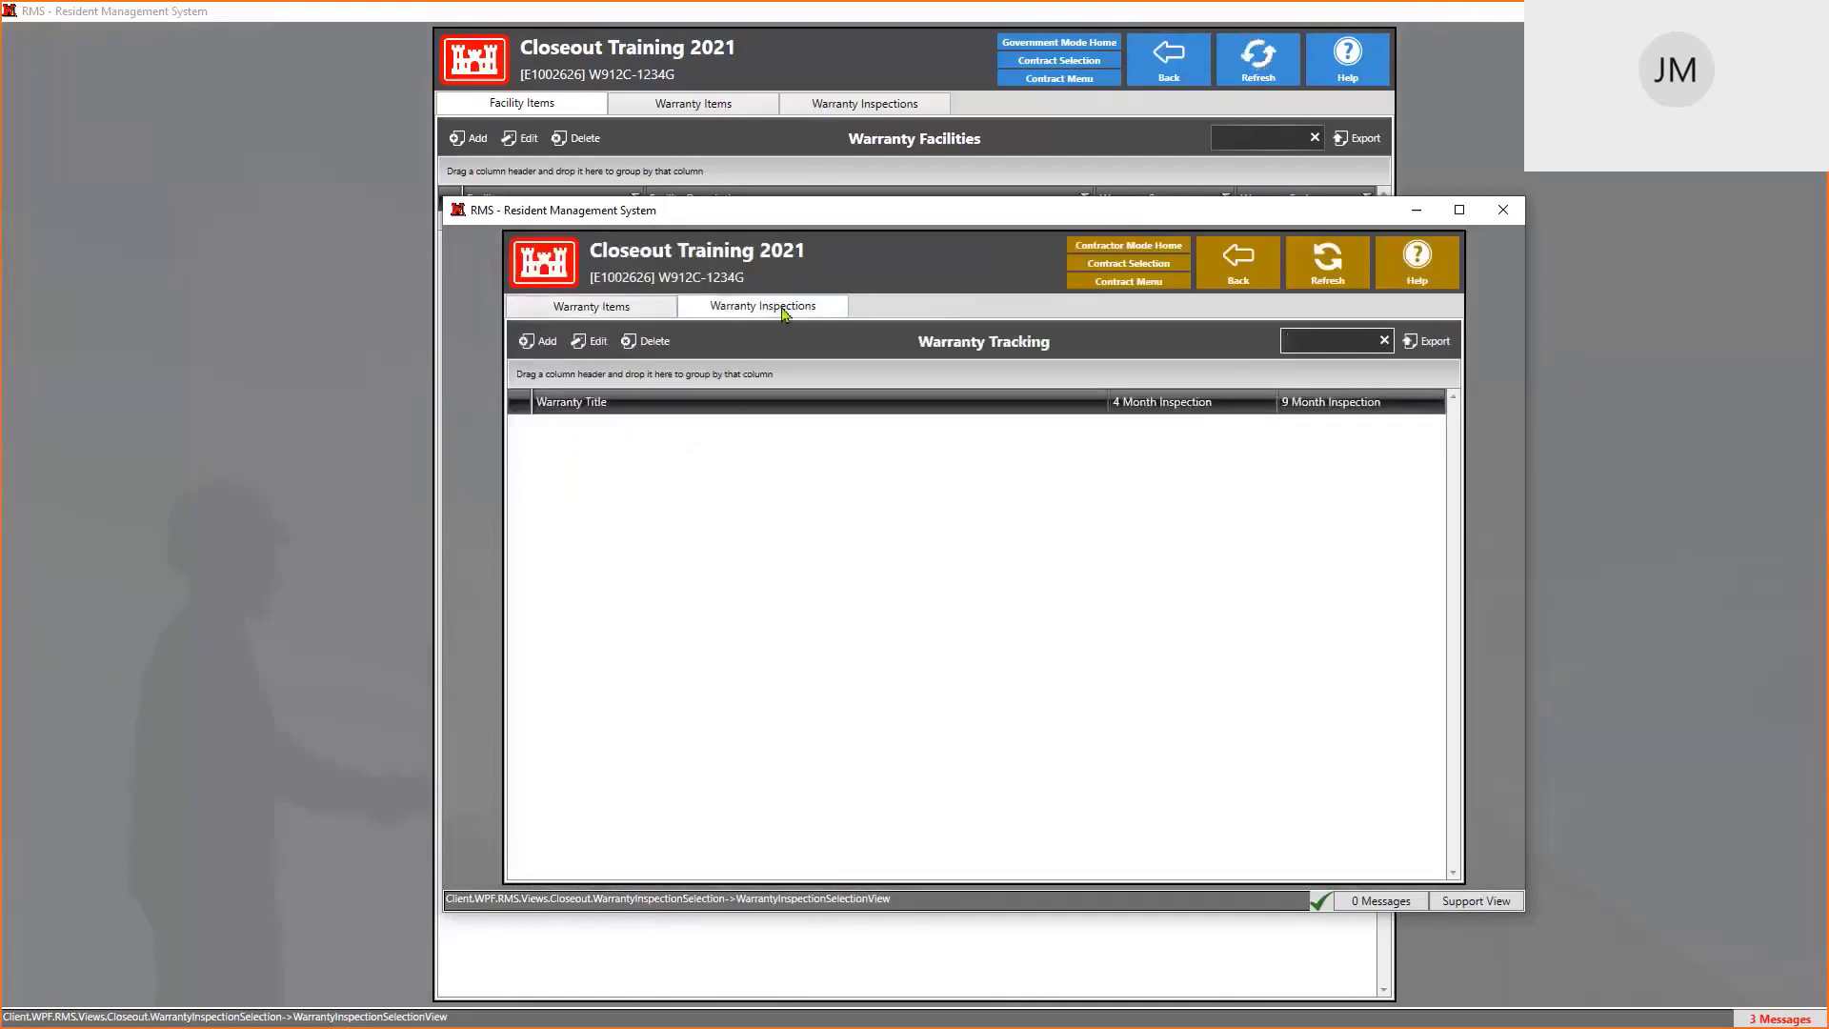
left_click(540, 345)
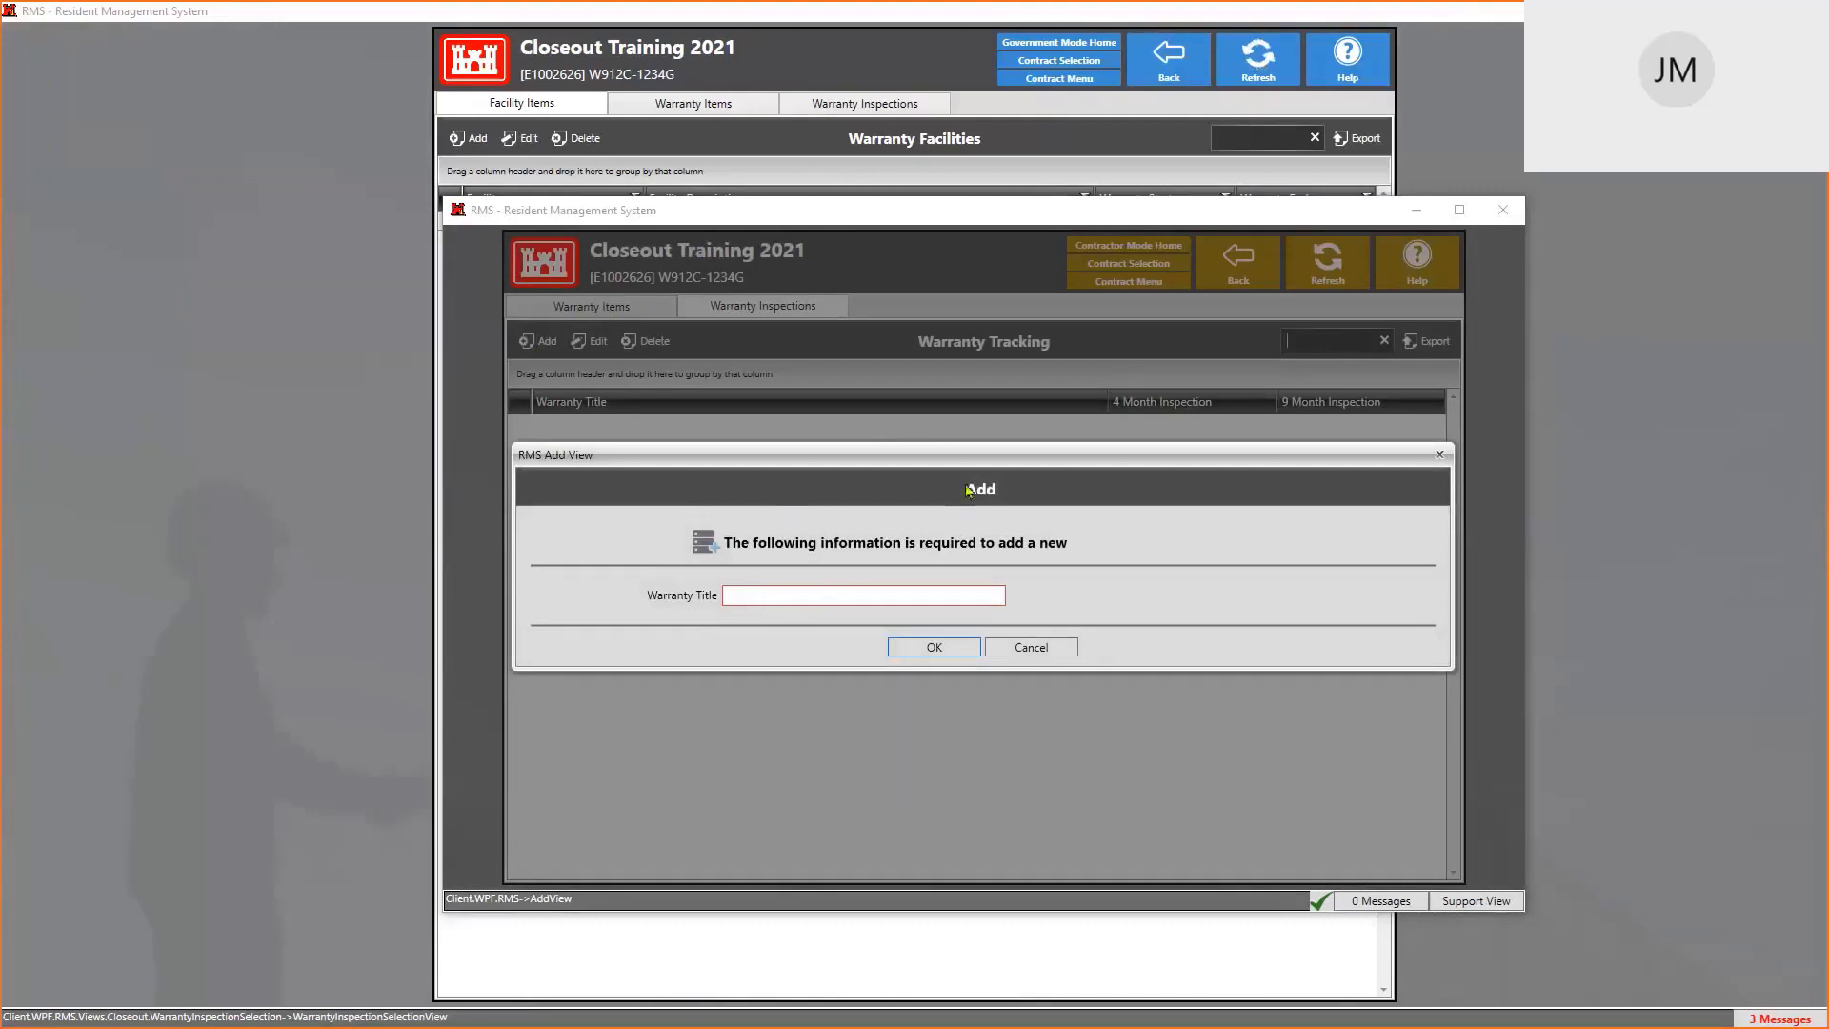
type("DAMAGED - BUILDING?")
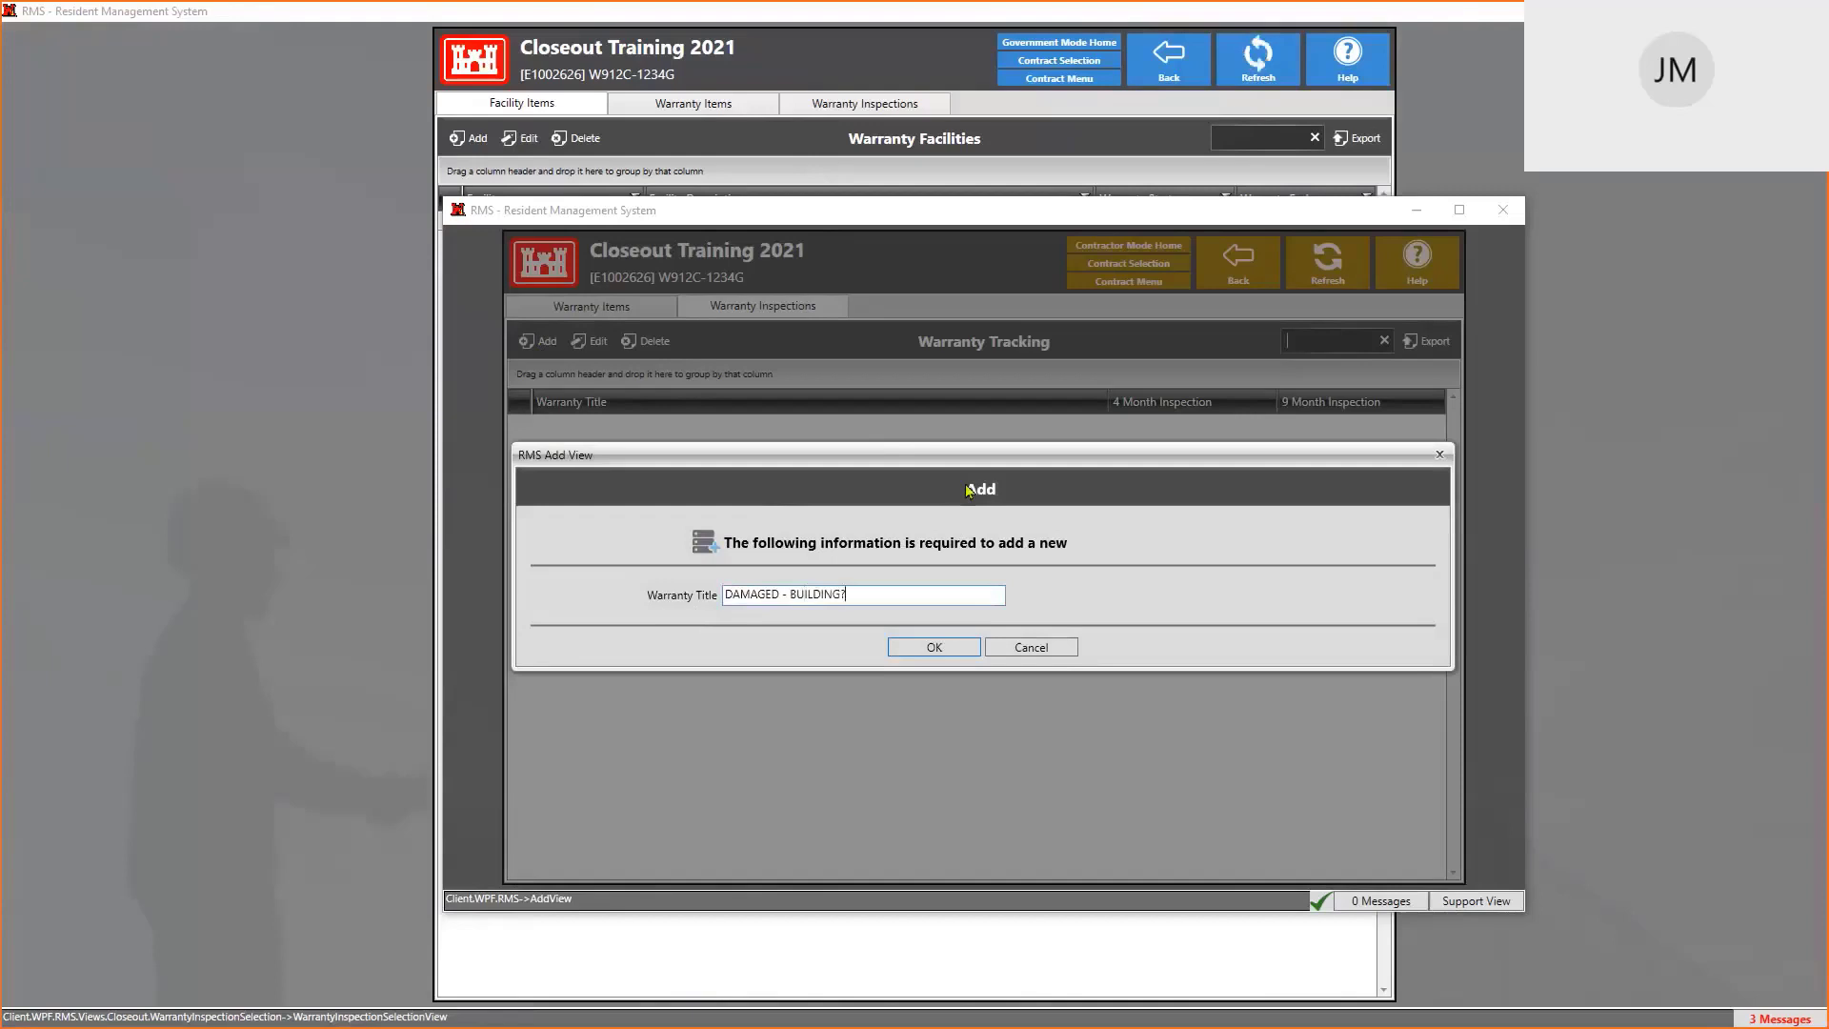
left_click(947, 650)
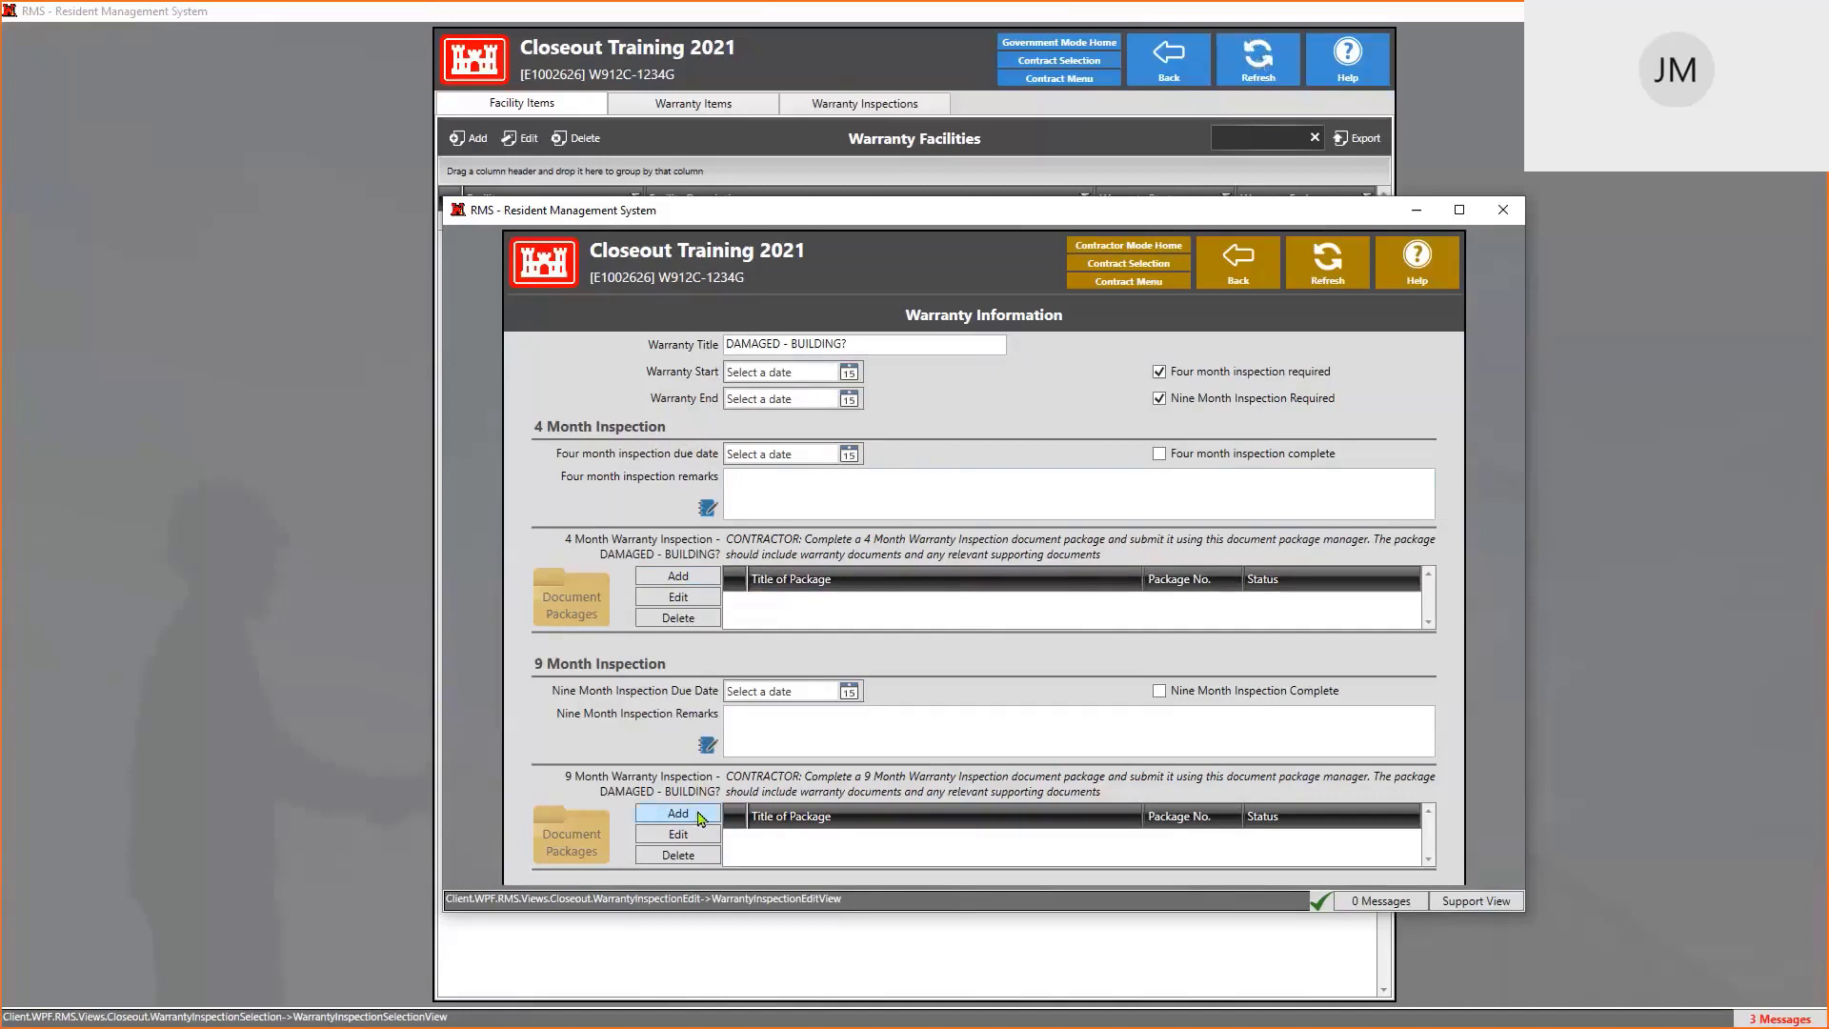
Enter four-month inspection remarks noting damage to the sidewall
left_click(745, 732)
left_click(745, 479)
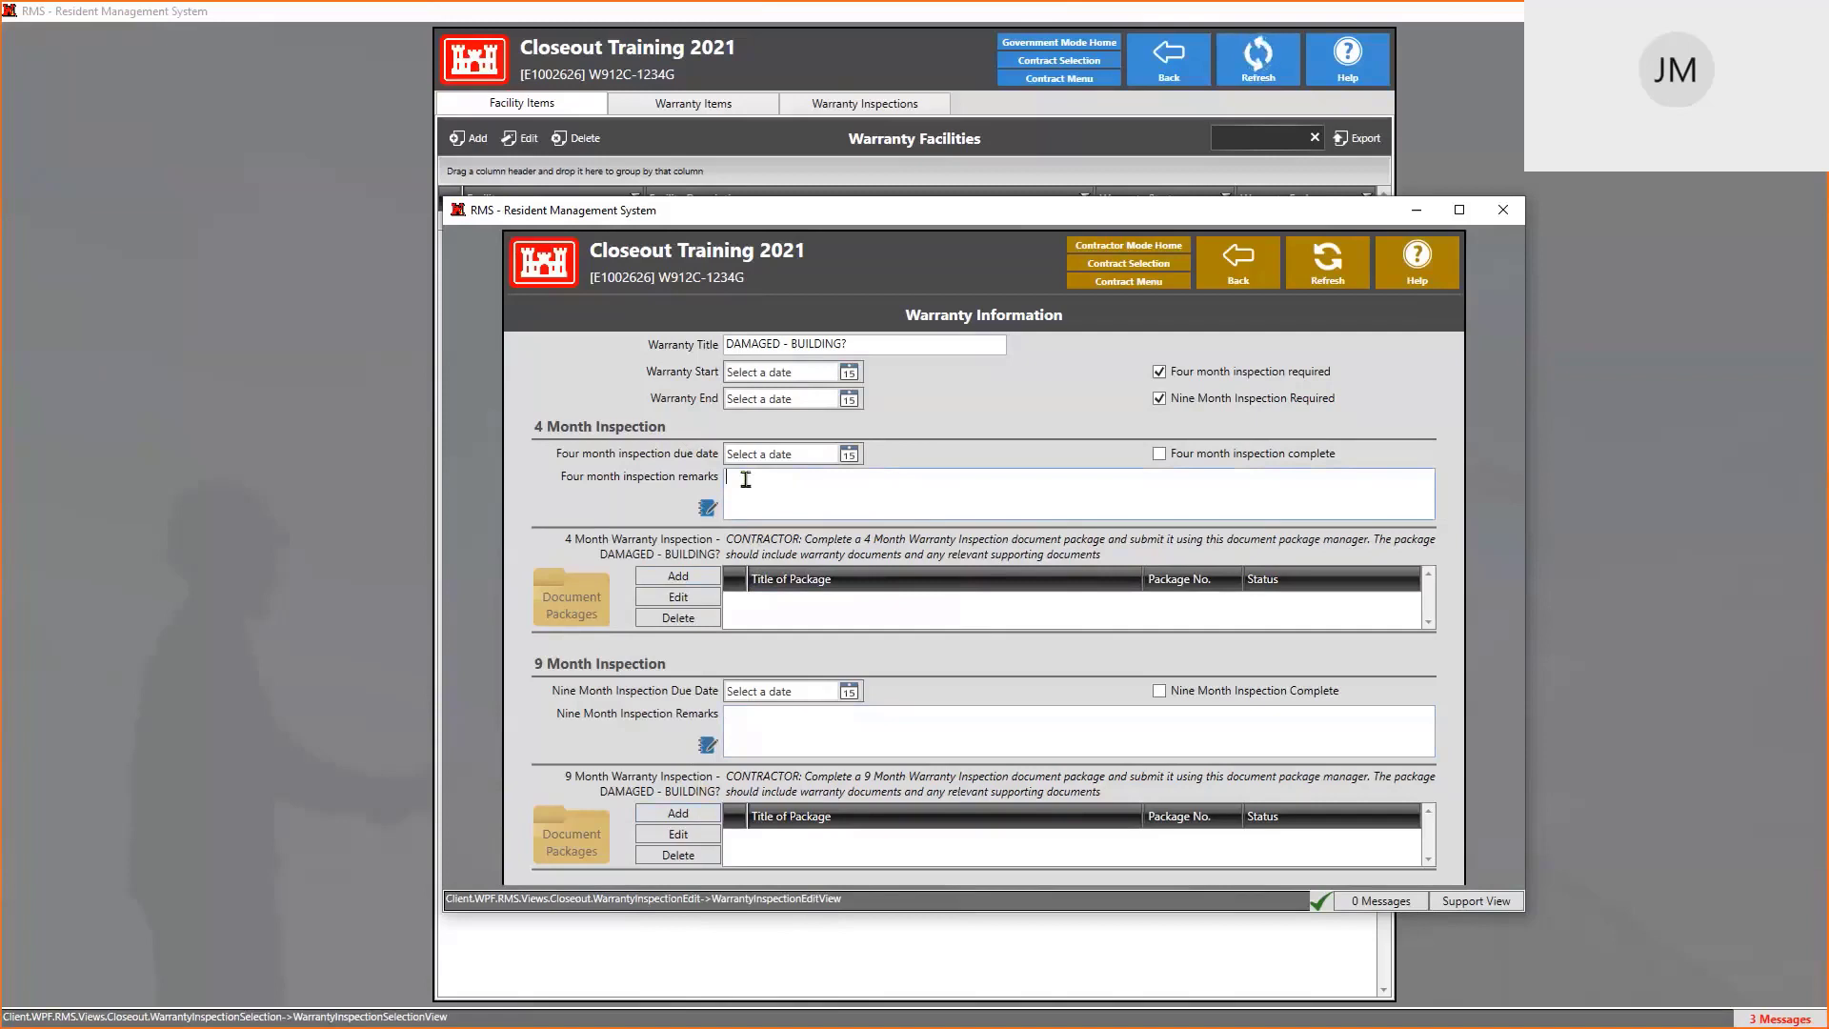
type("NOTICED DAMAGE TO SIDEWALL")
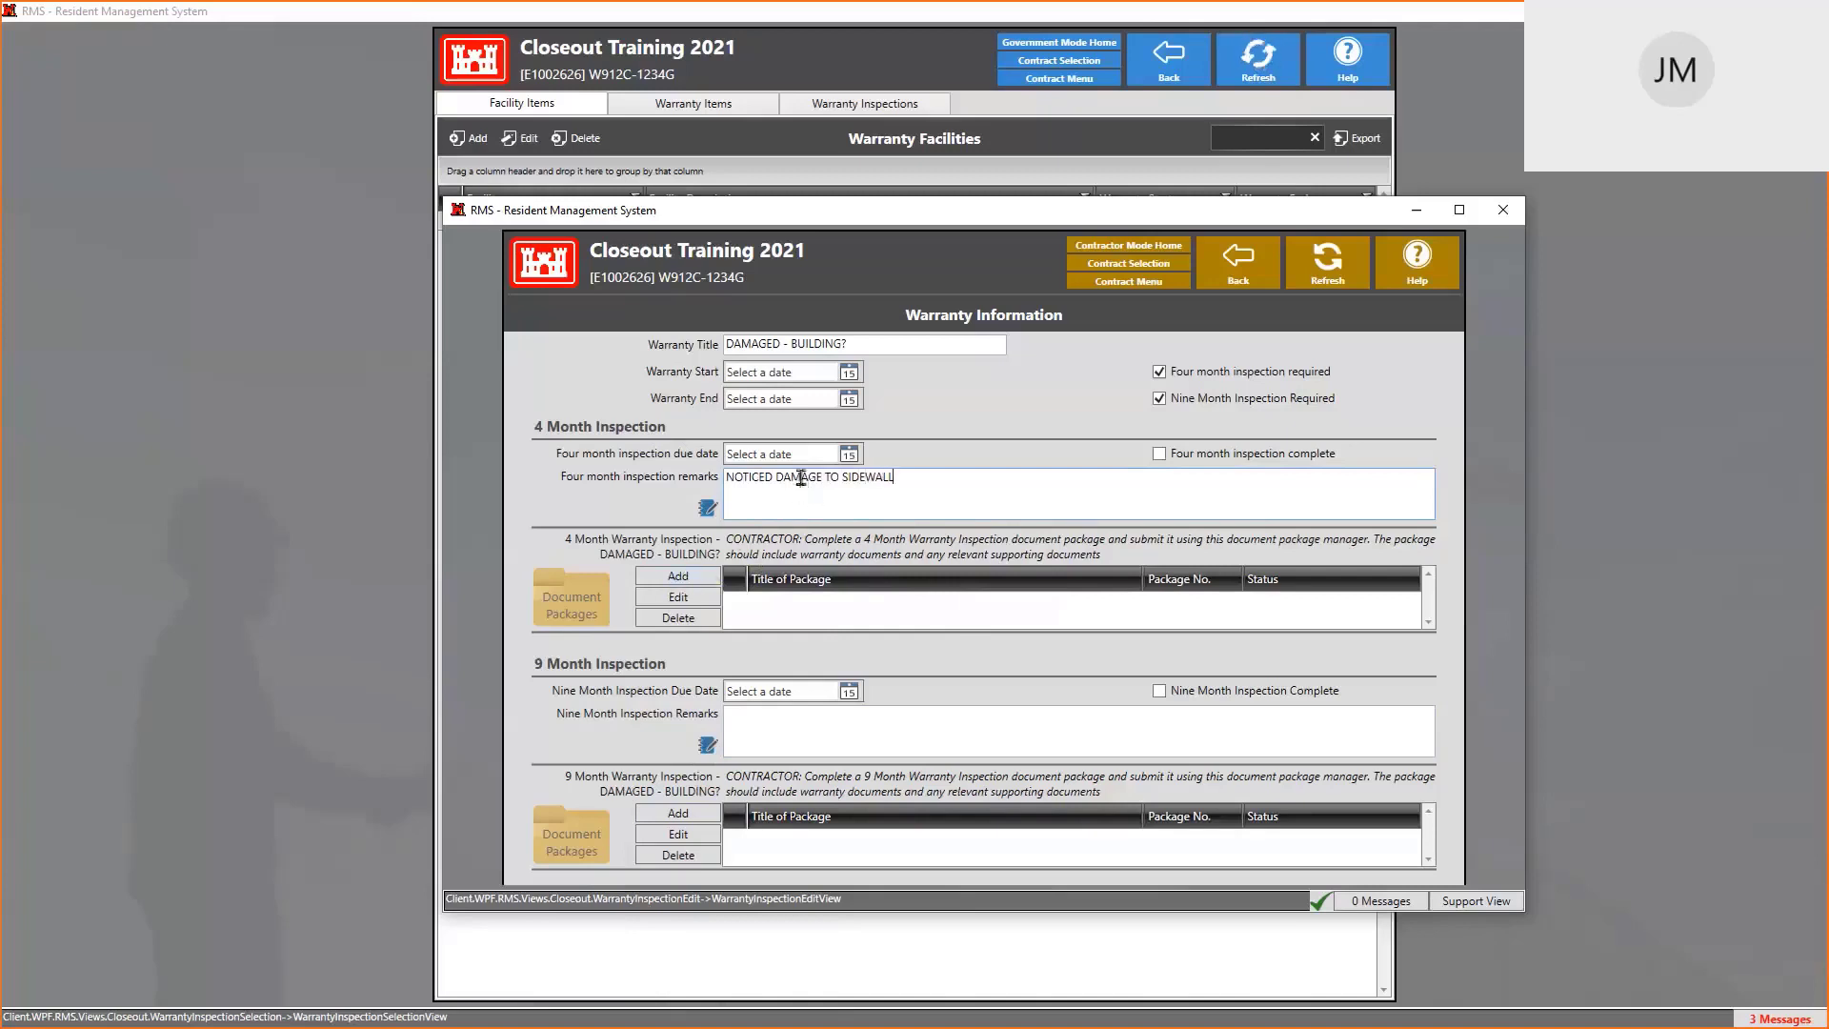
Set the warranty start date to 3/1/2021
triple_click(861, 343)
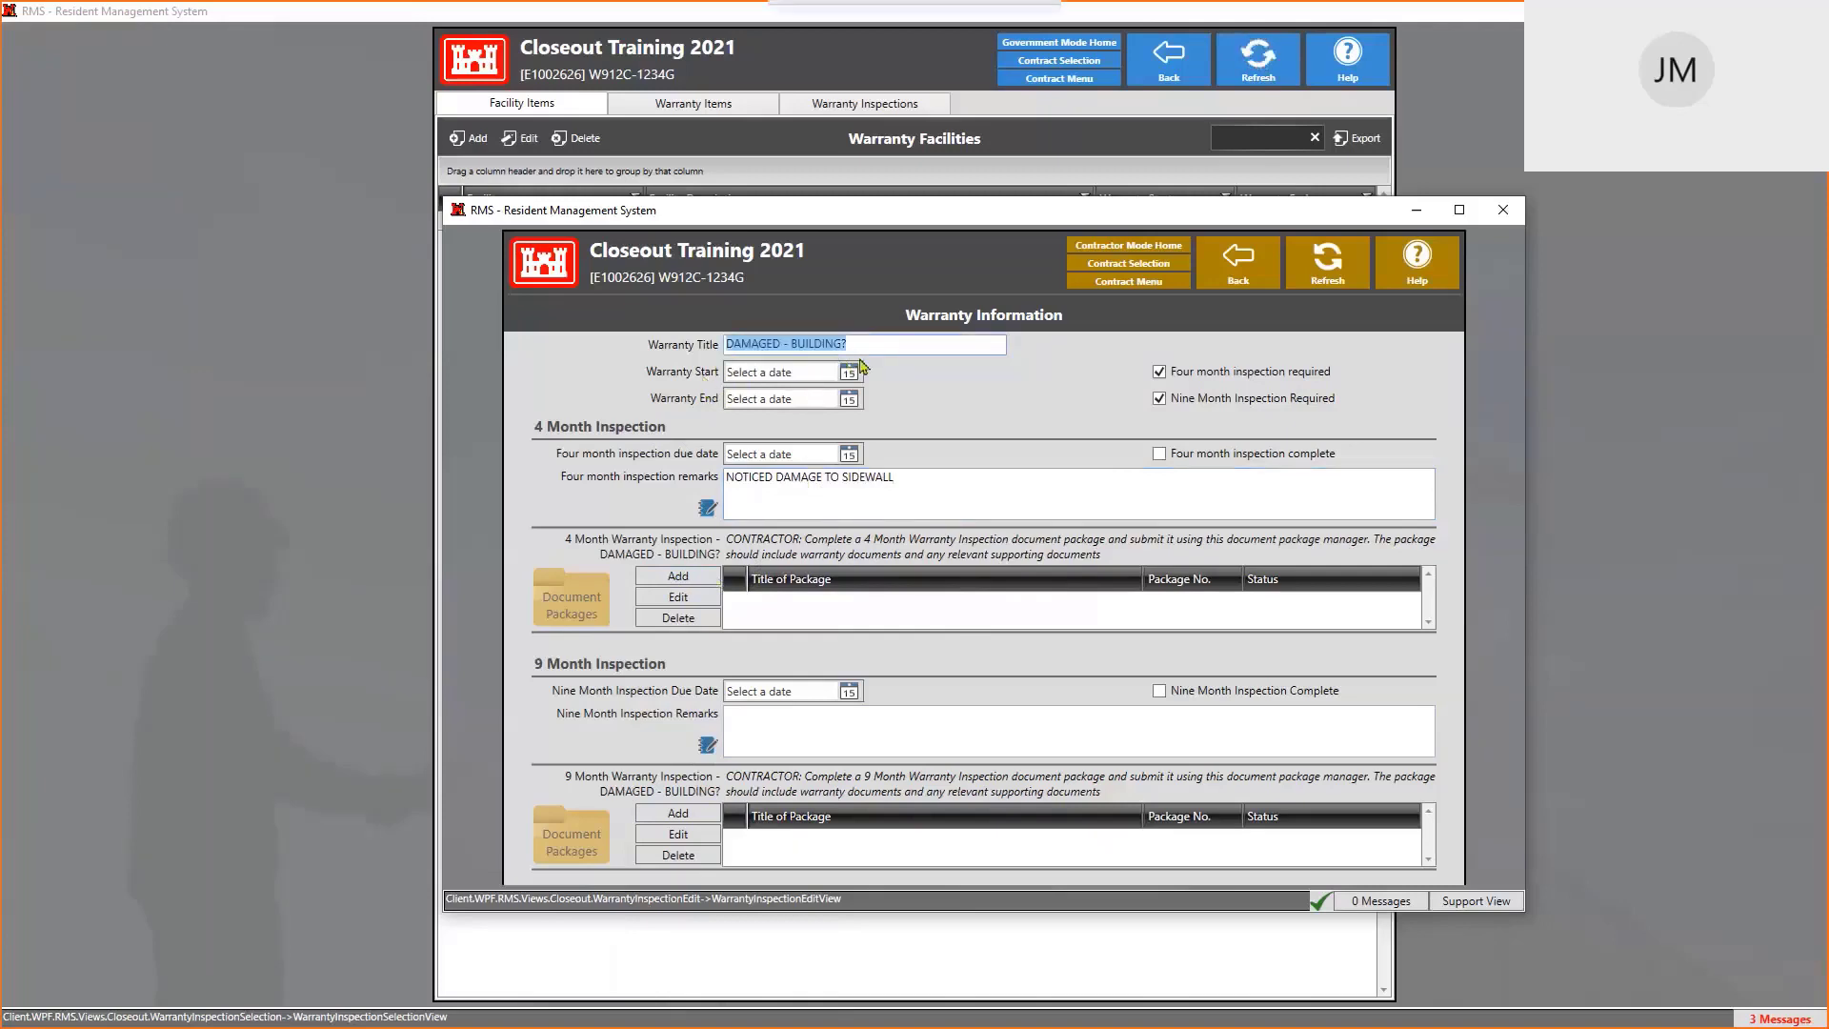
left_click(855, 373)
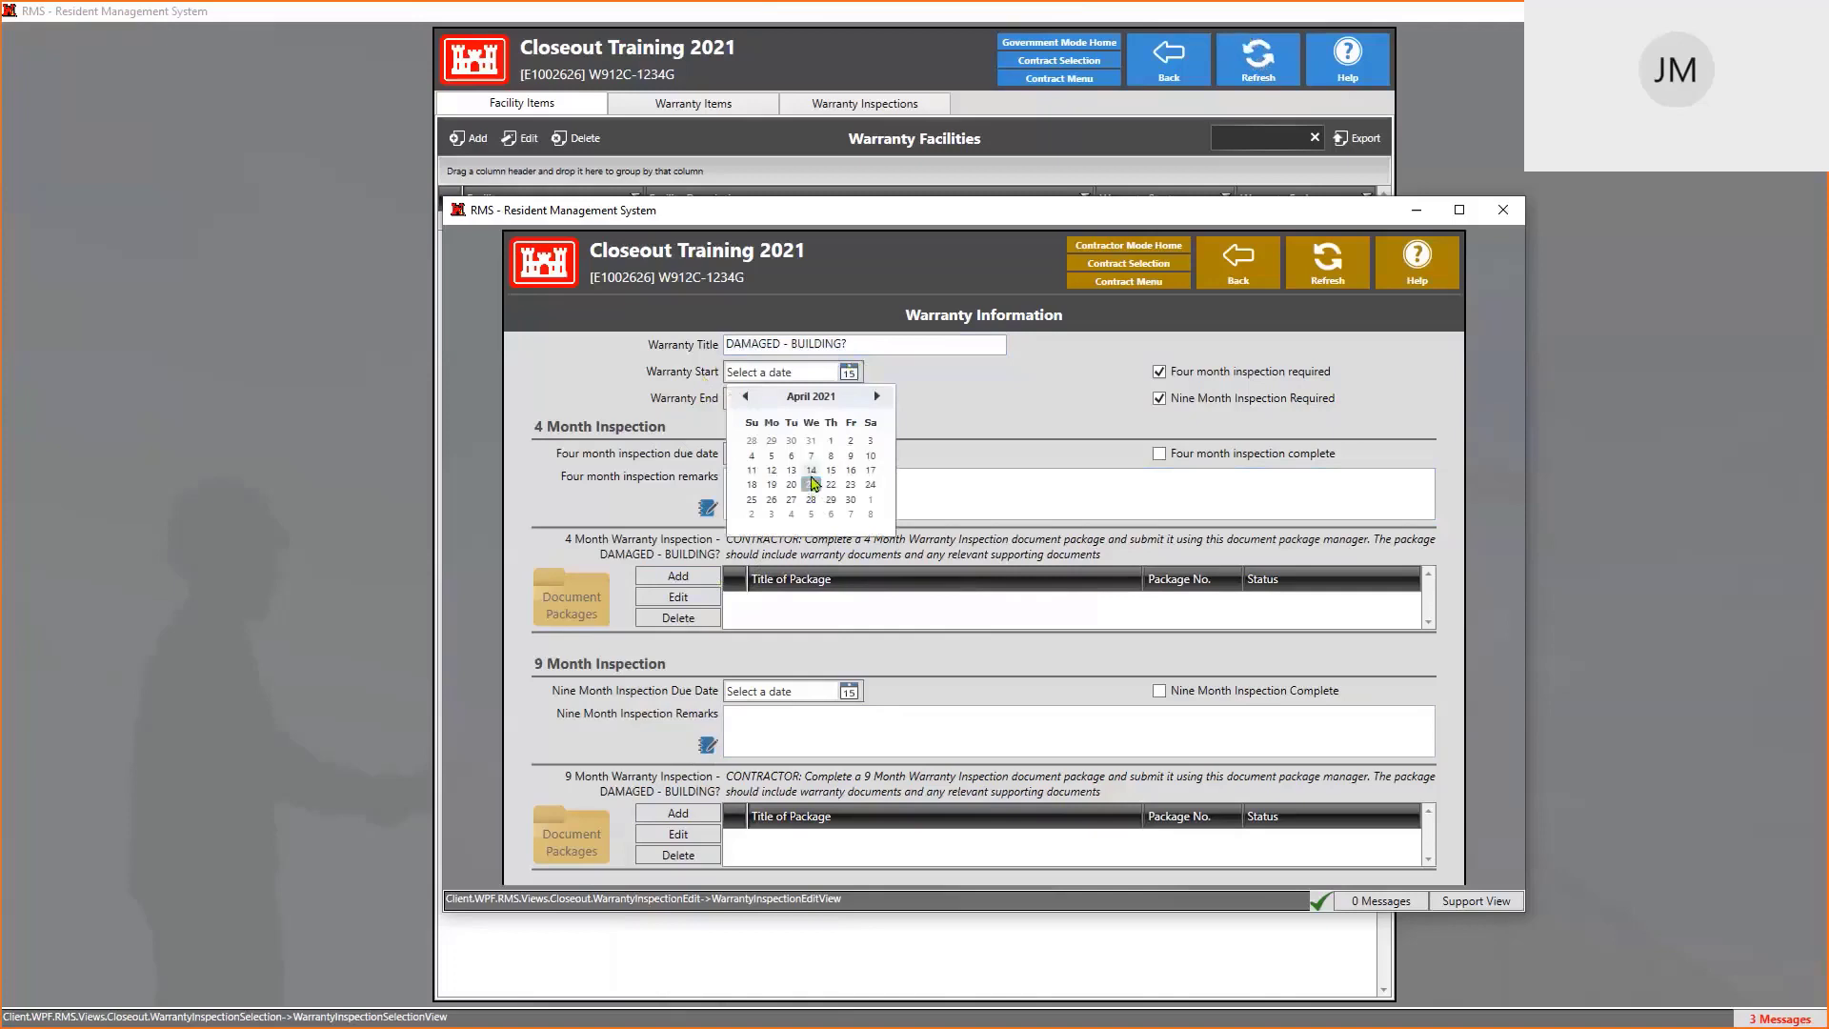
left_click(745, 396)
left_click(771, 441)
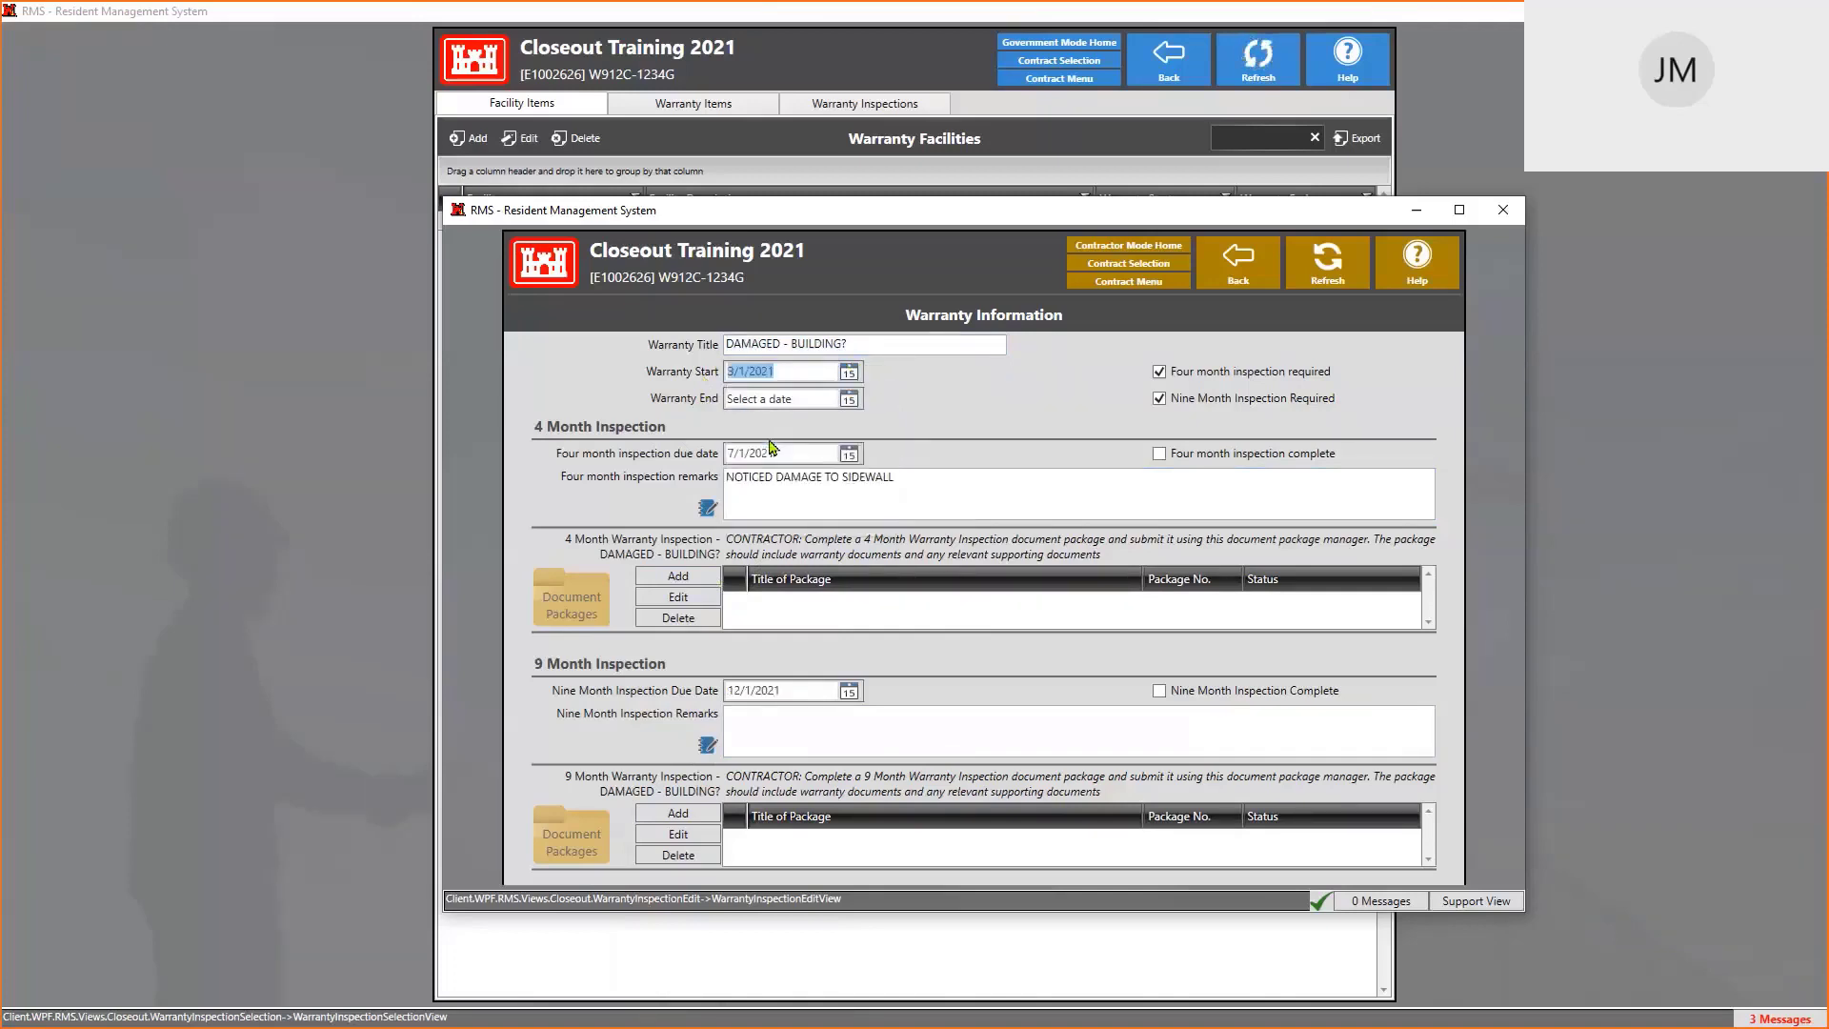
Set the warranty end date to 3/1/2022
left_click(855, 400)
left_click(858, 402)
left_click(857, 401)
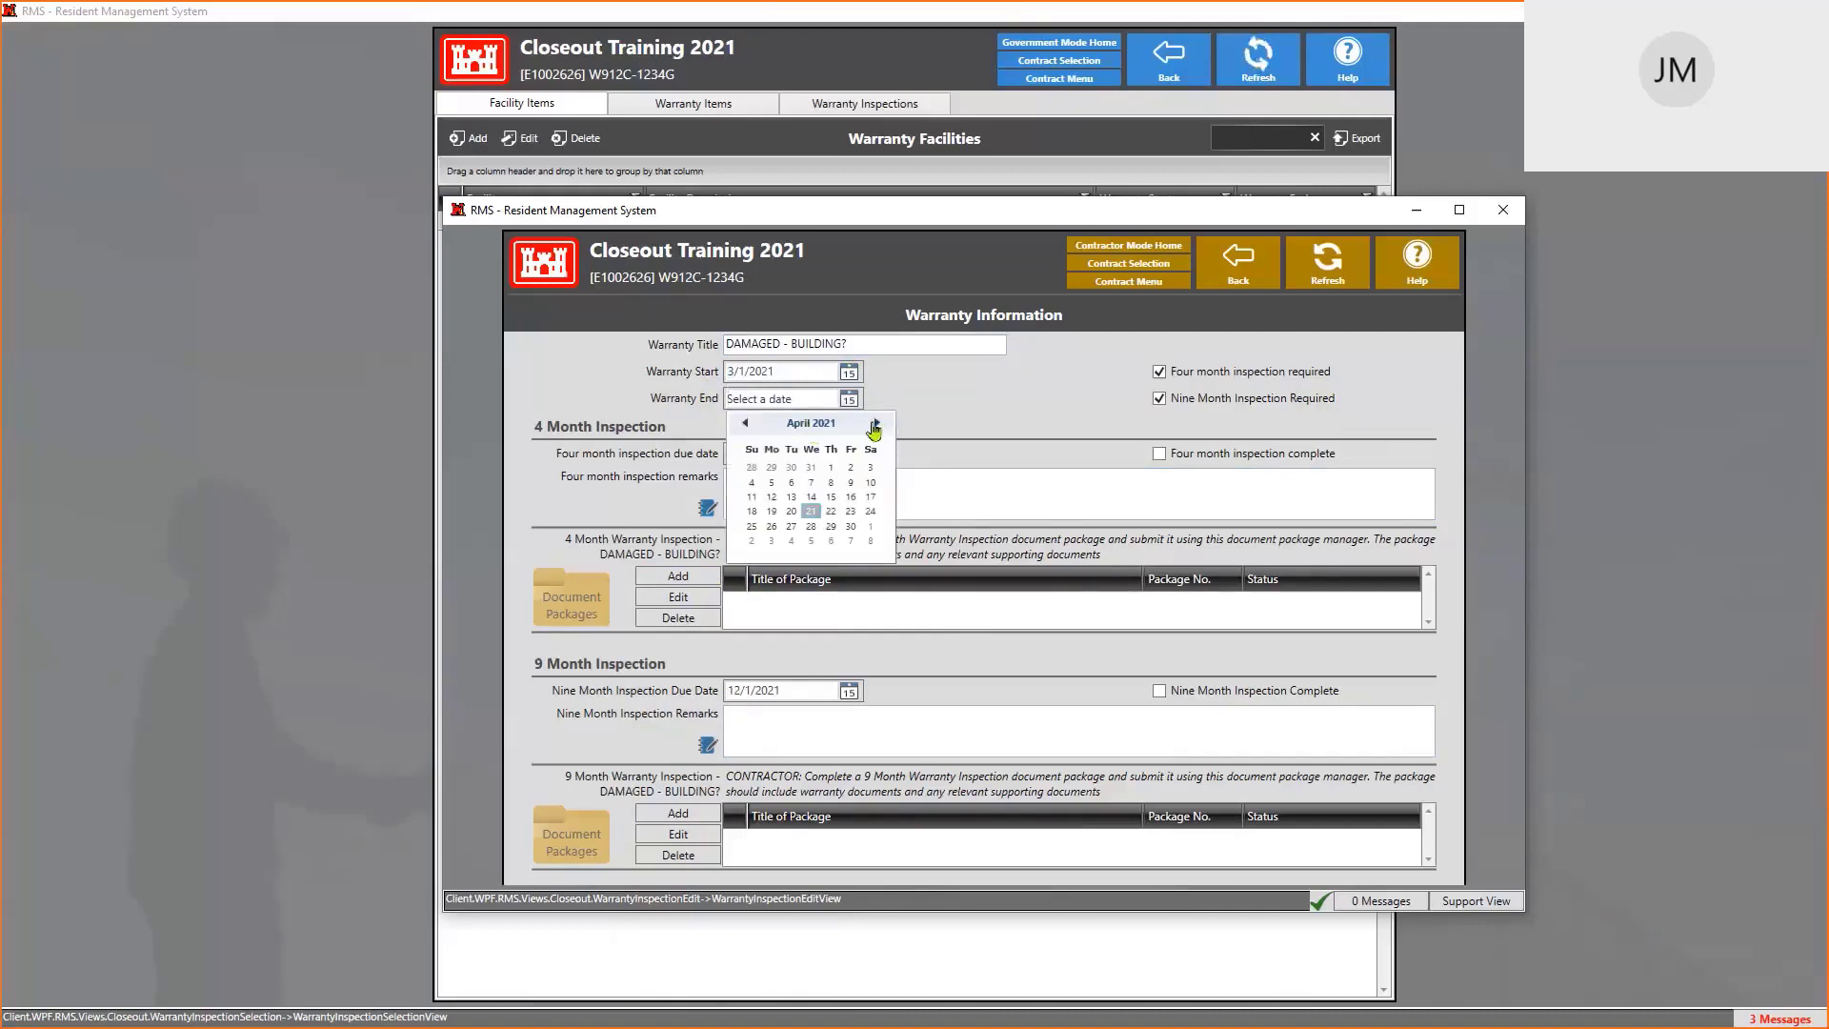
left_click(812, 425)
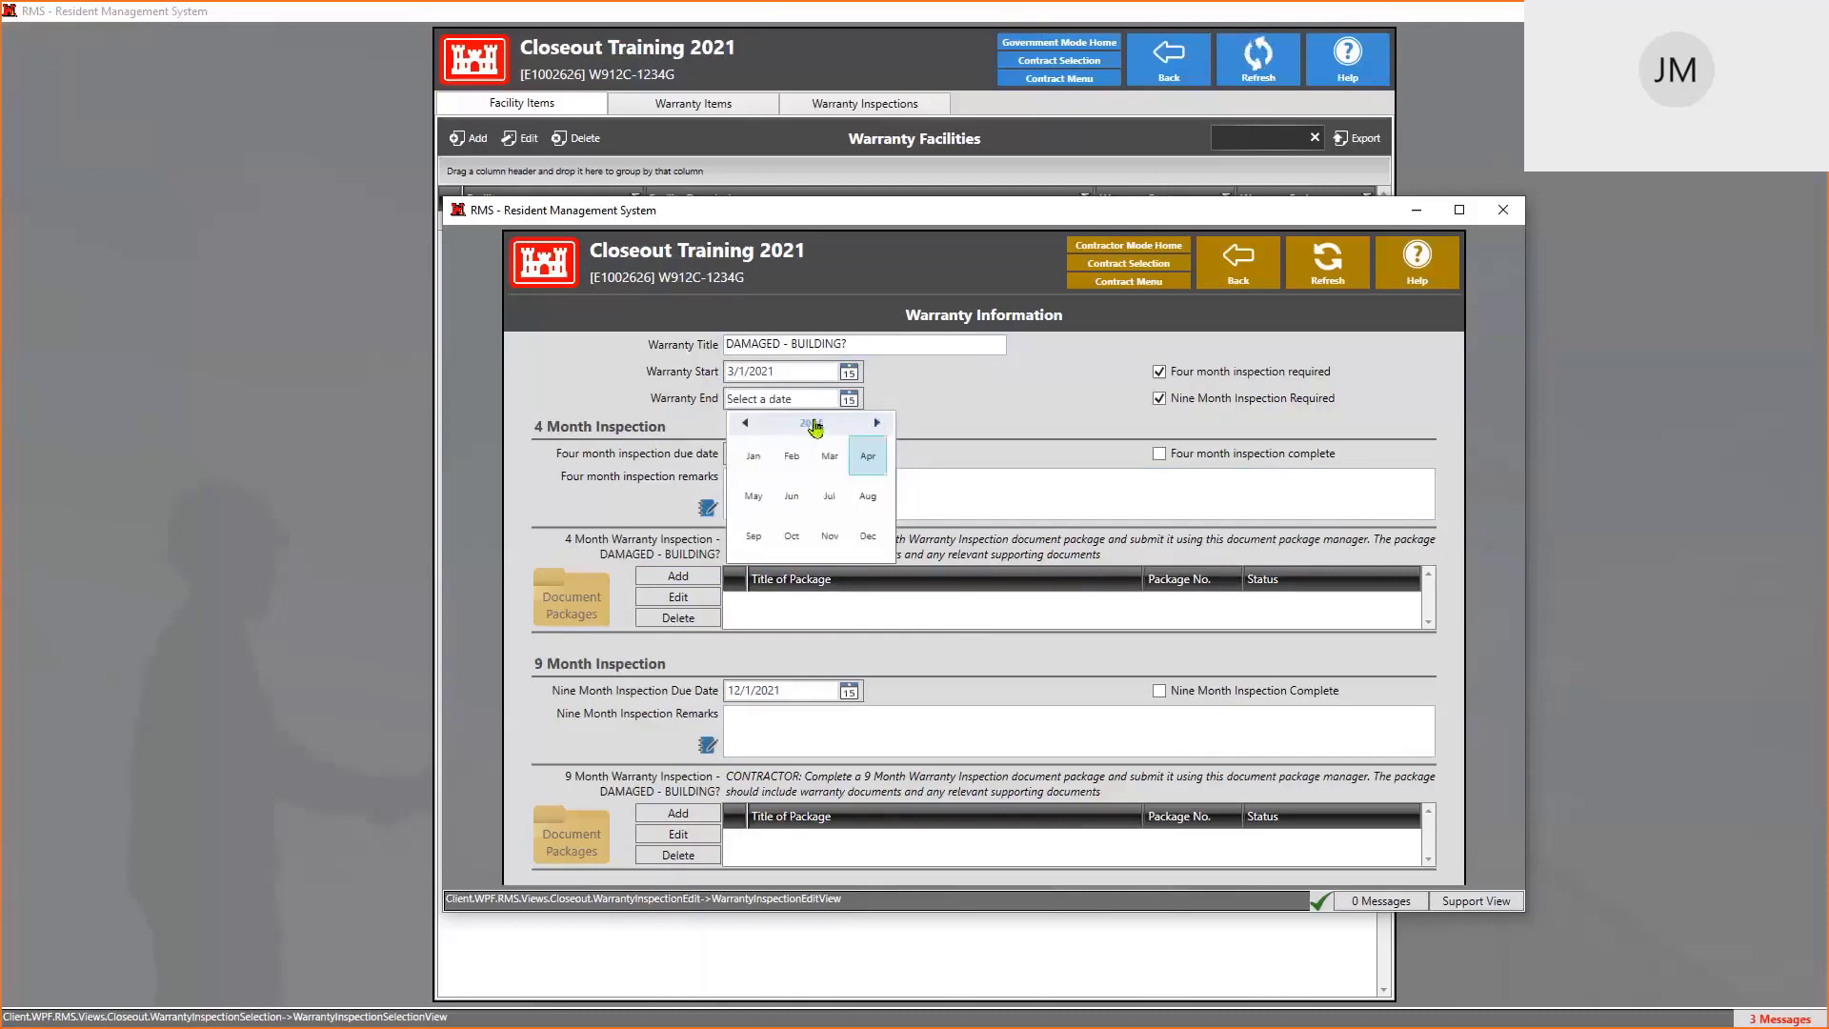
left_click(814, 427)
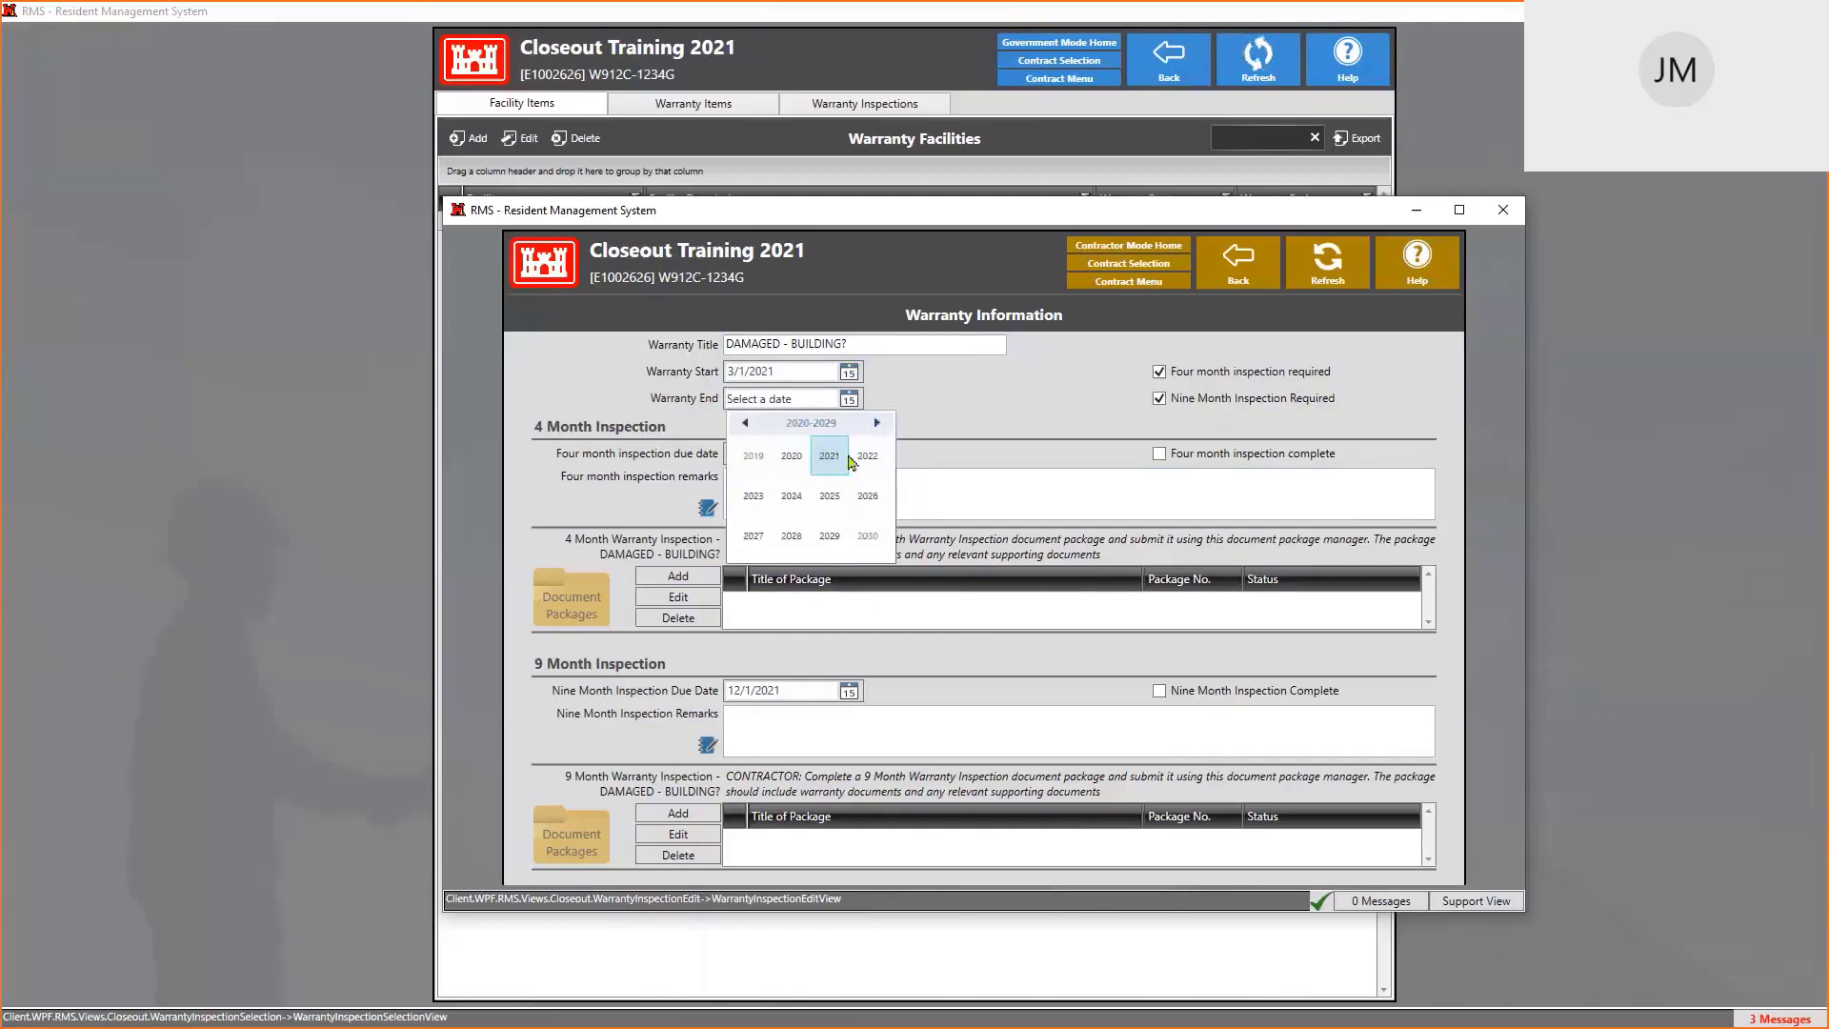
left_click(866, 458)
left_click(829, 457)
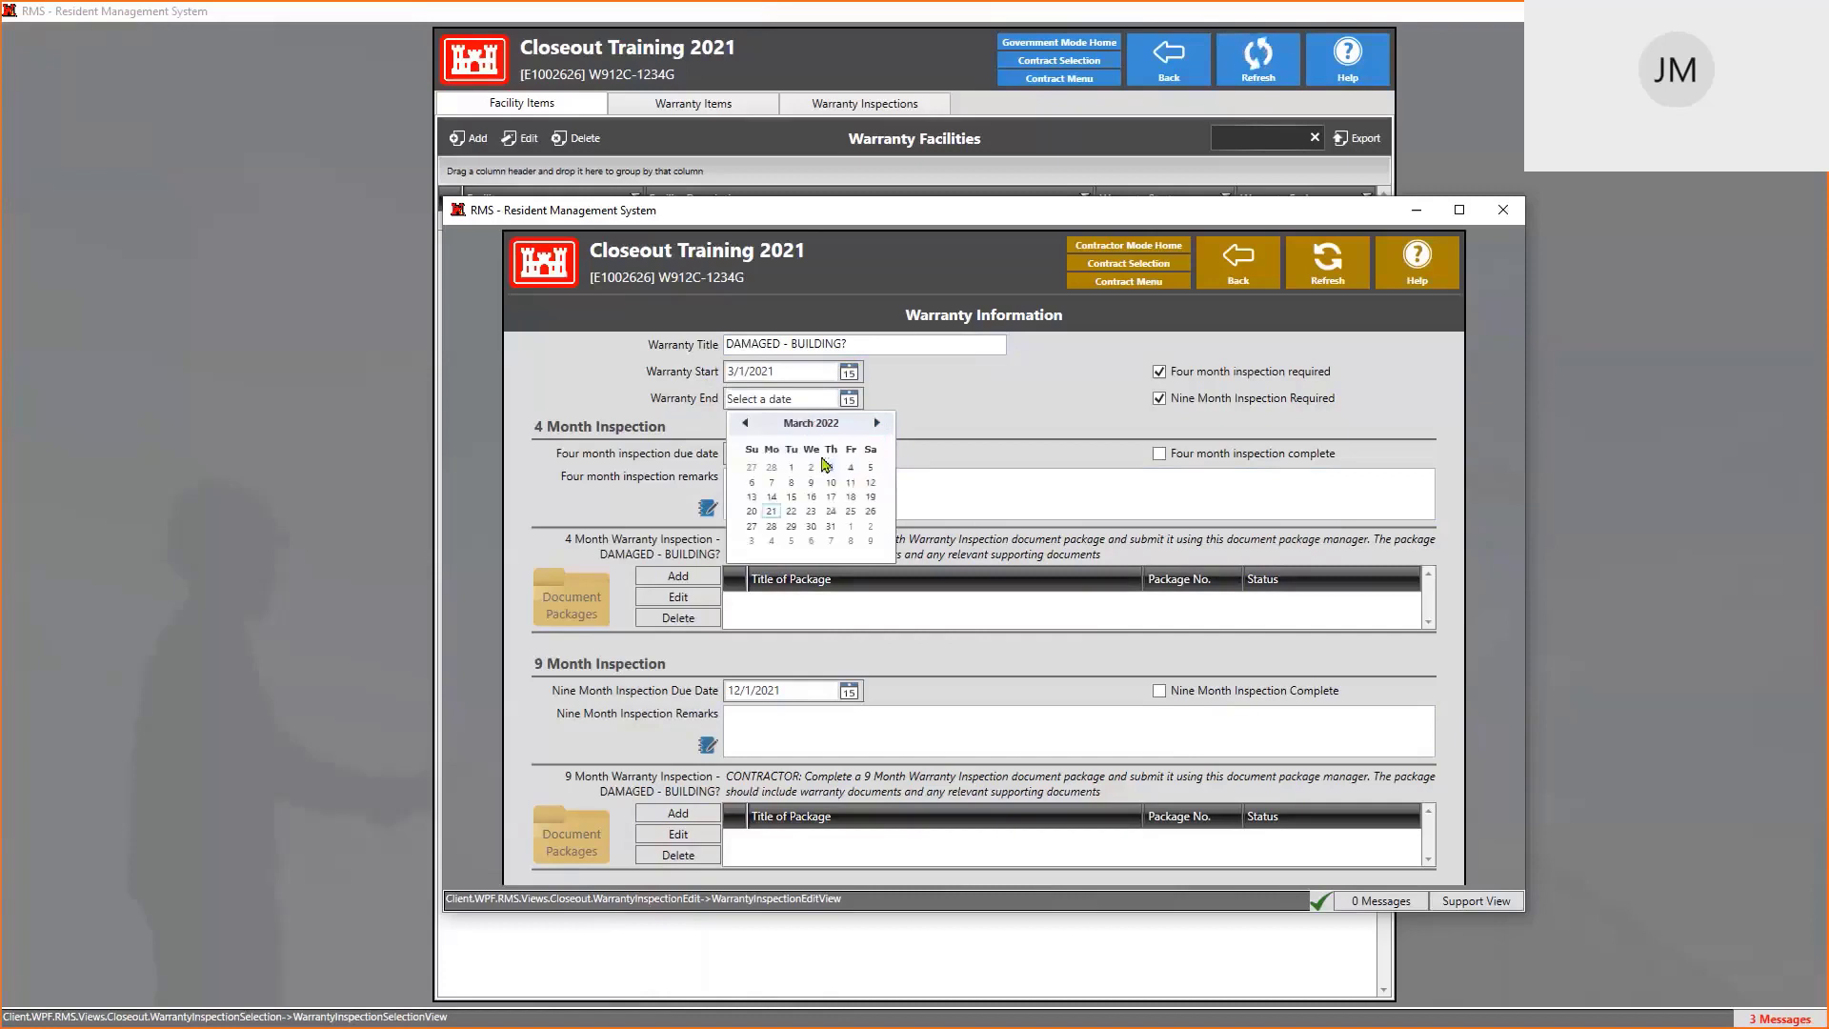
left_click(797, 468)
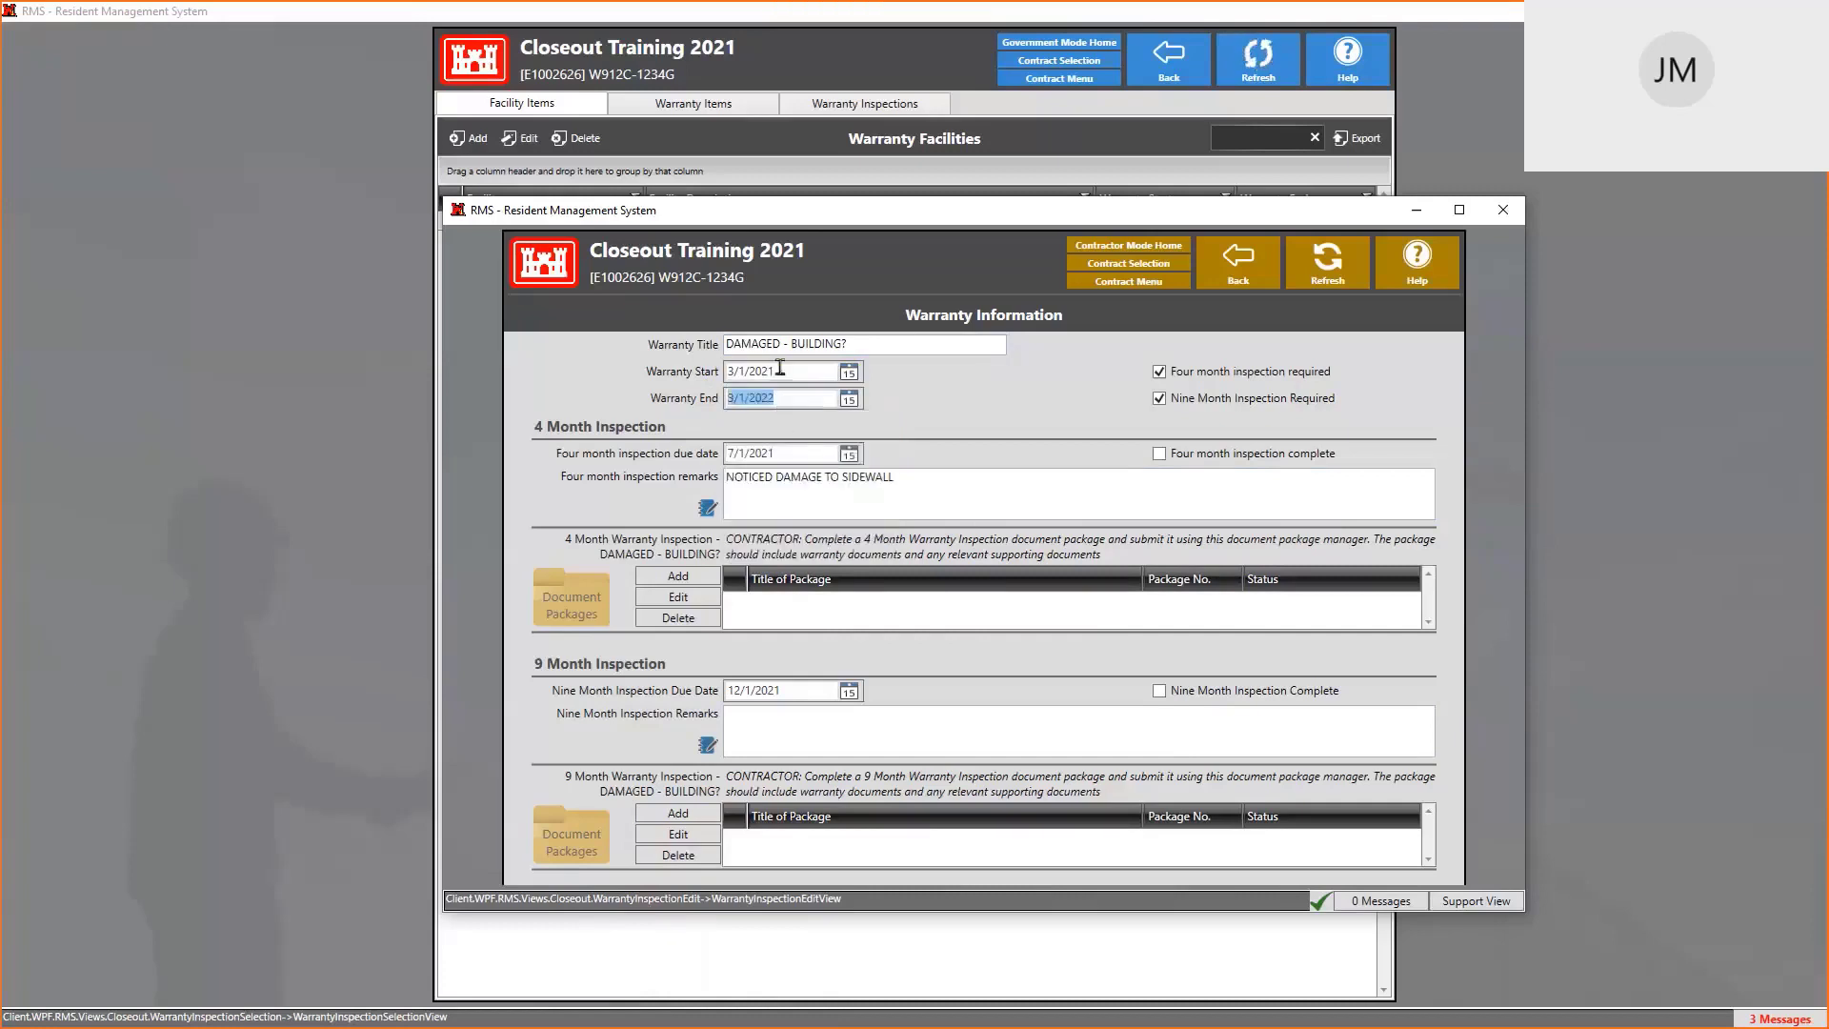
triple_click(802, 398)
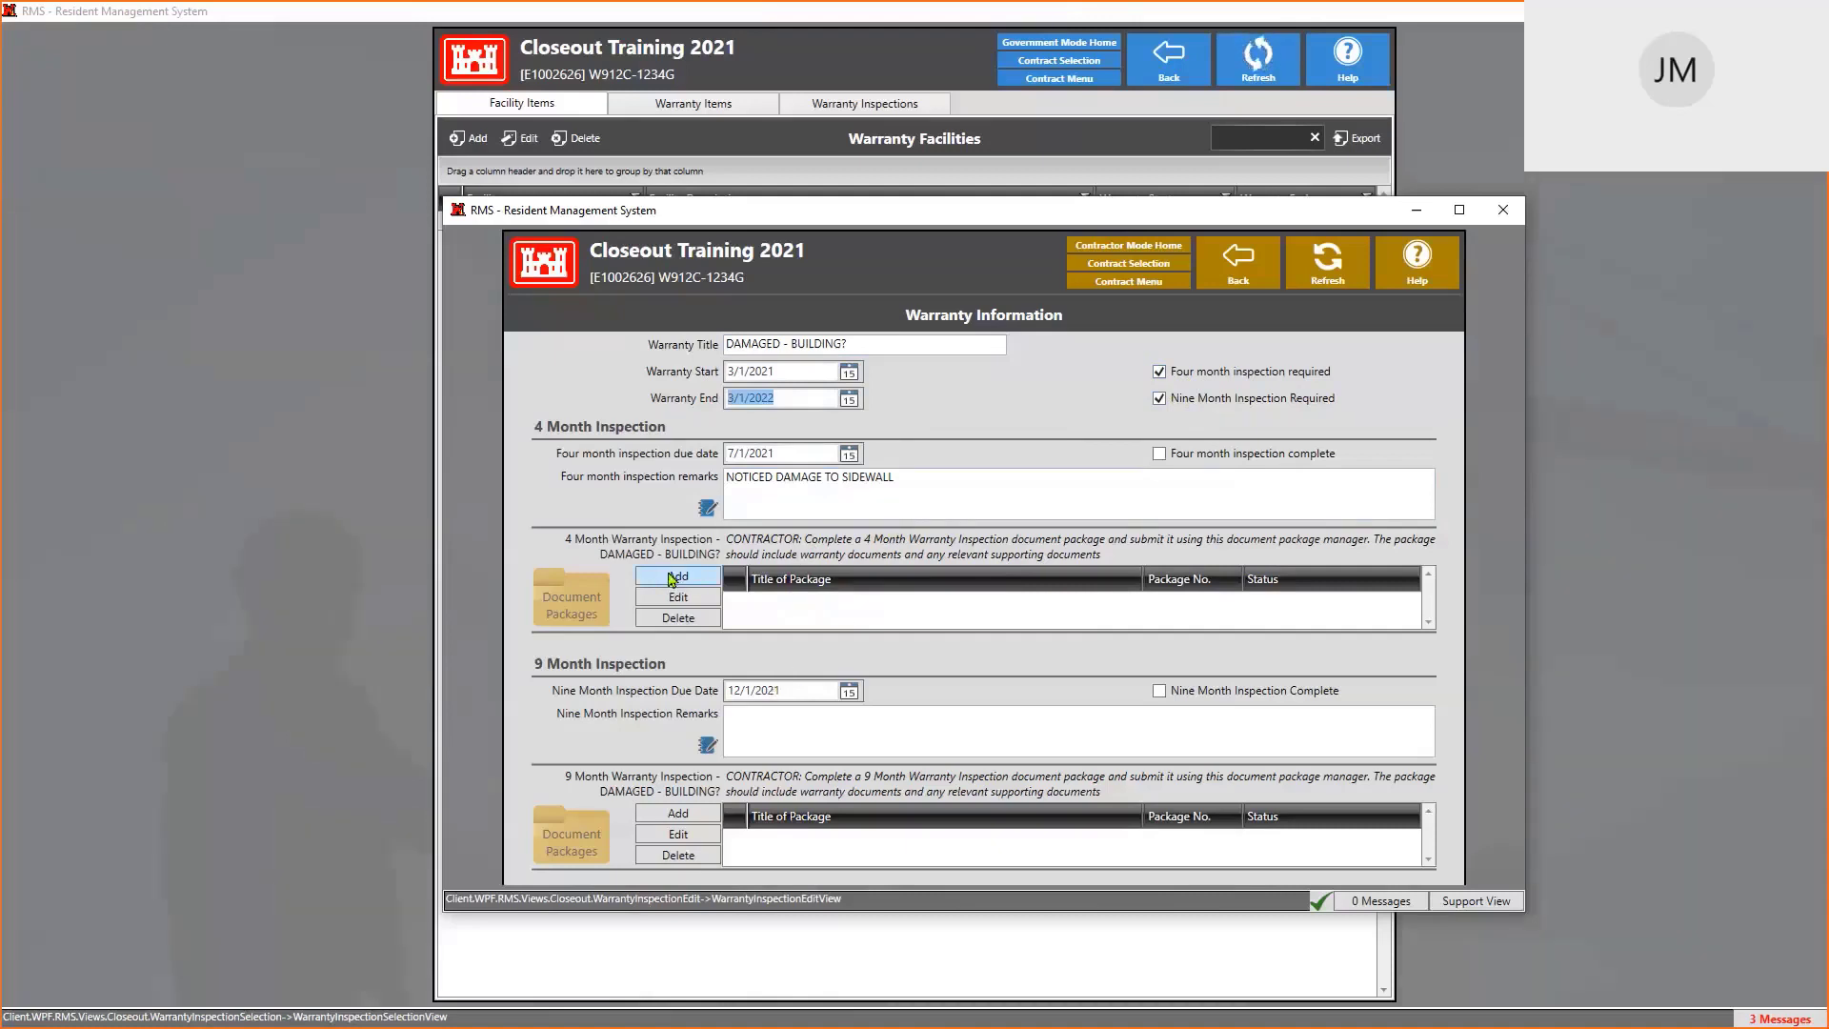
Add a four-month inspection package with the 3rd and 1st training session images attached
left_click(673, 578)
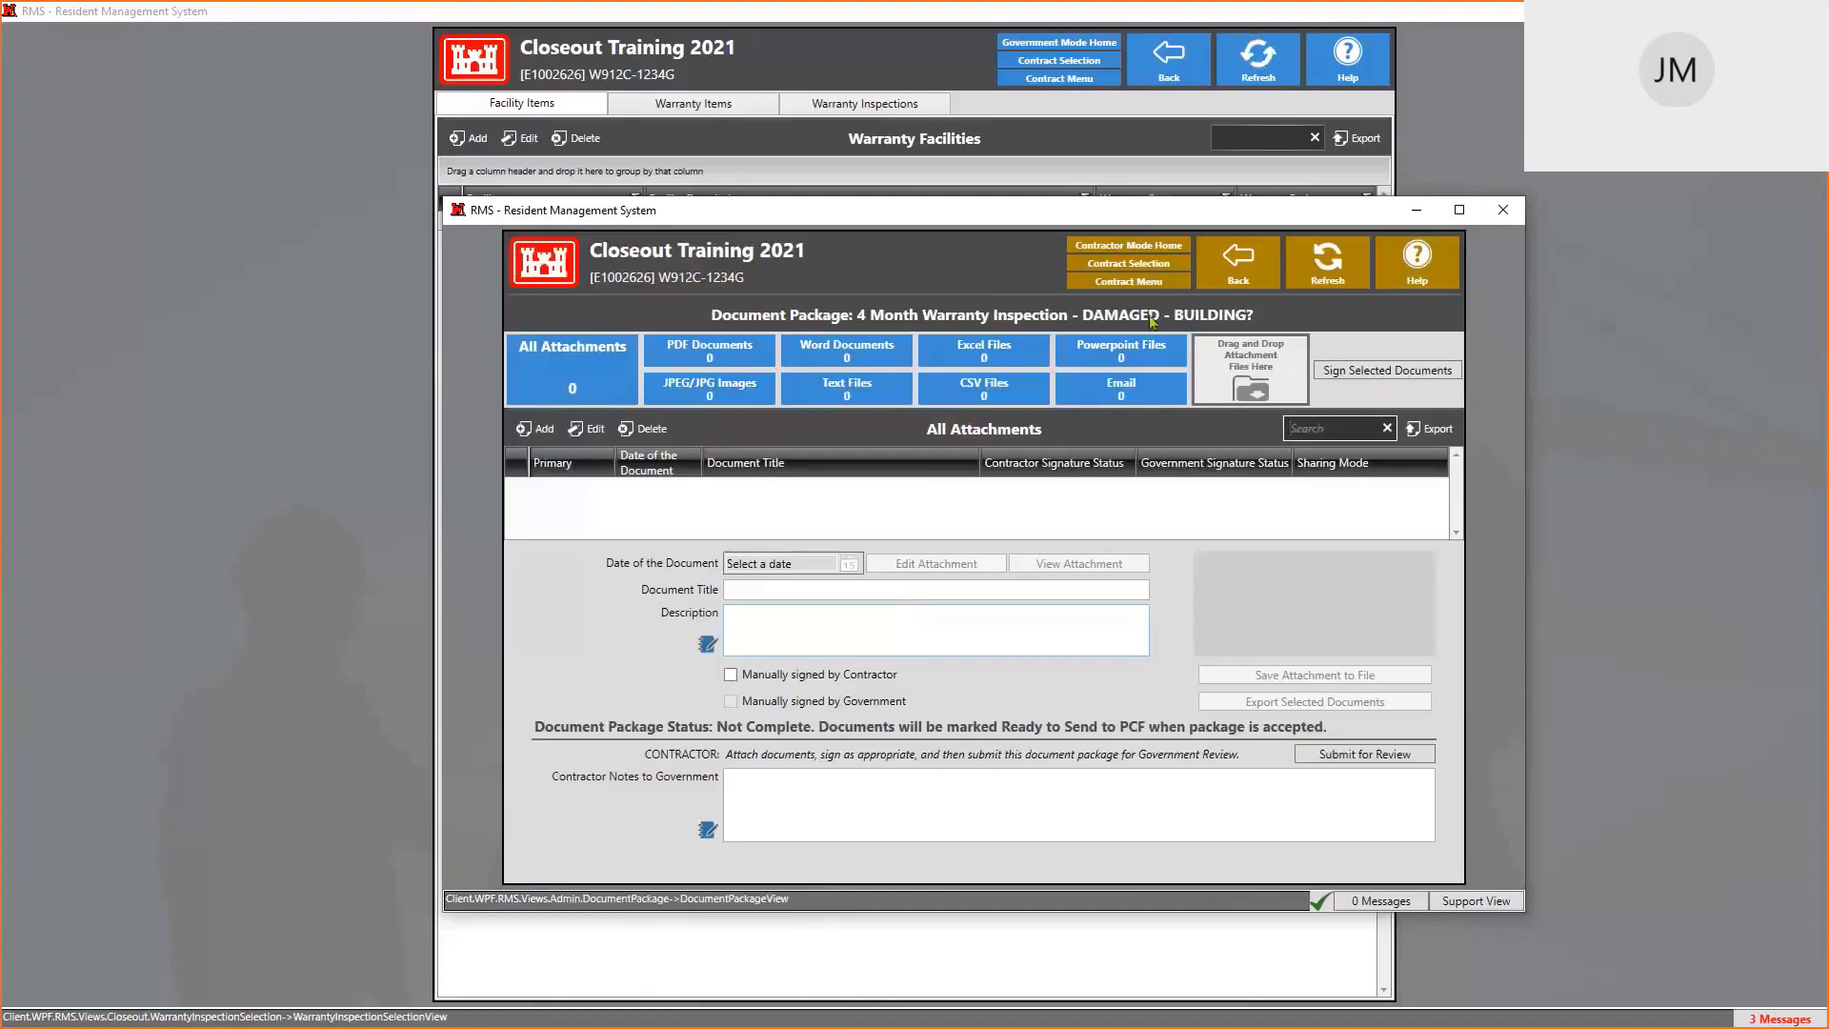
left_click(536, 429)
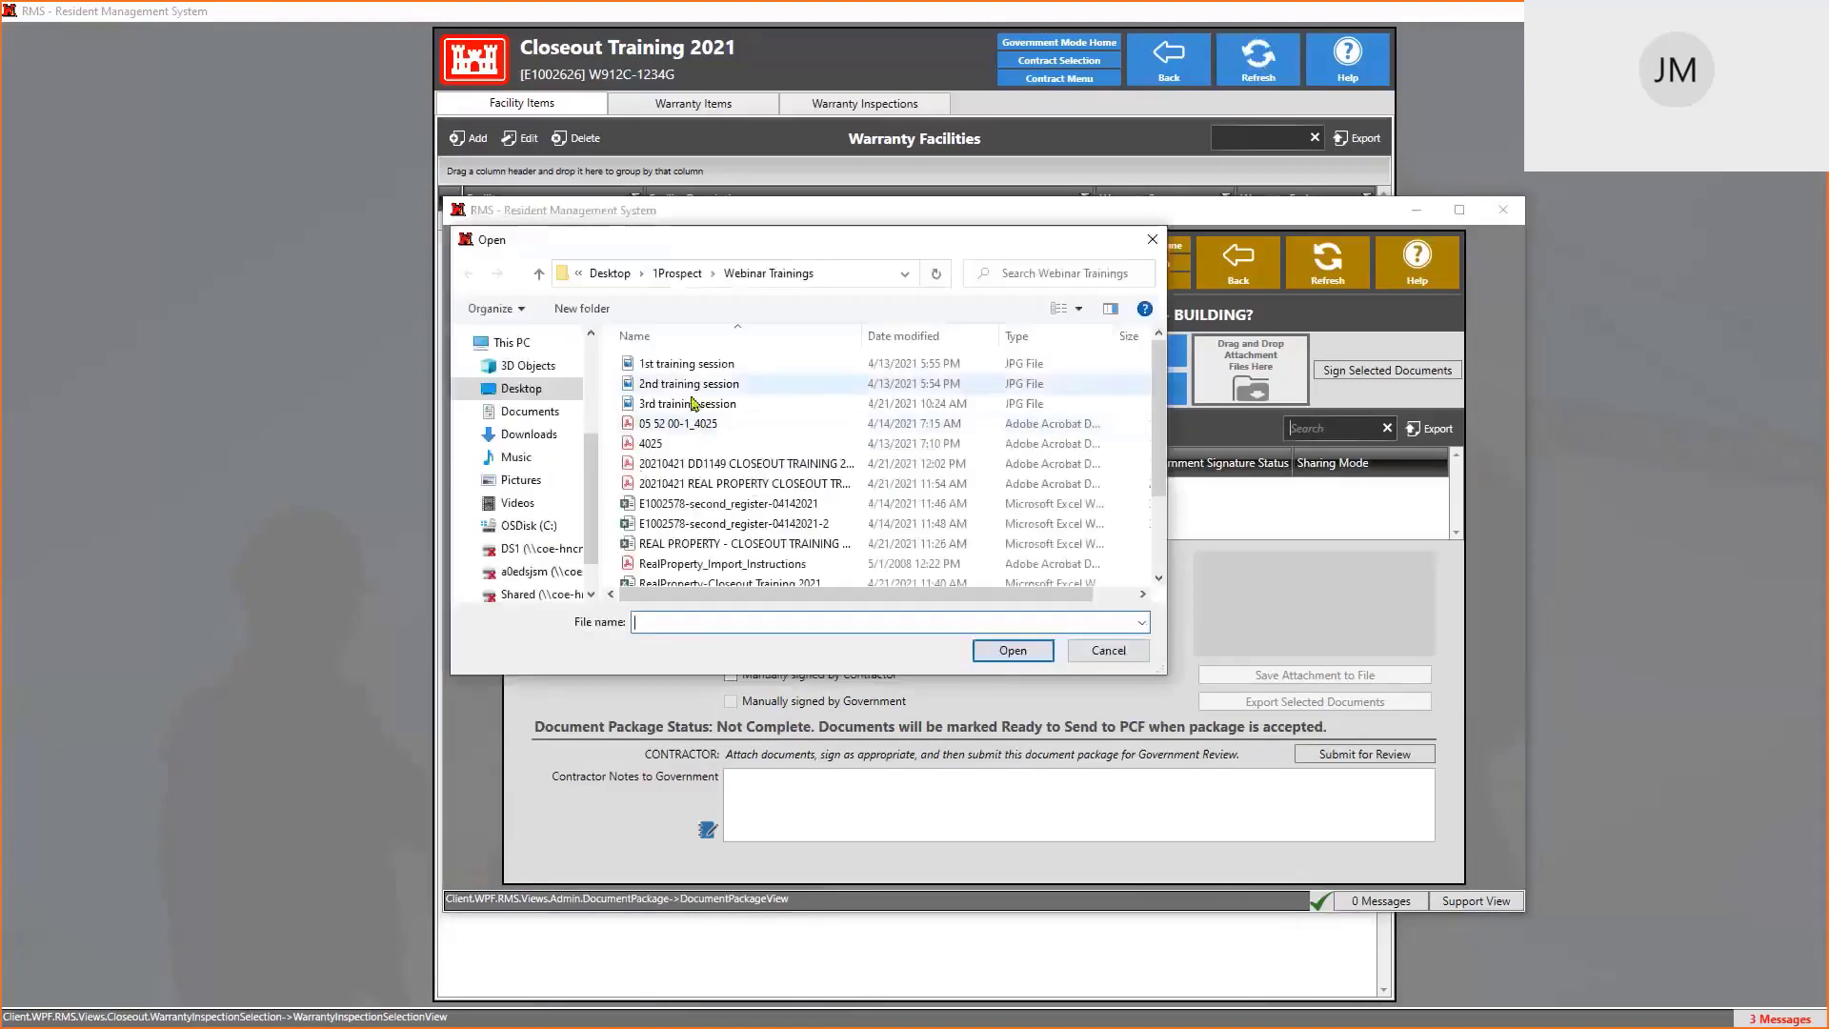
left_click(686, 408)
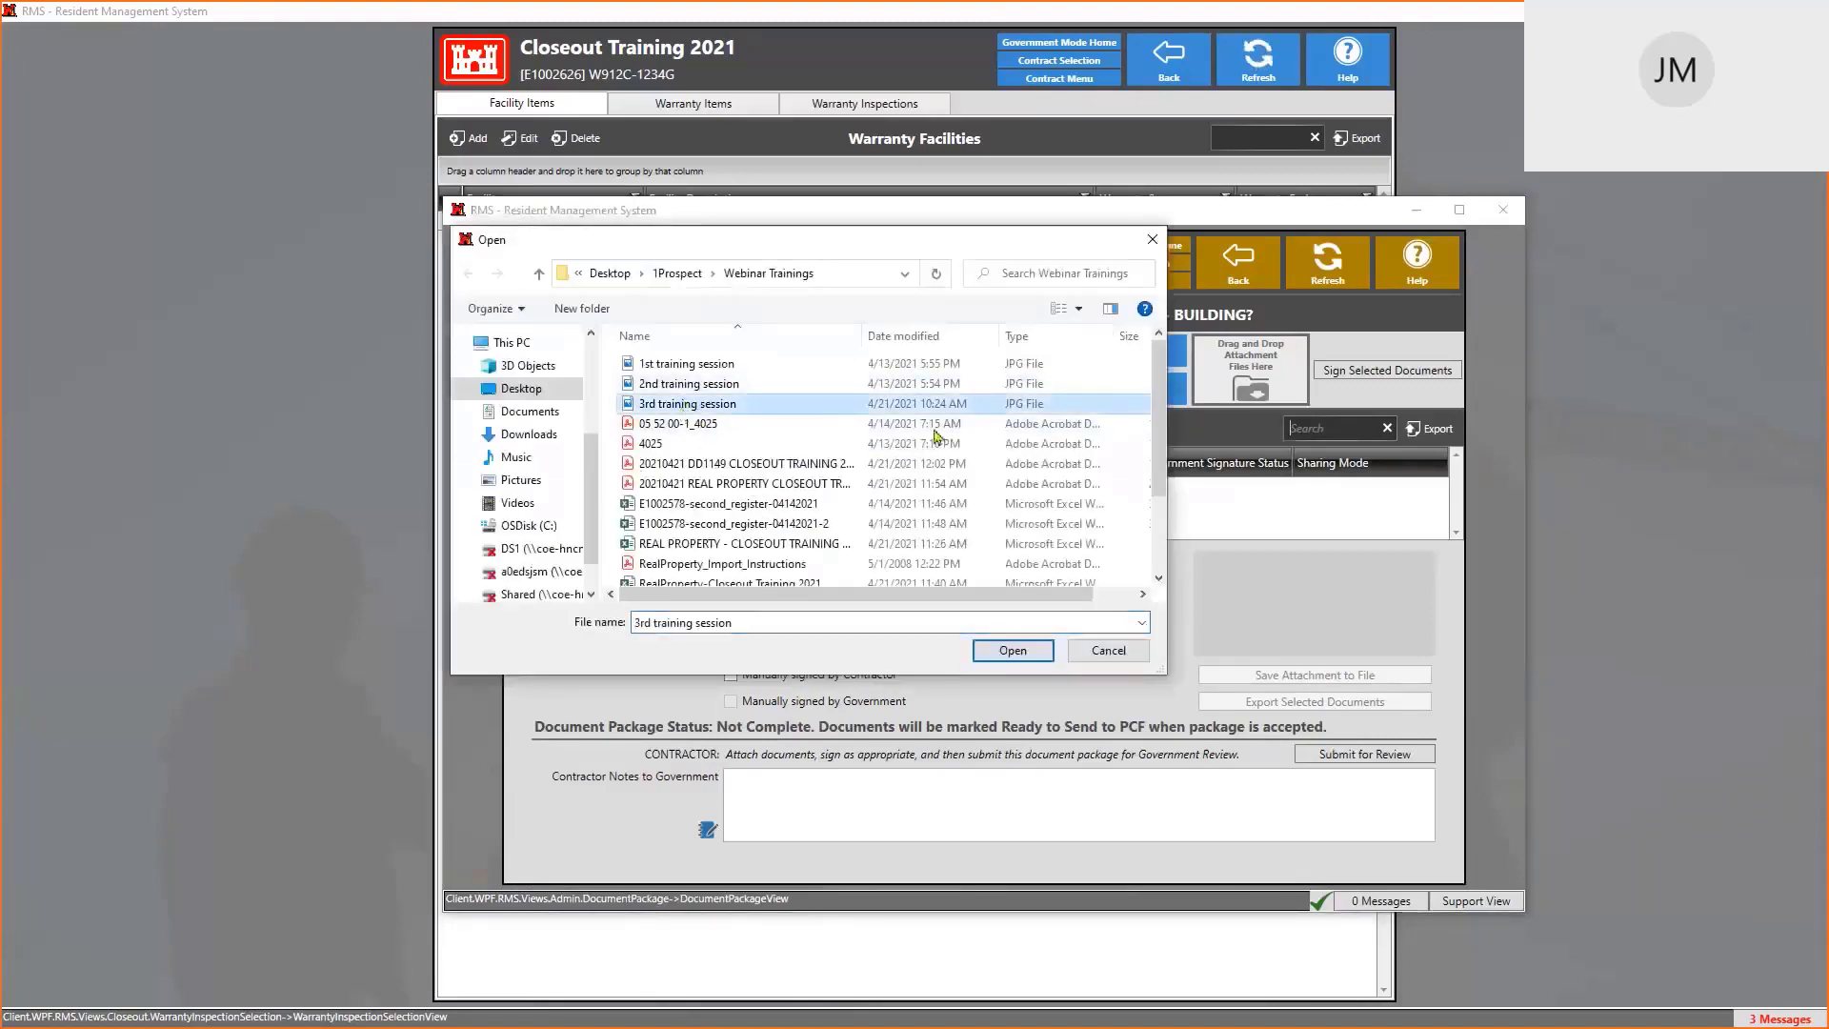
left_click(1024, 653)
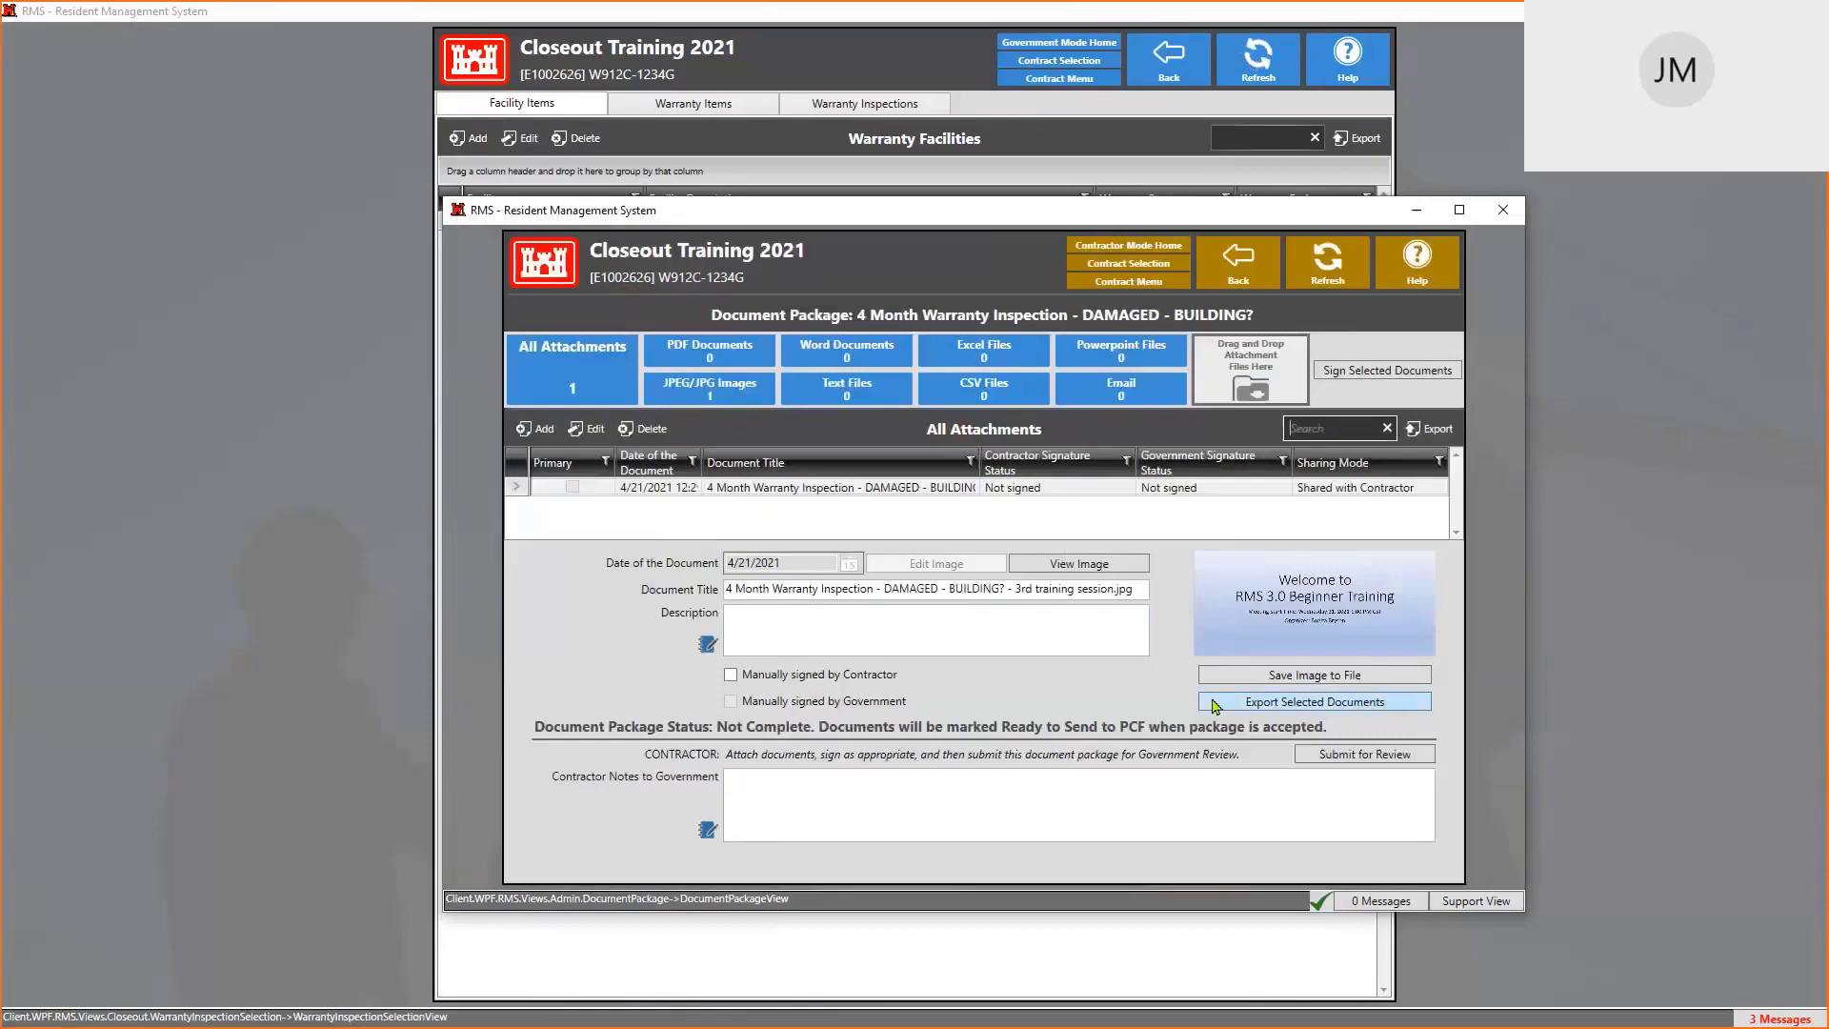
left_click(534, 431)
left_click(550, 459)
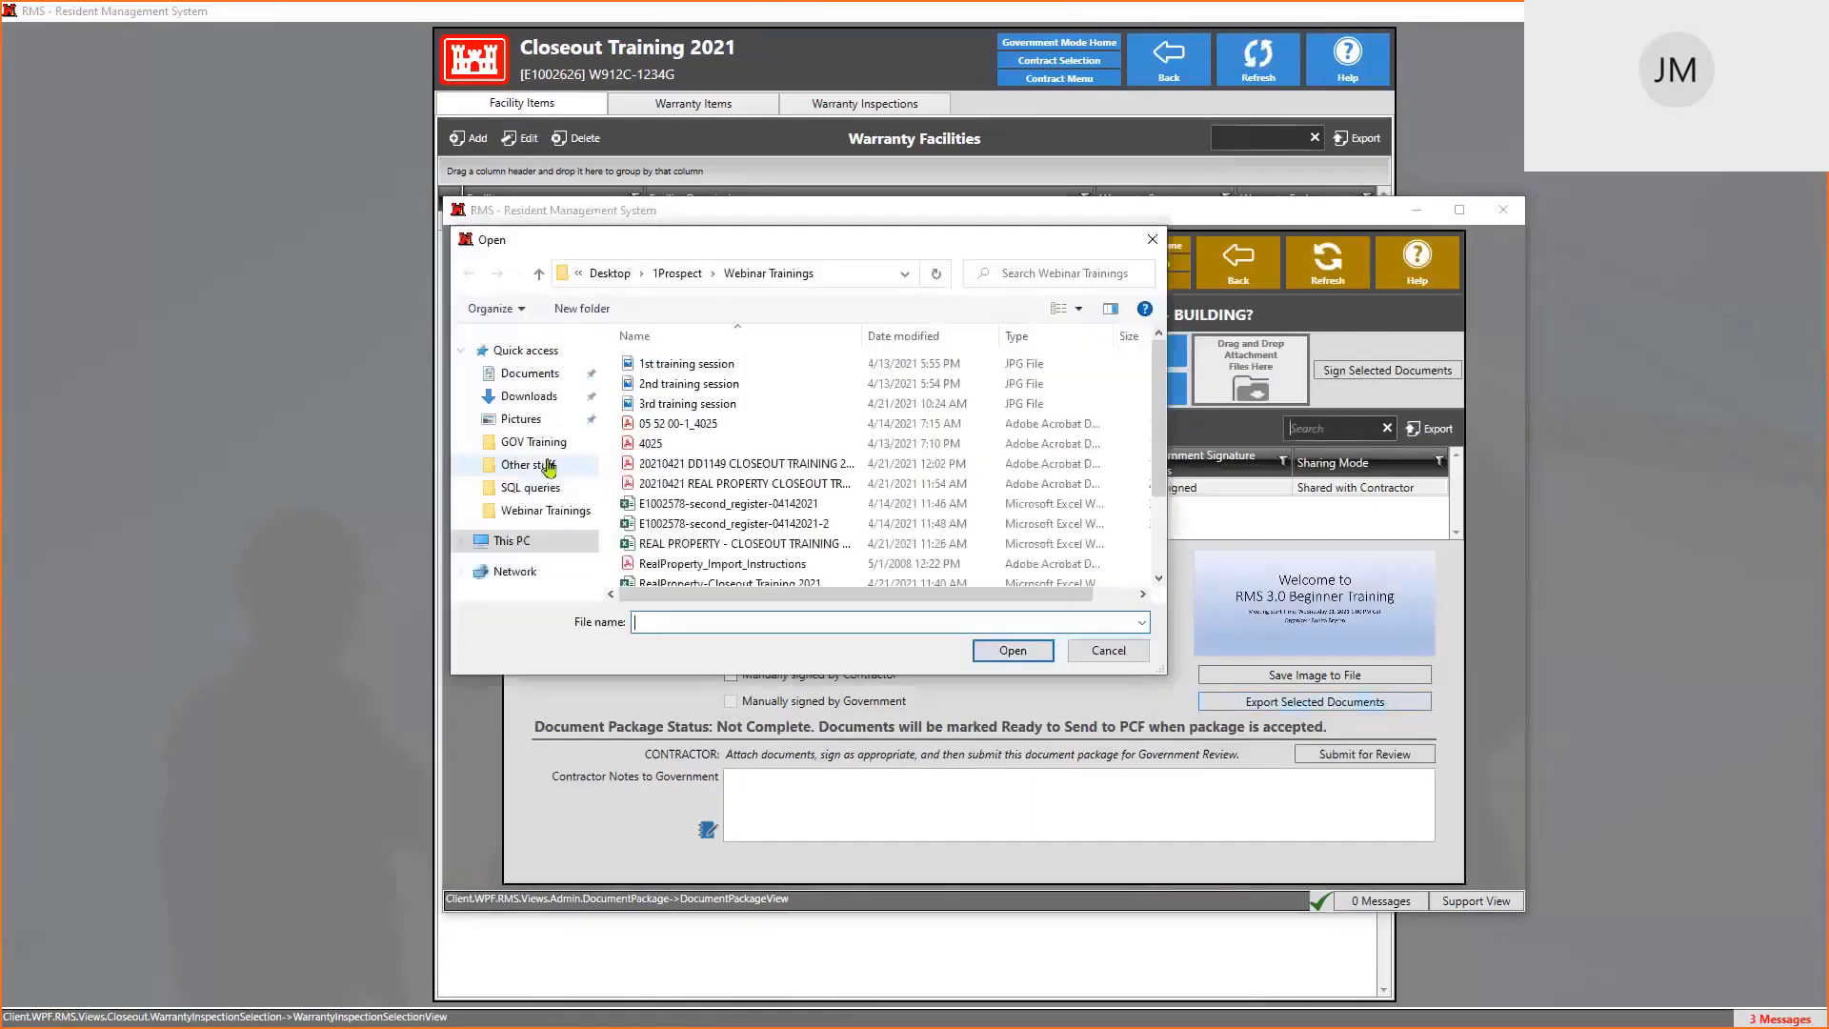
left_click(681, 368)
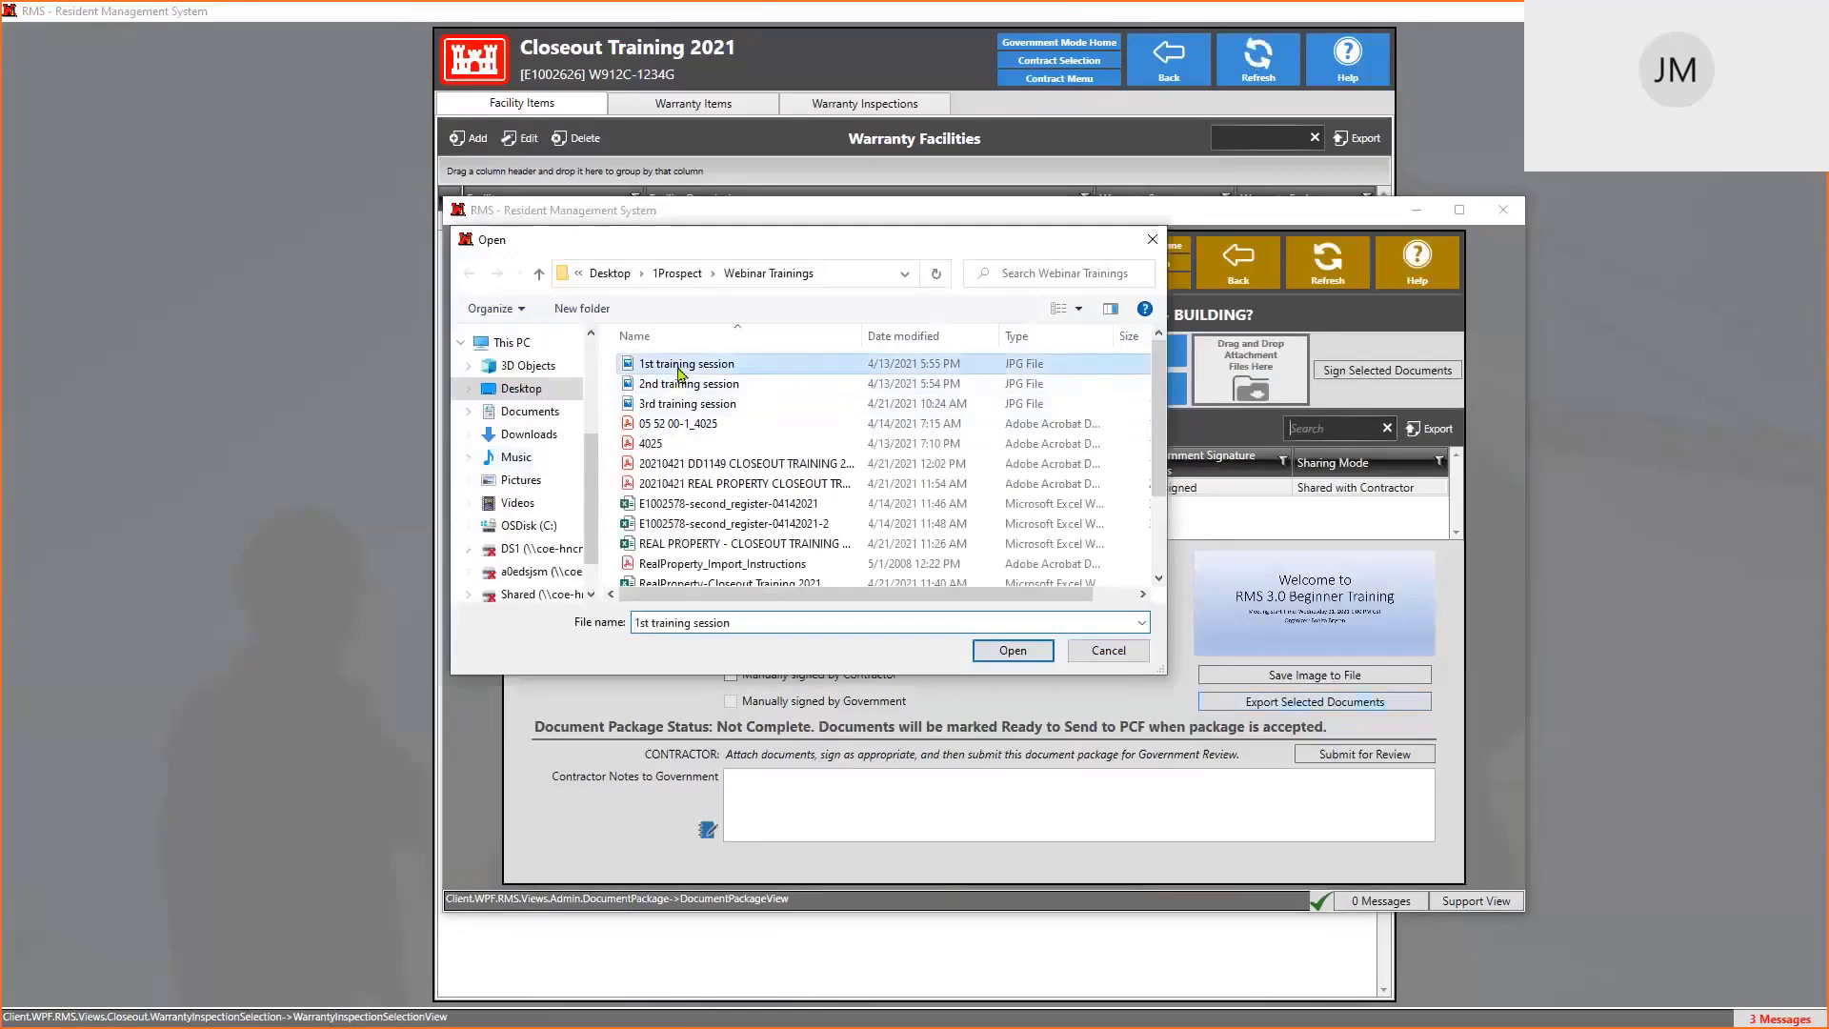
left_click(1032, 655)
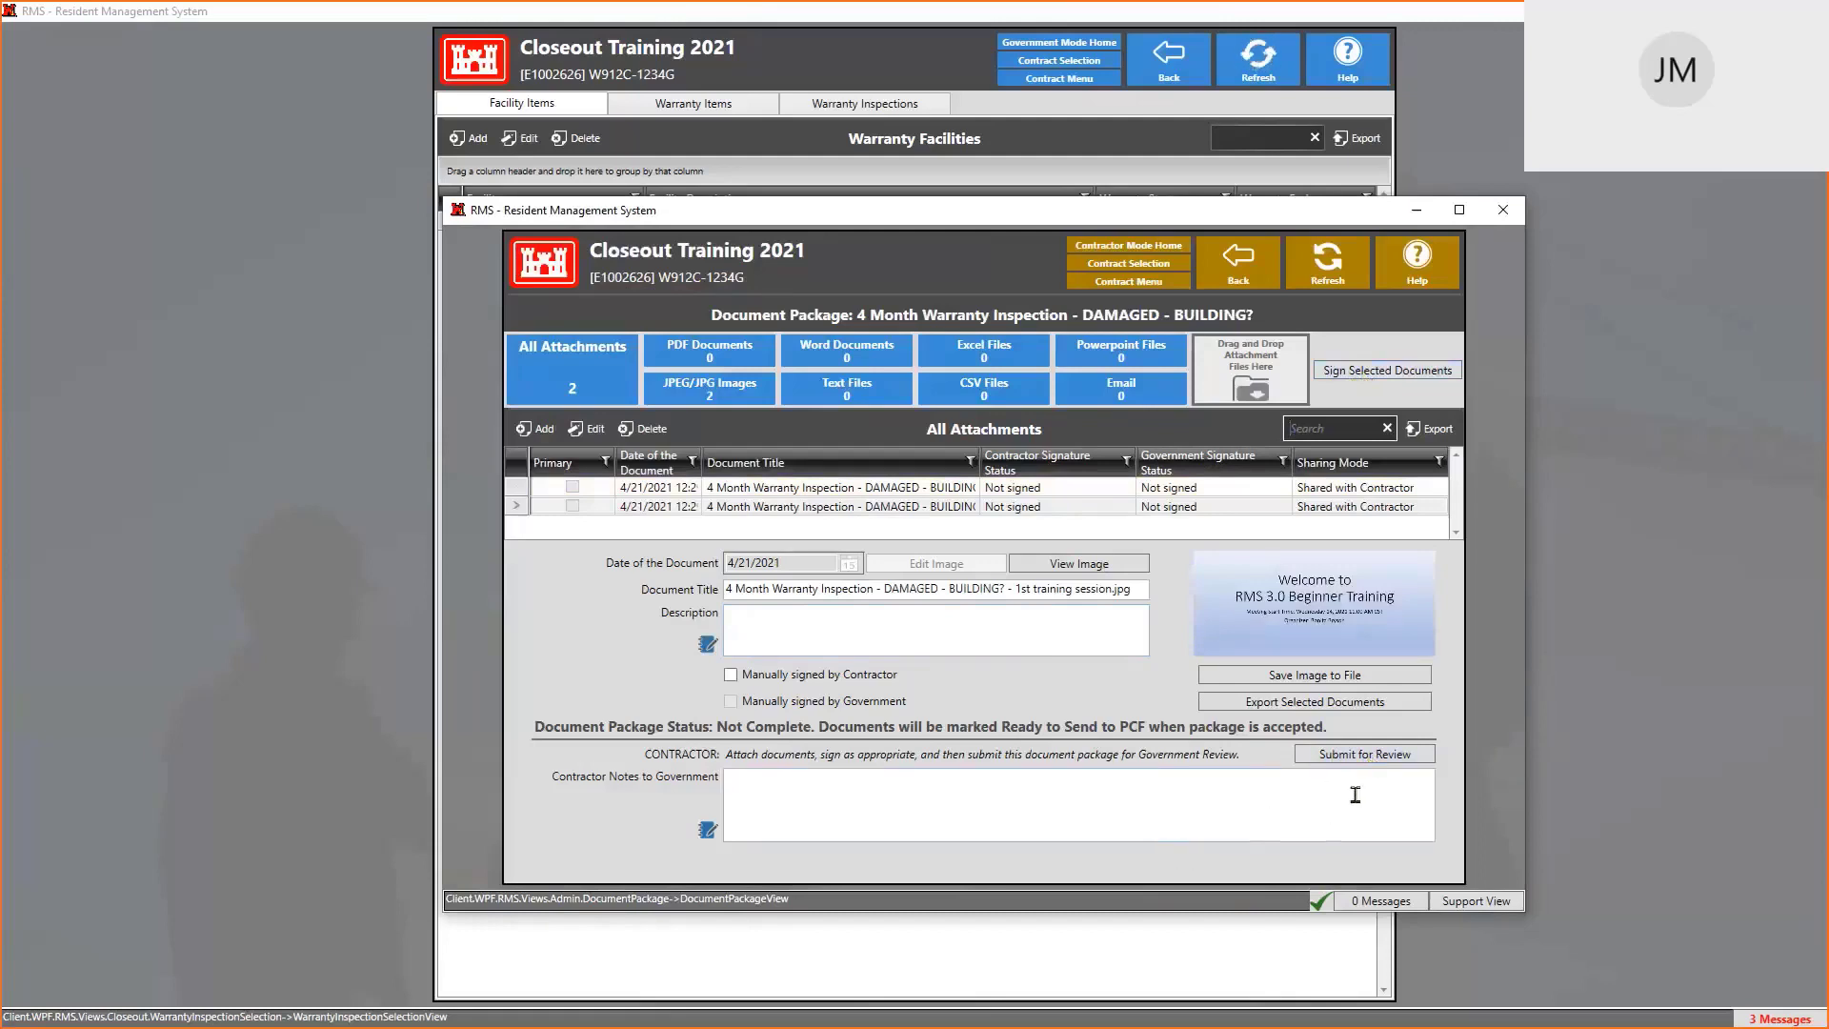
left_click(1239, 268)
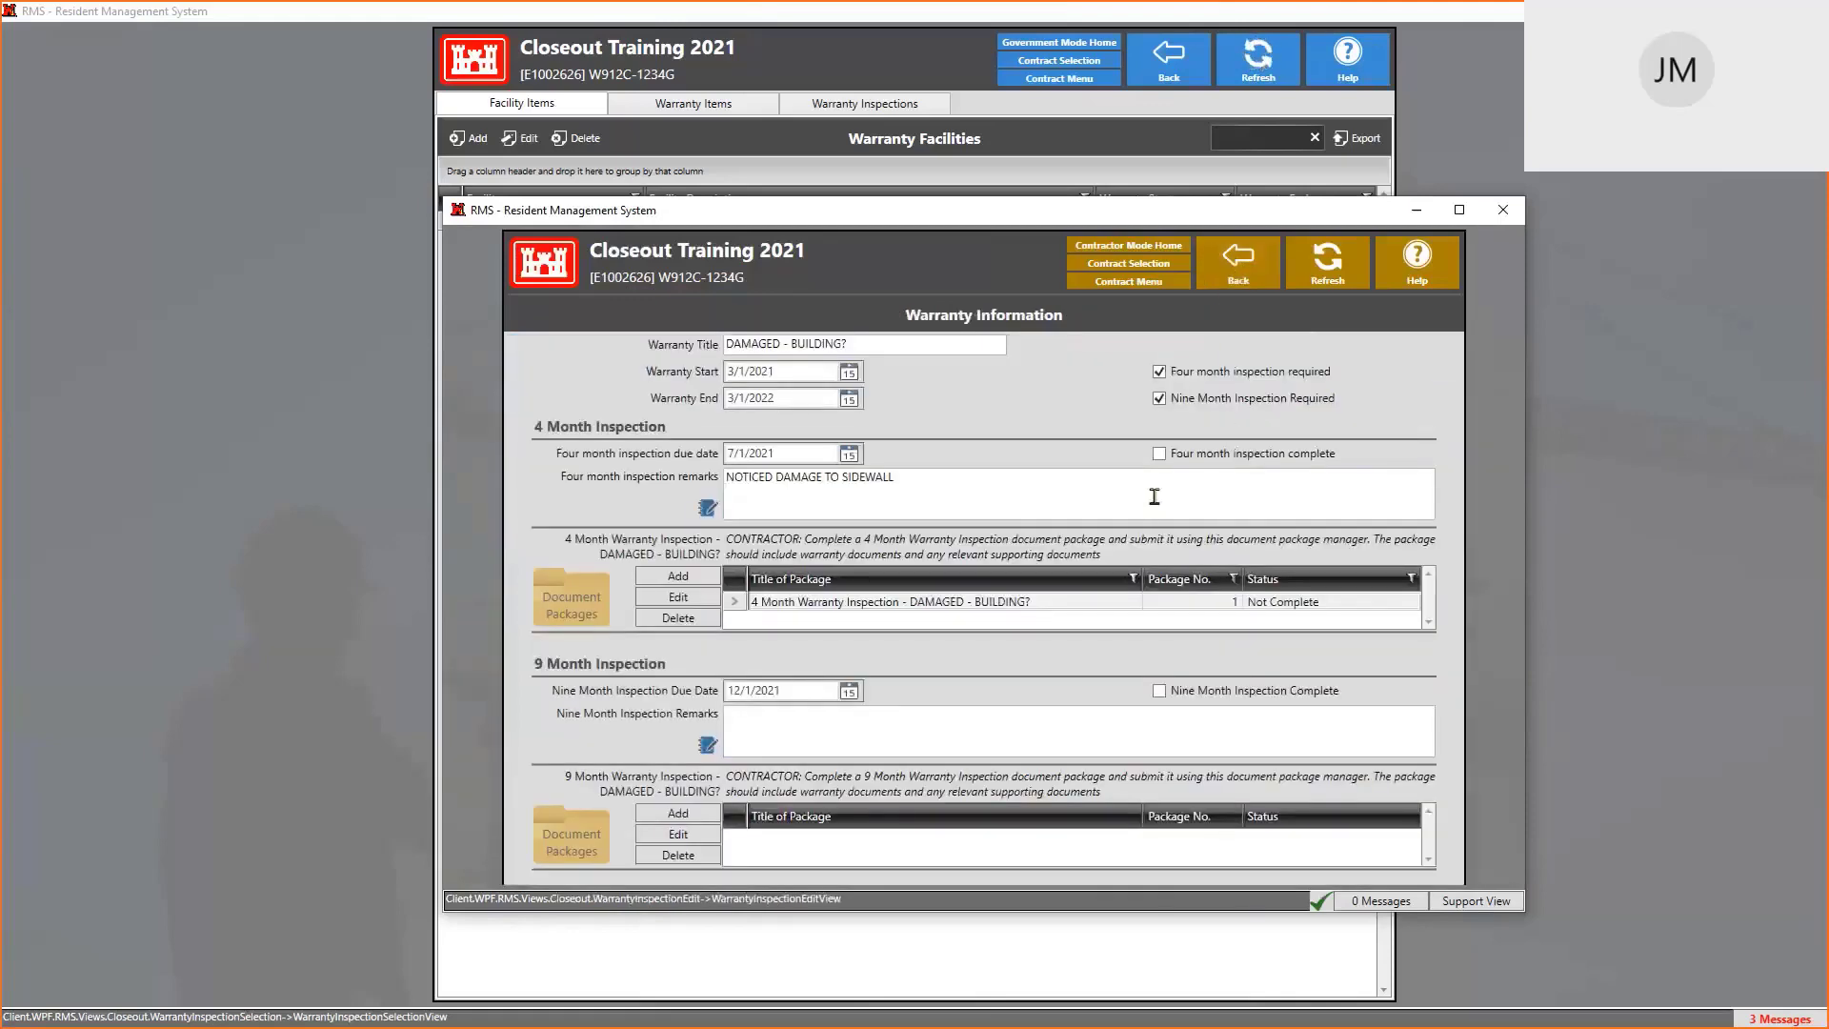
In the government window, refresh Warranty Inspections and open the DAMAGED - BUILDING? record
left_click(1236, 271)
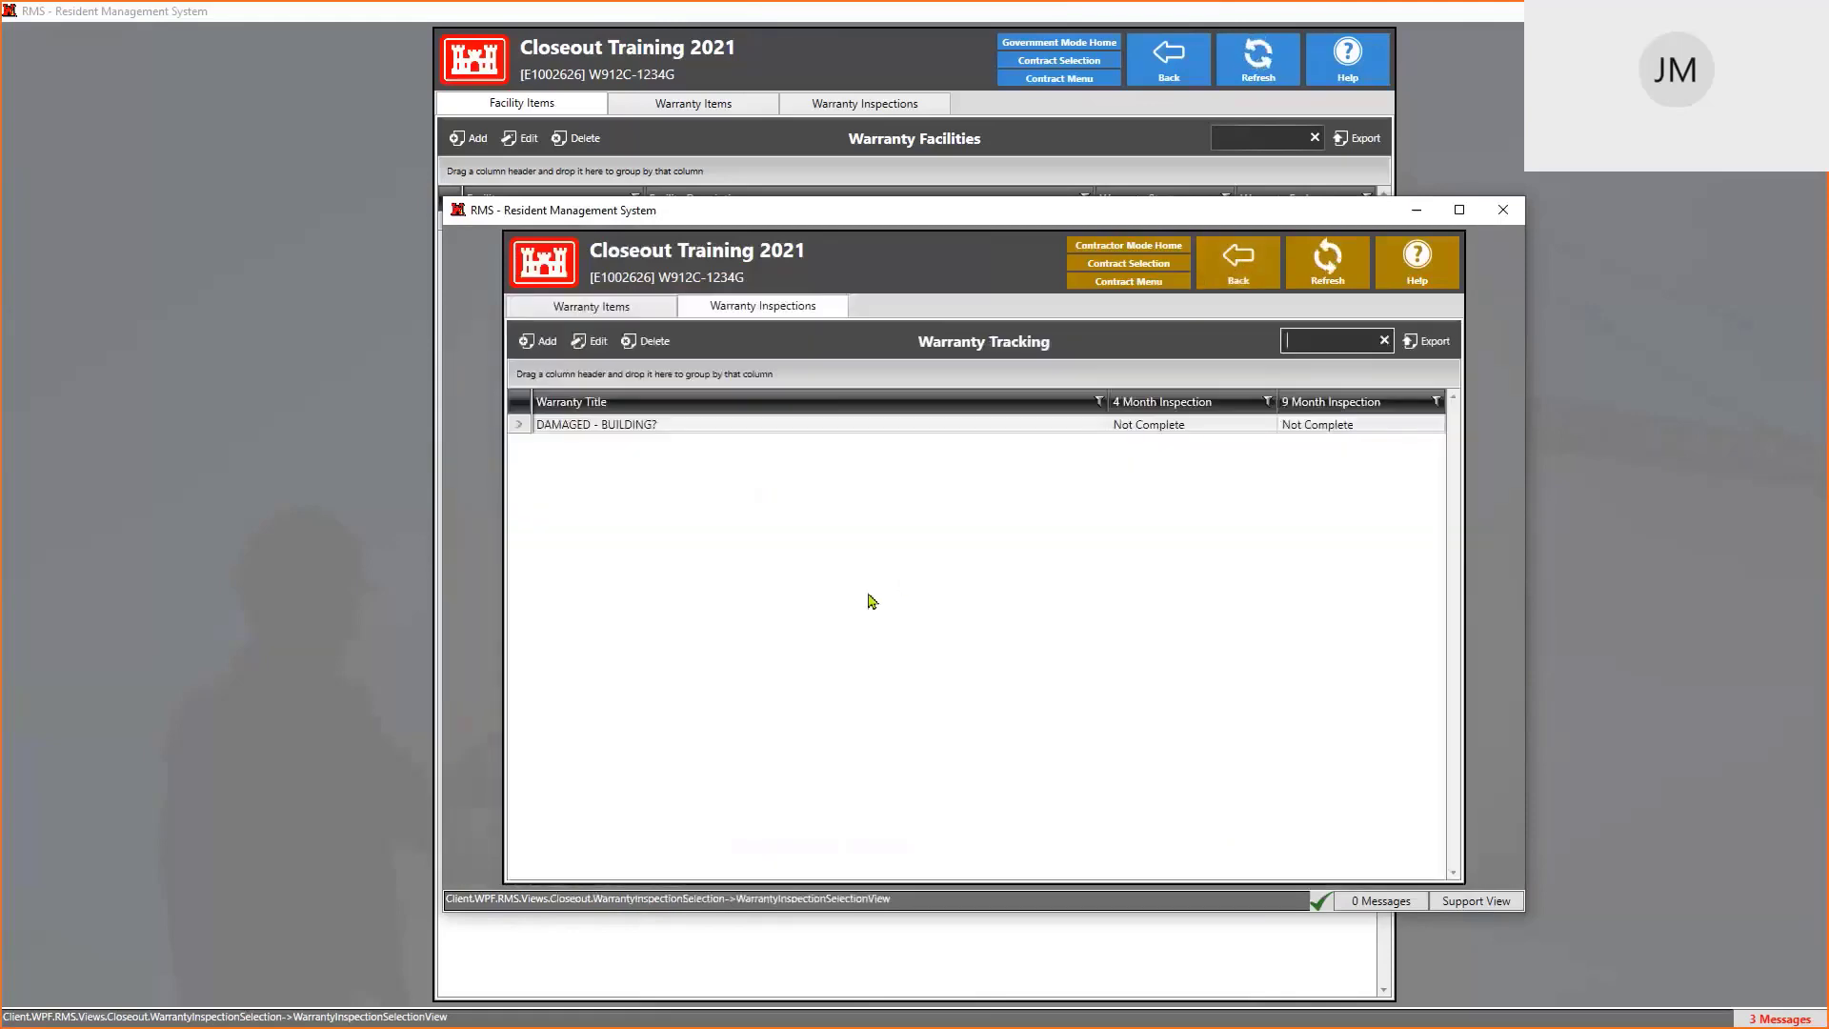
left_click(838, 51)
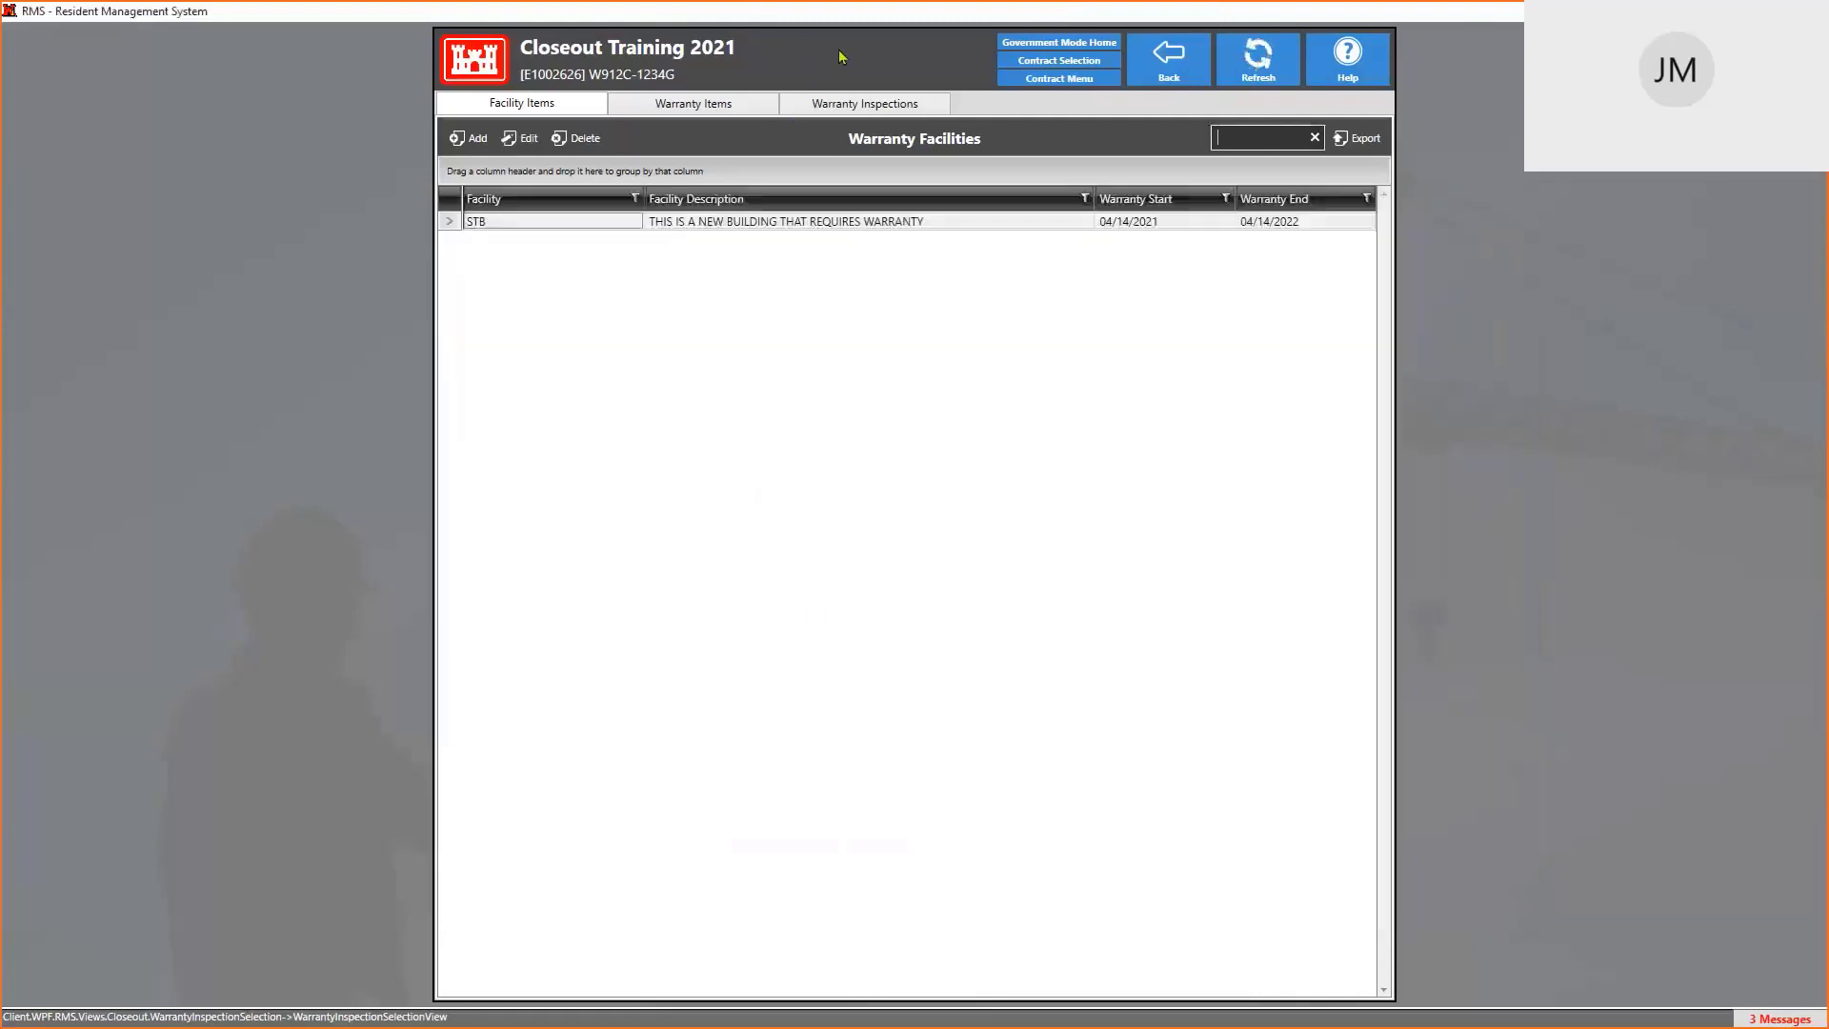
left_click(862, 110)
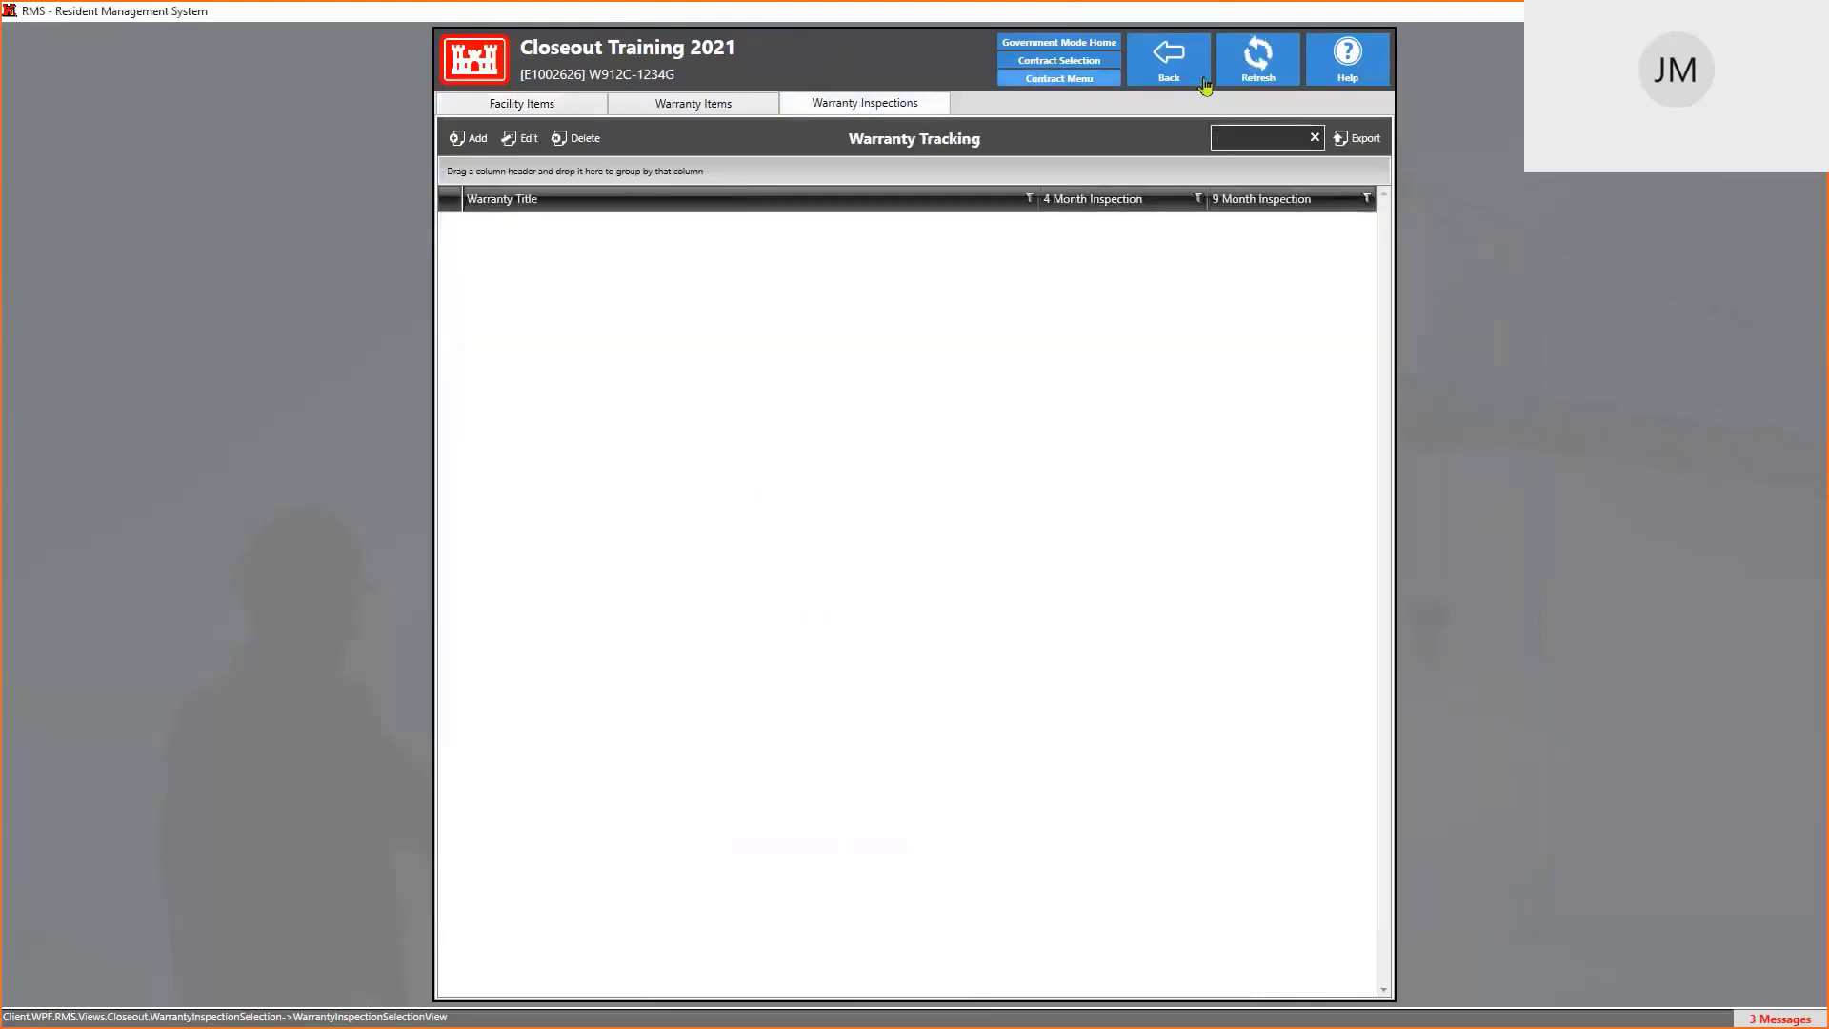
left_click(1258, 54)
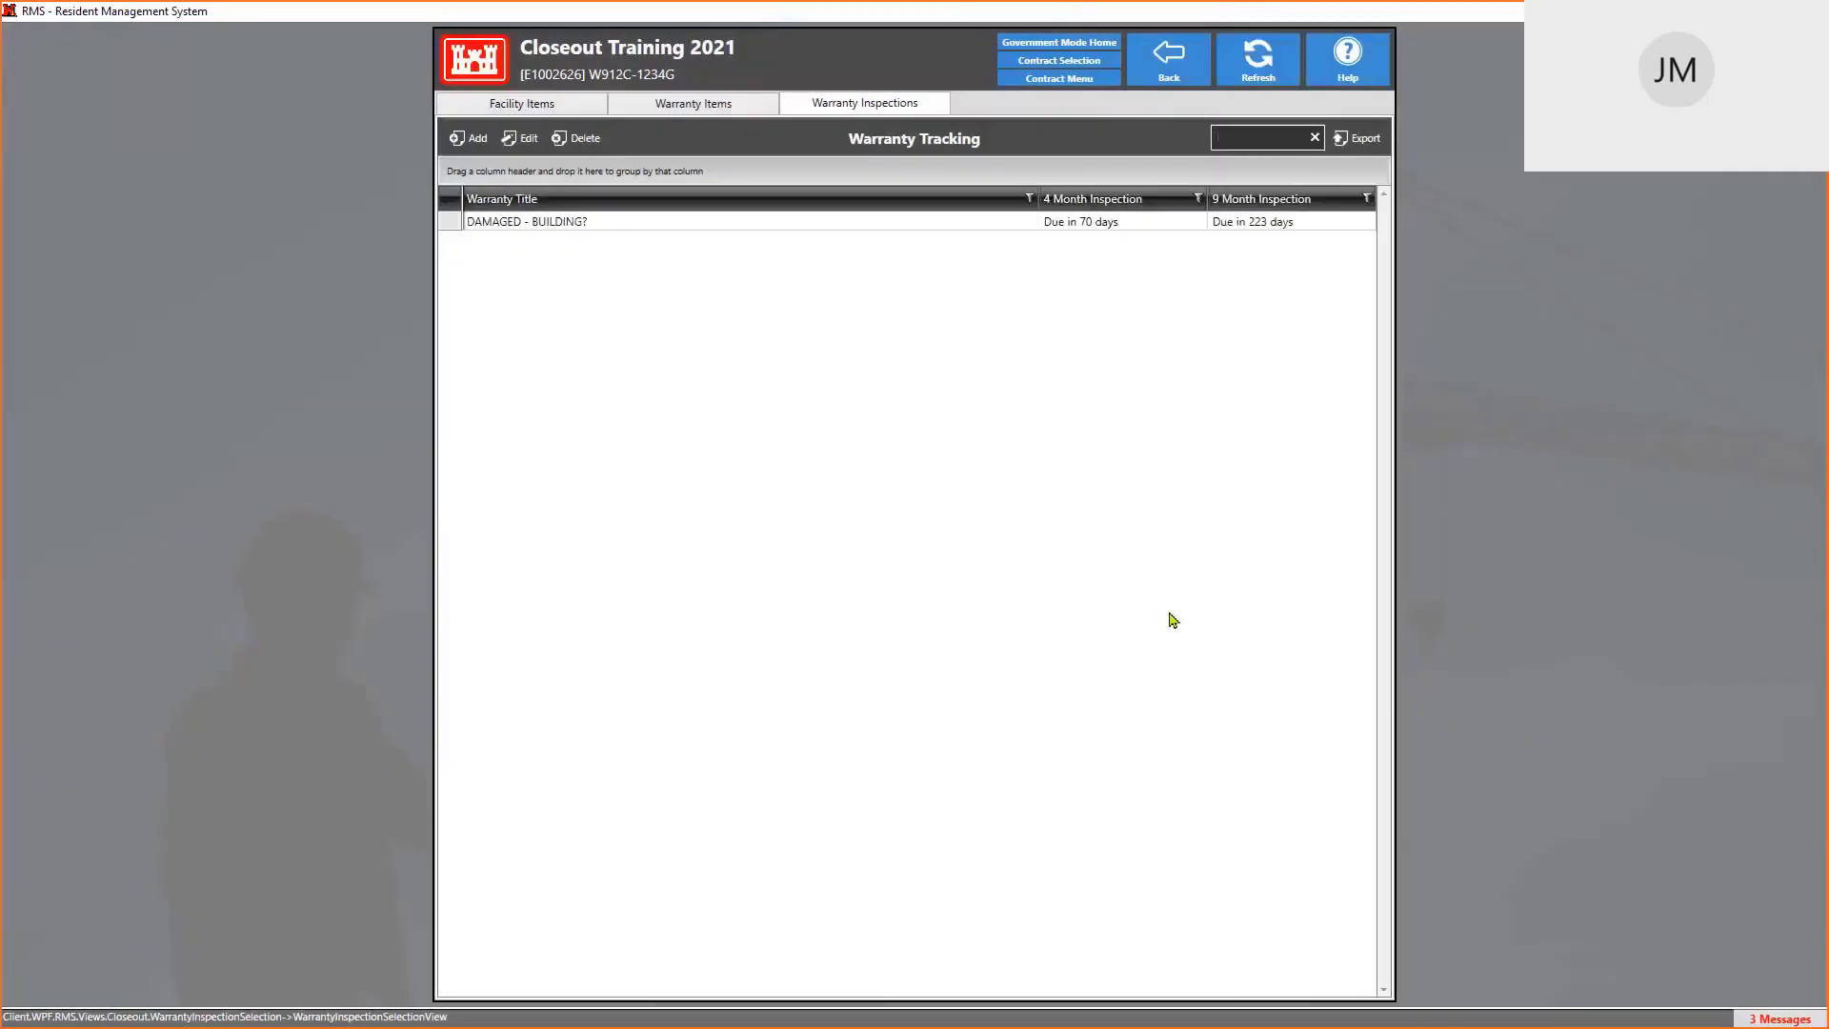
double_click(565, 223)
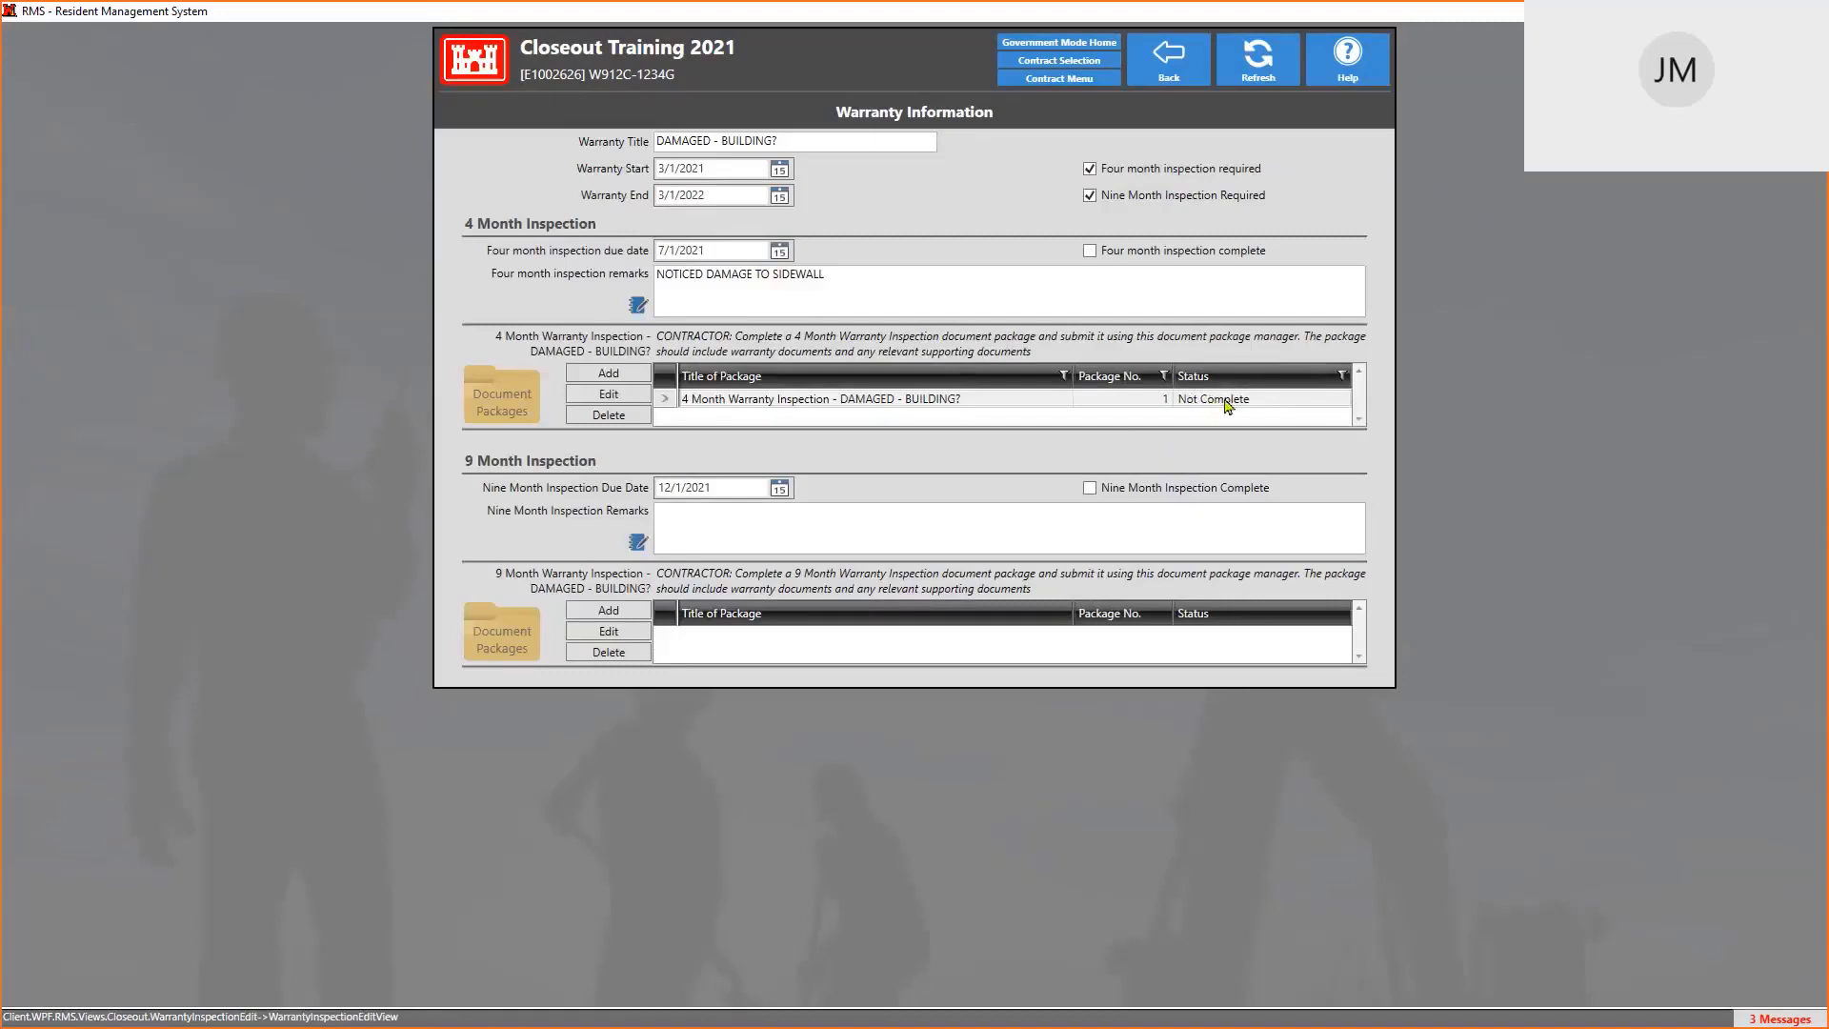
Submit the 4 Month Warranty Inspection package for review, accepting read-only status and unsigned documents
double_click(946, 401)
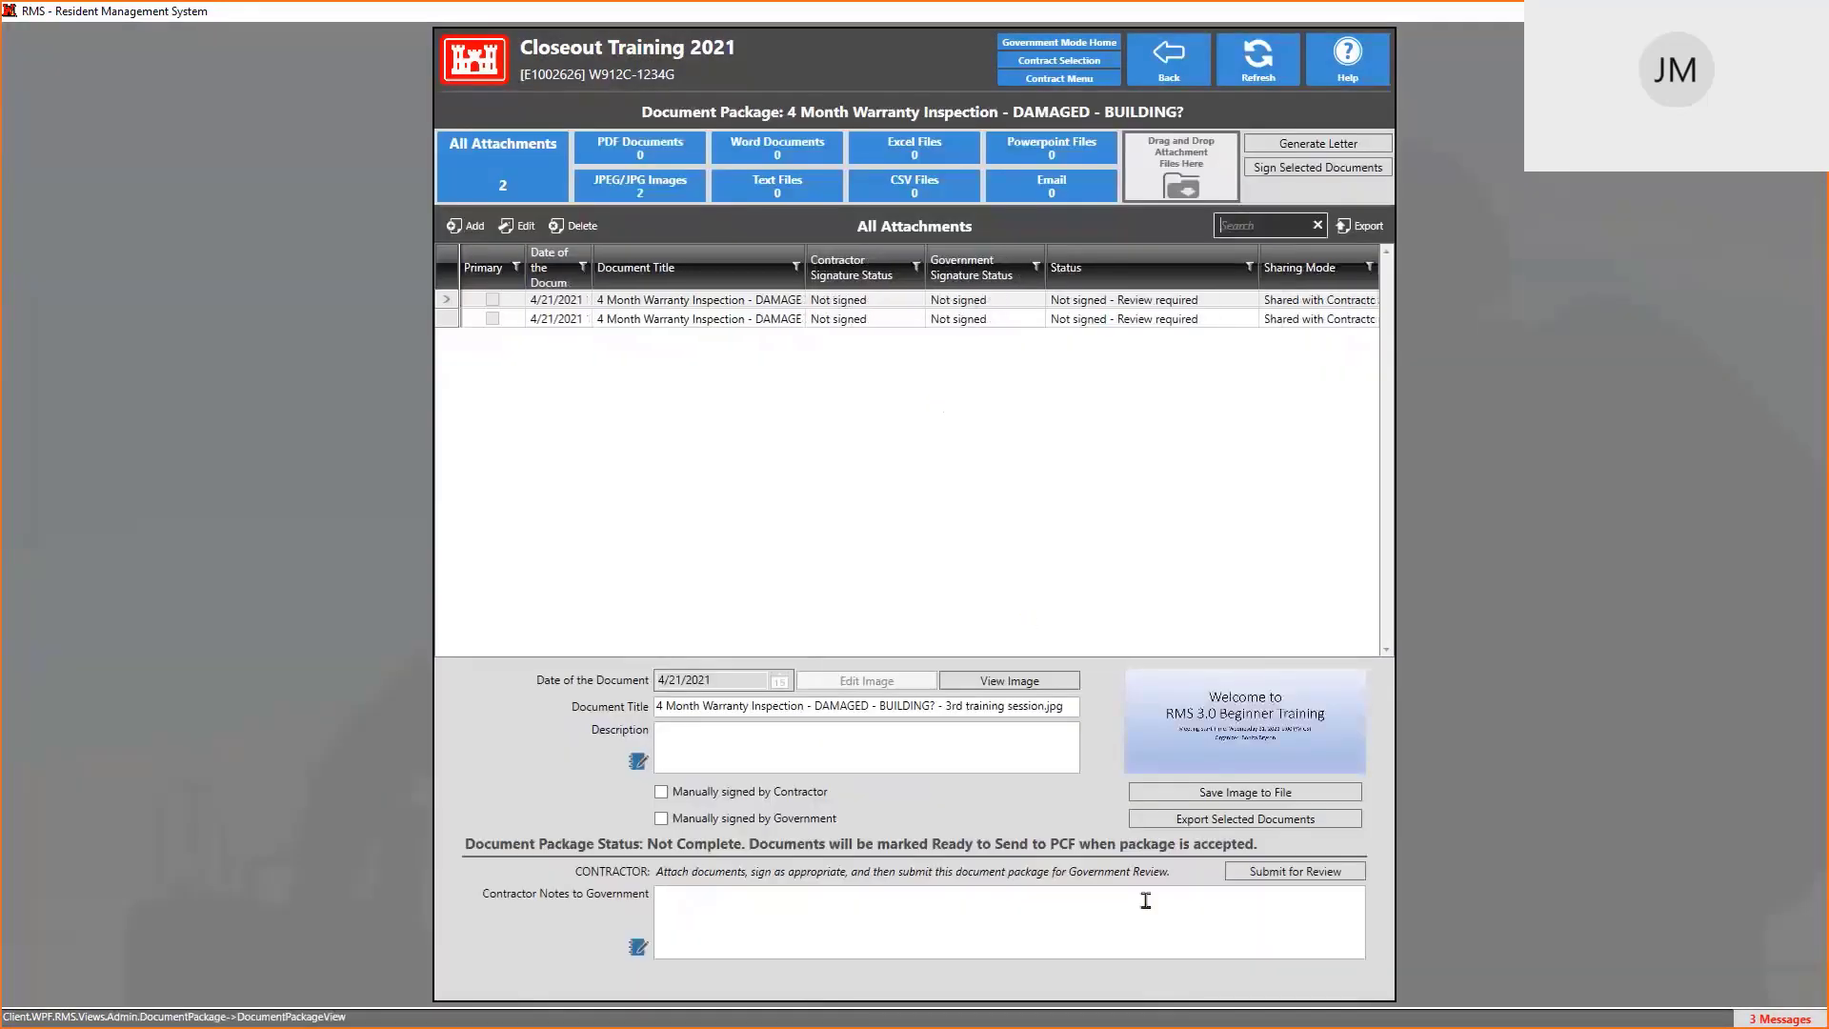
left_click(1322, 877)
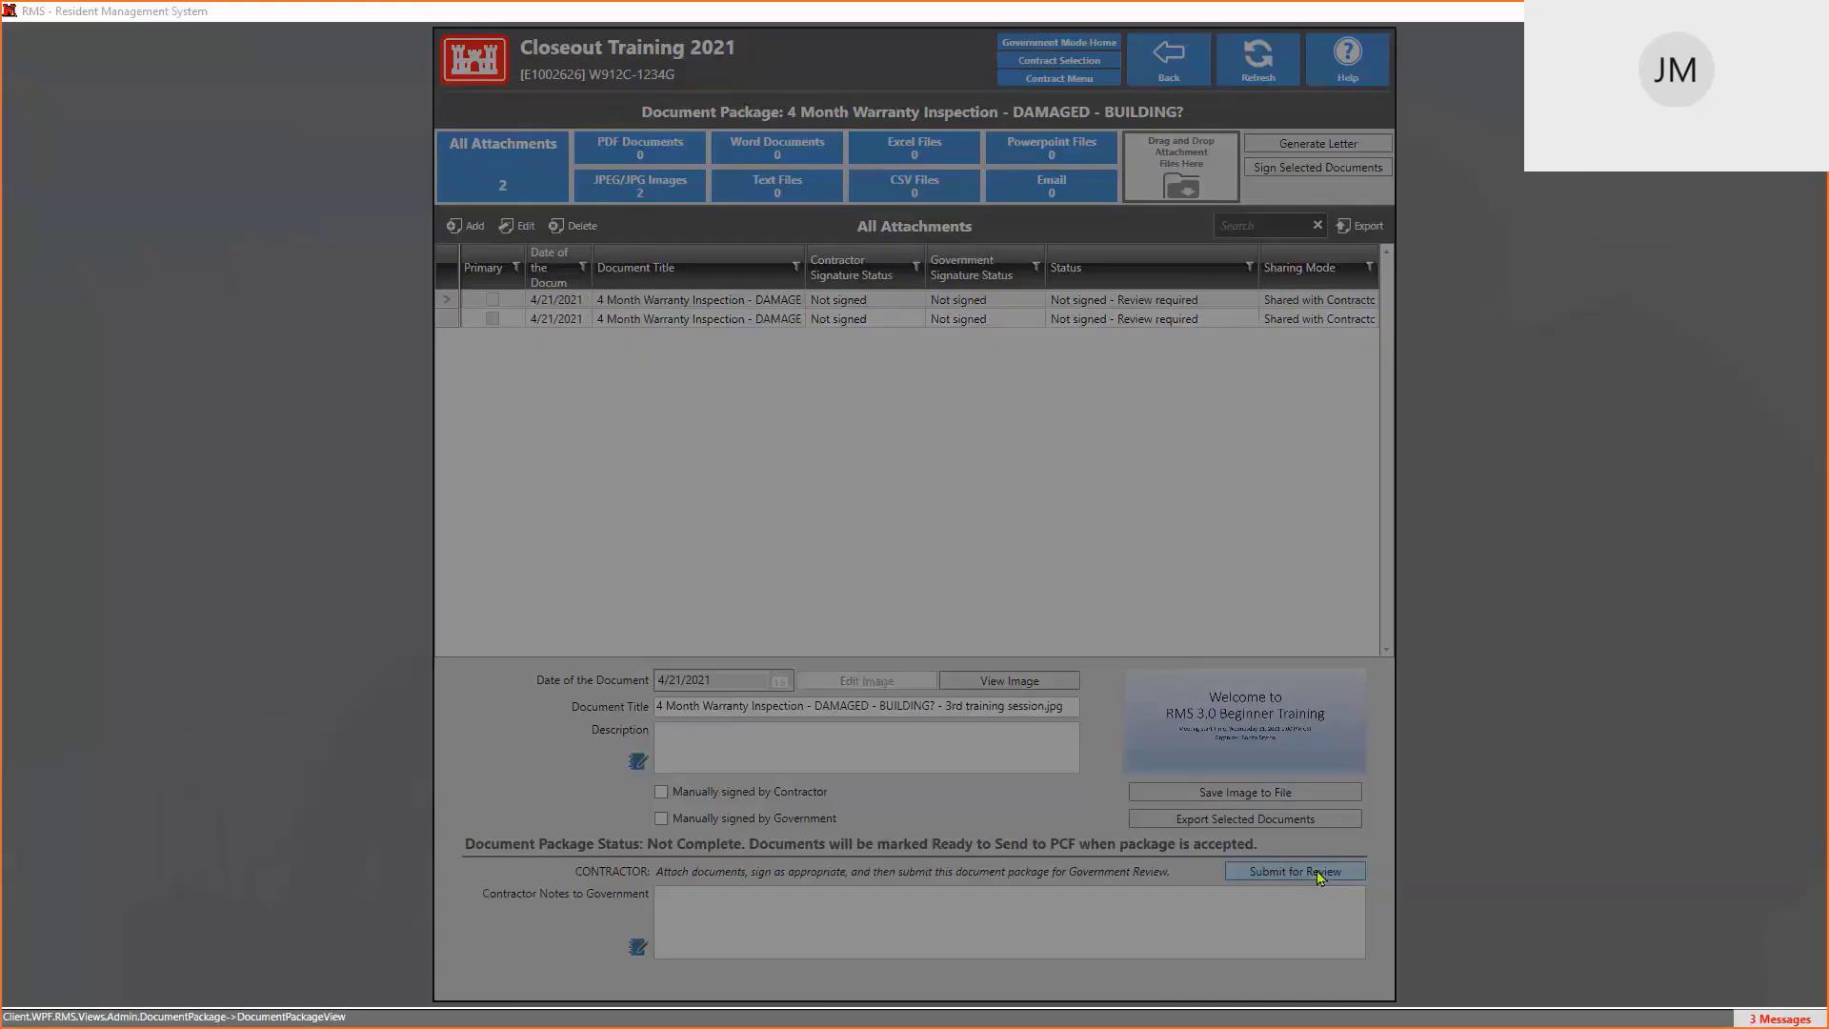
left_click(875, 724)
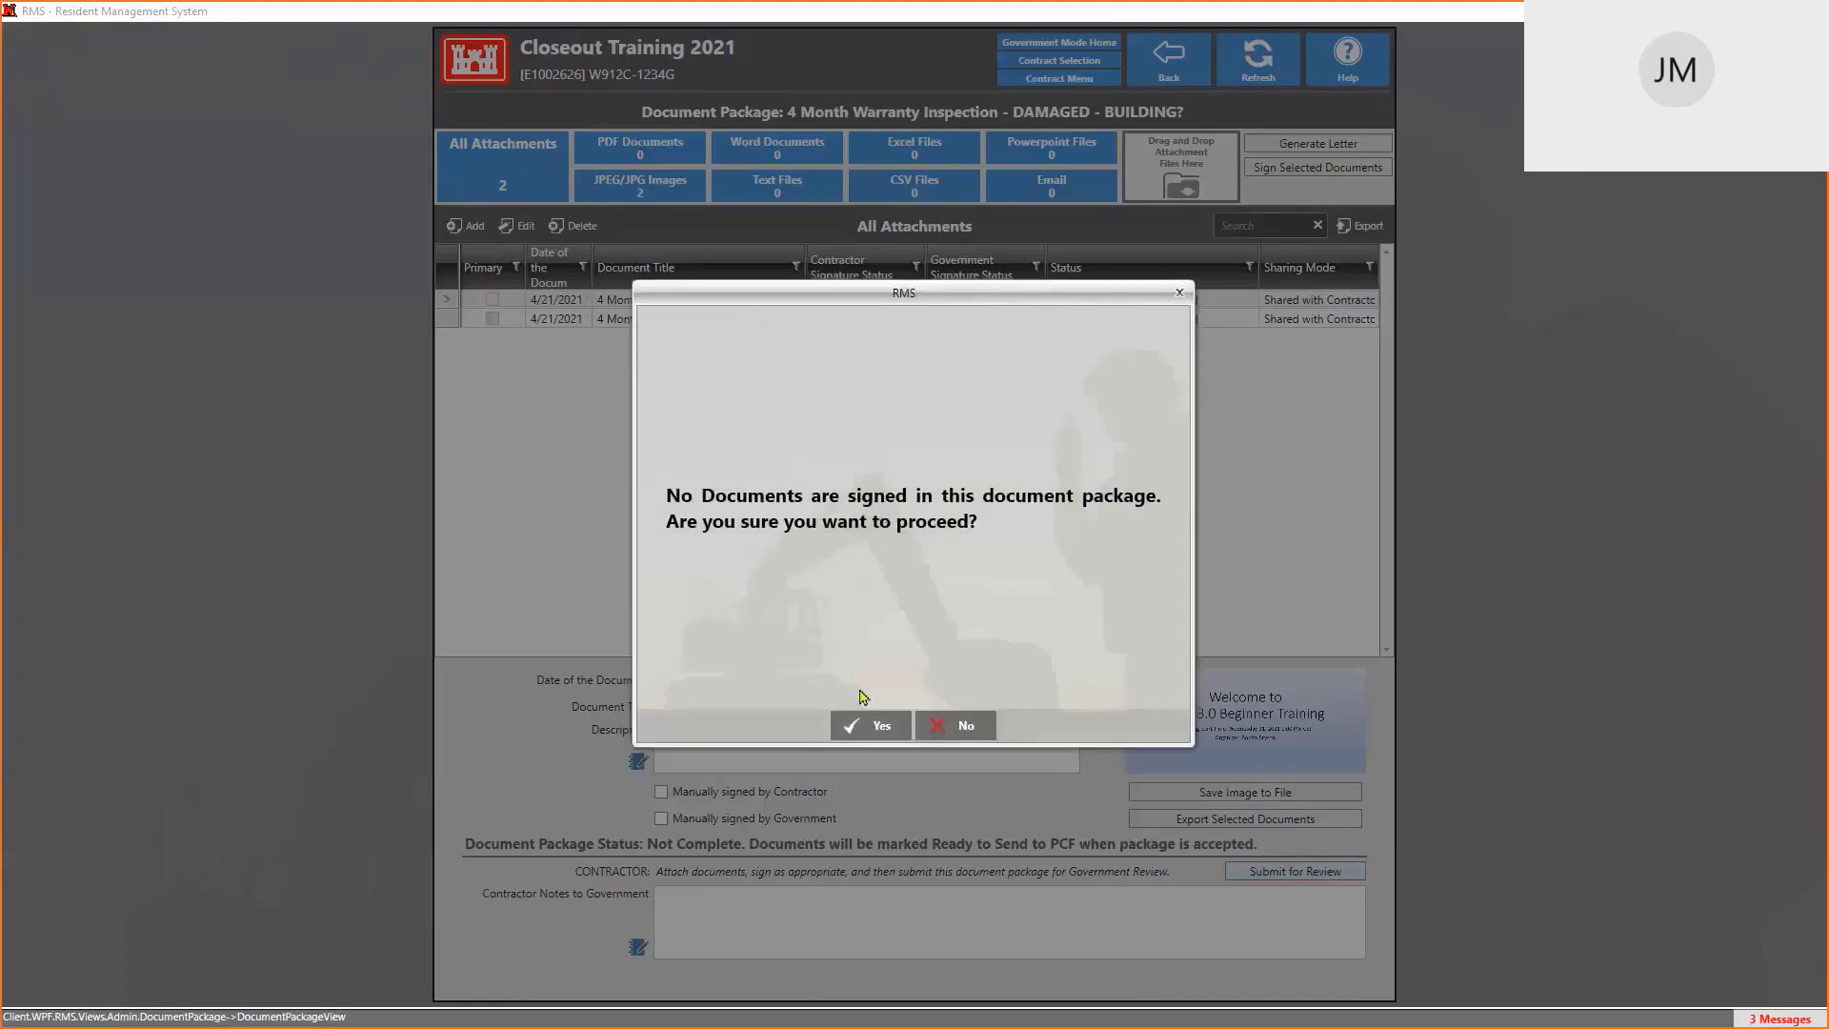
left_click(877, 726)
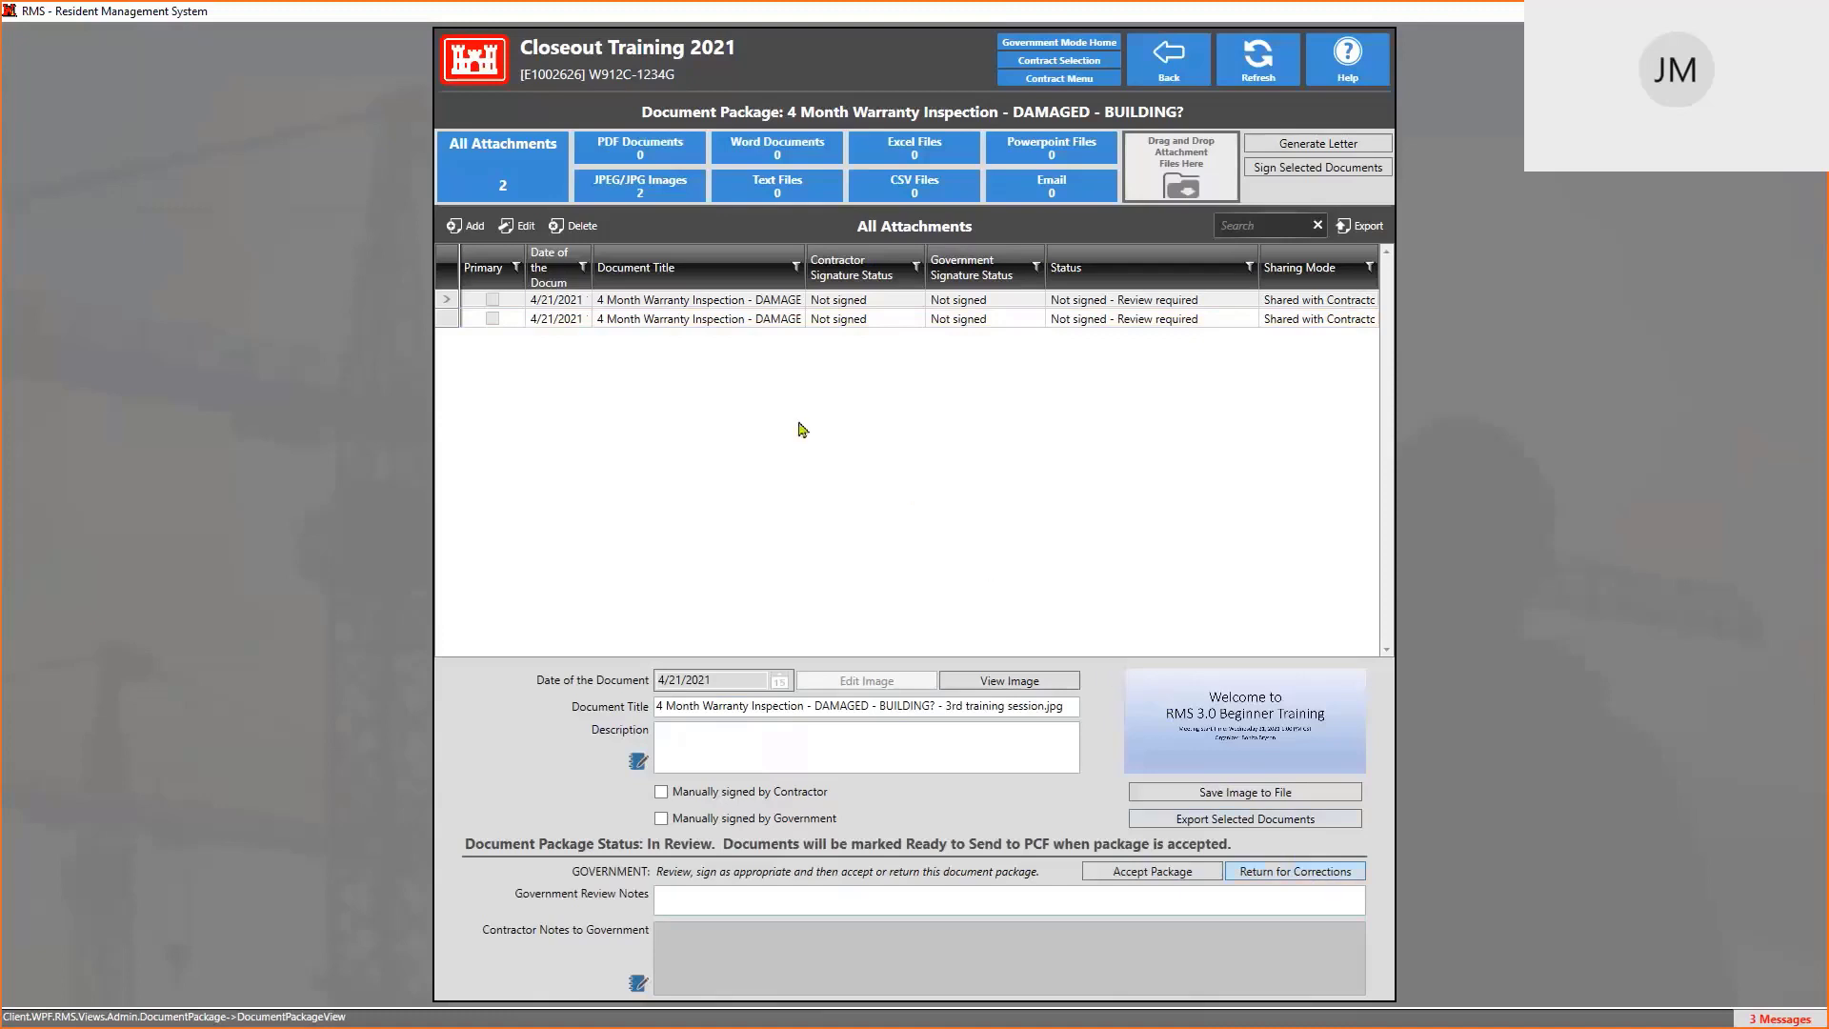
Back on Warranty Information, change the Nine Month Inspection Due Date to 3/1/2022
left_click(1178, 59)
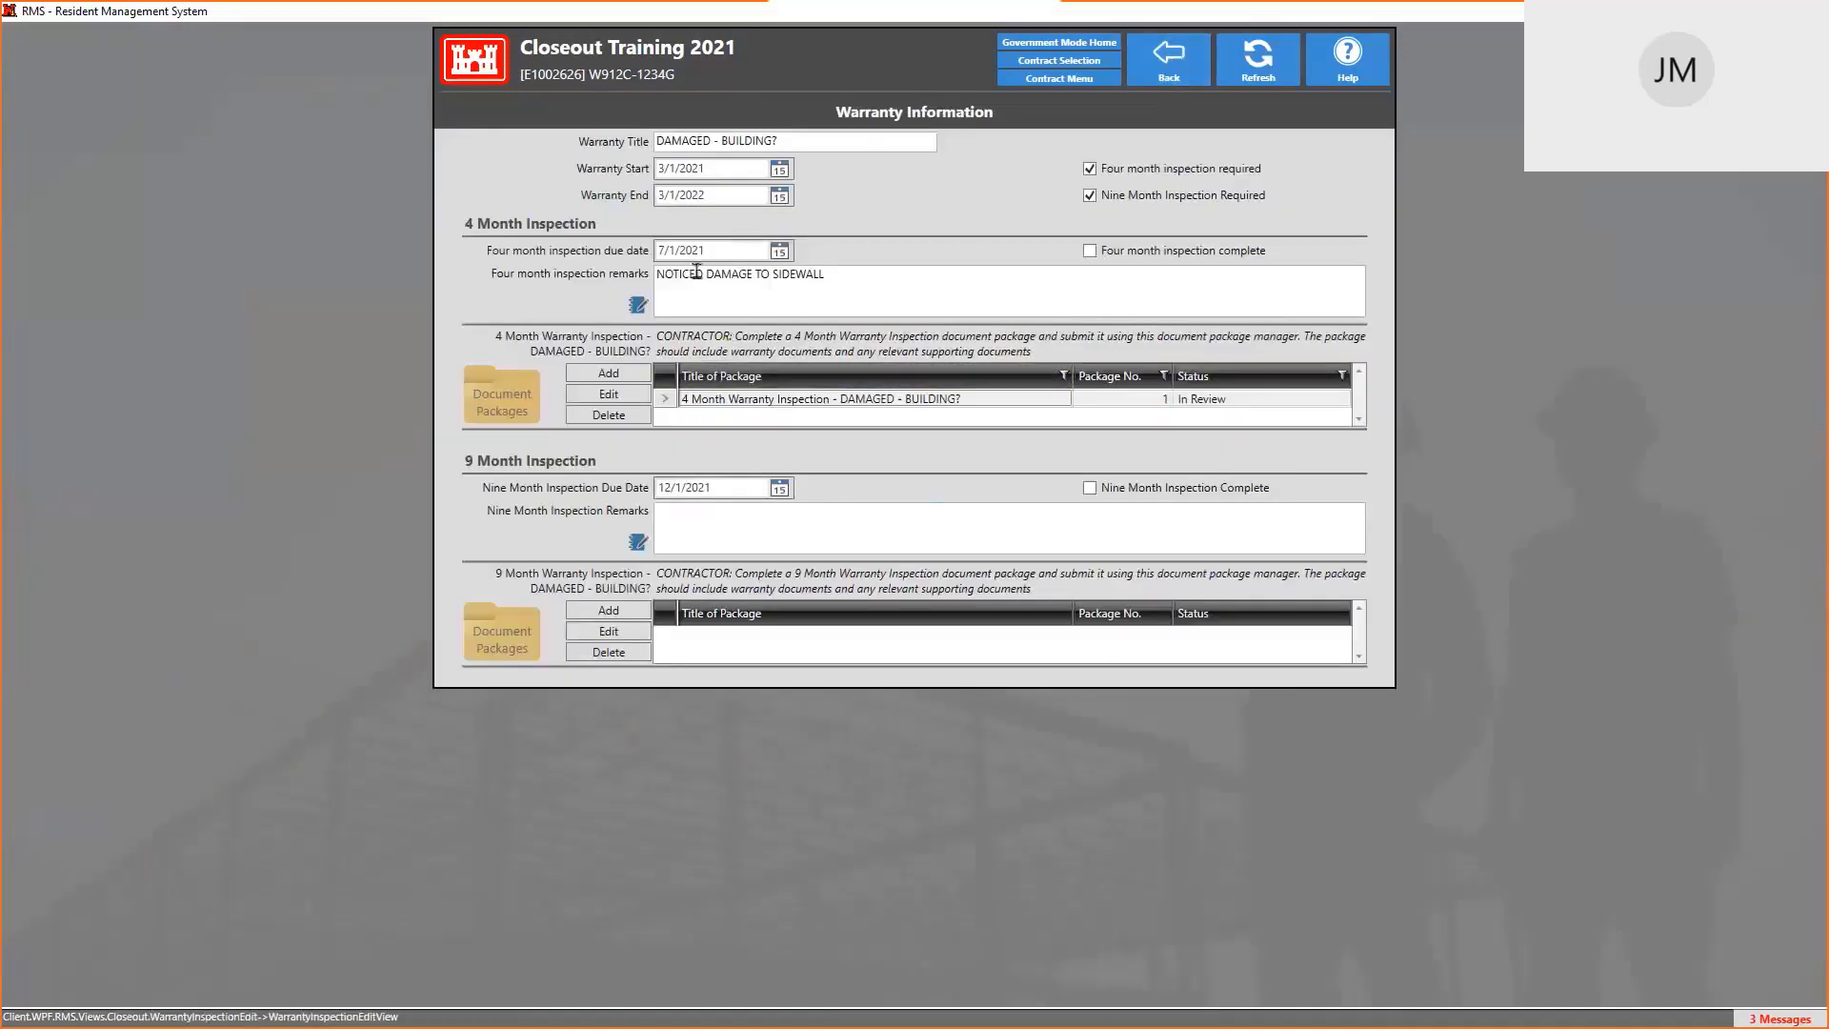
left_click(734, 488)
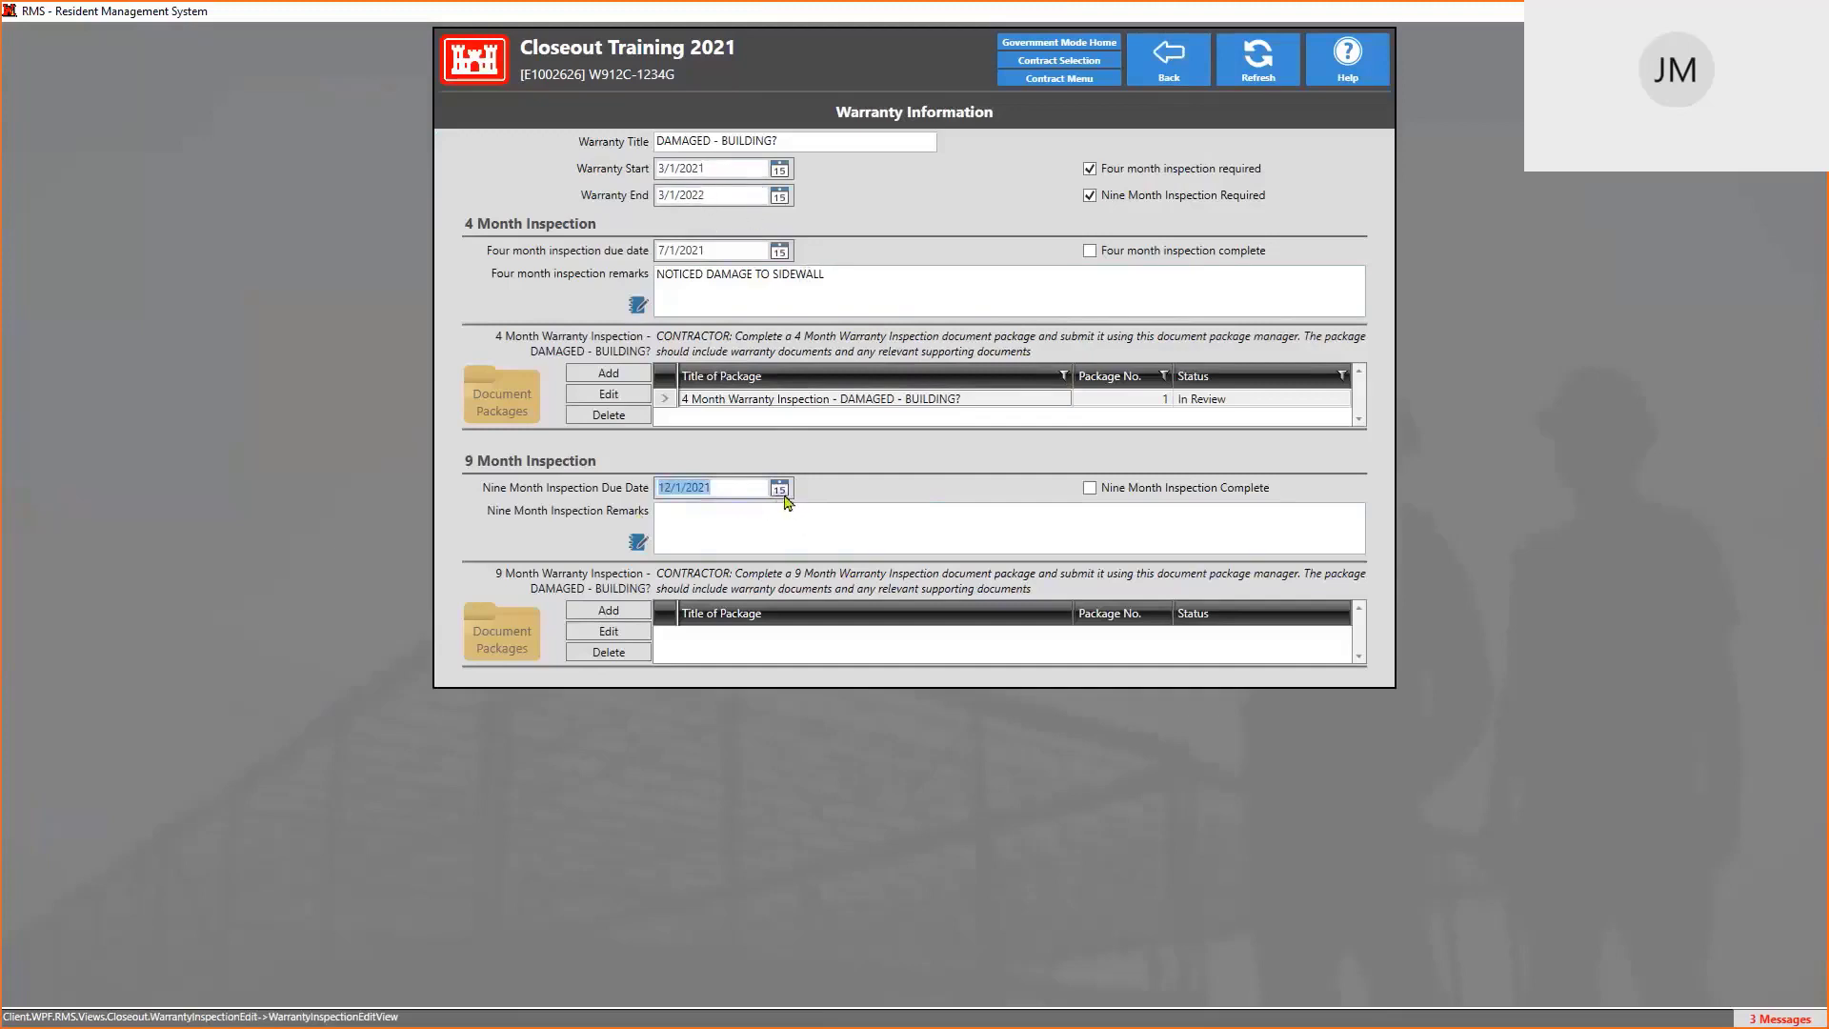
type("3/1/2022")
left_click(769, 530)
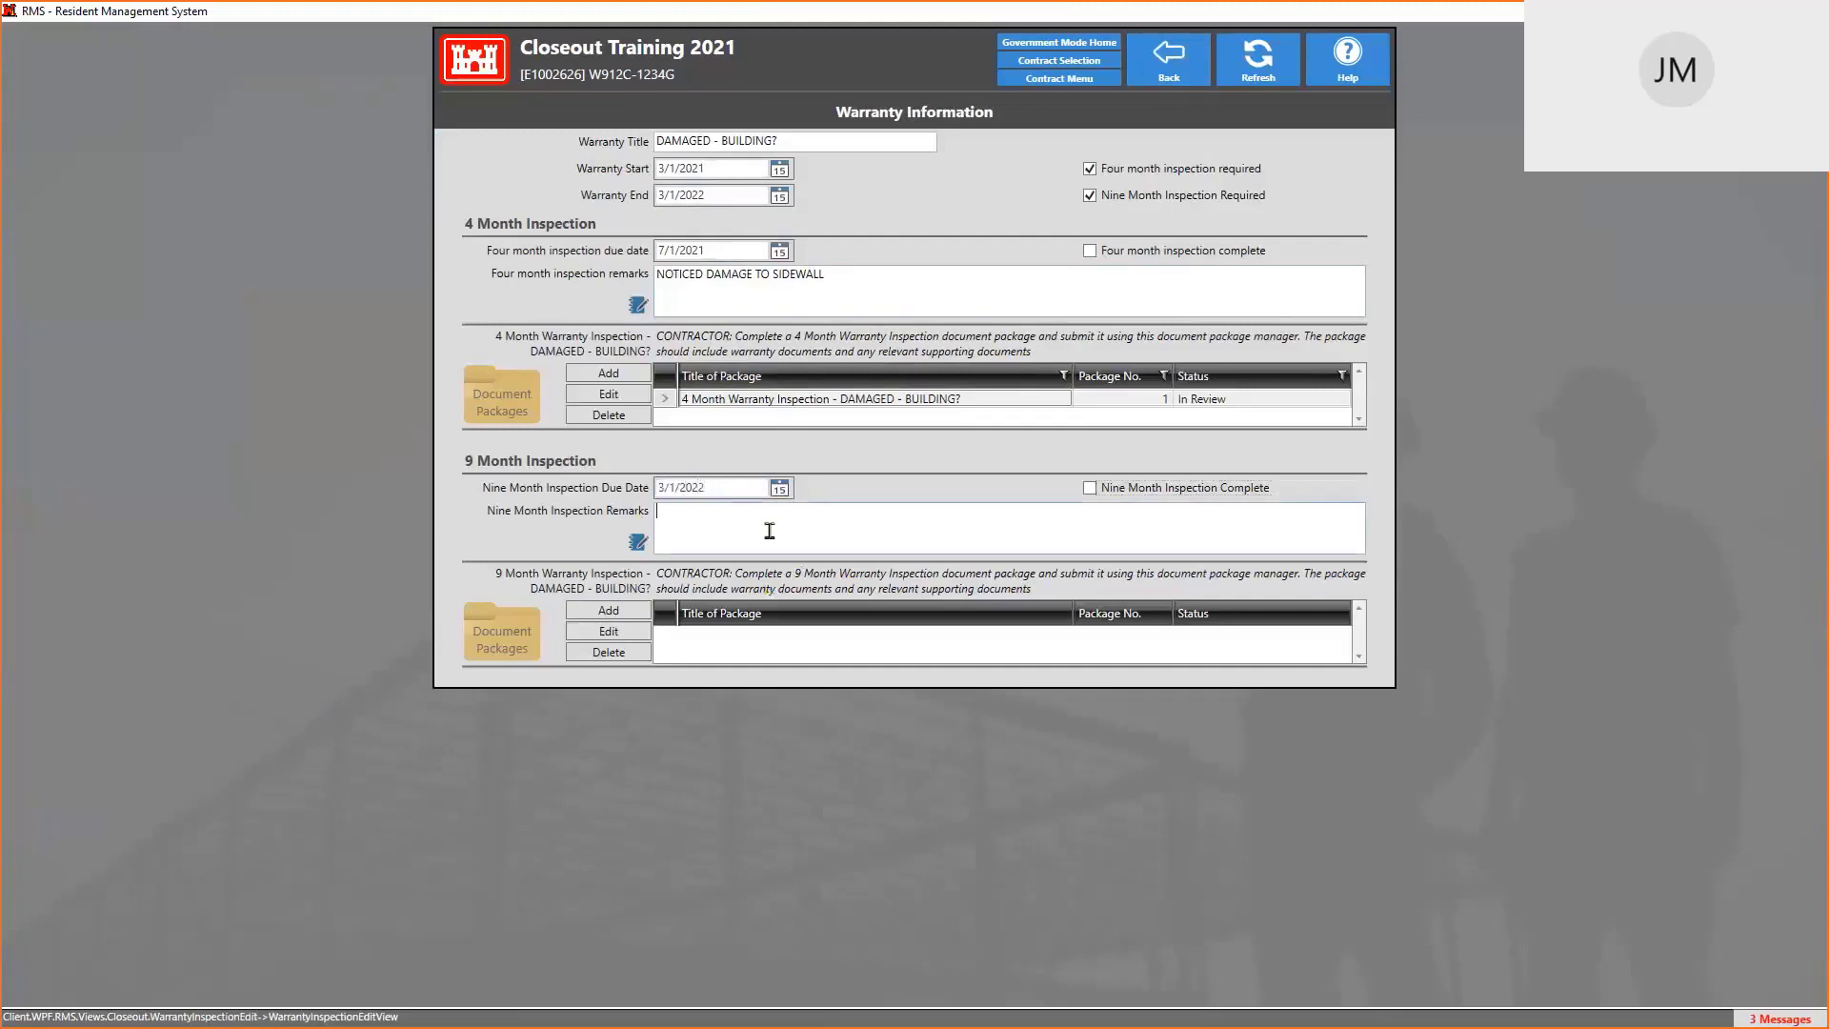
Toggle Nine Month Inspection Required off and on, and tick Four month inspection complete
left_click(1091, 196)
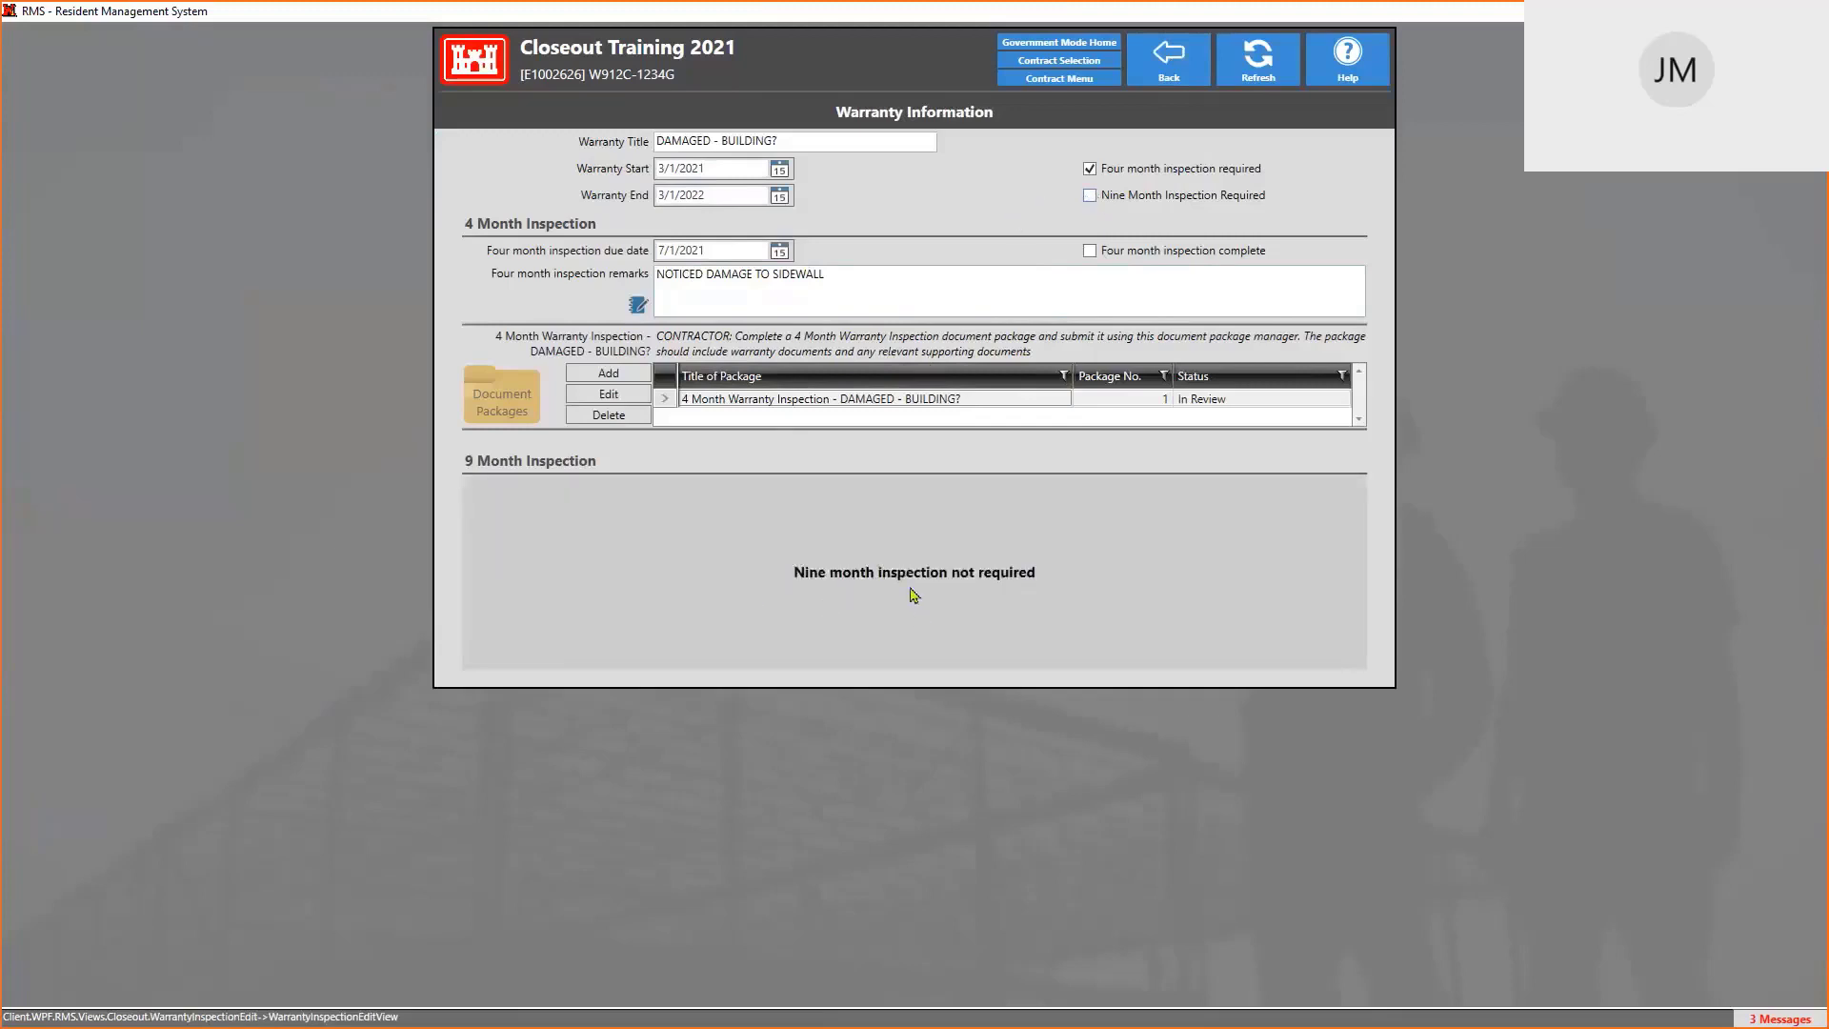
left_click(1091, 196)
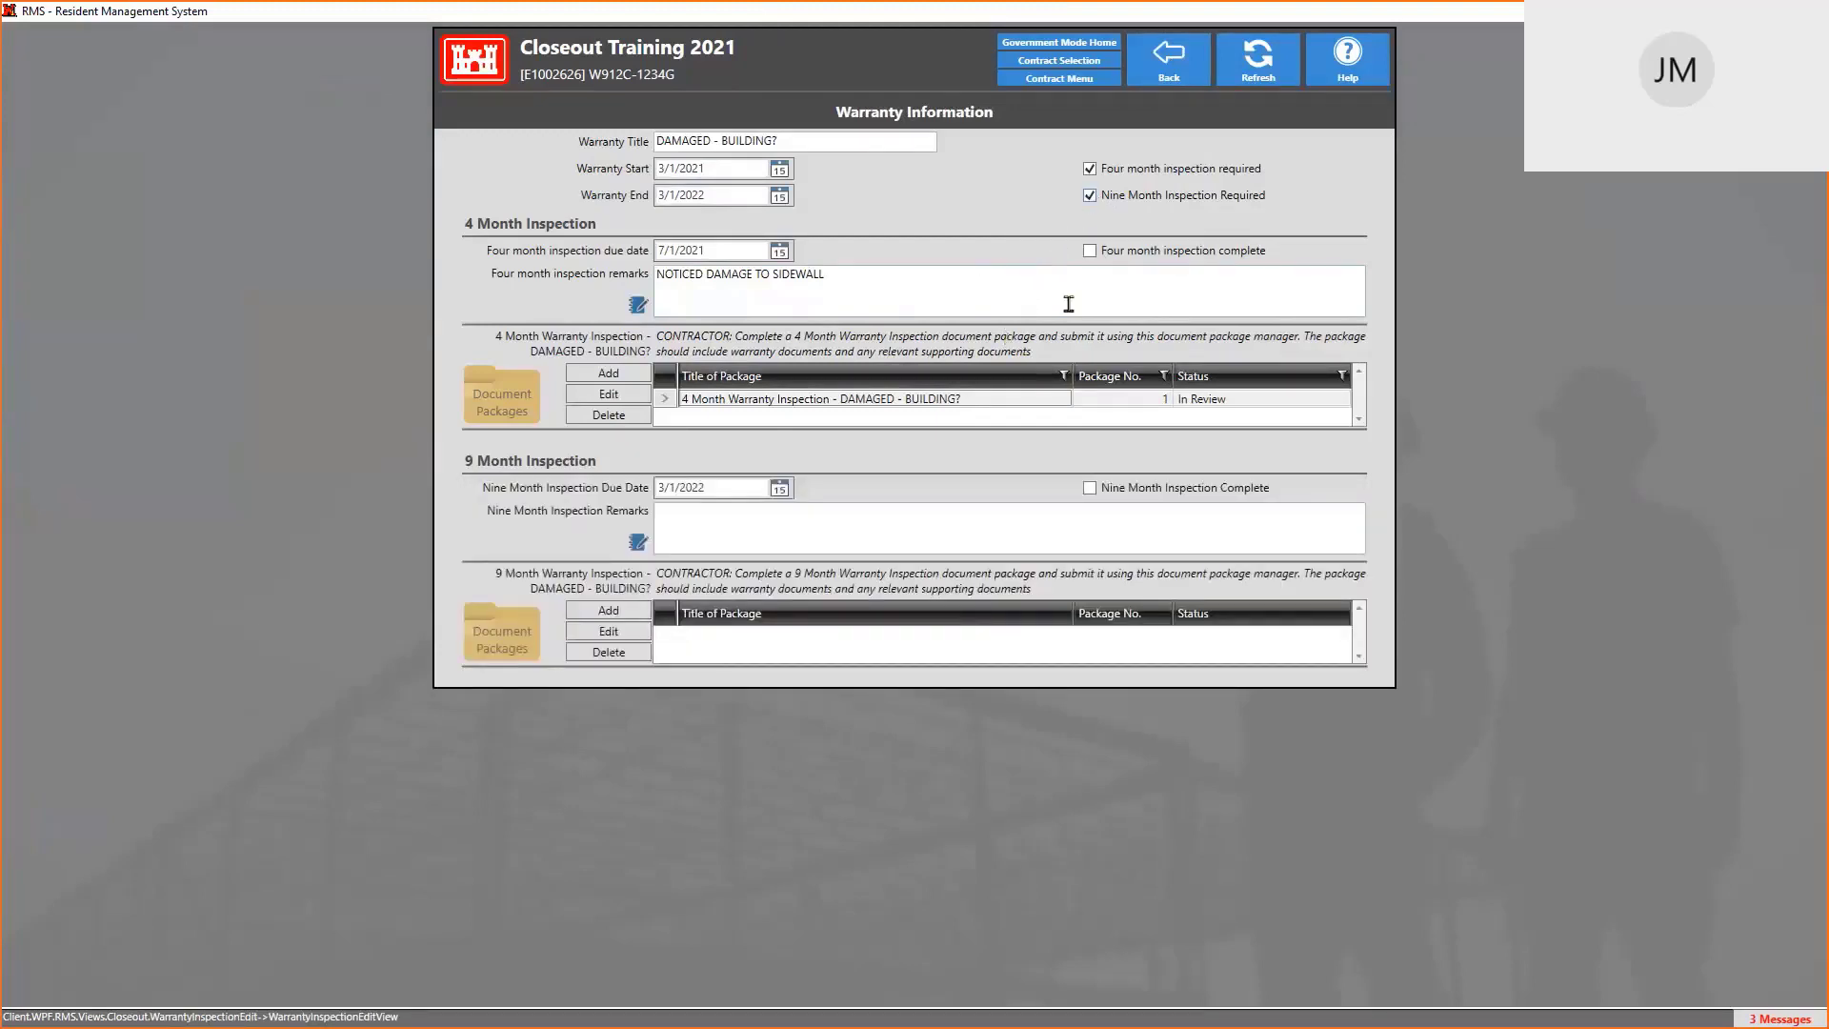
left_click(1090, 252)
Accept the 4 Month Warranty Inspection package without signatures, then go back to Warranty Tracking
double_click(1241, 407)
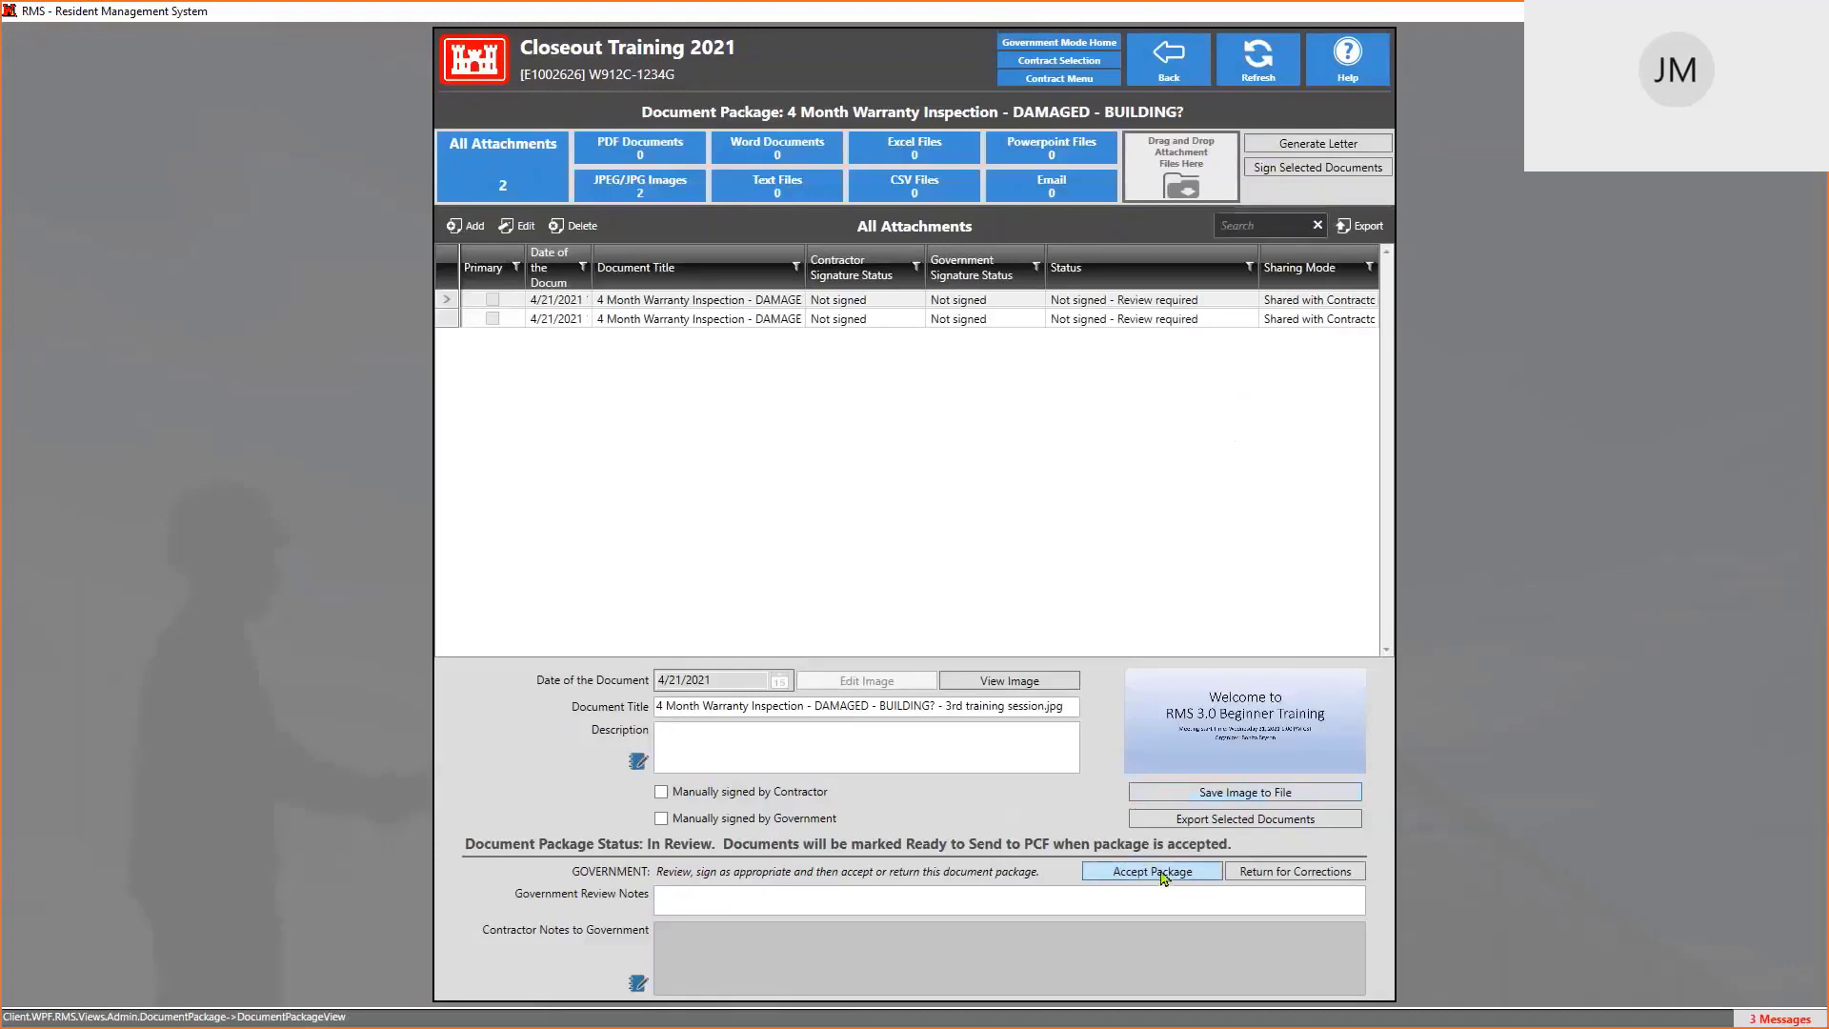
left_click(1155, 872)
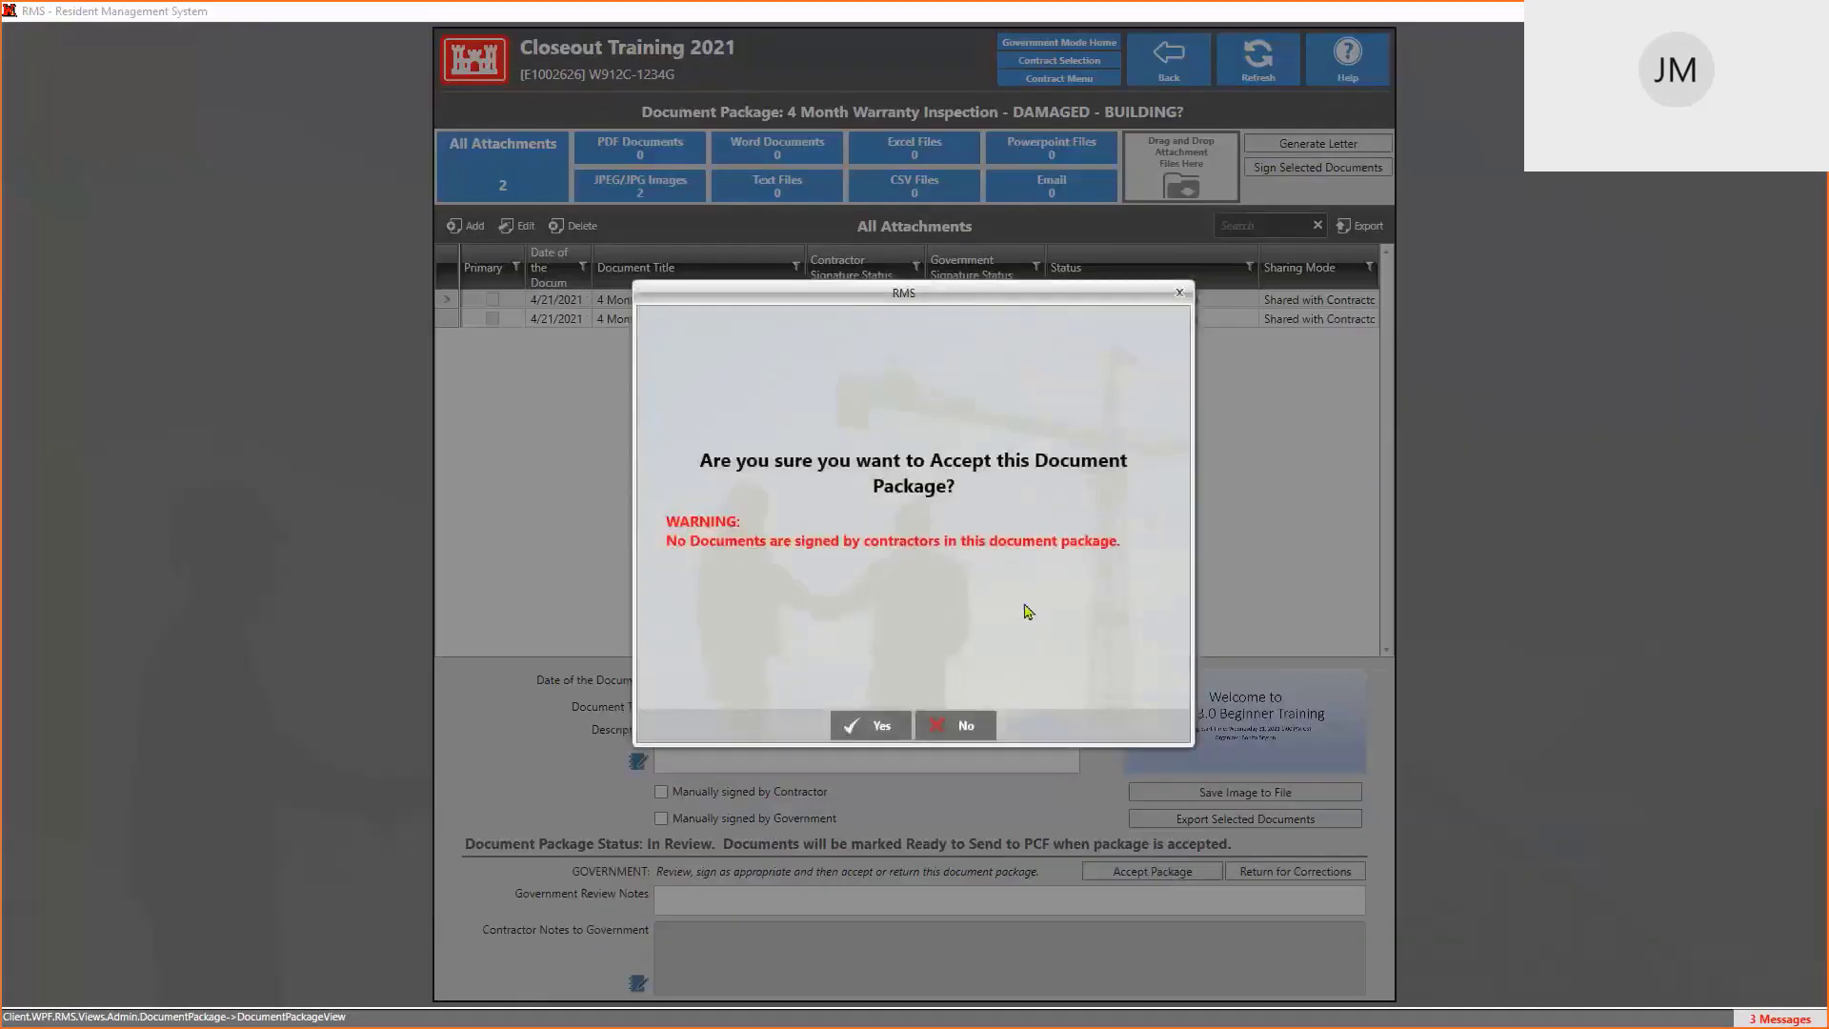
left_click(876, 724)
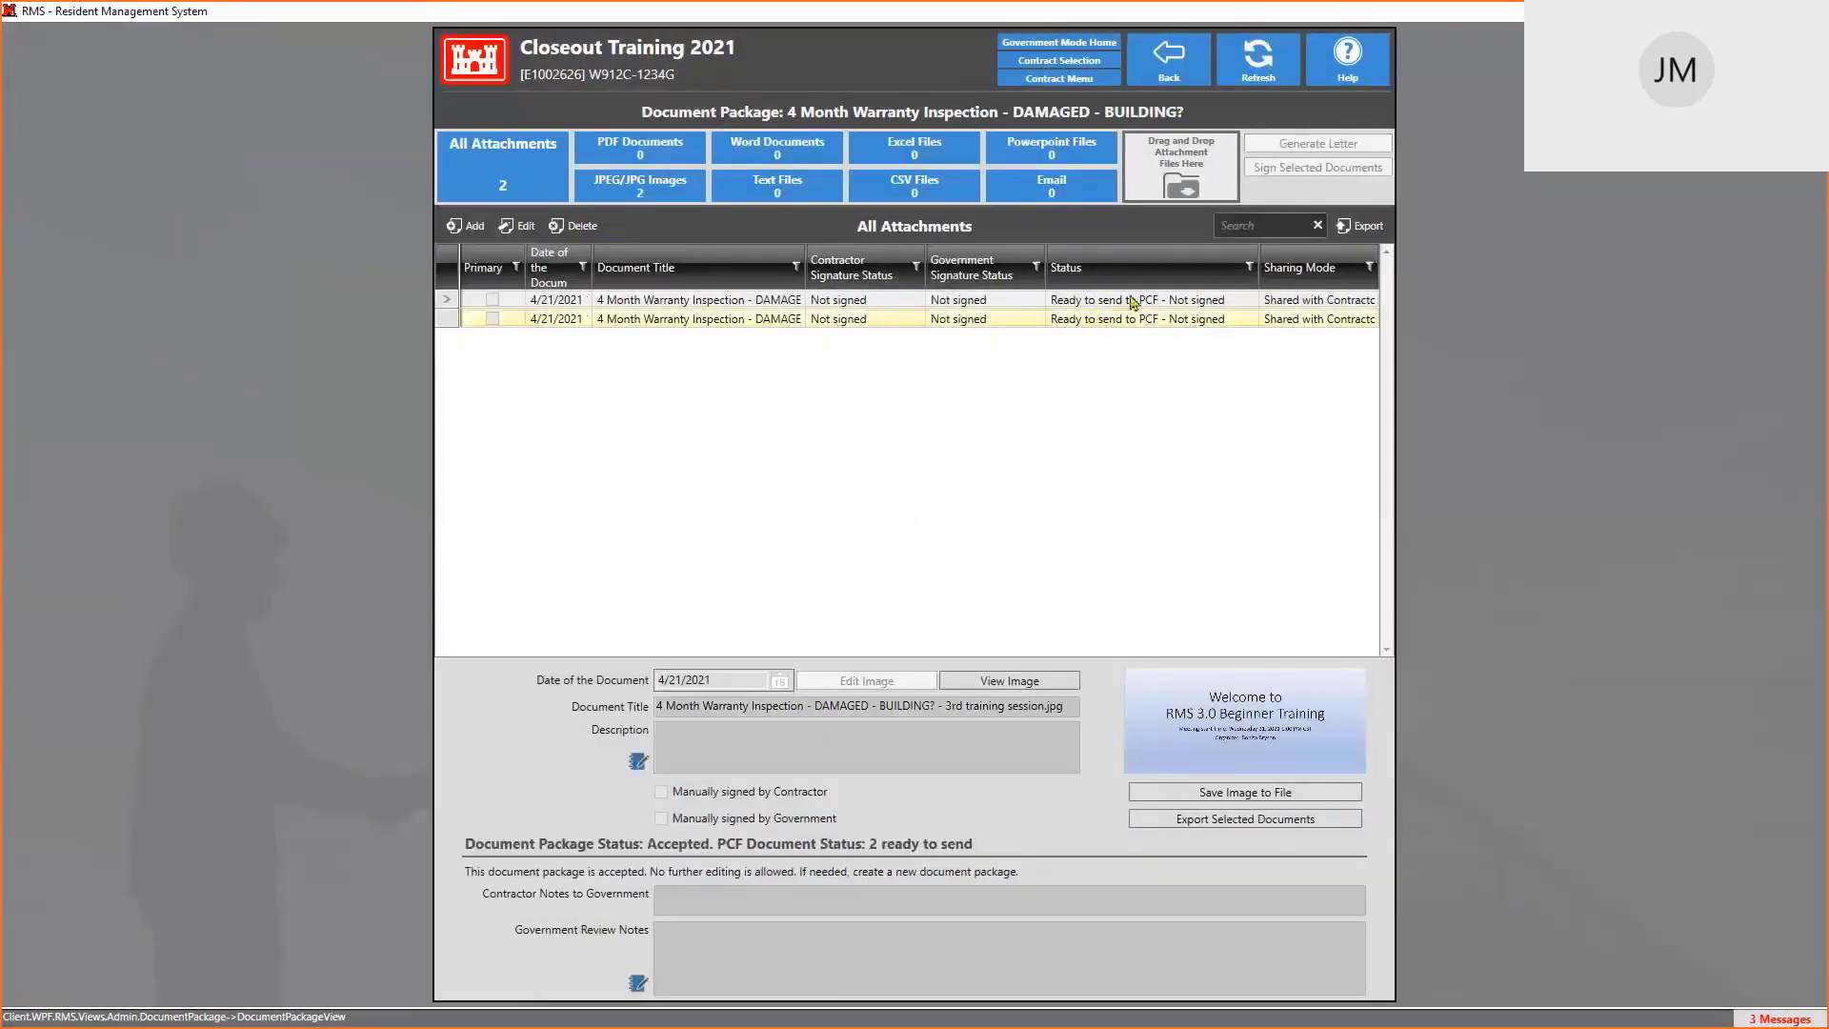
left_click(1167, 71)
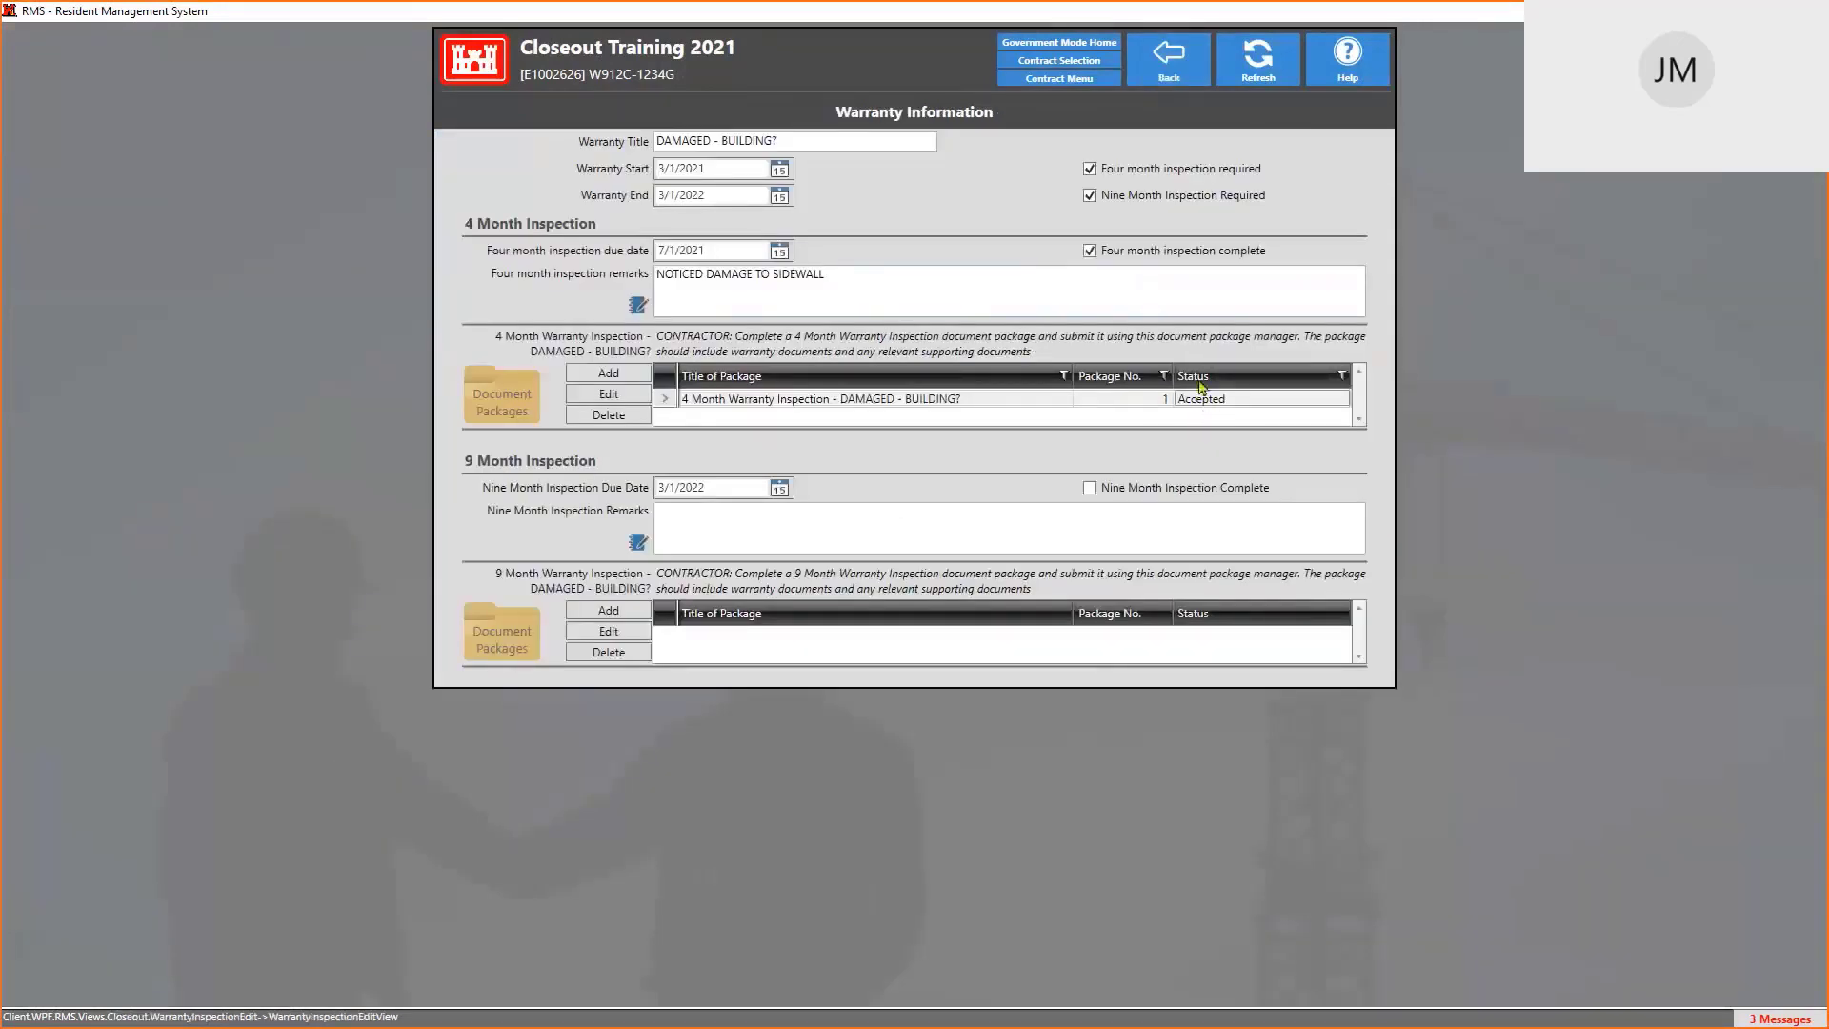
left_click(1176, 81)
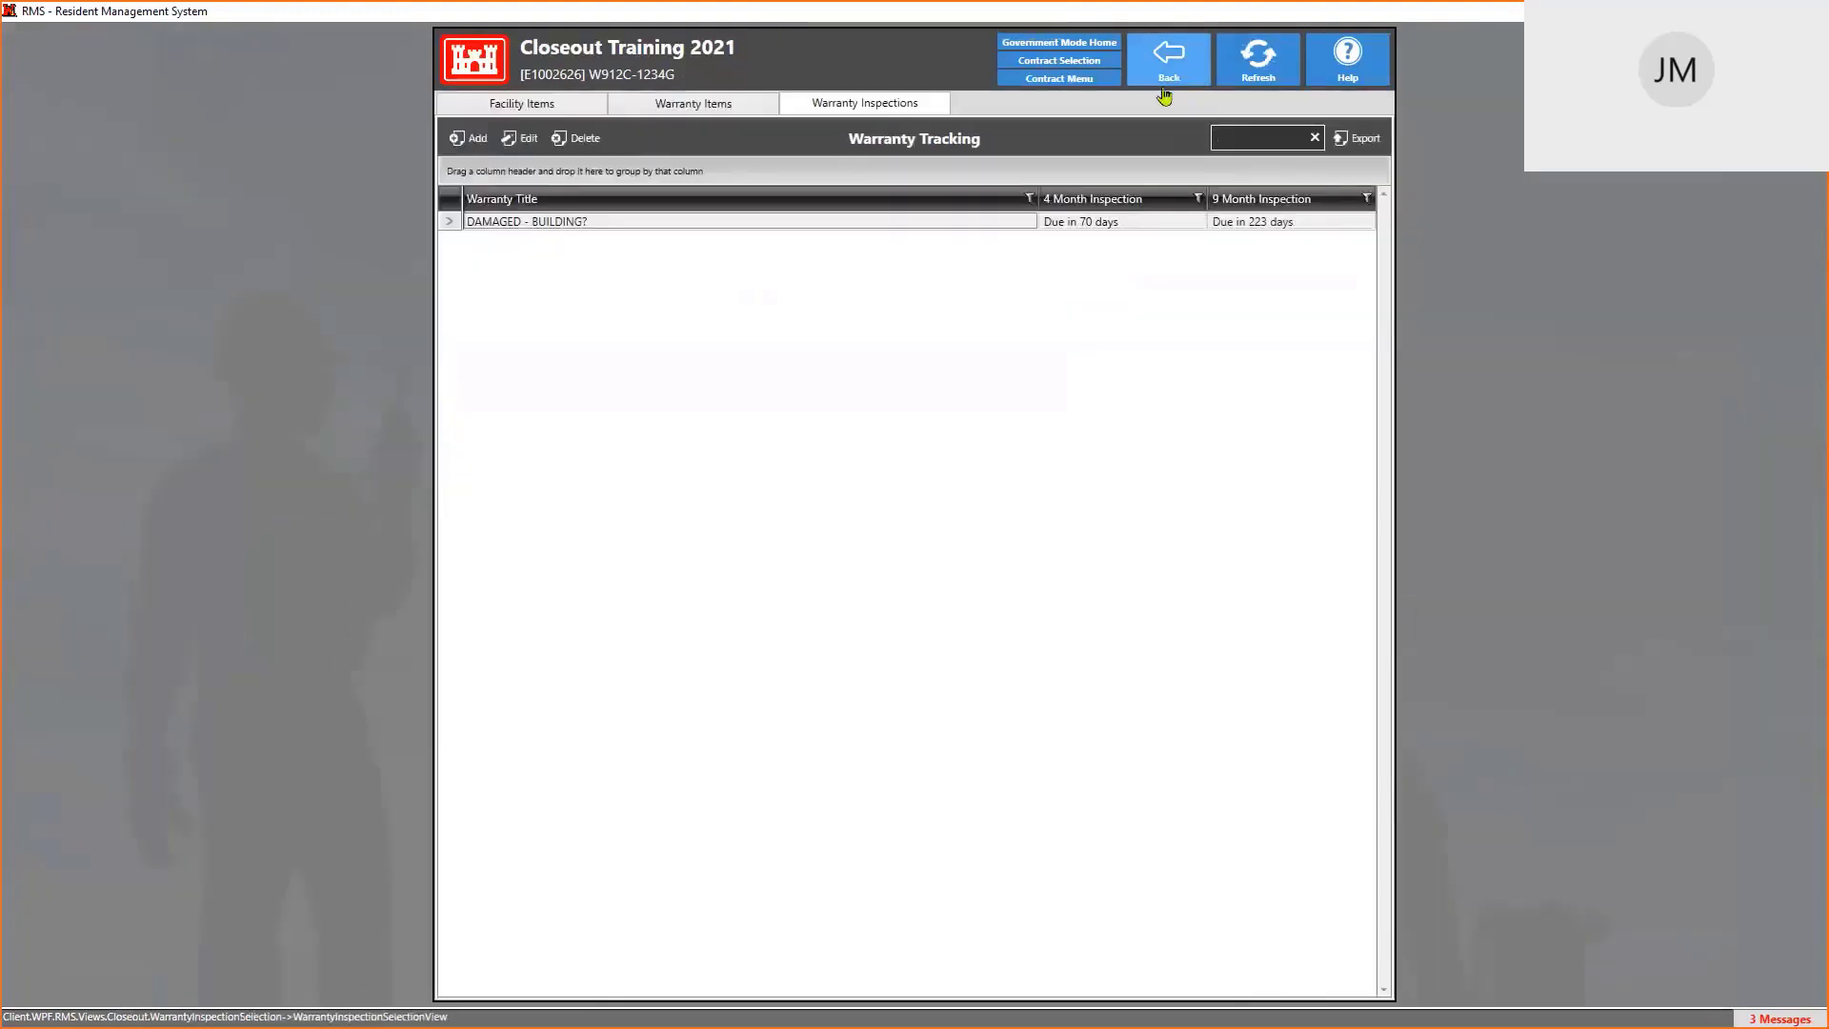
Check the Closeout Documents module, then open Contract File from the Administration functions
left_click(1170, 59)
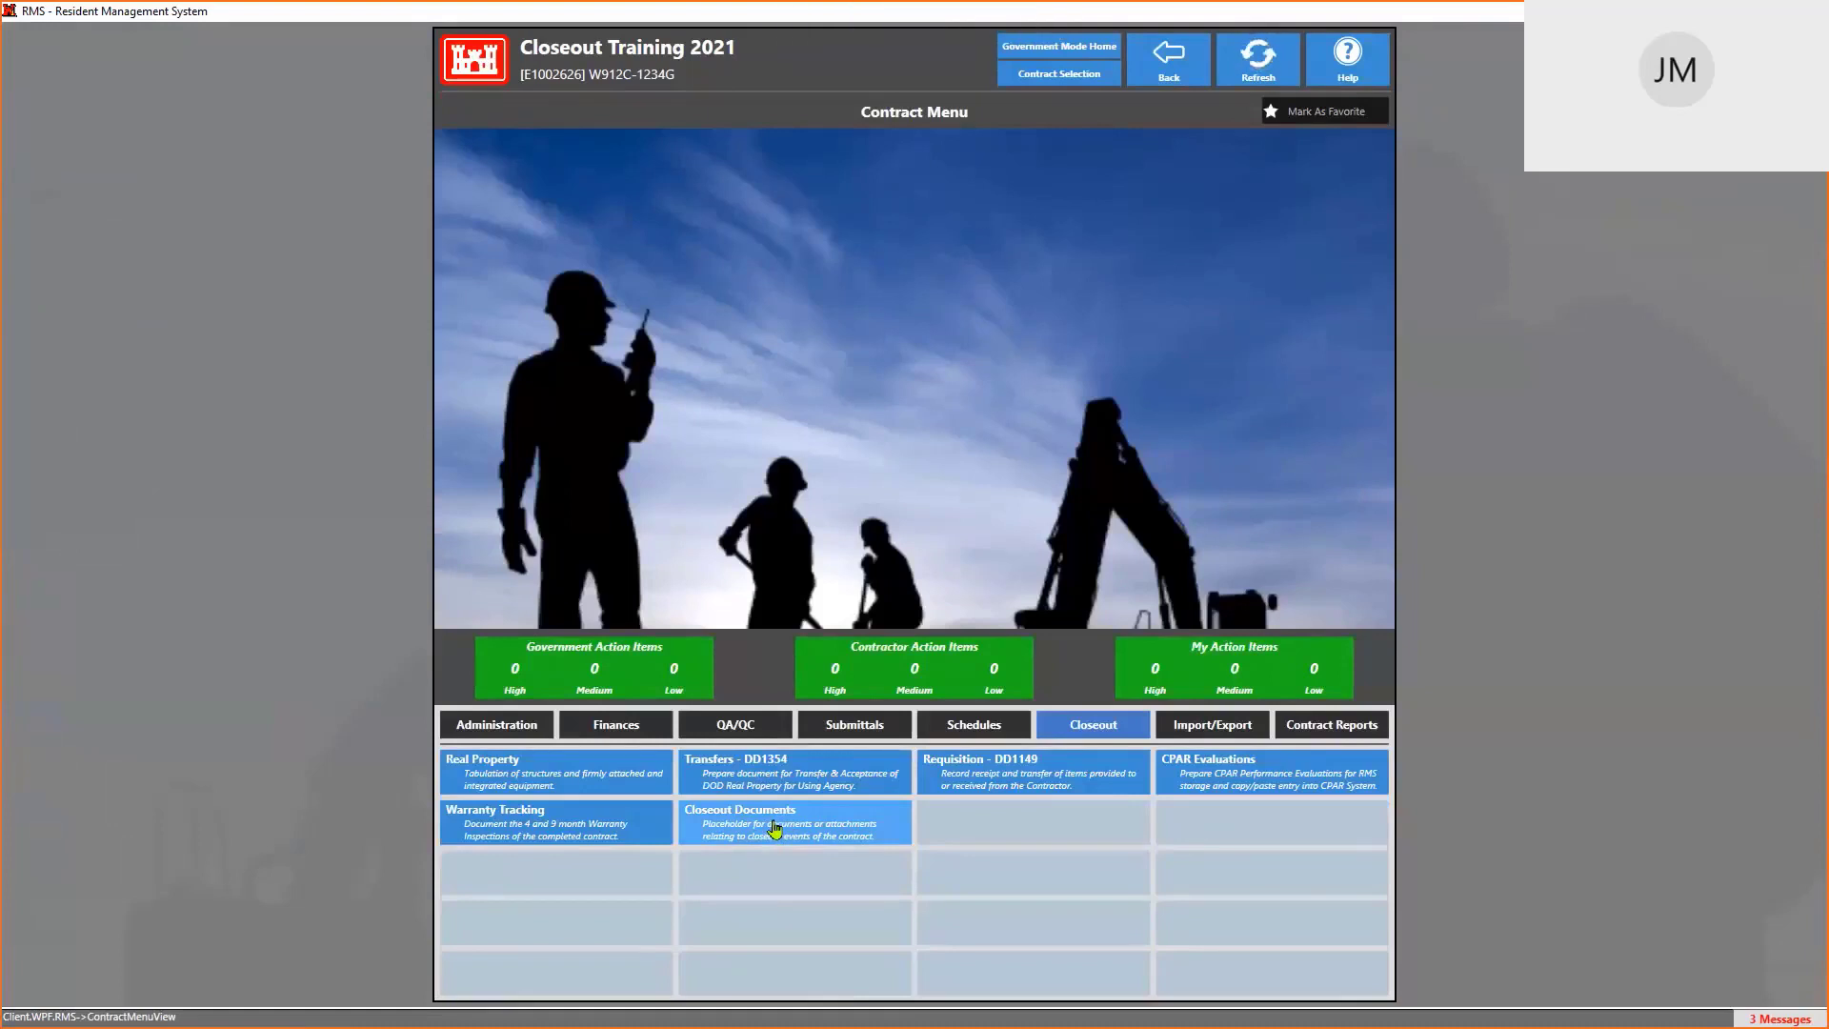
left_click(774, 829)
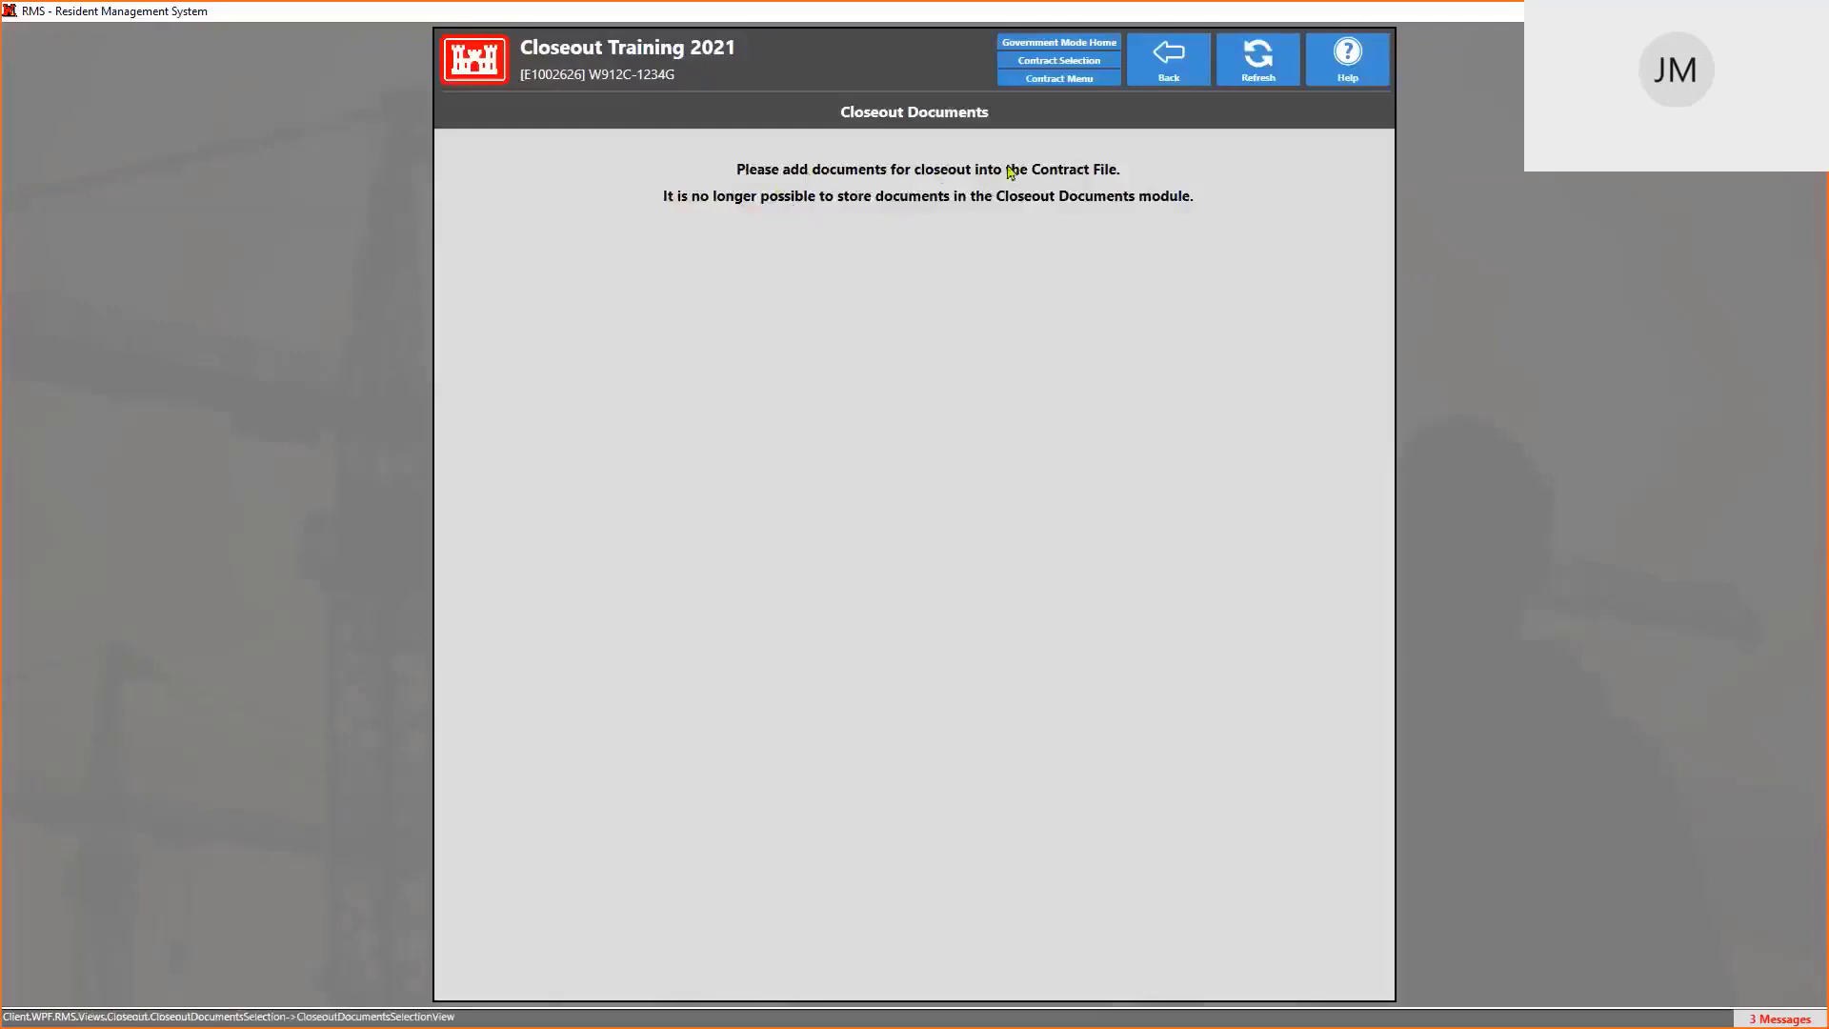
left_click(1170, 74)
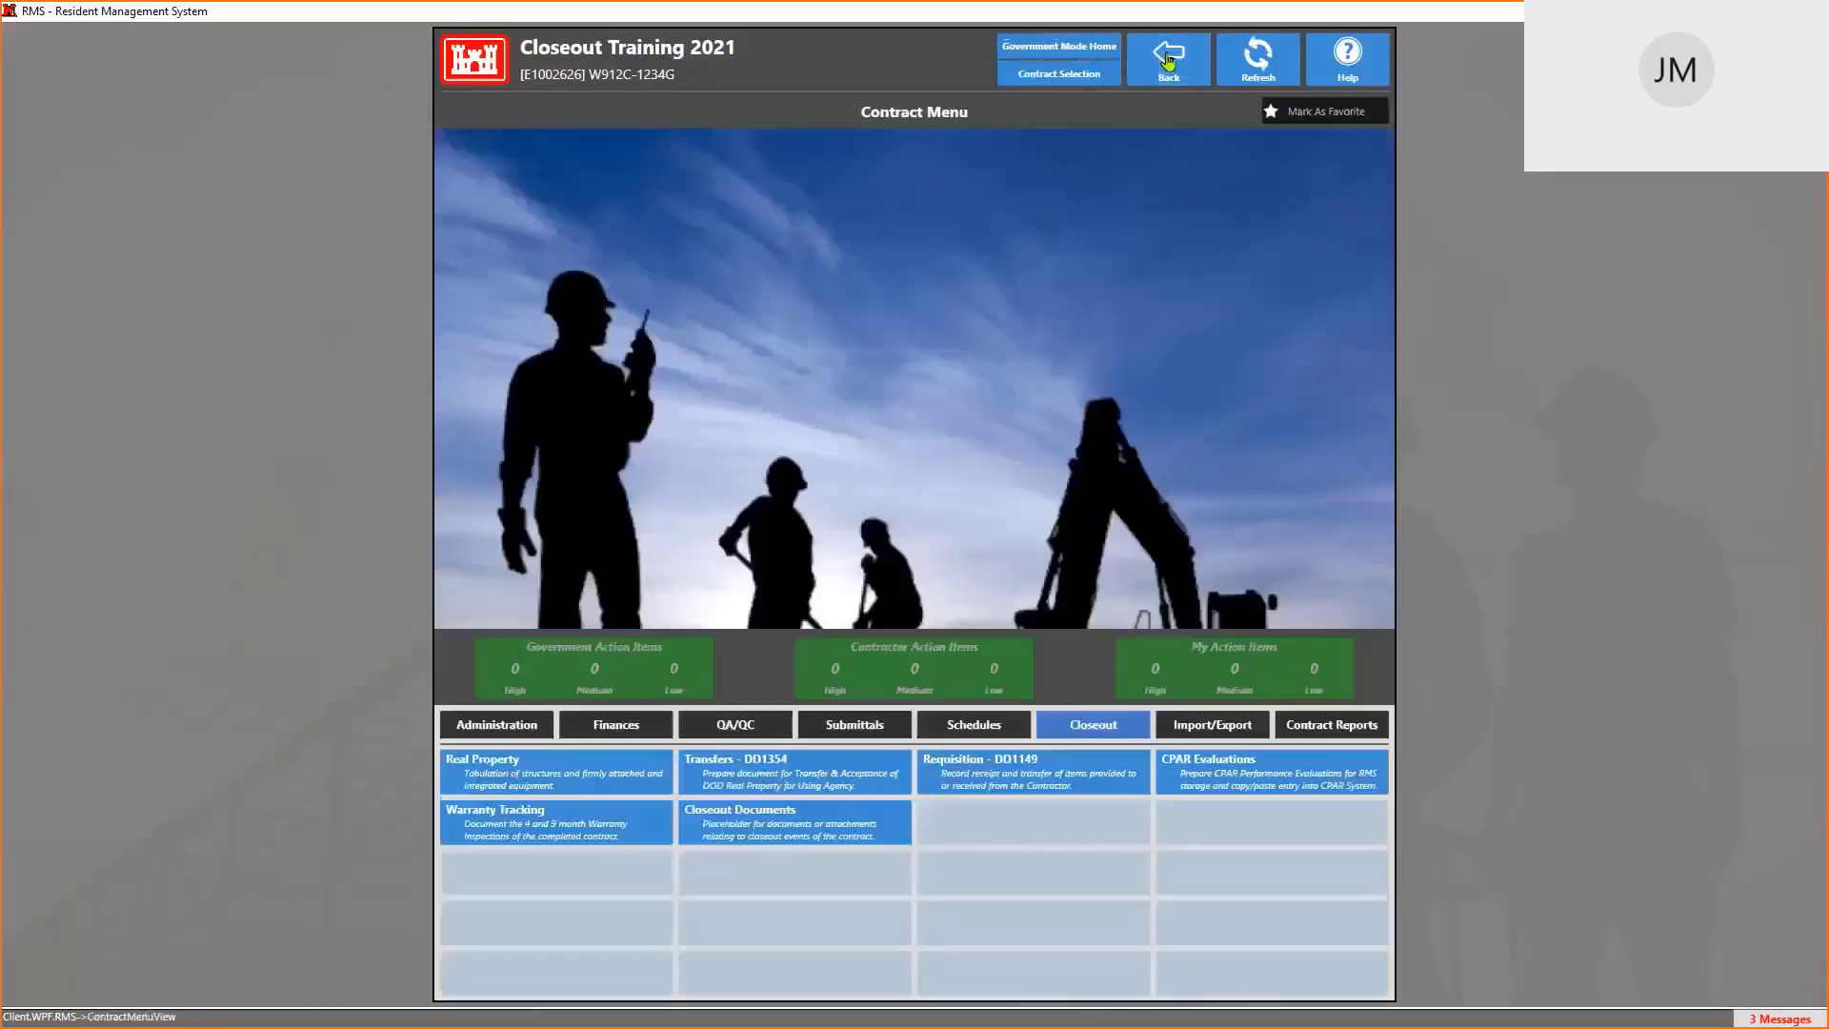
left_click(499, 732)
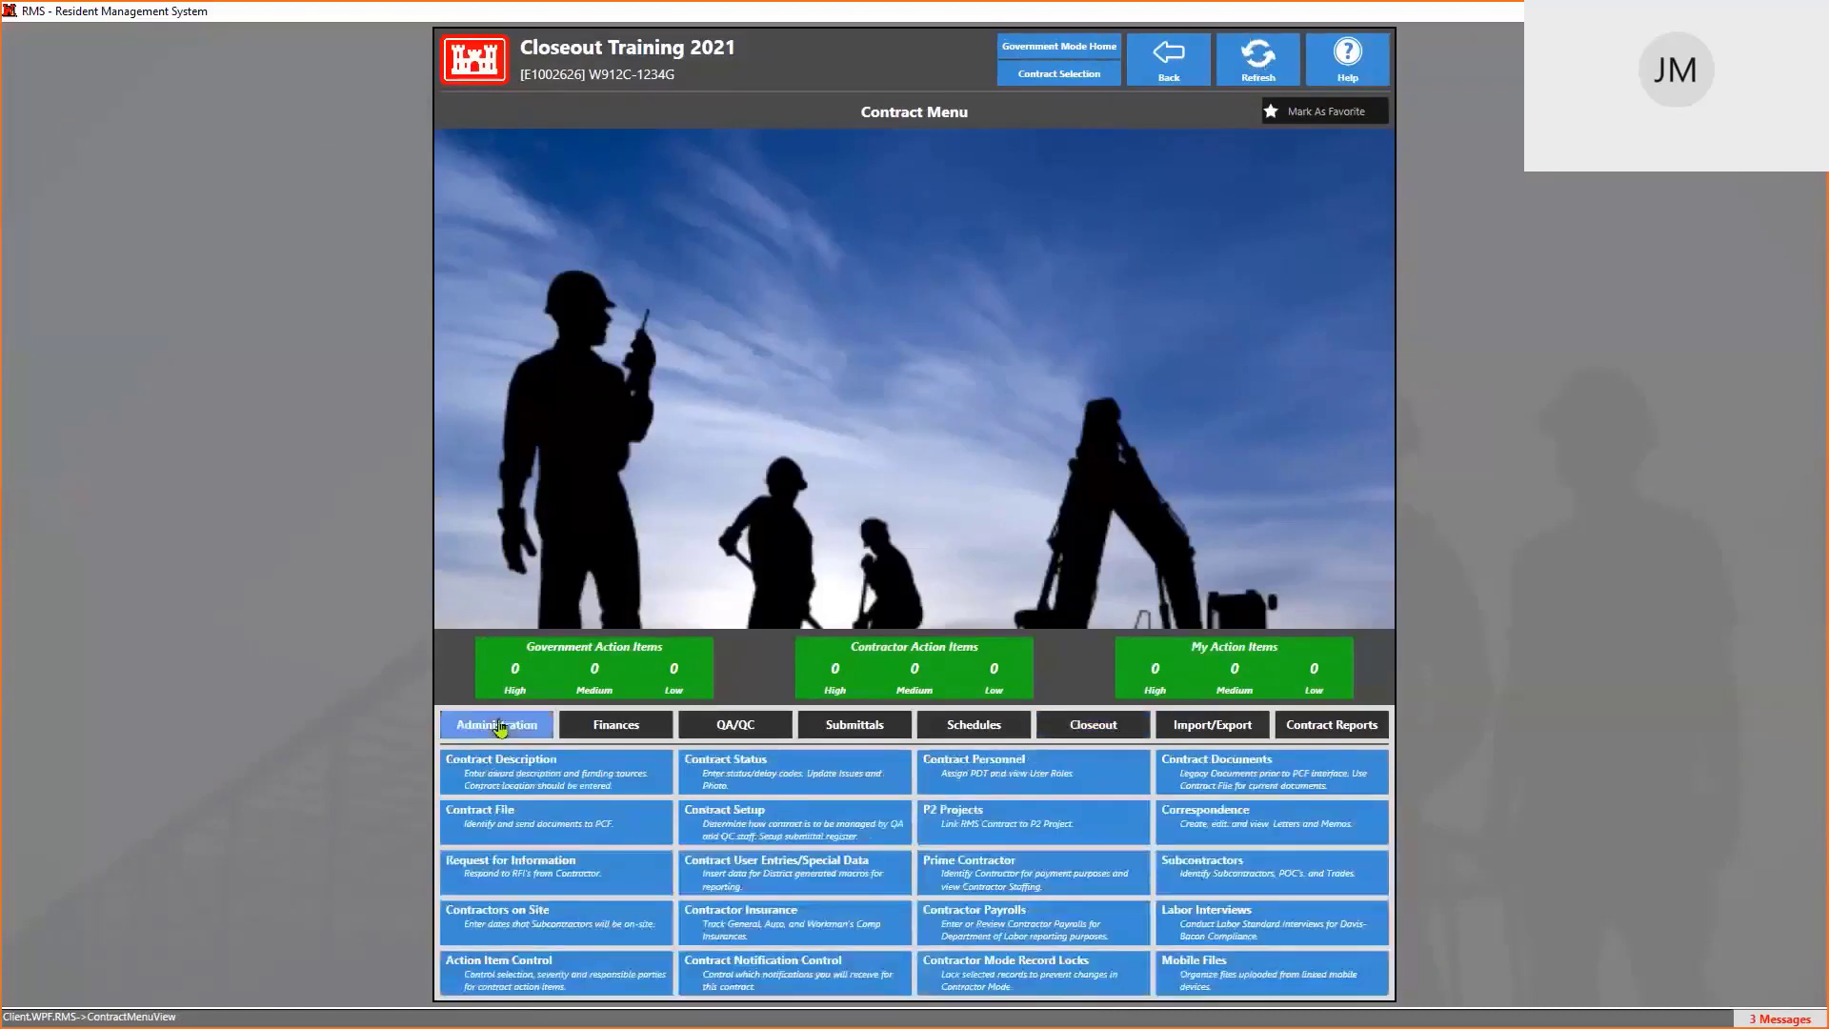
left_click(516, 830)
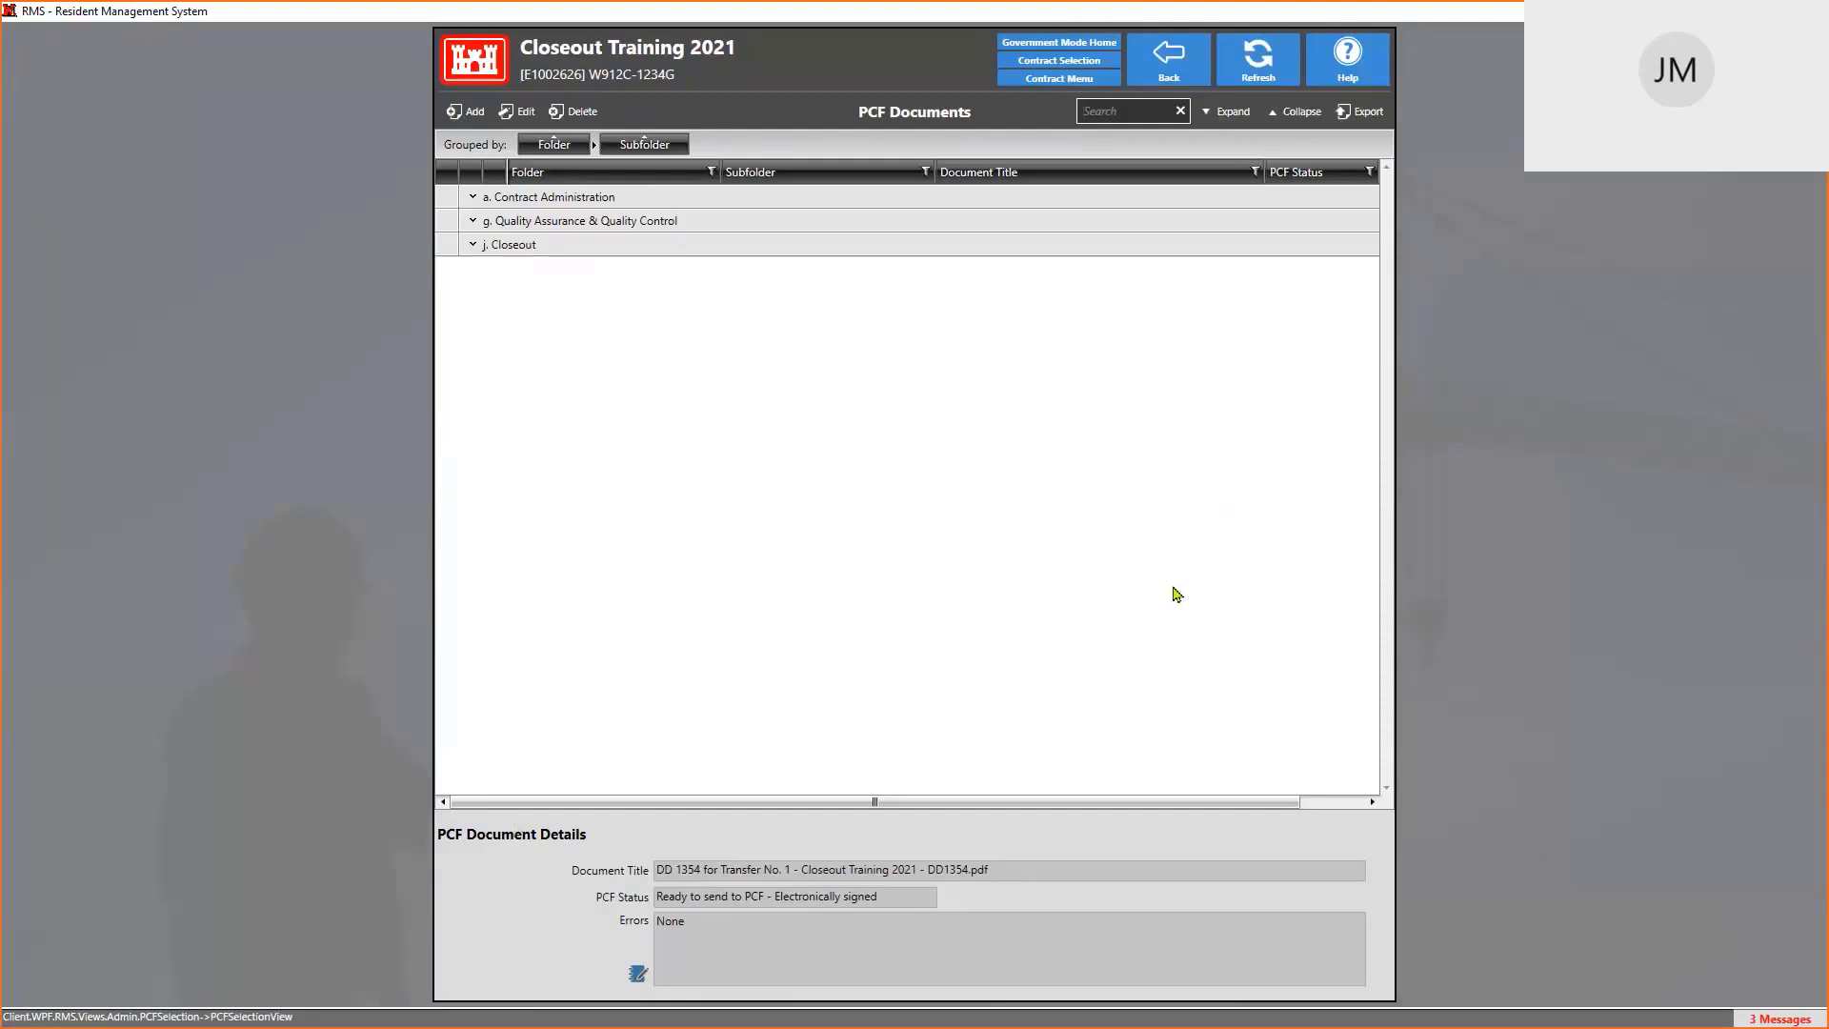
Open DD1354 transfer No. 1 from the contract's Closeout functions
left_click(1067, 81)
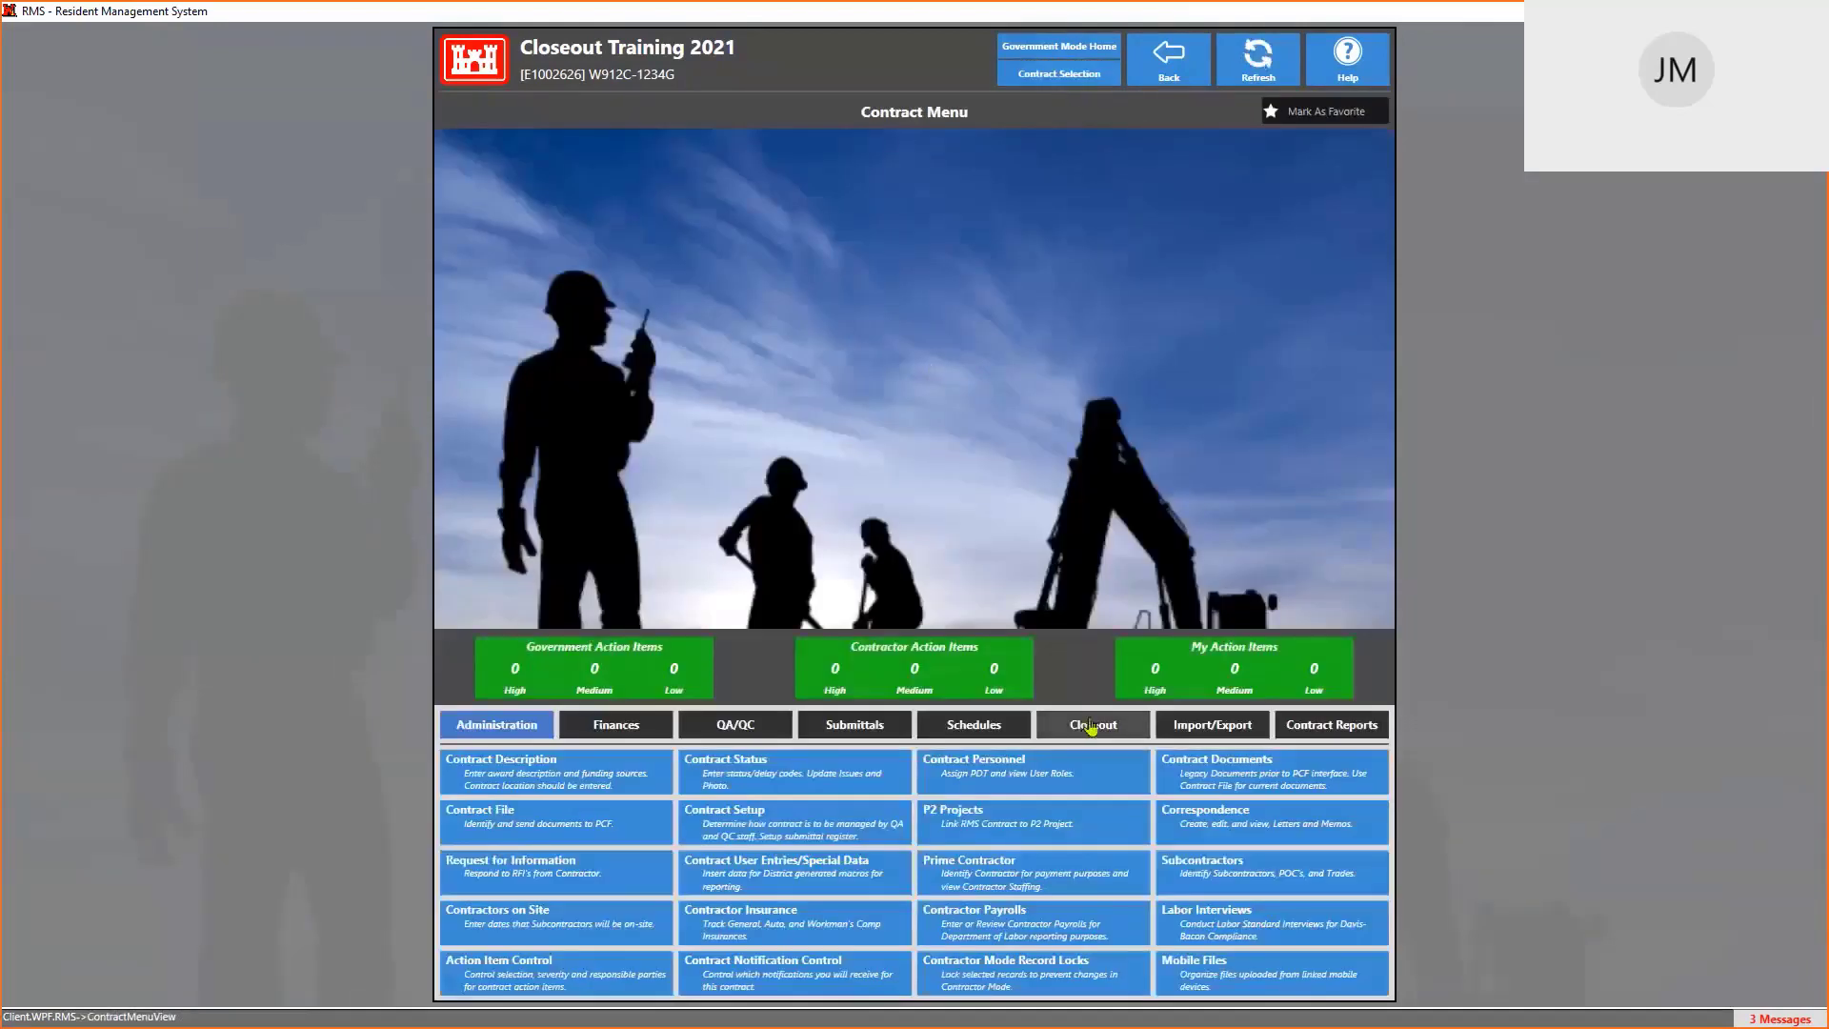
left_click(1093, 725)
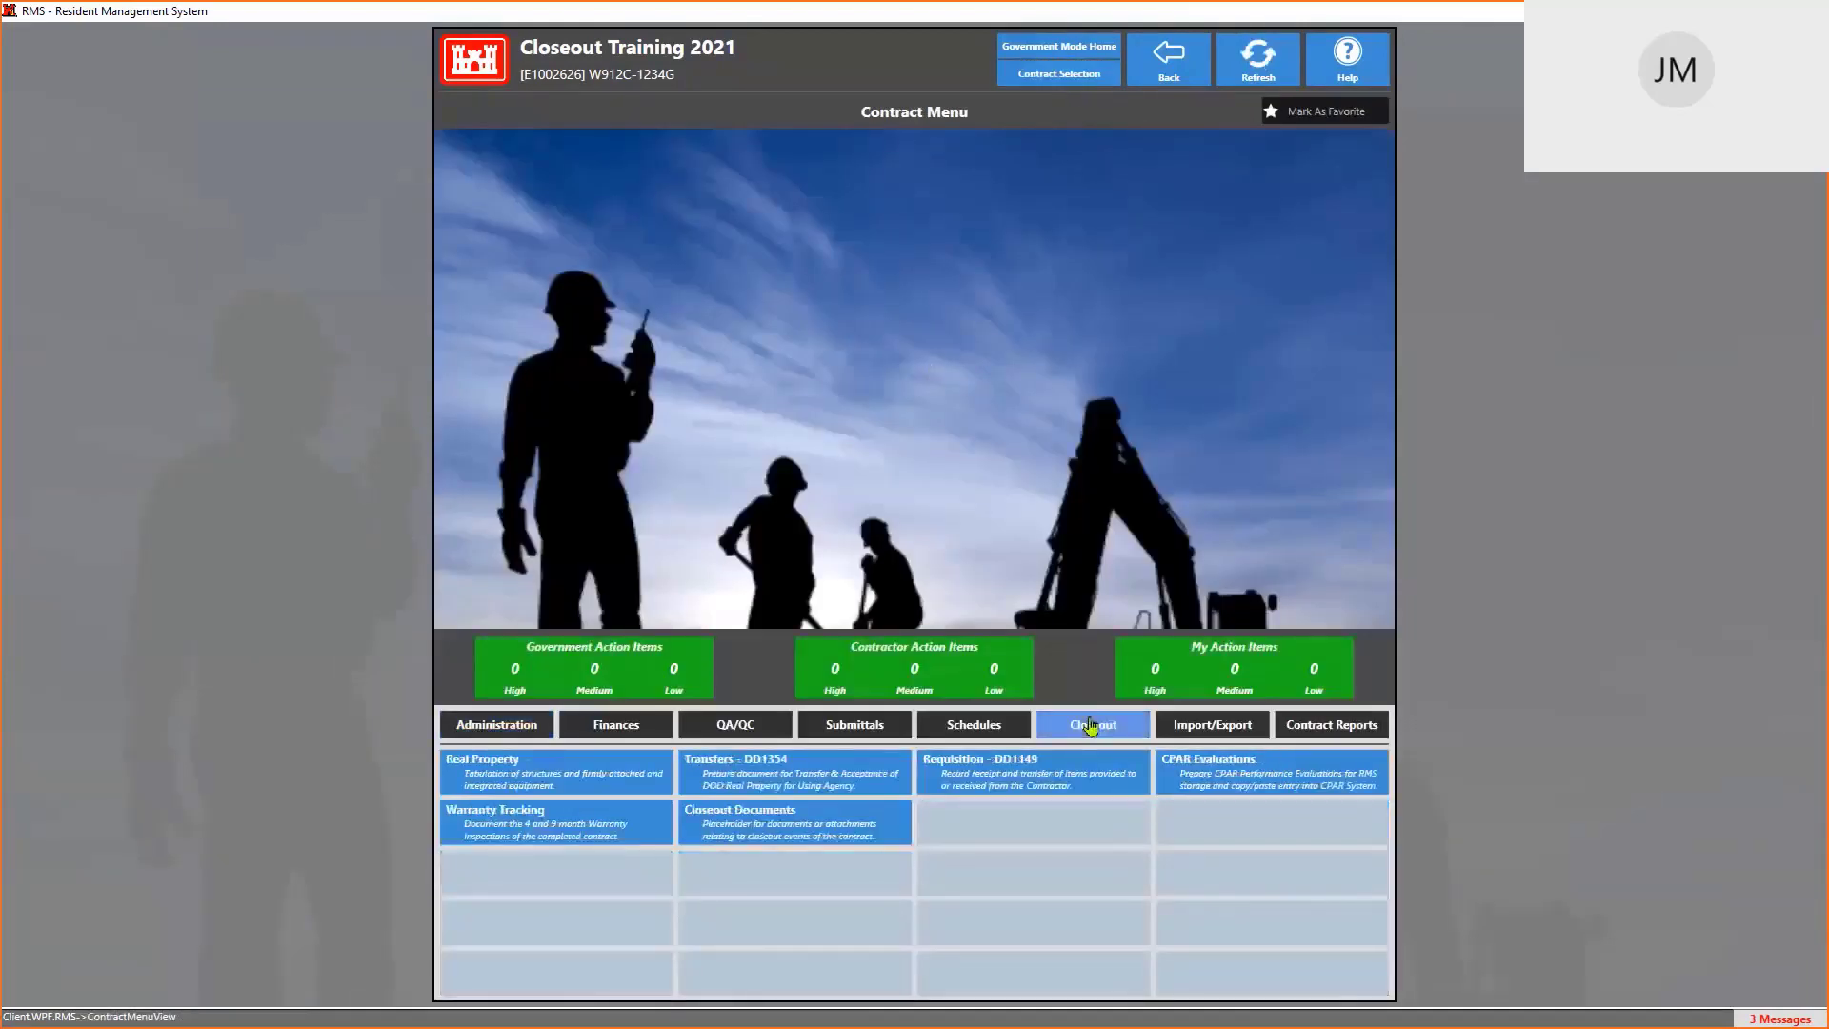
left_click(871, 793)
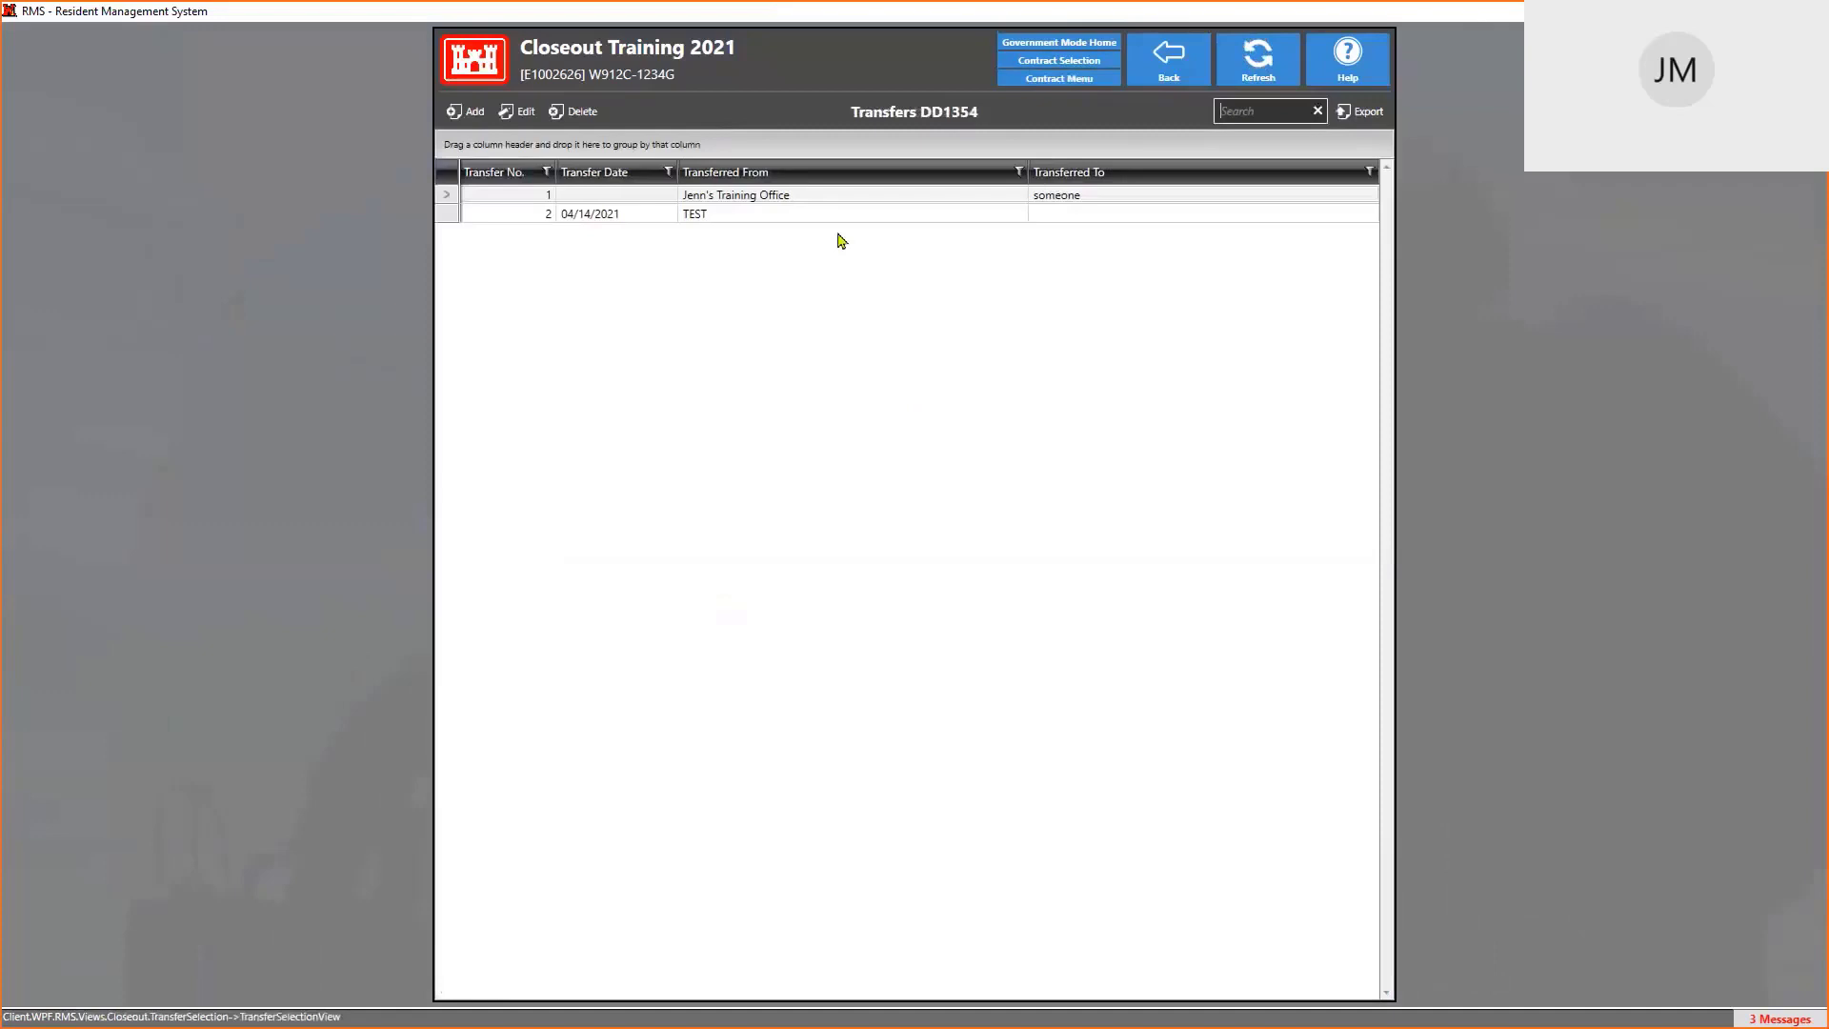
double_click(779, 196)
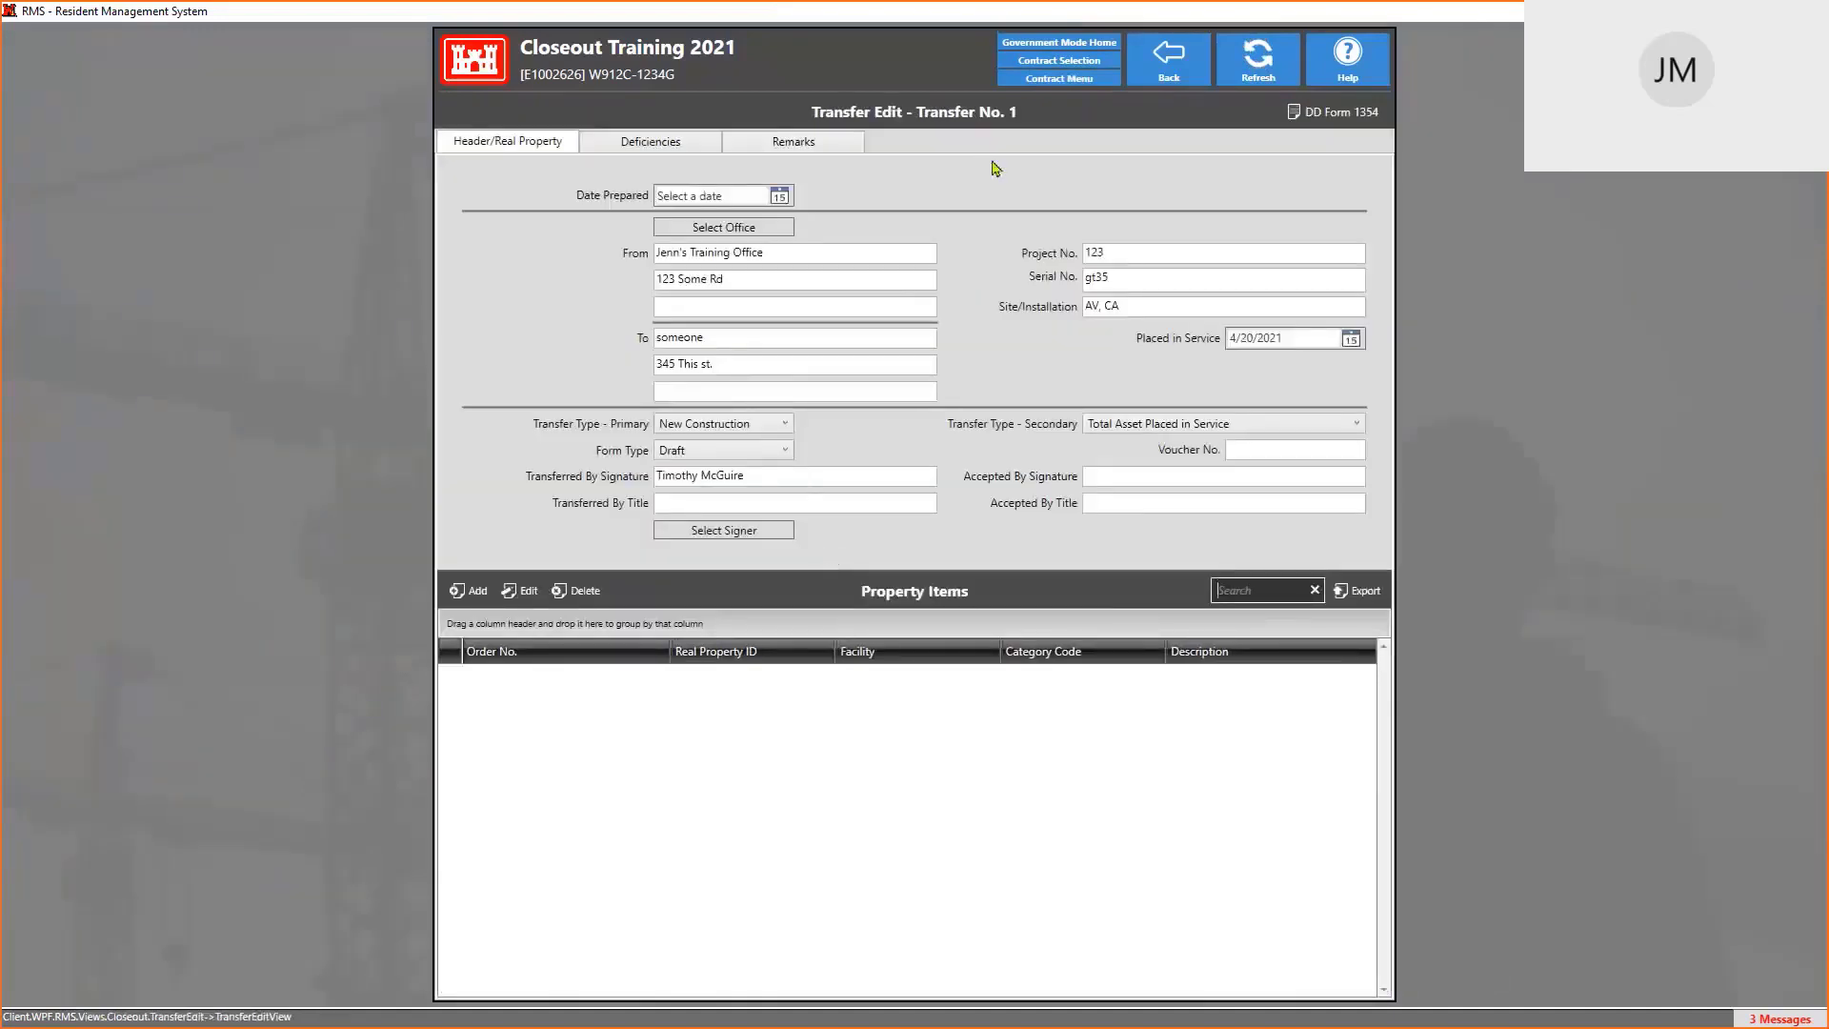
Open real property item RP-00001 from the contract's Real Property list
left_click(1059, 78)
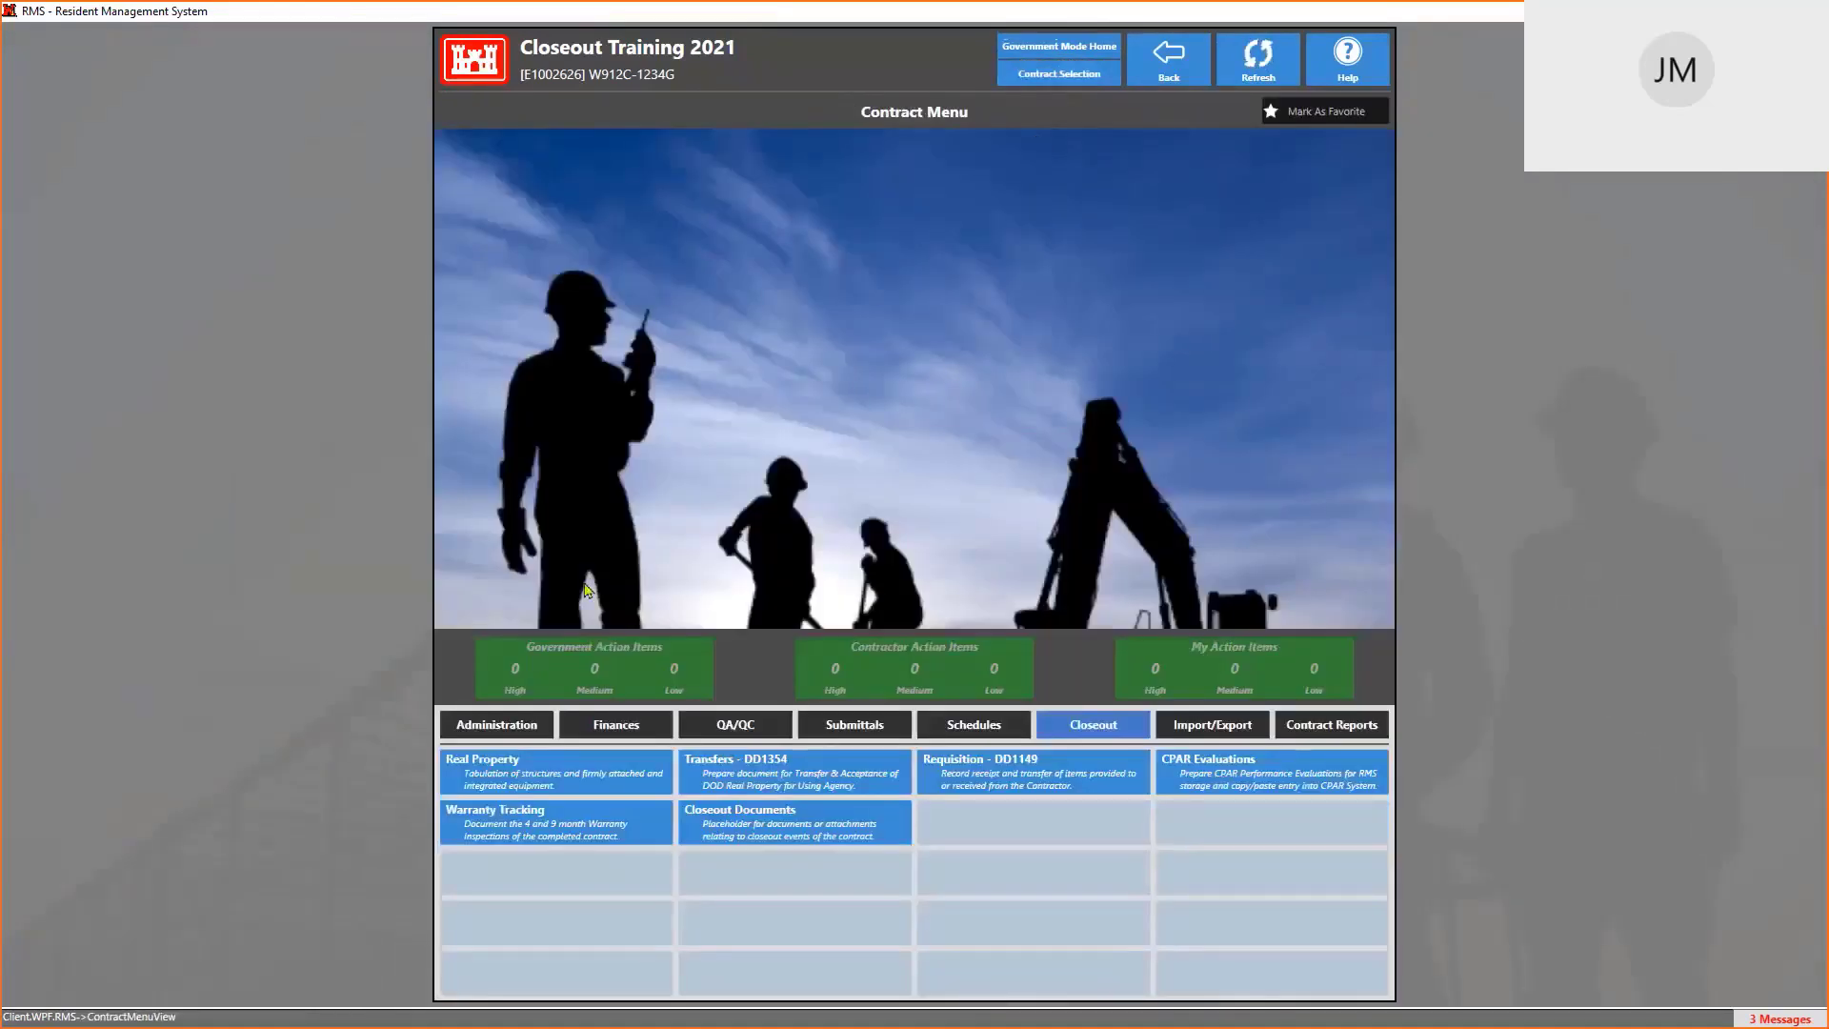
left_click(533, 759)
double_click(801, 202)
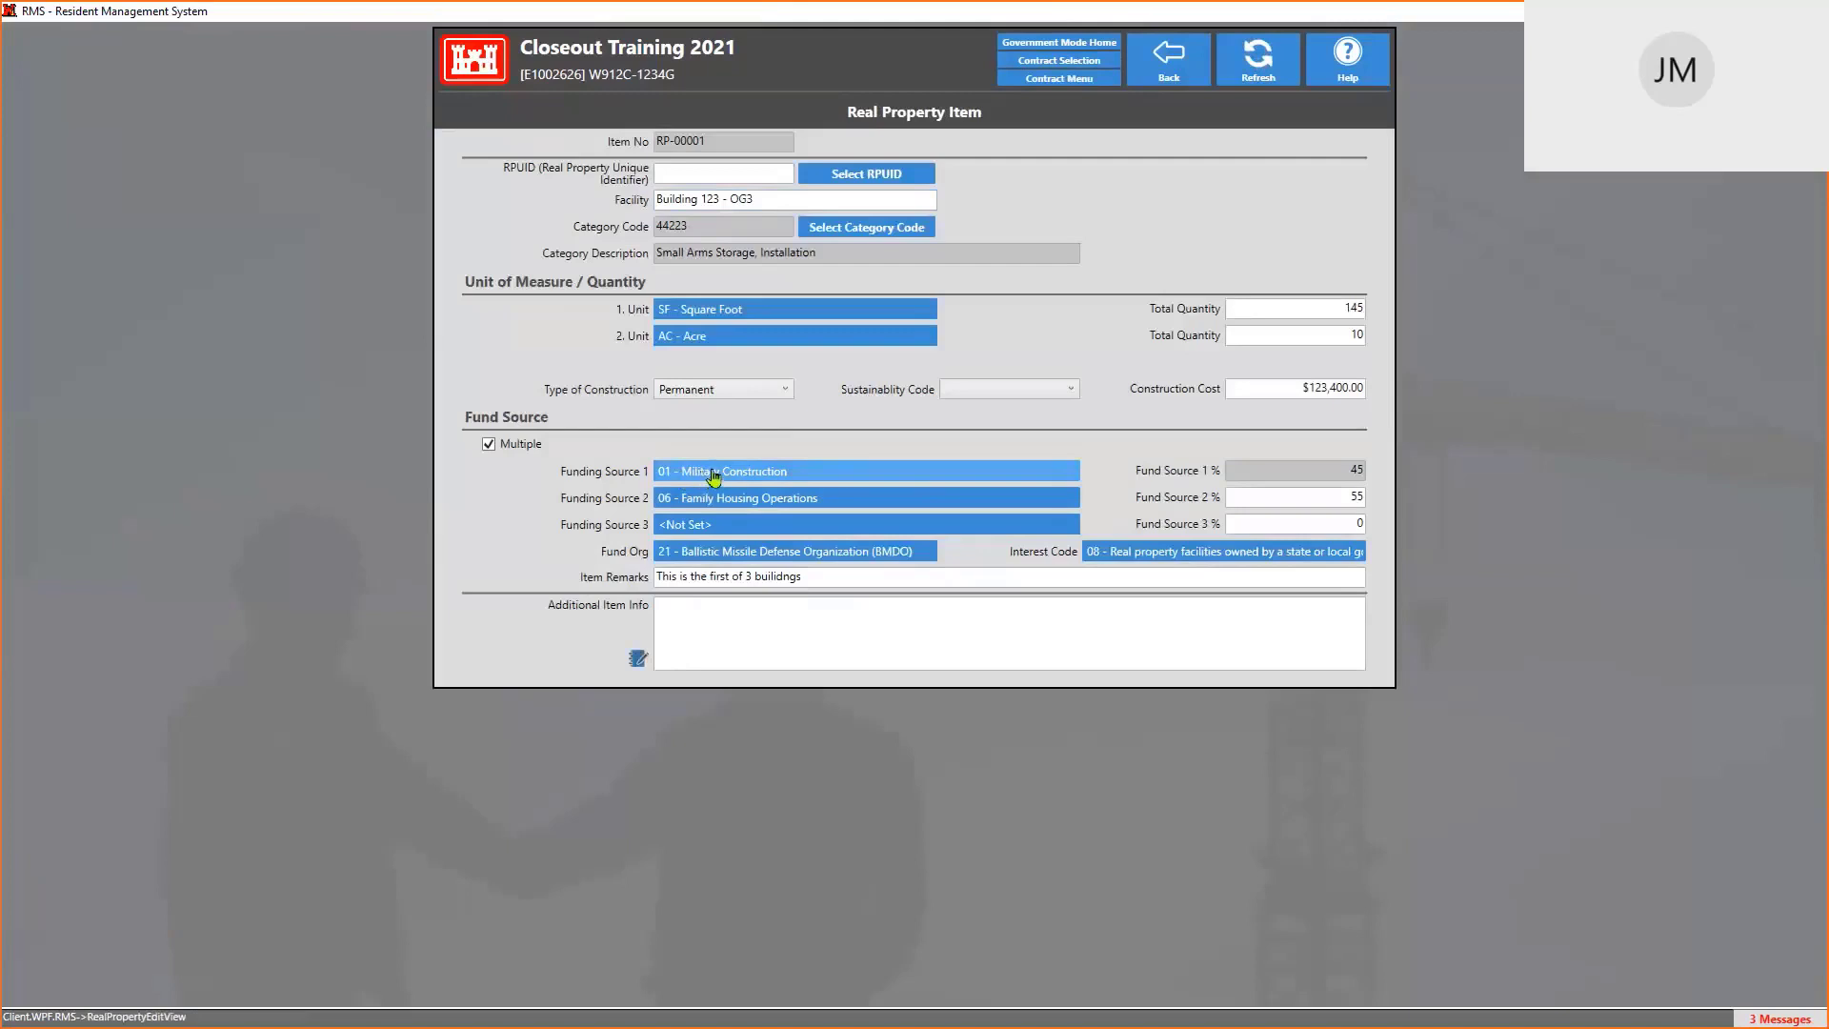
Review Funding Source 1's lookup codes twice without changes, then return to the Contract Menu
left_click(714, 474)
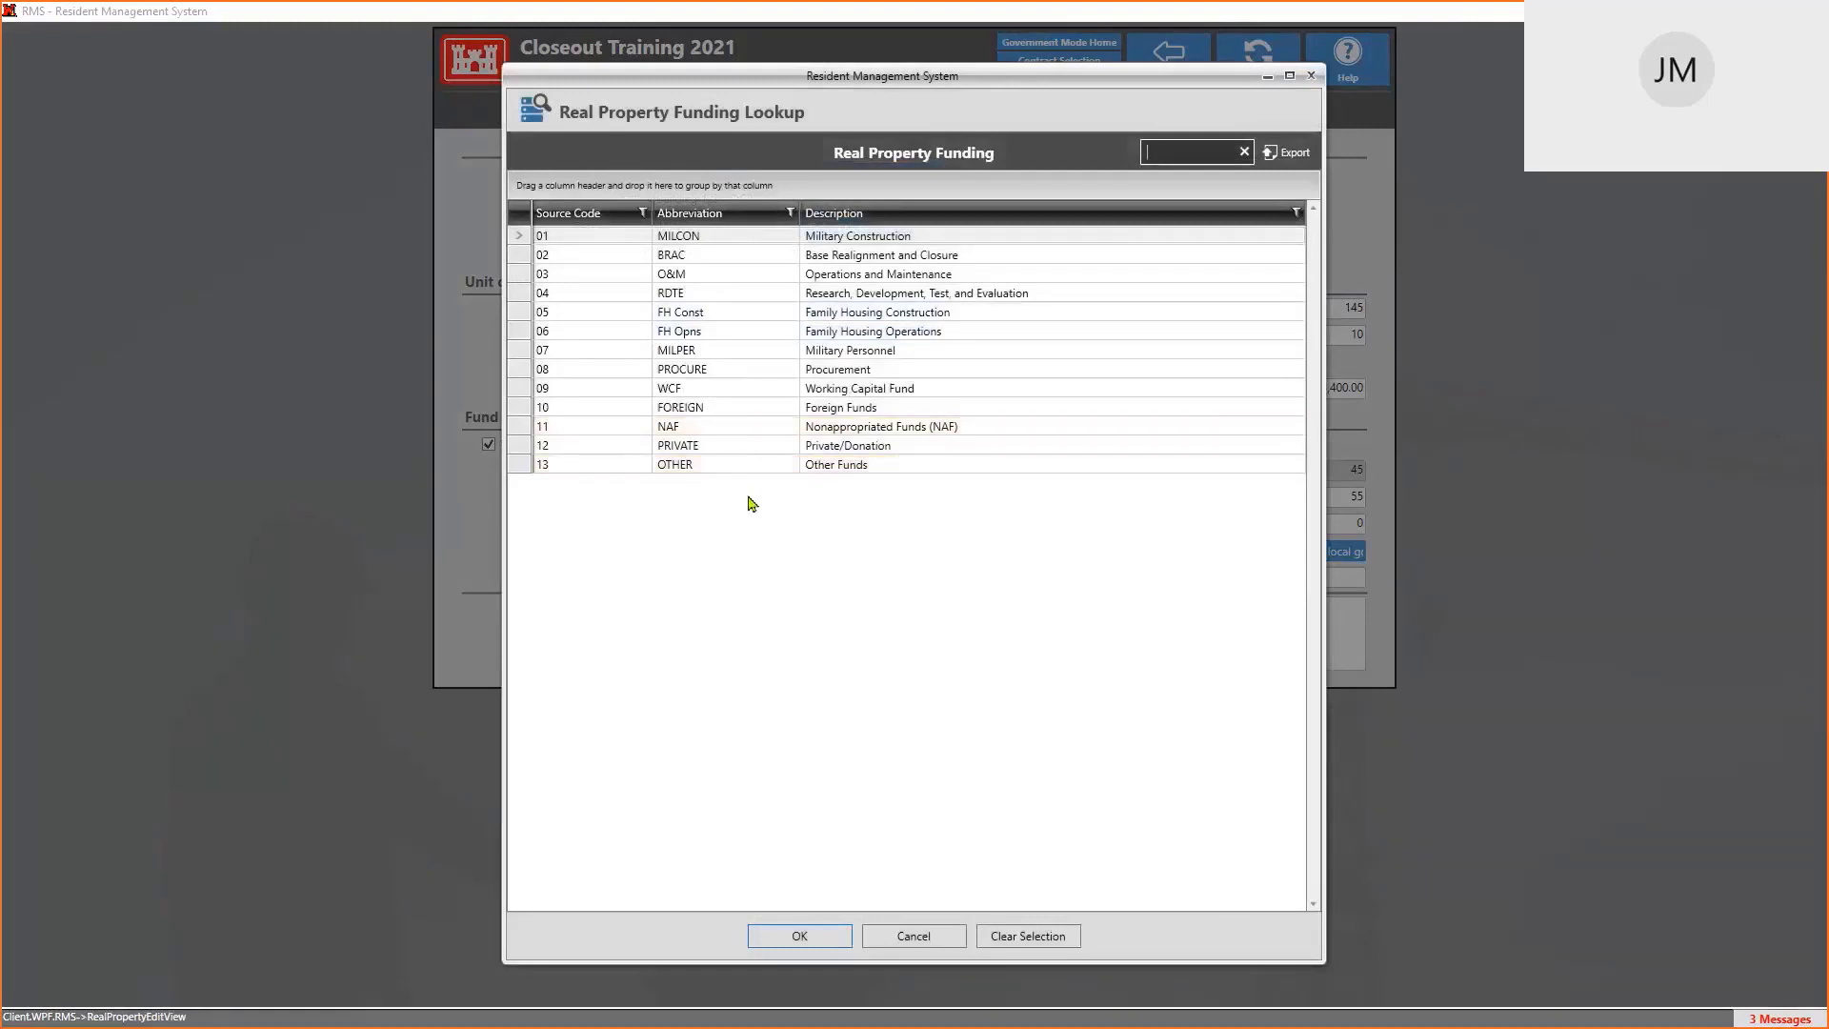
left_click(945, 937)
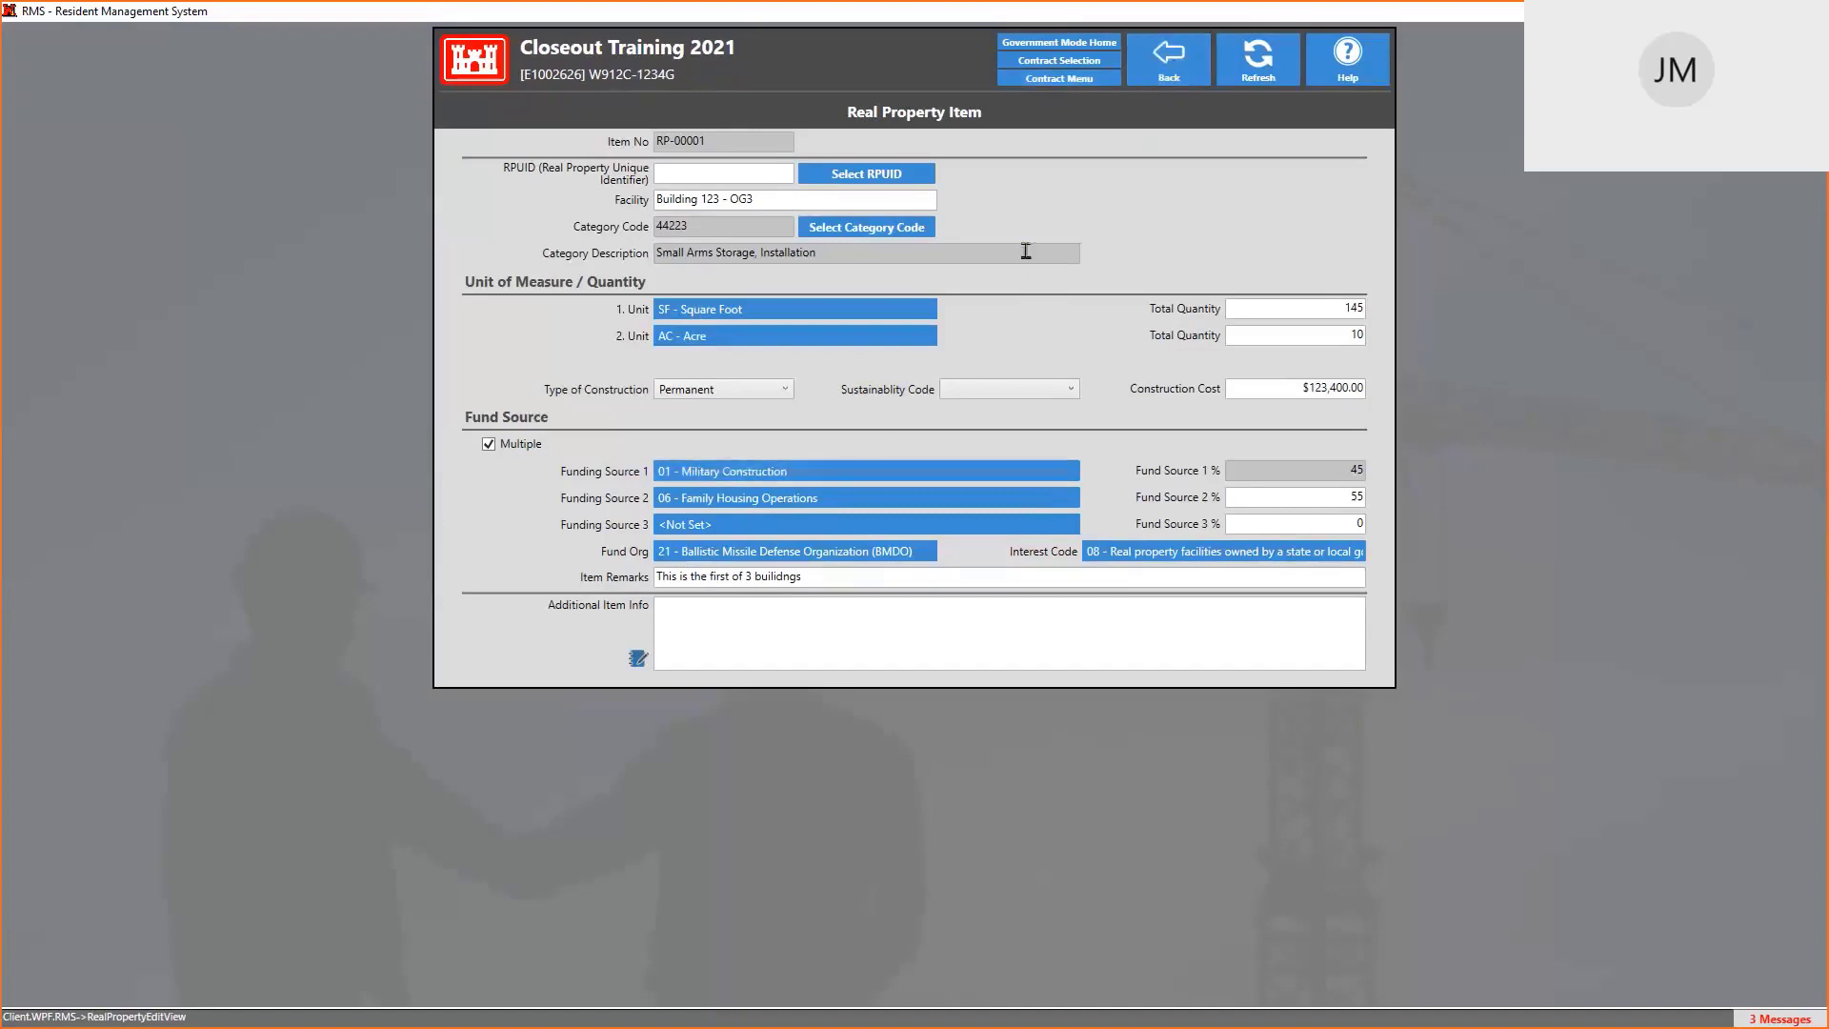
left_click(813, 481)
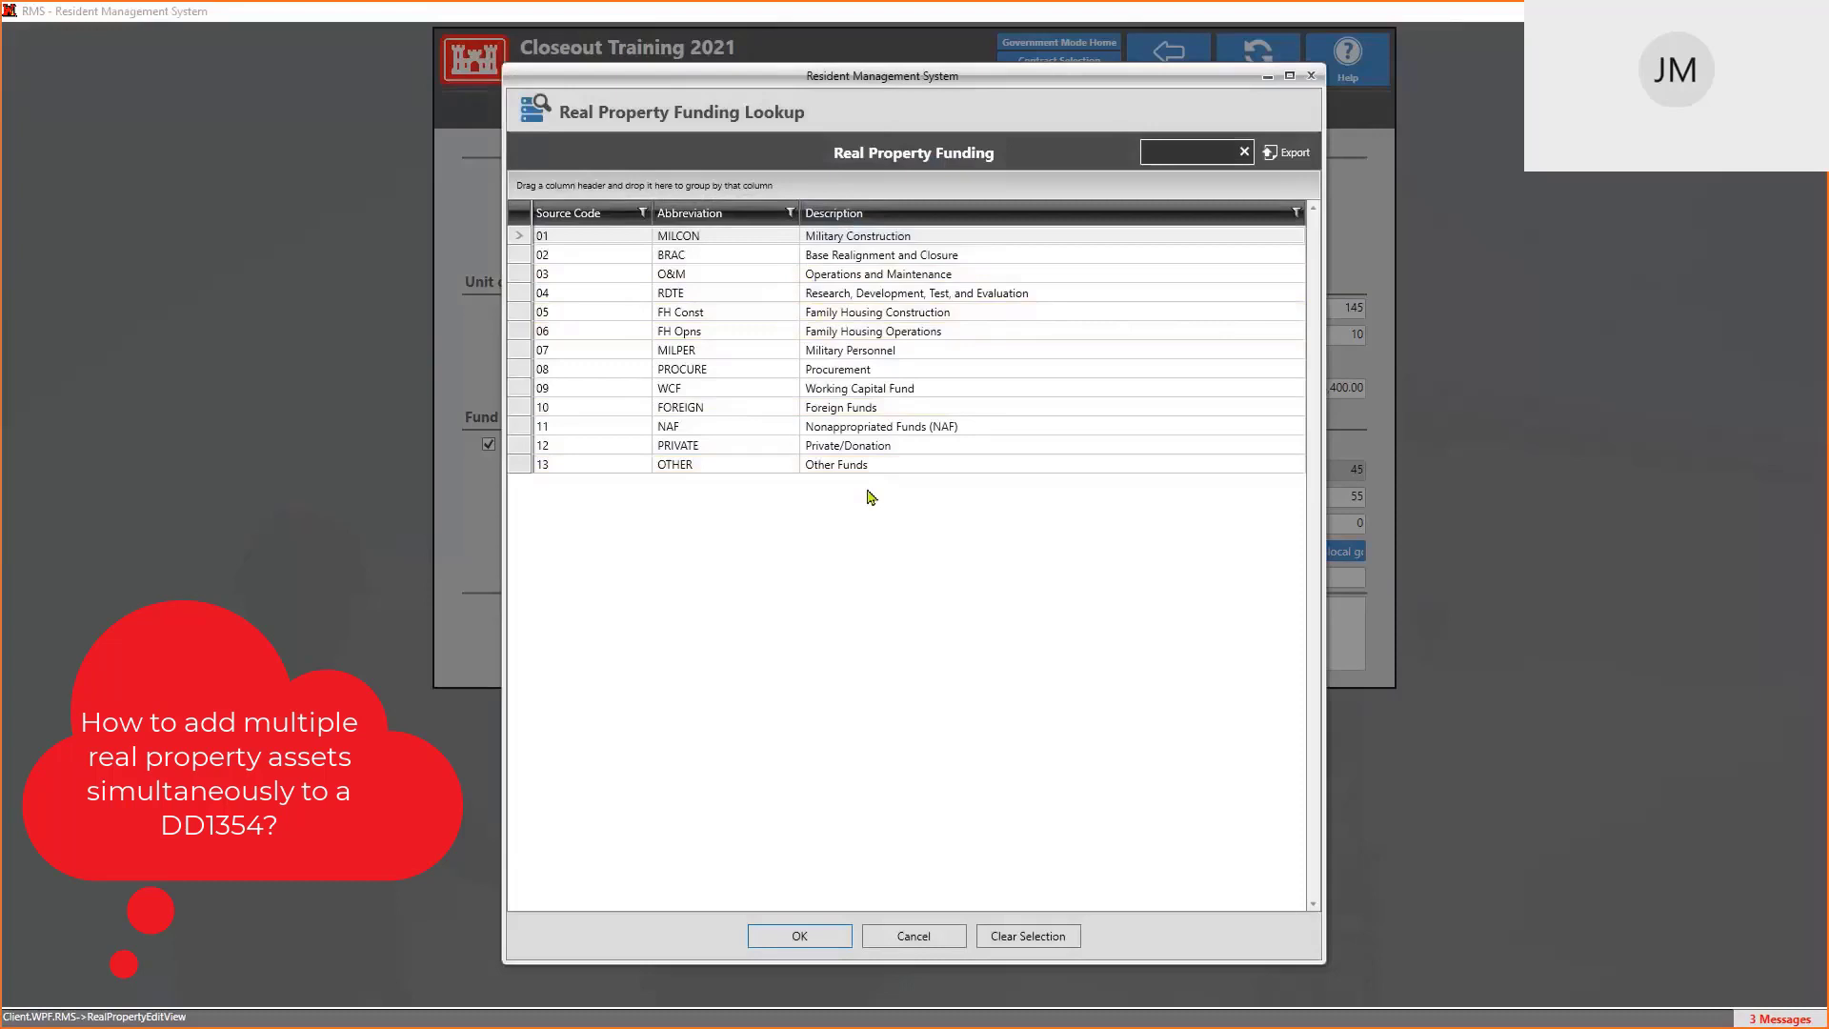
left_click(912, 937)
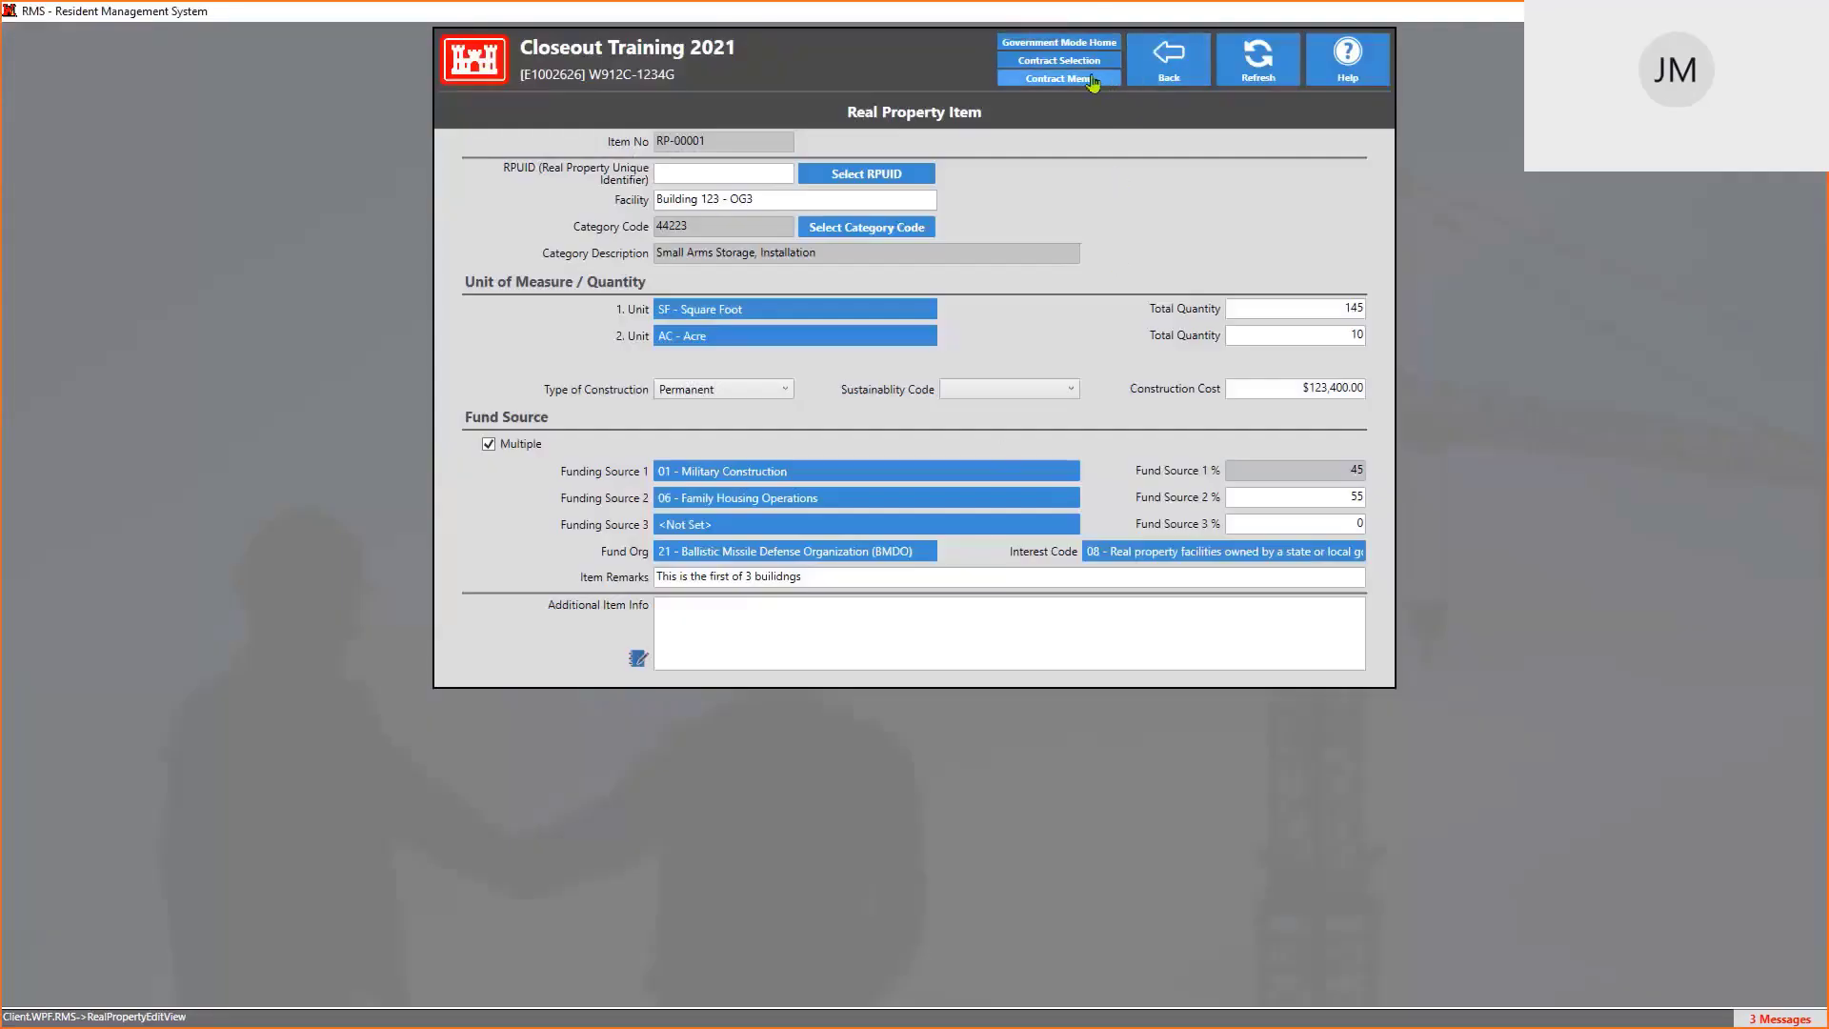
left_click(1092, 81)
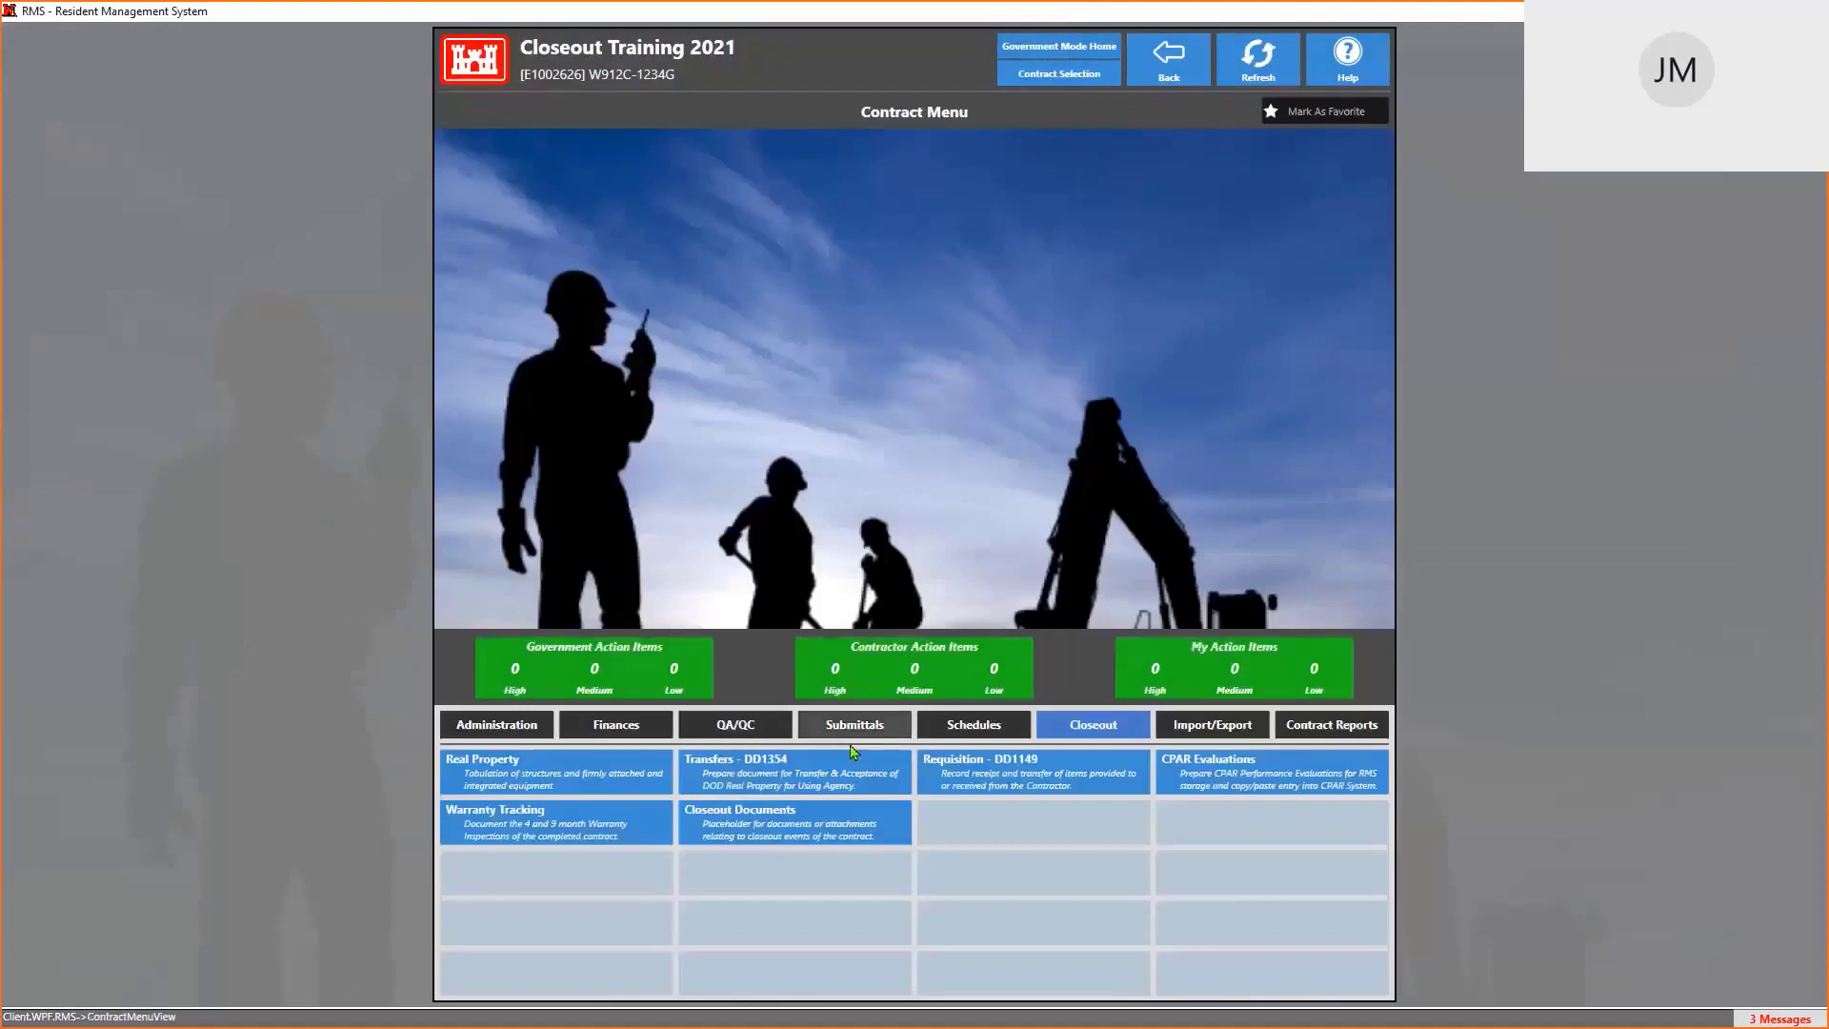
Open DD1354 Transfer No. 2 and cancel out of adding a property item
left_click(805, 771)
double_click(670, 213)
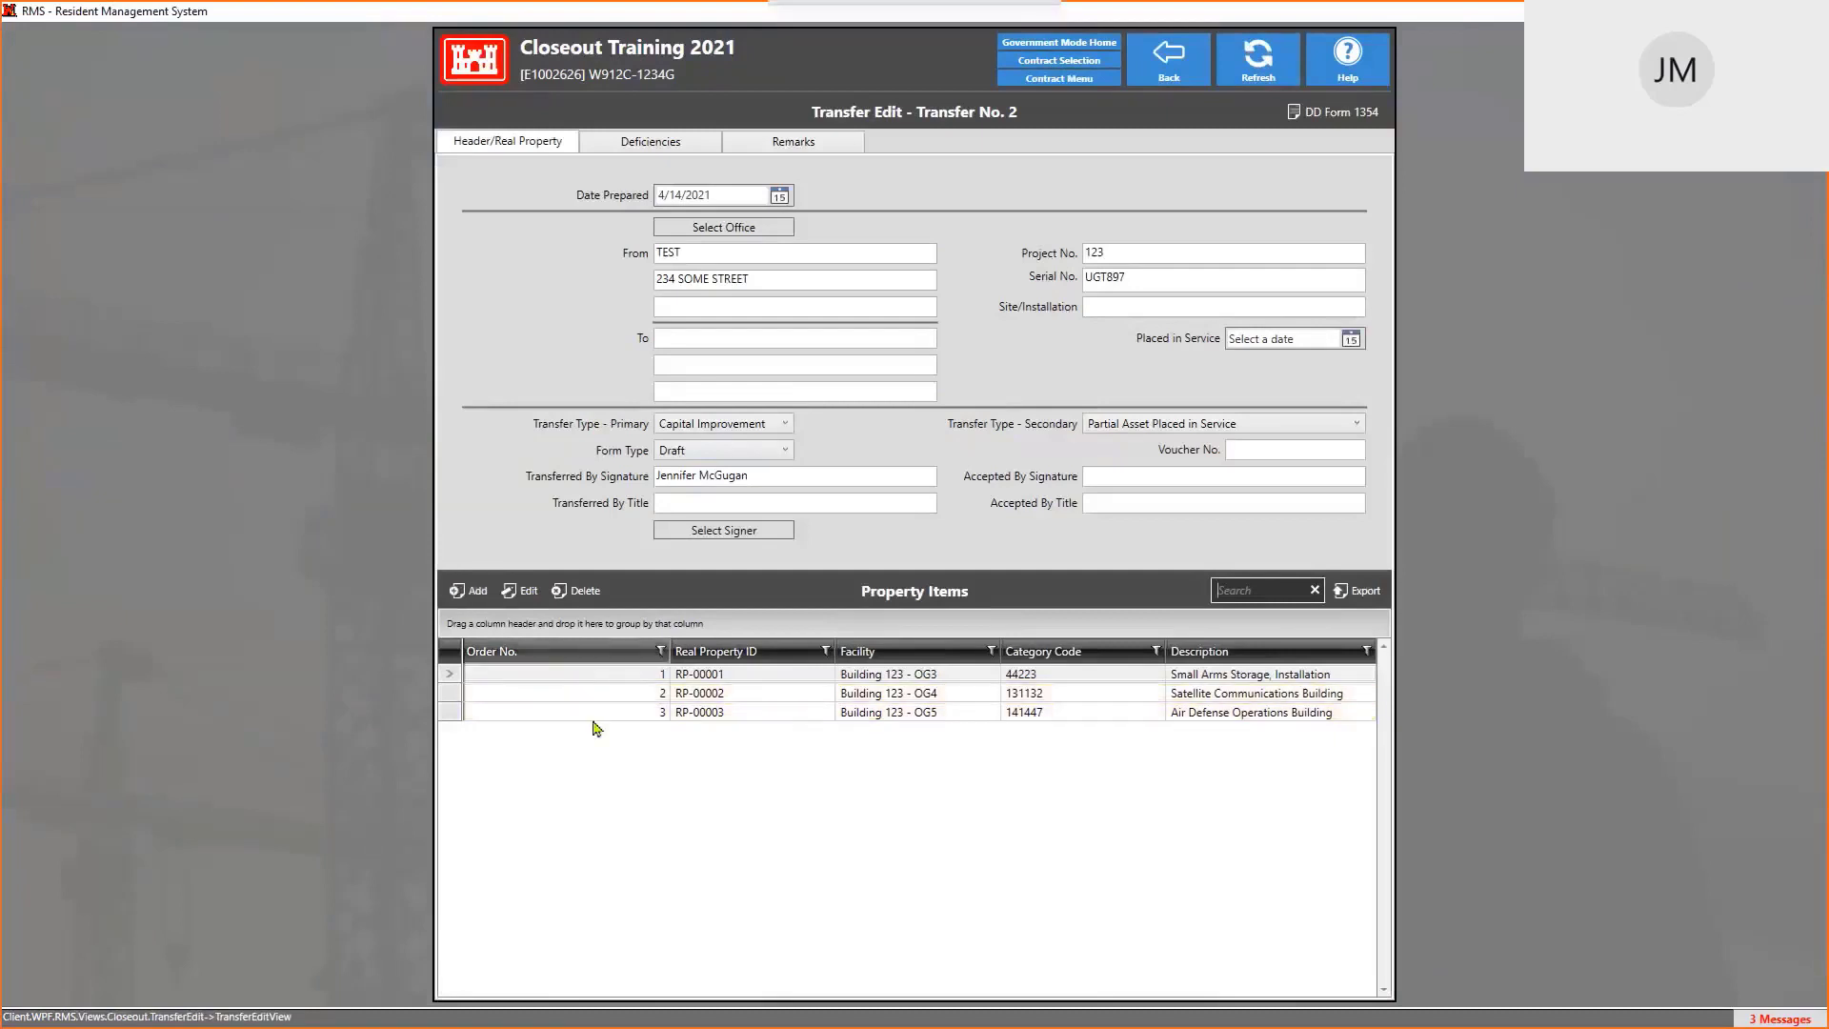
left_click(468, 587)
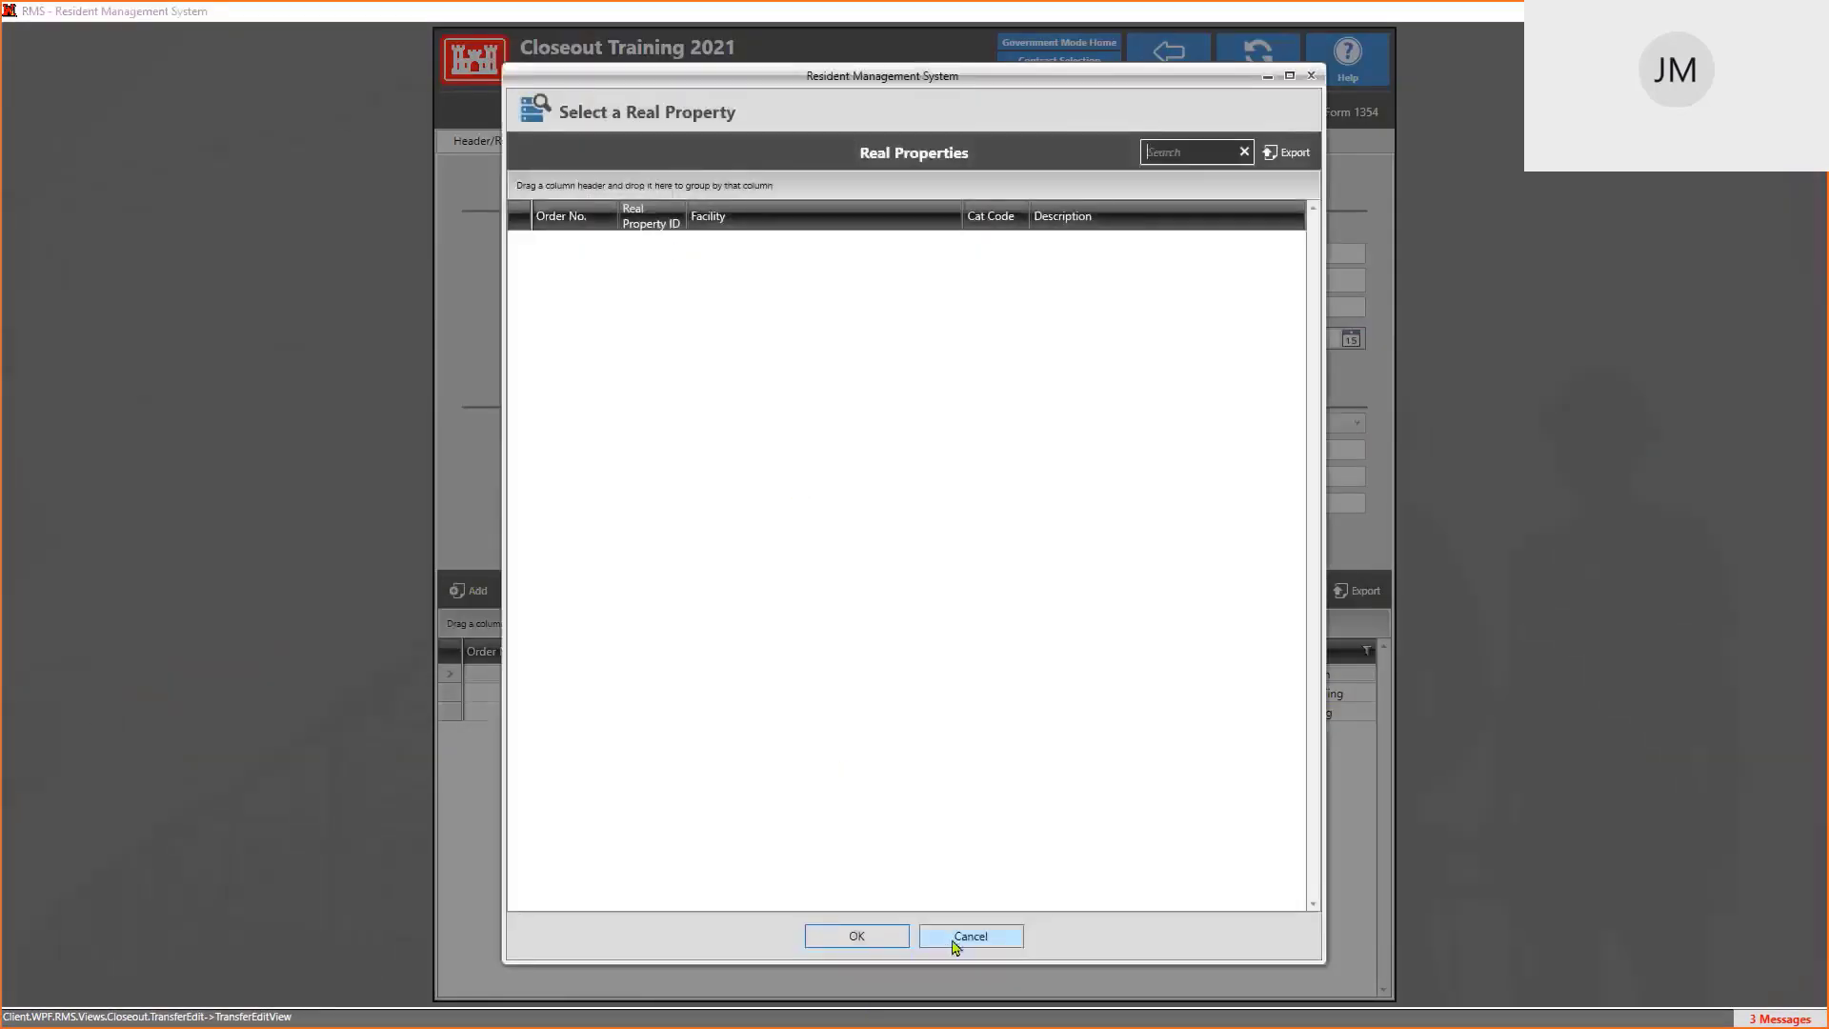
left_click(955, 943)
Inspect property item RP-00003, then return to the Closeout Training 2021 contract menu
double_click(676, 717)
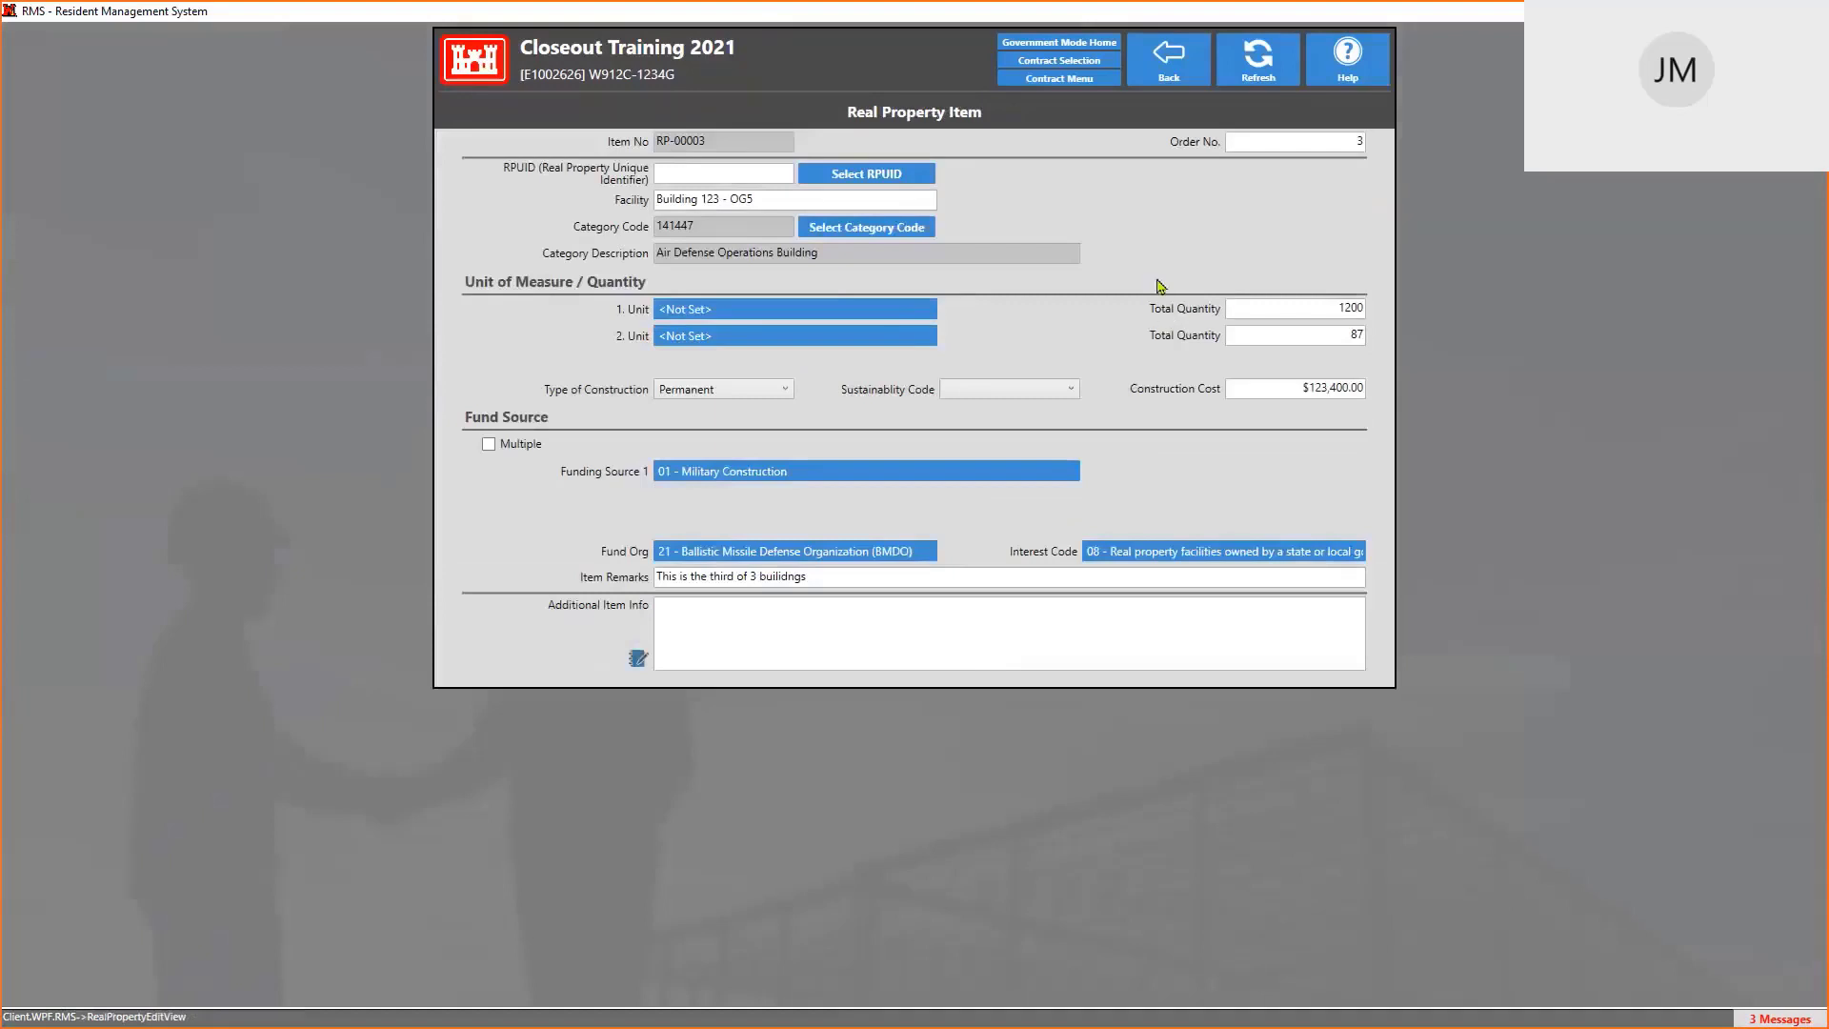
left_click(1171, 67)
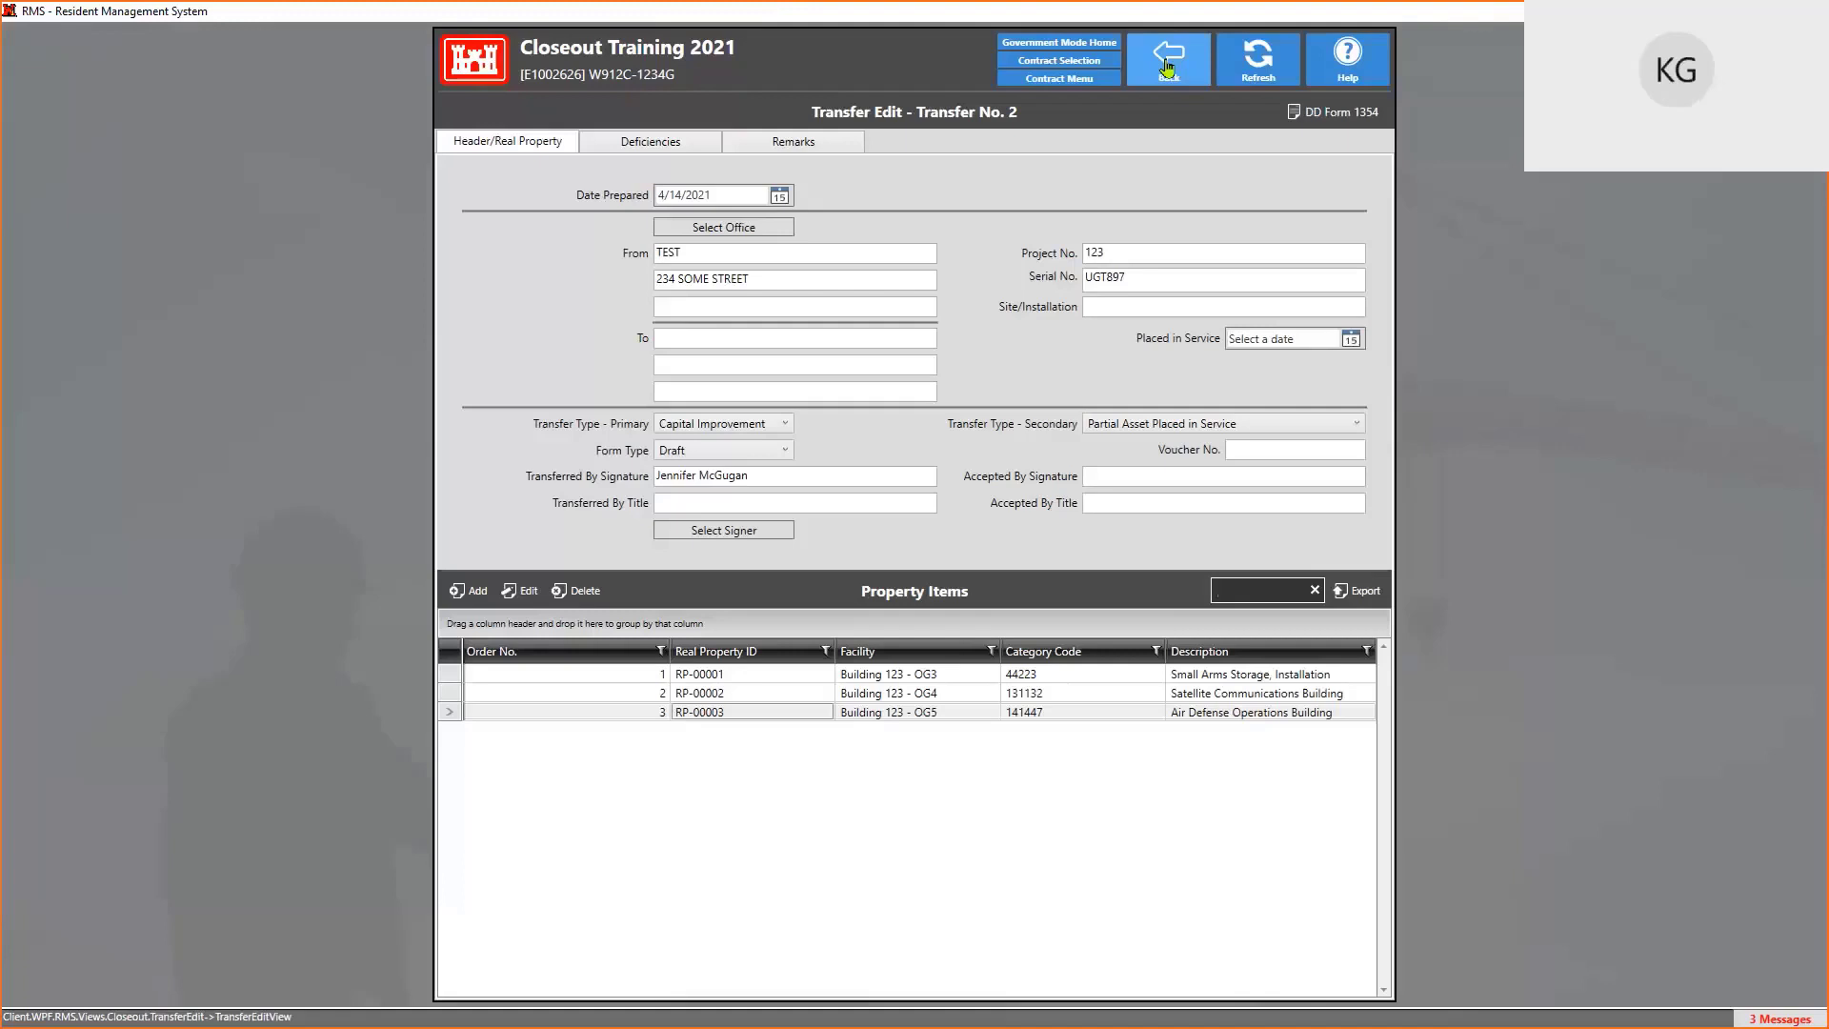
left_click(1075, 80)
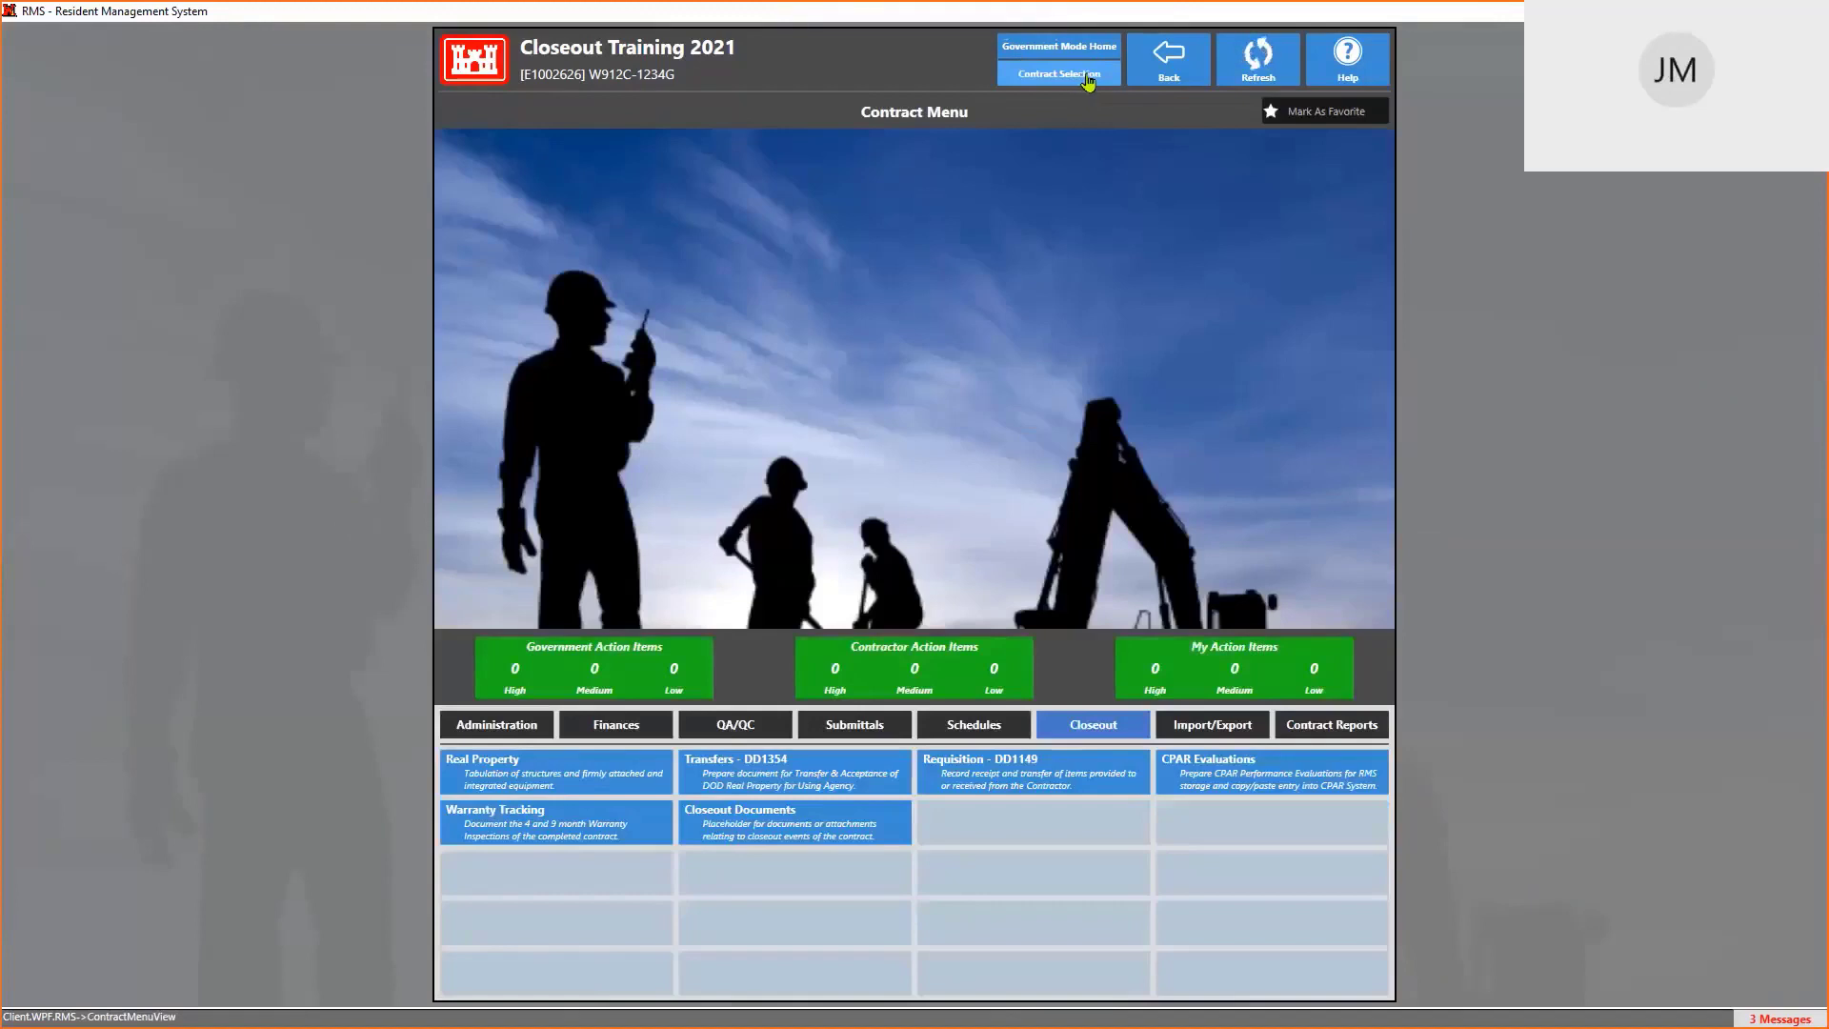
Switch to the recent Sumbittal Training contract and show its QA/QC features
left_click(1167, 62)
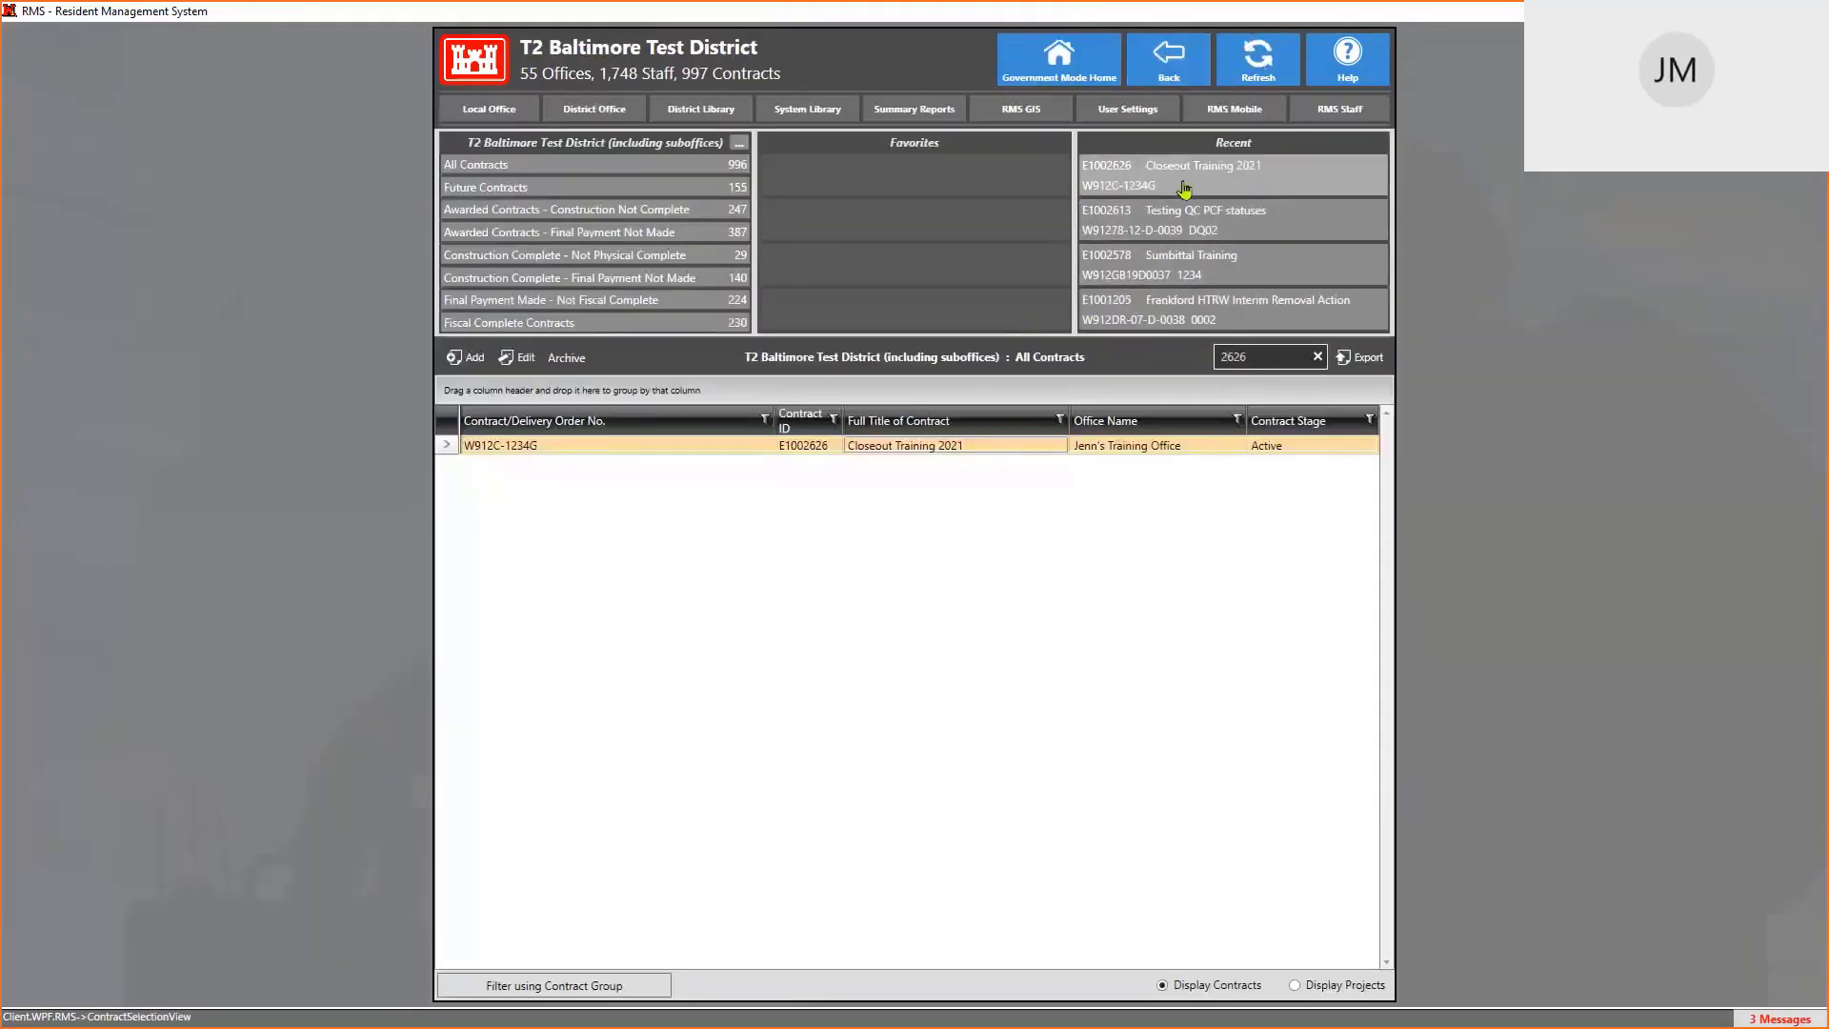
left_click(1173, 274)
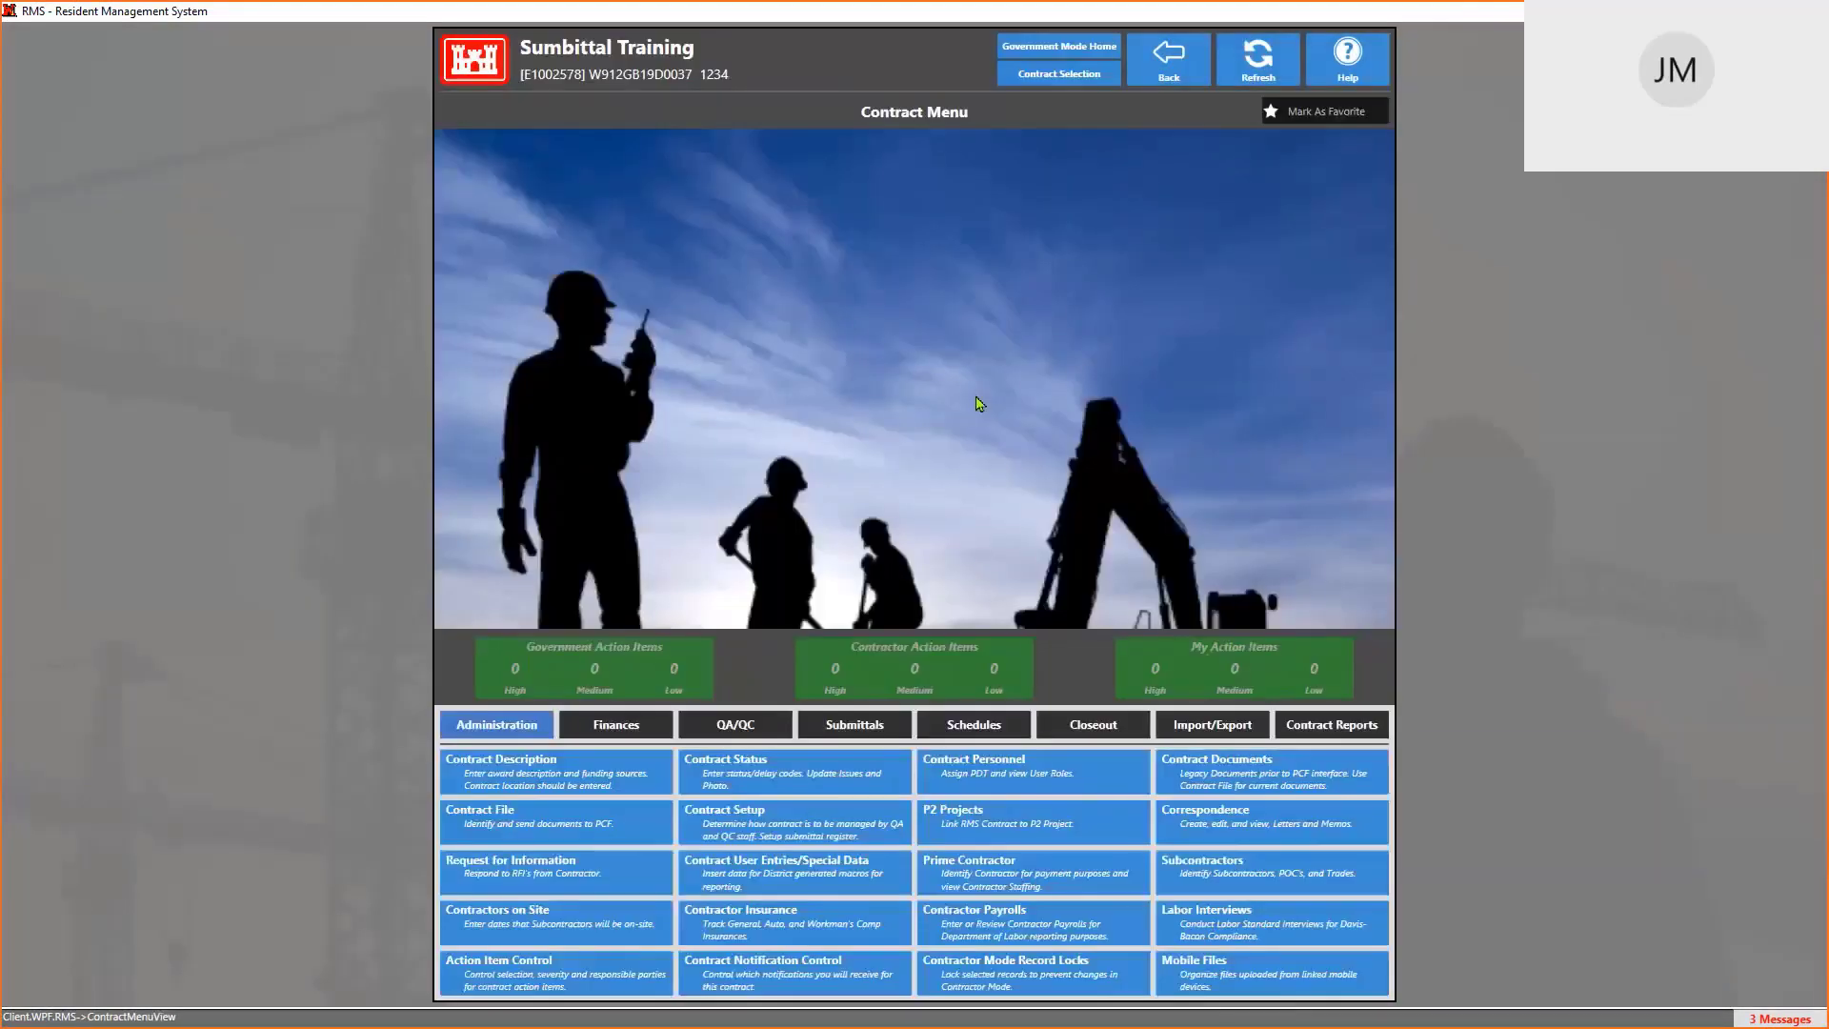
left_click(734, 724)
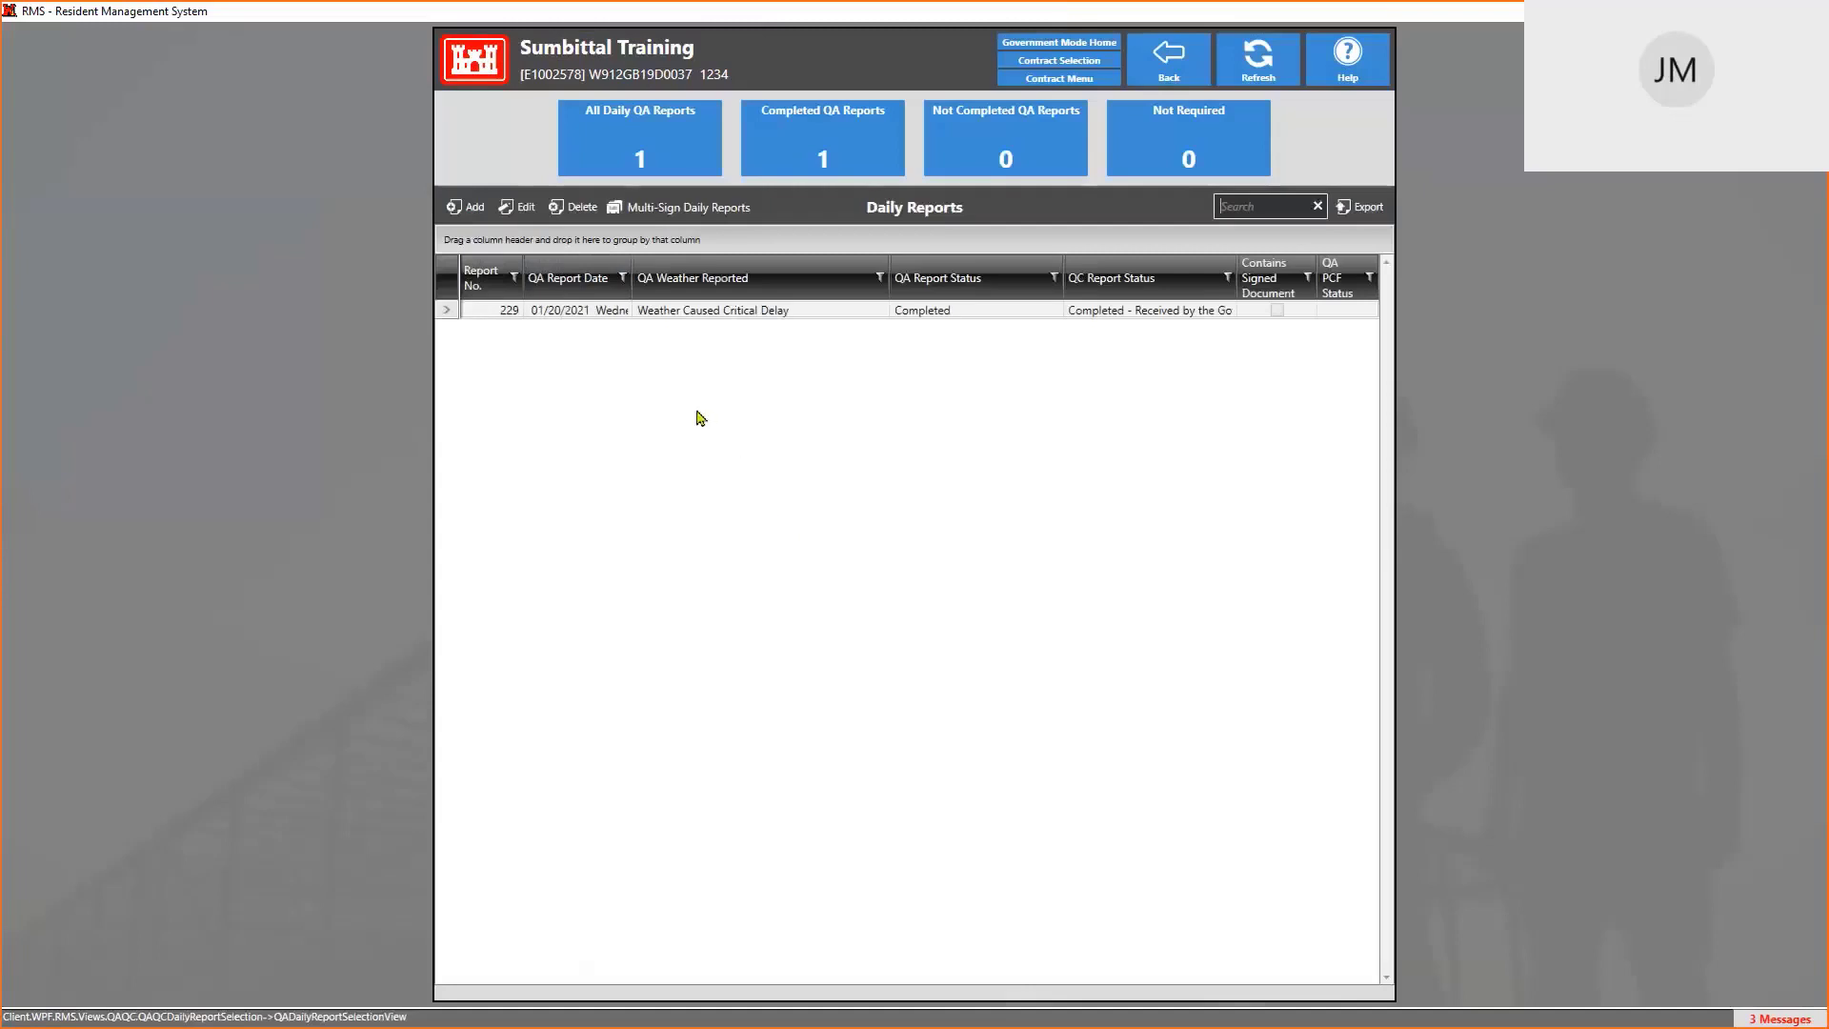
Create a new QA daily report dated April 4, 2021 (report 303)
left_click(467, 218)
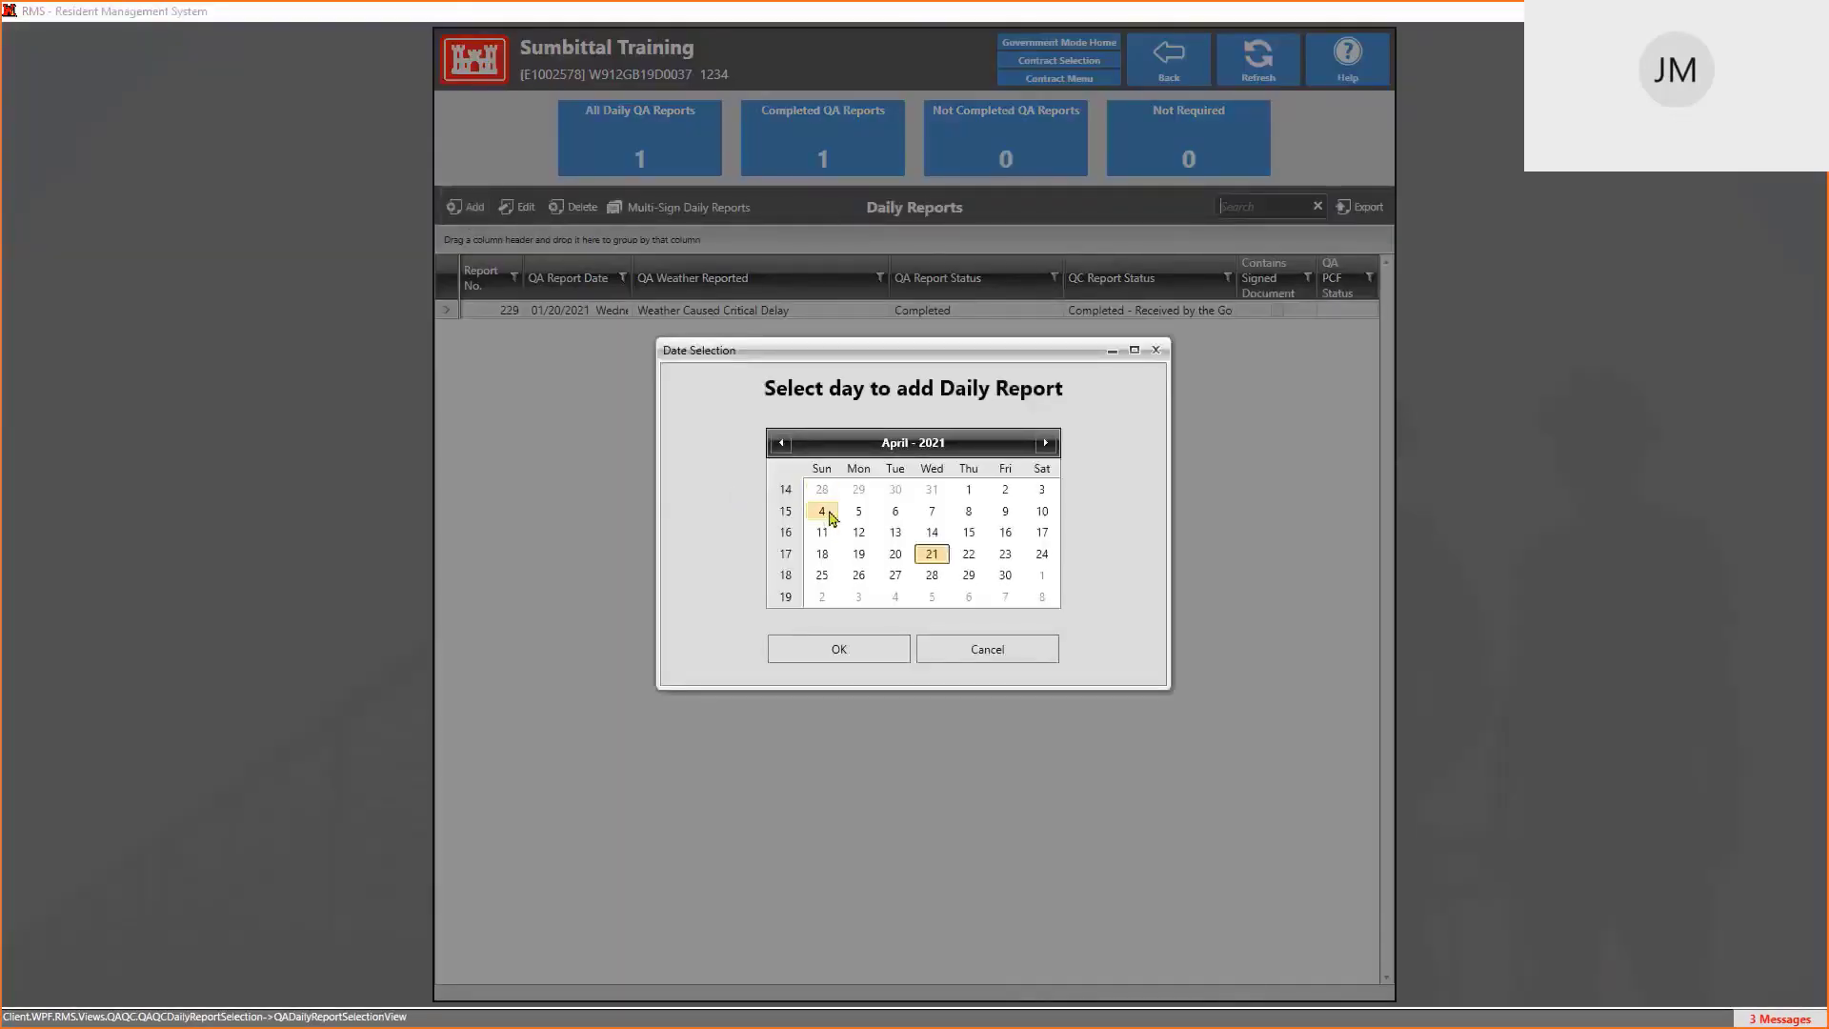
left_click(821, 511)
left_click(838, 648)
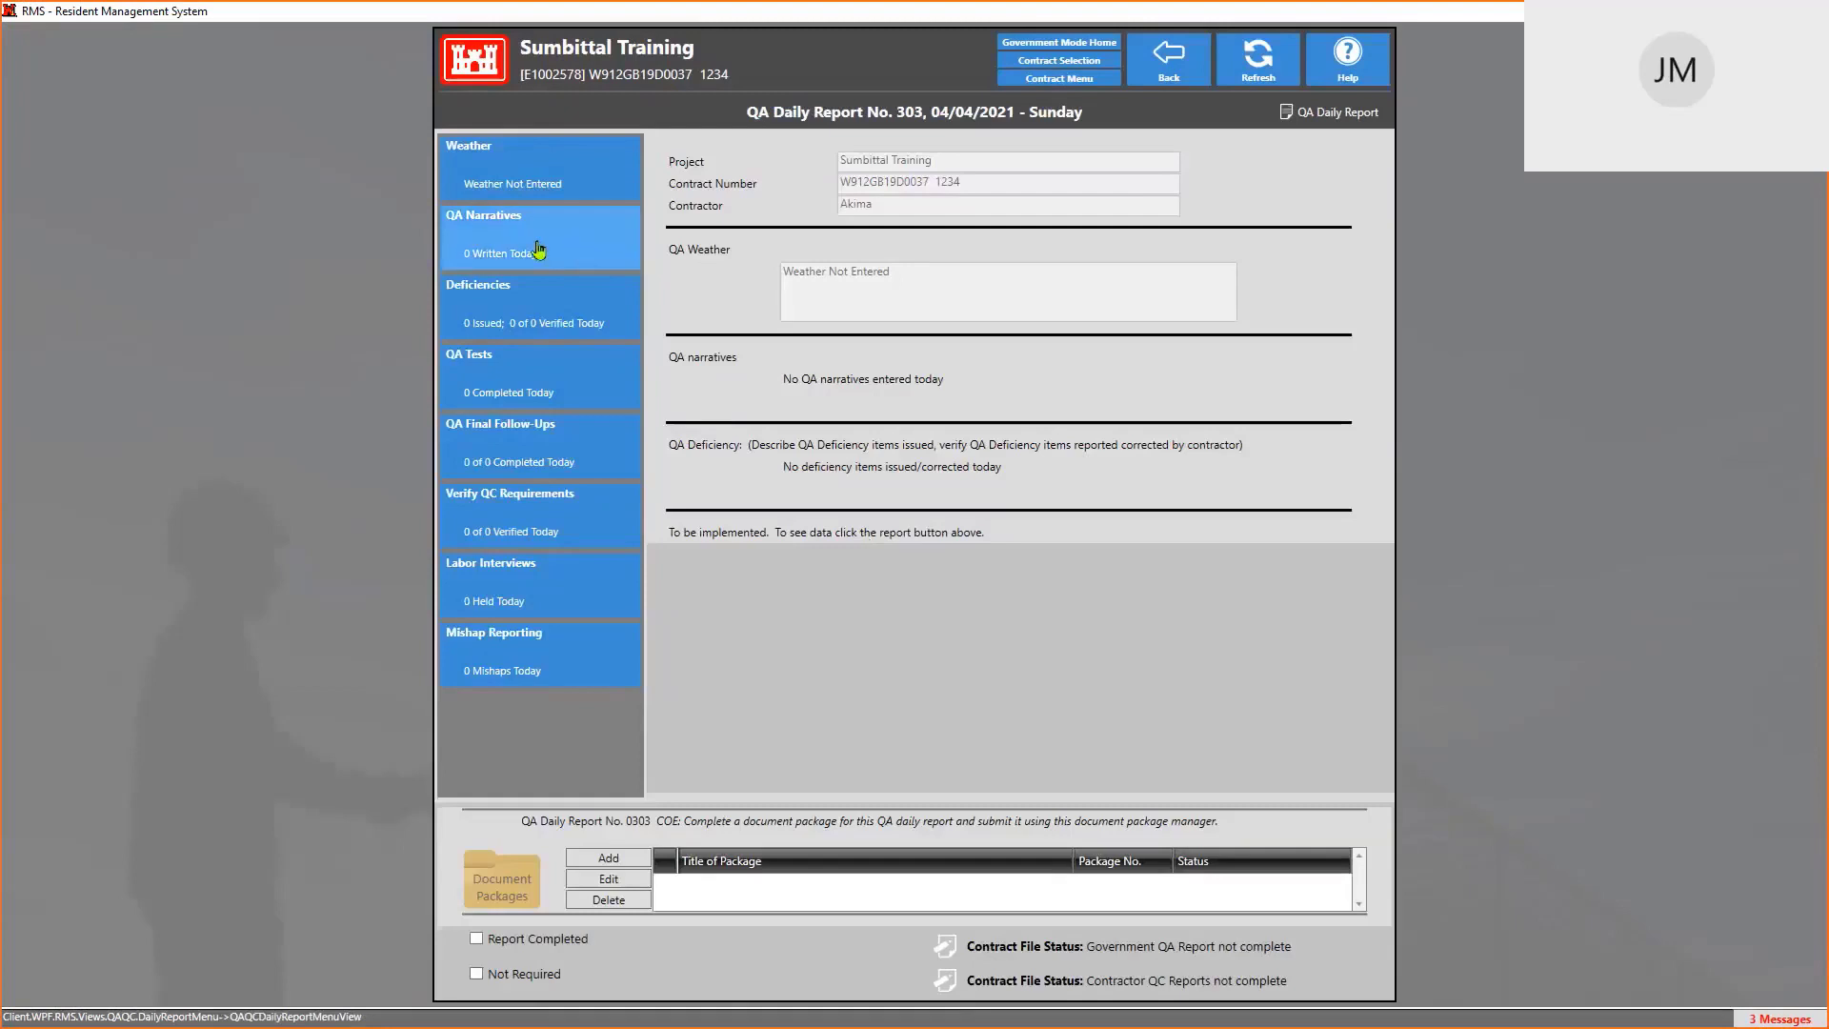
Record report 303's weather as Weather Caused No Delay and return to the reports list
left_click(490, 173)
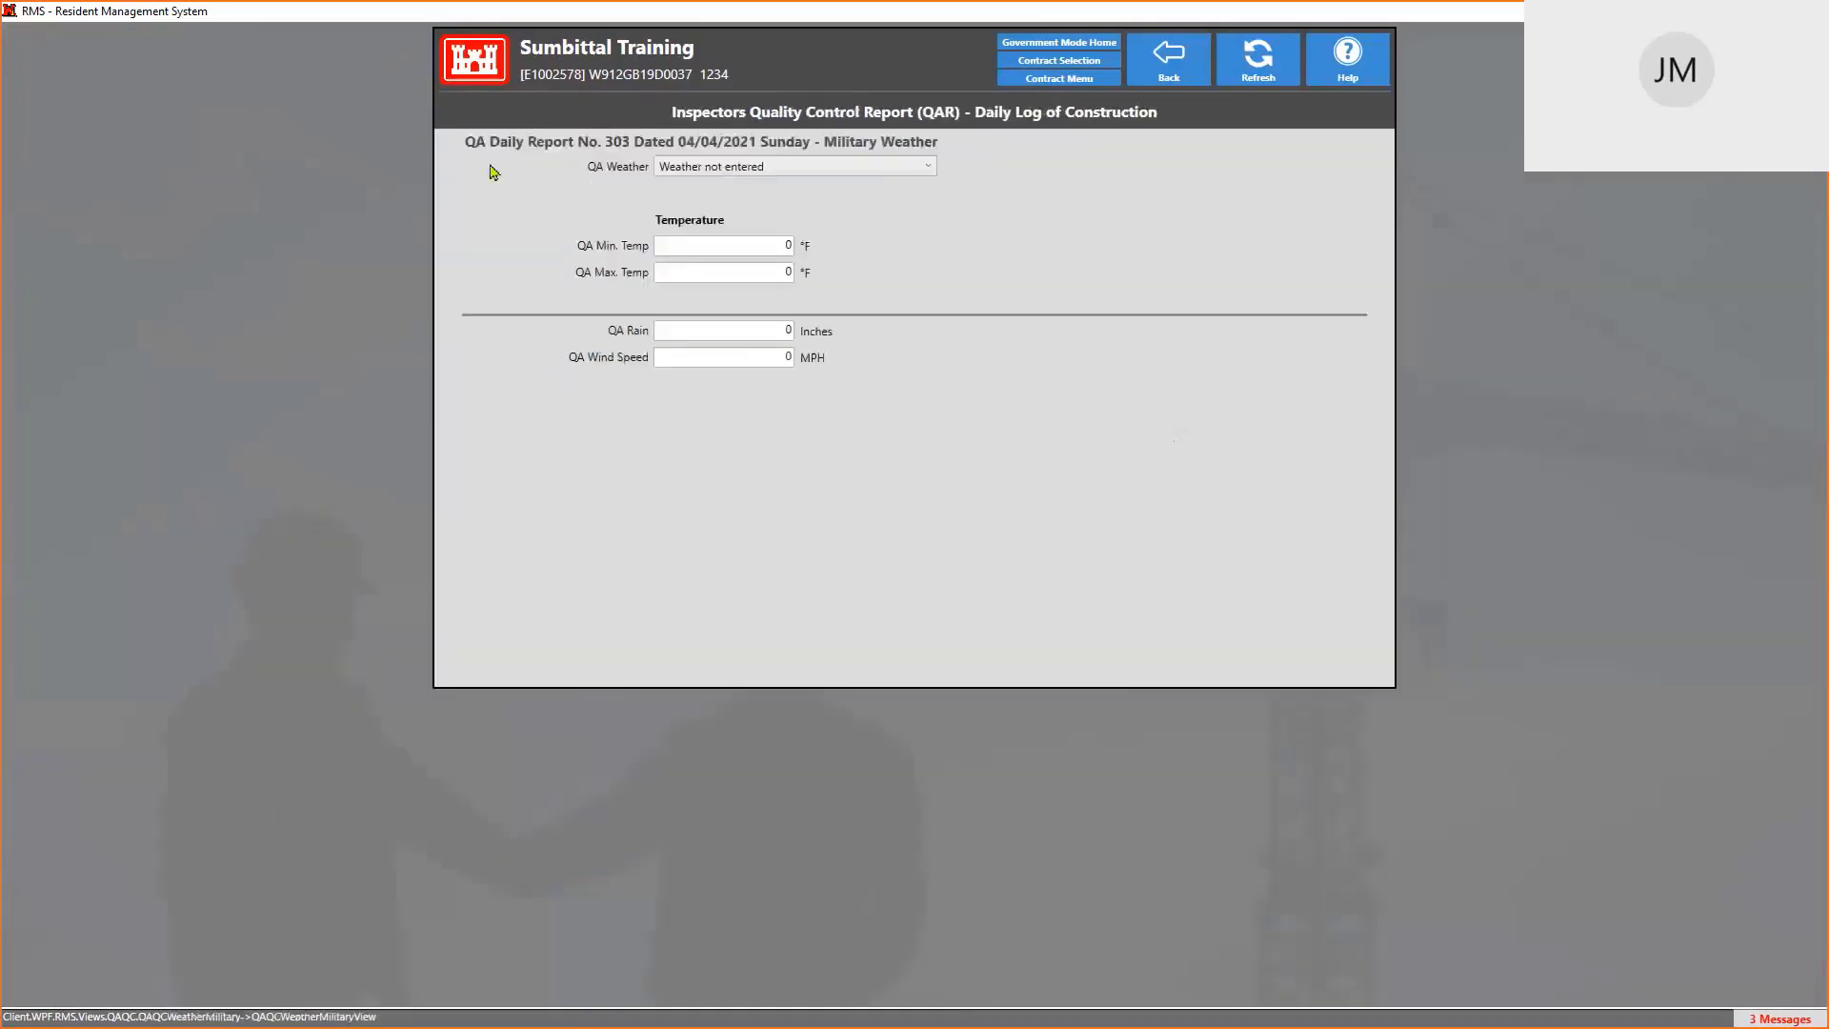
left_click(679, 168)
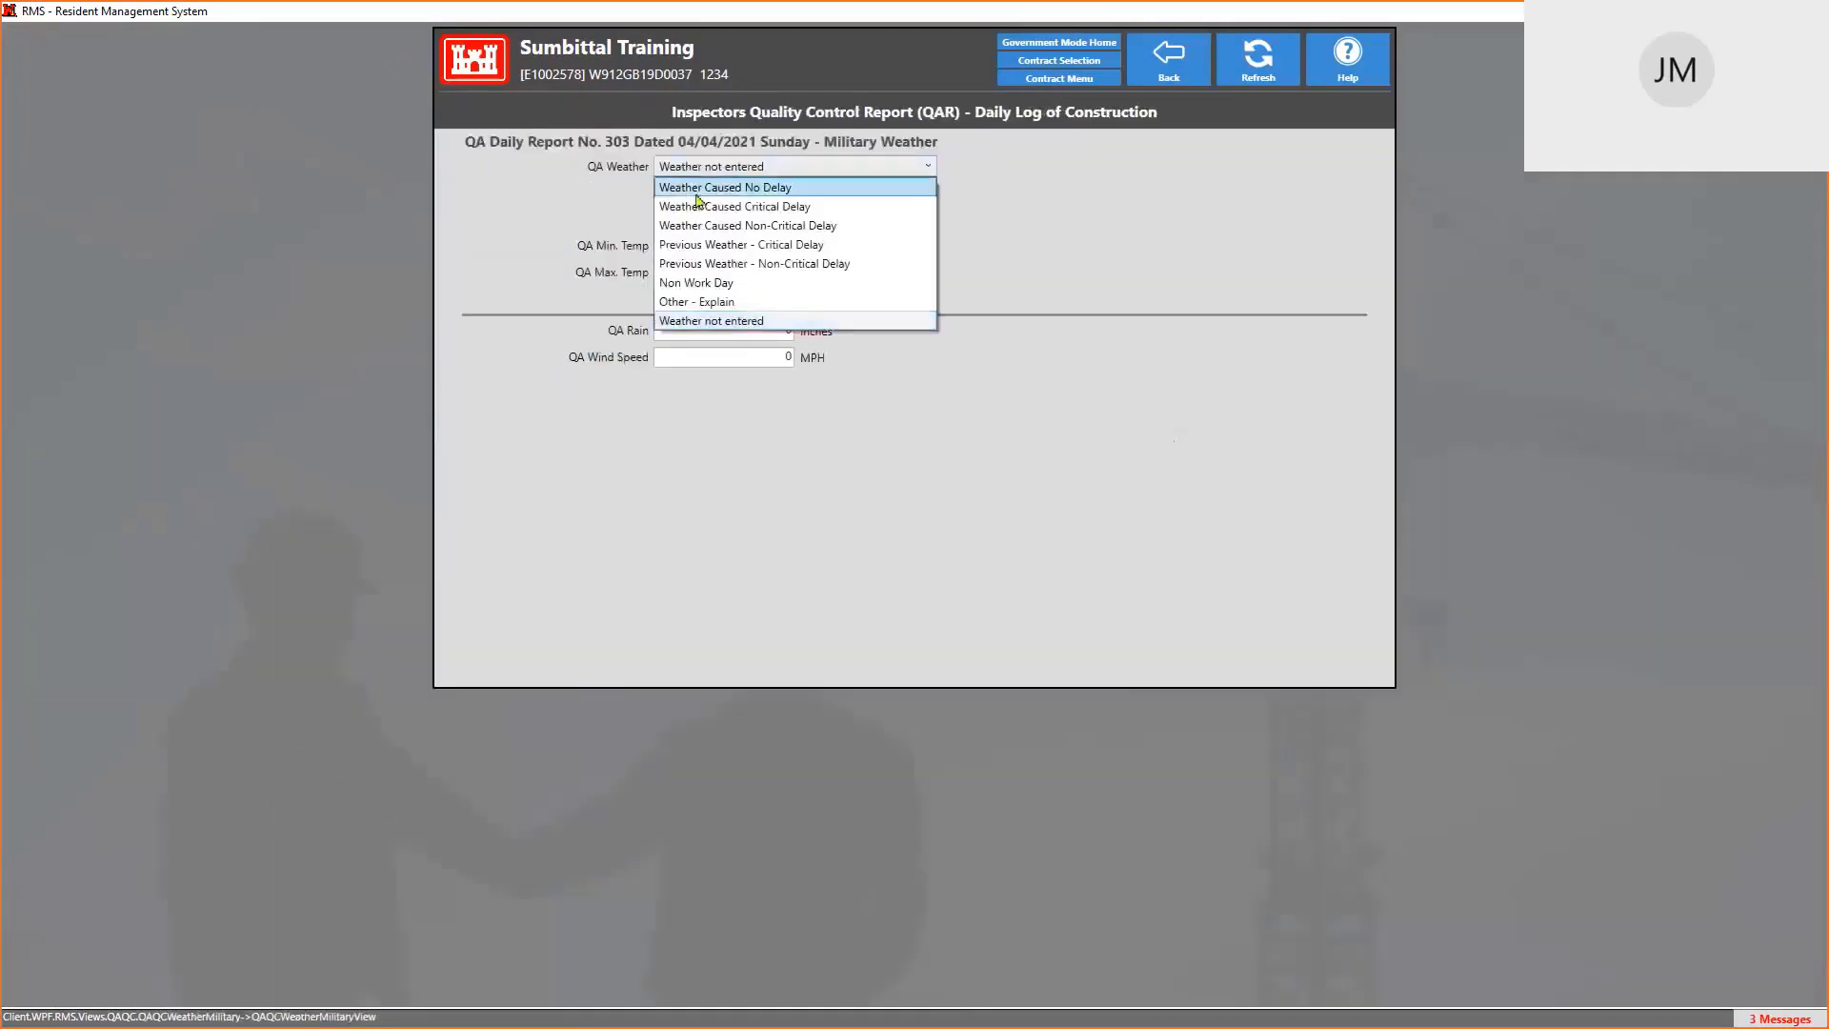
left_click(698, 192)
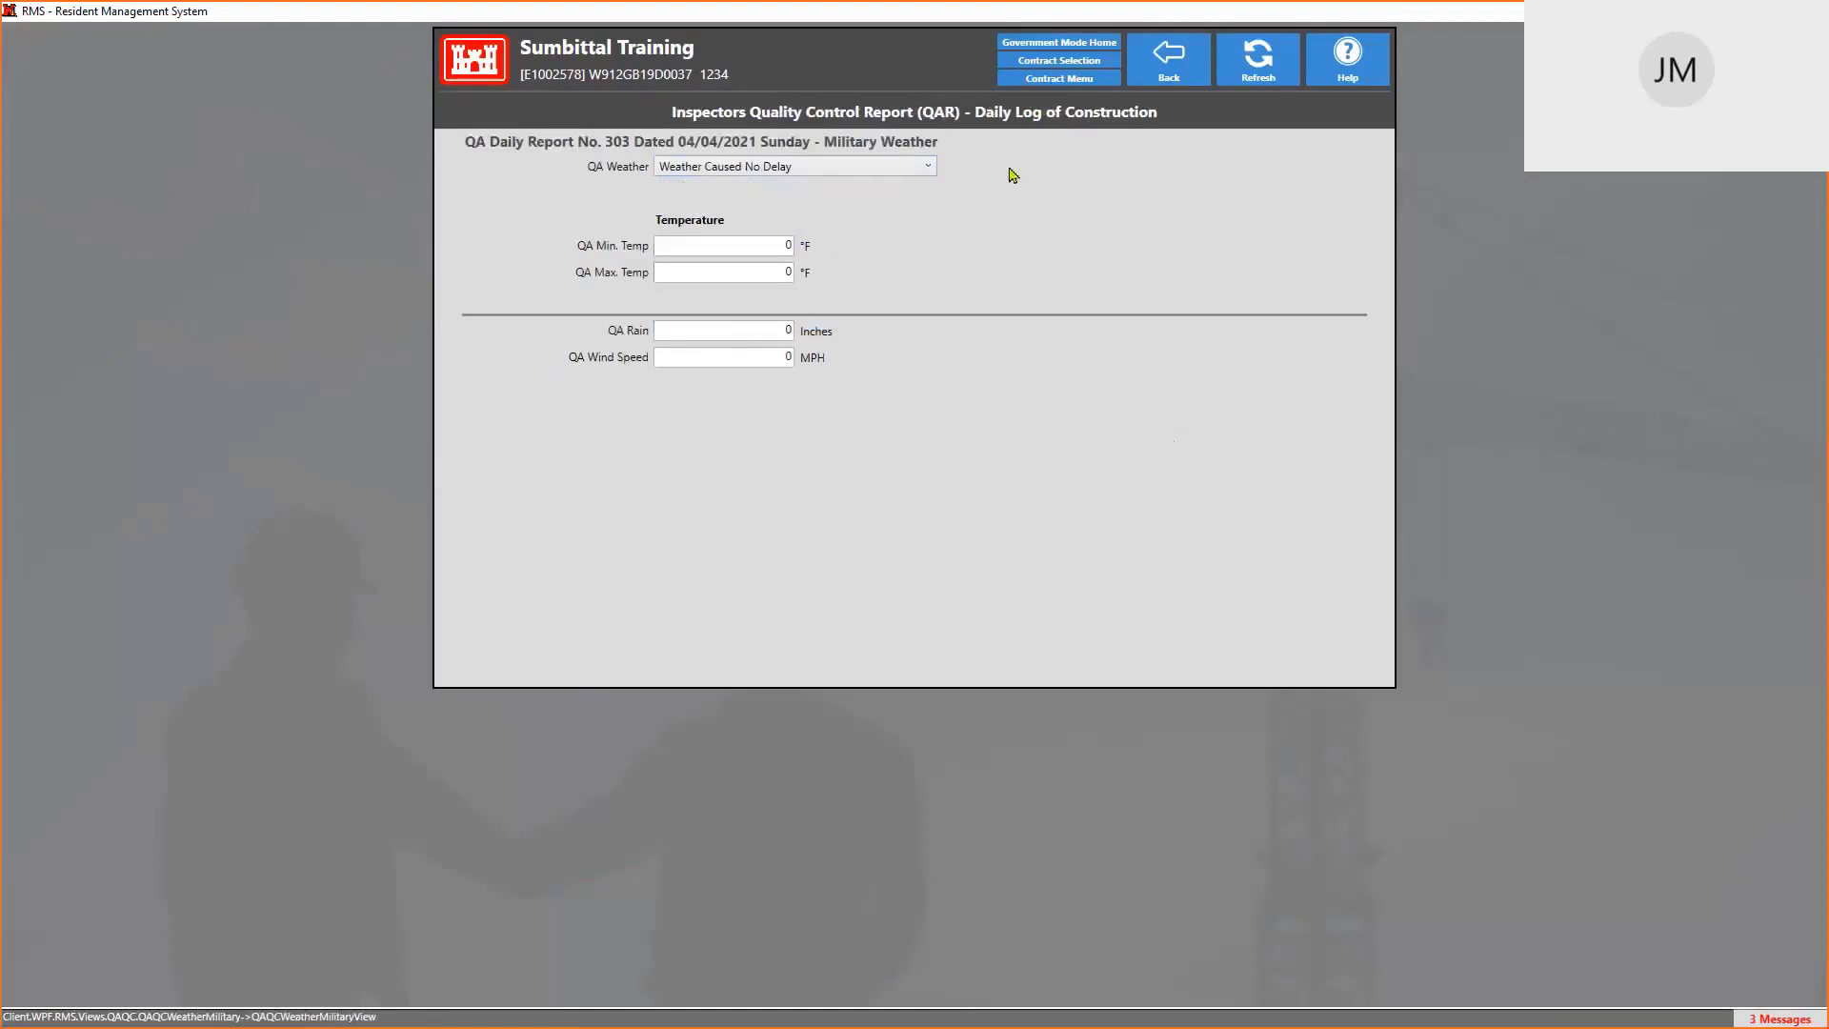
left_click(1170, 50)
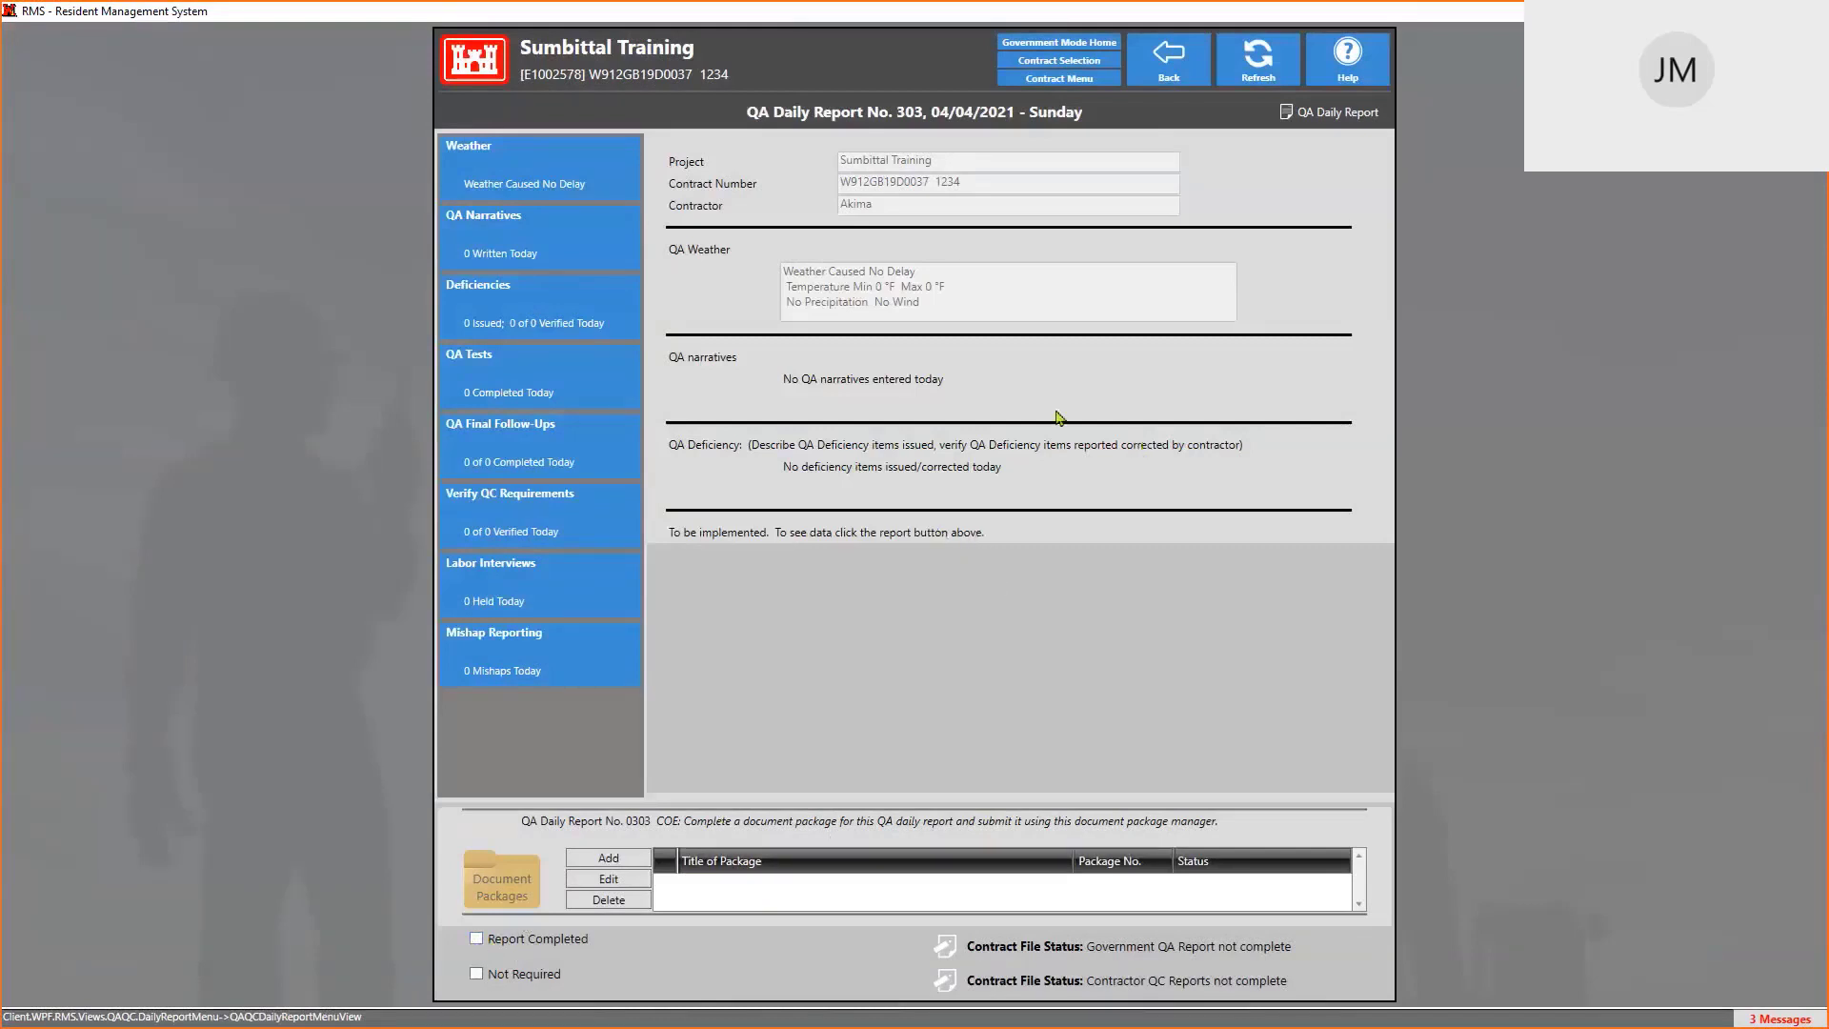
left_click(1170, 63)
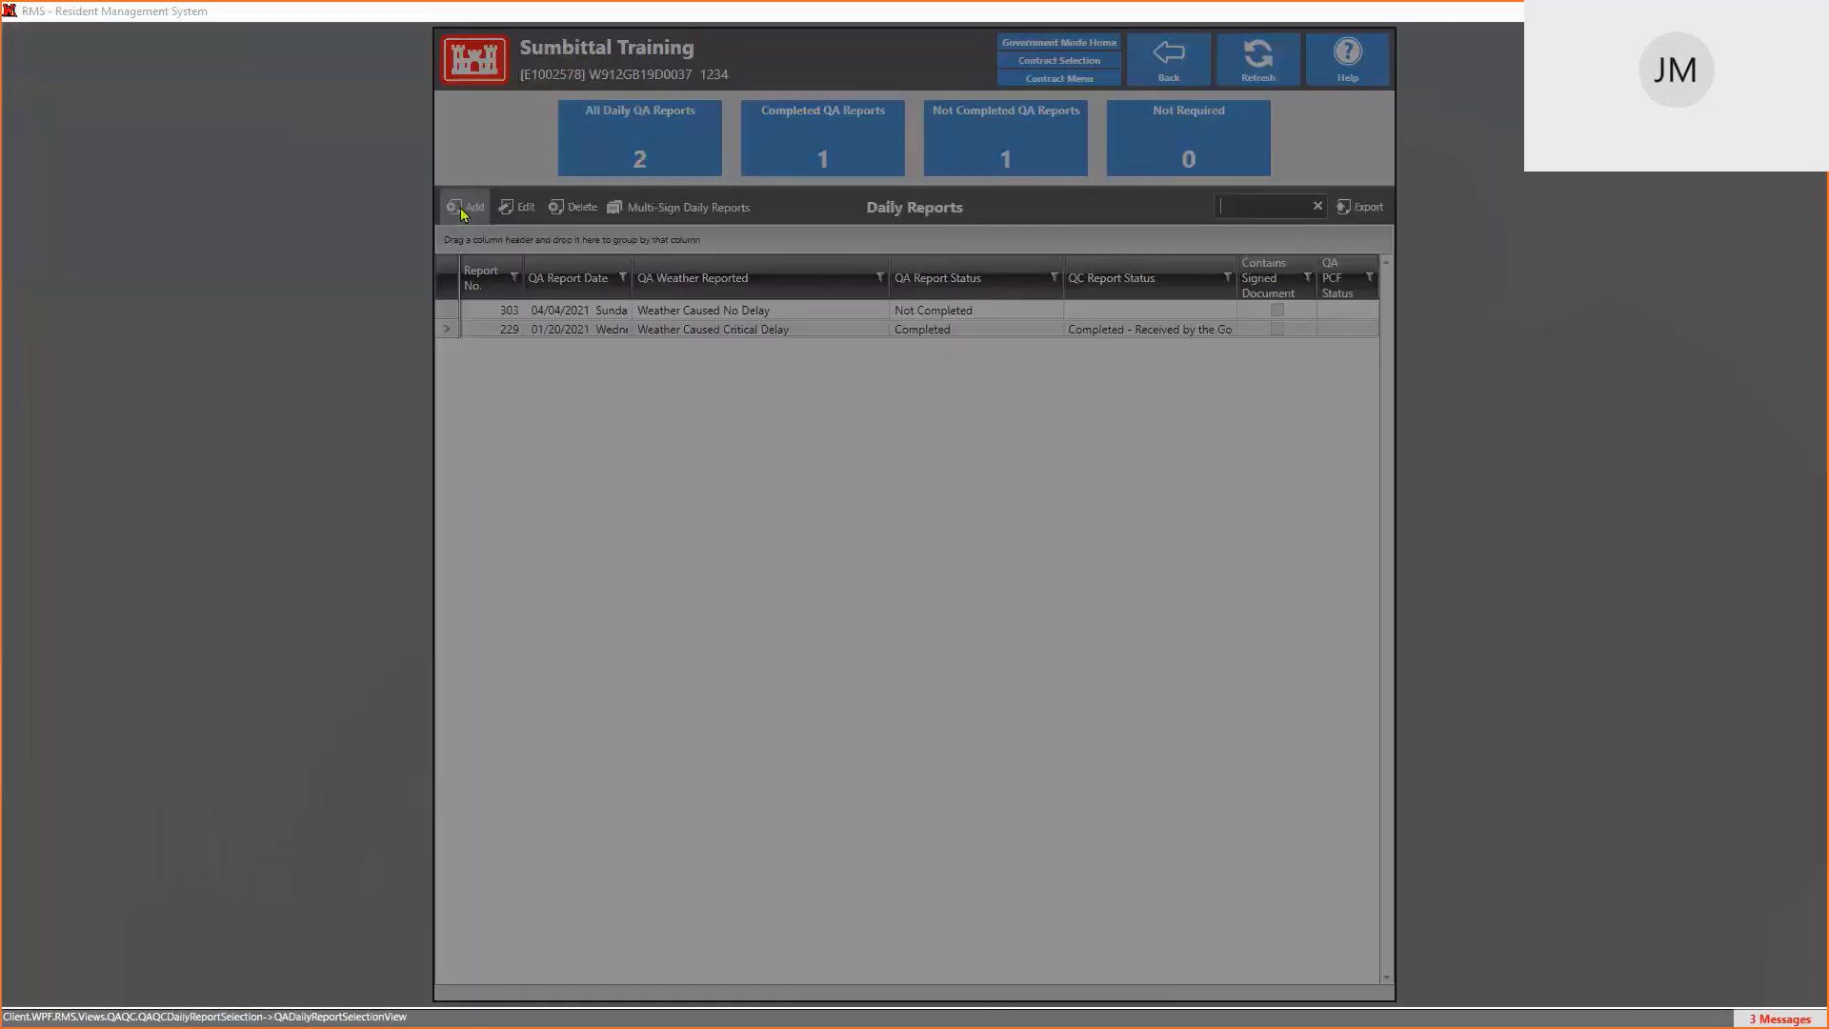
Start another QA daily report dated April 1, 2021, dismissing the incomplete-report warning
left_click(461, 210)
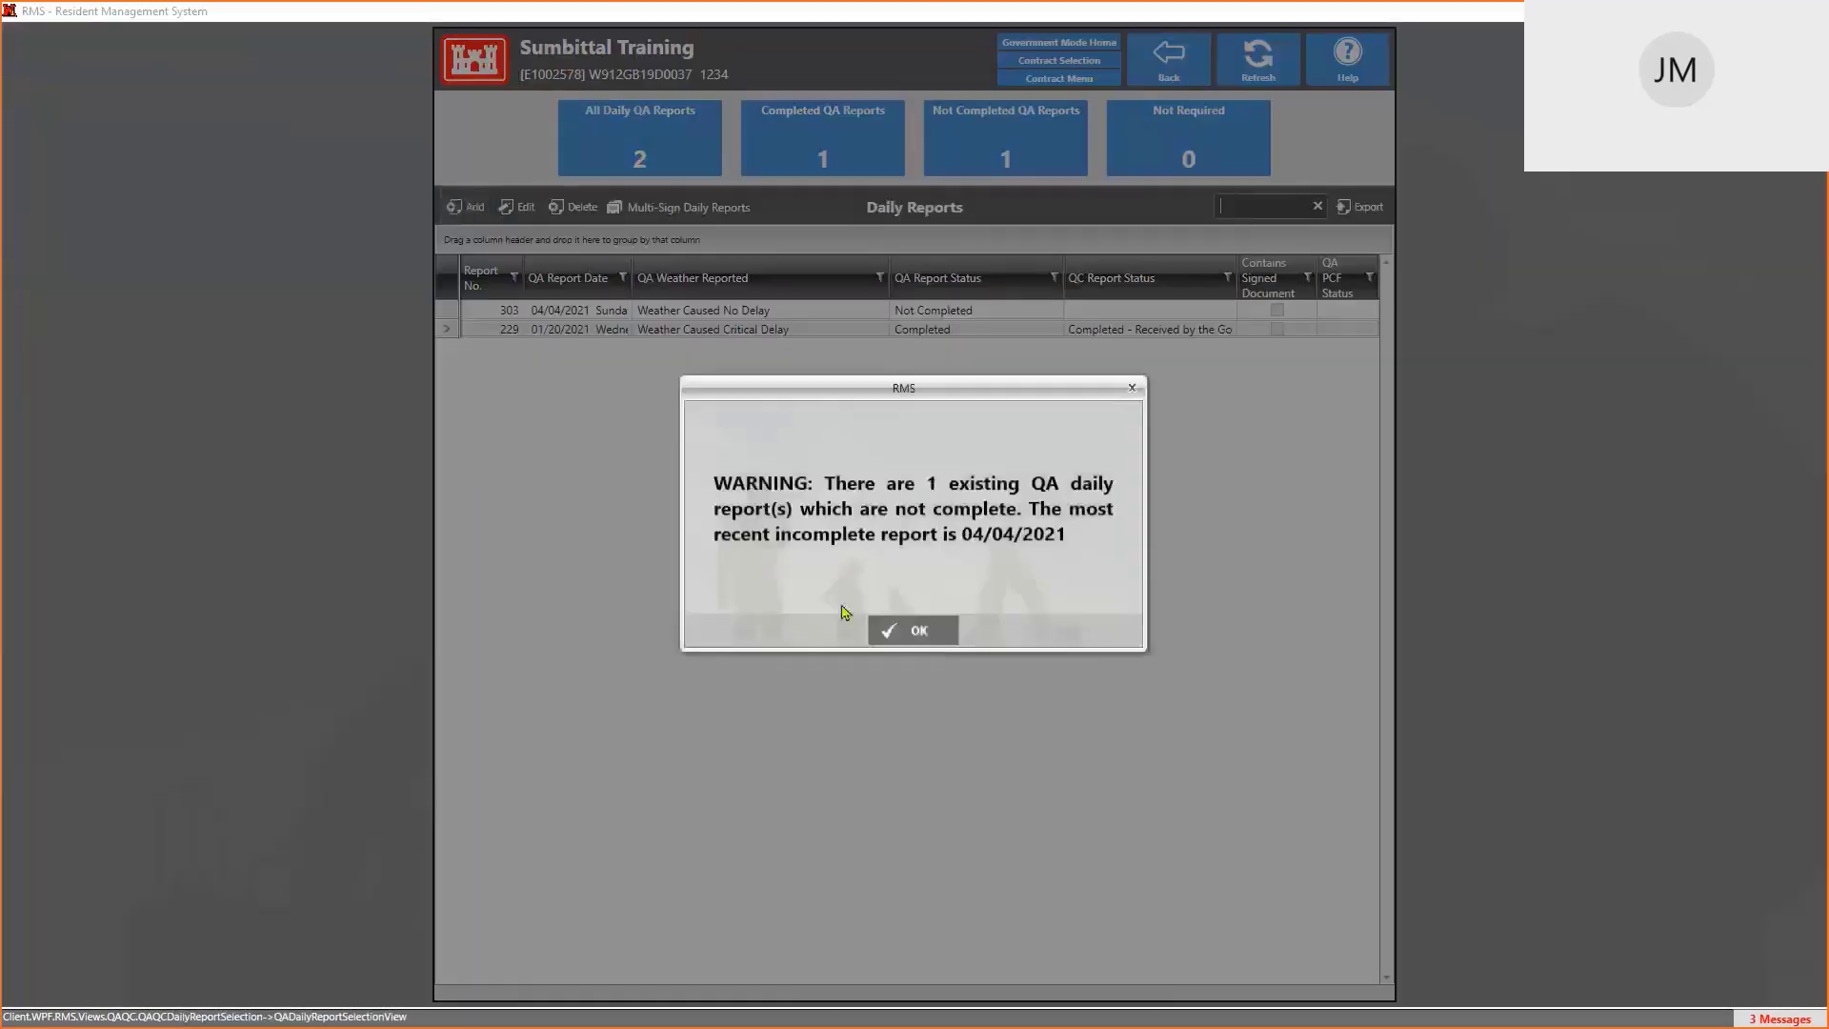
left_click(912, 630)
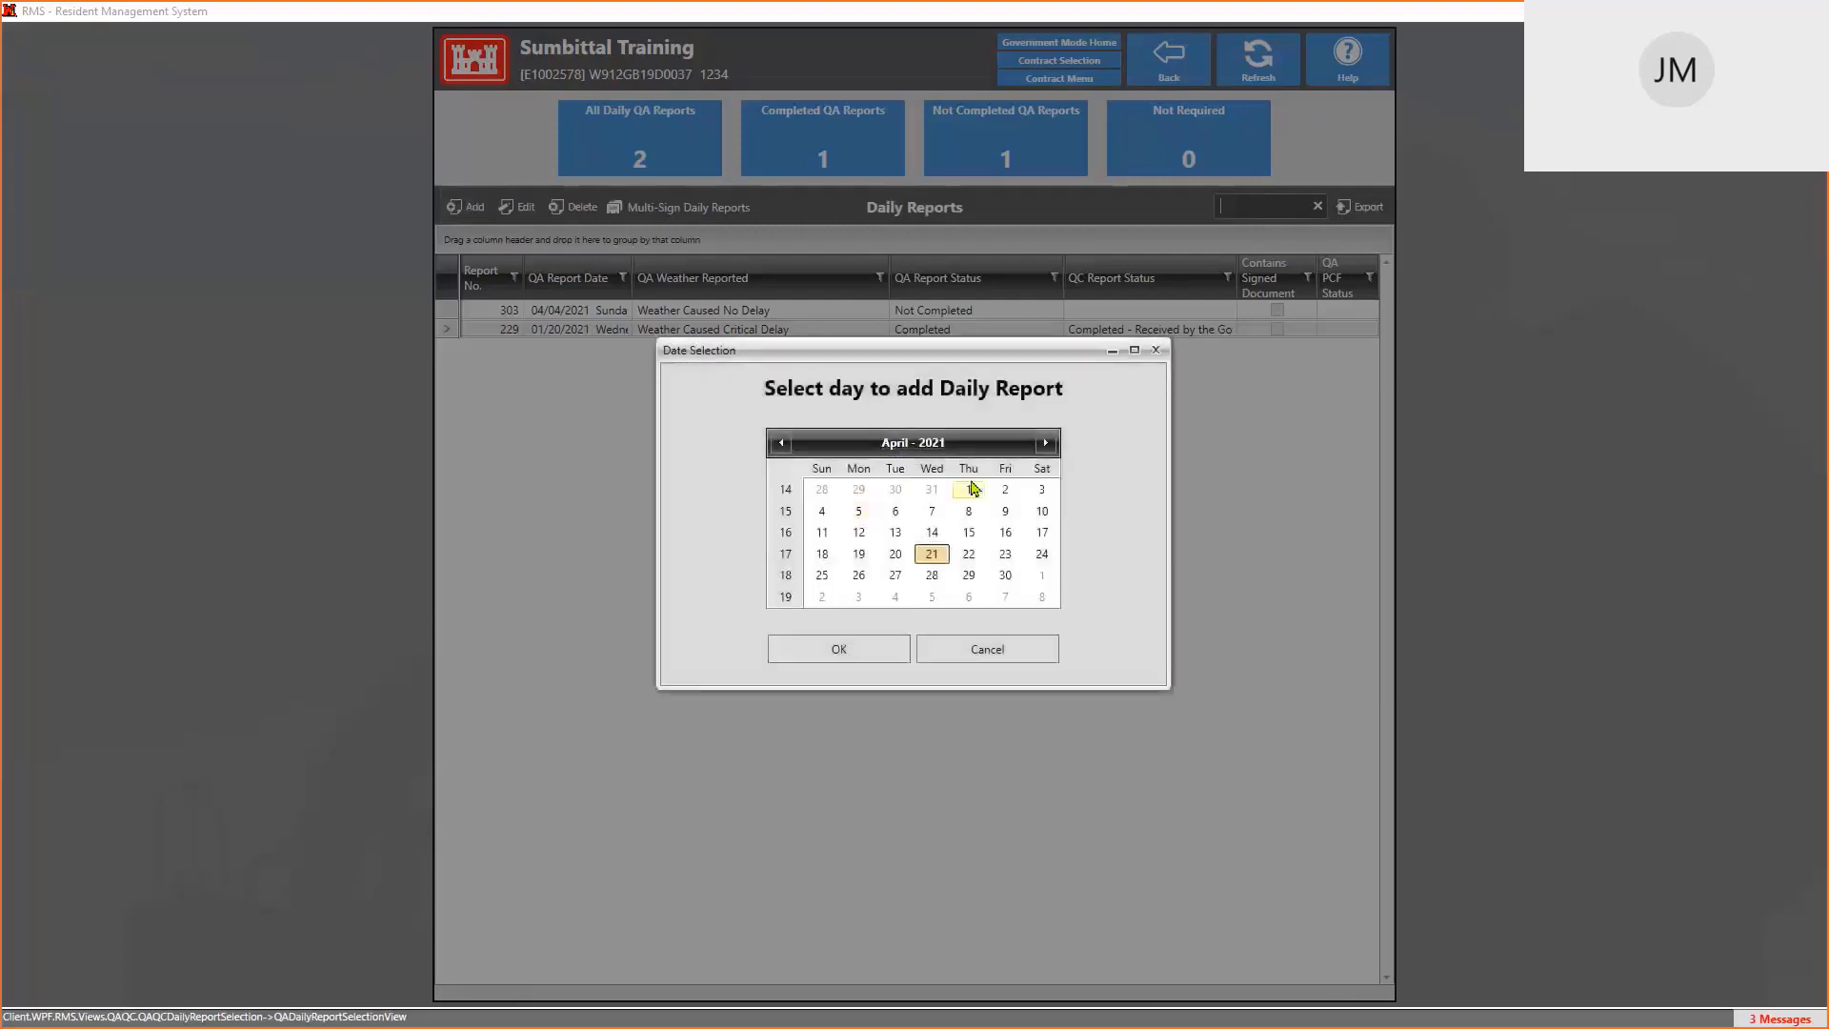
left_click(969, 489)
left_click(868, 649)
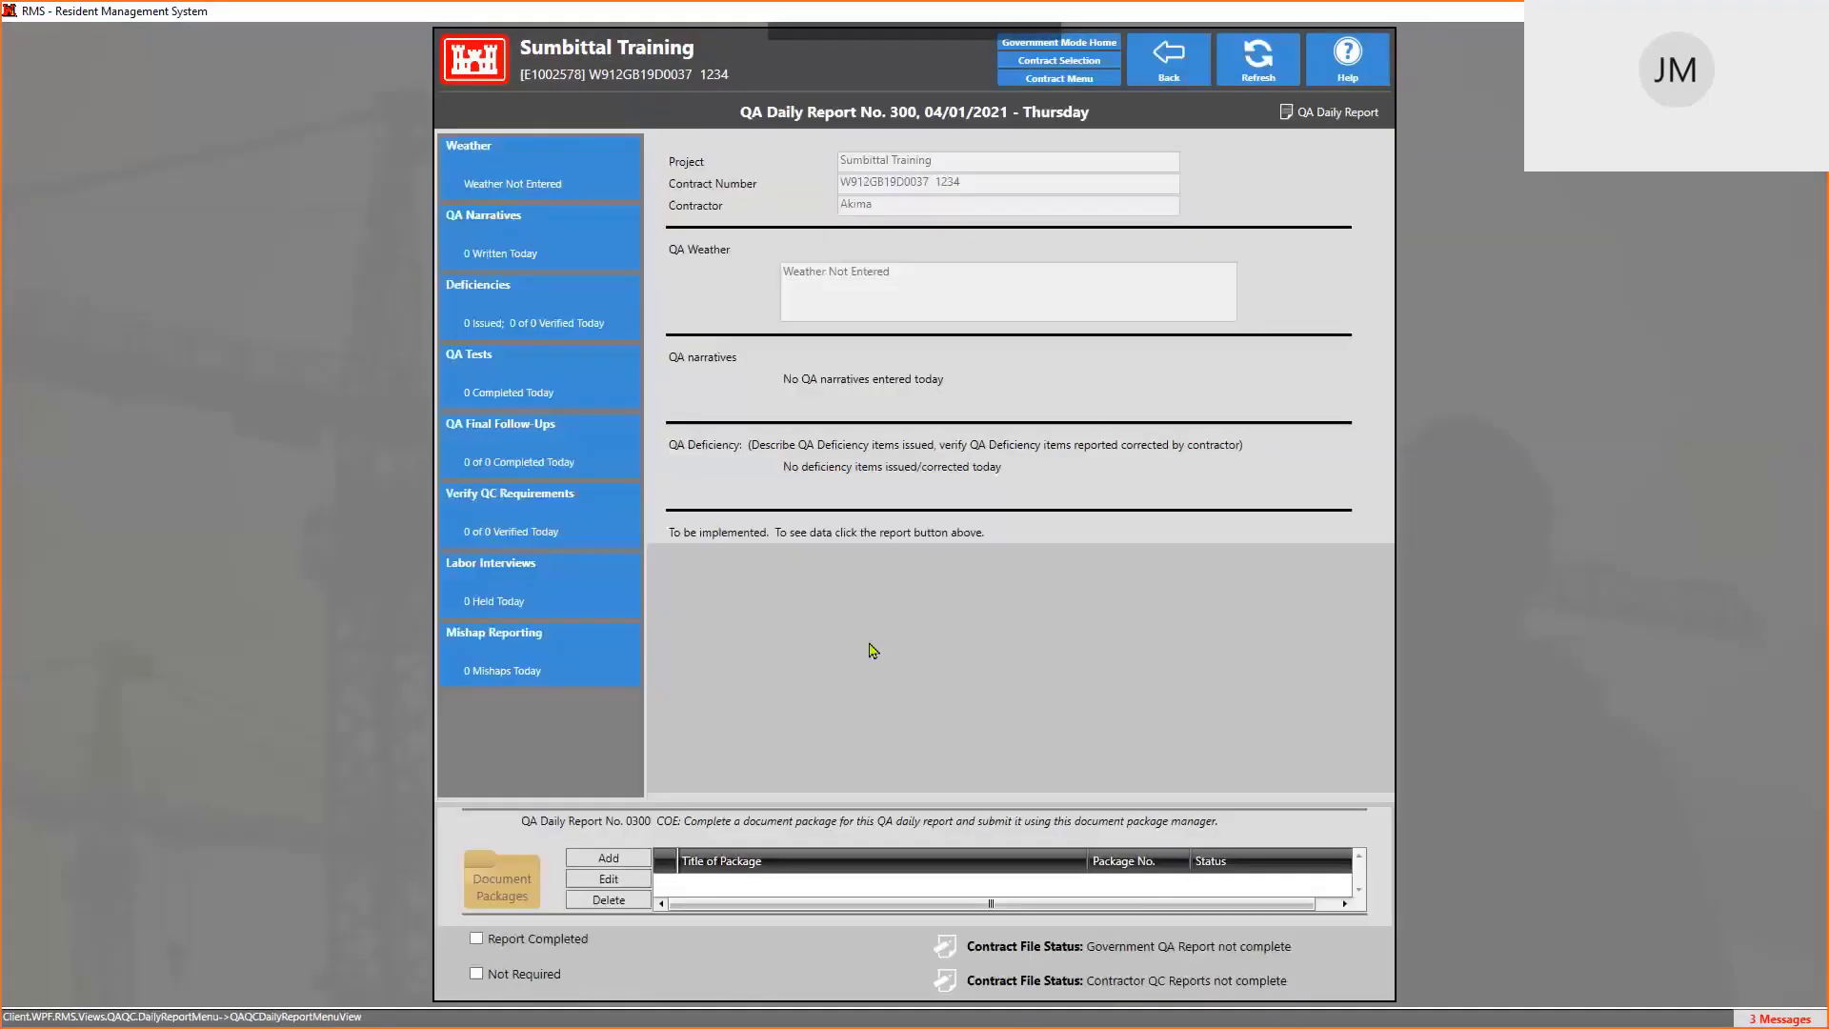
Set report 300's QA weather to Weather Caused No Delay and return to Daily Reports
left_click(533, 172)
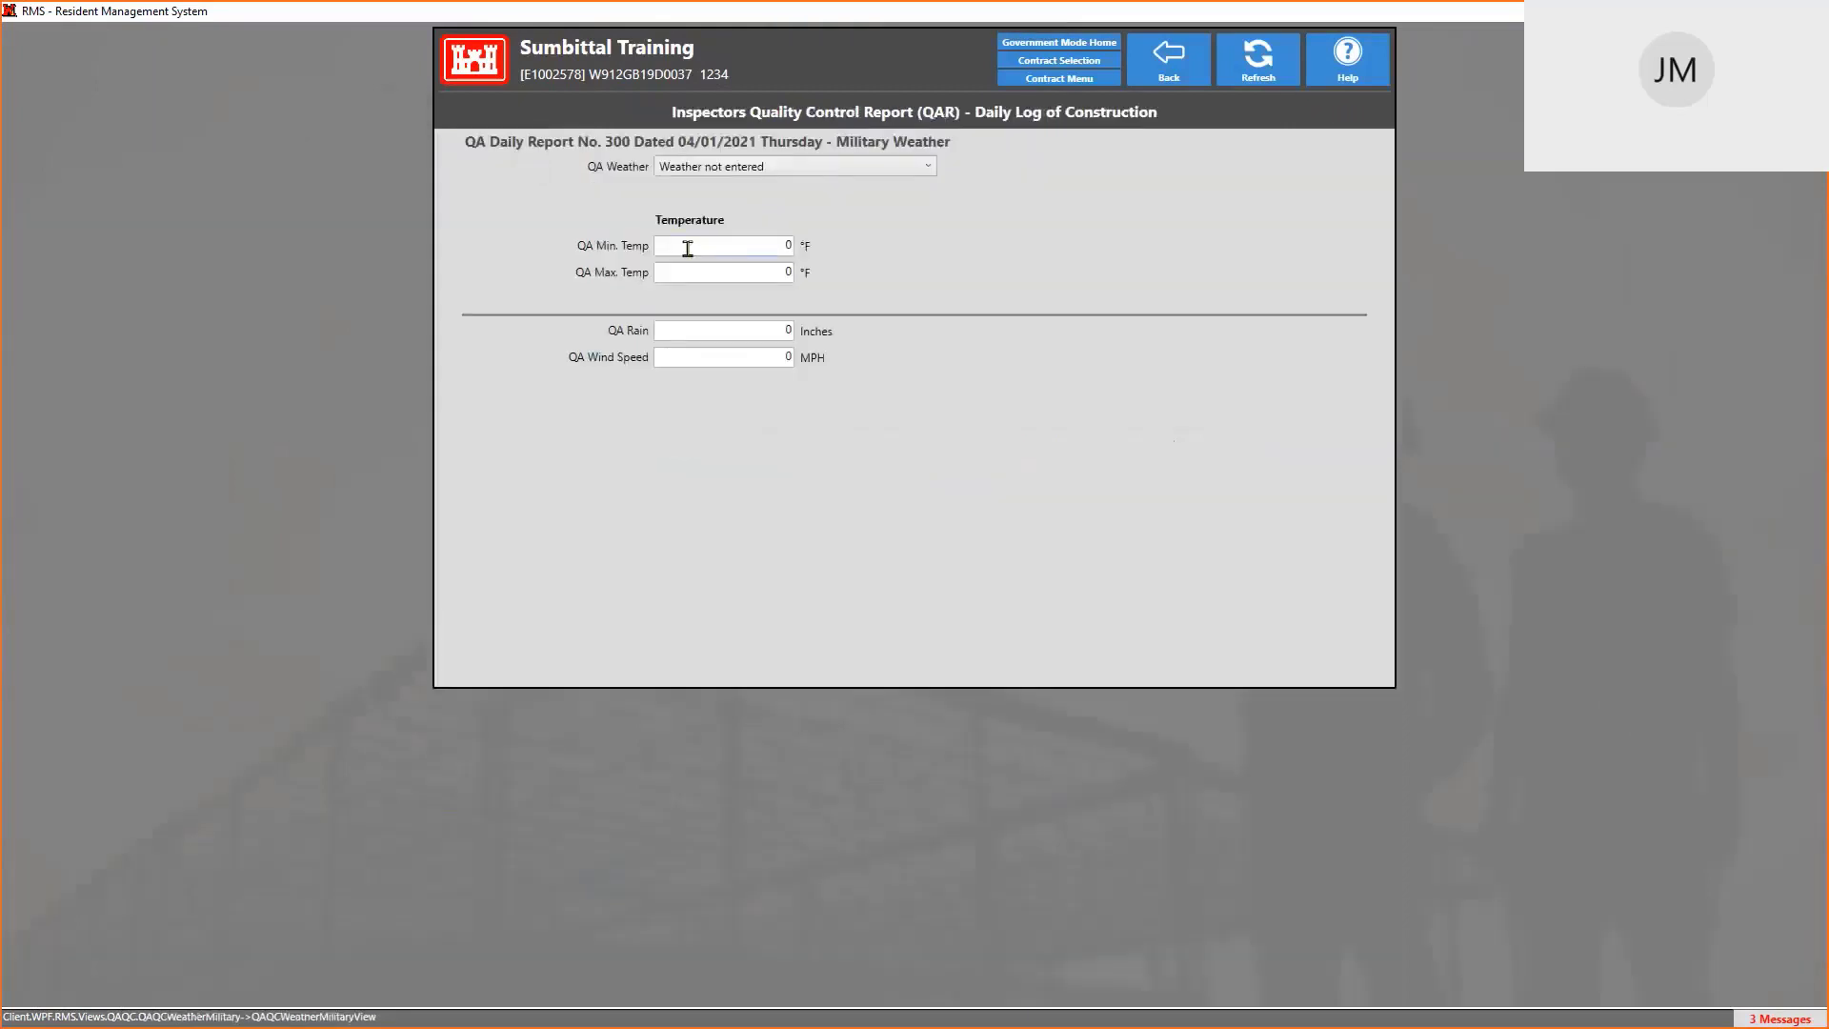
left_click(784, 169)
left_click(790, 188)
left_click(1176, 58)
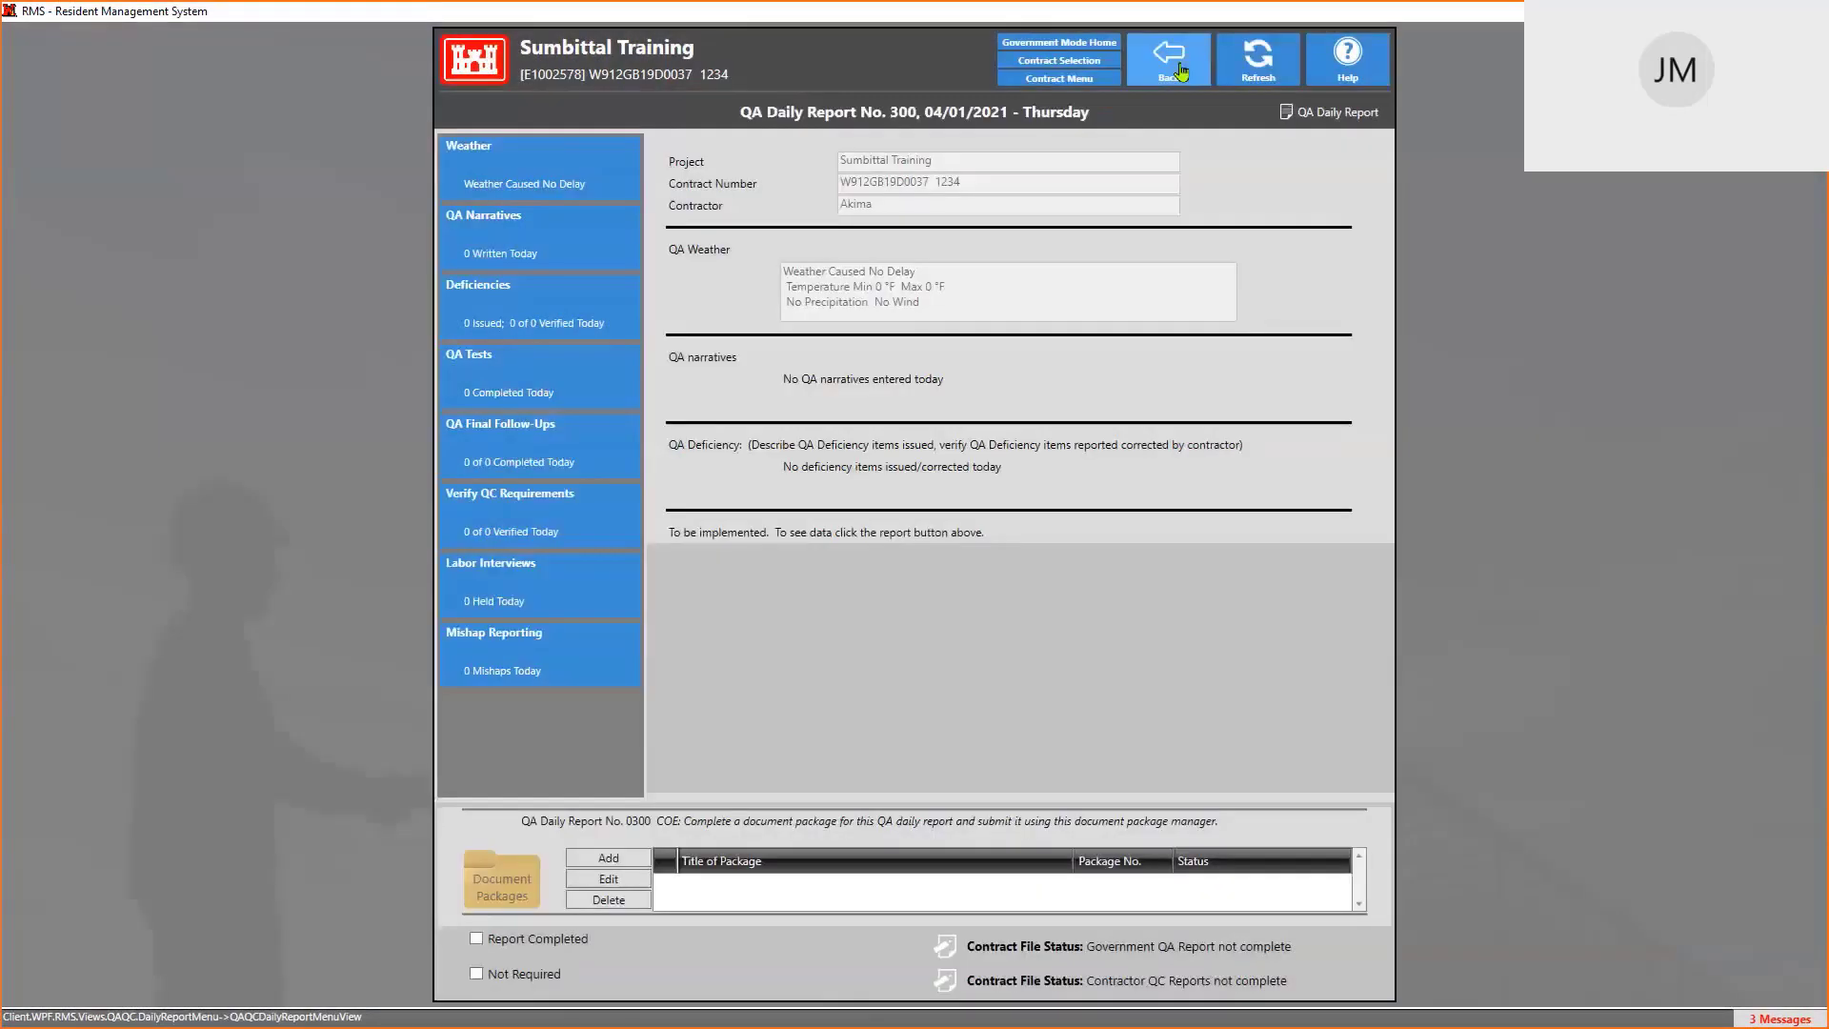
left_click(1180, 68)
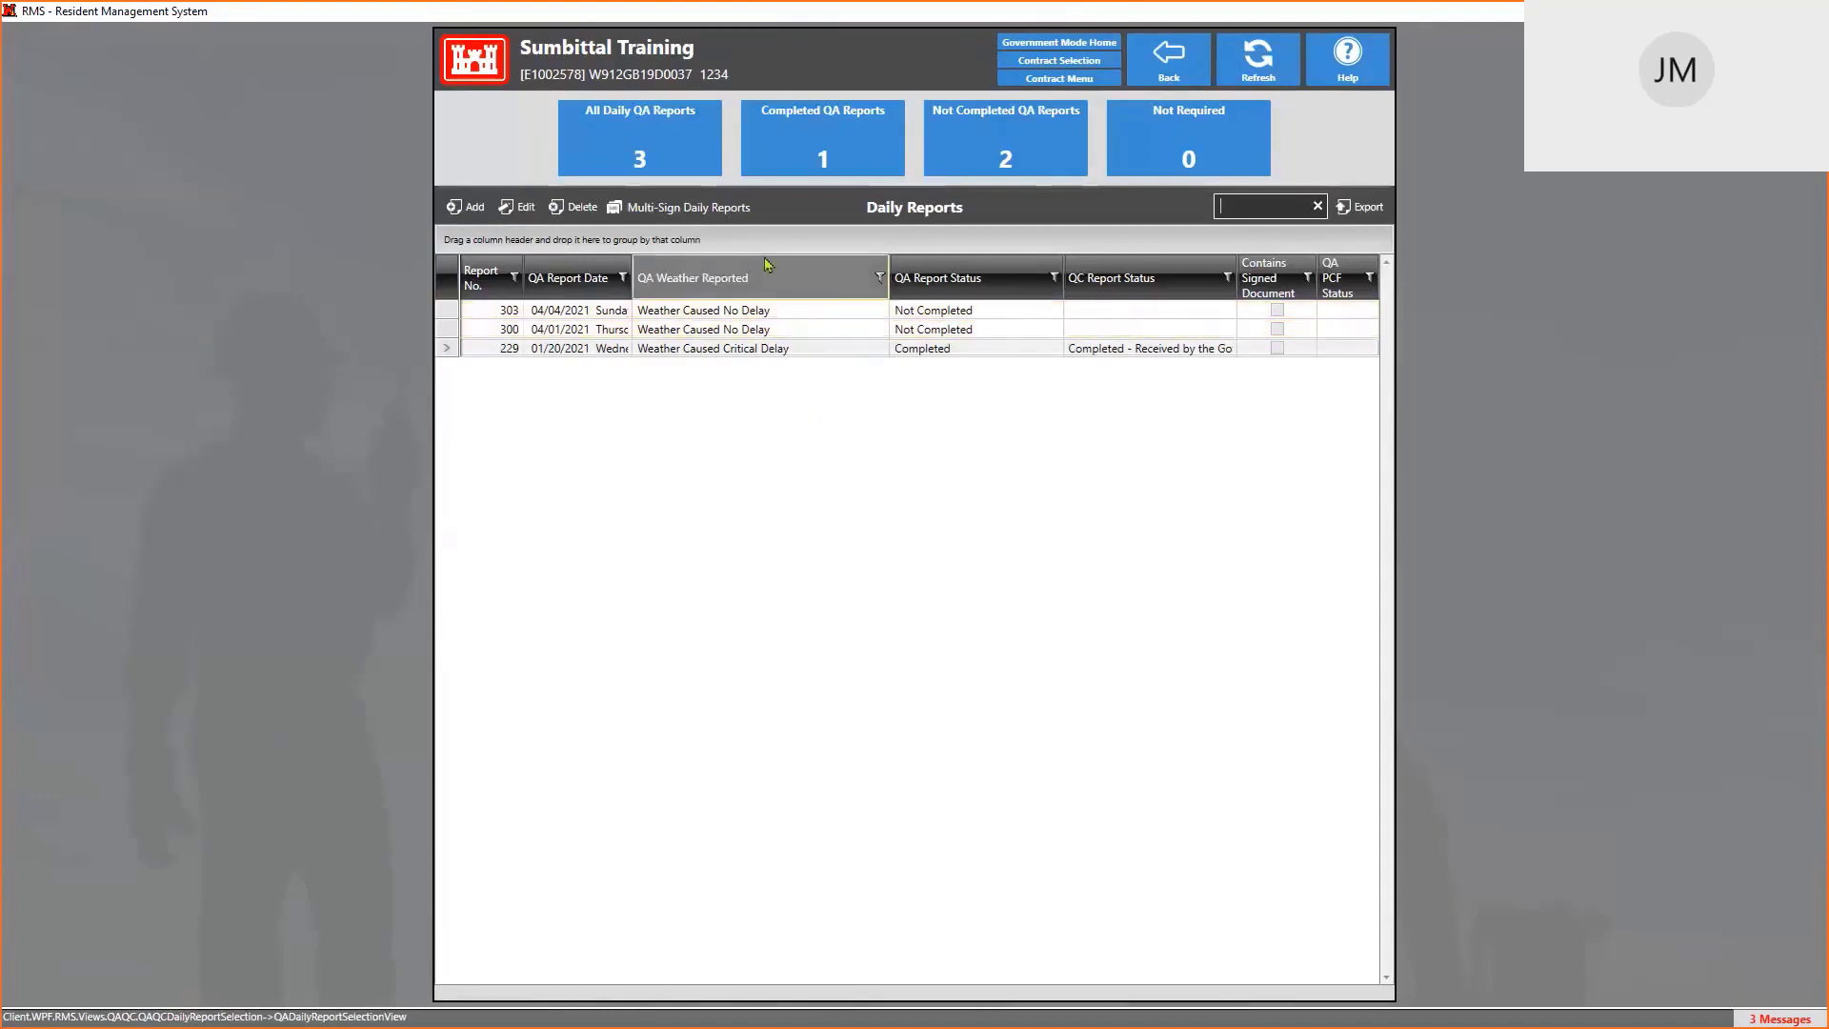
Select daily reports 303 and 300 under Ready to Sign QA Rep Reports and start signing them as QA representative
left_click(682, 217)
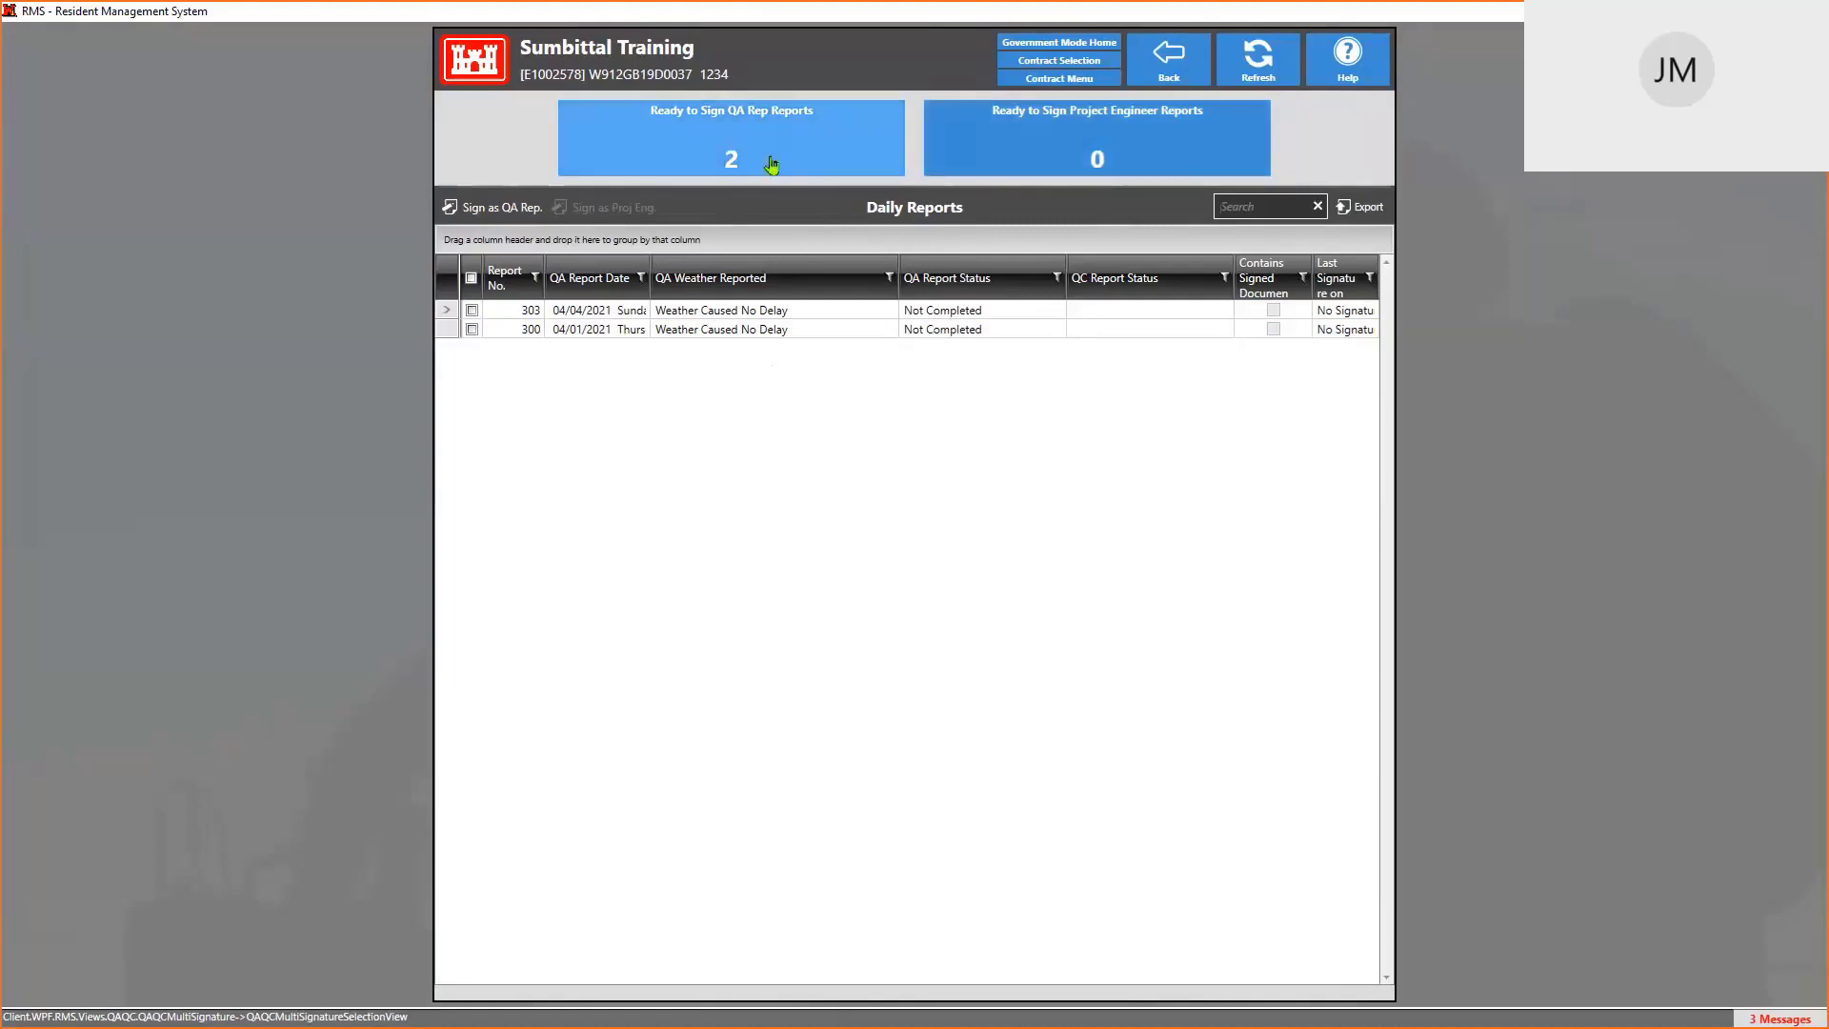
left_click(731, 152)
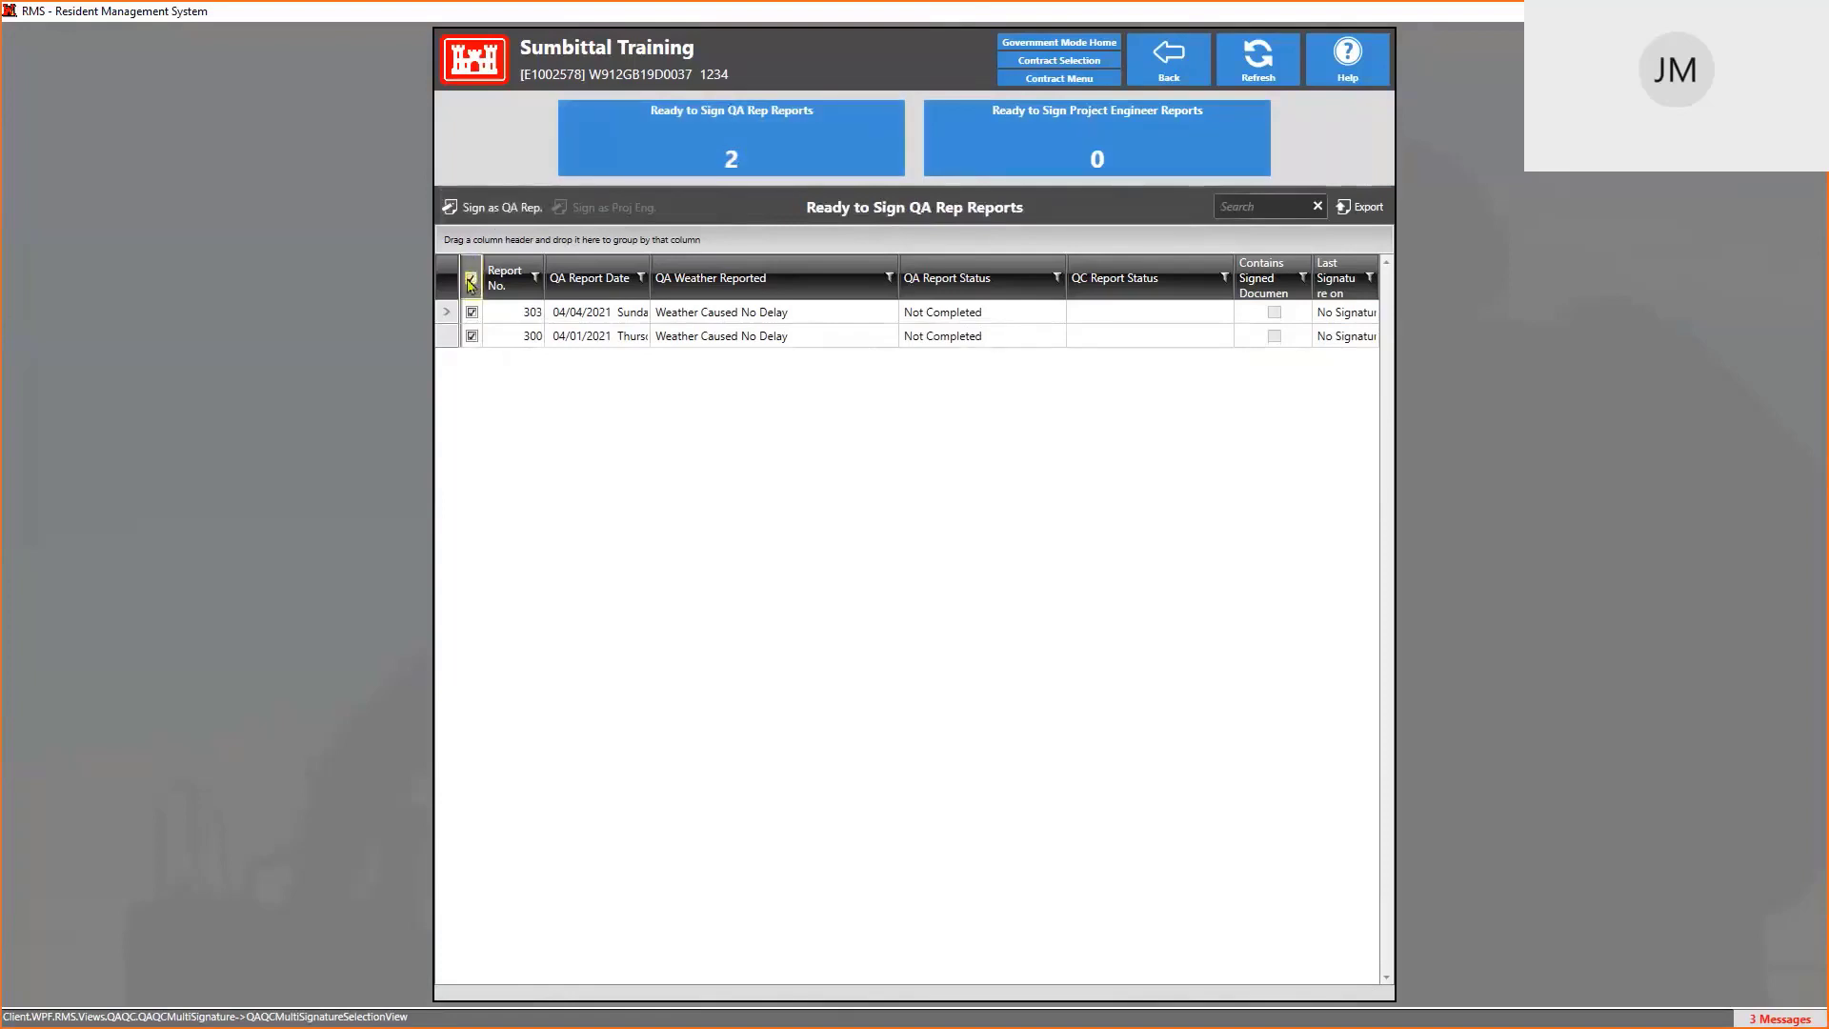
left_click(471, 281)
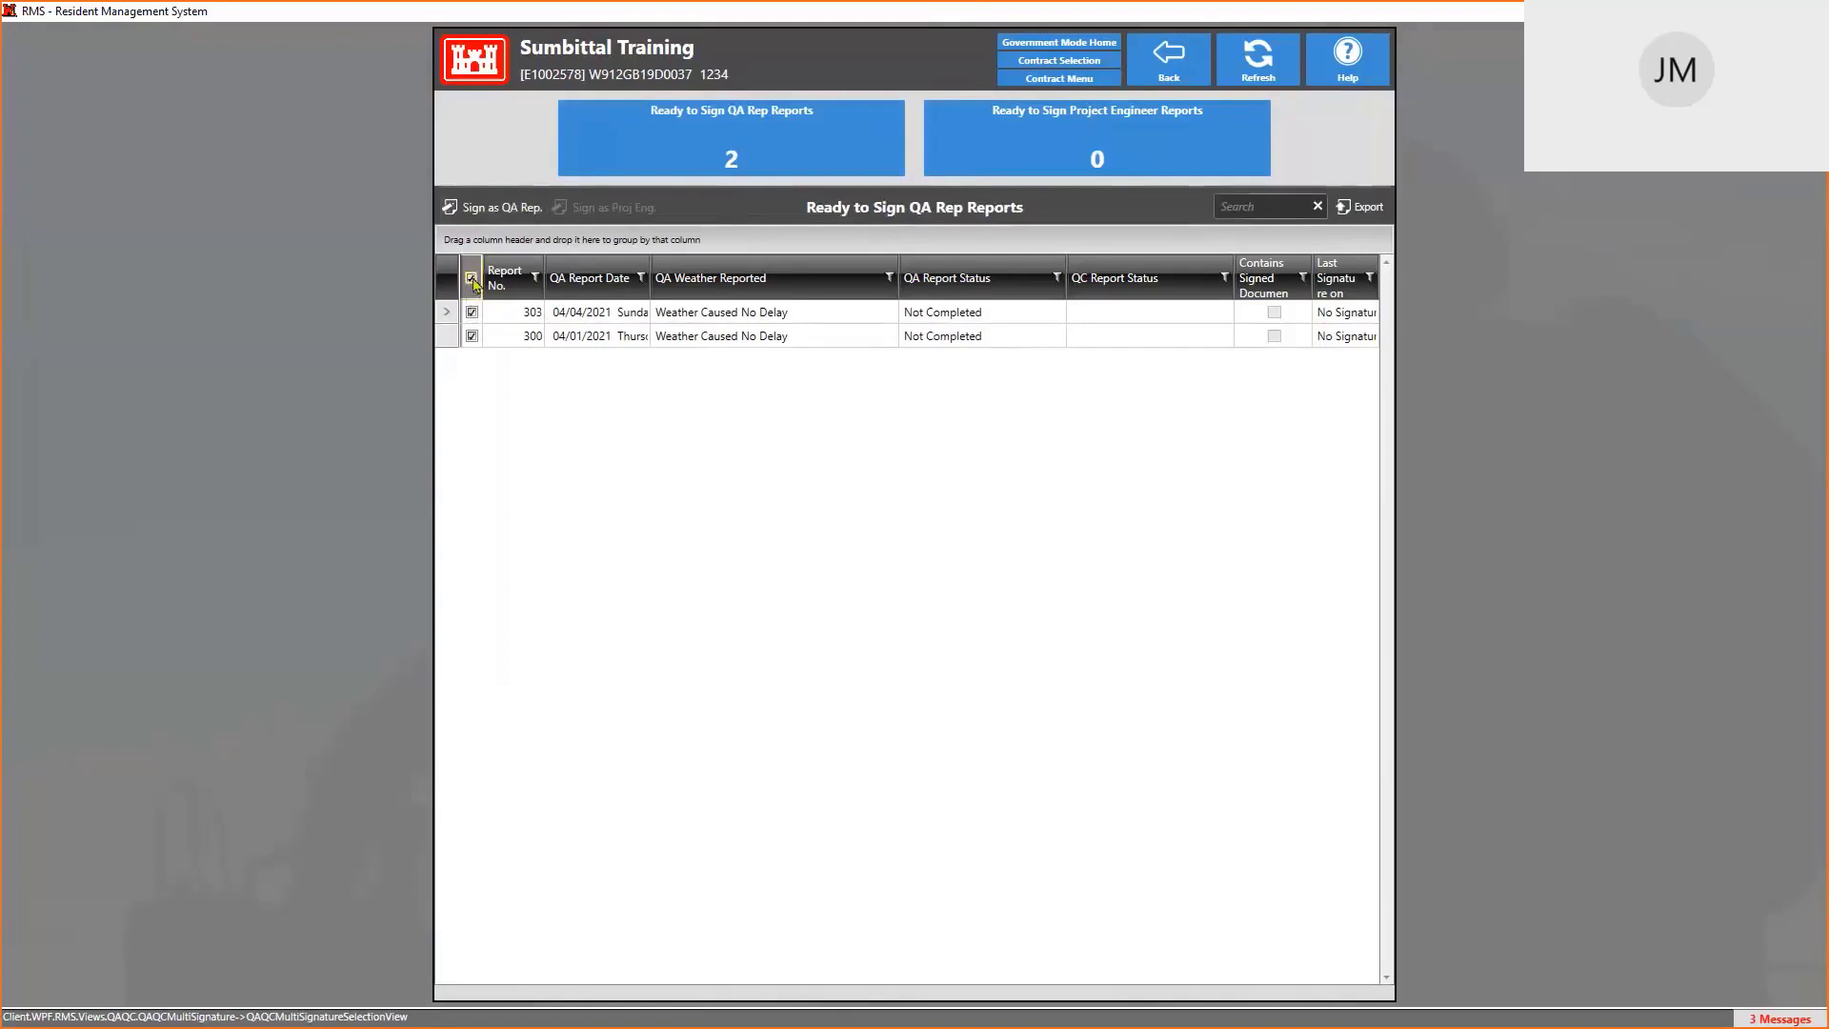
left_click(471, 335)
left_click(472, 313)
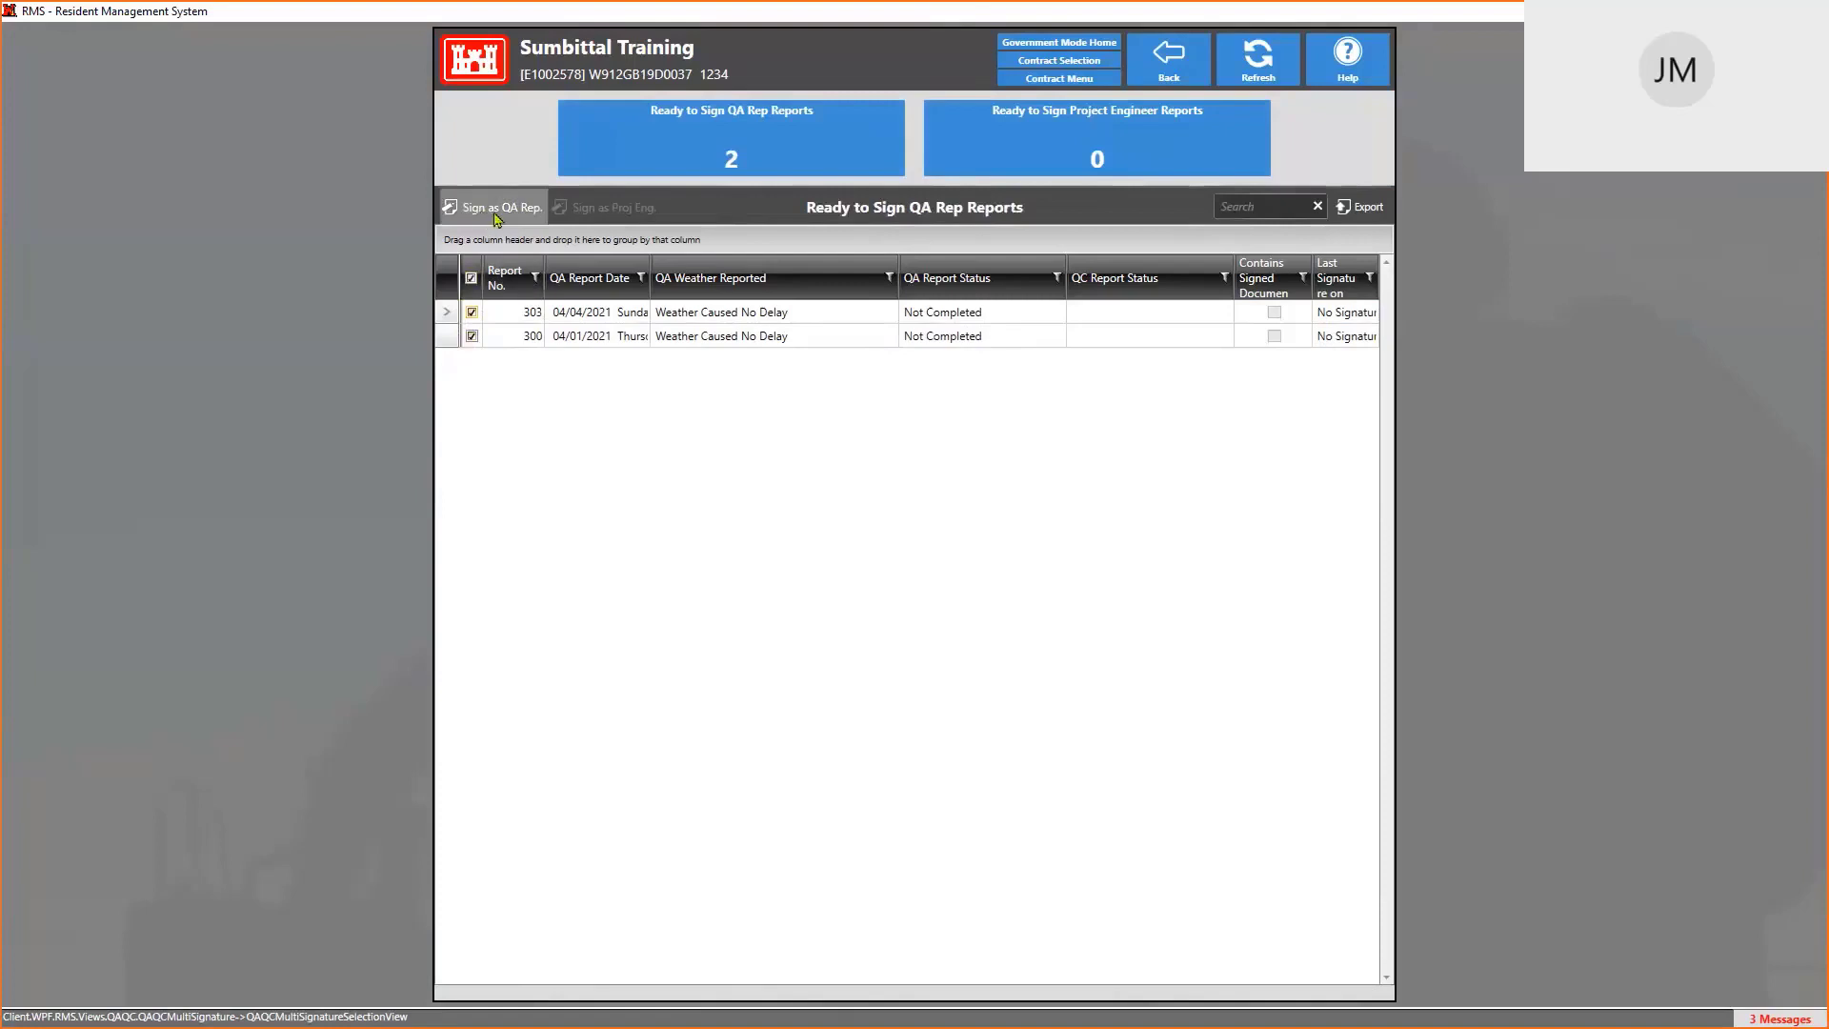
left_click(496, 211)
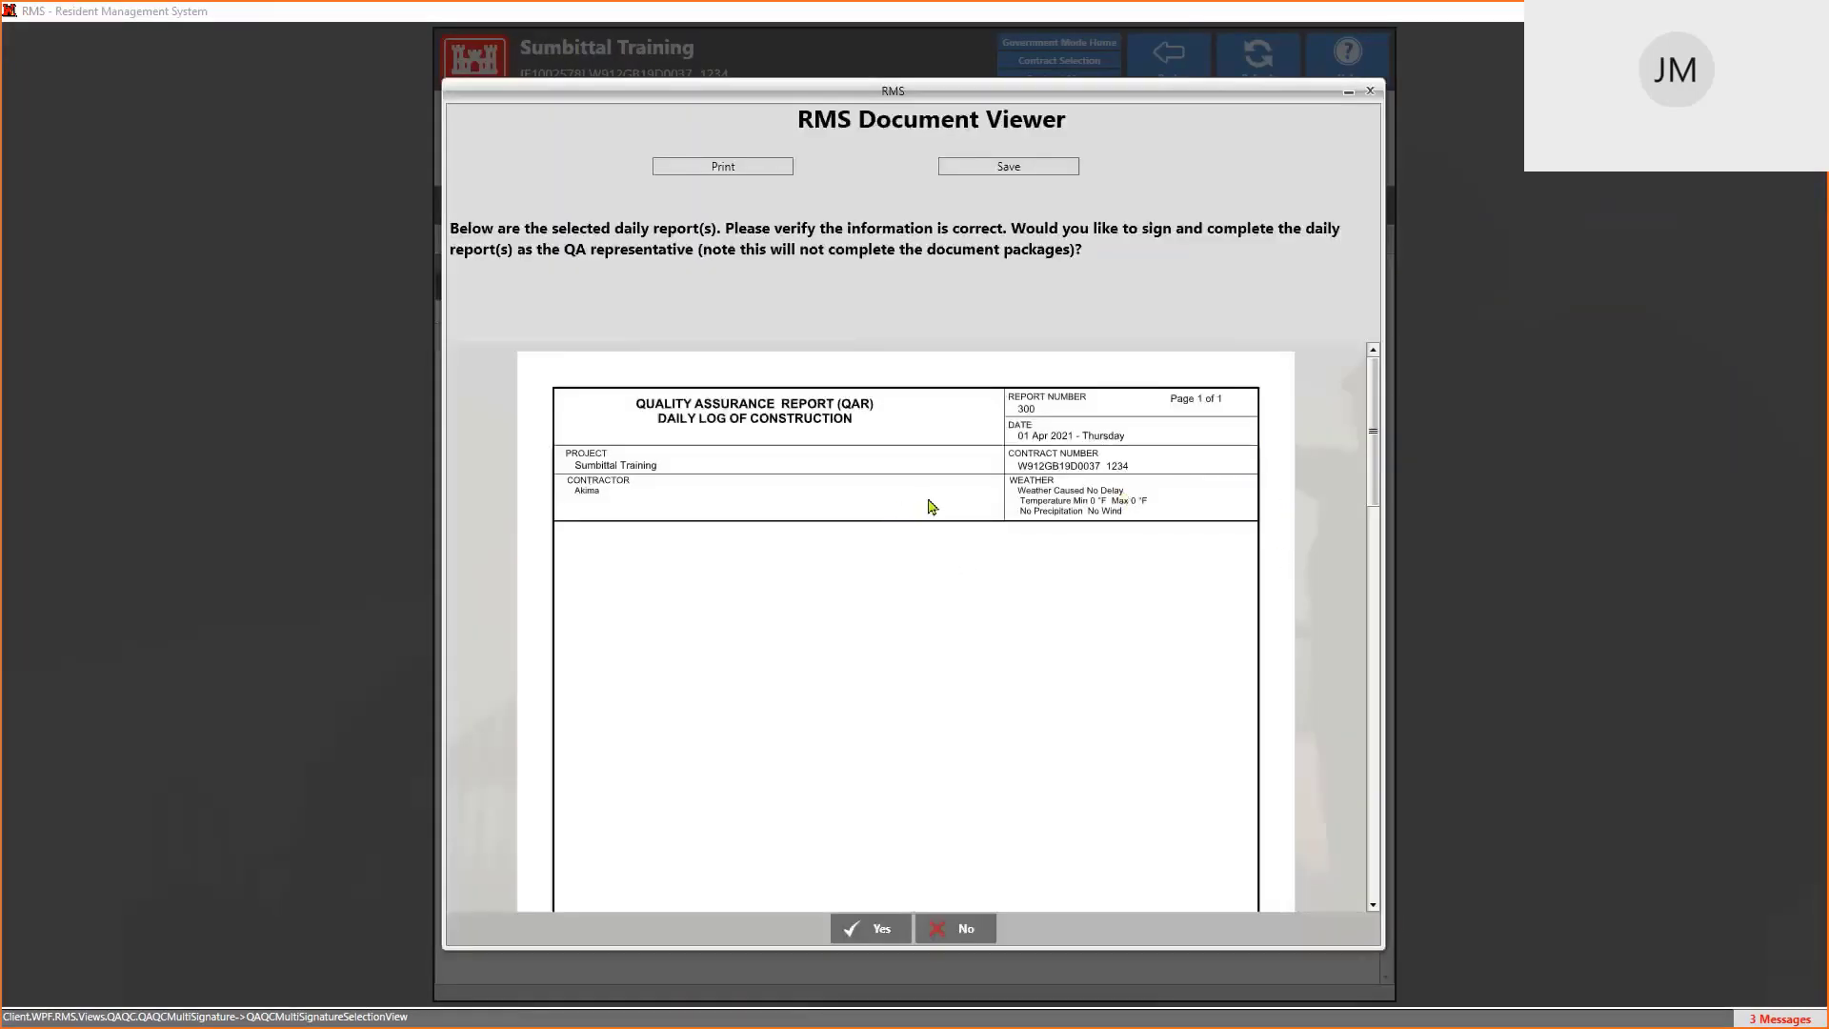
scroll(931, 506, "down", 5)
scroll(932, 505, "up", 5)
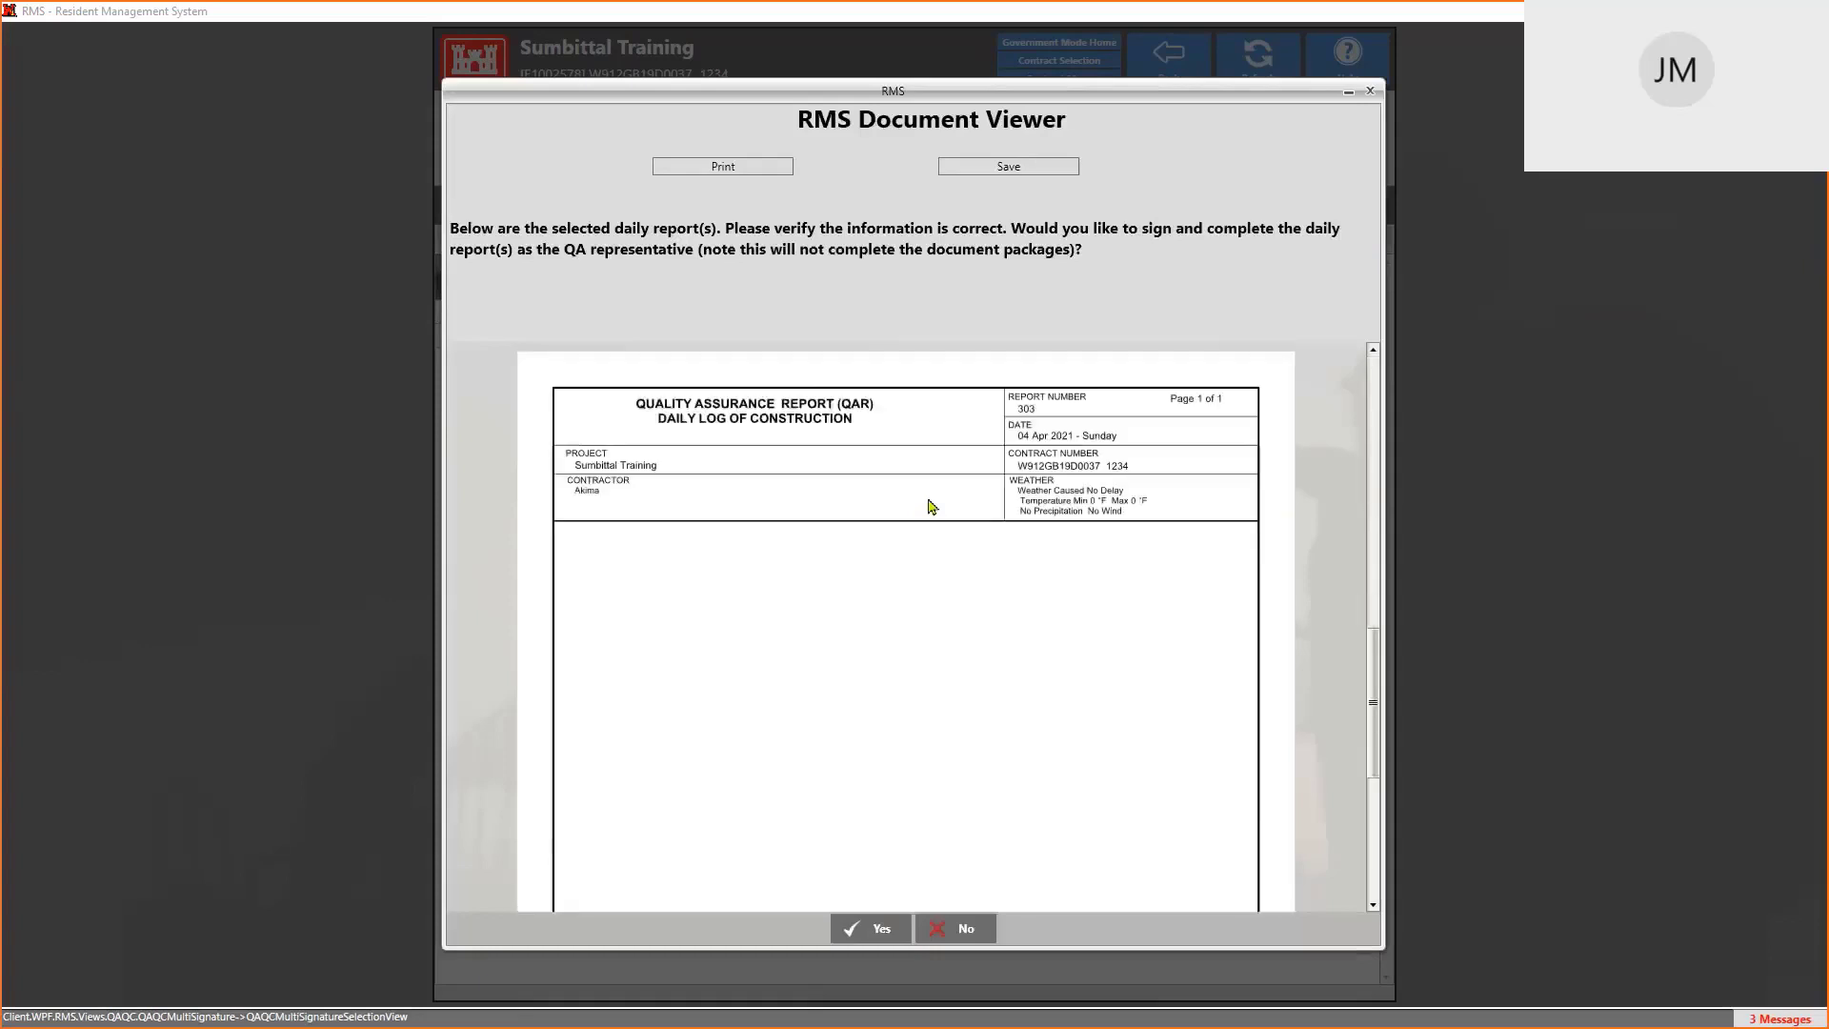
scroll(931, 506, "down", 5)
scroll(932, 505, "up", 5)
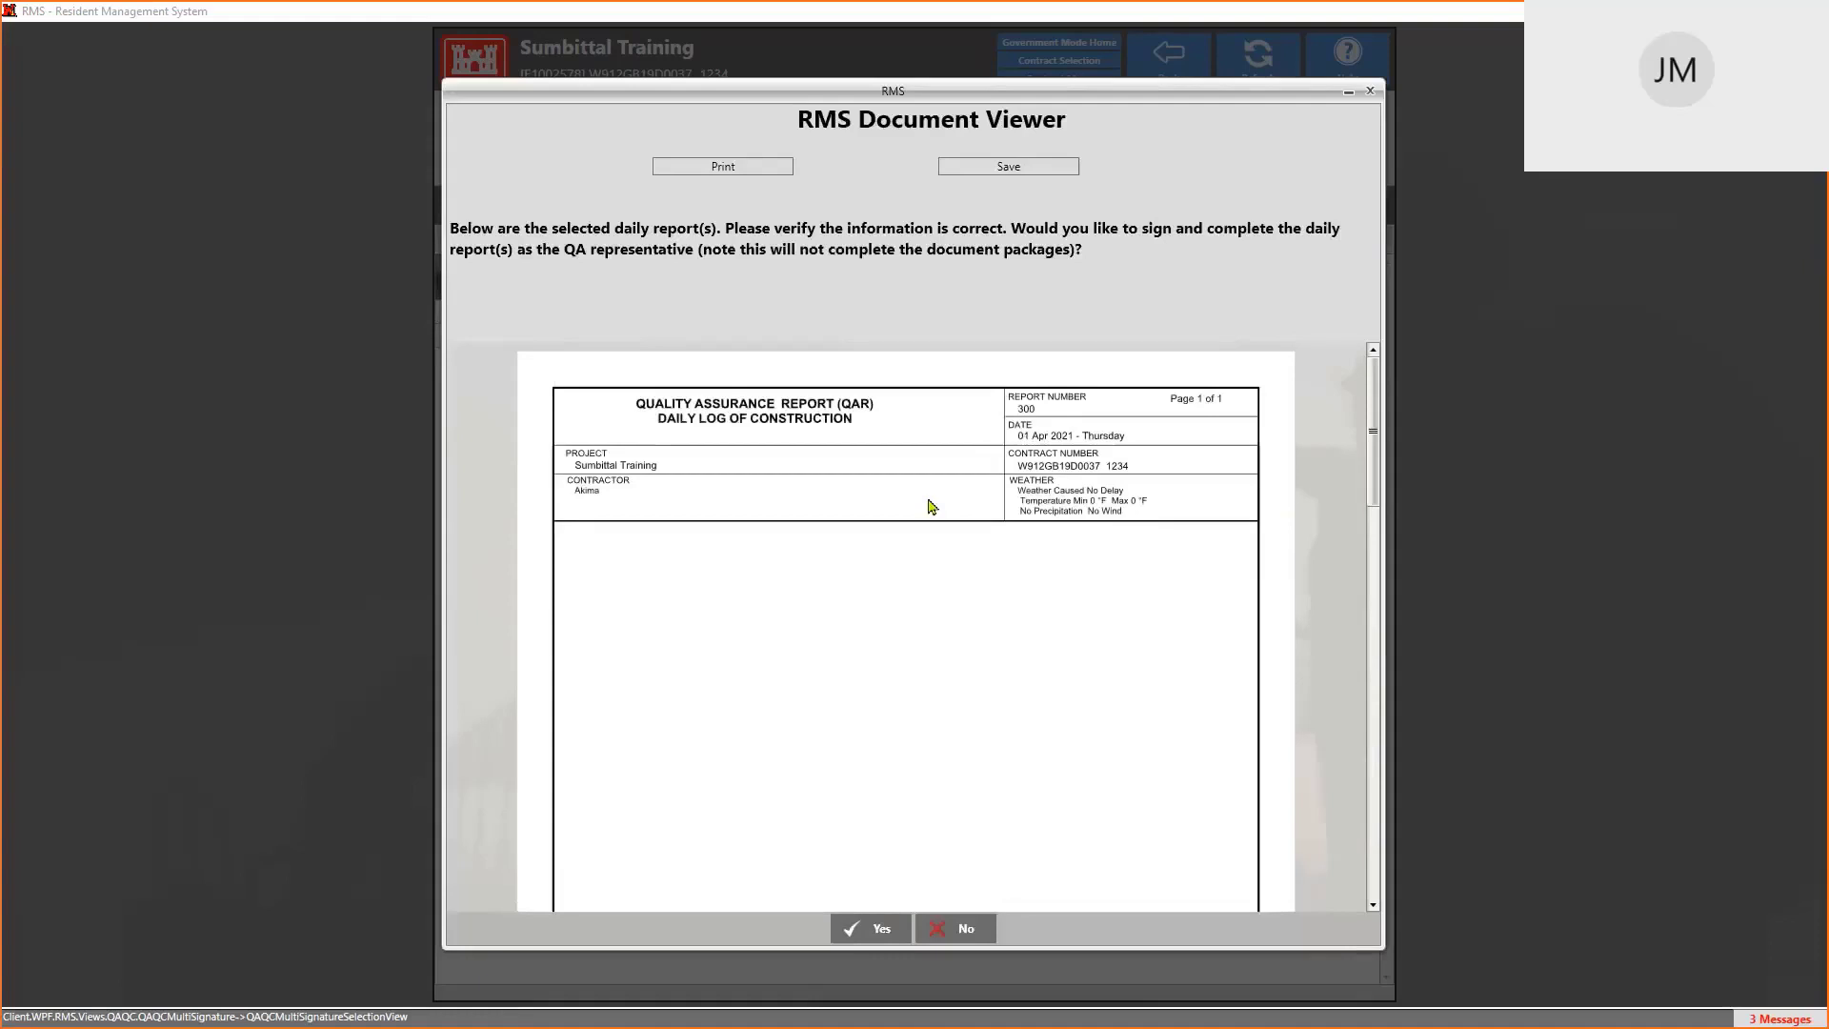
scroll(931, 506, "down", 2)
scroll(932, 505, "down", 3)
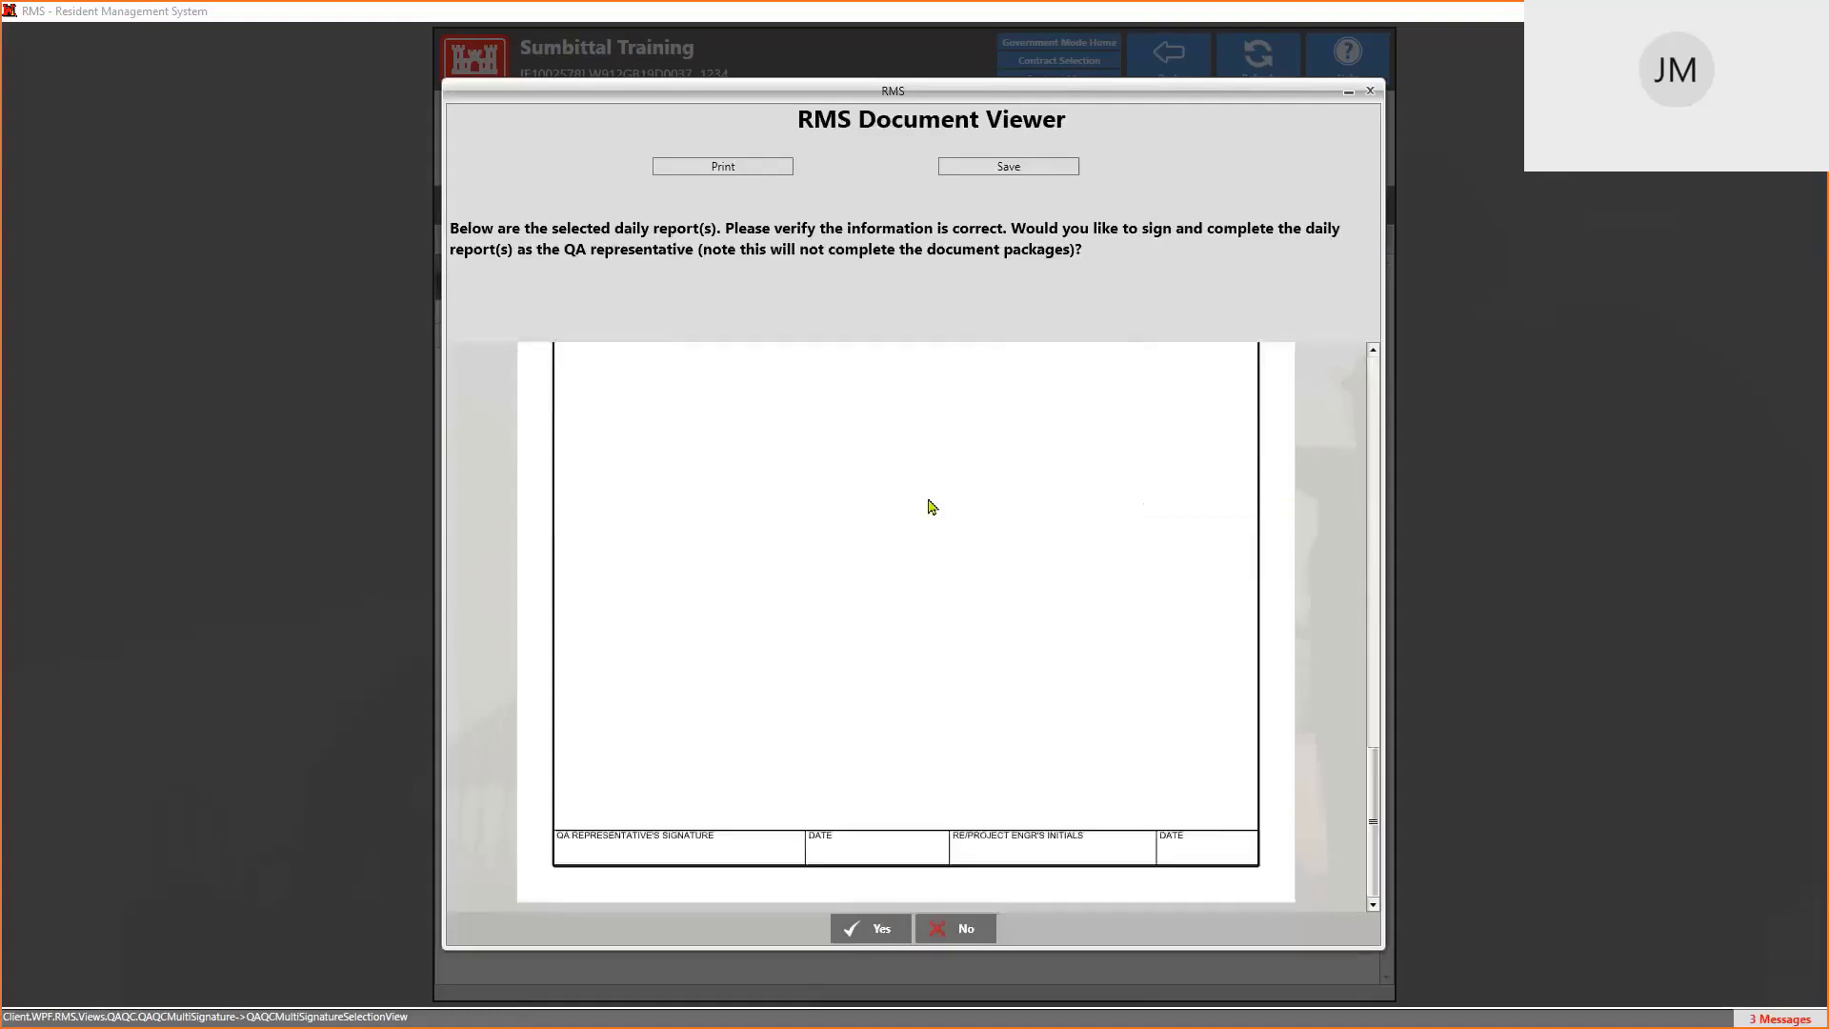
scroll(932, 506, "up", 5)
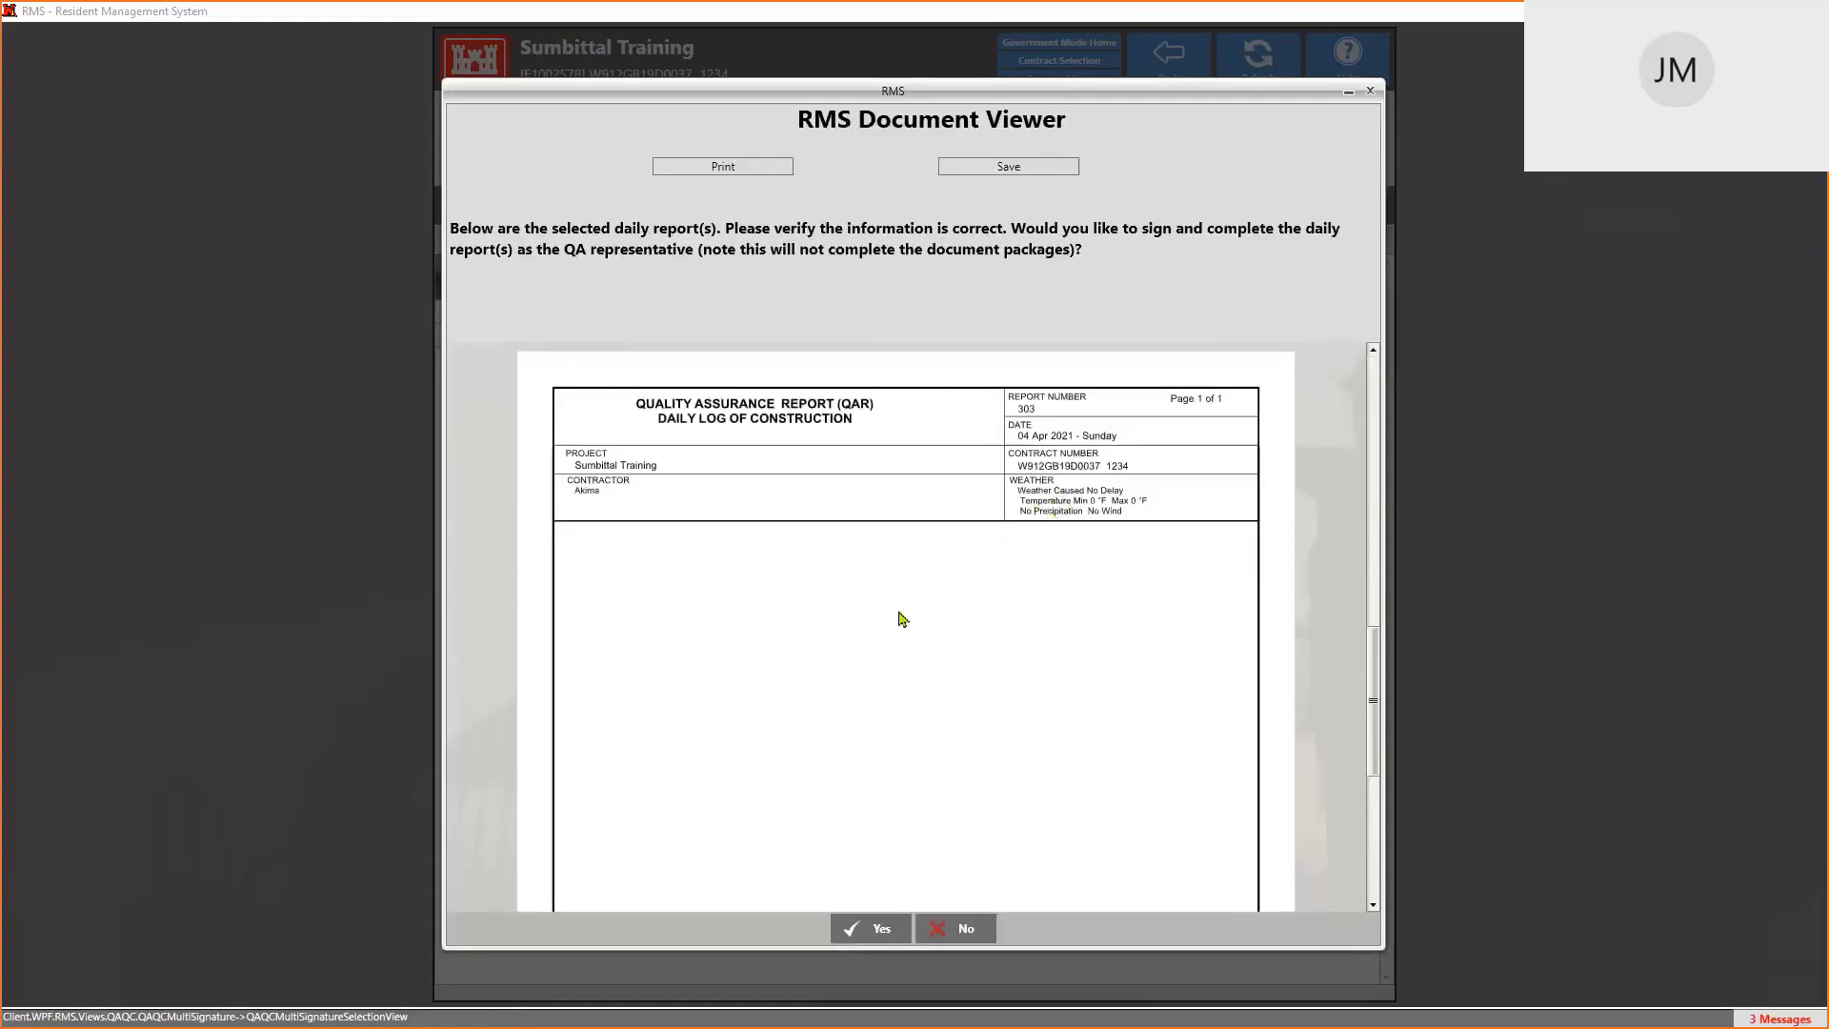
scroll(625, 686, "down", 5)
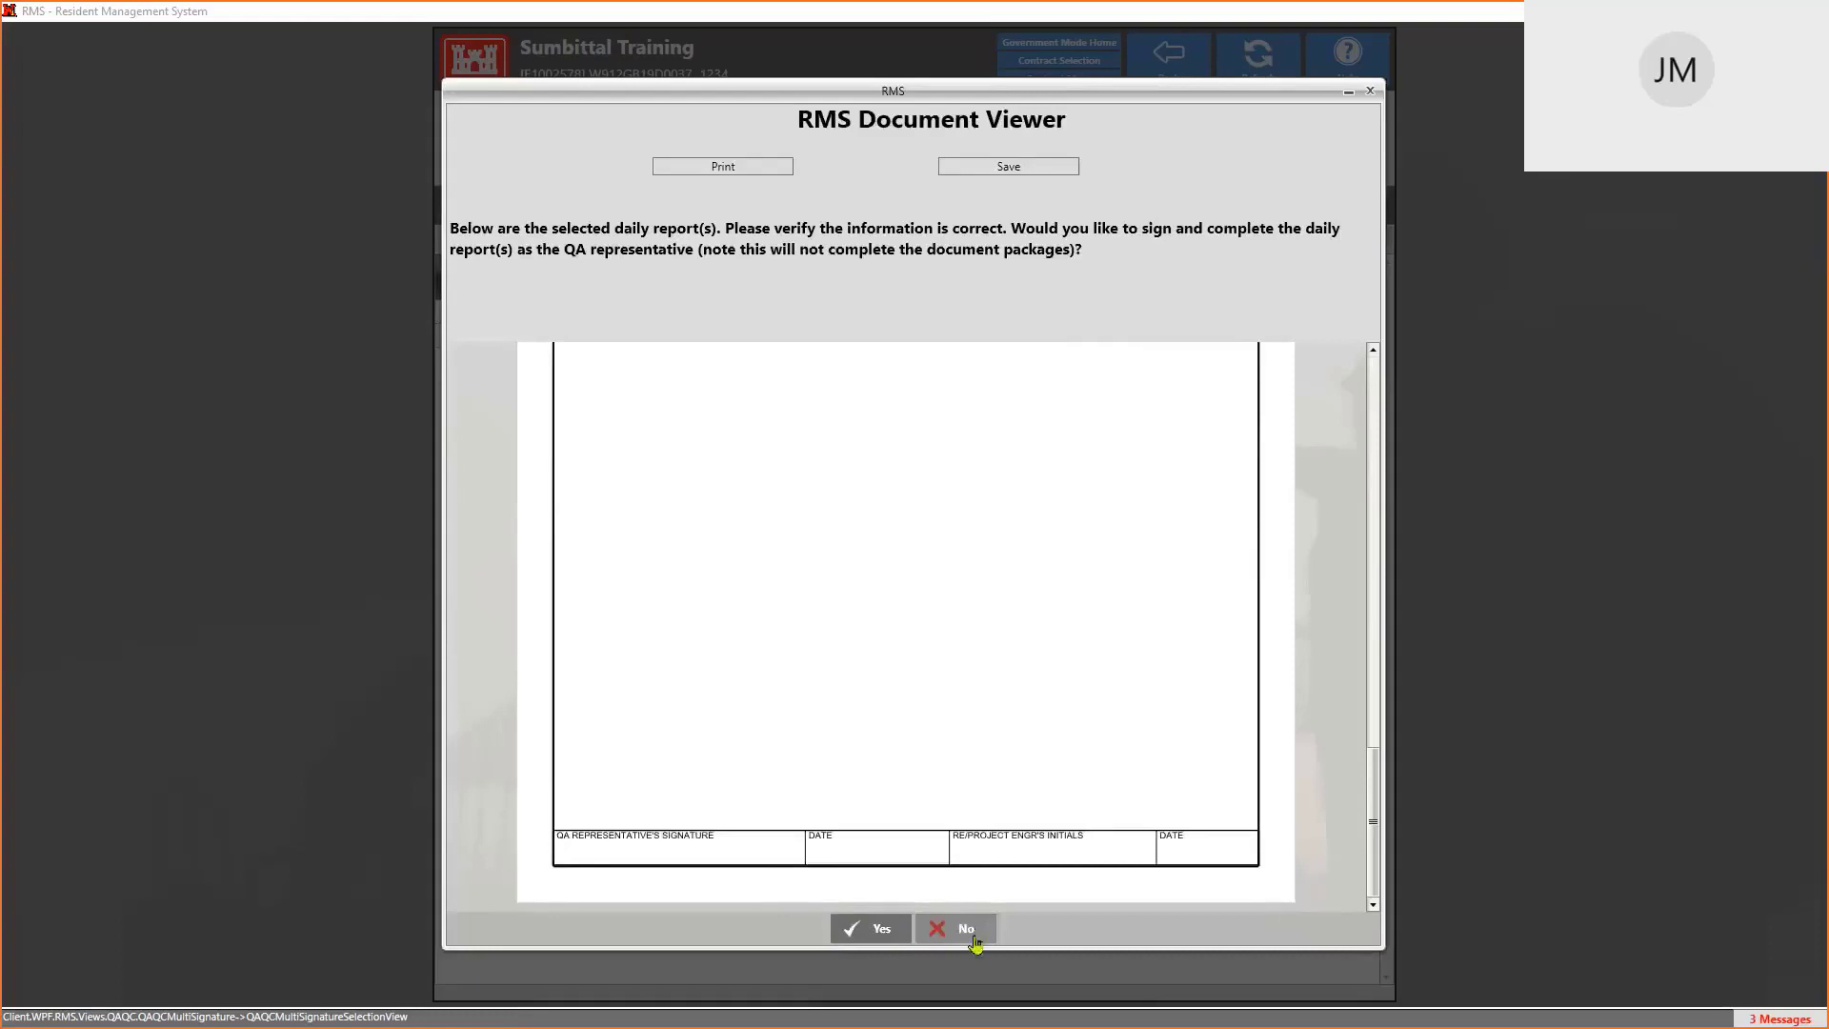
left_click(878, 934)
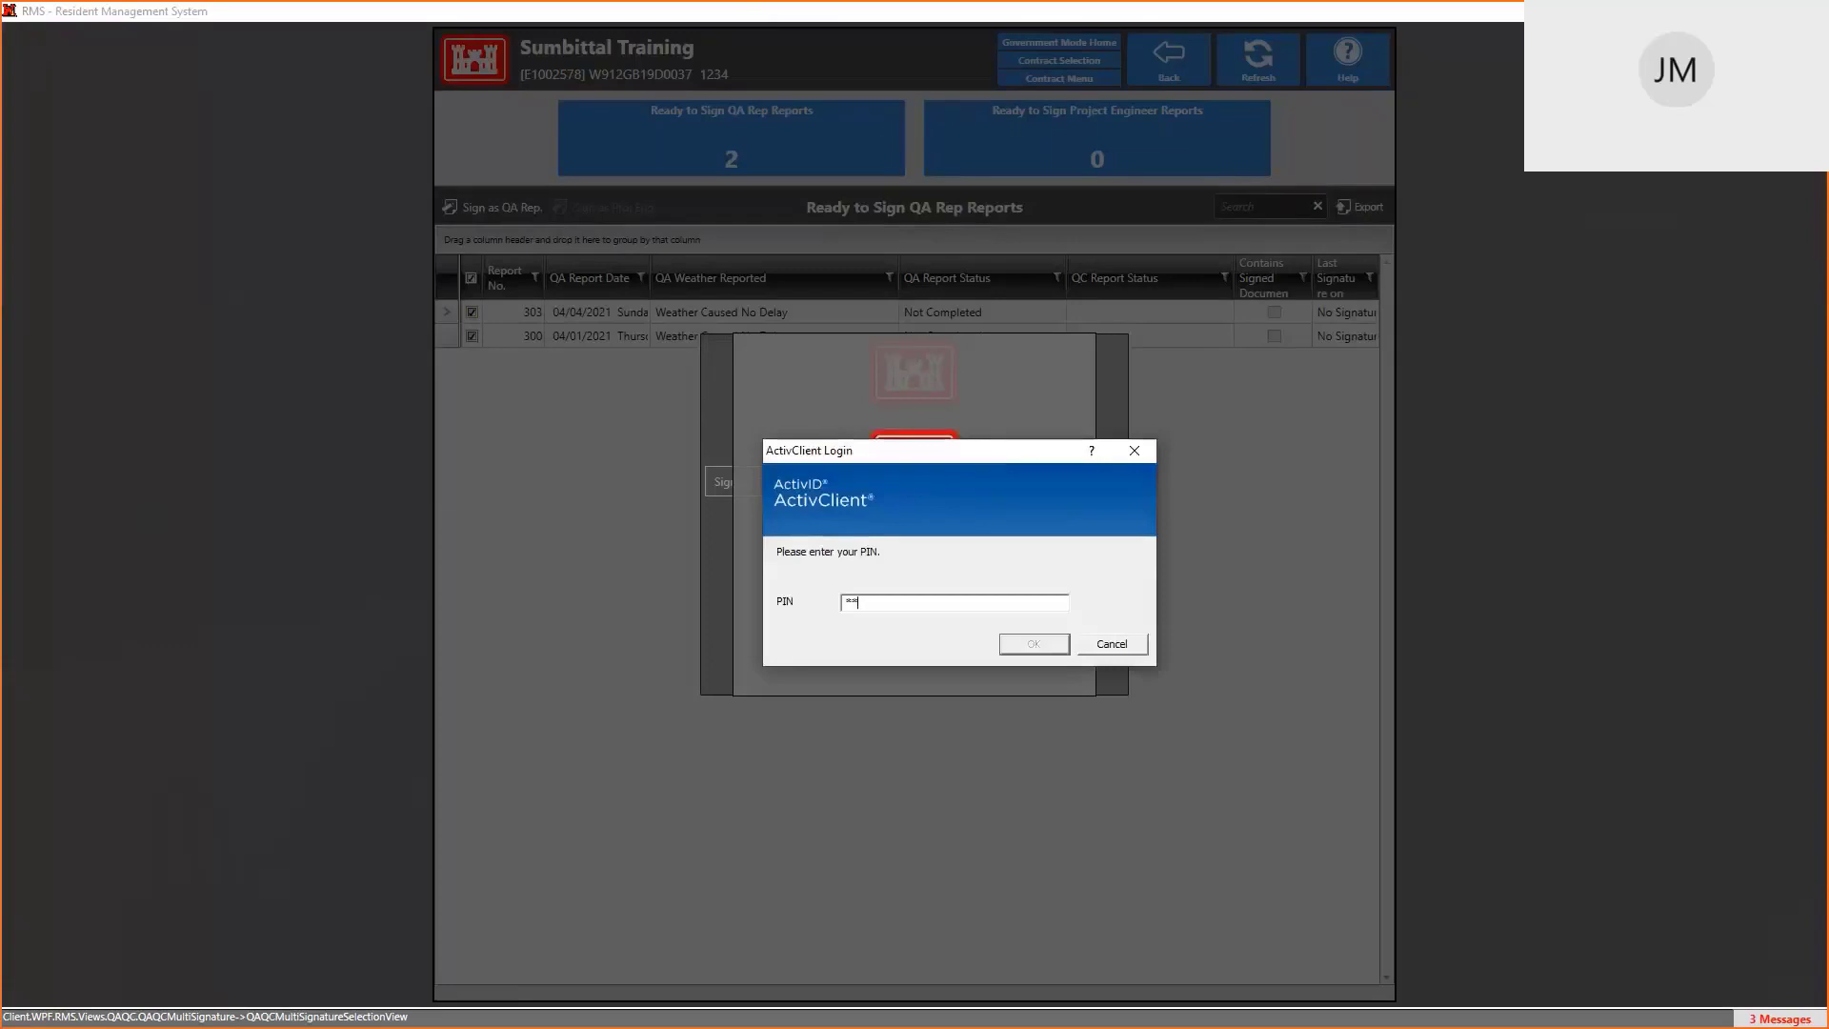
Submit the smart-card PIN to sign reports 300 and 303 as QA representative
key("Return")
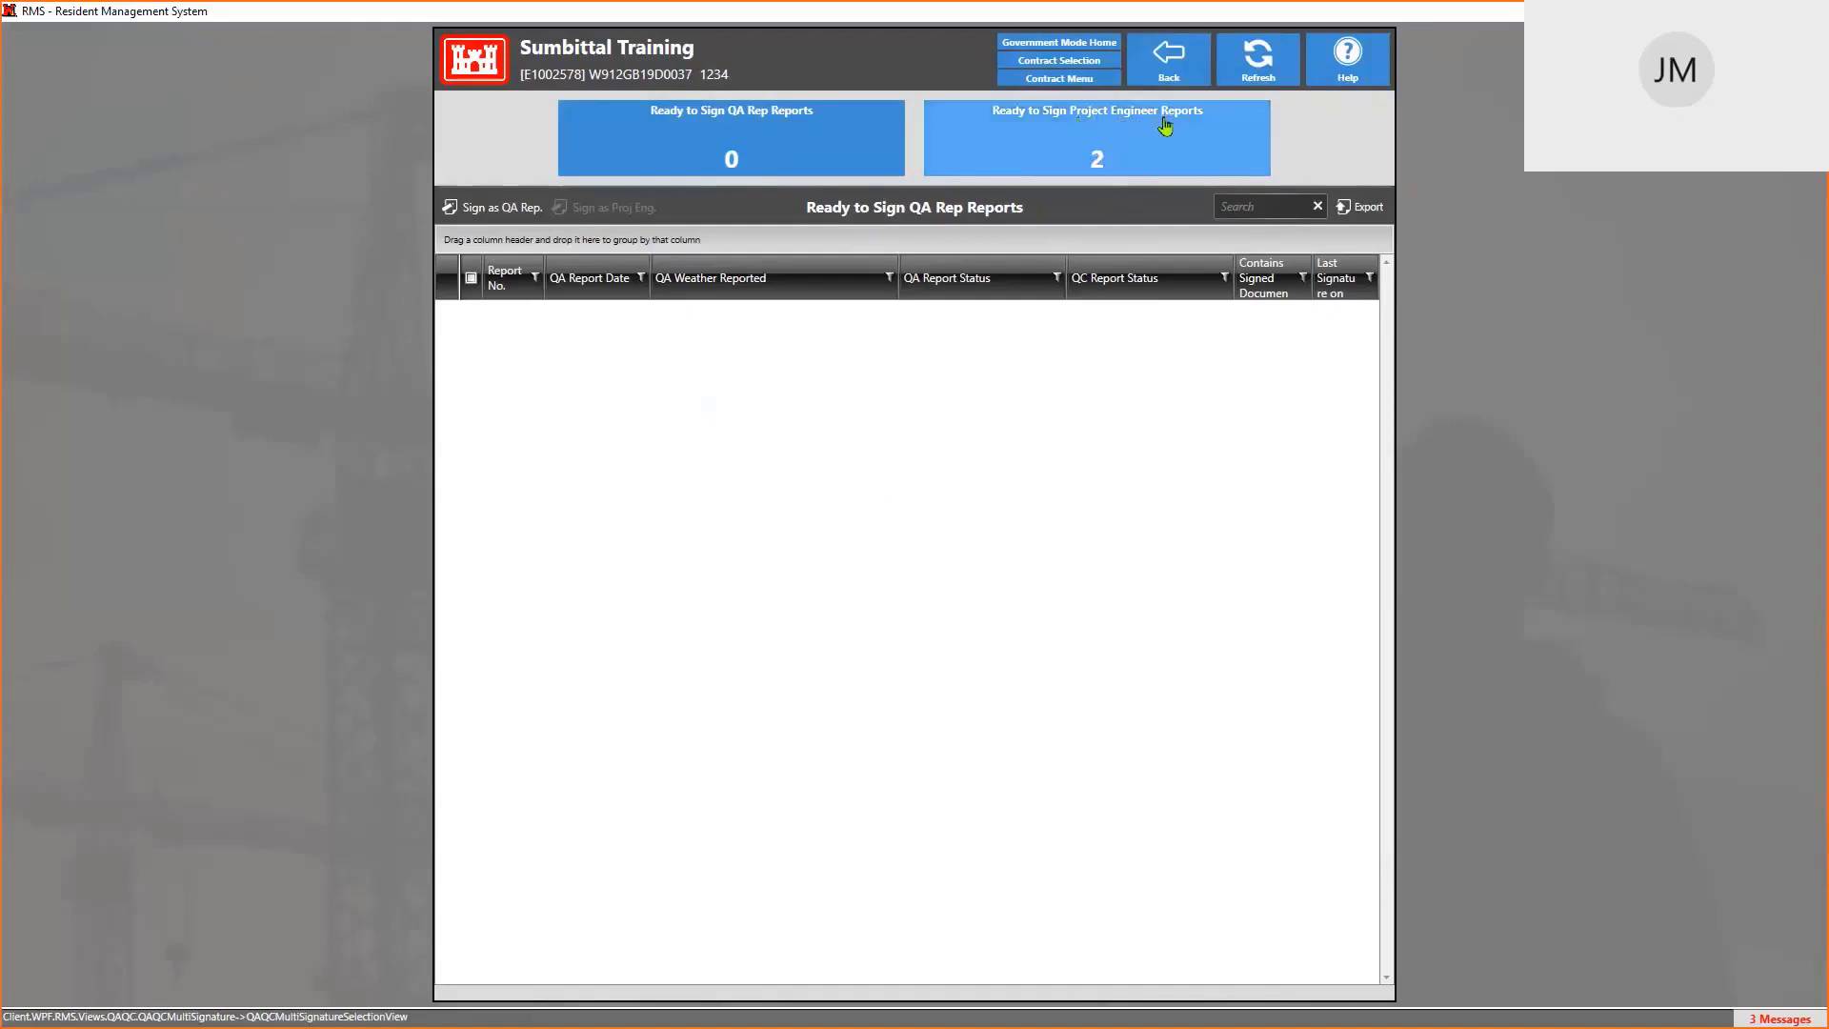
Under Ready to Sign Project Engineer Reports, select only report 303 and start signing it as project engineer
left_click(1117, 153)
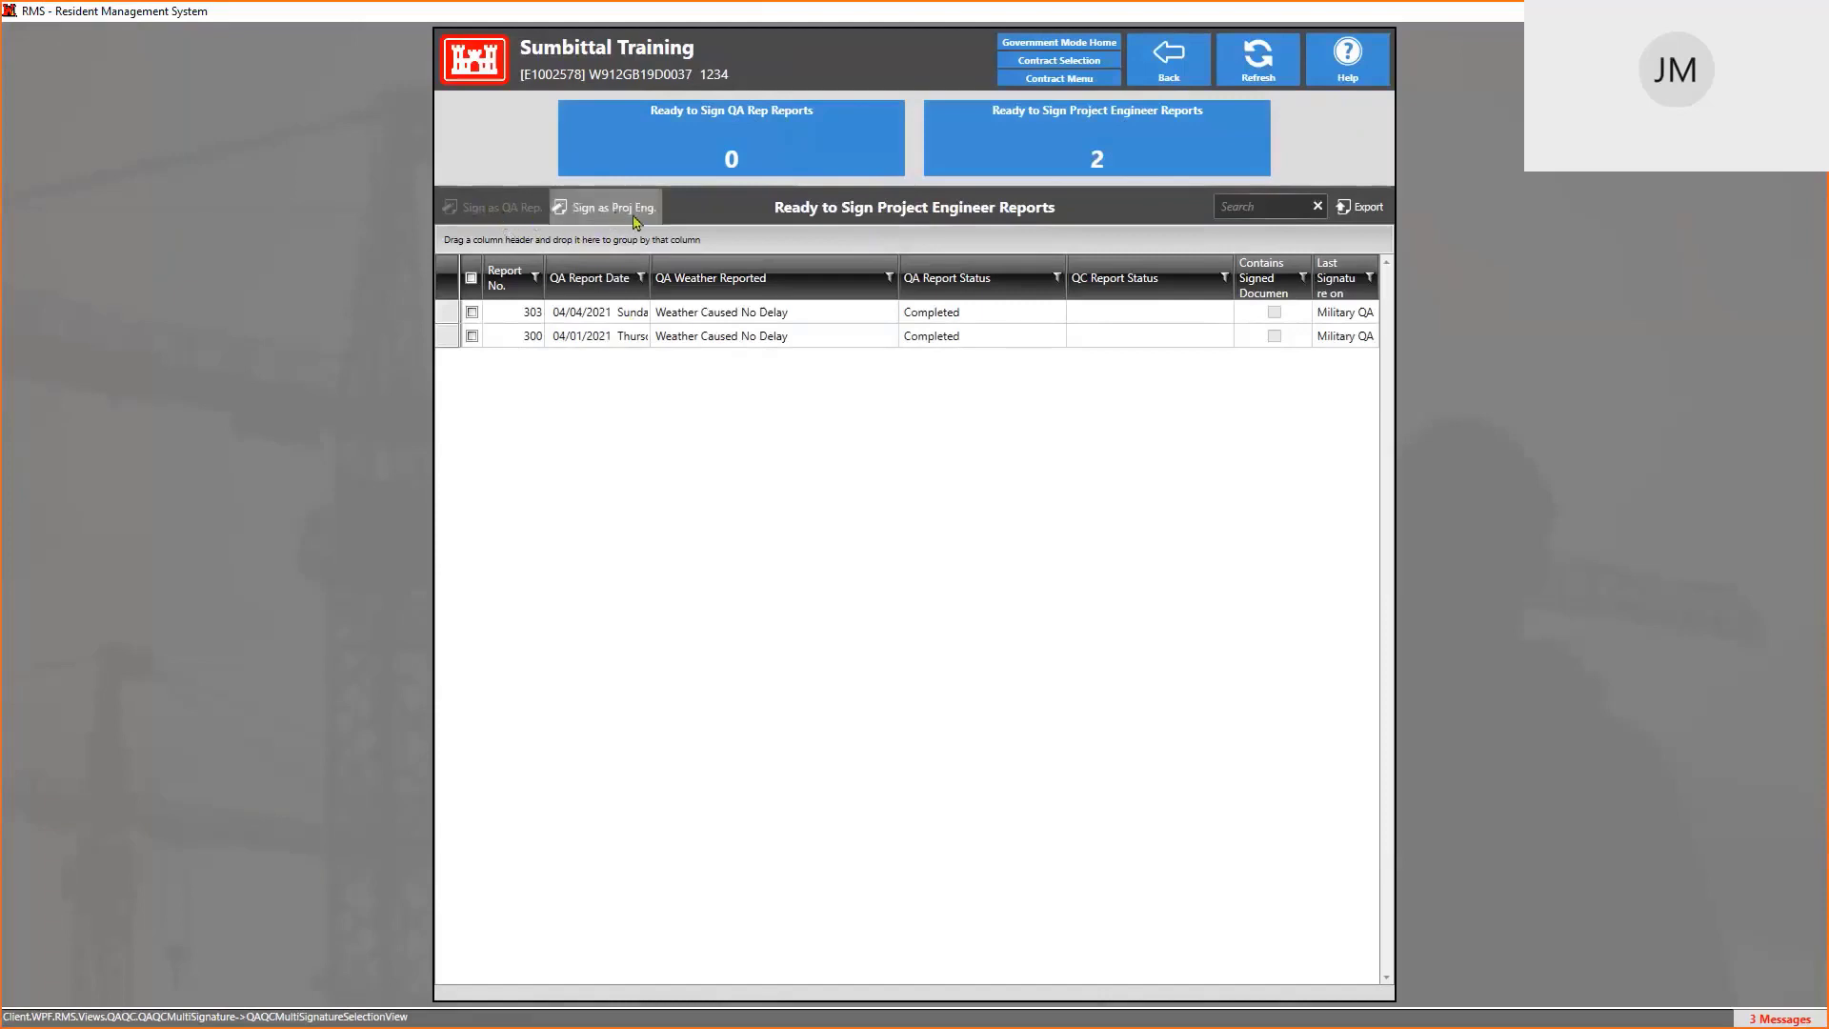
left_click(471, 313)
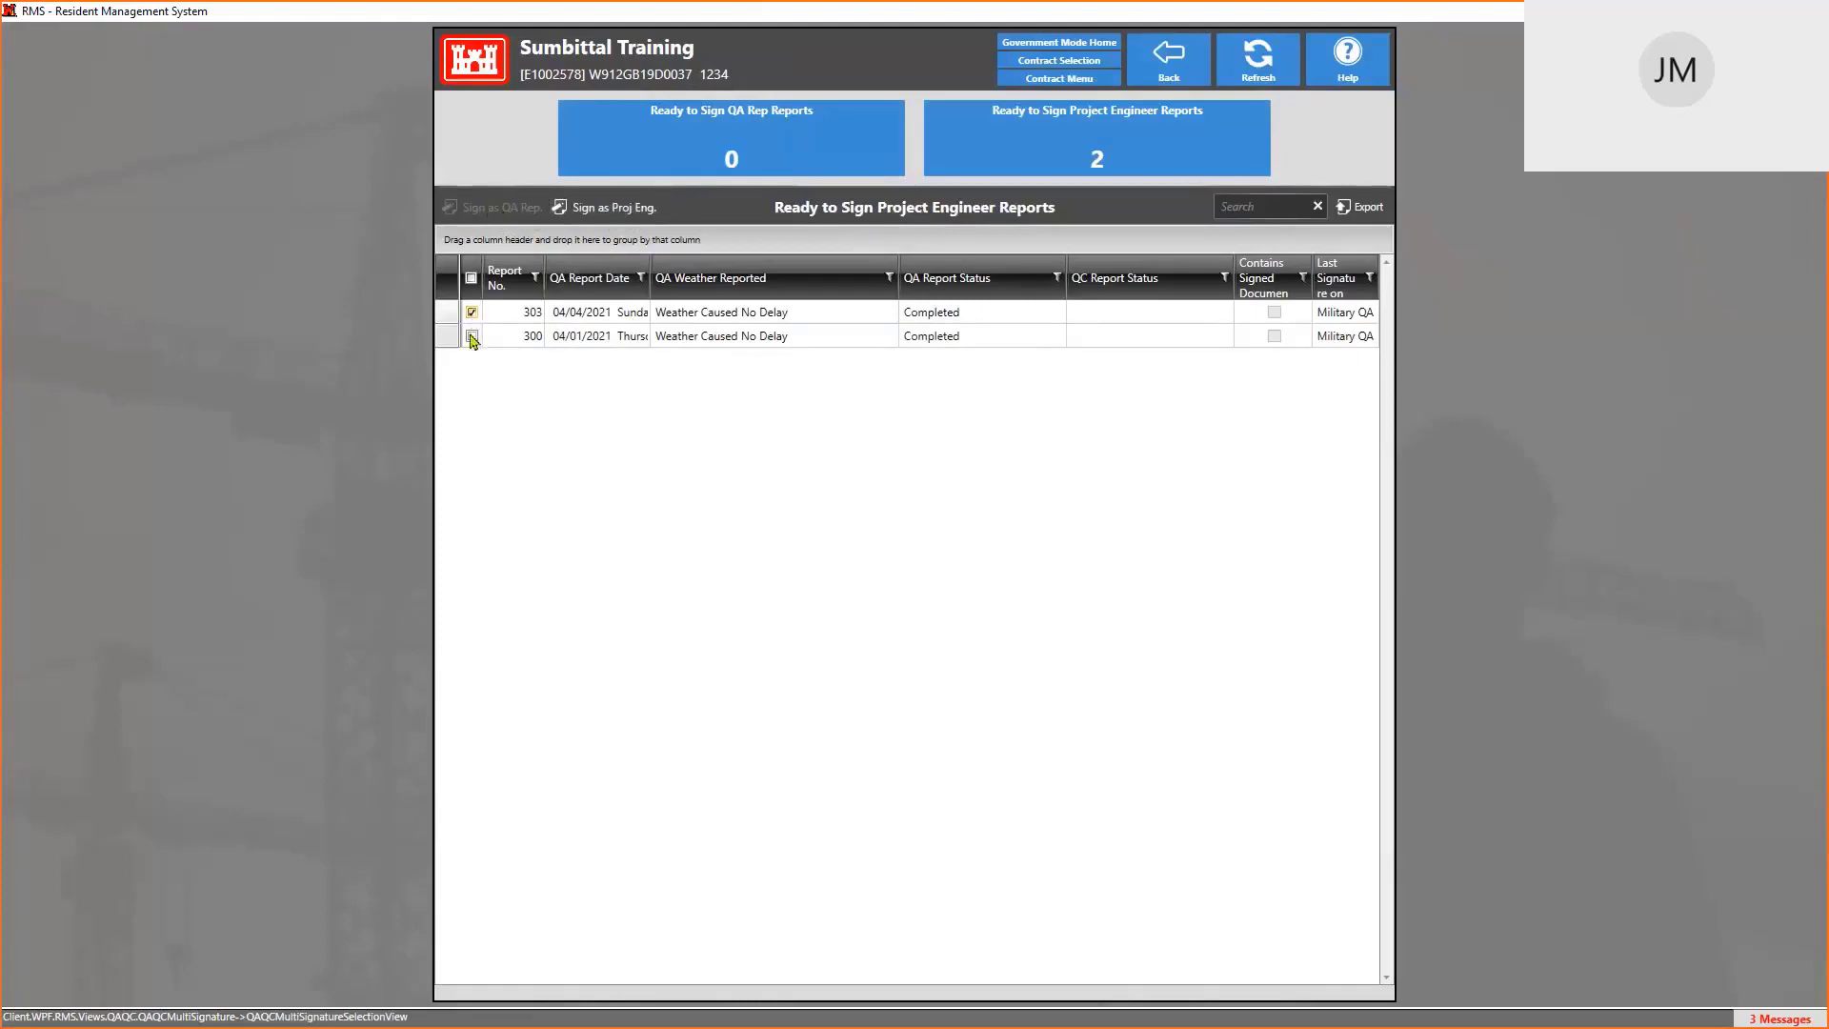
left_click(472, 336)
left_click(471, 337)
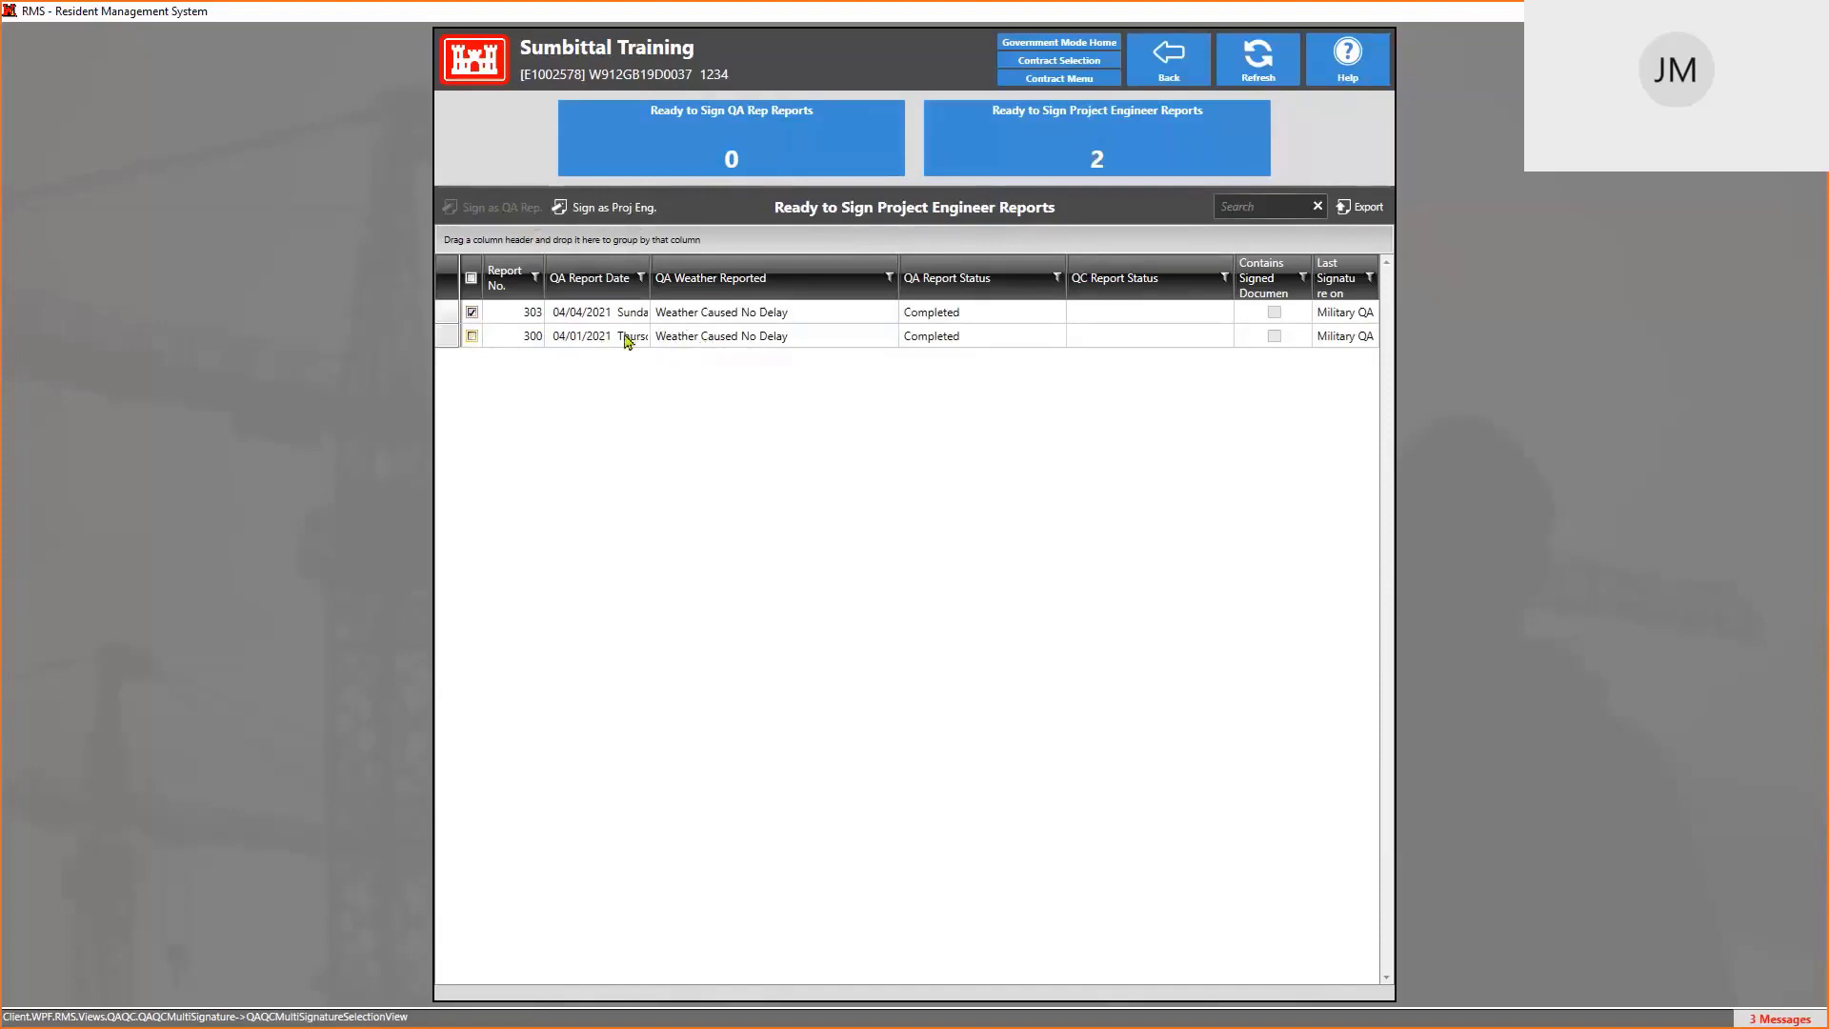
left_click(613, 211)
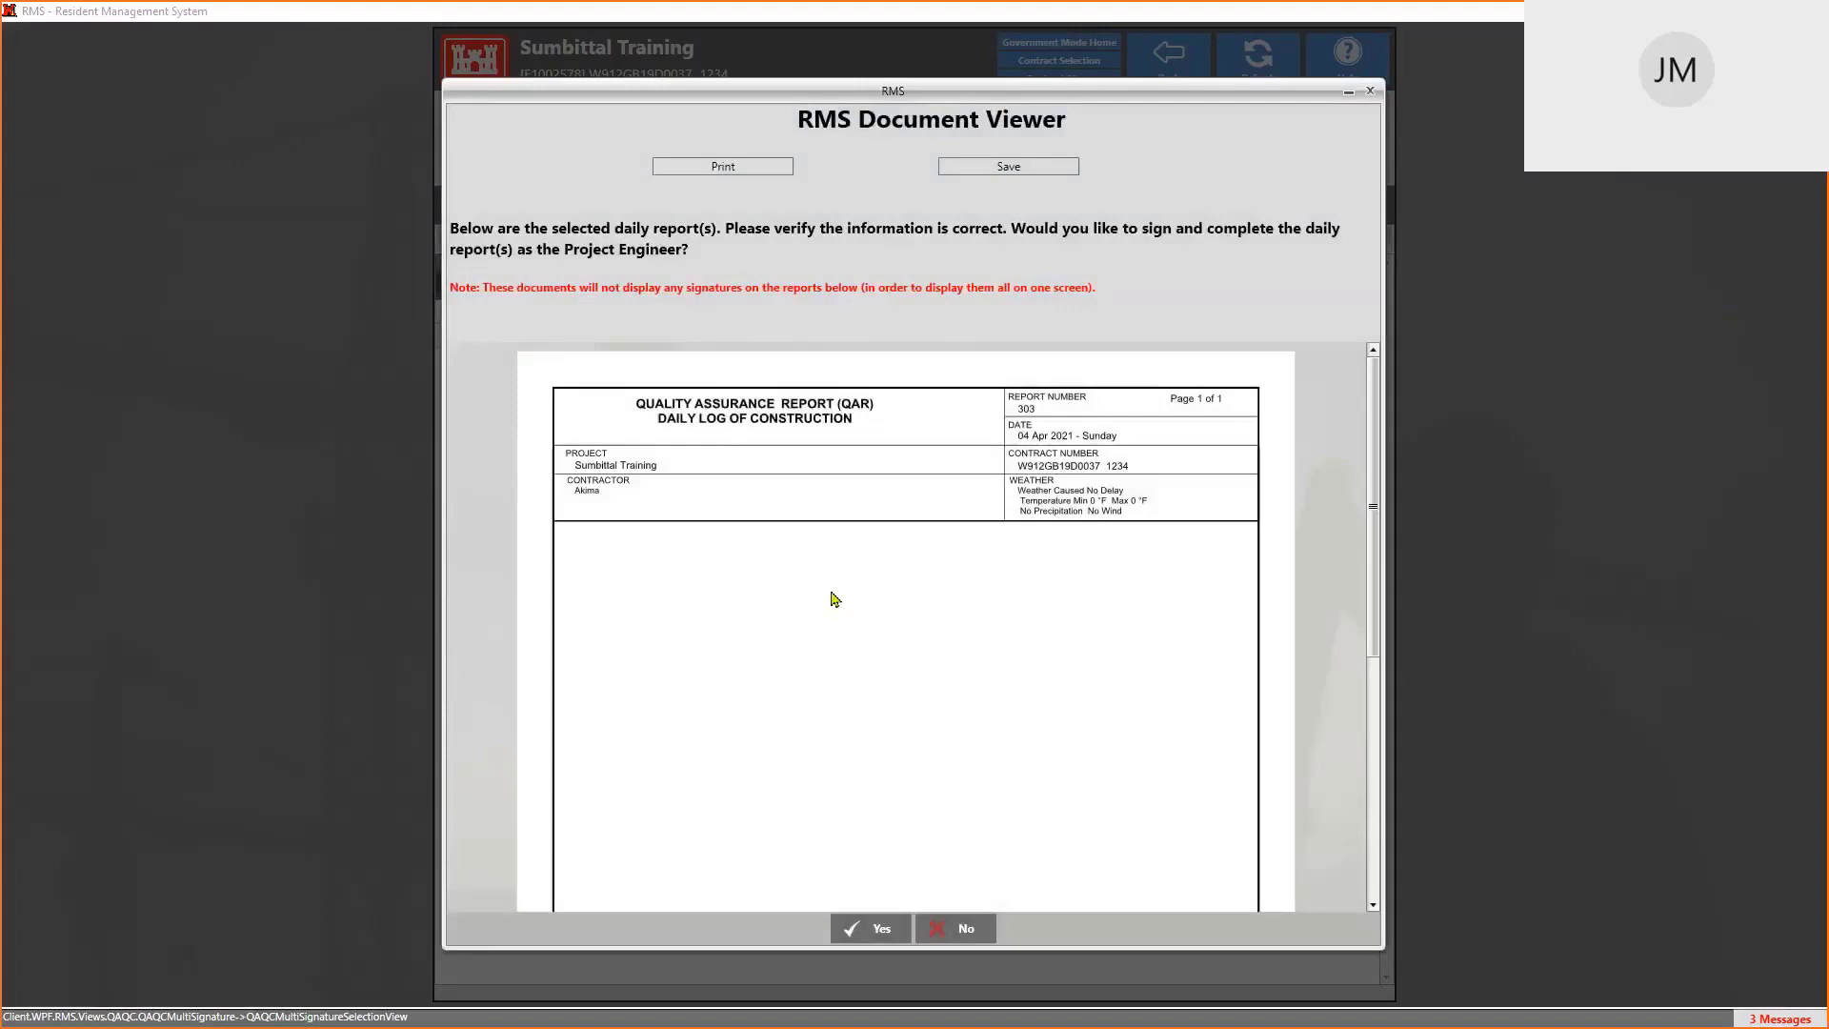
Review the report 303 preview and confirm signing it as project engineer
scroll(835, 598, "down", 5)
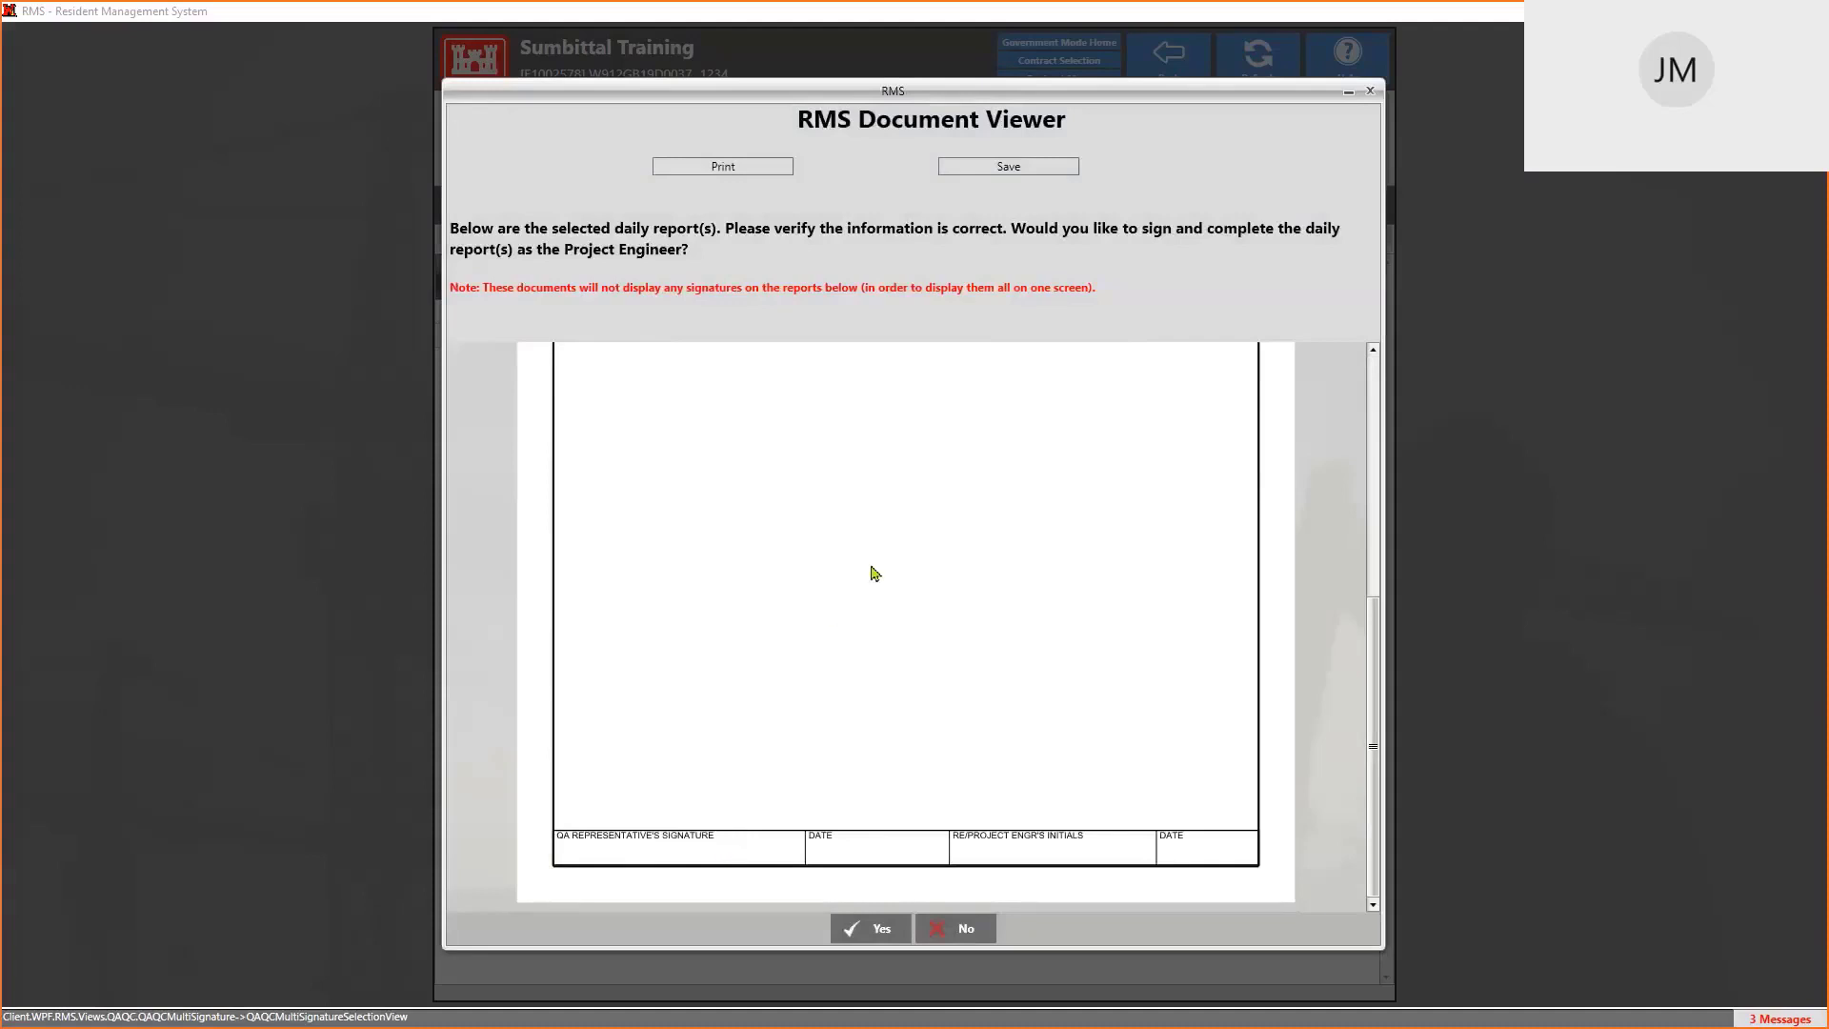
scroll(874, 572, "up", 5)
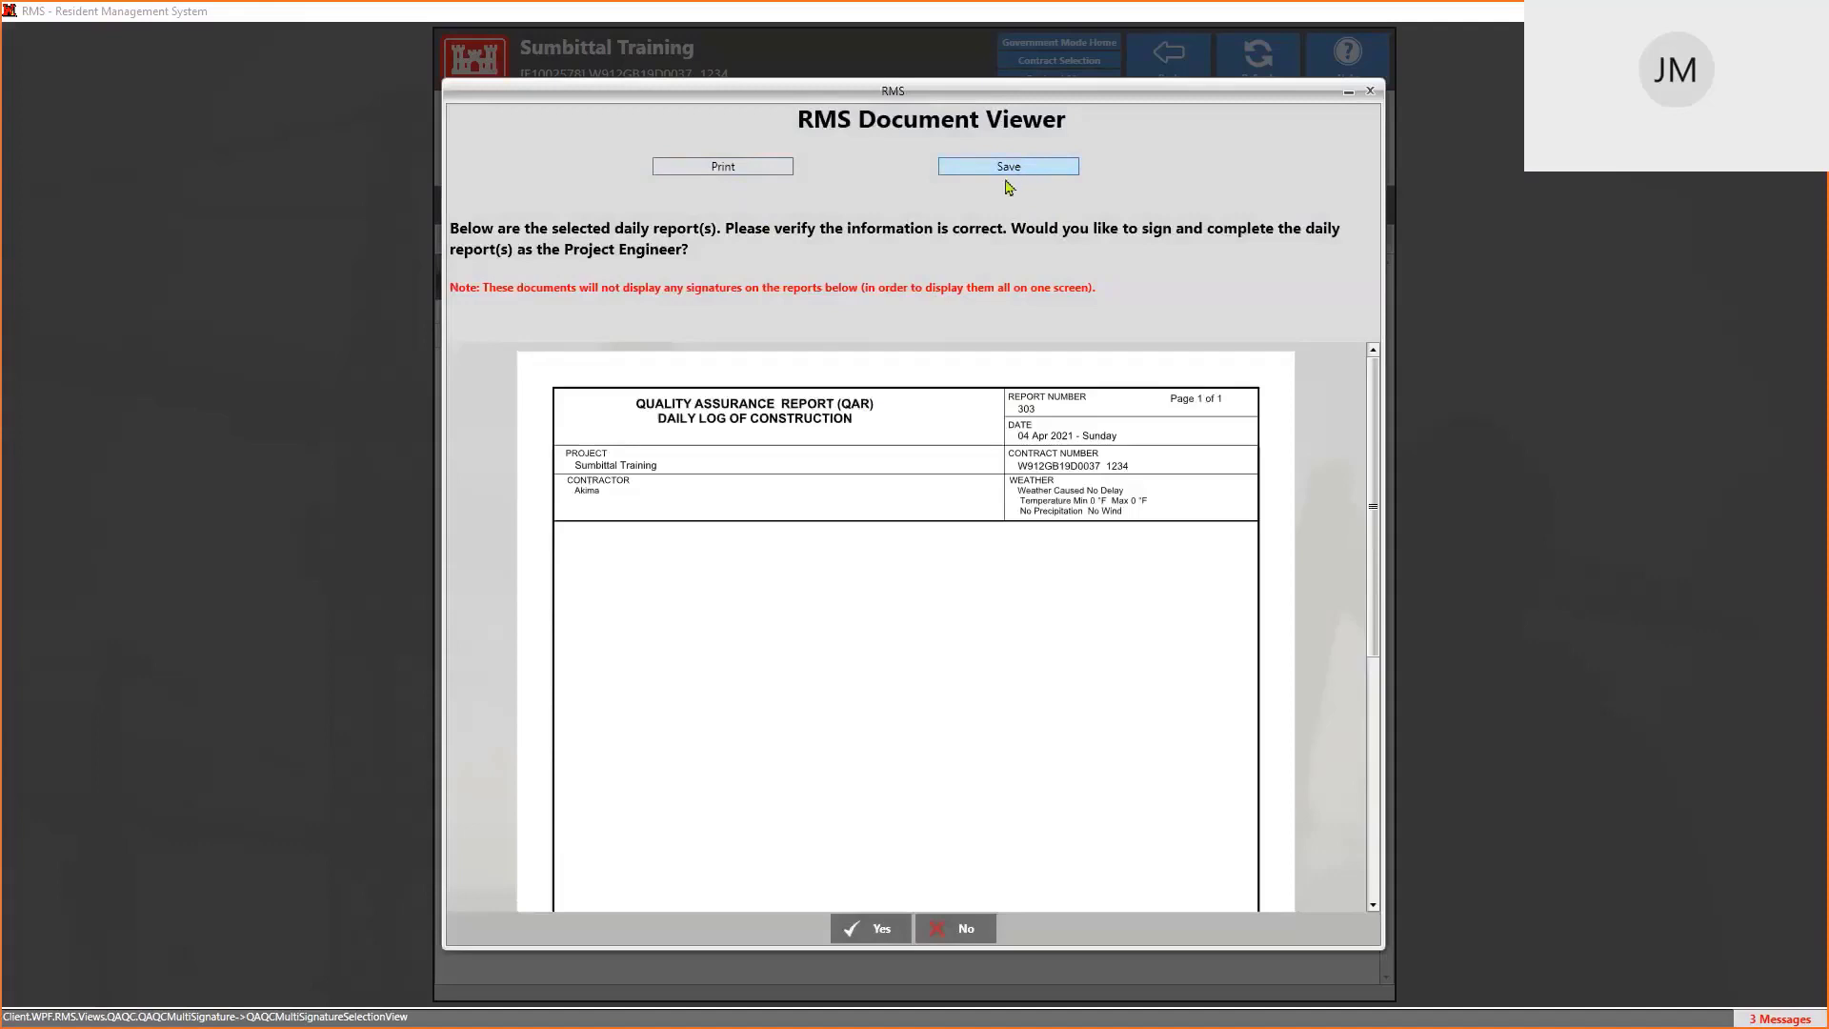
left_click(874, 936)
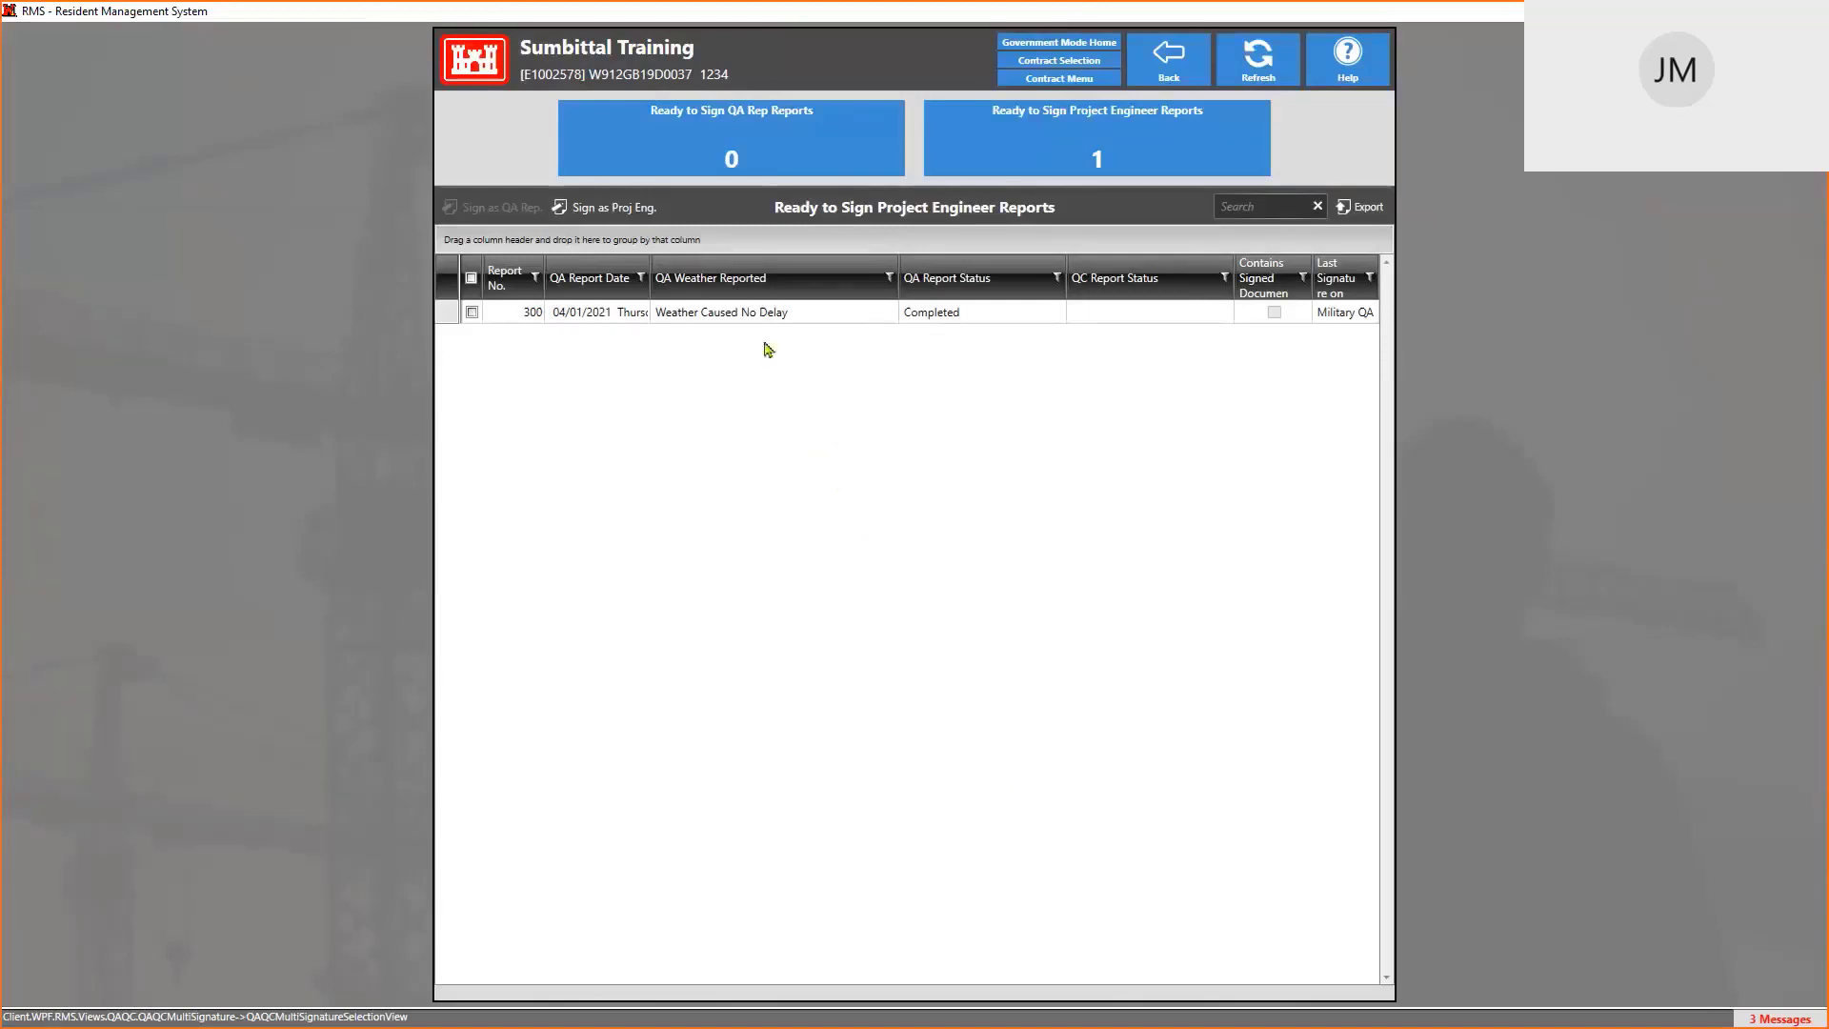
Select report 300, sign it as project engineer, and return to the daily reports list
left_click(729, 313)
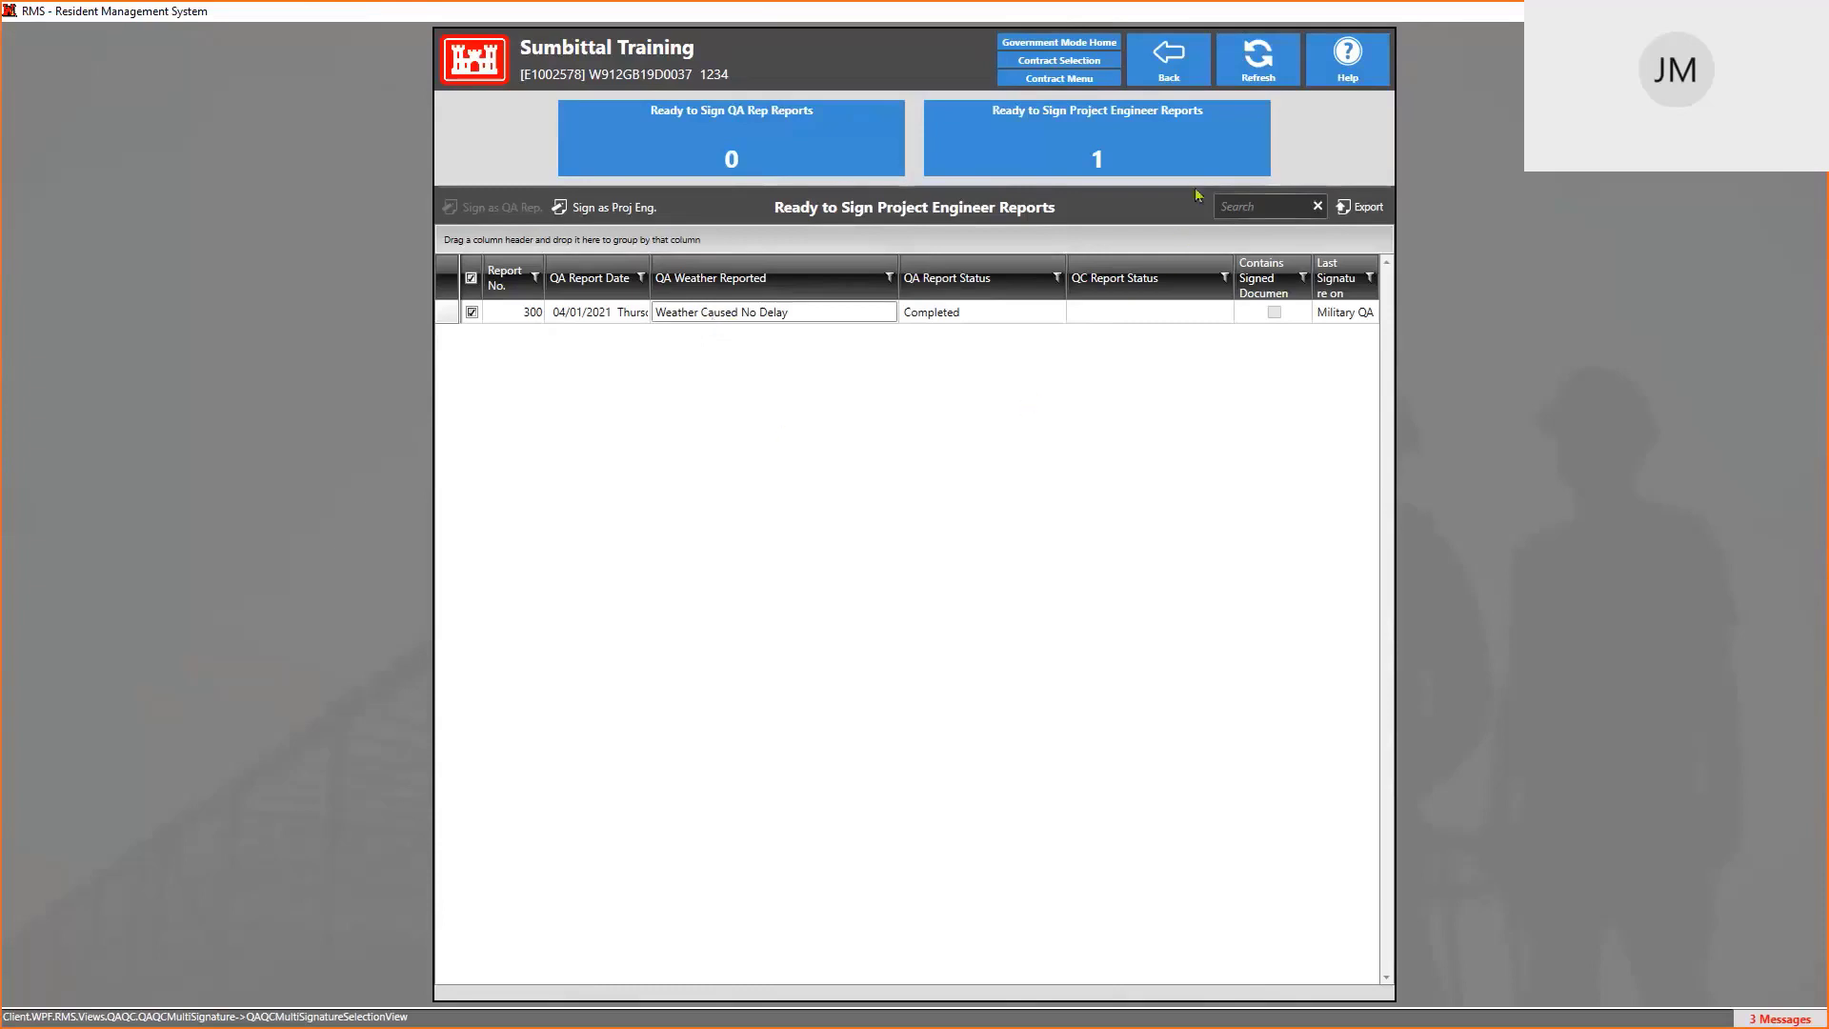
left_click(604, 207)
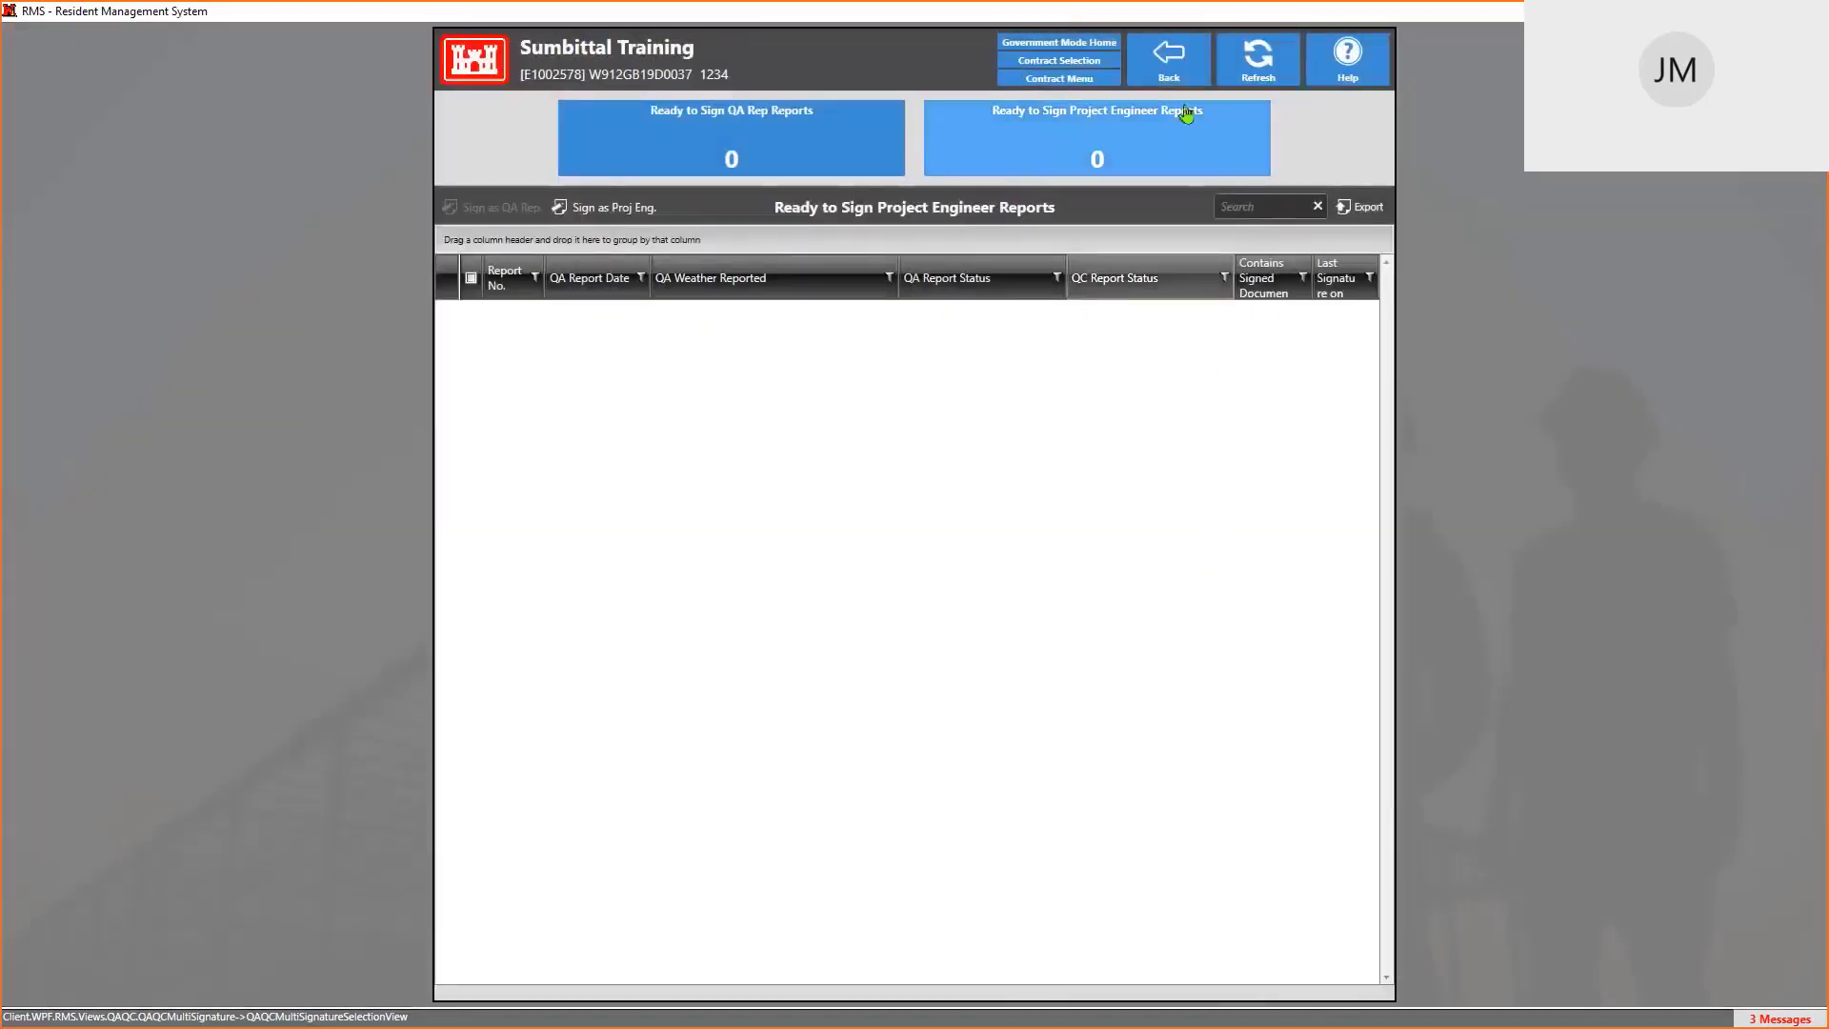
left_click(1168, 65)
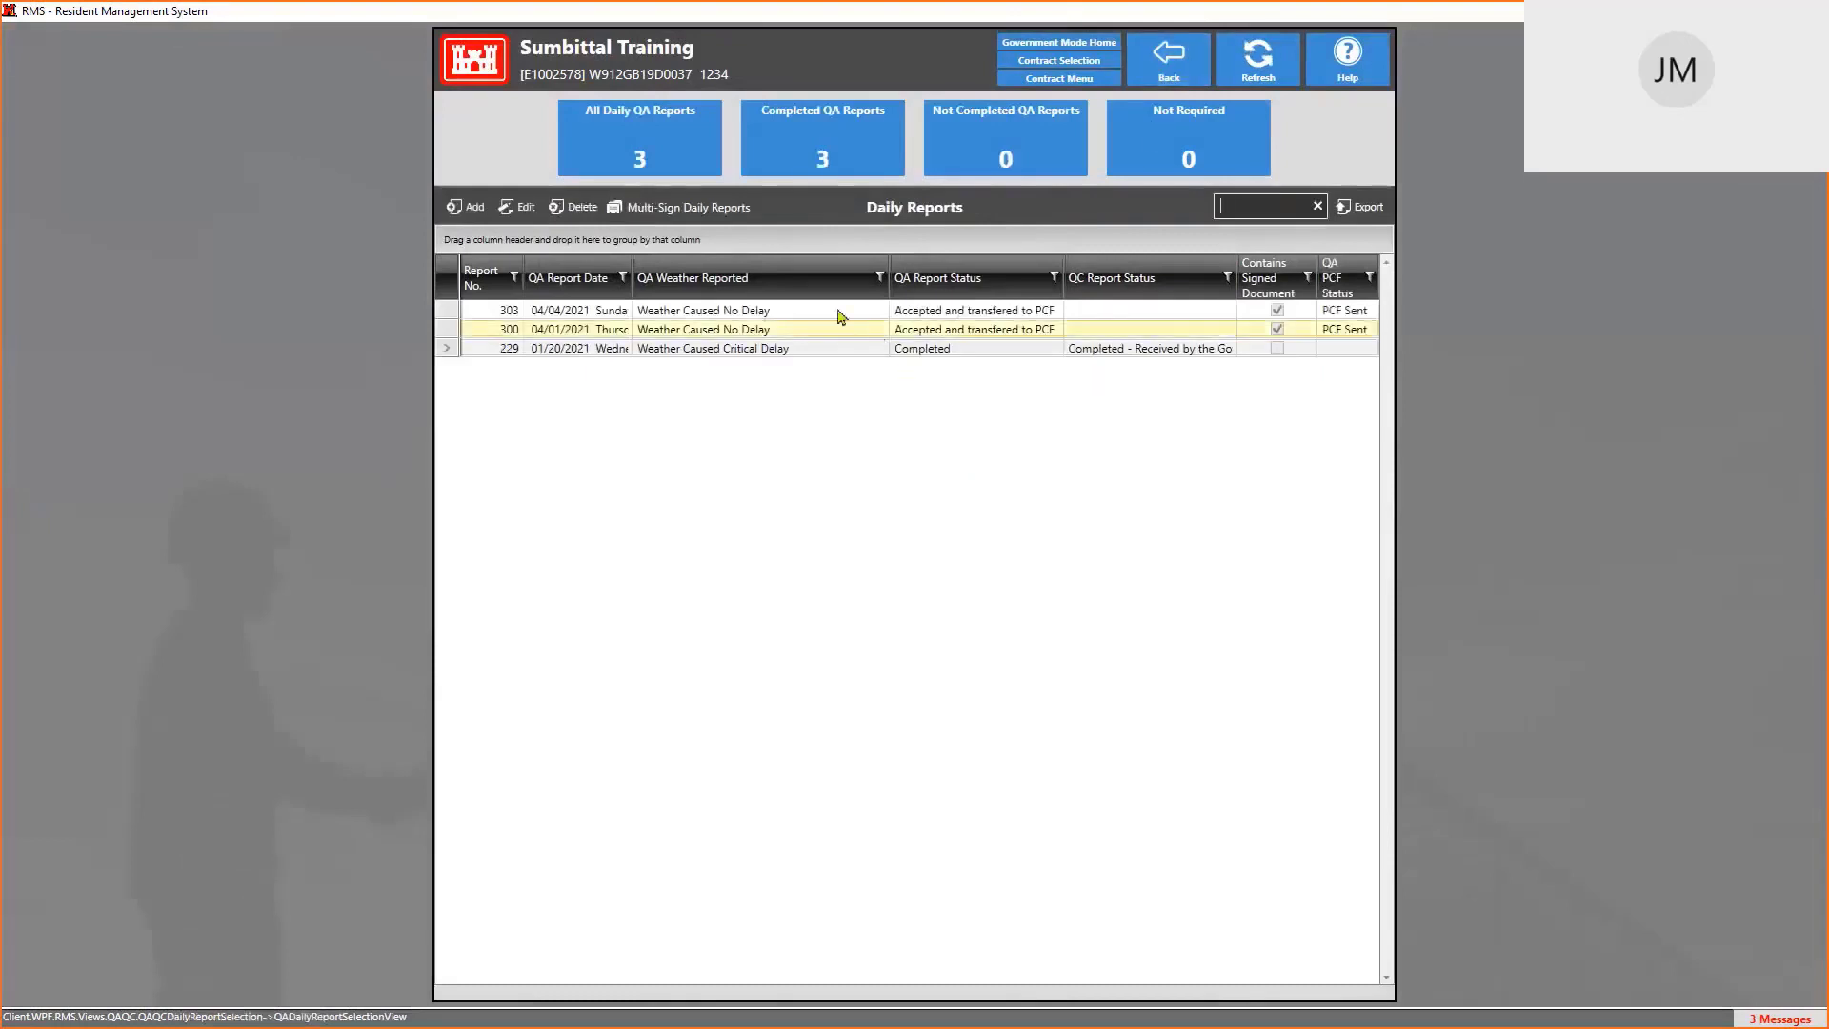
Open QA daily report 229, dated 01/20/2021, from the Daily Reports grid
left_click(951, 312)
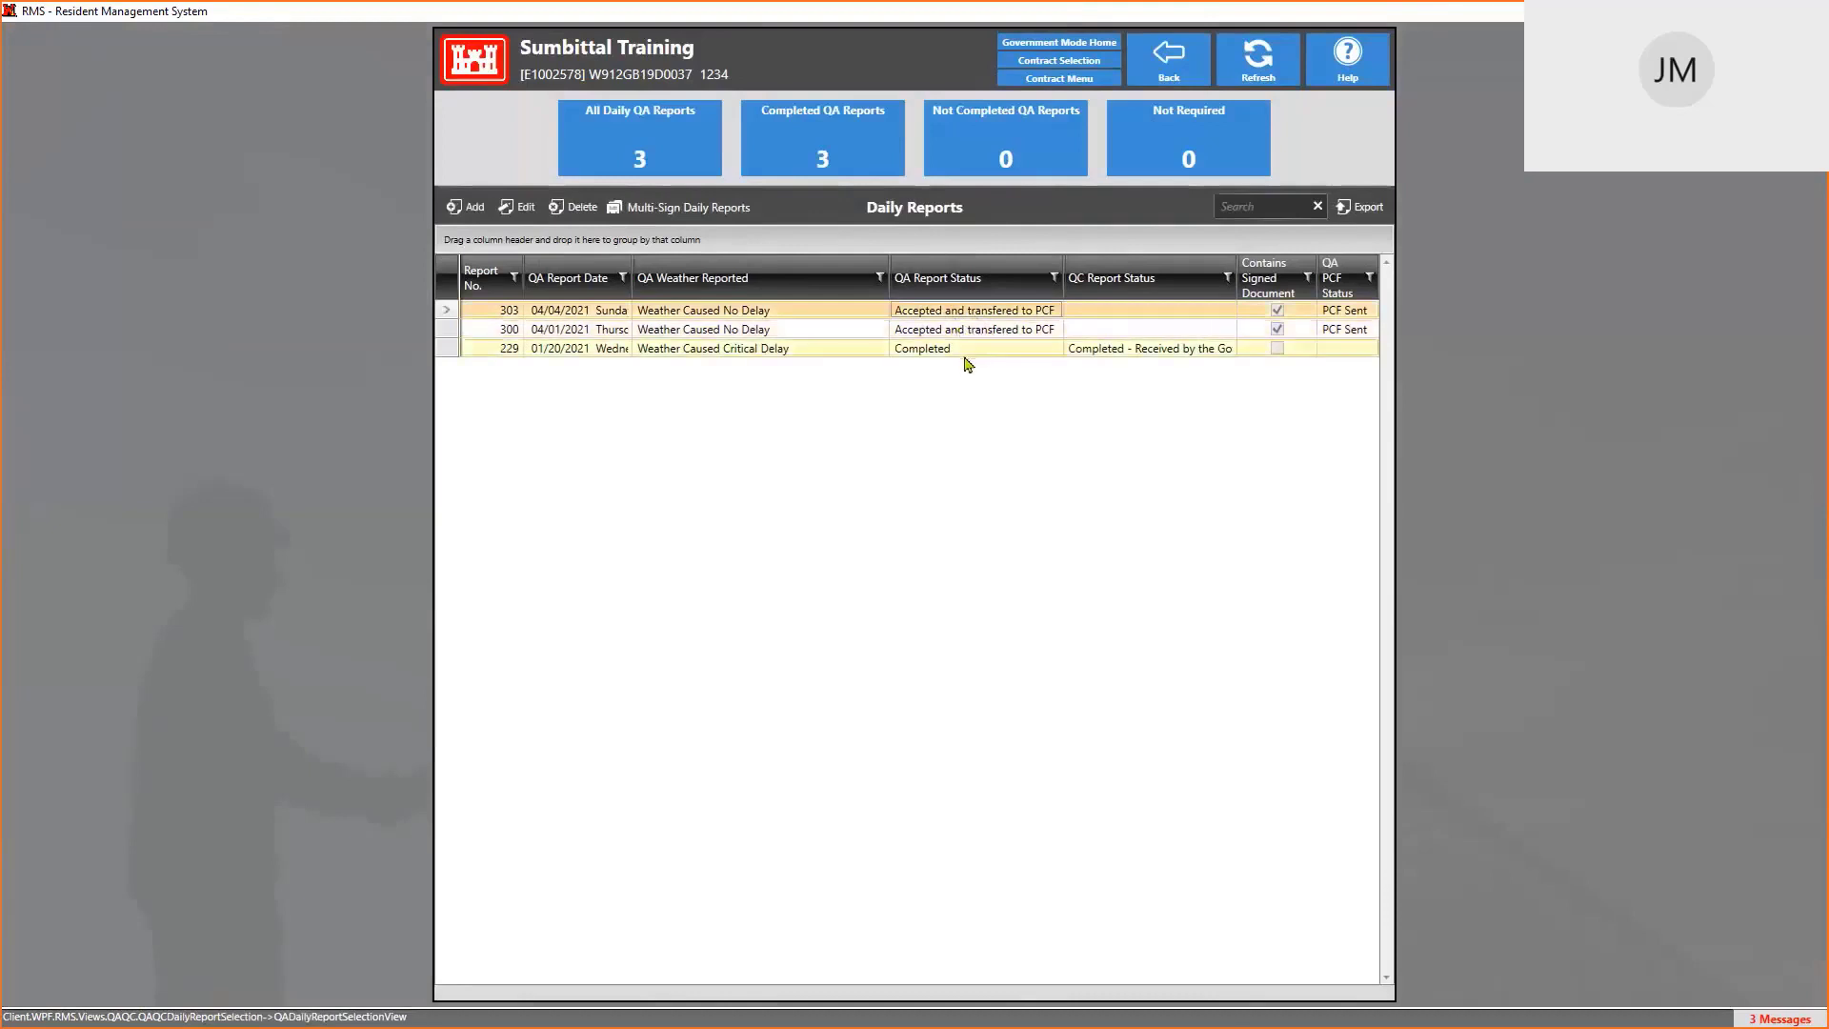
left_click(964, 351)
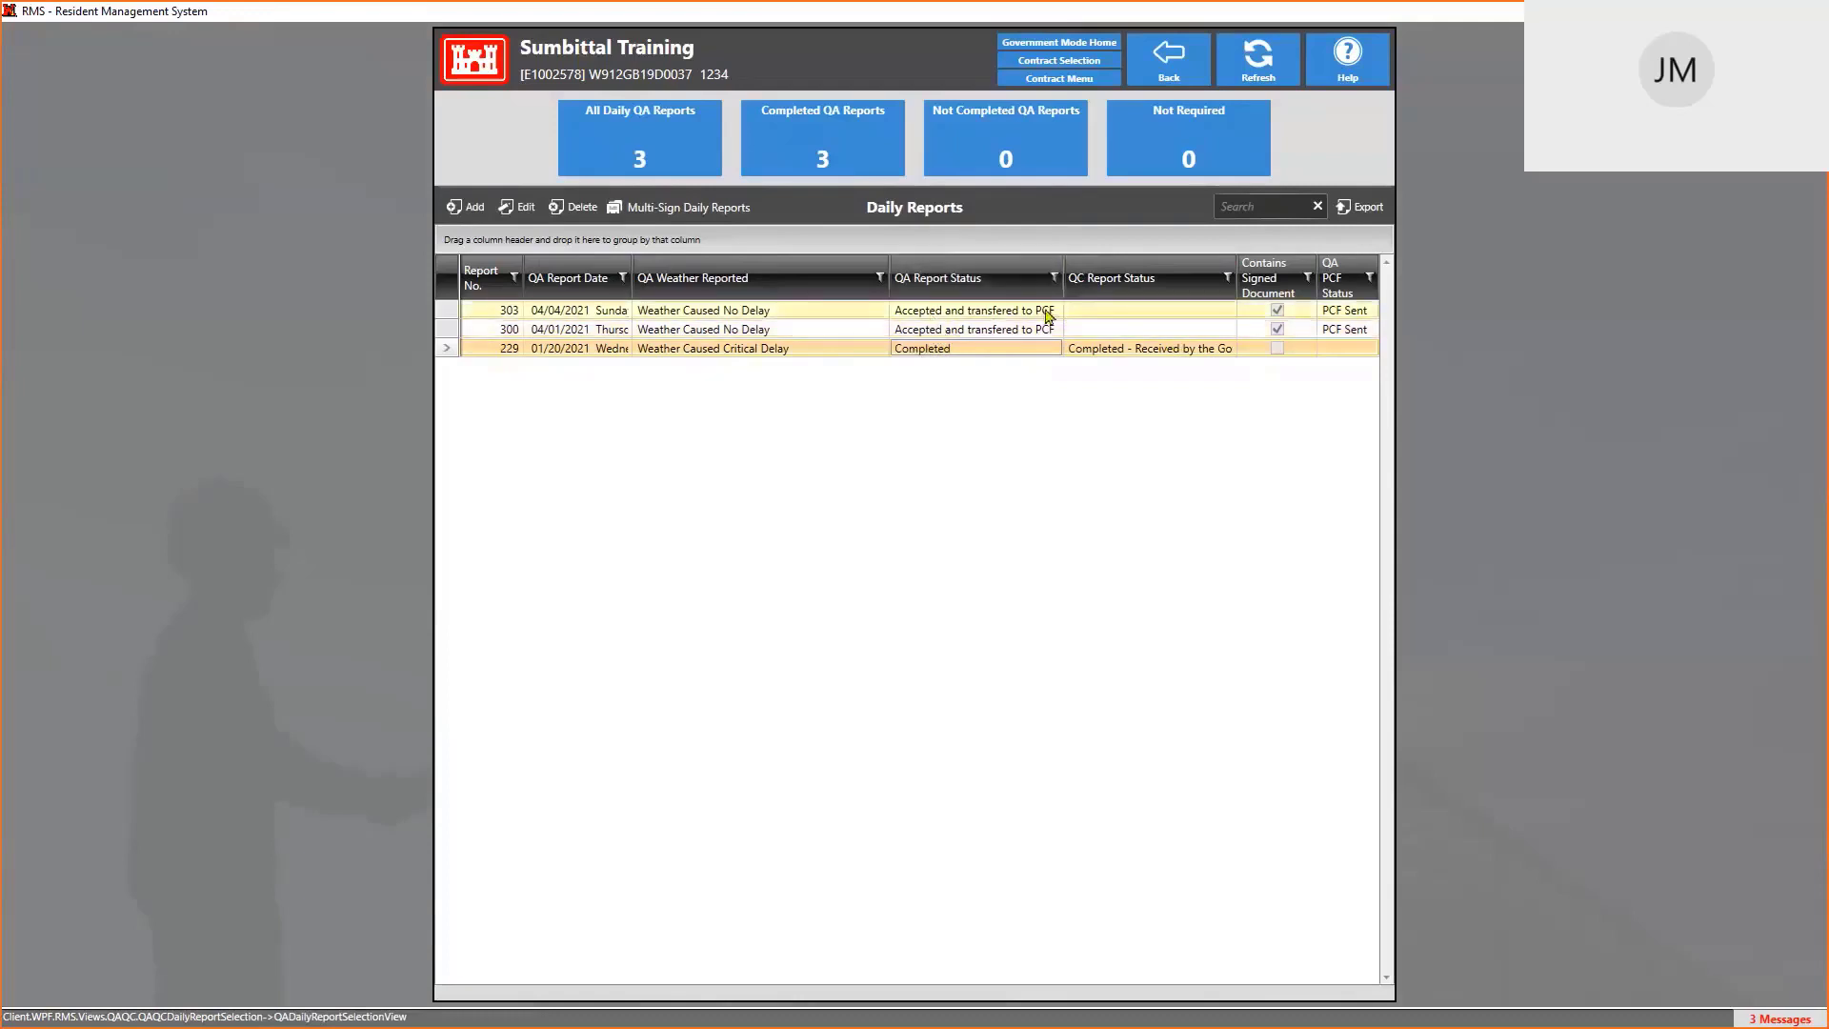
double_click(923, 350)
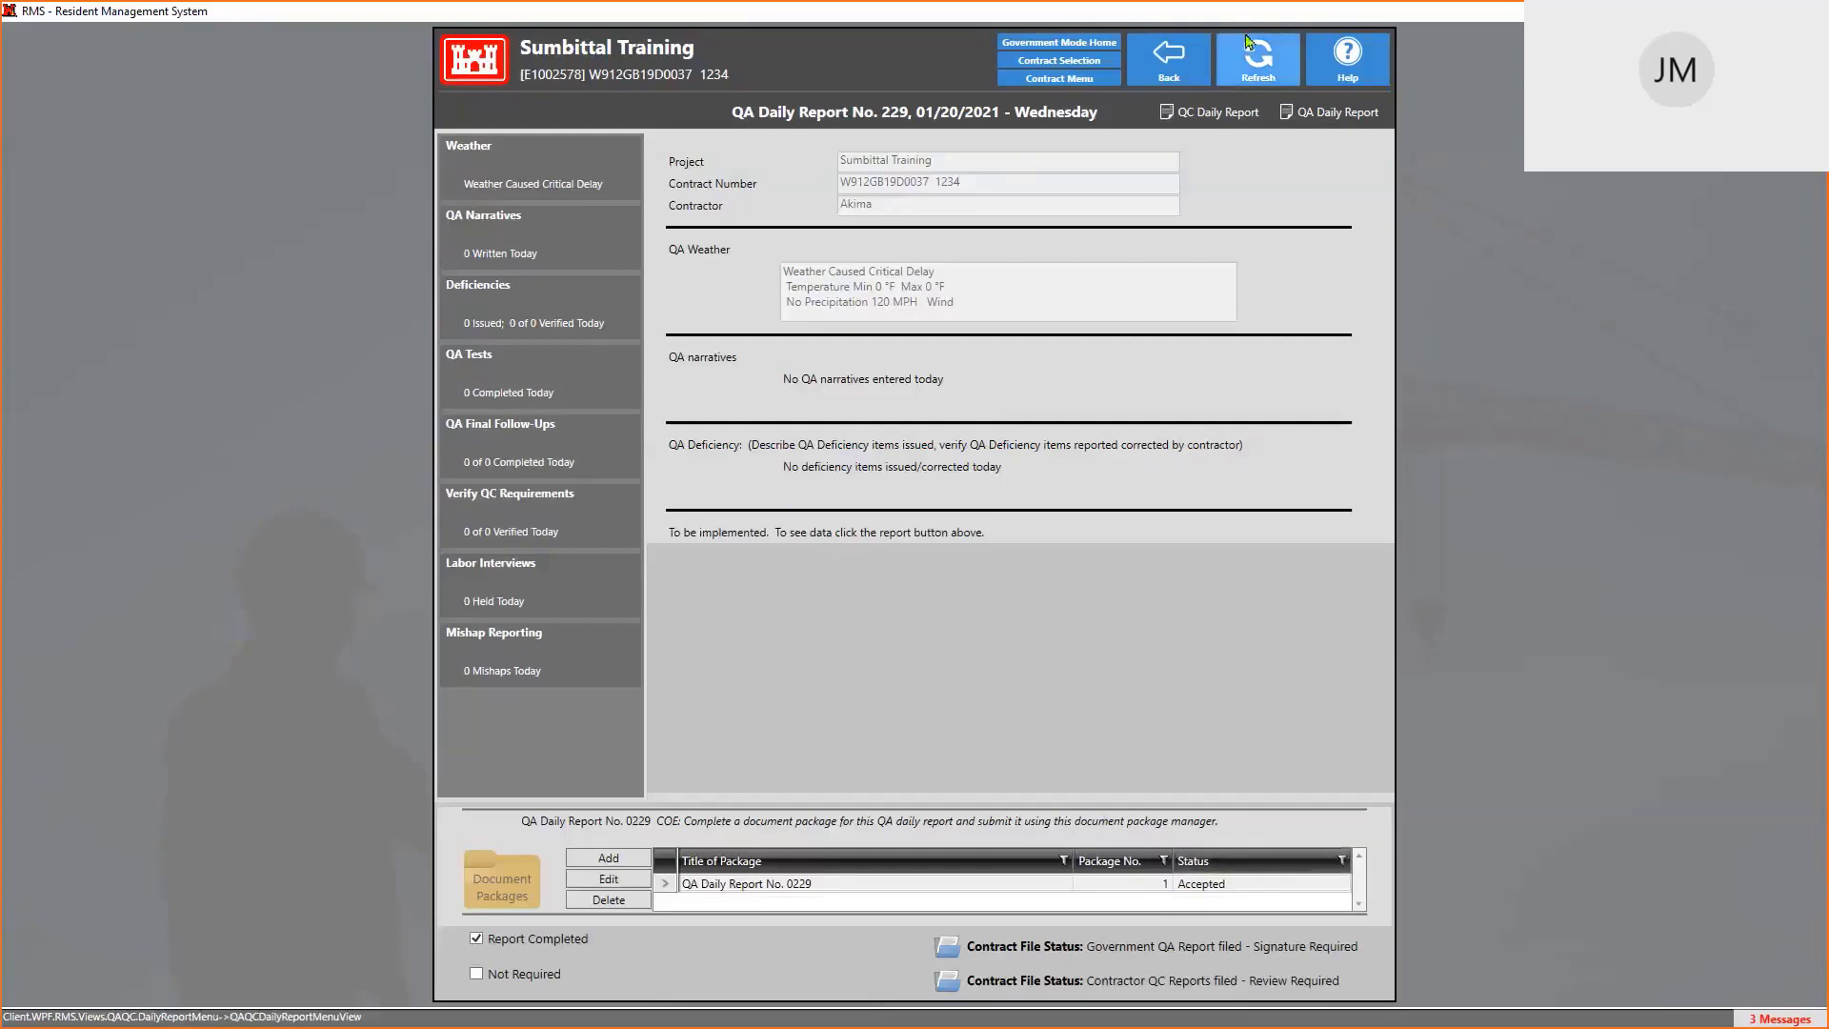
Go back from daily report 229 to the daily reports list
left_click(1169, 57)
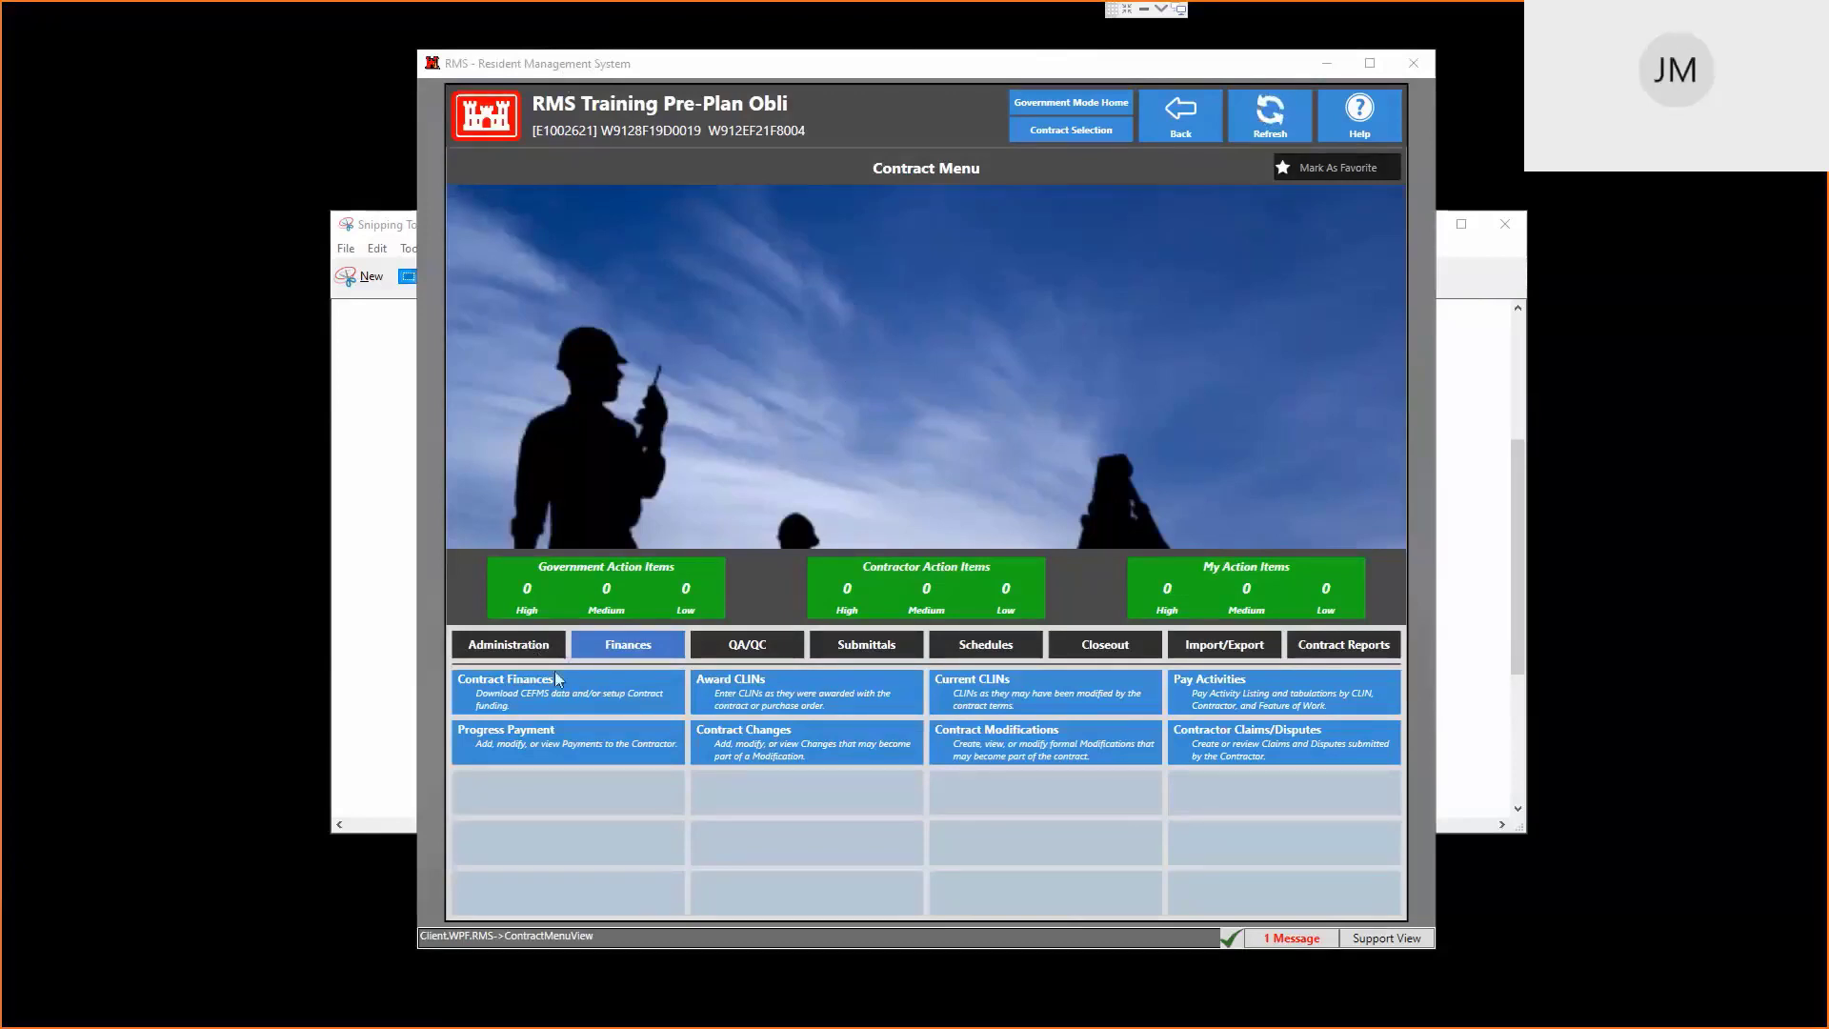
Open Contract Setup under Administration to view the funding and obligation settings
left_click(534, 652)
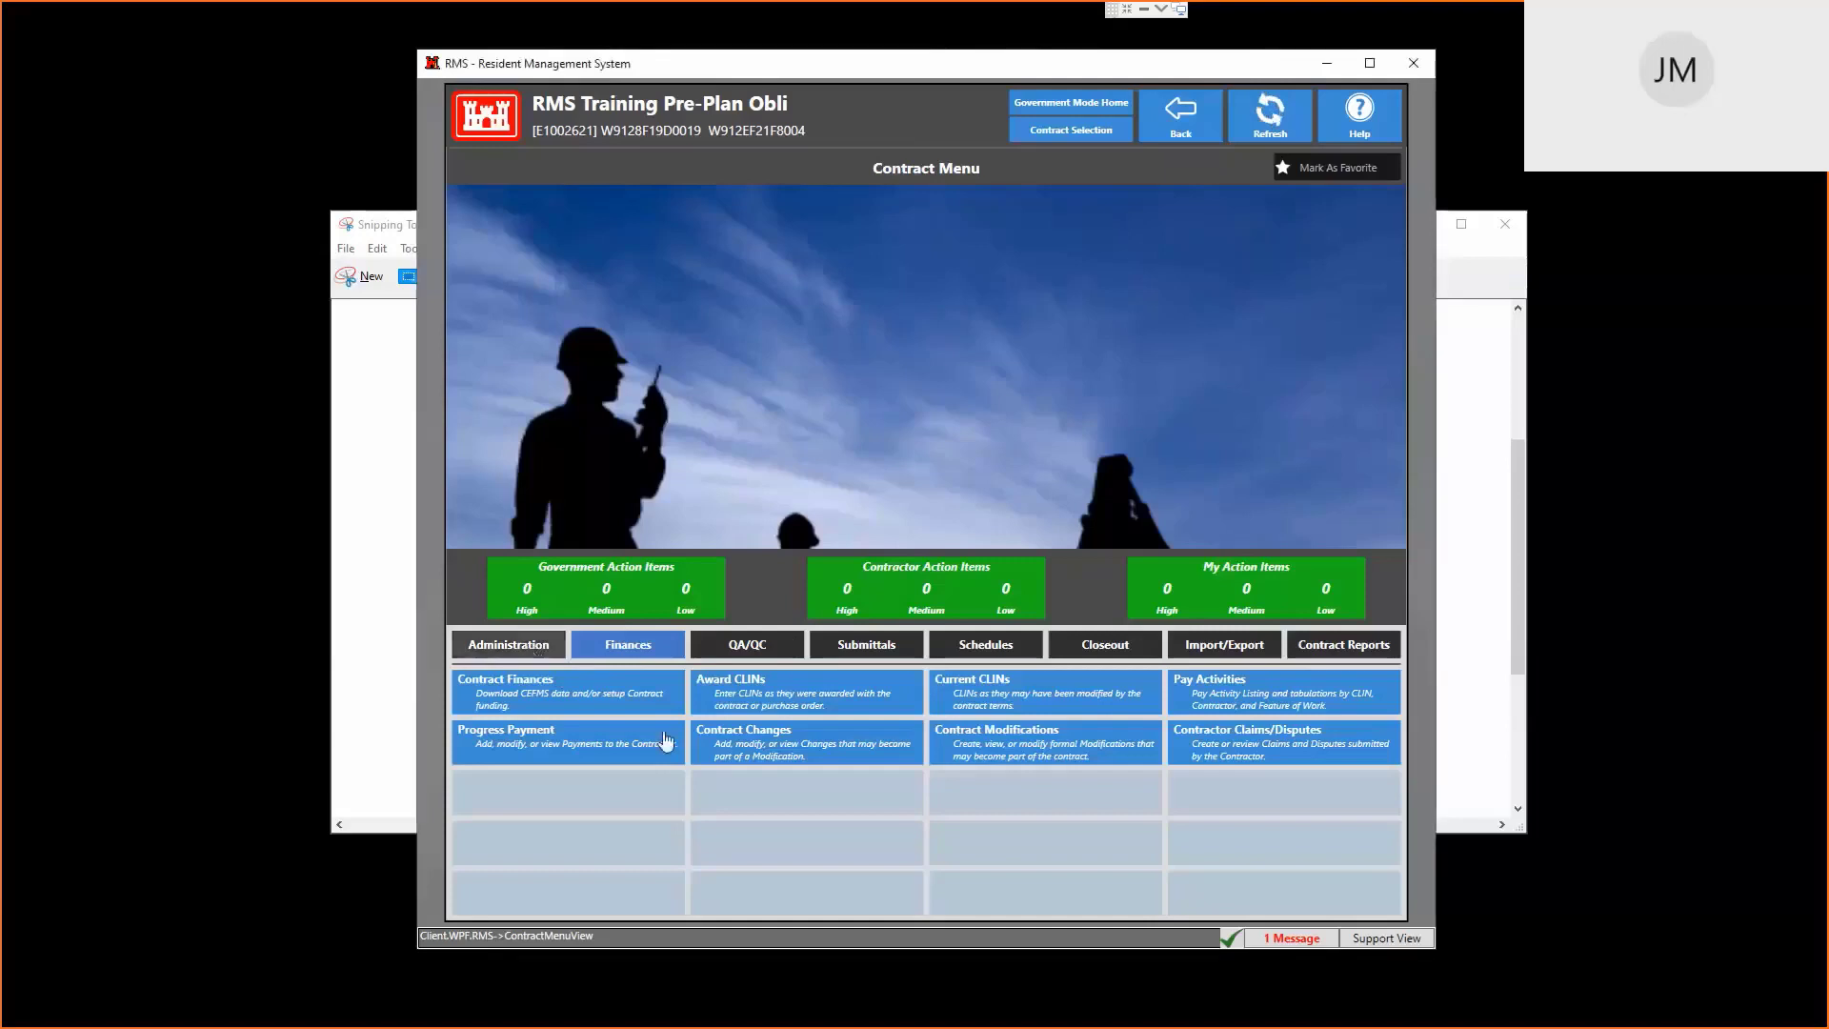
left_click(768, 745)
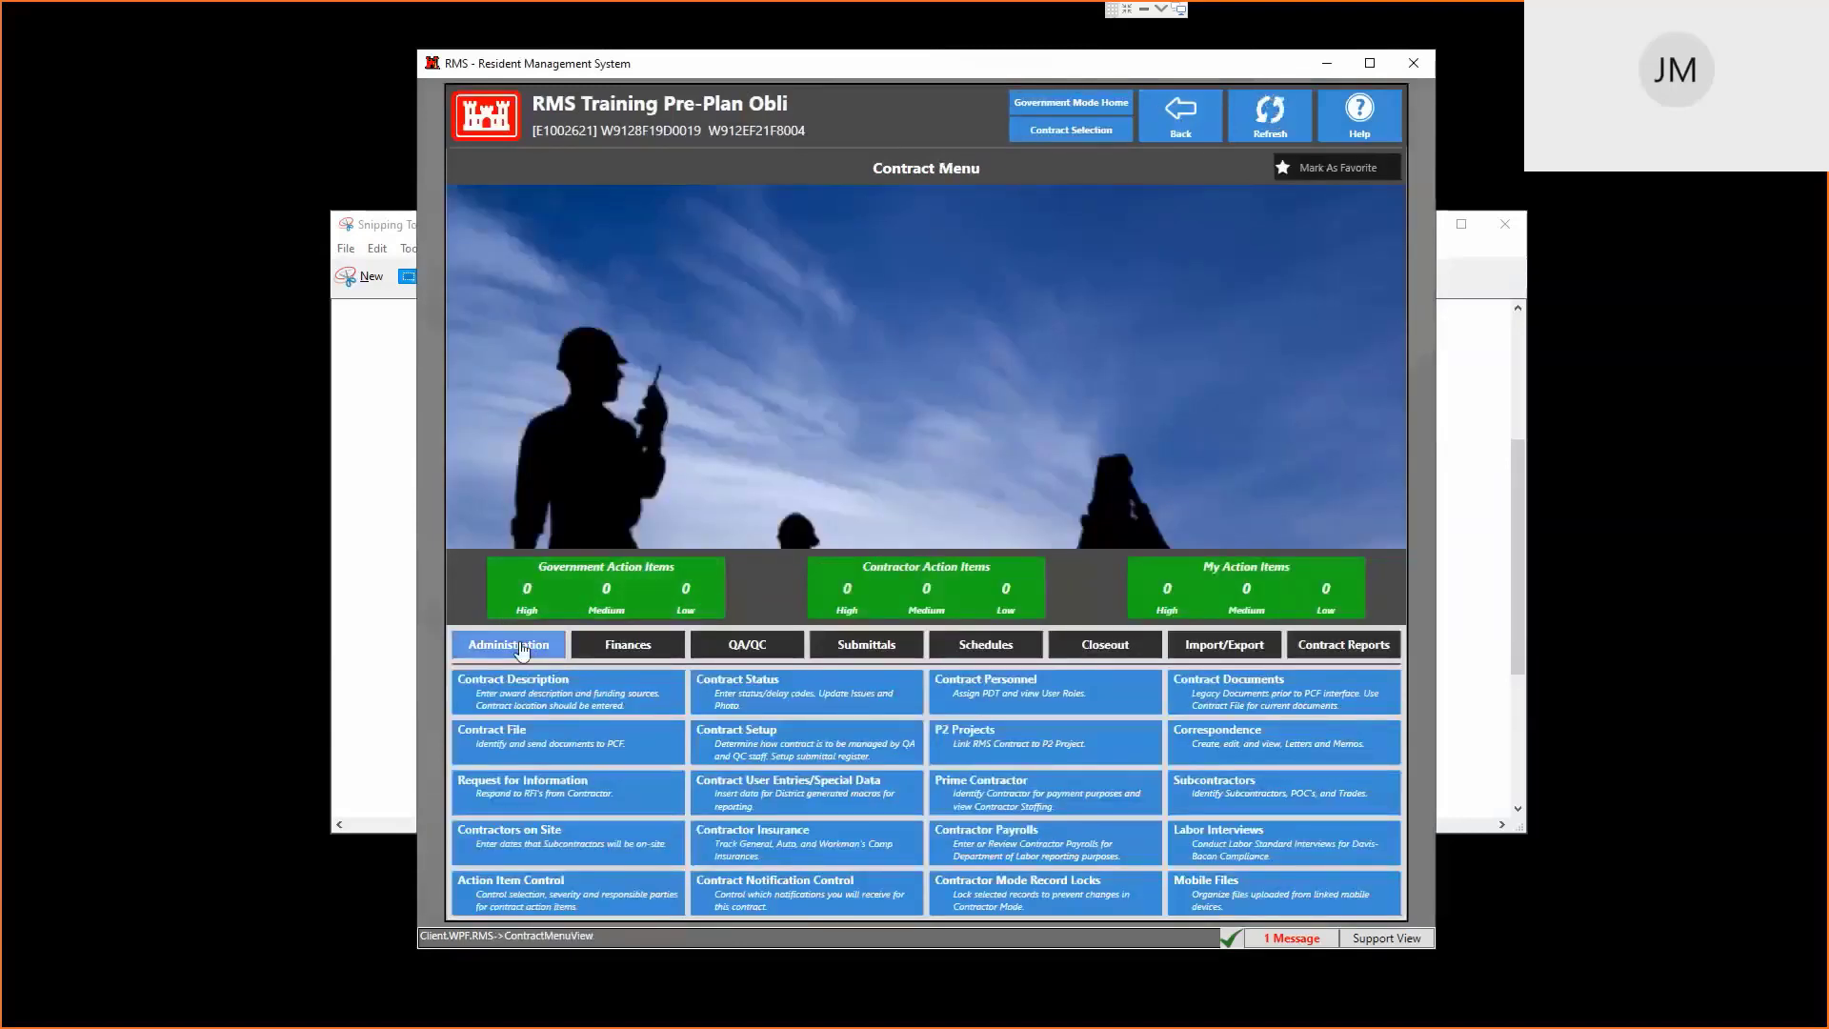
left_click(785, 753)
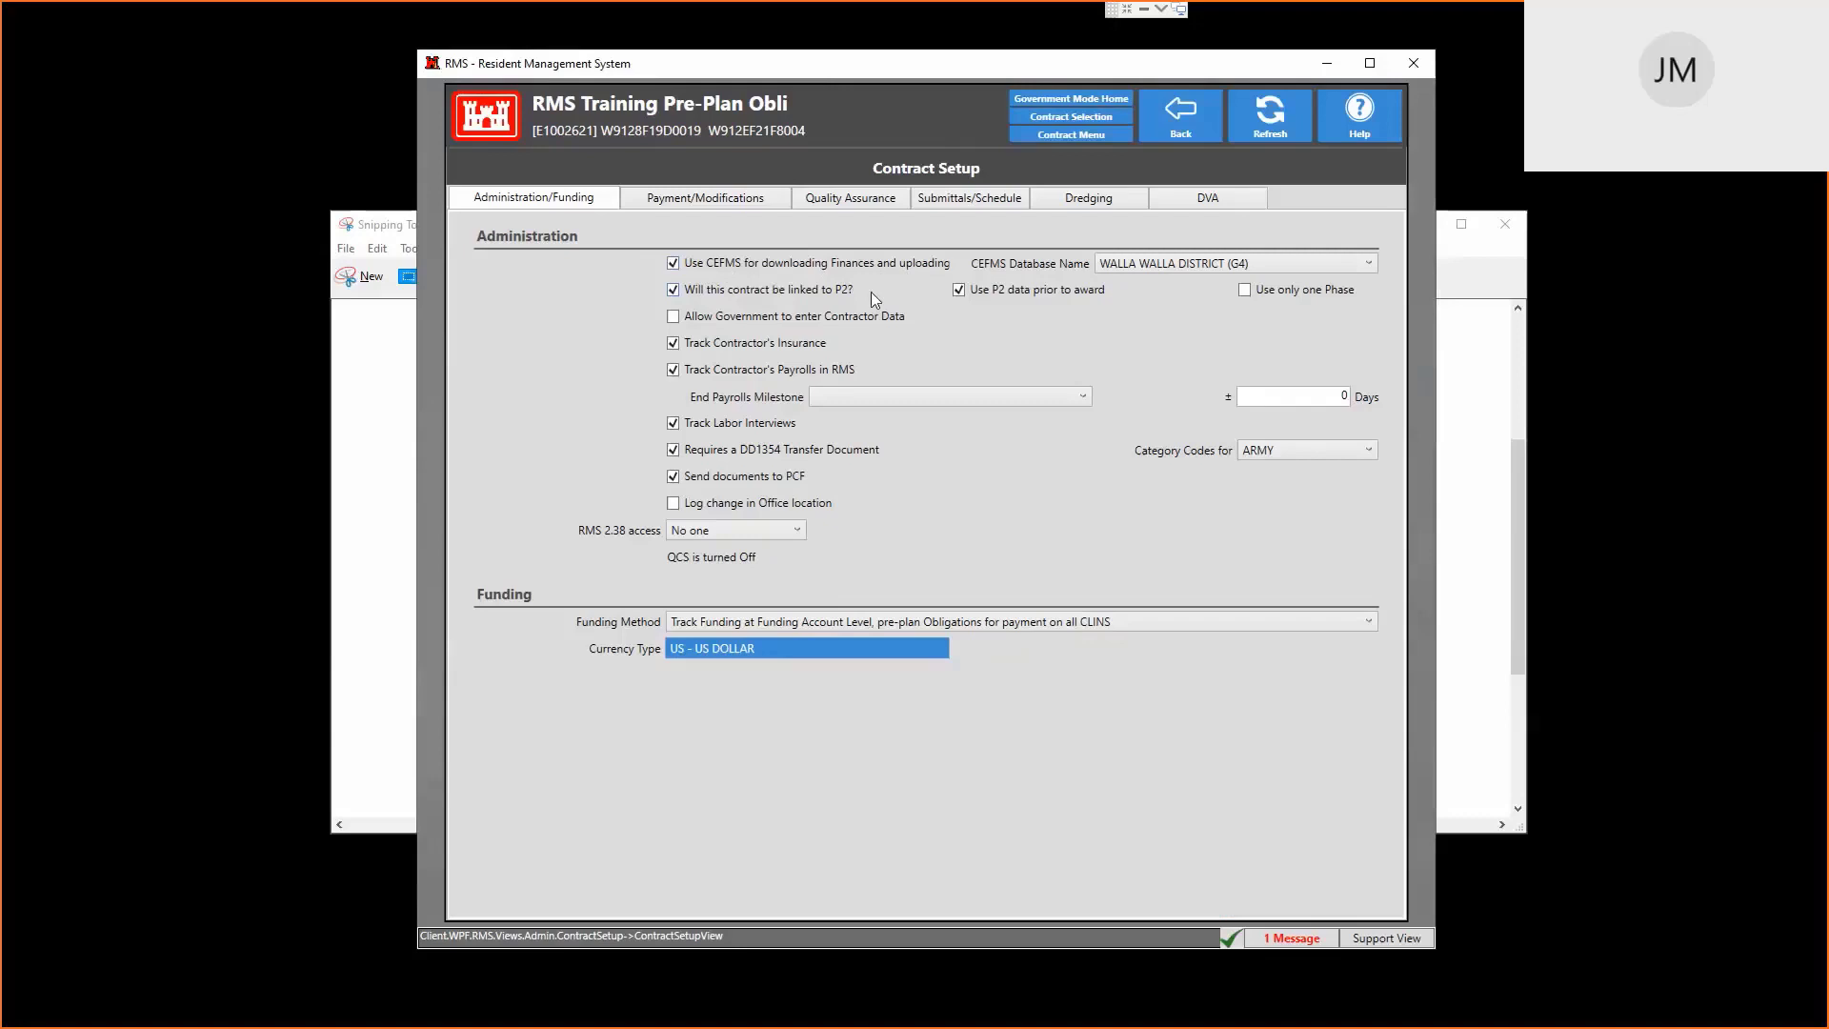
left_click(1257, 263)
left_click(1257, 262)
Return to the contract menu, open P2 Projects, and start adding a P2 project
left_click(1193, 128)
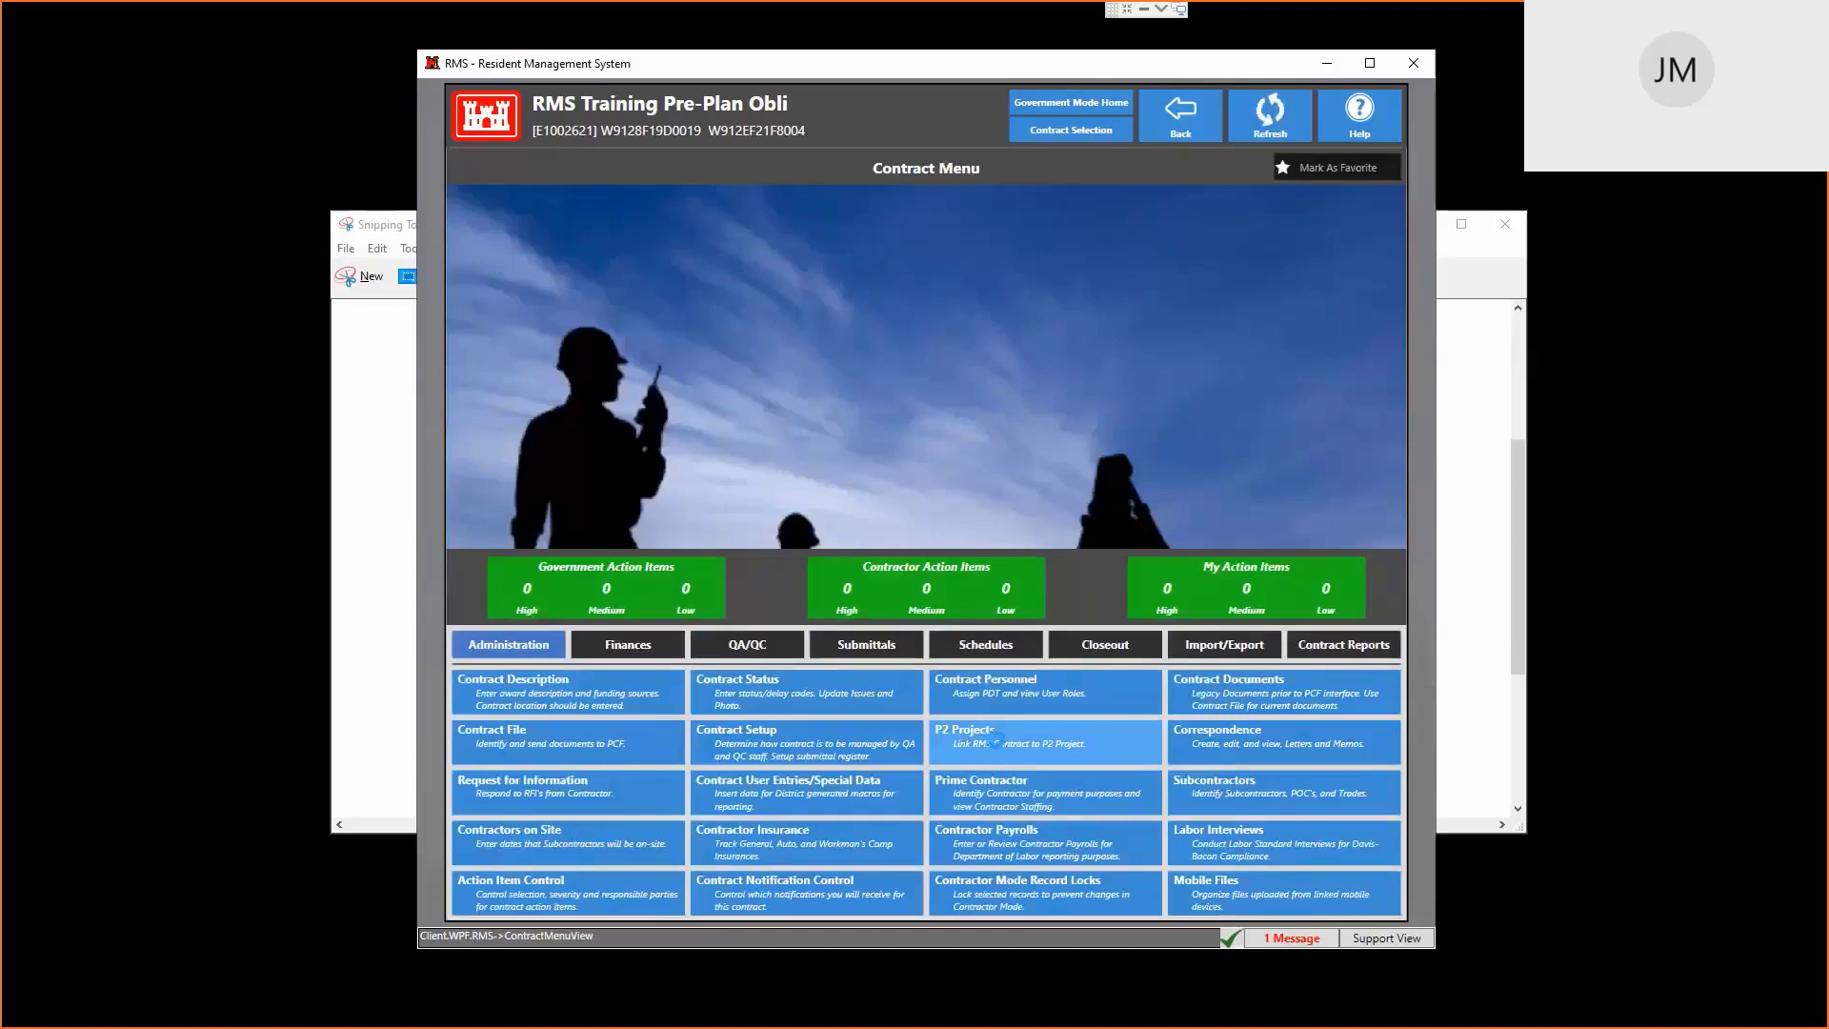
left_click(997, 747)
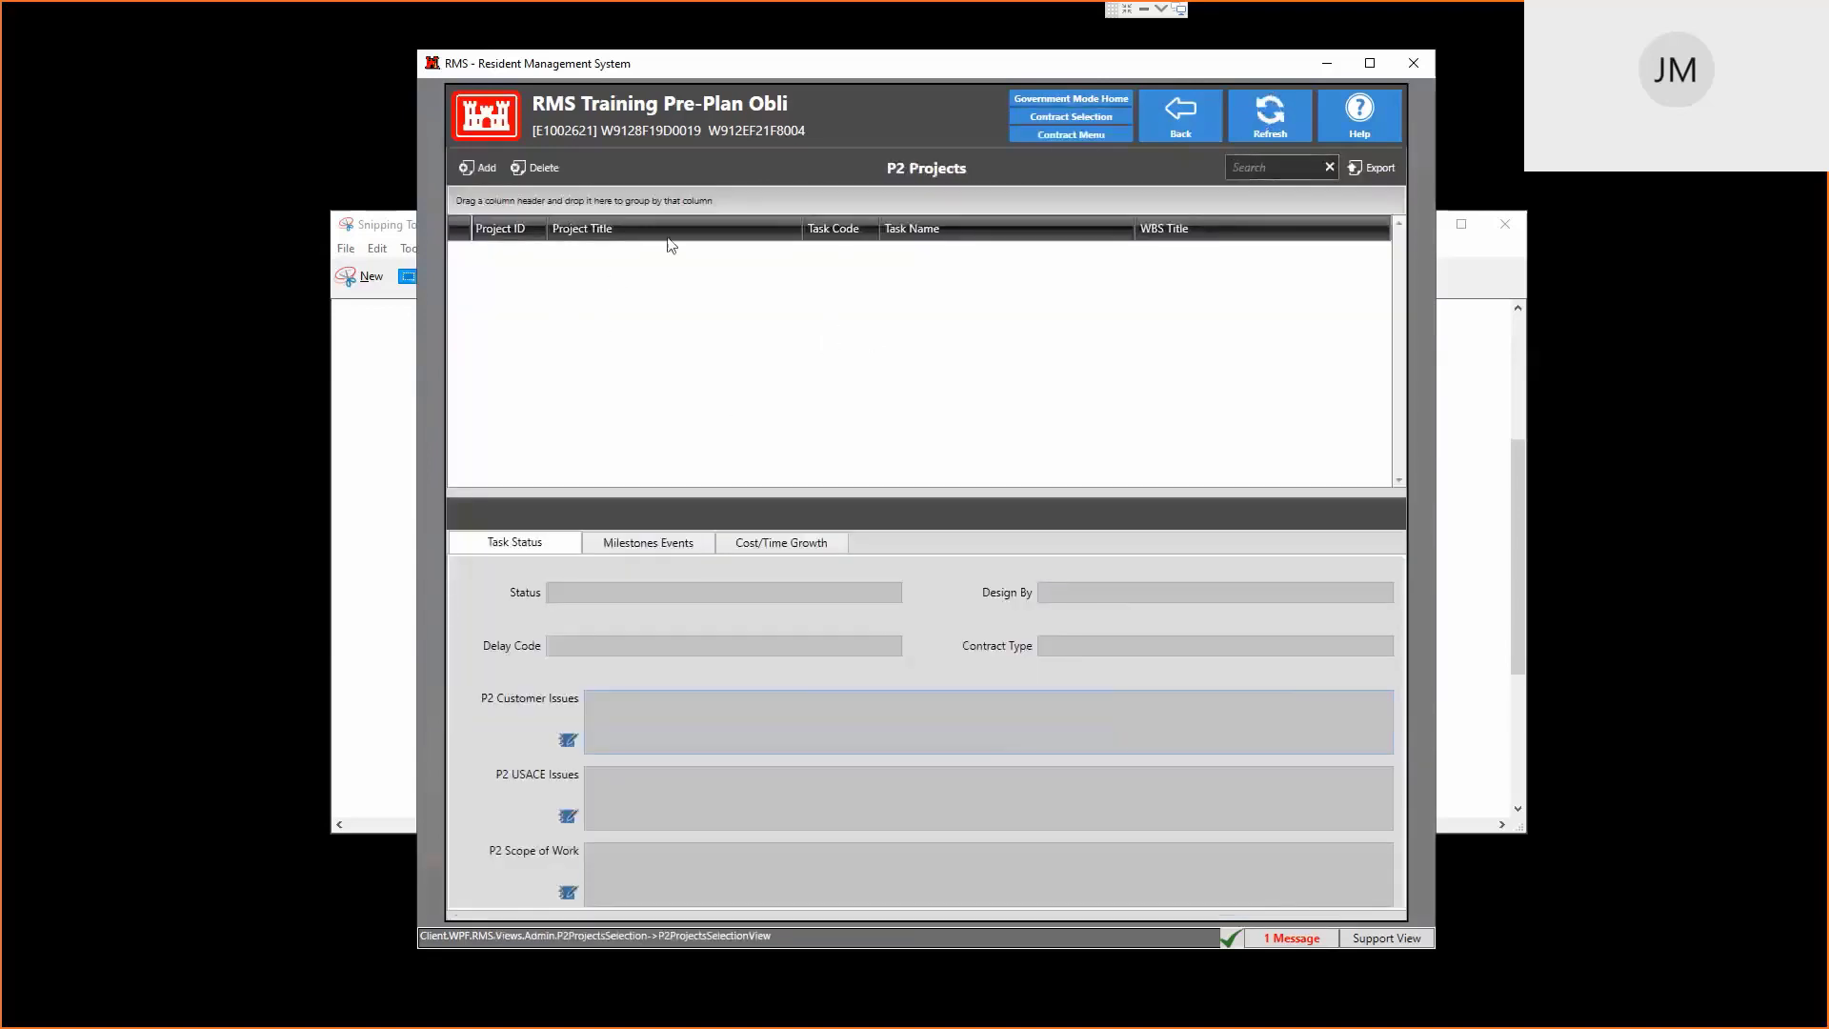
left_click(478, 166)
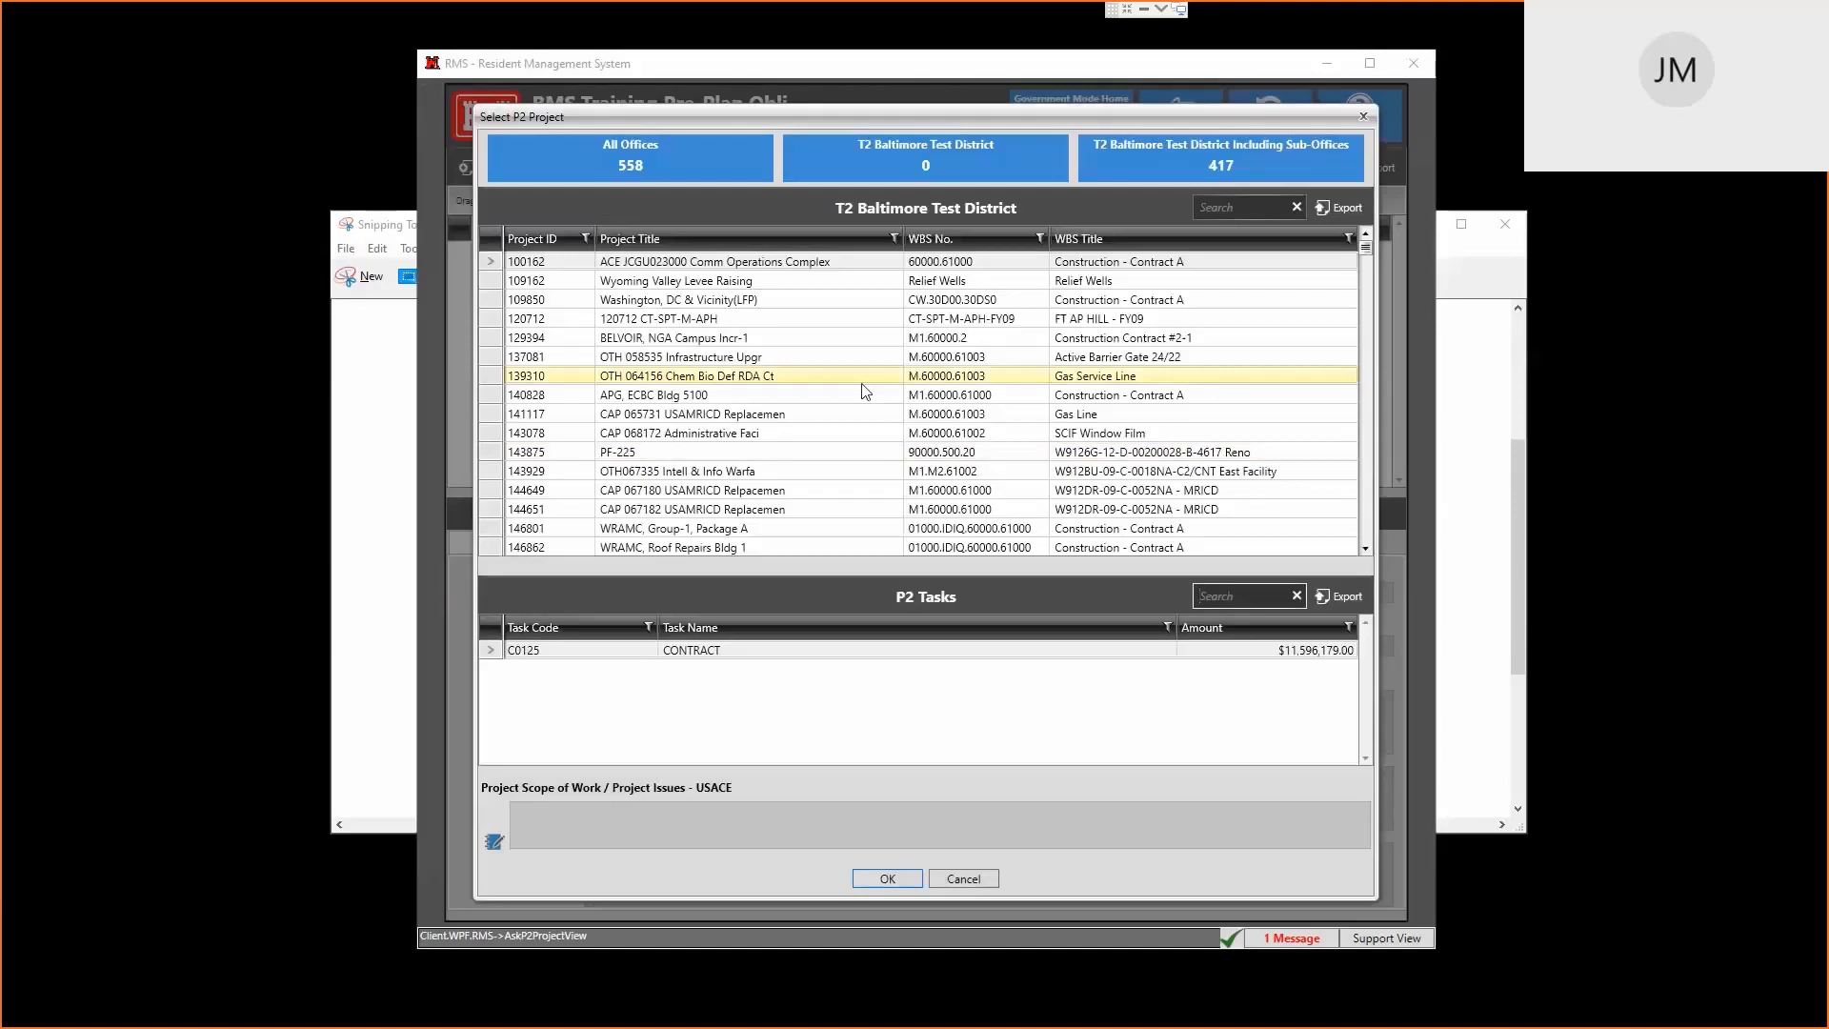
Link P2 project 139310 with task C0520, gas service line, to the contract
left_click(922, 381)
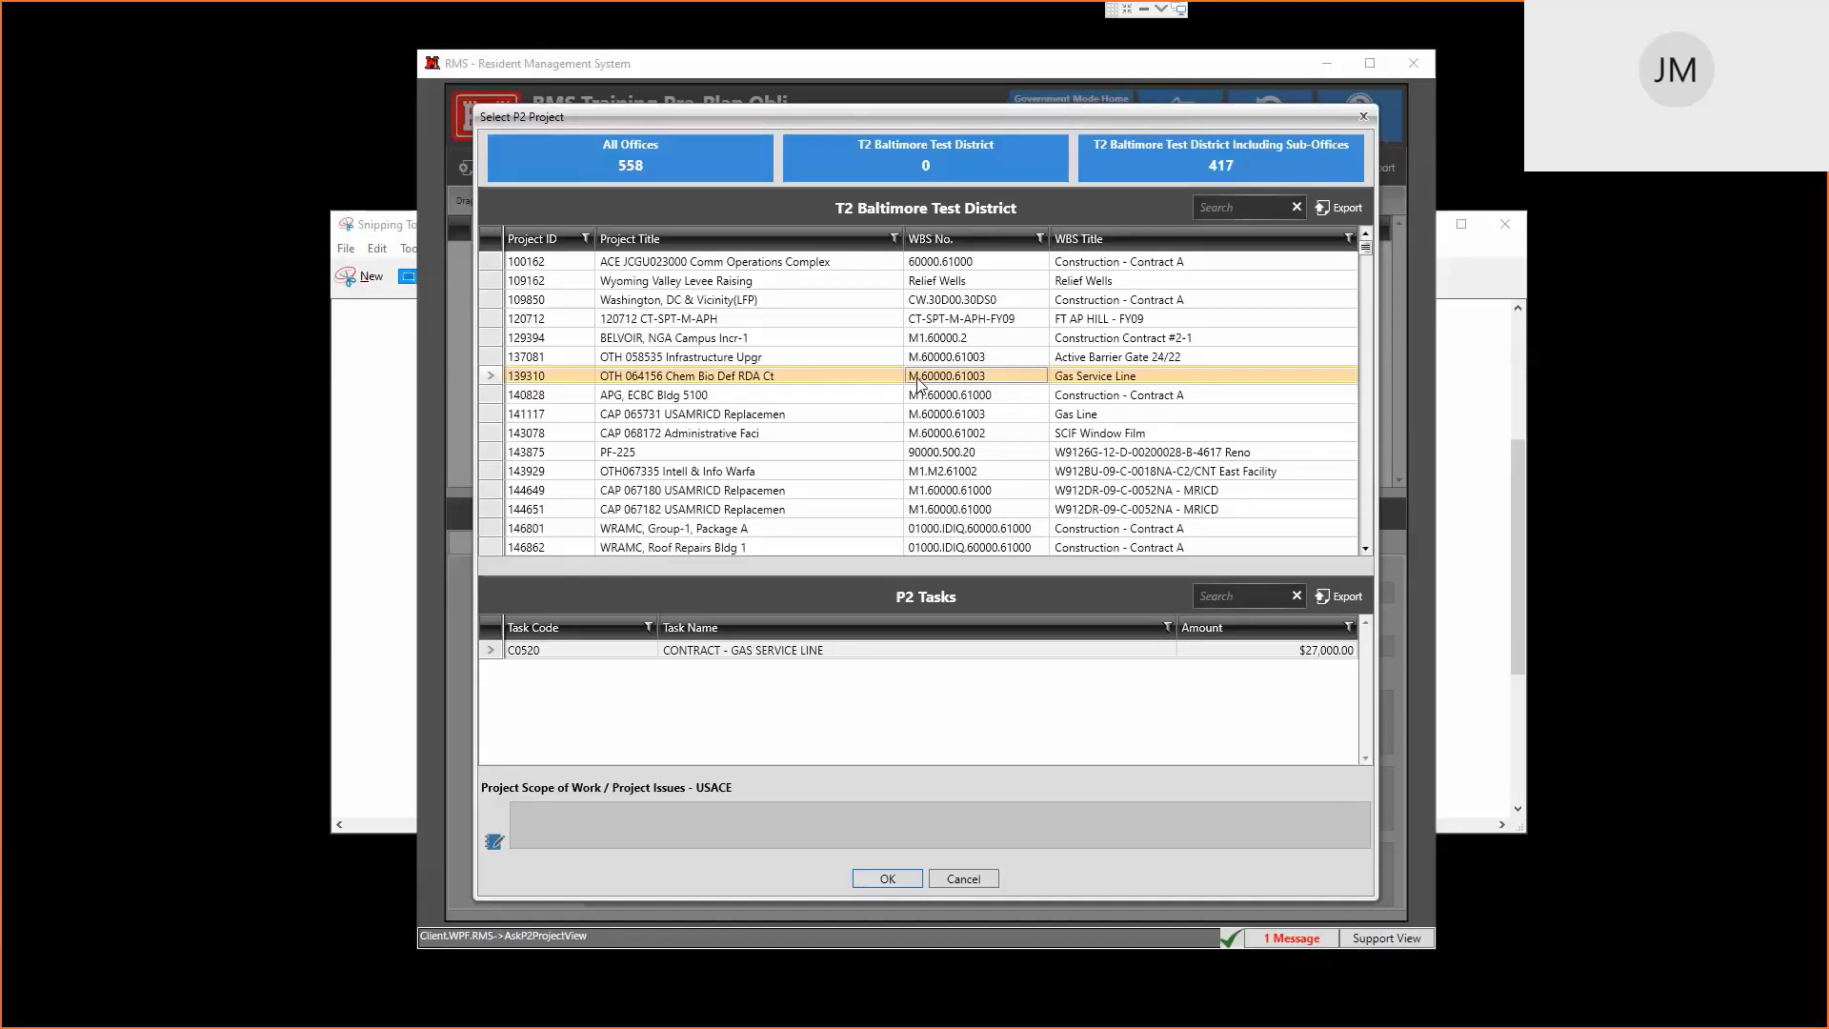
left_click(764, 377)
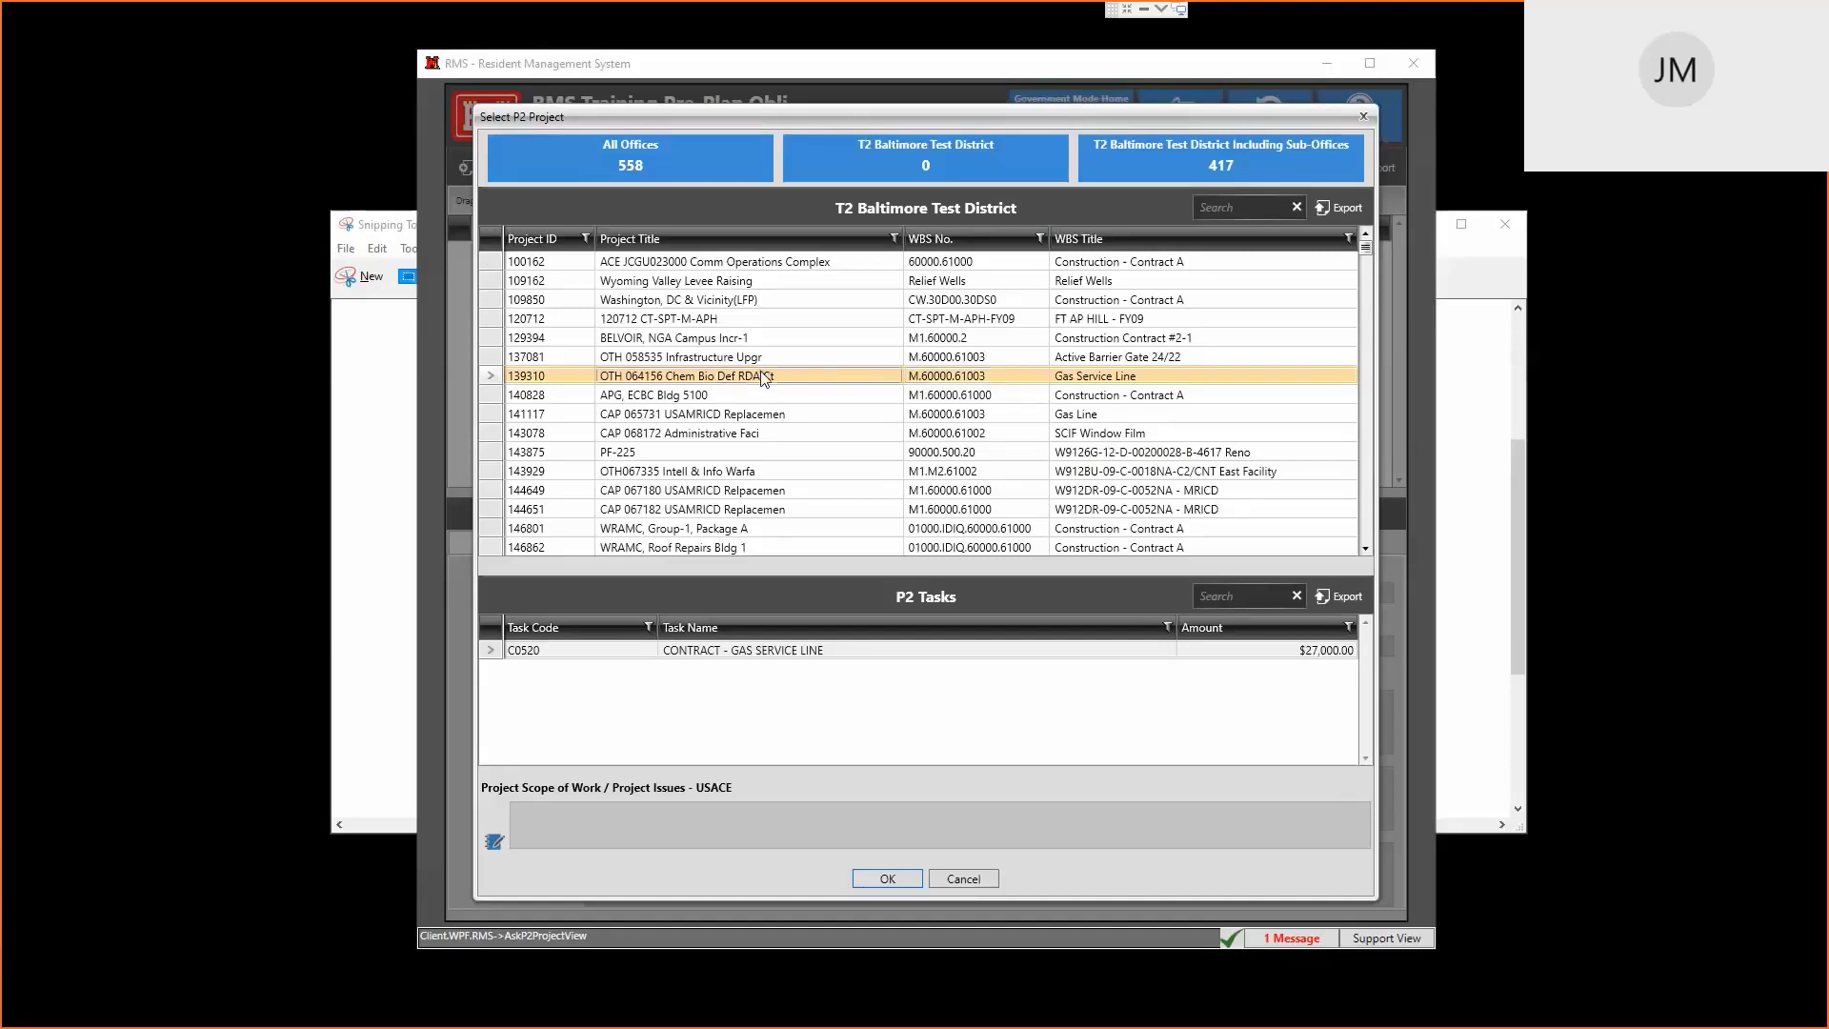
left_click(885, 878)
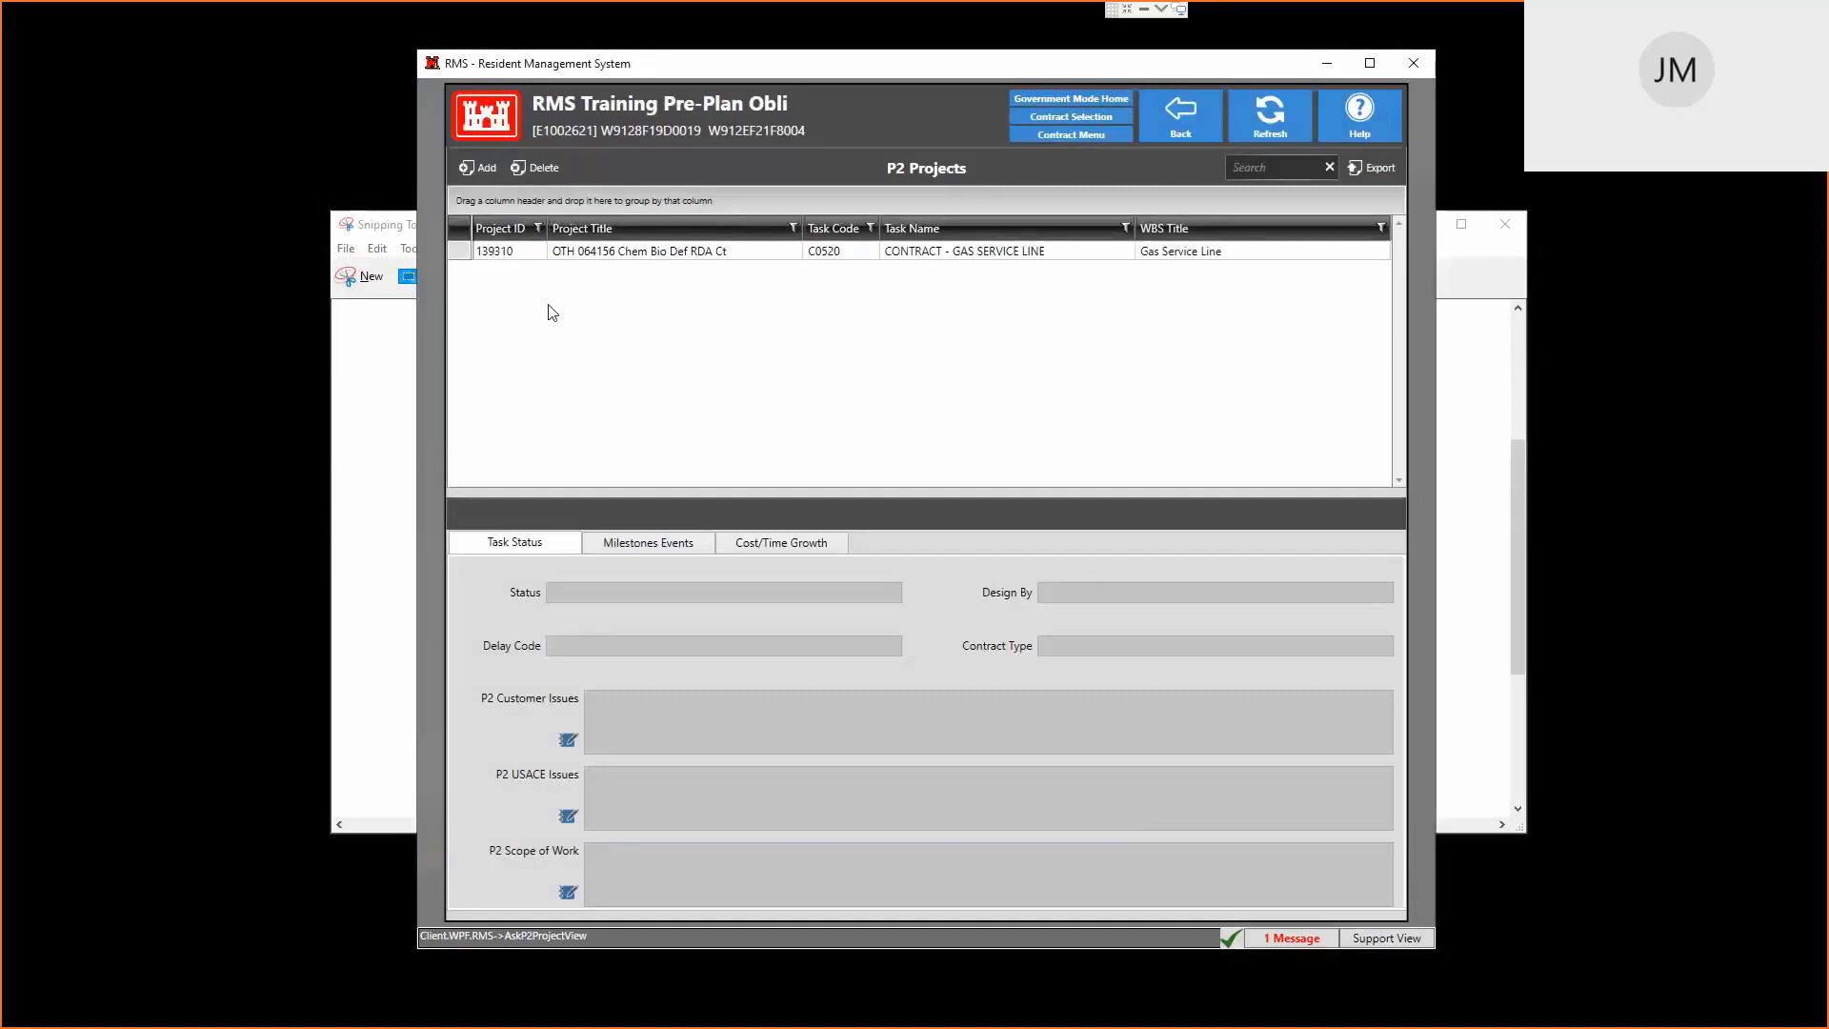
Check linked project 139310's status, then bring up the Contract Finances view showing the CEFMS Financial Tree
left_click(684, 255)
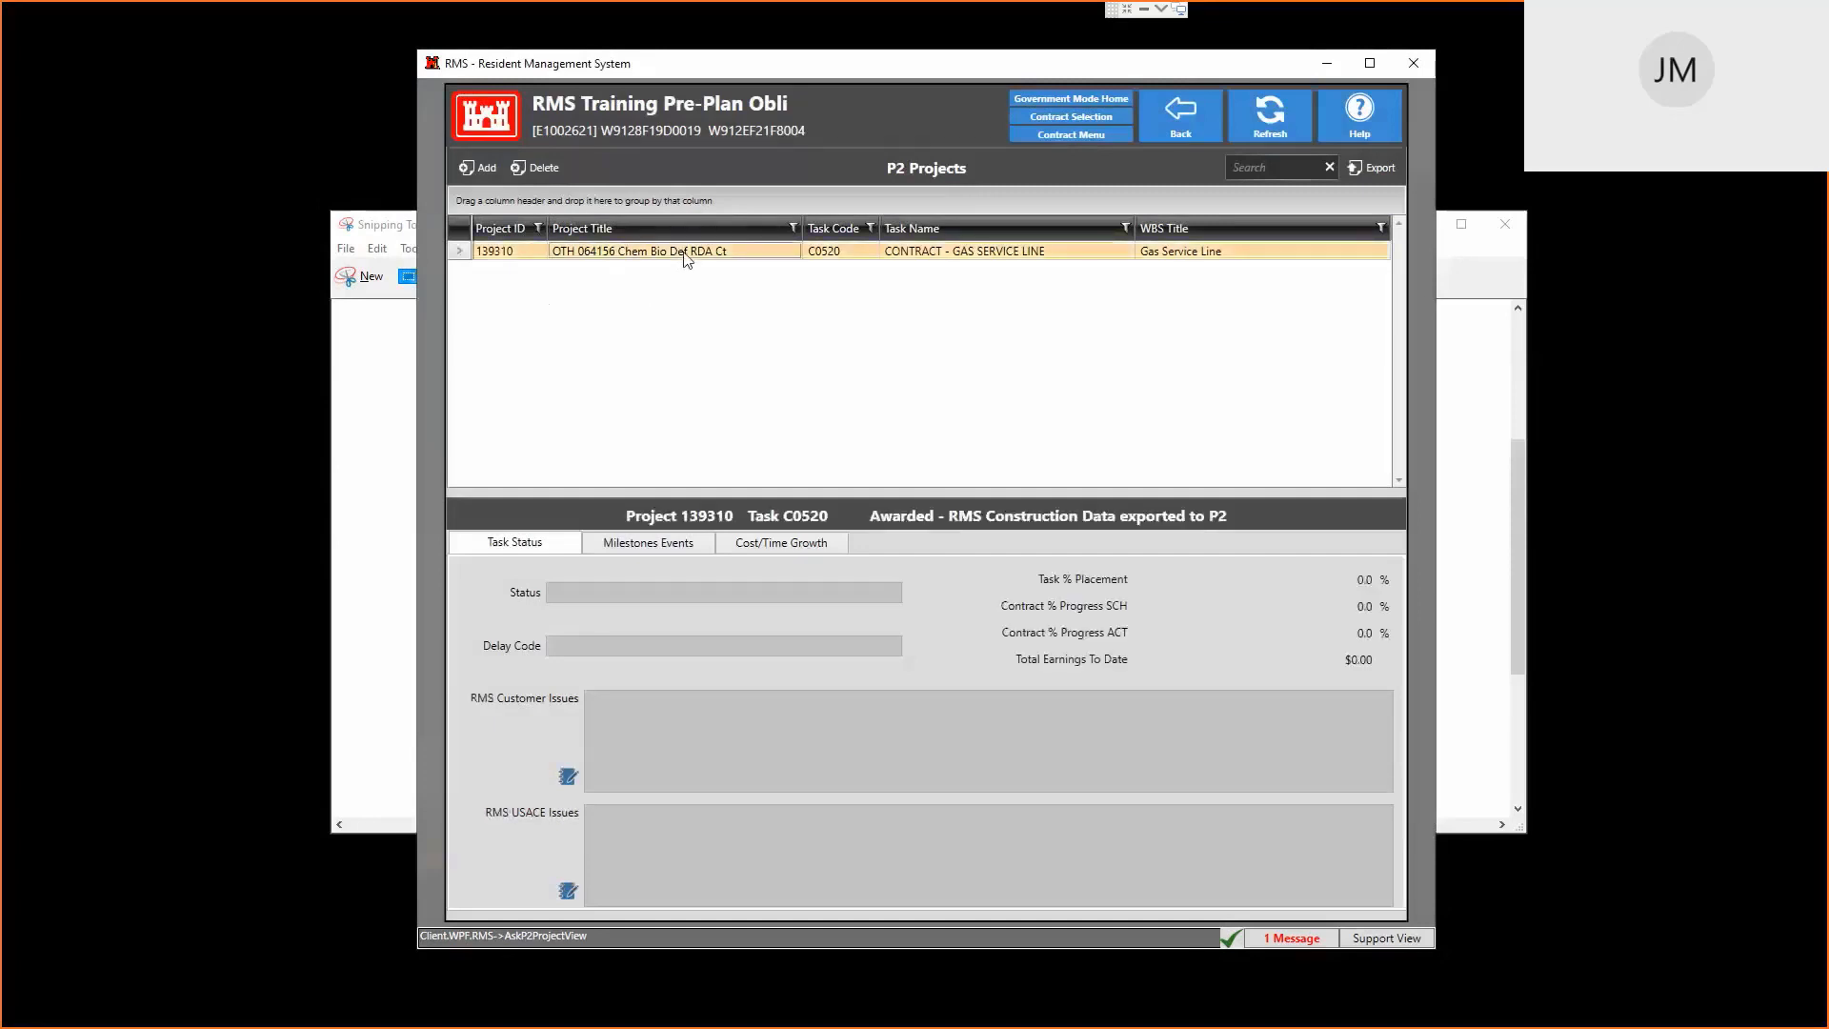
left_click(1159, 135)
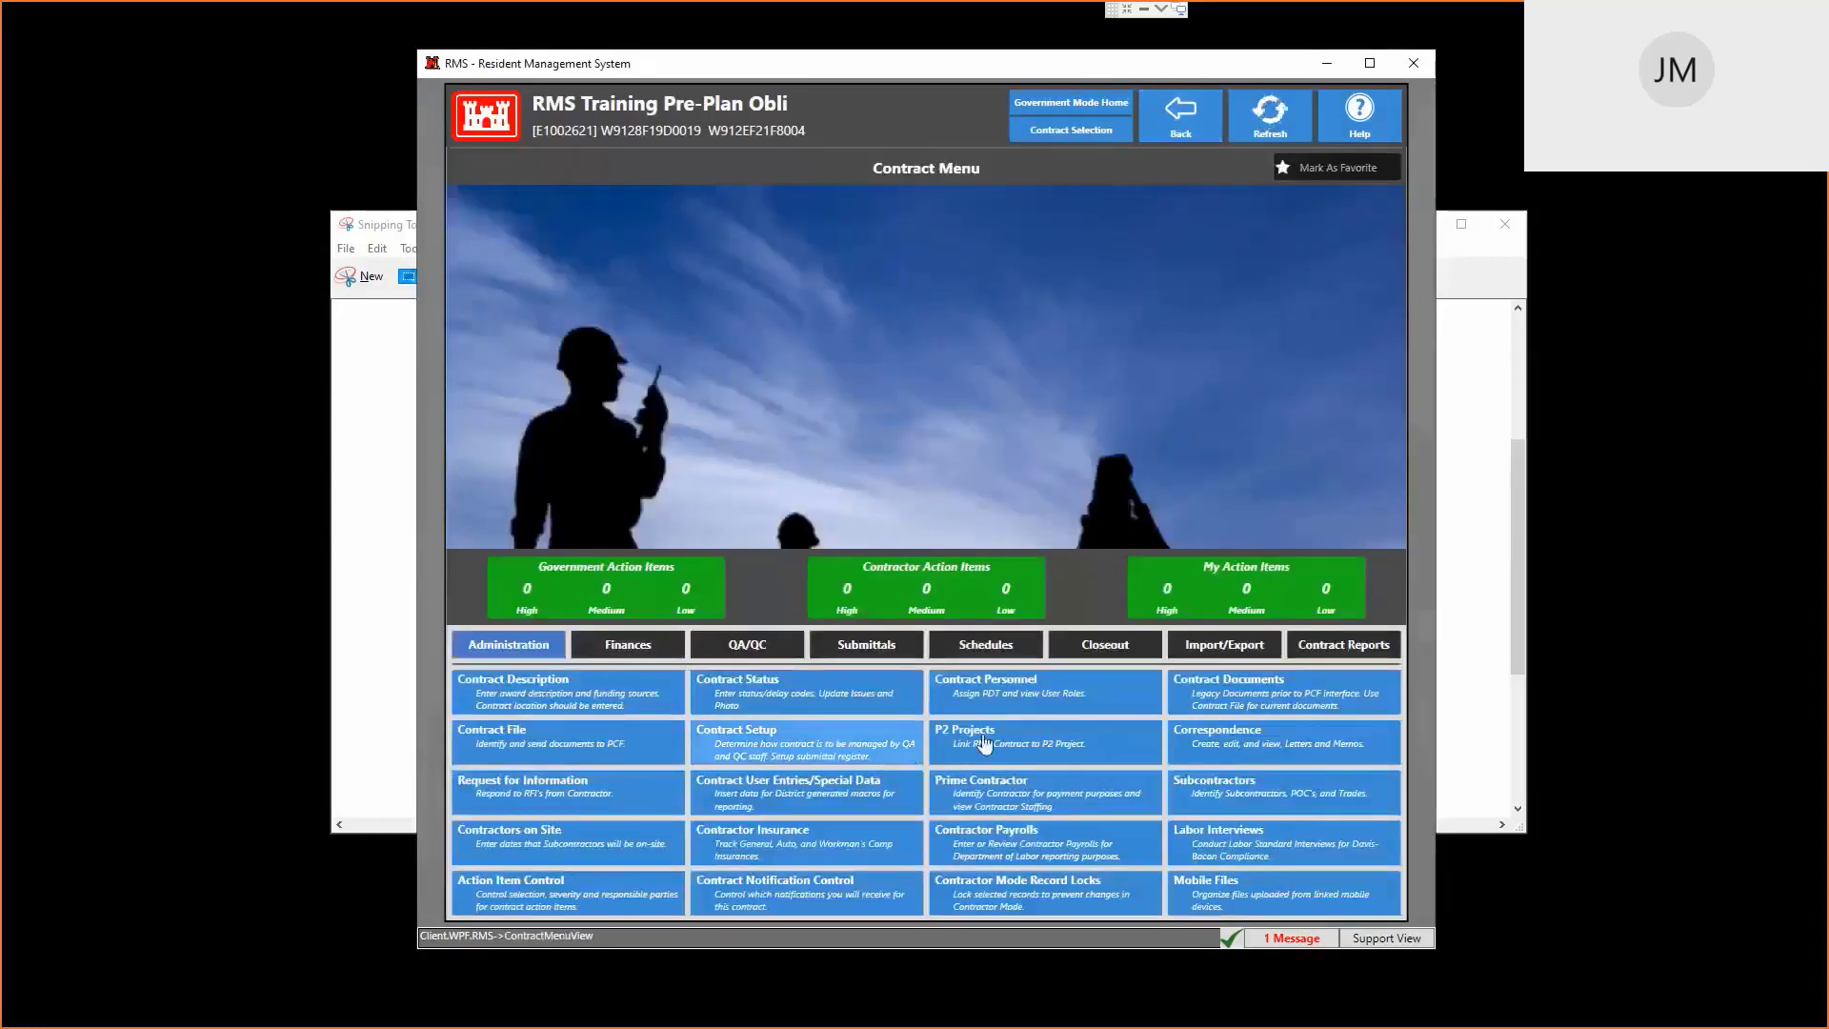
left_click(624, 648)
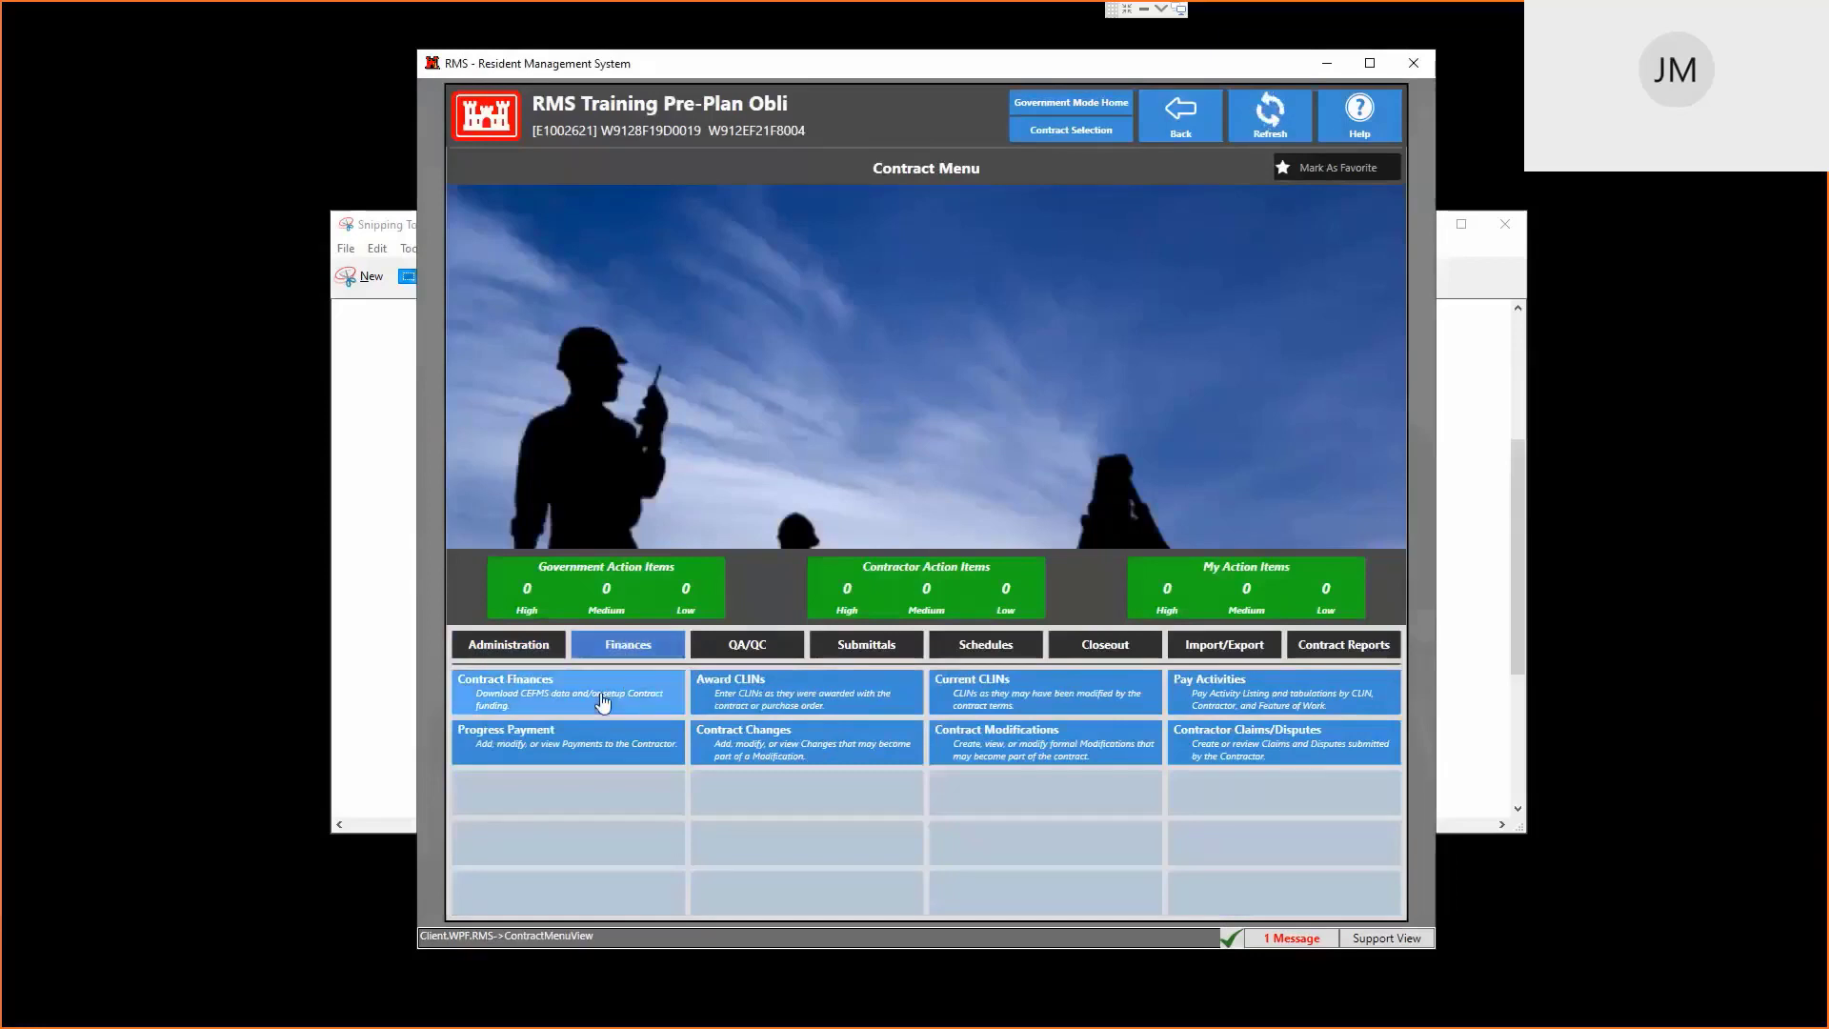
left_click(600, 695)
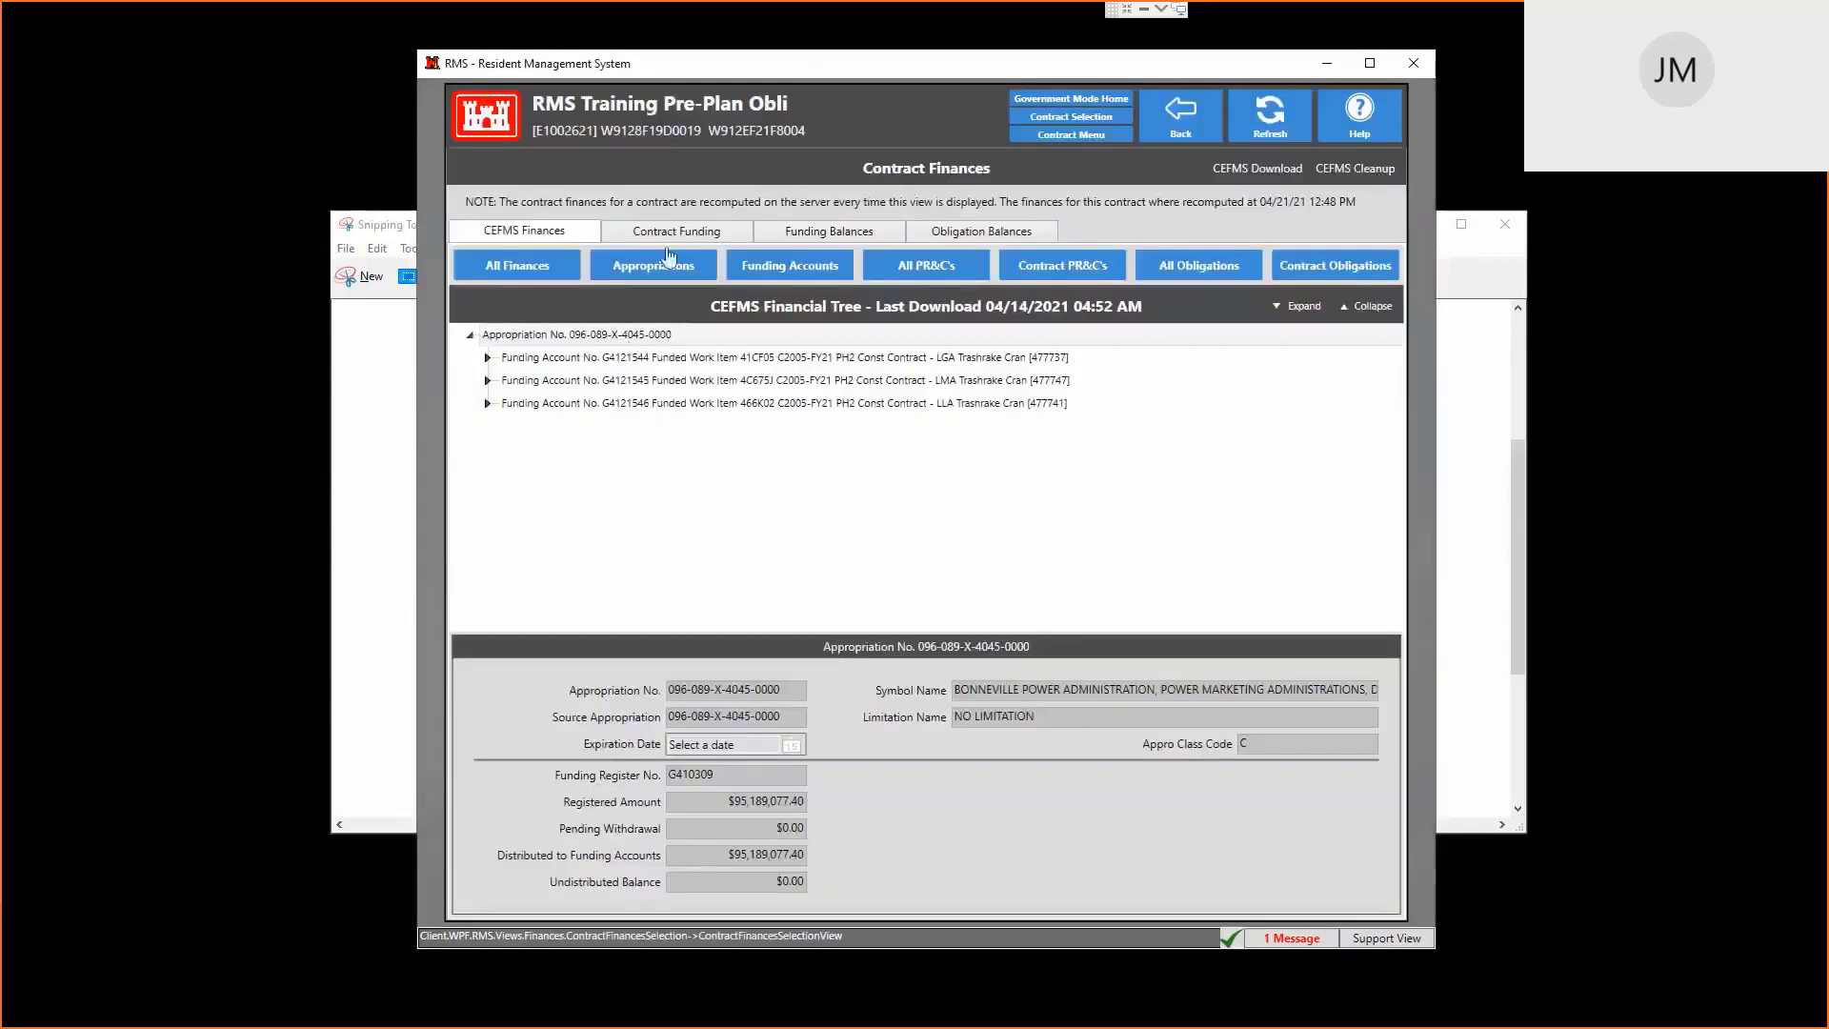
Inspect the three $0.00 funding accounts and funding account G4121544's P2 project details
left_click(678, 233)
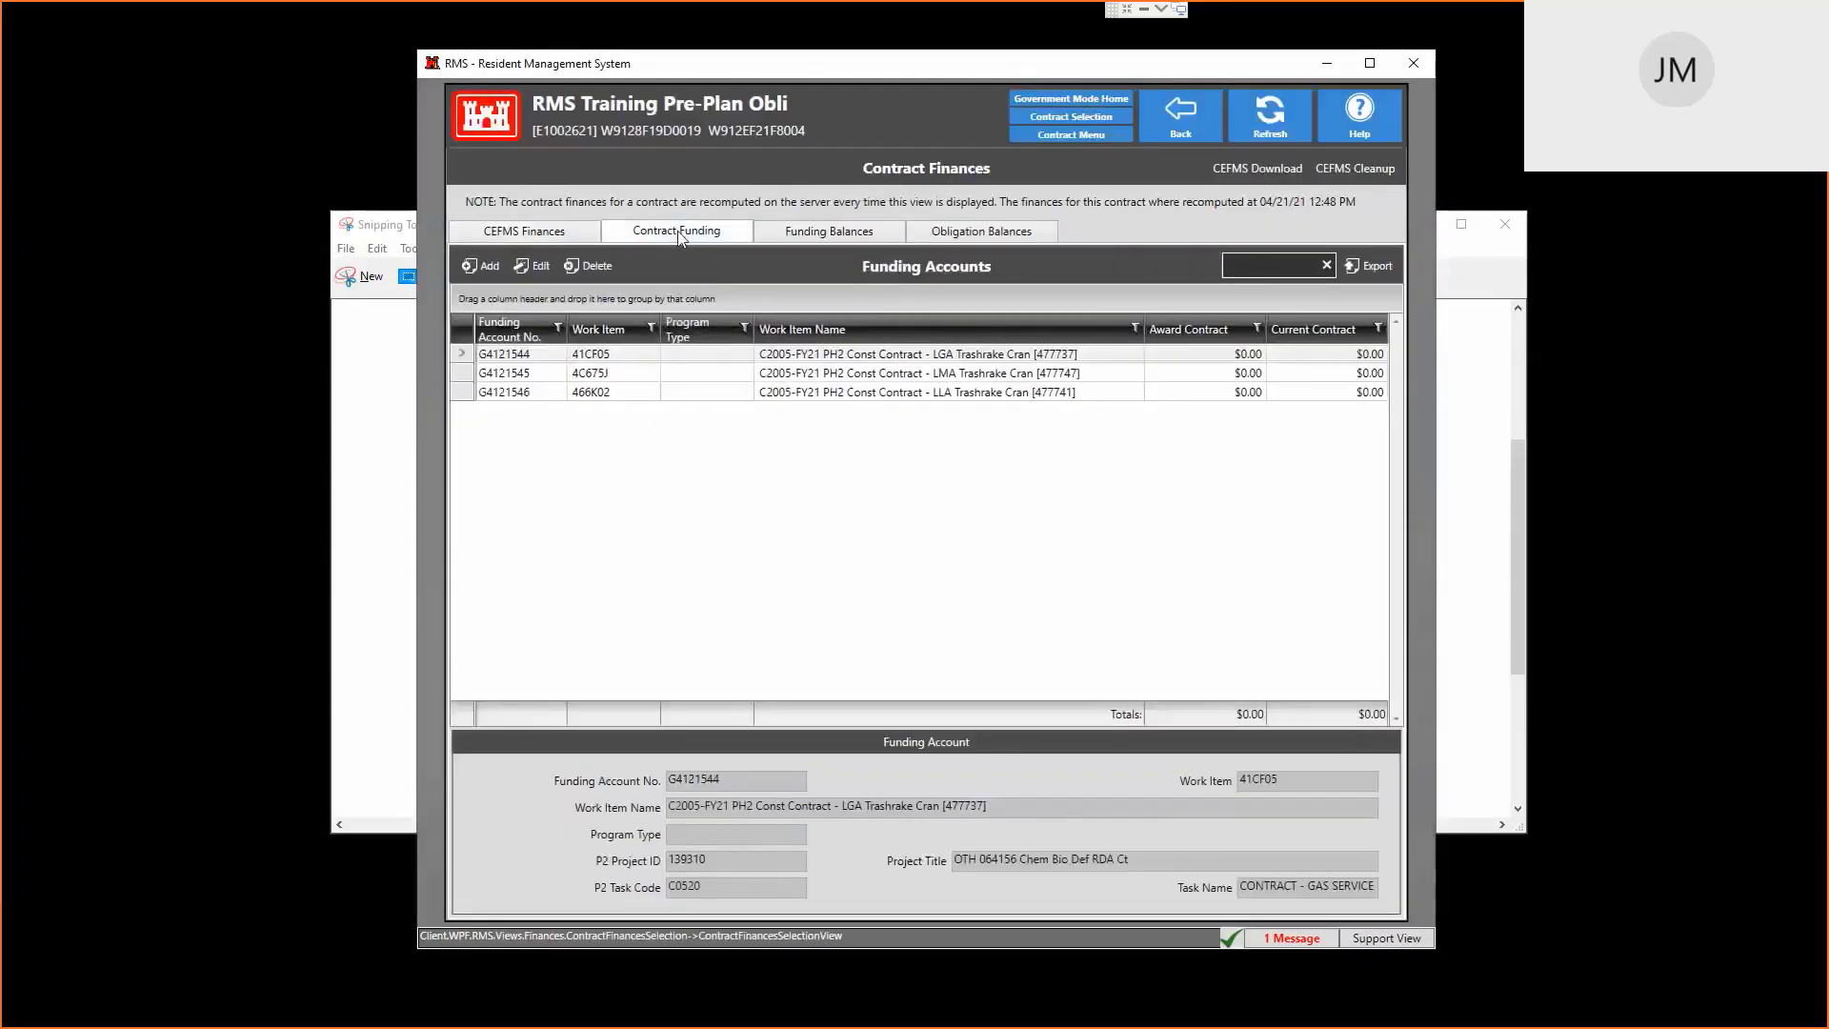
double_click(832, 355)
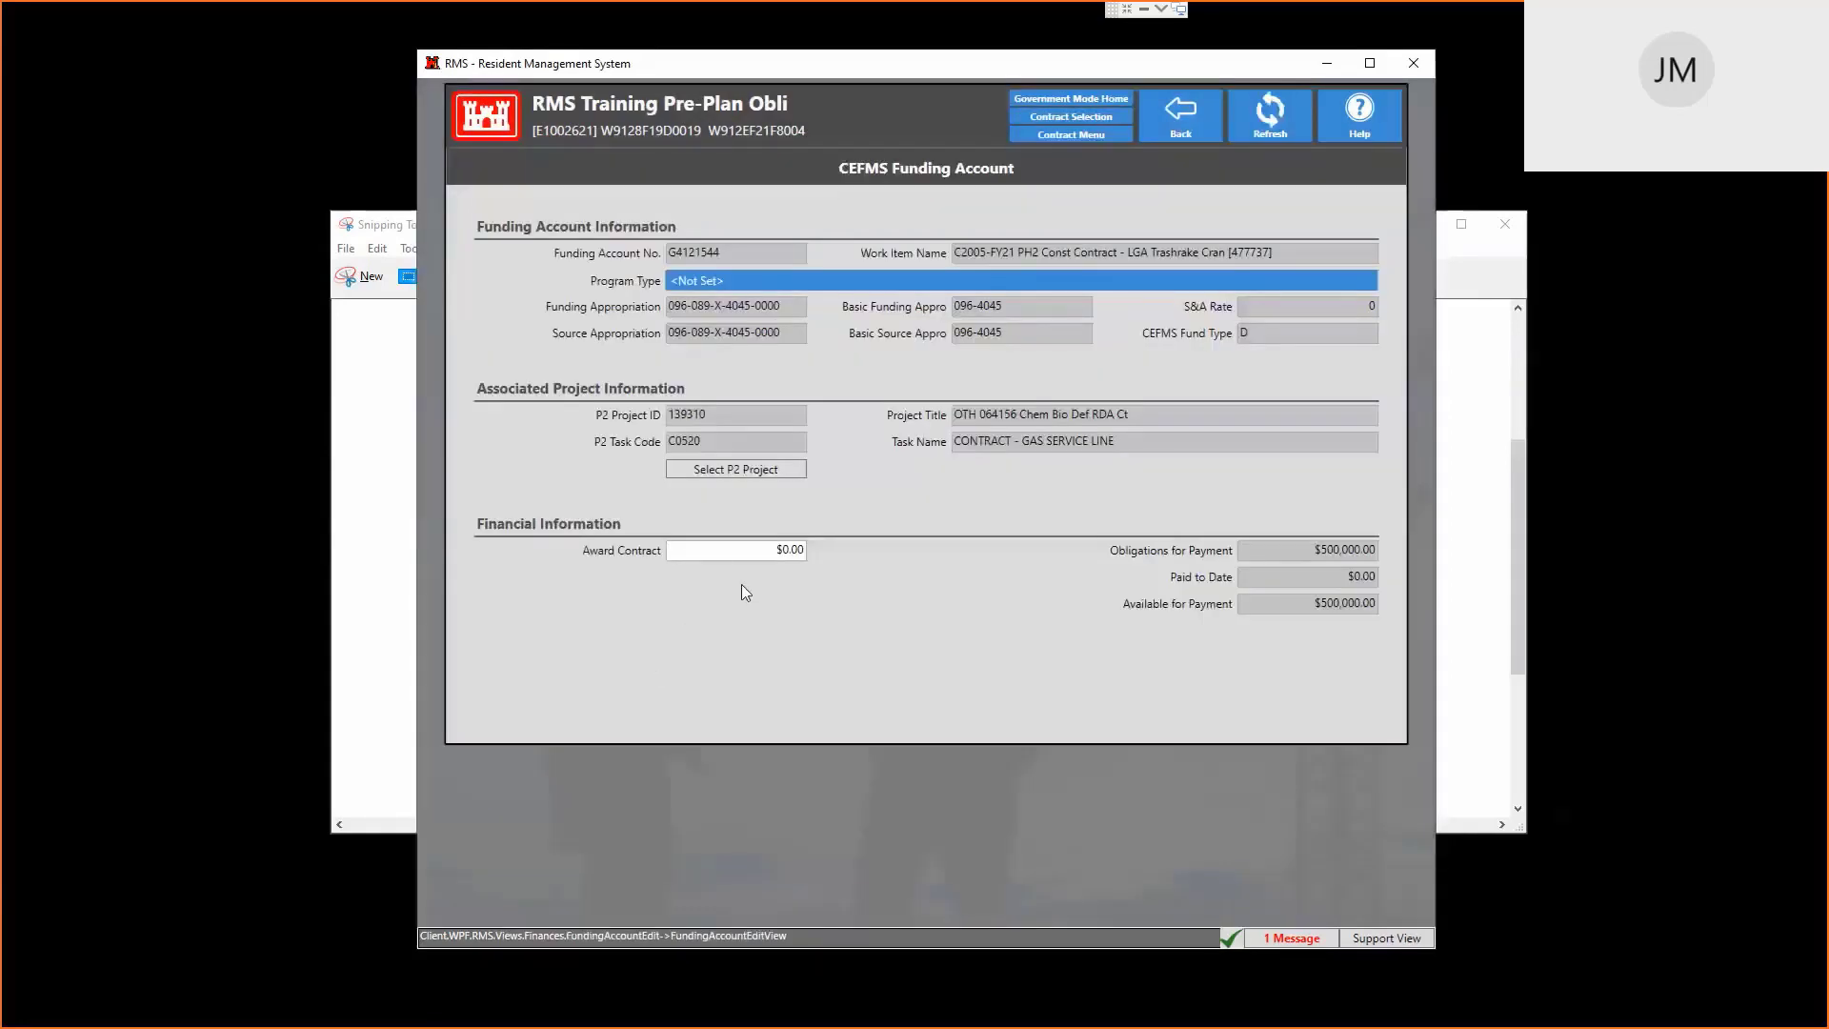
left_click(779, 471)
left_click(1179, 122)
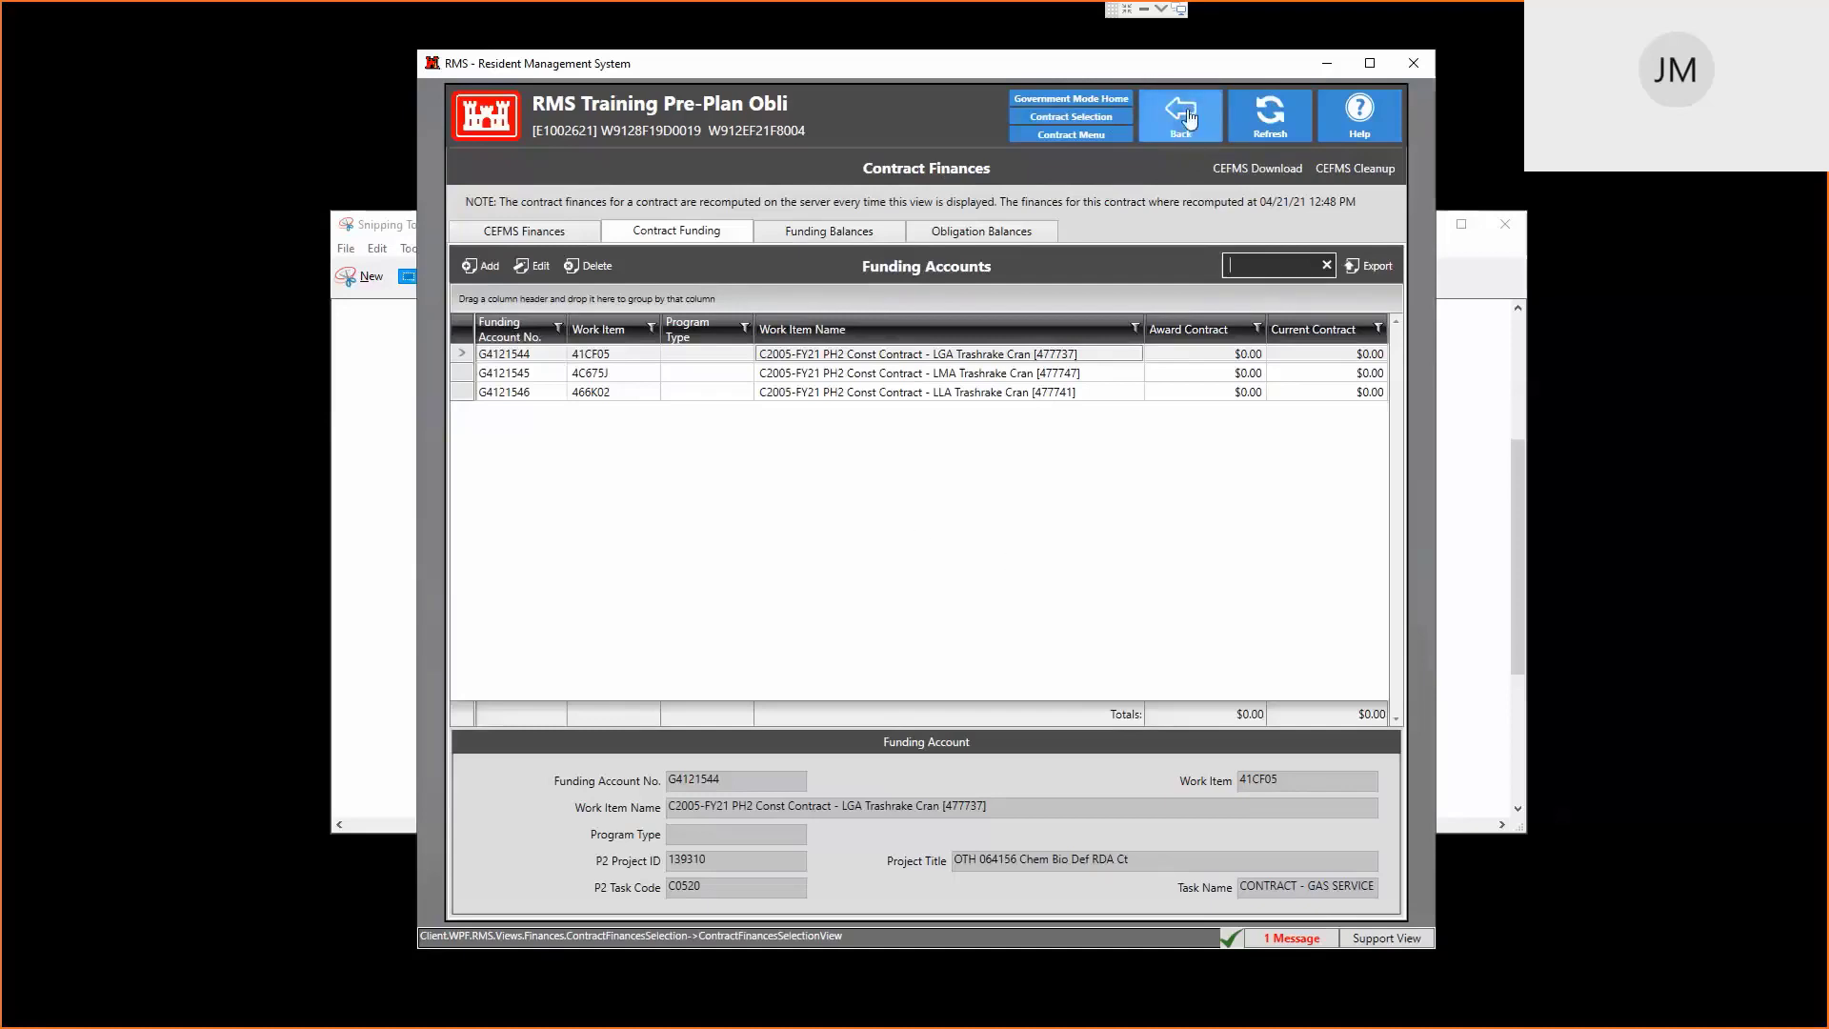
left_click(1189, 116)
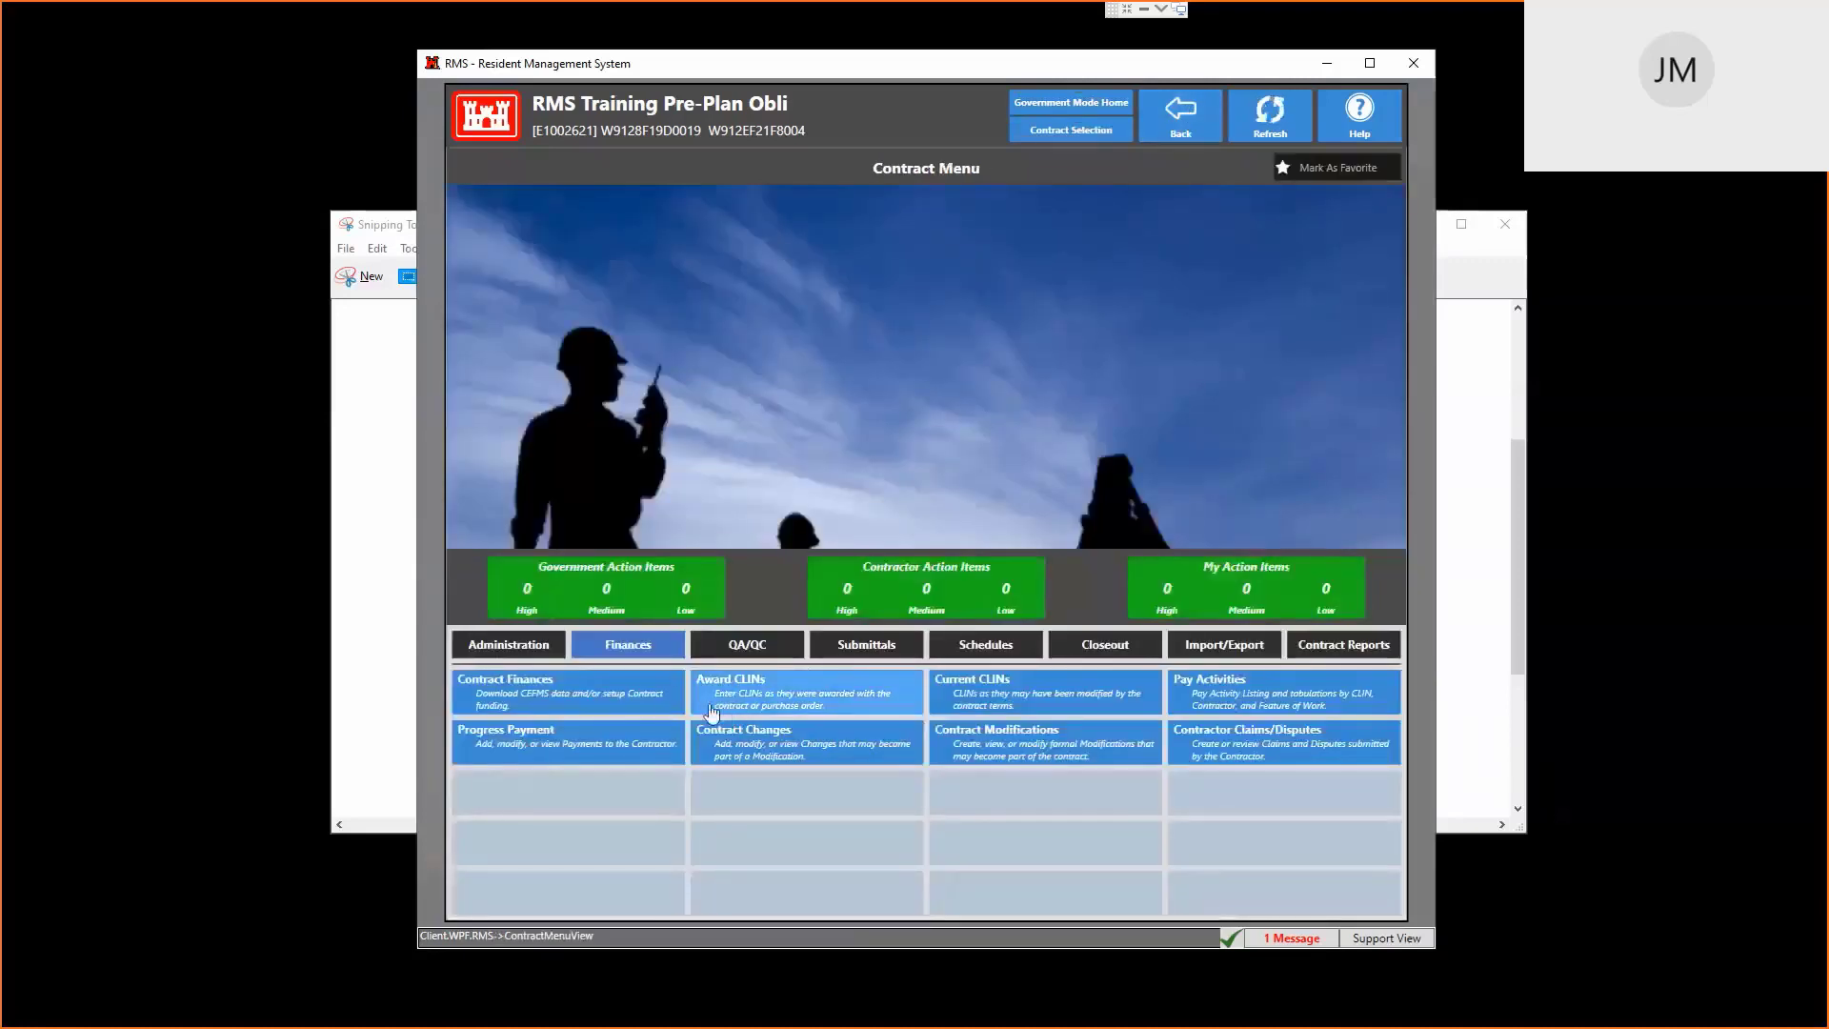
Add P2 project 146862 WRAMC, Roof Repairs Bldg 1 to the contract's linked projects
left_click(535, 650)
left_click(976, 736)
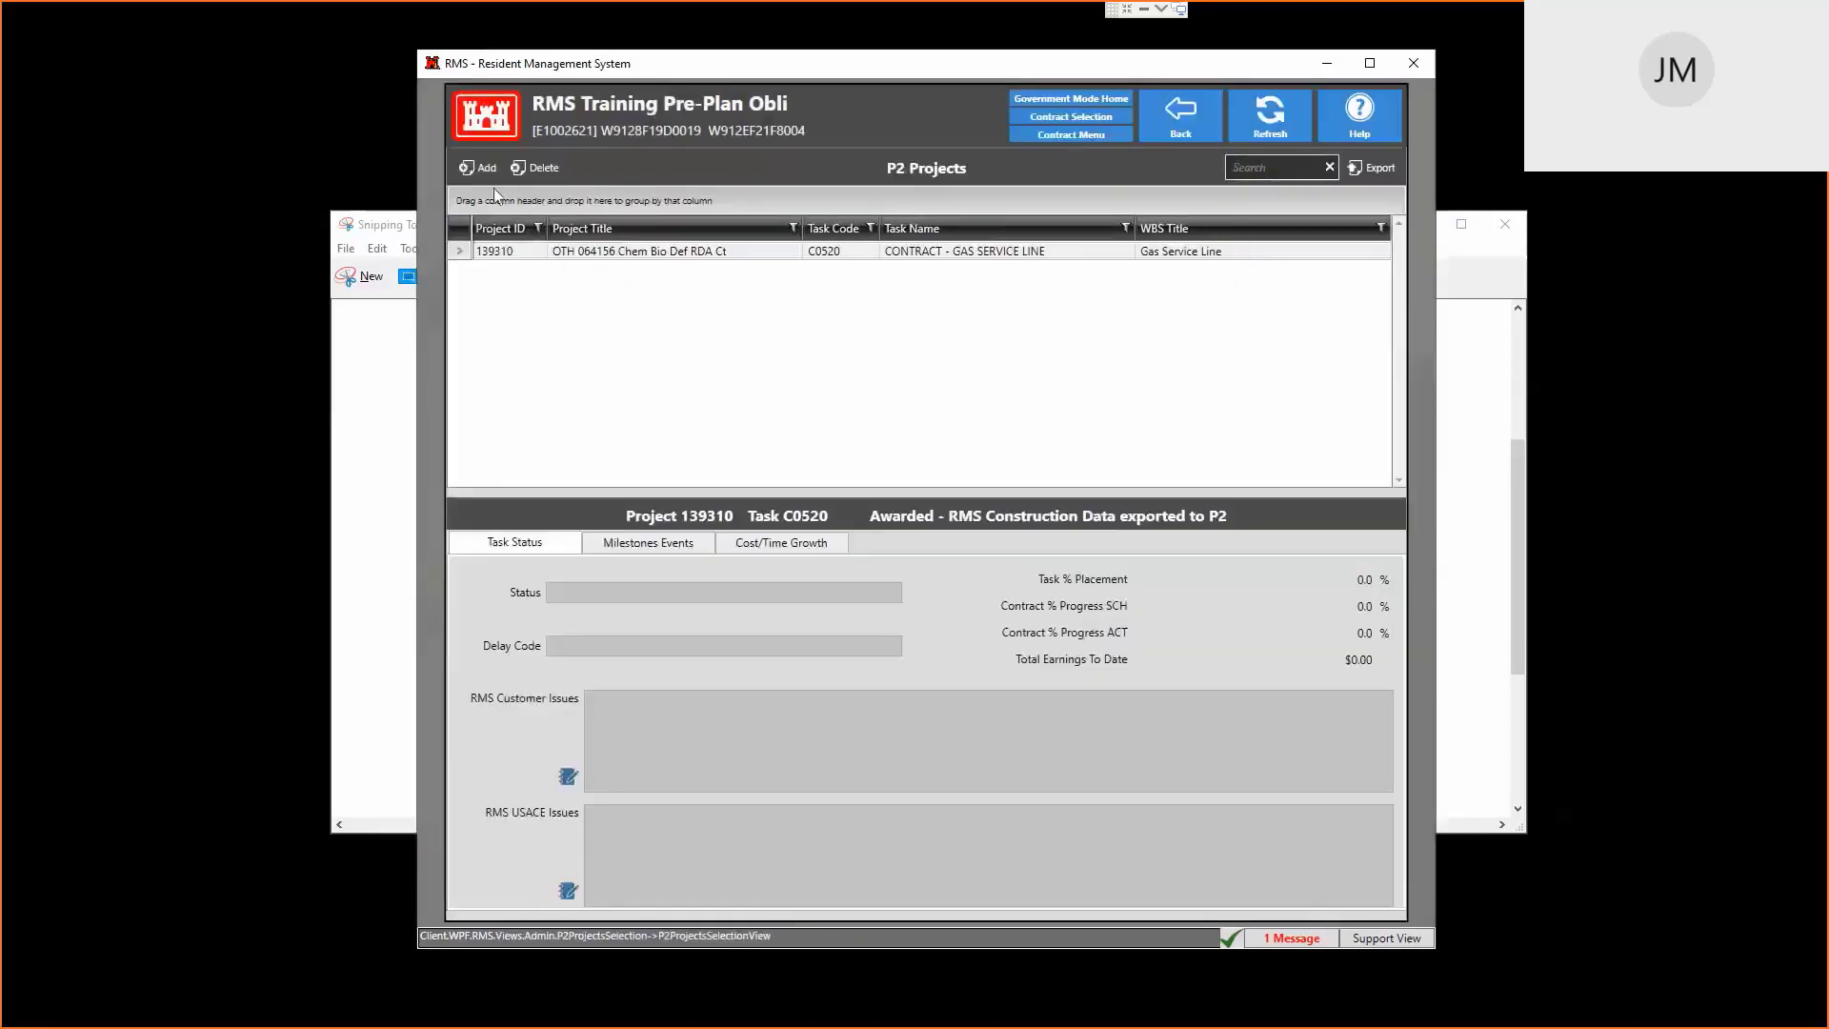
left_click(481, 168)
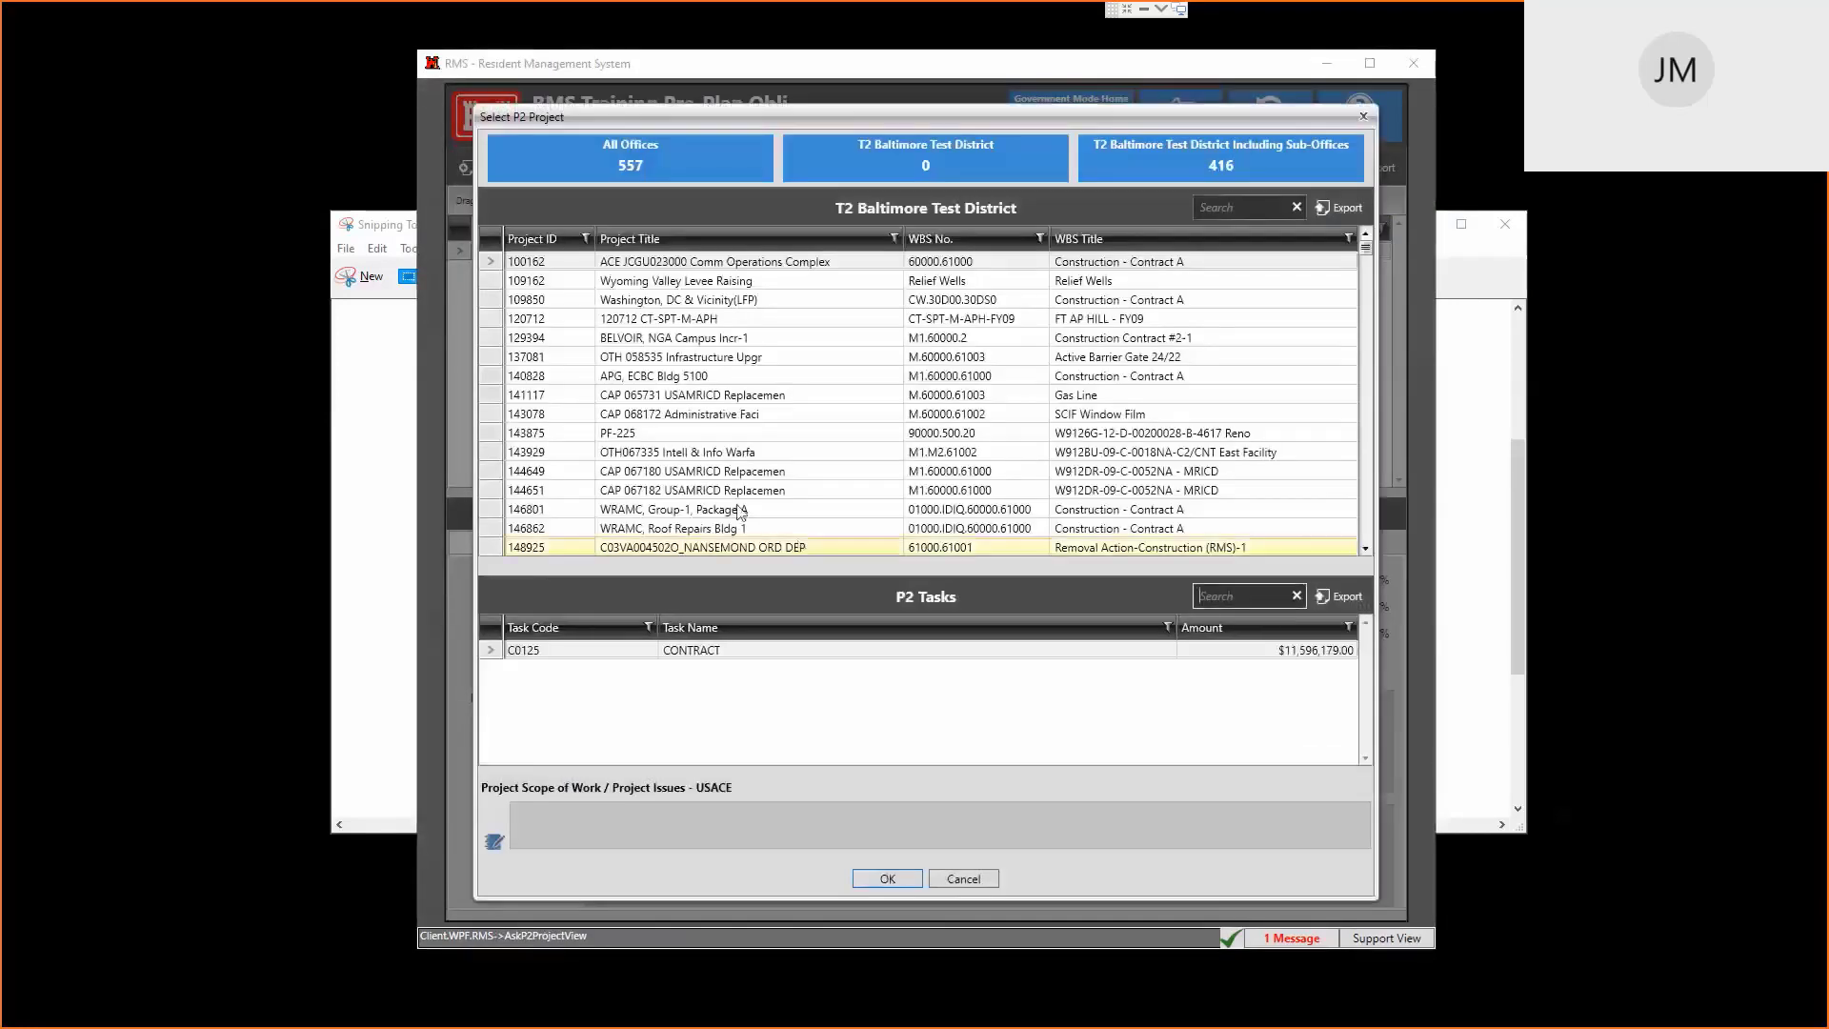
left_click(745, 531)
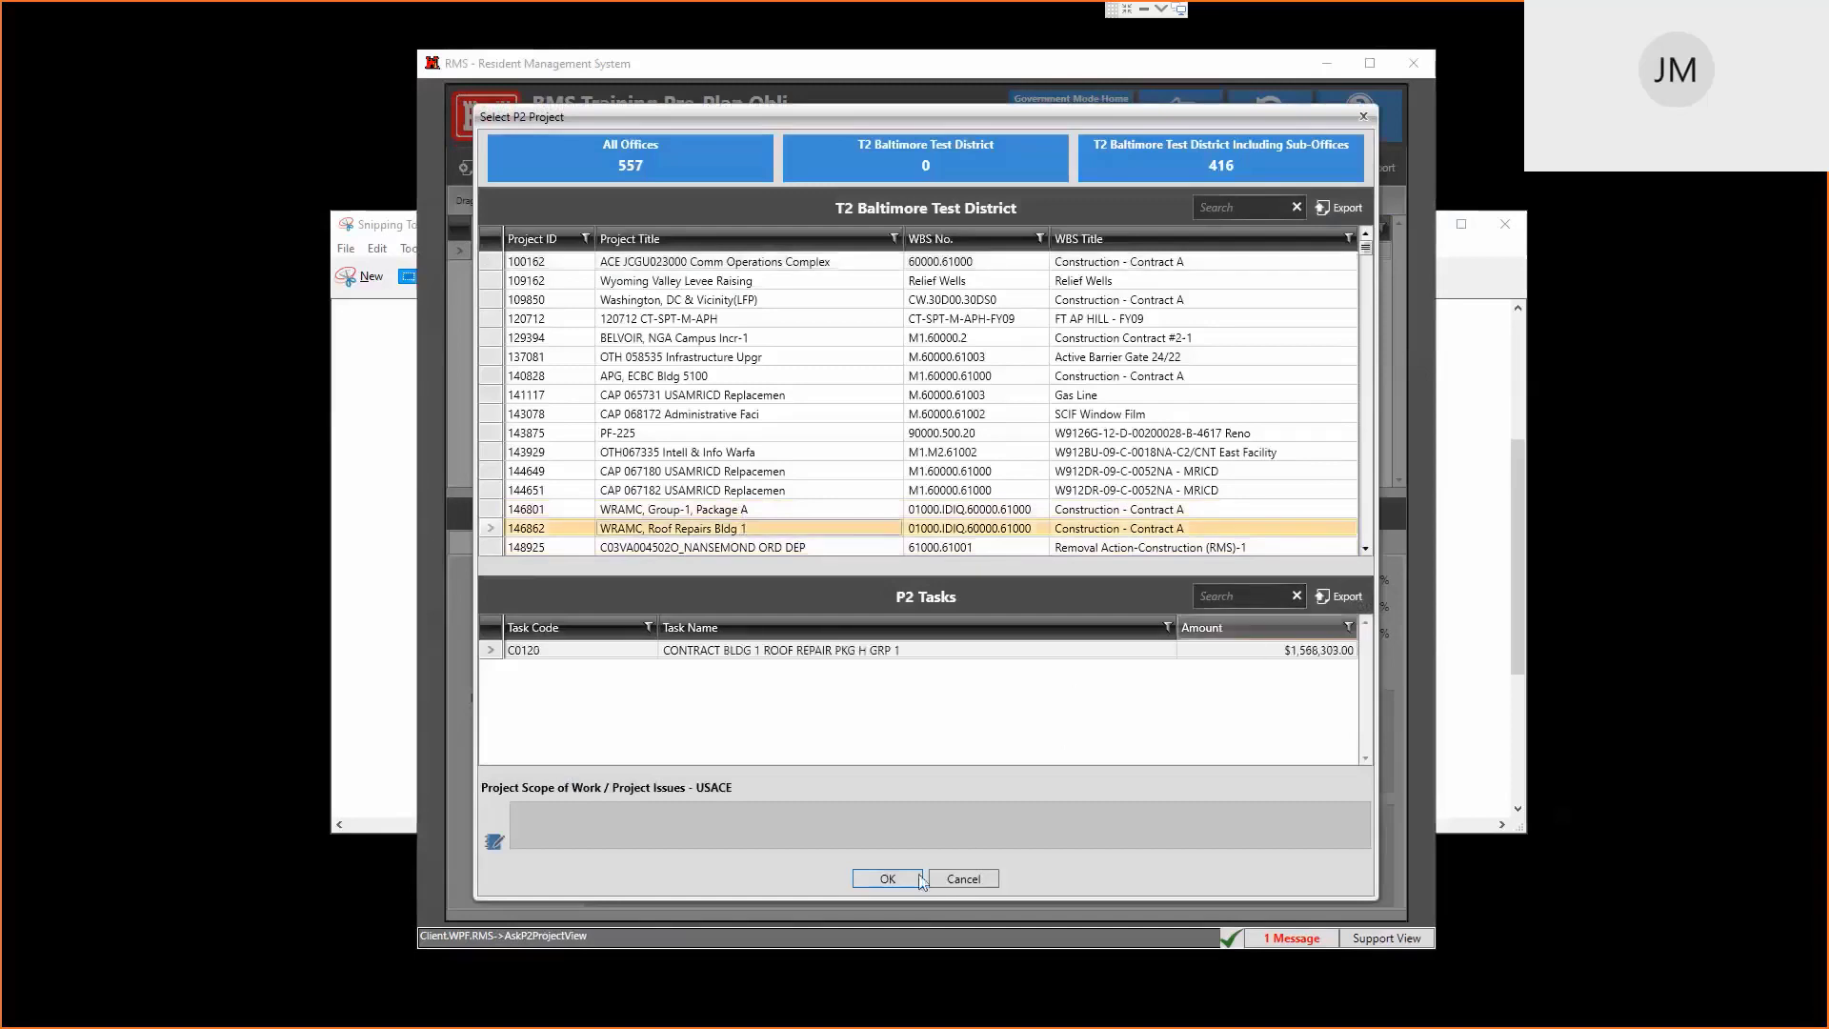
left_click(887, 878)
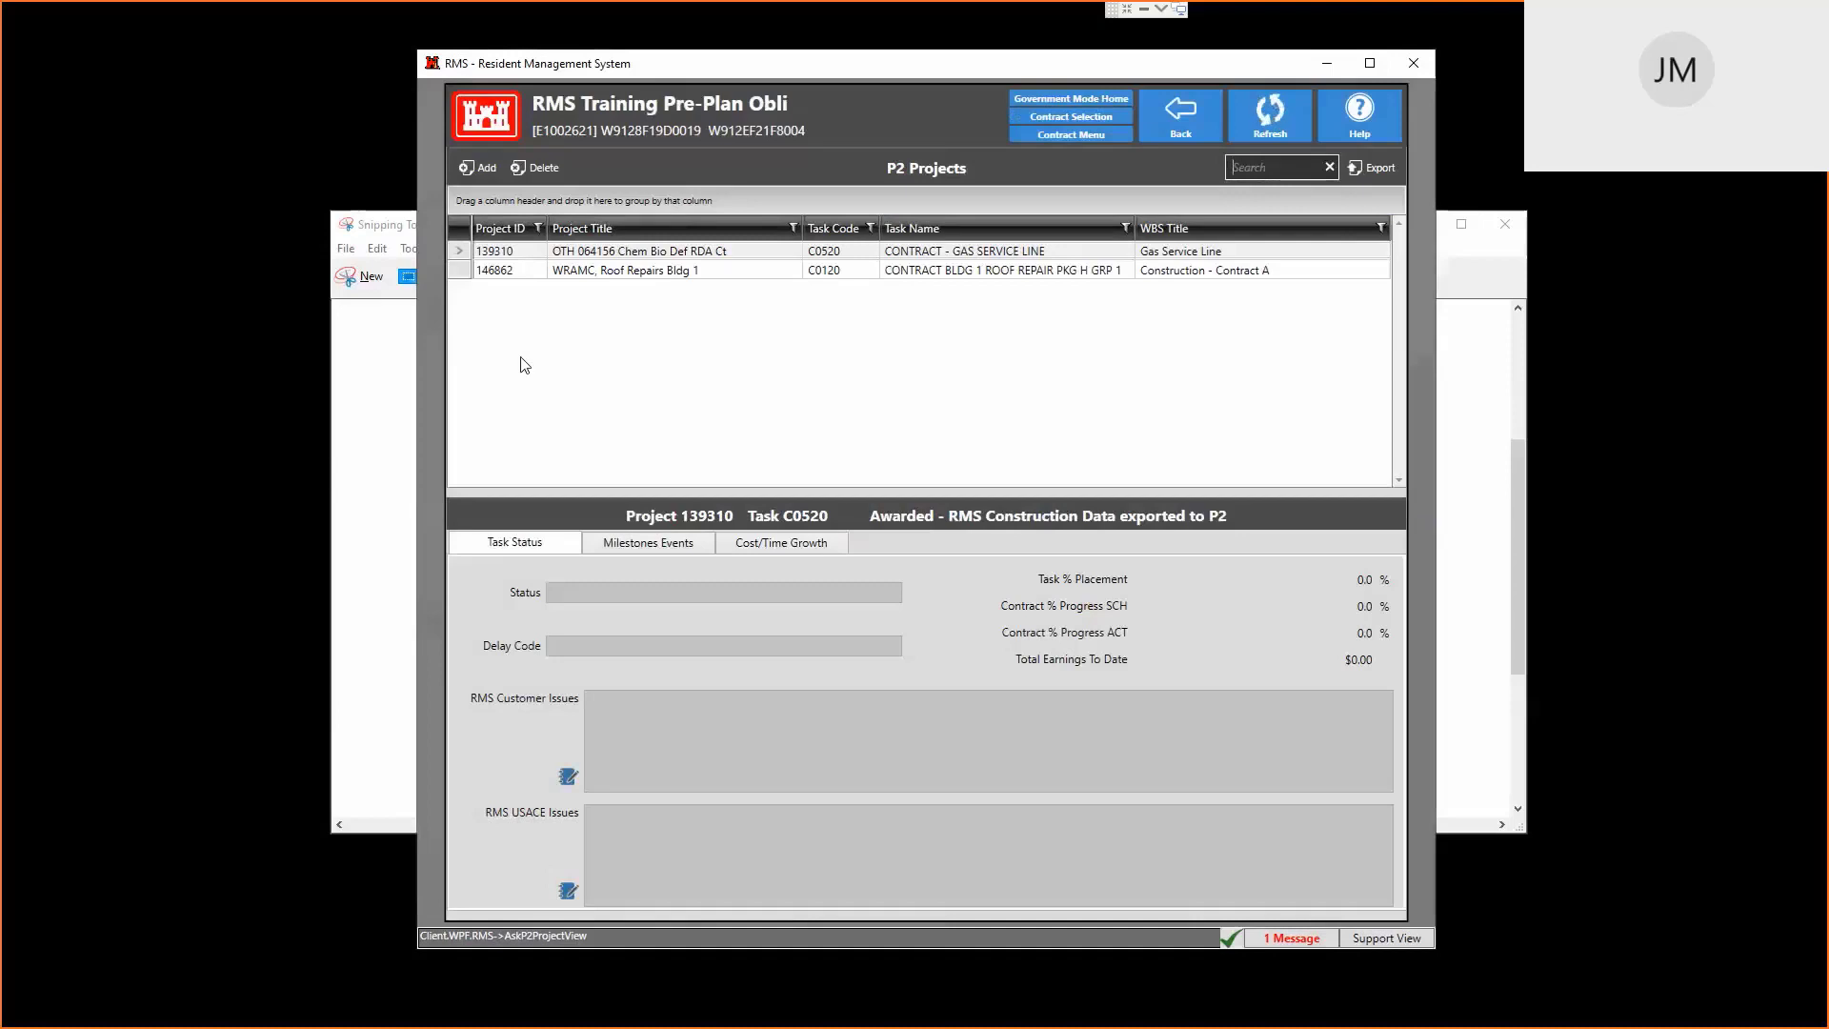
Compare the rows for projects 139310 and 146862 (task C0120, Not Awarded) before returning
left_click(624, 251)
left_click(626, 272)
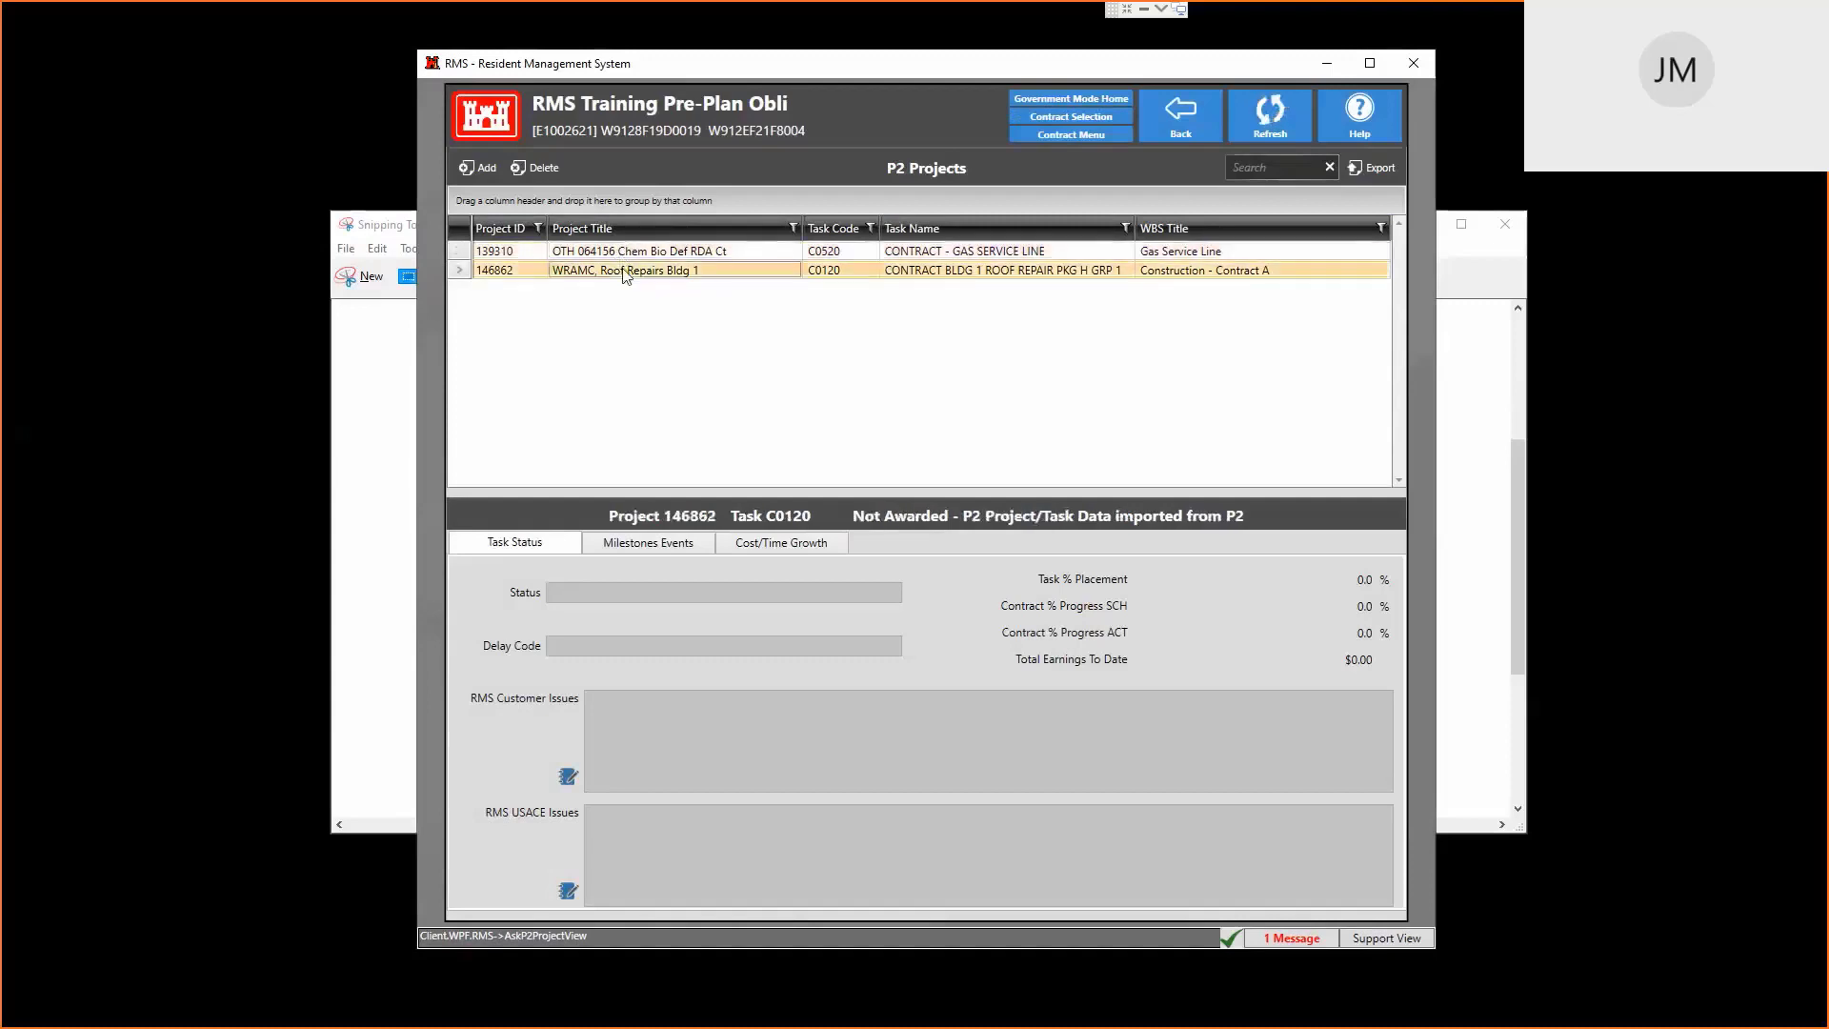
left_click(631, 253)
left_click(630, 271)
left_click(1183, 120)
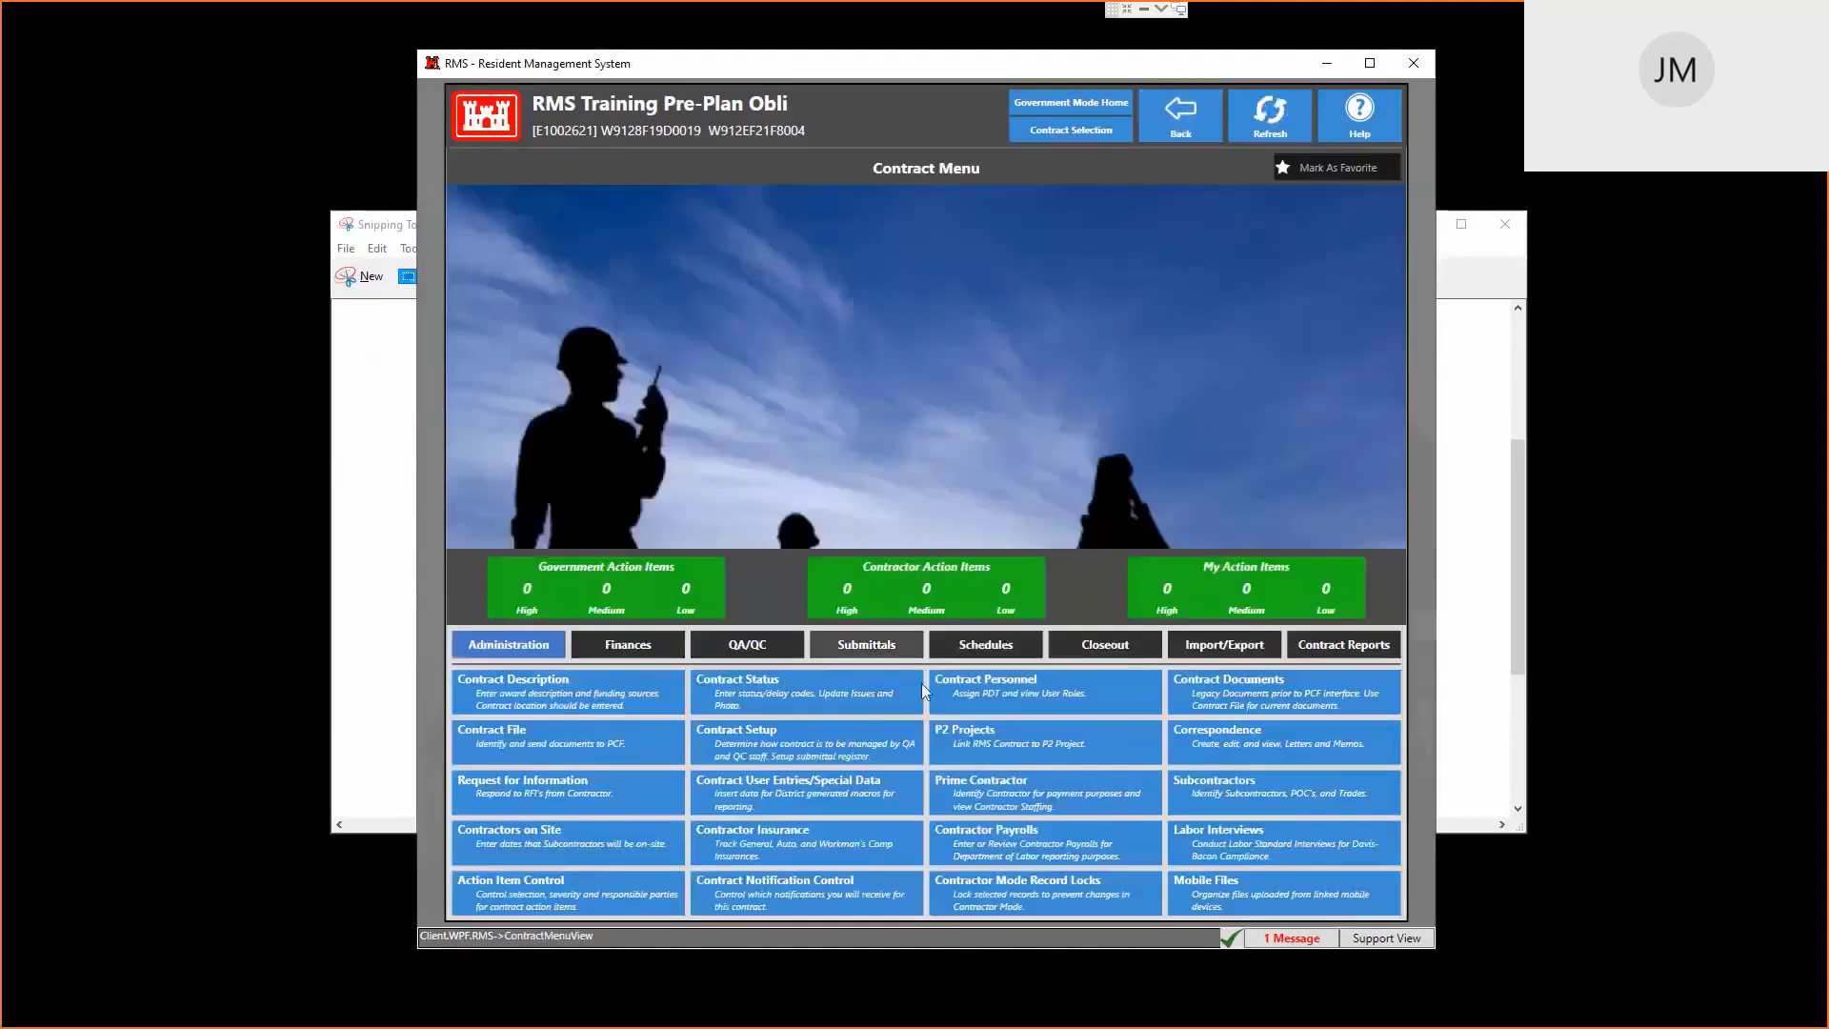
View the Milestone Schedule and browse the Phase Lookup entries without choosing one
left_click(967, 651)
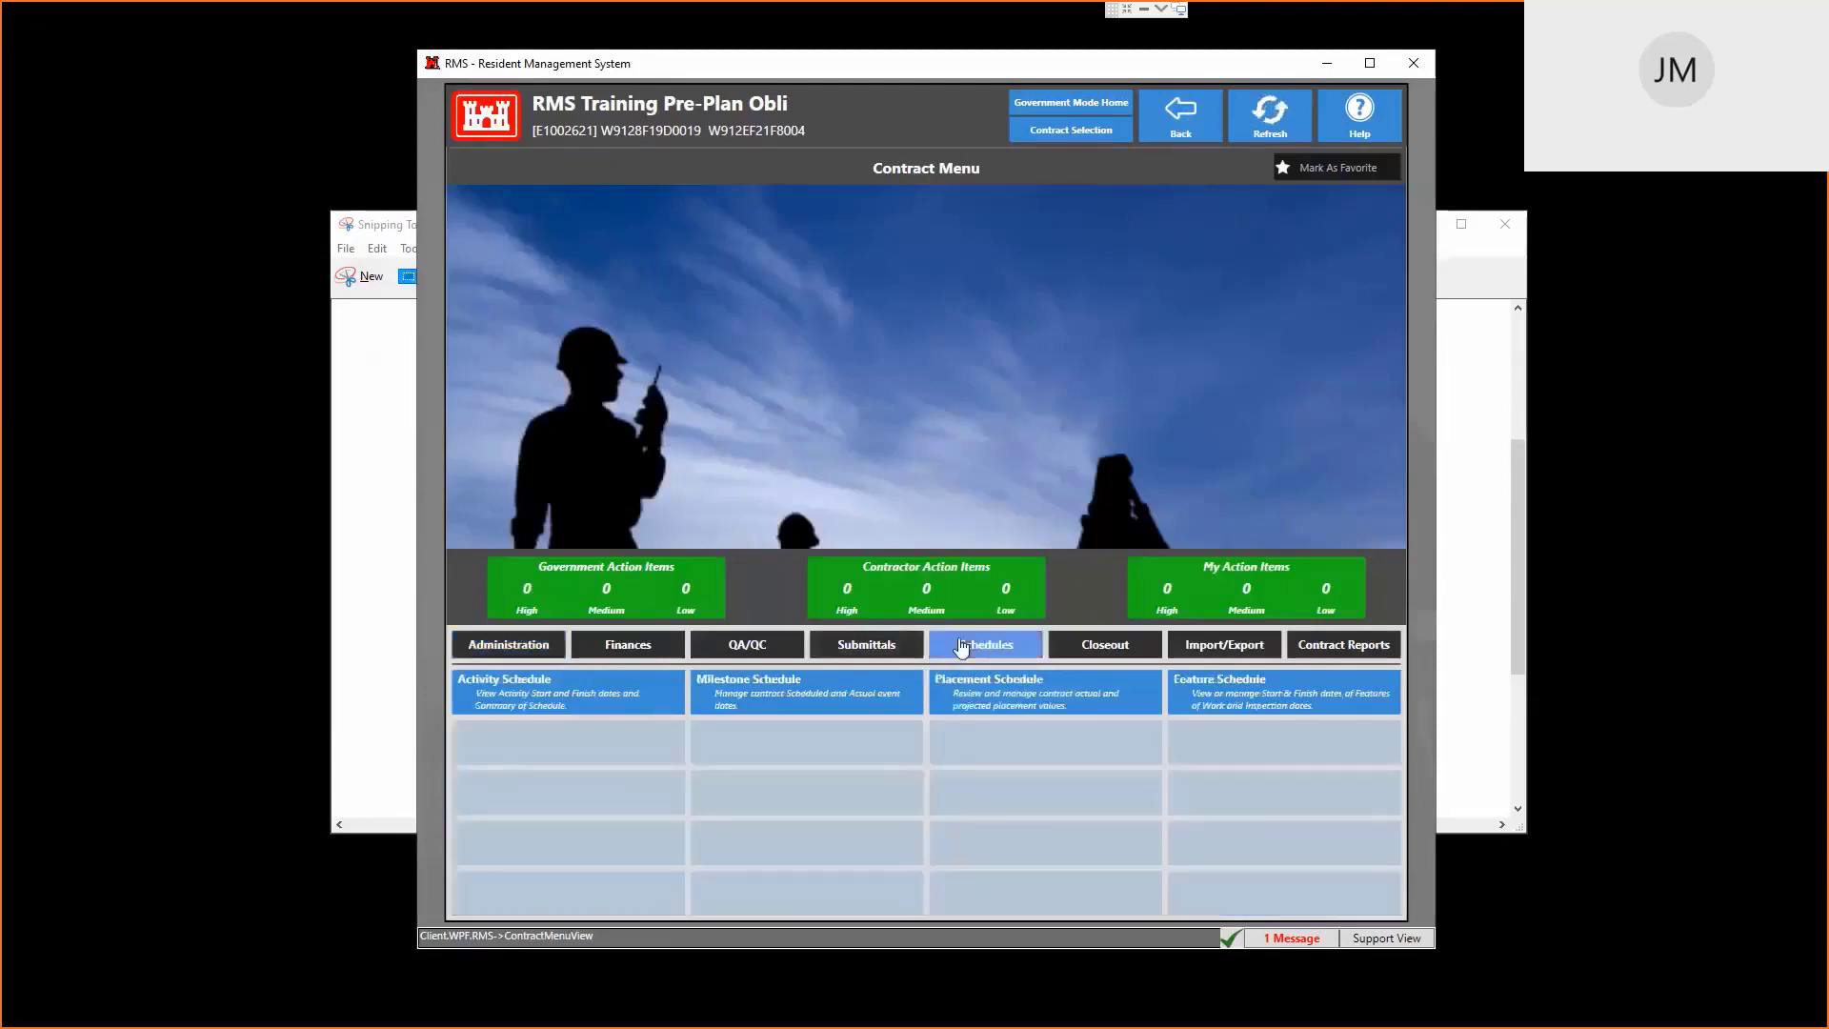
left_click(788, 684)
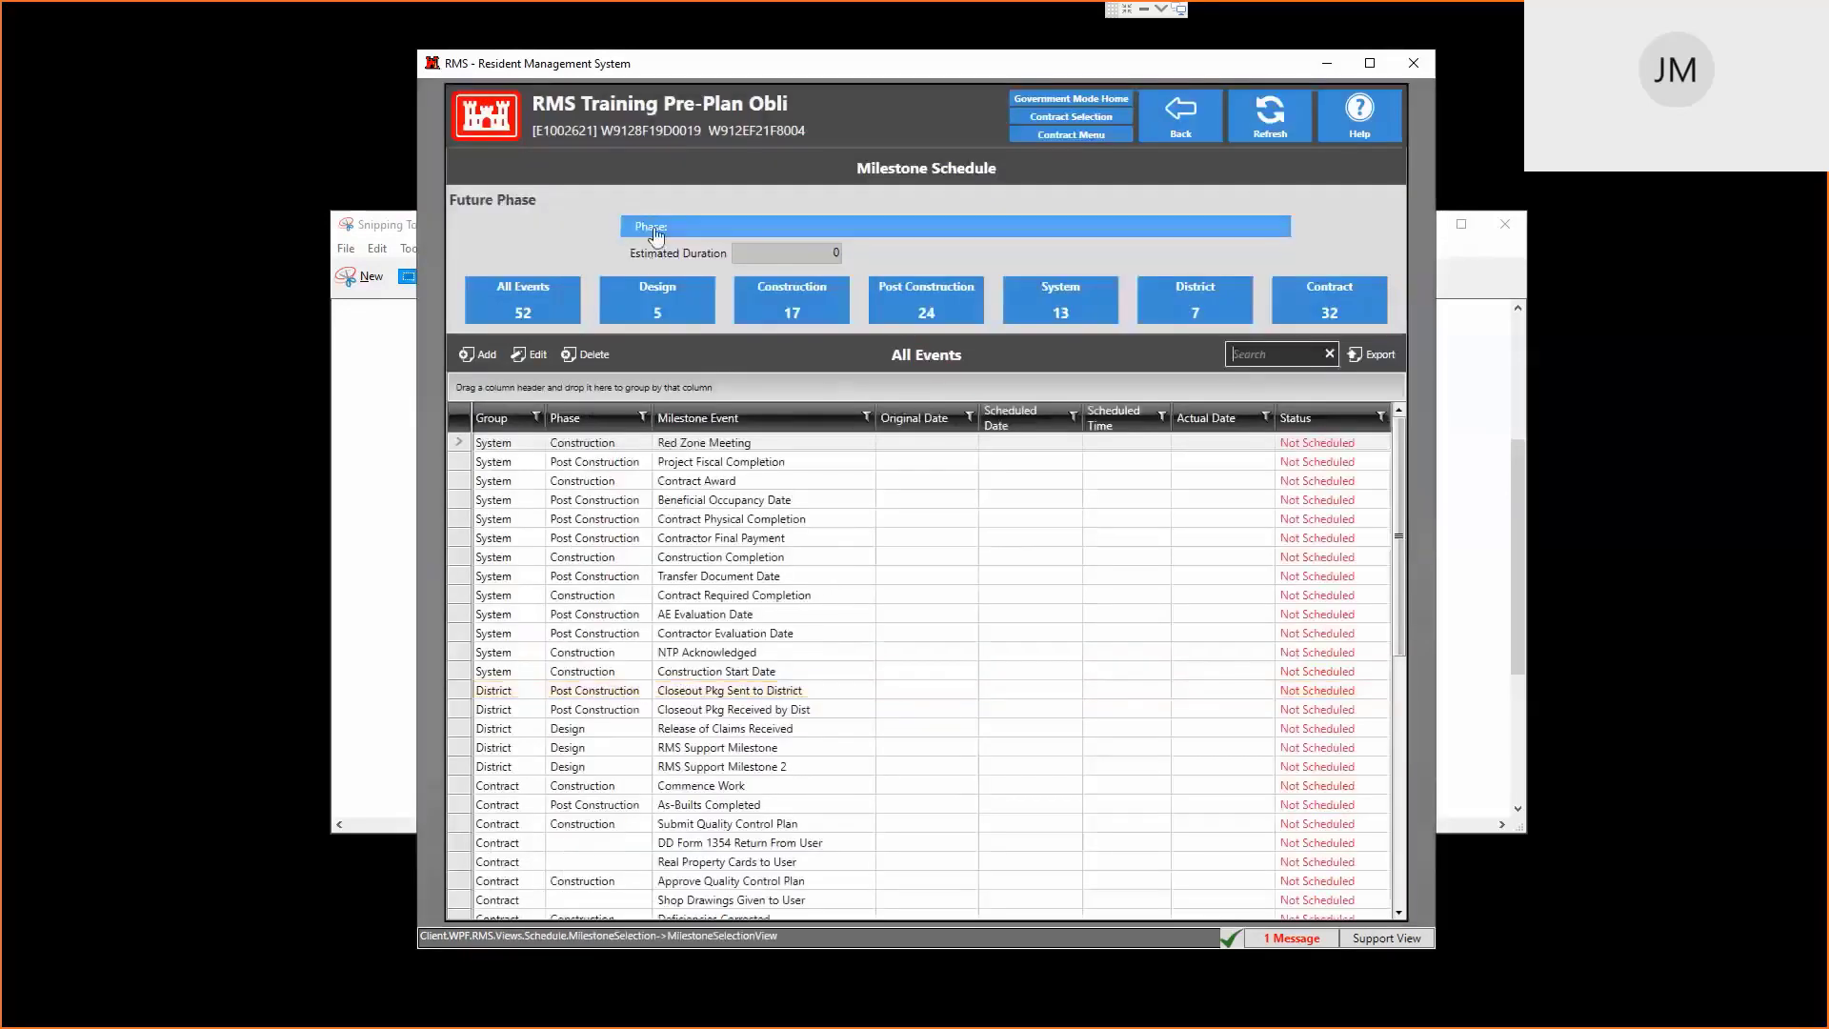
left_click(657, 231)
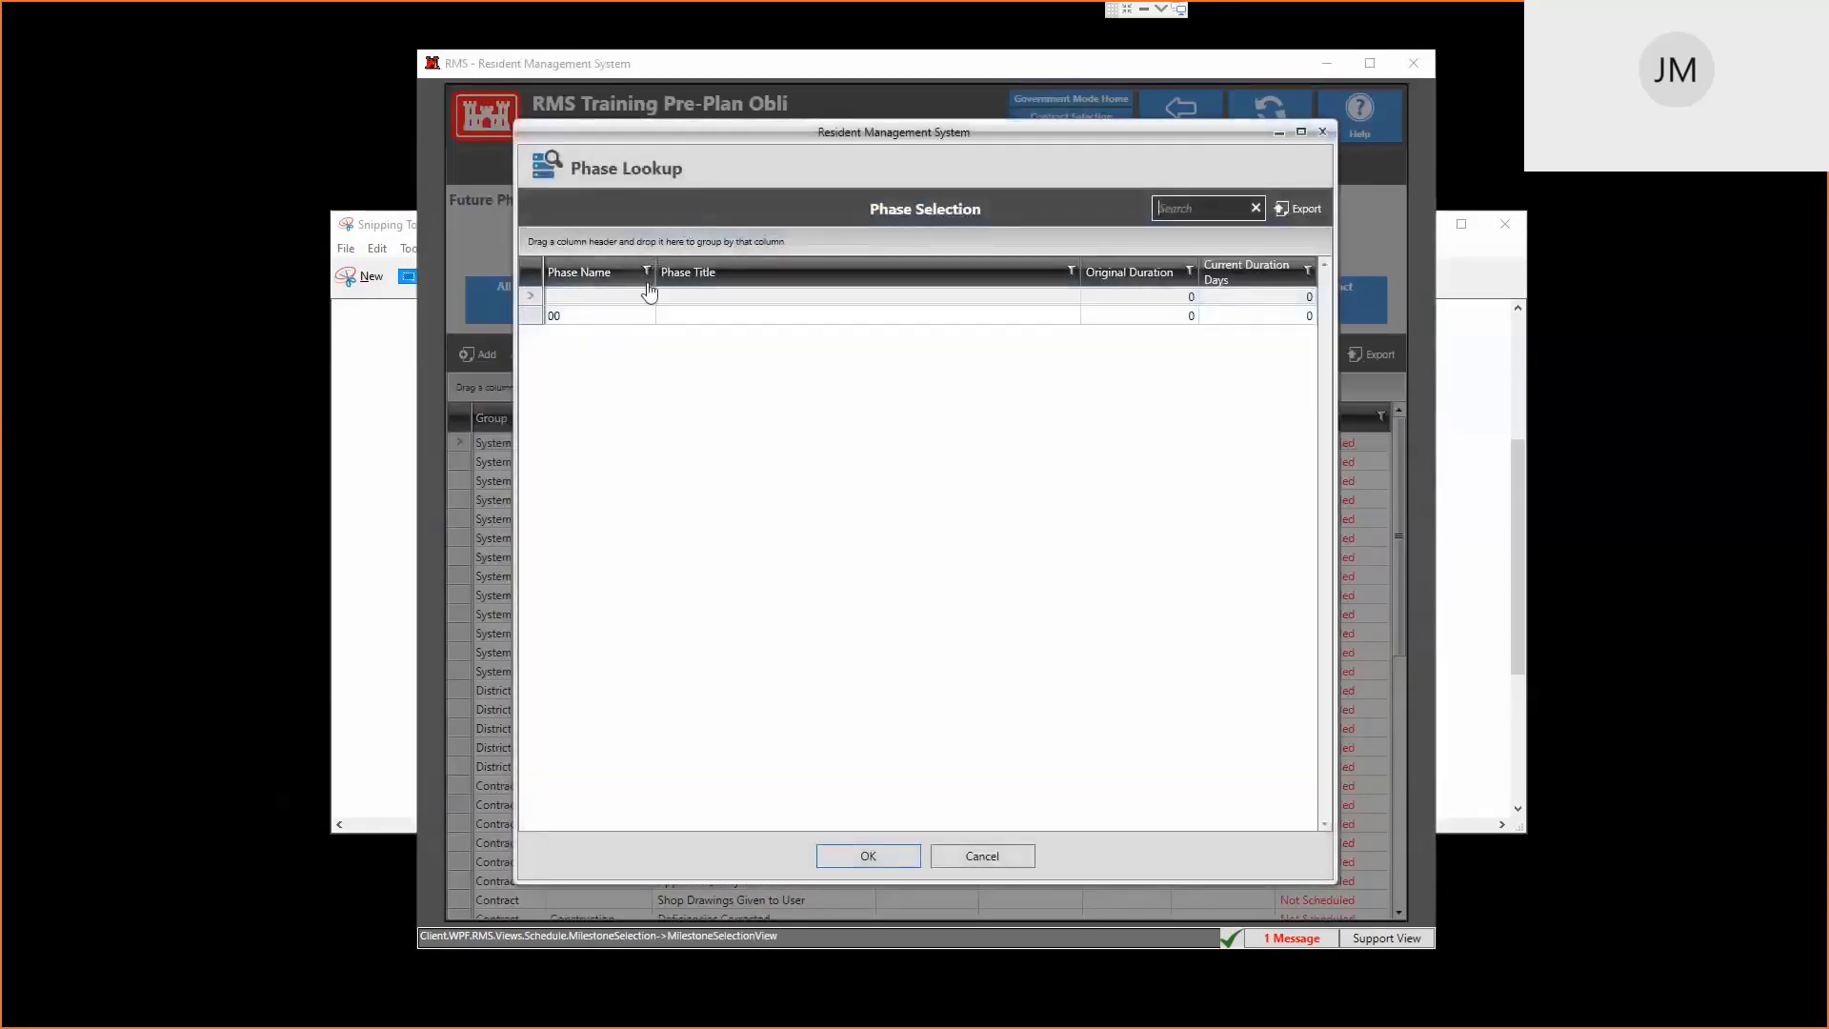
left_click(693, 298)
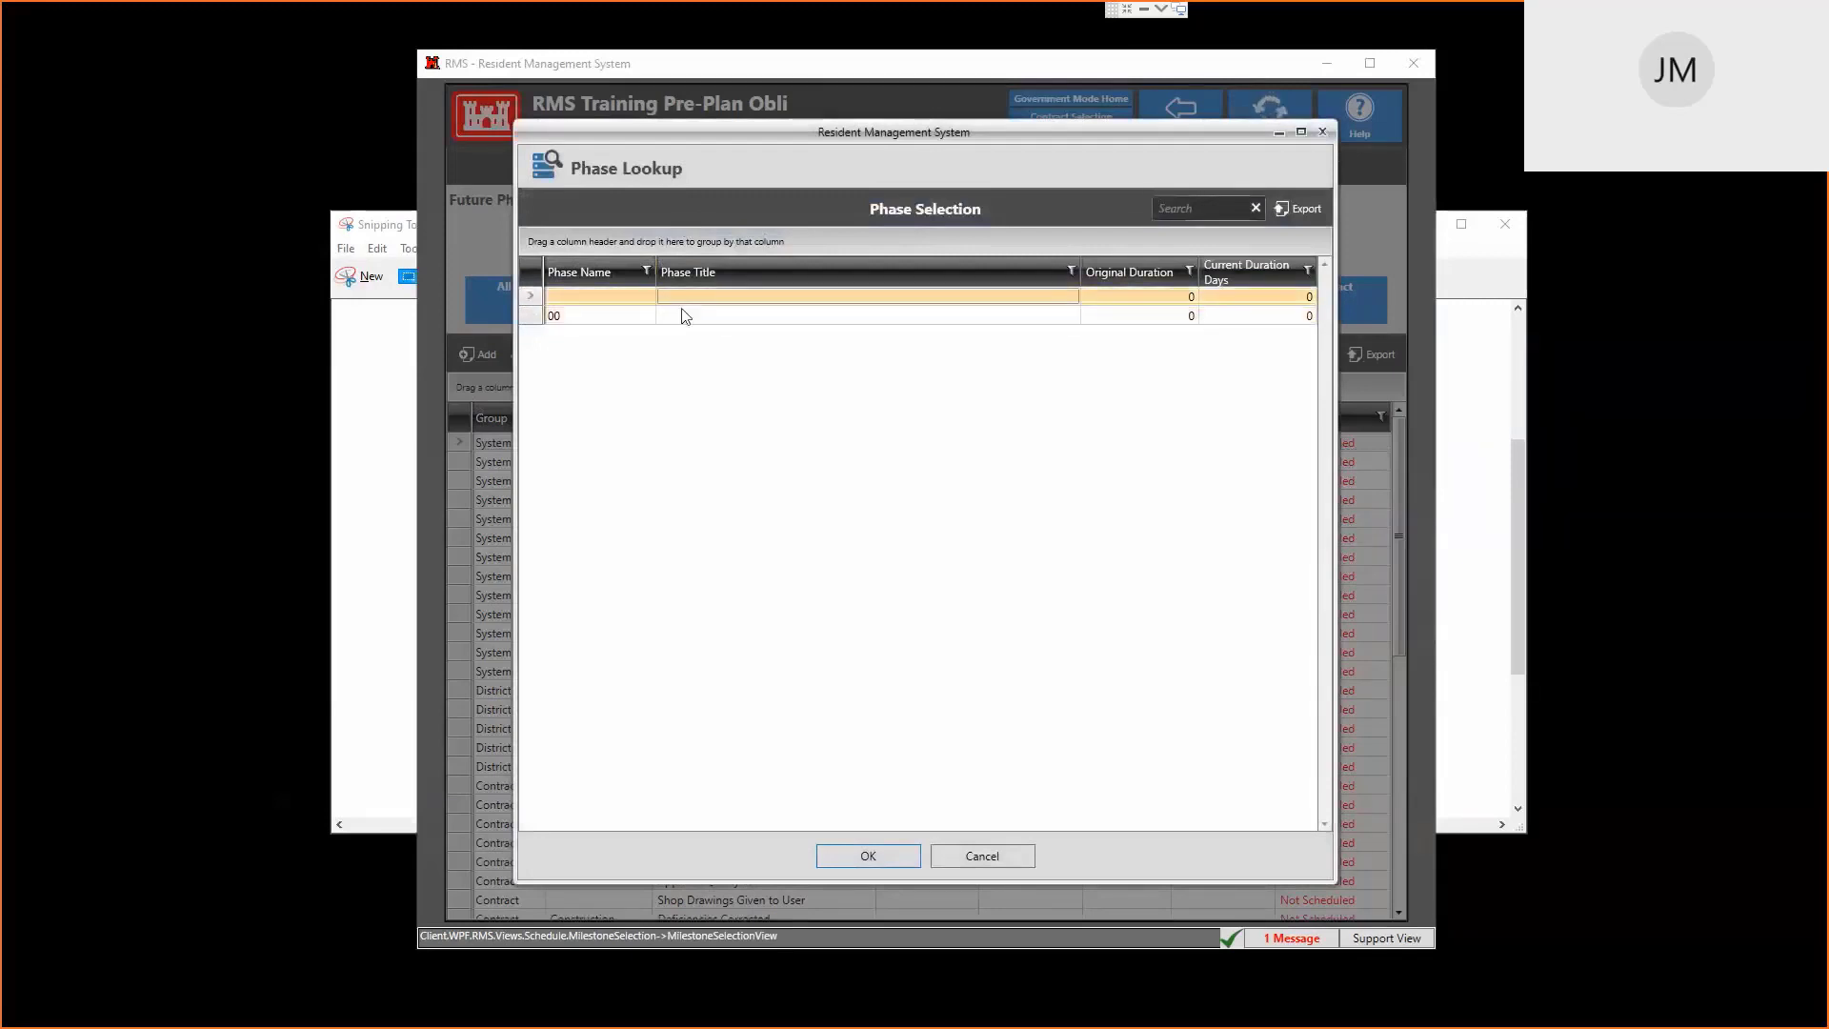
left_click(685, 315)
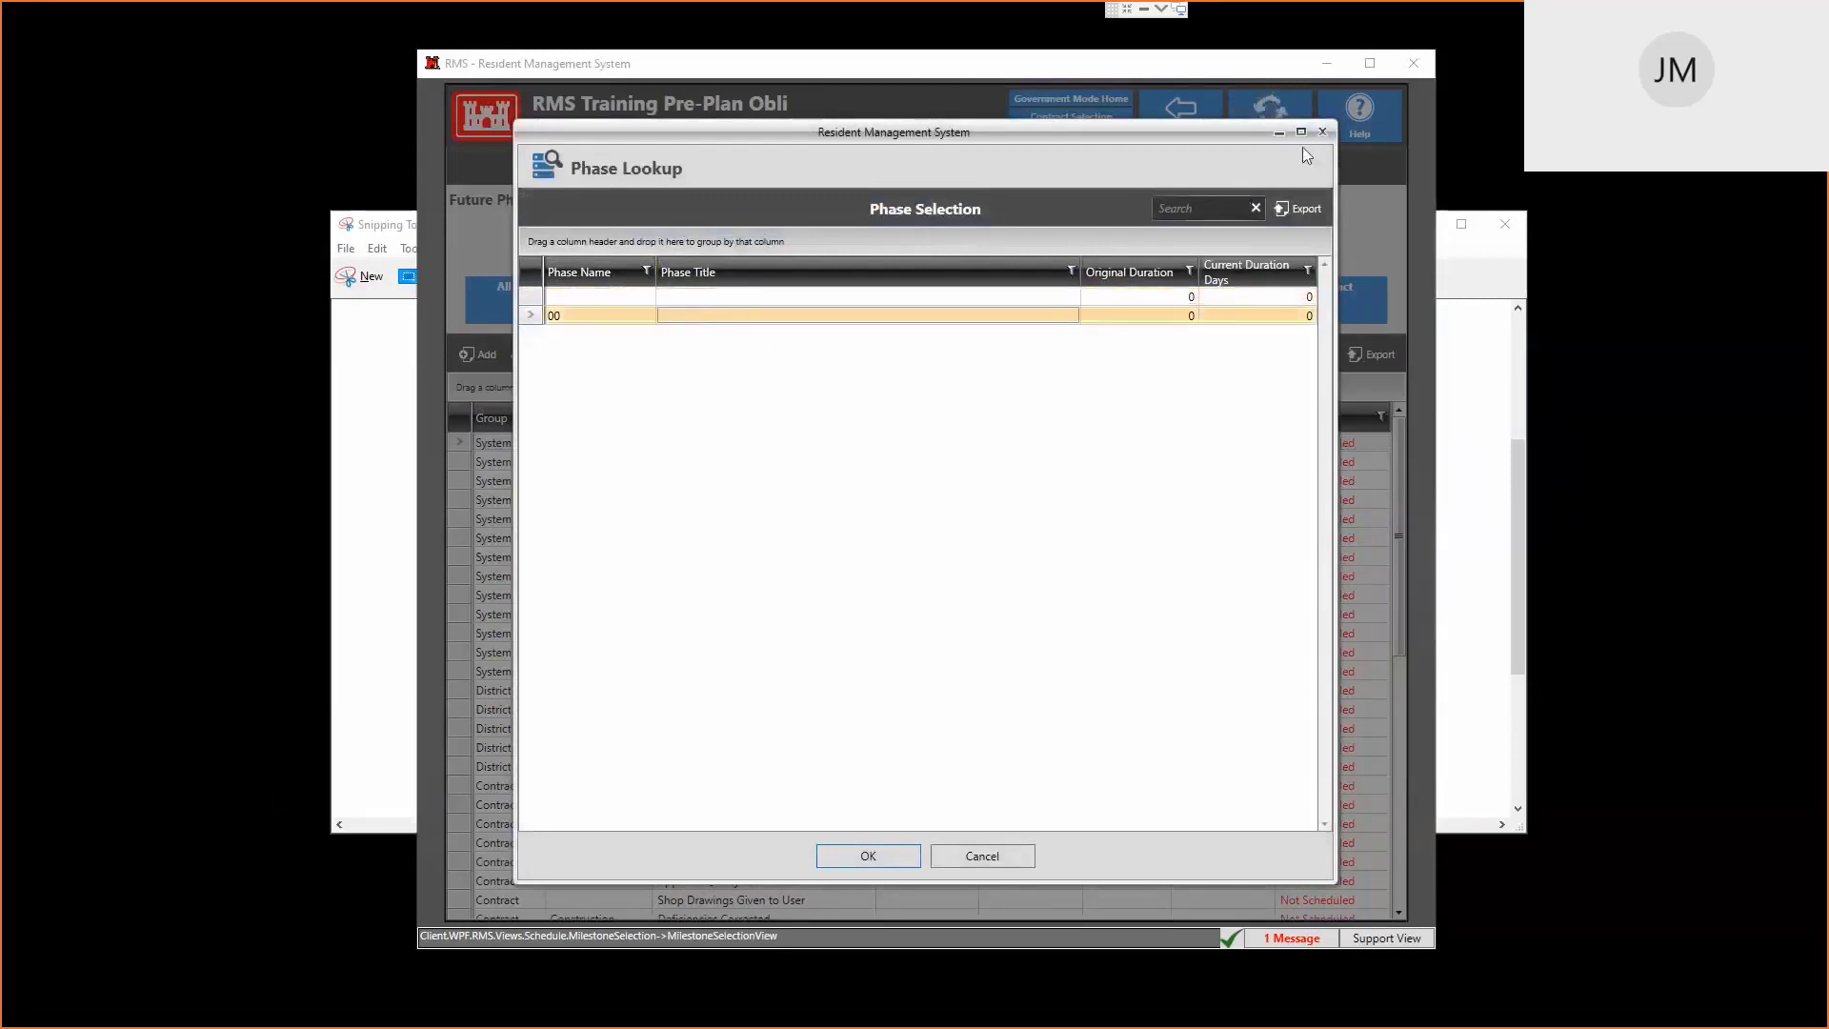
left_click(1323, 133)
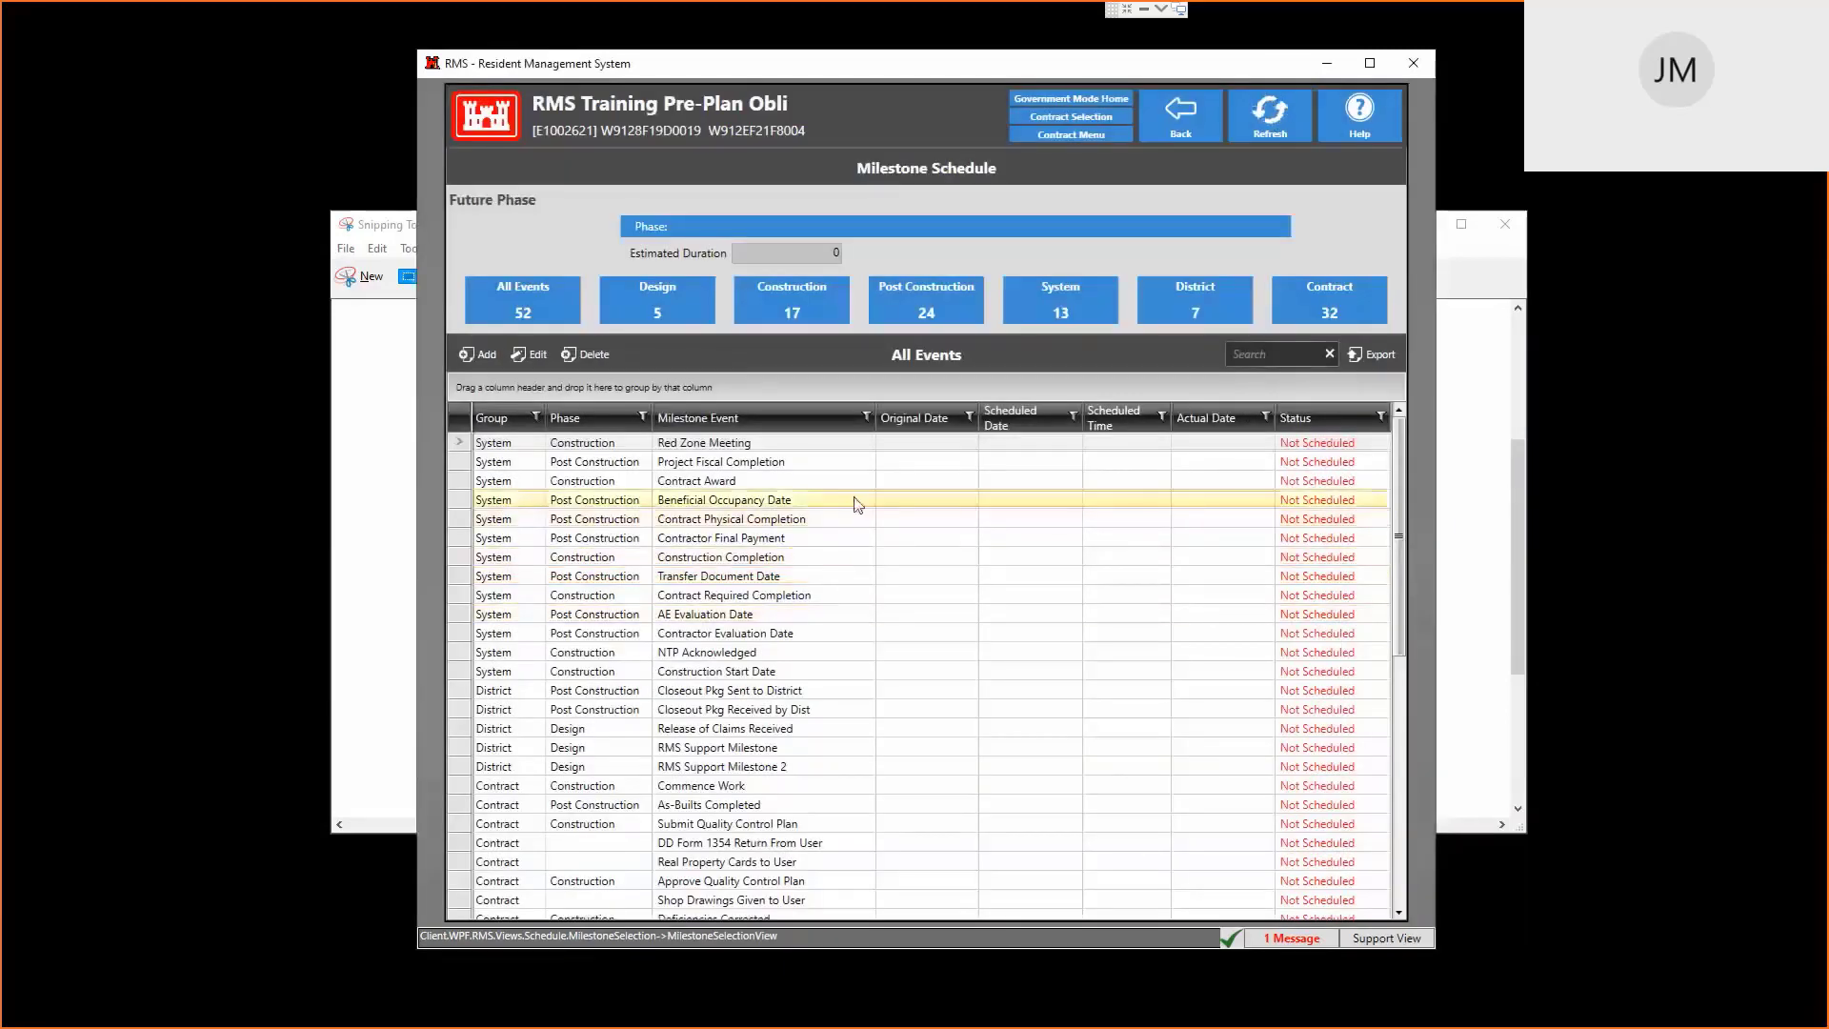
Select the Contract Award milestone, dismiss the phase list again unassigned, and return
left_click(802, 482)
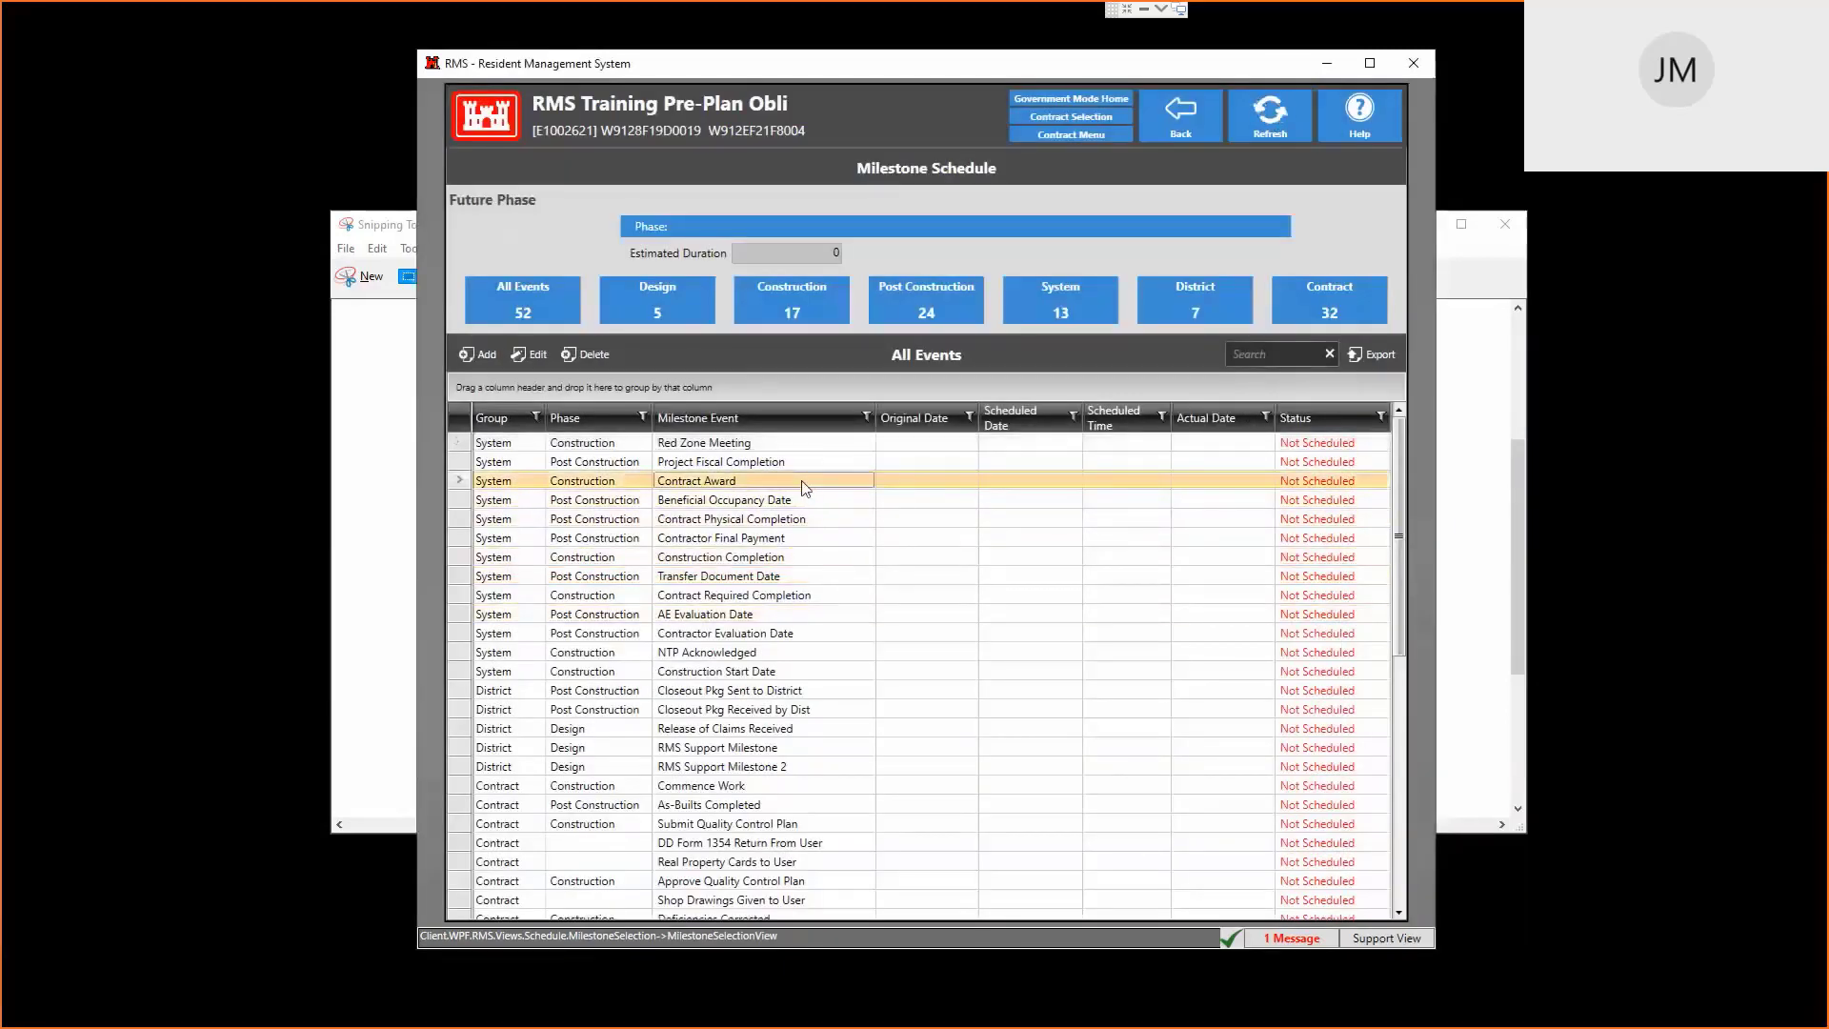
left_click(793, 232)
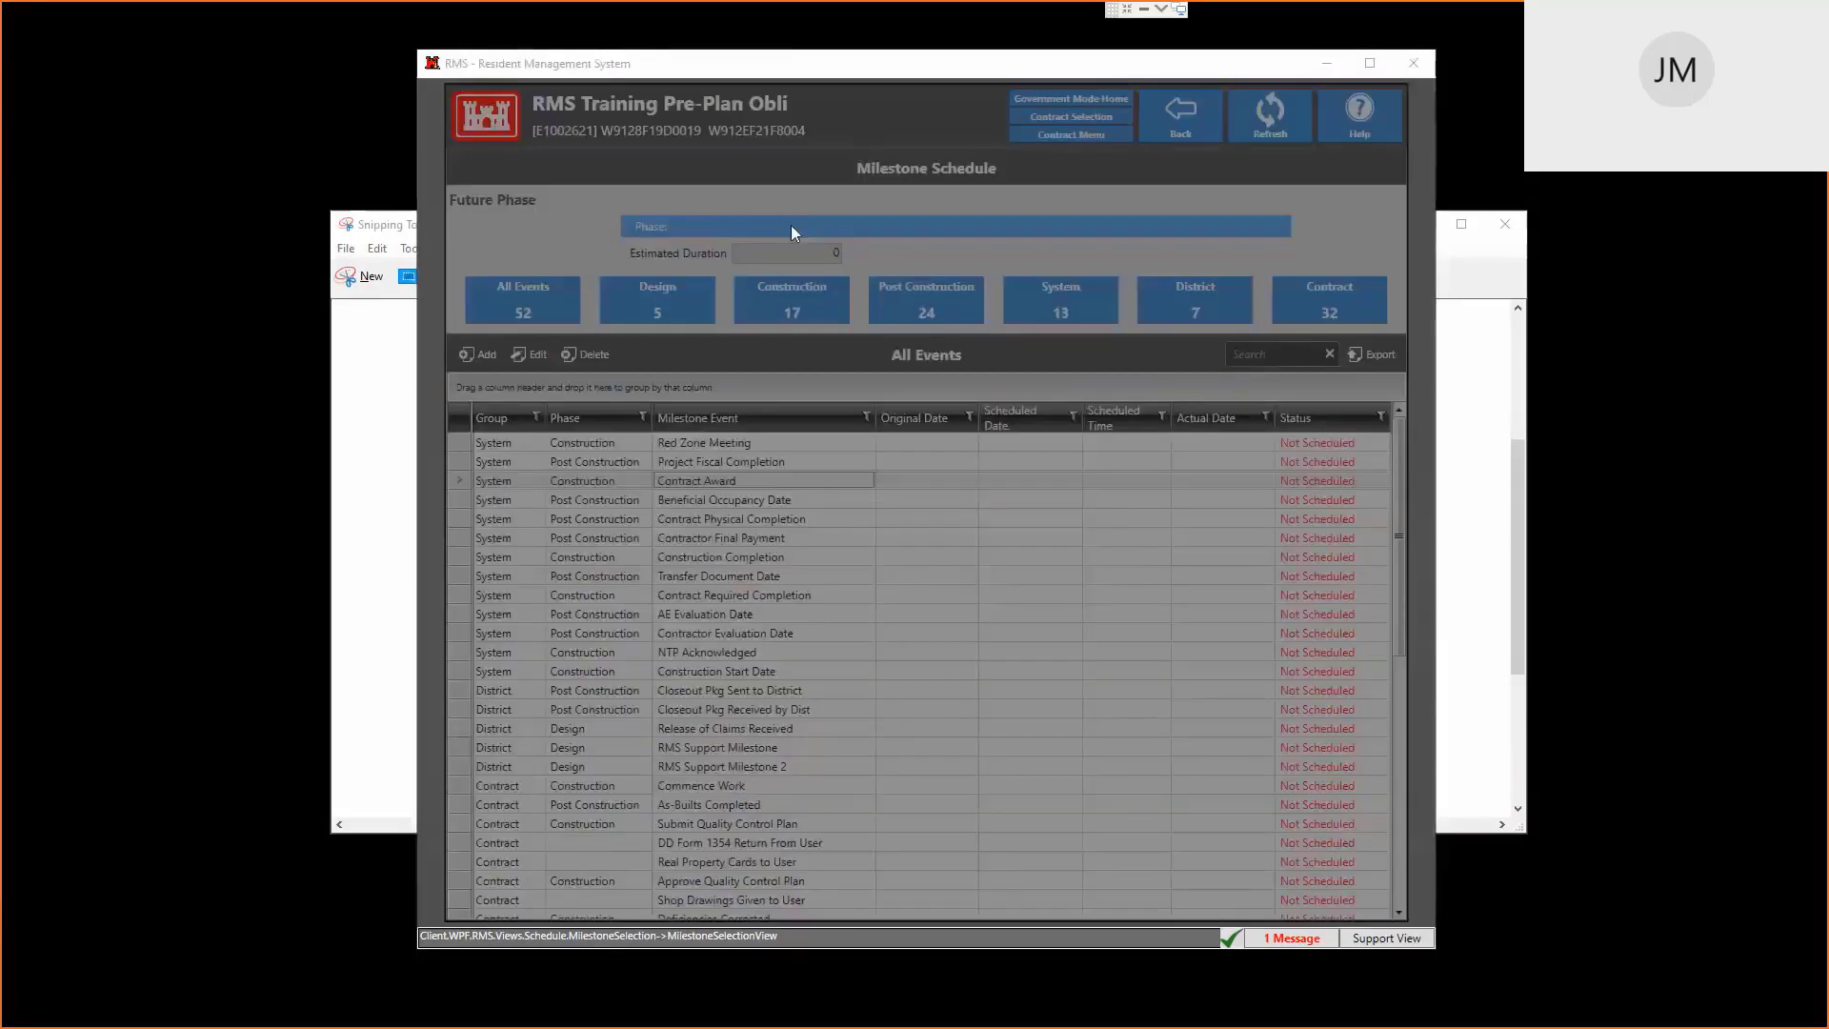
left_click(727, 319)
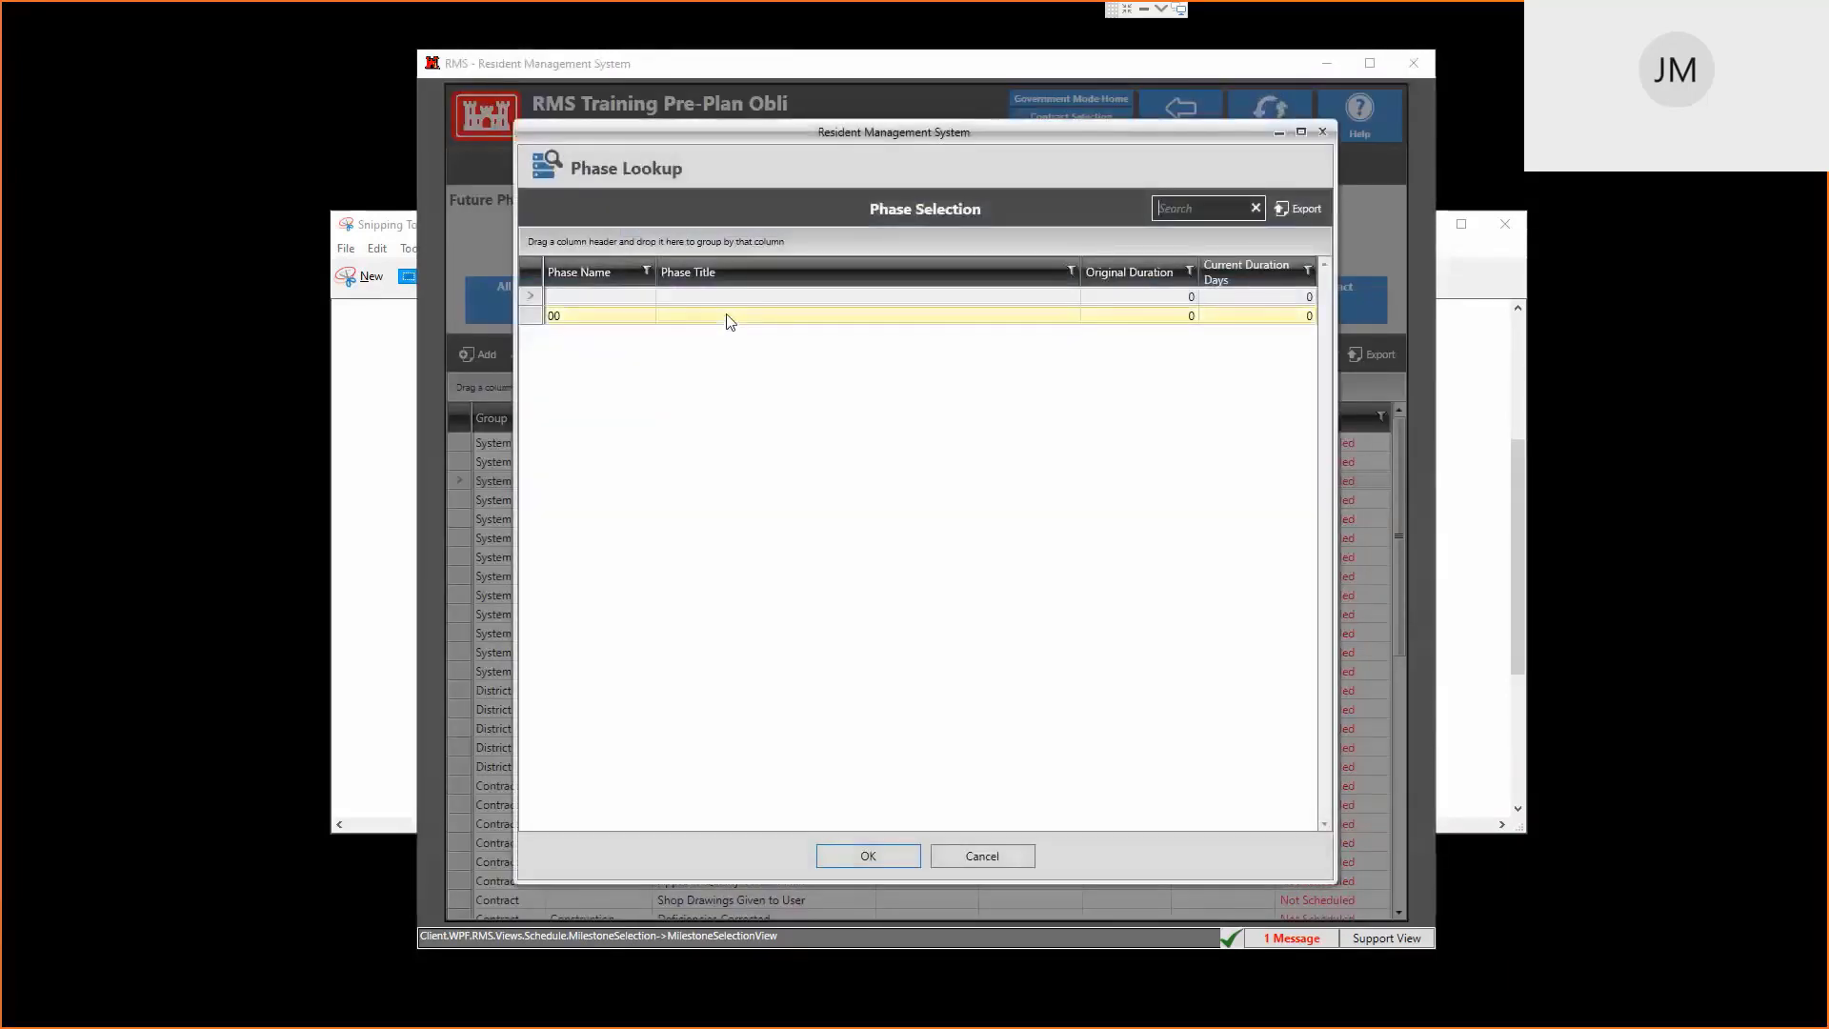
left_click(1322, 133)
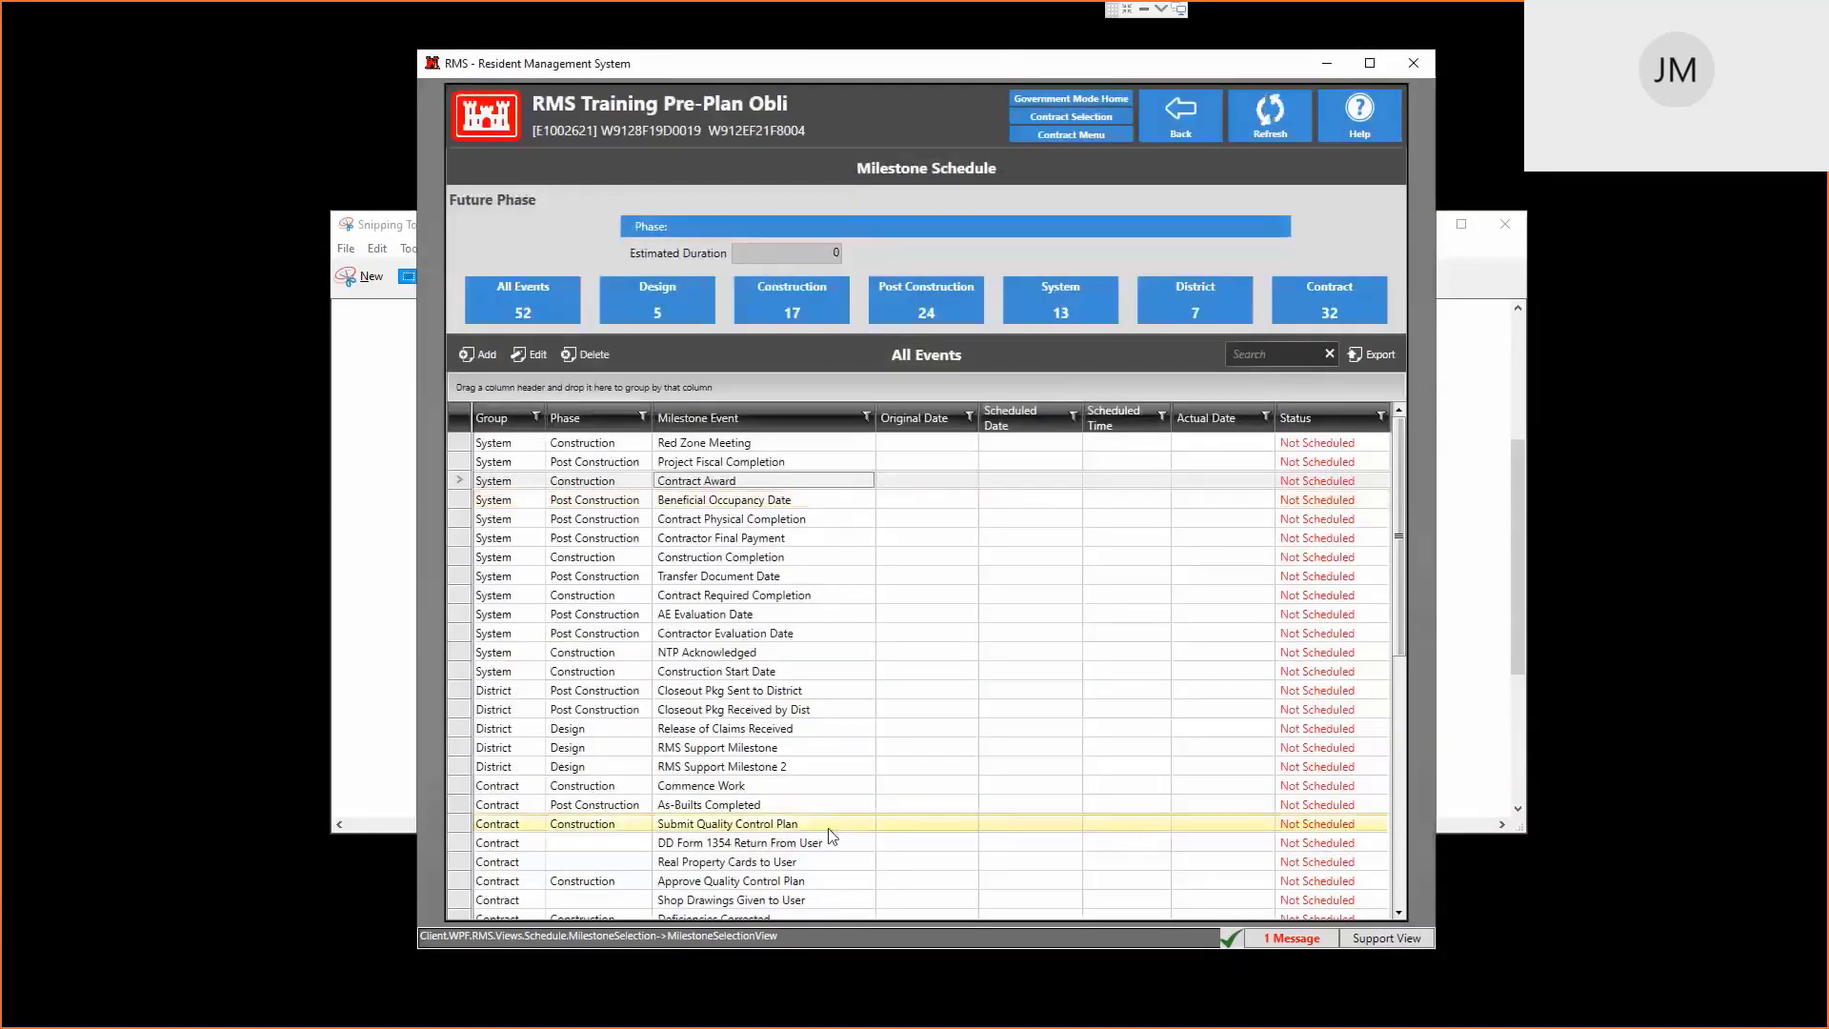
left_click(1179, 114)
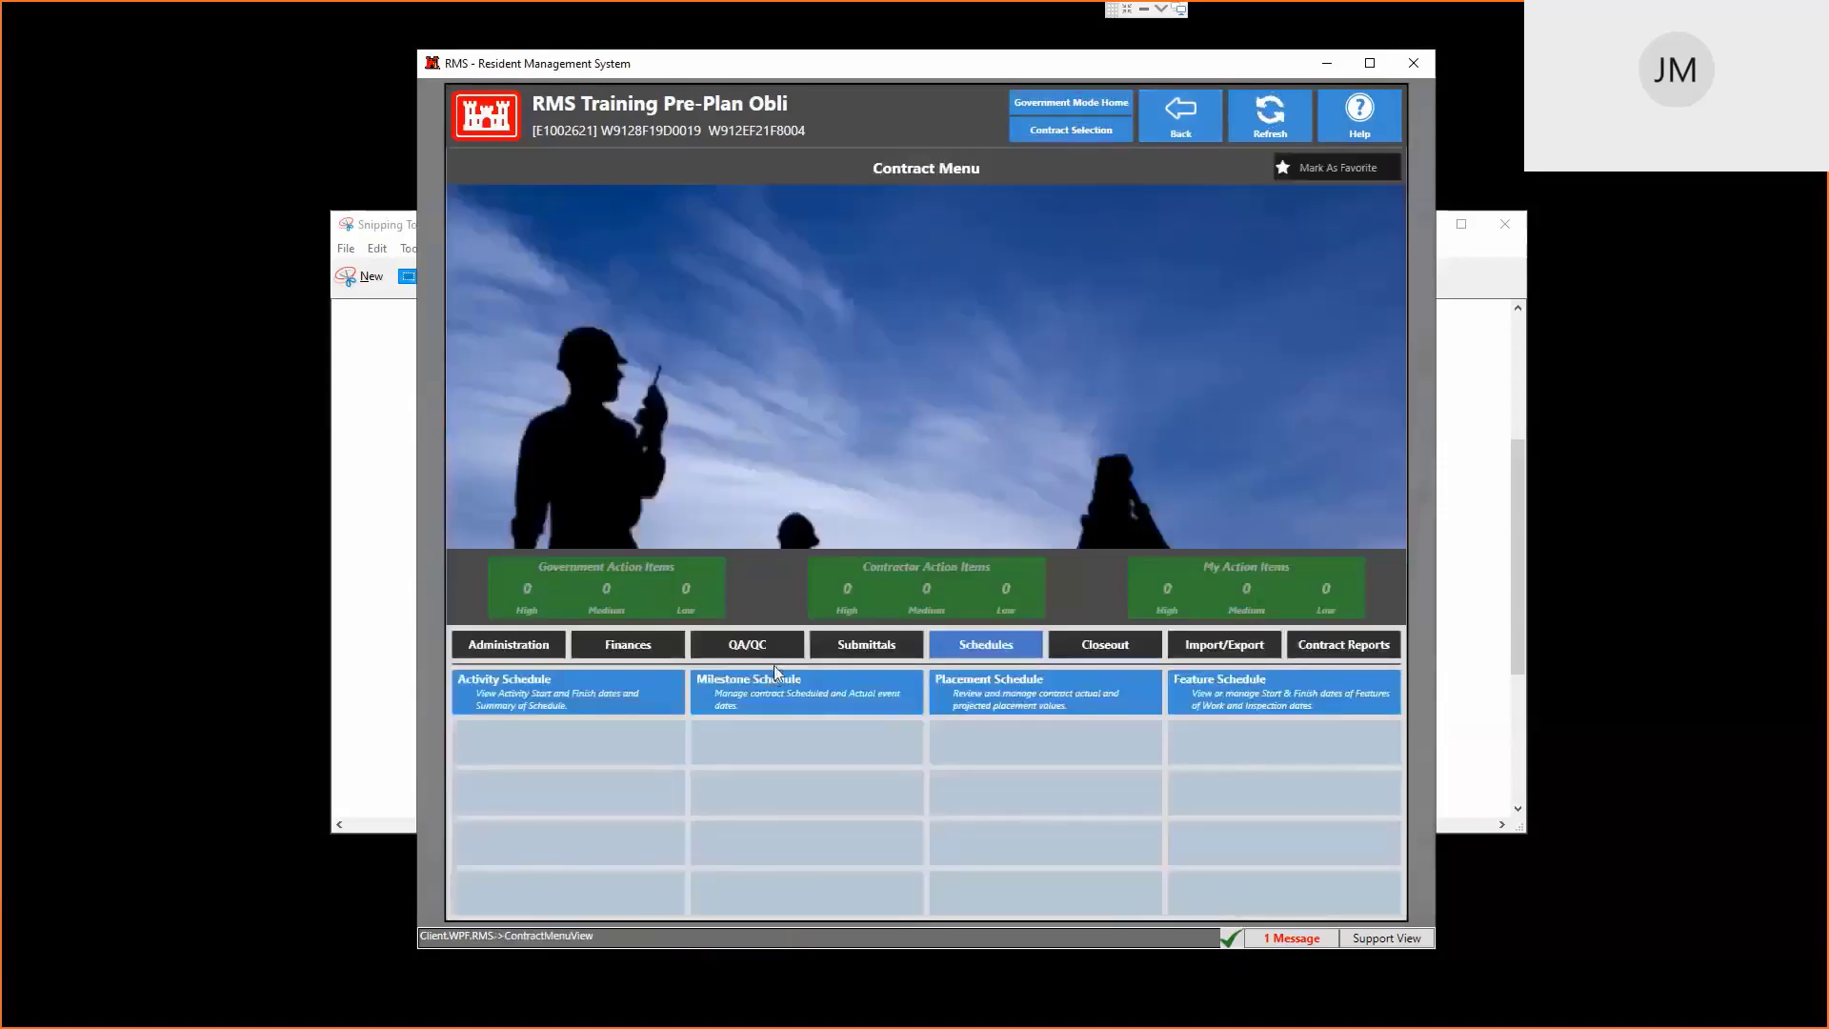
left_click(522, 652)
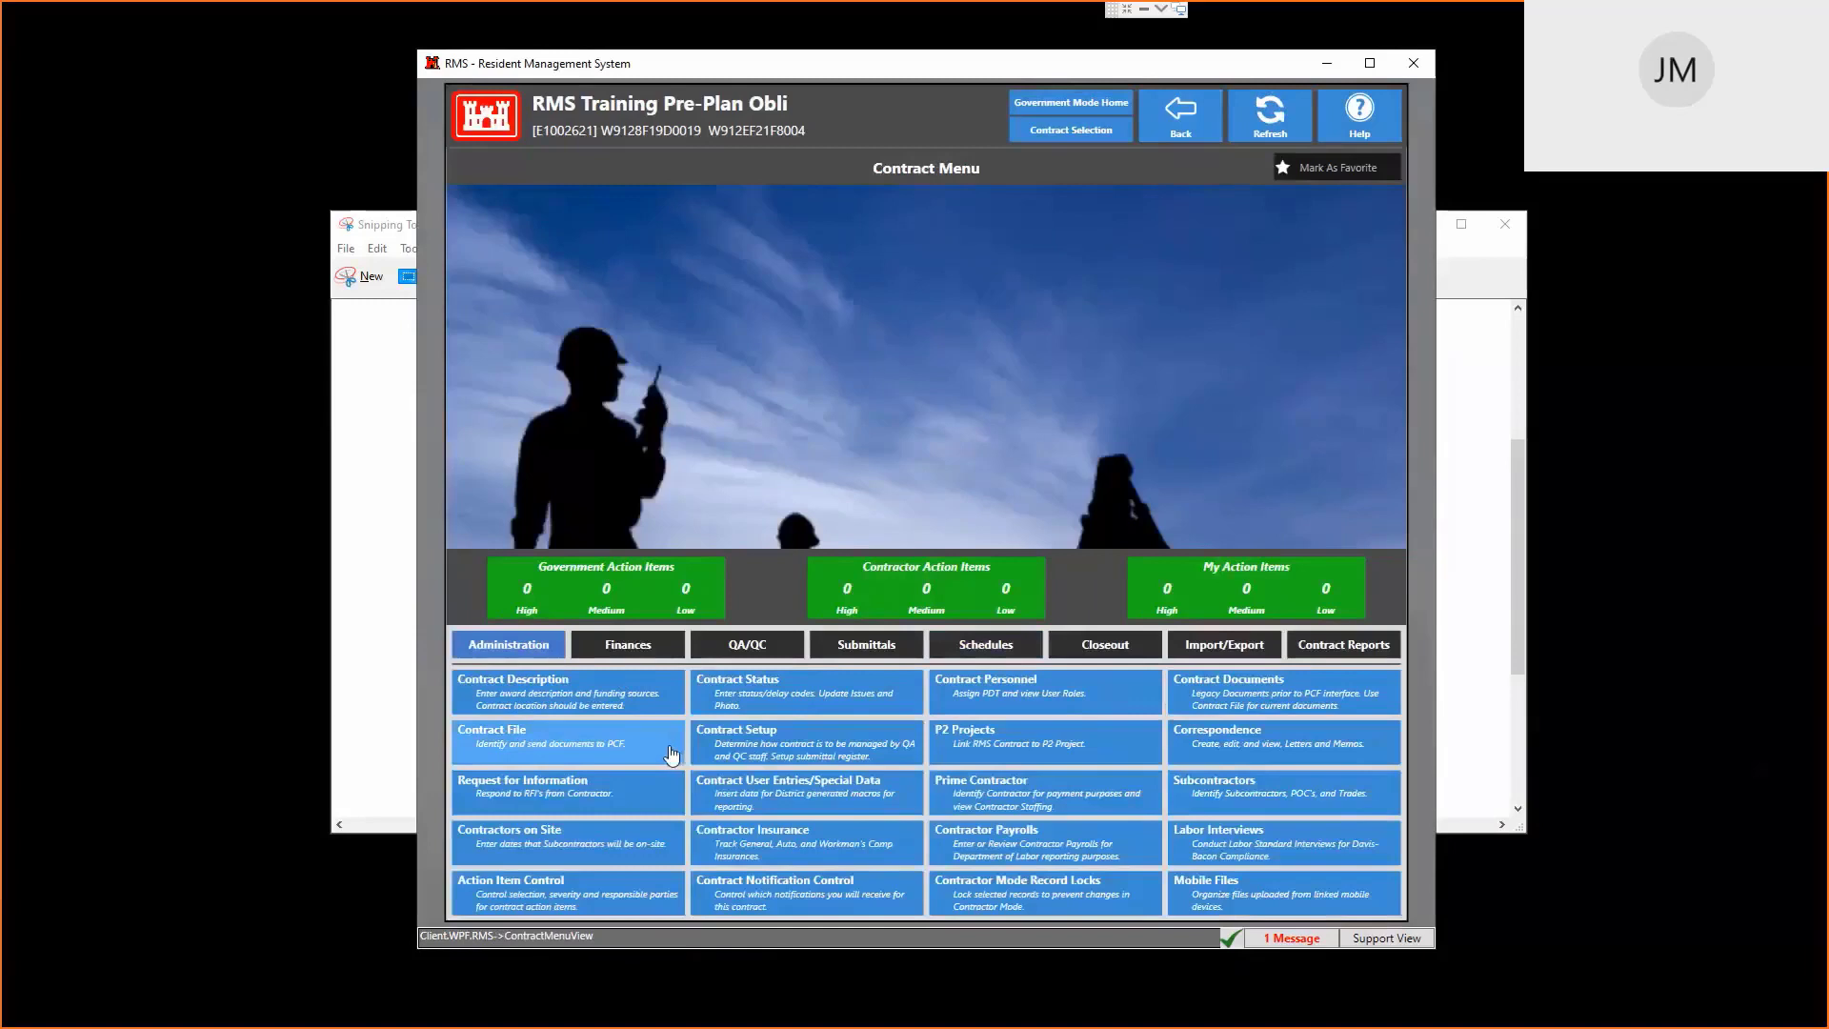
left_click(779, 756)
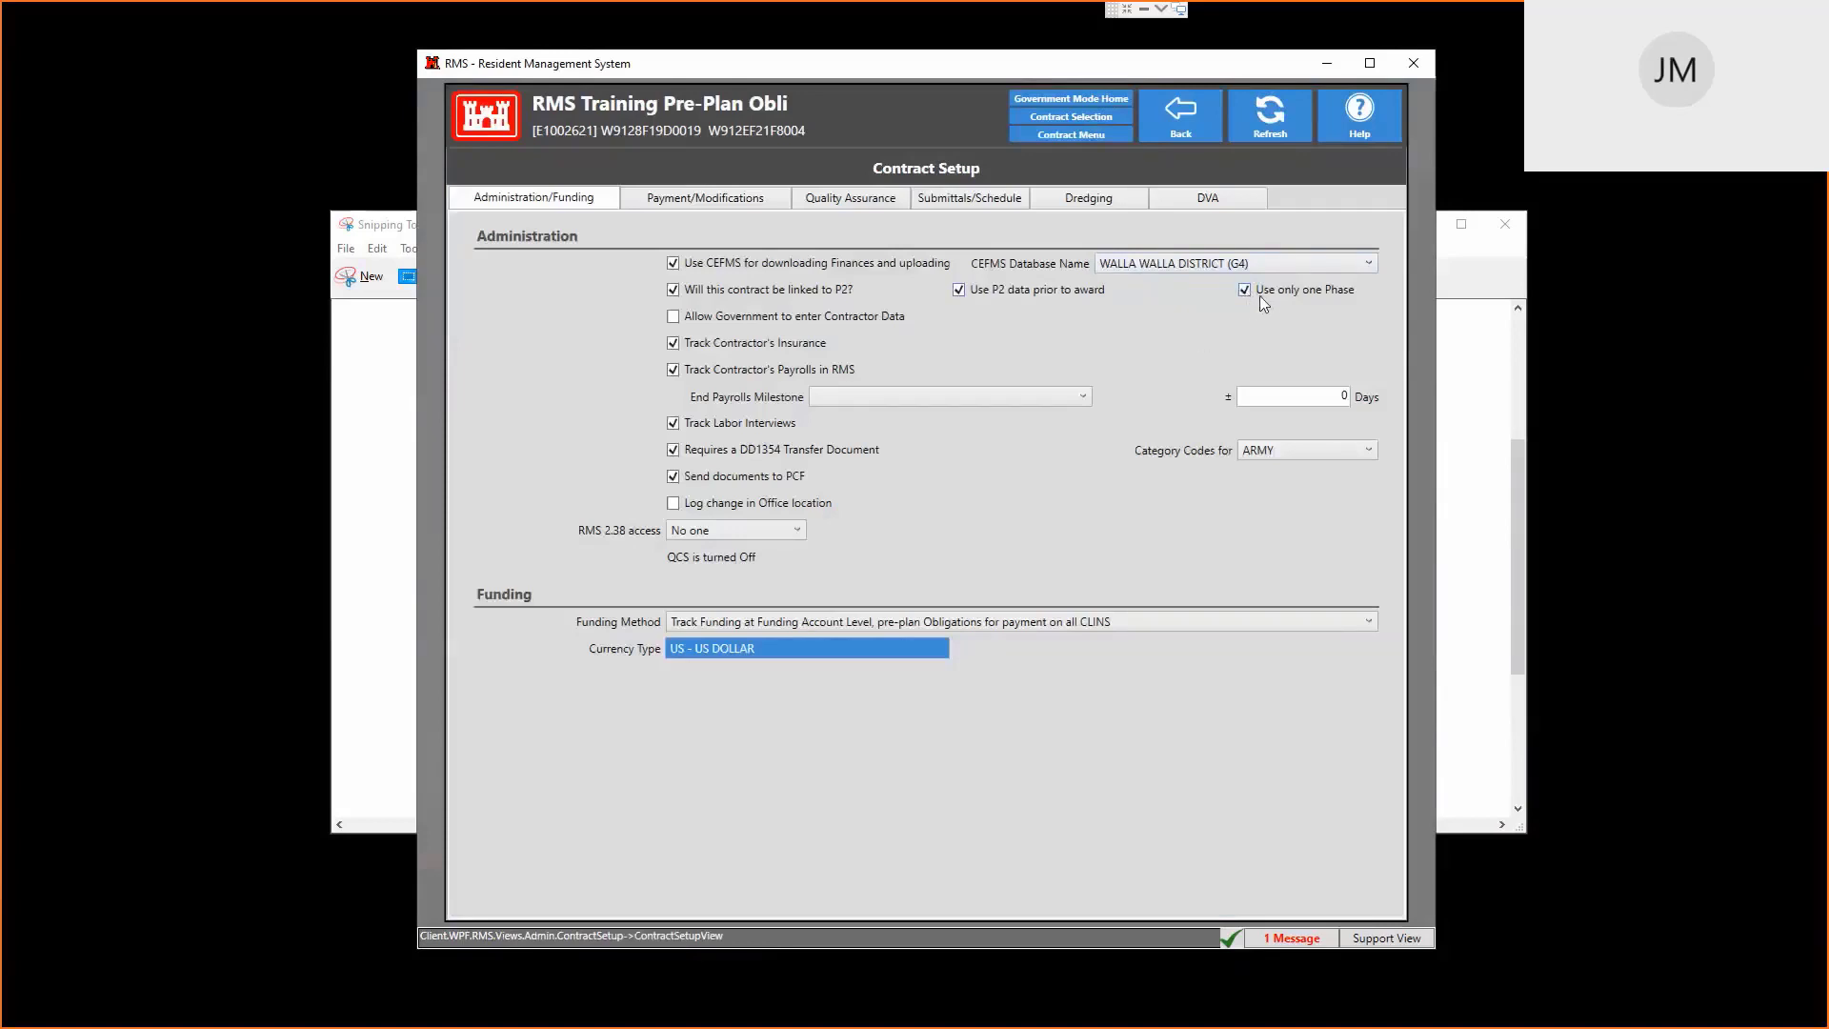
left_click(1180, 114)
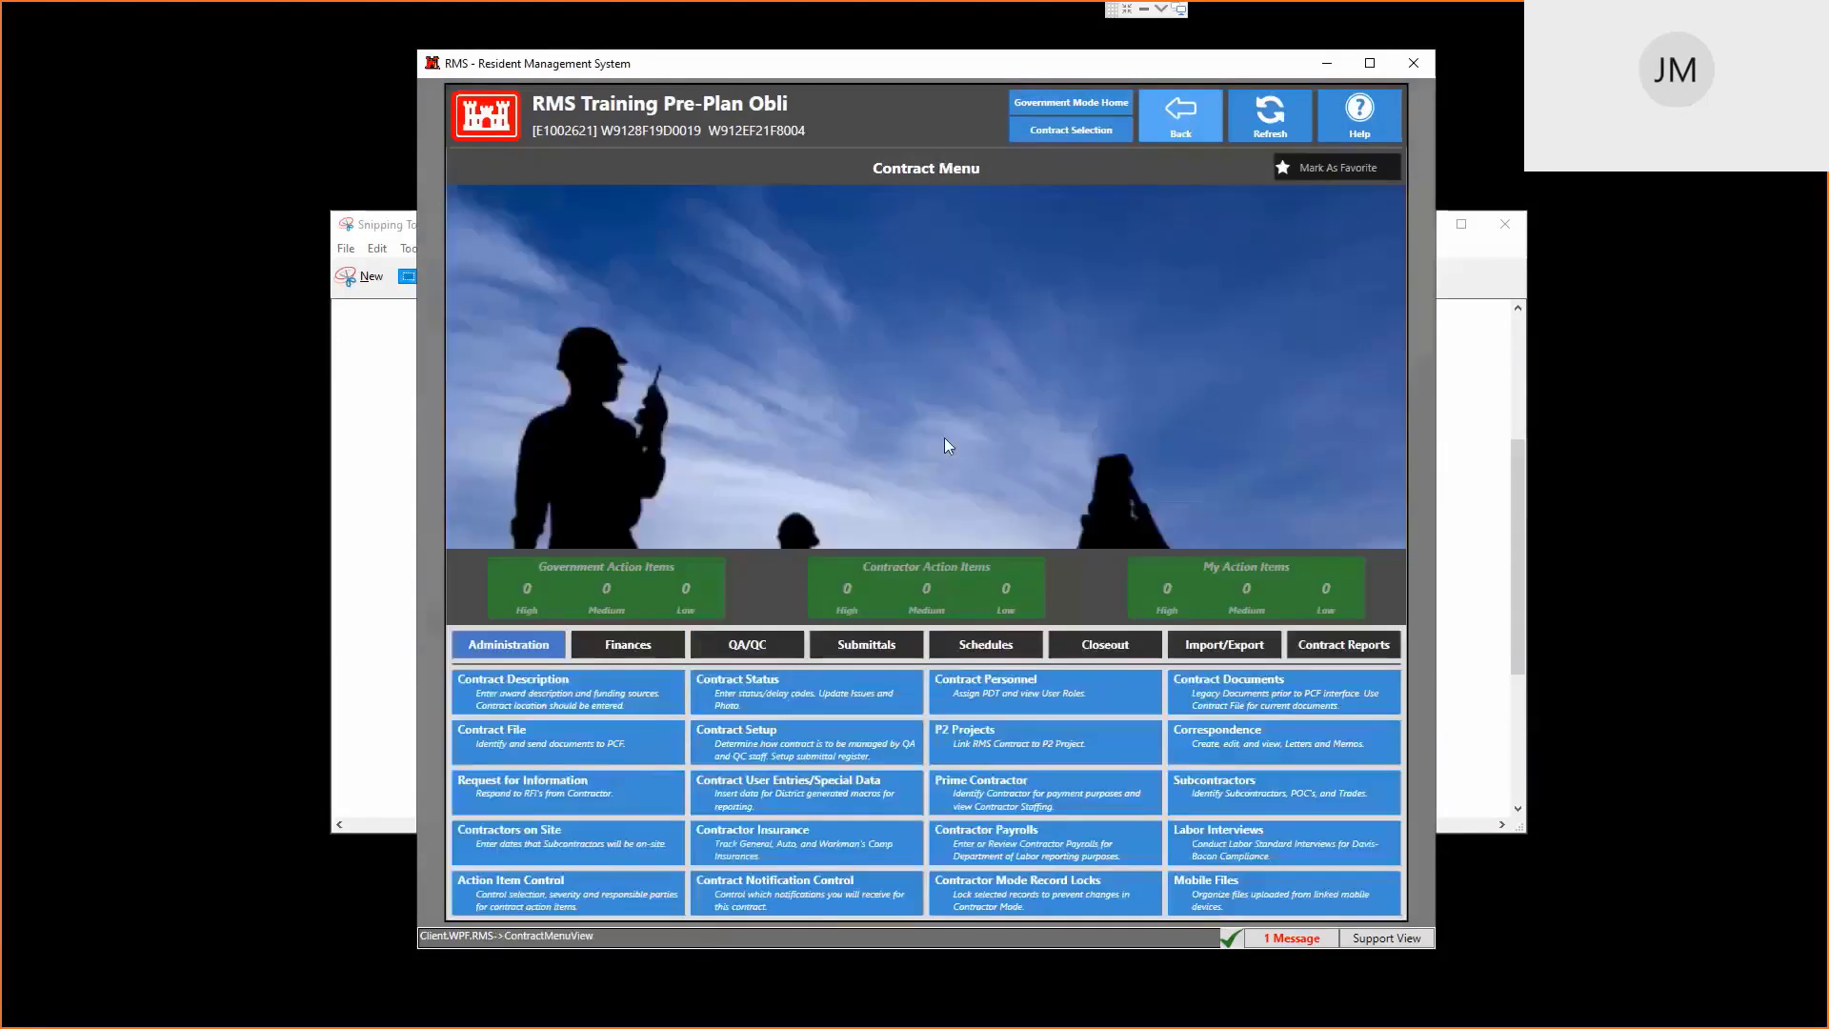
left_click(972, 645)
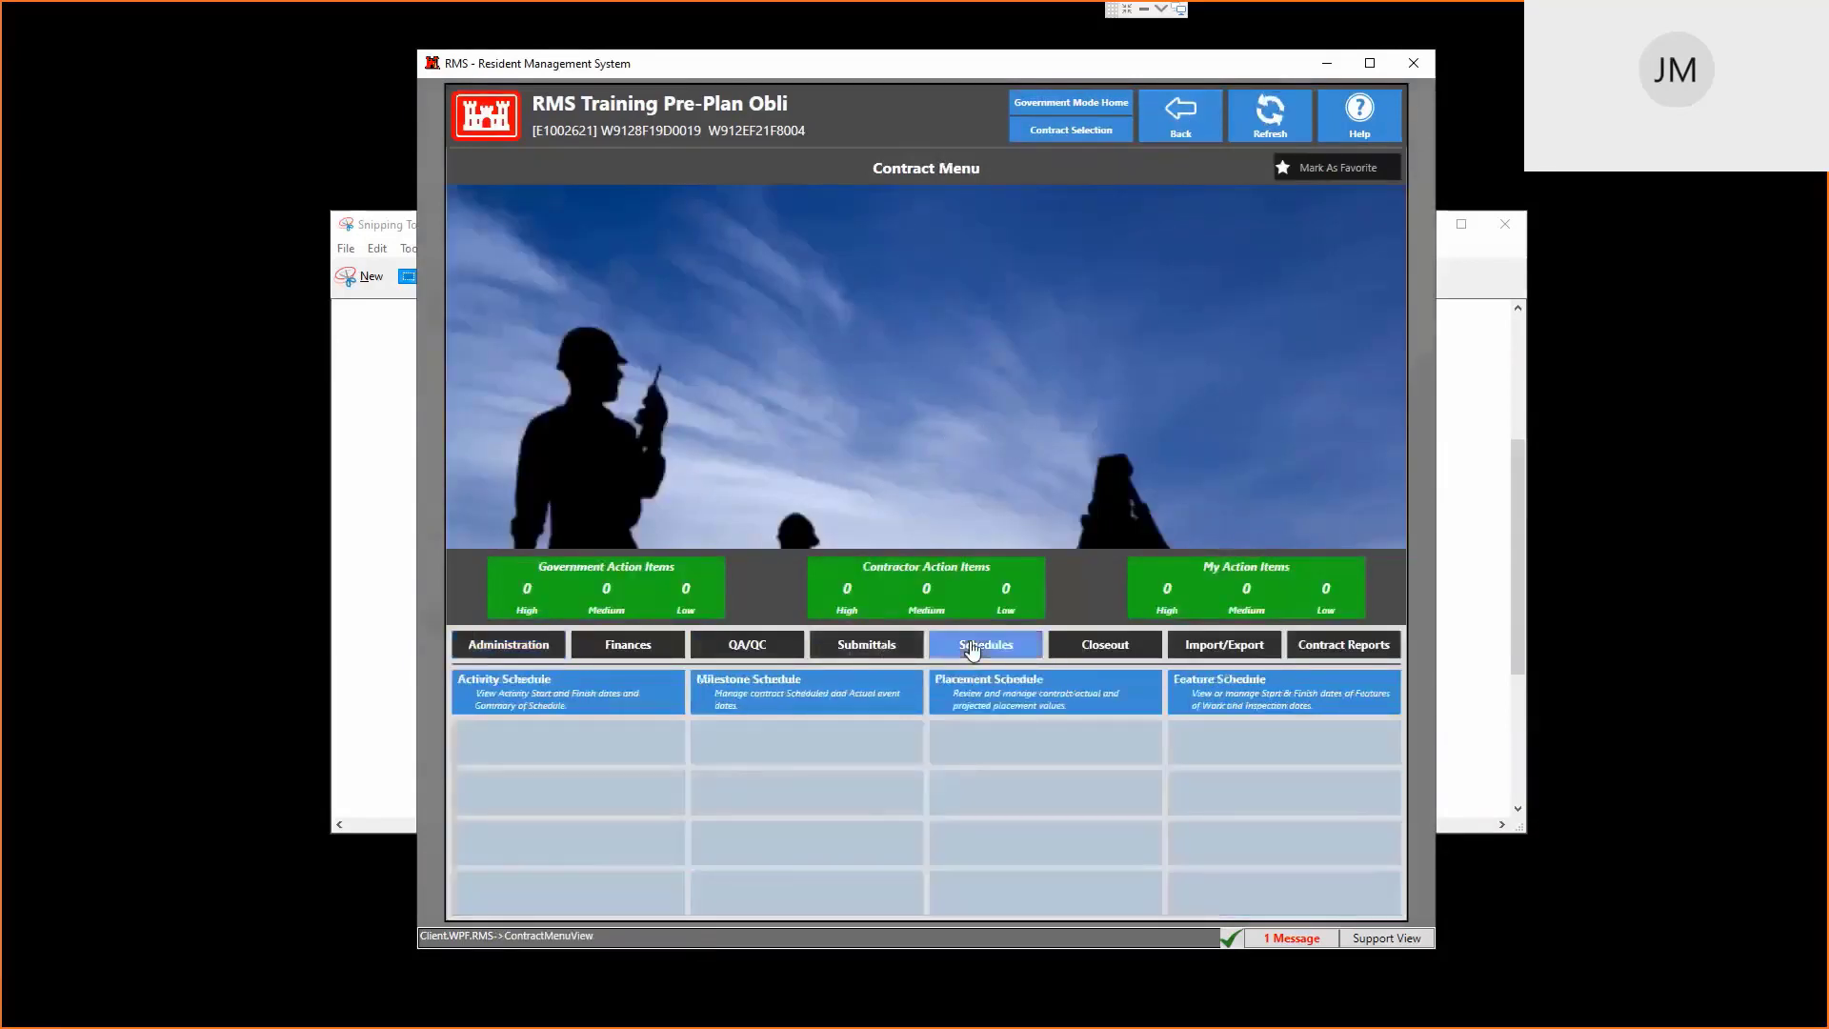
left_click(811, 687)
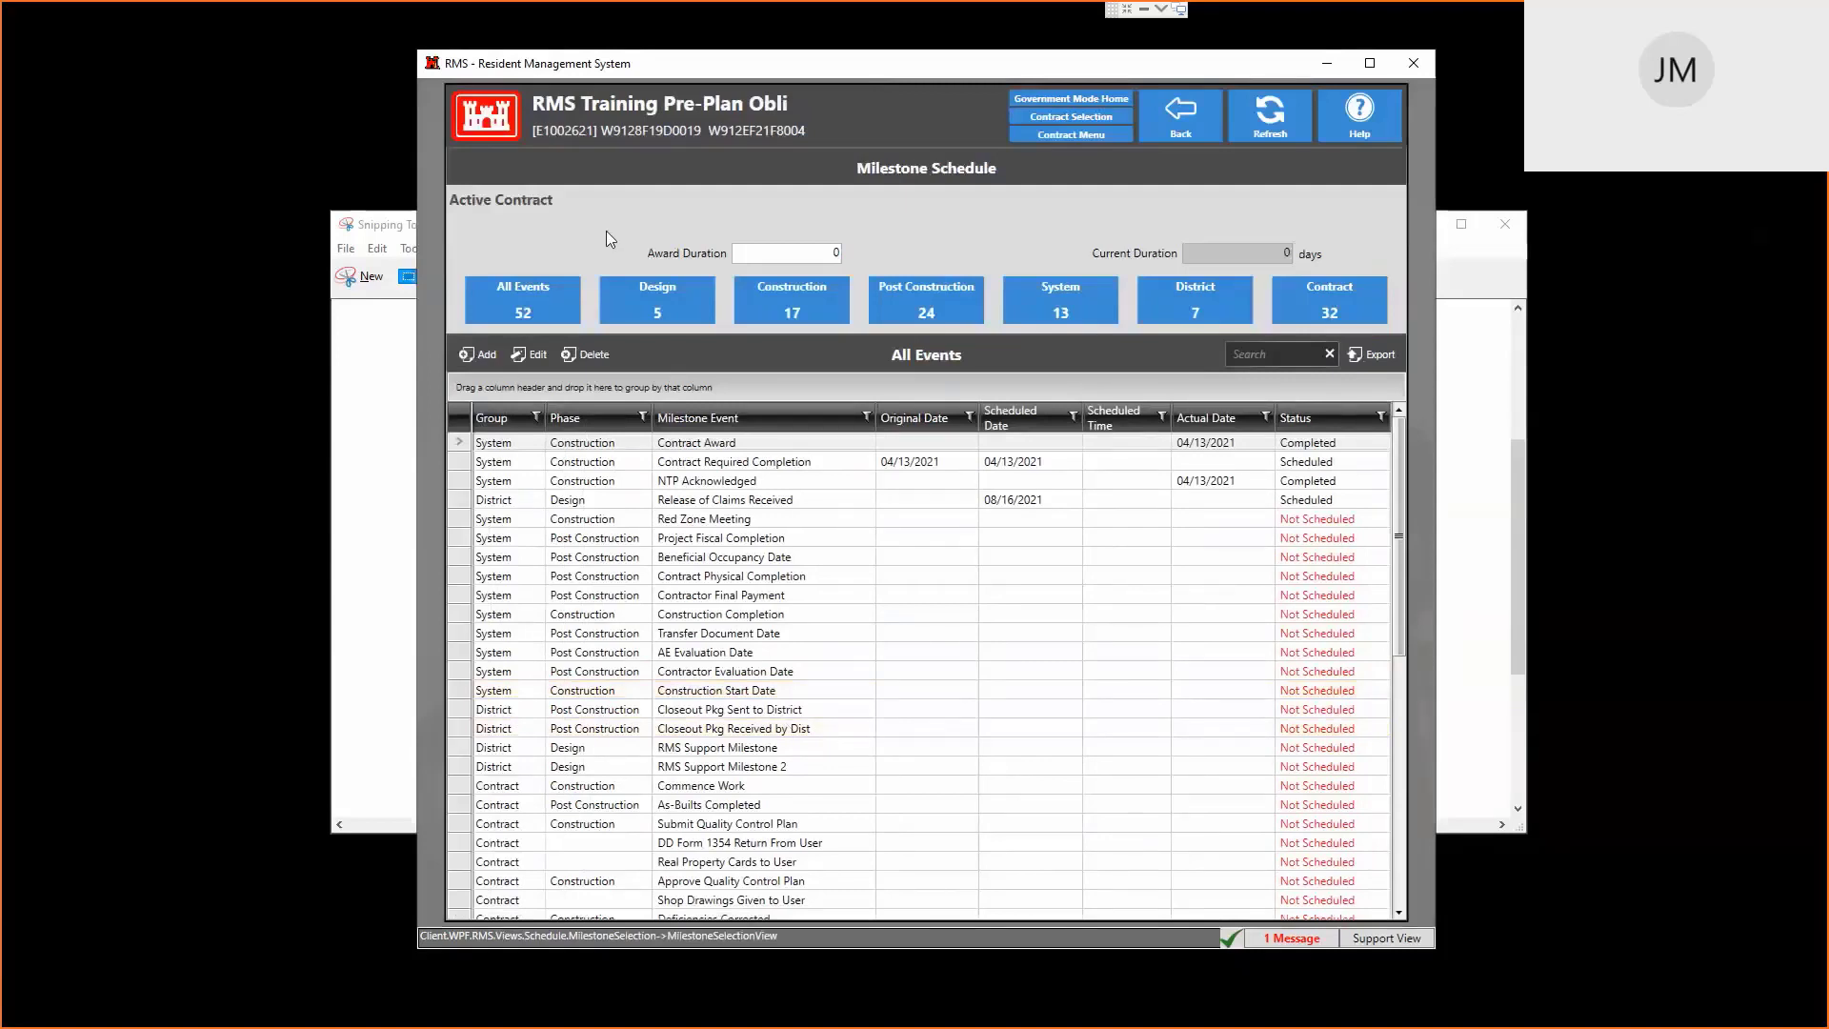
left_click(1180, 112)
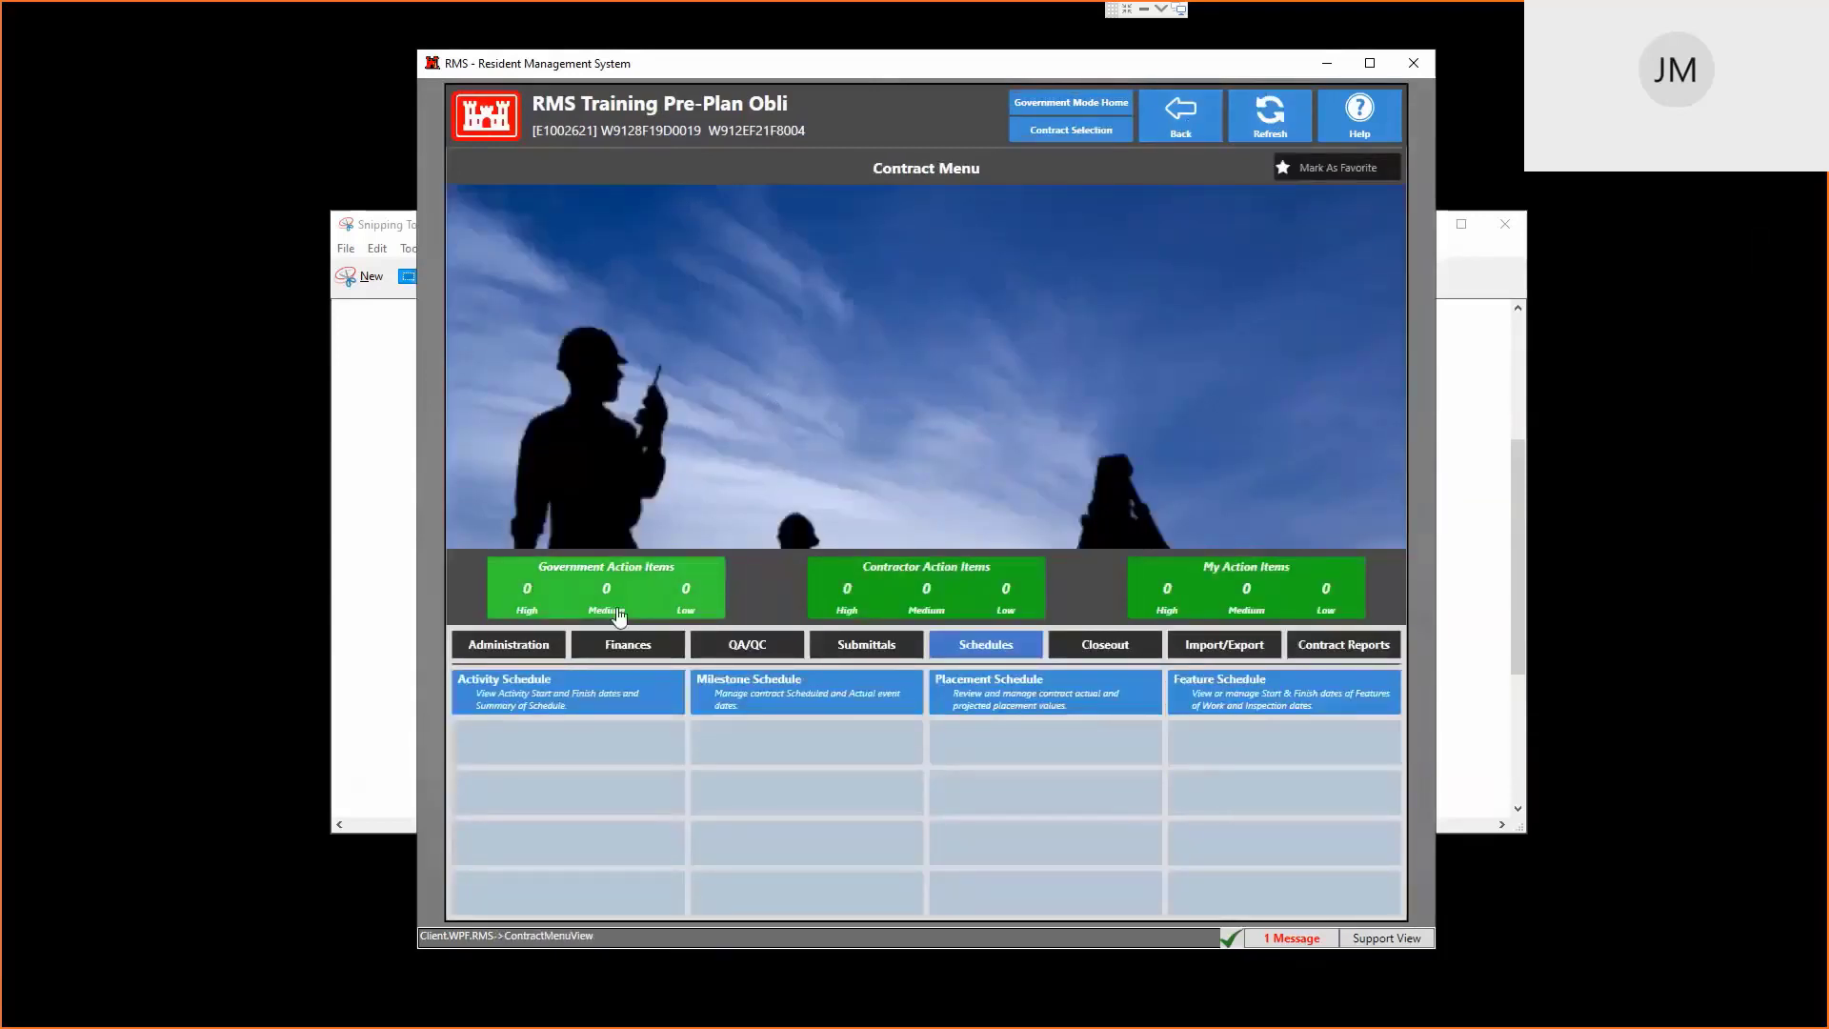
Look over the Contract Setup settings under Administration, then go back to the Contract Menu
left_click(522, 655)
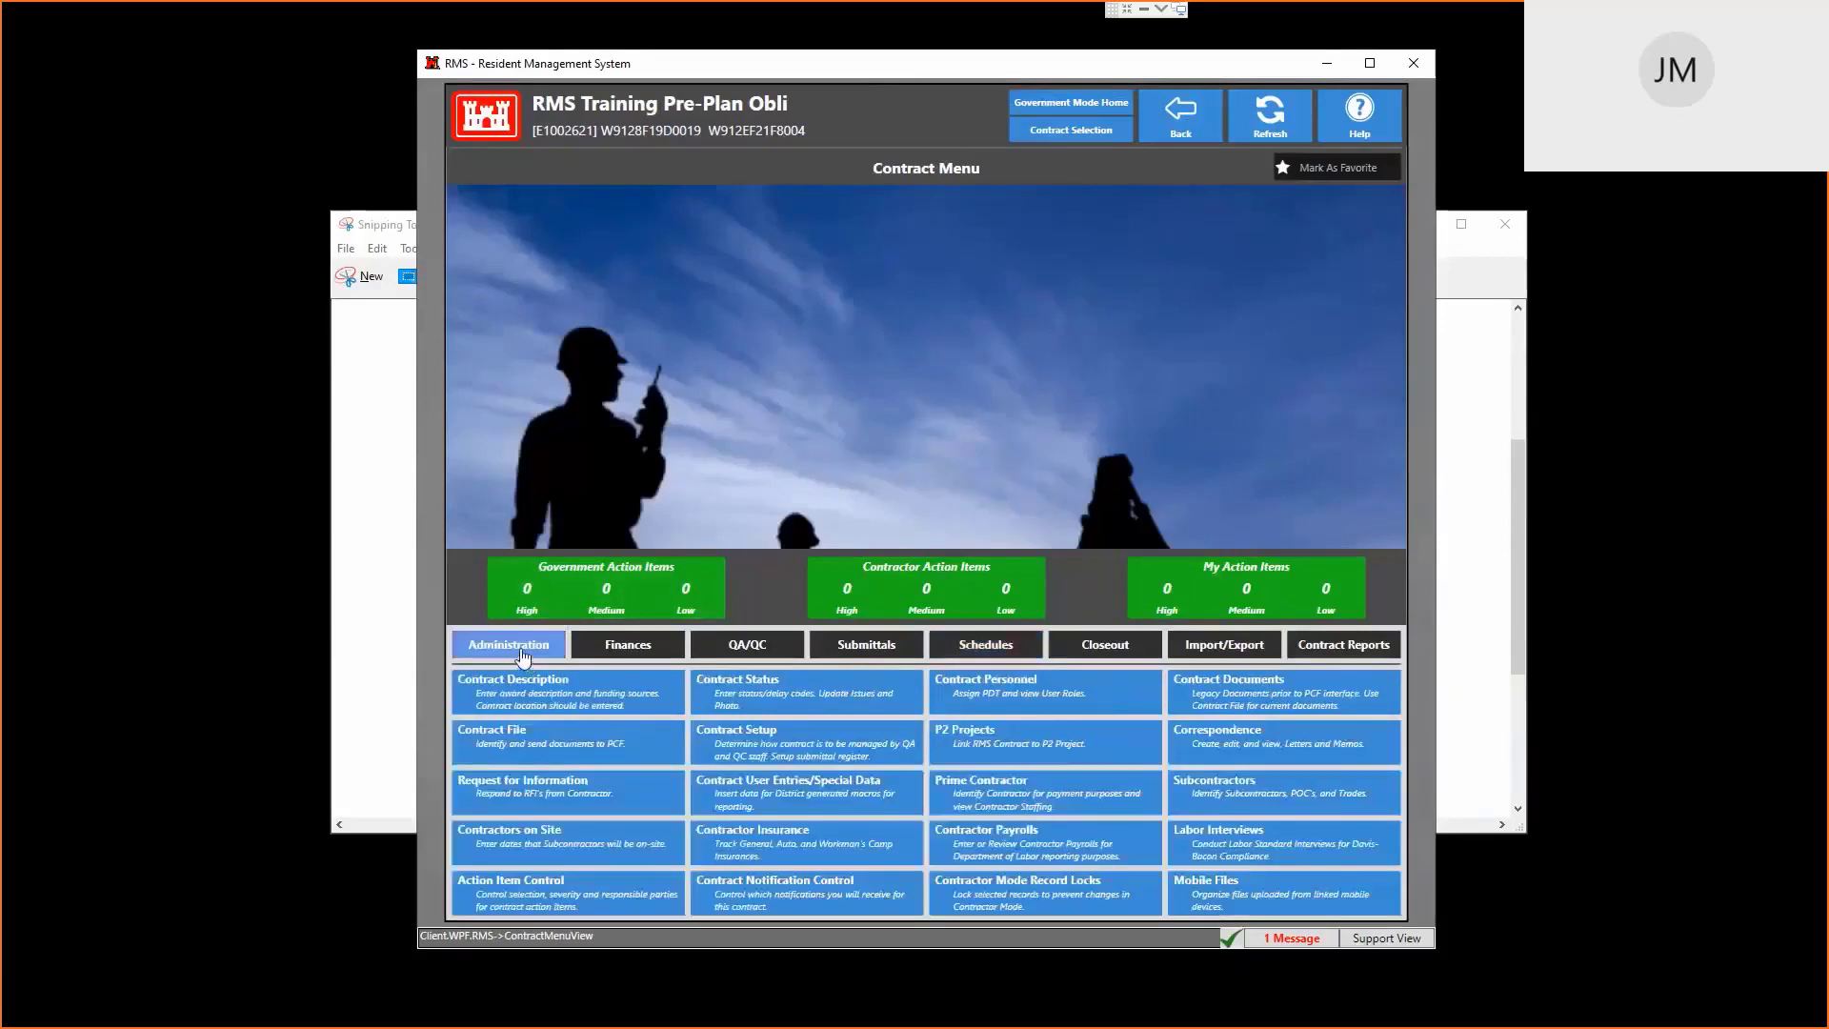
left_click(807, 751)
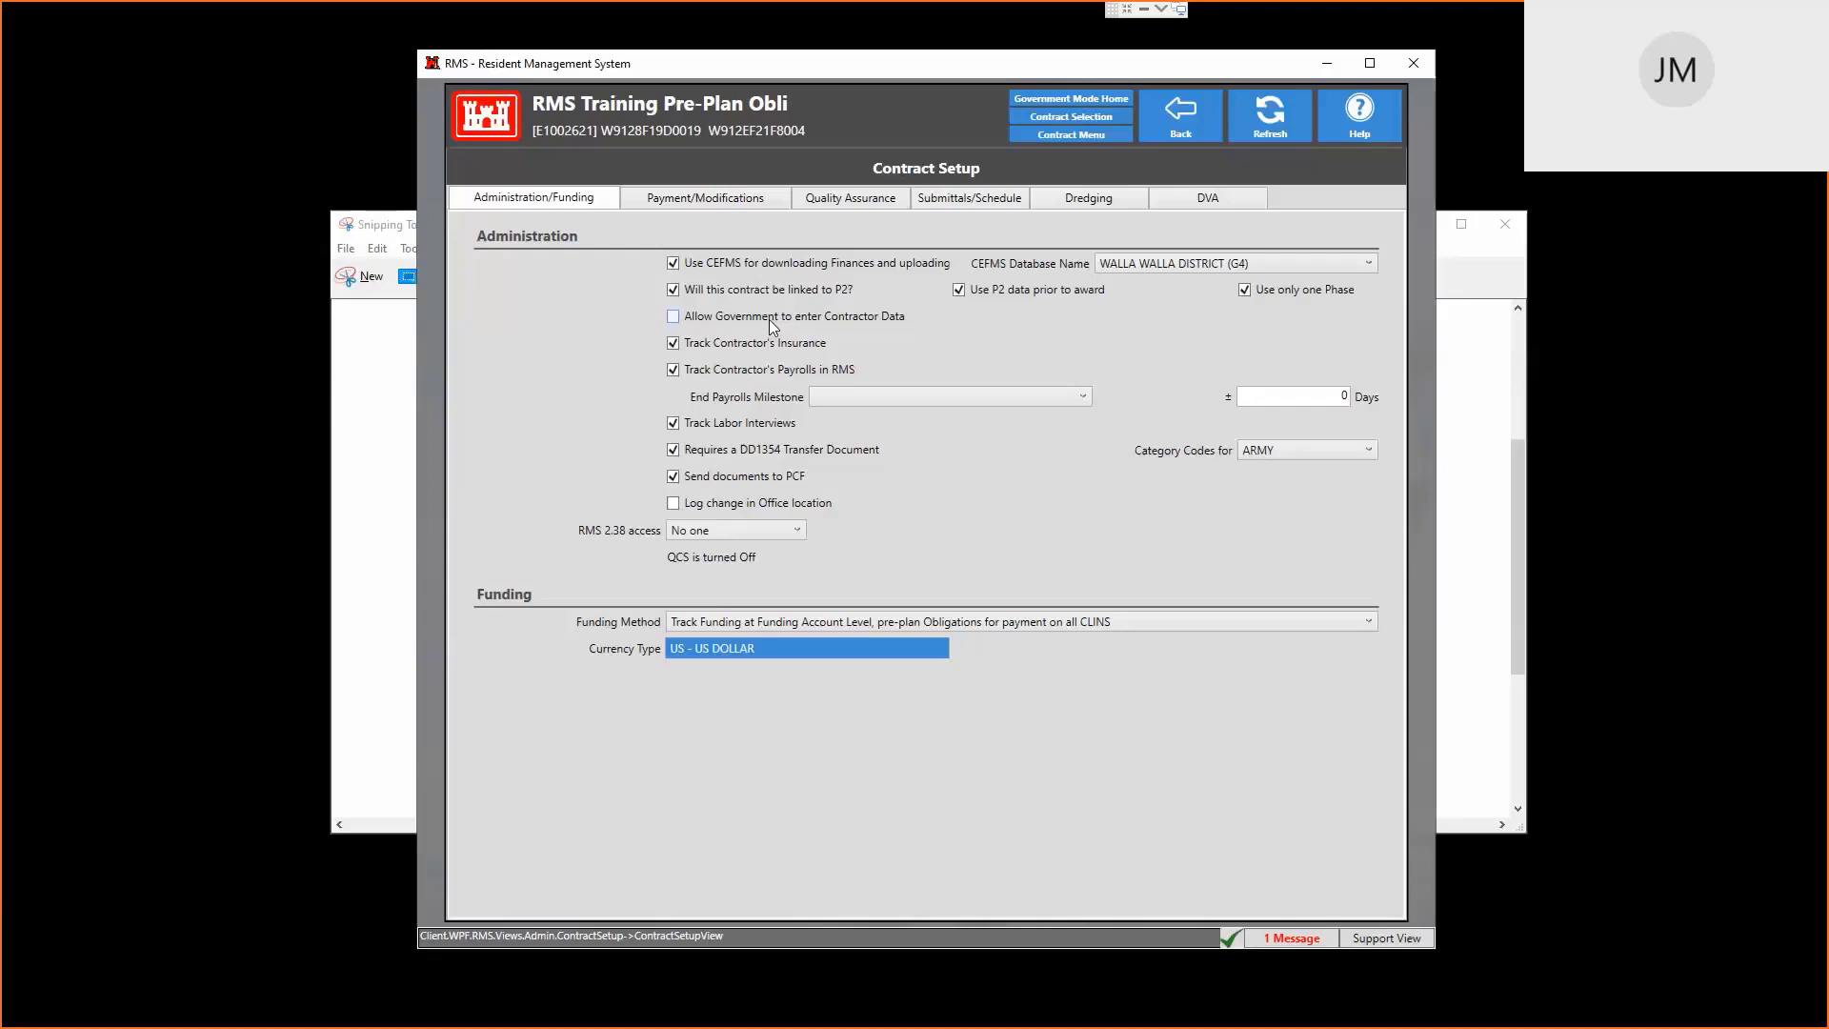
left_click(1202, 116)
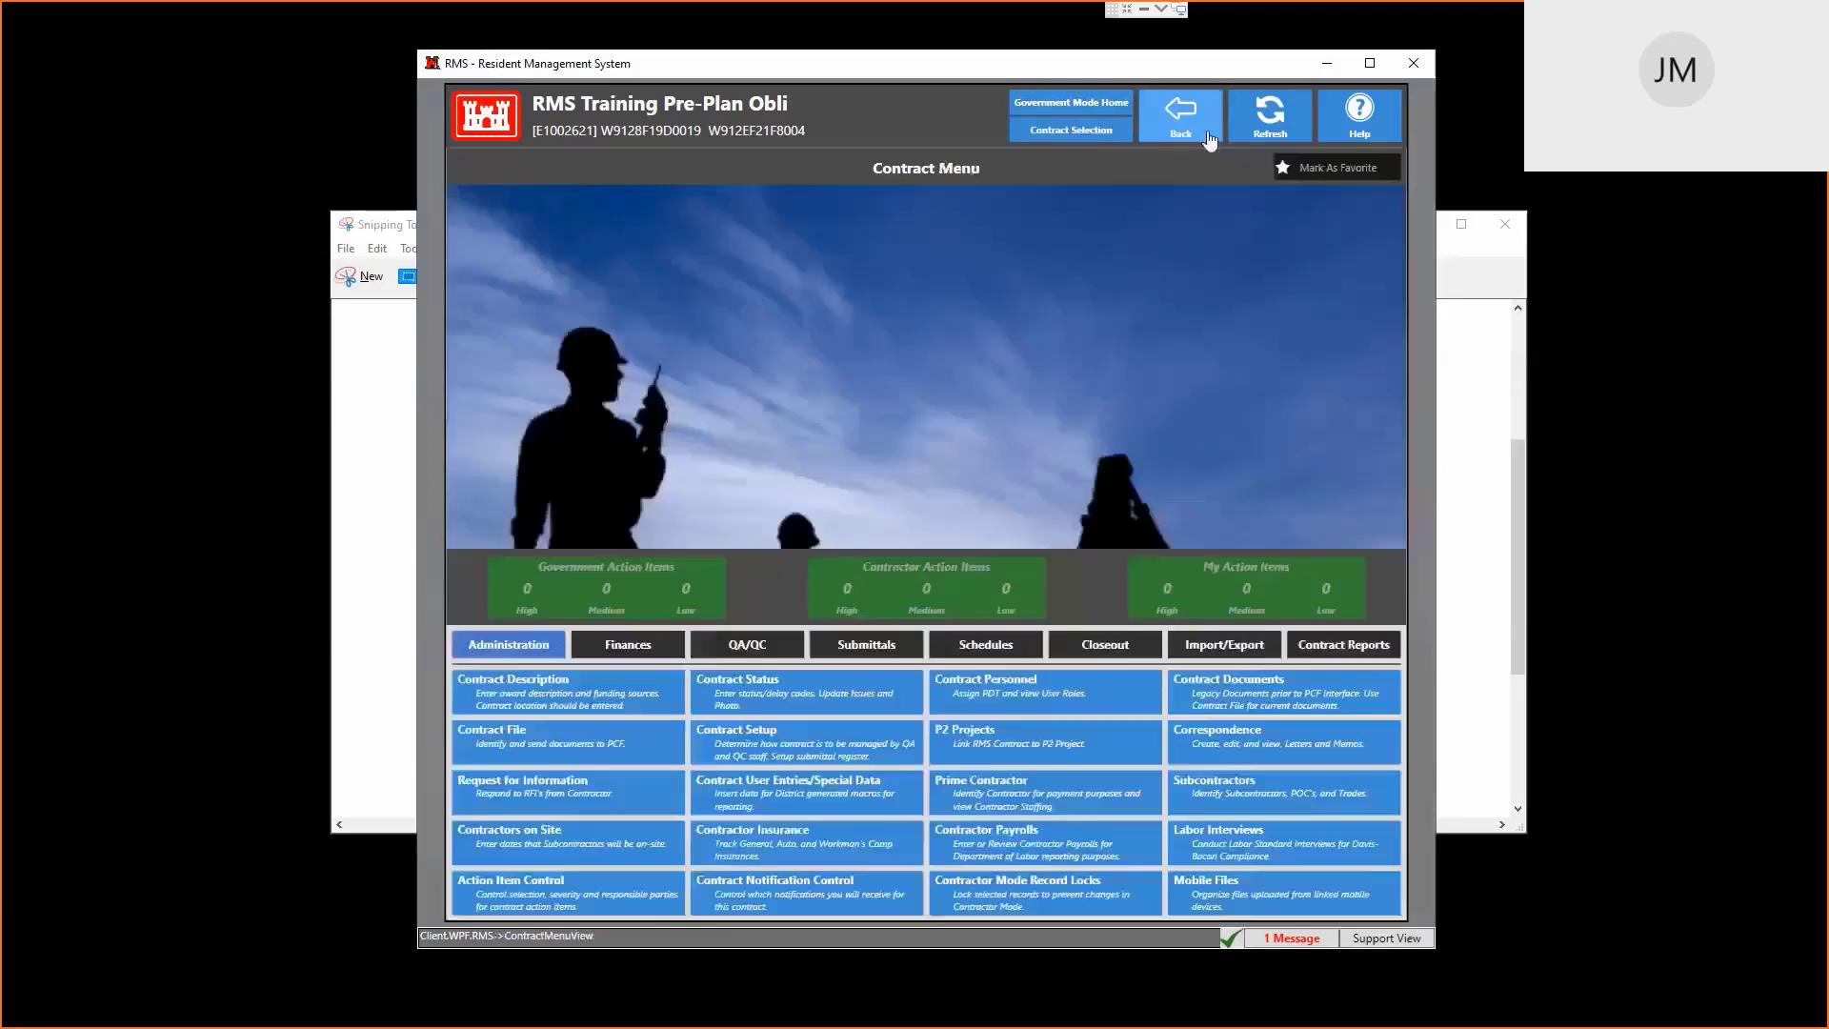
Check the Prime Contractor's staff list, then reopen Contract Setup showing Funding Account Level tracking
left_click(990, 798)
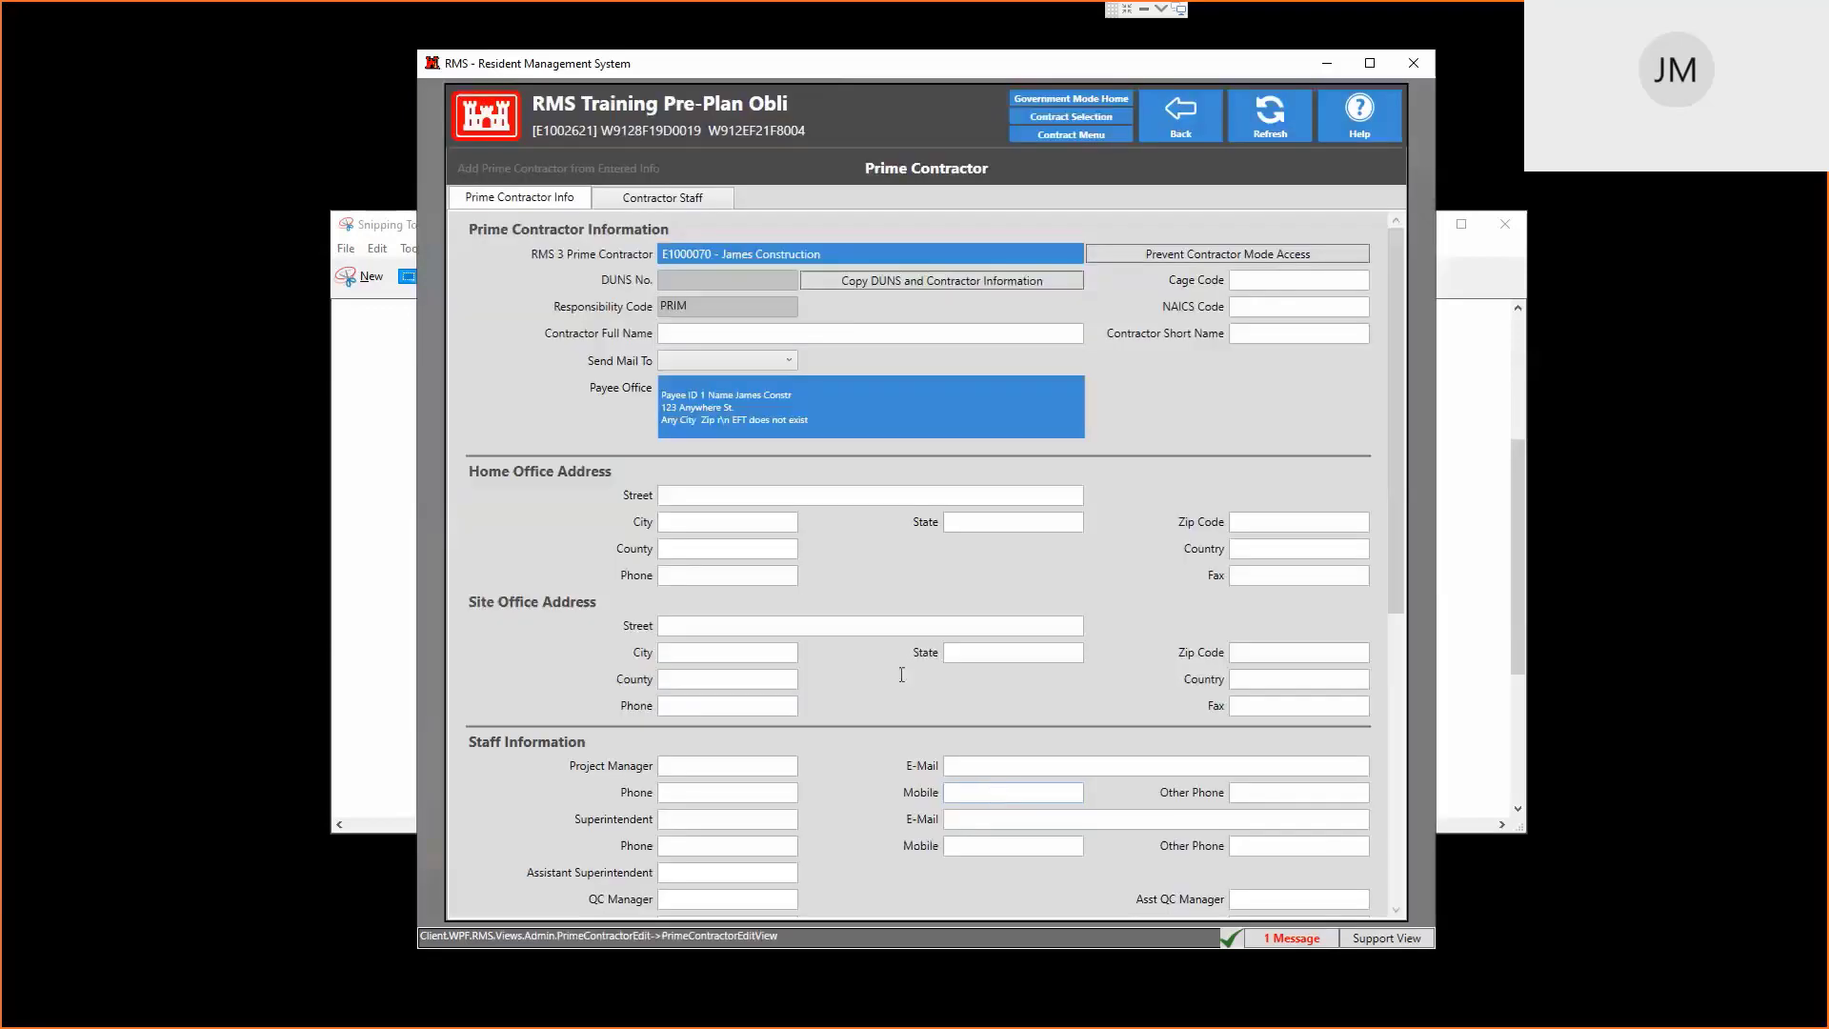
left_click(673, 200)
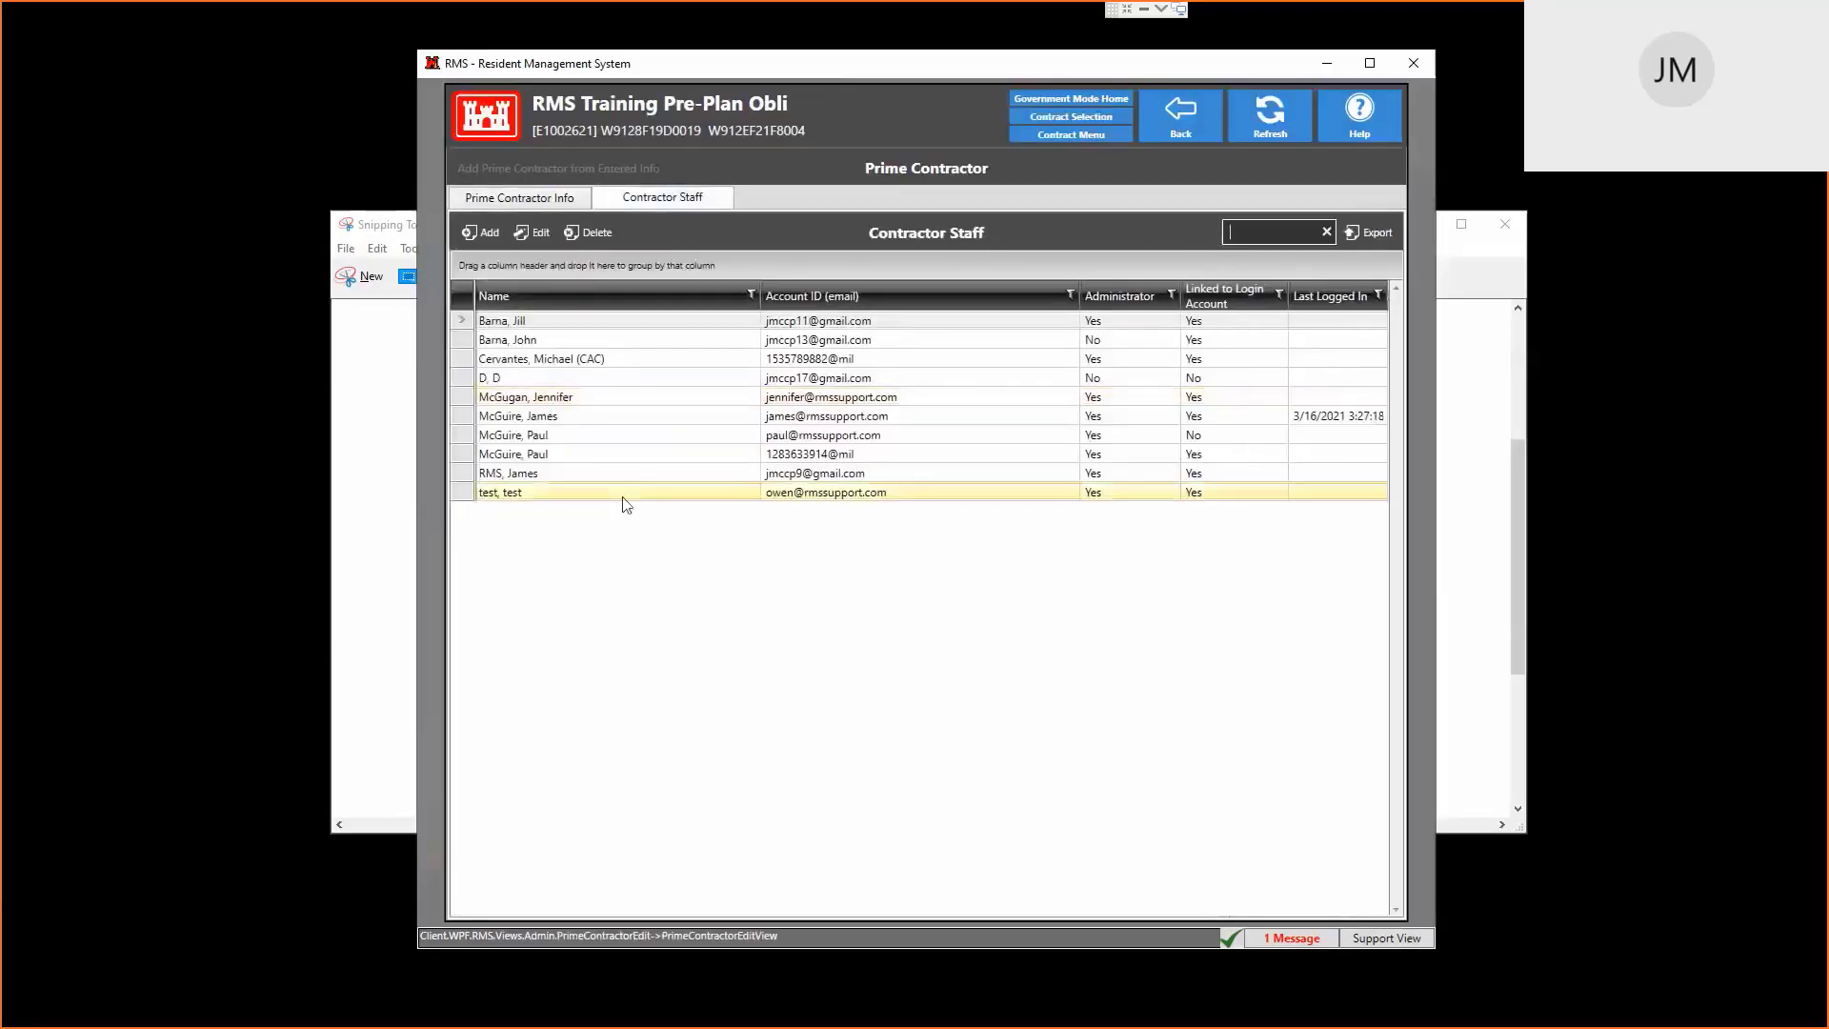
left_click(1180, 116)
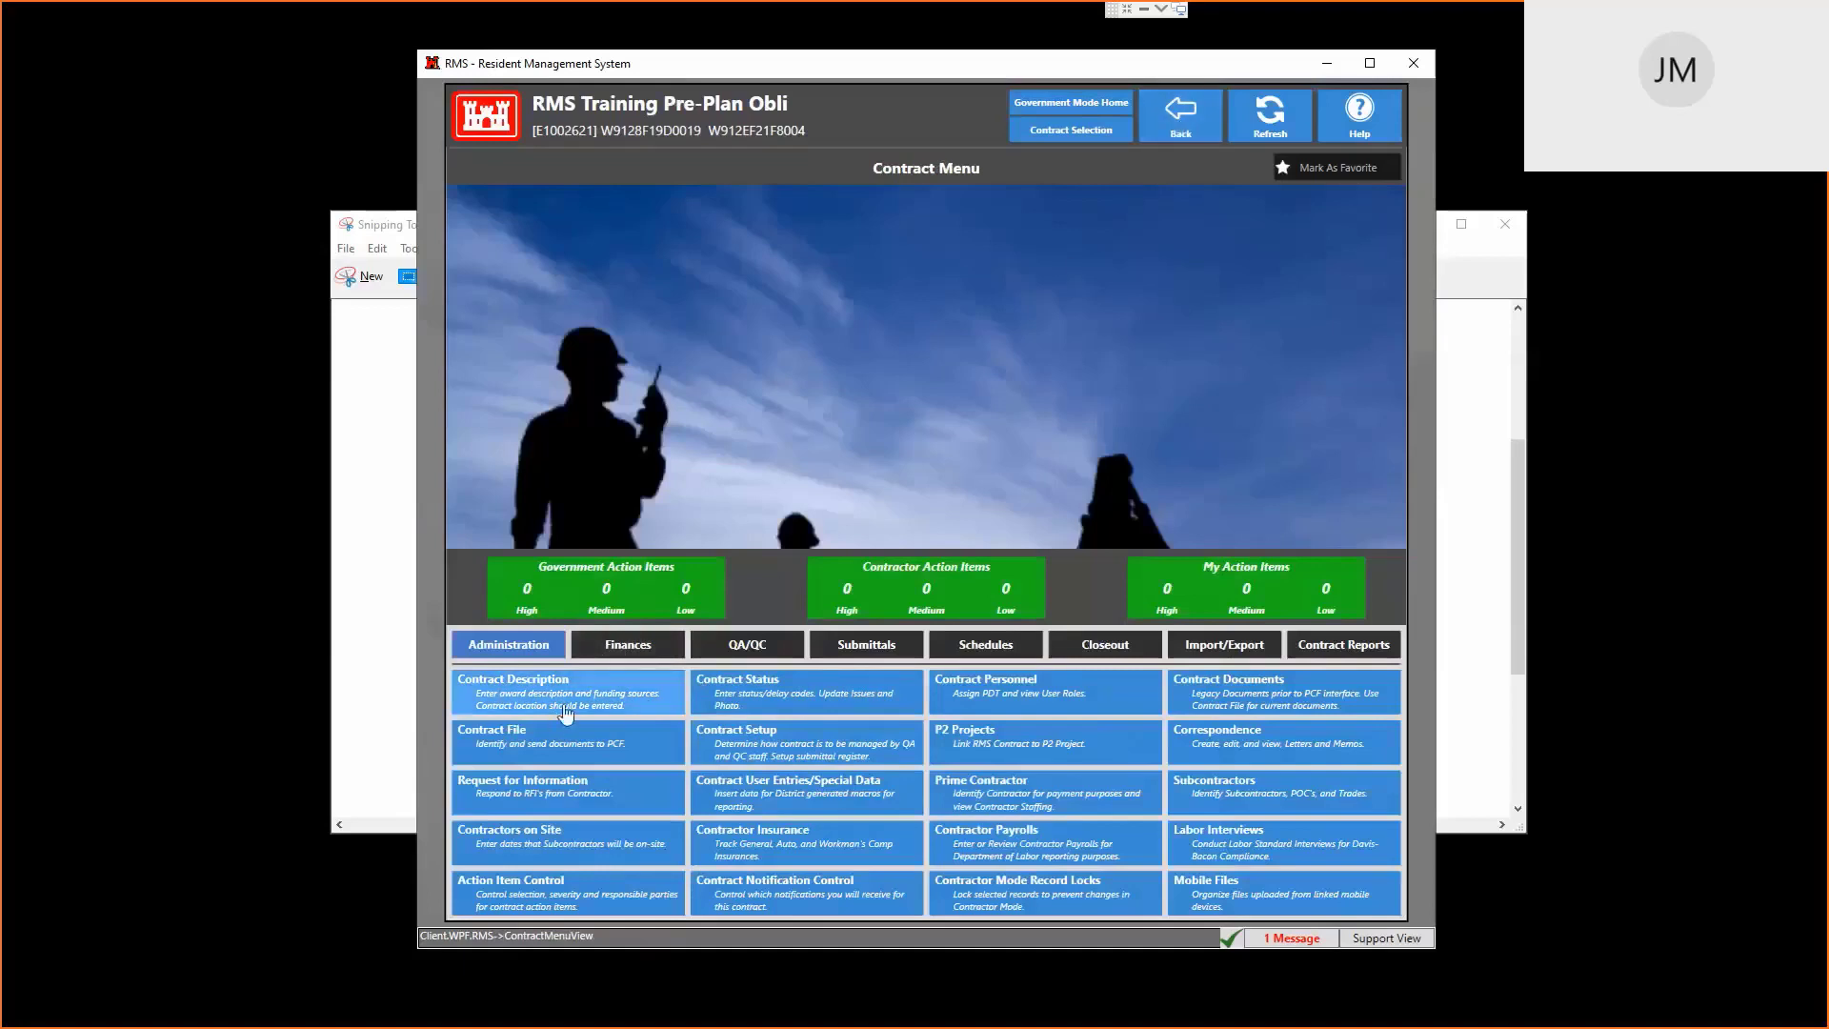
left_click(749, 752)
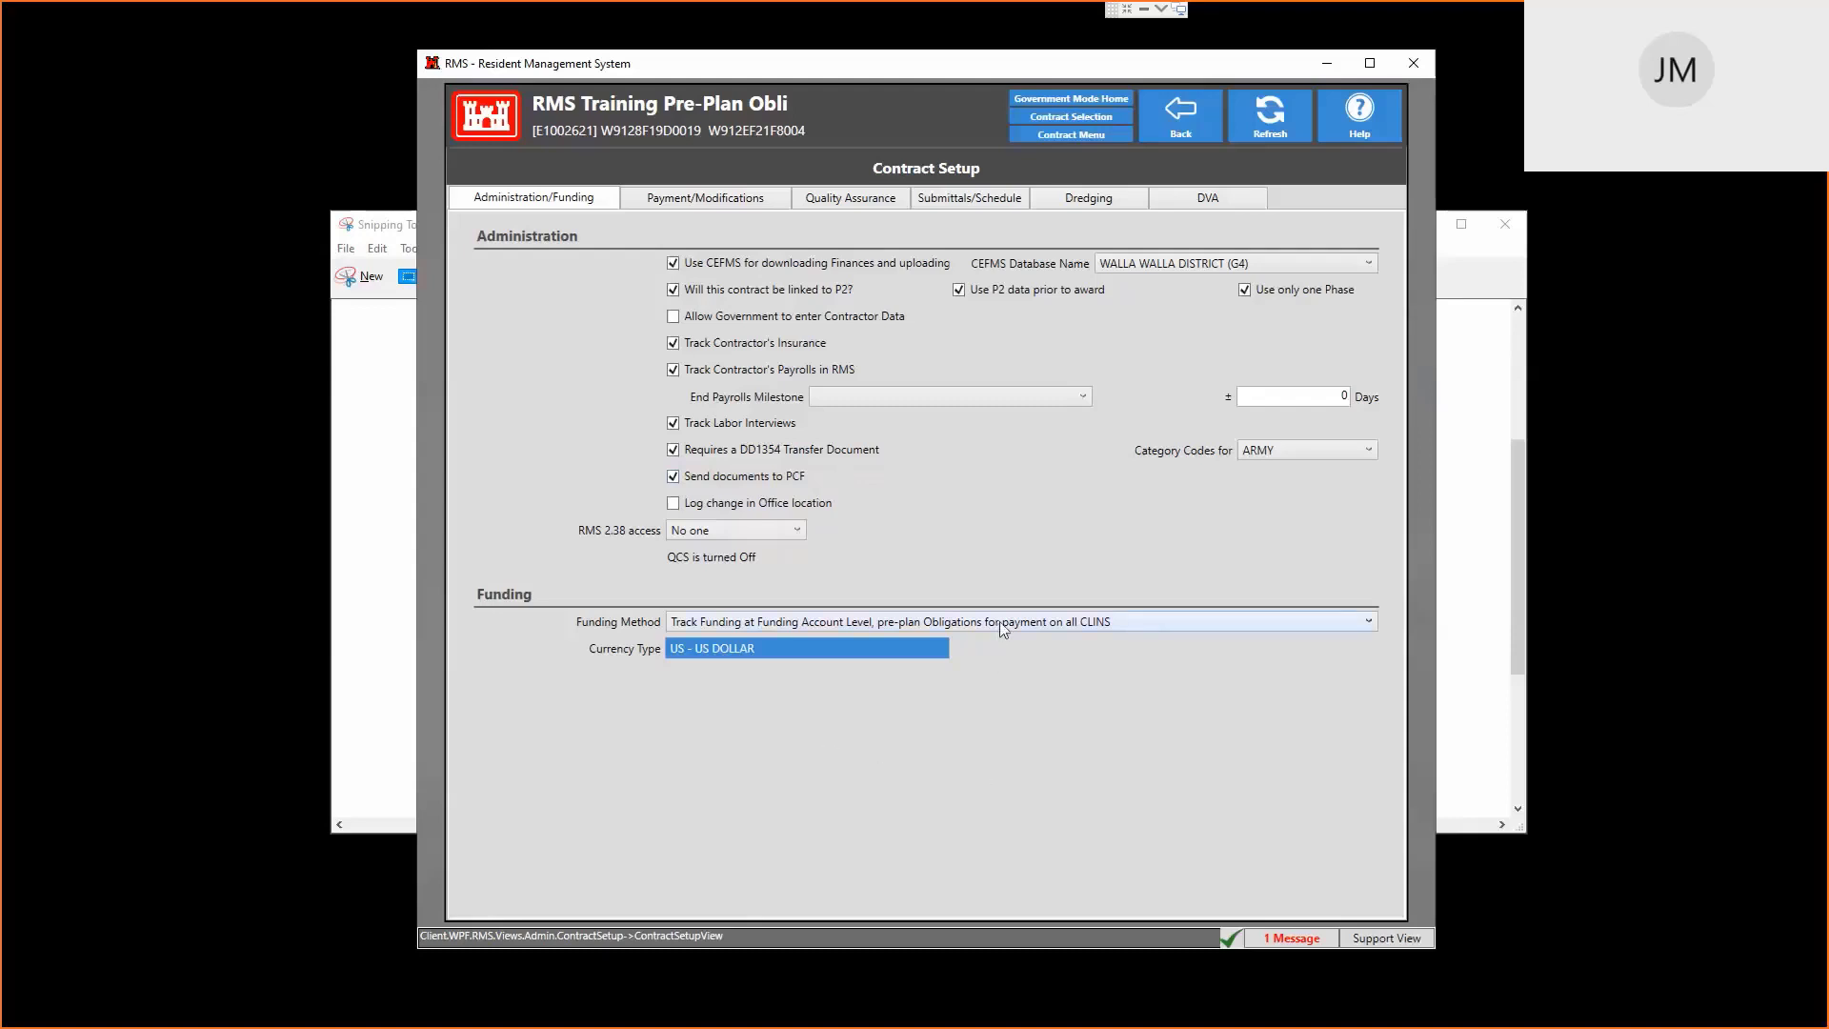
Review the three Funding Method options, keep account-level tracking with pre-planned obligations, and return to the Contract Menu
left_click(720, 624)
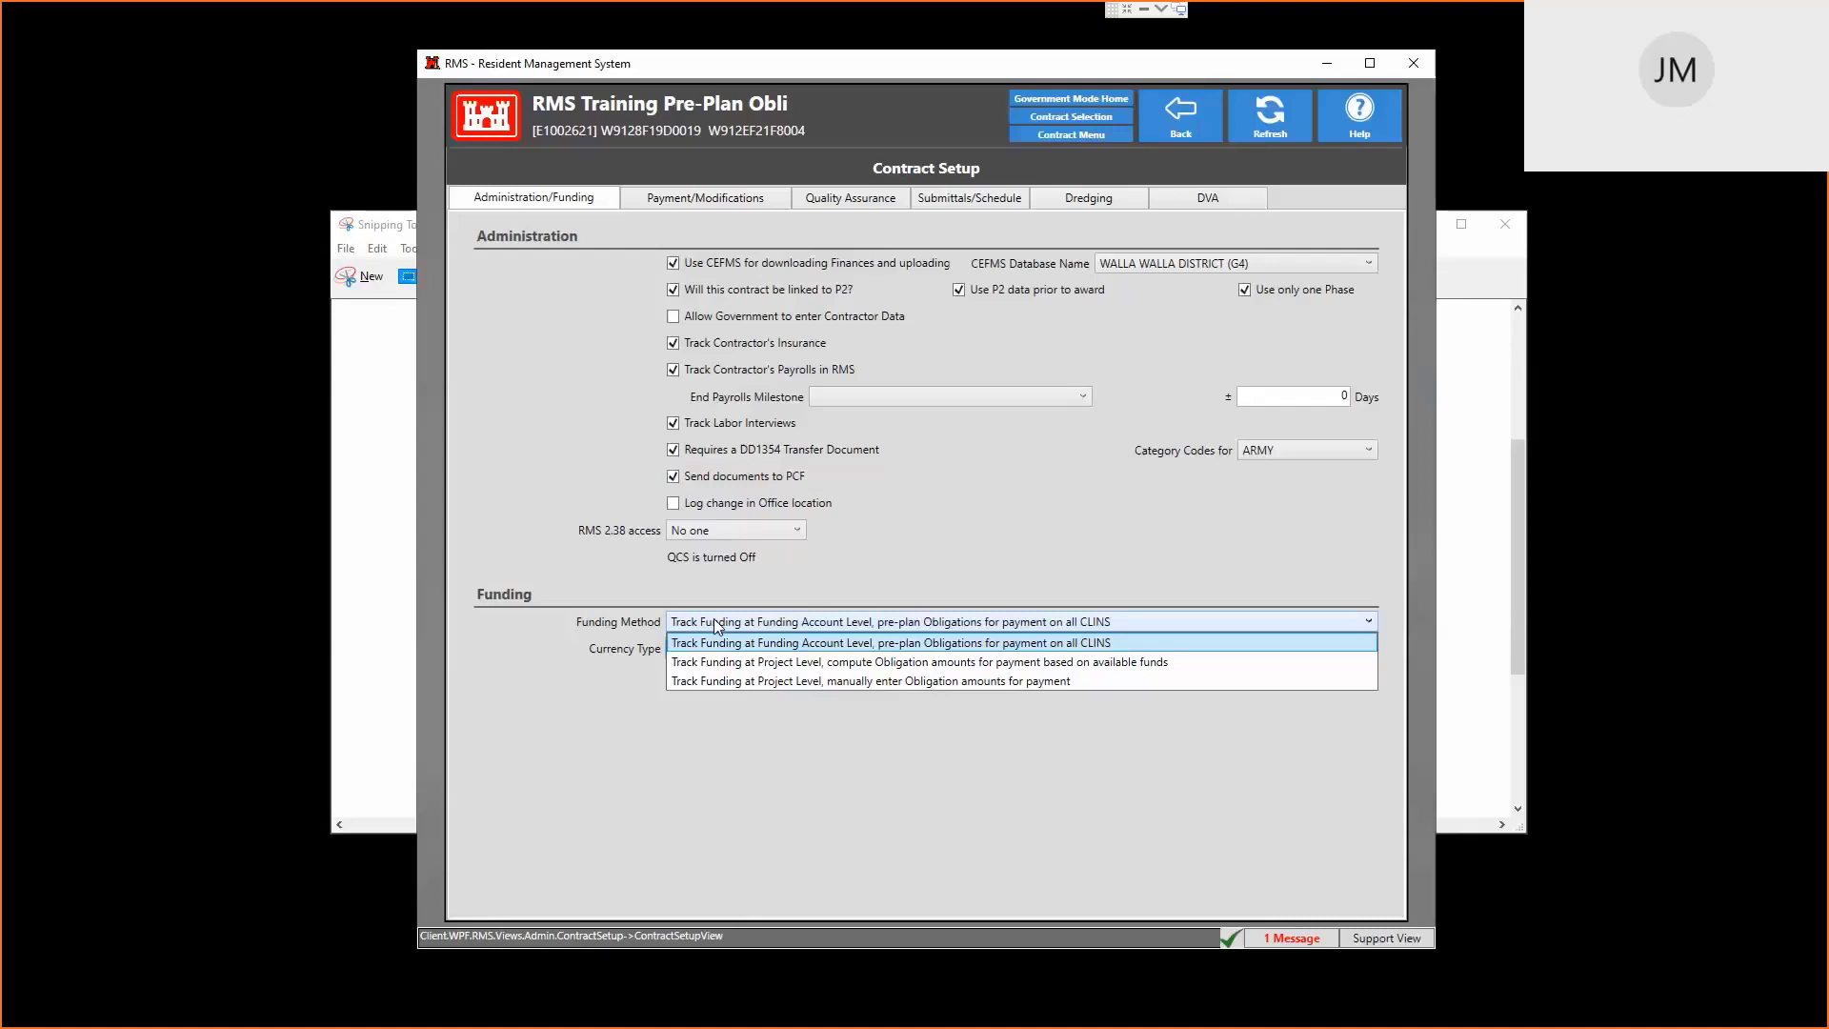
key("Tab")
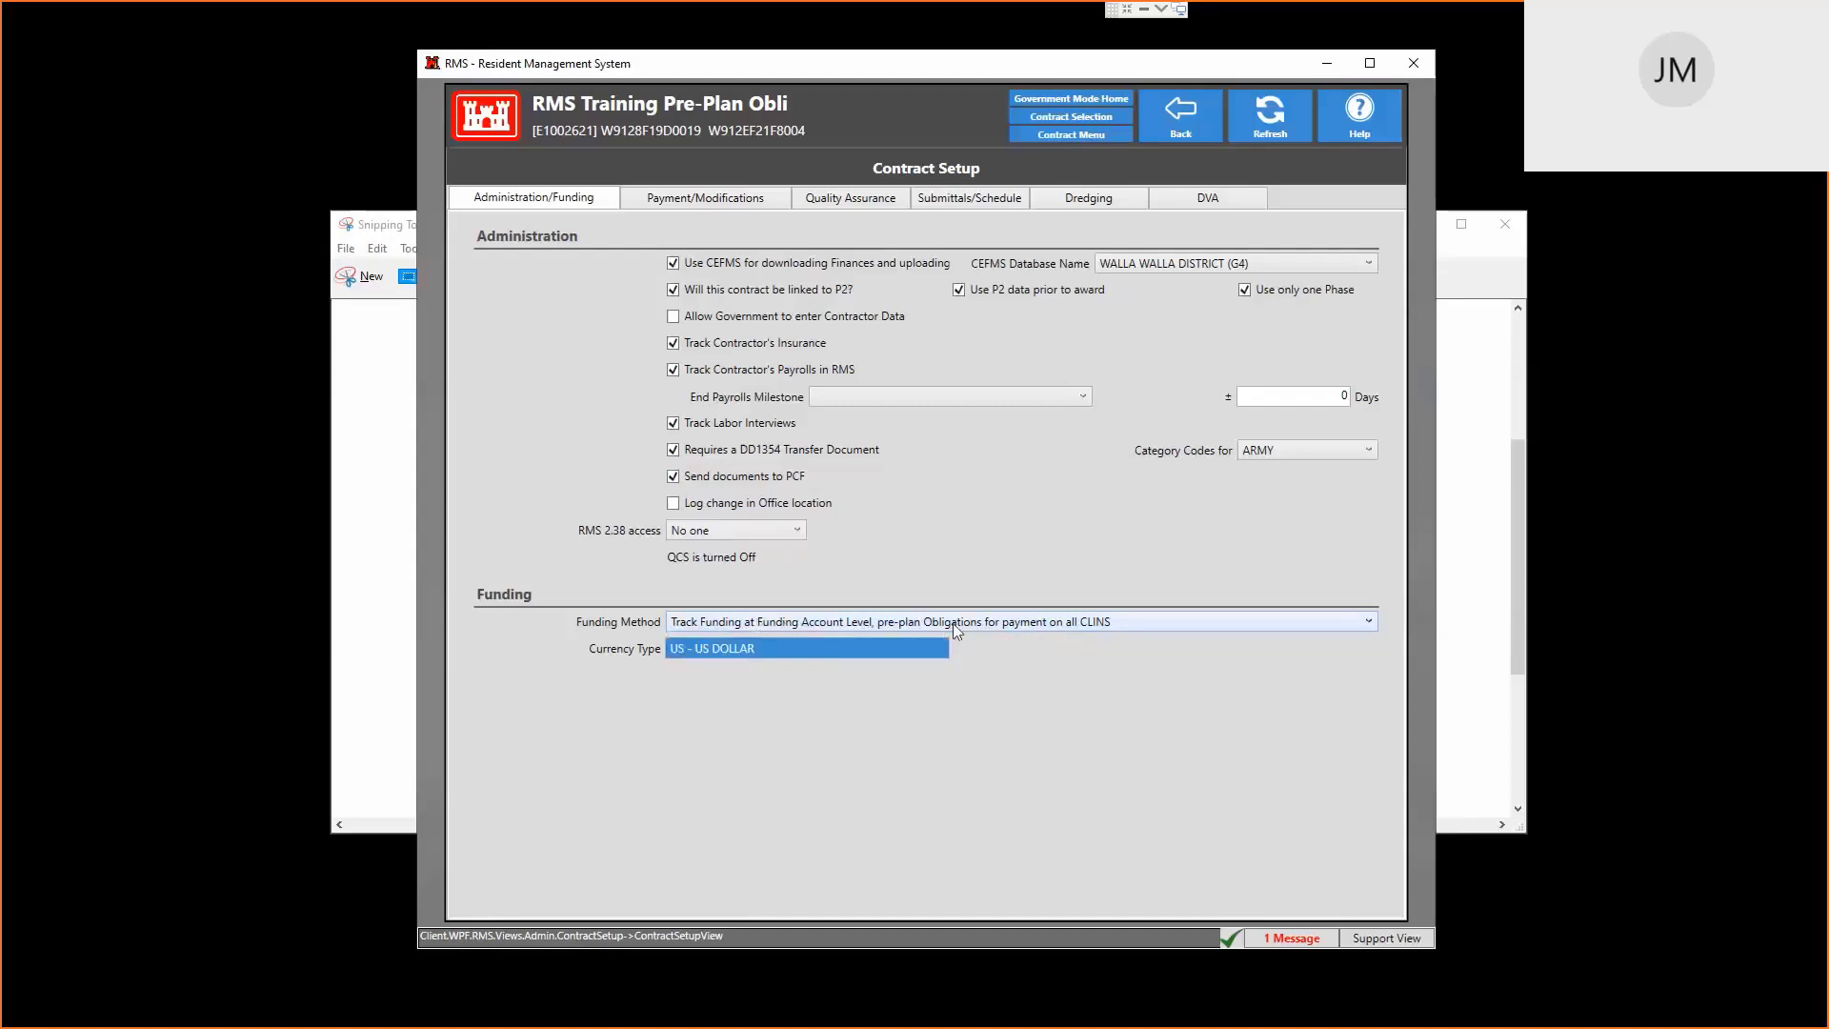
left_click(1180, 115)
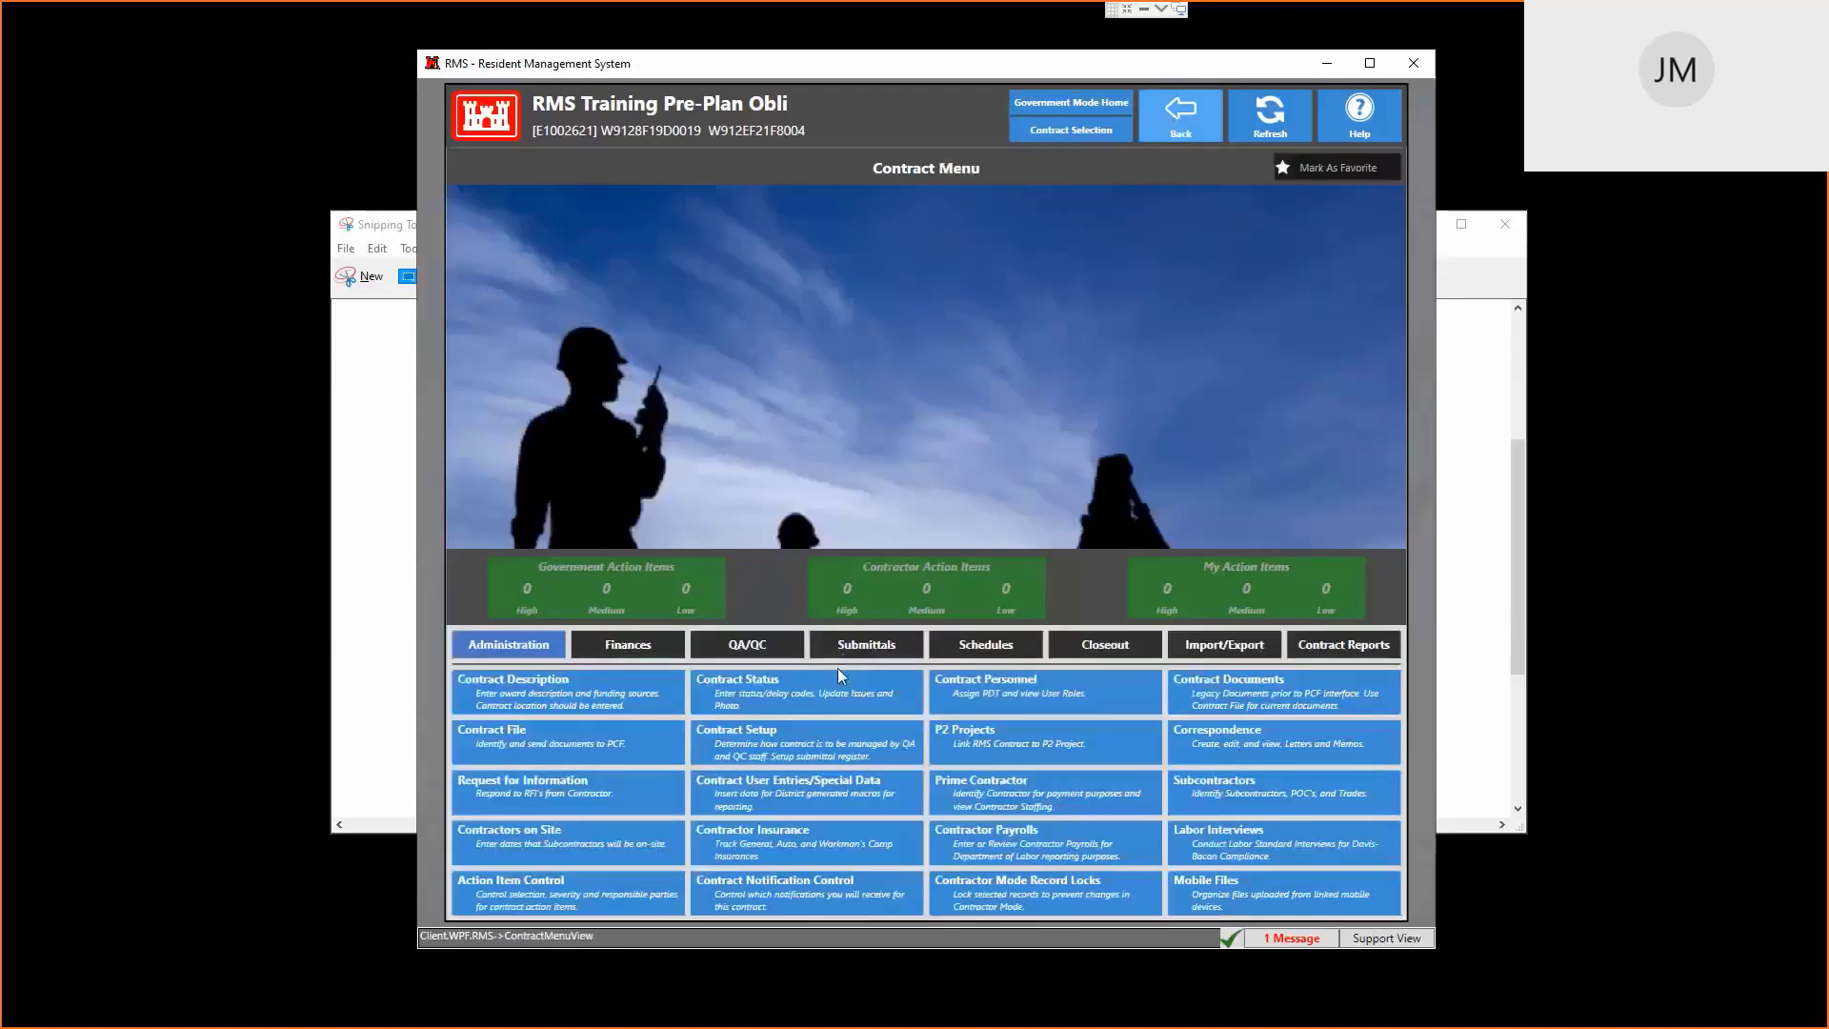
Create Priced Parent CLIN 0001 with unit JA - Job, a $10,000.00 award amount, and pricing complete
left_click(647, 653)
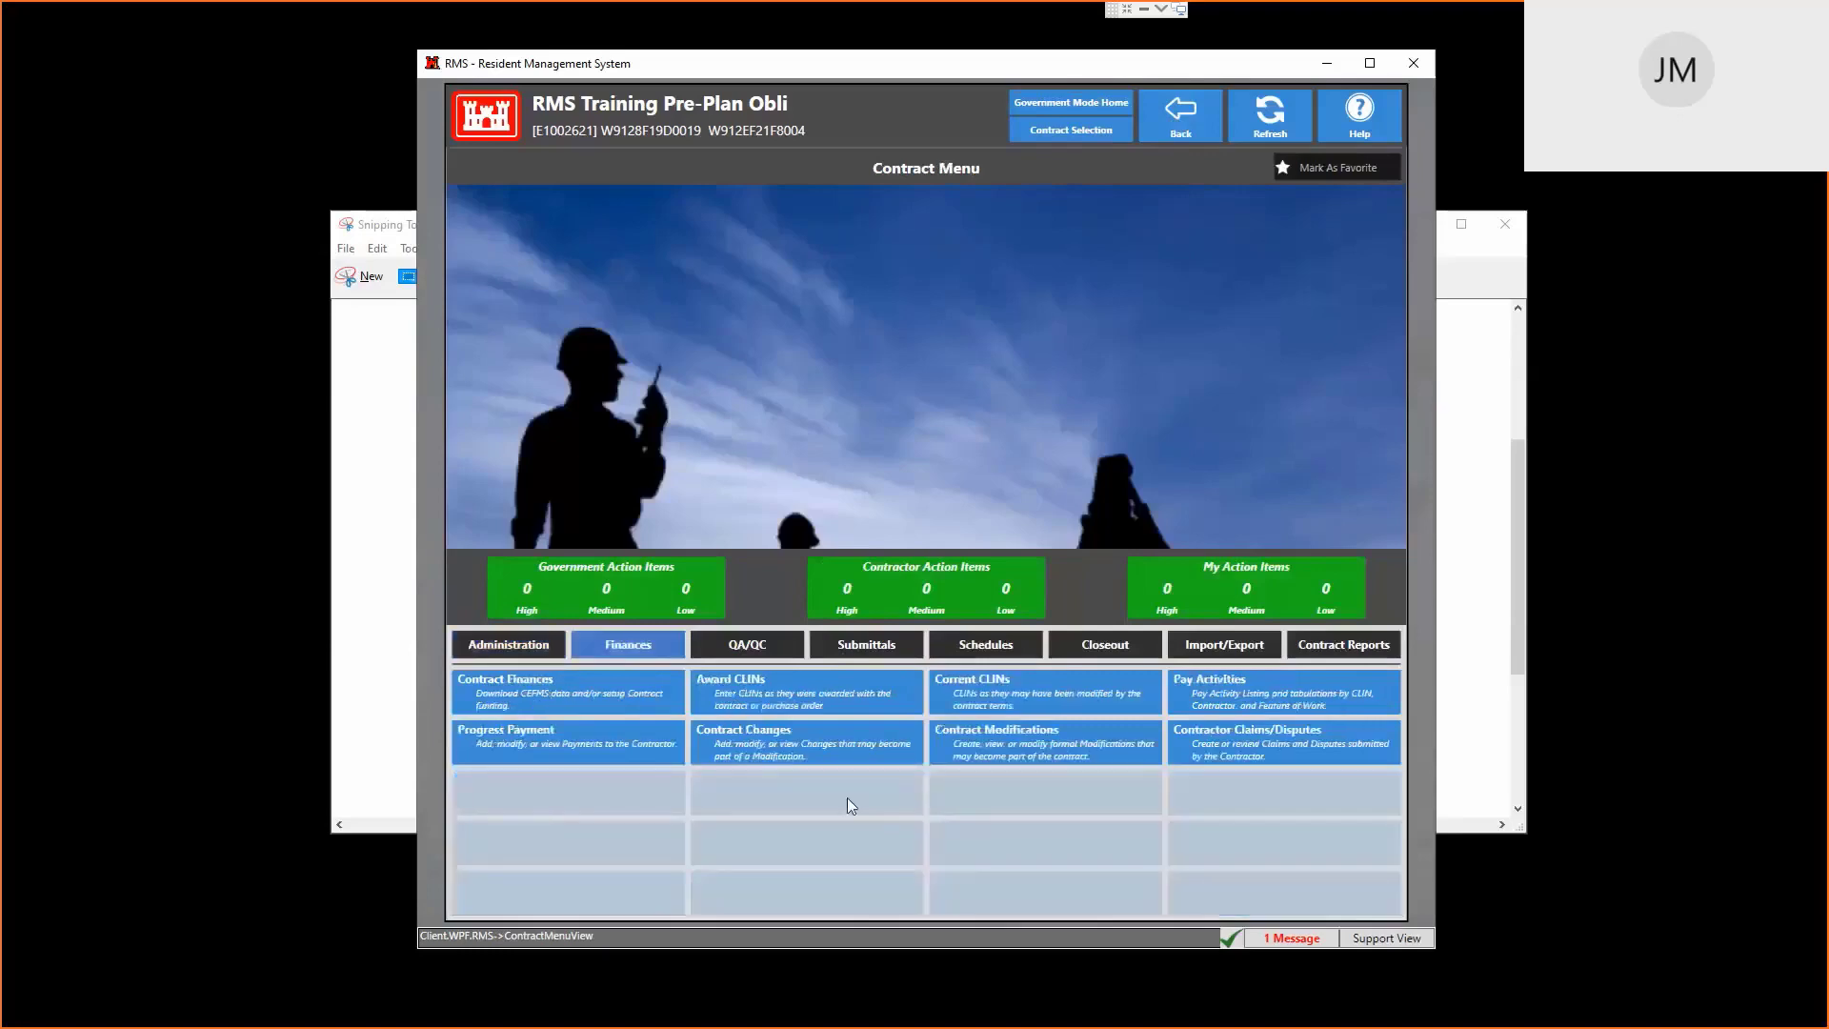
left_click(789, 707)
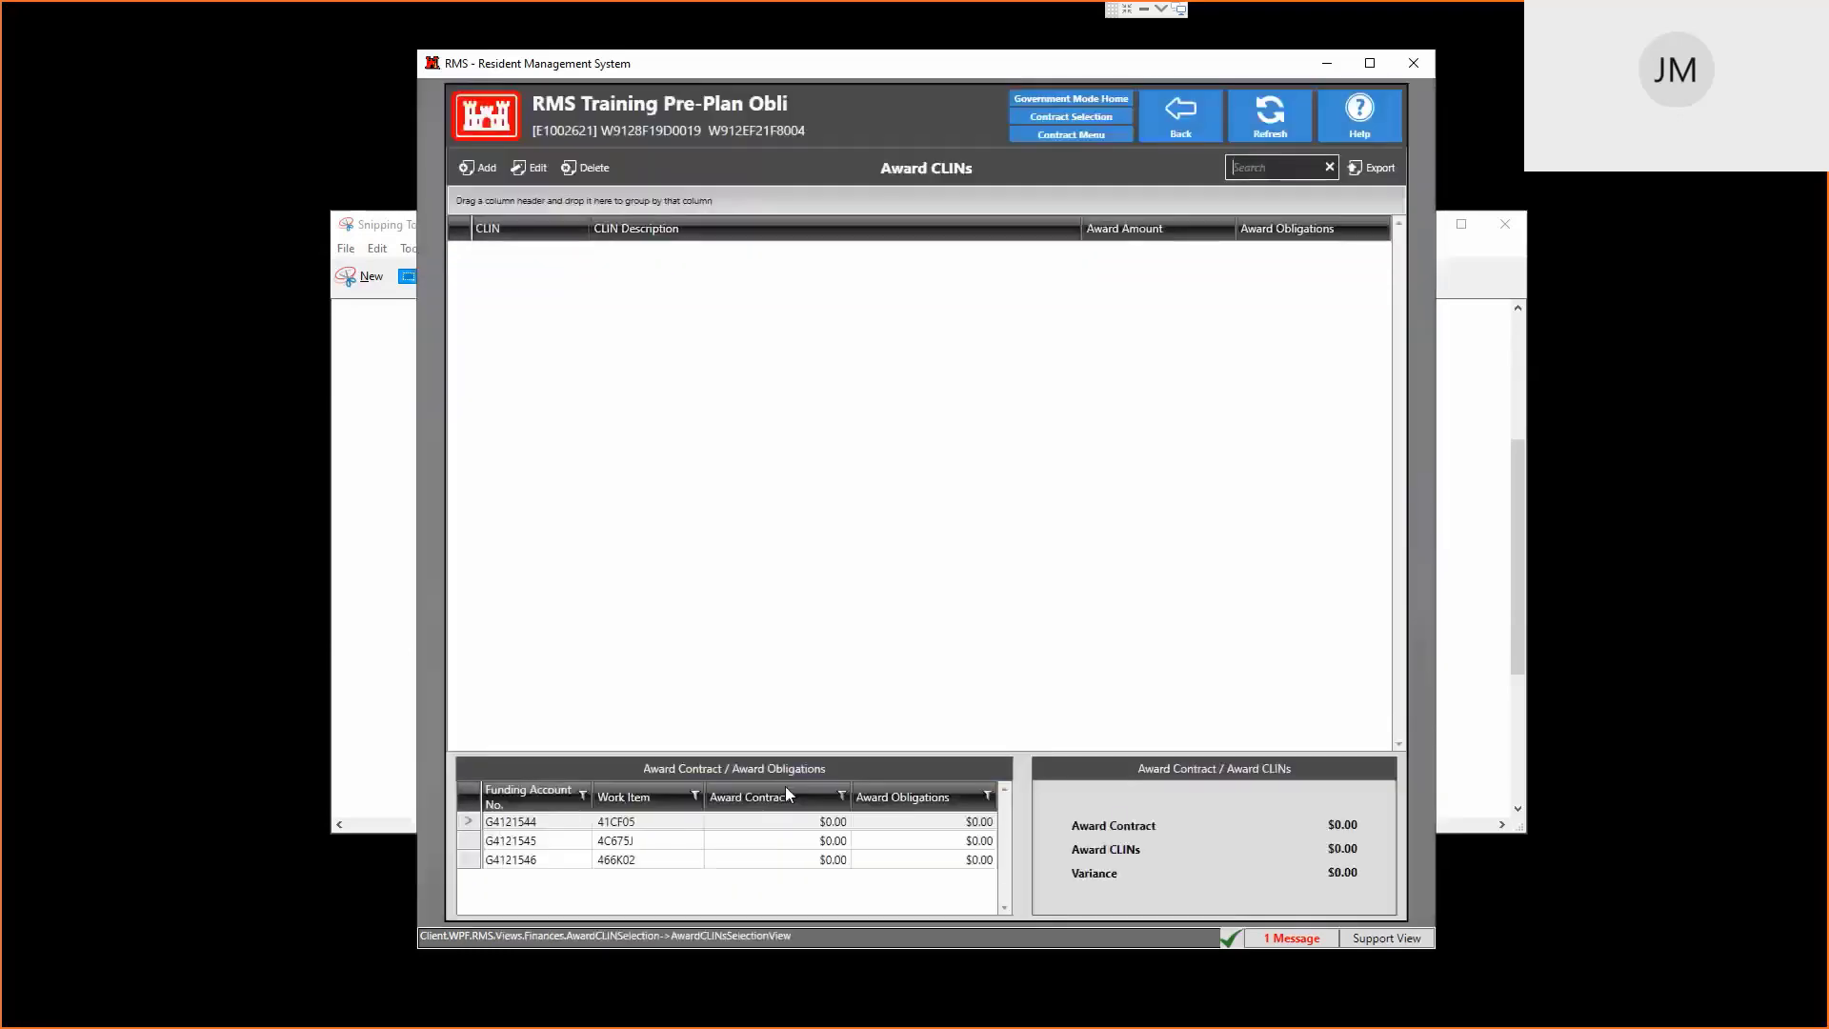
left_click(487, 169)
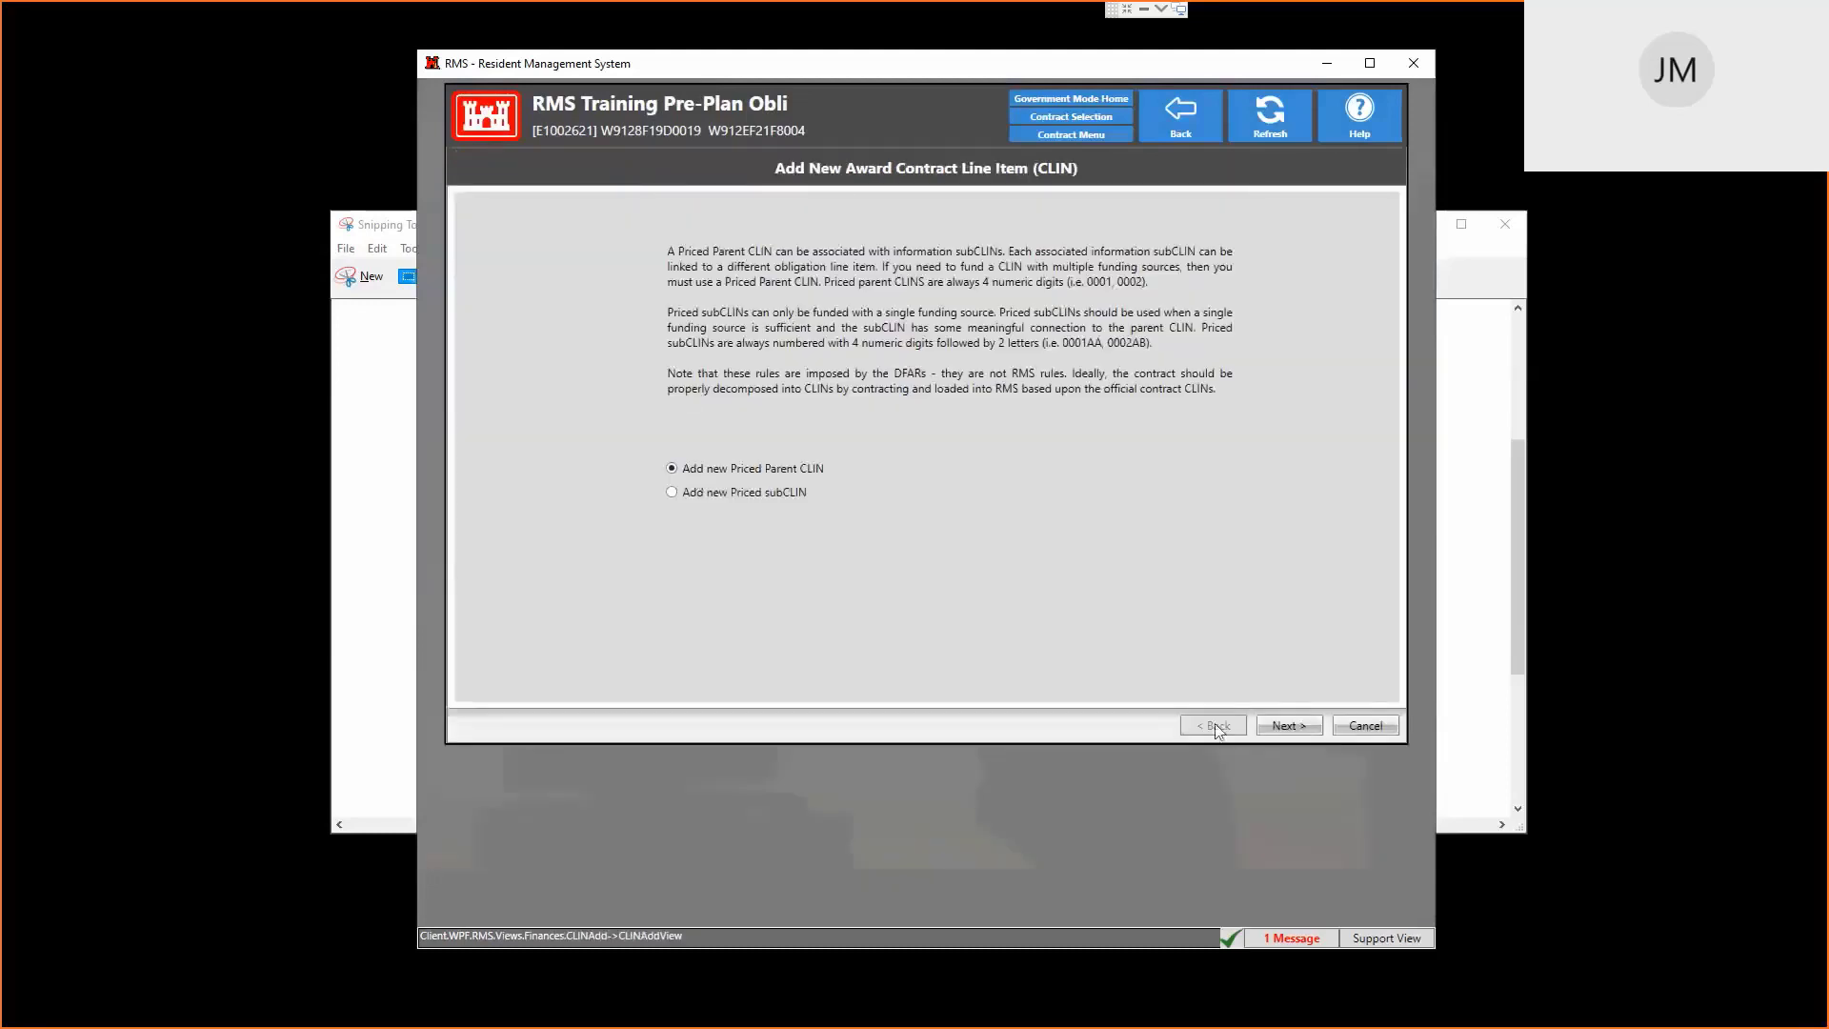
left_click(1292, 725)
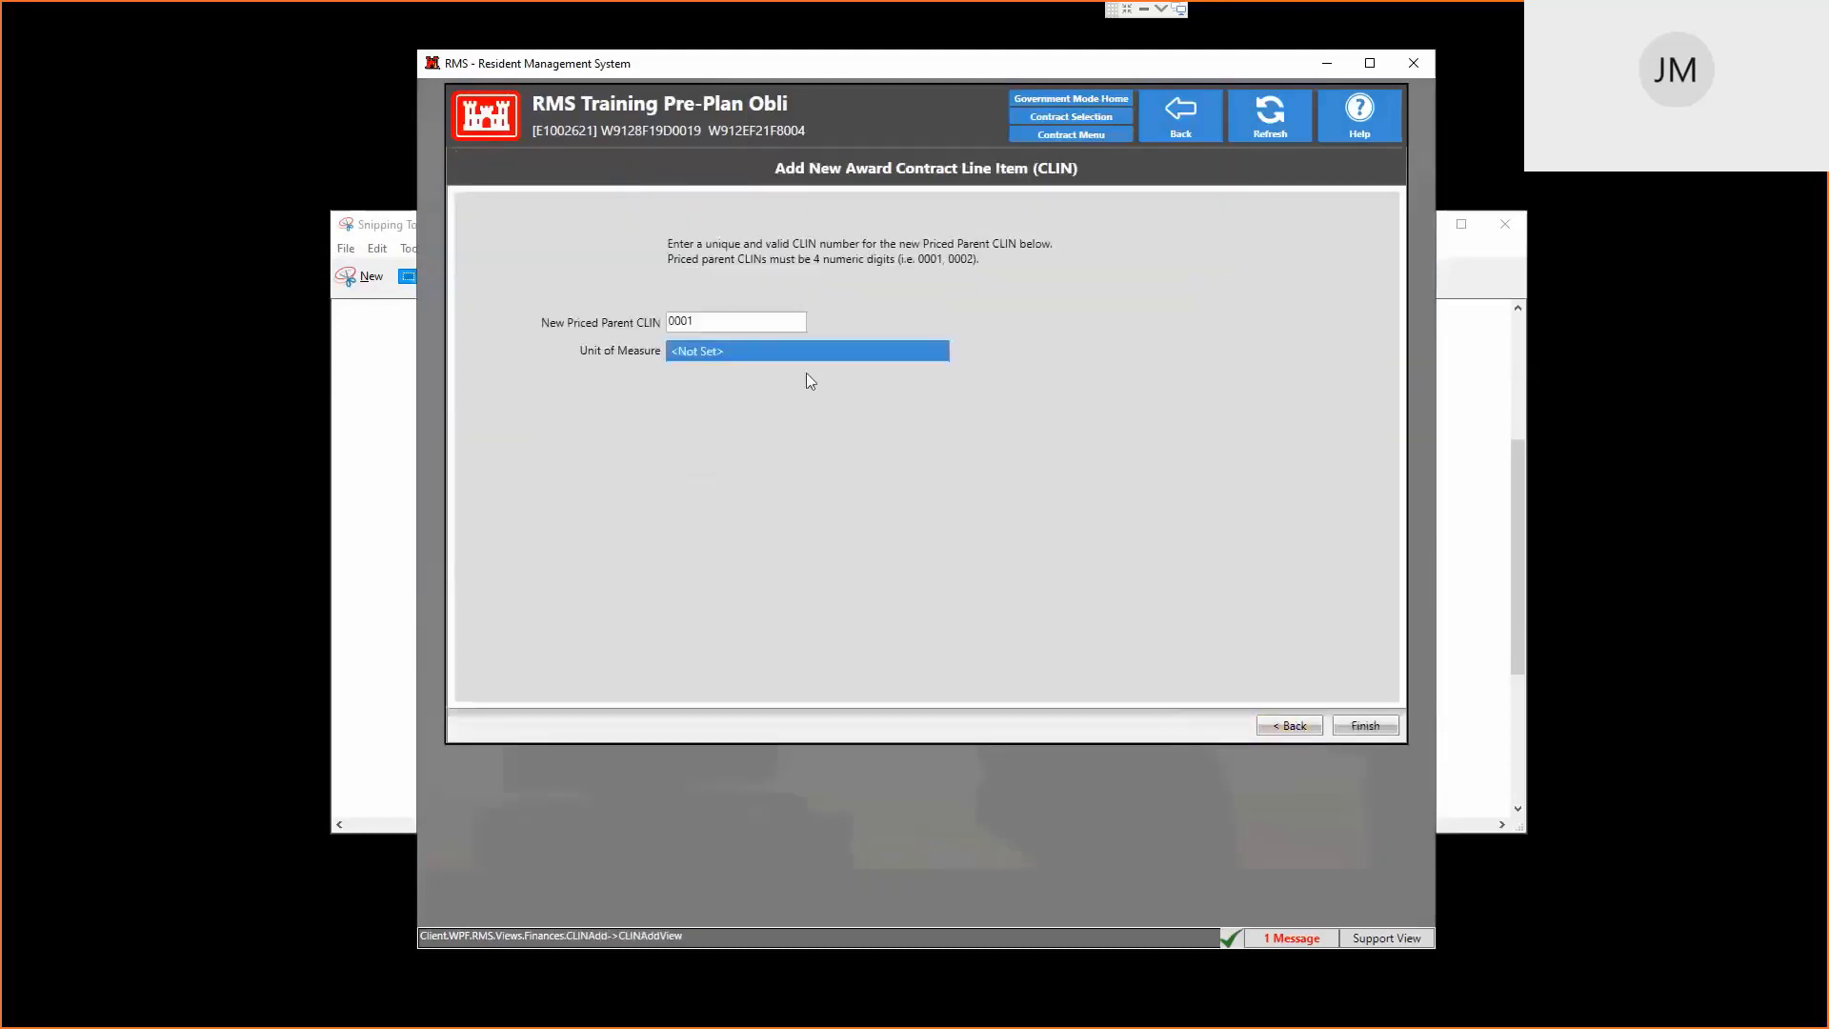
left_click(762, 358)
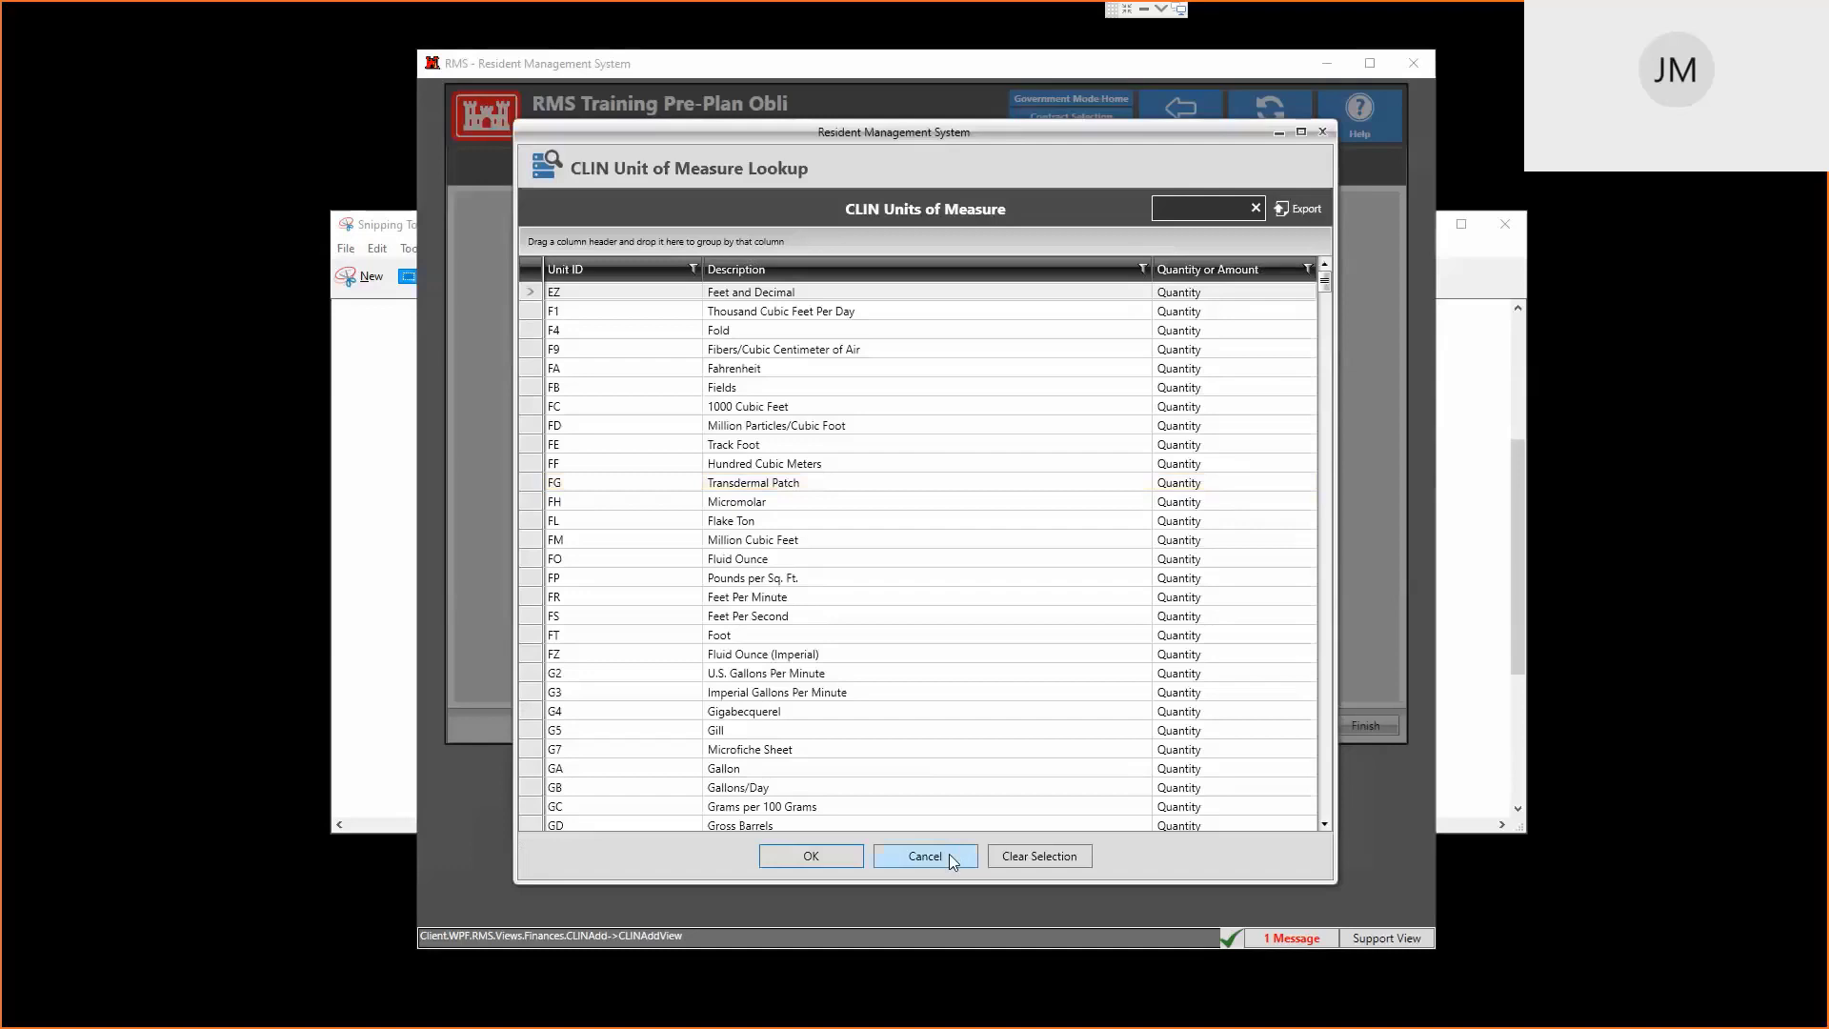
left_click(1215, 217)
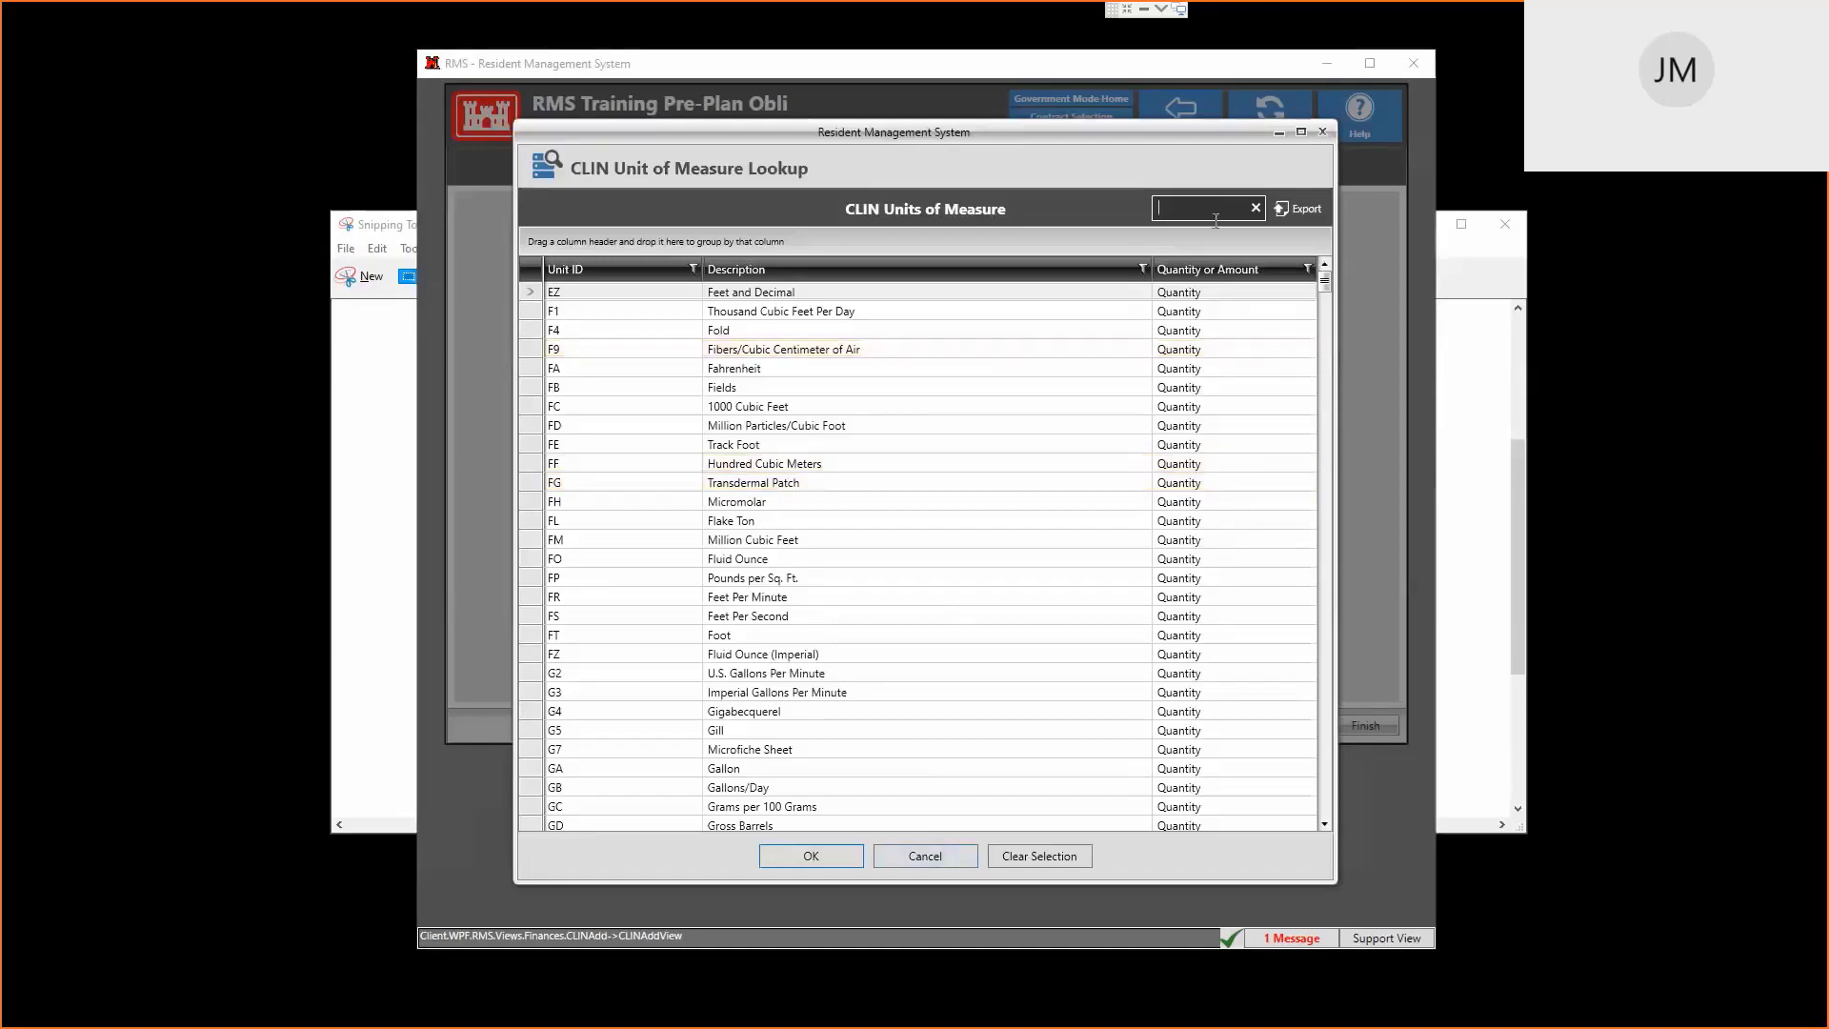
type("job")
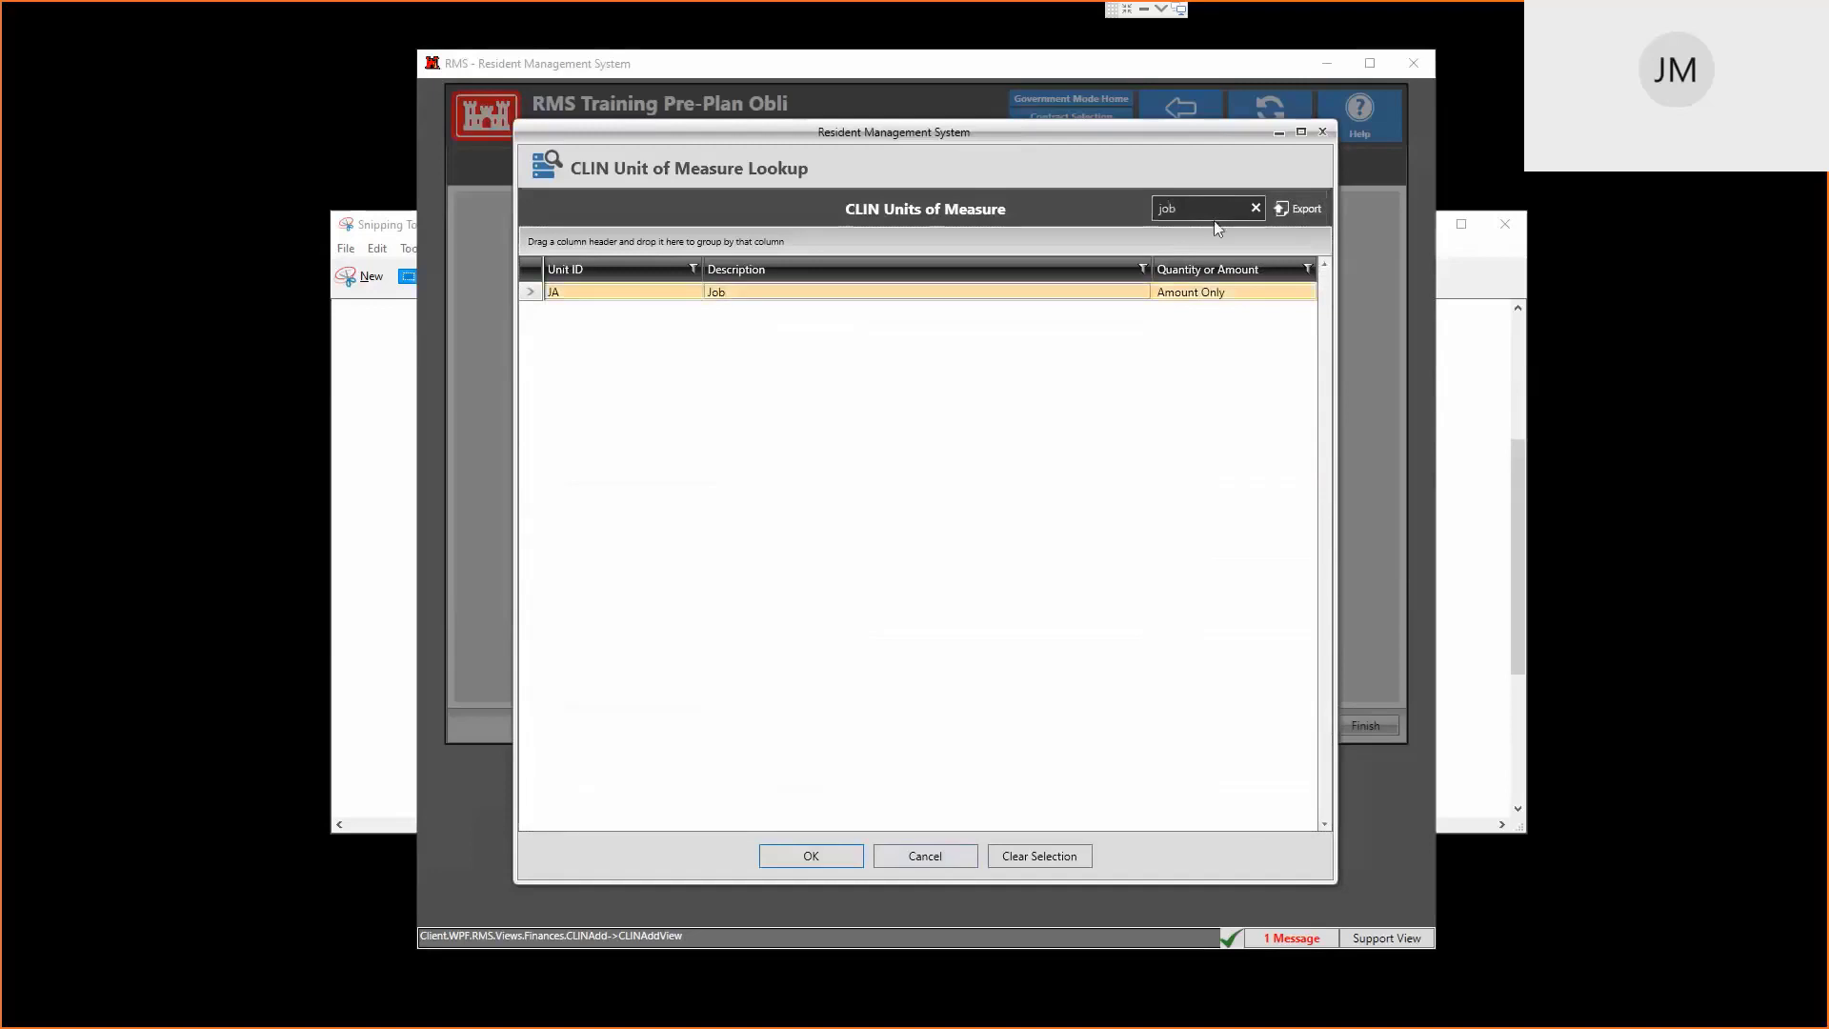
key("Return")
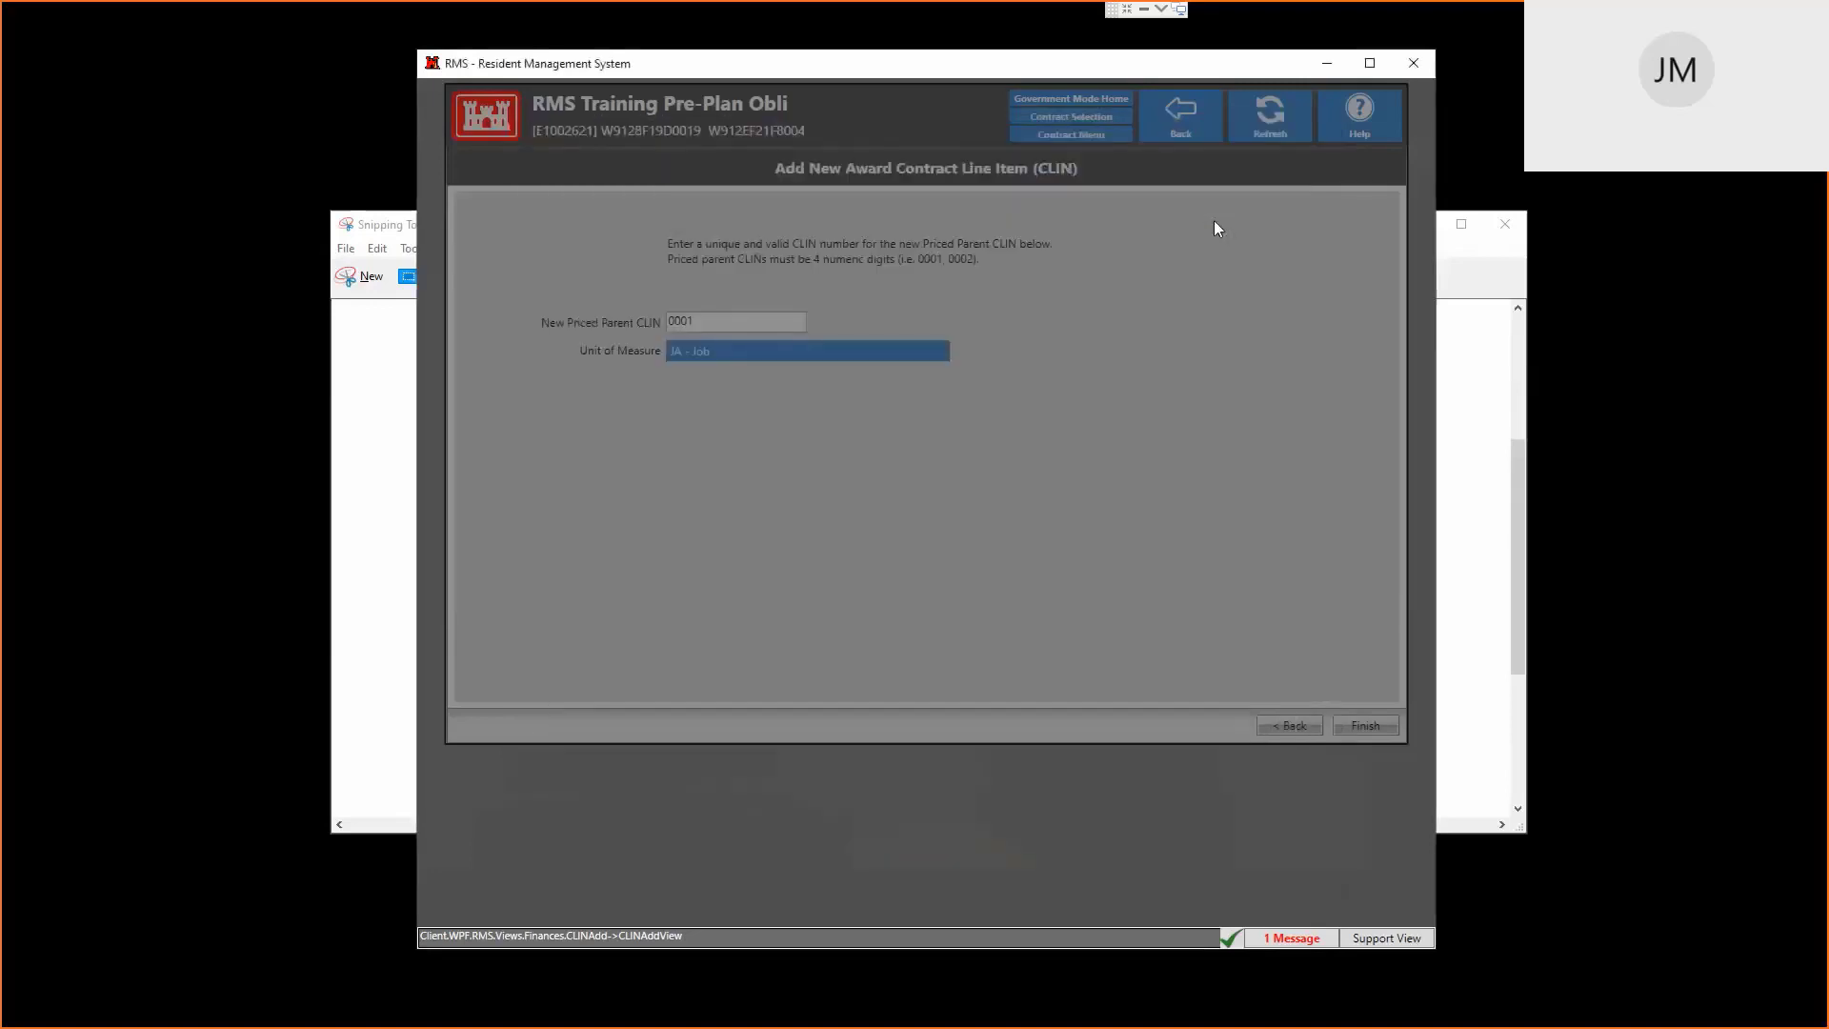
left_click(1365, 725)
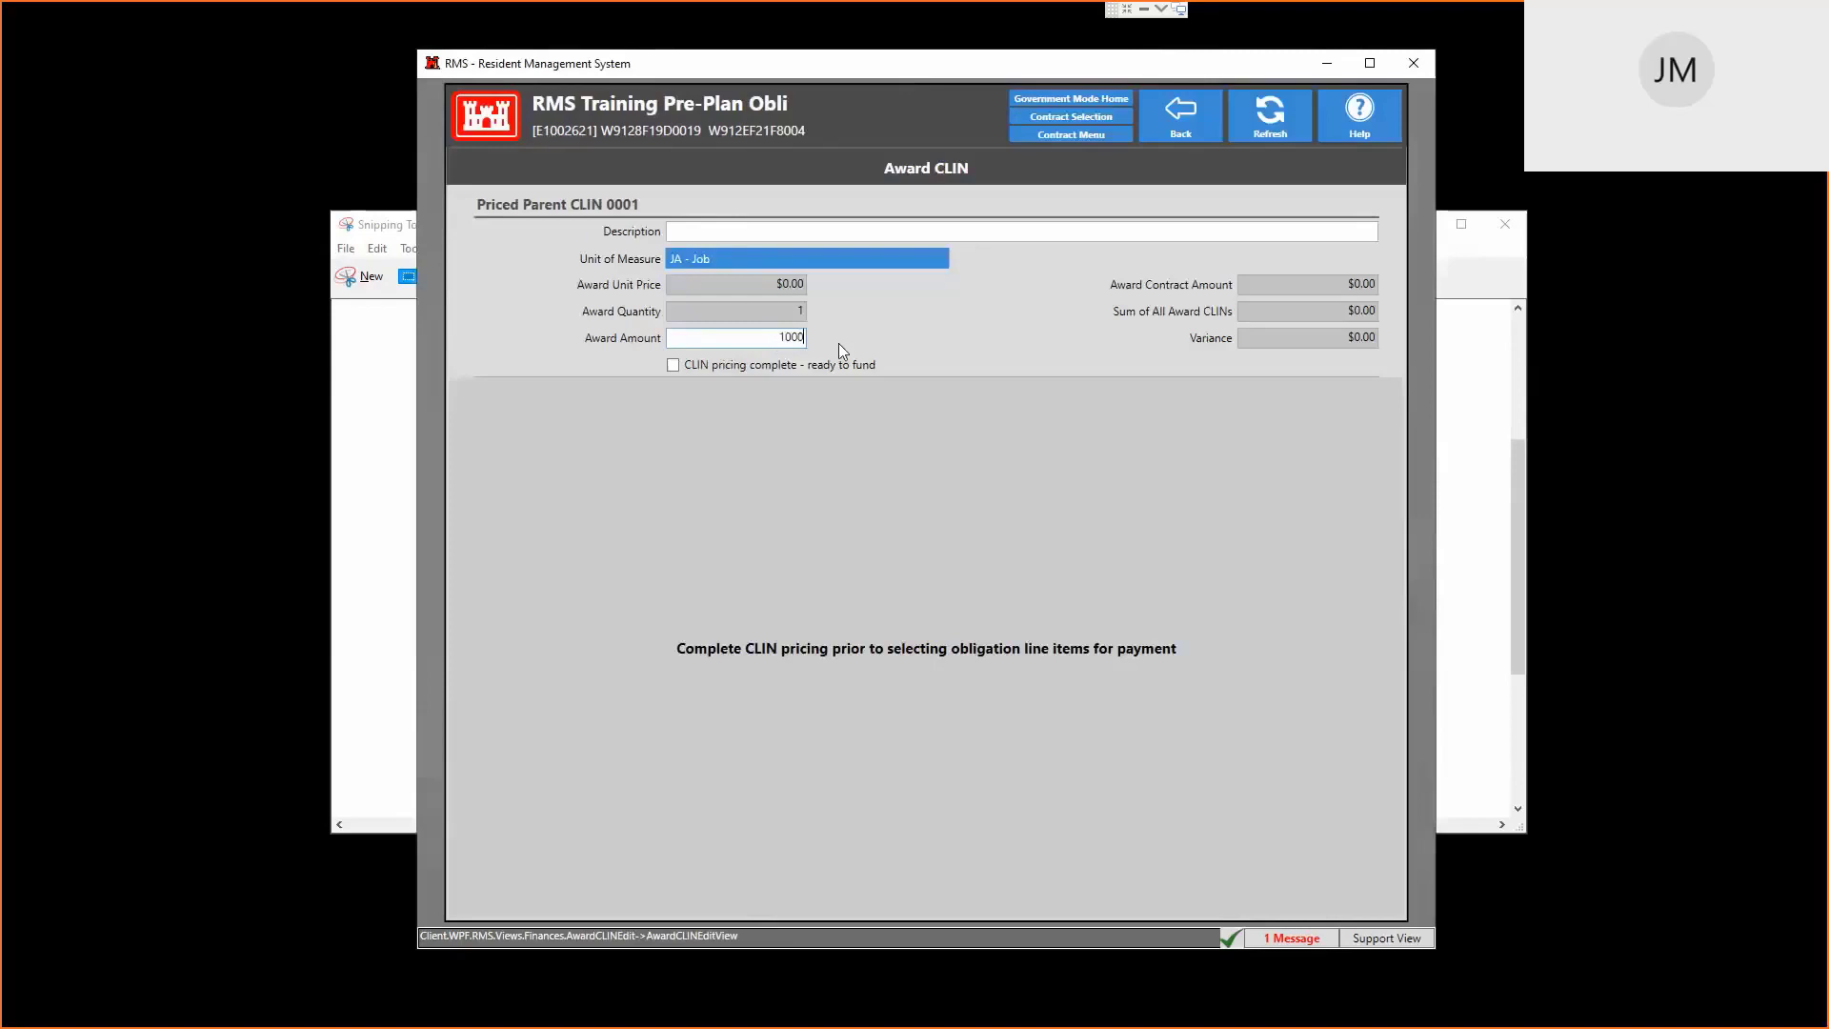
key("Tab")
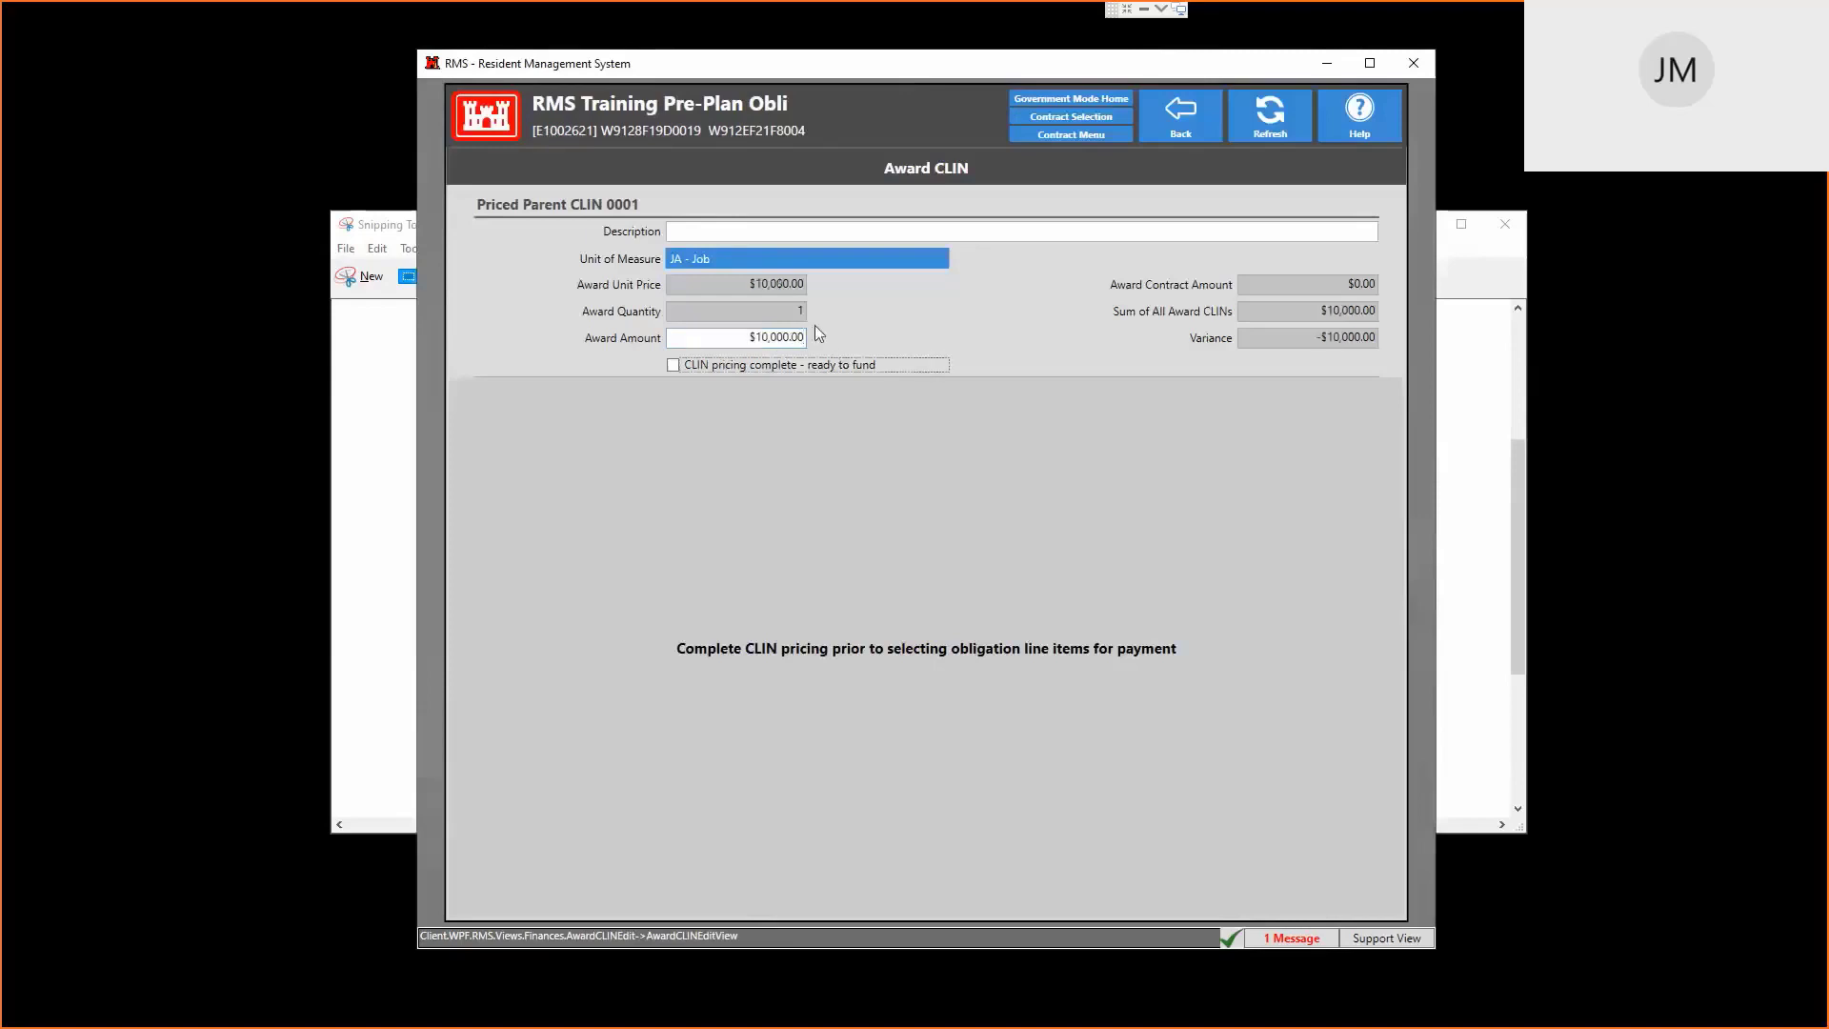
left_click(674, 366)
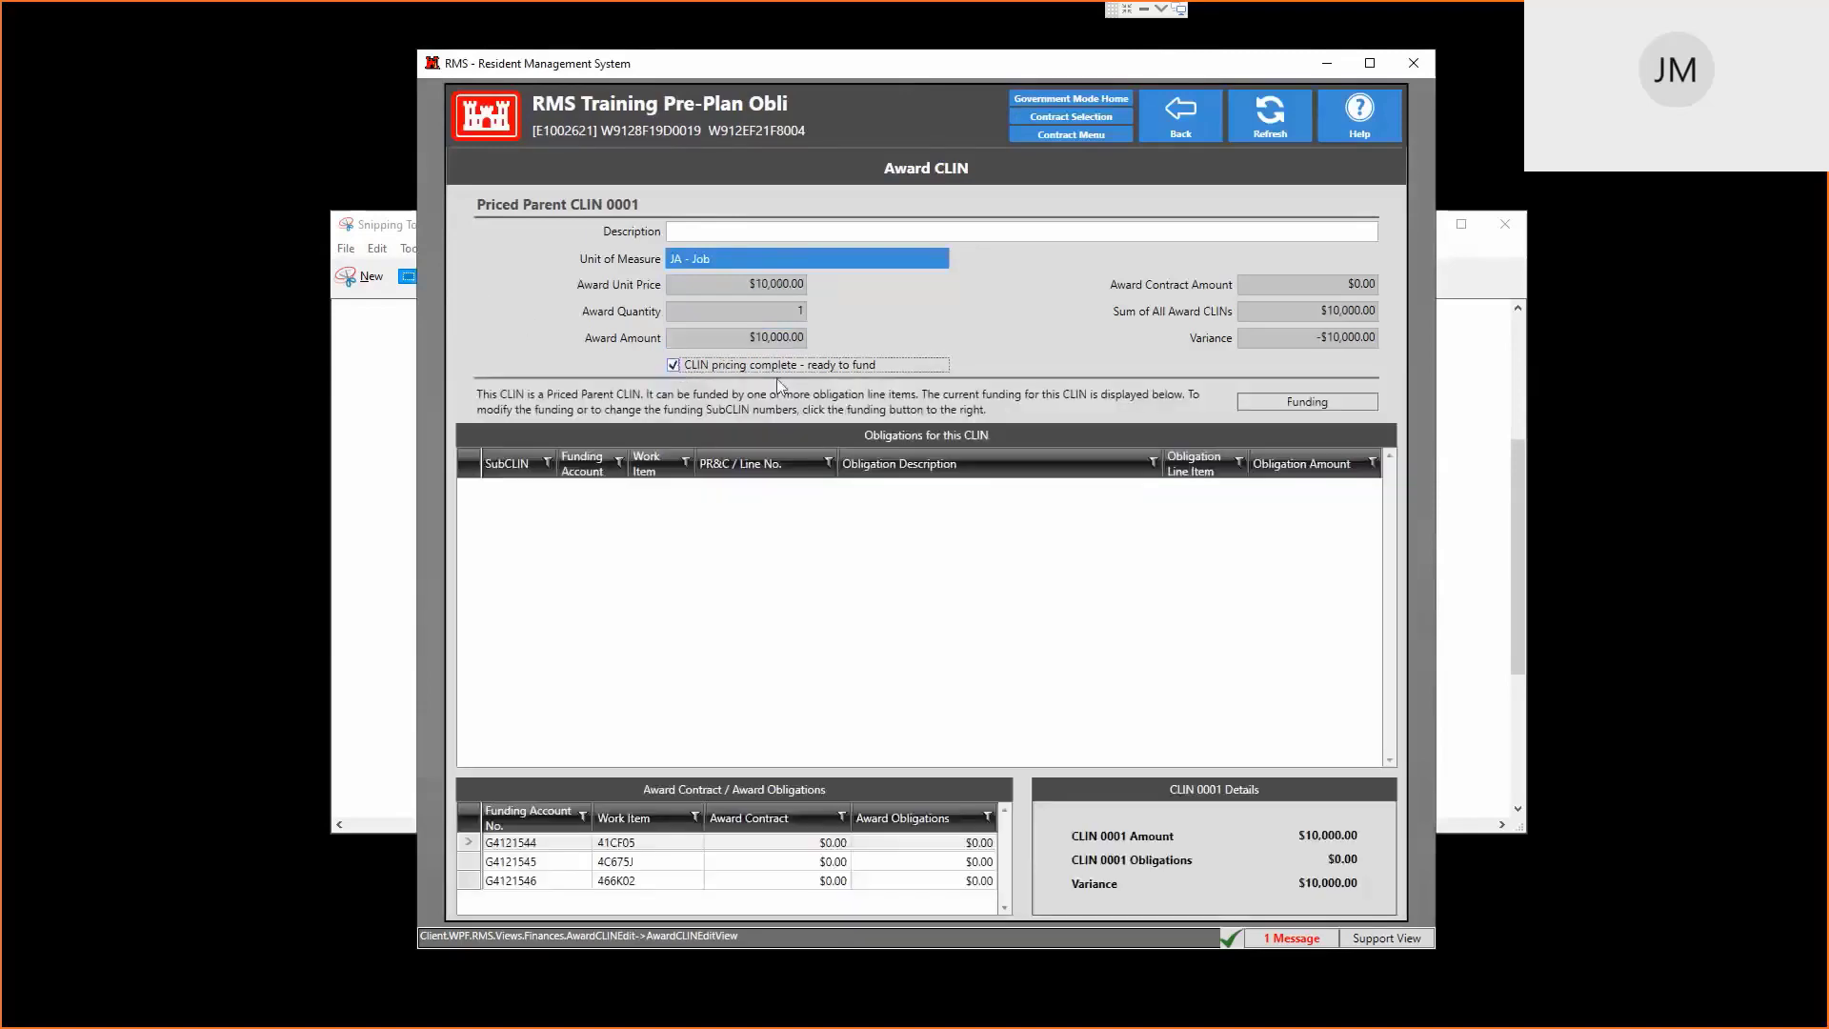
Fund CLIN 0001 with $10,000.00 on obligation line 000101, save, and return to the Contract Menu
left_click(1304, 403)
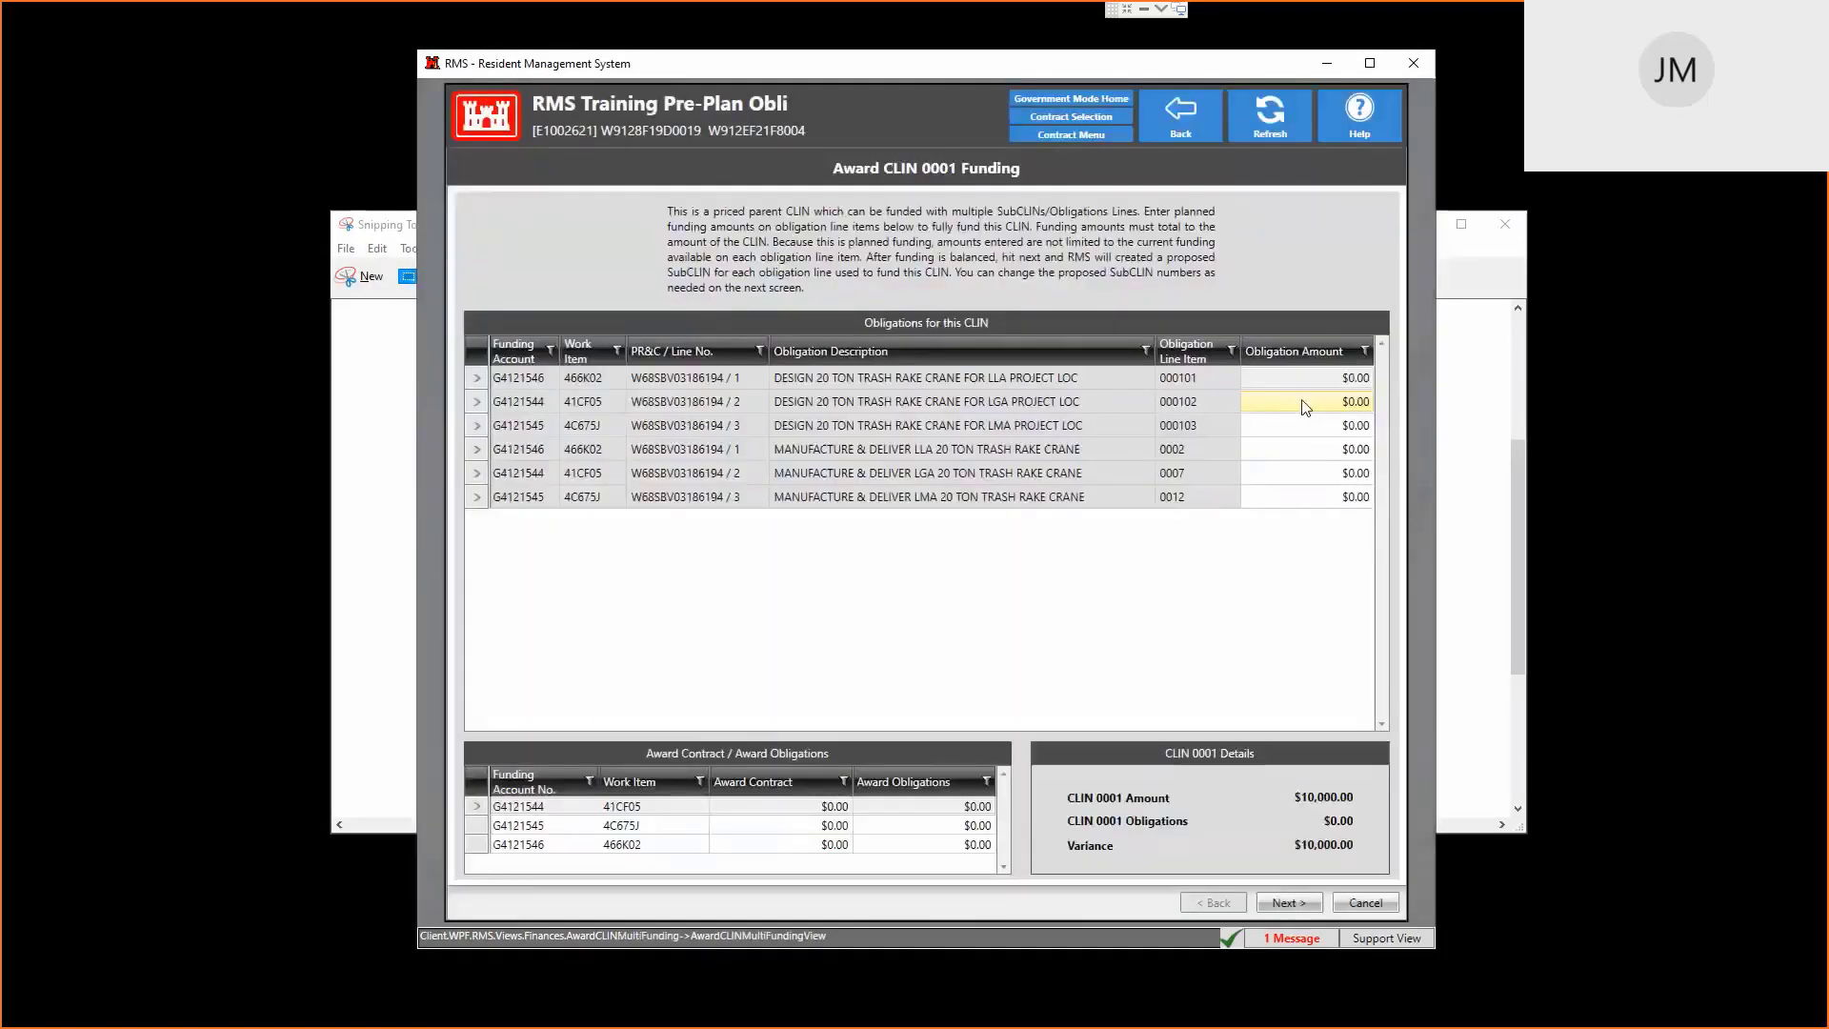
left_click(1336, 385)
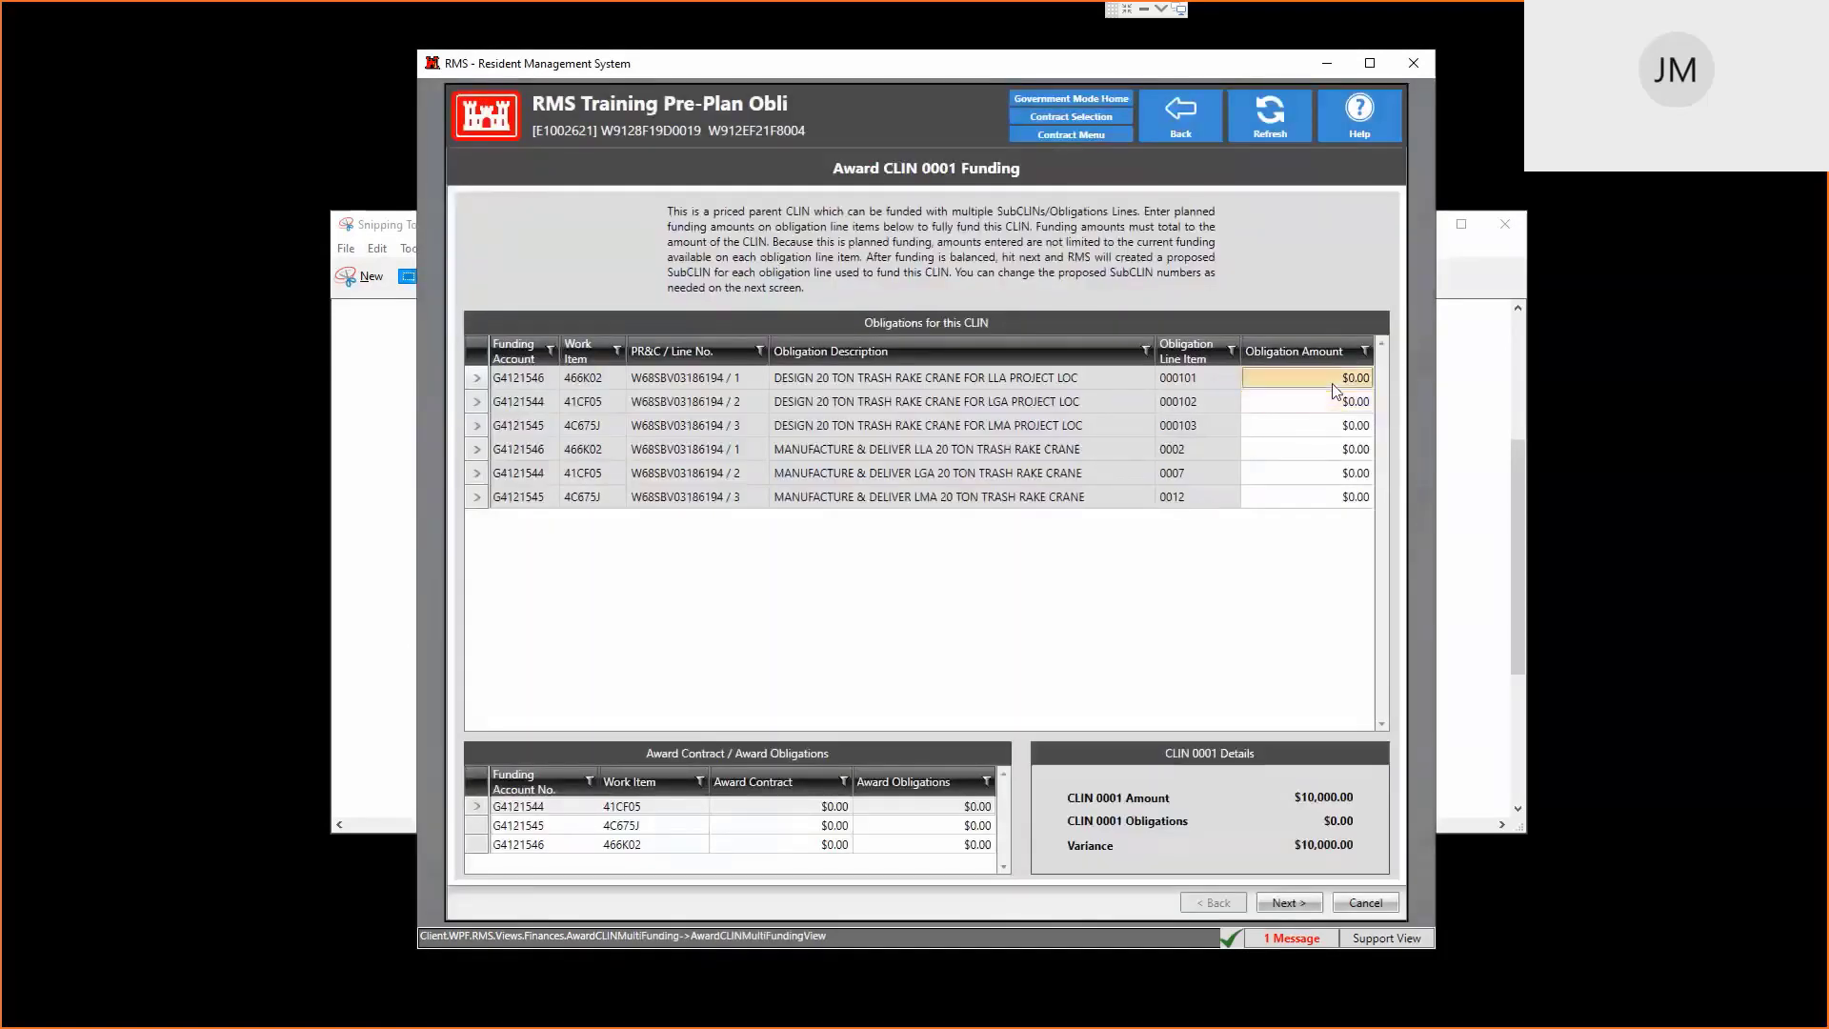
left_click(1339, 385)
type("1")
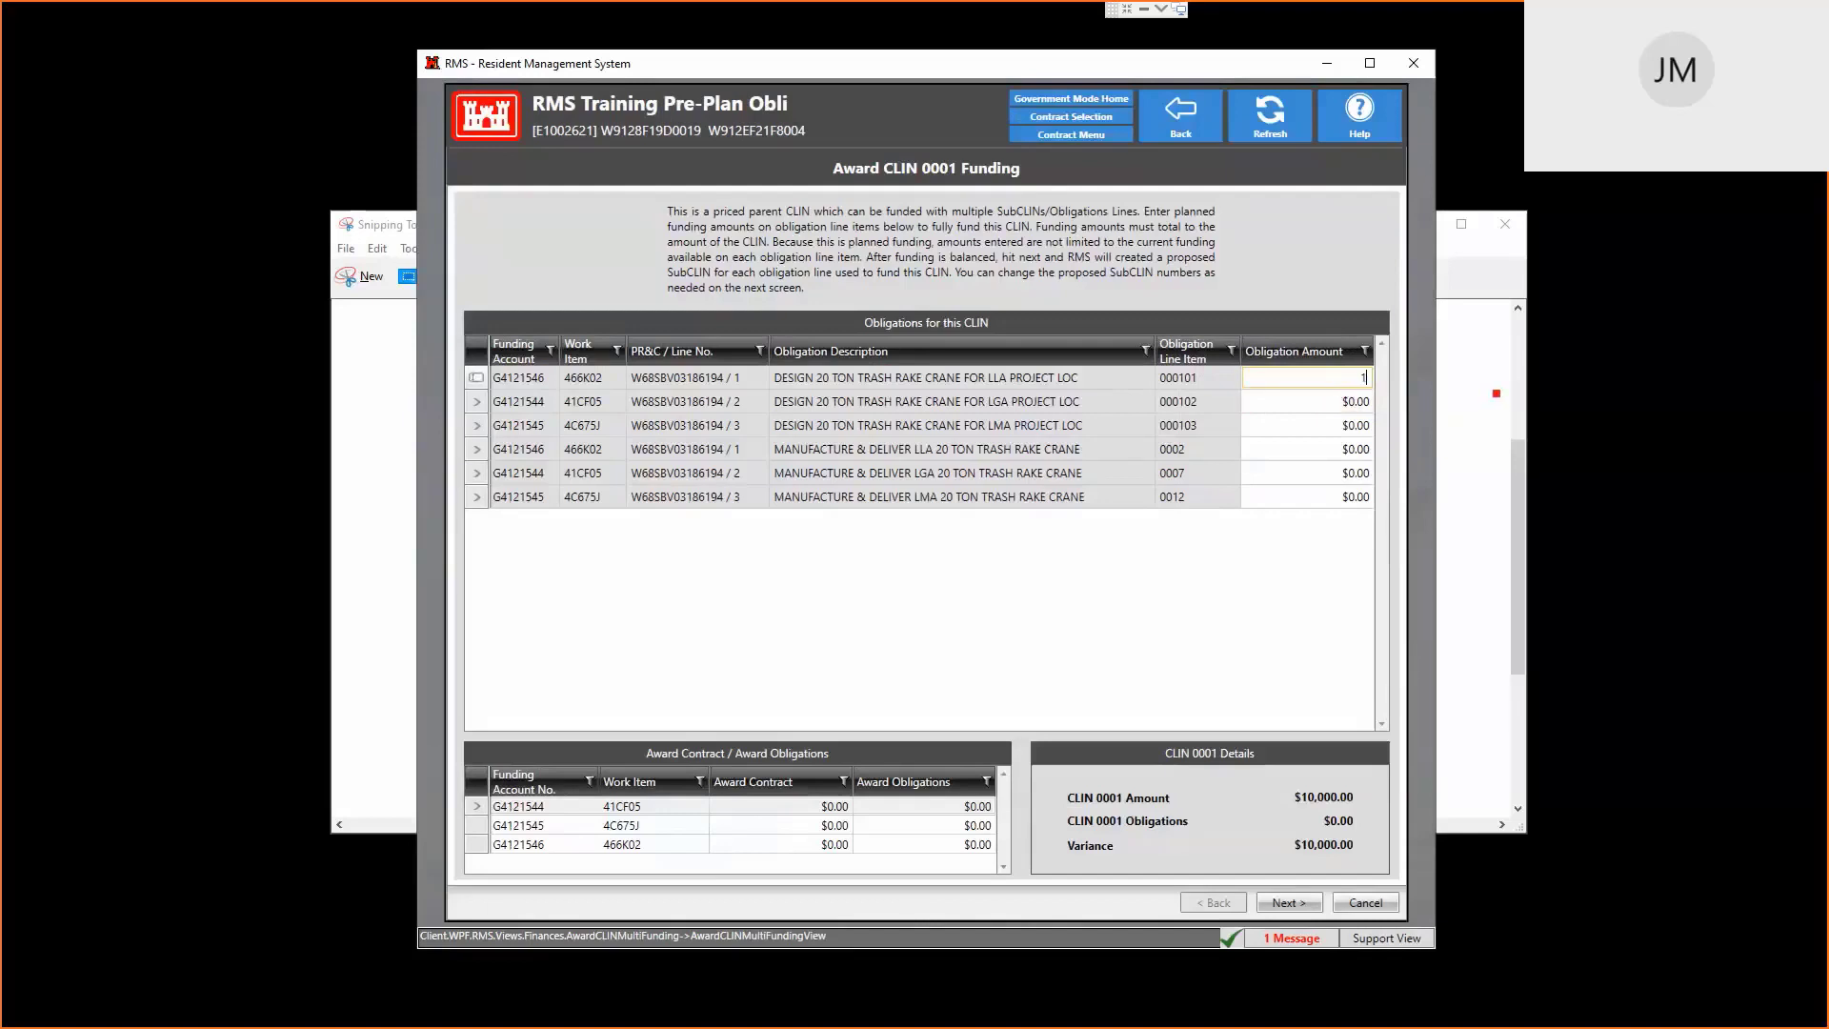
type("0000")
key("Return")
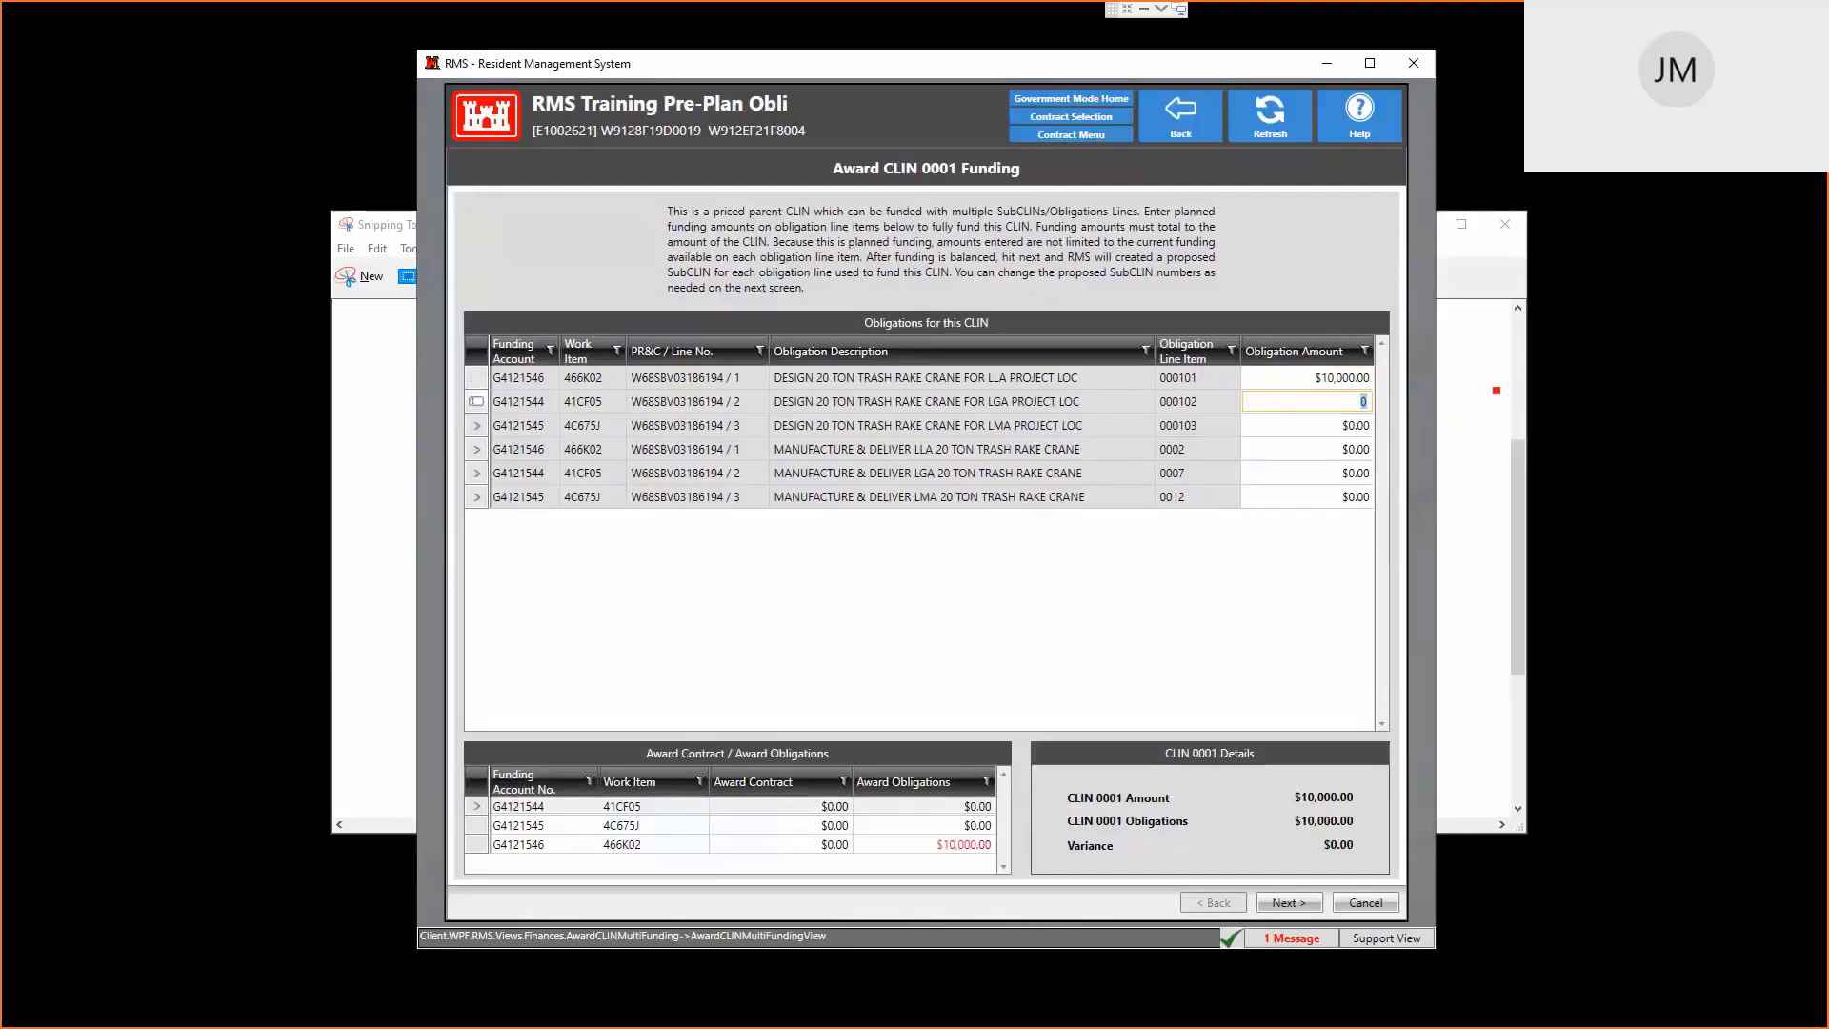
left_click(1286, 903)
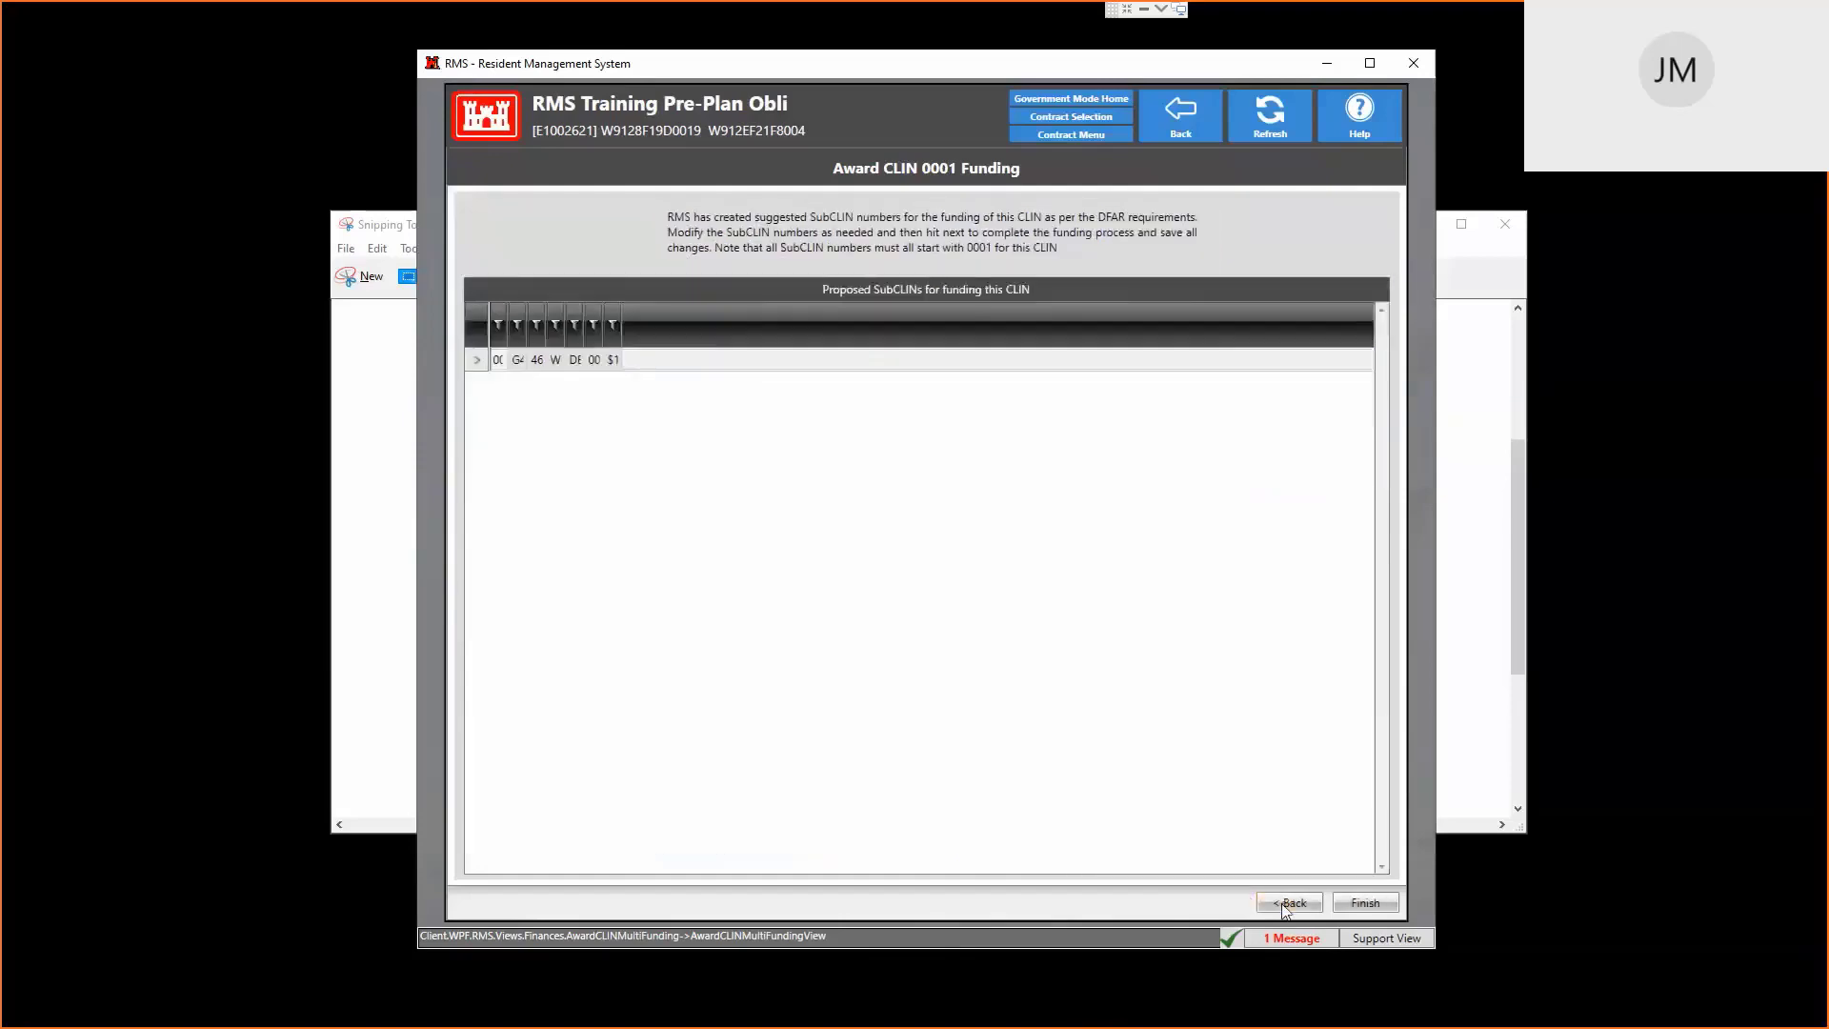
left_click(1367, 904)
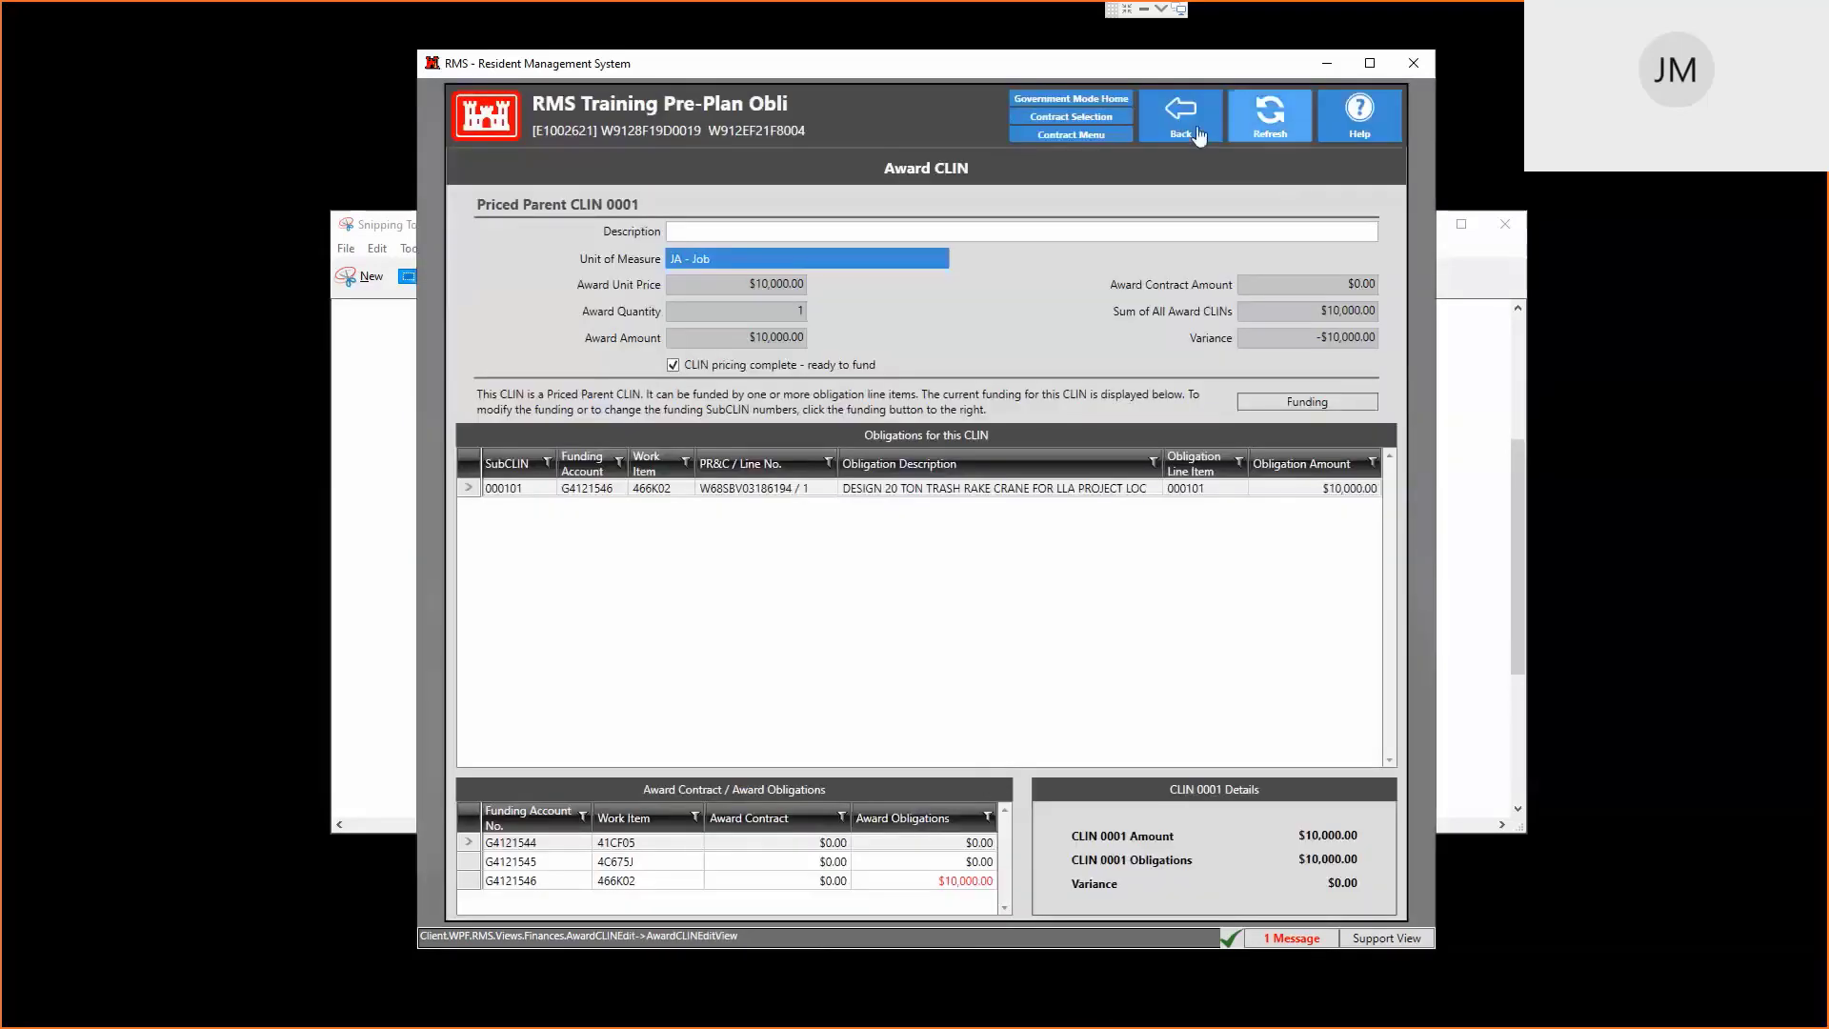
left_click(1191, 128)
left_click(1191, 129)
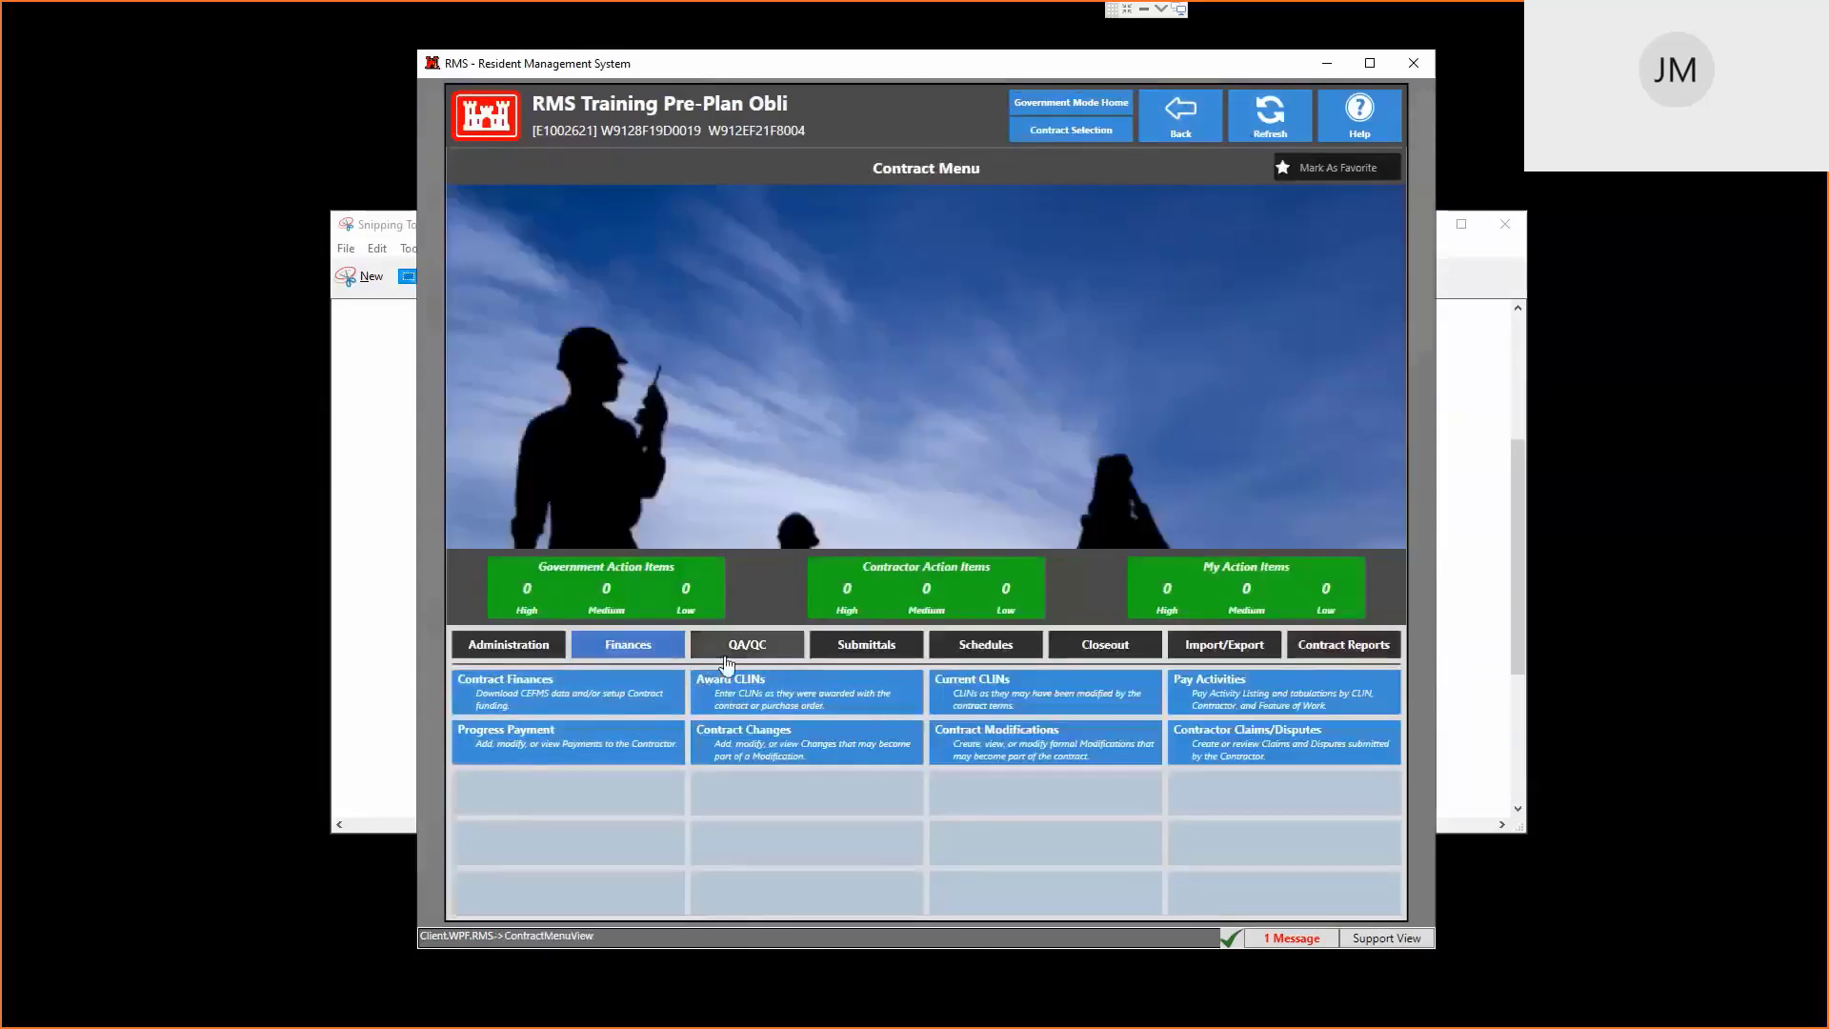
Set funding account G4121544's award contract amount to $10,000.00
left_click(585, 687)
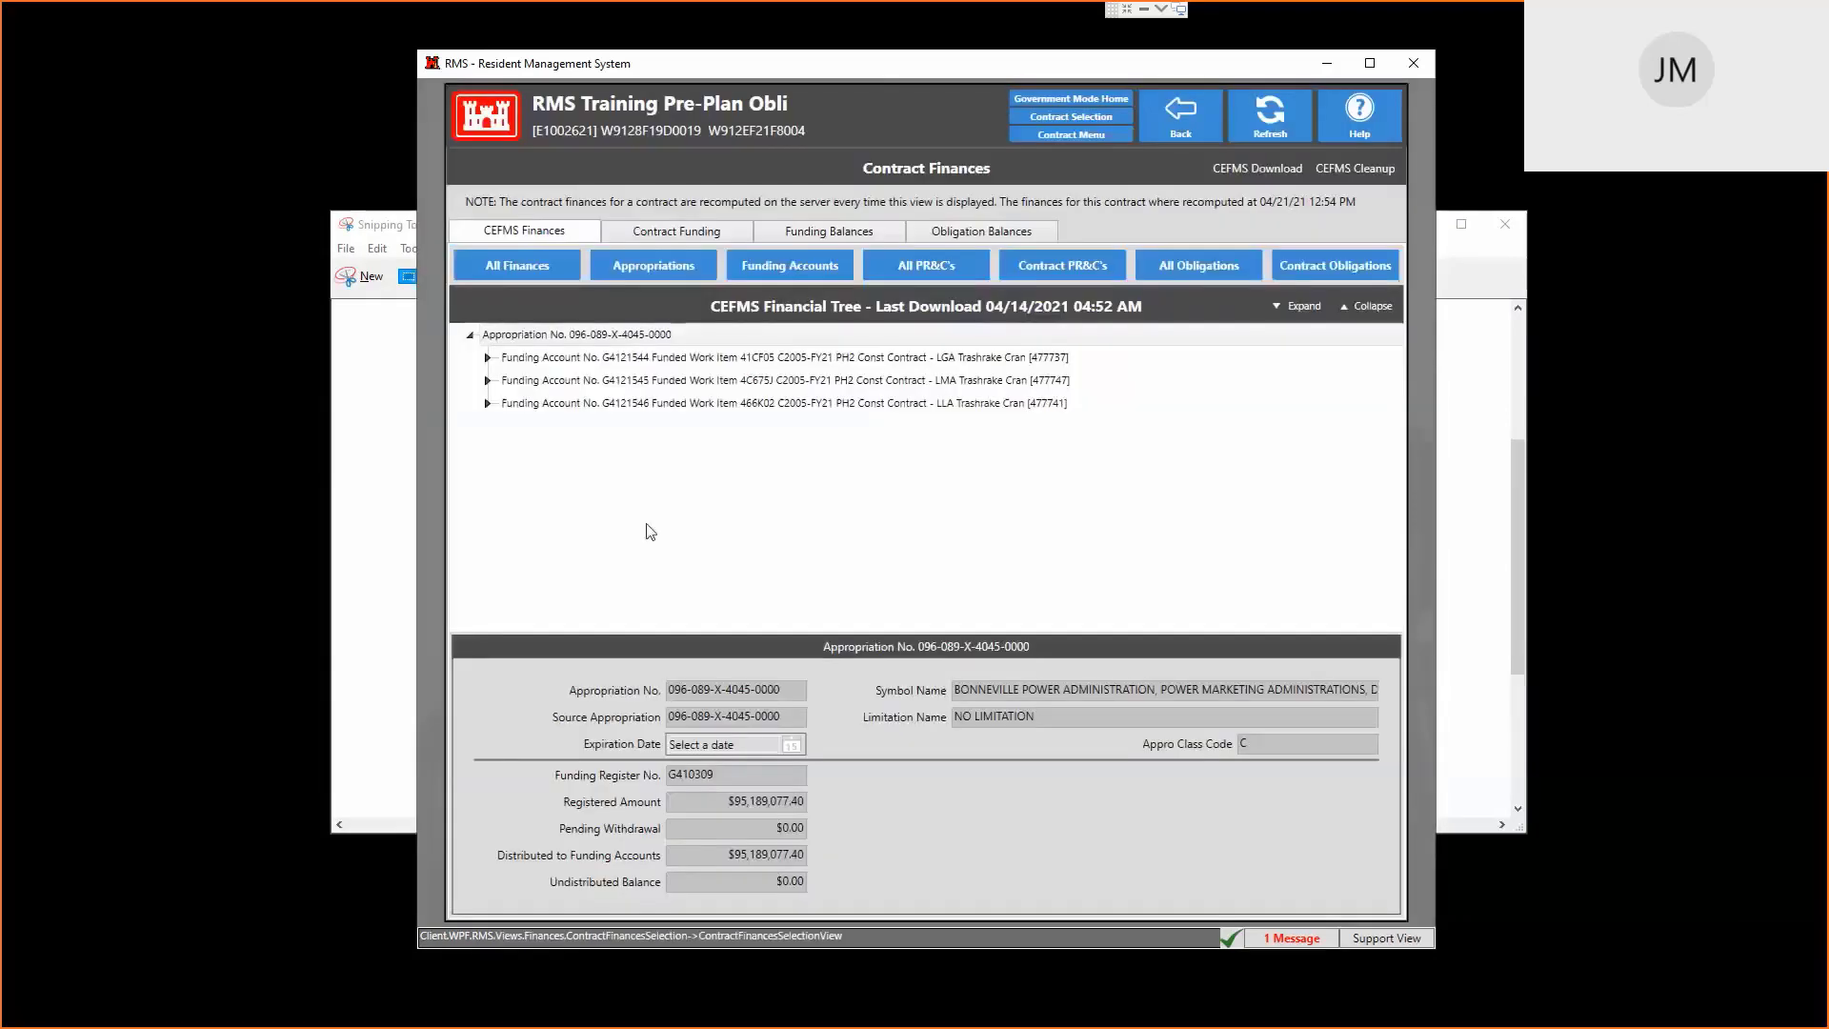
left_click(681, 233)
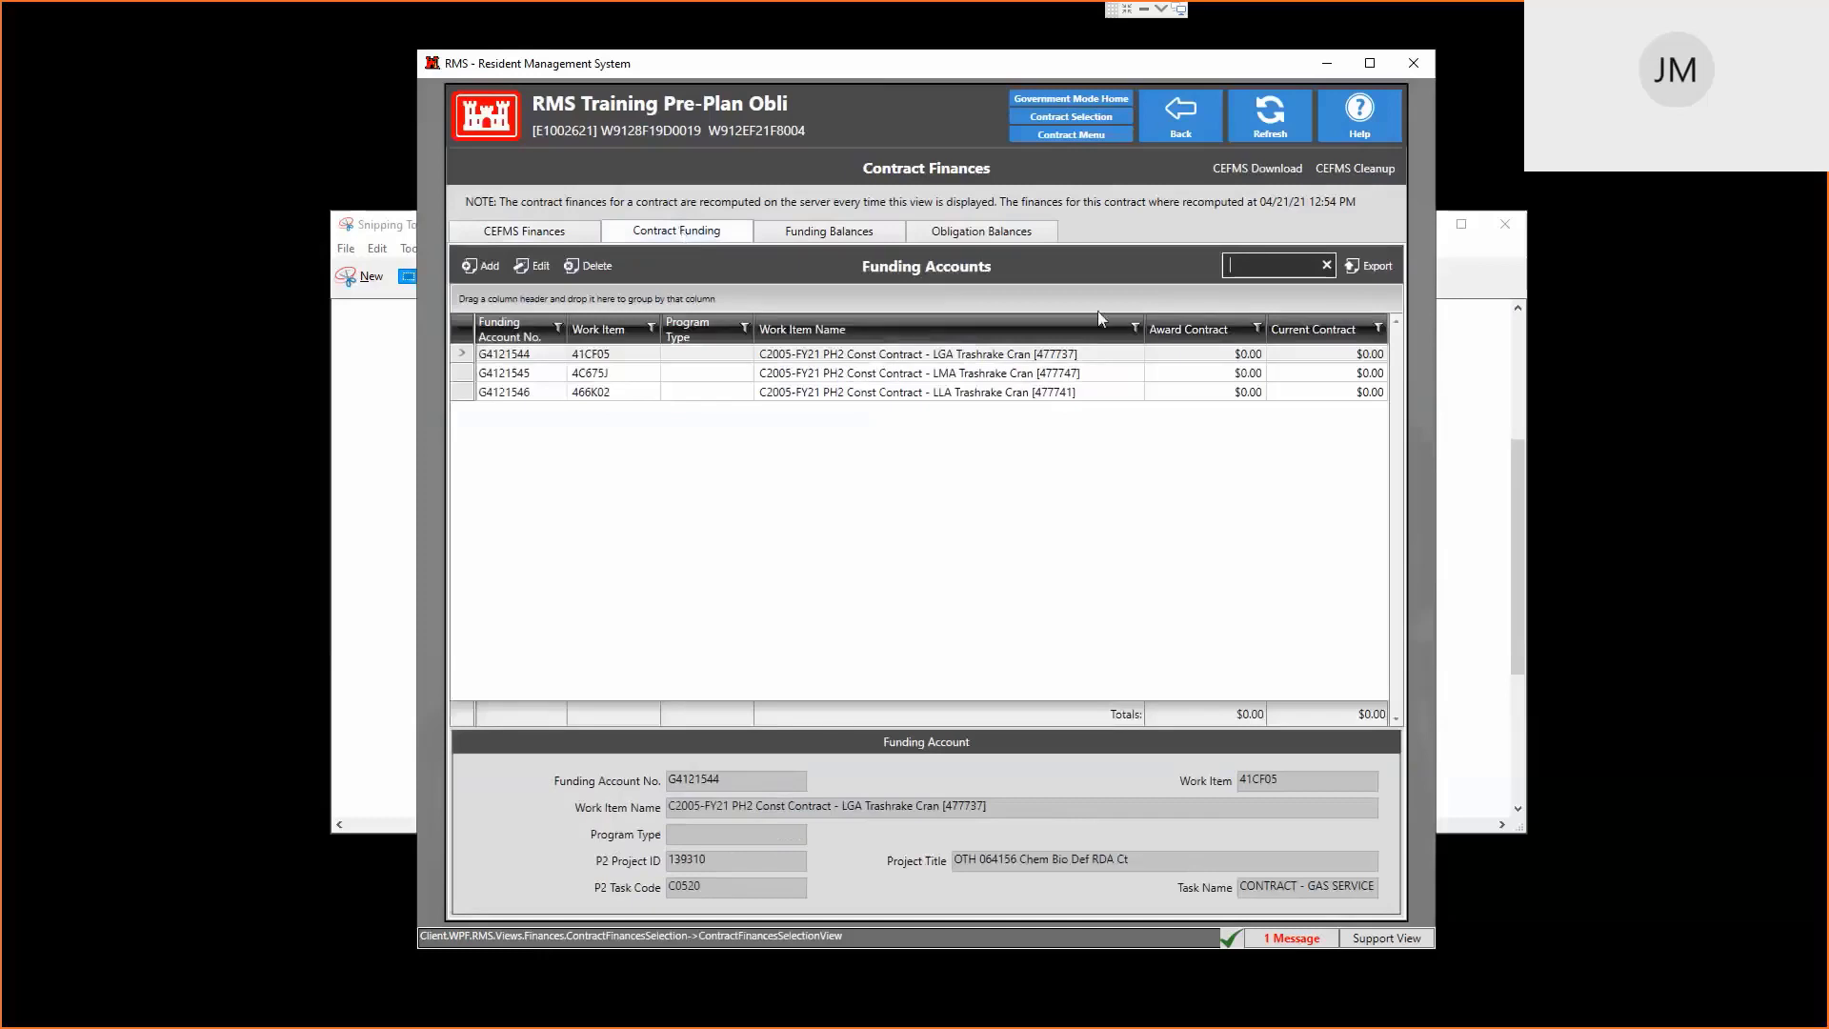
double_click(1067, 361)
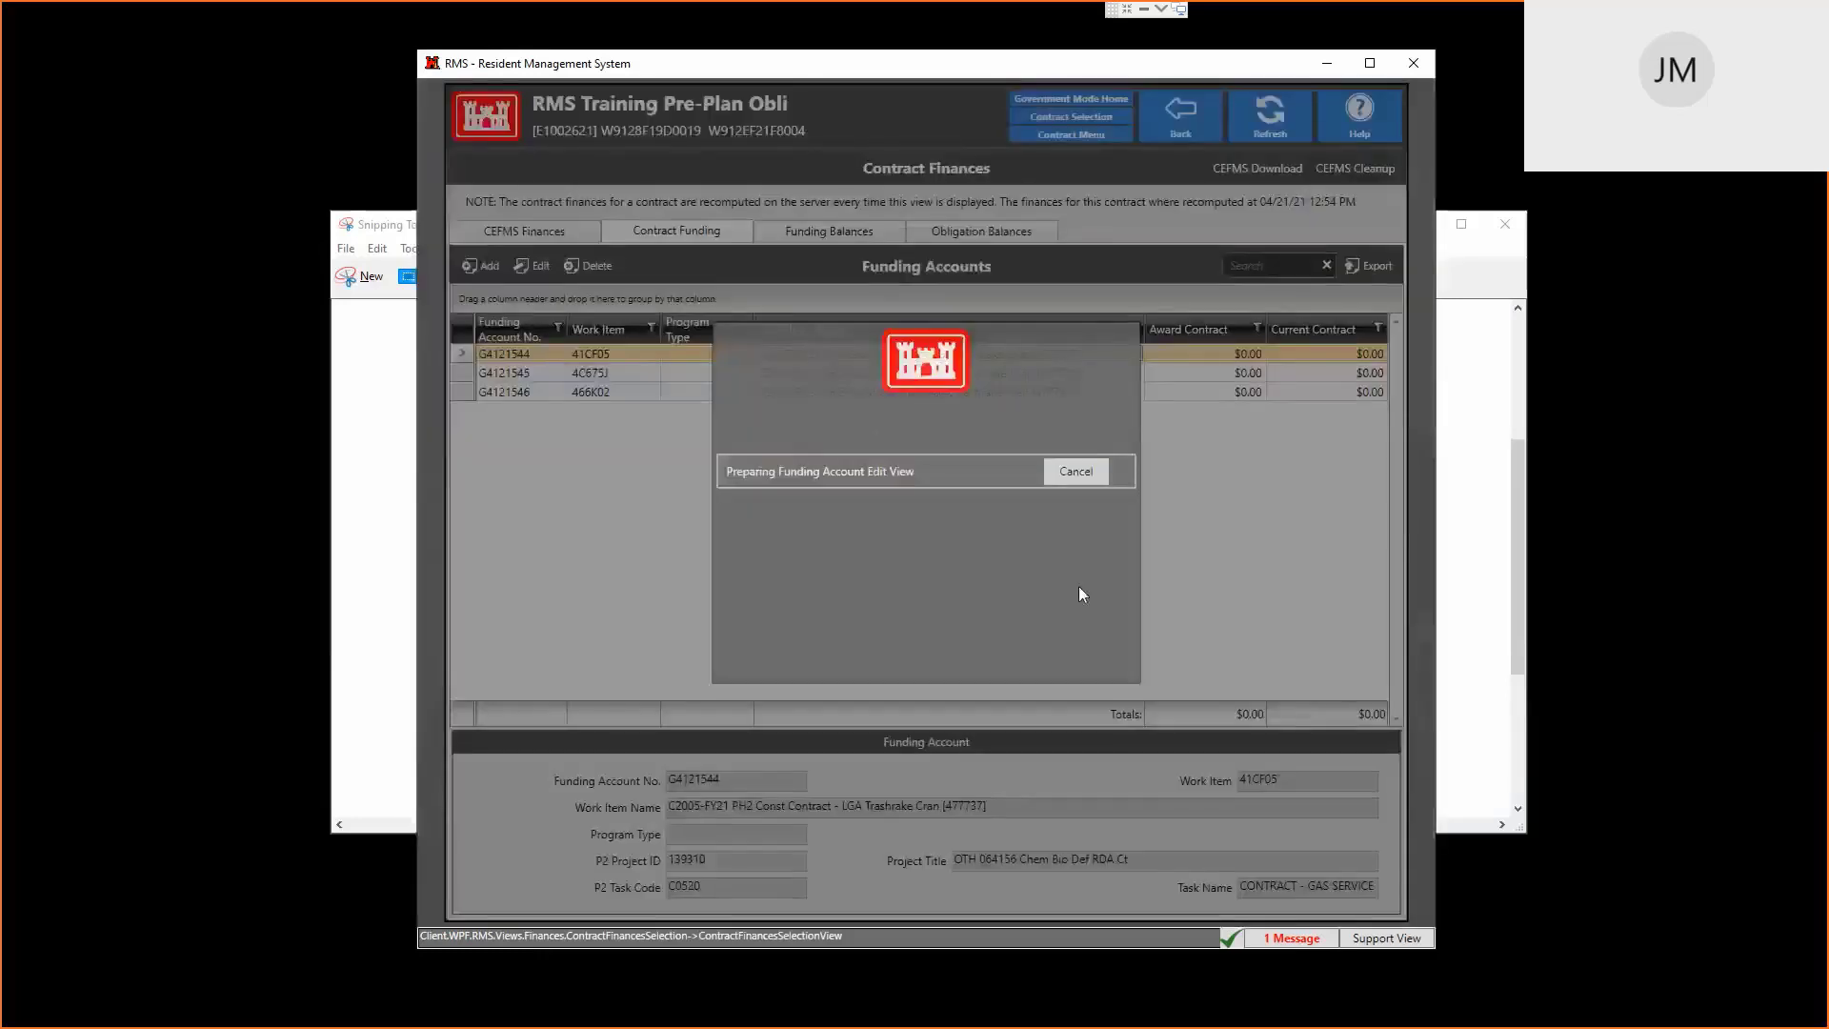
left_click(767, 548)
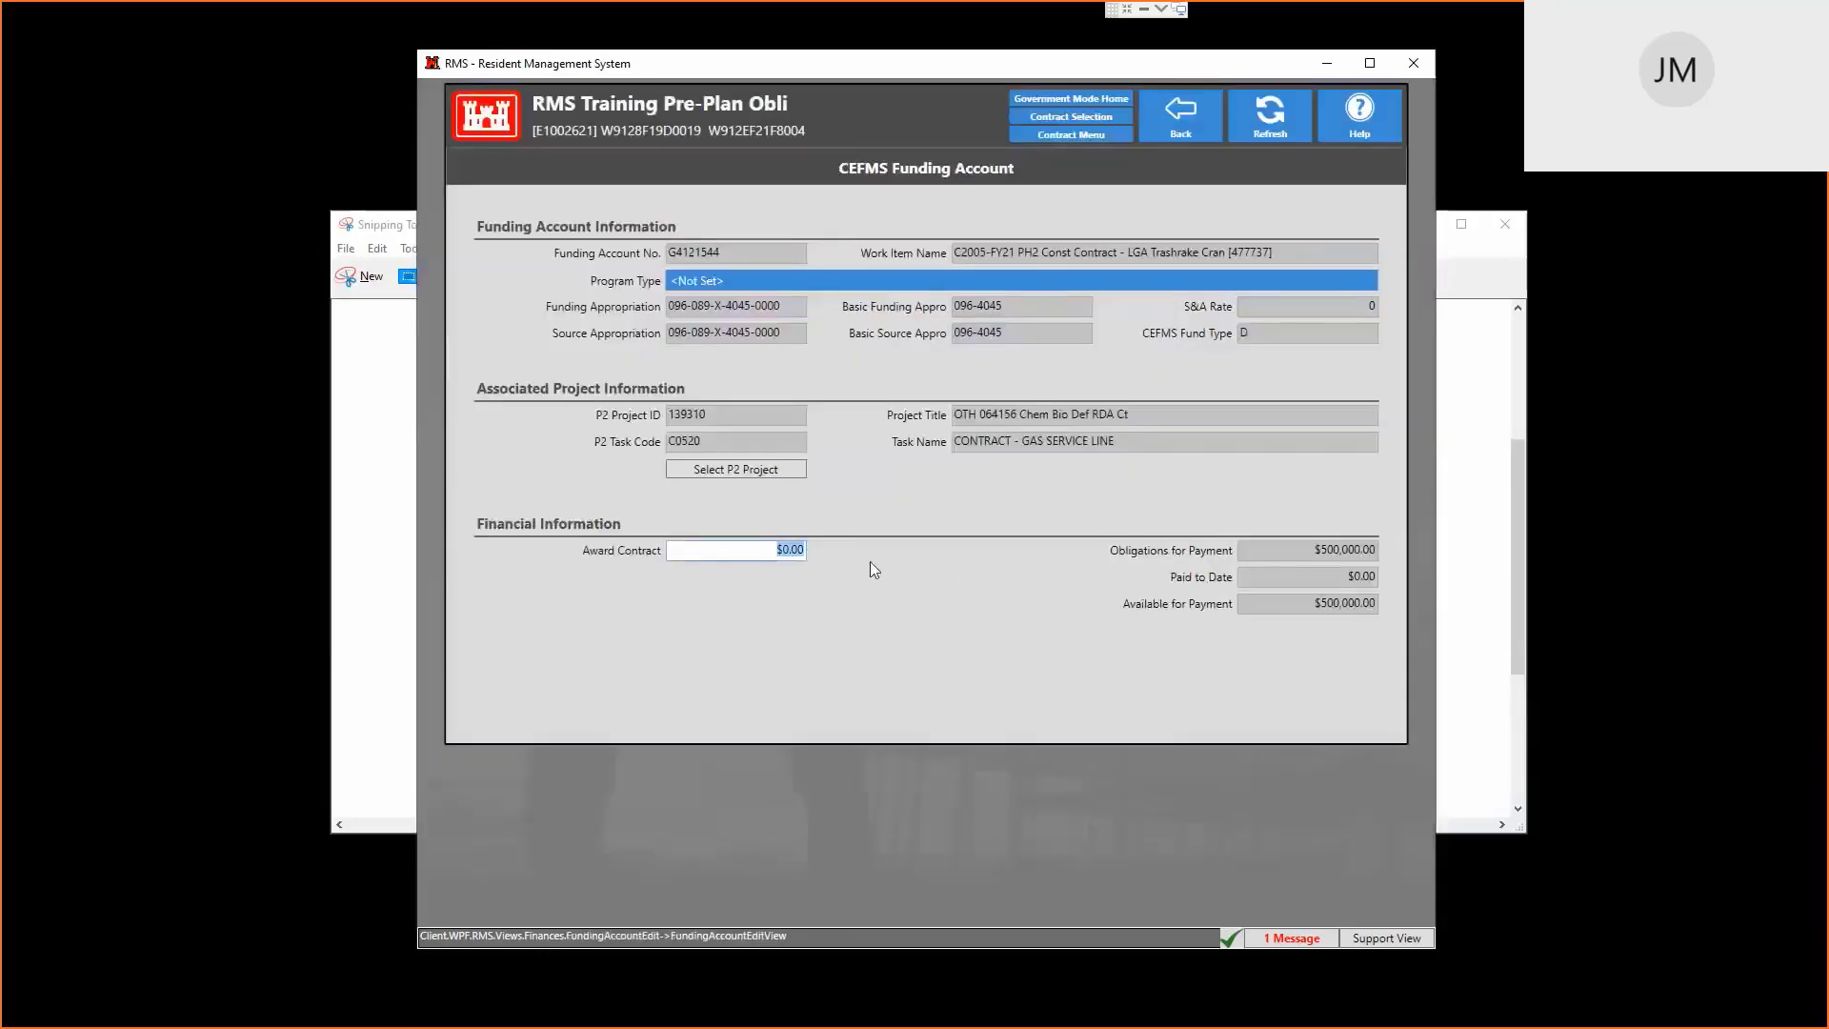
type("10000")
key("Return")
left_click(1158, 133)
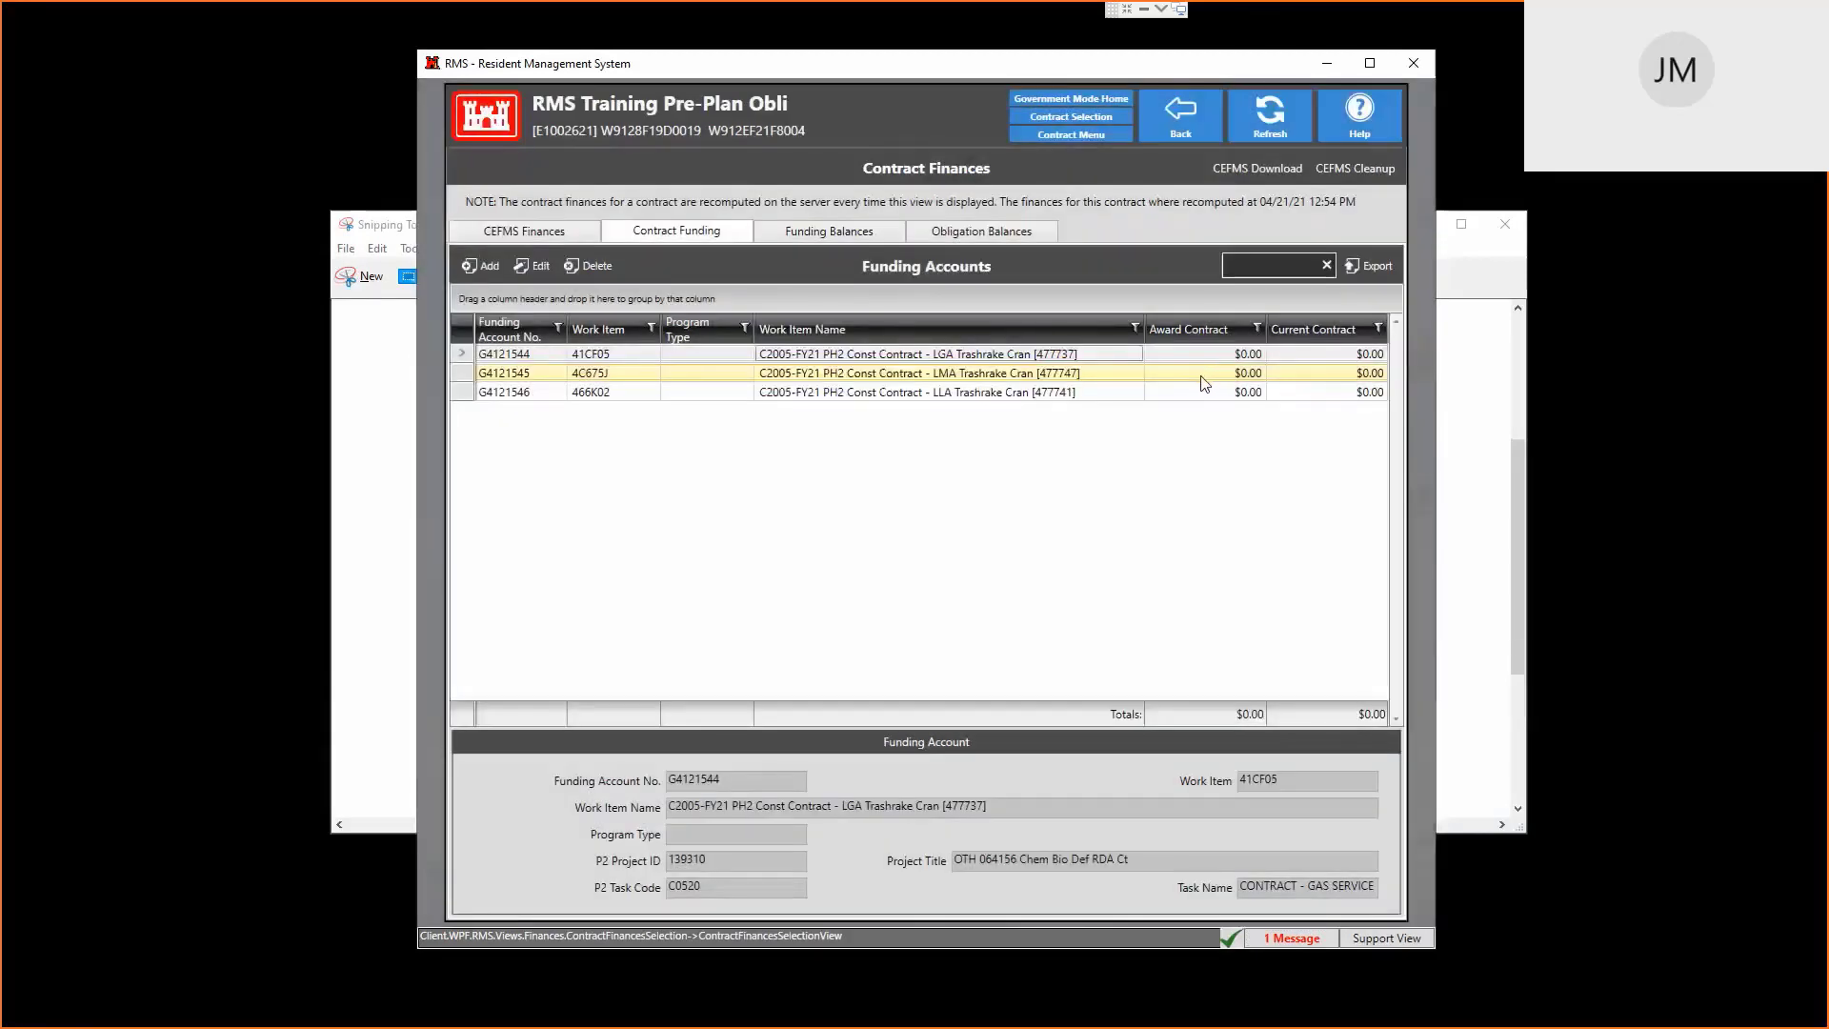
Set funding account G4121545's award contract amount to $10,000, then open the Award CLINs list
double_click(1202, 379)
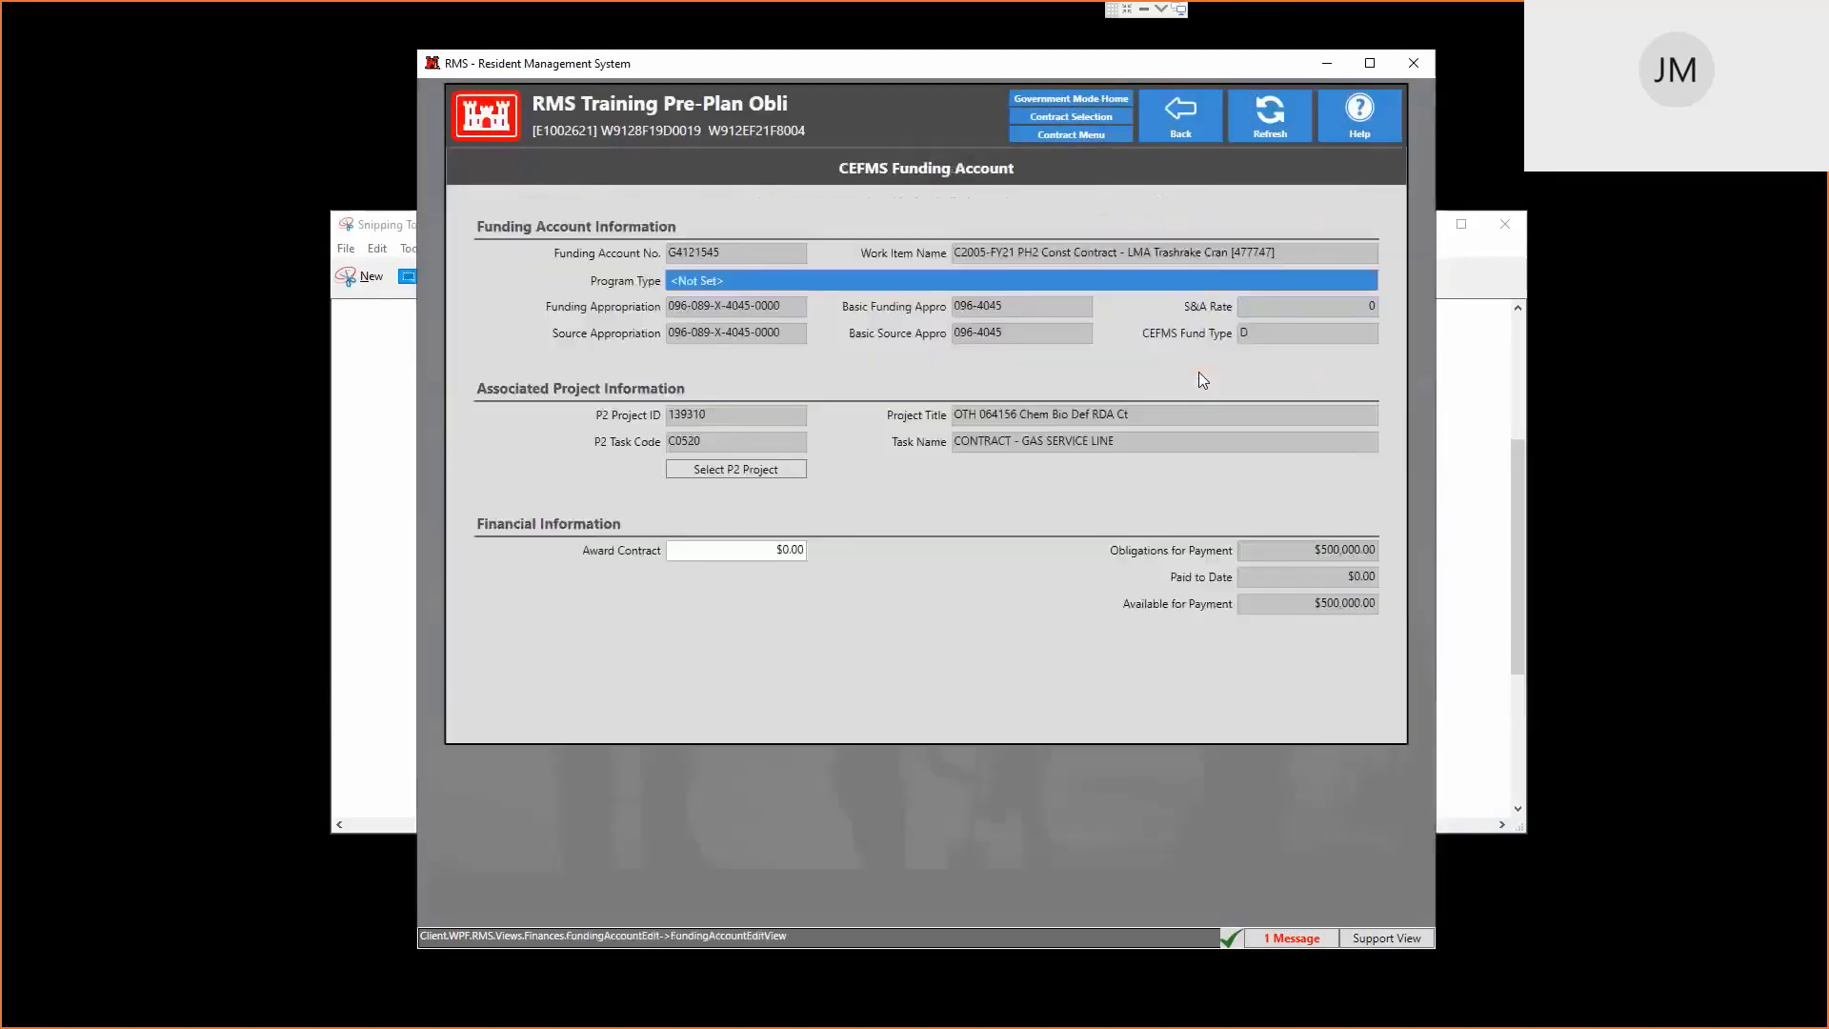
left_click(756, 551)
type("10,000")
left_click(1181, 116)
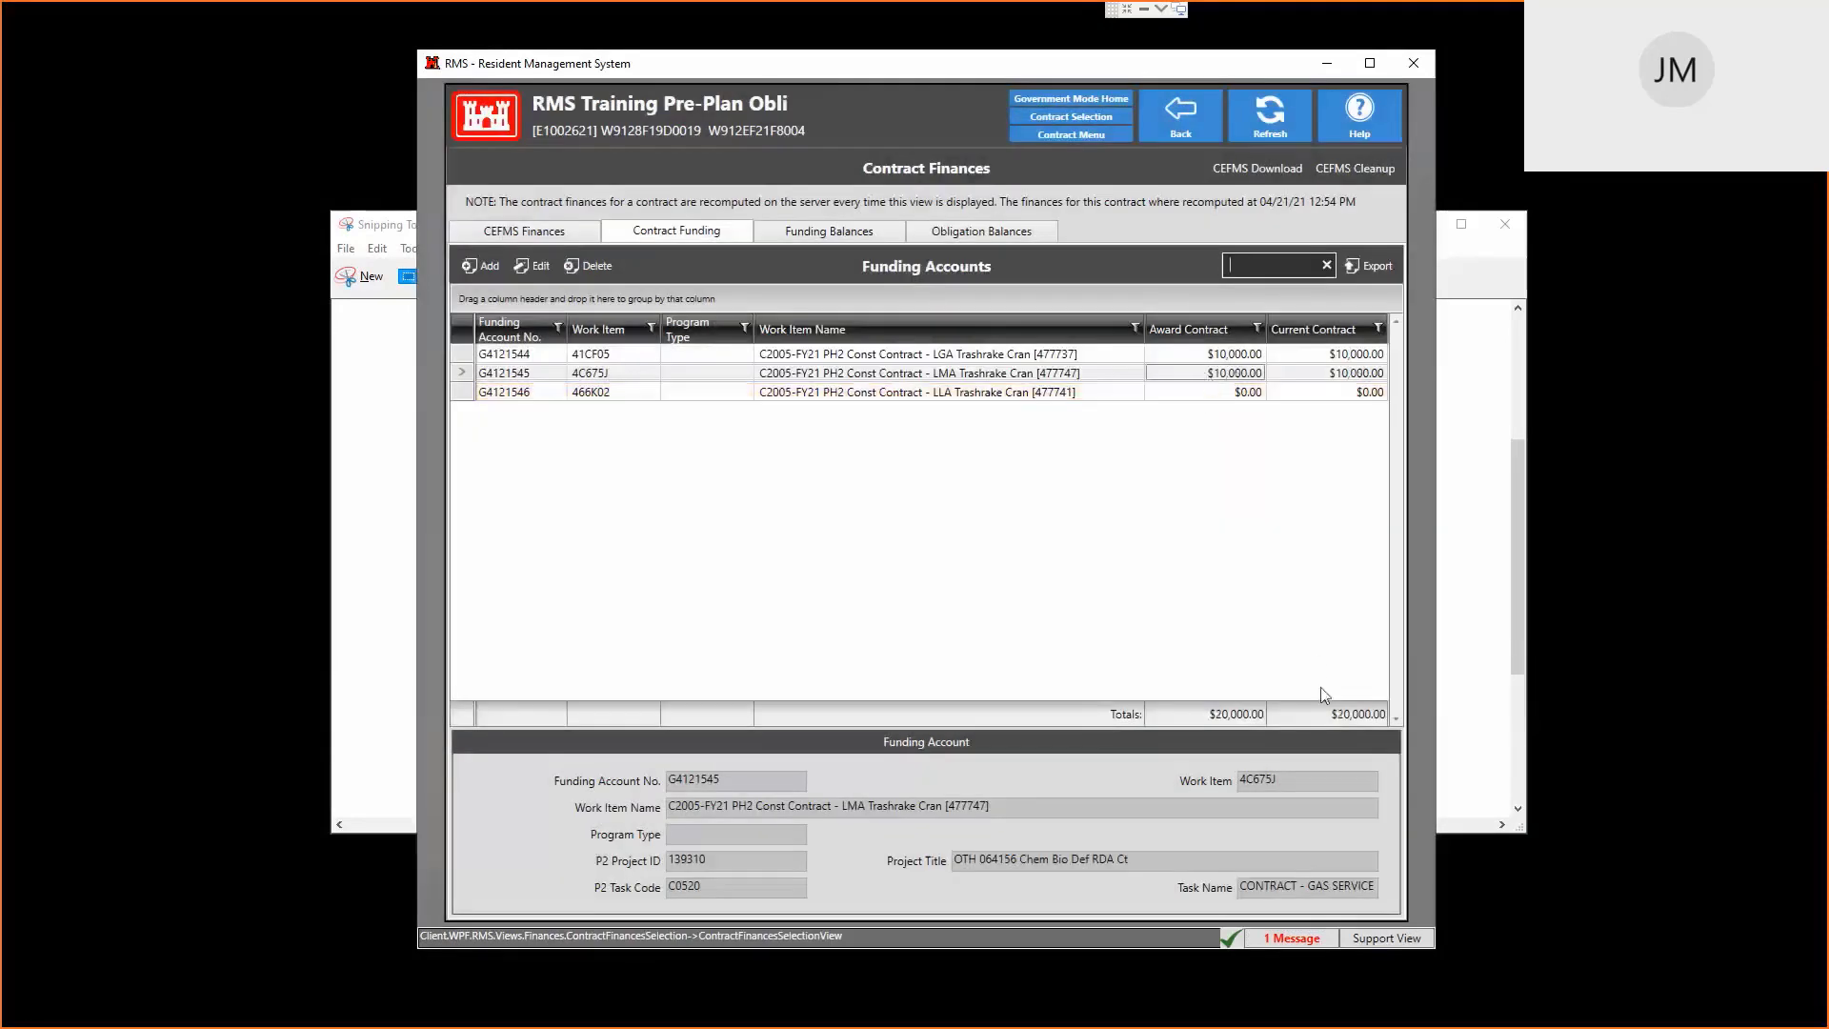
left_click(1181, 114)
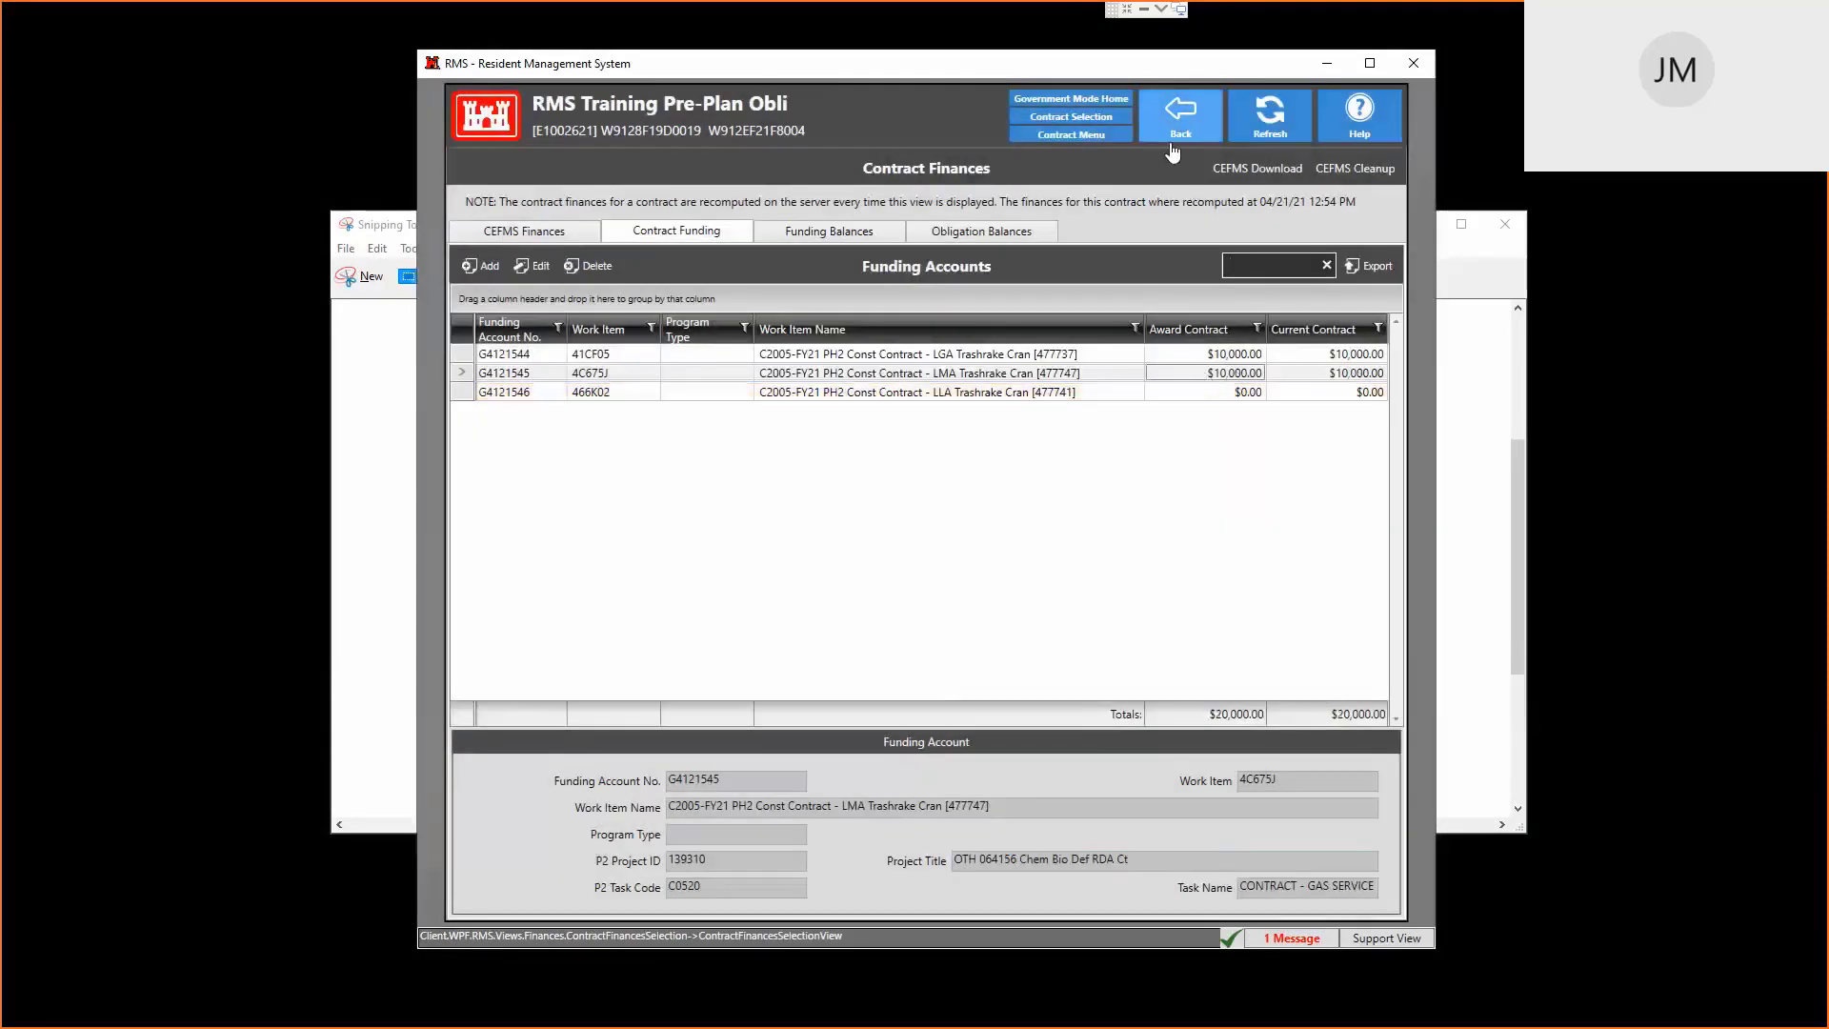
left_click(763, 677)
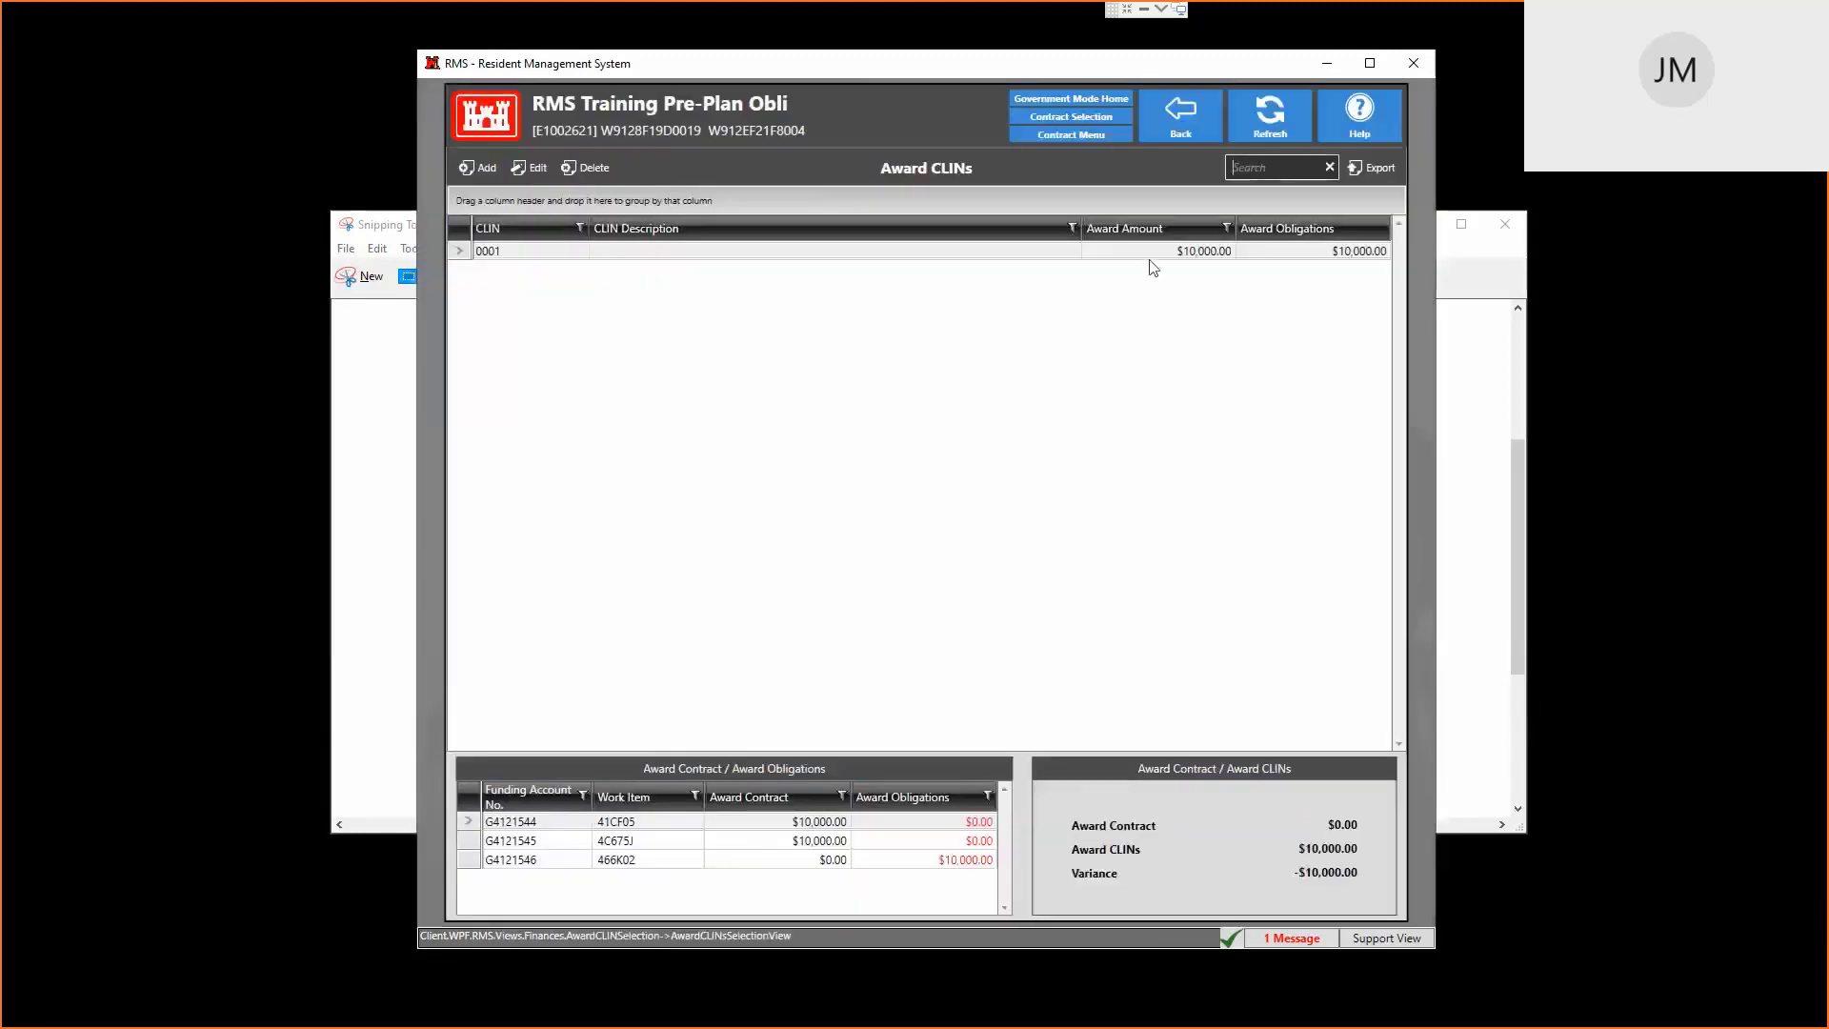
double_click(1156, 250)
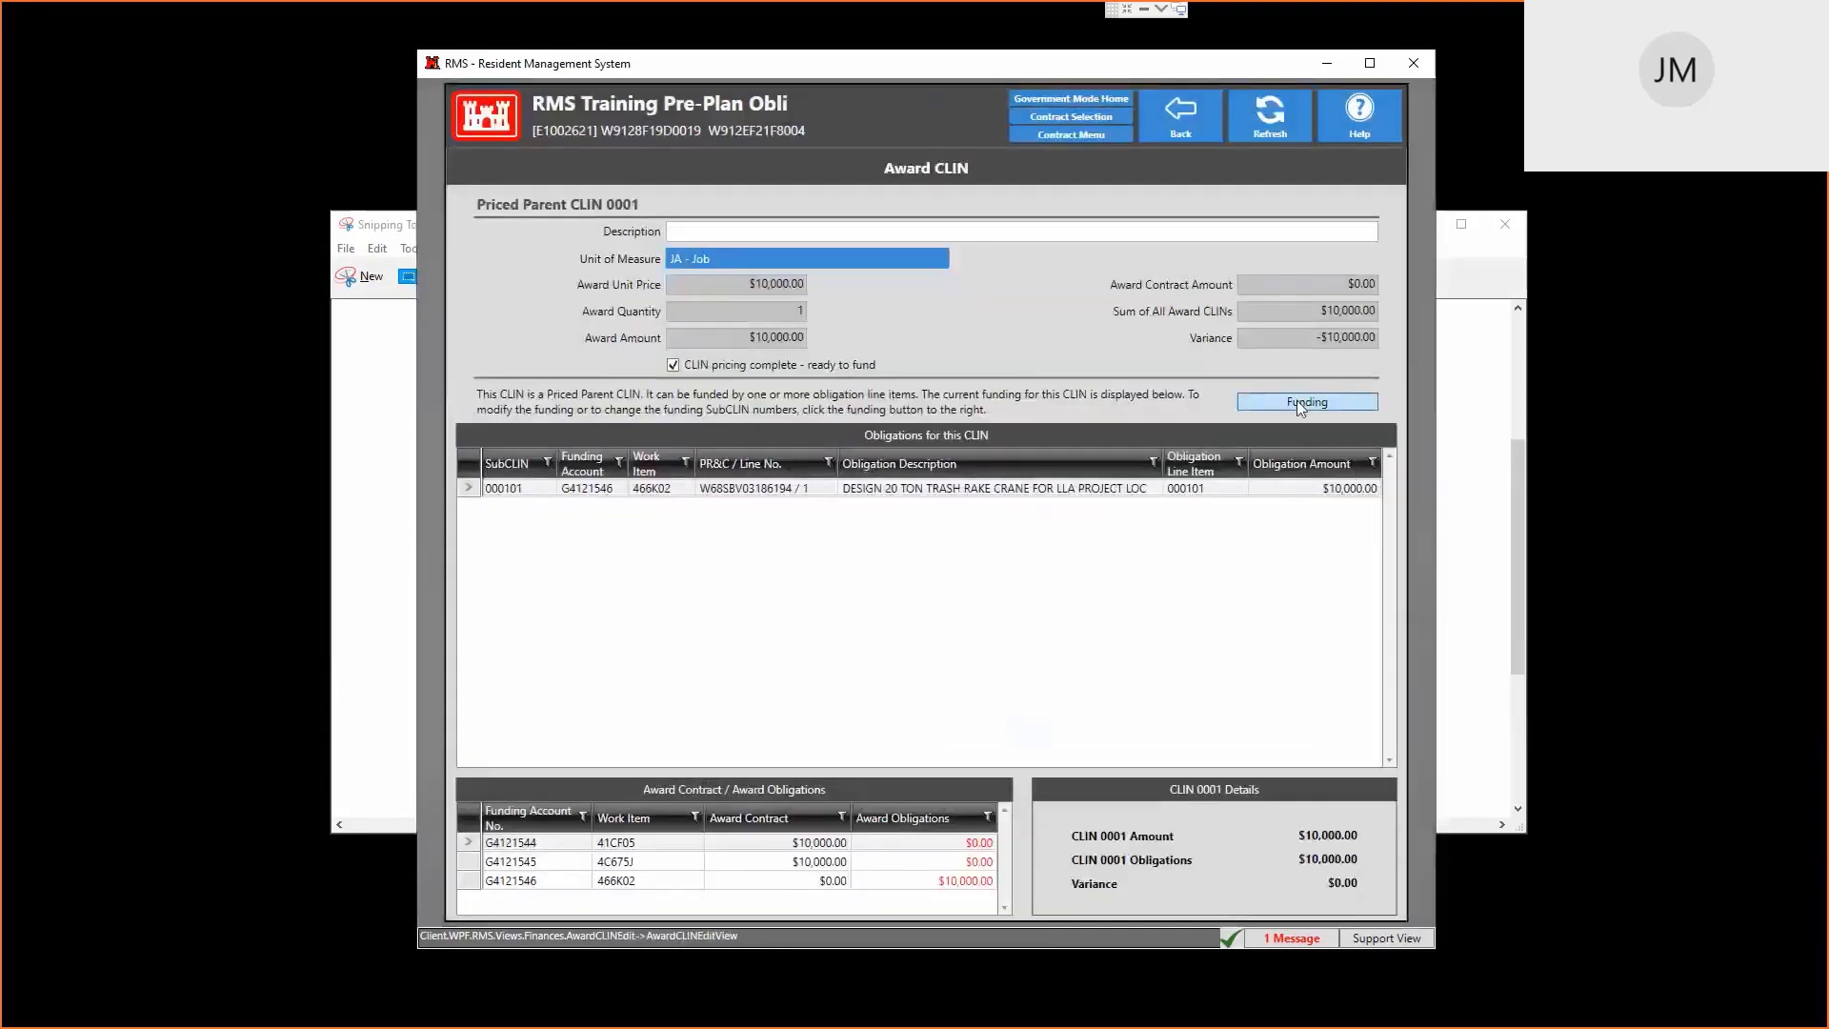
left_click(1296, 400)
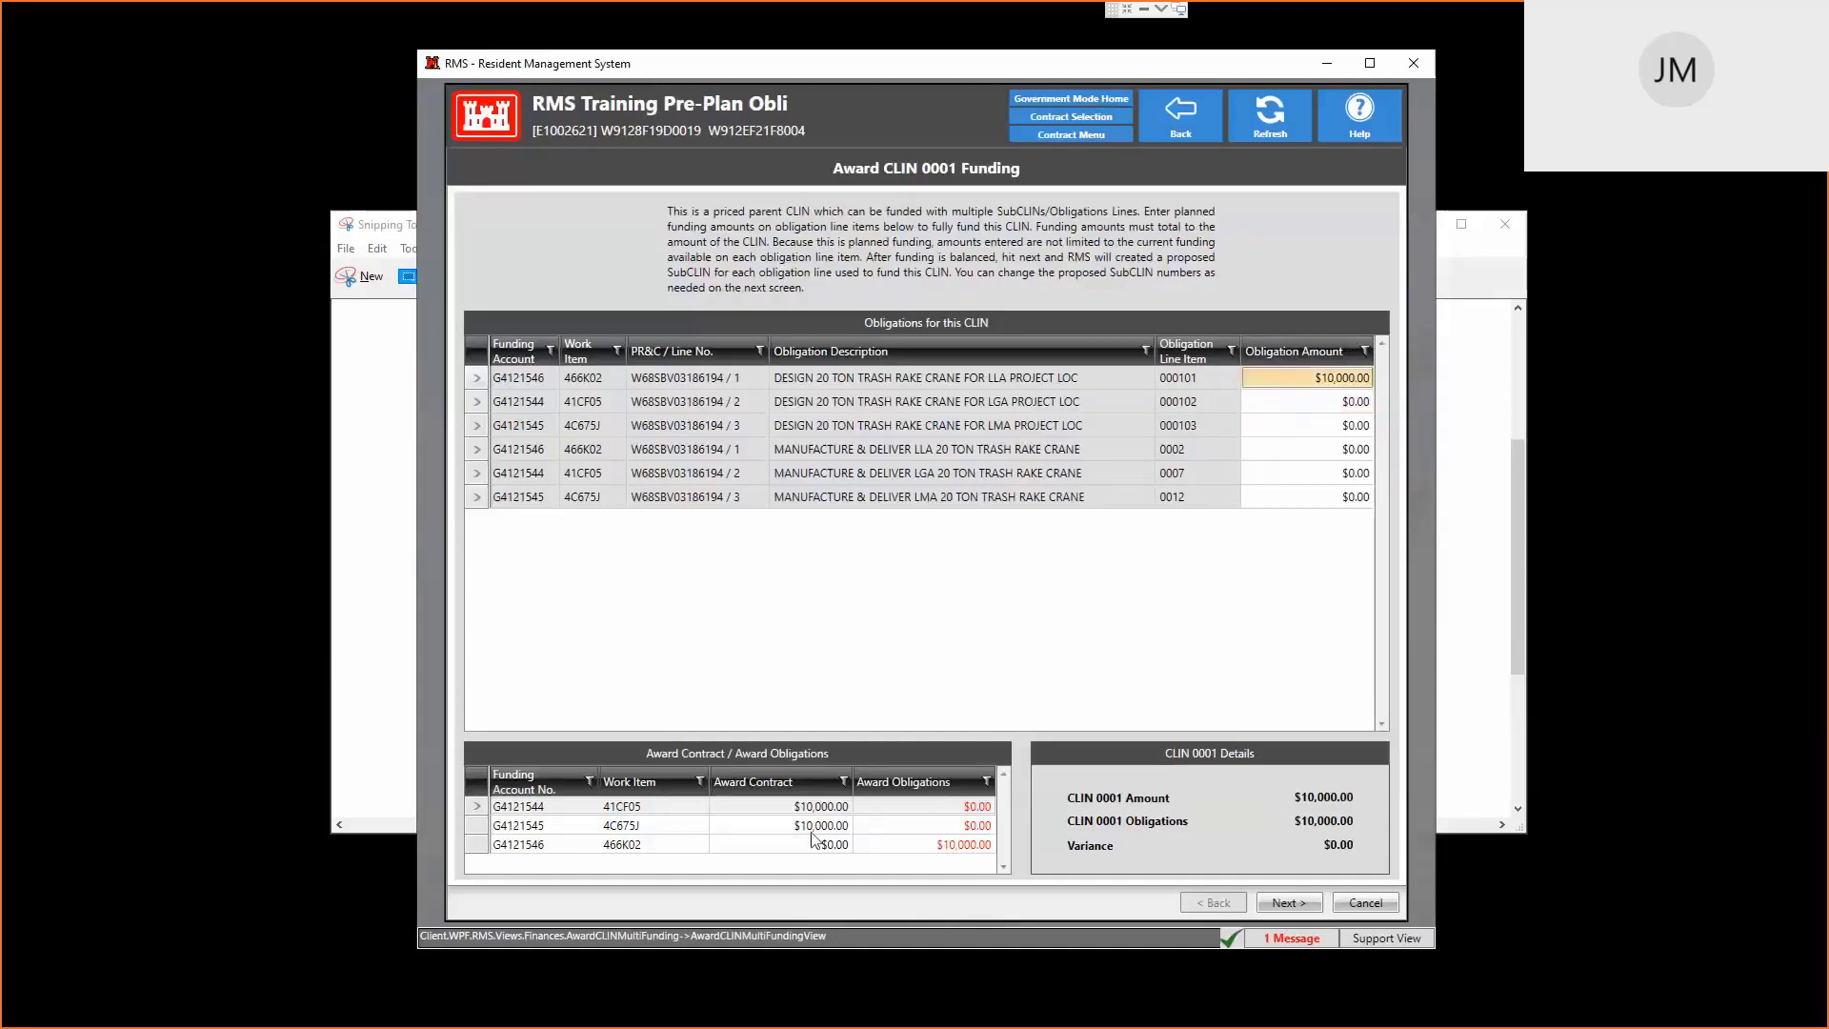
left_click(1292, 901)
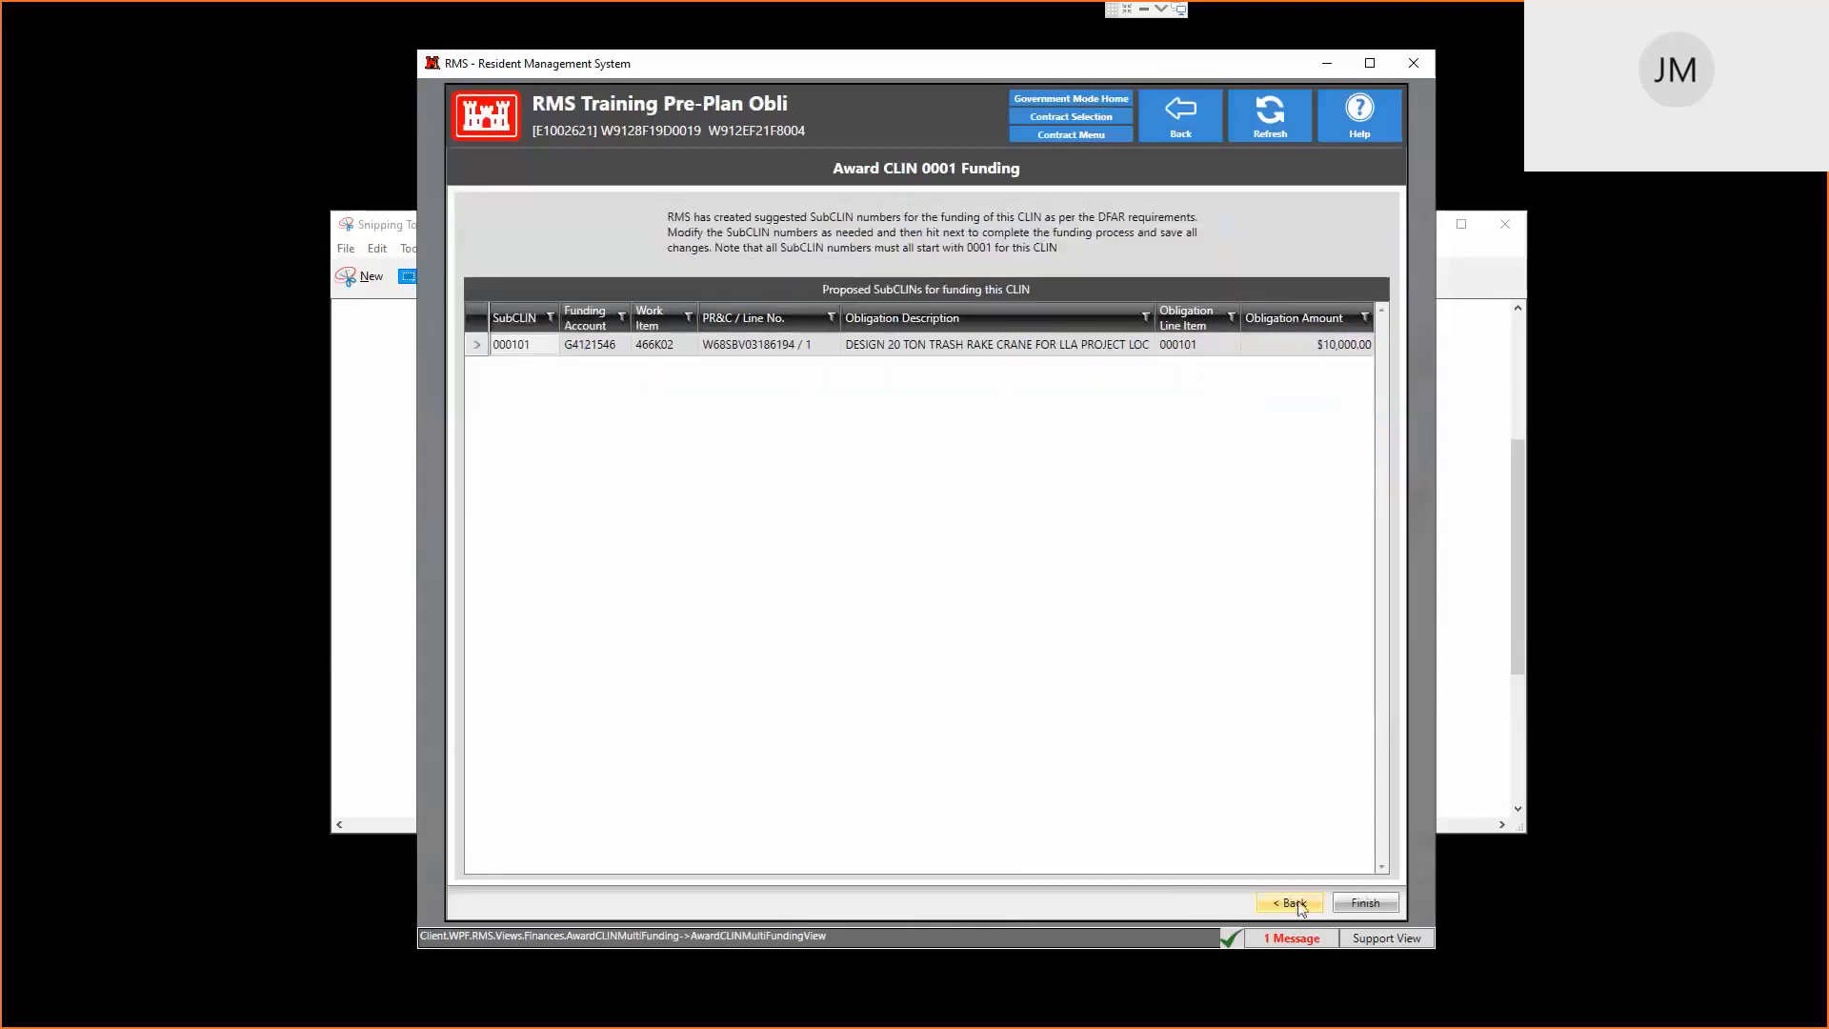
left_click(1364, 913)
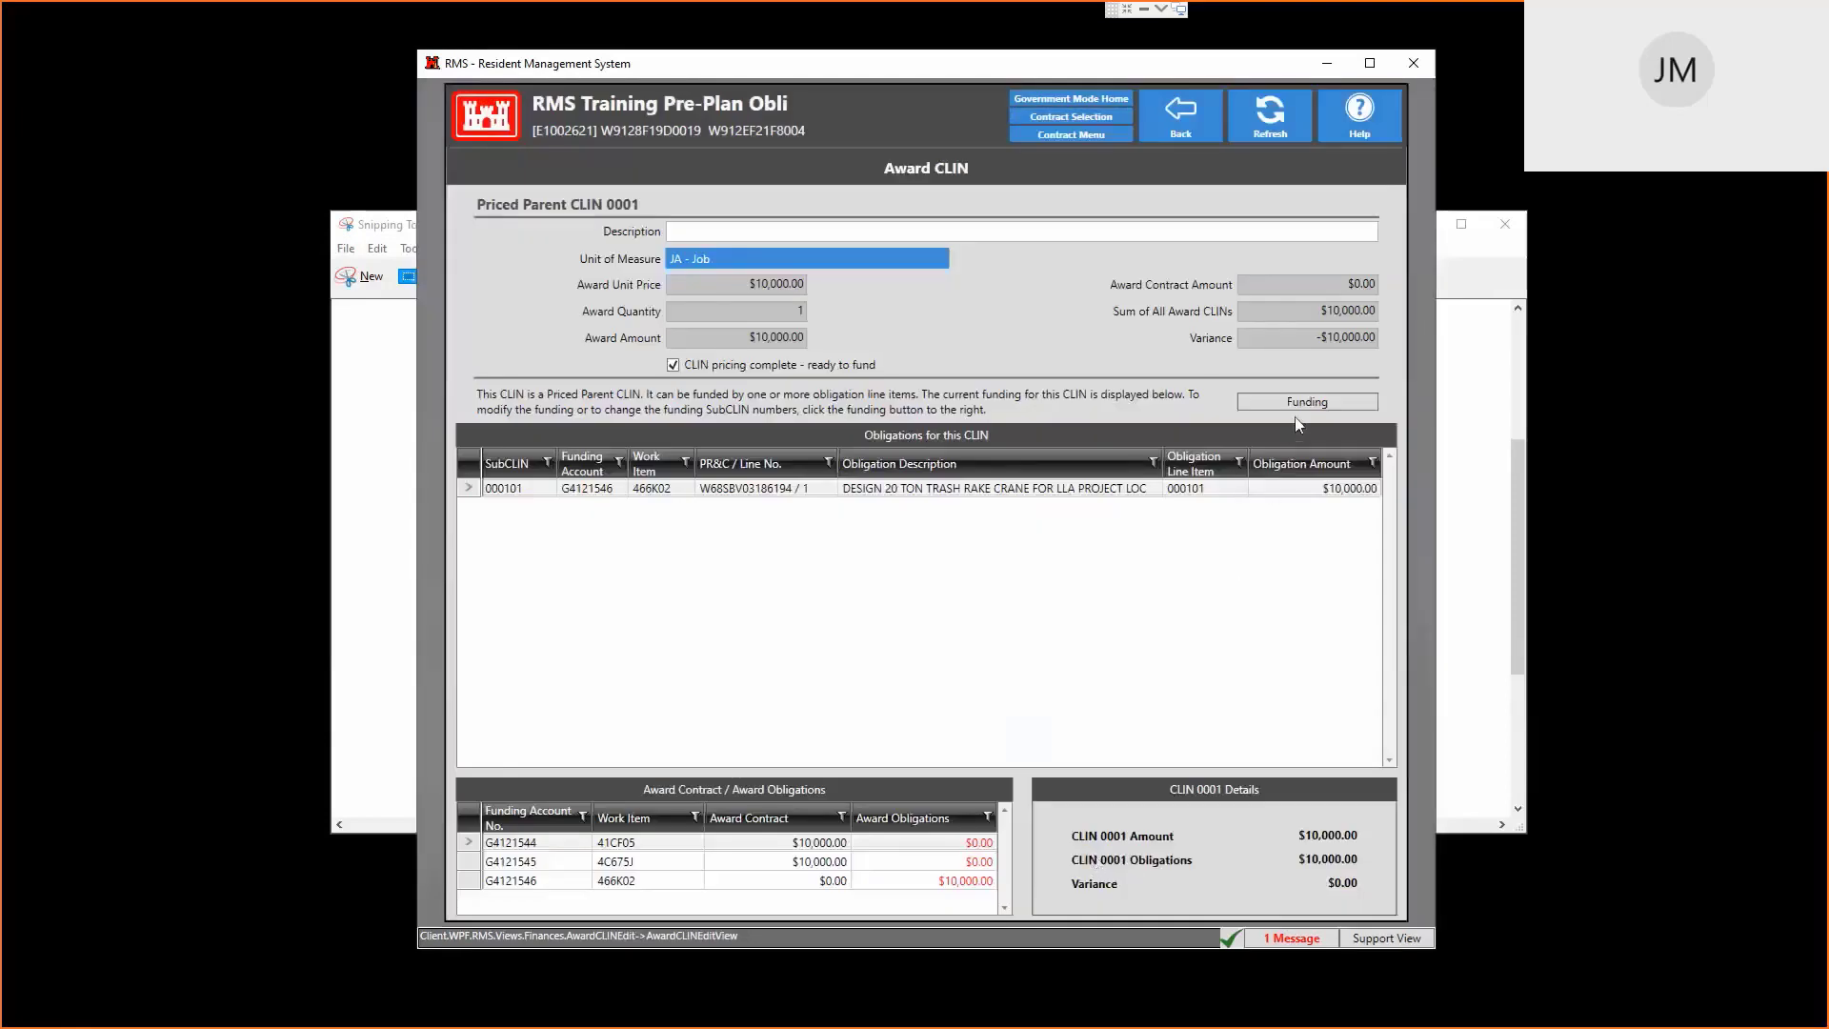
left_click(1244, 490)
left_click(939, 884)
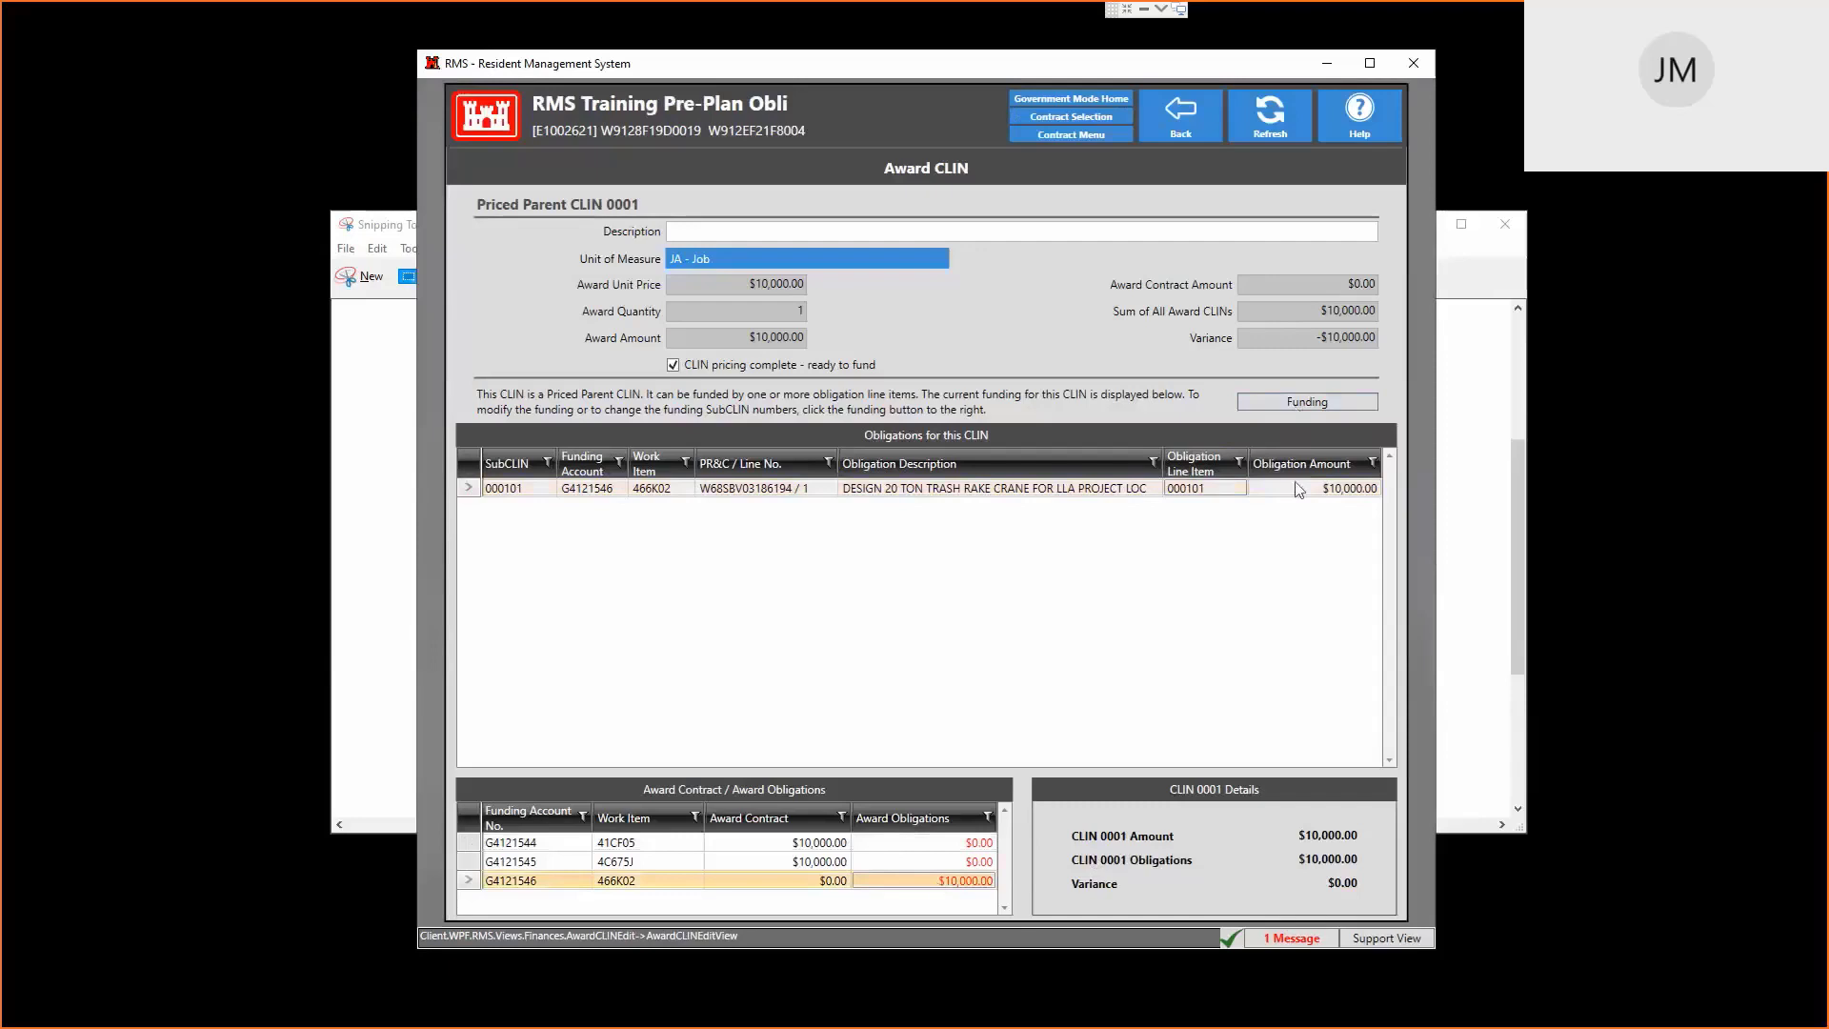
left_click(1186, 119)
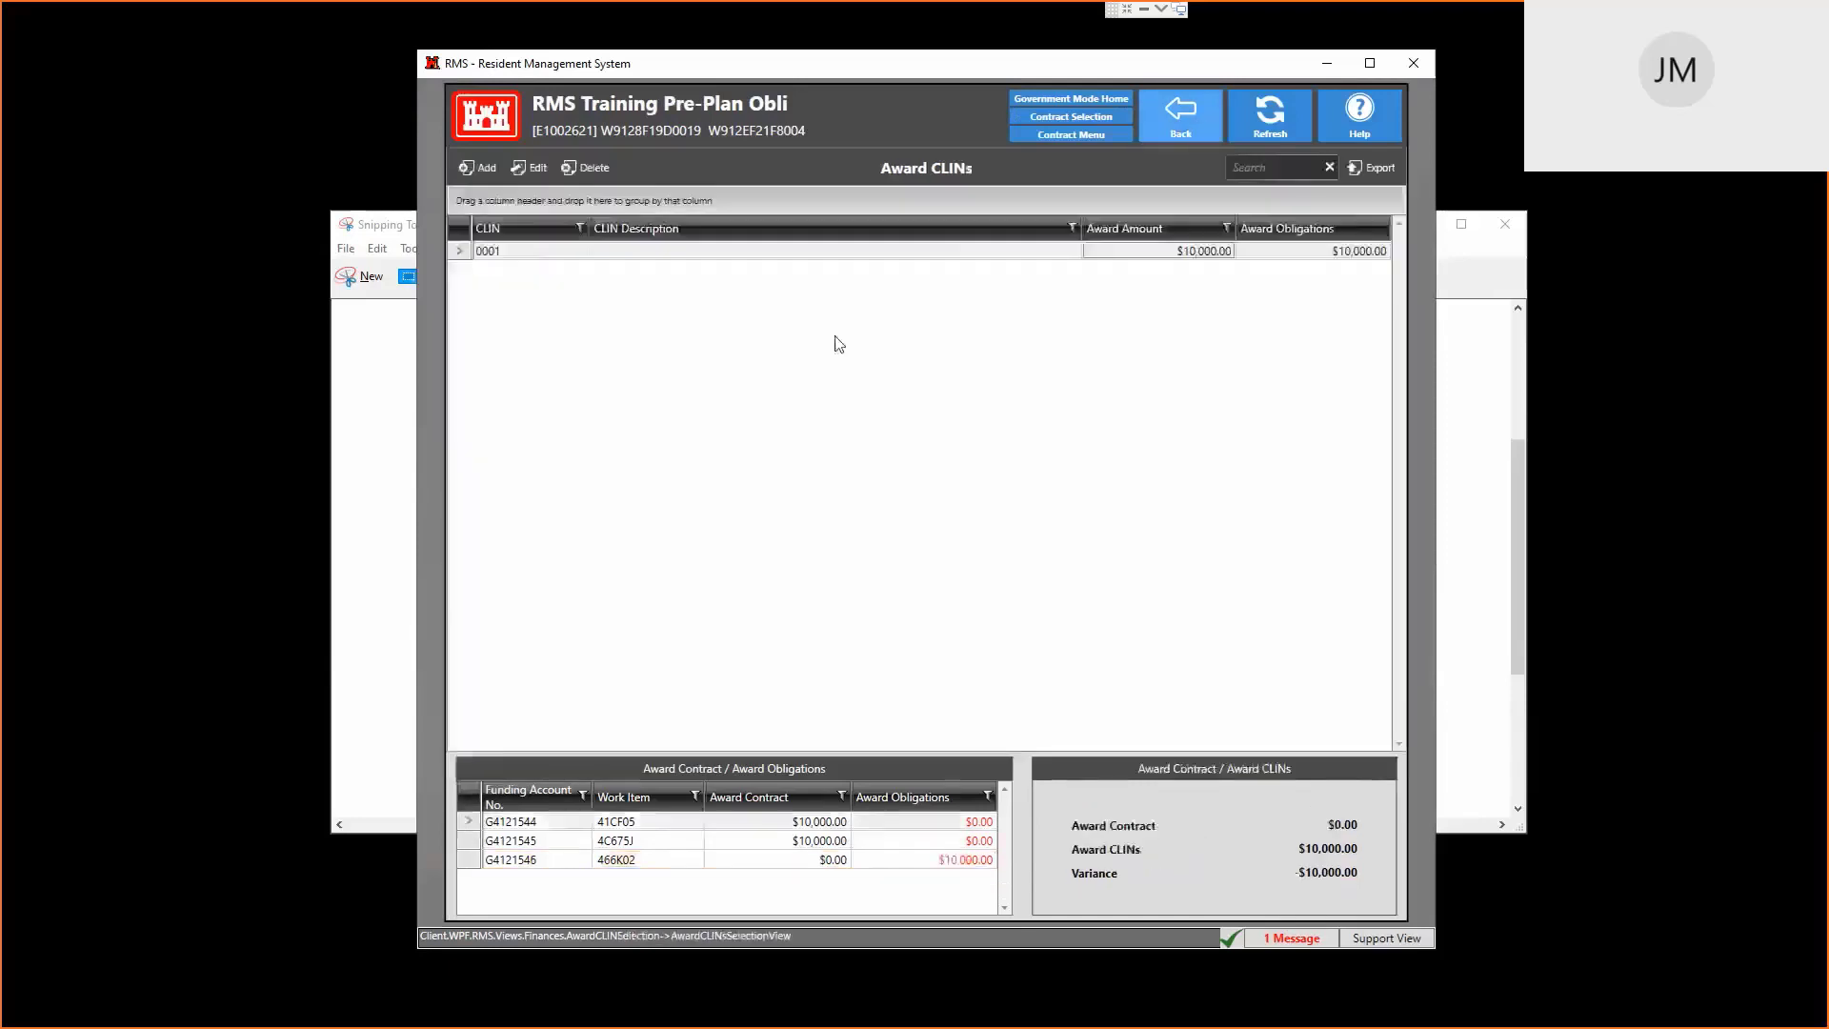
Add Priced Parent CLIN 0002 with unit JA - Job, a $10,000.00 award amount, and pricing complete
left_click(479, 168)
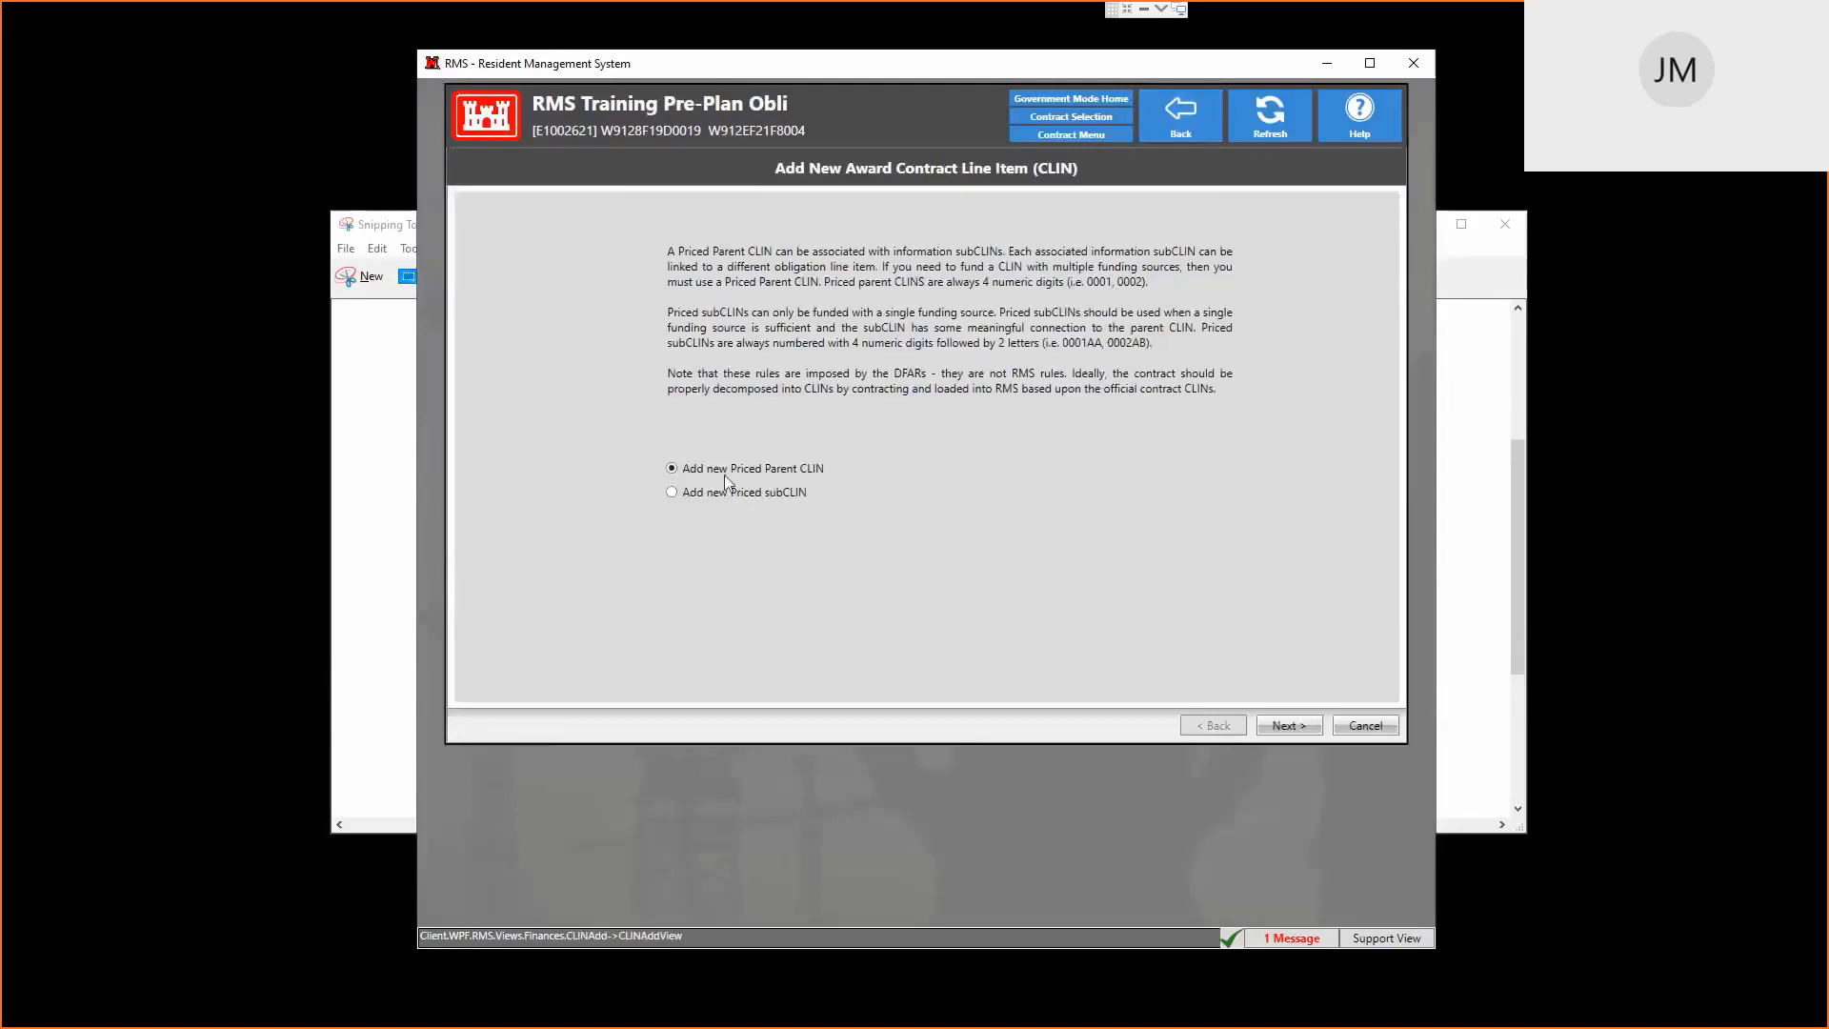
left_click(1297, 729)
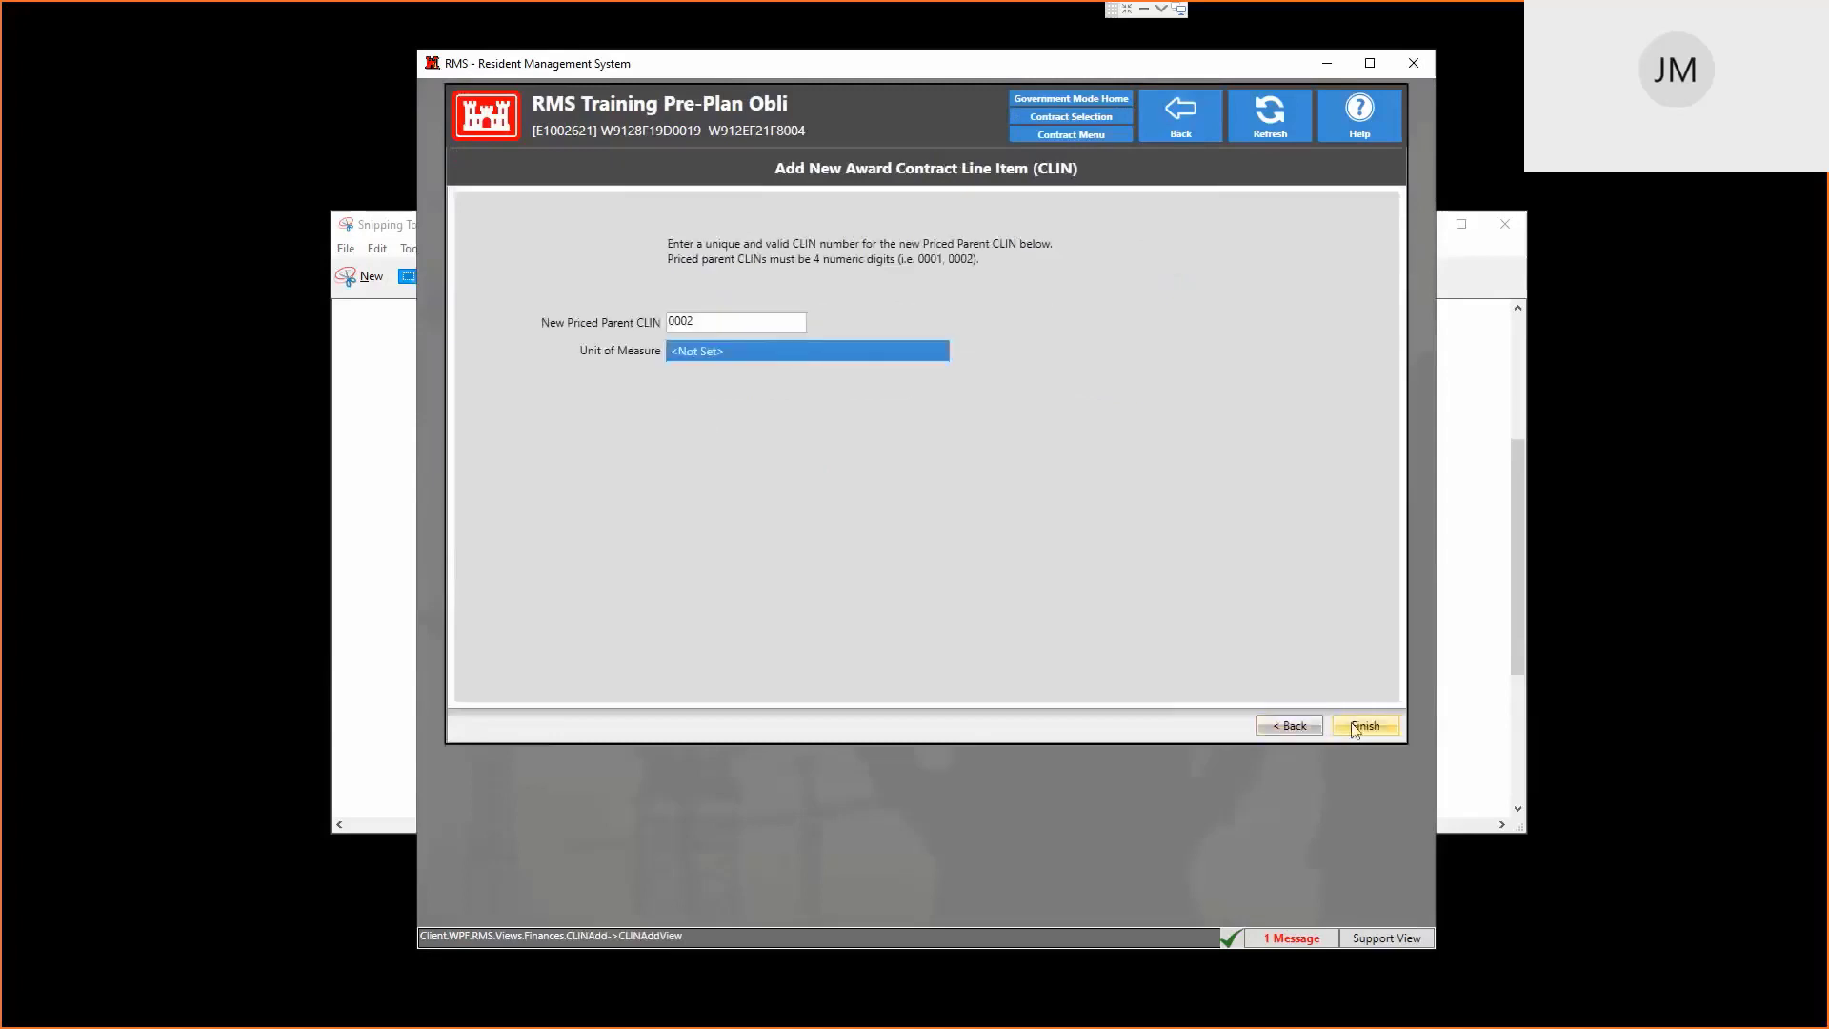
left_click(808, 353)
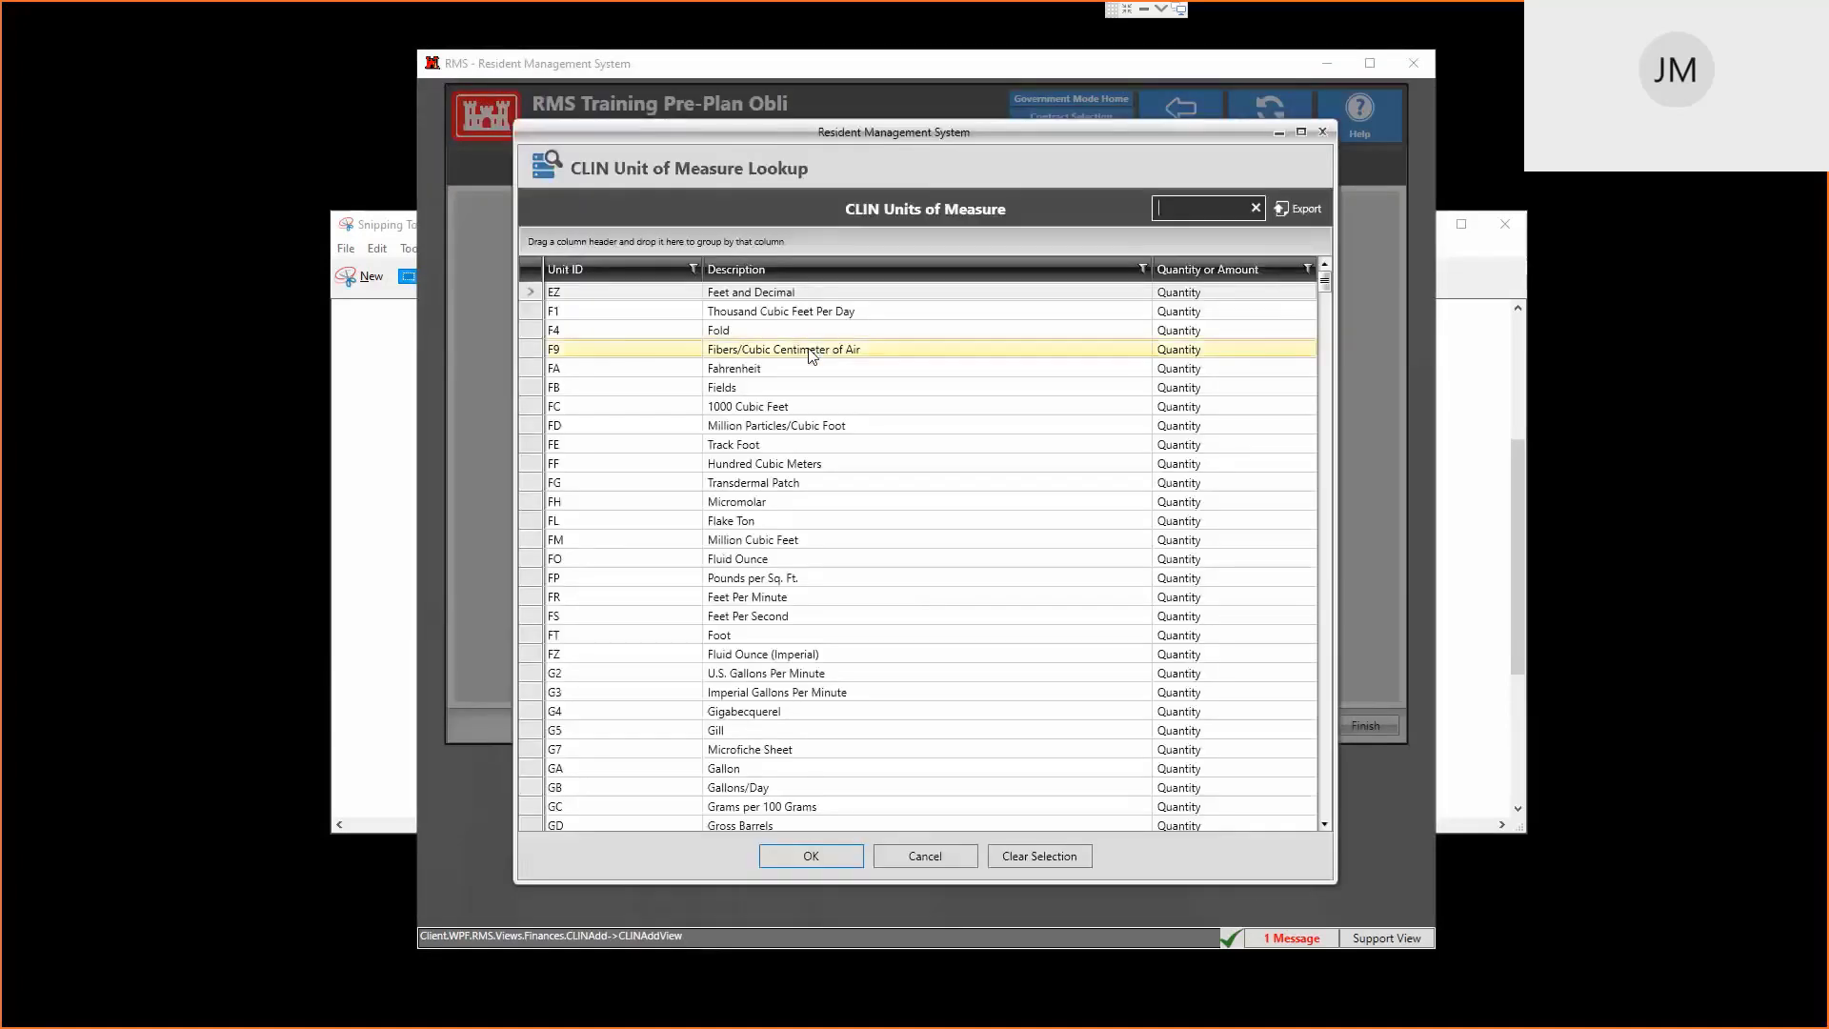
type("ja")
key("Return")
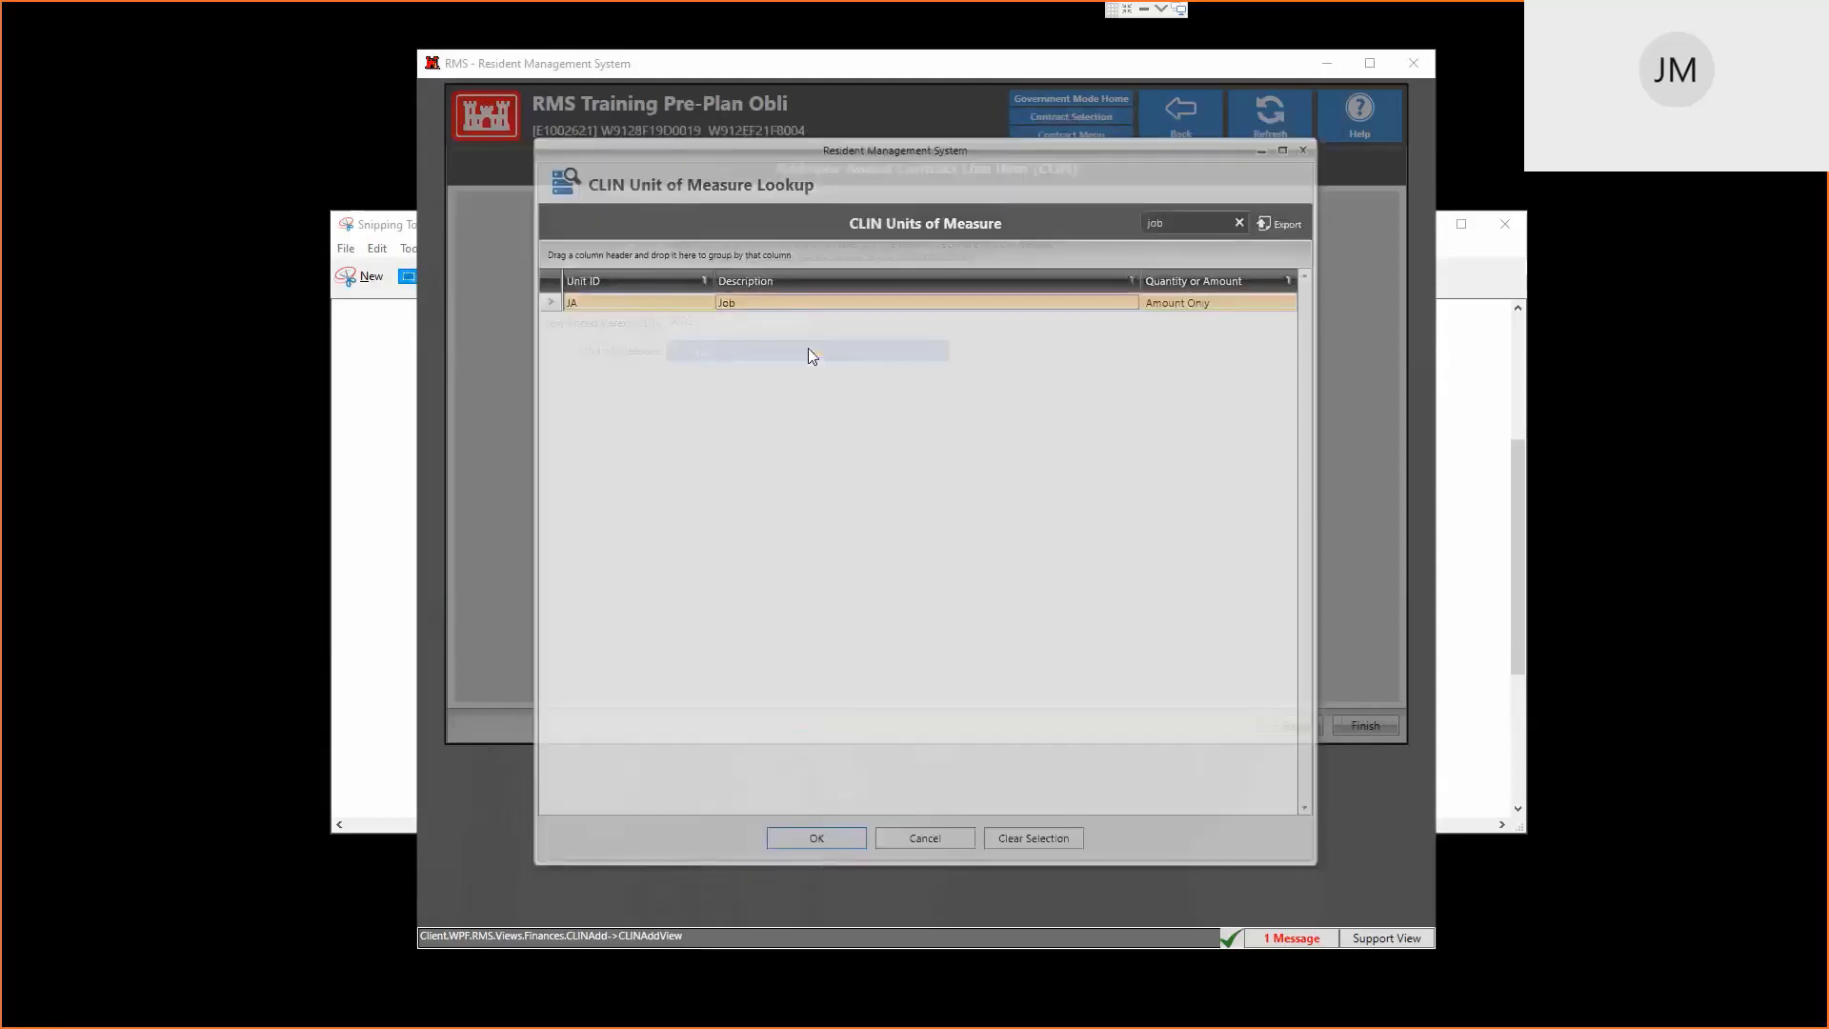
left_click(1371, 726)
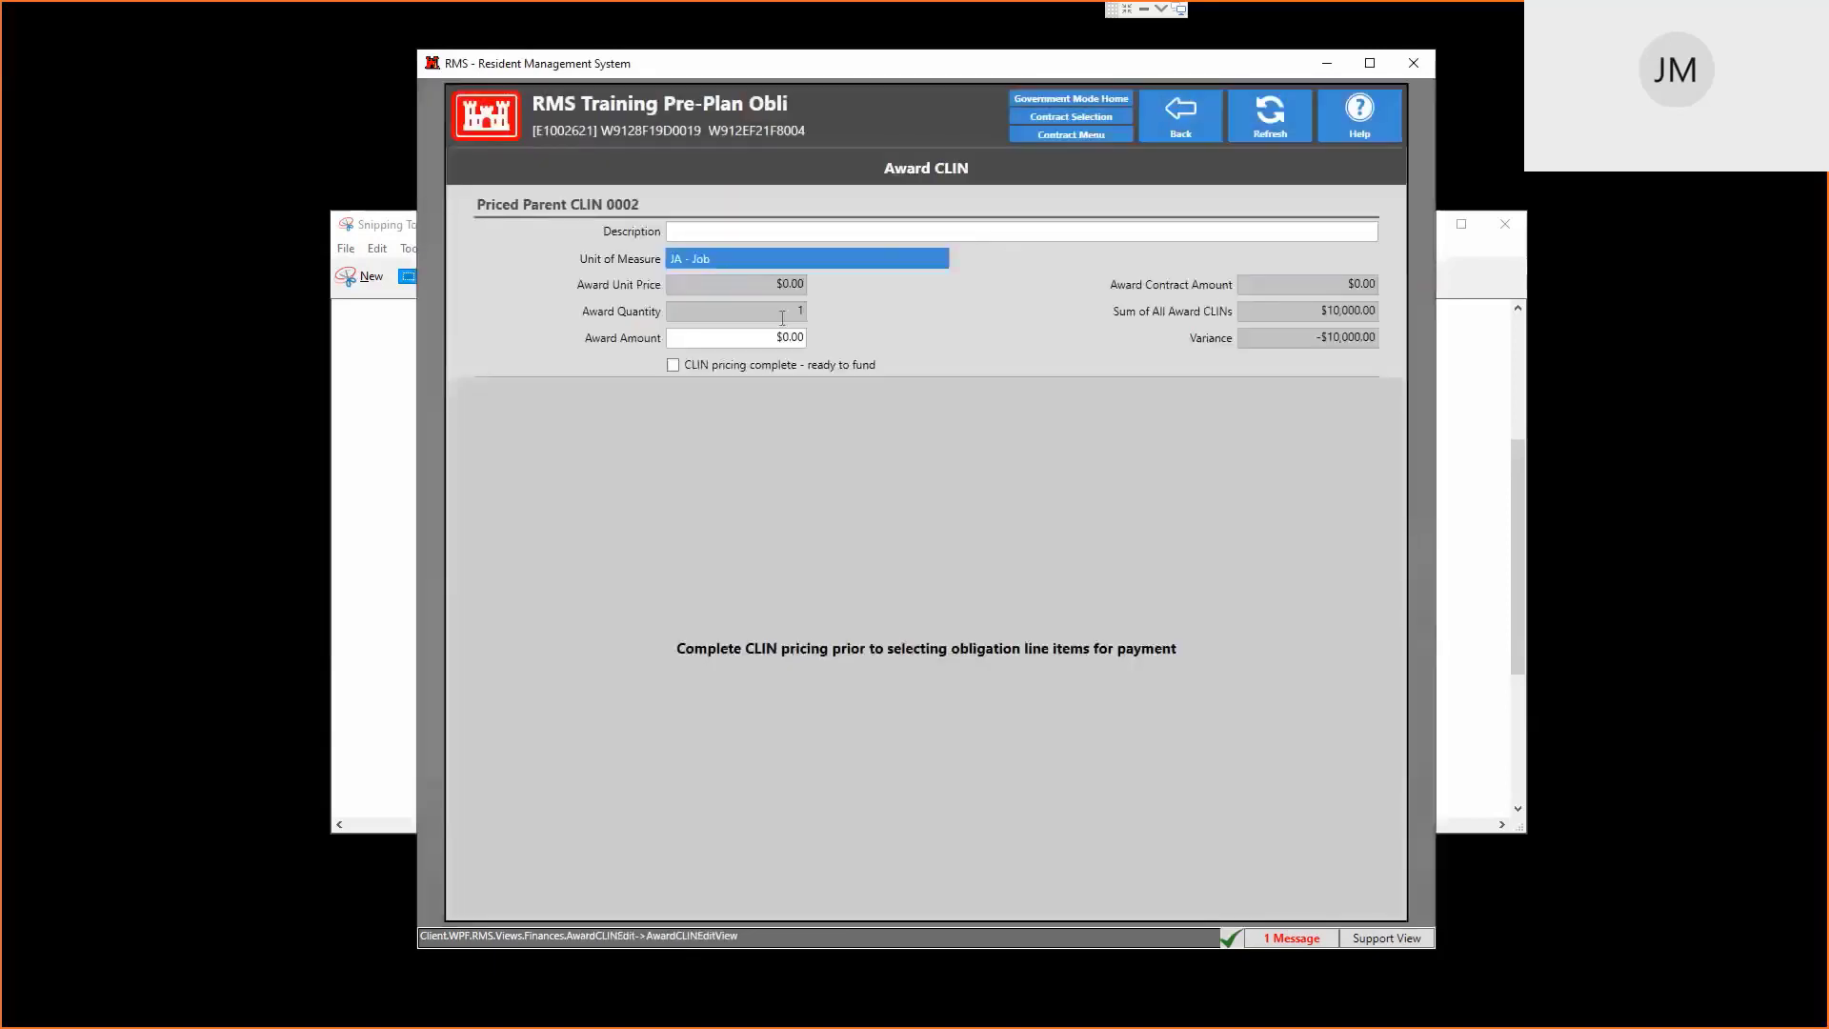
left_click(756, 332)
type("10,000")
key("Tab")
left_click(803, 367)
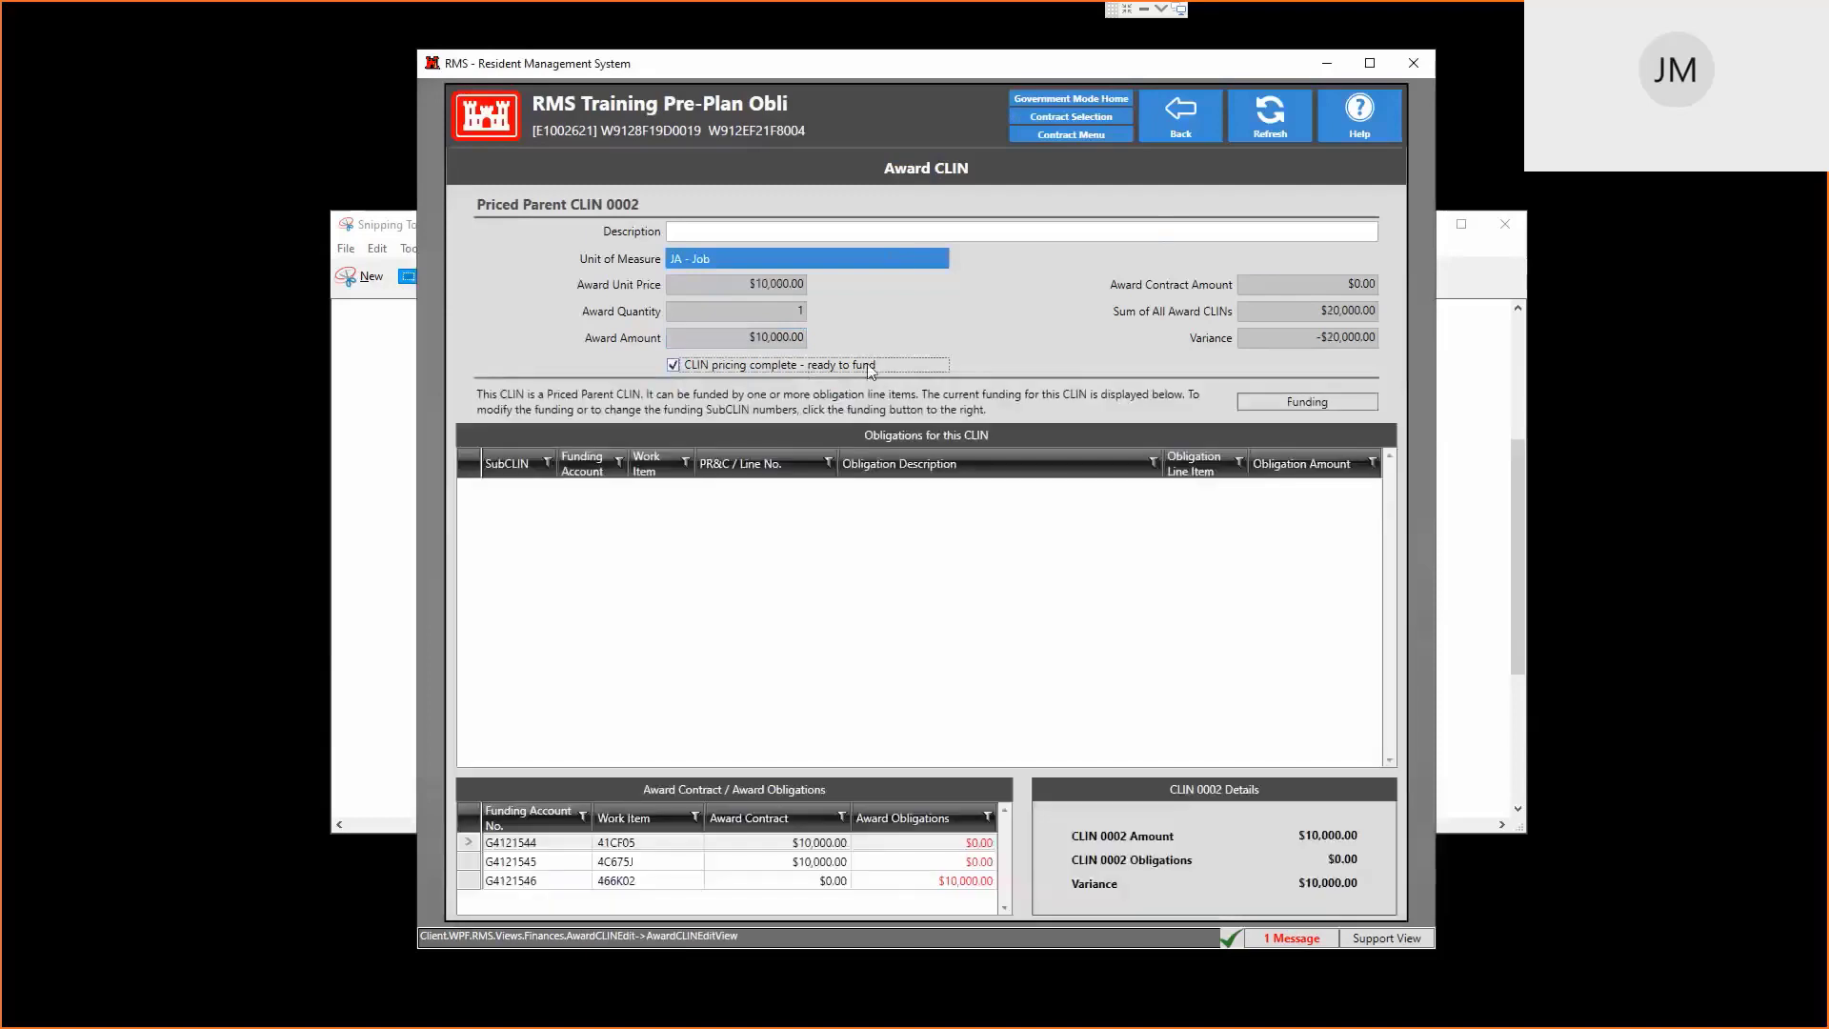
Fund CLIN 0002 with $10,000 on obligation line 000102, save, and return to Award CLINs
left_click(1307, 401)
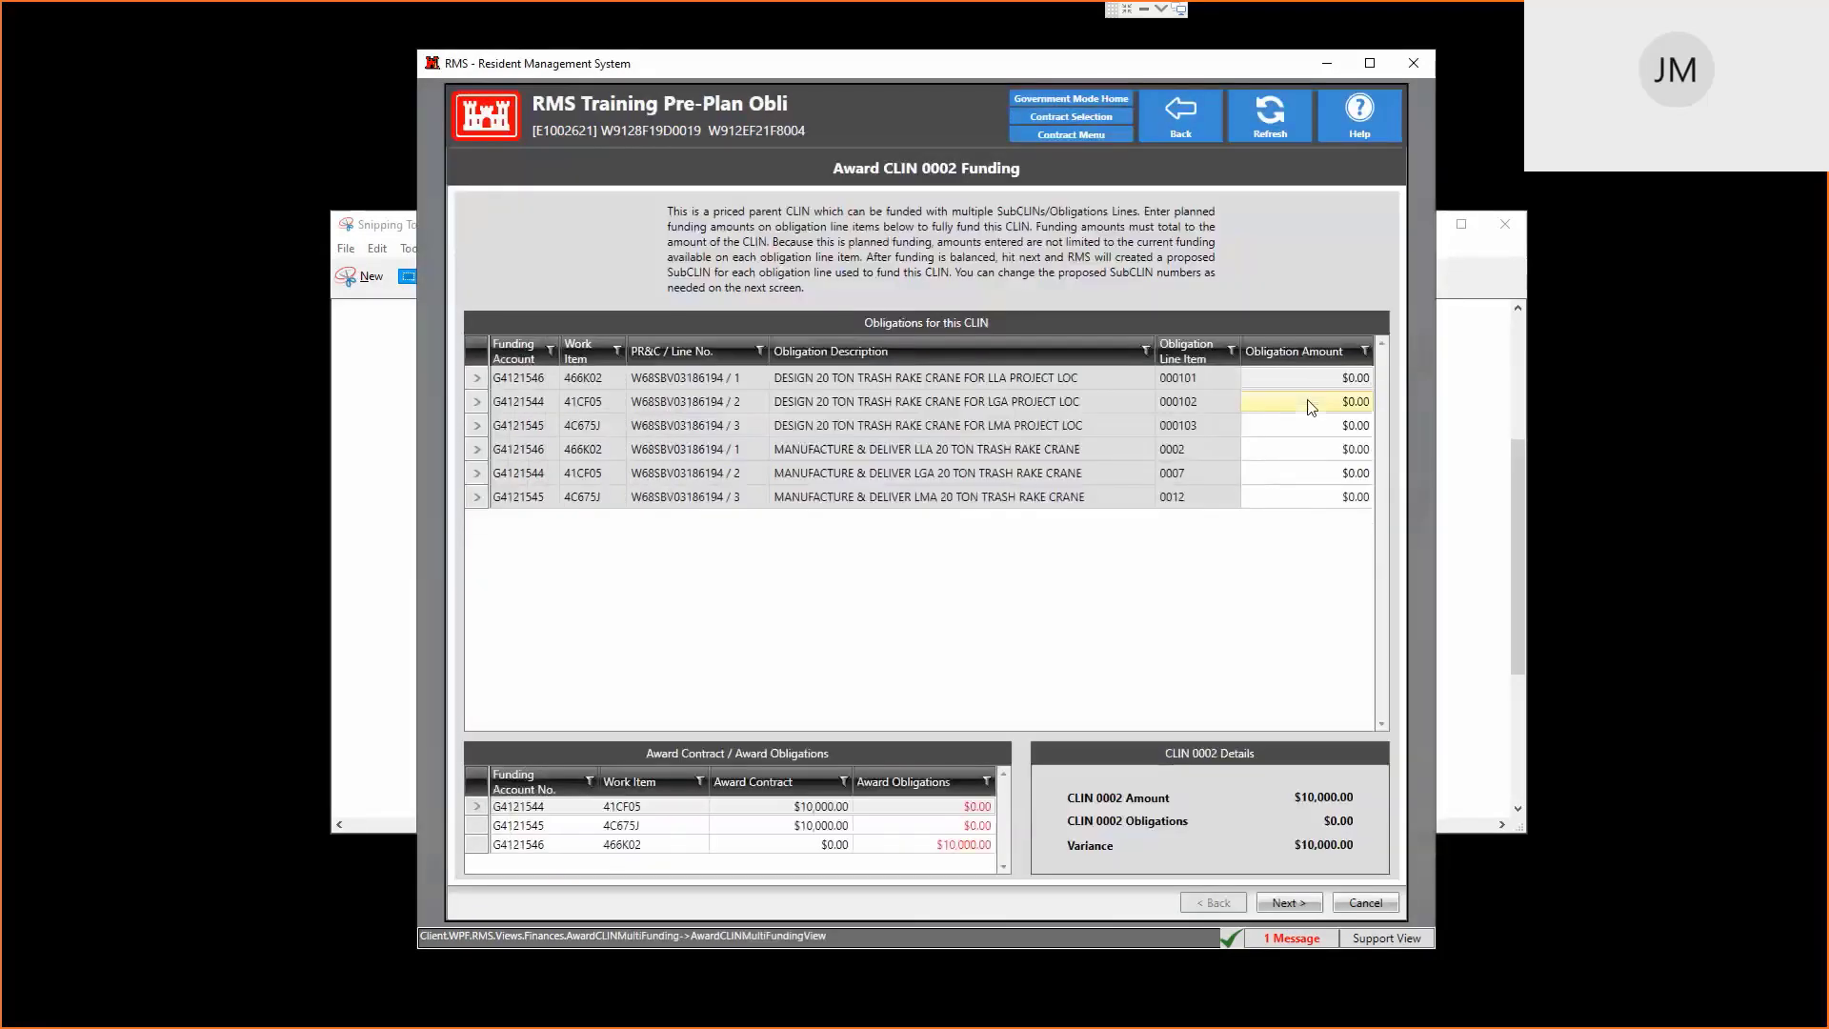
left_click(1339, 401)
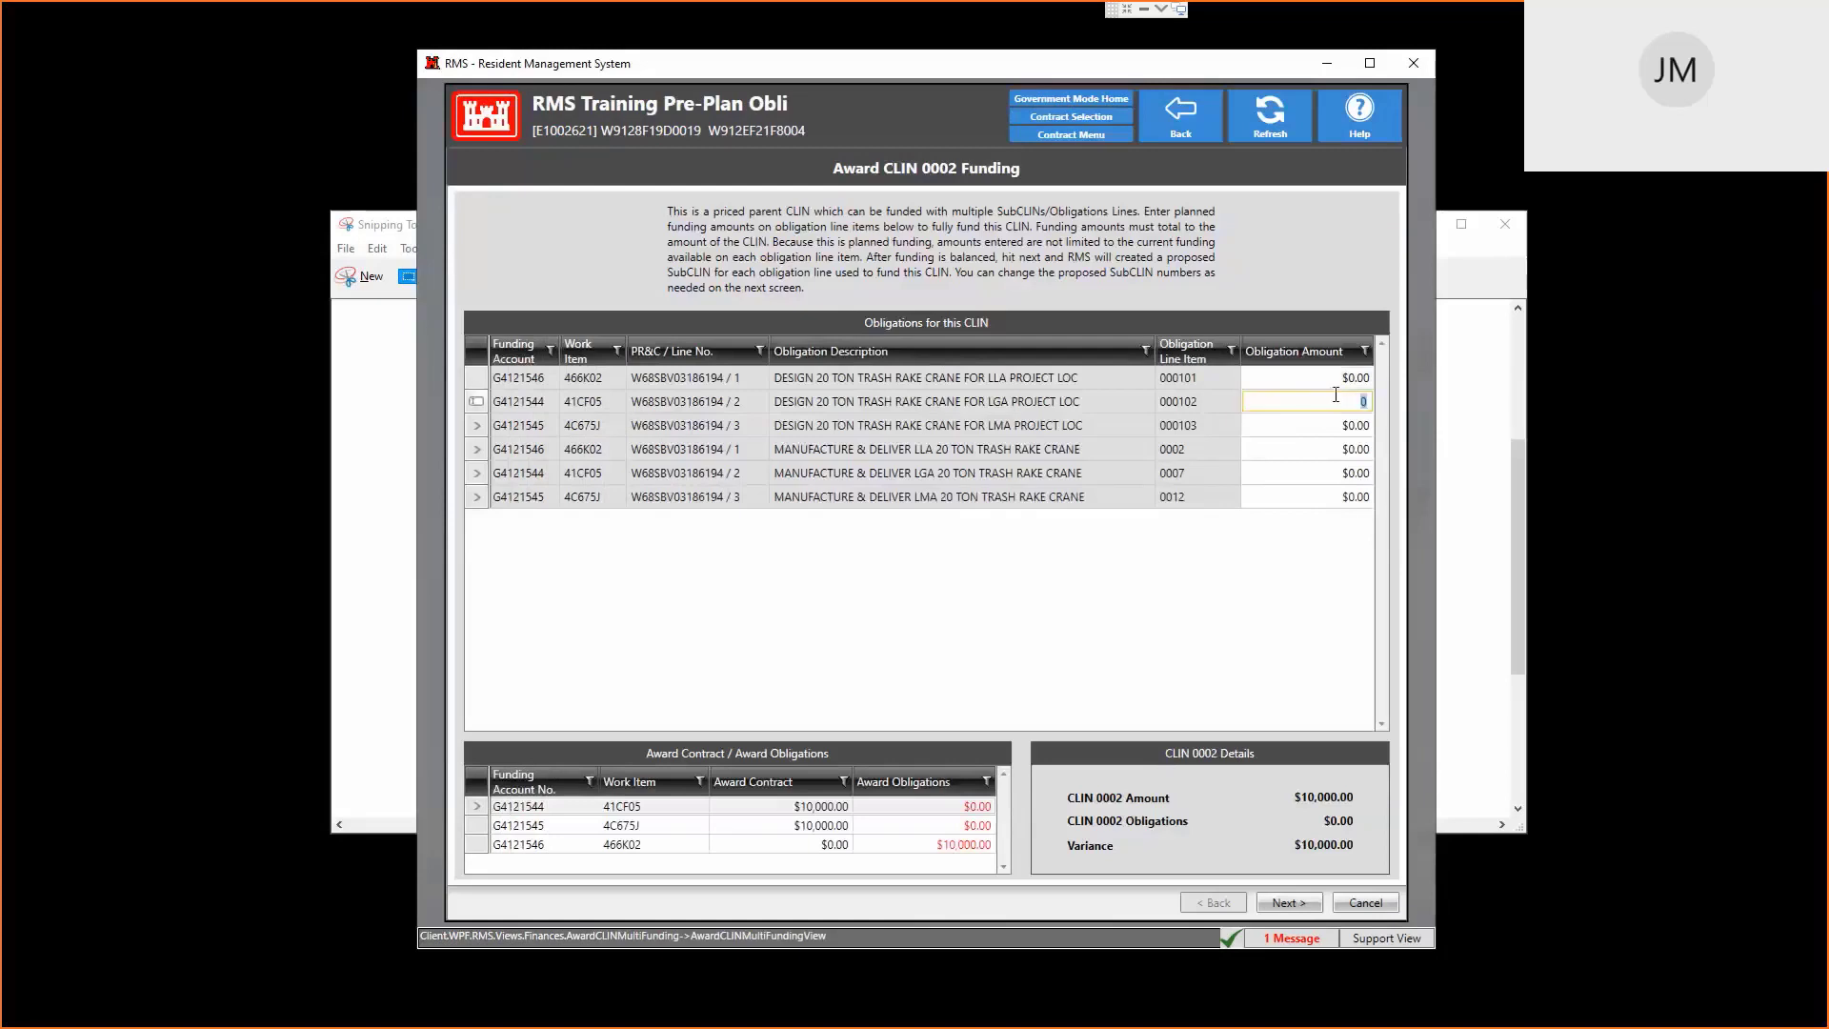
type("10000")
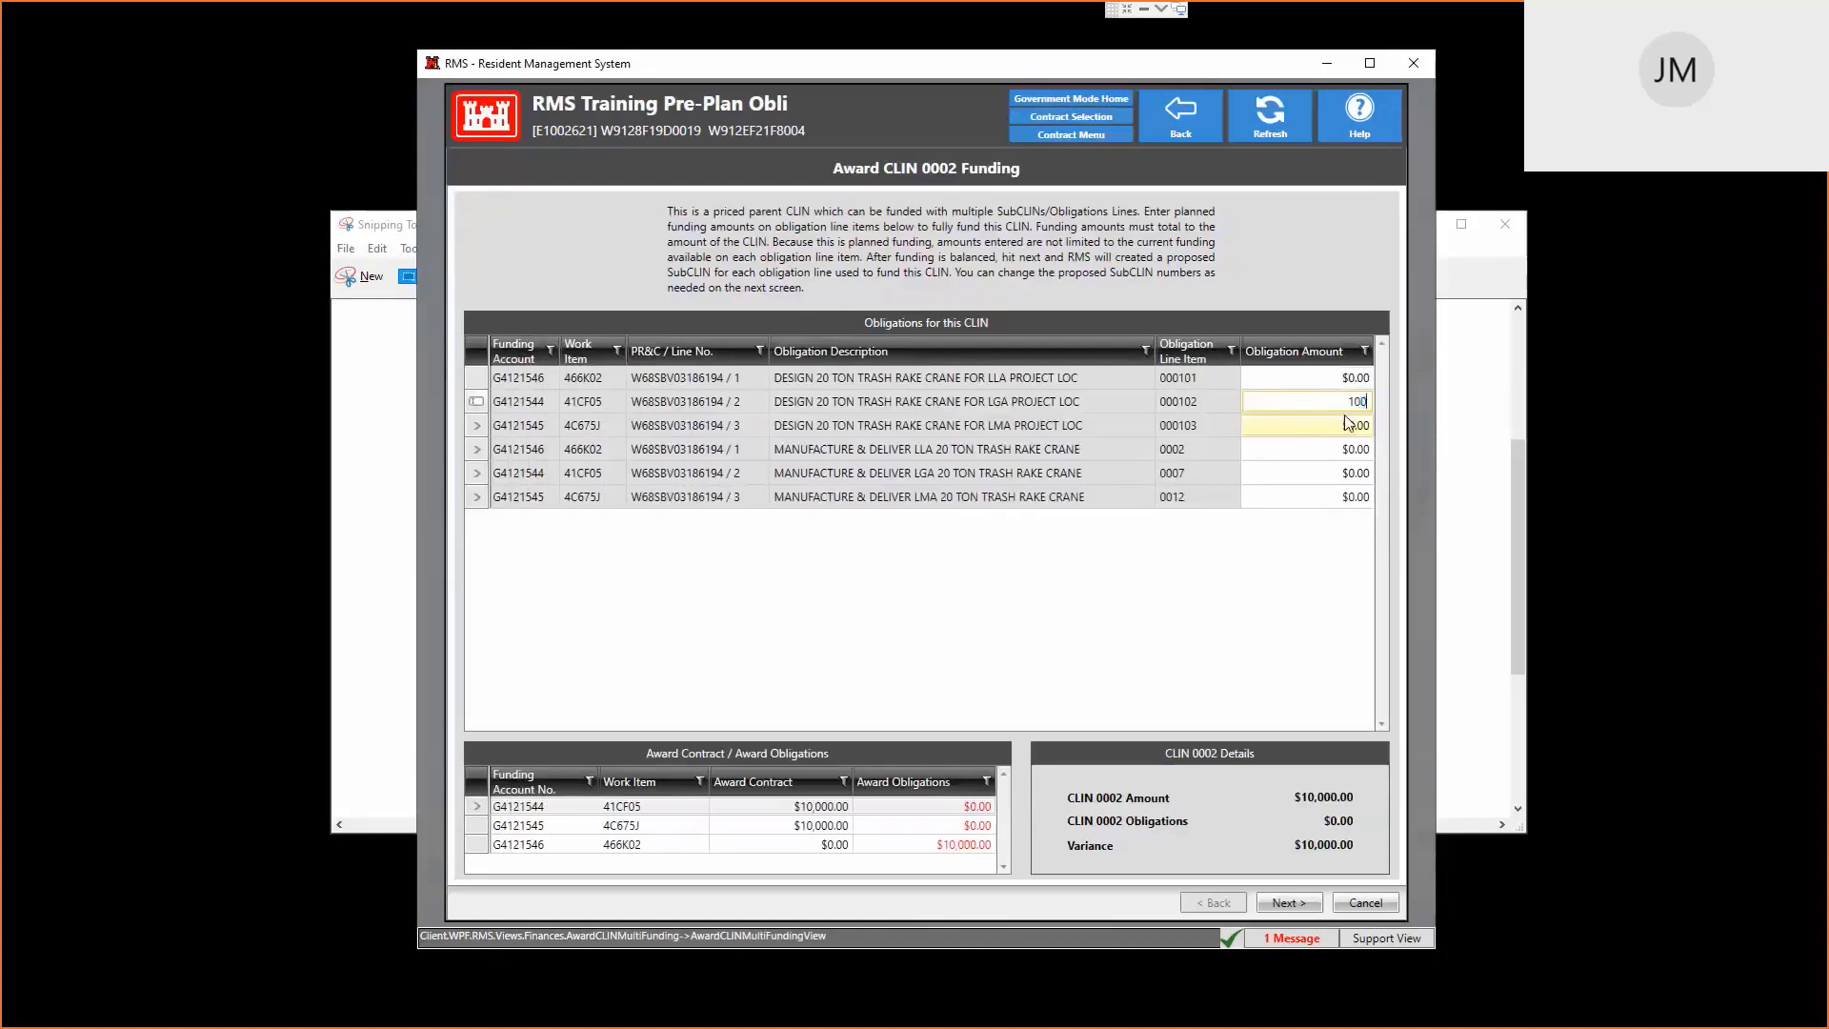
key("Tab")
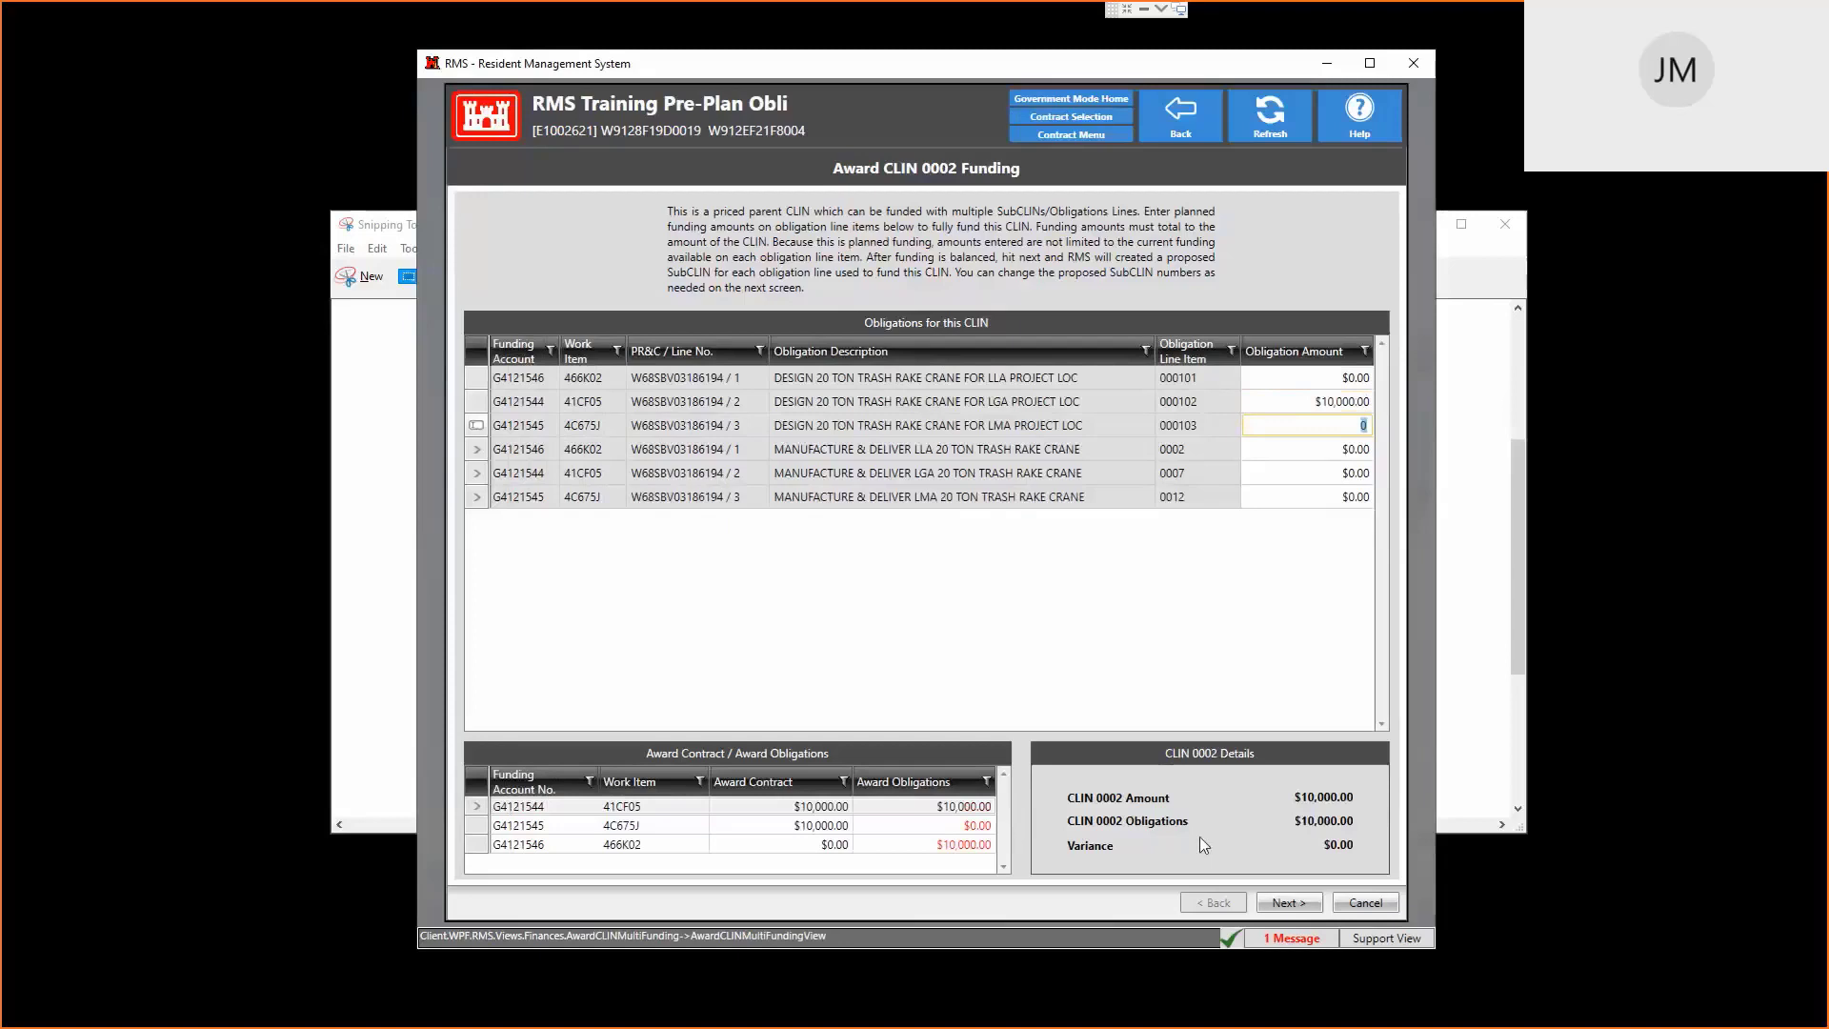
left_click(1298, 902)
left_click(1367, 905)
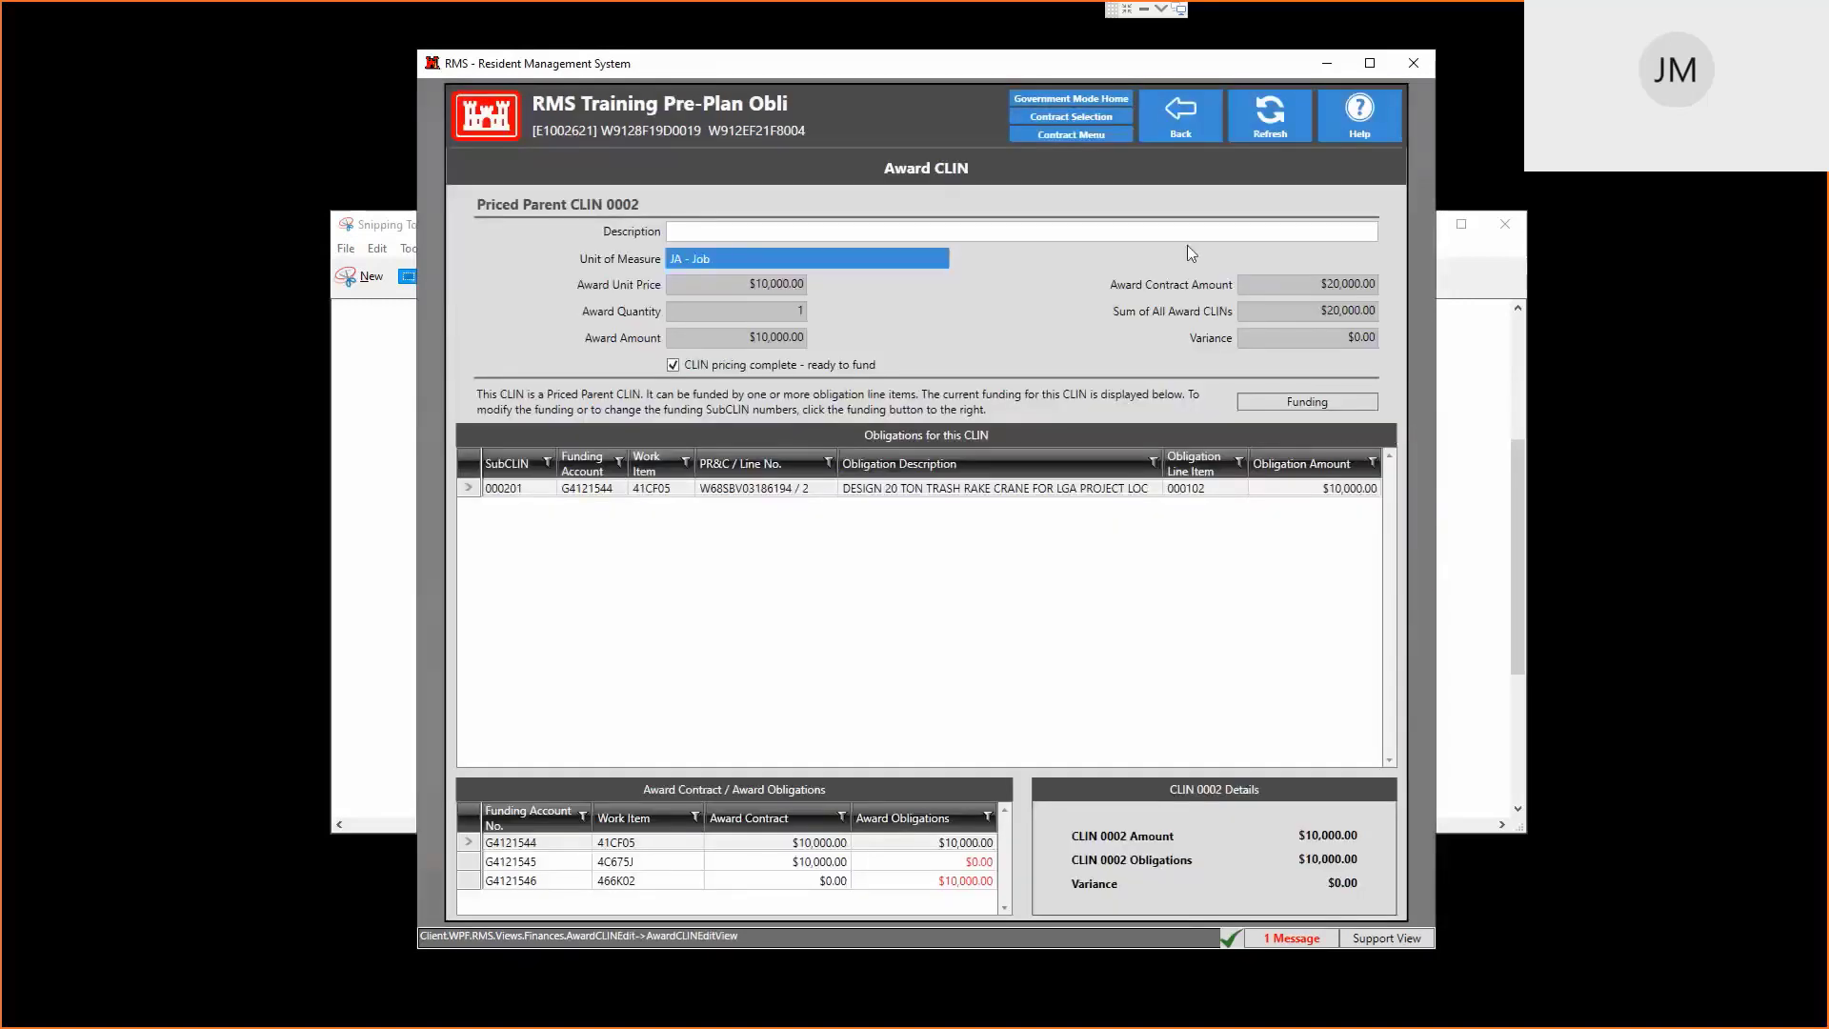
left_click(1179, 114)
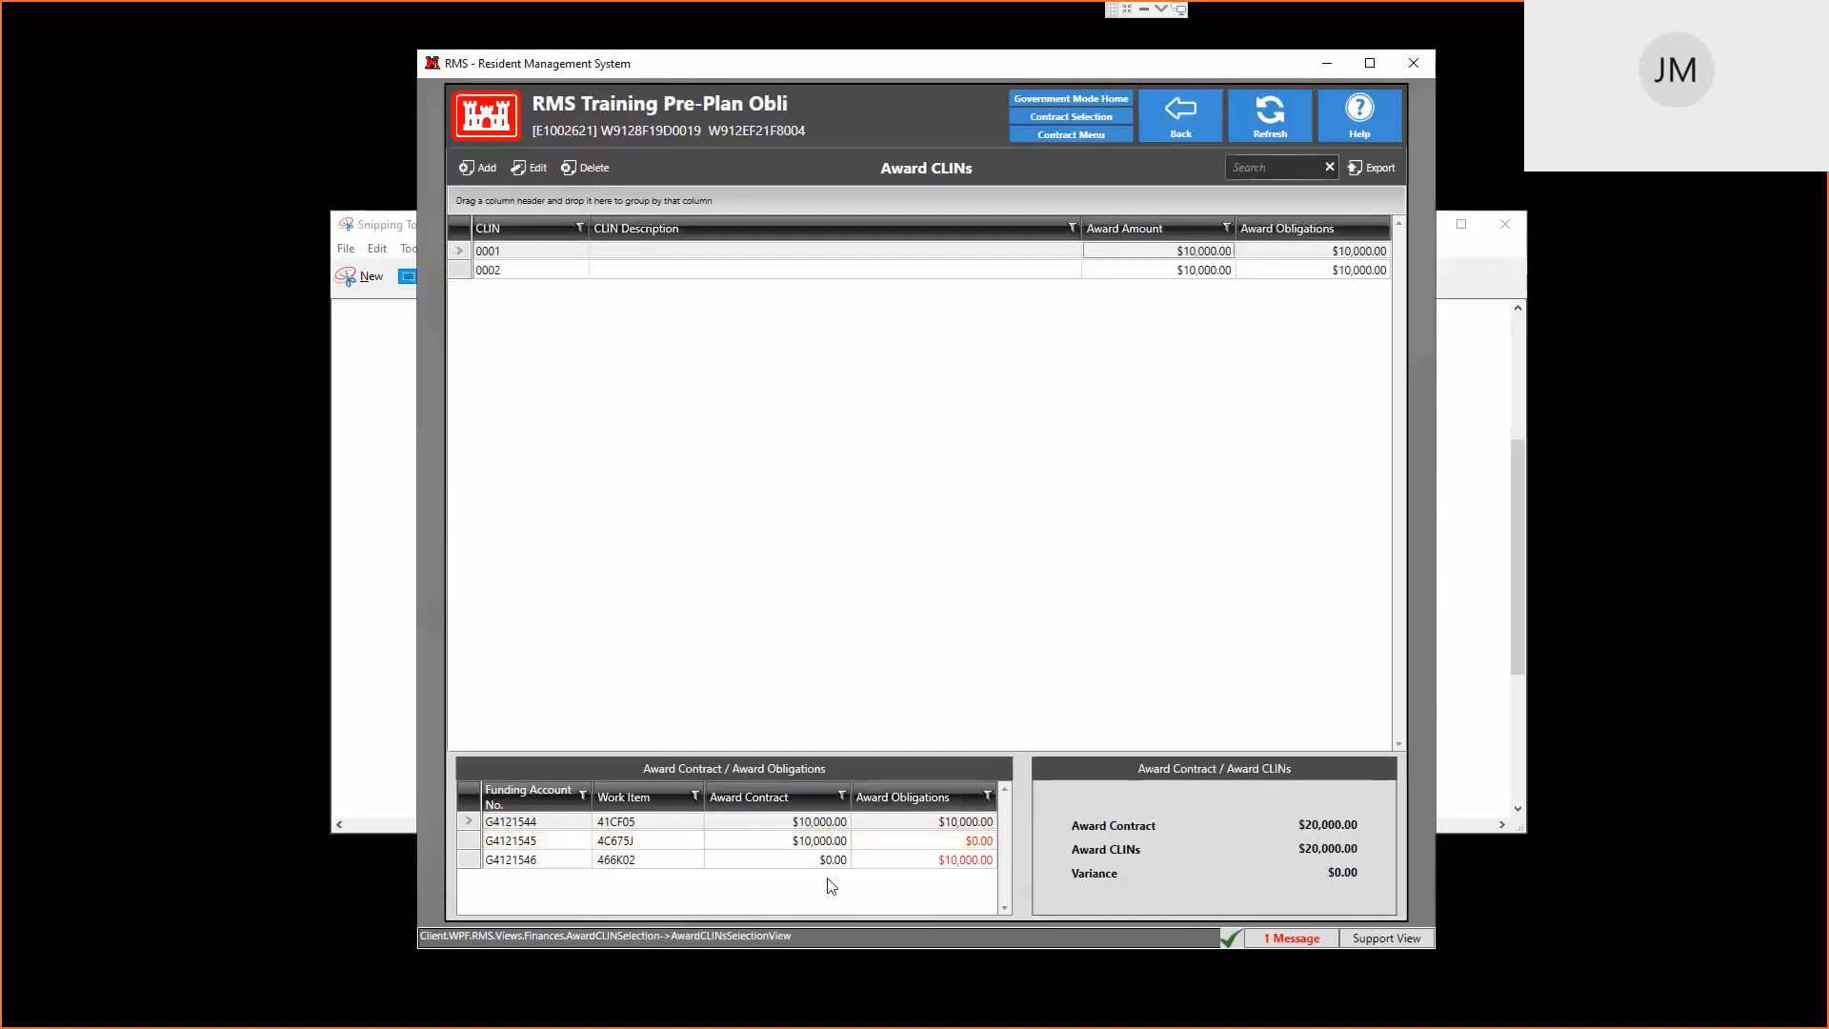
Move CLIN 0001's $10,000 funding from obligation line 000101 to line 000103 and save
left_click(536, 844)
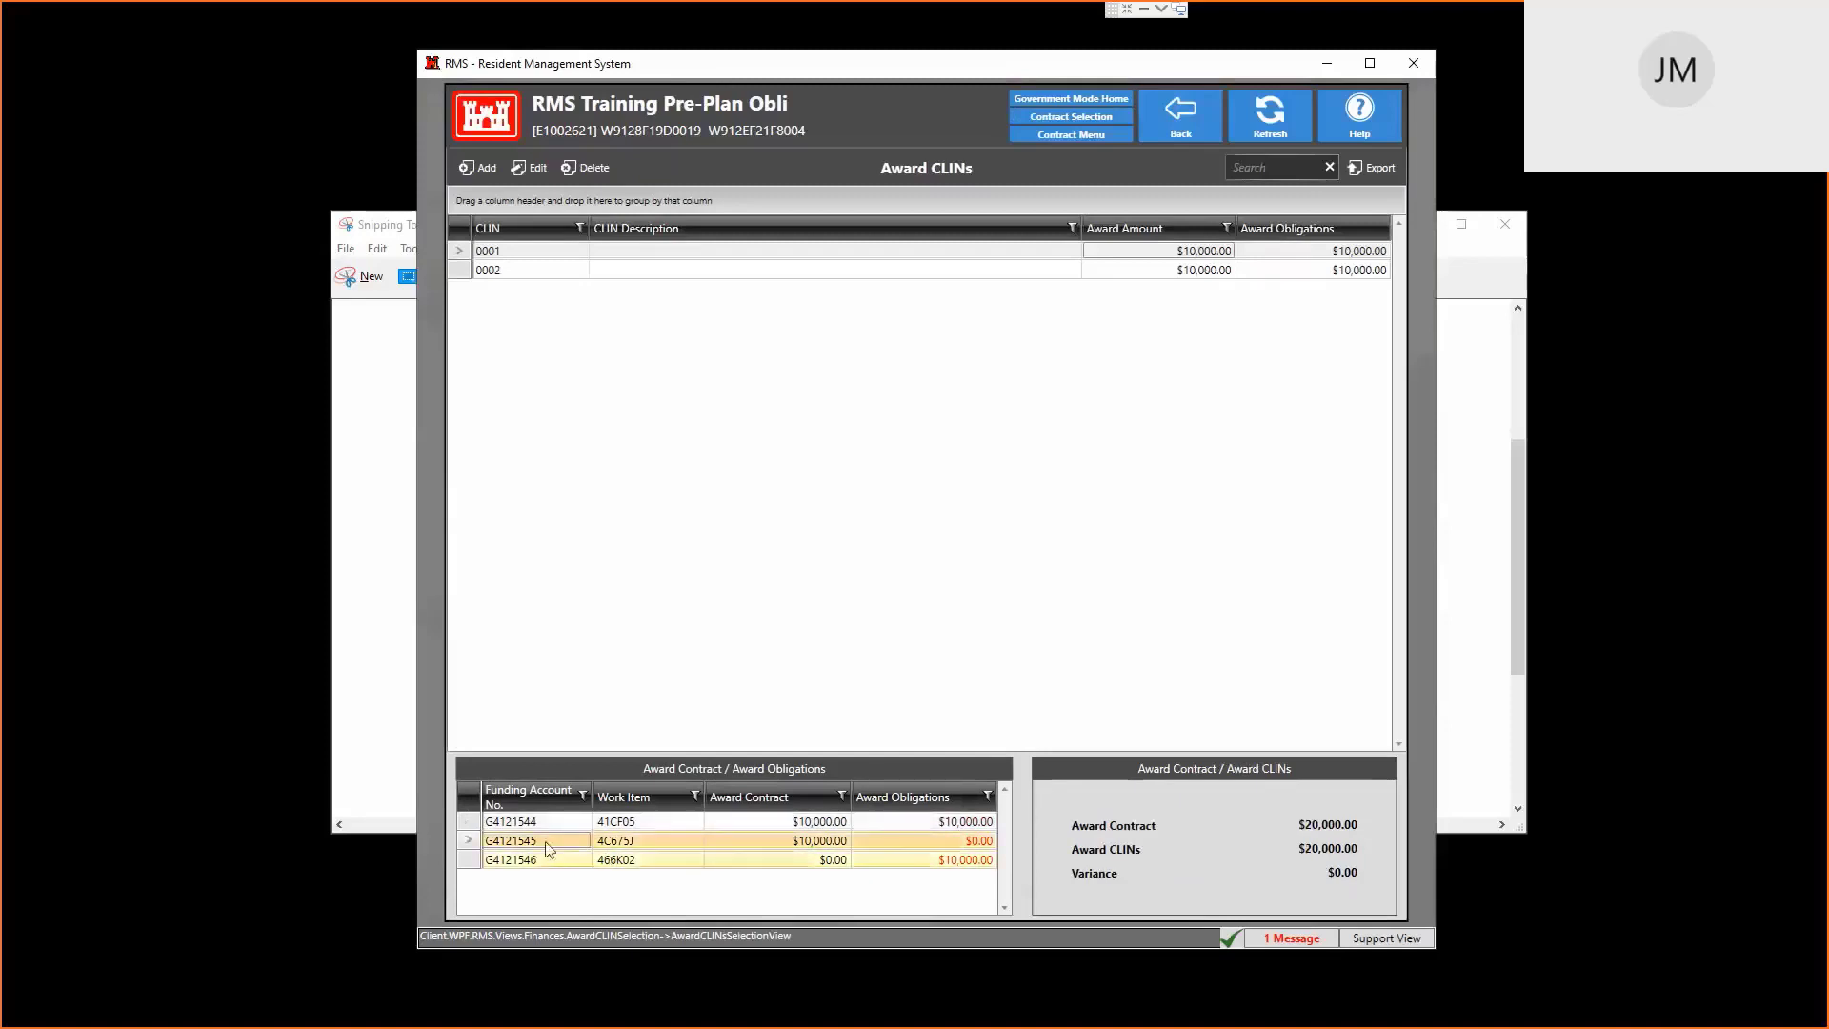
double_click(1228, 251)
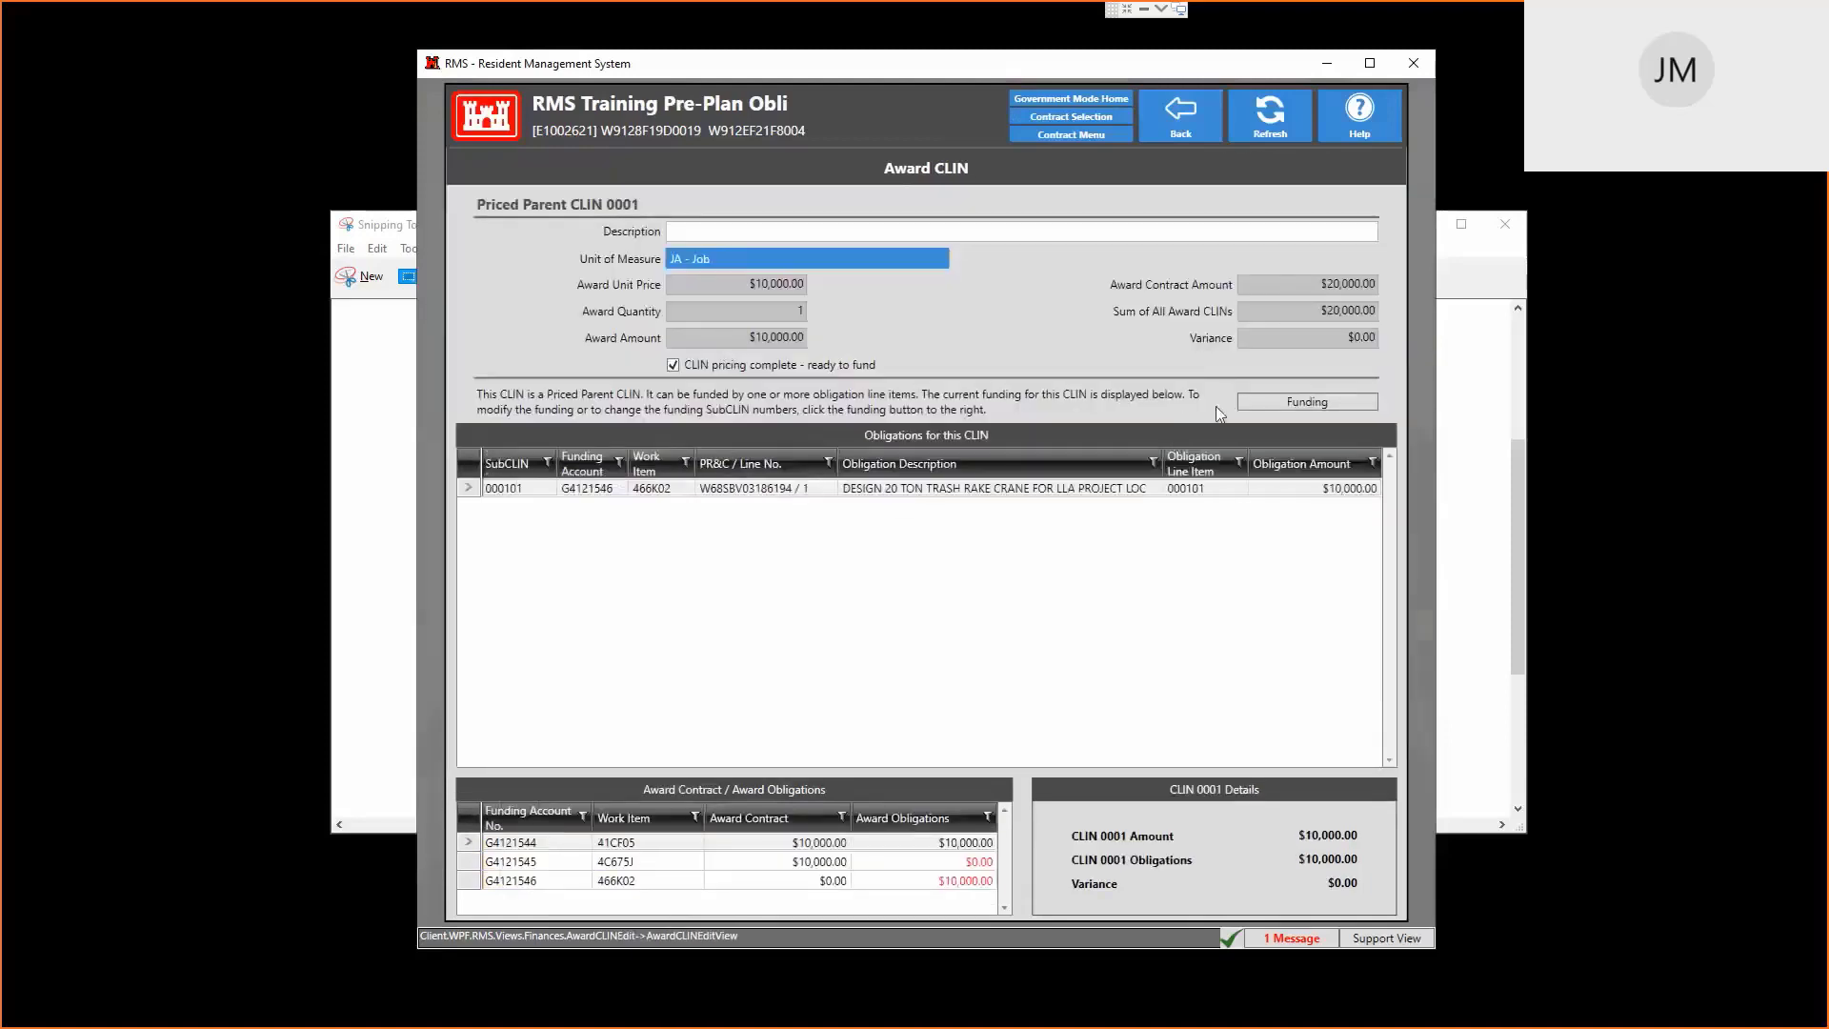
left_click(1301, 402)
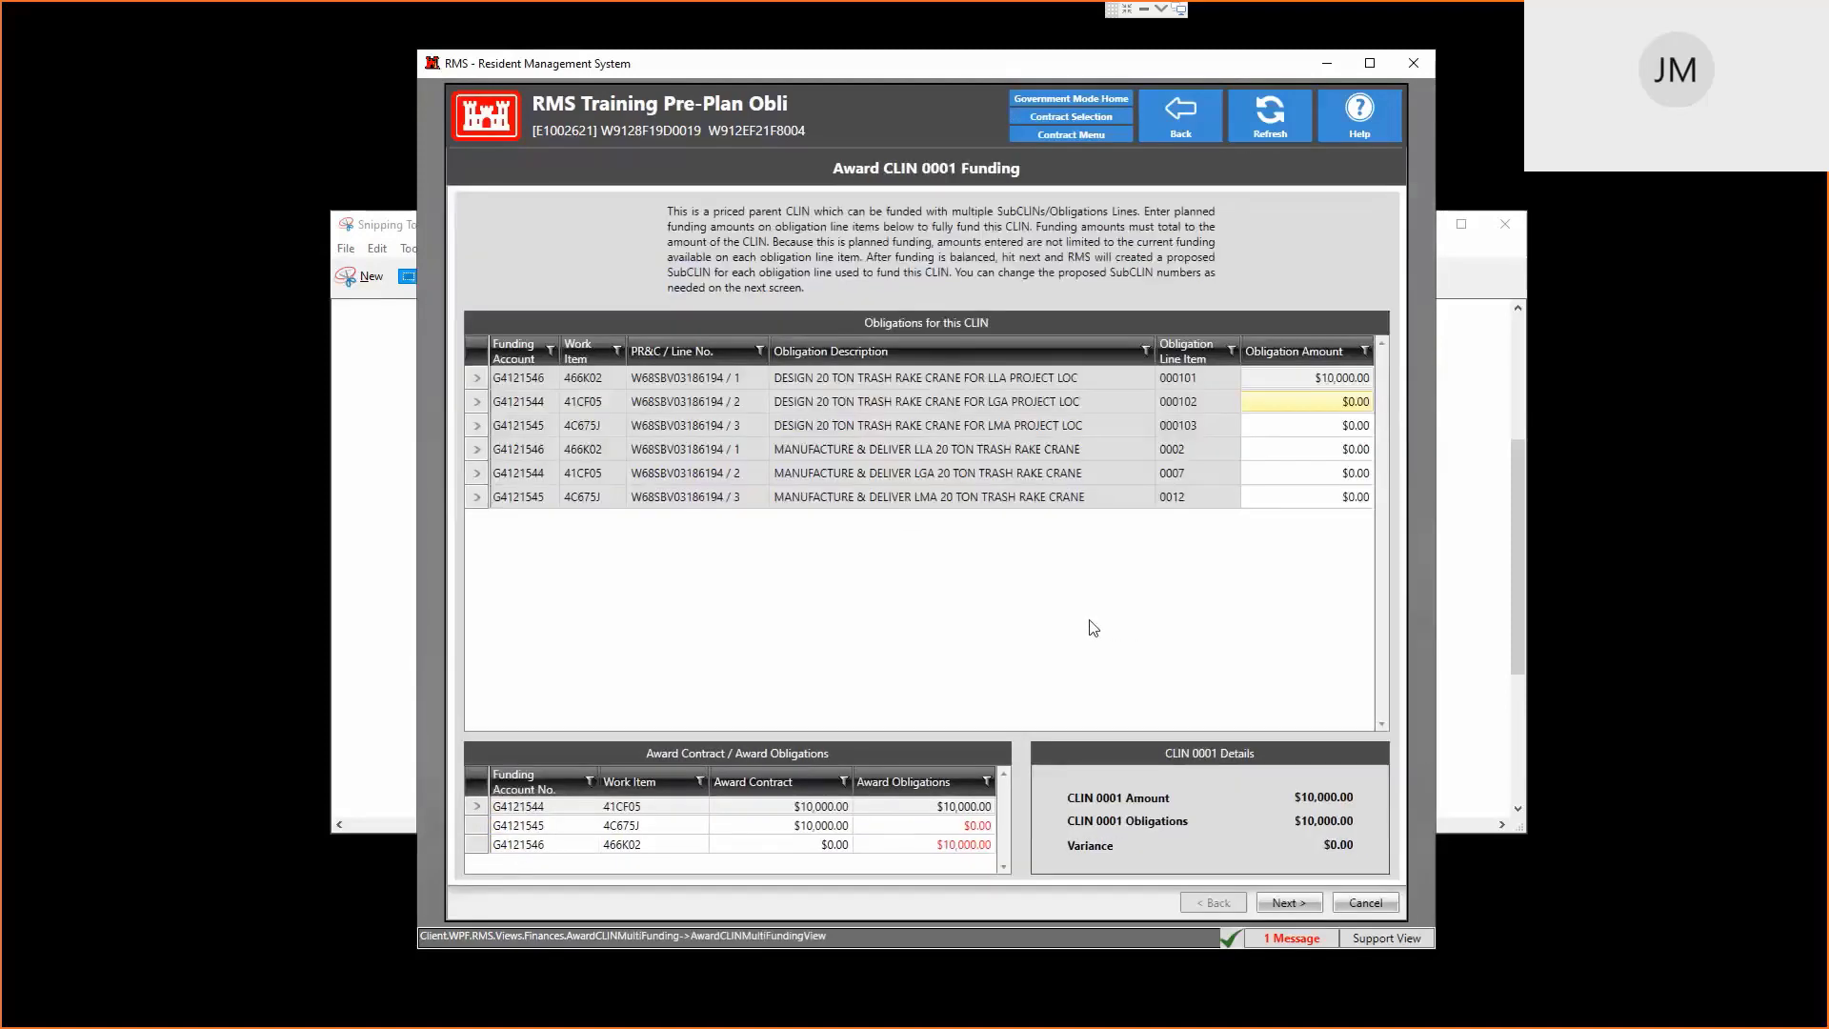
left_click(1326, 380)
left_click(1326, 381)
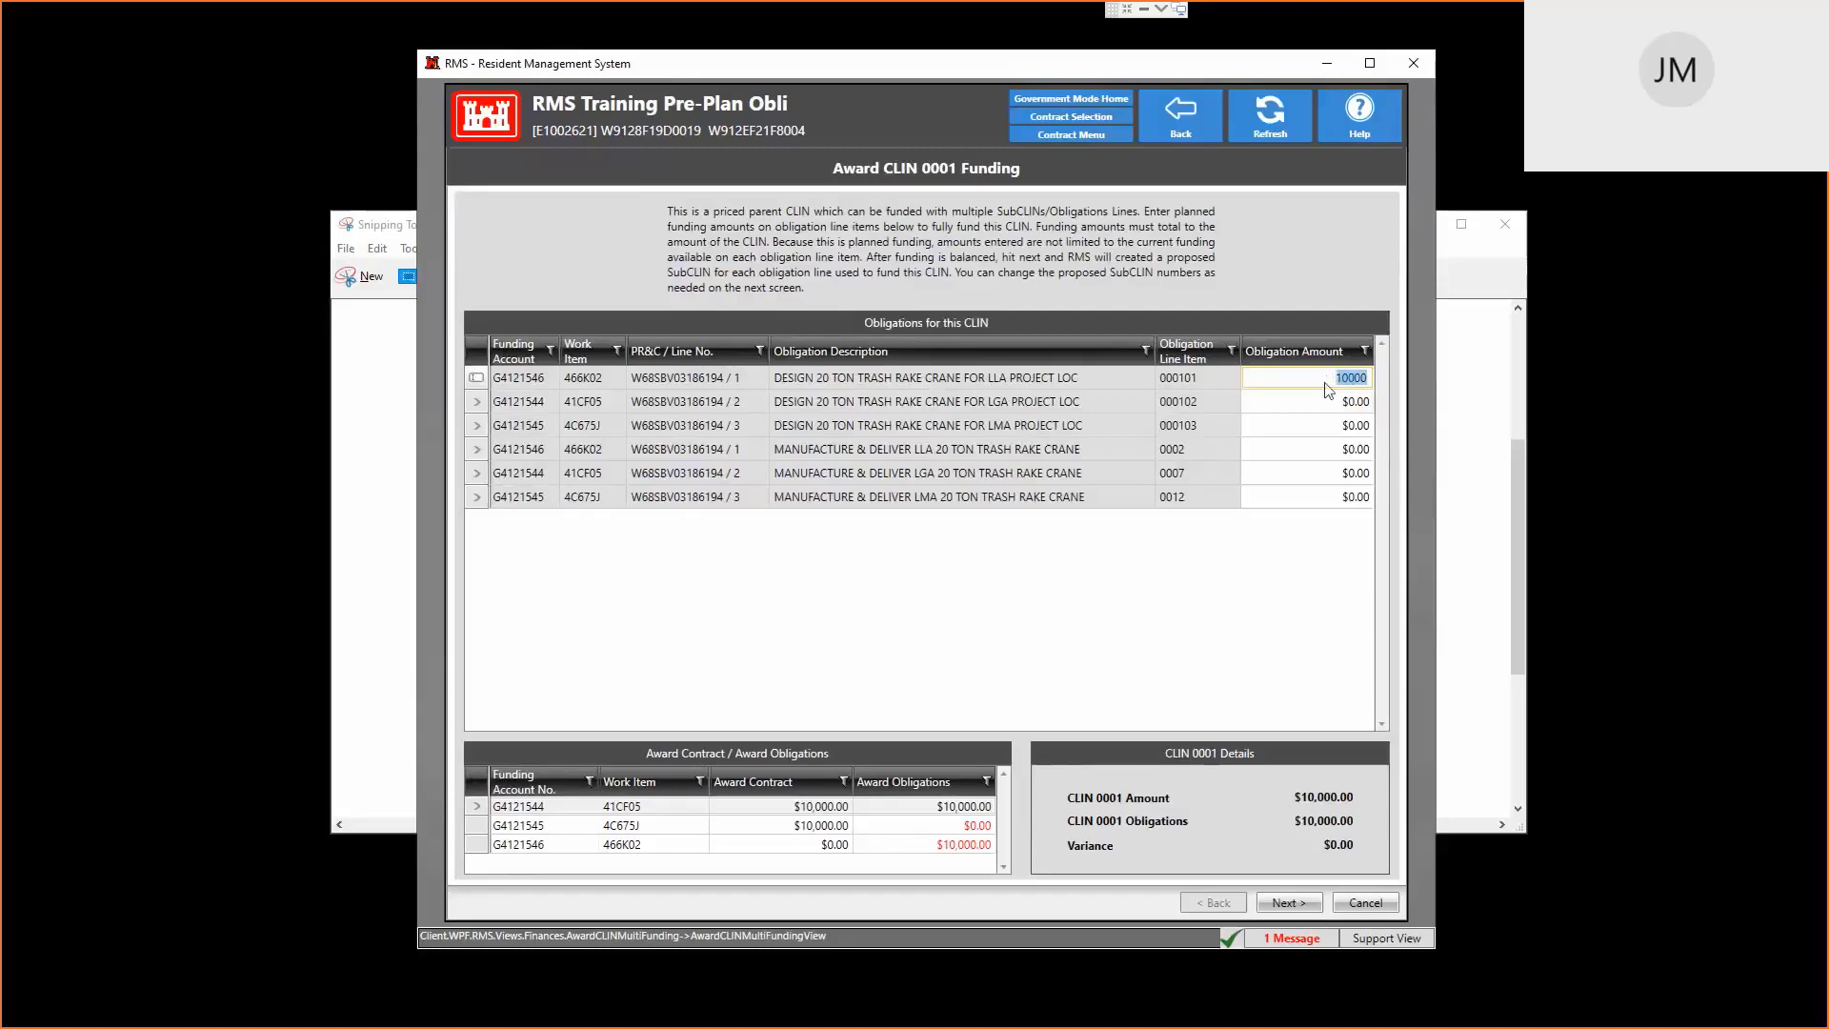
type("0")
left_click(1338, 429)
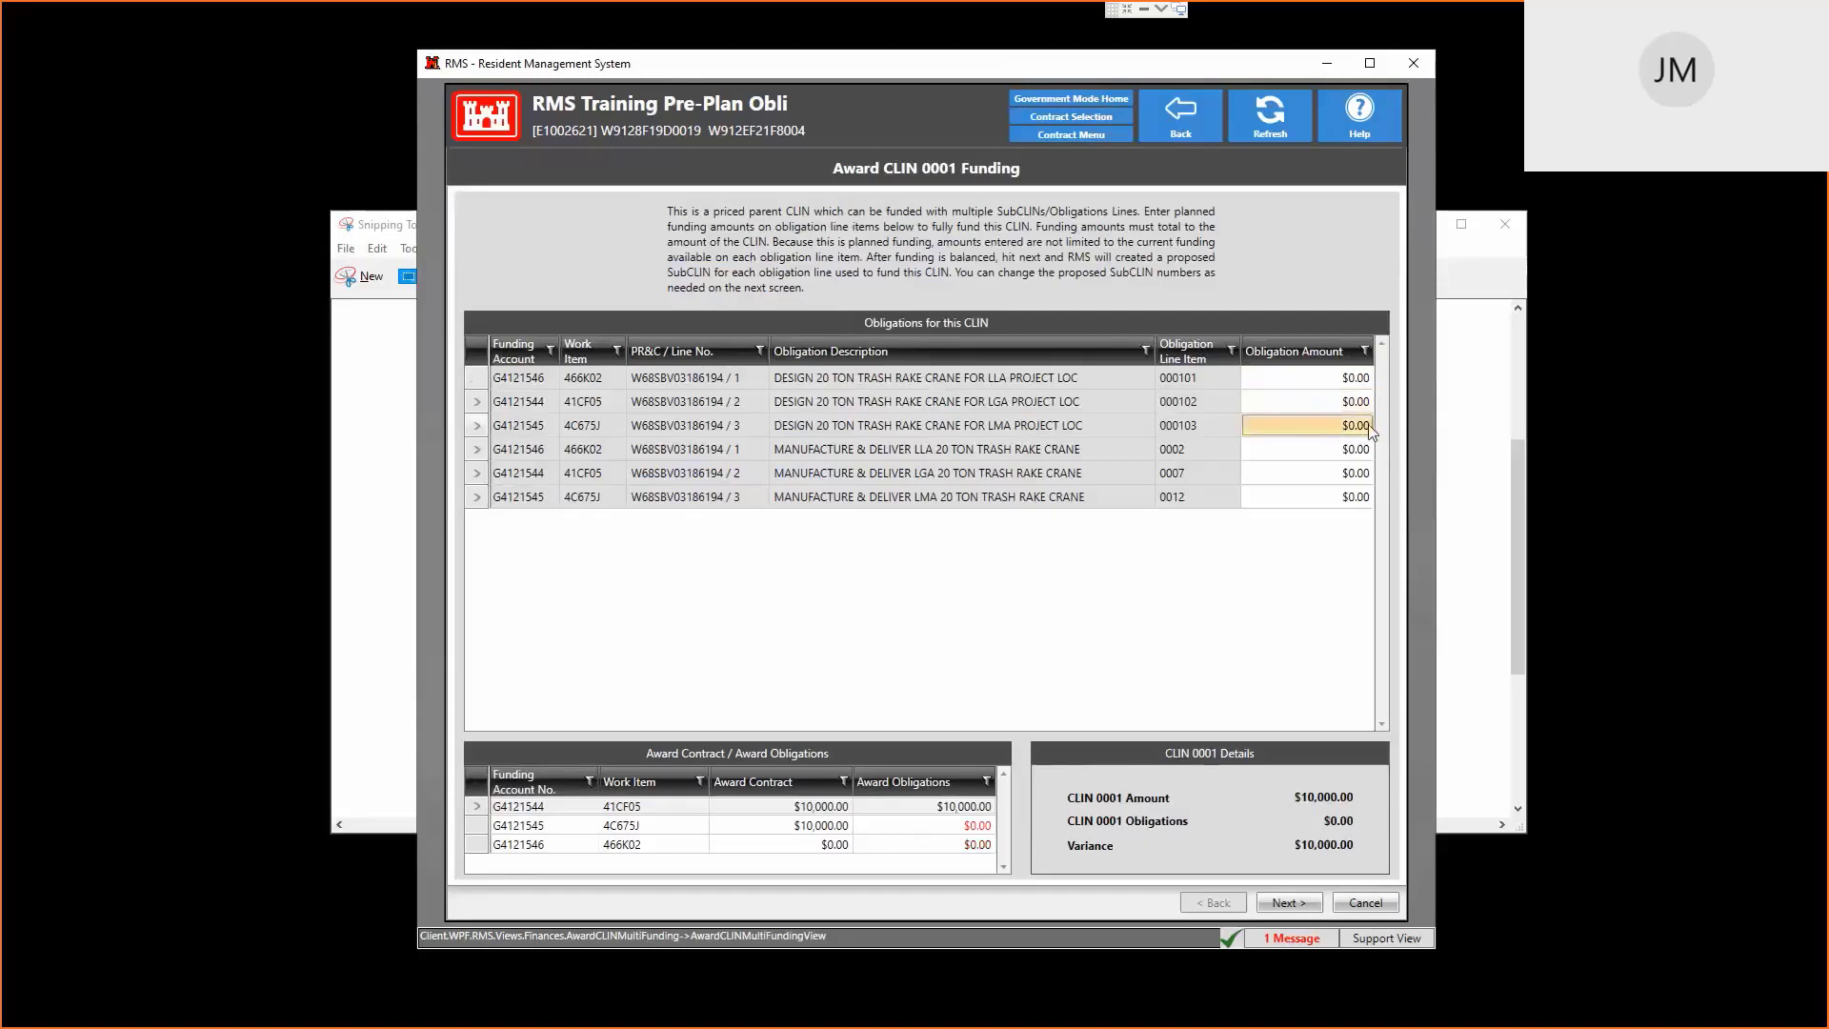
type("10000")
key("Return")
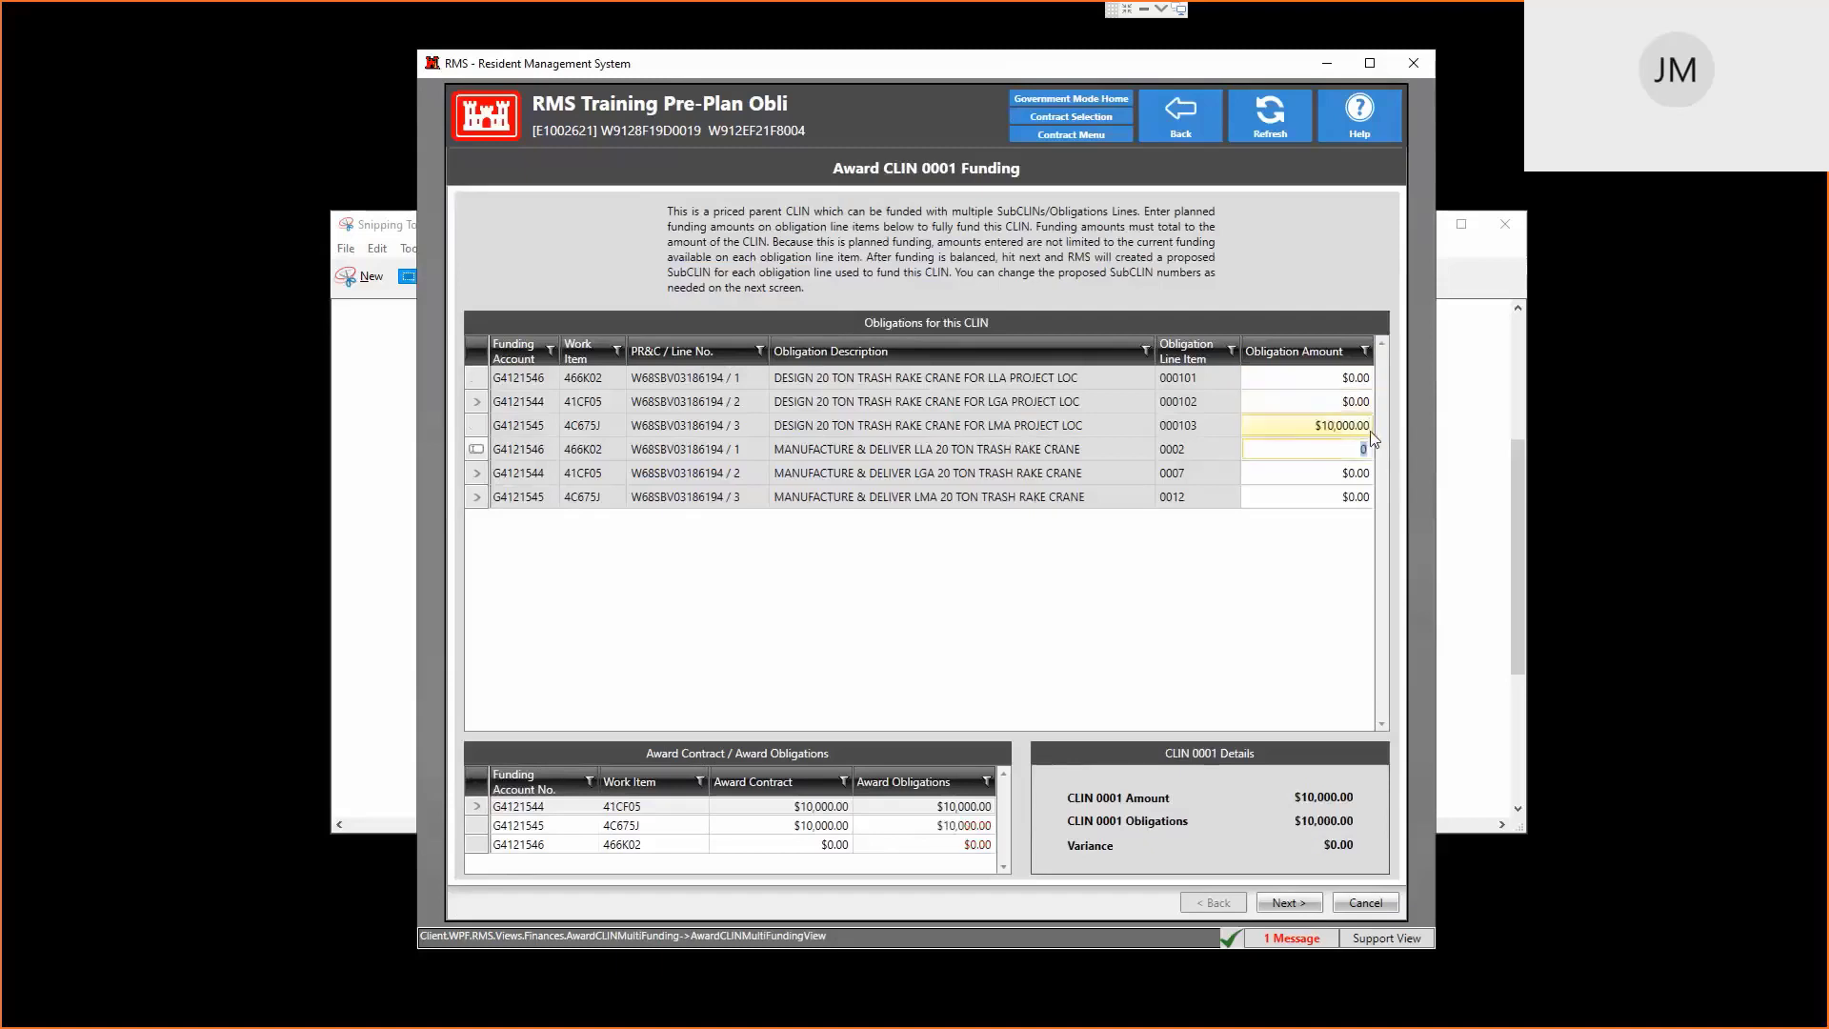
left_click(1303, 907)
left_click(1365, 902)
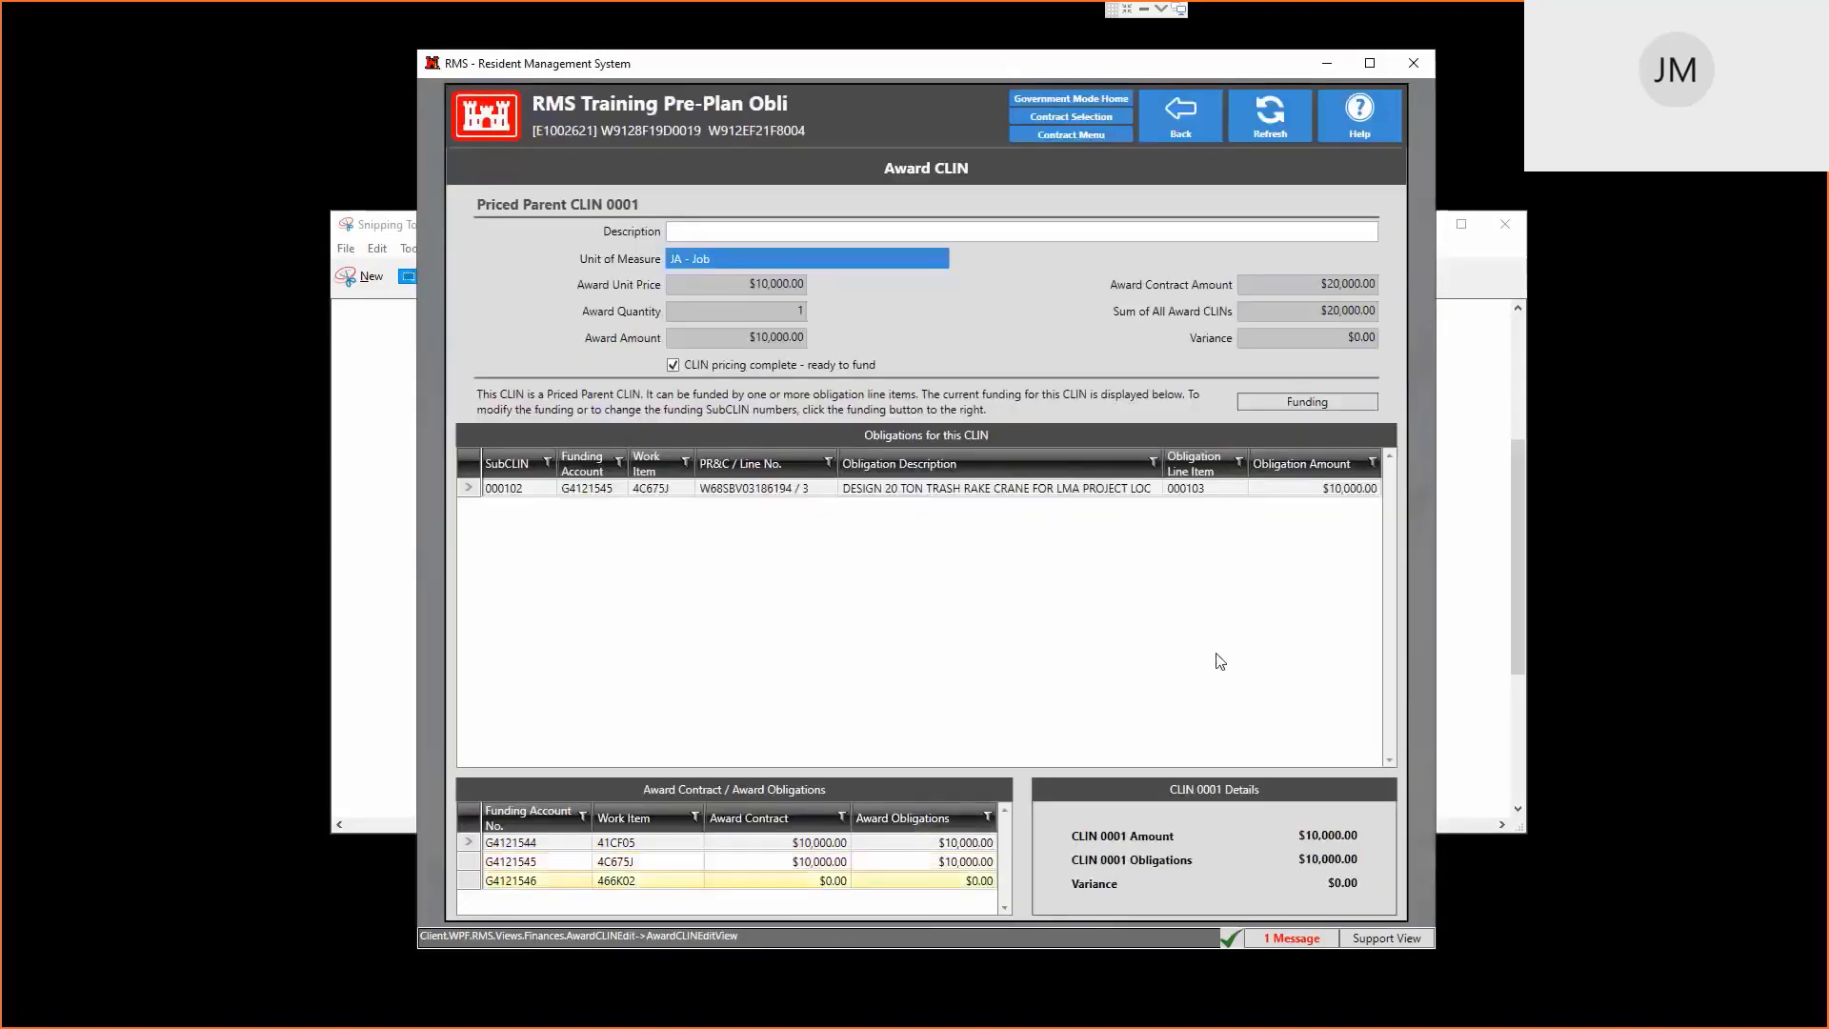
left_click(1173, 113)
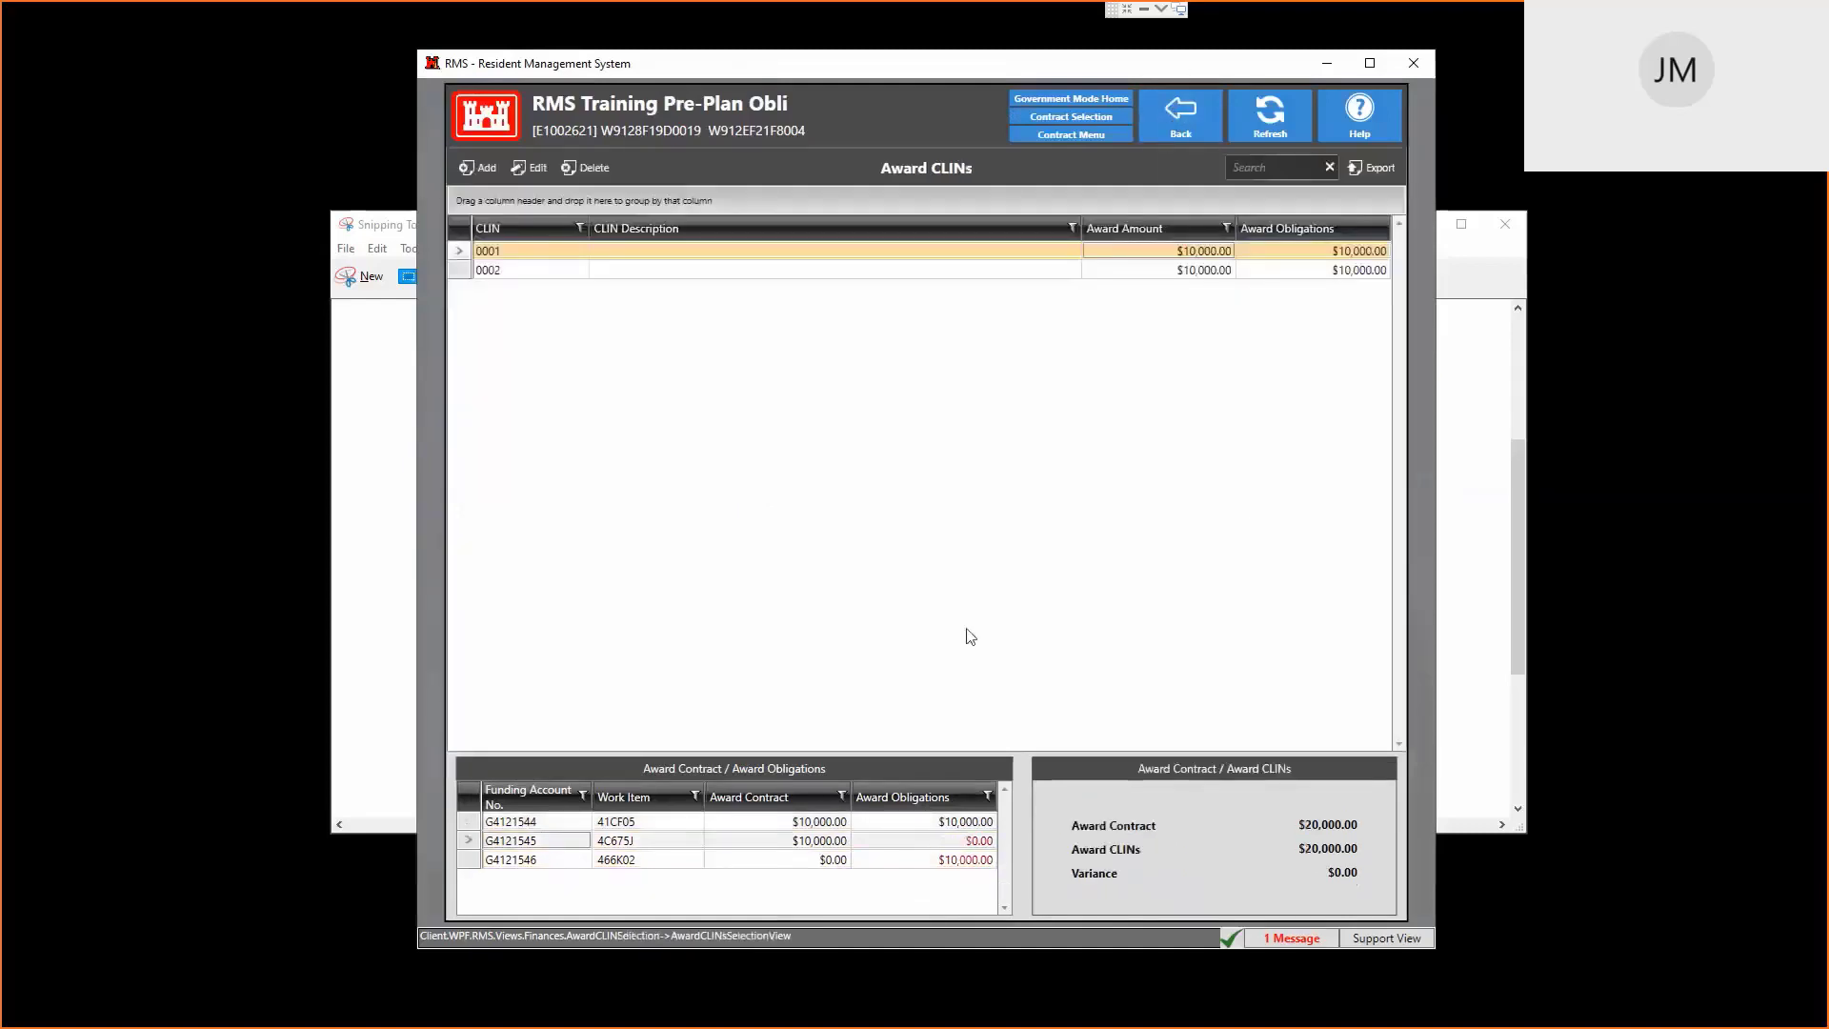
Attempt to add a progress payment, dismiss the financial issues warning, and return to the menu
left_click(1181, 113)
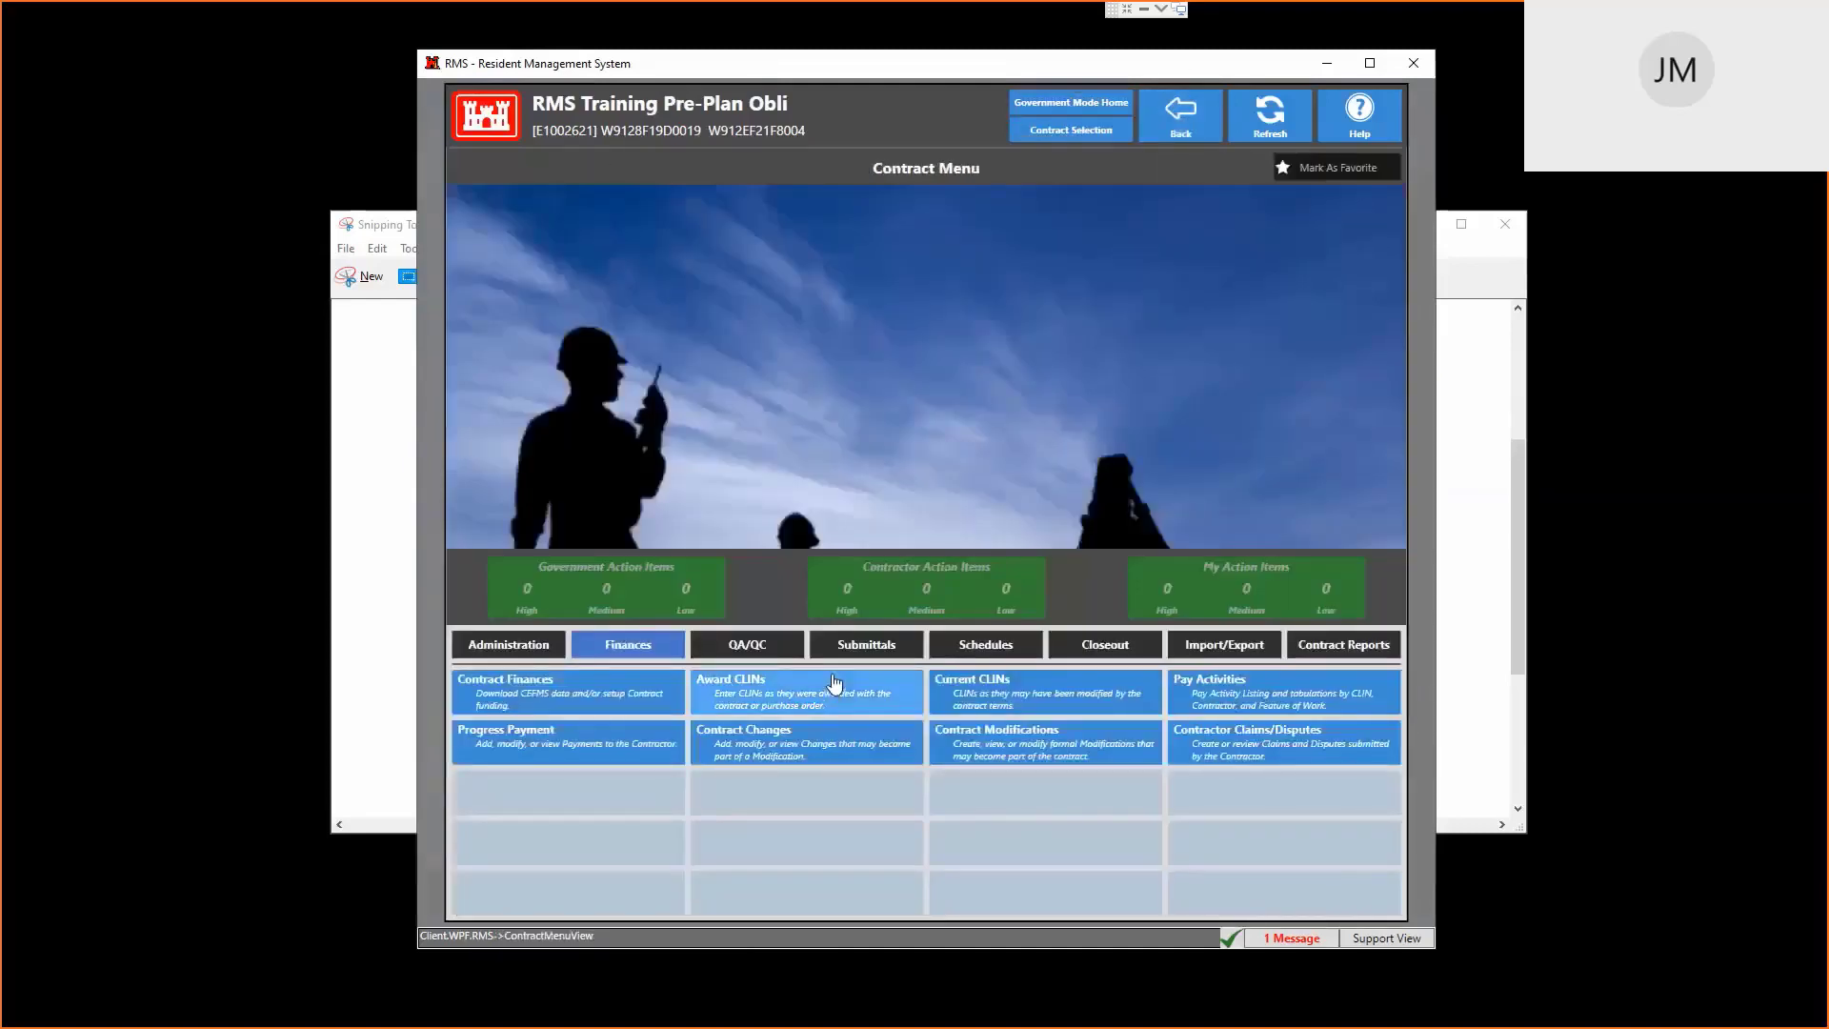
left_click(564, 739)
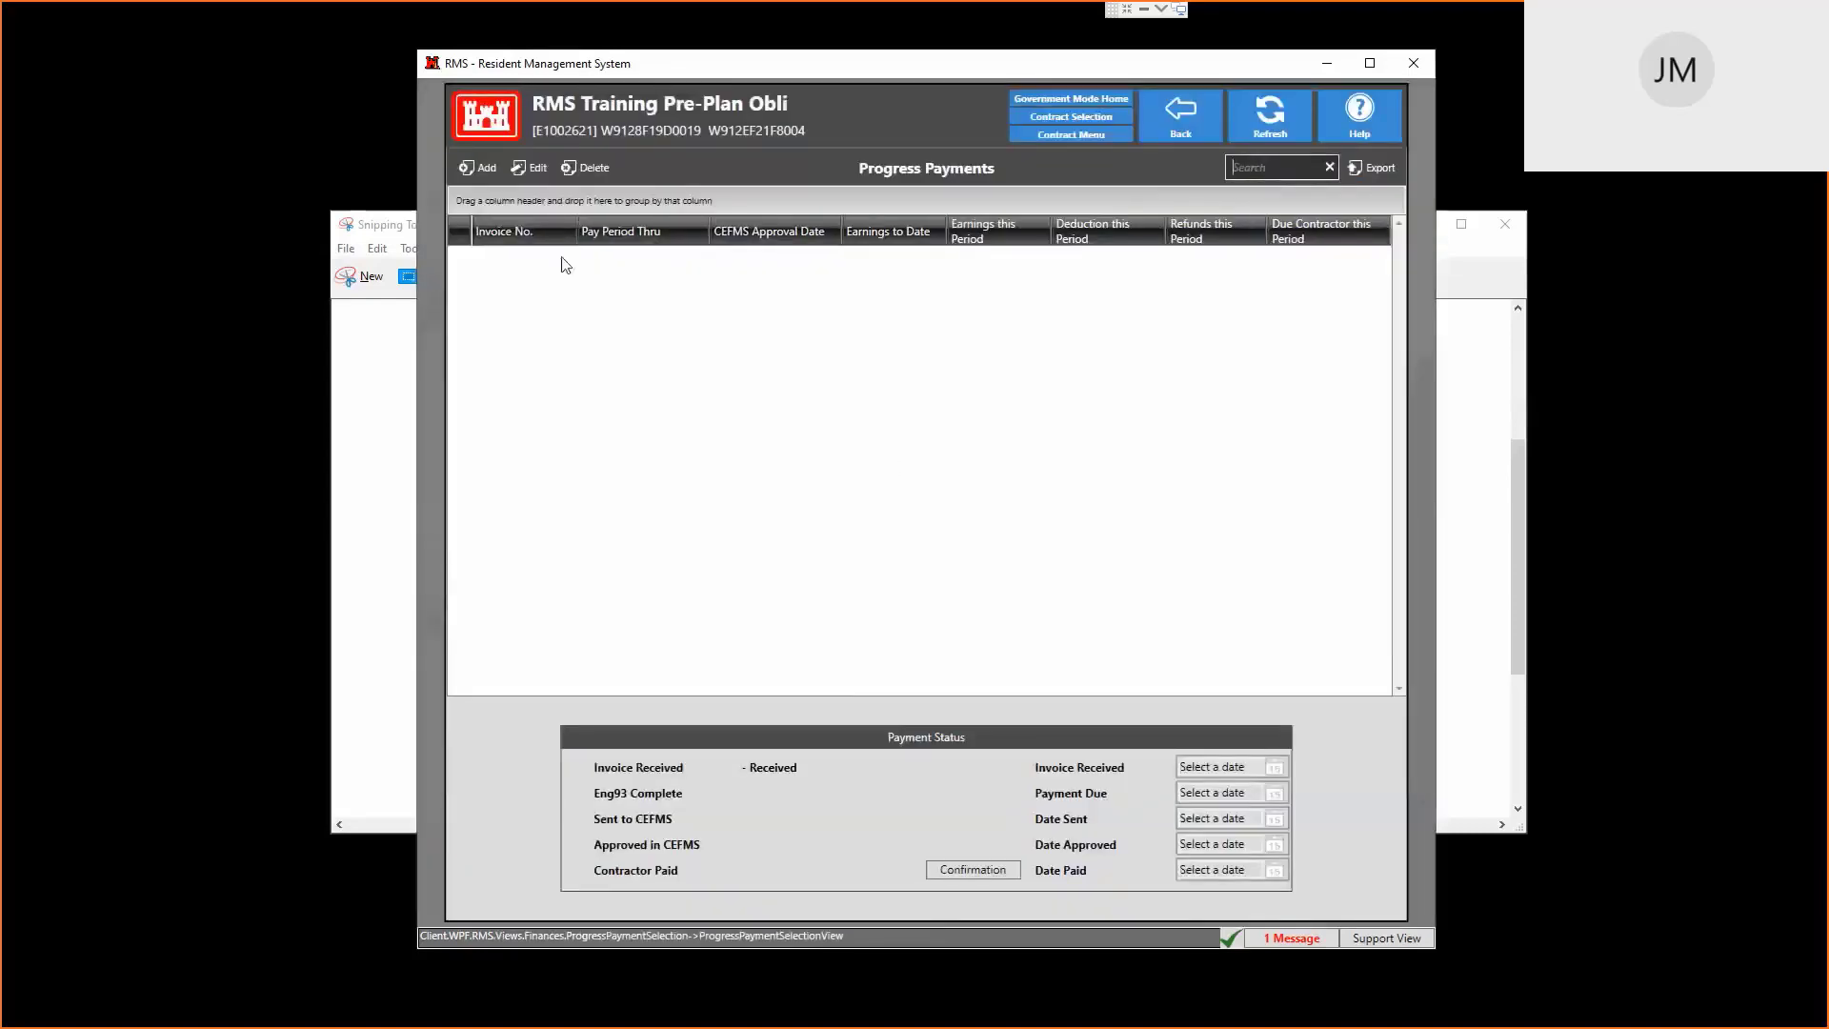
left_click(476, 187)
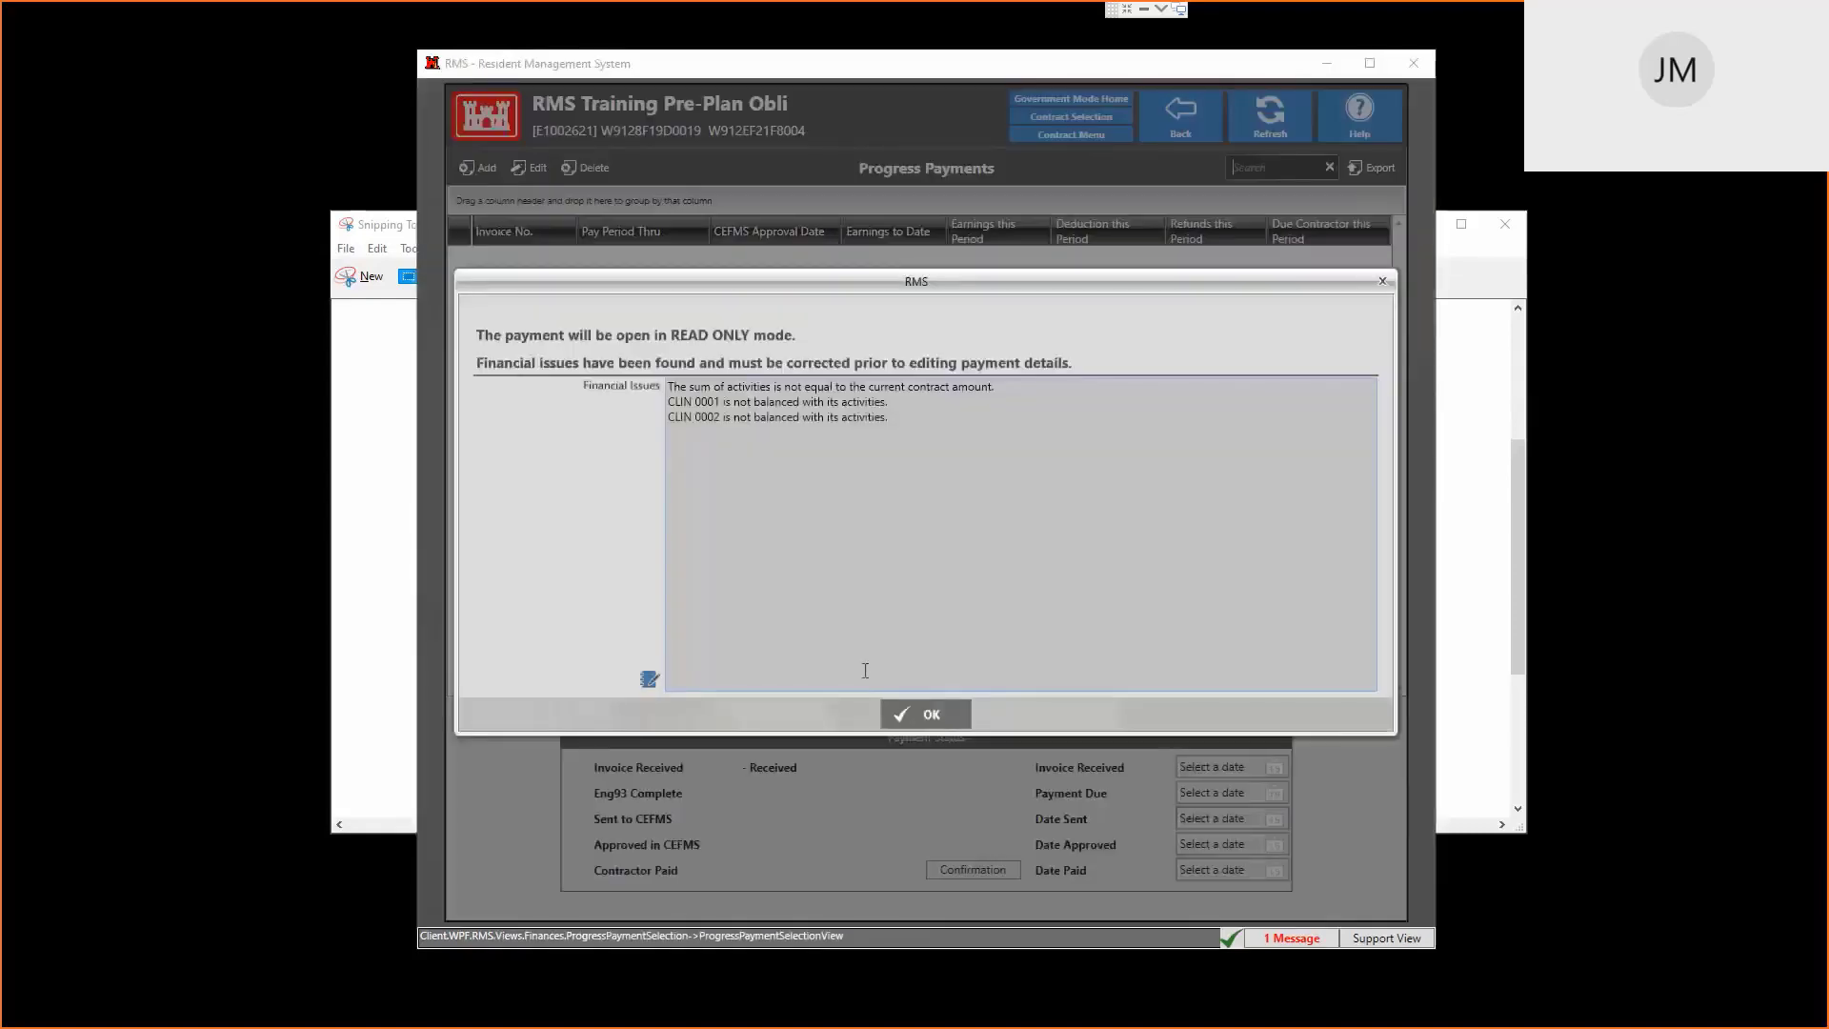
left_click(933, 715)
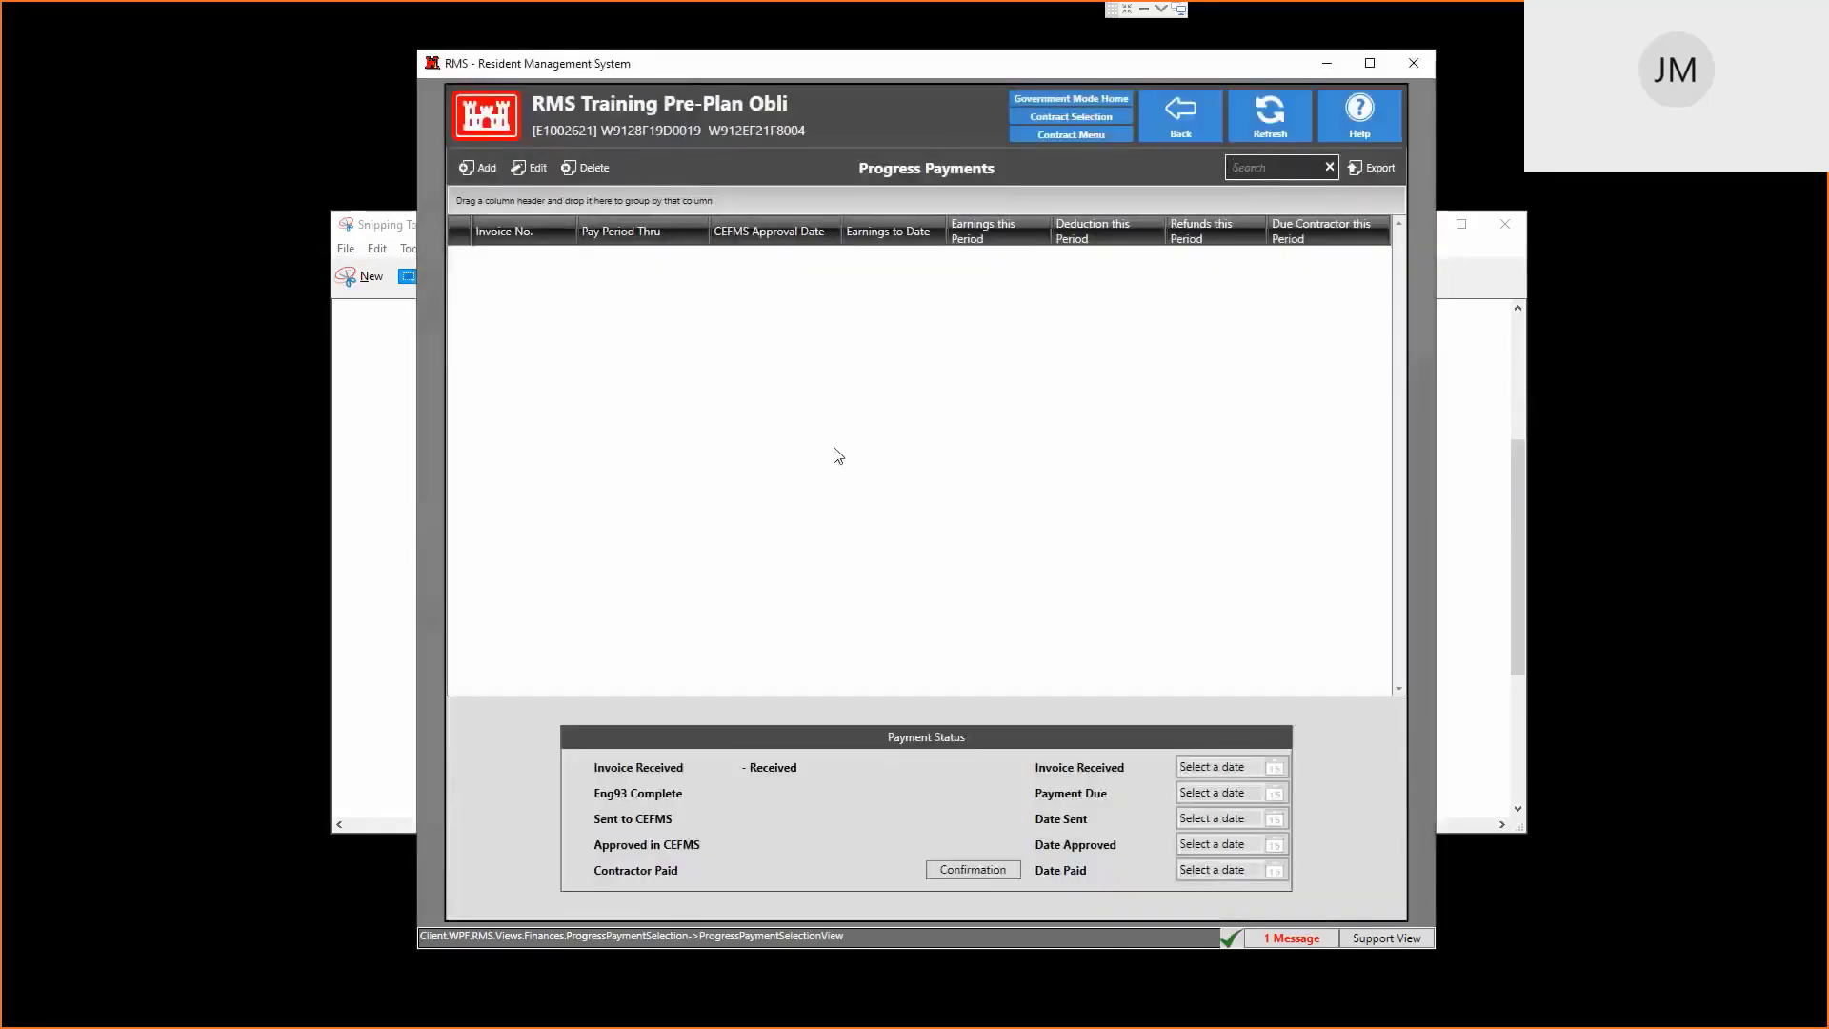
left_click(1178, 114)
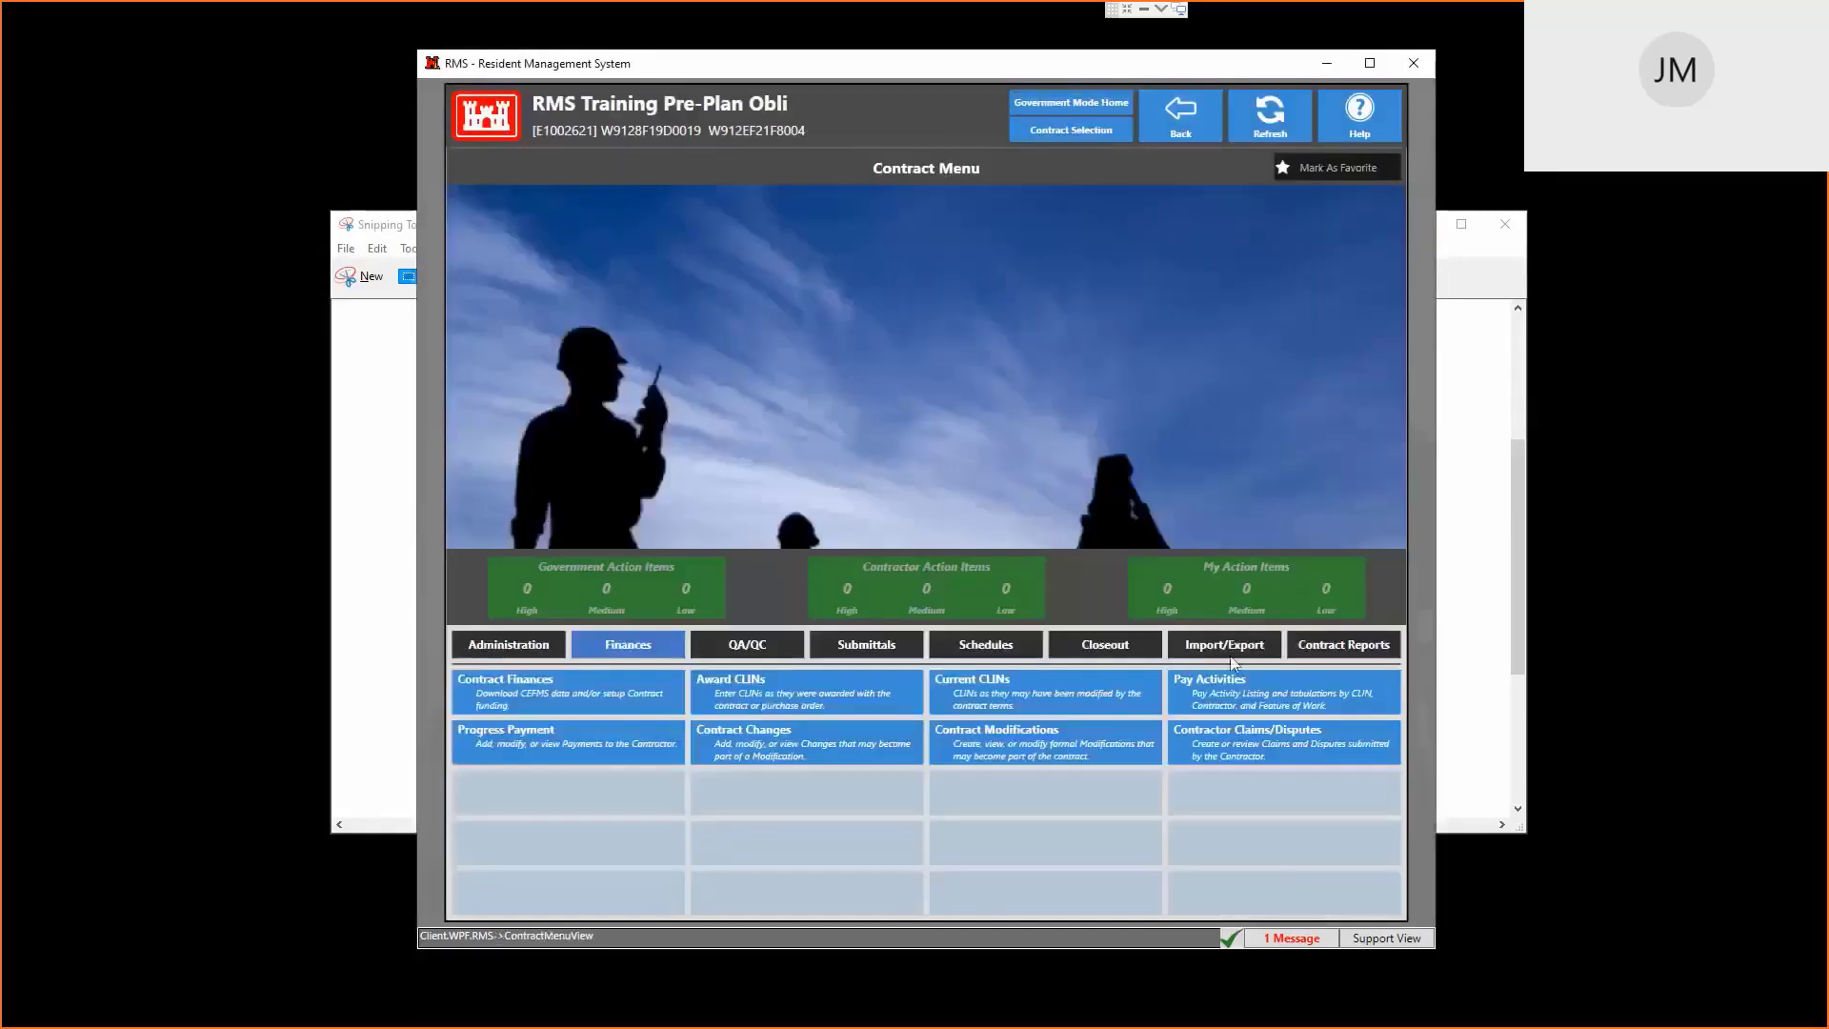
Create pay activities 0001 and 0002, one per CLIN at $10,000.00 each
left_click(1267, 696)
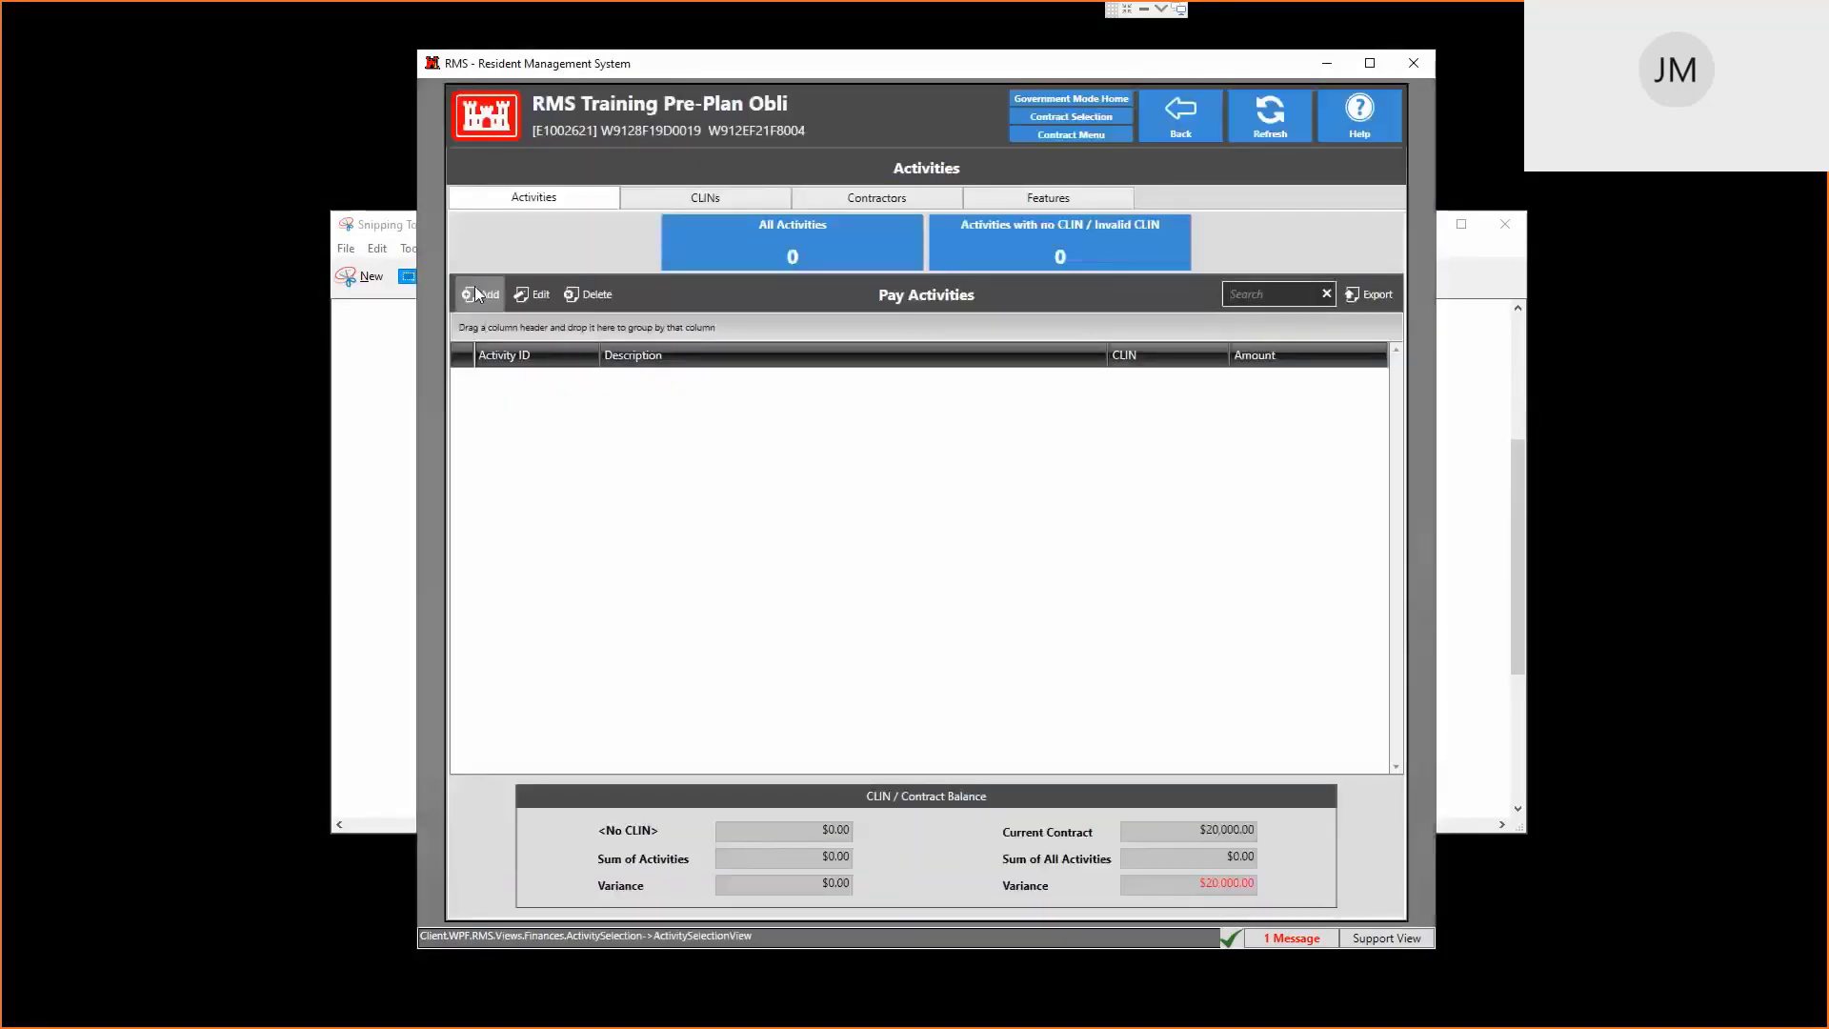
left_click(490, 295)
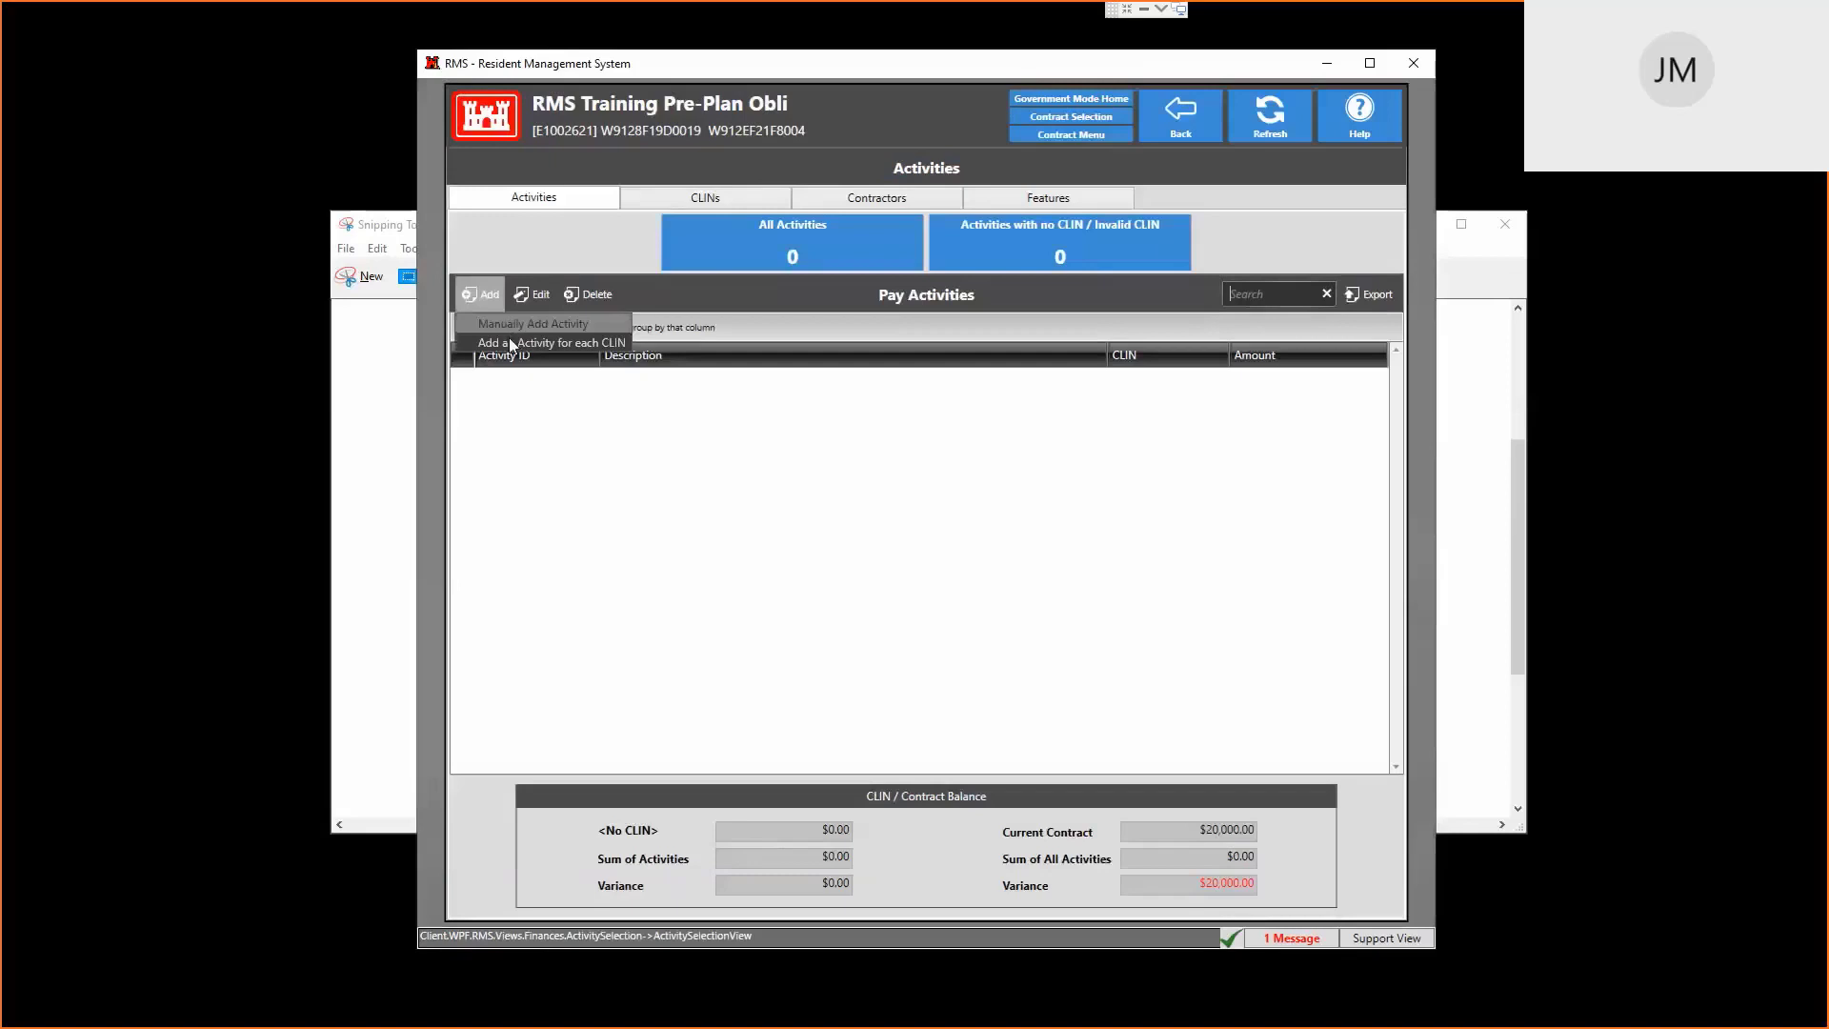
left_click(510, 341)
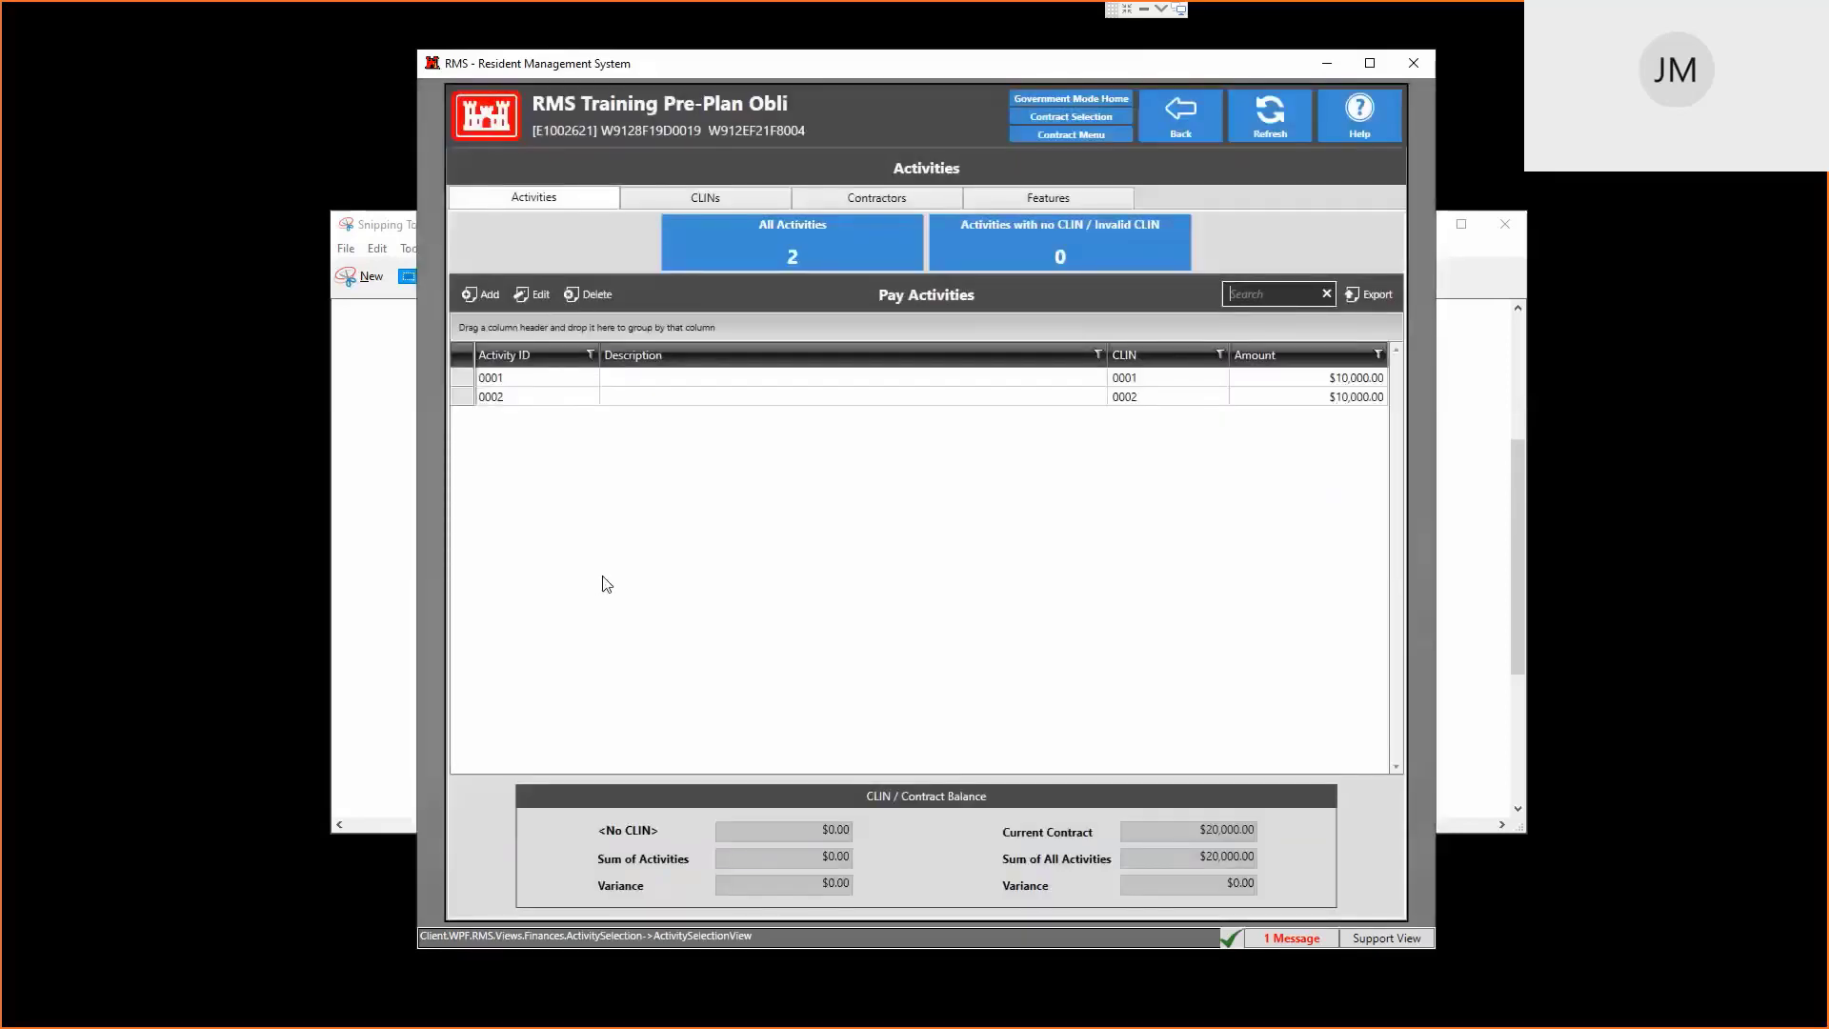
left_click(1177, 125)
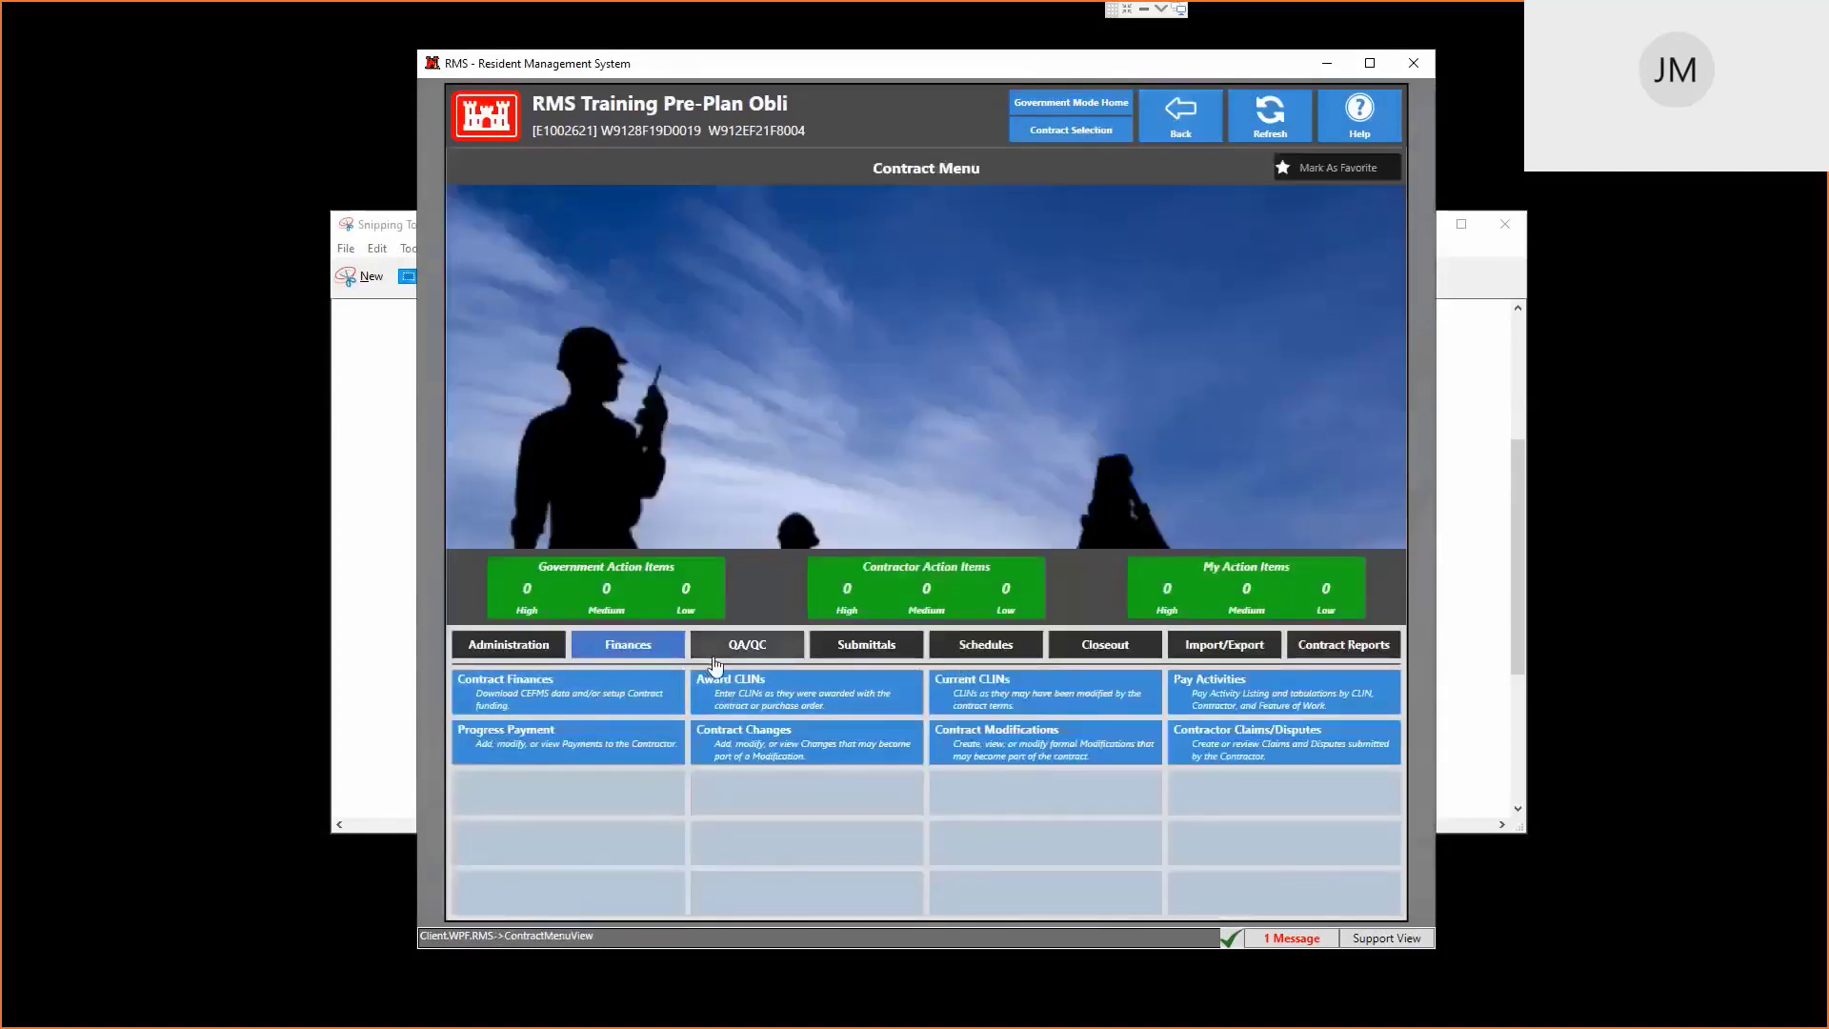
Add Invoice No. 1 with pay period, invoice date and received date all 4/21/2021
left_click(559, 746)
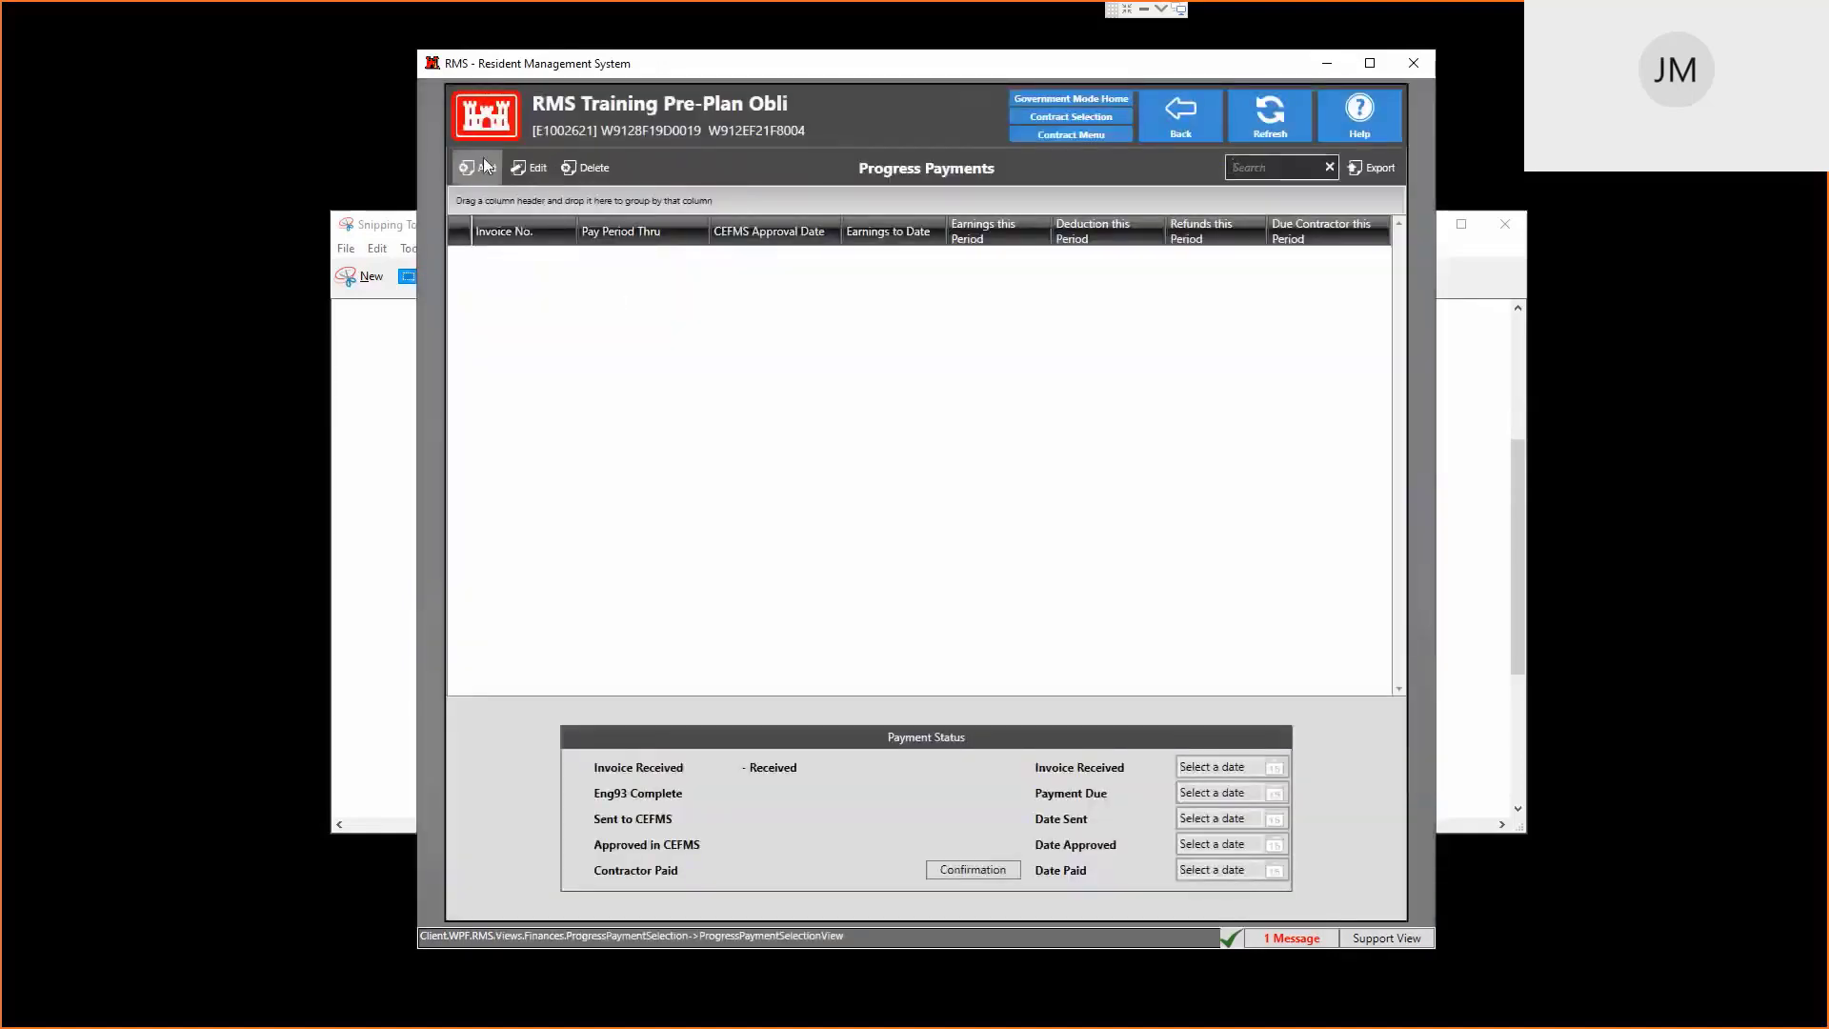
left_click(481, 166)
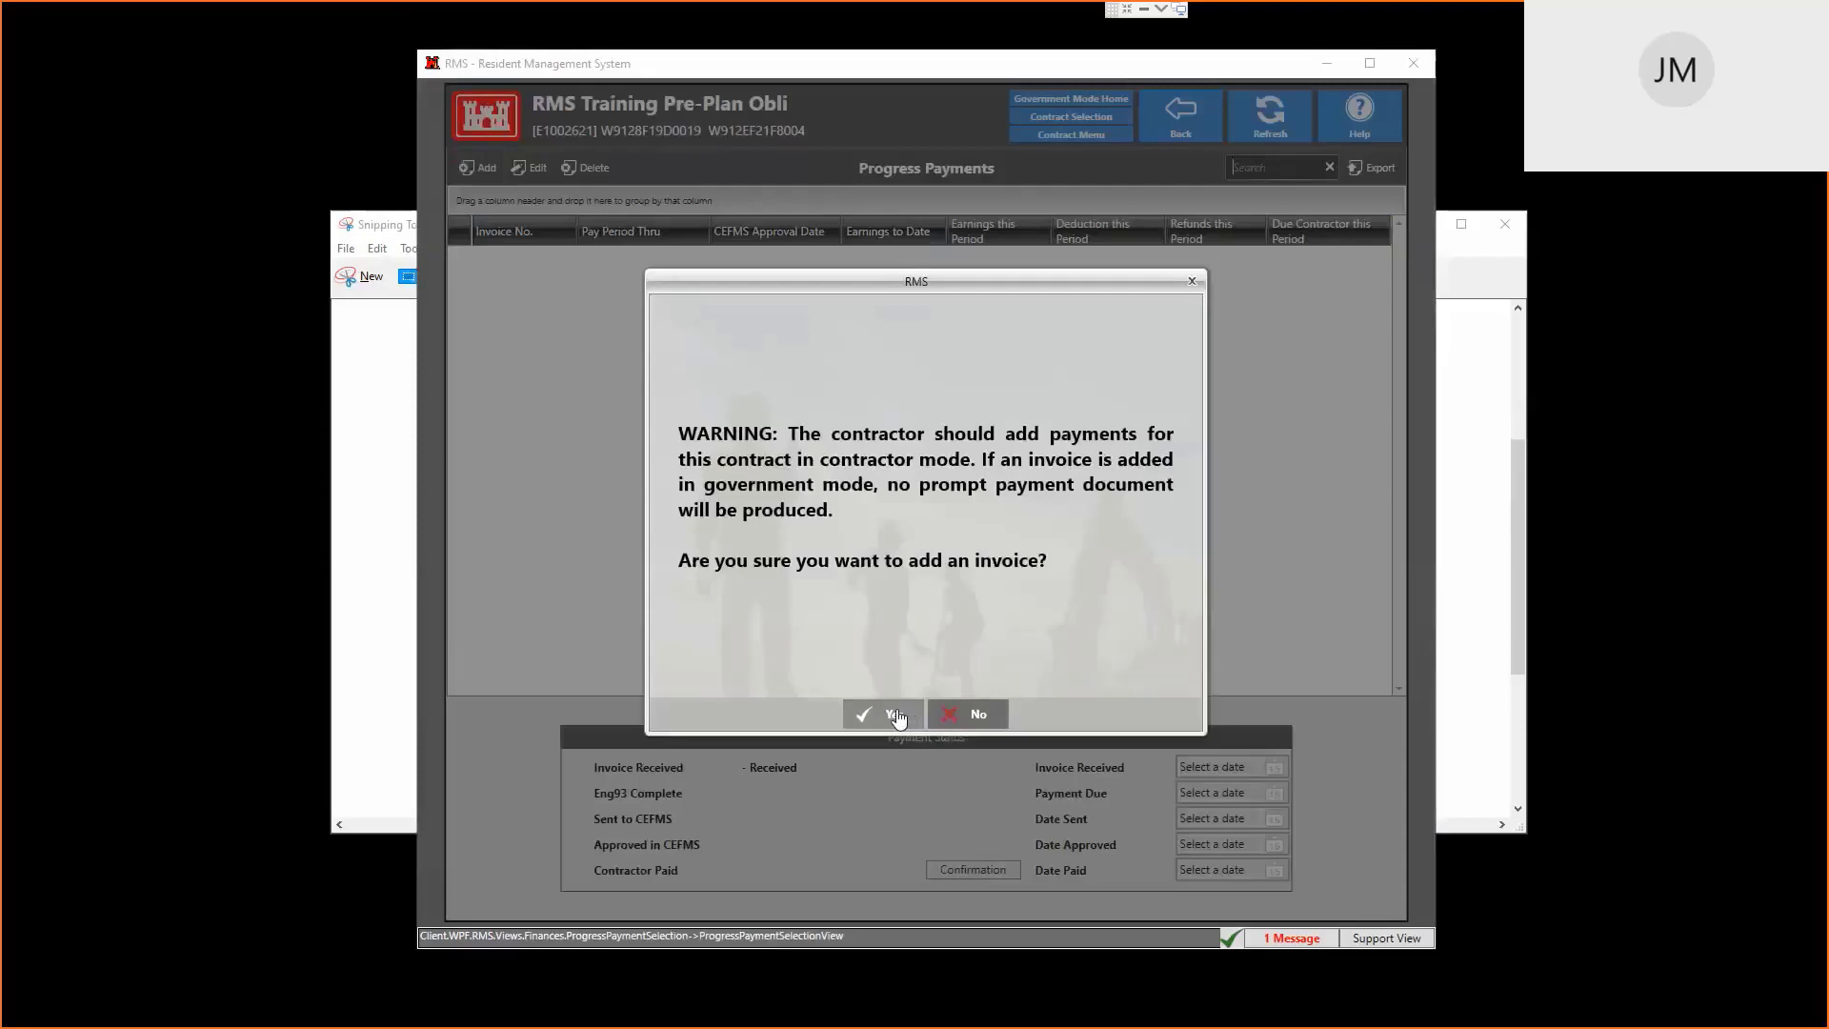
left_click(897, 717)
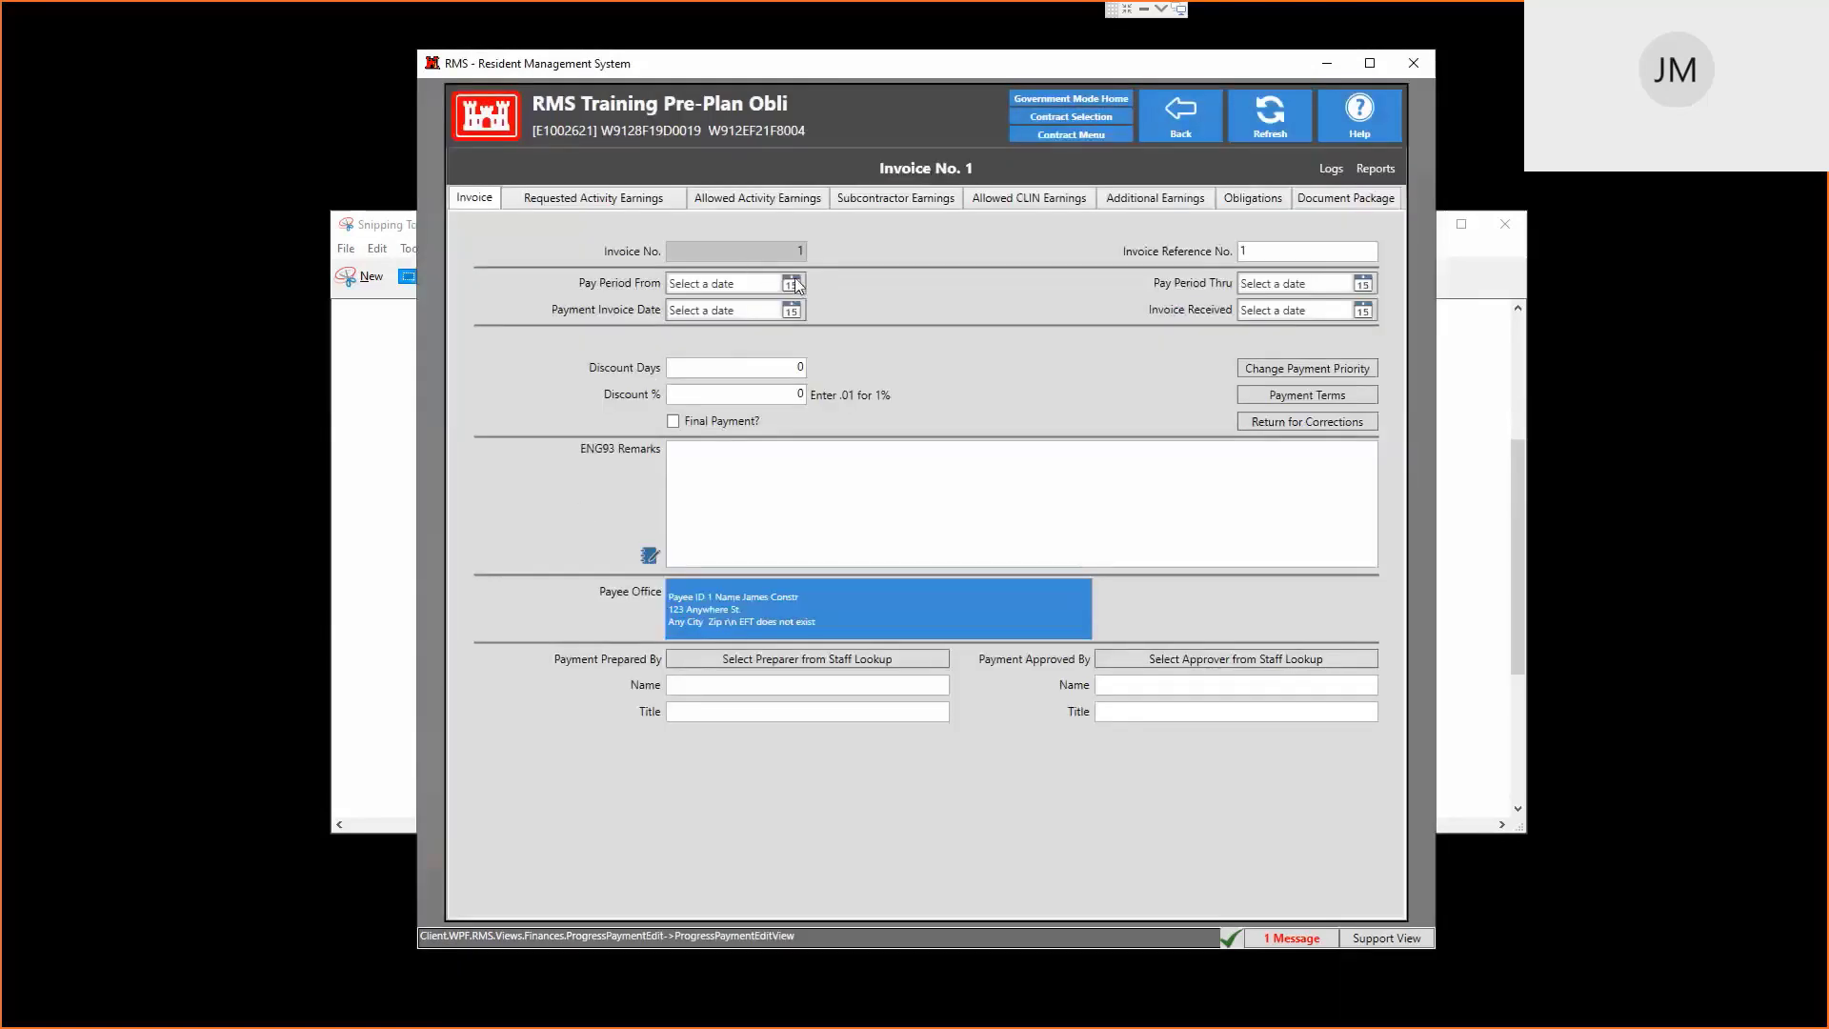
left_click(792, 284)
double_click(793, 311)
double_click(1363, 284)
double_click(1363, 310)
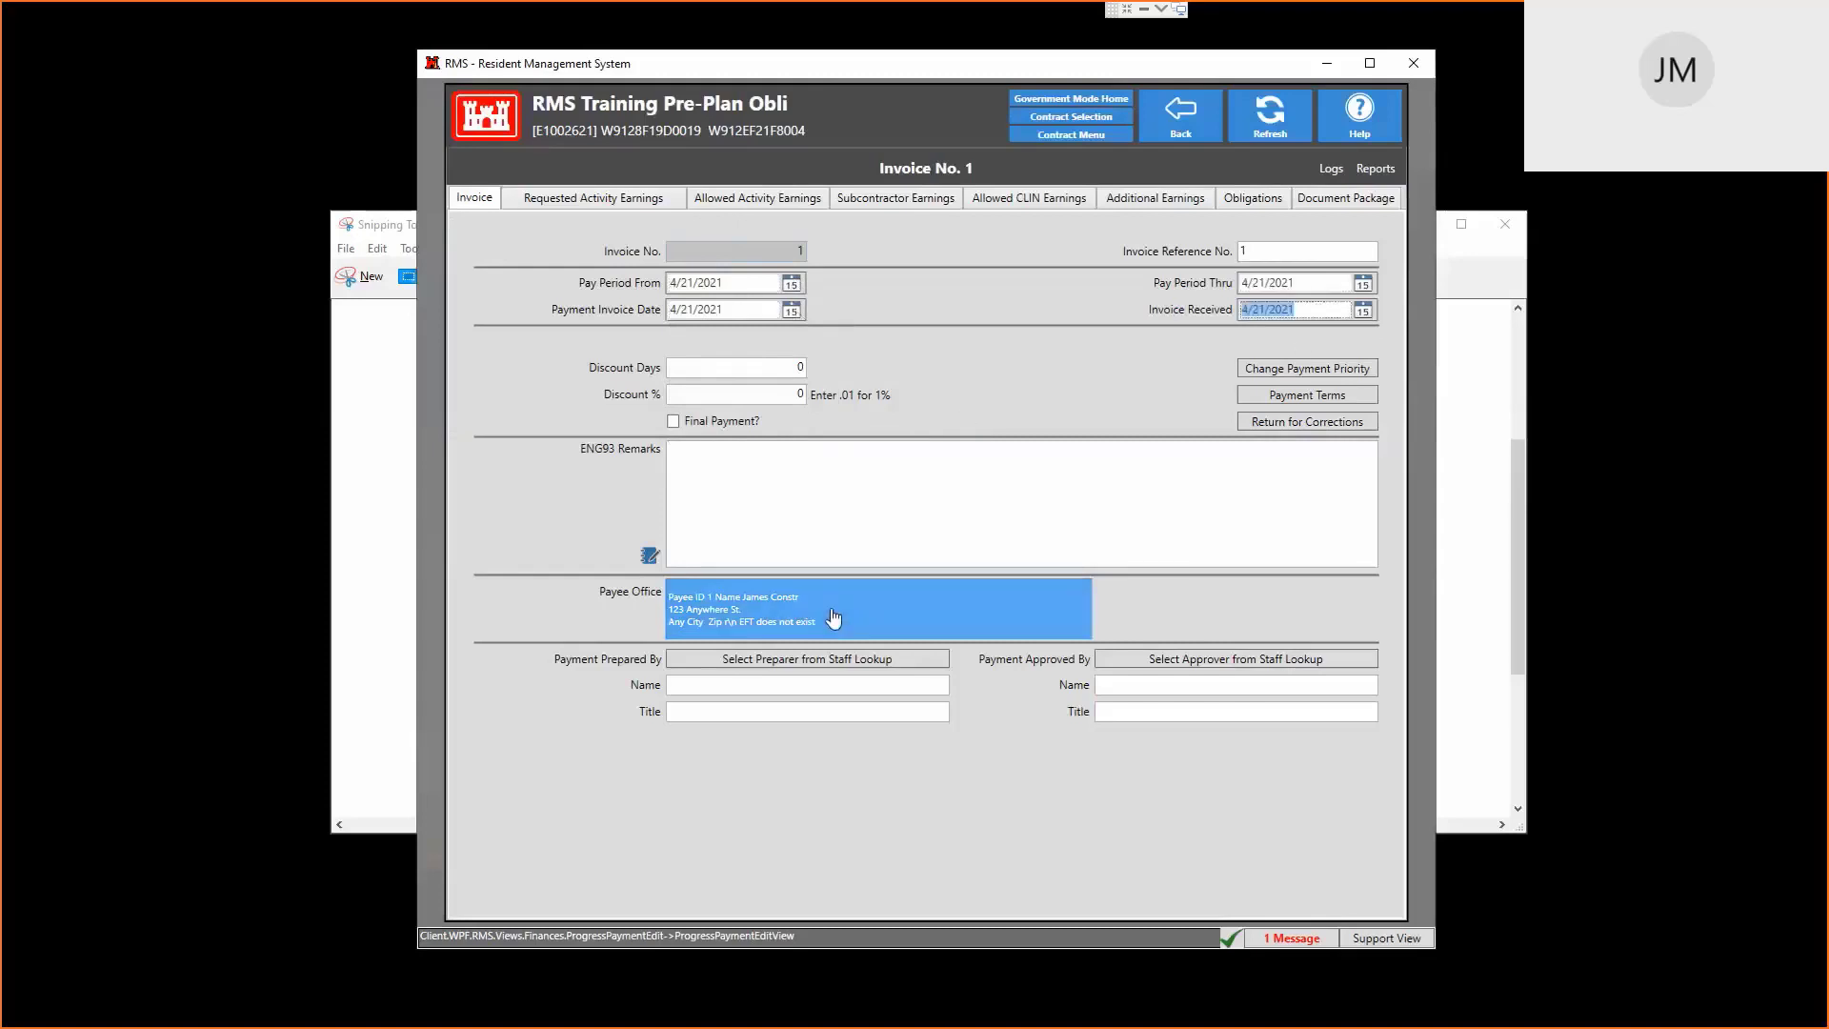
left_click(595, 198)
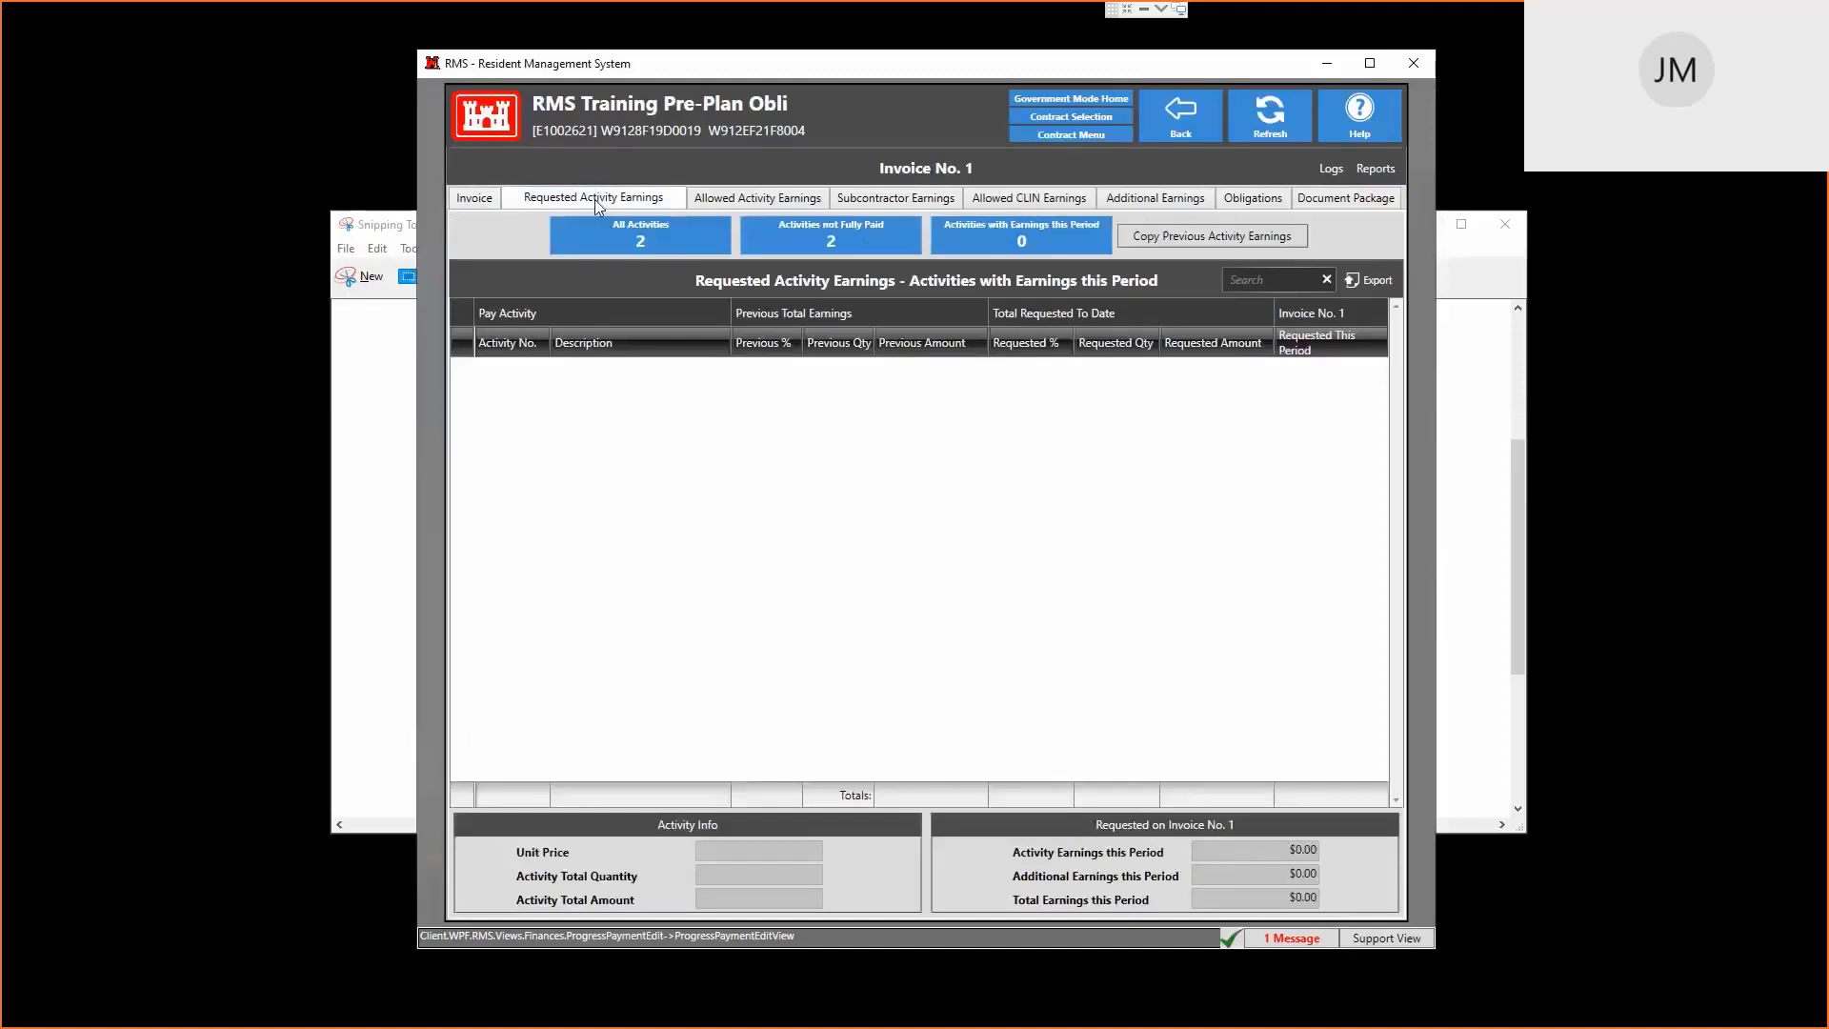
Enter allowed amounts of $2,000 for activity 0001 and $1,000 for activity 0002
left_click(789, 199)
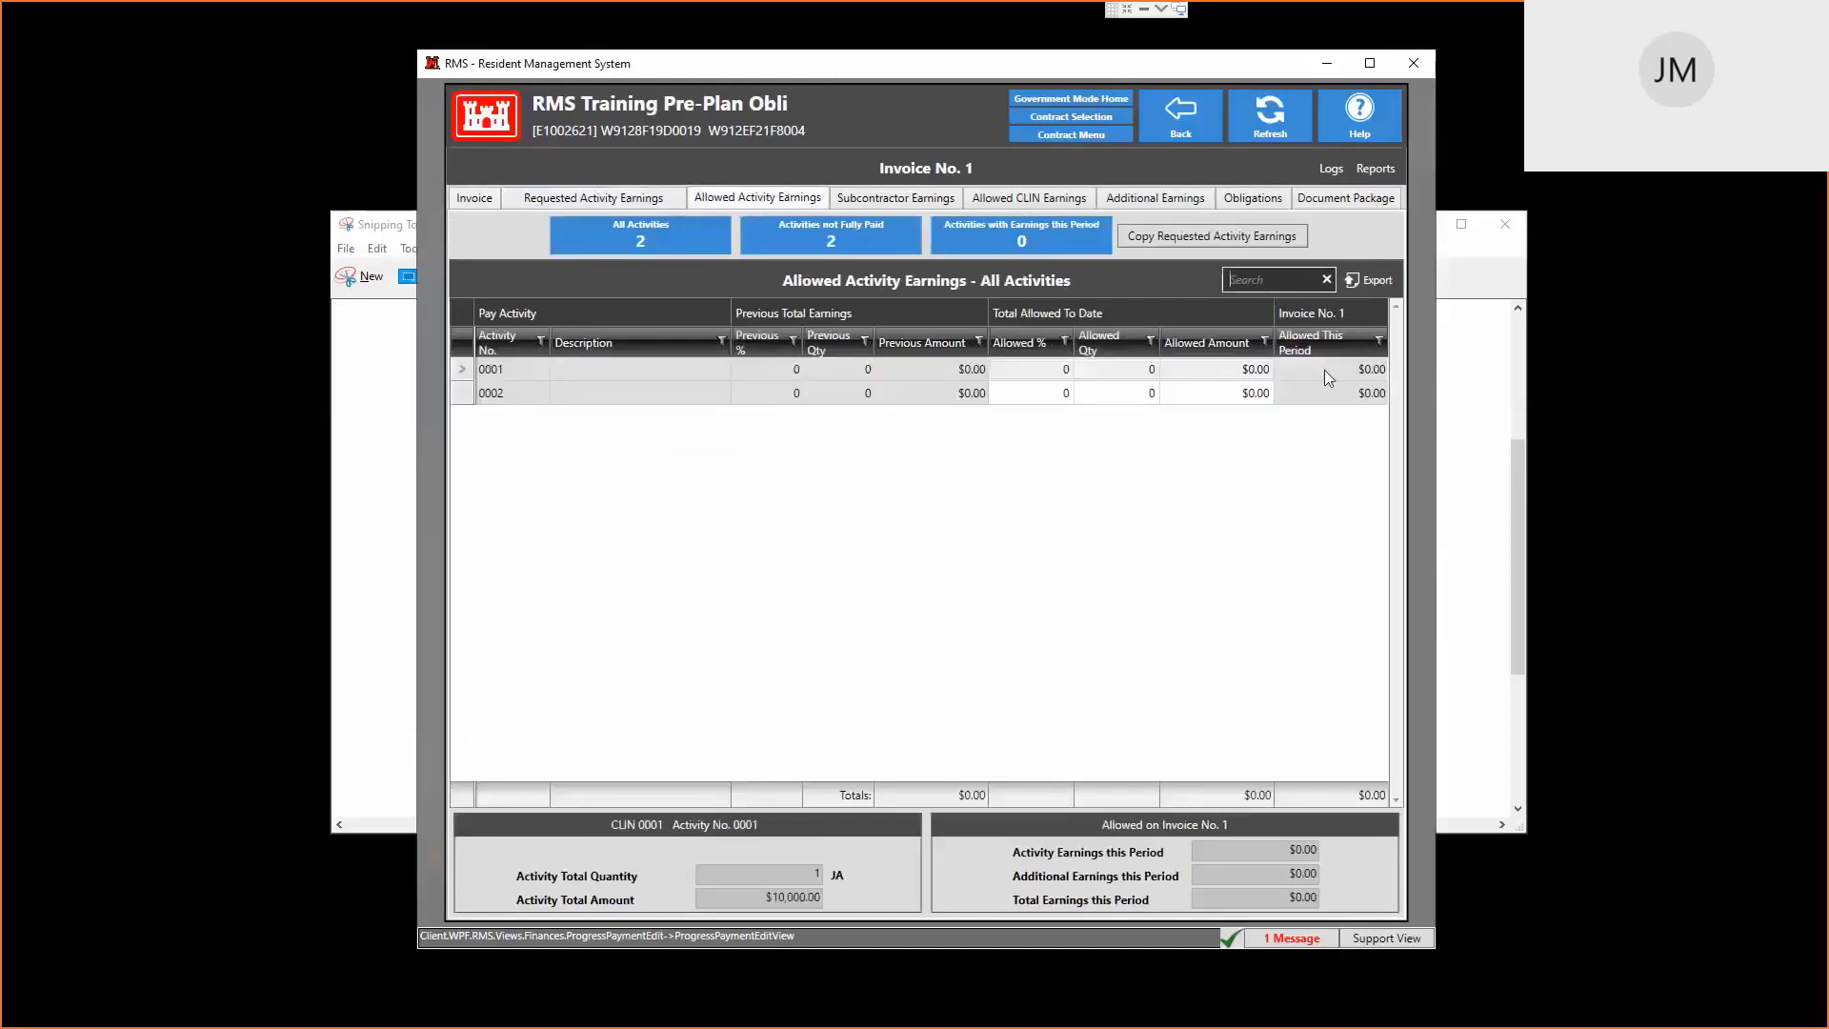
left_click(1255, 372)
left_click(1256, 371)
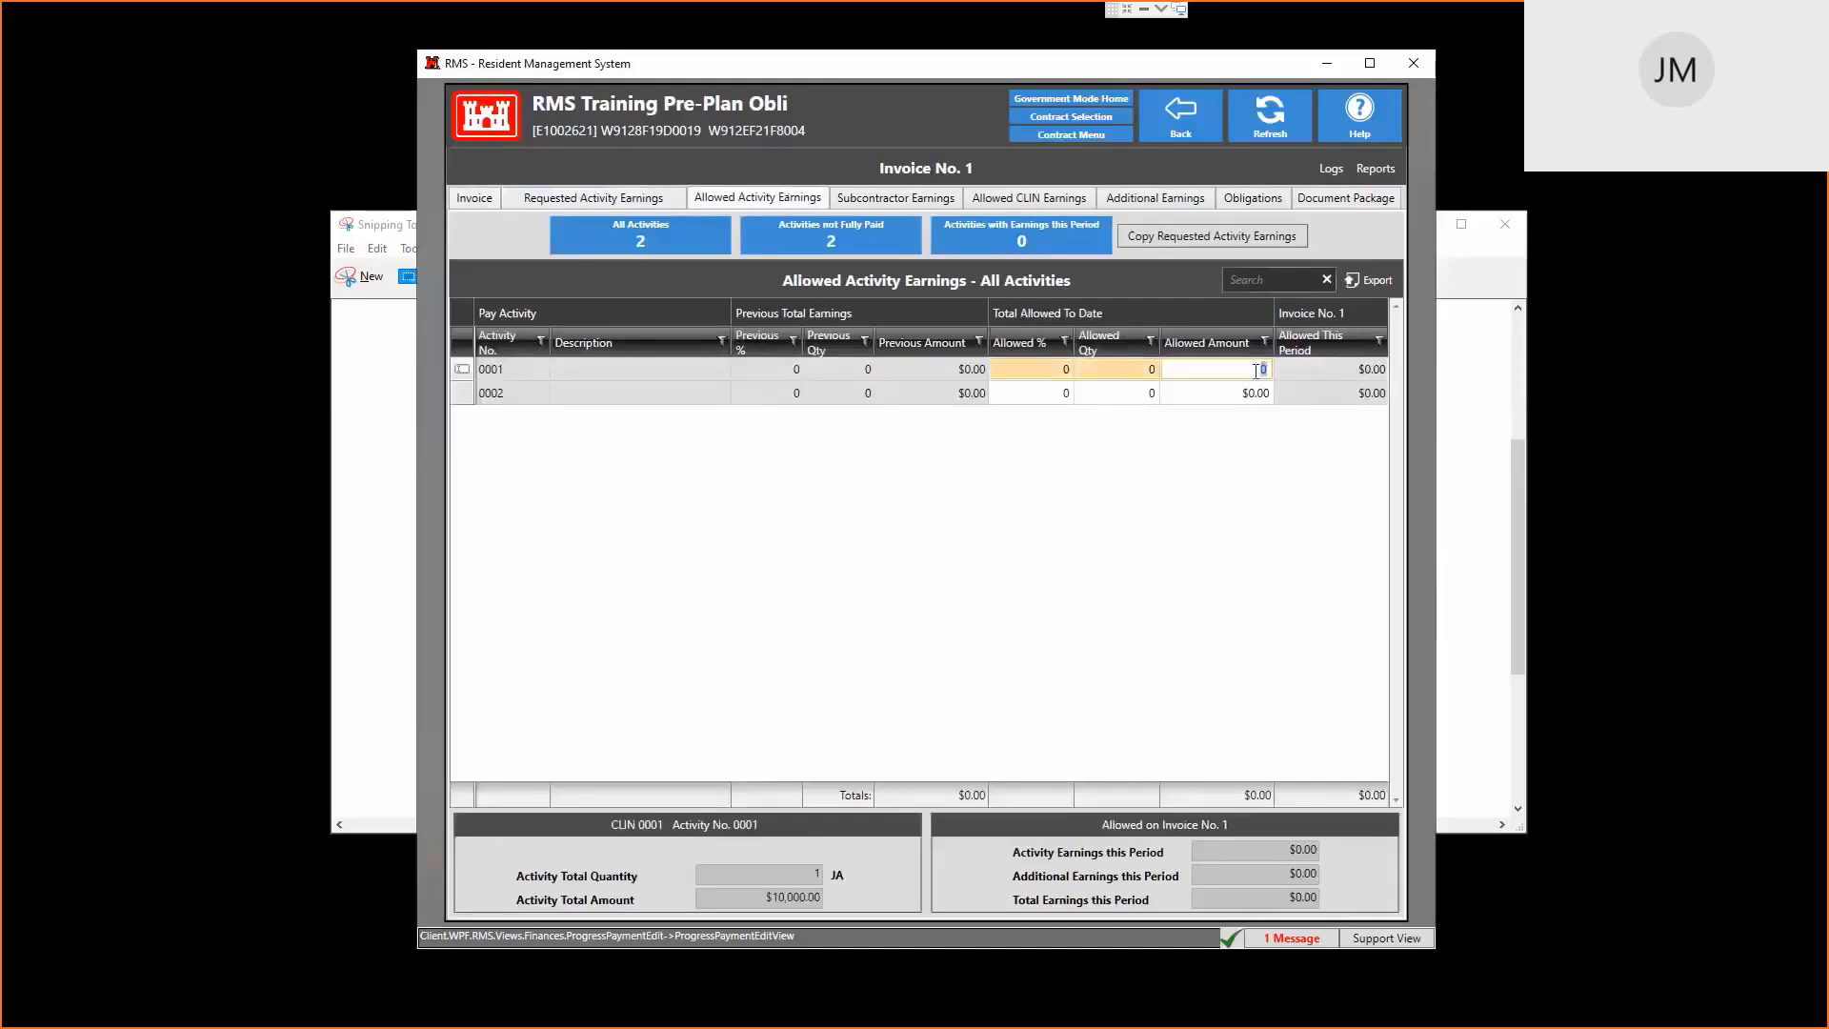
type("2,000")
key("Tab")
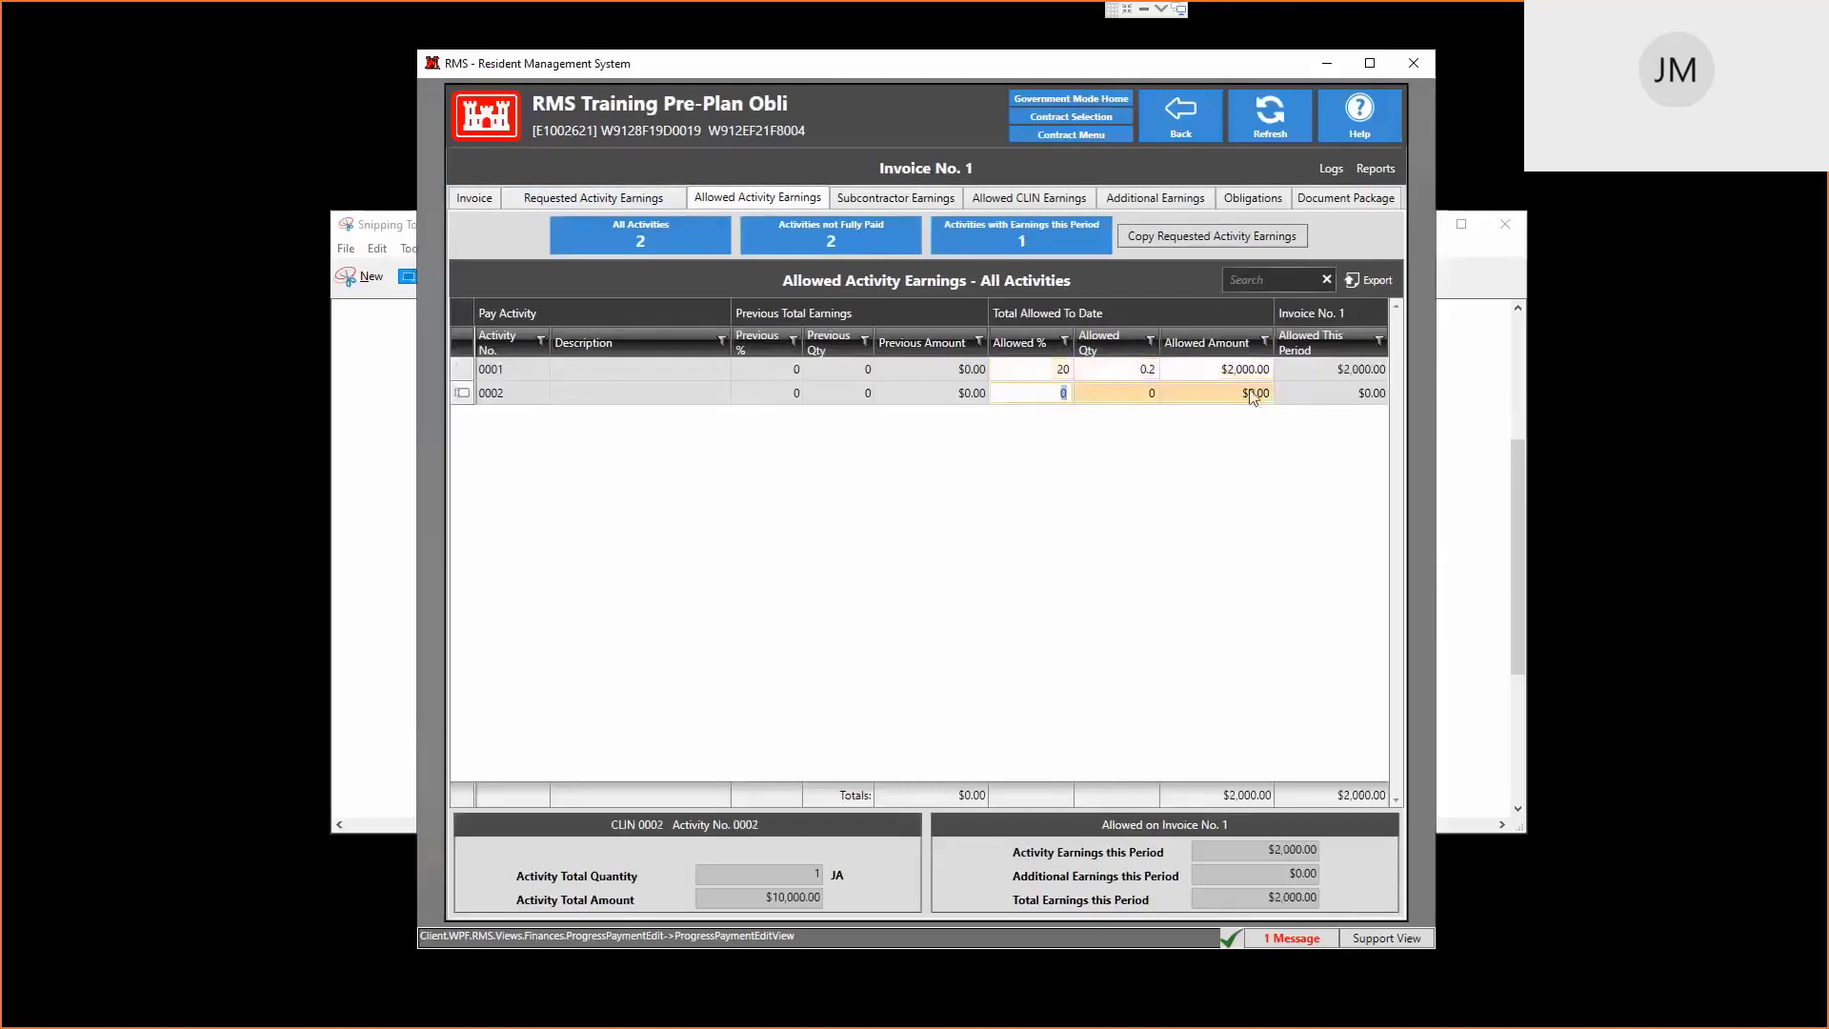
left_click(1250, 390)
type("1,")
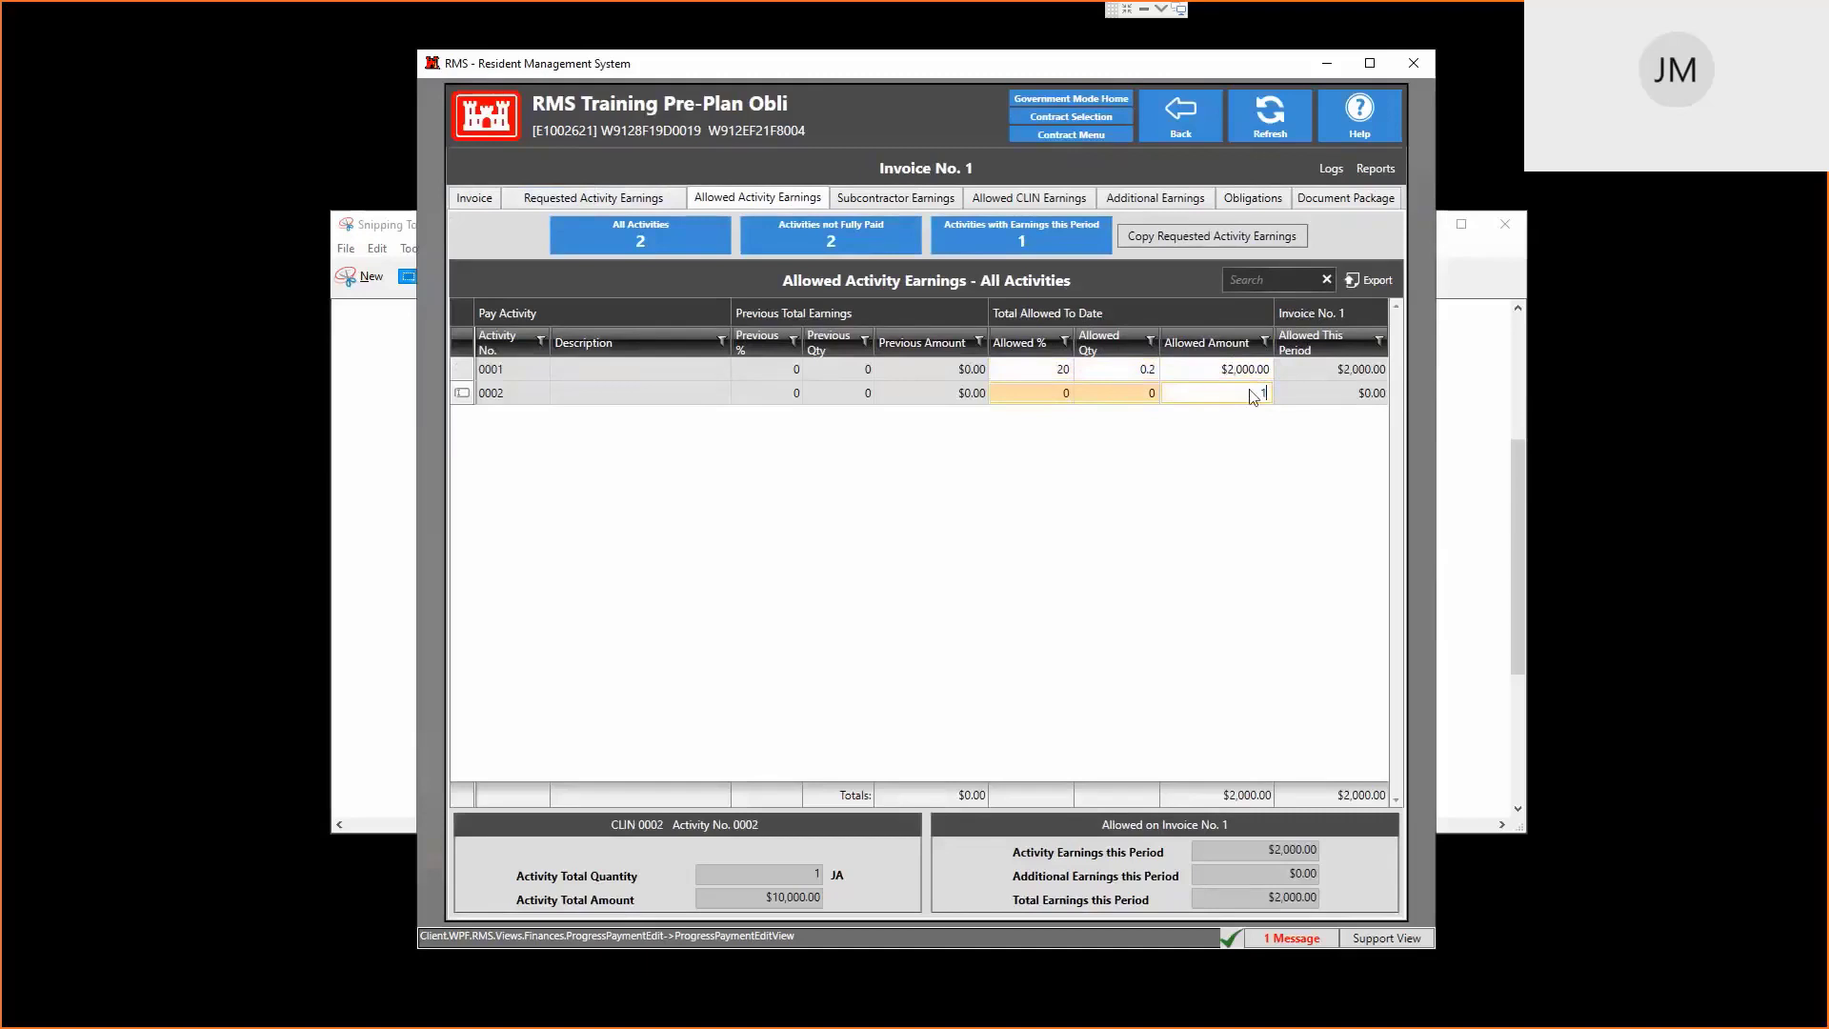
type("000")
key("Return")
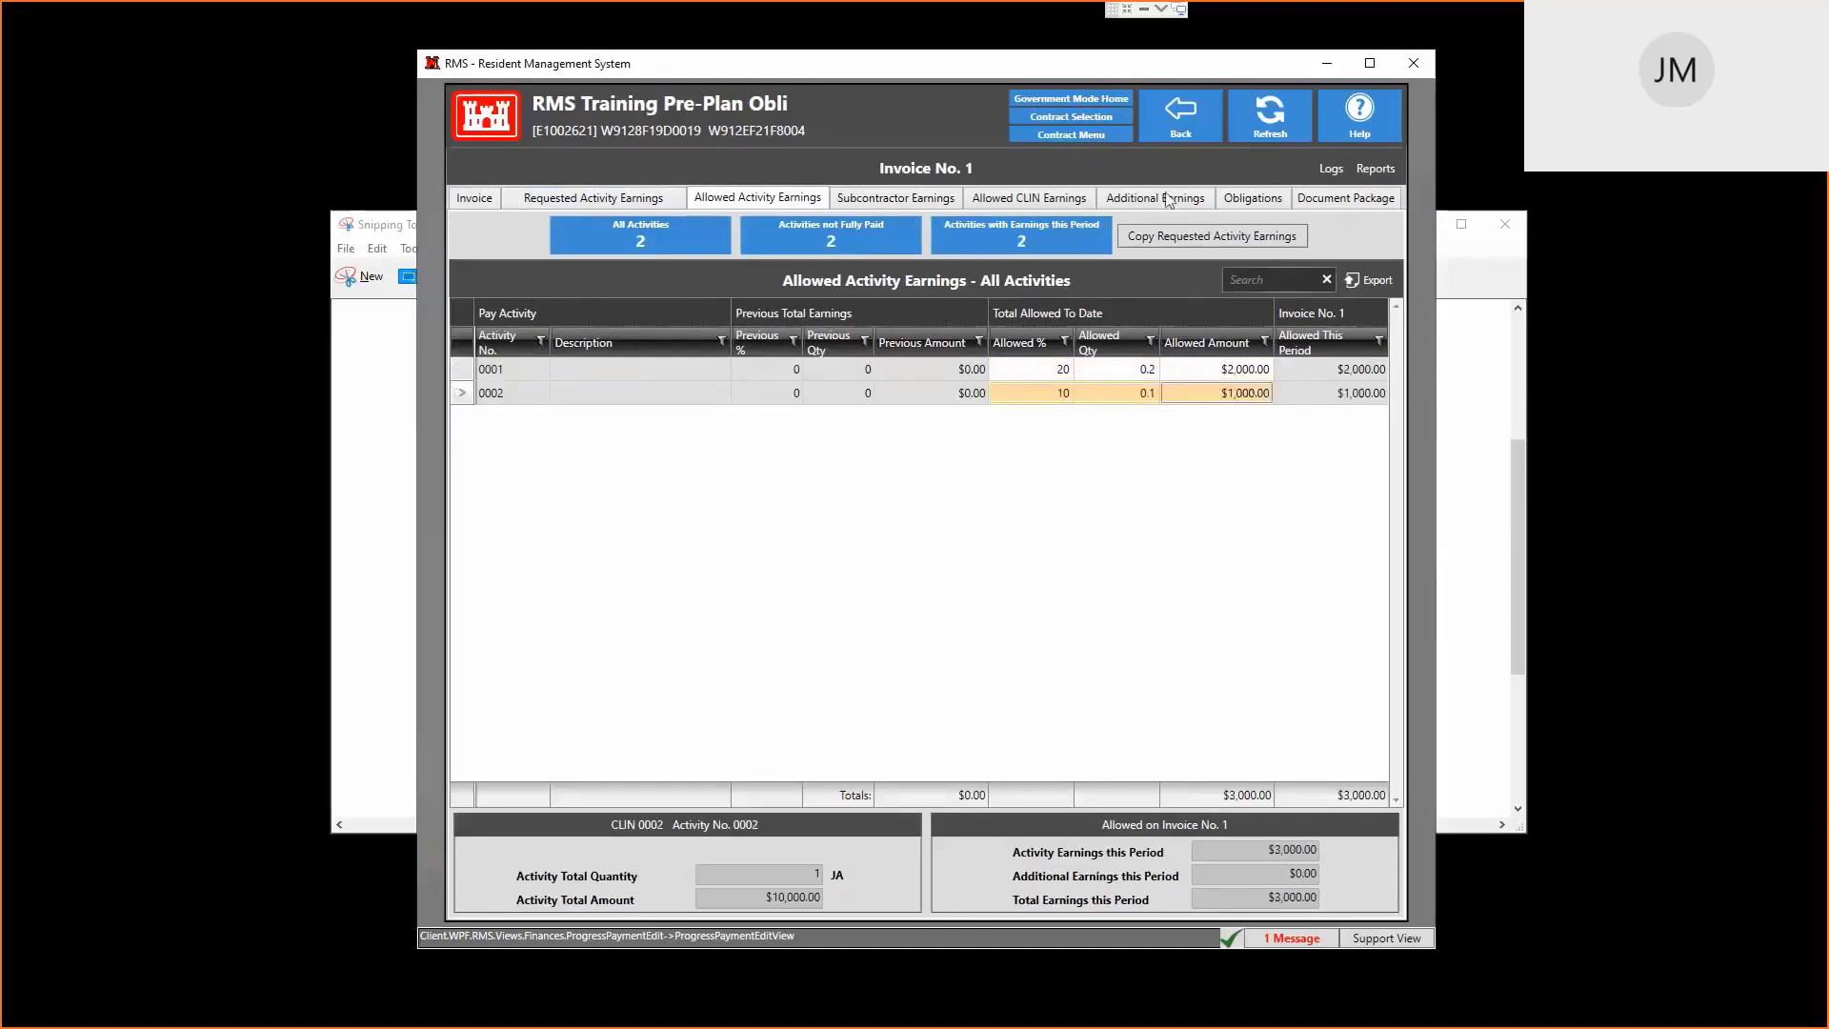
Review subcontractor, CLIN and additional earnings, and mark this period's total allowed earnings entered
left_click(890, 198)
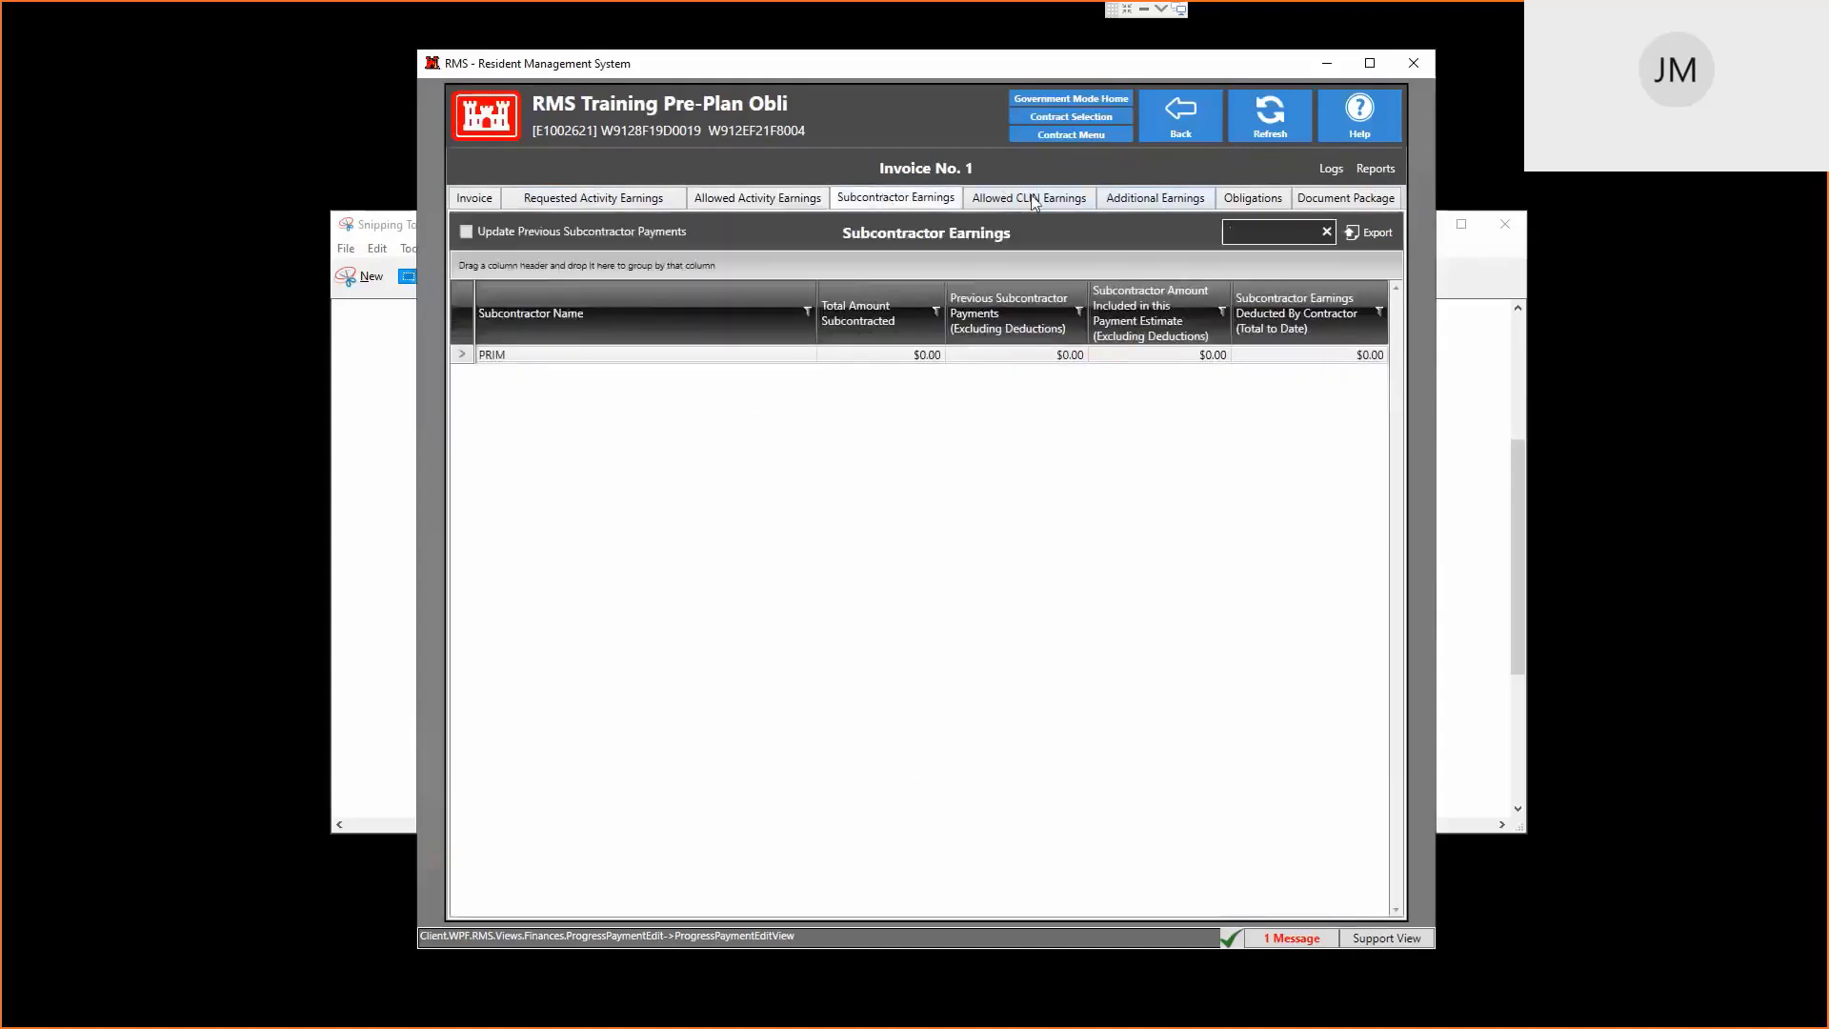
left_click(1033, 200)
left_click(1136, 200)
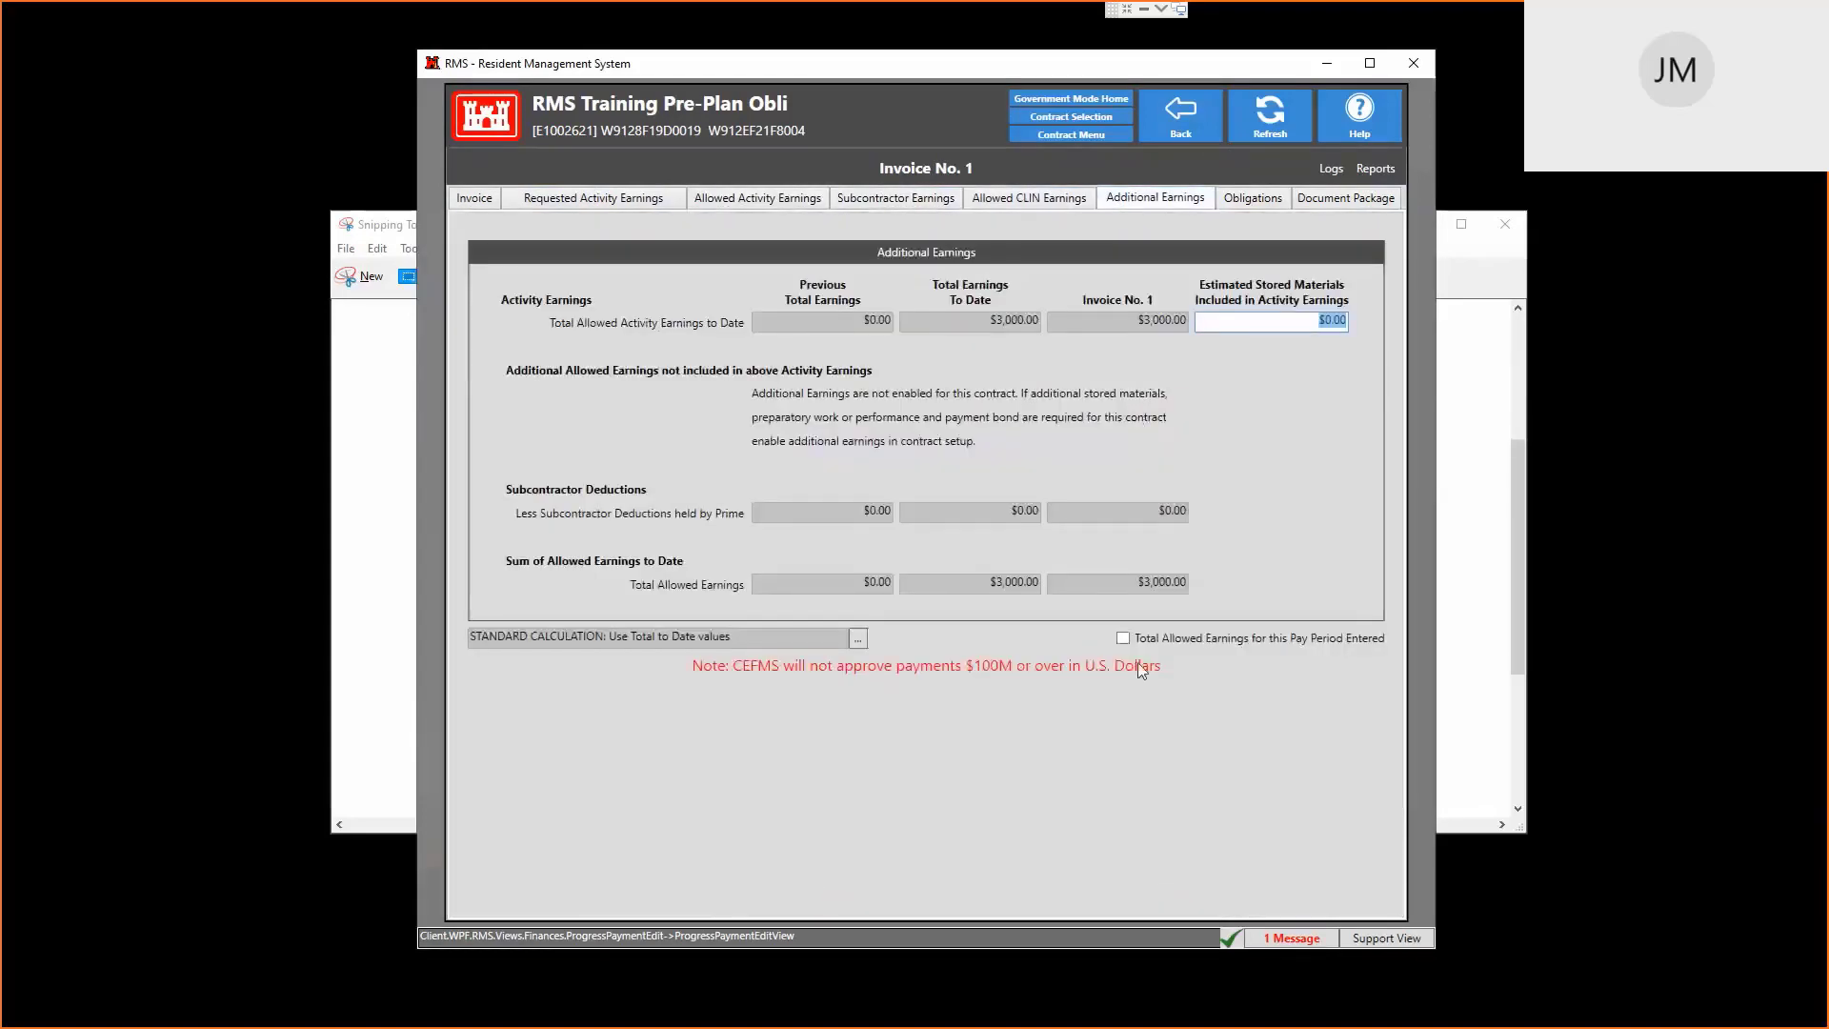
left_click(1123, 639)
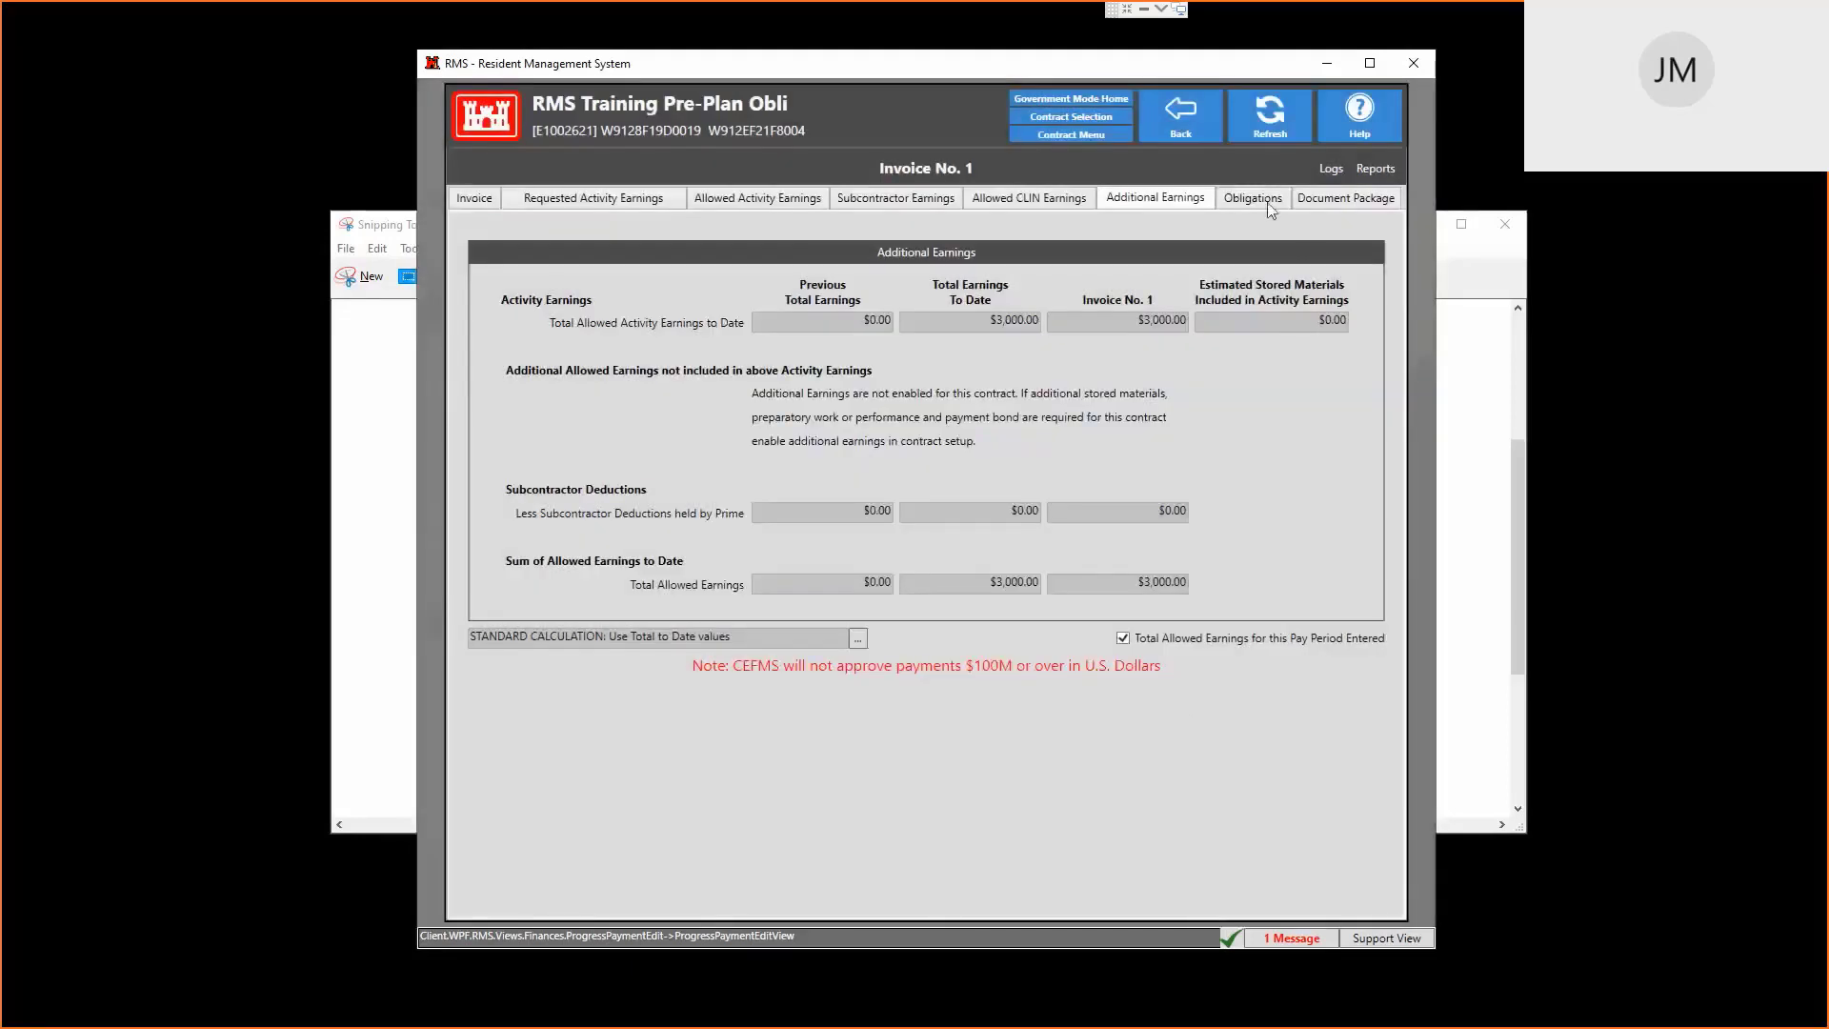
left_click(1271, 200)
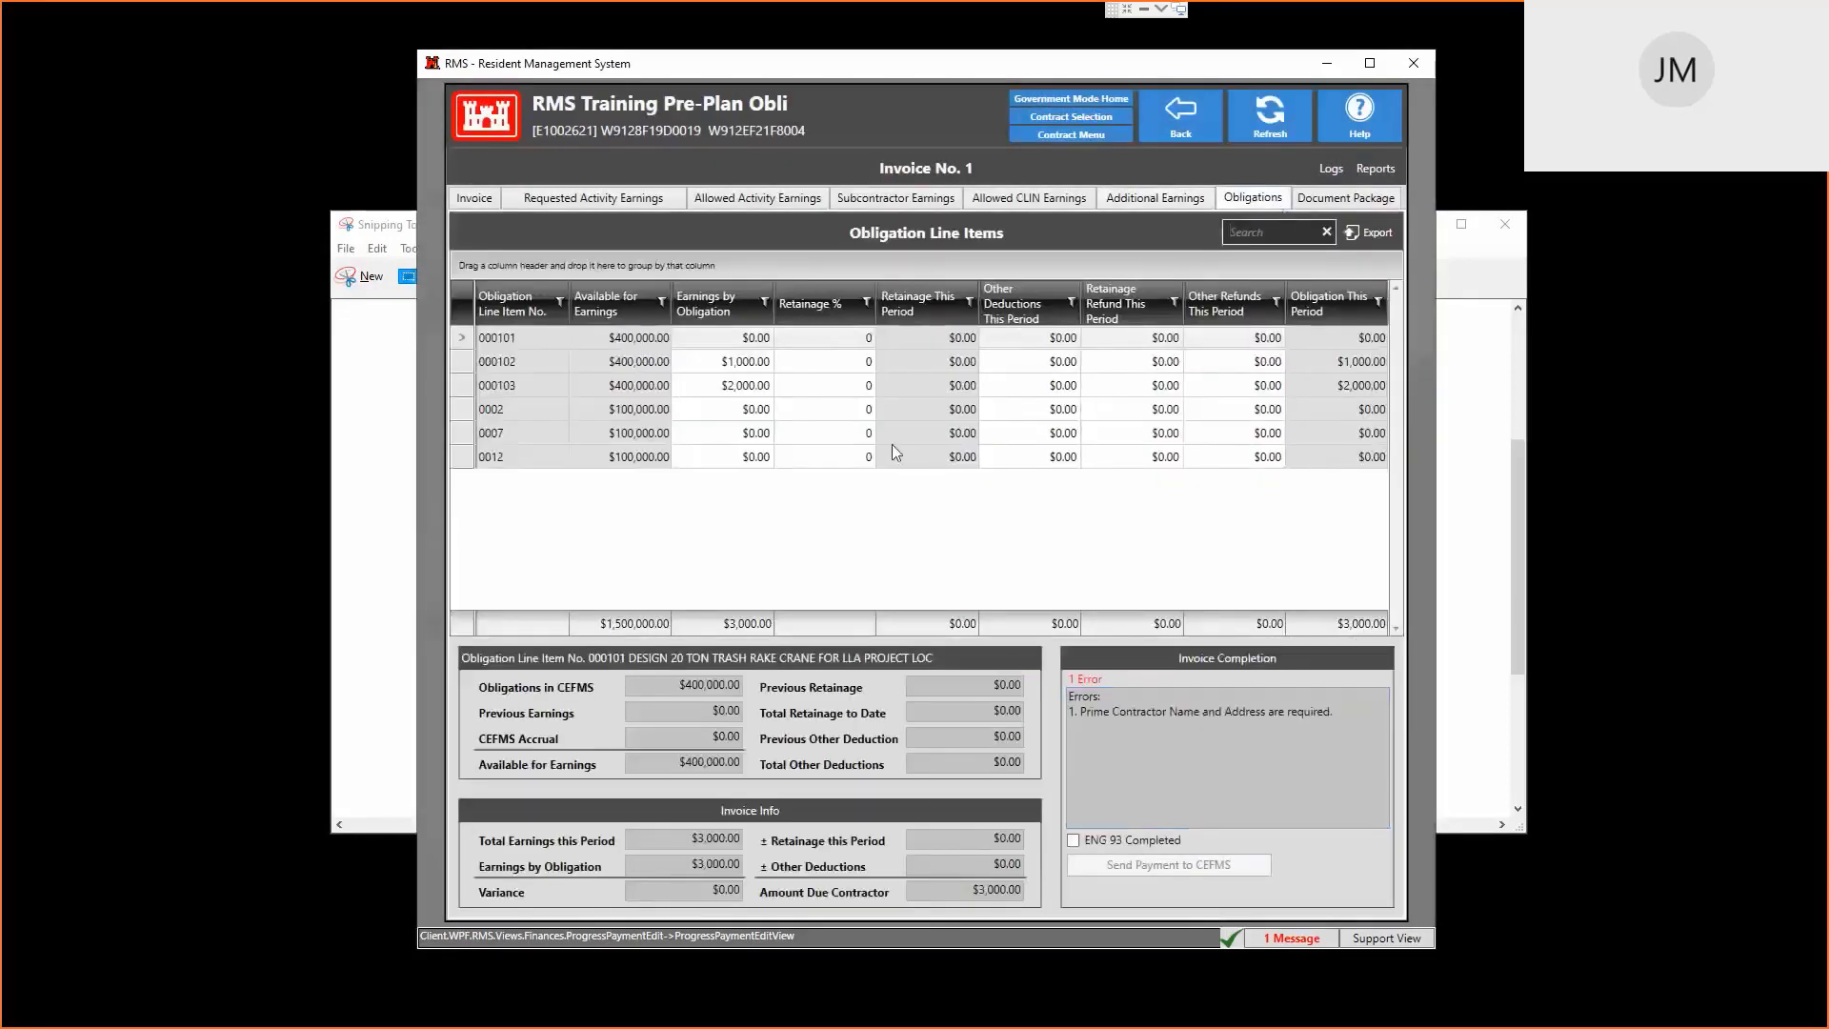
Check obligation lines 000102 and 000103, then return to the Contract Menu
left_click(741, 364)
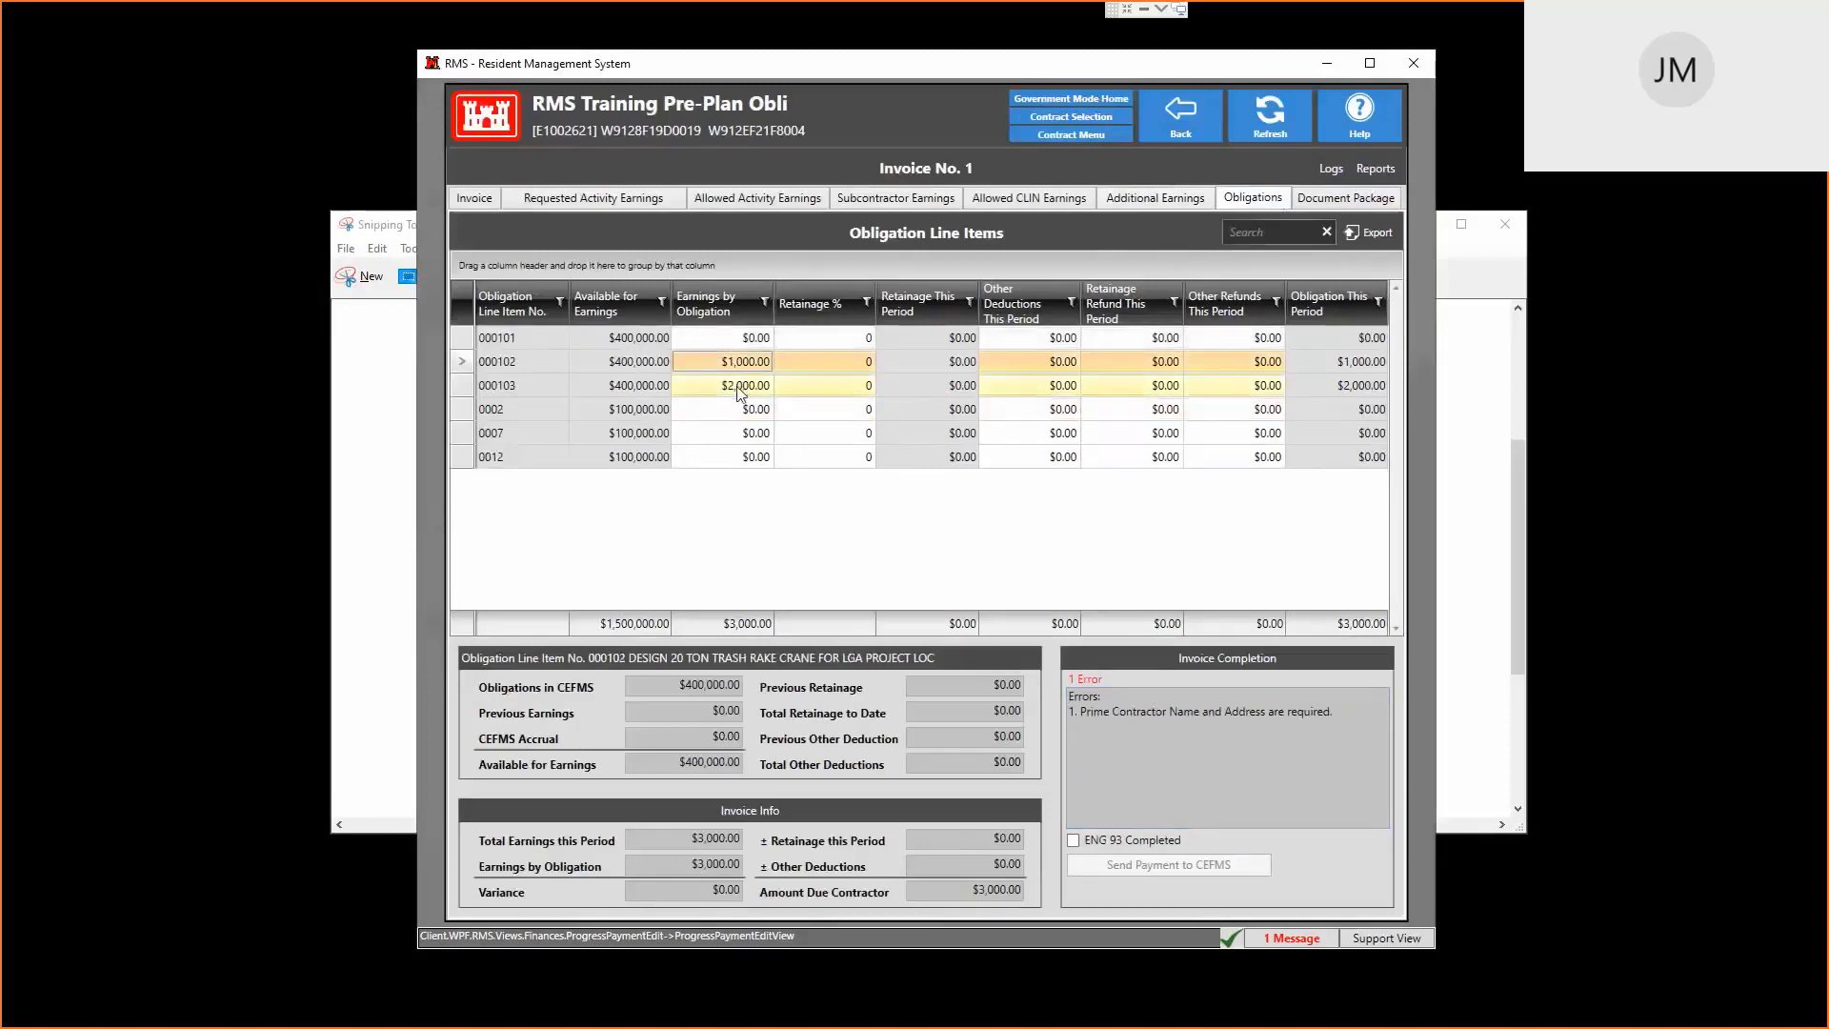
left_click(744, 388)
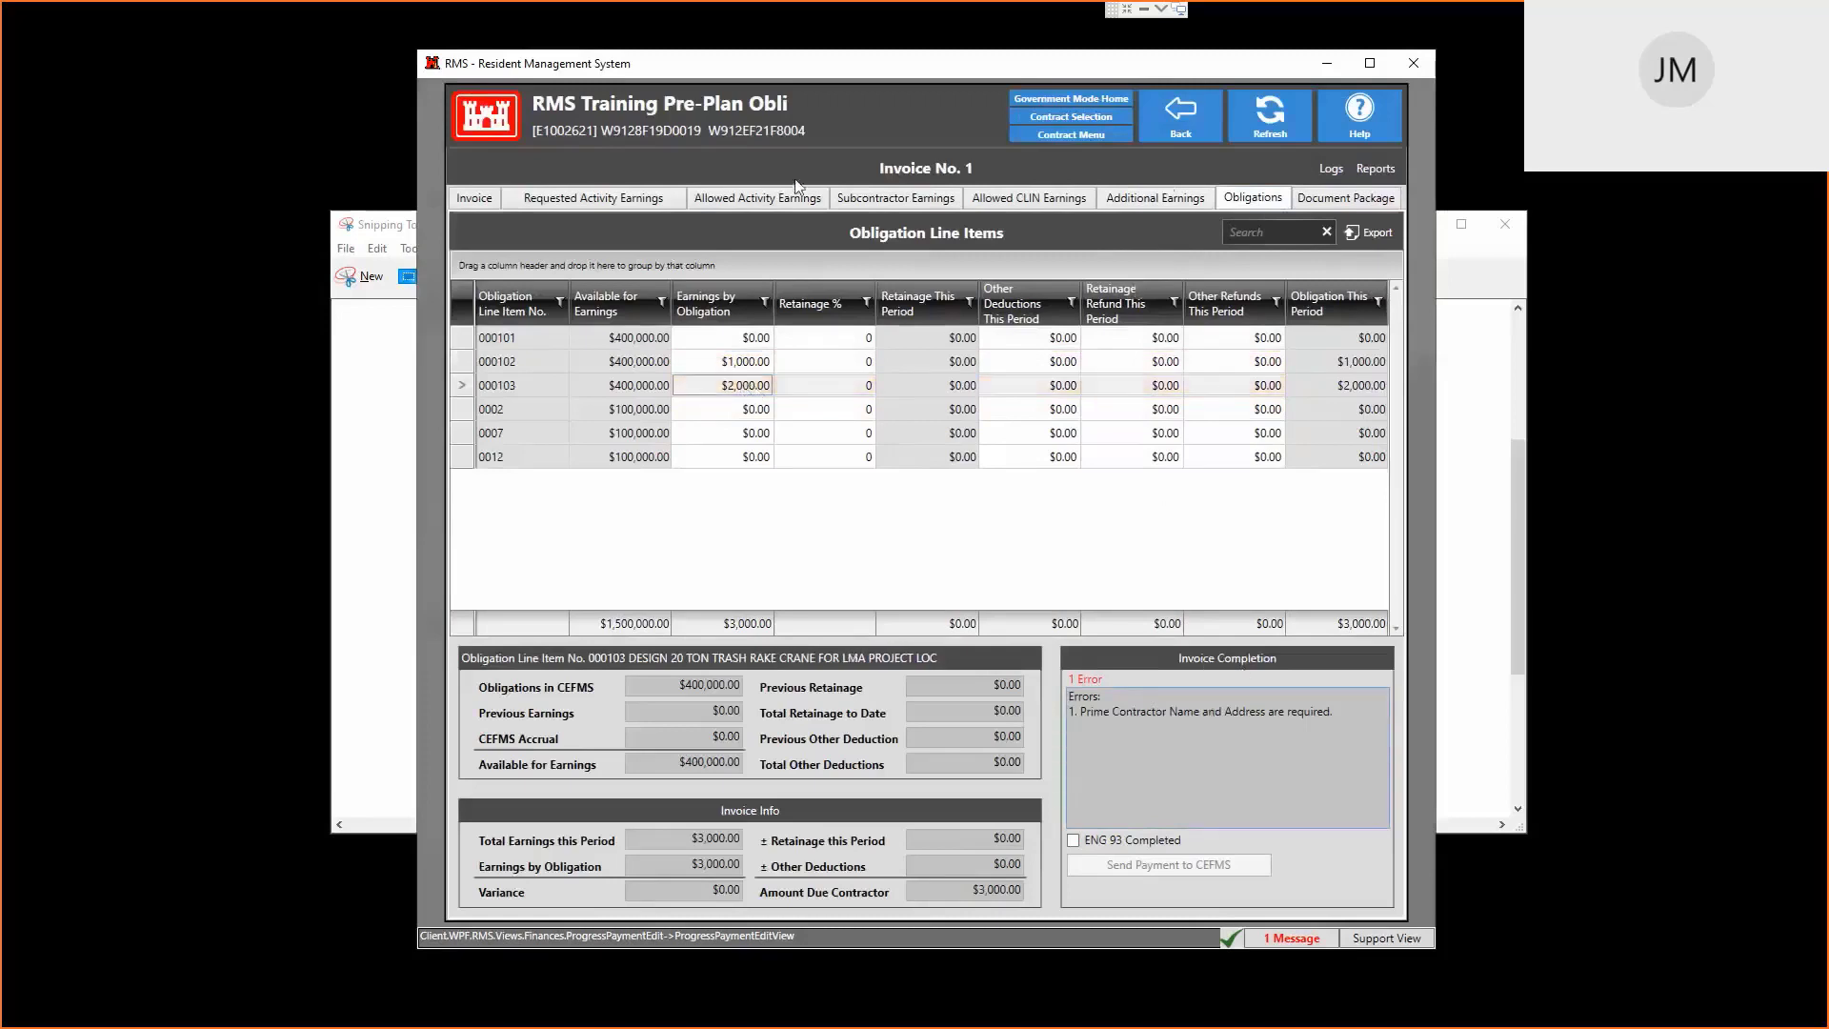
left_click(481, 200)
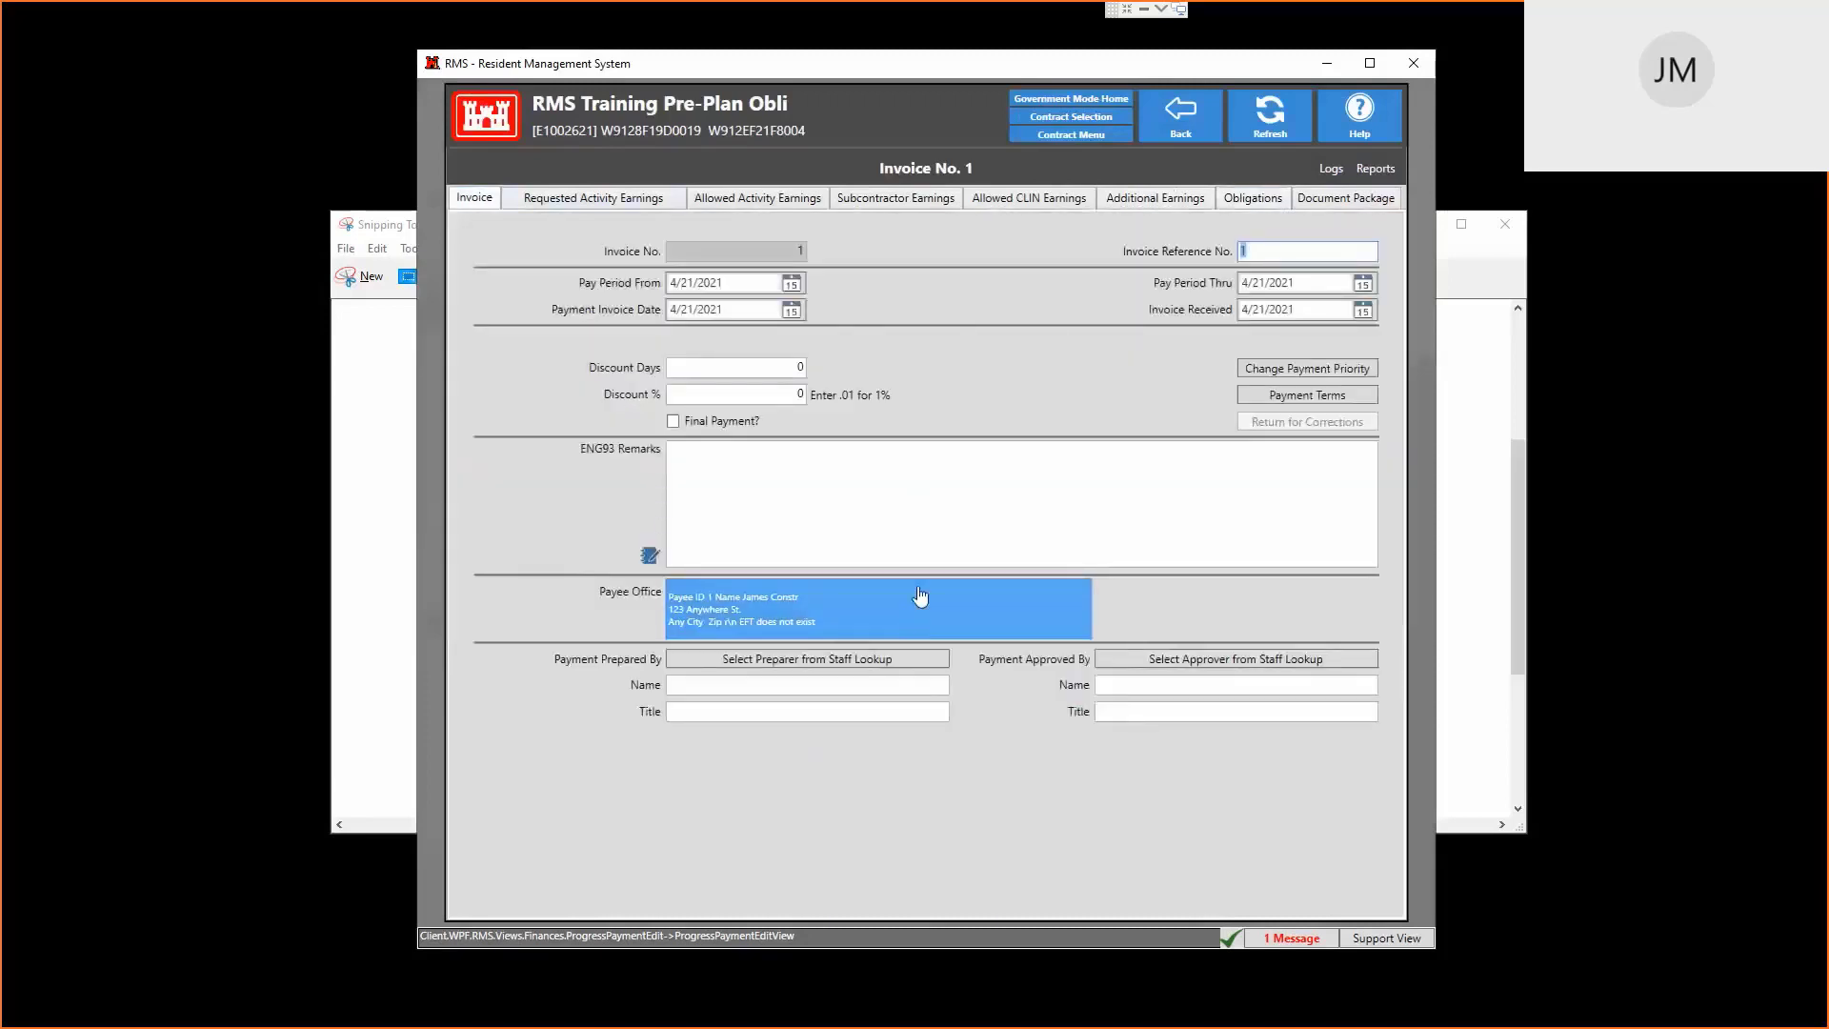
left_click(1208, 125)
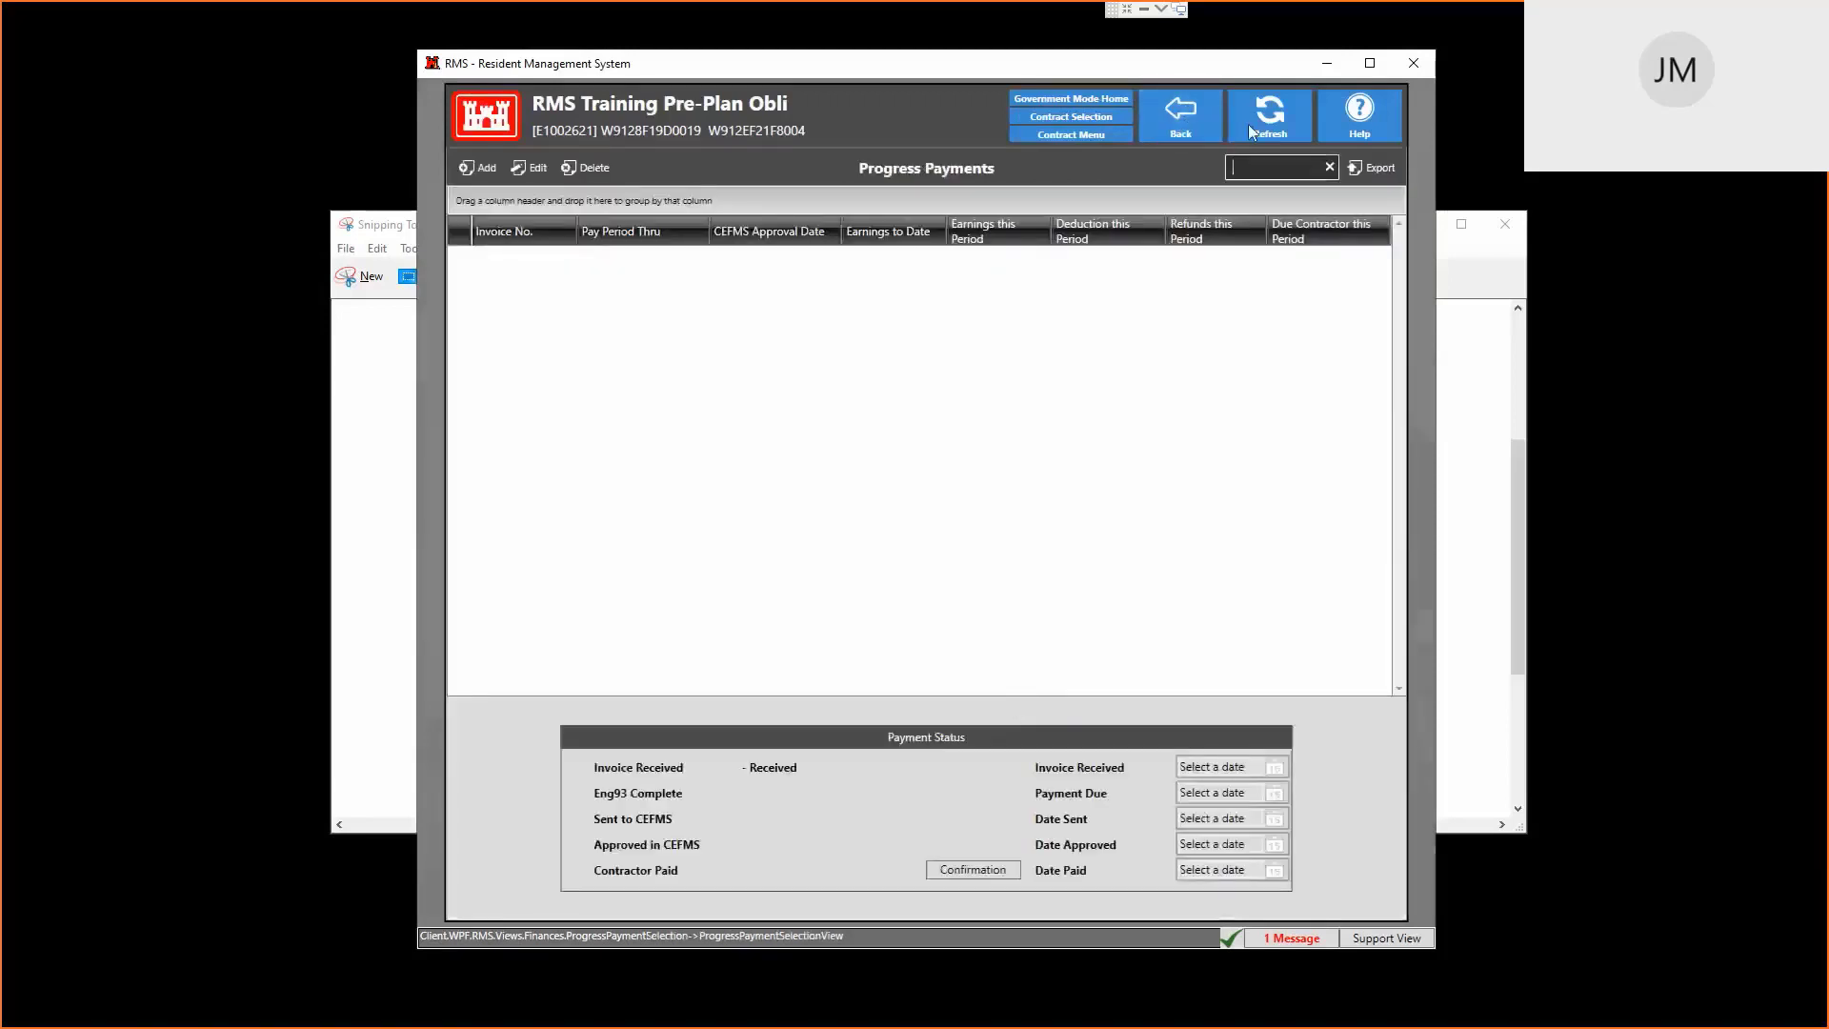
left_click(1197, 126)
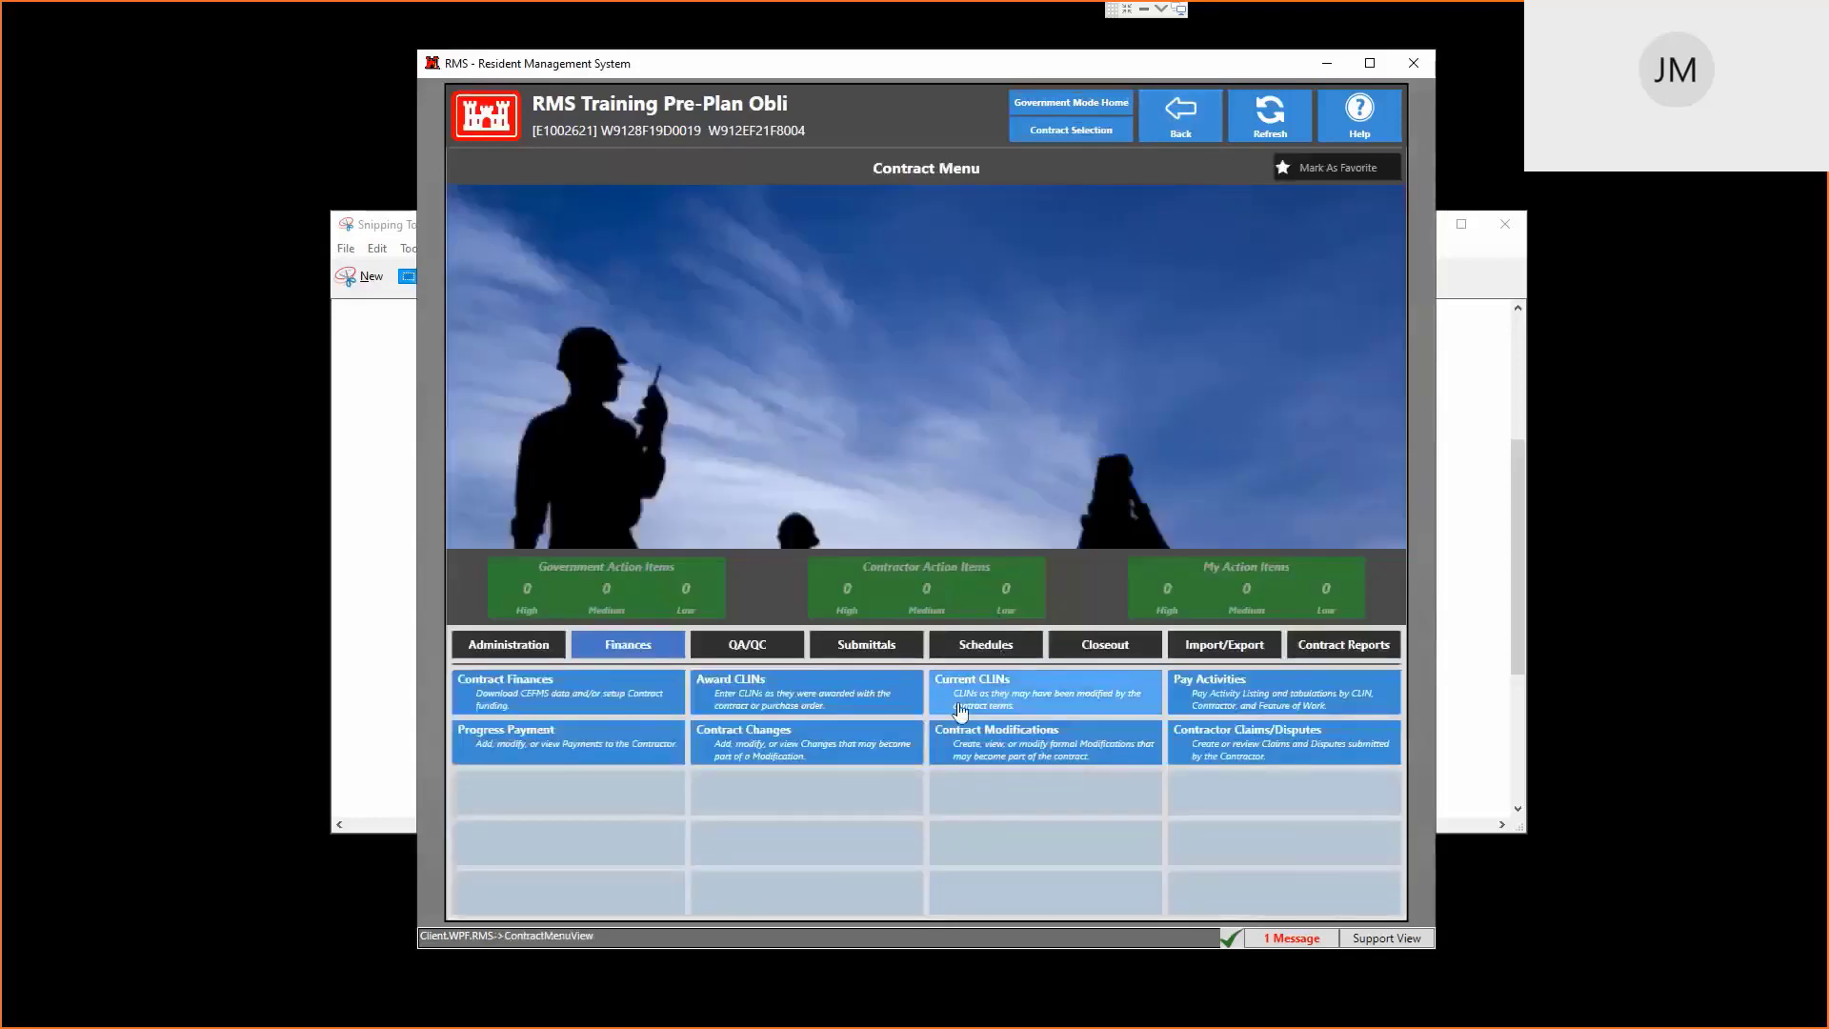
Enter 'x' as the prime contractor's home office street, city, state, zip and full name
left_click(542, 651)
left_click(991, 783)
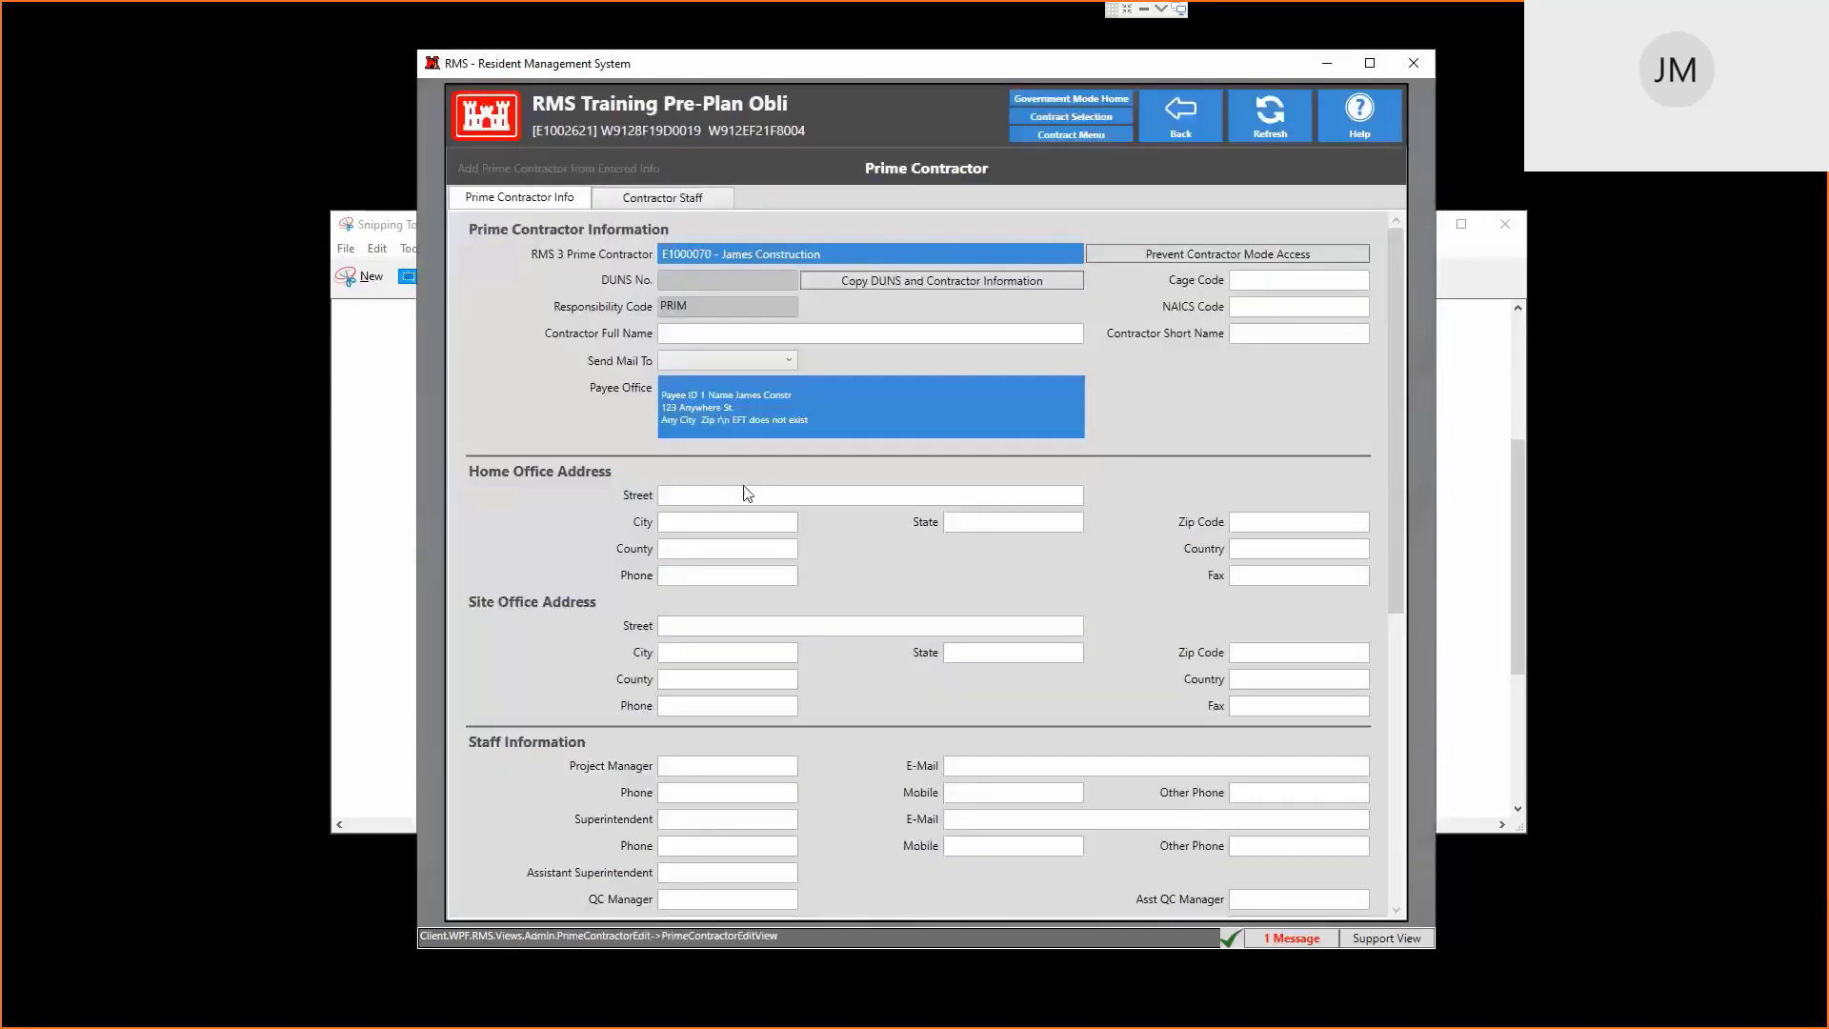
left_click(746, 494)
type("x")
left_click(694, 523)
type("x")
left_click(972, 520)
type("x")
left_click(1250, 521)
type("x")
left_click(723, 335)
type("x")
left_click(1175, 126)
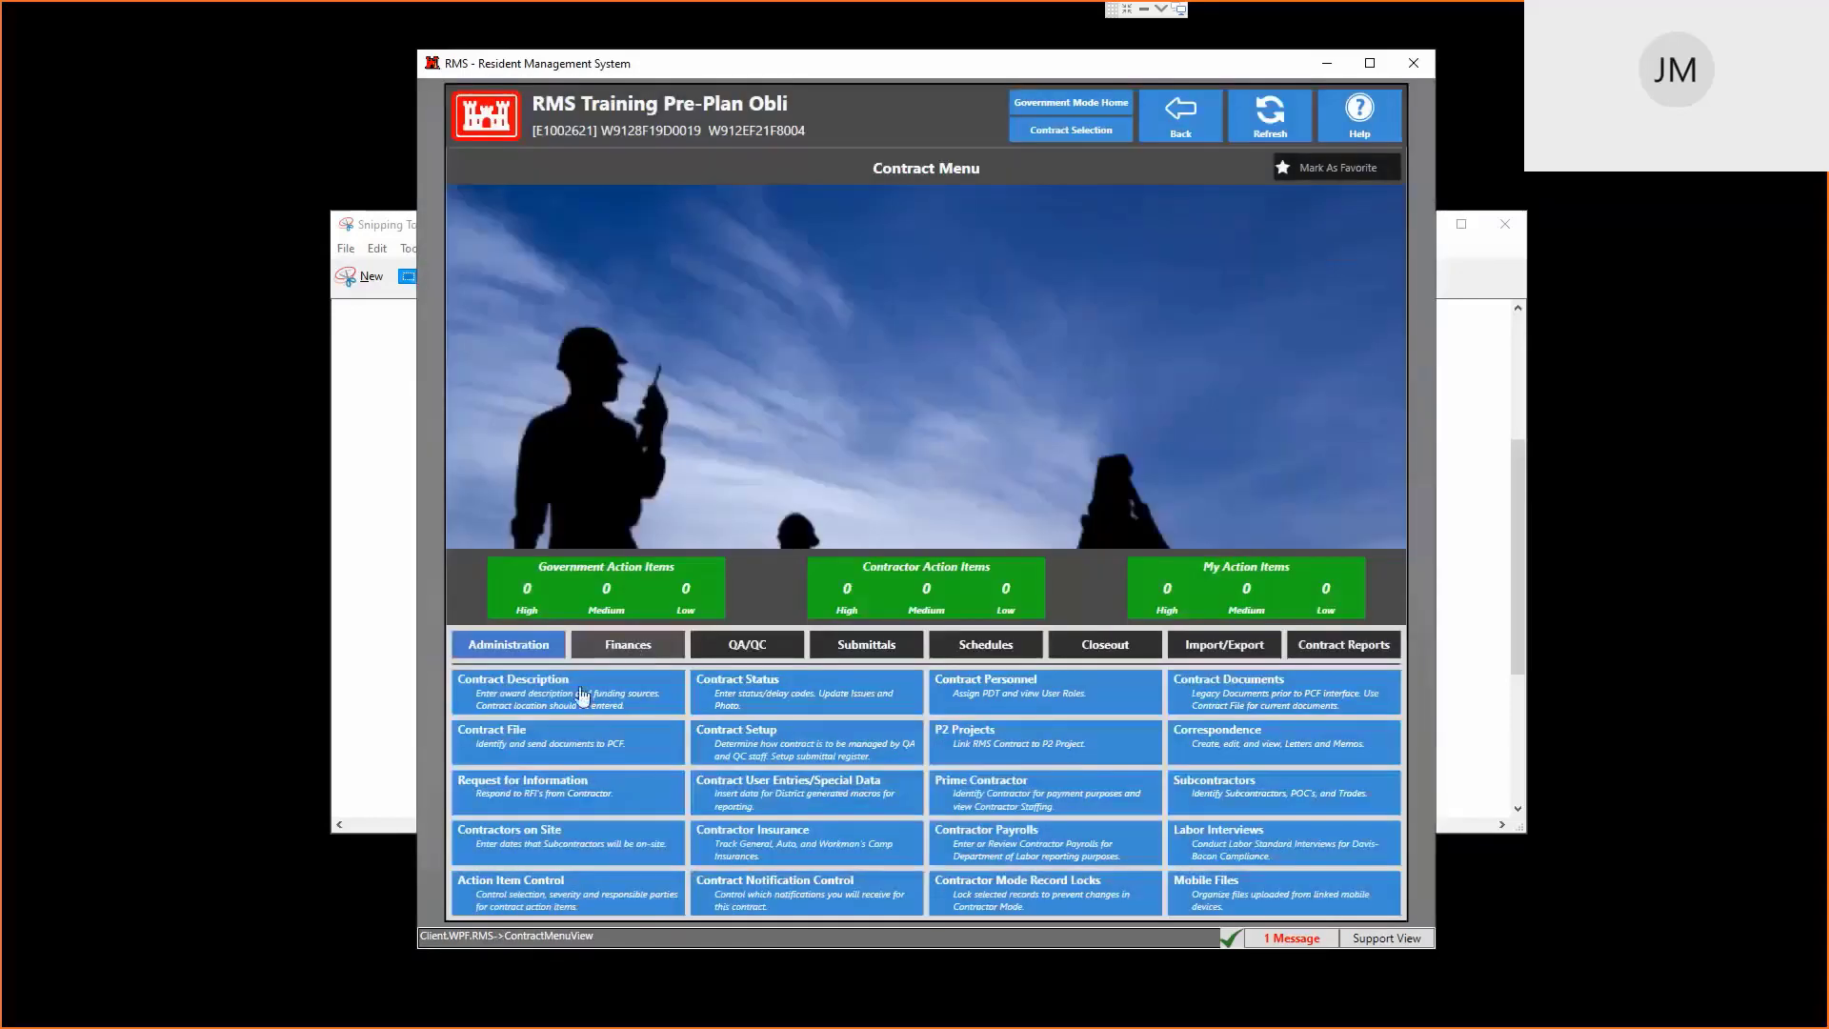
Open Invoice No. 1 from Progress Payments and tick ENG 93 Completed on its Obligations tab
left_click(628, 644)
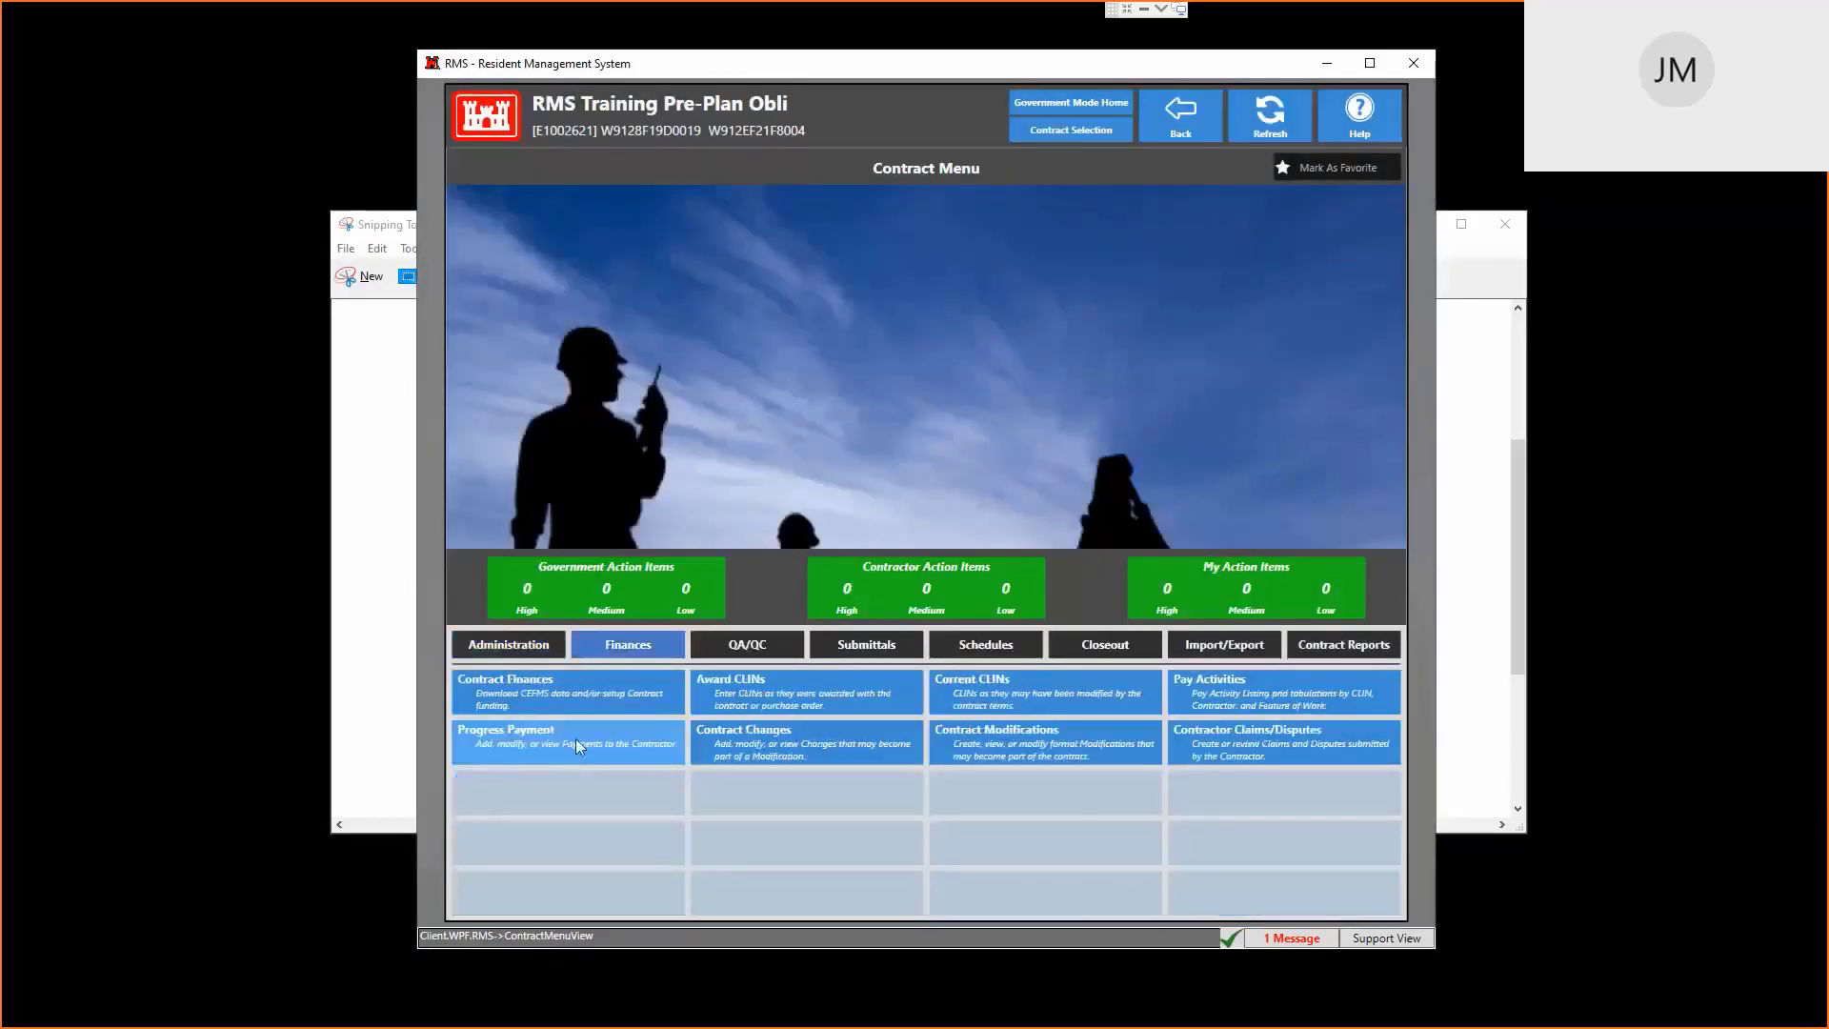
left_click(571, 747)
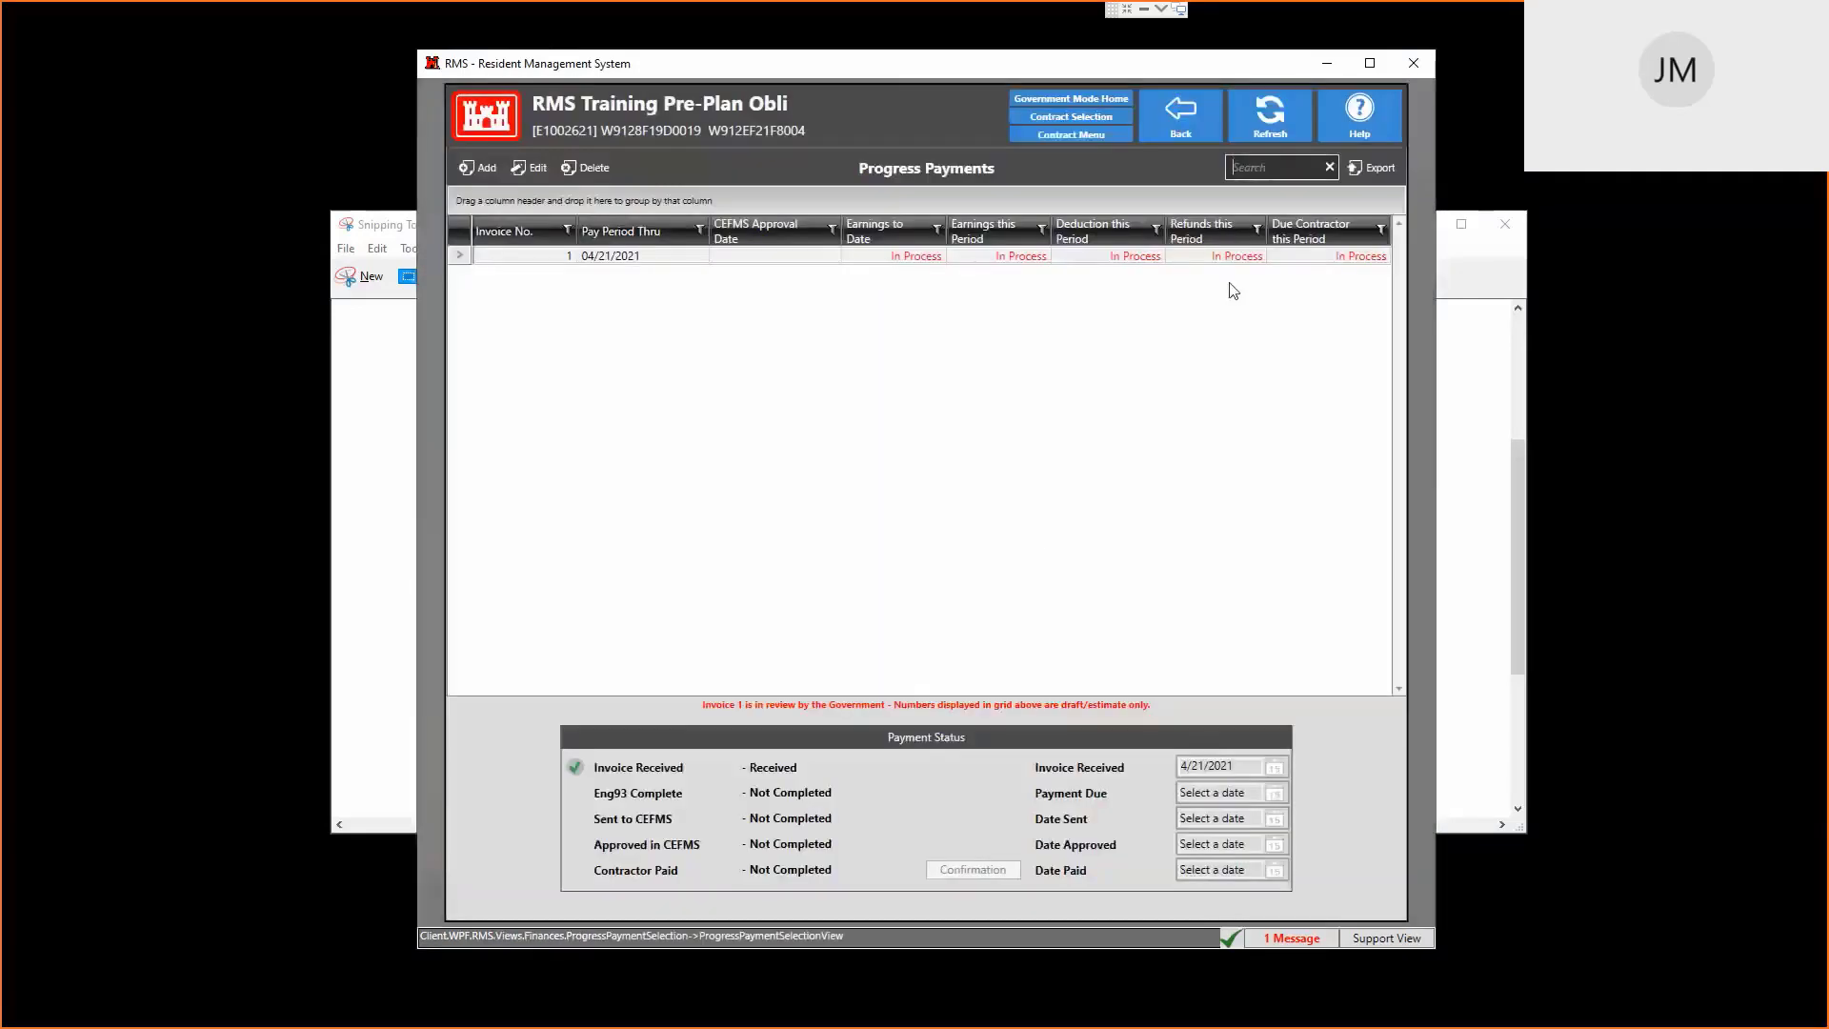
double_click(1223, 257)
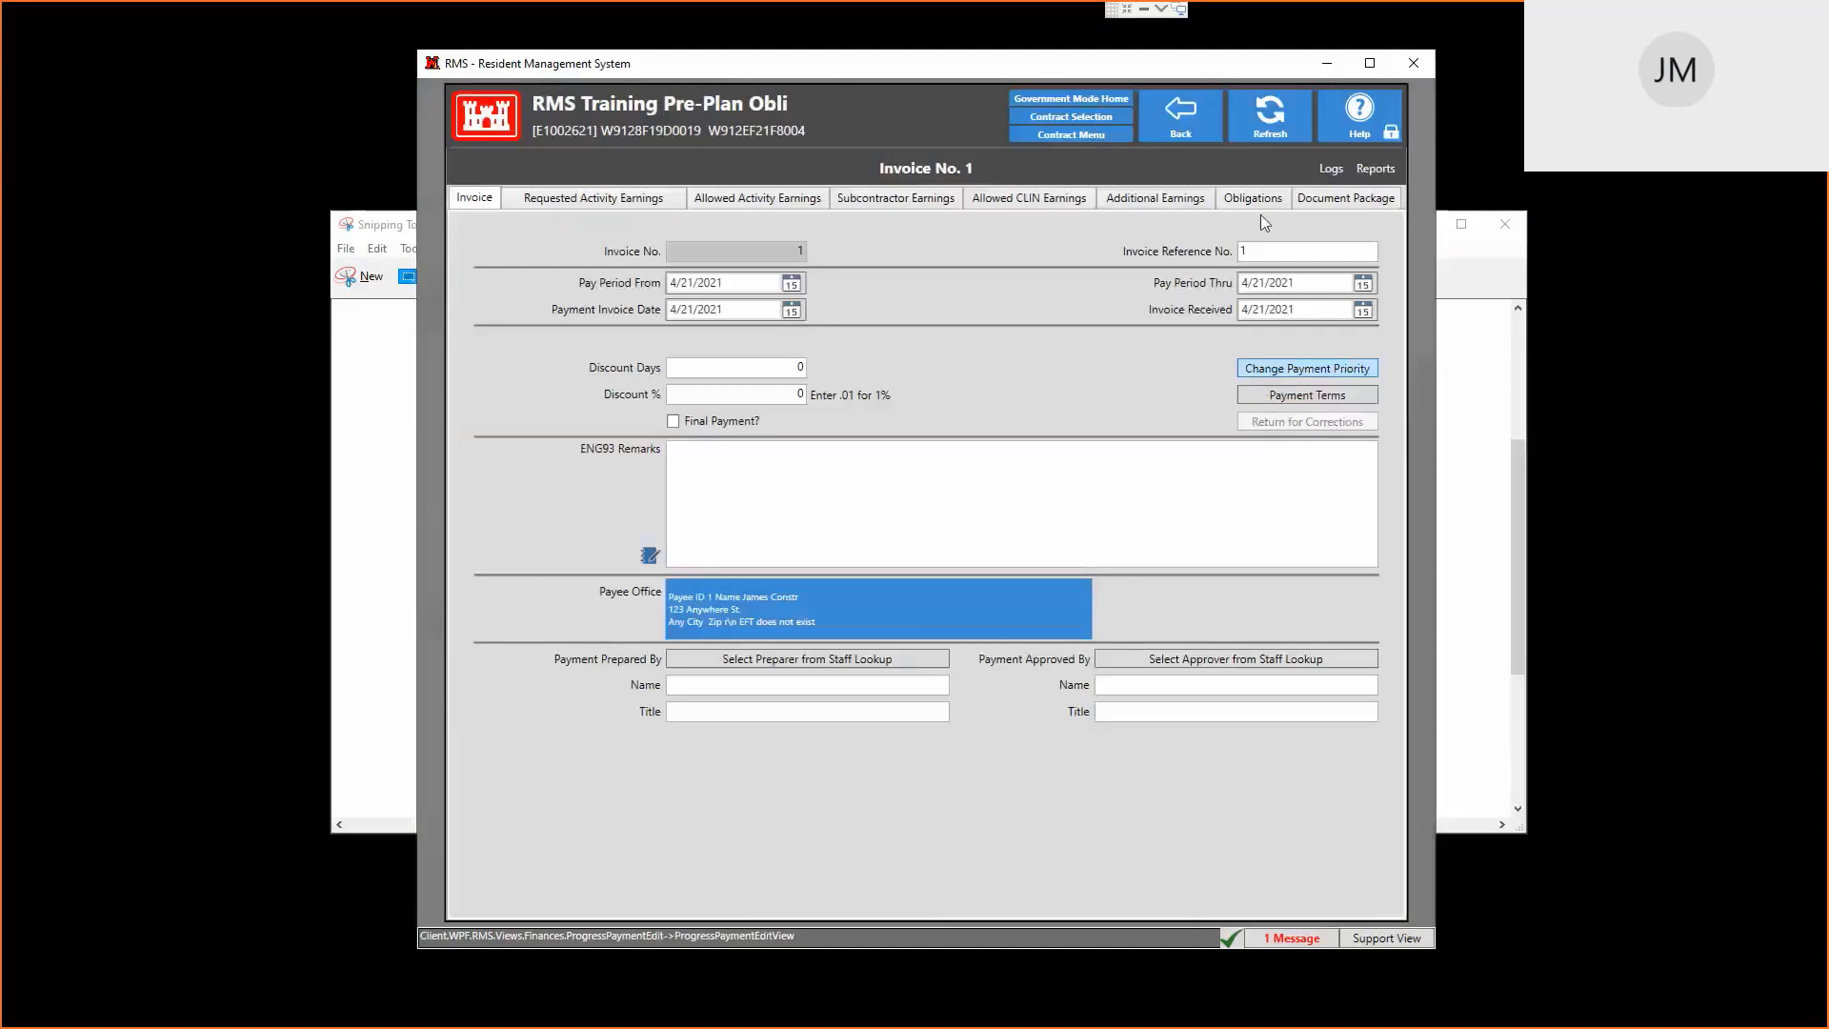
left_click(1267, 198)
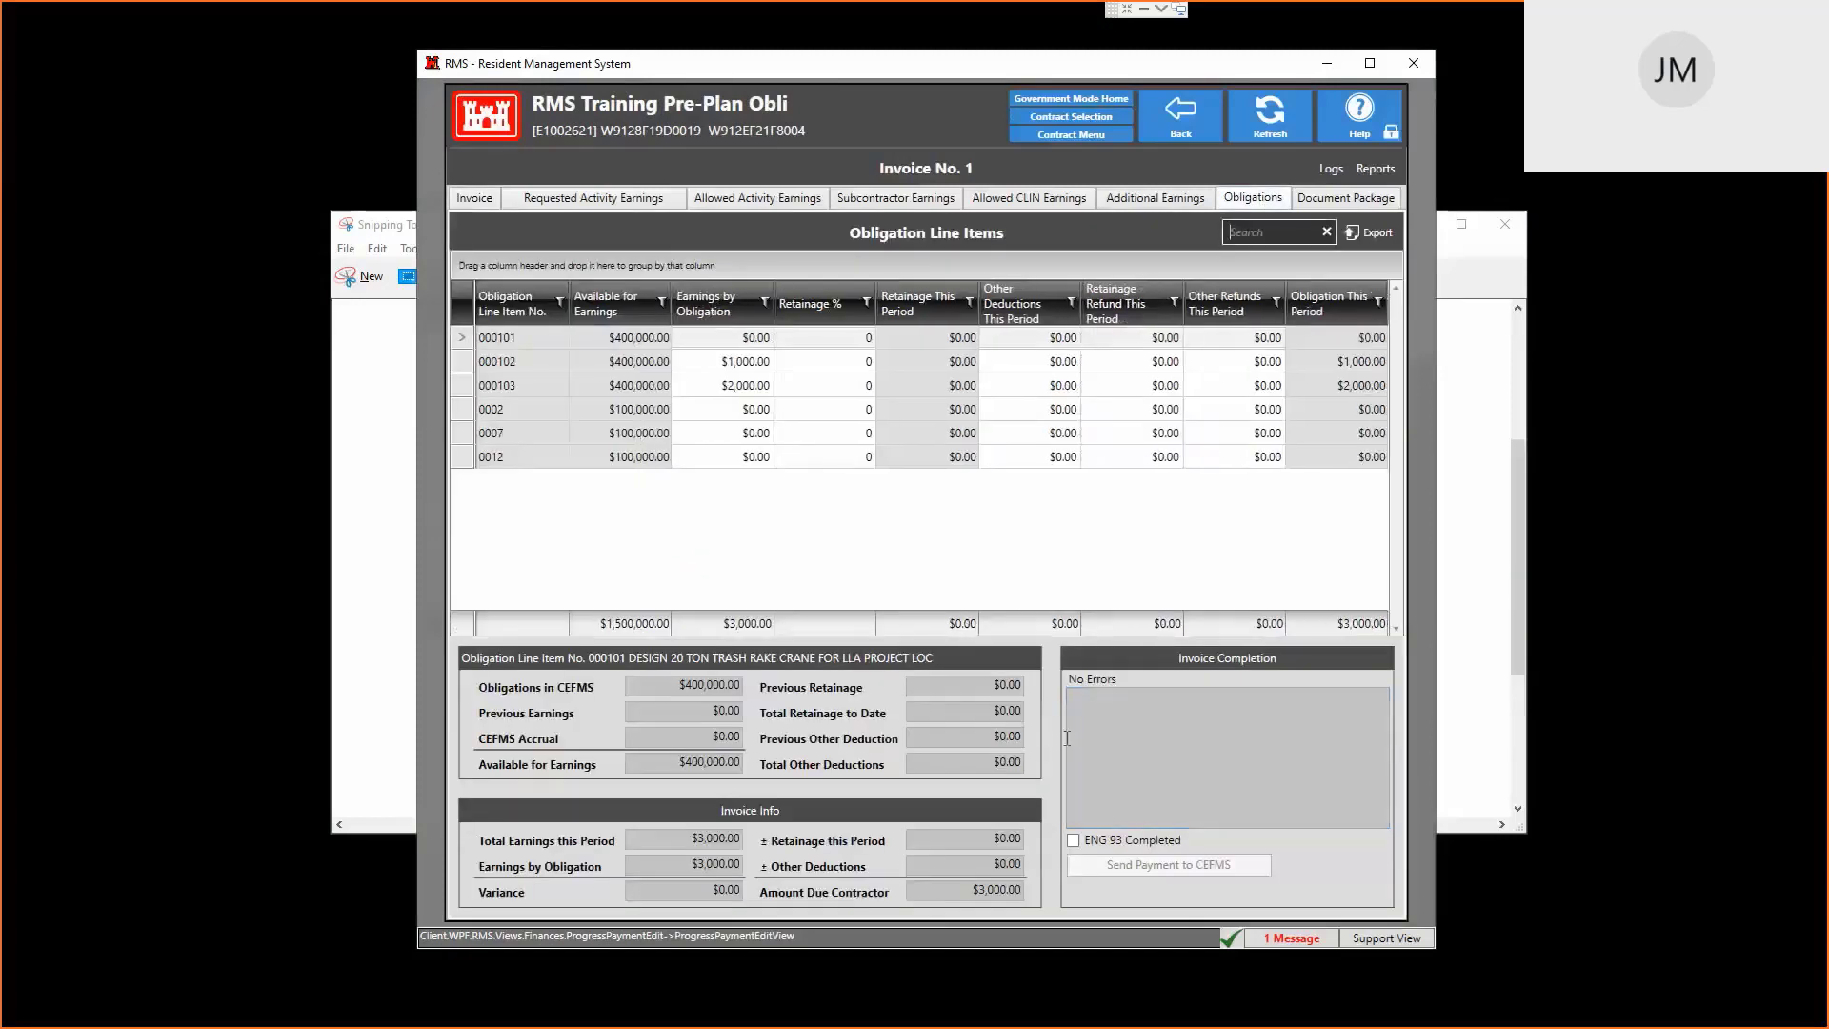
left_click(1072, 840)
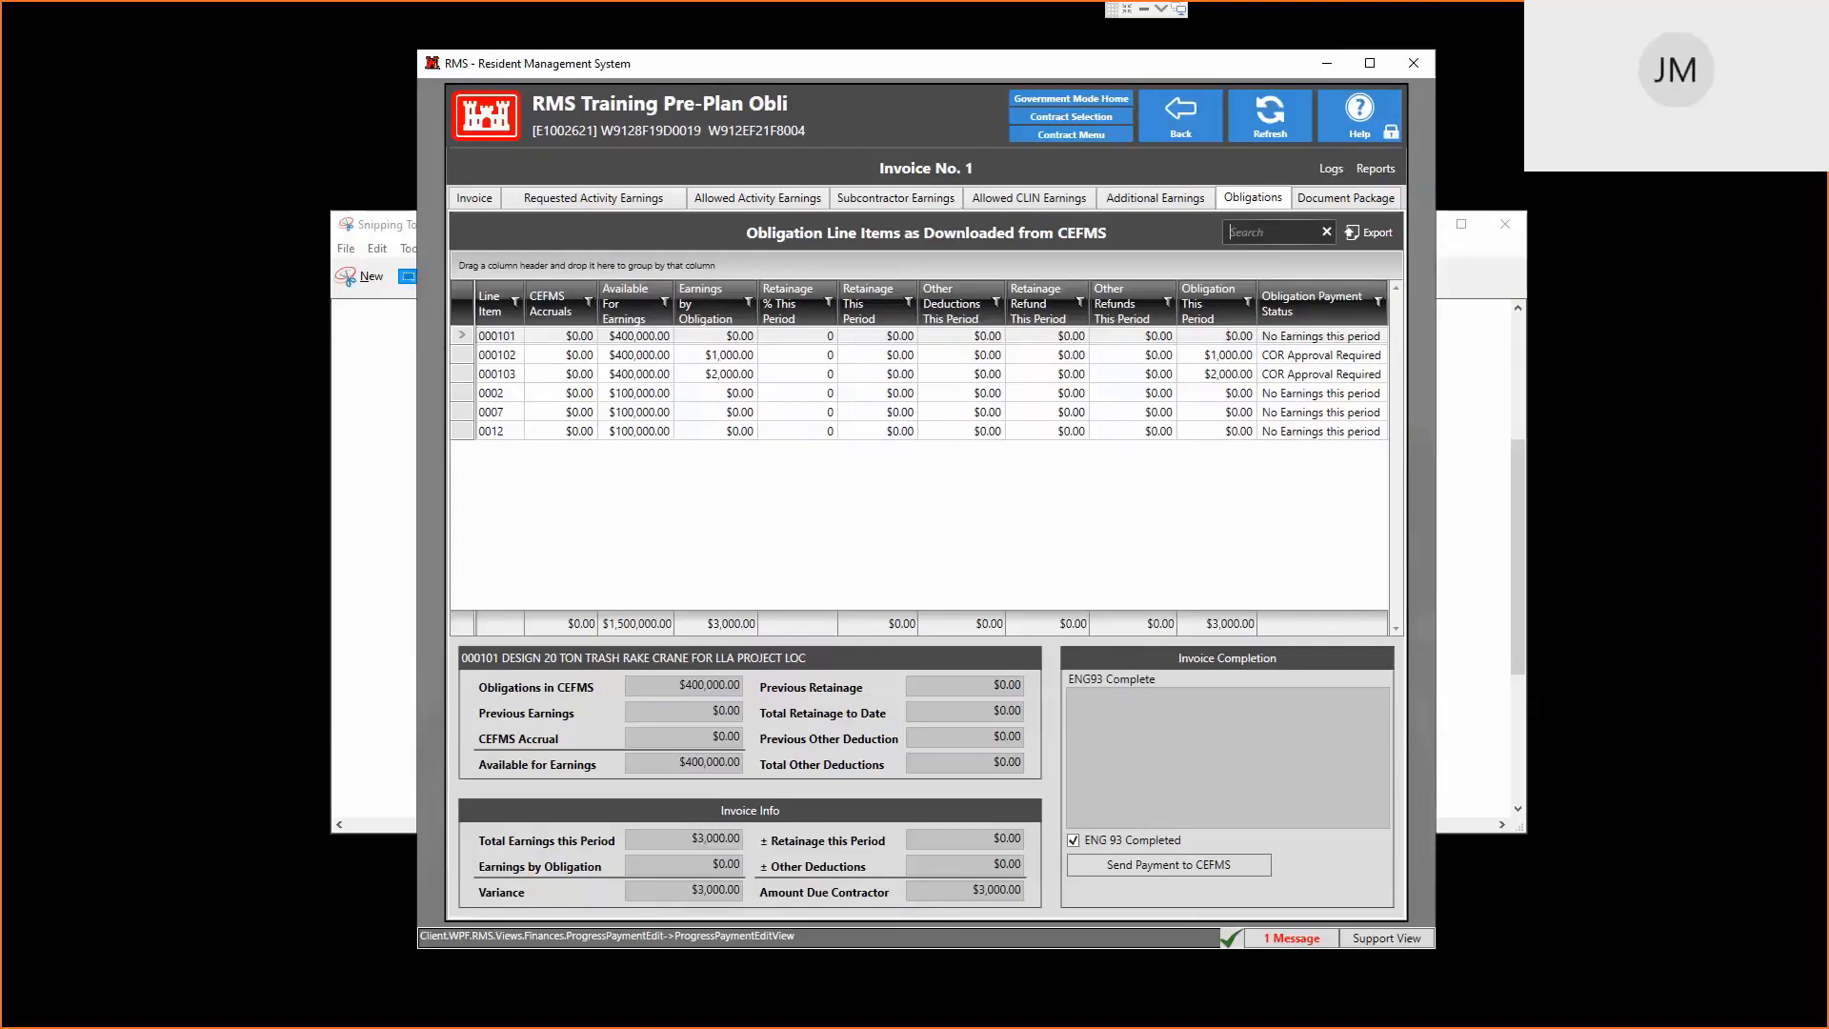
Untick ENG 93 Completed on Invoice No. 1 and confirm recomputing the payment
left_click(1154, 200)
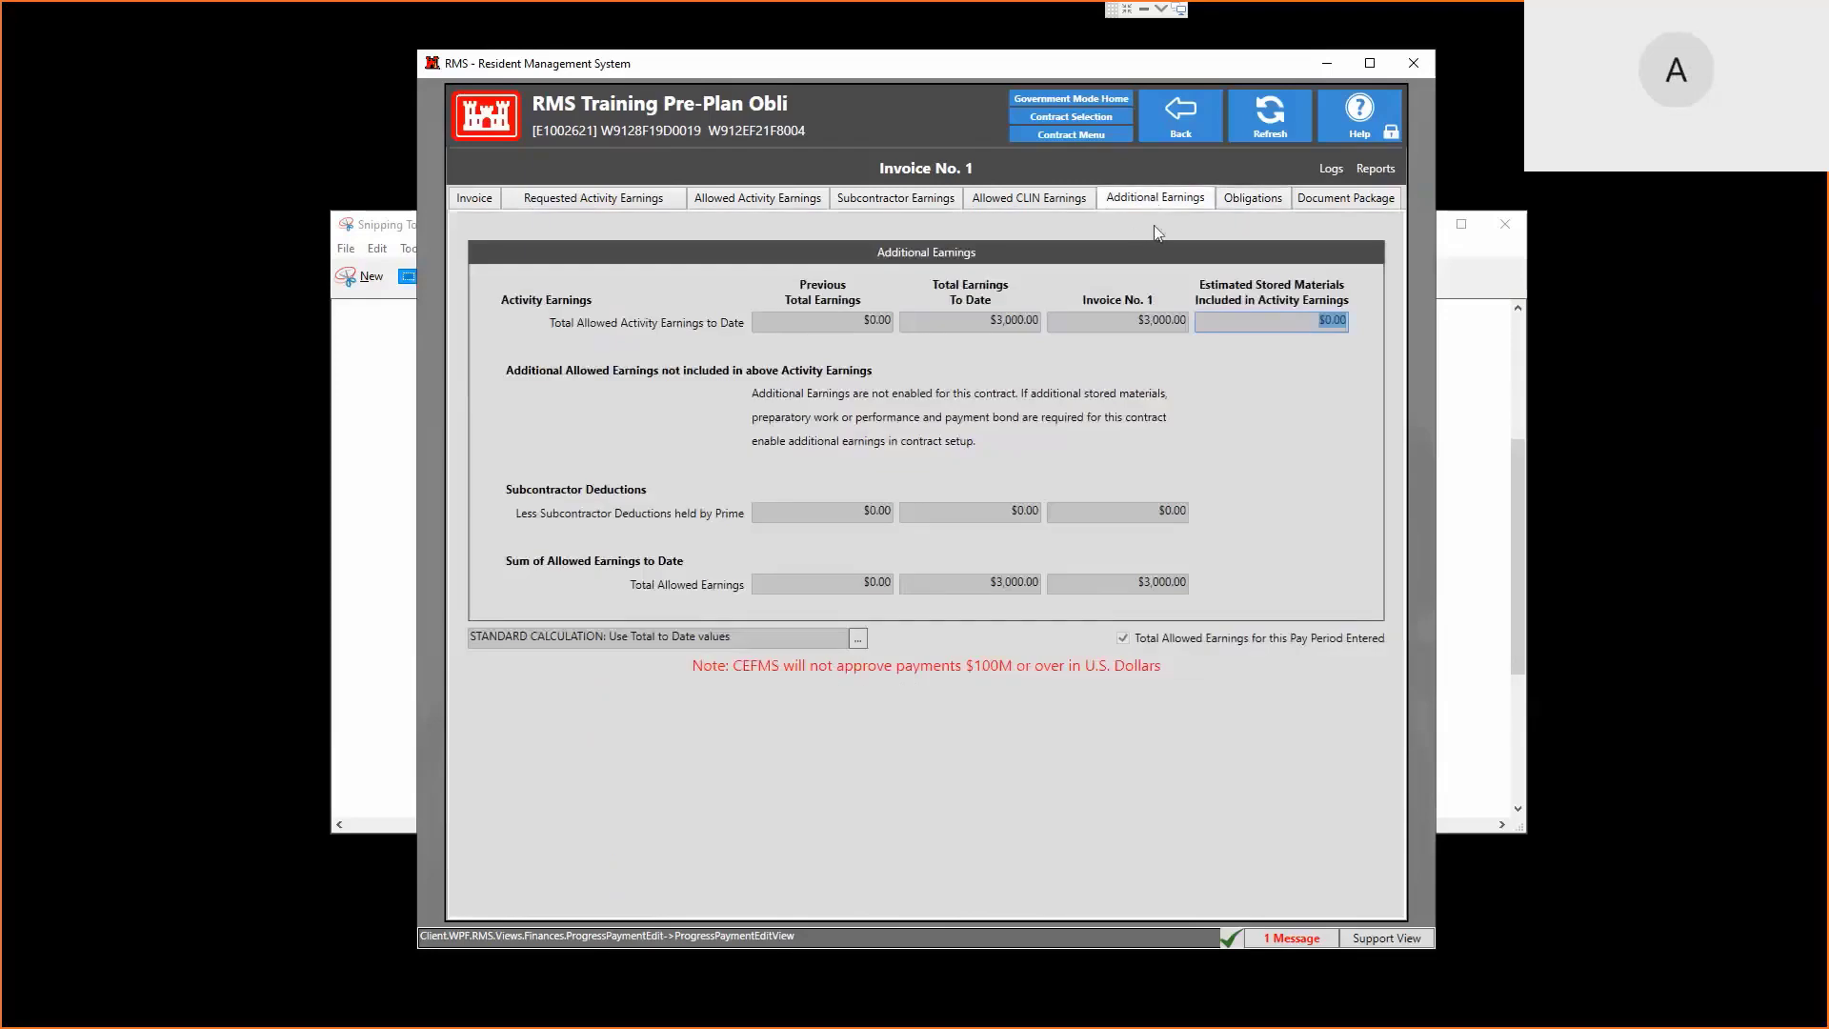
left_click(1244, 202)
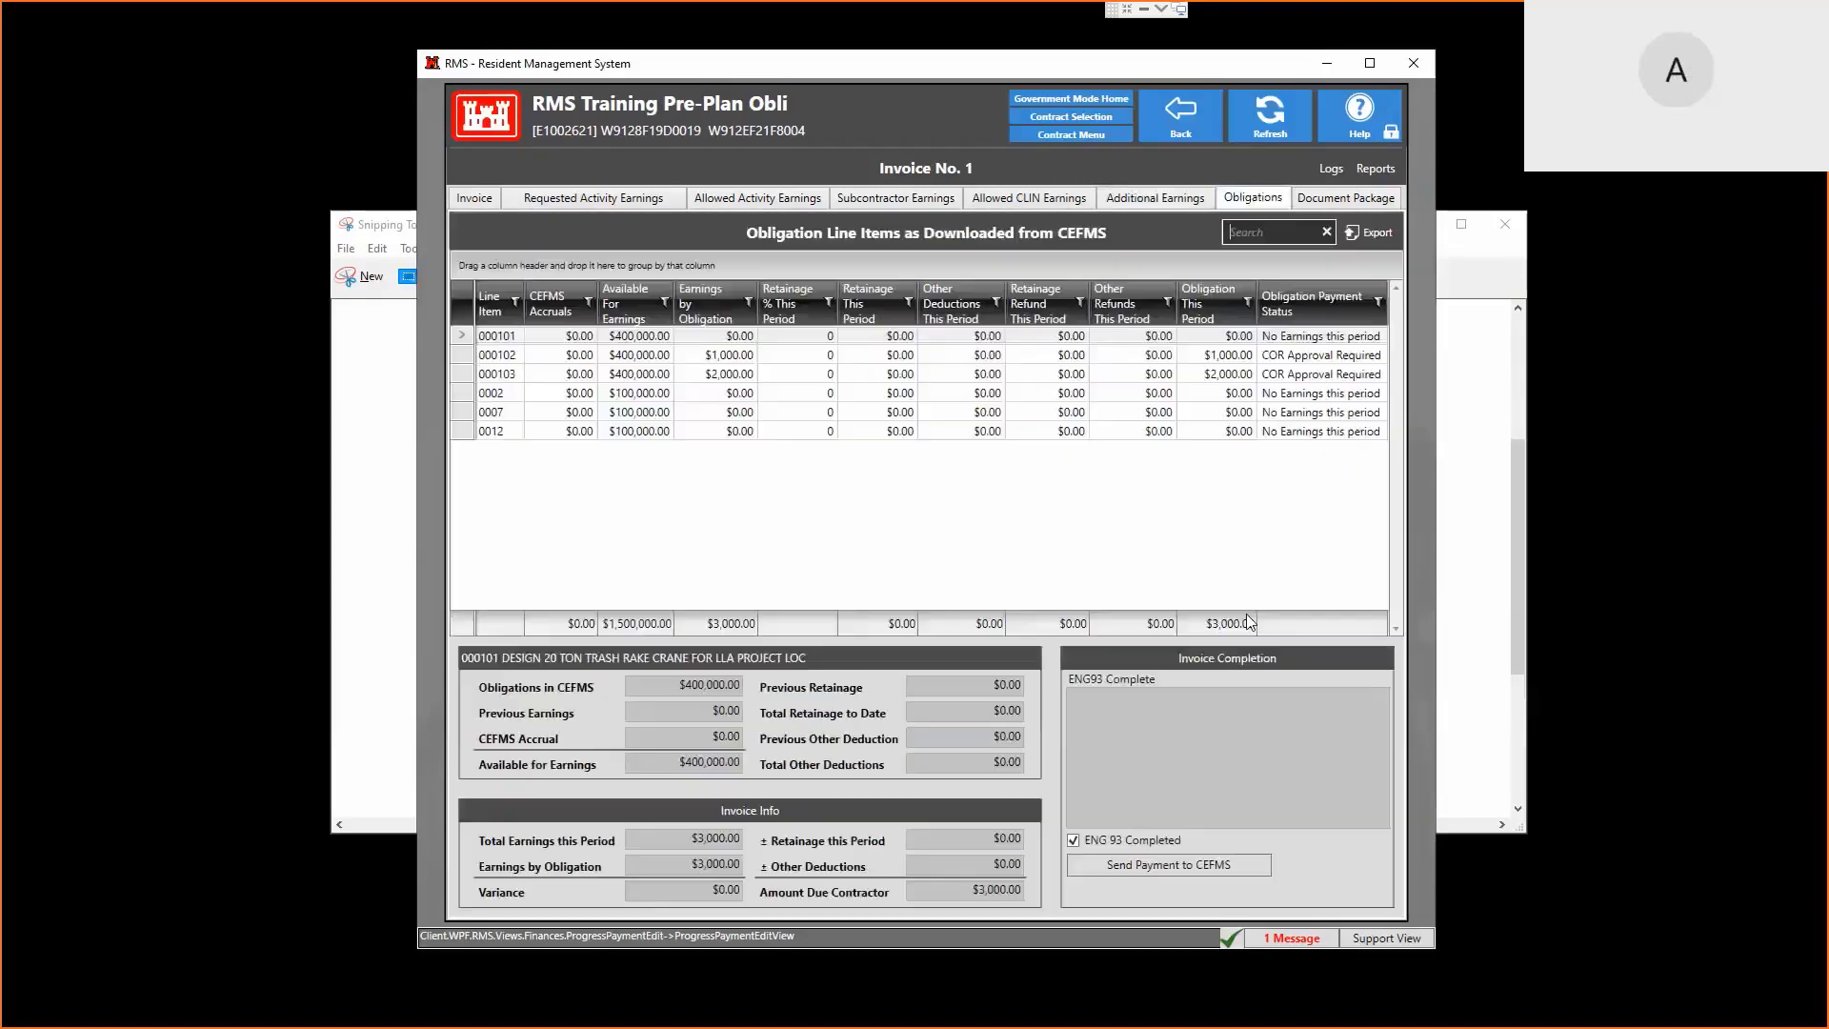
left_click(1074, 839)
left_click(883, 714)
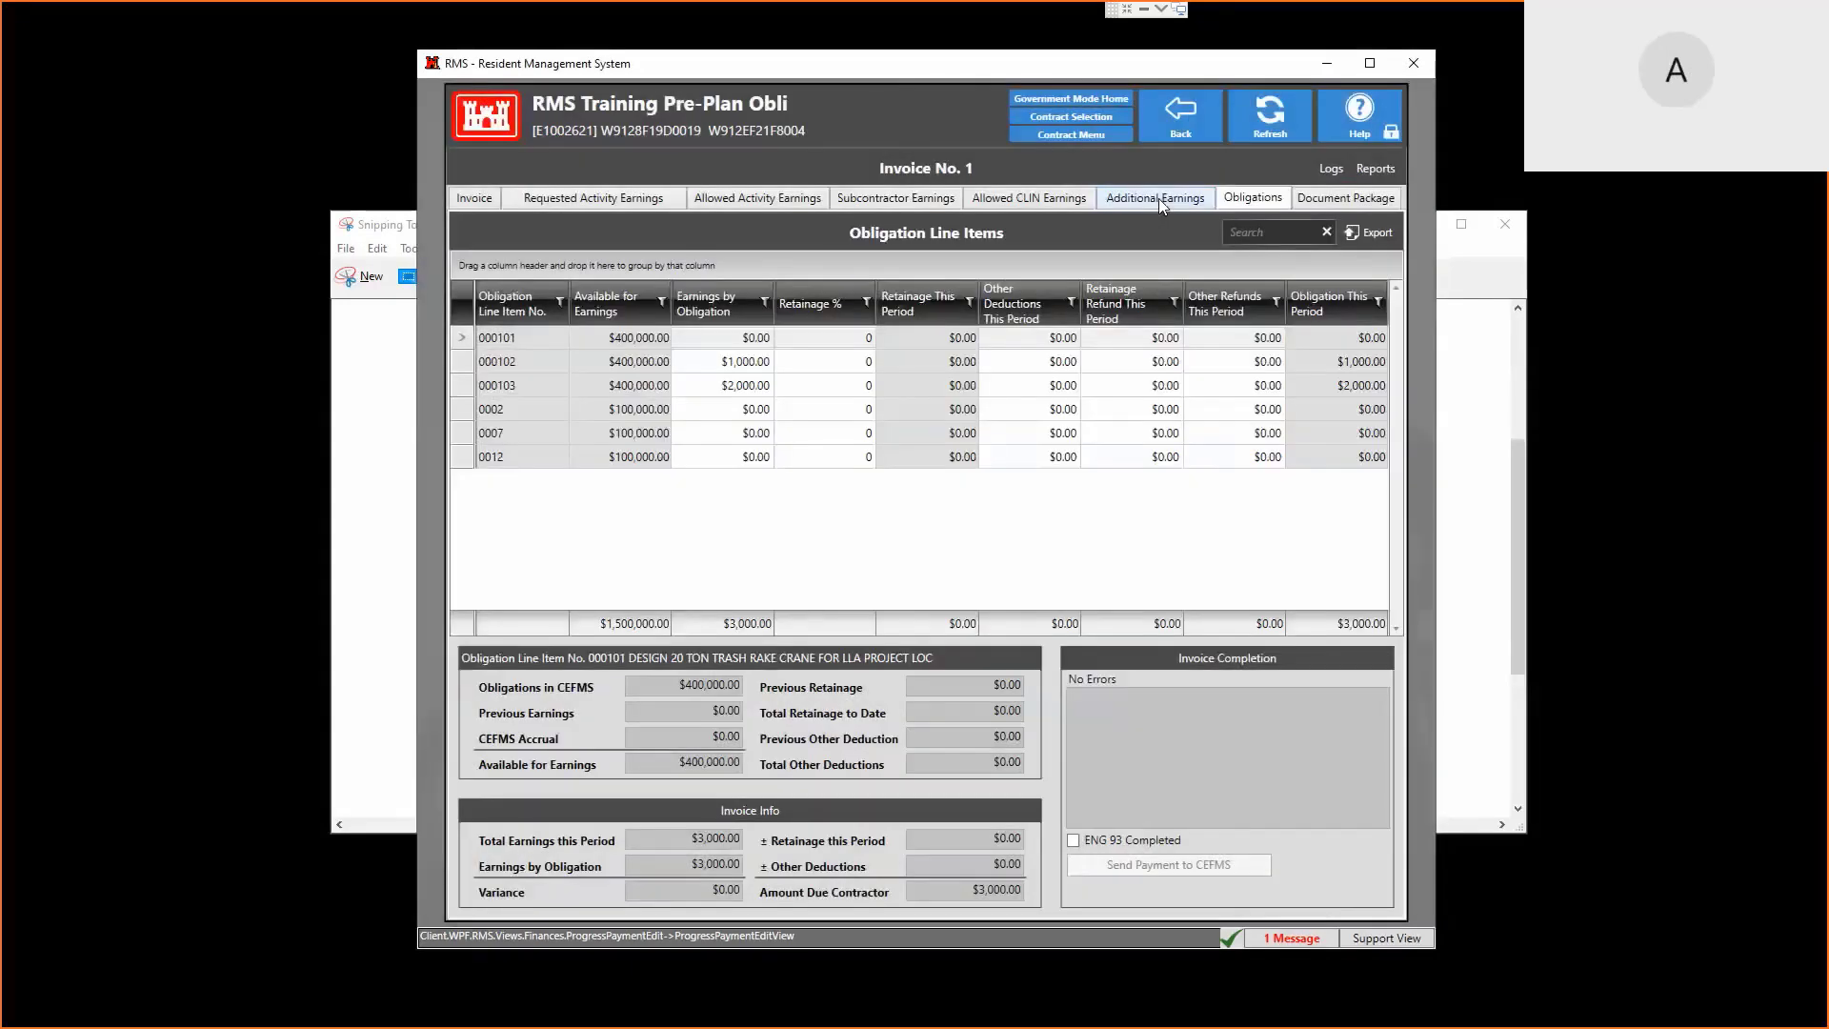
Untick Total Allowed Earnings for this Pay Period Entered under Additional Earnings
left_click(1158, 198)
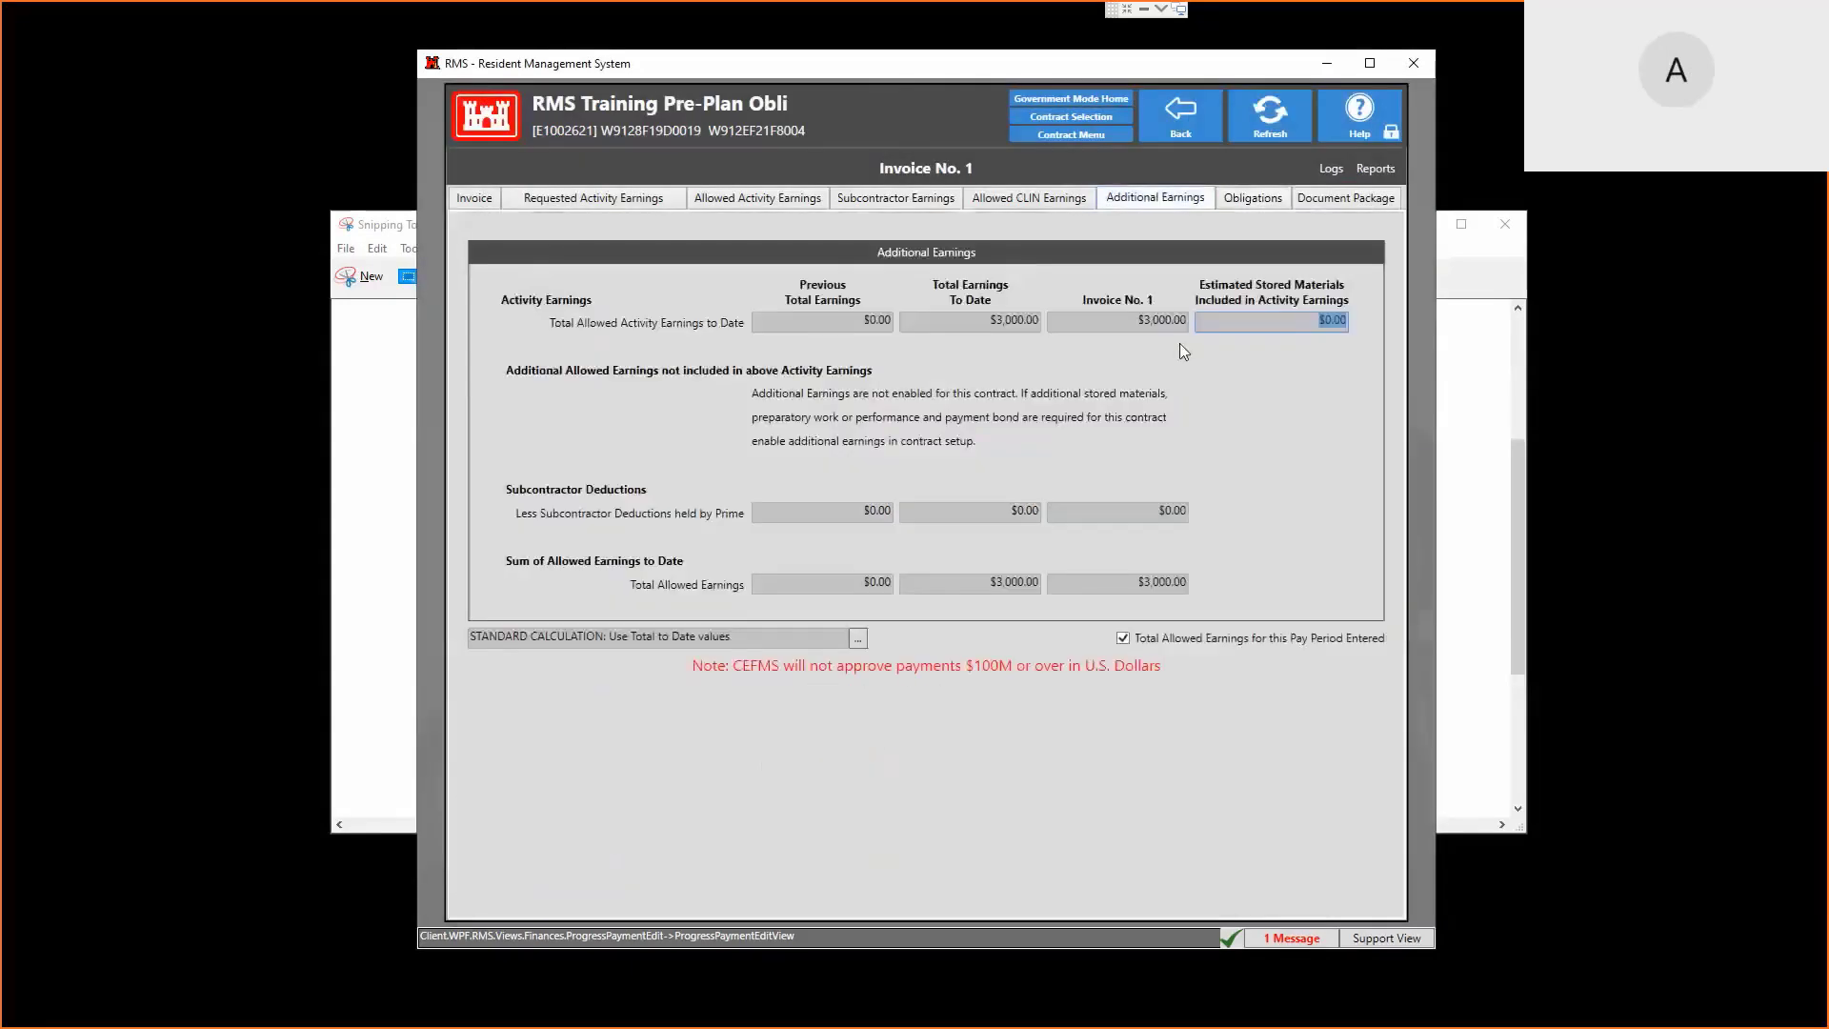
left_click(1123, 637)
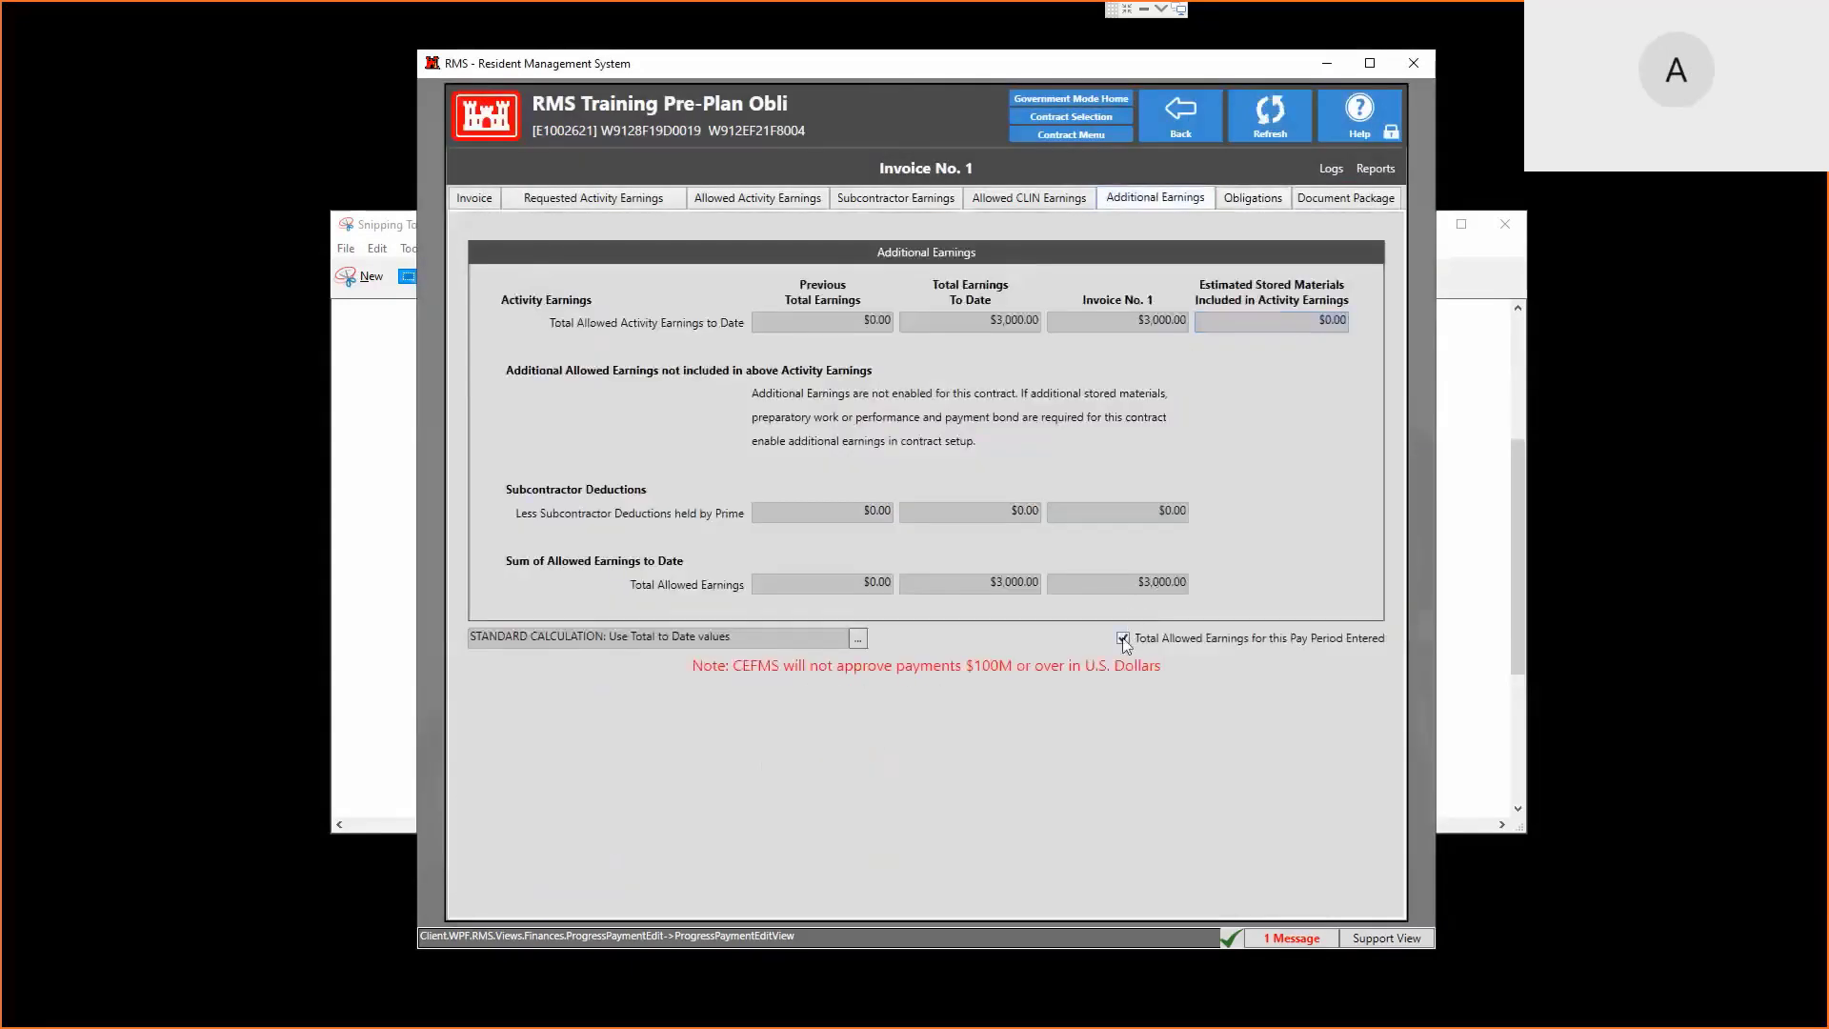
left_click(858, 640)
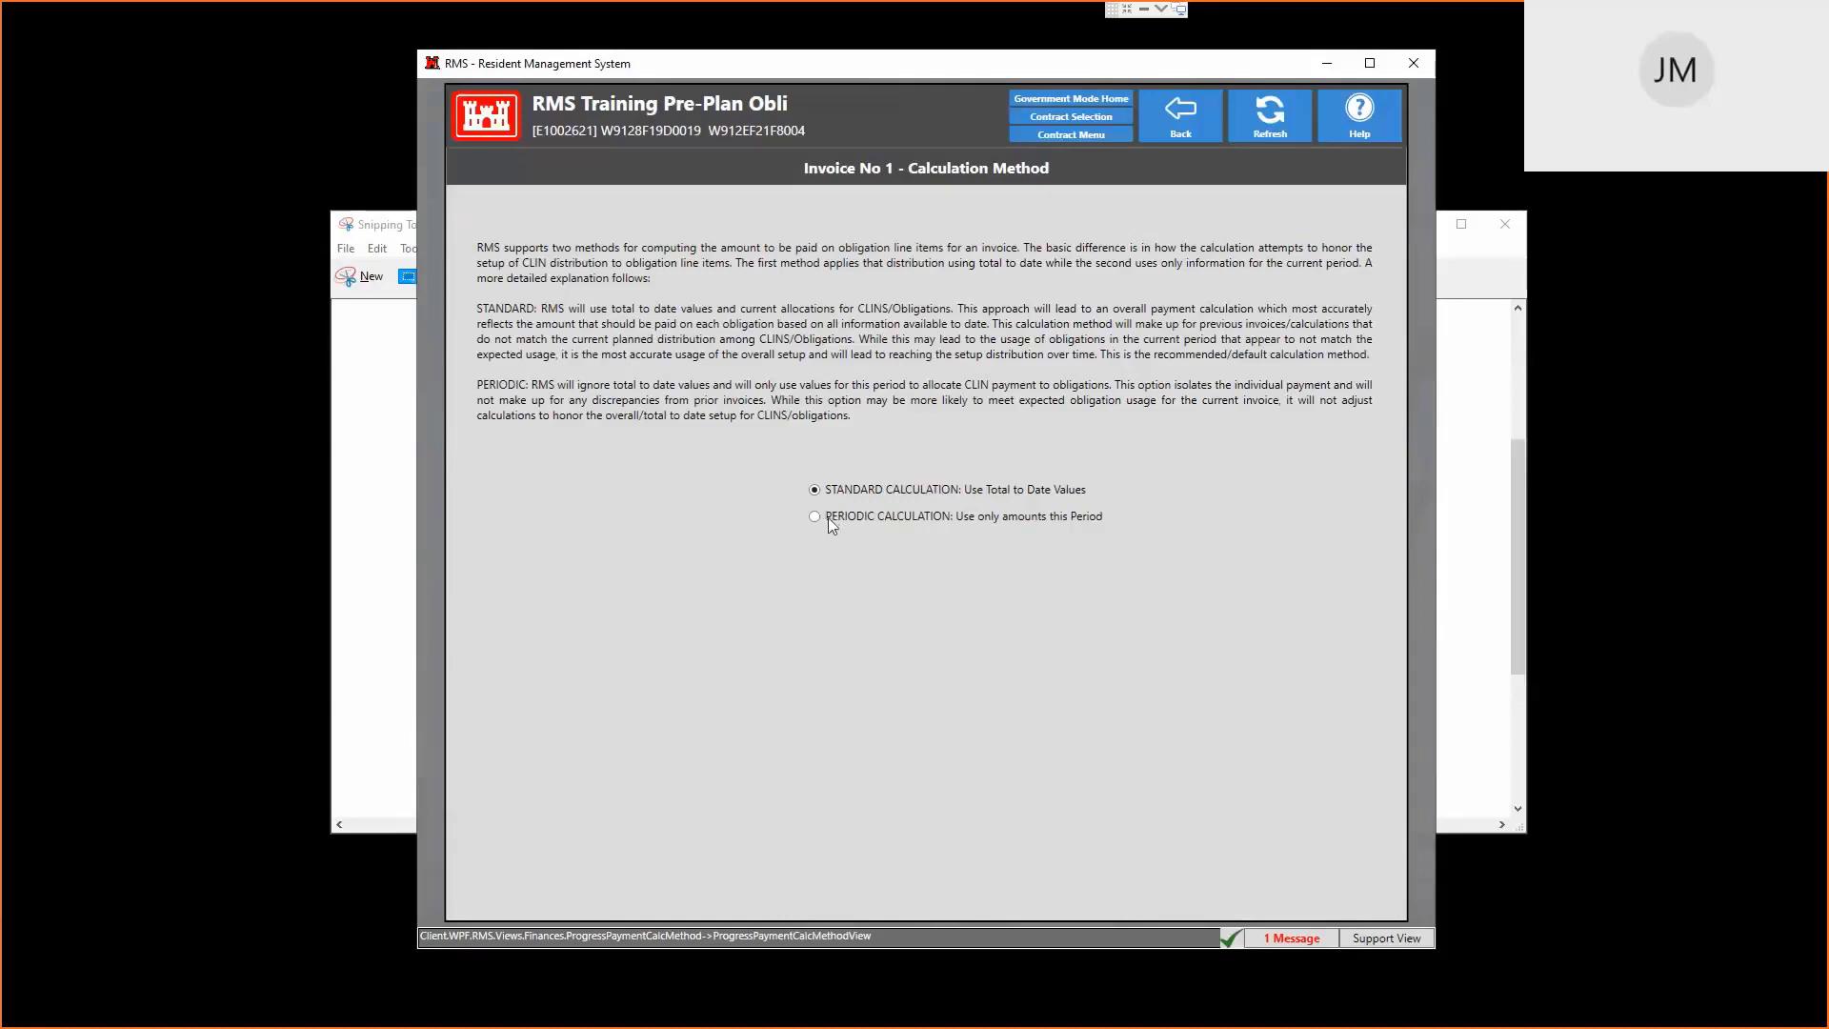
left_click(877, 518)
left_click(946, 489)
left_click(1186, 119)
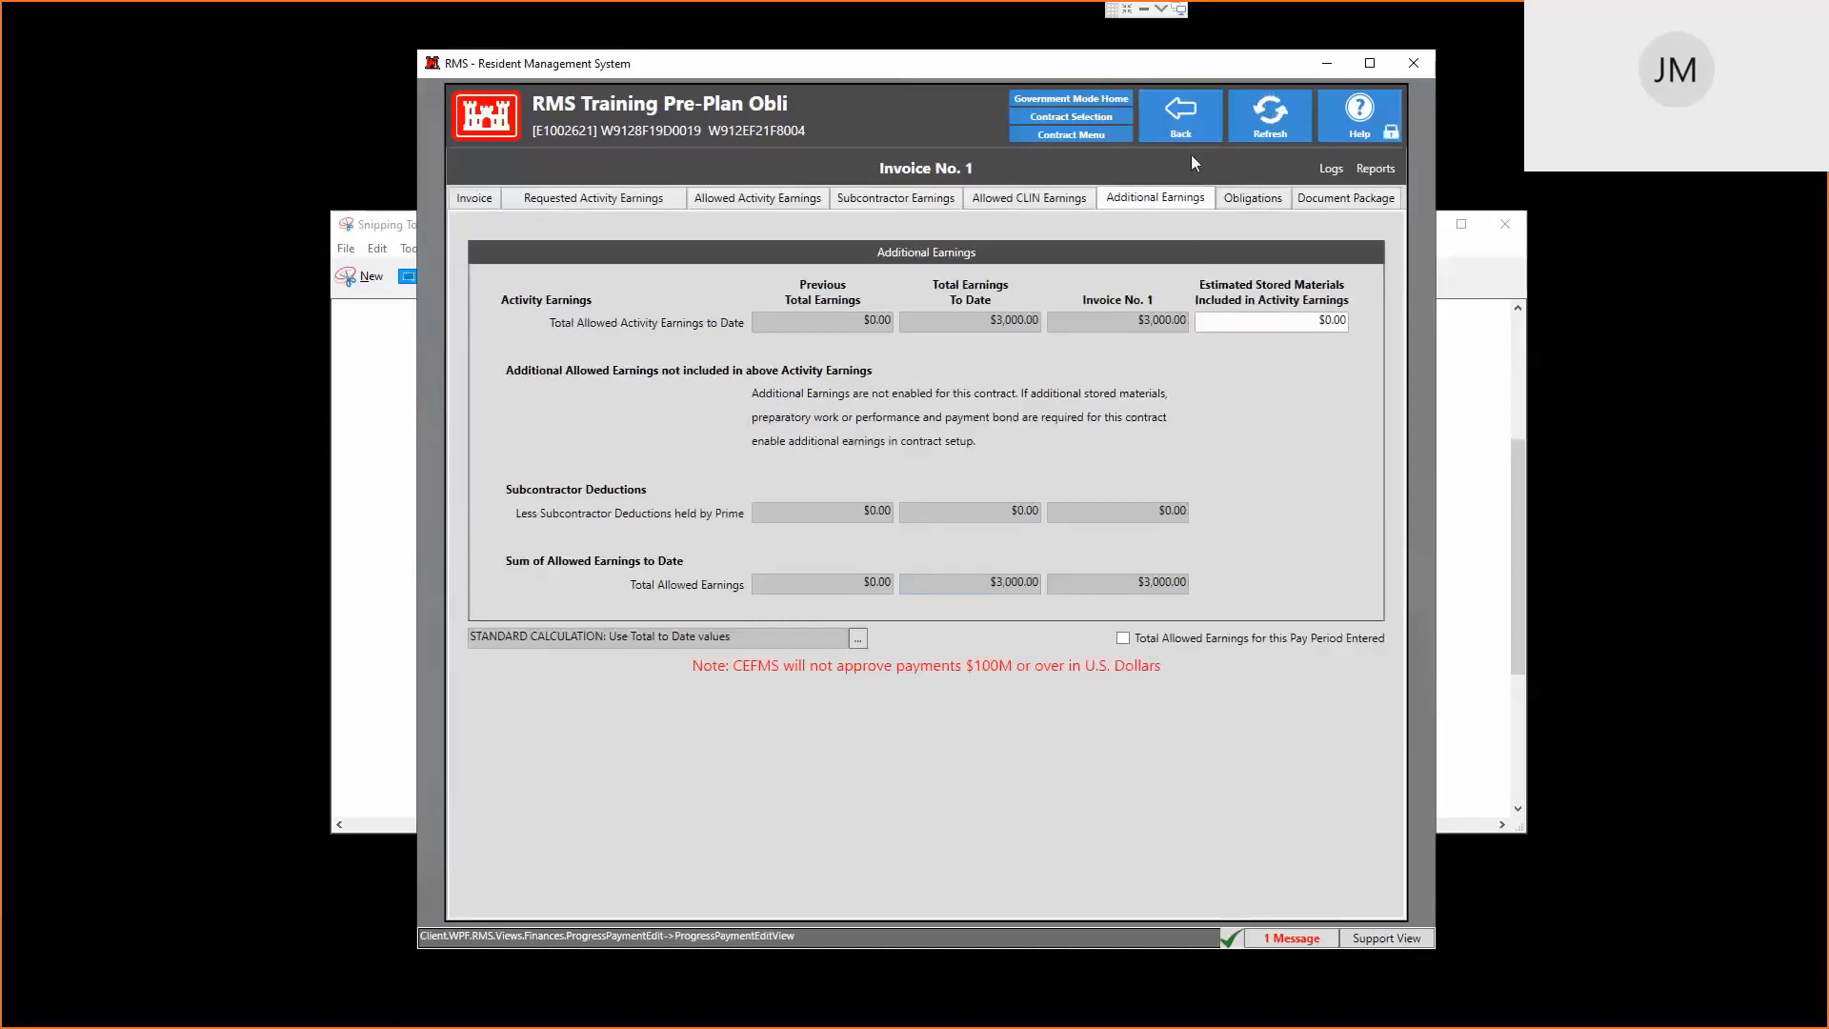
Browse the three Funding Method options in Contract Setup without changing the selection
left_click(1152, 126)
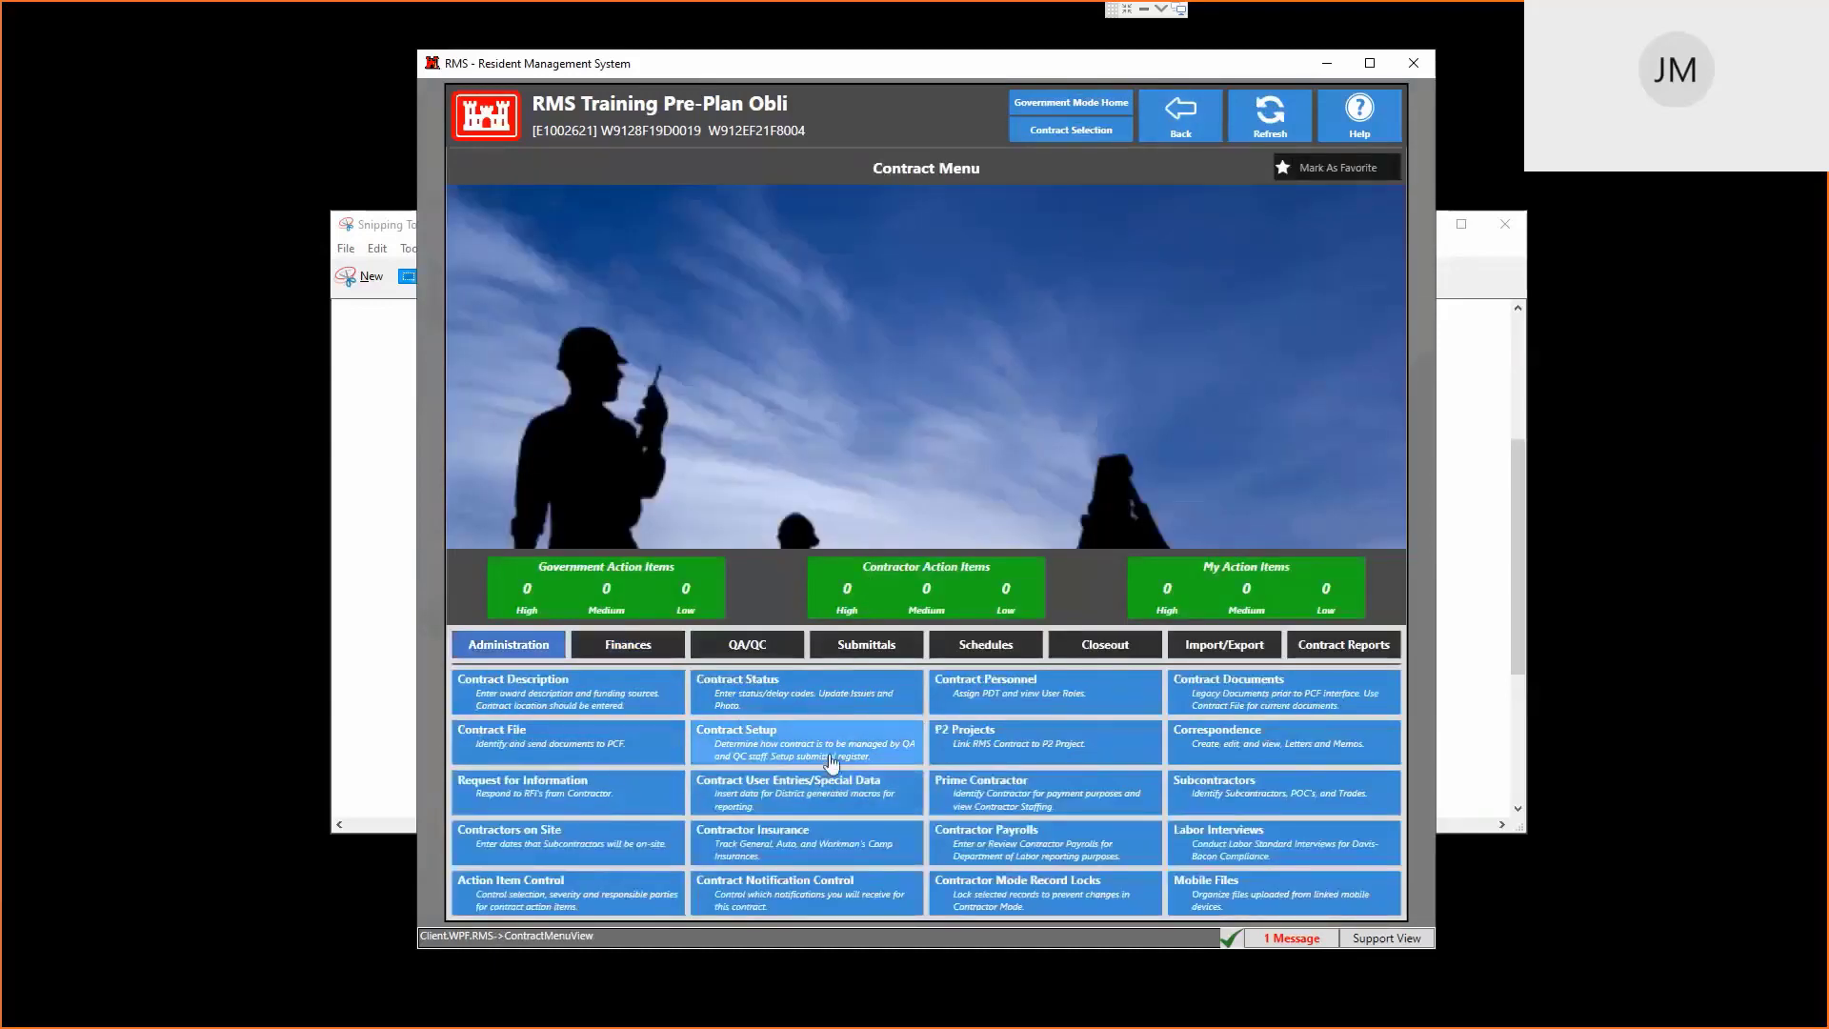
left_click(843, 758)
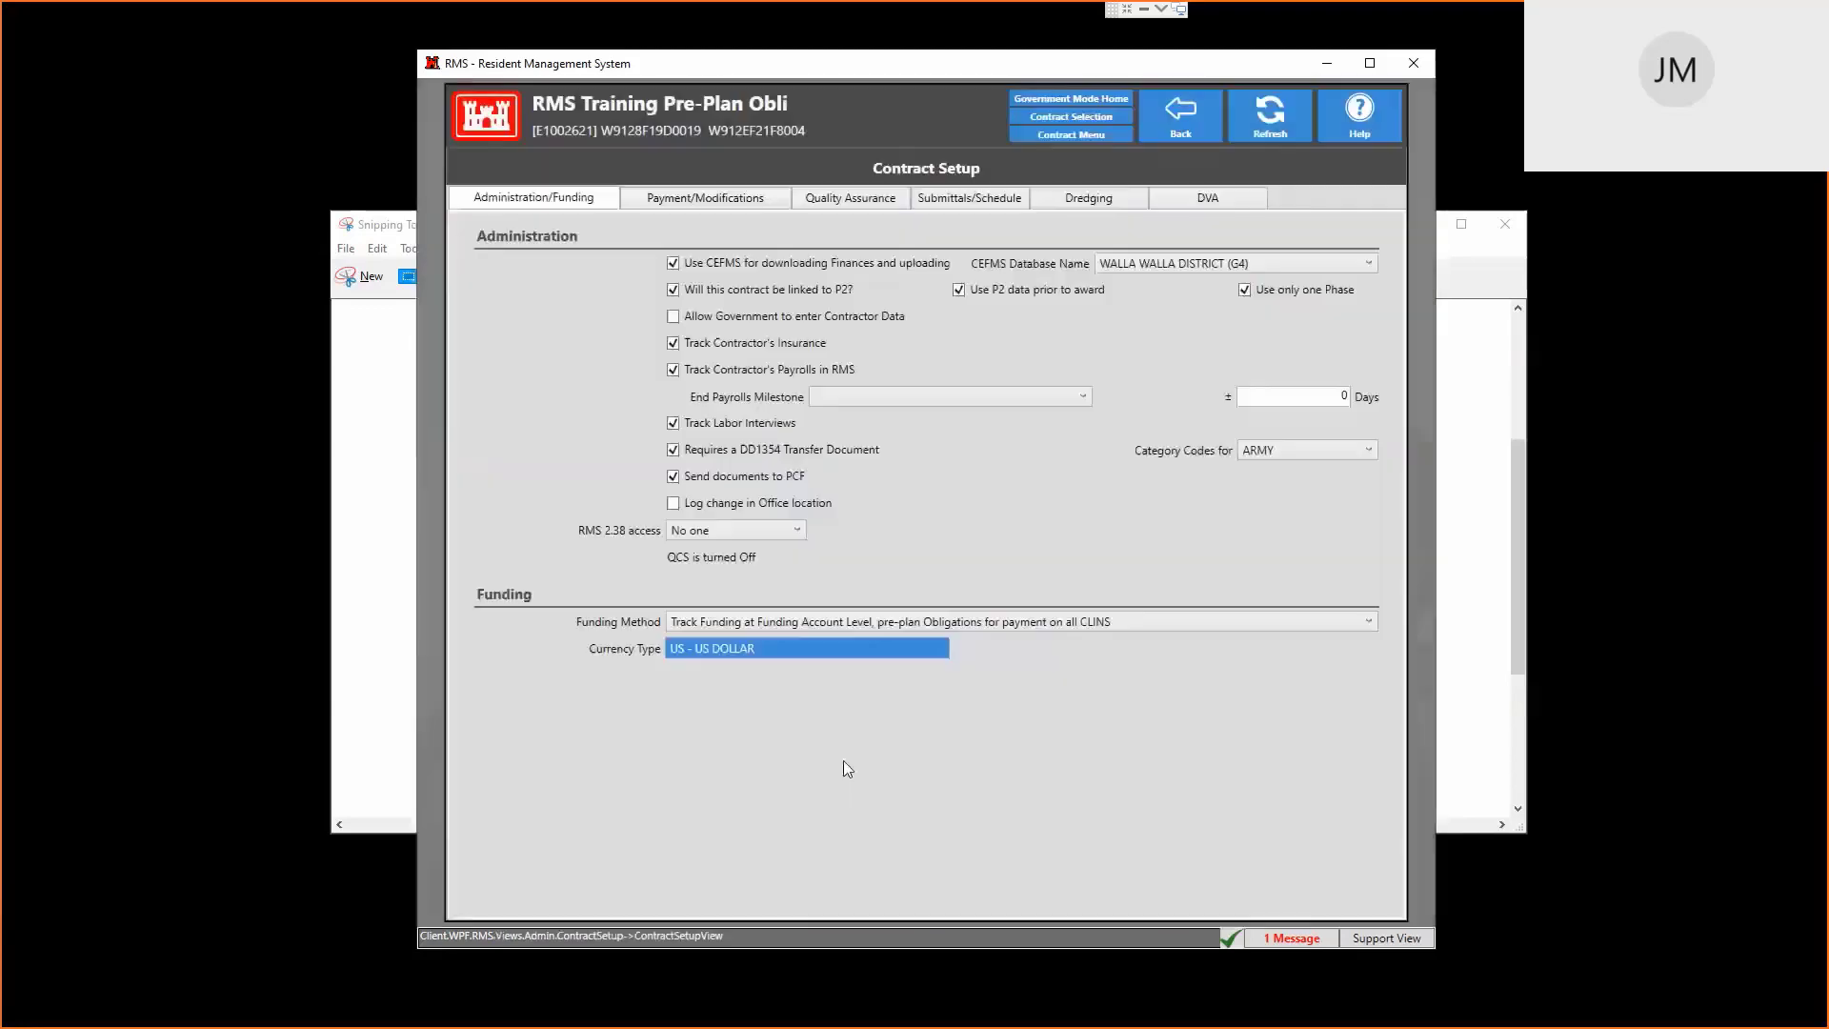
left_click(1037, 624)
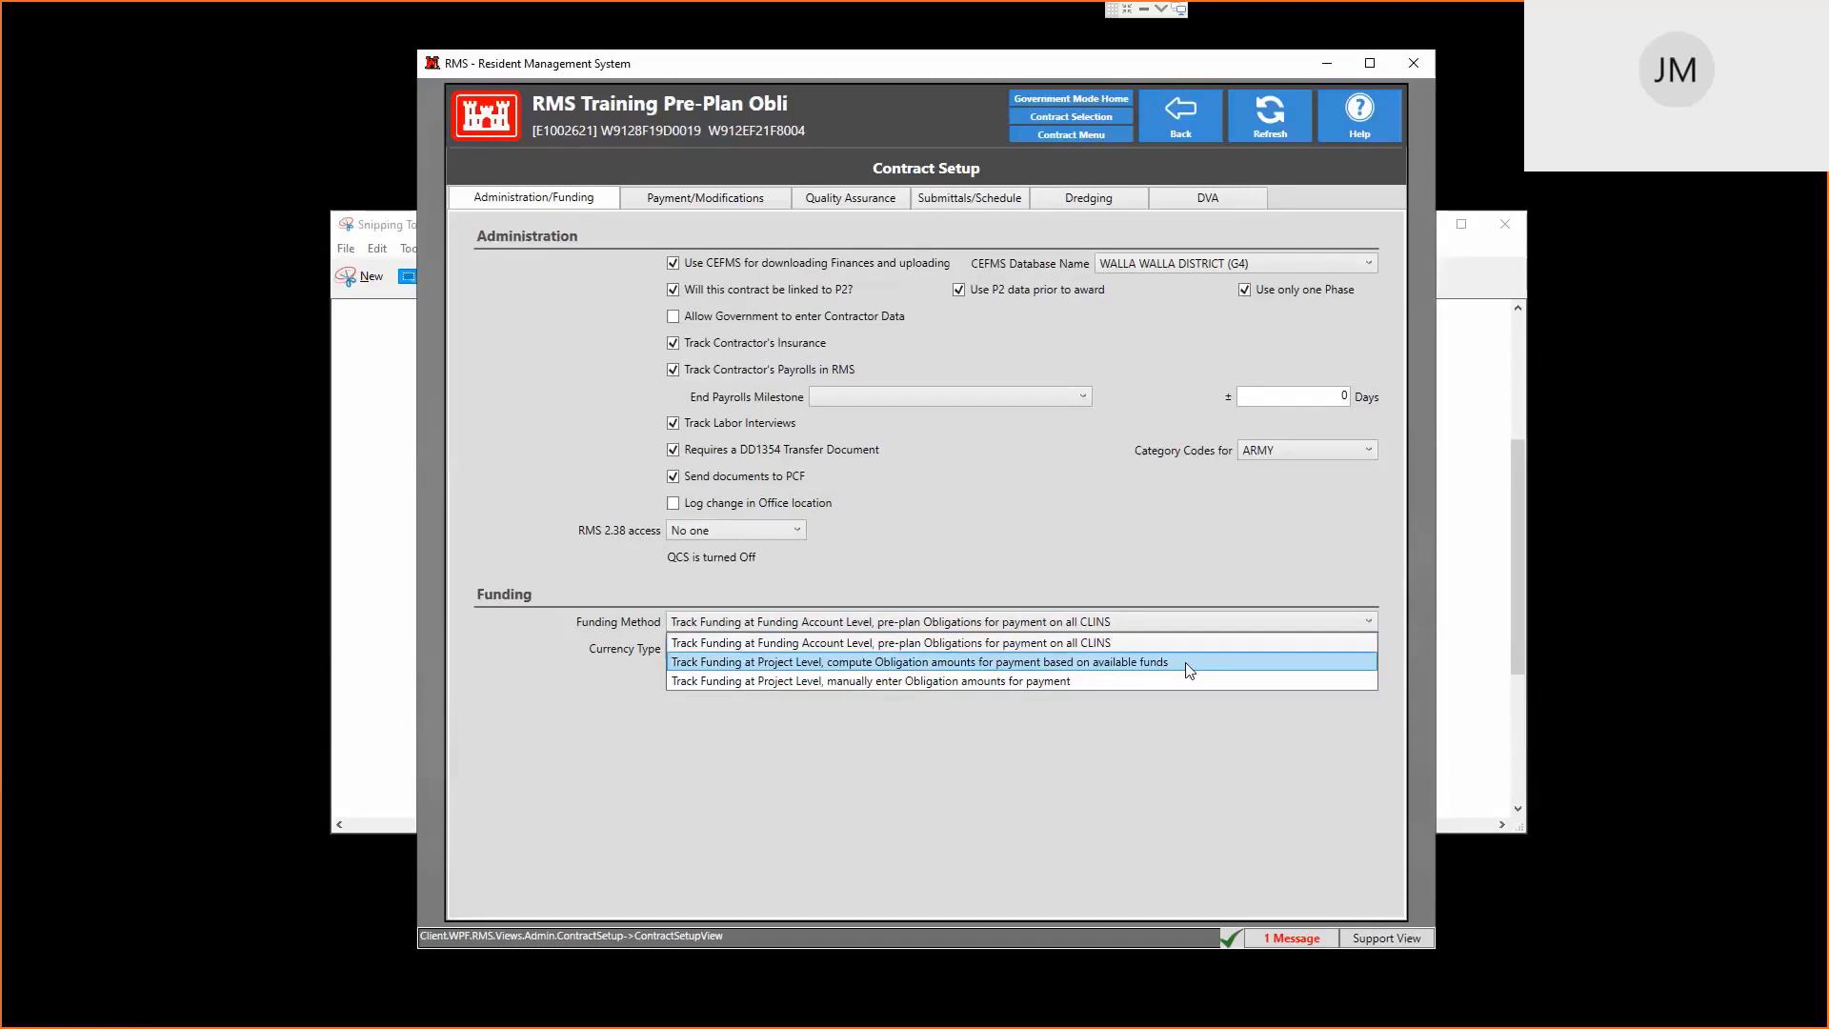
key("Down")
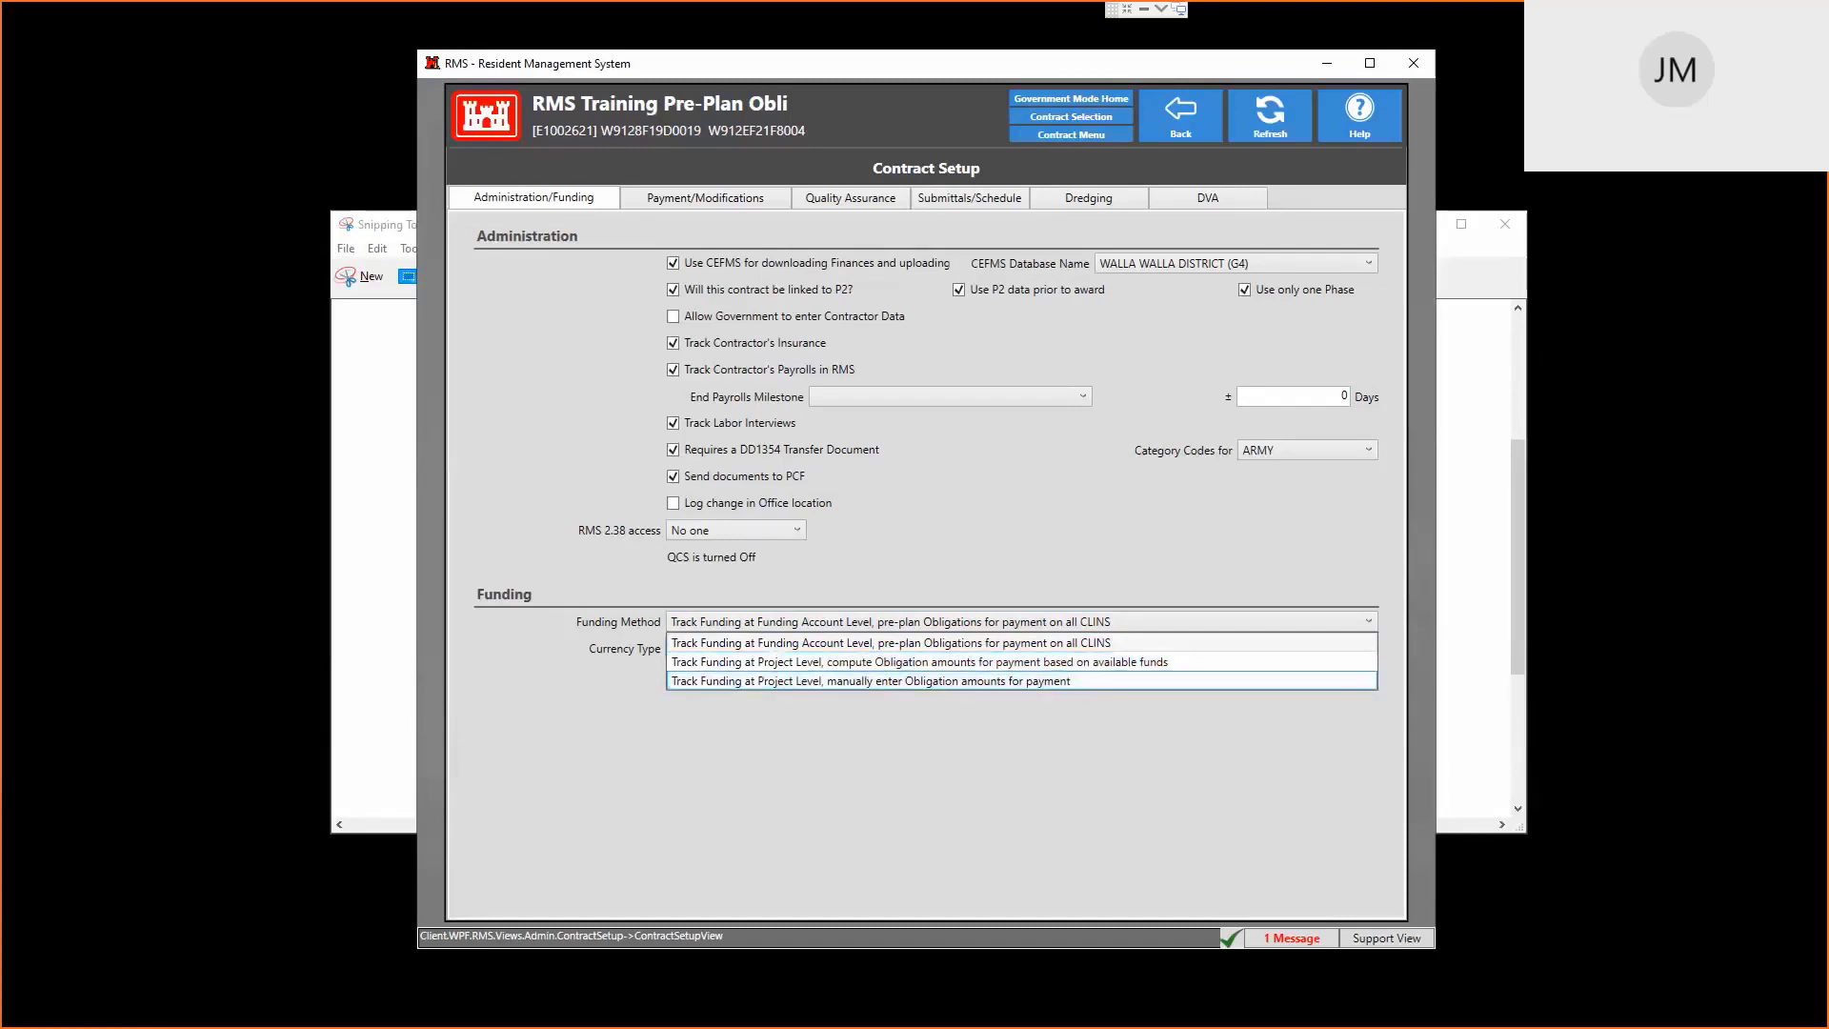